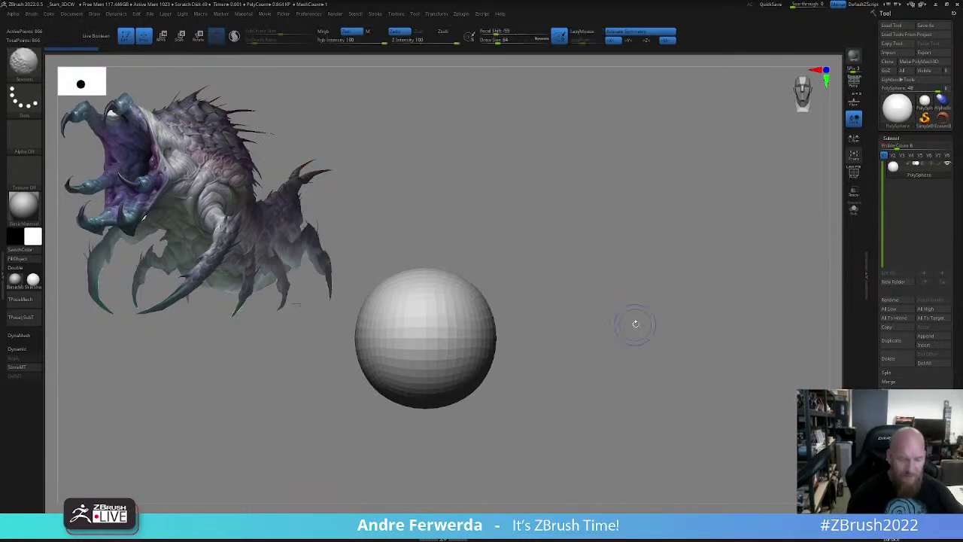
- Pull the front of the sphere outward into an oval using the Move brush at a draw size of about 318
{"action": "left_click", "coordinate": [34, 13]}
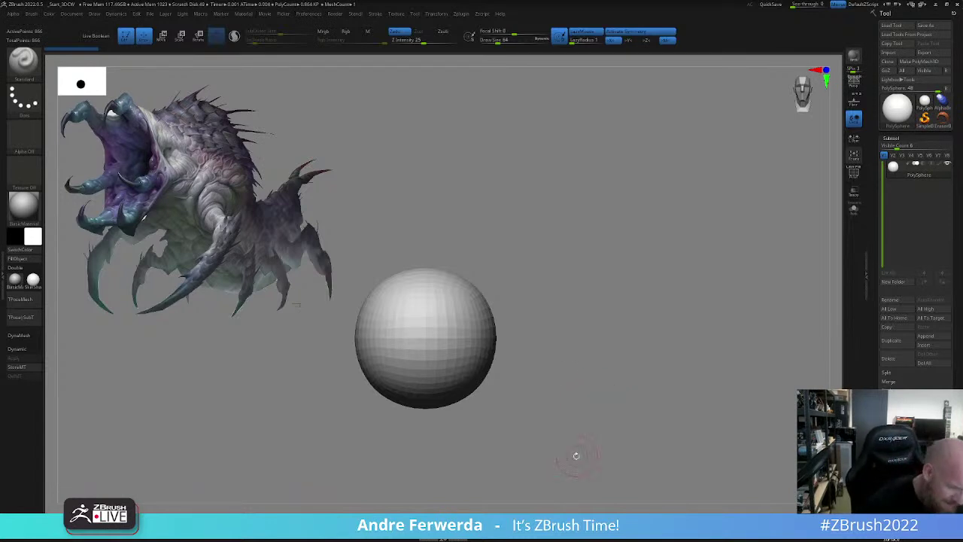
{"action": "key", "text": "space"}
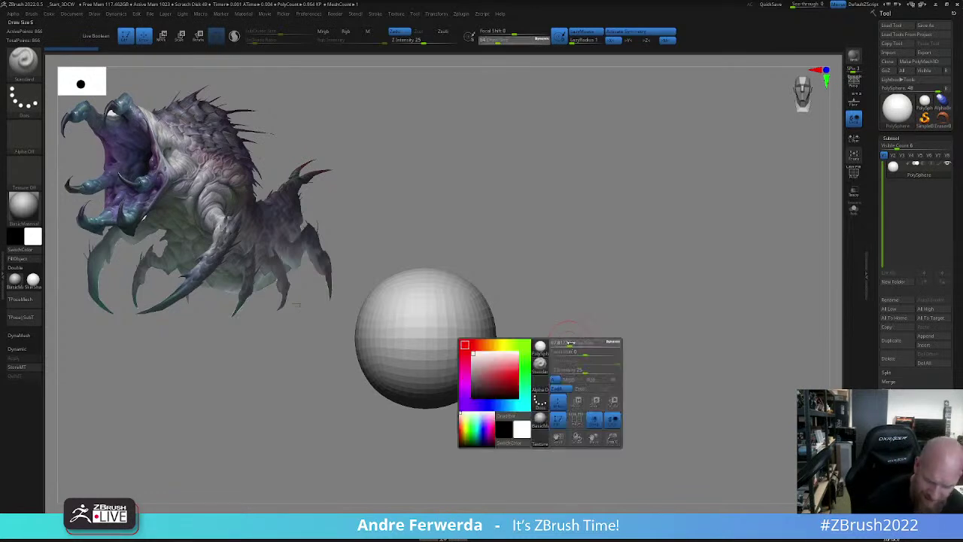
{"action": "left_click_drag", "start_coordinate": [570, 346], "coordinate": [582, 346]}
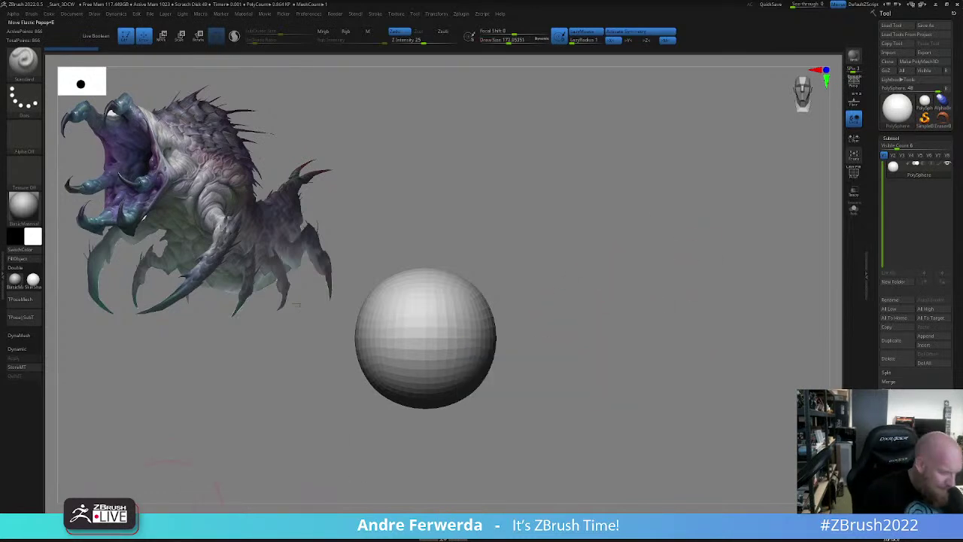
{"action": "left_click", "coordinate": [154, 519]}
{"action": "left_click_drag", "start_coordinate": [624, 330], "coordinate": [602, 324]}
{"action": "key", "text": "space"}
{"action": "left_click_drag", "start_coordinate": [488, 333], "coordinate": [575, 301]}
{"action": "left_click_drag", "start_coordinate": [636, 273], "coordinate": [594, 278]}
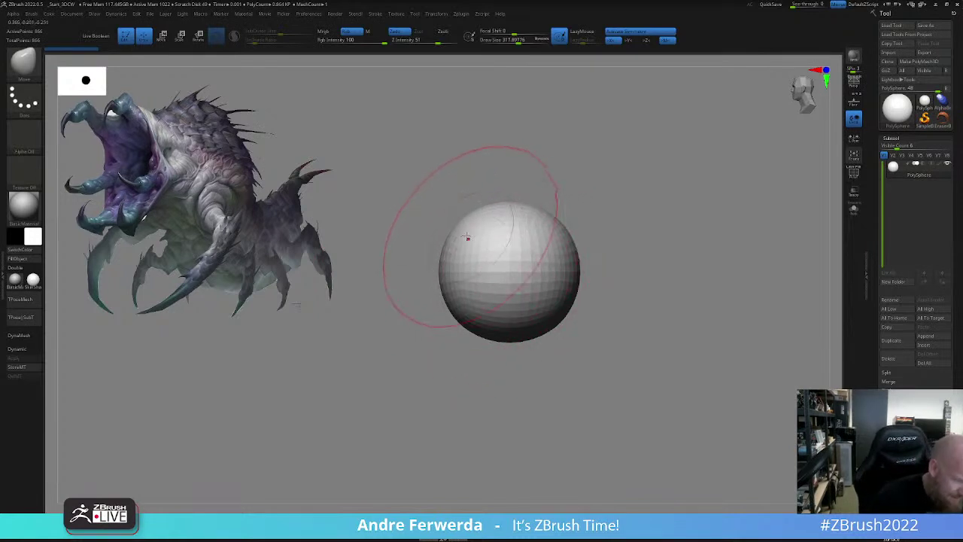
{"action": "left_click_drag", "start_coordinate": [455, 254], "coordinate": [438, 249]}
{"action": "left_click_drag", "start_coordinate": [448, 285], "coordinate": [436, 286]}
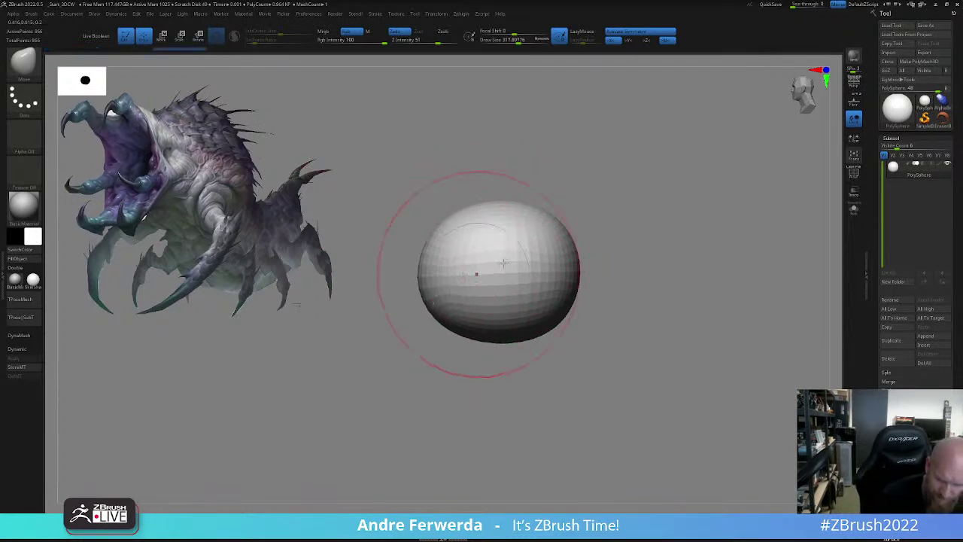
- Stretch the rear of the oval down and backward into a long tail, enlarging the Move brush to about 351
{"action": "left_click_drag", "start_coordinate": [563, 260], "coordinate": [579, 295]}
{"action": "mouse_move", "coordinate": [575, 307]}
{"action": "left_mouse_down"}
{"action": "mouse_move", "coordinate": [586, 321]}
{"action": "mouse_move", "coordinate": [569, 325]}
{"action": "mouse_move", "coordinate": [582, 344]}
{"action": "left_mouse_up"}
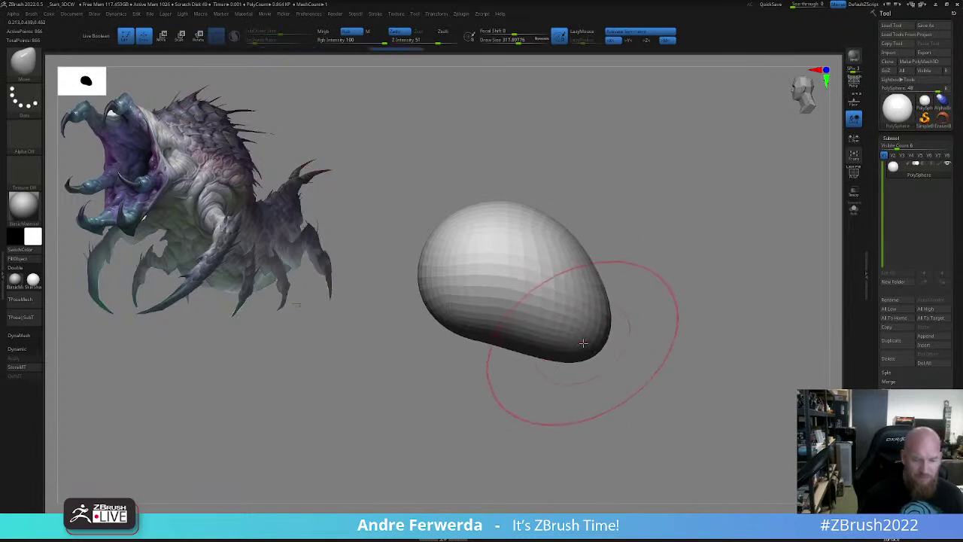
{"action": "left_click_drag", "start_coordinate": [638, 308], "coordinate": [671, 301]}
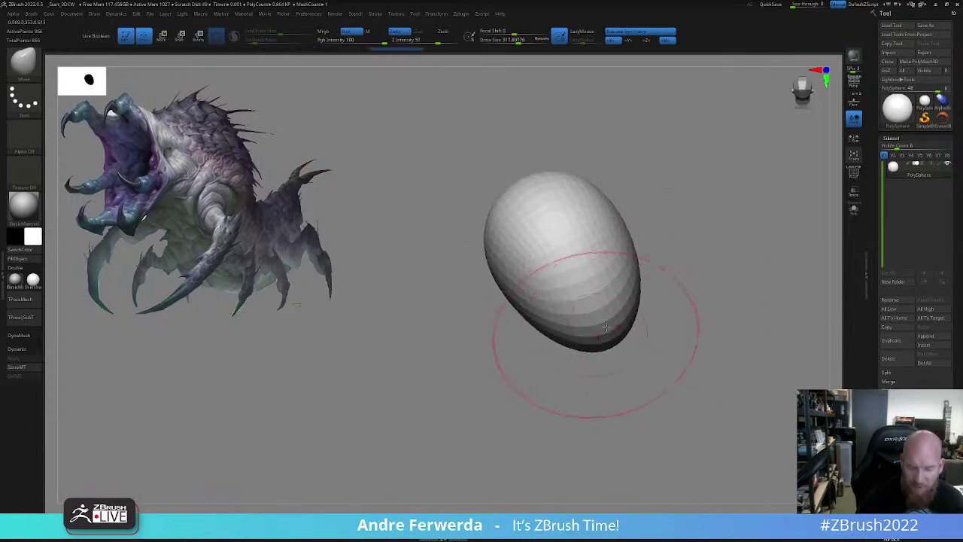
{"action": "left_click_drag", "start_coordinate": [726, 249], "coordinate": [705, 241], "text": "shift"}
{"action": "key", "text": "space"}
{"action": "left_click_drag", "start_coordinate": [597, 328], "coordinate": [582, 395]}
{"action": "left_click_drag", "start_coordinate": [594, 308], "coordinate": [619, 322]}
{"action": "left_click_drag", "start_coordinate": [604, 383], "coordinate": [683, 424]}
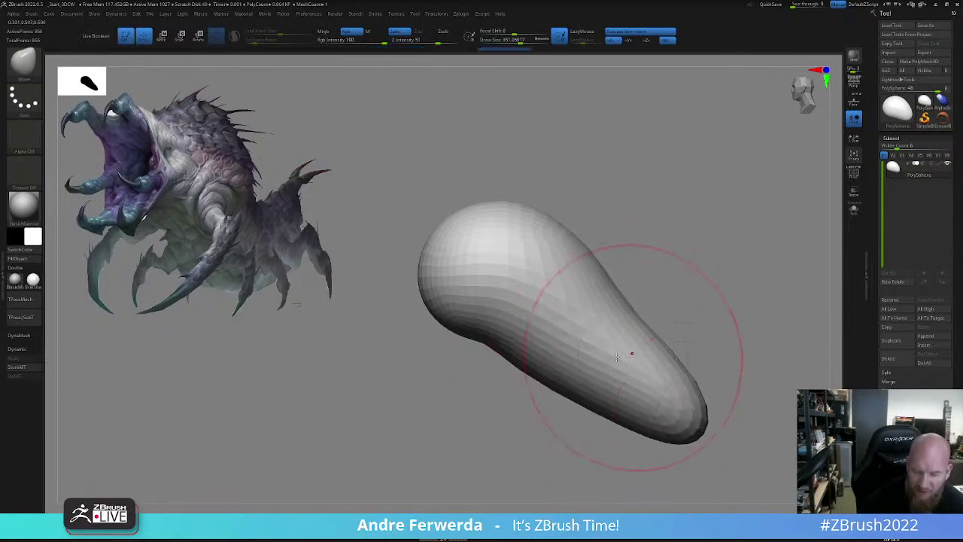
- Push the belly downward, dip the back above it, and extend the rounded tail end further back
{"action": "left_click_drag", "start_coordinate": [632, 355], "coordinate": [620, 363]}
{"action": "left_click_drag", "start_coordinate": [570, 380], "coordinate": [549, 390]}
{"action": "left_click_drag", "start_coordinate": [623, 329], "coordinate": [618, 341]}
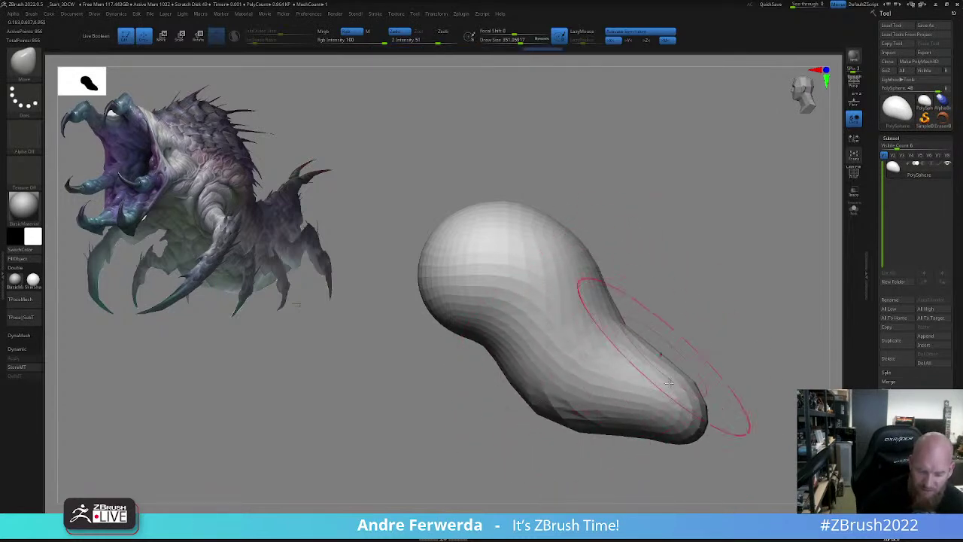
{"action": "left_click_drag", "start_coordinate": [650, 413], "coordinate": [656, 427]}
{"action": "left_click_drag", "start_coordinate": [700, 385], "coordinate": [731, 384]}
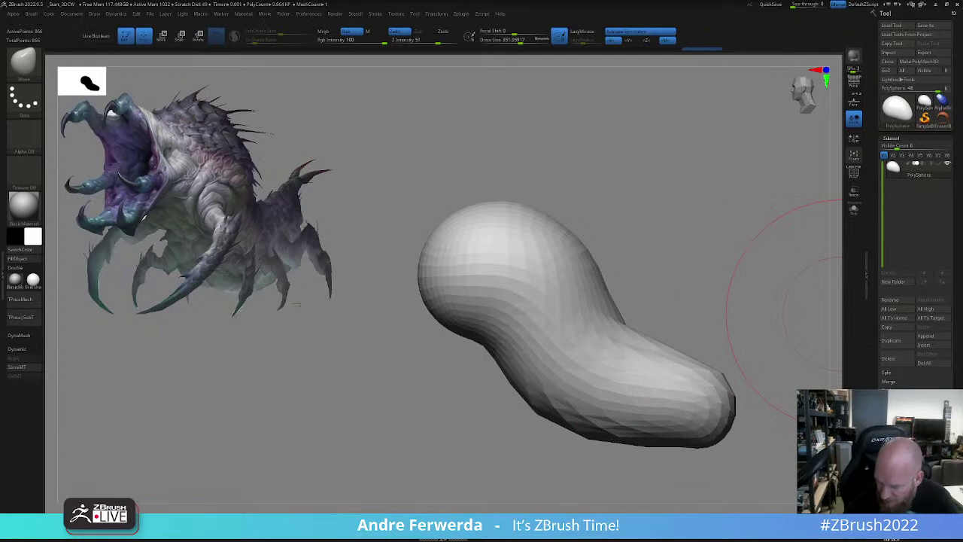
- Remesh the body with ZRemesher at a target polygon count of 2
{"action": "left_click", "coordinate": [894, 466]}
{"action": "left_click", "coordinate": [896, 290]}
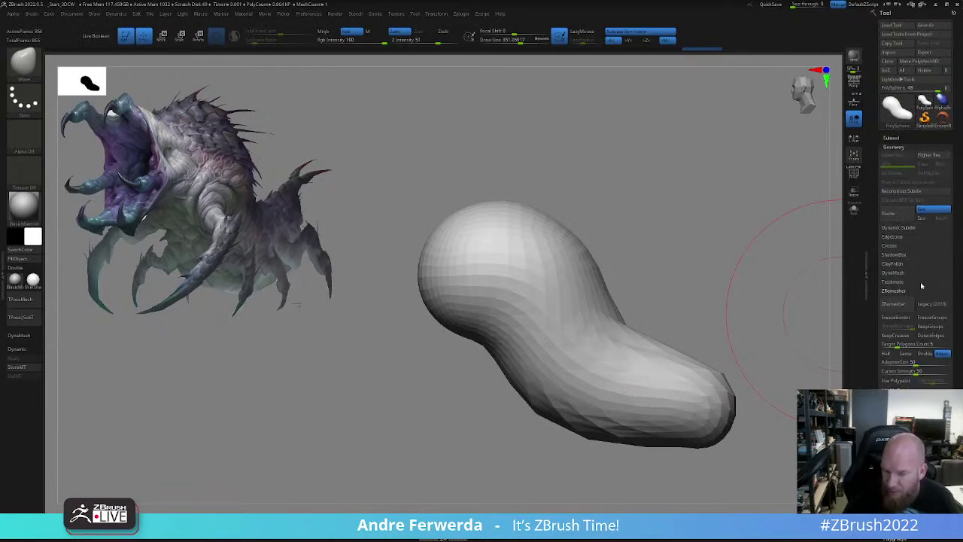
{"action": "left_click", "coordinate": [907, 344]}
{"action": "type", "text": "2"}
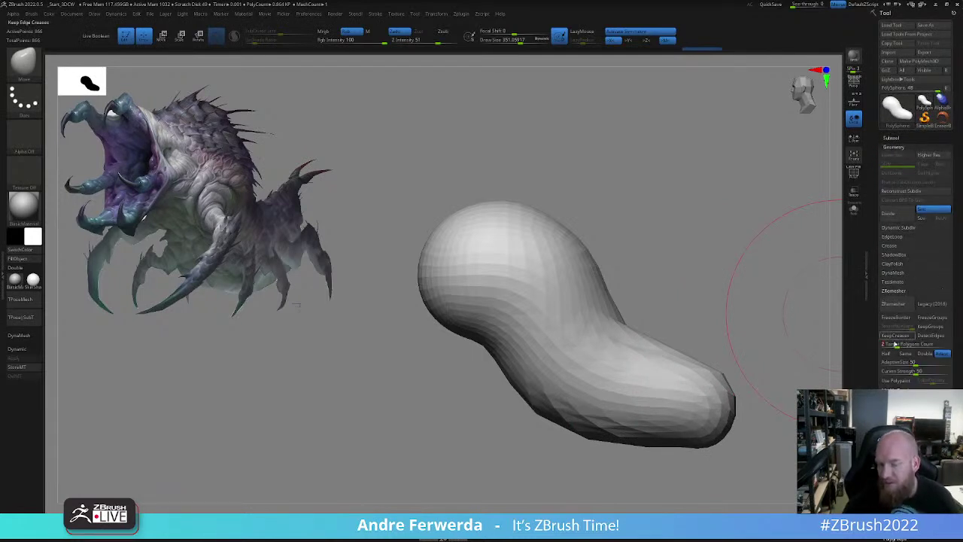
{"action": "left_click", "coordinate": [894, 304]}
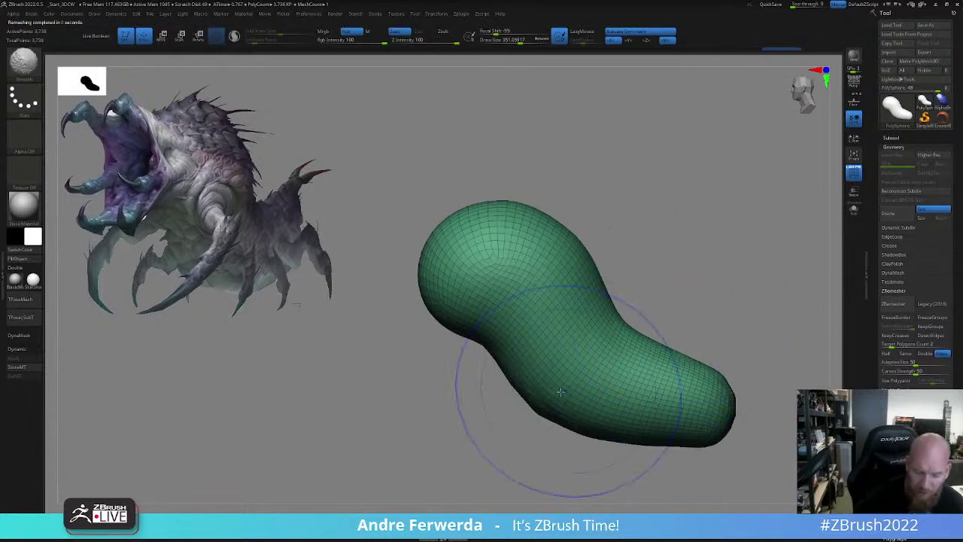
- Show the wireframe, pull the tail tip outward and upward, and fill out the underside of the belly and tail
{"action": "left_click_drag", "start_coordinate": [760, 380], "coordinate": [706, 290], "text": "alt"}
{"action": "left_click_drag", "start_coordinate": [666, 322], "coordinate": [725, 300]}
{"action": "key", "text": "space"}
{"action": "left_click_drag", "start_coordinate": [730, 301], "coordinate": [755, 270]}
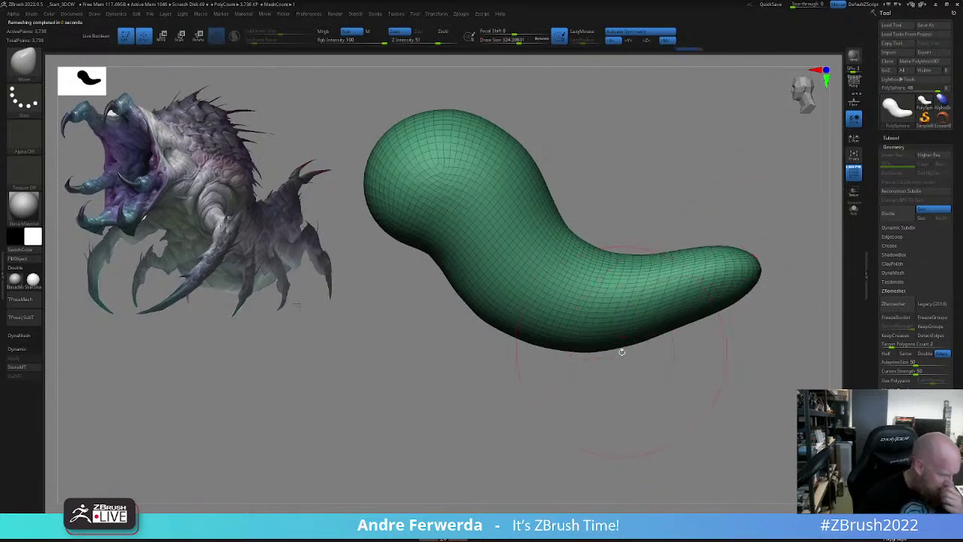
{"action": "left_click_drag", "start_coordinate": [525, 329], "coordinate": [522, 338]}
{"action": "left_click_drag", "start_coordinate": [587, 338], "coordinate": [590, 350]}
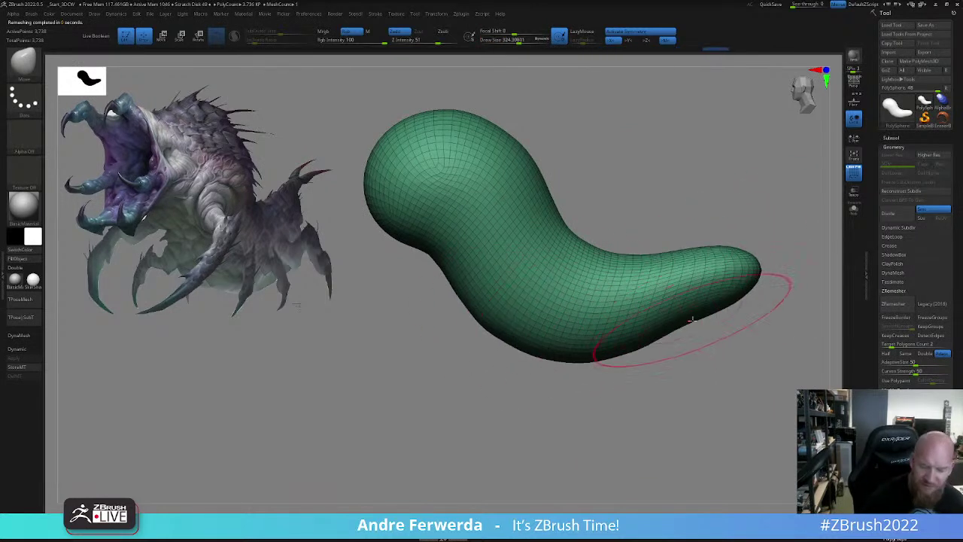
{"action": "left_click_drag", "start_coordinate": [692, 322], "coordinate": [698, 338]}
{"action": "left_click_drag", "start_coordinate": [728, 303], "coordinate": [747, 310]}
- Square off the head end by pulling out its upper back, upper front and lower jaw with a smaller Move brush
{"action": "key", "text": "["}
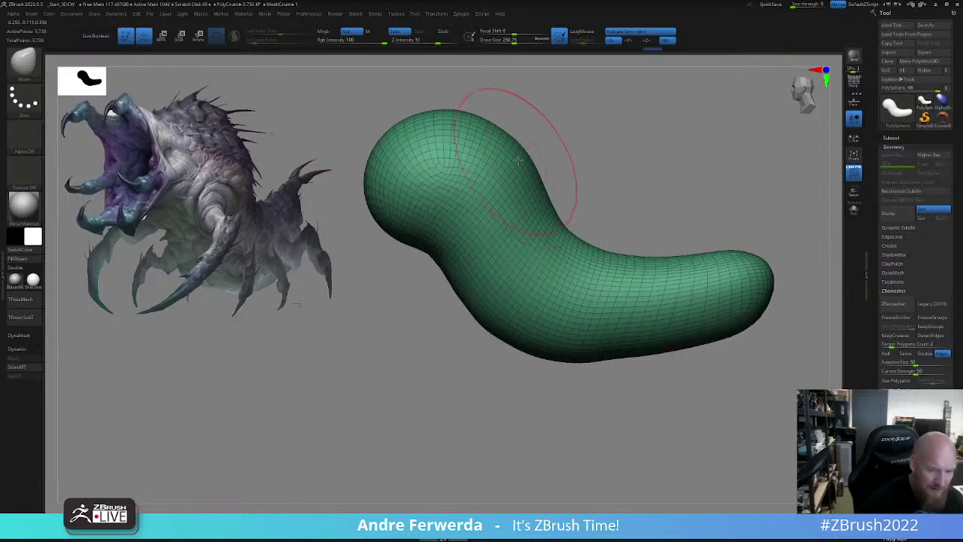
{"action": "left_click_drag", "start_coordinate": [520, 149], "coordinate": [531, 142]}
{"action": "left_click_drag", "start_coordinate": [416, 123], "coordinate": [386, 128]}
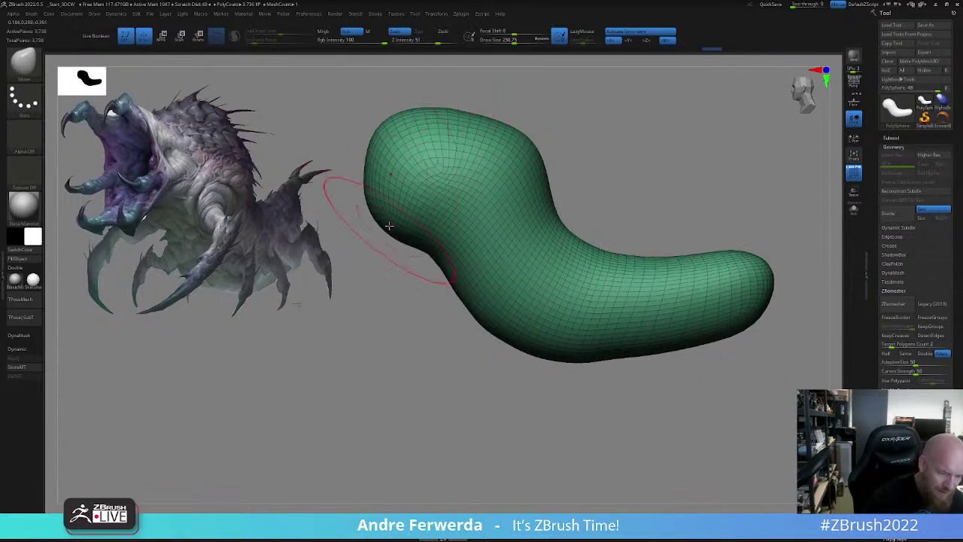
{"action": "key", "text": "space"}
{"action": "left_click_drag", "start_coordinate": [389, 228], "coordinate": [385, 228]}
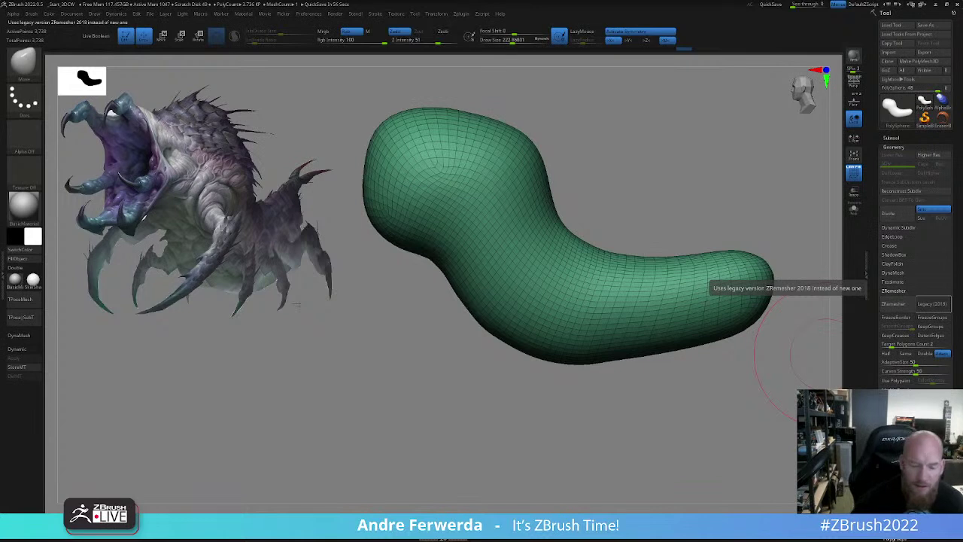
- Lift the tail tip, raise the back of the head, and pull its front down into a sloped top
{"action": "mouse_move", "coordinate": [754, 319]}
{"action": "left_mouse_down"}
{"action": "mouse_move", "coordinate": [757, 244]}
{"action": "mouse_move", "coordinate": [740, 246]}
{"action": "left_mouse_up"}
{"action": "key", "text": "]"}
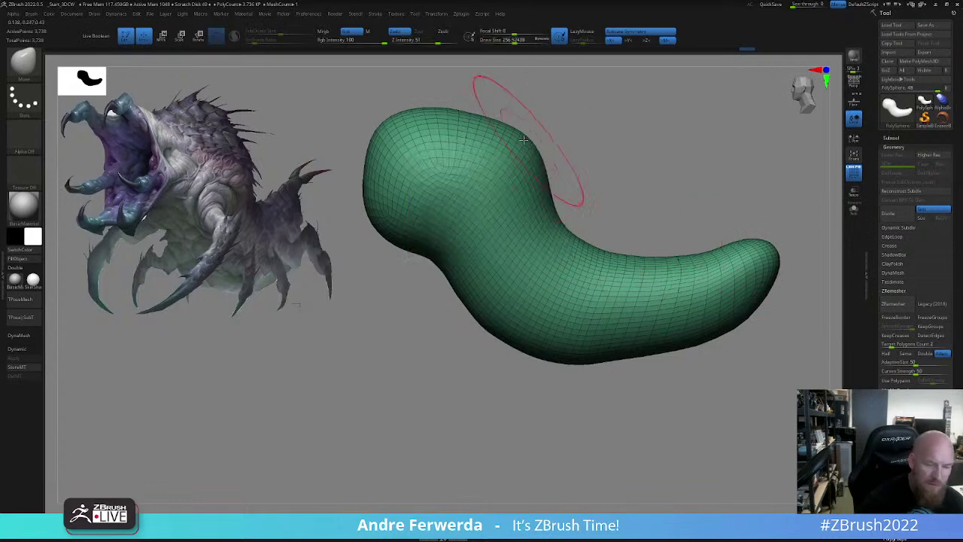
{"action": "left_click_drag", "start_coordinate": [522, 140], "coordinate": [528, 124]}
{"action": "left_click_drag", "start_coordinate": [404, 120], "coordinate": [375, 139]}
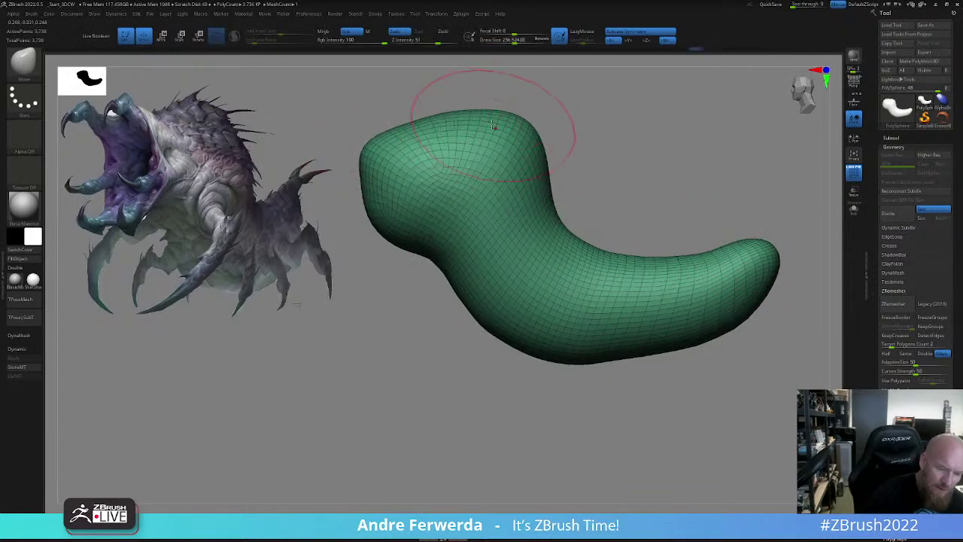
- Push out the underside of the belly slightly with the Move brush at a draw size of about 239
{"action": "left_click_drag", "start_coordinate": [585, 184], "coordinate": [651, 184]}
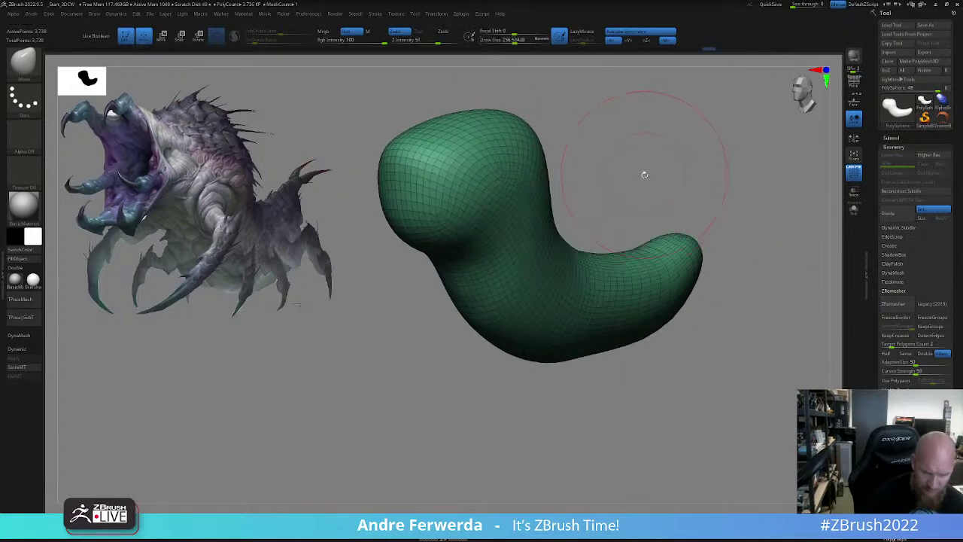
{"action": "key", "text": "space"}
{"action": "key", "text": "space"}
{"action": "left_click_drag", "start_coordinate": [644, 345], "coordinate": [640, 344]}
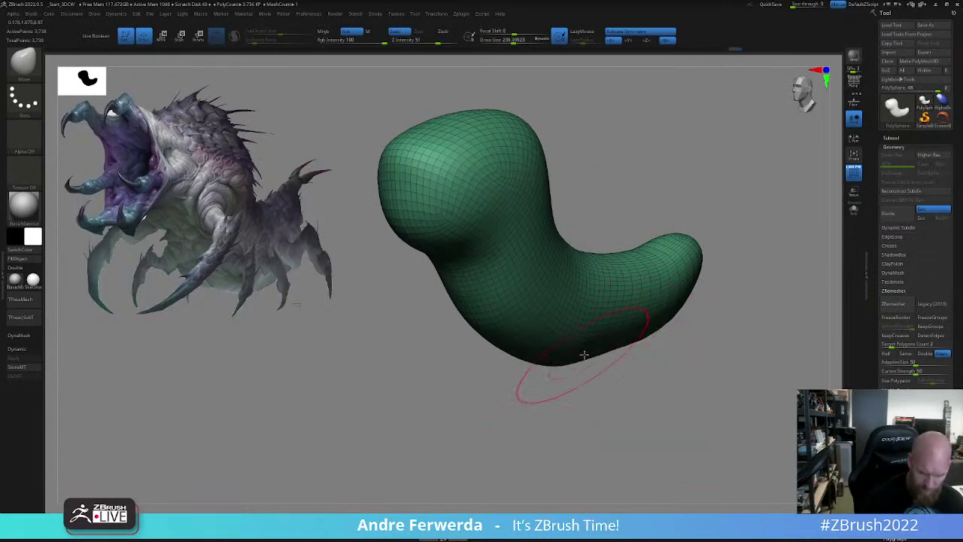
- From the top view, bulge the sides just behind the head and taper the sides of its front end
{"action": "left_click_drag", "start_coordinate": [688, 325], "coordinate": [683, 424], "text": "shift"}
{"action": "mouse_move", "coordinate": [604, 406]}
{"action": "left_mouse_down", "text": "shift"}
{"action": "mouse_move", "coordinate": [611, 291]}
{"action": "mouse_move", "coordinate": [626, 254]}
{"action": "mouse_move", "coordinate": [607, 172]}
{"action": "left_mouse_up", "text": "shift"}
{"action": "key", "text": "space"}
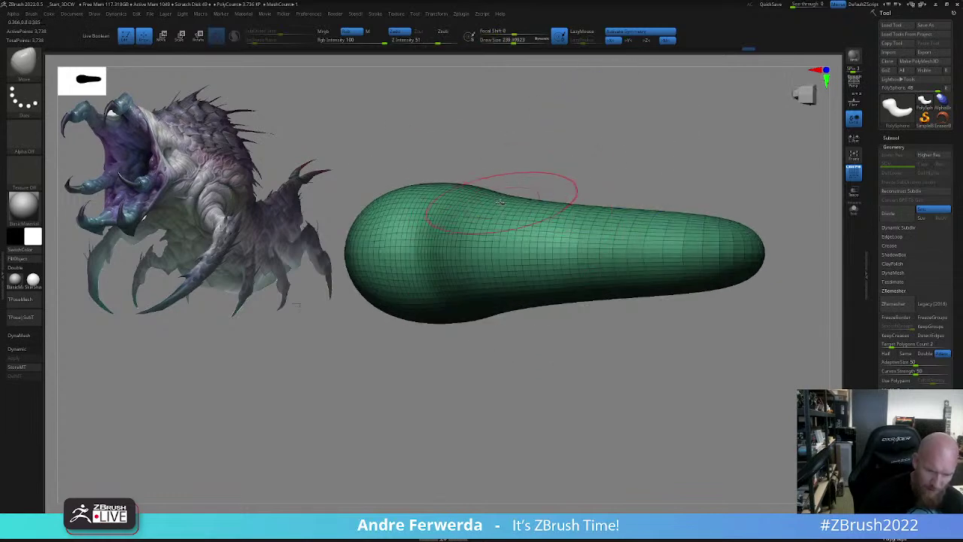
{"action": "left_click_drag", "start_coordinate": [502, 204], "coordinate": [472, 188]}
{"action": "key", "text": "space"}
{"action": "left_click_drag", "start_coordinate": [408, 188], "coordinate": [379, 198]}
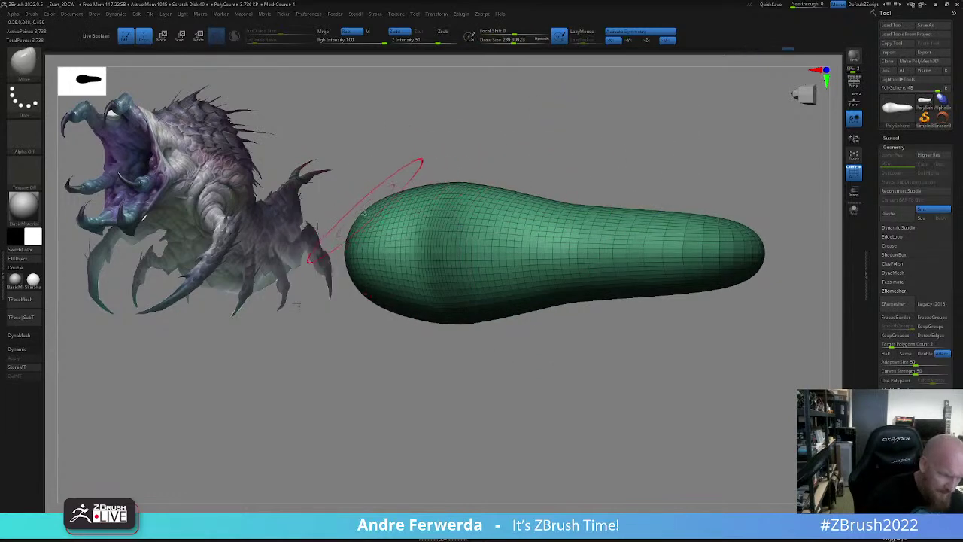
- Widen the sides of the midsection toward the tail with the Move brush enlarged to about 286
{"action": "left_click_drag", "start_coordinate": [436, 163], "coordinate": [519, 166], "text": "alt"}
{"action": "left_click_drag", "start_coordinate": [625, 215], "coordinate": [633, 205]}
{"action": "key", "text": "space"}
{"action": "left_click_drag", "start_coordinate": [653, 223], "coordinate": [686, 216]}
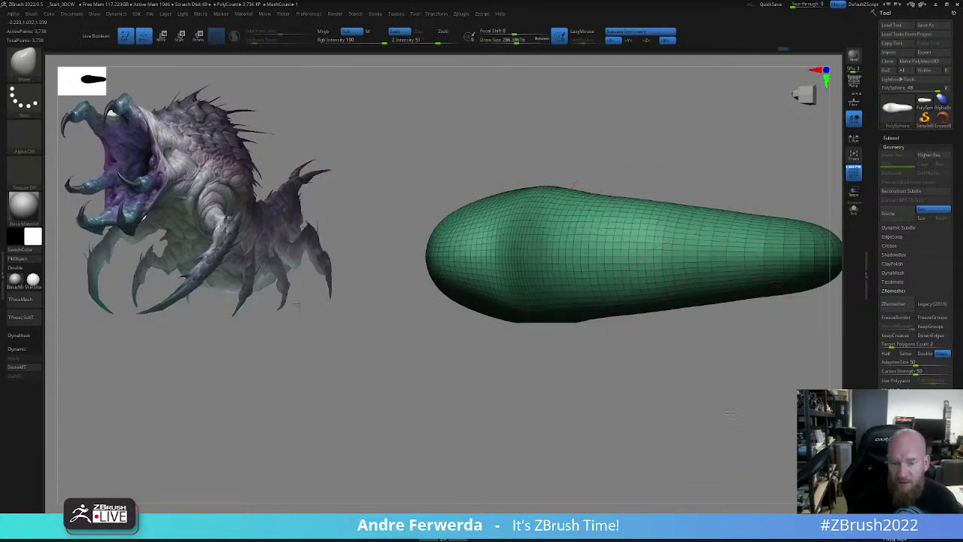
- In side view, smooth the underside through to the tail tip and refine the back of the neck, the jaw and the chest
{"action": "mouse_move", "coordinate": [730, 412]}
{"action": "left_mouse_down", "text": "shift"}
{"action": "mouse_move", "coordinate": [736, 332]}
{"action": "mouse_move", "coordinate": [643, 465]}
{"action": "left_mouse_up", "text": "shift"}
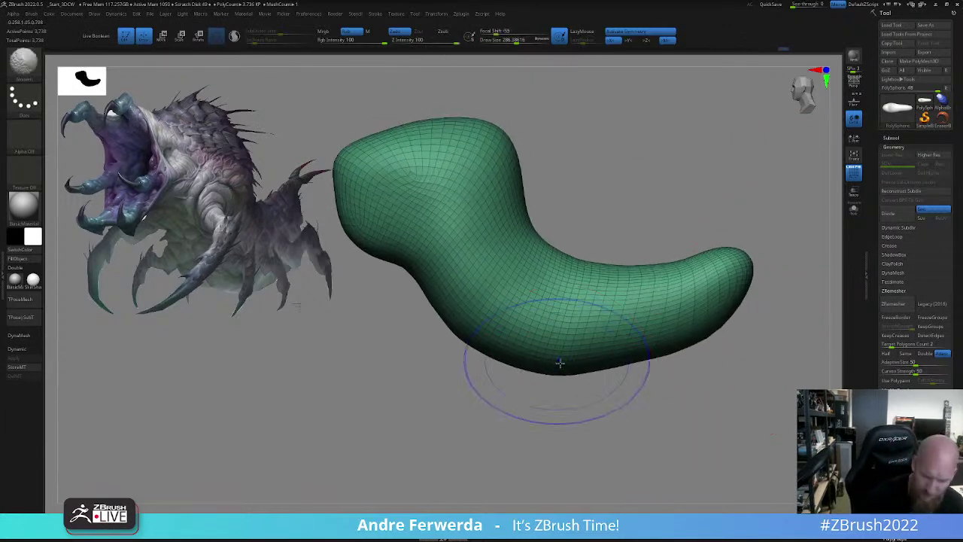
{"action": "mouse_move", "coordinate": [559, 364]}
{"action": "left_mouse_down", "text": "shift"}
{"action": "mouse_move", "coordinate": [716, 329]}
{"action": "mouse_move", "coordinate": [740, 268]}
{"action": "left_mouse_up", "text": "shift"}
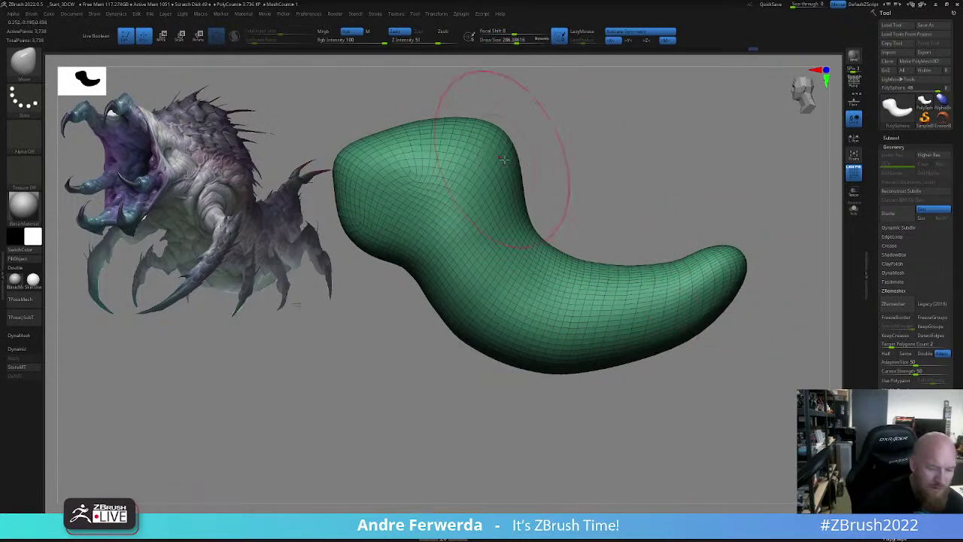
{"action": "left_click_drag", "start_coordinate": [513, 182], "coordinate": [517, 184]}
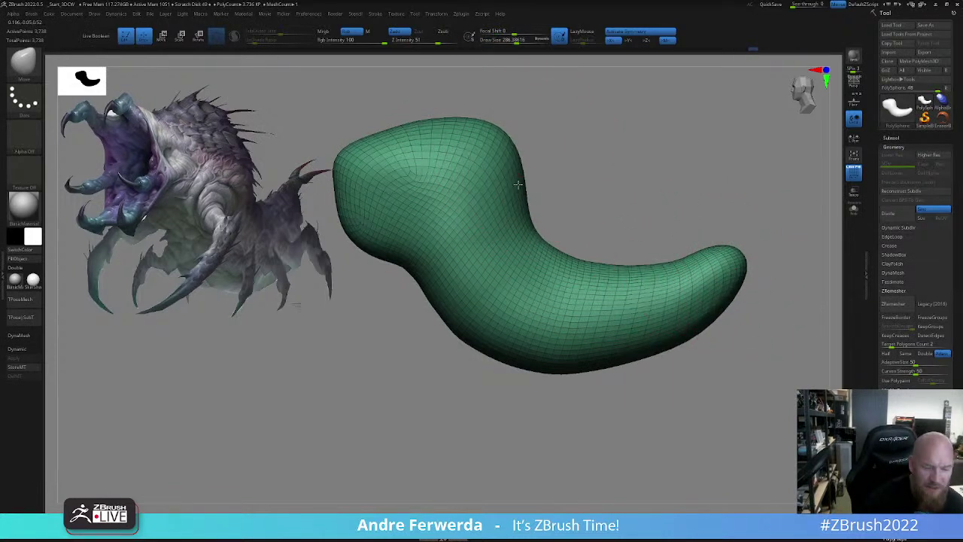
{"action": "right_click", "coordinate": [397, 240]}
{"action": "left_click_drag", "start_coordinate": [387, 247], "coordinate": [382, 227]}
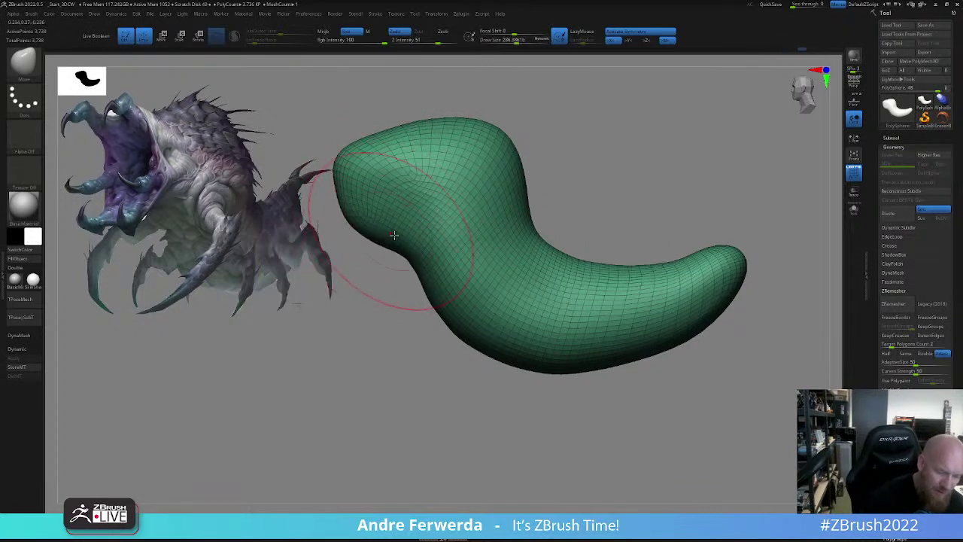
{"action": "right_click", "coordinate": [453, 296]}
{"action": "left_click_drag", "start_coordinate": [452, 297], "coordinate": [447, 296]}
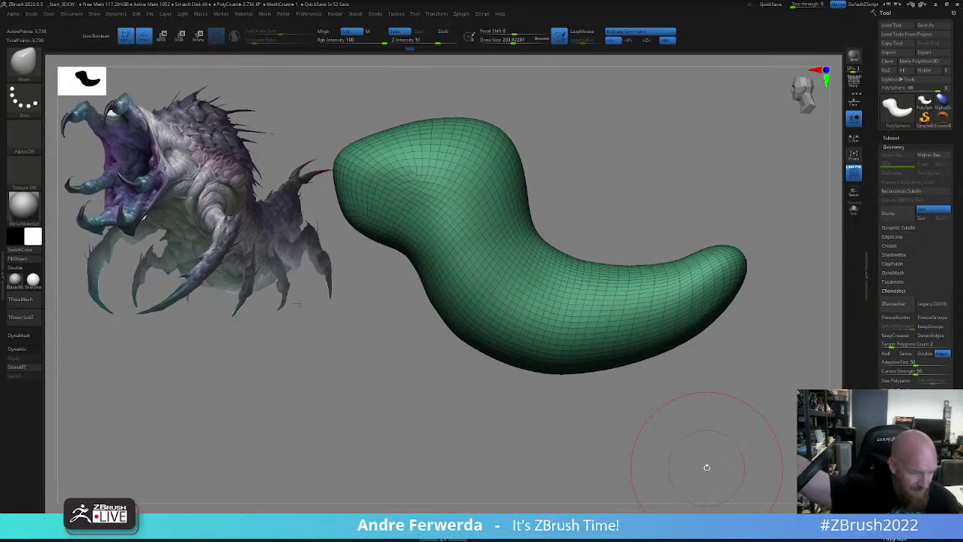
- Hide the wireframe, round out the upper back of the head, and adjust the contours of the head's sides from above
{"action": "key", "text": "shift+f"}
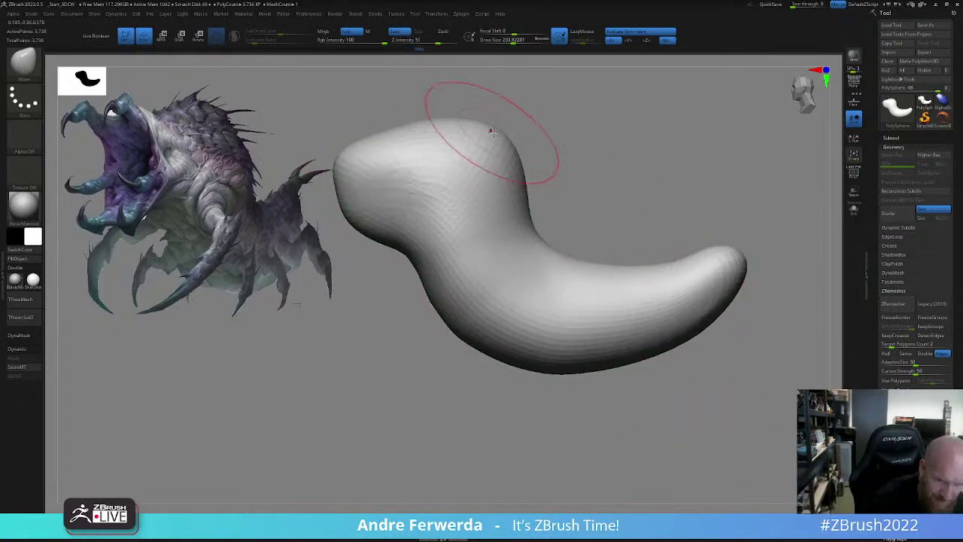
{"action": "key", "text": "space"}
{"action": "left_click_drag", "start_coordinate": [493, 133], "coordinate": [499, 134]}
{"action": "mouse_move", "coordinate": [458, 388]}
{"action": "left_mouse_down"}
{"action": "mouse_move", "coordinate": [557, 388]}
{"action": "mouse_move", "coordinate": [534, 387]}
{"action": "mouse_move", "coordinate": [580, 408]}
{"action": "mouse_move", "coordinate": [577, 400]}
{"action": "left_mouse_up"}
{"action": "left_click_drag", "start_coordinate": [678, 195], "coordinate": [536, 267]}
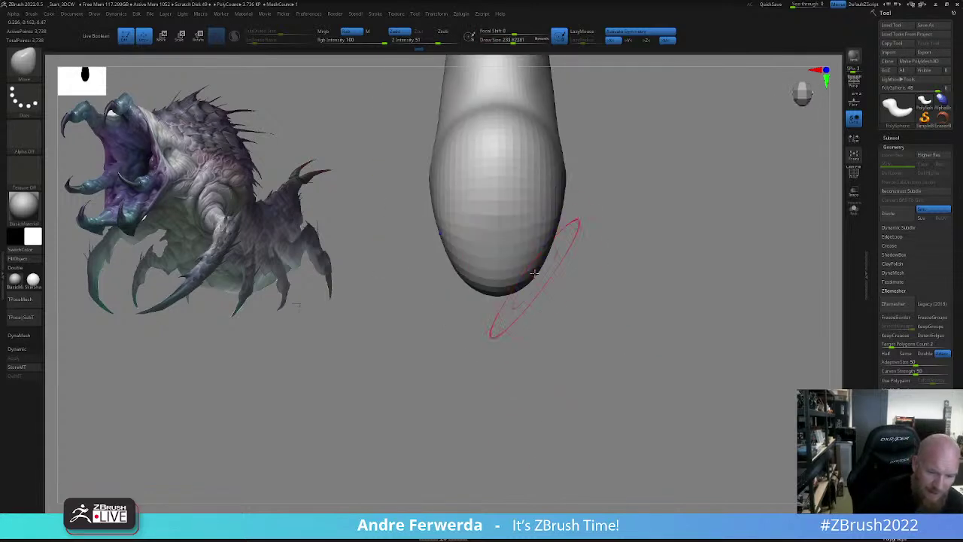
{"action": "left_click_drag", "start_coordinate": [588, 214], "coordinate": [555, 317], "text": "alt"}
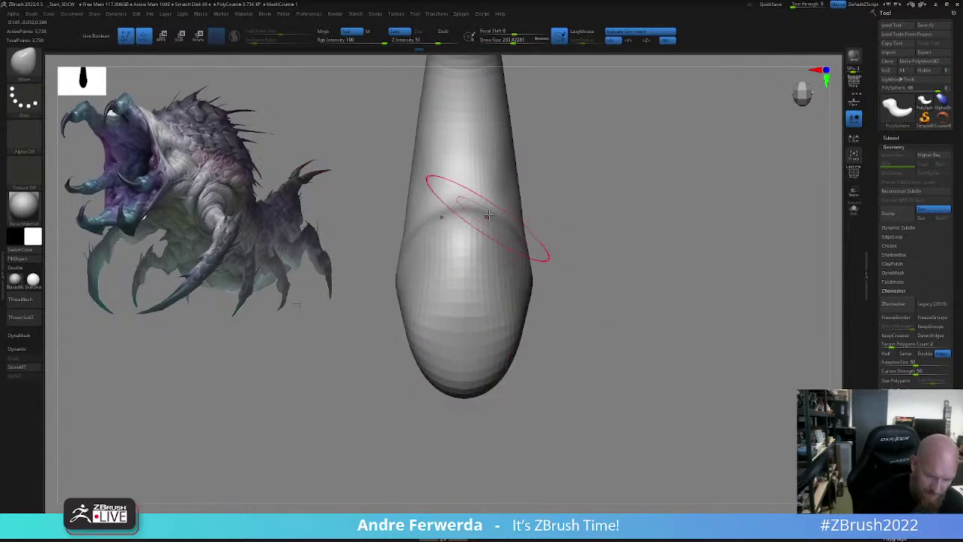
{"action": "left_click_drag", "start_coordinate": [537, 218], "coordinate": [524, 304], "text": "alt"}
- Push a deep, hollow mouth opening into the front of the head using the Move brush at a draw size of about 140
{"action": "mouse_move", "coordinate": [528, 341]}
{"action": "left_mouse_down"}
{"action": "mouse_move", "coordinate": [550, 313]}
{"action": "mouse_move", "coordinate": [548, 206]}
{"action": "left_mouse_up"}
{"action": "mouse_move", "coordinate": [482, 315]}
{"action": "left_mouse_down"}
{"action": "mouse_move", "coordinate": [482, 331]}
{"action": "mouse_move", "coordinate": [492, 308]}
{"action": "left_mouse_up"}
{"action": "left_click_drag", "start_coordinate": [508, 268], "coordinate": [634, 237], "text": "alt"}
{"action": "key", "text": "bracketleft"}
{"action": "key", "text": "bracketleft"}
{"action": "key", "text": "space"}
{"action": "left_click_drag", "start_coordinate": [588, 273], "coordinate": [573, 266]}
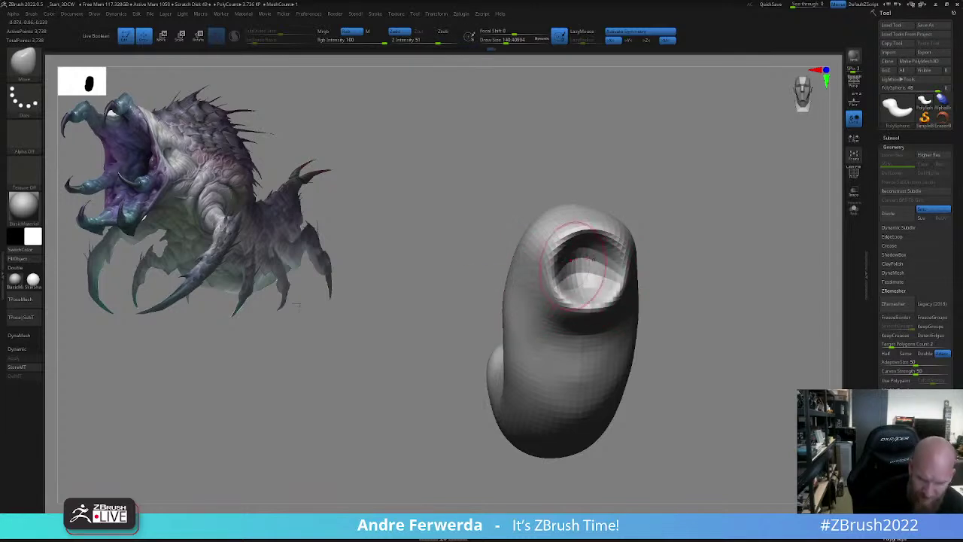
{"action": "left_click_drag", "start_coordinate": [775, 263], "coordinate": [766, 217]}
{"action": "left_click_drag", "start_coordinate": [678, 183], "coordinate": [603, 164], "text": "alt"}
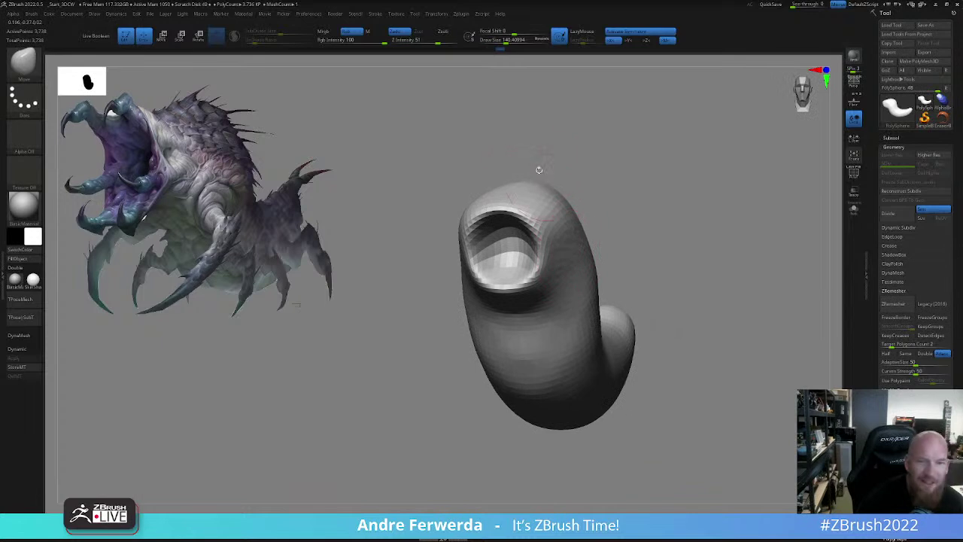
- Adjust the upper lip, the side edge and the lower lip of the mouth opening with the Move brush
{"action": "key", "text": "space"}
{"action": "left_click_drag", "start_coordinate": [511, 212], "coordinate": [514, 211]}
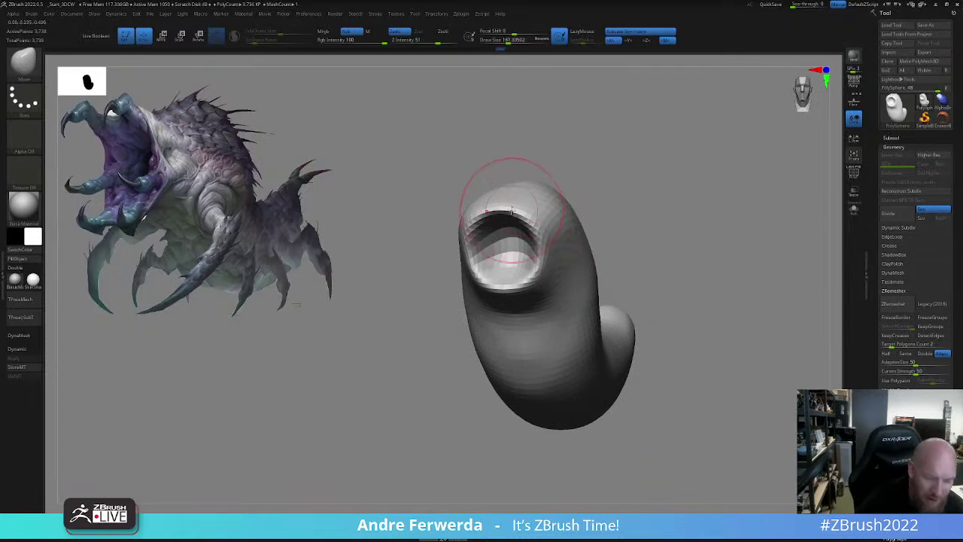
{"action": "left_click_drag", "start_coordinate": [547, 177], "coordinate": [482, 182]}
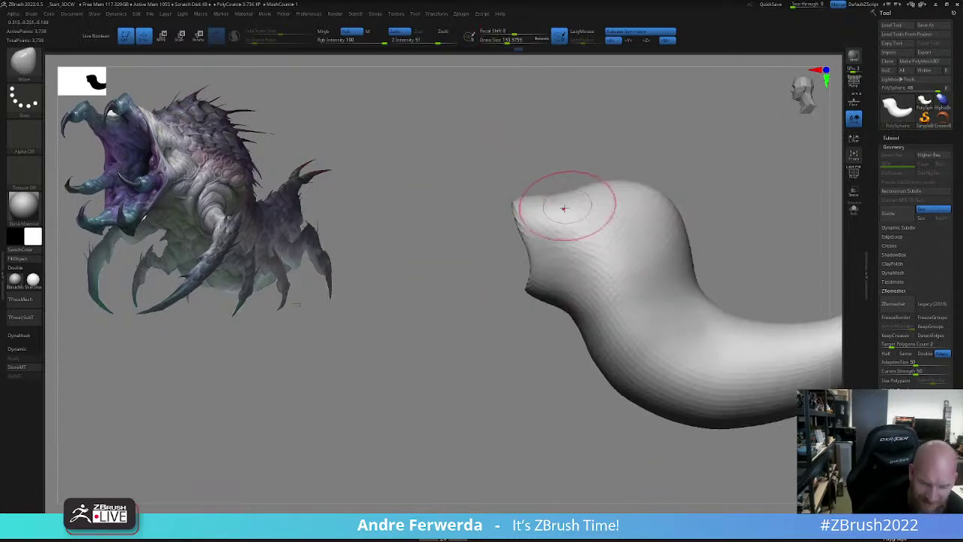
{"action": "key", "text": "space"}
{"action": "left_click_drag", "start_coordinate": [534, 255], "coordinate": [532, 255]}
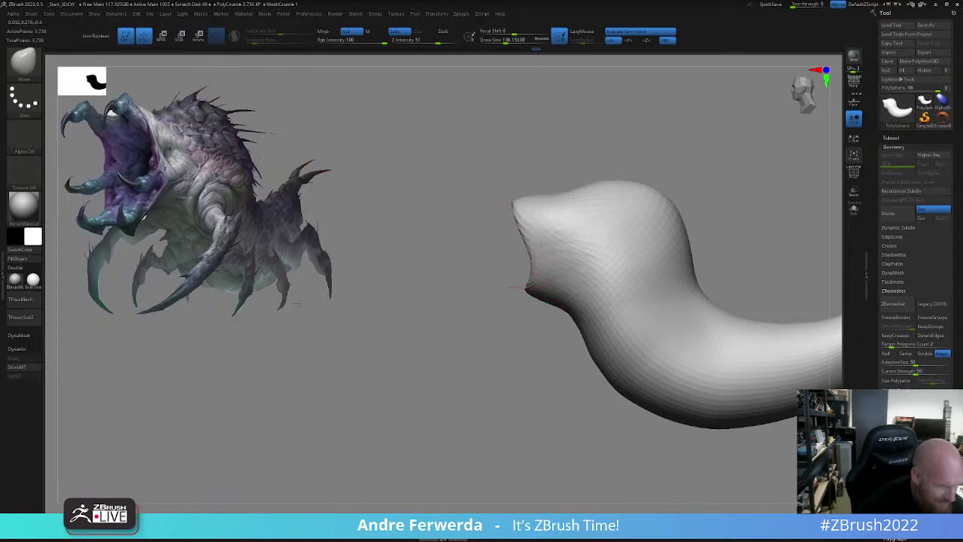
{"action": "left_click_drag", "start_coordinate": [508, 286], "coordinate": [536, 292]}
{"action": "key", "text": "space"}
{"action": "left_click_drag", "start_coordinate": [520, 297], "coordinate": [515, 295]}
- Widen the sides of the mouth opening in front view and refine the head's side contours from above and below
{"action": "left_click_drag", "start_coordinate": [474, 357], "coordinate": [517, 348], "text": "shift"}
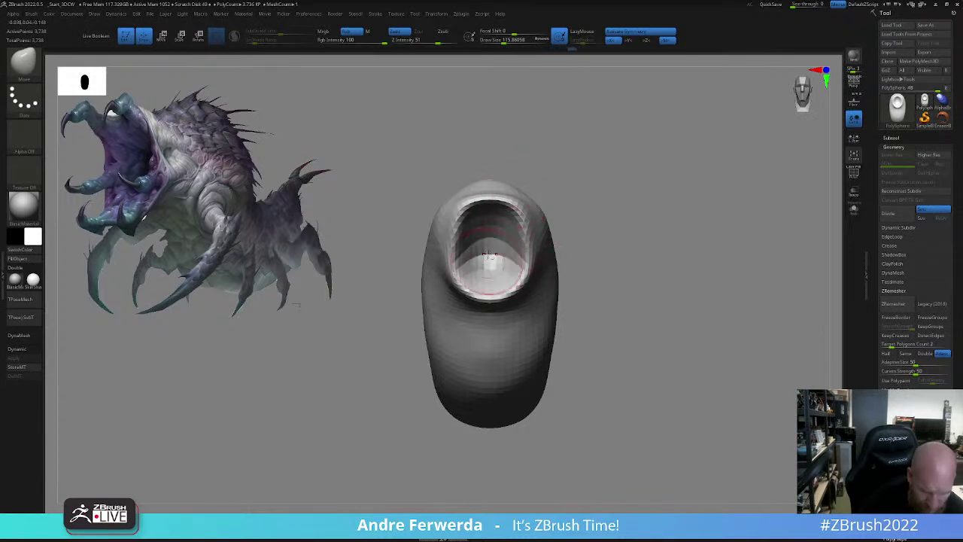
{"action": "key", "text": "shift"}
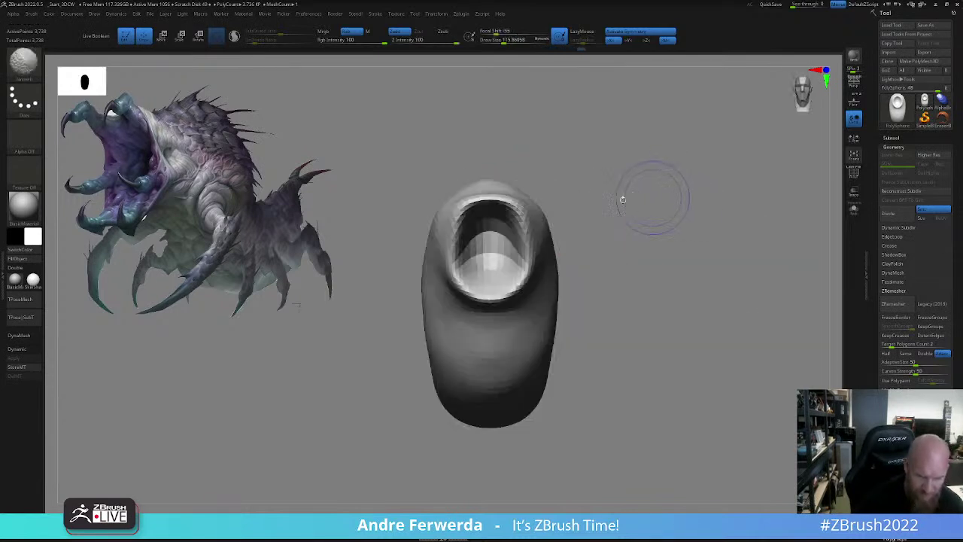
{"action": "mouse_move", "coordinate": [533, 214]}
{"action": "left_mouse_down"}
{"action": "mouse_move", "coordinate": [523, 226]}
{"action": "mouse_move", "coordinate": [539, 225]}
{"action": "left_mouse_up"}
{"action": "key", "text": "space"}
{"action": "left_click_drag", "start_coordinate": [613, 215], "coordinate": [633, 328]}
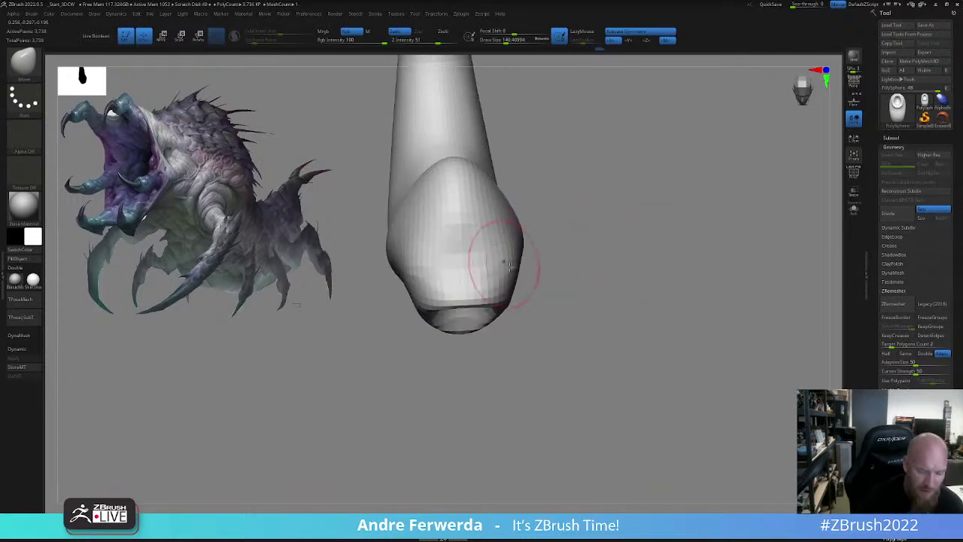
{"action": "left_click_drag", "start_coordinate": [575, 269], "coordinate": [517, 269]}
{"action": "key", "text": "space"}
{"action": "mouse_move", "coordinate": [591, 312]}
{"action": "left_mouse_down"}
{"action": "mouse_move", "coordinate": [559, 277]}
{"action": "mouse_move", "coordinate": [555, 185]}
{"action": "left_mouse_up"}
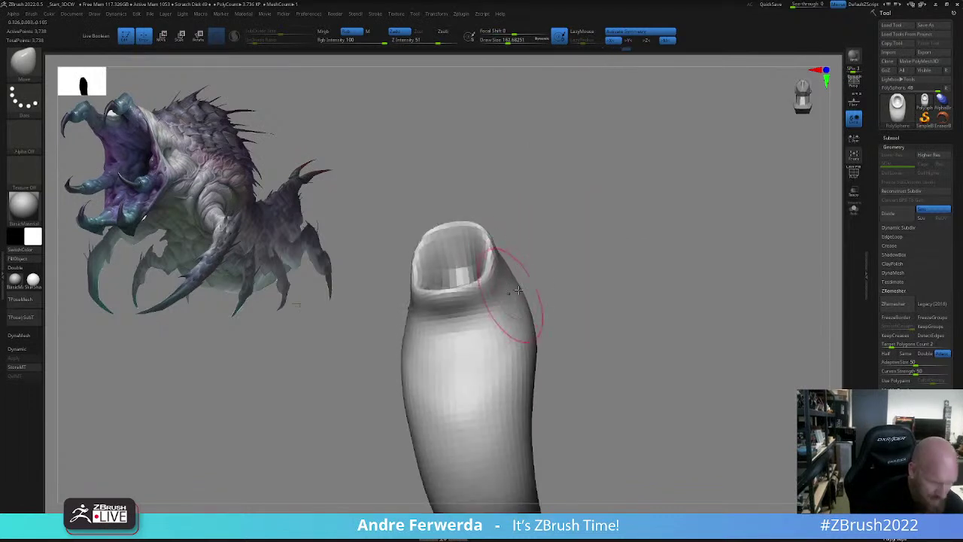
{"action": "mouse_move", "coordinate": [604, 283]}
{"action": "left_mouse_down"}
{"action": "mouse_move", "coordinate": [583, 282]}
{"action": "mouse_move", "coordinate": [595, 276]}
{"action": "left_mouse_up"}
- Refine the curve where the back of the neck meets the tail with the Move brush enlarged to about 245
{"action": "key", "text": "space"}
{"action": "mouse_move", "coordinate": [666, 273]}
{"action": "left_mouse_down"}
{"action": "mouse_move", "coordinate": [607, 276]}
{"action": "mouse_move", "coordinate": [698, 232]}
{"action": "mouse_move", "coordinate": [634, 238]}
{"action": "left_mouse_up"}
{"action": "mouse_move", "coordinate": [634, 238]}
{"action": "left_mouse_down"}
{"action": "mouse_move", "coordinate": [660, 246]}
{"action": "mouse_move", "coordinate": [628, 269]}
{"action": "left_mouse_up"}
{"action": "key", "text": "space"}
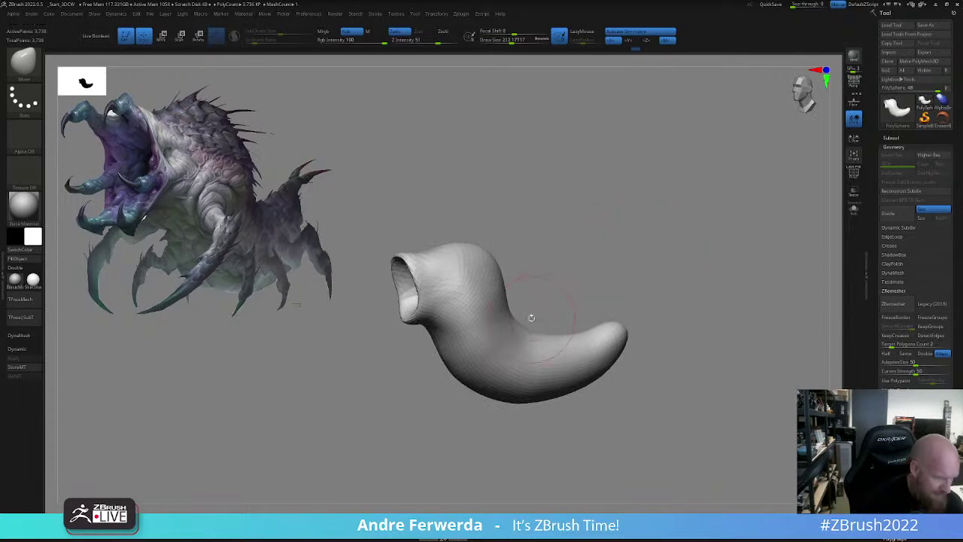
{"action": "key", "text": "space"}
{"action": "left_click_drag", "start_coordinate": [518, 309], "coordinate": [522, 310]}
{"action": "left_click_drag", "start_coordinate": [507, 301], "coordinate": [502, 299]}
{"action": "key", "text": "b"}
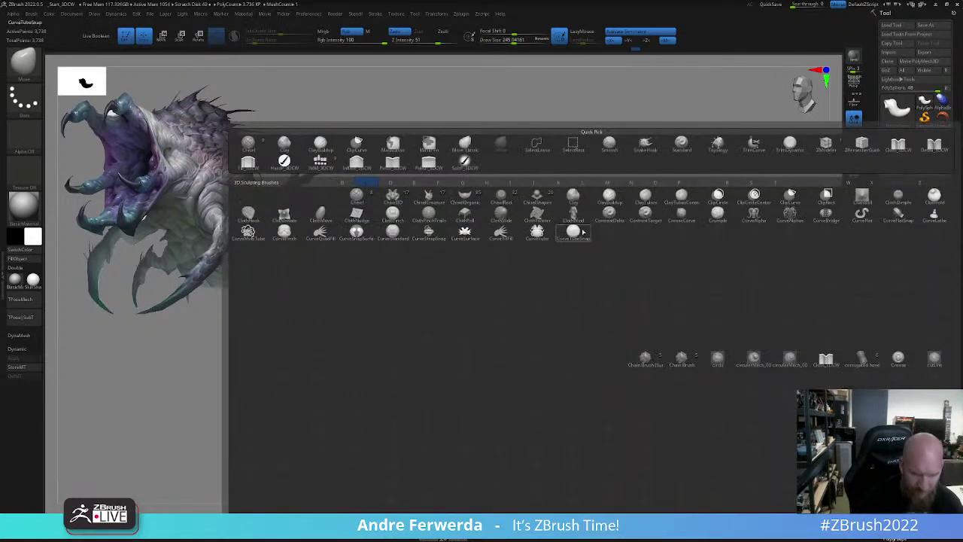
{"action": "left_click", "coordinate": [633, 142]}
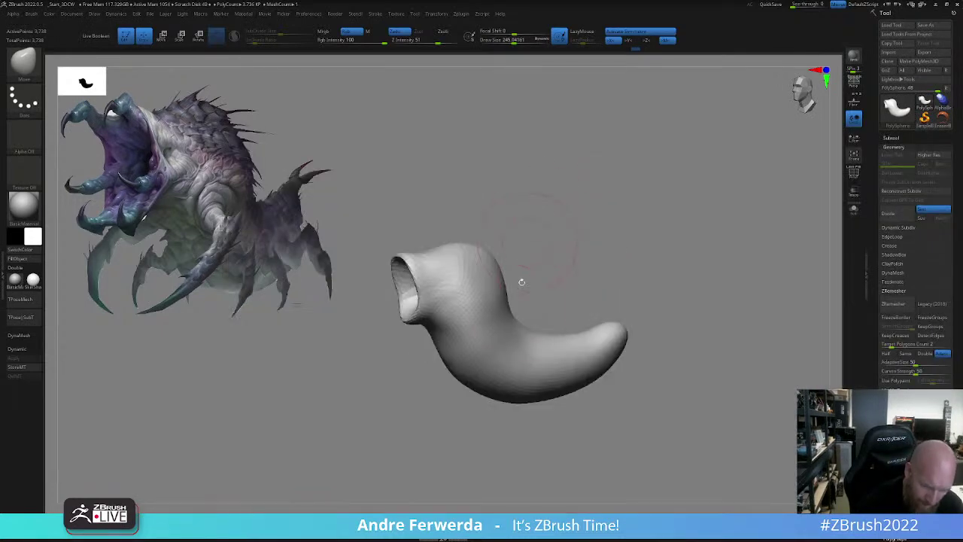
- Place the reference image over the model, enlarge it to match the body and make it semi-transparent
{"action": "left_click_drag", "start_coordinate": [518, 291], "coordinate": [458, 345]}
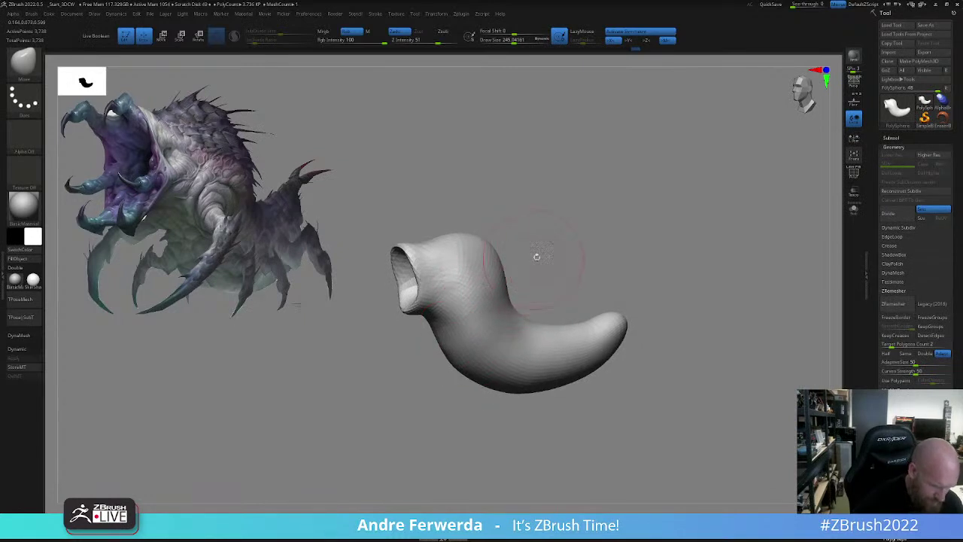
{"action": "left_click_drag", "start_coordinate": [537, 257], "coordinate": [499, 253]}
{"action": "key", "text": "z"}
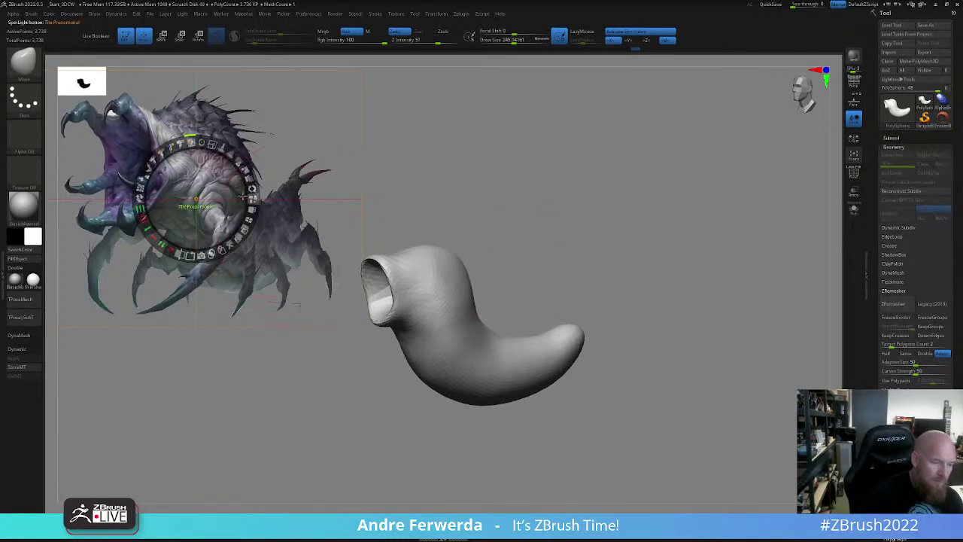
{"action": "left_click_drag", "start_coordinate": [203, 209], "coordinate": [497, 314]}
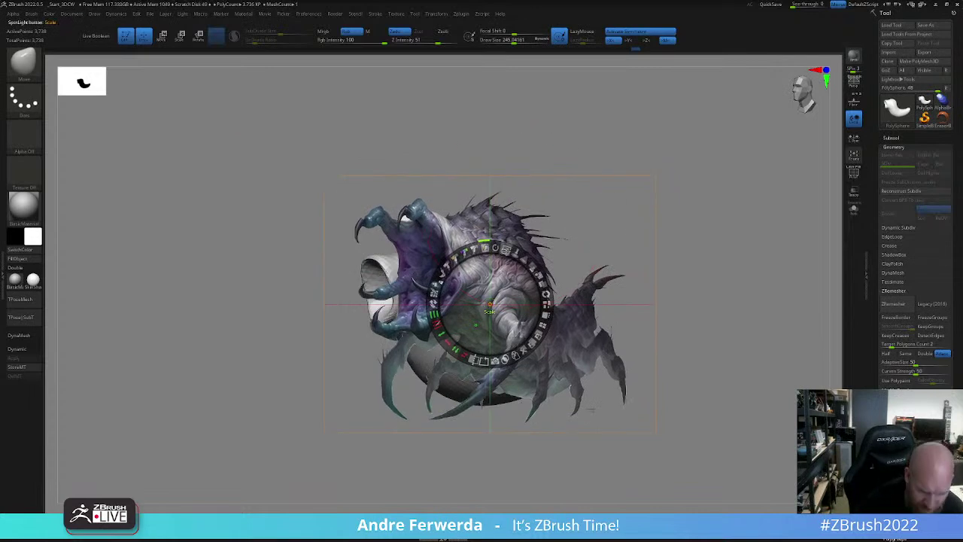
{"action": "left_click_drag", "start_coordinate": [505, 251], "coordinate": [472, 342]}
{"action": "key", "text": "z"}
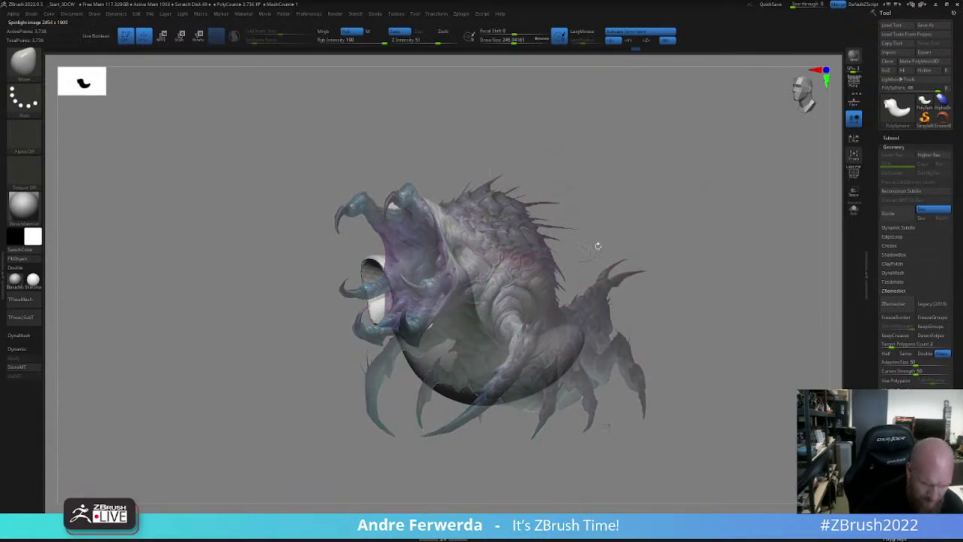
- Turn on perspective and adjust the tail and the back's contour to match the overlaid reference
{"action": "left_click_drag", "start_coordinate": [598, 245], "coordinate": [705, 307]}
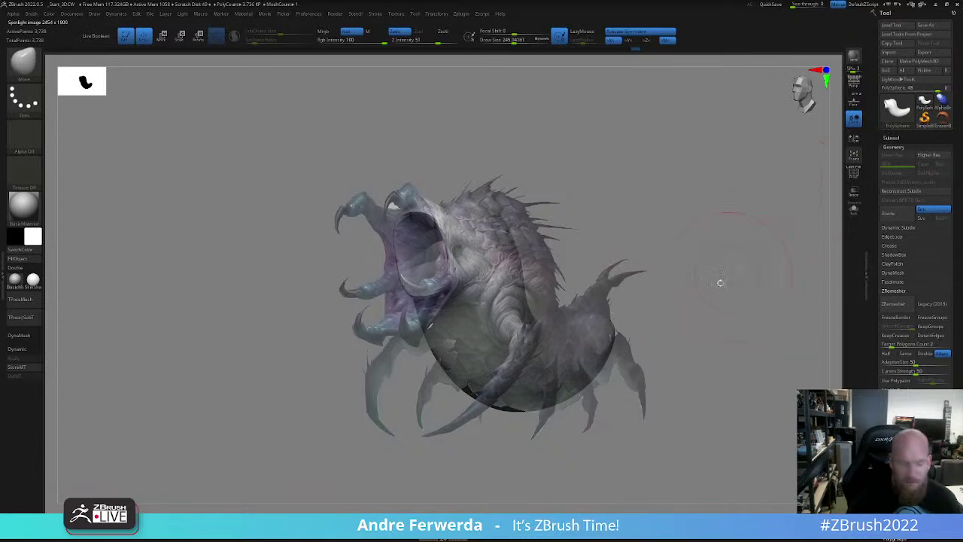
{"action": "key", "text": "p"}
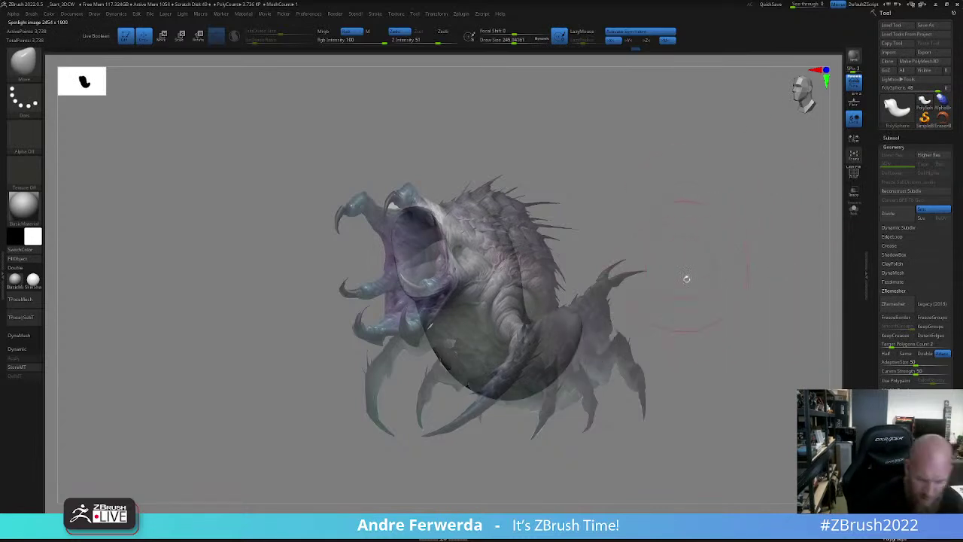
{"action": "mouse_move", "coordinate": [687, 279]}
{"action": "left_mouse_down"}
{"action": "mouse_move", "coordinate": [728, 311]}
{"action": "mouse_move", "coordinate": [718, 314]}
{"action": "mouse_move", "coordinate": [717, 301]}
{"action": "mouse_move", "coordinate": [726, 308]}
{"action": "left_mouse_up"}
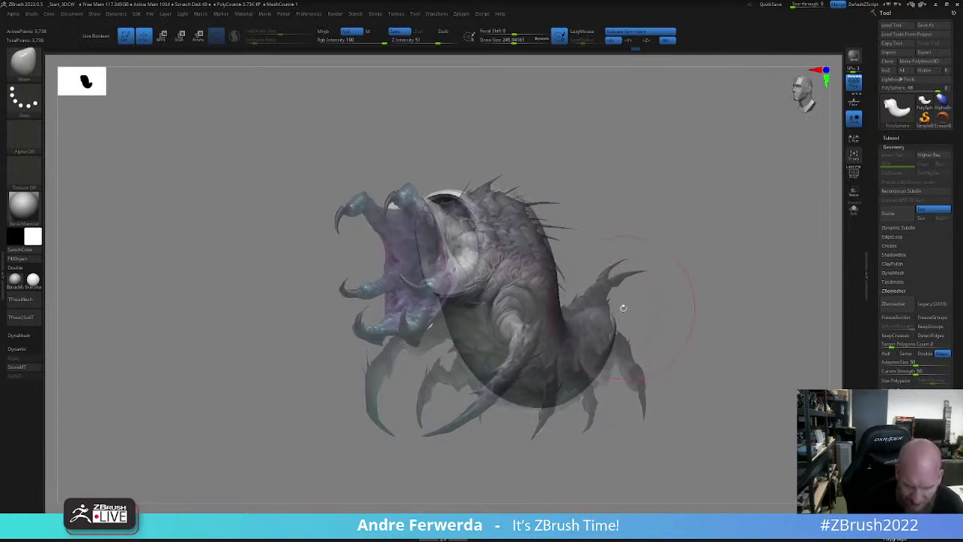
{"action": "key", "text": "space"}
{"action": "left_click_drag", "start_coordinate": [605, 322], "coordinate": [609, 322]}
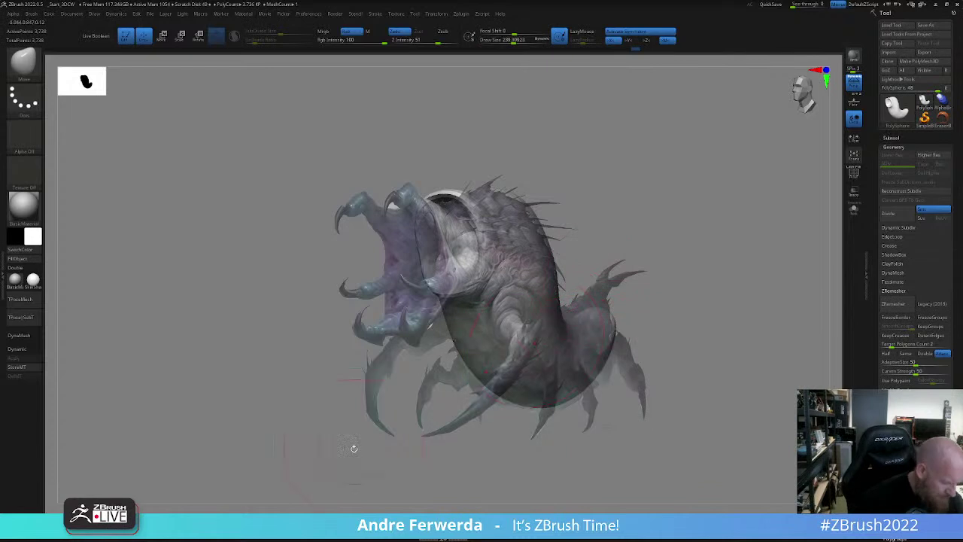
{"action": "key", "text": "space"}
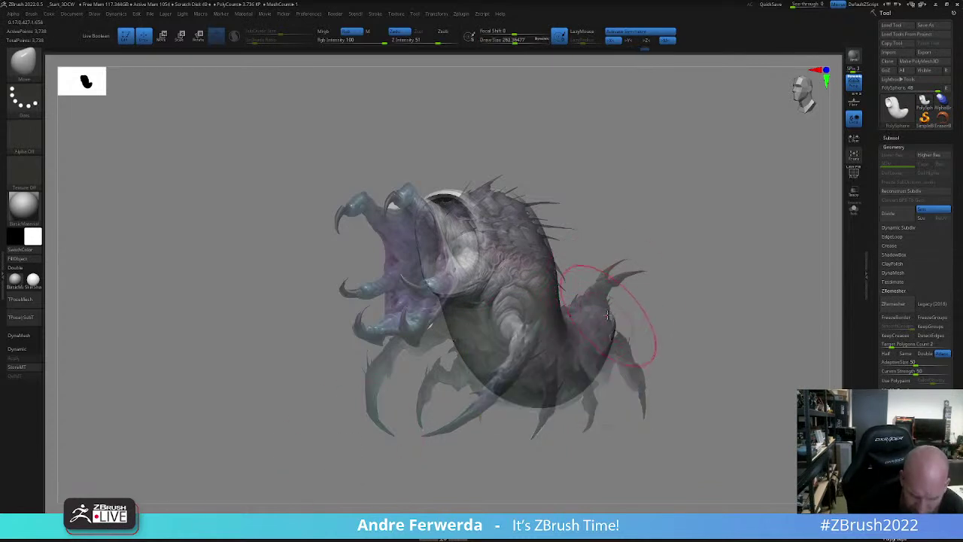
{"action": "key", "text": "space"}
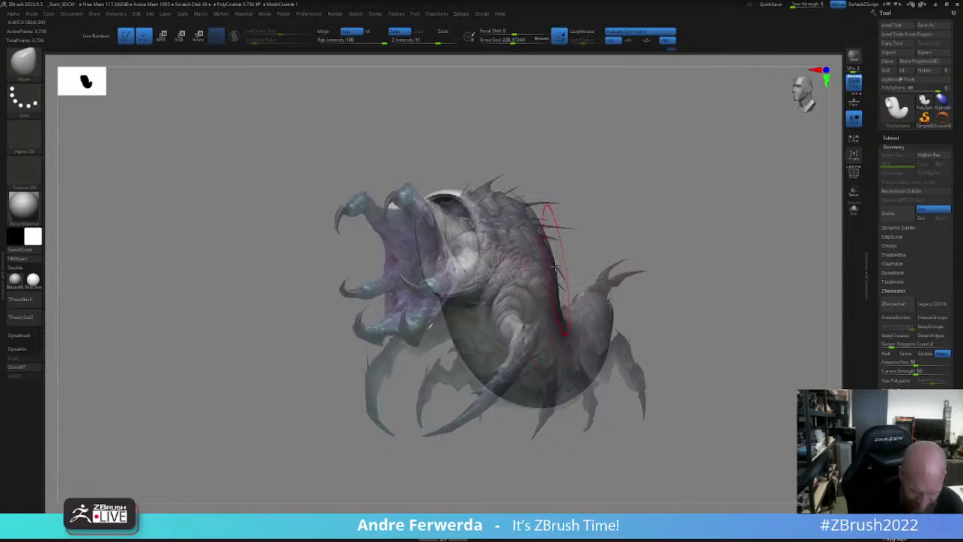
{"action": "key", "text": "space"}
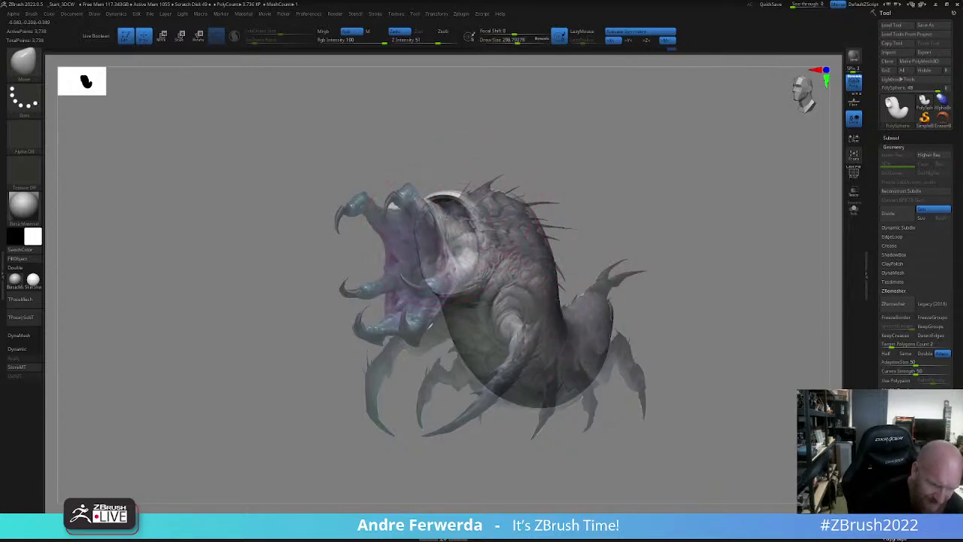
- Hide the reference overlay and adjust the side contours of the head and midsection from above
{"action": "key", "text": "shift+z"}
{"action": "left_click_drag", "start_coordinate": [524, 150], "coordinate": [546, 242]}
{"action": "left_click_drag", "start_coordinate": [471, 214], "coordinate": [493, 312]}
{"action": "key", "text": "space"}
{"action": "left_click_drag", "start_coordinate": [435, 331], "coordinate": [435, 343]}
{"action": "left_click_drag", "start_coordinate": [466, 291], "coordinate": [475, 290]}
{"action": "left_click_drag", "start_coordinate": [490, 229], "coordinate": [482, 231]}
{"action": "mouse_move", "coordinate": [511, 197]}
{"action": "left_mouse_down", "text": "alt"}
{"action": "mouse_move", "coordinate": [485, 318]}
{"action": "mouse_move", "coordinate": [452, 310]}
{"action": "left_mouse_up", "text": "alt"}
{"action": "key", "text": "space"}
{"action": "left_click_drag", "start_coordinate": [436, 250], "coordinate": [447, 254]}
- Widen the flanks of the body from below with an enlarged Move brush
{"action": "left_click_drag", "start_coordinate": [506, 290], "coordinate": [512, 183]}
{"action": "left_click_drag", "start_coordinate": [439, 268], "coordinate": [444, 269]}
{"action": "left_click_drag", "start_coordinate": [436, 324], "coordinate": [442, 324]}
{"action": "key", "text": "space"}
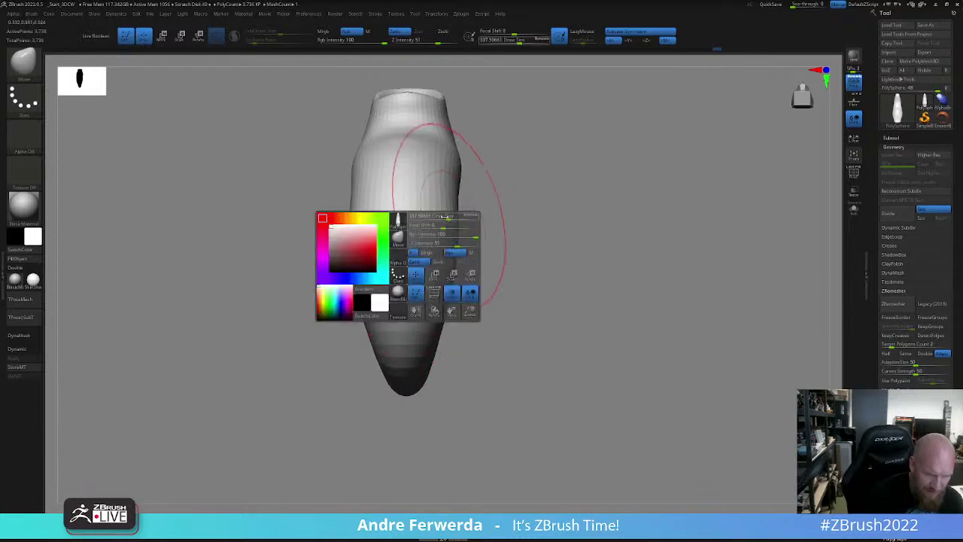
{"action": "left_click_drag", "start_coordinate": [452, 219], "coordinate": [451, 202]}
{"action": "mouse_move", "coordinate": [515, 209]}
{"action": "left_mouse_down"}
{"action": "mouse_move", "coordinate": [534, 271]}
{"action": "mouse_move", "coordinate": [548, 192]}
{"action": "left_mouse_up"}
{"action": "left_click_drag", "start_coordinate": [548, 192], "coordinate": [528, 316], "text": "alt"}
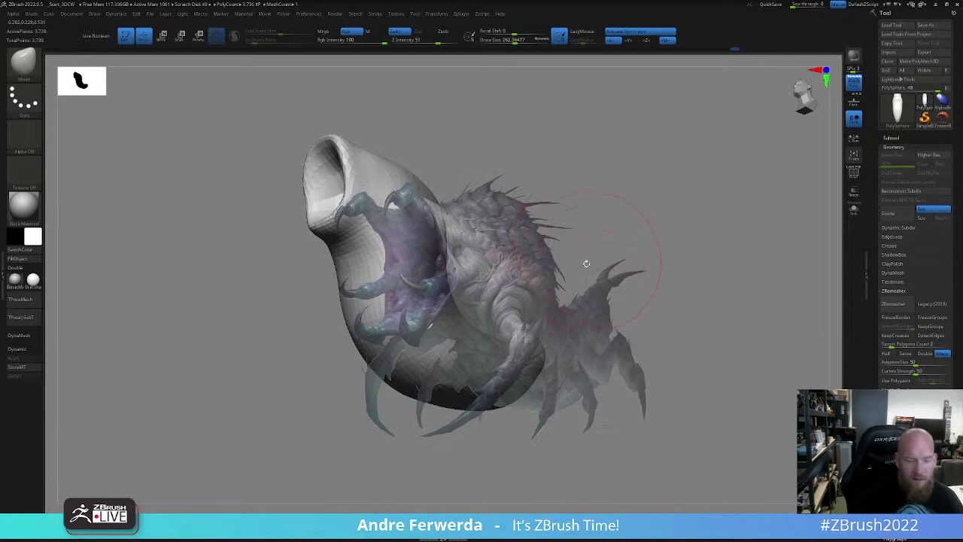
- Make the reference image more opaque, shrink it and place it back beside the model
{"action": "key", "text": "z"}
{"action": "left_click_drag", "start_coordinate": [508, 249], "coordinate": [497, 346]}
{"action": "left_click_drag", "start_coordinate": [513, 275], "coordinate": [204, 163]}
{"action": "left_click_drag", "start_coordinate": [197, 141], "coordinate": [115, 218]}
{"action": "key", "text": "z"}
- Pull the lower jaw down and forward and stretch the mouth's side rim to enlarge the opening
{"action": "mouse_move", "coordinate": [550, 264]}
{"action": "left_mouse_down"}
{"action": "mouse_move", "coordinate": [606, 244]}
{"action": "mouse_move", "coordinate": [678, 319]}
{"action": "mouse_move", "coordinate": [667, 288]}
{"action": "left_mouse_up"}
{"action": "key", "text": "space"}
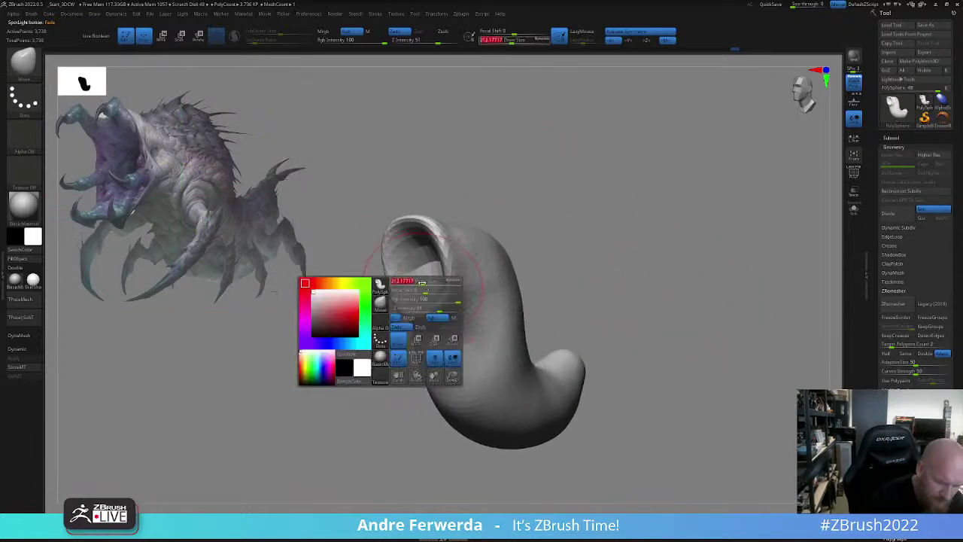
{"action": "mouse_move", "coordinate": [432, 325]}
{"action": "left_mouse_down"}
{"action": "mouse_move", "coordinate": [443, 329]}
{"action": "mouse_move", "coordinate": [388, 322]}
{"action": "mouse_move", "coordinate": [415, 334]}
{"action": "left_mouse_up"}
{"action": "key", "text": "space"}
{"action": "key", "text": "space"}
{"action": "mouse_move", "coordinate": [451, 295]}
{"action": "left_mouse_down"}
{"action": "mouse_move", "coordinate": [446, 283]}
{"action": "mouse_move", "coordinate": [456, 287]}
{"action": "left_mouse_up"}
- Pull the upper lip's corners upward and outward with the Move brush reduced to about 100, then reshape the mouth's side edge
{"action": "key", "text": "space"}
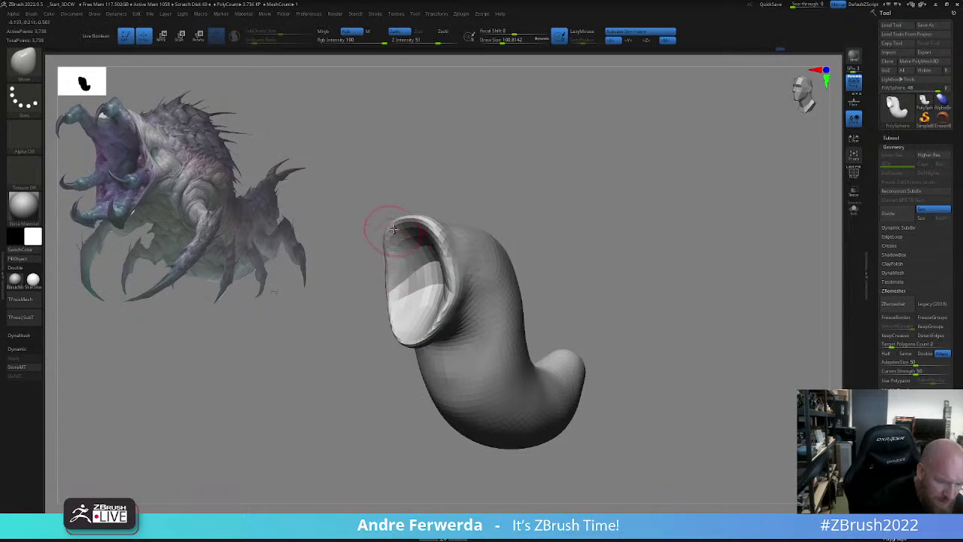
{"action": "key", "text": "space"}
{"action": "left_click_drag", "start_coordinate": [406, 224], "coordinate": [409, 215]}
{"action": "mouse_move", "coordinate": [431, 208]}
{"action": "left_mouse_down"}
{"action": "mouse_move", "coordinate": [438, 185]}
{"action": "mouse_move", "coordinate": [412, 207]}
{"action": "left_mouse_up"}
{"action": "left_click_drag", "start_coordinate": [470, 158], "coordinate": [456, 185]}
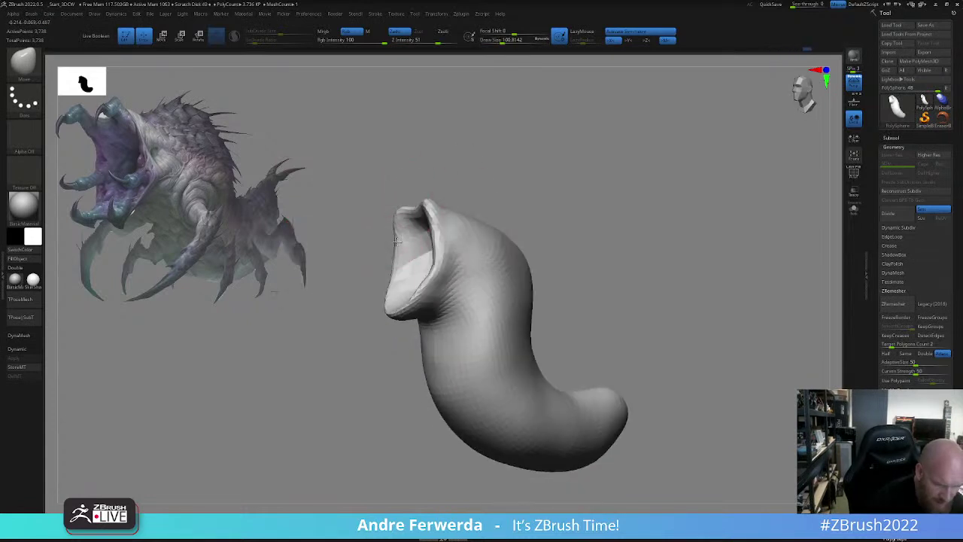
{"action": "left_click_drag", "start_coordinate": [397, 241], "coordinate": [392, 245]}
{"action": "left_click_drag", "start_coordinate": [465, 171], "coordinate": [455, 197]}
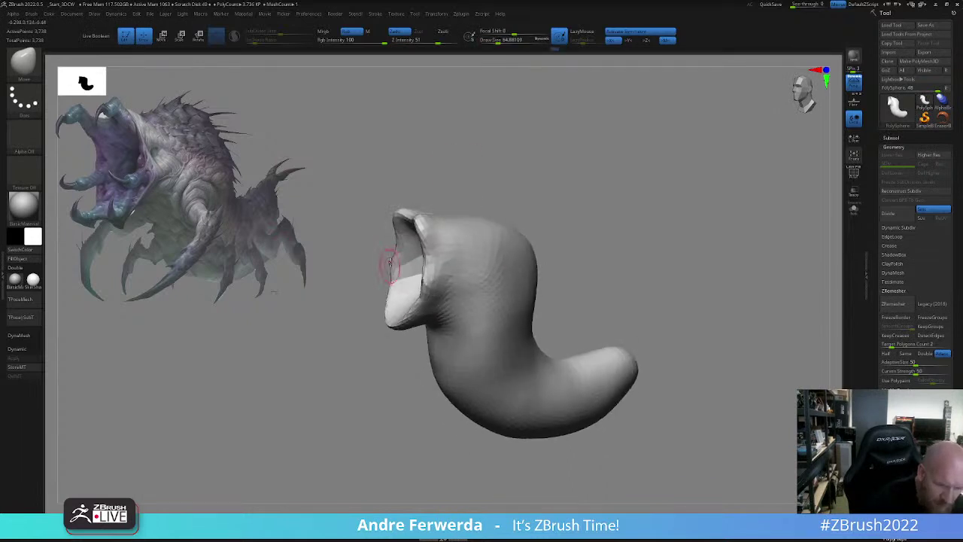
- Shape the lower lip's corner and tip with a small Move brush from the front and the side
{"action": "right_click_drag", "start_coordinate": [381, 372], "coordinate": [403, 331]}
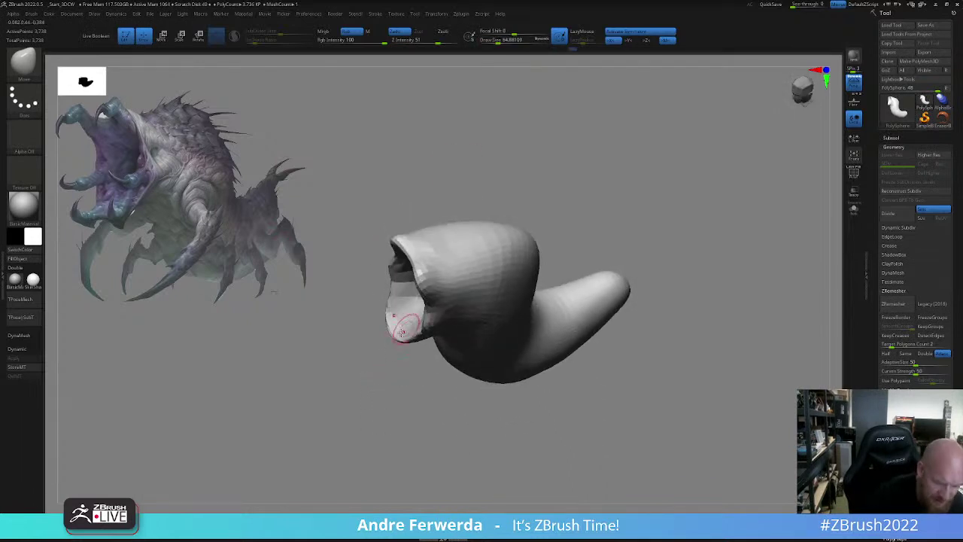
{"action": "left_click_drag", "start_coordinate": [388, 320], "coordinate": [383, 308]}
{"action": "mouse_move", "coordinate": [575, 380]}
{"action": "left_mouse_down"}
{"action": "mouse_move", "coordinate": [581, 305]}
{"action": "mouse_move", "coordinate": [599, 261]}
{"action": "mouse_move", "coordinate": [615, 308]}
{"action": "mouse_move", "coordinate": [608, 293]}
{"action": "mouse_move", "coordinate": [613, 305]}
{"action": "mouse_move", "coordinate": [567, 297]}
{"action": "left_mouse_up"}
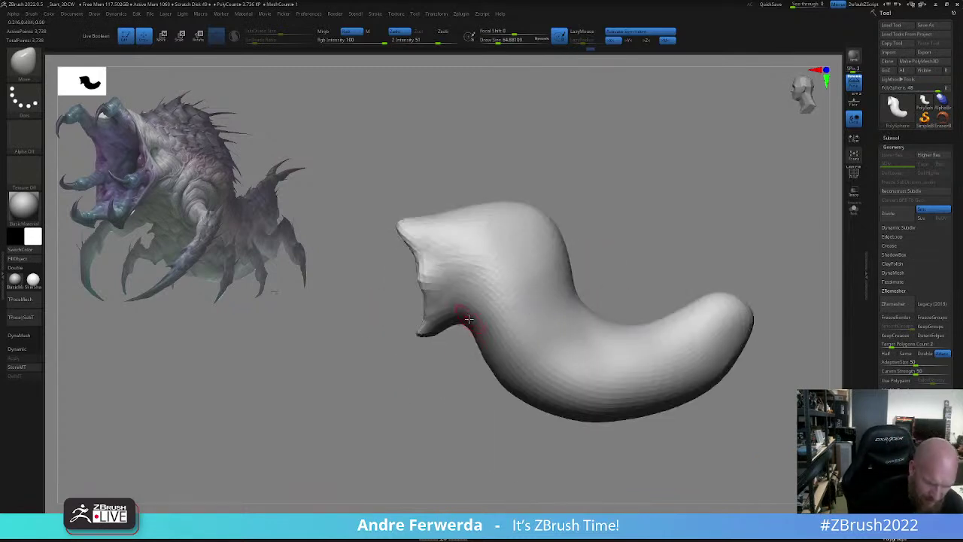
{"action": "key", "text": "space"}
{"action": "left_click_drag", "start_coordinate": [421, 336], "coordinate": [429, 336]}
- In side view, refine the upper lip and the top and back of the head with an enlarged Move brush
{"action": "left_click_drag", "start_coordinate": [592, 251], "coordinate": [604, 241]}
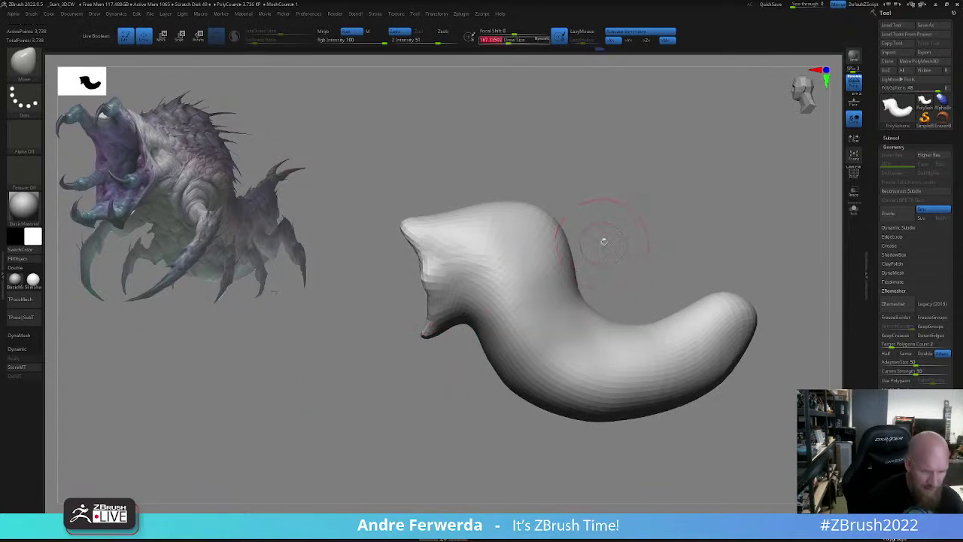
{"action": "key", "text": "space"}
{"action": "mouse_move", "coordinate": [551, 228]}
{"action": "left_mouse_down"}
{"action": "mouse_move", "coordinate": [559, 228]}
{"action": "mouse_move", "coordinate": [536, 215]}
{"action": "mouse_move", "coordinate": [493, 220]}
{"action": "left_mouse_up"}
{"action": "key", "text": "space"}
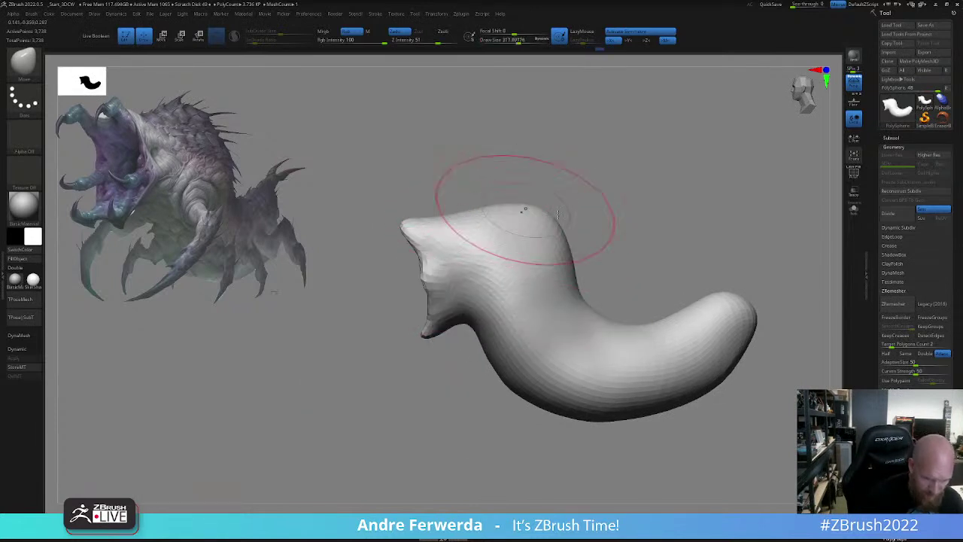
{"action": "left_click_drag", "start_coordinate": [631, 279], "coordinate": [619, 258], "text": "alt"}
{"action": "key", "text": "space"}
{"action": "left_click_drag", "start_coordinate": [445, 234], "coordinate": [432, 232]}
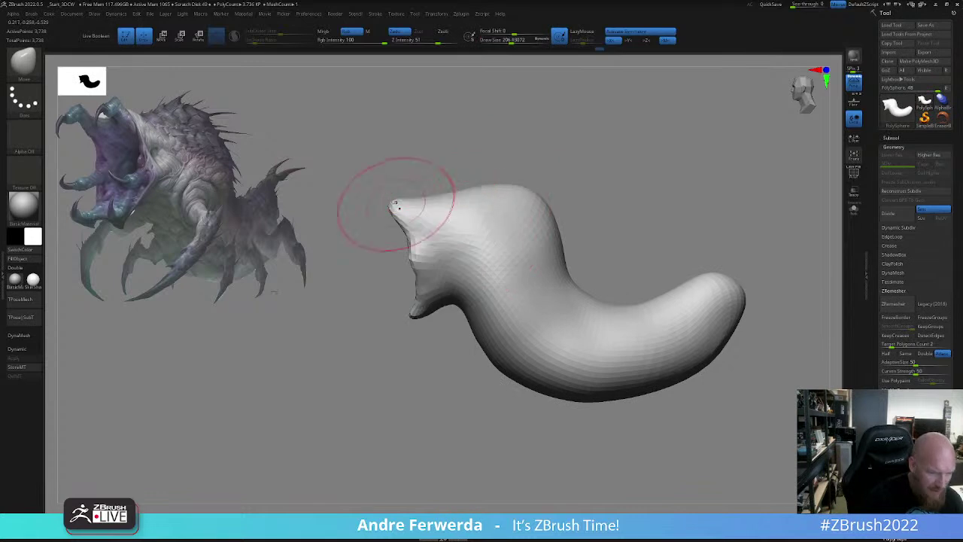
{"action": "left_click_drag", "start_coordinate": [389, 204], "coordinate": [393, 204]}
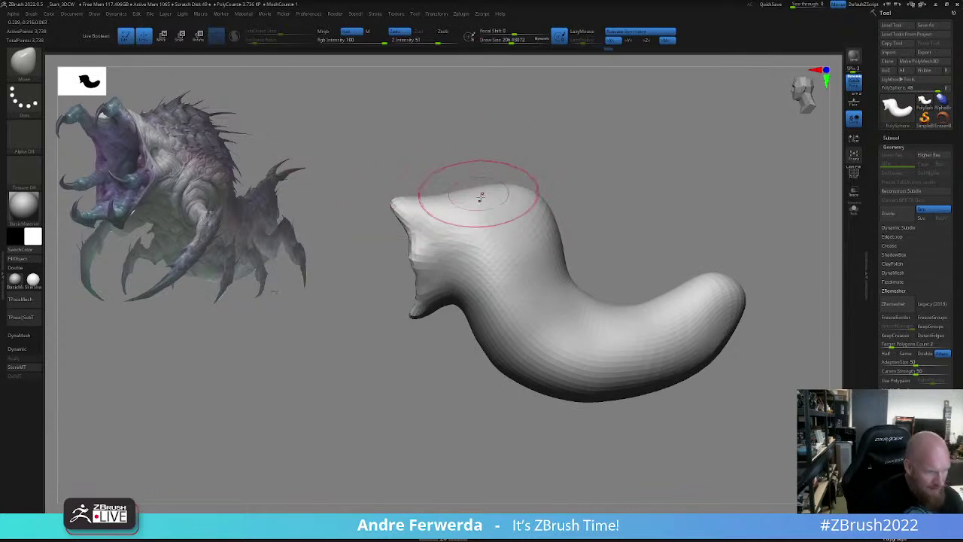
{"action": "mouse_move", "coordinate": [524, 195]}
{"action": "left_mouse_down"}
{"action": "mouse_move", "coordinate": [456, 198]}
{"action": "mouse_move", "coordinate": [544, 202]}
{"action": "mouse_move", "coordinate": [533, 214]}
{"action": "left_mouse_up"}
- Adjust the chest's underside contour and pull in the tail tip with a large Move brush
{"action": "key", "text": "space"}
{"action": "key", "text": "space"}
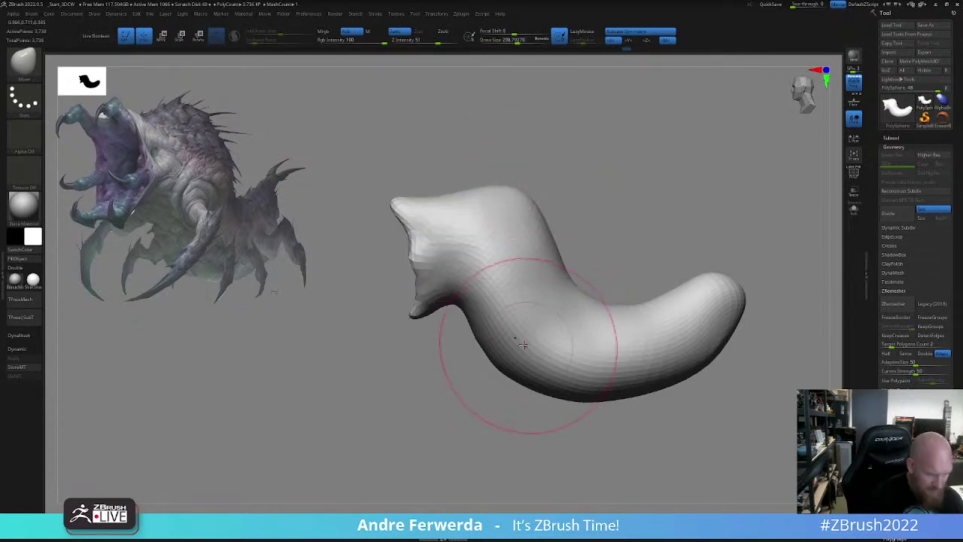
{"action": "left_click_drag", "start_coordinate": [495, 337], "coordinate": [498, 335]}
{"action": "key", "text": "space"}
{"action": "left_click_drag", "start_coordinate": [722, 282], "coordinate": [716, 283]}
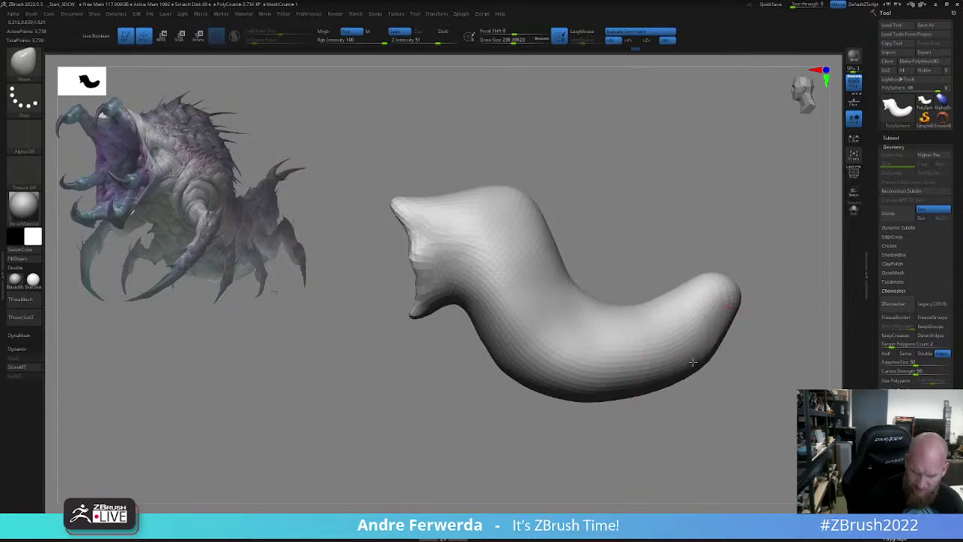
- In side view, pull the tail's rounded end and rear underside inward with the Move brush
{"action": "key", "text": "space"}
{"action": "left_click_drag", "start_coordinate": [707, 358], "coordinate": [708, 359]}
{"action": "key", "text": "space"}
{"action": "left_click_drag", "start_coordinate": [742, 320], "coordinate": [719, 316]}
{"action": "key", "text": "space"}
- From above, narrow the tail end and pull it into two small prongs with a Move brush of about 56
{"action": "mouse_move", "coordinate": [755, 259]}
{"action": "left_mouse_down", "text": "shift"}
{"action": "mouse_move", "coordinate": [753, 310]}
{"action": "mouse_move", "coordinate": [734, 286]}
{"action": "left_mouse_up", "text": "shift"}
{"action": "key", "text": "space"}
{"action": "key", "text": "space"}
{"action": "key", "text": "space"}
{"action": "key", "text": "space"}
{"action": "left_click_drag", "start_coordinate": [743, 283], "coordinate": [748, 291]}
{"action": "key", "text": "space"}
{"action": "left_click_drag", "start_coordinate": [749, 291], "coordinate": [751, 287]}
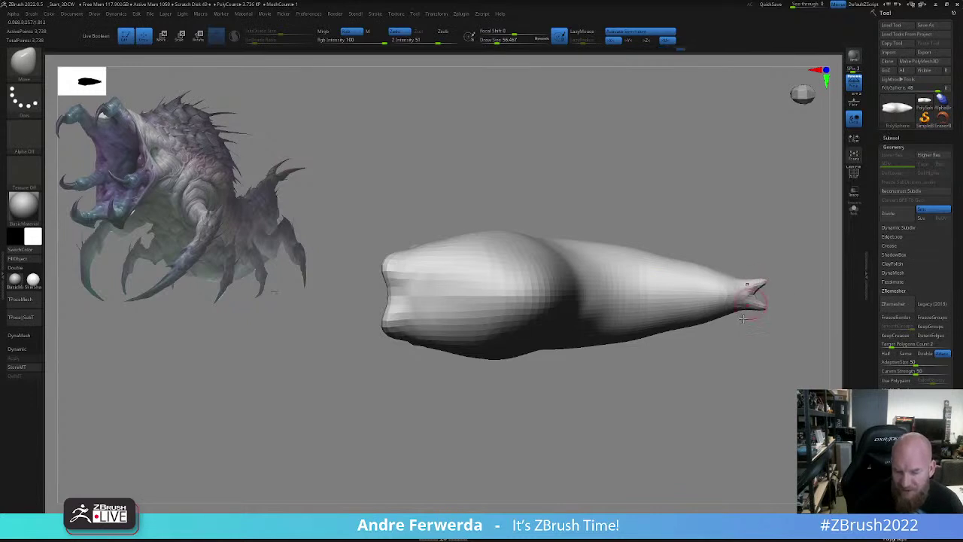
- In side view, taper the tail toward its tip with the Move brush enlarged to about 445
{"action": "mouse_move", "coordinate": [745, 322]}
{"action": "left_mouse_down", "text": "shift"}
{"action": "mouse_move", "coordinate": [777, 276]}
{"action": "mouse_move", "coordinate": [684, 264]}
{"action": "mouse_move", "coordinate": [660, 279]}
{"action": "left_mouse_up", "text": "shift"}
{"action": "key", "text": "space"}
{"action": "left_click_drag", "start_coordinate": [665, 314], "coordinate": [624, 288]}
{"action": "key", "text": "space"}
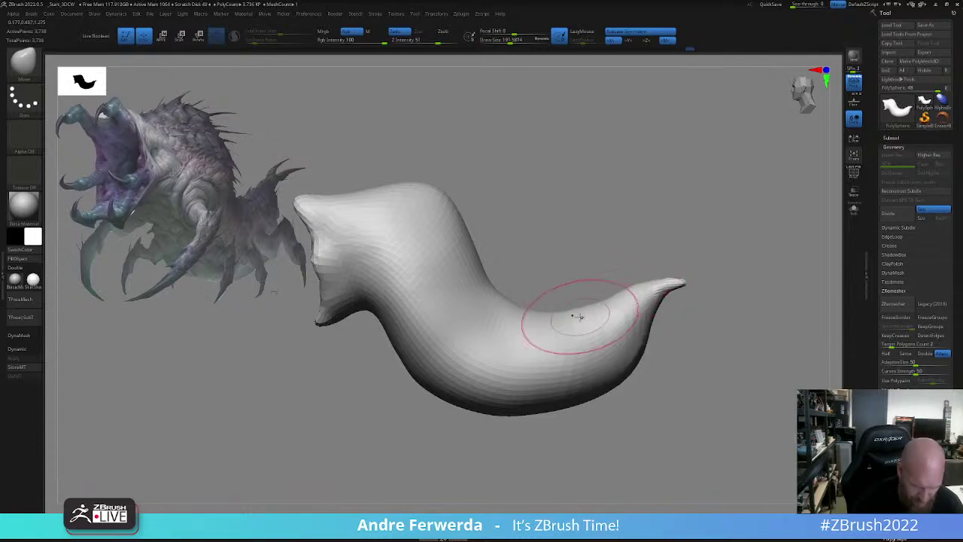
{"action": "key", "text": "space"}
{"action": "left_click_drag", "start_coordinate": [577, 319], "coordinate": [584, 320]}
{"action": "key", "text": "space"}
{"action": "left_click_drag", "start_coordinate": [632, 256], "coordinate": [639, 256]}
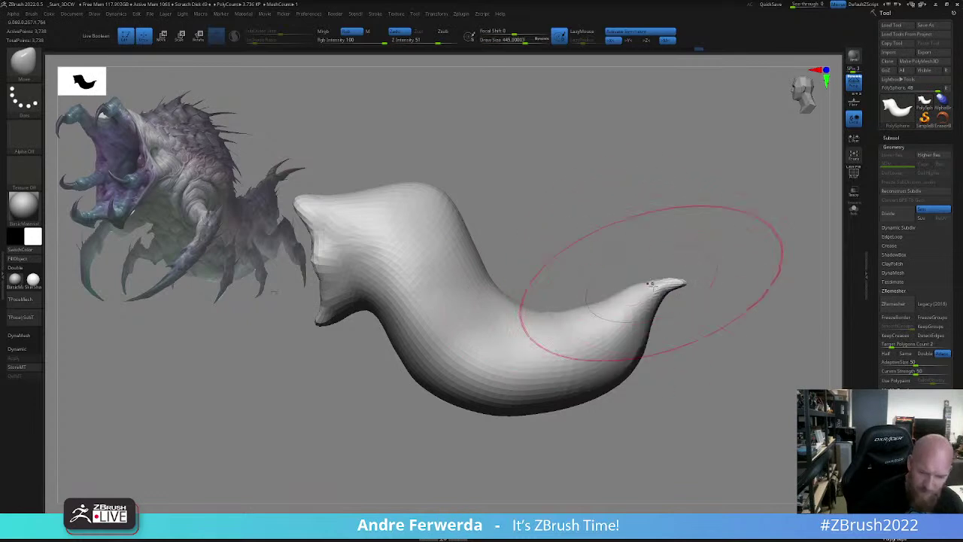
{"action": "left_click_drag", "start_coordinate": [663, 297], "coordinate": [652, 295]}
{"action": "left_click_drag", "start_coordinate": [634, 334], "coordinate": [621, 332]}
- Slim the underside of the tail and rear body with the Move brush reduced to about 280
{"action": "key", "text": "space"}
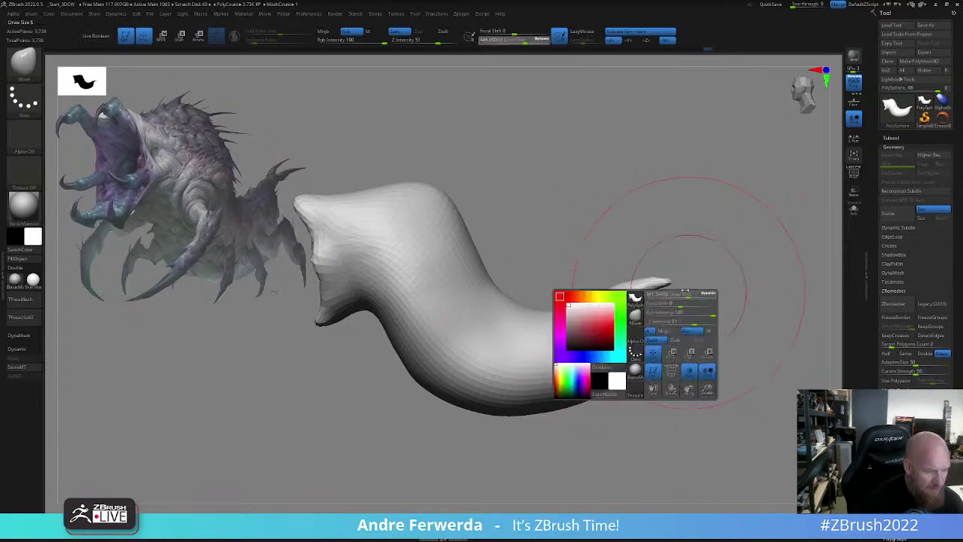
{"action": "left_click_drag", "start_coordinate": [677, 305], "coordinate": [672, 305]}
{"action": "left_click_drag", "start_coordinate": [621, 367], "coordinate": [570, 389]}
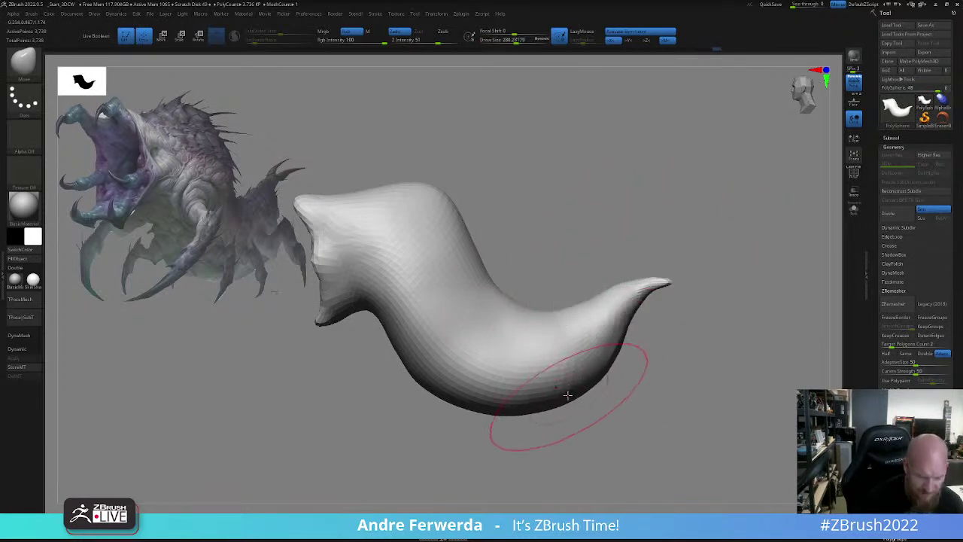
{"action": "left_click_drag", "start_coordinate": [523, 414], "coordinate": [507, 404]}
- Turn perspective off and refine the lower lip and inner mouth from the front with progressively smaller Move brushes
{"action": "key", "text": "space"}
{"action": "mouse_move", "coordinate": [555, 253]}
{"action": "left_mouse_down"}
{"action": "mouse_move", "coordinate": [631, 247]}
{"action": "mouse_move", "coordinate": [628, 213]}
{"action": "mouse_move", "coordinate": [672, 205]}
{"action": "left_mouse_up"}
{"action": "left_click", "coordinate": [853, 89]}
{"action": "left_click_drag", "start_coordinate": [680, 263], "coordinate": [715, 264], "text": "shift"}
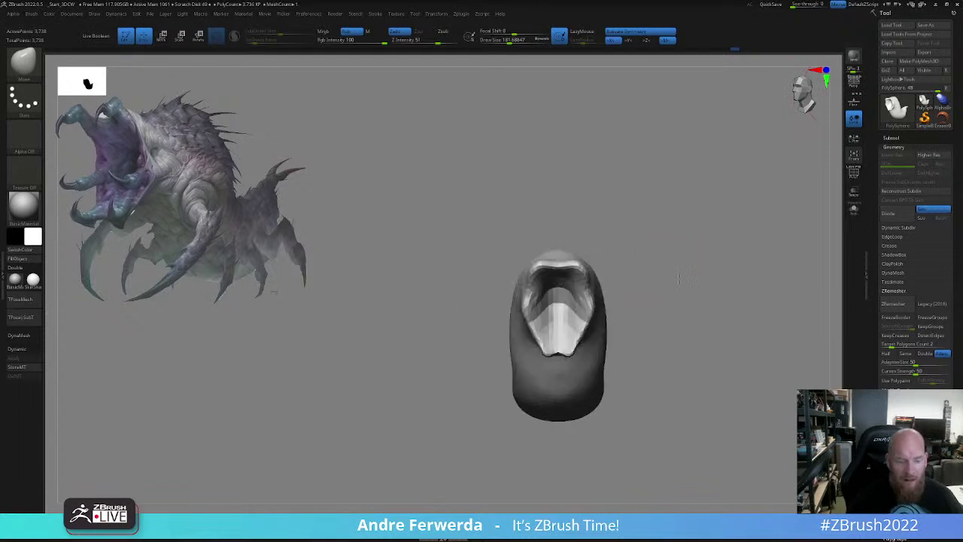
{"action": "key", "text": "space"}
{"action": "left_click_drag", "start_coordinate": [590, 310], "coordinate": [587, 310]}
{"action": "key", "text": "space"}
{"action": "left_click_drag", "start_coordinate": [575, 342], "coordinate": [573, 343]}
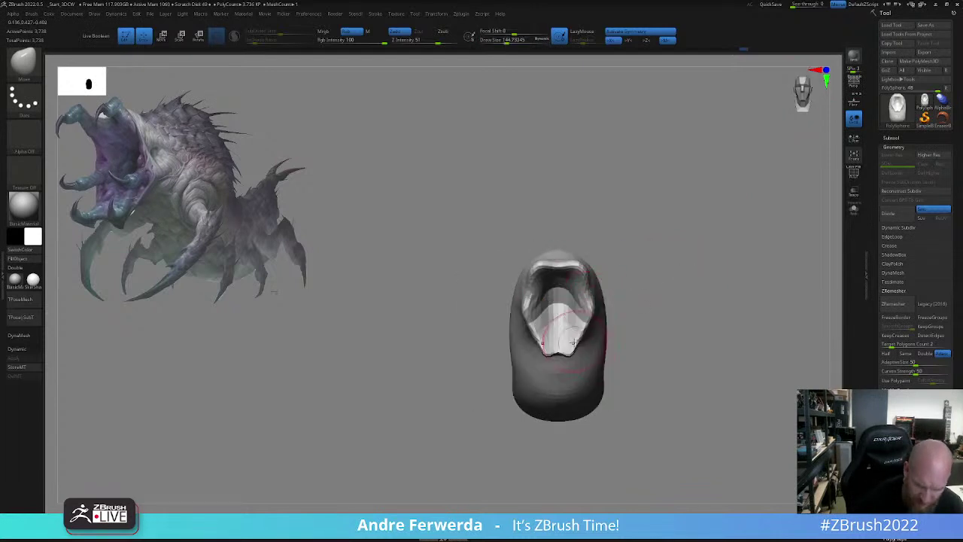
{"action": "left_click_drag", "start_coordinate": [549, 303], "coordinate": [548, 309]}
{"action": "key", "text": "space"}
{"action": "left_click_drag", "start_coordinate": [562, 307], "coordinate": [558, 307]}
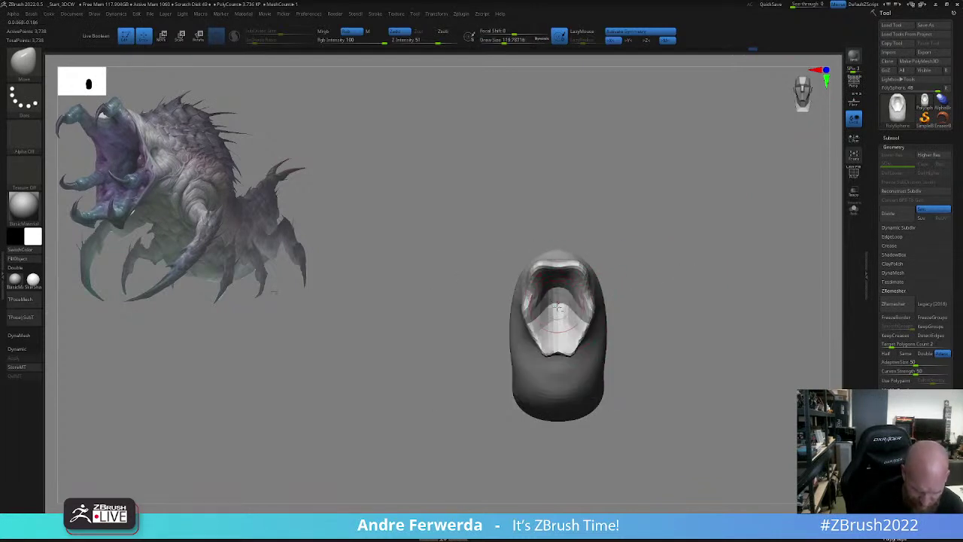
- Check the head with perspective on, nudge the neck's side inward from behind, and switch perspective back off
{"action": "left_click_drag", "start_coordinate": [662, 280], "coordinate": [645, 237]}
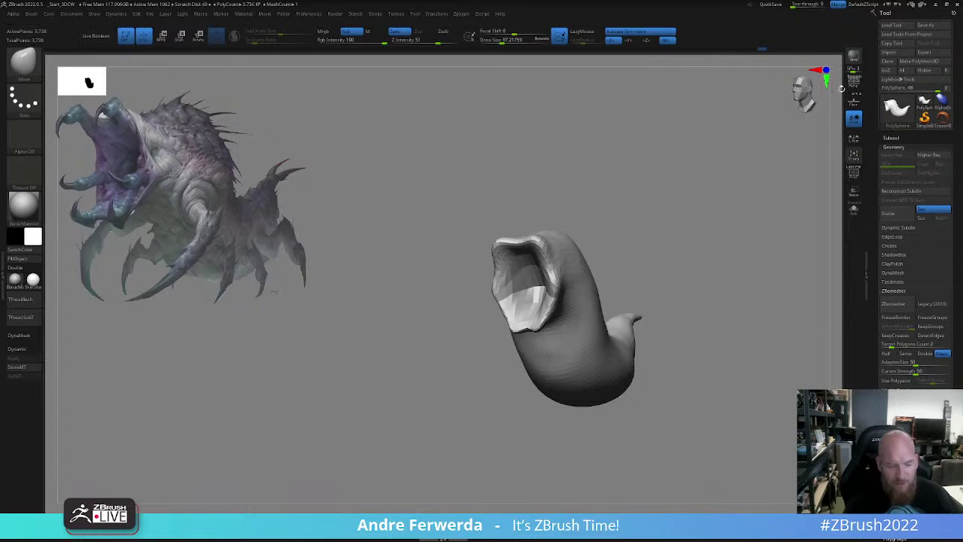
{"action": "left_click", "coordinate": [857, 83]}
{"action": "left_click_drag", "start_coordinate": [705, 314], "coordinate": [724, 309]}
{"action": "right_click_drag", "start_coordinate": [724, 309], "coordinate": [705, 299]}
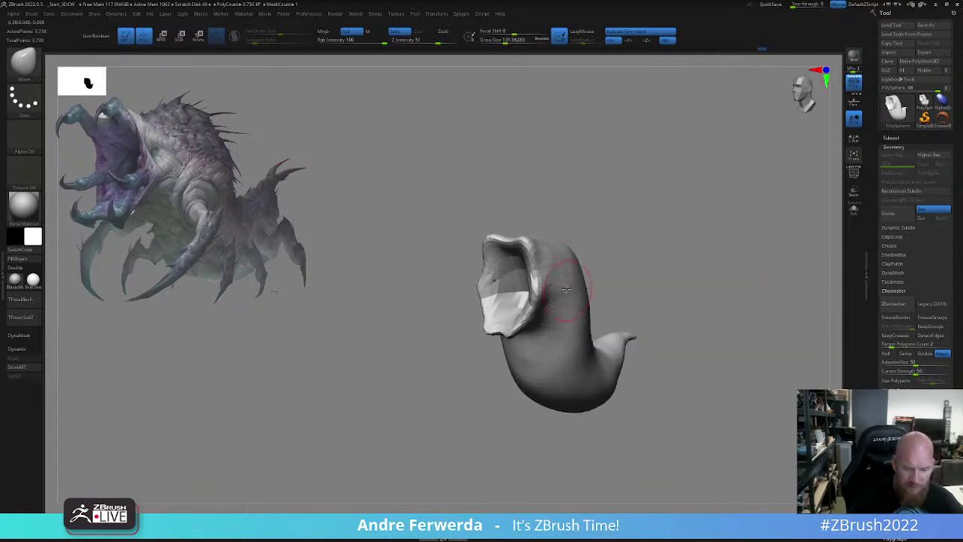
{"action": "key", "text": "space"}
{"action": "mouse_move", "coordinate": [676, 225]}
{"action": "left_mouse_down"}
{"action": "mouse_move", "coordinate": [613, 208]}
{"action": "mouse_move", "coordinate": [595, 218]}
{"action": "left_mouse_up"}
{"action": "key", "text": "space"}
{"action": "left_click_drag", "start_coordinate": [571, 288], "coordinate": [551, 291]}
{"action": "left_click", "coordinate": [857, 84]}
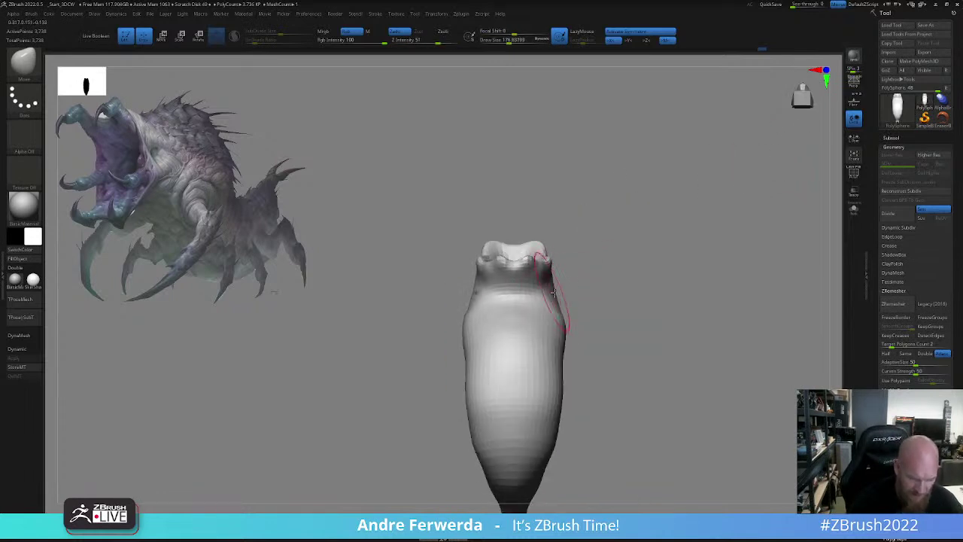
- Refine the neck's side contour and flare the mouth's side edge from behind with a Move brush at focal shift -2
{"action": "key", "text": "space"}
{"action": "left_click", "coordinate": [562, 311]}
{"action": "mouse_move", "coordinate": [564, 336]}
{"action": "left_mouse_down"}
{"action": "mouse_move", "coordinate": [561, 301]}
{"action": "mouse_move", "coordinate": [563, 335]}
{"action": "left_mouse_up"}
{"action": "key", "text": "space"}
{"action": "key", "text": "space"}
{"action": "key", "text": "space"}
{"action": "left_click_drag", "start_coordinate": [562, 330], "coordinate": [558, 327]}
{"action": "key", "text": "space"}
{"action": "mouse_move", "coordinate": [558, 292]}
{"action": "left_mouse_down"}
{"action": "mouse_move", "coordinate": [551, 263]}
{"action": "mouse_move", "coordinate": [567, 258]}
{"action": "mouse_move", "coordinate": [563, 267]}
{"action": "left_mouse_up"}
{"action": "key", "text": "space"}
{"action": "key", "text": "space"}
{"action": "key", "text": "space"}
{"action": "mouse_move", "coordinate": [555, 263]}
{"action": "left_mouse_down"}
{"action": "mouse_move", "coordinate": [588, 294]}
{"action": "mouse_move", "coordinate": [641, 284]}
{"action": "mouse_move", "coordinate": [684, 228]}
{"action": "mouse_move", "coordinate": [641, 220]}
{"action": "left_mouse_up"}
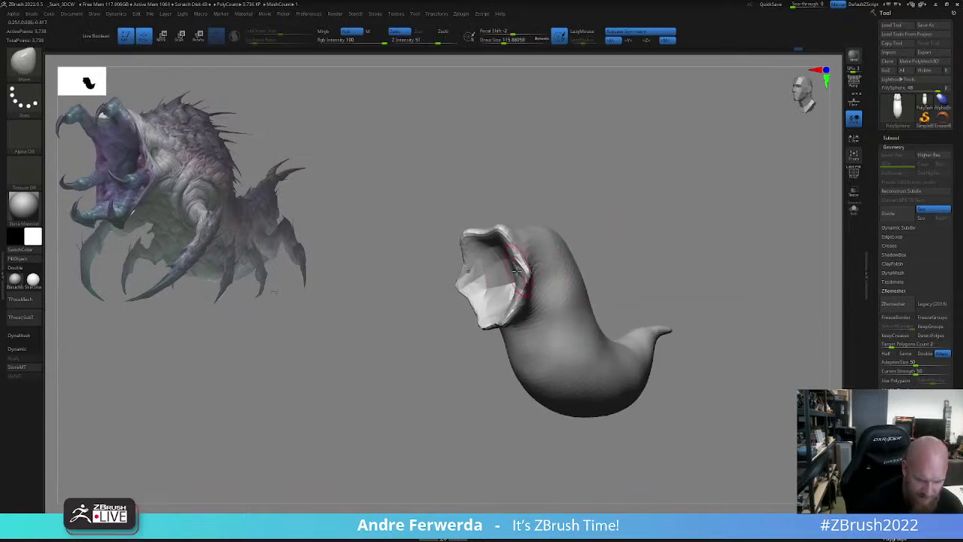
- Nudge the mouth's side edge in three-quarter view, and enlarge the Move brush to about 188
{"action": "left_click_drag", "start_coordinate": [517, 271], "coordinate": [523, 266]}
{"action": "left_click_drag", "start_coordinate": [585, 213], "coordinate": [580, 197], "text": "alt"}
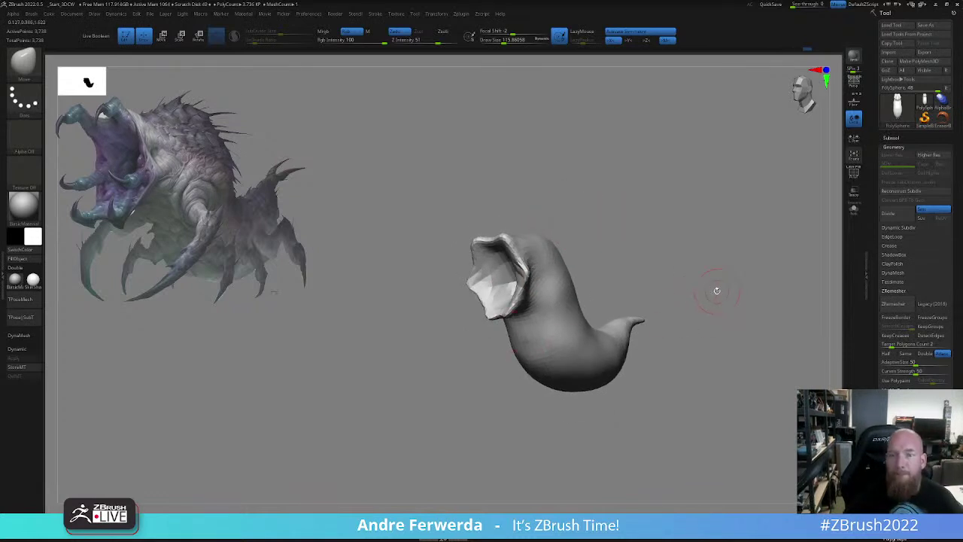
{"action": "key", "text": "space"}
{"action": "left_click_drag", "start_coordinate": [717, 290], "coordinate": [720, 290]}
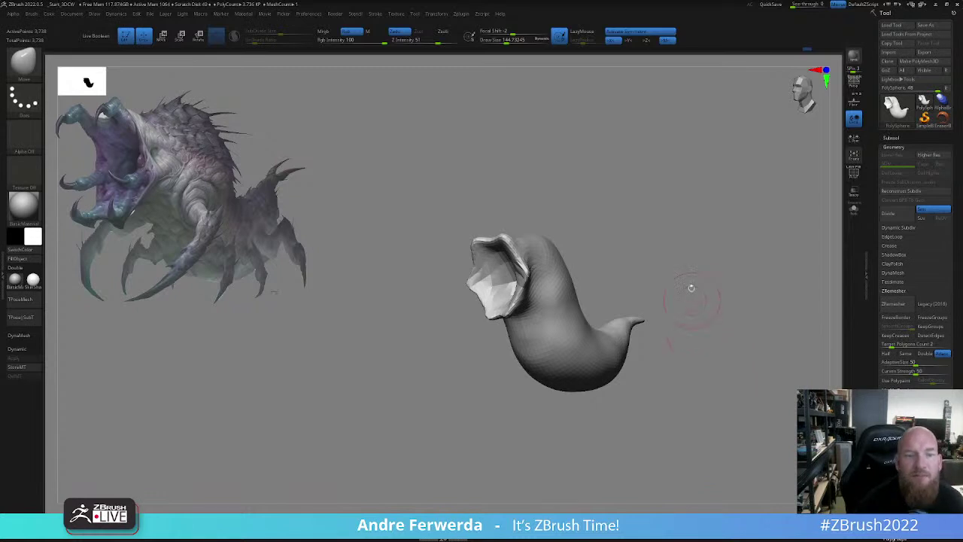
{"action": "left_click_drag", "start_coordinate": [705, 310], "coordinate": [704, 304]}
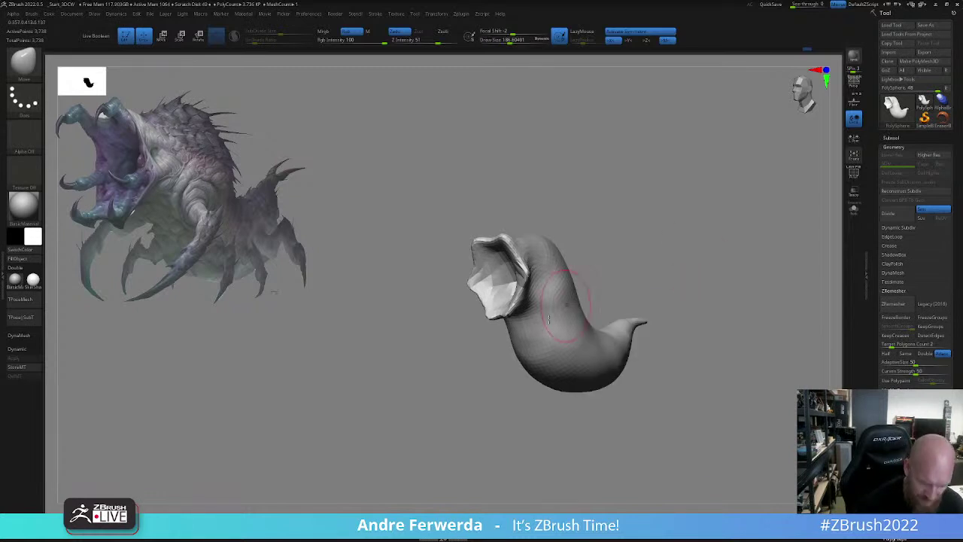
- Pull a rounded shoulder bump out of the body's side behind the mouth with the Move brush reduced to about 80
{"action": "left_click_drag", "start_coordinate": [587, 243], "coordinate": [555, 251]}
{"action": "key", "text": "bracketleft"}
{"action": "key", "text": "bracketleft"}
{"action": "key", "text": "bracketleft"}
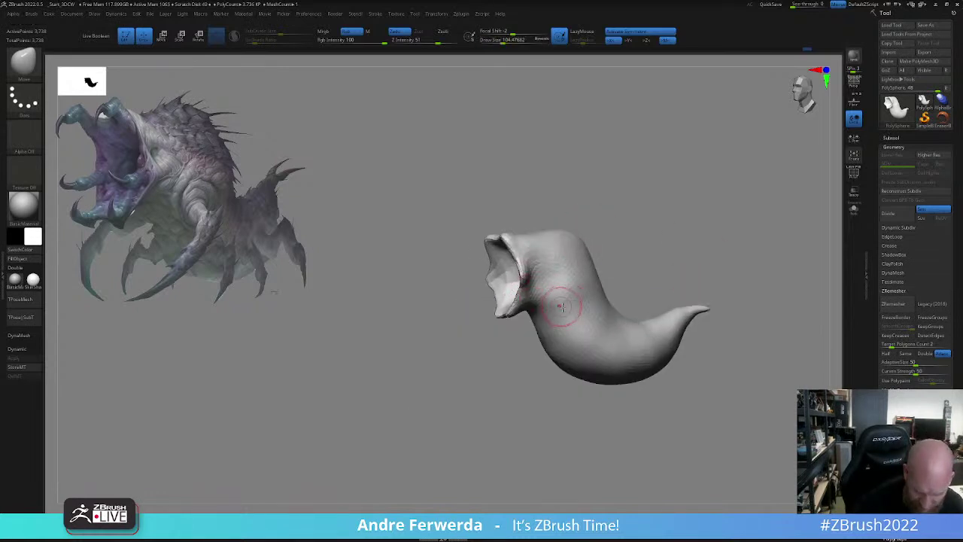
{"action": "left_click_drag", "start_coordinate": [564, 306], "coordinate": [562, 304]}
{"action": "key", "text": "space"}
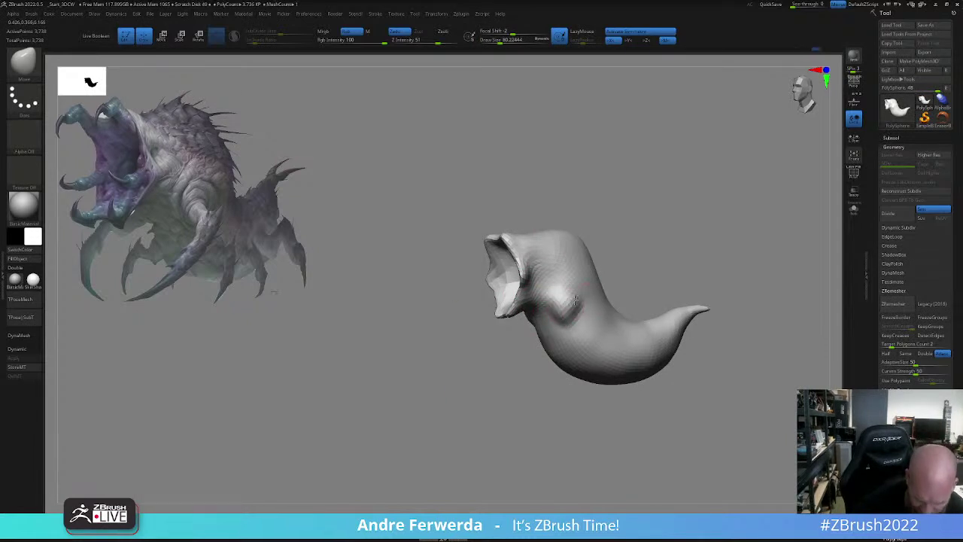
{"action": "mouse_move", "coordinate": [638, 265]}
{"action": "left_mouse_down"}
{"action": "mouse_move", "coordinate": [662, 249]}
{"action": "mouse_move", "coordinate": [657, 257]}
{"action": "left_mouse_up"}
{"action": "key", "text": "space"}
{"action": "key", "text": "space"}
- Stretch the lower lip downward and reshape the mouth's side edge with the Move brush enlarged to about 211
{"action": "left_click_drag", "start_coordinate": [656, 256], "coordinate": [636, 231]}
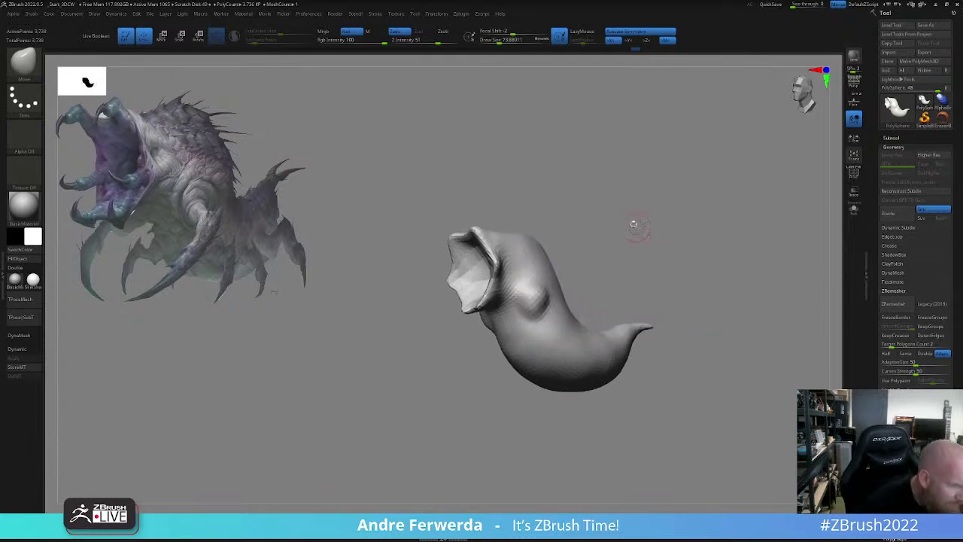
{"action": "key", "text": "space"}
{"action": "left_click_drag", "start_coordinate": [534, 239], "coordinate": [565, 214]}
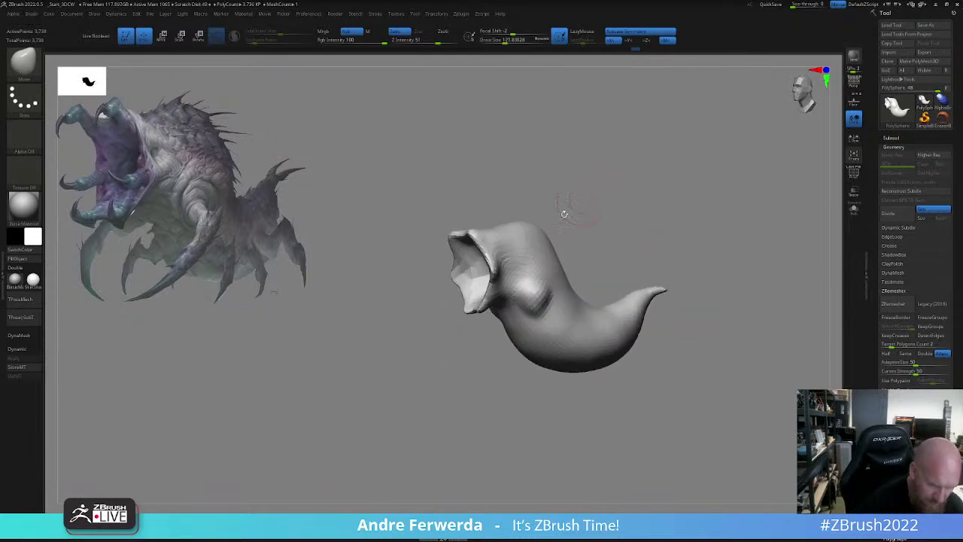
{"action": "left_click_drag", "start_coordinate": [475, 316], "coordinate": [474, 325]}
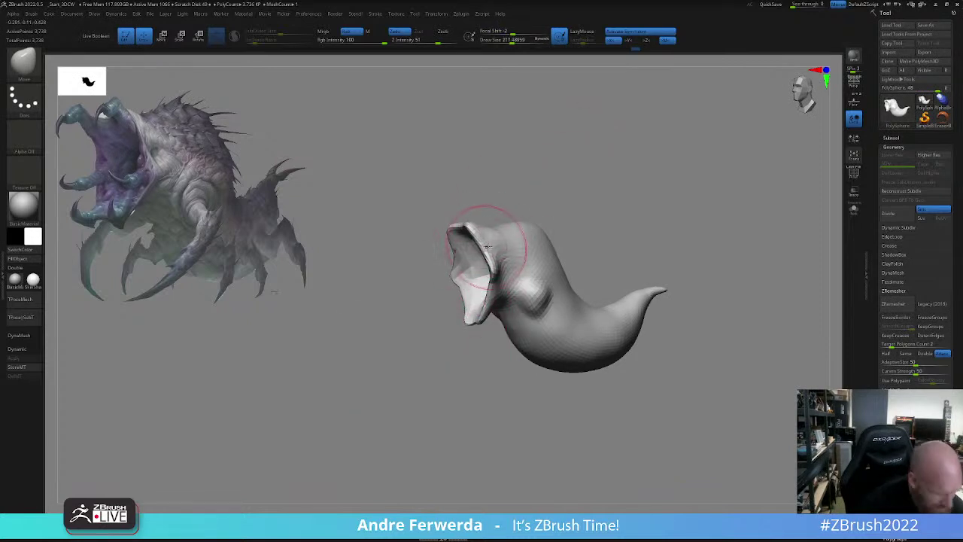
{"action": "key", "text": "space"}
{"action": "left_click_drag", "start_coordinate": [488, 247], "coordinate": [484, 247]}
{"action": "left_click_drag", "start_coordinate": [492, 157], "coordinate": [525, 150]}
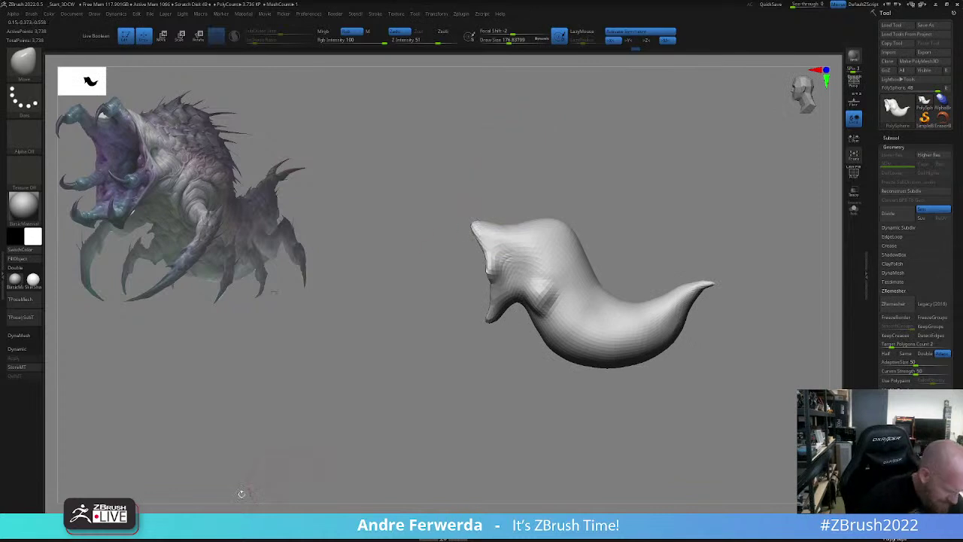
- Lasso-mask the mouth area, soften and invert the mask, and tilt the mouth upward with the transform gizmo
{"action": "mouse_move", "coordinate": [458, 346]}
{"action": "left_mouse_down", "text": "ctrl"}
{"action": "mouse_move", "coordinate": [425, 289]}
{"action": "mouse_move", "coordinate": [521, 264]}
{"action": "left_mouse_up", "text": "ctrl"}
{"action": "left_click", "coordinate": [564, 250], "text": "ctrl"}
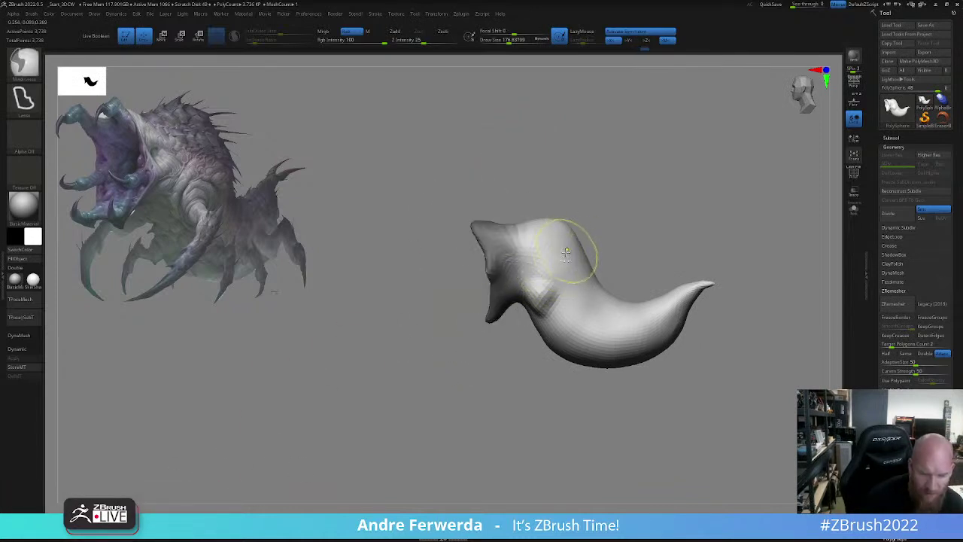
{"action": "left_click", "coordinate": [623, 185], "text": "ctrl"}
{"action": "key", "text": "w"}
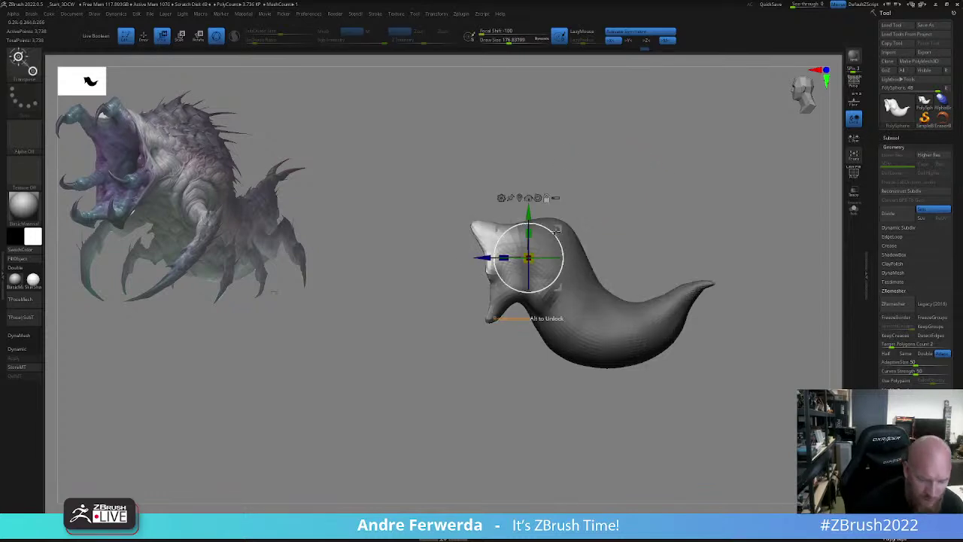
{"action": "mouse_move", "coordinate": [557, 229]}
{"action": "left_mouse_down", "text": "alt"}
{"action": "mouse_move", "coordinate": [542, 237]}
{"action": "mouse_move", "coordinate": [544, 250]}
{"action": "mouse_move", "coordinate": [546, 231]}
{"action": "mouse_move", "coordinate": [517, 230]}
{"action": "left_mouse_up", "text": "alt"}
{"action": "left_click", "coordinate": [525, 201], "text": "alt"}
{"action": "key", "text": "q"}
- Adjust the mouth's width from the front with the transform gizmo, and return to sculpting
{"action": "mouse_move", "coordinate": [561, 175]}
{"action": "left_mouse_down"}
{"action": "mouse_move", "coordinate": [632, 185]}
{"action": "mouse_move", "coordinate": [629, 178]}
{"action": "left_mouse_up"}
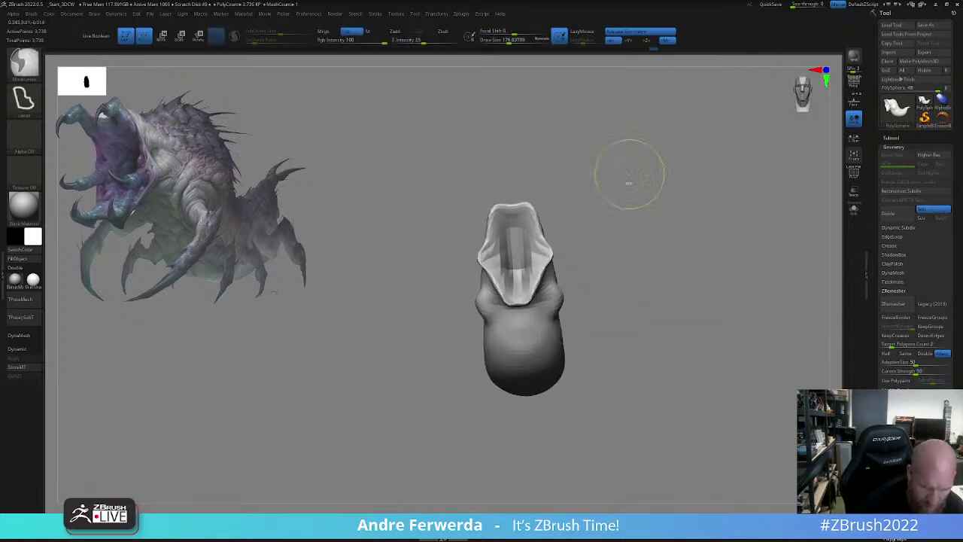
{"action": "left_click", "coordinate": [628, 178], "text": "ctrl"}
{"action": "key", "text": "w"}
{"action": "left_click_drag", "start_coordinate": [490, 264], "coordinate": [483, 263]}
{"action": "key", "text": "q"}
{"action": "left_click_drag", "start_coordinate": [580, 238], "coordinate": [682, 242]}
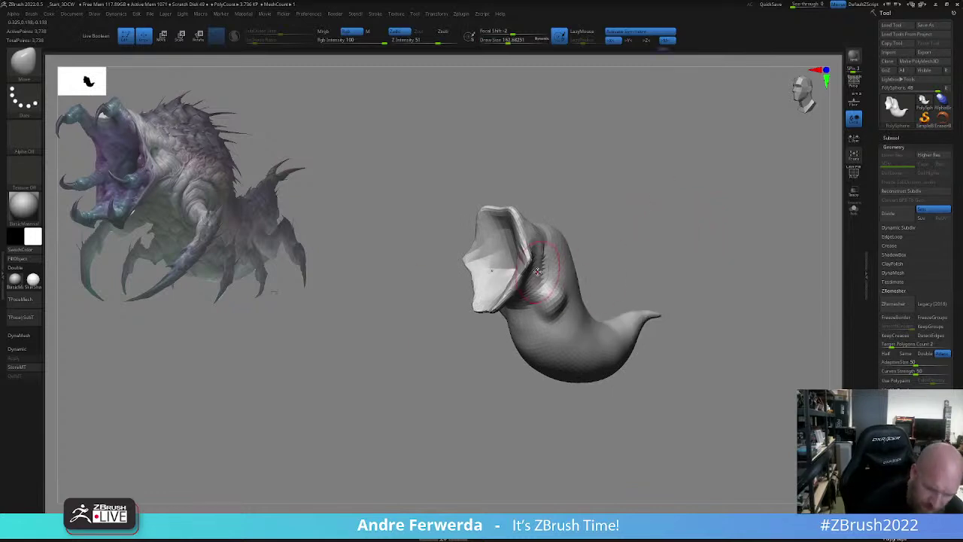
- Rebuild the creature's topology with ZRemesher and subdivide the mesh twice to level 3
{"action": "key", "text": "bracketleft"}
{"action": "left_click_drag", "start_coordinate": [604, 205], "coordinate": [569, 202], "text": "shift"}
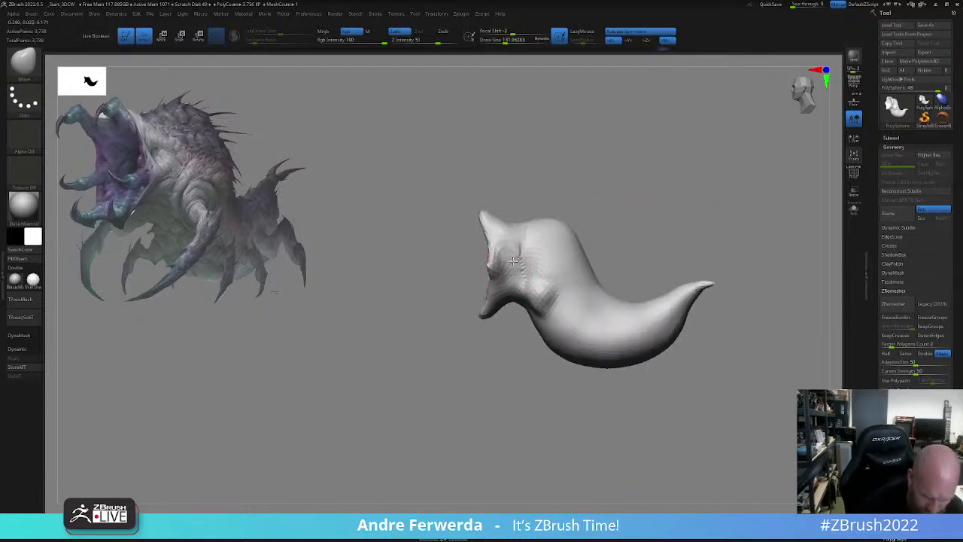
{"action": "left_click", "coordinate": [905, 309]}
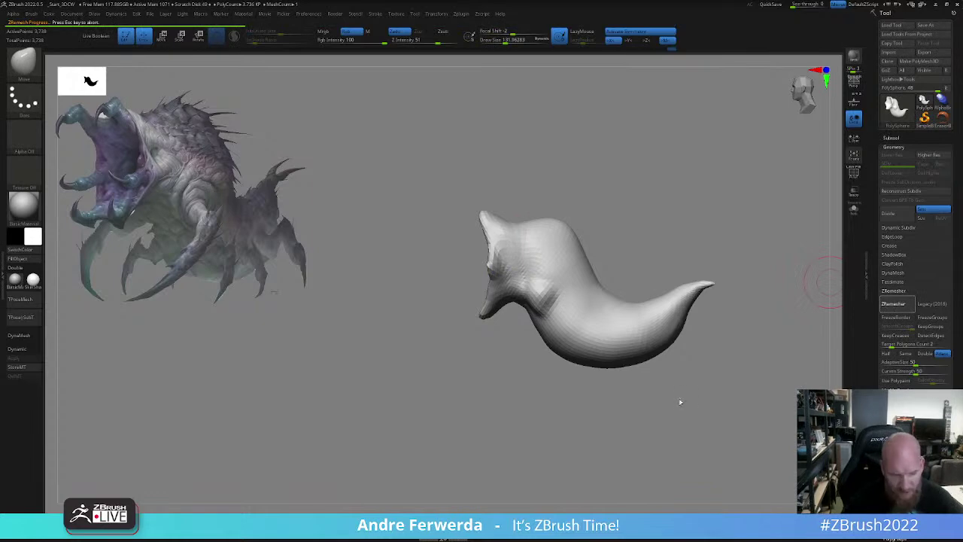
{"action": "key", "text": "bracketleft"}
{"action": "mouse_move", "coordinate": [679, 413]}
{"action": "left_mouse_down"}
{"action": "mouse_move", "coordinate": [699, 392]}
{"action": "mouse_move", "coordinate": [692, 359]}
{"action": "left_mouse_up"}
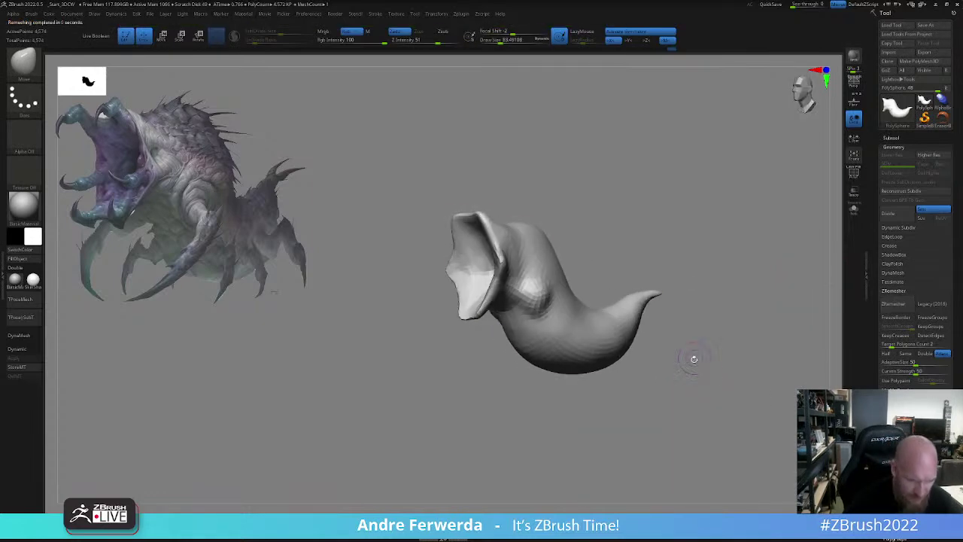
{"action": "left_click", "coordinate": [692, 360], "text": "ctrl"}
{"action": "left_click", "coordinate": [690, 369], "text": "ctrl"}
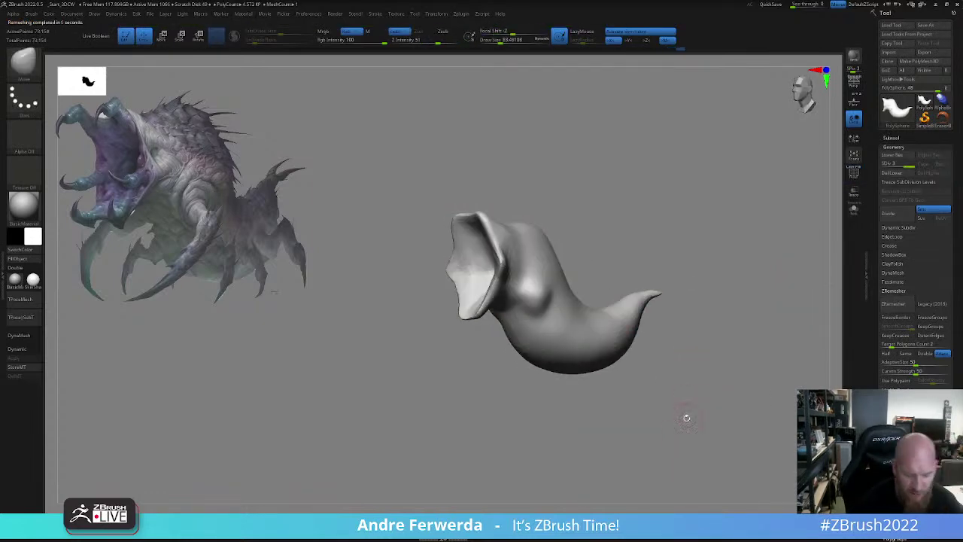
- Switch to the ClayBuildup brush and give it the soft Alpha 01
{"action": "key", "text": "b"}
{"action": "left_click", "coordinate": [609, 198]}
{"action": "key", "text": "space"}
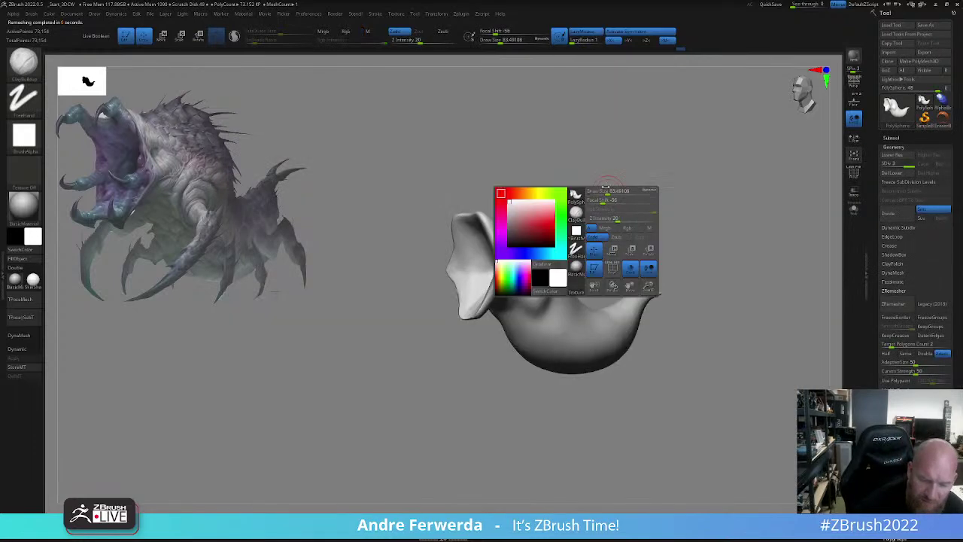
{"action": "left_click", "coordinate": [578, 229]}
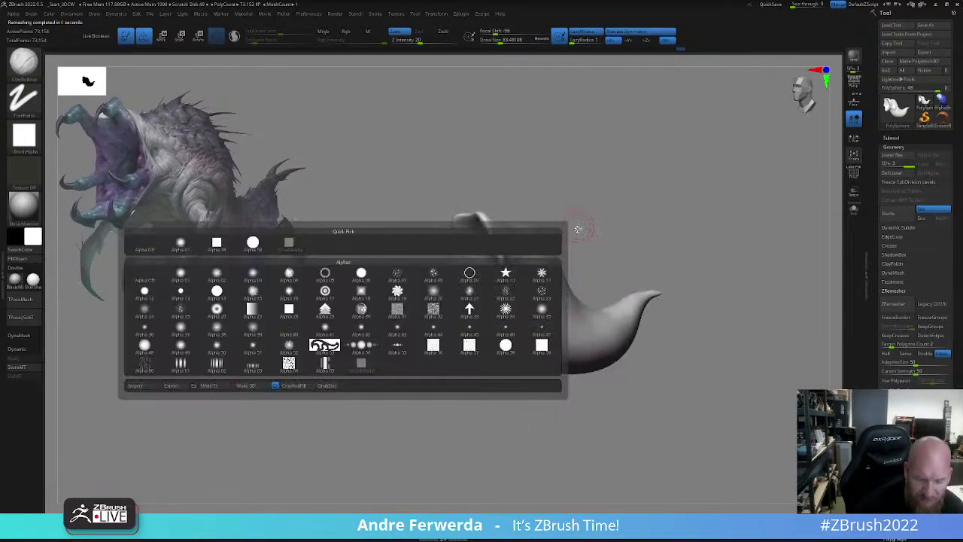
{"action": "left_click", "coordinate": [184, 244]}
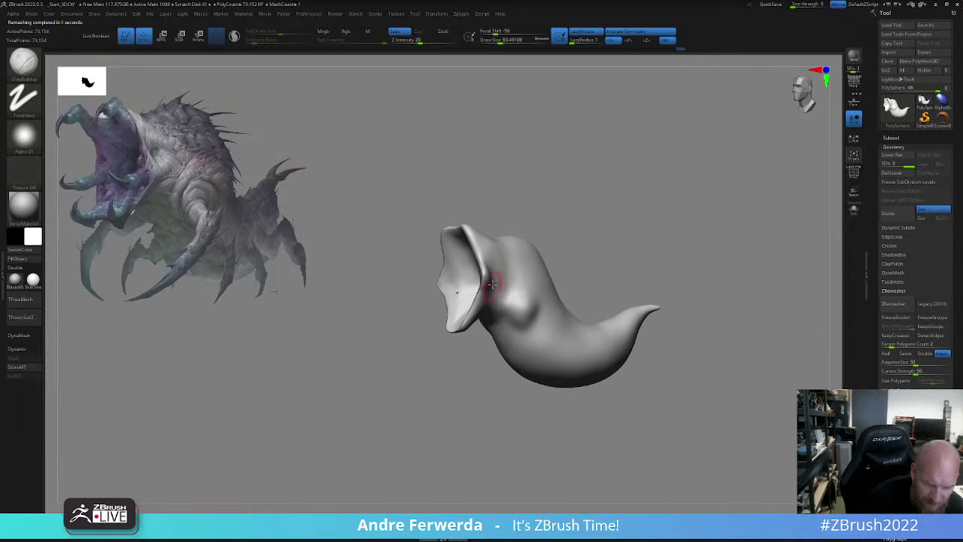
- Build up a fleshy ridge behind the mouth's corner with a ClayBuildup brush of about 57, and smooth the area below the jaw
{"action": "mouse_move", "coordinate": [517, 407]}
{"action": "left_mouse_down"}
{"action": "mouse_move", "coordinate": [522, 444]}
{"action": "mouse_move", "coordinate": [513, 393]}
{"action": "left_mouse_up"}
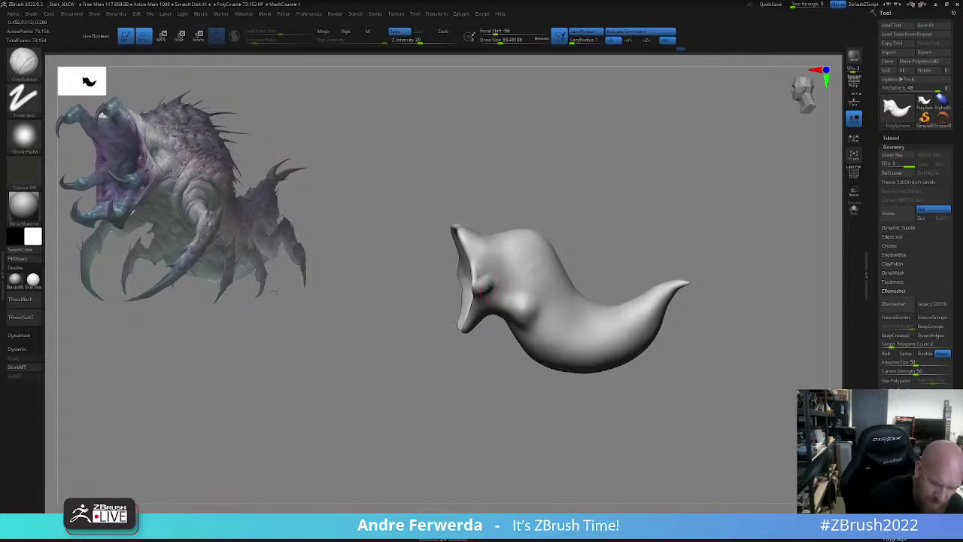
{"action": "left_click_drag", "start_coordinate": [501, 278], "coordinate": [478, 289]}
{"action": "right_click", "coordinate": [464, 327]}
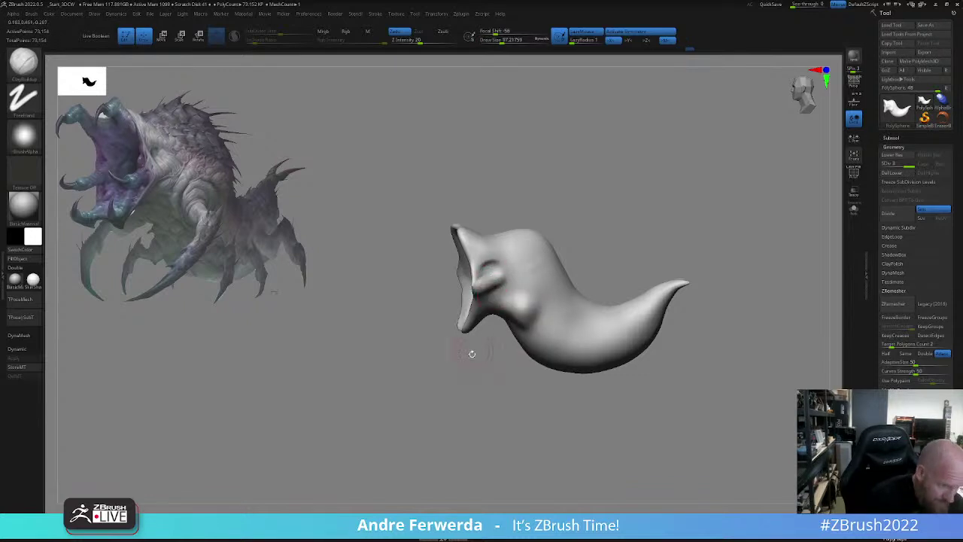
{"action": "left_click_drag", "start_coordinate": [472, 354], "coordinate": [482, 354]}
{"action": "mouse_move", "coordinate": [472, 389]}
{"action": "left_mouse_down"}
{"action": "mouse_move", "coordinate": [570, 297]}
{"action": "mouse_move", "coordinate": [549, 249]}
{"action": "mouse_move", "coordinate": [562, 247]}
{"action": "mouse_move", "coordinate": [590, 290]}
{"action": "left_mouse_up"}
{"action": "left_click_drag", "start_coordinate": [495, 282], "coordinate": [462, 335], "text": "shift"}
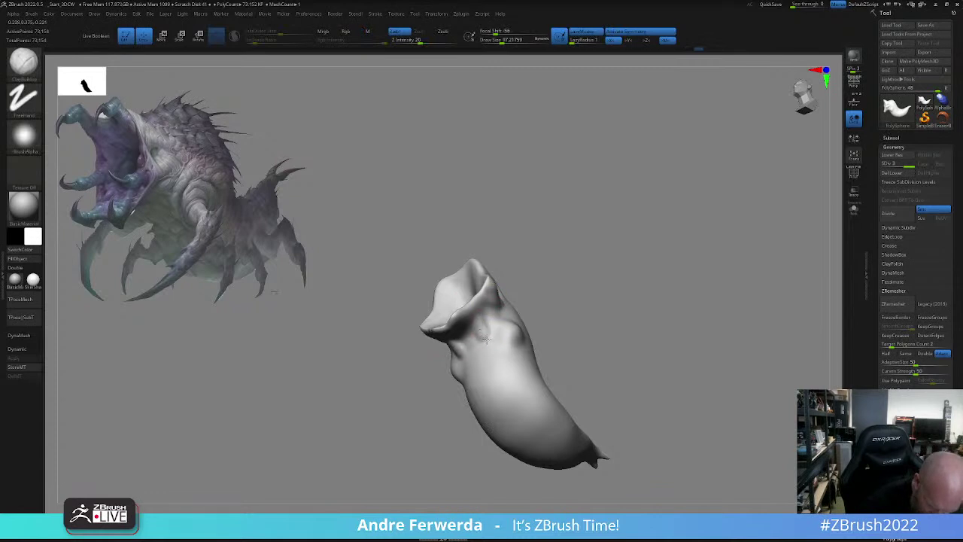
- Enlarge the ClayBuildup brush to about 90 and build up the shoulder bulge behind the mouth's corner
{"action": "mouse_move", "coordinate": [539, 277]}
{"action": "left_mouse_down"}
{"action": "mouse_move", "coordinate": [557, 252]}
{"action": "mouse_move", "coordinate": [542, 259]}
{"action": "mouse_move", "coordinate": [502, 232]}
{"action": "left_mouse_up"}
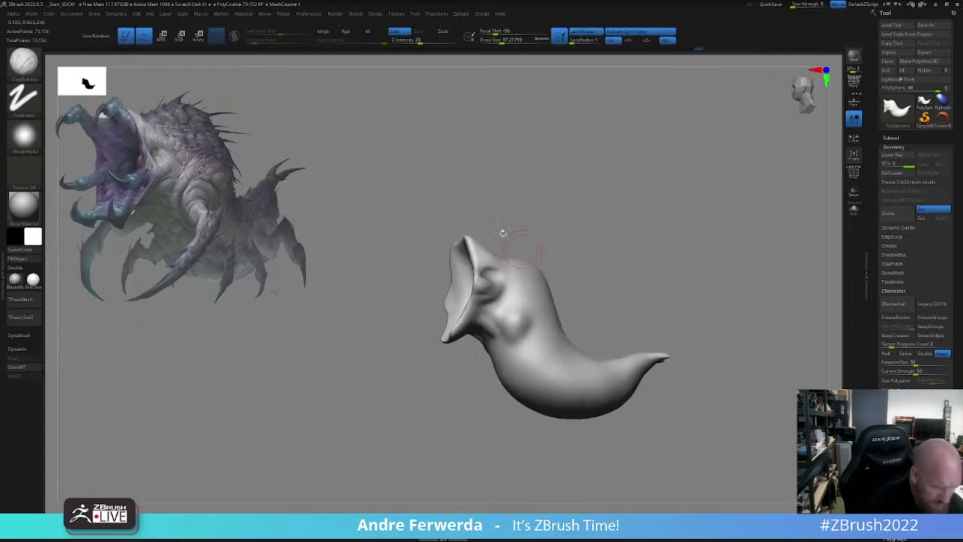
{"action": "key", "text": "]"}
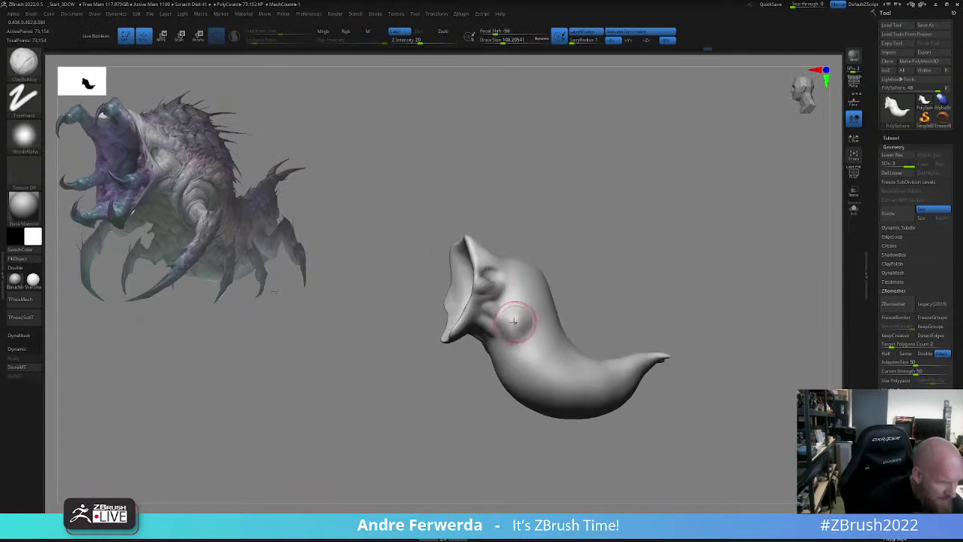
{"action": "key", "text": "s"}
{"action": "left_click", "coordinate": [508, 326]}
{"action": "left_click_drag", "start_coordinate": [511, 329], "coordinate": [512, 310]}
{"action": "mouse_move", "coordinate": [585, 280]}
{"action": "left_mouse_down", "text": "shift"}
{"action": "mouse_move", "coordinate": [667, 245]}
{"action": "mouse_move", "coordinate": [649, 249]}
{"action": "left_mouse_up", "text": "shift"}
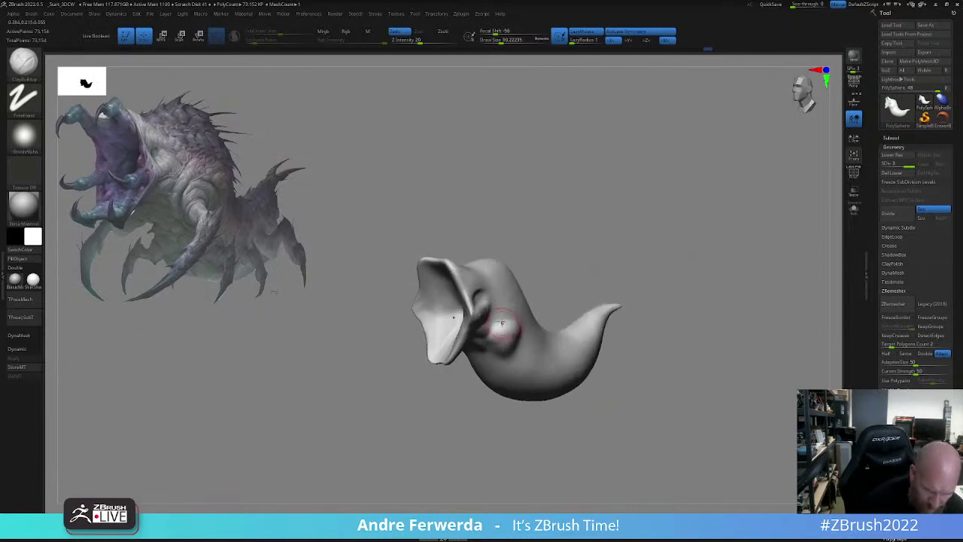
- Add a second mass of flesh onto the shoulder bulge with a brush of about 104
{"action": "left_click_drag", "start_coordinate": [524, 328], "coordinate": [522, 320]}
{"action": "left_click_drag", "start_coordinate": [606, 271], "coordinate": [547, 277]}
{"action": "key", "text": "space"}
{"action": "left_click", "coordinate": [488, 346]}
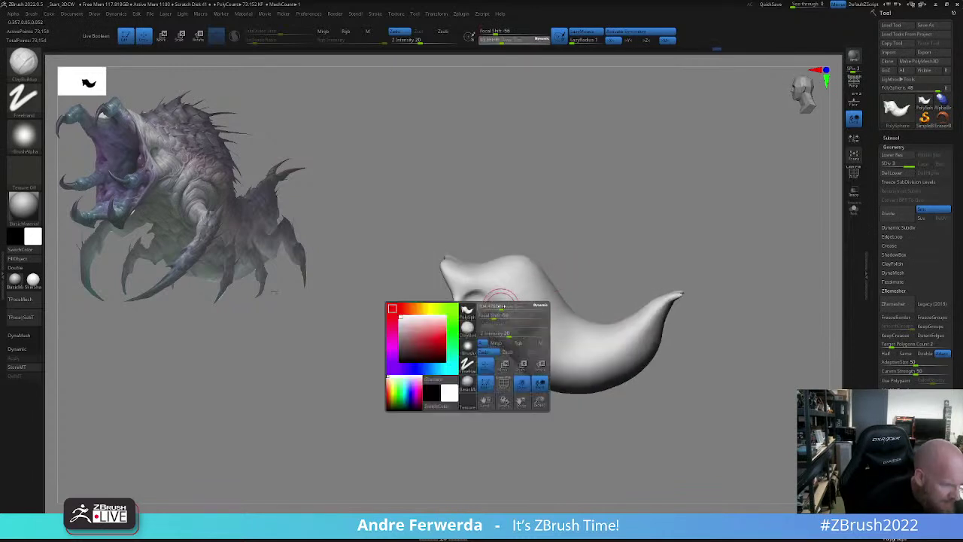
{"action": "left_click_drag", "start_coordinate": [517, 323], "coordinate": [510, 304]}
{"action": "left_click_drag", "start_coordinate": [550, 267], "coordinate": [535, 278]}
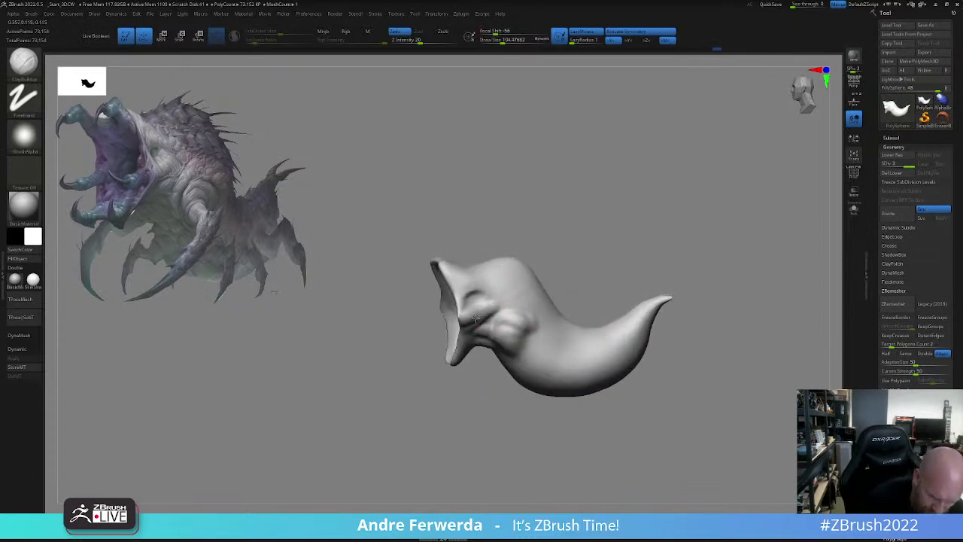
- Build up fleshy ridges behind the upper lip along the side of the head with a brush of about 94
{"action": "left_click_drag", "start_coordinate": [516, 232], "coordinate": [496, 226]}
{"action": "key", "text": "space"}
{"action": "left_click", "coordinate": [462, 280]}
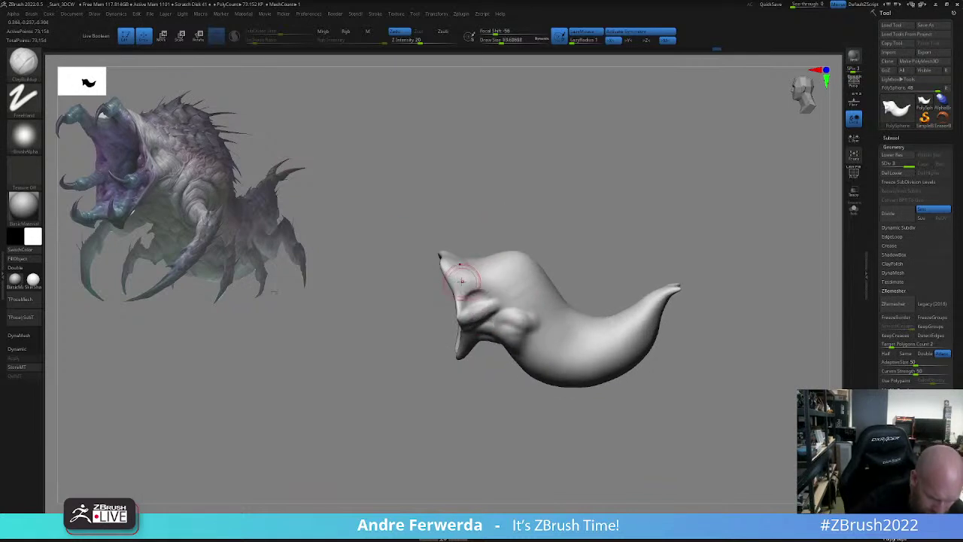
{"action": "mouse_move", "coordinate": [456, 279]}
{"action": "left_mouse_down"}
{"action": "mouse_move", "coordinate": [475, 278]}
{"action": "mouse_move", "coordinate": [495, 297]}
{"action": "left_mouse_up"}
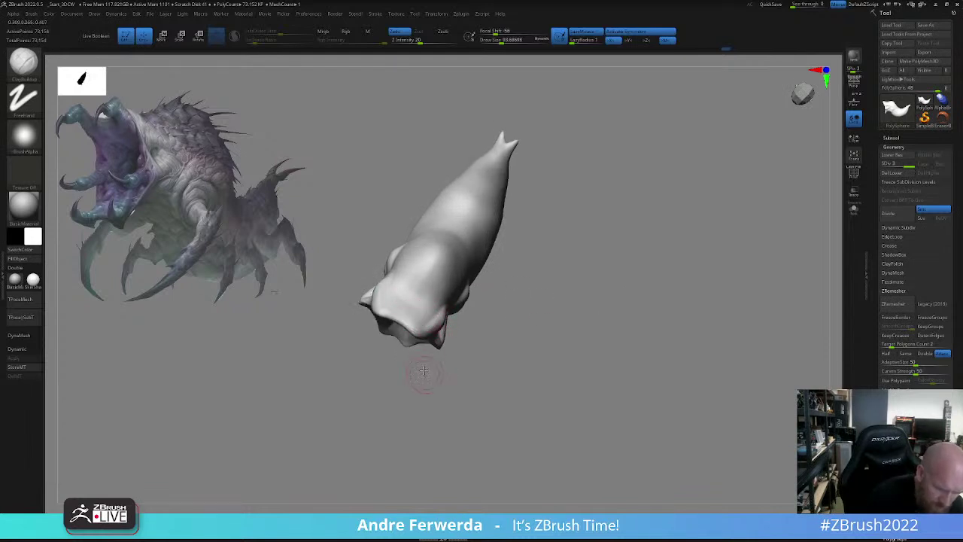
{"action": "left_click_drag", "start_coordinate": [423, 371], "coordinate": [450, 283]}
{"action": "mouse_move", "coordinate": [507, 269]}
{"action": "left_mouse_down"}
{"action": "mouse_move", "coordinate": [447, 272]}
{"action": "mouse_move", "coordinate": [480, 271]}
{"action": "mouse_move", "coordinate": [468, 272]}
{"action": "mouse_move", "coordinate": [474, 281]}
{"action": "left_mouse_up"}
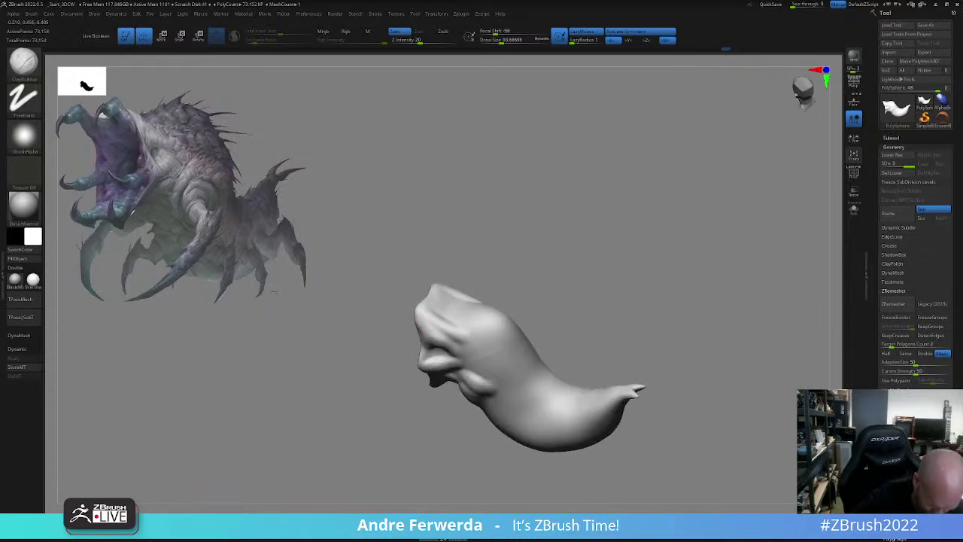
- Fill out the body beneath the shoulder bulge with a ClayBuildup brush of about 112
{"action": "mouse_move", "coordinate": [538, 296]}
{"action": "left_mouse_down"}
{"action": "mouse_move", "coordinate": [585, 238]}
{"action": "mouse_move", "coordinate": [553, 288]}
{"action": "mouse_move", "coordinate": [577, 307]}
{"action": "mouse_move", "coordinate": [587, 247]}
{"action": "left_mouse_up"}
{"action": "key", "text": "]"}
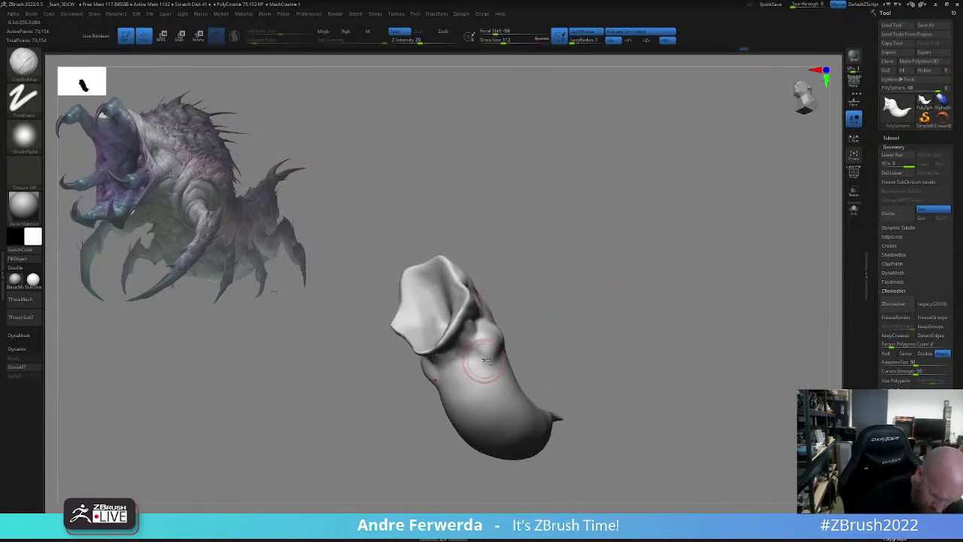
{"action": "mouse_move", "coordinate": [486, 361]}
{"action": "left_mouse_down"}
{"action": "mouse_move", "coordinate": [477, 367]}
{"action": "mouse_move", "coordinate": [489, 372]}
{"action": "left_mouse_up"}
{"action": "mouse_move", "coordinate": [571, 336]}
{"action": "left_mouse_down"}
{"action": "mouse_move", "coordinate": [511, 342]}
{"action": "mouse_move", "coordinate": [507, 358]}
{"action": "left_mouse_up"}
{"action": "key", "text": "space"}
{"action": "left_click", "coordinate": [521, 335]}
{"action": "mouse_move", "coordinate": [547, 312]}
{"action": "left_mouse_down", "text": "shift"}
{"action": "mouse_move", "coordinate": [585, 297]}
{"action": "mouse_move", "coordinate": [568, 299]}
{"action": "left_mouse_up", "text": "shift"}
- Raise symmetrical pairs of rounded claw bases around the inner rim of the mouth with a brush of about 68
{"action": "key", "text": "space"}
{"action": "mouse_move", "coordinate": [618, 276]}
{"action": "left_mouse_down", "text": "alt"}
{"action": "mouse_move", "coordinate": [633, 322]}
{"action": "mouse_move", "coordinate": [632, 286]}
{"action": "mouse_move", "coordinate": [594, 261]}
{"action": "left_mouse_up", "text": "alt"}
{"action": "key", "text": "space"}
{"action": "left_click", "coordinate": [438, 324]}
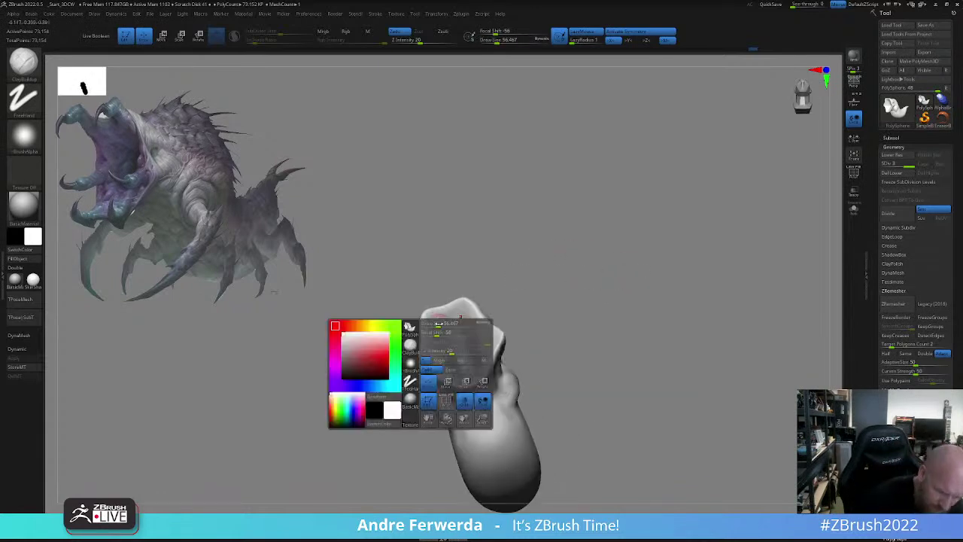
{"action": "key", "text": "space"}
{"action": "left_click", "coordinate": [431, 319]}
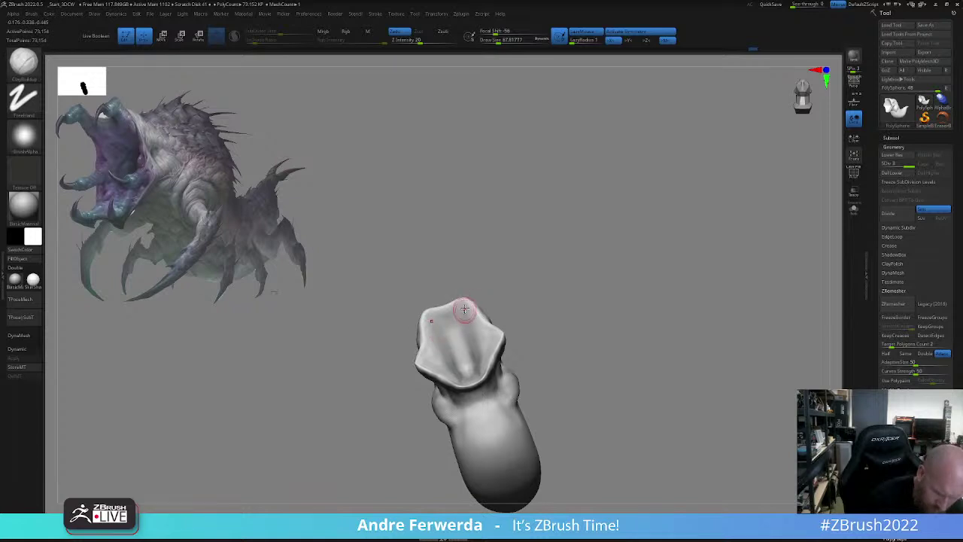
{"action": "left_click_drag", "start_coordinate": [466, 309], "coordinate": [464, 305]}
{"action": "mouse_move", "coordinate": [512, 272]}
{"action": "left_mouse_down"}
{"action": "mouse_move", "coordinate": [516, 315]}
{"action": "mouse_move", "coordinate": [559, 320]}
{"action": "mouse_move", "coordinate": [556, 338]}
{"action": "left_mouse_up"}
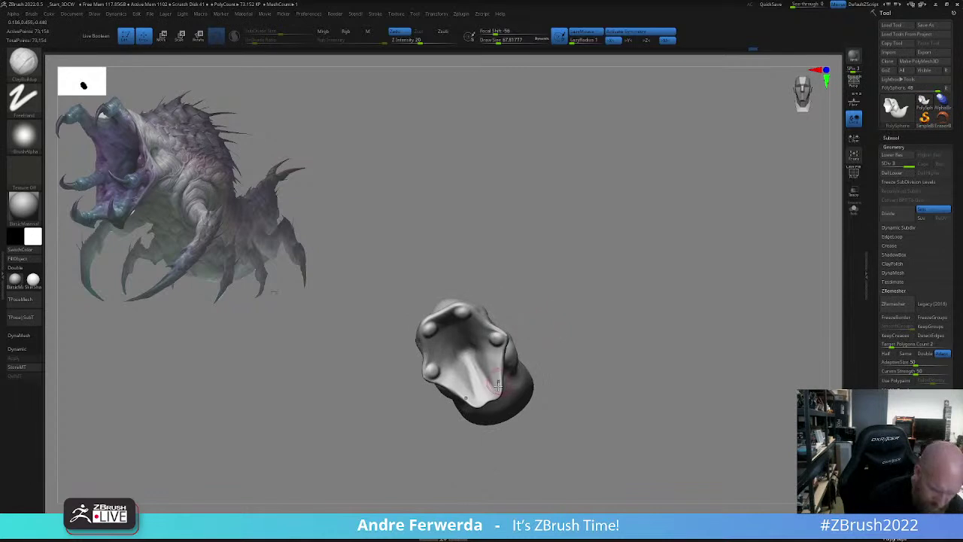
{"action": "left_click_drag", "start_coordinate": [492, 385], "coordinate": [491, 378]}
{"action": "mouse_move", "coordinate": [529, 332]}
{"action": "left_mouse_down"}
{"action": "mouse_move", "coordinate": [528, 365]}
{"action": "mouse_move", "coordinate": [494, 393]}
{"action": "left_mouse_up"}
- Place a row of three leg-base bumps along the lower flank with a brush of about 65, and elongate them downward
{"action": "mouse_move", "coordinate": [499, 431]}
{"action": "left_mouse_down"}
{"action": "mouse_move", "coordinate": [517, 297]}
{"action": "mouse_move", "coordinate": [570, 320]}
{"action": "mouse_move", "coordinate": [598, 319]}
{"action": "mouse_move", "coordinate": [580, 313]}
{"action": "mouse_move", "coordinate": [577, 299]}
{"action": "mouse_move", "coordinate": [573, 336]}
{"action": "mouse_move", "coordinate": [606, 348]}
{"action": "mouse_move", "coordinate": [599, 351]}
{"action": "left_mouse_up"}
{"action": "key", "text": "s"}
{"action": "key", "text": "space"}
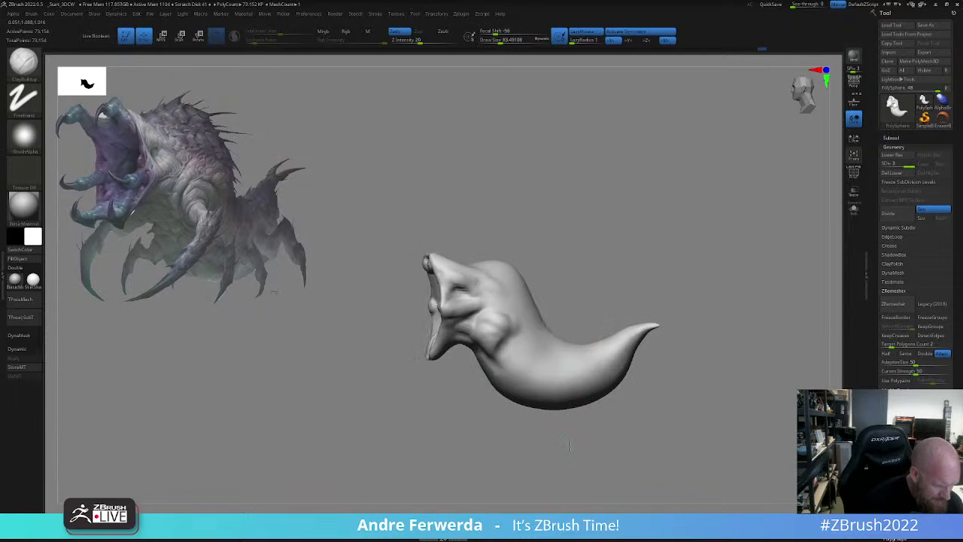
{"action": "key", "text": "space"}
{"action": "left_click_drag", "start_coordinate": [532, 368], "coordinate": [566, 371]}
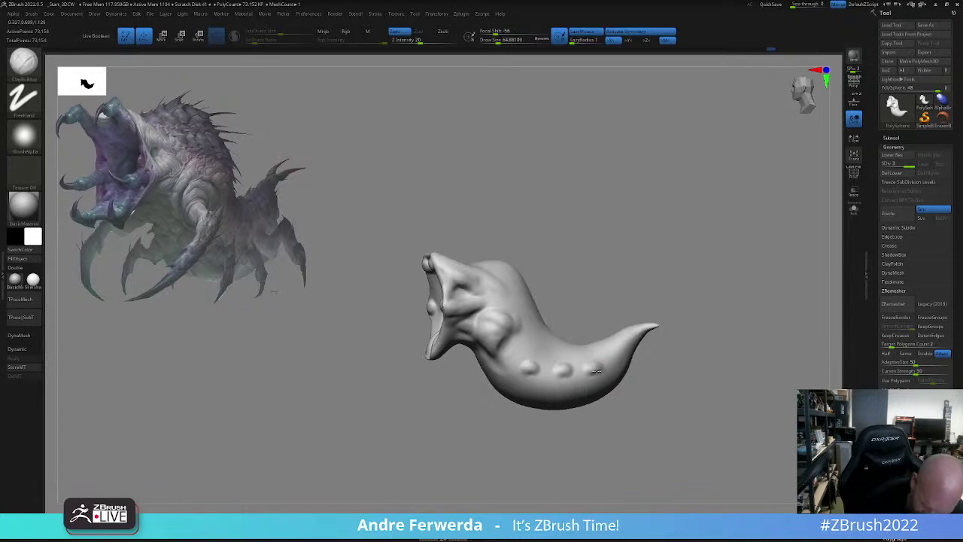
{"action": "left_click_drag", "start_coordinate": [551, 423], "coordinate": [570, 419]}
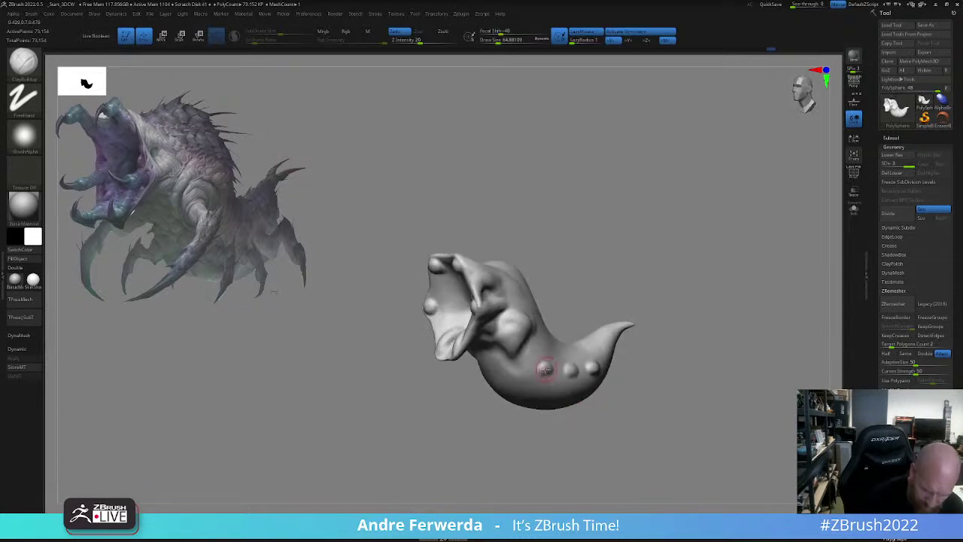
{"action": "left_click_drag", "start_coordinate": [571, 368], "coordinate": [568, 379]}
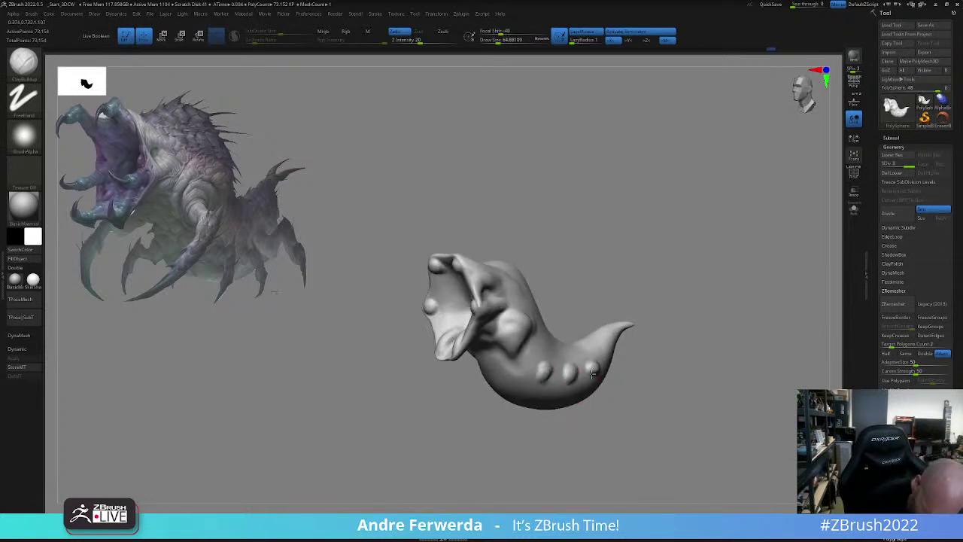
{"action": "left_click_drag", "start_coordinate": [608, 403], "coordinate": [590, 375]}
{"action": "left_click_drag", "start_coordinate": [531, 315], "coordinate": [531, 306]}
- Carve a throat hollow into the centre of the mouth with a brush of about 78
{"action": "mouse_move", "coordinate": [583, 298]}
{"action": "left_mouse_down"}
{"action": "mouse_move", "coordinate": [543, 272]}
{"action": "mouse_move", "coordinate": [508, 290]}
{"action": "mouse_move", "coordinate": [631, 346]}
{"action": "left_mouse_up"}
{"action": "key", "text": "s"}
{"action": "key", "text": "space"}
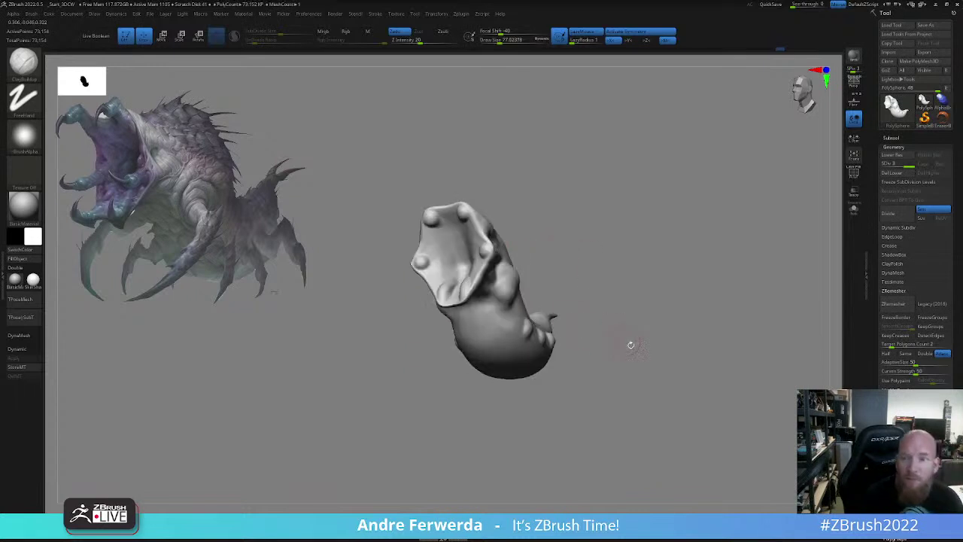
{"action": "left_click_drag", "start_coordinate": [546, 395], "coordinate": [525, 414]}
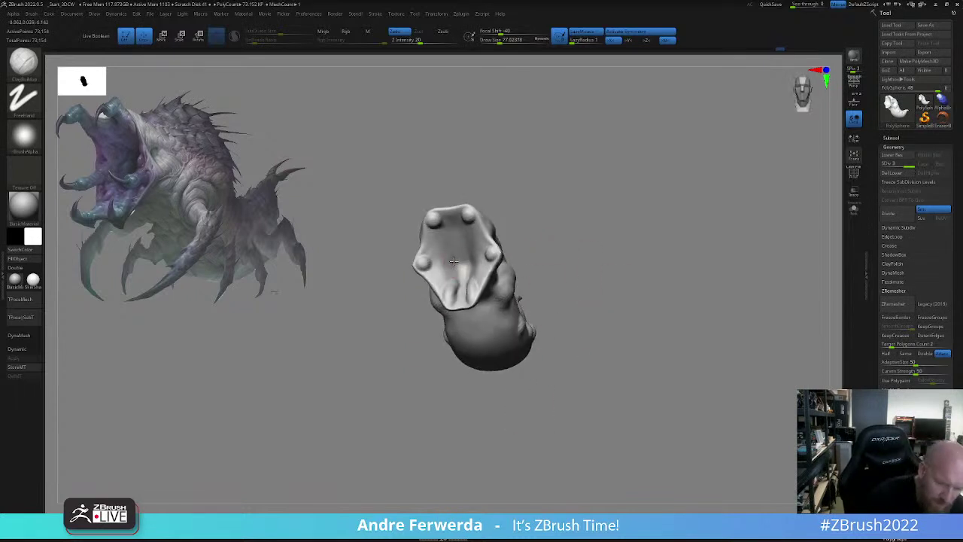
{"action": "left_click_drag", "start_coordinate": [454, 263], "coordinate": [458, 262], "text": "alt"}
{"action": "left_click_drag", "start_coordinate": [545, 260], "coordinate": [569, 251]}
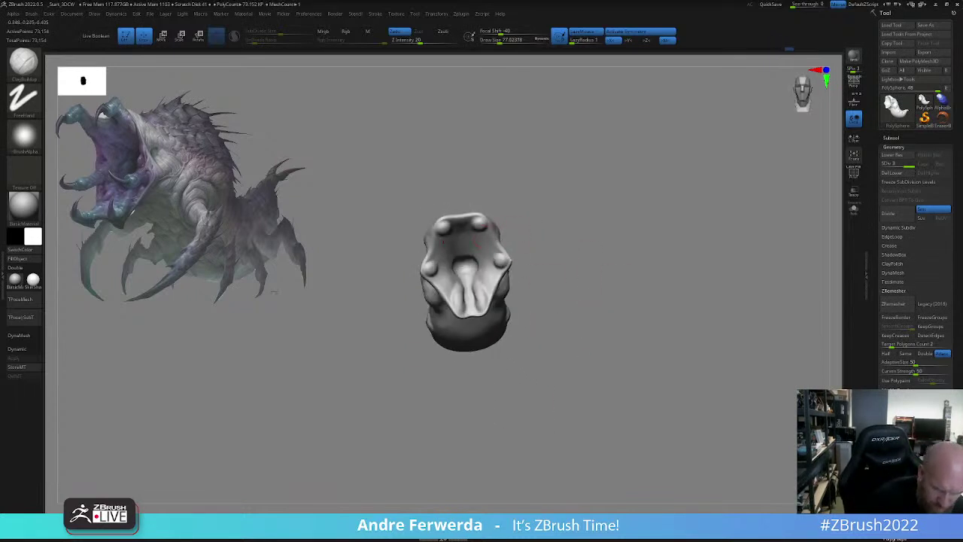
- Build up fleshy lumps on the roof and inner walls of the mouth around the throat
{"action": "mouse_move", "coordinate": [509, 233]}
{"action": "left_mouse_down"}
{"action": "mouse_move", "coordinate": [493, 172]}
{"action": "mouse_move", "coordinate": [474, 153]}
{"action": "left_mouse_up"}
{"action": "mouse_move", "coordinate": [450, 252]}
{"action": "left_mouse_down"}
{"action": "mouse_move", "coordinate": [461, 261]}
{"action": "mouse_move", "coordinate": [464, 243]}
{"action": "mouse_move", "coordinate": [466, 258]}
{"action": "left_mouse_up"}
{"action": "mouse_move", "coordinate": [495, 222]}
{"action": "left_mouse_down"}
{"action": "mouse_move", "coordinate": [503, 226]}
{"action": "mouse_move", "coordinate": [475, 239]}
{"action": "mouse_move", "coordinate": [504, 244]}
{"action": "mouse_move", "coordinate": [491, 266]}
{"action": "left_mouse_up"}
{"action": "mouse_move", "coordinate": [524, 240]}
{"action": "left_mouse_down"}
{"action": "mouse_move", "coordinate": [498, 239]}
{"action": "mouse_move", "coordinate": [460, 208]}
{"action": "mouse_move", "coordinate": [477, 208]}
{"action": "left_mouse_up"}
{"action": "key", "text": "bracketleft"}
{"action": "left_click_drag", "start_coordinate": [449, 248], "coordinate": [454, 268]}
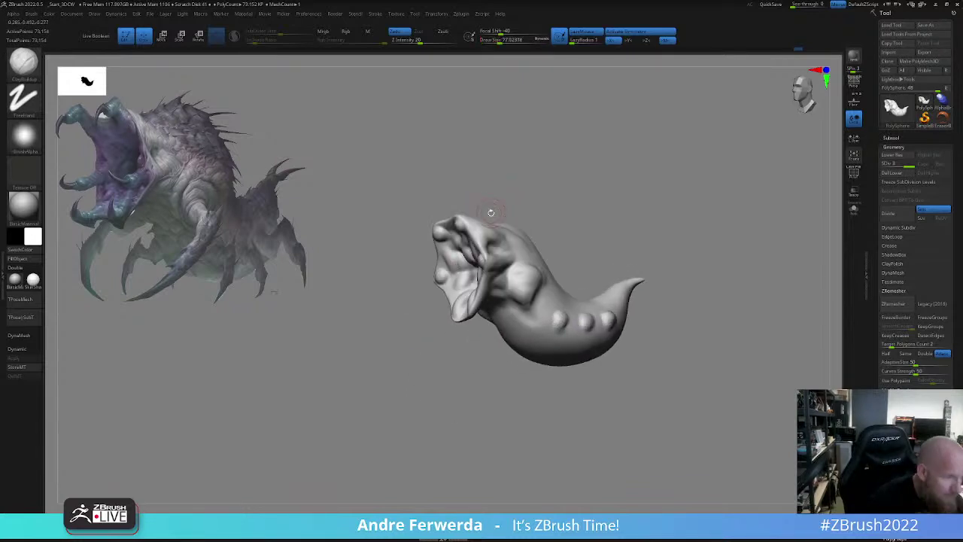
- Sculpt fleshy folds across the floor of the mouth, running from the throat towards the lower lip
{"action": "left_click_drag", "start_coordinate": [504, 203], "coordinate": [513, 195]}
{"action": "mouse_move", "coordinate": [463, 303]}
{"action": "left_mouse_down"}
{"action": "mouse_move", "coordinate": [454, 290]}
{"action": "mouse_move", "coordinate": [454, 298]}
{"action": "left_mouse_up"}
{"action": "left_click_drag", "start_coordinate": [439, 307], "coordinate": [478, 290]}
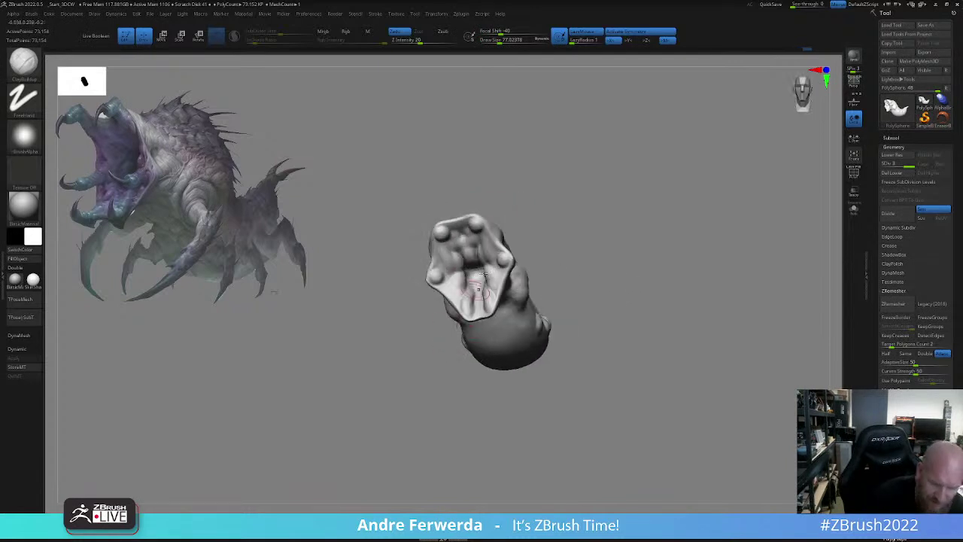
{"action": "right_click_drag", "start_coordinate": [480, 274], "coordinate": [506, 251]}
{"action": "mouse_move", "coordinate": [482, 285]}
{"action": "left_mouse_down"}
{"action": "mouse_move", "coordinate": [480, 271]}
{"action": "mouse_move", "coordinate": [476, 280]}
{"action": "left_mouse_up"}
{"action": "mouse_move", "coordinate": [546, 224]}
{"action": "left_mouse_down"}
{"action": "mouse_move", "coordinate": [570, 227]}
{"action": "mouse_move", "coordinate": [548, 233]}
{"action": "left_mouse_up"}
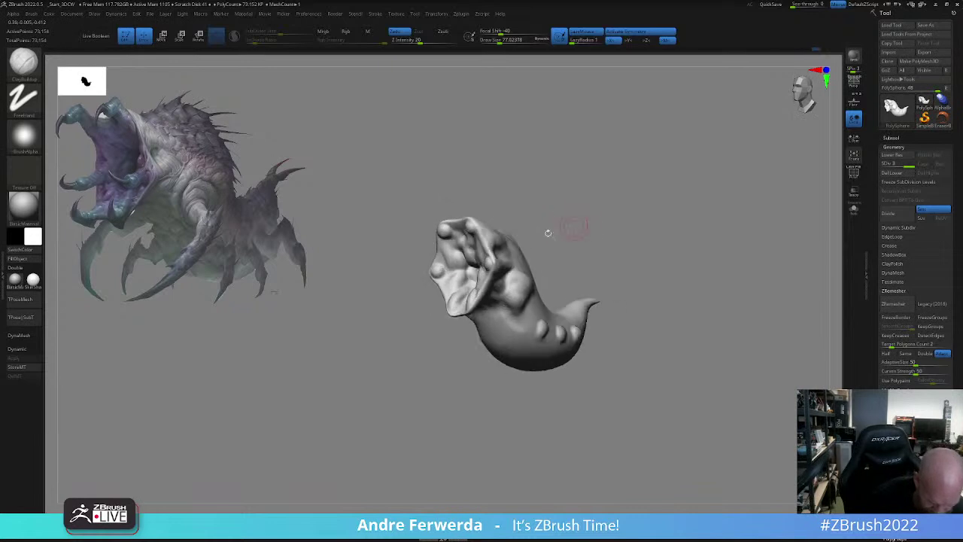
{"action": "left_click_drag", "start_coordinate": [456, 293], "coordinate": [463, 281]}
- Build up flesh between the mouth's corner and the underside of the shoulder with a brush of about 68
{"action": "key", "text": "space"}
{"action": "left_click", "coordinate": [470, 354]}
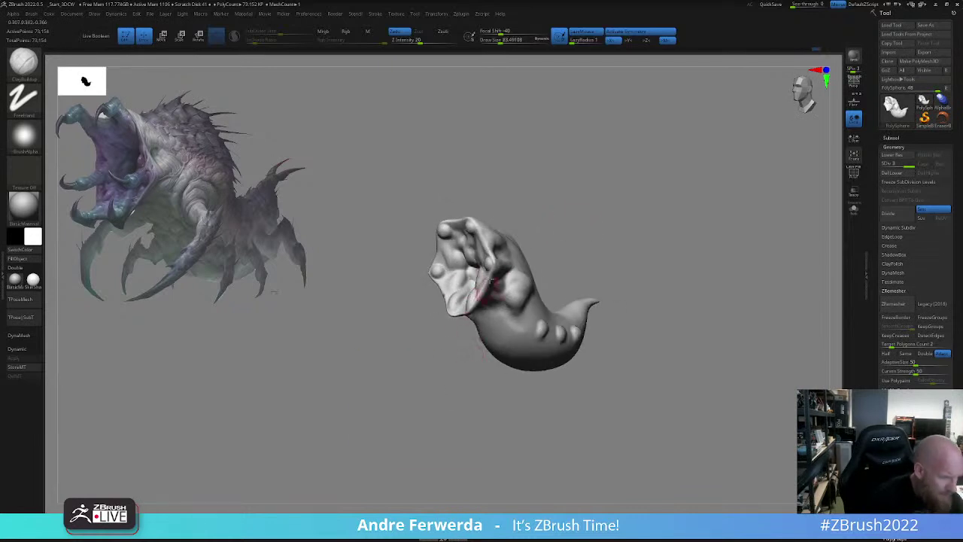
{"action": "key", "text": "space"}
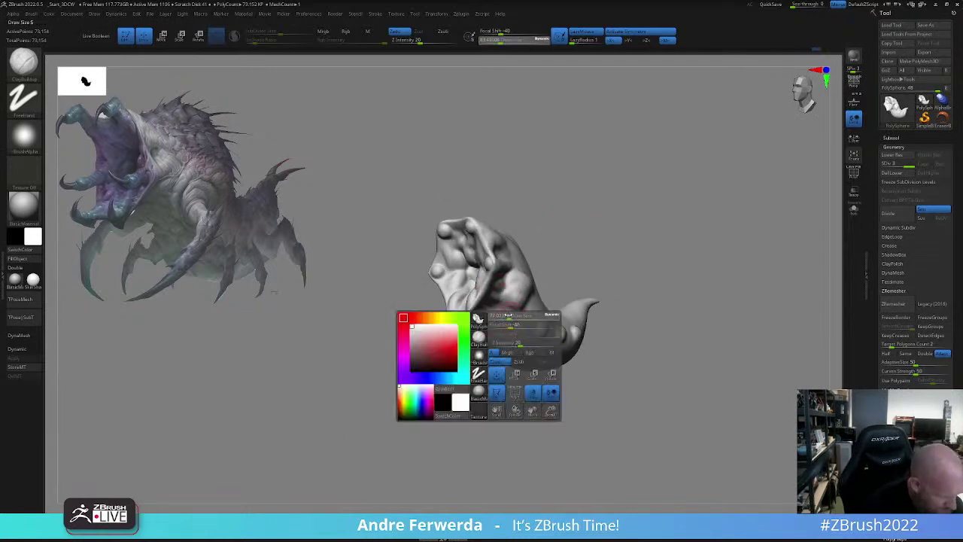
{"action": "left_click", "coordinate": [512, 331]}
{"action": "left_click_drag", "start_coordinate": [521, 324], "coordinate": [511, 316]}
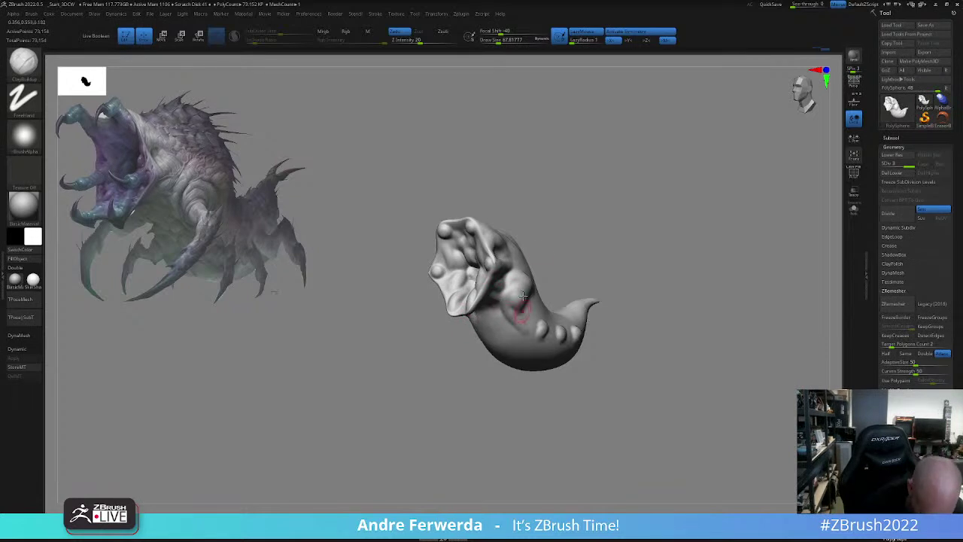
{"action": "mouse_move", "coordinate": [552, 257]}
{"action": "left_mouse_down"}
{"action": "mouse_move", "coordinate": [534, 253]}
{"action": "mouse_move", "coordinate": [532, 274]}
{"action": "left_mouse_up"}
{"action": "left_click_drag", "start_coordinate": [570, 241], "coordinate": [535, 259]}
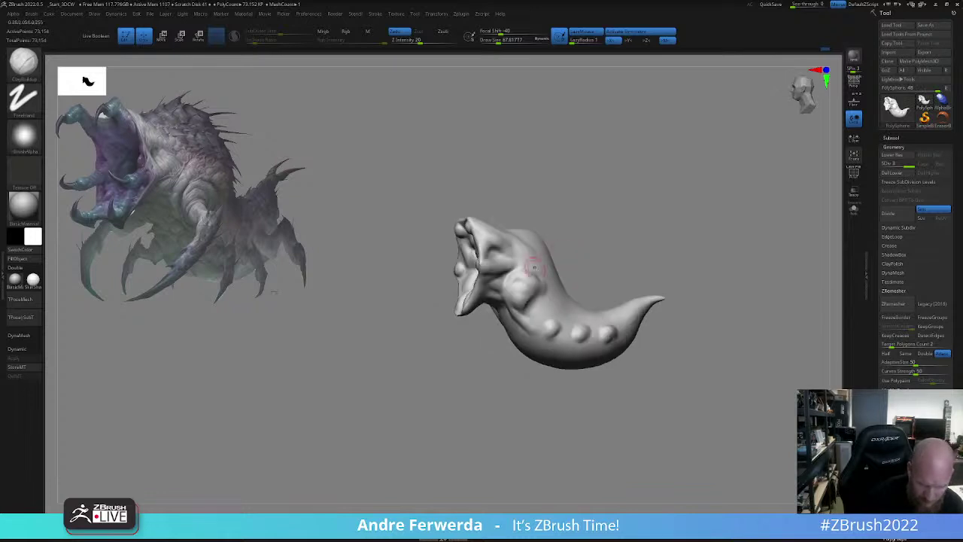
- Add muscle mass between the shoulder and the back hump, enlarging the ClayBuildup brush to about 132
{"action": "left_click_drag", "start_coordinate": [624, 262], "coordinate": [598, 237]}
{"action": "mouse_move", "coordinate": [541, 283]}
{"action": "left_mouse_down"}
{"action": "mouse_move", "coordinate": [532, 276]}
{"action": "mouse_move", "coordinate": [541, 267]}
{"action": "mouse_move", "coordinate": [551, 294]}
{"action": "left_mouse_up"}
{"action": "key", "text": "]"}
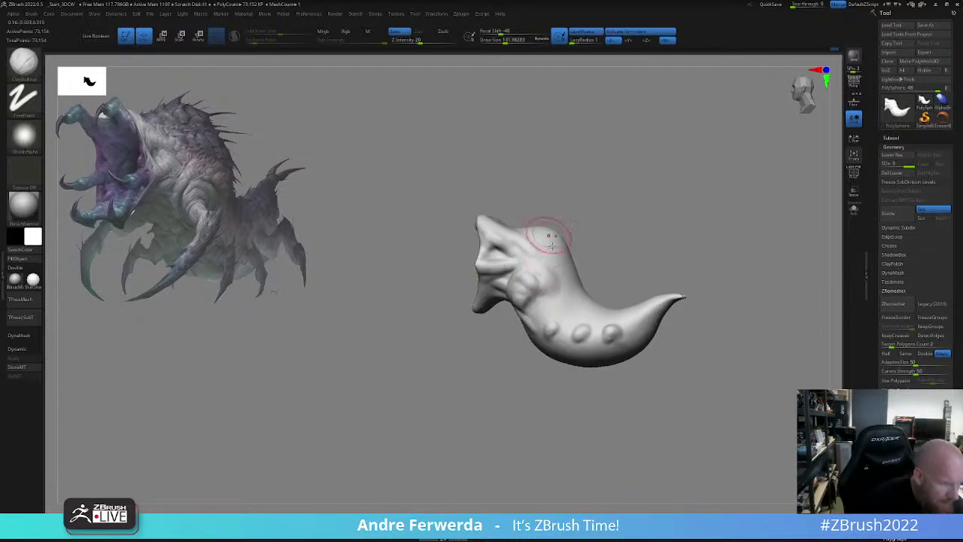
{"action": "mouse_move", "coordinate": [545, 256]}
{"action": "left_mouse_down"}
{"action": "mouse_move", "coordinate": [549, 296]}
{"action": "mouse_move", "coordinate": [536, 291]}
{"action": "left_mouse_up"}
{"action": "key", "text": "space"}
{"action": "left_click_drag", "start_coordinate": [565, 209], "coordinate": [563, 216]}
- Build up a curved fold behind the shoulder bulge with a brush of about 108
{"action": "key", "text": "space"}
{"action": "left_click_drag", "start_coordinate": [559, 313], "coordinate": [565, 313]}
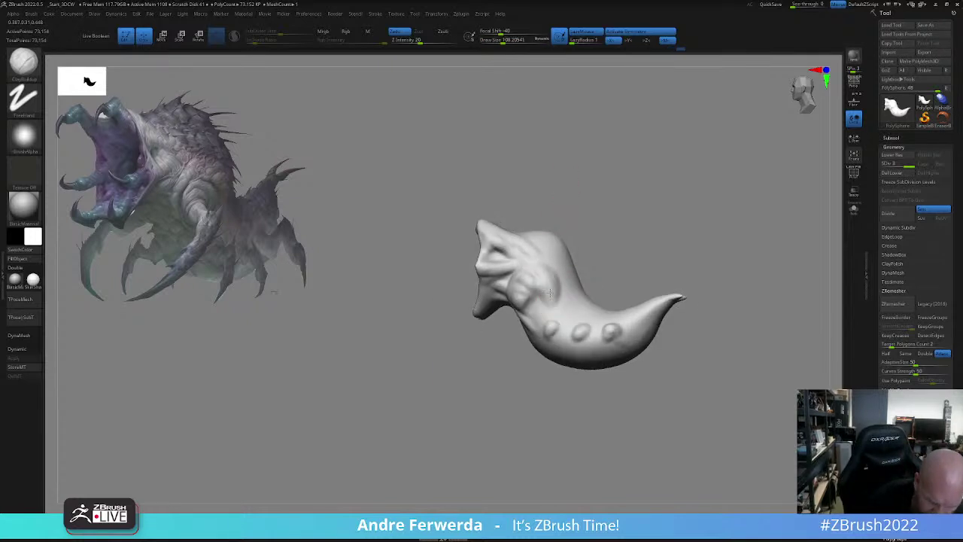
{"action": "left_click_drag", "start_coordinate": [653, 226], "coordinate": [592, 271]}
{"action": "right_click_drag", "start_coordinate": [570, 225], "coordinate": [566, 243]}
{"action": "key", "text": "space"}
{"action": "left_click_drag", "start_coordinate": [555, 280], "coordinate": [560, 280]}
- Switch to the Move brush at a size of about 173 and reshape the side of the back from above
{"action": "right_click_drag", "start_coordinate": [560, 256], "coordinate": [543, 297]}
{"action": "key", "text": "b"}
{"action": "key", "text": "m"}
{"action": "key", "text": "v"}
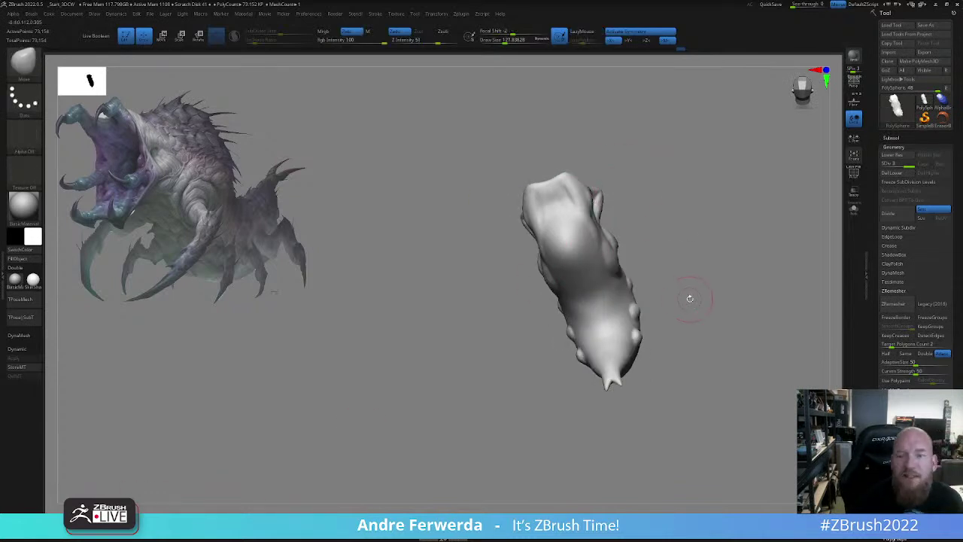
{"action": "left_click_drag", "start_coordinate": [690, 298], "coordinate": [703, 285]}
{"action": "key", "text": "space"}
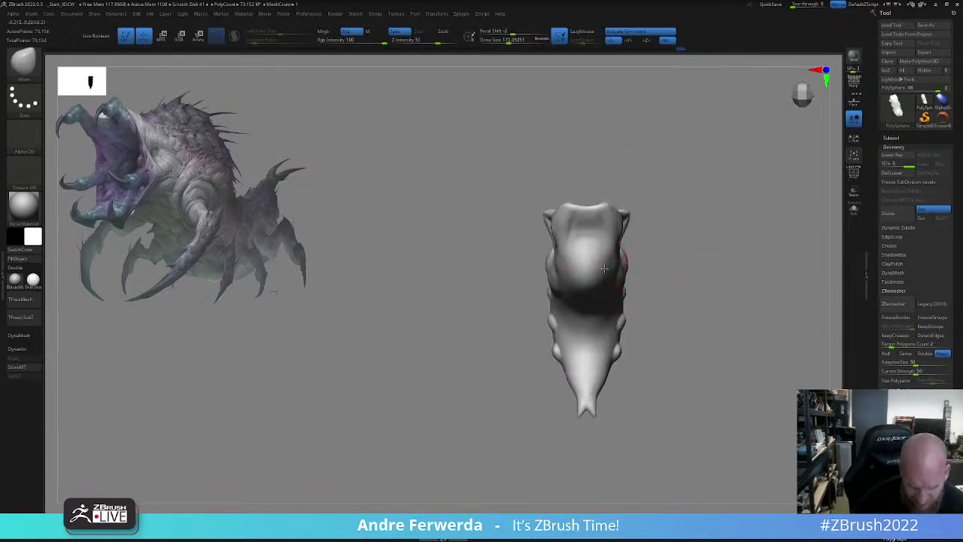
{"action": "left_click_drag", "start_coordinate": [604, 267], "coordinate": [615, 240]}
{"action": "left_click_drag", "start_coordinate": [658, 211], "coordinate": [673, 233]}
- Adjust the outline of the head around the mouth with the Move brush at about 162, reducing it to about 117
{"action": "key", "text": "space"}
{"action": "left_click_drag", "start_coordinate": [677, 231], "coordinate": [675, 230]}
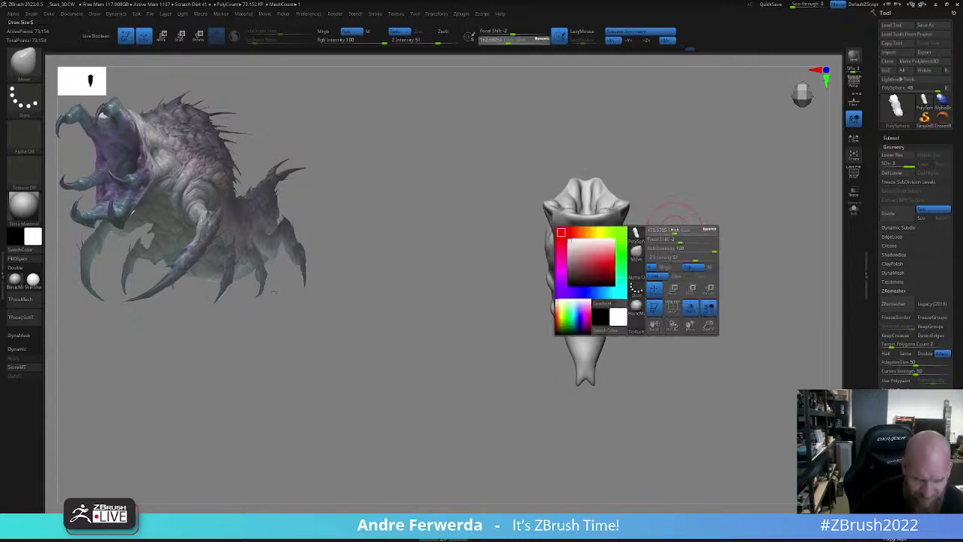
{"action": "key", "text": "]"}
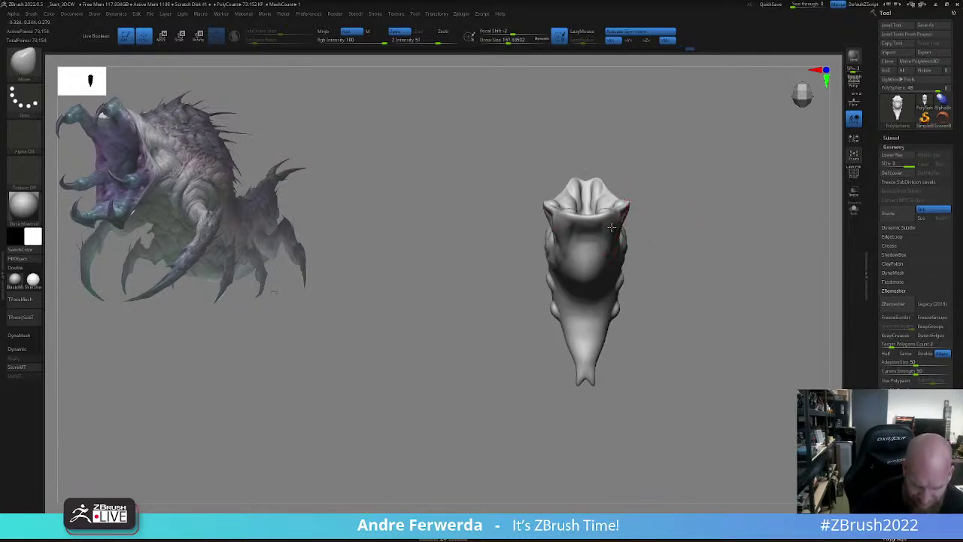
{"action": "mouse_move", "coordinate": [612, 228]}
{"action": "left_mouse_down"}
{"action": "mouse_move", "coordinate": [641, 240]}
{"action": "mouse_move", "coordinate": [614, 224]}
{"action": "left_mouse_up"}
{"action": "key", "text": "space"}
{"action": "left_click_drag", "start_coordinate": [615, 227], "coordinate": [600, 236]}
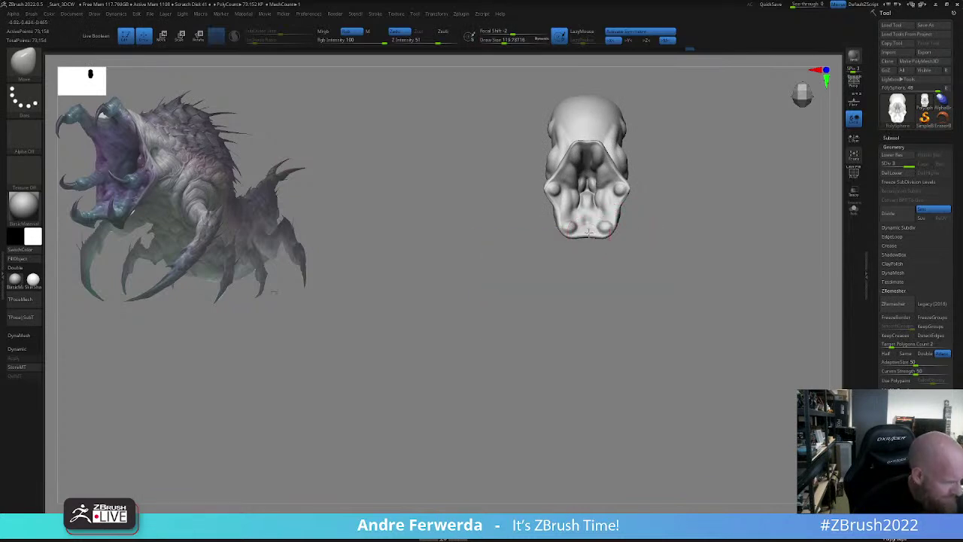
- Refine the mouth rim and sides of the head from the front with the Move brush, varying its size between about 95 and 50
{"action": "left_click_drag", "start_coordinate": [601, 146], "coordinate": [612, 163]}
{"action": "key", "text": "]"}
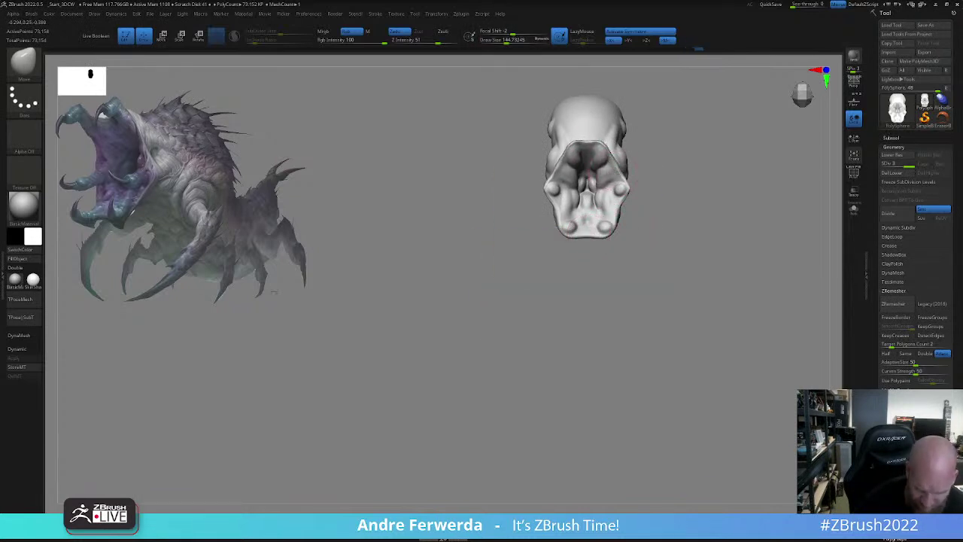
{"action": "key", "text": "space"}
{"action": "mouse_move", "coordinate": [558, 204]}
{"action": "left_mouse_down"}
{"action": "mouse_move", "coordinate": [551, 188]}
{"action": "mouse_move", "coordinate": [563, 157]}
{"action": "left_mouse_up"}
{"action": "key", "text": "space"}
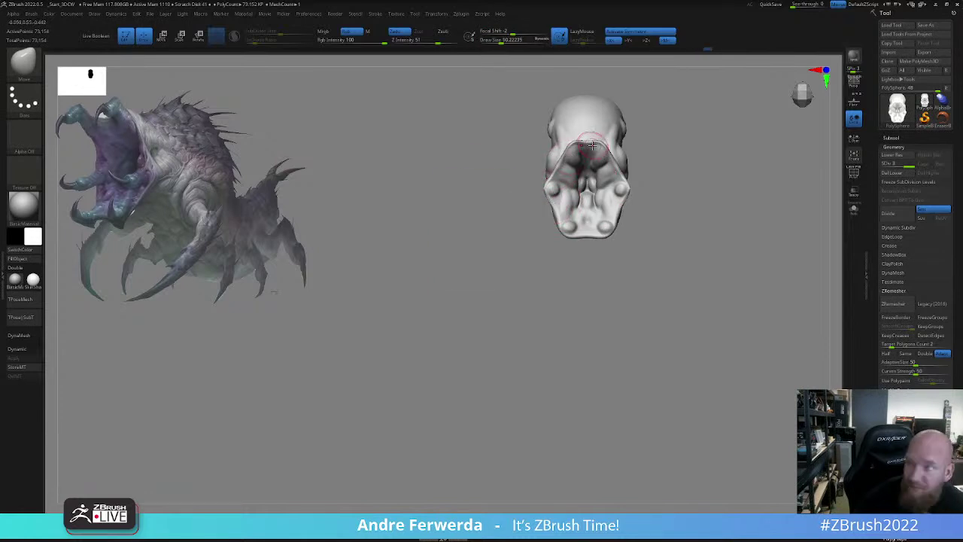
{"action": "key", "text": "["}
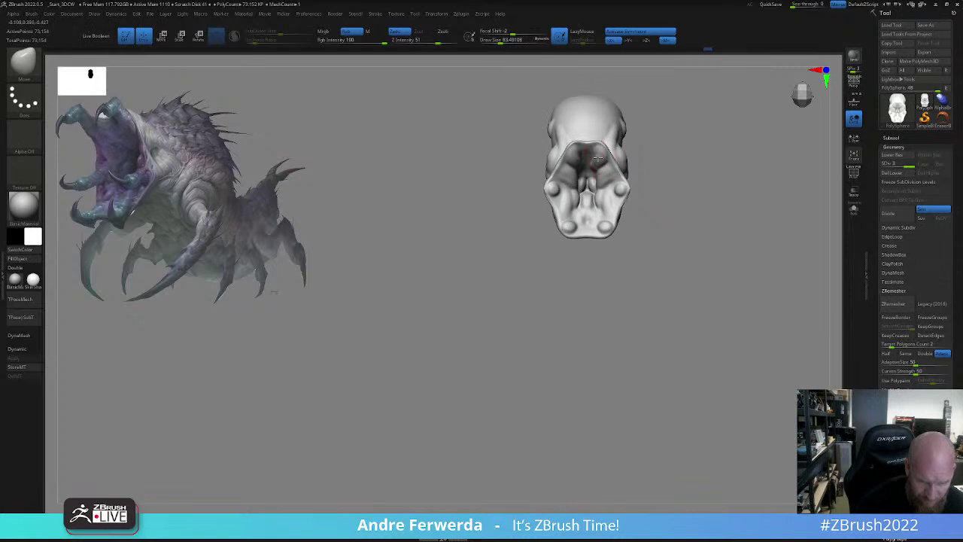
- Switch to the DamStandard brush, reduce its size to about 54 and carve a crease across the back near the tail
{"action": "mouse_move", "coordinate": [644, 274]}
{"action": "left_mouse_down"}
{"action": "mouse_move", "coordinate": [675, 198]}
{"action": "mouse_move", "coordinate": [675, 226]}
{"action": "left_mouse_up"}
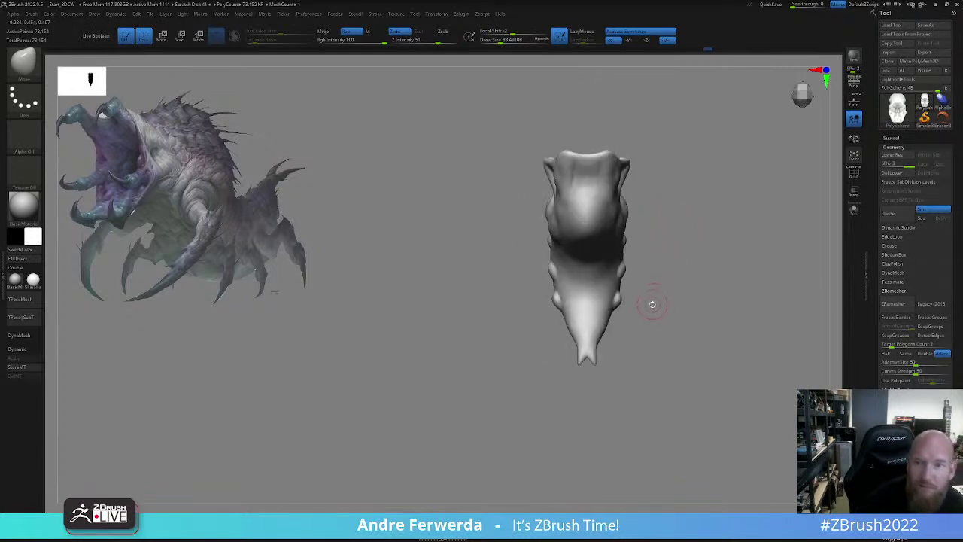
{"action": "key", "text": "b"}
{"action": "key", "text": "d"}
{"action": "key", "text": "s"}
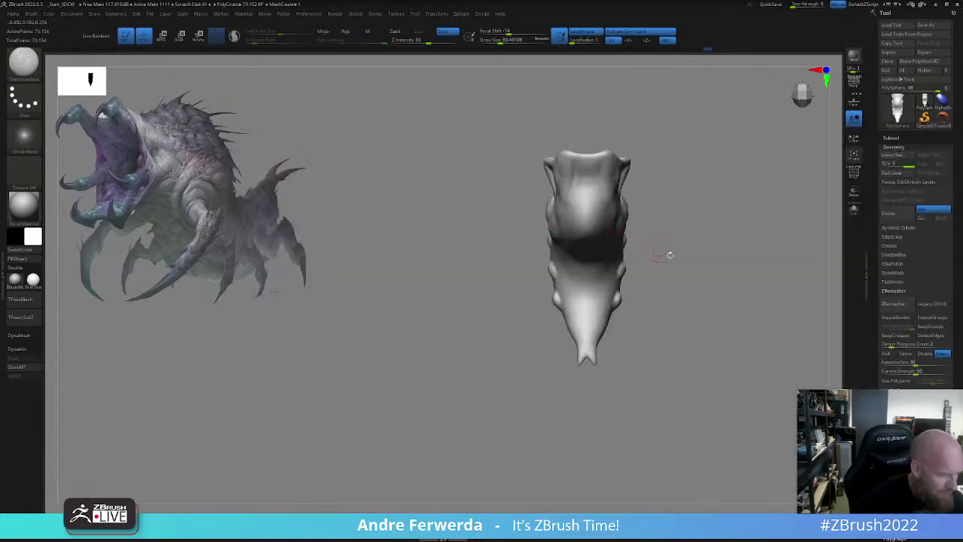
{"action": "mouse_move", "coordinate": [667, 254]}
{"action": "left_mouse_down"}
{"action": "mouse_move", "coordinate": [743, 237]}
{"action": "mouse_move", "coordinate": [752, 279]}
{"action": "mouse_move", "coordinate": [663, 304]}
{"action": "left_mouse_up"}
{"action": "key", "text": "space"}
{"action": "left_click_drag", "start_coordinate": [626, 335], "coordinate": [621, 336]}
{"action": "left_click_drag", "start_coordinate": [617, 310], "coordinate": [610, 344]}
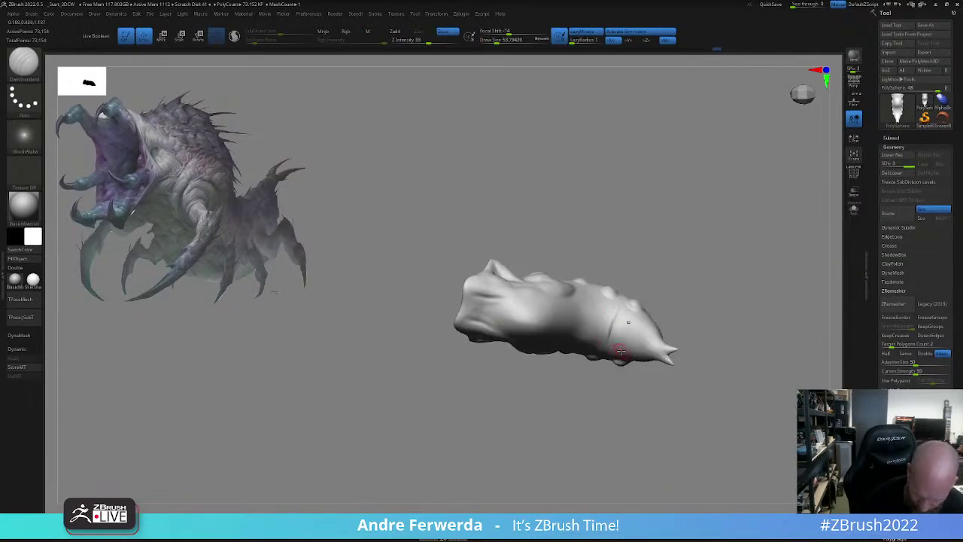
- Carve further parallel creases across the back in front of the tail with the DamStandard brush
{"action": "left_click_drag", "start_coordinate": [632, 421], "coordinate": [629, 377]}
{"action": "left_click_drag", "start_coordinate": [622, 325], "coordinate": [628, 346]}
{"action": "left_click_drag", "start_coordinate": [579, 385], "coordinate": [542, 429]}
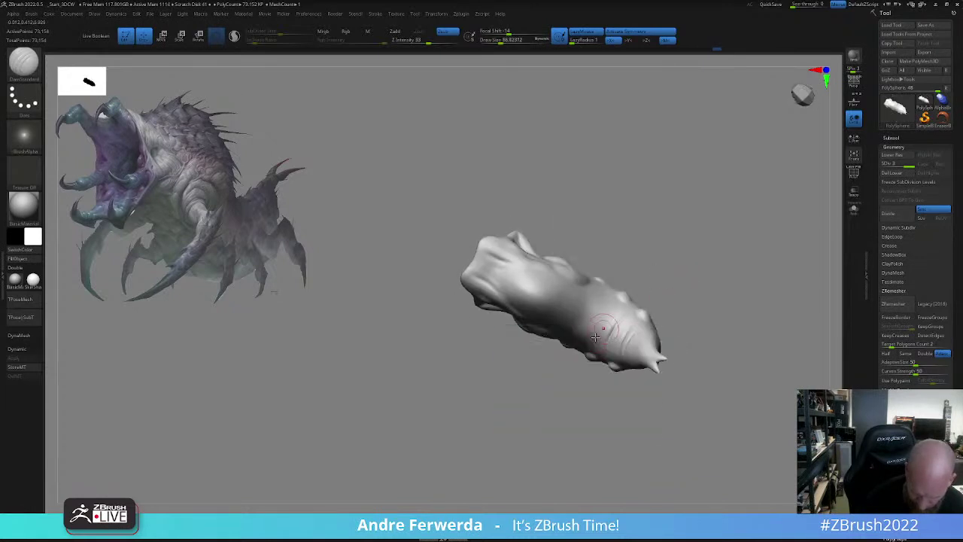
{"action": "left_click_drag", "start_coordinate": [610, 311], "coordinate": [594, 333]}
{"action": "mouse_move", "coordinate": [614, 244]}
{"action": "left_mouse_down"}
{"action": "mouse_move", "coordinate": [657, 206]}
{"action": "mouse_move", "coordinate": [645, 277]}
{"action": "mouse_move", "coordinate": [609, 316]}
{"action": "mouse_move", "coordinate": [664, 281]}
{"action": "left_mouse_up"}
{"action": "left_click_drag", "start_coordinate": [581, 252], "coordinate": [604, 227]}
{"action": "right_click_drag", "start_coordinate": [604, 226], "coordinate": [633, 241]}
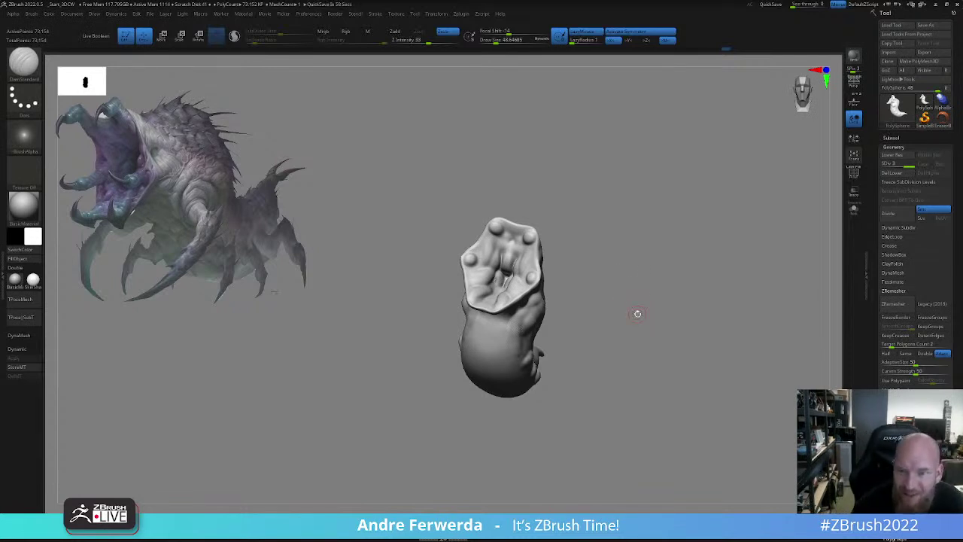
- Switch to the ClayBuildup brush at a size of about 65 and build up fleshy forms inside the mouth
{"action": "mouse_move", "coordinate": [651, 397]}
{"action": "left_mouse_down"}
{"action": "mouse_move", "coordinate": [663, 378]}
{"action": "mouse_move", "coordinate": [615, 368]}
{"action": "left_mouse_up"}
{"action": "key", "text": "b"}
{"action": "key", "text": "c"}
{"action": "key", "text": "b"}
{"action": "left_click_drag", "start_coordinate": [613, 235], "coordinate": [568, 311], "text": "alt"}
{"action": "mouse_move", "coordinate": [503, 307]}
{"action": "left_mouse_down"}
{"action": "mouse_move", "coordinate": [492, 310]}
{"action": "mouse_move", "coordinate": [493, 299]}
{"action": "left_mouse_up"}
{"action": "mouse_move", "coordinate": [542, 273]}
{"action": "left_mouse_down"}
{"action": "mouse_move", "coordinate": [544, 316]}
{"action": "mouse_move", "coordinate": [524, 352]}
{"action": "left_mouse_up"}
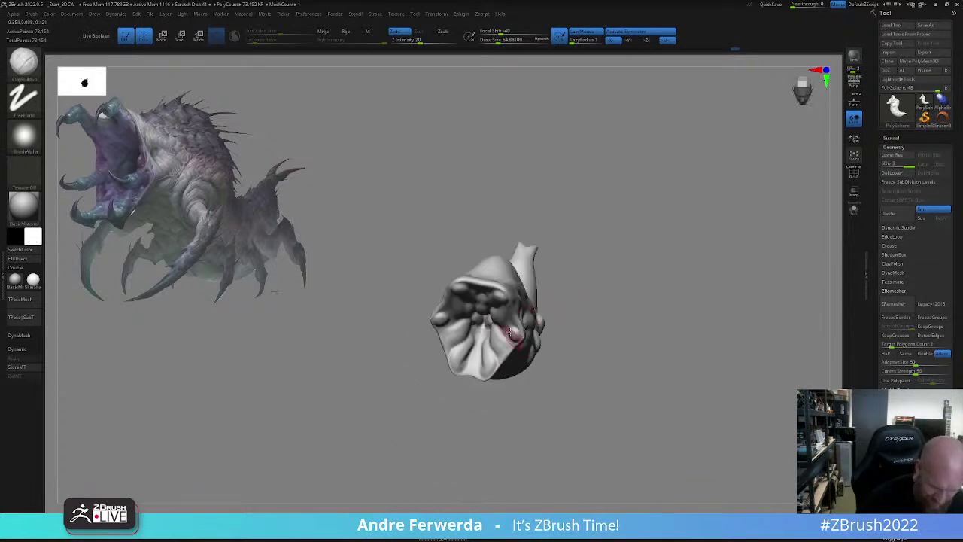
- Build up the inner side and floor of the mouth, reducing the ClayBuildup brush to about 49
{"action": "left_click_drag", "start_coordinate": [527, 259], "coordinate": [493, 253]}
{"action": "left_click_drag", "start_coordinate": [456, 326], "coordinate": [450, 323]}
{"action": "left_click_drag", "start_coordinate": [594, 265], "coordinate": [601, 272]}
{"action": "left_click_drag", "start_coordinate": [482, 352], "coordinate": [489, 376]}
{"action": "left_click_drag", "start_coordinate": [470, 427], "coordinate": [478, 417]}
{"action": "key", "text": "space"}
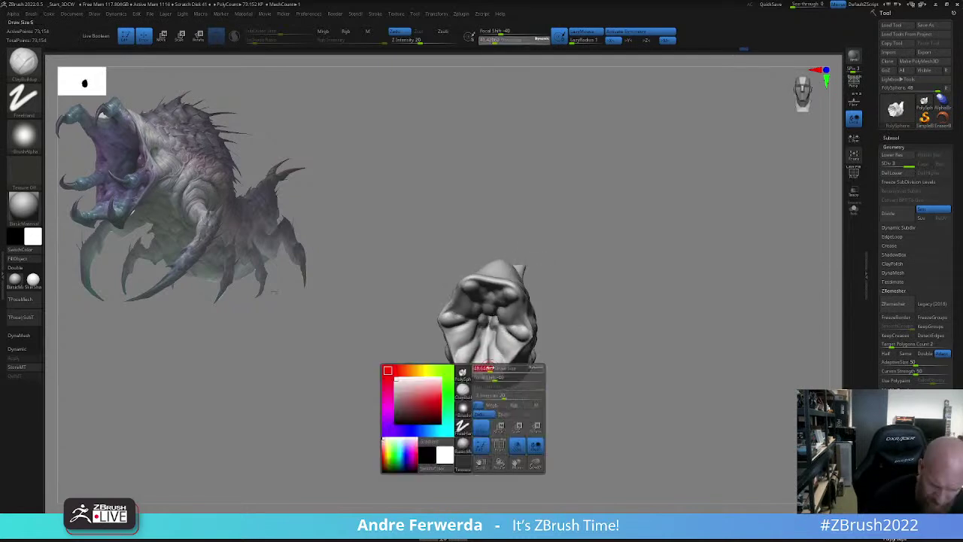
{"action": "left_click_drag", "start_coordinate": [483, 369], "coordinate": [483, 357]}
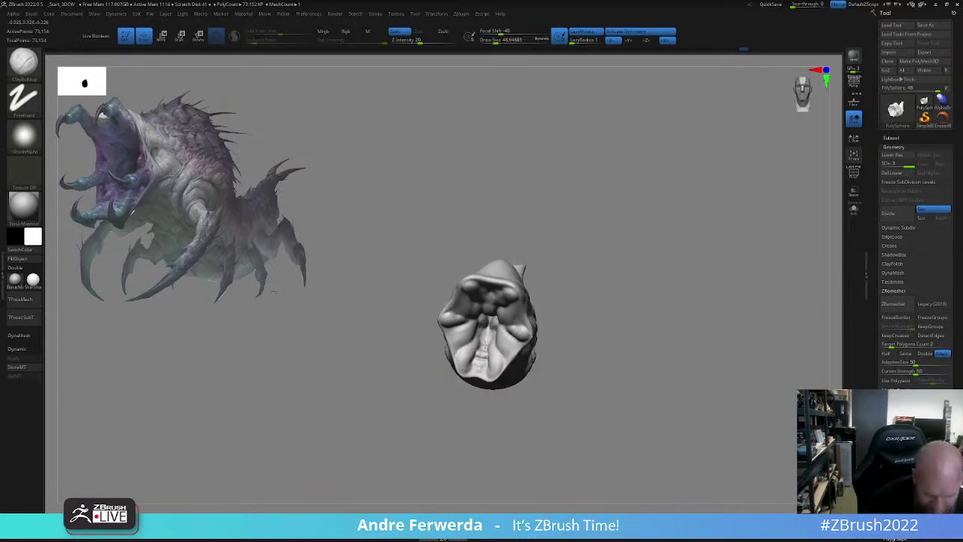
- Add clay to the lower inner wall of the mouth with the brush enlarged to about 58
{"action": "left_click_drag", "start_coordinate": [558, 308], "coordinate": [506, 344]}
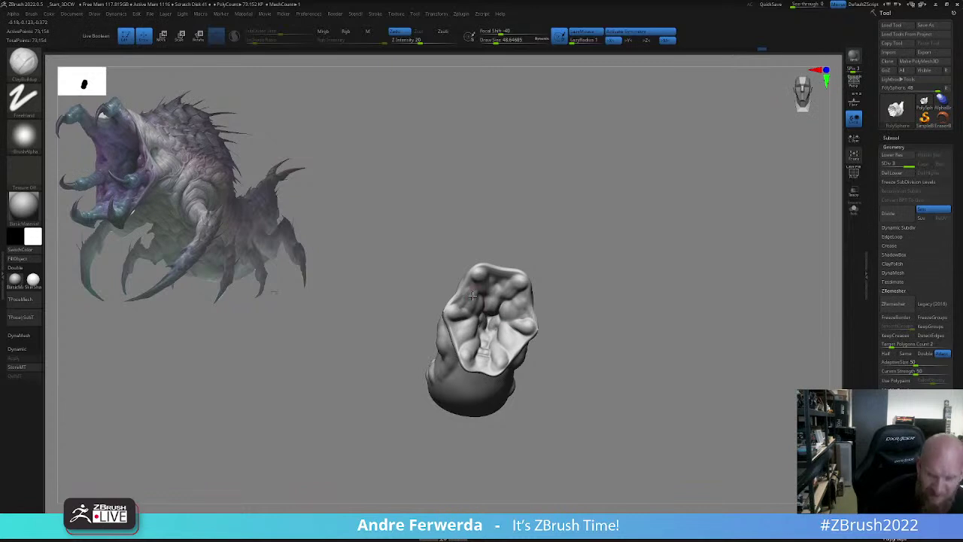
{"action": "left_click_drag", "start_coordinate": [560, 287], "coordinate": [596, 303], "text": "alt"}
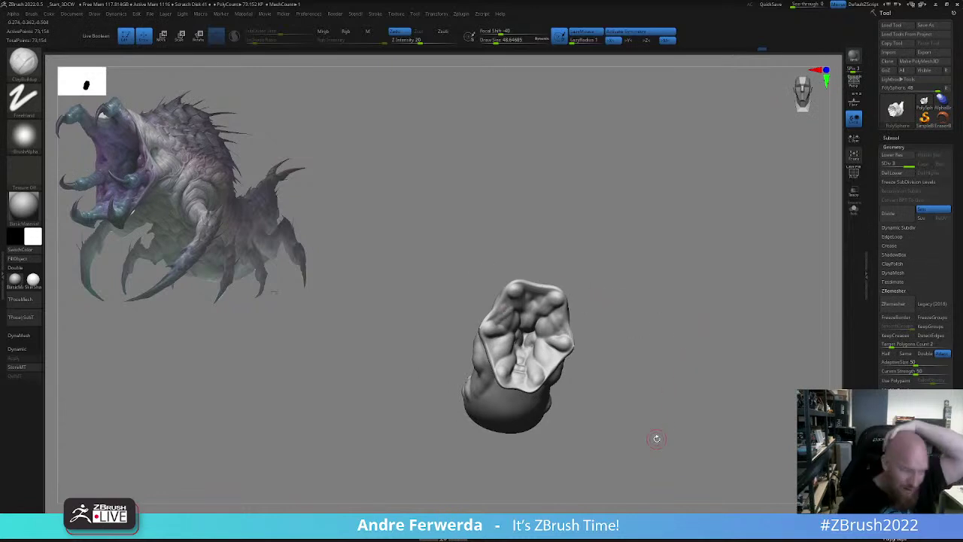
{"action": "mouse_move", "coordinate": [645, 329]}
{"action": "left_mouse_down"}
{"action": "mouse_move", "coordinate": [639, 316]}
{"action": "mouse_move", "coordinate": [660, 266]}
{"action": "mouse_move", "coordinate": [585, 214]}
{"action": "left_mouse_up"}
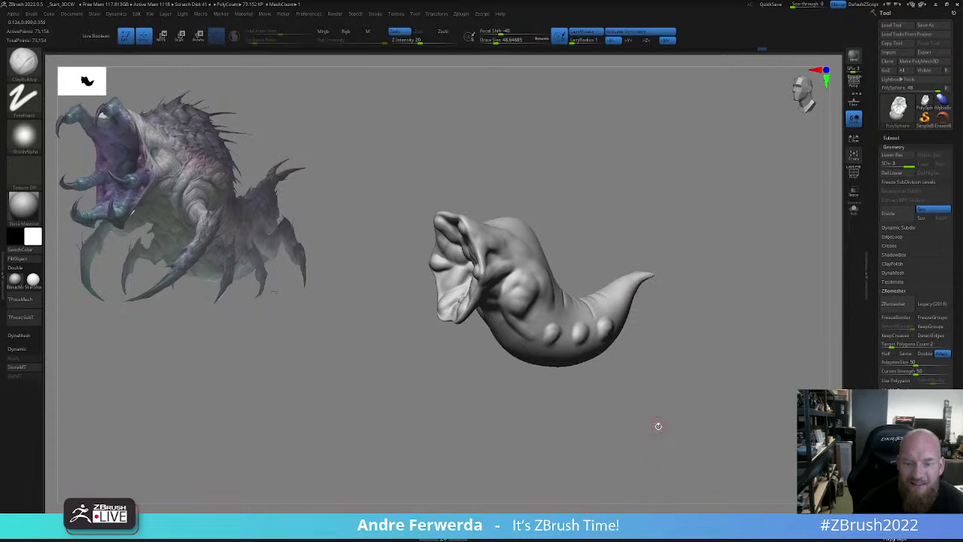
{"action": "left_click_drag", "start_coordinate": [658, 426], "coordinate": [661, 415]}
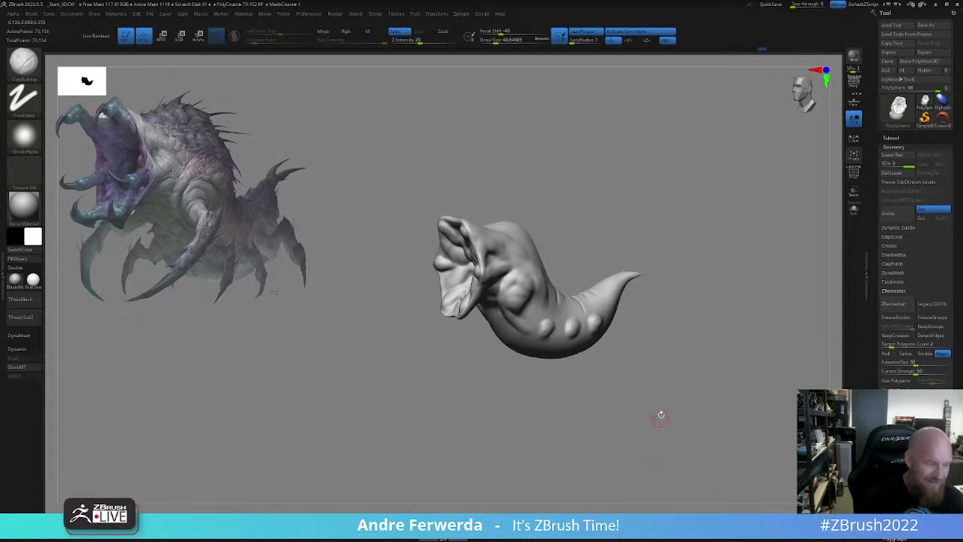
{"action": "left_click_drag", "start_coordinate": [546, 207], "coordinate": [566, 195]}
{"action": "key", "text": "space"}
{"action": "left_click", "coordinate": [552, 193]}
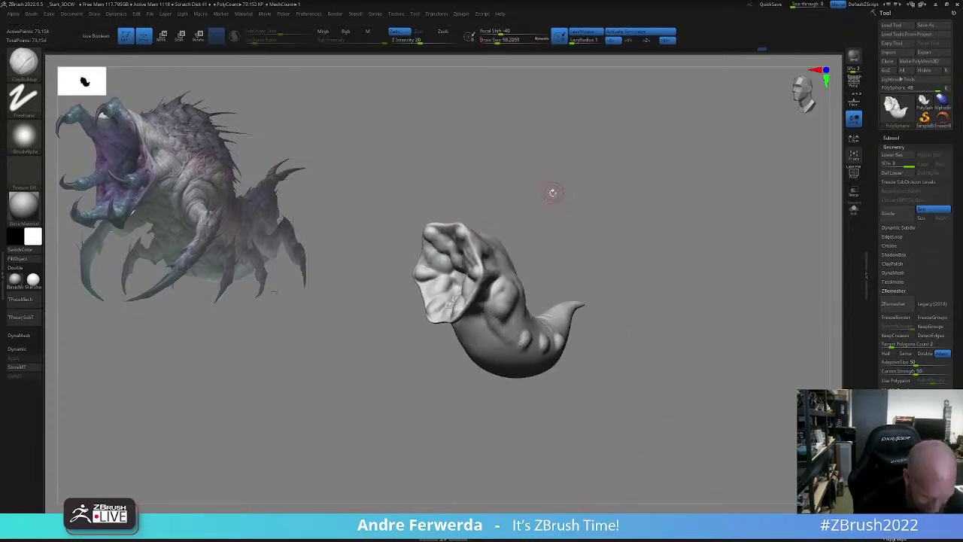
{"action": "mouse_move", "coordinate": [431, 283]}
{"action": "left_mouse_down"}
{"action": "mouse_move", "coordinate": [448, 285]}
{"action": "mouse_move", "coordinate": [441, 289]}
{"action": "left_mouse_up"}
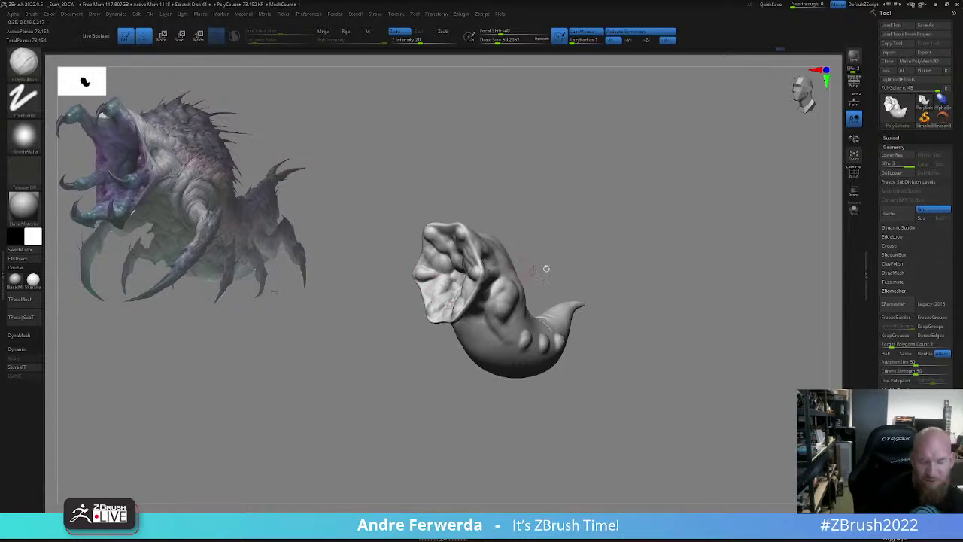
{"action": "left_click_drag", "start_coordinate": [546, 269], "coordinate": [641, 263], "text": "alt"}
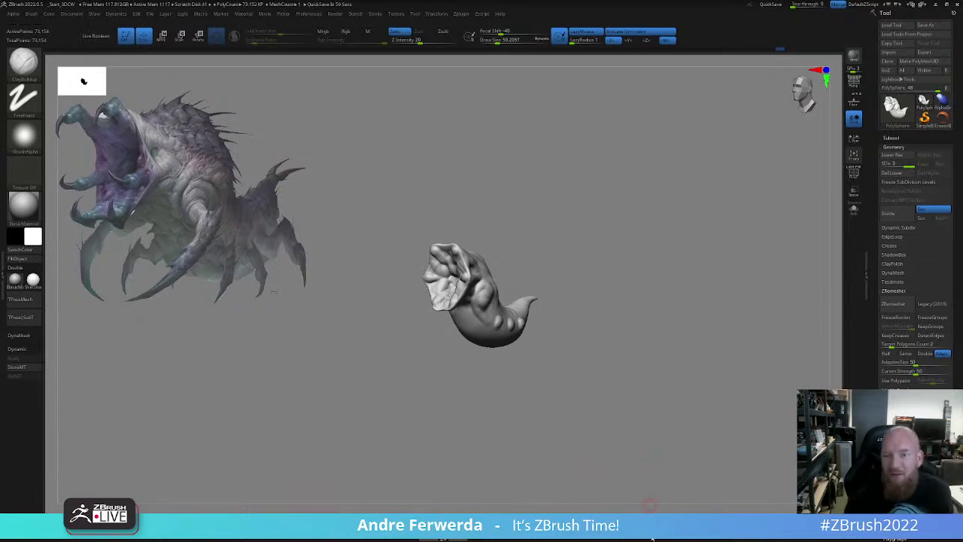
- Preview the body at subdivision level 2, then return it to level 3
{"action": "left_click", "coordinate": [892, 138]}
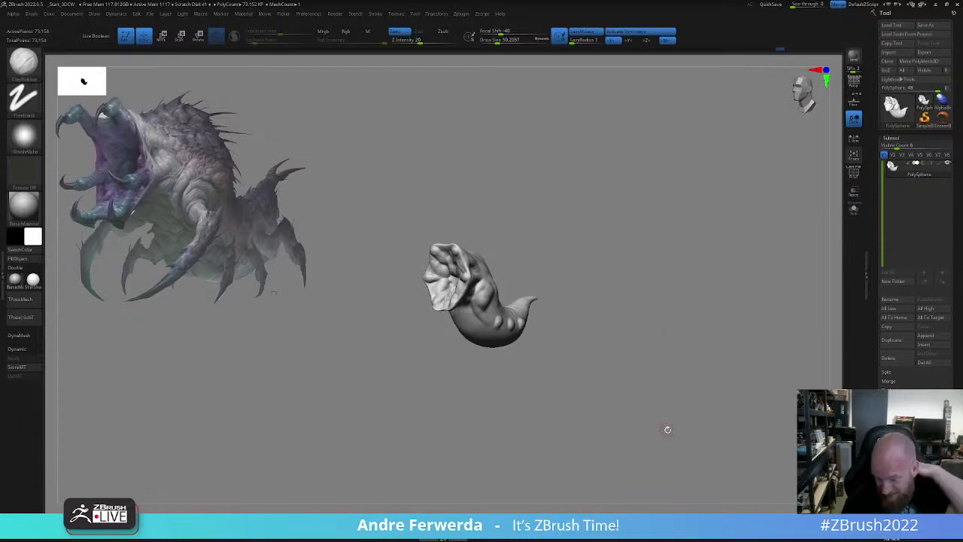
{"action": "left_click", "coordinate": [896, 466]}
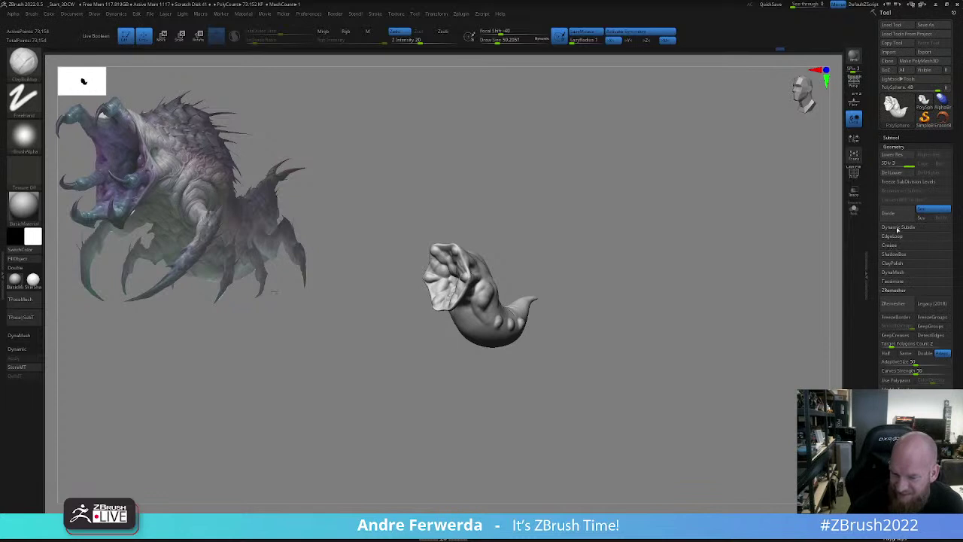
{"action": "left_click", "coordinate": [900, 164]}
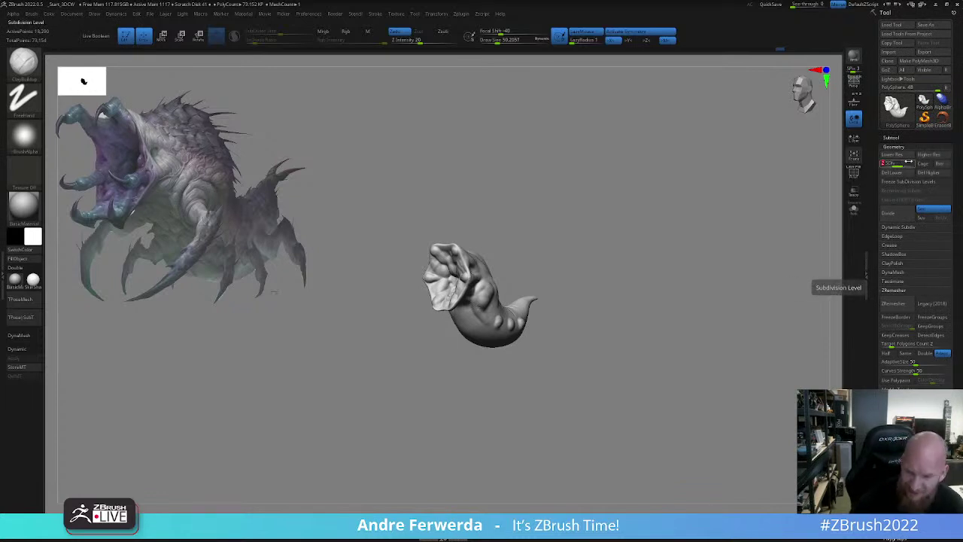
{"action": "left_click", "coordinate": [905, 164]}
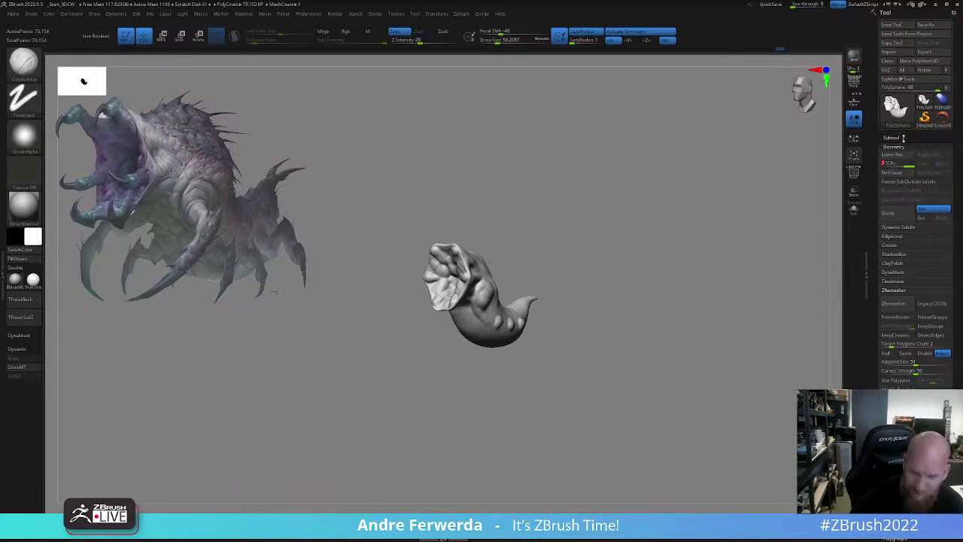
- Append a Cylinder3D subtool to the creature and make it the active subtool
{"action": "left_click", "coordinate": [903, 138]}
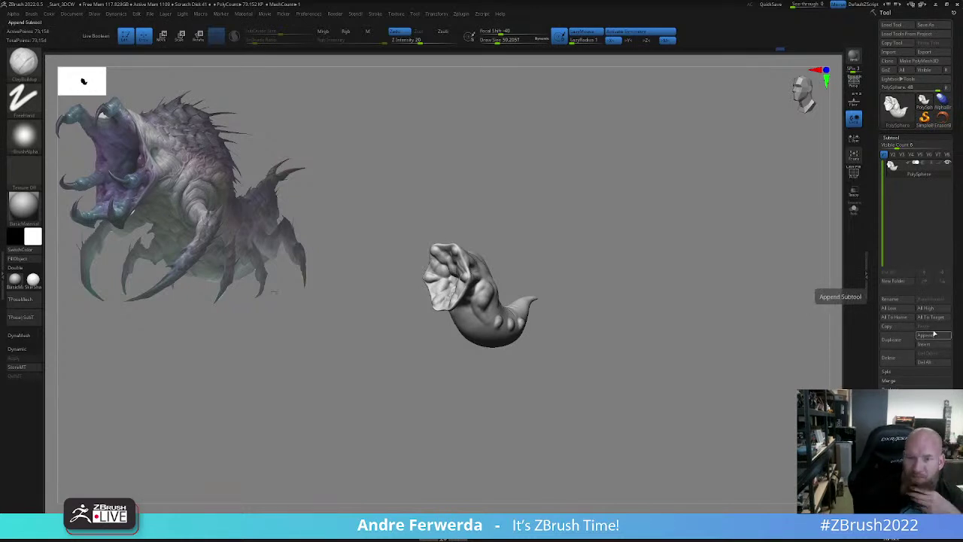
{"action": "left_click", "coordinate": [934, 334]}
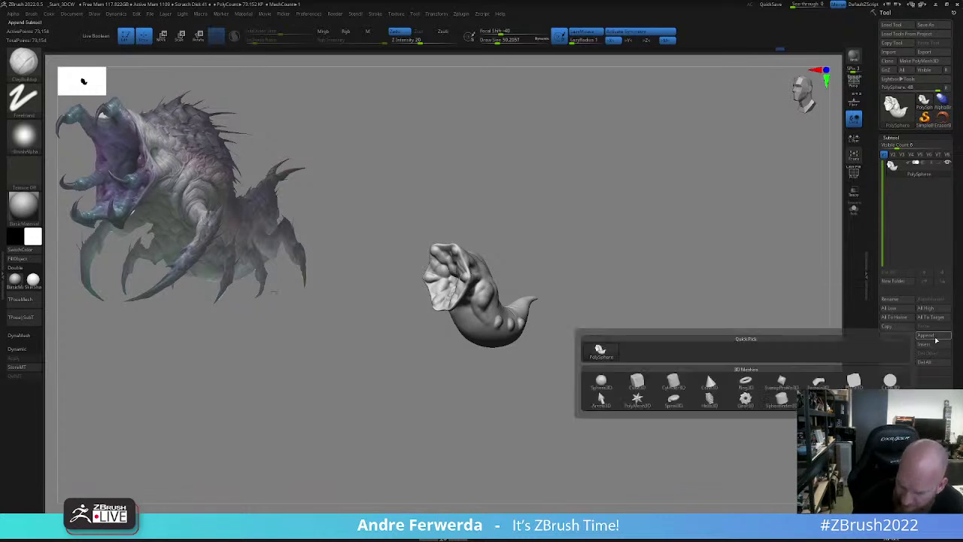
{"action": "left_click", "coordinate": [672, 383]}
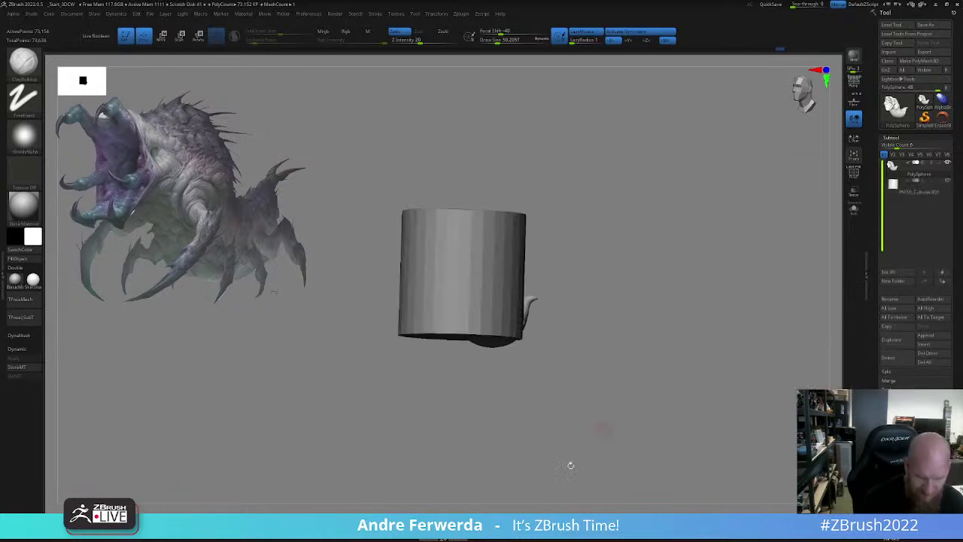
{"action": "left_click", "coordinate": [906, 188]}
- Scale the cylinder down with the Gizmo in front view and place it beside the creature's shoulder
{"action": "left_click_drag", "start_coordinate": [679, 299], "coordinate": [666, 306], "text": "shift"}
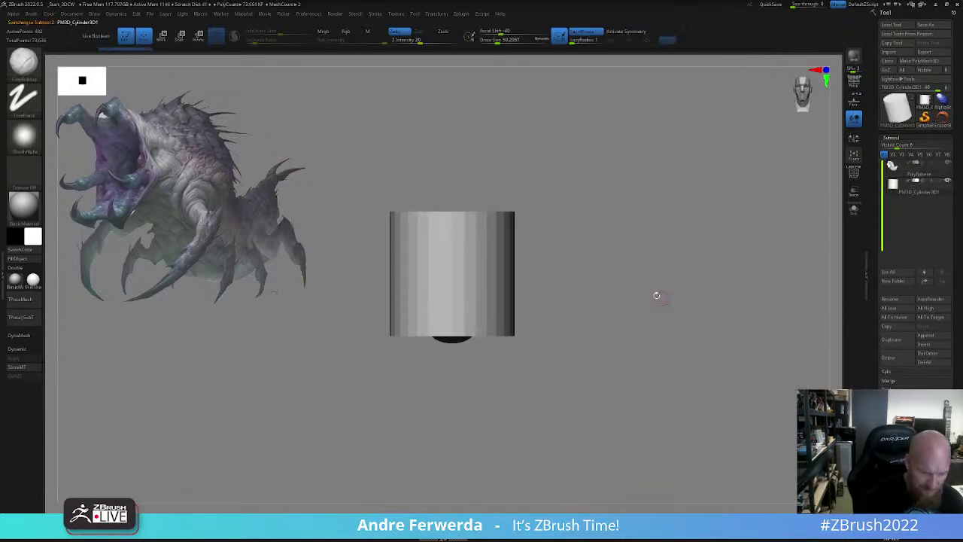
{"action": "key", "text": "shift+f"}
{"action": "key", "text": "w"}
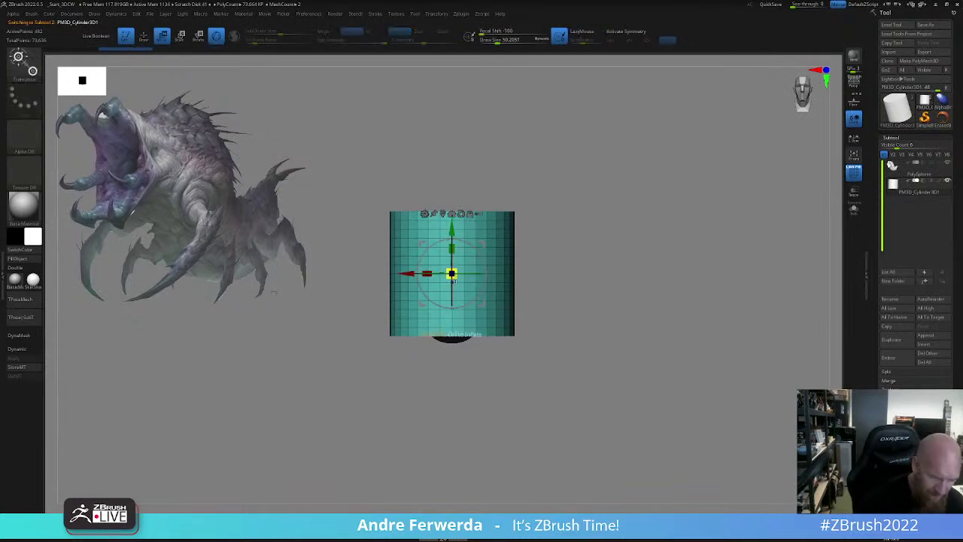
{"action": "key", "text": "shift+f"}
{"action": "left_click_drag", "start_coordinate": [455, 262], "coordinate": [452, 296]}
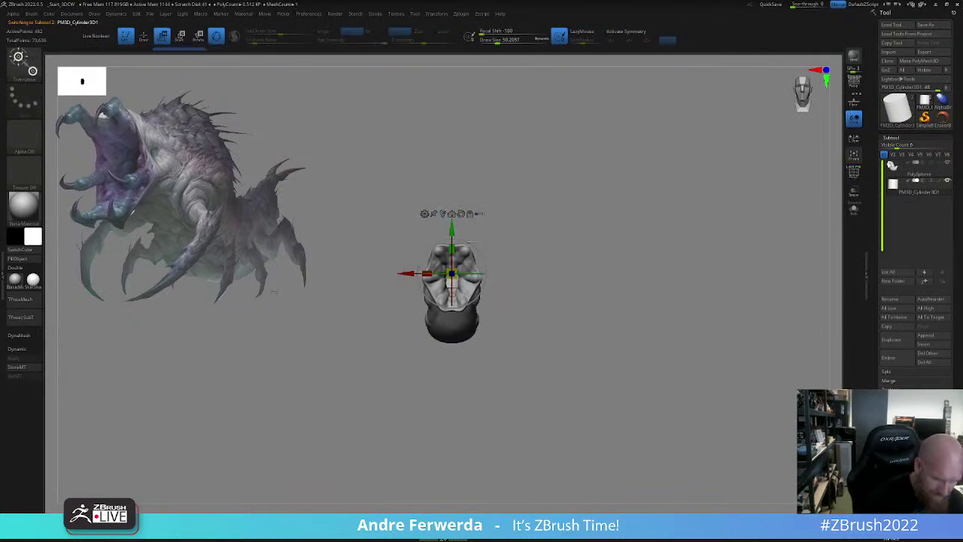
{"action": "left_click_drag", "start_coordinate": [485, 264], "coordinate": [499, 308]}
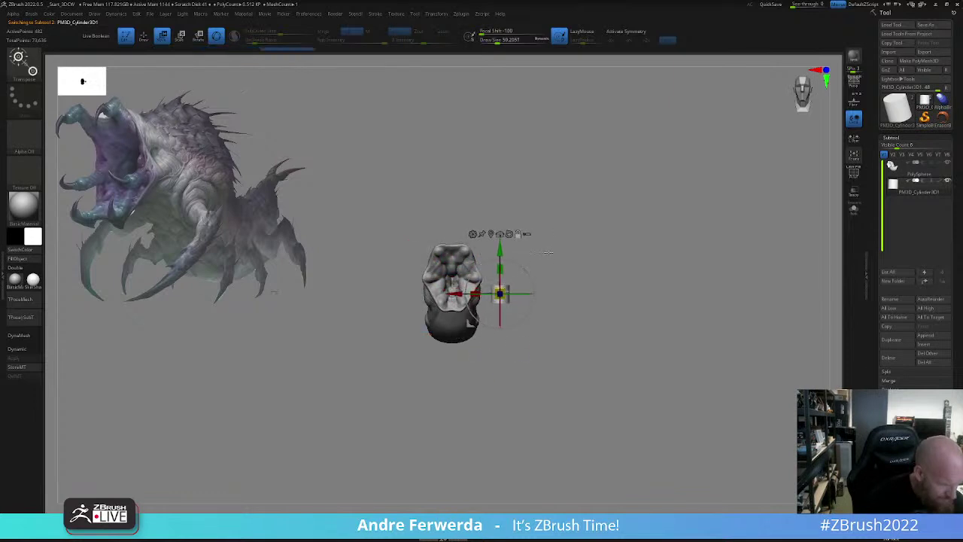
- Rotate the small cylinder onto its side and tilt it slightly downward as the first leg segment
{"action": "right_click_drag", "start_coordinate": [533, 308], "coordinate": [533, 321], "text": "ctrl"}
{"action": "left_click_drag", "start_coordinate": [525, 318], "coordinate": [533, 269]}
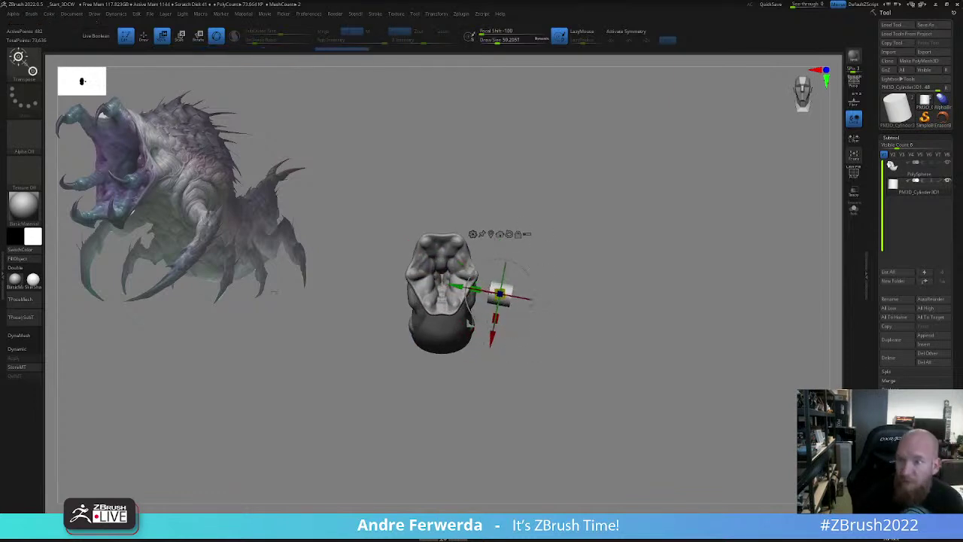
{"action": "right_click_drag", "start_coordinate": [581, 308], "coordinate": [581, 323], "text": "ctrl"}
{"action": "mouse_move", "coordinate": [500, 293]}
{"action": "left_mouse_down"}
{"action": "mouse_move", "coordinate": [500, 305]}
{"action": "mouse_move", "coordinate": [507, 295]}
{"action": "left_mouse_up"}
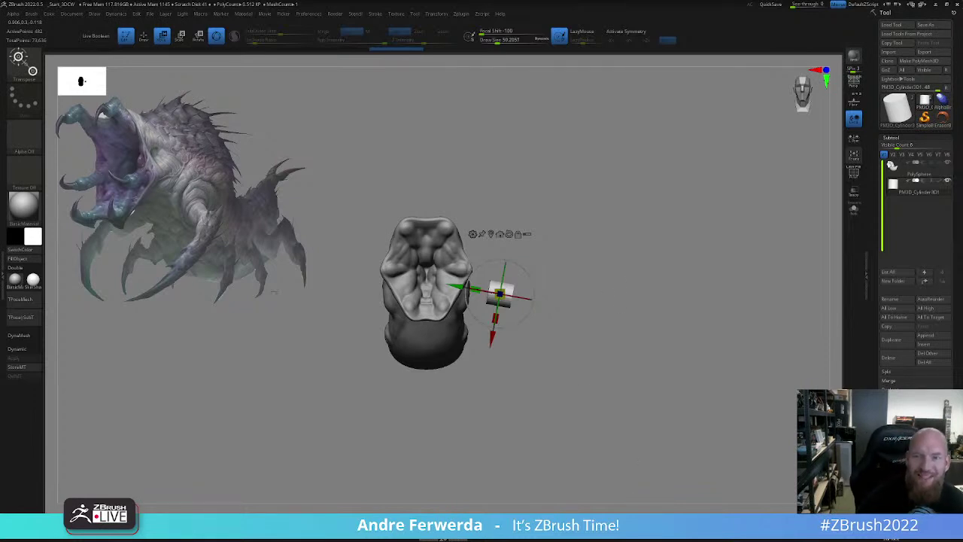
{"action": "left_click_drag", "start_coordinate": [612, 311], "coordinate": [613, 313], "text": "alt"}
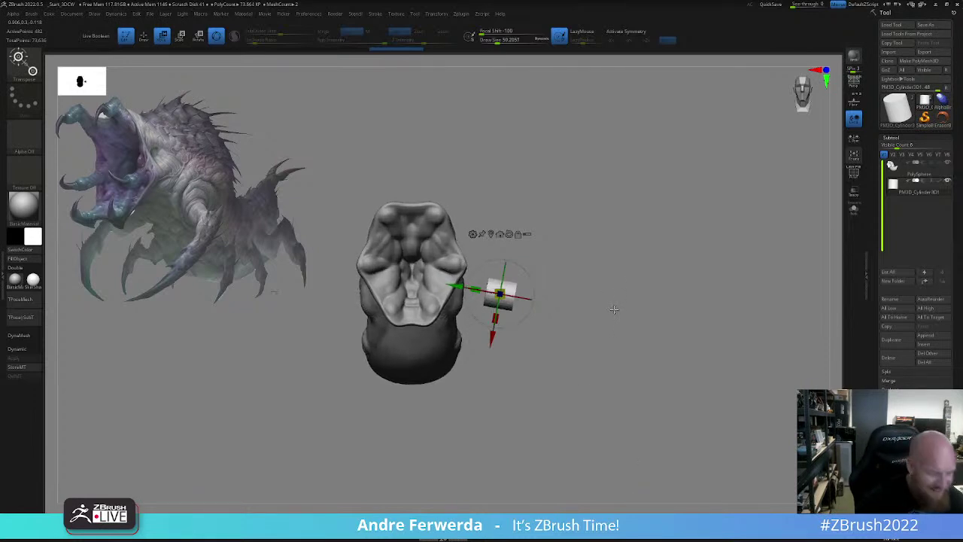
{"action": "left_click_drag", "start_coordinate": [533, 295], "coordinate": [471, 287]}
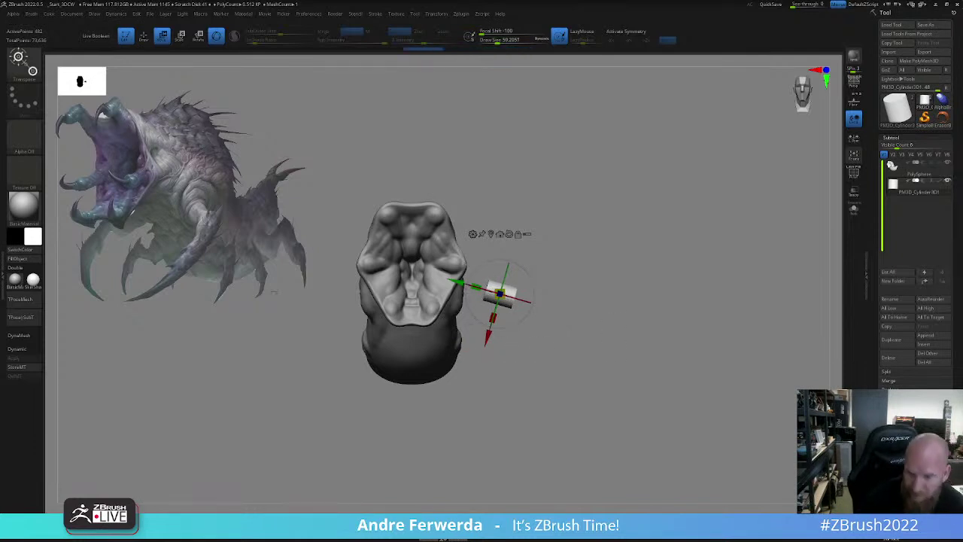
- Duplicate the cylinder, move the copy to the outer end, and rotate and lengthen it into a downward-pointing leg segment
{"action": "left_click", "coordinate": [898, 344]}
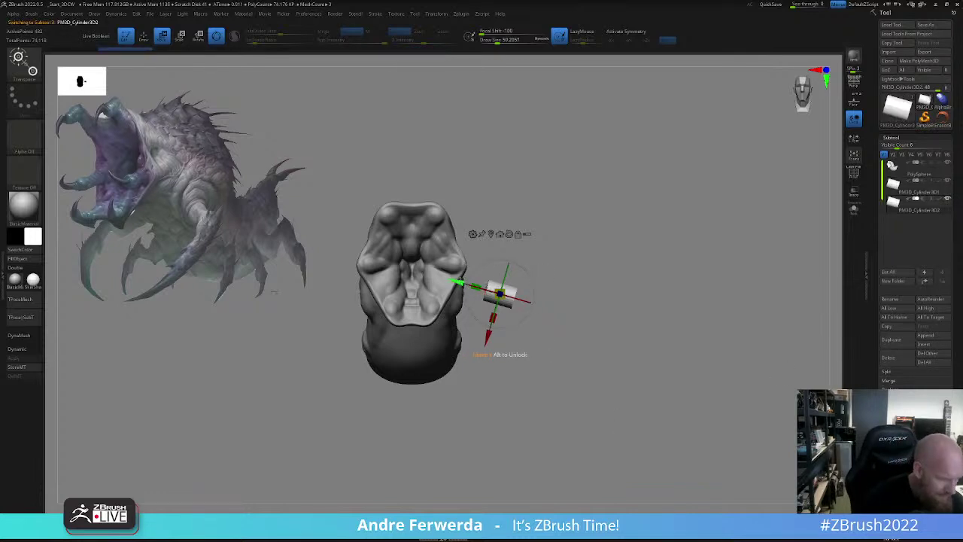
{"action": "left_click_drag", "start_coordinate": [460, 281], "coordinate": [490, 290]}
{"action": "left_click_drag", "start_coordinate": [564, 294], "coordinate": [539, 339]}
{"action": "mouse_move", "coordinate": [541, 262]}
{"action": "left_mouse_down"}
{"action": "mouse_move", "coordinate": [555, 228]}
{"action": "mouse_move", "coordinate": [546, 249]}
{"action": "left_mouse_up"}
{"action": "left_click_drag", "start_coordinate": [488, 282], "coordinate": [480, 280]}
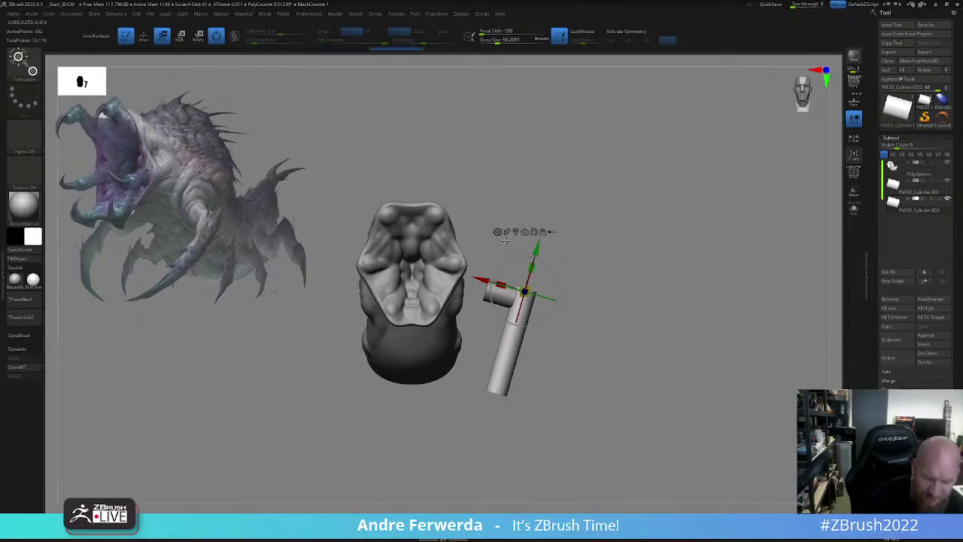
- Taper the downward-pointing leg cylinder with the Taper deformer so its lower end narrows to a sharp point
{"action": "left_click", "coordinate": [497, 232]}
{"action": "left_click", "coordinate": [575, 256]}
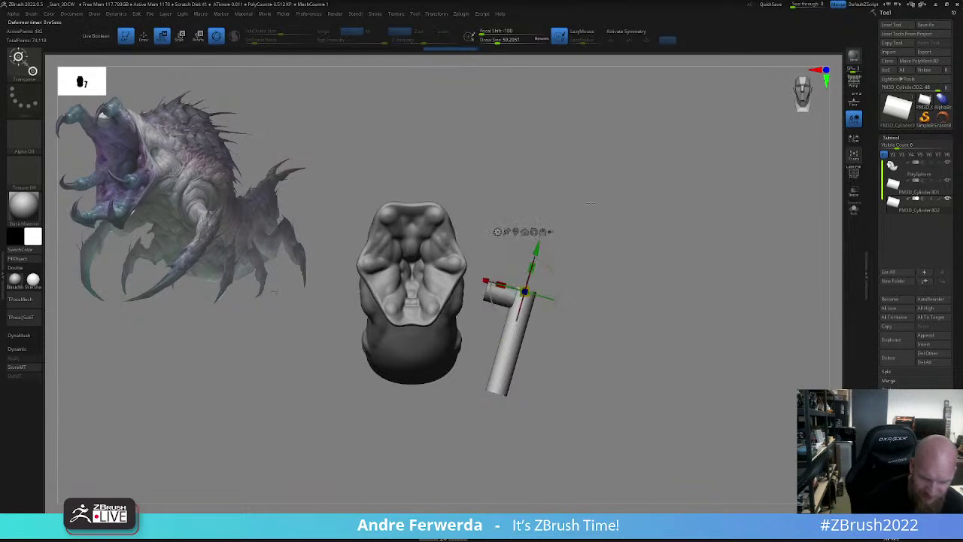
{"action": "left_click", "coordinate": [498, 232]}
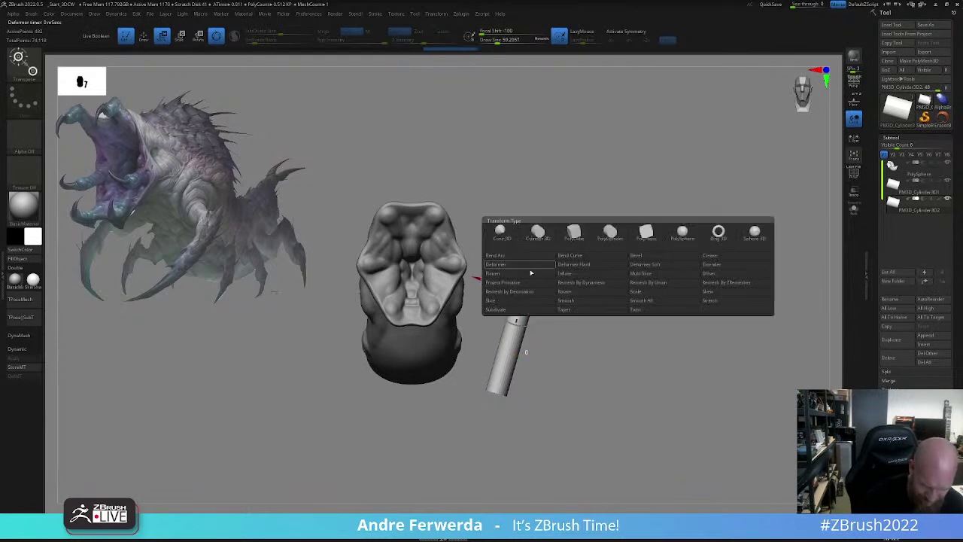
{"action": "left_click", "coordinate": [580, 311]}
{"action": "mouse_move", "coordinate": [495, 395]}
{"action": "right_mouse_down"}
{"action": "mouse_move", "coordinate": [544, 387]}
{"action": "mouse_move", "coordinate": [503, 396]}
{"action": "right_mouse_up"}
{"action": "left_click_drag", "start_coordinate": [496, 397], "coordinate": [506, 367]}
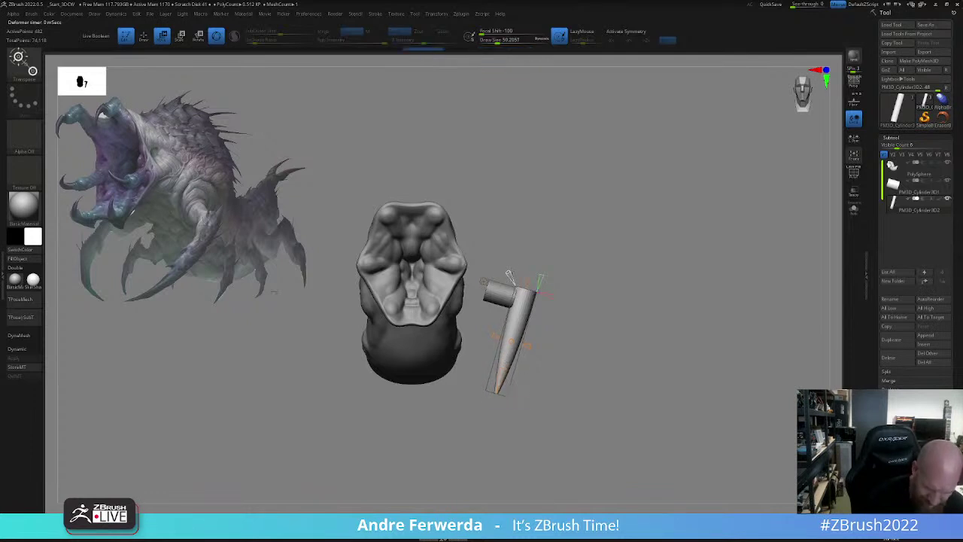
{"action": "left_click_drag", "start_coordinate": [508, 273], "coordinate": [511, 274]}
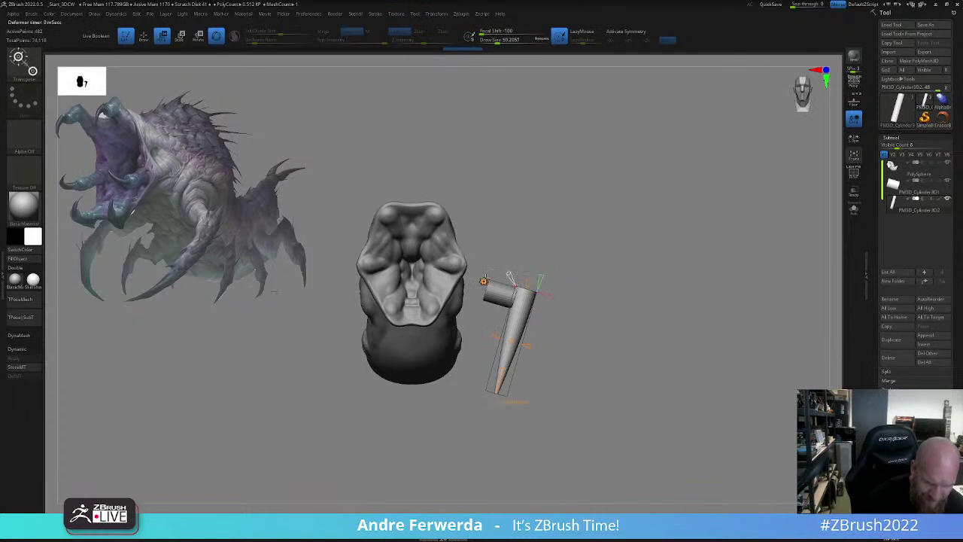
{"action": "left_click", "coordinate": [484, 282]}
{"action": "left_click", "coordinate": [512, 282]}
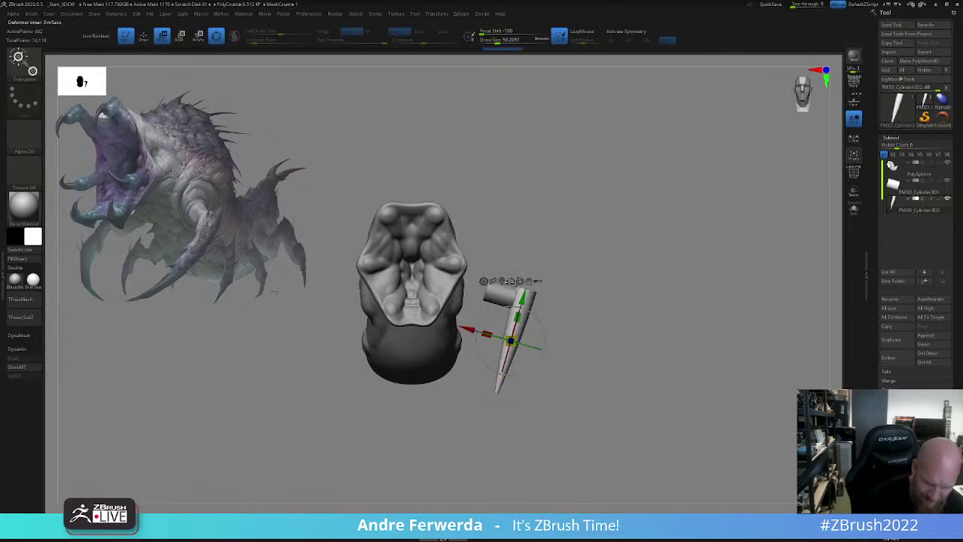
- Bend the tapered leg segment with the Bend Curve deformer so its tip curves inward toward the body like a claw
{"action": "left_click", "coordinate": [484, 282]}
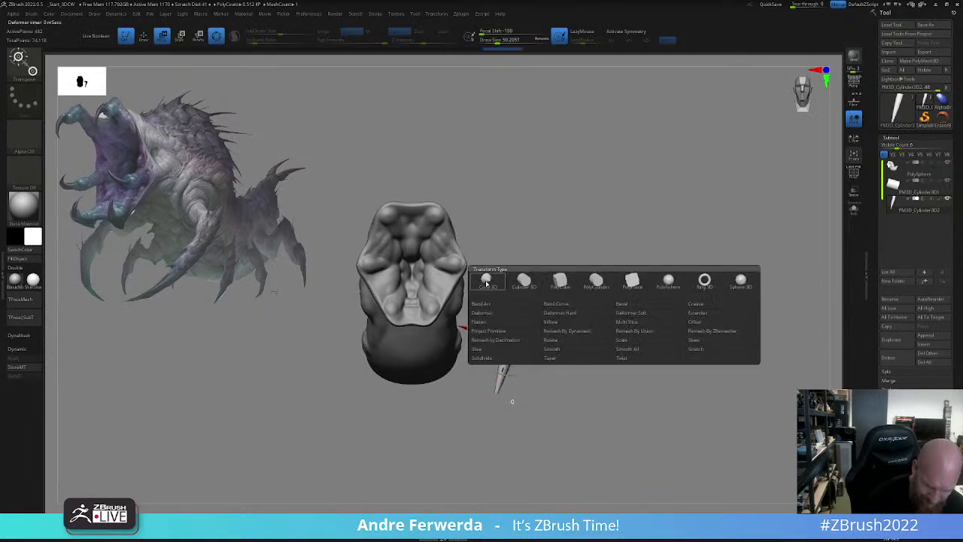
{"action": "left_click", "coordinate": [566, 304]}
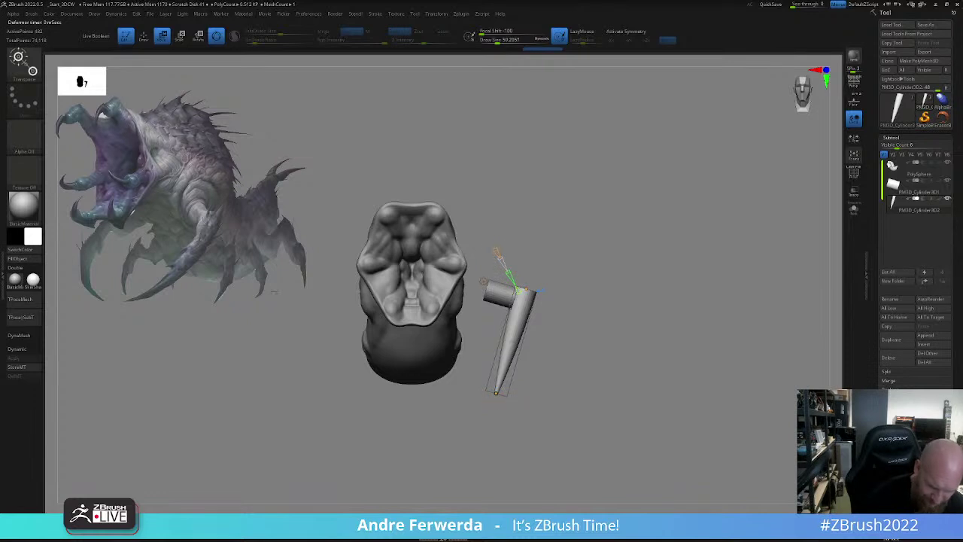
{"action": "left_click_drag", "start_coordinate": [496, 393], "coordinate": [487, 391]}
{"action": "left_click_drag", "start_coordinate": [509, 340], "coordinate": [512, 344]}
{"action": "left_click_drag", "start_coordinate": [487, 391], "coordinate": [483, 390]}
{"action": "left_click_drag", "start_coordinate": [512, 343], "coordinate": [511, 343]}
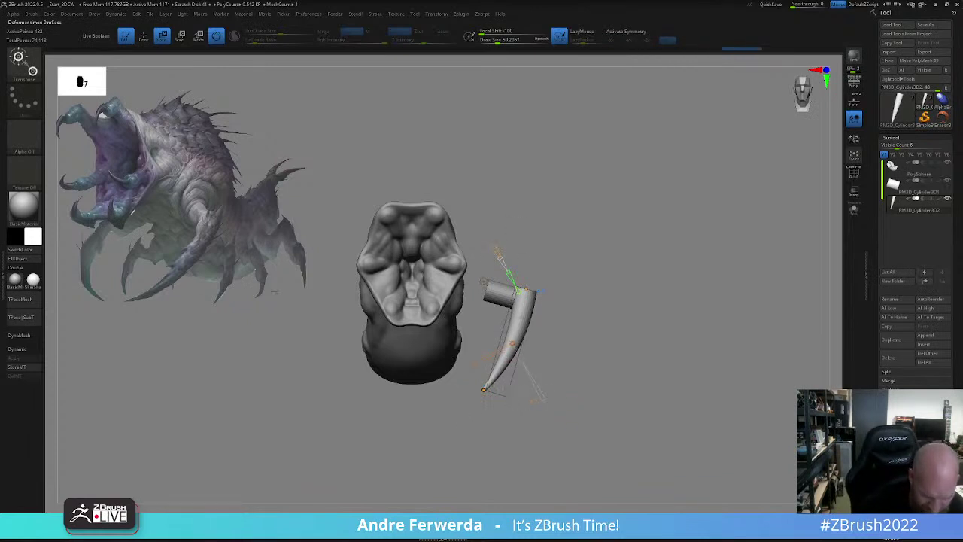
{"action": "left_click_drag", "start_coordinate": [484, 390], "coordinate": [498, 369]}
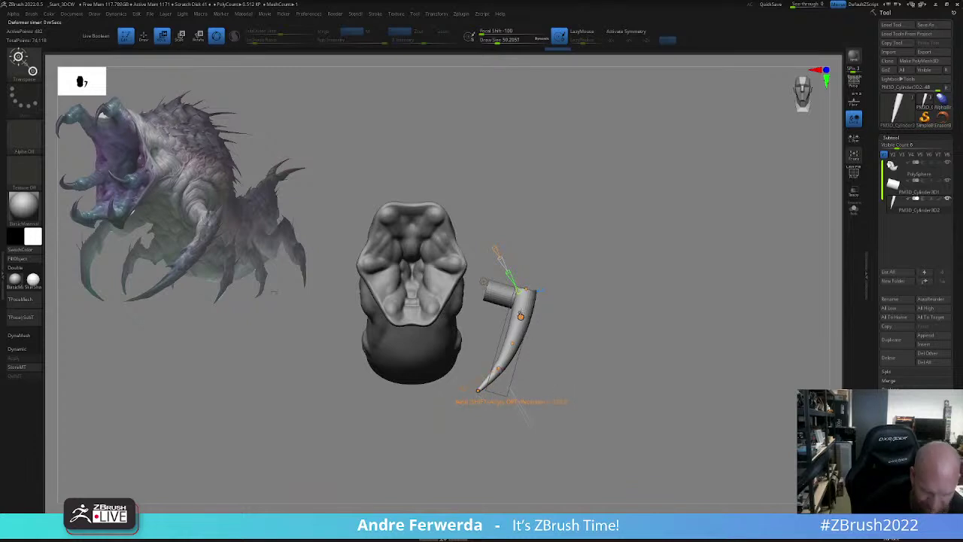
{"action": "key", "text": "q"}
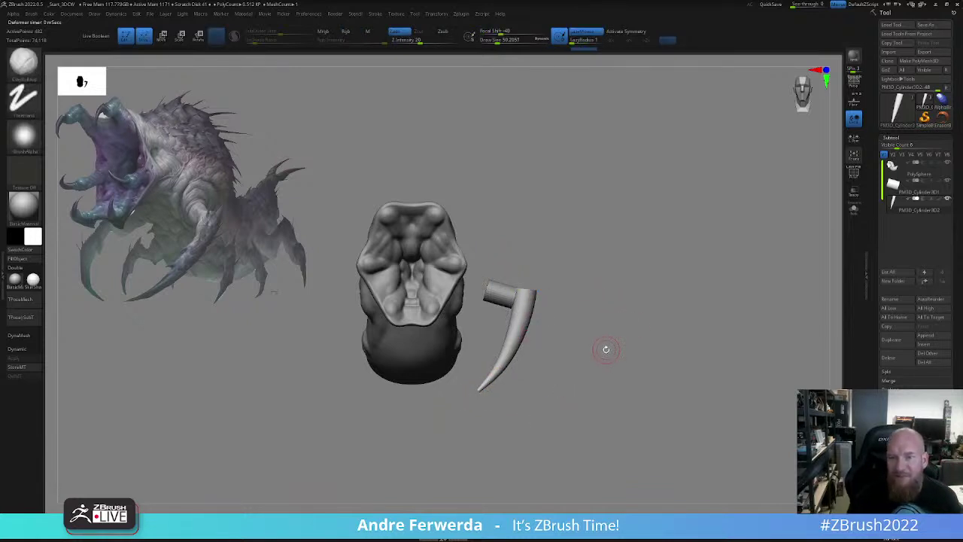
- Select the short upper leg cylinder, move its Gizmo pivot to the body-side end, and flare that end with the Taper deformer
{"action": "mouse_move", "coordinate": [621, 305]}
{"action": "left_mouse_down"}
{"action": "mouse_move", "coordinate": [612, 370]}
{"action": "mouse_move", "coordinate": [622, 291]}
{"action": "left_mouse_up"}
{"action": "left_click", "coordinate": [499, 349], "text": "alt"}
{"action": "left_click_drag", "start_coordinate": [566, 348], "coordinate": [570, 265]}
{"action": "key", "text": "w"}
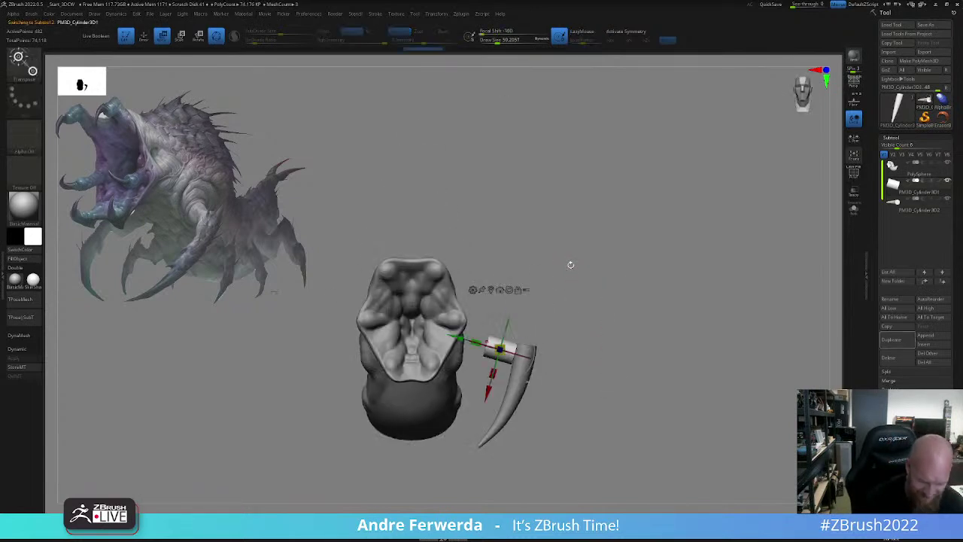
{"action": "mouse_move", "coordinate": [456, 337]}
{"action": "left_mouse_down", "text": "alt"}
{"action": "mouse_move", "coordinate": [446, 334]}
{"action": "mouse_move", "coordinate": [459, 337]}
{"action": "left_mouse_up", "text": "alt"}
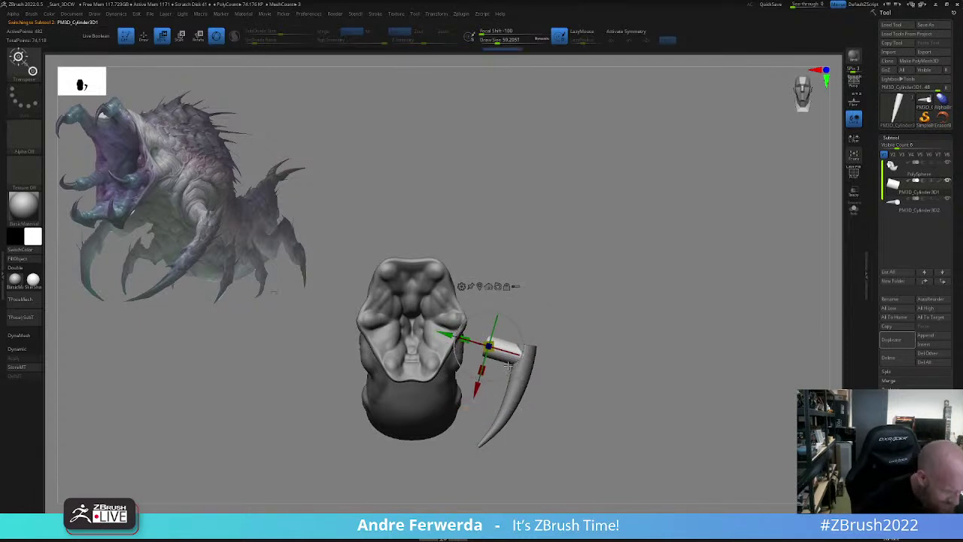
{"action": "left_click", "coordinate": [463, 286]}
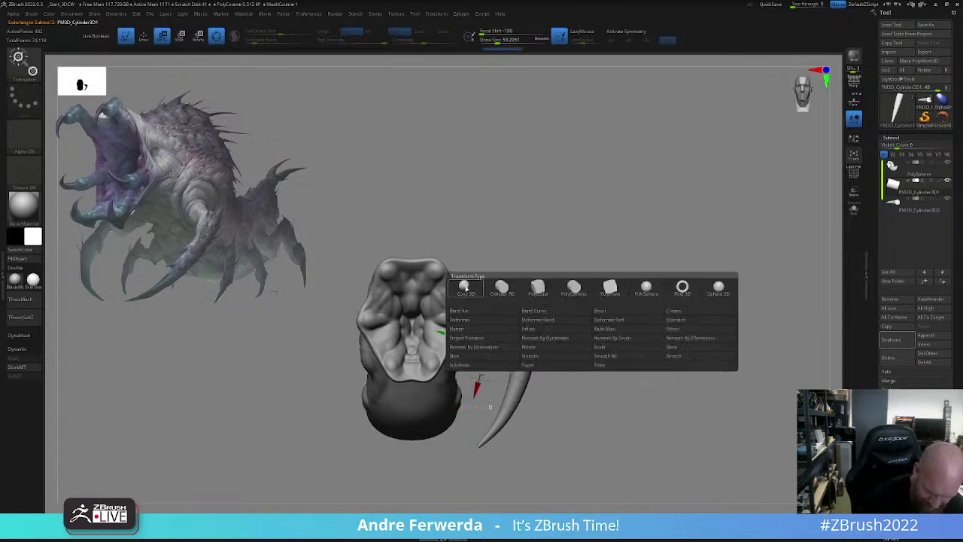
{"action": "left_click", "coordinate": [546, 365]}
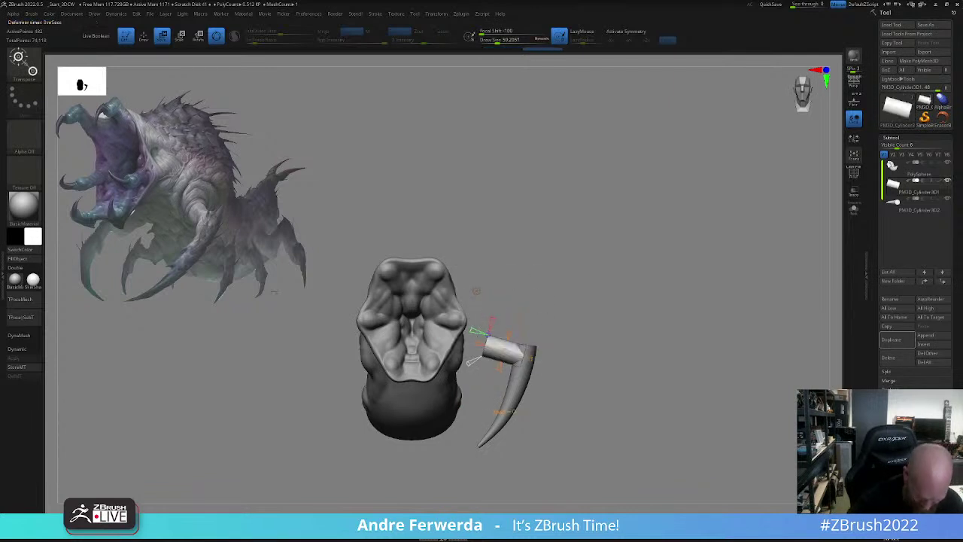
{"action": "left_click_drag", "start_coordinate": [478, 344], "coordinate": [469, 338]}
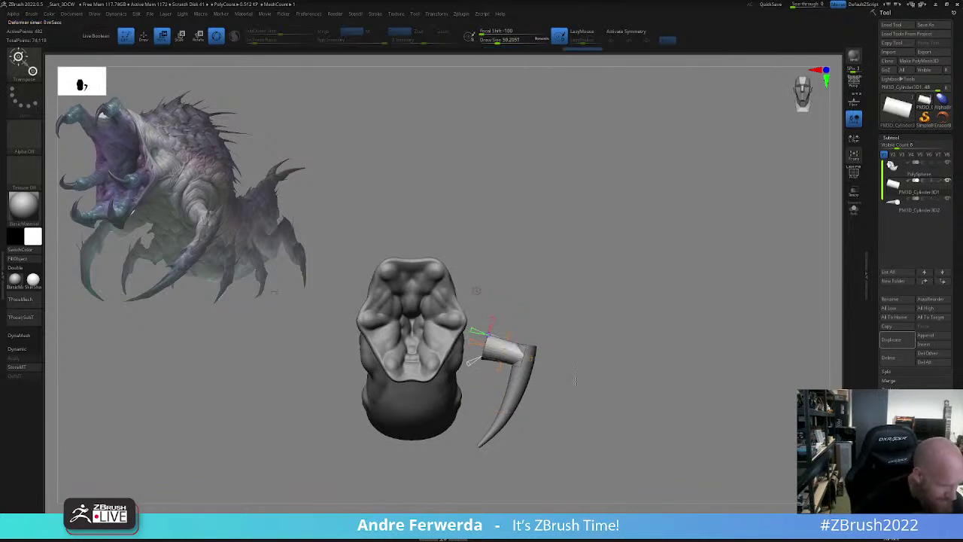
{"action": "key", "text": "q"}
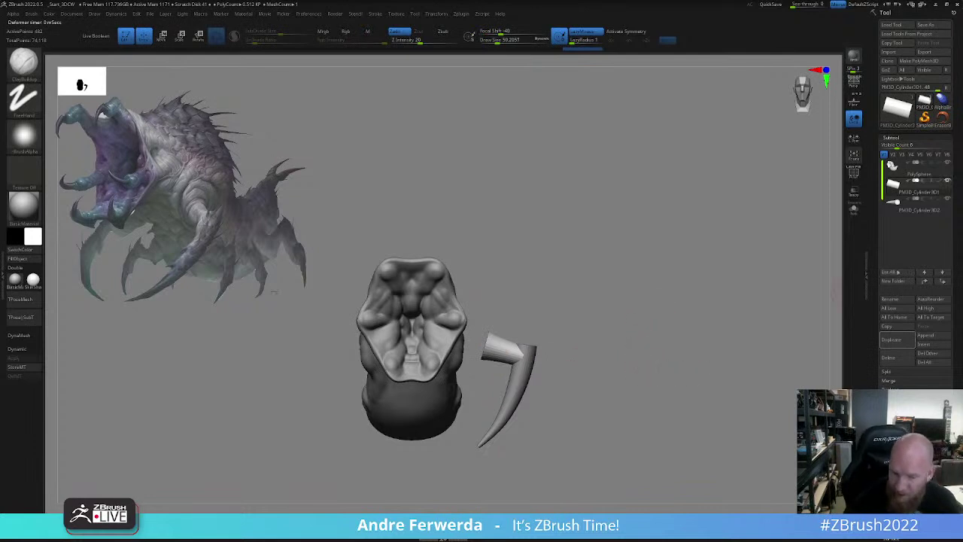
- Merge the upper leg cylinder with the curved claw segment into a single subtool
{"action": "left_click_drag", "start_coordinate": [292, 492], "coordinate": [617, 387]}
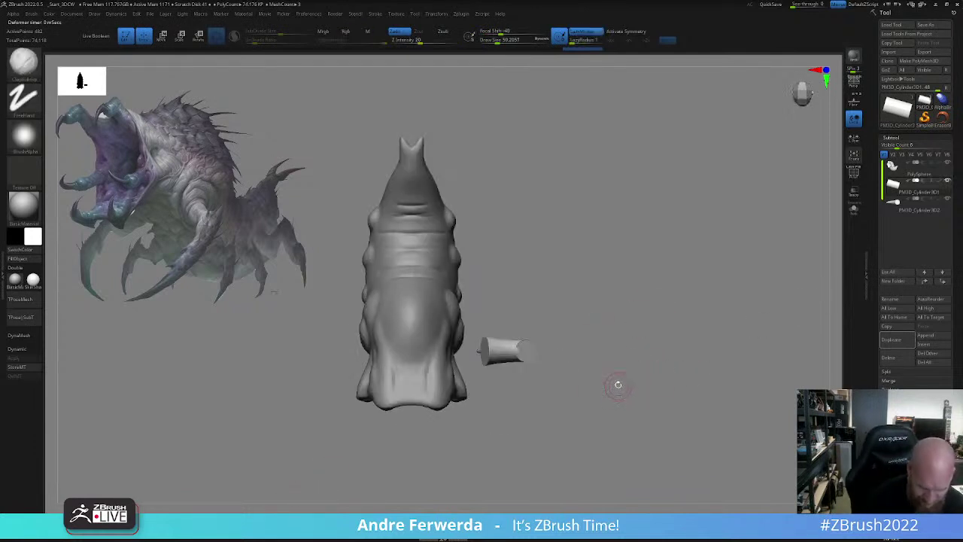
{"action": "key", "text": "w"}
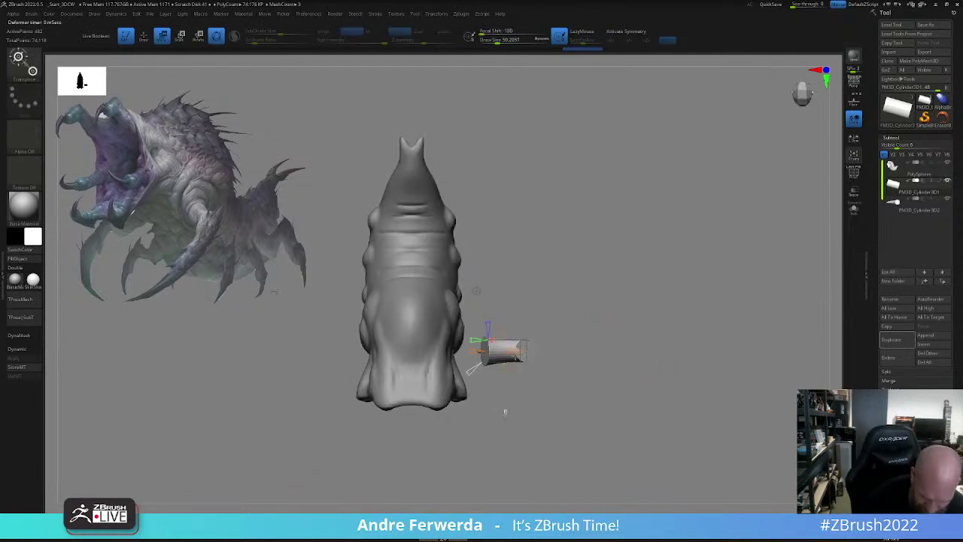
{"action": "left_click_drag", "start_coordinate": [512, 354], "coordinate": [512, 355]}
{"action": "key", "text": "q"}
{"action": "mouse_move", "coordinate": [572, 414]}
{"action": "left_mouse_down"}
{"action": "mouse_move", "coordinate": [595, 340]}
{"action": "mouse_move", "coordinate": [692, 371]}
{"action": "left_mouse_up"}
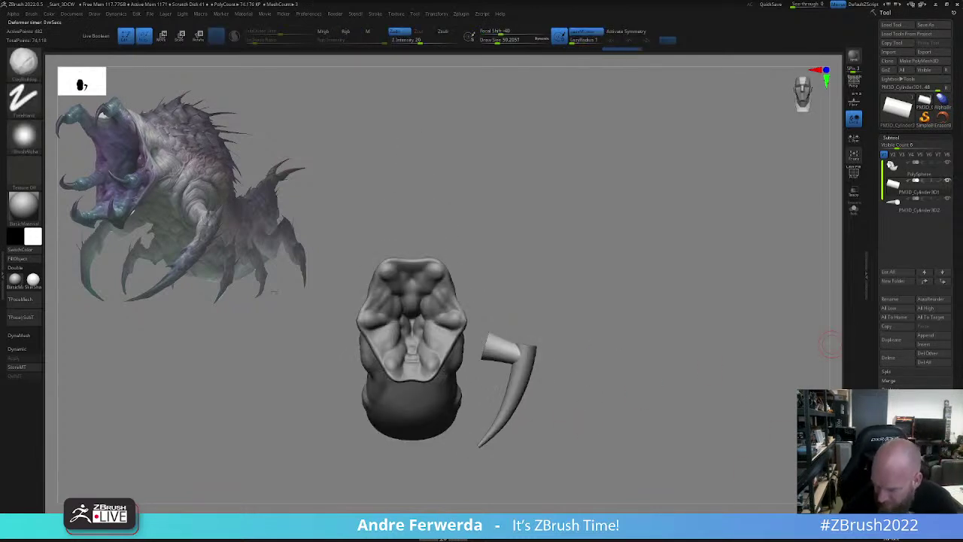
{"action": "left_click", "coordinate": [892, 356]}
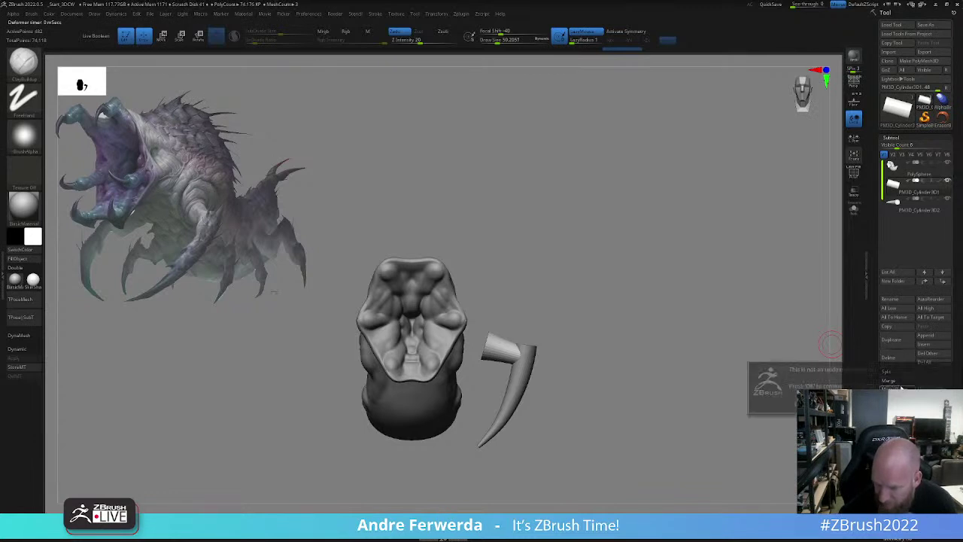
{"action": "key", "text": "Return"}
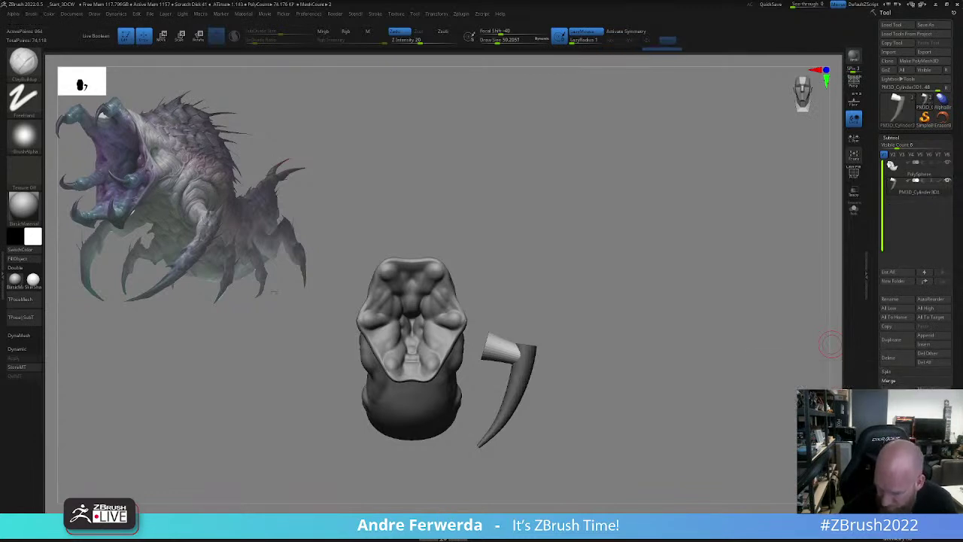
- Open the DynaMesh settings in the merged leg's geometry options
{"action": "left_click_drag", "start_coordinate": [877, 286], "coordinate": [878, 239]}
{"action": "left_click", "coordinate": [894, 433]}
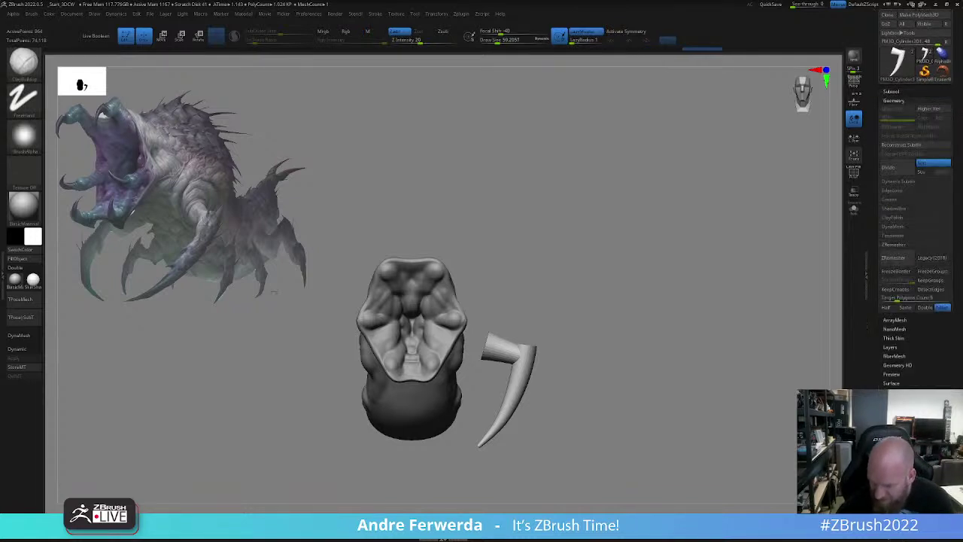
{"action": "left_click", "coordinate": [907, 243]}
{"action": "left_click", "coordinate": [898, 228]}
- Try to remesh the merged leg with DynaMesh at resolution 72
{"action": "left_click_drag", "start_coordinate": [895, 255], "coordinate": [888, 254]}
{"action": "left_click", "coordinate": [893, 241]}
{"action": "left_click_drag", "start_coordinate": [719, 347], "coordinate": [705, 355]}
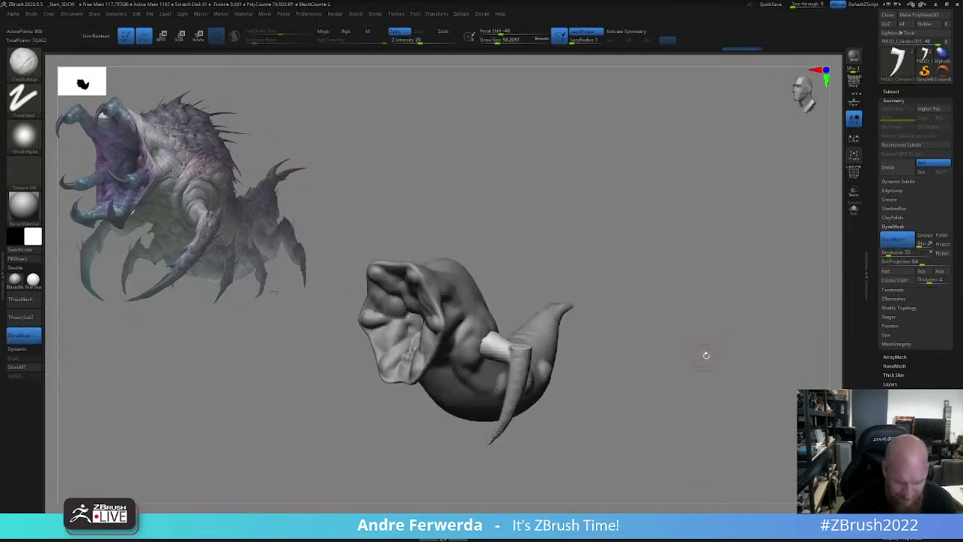
{"action": "key", "text": "ctrl+z"}
- Remesh the merged leg with DynaMesh at resolution 224
{"action": "left_click_drag", "start_coordinate": [896, 254], "coordinate": [894, 254]}
{"action": "left_click", "coordinate": [897, 241]}
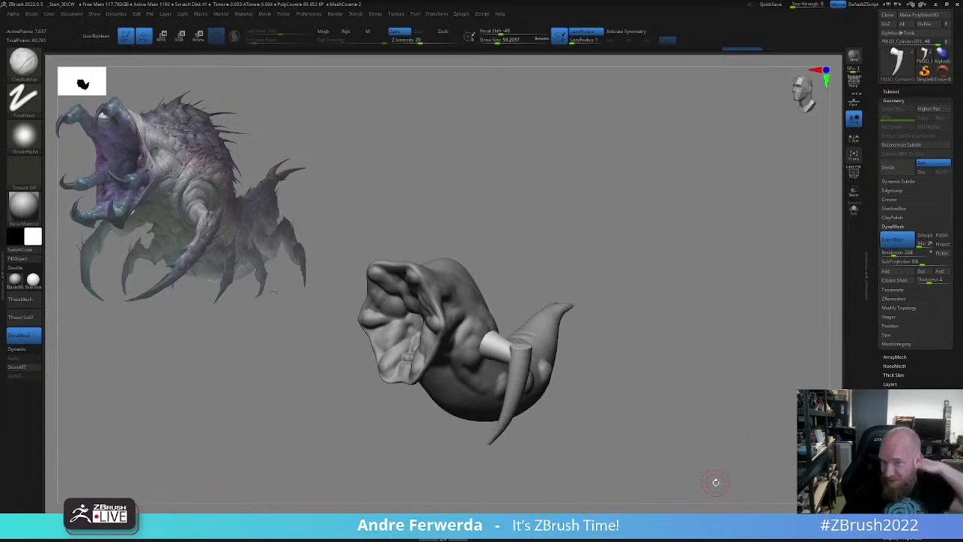
- Smooth the seam at the elbow where the leg's upper segment meets the claw, working around it from several sides
{"action": "left_click_drag", "start_coordinate": [662, 352], "coordinate": [666, 346]}
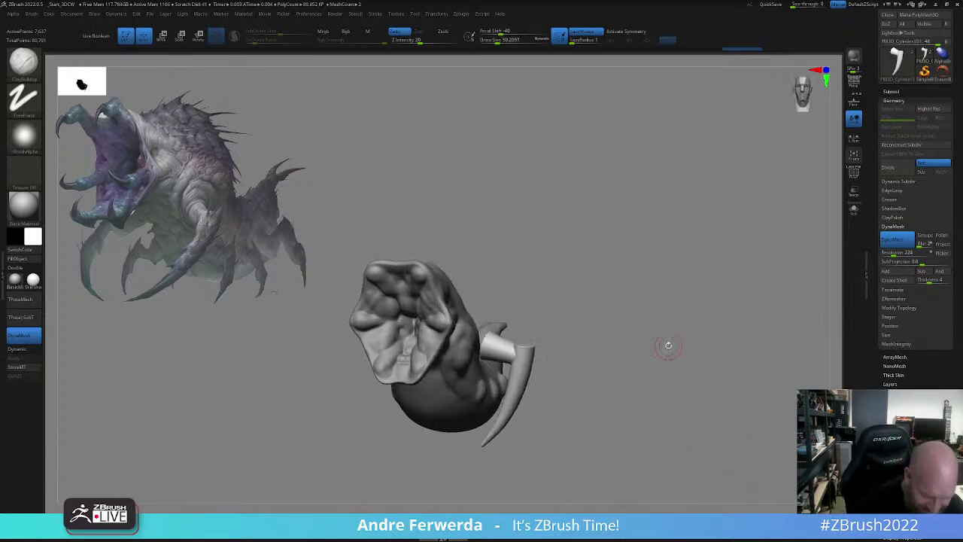
{"action": "key", "text": "space"}
{"action": "left_click_drag", "start_coordinate": [524, 349], "coordinate": [517, 352], "text": "shift"}
{"action": "left_click_drag", "start_coordinate": [647, 354], "coordinate": [565, 352]}
{"action": "left_click_drag", "start_coordinate": [547, 345], "coordinate": [538, 353], "text": "shift"}
{"action": "left_click_drag", "start_coordinate": [581, 418], "coordinate": [526, 449]}
{"action": "left_click_drag", "start_coordinate": [559, 329], "coordinate": [533, 368], "text": "shift"}
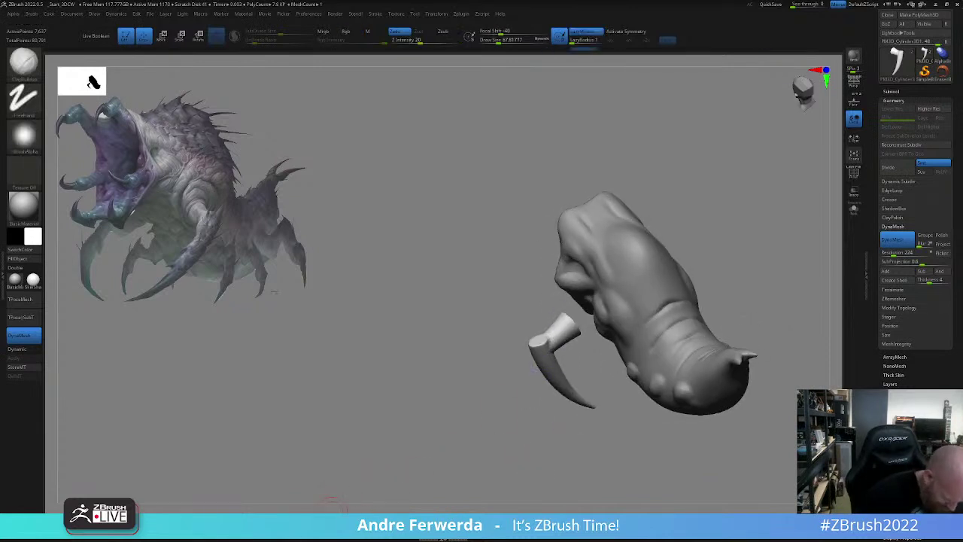
- Round off the hard outer rim of the leg's elbow with low-intensity sculpting strokes from the front, side and back
{"action": "key", "text": "3"}
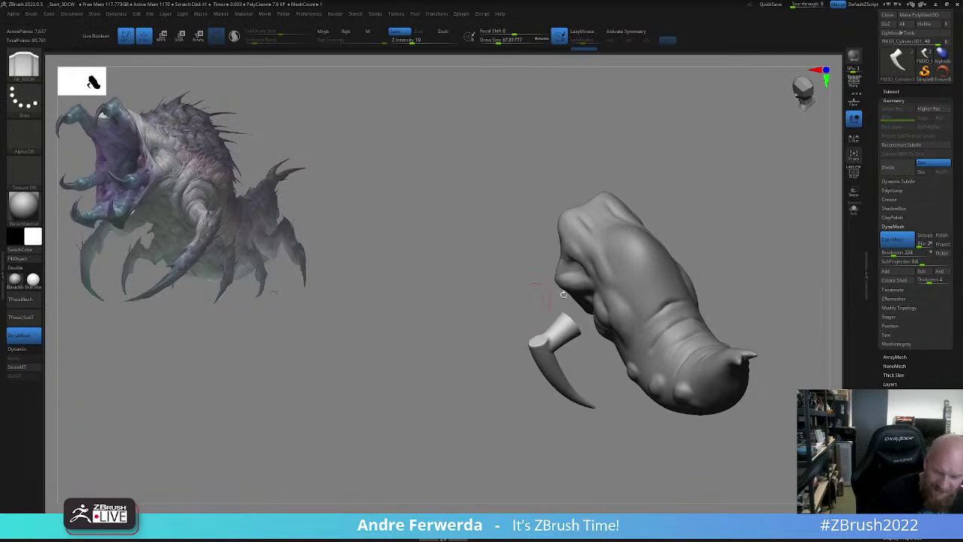
{"action": "key", "text": "space"}
{"action": "left_click_drag", "start_coordinate": [547, 345], "coordinate": [559, 341]}
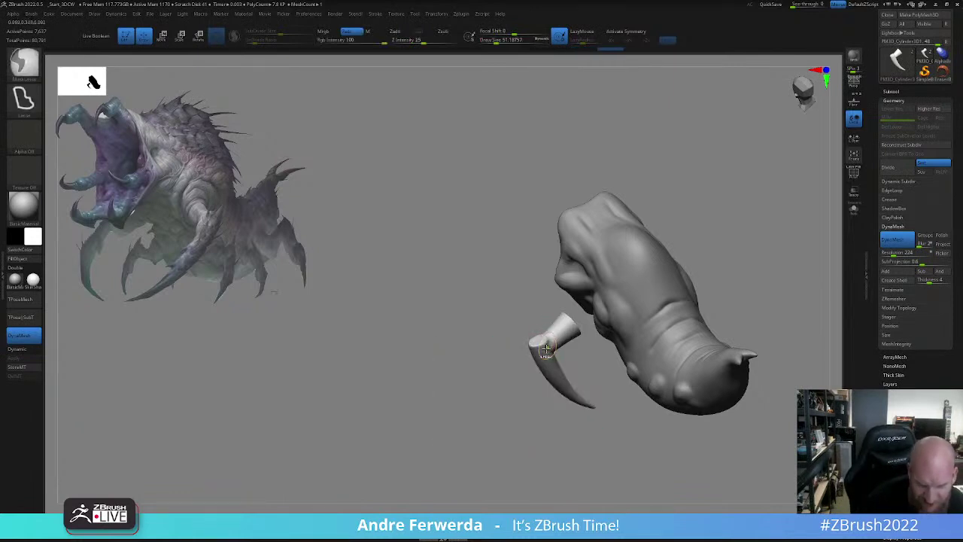
{"action": "left_click_drag", "start_coordinate": [502, 407], "coordinate": [536, 344]}
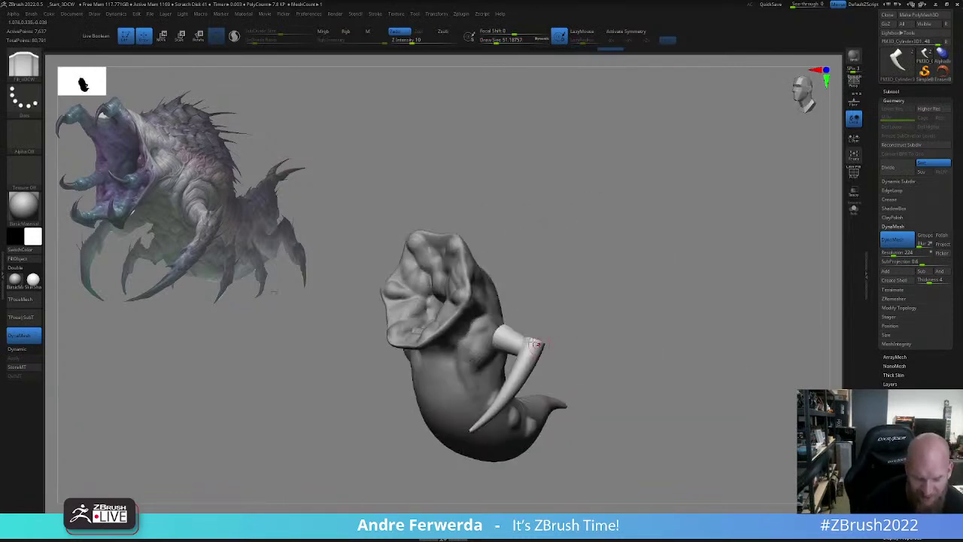
{"action": "right_click_drag", "start_coordinate": [532, 340], "coordinate": [542, 338]}
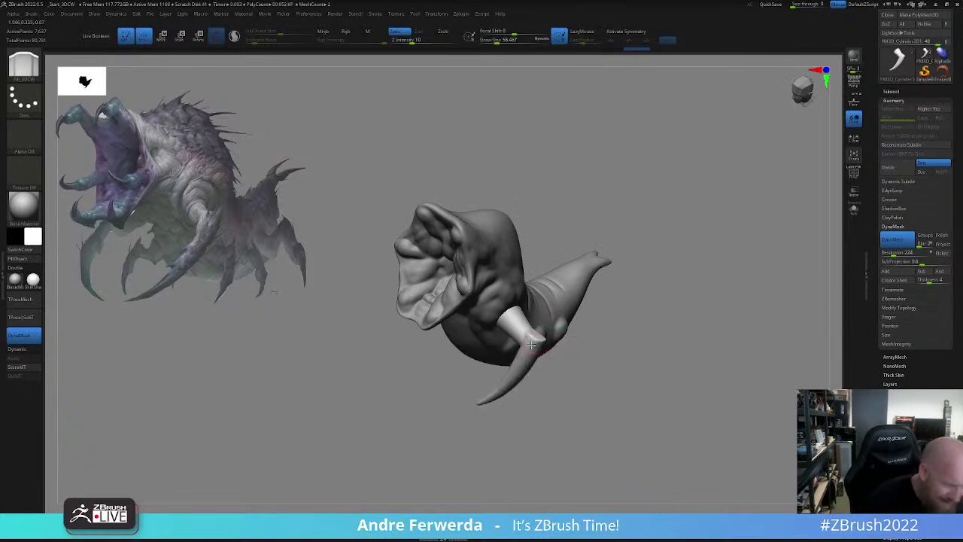
{"action": "left_click_drag", "start_coordinate": [533, 344], "coordinate": [543, 366]}
{"action": "right_click_drag", "start_coordinate": [542, 366], "coordinate": [538, 336]}
{"action": "mouse_move", "coordinate": [539, 336]}
{"action": "left_mouse_down"}
{"action": "mouse_move", "coordinate": [531, 332]}
{"action": "mouse_move", "coordinate": [530, 352]}
{"action": "left_mouse_up"}
{"action": "right_click_drag", "start_coordinate": [530, 352], "coordinate": [542, 338]}
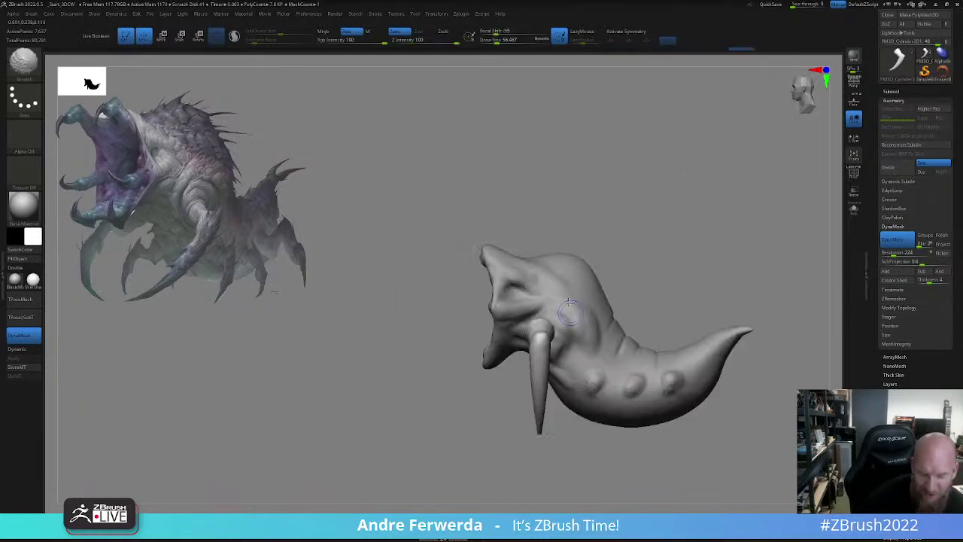
{"action": "left_click_drag", "start_coordinate": [542, 338], "coordinate": [543, 345]}
{"action": "right_click_drag", "start_coordinate": [543, 344], "coordinate": [574, 281]}
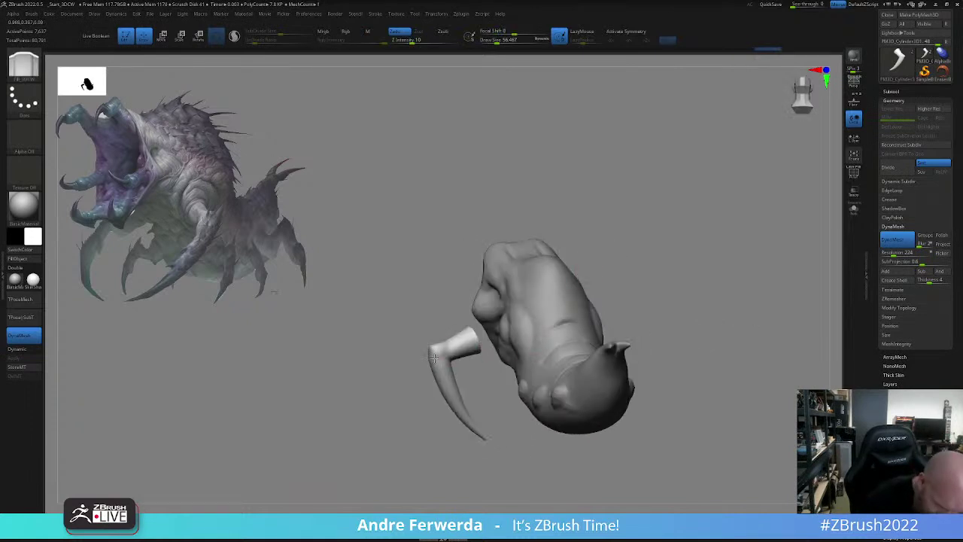
- Refine the back of the elbow and the upper leg segment with further sculpting strokes so the leg flows as one form
{"action": "left_click_drag", "start_coordinate": [435, 358], "coordinate": [437, 363]}
{"action": "left_click_drag", "start_coordinate": [459, 312], "coordinate": [463, 314]}
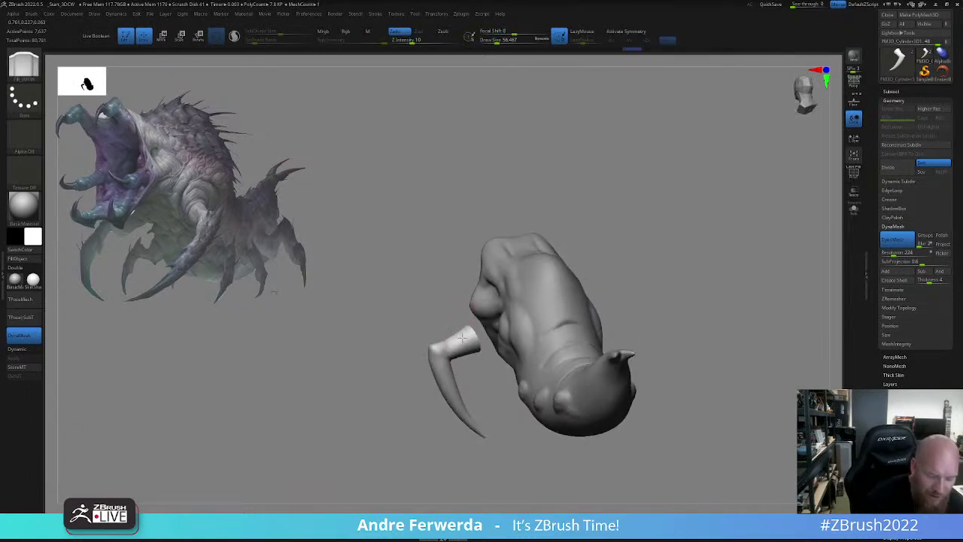
{"action": "right_click_drag", "start_coordinate": [463, 338], "coordinate": [518, 308]}
{"action": "mouse_move", "coordinate": [463, 345]}
{"action": "left_mouse_down"}
{"action": "mouse_move", "coordinate": [450, 350]}
{"action": "mouse_move", "coordinate": [474, 353]}
{"action": "mouse_move", "coordinate": [465, 346]}
{"action": "mouse_move", "coordinate": [480, 390]}
{"action": "left_mouse_up"}
{"action": "key", "text": "]"}
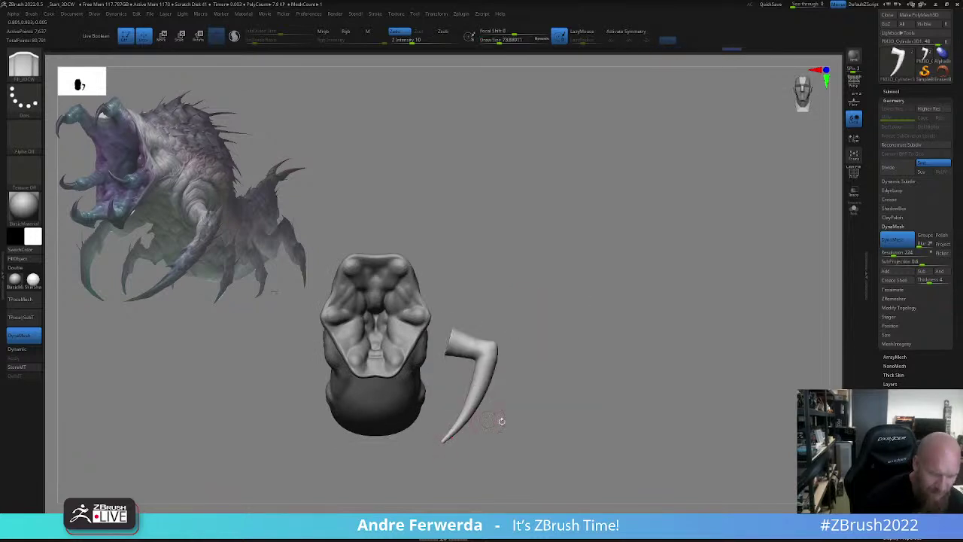
{"action": "left_click_drag", "start_coordinate": [529, 416], "coordinate": [546, 388], "text": "alt"}
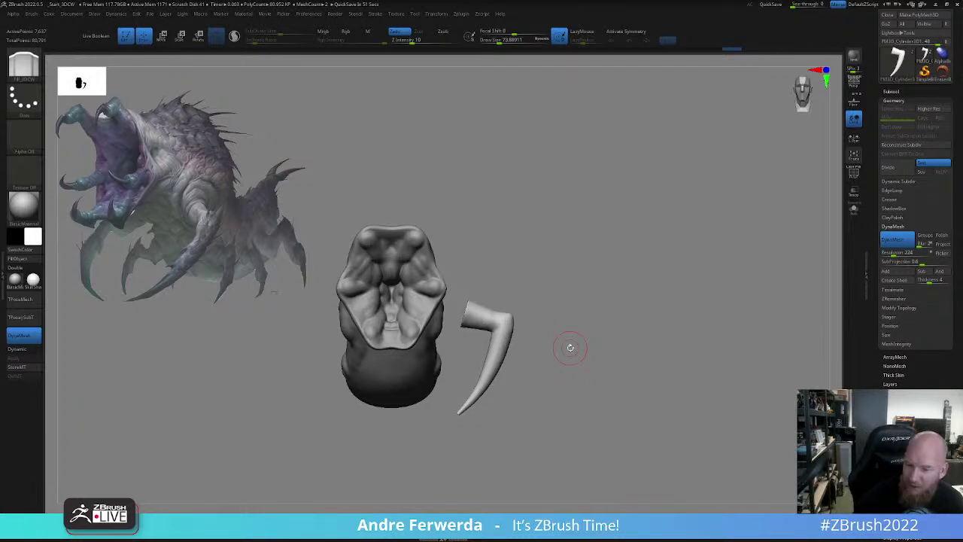
- Append a new cylinder as a subtool and make it the active object for transforming
{"action": "left_click", "coordinate": [896, 91]}
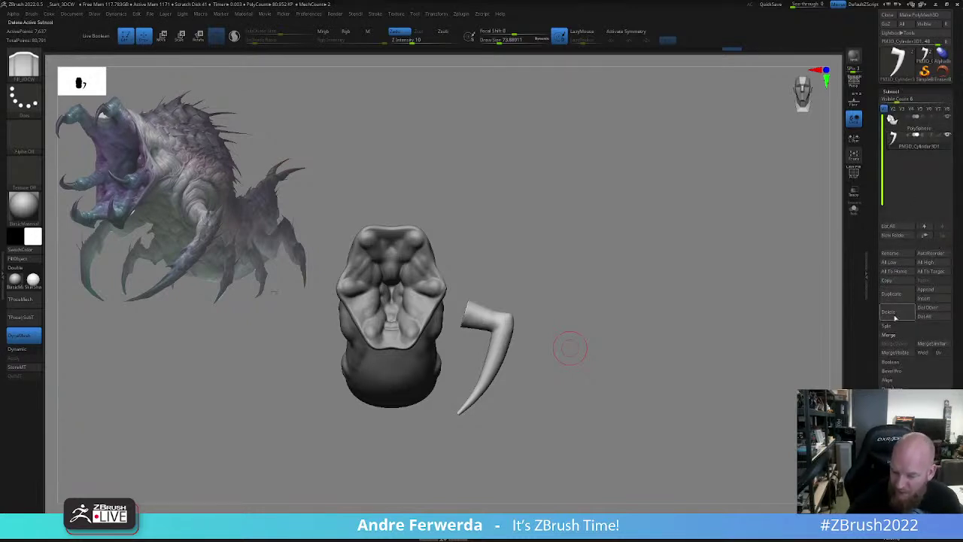
{"action": "left_click", "coordinate": [926, 289]}
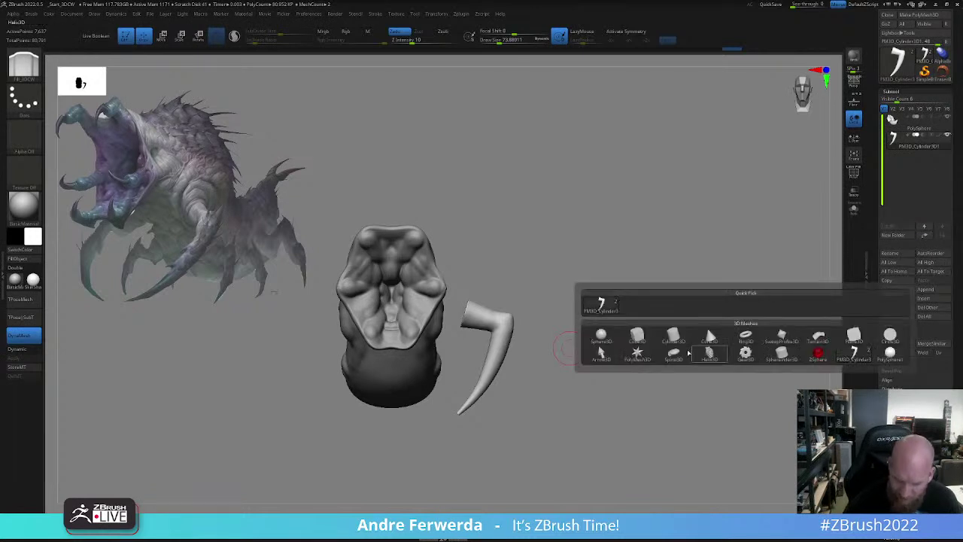
{"action": "left_click", "coordinate": [674, 334]}
{"action": "key", "text": "shift+f"}
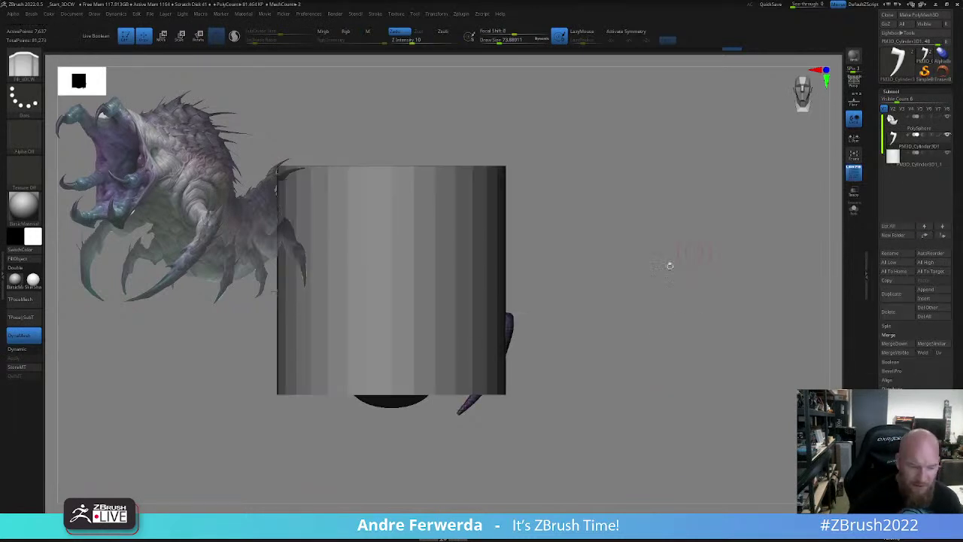
{"action": "left_click_drag", "start_coordinate": [629, 267], "coordinate": [677, 281], "text": "alt"}
{"action": "left_click", "coordinate": [517, 300], "text": "alt"}
{"action": "key", "text": "w"}
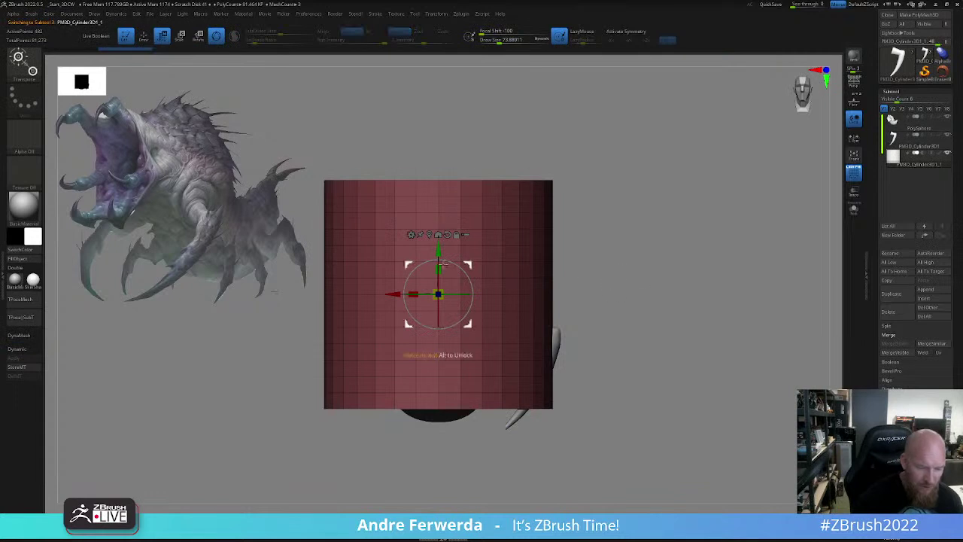
- Apply the Bend Curve deformer to the appended cylinder and bend it by shifting its end and middle curve points
{"action": "left_click", "coordinate": [412, 235]}
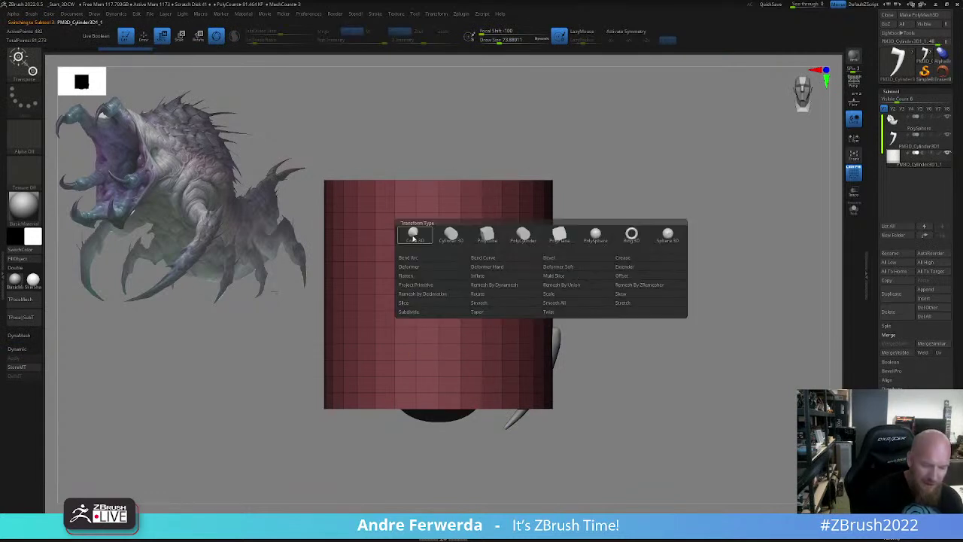
{"action": "left_click", "coordinate": [517, 259]}
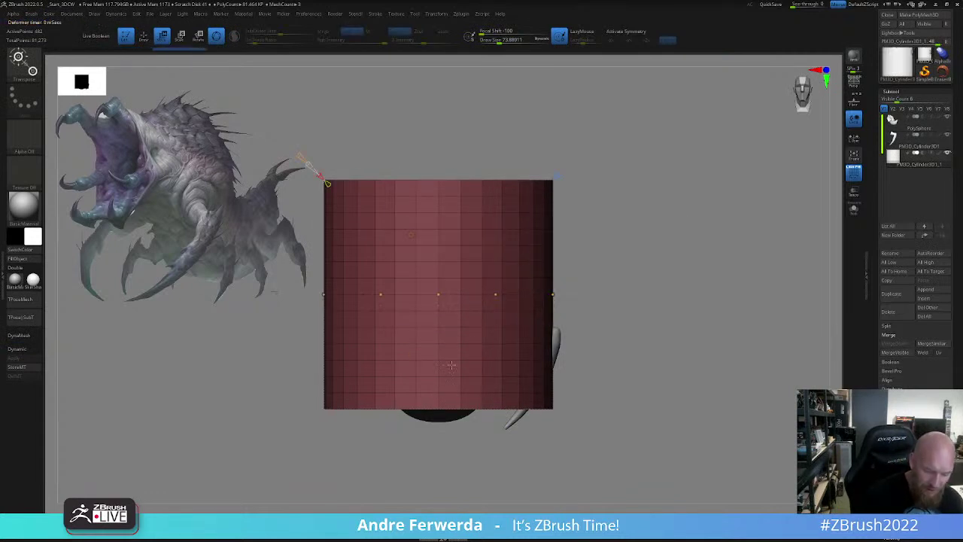
{"action": "left_click_drag", "start_coordinate": [553, 294], "coordinate": [589, 245]}
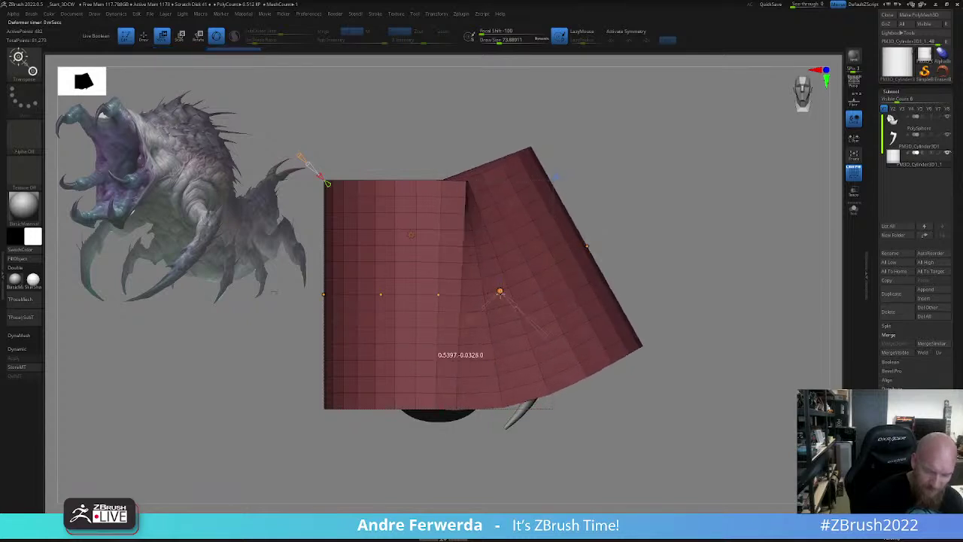
{"action": "left_click_drag", "start_coordinate": [500, 290], "coordinate": [505, 299]}
{"action": "left_click_drag", "start_coordinate": [438, 294], "coordinate": [426, 302]}
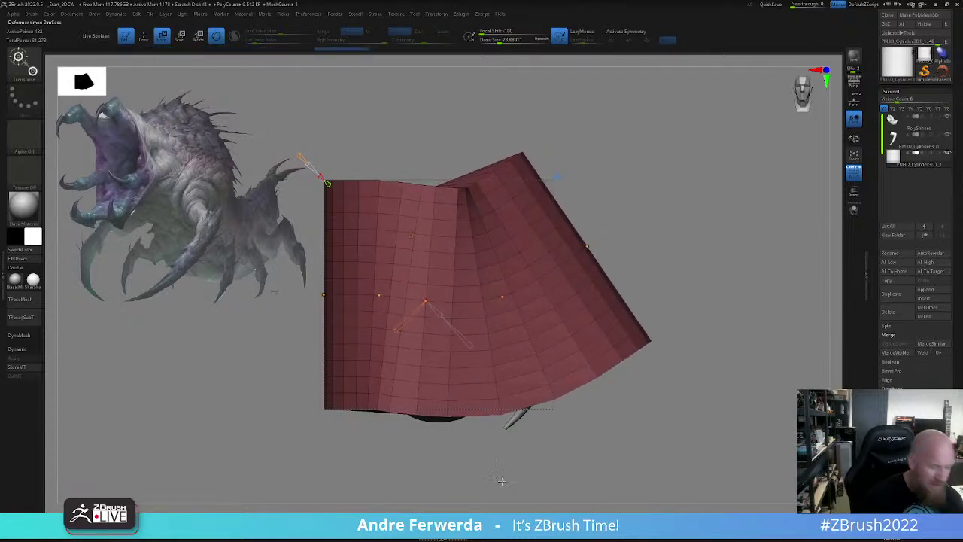
- Undo the cylinder's bends and delete the cylinder subtool
{"action": "key", "text": "ctrl"}
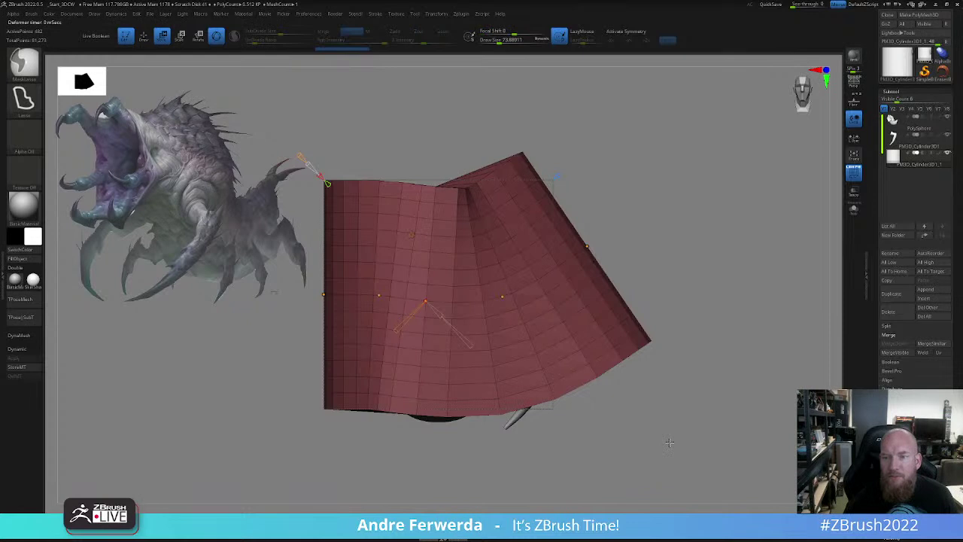
{"action": "key", "text": "ctrl+z"}
{"action": "key", "text": "ctrl+z"}
{"action": "key", "text": "ctrl+z"}
{"action": "key", "text": "ctrl+z"}
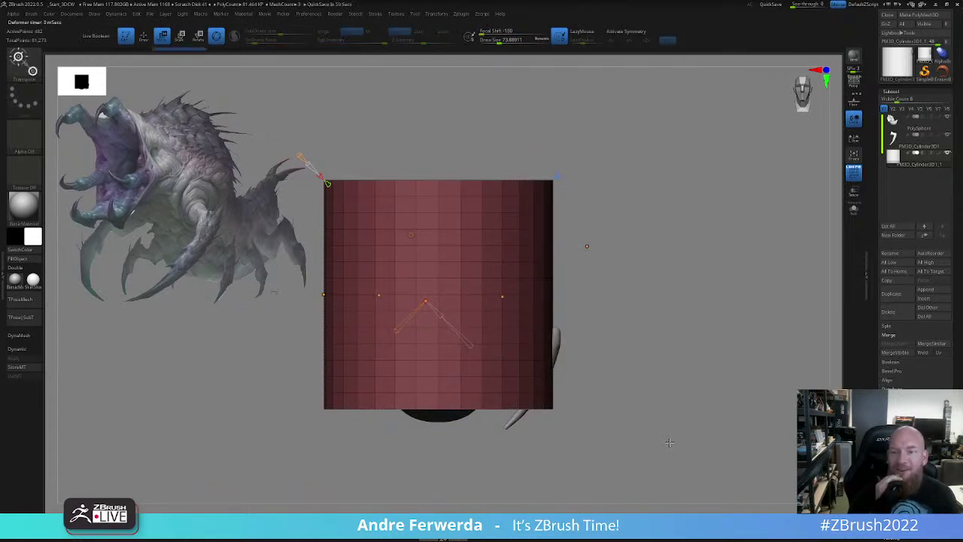
{"action": "left_click", "coordinate": [894, 314]}
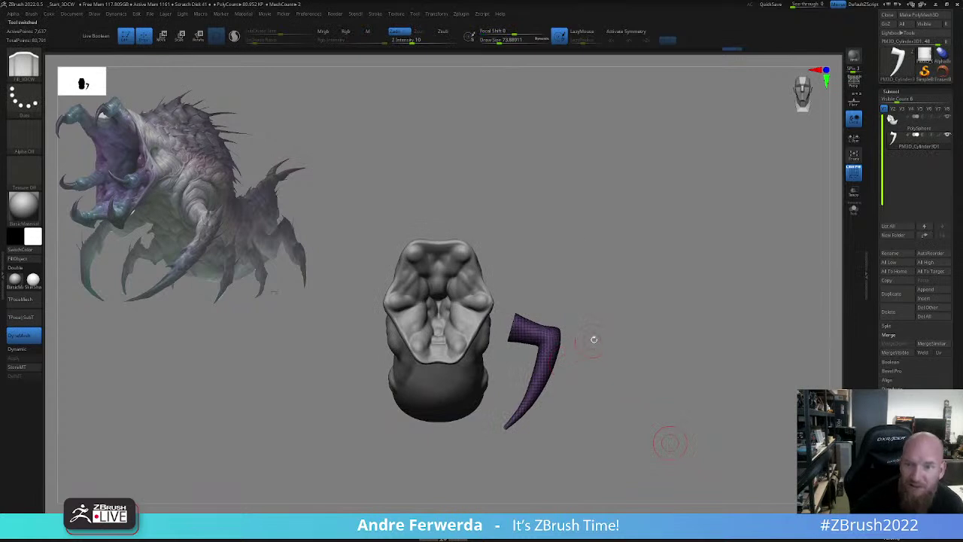
- Switch to the SnakeHook brush with Sculptris Pro on and try pulling a spur upward from the leg's elbow
{"action": "left_click_drag", "start_coordinate": [607, 353], "coordinate": [443, 416]}
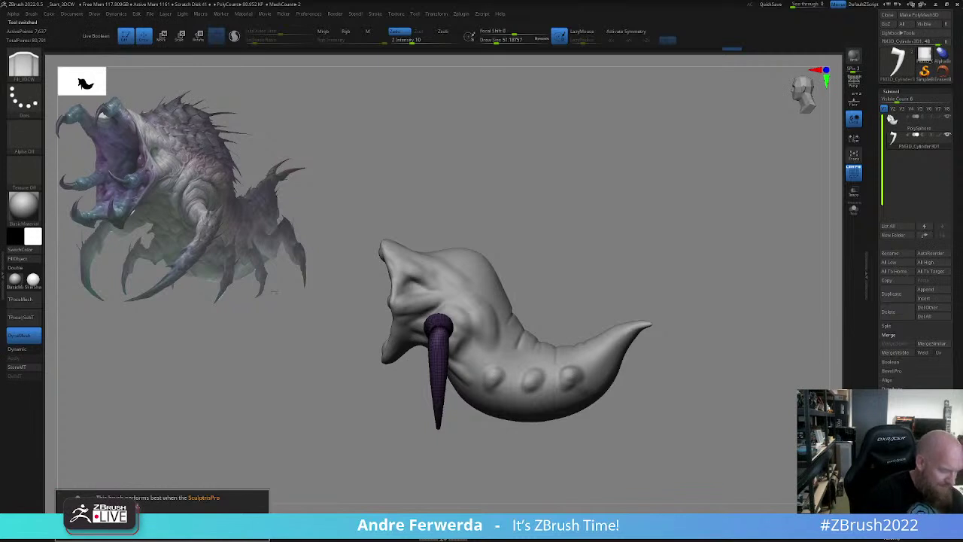
{"action": "key", "text": "backslash"}
{"action": "key", "text": "shift"}
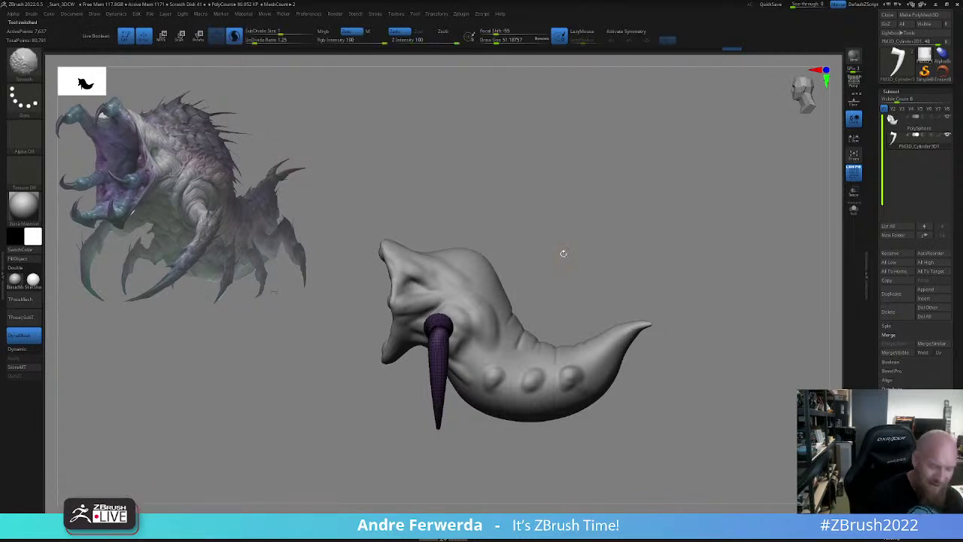
{"action": "key", "text": "space"}
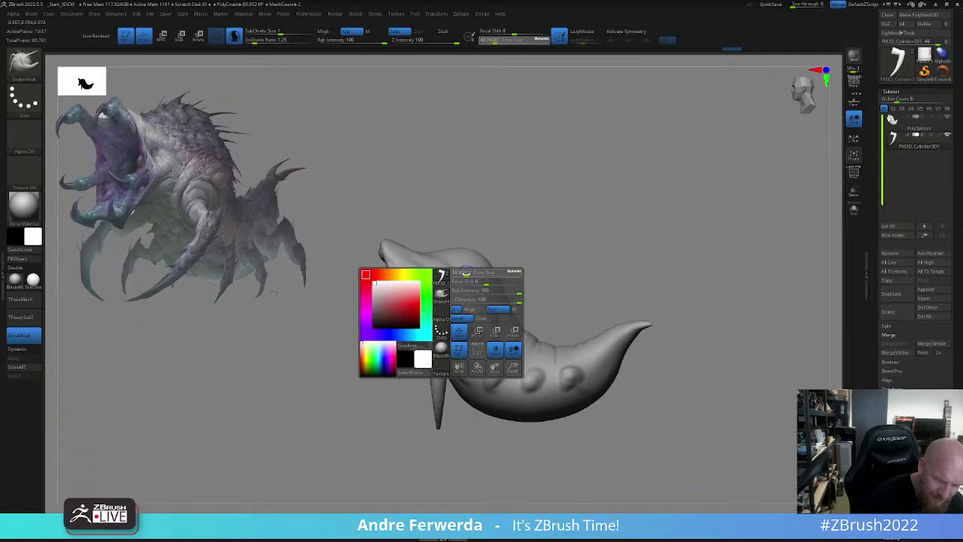
{"action": "left_click_drag", "start_coordinate": [466, 273], "coordinate": [464, 273]}
{"action": "left_click_drag", "start_coordinate": [440, 338], "coordinate": [439, 320]}
{"action": "left_click_drag", "start_coordinate": [482, 229], "coordinate": [563, 244]}
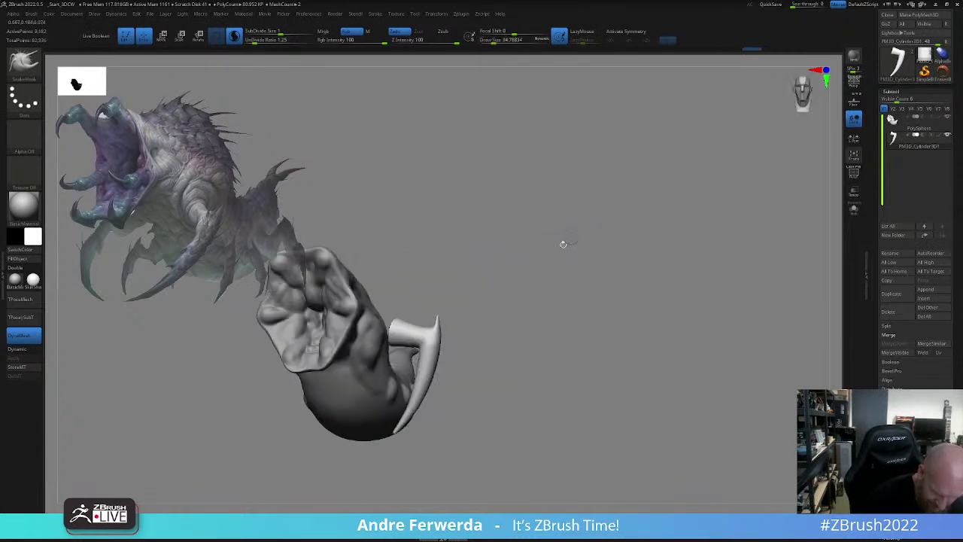
{"action": "key", "text": "ctrl+z"}
- Pull a short pointed spur up from the leg's elbow with SnakeHook, and reduce the brush size to about 20
{"action": "left_click_drag", "start_coordinate": [450, 319], "coordinate": [371, 307]}
{"action": "key", "text": "space"}
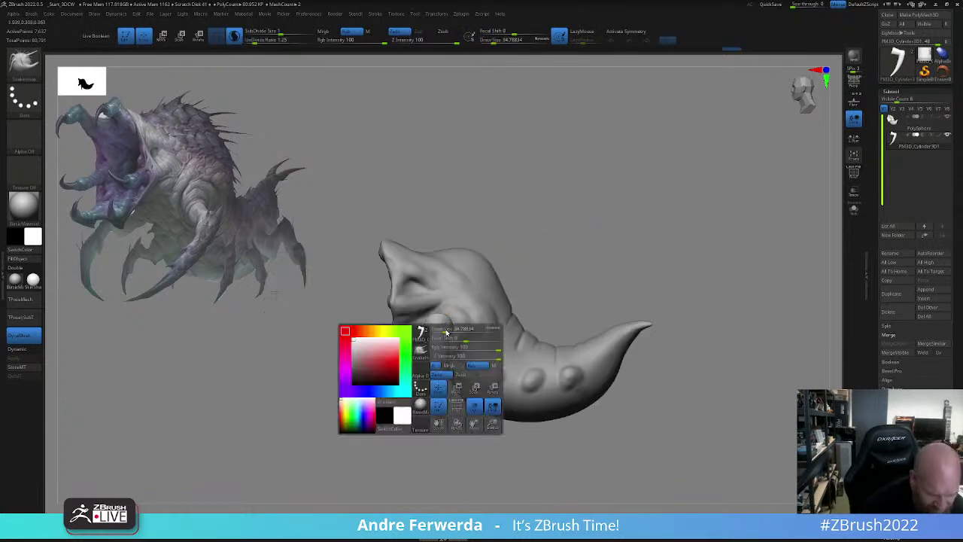
{"action": "left_click_drag", "start_coordinate": [441, 335], "coordinate": [439, 318]}
{"action": "left_click_drag", "start_coordinate": [465, 232], "coordinate": [542, 226]}
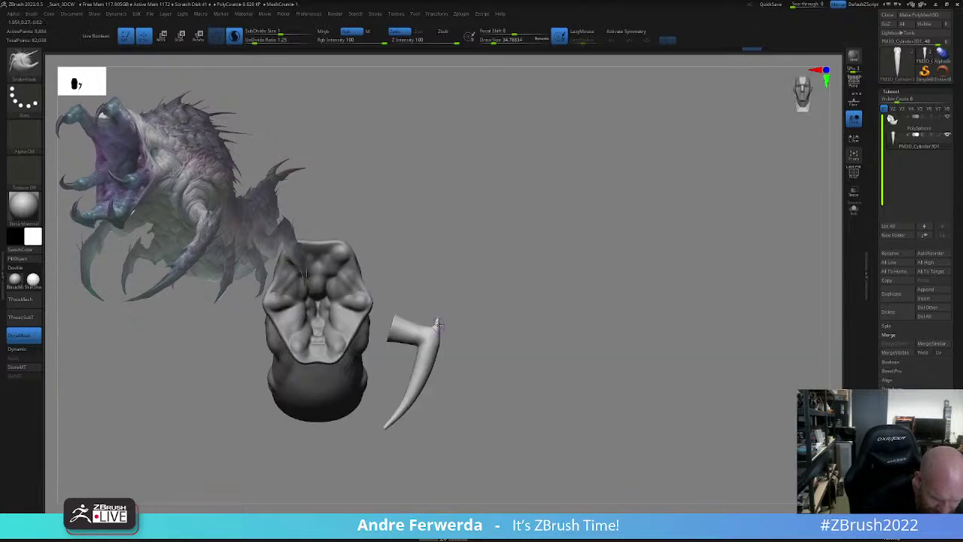
{"action": "key", "text": "ctrl+z"}
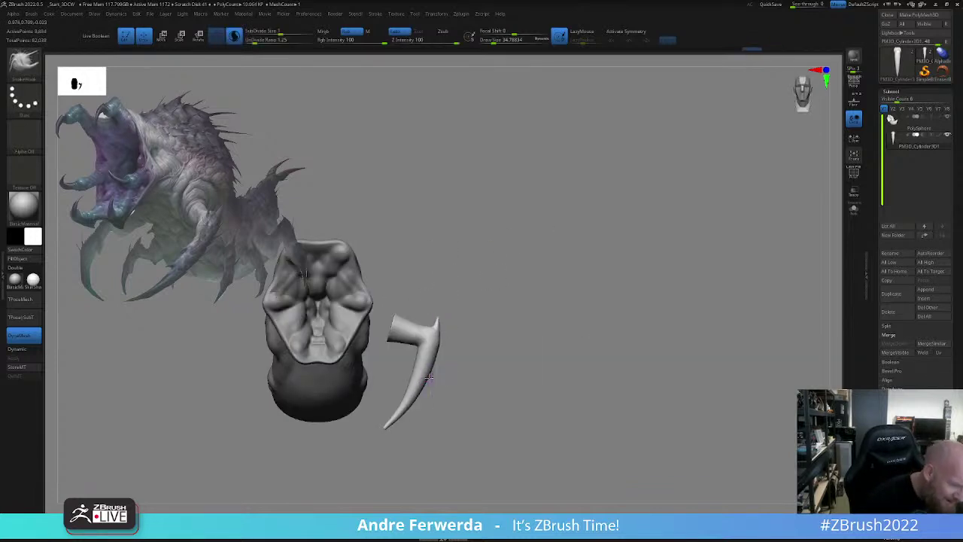
{"action": "key", "text": "space"}
{"action": "left_click", "coordinate": [425, 379]}
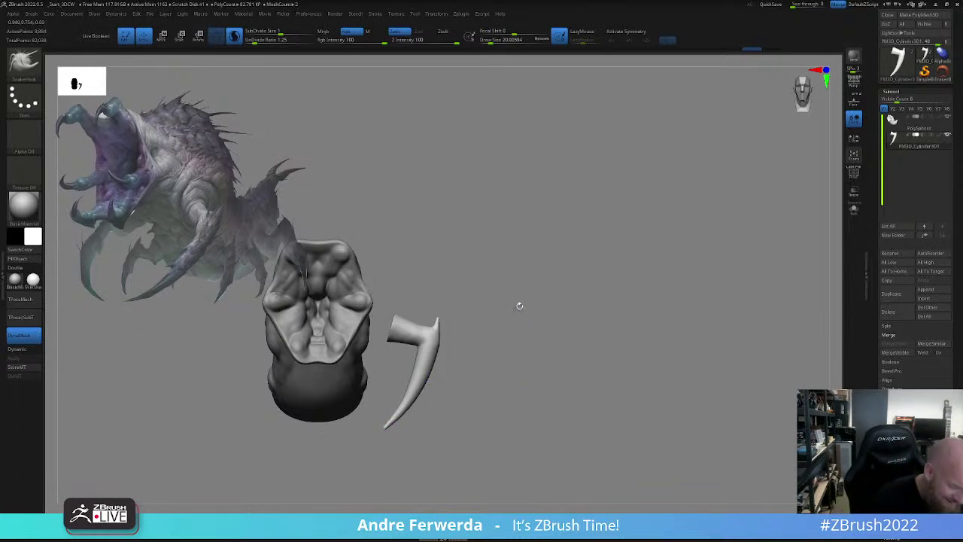
- Rotate and move the leg so its upper end joins the side of the body just behind the mouth
{"action": "left_click_drag", "start_coordinate": [630, 321], "coordinate": [650, 300], "text": "alt"}
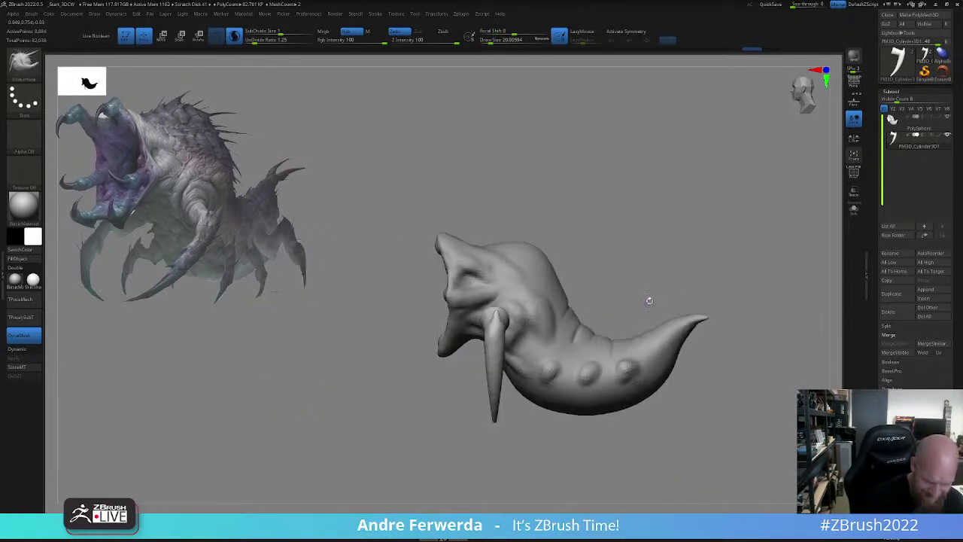
{"action": "key", "text": "w"}
{"action": "mouse_move", "coordinate": [524, 311]}
{"action": "left_mouse_down"}
{"action": "mouse_move", "coordinate": [528, 328]}
{"action": "mouse_move", "coordinate": [538, 309]}
{"action": "left_mouse_up"}
{"action": "left_click_drag", "start_coordinate": [608, 319], "coordinate": [644, 321], "text": "shift"}
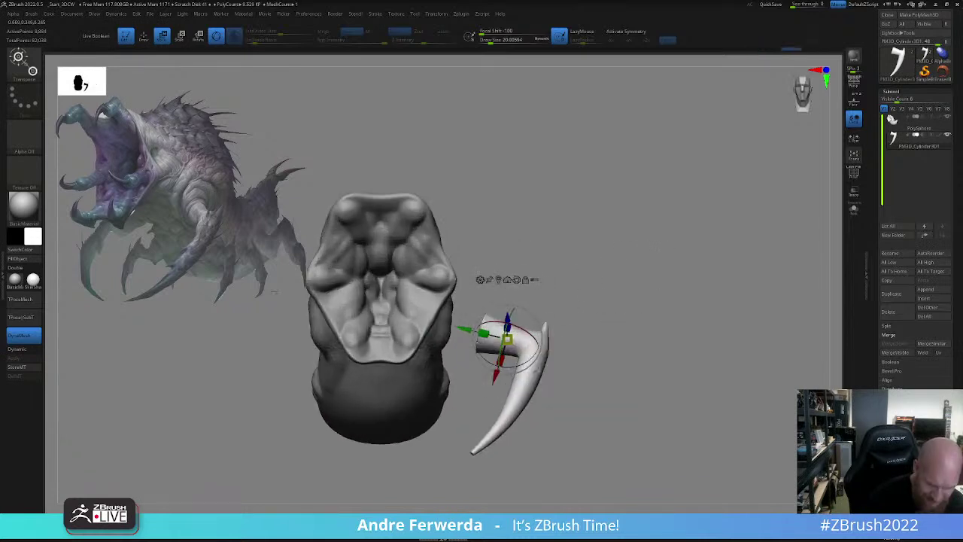
{"action": "left_click_drag", "start_coordinate": [536, 309], "coordinate": [487, 314]}
{"action": "left_click_drag", "start_coordinate": [491, 329], "coordinate": [493, 327]}
{"action": "key", "text": "q"}
{"action": "mouse_move", "coordinate": [597, 311]}
{"action": "left_mouse_down", "text": "alt"}
{"action": "mouse_move", "coordinate": [598, 276]}
{"action": "mouse_move", "coordinate": [611, 305]}
{"action": "left_mouse_up", "text": "alt"}
{"action": "left_click_drag", "start_coordinate": [684, 304], "coordinate": [698, 300]}
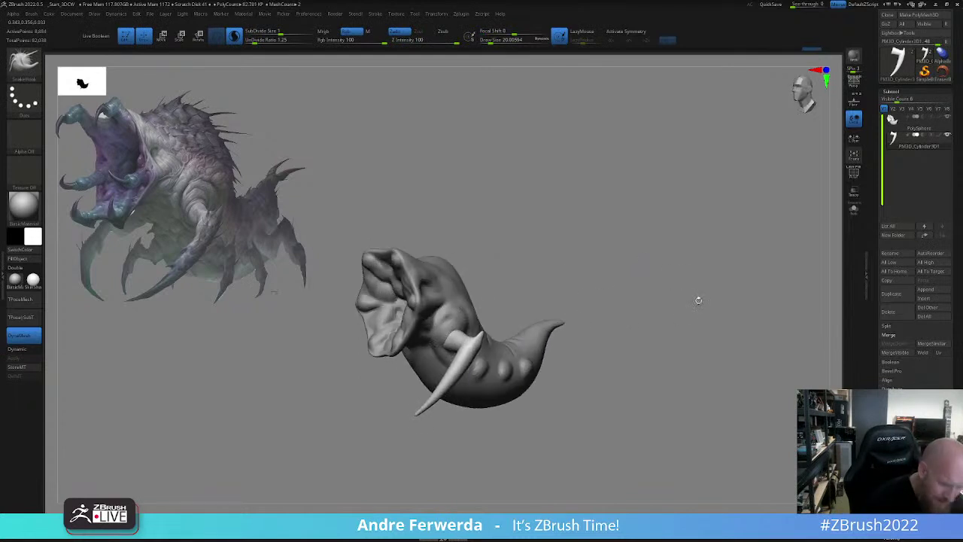
{"action": "right_click_drag", "start_coordinate": [682, 308], "coordinate": [680, 313]}
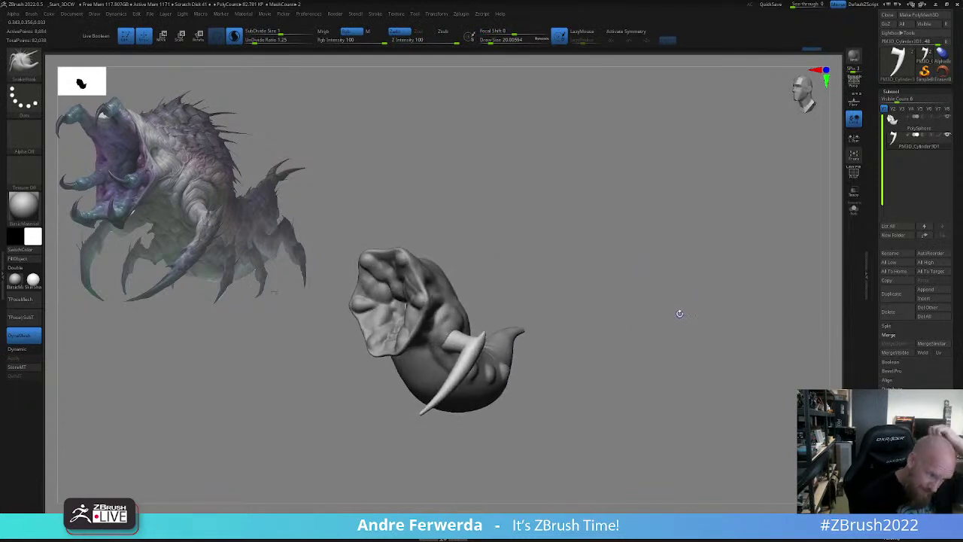
- Reshape the claw's tip and curve with the Move brush at a draw size of about 222
{"action": "key", "text": "b"}
{"action": "key", "text": "m"}
{"action": "key", "text": "v"}
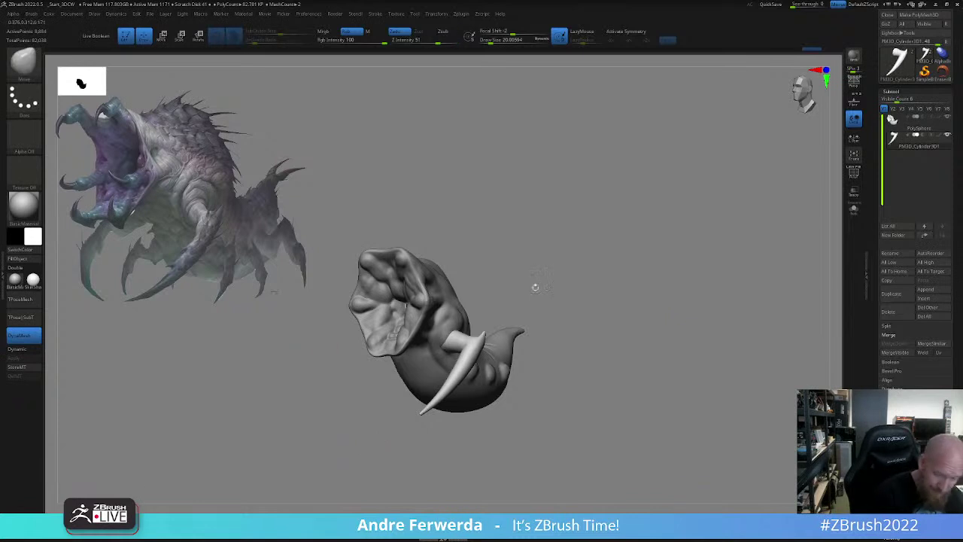
{"action": "key", "text": "space"}
{"action": "left_click_drag", "start_coordinate": [537, 287], "coordinate": [621, 284]}
{"action": "mouse_move", "coordinate": [621, 283]}
{"action": "right_mouse_down"}
{"action": "mouse_move", "coordinate": [622, 294]}
{"action": "mouse_move", "coordinate": [643, 299]}
{"action": "right_mouse_up"}
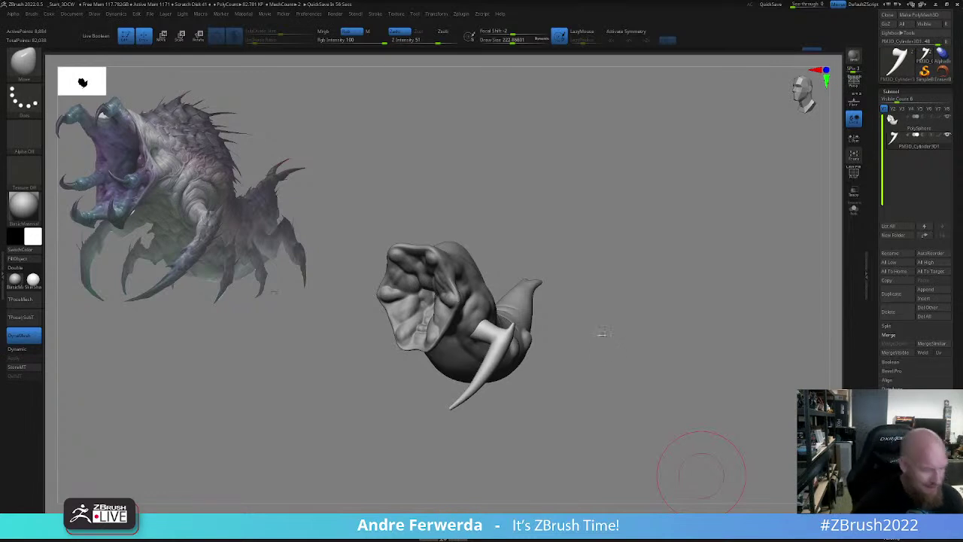
{"action": "left_click_drag", "start_coordinate": [603, 333], "coordinate": [565, 374]}
{"action": "mouse_move", "coordinate": [564, 374]}
{"action": "right_mouse_down"}
{"action": "mouse_move", "coordinate": [516, 374]}
{"action": "mouse_move", "coordinate": [550, 380]}
{"action": "mouse_move", "coordinate": [448, 437]}
{"action": "right_mouse_up"}
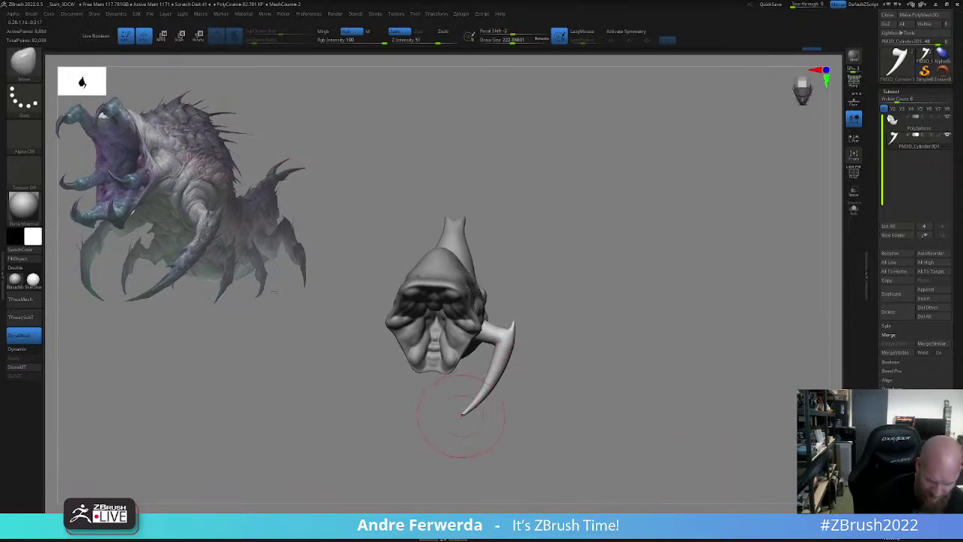
{"action": "left_click_drag", "start_coordinate": [458, 418], "coordinate": [453, 424]}
{"action": "left_click_drag", "start_coordinate": [483, 395], "coordinate": [497, 354]}
- Reshape the leg's upper segment and elbow spur from several angles with a smaller Move brush
{"action": "key", "text": "space"}
{"action": "left_click_drag", "start_coordinate": [492, 344], "coordinate": [485, 341]}
{"action": "key", "text": "space"}
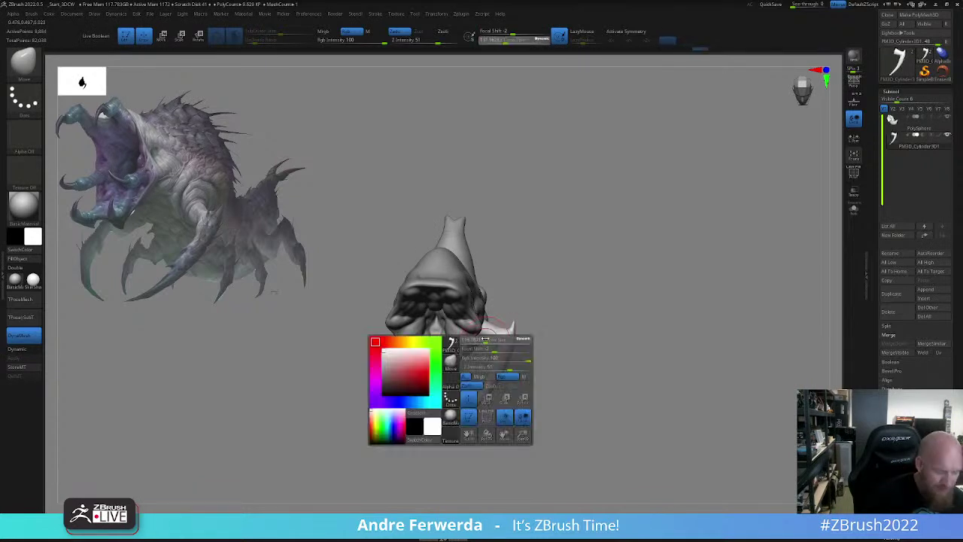
{"action": "right_click_drag", "start_coordinate": [570, 266], "coordinate": [540, 270]}
{"action": "left_click_drag", "start_coordinate": [489, 333], "coordinate": [491, 326]}
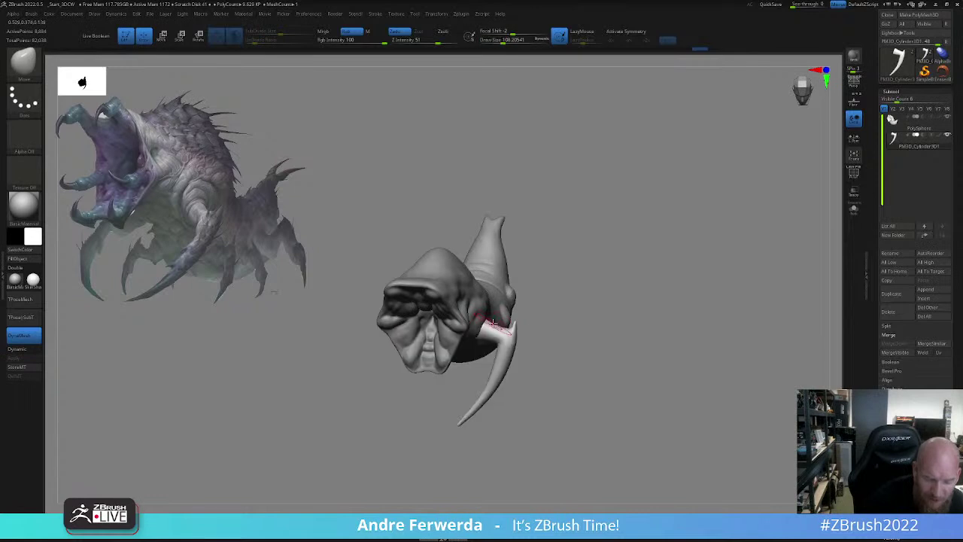
{"action": "right_click_drag", "start_coordinate": [608, 280], "coordinate": [546, 284]}
{"action": "key", "text": "space"}
{"action": "left_click_drag", "start_coordinate": [509, 326], "coordinate": [509, 331]}
{"action": "right_click_drag", "start_coordinate": [602, 280], "coordinate": [553, 281]}
{"action": "key", "text": "space"}
{"action": "left_click_drag", "start_coordinate": [500, 341], "coordinate": [477, 326]}
- Refine the upper segment where it meets the body from underneath, using Move brush sizes between about 78 and 112
{"action": "key", "text": "space"}
{"action": "right_click_drag", "start_coordinate": [477, 316], "coordinate": [490, 301]}
{"action": "key", "text": "space"}
{"action": "left_click_drag", "start_coordinate": [481, 327], "coordinate": [480, 326]}
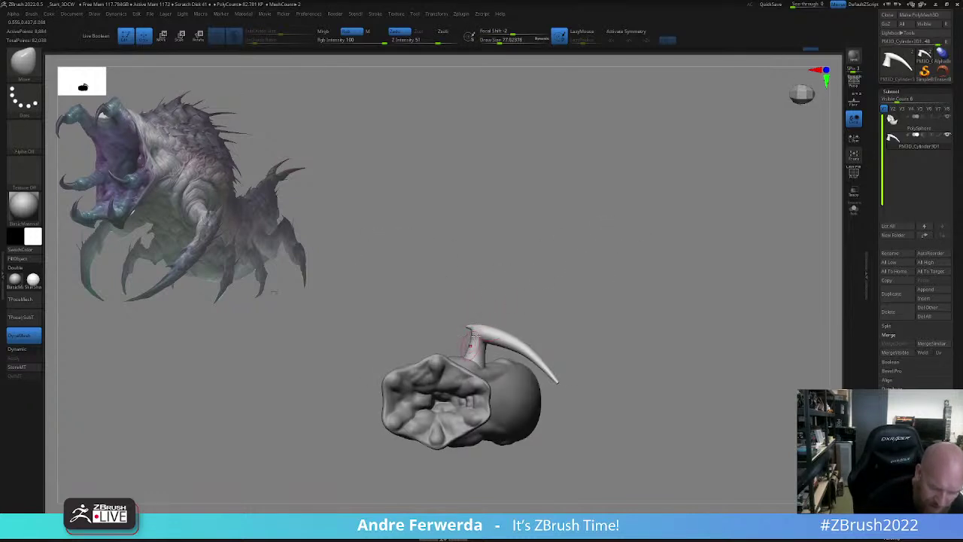
{"action": "right_click_drag", "start_coordinate": [474, 333], "coordinate": [480, 351]}
{"action": "key", "text": "space"}
{"action": "left_click_drag", "start_coordinate": [503, 304], "coordinate": [507, 304]}
{"action": "key", "text": "space"}
{"action": "left_click_drag", "start_coordinate": [480, 358], "coordinate": [483, 359]}
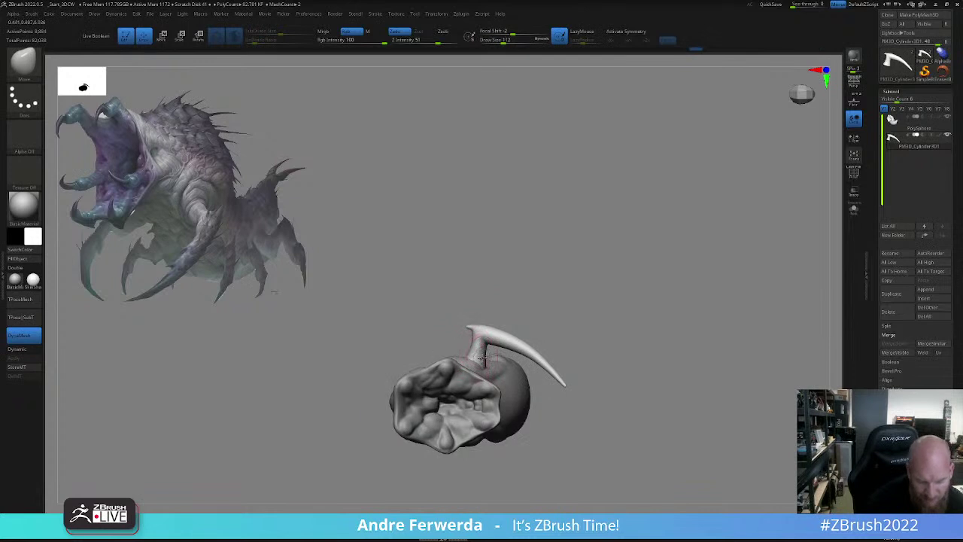
- Enlarge the Move brush to about 181 and adjust the leg's placement against the body from behind with the transform gizmo
{"action": "right_click_drag", "start_coordinate": [597, 320], "coordinate": [630, 267]}
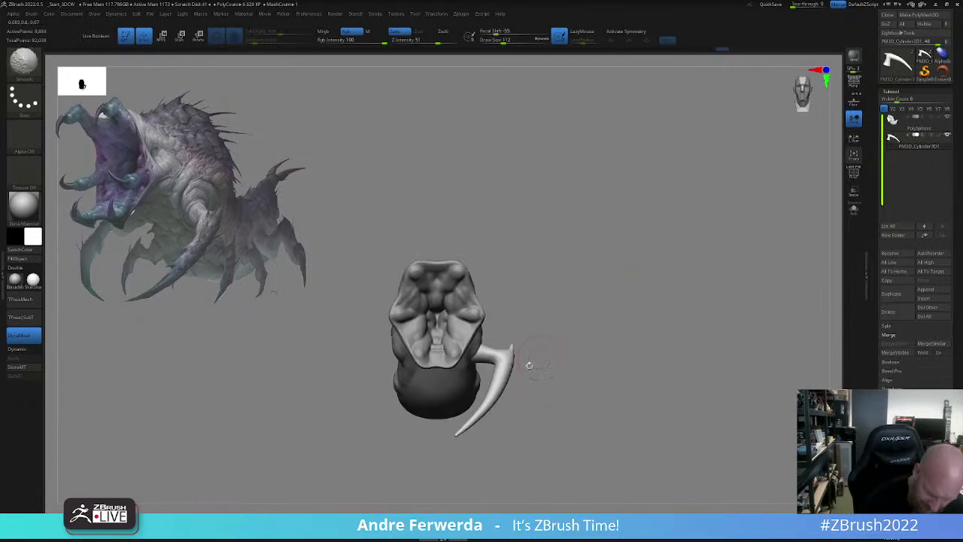
{"action": "key", "text": "space"}
{"action": "left_click_drag", "start_coordinate": [546, 354], "coordinate": [552, 356]}
{"action": "key", "text": "space"}
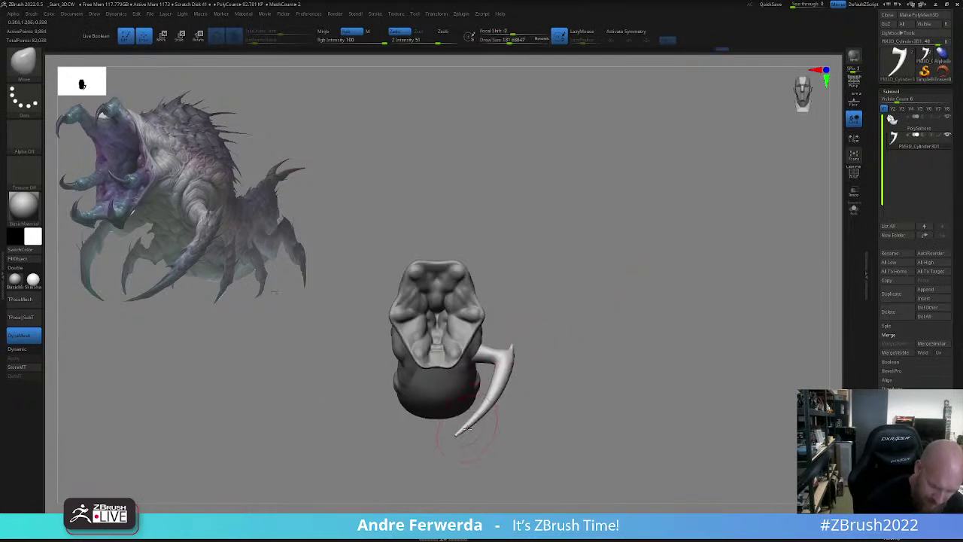
{"action": "key", "text": "w"}
{"action": "right_click_drag", "start_coordinate": [564, 345], "coordinate": [500, 344]}
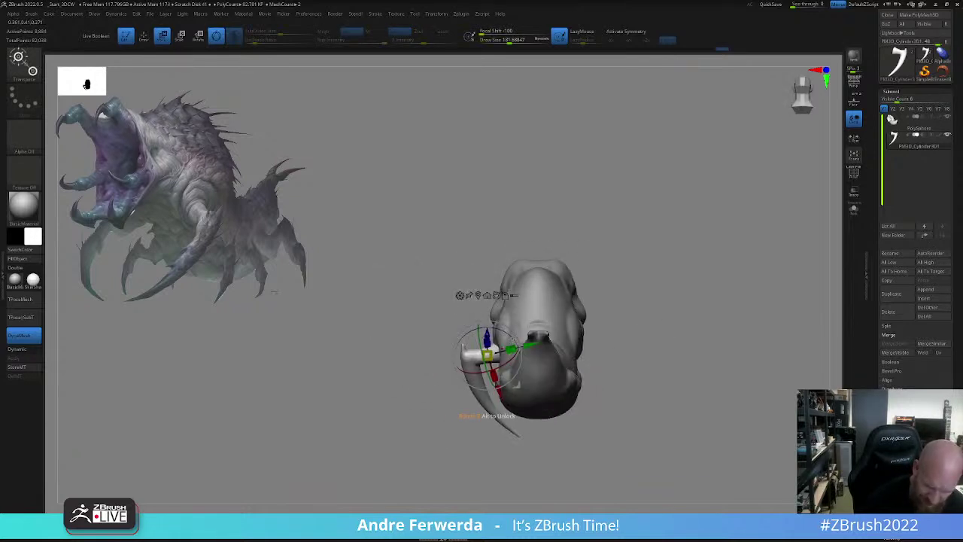
{"action": "left_click_drag", "start_coordinate": [517, 331], "coordinate": [535, 322]}
{"action": "key", "text": "q"}
{"action": "right_click", "coordinate": [596, 325]}
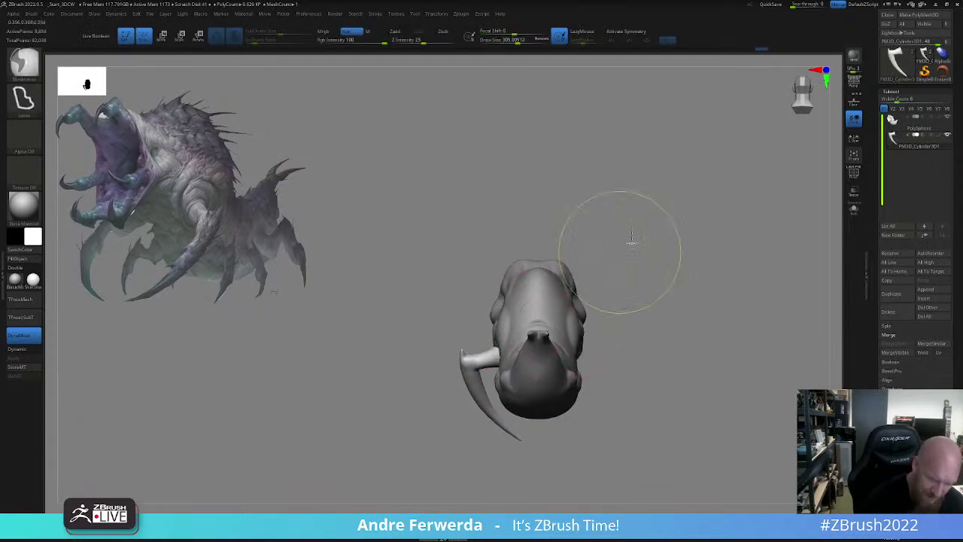
{"action": "mouse_move", "coordinate": [630, 218]}
{"action": "left_mouse_down", "text": "ctrl"}
{"action": "mouse_move", "coordinate": [471, 324]}
{"action": "mouse_move", "coordinate": [496, 390]}
{"action": "mouse_move", "coordinate": [587, 376]}
{"action": "left_mouse_up", "text": "ctrl"}
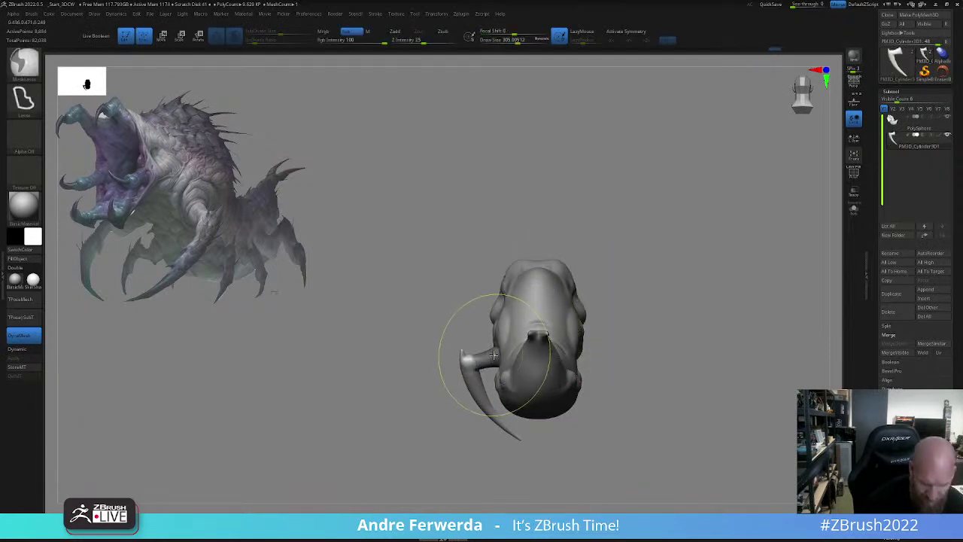
- Relocate the gizmo pivot toward the leg's attachment and adjust the leg's placement against the body from behind
{"action": "key", "text": "w"}
{"action": "left_click_drag", "start_coordinate": [646, 316], "coordinate": [630, 244]}
{"action": "left_click_drag", "start_coordinate": [535, 322], "coordinate": [505, 331], "text": "alt"}
{"action": "left_click_drag", "start_coordinate": [510, 364], "coordinate": [510, 372]}
{"action": "key", "text": "q"}
{"action": "mouse_move", "coordinate": [631, 274]}
{"action": "left_mouse_down"}
{"action": "mouse_move", "coordinate": [700, 280]}
{"action": "mouse_move", "coordinate": [640, 295]}
{"action": "mouse_move", "coordinate": [662, 313]}
{"action": "left_mouse_up"}
{"action": "mouse_move", "coordinate": [671, 299]}
{"action": "left_mouse_down"}
{"action": "mouse_move", "coordinate": [645, 299]}
{"action": "mouse_move", "coordinate": [629, 237]}
{"action": "mouse_move", "coordinate": [633, 289]}
{"action": "mouse_move", "coordinate": [630, 281]}
{"action": "left_mouse_up"}
- Shift the transform pivot to the leg's upper segment and nudge the leg into position from the three-quarter side view
{"action": "key", "text": "w"}
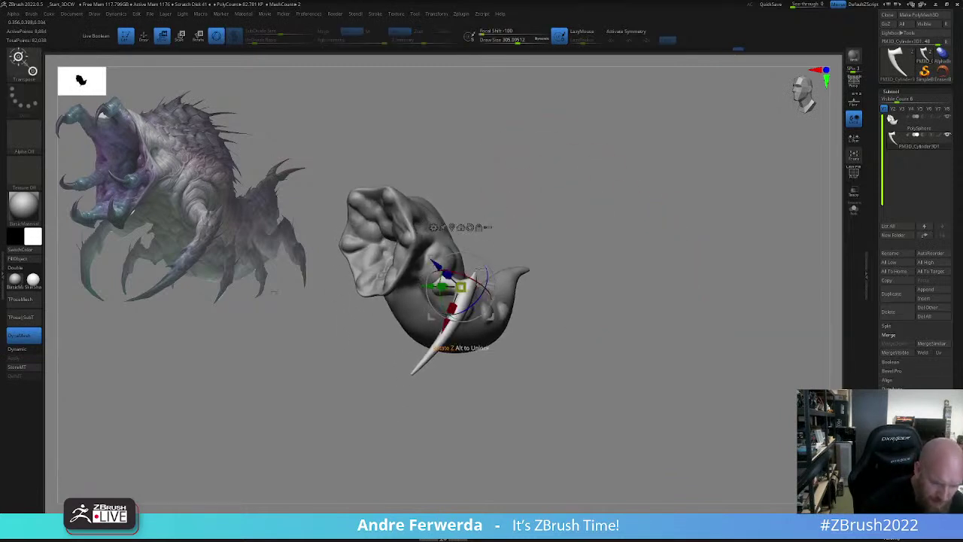
{"action": "left_click_drag", "start_coordinate": [489, 257], "coordinate": [477, 253], "text": "alt"}
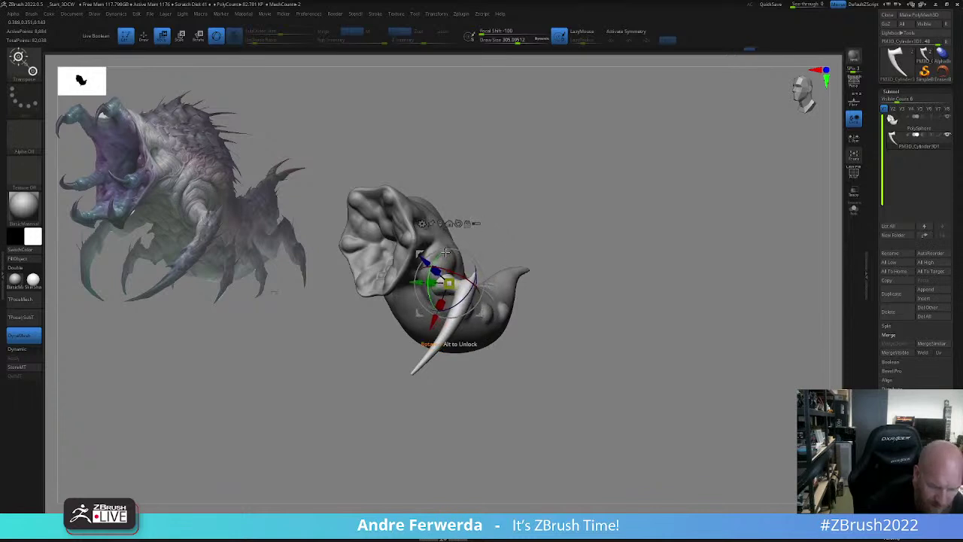
{"action": "left_click_drag", "start_coordinate": [435, 322], "coordinate": [436, 317]}
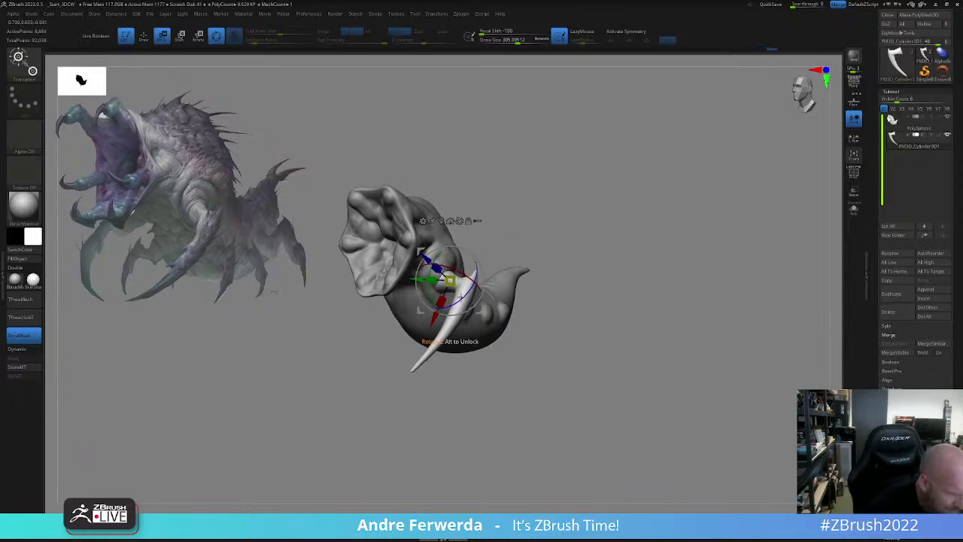
{"action": "key", "text": "q"}
{"action": "key", "text": "space"}
{"action": "key", "text": "w"}
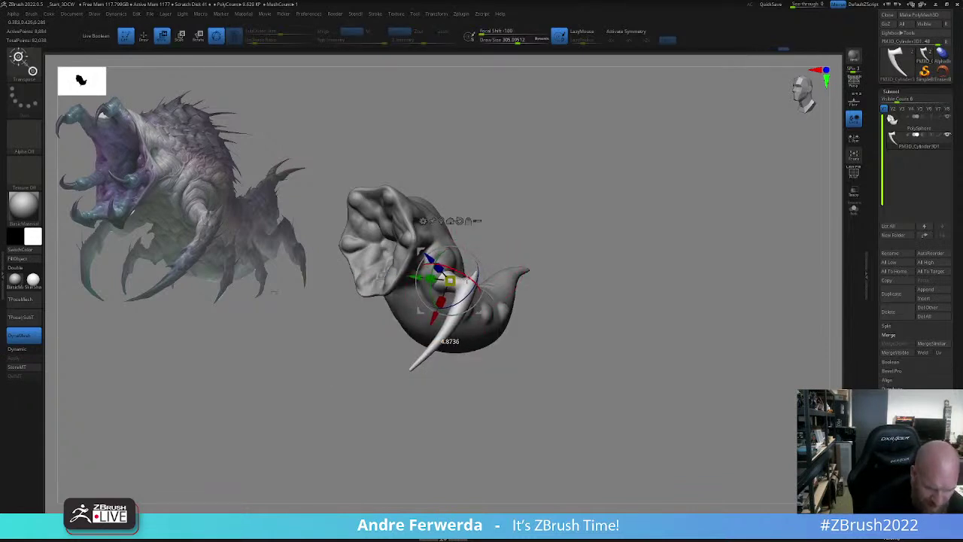
- Adjust the leg's angle from underneath with the gizmo and pull its claw tip inward with the Move brush
{"action": "key", "text": "q"}
{"action": "mouse_move", "coordinate": [600, 346]}
{"action": "left_mouse_down"}
{"action": "mouse_move", "coordinate": [606, 306]}
{"action": "mouse_move", "coordinate": [610, 352]}
{"action": "left_mouse_up"}
{"action": "key", "text": "w"}
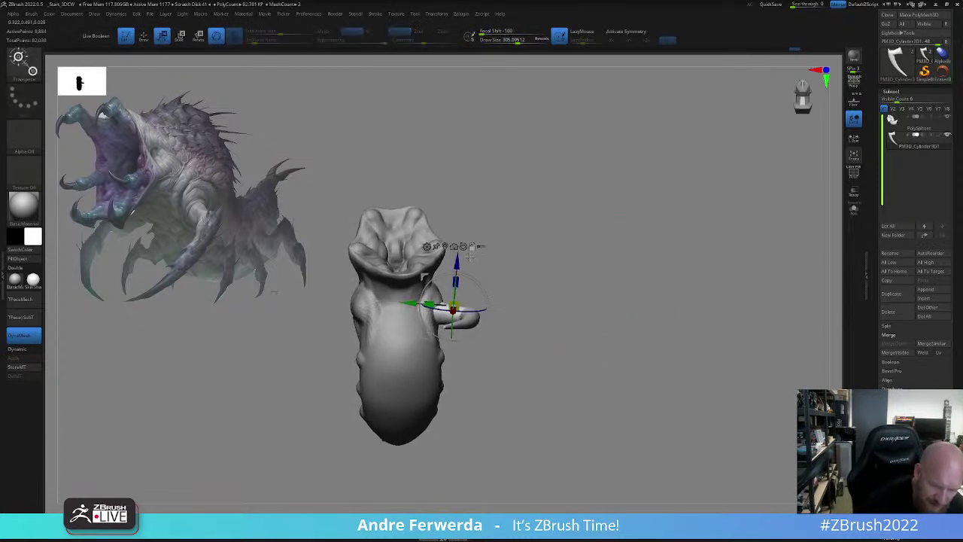
{"action": "mouse_move", "coordinate": [457, 261]}
{"action": "left_mouse_down"}
{"action": "mouse_move", "coordinate": [548, 253]}
{"action": "mouse_move", "coordinate": [560, 276]}
{"action": "mouse_move", "coordinate": [558, 301]}
{"action": "mouse_move", "coordinate": [554, 271]}
{"action": "left_mouse_up"}
{"action": "key", "text": "q"}
{"action": "left_click_drag", "start_coordinate": [452, 390], "coordinate": [428, 392]}
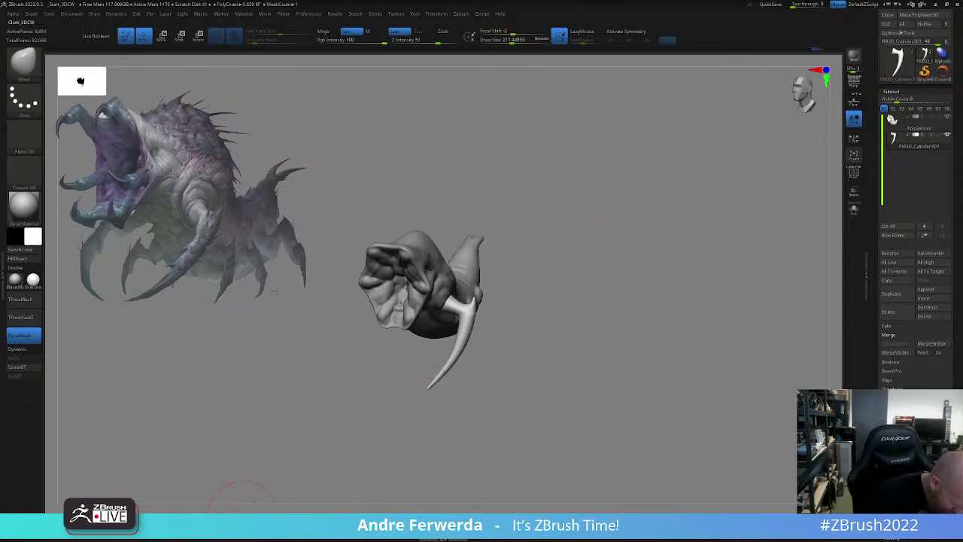
- Try the Pinch brush on the claw tip, undo it with Sculptris Pro off, and pinch around the leg's elbow
{"action": "key", "text": "b"}
{"action": "key", "text": "p"}
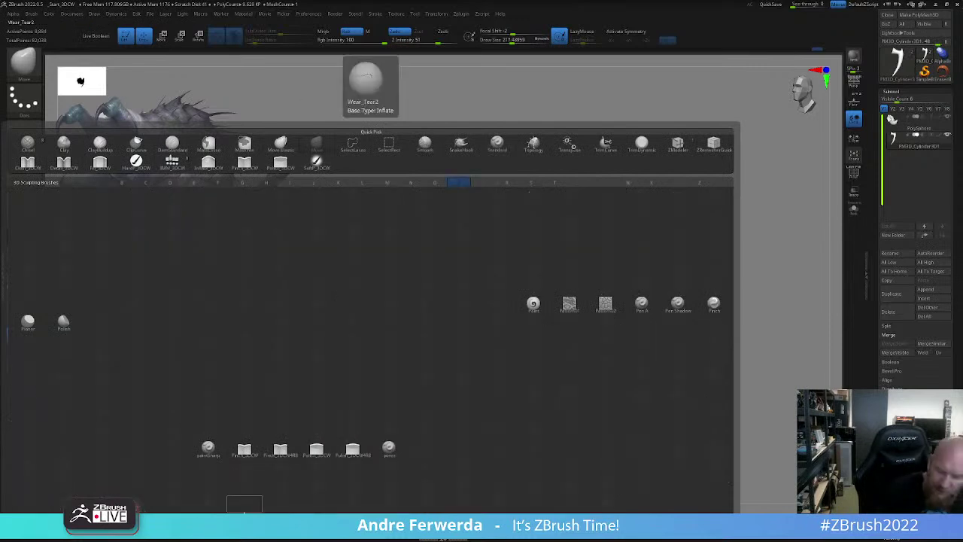
{"action": "left_click", "coordinate": [714, 306]}
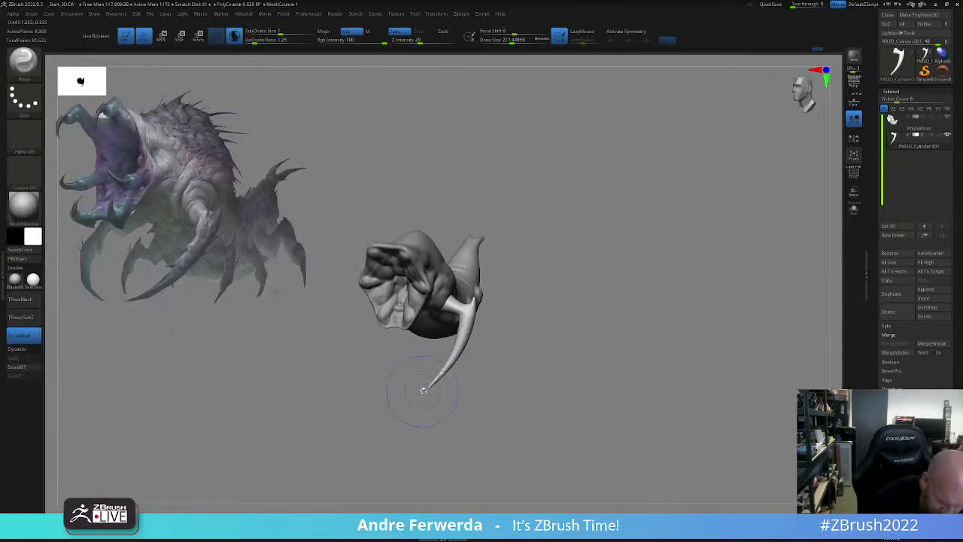
{"action": "left_click", "coordinate": [234, 36]}
{"action": "key", "text": "ctrl+z"}
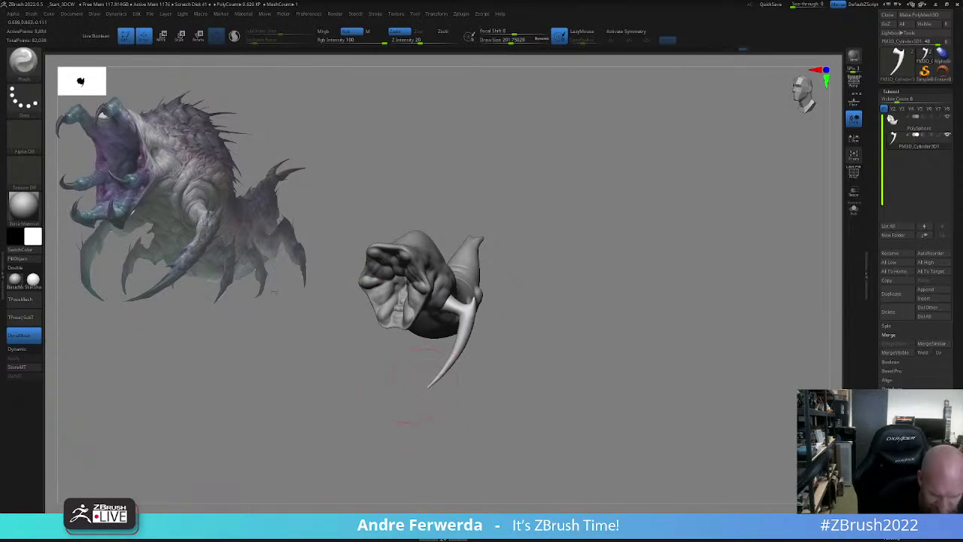
{"action": "left_click_drag", "start_coordinate": [480, 312], "coordinate": [453, 305]}
{"action": "left_click_drag", "start_coordinate": [517, 243], "coordinate": [760, 164]}
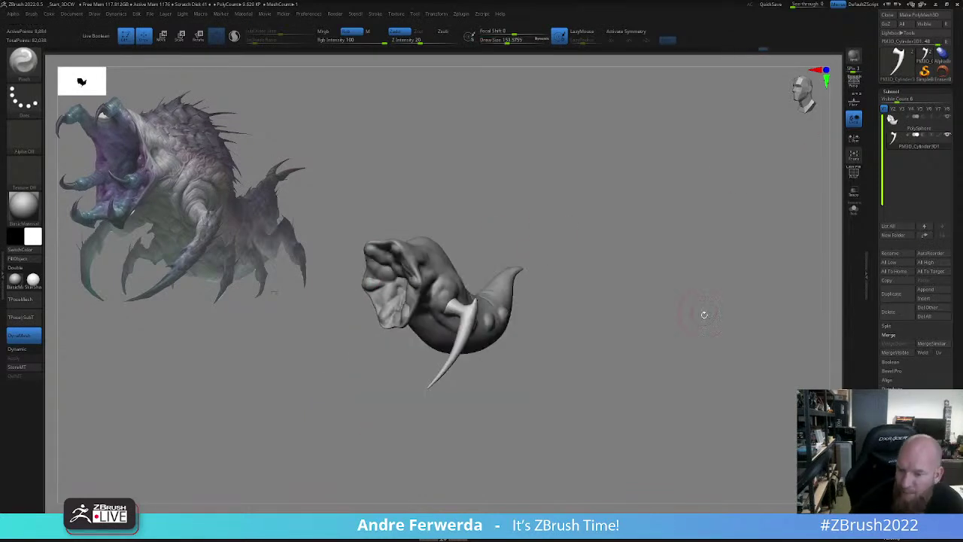
- Mirror the claw leg to the opposite side of the body with Mirror And Weld
{"action": "left_click", "coordinate": [895, 426]}
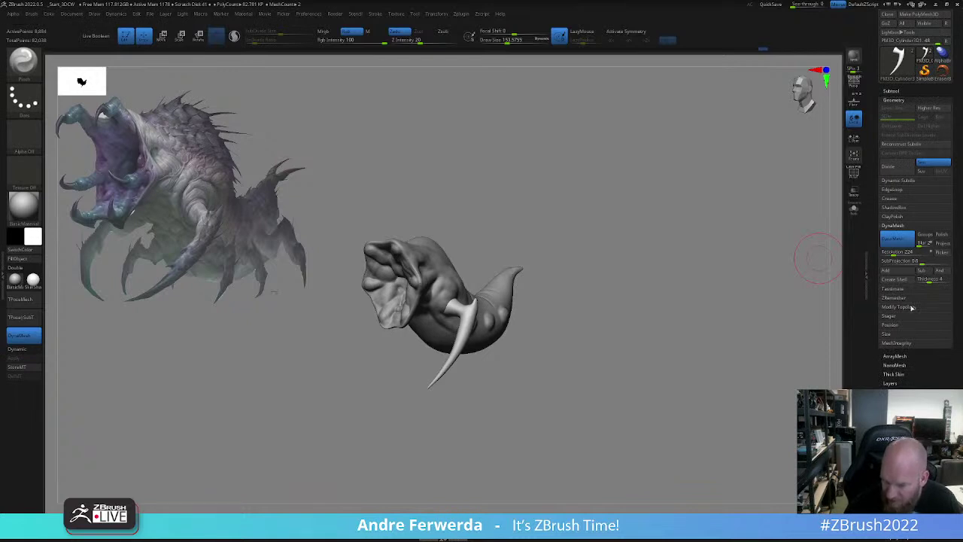
{"action": "left_click", "coordinate": [911, 307]}
{"action": "left_click", "coordinate": [910, 280]}
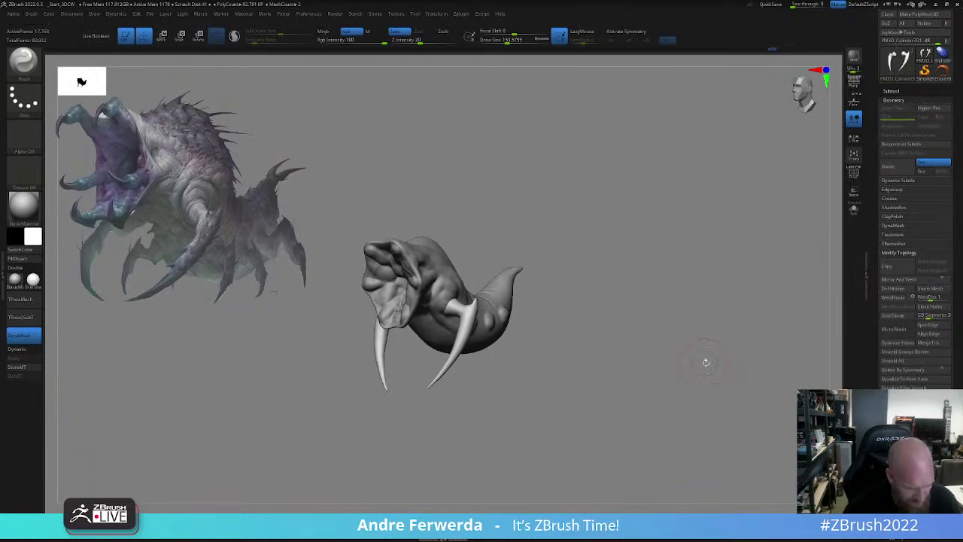
{"action": "mouse_move", "coordinate": [705, 361]}
{"action": "left_mouse_down"}
{"action": "mouse_move", "coordinate": [725, 352]}
{"action": "mouse_move", "coordinate": [712, 362]}
{"action": "left_mouse_up"}
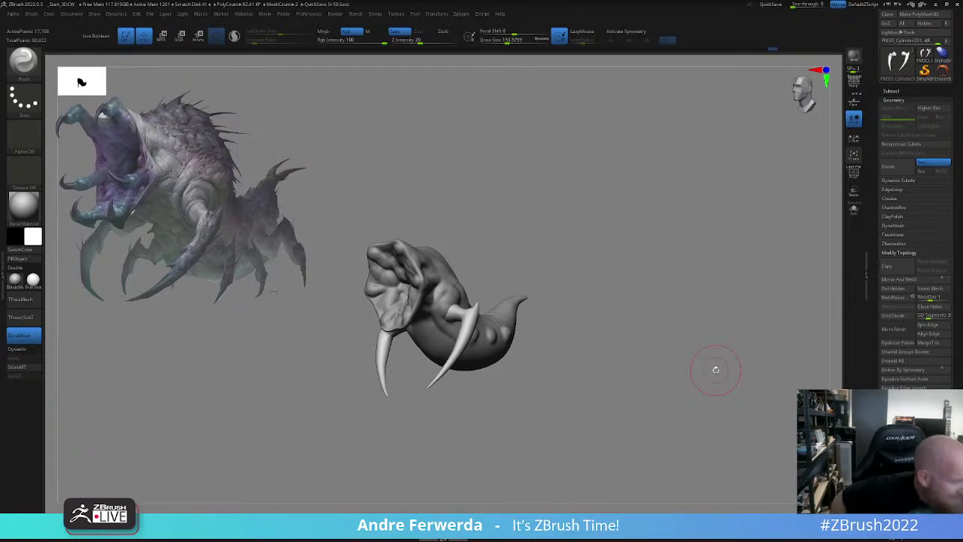
- Turn on perspective and X symmetry, and reshape both claws' tips and upper segments with the Move brush
{"action": "key", "text": "b"}
{"action": "key", "text": "m"}
{"action": "key", "text": "v"}
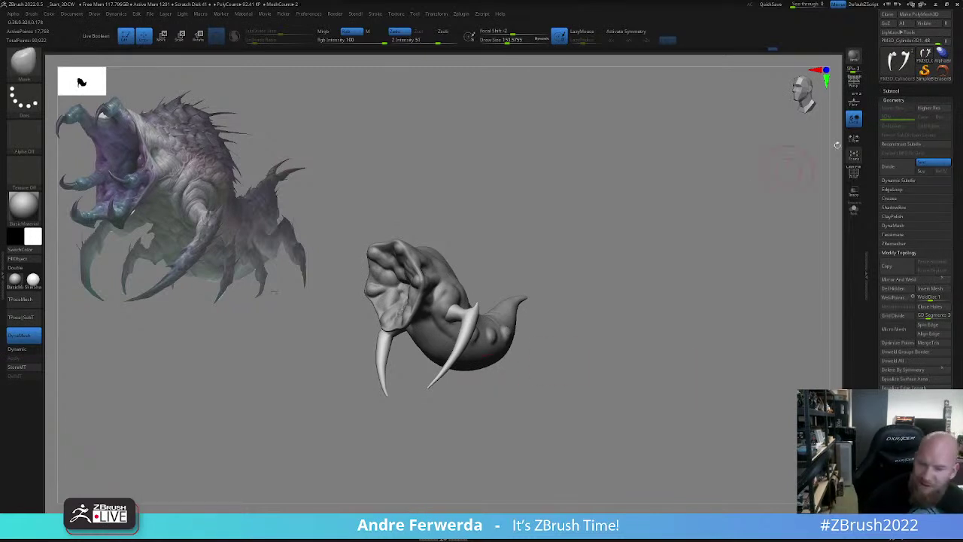
{"action": "left_click", "coordinate": [854, 83]}
{"action": "mouse_move", "coordinate": [538, 297]}
{"action": "left_mouse_down"}
{"action": "mouse_move", "coordinate": [622, 281]}
{"action": "mouse_move", "coordinate": [597, 288]}
{"action": "left_mouse_up"}
{"action": "key", "text": "]"}
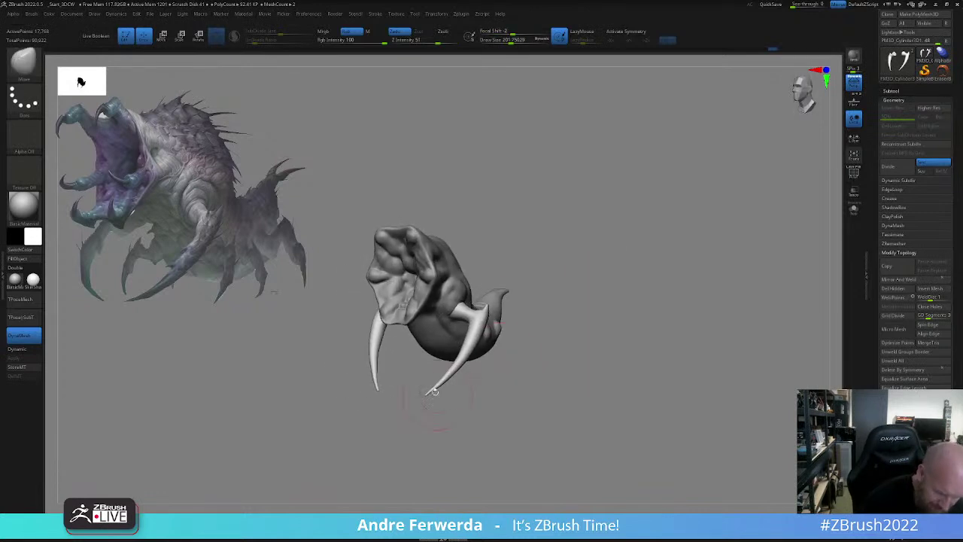
{"action": "key", "text": "x"}
{"action": "left_click_drag", "start_coordinate": [429, 394], "coordinate": [430, 401]}
{"action": "key", "text": "space"}
{"action": "left_click_drag", "start_coordinate": [477, 324], "coordinate": [451, 311]}
{"action": "key", "text": "space"}
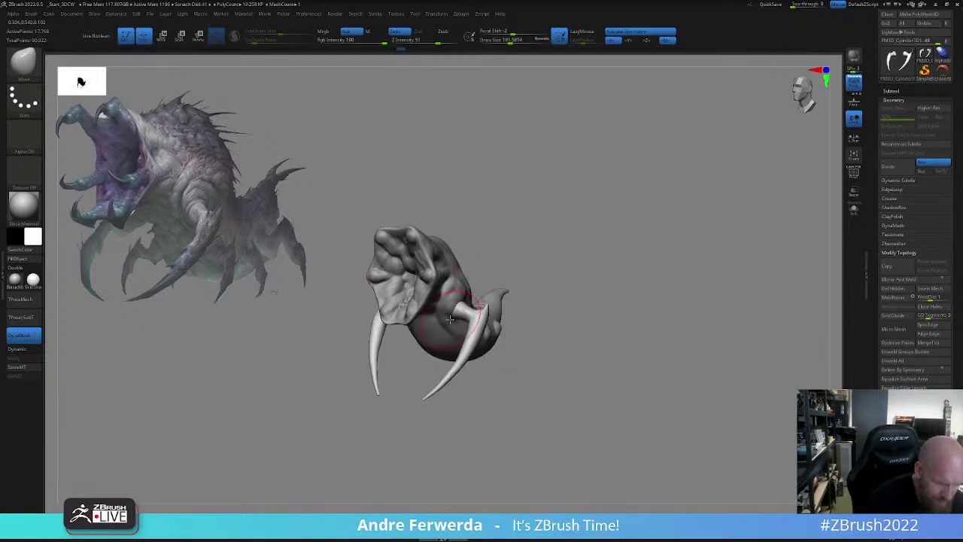
- Select the body subtool and reshape the mouth rim and head with Move brush sizes between about 134 and 149
{"action": "left_click", "coordinate": [395, 316], "text": "alt"}
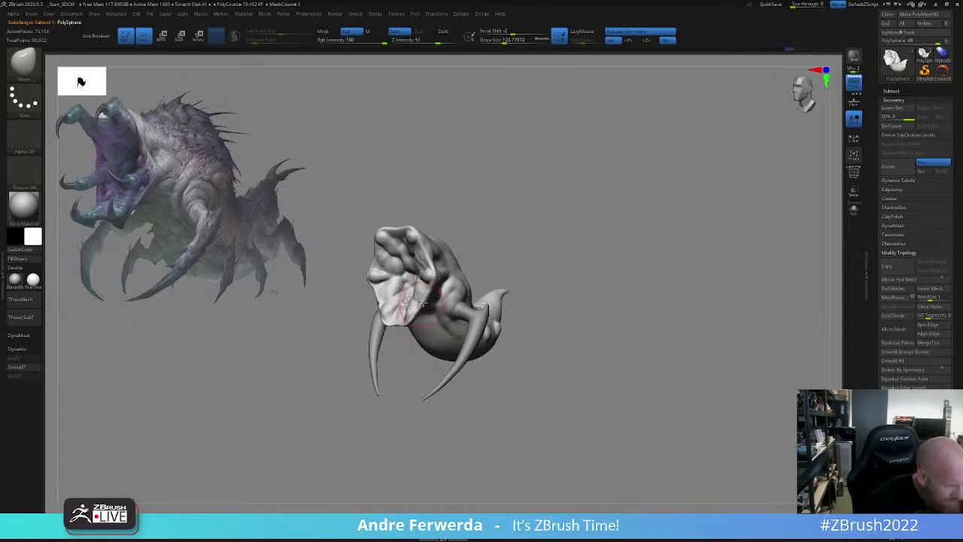
{"action": "left_click_drag", "start_coordinate": [467, 263], "coordinate": [486, 271]}
{"action": "left_click_drag", "start_coordinate": [426, 307], "coordinate": [419, 305]}
{"action": "left_click_drag", "start_coordinate": [437, 254], "coordinate": [431, 257]}
{"action": "left_click_drag", "start_coordinate": [471, 252], "coordinate": [489, 235]}
{"action": "left_click_drag", "start_coordinate": [423, 234], "coordinate": [418, 223]}
{"action": "key", "text": "space"}
{"action": "left_click_drag", "start_coordinate": [468, 244], "coordinate": [444, 238]}
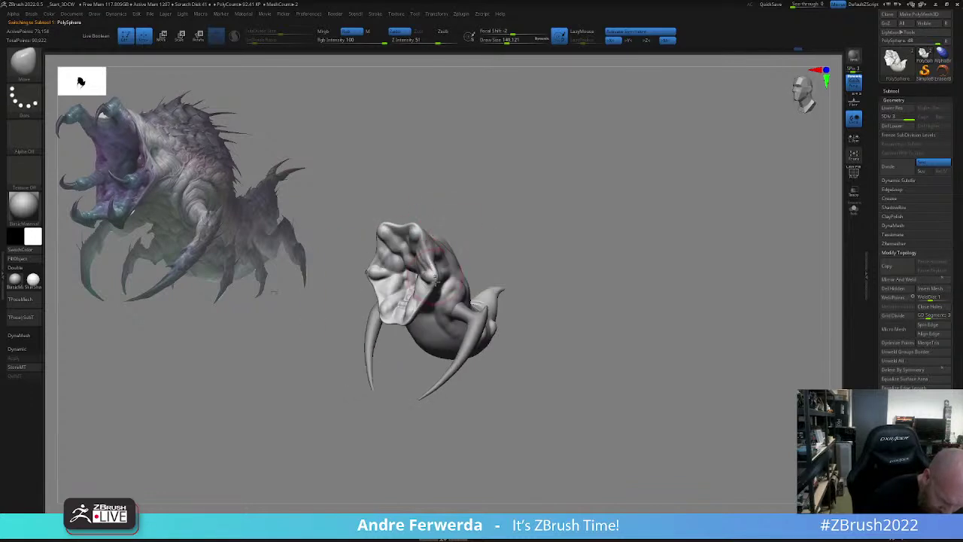
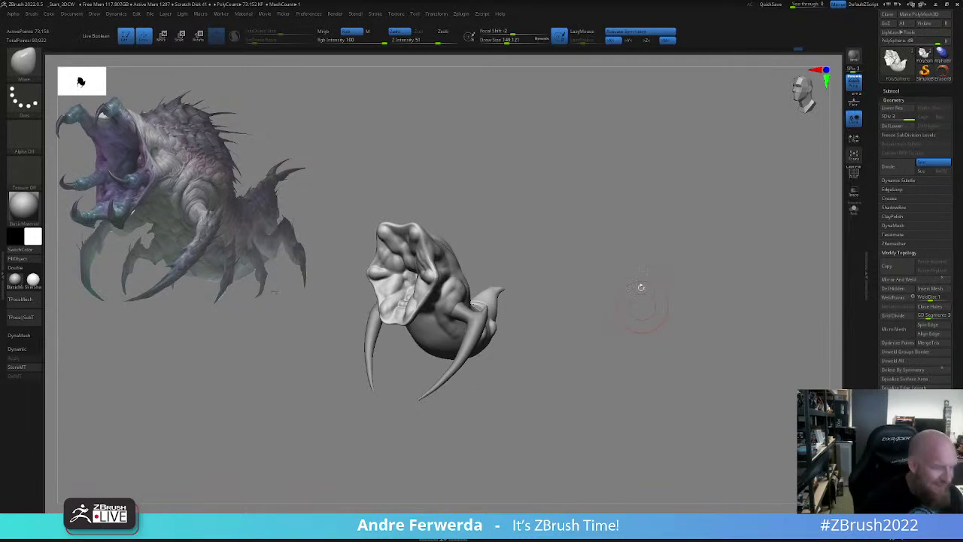
- Refine the upper mouth rim from the front with a smaller Move brush, starting at a draw size of about 104
{"action": "left_click_drag", "start_coordinate": [615, 299], "coordinate": [650, 296]}
{"action": "key", "text": "space"}
{"action": "left_click_drag", "start_coordinate": [398, 262], "coordinate": [383, 253]}
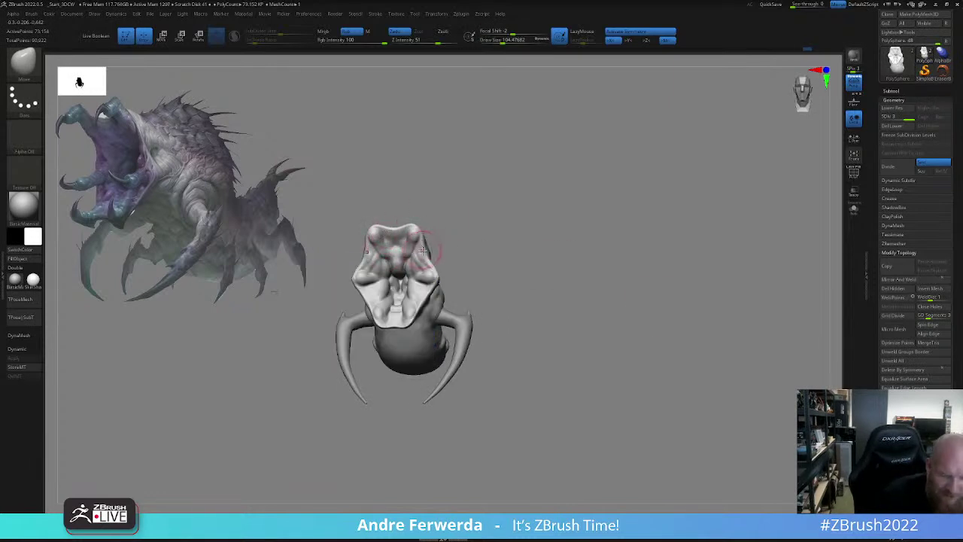
{"action": "key", "text": "space"}
{"action": "key", "text": "space"}
{"action": "mouse_move", "coordinate": [417, 228]}
{"action": "left_mouse_down"}
{"action": "mouse_move", "coordinate": [520, 217]}
{"action": "mouse_move", "coordinate": [547, 196]}
{"action": "mouse_move", "coordinate": [538, 305]}
{"action": "left_mouse_up"}
- Select the claw legs, build up their upper segments with a small ClayBuildup brush, and check their wireframe
{"action": "left_click", "coordinate": [460, 317], "text": "alt"}
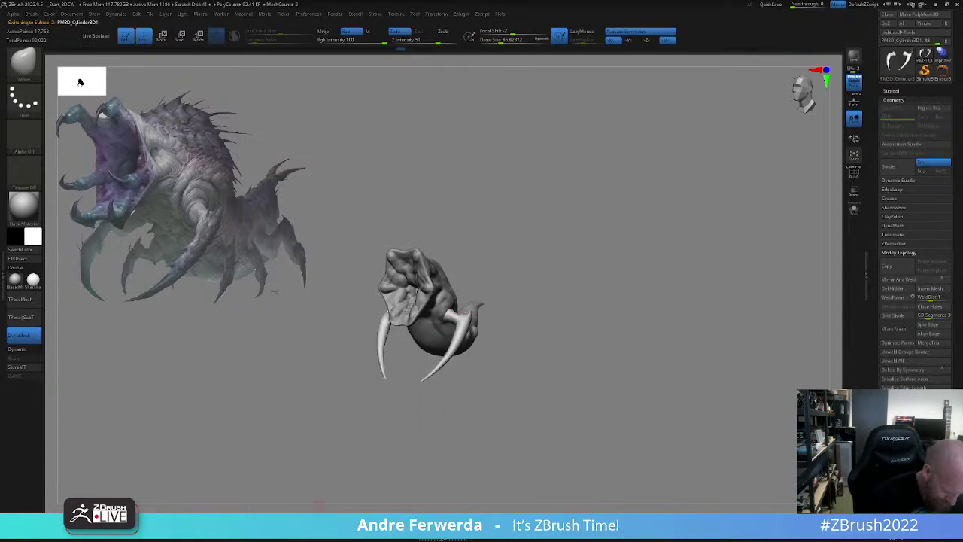
{"action": "key", "text": "b"}
{"action": "key", "text": "c"}
{"action": "key", "text": "b"}
{"action": "key", "text": "space"}
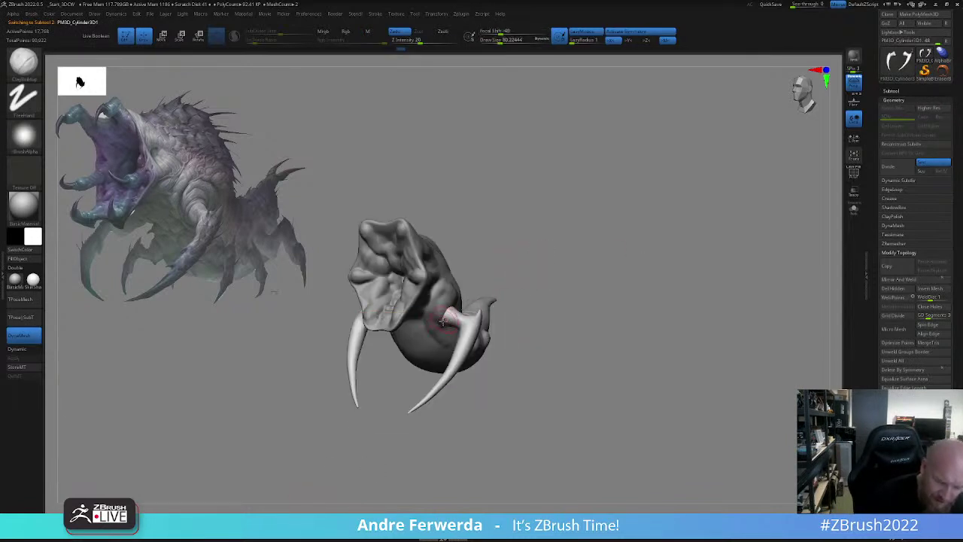
{"action": "key", "text": "s"}
{"action": "left_click_drag", "start_coordinate": [444, 322], "coordinate": [475, 309]}
{"action": "key", "text": "shift+f"}
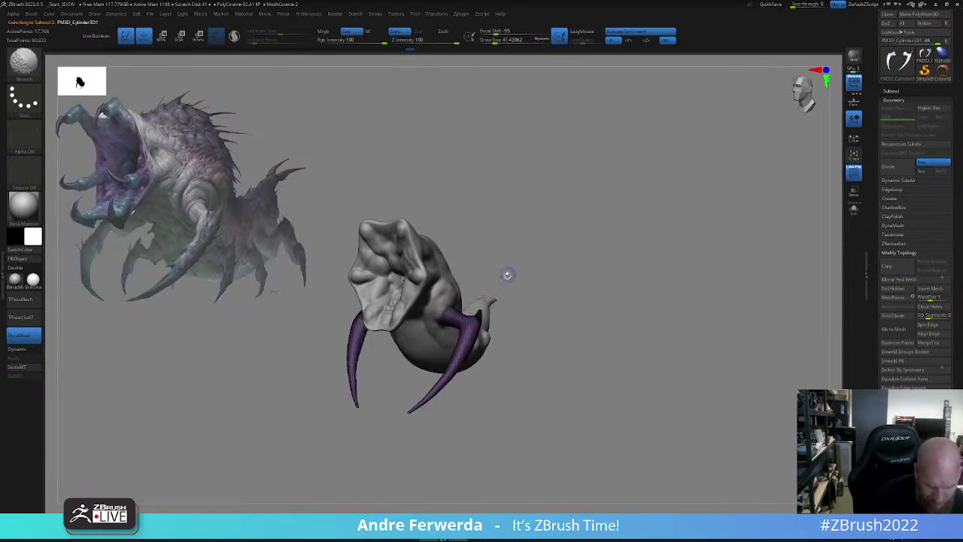
{"action": "key", "text": "shift+f"}
- Add and smooth more ClayBuildup volume along the legs' upper segments and elbows from the front and side
{"action": "left_click_drag", "start_coordinate": [508, 249], "coordinate": [490, 261]}
{"action": "key", "text": "space"}
{"action": "left_click_drag", "start_coordinate": [439, 324], "coordinate": [444, 324]}
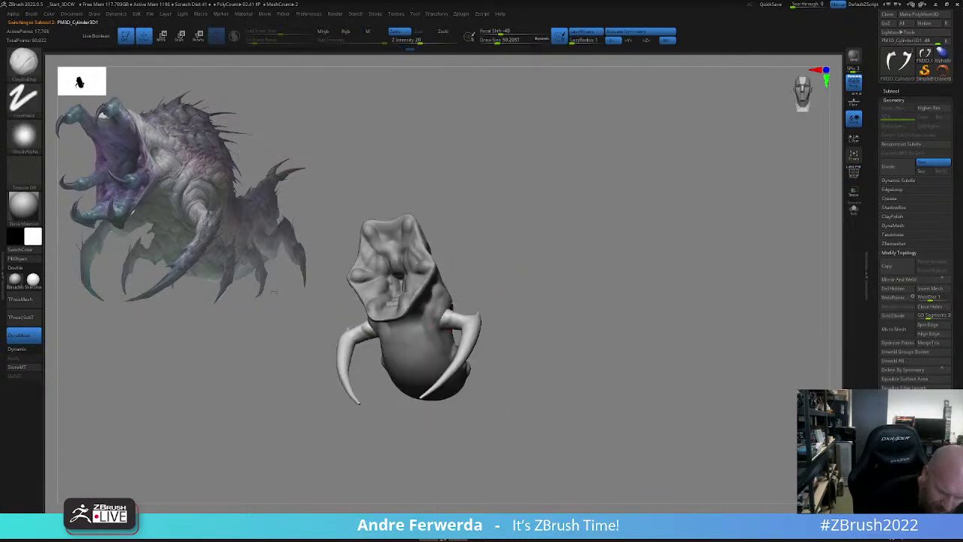
{"action": "left_click_drag", "start_coordinate": [503, 277], "coordinate": [454, 300]}
{"action": "left_click_drag", "start_coordinate": [506, 272], "coordinate": [546, 256]}
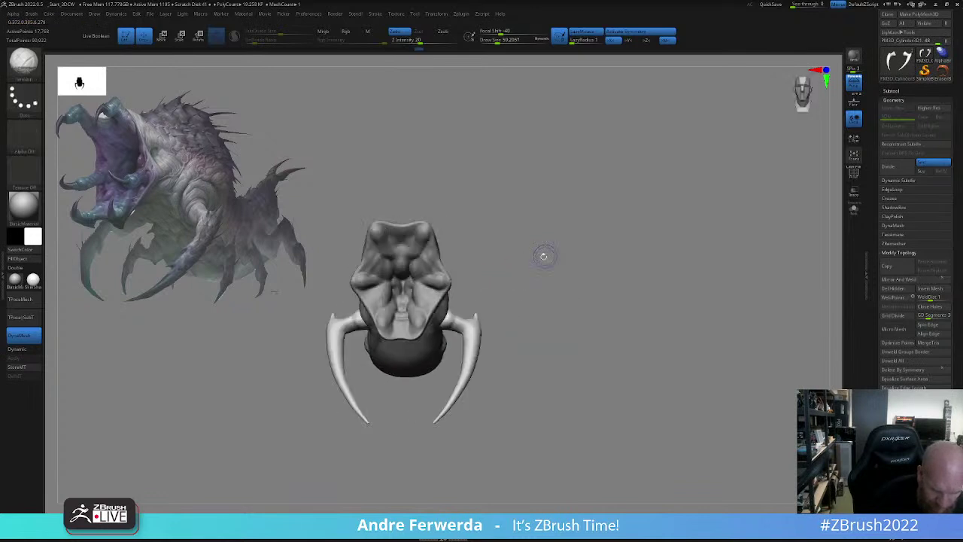
{"action": "key", "text": "space"}
{"action": "left_click_drag", "start_coordinate": [508, 299], "coordinate": [499, 301]}
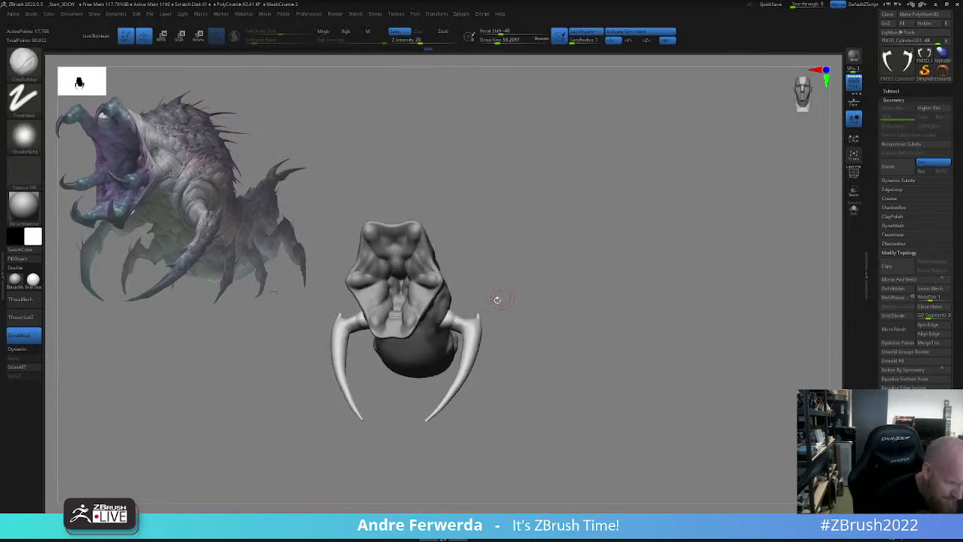
{"action": "mouse_move", "coordinate": [443, 328]}
{"action": "left_mouse_down"}
{"action": "mouse_move", "coordinate": [471, 275]}
{"action": "mouse_move", "coordinate": [509, 265]}
{"action": "left_mouse_up"}
{"action": "left_click_drag", "start_coordinate": [474, 312], "coordinate": [463, 333]}
{"action": "mouse_move", "coordinate": [455, 340]}
{"action": "right_mouse_down"}
{"action": "mouse_move", "coordinate": [506, 325]}
{"action": "mouse_move", "coordinate": [515, 335]}
{"action": "mouse_move", "coordinate": [478, 343]}
{"action": "mouse_move", "coordinate": [451, 332]}
{"action": "right_mouse_up"}
- Select the body and build up shoulder mass around the leg sockets with the ClayBuildup brush
{"action": "left_click", "coordinate": [493, 346], "text": "alt"}
{"action": "left_click_drag", "start_coordinate": [488, 308], "coordinate": [499, 332]}
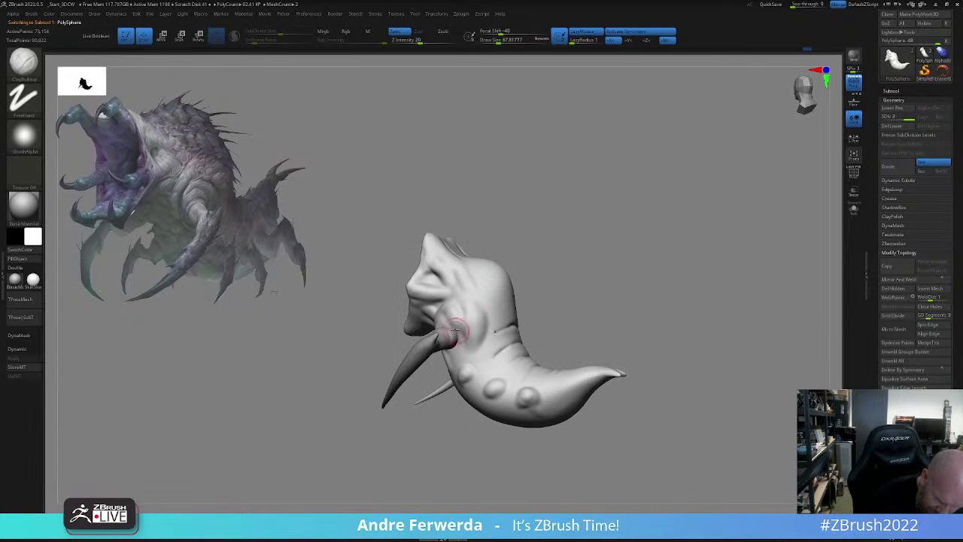
{"action": "key", "text": "space"}
{"action": "left_click", "coordinate": [459, 341]}
{"action": "mouse_move", "coordinate": [460, 340]}
{"action": "right_mouse_down"}
{"action": "mouse_move", "coordinate": [574, 262]}
{"action": "mouse_move", "coordinate": [453, 331]}
{"action": "right_mouse_up"}
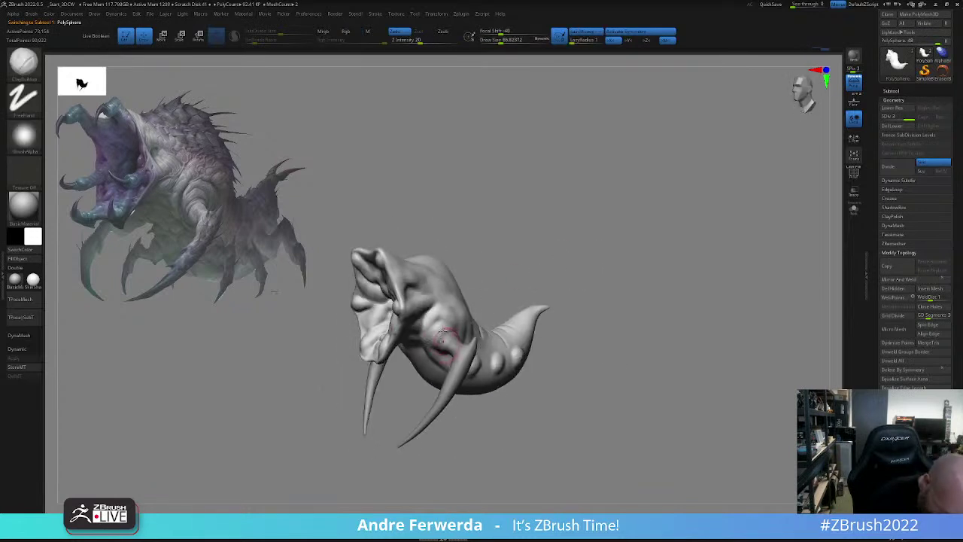
{"action": "key", "text": "space"}
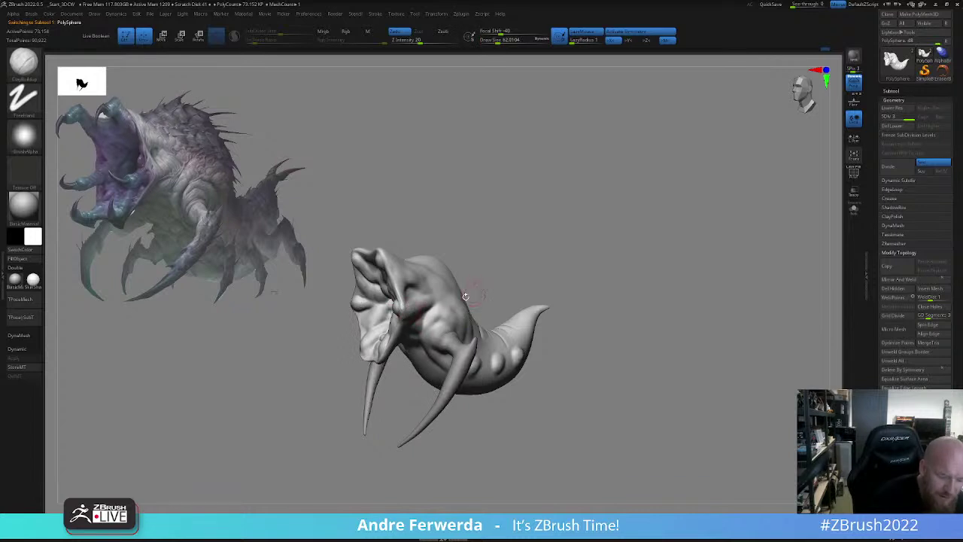
{"action": "key", "text": "]"}
{"action": "left_click_drag", "start_coordinate": [438, 323], "coordinate": [442, 309]}
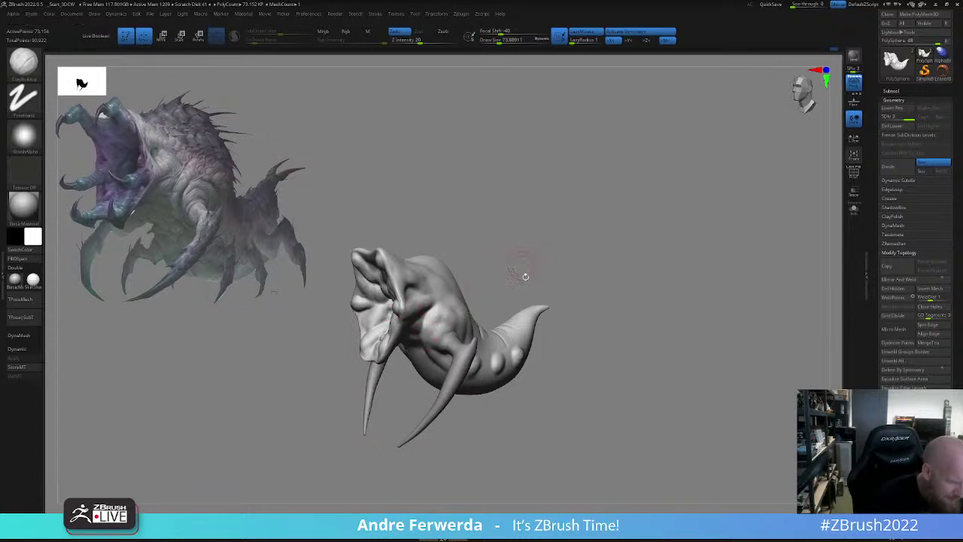
- Extend the shoulder buildup toward the neck from underneath with ClayBuildup at a draw size of about 71
{"action": "key", "text": "["}
{"action": "key", "text": "["}
{"action": "mouse_move", "coordinate": [445, 305]}
{"action": "right_mouse_down"}
{"action": "mouse_move", "coordinate": [418, 321]}
{"action": "mouse_move", "coordinate": [437, 312]}
{"action": "mouse_move", "coordinate": [497, 233]}
{"action": "right_mouse_up"}
{"action": "left_click_drag", "start_coordinate": [424, 343], "coordinate": [416, 347]}
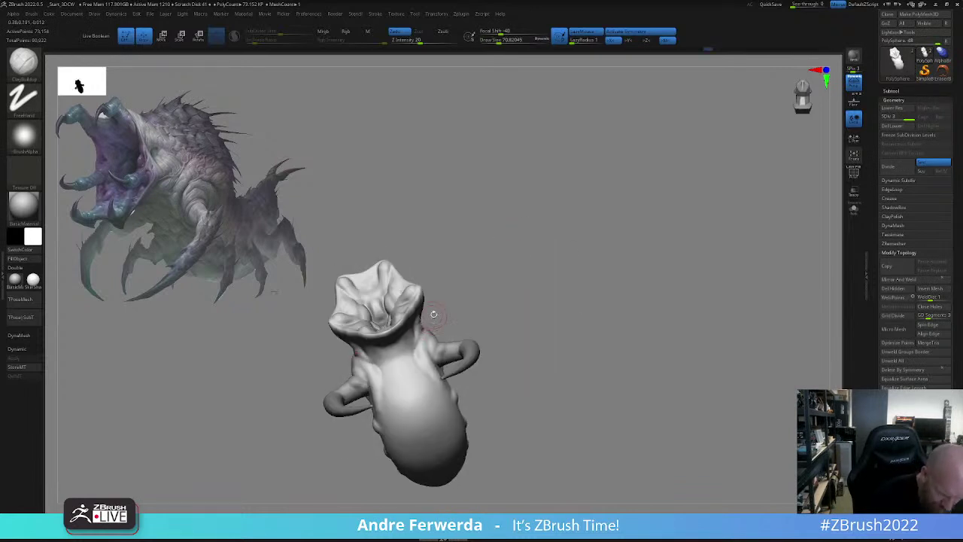
{"action": "left_click", "coordinate": [185, 516]}
{"action": "mouse_move", "coordinate": [444, 301]}
{"action": "right_mouse_down", "text": "shift"}
{"action": "mouse_move", "coordinate": [482, 278]}
{"action": "mouse_move", "coordinate": [491, 307]}
{"action": "mouse_move", "coordinate": [552, 255]}
{"action": "mouse_move", "coordinate": [513, 243]}
{"action": "right_mouse_up", "text": "shift"}
- Turn off perspective and reshape the neck and mouth sides from underneath with the Move brush
{"action": "left_click", "coordinate": [855, 83]}
{"action": "key", "text": "space"}
{"action": "left_click_drag", "start_coordinate": [444, 300], "coordinate": [427, 297]}
{"action": "left_click_drag", "start_coordinate": [493, 290], "coordinate": [489, 289]}
{"action": "key", "text": "bracketleft"}
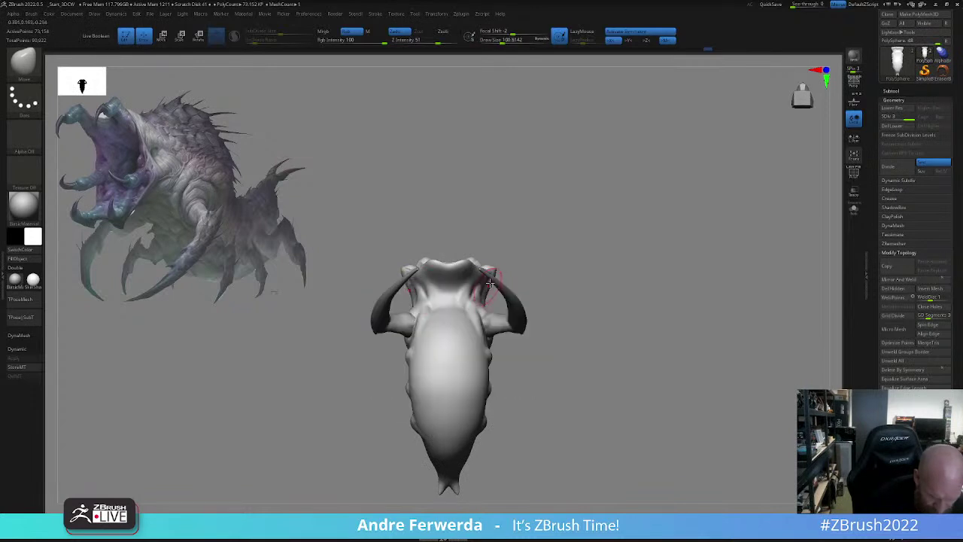
{"action": "right_click_drag", "start_coordinate": [490, 283], "coordinate": [493, 292]}
{"action": "key", "text": "space"}
{"action": "left_click", "coordinate": [513, 279]}
- Reshape the head and shoulder contours from above with progressively larger Move brush sizes
{"action": "mouse_move", "coordinate": [529, 256]}
{"action": "right_mouse_down", "text": "shift"}
{"action": "mouse_move", "coordinate": [552, 282]}
{"action": "mouse_move", "coordinate": [550, 272]}
{"action": "right_mouse_up", "text": "shift"}
{"action": "key", "text": "space"}
{"action": "left_click_drag", "start_coordinate": [498, 256], "coordinate": [500, 257]}
{"action": "mouse_move", "coordinate": [524, 240]}
{"action": "right_mouse_down"}
{"action": "mouse_move", "coordinate": [504, 237]}
{"action": "mouse_move", "coordinate": [554, 348]}
{"action": "mouse_move", "coordinate": [537, 323]}
{"action": "right_mouse_up"}
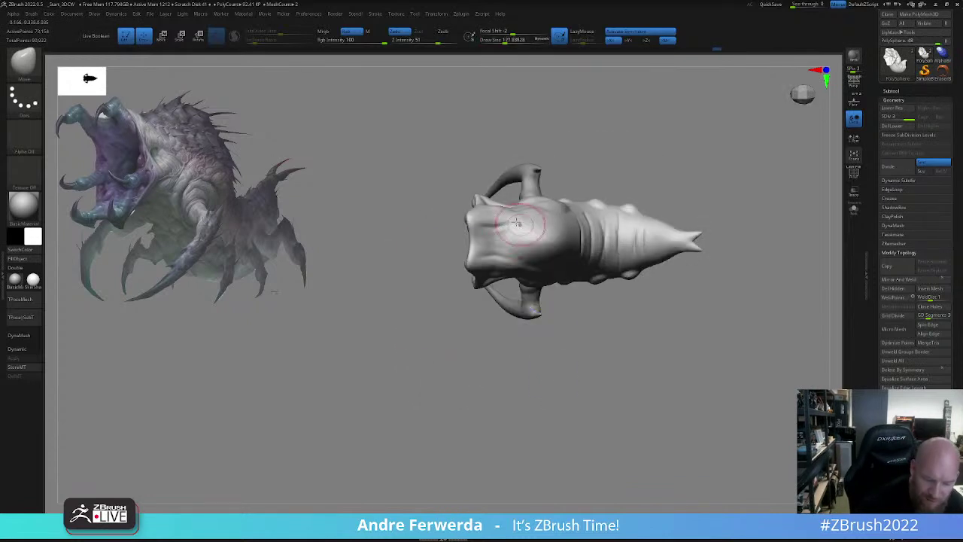
{"action": "key", "text": "space"}
{"action": "left_click_drag", "start_coordinate": [498, 207], "coordinate": [543, 210]}
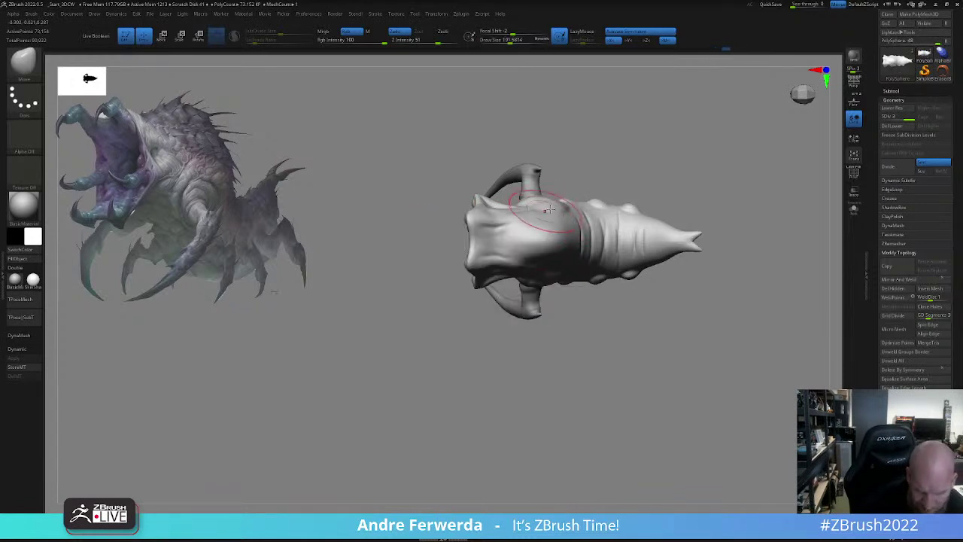
{"action": "right_click_drag", "start_coordinate": [561, 201], "coordinate": [653, 204]}
{"action": "right_click_drag", "start_coordinate": [533, 184], "coordinate": [511, 268], "text": "alt"}
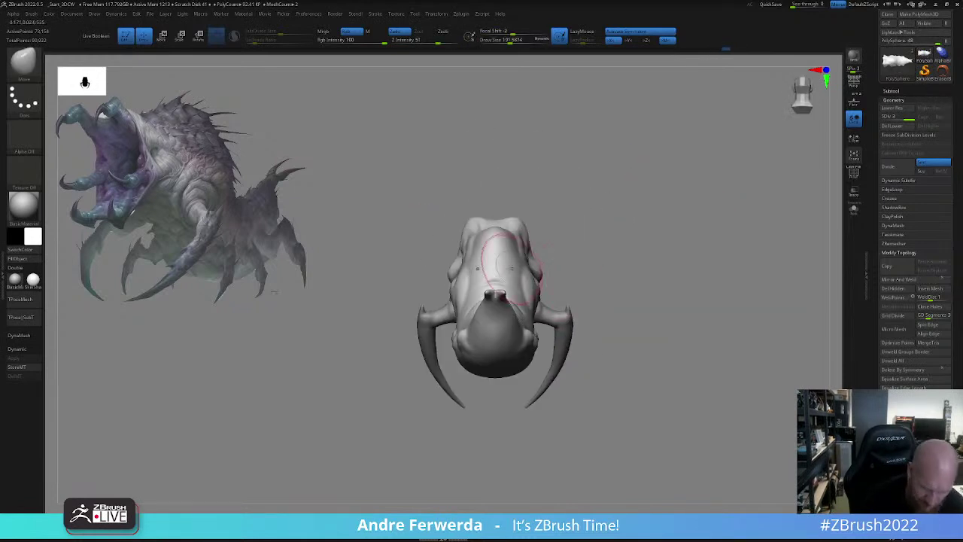
- Reshape the hump of the upper back with the Move brush, lowering the draw size to about 167
{"action": "key", "text": "space"}
{"action": "left_click_drag", "start_coordinate": [510, 269], "coordinate": [508, 268]}
{"action": "right_click_drag", "start_coordinate": [508, 234], "coordinate": [600, 238]}
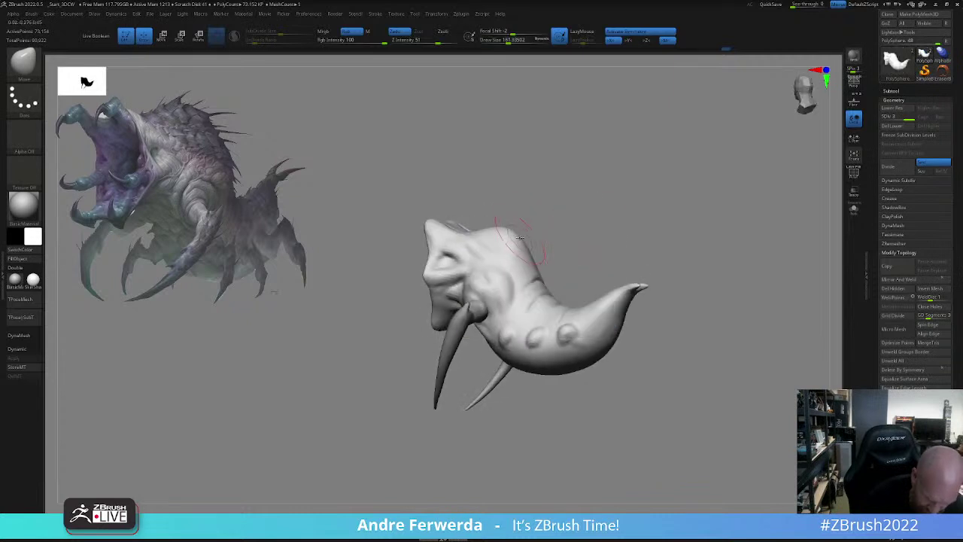
{"action": "right_click_drag", "start_coordinate": [510, 215], "coordinate": [470, 232]}
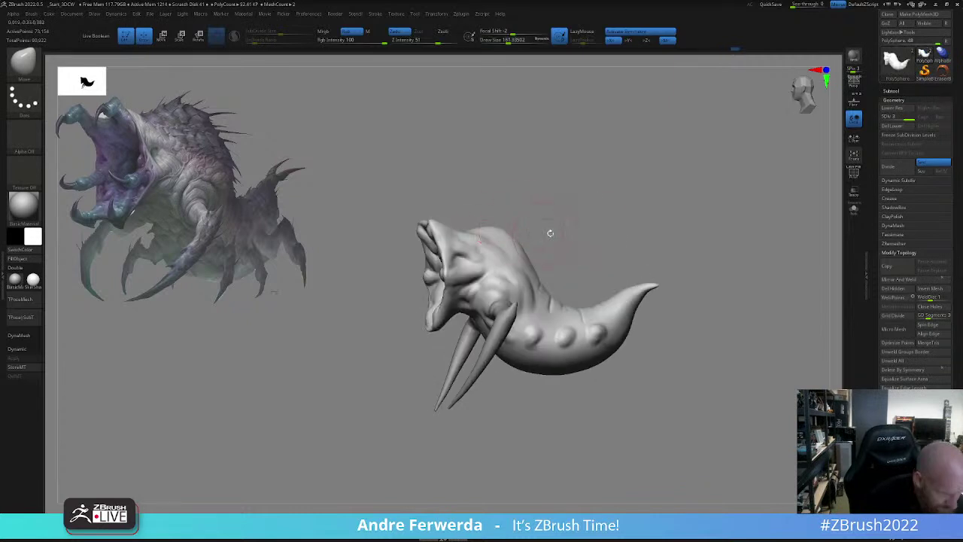
{"action": "right_click_drag", "start_coordinate": [550, 233], "coordinate": [503, 240]}
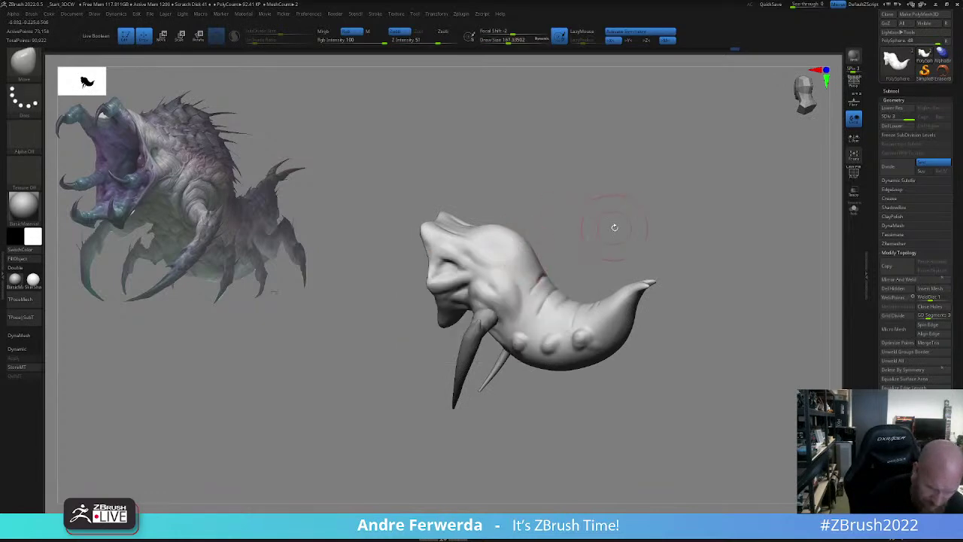
- Build up the upper back and flank behind the head with the ClayBuildup brush at a draw size of about 127
{"action": "key", "text": "b"}
{"action": "left_click", "coordinate": [608, 197]}
{"action": "key", "text": "space"}
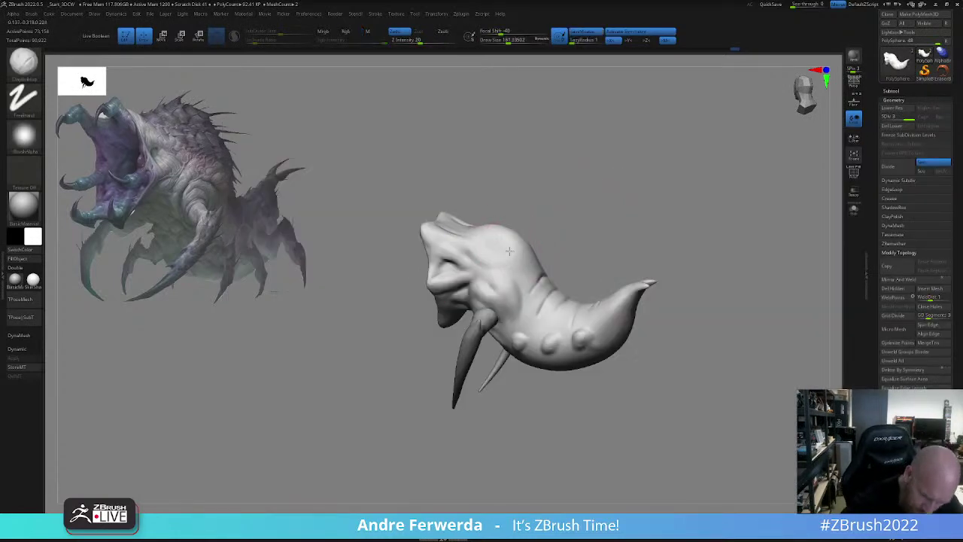
{"action": "right_click_drag", "start_coordinate": [535, 258], "coordinate": [542, 257]}
{"action": "key", "text": "space"}
{"action": "left_click_drag", "start_coordinate": [567, 210], "coordinate": [563, 210]}
{"action": "right_click_drag", "start_coordinate": [564, 210], "coordinate": [592, 206]}
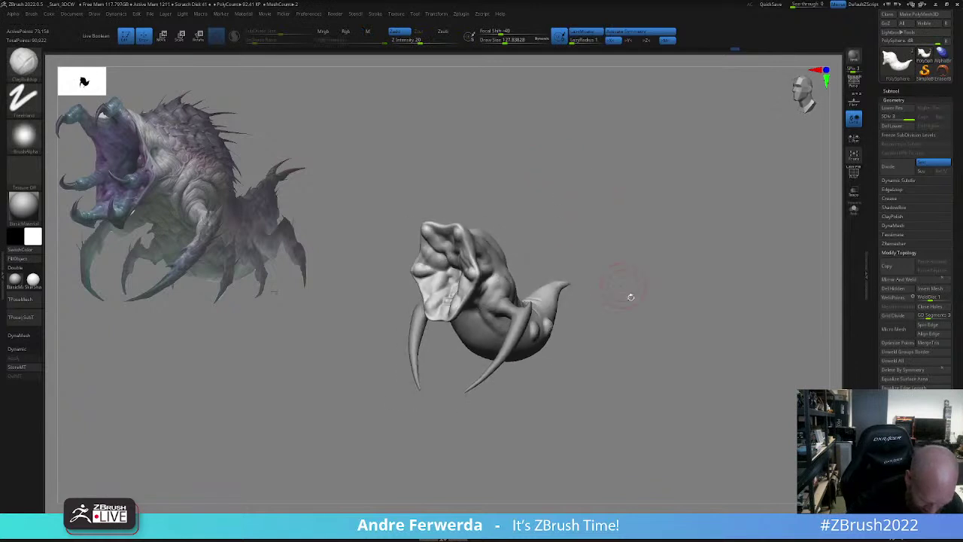
{"action": "right_click_drag", "start_coordinate": [631, 295], "coordinate": [645, 309]}
{"action": "right_click_drag", "start_coordinate": [637, 443], "coordinate": [613, 374], "text": "alt"}
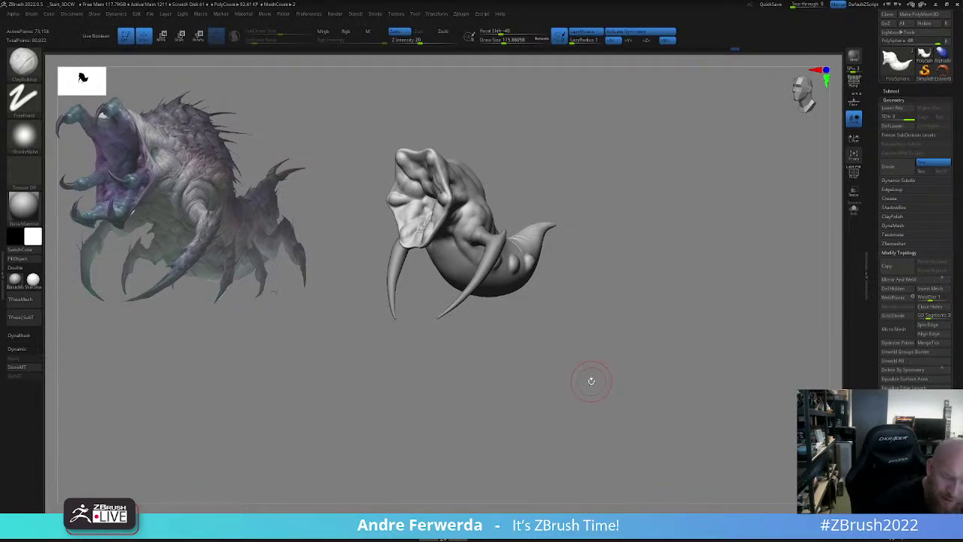
- Select the claw leg subtool and adjust the legs' upper joints with the Move brush at a draw size of about 83
{"action": "left_click", "coordinate": [906, 90]}
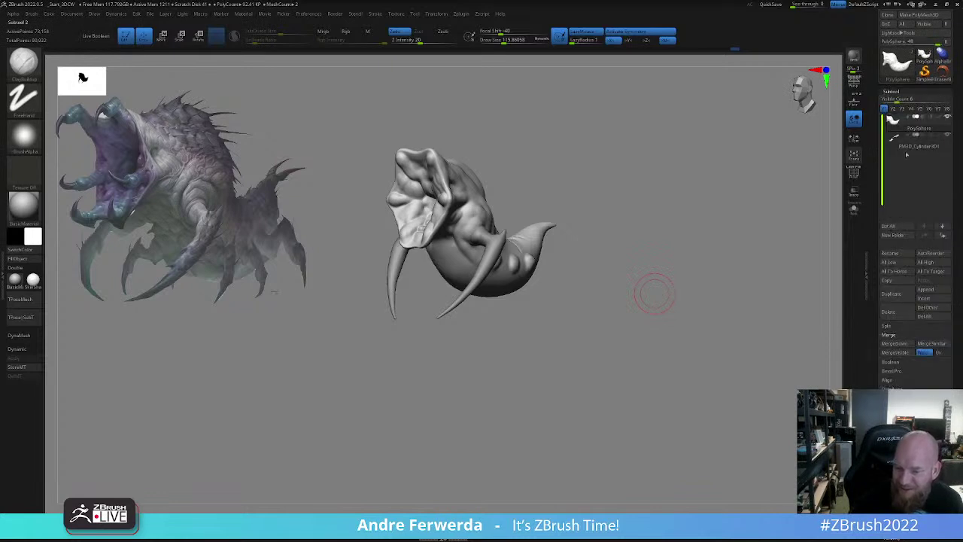
{"action": "left_click", "coordinate": [895, 141]}
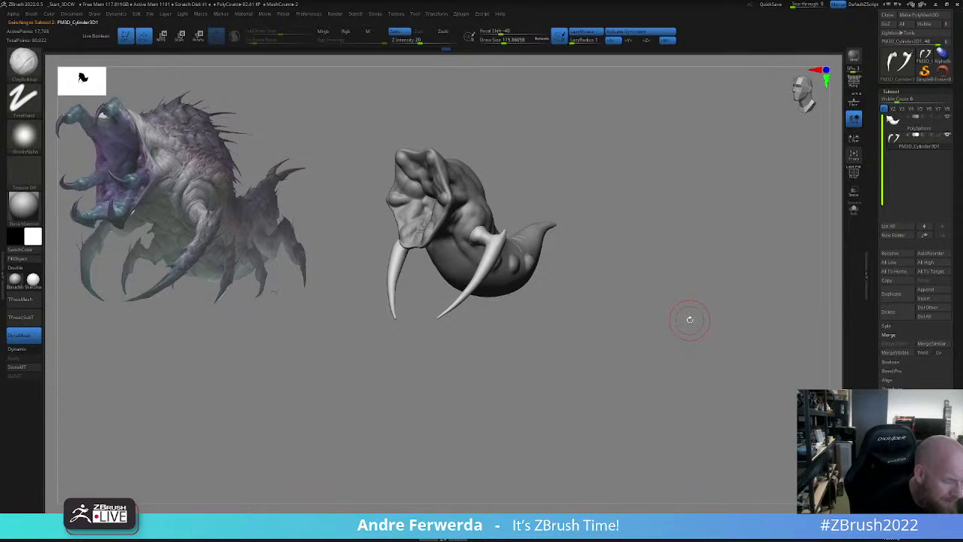
{"action": "key", "text": "space"}
{"action": "left_click_drag", "start_coordinate": [694, 302], "coordinate": [690, 301]}
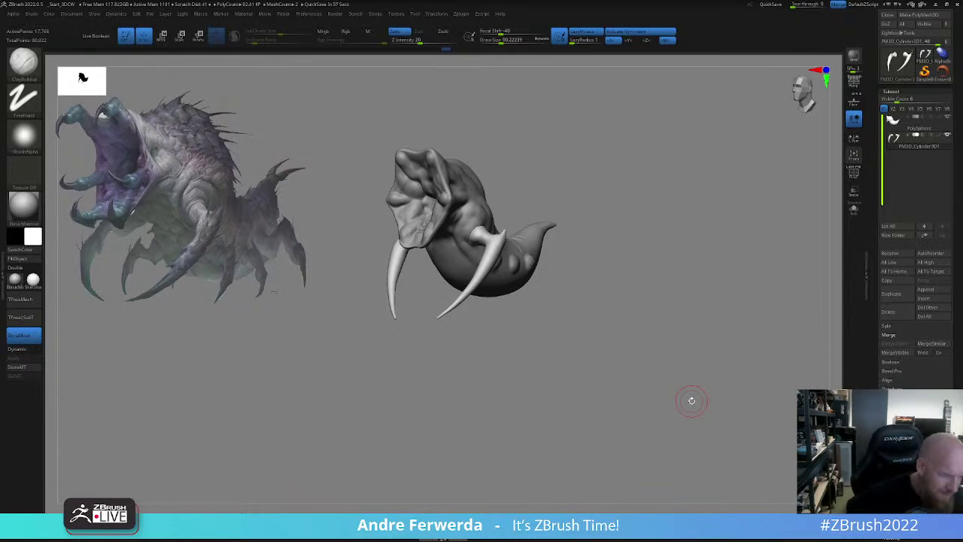
{"action": "left_click_drag", "start_coordinate": [545, 215], "coordinate": [598, 206], "text": "shift"}
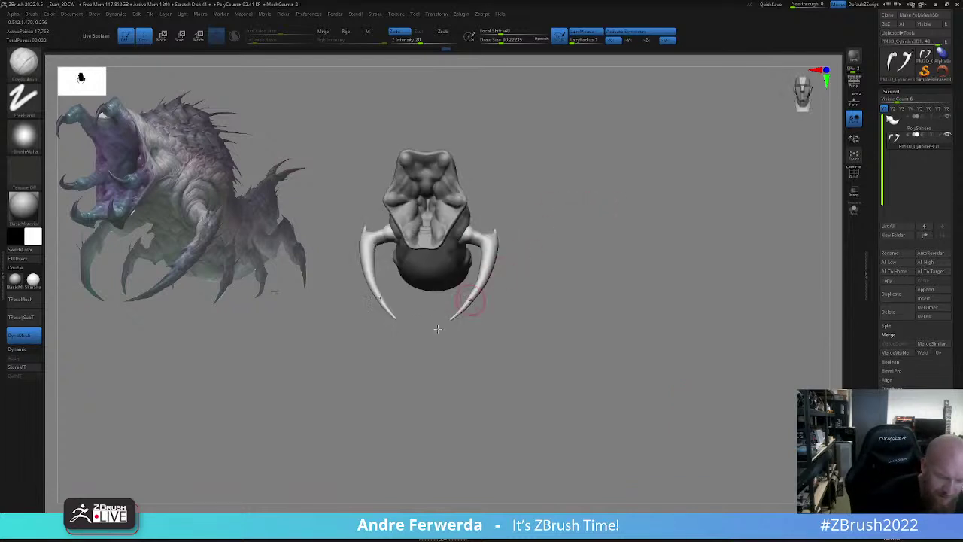
{"action": "key", "text": "b"}
{"action": "key", "text": "m"}
{"action": "key", "text": "v"}
{"action": "left_click_drag", "start_coordinate": [329, 362], "coordinate": [272, 358]}
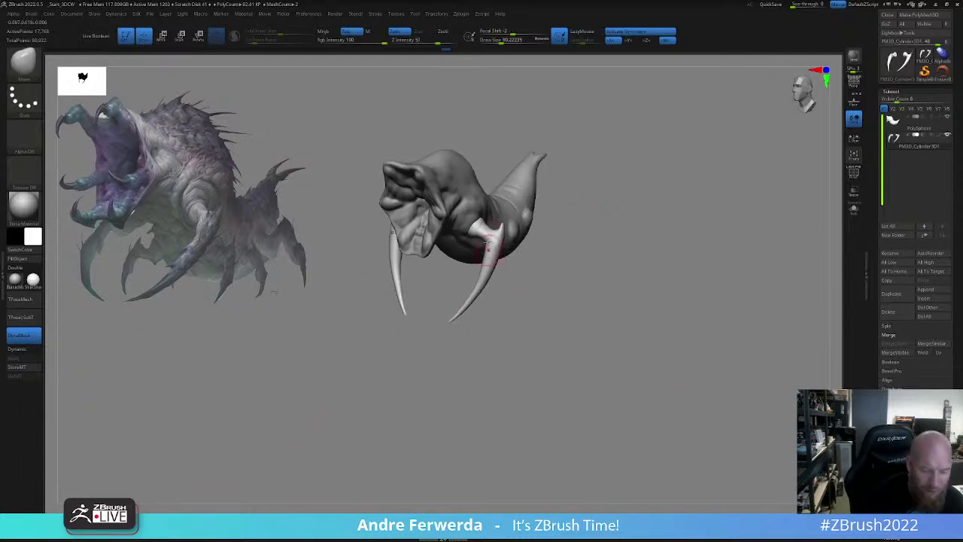
{"action": "key", "text": "space"}
{"action": "left_click_drag", "start_coordinate": [483, 222], "coordinate": [494, 226]}
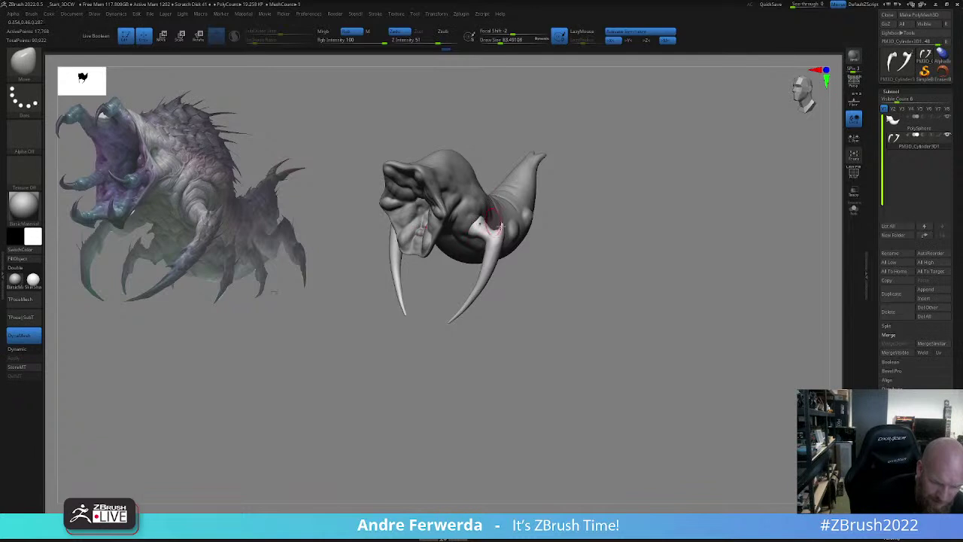
- Refine the curve and tips of the claw legs with the Move brush, raising the draw size to about 146
{"action": "mouse_move", "coordinate": [570, 219]}
{"action": "left_mouse_down", "text": "shift"}
{"action": "mouse_move", "coordinate": [451, 220]}
{"action": "mouse_move", "coordinate": [484, 234]}
{"action": "left_mouse_up", "text": "shift"}
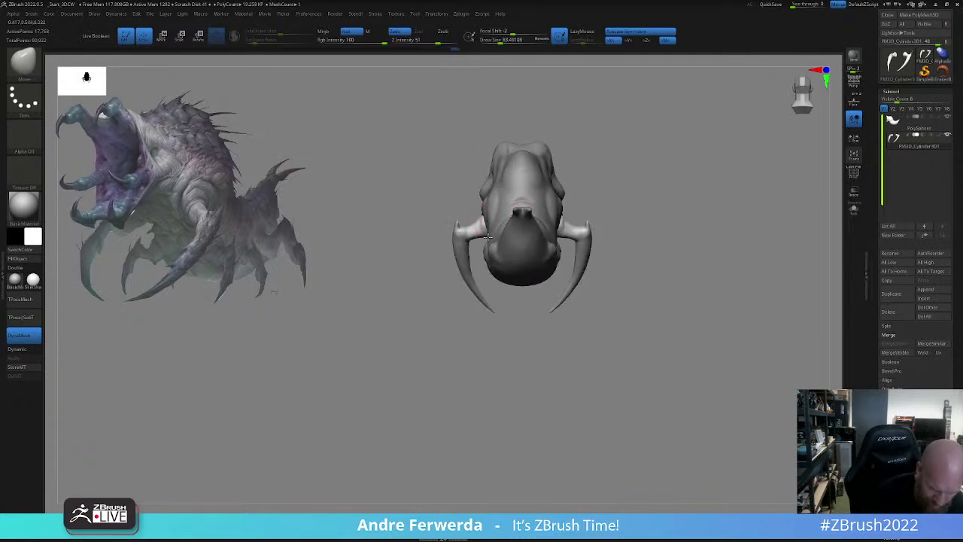
{"action": "mouse_move", "coordinate": [488, 299]}
{"action": "left_mouse_down", "text": "shift"}
{"action": "mouse_move", "coordinate": [570, 340]}
{"action": "mouse_move", "coordinate": [543, 306]}
{"action": "mouse_move", "coordinate": [523, 301]}
{"action": "left_mouse_up", "text": "shift"}
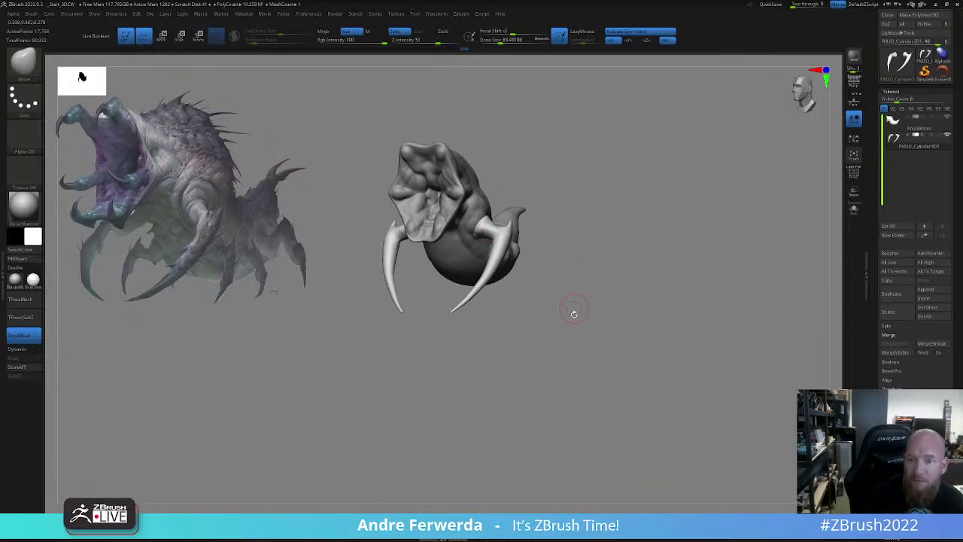
{"action": "left_click_drag", "start_coordinate": [575, 314], "coordinate": [581, 321]}
{"action": "key", "text": "s"}
{"action": "left_click", "coordinate": [575, 317]}
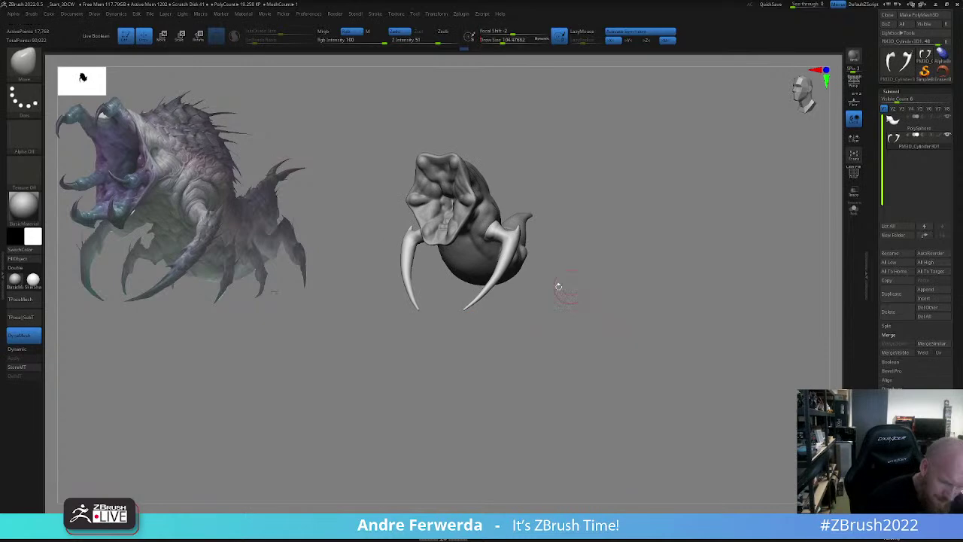
{"action": "left_click_drag", "start_coordinate": [468, 306], "coordinate": [465, 309]}
{"action": "key", "text": "s"}
{"action": "left_click", "coordinate": [479, 314]}
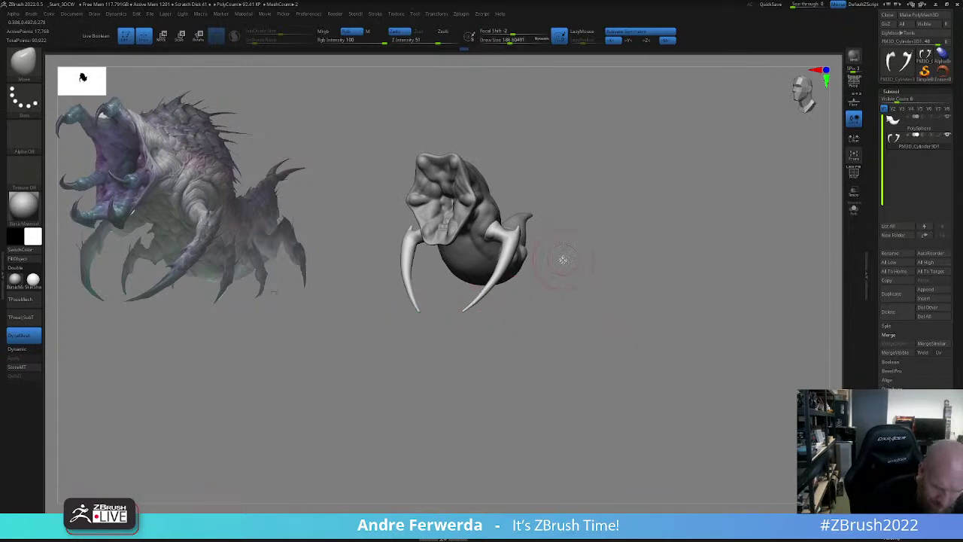
- Switch to the ClayBuildup brush with a smaller draw size and make the worm's body the active subtool
{"action": "key", "text": "b"}
{"action": "key", "text": "c"}
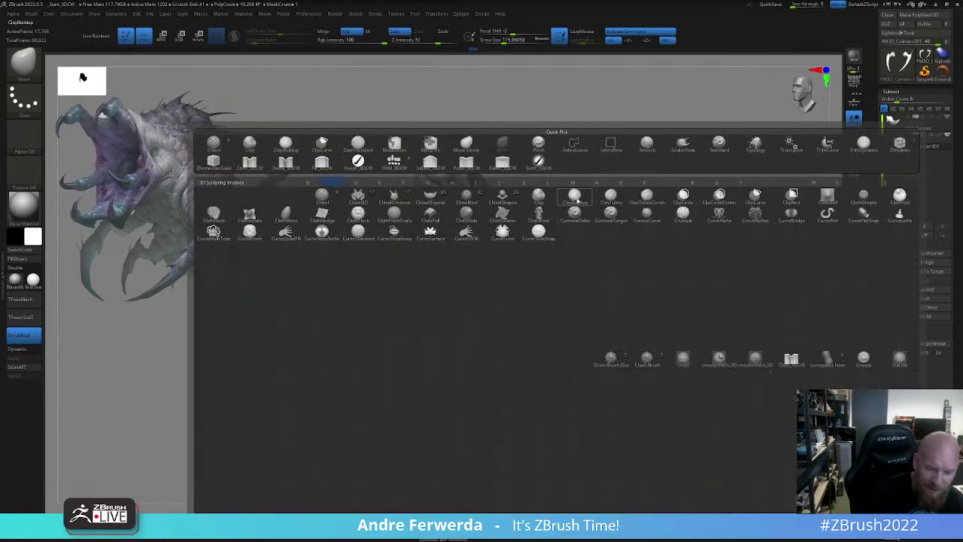
{"action": "key", "text": "b"}
{"action": "key", "text": "s"}
{"action": "left_click", "coordinate": [575, 269]}
{"action": "mouse_move", "coordinate": [578, 265]}
{"action": "left_mouse_down"}
{"action": "mouse_move", "coordinate": [581, 231]}
{"action": "mouse_move", "coordinate": [566, 219]}
{"action": "left_mouse_up"}
{"action": "key", "text": "s"}
{"action": "left_click", "coordinate": [584, 277]}
{"action": "left_click_drag", "start_coordinate": [537, 267], "coordinate": [544, 225]}
{"action": "key", "text": "s"}
{"action": "left_click", "coordinate": [541, 254]}
{"action": "left_click", "coordinate": [434, 331], "text": "alt"}
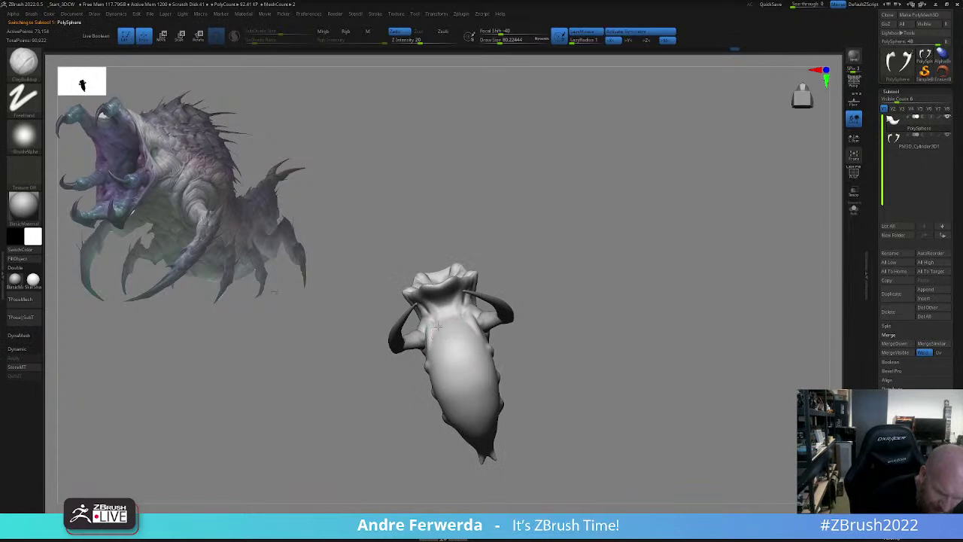
- Work on the chest between the leg sockets from underneath with ClayBuildup, undoing a stroke and raising the draw size to about 191
{"action": "left_click_drag", "start_coordinate": [512, 263], "coordinate": [495, 290]}
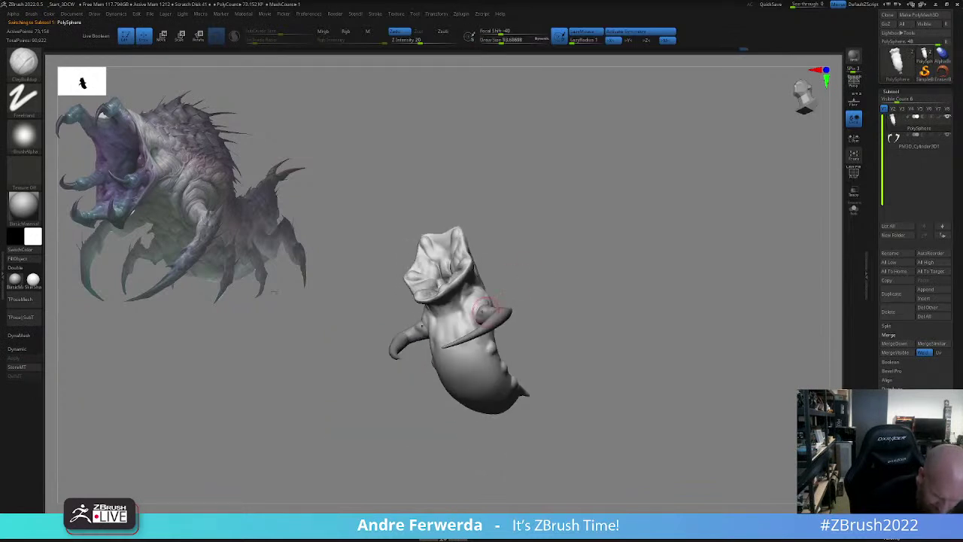
{"action": "left_click_drag", "start_coordinate": [548, 271], "coordinate": [575, 274]}
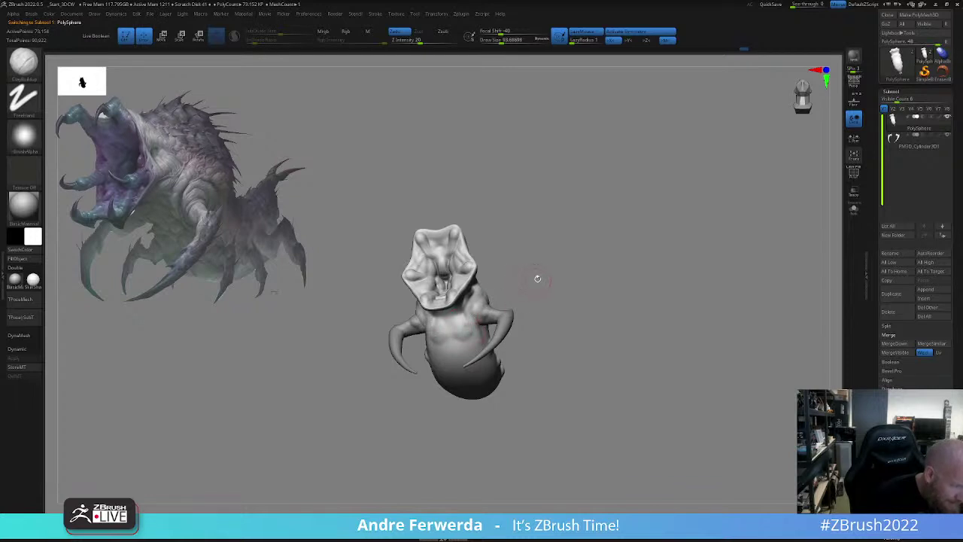
{"action": "left_click_drag", "start_coordinate": [549, 285], "coordinate": [526, 249]}
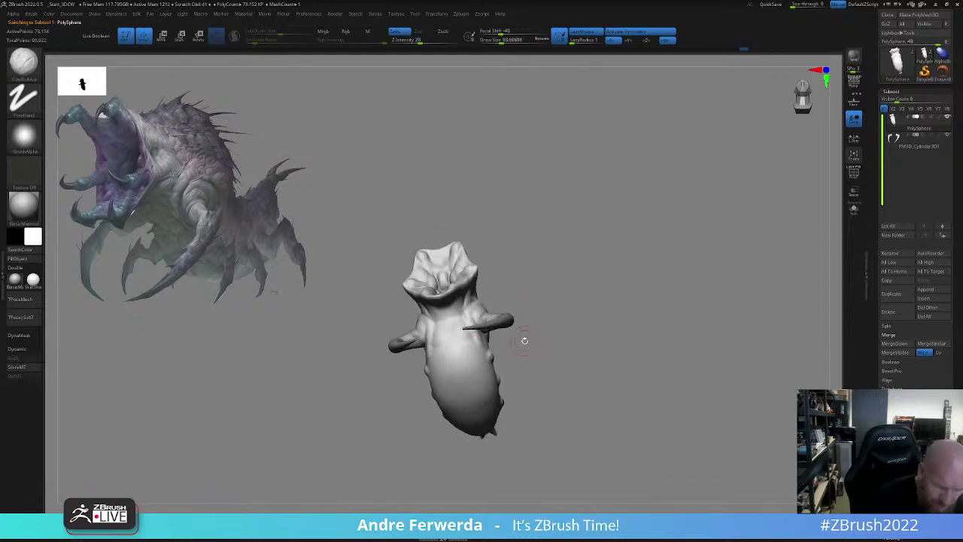
{"action": "mouse_move", "coordinate": [520, 342]}
{"action": "left_mouse_down"}
{"action": "mouse_move", "coordinate": [486, 338]}
{"action": "mouse_move", "coordinate": [479, 352]}
{"action": "left_mouse_up"}
{"action": "key", "text": "space"}
{"action": "key", "text": "ctrl+z"}
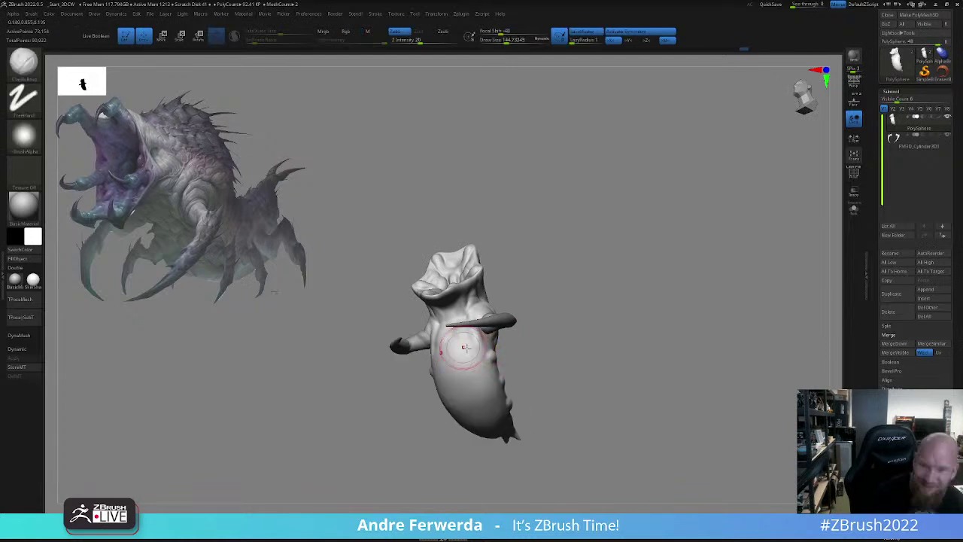
{"action": "key", "text": "space"}
{"action": "left_click_drag", "start_coordinate": [535, 318], "coordinate": [540, 319]}
{"action": "key", "text": "space"}
{"action": "left_click_drag", "start_coordinate": [464, 343], "coordinate": [466, 343]}
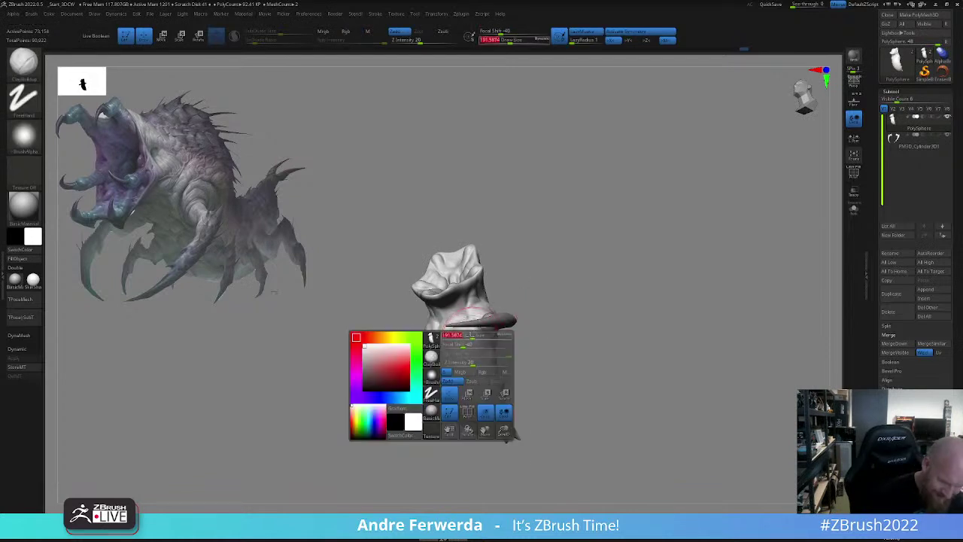
{"action": "left_click_drag", "start_coordinate": [407, 310], "coordinate": [490, 302]}
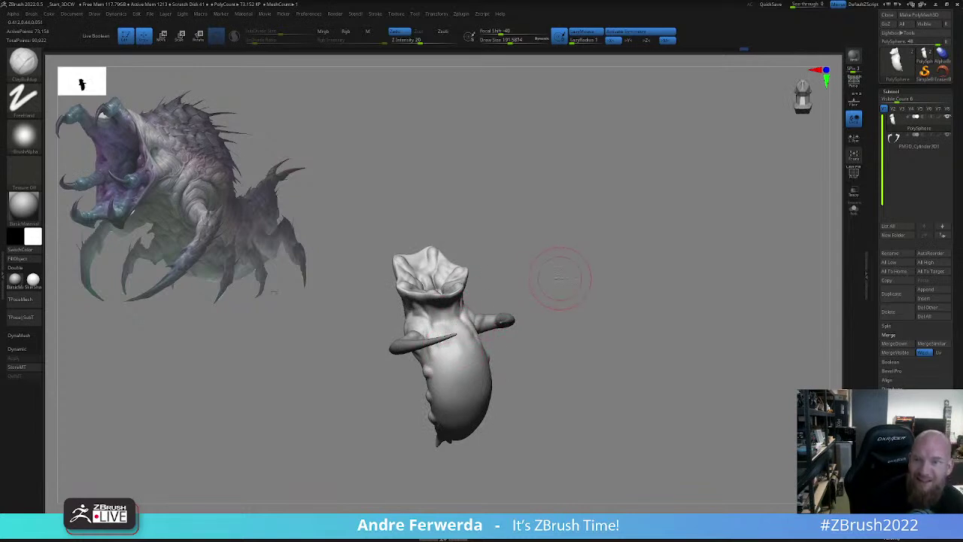
{"action": "left_click_drag", "start_coordinate": [559, 279], "coordinate": [596, 246]}
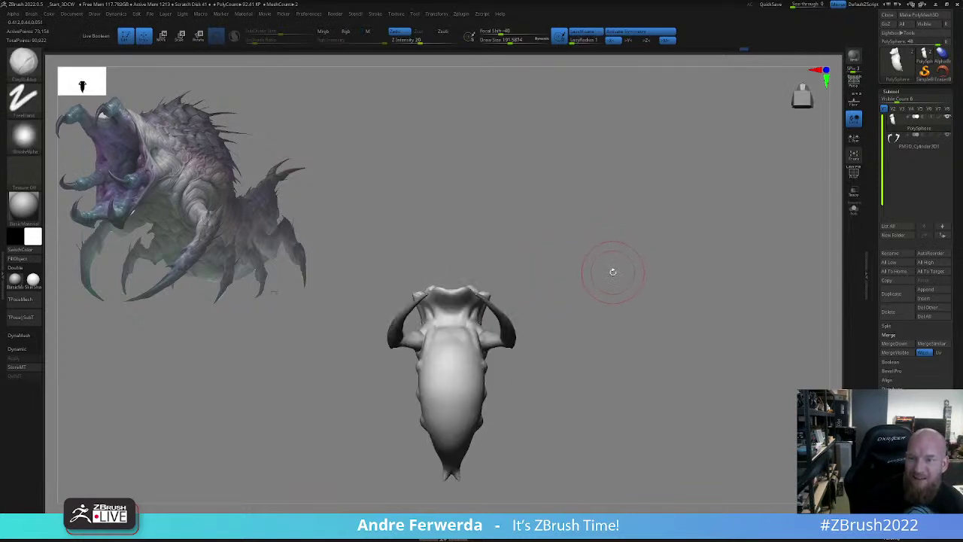
- Isolate the body with Solo mode and build up the sides of the belly with the ClayBuildup brush
{"action": "left_click_drag", "start_coordinate": [611, 279], "coordinate": [617, 314]}
{"action": "left_click", "coordinate": [854, 210]}
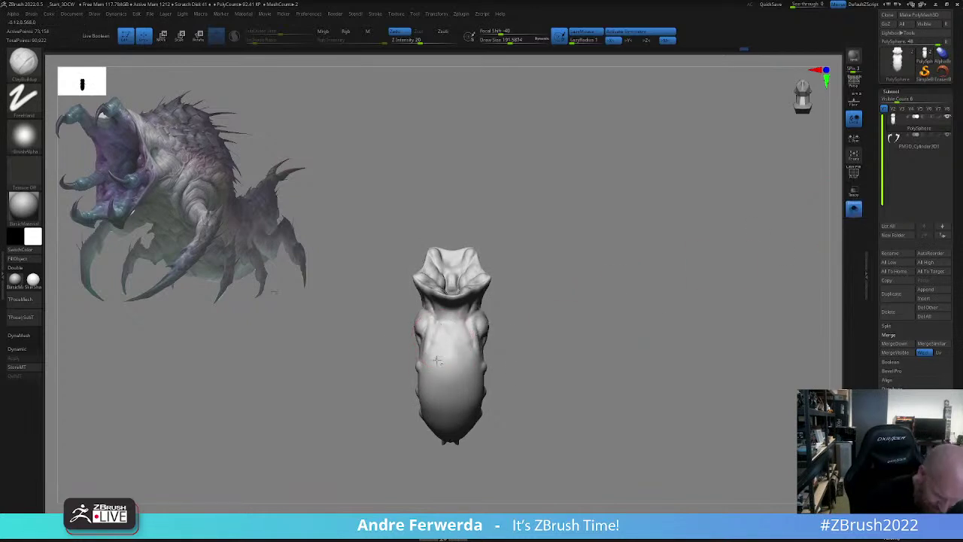
{"action": "right_click_drag", "start_coordinate": [458, 361], "coordinate": [532, 326]}
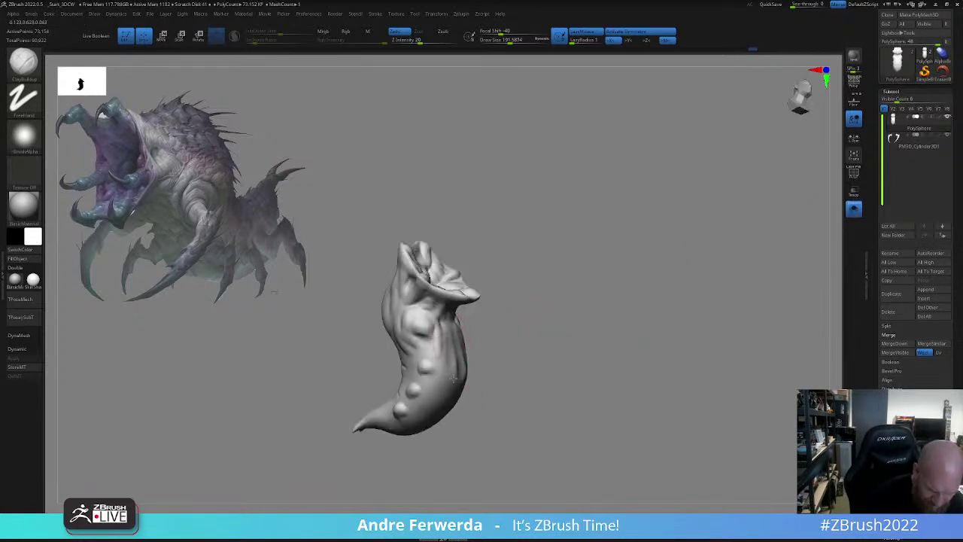
{"action": "mouse_move", "coordinate": [555, 334]}
{"action": "left_mouse_down"}
{"action": "mouse_move", "coordinate": [490, 329]}
{"action": "mouse_move", "coordinate": [450, 345]}
{"action": "left_mouse_up"}
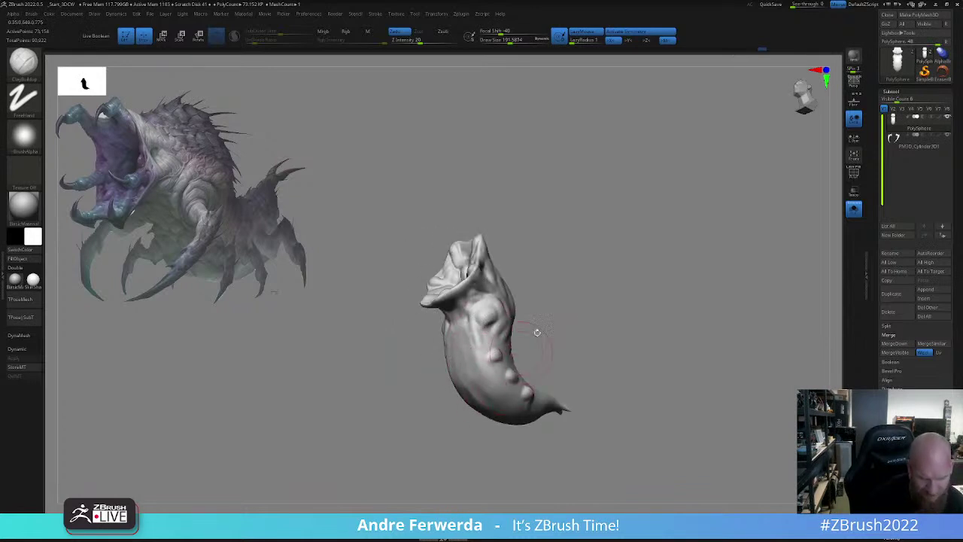
{"action": "left_click_drag", "start_coordinate": [538, 332], "coordinate": [519, 327]}
{"action": "left_click_drag", "start_coordinate": [548, 291], "coordinate": [567, 293]}
- Sculpt raised lumps across the chest below the neck with ClayBuildup, reducing the draw size to 113
{"action": "key", "text": "space"}
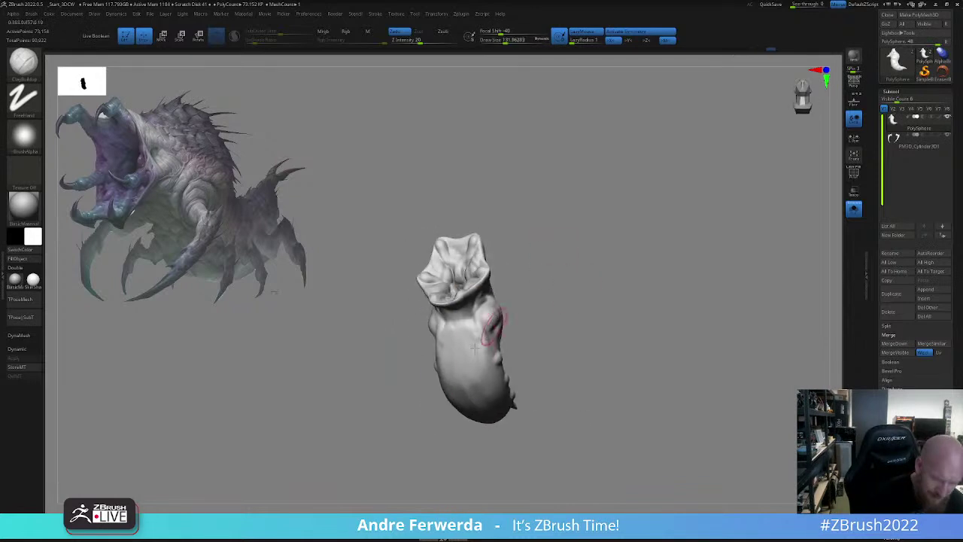
{"action": "key", "text": "space"}
{"action": "left_click_drag", "start_coordinate": [475, 348], "coordinate": [472, 348]}
{"action": "left_click_drag", "start_coordinate": [591, 393], "coordinate": [604, 396]}
{"action": "key", "text": "space"}
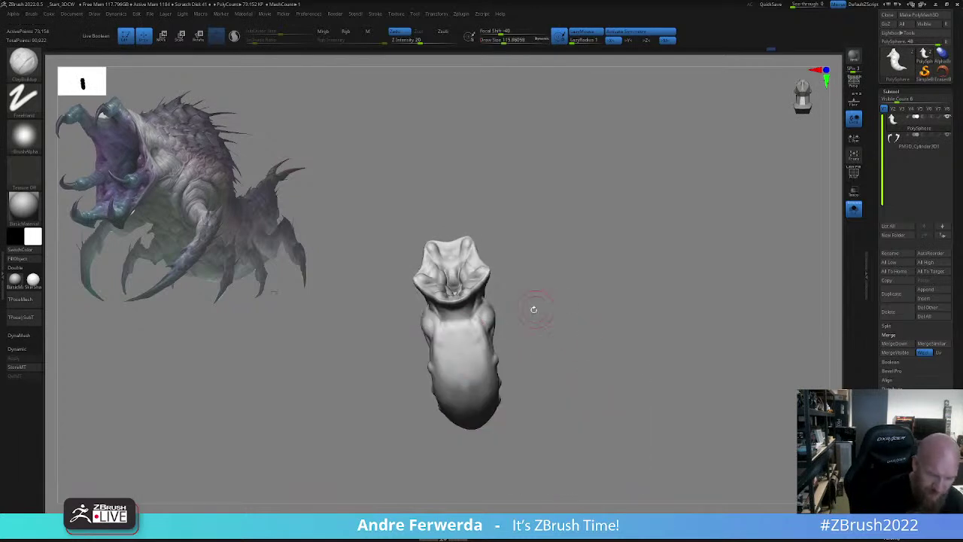
{"action": "left_click_drag", "start_coordinate": [534, 309], "coordinate": [561, 308]}
{"action": "key", "text": "space"}
{"action": "left_click_drag", "start_coordinate": [454, 332], "coordinate": [451, 331]}
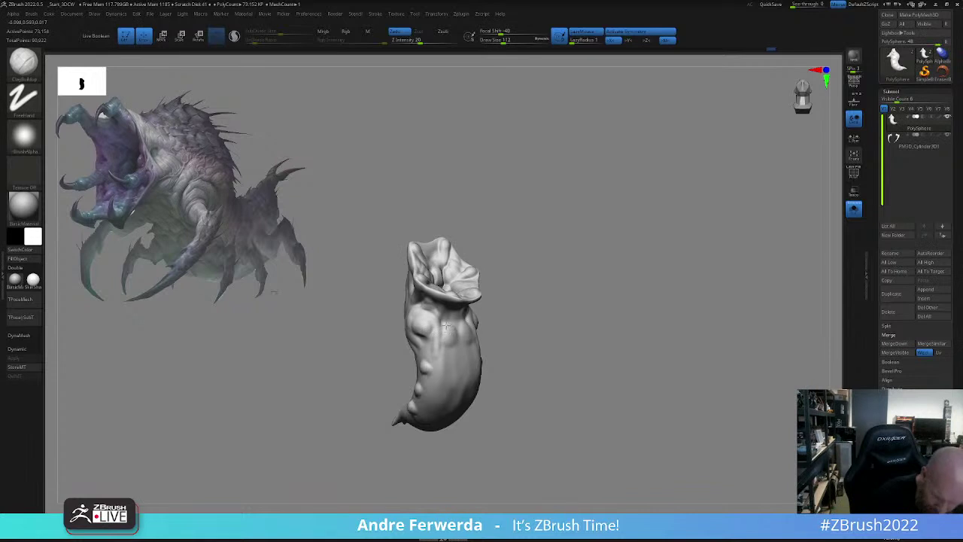
{"action": "left_click_drag", "start_coordinate": [446, 322], "coordinate": [446, 340]}
- Build up soft lumps down the underside and flanks of the belly with ClayBuildup at a smaller draw size
{"action": "left_click_drag", "start_coordinate": [530, 331], "coordinate": [560, 328]}
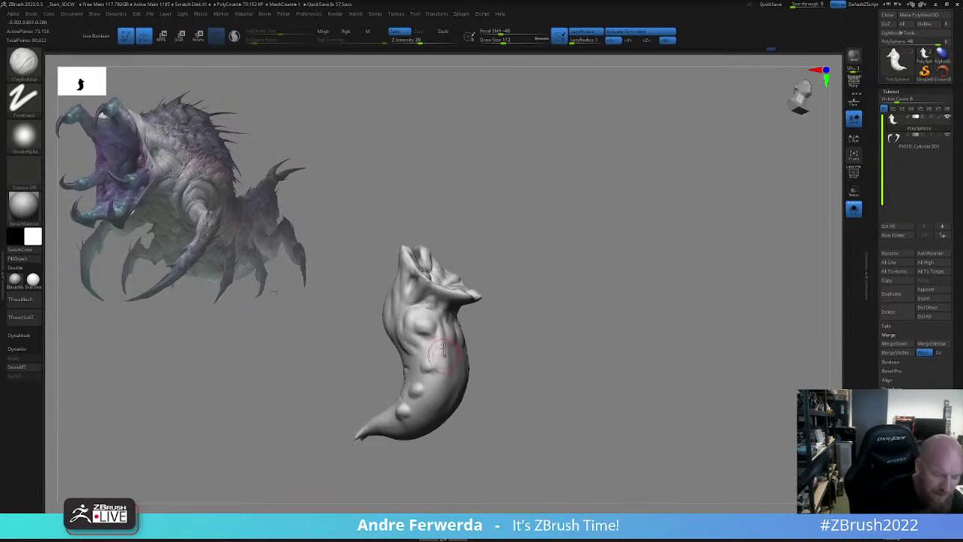
{"action": "right_click_drag", "start_coordinate": [444, 348], "coordinate": [479, 331]}
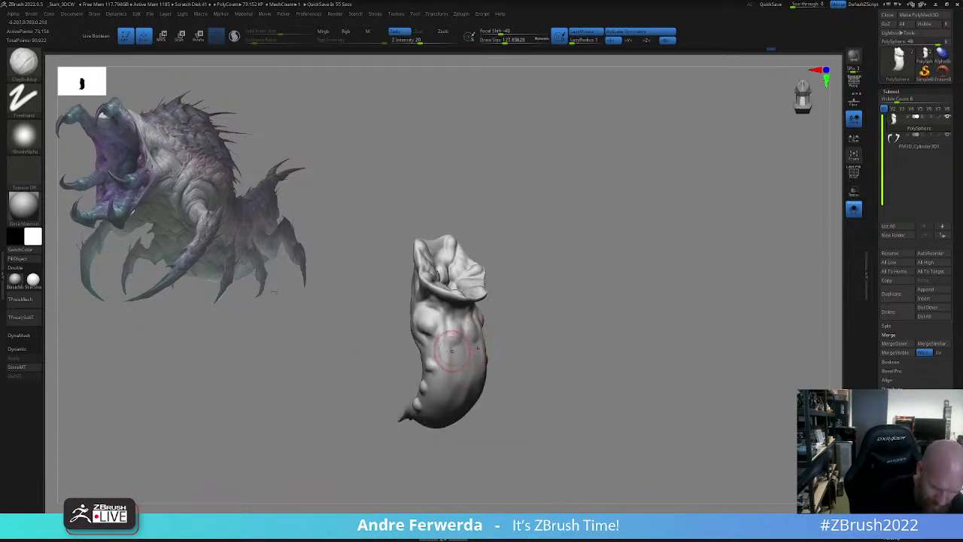
{"action": "right_click_drag", "start_coordinate": [456, 363], "coordinate": [432, 362]}
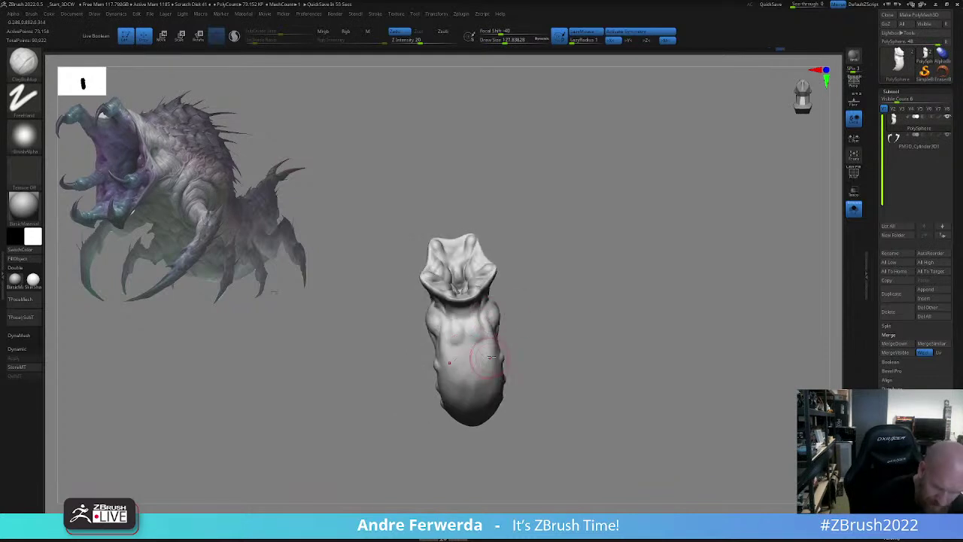
{"action": "right_click_drag", "start_coordinate": [498, 356], "coordinate": [470, 361]}
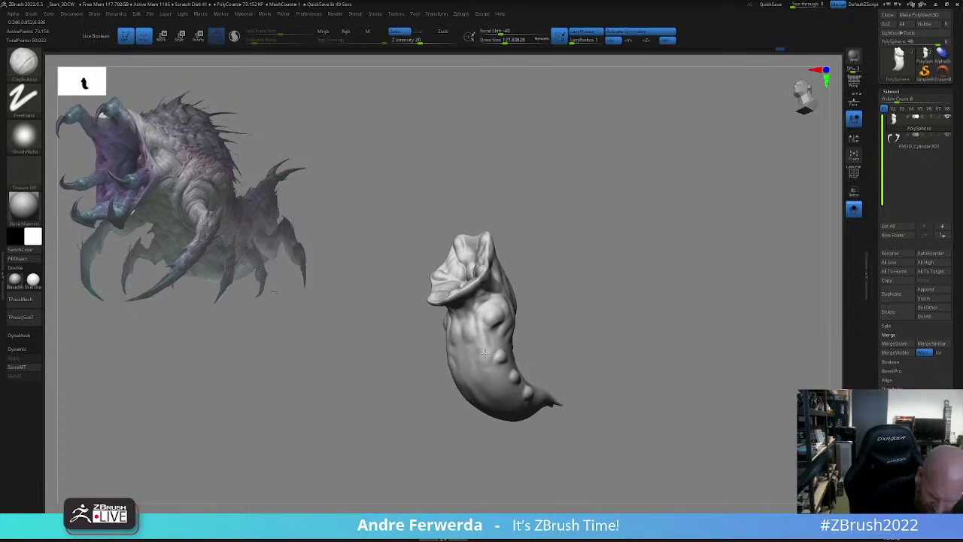
{"action": "right_click_drag", "start_coordinate": [494, 345], "coordinate": [526, 345]}
{"action": "key", "text": "s"}
{"action": "right_click_drag", "start_coordinate": [415, 349], "coordinate": [444, 346]}
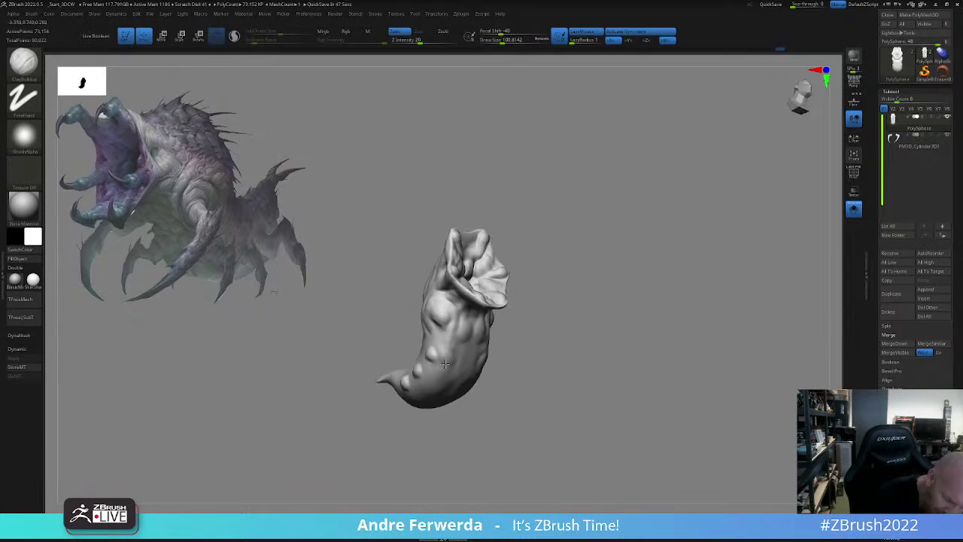
{"action": "right_click_drag", "start_coordinate": [502, 323], "coordinate": [428, 330]}
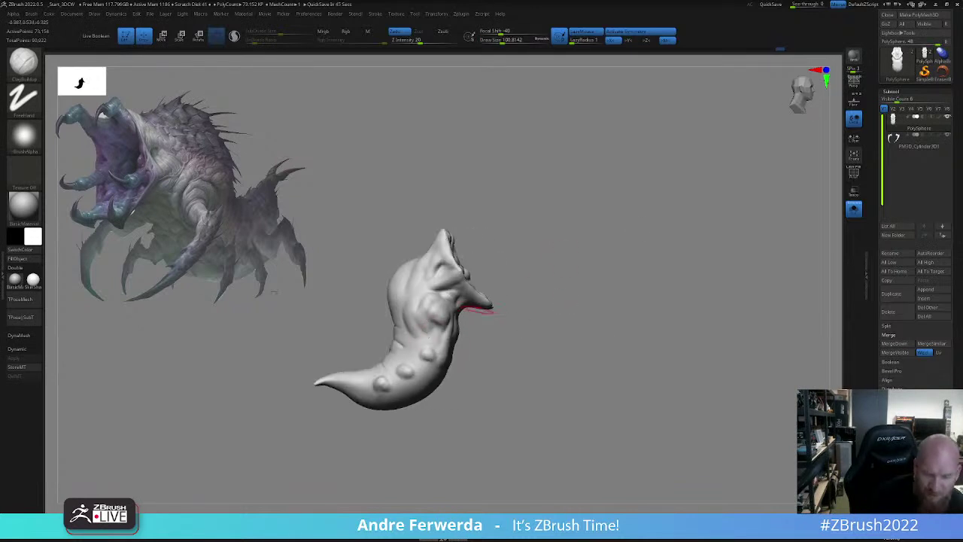
- Turn off Solo mode and build up the row of side bumps behind the claw legs with a draw size of about 74
{"action": "left_click", "coordinate": [853, 217]}
{"action": "right_click_drag", "start_coordinate": [557, 290], "coordinate": [697, 292]}
{"action": "right_click", "coordinate": [380, 369]}
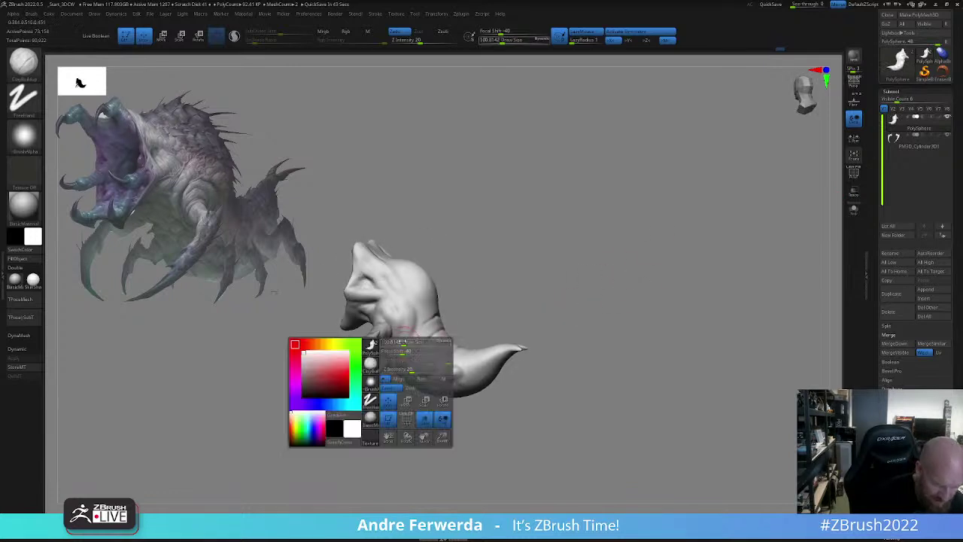
{"action": "right_click_drag", "start_coordinate": [472, 295], "coordinate": [500, 299]}
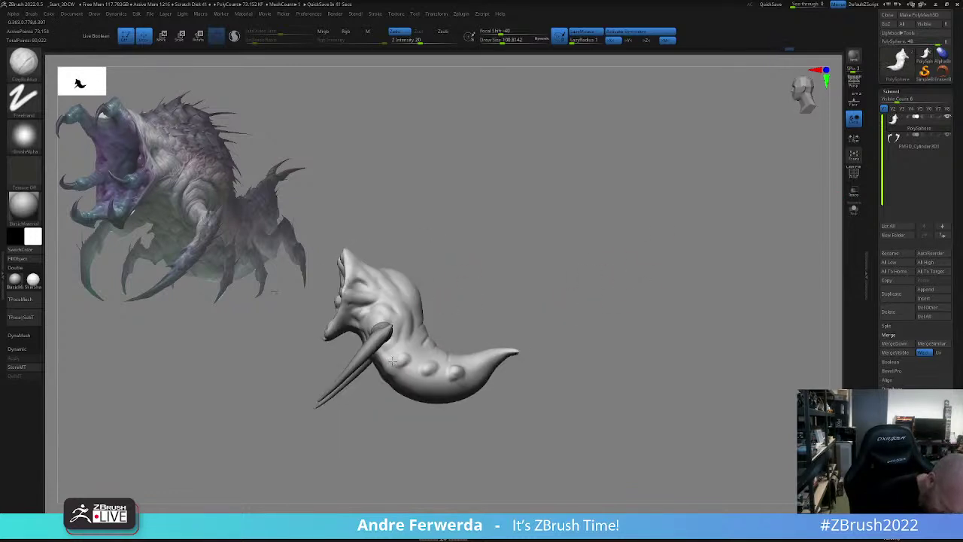
{"action": "right_click", "coordinate": [436, 354]}
{"action": "mouse_move", "coordinate": [481, 311]}
{"action": "right_mouse_down"}
{"action": "mouse_move", "coordinate": [519, 309]}
{"action": "mouse_move", "coordinate": [500, 295]}
{"action": "mouse_move", "coordinate": [581, 281]}
{"action": "right_mouse_up"}
{"action": "right_click_drag", "start_coordinate": [560, 424], "coordinate": [548, 443]}
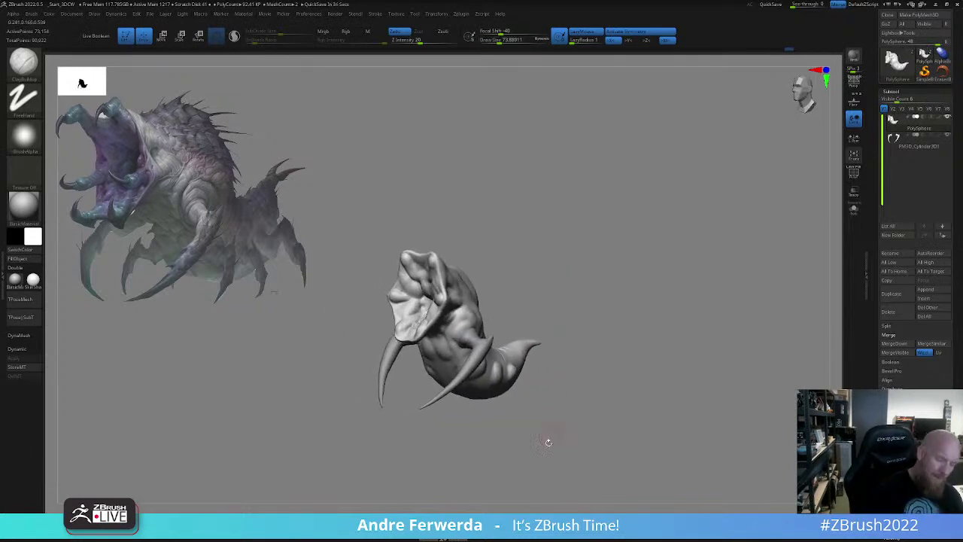
{"action": "right_click_drag", "start_coordinate": [676, 430], "coordinate": [670, 440]}
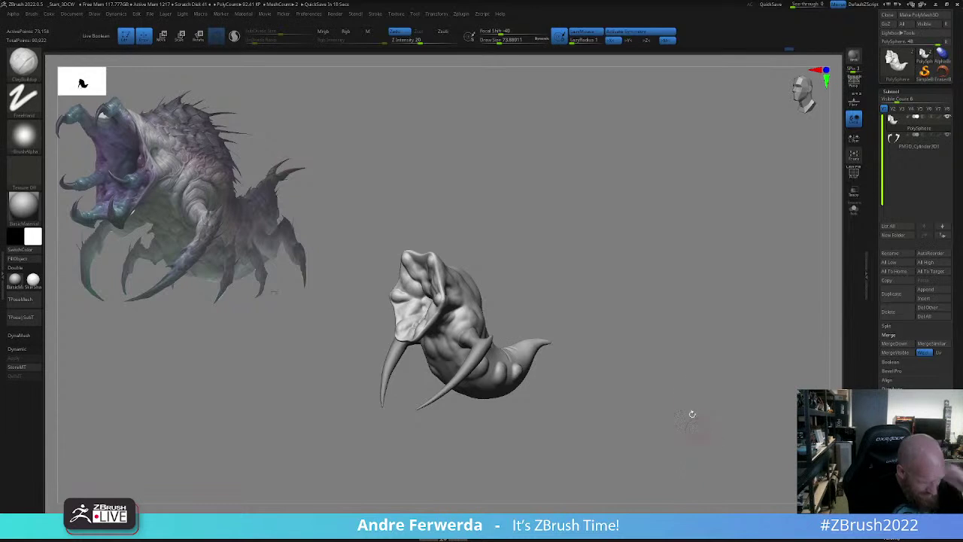
- Sculpt folds across the top of the back toward the tail with ClayBuildup, reducing the draw size to about 41
{"action": "left_click_drag", "start_coordinate": [691, 318], "coordinate": [699, 433]}
{"action": "mouse_move", "coordinate": [550, 237]}
{"action": "left_mouse_down"}
{"action": "mouse_move", "coordinate": [544, 287]}
{"action": "mouse_move", "coordinate": [539, 253]}
{"action": "left_mouse_up"}
{"action": "key", "text": "space"}
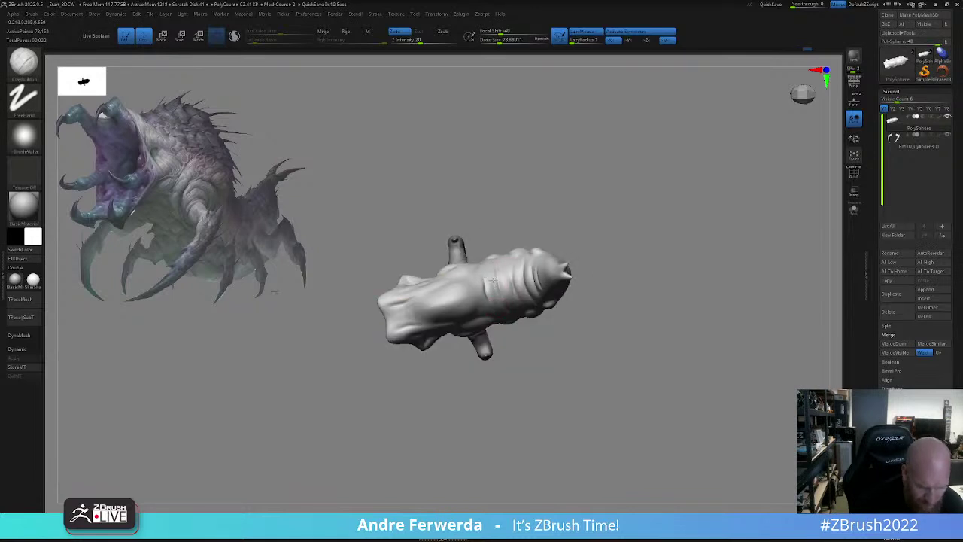
{"action": "key", "text": "space"}
{"action": "left_click_drag", "start_coordinate": [493, 267], "coordinate": [497, 267]}
{"action": "left_click_drag", "start_coordinate": [478, 280], "coordinate": [484, 290]}
{"action": "right_click_drag", "start_coordinate": [483, 293], "coordinate": [528, 276]}
{"action": "left_click_drag", "start_coordinate": [535, 274], "coordinate": [530, 299]}
{"action": "mouse_move", "coordinate": [655, 360]}
{"action": "left_mouse_down"}
{"action": "mouse_move", "coordinate": [652, 371]}
{"action": "mouse_move", "coordinate": [657, 357]}
{"action": "left_mouse_up"}
{"action": "mouse_move", "coordinate": [667, 349]}
{"action": "right_mouse_down"}
{"action": "mouse_move", "coordinate": [695, 327]}
{"action": "mouse_move", "coordinate": [672, 306]}
{"action": "mouse_move", "coordinate": [701, 313]}
{"action": "mouse_move", "coordinate": [694, 323]}
{"action": "right_mouse_up"}
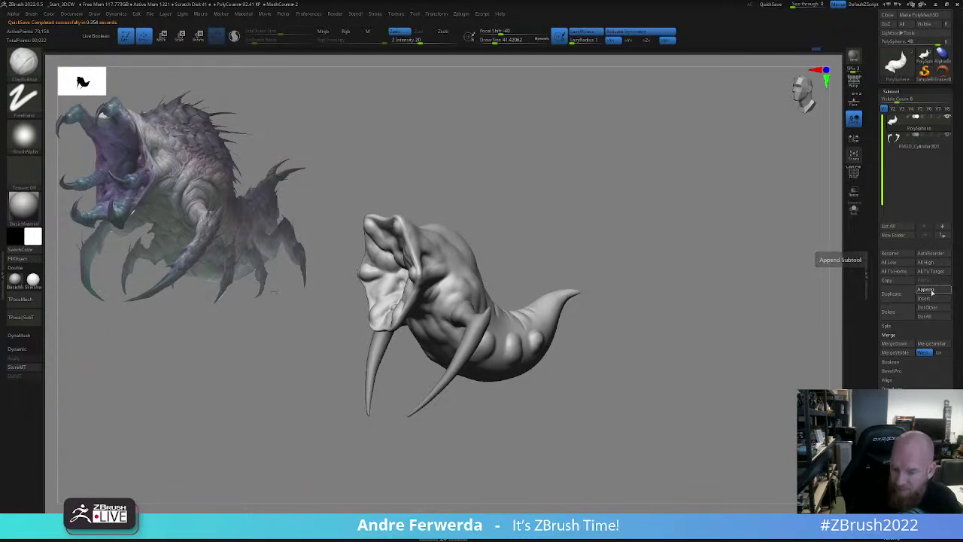
- Append a ZSphere as a new subtool and isolate it as the active subtool in the front view with Solo mode
{"action": "left_click", "coordinate": [927, 289]}
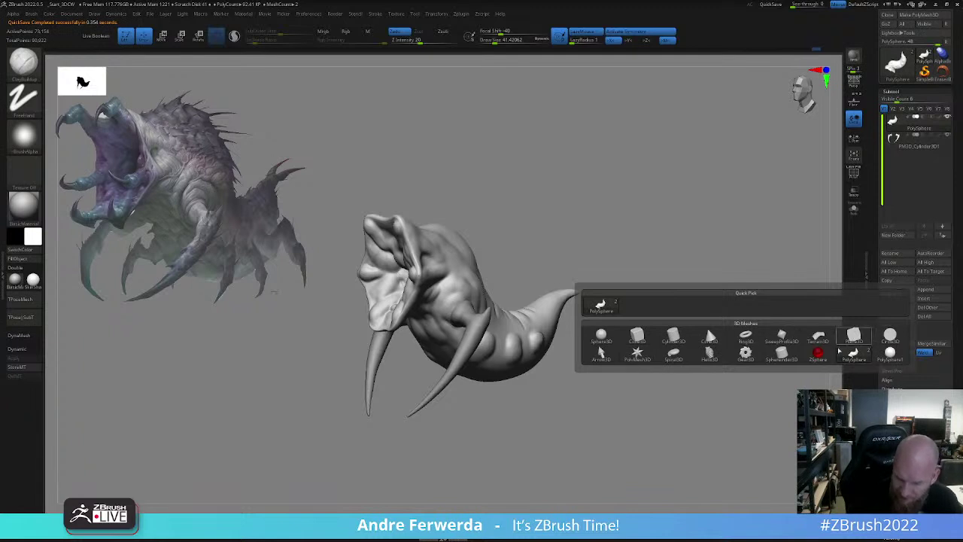
{"action": "mouse_move", "coordinate": [820, 355]}
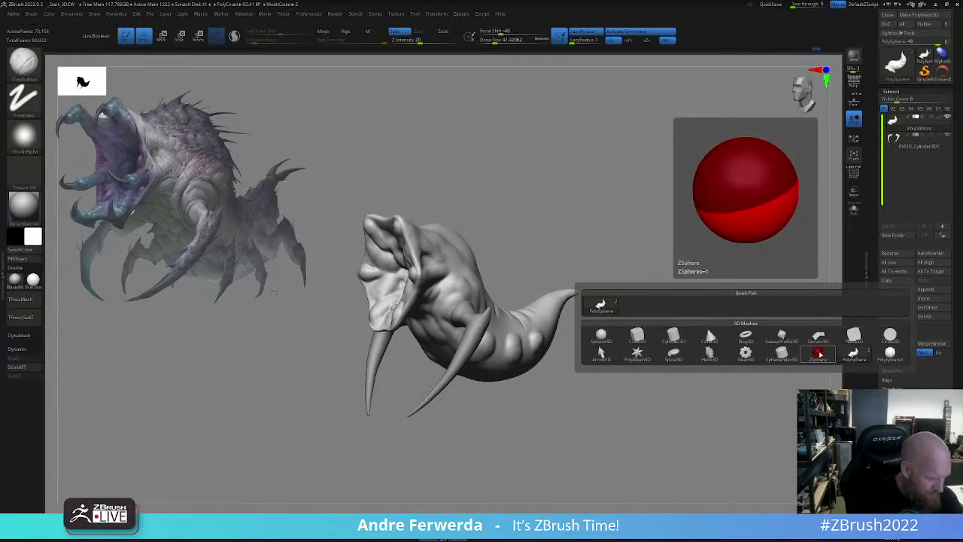
{"action": "left_click", "coordinate": [819, 354]}
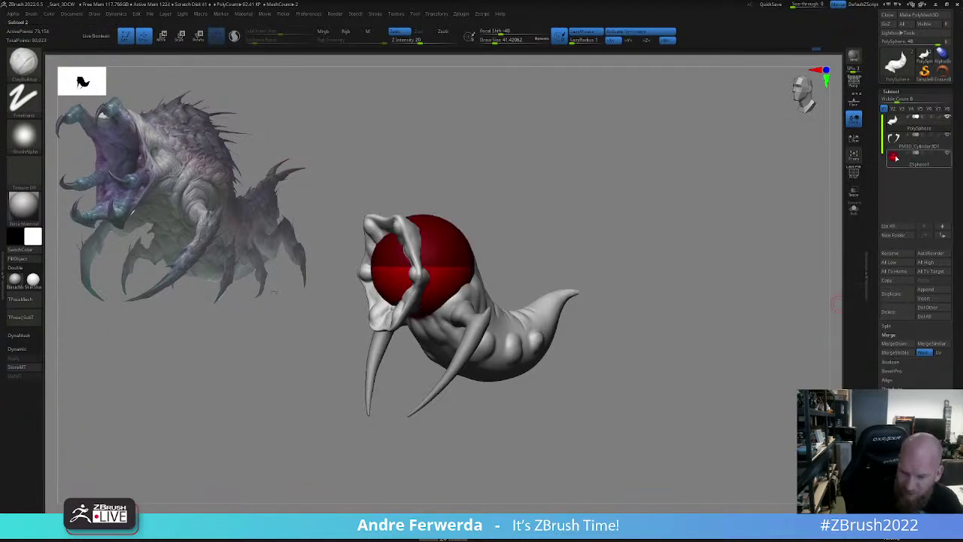
{"action": "mouse_move", "coordinate": [711, 302]}
{"action": "left_mouse_down", "text": "shift"}
{"action": "mouse_move", "coordinate": [721, 309]}
{"action": "mouse_move", "coordinate": [695, 321]}
{"action": "mouse_move", "coordinate": [711, 318]}
{"action": "left_mouse_up", "text": "shift"}
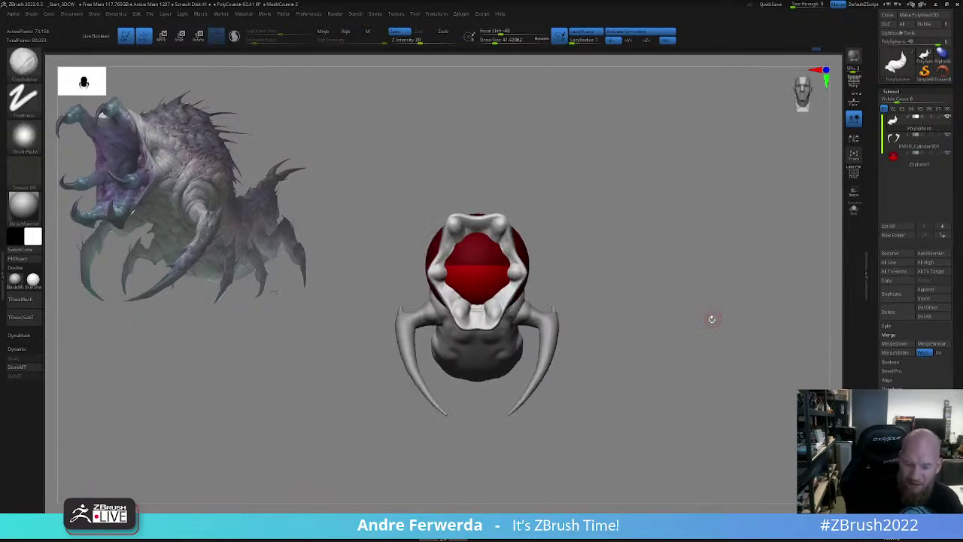
{"action": "left_click", "coordinate": [853, 208]}
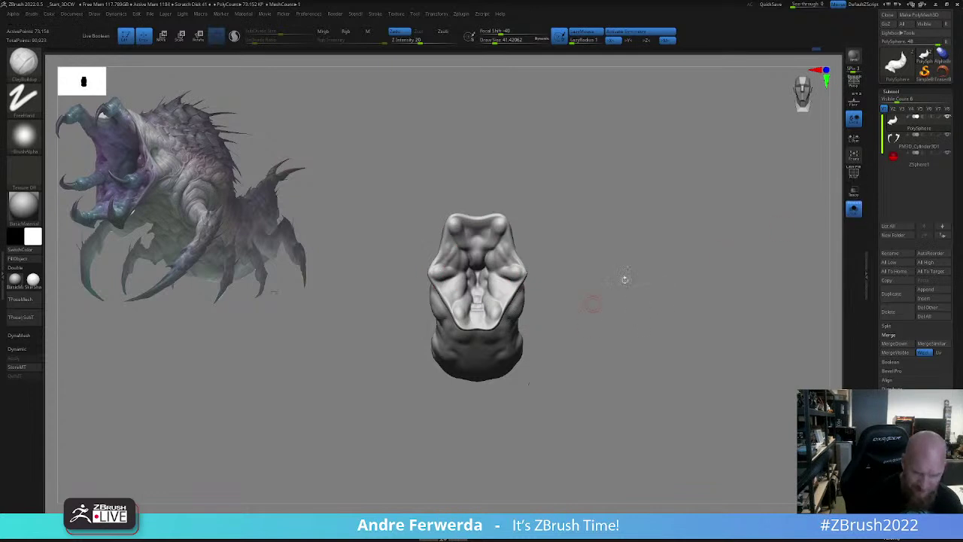
{"action": "left_click", "coordinate": [891, 163]}
- Scale down the root ZSphere, draw a child ZSphere out to its lower side and enlarge the child
{"action": "key", "text": "w"}
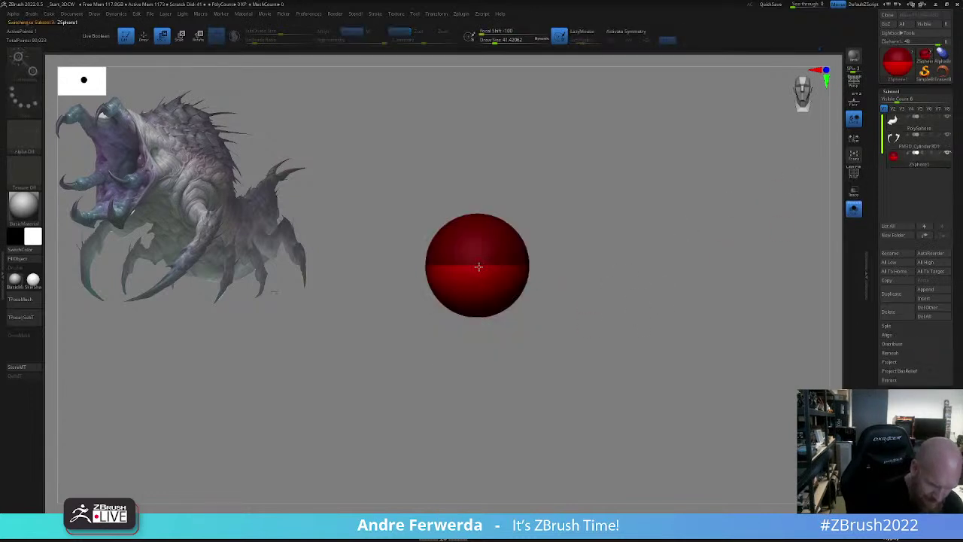
{"action": "key", "text": "e"}
{"action": "left_click_drag", "start_coordinate": [479, 264], "coordinate": [455, 172]}
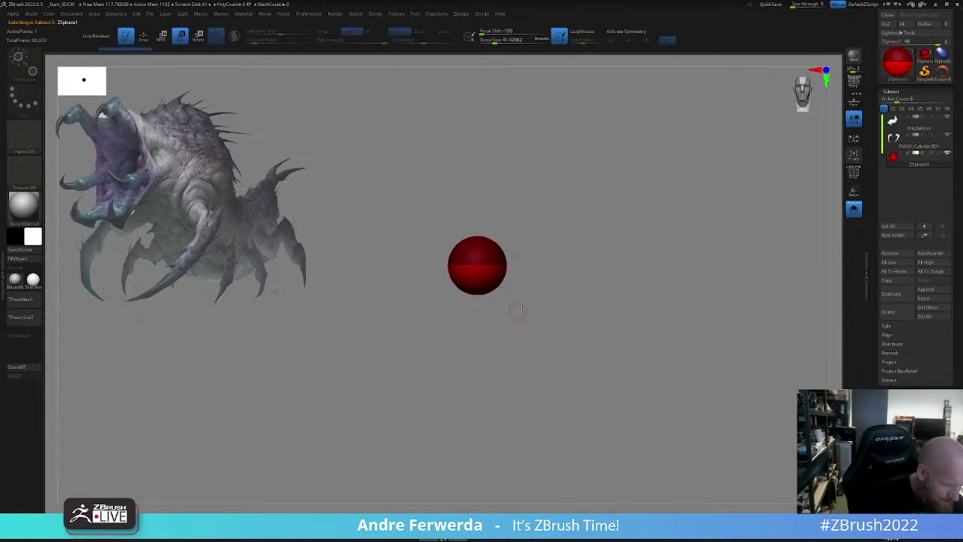
{"action": "key", "text": "q"}
{"action": "left_click_drag", "start_coordinate": [500, 269], "coordinate": [527, 289]}
{"action": "key", "text": "w"}
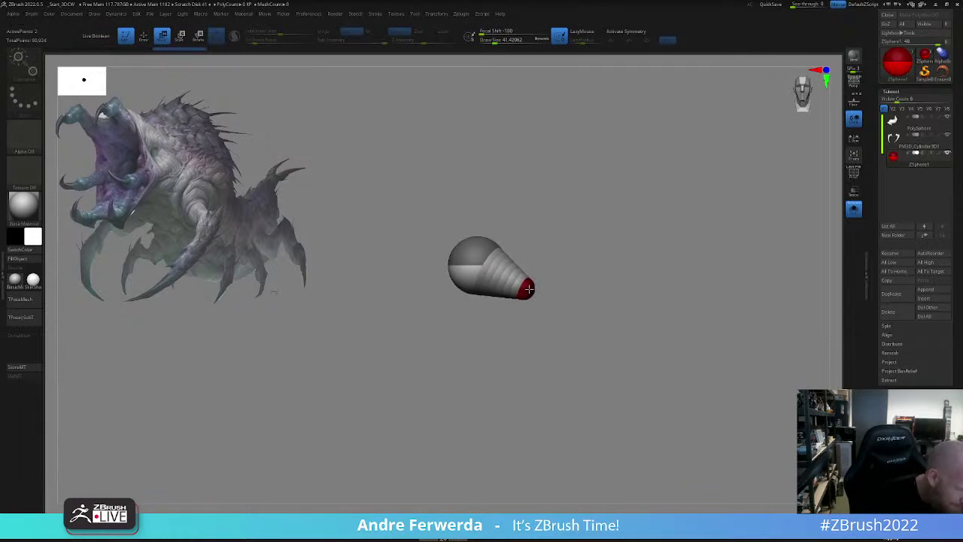
{"action": "key", "text": "e"}
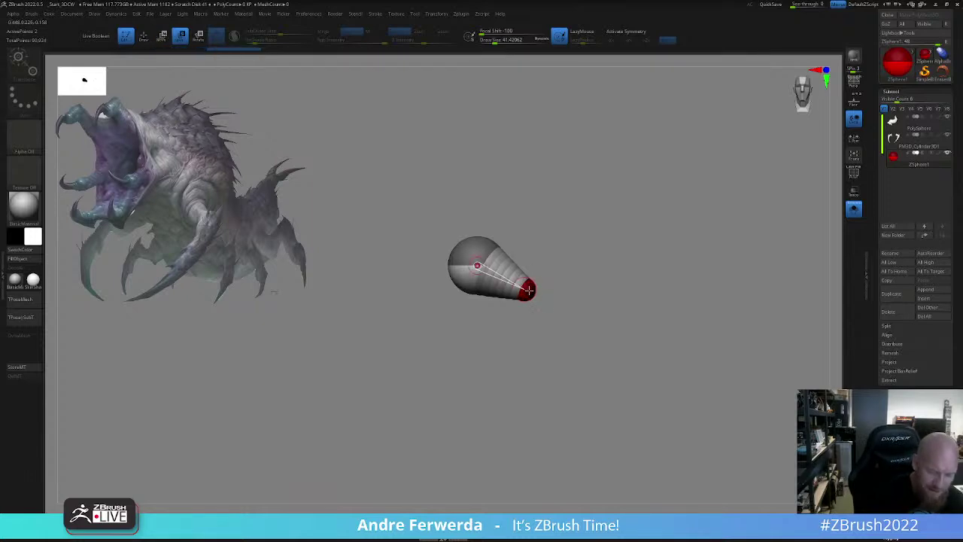
{"action": "left_click_drag", "start_coordinate": [529, 291], "coordinate": [542, 426]}
- Add another ZSphere at the end of the chain, move it outward from the back view and enlarge it
{"action": "key", "text": "q"}
{"action": "left_click_drag", "start_coordinate": [539, 284], "coordinate": [542, 285]}
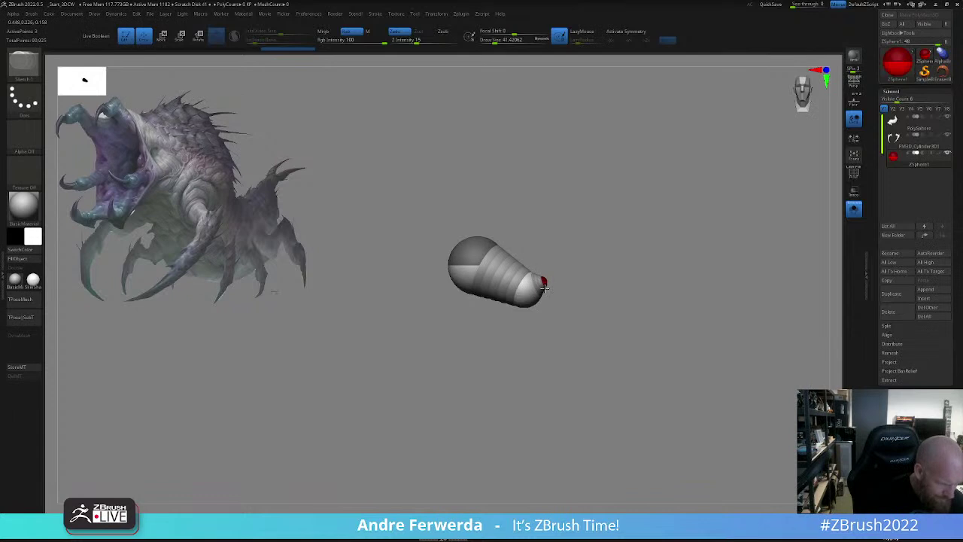
{"action": "left_click_drag", "start_coordinate": [572, 332], "coordinate": [508, 358]}
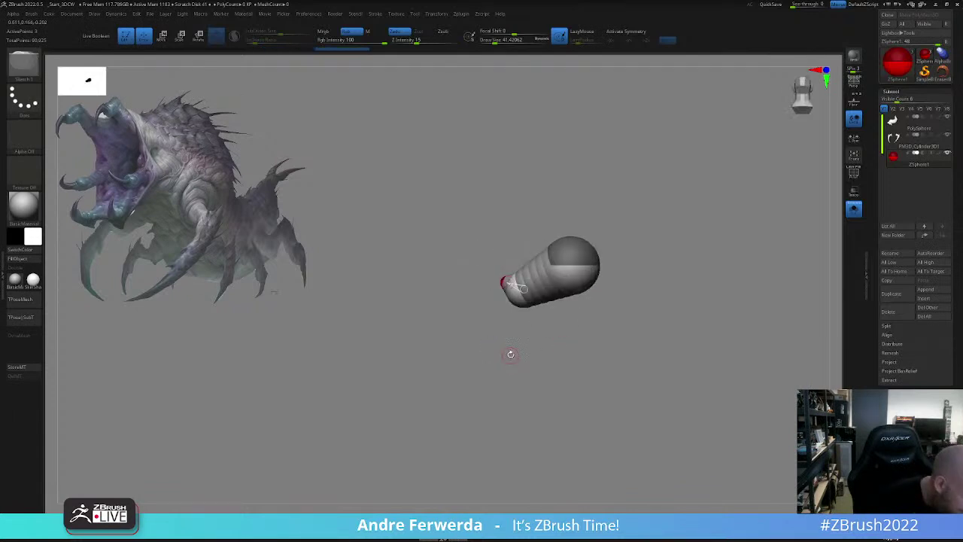
{"action": "key", "text": "e"}
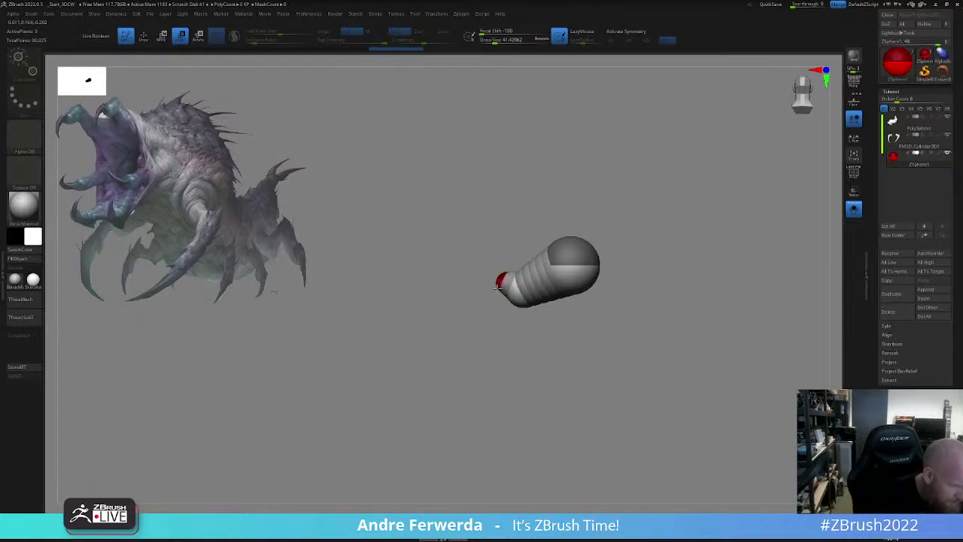
{"action": "key", "text": "w"}
{"action": "left_click_drag", "start_coordinate": [504, 281], "coordinate": [498, 277]}
{"action": "key", "text": "e"}
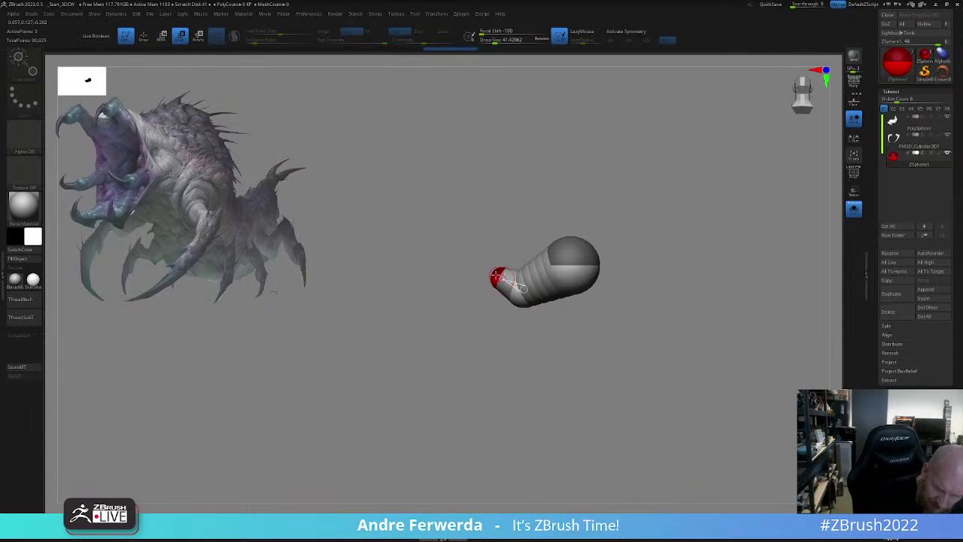
- Add a ZSphere at the outer end of the chain and pull it downward to form the lower leg segment
{"action": "key", "text": "q"}
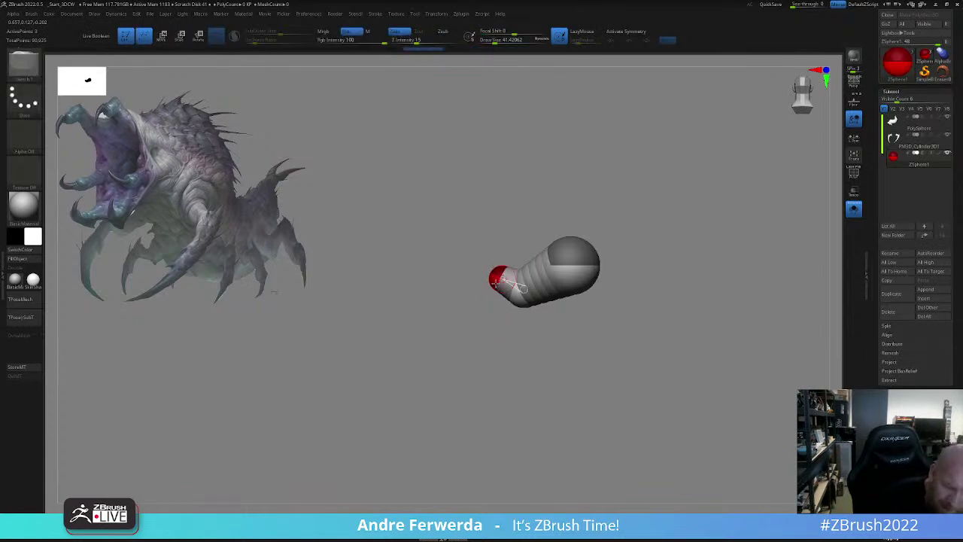
{"action": "left_click_drag", "start_coordinate": [474, 314], "coordinate": [505, 291]}
{"action": "key", "text": "w"}
{"action": "left_click_drag", "start_coordinate": [507, 331], "coordinate": [498, 334]}
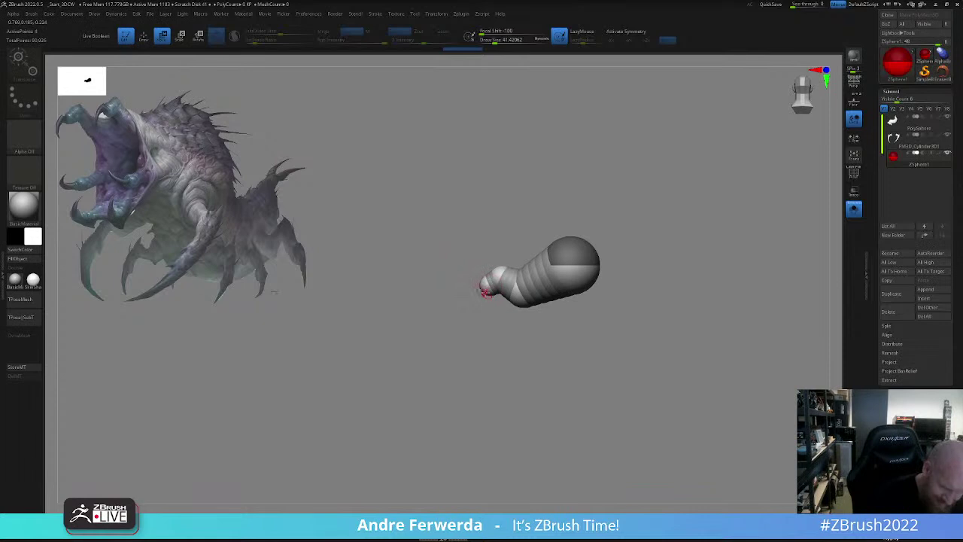
{"action": "left_click_drag", "start_coordinate": [485, 290], "coordinate": [470, 320]}
{"action": "key", "text": "q"}
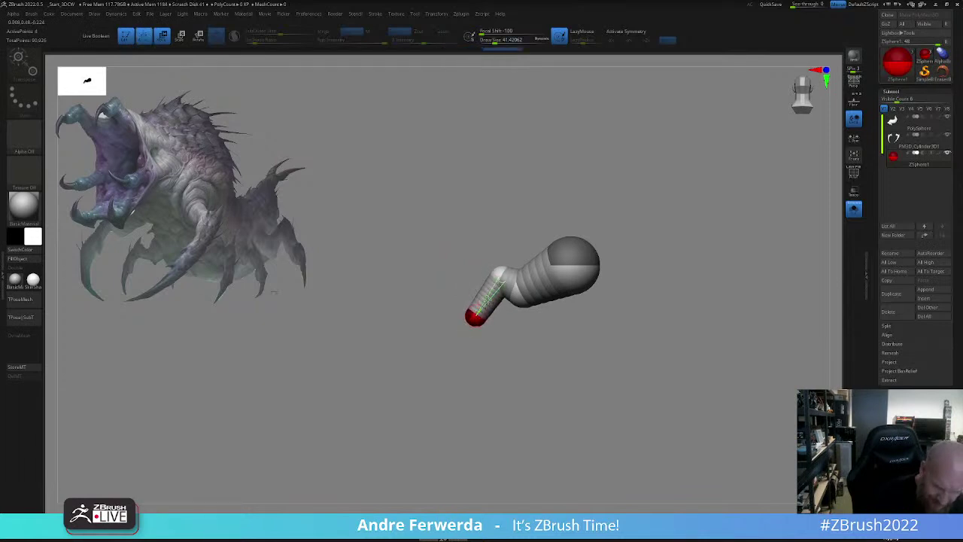
- Insert two ZSpheres along the lower leg segment, bending it outward and extending its tip downward
{"action": "left_click", "coordinate": [493, 292]}
{"action": "key", "text": "w"}
{"action": "left_click_drag", "start_coordinate": [493, 291], "coordinate": [490, 289]}
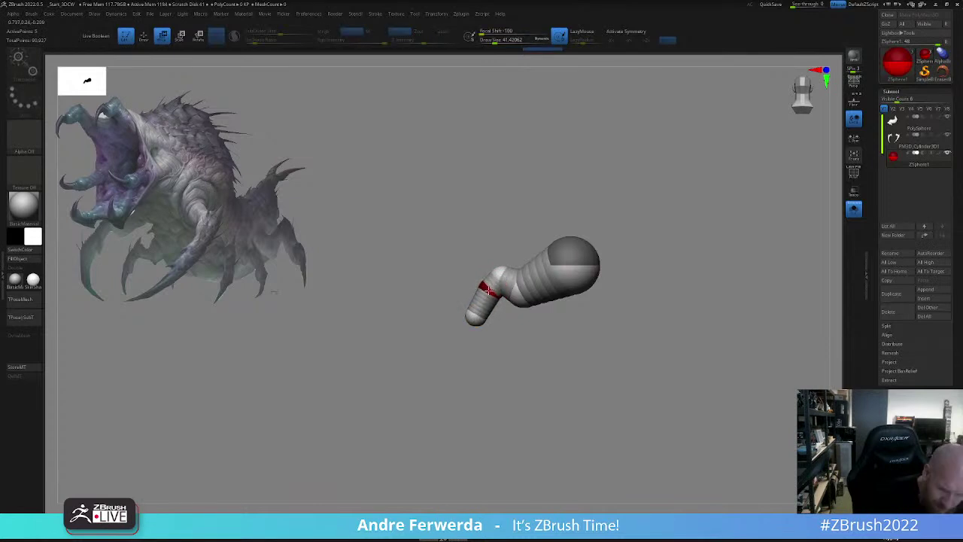
{"action": "key", "text": "e"}
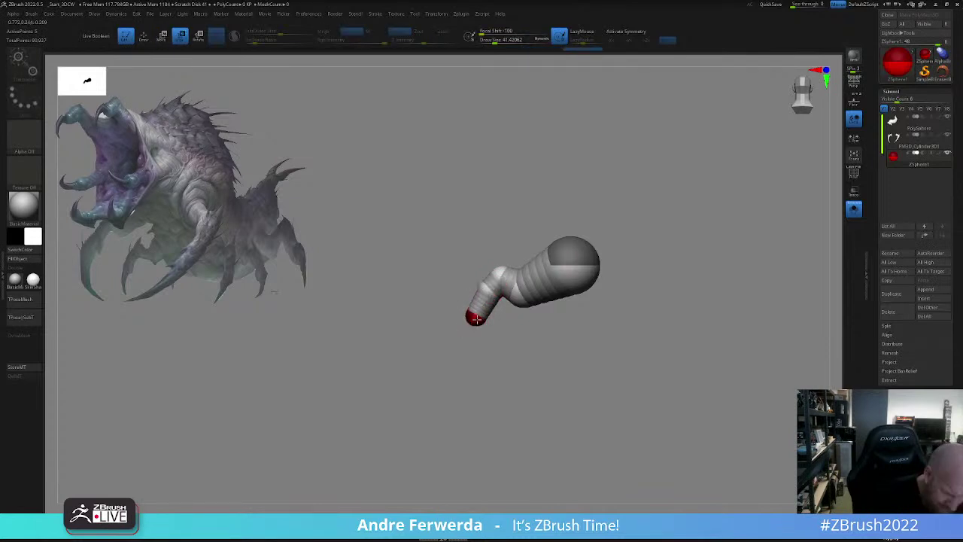
{"action": "key", "text": "w"}
{"action": "left_click_drag", "start_coordinate": [475, 316], "coordinate": [473, 329]}
{"action": "left_click_drag", "start_coordinate": [458, 389], "coordinate": [548, 334]}
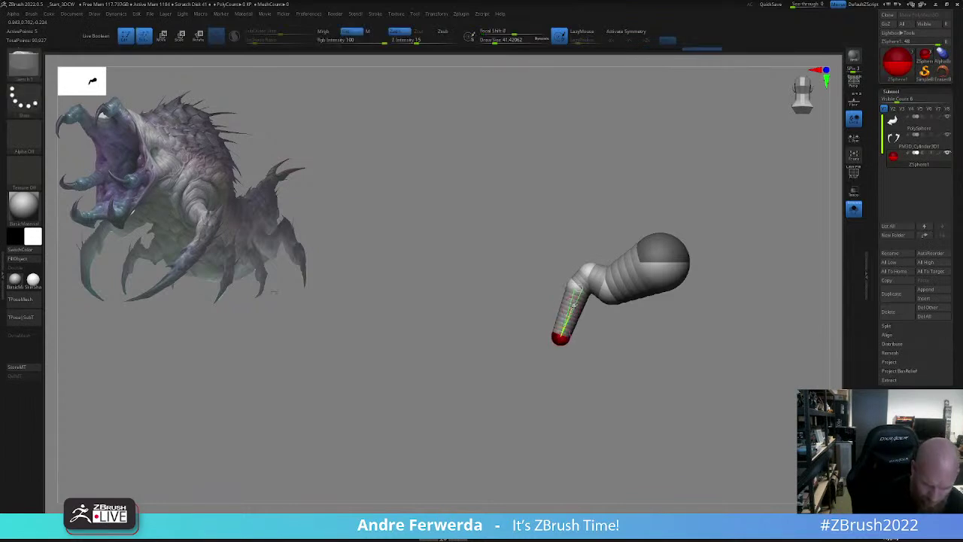
{"action": "left_click_drag", "start_coordinate": [560, 338], "coordinate": [561, 350]}
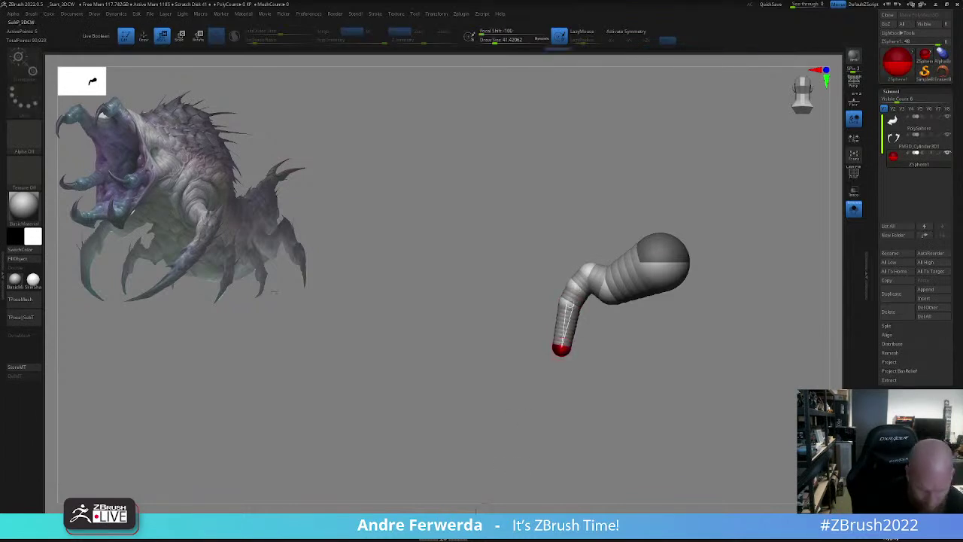
- Scale down the root ZSphere slightly and adjust the size of the upper joint and tip ZSpheres of the leg
{"action": "key", "text": "e"}
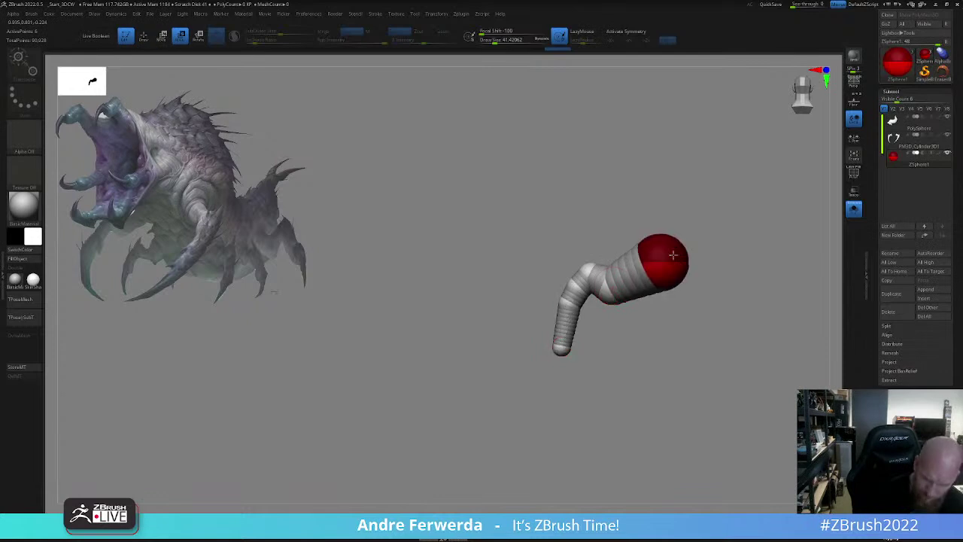
{"action": "left_click_drag", "start_coordinate": [672, 254], "coordinate": [671, 230]}
{"action": "left_click_drag", "start_coordinate": [613, 291], "coordinate": [620, 313]}
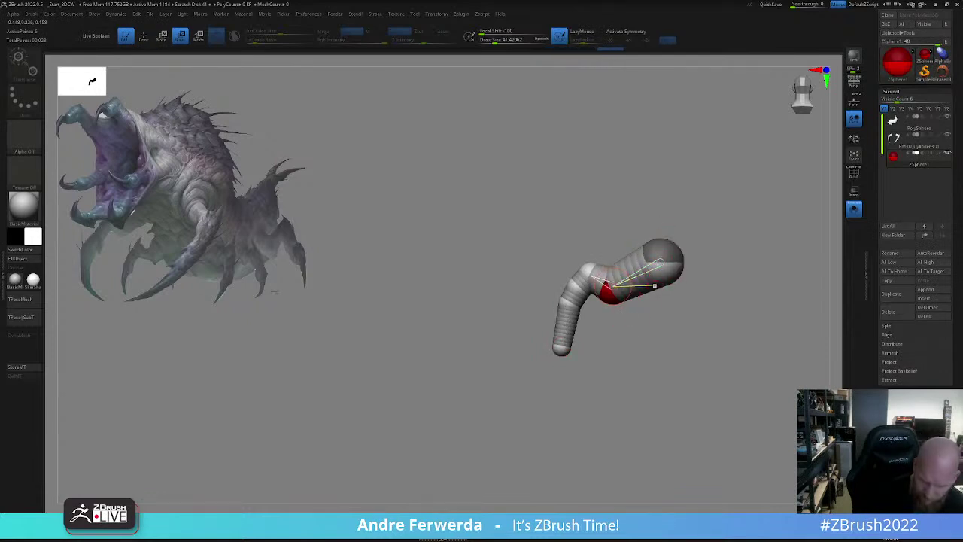
{"action": "left_click_drag", "start_coordinate": [562, 349], "coordinate": [568, 326]}
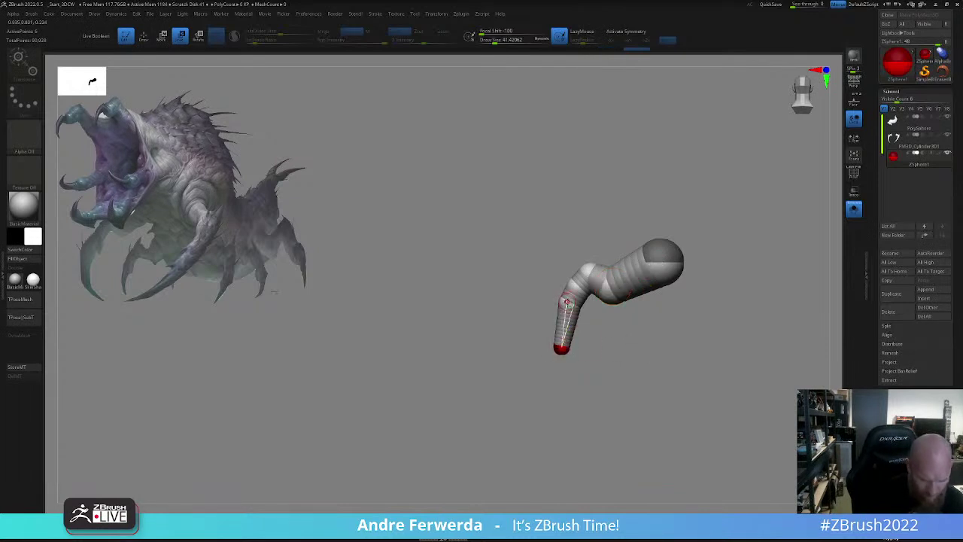
- Move the leg's joint ZSpheres from the top and front views, lowering the knee and extending the tip slightly downward
{"action": "left_click_drag", "start_coordinate": [631, 328], "coordinate": [709, 351], "text": "shift"}
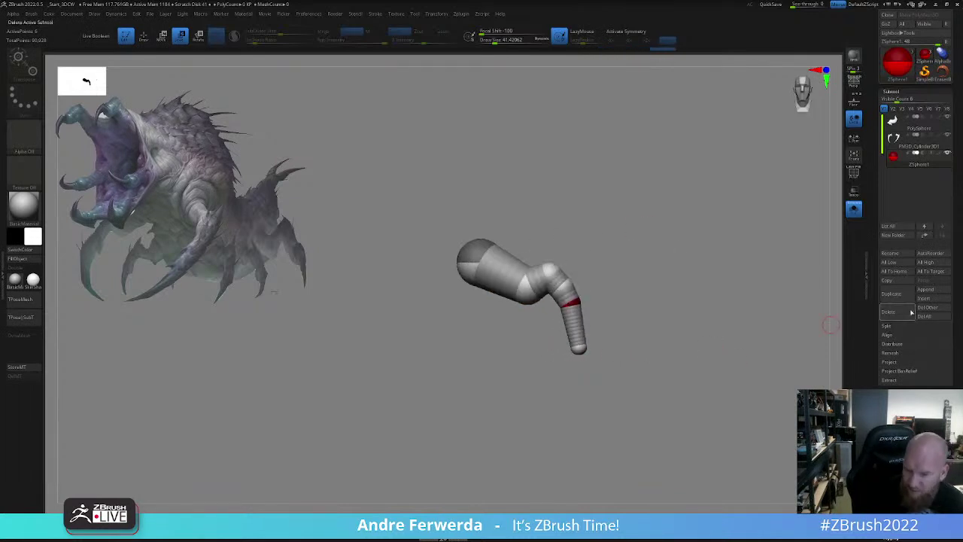
{"action": "left_click_drag", "start_coordinate": [873, 327], "coordinate": [873, 285]}
{"action": "left_click_drag", "start_coordinate": [706, 414], "coordinate": [692, 420]}
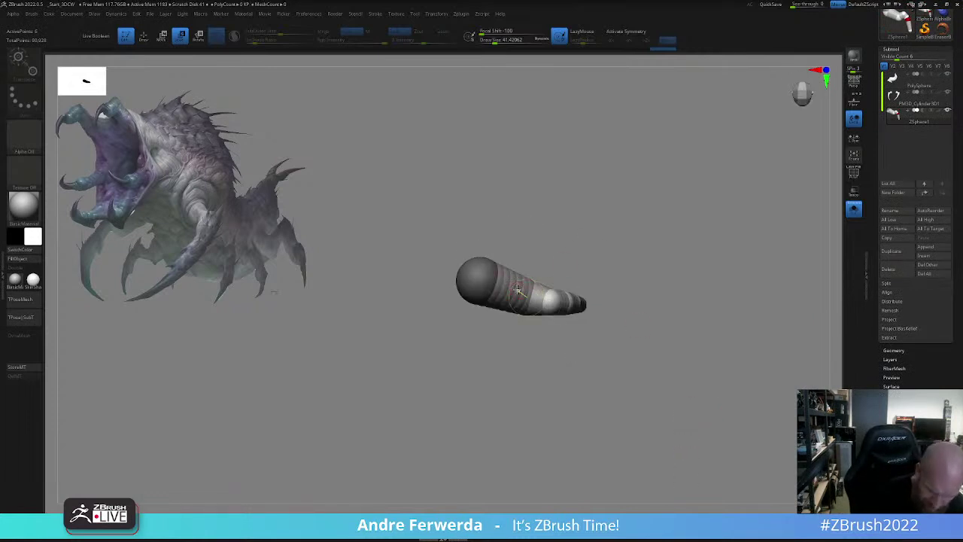
{"action": "key", "text": "w"}
{"action": "left_click_drag", "start_coordinate": [527, 297], "coordinate": [530, 285]}
{"action": "left_click_drag", "start_coordinate": [597, 325], "coordinate": [596, 272]}
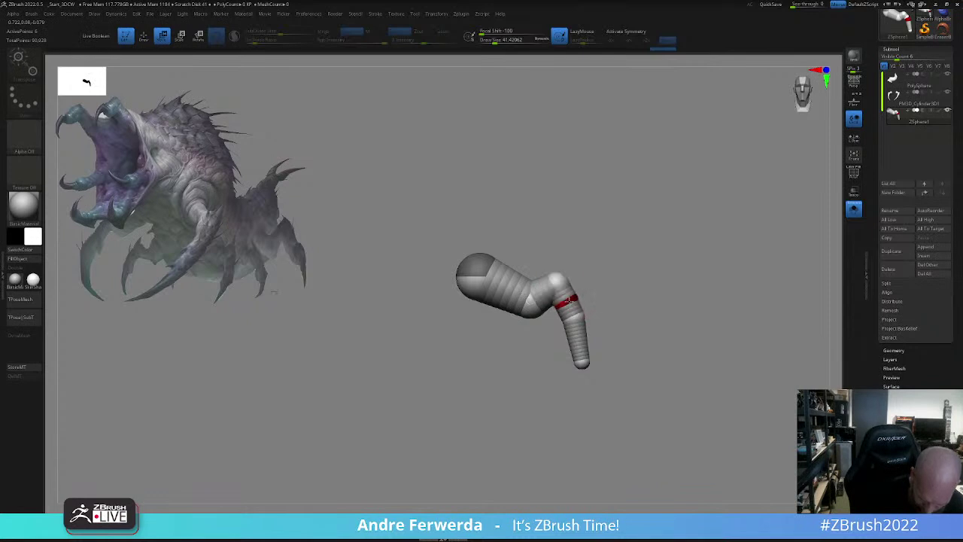
{"action": "left_click_drag", "start_coordinate": [576, 315], "coordinate": [574, 305]}
{"action": "left_click_drag", "start_coordinate": [582, 362], "coordinate": [580, 367]}
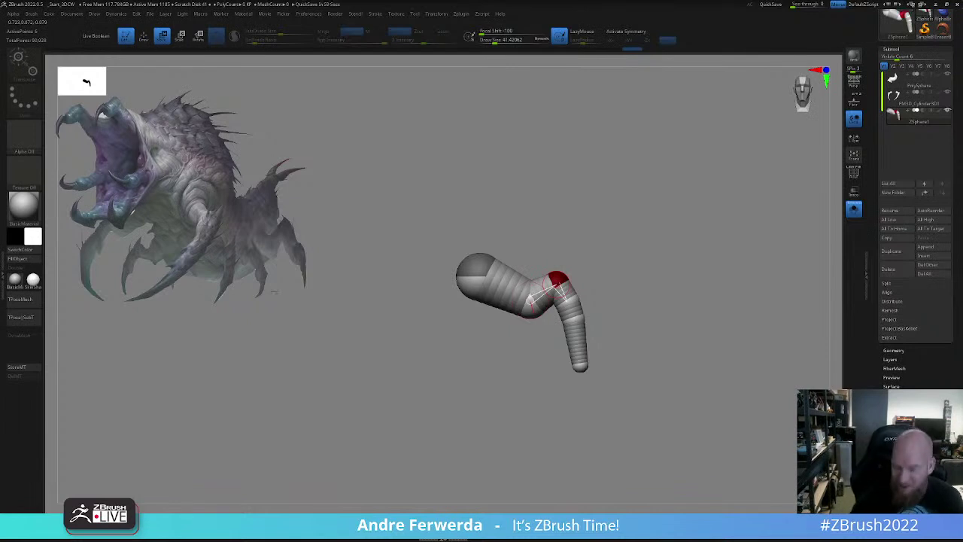
- Preview the skin of the ZSphere leg and make an Adaptive Skin mesh from it
{"action": "key", "text": "a"}
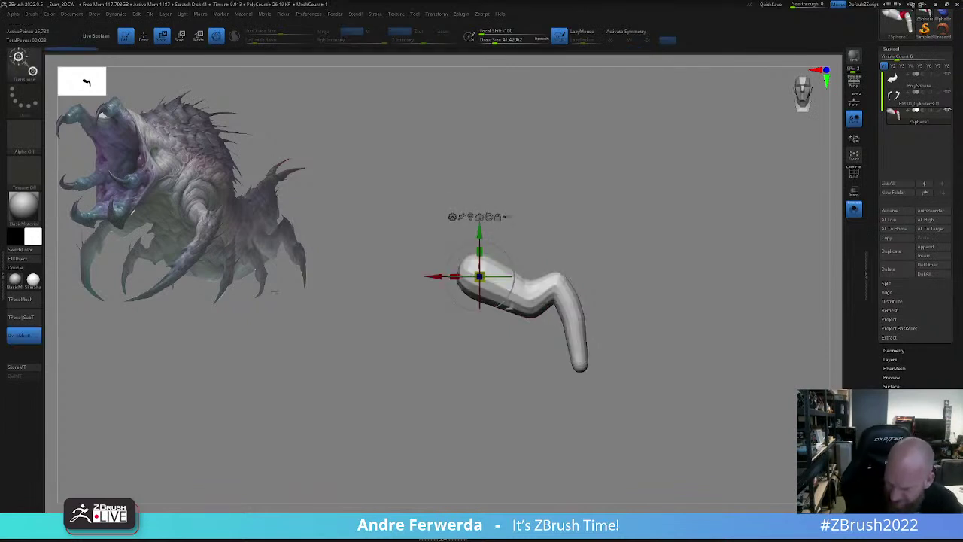
{"action": "left_click_drag", "start_coordinate": [922, 524], "coordinate": [923, 479]}
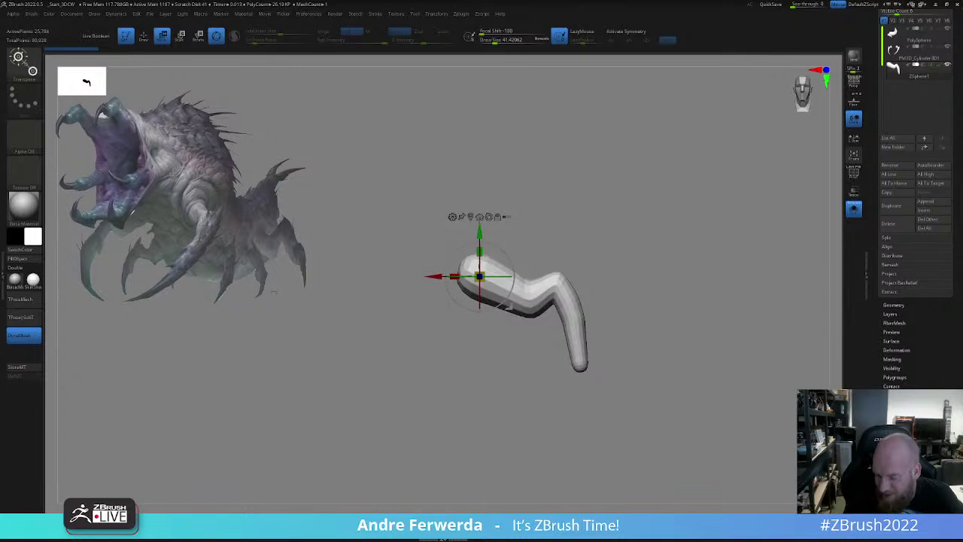
{"action": "left_click", "coordinate": [902, 413]}
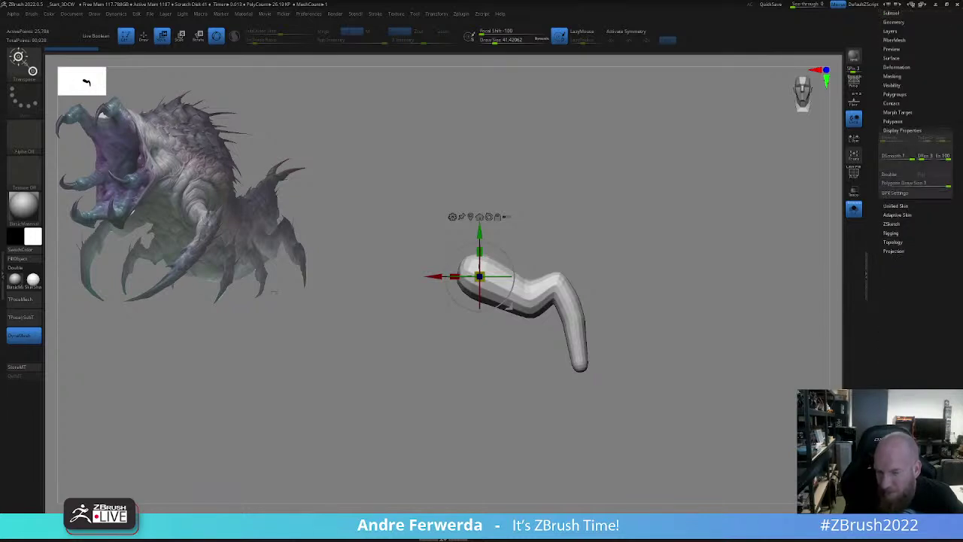
{"action": "left_click", "coordinate": [899, 215]}
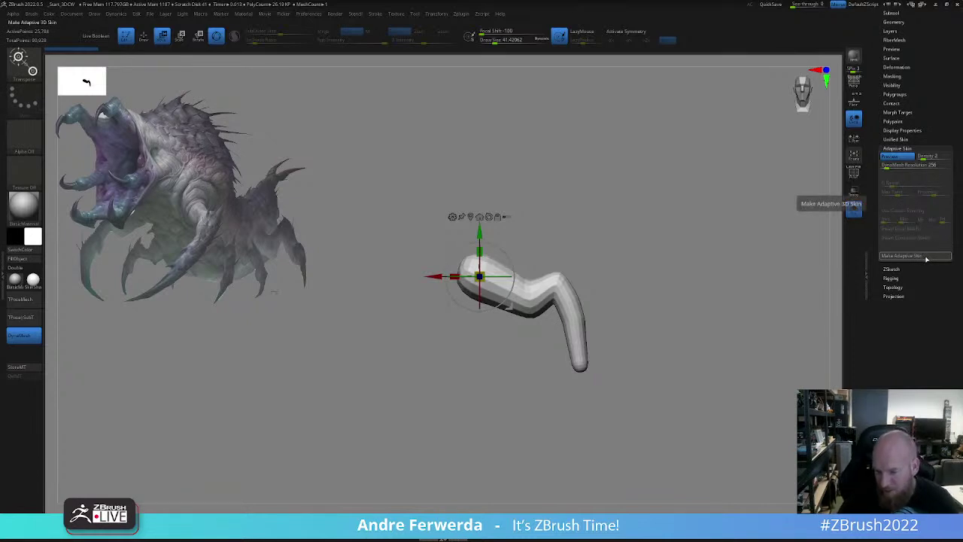
{"action": "left_click", "coordinate": [924, 257]}
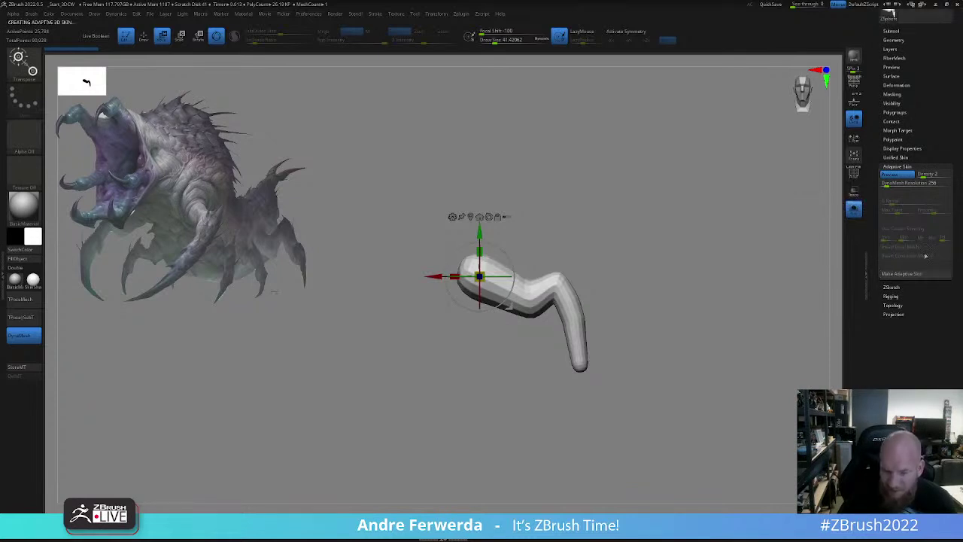
- Replace the ZSphere leg subtool with the appended Skin_ZSphere1 mesh and show all subtools again
{"action": "left_click_drag", "start_coordinate": [936, 131], "coordinate": [928, 216]}
{"action": "left_click", "coordinate": [903, 157]}
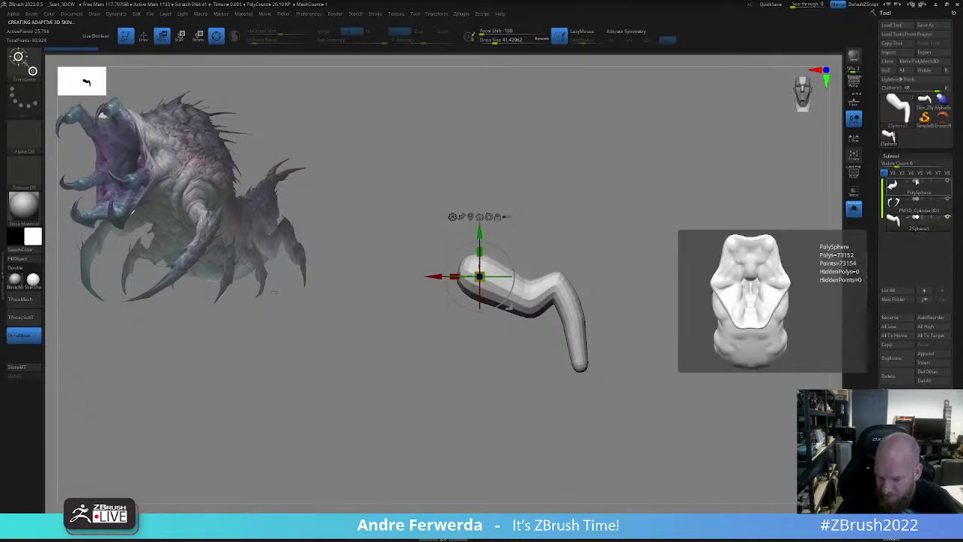
{"action": "key", "text": "a"}
{"action": "left_click", "coordinate": [901, 381]}
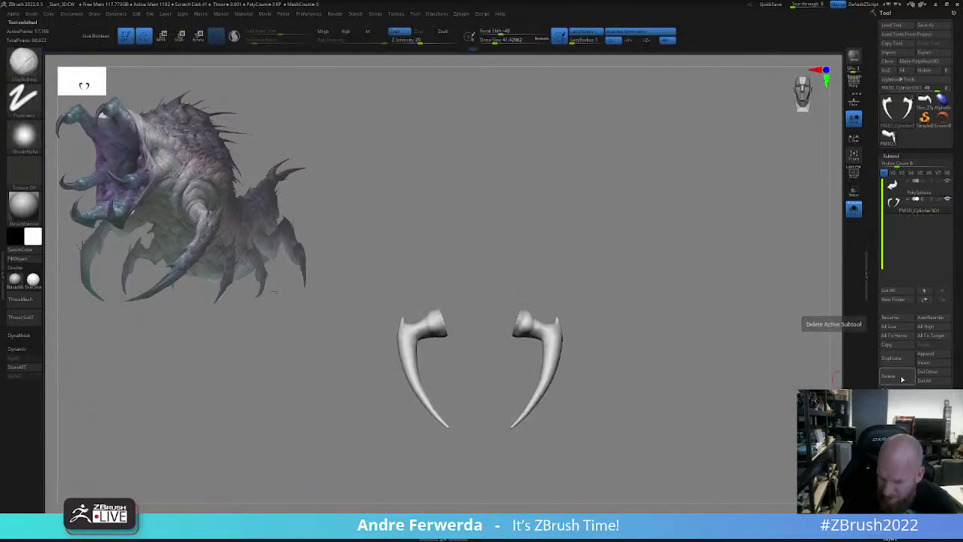
{"action": "left_click", "coordinate": [932, 355]}
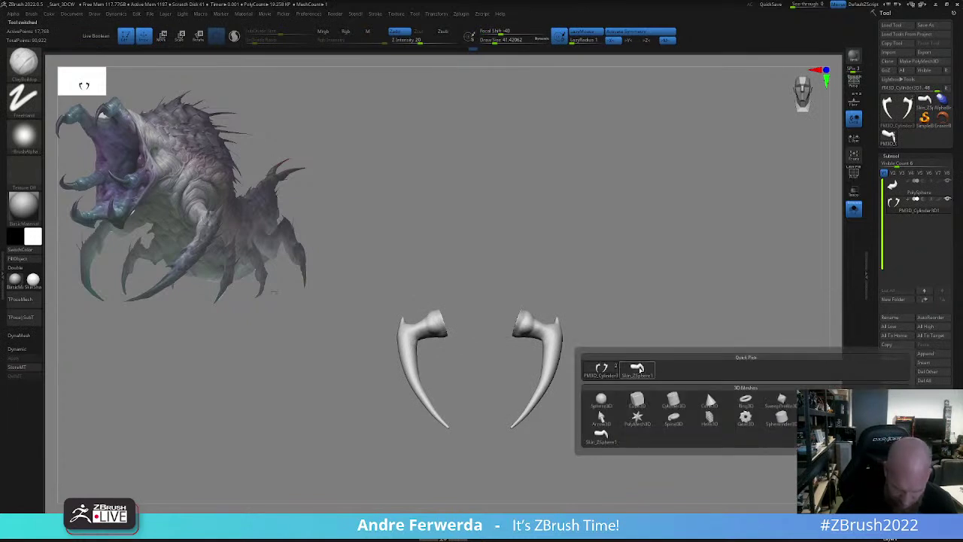
{"action": "left_click", "coordinate": [640, 368]}
{"action": "left_click", "coordinate": [854, 210]}
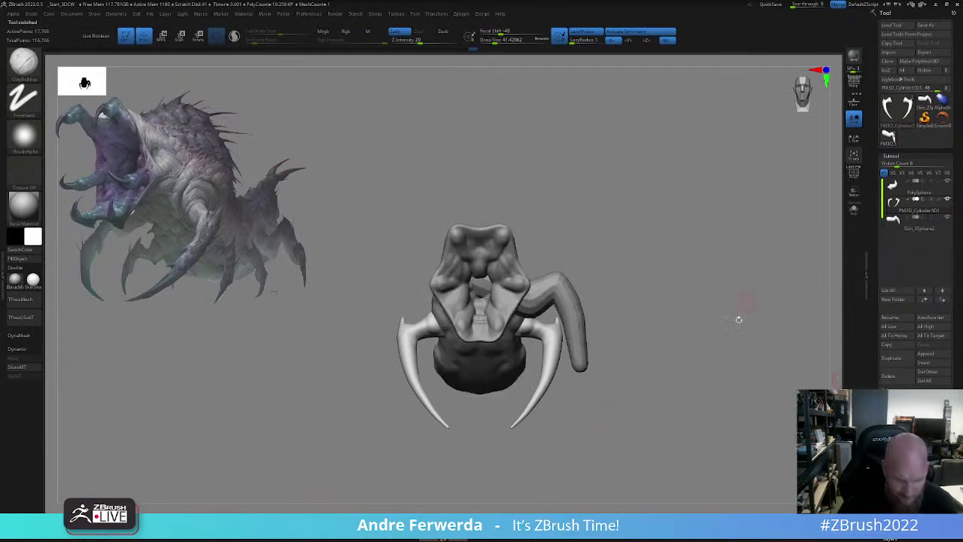
- Select the new leg mesh and move it back along the body and down, to sit low behind the front claw
{"action": "left_click_drag", "start_coordinate": [737, 318], "coordinate": [655, 327]}
{"action": "left_click_drag", "start_coordinate": [712, 342], "coordinate": [654, 339]}
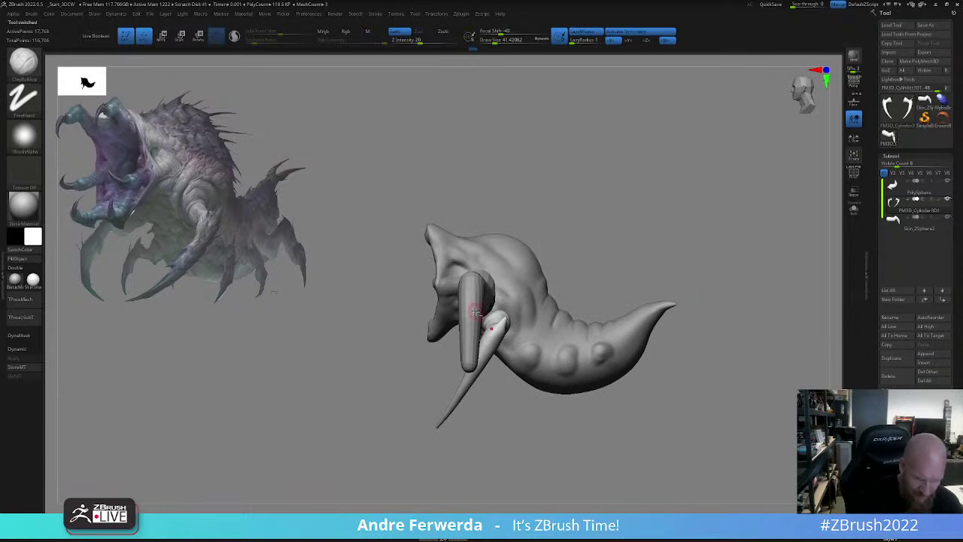
{"action": "left_click_drag", "start_coordinate": [643, 238], "coordinate": [637, 277]}
{"action": "left_click", "coordinate": [527, 259], "text": "alt"}
{"action": "left_click_drag", "start_coordinate": [561, 254], "coordinate": [600, 325]}
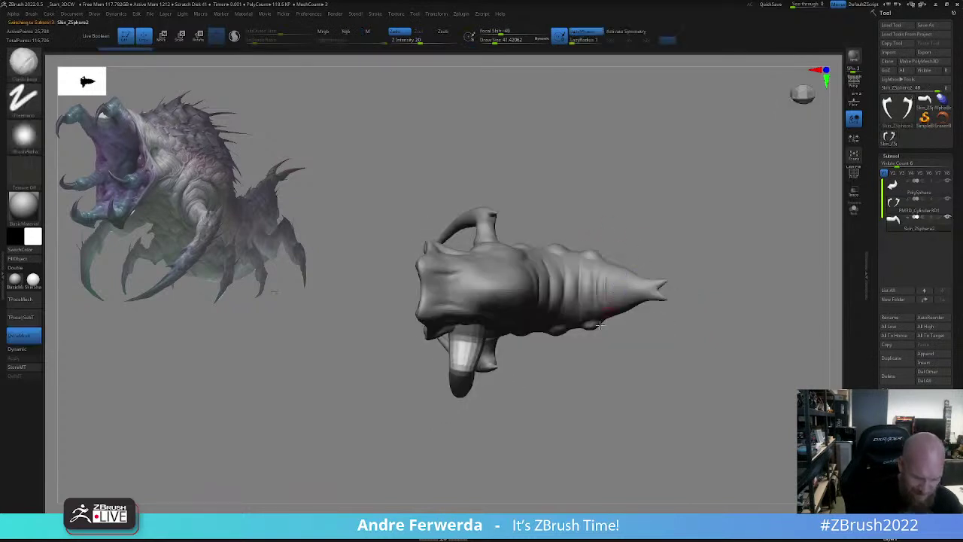
{"action": "key", "text": "w"}
{"action": "left_click_drag", "start_coordinate": [502, 321], "coordinate": [497, 358], "text": "alt"}
{"action": "left_click_drag", "start_coordinate": [465, 327], "coordinate": [565, 320]}
{"action": "left_click_drag", "start_coordinate": [601, 358], "coordinate": [644, 242], "text": "shift"}
{"action": "left_click_drag", "start_coordinate": [570, 256], "coordinate": [553, 331]}
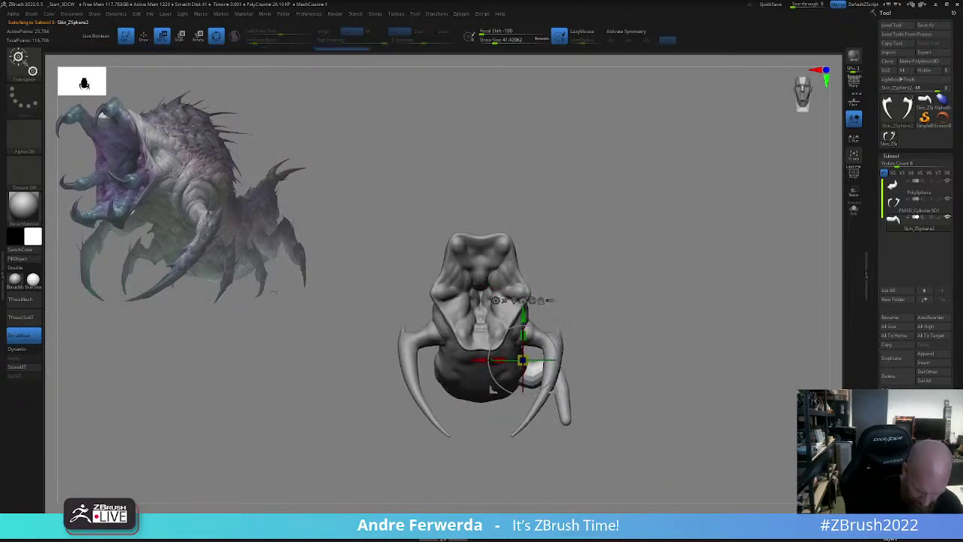
- Shift and tilt the leg mesh so its upper end meets the lower side of the body
{"action": "left_click_drag", "start_coordinate": [622, 336], "coordinate": [540, 339], "text": "shift"}
{"action": "left_click_drag", "start_coordinate": [606, 277], "coordinate": [649, 278], "text": "shift"}
{"action": "left_click_drag", "start_coordinate": [532, 323], "coordinate": [551, 339]}
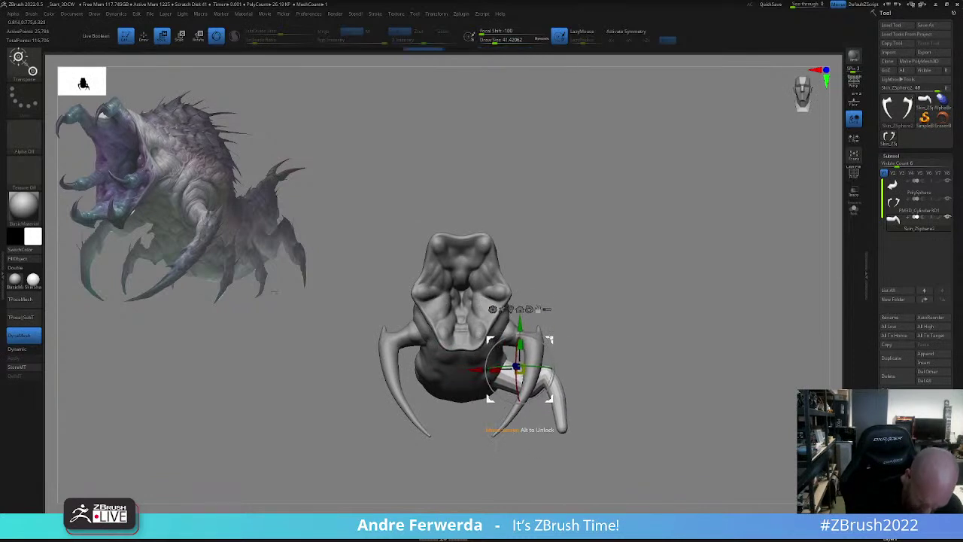
{"action": "left_click_drag", "start_coordinate": [498, 377], "coordinate": [526, 360]}
{"action": "key", "text": "q"}
- Fine-tune the leg's placement from the side so it lines up with the foremost bump on the body
{"action": "left_click_drag", "start_coordinate": [606, 339], "coordinate": [579, 331]}
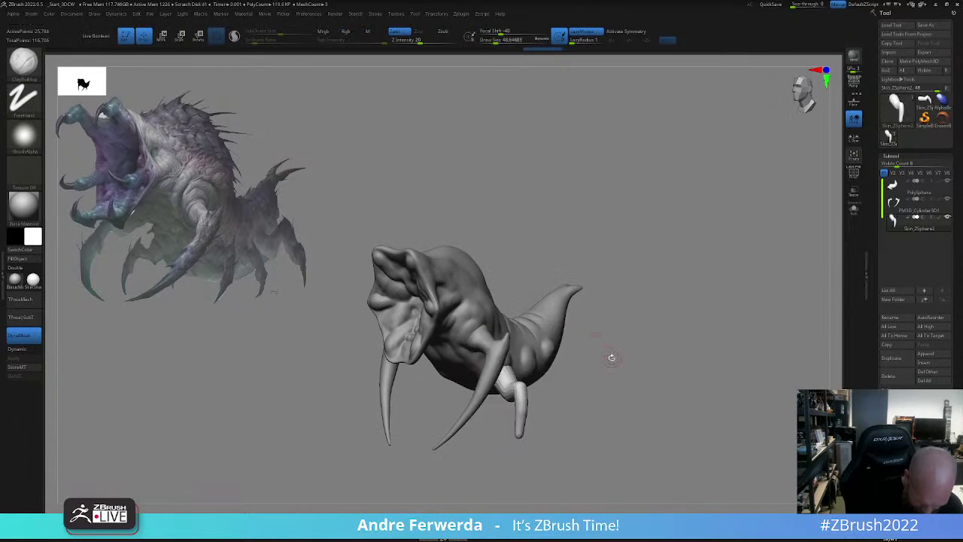
{"action": "mouse_move", "coordinate": [617, 358]}
{"action": "left_mouse_down"}
{"action": "mouse_move", "coordinate": [599, 358]}
{"action": "mouse_move", "coordinate": [605, 351]}
{"action": "left_mouse_up"}
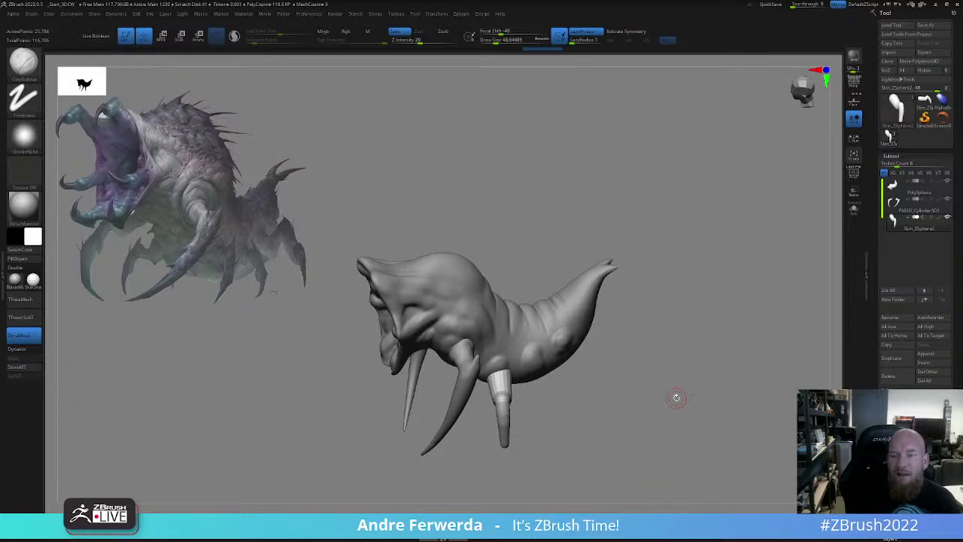
{"action": "left_click_drag", "start_coordinate": [686, 368], "coordinate": [683, 348]}
{"action": "key", "text": "w"}
{"action": "left_click_drag", "start_coordinate": [523, 349], "coordinate": [518, 344]}
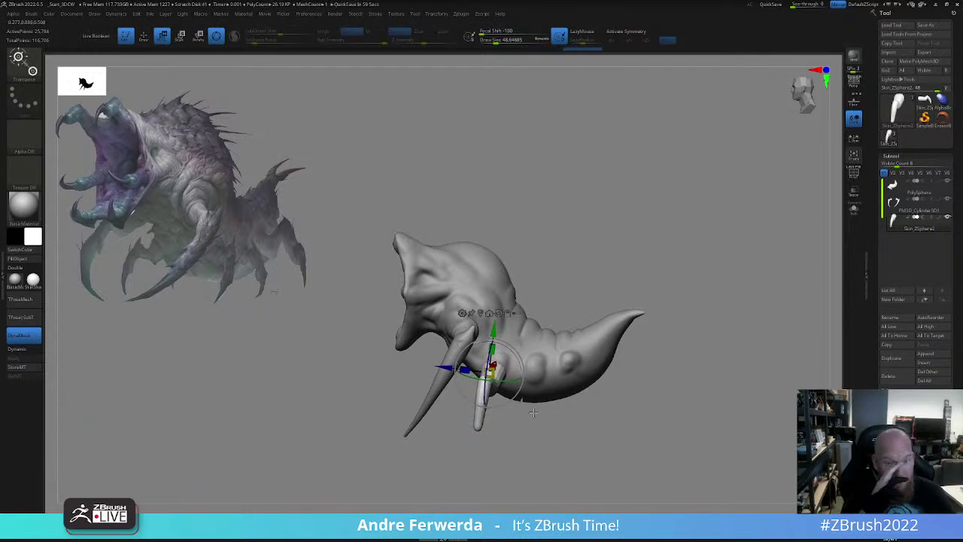
{"action": "key", "text": "q"}
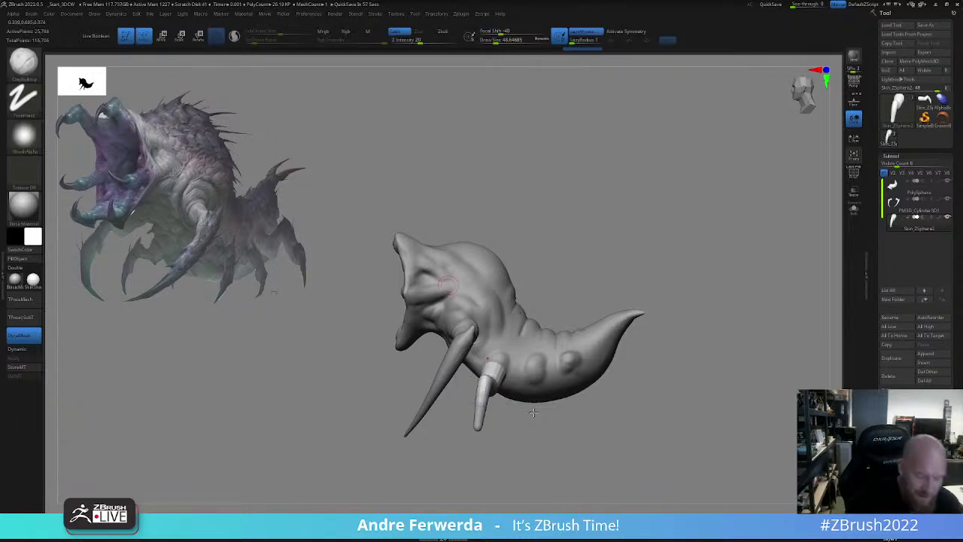
- Try Dynamic Subdiv on the leg mesh, choosing Always YES for auto-activation, turn it off and show the polyframe
{"action": "key", "text": "space"}
{"action": "left_click_drag", "start_coordinate": [628, 284], "coordinate": [641, 285]}
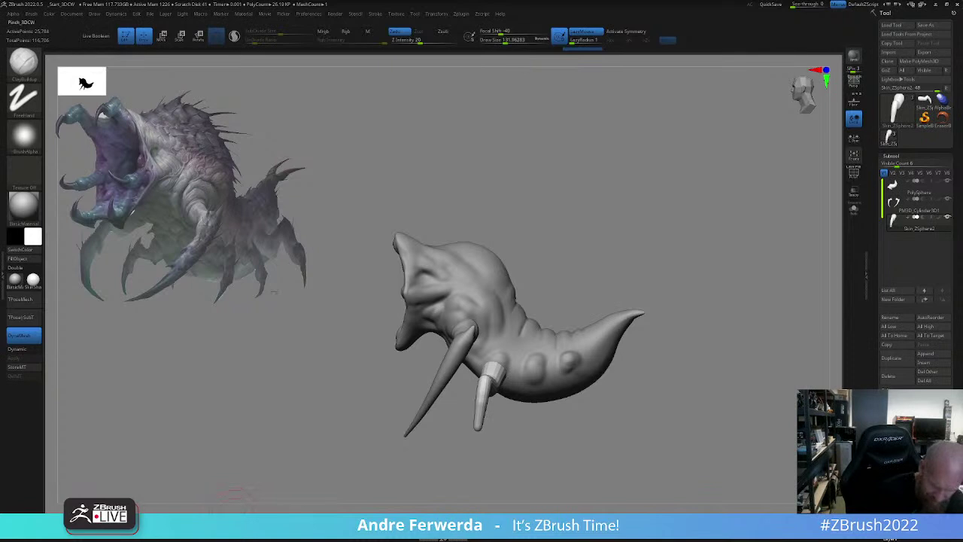
{"action": "key", "text": "d"}
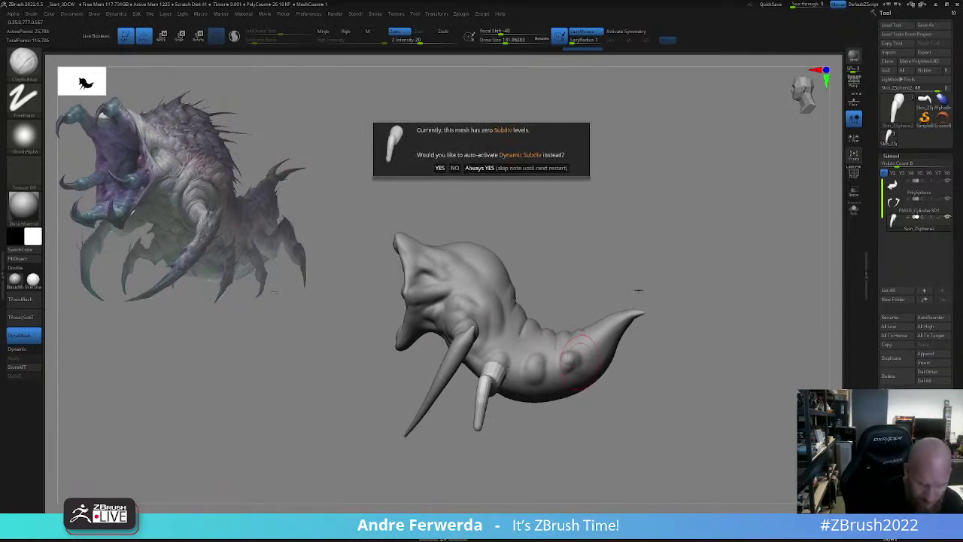
{"action": "left_click", "coordinate": [551, 169]}
{"action": "key", "text": "shift+d"}
{"action": "key", "text": "shift+f"}
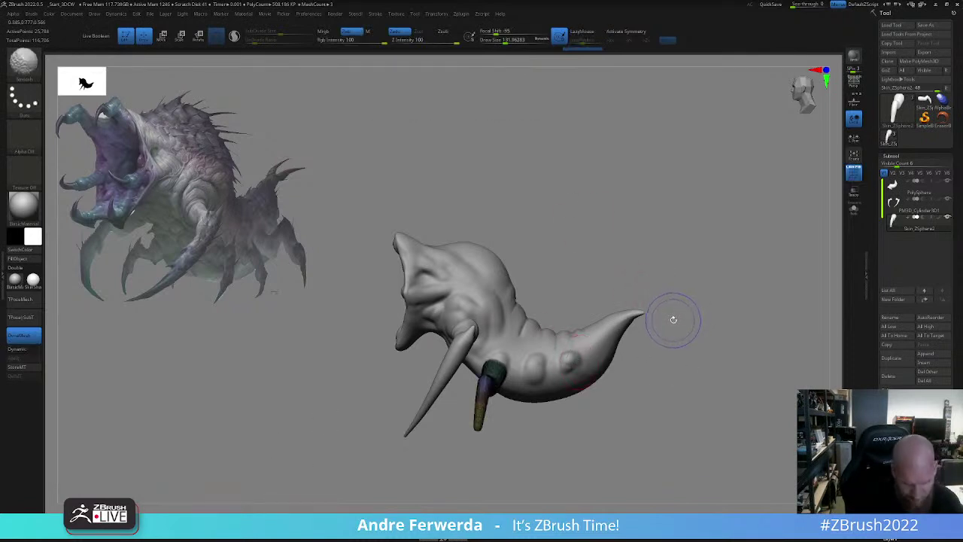
- ZRemesh the leg with a Target Polygons Count of 2 and hide its polyframe
{"action": "left_click", "coordinate": [903, 474]}
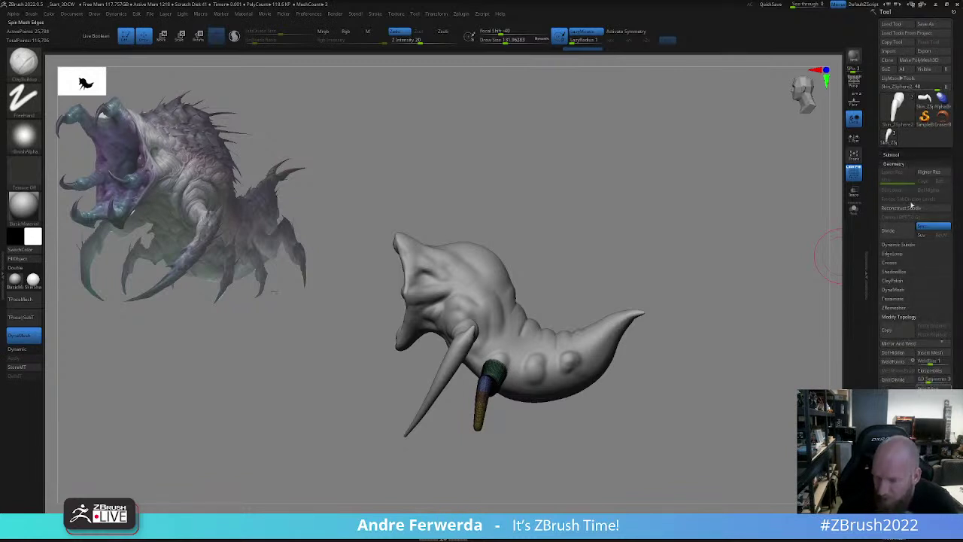
{"action": "left_click", "coordinate": [894, 308]}
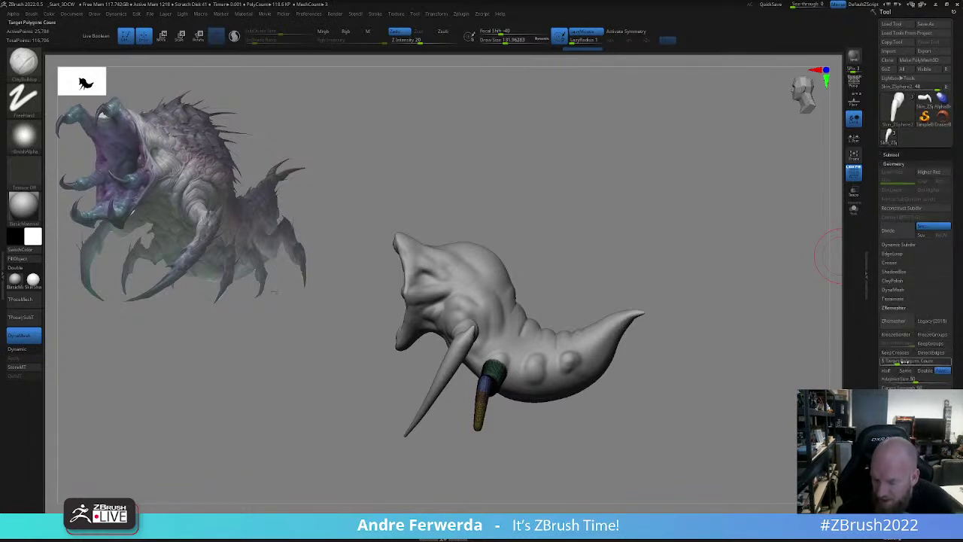
{"action": "left_click", "coordinate": [894, 320]}
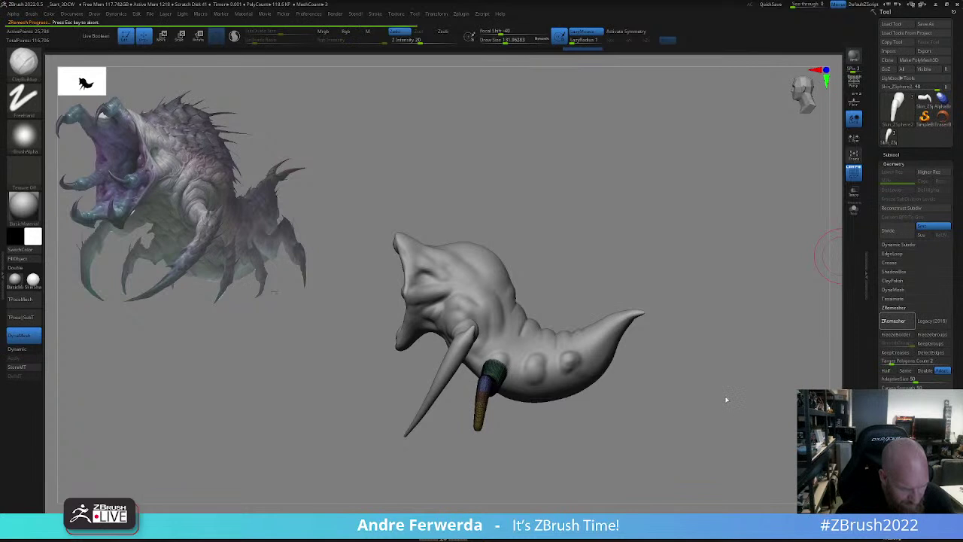
{"action": "left_click_drag", "start_coordinate": [718, 389], "coordinate": [733, 362], "text": "shift"}
{"action": "key", "text": "shift+f"}
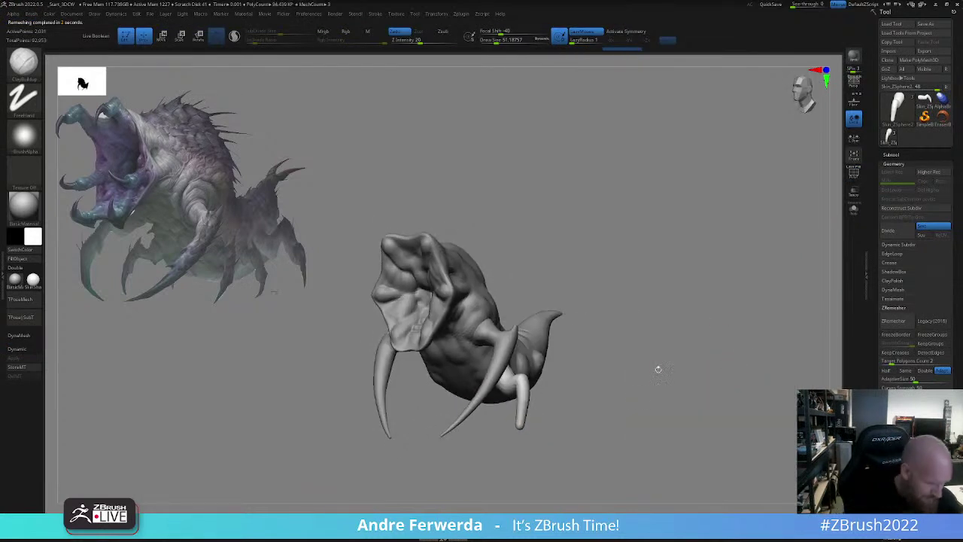
- Mirror And Weld the ZRemeshed leg to create a matching leg on the opposite side of the body
{"action": "key", "text": "space"}
{"action": "left_click", "coordinate": [559, 342]}
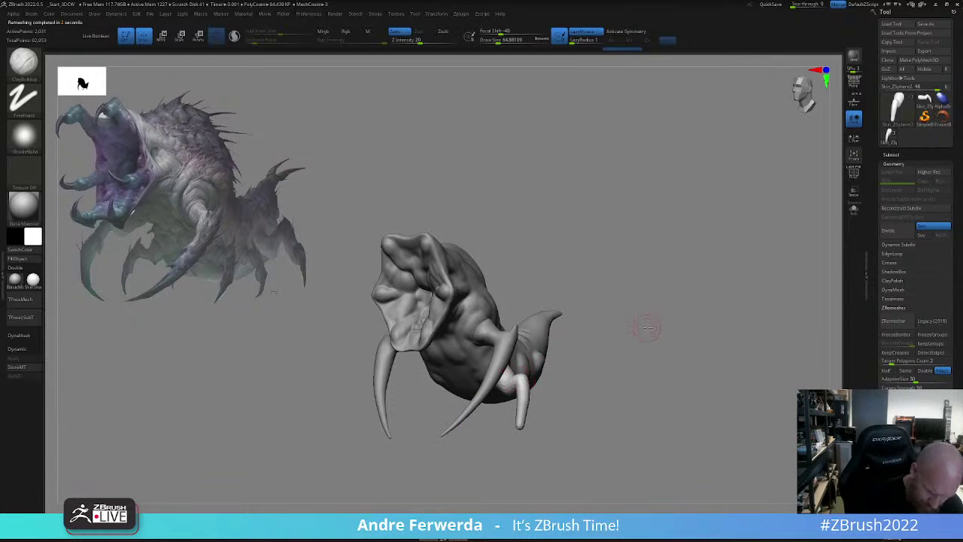
{"action": "left_click_drag", "start_coordinate": [647, 327], "coordinate": [624, 323]}
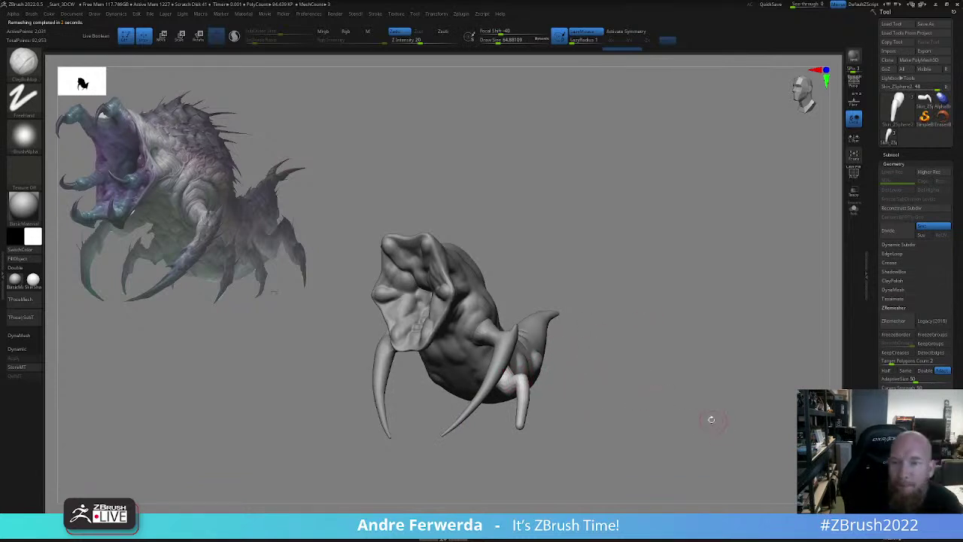
{"action": "left_click_drag", "start_coordinate": [708, 419], "coordinate": [718, 423], "text": "shift"}
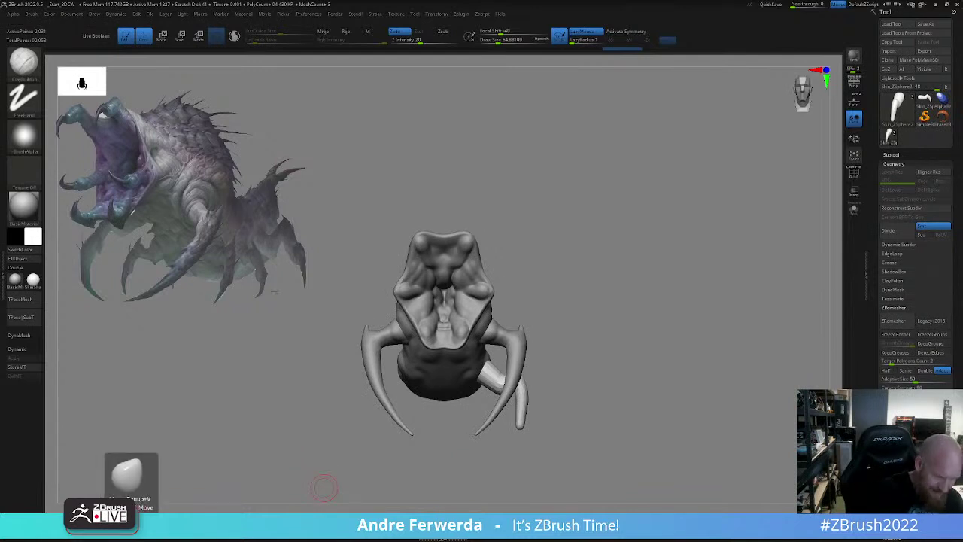
{"action": "left_click", "coordinate": [905, 156]}
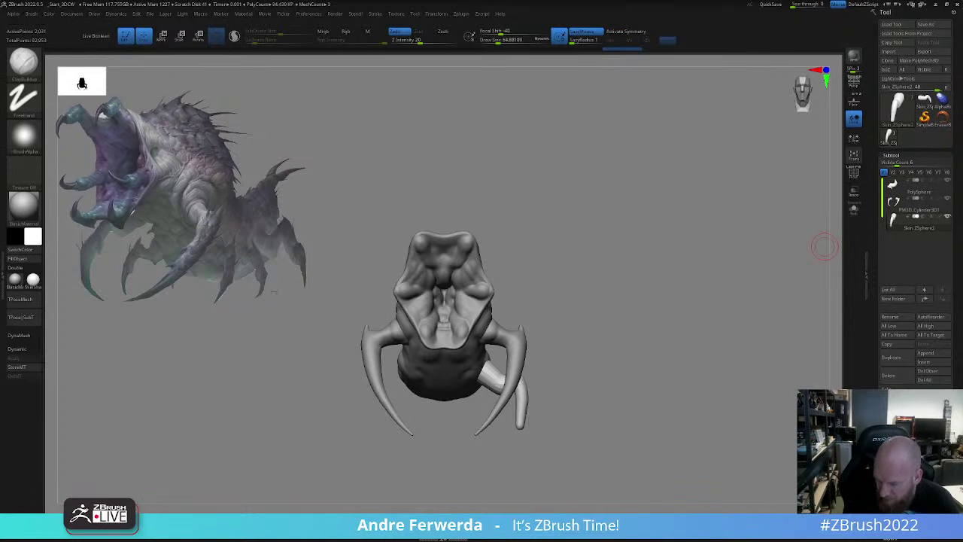
{"action": "left_click", "coordinate": [894, 453]}
{"action": "left_click", "coordinate": [900, 408]}
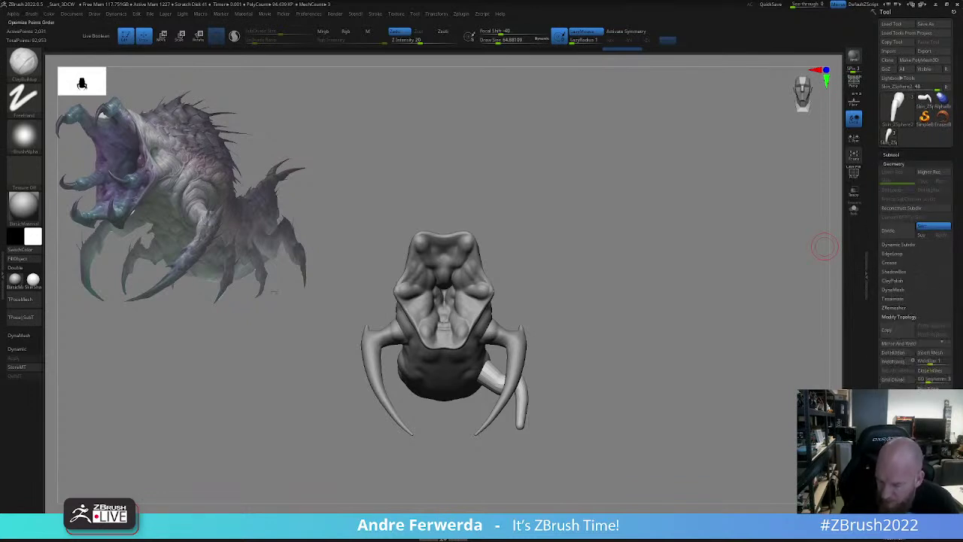
{"action": "left_click", "coordinate": [912, 344]}
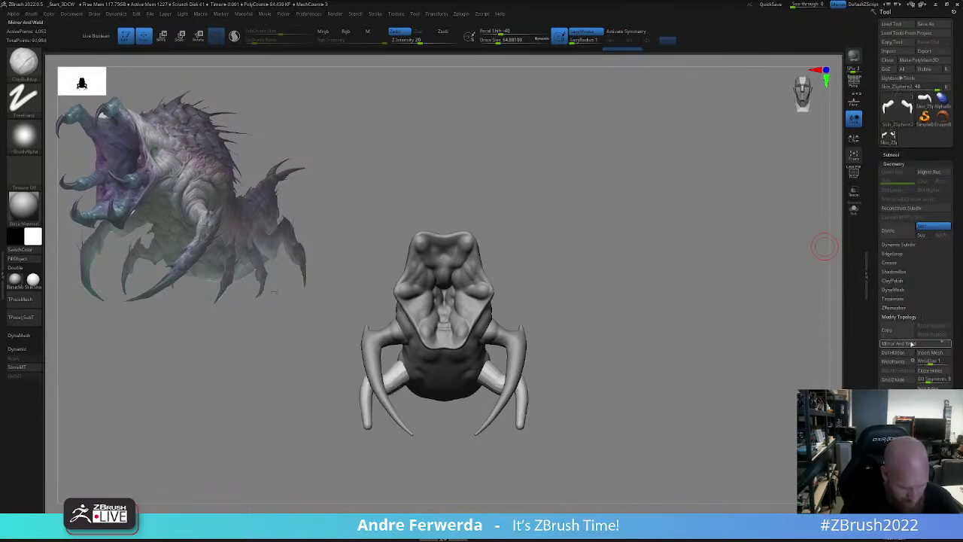
- Try to nudge the upper segment of one leg with the Move brush, checking it from the underside, side and back
{"action": "left_click_drag", "start_coordinate": [742, 353], "coordinate": [709, 378]}
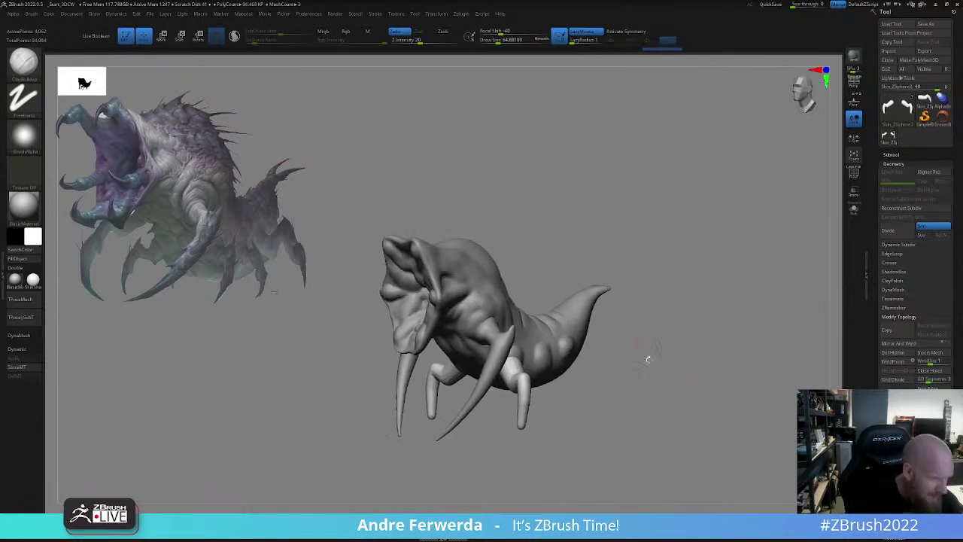
{"action": "mouse_move", "coordinate": [648, 359]}
{"action": "left_mouse_down"}
{"action": "mouse_move", "coordinate": [665, 279]}
{"action": "mouse_move", "coordinate": [647, 266]}
{"action": "mouse_move", "coordinate": [693, 257]}
{"action": "left_mouse_up"}
{"action": "key", "text": "v"}
{"action": "key", "text": "s"}
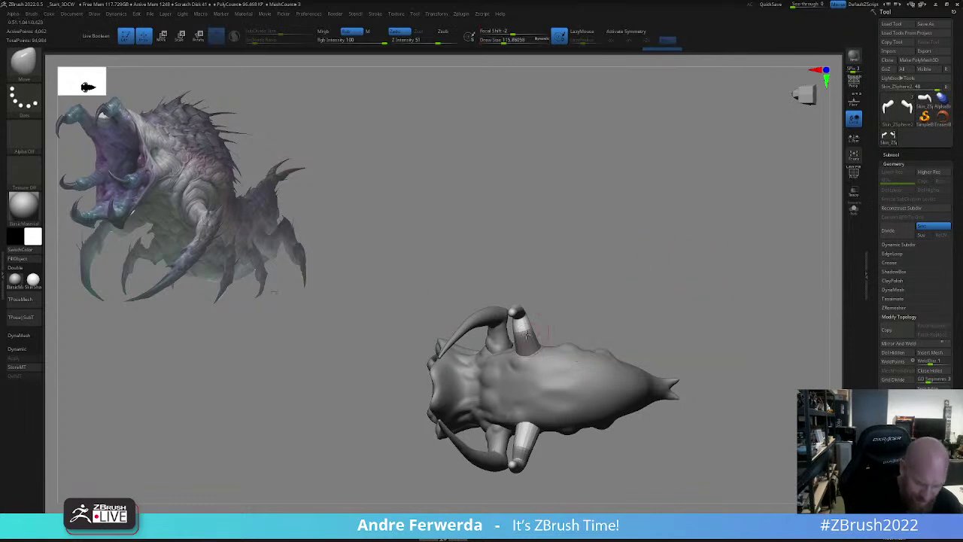
{"action": "key", "text": "s"}
{"action": "mouse_move", "coordinate": [518, 338]}
{"action": "left_mouse_down"}
{"action": "mouse_move", "coordinate": [527, 329]}
{"action": "mouse_move", "coordinate": [526, 342]}
{"action": "mouse_move", "coordinate": [529, 332]}
{"action": "left_mouse_up"}
{"action": "key", "text": "s"}
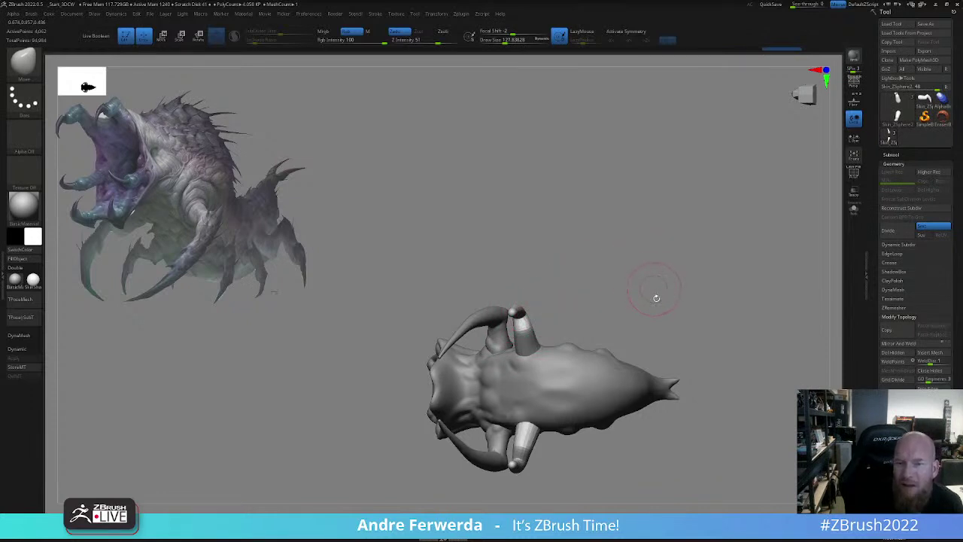
{"action": "left_click_drag", "start_coordinate": [660, 258], "coordinate": [660, 365]}
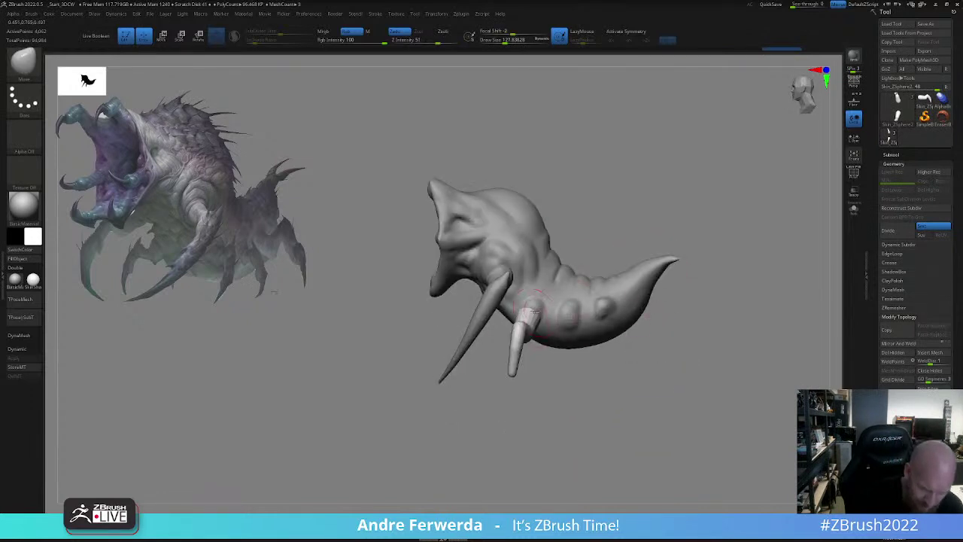
{"action": "left_click_drag", "start_coordinate": [576, 426], "coordinate": [486, 440]}
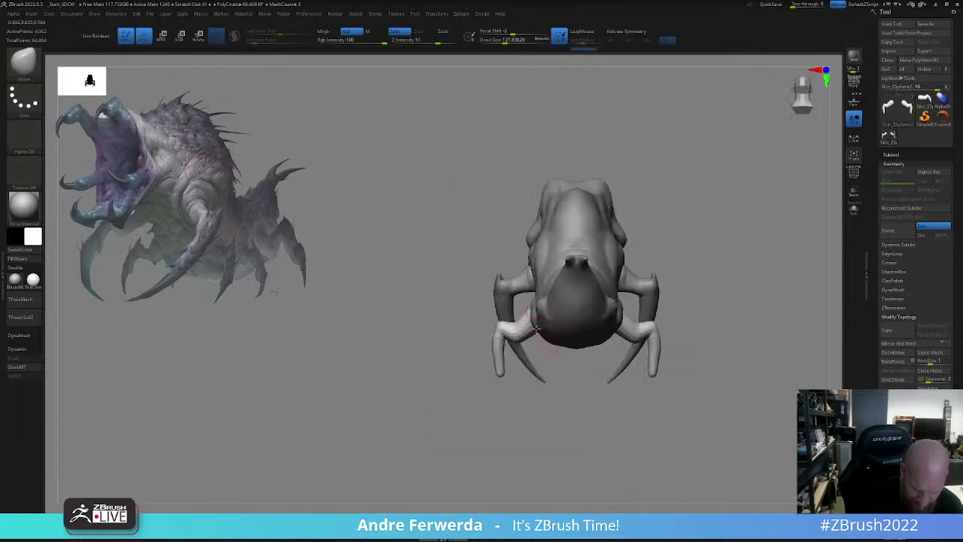
{"action": "left_click_drag", "start_coordinate": [545, 396], "coordinate": [545, 332]}
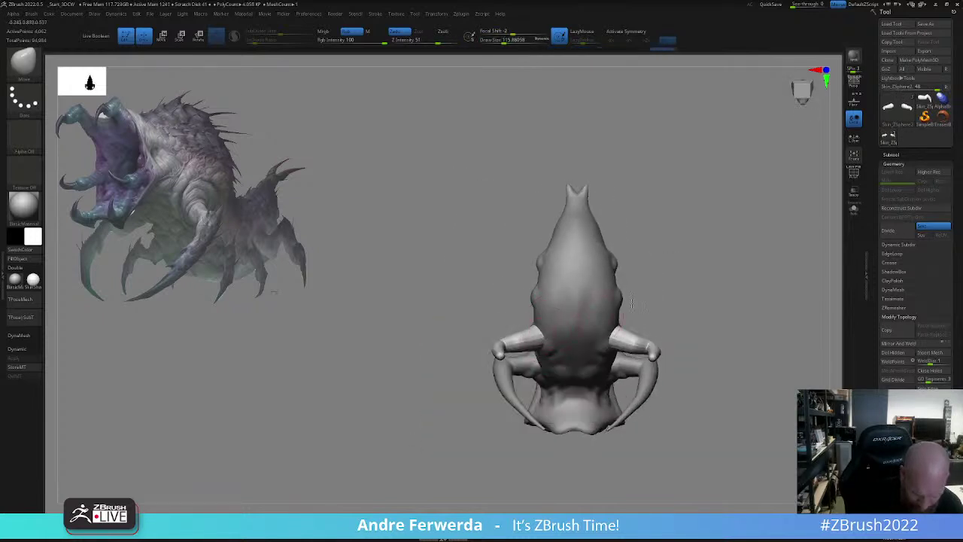
{"action": "mouse_move", "coordinate": [689, 324]}
{"action": "left_mouse_down"}
{"action": "mouse_move", "coordinate": [653, 292]}
{"action": "mouse_move", "coordinate": [707, 335]}
{"action": "left_mouse_up"}
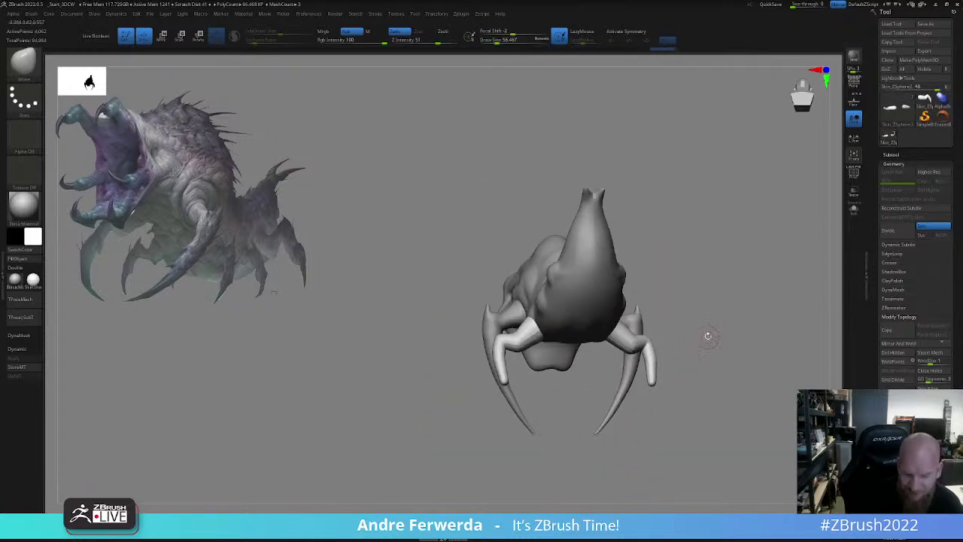
- Undo the leg mirroring and redo it
{"action": "key", "text": "ctrl"}
{"action": "key", "text": "ctrl+z"}
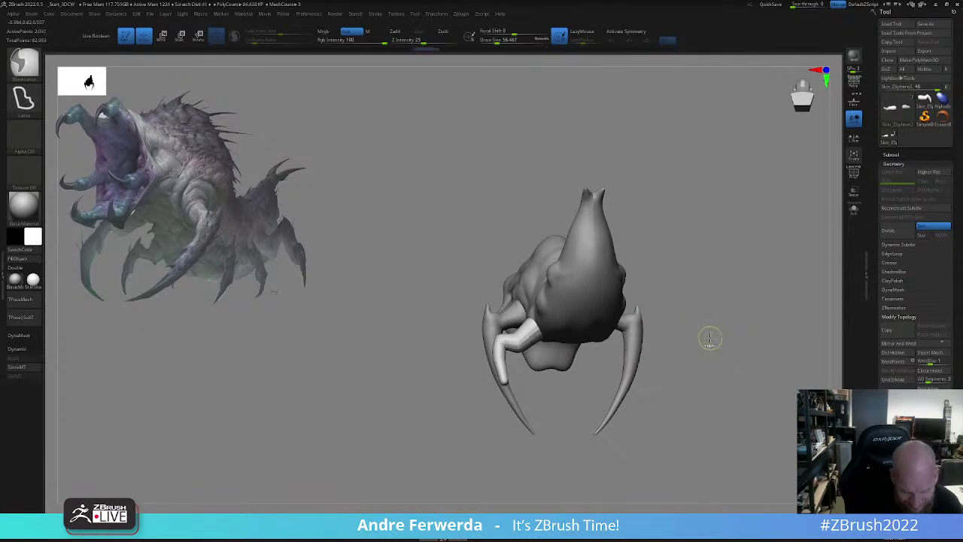
{"action": "key", "text": "ctrl+shift+z"}
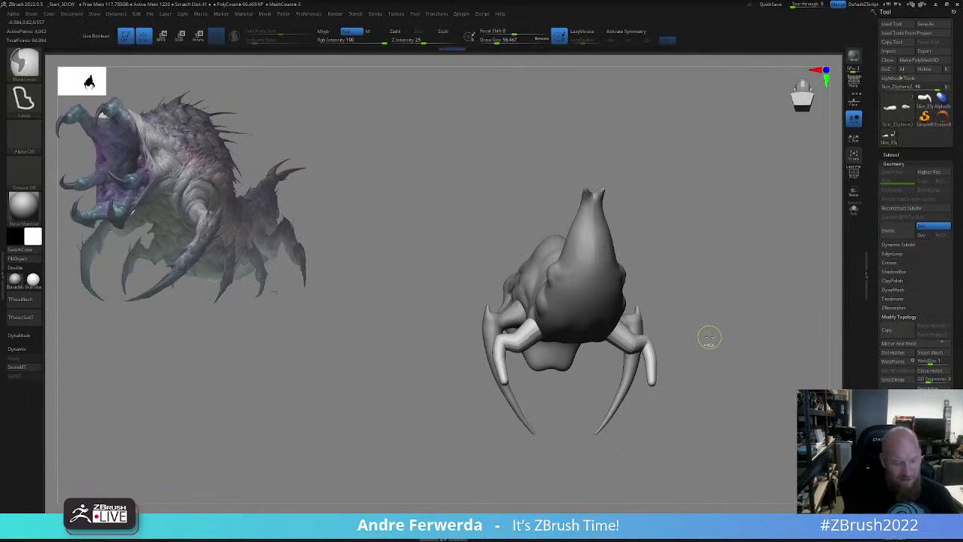
{"action": "key", "text": "ctrl+shift"}
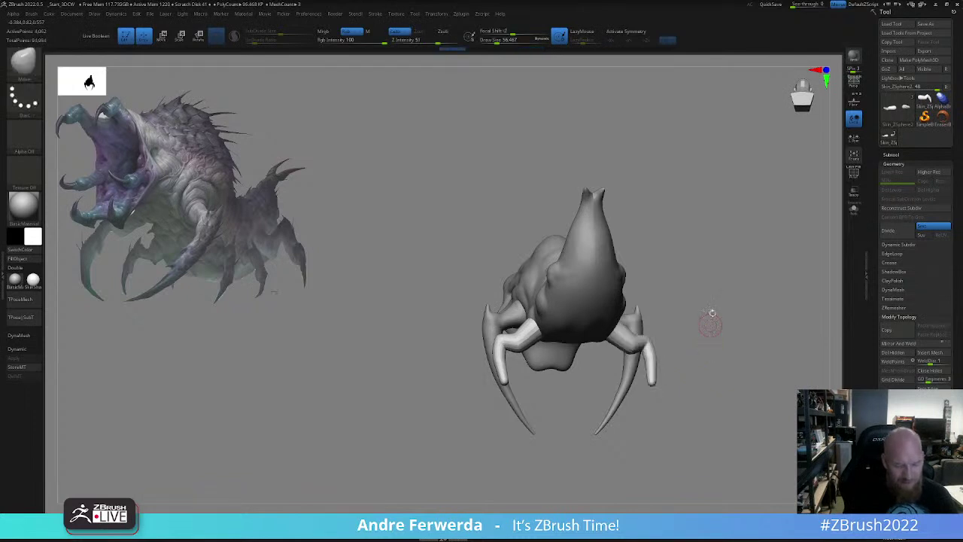
- Activate symmetry and adjust the upper ends of both legs with the Move brush where they meet the underside of the body
{"action": "key", "text": "x"}
{"action": "left_click_drag", "start_coordinate": [718, 308], "coordinate": [716, 361]}
{"action": "key", "text": "s"}
{"action": "key", "text": "space"}
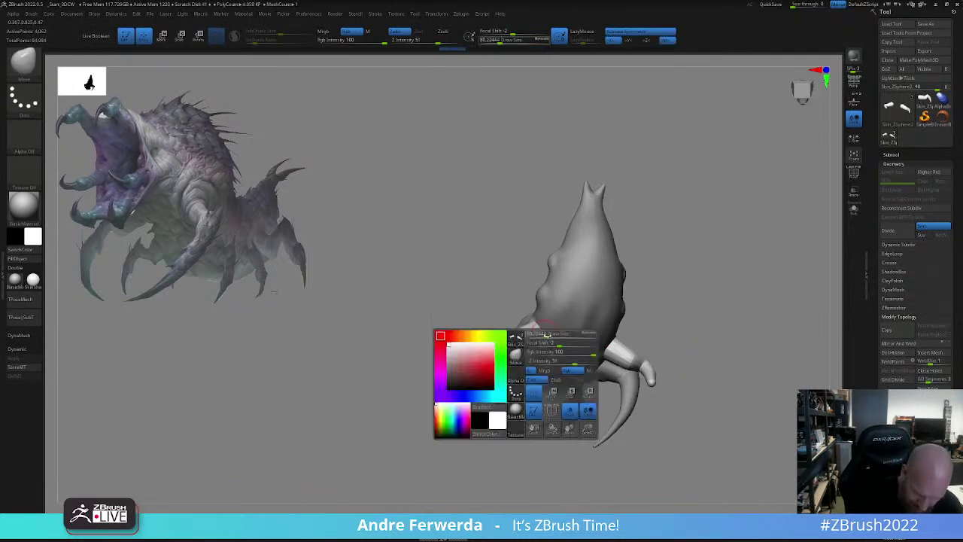
{"action": "left_click_drag", "start_coordinate": [544, 336], "coordinate": [547, 335]}
{"action": "left_click_drag", "start_coordinate": [542, 340], "coordinate": [547, 346]}
- Refine the angle and thickness of the mirrored legs with the Move brush from the side and from above
{"action": "left_click_drag", "start_coordinate": [646, 298], "coordinate": [703, 269]}
{"action": "left_click_drag", "start_coordinate": [533, 339], "coordinate": [526, 332]}
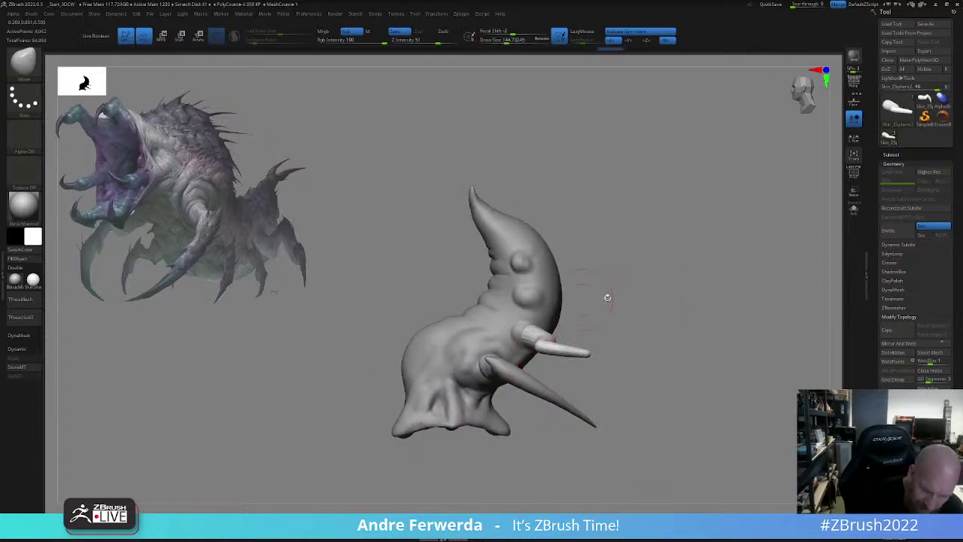
{"action": "left_click_drag", "start_coordinate": [607, 296], "coordinate": [595, 306]}
{"action": "left_click_drag", "start_coordinate": [580, 347], "coordinate": [572, 347]}
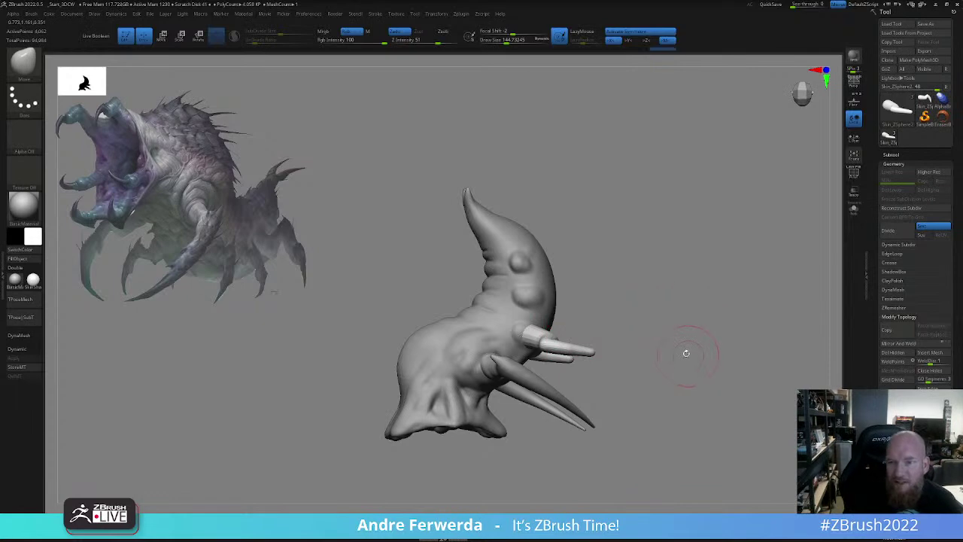
{"action": "mouse_move", "coordinate": [684, 354]}
{"action": "left_mouse_down"}
{"action": "mouse_move", "coordinate": [720, 279]}
{"action": "mouse_move", "coordinate": [698, 299]}
{"action": "mouse_move", "coordinate": [699, 376]}
{"action": "mouse_move", "coordinate": [708, 366]}
{"action": "left_mouse_up"}
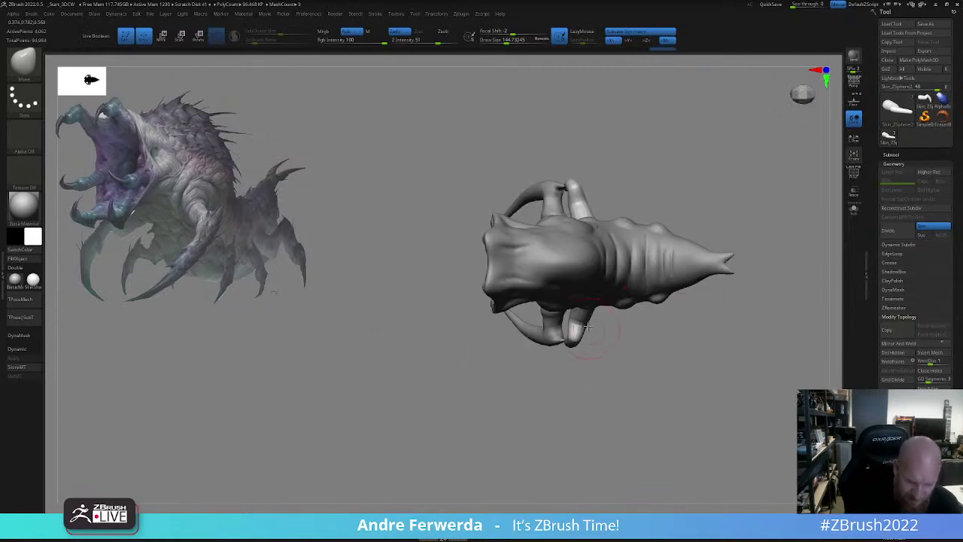
{"action": "left_click_drag", "start_coordinate": [589, 326], "coordinate": [583, 330]}
{"action": "left_click_drag", "start_coordinate": [667, 367], "coordinate": [612, 370], "text": "alt"}
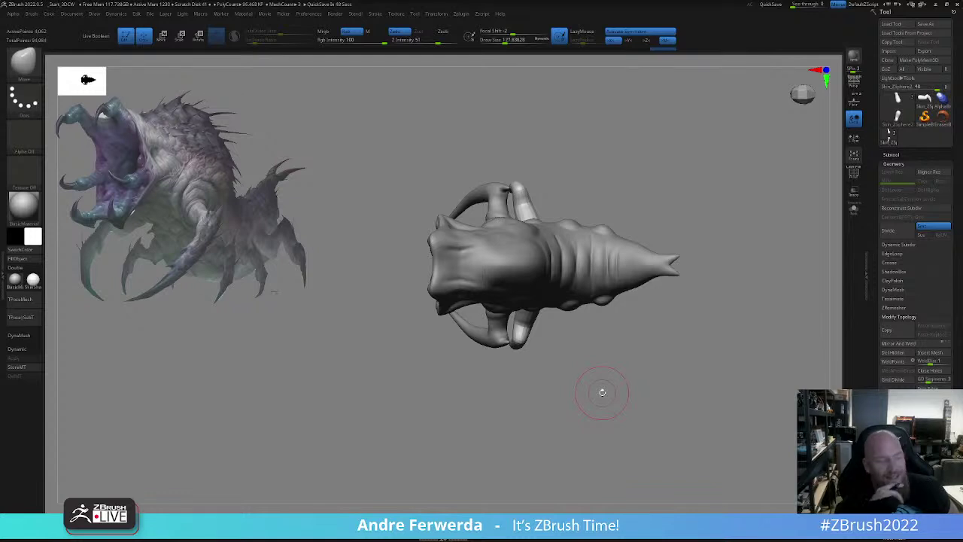
- Isolate the leg pair with Solo and scale it slightly along X with the gizmo, turning on Local Symmetry
{"action": "mouse_move", "coordinate": [602, 392]}
{"action": "left_mouse_down"}
{"action": "mouse_move", "coordinate": [693, 319]}
{"action": "mouse_move", "coordinate": [710, 328]}
{"action": "mouse_move", "coordinate": [689, 319]}
{"action": "left_mouse_up"}
{"action": "key", "text": "space"}
{"action": "key", "text": "space"}
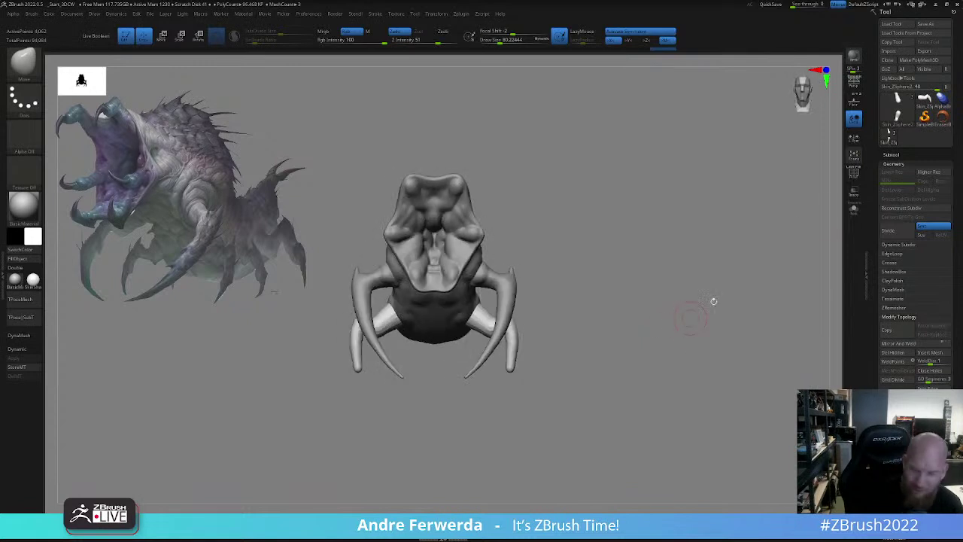
{"action": "left_click", "coordinate": [854, 209]}
{"action": "key", "text": "w"}
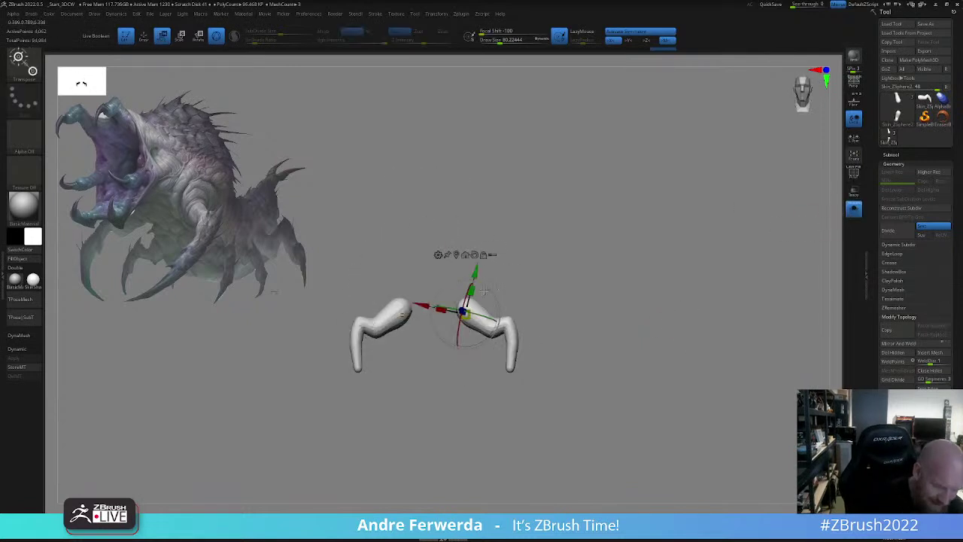
{"action": "left_click_drag", "start_coordinate": [441, 309], "coordinate": [444, 313]}
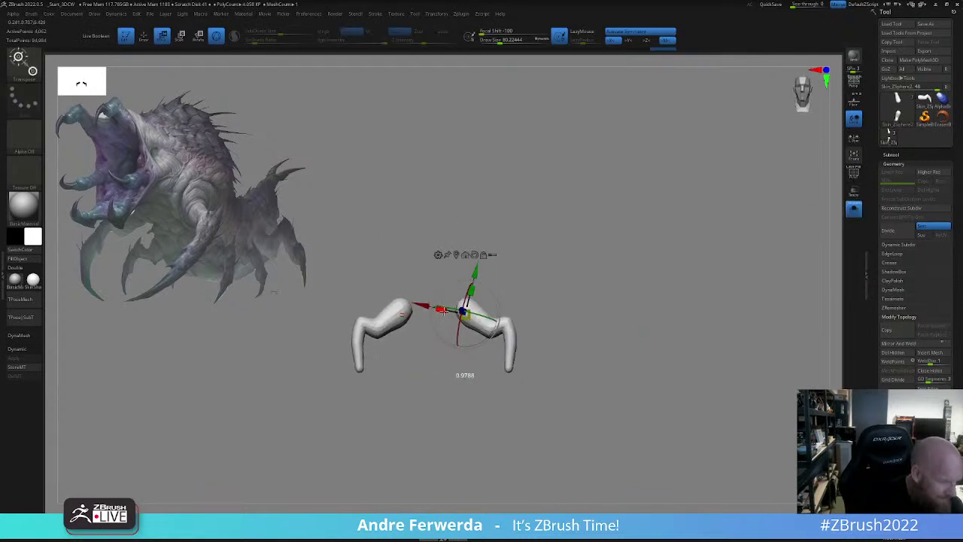
{"action": "left_click", "coordinate": [854, 138]}
{"action": "left_click_drag", "start_coordinate": [442, 310], "coordinate": [443, 309]}
{"action": "key", "text": "q"}
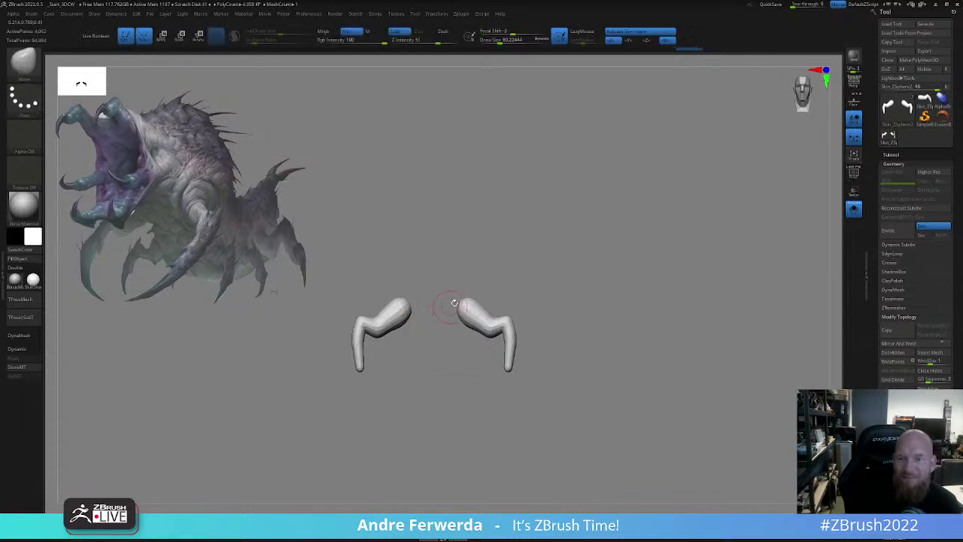
- Reshape the isolated legs with the Move brush, bringing their lower segments slightly inward
{"action": "left_click_drag", "start_coordinate": [557, 182], "coordinate": [564, 289]}
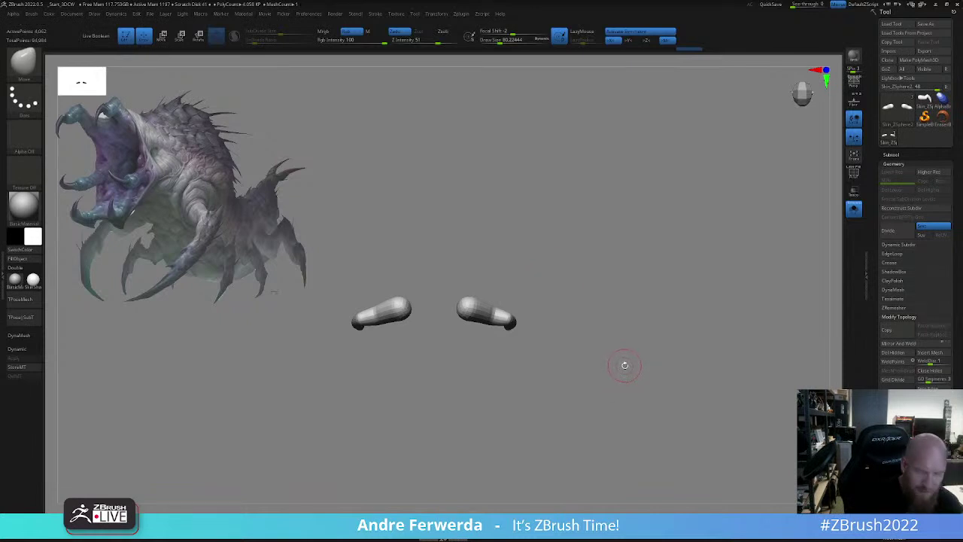
{"action": "left_click_drag", "start_coordinate": [630, 383], "coordinate": [626, 357]}
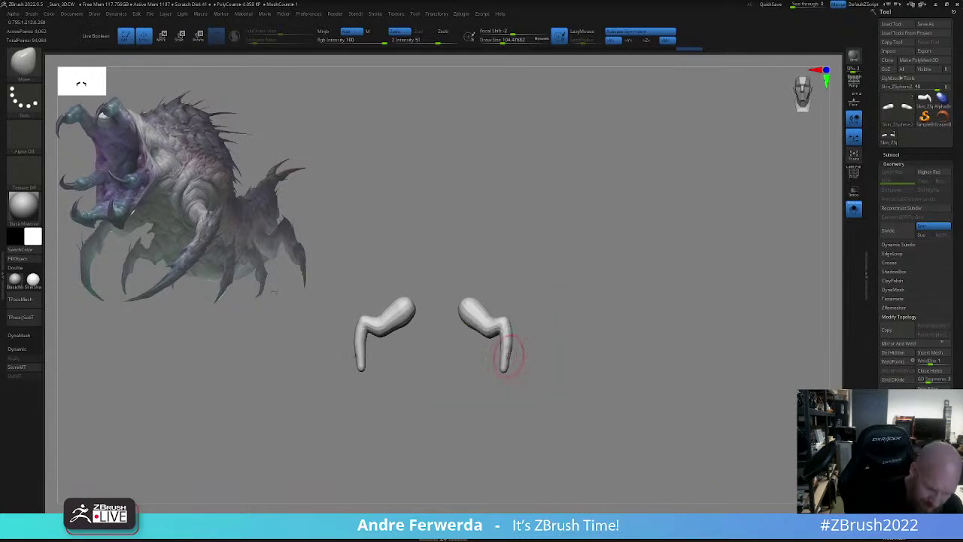
- Turn off Solo to show the whole creature and reposition the rear pair of legs with the Move brush
{"action": "left_click", "coordinate": [855, 210]}
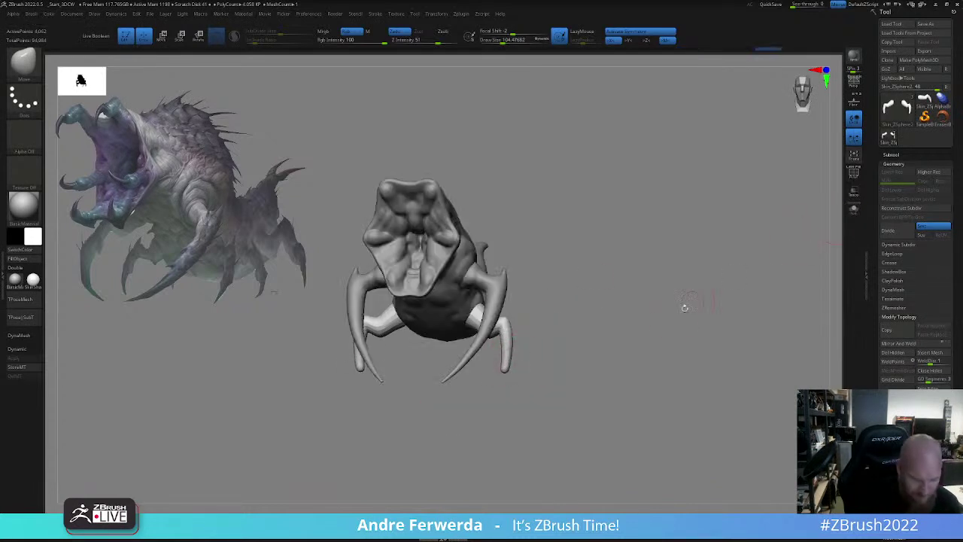
{"action": "mouse_move", "coordinate": [684, 305]}
{"action": "left_mouse_down", "text": "alt"}
{"action": "mouse_move", "coordinate": [665, 350]}
{"action": "mouse_move", "coordinate": [679, 377]}
{"action": "left_mouse_up", "text": "alt"}
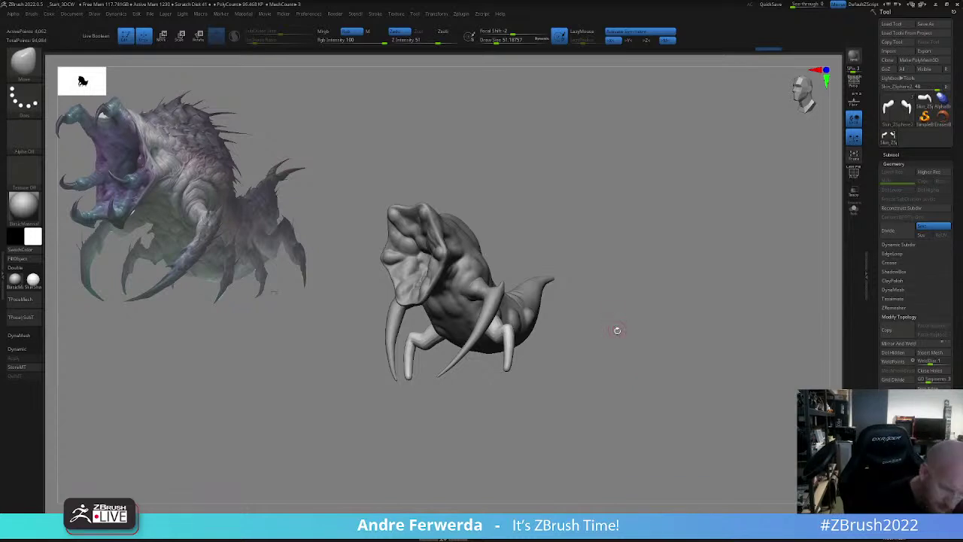
{"action": "mouse_move", "coordinate": [615, 351]}
{"action": "left_mouse_down"}
{"action": "mouse_move", "coordinate": [621, 317]}
{"action": "mouse_move", "coordinate": [632, 338]}
{"action": "mouse_move", "coordinate": [631, 326]}
{"action": "left_mouse_up"}
{"action": "key", "text": "space"}
{"action": "left_click_drag", "start_coordinate": [495, 329], "coordinate": [492, 321]}
{"action": "left_click_drag", "start_coordinate": [554, 331], "coordinate": [535, 368]}
{"action": "mouse_move", "coordinate": [495, 331]}
{"action": "left_mouse_down"}
{"action": "mouse_move", "coordinate": [490, 343]}
{"action": "mouse_move", "coordinate": [482, 338]}
{"action": "mouse_move", "coordinate": [514, 372]}
{"action": "mouse_move", "coordinate": [497, 357]}
{"action": "left_mouse_up"}
{"action": "key", "text": "space"}
{"action": "left_click_drag", "start_coordinate": [492, 347], "coordinate": [487, 349]}
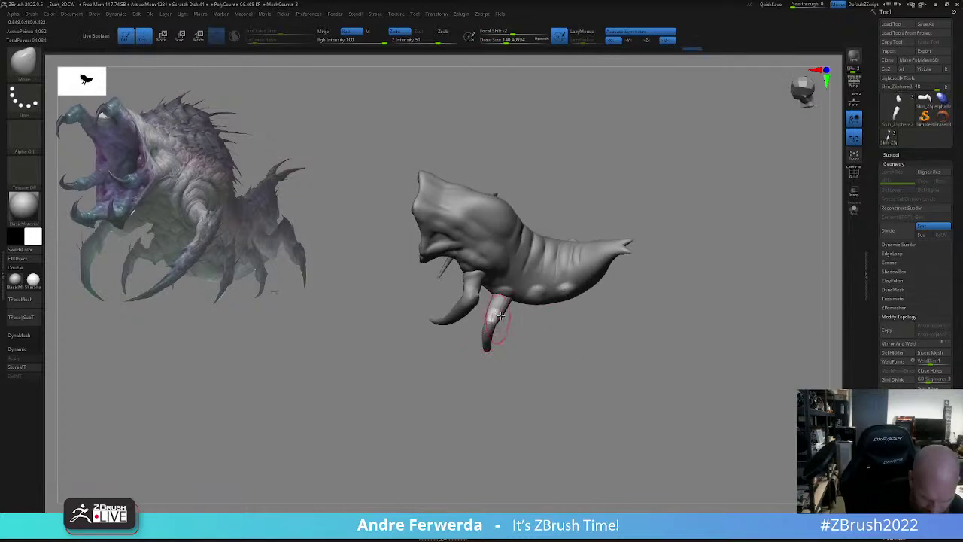
{"action": "key", "text": "space"}
{"action": "left_click_drag", "start_coordinate": [505, 315], "coordinate": [552, 327]}
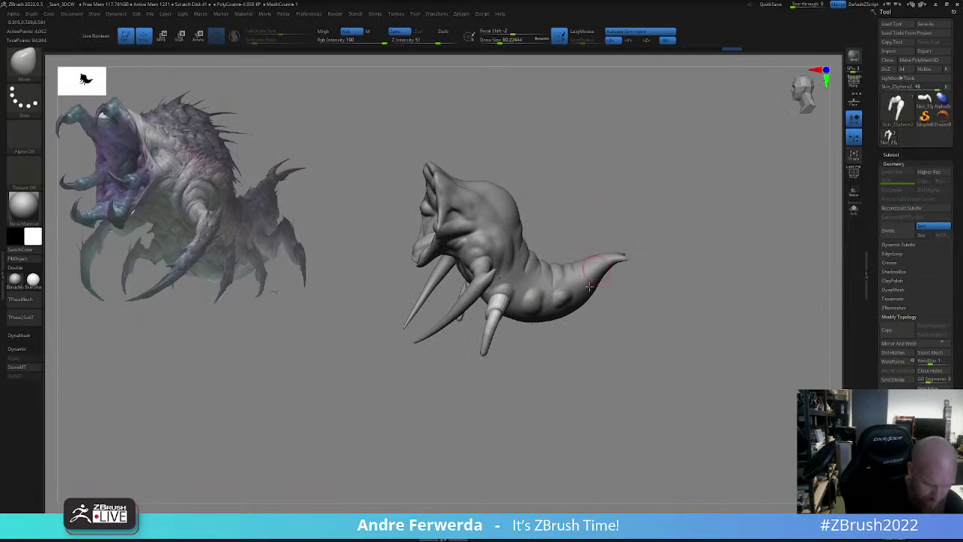
- Set up the SnakeHook brush with Sculptris Pro enabled, Z Intensity 63 and a draw size of about 31
{"action": "left_click", "coordinate": [242, 525]}
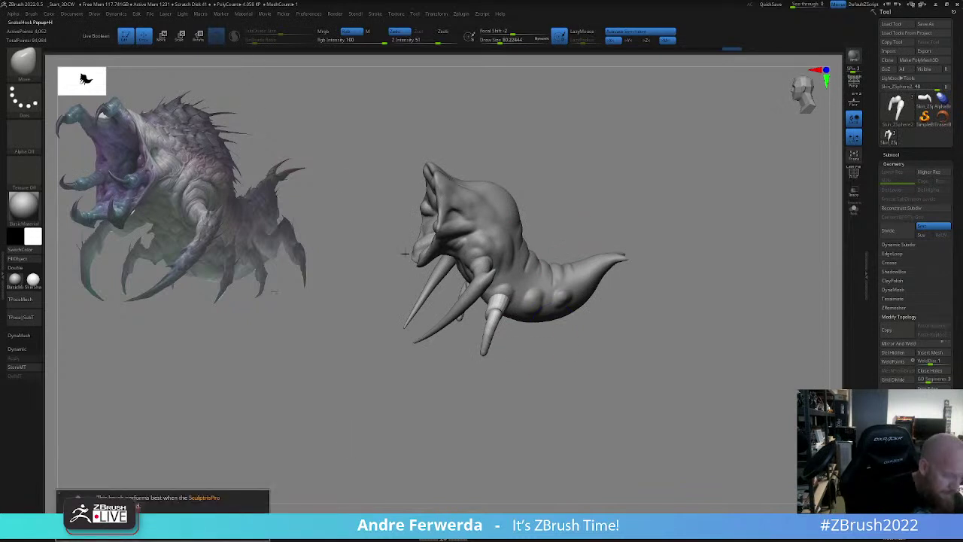
{"action": "left_click", "coordinate": [234, 36]}
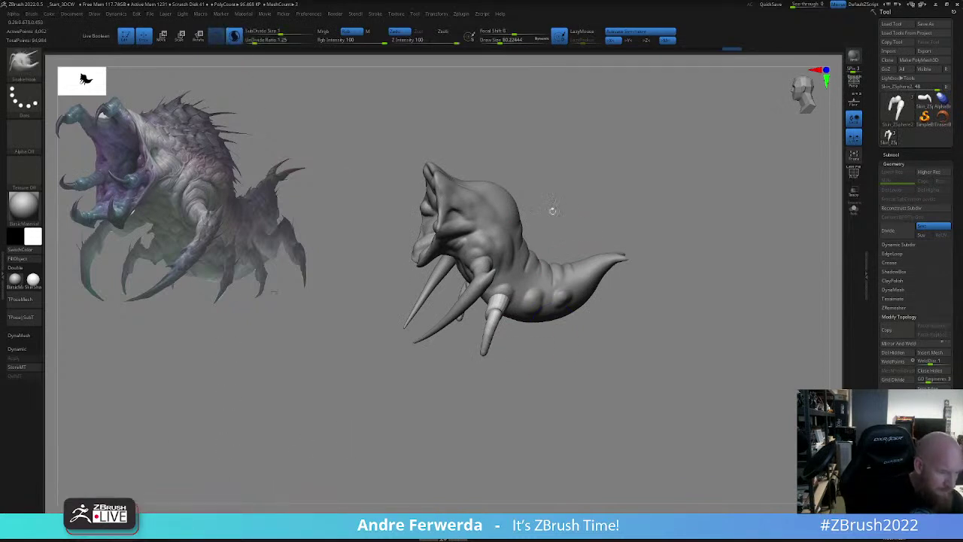
{"action": "key", "text": "space"}
{"action": "left_click_drag", "start_coordinate": [577, 286], "coordinate": [574, 286]}
{"action": "left_click_drag", "start_coordinate": [607, 213], "coordinate": [603, 187]}
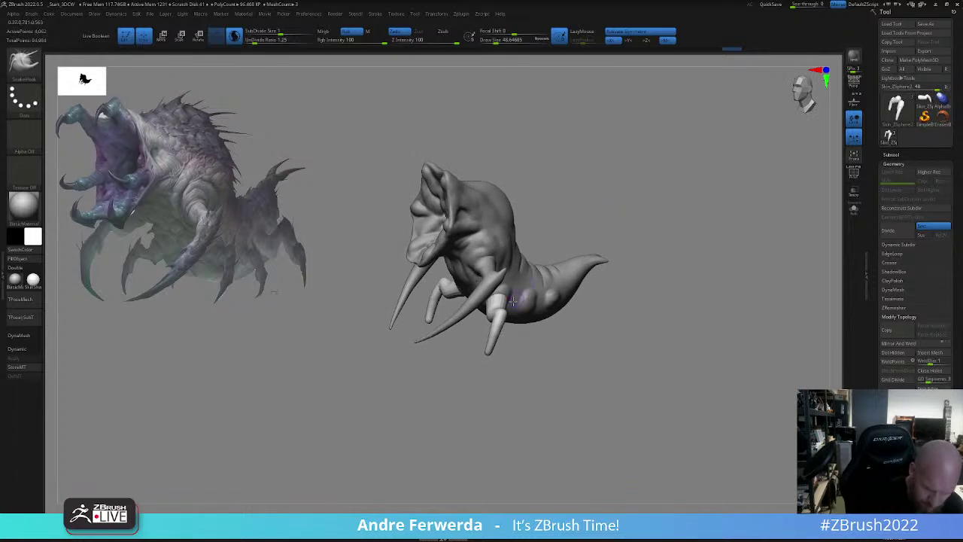
{"action": "left_click_drag", "start_coordinate": [553, 239], "coordinate": [599, 270], "text": "shift"}
{"action": "key", "text": "space"}
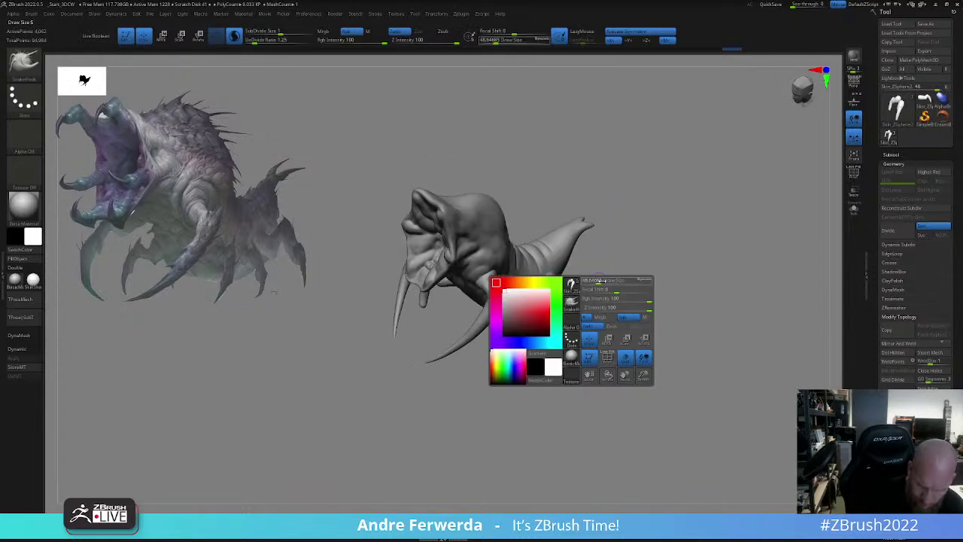
{"action": "left_click_drag", "start_coordinate": [645, 307], "coordinate": [636, 308]}
{"action": "key", "text": "space"}
{"action": "mouse_move", "coordinate": [539, 313]}
{"action": "left_mouse_down"}
{"action": "mouse_move", "coordinate": [510, 312]}
{"action": "mouse_move", "coordinate": [513, 296]}
{"action": "mouse_move", "coordinate": [567, 267]}
{"action": "mouse_move", "coordinate": [543, 272]}
{"action": "mouse_move", "coordinate": [553, 311]}
{"action": "mouse_move", "coordinate": [573, 326]}
{"action": "mouse_move", "coordinate": [570, 338]}
{"action": "left_mouse_up"}
{"action": "key", "text": "bracketleft"}
- Undo the last stroke and pull small pointed spurs out of the rear legs' knee joints and upper segments
{"action": "key", "text": "ctrl+z"}
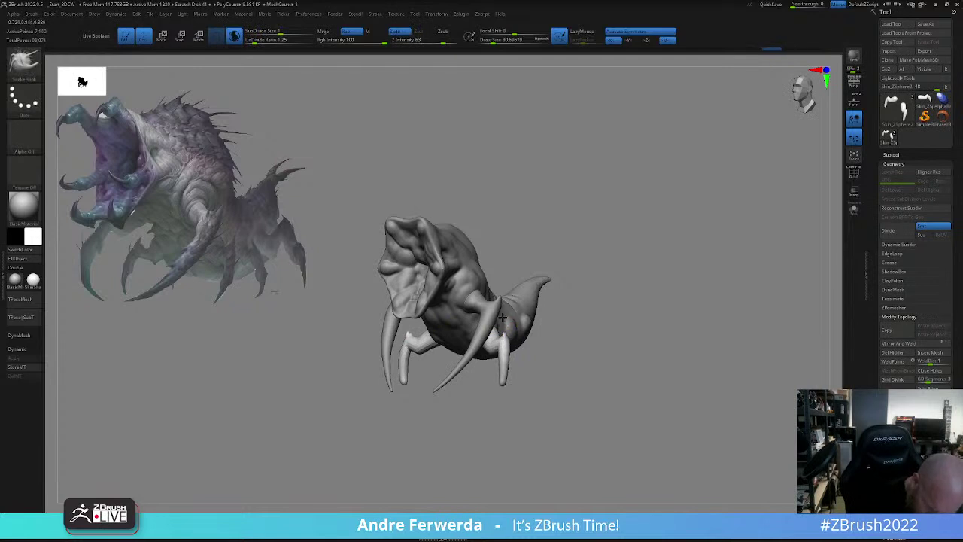
{"action": "left_click_drag", "start_coordinate": [576, 376], "coordinate": [595, 395], "text": "ctrl"}
{"action": "left_click_drag", "start_coordinate": [594, 388], "coordinate": [535, 376]}
{"action": "left_click_drag", "start_coordinate": [576, 265], "coordinate": [542, 273]}
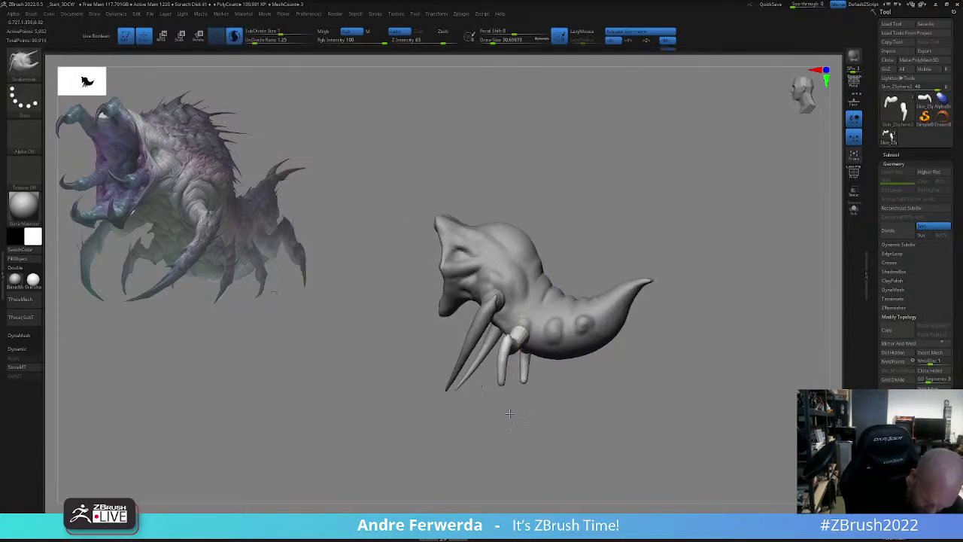
{"action": "left_click_drag", "start_coordinate": [510, 412], "coordinate": [527, 410]}
{"action": "left_click_drag", "start_coordinate": [506, 341], "coordinate": [505, 337]}
{"action": "left_click_drag", "start_coordinate": [527, 414], "coordinate": [463, 414]}
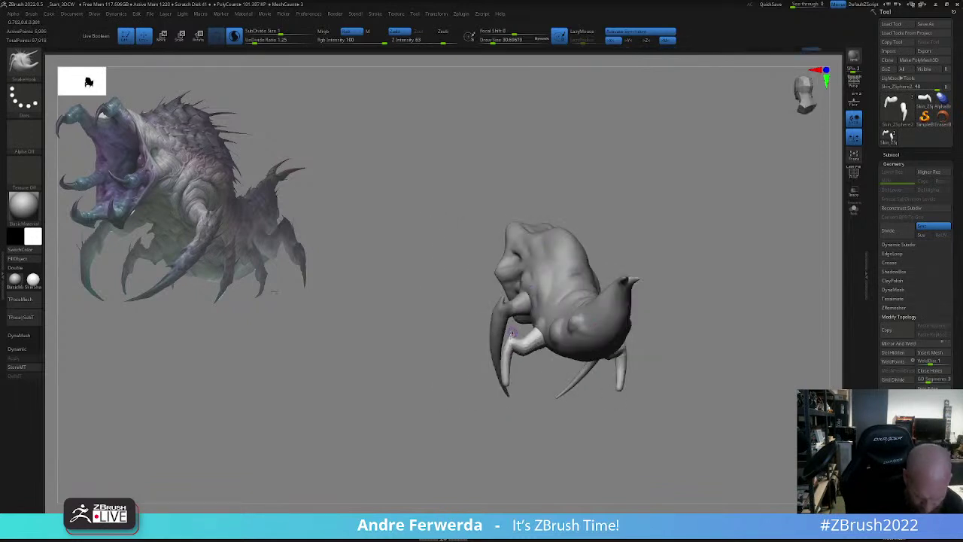
{"action": "left_click_drag", "start_coordinate": [512, 342], "coordinate": [514, 325]}
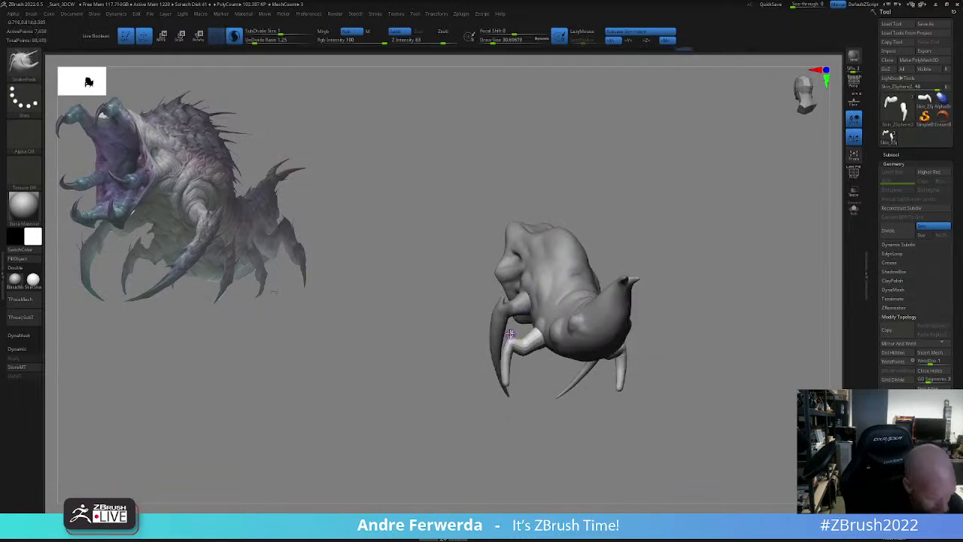
{"action": "left_click_drag", "start_coordinate": [526, 357], "coordinate": [523, 366]}
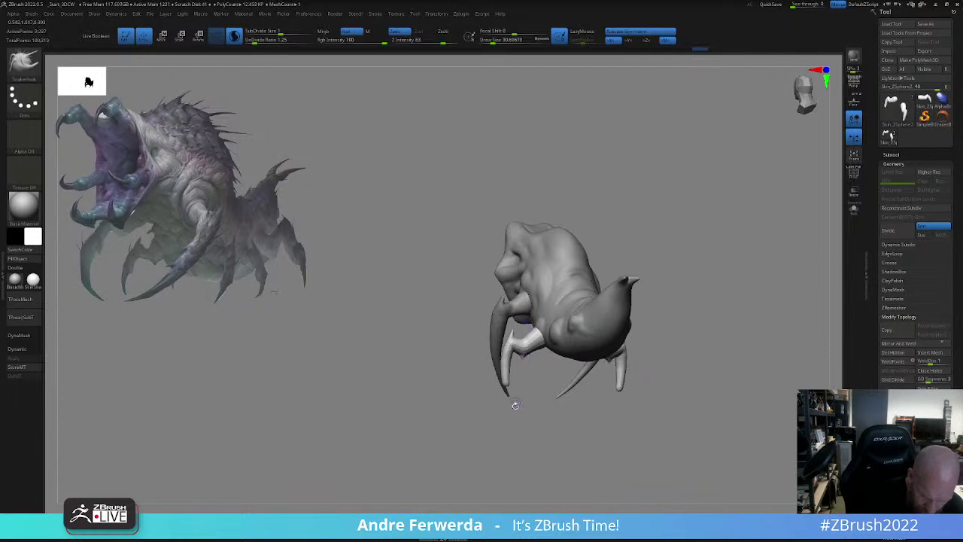
{"action": "left_click_drag", "start_coordinate": [515, 403], "coordinate": [559, 312]}
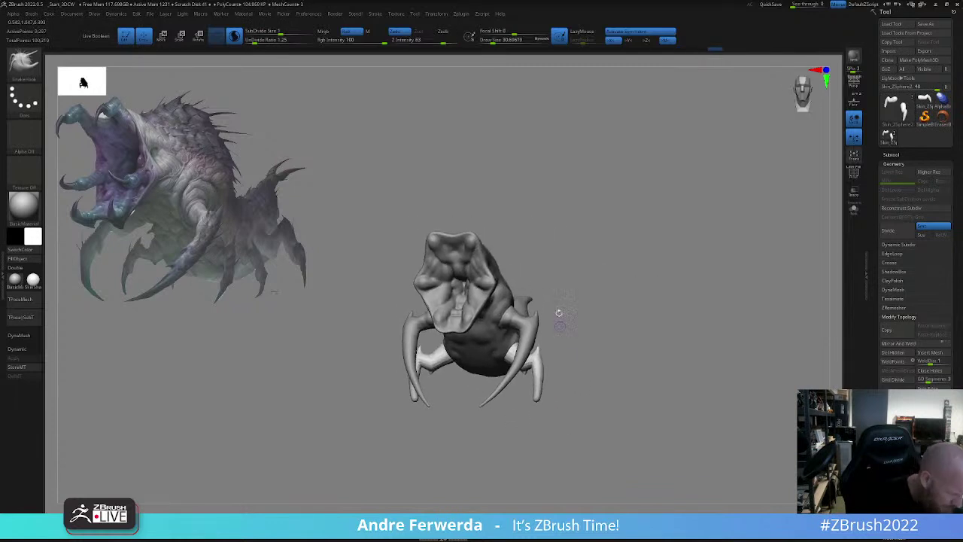
- Pull small spikes out of the outer side of the rear legs' lower segments, undoing unwanted strokes
{"action": "right_click", "coordinate": [536, 368]}
{"action": "left_click_drag", "start_coordinate": [536, 368], "coordinate": [543, 366]}
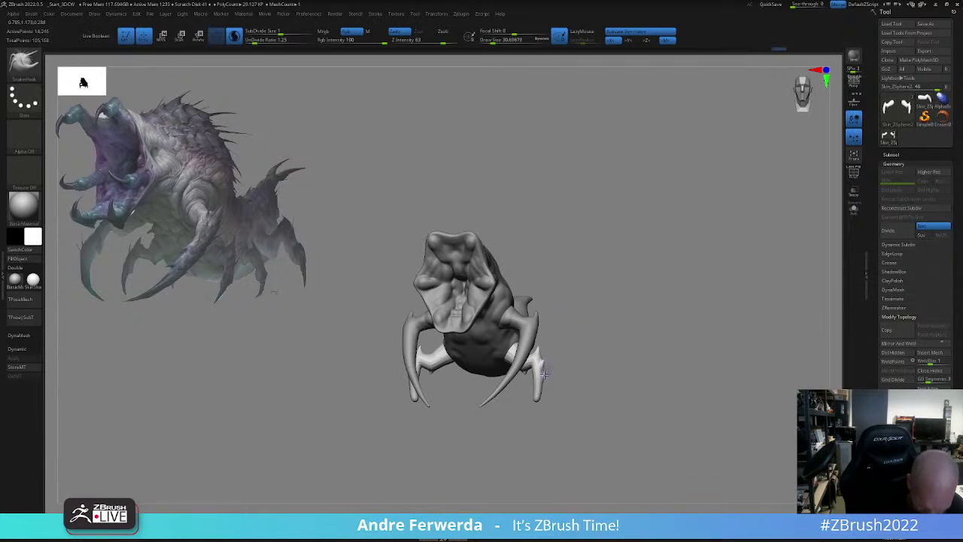
{"action": "key", "text": "ctrl+z"}
{"action": "key", "text": "ctrl+z"}
{"action": "key", "text": "ctrl+z"}
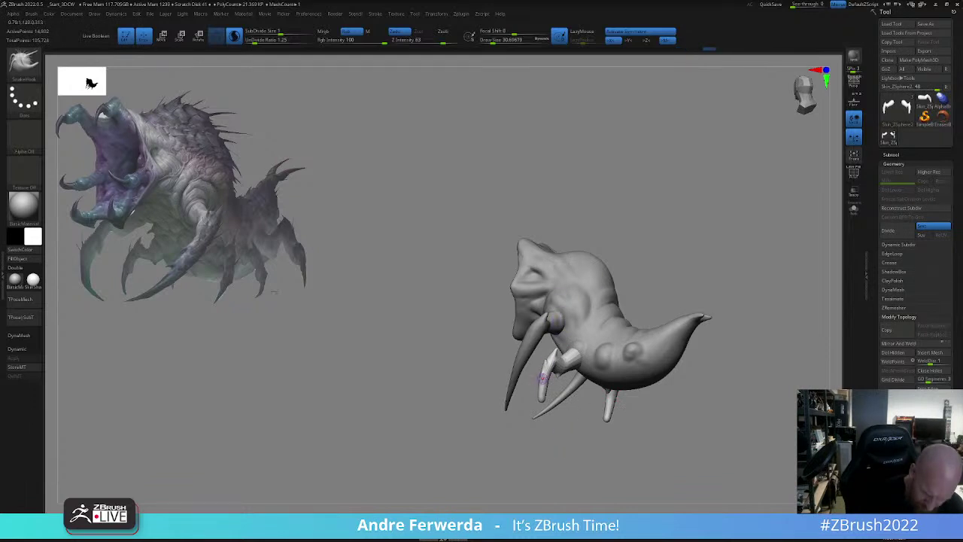
{"action": "left_click_drag", "start_coordinate": [549, 407], "coordinate": [677, 421]}
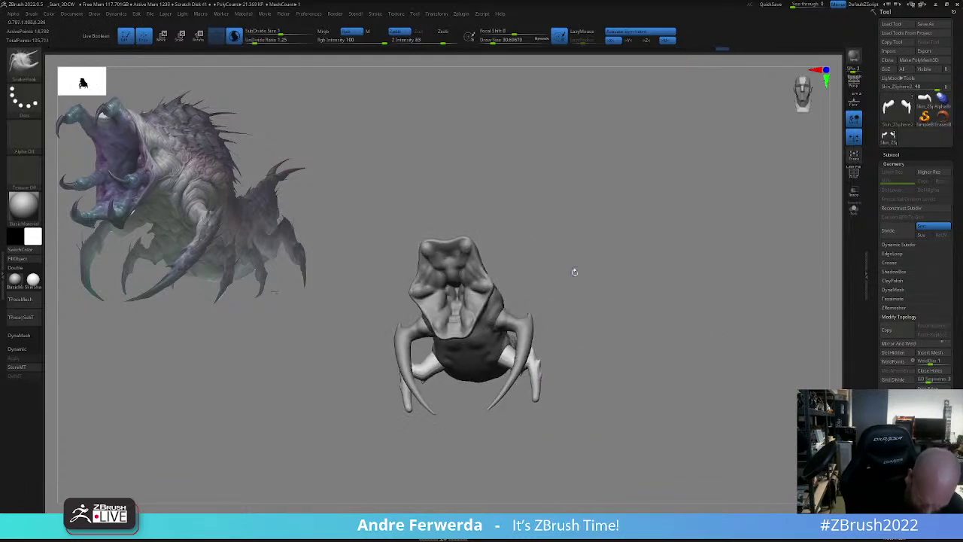
{"action": "left_click_drag", "start_coordinate": [602, 309], "coordinate": [662, 252], "text": "alt"}
{"action": "left_click_drag", "start_coordinate": [686, 325], "coordinate": [641, 359], "text": "shift"}
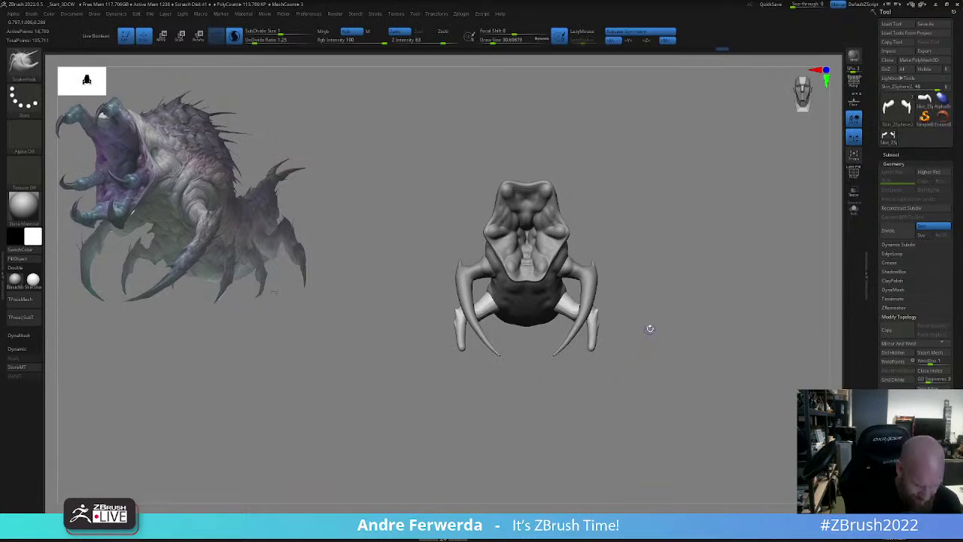
- Switch to the ClayBuildup brush with Sculptris Pro off and build up clay on the rear legs
{"action": "left_click", "coordinate": [324, 511]}
{"action": "key", "text": "space"}
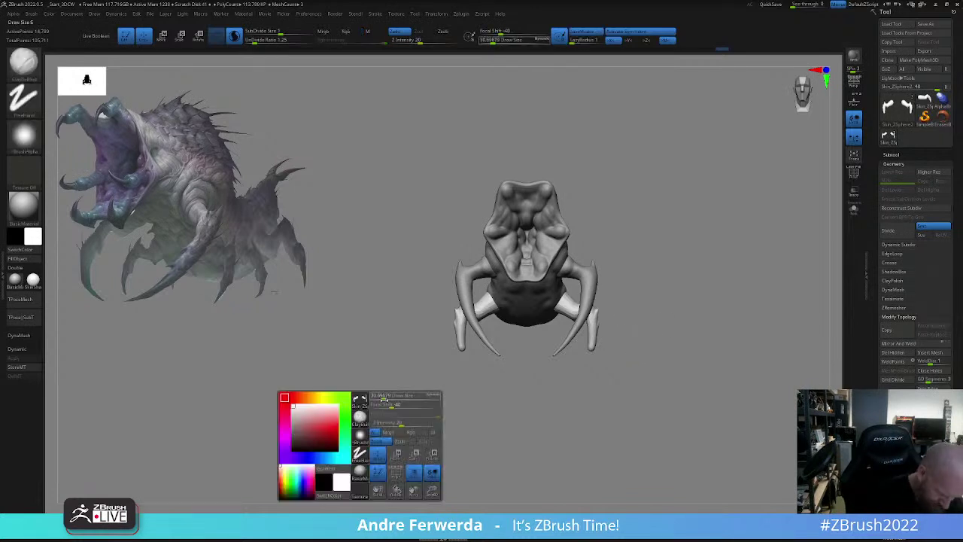
{"action": "mouse_move", "coordinate": [715, 259]}
{"action": "left_mouse_down"}
{"action": "mouse_move", "coordinate": [593, 282]}
{"action": "mouse_move", "coordinate": [683, 295]}
{"action": "mouse_move", "coordinate": [640, 263]}
{"action": "mouse_move", "coordinate": [655, 235]}
{"action": "left_mouse_up"}
{"action": "left_click", "coordinate": [234, 41]}
{"action": "key", "text": "space"}
{"action": "left_click", "coordinate": [654, 316]}
{"action": "left_click_drag", "start_coordinate": [580, 302], "coordinate": [583, 297]}
{"action": "left_click_drag", "start_coordinate": [641, 301], "coordinate": [647, 263]}
{"action": "mouse_move", "coordinate": [582, 308]}
{"action": "left_mouse_down"}
{"action": "mouse_move", "coordinate": [582, 290]}
{"action": "mouse_move", "coordinate": [599, 401]}
{"action": "mouse_move", "coordinate": [569, 374]}
{"action": "left_mouse_up"}
{"action": "left_click_drag", "start_coordinate": [530, 295], "coordinate": [521, 290]}
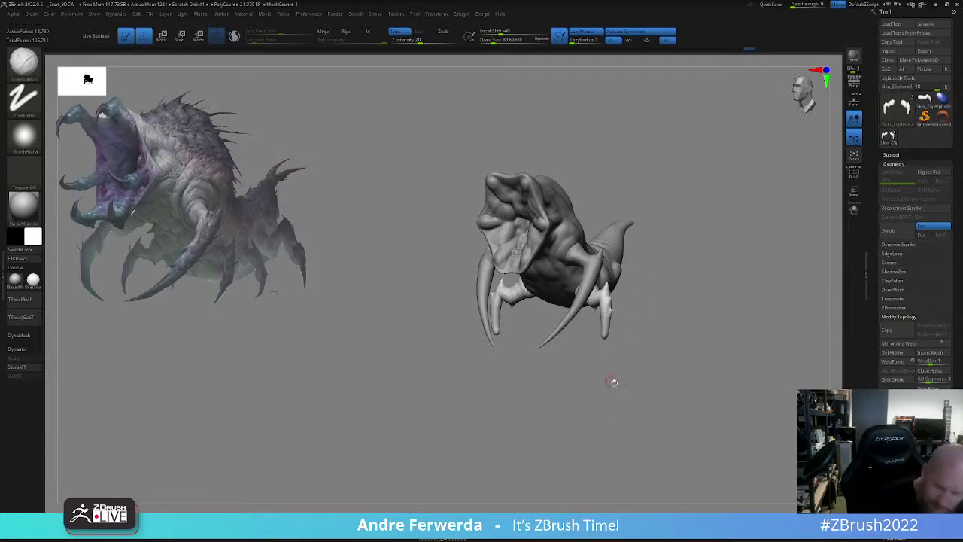
- Append a cylinder subtool to the creature and make it the active subtool
{"action": "left_click", "coordinate": [892, 155]}
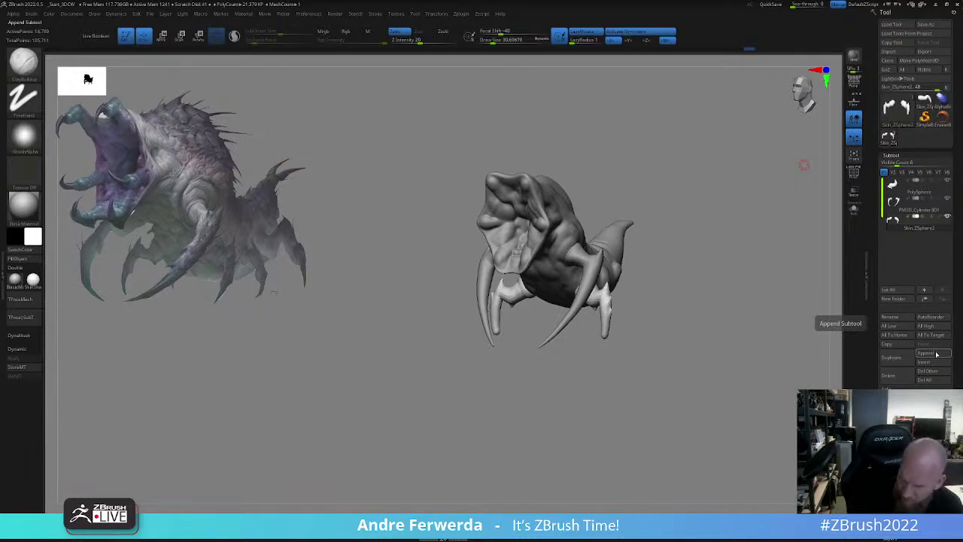
{"action": "left_click", "coordinate": [936, 354]}
{"action": "left_click", "coordinate": [670, 393]}
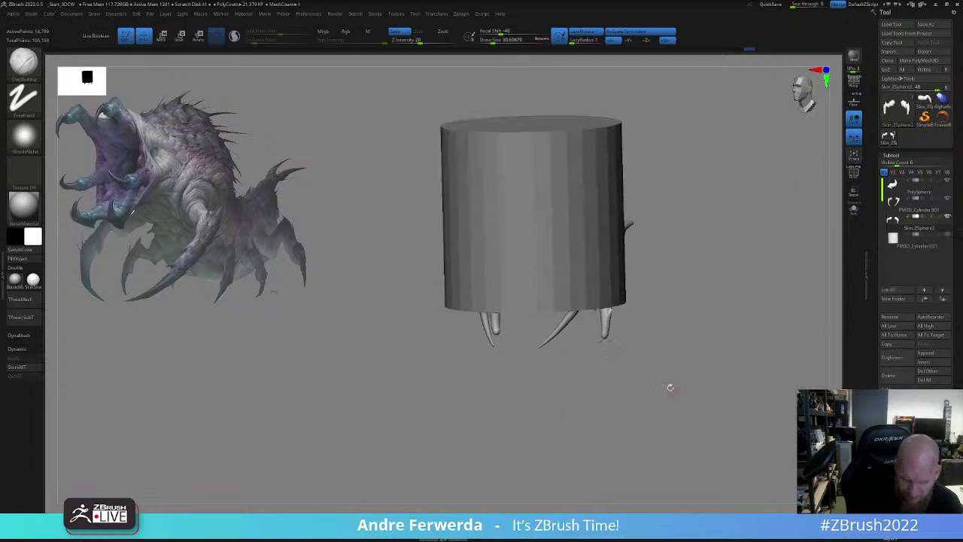
{"action": "left_click_drag", "start_coordinate": [651, 353], "coordinate": [645, 328], "text": "shift"}
{"action": "left_click", "coordinate": [569, 277], "text": "alt"}
- Scale the cylinder down to a thin peg and place it just below the tip of one rear leg
{"action": "key", "text": "w"}
{"action": "left_click_drag", "start_coordinate": [557, 210], "coordinate": [558, 225]}
{"action": "left_click_drag", "start_coordinate": [587, 180], "coordinate": [654, 345]}
{"action": "right_click_drag", "start_coordinate": [653, 345], "coordinate": [658, 380], "text": "ctrl"}
{"action": "left_click_drag", "start_coordinate": [619, 353], "coordinate": [620, 312]}
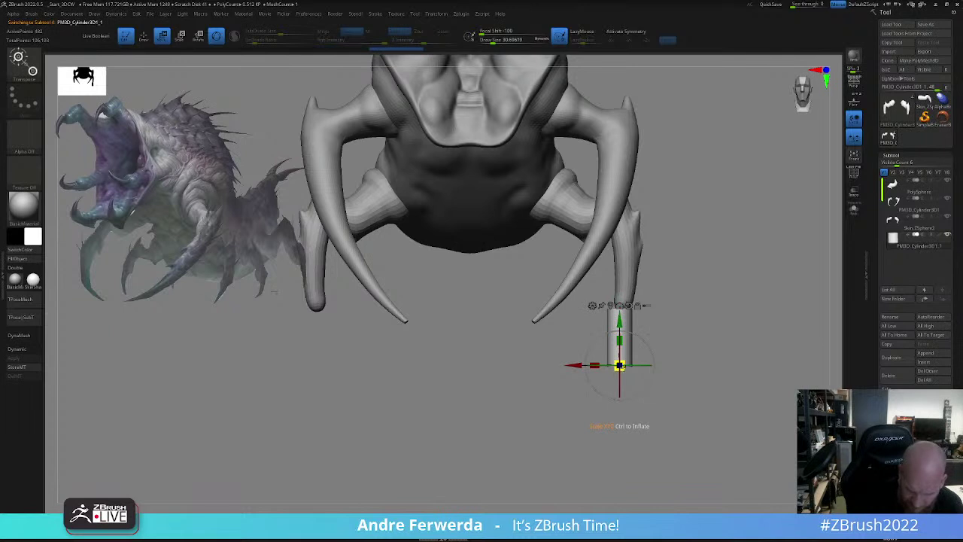
{"action": "left_click_drag", "start_coordinate": [620, 365], "coordinate": [619, 338]}
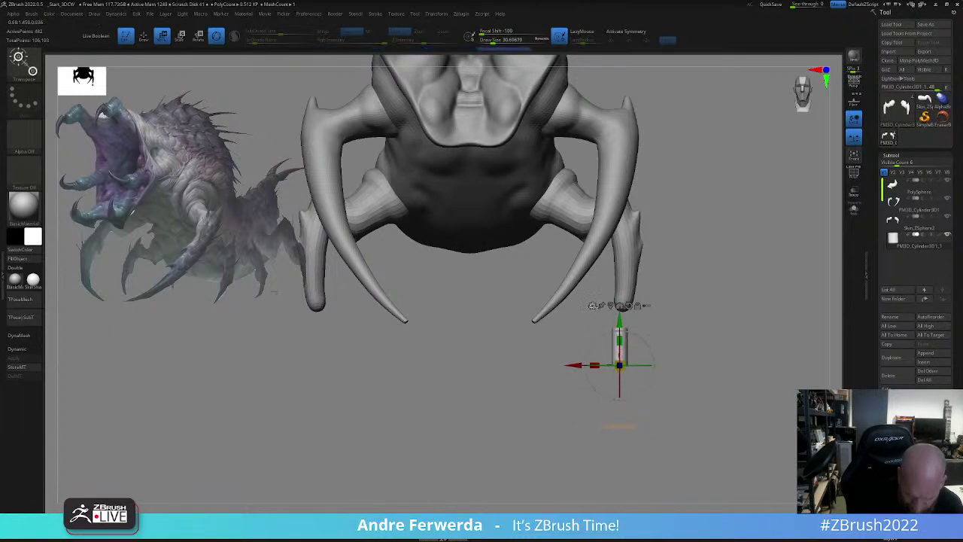
- Apply a Taper deformer to narrow the small cylinder into a downward-pointing cone
{"action": "left_click", "coordinate": [592, 305]}
{"action": "left_click", "coordinate": [657, 384]}
{"action": "mouse_move", "coordinate": [619, 371]}
{"action": "left_mouse_down"}
{"action": "mouse_move", "coordinate": [623, 337]}
{"action": "mouse_move", "coordinate": [607, 322]}
{"action": "left_mouse_up"}
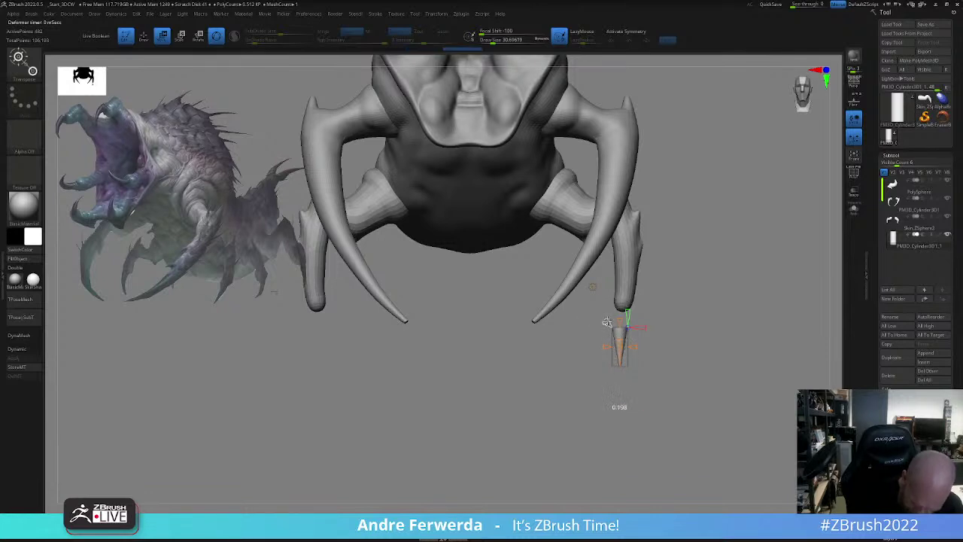
{"action": "key", "text": "q"}
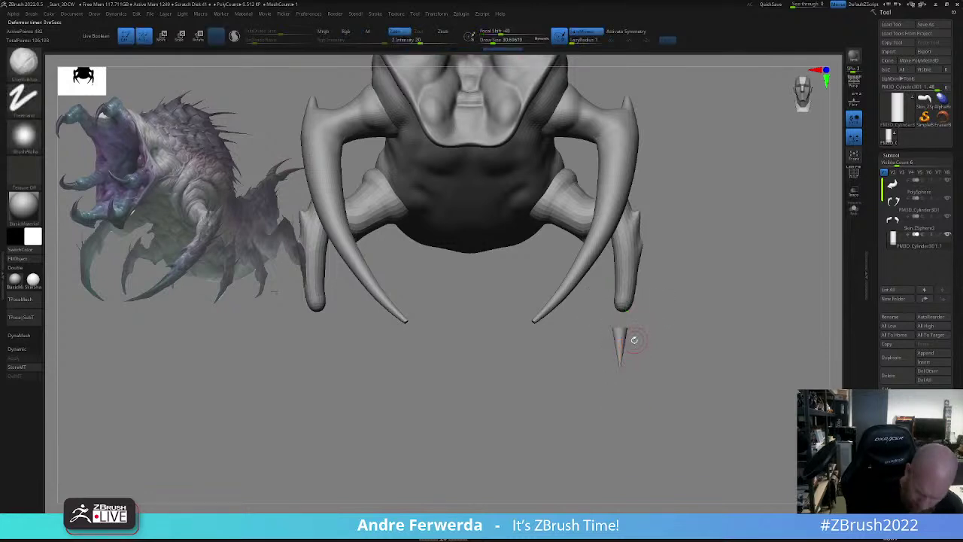
- Apply a Bend Curve deformer to the cone and curve its tip slightly inward like a claw
{"action": "key", "text": "w"}
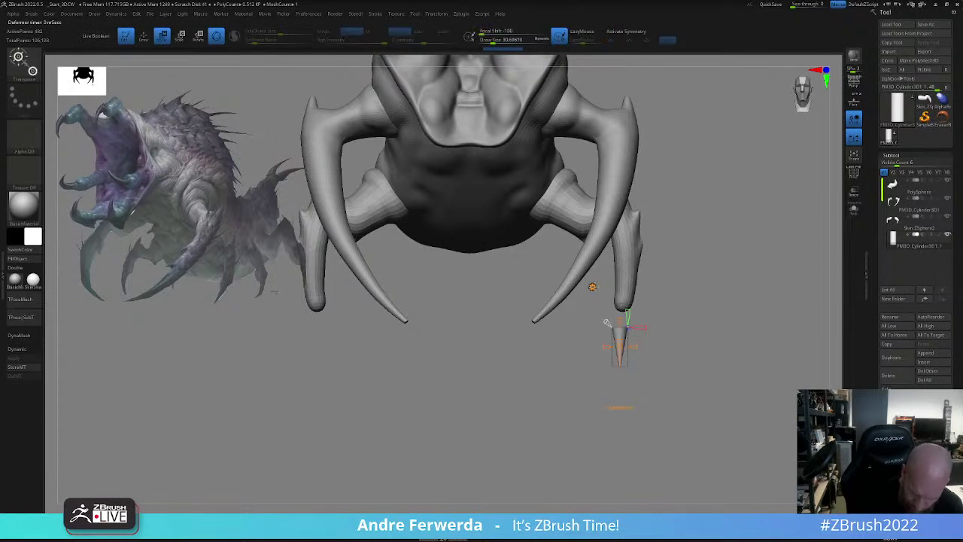
{"action": "left_click", "coordinate": [592, 286]}
{"action": "left_click", "coordinate": [653, 325]}
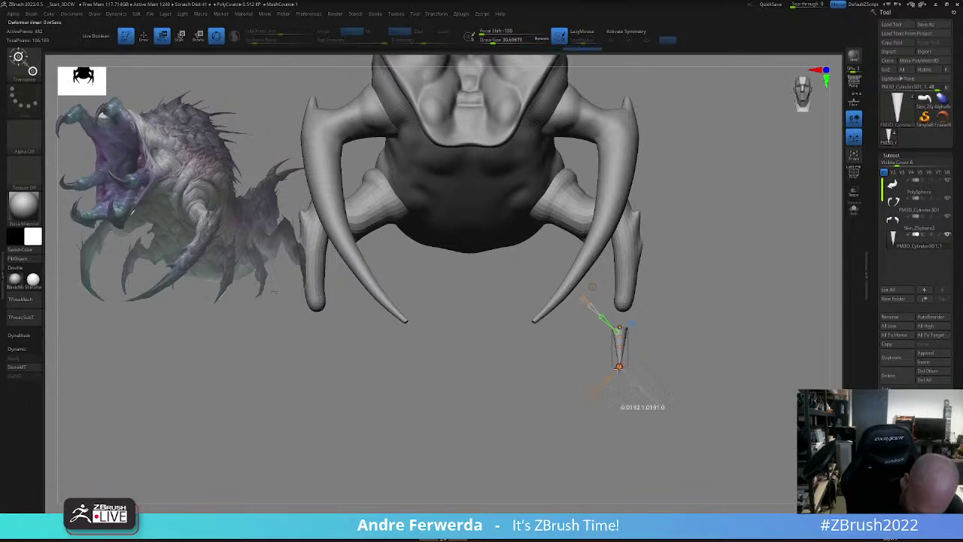
{"action": "key", "text": "q"}
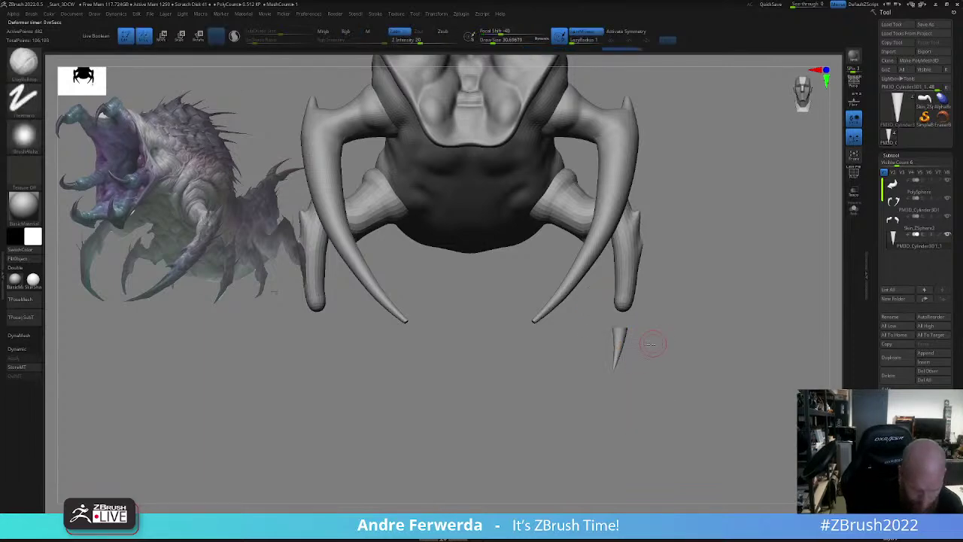
- Flatten the sides of the small claw with the TrimDynamic brush, reducing the draw size to about 27
{"action": "left_click_drag", "start_coordinate": [652, 343], "coordinate": [596, 397]}
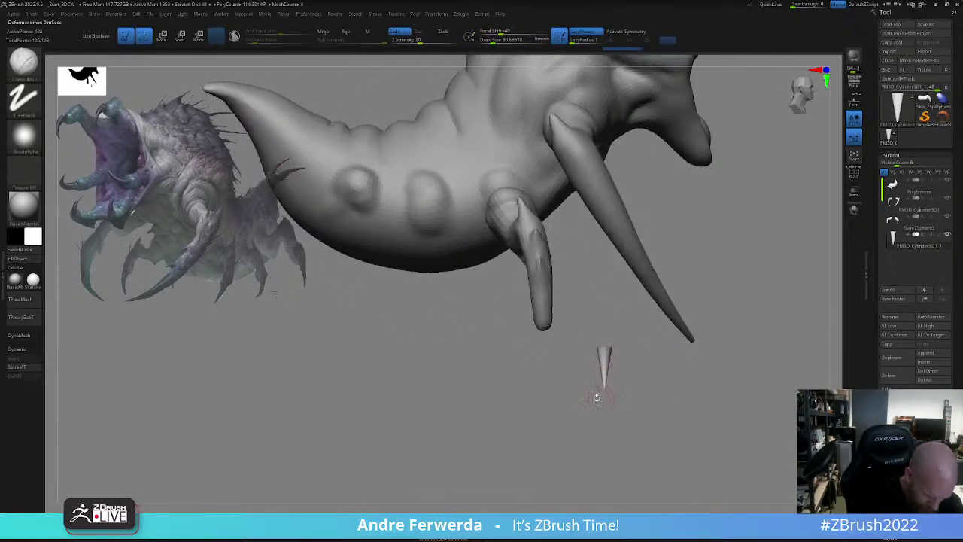
{"action": "key", "text": "b"}
{"action": "key", "text": "t"}
{"action": "key", "text": "d"}
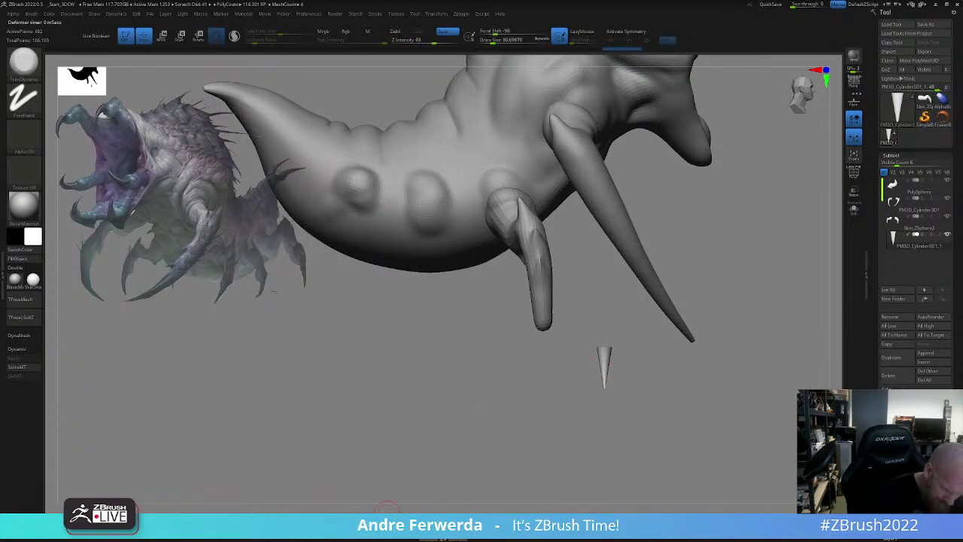
{"action": "mouse_move", "coordinate": [600, 348]}
{"action": "left_mouse_down"}
{"action": "mouse_move", "coordinate": [620, 358]}
{"action": "mouse_move", "coordinate": [606, 355]}
{"action": "left_mouse_up"}
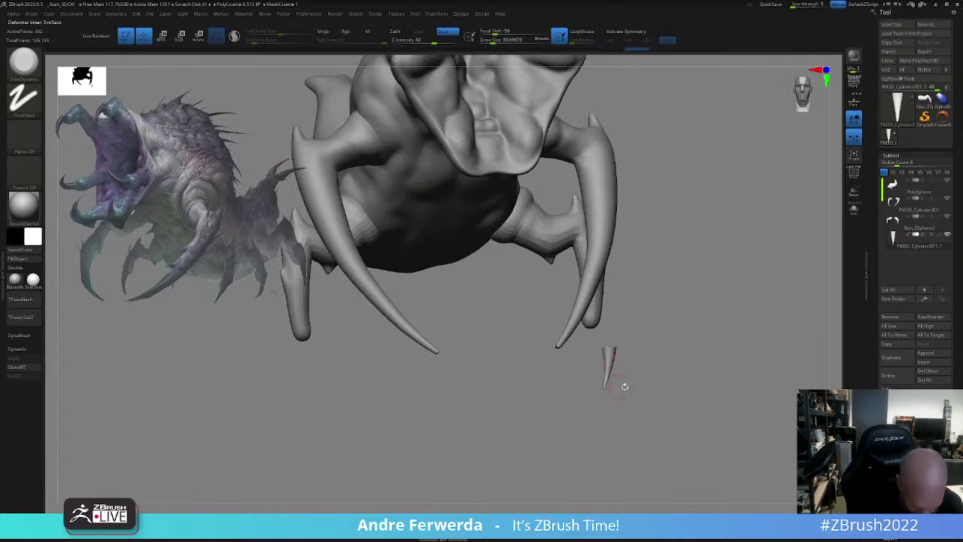
{"action": "mouse_move", "coordinate": [624, 387]}
{"action": "left_mouse_down", "text": "shift"}
{"action": "mouse_move", "coordinate": [630, 364]}
{"action": "mouse_move", "coordinate": [648, 359]}
{"action": "mouse_move", "coordinate": [591, 383]}
{"action": "mouse_move", "coordinate": [596, 391]}
{"action": "left_mouse_up", "text": "shift"}
{"action": "key", "text": "bracketleft"}
{"action": "key", "text": "s"}
{"action": "left_click_drag", "start_coordinate": [596, 406], "coordinate": [601, 407]}
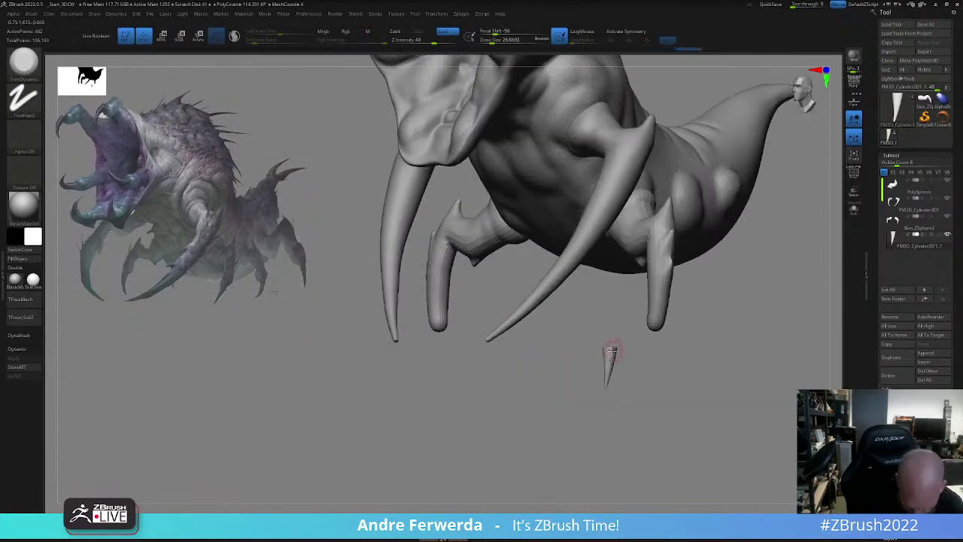
{"action": "left_click_drag", "start_coordinate": [612, 352], "coordinate": [669, 379]}
- Switch the claw's active deformer from Bend Curve back to the standard Gizmo 3D
{"action": "key", "text": "w"}
{"action": "left_click", "coordinate": [582, 306]}
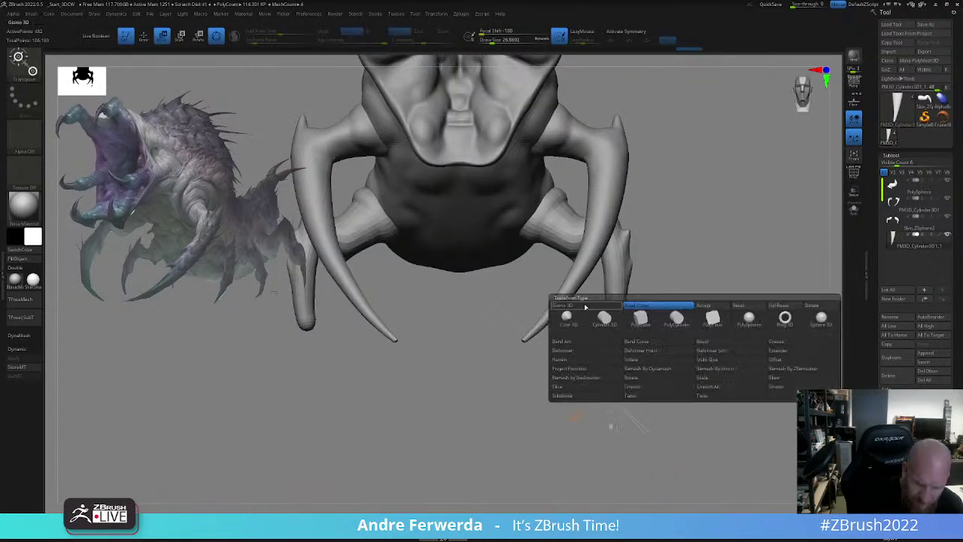
{"action": "left_click", "coordinate": [585, 306]}
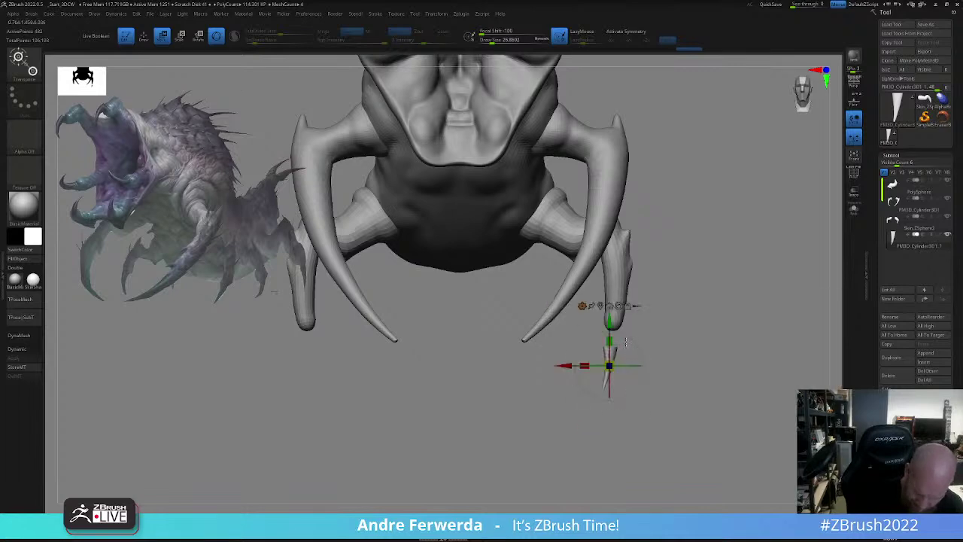
- Move the small claw up so its base fits against the tip of the rear leg, in front and side views
{"action": "mouse_move", "coordinate": [649, 317]}
{"action": "left_mouse_down", "text": "shift"}
{"action": "mouse_move", "coordinate": [600, 319]}
{"action": "mouse_move", "coordinate": [708, 310]}
{"action": "mouse_move", "coordinate": [707, 326]}
{"action": "mouse_move", "coordinate": [704, 310]}
{"action": "left_mouse_up", "text": "shift"}
{"action": "key", "text": "q"}
{"action": "left_click_drag", "start_coordinate": [671, 381], "coordinate": [697, 387], "text": "shift"}
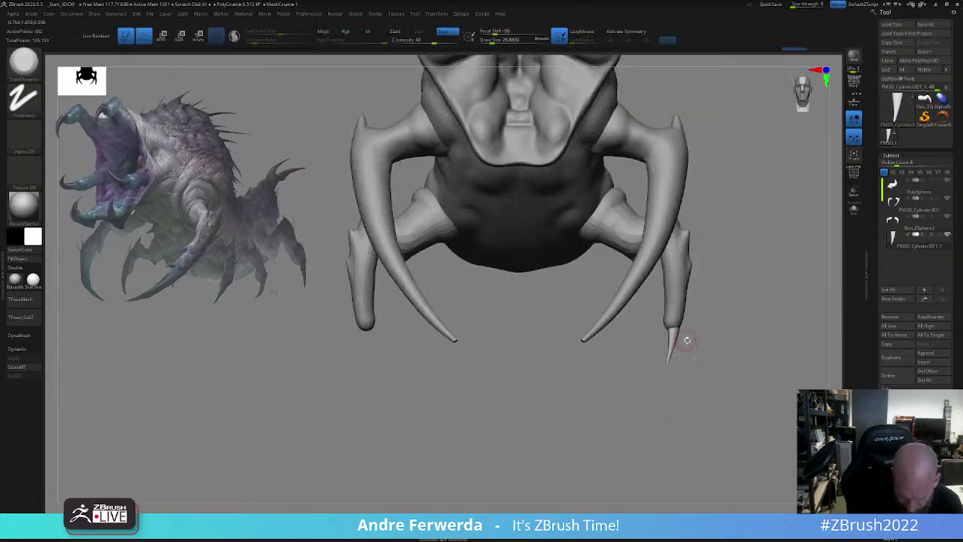
{"action": "key", "text": "w"}
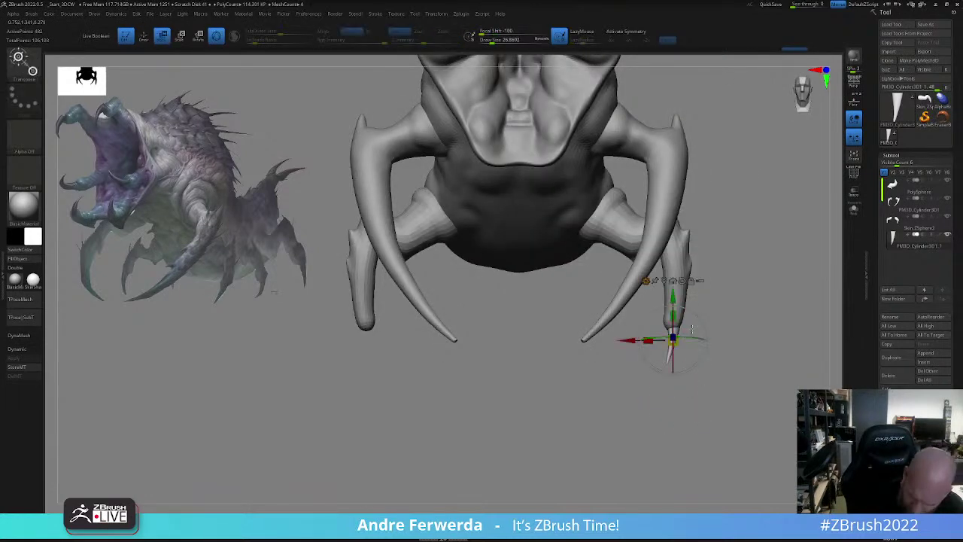
{"action": "key", "text": "q"}
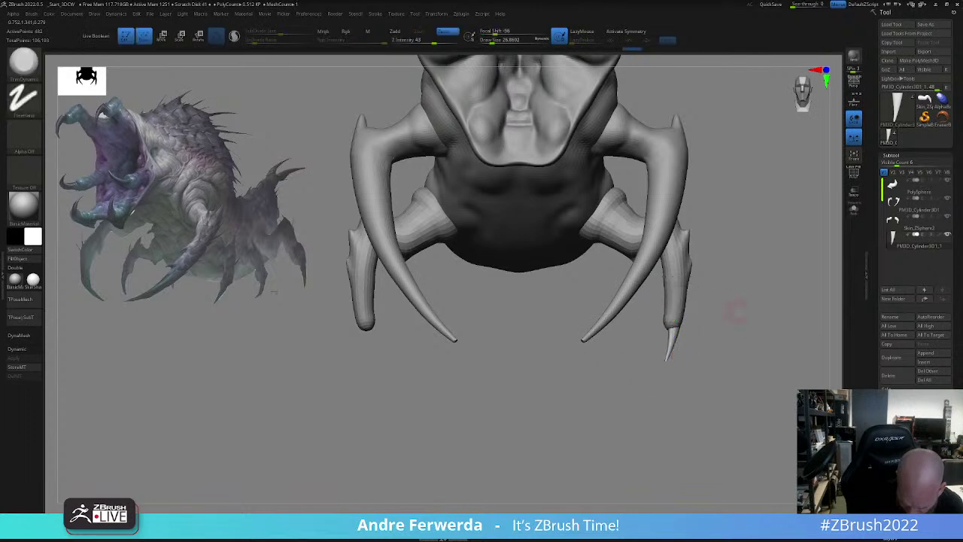
{"action": "left_click_drag", "start_coordinate": [737, 312], "coordinate": [703, 311], "text": "shift"}
{"action": "key", "text": "w"}
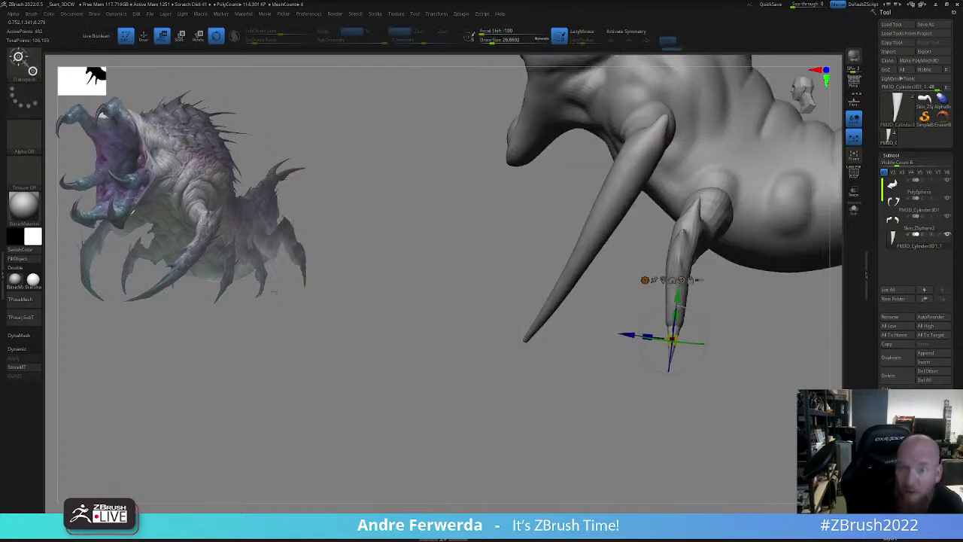
{"action": "key", "text": "q"}
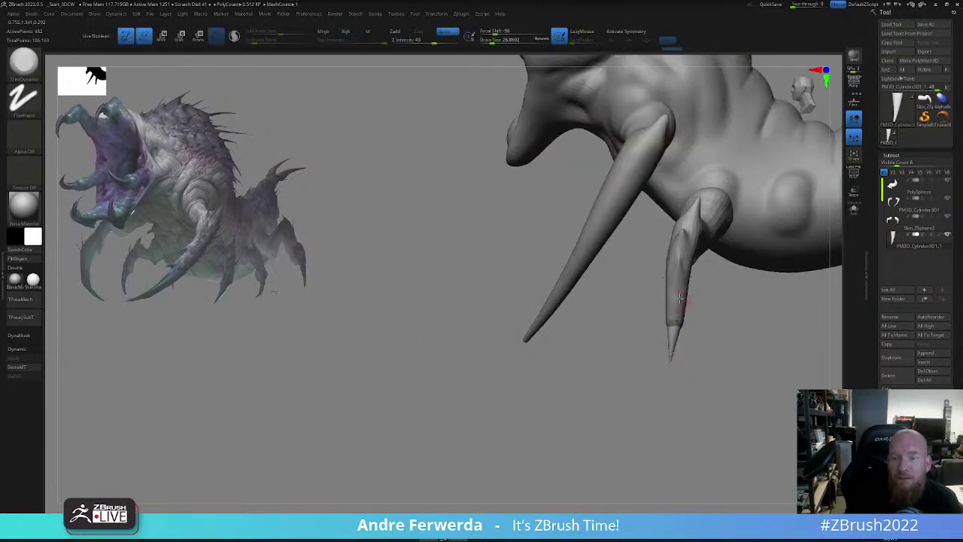
- Select the rear legs and reshape the lower leg above the claw with the Move brush at a draw size of about 109
{"action": "left_click", "coordinate": [677, 303], "text": "alt"}
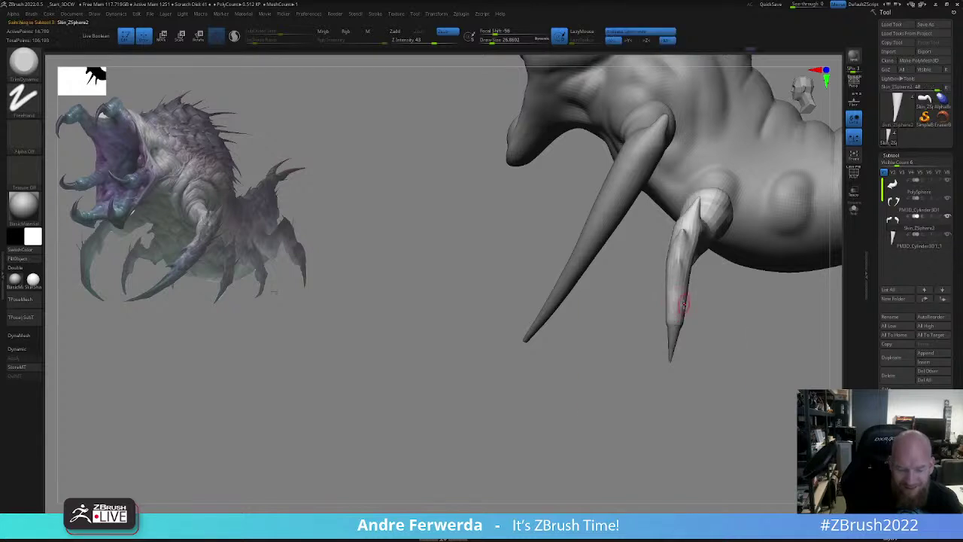
{"action": "left_click", "coordinate": [126, 518]}
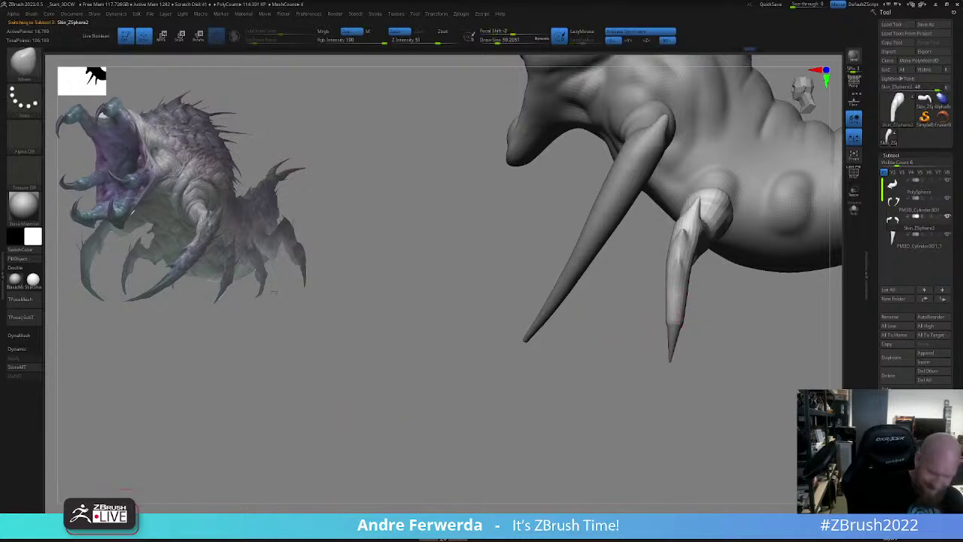
{"action": "left_click_drag", "start_coordinate": [732, 326], "coordinate": [735, 325]}
{"action": "key", "text": "s"}
{"action": "key", "text": "s"}
{"action": "left_click_drag", "start_coordinate": [633, 315], "coordinate": [640, 316]}
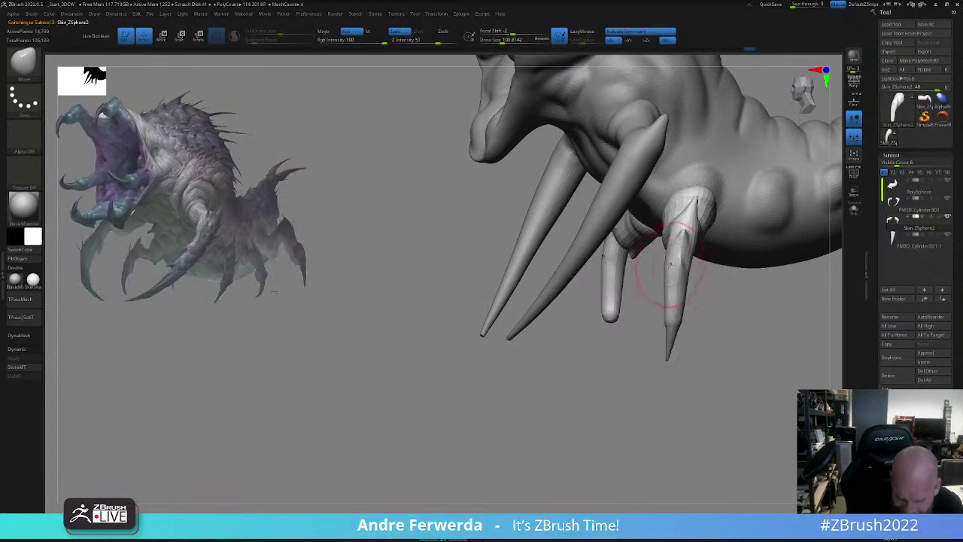
{"action": "left_click_drag", "start_coordinate": [674, 268], "coordinate": [675, 254]}
{"action": "key", "text": "space"}
{"action": "key", "text": "space"}
- Refine the leg's tip and outline around the claw base with the Move brush, reducing the draw size to about 60
{"action": "left_click_drag", "start_coordinate": [672, 330], "coordinate": [674, 361]}
{"action": "key", "text": "s"}
{"action": "key", "text": "s"}
{"action": "left_click_drag", "start_coordinate": [677, 291], "coordinate": [653, 310]}
{"action": "key", "text": "space"}
{"action": "left_click_drag", "start_coordinate": [751, 232], "coordinate": [756, 232]}
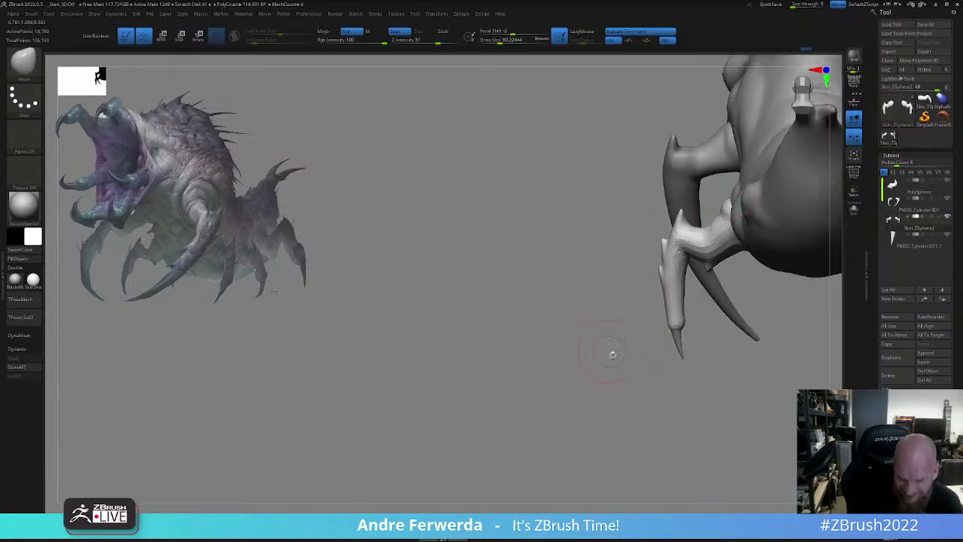
{"action": "mouse_move", "coordinate": [612, 354]}
{"action": "left_mouse_down", "text": "shift"}
{"action": "mouse_move", "coordinate": [670, 347]}
{"action": "mouse_move", "coordinate": [602, 396]}
{"action": "mouse_move", "coordinate": [748, 348]}
{"action": "mouse_move", "coordinate": [709, 376]}
{"action": "left_mouse_up", "text": "shift"}
{"action": "key", "text": "space"}
{"action": "left_click_drag", "start_coordinate": [735, 360], "coordinate": [682, 377]}
- Select the small claw, apply a Bend Curve deformer and raise its tip slightly from the front view
{"action": "left_click", "coordinate": [639, 341], "text": "alt"}
{"action": "left_click_drag", "start_coordinate": [653, 338], "coordinate": [681, 349]}
{"action": "key", "text": "w"}
{"action": "left_click", "coordinate": [614, 281]}
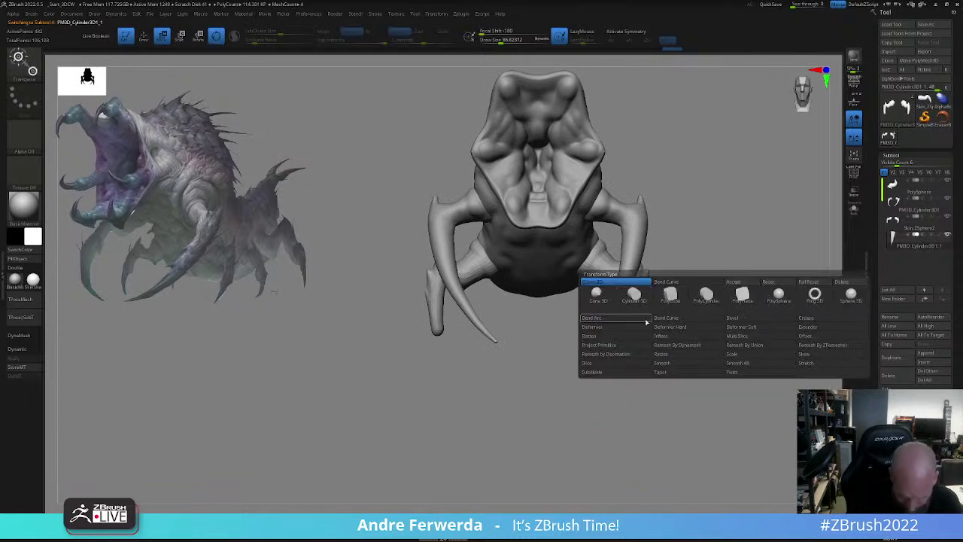
{"action": "left_click", "coordinate": [670, 319]}
{"action": "left_click_drag", "start_coordinate": [710, 277], "coordinate": [714, 293], "text": "alt"}
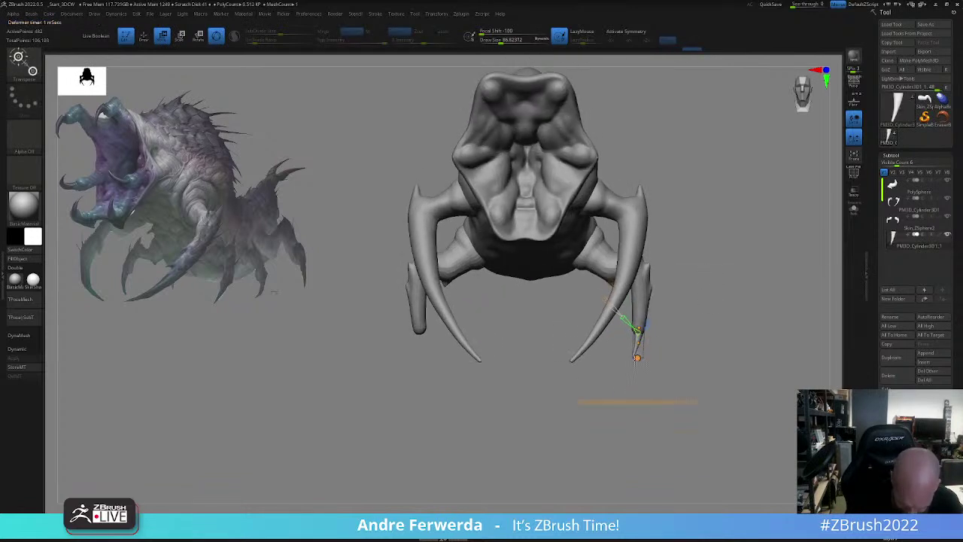
{"action": "mouse_move", "coordinate": [638, 358]}
{"action": "left_mouse_down"}
{"action": "mouse_move", "coordinate": [633, 366]}
{"action": "mouse_move", "coordinate": [638, 346]}
{"action": "left_mouse_up"}
- Adjust the claw tip's bend from the side view with the Bend Curve end handle so it lines up with the leg
{"action": "key", "text": "q"}
{"action": "left_click_drag", "start_coordinate": [699, 338], "coordinate": [686, 335]}
{"action": "right_click_drag", "start_coordinate": [685, 336], "coordinate": [685, 331]}
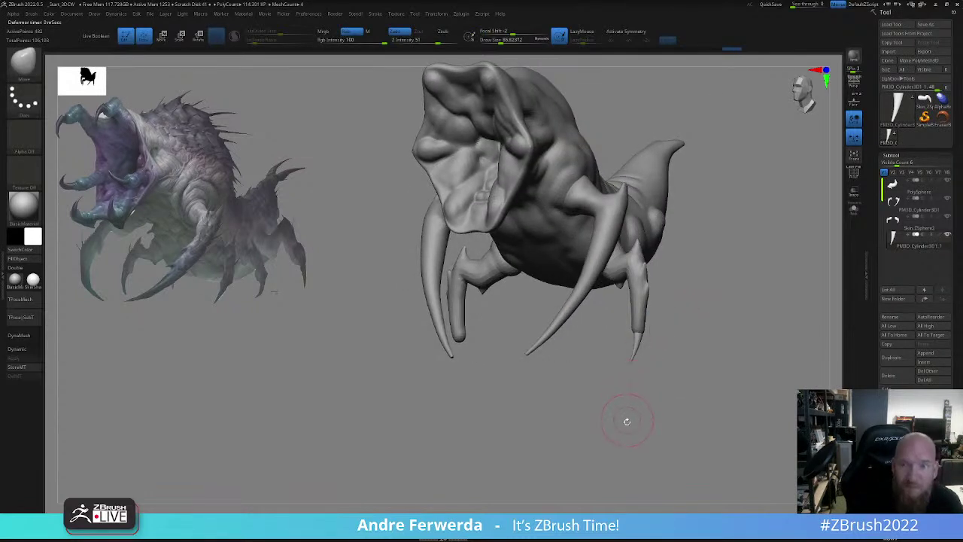
{"action": "left_click_drag", "start_coordinate": [731, 338], "coordinate": [710, 339]}
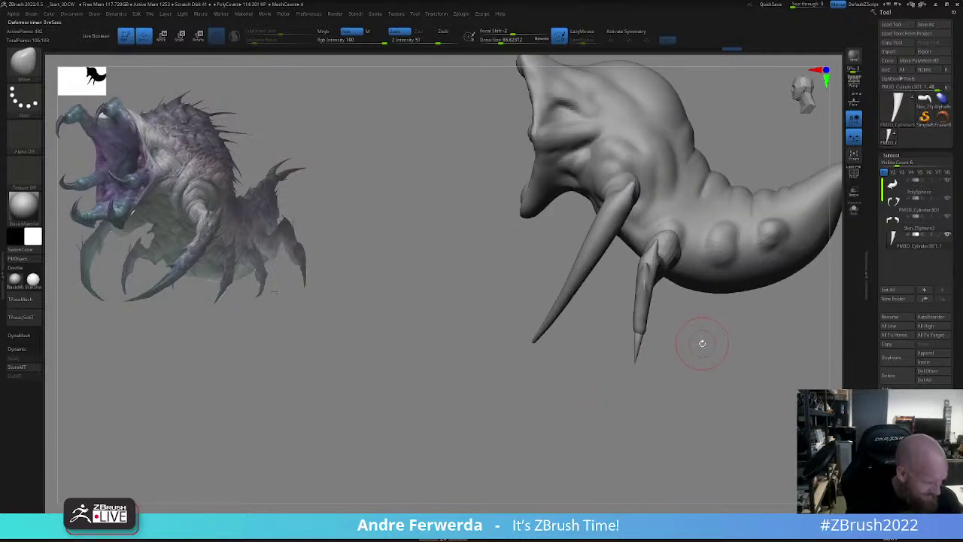
{"action": "key", "text": "w"}
{"action": "left_click", "coordinate": [632, 366], "text": "alt"}
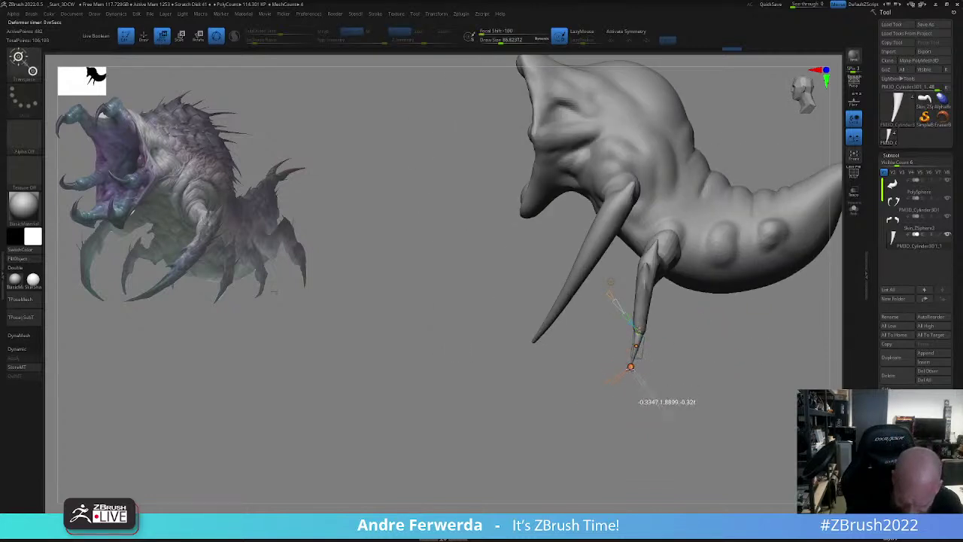
{"action": "left_click_drag", "start_coordinate": [631, 367], "coordinate": [635, 365]}
{"action": "key", "text": "q"}
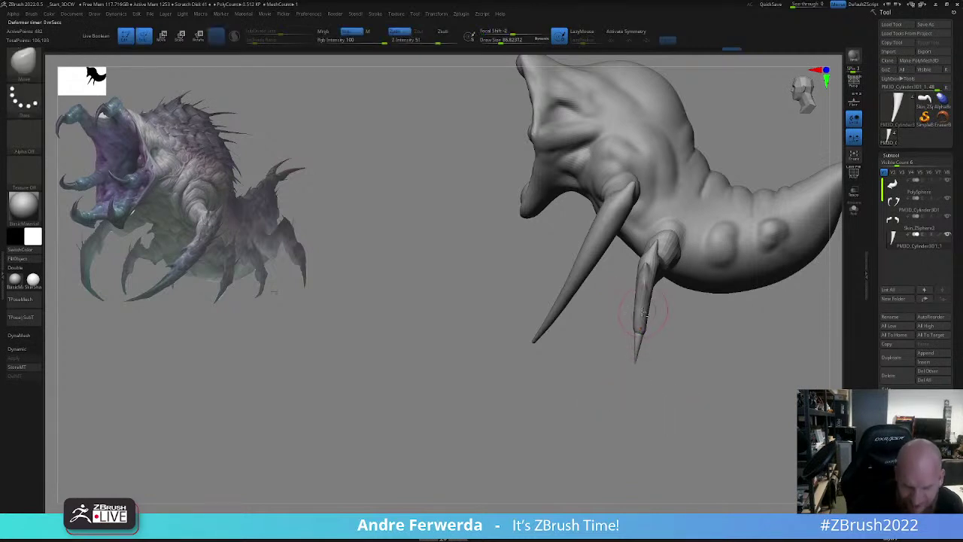
- Select the rear legs, adjust the lower leg with the Move brush at about 83 draw size, and thicken it with the Inflate brush
{"action": "left_click", "coordinate": [645, 290], "text": "alt"}
{"action": "key", "text": "s"}
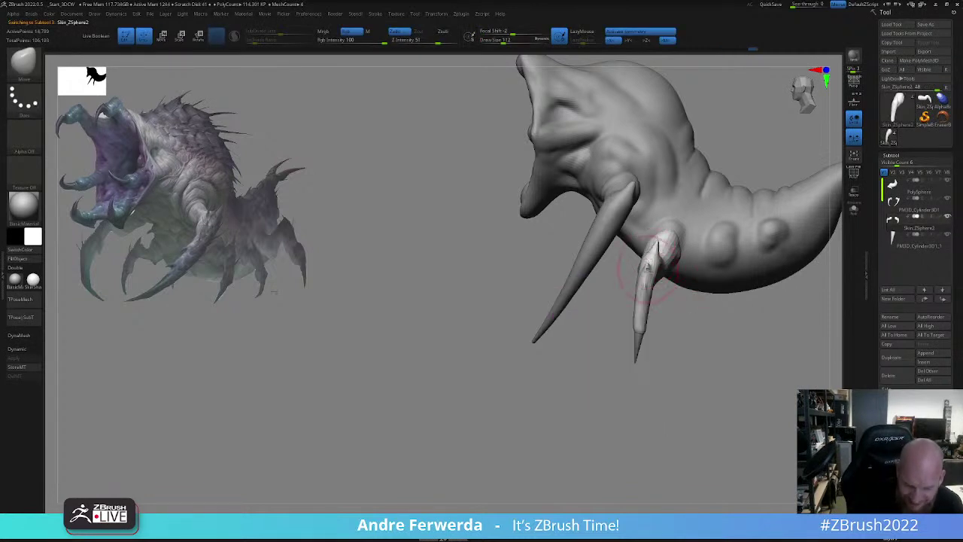
{"action": "left_click_drag", "start_coordinate": [636, 298], "coordinate": [640, 293]}
{"action": "key", "text": "space"}
{"action": "left_click", "coordinate": [637, 313]}
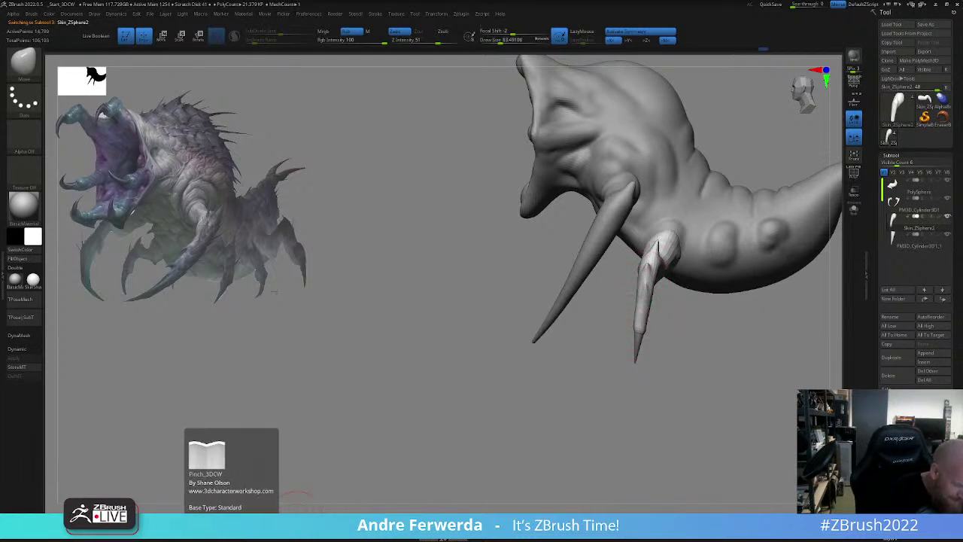
{"action": "left_click", "coordinate": [188, 527]}
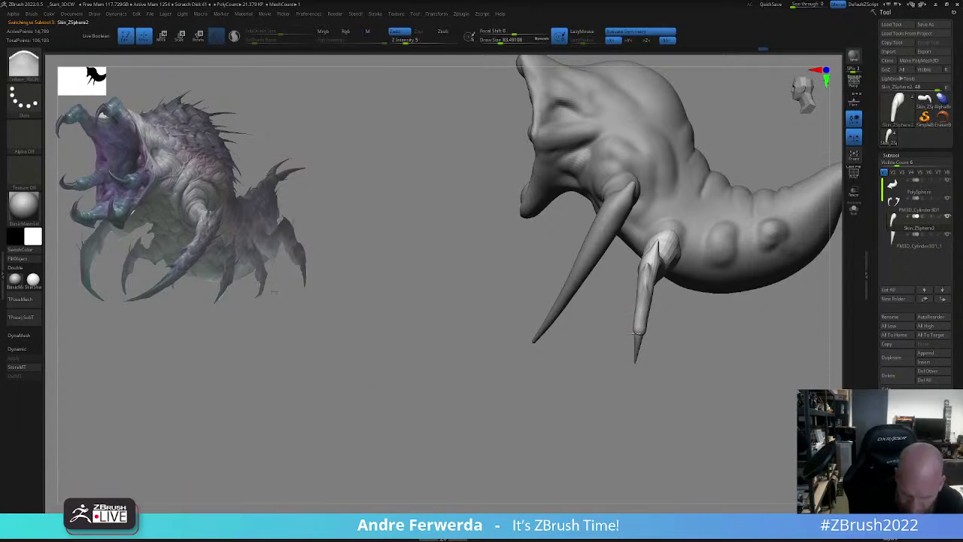
{"action": "mouse_move", "coordinate": [656, 329]}
{"action": "left_mouse_down"}
{"action": "mouse_move", "coordinate": [678, 338]}
{"action": "mouse_move", "coordinate": [669, 325]}
{"action": "mouse_move", "coordinate": [664, 347]}
{"action": "mouse_move", "coordinate": [670, 241]}
{"action": "mouse_move", "coordinate": [680, 258]}
{"action": "mouse_move", "coordinate": [679, 234]}
{"action": "mouse_move", "coordinate": [679, 245]}
{"action": "left_mouse_up"}
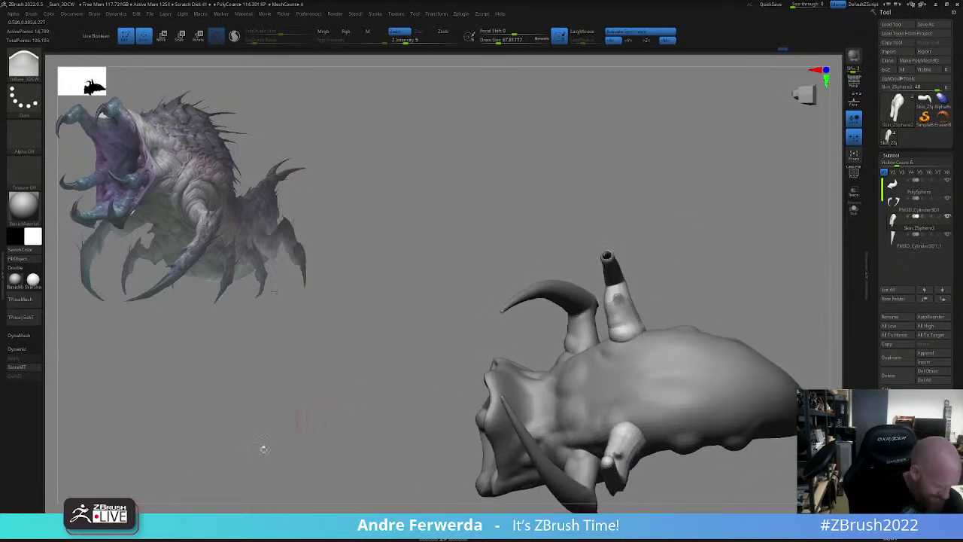
- Reshape the rear legs from below and from the side with the Move brush at a draw size of about 78
{"action": "key", "text": "b"}
{"action": "key", "text": "m"}
{"action": "key", "text": "v"}
{"action": "key", "text": "space"}
{"action": "left_click_drag", "start_coordinate": [604, 308], "coordinate": [608, 305]}
{"action": "key", "text": "space"}
{"action": "mouse_move", "coordinate": [607, 304]}
{"action": "left_mouse_down"}
{"action": "mouse_move", "coordinate": [637, 315]}
{"action": "mouse_move", "coordinate": [627, 292]}
{"action": "mouse_move", "coordinate": [660, 316]}
{"action": "mouse_move", "coordinate": [637, 305]}
{"action": "mouse_move", "coordinate": [676, 388]}
{"action": "left_mouse_up"}
{"action": "key", "text": "space"}
{"action": "key", "text": "space"}
{"action": "left_click_drag", "start_coordinate": [649, 350], "coordinate": [651, 349]}
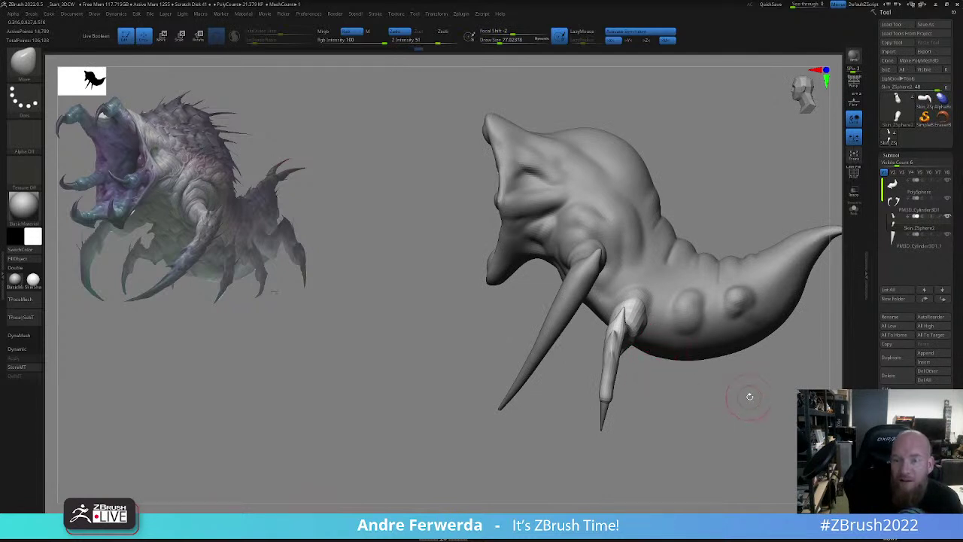
{"action": "mouse_move", "coordinate": [748, 402]}
{"action": "left_mouse_down"}
{"action": "mouse_move", "coordinate": [750, 384]}
{"action": "mouse_move", "coordinate": [718, 399]}
{"action": "mouse_move", "coordinate": [734, 402]}
{"action": "left_mouse_up"}
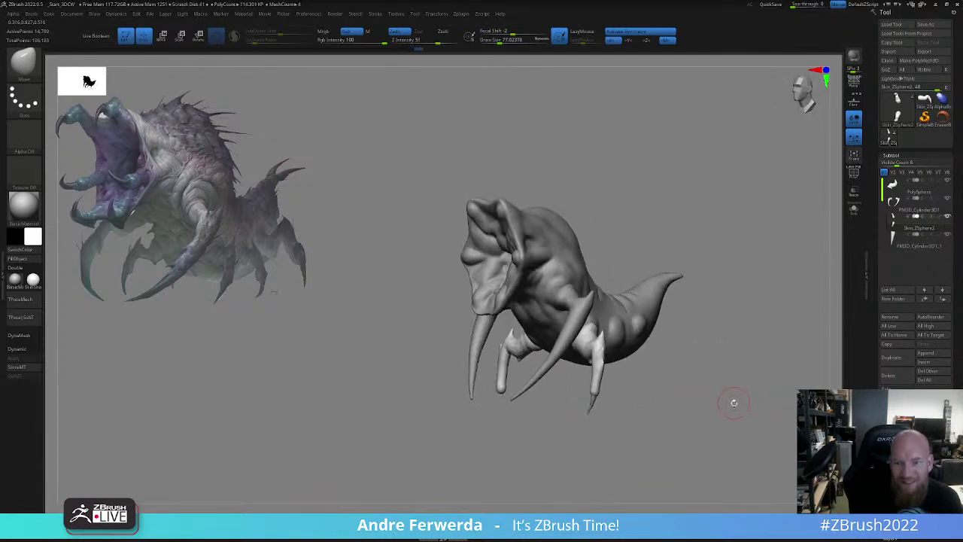
{"action": "key", "text": "space"}
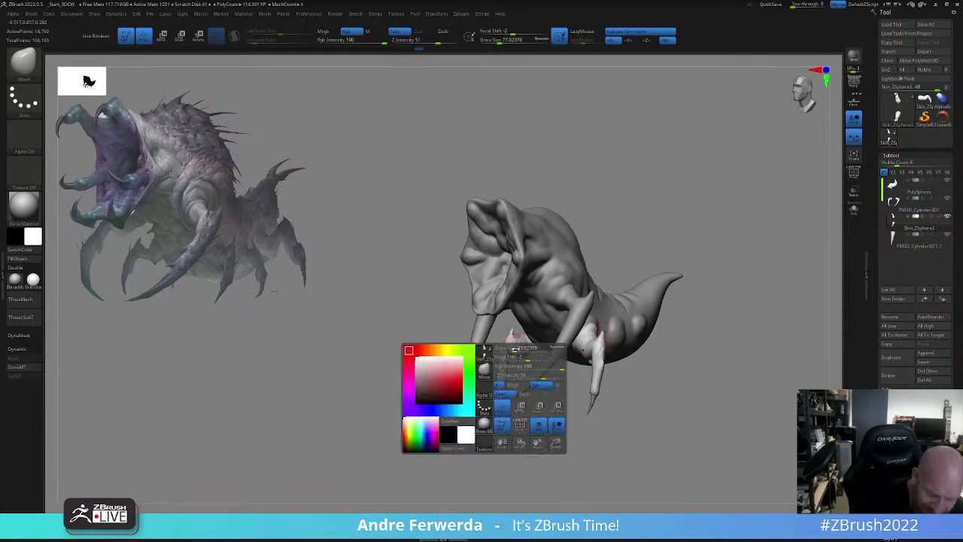
{"action": "left_click_drag", "start_coordinate": [504, 357], "coordinate": [506, 356]}
- Select the small claw, turn off Local Symmetry, and use Mirror And Weld to copy it onto the opposite rear leg
{"action": "left_click", "coordinate": [594, 402], "text": "alt"}
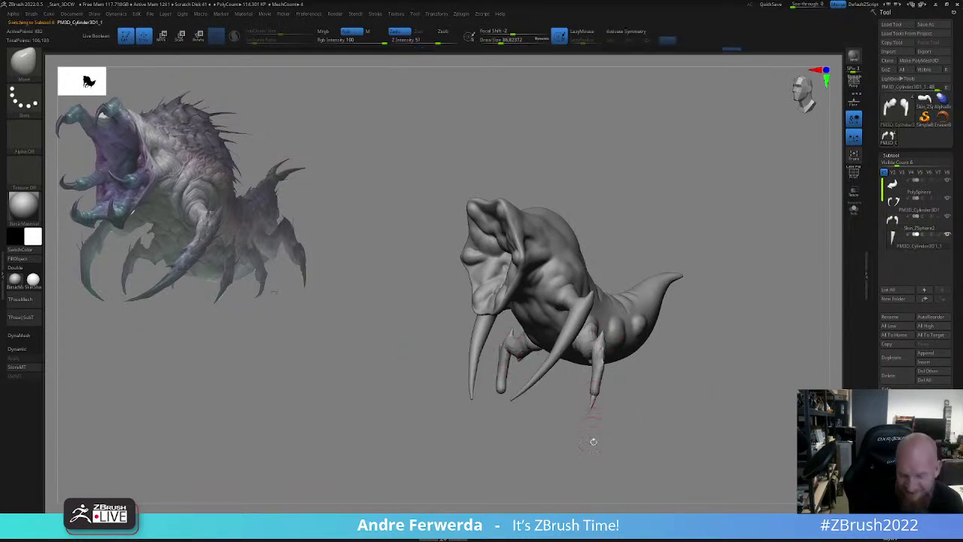
{"action": "left_click", "coordinate": [894, 480]}
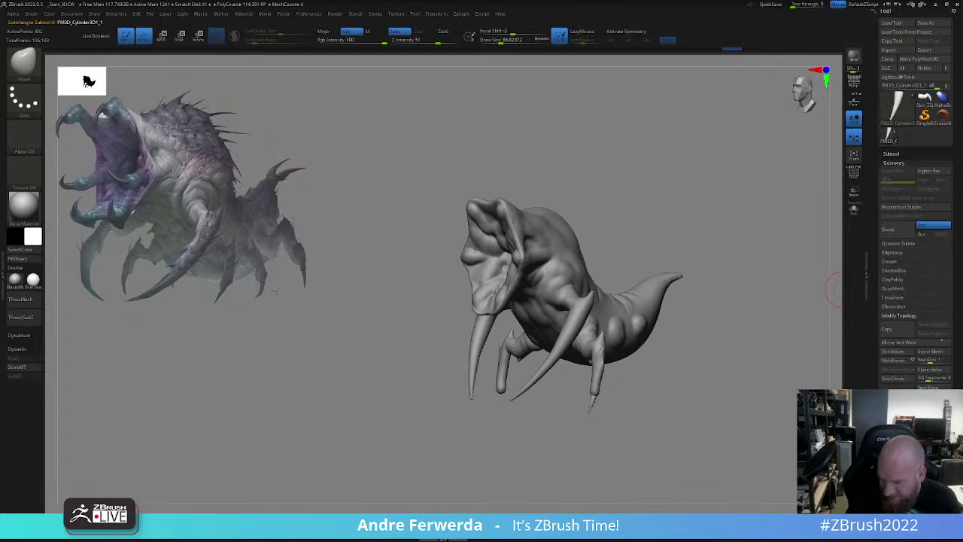
{"action": "left_click", "coordinate": [903, 342]}
{"action": "key", "text": "ctrl"}
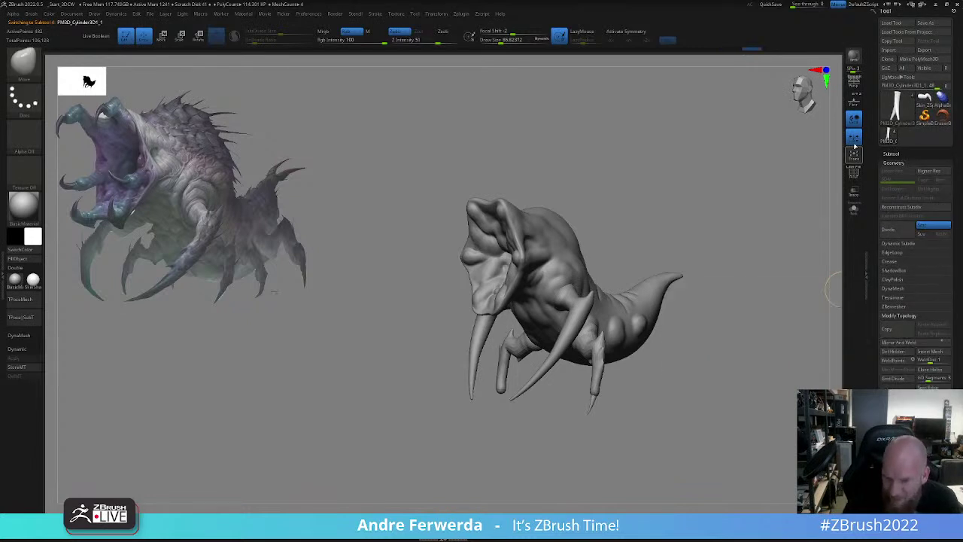
{"action": "key", "text": "ctrl+z"}
{"action": "left_click", "coordinate": [854, 140]}
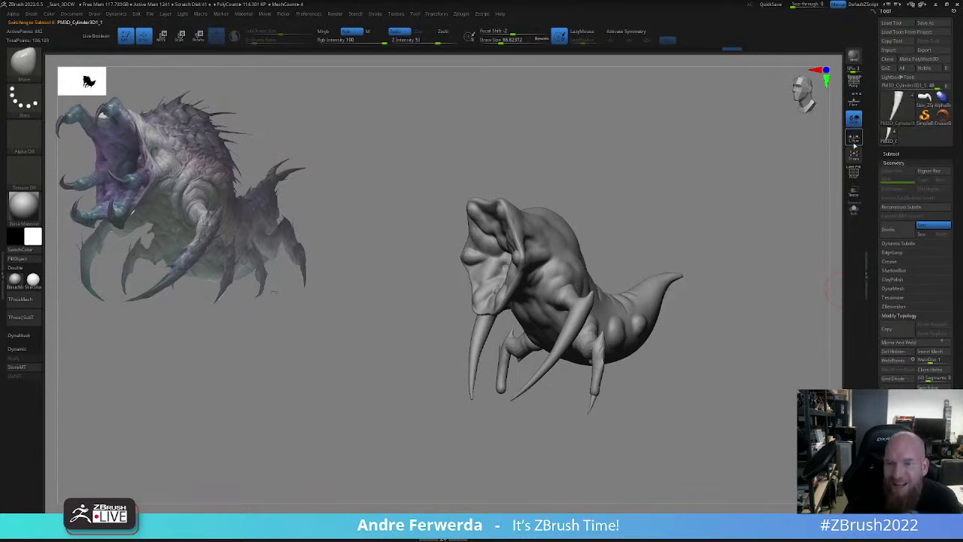
{"action": "mouse_move", "coordinate": [745, 411]}
{"action": "left_mouse_down"}
{"action": "mouse_move", "coordinate": [733, 392]}
{"action": "mouse_move", "coordinate": [741, 395]}
{"action": "left_mouse_up"}
{"action": "key", "text": "s"}
{"action": "left_click", "coordinate": [685, 442]}
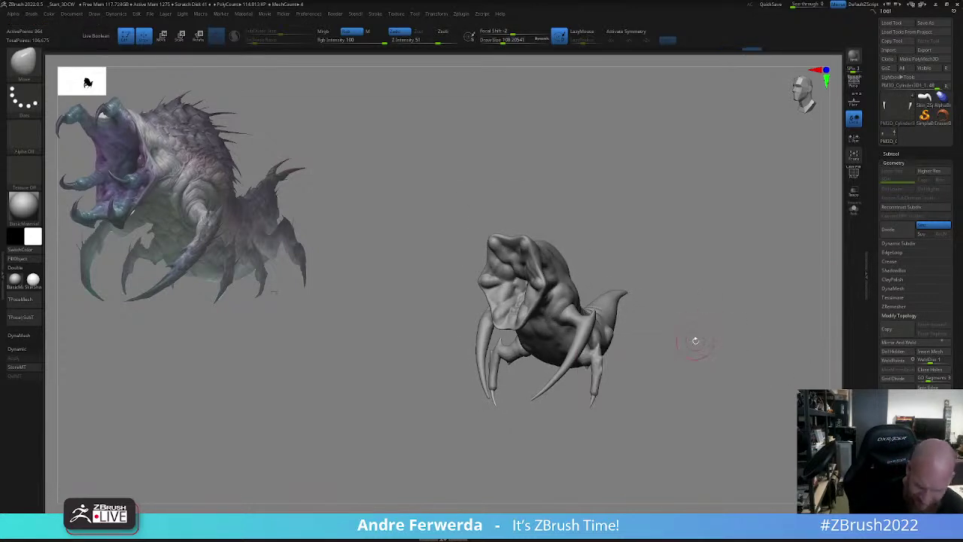
- Merge the claws down into the rear legs subtool and duplicate the combined subtool
{"action": "left_click", "coordinate": [897, 154]}
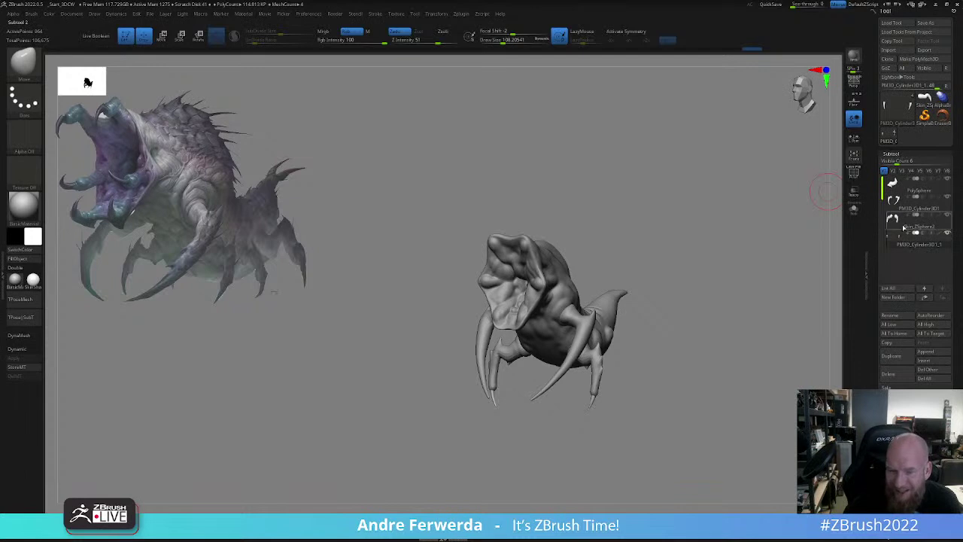
{"action": "mouse_move", "coordinate": [889, 241]}
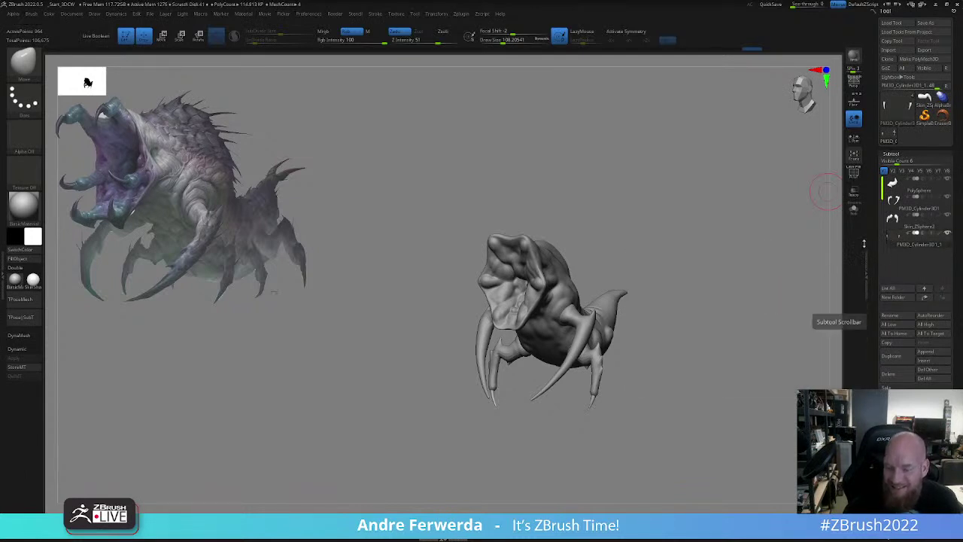
{"action": "left_click_drag", "start_coordinate": [736, 321], "coordinate": [730, 295]}
{"action": "left_click", "coordinate": [894, 221]}
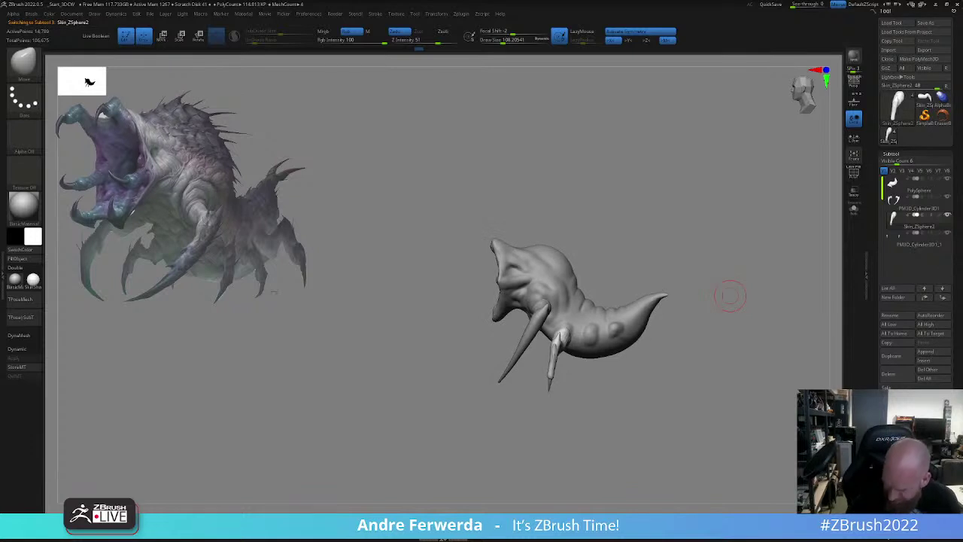
{"action": "left_click", "coordinate": [897, 407]}
{"action": "left_click", "coordinate": [897, 356]}
- Move the duplicated leg pair back along the body toward the tail and rotate it slightly in the top view
{"action": "key", "text": "w"}
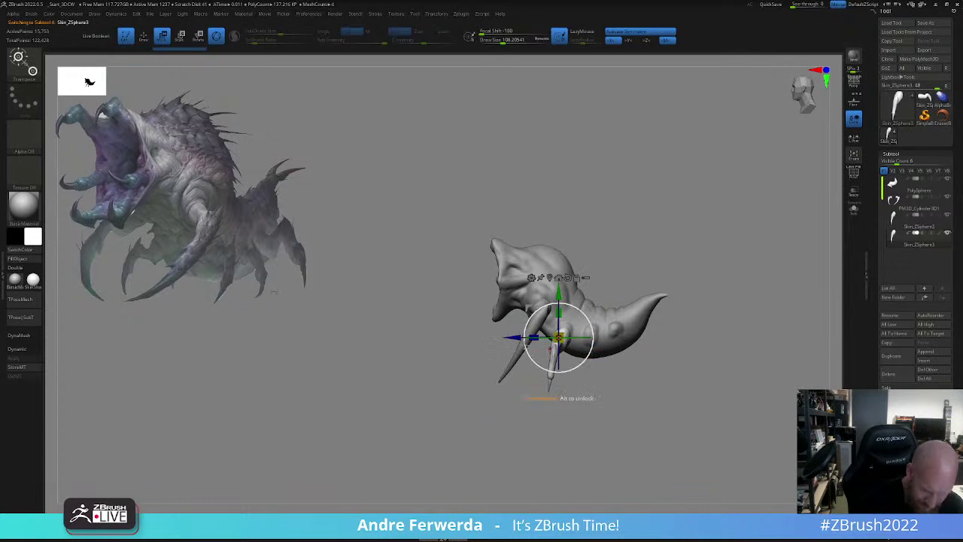
{"action": "left_click_drag", "start_coordinate": [514, 338], "coordinate": [542, 338]}
{"action": "left_click_drag", "start_coordinate": [672, 237], "coordinate": [669, 299], "text": "shift"}
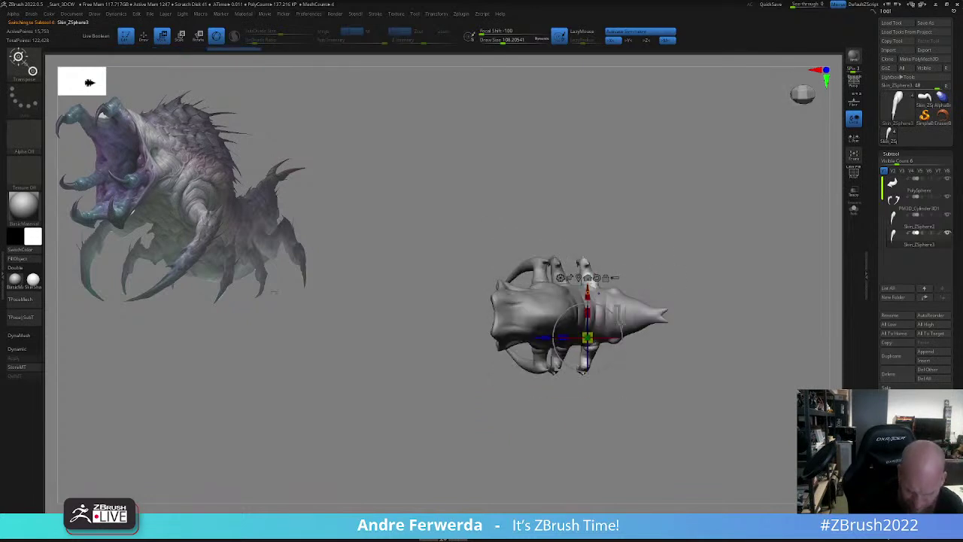
{"action": "left_click_drag", "start_coordinate": [593, 293], "coordinate": [593, 284]}
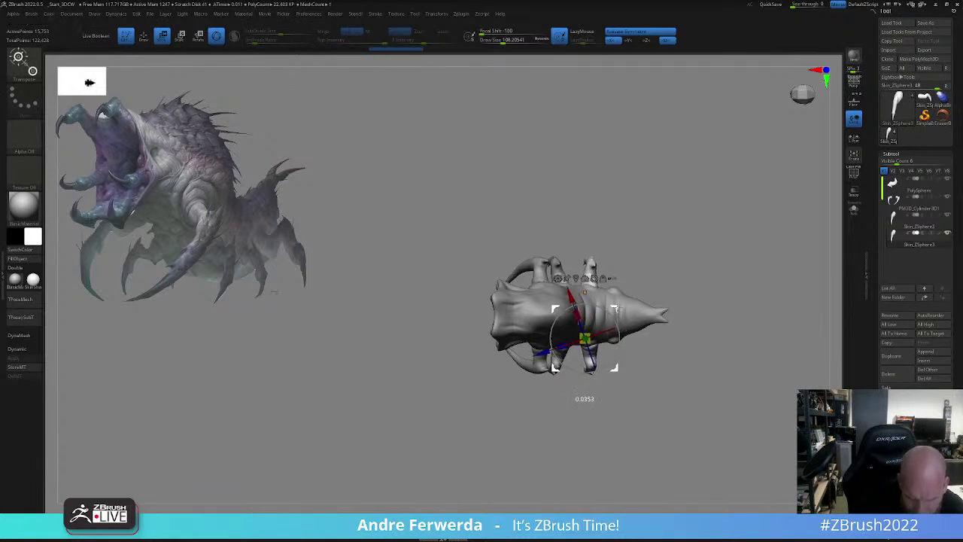
{"action": "key", "text": "q"}
{"action": "mouse_move", "coordinate": [658, 331]}
{"action": "left_mouse_down", "text": "shift"}
{"action": "mouse_move", "coordinate": [662, 284]}
{"action": "mouse_move", "coordinate": [675, 275]}
{"action": "mouse_move", "coordinate": [746, 279]}
{"action": "mouse_move", "coordinate": [779, 293]}
{"action": "mouse_move", "coordinate": [708, 306]}
{"action": "left_mouse_up", "text": "shift"}
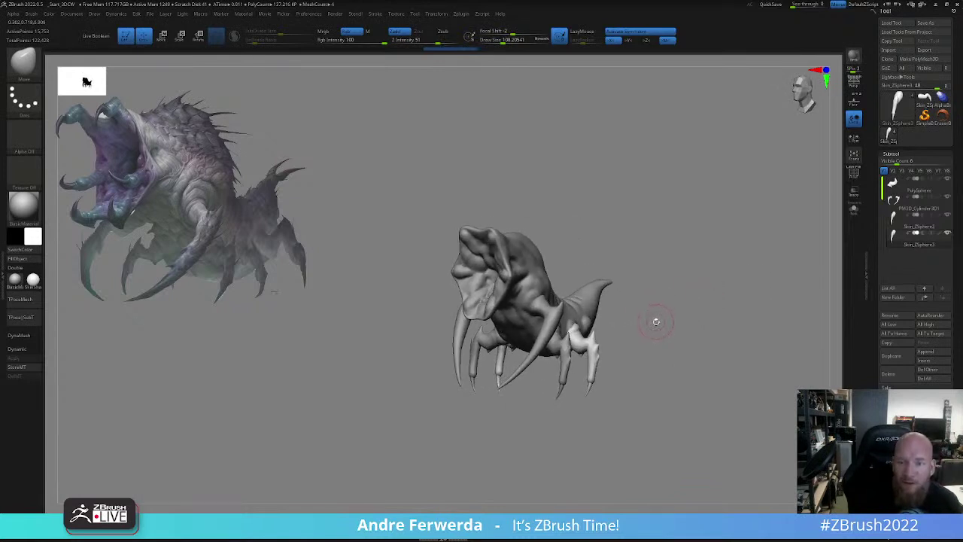
- Adjust the height of the second short leg pair and refine its upper legs with the Move brush
{"action": "left_click_drag", "start_coordinate": [661, 320], "coordinate": [652, 314]}
{"action": "key", "text": "w"}
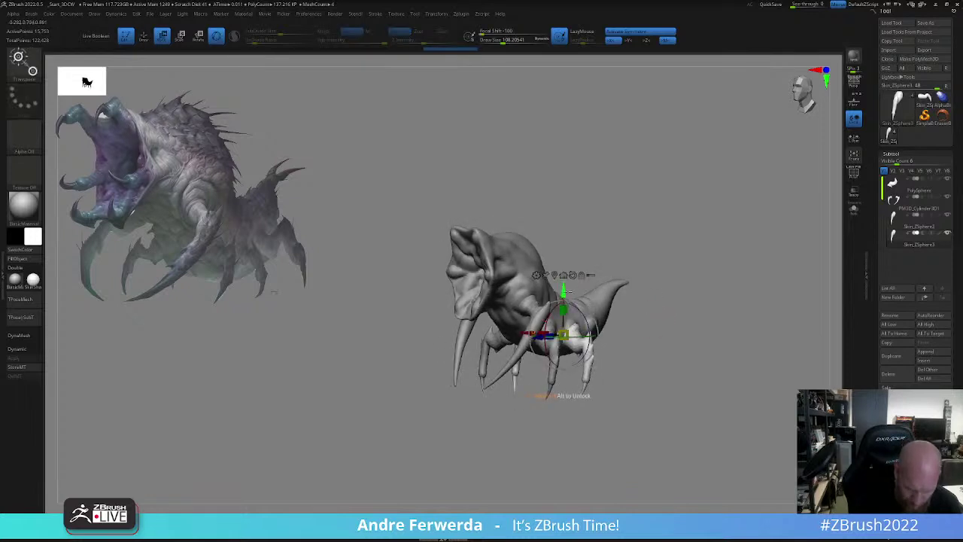
{"action": "left_click_drag", "start_coordinate": [563, 297], "coordinate": [563, 296]}
{"action": "mouse_move", "coordinate": [609, 332]}
{"action": "left_mouse_down", "text": "shift"}
{"action": "mouse_move", "coordinate": [629, 317]}
{"action": "mouse_move", "coordinate": [699, 427]}
{"action": "left_mouse_up", "text": "shift"}
{"action": "key", "text": "q"}
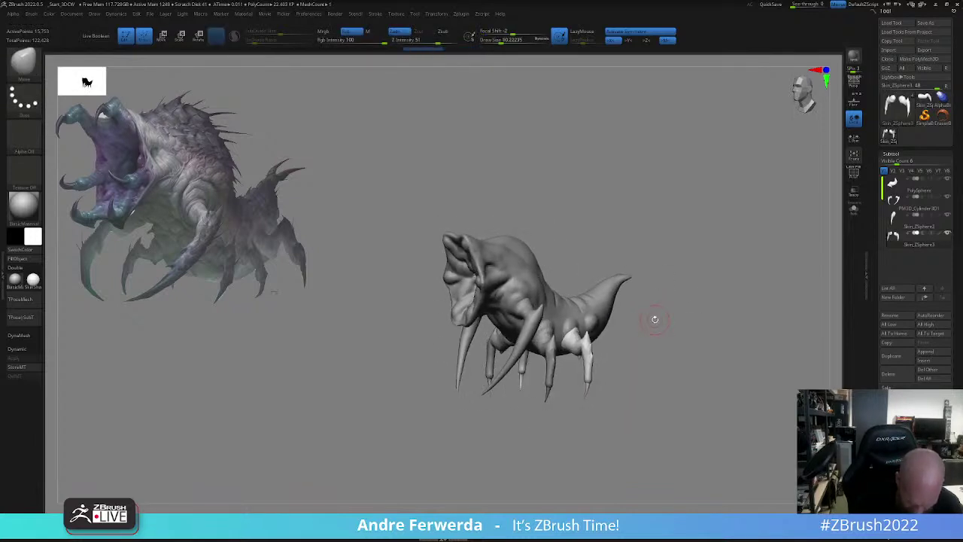
{"action": "left_click_drag", "start_coordinate": [655, 319], "coordinate": [636, 340], "text": "shift"}
{"action": "left_click_drag", "start_coordinate": [573, 324], "coordinate": [571, 331]}
{"action": "key", "text": "s"}
{"action": "left_click", "coordinate": [540, 381]}
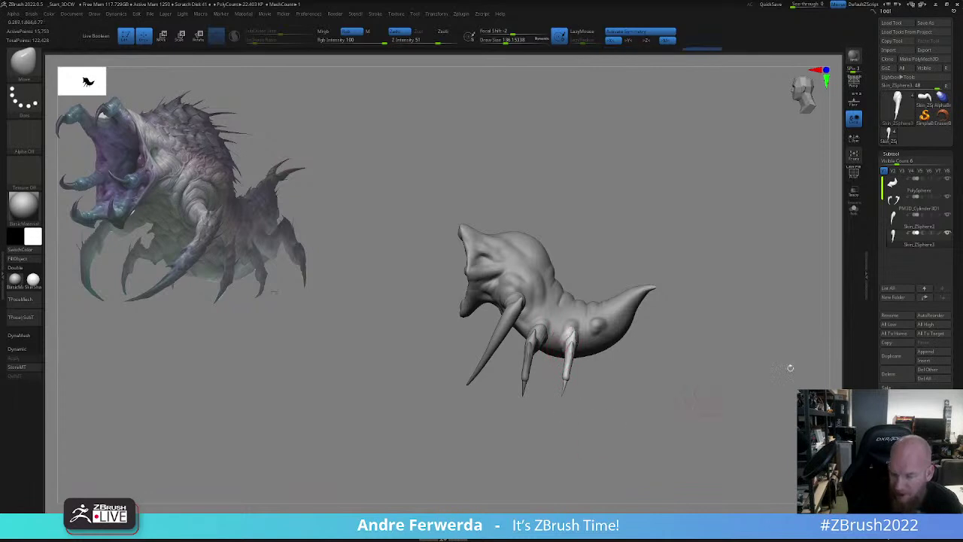
- Duplicate the second short leg pair, move the copy toward the tail and angle its legs backward
{"action": "left_click", "coordinate": [899, 362]}
{"action": "key", "text": "Down"}
{"action": "left_click_drag", "start_coordinate": [736, 252], "coordinate": [711, 322]}
{"action": "key", "text": "w"}
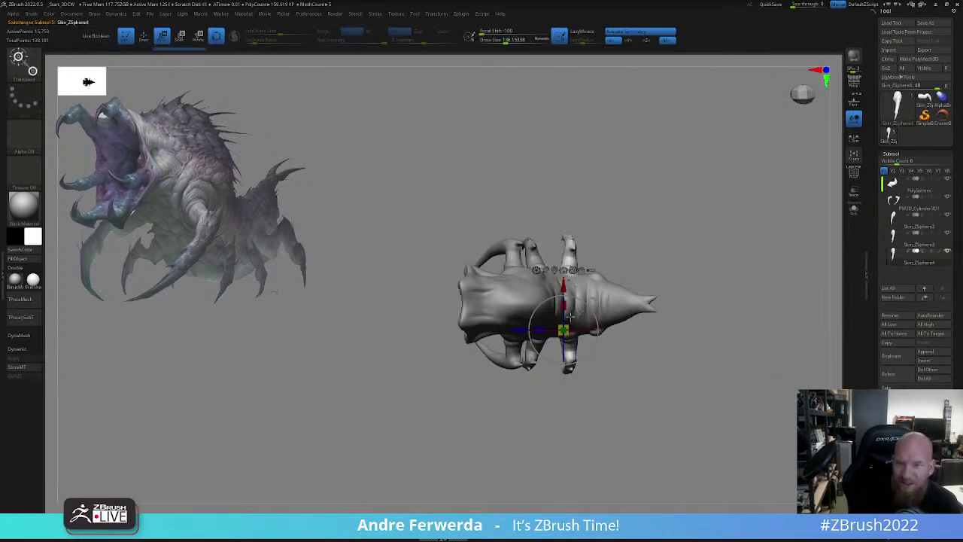
{"action": "key", "text": "q"}
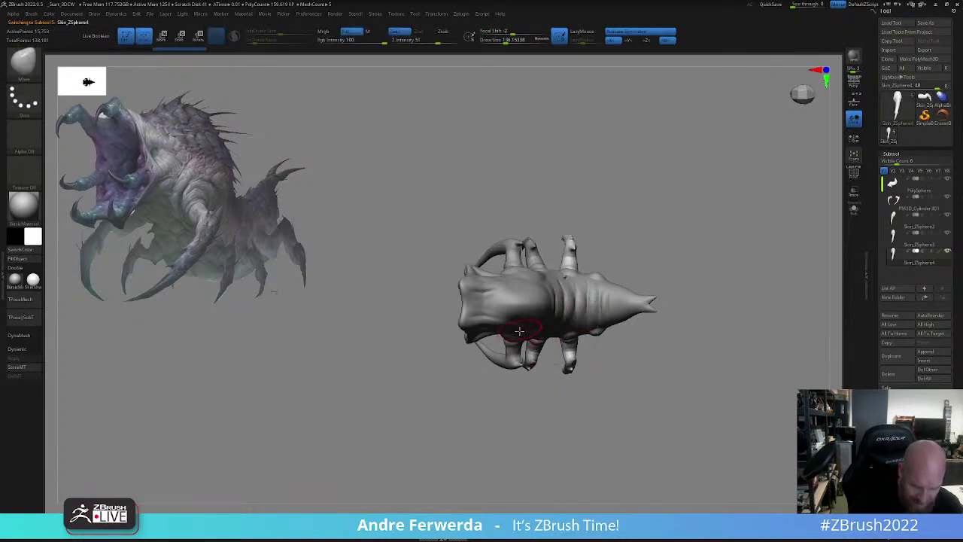
{"action": "key", "text": "w"}
{"action": "left_click_drag", "start_coordinate": [520, 331], "coordinate": [524, 334]}
{"action": "left_click_drag", "start_coordinate": [609, 277], "coordinate": [586, 281]}
{"action": "left_click_drag", "start_coordinate": [660, 340], "coordinate": [622, 284]}
{"action": "left_click_drag", "start_coordinate": [558, 320], "coordinate": [490, 328]}
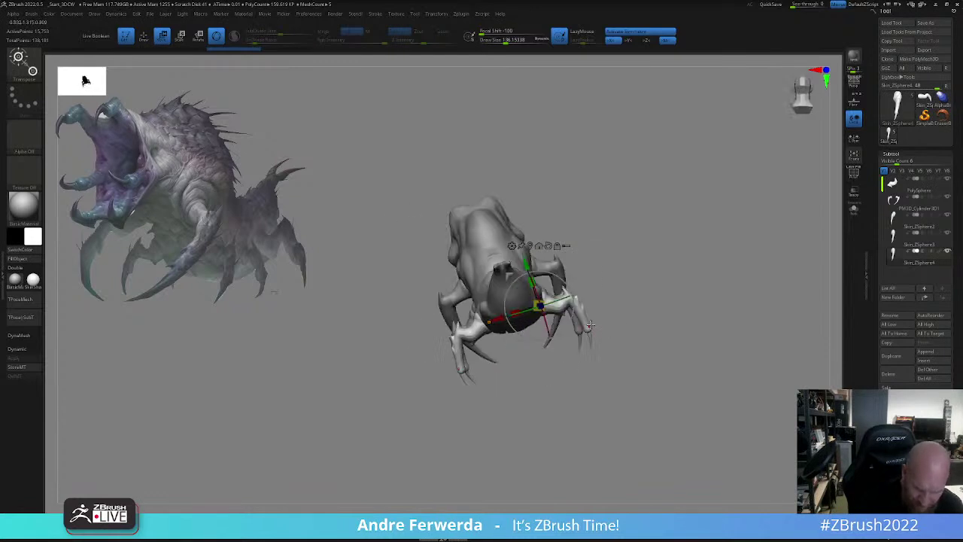
- Rotate and reposition the rearmost leg pair so its legs attach to the narrowing tail end of the body
{"action": "key", "text": "ctrl+shift+z"}
{"action": "key", "text": "ctrl+z"}
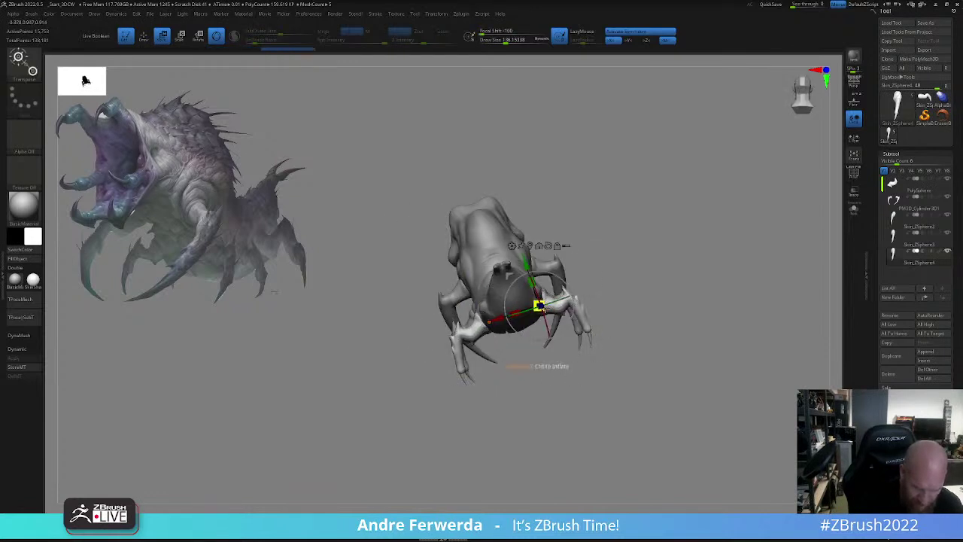
{"action": "mouse_move", "coordinate": [497, 366]}
{"action": "left_mouse_down"}
{"action": "mouse_move", "coordinate": [559, 367]}
{"action": "mouse_move", "coordinate": [538, 360]}
{"action": "left_mouse_up"}
{"action": "key", "text": "ctrl+shift+z"}
{"action": "left_click_drag", "start_coordinate": [538, 306], "coordinate": [549, 322]}
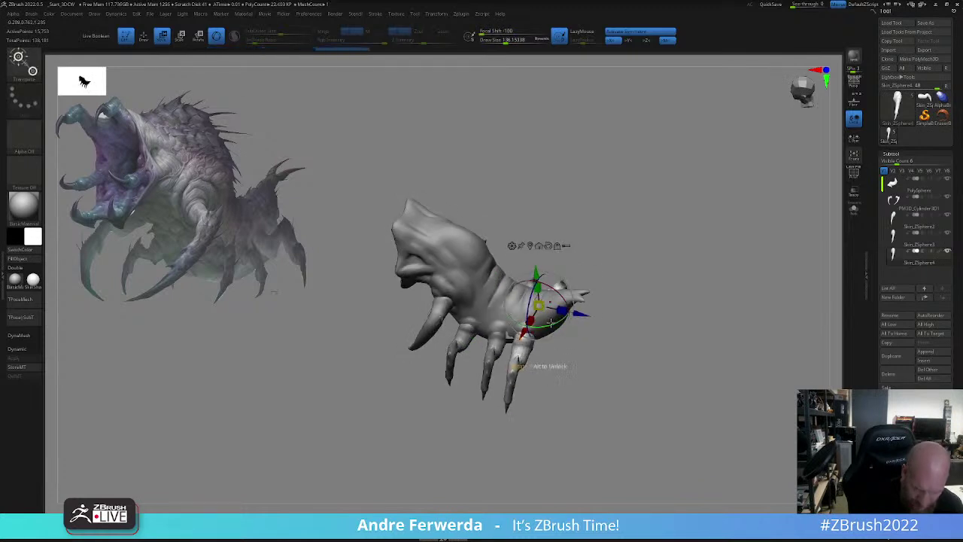
{"action": "right_click_drag", "start_coordinate": [552, 327], "coordinate": [547, 369]}
{"action": "left_click_drag", "start_coordinate": [543, 330], "coordinate": [542, 323]}
{"action": "right_click_drag", "start_coordinate": [543, 323], "coordinate": [554, 252]}
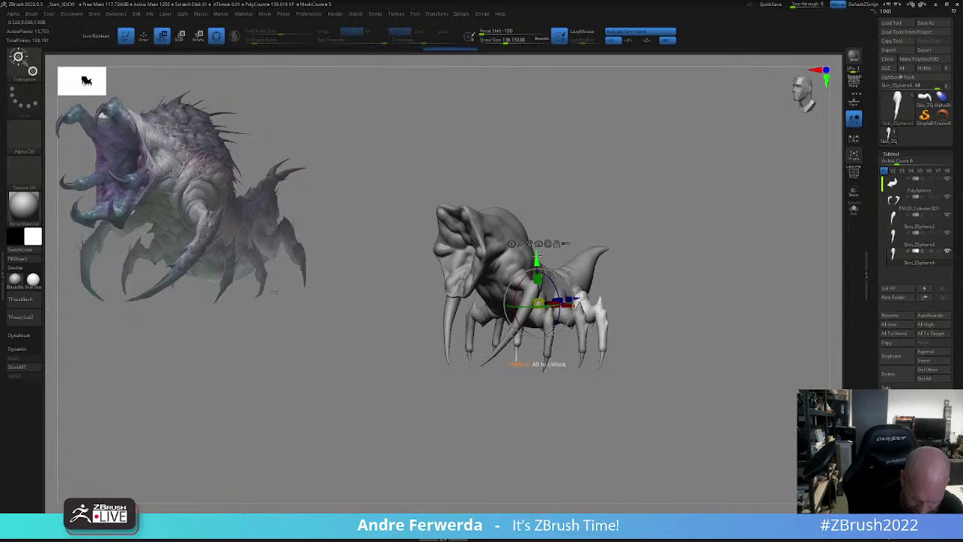
- Fine-tune the rearmost leg pair's placement along the body in the top view
{"action": "right_click_drag", "start_coordinate": [623, 201], "coordinate": [616, 248], "text": "shift"}
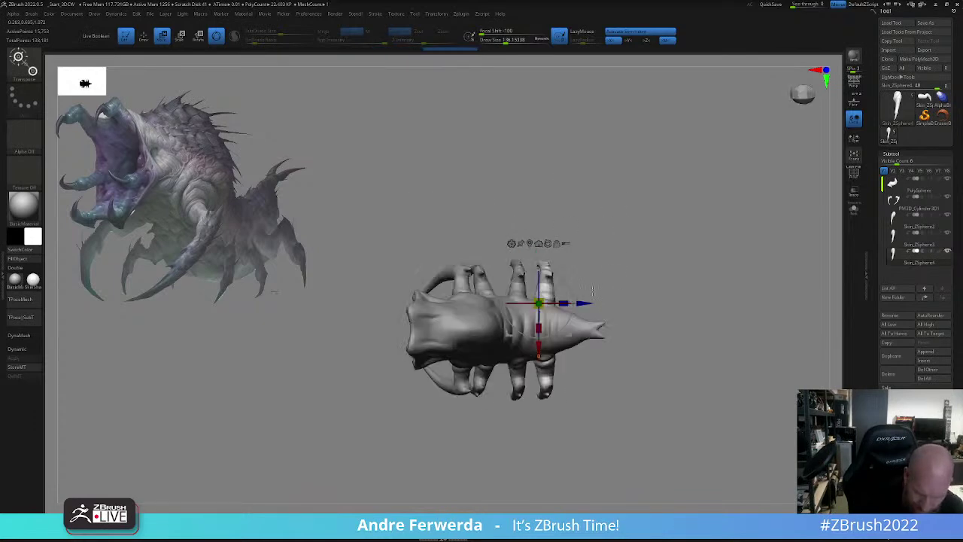
{"action": "left_click_drag", "start_coordinate": [569, 287], "coordinate": [575, 307]}
{"action": "right_click_drag", "start_coordinate": [618, 361], "coordinate": [649, 322]}
{"action": "right_click_drag", "start_coordinate": [575, 322], "coordinate": [693, 332]}
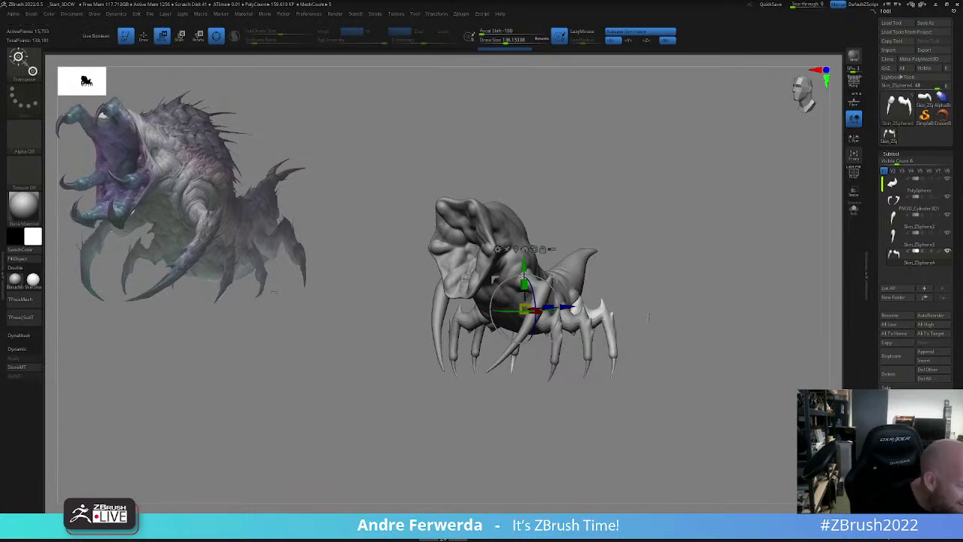
- Select the body and reshape its sides between the leg pairs from above with the Move brush
{"action": "key", "text": "q"}
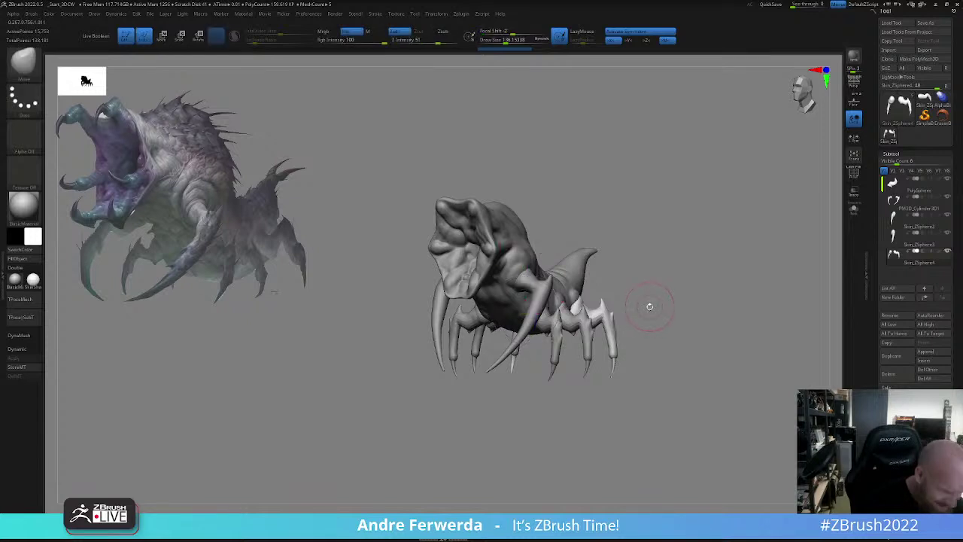
{"action": "key", "text": "space"}
{"action": "left_click_drag", "start_coordinate": [652, 304], "coordinate": [649, 304]}
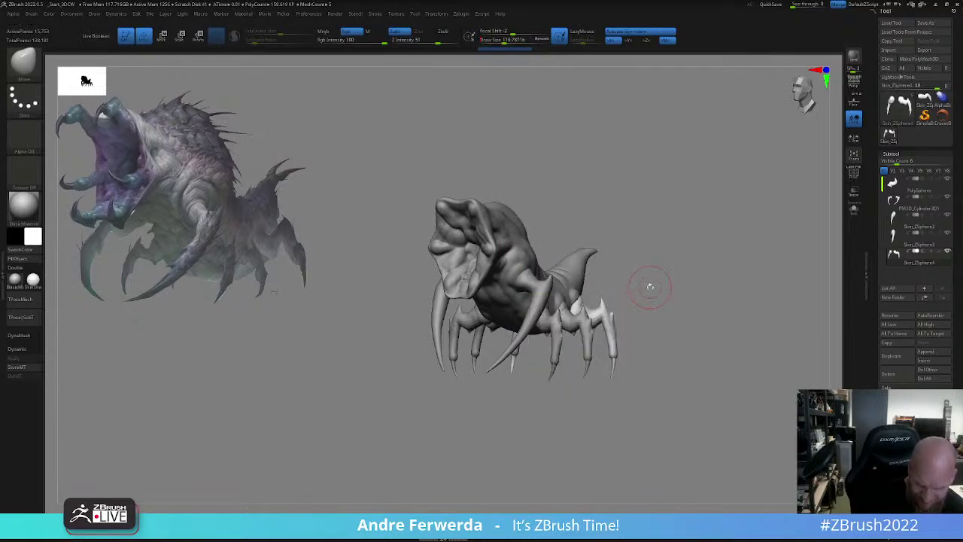
{"action": "left_click", "coordinate": [577, 274], "text": "alt"}
{"action": "left_click_drag", "start_coordinate": [613, 257], "coordinate": [630, 369]}
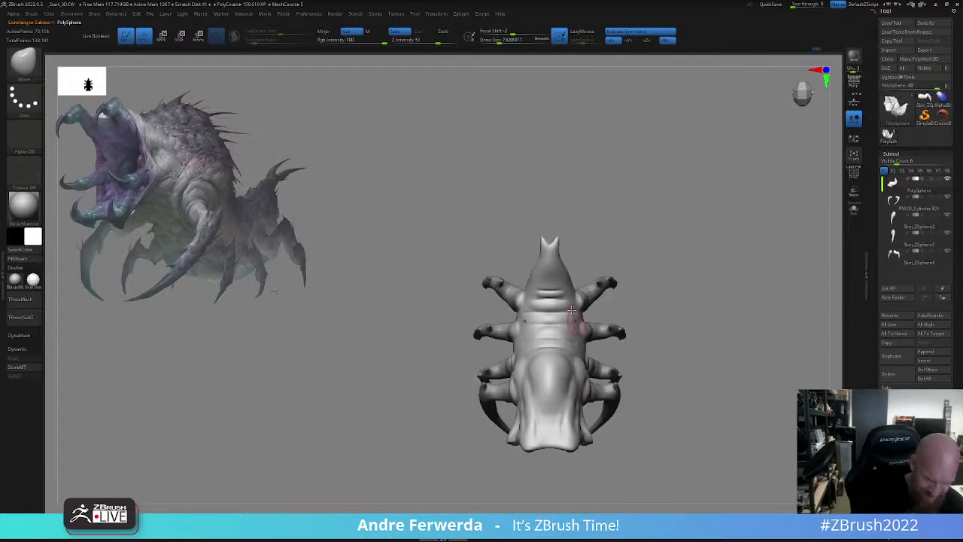
{"action": "key", "text": "b"}
{"action": "key", "text": "m"}
{"action": "key", "text": "v"}
{"action": "key", "text": "space"}
{"action": "left_click_drag", "start_coordinate": [643, 264], "coordinate": [652, 264]}
{"action": "key", "text": "space"}
{"action": "left_click_drag", "start_coordinate": [572, 276], "coordinate": [564, 277]}
{"action": "key", "text": "space"}
{"action": "left_click_drag", "start_coordinate": [564, 277], "coordinate": [566, 307]}
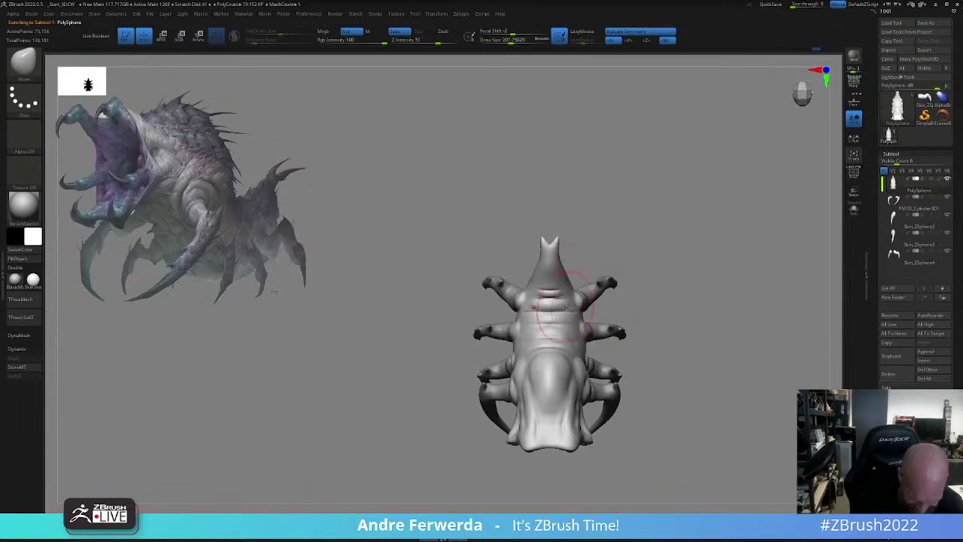
- Reshape the body's outline around the leg bases from below with the Move brush
{"action": "key", "text": "space"}
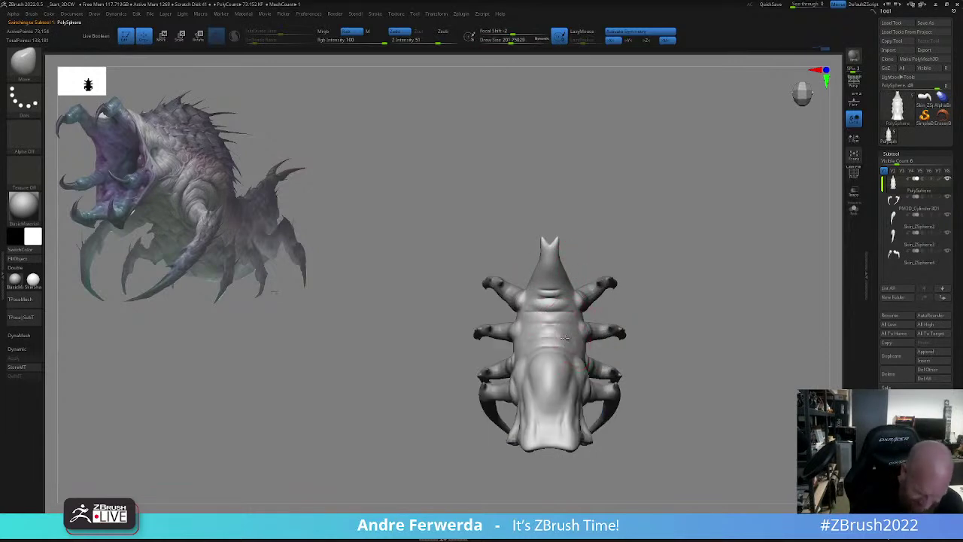
{"action": "mouse_move", "coordinate": [630, 298]}
{"action": "left_mouse_down"}
{"action": "mouse_move", "coordinate": [685, 267]}
{"action": "mouse_move", "coordinate": [679, 231]}
{"action": "mouse_move", "coordinate": [695, 263]}
{"action": "left_mouse_up"}
{"action": "key", "text": "space"}
{"action": "left_click_drag", "start_coordinate": [697, 265], "coordinate": [697, 213]}
{"action": "key", "text": "space"}
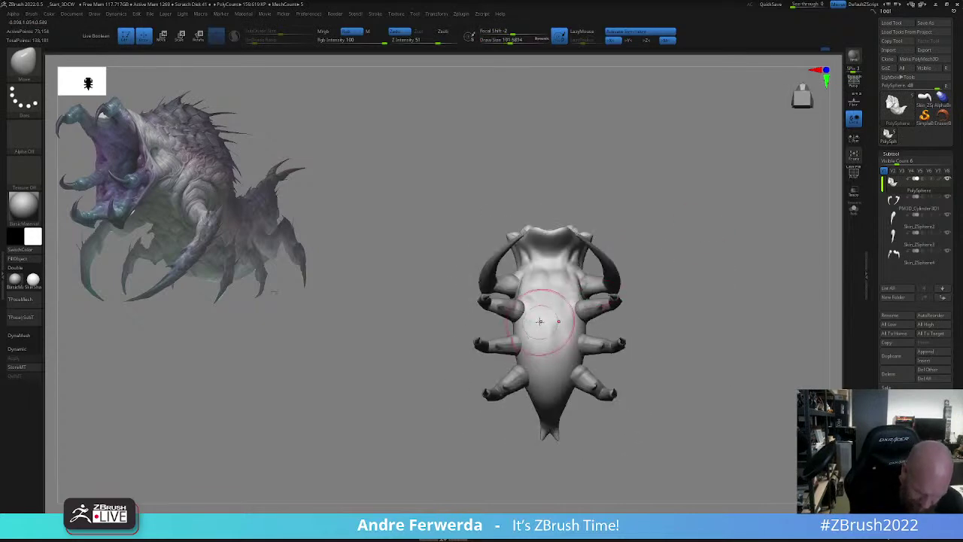
{"action": "key", "text": "space"}
{"action": "left_click_drag", "start_coordinate": [532, 323], "coordinate": [526, 311]}
{"action": "key", "text": "space"}
{"action": "key", "text": "space"}
{"action": "key", "text": "space"}
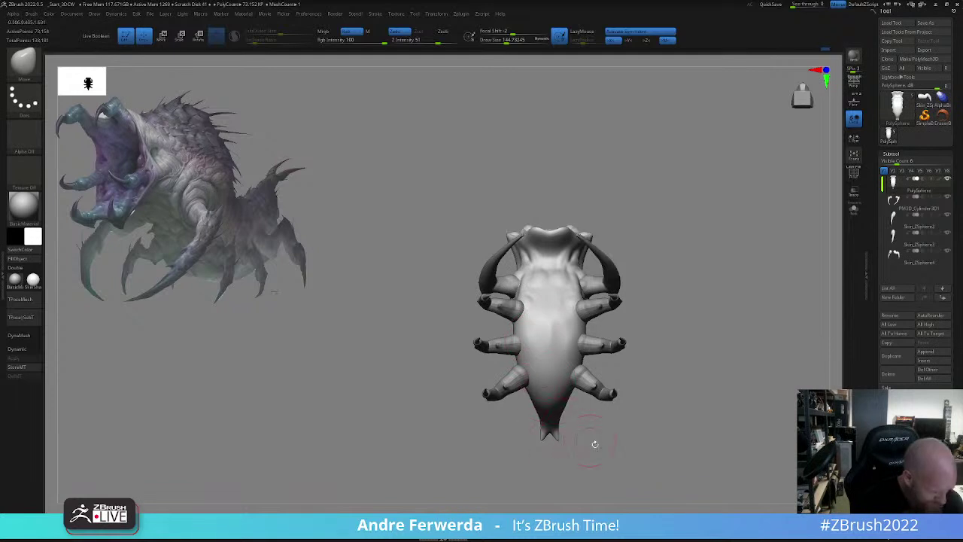
- Narrow the base of the tail from below with the Move brush
{"action": "left_click_drag", "start_coordinate": [595, 444], "coordinate": [596, 383], "text": "alt"}
{"action": "key", "text": "space"}
{"action": "left_click_drag", "start_coordinate": [580, 377], "coordinate": [559, 347]}
{"action": "key", "text": "space"}
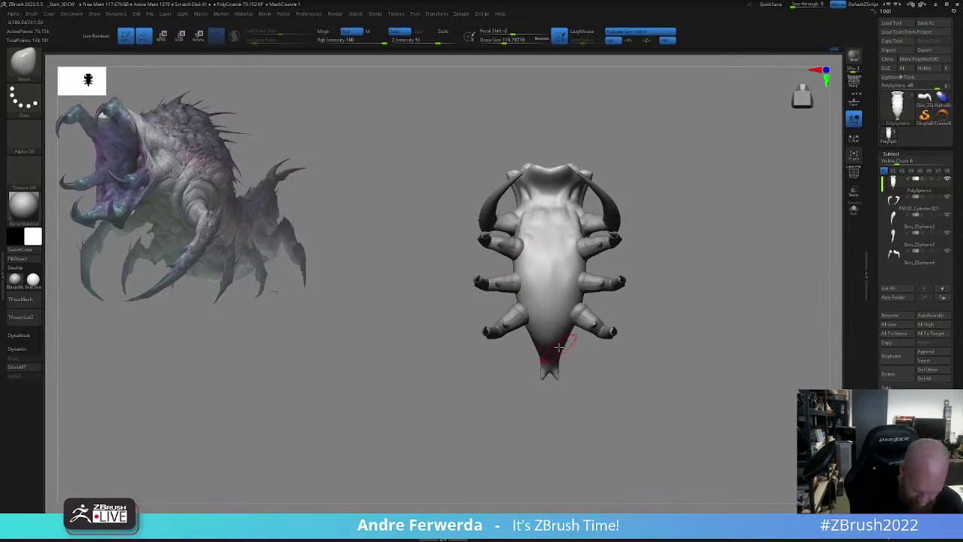
- Refine the profile of the tail and the upper back from the side with the Move brush
{"action": "mouse_move", "coordinate": [657, 325]}
{"action": "left_mouse_down"}
{"action": "mouse_move", "coordinate": [710, 273]}
{"action": "mouse_move", "coordinate": [700, 291]}
{"action": "mouse_move", "coordinate": [715, 298]}
{"action": "left_mouse_up"}
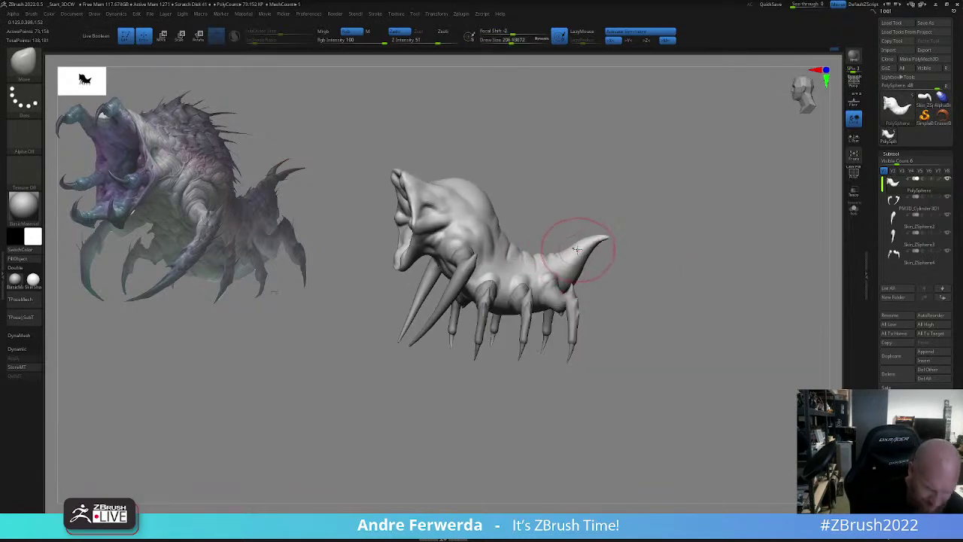
{"action": "left_click_drag", "start_coordinate": [621, 354], "coordinate": [593, 358], "text": "shift"}
{"action": "key", "text": "space"}
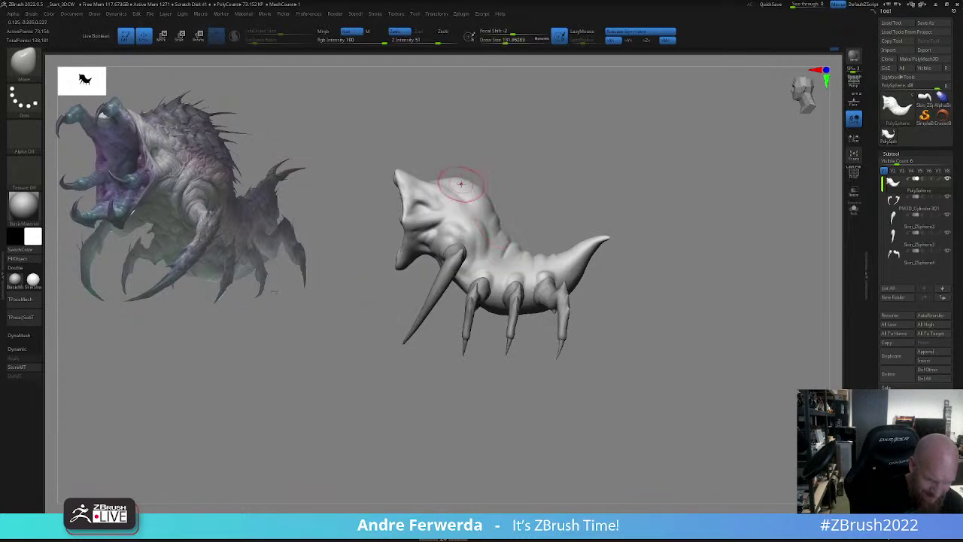
{"action": "key", "text": "space"}
{"action": "mouse_move", "coordinate": [474, 172]}
{"action": "left_mouse_down"}
{"action": "mouse_move", "coordinate": [512, 166]}
{"action": "mouse_move", "coordinate": [494, 164]}
{"action": "left_mouse_up"}
{"action": "mouse_move", "coordinate": [575, 172]}
{"action": "left_mouse_down", "text": "alt"}
{"action": "mouse_move", "coordinate": [580, 226]}
{"action": "mouse_move", "coordinate": [587, 213]}
{"action": "left_mouse_up", "text": "alt"}
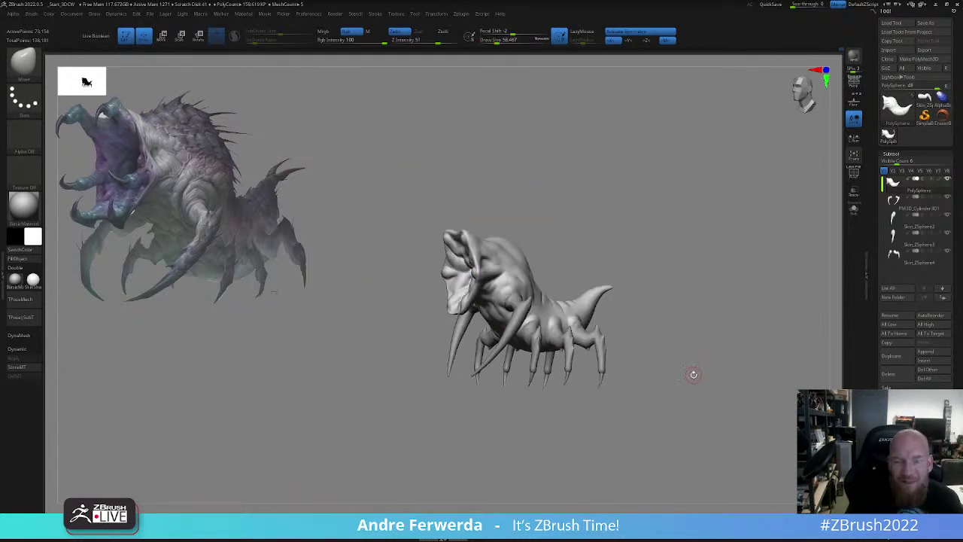
- Build up volume on the belly around the short leg bases with the ClayBuildup brush at about 62 draw size
{"action": "mouse_move", "coordinate": [689, 366]}
{"action": "left_mouse_down"}
{"action": "mouse_move", "coordinate": [709, 329]}
{"action": "mouse_move", "coordinate": [701, 316]}
{"action": "left_mouse_up"}
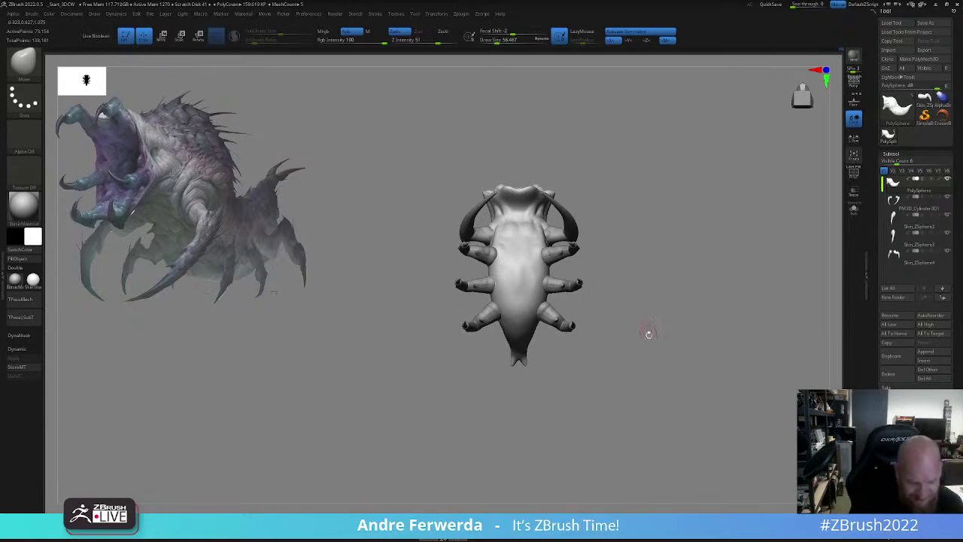
{"action": "key", "text": "b"}
{"action": "left_click", "coordinate": [609, 197]}
{"action": "key", "text": "space"}
{"action": "left_click_drag", "start_coordinate": [554, 288], "coordinate": [559, 287]}
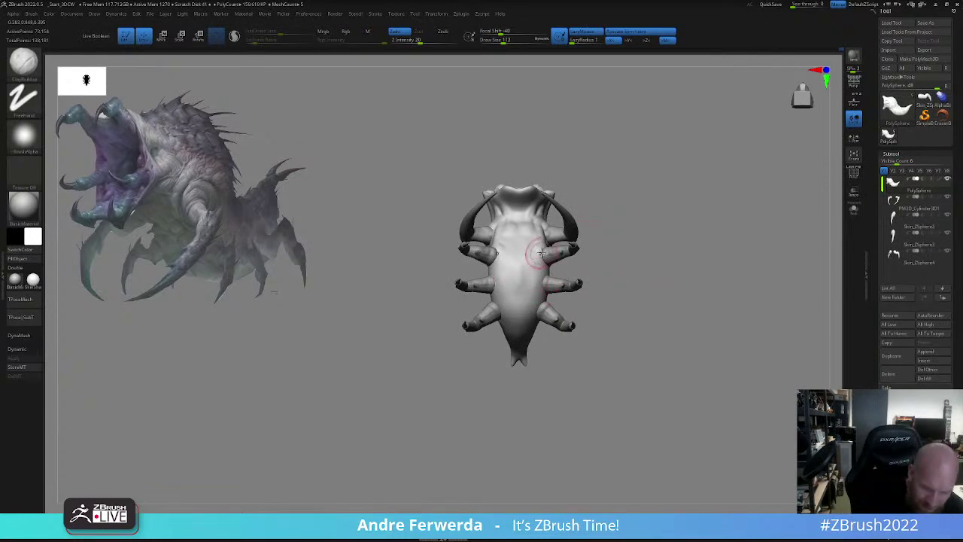
{"action": "left_click_drag", "start_coordinate": [618, 225], "coordinate": [615, 230]}
{"action": "key", "text": "space"}
{"action": "left_click_drag", "start_coordinate": [537, 259], "coordinate": [528, 259]}
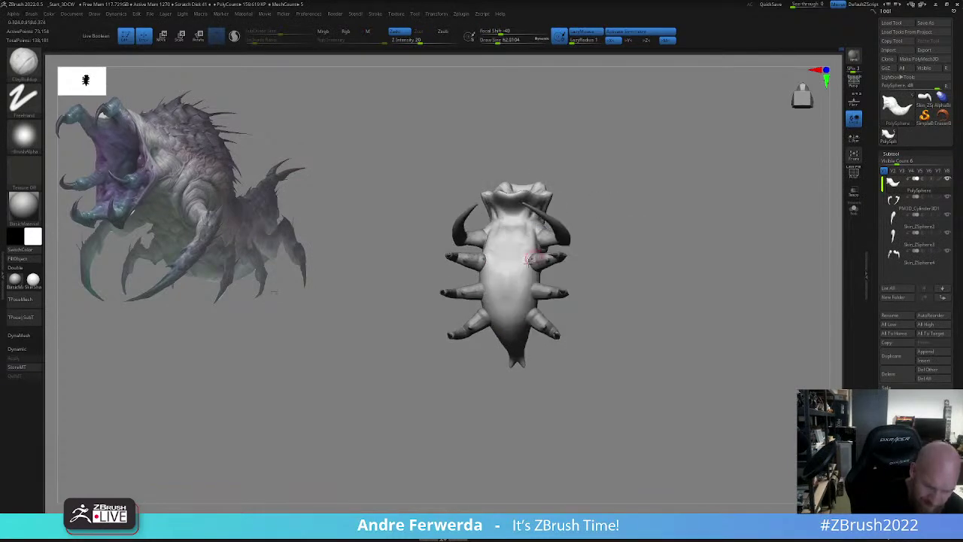
- Try to carve creases into the belly beside the first short leg pair with the DamStandard brush
{"action": "key", "text": "b"}
{"action": "key", "text": "d"}
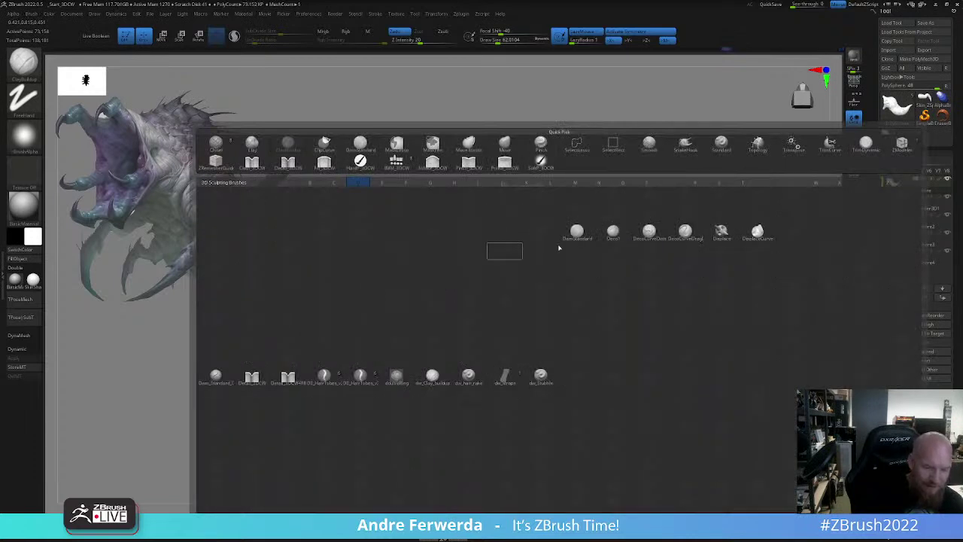
{"action": "left_click", "coordinate": [578, 232]}
{"action": "mouse_move", "coordinate": [698, 254]}
{"action": "left_mouse_down"}
{"action": "mouse_move", "coordinate": [725, 317]}
{"action": "mouse_move", "coordinate": [722, 295]}
{"action": "mouse_move", "coordinate": [710, 295]}
{"action": "mouse_move", "coordinate": [720, 299]}
{"action": "left_mouse_up"}
{"action": "mouse_move", "coordinate": [719, 298]}
{"action": "right_mouse_down"}
{"action": "mouse_move", "coordinate": [712, 309]}
{"action": "mouse_move", "coordinate": [722, 299]}
{"action": "mouse_move", "coordinate": [715, 279]}
{"action": "right_mouse_up"}
{"action": "right_click_drag", "start_coordinate": [523, 197], "coordinate": [528, 218]}
{"action": "key", "text": "space"}
{"action": "left_click_drag", "start_coordinate": [556, 197], "coordinate": [561, 197]}
{"action": "right_click_drag", "start_coordinate": [569, 185], "coordinate": [558, 131]}
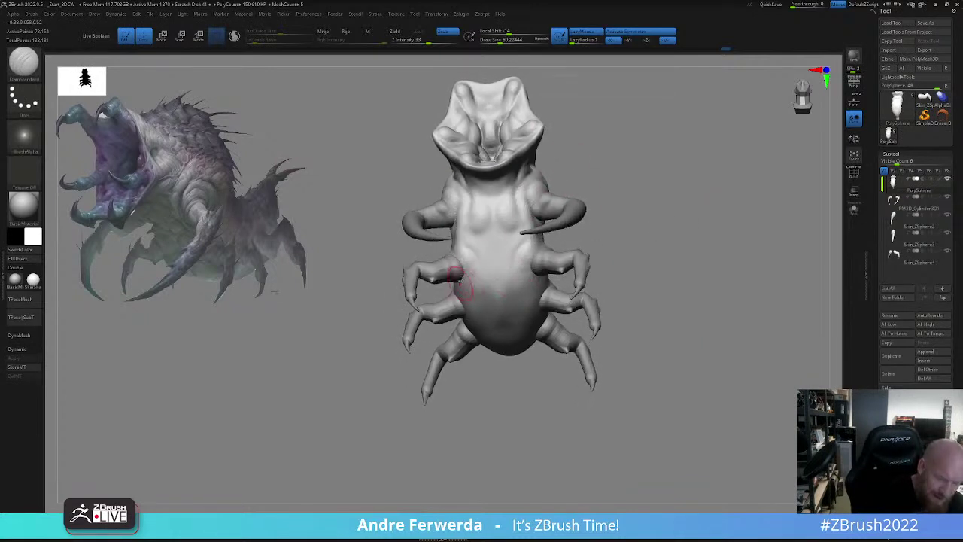
{"action": "key", "text": "space"}
{"action": "left_click_drag", "start_coordinate": [466, 278], "coordinate": [461, 277]}
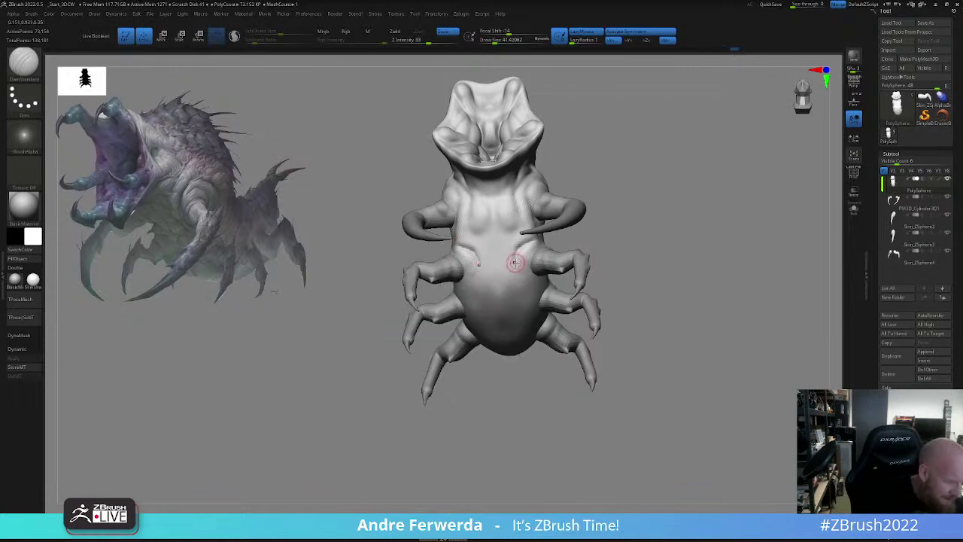
{"action": "key", "text": "ctrl+z"}
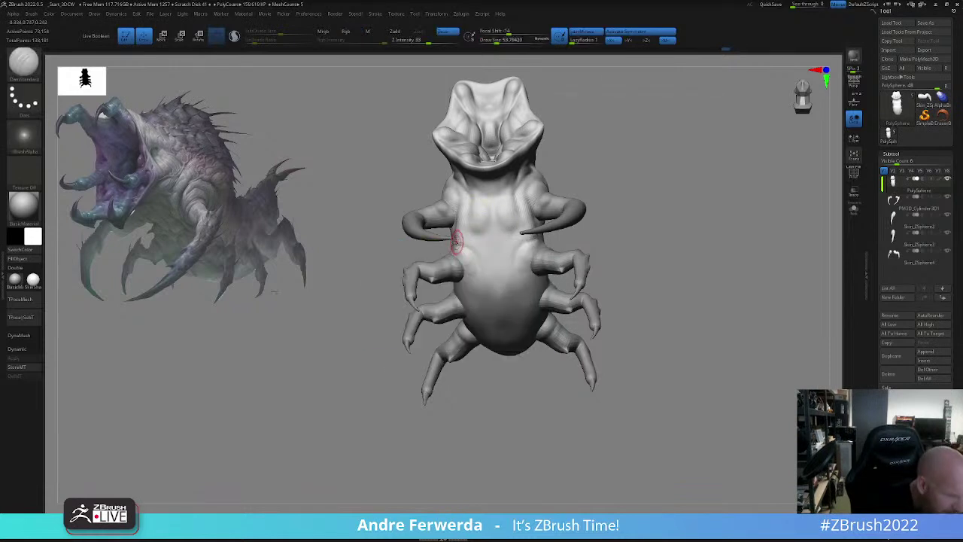
- Select the first short leg pair and shift it slightly inward, deeper into the body, along the horizontal axis
{"action": "key", "text": "w"}
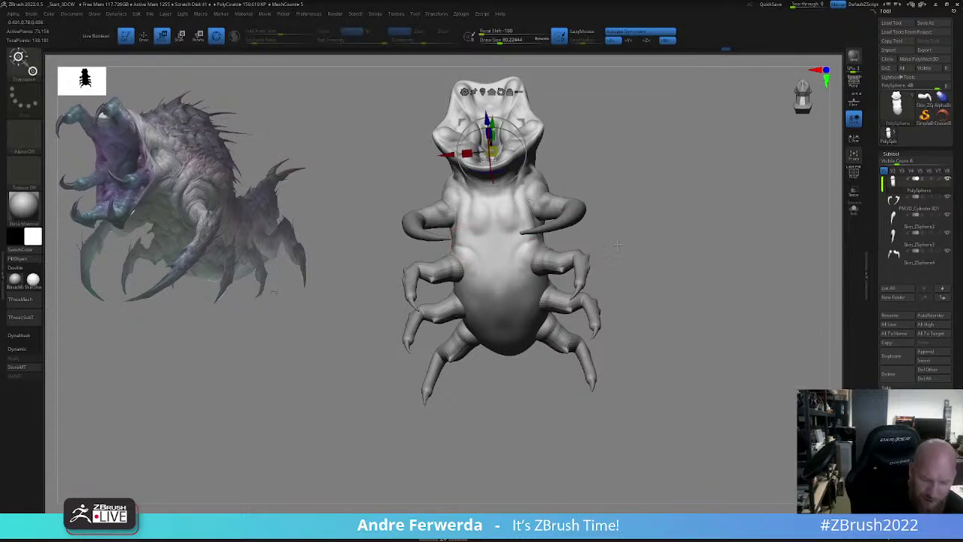
{"action": "left_click_drag", "start_coordinate": [619, 246], "coordinate": [618, 224]}
{"action": "left_click", "coordinate": [554, 213], "text": "alt"}
{"action": "key", "text": "q"}
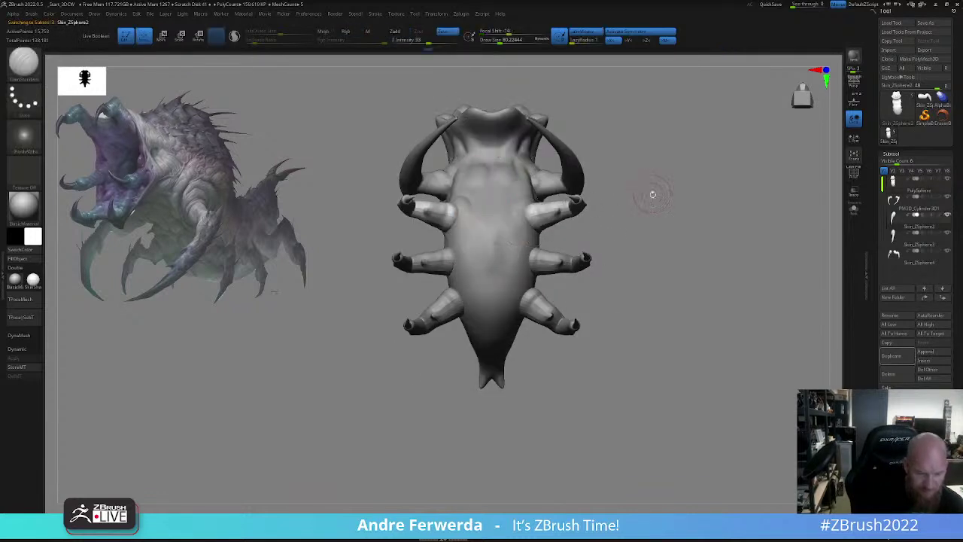
{"action": "left_click_drag", "start_coordinate": [652, 195], "coordinate": [636, 251], "text": "alt"}
{"action": "key", "text": "w"}
{"action": "left_click", "coordinate": [520, 219], "text": "alt"}
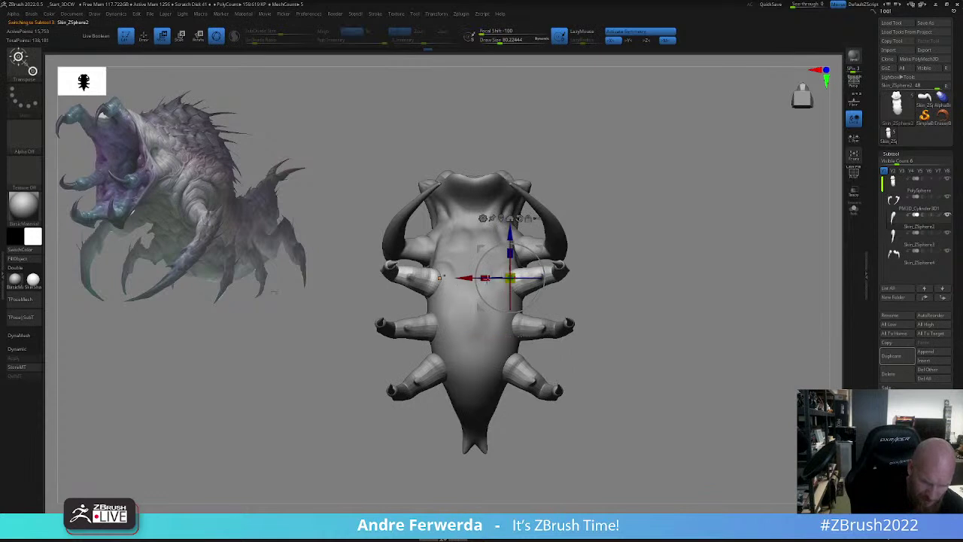
{"action": "left_click_drag", "start_coordinate": [466, 279], "coordinate": [461, 278]}
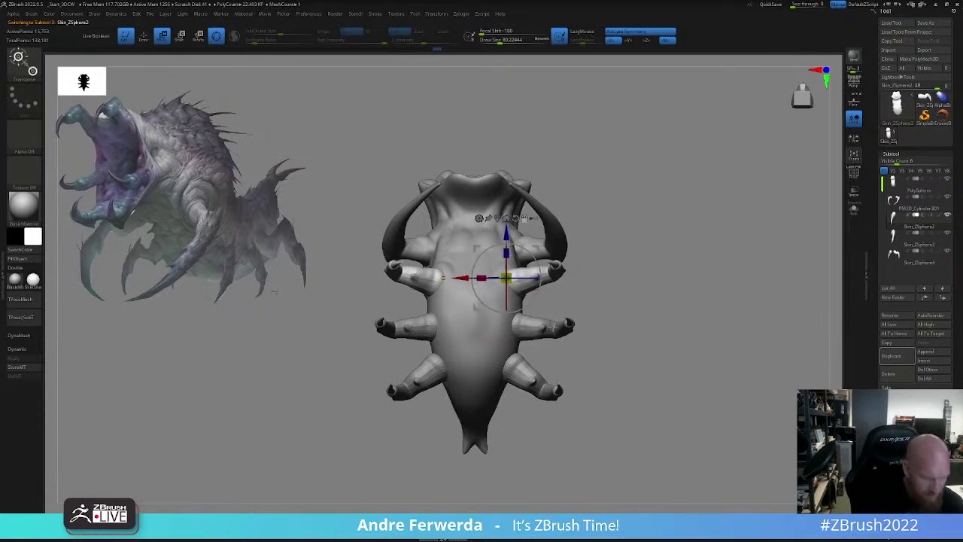
- Reset the gizmo orientation on the second and third short leg pairs and move each pair slightly inward
{"action": "left_click", "coordinate": [554, 327], "text": "alt"}
{"action": "left_click", "coordinate": [521, 260], "text": "alt"}
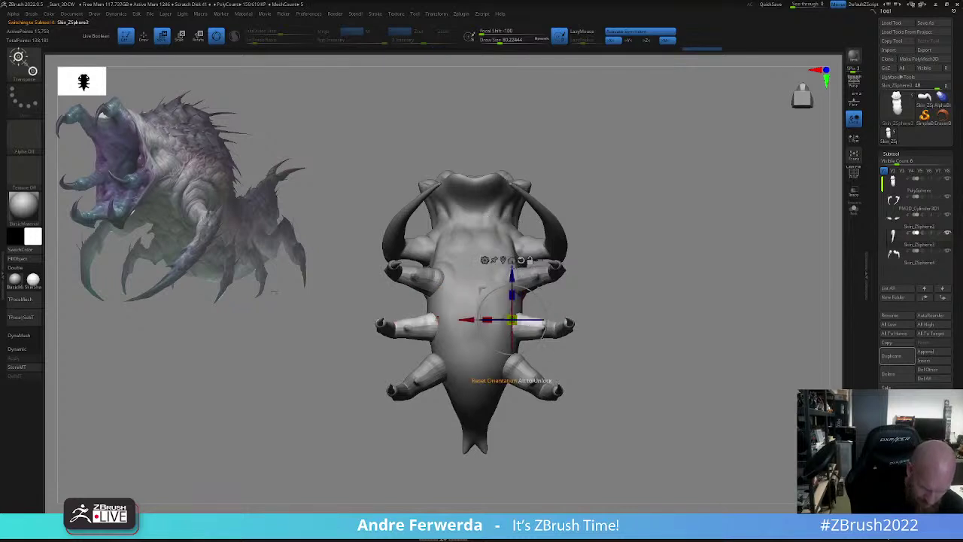
{"action": "left_click_drag", "start_coordinate": [469, 320], "coordinate": [468, 320]}
{"action": "left_click", "coordinate": [516, 365]}
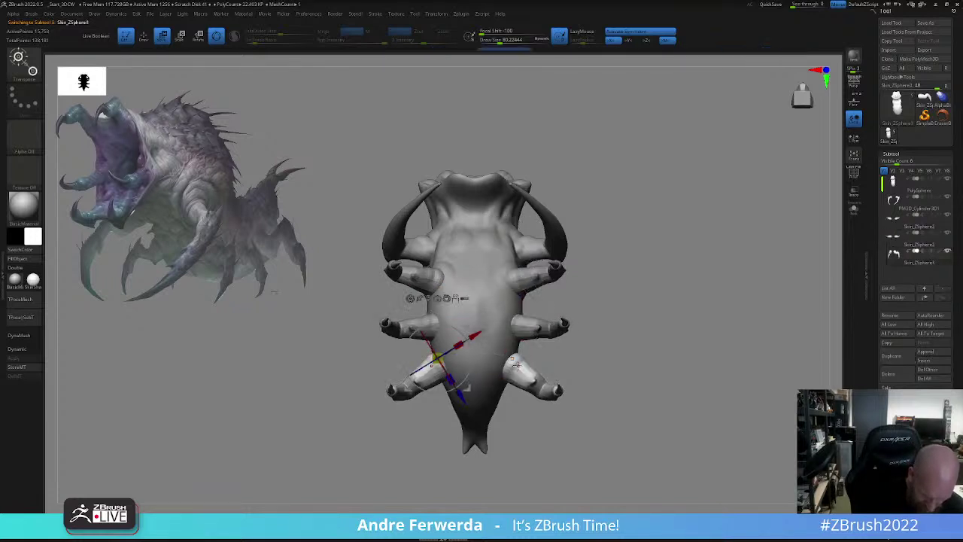
{"action": "left_click", "coordinate": [447, 299], "text": "alt"}
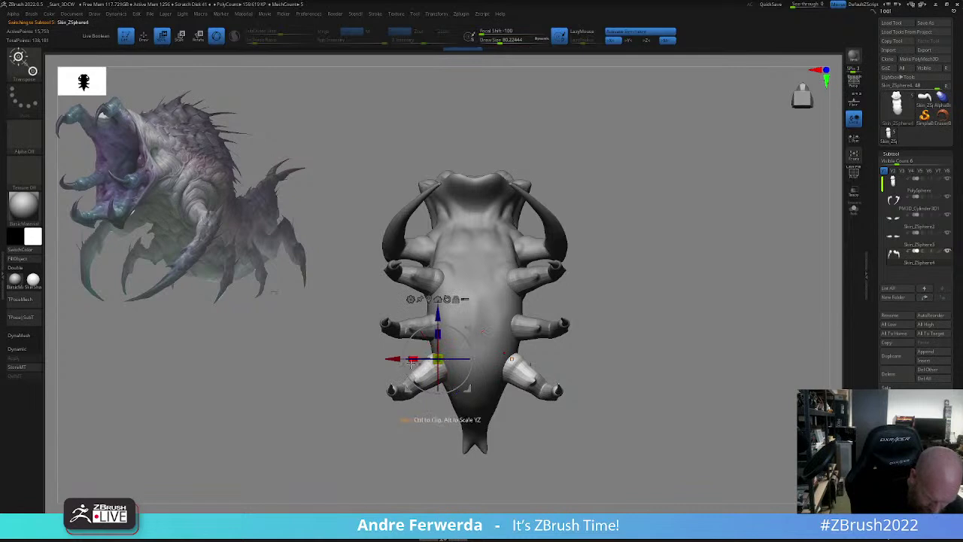
{"action": "left_click_drag", "start_coordinate": [396, 359], "coordinate": [401, 360]}
- Reselect the body and adjust its sides around the short leg bases from below with the Move brush, starting at about 140 draw size
{"action": "key", "text": "q"}
{"action": "left_click", "coordinate": [461, 363], "text": "alt"}
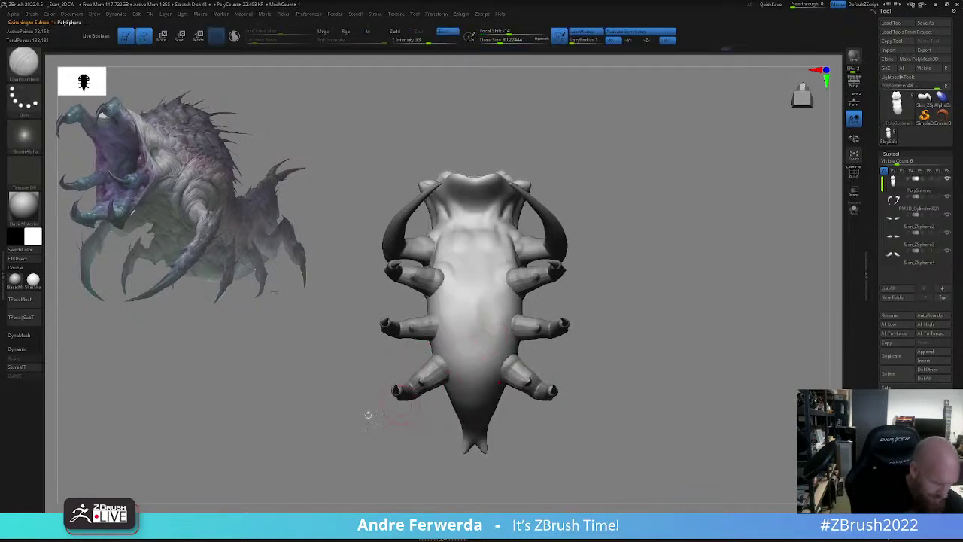
{"action": "left_click", "coordinate": [163, 524]}
{"action": "key", "text": "s"}
{"action": "left_click", "coordinate": [443, 322]}
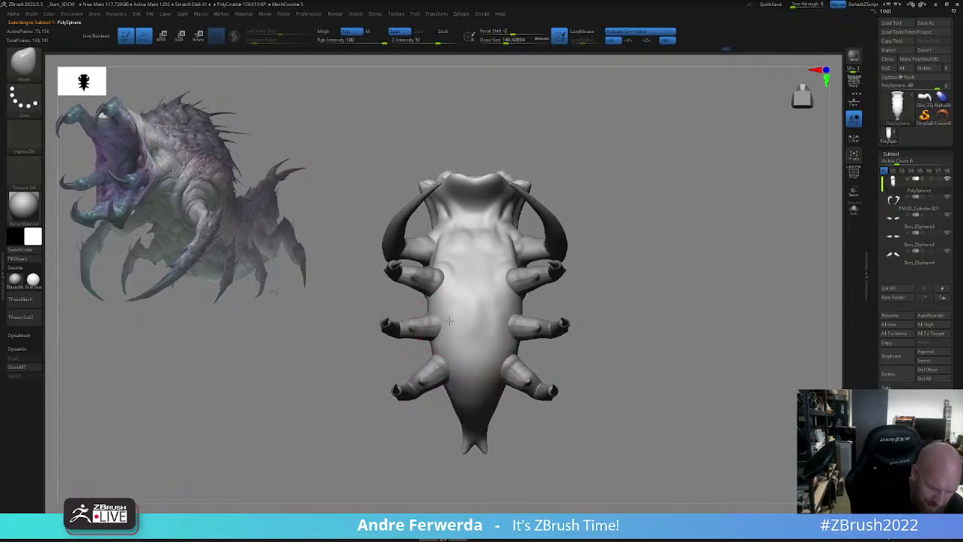
{"action": "left_click_drag", "start_coordinate": [449, 295], "coordinate": [447, 301]}
{"action": "key", "text": "s"}
{"action": "left_click", "coordinate": [447, 342]}
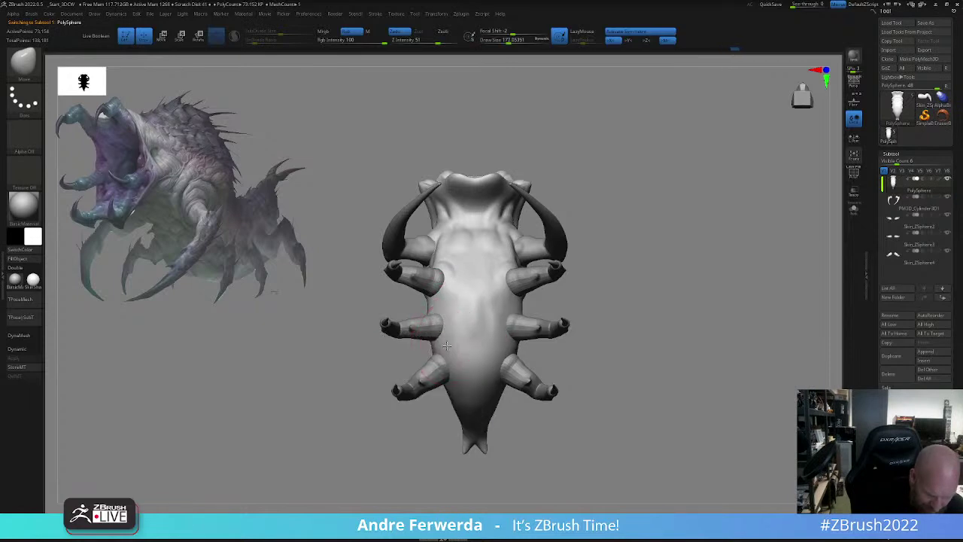
{"action": "key", "text": "s"}
{"action": "left_click", "coordinate": [494, 303]}
{"action": "mouse_move", "coordinate": [557, 304]}
{"action": "left_mouse_down"}
{"action": "mouse_move", "coordinate": [599, 286]}
{"action": "mouse_move", "coordinate": [590, 289]}
{"action": "left_mouse_up"}
{"action": "key", "text": "s"}
{"action": "left_click", "coordinate": [598, 286]}
- Build up the belly around the bases of the first short leg pair with the ClayBuildup brush at about 83 draw size
{"action": "mouse_move", "coordinate": [489, 339]}
{"action": "left_mouse_down"}
{"action": "mouse_move", "coordinate": [523, 333]}
{"action": "mouse_move", "coordinate": [591, 384]}
{"action": "mouse_move", "coordinate": [647, 294]}
{"action": "mouse_move", "coordinate": [638, 284]}
{"action": "left_mouse_up"}
{"action": "key", "text": "s"}
{"action": "left_click", "coordinate": [591, 383]}
{"action": "key", "text": "space"}
{"action": "left_click", "coordinate": [638, 295]}
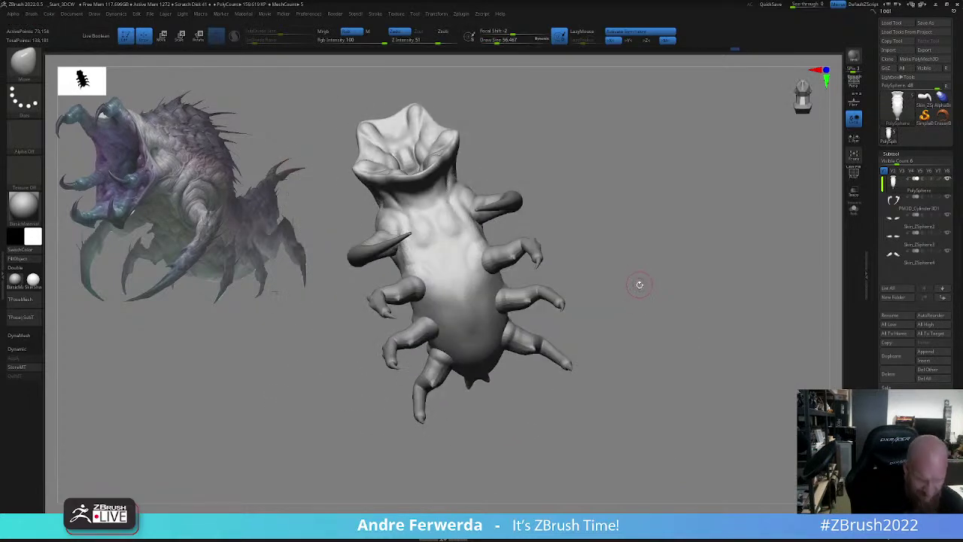
{"action": "key", "text": "b"}
{"action": "left_click", "coordinate": [610, 199]}
{"action": "left_click_drag", "start_coordinate": [611, 206], "coordinate": [607, 301], "text": "shift"}
{"action": "key", "text": "space"}
{"action": "left_click_drag", "start_coordinate": [494, 350], "coordinate": [498, 349]}
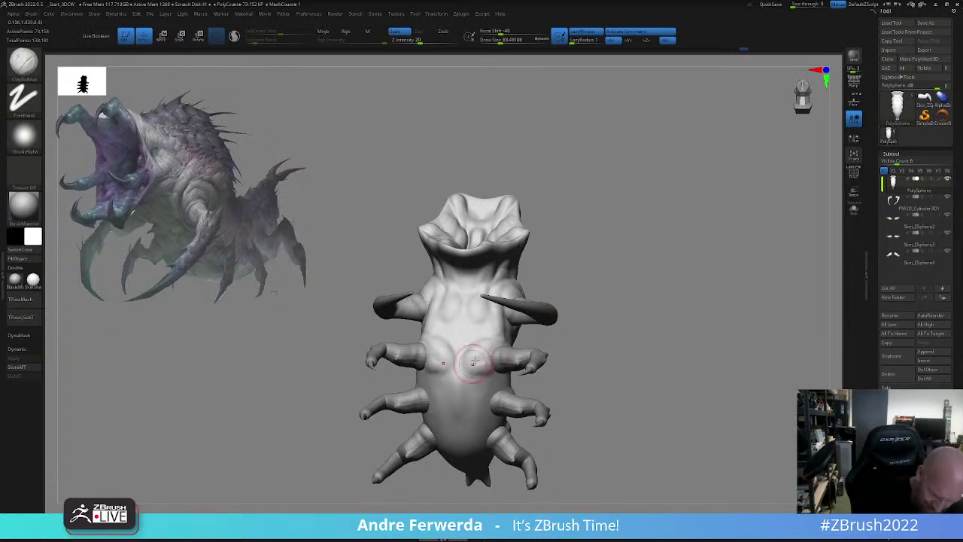
{"action": "left_click_drag", "start_coordinate": [570, 309], "coordinate": [626, 318]}
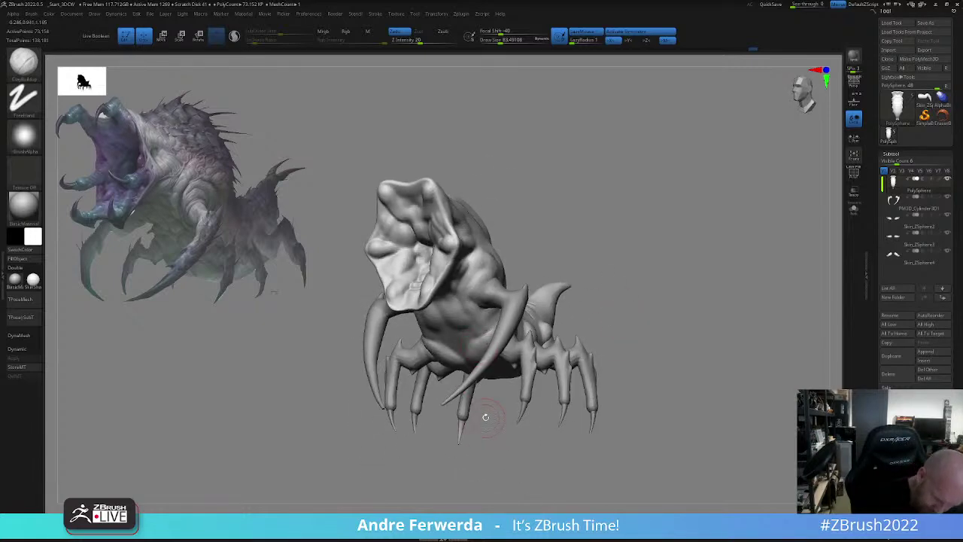
- Carve creases around the belly bulges at the first short leg pair with the DamStandard brush at about 47 draw size
{"action": "key", "text": "b"}
{"action": "key", "text": "d"}
{"action": "key", "text": "s"}
{"action": "mouse_move", "coordinate": [652, 282]}
{"action": "left_mouse_down"}
{"action": "mouse_move", "coordinate": [686, 257]}
{"action": "mouse_move", "coordinate": [681, 264]}
{"action": "left_mouse_up"}
{"action": "key", "text": "s"}
{"action": "left_click_drag", "start_coordinate": [680, 268], "coordinate": [662, 271]}
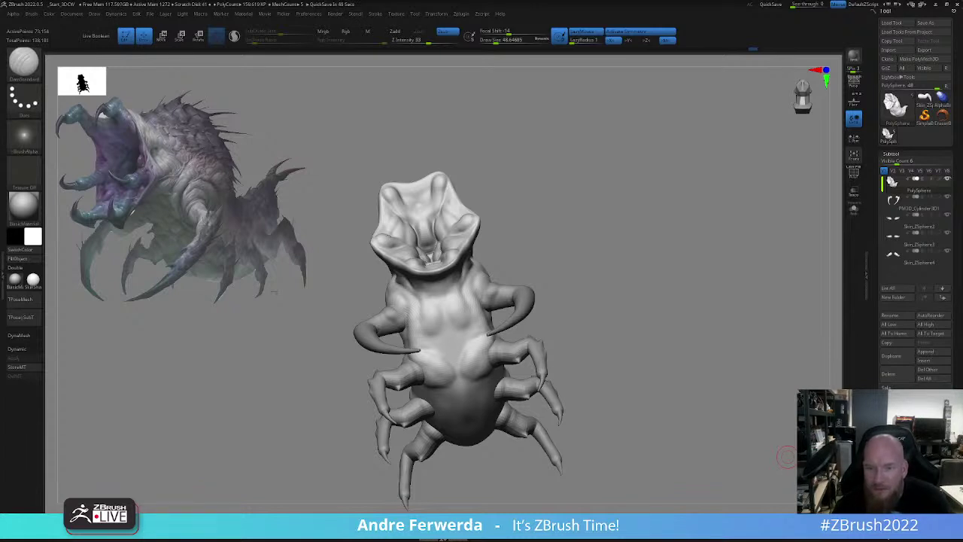
- Switch to the browser and look through the concept artist's ArtStation portfolio of creature and character designs, then return to the sculpt
{"action": "key", "text": "super+e"}
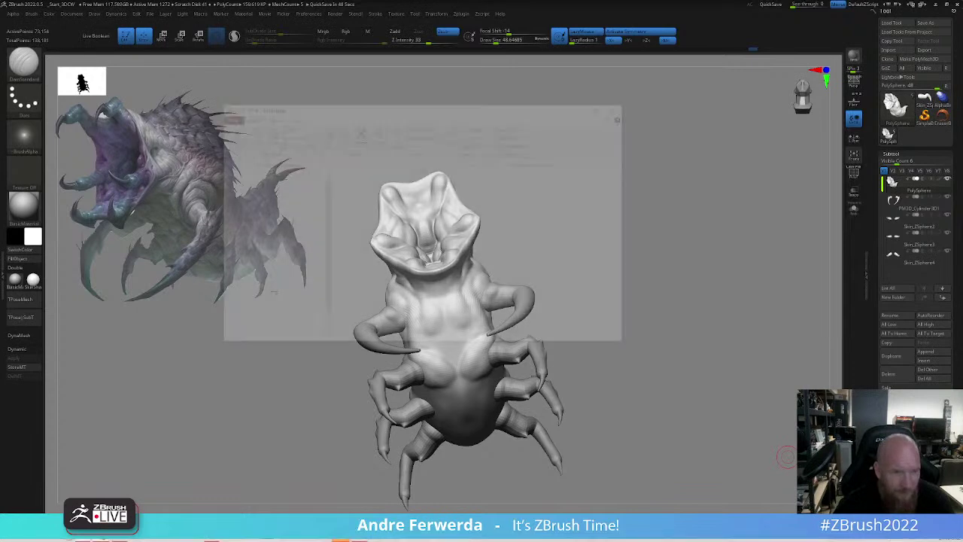
{"action": "left_click_drag", "start_coordinate": [455, 111], "coordinate": [962, 128]}
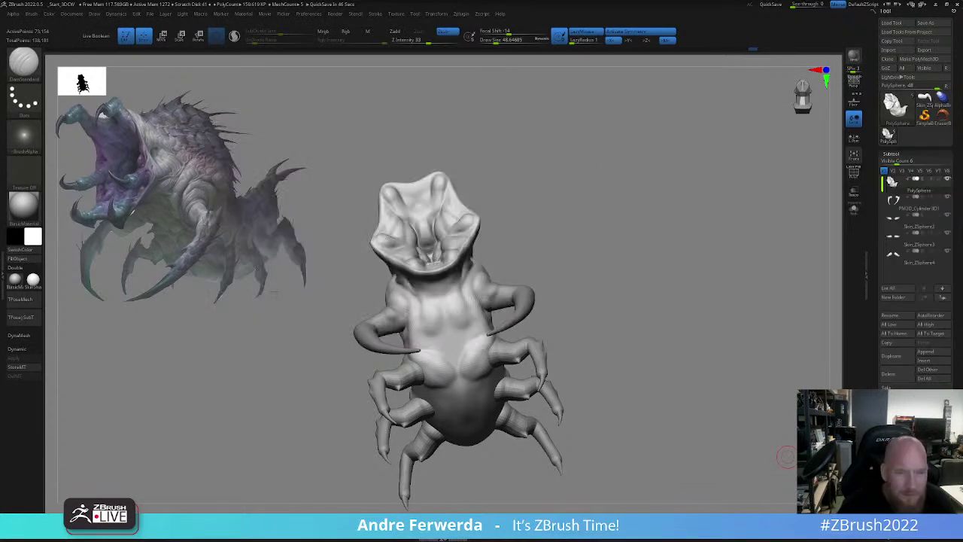
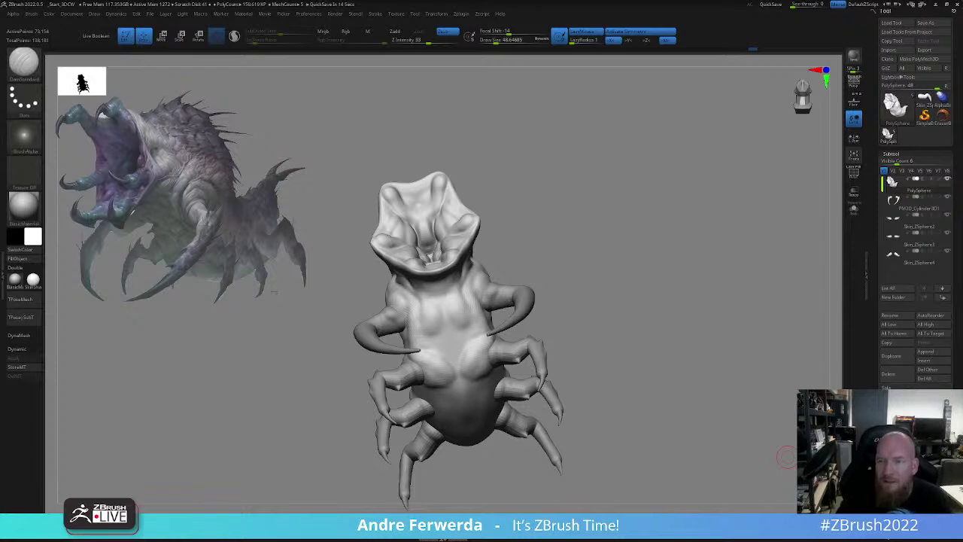
{"action": "left_click_drag", "start_coordinate": [962, 263], "coordinate": [325, 148]}
{"action": "double_click", "coordinate": [325, 148]}
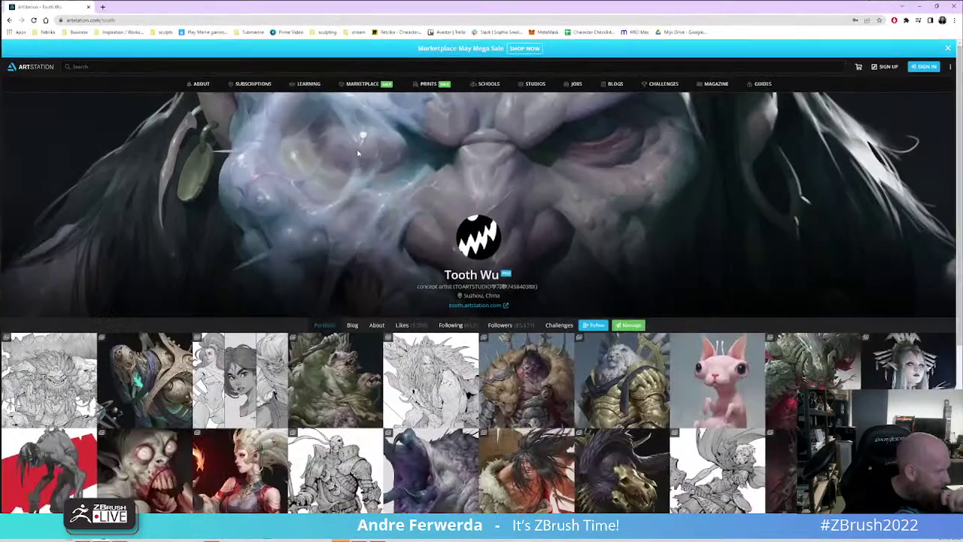
{"action": "scroll", "coordinate": [519, 362], "scroll_direction": "down", "scroll_amount": 1}
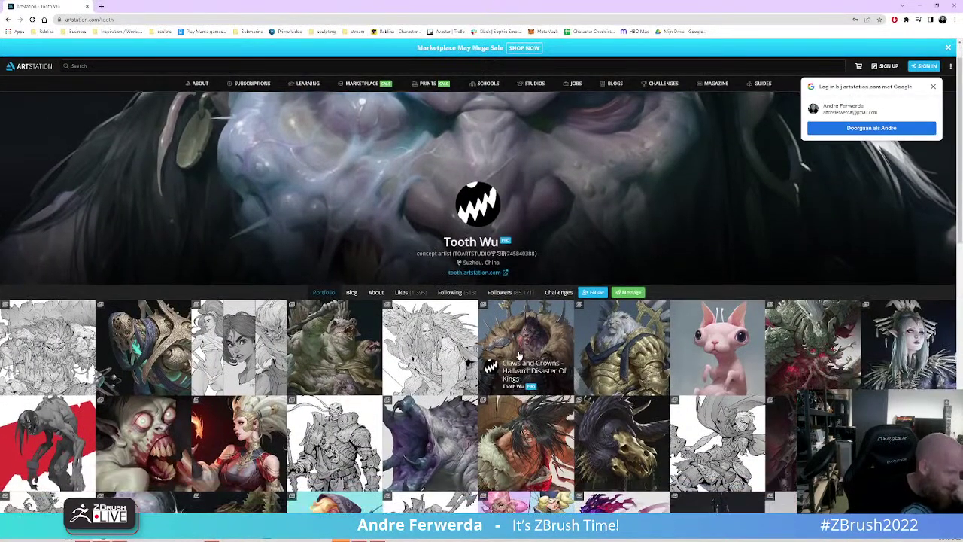
{"action": "scroll", "coordinate": [519, 355], "scroll_direction": "down", "scroll_amount": 2}
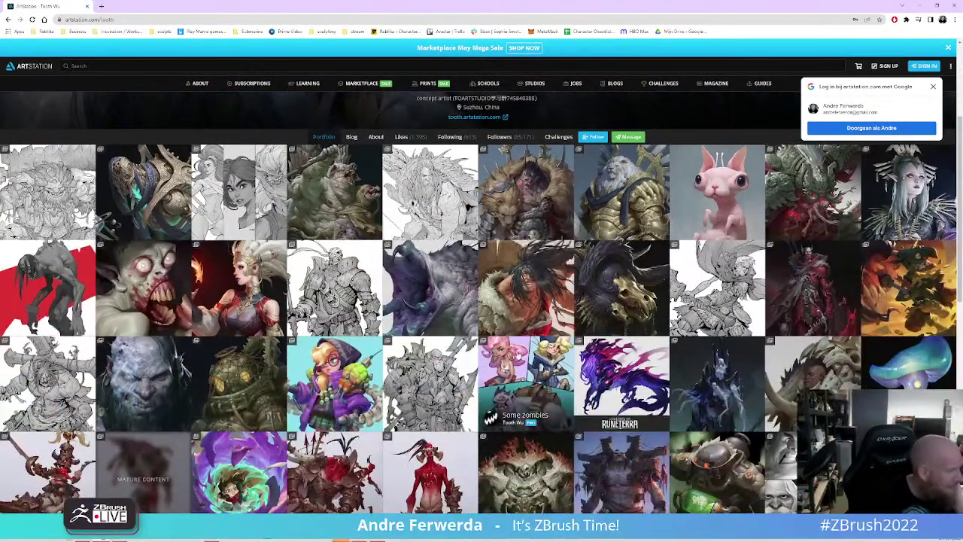
{"action": "scroll", "coordinate": [517, 359], "scroll_direction": "down", "scroll_amount": 1}
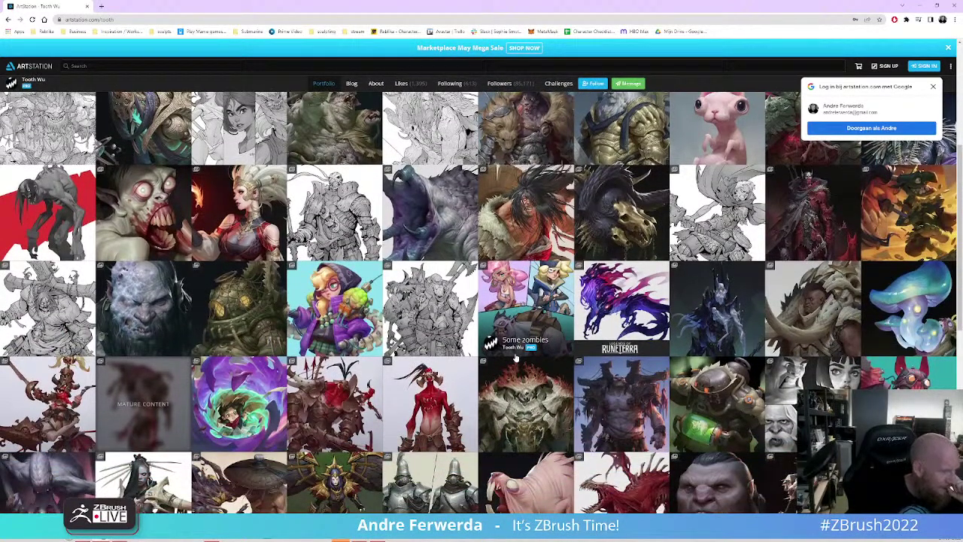
{"action": "scroll", "coordinate": [516, 359], "scroll_direction": "down", "scroll_amount": 1}
{"action": "scroll", "coordinate": [517, 359], "scroll_direction": "down", "scroll_amount": 1}
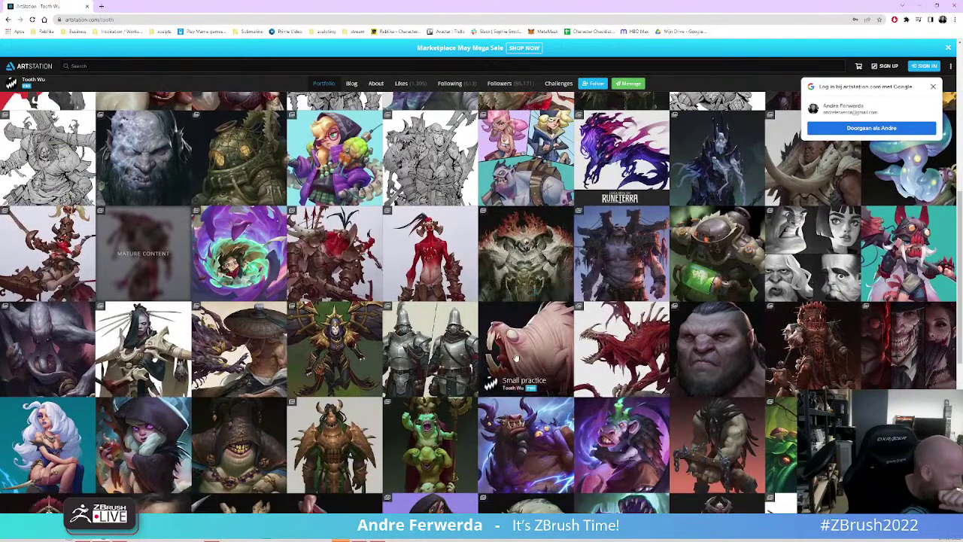
{"action": "scroll", "coordinate": [517, 359], "scroll_direction": "down", "scroll_amount": 1}
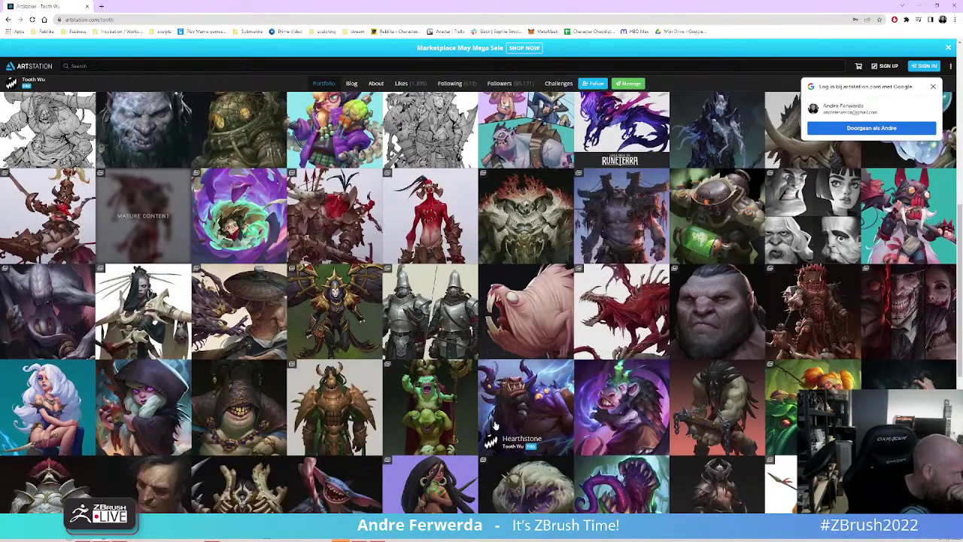
{"action": "scroll", "coordinate": [494, 426], "scroll_direction": "down", "scroll_amount": 1}
{"action": "scroll", "coordinate": [492, 426], "scroll_direction": "down", "scroll_amount": 1}
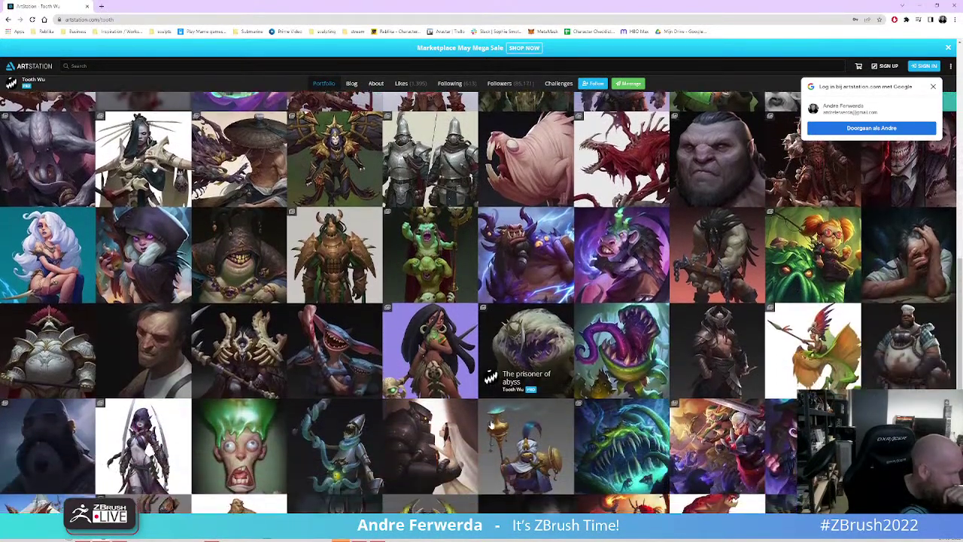
{"action": "scroll", "coordinate": [493, 426], "scroll_direction": "down", "scroll_amount": 1}
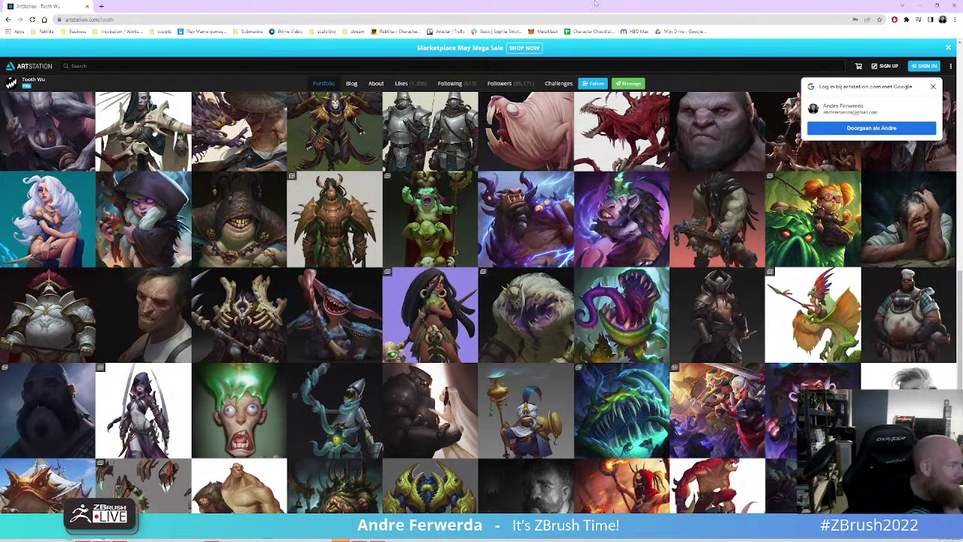
{"action": "left_click_drag", "start_coordinate": [455, 10], "coordinate": [962, 78]}
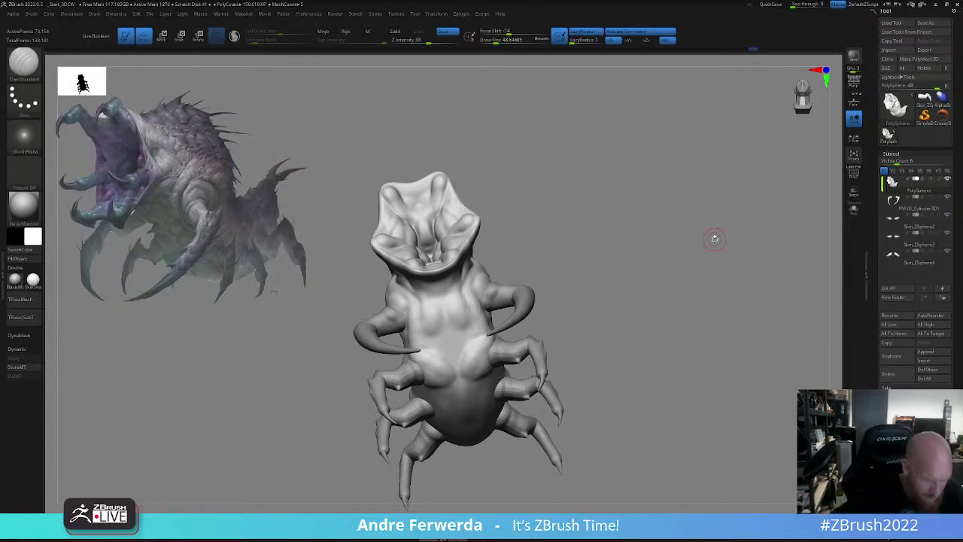
- Deepen the creases between and beneath the two belly bulges at the first short leg pair with the DamStandard brush
{"action": "left_click_drag", "start_coordinate": [668, 304], "coordinate": [666, 278]}
{"action": "key", "text": "space"}
{"action": "mouse_move", "coordinate": [476, 365]}
{"action": "left_mouse_down"}
{"action": "mouse_move", "coordinate": [459, 364]}
{"action": "mouse_move", "coordinate": [461, 375]}
{"action": "left_mouse_up"}
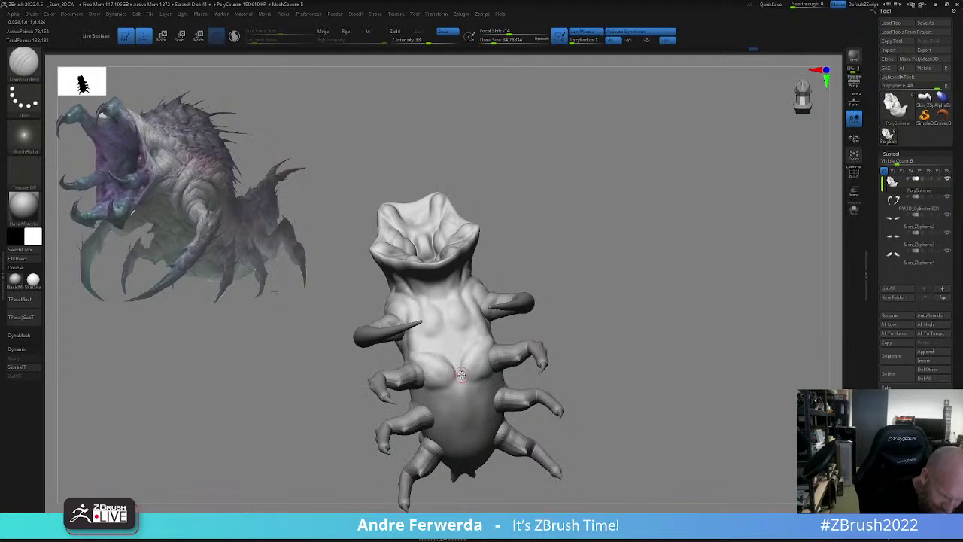
{"action": "mouse_move", "coordinate": [594, 335]}
{"action": "left_mouse_down"}
{"action": "mouse_move", "coordinate": [542, 339]}
{"action": "mouse_move", "coordinate": [560, 345]}
{"action": "mouse_move", "coordinate": [526, 361]}
{"action": "left_mouse_up"}
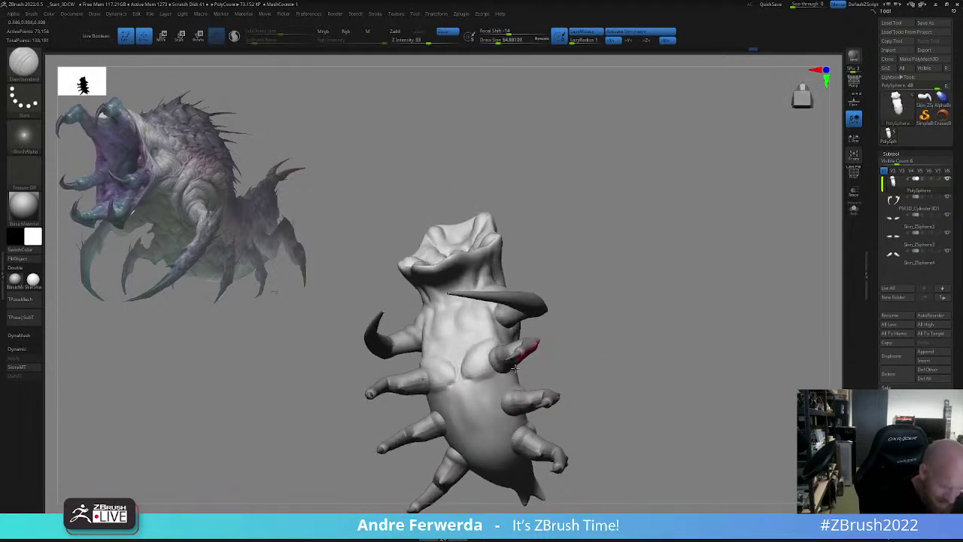
{"action": "left_click_drag", "start_coordinate": [453, 367], "coordinate": [459, 378]}
{"action": "left_click_drag", "start_coordinate": [587, 362], "coordinate": [604, 322], "text": "alt"}
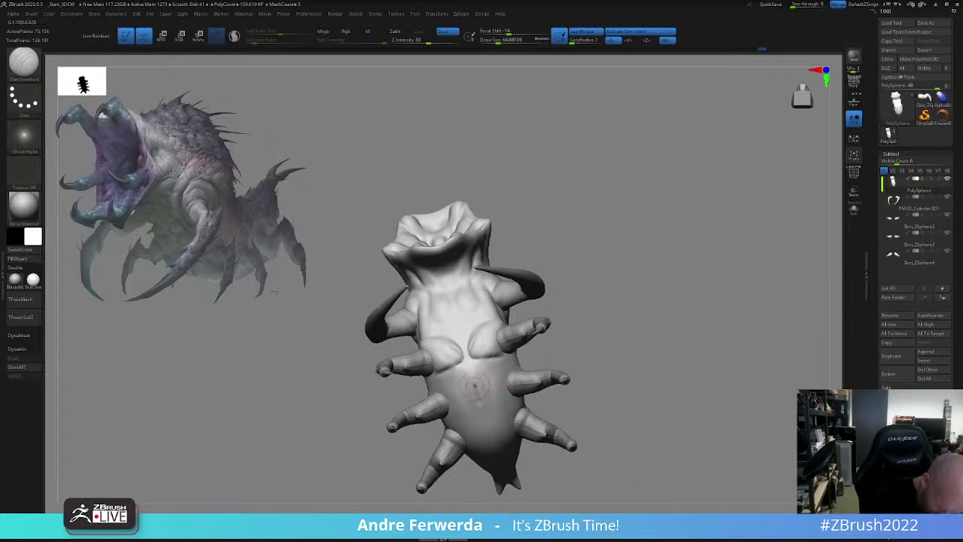
- Carve a centre line down the lower belly and side creases toward the rear legs with DamStandard at about 65 draw size
{"action": "left_click_drag", "start_coordinate": [475, 386], "coordinate": [494, 444]}
{"action": "left_click_drag", "start_coordinate": [480, 400], "coordinate": [484, 408]}
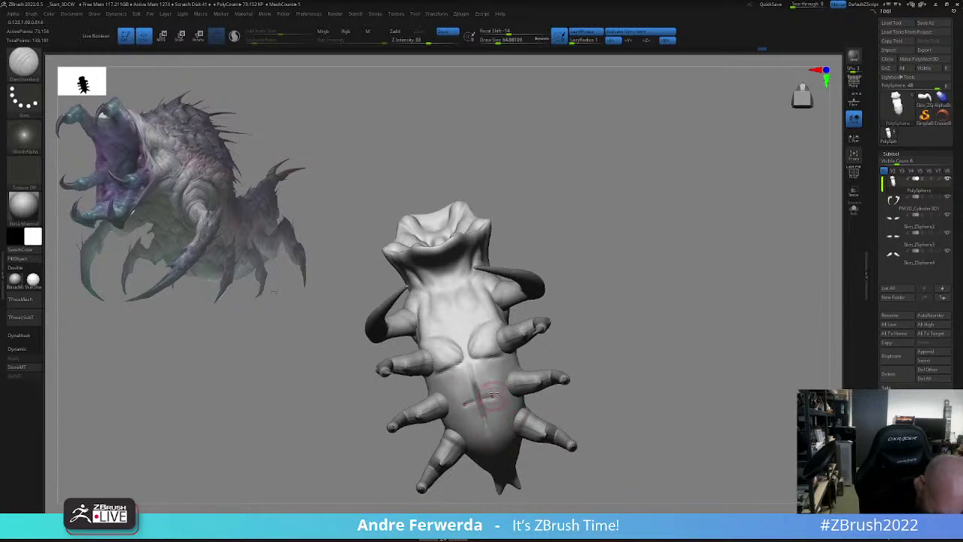
{"action": "mouse_move", "coordinate": [501, 371]}
{"action": "left_mouse_down"}
{"action": "mouse_move", "coordinate": [490, 378]}
{"action": "mouse_move", "coordinate": [493, 403]}
{"action": "left_mouse_up"}
{"action": "mouse_move", "coordinate": [576, 328]}
{"action": "left_mouse_down"}
{"action": "mouse_move", "coordinate": [633, 354]}
{"action": "mouse_move", "coordinate": [602, 347]}
{"action": "left_mouse_up"}
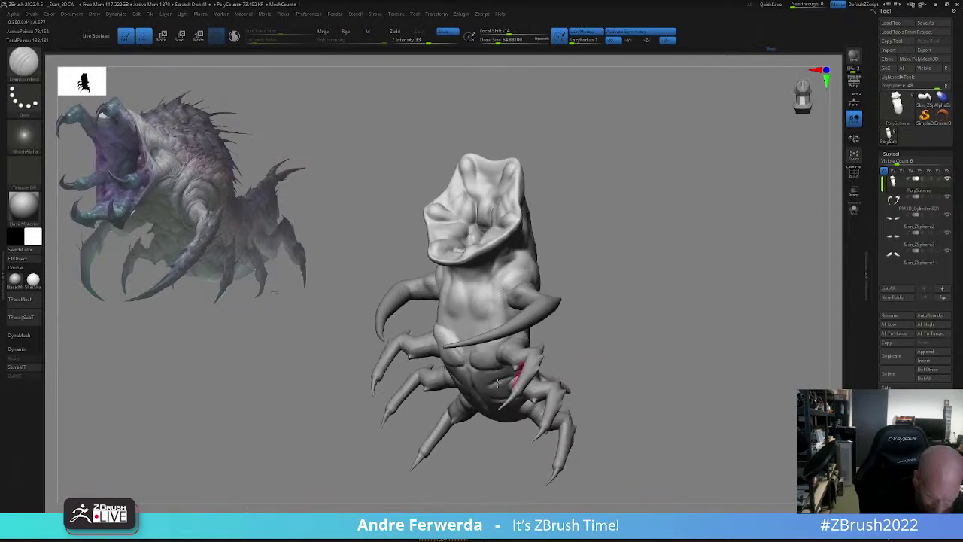
- Carve creases into the upper chest beside the large front claws and across the middle of the chest with the DamStandard brush
{"action": "left_click_drag", "start_coordinate": [587, 313], "coordinate": [614, 303]}
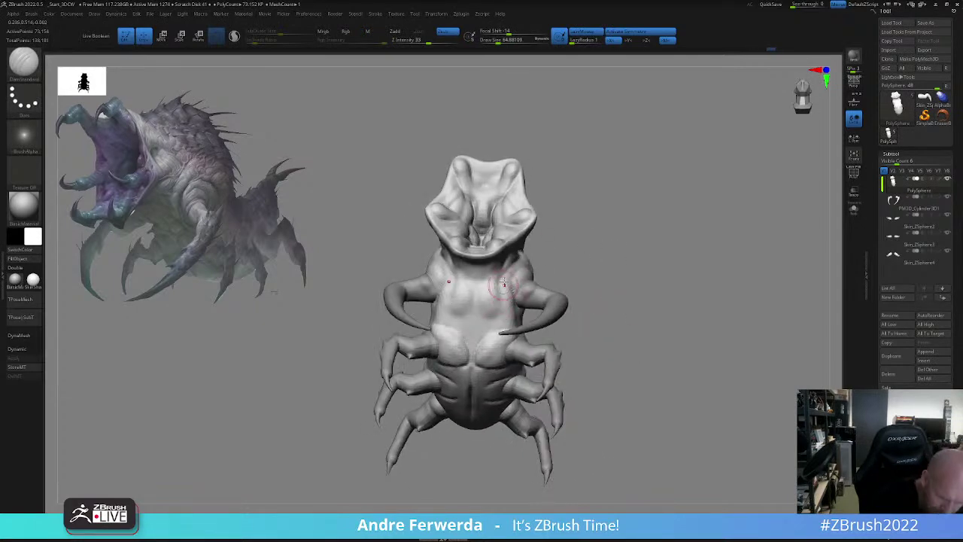
{"action": "left_click_drag", "start_coordinate": [497, 286], "coordinate": [511, 260]}
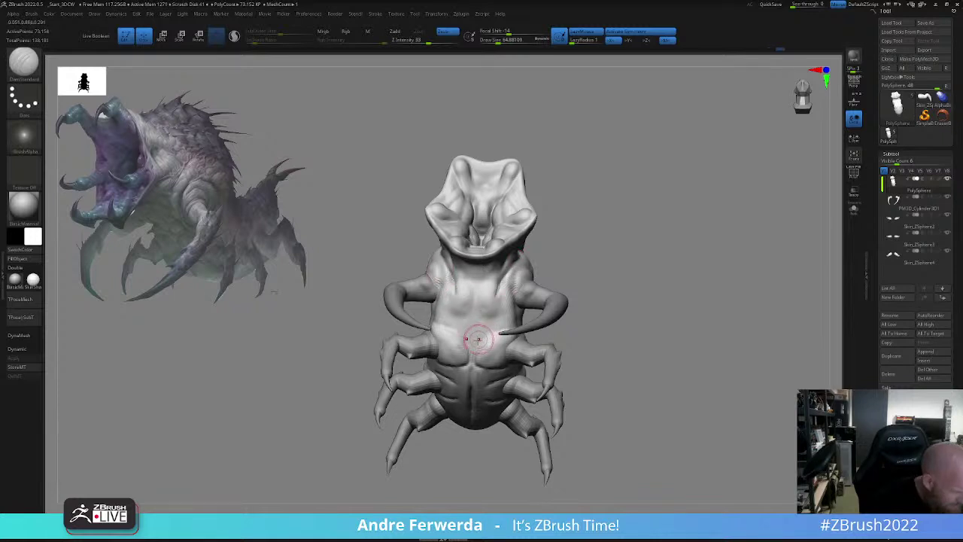
{"action": "mouse_move", "coordinate": [477, 306]}
{"action": "left_mouse_down"}
{"action": "mouse_move", "coordinate": [473, 340]}
{"action": "mouse_move", "coordinate": [501, 312]}
{"action": "left_mouse_up"}
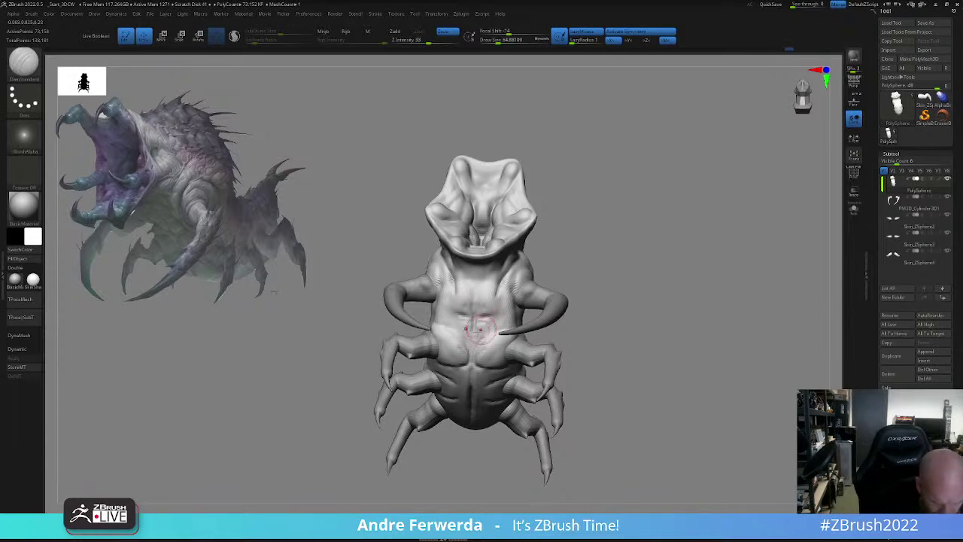
{"action": "mouse_move", "coordinate": [626, 244]}
{"action": "left_mouse_down"}
{"action": "mouse_move", "coordinate": [607, 284]}
{"action": "mouse_move", "coordinate": [578, 289]}
{"action": "left_mouse_up"}
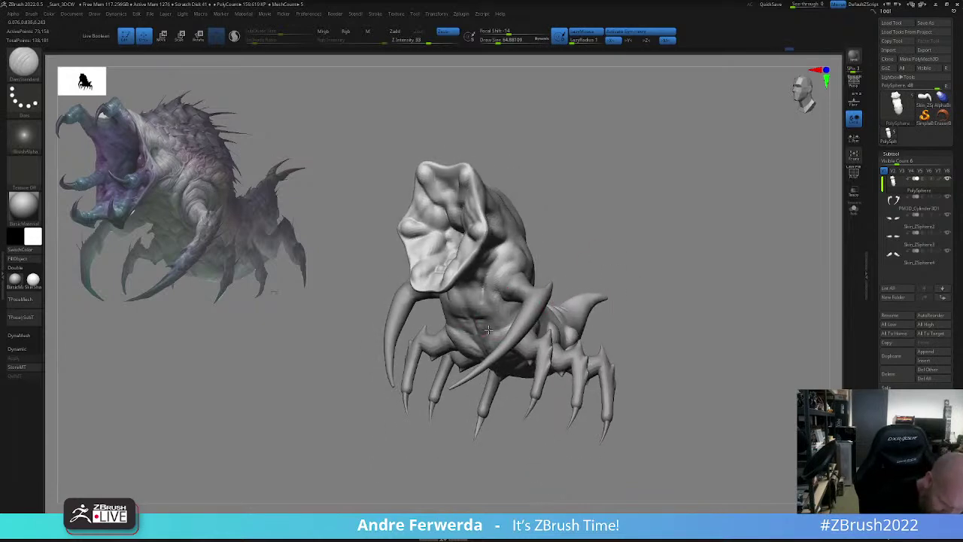
- Carve additional creases into the chest below the mouth and beside the large front claw with the DamStandard brush
{"action": "left_click_drag", "start_coordinate": [485, 294], "coordinate": [493, 310]}
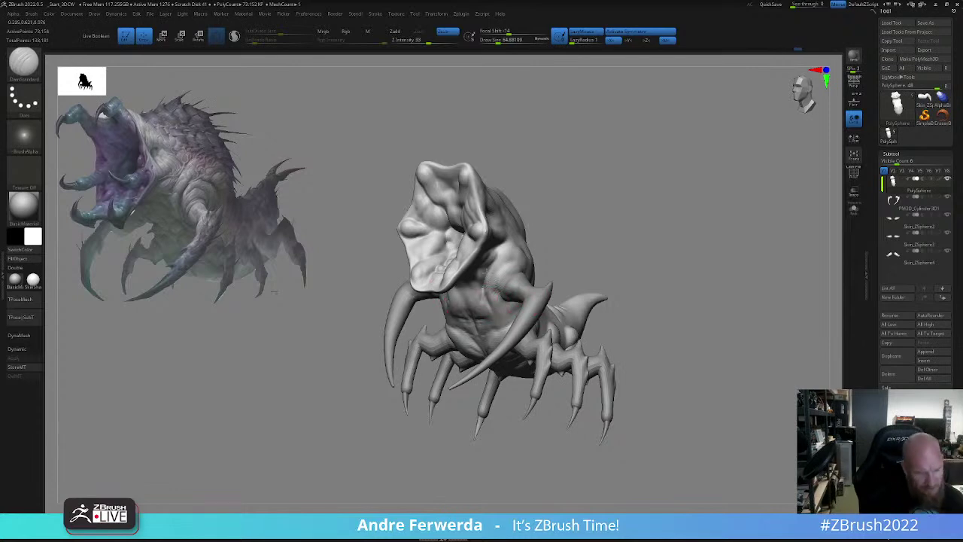
{"action": "left_click_drag", "start_coordinate": [594, 221], "coordinate": [570, 226]}
{"action": "right_click_drag", "start_coordinate": [570, 225], "coordinate": [563, 228]}
{"action": "mouse_move", "coordinate": [514, 260]}
{"action": "left_mouse_down"}
{"action": "mouse_move", "coordinate": [494, 266]}
{"action": "mouse_move", "coordinate": [509, 264]}
{"action": "mouse_move", "coordinate": [504, 256]}
{"action": "left_mouse_up"}
{"action": "right_click", "coordinate": [499, 256]}
- Deepen the belly's centre line and the side creases between the short legs with DamStandard at about 74 draw size
{"action": "mouse_move", "coordinate": [577, 216]}
{"action": "left_mouse_down"}
{"action": "mouse_move", "coordinate": [553, 219]}
{"action": "mouse_move", "coordinate": [544, 263]}
{"action": "left_mouse_up"}
{"action": "mouse_move", "coordinate": [622, 258]}
{"action": "left_mouse_down"}
{"action": "mouse_move", "coordinate": [612, 236]}
{"action": "mouse_move", "coordinate": [631, 239]}
{"action": "mouse_move", "coordinate": [654, 222]}
{"action": "mouse_move", "coordinate": [661, 248]}
{"action": "mouse_move", "coordinate": [636, 251]}
{"action": "left_mouse_up"}
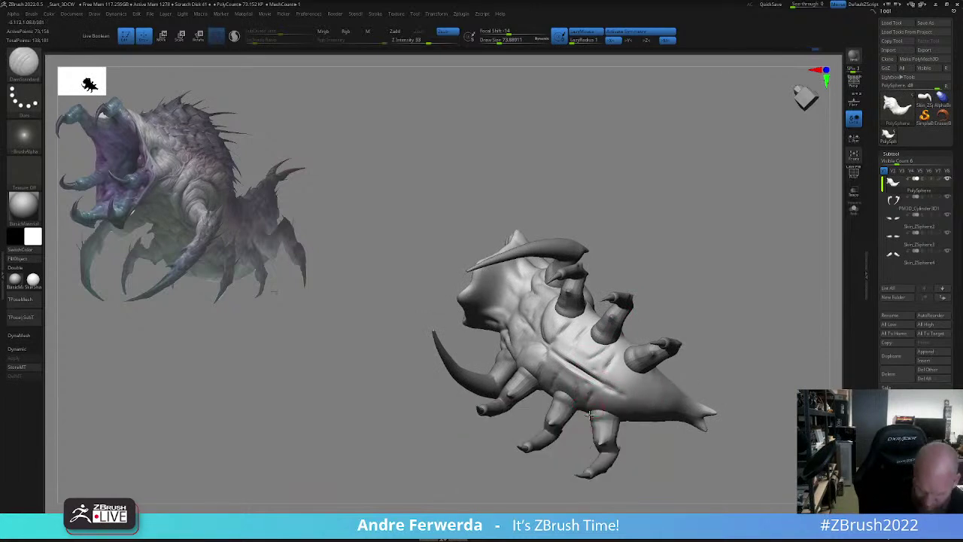
{"action": "left_click_drag", "start_coordinate": [649, 329], "coordinate": [648, 295]}
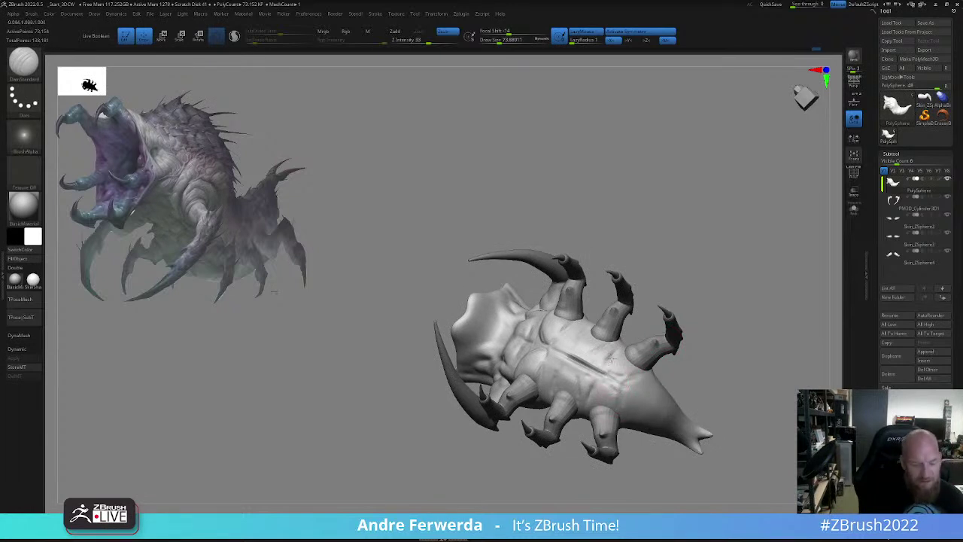
{"action": "left_click_drag", "start_coordinate": [691, 357], "coordinate": [691, 373]}
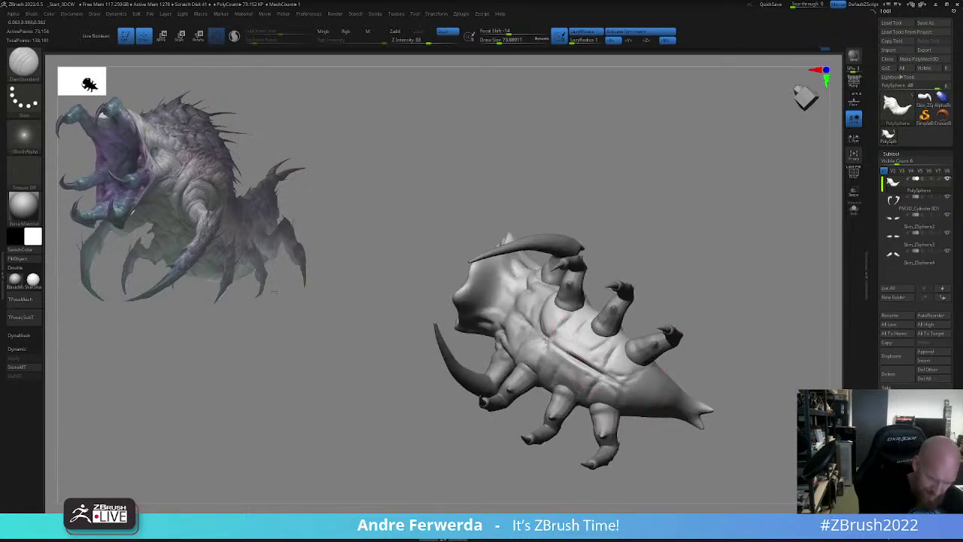
{"action": "mouse_move", "coordinate": [555, 266]}
{"action": "left_mouse_down"}
{"action": "mouse_move", "coordinate": [558, 281]}
{"action": "mouse_move", "coordinate": [569, 272]}
{"action": "left_mouse_up"}
- Build up the chest and front belly bulges ahead of the first short leg pair with the ClayBuildup brush at about 50 draw size
{"action": "key", "text": "b"}
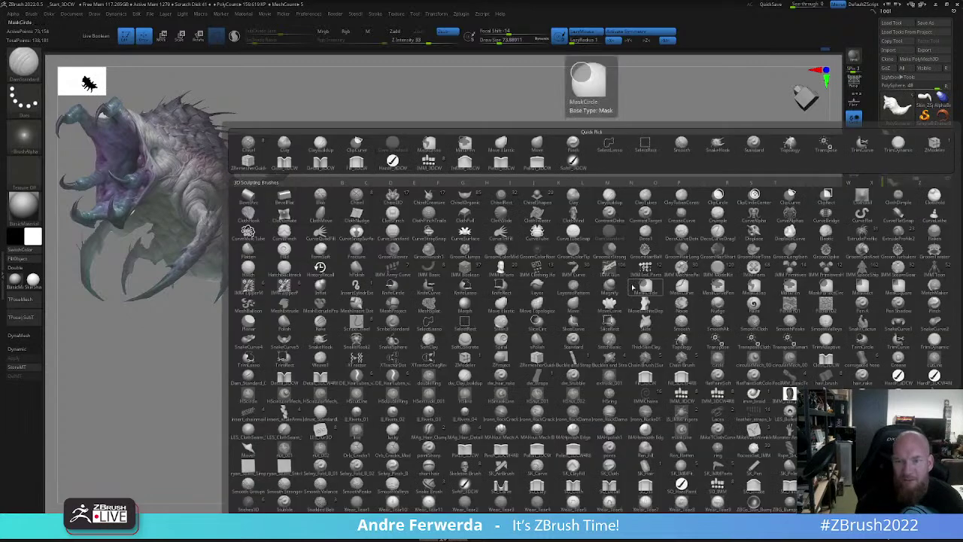
{"action": "key", "text": "c"}
{"action": "left_click", "coordinate": [610, 199]}
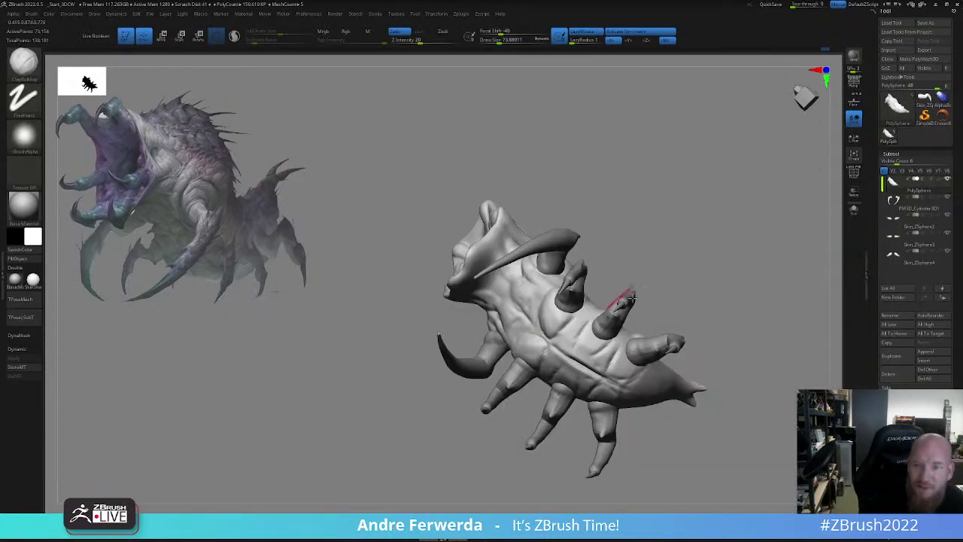
{"action": "key", "text": "space"}
{"action": "left_click_drag", "start_coordinate": [654, 269], "coordinate": [658, 269]}
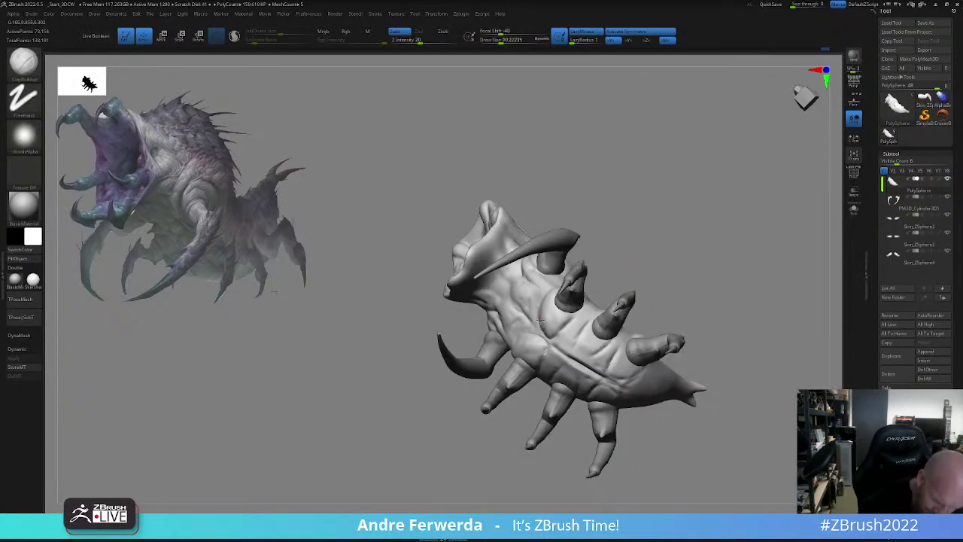
{"action": "right_click_drag", "start_coordinate": [548, 287], "coordinate": [539, 303]}
{"action": "mouse_move", "coordinate": [538, 302]}
{"action": "left_mouse_down"}
{"action": "mouse_move", "coordinate": [519, 332]}
{"action": "mouse_move", "coordinate": [529, 290]}
{"action": "mouse_move", "coordinate": [522, 293]}
{"action": "left_mouse_up"}
{"action": "left_click_drag", "start_coordinate": [540, 343], "coordinate": [536, 308]}
- Add volume with ClayBuildup to the belly folds and the body surface around the base of the large front claws
{"action": "mouse_move", "coordinate": [587, 264]}
{"action": "right_mouse_down"}
{"action": "mouse_move", "coordinate": [645, 223]}
{"action": "mouse_move", "coordinate": [630, 320]}
{"action": "right_mouse_up"}
{"action": "right_click_drag", "start_coordinate": [545, 358], "coordinate": [563, 297]}
{"action": "key", "text": "space"}
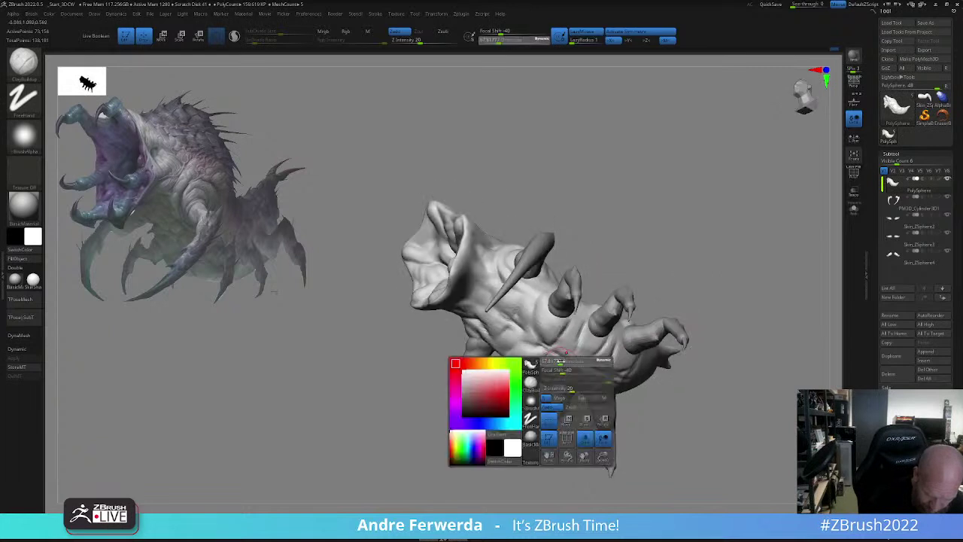
{"action": "left_click_drag", "start_coordinate": [564, 367], "coordinate": [561, 366]}
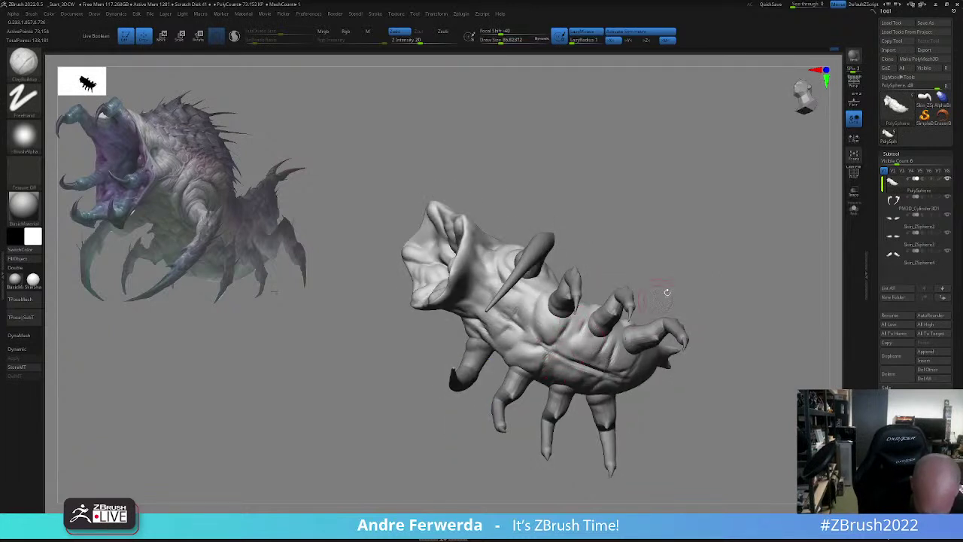
{"action": "right_click_drag", "start_coordinate": [667, 292], "coordinate": [689, 283]}
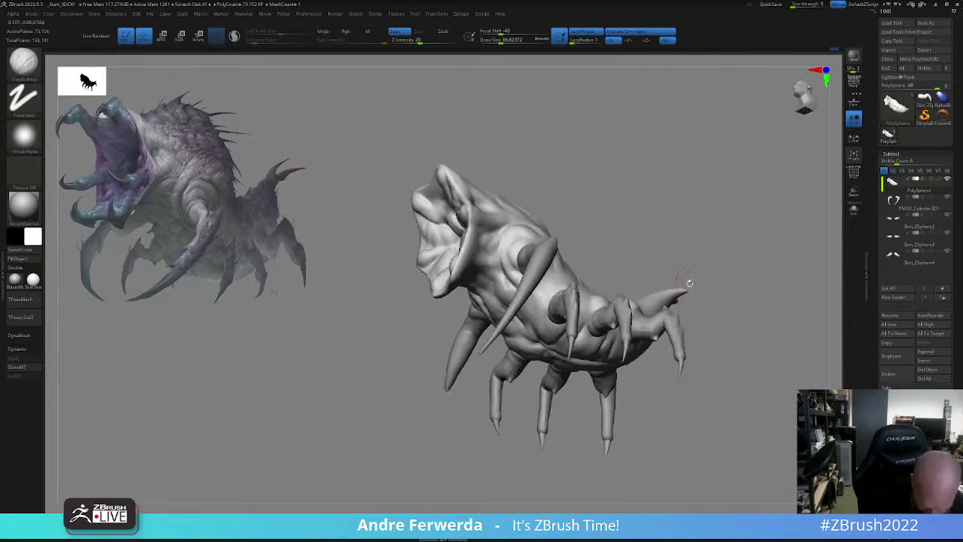
{"action": "left_click_drag", "start_coordinate": [514, 279], "coordinate": [506, 246]}
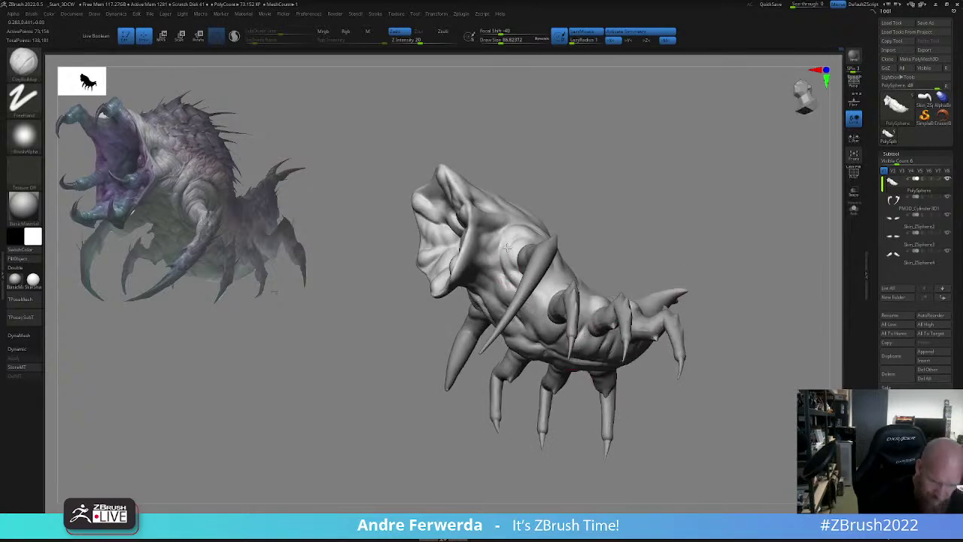
{"action": "right_click_drag", "start_coordinate": [507, 239], "coordinate": [510, 302]}
{"action": "left_click_drag", "start_coordinate": [510, 303], "coordinate": [508, 266]}
{"action": "left_click_drag", "start_coordinate": [686, 257], "coordinate": [654, 278]}
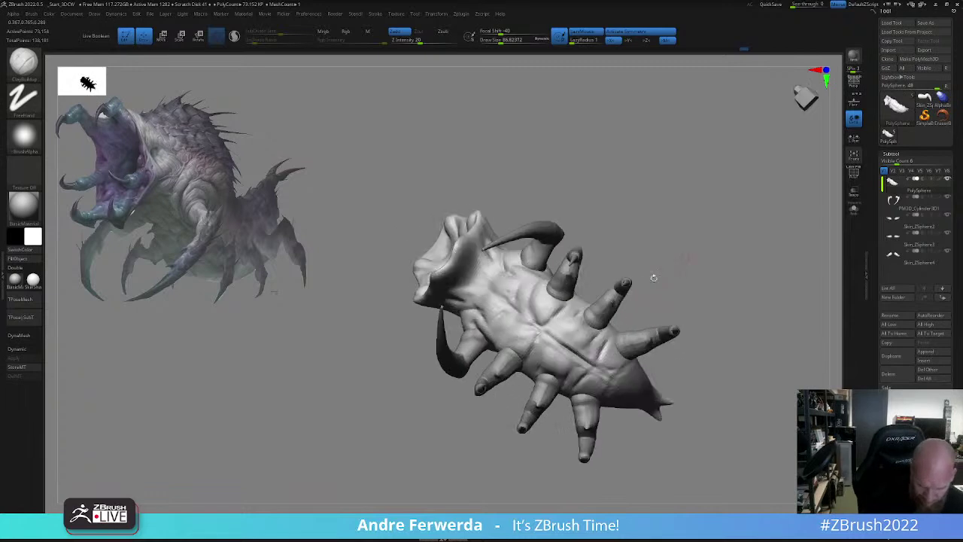
- Build up the rear belly segments on both sides of the centre line with ClayBuildup at about 78 draw size
{"action": "key", "text": "space"}
{"action": "mouse_move", "coordinate": [683, 342]}
{"action": "left_mouse_down"}
{"action": "mouse_move", "coordinate": [641, 390]}
{"action": "mouse_move", "coordinate": [652, 380]}
{"action": "left_mouse_up"}
{"action": "mouse_move", "coordinate": [700, 384]}
{"action": "left_mouse_down"}
{"action": "mouse_move", "coordinate": [709, 330]}
{"action": "mouse_move", "coordinate": [694, 338]}
{"action": "left_mouse_up"}
{"action": "key", "text": "space"}
{"action": "left_click_drag", "start_coordinate": [577, 346], "coordinate": [583, 347]}
{"action": "right_click_drag", "start_coordinate": [626, 236], "coordinate": [583, 355]}
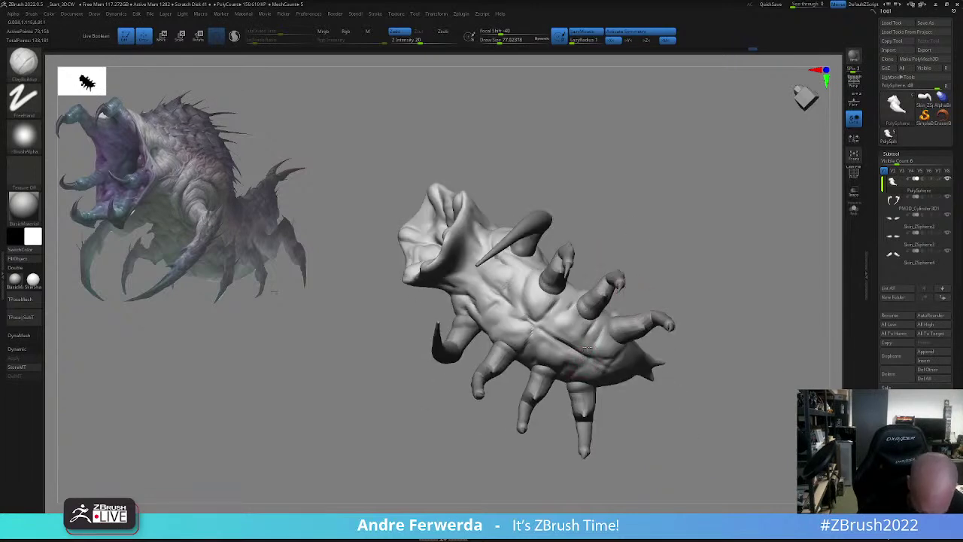
{"action": "mouse_move", "coordinate": [707, 239]}
{"action": "left_mouse_down"}
{"action": "mouse_move", "coordinate": [716, 271]}
{"action": "mouse_move", "coordinate": [684, 331]}
{"action": "left_mouse_up"}
- Shape the folds on the body's side above the large front claws with ClayBuildup strokes
{"action": "left_click_drag", "start_coordinate": [504, 411], "coordinate": [616, 403], "text": "shift"}
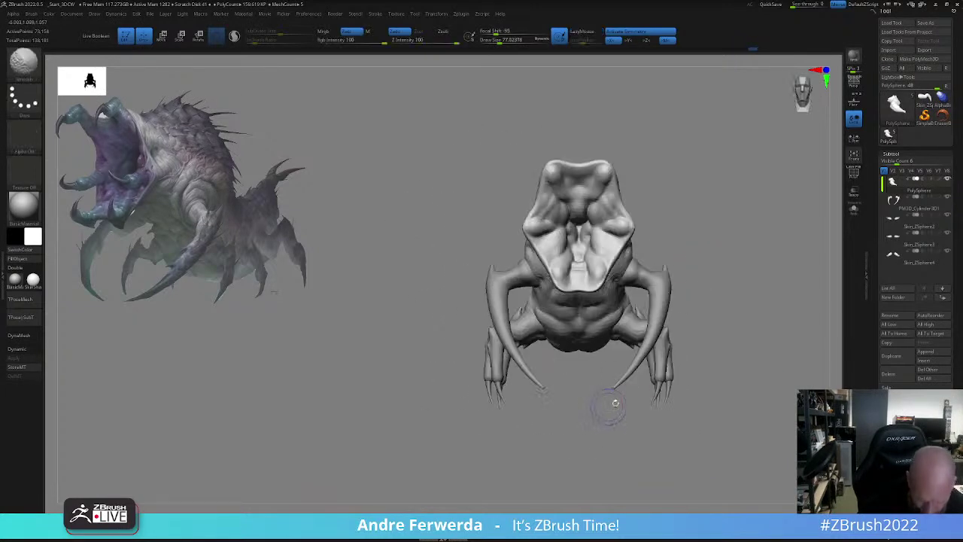
{"action": "right_click_drag", "start_coordinate": [615, 403], "coordinate": [611, 452]}
{"action": "right_click", "coordinate": [606, 414]}
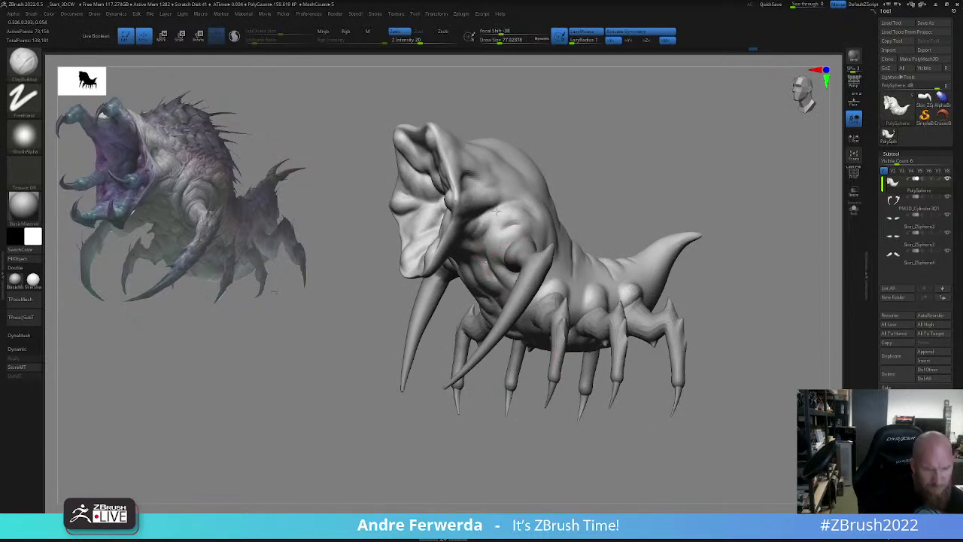
{"action": "left_click_drag", "start_coordinate": [663, 277], "coordinate": [663, 221], "text": "alt"}
{"action": "mouse_move", "coordinate": [667, 287]}
{"action": "left_mouse_down"}
{"action": "mouse_move", "coordinate": [676, 260]}
{"action": "mouse_move", "coordinate": [634, 318]}
{"action": "mouse_move", "coordinate": [638, 336]}
{"action": "mouse_move", "coordinate": [664, 336]}
{"action": "mouse_move", "coordinate": [666, 378]}
{"action": "mouse_move", "coordinate": [681, 384]}
{"action": "mouse_move", "coordinate": [662, 304]}
{"action": "left_mouse_up"}
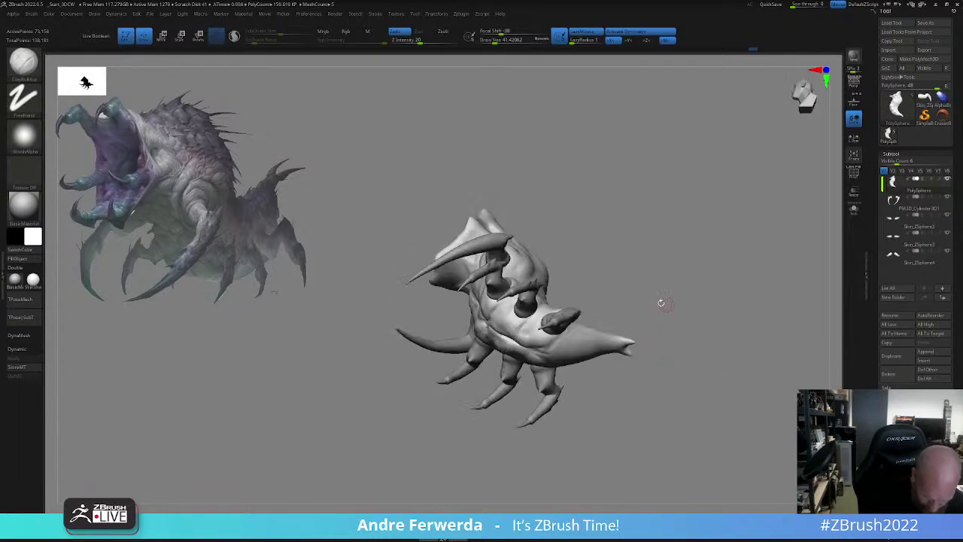
{"action": "right_click_drag", "start_coordinate": [629, 309], "coordinate": [667, 301]}
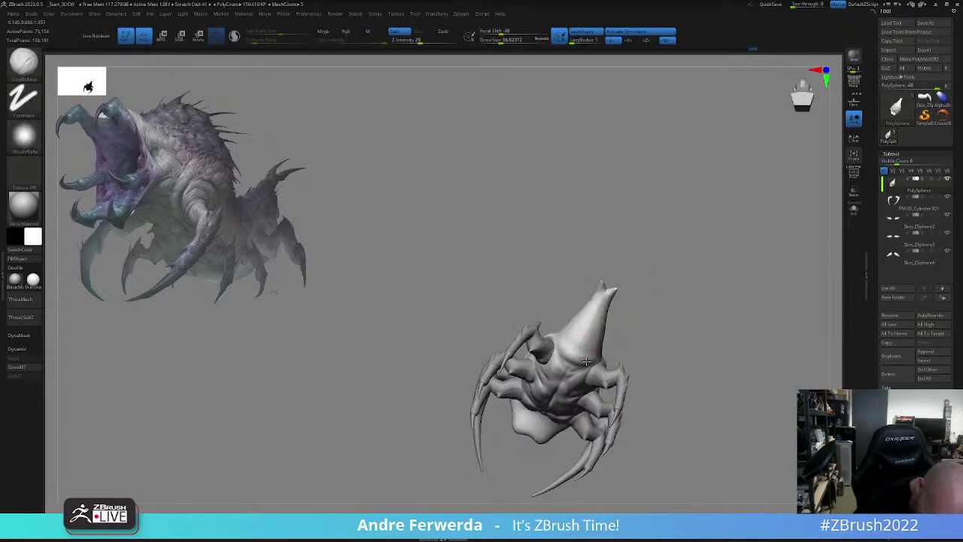
- Build up a series of crosswise ridges along the underside of the tail with the ClayBuildup brush
{"action": "left_click_drag", "start_coordinate": [587, 330], "coordinate": [600, 333]}
{"action": "left_click_drag", "start_coordinate": [588, 316], "coordinate": [600, 319]}
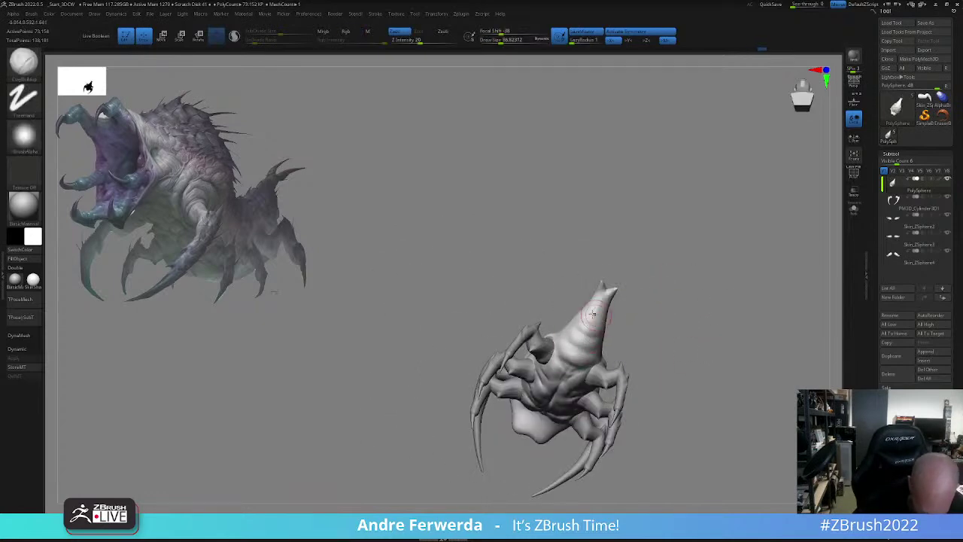
{"action": "mouse_move", "coordinate": [649, 260]}
{"action": "left_mouse_down"}
{"action": "mouse_move", "coordinate": [680, 299]}
{"action": "mouse_move", "coordinate": [673, 312]}
{"action": "left_mouse_up"}
{"action": "left_click_drag", "start_coordinate": [578, 314], "coordinate": [572, 342]}
{"action": "left_click_drag", "start_coordinate": [640, 297], "coordinate": [636, 331]}
{"action": "right_click_drag", "start_coordinate": [589, 360], "coordinate": [688, 326]}
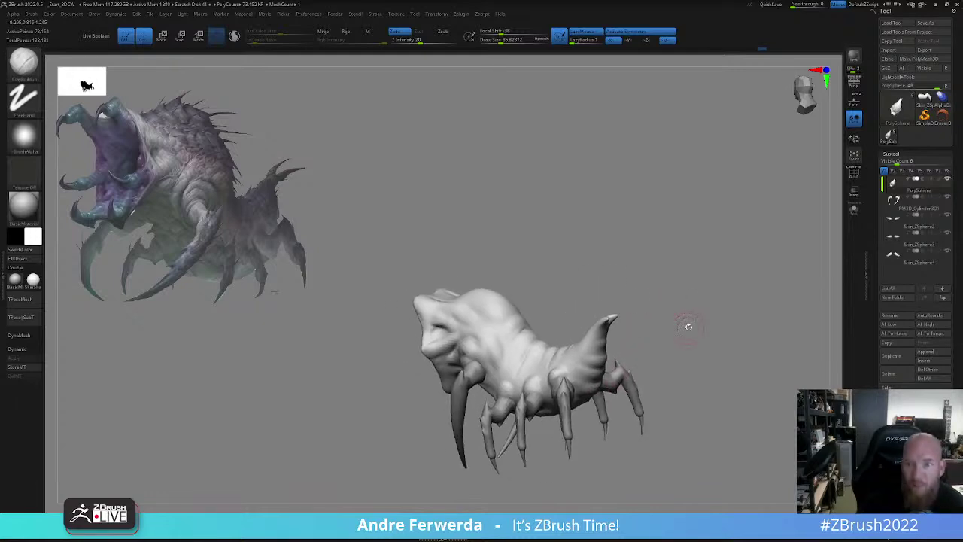
- Carve creases between the folds along the body's side and tail with the DamStandard brush at about 39 draw size
{"action": "key", "text": "b"}
{"action": "key", "text": "d"}
{"action": "left_click", "coordinate": [620, 238]}
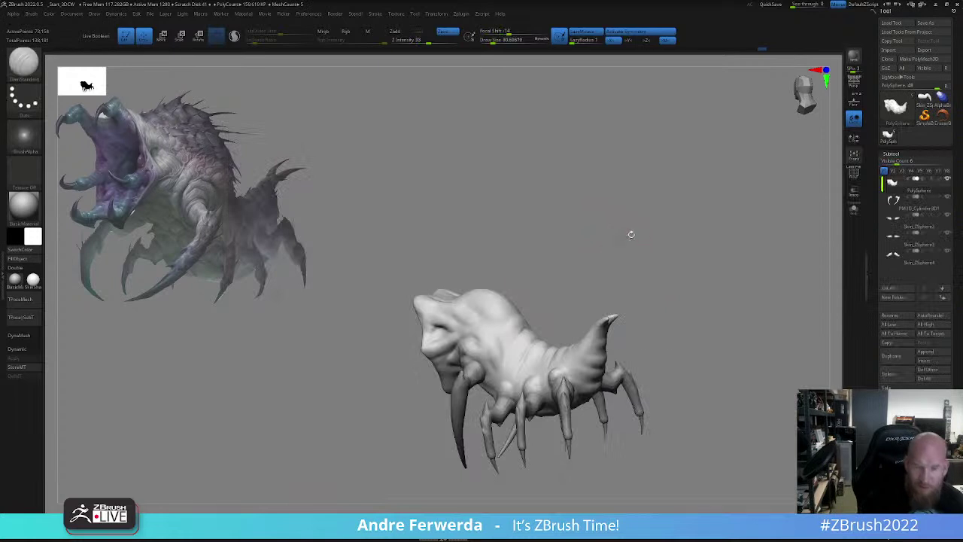
{"action": "mouse_move", "coordinate": [631, 233]}
{"action": "left_mouse_down"}
{"action": "mouse_move", "coordinate": [692, 244]}
{"action": "mouse_move", "coordinate": [694, 279]}
{"action": "mouse_move", "coordinate": [612, 294]}
{"action": "left_mouse_up"}
{"action": "key", "text": "space"}
{"action": "key", "text": "space"}
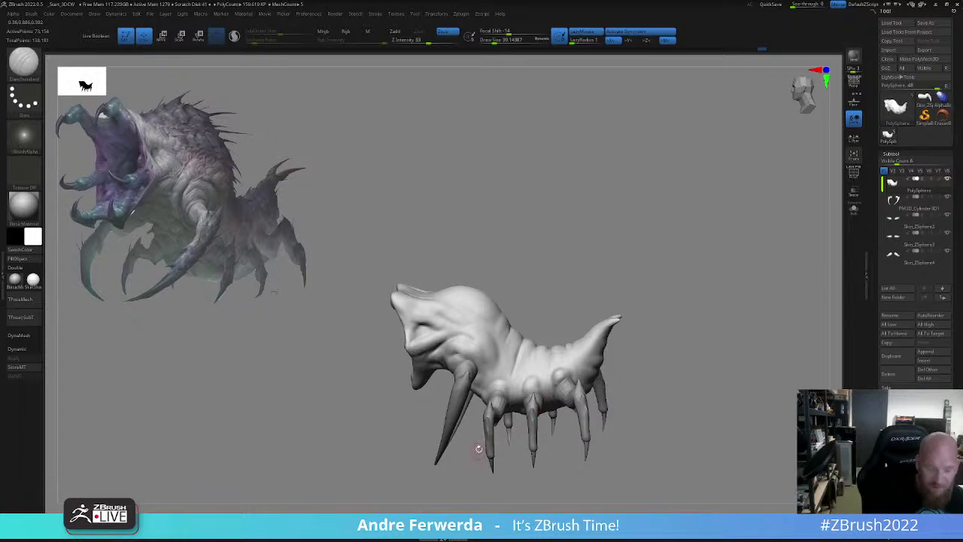
- Soften the transitions above the short legs along the body's side with the Fill_3DCW brush at about 65 draw size
{"action": "left_click", "coordinate": [271, 523]}
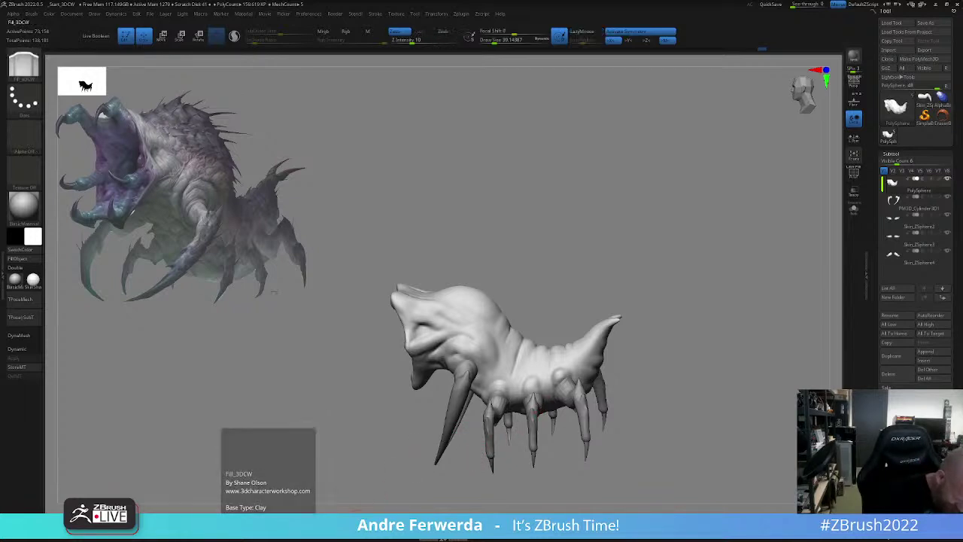
{"action": "left_click_drag", "start_coordinate": [622, 331], "coordinate": [637, 325]}
{"action": "key", "text": "s"}
{"action": "mouse_move", "coordinate": [563, 370]}
{"action": "left_mouse_down"}
{"action": "mouse_move", "coordinate": [569, 363]}
{"action": "mouse_move", "coordinate": [560, 380]}
{"action": "left_mouse_up"}
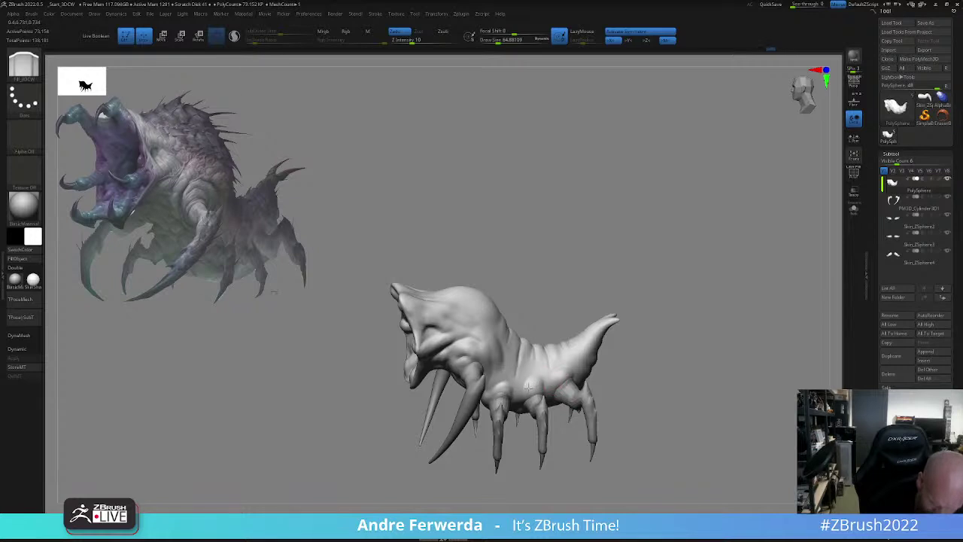
{"action": "left_click_drag", "start_coordinate": [694, 314], "coordinate": [636, 336]}
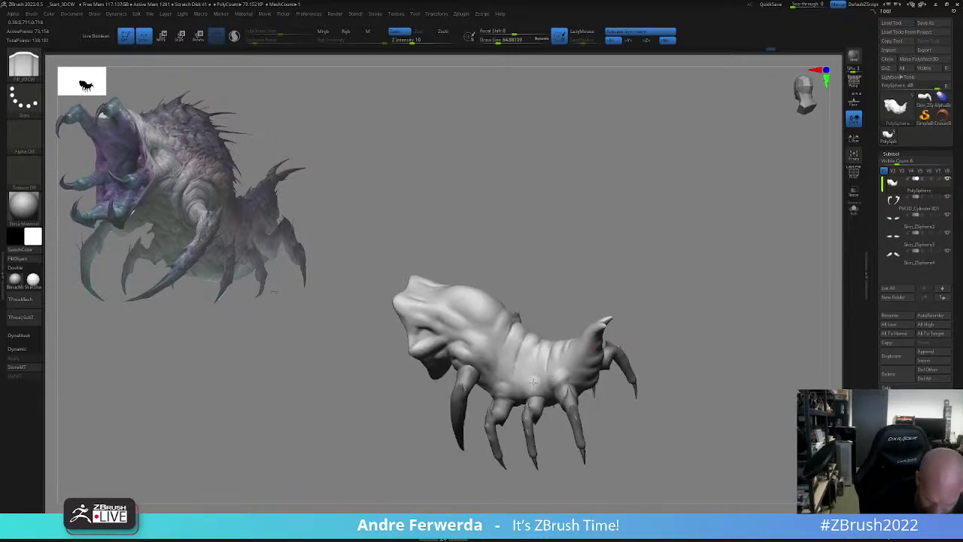
- Fill the deep recesses on the underbelly and around the leg bases with the Fill_3DCW brush
{"action": "right_click_drag", "start_coordinate": [533, 381], "coordinate": [659, 298]}
{"action": "right_click_drag", "start_coordinate": [643, 356], "coordinate": [588, 351]}
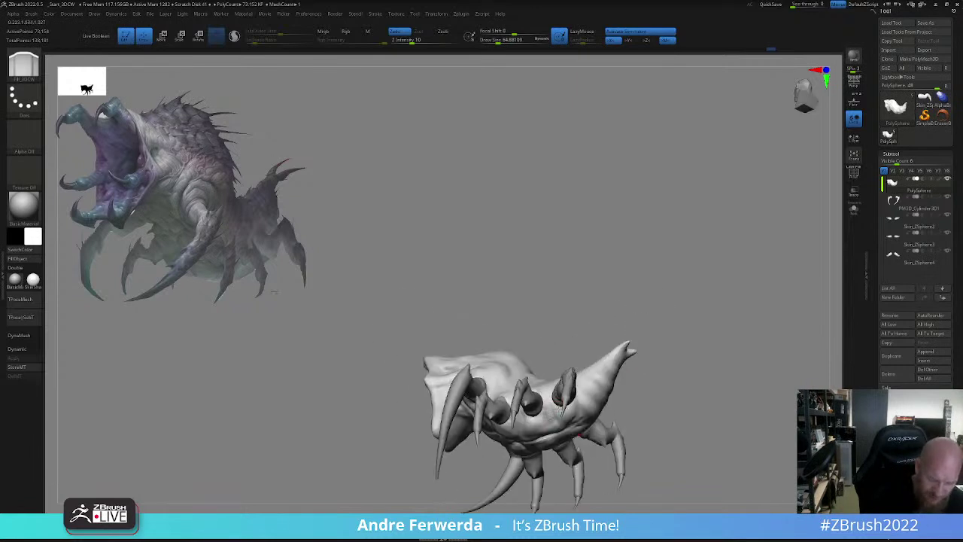
{"action": "right_click_drag", "start_coordinate": [578, 399], "coordinate": [619, 343]}
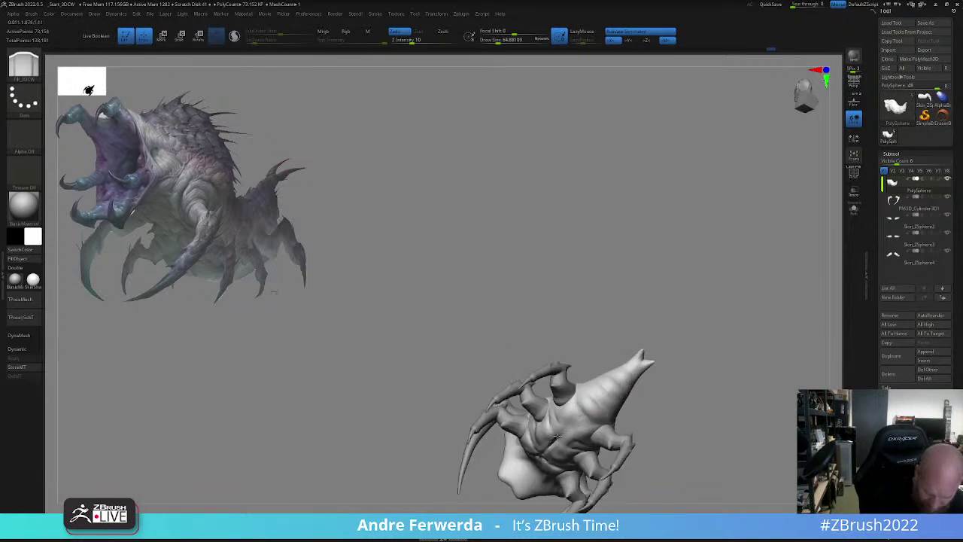
{"action": "right_click_drag", "start_coordinate": [557, 435], "coordinate": [697, 394]}
{"action": "right_click_drag", "start_coordinate": [546, 415], "coordinate": [526, 477]}
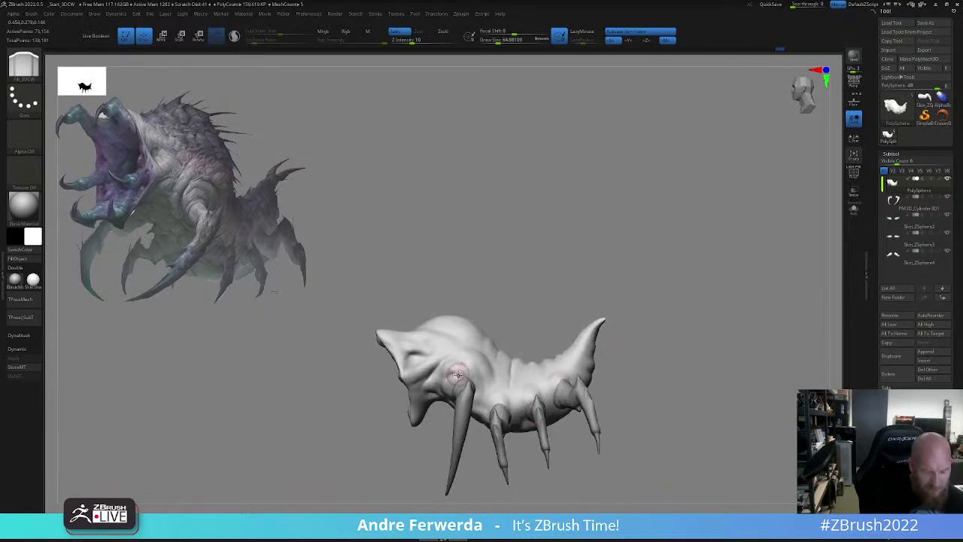
- Reshape the body around the base of the large front claws with the Move brush
{"action": "key", "text": "v"}
{"action": "right_click_drag", "start_coordinate": [667, 296], "coordinate": [701, 278]}
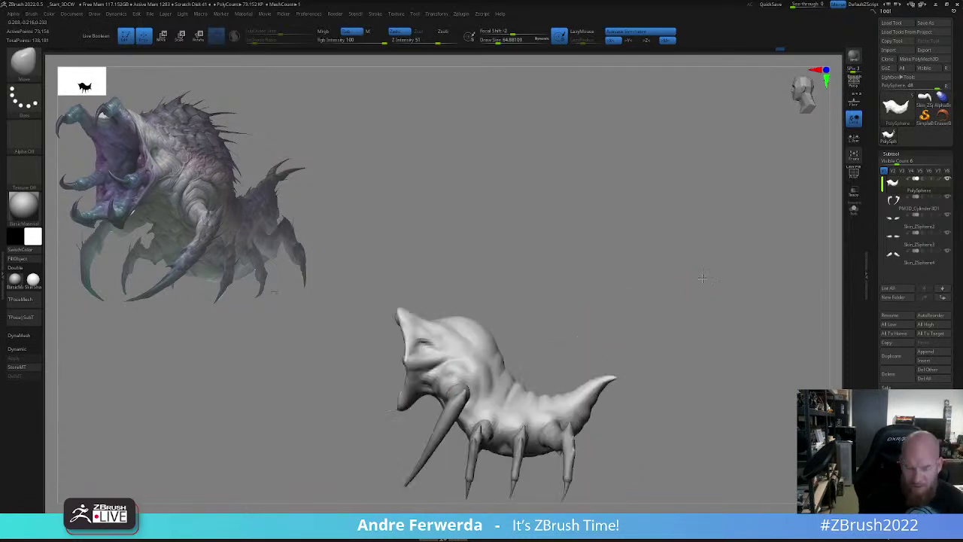
{"action": "key", "text": "space"}
{"action": "mouse_move", "coordinate": [484, 367]}
{"action": "left_mouse_down"}
{"action": "mouse_move", "coordinate": [493, 367]}
{"action": "mouse_move", "coordinate": [452, 372]}
{"action": "left_mouse_up"}
{"action": "key", "text": "space"}
{"action": "right_click_drag", "start_coordinate": [474, 347], "coordinate": [499, 378]}
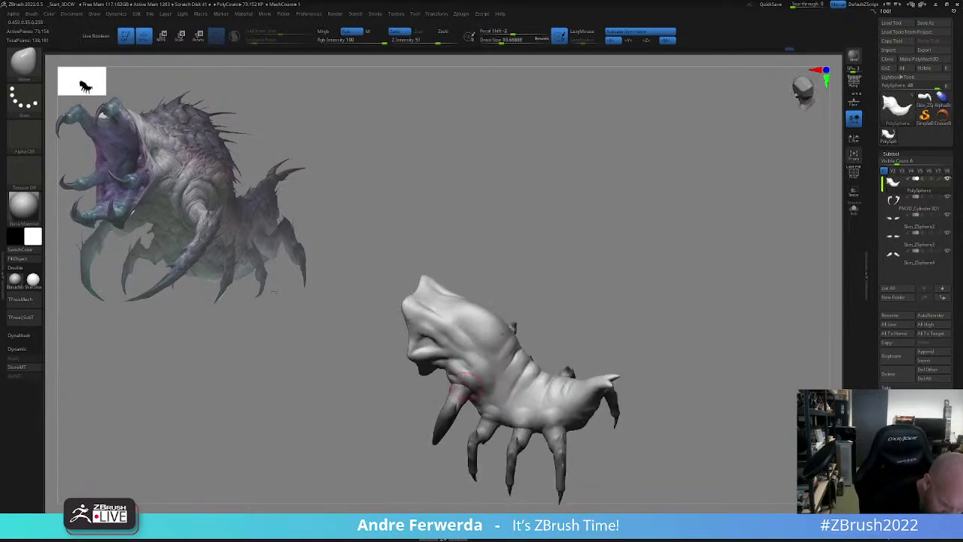
- Adjust the sides of the neck between the mouth and the large front claws with a larger Move brush
{"action": "right_click_drag", "start_coordinate": [529, 331], "coordinate": [569, 260]}
{"action": "key", "text": "space"}
{"action": "left_click_drag", "start_coordinate": [456, 356], "coordinate": [459, 357]}
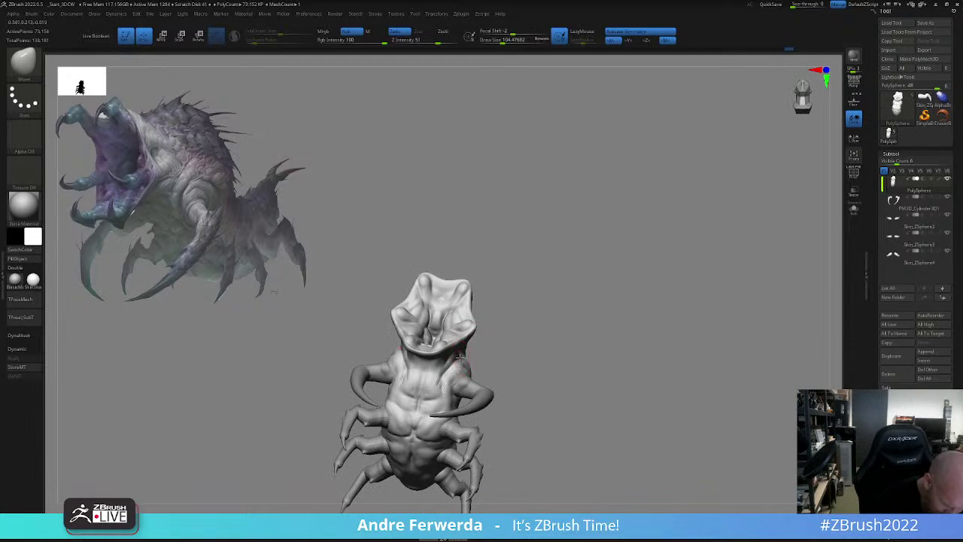
{"action": "right_click_drag", "start_coordinate": [482, 350], "coordinate": [497, 328], "text": "shift"}
{"action": "key", "text": "space"}
{"action": "left_click_drag", "start_coordinate": [449, 354], "coordinate": [456, 355]}
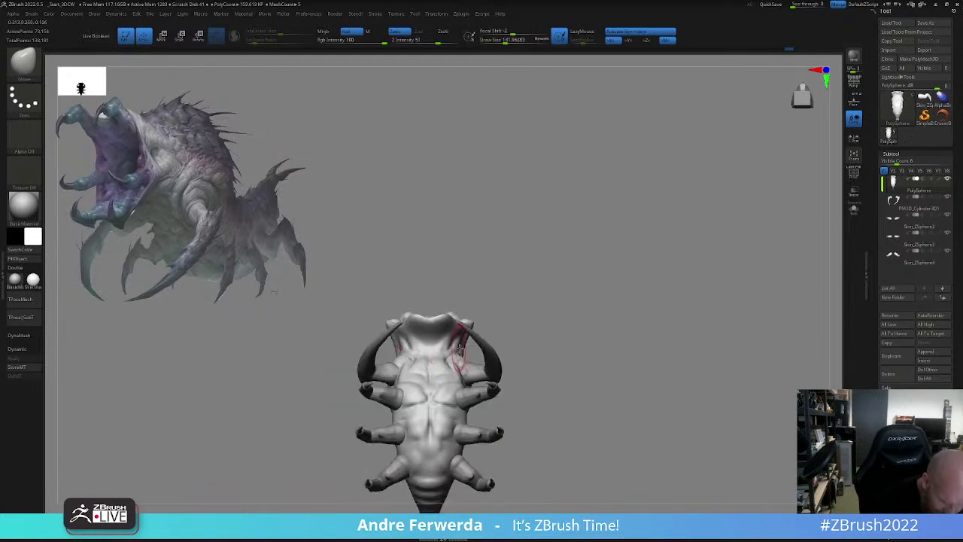
{"action": "right_click_drag", "start_coordinate": [508, 312], "coordinate": [504, 340]}
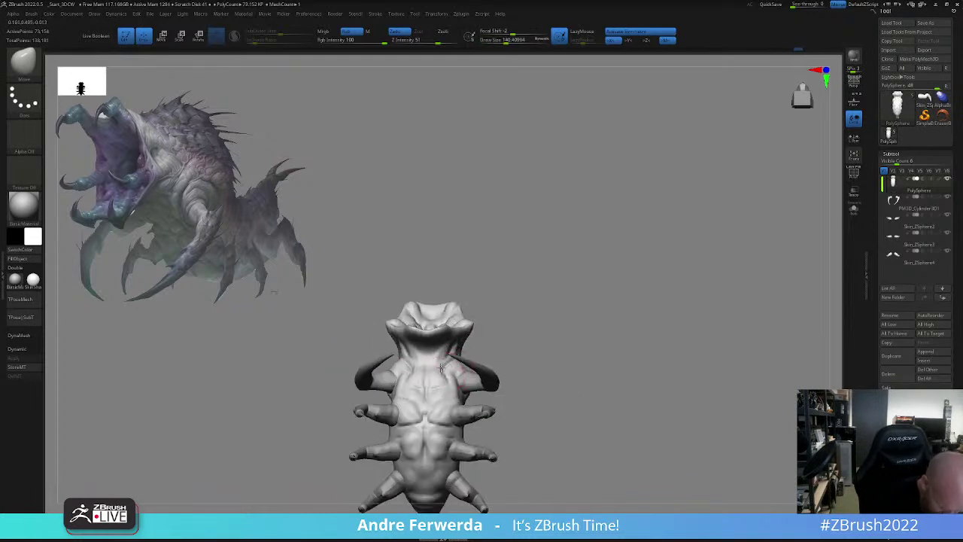
- Refine the chest and shoulder contours where the large front claws join the body with a smaller Move brush
{"action": "key", "text": "space"}
{"action": "left_click_drag", "start_coordinate": [426, 363], "coordinate": [400, 357]}
{"action": "key", "text": "space"}
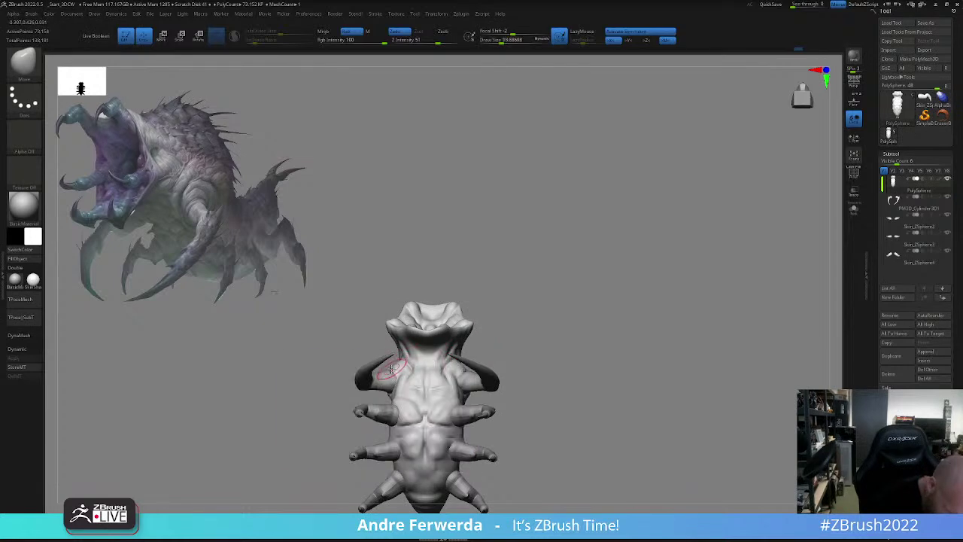
{"action": "mouse_move", "coordinate": [542, 306]}
{"action": "left_mouse_down"}
{"action": "mouse_move", "coordinate": [547, 352]}
{"action": "mouse_move", "coordinate": [569, 316]}
{"action": "left_mouse_up"}
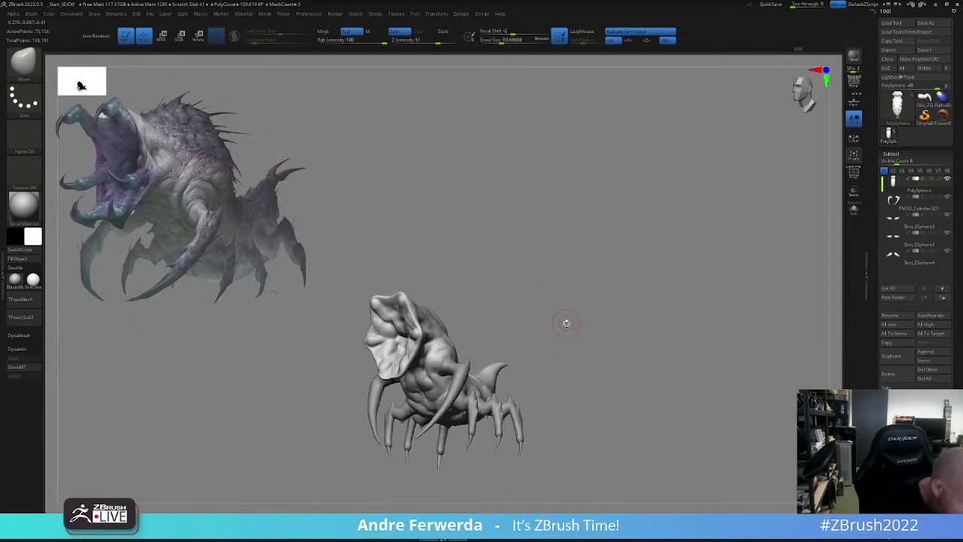
{"action": "key", "text": "space"}
{"action": "left_click_drag", "start_coordinate": [533, 363], "coordinate": [529, 363]}
{"action": "mouse_move", "coordinate": [463, 324]}
{"action": "right_mouse_down"}
{"action": "mouse_move", "coordinate": [458, 390]}
{"action": "mouse_move", "coordinate": [467, 364]}
{"action": "right_mouse_up"}
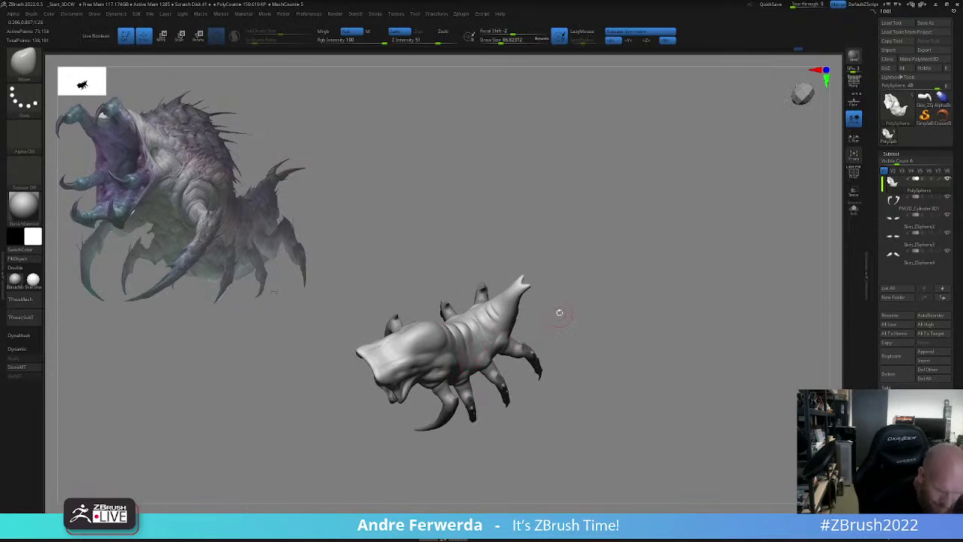
- Reshape the side of the body around the large front claw's base with the Move brush, enlarging it for broader adjustments
{"action": "left_click_drag", "start_coordinate": [559, 312], "coordinate": [453, 292]}
{"action": "key", "text": "space"}
{"action": "left_click_drag", "start_coordinate": [387, 389], "coordinate": [400, 389]}
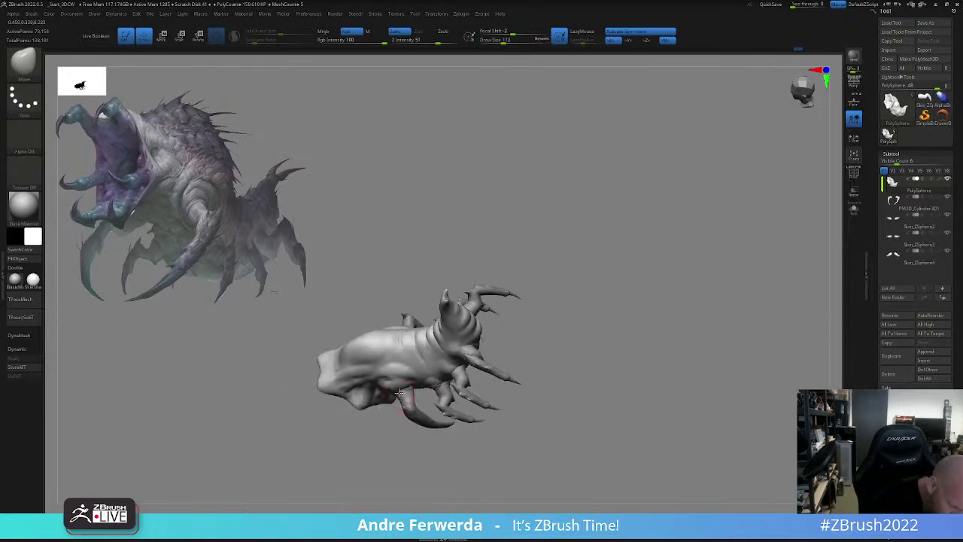
{"action": "right_click_drag", "start_coordinate": [396, 400], "coordinate": [490, 315]}
{"action": "key", "text": "space"}
{"action": "mouse_move", "coordinate": [429, 377]}
{"action": "left_mouse_down"}
{"action": "mouse_move", "coordinate": [419, 374]}
{"action": "mouse_move", "coordinate": [426, 368]}
{"action": "left_mouse_up"}
{"action": "key", "text": "space"}
{"action": "key", "text": "]"}
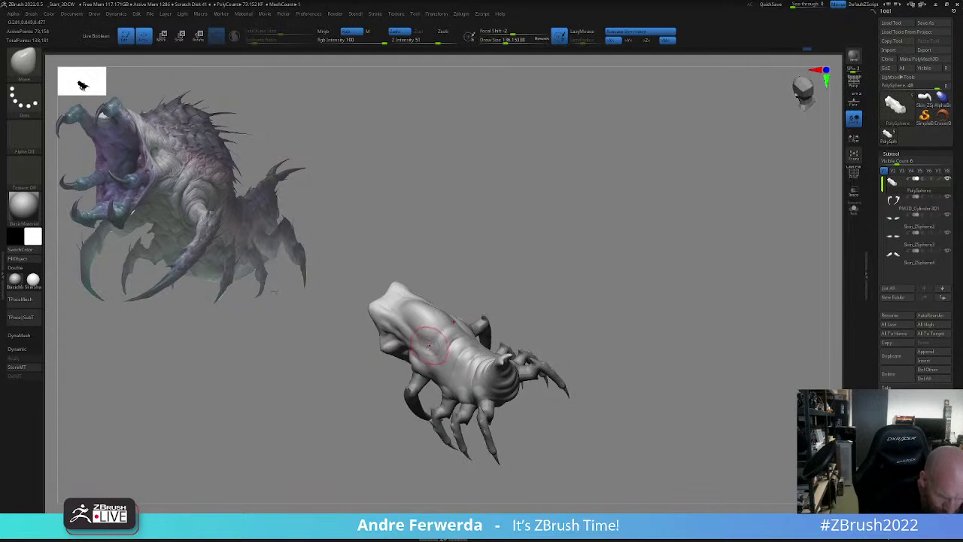
{"action": "right_click_drag", "start_coordinate": [438, 335], "coordinate": [490, 314]}
{"action": "mouse_move", "coordinate": [550, 268]}
{"action": "right_mouse_down"}
{"action": "mouse_move", "coordinate": [527, 289]}
{"action": "mouse_move", "coordinate": [536, 323]}
{"action": "right_mouse_up"}
{"action": "mouse_move", "coordinate": [493, 375]}
{"action": "right_mouse_down"}
{"action": "mouse_move", "coordinate": [566, 346]}
{"action": "mouse_move", "coordinate": [630, 301]}
{"action": "mouse_move", "coordinate": [634, 342]}
{"action": "mouse_move", "coordinate": [611, 336]}
{"action": "mouse_move", "coordinate": [634, 280]}
{"action": "mouse_move", "coordinate": [608, 309]}
{"action": "mouse_move", "coordinate": [590, 283]}
{"action": "right_mouse_up"}
- Rotate the large front claws with the transform gizmo so their tips swing forward
{"action": "key", "text": "bracketright"}
{"action": "key", "text": "bracketright"}
{"action": "key", "text": "bracketright"}
{"action": "key", "text": "bracketleft"}
{"action": "key", "text": "bracketleft"}
{"action": "key", "text": "bracketleft"}
{"action": "left_click", "coordinate": [560, 344], "text": "alt"}
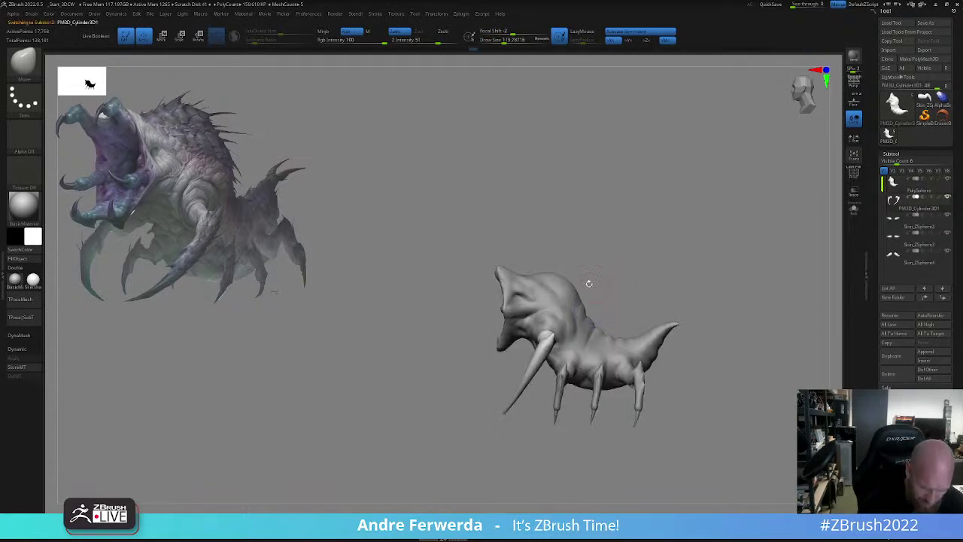
{"action": "key", "text": "w"}
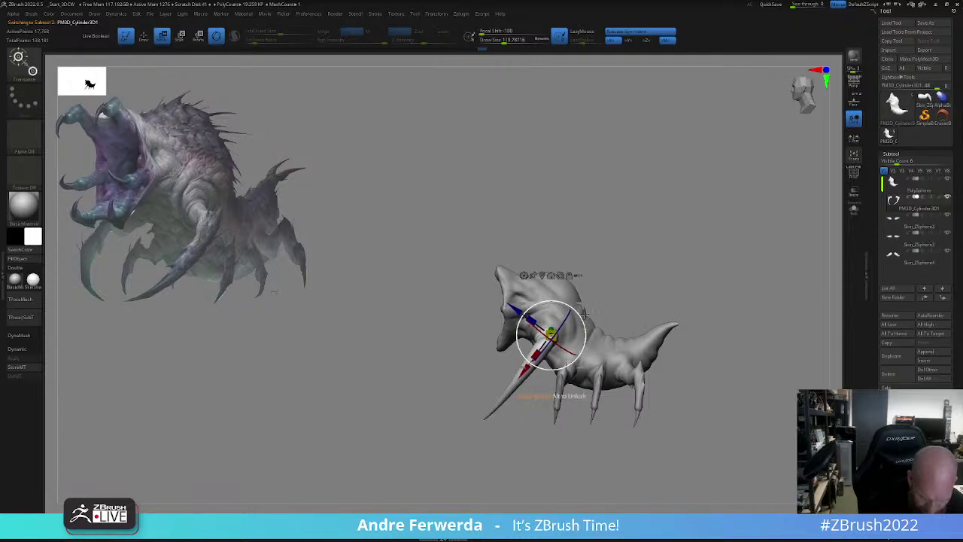
{"action": "left_click_drag", "start_coordinate": [585, 314], "coordinate": [608, 294]}
{"action": "key", "text": "q"}
{"action": "mouse_move", "coordinate": [609, 294]}
{"action": "right_mouse_down"}
{"action": "mouse_move", "coordinate": [687, 280]}
{"action": "mouse_move", "coordinate": [638, 279]}
{"action": "mouse_move", "coordinate": [622, 293]}
{"action": "right_mouse_up"}
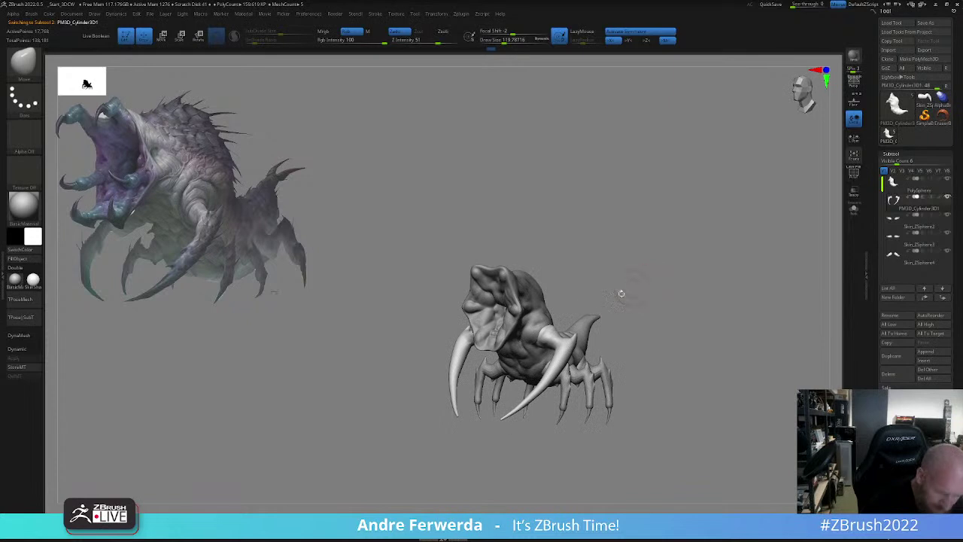
- Mask the rear half of the body and shift the unmasked head section slightly with the transform gizmo
{"action": "mouse_move", "coordinate": [608, 284]}
{"action": "left_mouse_down"}
{"action": "mouse_move", "coordinate": [580, 294]}
{"action": "mouse_move", "coordinate": [598, 274]}
{"action": "left_mouse_up"}
{"action": "left_click", "coordinate": [566, 320], "text": "alt"}
{"action": "mouse_move", "coordinate": [551, 213]}
{"action": "left_mouse_down", "text": "ctrl"}
{"action": "mouse_move", "coordinate": [462, 316]}
{"action": "mouse_move", "coordinate": [522, 366]}
{"action": "mouse_move", "coordinate": [593, 320]}
{"action": "left_mouse_up", "text": "ctrl"}
{"action": "key", "text": "ctrl+i"}
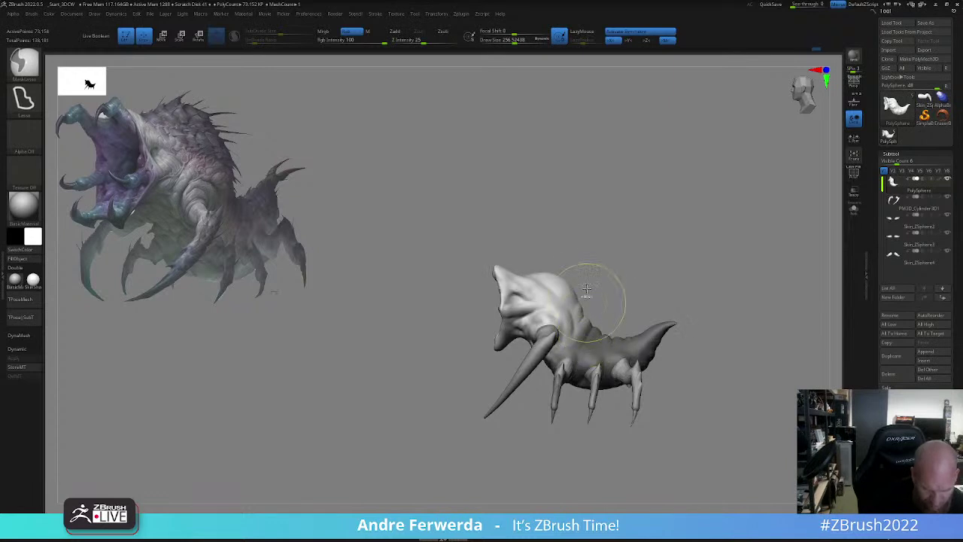
{"action": "key", "text": "w"}
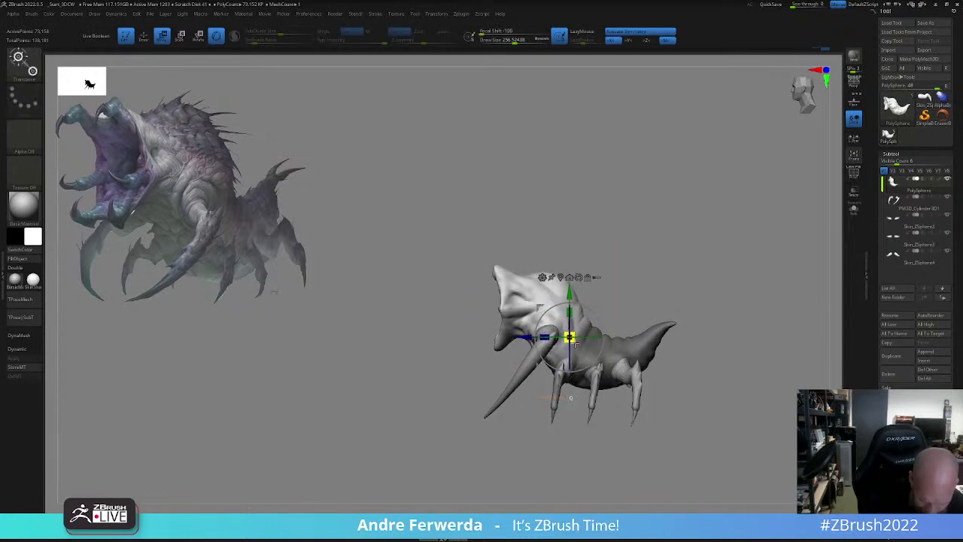
{"action": "left_click_drag", "start_coordinate": [573, 343], "coordinate": [577, 340]}
{"action": "key", "text": "q"}
{"action": "mouse_move", "coordinate": [626, 268]}
{"action": "left_mouse_down"}
{"action": "mouse_move", "coordinate": [686, 282]}
{"action": "mouse_move", "coordinate": [605, 292]}
{"action": "mouse_move", "coordinate": [607, 281]}
{"action": "mouse_move", "coordinate": [612, 287]}
{"action": "left_mouse_up"}
{"action": "key", "text": "ctrl+z"}
{"action": "key", "text": "ctrl+shift+z"}
- Reshape the back where the hump meets the tail with a large Move brush
{"action": "key", "text": "space"}
{"action": "left_click_drag", "start_coordinate": [561, 301], "coordinate": [614, 332]}
{"action": "key", "text": "space"}
{"action": "key", "text": "s"}
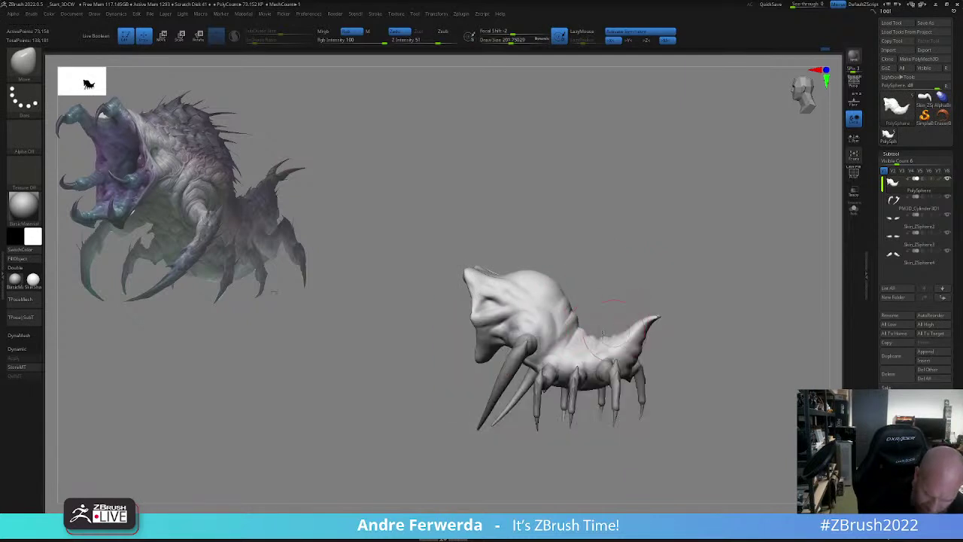
{"action": "key", "text": "bracketleft"}
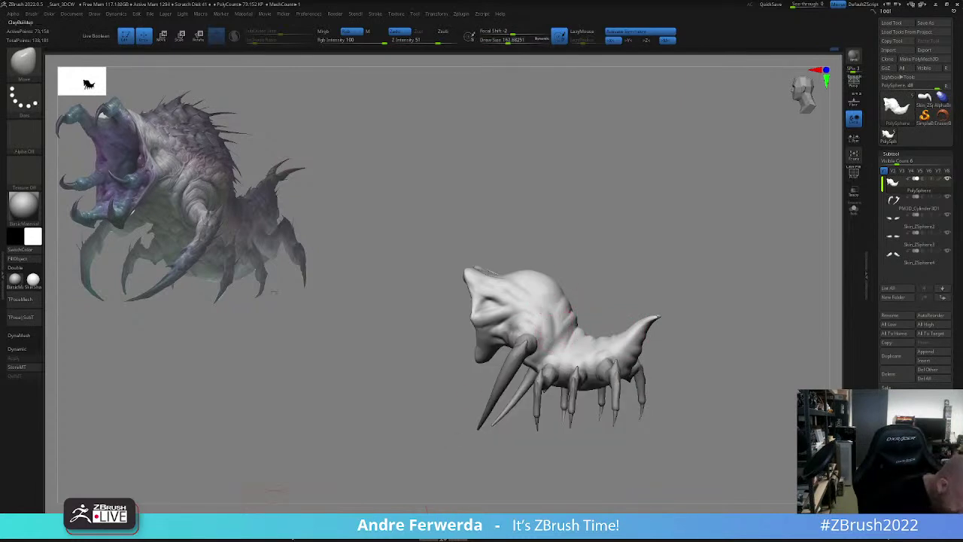
- Build up the folds on the body's side around the large front claw with ClayBuildup and smooth them
{"action": "left_click", "coordinate": [292, 536]}
{"action": "key", "text": "space"}
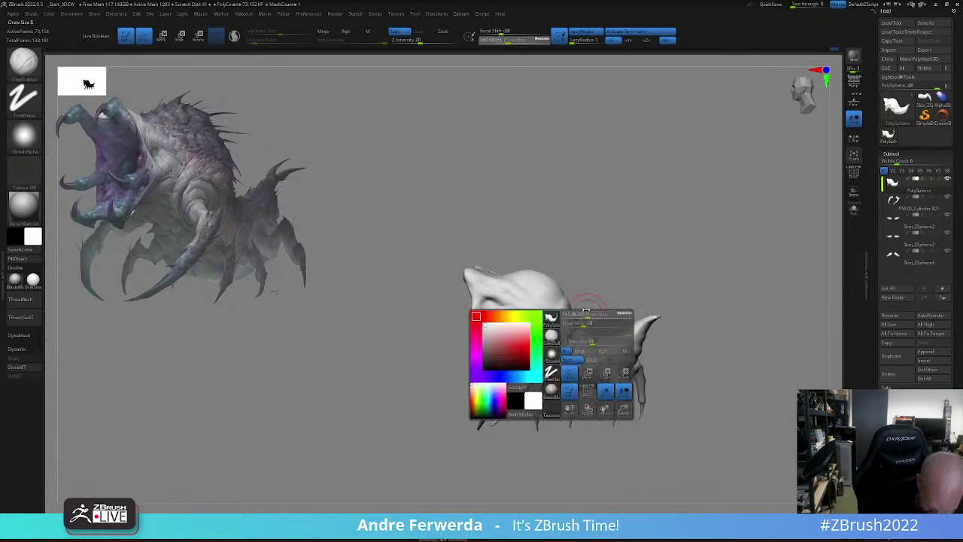
{"action": "left_click_drag", "start_coordinate": [587, 310], "coordinate": [580, 310]}
{"action": "left_click_drag", "start_coordinate": [584, 301], "coordinate": [559, 319]}
{"action": "key", "text": "space"}
{"action": "left_click_drag", "start_coordinate": [614, 266], "coordinate": [608, 262]}
{"action": "left_click_drag", "start_coordinate": [521, 319], "coordinate": [547, 366]}
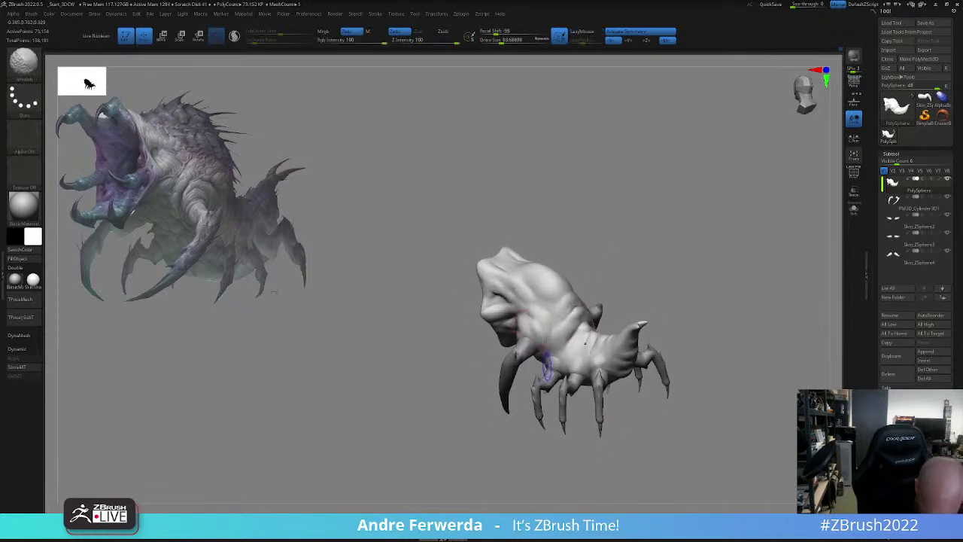
{"action": "mouse_move", "coordinate": [626, 256]}
{"action": "left_mouse_down"}
{"action": "mouse_move", "coordinate": [684, 248]}
{"action": "mouse_move", "coordinate": [724, 275]}
{"action": "mouse_move", "coordinate": [681, 280]}
{"action": "left_mouse_up"}
{"action": "left_click_drag", "start_coordinate": [721, 246], "coordinate": [650, 285]}
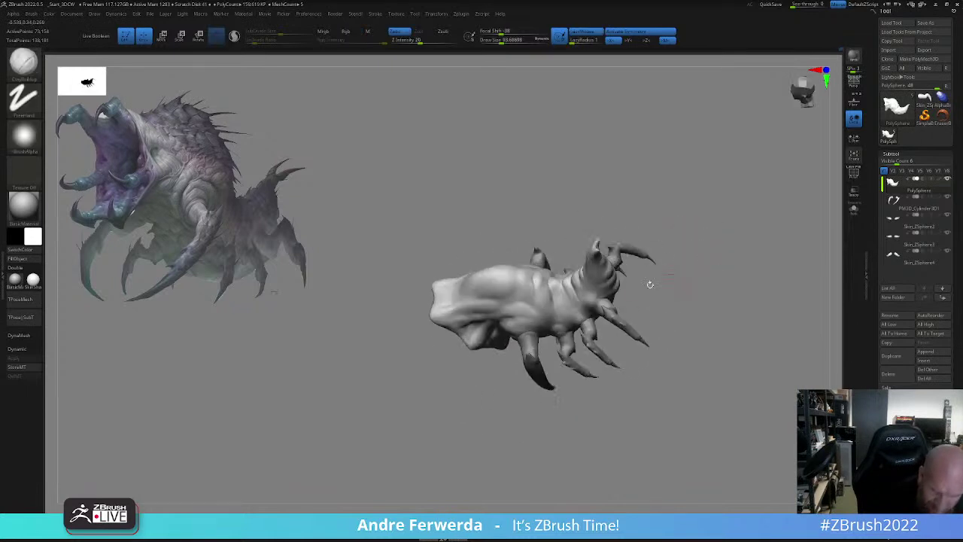
{"action": "left_click_drag", "start_coordinate": [531, 325], "coordinate": [542, 331]}
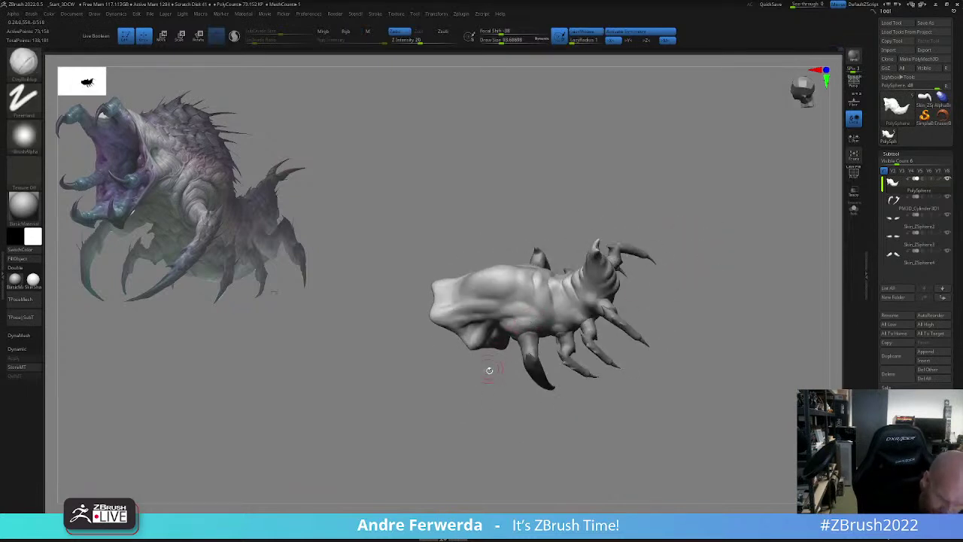
{"action": "left_click_drag", "start_coordinate": [490, 370], "coordinate": [501, 396]}
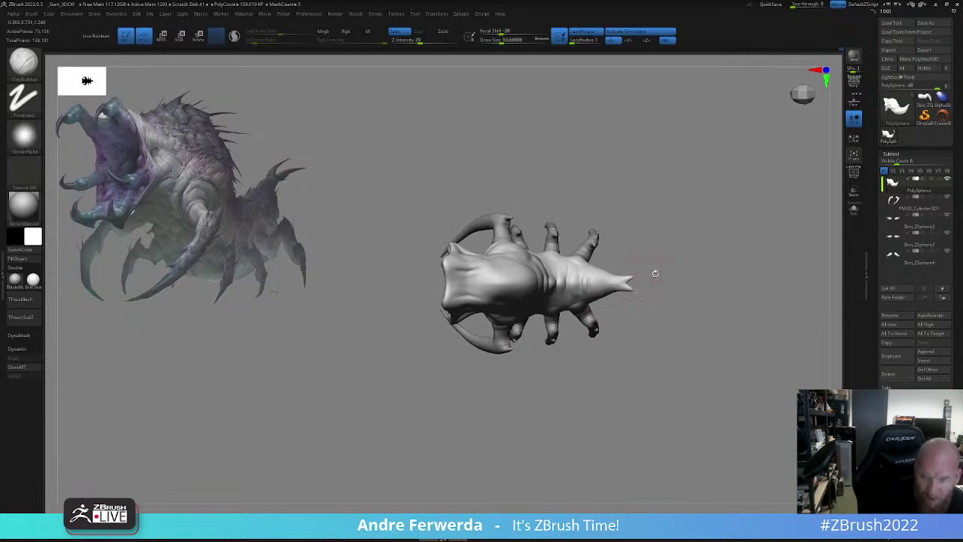
- Adjust the side contours of the head and neck from above with the Move brush
{"action": "left_click_drag", "start_coordinate": [696, 399], "coordinate": [703, 314]}
{"action": "left_click_drag", "start_coordinate": [718, 356], "coordinate": [723, 371]}
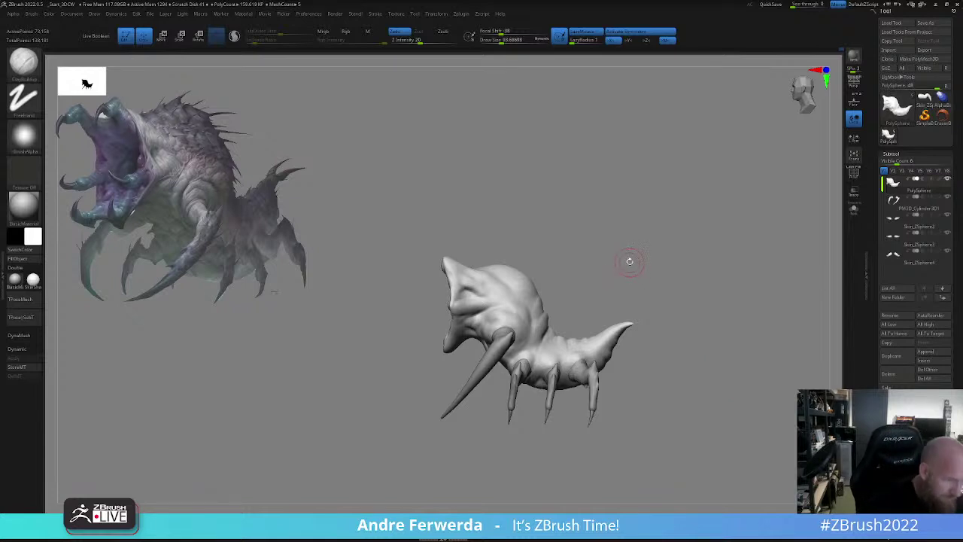
{"action": "left_click_drag", "start_coordinate": [633, 248], "coordinate": [638, 295]}
{"action": "left_click_drag", "start_coordinate": [636, 237], "coordinate": [635, 299], "text": "shift"}
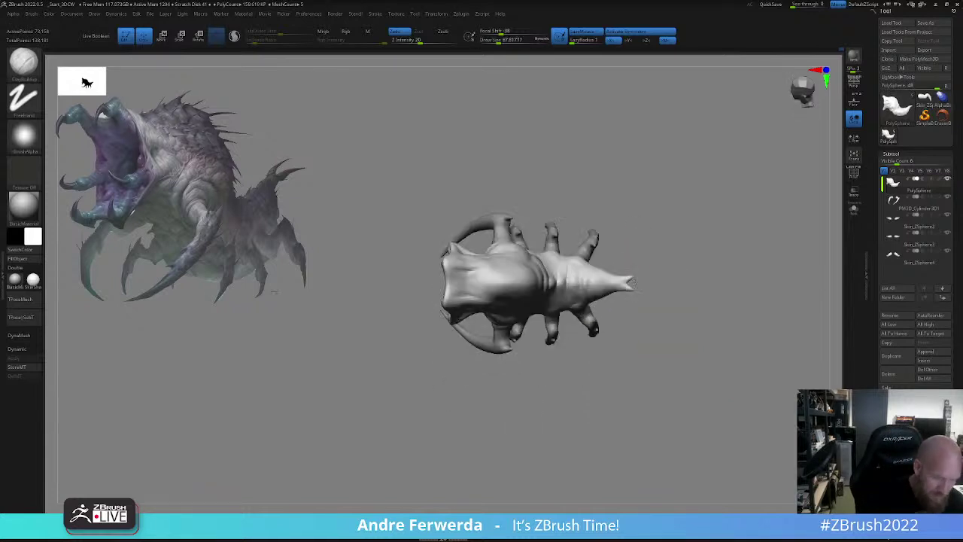
{"action": "key", "text": "b"}
{"action": "key", "text": "m"}
{"action": "key", "text": "v"}
{"action": "left_click_drag", "start_coordinate": [612, 196], "coordinate": [591, 263], "text": "alt"}
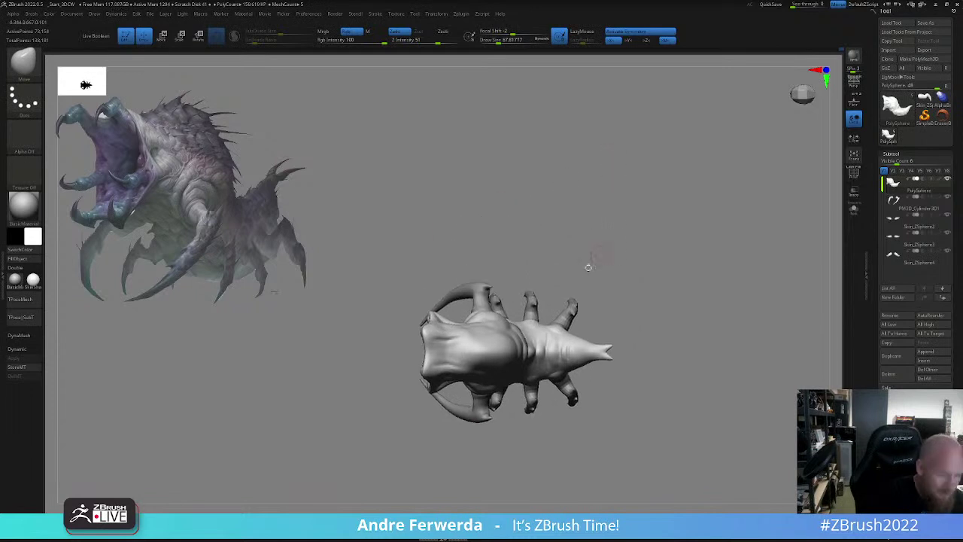
{"action": "key", "text": "space"}
{"action": "left_click_drag", "start_coordinate": [466, 335], "coordinate": [468, 335]}
{"action": "mouse_move", "coordinate": [465, 336]}
{"action": "left_mouse_down"}
{"action": "mouse_move", "coordinate": [435, 337]}
{"action": "mouse_move", "coordinate": [467, 361]}
{"action": "mouse_move", "coordinate": [496, 351]}
{"action": "left_mouse_up"}
{"action": "key", "text": "space"}
{"action": "key", "text": "space"}
{"action": "key", "text": "space"}
- Refine the body's side silhouette behind the mouth and above the claws from the rear with the Move brush
{"action": "mouse_move", "coordinate": [617, 320]}
{"action": "left_mouse_down"}
{"action": "mouse_move", "coordinate": [653, 220]}
{"action": "mouse_move", "coordinate": [581, 249]}
{"action": "left_mouse_up"}
{"action": "key", "text": "space"}
{"action": "left_click_drag", "start_coordinate": [483, 322], "coordinate": [477, 322]}
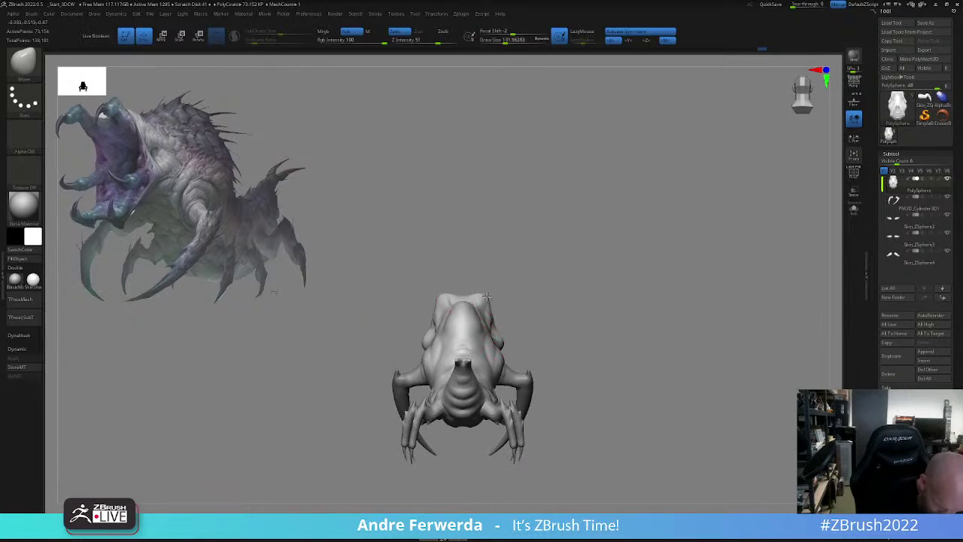
{"action": "left_click_drag", "start_coordinate": [541, 288], "coordinate": [546, 293], "text": "shift"}
{"action": "mouse_move", "coordinate": [594, 322]}
{"action": "left_mouse_down"}
{"action": "mouse_move", "coordinate": [648, 314]}
{"action": "mouse_move", "coordinate": [631, 282]}
{"action": "mouse_move", "coordinate": [621, 299]}
{"action": "left_mouse_up"}
{"action": "key", "text": "space"}
{"action": "left_click_drag", "start_coordinate": [495, 368], "coordinate": [502, 368]}
{"action": "mouse_move", "coordinate": [599, 316]}
{"action": "left_mouse_down"}
{"action": "mouse_move", "coordinate": [565, 290]}
{"action": "mouse_move", "coordinate": [597, 332]}
{"action": "left_mouse_up"}
{"action": "key", "text": "space"}
{"action": "left_click_drag", "start_coordinate": [661, 330], "coordinate": [633, 342]}
{"action": "right_click_drag", "start_coordinate": [666, 354], "coordinate": [673, 352]}
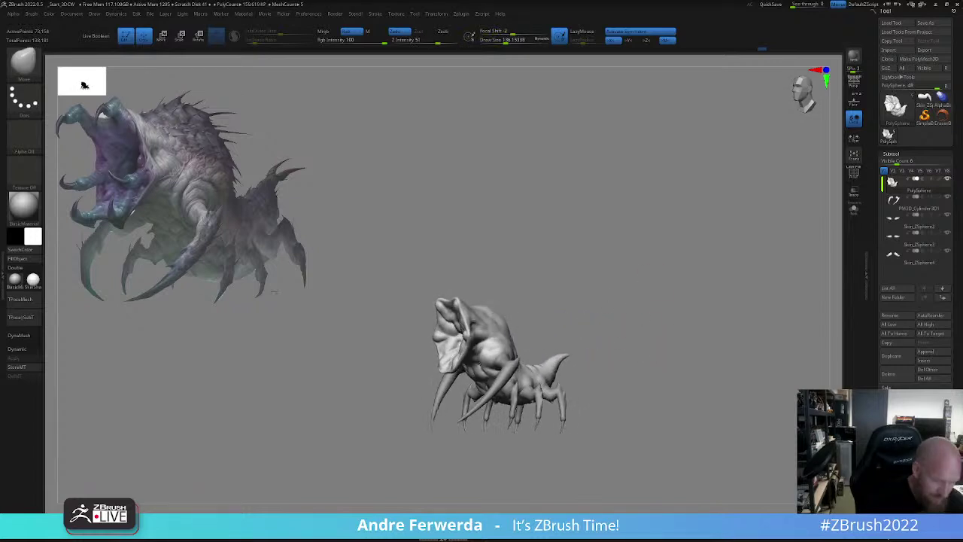
- Adjust the chest and belly between the large front claws with a larger Move brush
{"action": "mouse_move", "coordinate": [572, 325]}
{"action": "left_mouse_down"}
{"action": "mouse_move", "coordinate": [543, 339]}
{"action": "mouse_move", "coordinate": [580, 302]}
{"action": "mouse_move", "coordinate": [573, 282]}
{"action": "left_mouse_up"}
{"action": "key", "text": "space"}
{"action": "key", "text": "space"}
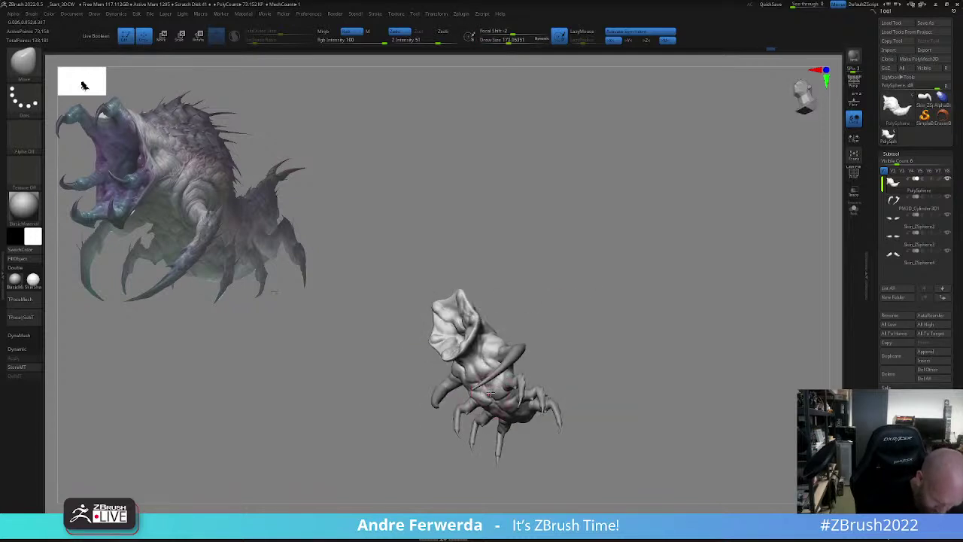
{"action": "right_click_drag", "start_coordinate": [493, 379], "coordinate": [582, 344]}
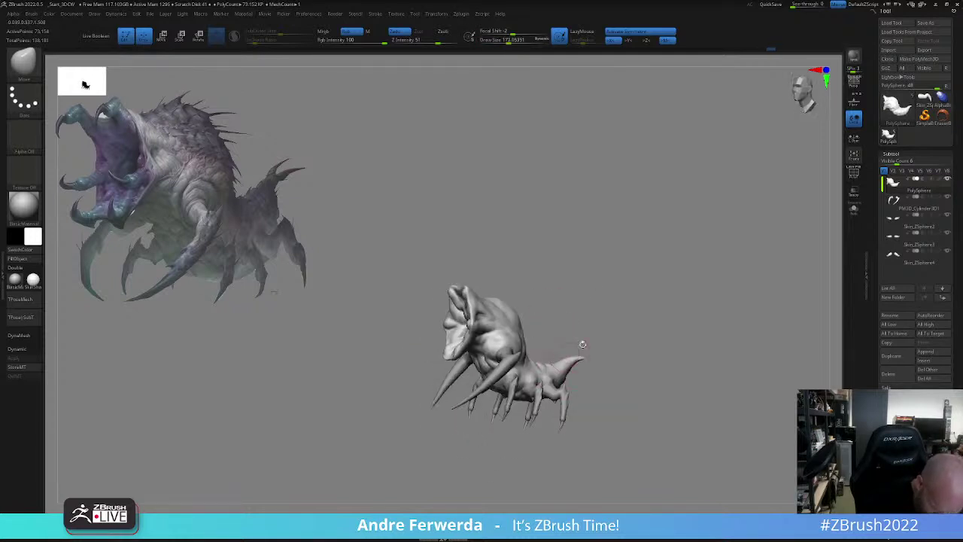
{"action": "mouse_move", "coordinate": [624, 337]}
{"action": "left_mouse_down"}
{"action": "mouse_move", "coordinate": [658, 337]}
{"action": "mouse_move", "coordinate": [645, 320]}
{"action": "left_mouse_up"}
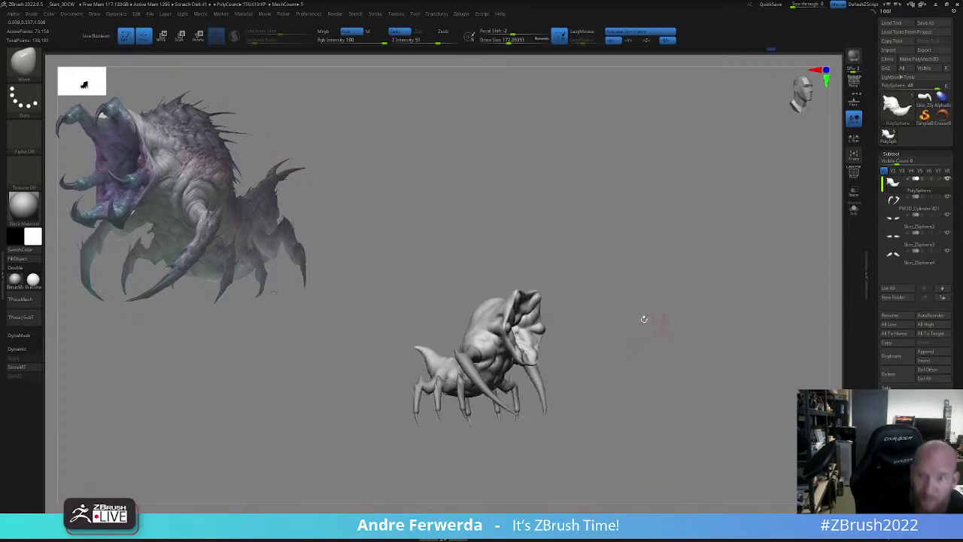
{"action": "right_click_drag", "start_coordinate": [638, 337], "coordinate": [628, 352]}
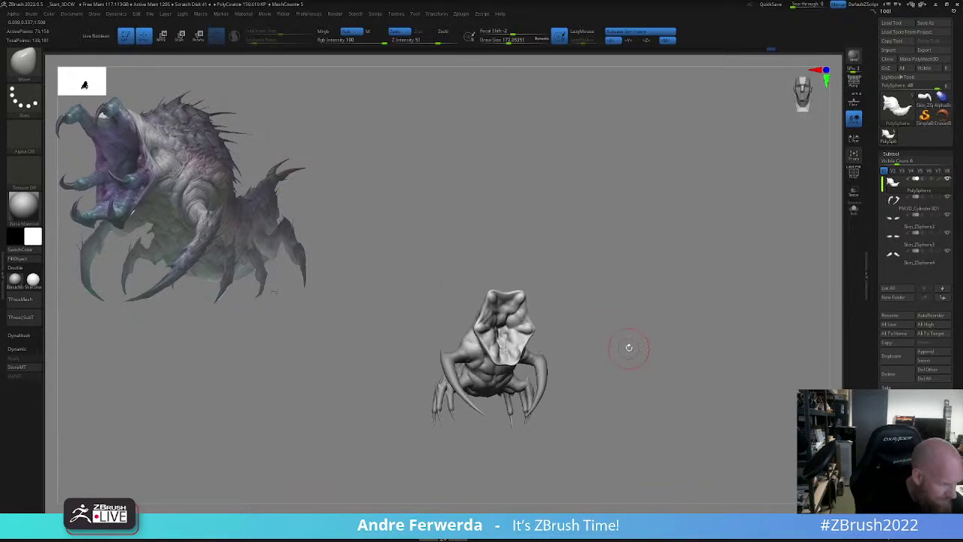
- Adjust the side of the mouth rim with a smaller Move brush
{"action": "key", "text": "space"}
{"action": "mouse_move", "coordinate": [614, 341]}
{"action": "left_mouse_down"}
{"action": "mouse_move", "coordinate": [607, 319]}
{"action": "mouse_move", "coordinate": [512, 311]}
{"action": "mouse_move", "coordinate": [482, 335]}
{"action": "mouse_move", "coordinate": [478, 316]}
{"action": "left_mouse_up"}
{"action": "key", "text": "space"}
{"action": "key", "text": "space"}
{"action": "mouse_move", "coordinate": [576, 301]}
{"action": "left_mouse_down"}
{"action": "mouse_move", "coordinate": [578, 279]}
{"action": "mouse_move", "coordinate": [570, 304]}
{"action": "left_mouse_up"}
{"action": "key", "text": "space"}
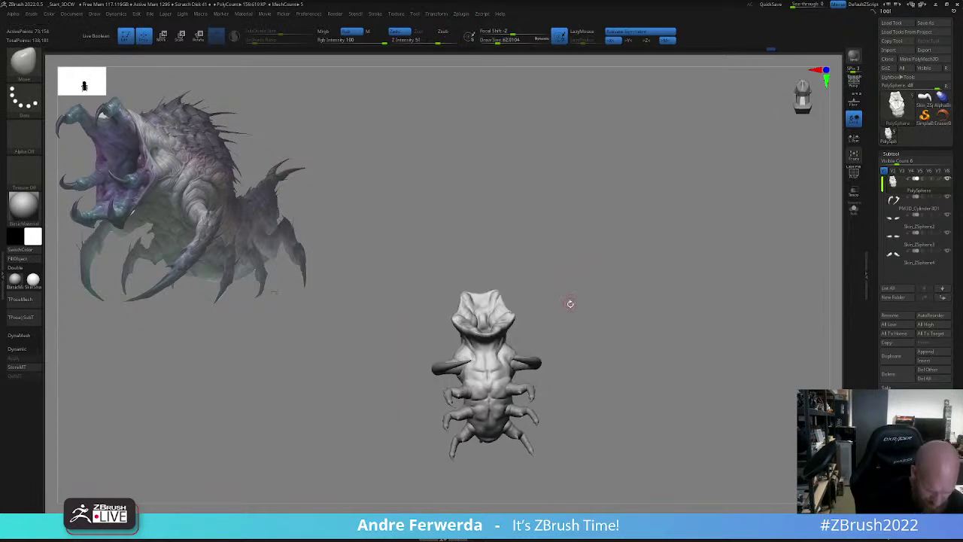
{"action": "mouse_move", "coordinate": [524, 281]}
{"action": "left_mouse_down"}
{"action": "mouse_move", "coordinate": [522, 297]}
{"action": "mouse_move", "coordinate": [493, 292]}
{"action": "mouse_move", "coordinate": [603, 314]}
{"action": "left_mouse_up"}
{"action": "key", "text": "space"}
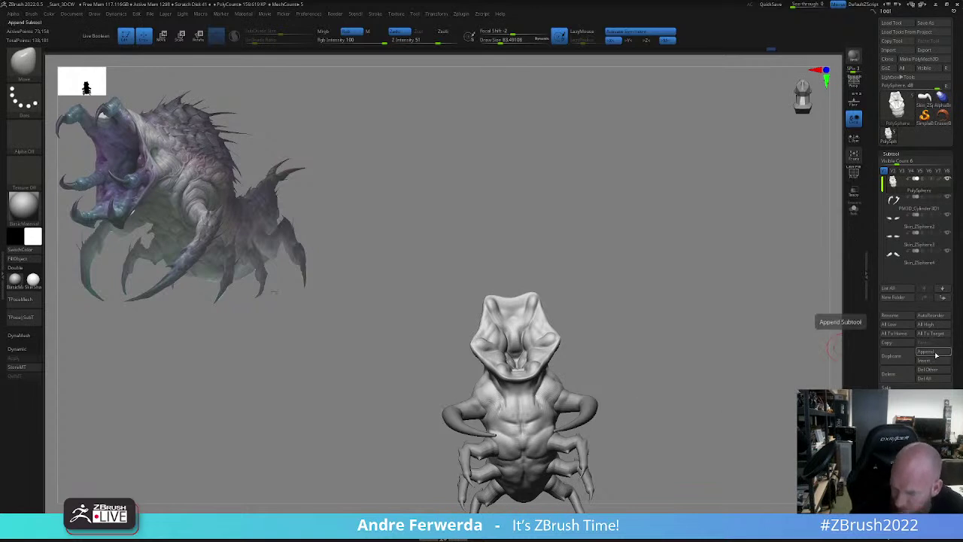
- Append a Sphere3D as a new subtool and make it the active subtool
{"action": "left_click", "coordinate": [933, 351]}
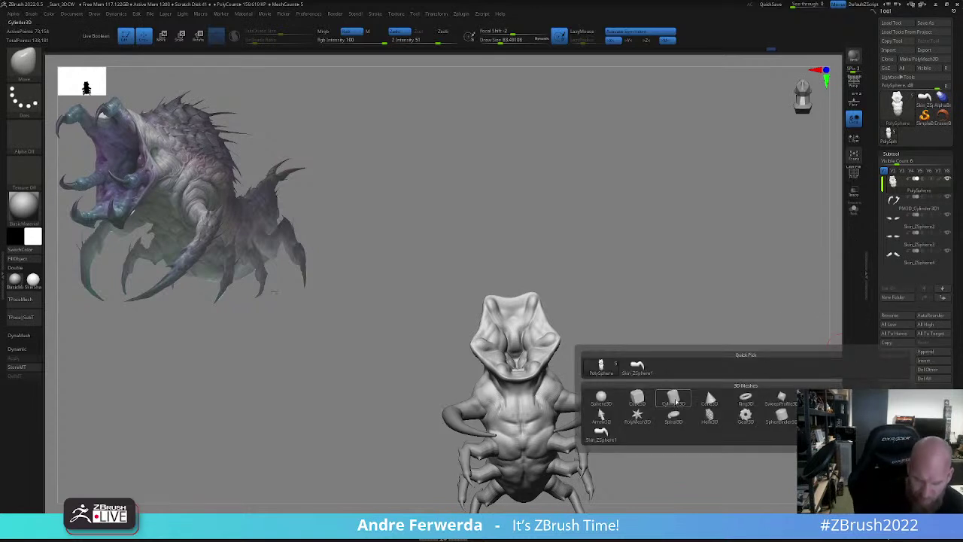
{"action": "mouse_move", "coordinate": [676, 402]}
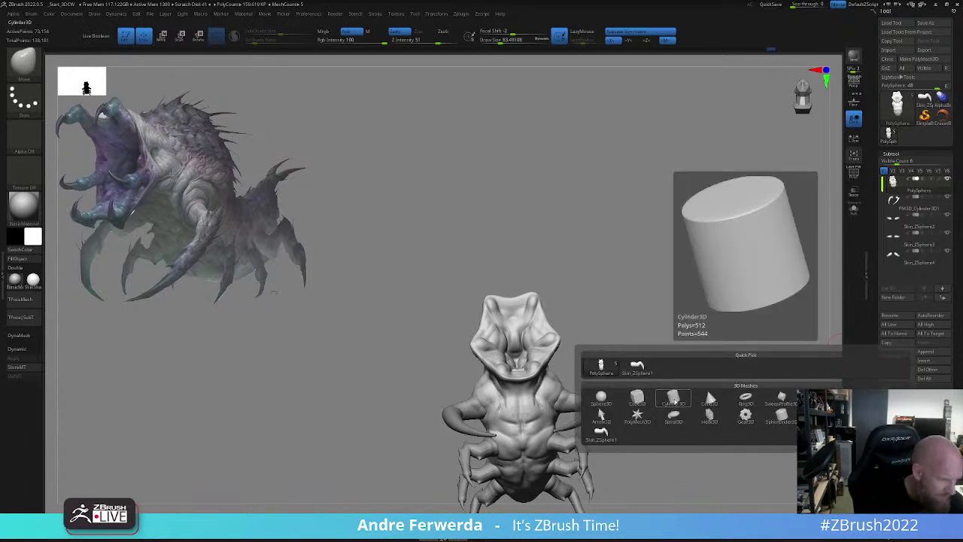
{"action": "left_click", "coordinate": [601, 397]}
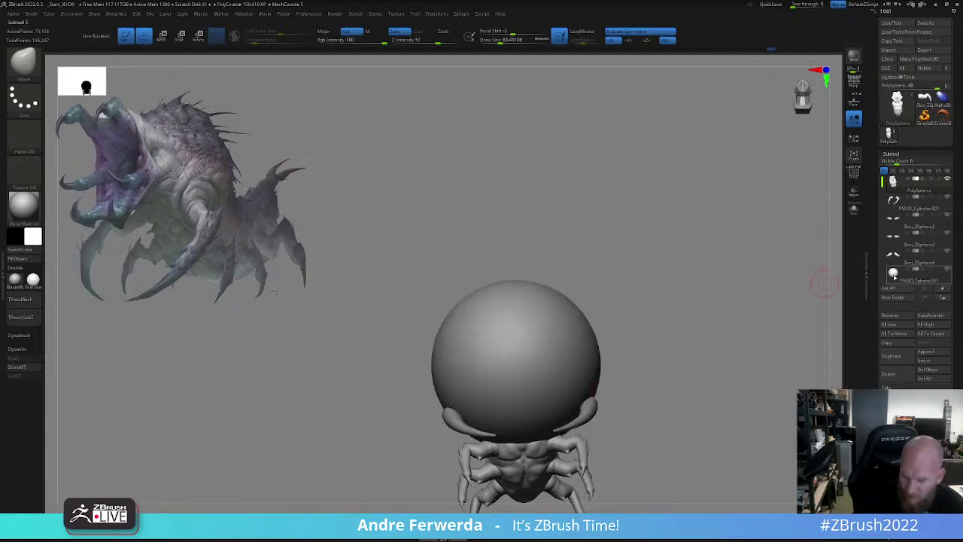
{"action": "left_click_drag", "start_coordinate": [770, 392], "coordinate": [762, 313]}
- Scale down the sphere, place it at the mouth's upper corner and stretch it into a forward-slanting spike
{"action": "key", "text": "w"}
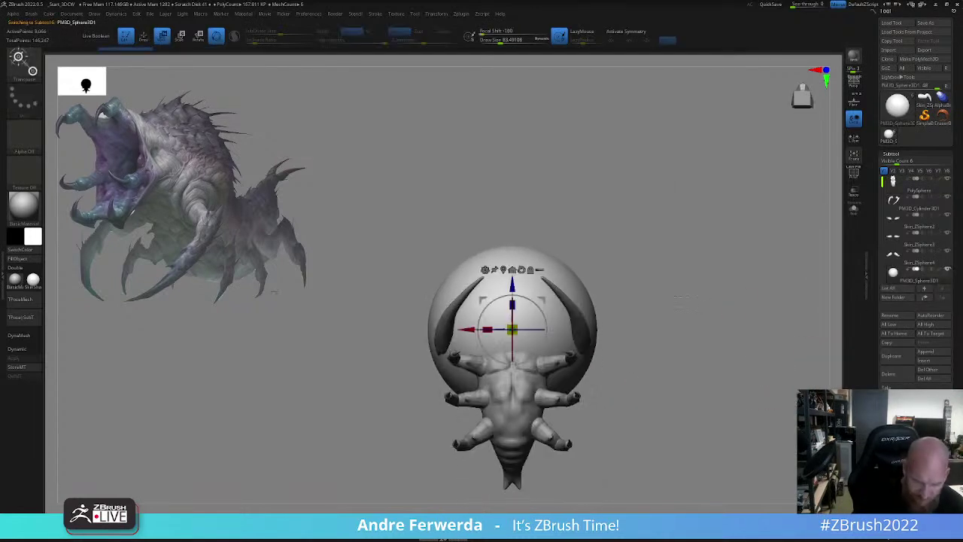
{"action": "left_click_drag", "start_coordinate": [516, 334], "coordinate": [514, 389]}
{"action": "left_click_drag", "start_coordinate": [548, 296], "coordinate": [545, 237]}
{"action": "left_click_drag", "start_coordinate": [511, 271], "coordinate": [511, 320]}
{"action": "left_click_drag", "start_coordinate": [585, 203], "coordinate": [571, 264], "text": "alt"}
{"action": "left_click_drag", "start_coordinate": [572, 265], "coordinate": [570, 339]}
{"action": "left_click_drag", "start_coordinate": [528, 300], "coordinate": [495, 213]}
{"action": "left_click_drag", "start_coordinate": [617, 228], "coordinate": [685, 241]}
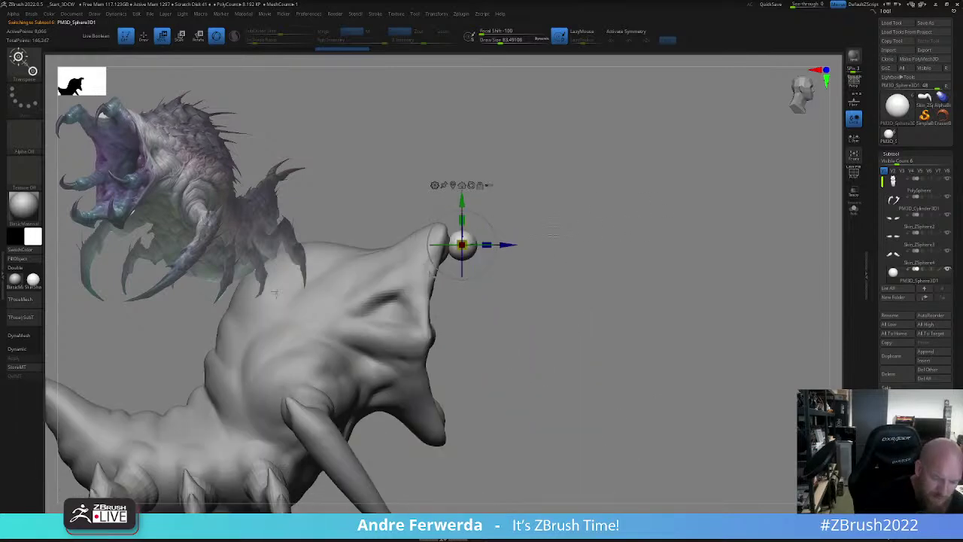
{"action": "left_click_drag", "start_coordinate": [526, 221], "coordinate": [499, 308], "text": "alt"}
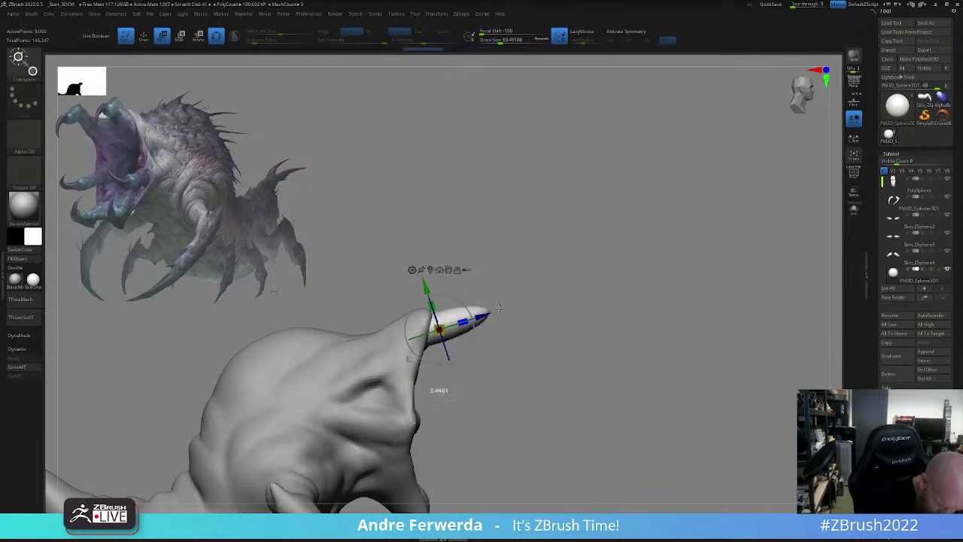
{"action": "key", "text": "q"}
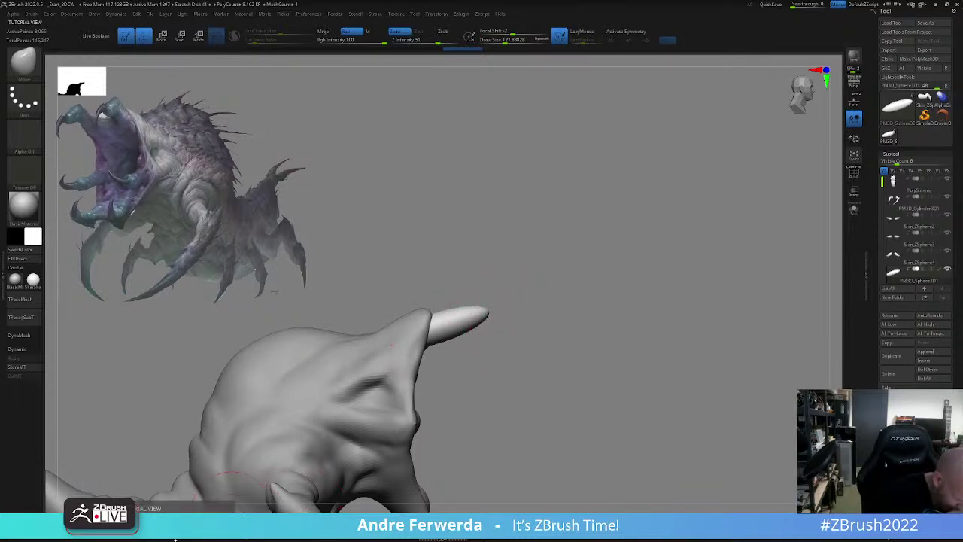
{"action": "left_click_drag", "start_coordinate": [490, 313], "coordinate": [491, 351]}
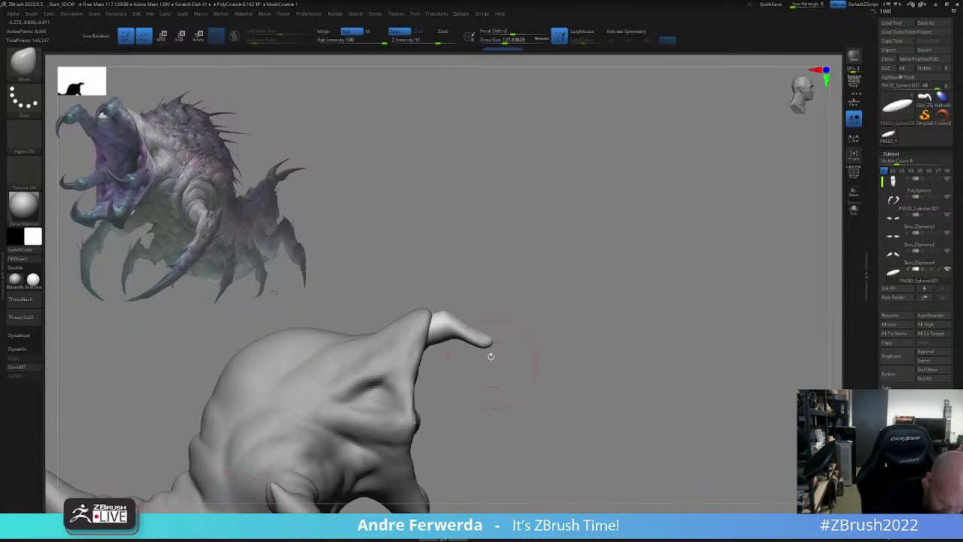
{"action": "key", "text": "ctrl+z"}
{"action": "key", "text": "bracketleft"}
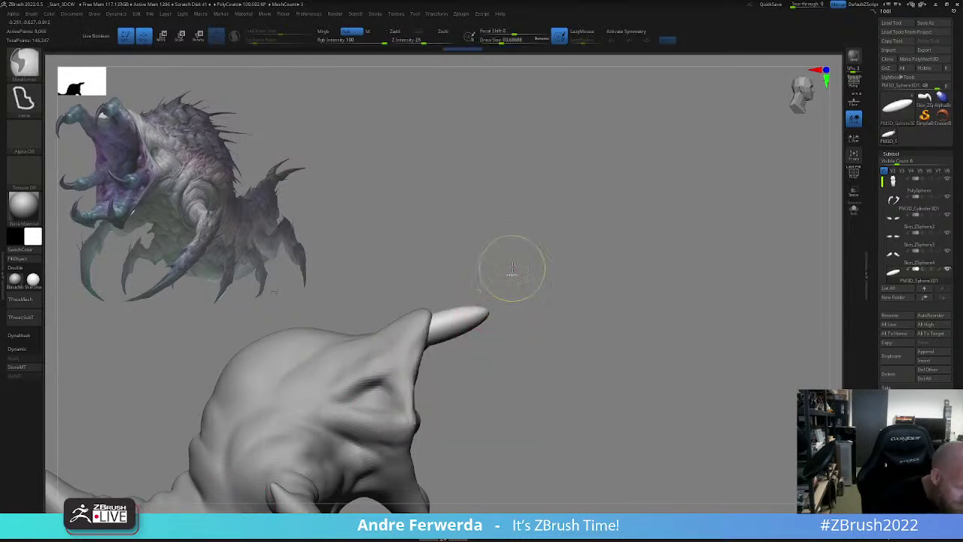
{"action": "mouse_move", "coordinate": [515, 256]}
{"action": "left_mouse_down", "text": "ctrl"}
{"action": "mouse_move", "coordinate": [463, 311]}
{"action": "mouse_move", "coordinate": [516, 357]}
{"action": "mouse_move", "coordinate": [533, 254]}
{"action": "mouse_move", "coordinate": [509, 386]}
{"action": "left_mouse_up", "text": "ctrl"}
{"action": "key", "text": "ctrl+z"}
{"action": "left_click_drag", "start_coordinate": [544, 313], "coordinate": [572, 314], "text": "ctrl"}
- ZRemesh the spike with the Target Polygons Count set to 1
{"action": "left_click", "coordinate": [894, 479]}
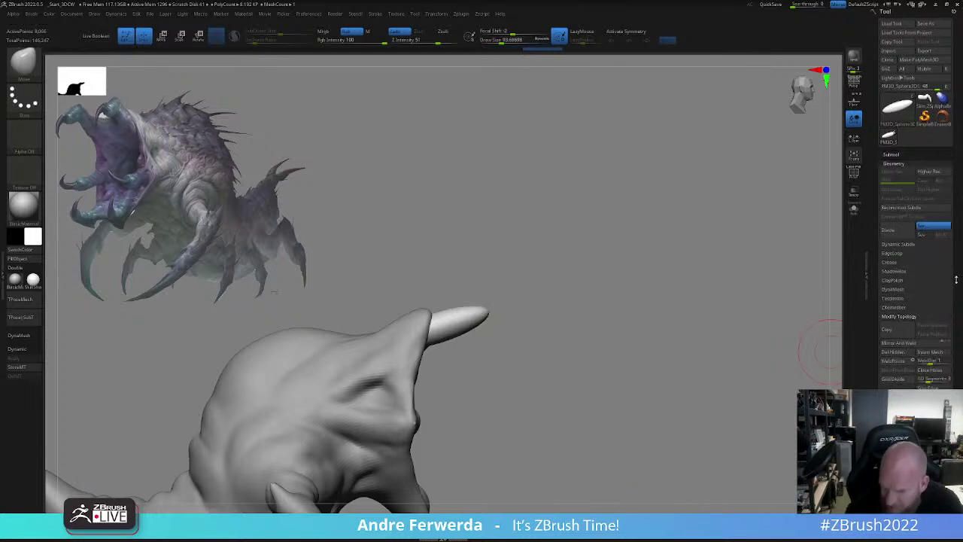
{"action": "left_click", "coordinate": [893, 307]}
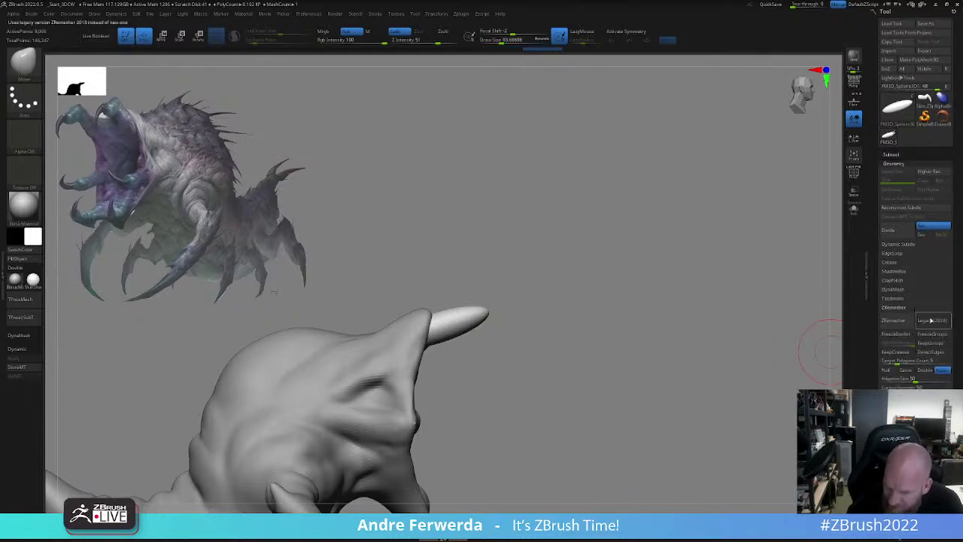
{"action": "type", "text": "1"}
{"action": "key", "text": "Return"}
{"action": "left_click", "coordinate": [900, 322]}
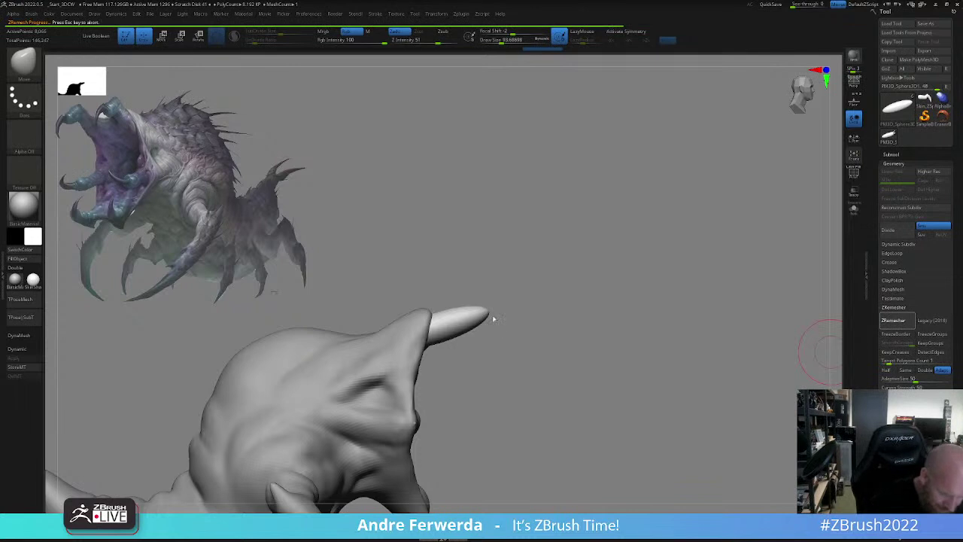
- Mask part of the spike and bend its front half downward to form a hooked claw
{"action": "left_click_drag", "start_coordinate": [492, 338], "coordinate": [489, 328]}
{"action": "key", "text": "ctrl+z"}
{"action": "key", "text": "space"}
{"action": "left_click_drag", "start_coordinate": [492, 256], "coordinate": [453, 331], "text": "ctrl"}
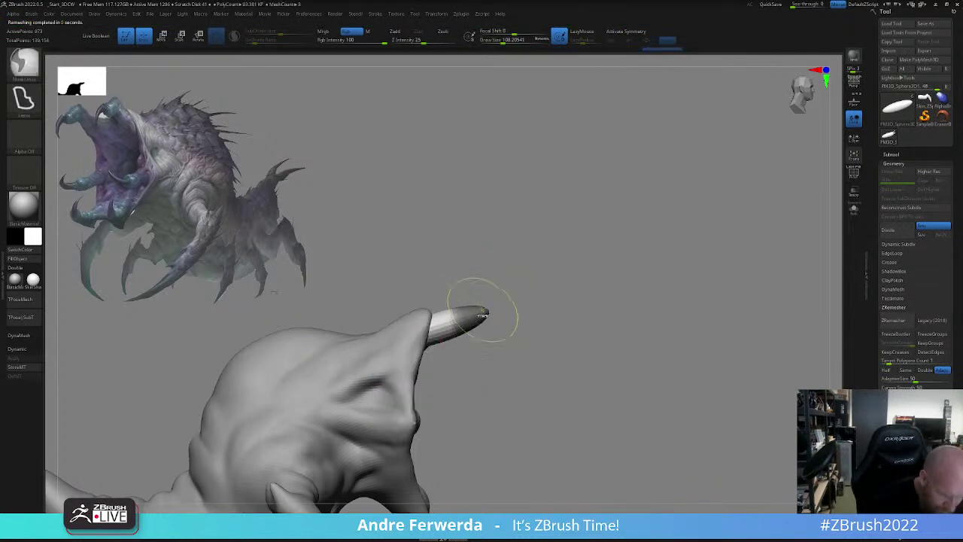
{"action": "mouse_move", "coordinate": [512, 292]}
{"action": "left_mouse_down"}
{"action": "mouse_move", "coordinate": [522, 269]}
{"action": "mouse_move", "coordinate": [634, 243]}
{"action": "mouse_move", "coordinate": [609, 235]}
{"action": "left_mouse_up"}
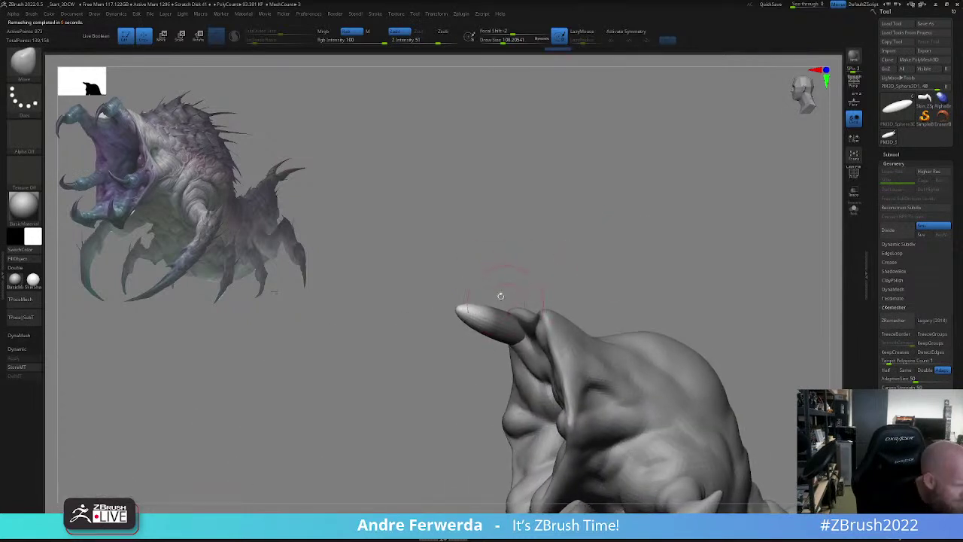
{"action": "key", "text": "w"}
{"action": "left_click_drag", "start_coordinate": [528, 305], "coordinate": [522, 299]}
{"action": "mouse_move", "coordinate": [598, 260]}
{"action": "left_mouse_down"}
{"action": "mouse_move", "coordinate": [509, 285]}
{"action": "mouse_move", "coordinate": [506, 296]}
{"action": "mouse_move", "coordinate": [599, 221]}
{"action": "left_mouse_up"}
{"action": "key", "text": "q"}
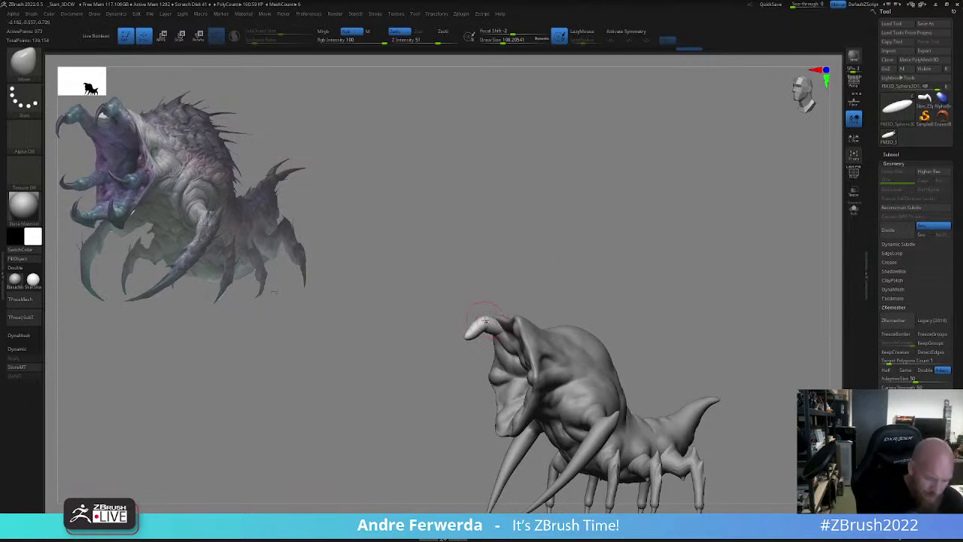
- Reshape the claw in side view with the Move brush, sharpening its bend and tapering its tip
{"action": "left_click_drag", "start_coordinate": [544, 279], "coordinate": [594, 277], "text": "shift"}
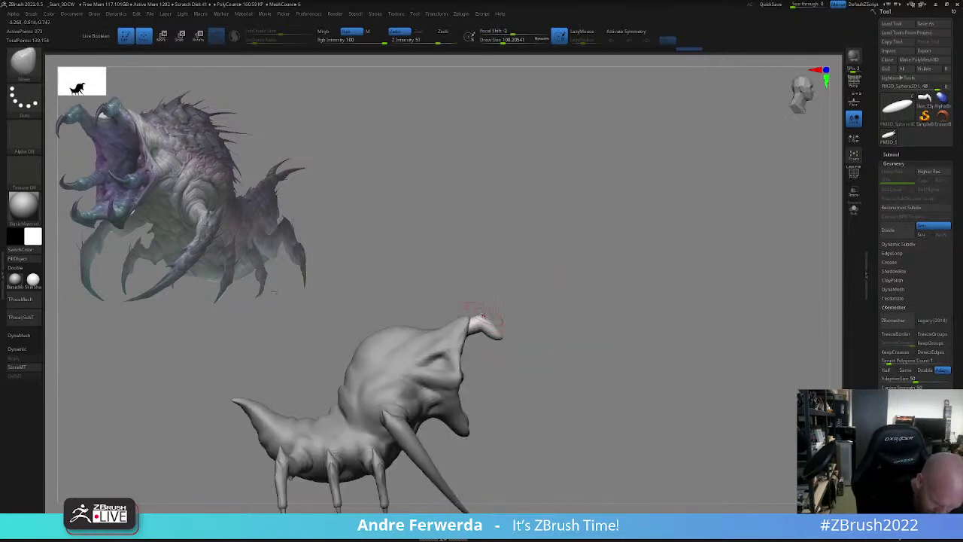
{"action": "key", "text": "x"}
{"action": "key", "text": "x"}
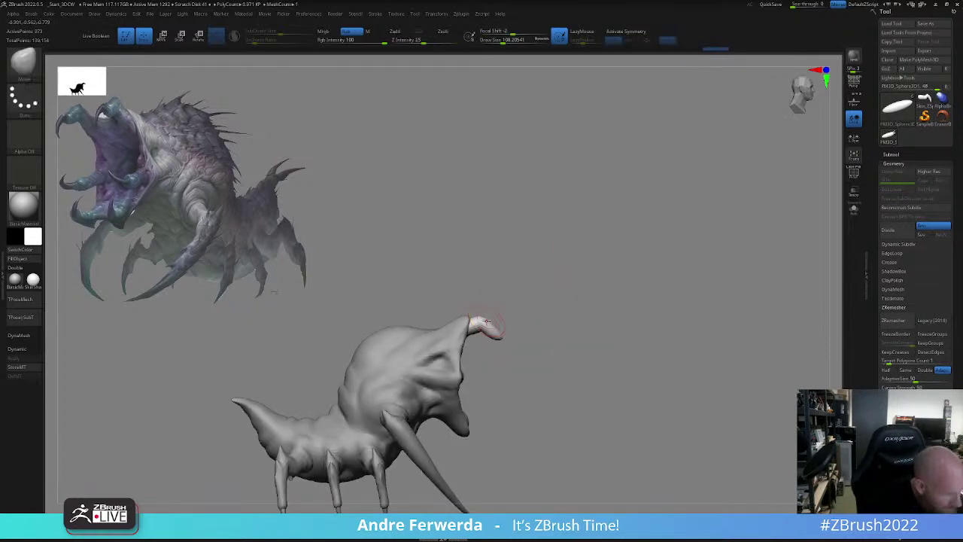
{"action": "left_click", "coordinate": [479, 320], "text": "alt"}
{"action": "mouse_move", "coordinate": [487, 320]}
{"action": "left_mouse_down"}
{"action": "mouse_move", "coordinate": [500, 335]}
{"action": "mouse_move", "coordinate": [454, 343]}
{"action": "left_mouse_up"}
{"action": "key", "text": "space"}
{"action": "key", "text": "space"}
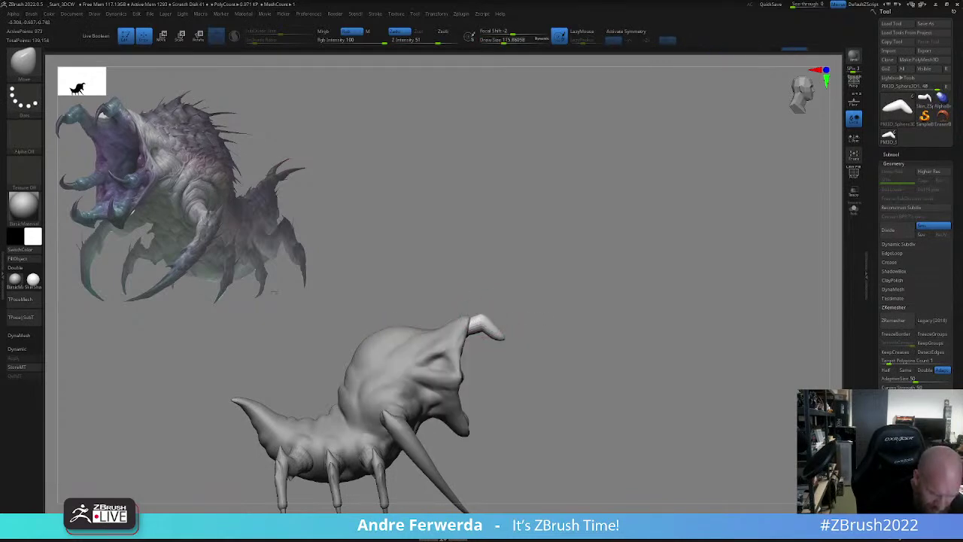
- Mirror the claw to the other side of the mouth with Mirror And Weld
{"action": "mouse_move", "coordinate": [503, 289]}
{"action": "left_mouse_down", "text": "shift"}
{"action": "mouse_move", "coordinate": [537, 286]}
{"action": "mouse_move", "coordinate": [562, 225]}
{"action": "left_mouse_up", "text": "shift"}
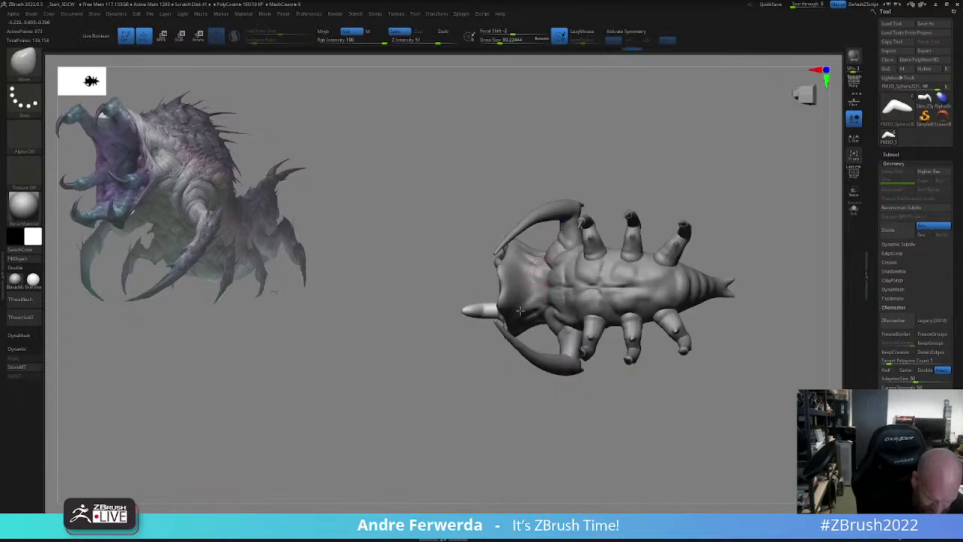
{"action": "left_click_drag", "start_coordinate": [456, 366], "coordinate": [547, 382]}
{"action": "left_click", "coordinate": [899, 407]}
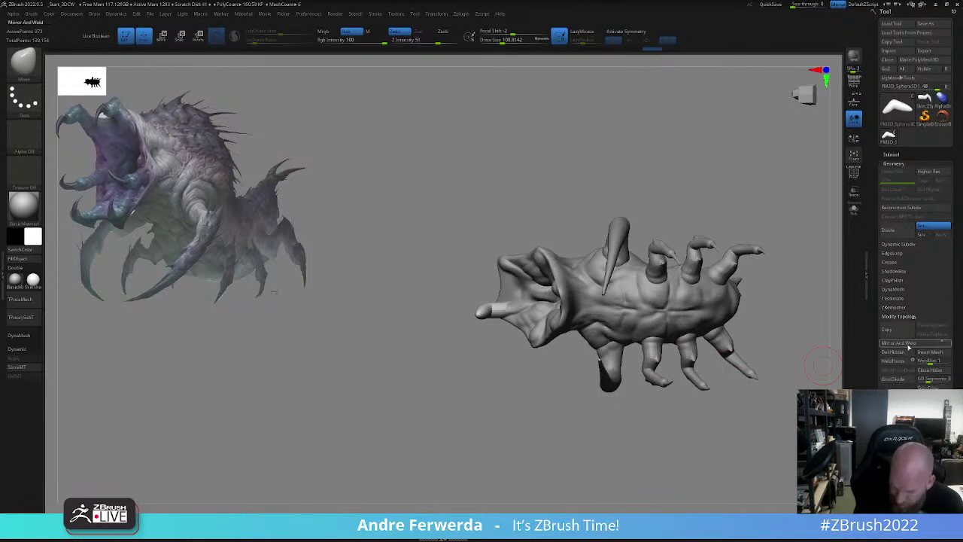
{"action": "left_click", "coordinate": [908, 344]}
- Turn on X symmetry and adjust the placement of the mirrored claw pair on the upper mouth rim
{"action": "key", "text": "w"}
{"action": "left_click_drag", "start_coordinate": [525, 380], "coordinate": [522, 379], "text": "shift"}
{"action": "left_click_drag", "start_coordinate": [514, 340], "coordinate": [532, 342]}
{"action": "left_click_drag", "start_coordinate": [535, 303], "coordinate": [531, 391]}
{"action": "key", "text": "ctrl+z"}
{"action": "key", "text": "x"}
{"action": "mouse_move", "coordinate": [595, 309]}
{"action": "left_mouse_down"}
{"action": "mouse_move", "coordinate": [645, 299]}
{"action": "mouse_move", "coordinate": [576, 305]}
{"action": "left_mouse_up"}
{"action": "left_click_drag", "start_coordinate": [529, 336], "coordinate": [531, 344]}
{"action": "key", "text": "q"}
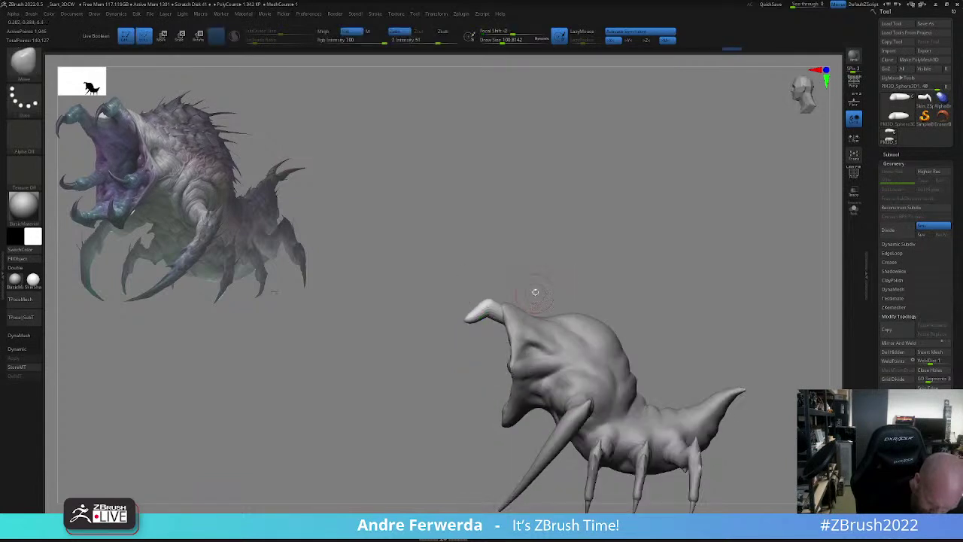
{"action": "key", "text": "w"}
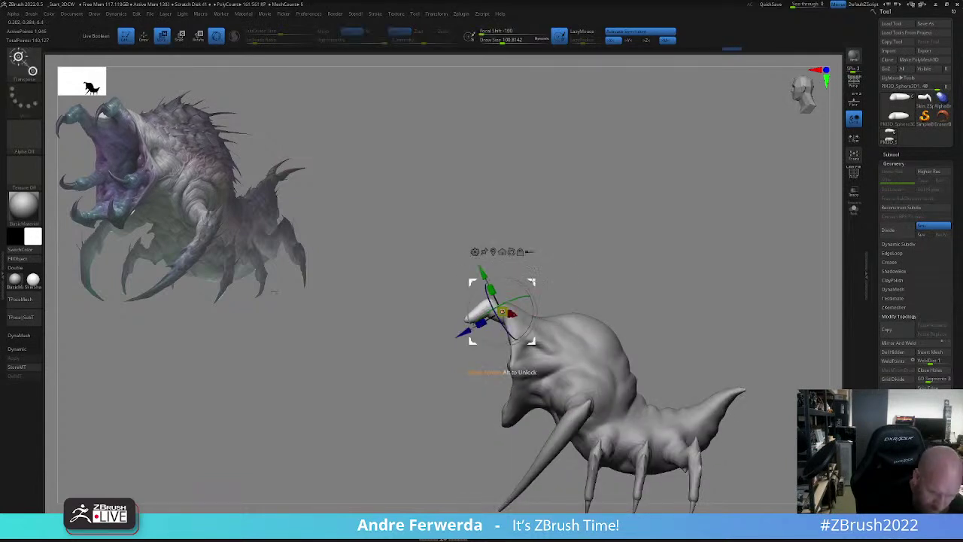
{"action": "mouse_move", "coordinate": [529, 280]}
{"action": "left_mouse_down"}
{"action": "mouse_move", "coordinate": [586, 233]}
{"action": "mouse_move", "coordinate": [613, 228]}
{"action": "mouse_move", "coordinate": [608, 272]}
{"action": "mouse_move", "coordinate": [587, 264]}
{"action": "left_mouse_up"}
{"action": "key", "text": "q"}
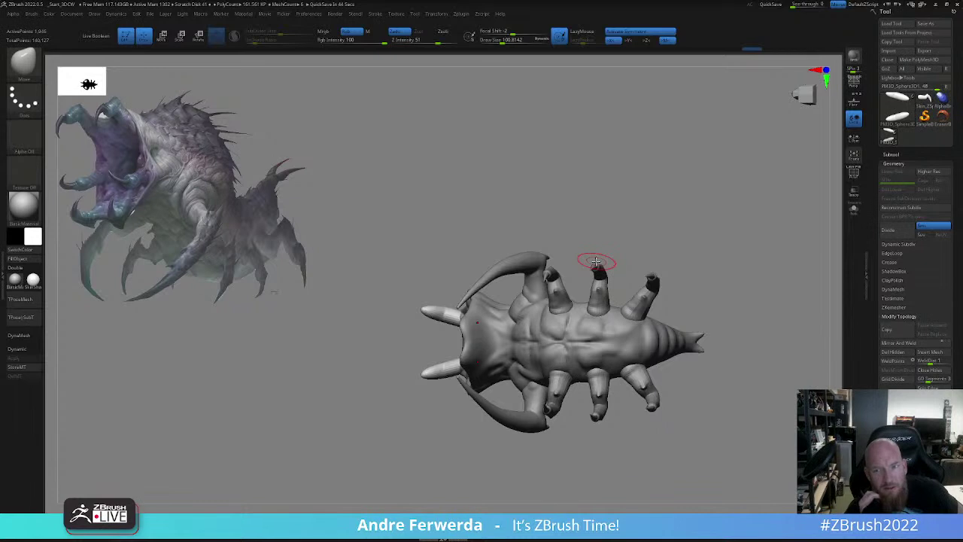
{"action": "left_click", "coordinate": [461, 14]}
{"action": "left_click", "coordinate": [490, 100]}
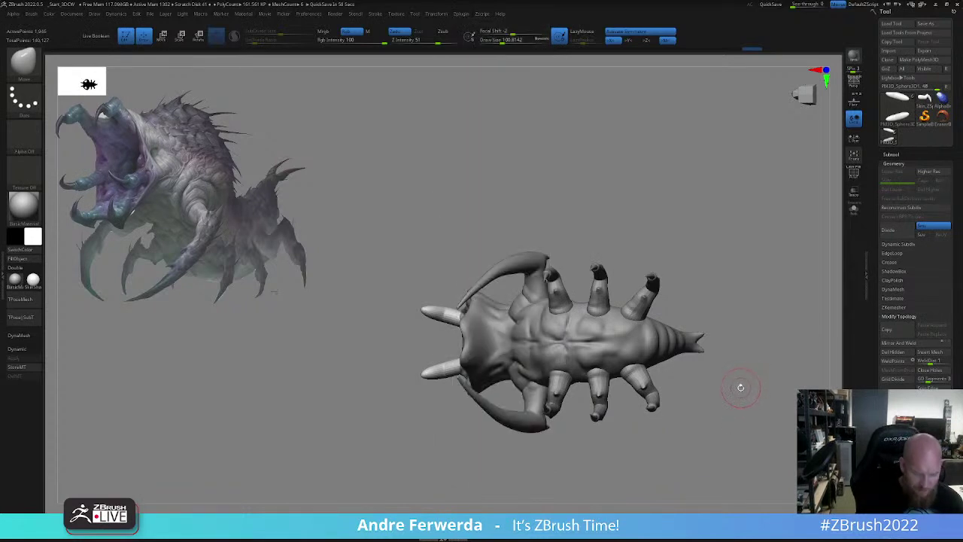
- Make the body the active subtool and reshape its underside around the leg bases with a progressively smaller Move brush
{"action": "left_click", "coordinate": [571, 320], "text": "alt"}
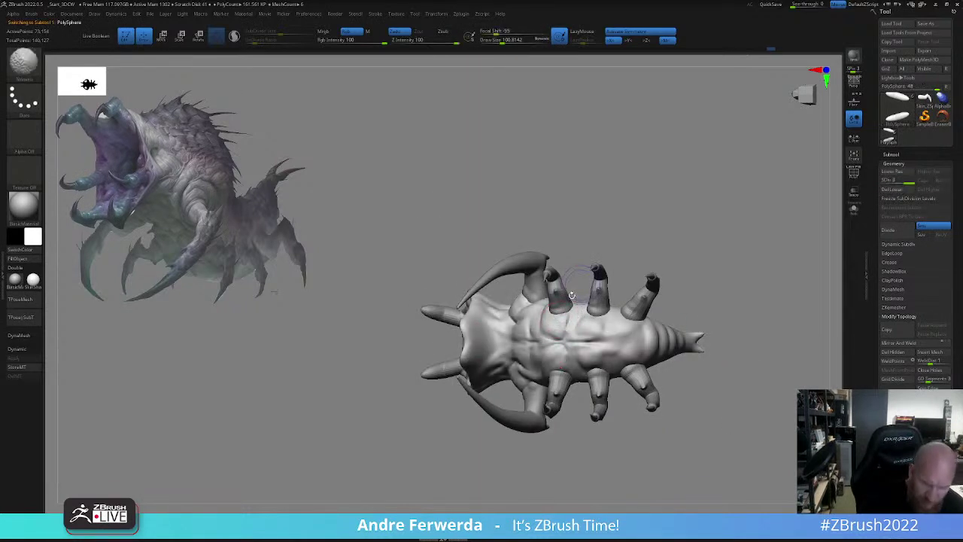
{"action": "key", "text": "space"}
{"action": "left_click_drag", "start_coordinate": [568, 331], "coordinate": [548, 309]}
{"action": "left_click_drag", "start_coordinate": [589, 256], "coordinate": [581, 259]}
{"action": "key", "text": "space"}
{"action": "left_click_drag", "start_coordinate": [563, 332], "coordinate": [549, 312]}
{"action": "left_click_drag", "start_coordinate": [581, 252], "coordinate": [591, 303]}
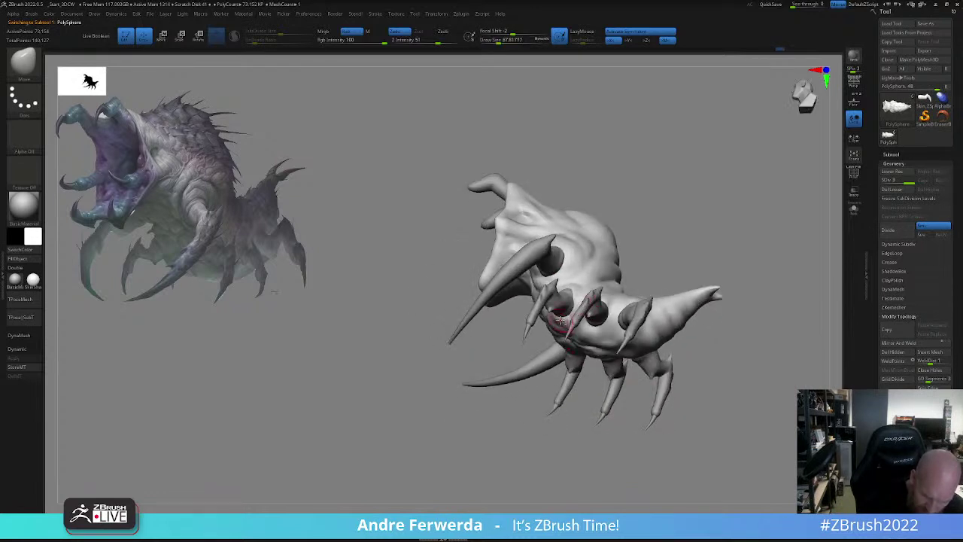
{"action": "mouse_move", "coordinate": [530, 376]}
{"action": "left_mouse_down"}
{"action": "mouse_move", "coordinate": [550, 386]}
{"action": "mouse_move", "coordinate": [547, 408]}
{"action": "mouse_move", "coordinate": [555, 403]}
{"action": "mouse_move", "coordinate": [529, 390]}
{"action": "mouse_move", "coordinate": [561, 413]}
{"action": "left_mouse_up"}
{"action": "left_click_drag", "start_coordinate": [607, 357], "coordinate": [605, 330]}
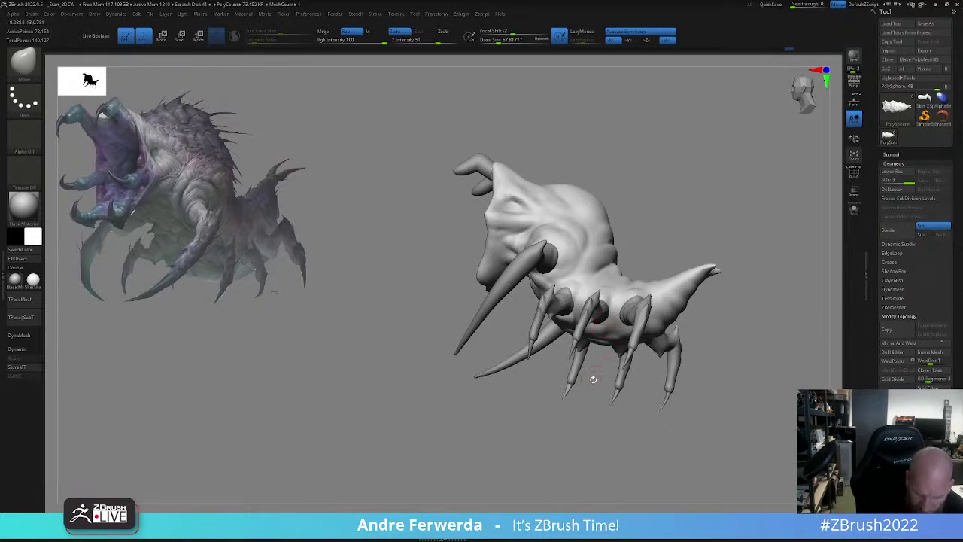
{"action": "mouse_move", "coordinate": [593, 380]}
{"action": "left_mouse_down"}
{"action": "mouse_move", "coordinate": [614, 409]}
{"action": "mouse_move", "coordinate": [587, 449]}
{"action": "left_mouse_up"}
{"action": "left_click_drag", "start_coordinate": [605, 409], "coordinate": [573, 445], "text": "alt"}
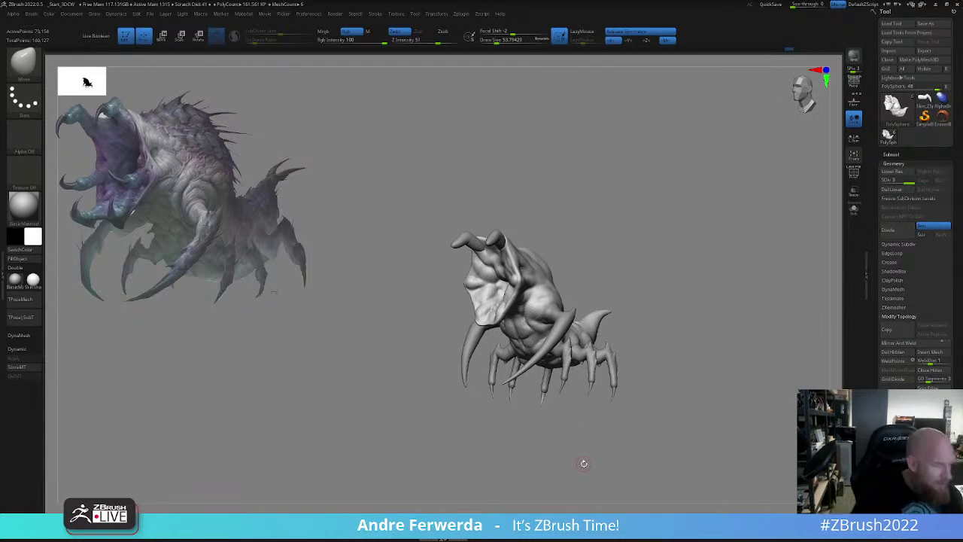
- Make the mouth claws the active subtool and refine their curve and base placement with the Move brush
{"action": "left_click", "coordinate": [499, 236], "text": "alt"}
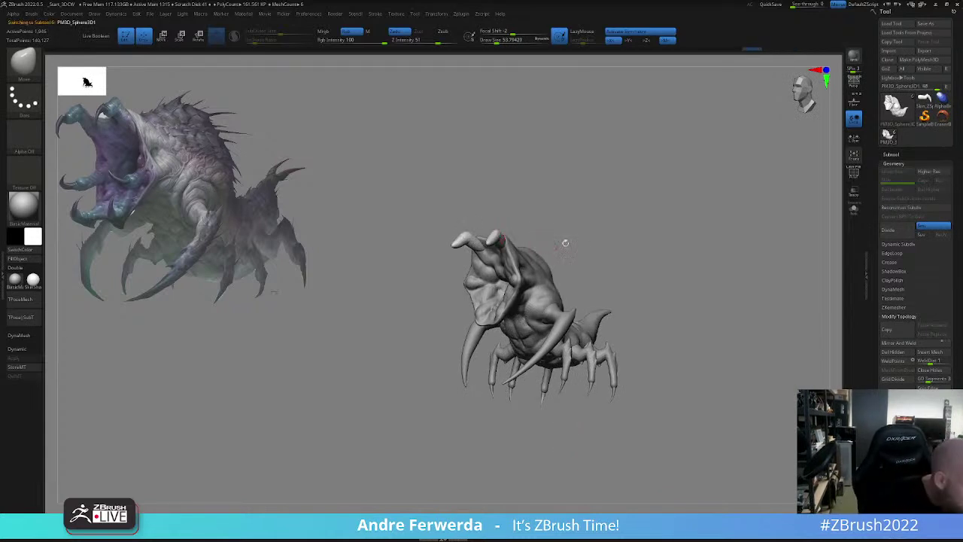
{"action": "mouse_move", "coordinate": [609, 241]}
{"action": "left_mouse_down"}
{"action": "mouse_move", "coordinate": [620, 215]}
{"action": "mouse_move", "coordinate": [641, 282]}
{"action": "mouse_move", "coordinate": [702, 351]}
{"action": "left_mouse_up"}
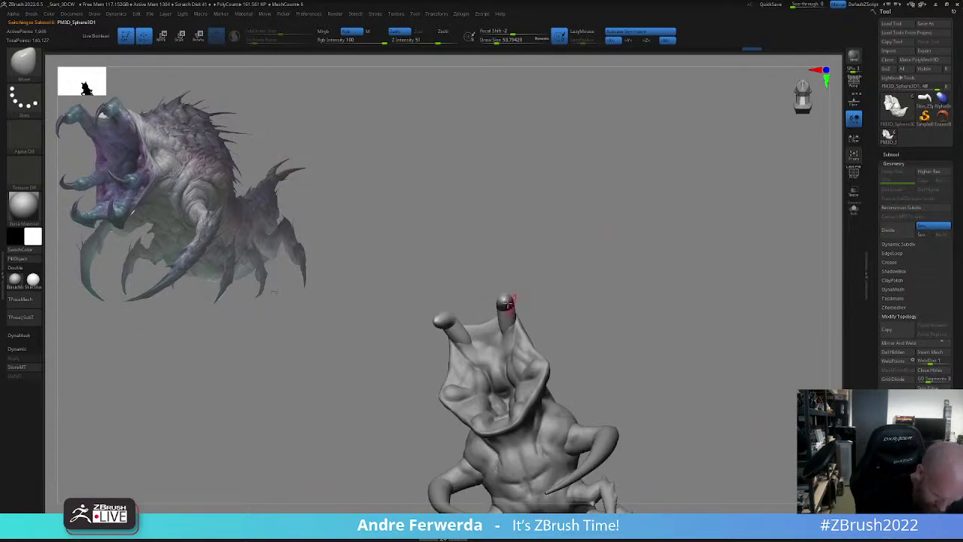
{"action": "mouse_move", "coordinate": [516, 286]}
{"action": "left_mouse_down"}
{"action": "mouse_move", "coordinate": [542, 300]}
{"action": "mouse_move", "coordinate": [563, 288]}
{"action": "mouse_move", "coordinate": [536, 291]}
{"action": "left_mouse_up"}
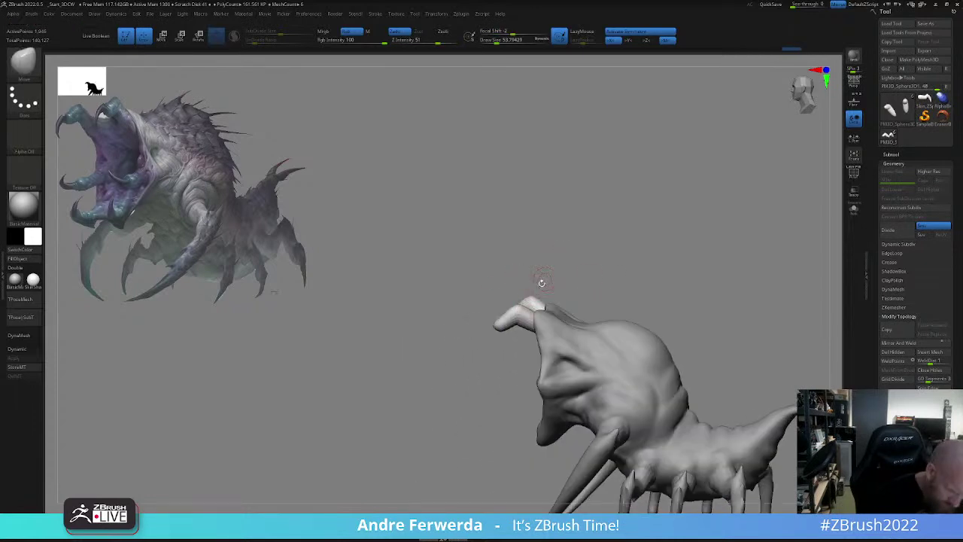
{"action": "left_click_drag", "start_coordinate": [547, 281], "coordinate": [529, 296], "text": "shift"}
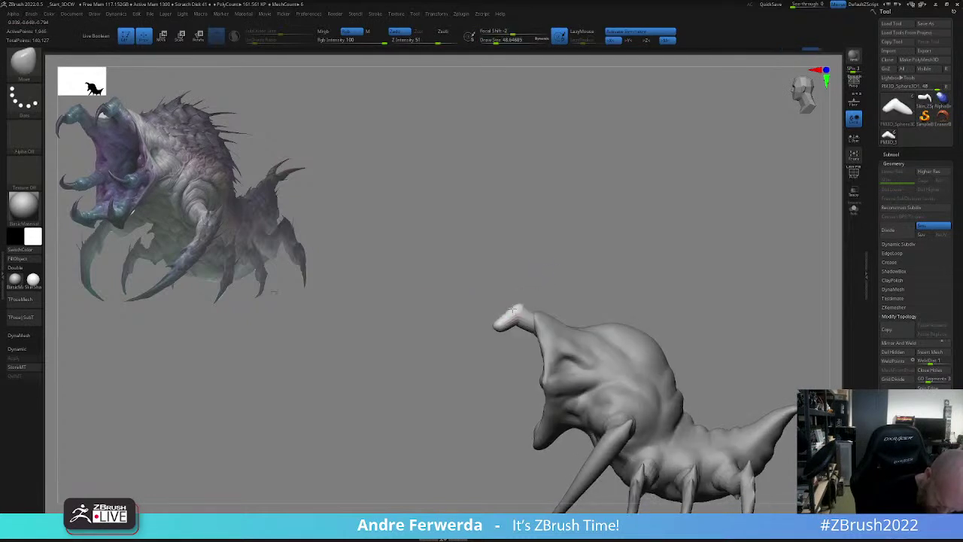
{"action": "left_click_drag", "start_coordinate": [508, 339], "coordinate": [446, 414]}
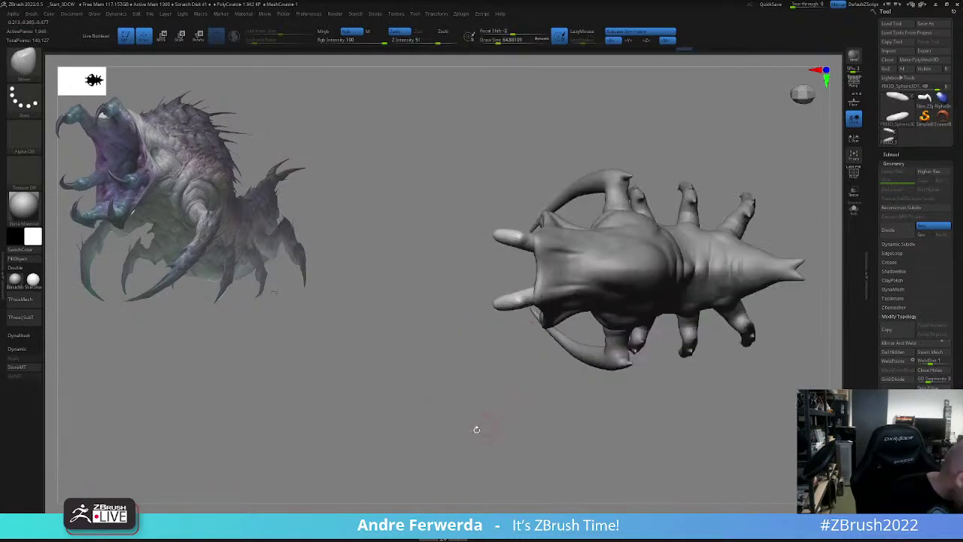
- Carve creases near the bases of the upper mouth claws with the DamStandard brush
{"action": "key", "text": "d"}
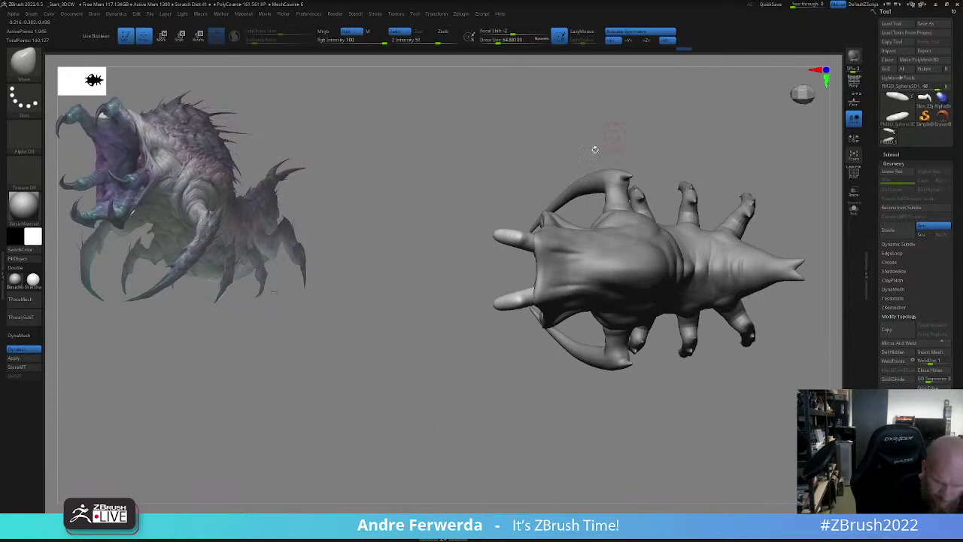
{"action": "key", "text": "b"}
{"action": "key", "text": "d"}
{"action": "key", "text": "s"}
{"action": "key", "text": "shift+d"}
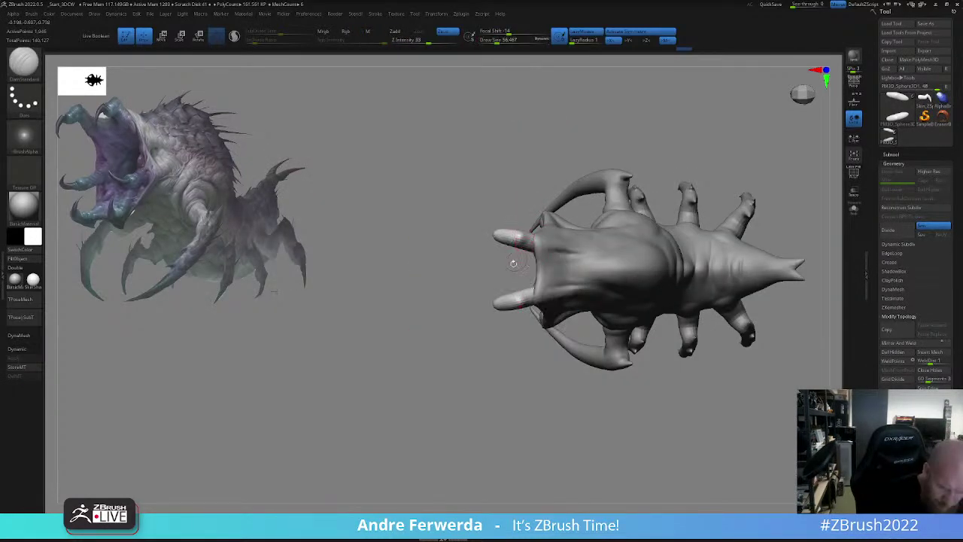
{"action": "left_click_drag", "start_coordinate": [513, 263], "coordinate": [536, 205]}
{"action": "left_click_drag", "start_coordinate": [522, 236], "coordinate": [527, 246]}
{"action": "left_click_drag", "start_coordinate": [533, 225], "coordinate": [536, 210]}
{"action": "mouse_move", "coordinate": [510, 367]}
{"action": "left_mouse_down", "text": "shift"}
{"action": "mouse_move", "coordinate": [513, 305]}
{"action": "mouse_move", "coordinate": [536, 308]}
{"action": "left_mouse_up", "text": "shift"}
{"action": "mouse_move", "coordinate": [521, 242]}
{"action": "left_mouse_down"}
{"action": "mouse_move", "coordinate": [526, 253]}
{"action": "mouse_move", "coordinate": [537, 211]}
{"action": "left_mouse_up"}
{"action": "left_click_drag", "start_coordinate": [525, 256], "coordinate": [532, 267]}
{"action": "mouse_move", "coordinate": [553, 237]}
{"action": "left_mouse_down"}
{"action": "mouse_move", "coordinate": [630, 188]}
{"action": "mouse_move", "coordinate": [623, 238]}
{"action": "left_mouse_up"}
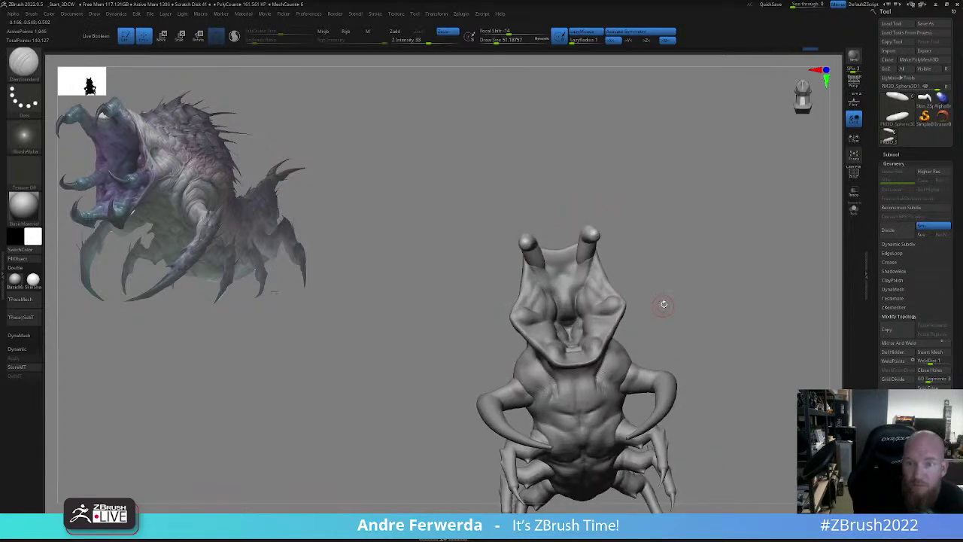
- Make the body the active subtool and crease the mouth rim where the upper claws attach with a smaller DamStandard brush
{"action": "left_click_drag", "start_coordinate": [691, 252], "coordinate": [649, 292]}
{"action": "left_click", "coordinate": [612, 263], "text": "alt"}
{"action": "left_click_drag", "start_coordinate": [636, 225], "coordinate": [586, 220]}
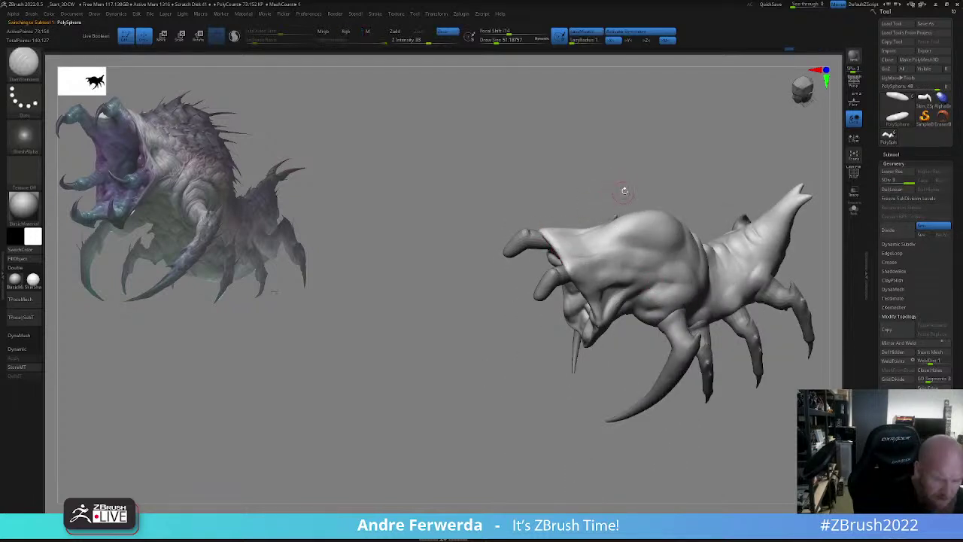
{"action": "left_click_drag", "start_coordinate": [561, 405], "coordinate": [530, 373]}
{"action": "key", "text": "space"}
{"action": "left_click_drag", "start_coordinate": [566, 278], "coordinate": [562, 278]}
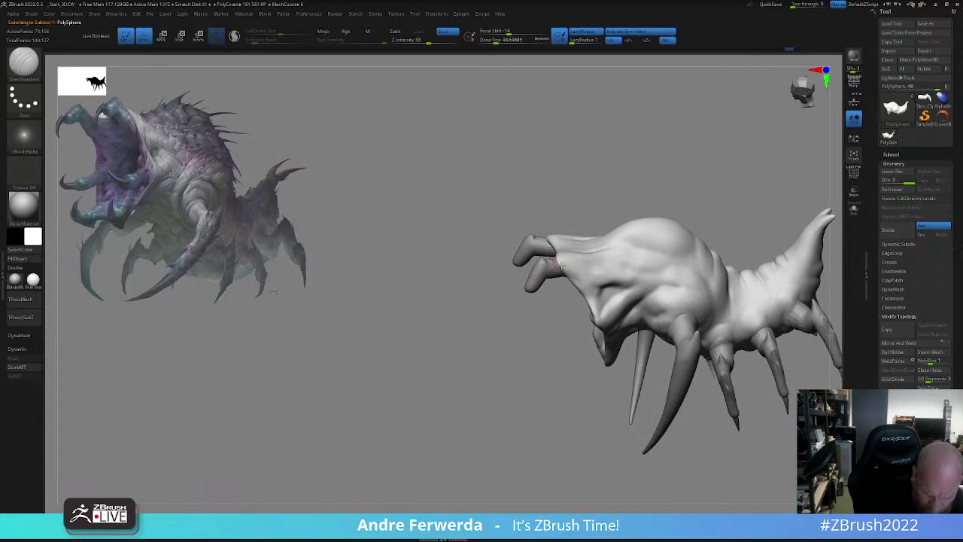
{"action": "mouse_move", "coordinate": [570, 342]}
{"action": "left_mouse_down"}
{"action": "mouse_move", "coordinate": [574, 238]}
{"action": "mouse_move", "coordinate": [560, 268]}
{"action": "mouse_move", "coordinate": [621, 248]}
{"action": "left_mouse_up"}
{"action": "left_click_drag", "start_coordinate": [574, 268], "coordinate": [607, 240]}
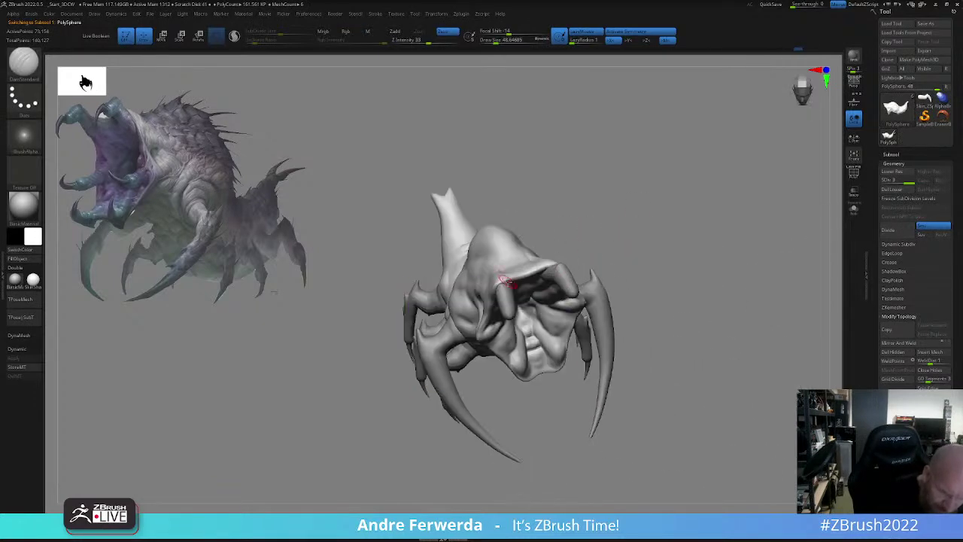
- Reduce the DamStandard draw size to about 37 and carve a crease down the outer mouth rim below the claw
{"action": "key", "text": "space"}
{"action": "left_click_drag", "start_coordinate": [509, 282], "coordinate": [497, 282]}
{"action": "left_click_drag", "start_coordinate": [610, 255], "coordinate": [601, 223]}
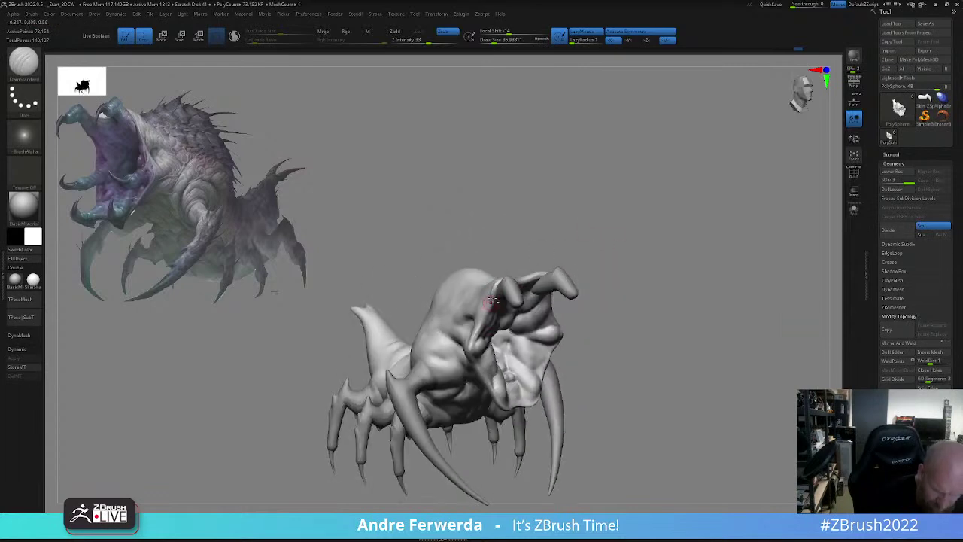
{"action": "left_click_drag", "start_coordinate": [489, 299], "coordinate": [476, 334]}
{"action": "mouse_move", "coordinate": [700, 278]}
{"action": "left_mouse_down"}
{"action": "mouse_move", "coordinate": [619, 270]}
{"action": "mouse_move", "coordinate": [647, 209]}
{"action": "mouse_move", "coordinate": [629, 214]}
{"action": "left_mouse_up"}
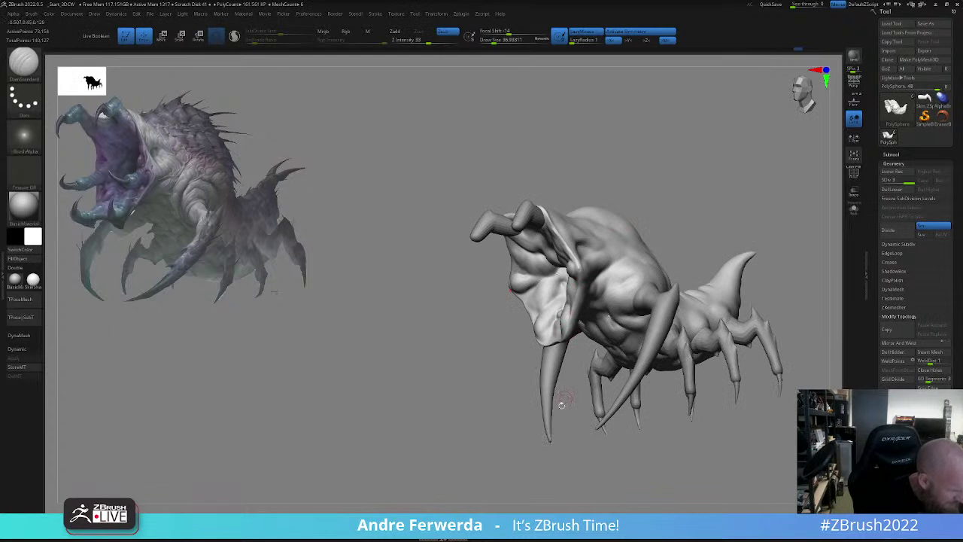
- Reduce the DamStandard draw size to about 31 and define the side and lower edges of the mouth rim
{"action": "mouse_move", "coordinate": [561, 405]}
{"action": "left_mouse_down"}
{"action": "mouse_move", "coordinate": [520, 452]}
{"action": "mouse_move", "coordinate": [505, 447]}
{"action": "left_mouse_up"}
{"action": "key", "text": "space"}
{"action": "left_click", "coordinate": [547, 306]}
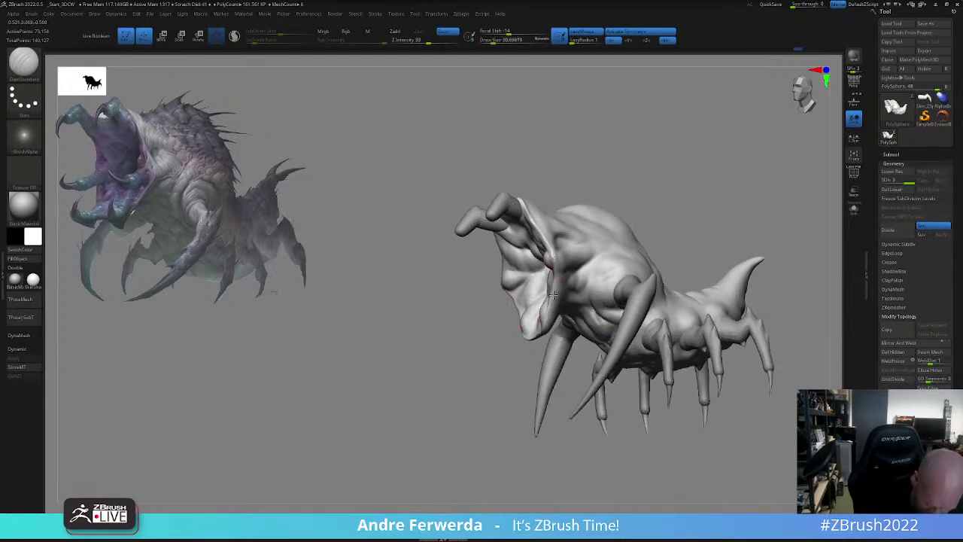
{"action": "left_click_drag", "start_coordinate": [554, 295], "coordinate": [539, 310]}
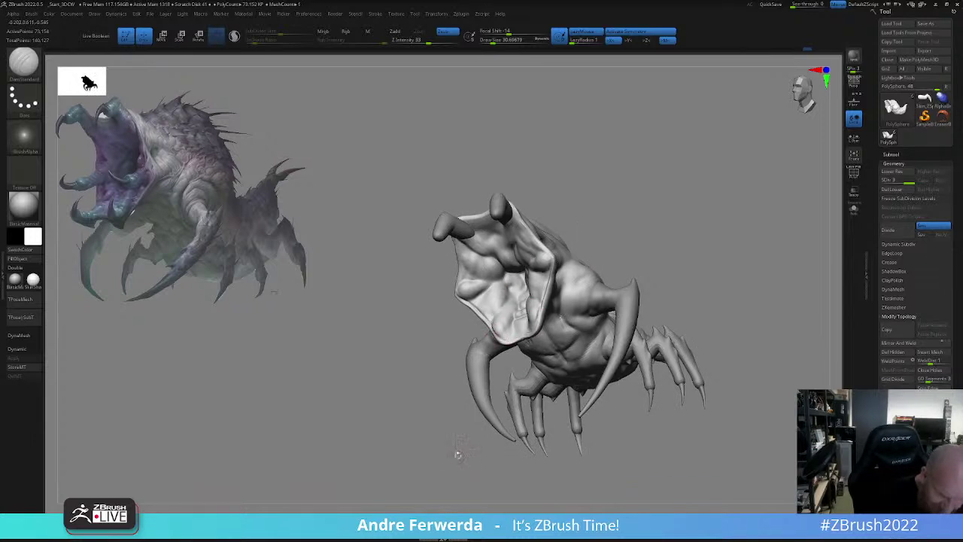
{"action": "left_click_drag", "start_coordinate": [458, 455], "coordinate": [473, 426]}
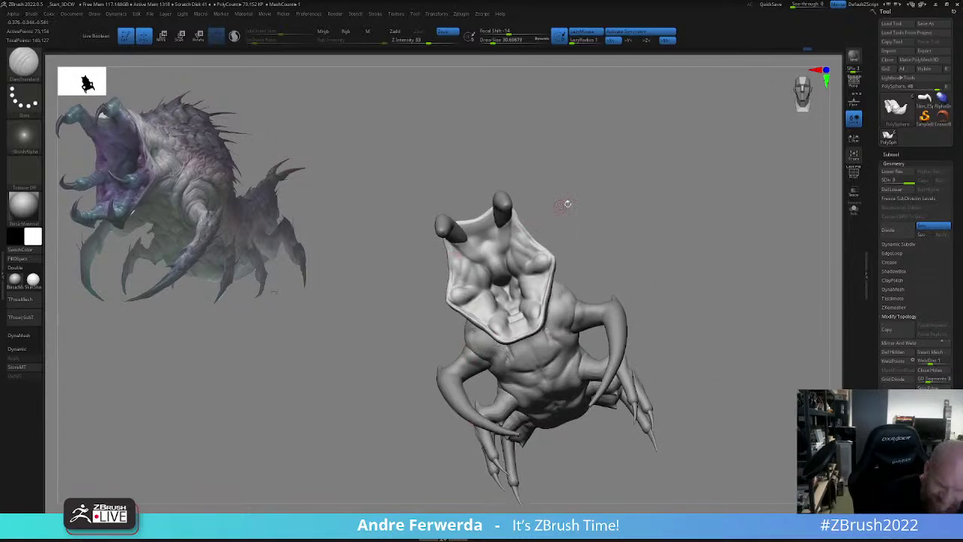
- Isolate the body, refine the mouth rim between its two upper corners with DamStandard, and show all subtools again
{"action": "left_click", "coordinate": [854, 210]}
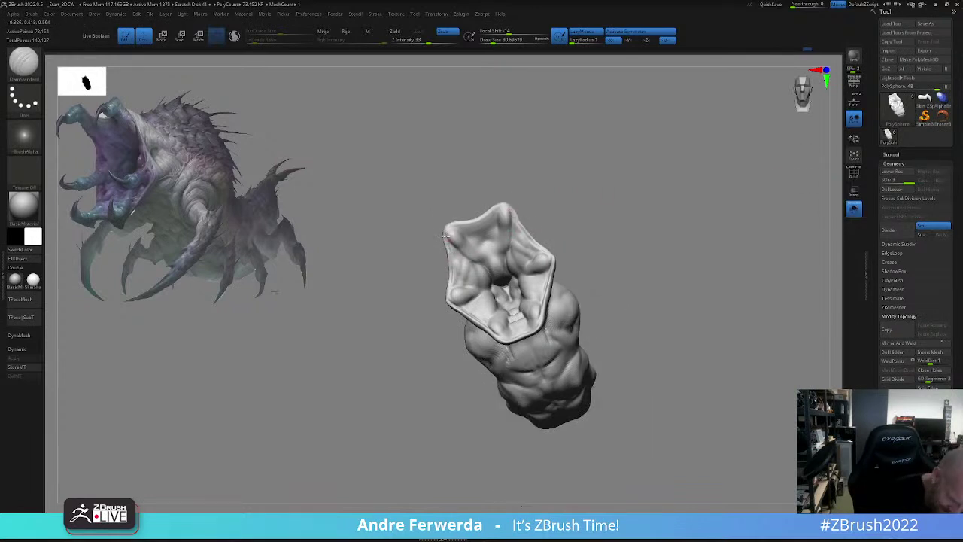
{"action": "left_click_drag", "start_coordinate": [457, 227], "coordinate": [497, 213]}
{"action": "left_click_drag", "start_coordinate": [590, 178], "coordinate": [586, 257]}
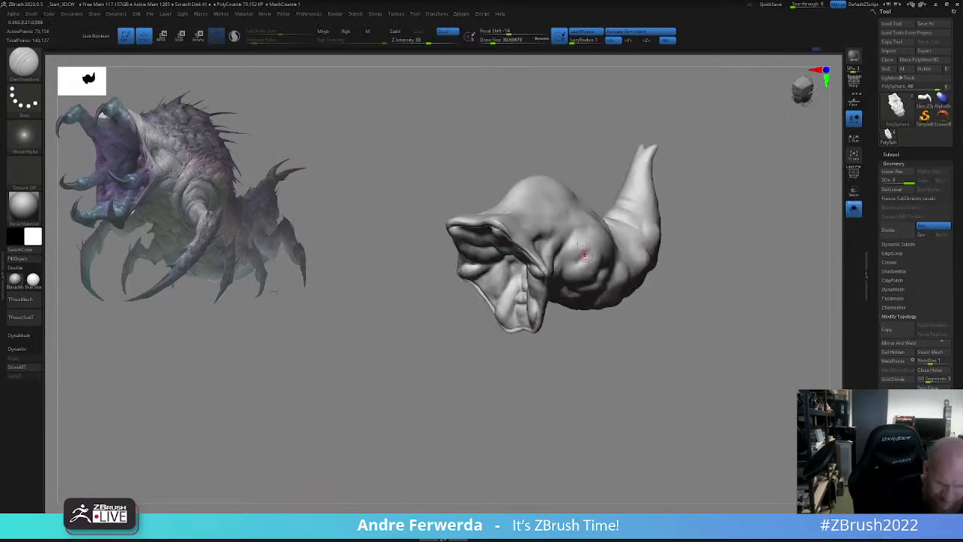
{"action": "mouse_move", "coordinate": [630, 332]}
{"action": "left_mouse_down"}
{"action": "mouse_move", "coordinate": [614, 376]}
{"action": "mouse_move", "coordinate": [622, 394]}
{"action": "mouse_move", "coordinate": [617, 350]}
{"action": "left_mouse_up"}
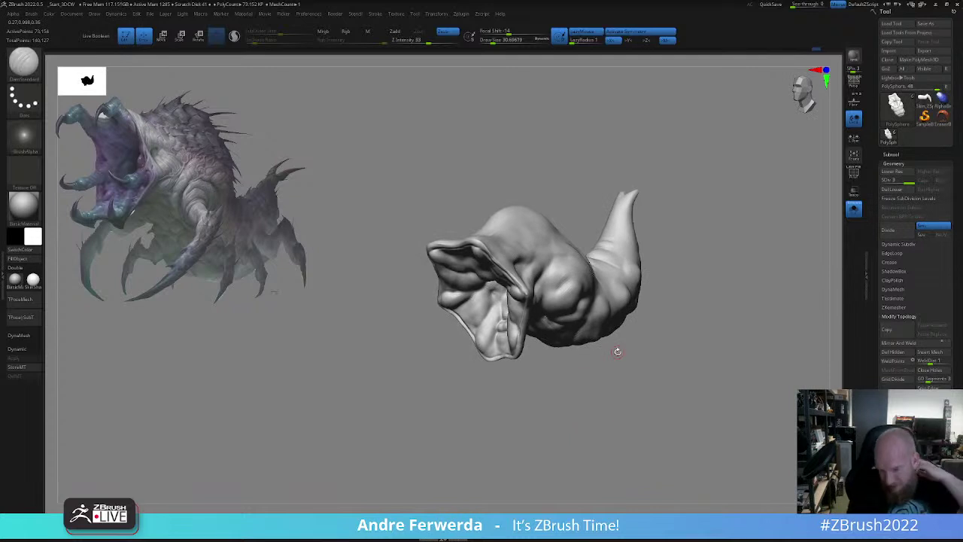
{"action": "left_click", "coordinate": [906, 155]}
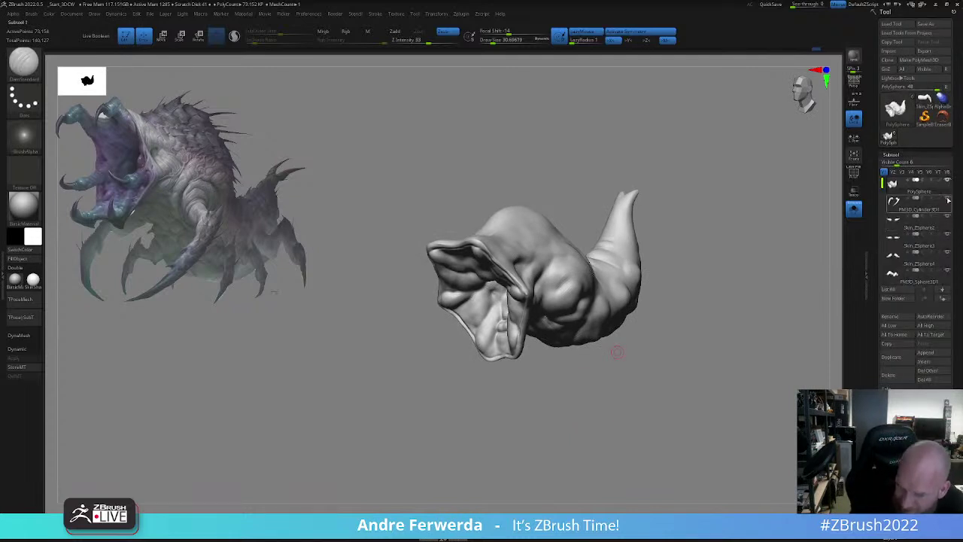
{"action": "left_click", "coordinate": [852, 218]}
{"action": "left_click_drag", "start_coordinate": [741, 319], "coordinate": [721, 275]}
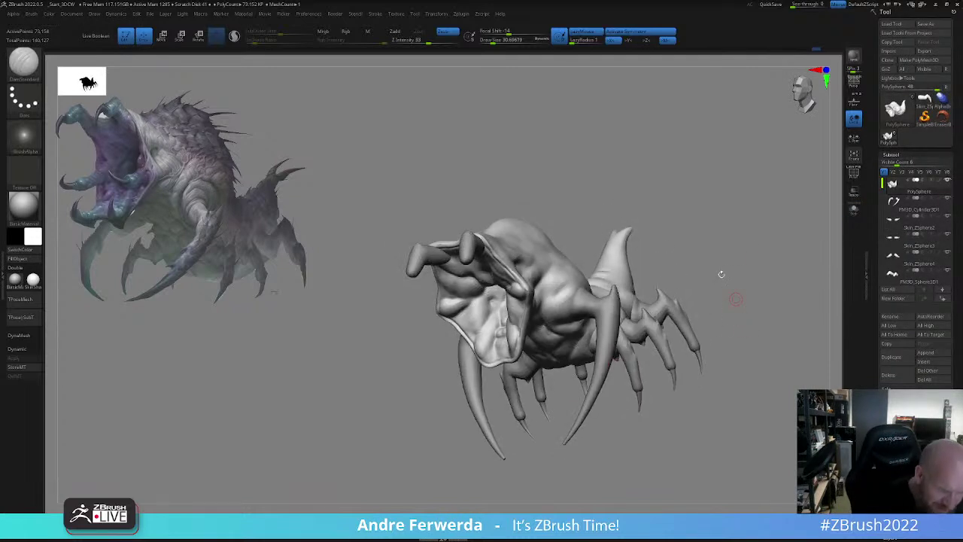
- Make the upper mouth claws the active subtool, switch to the ClayBuildup brush, and subdivide them once
{"action": "left_click", "coordinate": [468, 252], "text": "alt"}
{"action": "key", "text": "b"}
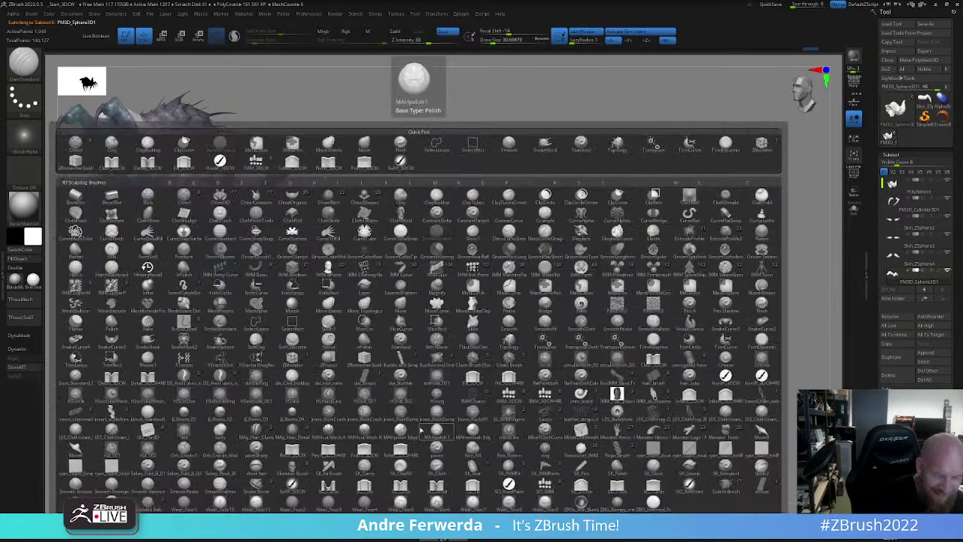
{"action": "key", "text": "c"}
{"action": "left_click", "coordinate": [442, 203]}
{"action": "key", "text": "ctrl+d"}
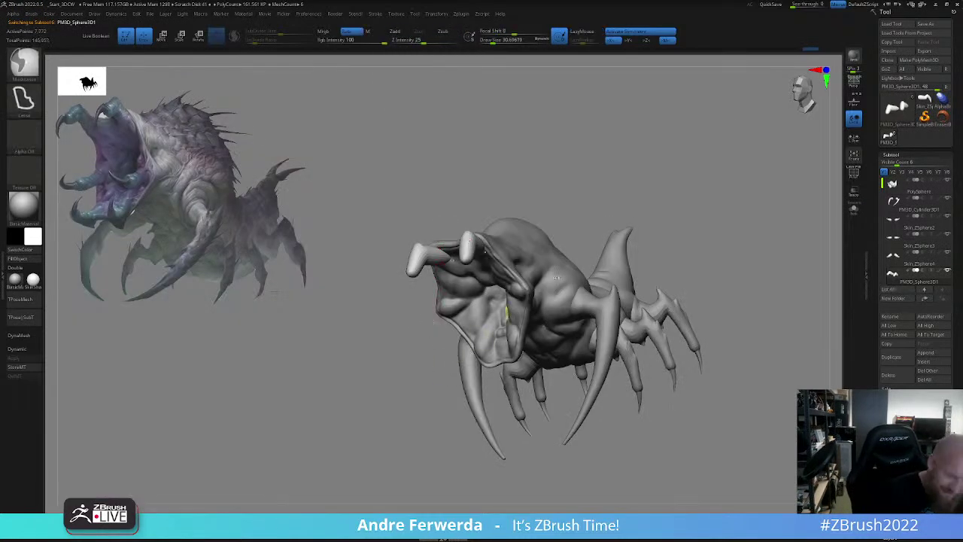
{"action": "left_click_drag", "start_coordinate": [715, 195], "coordinate": [542, 168]}
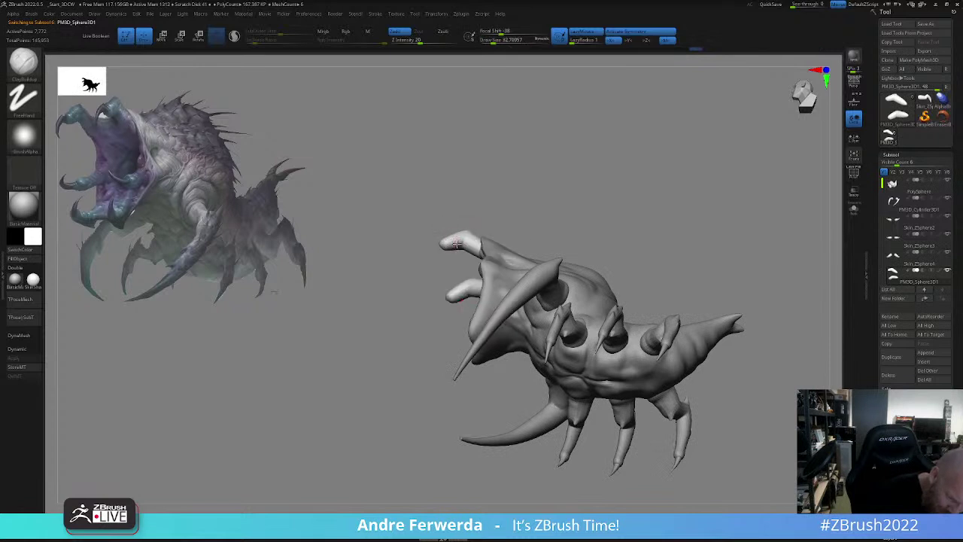
- Build up volume on the upper mouth claws with ClayBuildup, raising the draw size to about 49
{"action": "mouse_move", "coordinate": [445, 213]}
{"action": "left_mouse_down"}
{"action": "mouse_move", "coordinate": [486, 208]}
{"action": "mouse_move", "coordinate": [481, 248]}
{"action": "left_mouse_up"}
{"action": "key", "text": "space"}
{"action": "mouse_move", "coordinate": [457, 279]}
{"action": "left_mouse_down"}
{"action": "mouse_move", "coordinate": [479, 257]}
{"action": "mouse_move", "coordinate": [506, 267]}
{"action": "left_mouse_up"}
{"action": "key", "text": "space"}
{"action": "mouse_move", "coordinate": [463, 296]}
{"action": "left_mouse_down"}
{"action": "mouse_move", "coordinate": [448, 292]}
{"action": "mouse_move", "coordinate": [482, 274]}
{"action": "left_mouse_up"}
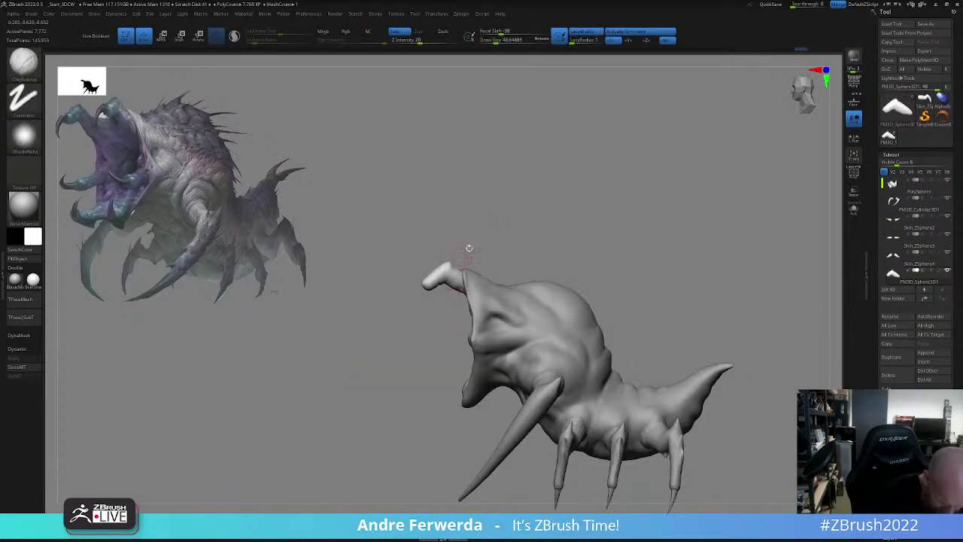
{"action": "left_click_drag", "start_coordinate": [469, 248], "coordinate": [433, 411]}
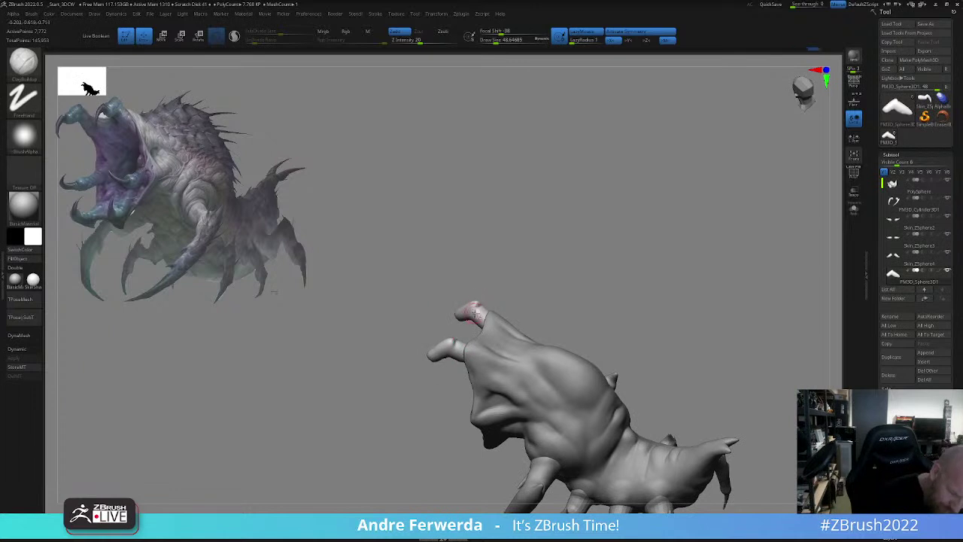
{"action": "left_click_drag", "start_coordinate": [474, 313], "coordinate": [445, 310]}
{"action": "left_click_drag", "start_coordinate": [512, 240], "coordinate": [522, 259]}
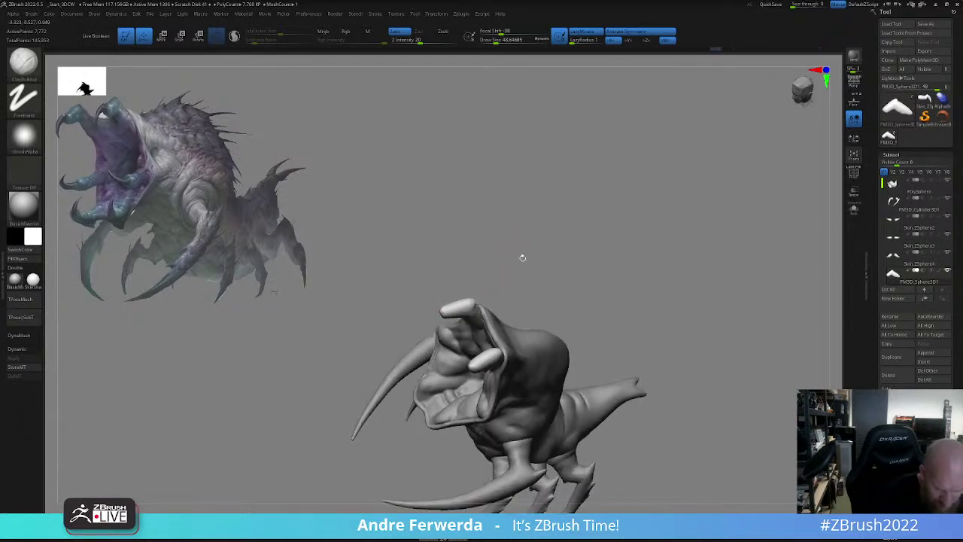
{"action": "left_click_drag", "start_coordinate": [524, 300], "coordinate": [563, 281]}
{"action": "mouse_move", "coordinate": [631, 303]}
{"action": "left_mouse_down", "text": "alt"}
{"action": "mouse_move", "coordinate": [618, 264]}
{"action": "mouse_move", "coordinate": [621, 274]}
{"action": "left_mouse_up", "text": "alt"}
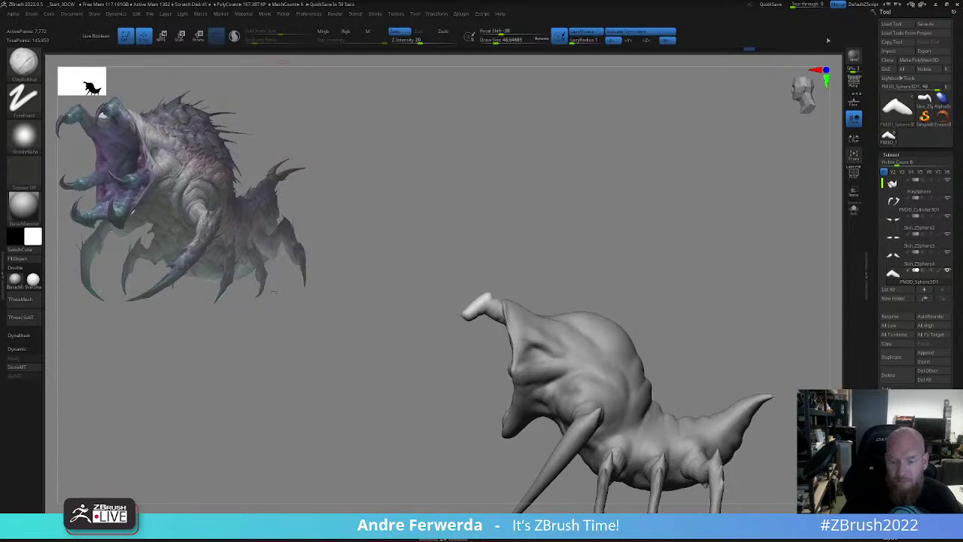
- Save the tool to the Desktop under the file name "1"
{"action": "left_click", "coordinate": [926, 24]}
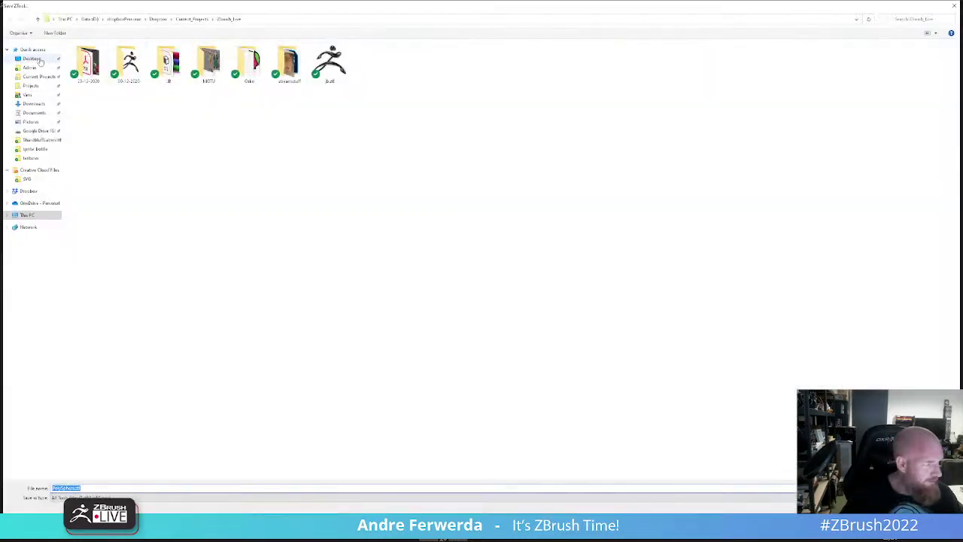
{"action": "left_click", "coordinate": [32, 59]}
{"action": "left_click", "coordinate": [484, 488]}
{"action": "type", "text": "S"}
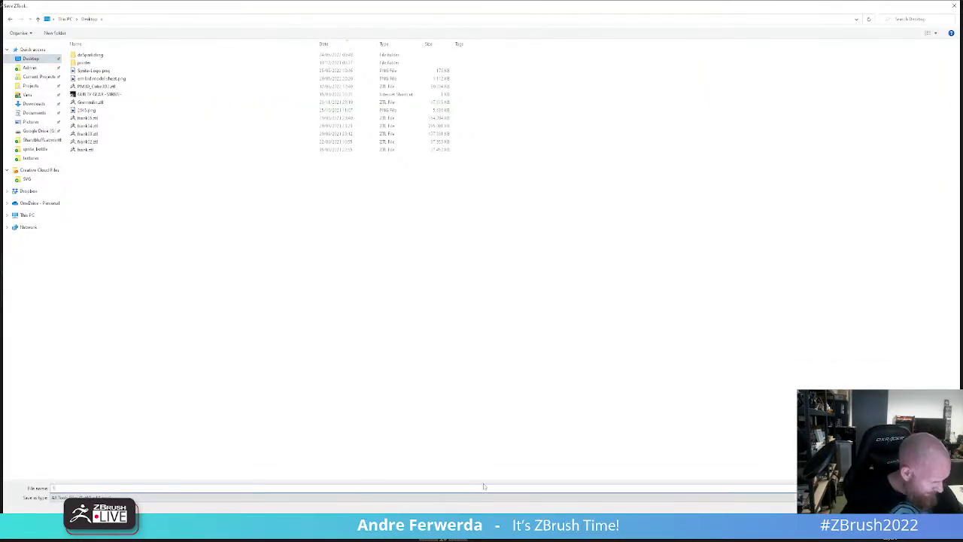
{"action": "key", "text": "Return"}
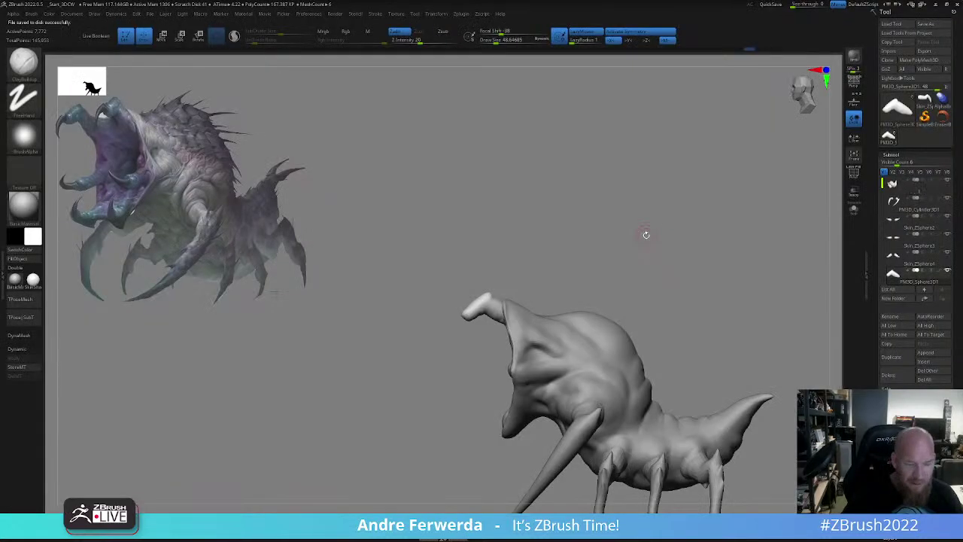
- Reshape the profile of the bent upper mouth claws with the Move brush, raising the draw size to about 89
{"action": "left_click_drag", "start_coordinate": [646, 234], "coordinate": [660, 238]}
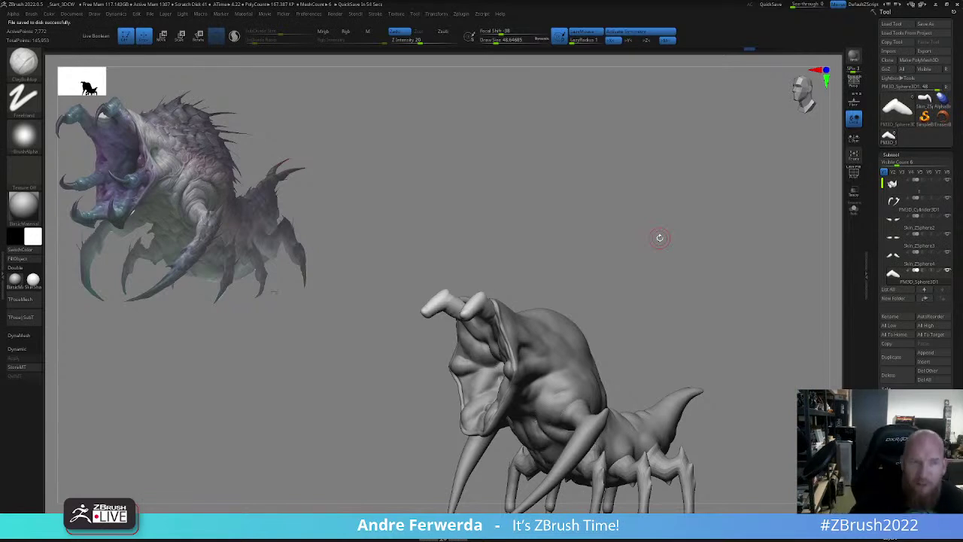
{"action": "left_click_drag", "start_coordinate": [659, 242], "coordinate": [642, 170], "text": "alt"}
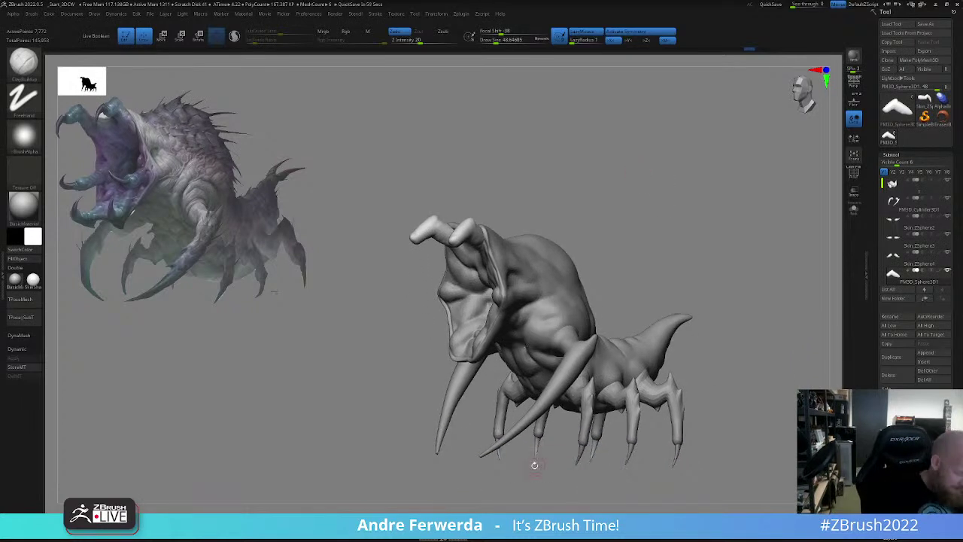
{"action": "key", "text": "v"}
{"action": "mouse_move", "coordinate": [611, 194]}
{"action": "left_mouse_down"}
{"action": "mouse_move", "coordinate": [590, 196]}
{"action": "mouse_move", "coordinate": [602, 260]}
{"action": "left_mouse_up"}
{"action": "key", "text": "space"}
{"action": "mouse_move", "coordinate": [424, 314]}
{"action": "left_mouse_down"}
{"action": "mouse_move", "coordinate": [440, 301]}
{"action": "mouse_move", "coordinate": [411, 306]}
{"action": "mouse_move", "coordinate": [460, 308]}
{"action": "mouse_move", "coordinate": [379, 299]}
{"action": "left_mouse_up"}
{"action": "key", "text": "space"}
{"action": "key", "text": "space"}
{"action": "key", "text": "space"}
{"action": "key", "text": "space"}
{"action": "key", "text": "space"}
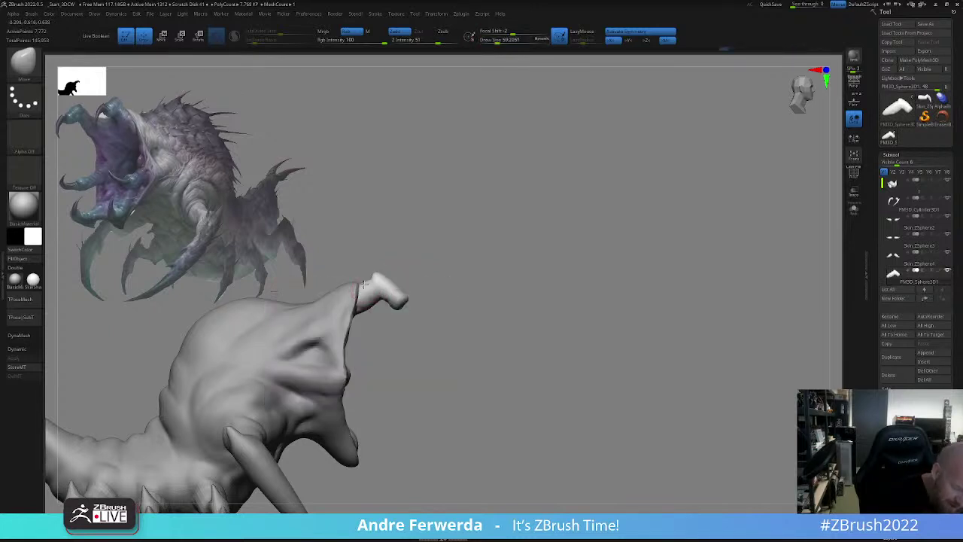
{"action": "left_click_drag", "start_coordinate": [461, 295], "coordinate": [404, 281]}
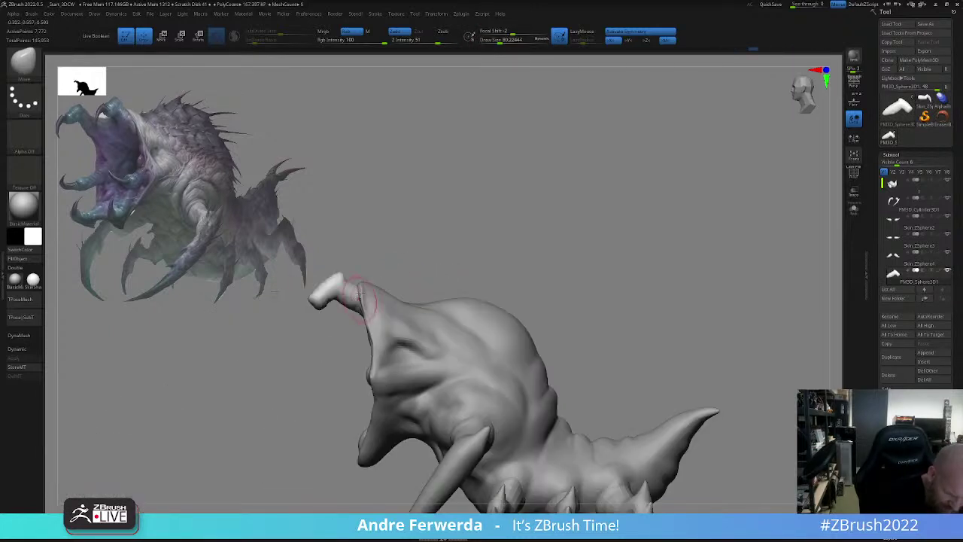
{"action": "mouse_move", "coordinate": [337, 292]}
{"action": "left_mouse_down"}
{"action": "mouse_move", "coordinate": [325, 286]}
{"action": "mouse_move", "coordinate": [331, 281]}
{"action": "left_mouse_up"}
- Set the Move brush draw size to about 83 and adjust the upper claw bases against the inner mouth rim
{"action": "mouse_move", "coordinate": [420, 239]}
{"action": "left_mouse_down"}
{"action": "mouse_move", "coordinate": [506, 233]}
{"action": "mouse_move", "coordinate": [498, 237]}
{"action": "left_mouse_up"}
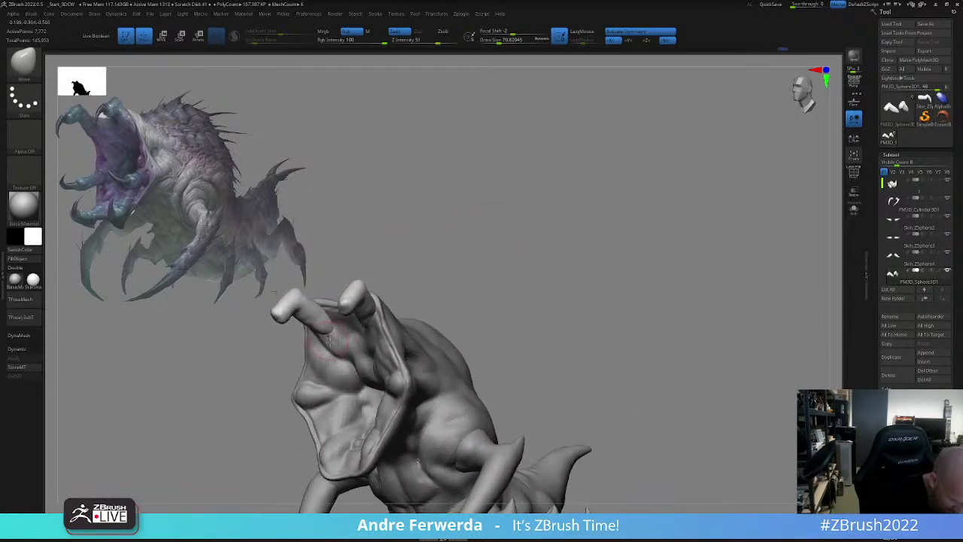
{"action": "left_click_drag", "start_coordinate": [456, 295], "coordinate": [462, 224]}
{"action": "key", "text": "space"}
{"action": "left_click_drag", "start_coordinate": [318, 334], "coordinate": [322, 334]}
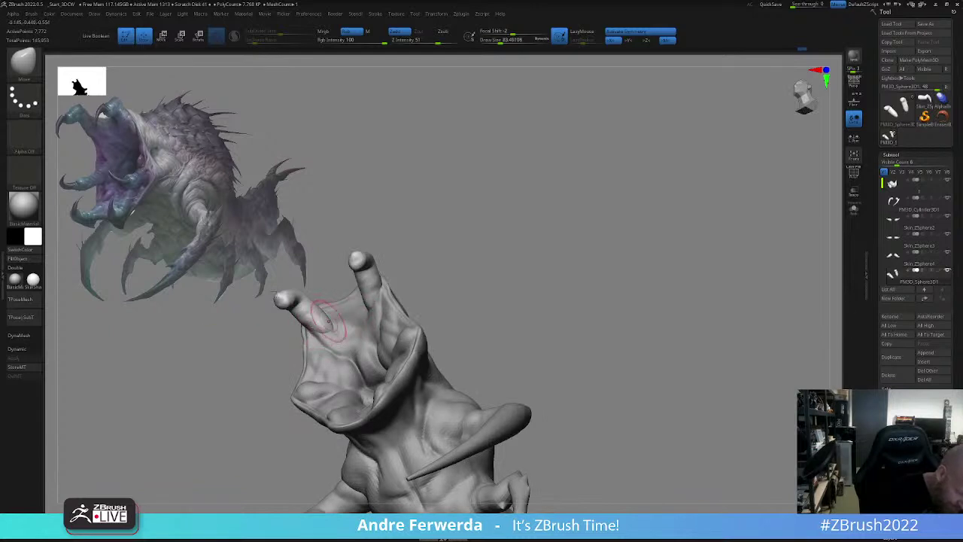
{"action": "left_click_drag", "start_coordinate": [481, 288], "coordinate": [528, 221], "text": "shift"}
{"action": "left_click_drag", "start_coordinate": [609, 248], "coordinate": [588, 285]}
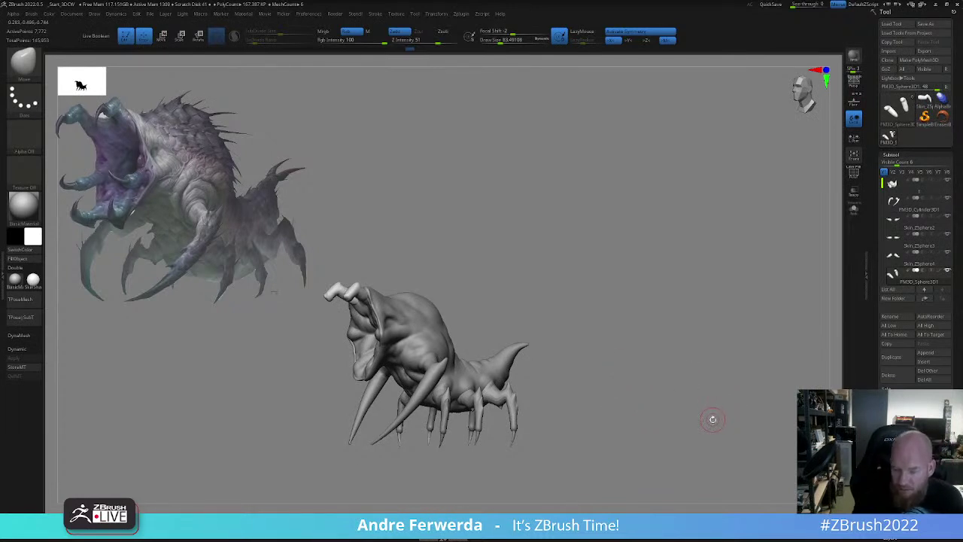
- Delete the lower subdivision levels of the upper claws and reduce the draw size to about 31
{"action": "left_click", "coordinate": [894, 481]}
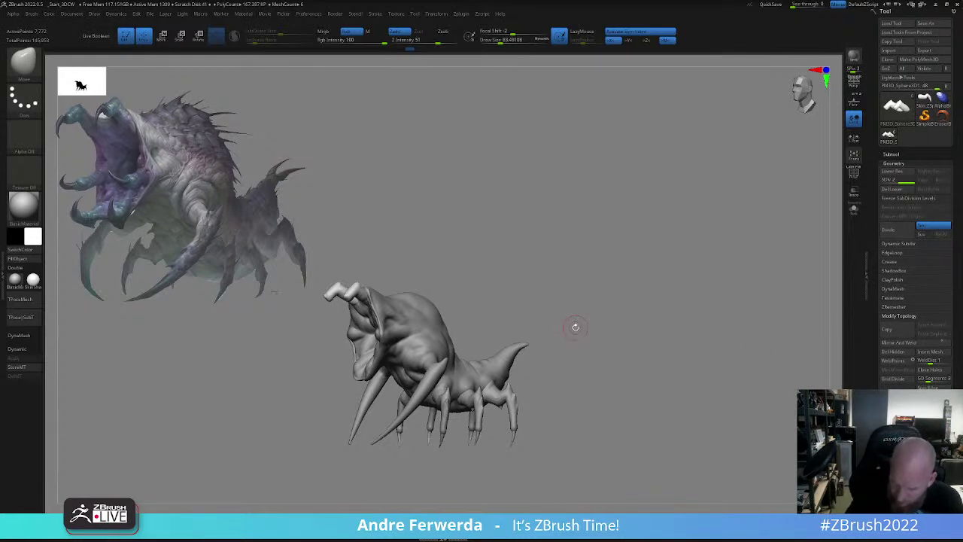
{"action": "left_click", "coordinate": [894, 190]}
{"action": "left_click_drag", "start_coordinate": [696, 342], "coordinate": [728, 282]}
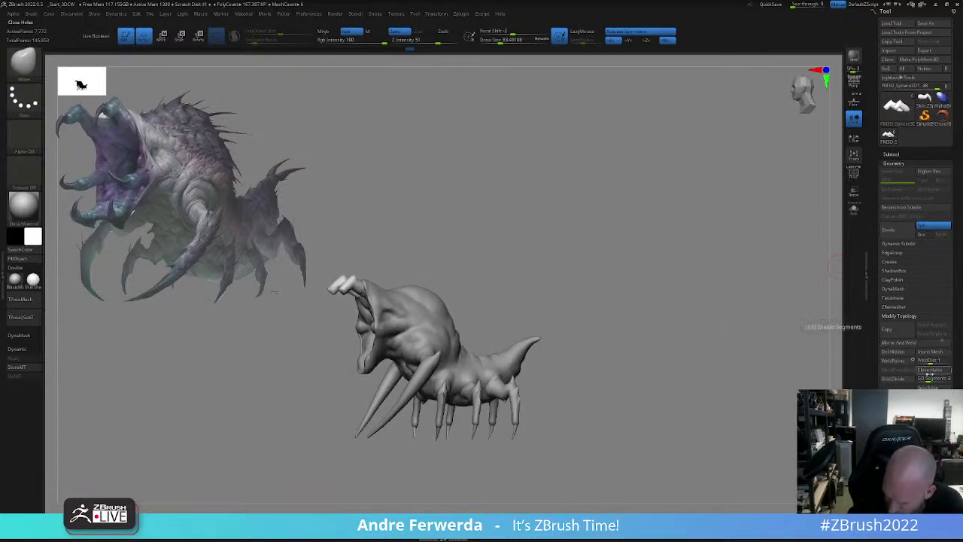
{"action": "mouse_move", "coordinate": [539, 263]}
{"action": "left_mouse_down", "text": "alt"}
{"action": "mouse_move", "coordinate": [634, 261]}
{"action": "mouse_move", "coordinate": [695, 224]}
{"action": "mouse_move", "coordinate": [479, 269]}
{"action": "left_mouse_up", "text": "alt"}
{"action": "key", "text": "s"}
{"action": "key", "text": "s"}
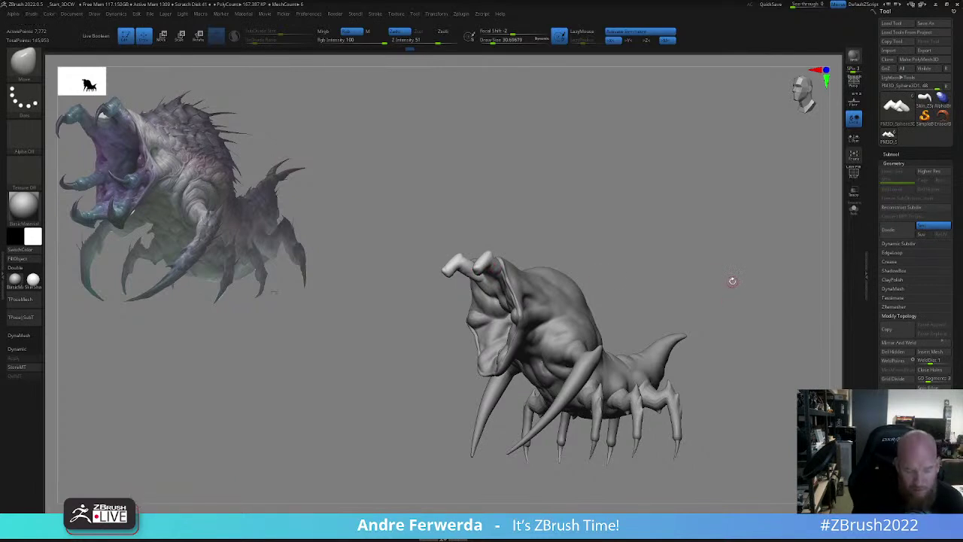
- Make the front legs the active subtool, isolate their claw tips, and delete the hidden rest of the mesh
{"action": "left_click", "coordinate": [527, 456], "text": "alt"}
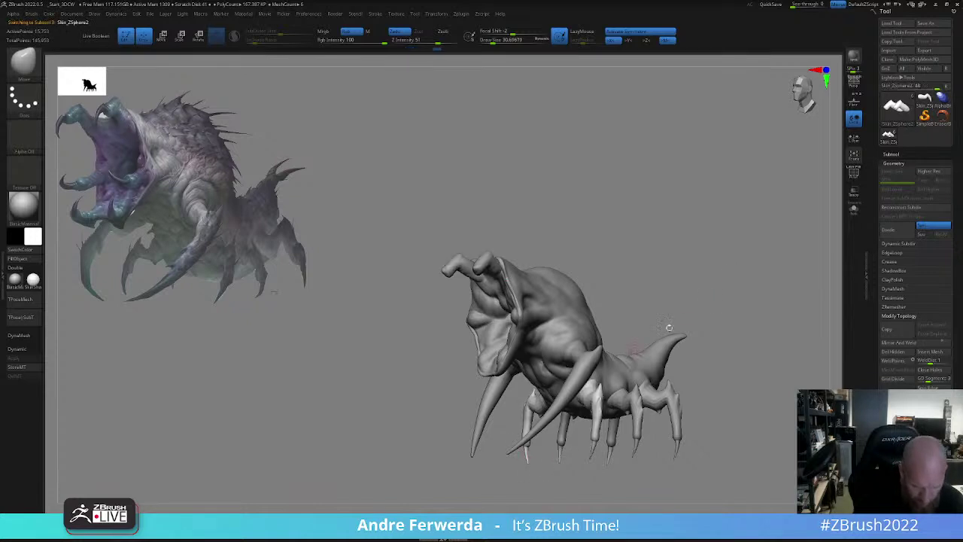
{"action": "left_click_drag", "start_coordinate": [669, 328], "coordinate": [701, 314]}
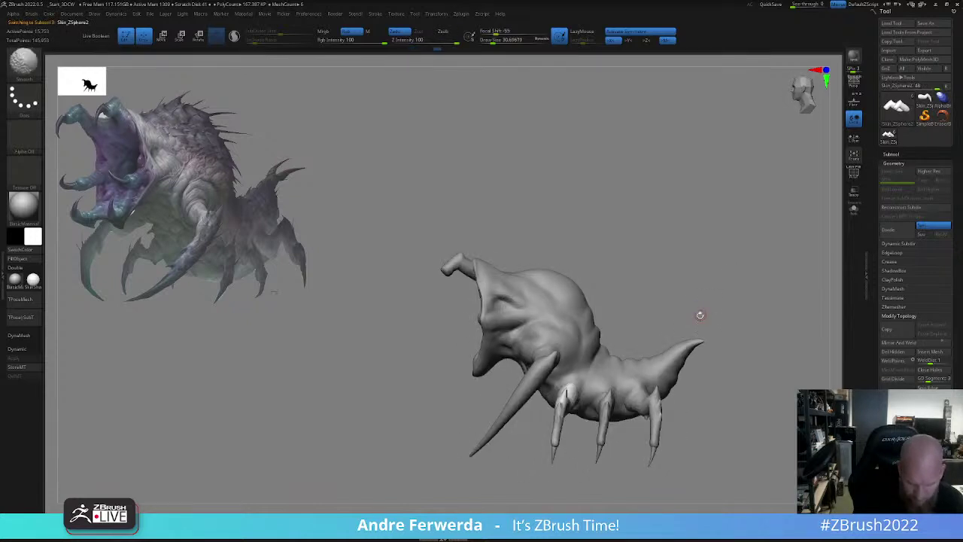
{"action": "left_click", "coordinate": [903, 154]}
{"action": "left_click", "coordinate": [854, 210]}
{"action": "left_click", "coordinate": [559, 425], "text": "ctrl+shift"}
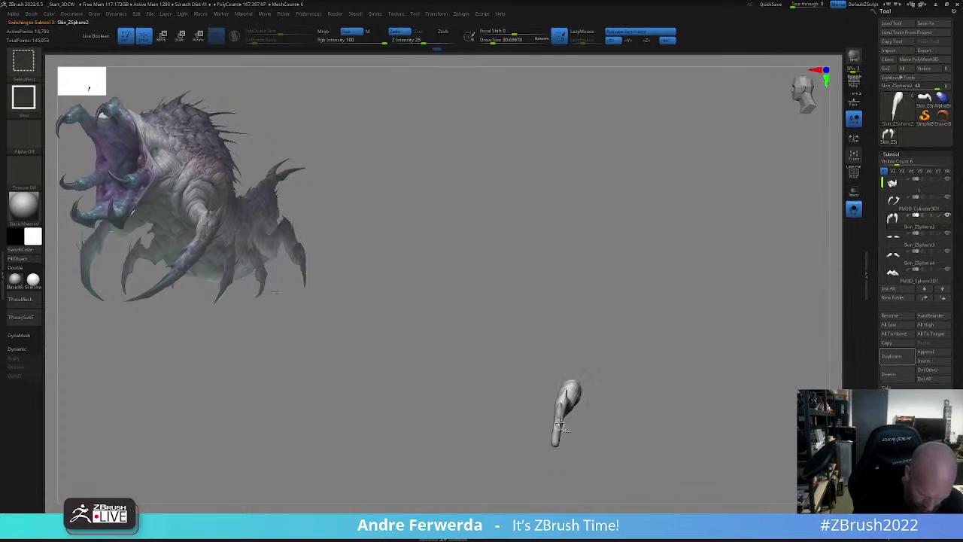
{"action": "left_click_drag", "start_coordinate": [617, 389], "coordinate": [758, 349], "text": "ctrl+shift"}
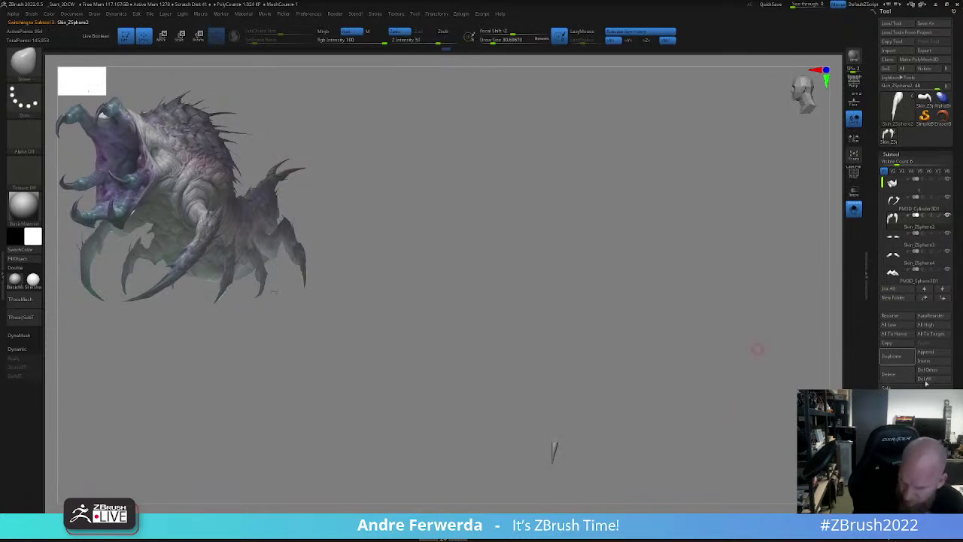
{"action": "left_click", "coordinate": [894, 479]}
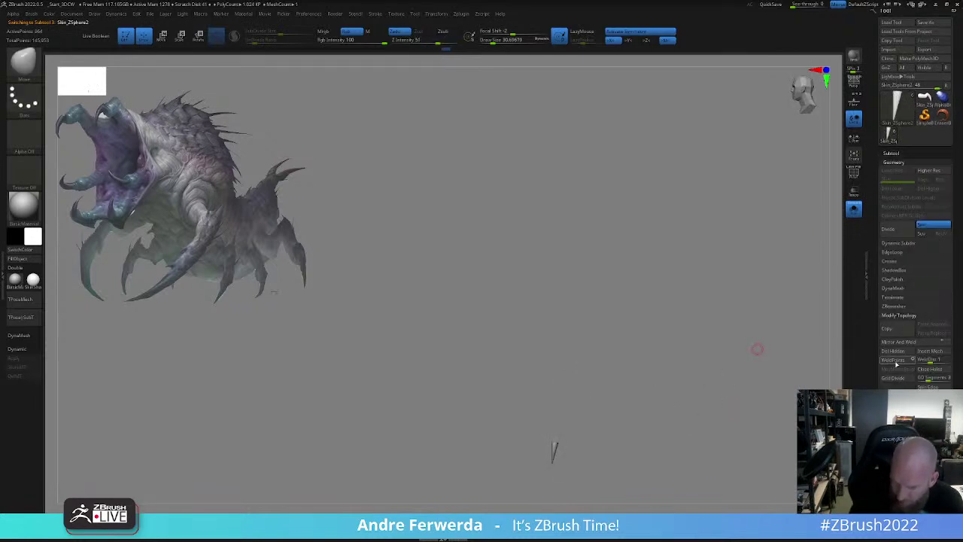
{"action": "left_click", "coordinate": [854, 209]}
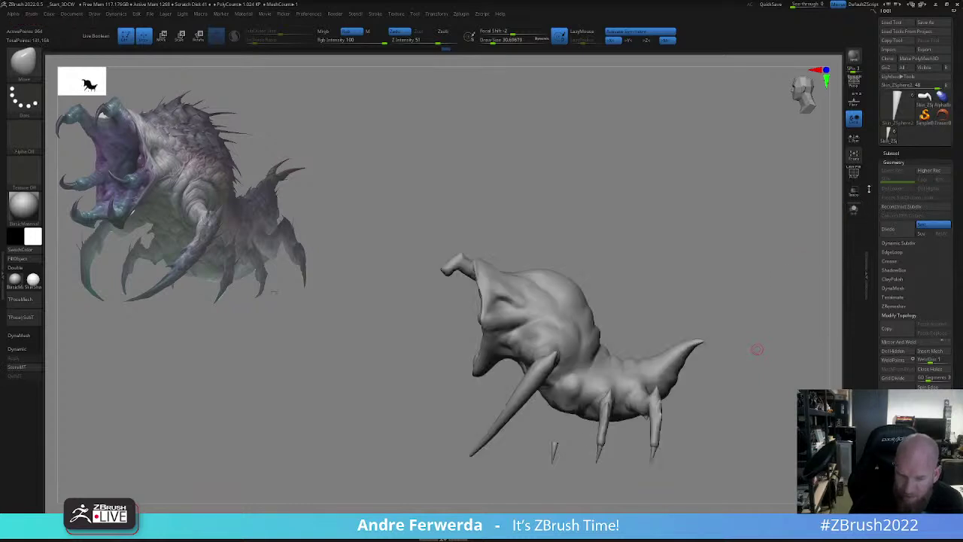
{"action": "left_click_drag", "start_coordinate": [760, 316], "coordinate": [774, 276], "text": "alt"}
{"action": "left_click", "coordinate": [895, 153]}
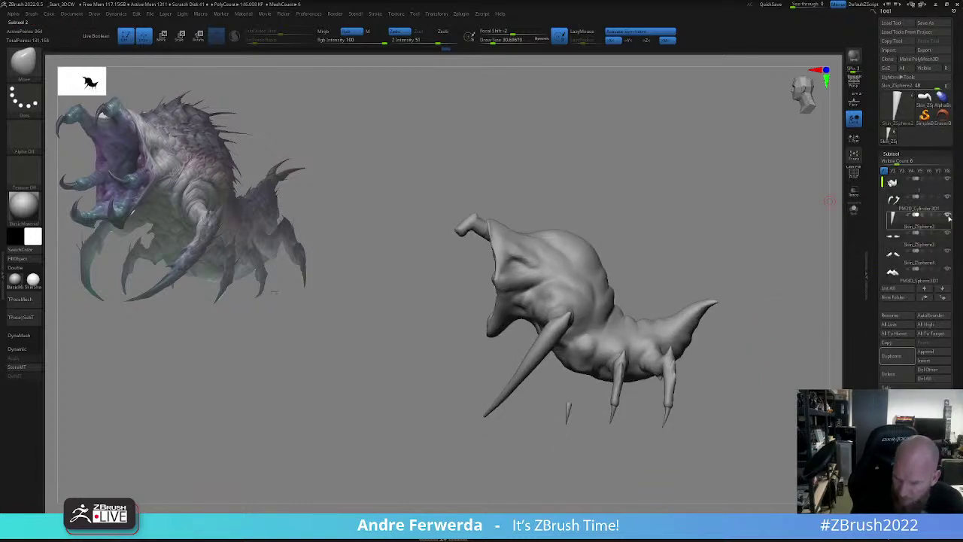
{"action": "left_click", "coordinate": [948, 216], "text": "shift"}
{"action": "left_click", "coordinate": [948, 215], "text": "shift"}
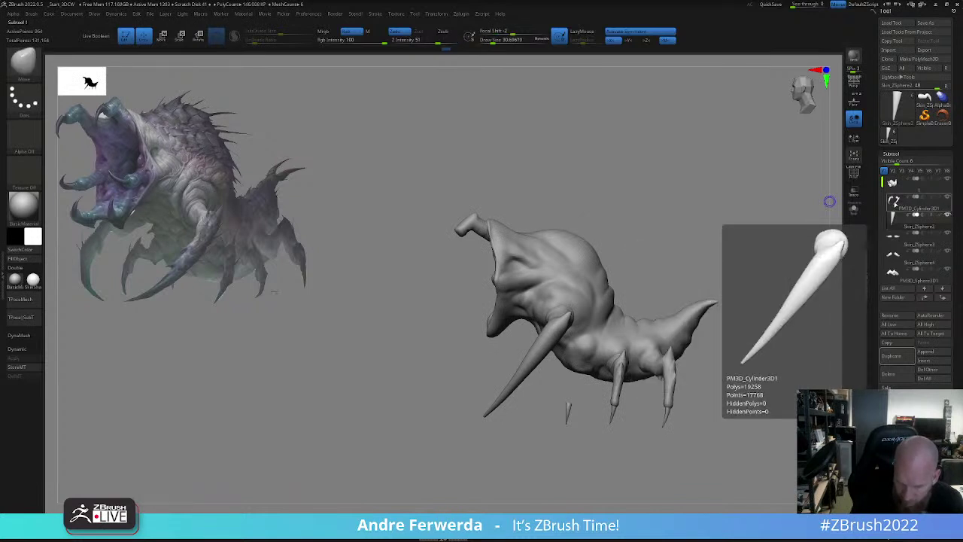
- Duplicate the front leg subtool
{"action": "left_click", "coordinate": [894, 235]}
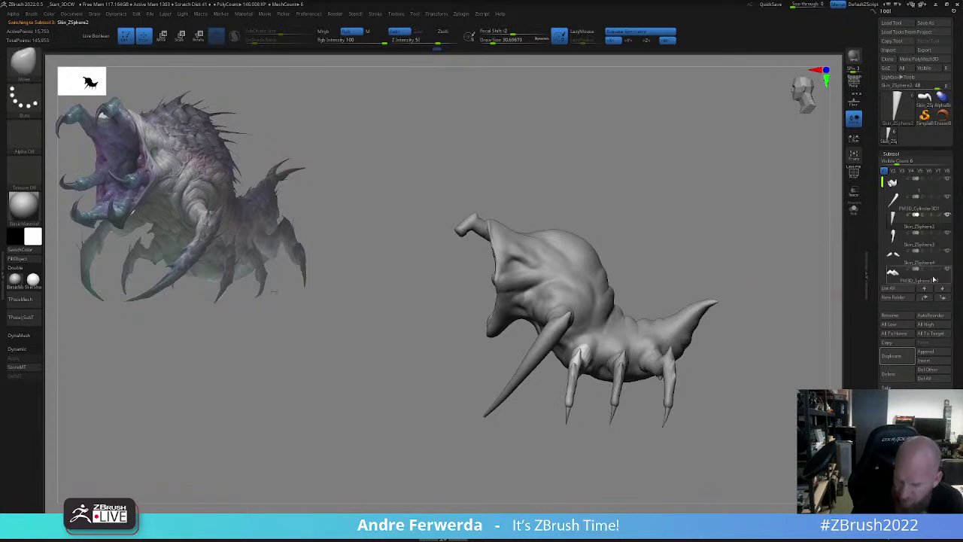
{"action": "left_click", "coordinate": [895, 355]}
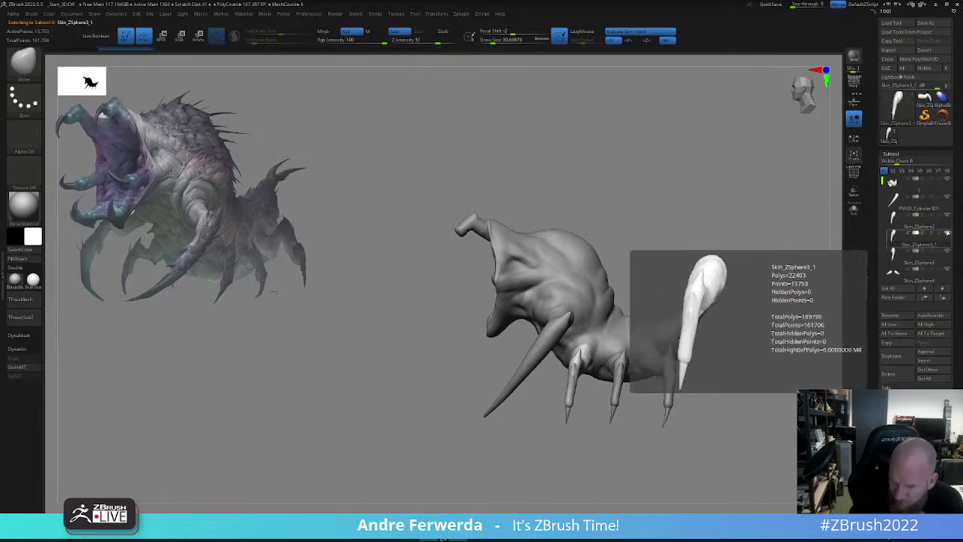
- Isolate the claw tips of the leg subtool, delete the hidden rest of the mesh, and show the other subtools again
{"action": "left_click", "coordinate": [948, 234]}
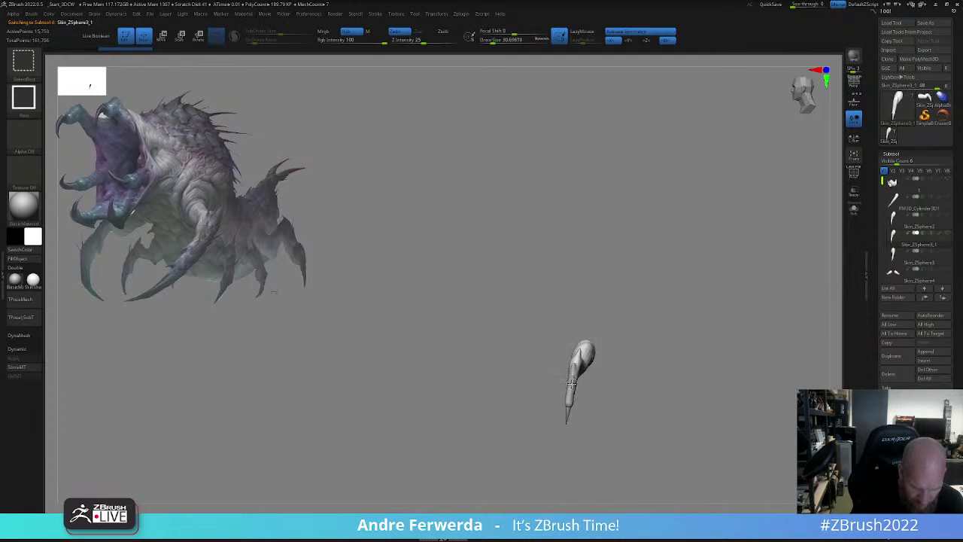
{"action": "left_click_drag", "start_coordinate": [655, 332], "coordinate": [675, 343], "text": "ctrl+shift"}
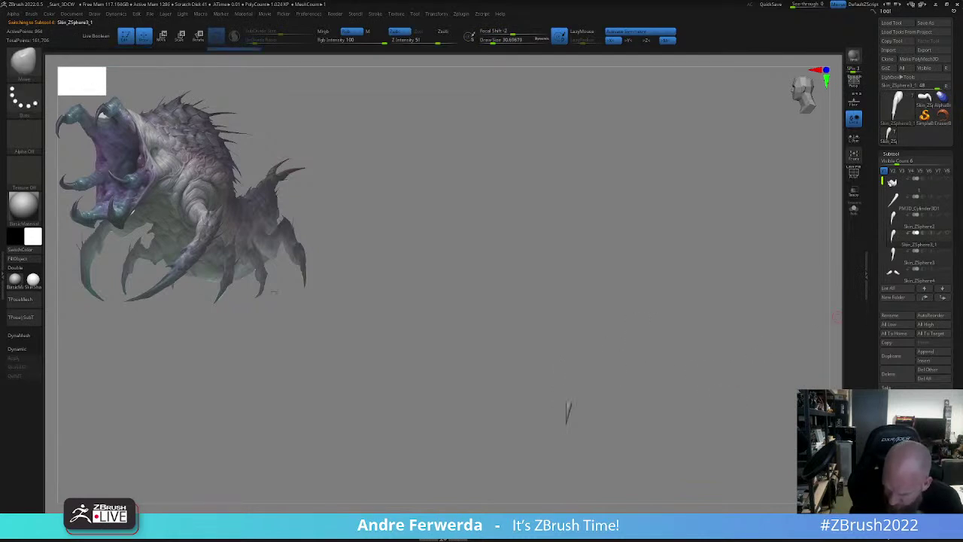
{"action": "left_click", "coordinate": [896, 480]}
{"action": "left_click", "coordinate": [898, 351]}
{"action": "left_click", "coordinate": [895, 154]}
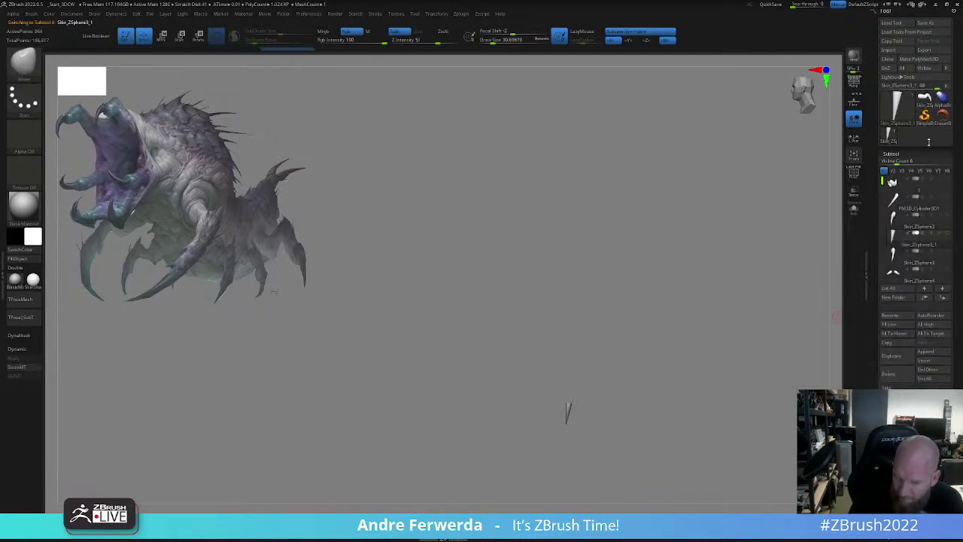
{"action": "left_click", "coordinate": [948, 235]}
- Move the claw tips from the front legs to the sides of the mouth and centre the transform gizmo on one of them
{"action": "key", "text": "w"}
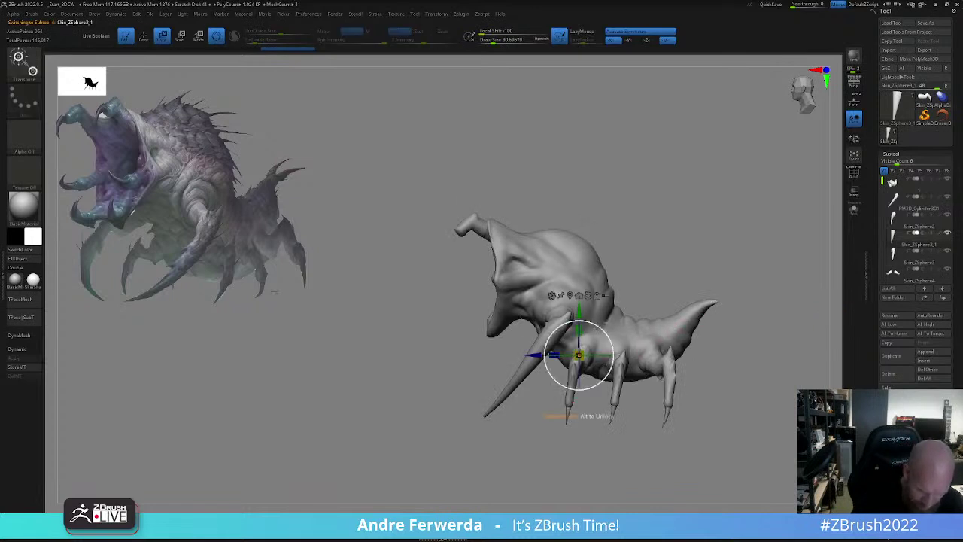
{"action": "left_click_drag", "start_coordinate": [602, 325], "coordinate": [625, 182]}
{"action": "left_click_drag", "start_coordinate": [624, 182], "coordinate": [610, 283], "text": "alt"}
{"action": "left_click_drag", "start_coordinate": [500, 298], "coordinate": [543, 346], "text": "alt"}
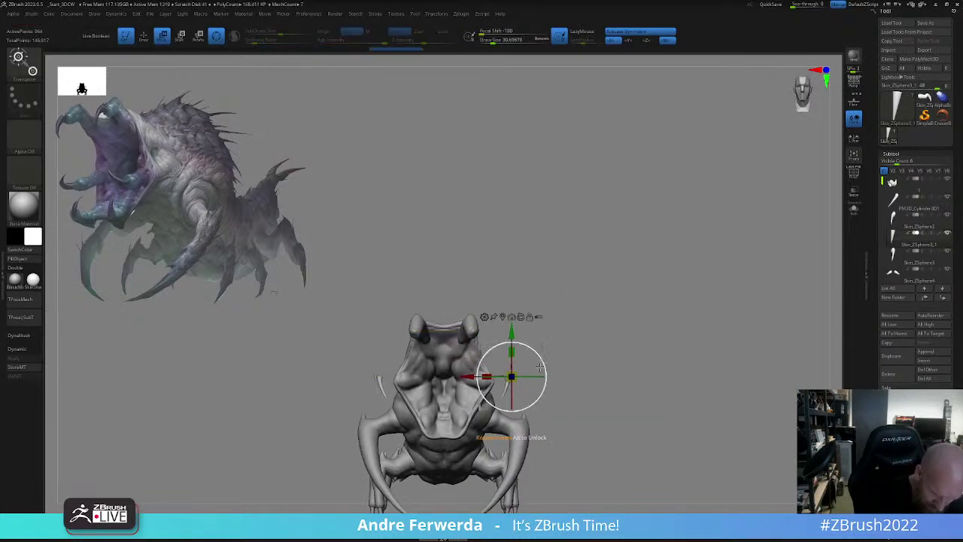
{"action": "right_click_drag", "start_coordinate": [541, 370], "coordinate": [522, 319], "text": "ctrl"}
{"action": "left_click", "coordinate": [521, 317]}
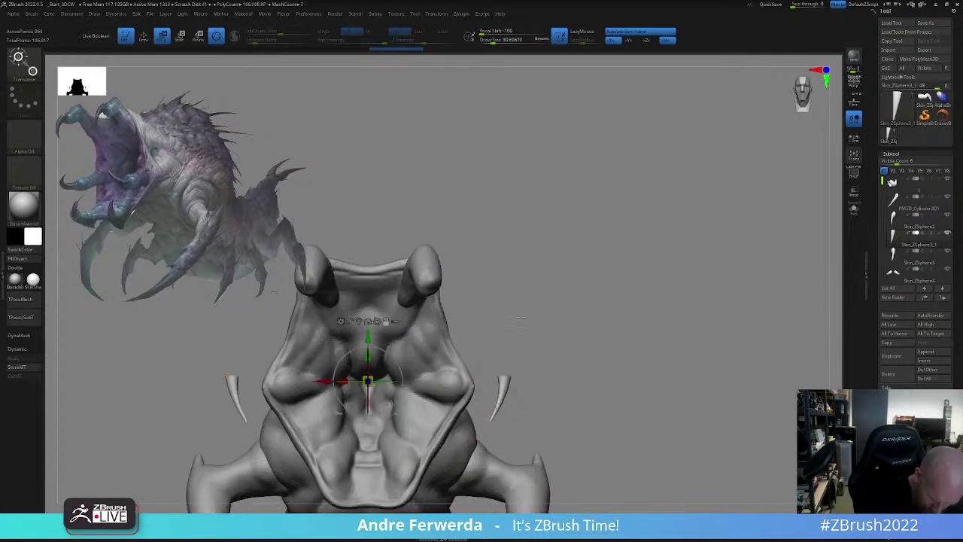
{"action": "left_click_drag", "start_coordinate": [323, 381], "coordinate": [460, 381], "text": "alt"}
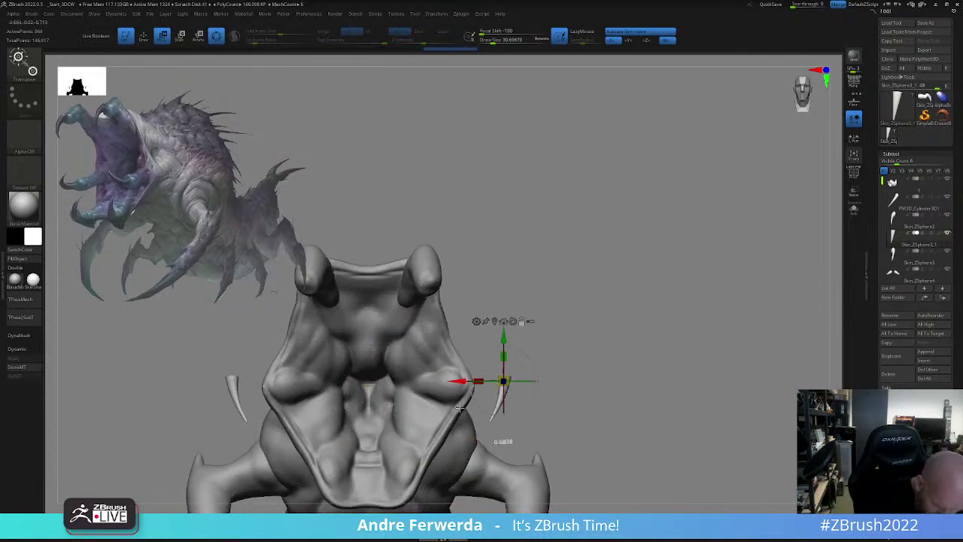
{"action": "left_click_drag", "start_coordinate": [527, 379], "coordinate": [485, 380]}
{"action": "key", "text": "ctrl+z"}
{"action": "left_click", "coordinate": [496, 322]}
- Turn on local symmetry, then rotate and move the claw tips up to the height of the upper claw ends
{"action": "left_click_drag", "start_coordinate": [602, 391], "coordinate": [530, 403]}
{"action": "left_click_drag", "start_coordinate": [537, 348], "coordinate": [493, 255]}
{"action": "left_click_drag", "start_coordinate": [480, 302], "coordinate": [467, 286]}
{"action": "left_click_drag", "start_coordinate": [753, 235], "coordinate": [800, 225]}
{"action": "left_click", "coordinate": [854, 143]}
{"action": "mouse_move", "coordinate": [722, 234]}
{"action": "left_mouse_down", "text": "alt"}
{"action": "mouse_move", "coordinate": [736, 249]}
{"action": "mouse_move", "coordinate": [735, 224]}
{"action": "mouse_move", "coordinate": [723, 237]}
{"action": "mouse_move", "coordinate": [722, 228]}
{"action": "left_mouse_up", "text": "alt"}
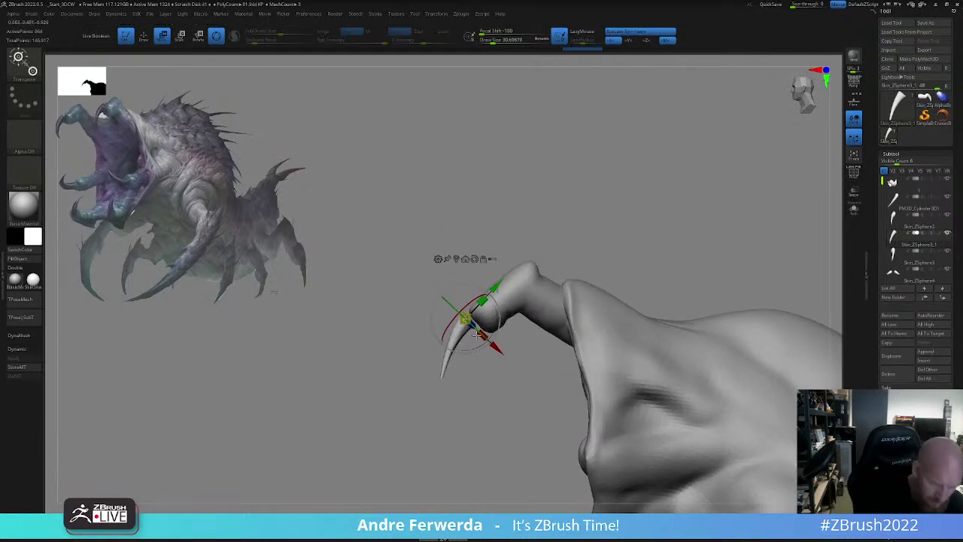
{"action": "left_click_drag", "start_coordinate": [484, 334], "coordinate": [505, 357]}
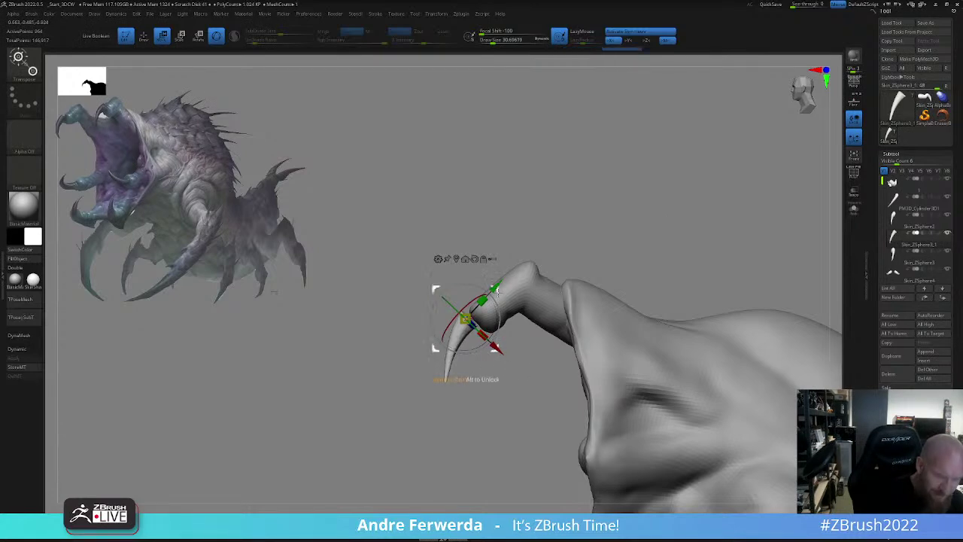
{"action": "left_click_drag", "start_coordinate": [498, 292], "coordinate": [501, 284]}
- Shift the claw tips sideways toward the body's midline onto the upper claw ends and tilt them to follow the claws
{"action": "left_click_drag", "start_coordinate": [519, 331], "coordinate": [663, 230], "text": "shift"}
{"action": "left_click", "coordinate": [574, 226]}
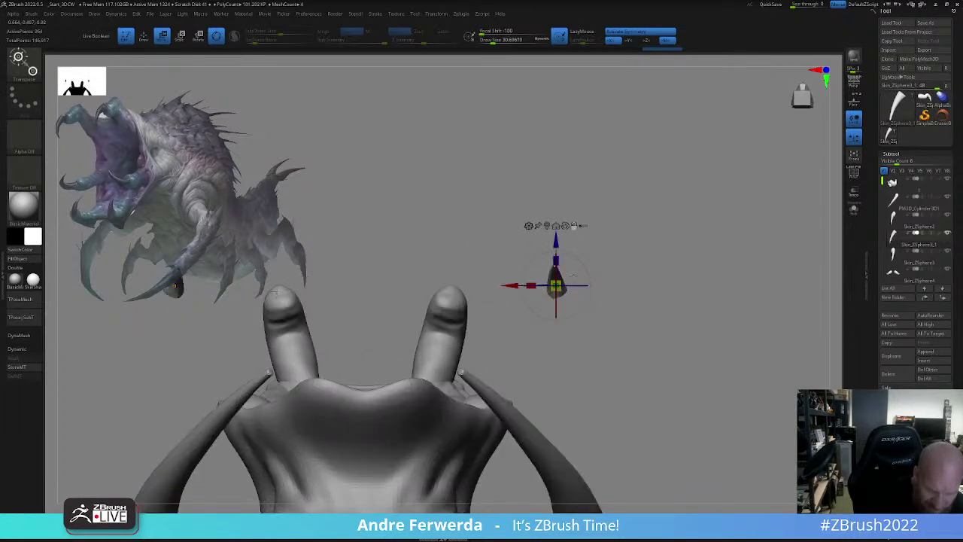
{"action": "left_click_drag", "start_coordinate": [581, 262], "coordinate": [487, 259]}
{"action": "left_click_drag", "start_coordinate": [652, 239], "coordinate": [690, 269]}
{"action": "left_click_drag", "start_coordinate": [689, 269], "coordinate": [683, 245]}
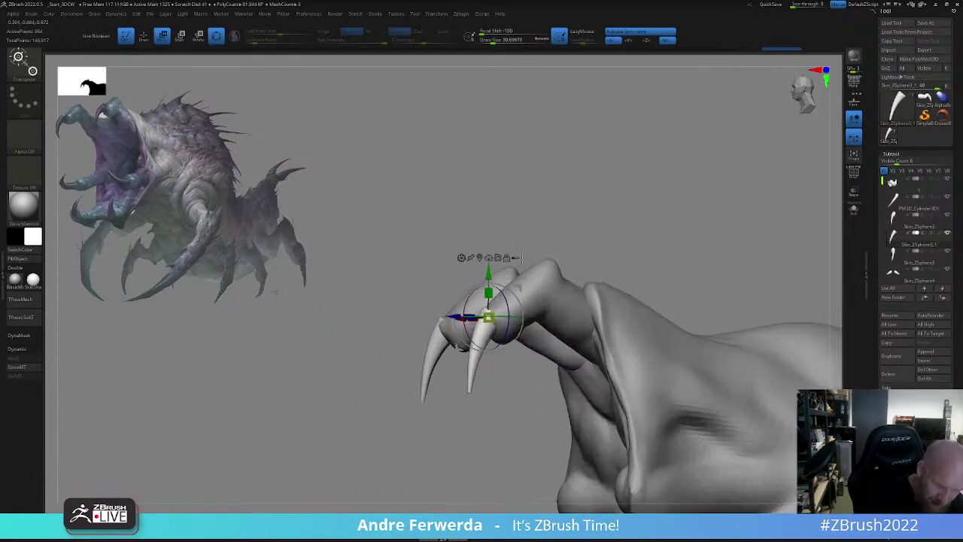
{"action": "left_click_drag", "start_coordinate": [522, 257], "coordinate": [539, 251], "text": "shift"}
{"action": "left_click_drag", "start_coordinate": [515, 287], "coordinate": [514, 291]}
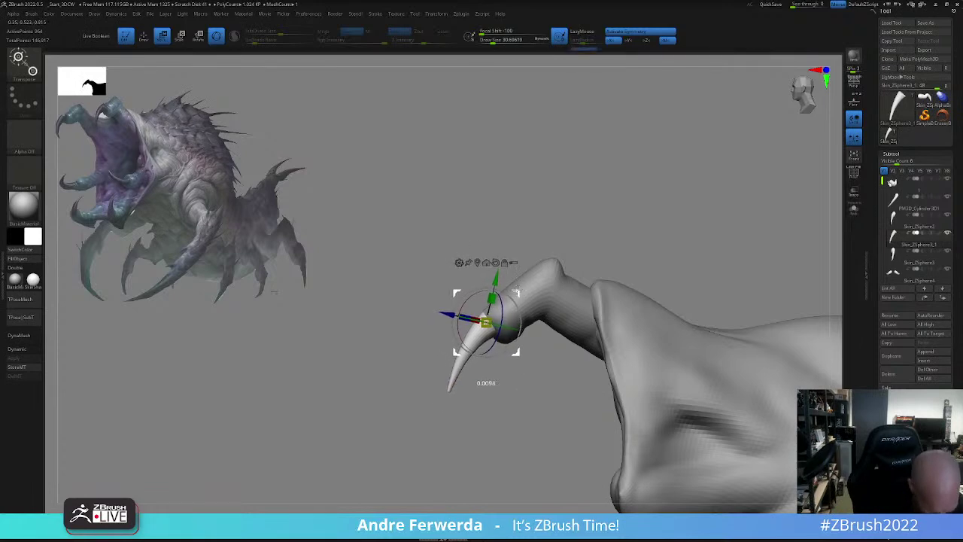
- Fine-tune the rotation of the claw tips so they line up with the upper claws from above and from the front
{"action": "key", "text": "q"}
{"action": "mouse_move", "coordinate": [575, 254]}
{"action": "left_mouse_down", "text": "alt"}
{"action": "mouse_move", "coordinate": [572, 234]}
{"action": "mouse_move", "coordinate": [647, 268]}
{"action": "mouse_move", "coordinate": [640, 235]}
{"action": "left_mouse_up", "text": "alt"}
{"action": "left_click_drag", "start_coordinate": [640, 234], "coordinate": [634, 278], "text": "alt"}
{"action": "key", "text": "w"}
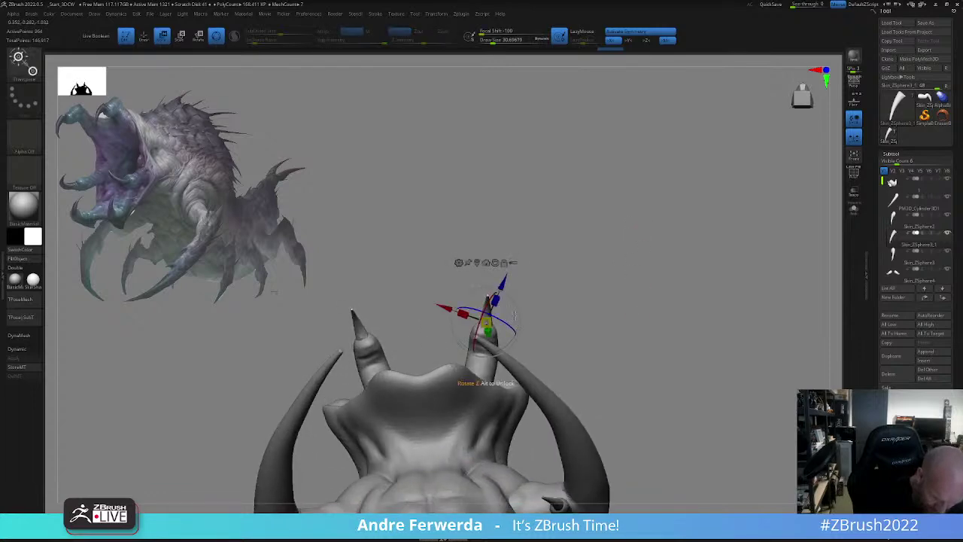
{"action": "left_click_drag", "start_coordinate": [558, 319], "coordinate": [563, 393]}
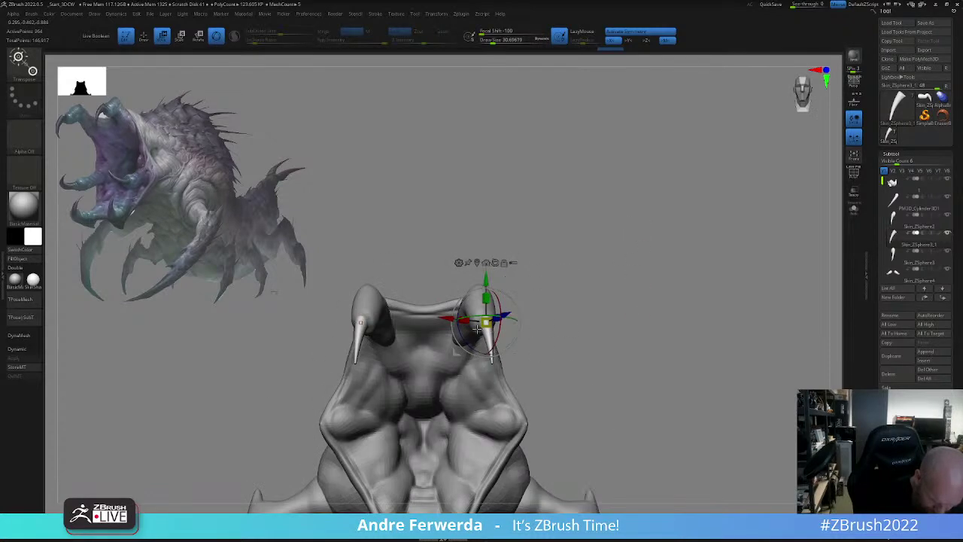
{"action": "left_click_drag", "start_coordinate": [566, 323], "coordinate": [512, 352]}
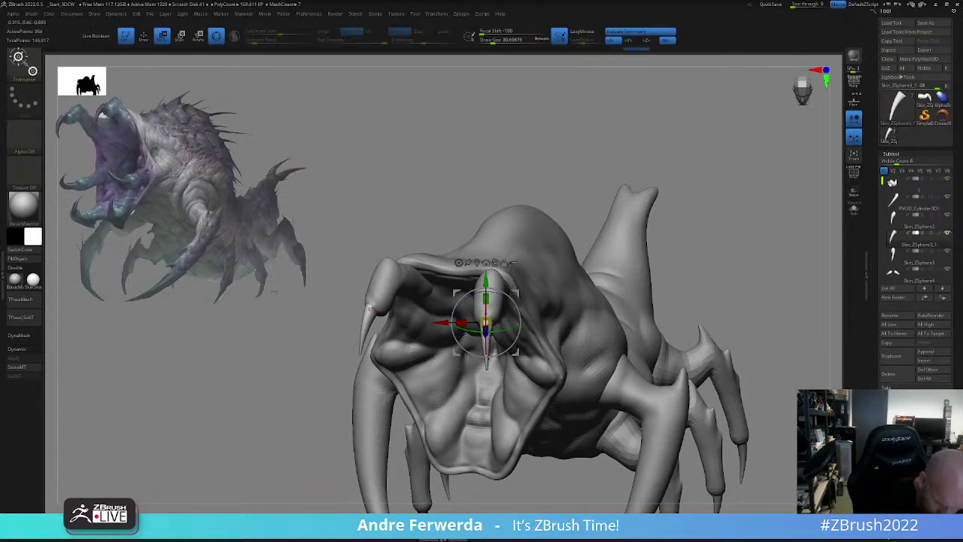
{"action": "left_click_drag", "start_coordinate": [683, 276], "coordinate": [670, 253], "text": "shift"}
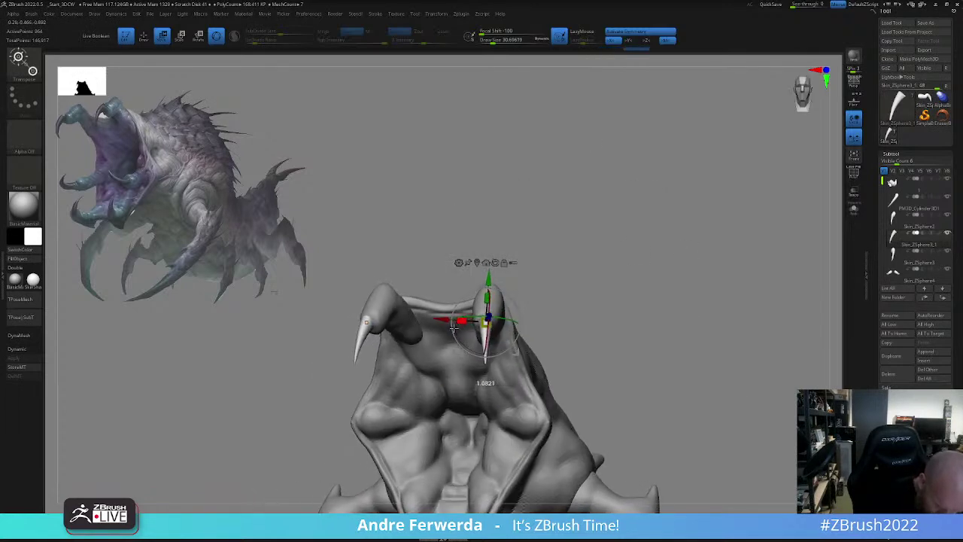
{"action": "left_click_drag", "start_coordinate": [454, 327], "coordinate": [455, 332]}
- Make the upper claws the active subtool and fit their ends around the claw tips using the Move brush at draw size about 41 to 54
{"action": "key", "text": "q"}
{"action": "mouse_move", "coordinate": [637, 317]}
{"action": "left_mouse_down", "text": "alt"}
{"action": "mouse_move", "coordinate": [624, 260]}
{"action": "mouse_move", "coordinate": [512, 308]}
{"action": "mouse_move", "coordinate": [636, 283]}
{"action": "mouse_move", "coordinate": [598, 274]}
{"action": "mouse_move", "coordinate": [619, 301]}
{"action": "mouse_move", "coordinate": [624, 274]}
{"action": "mouse_move", "coordinate": [626, 299]}
{"action": "left_mouse_up", "text": "alt"}
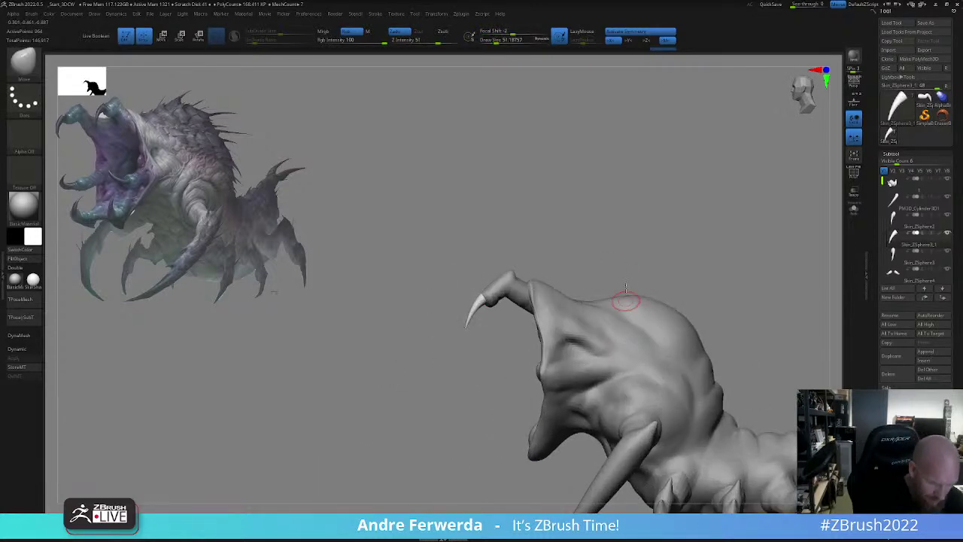
{"action": "key", "text": "space"}
{"action": "left_click", "coordinate": [493, 297], "text": "alt"}
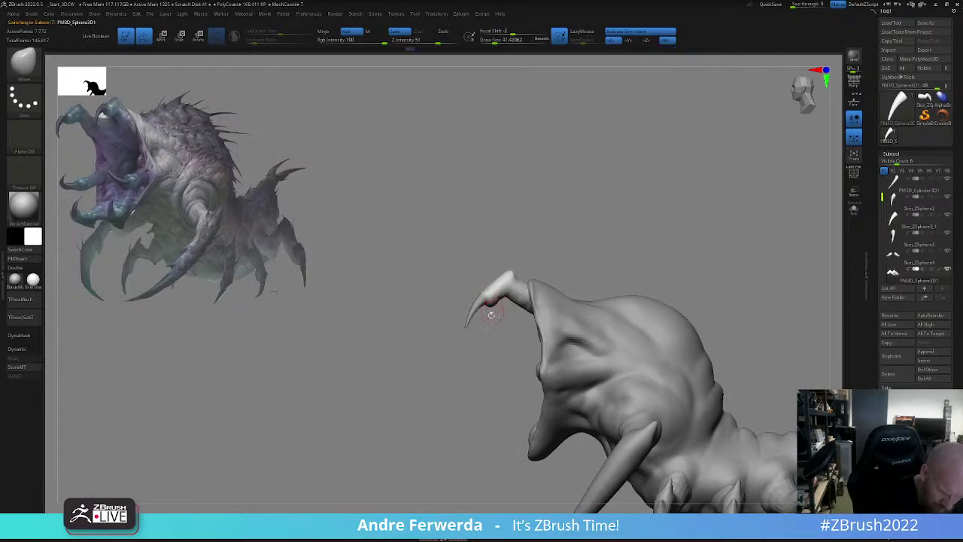
{"action": "left_click_drag", "start_coordinate": [488, 335], "coordinate": [526, 258]}
{"action": "mouse_move", "coordinate": [548, 319]}
{"action": "left_mouse_down"}
{"action": "mouse_move", "coordinate": [582, 223]}
{"action": "mouse_move", "coordinate": [470, 282]}
{"action": "left_mouse_up"}
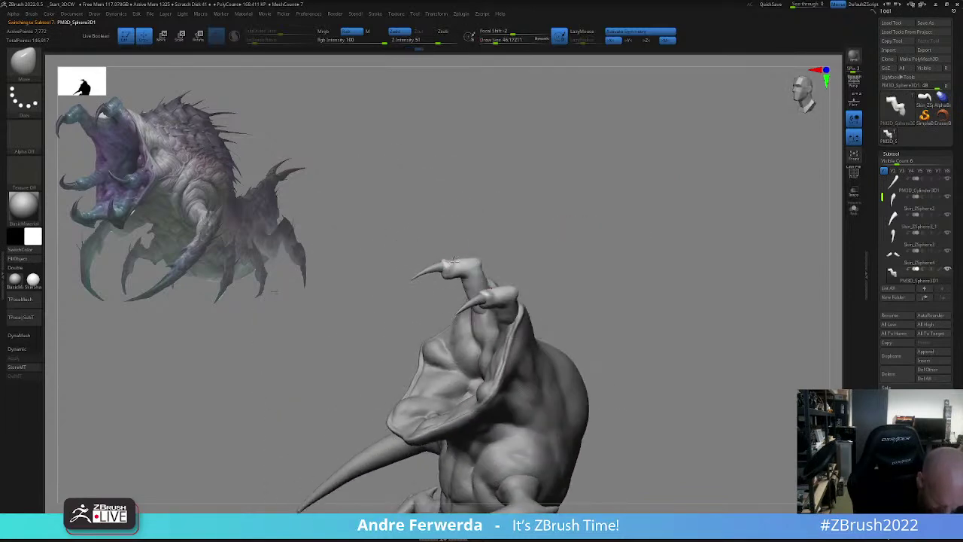
{"action": "mouse_move", "coordinate": [540, 265]}
{"action": "left_mouse_down", "text": "alt"}
{"action": "mouse_move", "coordinate": [550, 247]}
{"action": "mouse_move", "coordinate": [512, 264]}
{"action": "mouse_move", "coordinate": [536, 252]}
{"action": "left_mouse_up", "text": "alt"}
{"action": "key", "text": "space"}
{"action": "left_click_drag", "start_coordinate": [503, 247], "coordinate": [536, 207]}
{"action": "key", "text": "bracketleft"}
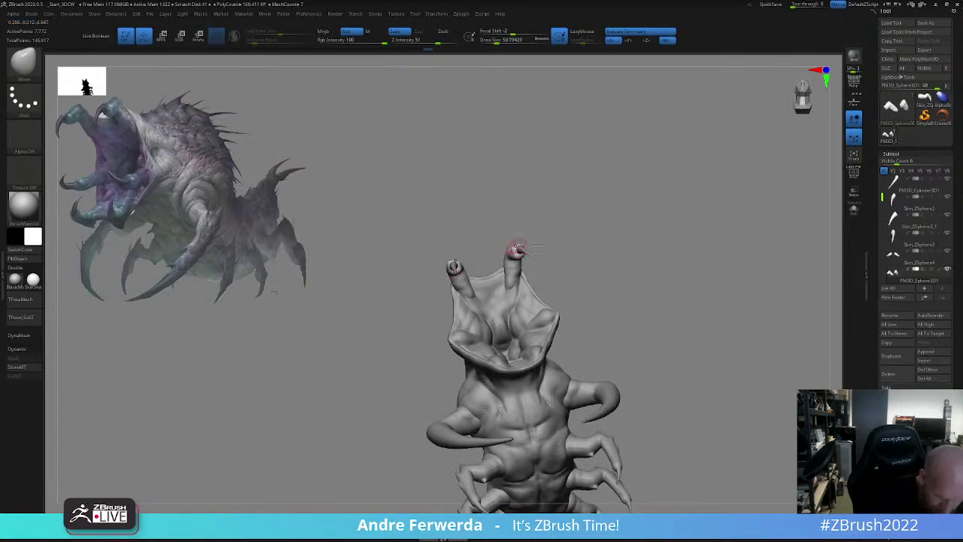
{"action": "left_click_drag", "start_coordinate": [535, 246], "coordinate": [763, 302], "text": "alt"}
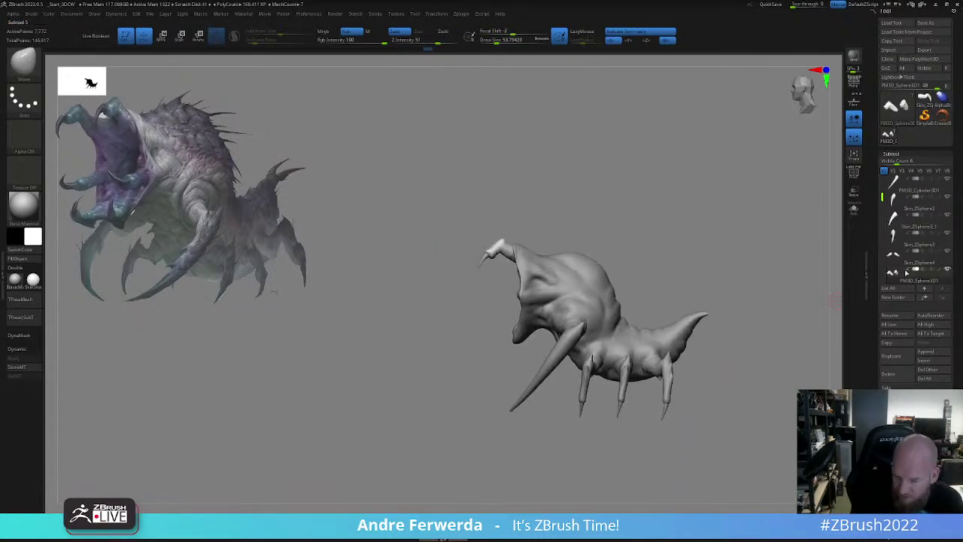
- Make the claw tips the active subtool and adjust them with the Move brush at draw size about 46
{"action": "left_click_drag", "start_coordinate": [884, 197], "coordinate": [883, 213]}
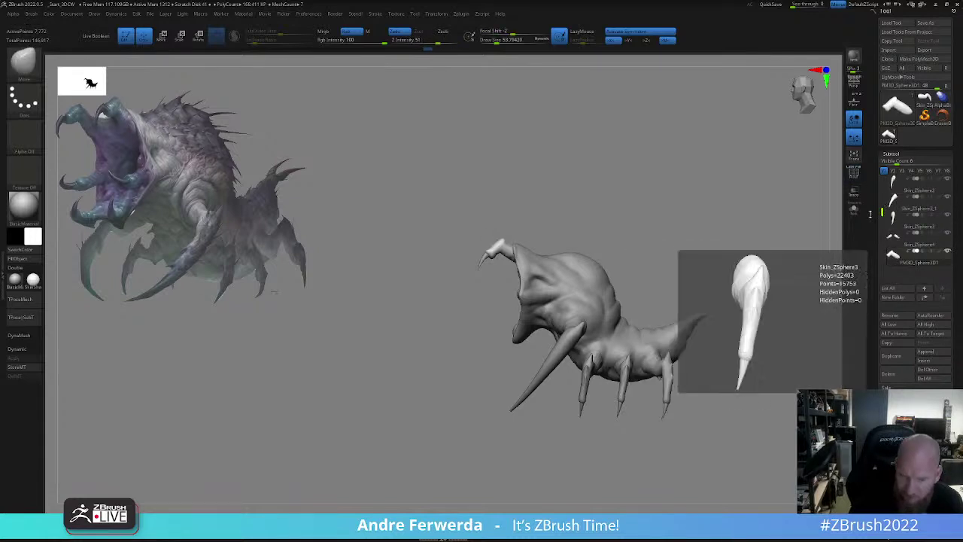
{"action": "left_click", "coordinate": [484, 258], "text": "alt"}
{"action": "left_click_drag", "start_coordinate": [489, 318], "coordinate": [491, 365], "text": "alt"}
{"action": "key", "text": "space"}
{"action": "left_click_drag", "start_coordinate": [491, 248], "coordinate": [499, 236]}
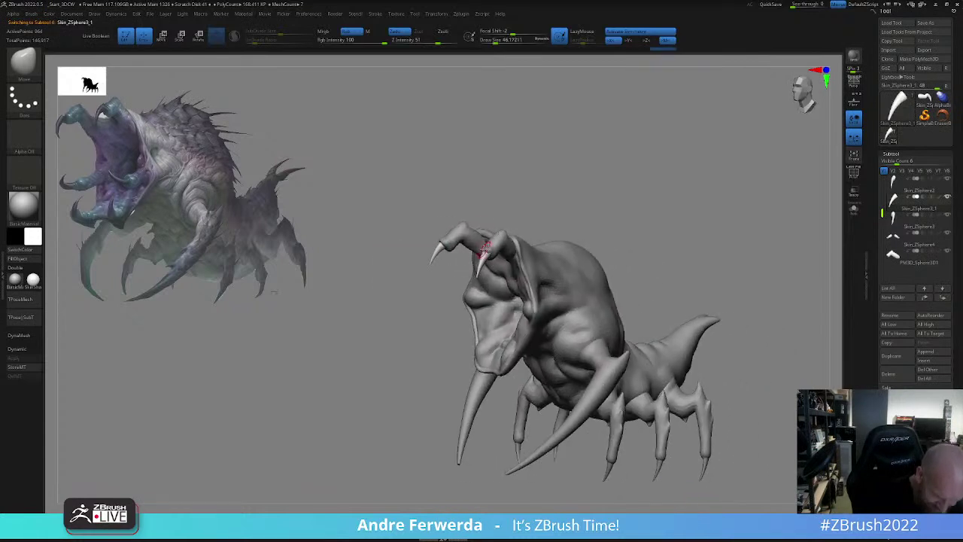
{"action": "mouse_move", "coordinate": [541, 194]}
{"action": "left_mouse_down"}
{"action": "mouse_move", "coordinate": [588, 194]}
{"action": "mouse_move", "coordinate": [583, 183]}
{"action": "left_mouse_up"}
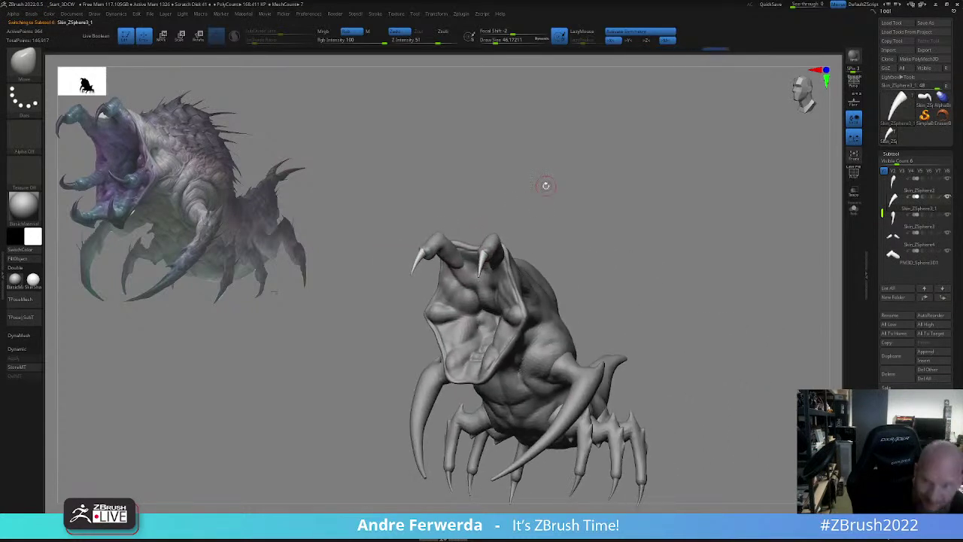
- Touch up the upper claw ends at draw size about 59 and adjust the claw tips' fit with the transform gizmo
{"action": "left_click", "coordinate": [488, 251], "text": "alt"}
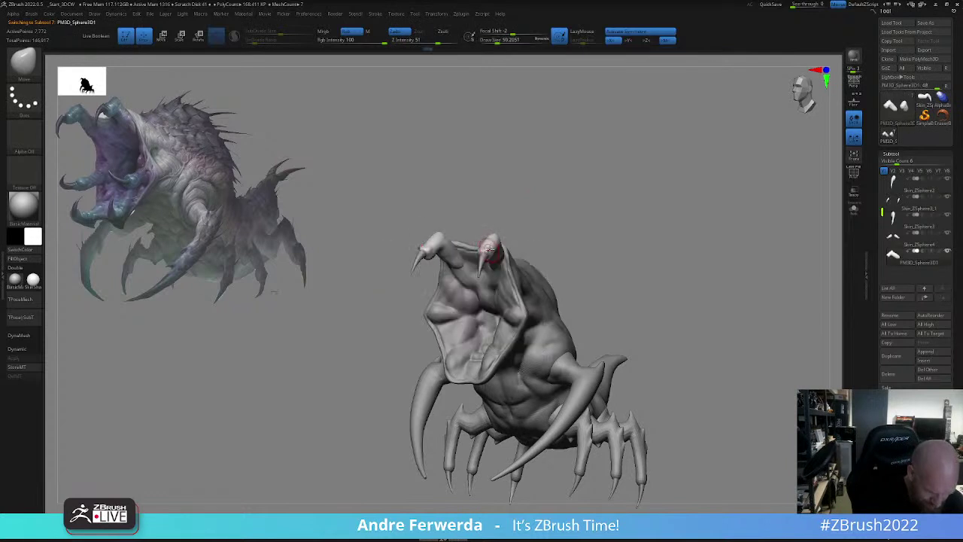
{"action": "left_click", "coordinate": [484, 259], "text": "alt"}
{"action": "left_click_drag", "start_coordinate": [527, 210], "coordinate": [482, 218], "text": "shift"}
{"action": "key", "text": "w"}
{"action": "left_click", "coordinate": [495, 194], "text": "alt"}
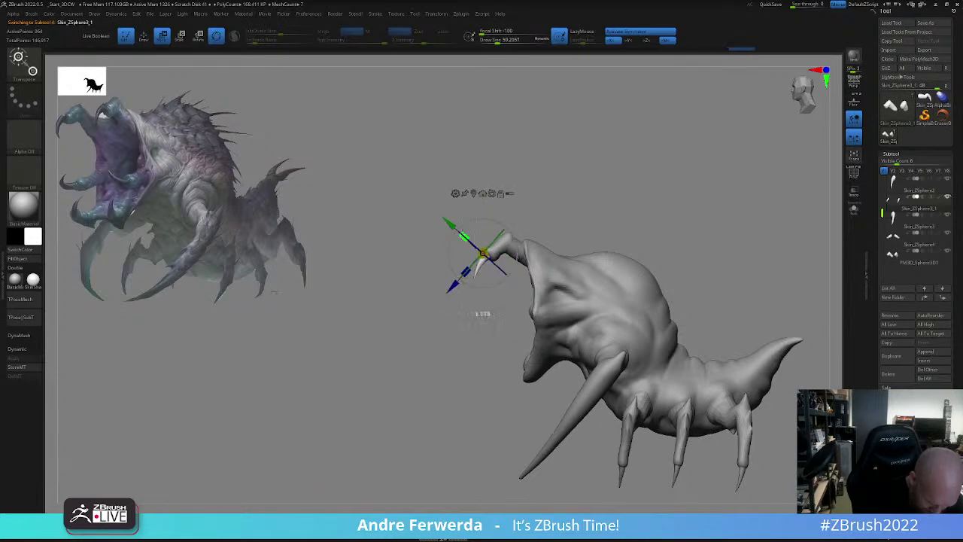
{"action": "key", "text": "q"}
{"action": "left_click_drag", "start_coordinate": [557, 188], "coordinate": [582, 190]}
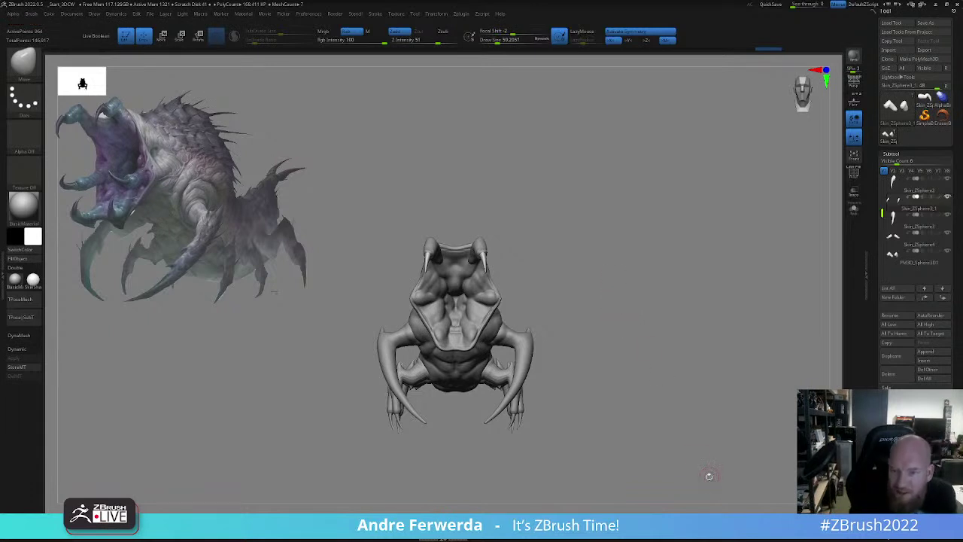
{"action": "left_click_drag", "start_coordinate": [708, 483], "coordinate": [738, 385]}
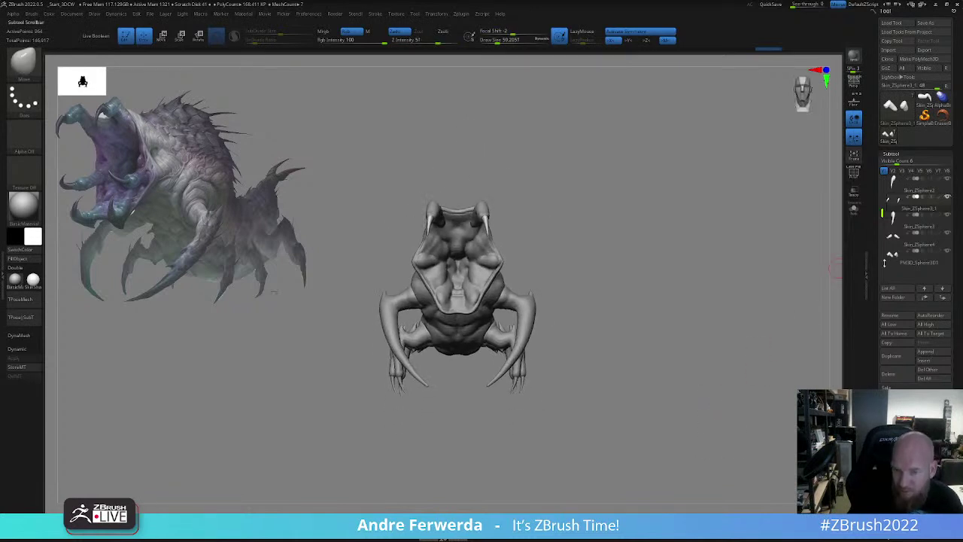
- Place the claw tips below the upper claws in the subtool order, subdivide the upper claws, merge both, and duplicate the merged subtool
{"action": "mouse_move", "coordinate": [894, 241]}
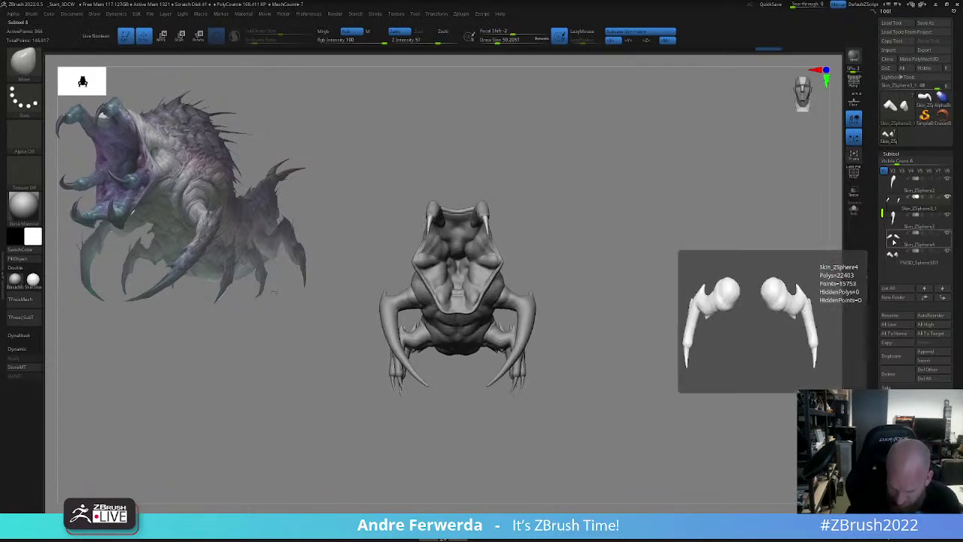
{"action": "left_click_drag", "start_coordinate": [894, 207], "coordinate": [902, 264]}
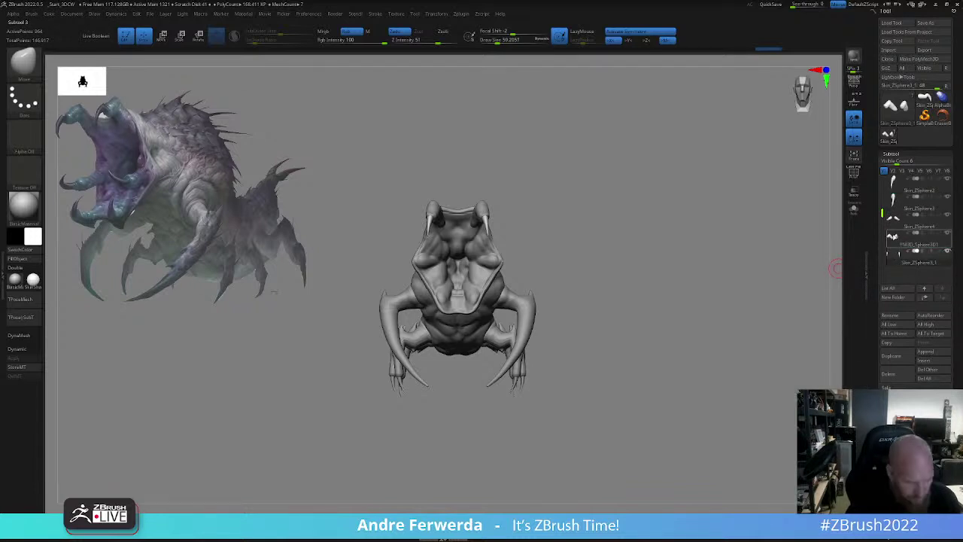
{"action": "left_click", "coordinate": [895, 240]}
{"action": "mouse_move", "coordinate": [761, 334]}
{"action": "left_mouse_down"}
{"action": "mouse_move", "coordinate": [736, 341]}
{"action": "mouse_move", "coordinate": [749, 347]}
{"action": "left_mouse_up"}
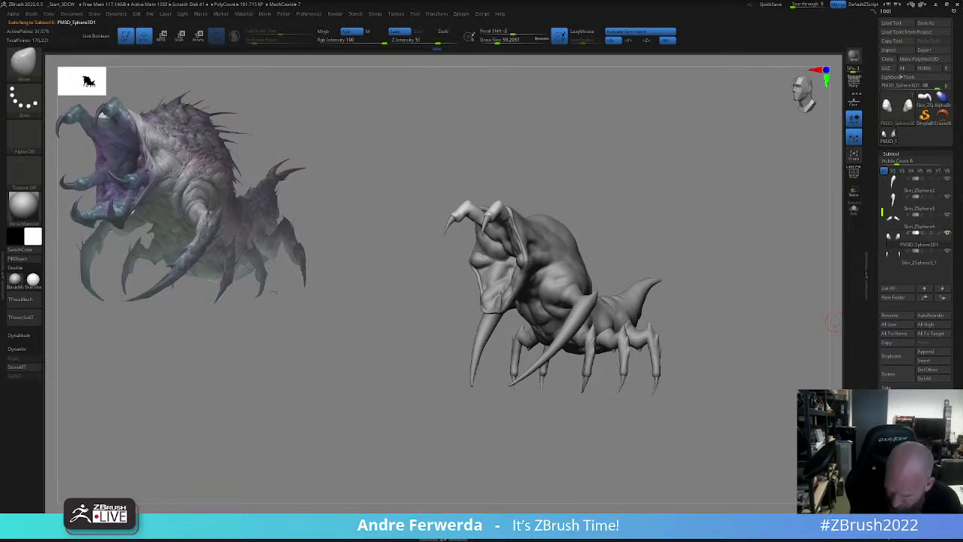
{"action": "left_click", "coordinate": [891, 355]}
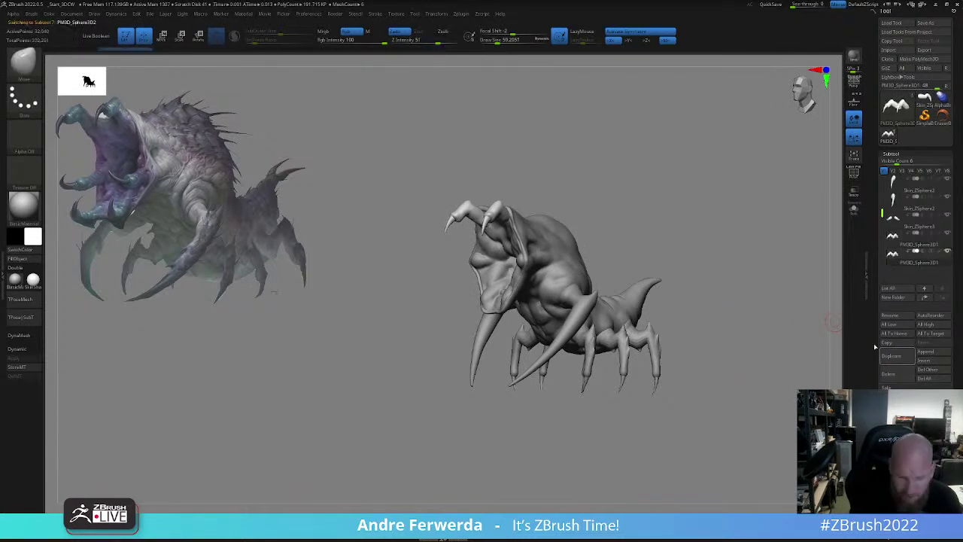
- Unlock the gizmo and move and rotate the duplicated claws from the upper rim down to the lower mouth rim
{"action": "left_click_drag", "start_coordinate": [757, 389], "coordinate": [769, 390], "text": "shift"}
{"action": "key", "text": "w"}
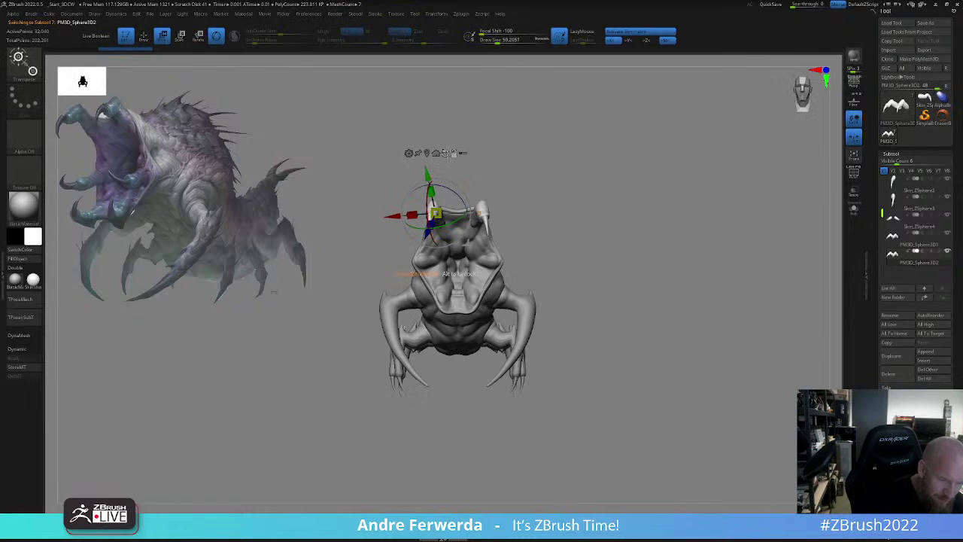
{"action": "left_click", "coordinate": [447, 153]}
{"action": "left_click_drag", "start_coordinate": [466, 183], "coordinate": [459, 217]}
{"action": "left_click_drag", "start_coordinate": [462, 250], "coordinate": [443, 196]}
{"action": "left_click_drag", "start_coordinate": [540, 223], "coordinate": [654, 255]}
{"action": "left_click_drag", "start_coordinate": [486, 330], "coordinate": [582, 348]}
{"action": "left_click_drag", "start_coordinate": [606, 267], "coordinate": [548, 323]}
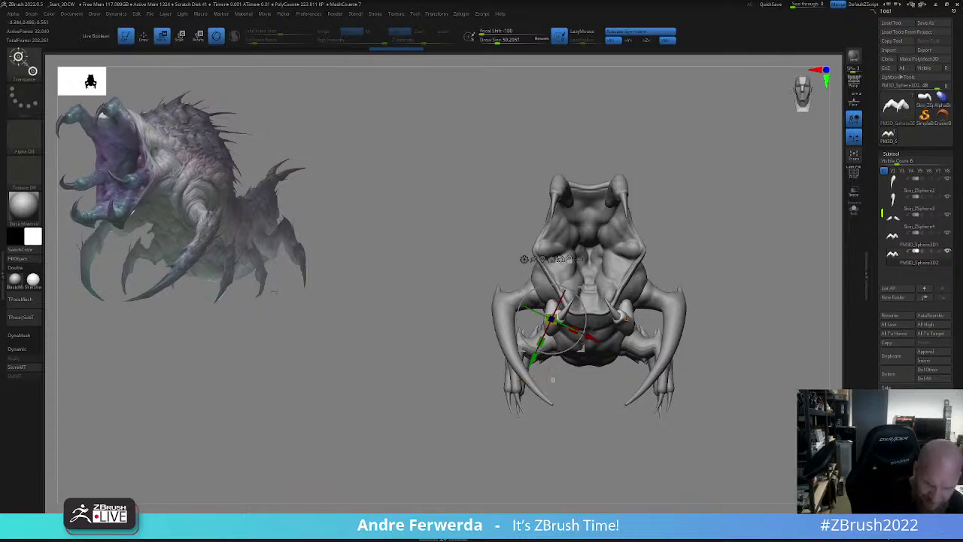
- Reset the gizmo's orientation, then turn the lower claws' tips and shift the claws inward onto the lower mouth rim
{"action": "left_click", "coordinate": [561, 258]}
{"action": "left_click_drag", "start_coordinate": [566, 320], "coordinate": [536, 332]}
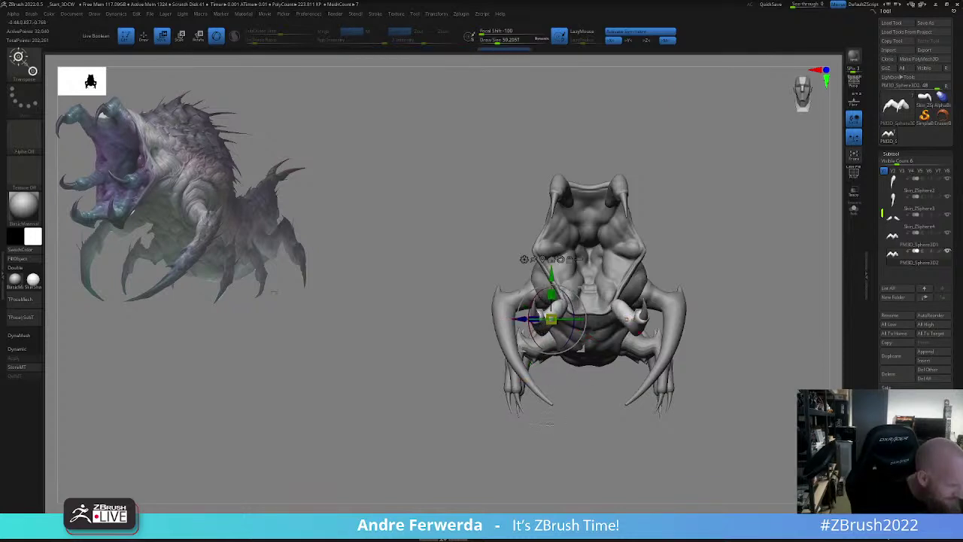
{"action": "left_click_drag", "start_coordinate": [548, 426], "coordinate": [497, 431]}
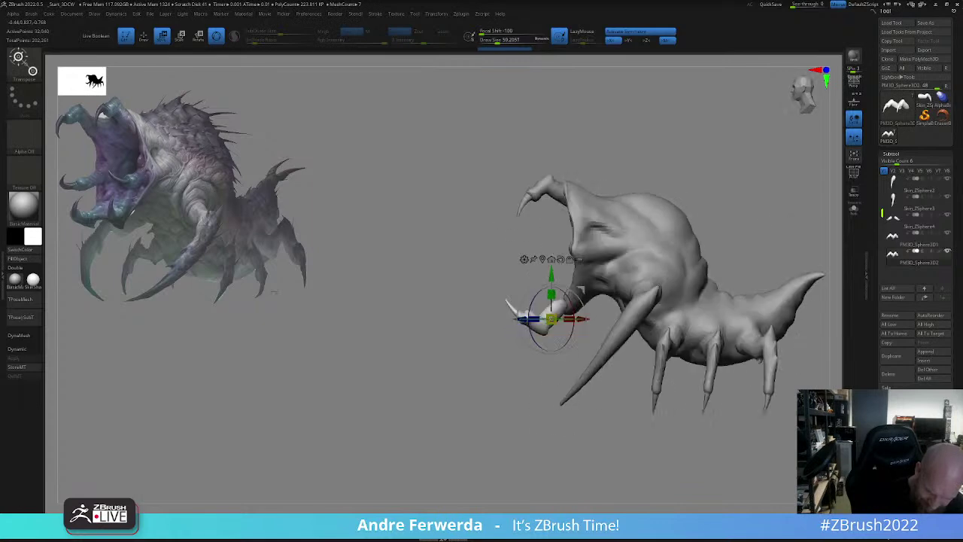
{"action": "left_click_drag", "start_coordinate": [583, 290], "coordinate": [596, 275]}
{"action": "left_click_drag", "start_coordinate": [527, 339], "coordinate": [581, 329]}
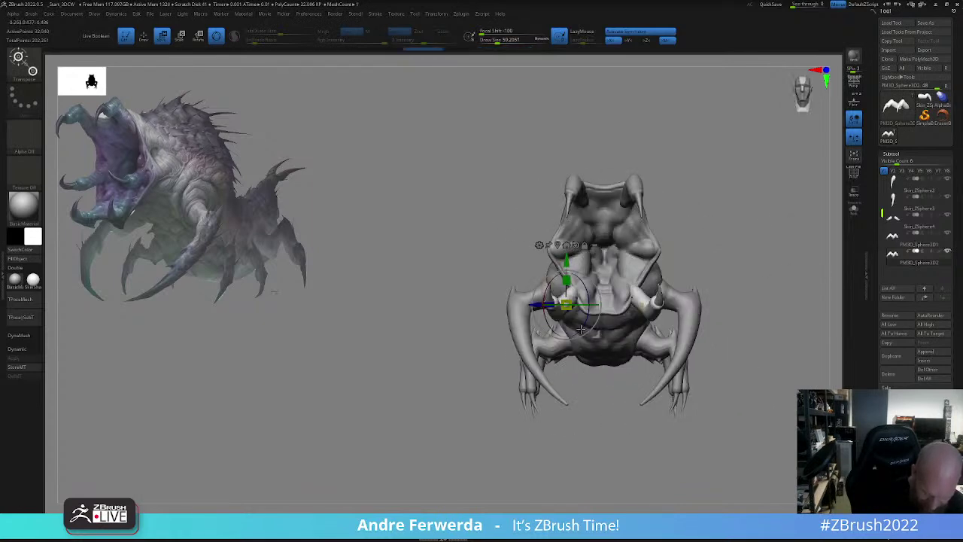
{"action": "left_click_drag", "start_coordinate": [600, 276], "coordinate": [611, 272]}
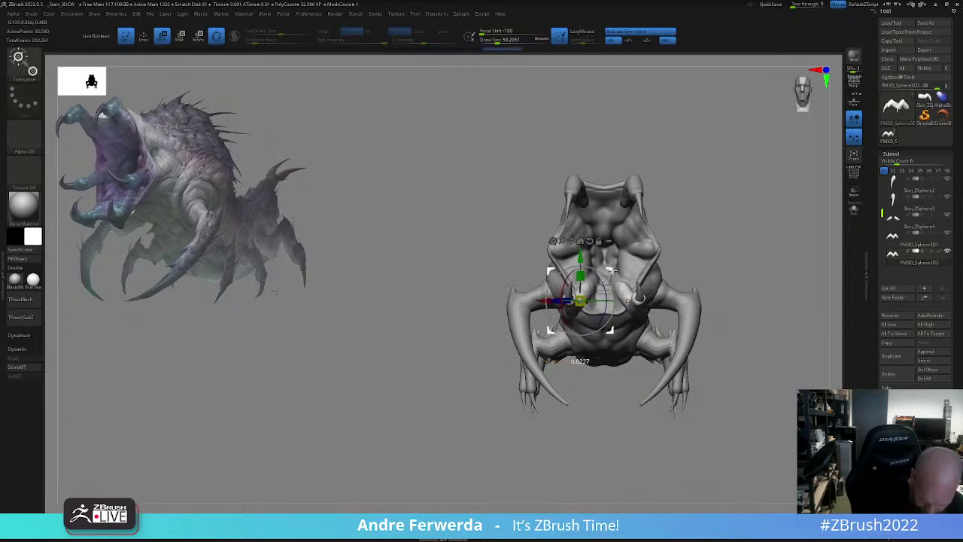
{"action": "left_click_drag", "start_coordinate": [613, 271], "coordinate": [614, 271]}
- Check the lower claws from the side and refine their position and angle on the rim with the transform gizmo
{"action": "key", "text": "q"}
{"action": "mouse_move", "coordinate": [744, 293]}
{"action": "left_mouse_down", "text": "alt"}
{"action": "mouse_move", "coordinate": [744, 245]}
{"action": "mouse_move", "coordinate": [639, 249]}
{"action": "left_mouse_up", "text": "alt"}
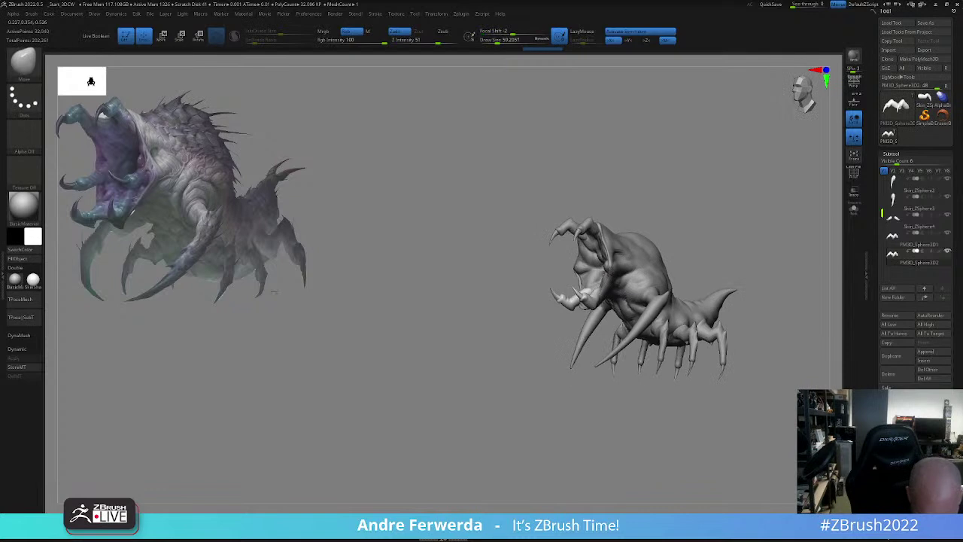
{"action": "left_click_drag", "start_coordinate": [731, 232], "coordinate": [694, 257], "text": "alt"}
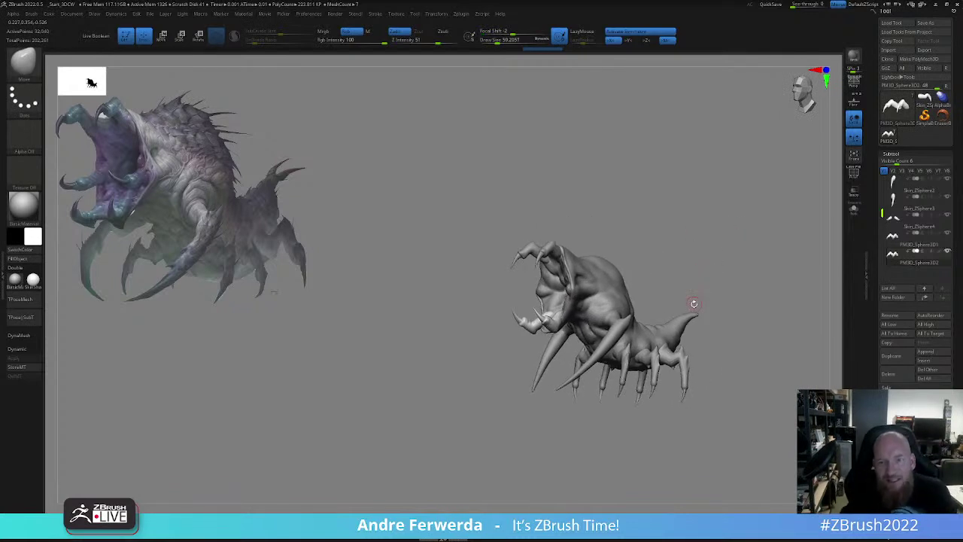
{"action": "mouse_move", "coordinate": [677, 249]}
{"action": "left_mouse_down"}
{"action": "mouse_move", "coordinate": [671, 253]}
{"action": "mouse_move", "coordinate": [696, 271]}
{"action": "mouse_move", "coordinate": [703, 302]}
{"action": "mouse_move", "coordinate": [699, 235]}
{"action": "mouse_move", "coordinate": [697, 303]}
{"action": "mouse_move", "coordinate": [691, 280]}
{"action": "left_mouse_up"}
{"action": "key", "text": "s"}
{"action": "key", "text": "w"}
{"action": "left_click", "coordinate": [552, 264], "text": "alt"}
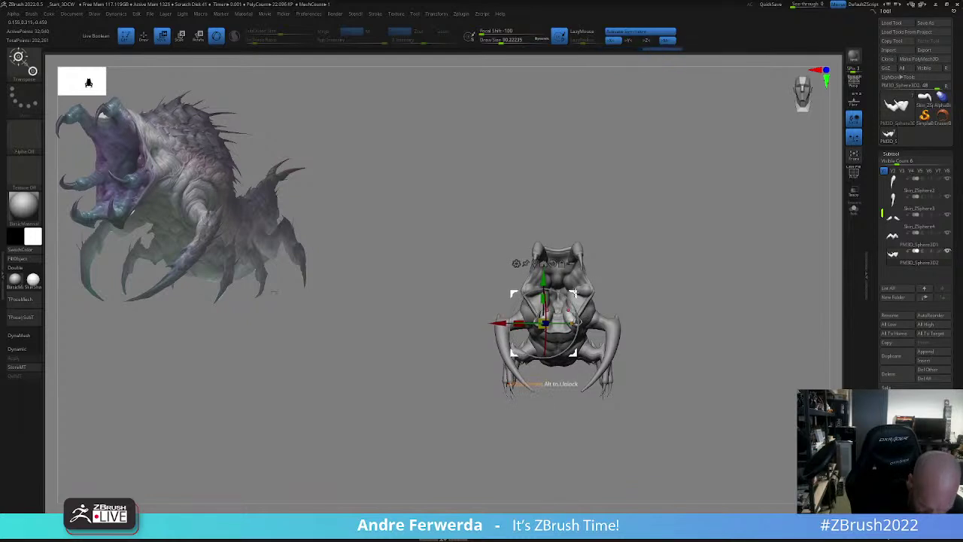
{"action": "key", "text": "q"}
{"action": "mouse_move", "coordinate": [652, 283]}
{"action": "left_mouse_down"}
{"action": "mouse_move", "coordinate": [673, 276]}
{"action": "mouse_move", "coordinate": [646, 274]}
{"action": "mouse_move", "coordinate": [653, 271]}
{"action": "left_mouse_up"}
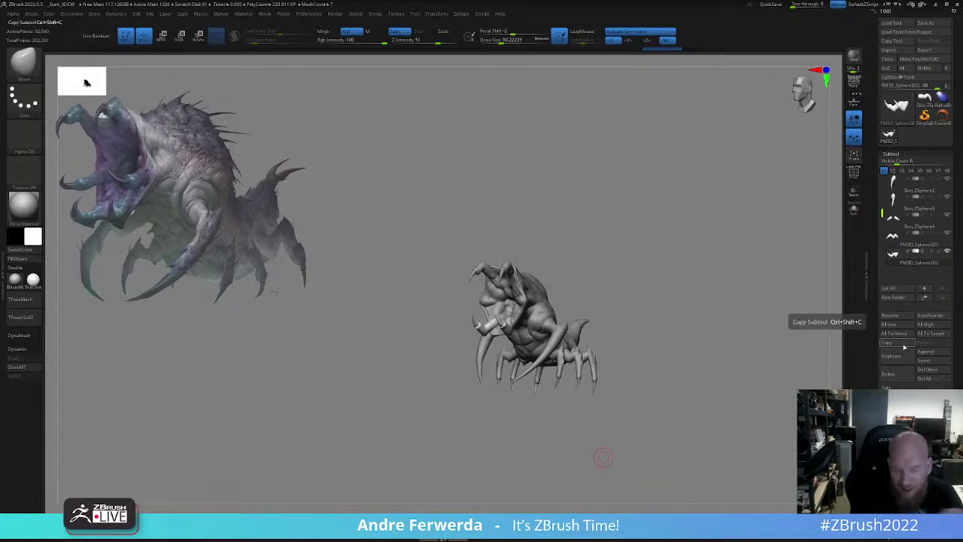
- Duplicate the lower claws and move and rotate the copy up to the sides of the mouth
{"action": "left_click", "coordinate": [898, 358]}
{"action": "left_click_drag", "start_coordinate": [649, 310], "coordinate": [658, 300], "text": "shift"}
{"action": "key", "text": "w"}
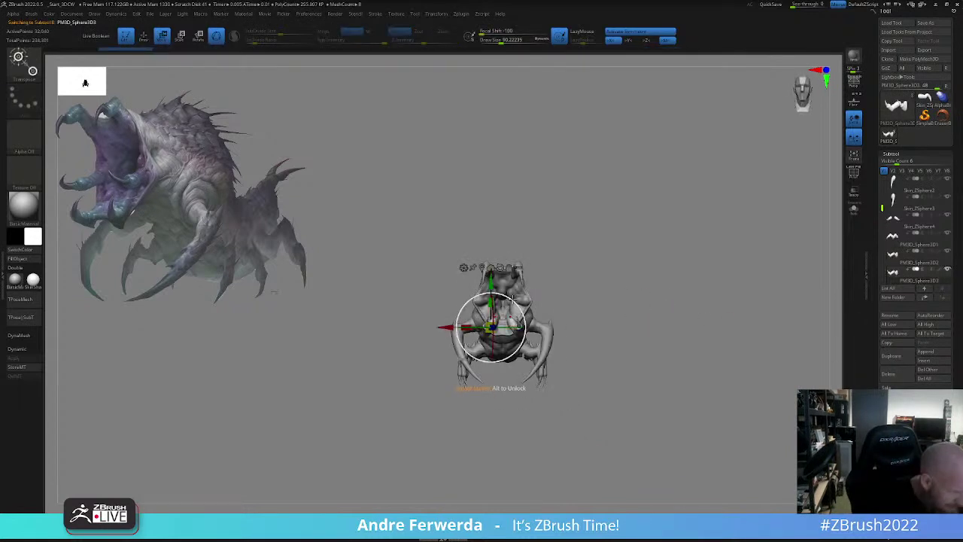
{"action": "mouse_move", "coordinate": [521, 299]}
{"action": "left_mouse_down"}
{"action": "mouse_move", "coordinate": [511, 271]}
{"action": "mouse_move", "coordinate": [516, 305]}
{"action": "left_mouse_up"}
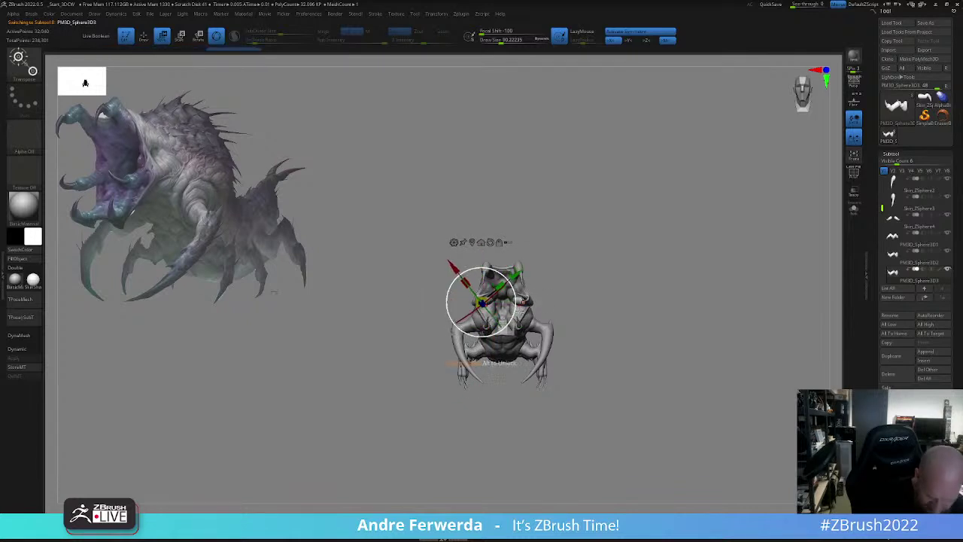
- Isolate the side claws, lasso-mask their outer halves, and rotate the unmasked bases to straighten the claws
{"action": "left_click", "coordinate": [853, 212]}
{"action": "mouse_move", "coordinate": [782, 226]}
{"action": "left_mouse_down"}
{"action": "mouse_move", "coordinate": [703, 218]}
{"action": "mouse_move", "coordinate": [636, 305]}
{"action": "left_mouse_up"}
{"action": "key", "text": "q"}
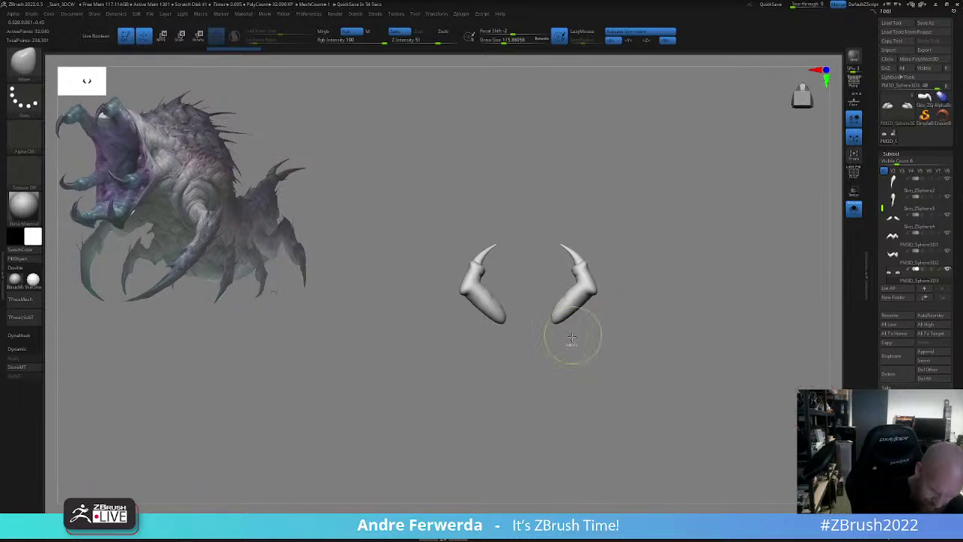
{"action": "mouse_move", "coordinate": [564, 341]}
{"action": "left_mouse_down", "text": "ctrl"}
{"action": "mouse_move", "coordinate": [539, 289]}
{"action": "mouse_move", "coordinate": [602, 298]}
{"action": "left_mouse_up", "text": "ctrl"}
{"action": "left_click", "coordinate": [607, 276], "text": "ctrl"}
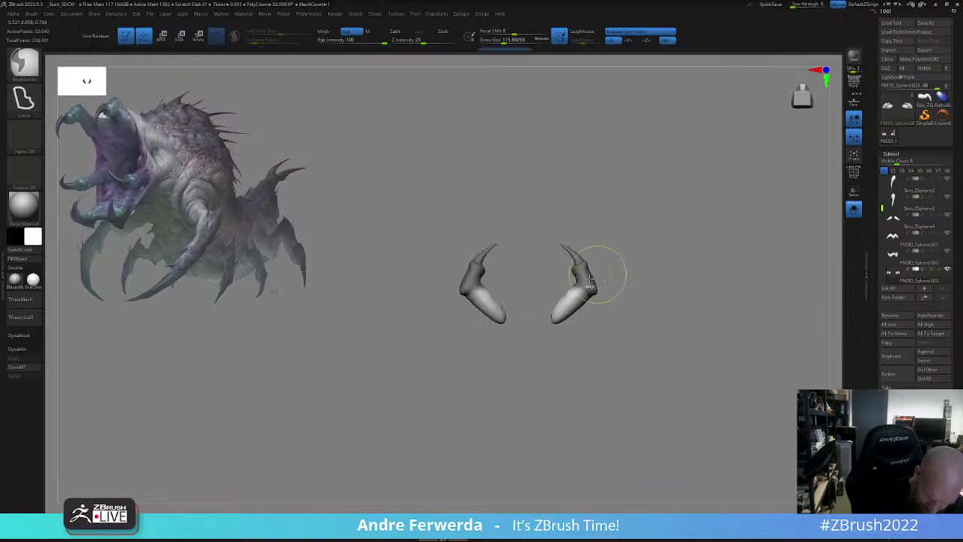
{"action": "key", "text": "w"}
{"action": "left_click_drag", "start_coordinate": [509, 273], "coordinate": [612, 263], "text": "alt"}
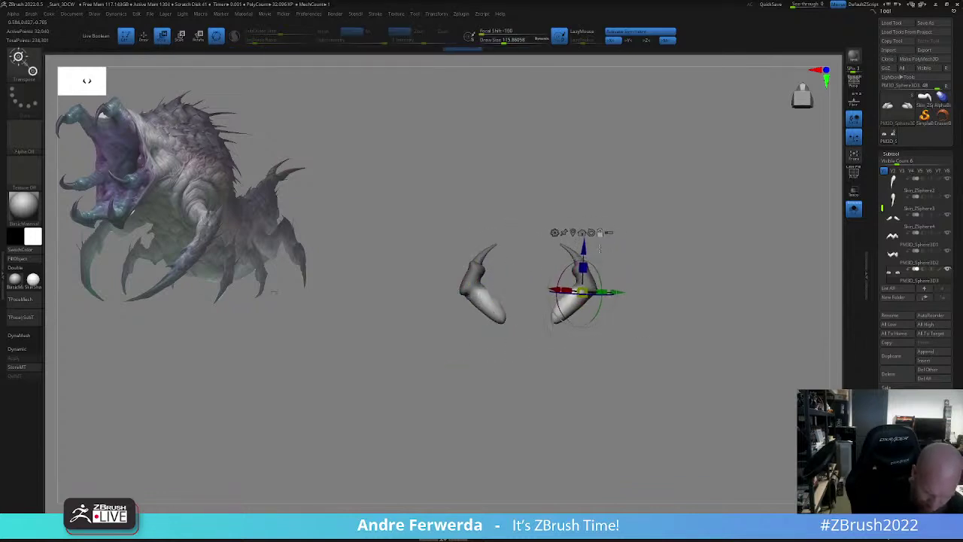
{"action": "mouse_move", "coordinate": [615, 301]}
{"action": "left_mouse_down"}
{"action": "mouse_move", "coordinate": [613, 271]}
{"action": "mouse_move", "coordinate": [626, 265]}
{"action": "mouse_move", "coordinate": [657, 286]}
{"action": "mouse_move", "coordinate": [593, 295]}
{"action": "left_mouse_up"}
- Rework the side claws' bend with a sculpting brush at draw size about 74 and Z intensity 10
{"action": "key", "text": "q"}
{"action": "key", "text": "space"}
{"action": "left_click", "coordinate": [308, 515]}
{"action": "left_click_drag", "start_coordinate": [654, 298], "coordinate": [602, 298]}
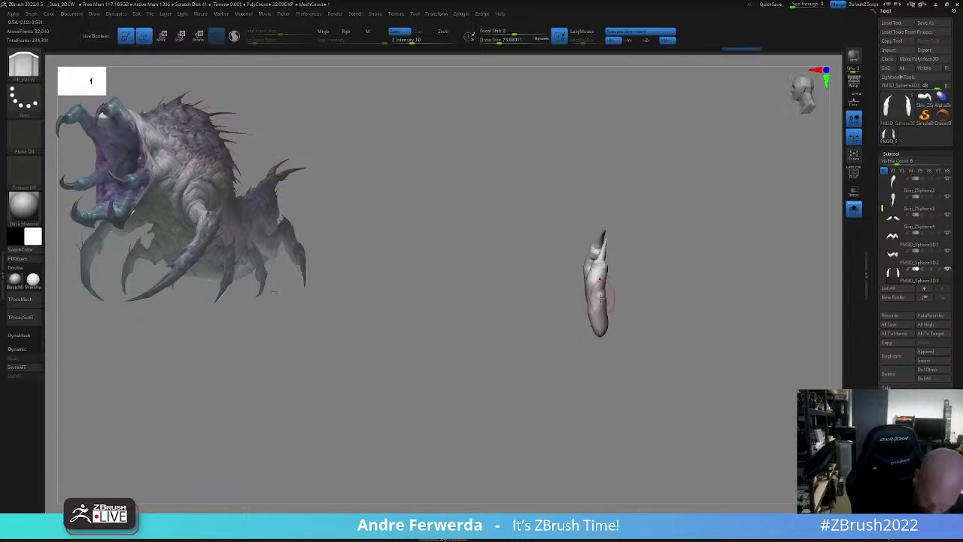
{"action": "left_click_drag", "start_coordinate": [637, 272], "coordinate": [692, 267]}
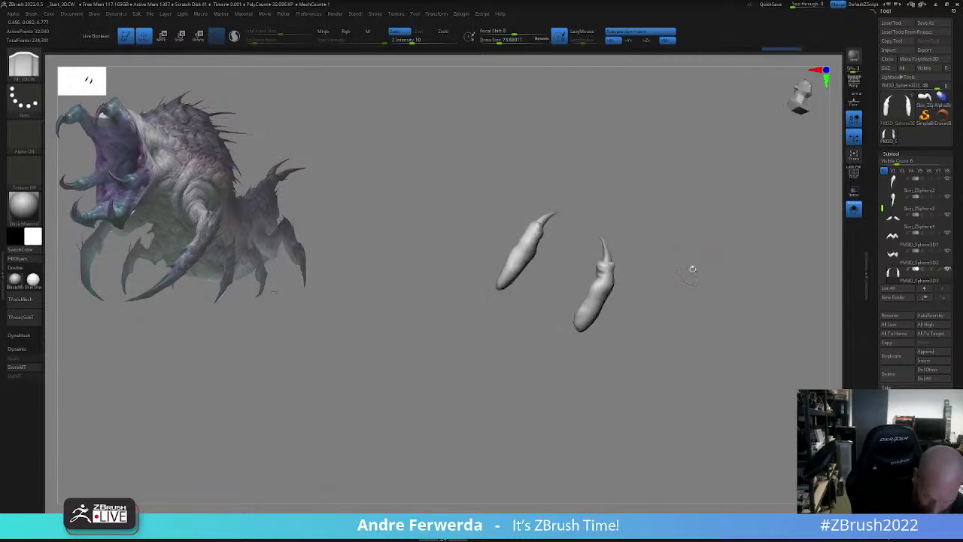
{"action": "key", "text": "space"}
{"action": "mouse_move", "coordinate": [598, 288]}
{"action": "left_mouse_down"}
{"action": "mouse_move", "coordinate": [596, 298]}
{"action": "mouse_move", "coordinate": [584, 293]}
{"action": "left_mouse_up"}
{"action": "left_click_drag", "start_coordinate": [629, 290], "coordinate": [591, 283]}
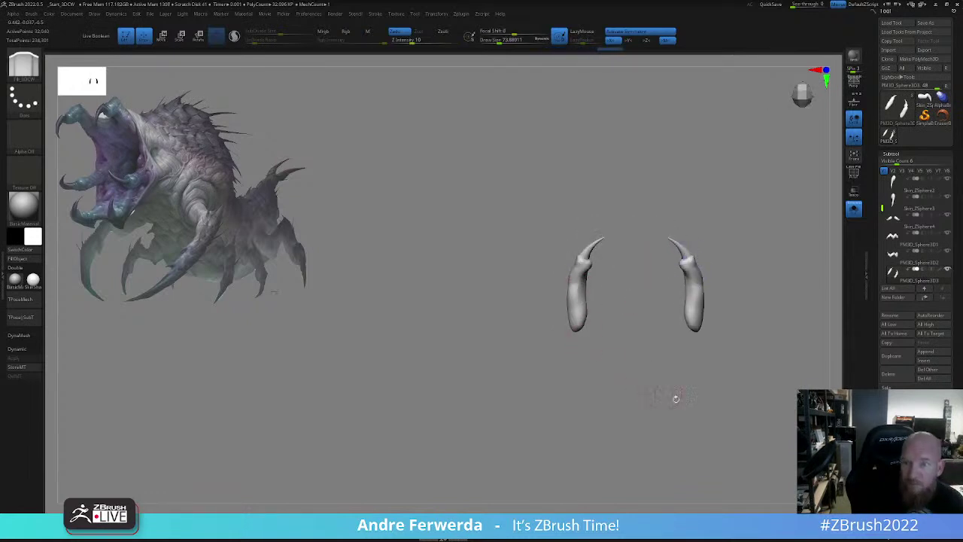
- Show the whole creature again and rotate and shift the side claws to line up with the mouth's side edges
{"action": "left_click", "coordinate": [855, 212]}
{"action": "left_click_drag", "start_coordinate": [773, 336], "coordinate": [695, 353], "text": "alt"}
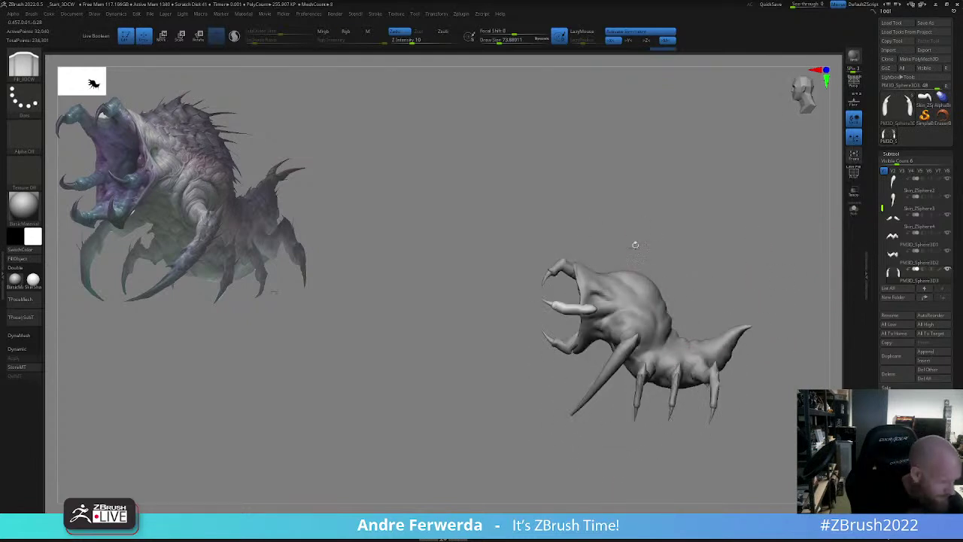
{"action": "left_click_drag", "start_coordinate": [656, 258], "coordinate": [680, 254], "text": "shift"}
{"action": "key", "text": "w"}
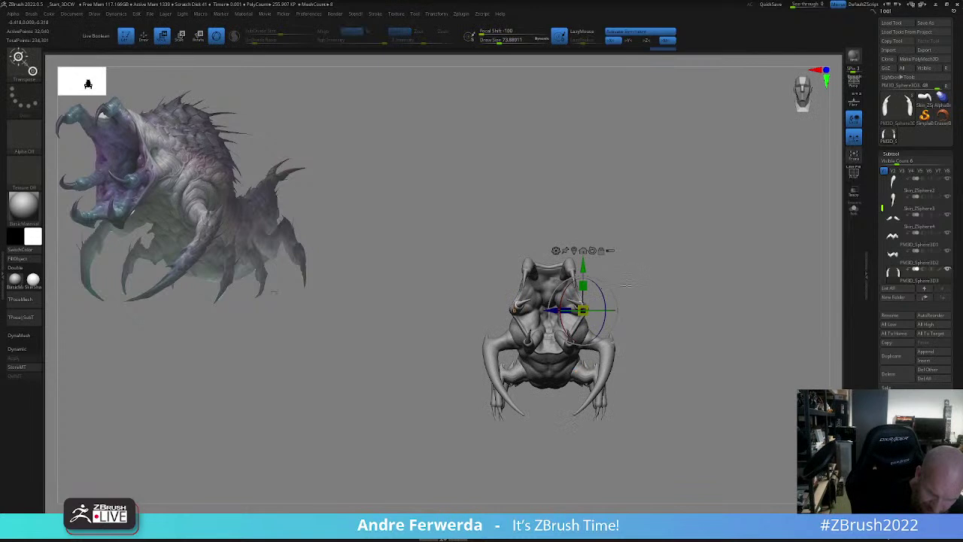
{"action": "left_click_drag", "start_coordinate": [634, 310], "coordinate": [623, 197]}
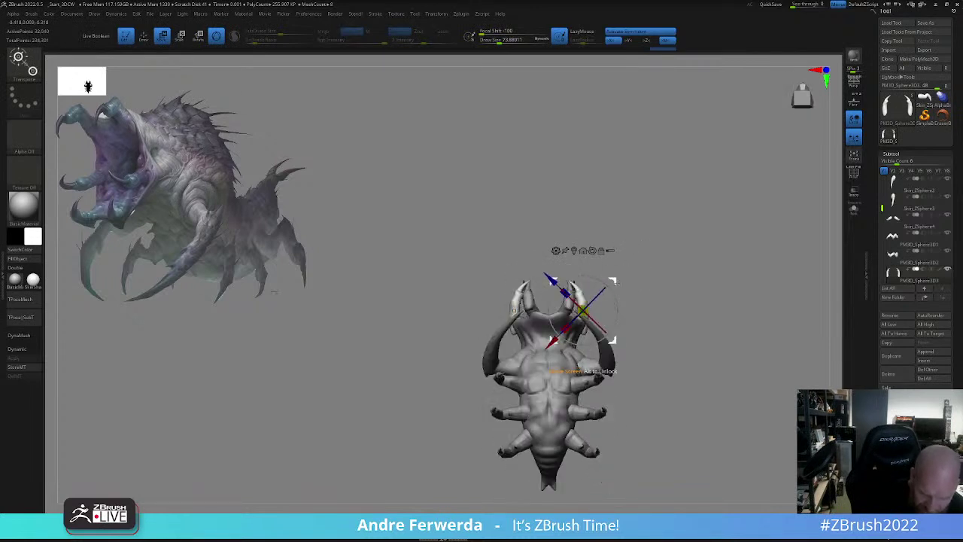
{"action": "mouse_move", "coordinate": [616, 281]}
{"action": "left_mouse_down", "text": "alt"}
{"action": "mouse_move", "coordinate": [614, 314]}
{"action": "mouse_move", "coordinate": [608, 289]}
{"action": "left_mouse_up", "text": "alt"}
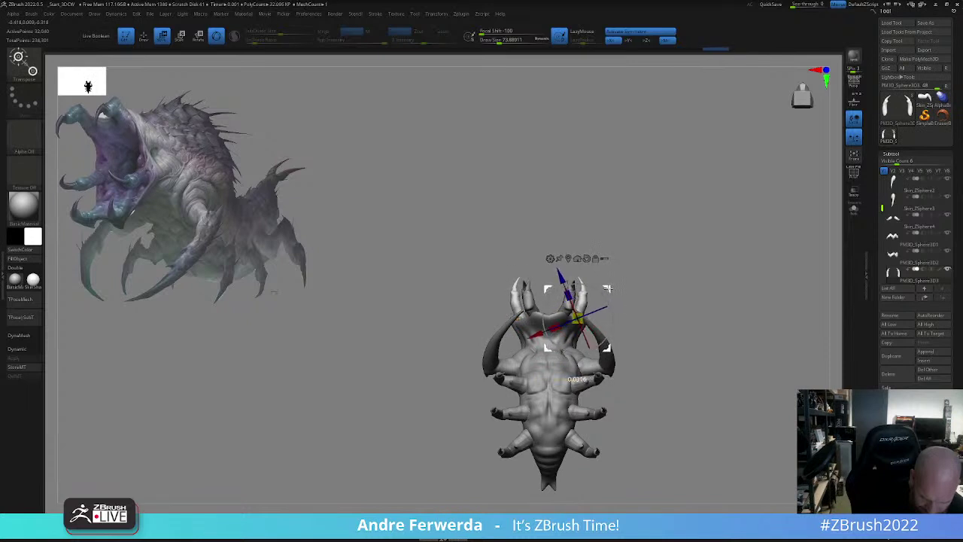
- Reposition the side claws and rotate them from the front to follow the shape of the mouth opening
{"action": "key", "text": "q"}
{"action": "mouse_move", "coordinate": [677, 263]}
{"action": "left_mouse_down"}
{"action": "mouse_move", "coordinate": [684, 331]}
{"action": "mouse_move", "coordinate": [686, 321]}
{"action": "mouse_move", "coordinate": [652, 307]}
{"action": "mouse_move", "coordinate": [693, 284]}
{"action": "left_mouse_up"}
{"action": "key", "text": "w"}
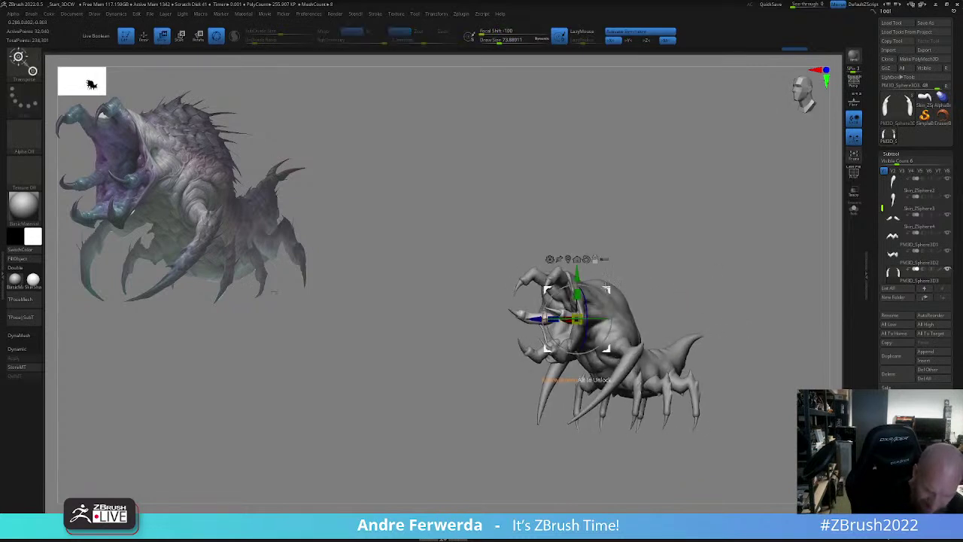
{"action": "left_click_drag", "start_coordinate": [606, 287], "coordinate": [640, 263]}
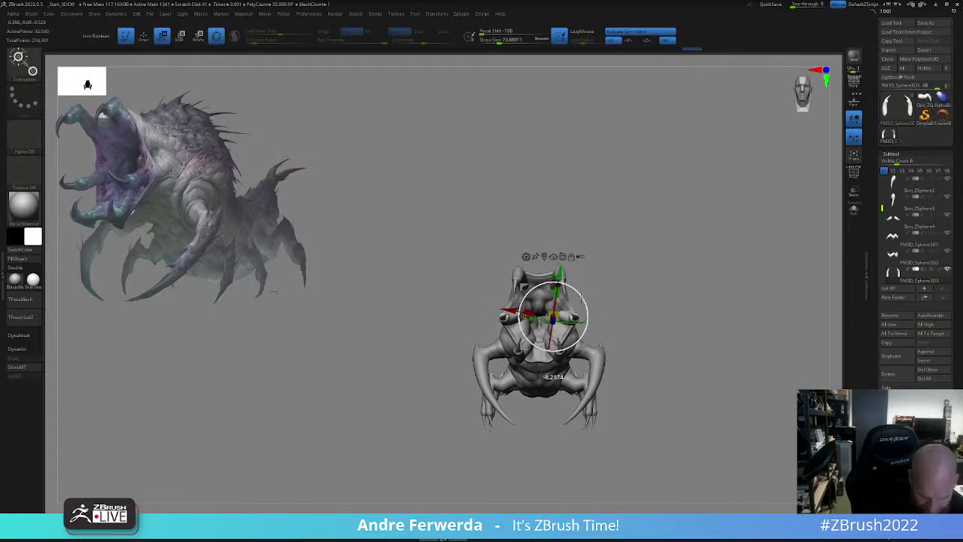
{"action": "key", "text": "q"}
{"action": "left_click_drag", "start_coordinate": [660, 292], "coordinate": [624, 287]}
{"action": "mouse_move", "coordinate": [706, 292]}
{"action": "left_mouse_down", "text": "alt"}
{"action": "mouse_move", "coordinate": [705, 248]}
{"action": "mouse_move", "coordinate": [677, 249]}
{"action": "left_mouse_up", "text": "alt"}
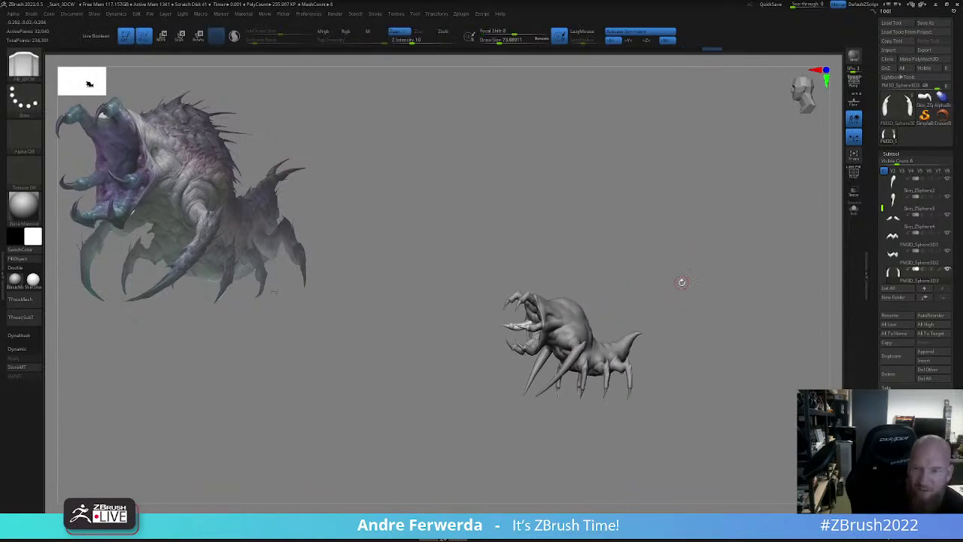
{"action": "left_click_drag", "start_coordinate": [683, 283], "coordinate": [648, 303]}
- Adjust the side claws' placement from below, then lower them slightly along the mouth's sides with the gizmo
{"action": "key", "text": "w"}
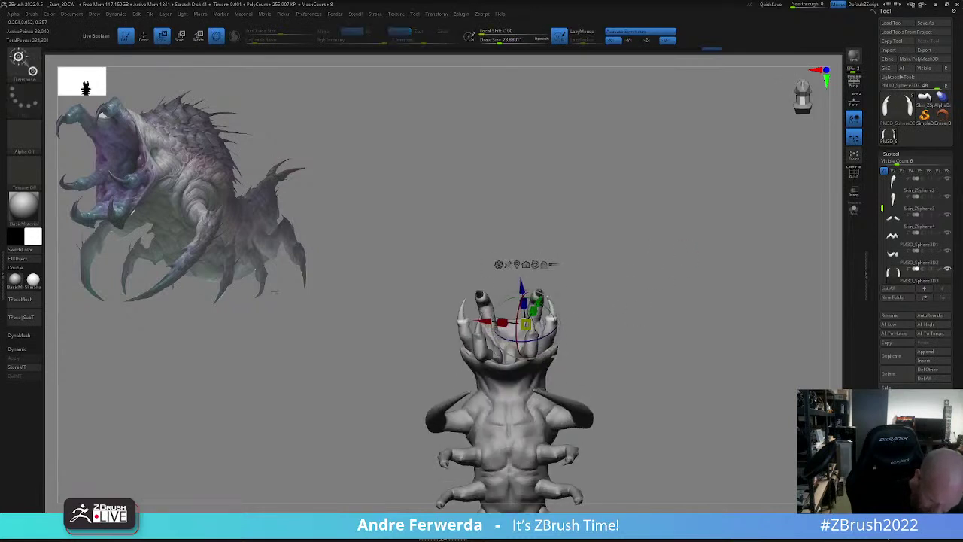
{"action": "left_click", "coordinate": [535, 265], "text": "alt"}
{"action": "left_click_drag", "start_coordinate": [485, 326], "coordinate": [490, 325]}
{"action": "left_click_drag", "start_coordinate": [488, 368], "coordinate": [488, 374]}
{"action": "key", "text": "q"}
{"action": "mouse_move", "coordinate": [658, 277]}
{"action": "left_mouse_down"}
{"action": "mouse_move", "coordinate": [647, 320]}
{"action": "mouse_move", "coordinate": [699, 336]}
{"action": "mouse_move", "coordinate": [692, 279]}
{"action": "mouse_move", "coordinate": [708, 316]}
{"action": "mouse_move", "coordinate": [719, 320]}
{"action": "mouse_move", "coordinate": [695, 301]}
{"action": "mouse_move", "coordinate": [663, 314]}
{"action": "left_mouse_up"}
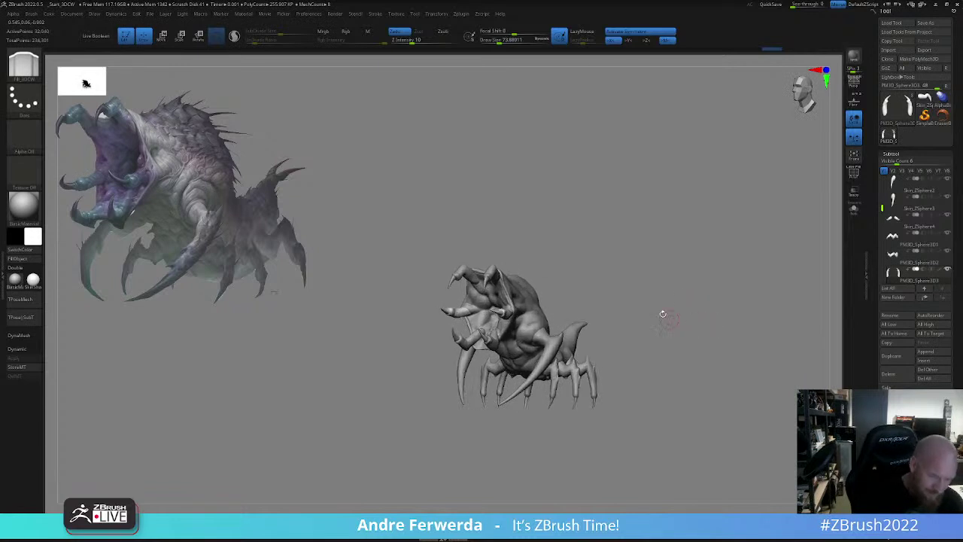
{"action": "key", "text": "w"}
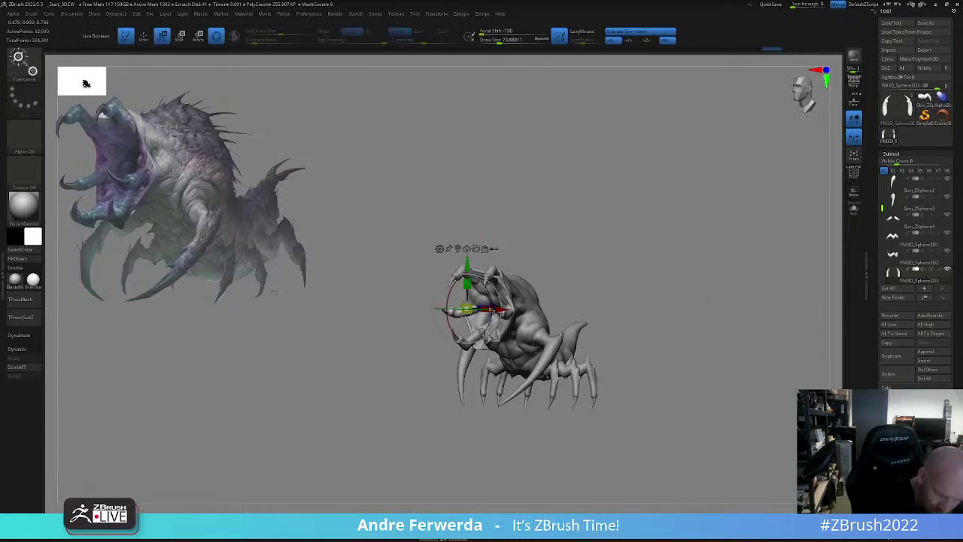
{"action": "left_click_drag", "start_coordinate": [467, 264], "coordinate": [466, 269]}
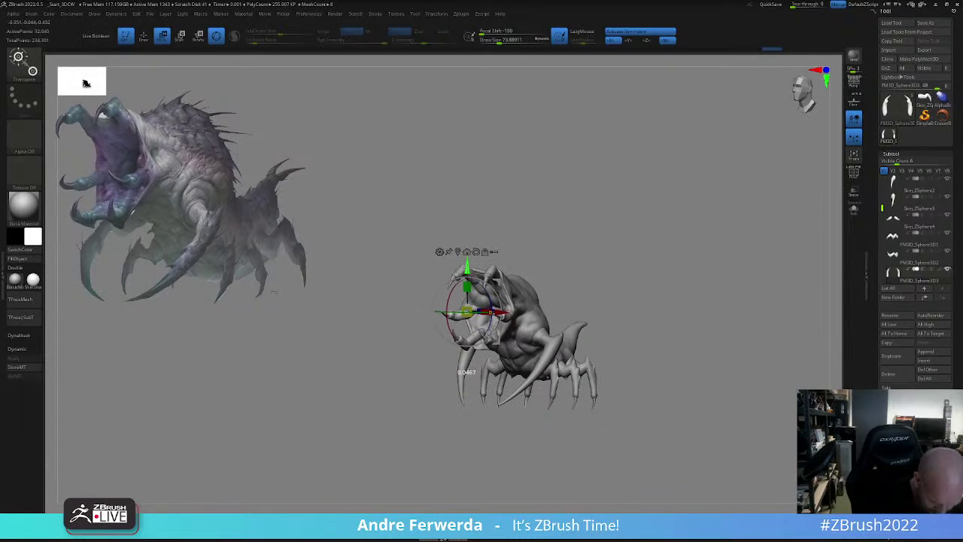
{"action": "key", "text": "q"}
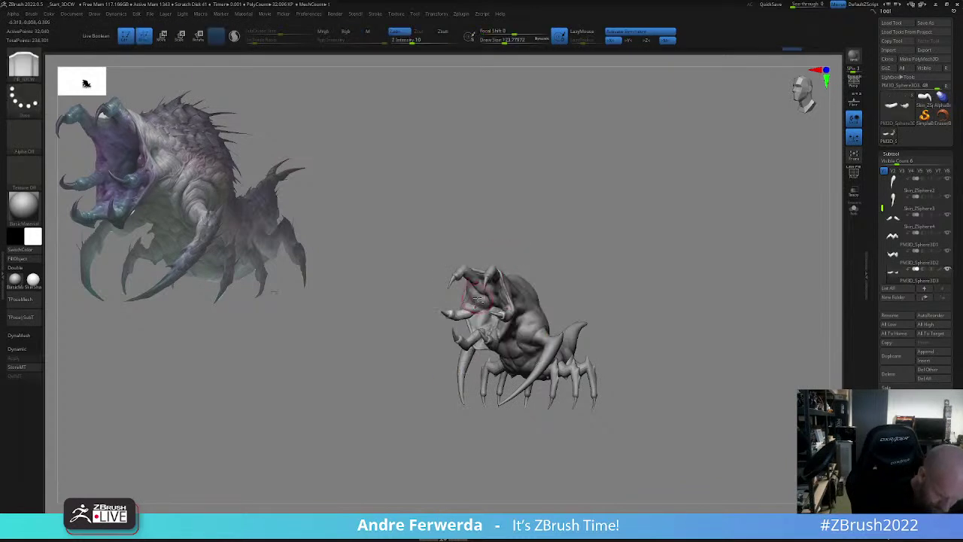
- Make the body the active subtool and adjust the mouth rim with the Move brush at draw size about 159
{"action": "left_click", "coordinate": [477, 299], "text": "alt"}
{"action": "left_click", "coordinate": [343, 525]}
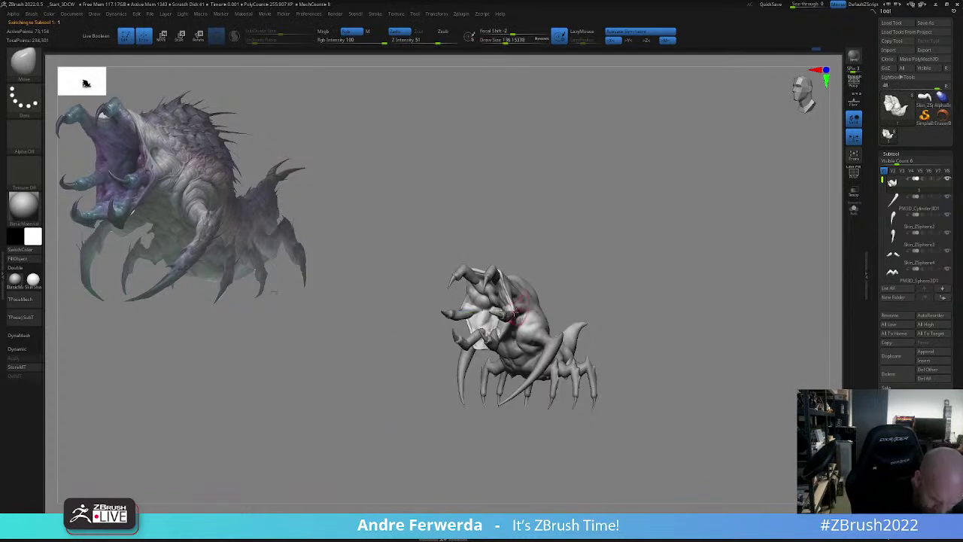
{"action": "key", "text": "s"}
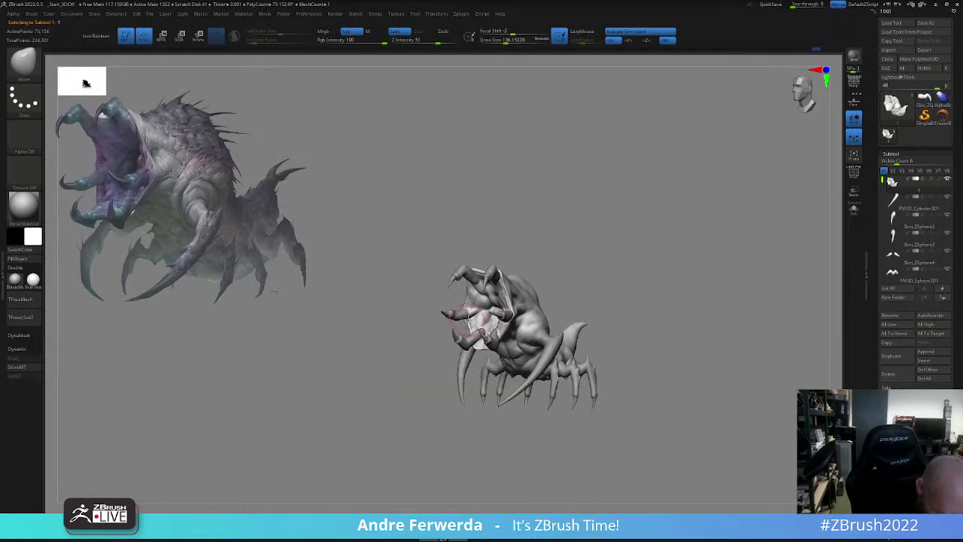
{"action": "key", "text": "s"}
{"action": "key", "text": "s"}
{"action": "left_click_drag", "start_coordinate": [503, 289], "coordinate": [506, 289]}
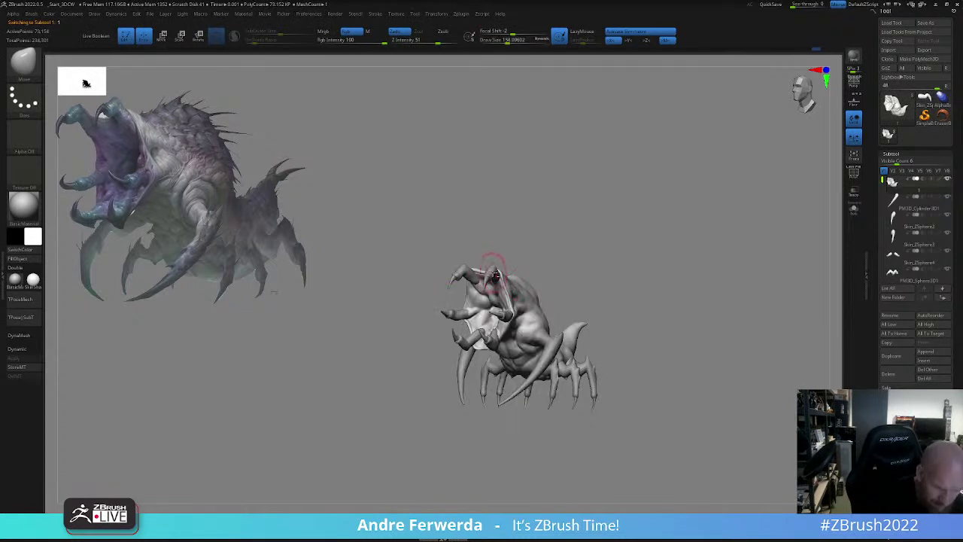
- Make the upper mouth claws the active subtool and adjust them with the Move brush at draw size about 128
{"action": "left_click", "coordinate": [495, 272], "text": "alt"}
{"action": "key", "text": "w"}
{"action": "left_click_drag", "start_coordinate": [563, 244], "coordinate": [537, 245]}
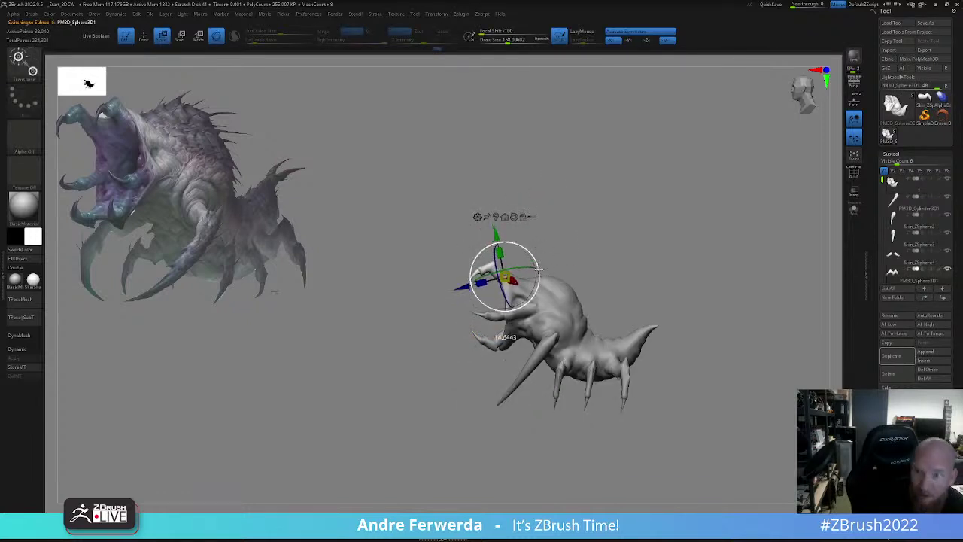
{"action": "key", "text": "q"}
{"action": "mouse_move", "coordinate": [553, 250]}
{"action": "left_mouse_down"}
{"action": "mouse_move", "coordinate": [602, 254]}
{"action": "mouse_move", "coordinate": [592, 250]}
{"action": "left_mouse_up"}
{"action": "key", "text": "space"}
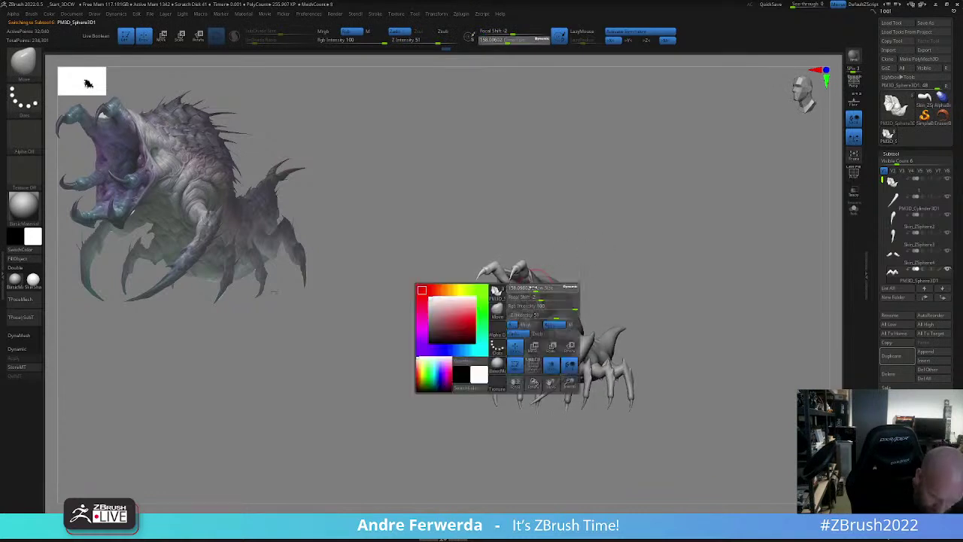
{"action": "left_click_drag", "start_coordinate": [530, 288], "coordinate": [525, 286]}
{"action": "left_click_drag", "start_coordinate": [555, 256], "coordinate": [552, 228]}
{"action": "left_click_drag", "start_coordinate": [514, 290], "coordinate": [510, 292]}
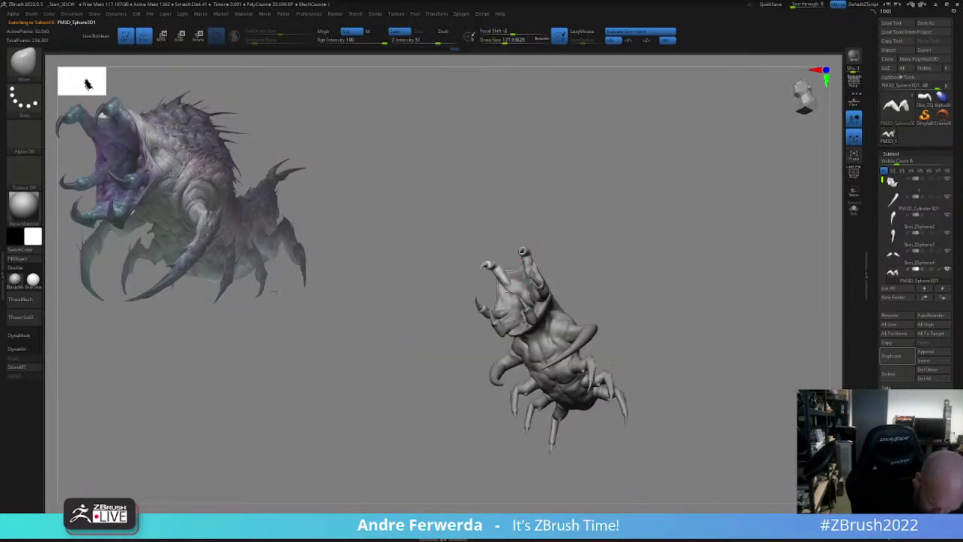
{"action": "mouse_move", "coordinate": [630, 248]}
{"action": "left_mouse_down"}
{"action": "mouse_move", "coordinate": [658, 276]}
{"action": "mouse_move", "coordinate": [645, 282]}
{"action": "mouse_move", "coordinate": [646, 244]}
{"action": "mouse_move", "coordinate": [604, 276]}
{"action": "mouse_move", "coordinate": [644, 351]}
{"action": "mouse_move", "coordinate": [644, 409]}
{"action": "left_mouse_up"}
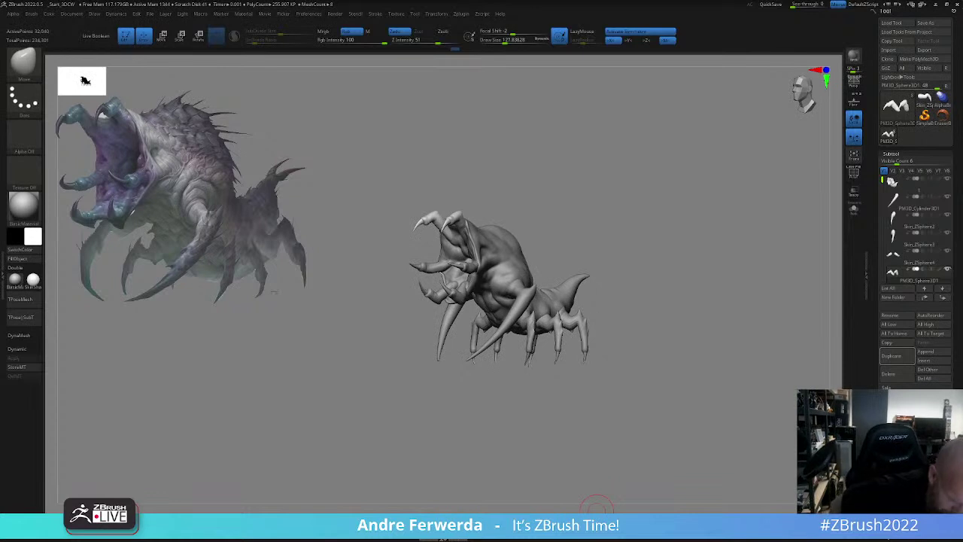
- Make the body the active subtool and reshape it behind the mouth with the Move brush at draw size about 223
{"action": "key", "text": "space"}
{"action": "left_click_drag", "start_coordinate": [527, 254], "coordinate": [534, 255]}
{"action": "left_click", "coordinate": [521, 258], "text": "alt"}
{"action": "left_click_drag", "start_coordinate": [598, 242], "coordinate": [538, 221]}
{"action": "key", "text": "space"}
{"action": "mouse_move", "coordinate": [583, 185]}
{"action": "left_mouse_down", "text": "shift"}
{"action": "mouse_move", "coordinate": [620, 225]}
{"action": "mouse_move", "coordinate": [646, 228]}
{"action": "left_mouse_up", "text": "shift"}
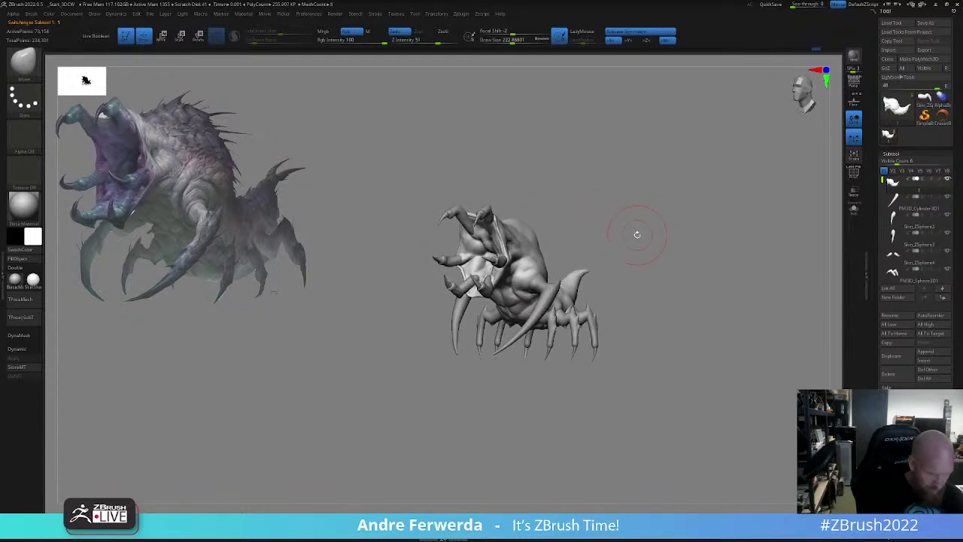
- Adjust the lower mouth rim from below with the Move brush at draw sizes about 167 and 152
{"action": "key", "text": "space"}
{"action": "left_click", "coordinate": [528, 273]}
{"action": "mouse_move", "coordinate": [555, 262]}
{"action": "left_mouse_down"}
{"action": "mouse_move", "coordinate": [555, 233]}
{"action": "mouse_move", "coordinate": [545, 256]}
{"action": "left_mouse_up"}
{"action": "left_click_drag", "start_coordinate": [560, 256], "coordinate": [557, 232]}
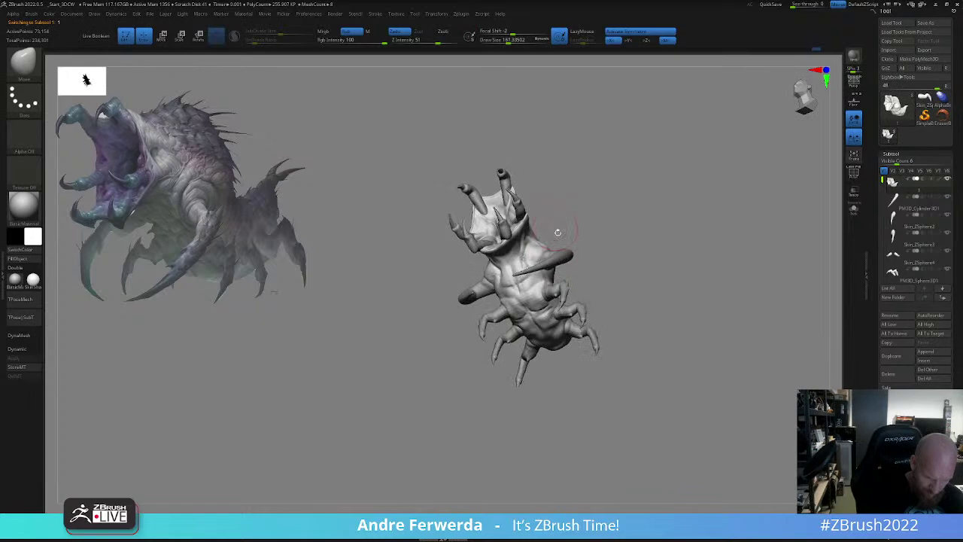
{"action": "key", "text": "bracketleft"}
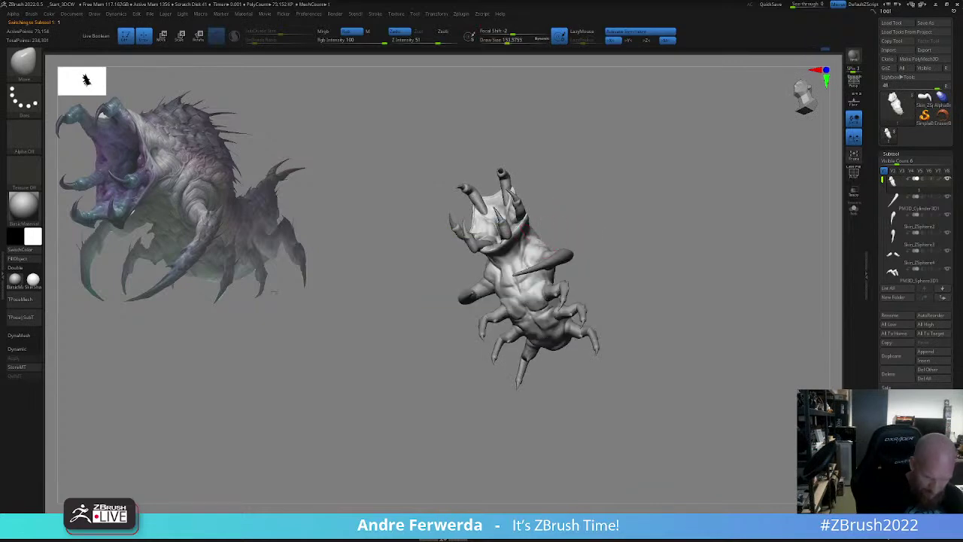
{"action": "left_click_drag", "start_coordinate": [609, 215], "coordinate": [587, 236]}
{"action": "mouse_move", "coordinate": [564, 236]}
{"action": "right_mouse_down"}
{"action": "mouse_move", "coordinate": [515, 262]}
{"action": "mouse_move", "coordinate": [510, 283]}
{"action": "right_mouse_up"}
- Shape the sides of the rear body from above with the Move brush at draw size about 143
{"action": "right_click_drag", "start_coordinate": [623, 171], "coordinate": [638, 196]}
{"action": "key", "text": "space"}
{"action": "left_click_drag", "start_coordinate": [619, 247], "coordinate": [623, 248]}
{"action": "key", "text": "space"}
{"action": "mouse_move", "coordinate": [647, 248]}
{"action": "right_mouse_down"}
{"action": "mouse_move", "coordinate": [676, 218]}
{"action": "mouse_move", "coordinate": [682, 262]}
{"action": "right_mouse_up"}
{"action": "key", "text": "space"}
{"action": "left_click_drag", "start_coordinate": [628, 258], "coordinate": [621, 258]}
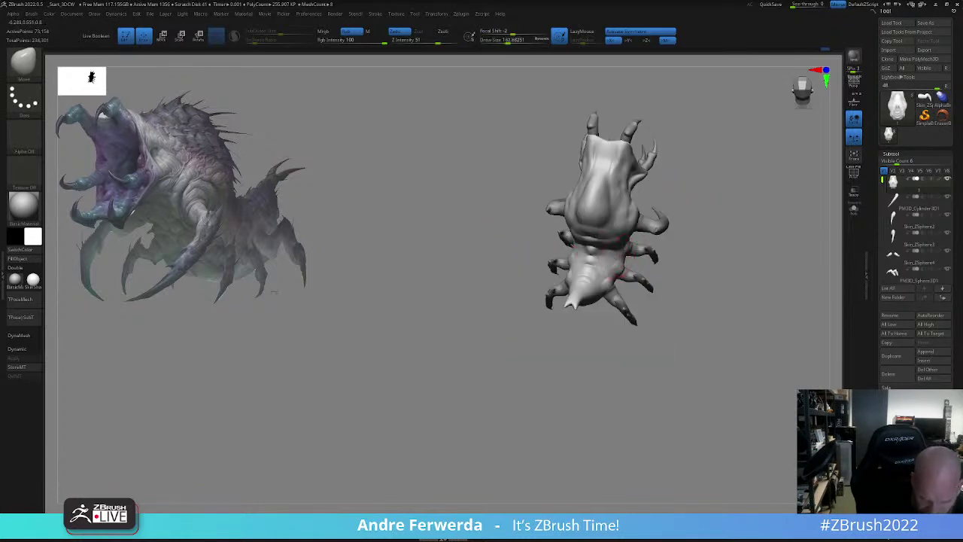
{"action": "right_click_drag", "start_coordinate": [653, 239], "coordinate": [657, 253]}
- Shape the belly between the legs with the Move brush at draw sizes about 149 and 132
{"action": "mouse_move", "coordinate": [656, 353]}
{"action": "right_mouse_down"}
{"action": "mouse_move", "coordinate": [671, 286]}
{"action": "mouse_move", "coordinate": [706, 287]}
{"action": "right_mouse_up"}
{"action": "key", "text": "space"}
{"action": "left_click_drag", "start_coordinate": [623, 280], "coordinate": [620, 281]}
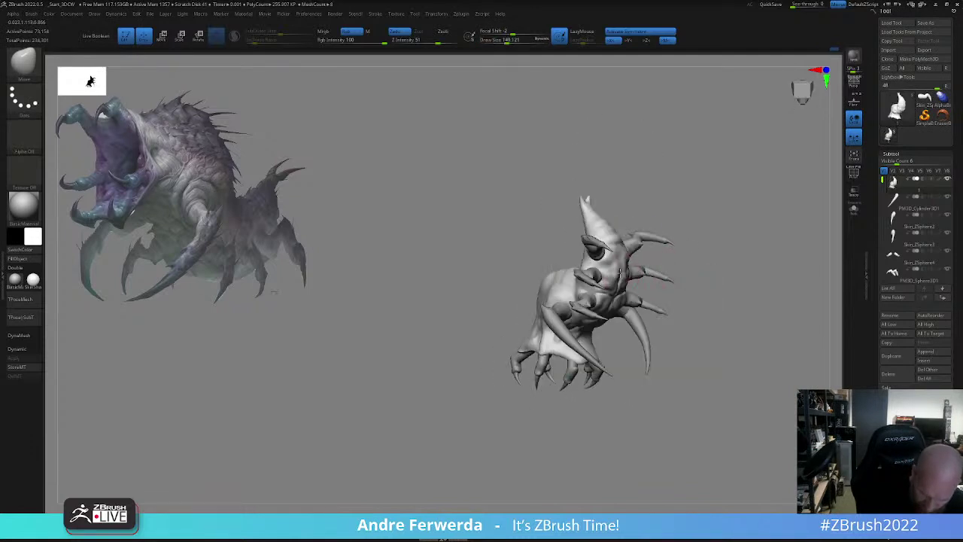
{"action": "left_click_drag", "start_coordinate": [740, 282], "coordinate": [730, 416]}
{"action": "mouse_move", "coordinate": [732, 419]}
{"action": "right_mouse_down"}
{"action": "mouse_move", "coordinate": [716, 344]}
{"action": "mouse_move", "coordinate": [672, 318]}
{"action": "right_mouse_up"}
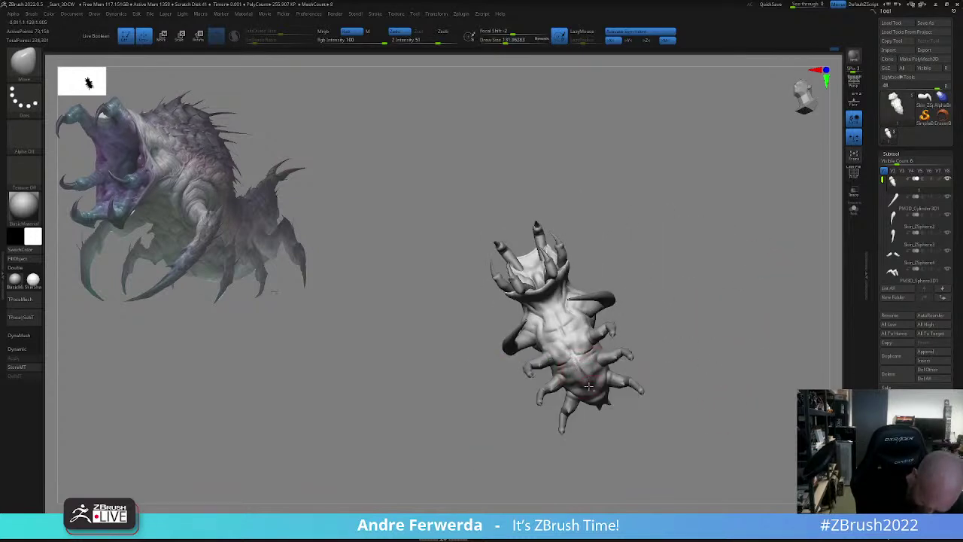
{"action": "left_click_drag", "start_coordinate": [586, 390], "coordinate": [594, 393]}
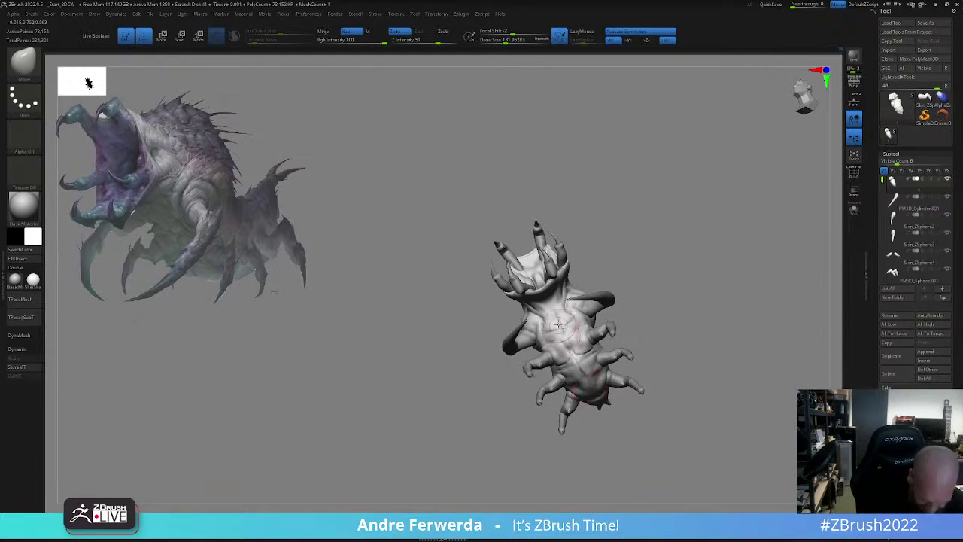
{"action": "mouse_move", "coordinate": [666, 252]}
{"action": "left_mouse_down"}
{"action": "mouse_move", "coordinate": [671, 331]}
{"action": "mouse_move", "coordinate": [716, 345]}
{"action": "mouse_move", "coordinate": [689, 347]}
{"action": "left_mouse_up"}
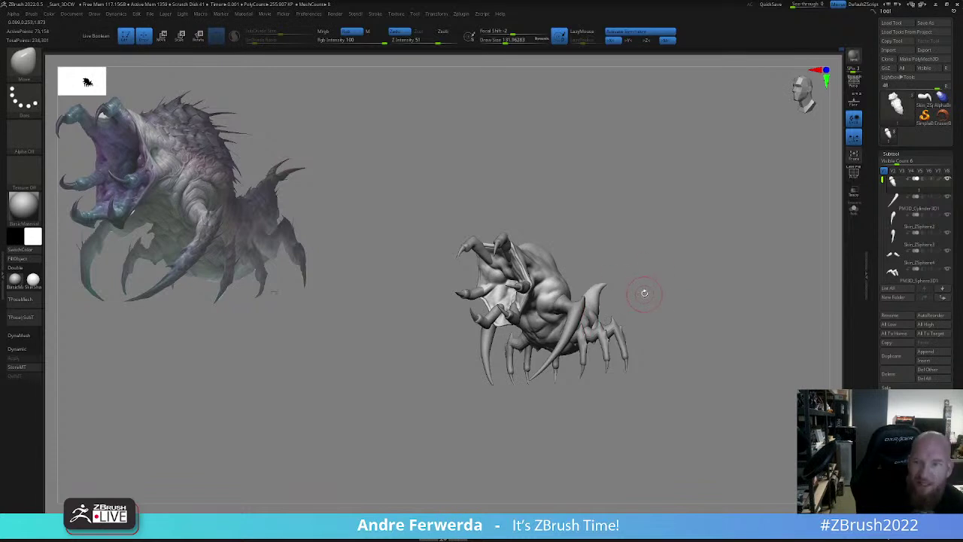
- Adjust the throat under the mouth with the Move brush at draw sizes about 158 and 172
{"action": "key", "text": "s"}
{"action": "mouse_move", "coordinate": [645, 285]}
{"action": "left_mouse_down"}
{"action": "mouse_move", "coordinate": [648, 294]}
{"action": "mouse_move", "coordinate": [640, 248]}
{"action": "left_mouse_up"}
{"action": "key", "text": "space"}
{"action": "left_click_drag", "start_coordinate": [616, 288], "coordinate": [625, 327]}
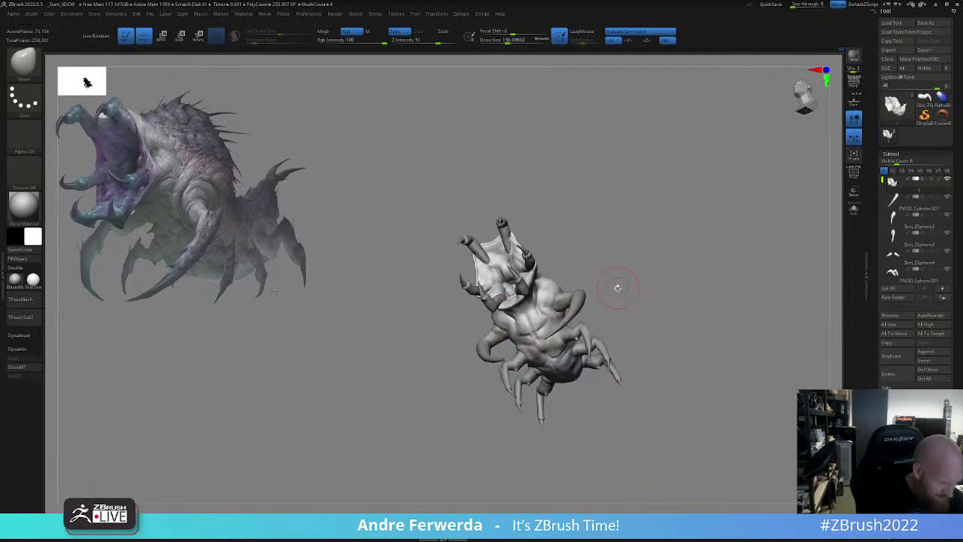
{"action": "mouse_move", "coordinate": [618, 288]}
{"action": "left_mouse_down"}
{"action": "mouse_move", "coordinate": [594, 331]}
{"action": "mouse_move", "coordinate": [529, 320]}
{"action": "left_mouse_up"}
{"action": "key", "text": "space"}
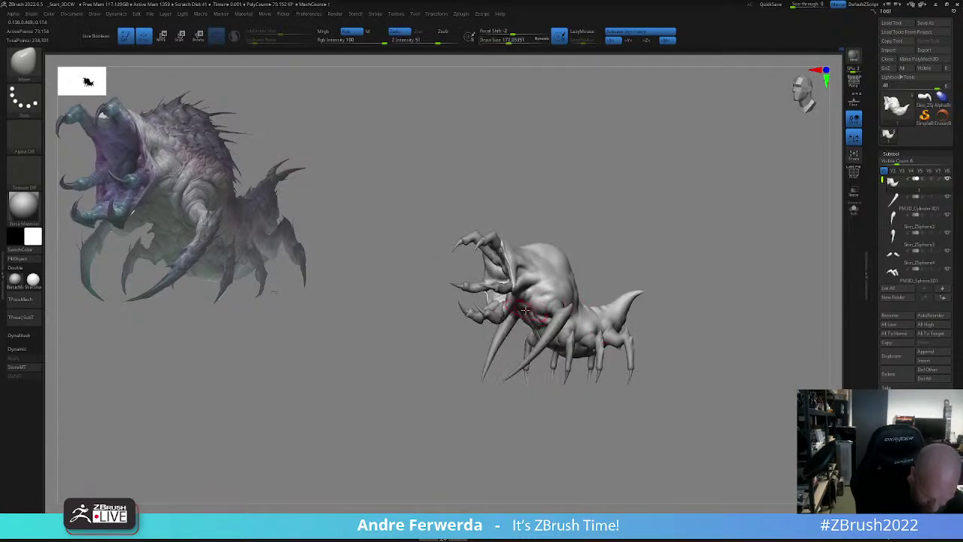
- Refine the body's underside behind the large front limbs in side view with the Move brush
{"action": "left_click_drag", "start_coordinate": [674, 285], "coordinate": [707, 280]}
{"action": "key", "text": "space"}
{"action": "left_click_drag", "start_coordinate": [705, 275], "coordinate": [709, 275]}
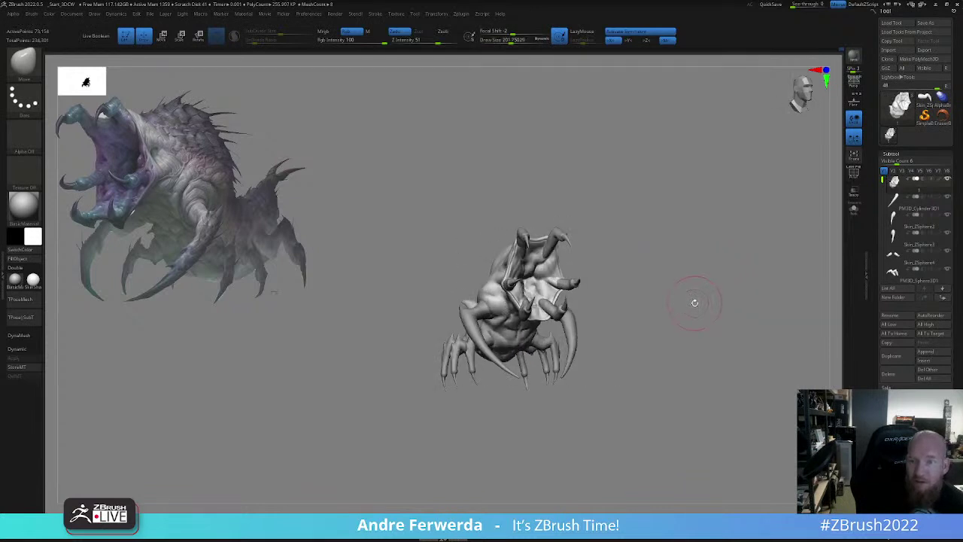
{"action": "left_click_drag", "start_coordinate": [675, 270], "coordinate": [680, 247]}
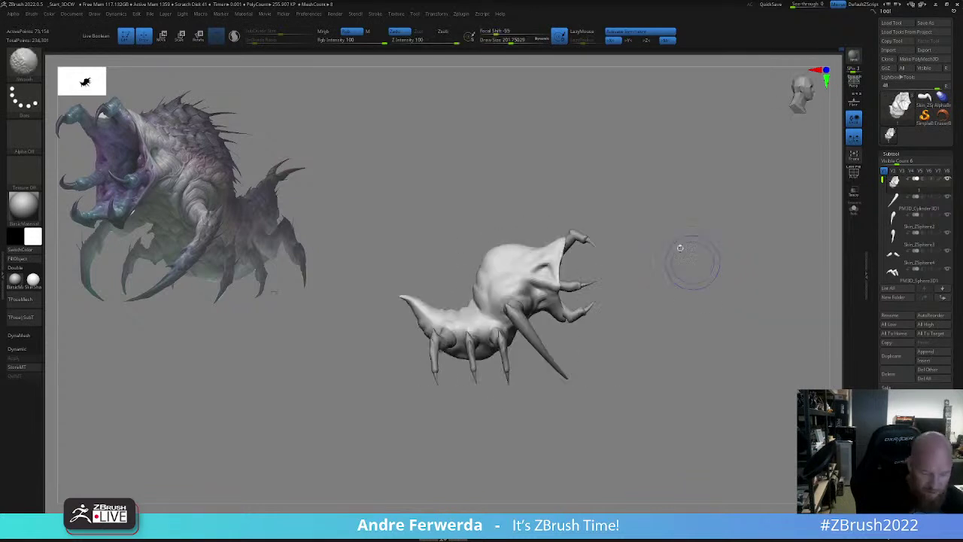
{"action": "left_click_drag", "start_coordinate": [512, 341], "coordinate": [513, 337]}
{"action": "key", "text": "space"}
{"action": "left_click", "coordinate": [511, 344]}
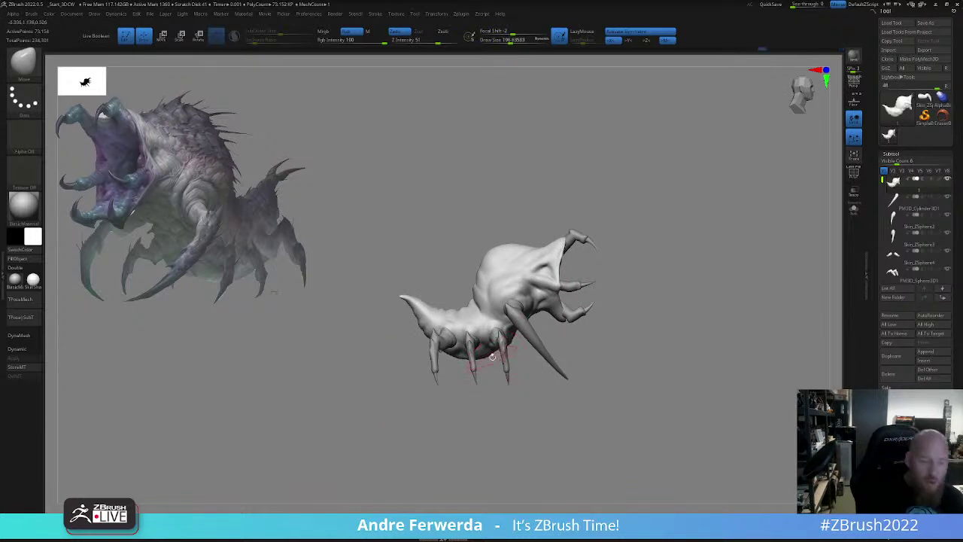
- Reshape the back and tail profile from the side with the Move brush at draw sizes about 227 and 250
{"action": "key", "text": "space"}
{"action": "left_click_drag", "start_coordinate": [494, 250], "coordinate": [497, 250]}
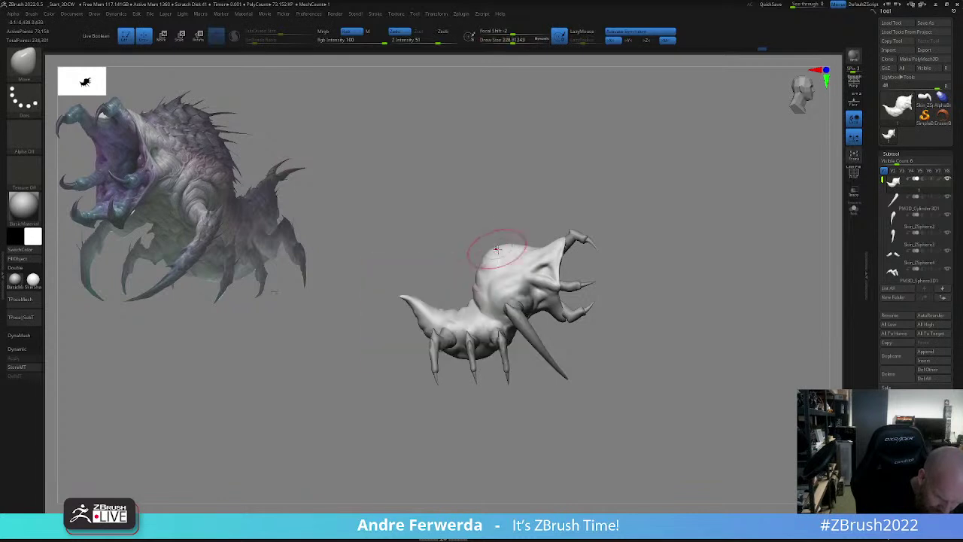
{"action": "left_click_drag", "start_coordinate": [456, 307], "coordinate": [403, 301]}
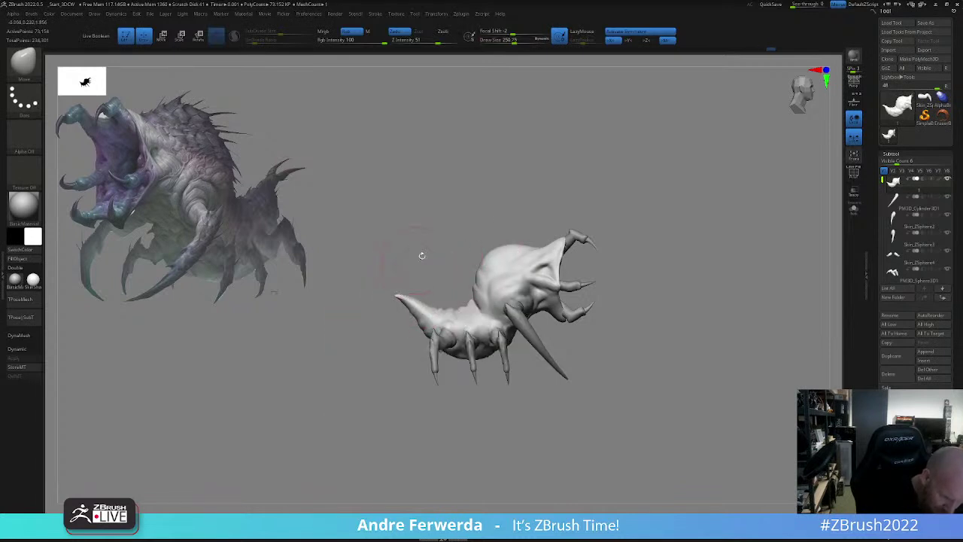
- Shape the tail tip with the Move brush, working at draw size about 136
{"action": "left_click_drag", "start_coordinate": [579, 156], "coordinate": [531, 170]}
{"action": "key", "text": "space"}
{"action": "left_click_drag", "start_coordinate": [531, 170], "coordinate": [575, 175]}
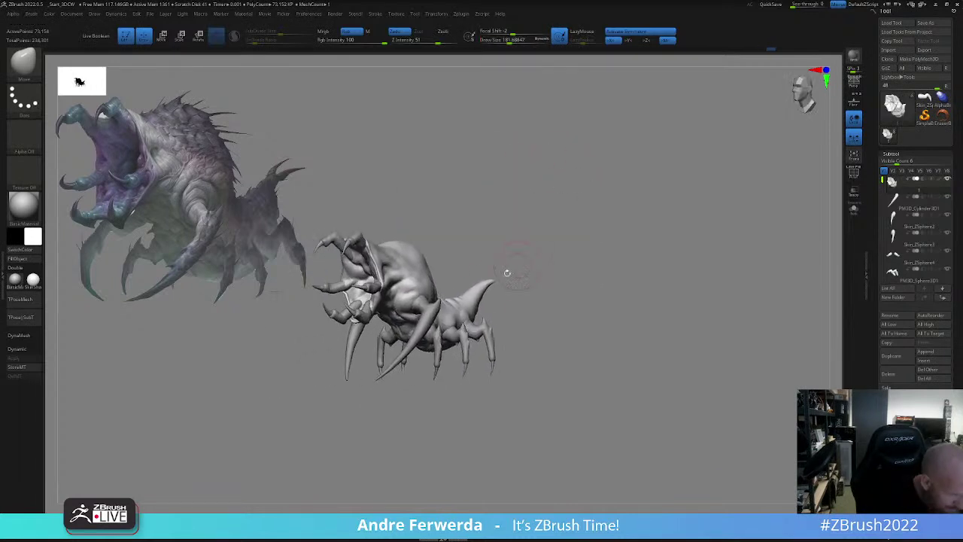
{"action": "key", "text": "space"}
{"action": "left_click_drag", "start_coordinate": [485, 279], "coordinate": [481, 278]}
{"action": "key", "text": "space"}
{"action": "left_click_drag", "start_coordinate": [507, 241], "coordinate": [498, 239]}
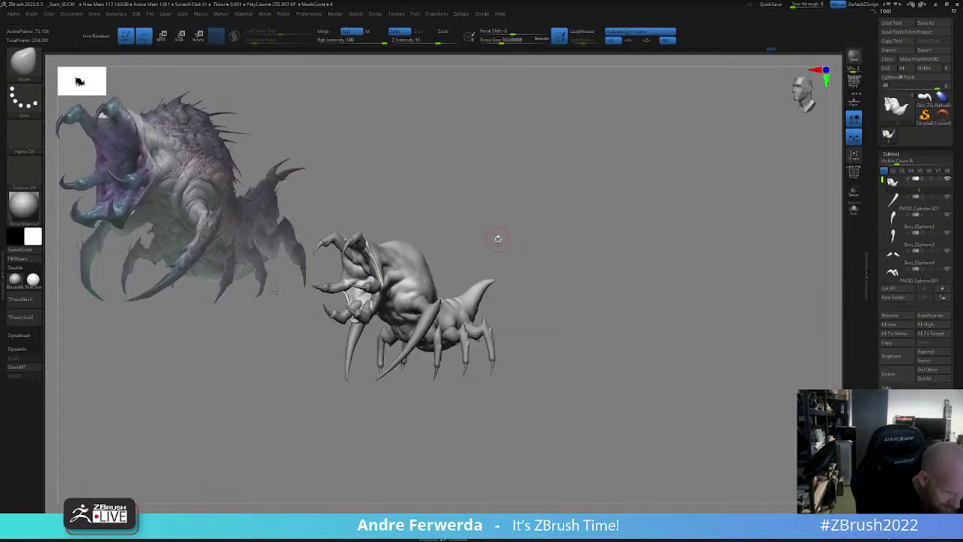
{"action": "key", "text": "bracketright"}
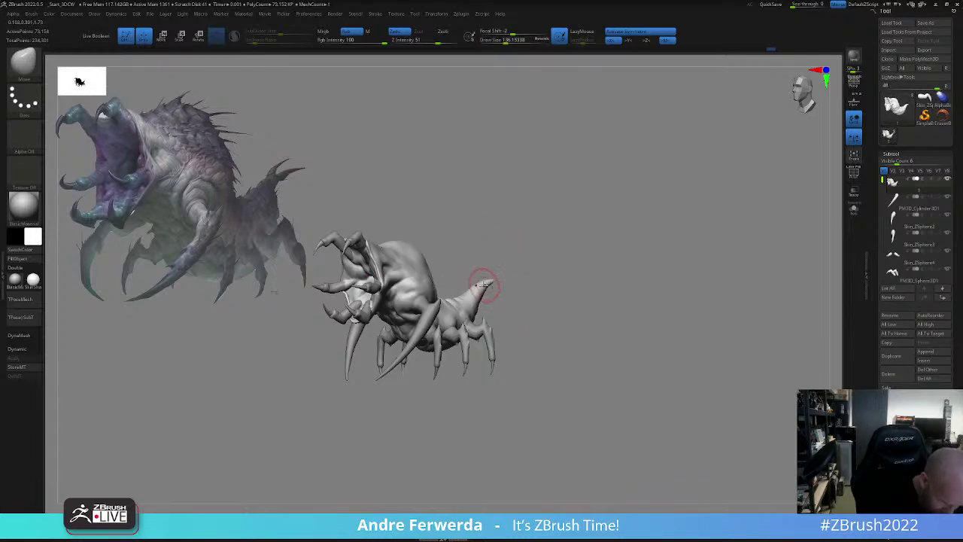
{"action": "key", "text": "bracketright"}
- Adjust the tail's curve and base with the Move brush at draw sizes about 173 and 238
{"action": "key", "text": "space"}
{"action": "mouse_move", "coordinate": [458, 298]}
{"action": "left_mouse_down"}
{"action": "mouse_move", "coordinate": [433, 277]}
{"action": "mouse_move", "coordinate": [493, 267]}
{"action": "left_mouse_up"}
{"action": "key", "text": "bracketleft"}
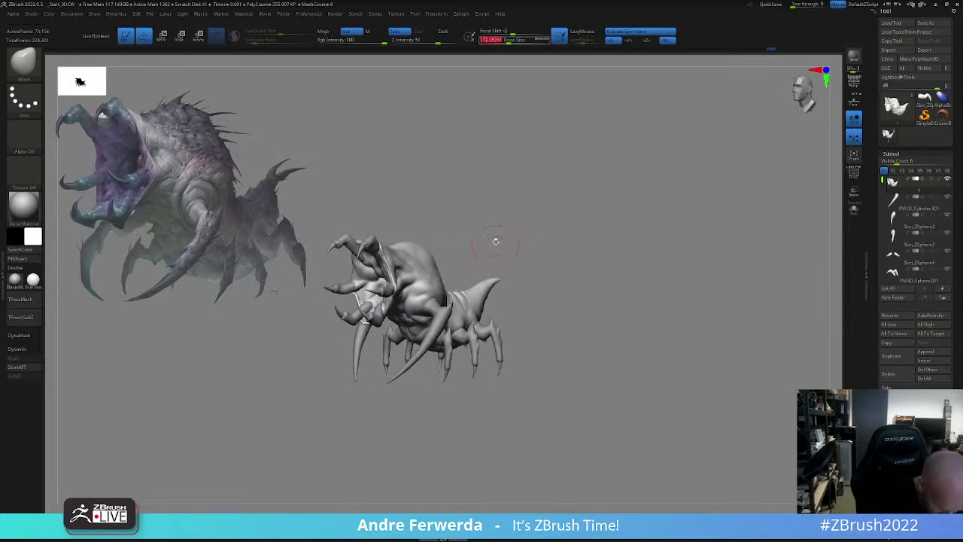
{"action": "key", "text": "space"}
{"action": "left_click_drag", "start_coordinate": [503, 217], "coordinate": [502, 237], "text": "alt"}
{"action": "key", "text": "space"}
{"action": "left_click_drag", "start_coordinate": [476, 295], "coordinate": [482, 295]}
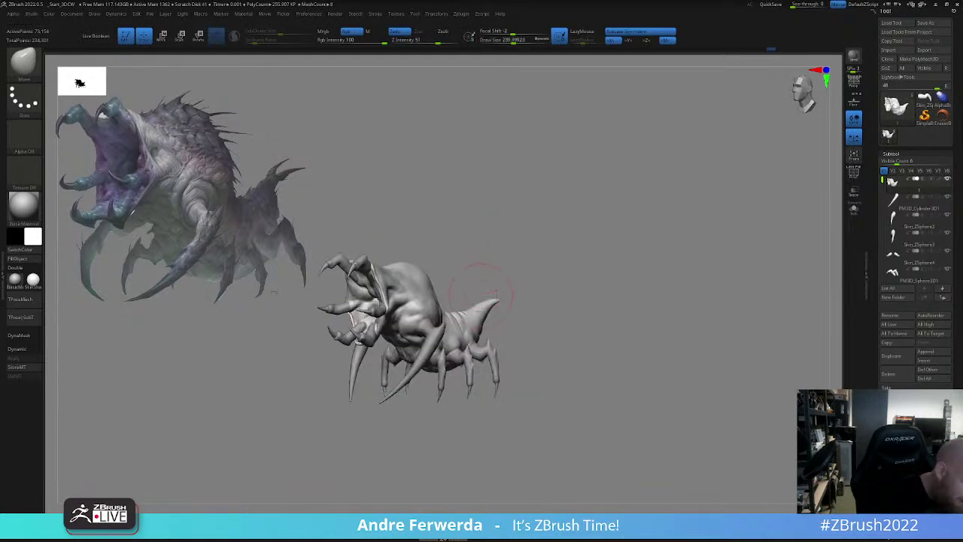
- Refine the narrow section between the front body and the tail from above with the Move brush at draw size about 203
{"action": "left_click_drag", "start_coordinate": [553, 254], "coordinate": [529, 274]}
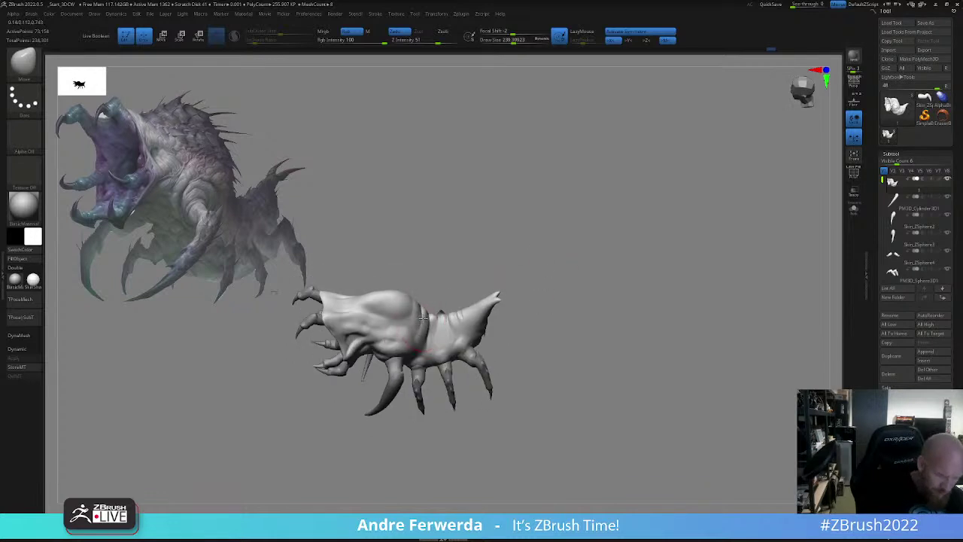
{"action": "mouse_move", "coordinate": [447, 268]}
{"action": "left_mouse_down", "text": "shift"}
{"action": "mouse_move", "coordinate": [447, 295]}
{"action": "mouse_move", "coordinate": [413, 308]}
{"action": "left_mouse_up", "text": "shift"}
{"action": "key", "text": "space"}
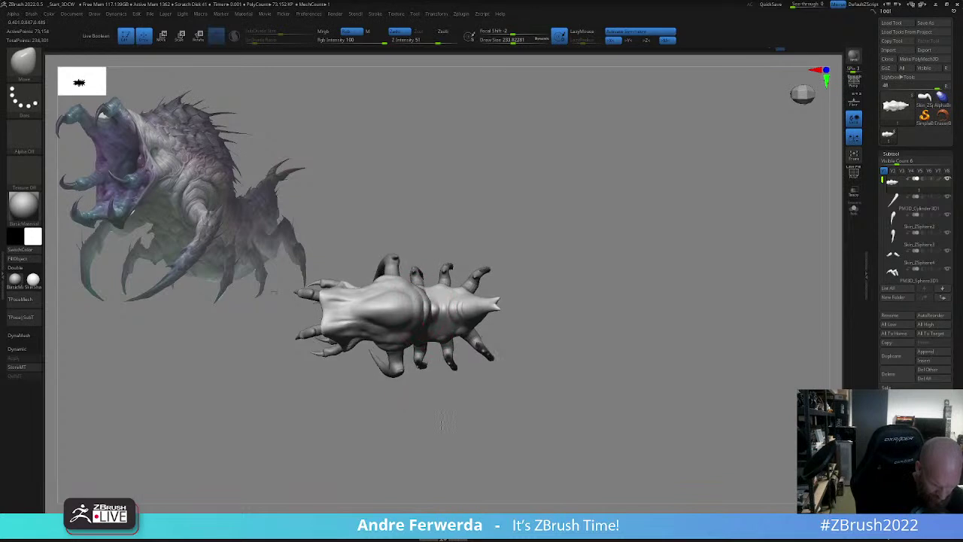
{"action": "left_click_drag", "start_coordinate": [527, 340], "coordinate": [572, 304]}
{"action": "right_click_drag", "start_coordinate": [572, 303], "coordinate": [584, 256]}
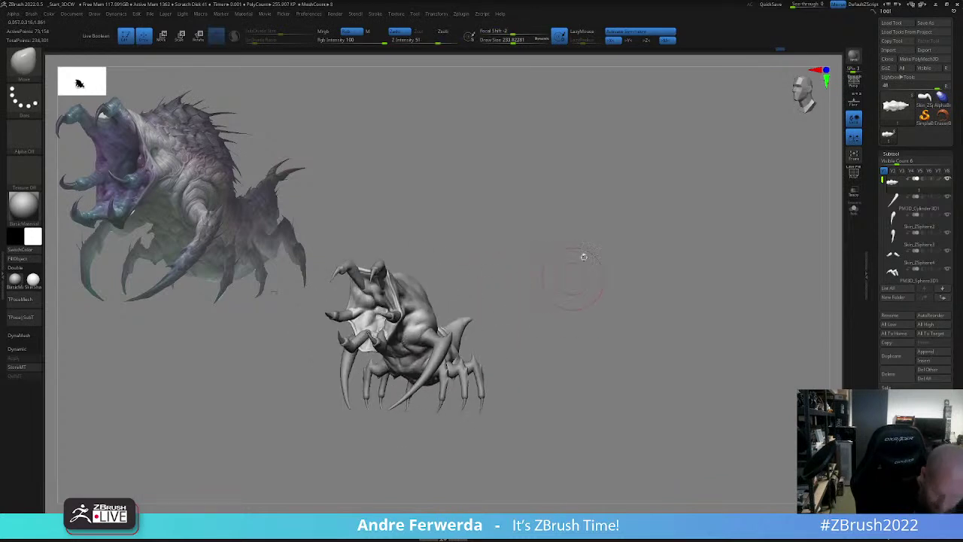
- Turn on perspective and try reshaping the body's back behind the mouth, undoing the last change
{"action": "left_click", "coordinate": [853, 82]}
{"action": "mouse_move", "coordinate": [620, 361]}
{"action": "left_mouse_down", "text": "alt"}
{"action": "mouse_move", "coordinate": [640, 301]}
{"action": "mouse_move", "coordinate": [634, 316]}
{"action": "left_mouse_up", "text": "alt"}
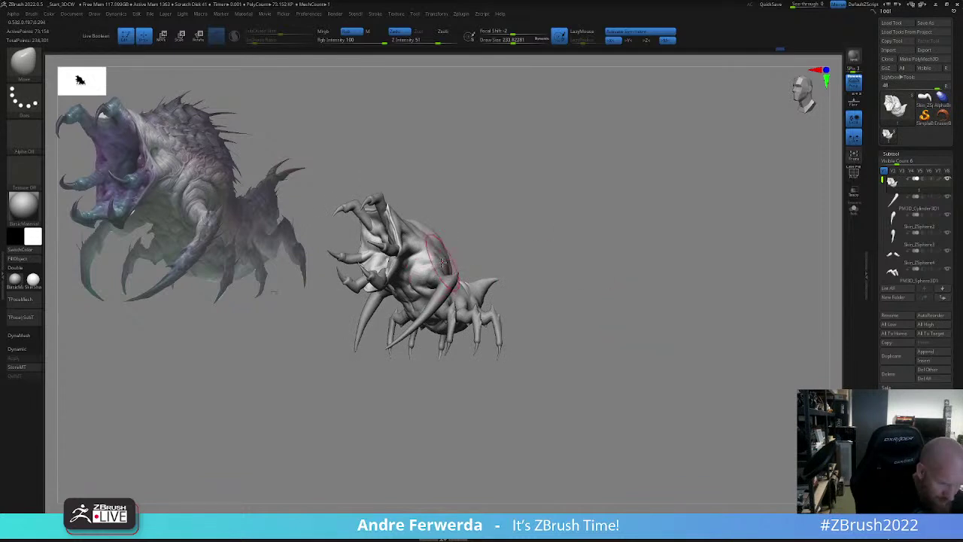
{"action": "key", "text": "space"}
{"action": "left_click_drag", "start_coordinate": [431, 266], "coordinate": [437, 267]}
{"action": "mouse_move", "coordinate": [441, 209]}
{"action": "left_mouse_down", "text": "shift"}
{"action": "mouse_move", "coordinate": [438, 222]}
{"action": "mouse_move", "coordinate": [449, 223]}
{"action": "mouse_move", "coordinate": [423, 221]}
{"action": "mouse_move", "coordinate": [451, 232]}
{"action": "mouse_move", "coordinate": [462, 203]}
{"action": "mouse_move", "coordinate": [436, 205]}
{"action": "mouse_move", "coordinate": [484, 224]}
{"action": "mouse_move", "coordinate": [477, 233]}
{"action": "left_mouse_up", "text": "shift"}
{"action": "key", "text": "ctrl+z"}
- Reshape the rounded hump of the back with the Move brush at draw sizes about 288 and 211
{"action": "key", "text": "space"}
{"action": "mouse_move", "coordinate": [539, 223]}
{"action": "left_mouse_down"}
{"action": "mouse_move", "coordinate": [562, 208]}
{"action": "mouse_move", "coordinate": [600, 212]}
{"action": "mouse_move", "coordinate": [604, 238]}
{"action": "left_mouse_up"}
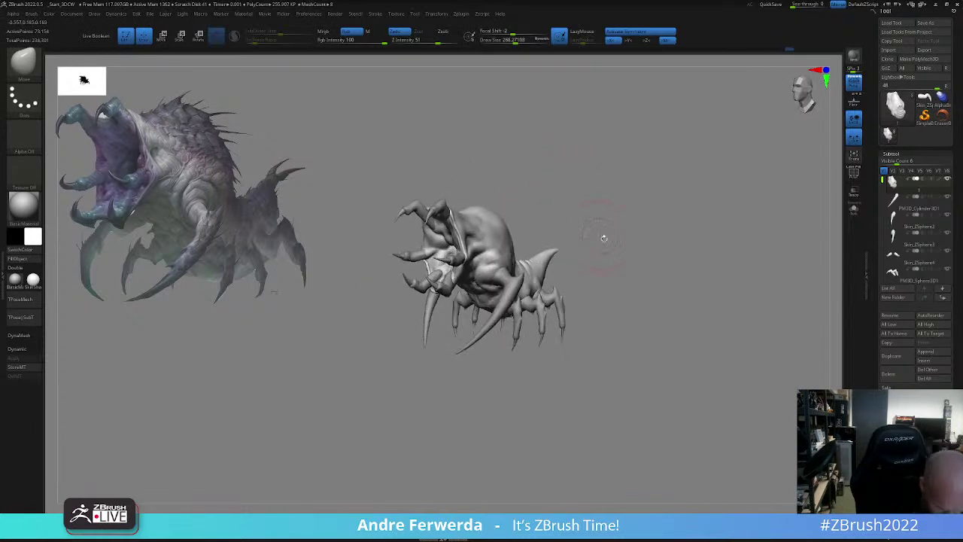
{"action": "mouse_move", "coordinate": [509, 224]}
{"action": "left_mouse_down"}
{"action": "mouse_move", "coordinate": [505, 206]}
{"action": "mouse_move", "coordinate": [511, 235]}
{"action": "left_mouse_up"}
{"action": "key", "text": "space"}
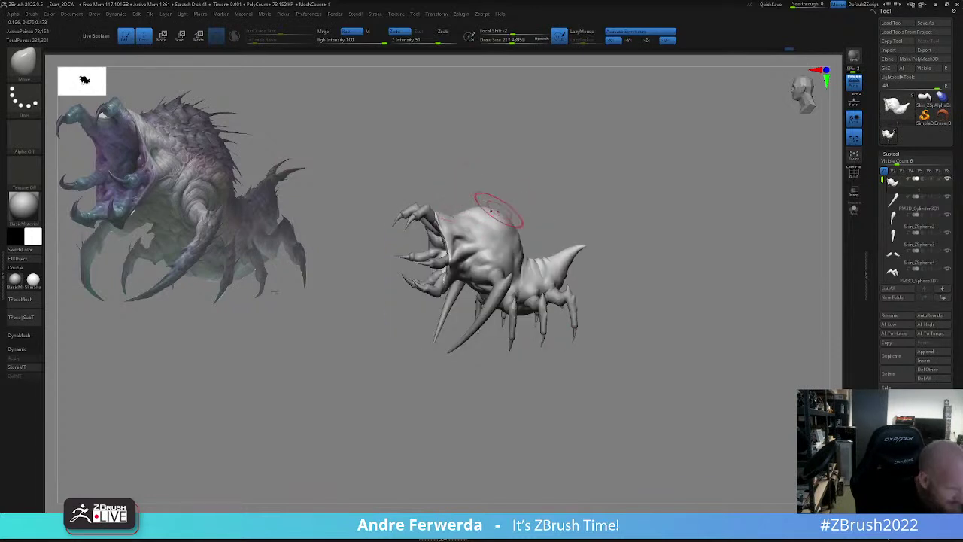
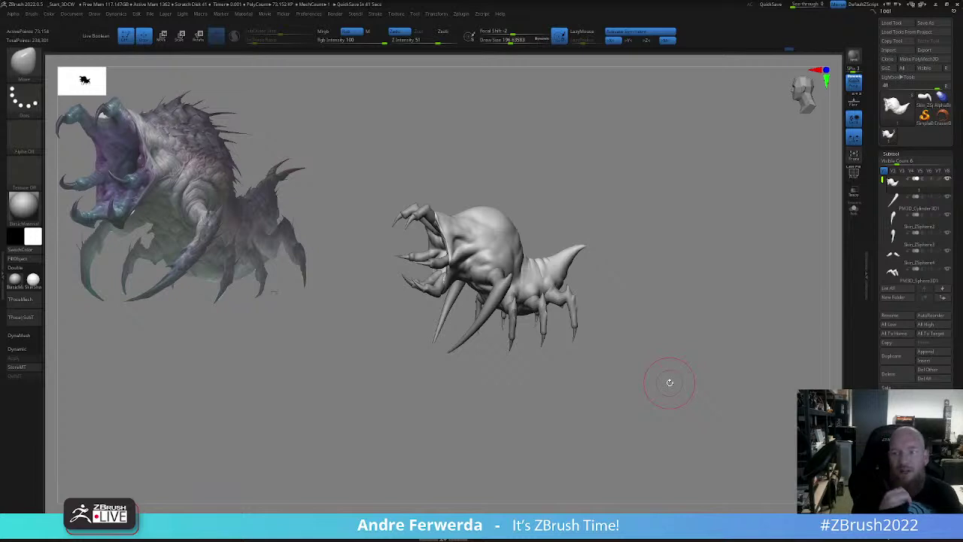
- Refine the mouth's side edge and the top of the head with the Move brush at draw sizes from about 163 to 140
{"action": "key", "text": "space"}
{"action": "left_click_drag", "start_coordinate": [647, 303], "coordinate": [659, 241]}
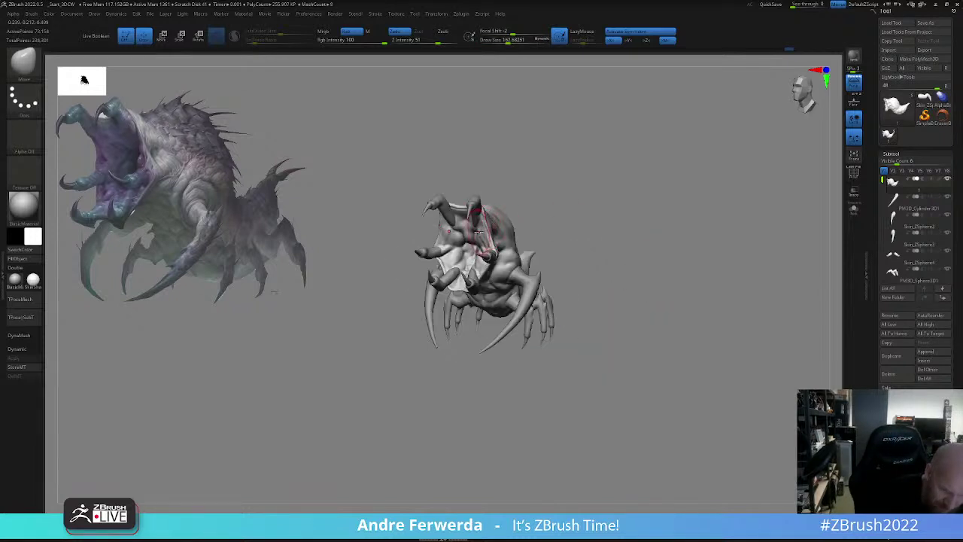
{"action": "mouse_move", "coordinate": [527, 201]}
{"action": "left_mouse_down"}
{"action": "mouse_move", "coordinate": [501, 207]}
{"action": "mouse_move", "coordinate": [508, 214]}
{"action": "left_mouse_up"}
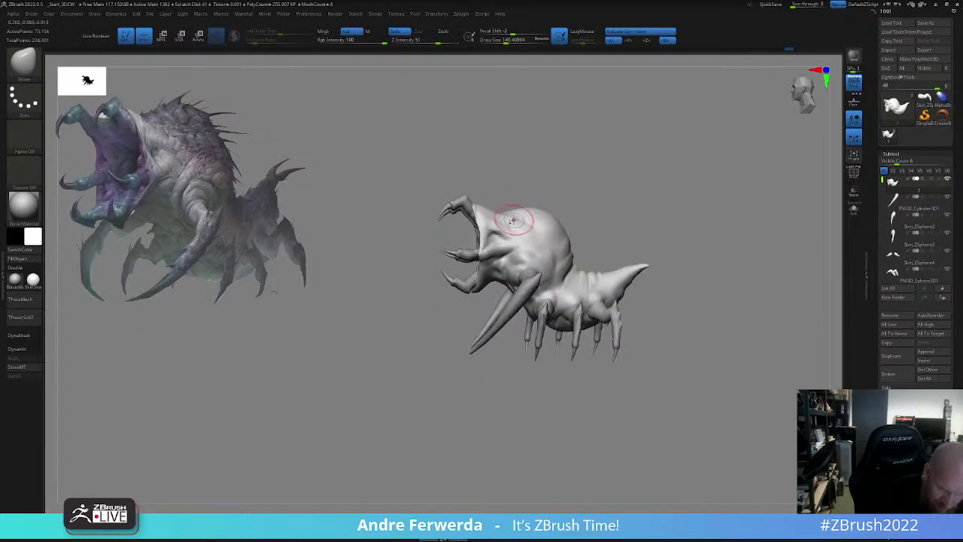
{"action": "right_click_drag", "start_coordinate": [513, 221], "coordinate": [516, 240], "text": "shift"}
{"action": "mouse_move", "coordinate": [493, 194]}
{"action": "left_mouse_down"}
{"action": "mouse_move", "coordinate": [473, 188]}
{"action": "mouse_move", "coordinate": [502, 194]}
{"action": "left_mouse_up"}
{"action": "key", "text": "space"}
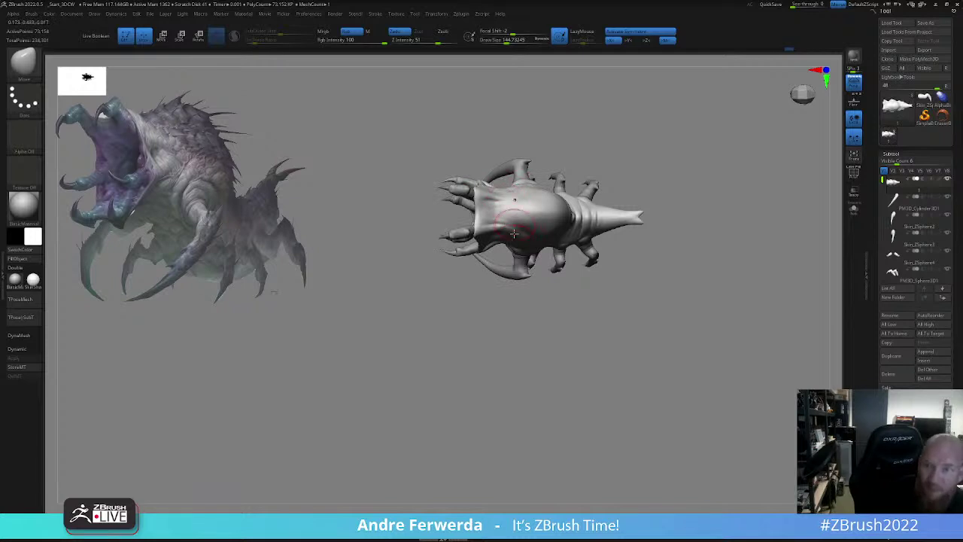
{"action": "mouse_move", "coordinate": [703, 200]}
{"action": "left_mouse_down", "text": "alt"}
{"action": "mouse_move", "coordinate": [664, 355]}
{"action": "mouse_move", "coordinate": [659, 349]}
{"action": "left_mouse_up", "text": "alt"}
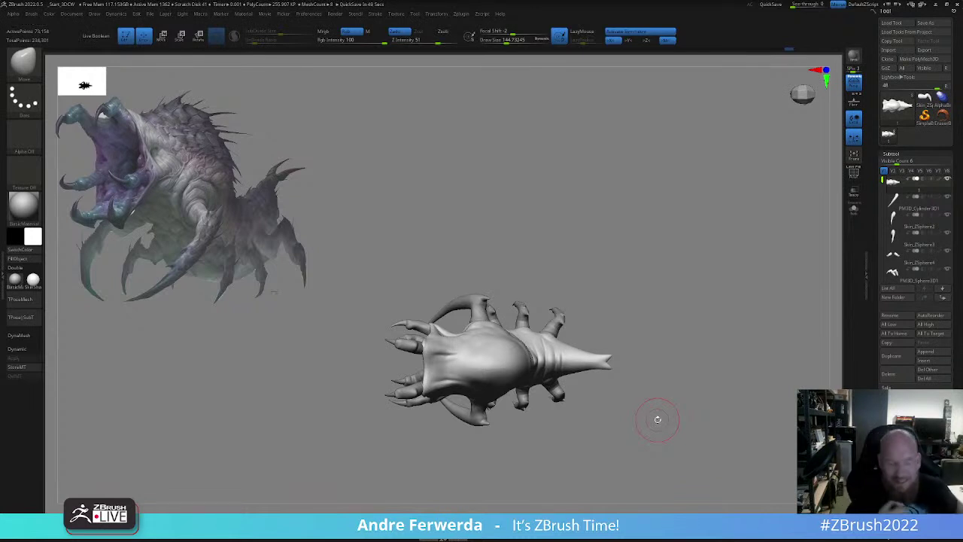
- Select the mouth claws' subtool by the upper claw near the mouth edge and frame the upper claws for close work
{"action": "mouse_move", "coordinate": [660, 311]}
{"action": "left_mouse_down"}
{"action": "mouse_move", "coordinate": [645, 249]}
{"action": "mouse_move", "coordinate": [665, 237]}
{"action": "mouse_move", "coordinate": [559, 276]}
{"action": "left_mouse_up"}
{"action": "right_click", "coordinate": [484, 292]}
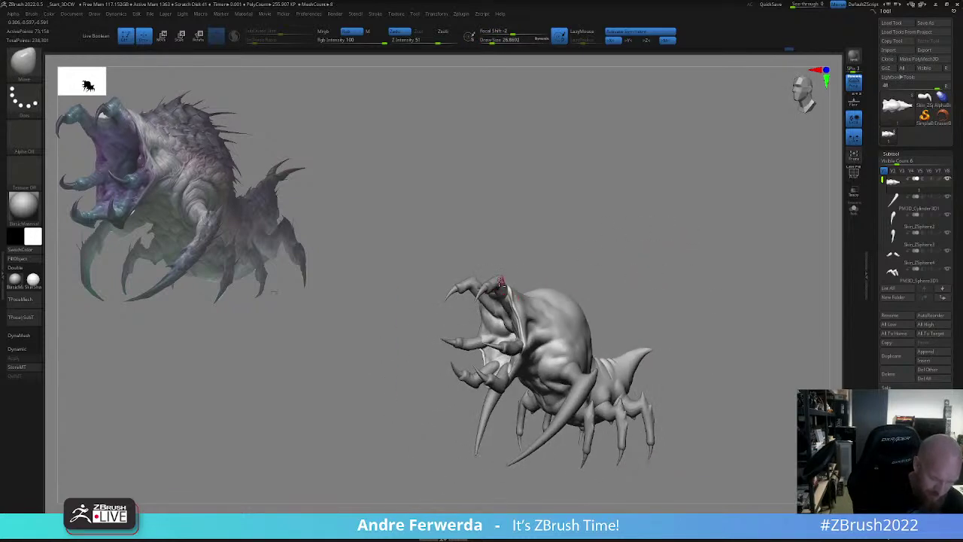
{"action": "left_click", "coordinate": [502, 282], "text": "alt"}
{"action": "right_click", "coordinate": [501, 283]}
{"action": "left_click_drag", "start_coordinate": [593, 241], "coordinate": [624, 206], "text": "alt"}
{"action": "right_click", "coordinate": [643, 248]}
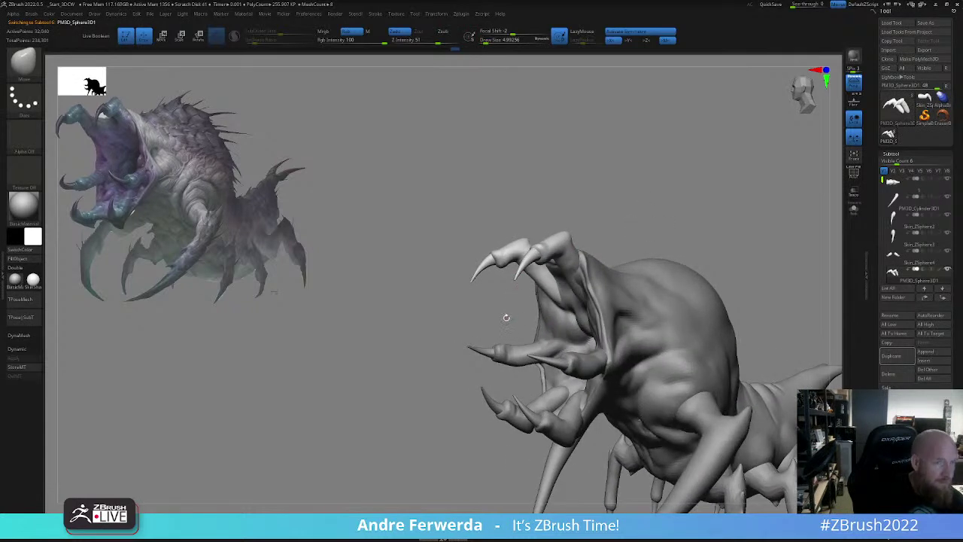
{"action": "left_click_drag", "start_coordinate": [784, 285], "coordinate": [768, 253], "text": "alt"}
{"action": "right_click", "coordinate": [762, 290]}
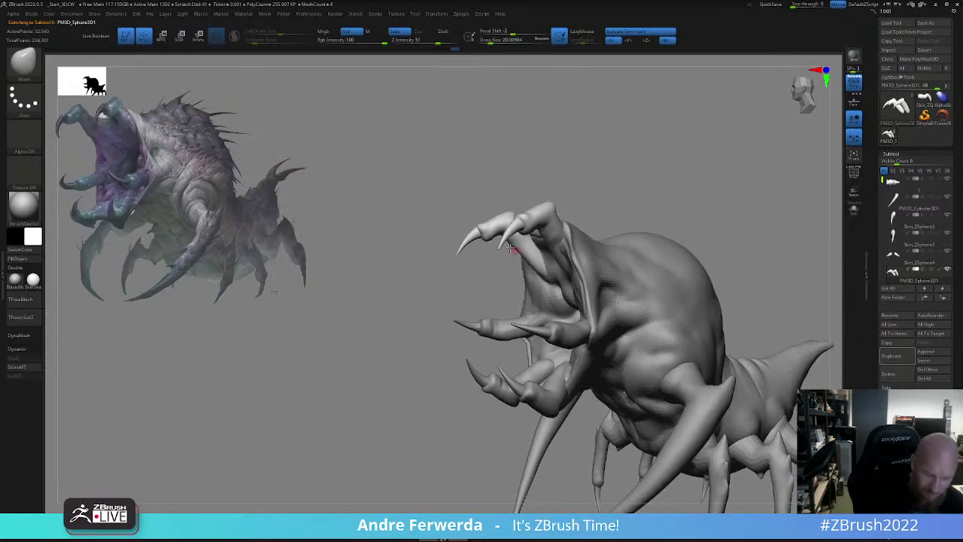
- Extract small pieces at the tips of the two upper mouth claws as a new subtool and select it
{"action": "right_click", "coordinate": [500, 282]}
{"action": "left_click_drag", "start_coordinate": [500, 282], "coordinate": [505, 283]}
{"action": "key", "text": "ctrl+z"}
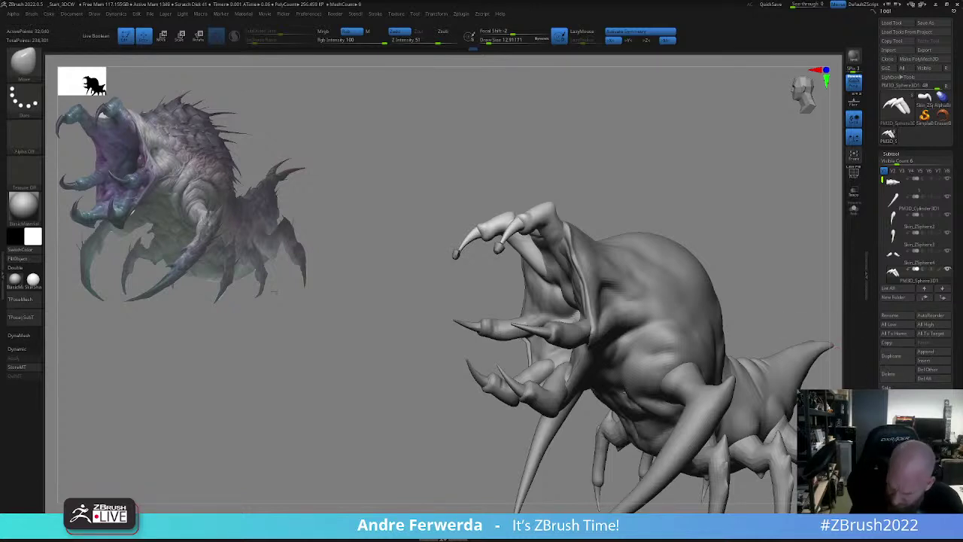
{"action": "left_click", "coordinate": [499, 245], "text": "alt"}
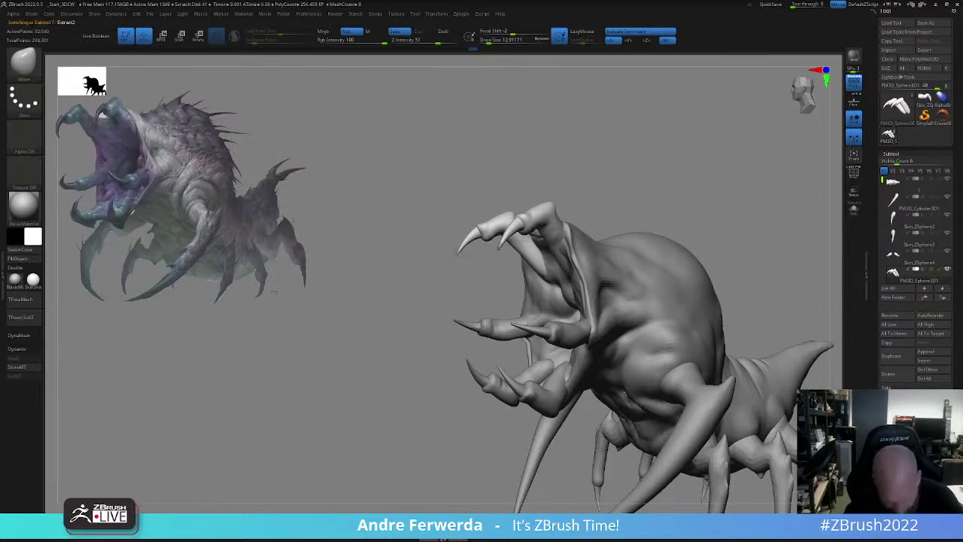
{"action": "left_click_drag", "start_coordinate": [500, 281], "coordinate": [493, 340], "text": "alt"}
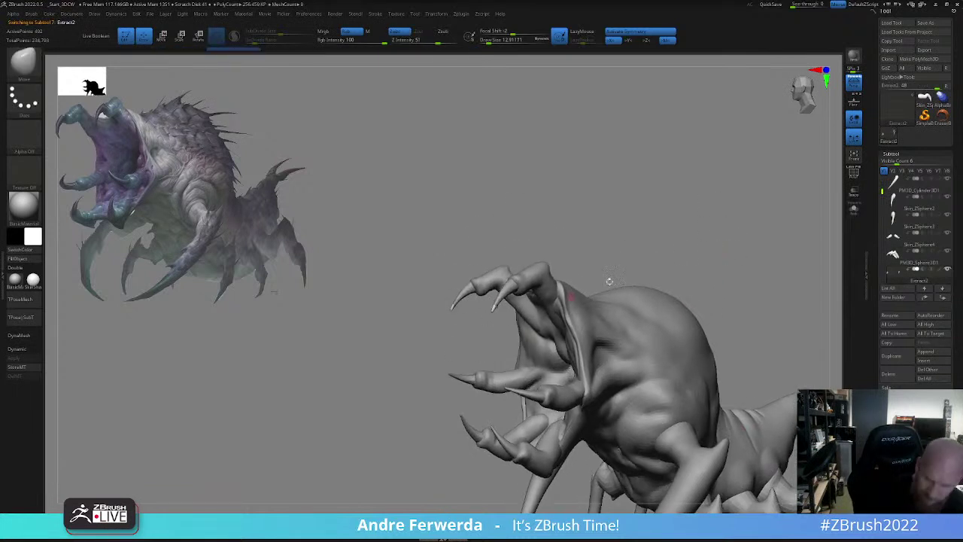
- Subdivide the extracted claw-tip pieces twice
{"action": "left_click", "coordinate": [894, 482]}
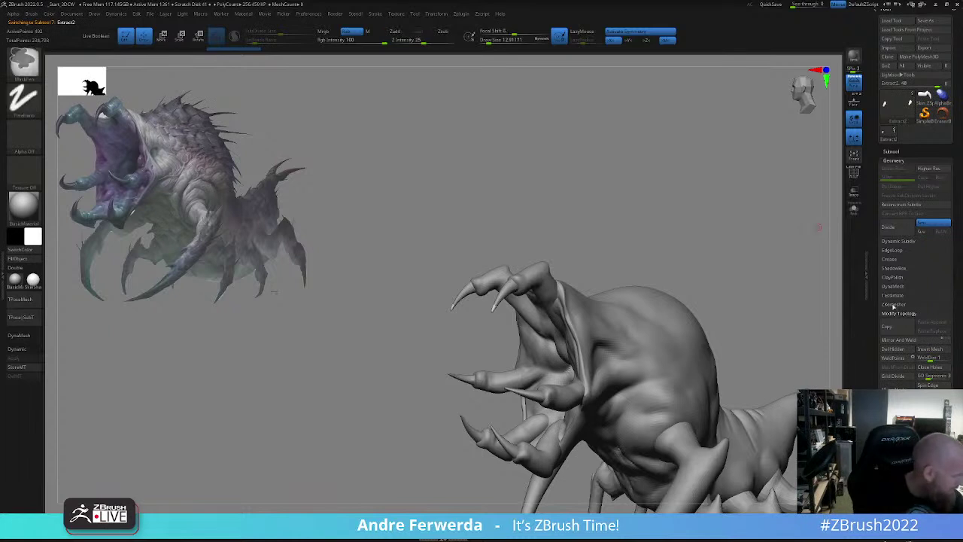
{"action": "key", "text": "ctrl+d"}
{"action": "key", "text": "ctrl+d"}
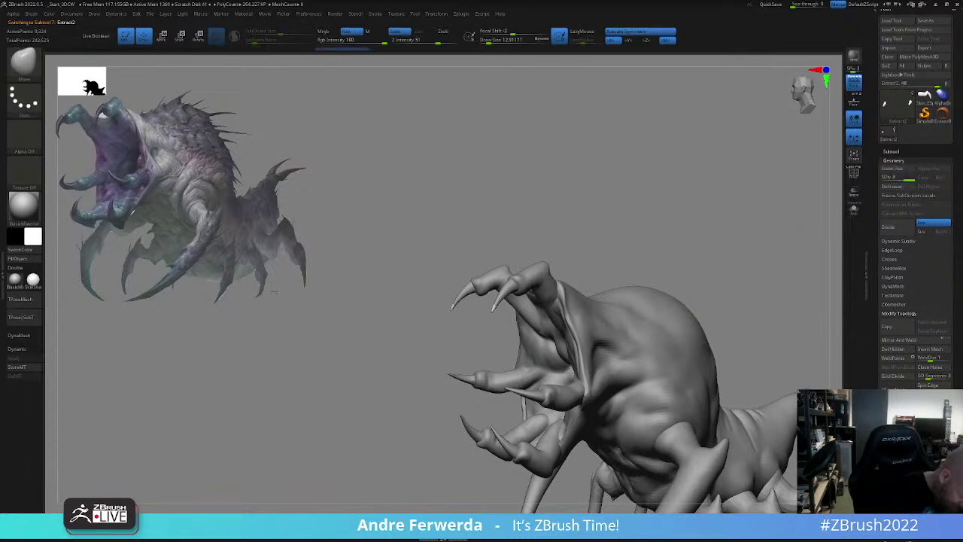
- Pull the extracted tips downward into long thin strands with the SnakeHook brush at Z Intensity 100
{"action": "key", "text": "b"}
{"action": "key", "text": "s"}
{"action": "key", "text": "h"}
{"action": "left_click", "coordinate": [237, 42]}
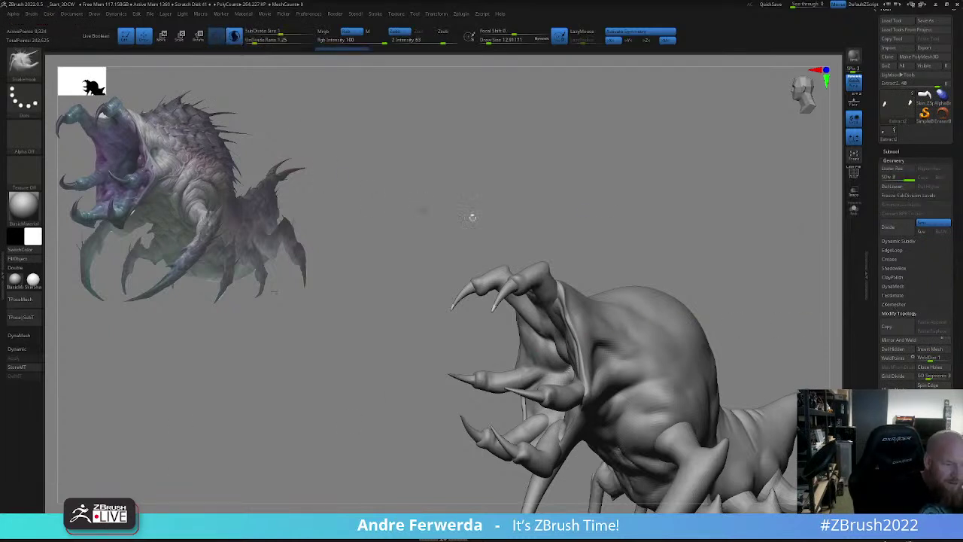
{"action": "mouse_move", "coordinate": [614, 209]}
{"action": "left_mouse_down"}
{"action": "mouse_move", "coordinate": [550, 209]}
{"action": "mouse_move", "coordinate": [559, 183]}
{"action": "left_mouse_up"}
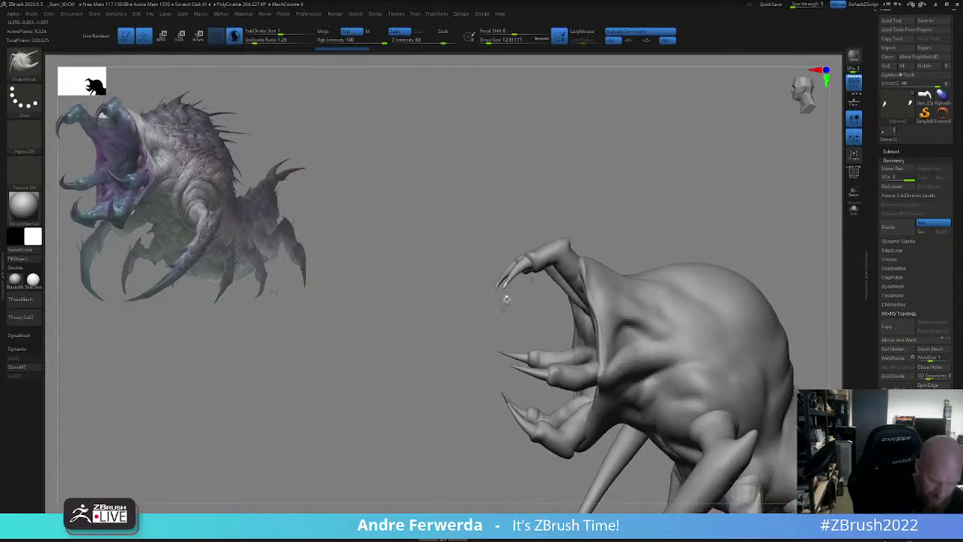
{"action": "left_click", "coordinate": [500, 352]}
{"action": "key", "text": "space"}
{"action": "key", "text": "space"}
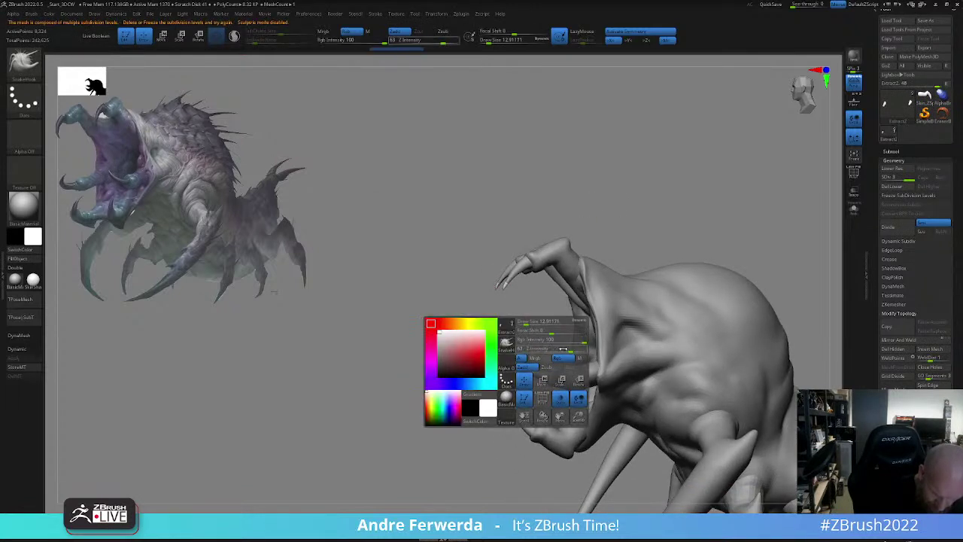
{"action": "left_click_drag", "start_coordinate": [563, 349], "coordinate": [587, 349]}
{"action": "key", "text": "space"}
{"action": "left_click_drag", "start_coordinate": [501, 319], "coordinate": [500, 331]}
{"action": "left_click_drag", "start_coordinate": [487, 388], "coordinate": [499, 352]}
- Thicken the lower ends of the hanging strands with the Inflate brush at draw size about 35 and Z Intensity 5
{"action": "right_click", "coordinate": [502, 346]}
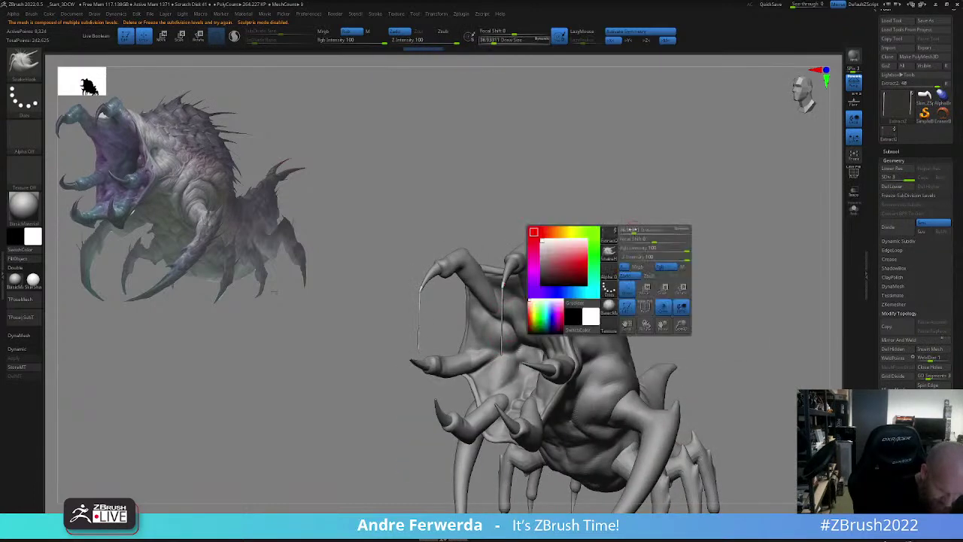
{"action": "left_click", "coordinate": [343, 521]}
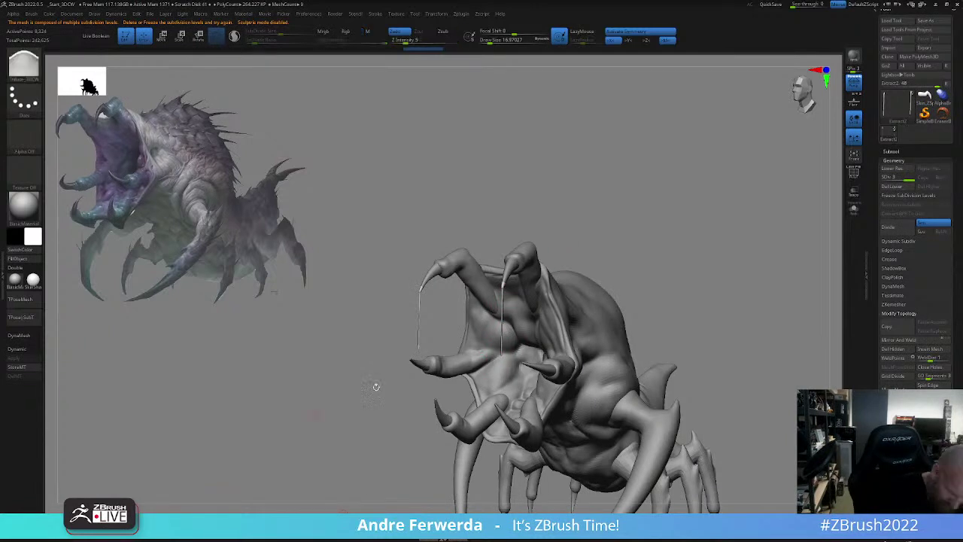
{"action": "right_click", "coordinate": [566, 313]}
{"action": "left_click_drag", "start_coordinate": [544, 316], "coordinate": [547, 317]}
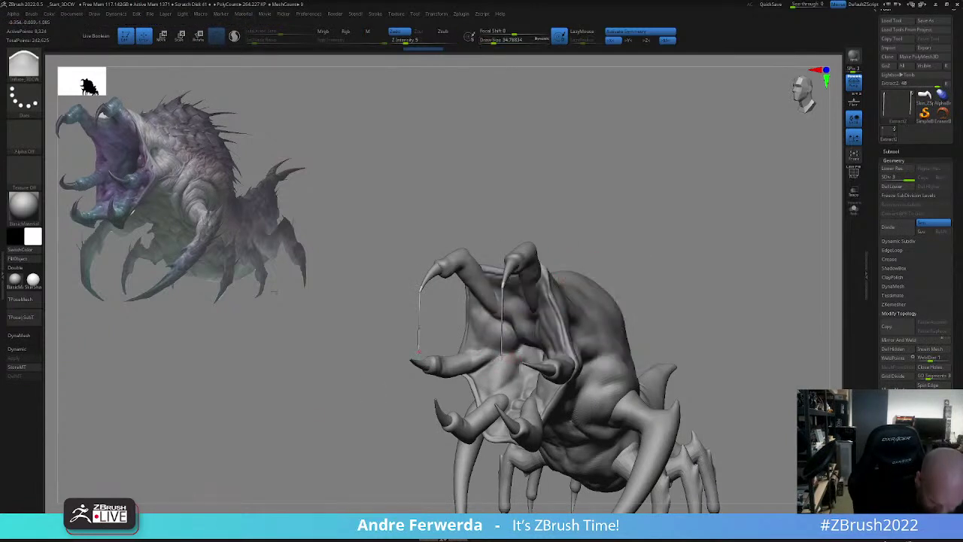
{"action": "left_click_drag", "start_coordinate": [500, 356], "coordinate": [503, 352]}
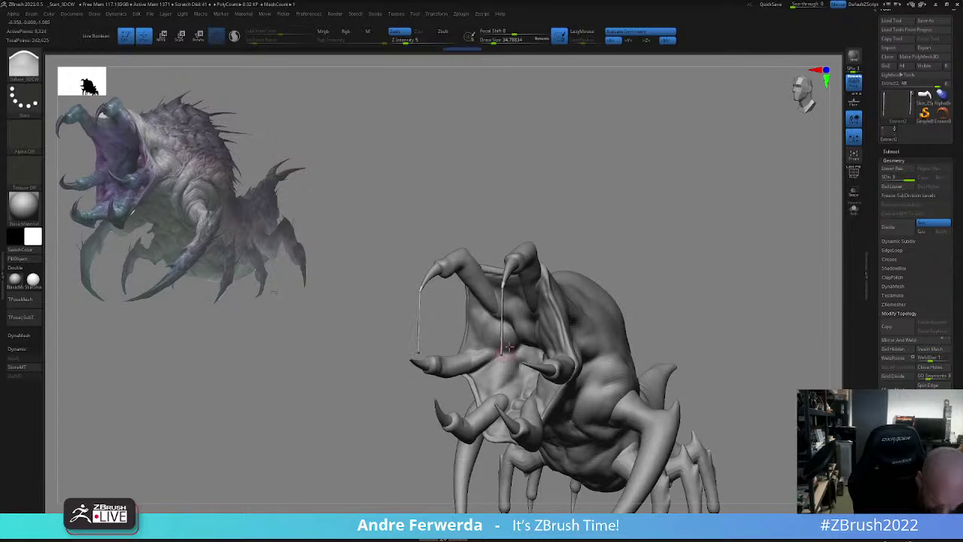
{"action": "right_click", "coordinate": [637, 311]}
{"action": "left_click_drag", "start_coordinate": [615, 314], "coordinate": [611, 314]}
- Smooth the strands along their length and where they leave the upper claw tips, trying Sculptris Pro mode
{"action": "left_click_drag", "start_coordinate": [503, 283], "coordinate": [509, 265], "text": "shift"}
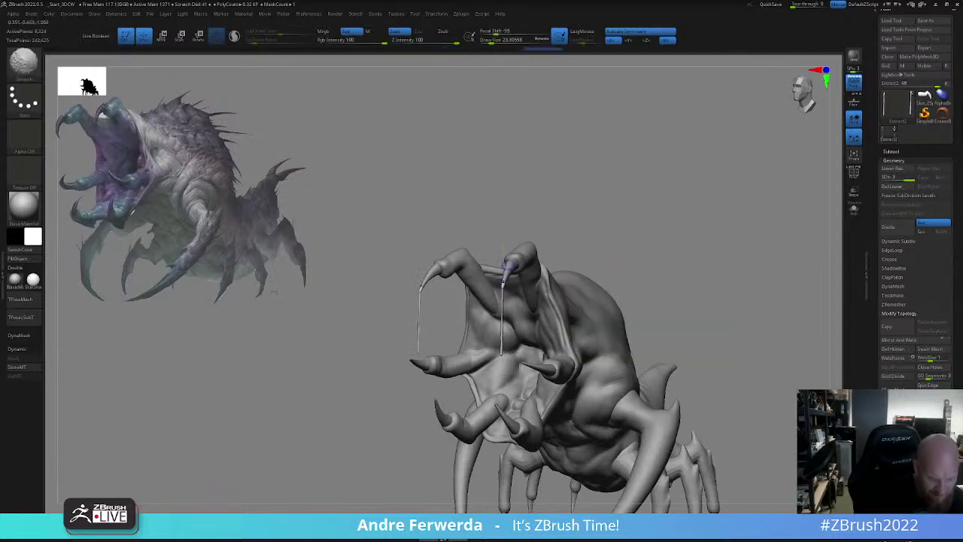
{"action": "left_click", "coordinate": [234, 35]}
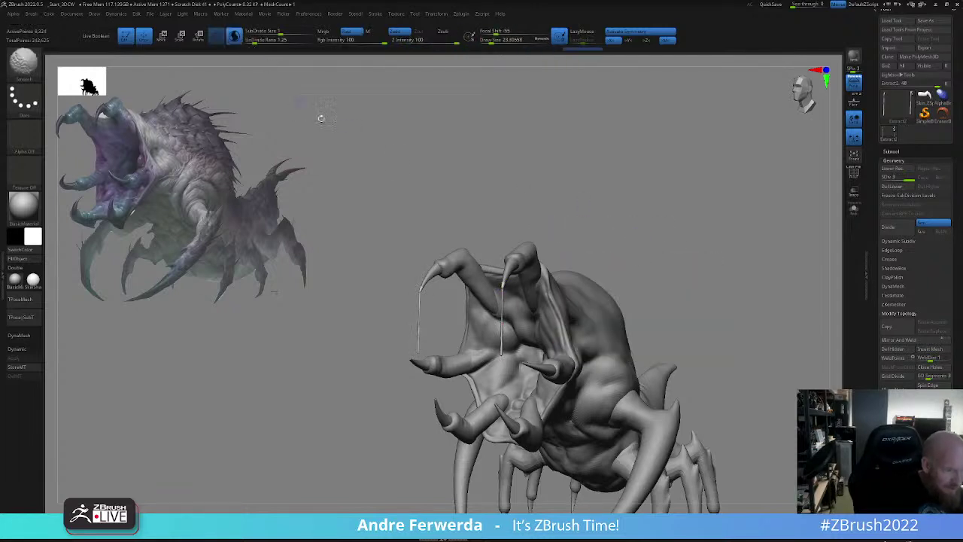
{"action": "left_click_drag", "start_coordinate": [503, 286], "coordinate": [501, 348], "text": "shift"}
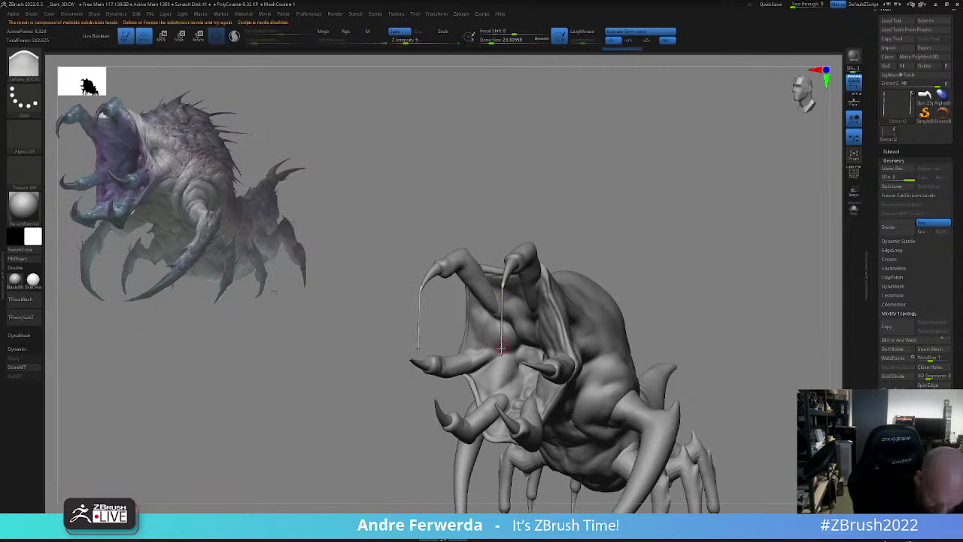
{"action": "left_click_drag", "start_coordinate": [627, 259], "coordinate": [591, 248]}
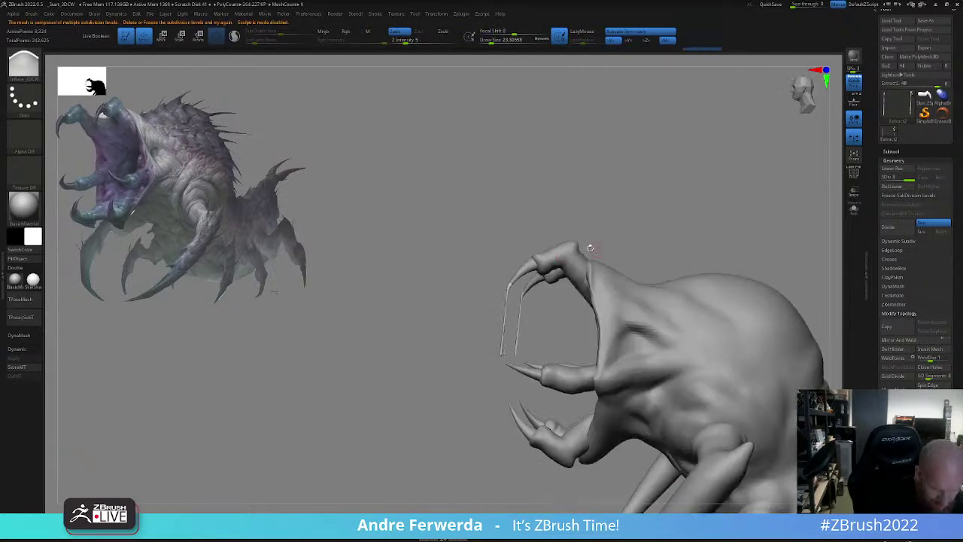
{"action": "left_click_drag", "start_coordinate": [507, 294], "coordinate": [525, 270], "text": "shift"}
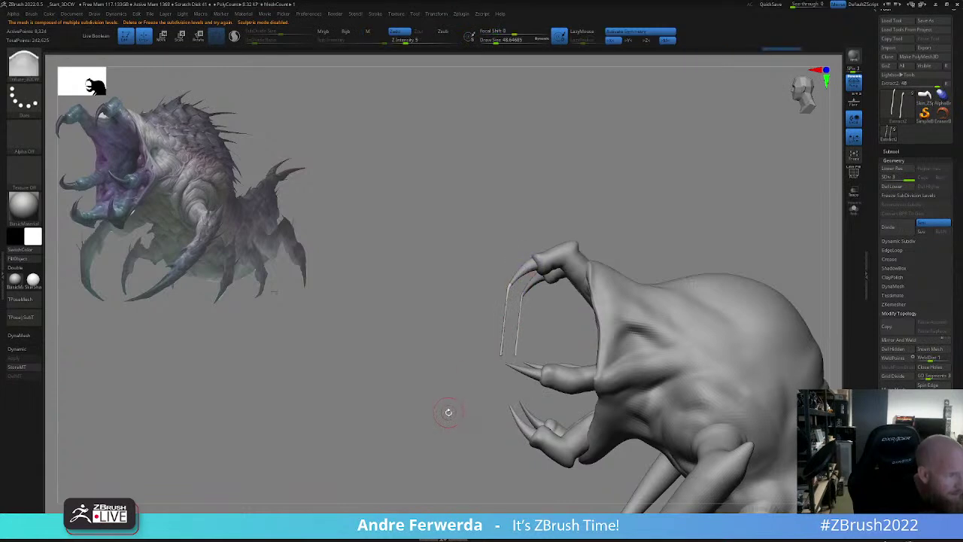
- Delete the strands' lower subdivision levels, smooth their upper parts and inflate their lower ends at draw size about 14
{"action": "left_click_drag", "start_coordinate": [448, 412], "coordinate": [473, 414]}
{"action": "left_click", "coordinate": [891, 186]}
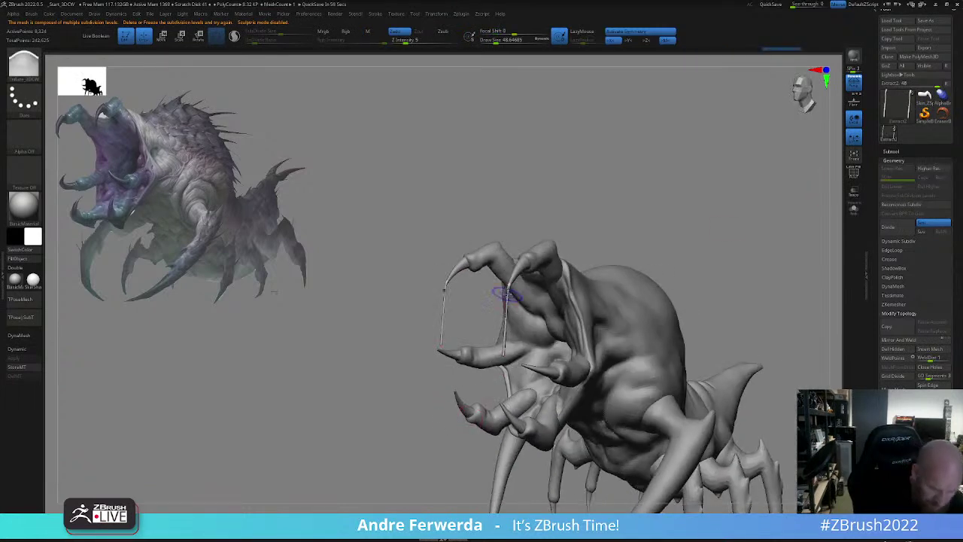
{"action": "left_click_drag", "start_coordinate": [506, 294], "coordinate": [526, 317], "text": "shift"}
{"action": "key", "text": "space"}
{"action": "left_click", "coordinate": [504, 356]}
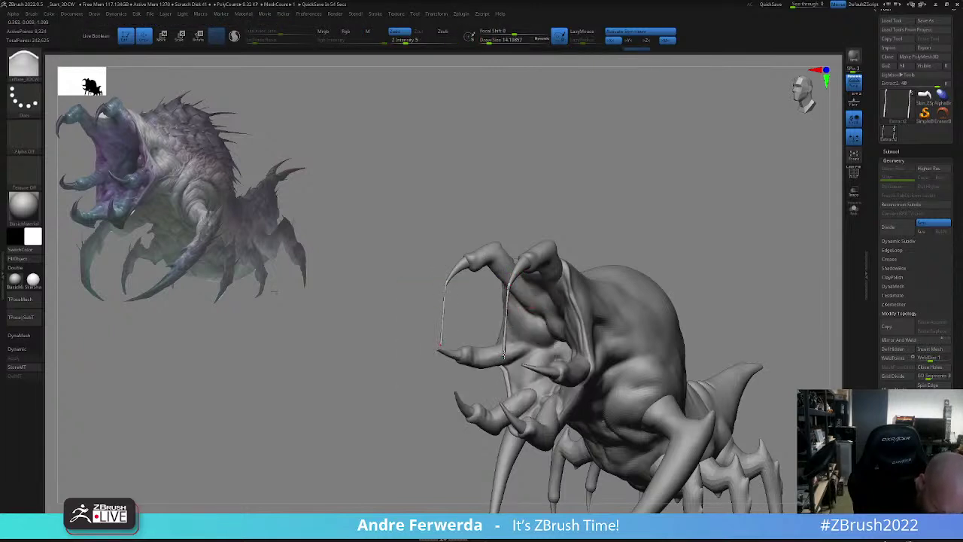
{"action": "key", "text": "space"}
{"action": "left_click_drag", "start_coordinate": [504, 357], "coordinate": [505, 334]}
- Turn on Sculptris Pro, smooth the lower part of the strands and isolate them with Solo mode
{"action": "left_click", "coordinate": [234, 36]}
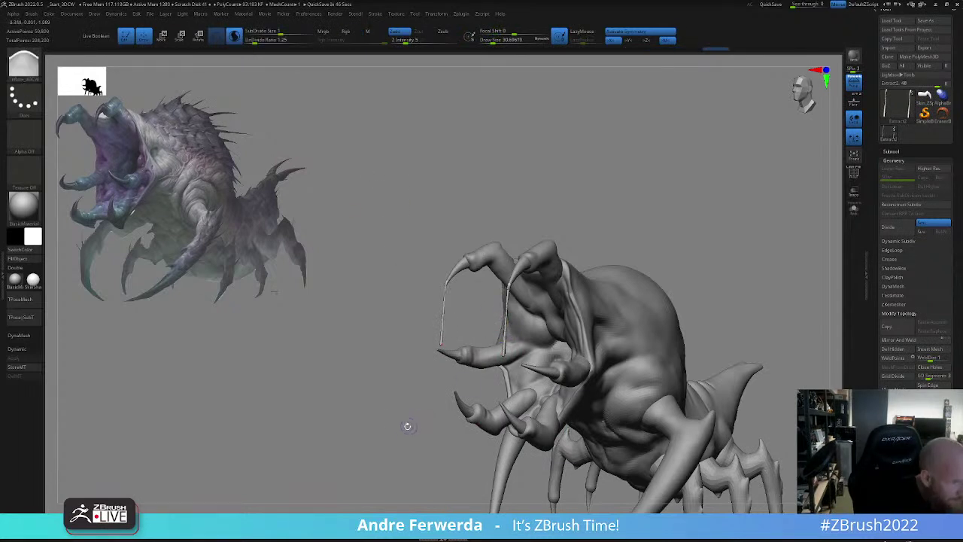
{"action": "left_click_drag", "start_coordinate": [407, 426], "coordinate": [454, 425]}
{"action": "left_click_drag", "start_coordinate": [503, 335], "coordinate": [507, 338], "text": "shift"}
{"action": "left_click", "coordinate": [855, 208]}
{"action": "left_click_drag", "start_coordinate": [695, 248], "coordinate": [620, 295]}
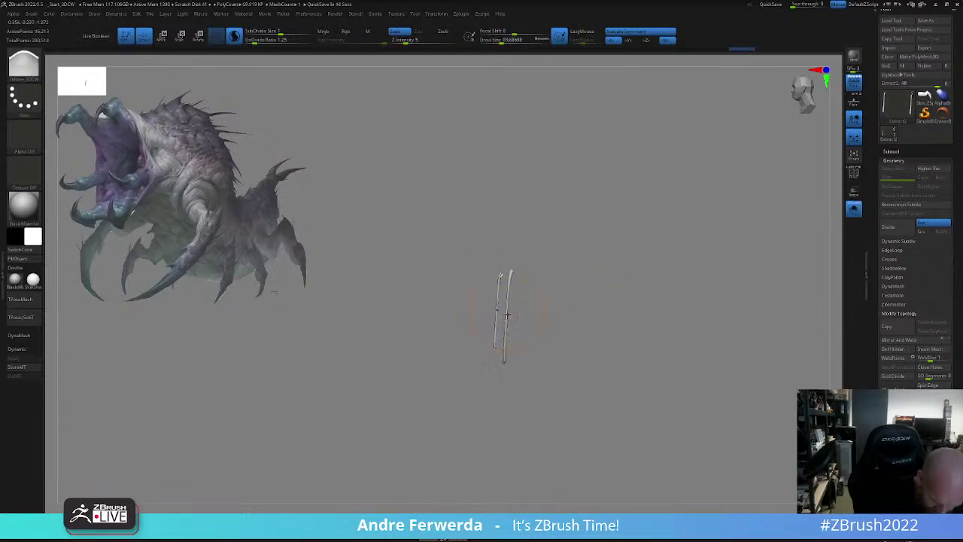
- Try to smooth the middle of the isolated strands and undo the strokes
{"action": "left_click_drag", "start_coordinate": [508, 315], "coordinate": [510, 310], "text": "shift"}
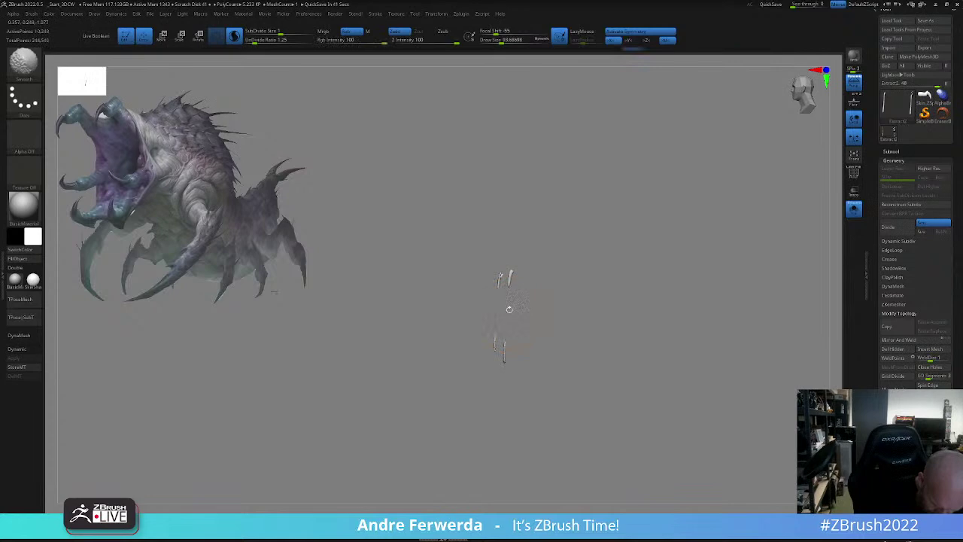
{"action": "key", "text": "ctrl+z"}
{"action": "key", "text": "ctrl+z"}
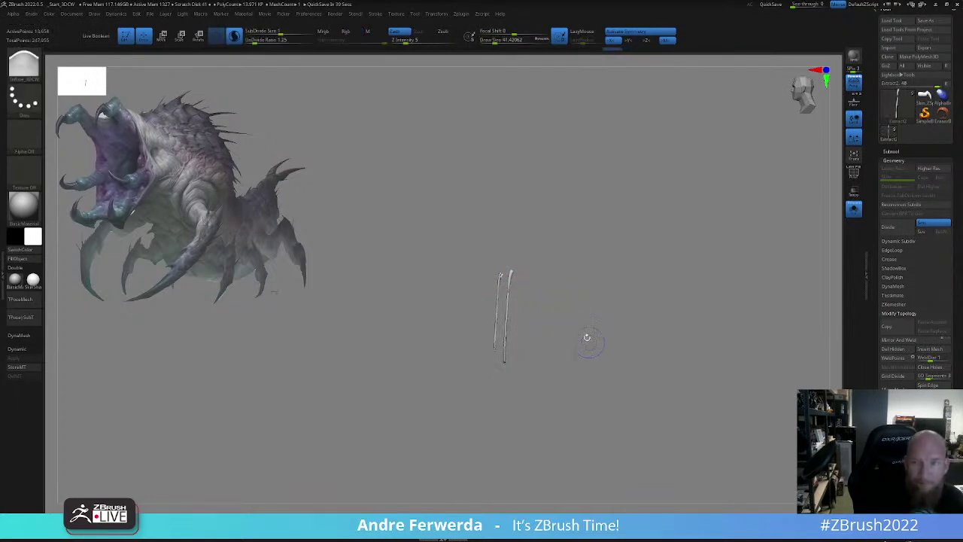
- Open the selection of sculpting brushes
{"action": "key", "text": "b"}
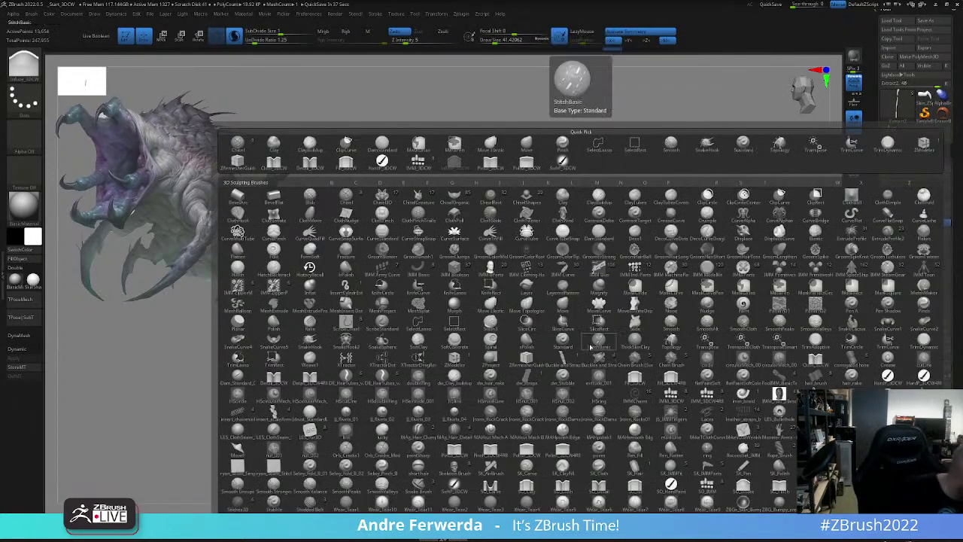
- Choose the Pinch brush and turn off Solo mode to bring back the whole creature
{"action": "key", "text": "p"}
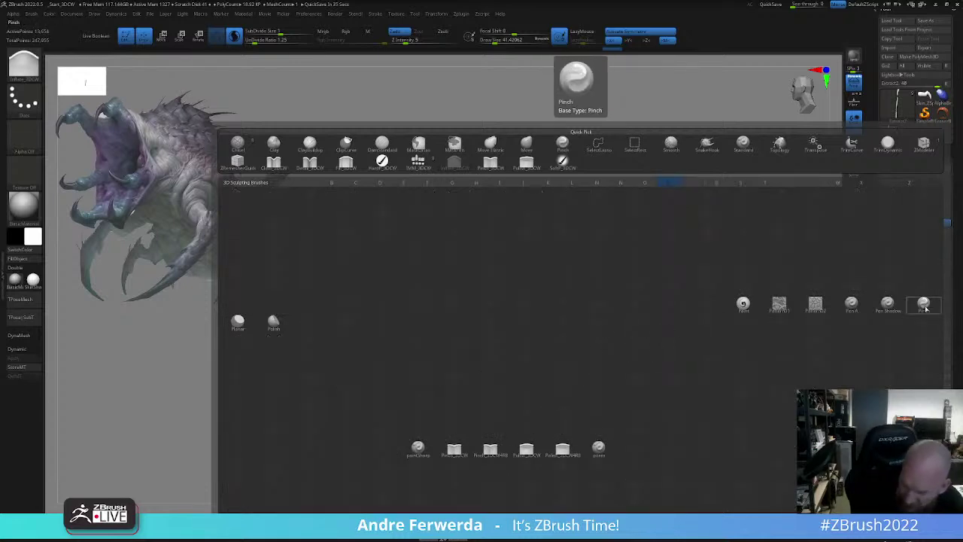
{"action": "left_click", "coordinate": [926, 305]}
{"action": "left_click", "coordinate": [234, 36]}
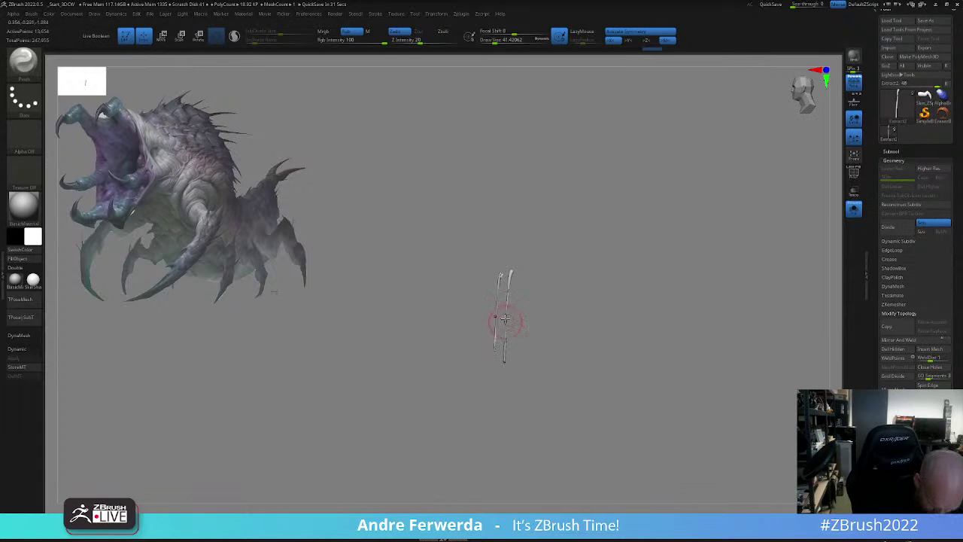
{"action": "left_click", "coordinate": [854, 209]}
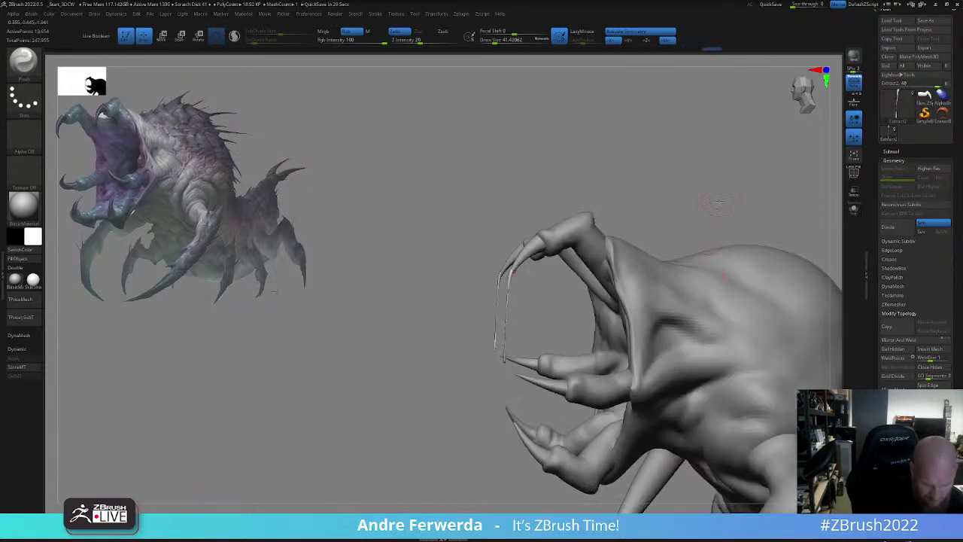
{"action": "left_click_drag", "start_coordinate": [714, 198], "coordinate": [702, 321]}
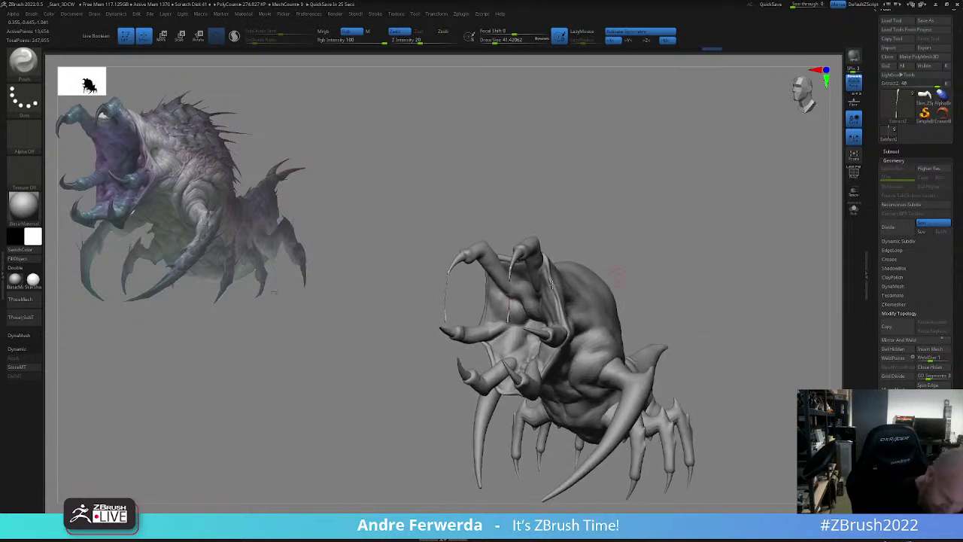
- Switch to the Move brush, enlarge it, and reshape the thin strand hanging between the front upper and lower claws
{"action": "key", "text": "b"}
{"action": "key", "text": "m"}
{"action": "key", "text": "v"}
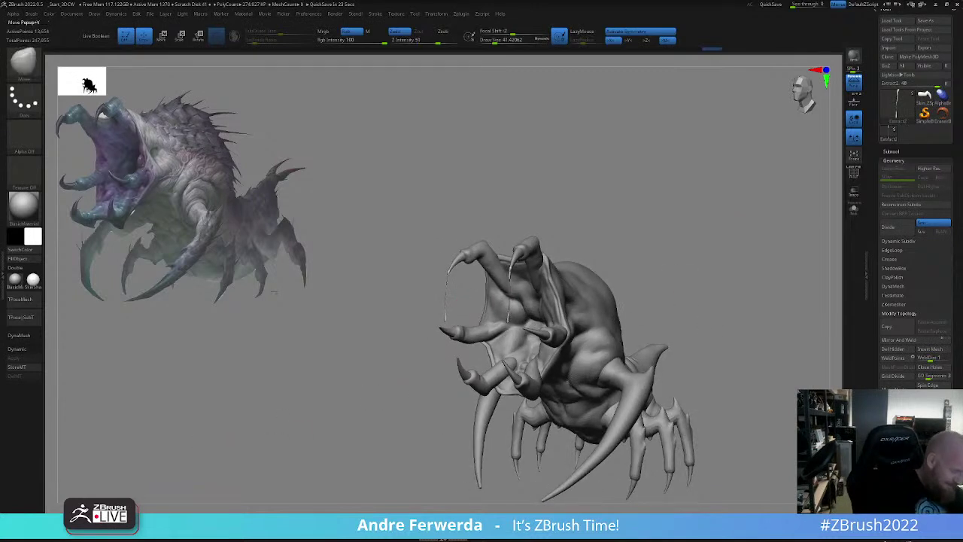
{"action": "key", "text": "space"}
{"action": "key", "text": "space"}
{"action": "left_click_drag", "start_coordinate": [444, 298], "coordinate": [447, 298]}
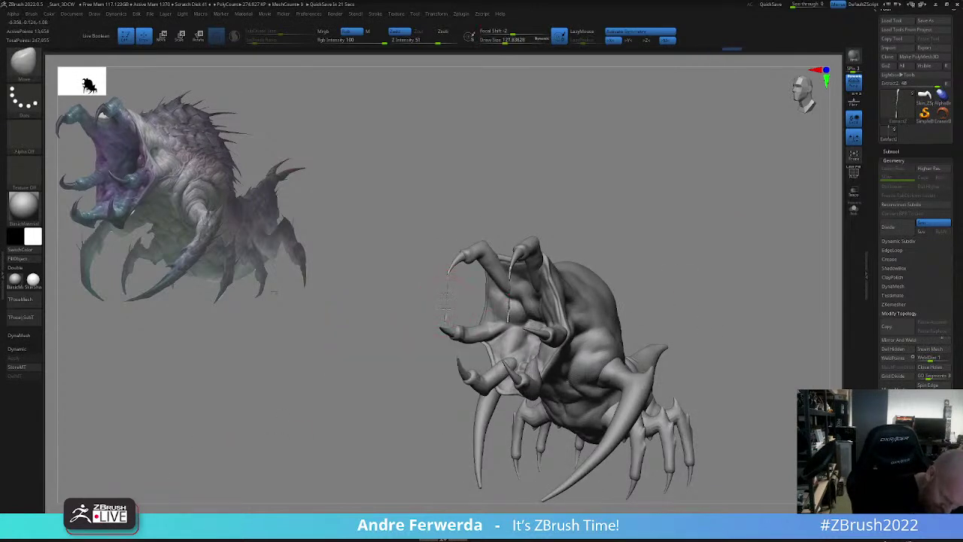
{"action": "mouse_move", "coordinate": [654, 249]}
{"action": "left_mouse_down"}
{"action": "mouse_move", "coordinate": [641, 243]}
{"action": "mouse_move", "coordinate": [660, 241]}
{"action": "left_mouse_up"}
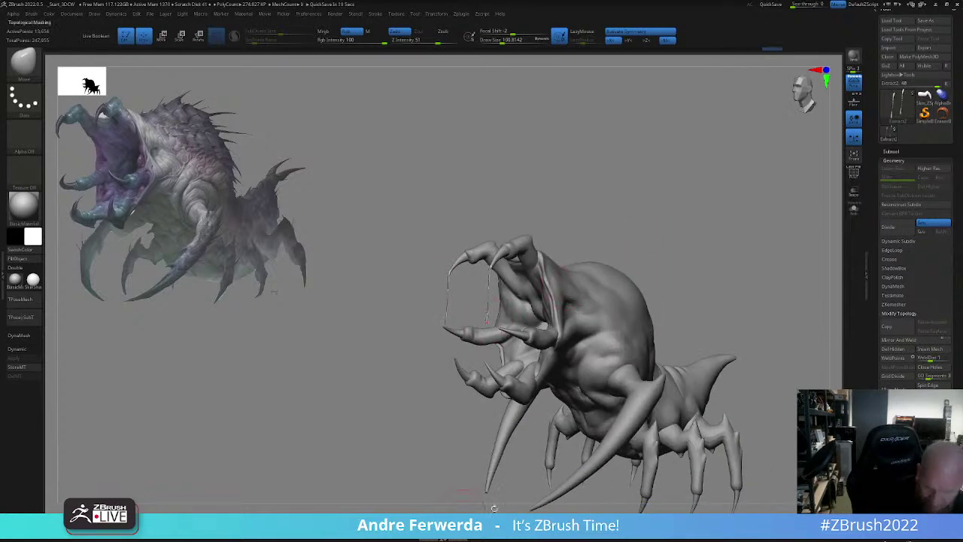
- Make the PM3D_Sphere3D1 claws the active subtool and adjust the Move brush size
{"action": "left_click", "coordinate": [891, 152]}
{"action": "left_click", "coordinate": [896, 257]}
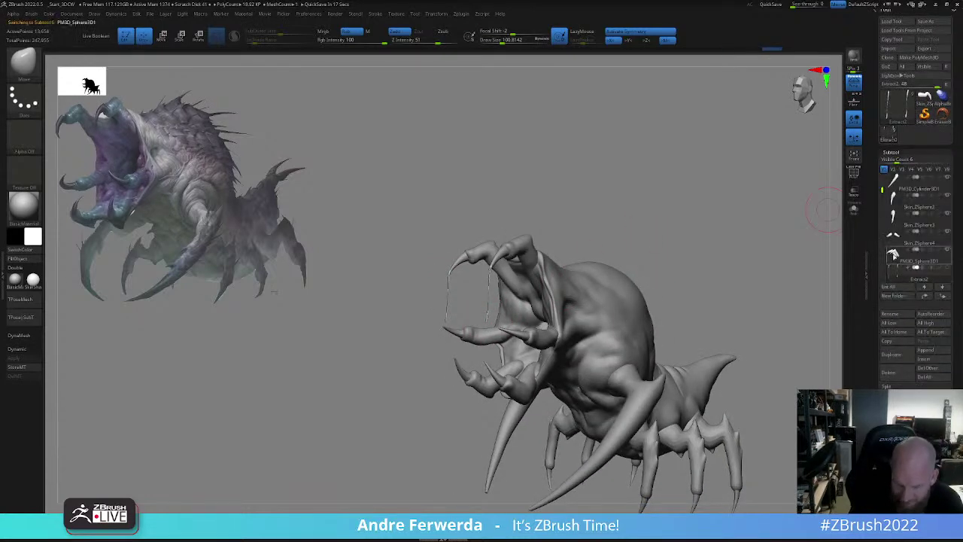
{"action": "key", "text": "space"}
{"action": "left_click_drag", "start_coordinate": [724, 277], "coordinate": [718, 277]}
{"action": "mouse_move", "coordinate": [718, 272]}
{"action": "left_mouse_down", "text": "alt"}
{"action": "mouse_move", "coordinate": [714, 248]}
{"action": "mouse_move", "coordinate": [760, 249]}
{"action": "mouse_move", "coordinate": [737, 275]}
{"action": "mouse_move", "coordinate": [714, 280]}
{"action": "left_mouse_up", "text": "alt"}
{"action": "key", "text": "space"}
{"action": "mouse_move", "coordinate": [669, 323]}
{"action": "left_mouse_down"}
{"action": "mouse_move", "coordinate": [587, 279]}
{"action": "mouse_move", "coordinate": [636, 273]}
{"action": "left_mouse_up"}
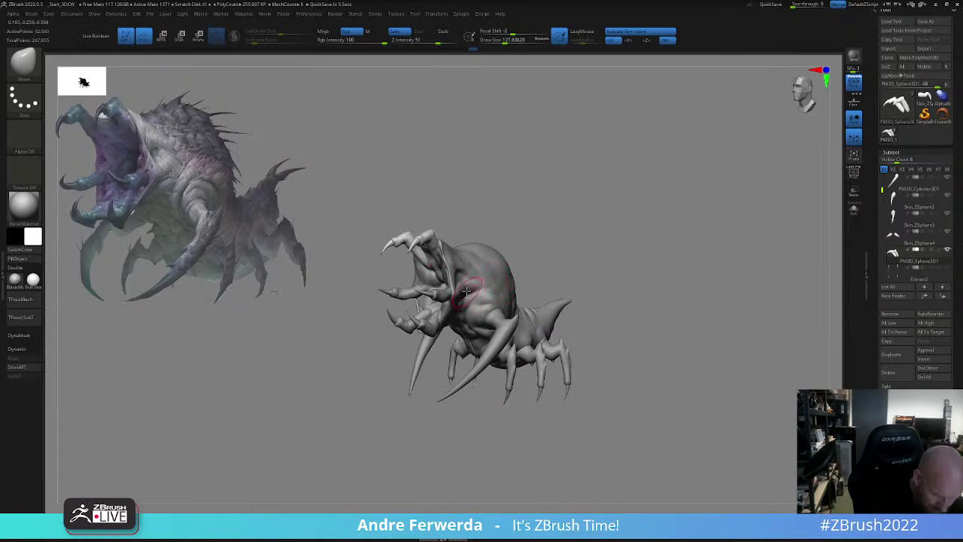
- Select the body subtool and use the ClayBuildup brush to shape and smooth the folds behind the mouth
{"action": "left_click", "coordinate": [467, 289], "text": "alt"}
{"action": "key", "text": "space"}
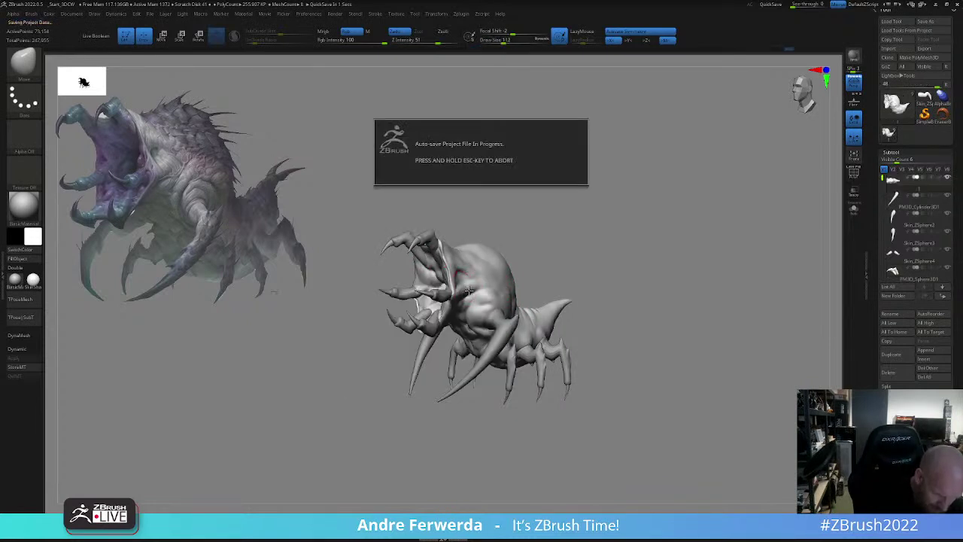
{"action": "key", "text": "space"}
{"action": "key", "text": "space"}
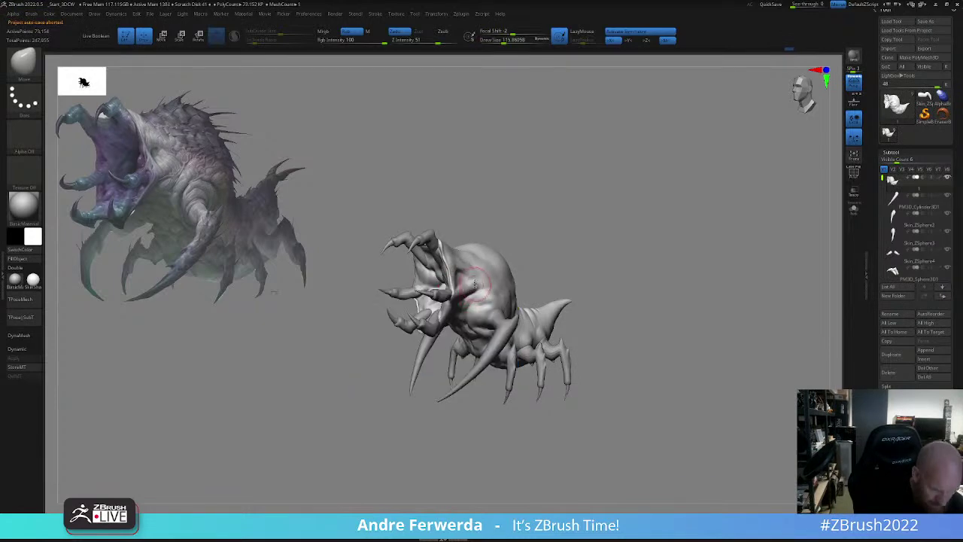
{"action": "key", "text": "b"}
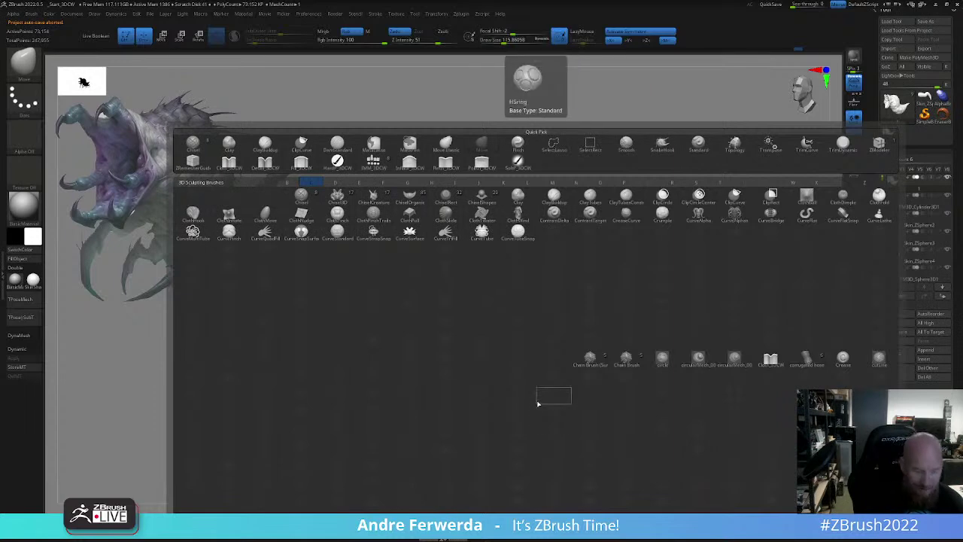
{"action": "left_click", "coordinate": [555, 208]}
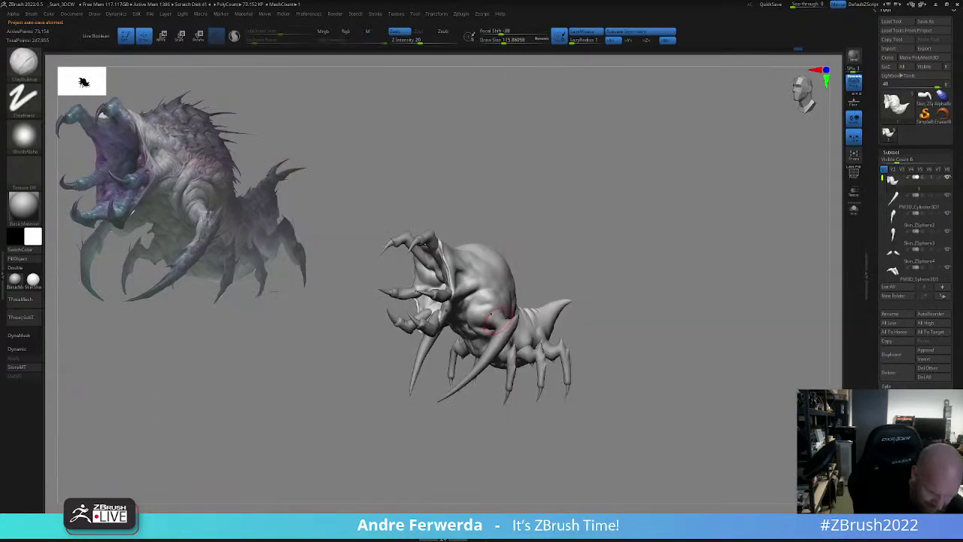
{"action": "mouse_move", "coordinate": [547, 240]}
{"action": "left_mouse_down"}
{"action": "mouse_move", "coordinate": [497, 248]}
{"action": "mouse_move", "coordinate": [510, 239]}
{"action": "mouse_move", "coordinate": [508, 250]}
{"action": "left_mouse_up"}
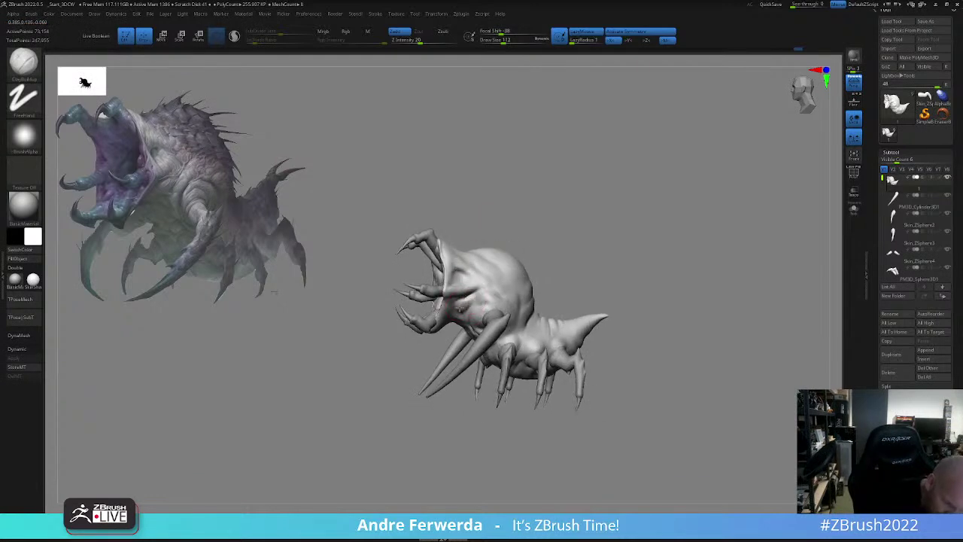
{"action": "left_click_drag", "start_coordinate": [472, 300], "coordinate": [477, 299], "text": "shift"}
{"action": "key", "text": "space"}
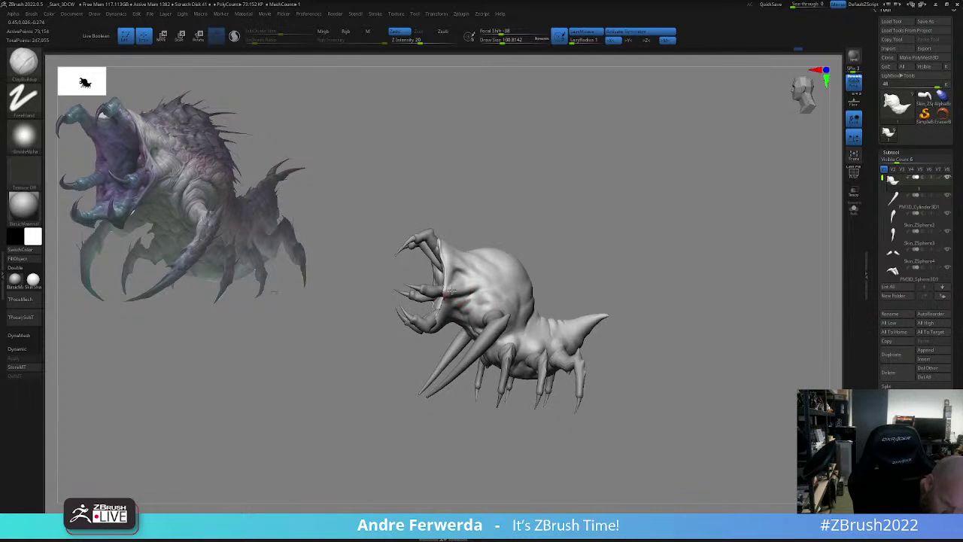
- Build up and smooth the top of the head behind the upper claws, adjusting the ClayBuildup brush size
{"action": "mouse_move", "coordinate": [502, 254]}
{"action": "right_mouse_down"}
{"action": "mouse_move", "coordinate": [505, 237]}
{"action": "mouse_move", "coordinate": [457, 263]}
{"action": "right_mouse_up"}
{"action": "key", "text": "space"}
{"action": "left_click_drag", "start_coordinate": [456, 236], "coordinate": [474, 241]}
{"action": "right_click_drag", "start_coordinate": [476, 242], "coordinate": [482, 254]}
{"action": "key", "text": "space"}
{"action": "left_click_drag", "start_coordinate": [482, 253], "coordinate": [486, 253]}
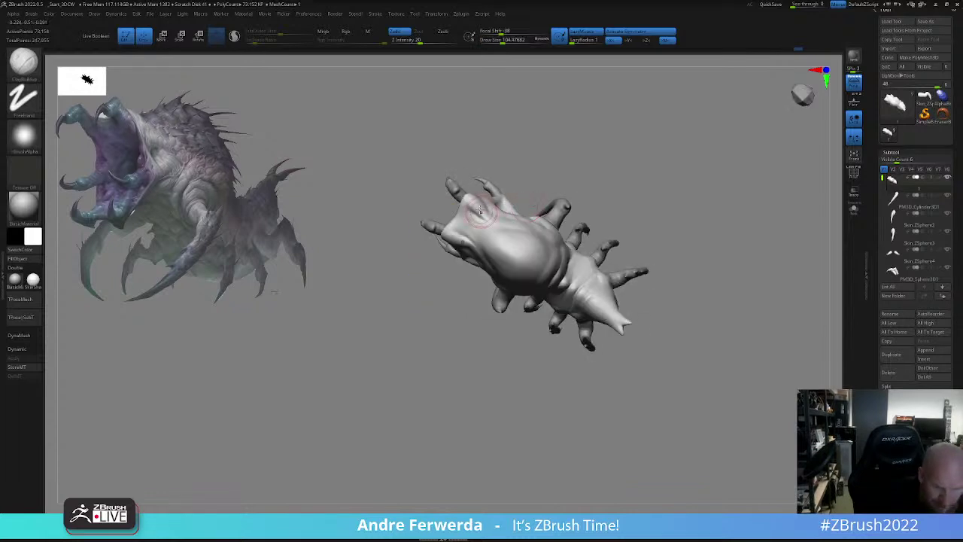
{"action": "mouse_move", "coordinate": [461, 218]}
{"action": "left_mouse_down", "text": "shift"}
{"action": "mouse_move", "coordinate": [466, 205]}
{"action": "mouse_move", "coordinate": [483, 215]}
{"action": "left_mouse_up", "text": "shift"}
{"action": "right_click_drag", "start_coordinate": [569, 150], "coordinate": [557, 139]}
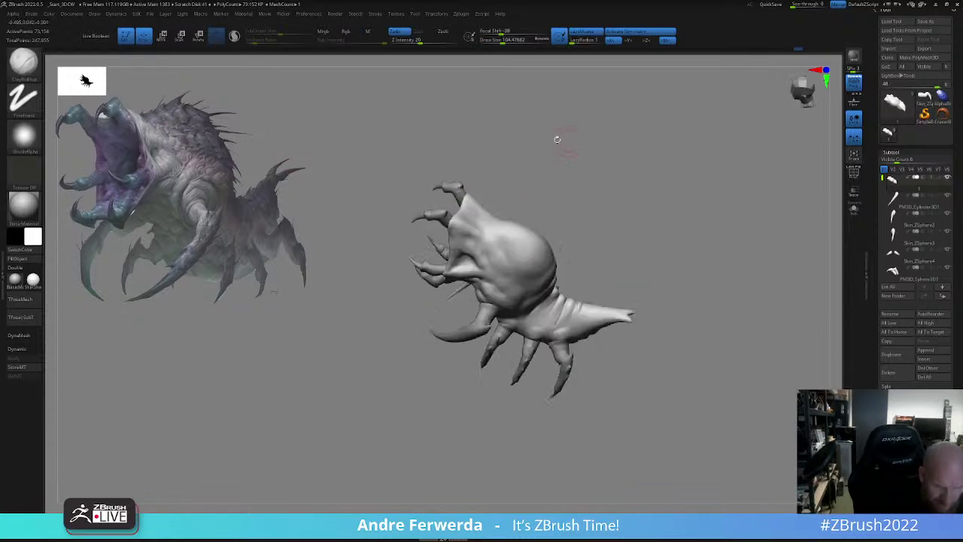
{"action": "right_click_drag", "start_coordinate": [455, 226], "coordinate": [475, 243]}
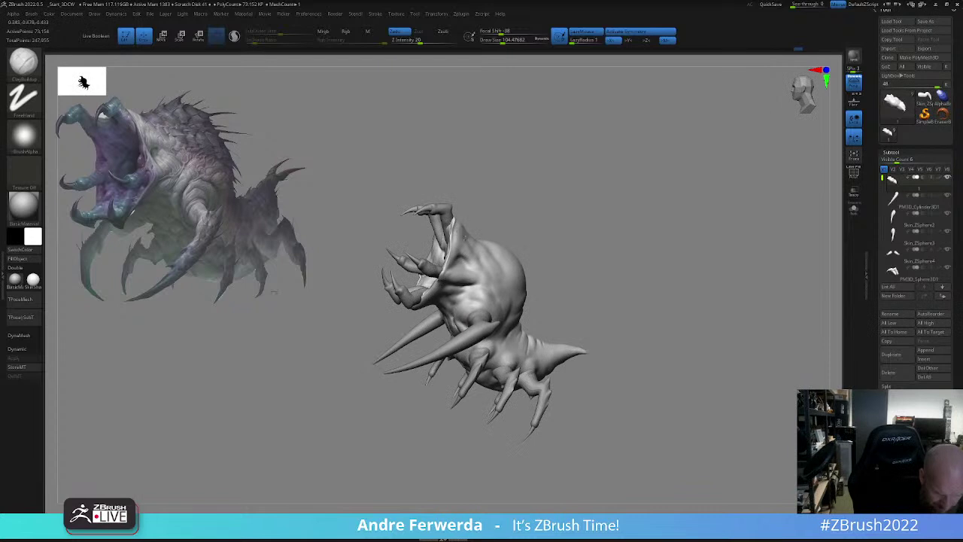
- Add clay strokes to the skin stretching back from the mouth rim below the upper claws
{"action": "left_click_drag", "start_coordinate": [466, 237], "coordinate": [474, 232]}
{"action": "right_click_drag", "start_coordinate": [475, 229], "coordinate": [484, 209]}
{"action": "left_click_drag", "start_coordinate": [471, 253], "coordinate": [481, 259]}
{"action": "right_click_drag", "start_coordinate": [515, 191], "coordinate": [525, 243], "text": "alt"}
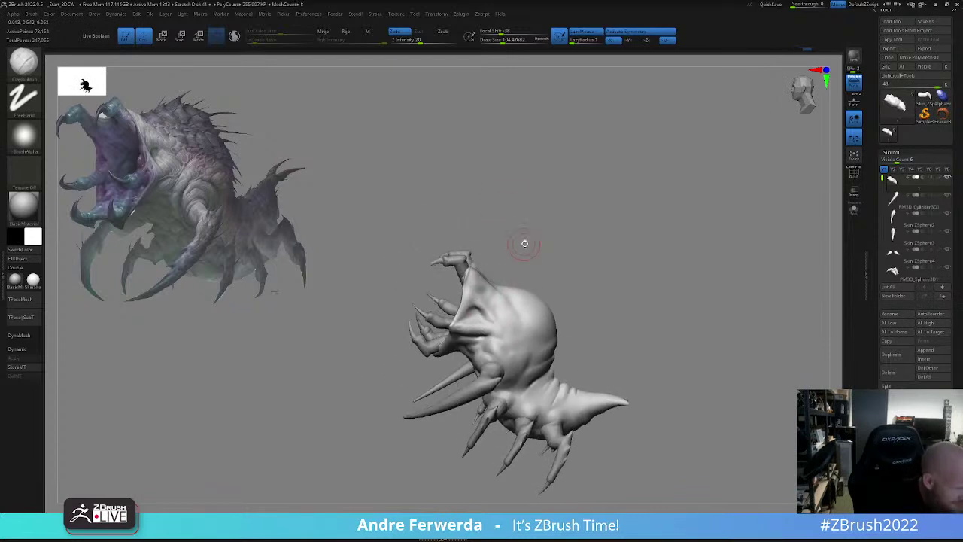
{"action": "mouse_move", "coordinate": [524, 243]}
{"action": "left_mouse_down"}
{"action": "mouse_move", "coordinate": [490, 296]}
{"action": "mouse_move", "coordinate": [499, 322]}
{"action": "left_mouse_up"}
- Resize the ClayBuildup brush and build up the folds between the mouth and the base of the large front arm
{"action": "key", "text": "]"}
{"action": "mouse_move", "coordinate": [596, 293]}
{"action": "left_mouse_down"}
{"action": "mouse_move", "coordinate": [639, 267]}
{"action": "mouse_move", "coordinate": [680, 277]}
{"action": "mouse_move", "coordinate": [595, 307]}
{"action": "left_mouse_up"}
{"action": "key", "text": "space"}
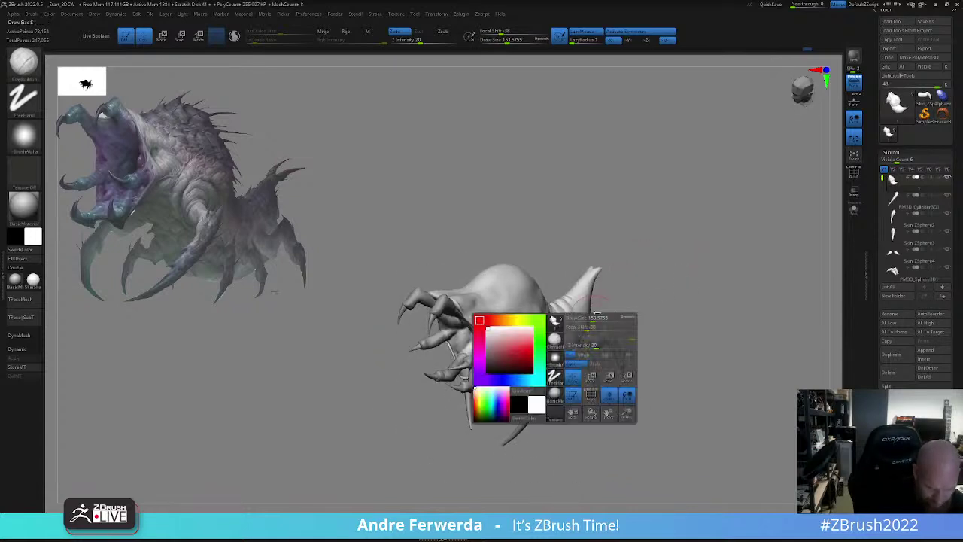
{"action": "left_click_drag", "start_coordinate": [650, 282], "coordinate": [628, 260]}
{"action": "key", "text": "space"}
{"action": "left_click_drag", "start_coordinate": [533, 317], "coordinate": [516, 319]}
{"action": "key", "text": "space"}
{"action": "mouse_move", "coordinate": [626, 277]}
{"action": "left_mouse_down"}
{"action": "mouse_move", "coordinate": [657, 271]}
{"action": "mouse_move", "coordinate": [663, 294]}
{"action": "left_mouse_up"}
{"action": "mouse_move", "coordinate": [634, 273]}
{"action": "left_mouse_down"}
{"action": "mouse_move", "coordinate": [682, 277]}
{"action": "mouse_move", "coordinate": [670, 275]}
{"action": "left_mouse_up"}
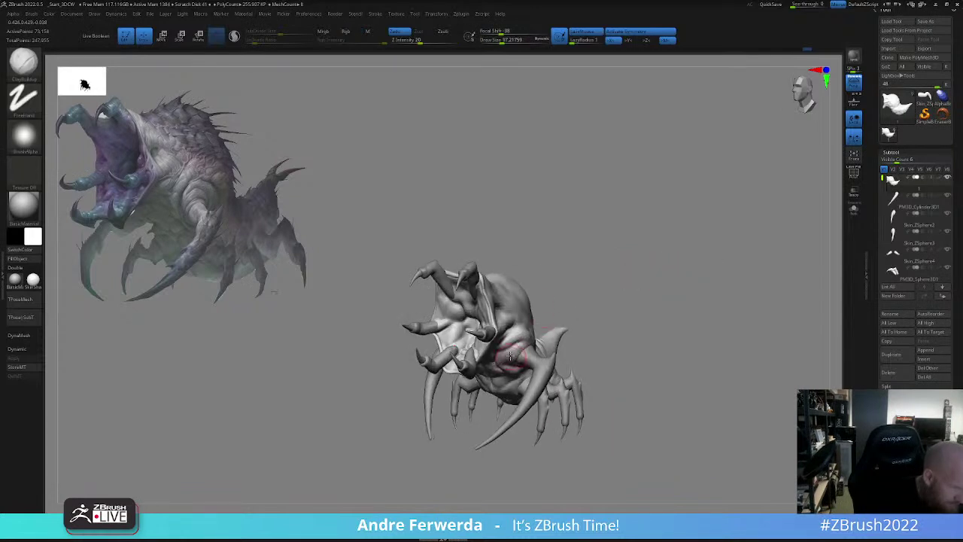
{"action": "left_click_drag", "start_coordinate": [504, 366], "coordinate": [505, 354]}
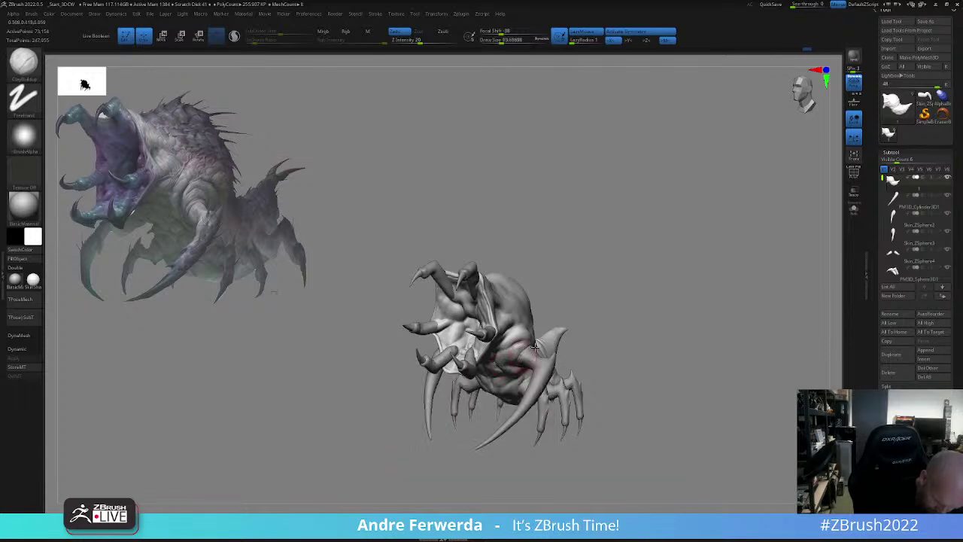
- Undo the last clay stroke and smooth the body folds between the lower mouth and the large front arm
{"action": "mouse_move", "coordinate": [606, 340]}
{"action": "left_mouse_down"}
{"action": "mouse_move", "coordinate": [614, 280]}
{"action": "mouse_move", "coordinate": [595, 248]}
{"action": "left_mouse_up"}
{"action": "key", "text": "space"}
{"action": "left_click_drag", "start_coordinate": [476, 411], "coordinate": [481, 411]}
{"action": "left_click_drag", "start_coordinate": [503, 374], "coordinate": [505, 357]}
{"action": "left_click_drag", "start_coordinate": [546, 288], "coordinate": [580, 284]}
{"action": "key", "text": "ctrl+z"}
{"action": "left_click_drag", "start_coordinate": [503, 370], "coordinate": [499, 348]}
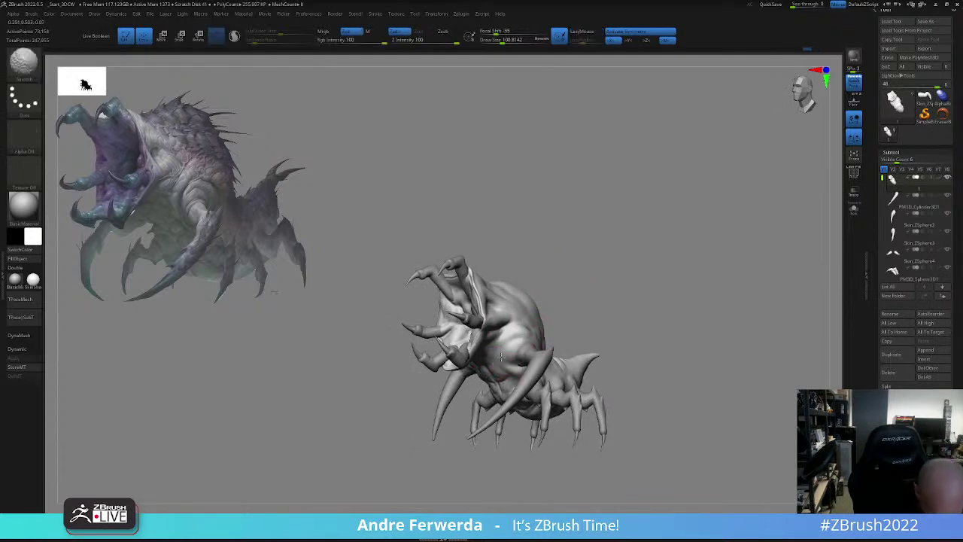
- Switch to the DamStandard brush and carve creases into the body in front of the large arm's base
{"action": "key", "text": "b"}
{"action": "key", "text": "d"}
{"action": "left_click", "coordinate": [603, 236]}
{"action": "mouse_move", "coordinate": [679, 262]}
{"action": "left_mouse_down", "text": "alt"}
{"action": "mouse_move", "coordinate": [711, 242]}
{"action": "mouse_move", "coordinate": [698, 283]}
{"action": "left_mouse_up", "text": "alt"}
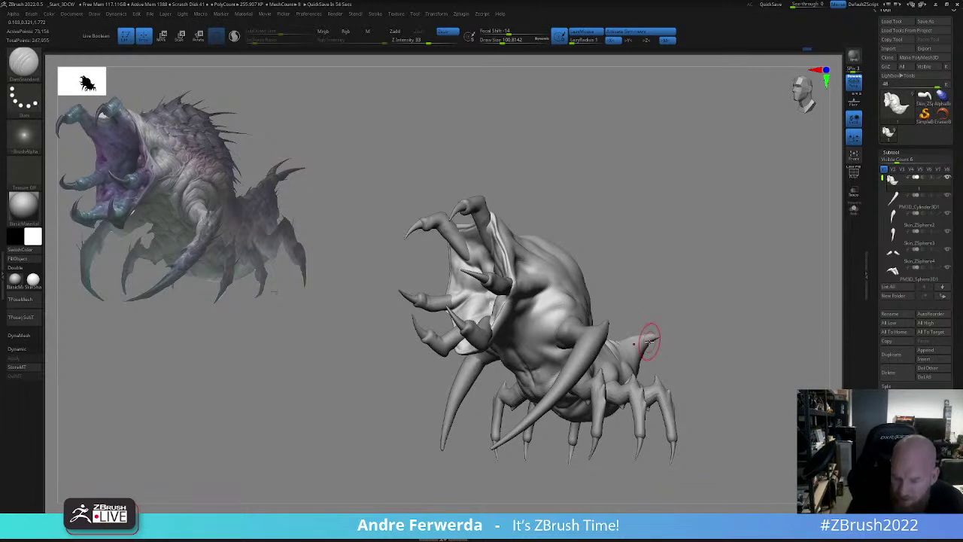
{"action": "mouse_move", "coordinate": [885, 176]}
{"action": "left_mouse_down"}
{"action": "mouse_move", "coordinate": [885, 236]}
{"action": "mouse_move", "coordinate": [891, 158]}
{"action": "left_mouse_up"}
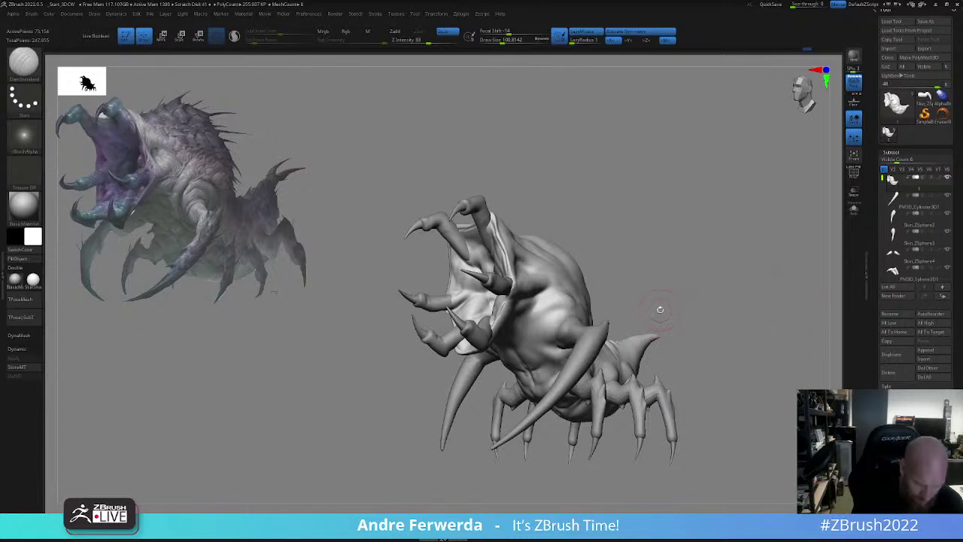
{"action": "left_click_drag", "start_coordinate": [660, 309], "coordinate": [667, 301]}
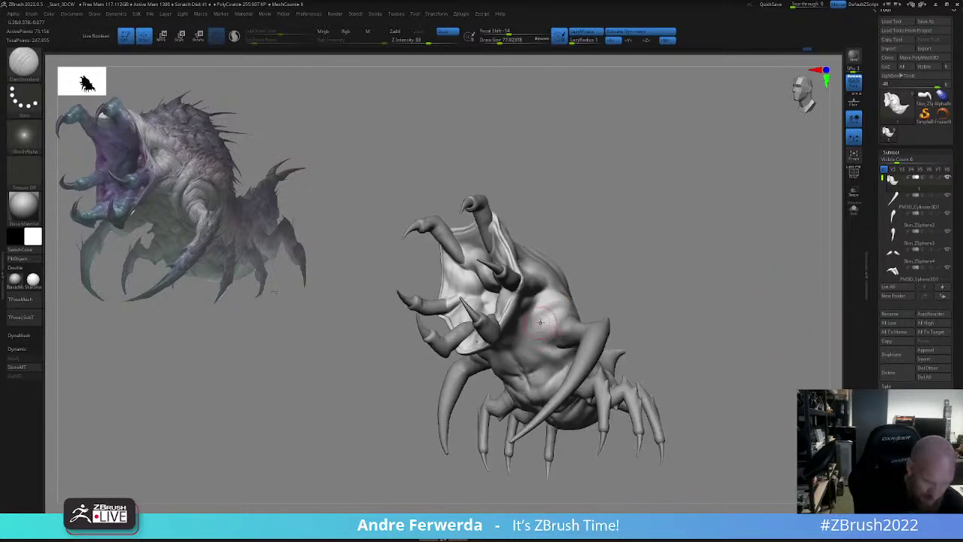
{"action": "key", "text": "b"}
{"action": "key", "text": "d"}
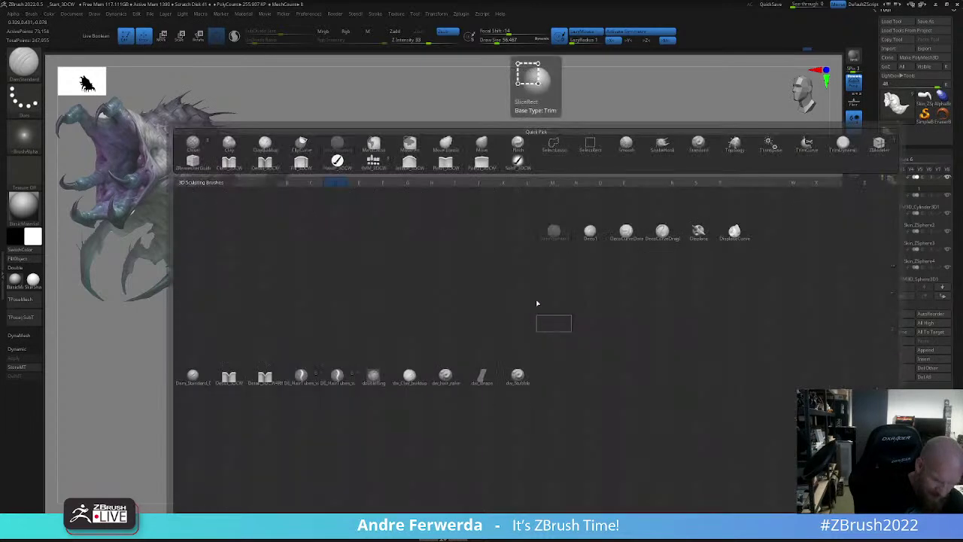
{"action": "left_click", "coordinate": [555, 230]}
{"action": "mouse_move", "coordinate": [695, 140]}
{"action": "left_mouse_down"}
{"action": "mouse_move", "coordinate": [688, 227]}
{"action": "mouse_move", "coordinate": [674, 228]}
{"action": "left_mouse_up"}
{"action": "left_click_drag", "start_coordinate": [560, 306], "coordinate": [550, 329]}
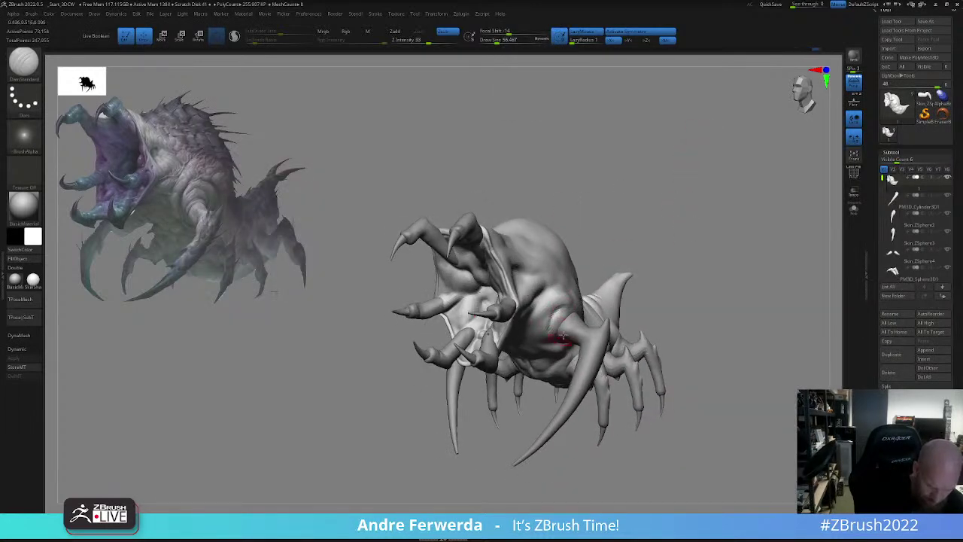
- Carve finer creases around the shoulder of the large front arm with a draw size of about 41
{"action": "left_click_drag", "start_coordinate": [660, 267], "coordinate": [659, 233]}
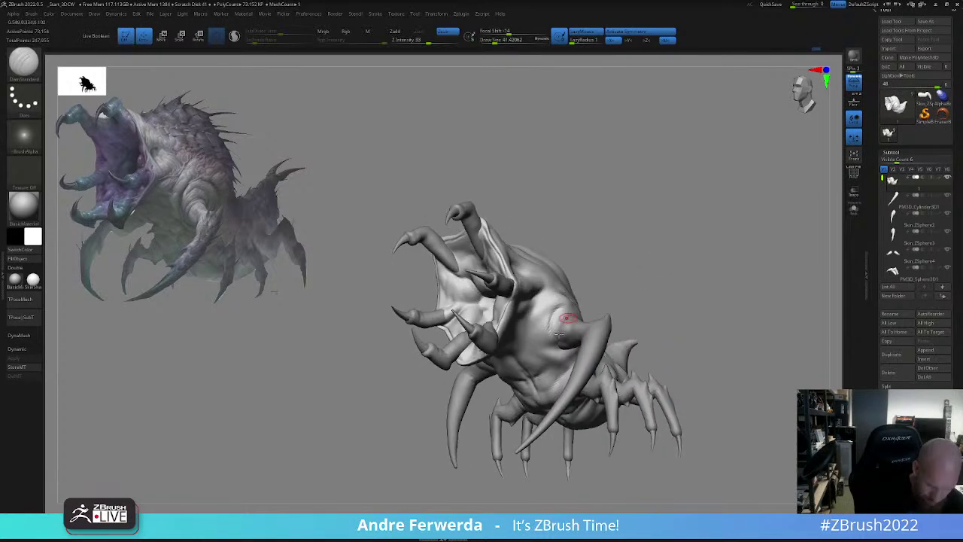
{"action": "left_click_drag", "start_coordinate": [550, 314], "coordinate": [545, 329]}
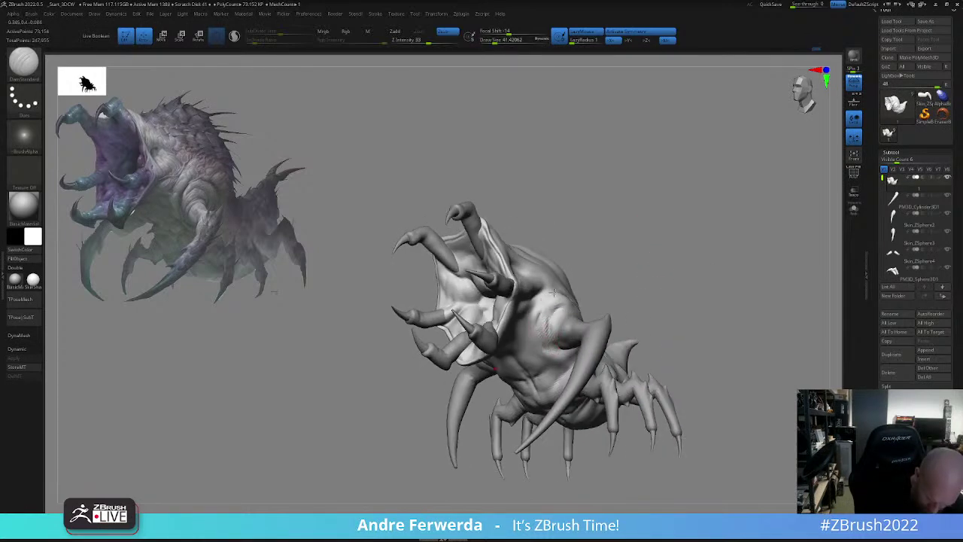
{"action": "left_click_drag", "start_coordinate": [613, 255], "coordinate": [611, 272]}
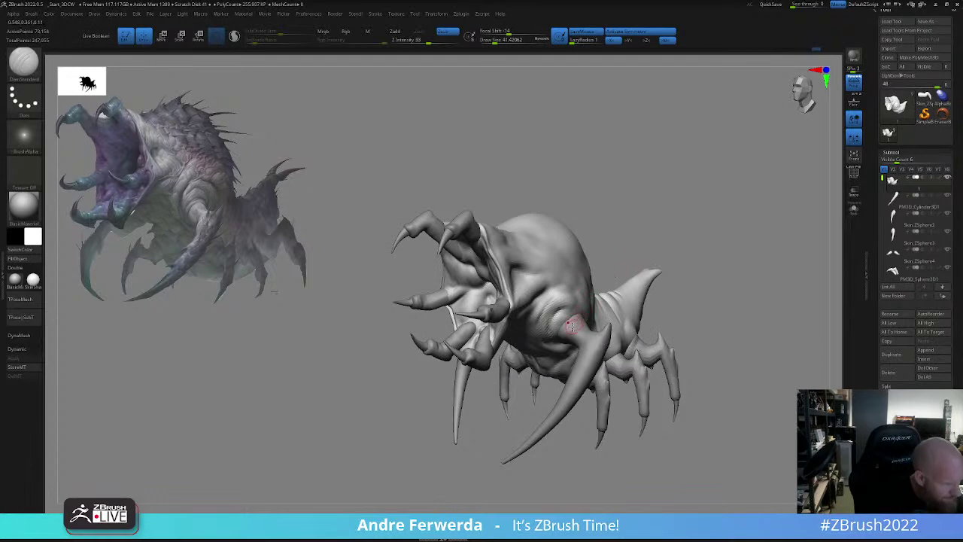
{"action": "left_click_drag", "start_coordinate": [497, 429], "coordinate": [461, 425]}
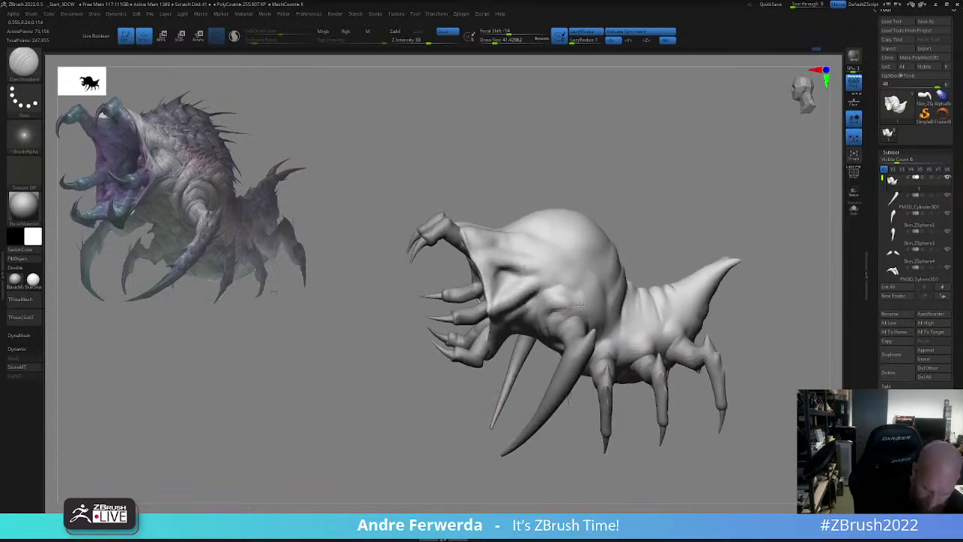
{"action": "left_click_drag", "start_coordinate": [681, 249], "coordinate": [683, 221]}
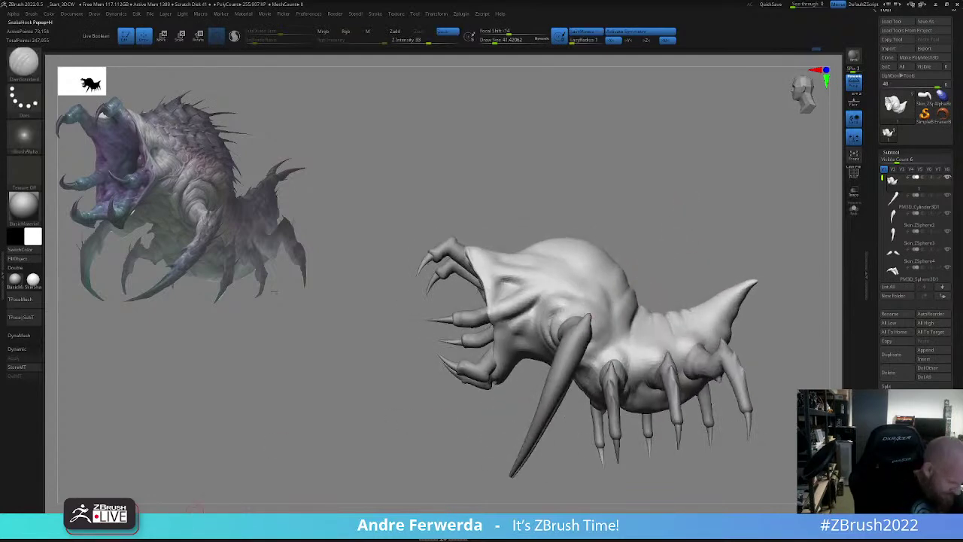
- Switch to the Move brush, enlarge it, and pull the body surface upward around the large arm's shoulder
{"action": "left_click", "coordinate": [194, 512]}
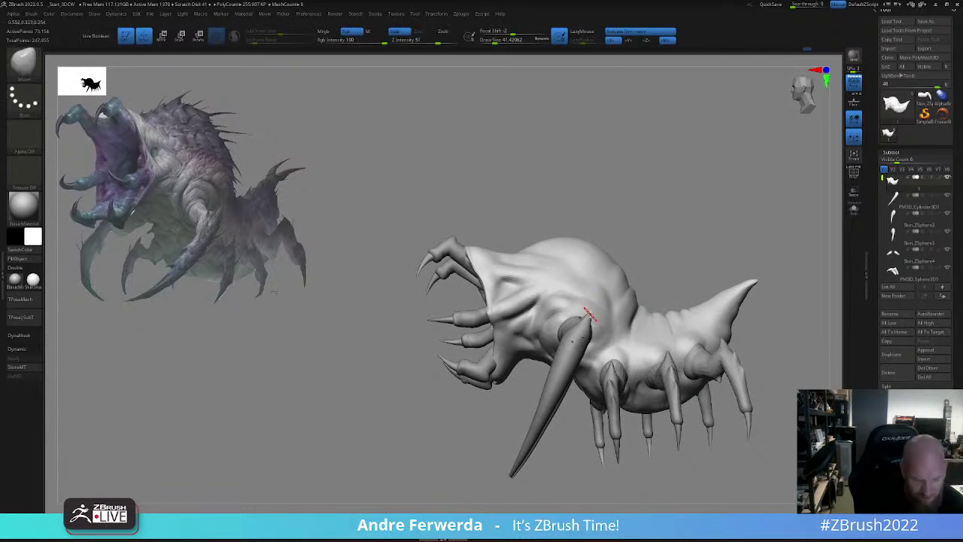
{"action": "key", "text": "space"}
{"action": "left_click", "coordinate": [563, 315]}
{"action": "left_click_drag", "start_coordinate": [562, 313], "coordinate": [572, 297]}
- Select the large front arm and shift it against its shoulder with the Move gizmo, adjusting from side and front
{"action": "left_click", "coordinate": [577, 331], "text": "alt"}
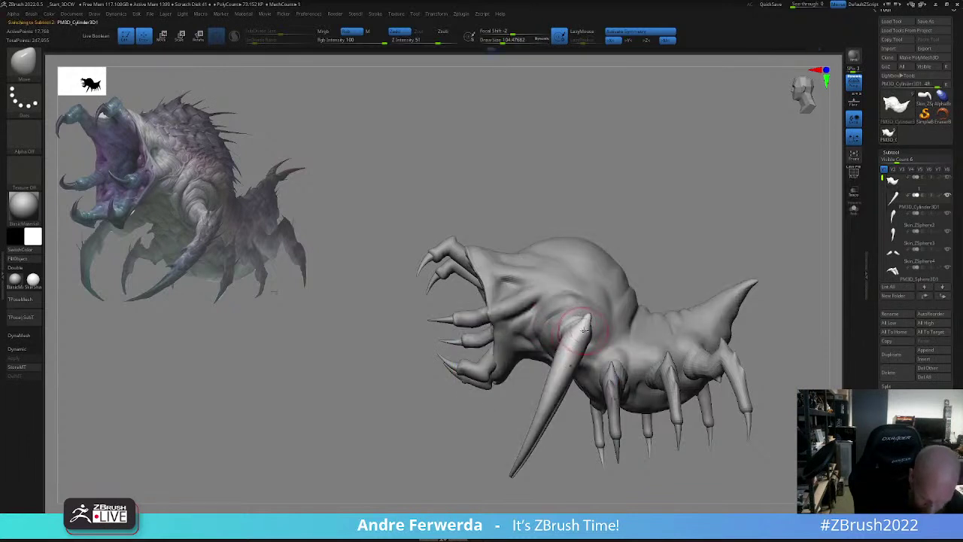
{"action": "key", "text": "w"}
{"action": "right_click_drag", "start_coordinate": [632, 286], "coordinate": [612, 302]}
{"action": "mouse_move", "coordinate": [645, 266]}
{"action": "right_mouse_down"}
{"action": "mouse_move", "coordinate": [673, 271]}
{"action": "mouse_move", "coordinate": [645, 265]}
{"action": "right_mouse_up"}
{"action": "left_click_drag", "start_coordinate": [612, 296], "coordinate": [603, 294]}
{"action": "key", "text": "q"}
{"action": "right_click_drag", "start_coordinate": [664, 263], "coordinate": [687, 272]}
{"action": "key", "text": "w"}
{"action": "left_click_drag", "start_coordinate": [602, 296], "coordinate": [603, 295]}
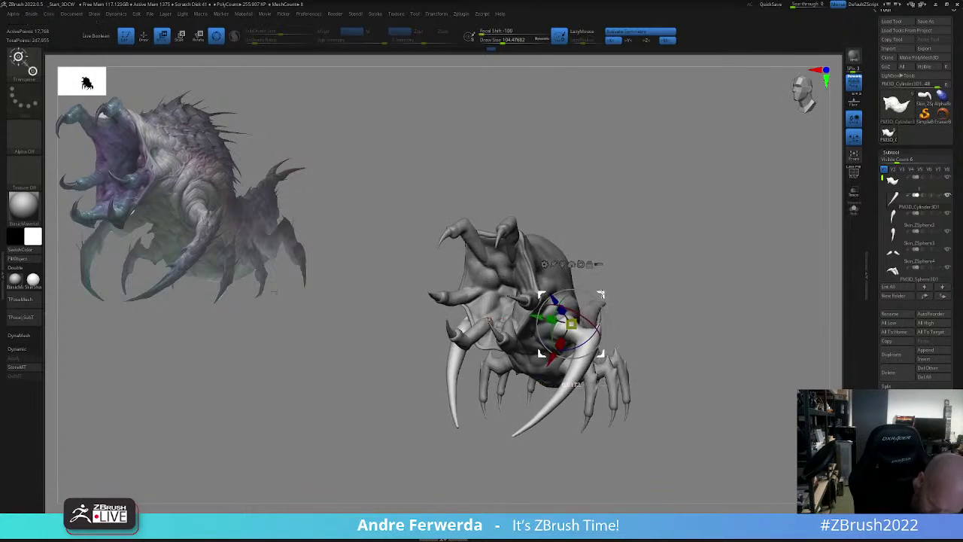
- Turn off perspective and nudge the large front arm deeper into its shoulder socket with the gizmo
{"action": "key", "text": "q"}
{"action": "mouse_move", "coordinate": [678, 276]}
{"action": "right_mouse_down", "text": "ctrl"}
{"action": "mouse_move", "coordinate": [683, 260]}
{"action": "mouse_move", "coordinate": [709, 277]}
{"action": "mouse_move", "coordinate": [683, 288]}
{"action": "right_mouse_up", "text": "ctrl"}
{"action": "key", "text": "p"}
{"action": "right_click_drag", "start_coordinate": [748, 226], "coordinate": [725, 259]}
{"action": "key", "text": "w"}
{"action": "left_click_drag", "start_coordinate": [595, 297], "coordinate": [595, 293]}
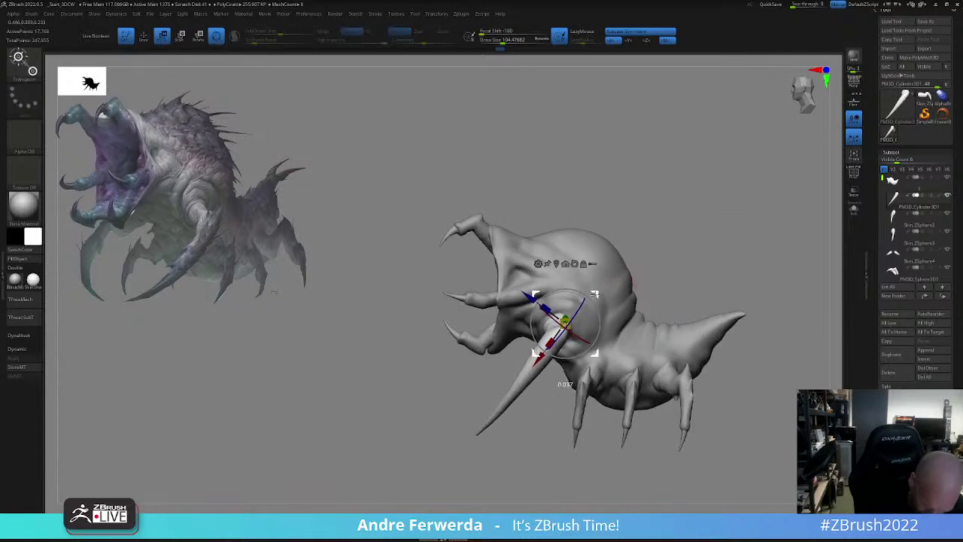
{"action": "key", "text": "q"}
{"action": "right_click_drag", "start_coordinate": [682, 277], "coordinate": [715, 276]}
{"action": "right_click_drag", "start_coordinate": [715, 276], "coordinate": [712, 265], "text": "ctrl"}
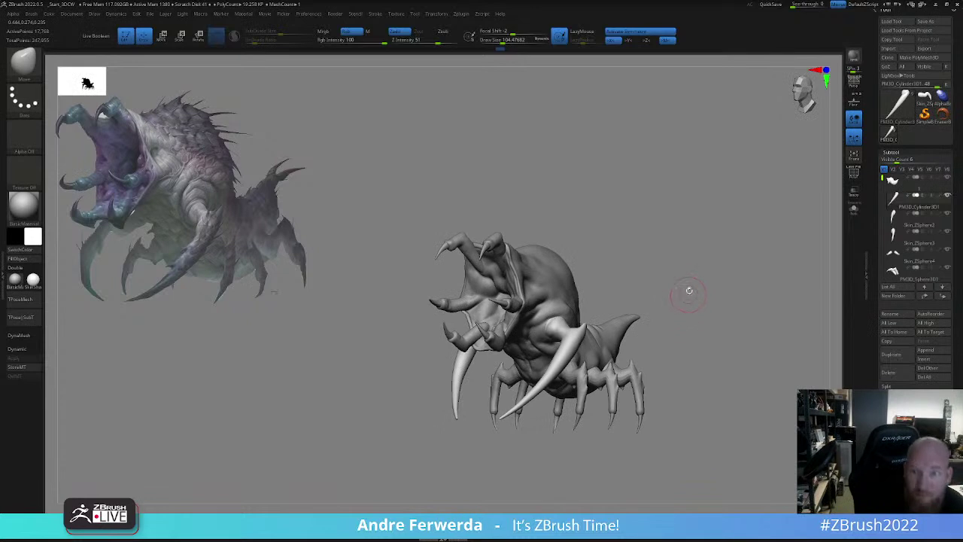
- Make the body the active subtool again and set the Move brush draw size to about 124
{"action": "key", "text": "space"}
{"action": "left_click_drag", "start_coordinate": [692, 282], "coordinate": [697, 277]}
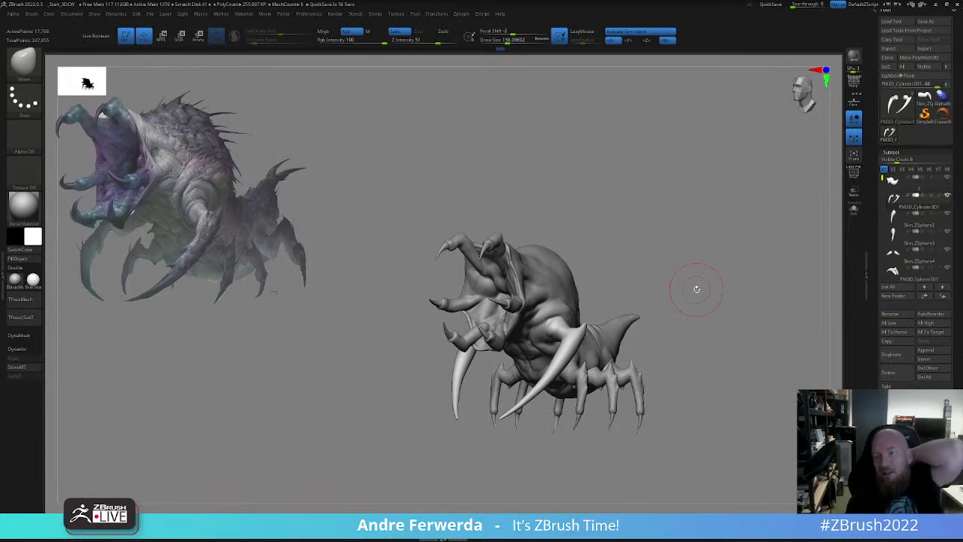
{"action": "mouse_move", "coordinate": [697, 289]}
{"action": "left_mouse_down"}
{"action": "mouse_move", "coordinate": [736, 291]}
{"action": "mouse_move", "coordinate": [729, 294]}
{"action": "left_mouse_up"}
{"action": "key", "text": "space"}
{"action": "left_click_drag", "start_coordinate": [725, 305], "coordinate": [708, 454]}
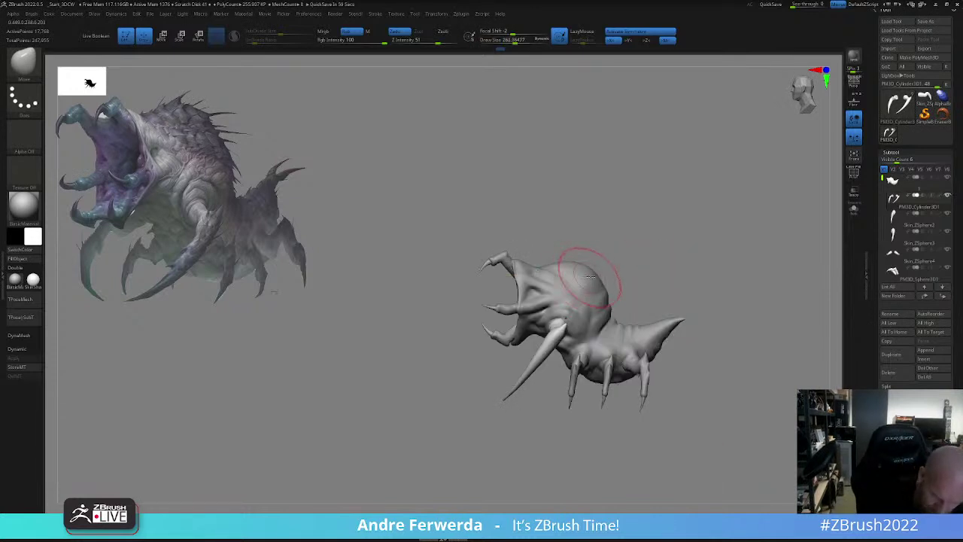
{"action": "left_click", "coordinate": [506, 258], "text": "alt"}
{"action": "mouse_move", "coordinate": [518, 240]}
{"action": "left_mouse_down"}
{"action": "mouse_move", "coordinate": [538, 242]}
{"action": "mouse_move", "coordinate": [526, 248]}
{"action": "mouse_move", "coordinate": [529, 220]}
{"action": "mouse_move", "coordinate": [529, 256]}
{"action": "mouse_move", "coordinate": [515, 266]}
{"action": "left_mouse_up"}
{"action": "left_click", "coordinate": [527, 258], "text": "alt"}
{"action": "key", "text": "space"}
{"action": "key", "text": "space"}
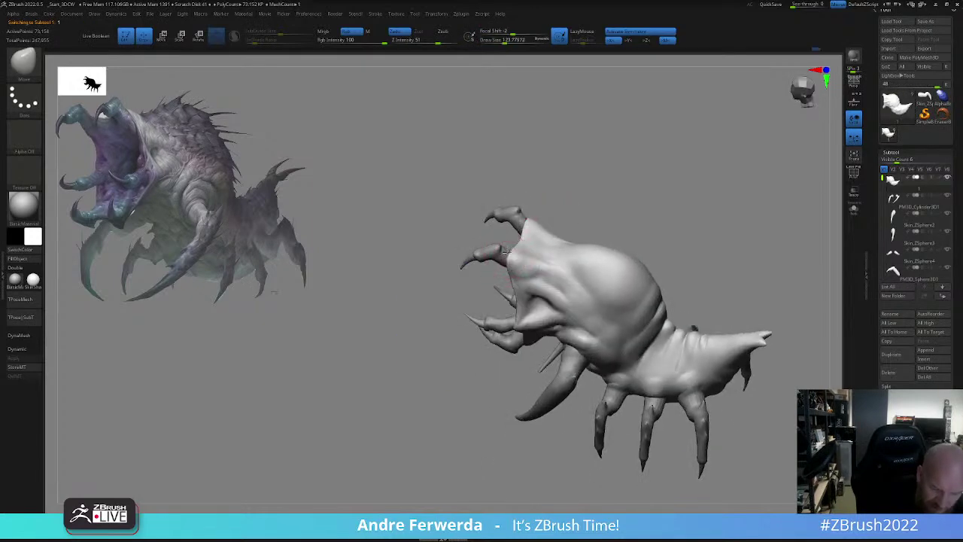
- Reduce the Move brush to about 90 and pull the mouth rim around the bases of the upper claws
{"action": "right_click_drag", "start_coordinate": [531, 237], "coordinate": [554, 241]}
{"action": "key", "text": "space"}
{"action": "left_click_drag", "start_coordinate": [563, 235], "coordinate": [511, 255]}
{"action": "key", "text": "space"}
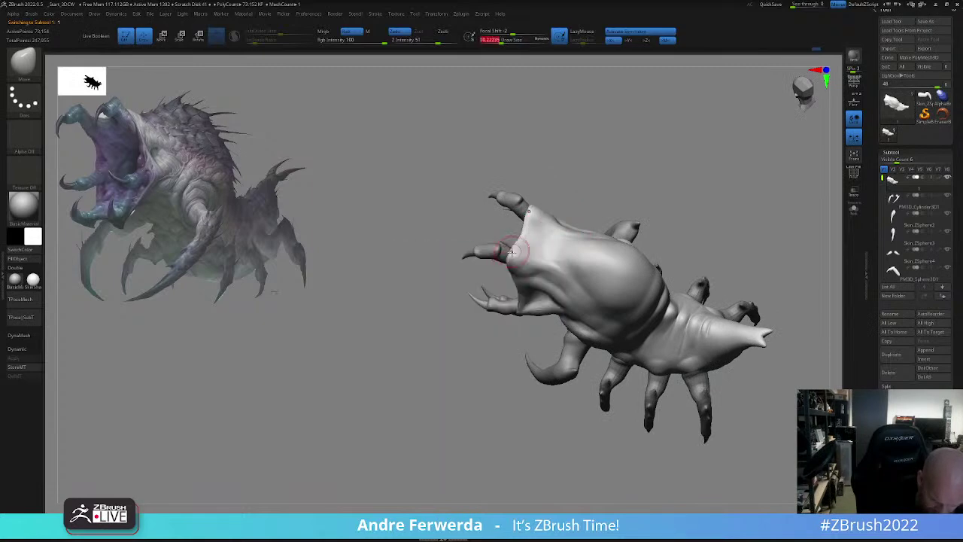
{"action": "left_click_drag", "start_coordinate": [578, 179], "coordinate": [615, 135]}
{"action": "left_click_drag", "start_coordinate": [625, 231], "coordinate": [634, 207]}
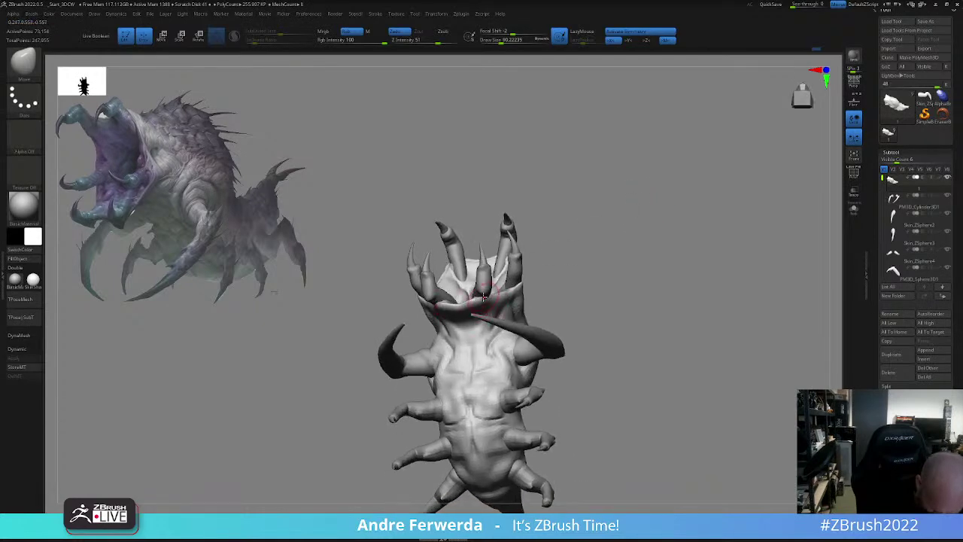
- Pull the lower mouth rim around the lower claw bases with the Move brush, using a draw size of about 68
{"action": "right_click_drag", "start_coordinate": [573, 257], "coordinate": [493, 298]}
{"action": "key", "text": "space"}
{"action": "left_click_drag", "start_coordinate": [495, 299], "coordinate": [490, 299]}
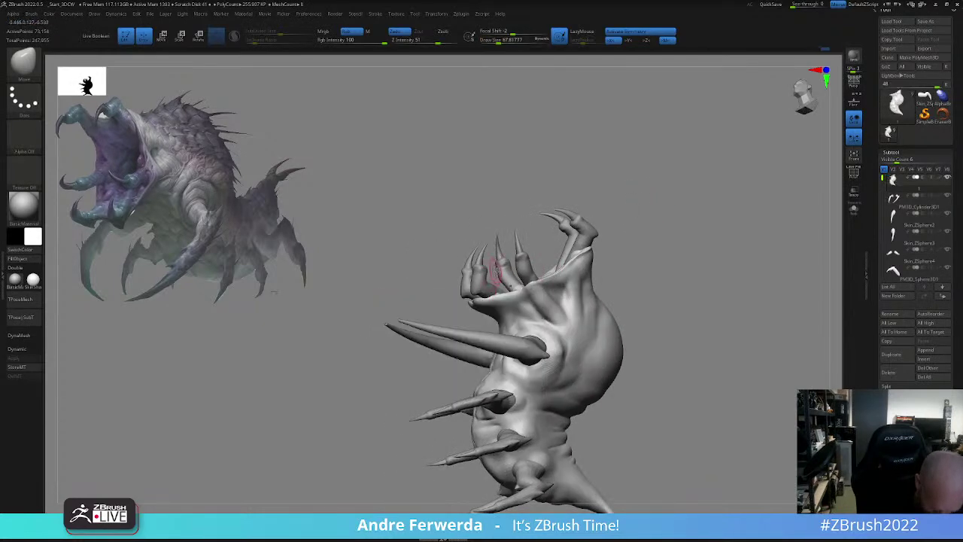
{"action": "mouse_move", "coordinate": [679, 230]}
{"action": "left_mouse_down"}
{"action": "mouse_move", "coordinate": [632, 275]}
{"action": "mouse_move", "coordinate": [649, 247]}
{"action": "mouse_move", "coordinate": [672, 243]}
{"action": "left_mouse_up"}
{"action": "key", "text": "bracketright"}
{"action": "left_click_drag", "start_coordinate": [636, 295], "coordinate": [621, 214]}
{"action": "left_click_drag", "start_coordinate": [564, 255], "coordinate": [552, 264]}
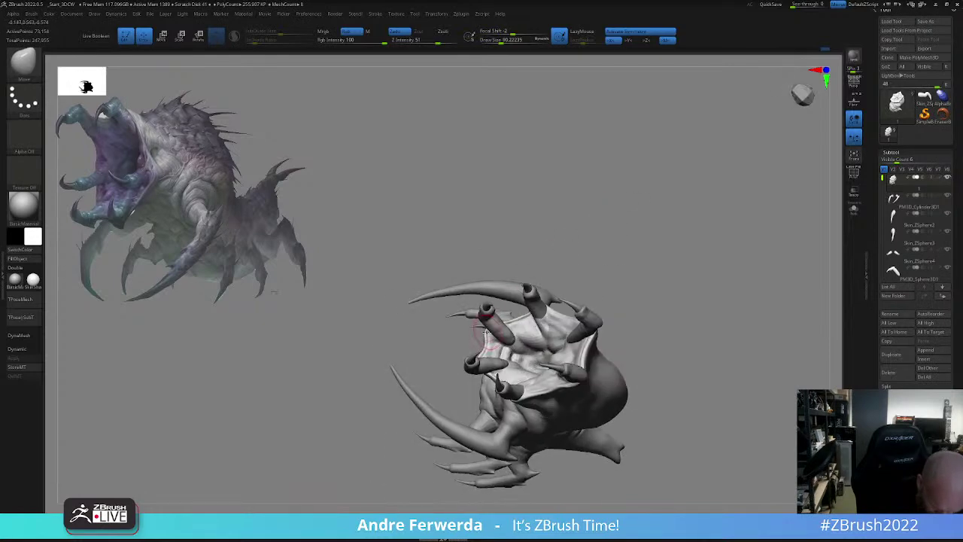
- Switch to the ClayBuildup brush and build up ridges on the underside of the lower jaw toward the claw bases
{"action": "right_click_drag", "start_coordinate": [487, 327], "coordinate": [621, 236]}
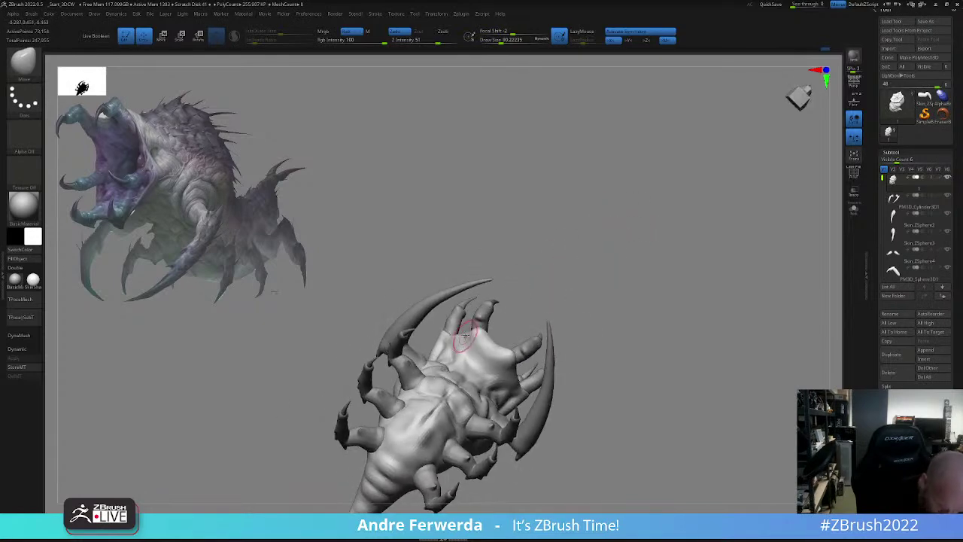
{"action": "key", "text": "b"}
{"action": "key", "text": "c"}
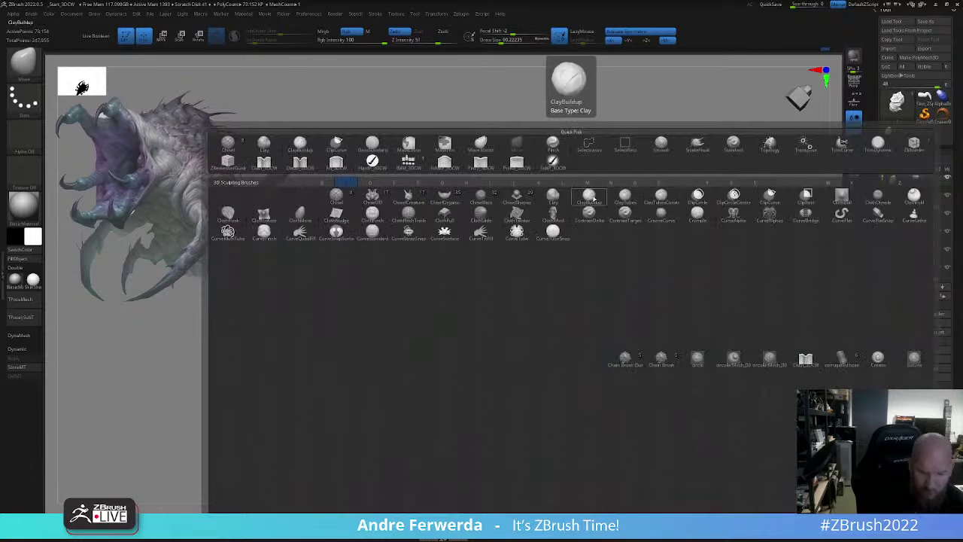
{"action": "left_click", "coordinate": [592, 198]}
{"action": "key", "text": "s"}
{"action": "left_click", "coordinate": [433, 393]}
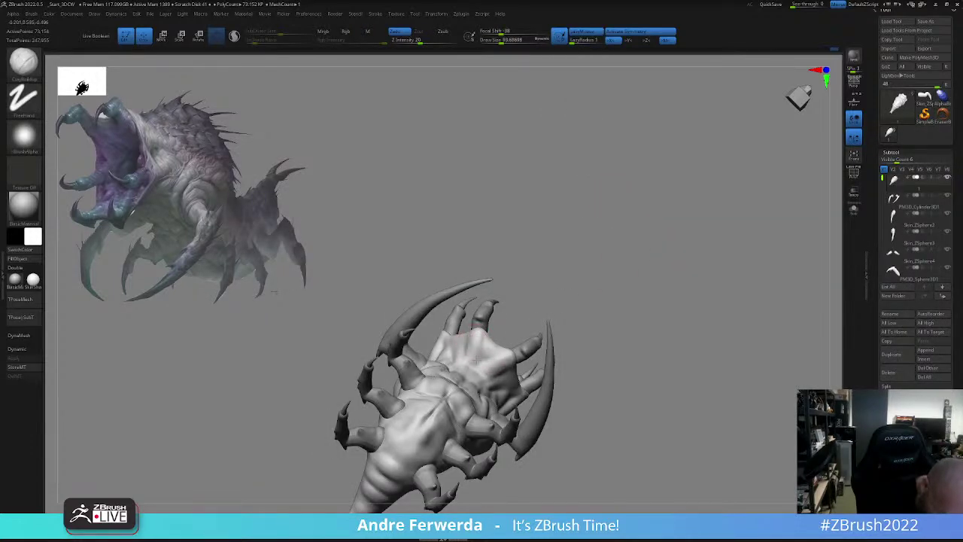
{"action": "mouse_move", "coordinate": [473, 364]}
{"action": "right_mouse_down"}
{"action": "mouse_move", "coordinate": [565, 291]}
{"action": "mouse_move", "coordinate": [608, 226]}
{"action": "mouse_move", "coordinate": [625, 264]}
{"action": "right_mouse_up"}
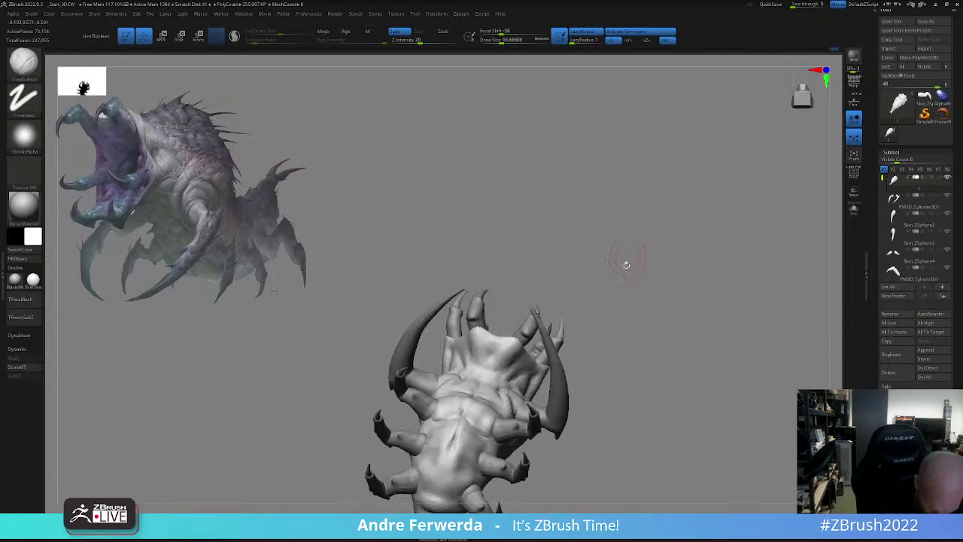
{"action": "left_click_drag", "start_coordinate": [518, 349], "coordinate": [512, 370]}
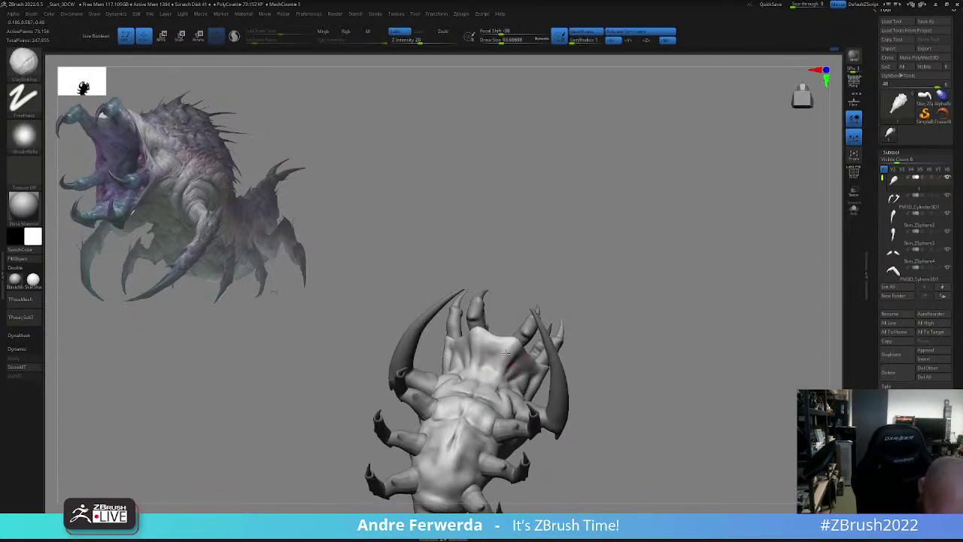
- Examine the creature's silhouette from both sides and compare the three-quarter view with the concept art
{"action": "right_click_drag", "start_coordinate": [568, 309], "coordinate": [648, 297]}
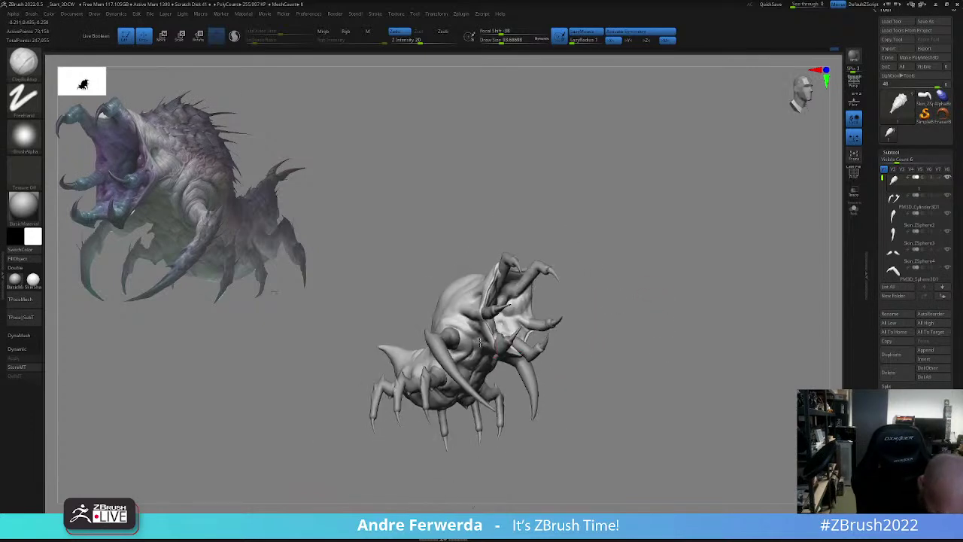
{"action": "right_click_drag", "start_coordinate": [518, 324], "coordinate": [466, 330]}
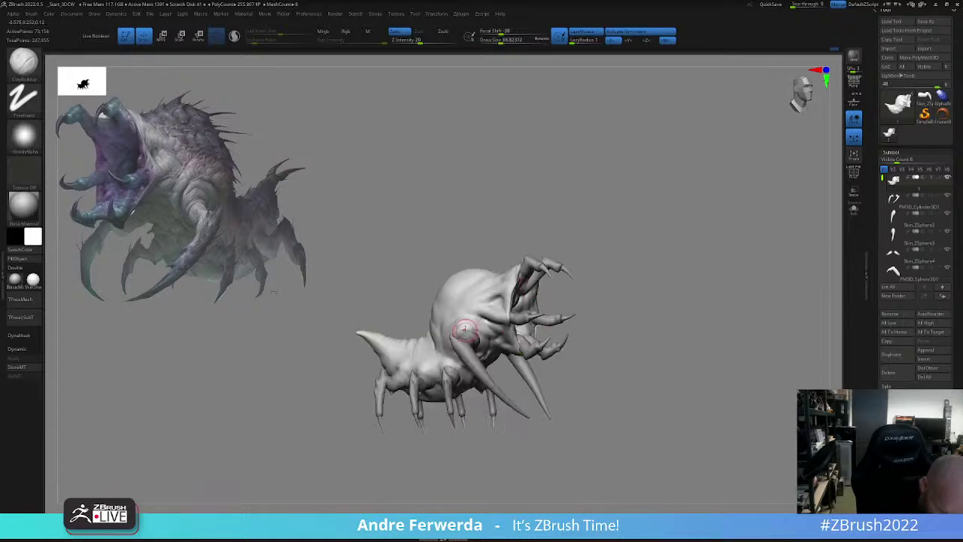
{"action": "right_click_drag", "start_coordinate": [521, 313], "coordinate": [612, 294]}
{"action": "left_click_drag", "start_coordinate": [623, 293], "coordinate": [606, 307]}
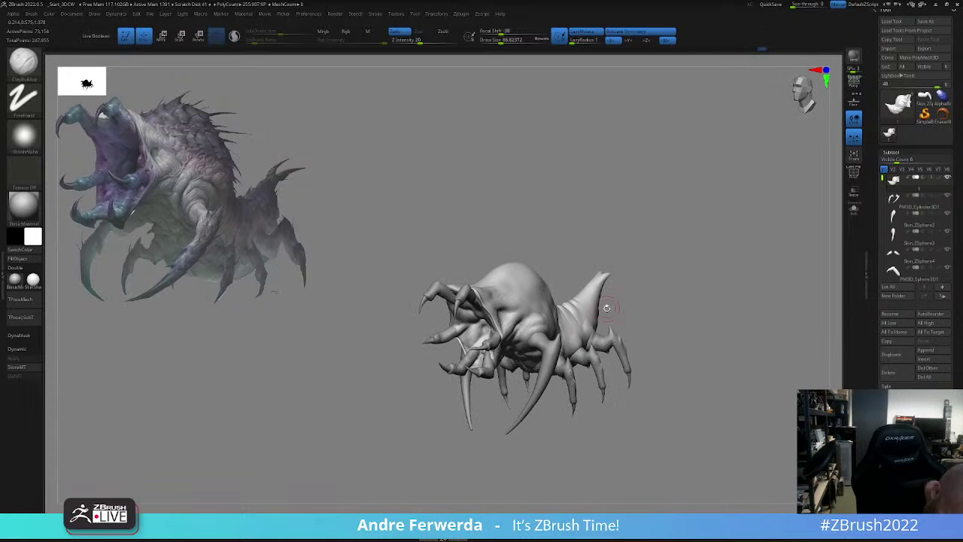
{"action": "key", "text": "space"}
{"action": "mouse_move", "coordinate": [676, 411]}
{"action": "left_mouse_down"}
{"action": "mouse_move", "coordinate": [690, 394]}
{"action": "mouse_move", "coordinate": [686, 380]}
{"action": "mouse_move", "coordinate": [697, 382]}
{"action": "mouse_move", "coordinate": [673, 383]}
{"action": "mouse_move", "coordinate": [684, 385]}
{"action": "left_mouse_up"}
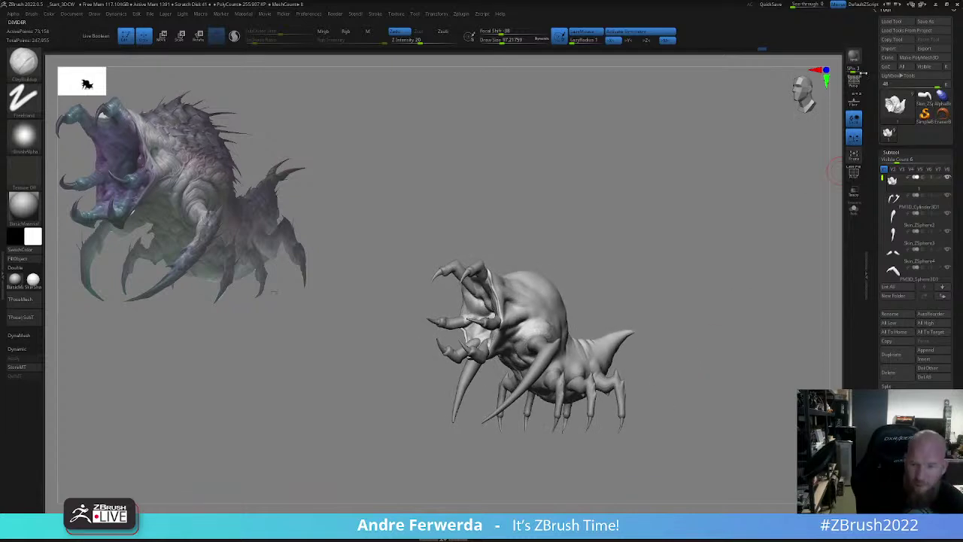
{"action": "right_click_drag", "start_coordinate": [711, 347], "coordinate": [677, 326]}
{"action": "left_click_drag", "start_coordinate": [676, 326], "coordinate": [675, 328]}
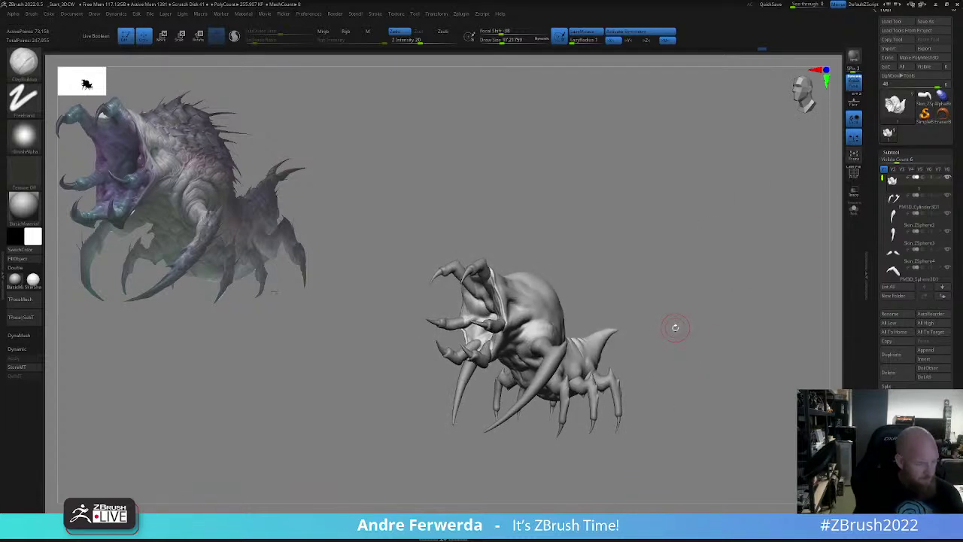
- Select the lower mouth claws and adjust their placement with the Move brush
{"action": "left_click", "coordinate": [474, 352], "text": "alt"}
{"action": "key", "text": "b"}
{"action": "key", "text": "m"}
{"action": "key", "text": "v"}
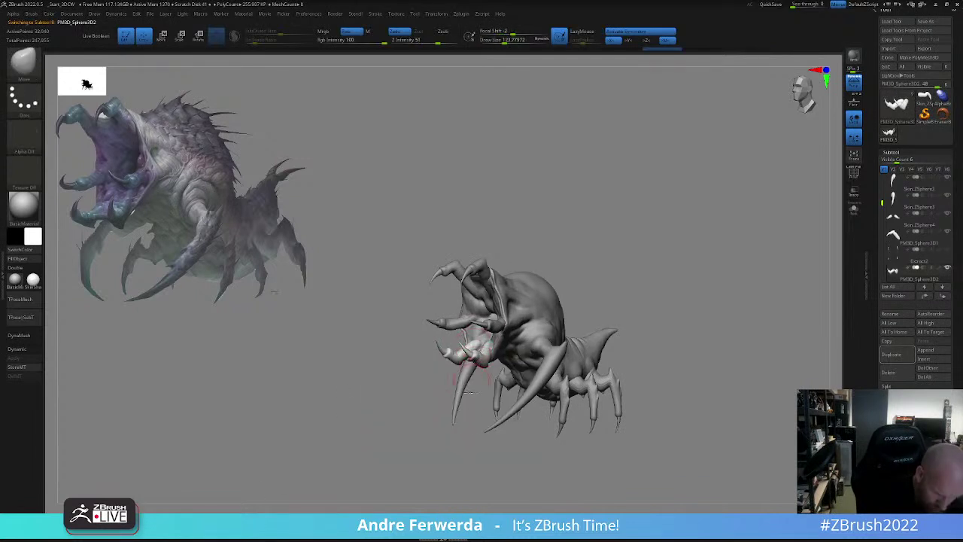
{"action": "mouse_move", "coordinate": [468, 392]}
{"action": "left_mouse_down"}
{"action": "mouse_move", "coordinate": [497, 354]}
{"action": "mouse_move", "coordinate": [522, 344]}
{"action": "mouse_move", "coordinate": [502, 369]}
{"action": "mouse_move", "coordinate": [517, 388]}
{"action": "mouse_move", "coordinate": [501, 389]}
{"action": "left_mouse_up"}
{"action": "key", "text": "w"}
{"action": "left_click", "coordinate": [468, 378], "text": "alt"}
{"action": "key", "text": "q"}
- Resize the Move brush and reshape the lower claws along the jaw rim, working from underneath
{"action": "mouse_move", "coordinate": [642, 275]}
{"action": "left_mouse_down"}
{"action": "mouse_move", "coordinate": [640, 348]}
{"action": "mouse_move", "coordinate": [602, 363]}
{"action": "mouse_move", "coordinate": [611, 405]}
{"action": "mouse_move", "coordinate": [622, 400]}
{"action": "mouse_move", "coordinate": [632, 343]}
{"action": "mouse_move", "coordinate": [626, 391]}
{"action": "left_mouse_up"}
{"action": "key", "text": "w"}
{"action": "key", "text": "q"}
{"action": "key", "text": "space"}
{"action": "left_click_drag", "start_coordinate": [465, 366], "coordinate": [432, 372]}
{"action": "left_click_drag", "start_coordinate": [489, 422], "coordinate": [489, 285]}
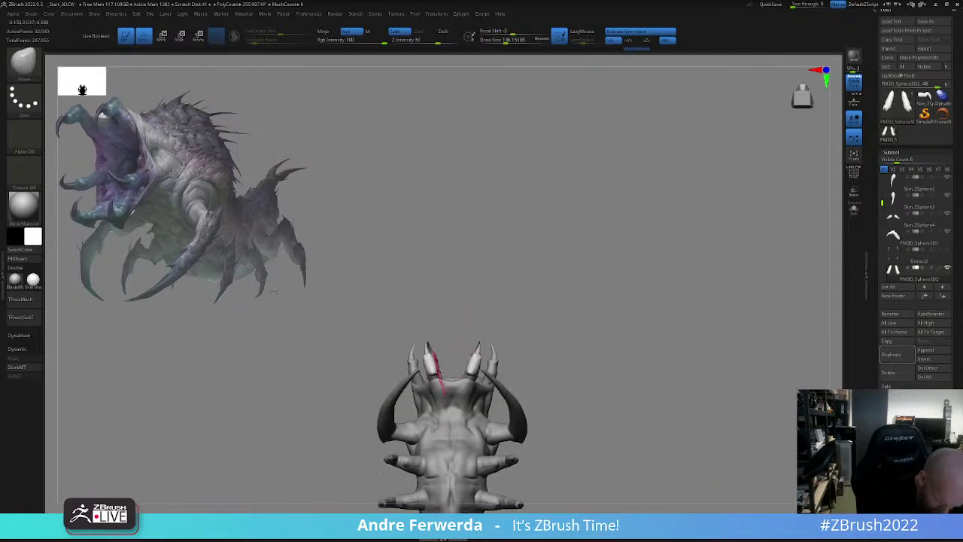
- Refine the bend of the lower claws from the three-quarter view with a Move brush size of about 132
{"action": "mouse_move", "coordinate": [520, 322]}
{"action": "left_mouse_down"}
{"action": "mouse_move", "coordinate": [559, 370]}
{"action": "mouse_move", "coordinate": [538, 395]}
{"action": "left_mouse_up"}
{"action": "key", "text": "space"}
{"action": "left_click_drag", "start_coordinate": [573, 347], "coordinate": [567, 347]}
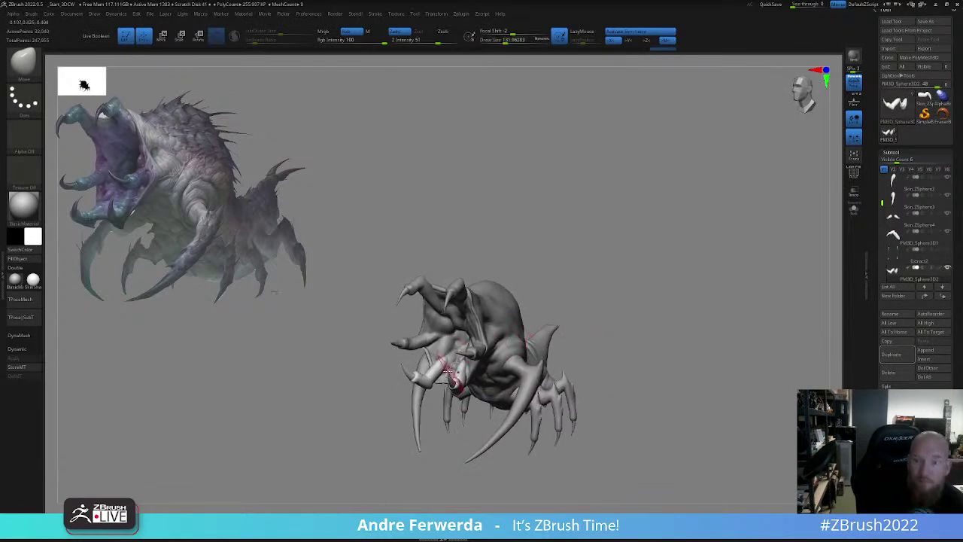
{"action": "key", "text": "space"}
{"action": "left_click_drag", "start_coordinate": [450, 369], "coordinate": [453, 368]}
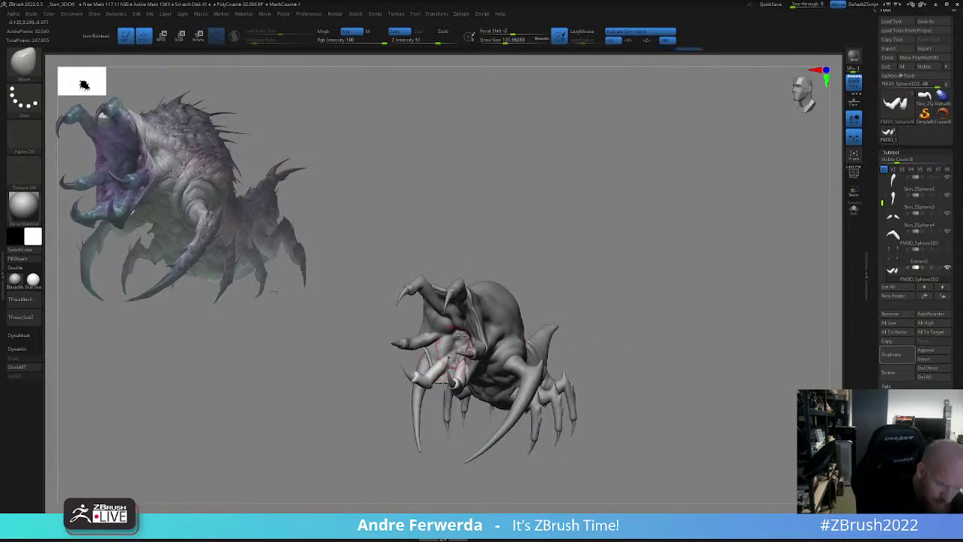
{"action": "mouse_move", "coordinate": [613, 272]}
{"action": "left_mouse_down", "text": "alt"}
{"action": "mouse_move", "coordinate": [613, 252]}
{"action": "mouse_move", "coordinate": [557, 271]}
{"action": "left_mouse_up", "text": "alt"}
- Select the body, switch to the DamStandard brush and reduce its draw size for finer creases
{"action": "left_click", "coordinate": [486, 315], "text": "alt"}
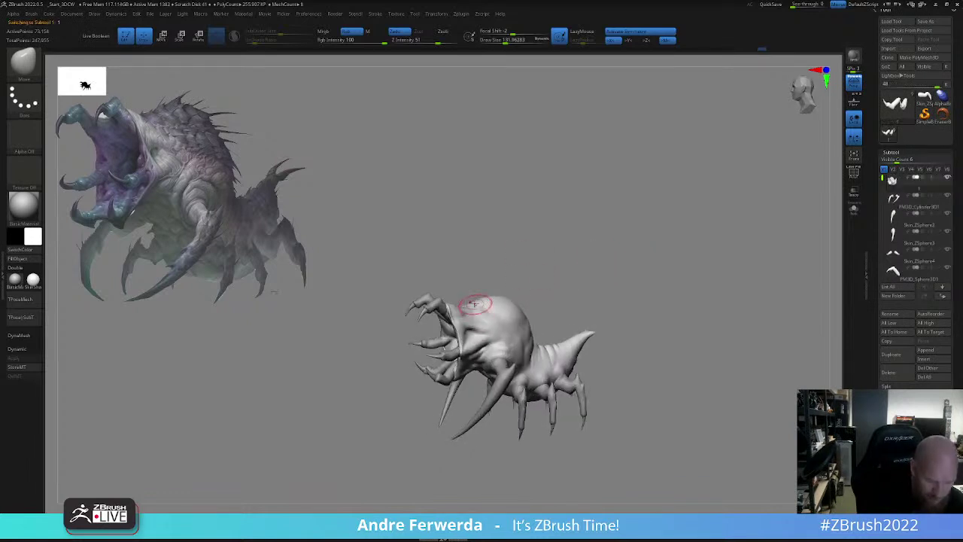
{"action": "key", "text": "space"}
{"action": "left_click_drag", "start_coordinate": [467, 304], "coordinate": [507, 302]}
{"action": "key", "text": "space"}
{"action": "key", "text": "b"}
{"action": "key", "text": "d"}
{"action": "left_click", "coordinate": [616, 240]}
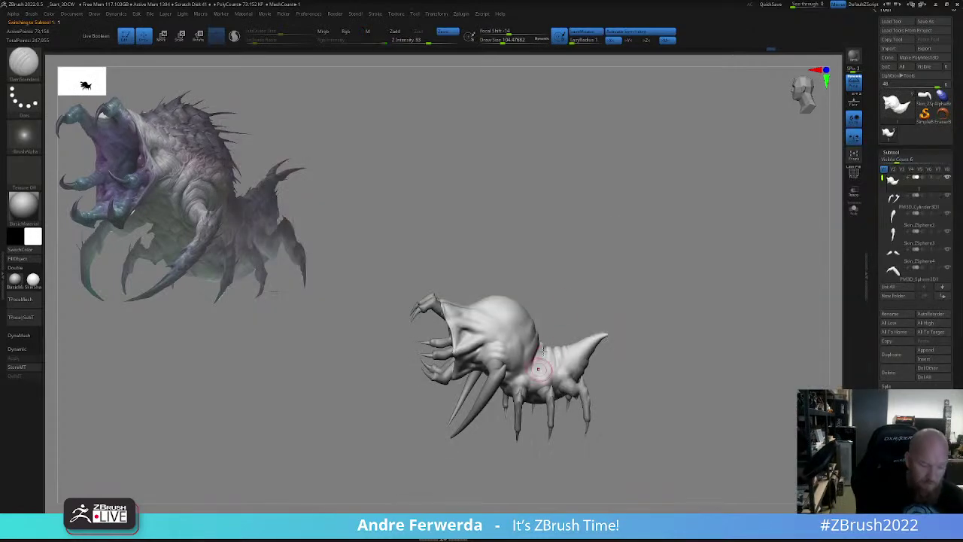
{"action": "key", "text": "space"}
{"action": "mouse_move", "coordinate": [580, 251]}
{"action": "left_mouse_down"}
{"action": "mouse_move", "coordinate": [553, 251]}
{"action": "mouse_move", "coordinate": [494, 289]}
{"action": "mouse_move", "coordinate": [479, 311]}
{"action": "left_mouse_up"}
{"action": "key", "text": "space"}
{"action": "key", "text": "space"}
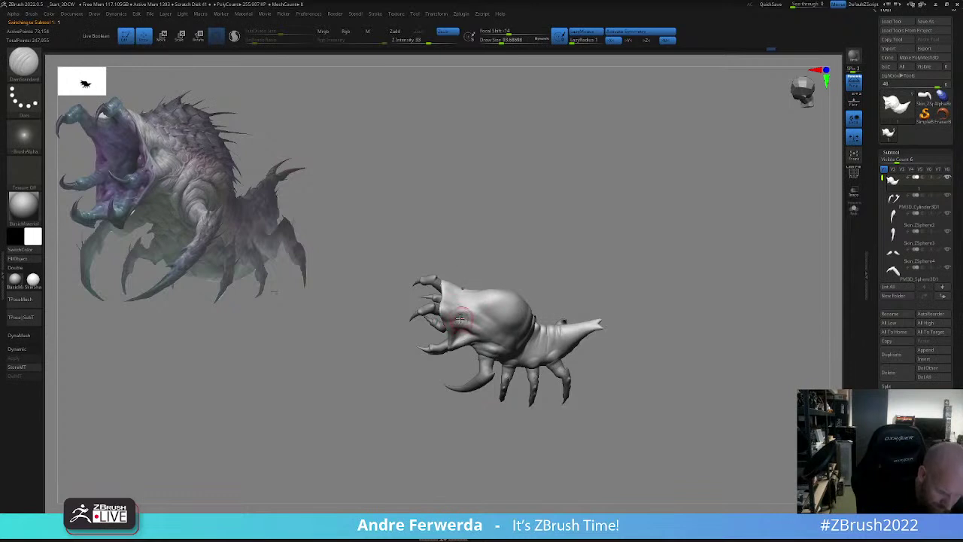
- Carve a crease across the top of the rounded head behind the upper mouth rim
{"action": "mouse_move", "coordinate": [496, 260]}
{"action": "left_mouse_down"}
{"action": "mouse_move", "coordinate": [524, 216]}
{"action": "mouse_move", "coordinate": [467, 299]}
{"action": "left_mouse_up"}
{"action": "left_click_drag", "start_coordinate": [564, 397], "coordinate": [539, 376]}
{"action": "left_click_drag", "start_coordinate": [470, 286], "coordinate": [462, 301]}
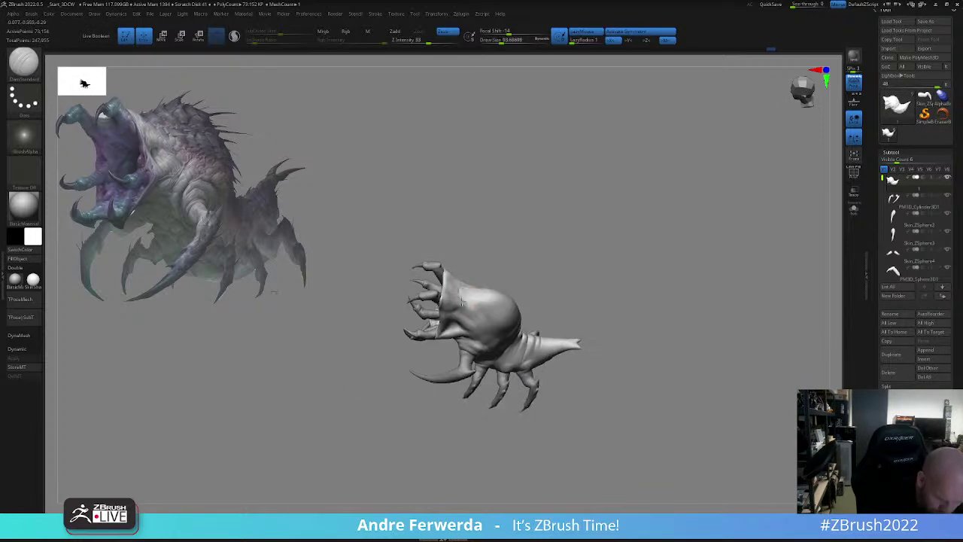
{"action": "left_click_drag", "start_coordinate": [480, 266], "coordinate": [474, 301]}
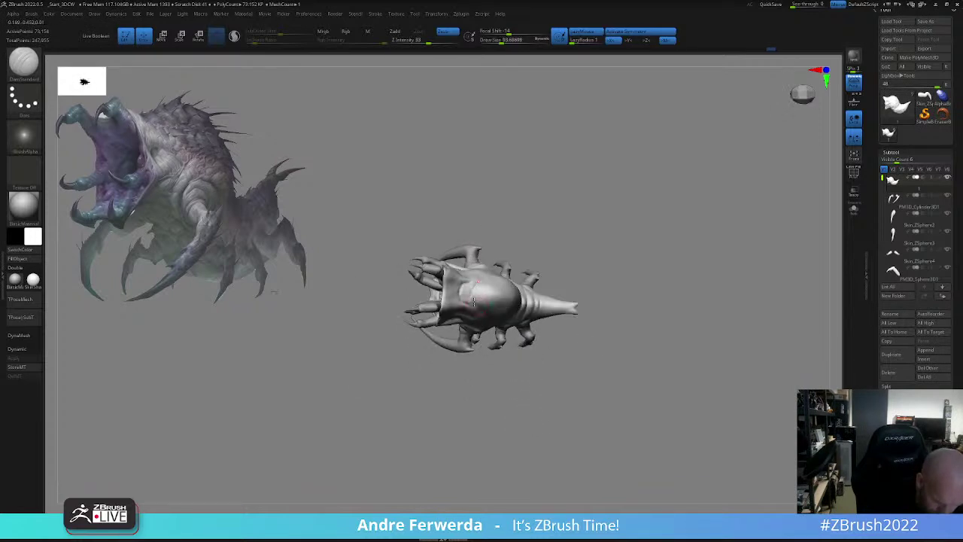
{"action": "right_click_drag", "start_coordinate": [500, 283], "coordinate": [492, 215]}
{"action": "mouse_move", "coordinate": [492, 259]}
{"action": "right_mouse_down"}
{"action": "mouse_move", "coordinate": [490, 286]}
{"action": "mouse_move", "coordinate": [522, 230]}
{"action": "mouse_move", "coordinate": [557, 211]}
{"action": "mouse_move", "coordinate": [542, 233]}
{"action": "right_mouse_up"}
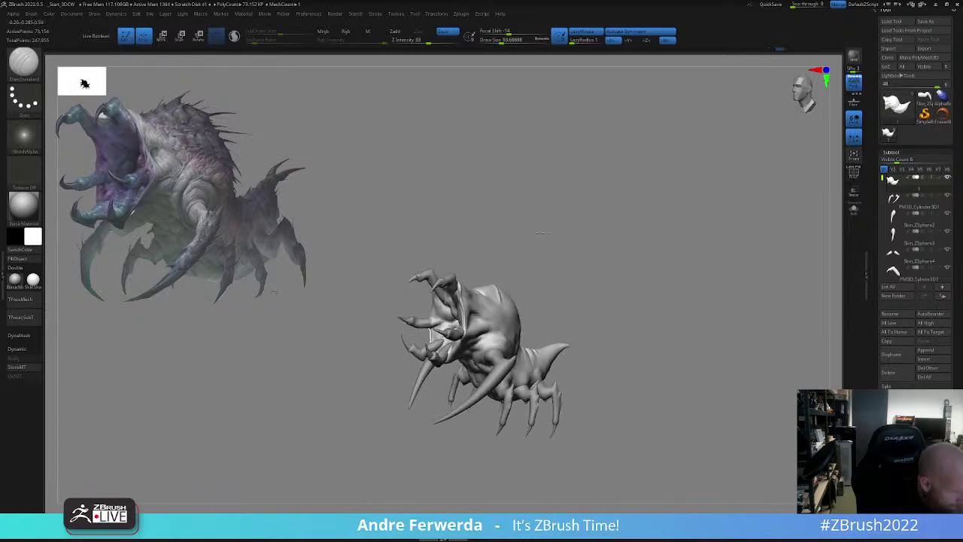
{"action": "left_click_drag", "start_coordinate": [540, 233], "coordinate": [436, 269]}
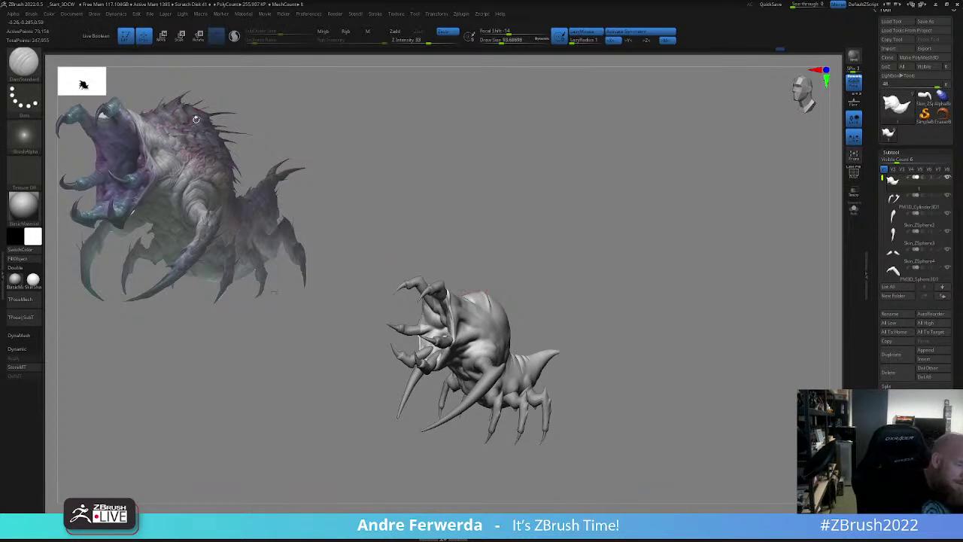
{"action": "left_click_drag", "start_coordinate": [459, 188], "coordinate": [621, 284]}
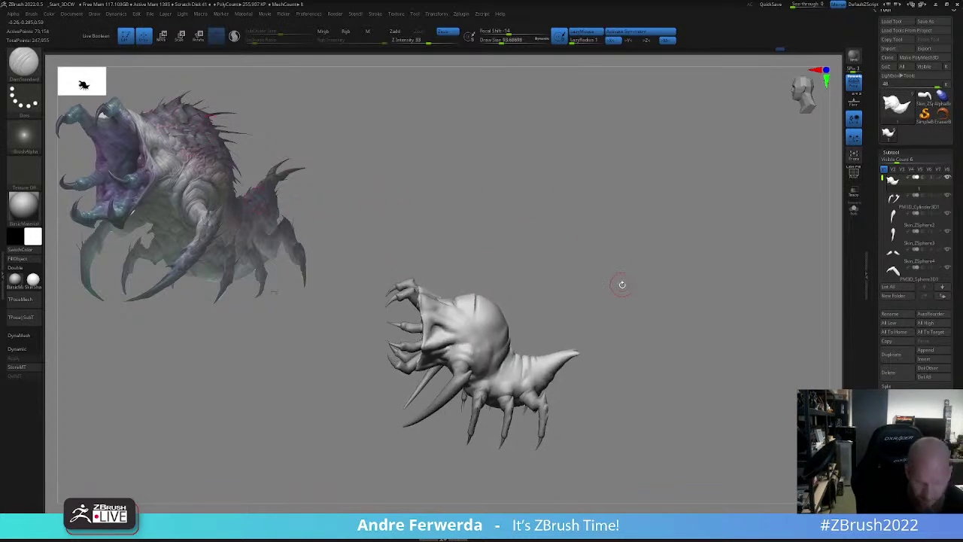
- Carve a row of parallel creases across the rounded hump behind the mouth with a DamStandard brush size of about 74
{"action": "key", "text": "ctrl"}
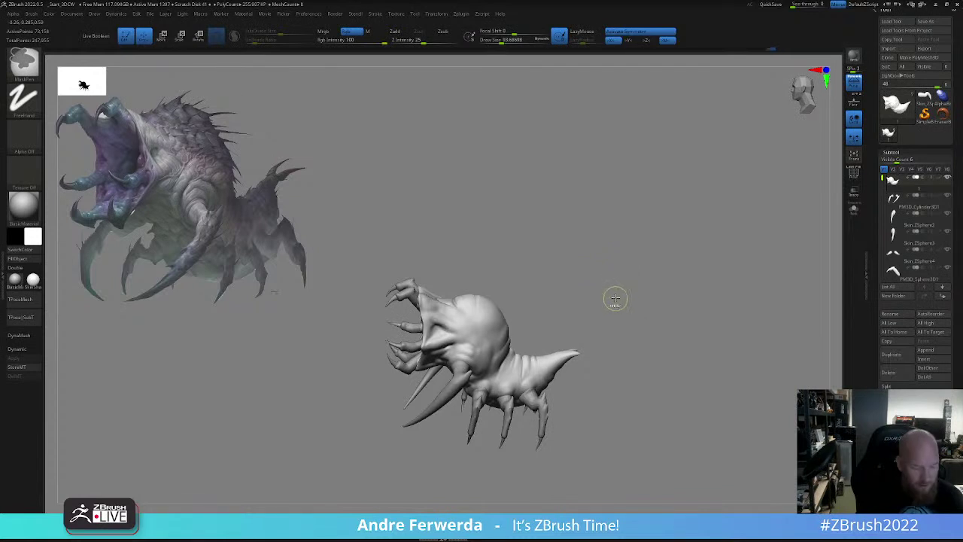
{"action": "left_click_drag", "start_coordinate": [619, 290], "coordinate": [604, 325]}
{"action": "key", "text": "space"}
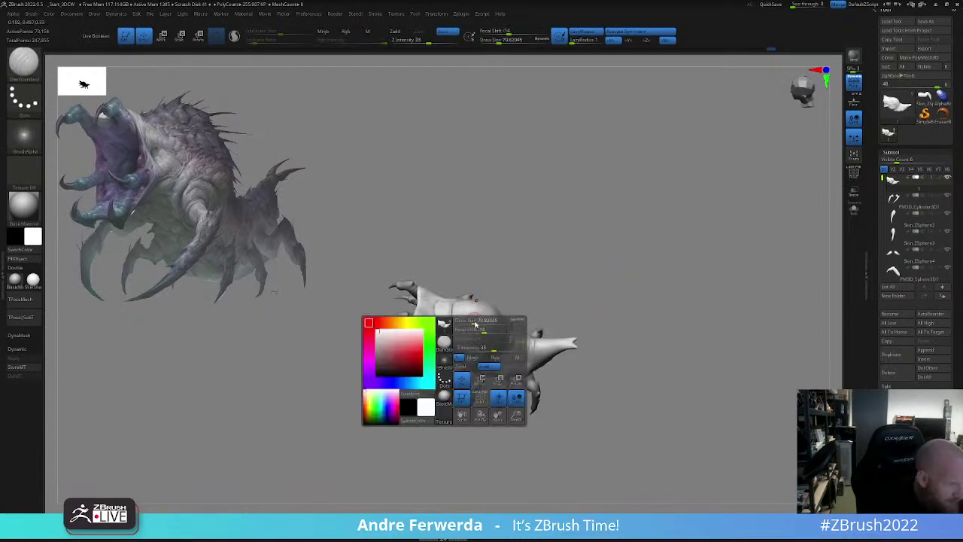
{"action": "left_click_drag", "start_coordinate": [475, 324], "coordinate": [465, 329]}
{"action": "key", "text": "space"}
{"action": "key", "text": "space"}
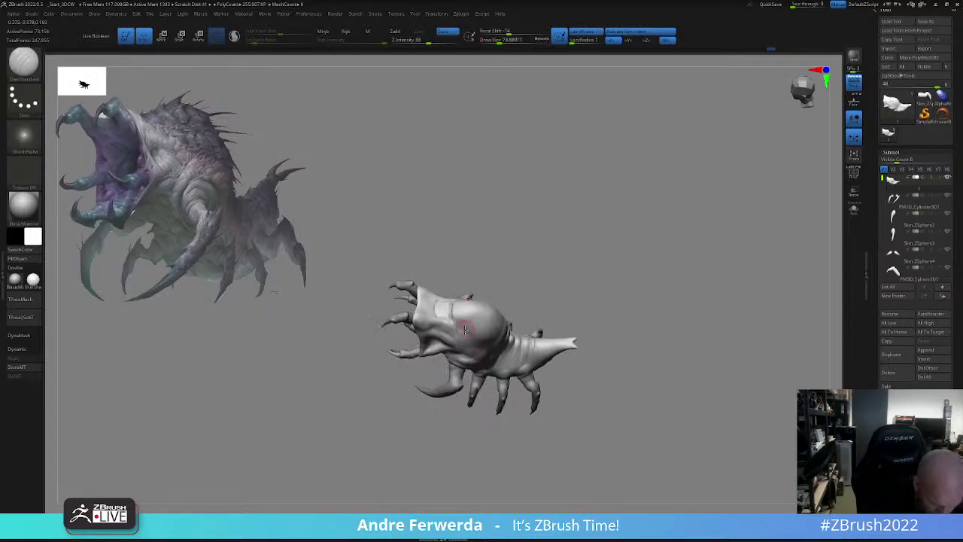
{"action": "left_click_drag", "start_coordinate": [487, 278], "coordinate": [486, 310]}
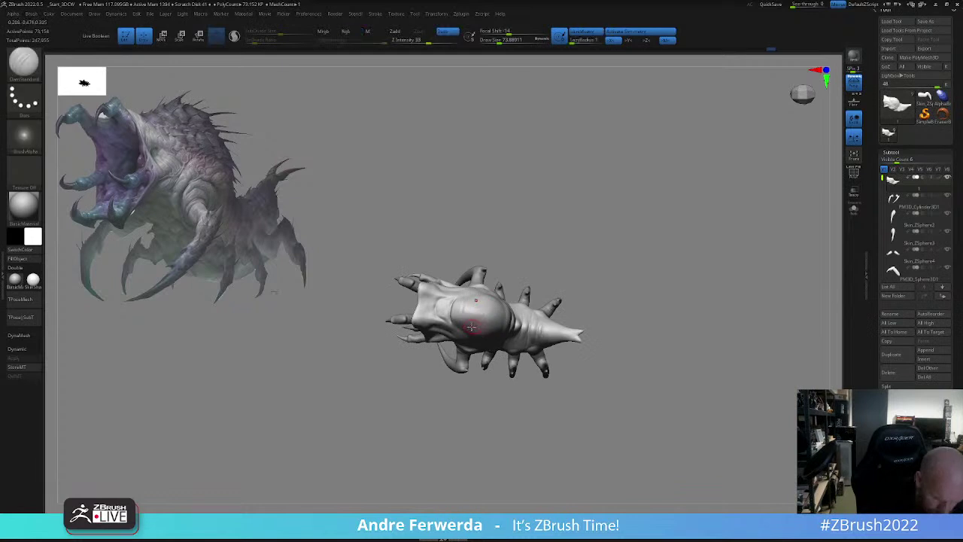
{"action": "mouse_move", "coordinate": [463, 369]}
{"action": "right_mouse_down"}
{"action": "mouse_move", "coordinate": [468, 323]}
{"action": "mouse_move", "coordinate": [514, 239]}
{"action": "mouse_move", "coordinate": [495, 260]}
{"action": "mouse_move", "coordinate": [472, 331]}
{"action": "right_mouse_up"}
{"action": "left_click_drag", "start_coordinate": [474, 328], "coordinate": [509, 304]}
{"action": "right_click_drag", "start_coordinate": [508, 304], "coordinate": [521, 308]}
{"action": "left_click_drag", "start_coordinate": [484, 341], "coordinate": [519, 316]}
{"action": "mouse_move", "coordinate": [492, 339]}
{"action": "right_mouse_down"}
{"action": "mouse_move", "coordinate": [524, 320]}
{"action": "mouse_move", "coordinate": [510, 357]}
{"action": "mouse_move", "coordinate": [554, 325]}
{"action": "right_mouse_up"}
- Carve creases across the top of the tail base behind the rounded hump
{"action": "mouse_move", "coordinate": [584, 304]}
{"action": "left_mouse_down"}
{"action": "mouse_move", "coordinate": [594, 303]}
{"action": "mouse_move", "coordinate": [585, 317]}
{"action": "left_mouse_up"}
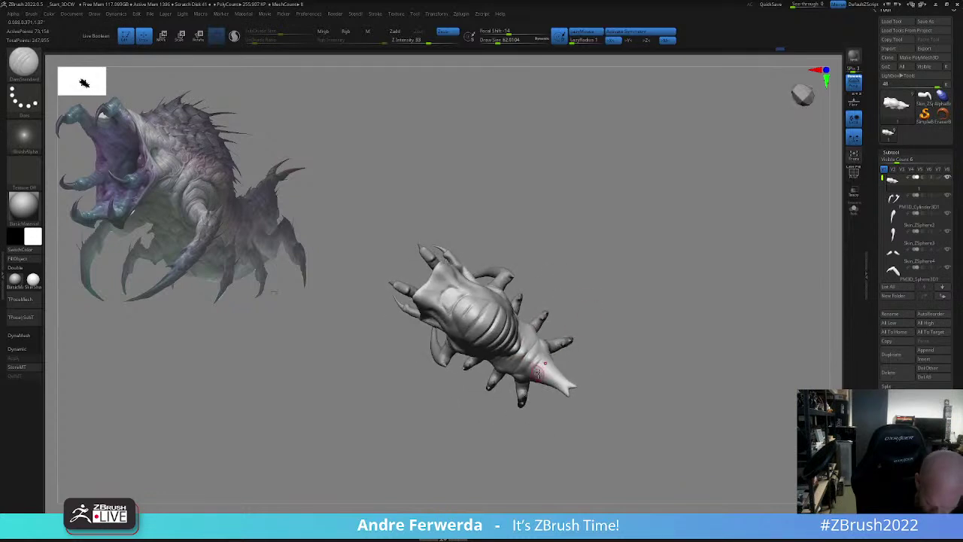
{"action": "left_click_drag", "start_coordinate": [539, 363], "coordinate": [522, 374]}
{"action": "mouse_move", "coordinate": [580, 297]}
{"action": "left_mouse_down"}
{"action": "mouse_move", "coordinate": [581, 287]}
{"action": "mouse_move", "coordinate": [626, 280]}
{"action": "left_mouse_up"}
{"action": "right_click_drag", "start_coordinate": [624, 283], "coordinate": [613, 316]}
{"action": "left_click_drag", "start_coordinate": [609, 284], "coordinate": [685, 249], "text": "alt"}
- Reduce the DamStandard draw size to about 47 and rework the creases on the front part of the hump
{"action": "key", "text": "space"}
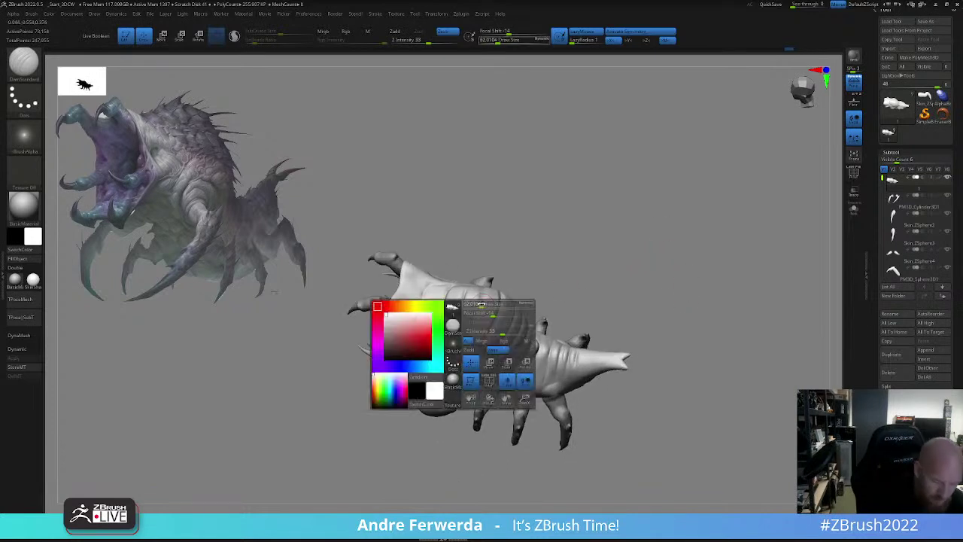
{"action": "left_click_drag", "start_coordinate": [488, 307], "coordinate": [466, 337]}
{"action": "left_click_drag", "start_coordinate": [527, 245], "coordinate": [516, 274]}
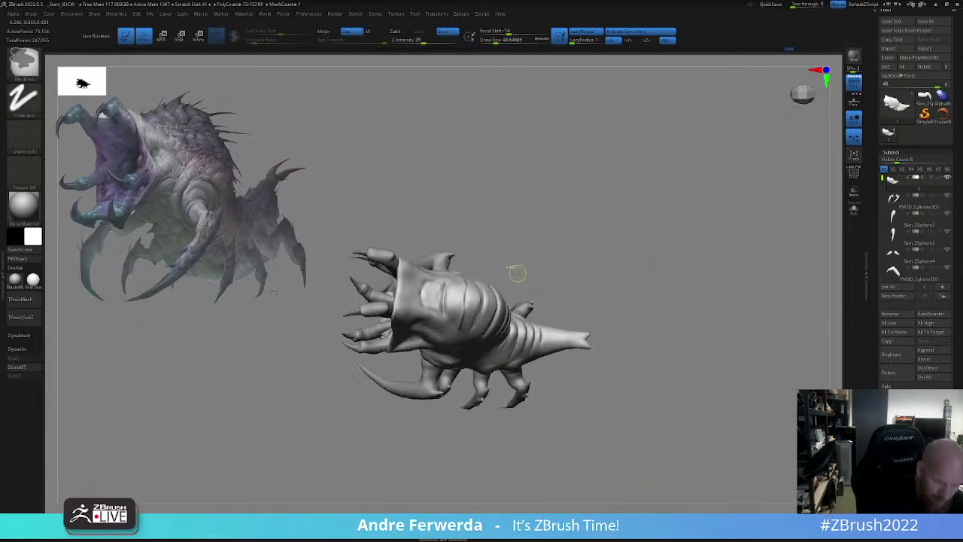
{"action": "key", "text": "ctrl+z"}
{"action": "left_click_drag", "start_coordinate": [451, 283], "coordinate": [452, 328]}
{"action": "left_click_drag", "start_coordinate": [496, 264], "coordinate": [487, 237]}
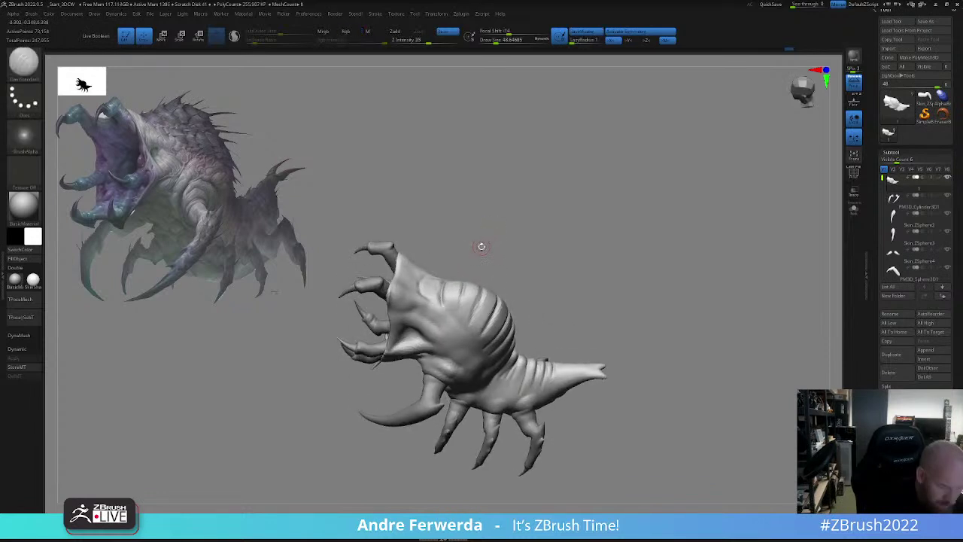
{"action": "mouse_move", "coordinate": [439, 281]}
{"action": "left_mouse_down"}
{"action": "mouse_move", "coordinate": [434, 301]}
{"action": "mouse_move", "coordinate": [443, 269]}
{"action": "left_mouse_up"}
- Reduce the draw size to about 41 and carve fine wrinkles along the outer skin behind the mouth rim
{"action": "key", "text": "space"}
{"action": "left_click_drag", "start_coordinate": [426, 330], "coordinate": [423, 330]}
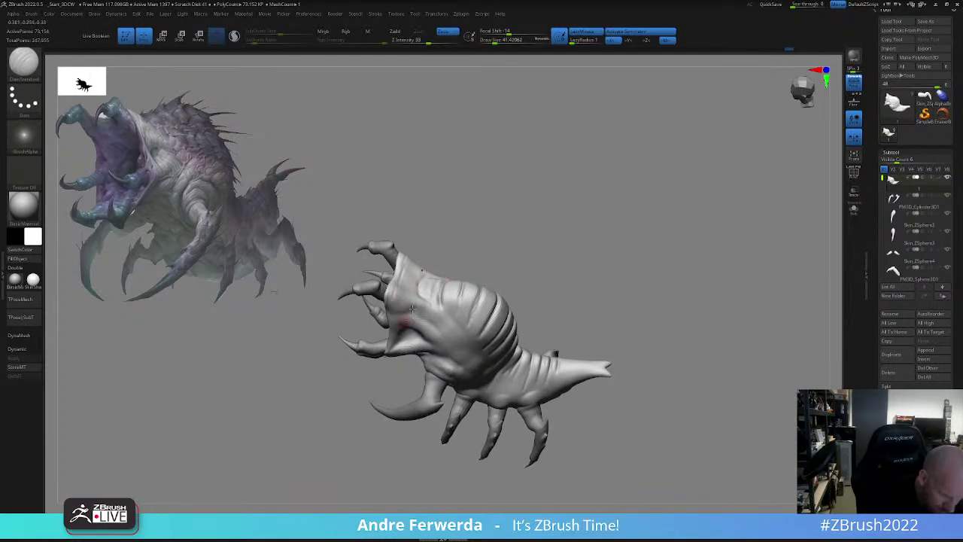
{"action": "left_click_drag", "start_coordinate": [461, 224], "coordinate": [462, 246]}
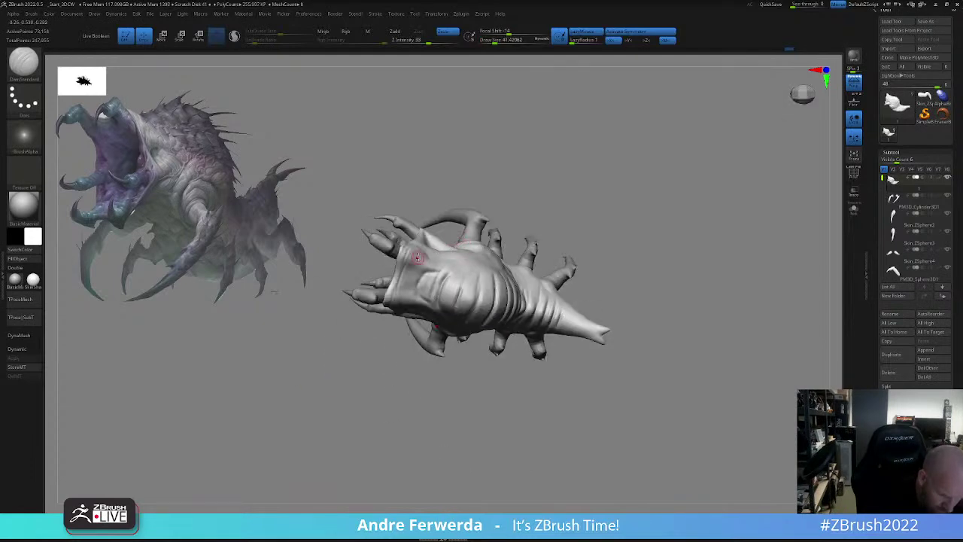
{"action": "mouse_move", "coordinate": [392, 402]}
{"action": "left_mouse_down"}
{"action": "mouse_move", "coordinate": [426, 243]}
{"action": "mouse_move", "coordinate": [452, 216]}
{"action": "mouse_move", "coordinate": [449, 197]}
{"action": "mouse_move", "coordinate": [432, 183]}
{"action": "left_mouse_up"}
{"action": "left_click_drag", "start_coordinate": [432, 184], "coordinate": [461, 183]}
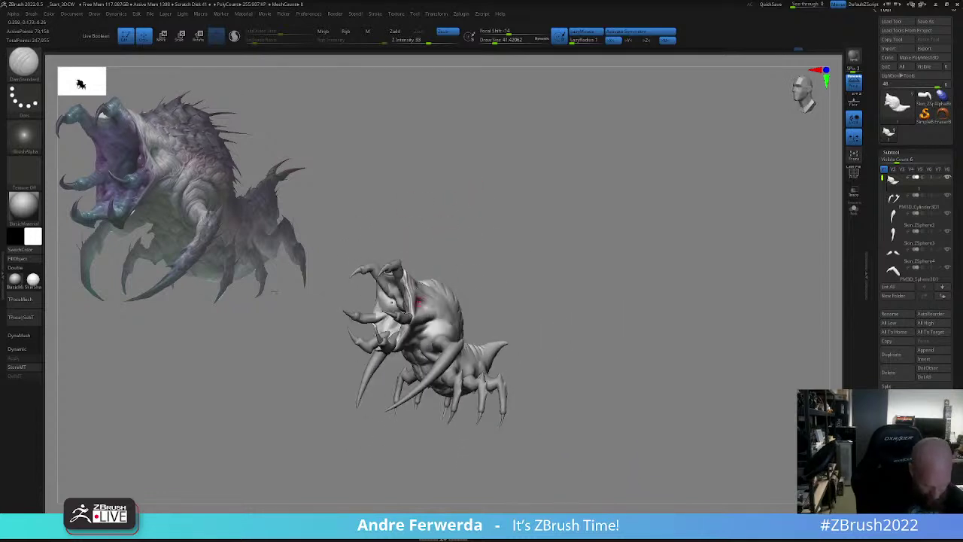
- Reduce the brush size further and add finer creases across the upper tail, working from the side
{"action": "left_click_drag", "start_coordinate": [575, 295], "coordinate": [605, 322]}
{"action": "mouse_move", "coordinate": [610, 367]}
{"action": "left_mouse_down"}
{"action": "mouse_move", "coordinate": [594, 370]}
{"action": "mouse_move", "coordinate": [599, 359]}
{"action": "mouse_move", "coordinate": [579, 387]}
{"action": "mouse_move", "coordinate": [611, 378]}
{"action": "mouse_move", "coordinate": [600, 369]}
{"action": "left_mouse_up"}
{"action": "key", "text": "space"}
{"action": "key", "text": "space"}
{"action": "right_click_drag", "start_coordinate": [600, 369], "coordinate": [601, 369]}
{"action": "left_click_drag", "start_coordinate": [599, 372], "coordinate": [600, 378]}
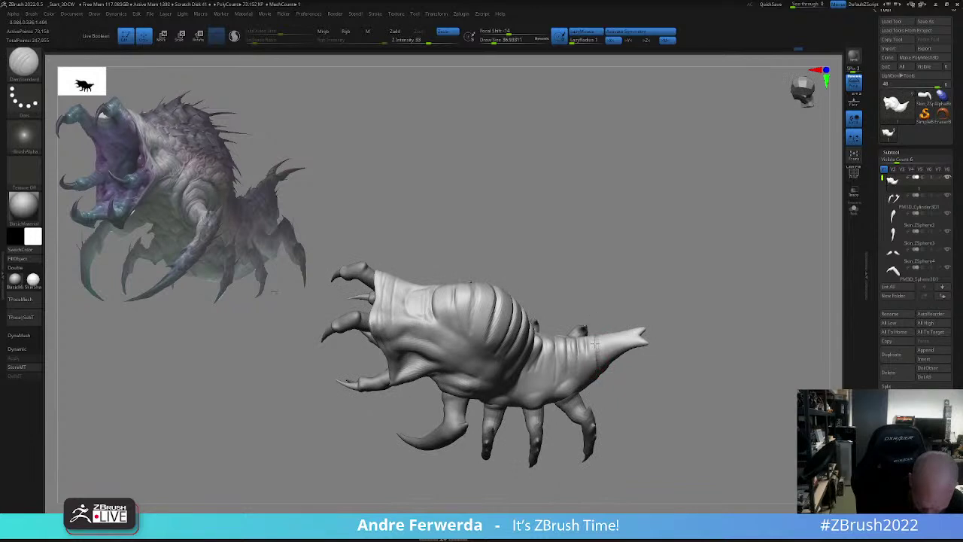
{"action": "left_click_drag", "start_coordinate": [583, 340], "coordinate": [584, 363]}
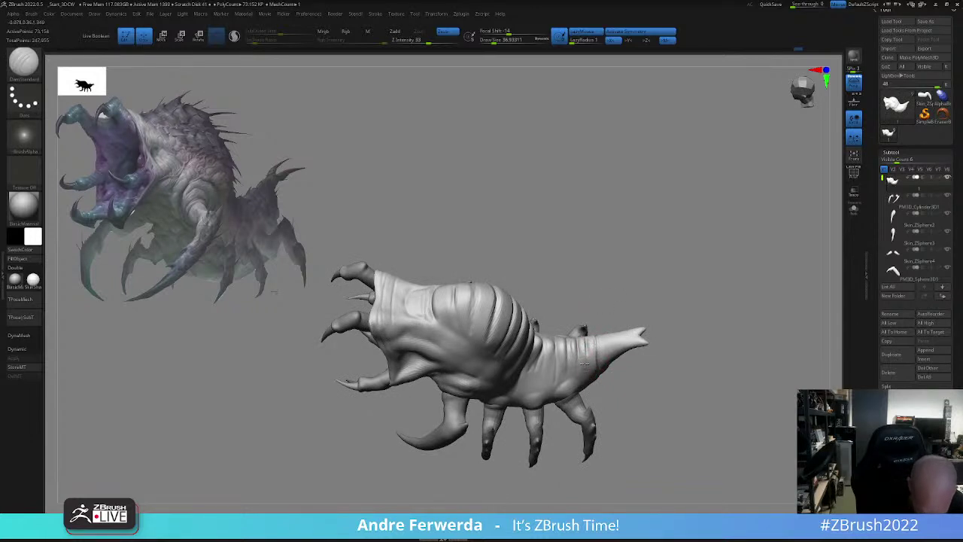
- Carve more creases around the narrow section between the hump and the tail, working from above and behind
{"action": "right_click_drag", "start_coordinate": [604, 308], "coordinate": [570, 348]}
{"action": "right_click_drag", "start_coordinate": [597, 318], "coordinate": [560, 345]}
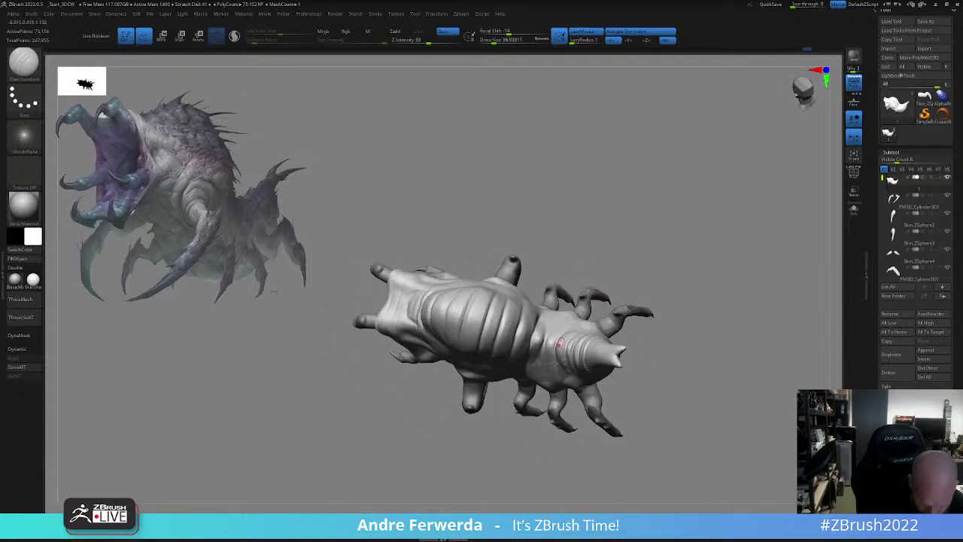
{"action": "left_click_drag", "start_coordinate": [565, 329], "coordinate": [561, 374]}
{"action": "left_click_drag", "start_coordinate": [619, 290], "coordinate": [617, 267]}
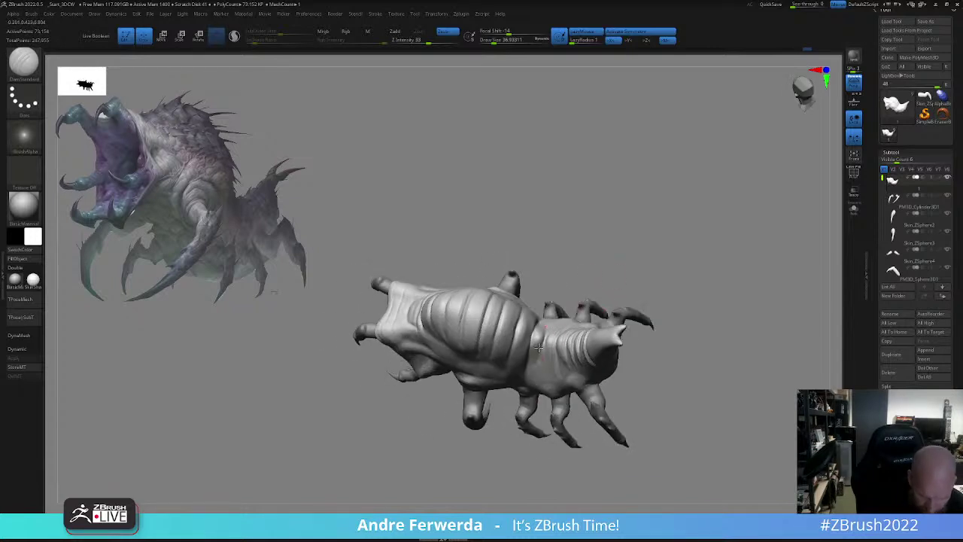
{"action": "right_click_drag", "start_coordinate": [559, 322], "coordinate": [526, 358]}
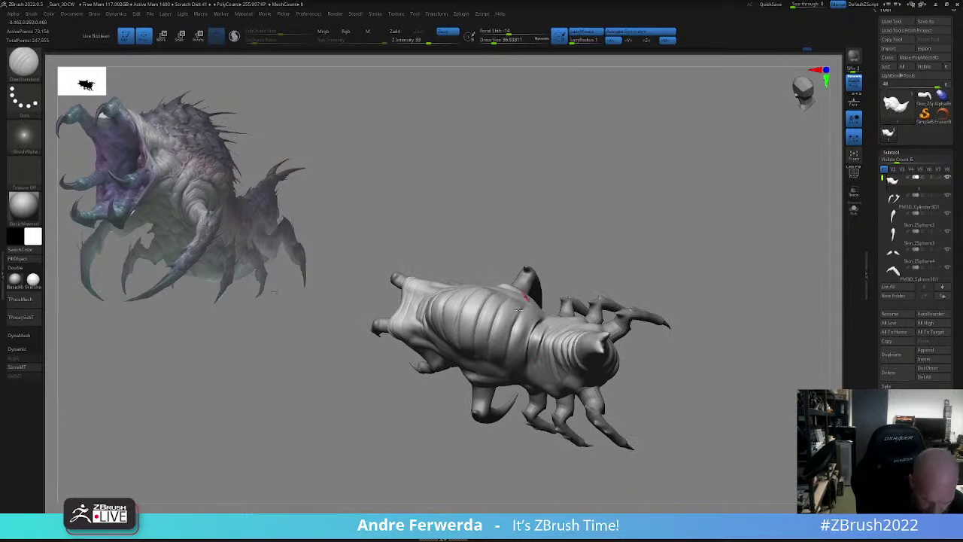
- Sharpen and deepen the grooves between the hump's segments, working from the rear toward the mouth
{"action": "mouse_move", "coordinate": [516, 330]}
{"action": "left_mouse_down"}
{"action": "mouse_move", "coordinate": [503, 356]}
{"action": "mouse_move", "coordinate": [507, 256]}
{"action": "left_mouse_up"}
{"action": "mouse_move", "coordinate": [475, 351]}
{"action": "left_mouse_down"}
{"action": "mouse_move", "coordinate": [489, 294]}
{"action": "mouse_move", "coordinate": [518, 253]}
{"action": "left_mouse_up"}
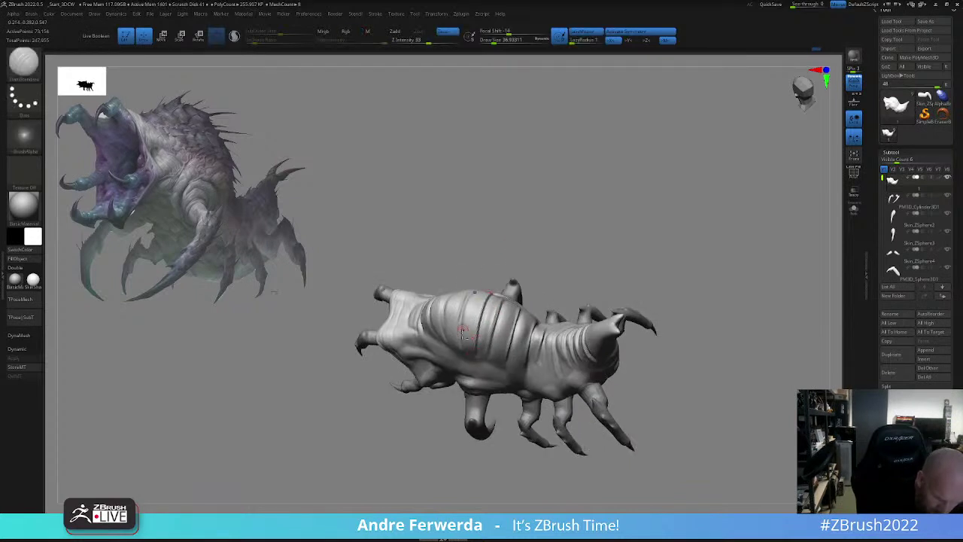
{"action": "left_click_drag", "start_coordinate": [465, 298], "coordinate": [472, 282]}
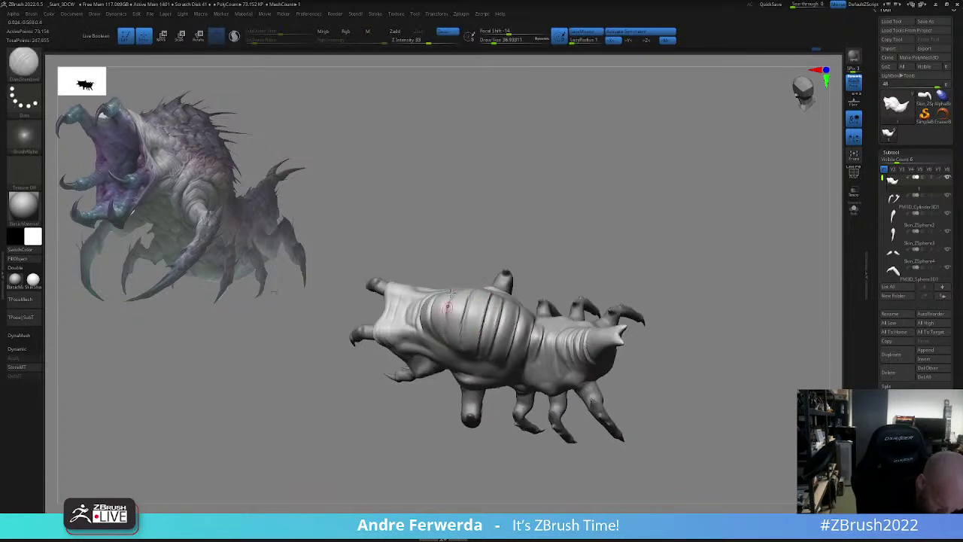
{"action": "right_click_drag", "start_coordinate": [450, 294], "coordinate": [446, 337]}
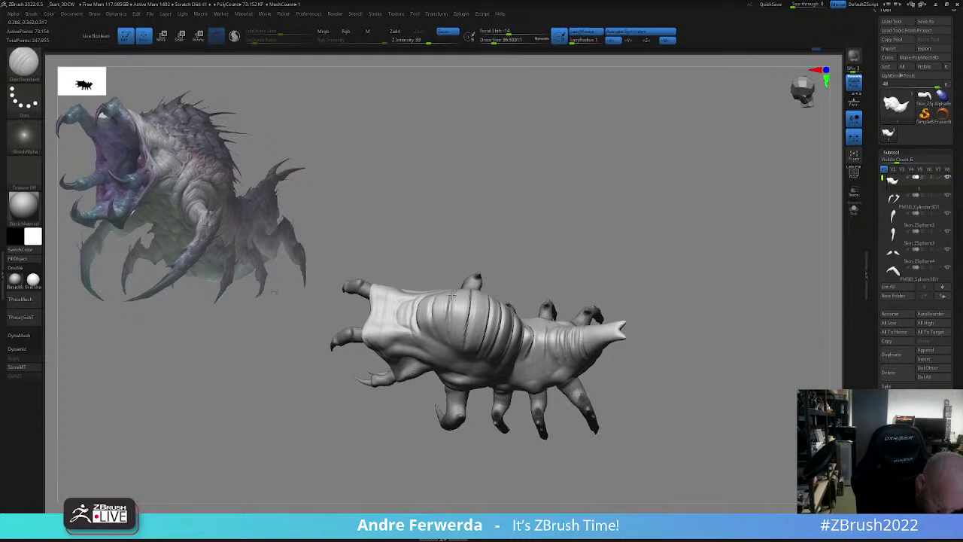
{"action": "left_click_drag", "start_coordinate": [452, 294], "coordinate": [456, 333]}
{"action": "left_click_drag", "start_coordinate": [478, 265], "coordinate": [469, 239]}
{"action": "mouse_move", "coordinate": [430, 292]}
{"action": "left_mouse_down"}
{"action": "mouse_move", "coordinate": [432, 320]}
{"action": "mouse_move", "coordinate": [443, 324]}
{"action": "left_mouse_up"}
{"action": "mouse_move", "coordinate": [481, 262]}
{"action": "left_mouse_down"}
{"action": "mouse_move", "coordinate": [495, 216]}
{"action": "mouse_move", "coordinate": [520, 222]}
{"action": "mouse_move", "coordinate": [570, 275]}
{"action": "mouse_move", "coordinate": [562, 293]}
{"action": "left_mouse_up"}
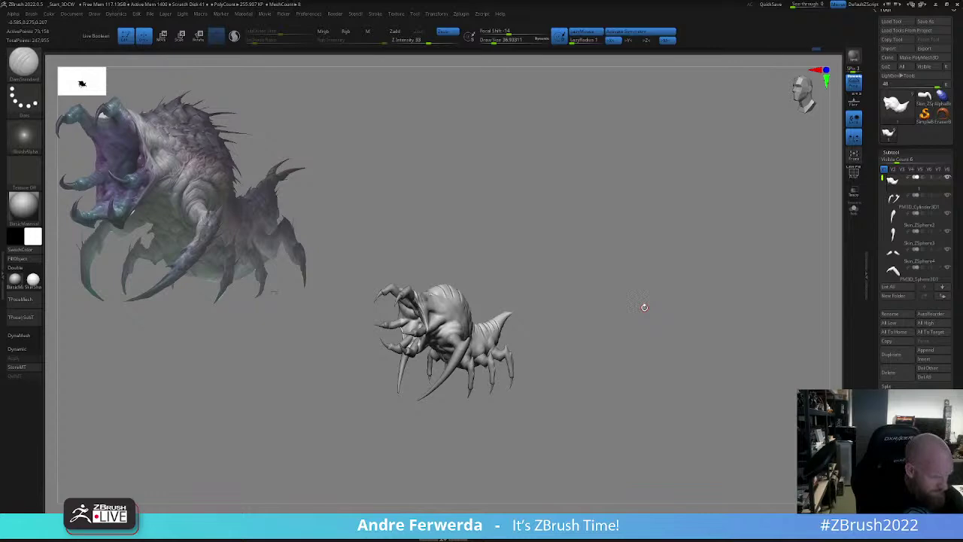
- Switch to the ClayBuildup brush at a draw size of about 83 and add volume at the large arm's shoulder
{"action": "key", "text": "b"}
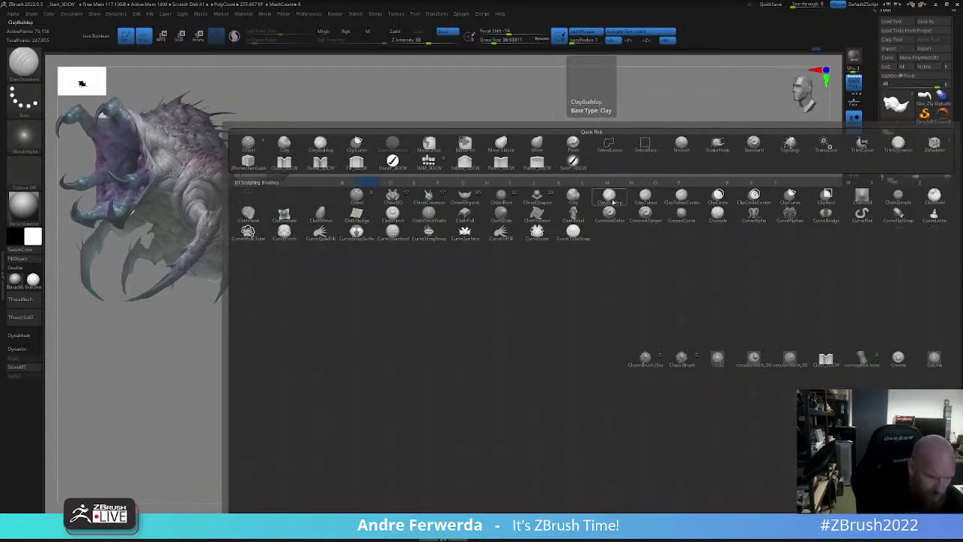
{"action": "left_click", "coordinate": [612, 202]}
{"action": "right_click_drag", "start_coordinate": [613, 212], "coordinate": [611, 259], "text": "ctrl"}
{"action": "key", "text": "s"}
{"action": "key", "text": "space"}
{"action": "left_click_drag", "start_coordinate": [463, 349], "coordinate": [470, 347]}
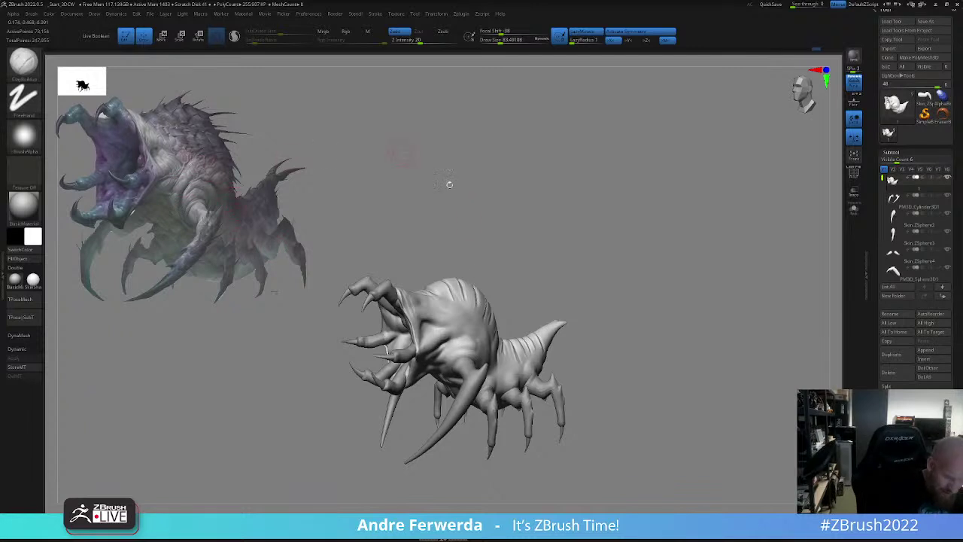
{"action": "right_click_drag", "start_coordinate": [567, 336], "coordinate": [520, 331]}
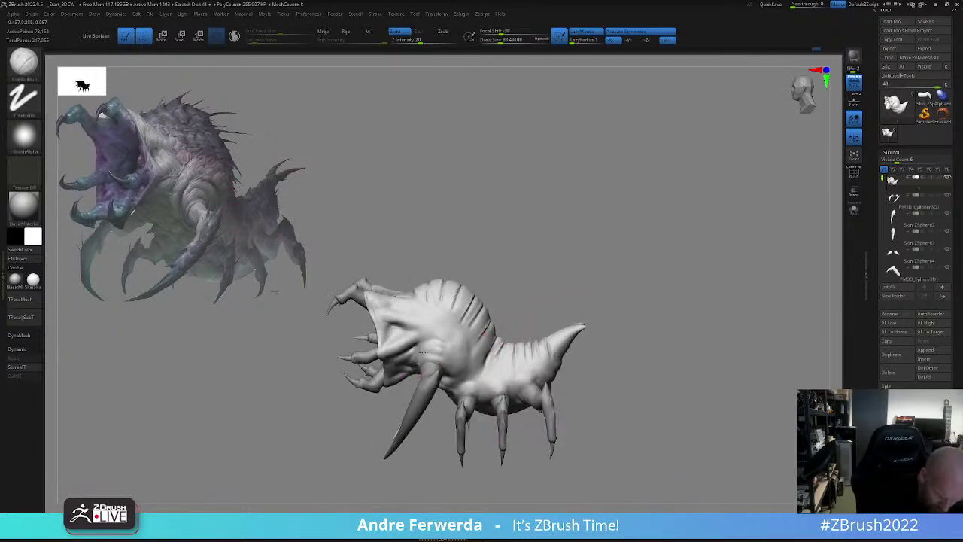
{"action": "left_click_drag", "start_coordinate": [460, 372], "coordinate": [453, 364]}
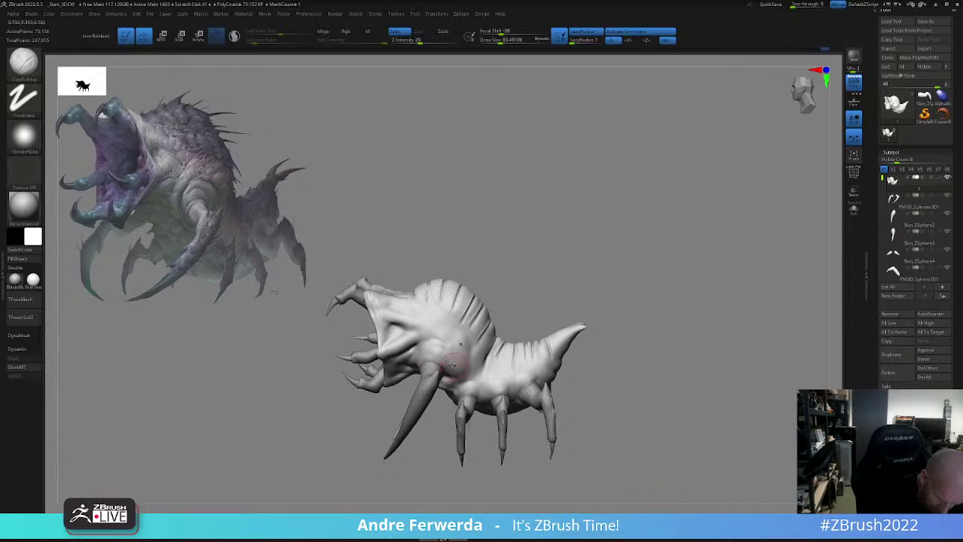
- Build up the flesh above and behind the large arm's joint, working from below and from behind
{"action": "right_click_drag", "start_coordinate": [566, 293], "coordinate": [512, 316]}
{"action": "left_click_drag", "start_coordinate": [454, 381], "coordinate": [446, 346]}
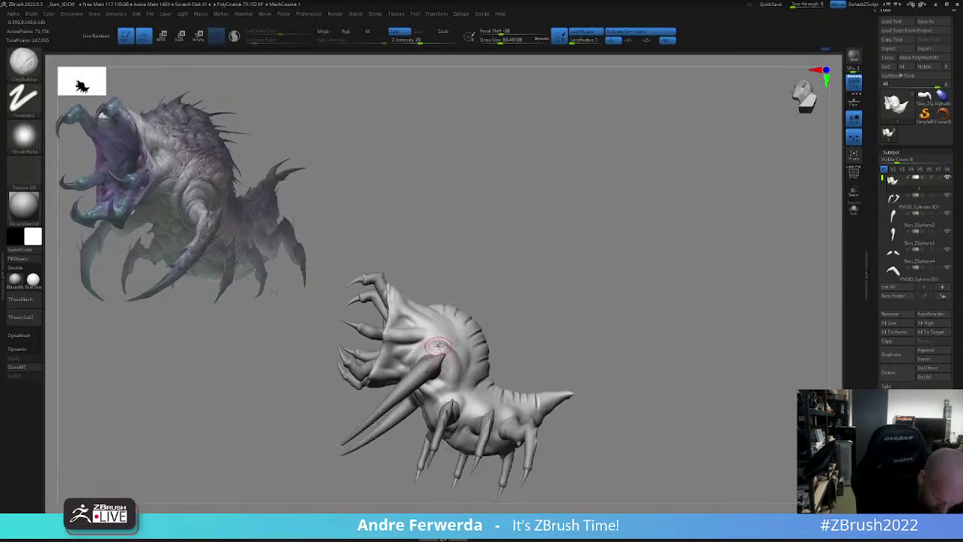
{"action": "right_click_drag", "start_coordinate": [580, 301], "coordinate": [516, 327]}
{"action": "left_click_drag", "start_coordinate": [454, 348], "coordinate": [446, 346]}
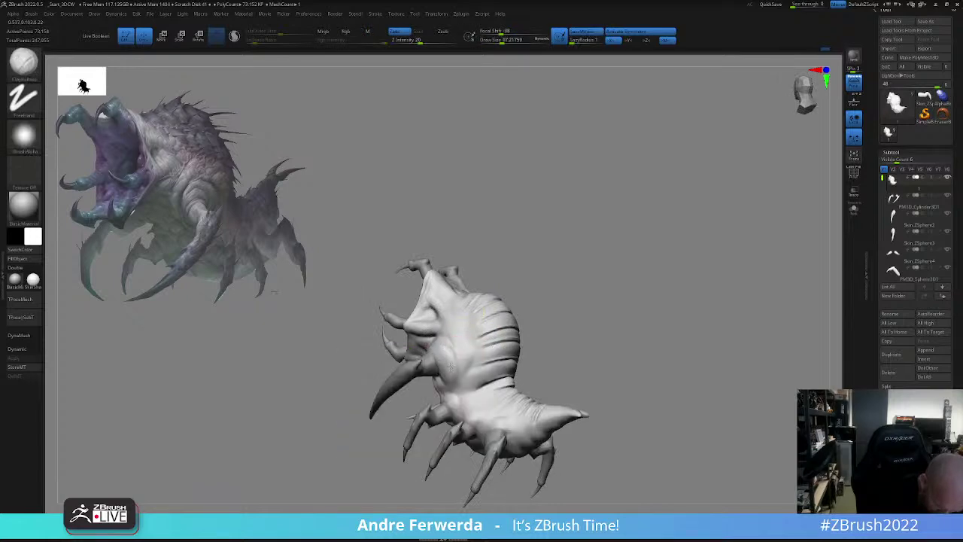
- Adjust the ClayBuildup size and build muscle forms on the side of the head between the shoulder and mouth
{"action": "right_click_drag", "start_coordinate": [455, 381], "coordinate": [670, 319]}
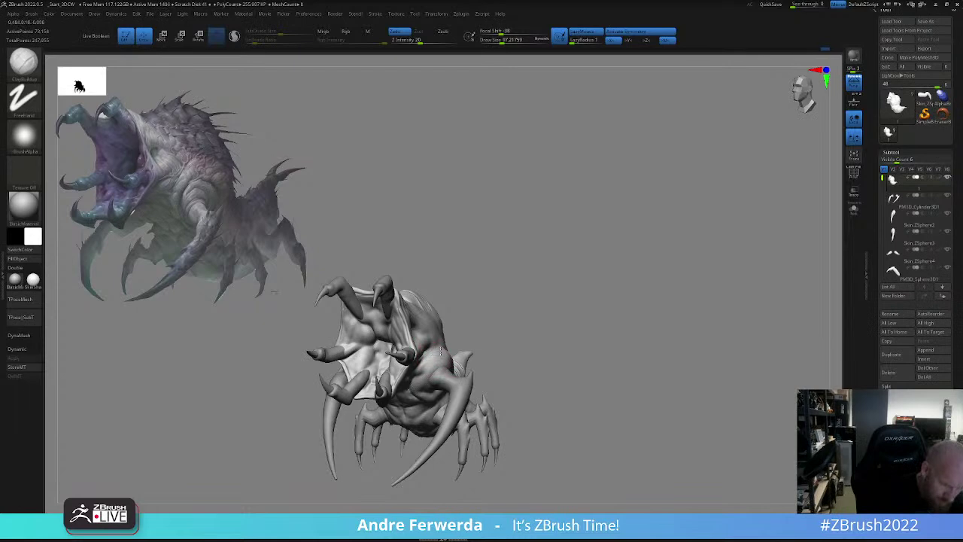
{"action": "key", "text": "space"}
{"action": "left_click_drag", "start_coordinate": [441, 360], "coordinate": [436, 341]}
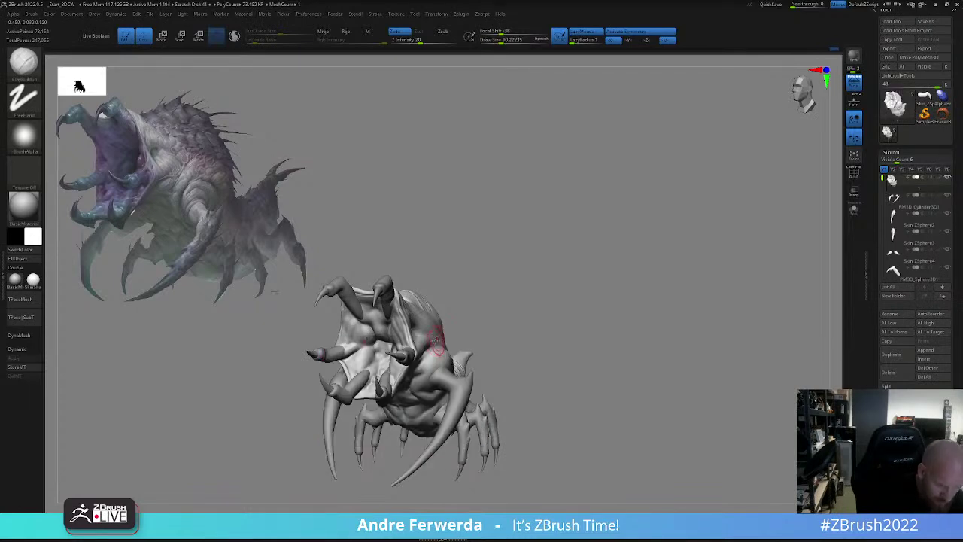
{"action": "right_click_drag", "start_coordinate": [493, 316], "coordinate": [439, 324]}
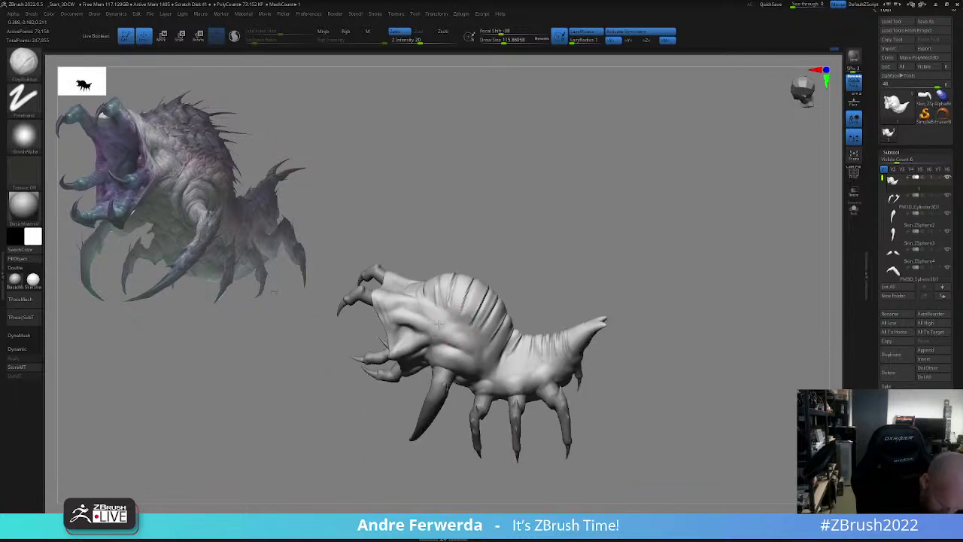
{"action": "mouse_move", "coordinate": [474, 355]}
{"action": "right_mouse_down"}
{"action": "mouse_move", "coordinate": [578, 278]}
{"action": "mouse_move", "coordinate": [595, 298]}
{"action": "mouse_move", "coordinate": [563, 301]}
{"action": "mouse_move", "coordinate": [573, 318]}
{"action": "mouse_move", "coordinate": [548, 316]}
{"action": "right_mouse_up"}
- Reduce the ClayBuildup size and build up the folds of skin just behind the side of the mouth rim
{"action": "key", "text": "space"}
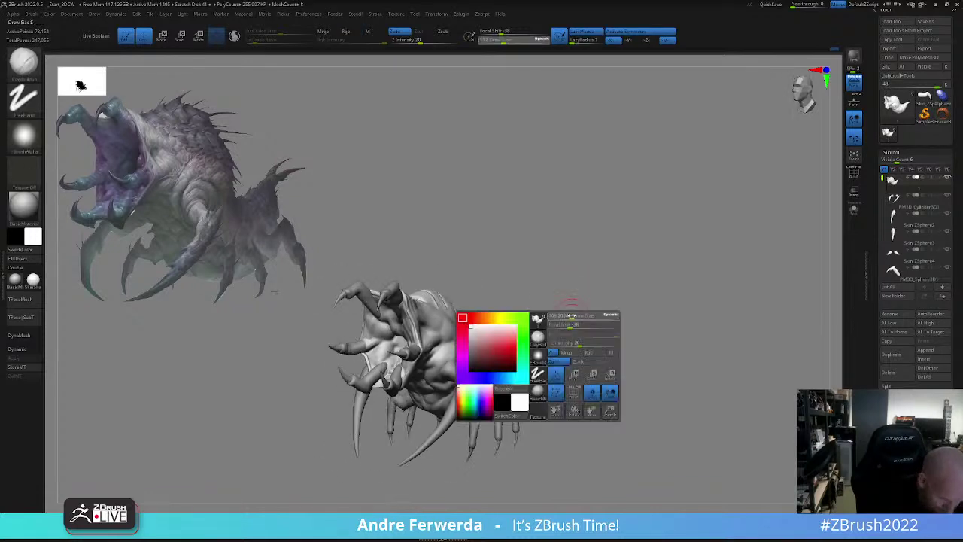
{"action": "key", "text": "space"}
{"action": "left_click_drag", "start_coordinate": [539, 313], "coordinate": [536, 313]}
{"action": "right_click_drag", "start_coordinate": [489, 304], "coordinate": [467, 317]}
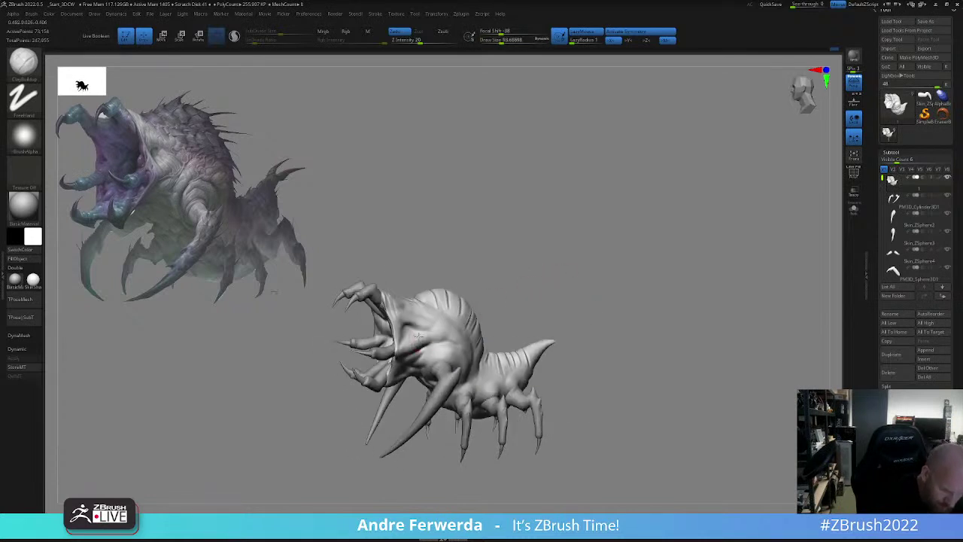
{"action": "left_click_drag", "start_coordinate": [407, 342], "coordinate": [400, 342]}
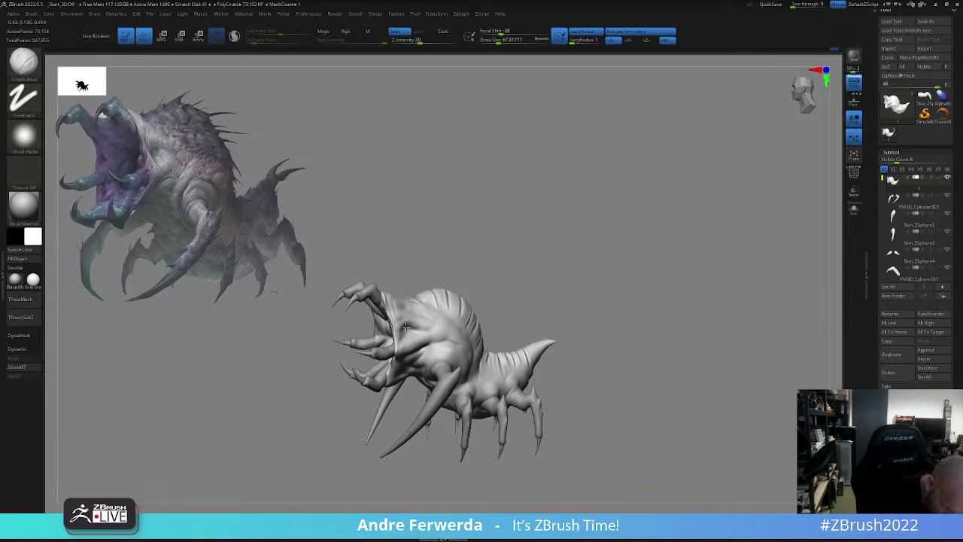
- Switch to the DamStandard brush and carve creases along the underside of the jaw and throat
{"action": "left_click_drag", "start_coordinate": [471, 298], "coordinate": [519, 280]}
{"action": "mouse_move", "coordinate": [459, 337]}
{"action": "left_mouse_down"}
{"action": "mouse_move", "coordinate": [483, 301]}
{"action": "mouse_move", "coordinate": [456, 296]}
{"action": "mouse_move", "coordinate": [414, 348]}
{"action": "mouse_move", "coordinate": [419, 359]}
{"action": "left_mouse_up"}
{"action": "right_click", "coordinate": [419, 359]}
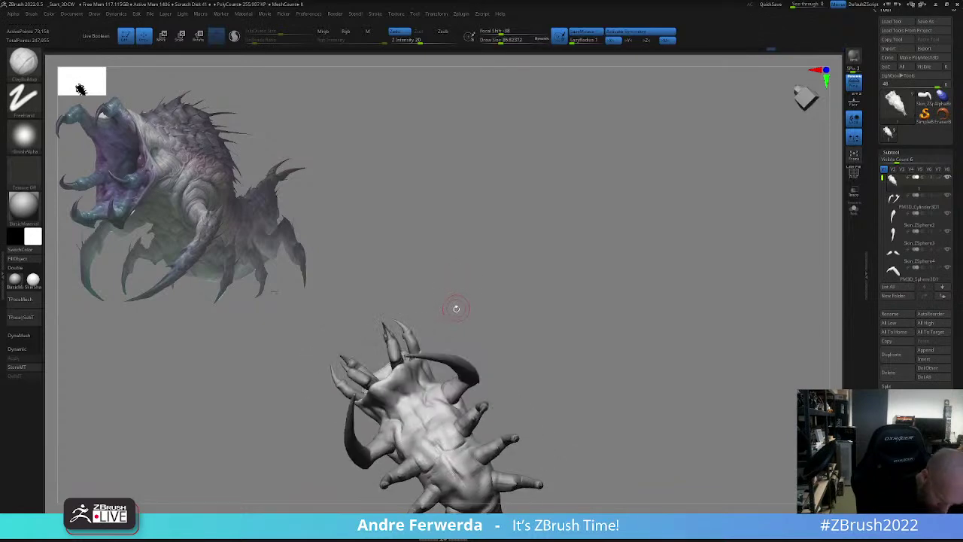
{"action": "key", "text": "b"}
{"action": "key", "text": "d"}
{"action": "key", "text": "s"}
{"action": "mouse_move", "coordinate": [478, 277]}
{"action": "left_mouse_down"}
{"action": "mouse_move", "coordinate": [409, 397]}
{"action": "mouse_move", "coordinate": [428, 422]}
{"action": "mouse_move", "coordinate": [420, 404]}
{"action": "left_mouse_up"}
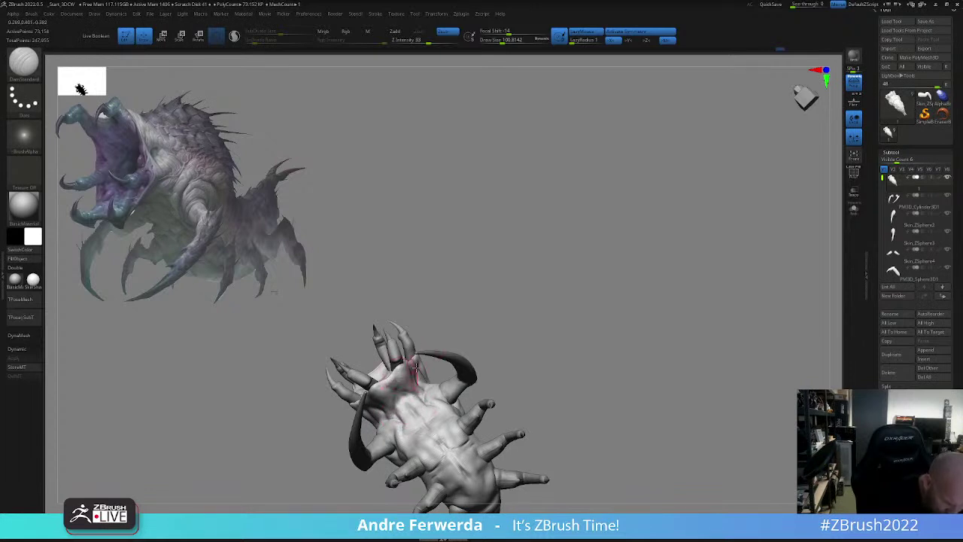
{"action": "mouse_move", "coordinate": [468, 325]}
{"action": "left_mouse_down"}
{"action": "mouse_move", "coordinate": [444, 328]}
{"action": "mouse_move", "coordinate": [493, 353]}
{"action": "left_mouse_up"}
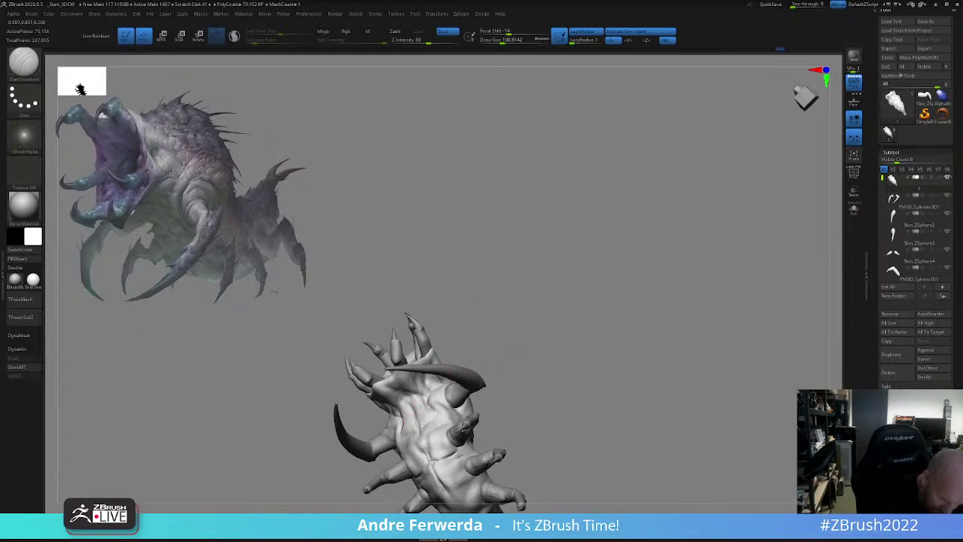
- Reduce the DamStandard draw size to about 46 and carve creases along the belly between the small legs
{"action": "left_click_drag", "start_coordinate": [548, 380], "coordinate": [568, 282], "text": "alt"}
{"action": "left_click_drag", "start_coordinate": [476, 380], "coordinate": [487, 391]}
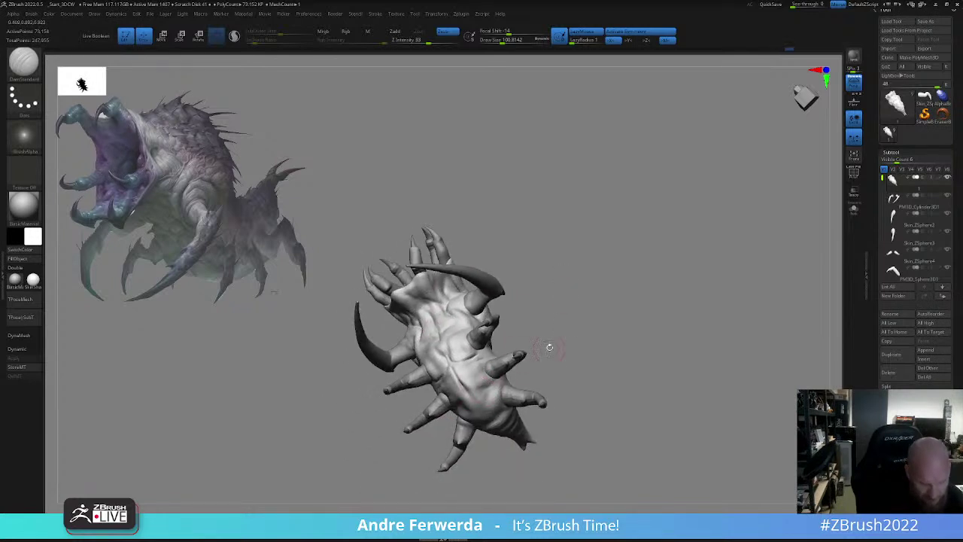
{"action": "mouse_move", "coordinate": [550, 347]}
{"action": "left_mouse_down"}
{"action": "mouse_move", "coordinate": [519, 349]}
{"action": "mouse_move", "coordinate": [589, 318]}
{"action": "left_mouse_up"}
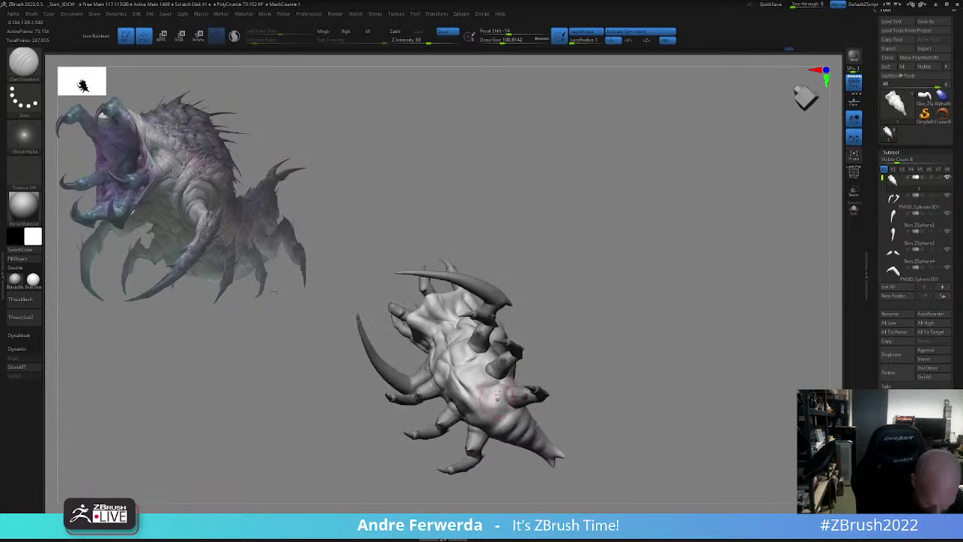
{"action": "key", "text": "bracketleft"}
{"action": "mouse_move", "coordinate": [583, 356]}
{"action": "left_mouse_down"}
{"action": "mouse_move", "coordinate": [595, 301]}
{"action": "mouse_move", "coordinate": [600, 312]}
{"action": "left_mouse_up"}
{"action": "left_click_drag", "start_coordinate": [493, 481], "coordinate": [477, 489]}
{"action": "right_click_drag", "start_coordinate": [478, 490], "coordinate": [461, 417]}
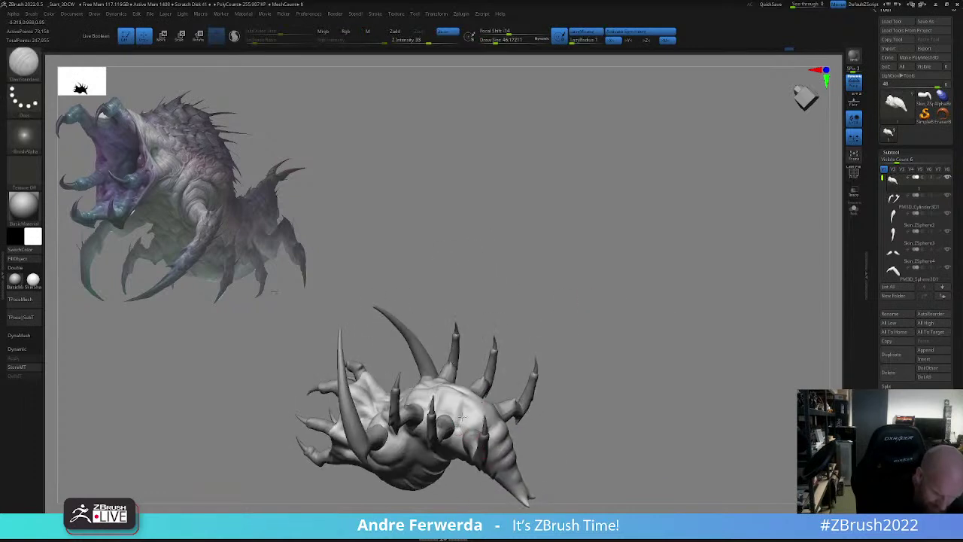
- Switch to the ClayBuildup brush at a draw size of about 57 and build up folds on the belly and chest
{"action": "left_click_drag", "start_coordinate": [525, 346], "coordinate": [559, 363]}
{"action": "key", "text": "b"}
{"action": "key", "text": "c"}
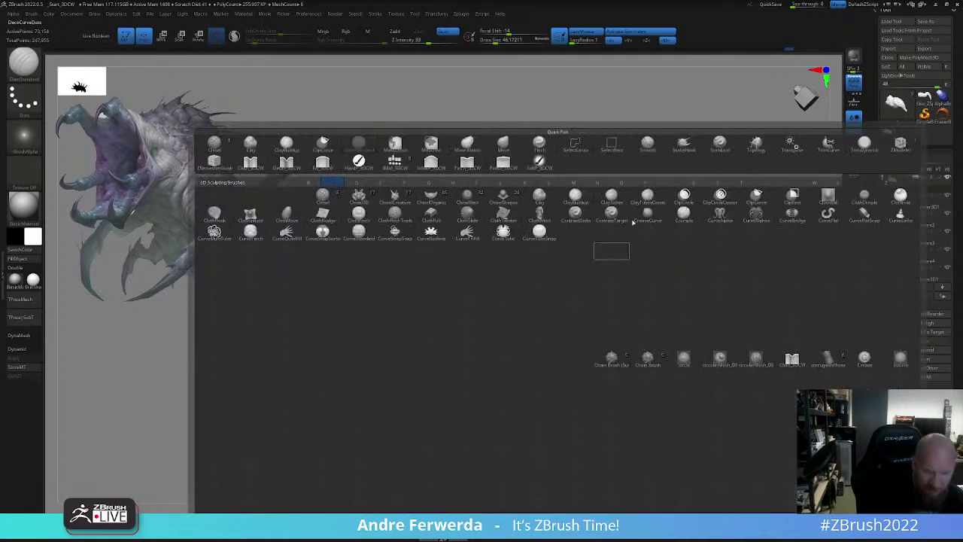
{"action": "key", "text": "b"}
{"action": "mouse_move", "coordinate": [668, 229]}
{"action": "left_mouse_down"}
{"action": "mouse_move", "coordinate": [700, 248]}
{"action": "mouse_move", "coordinate": [675, 316]}
{"action": "mouse_move", "coordinate": [652, 337]}
{"action": "left_mouse_up"}
{"action": "key", "text": "space"}
{"action": "mouse_move", "coordinate": [455, 368]}
{"action": "left_mouse_down"}
{"action": "mouse_move", "coordinate": [462, 361]}
{"action": "mouse_move", "coordinate": [456, 377]}
{"action": "left_mouse_up"}
{"action": "key", "text": "space"}
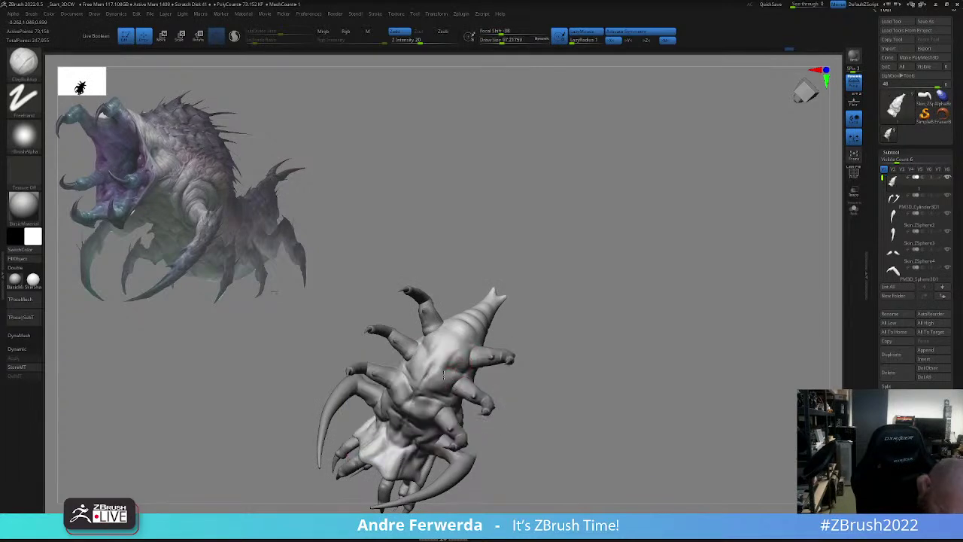
{"action": "right_click_drag", "start_coordinate": [444, 374], "coordinate": [423, 420]}
{"action": "left_click_drag", "start_coordinate": [534, 324], "coordinate": [630, 298]}
{"action": "mouse_move", "coordinate": [615, 335]}
{"action": "right_mouse_down"}
{"action": "mouse_move", "coordinate": [639, 282]}
{"action": "mouse_move", "coordinate": [609, 271]}
{"action": "mouse_move", "coordinate": [637, 345]}
{"action": "right_mouse_up"}
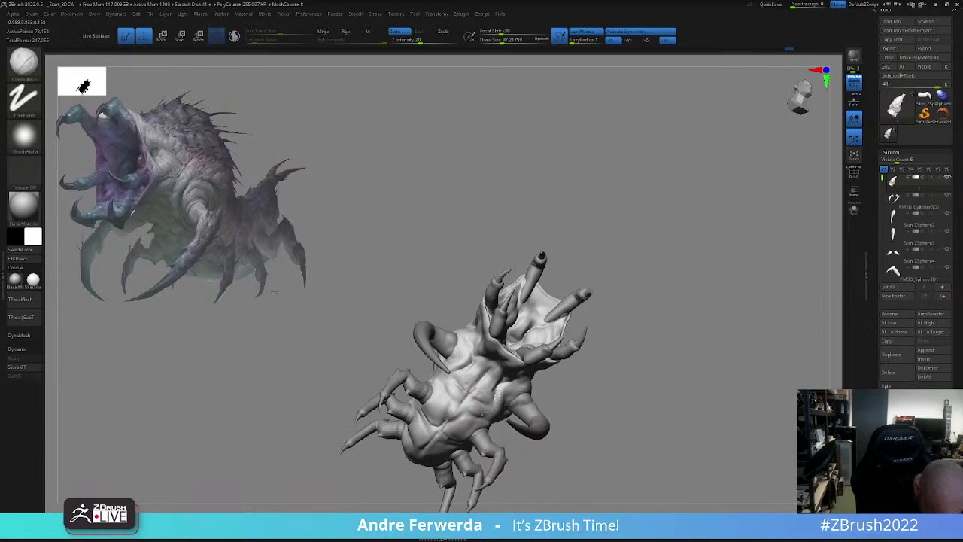
{"action": "left_click_drag", "start_coordinate": [487, 412], "coordinate": [497, 399]}
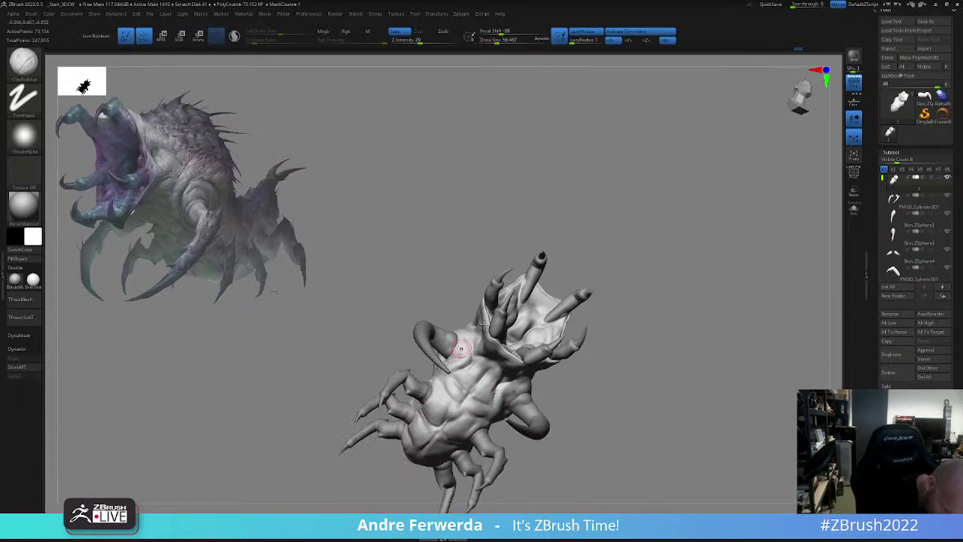
- Adjust the ClayBuildup size and build up flesh around the base of the front small leg
{"action": "left_click_drag", "start_coordinate": [604, 230], "coordinate": [564, 258]}
{"action": "mouse_move", "coordinate": [576, 341]}
{"action": "left_mouse_down"}
{"action": "mouse_move", "coordinate": [615, 298]}
{"action": "mouse_move", "coordinate": [637, 301]}
{"action": "left_mouse_up"}
{"action": "key", "text": "space"}
{"action": "left_click_drag", "start_coordinate": [453, 382], "coordinate": [444, 377]}
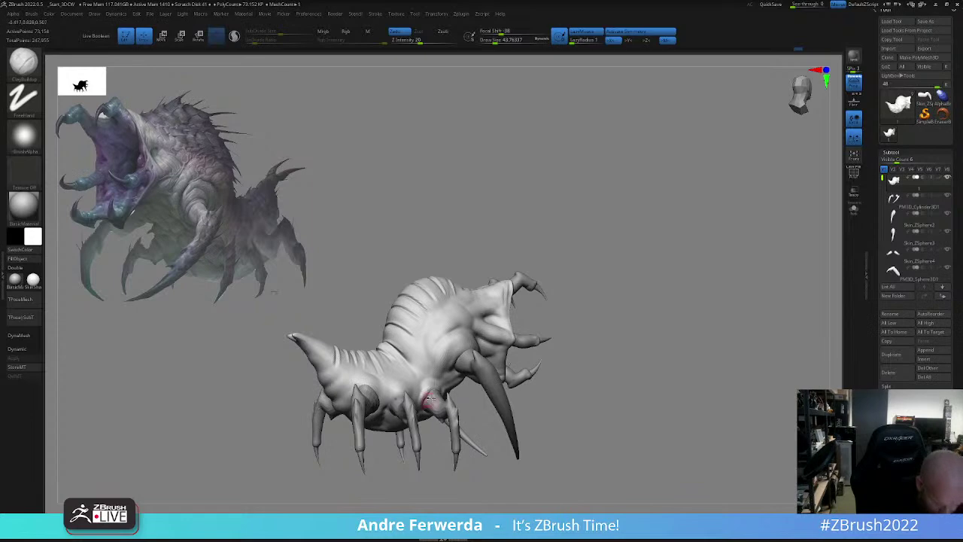
{"action": "right_click_drag", "start_coordinate": [429, 397], "coordinate": [584, 296]}
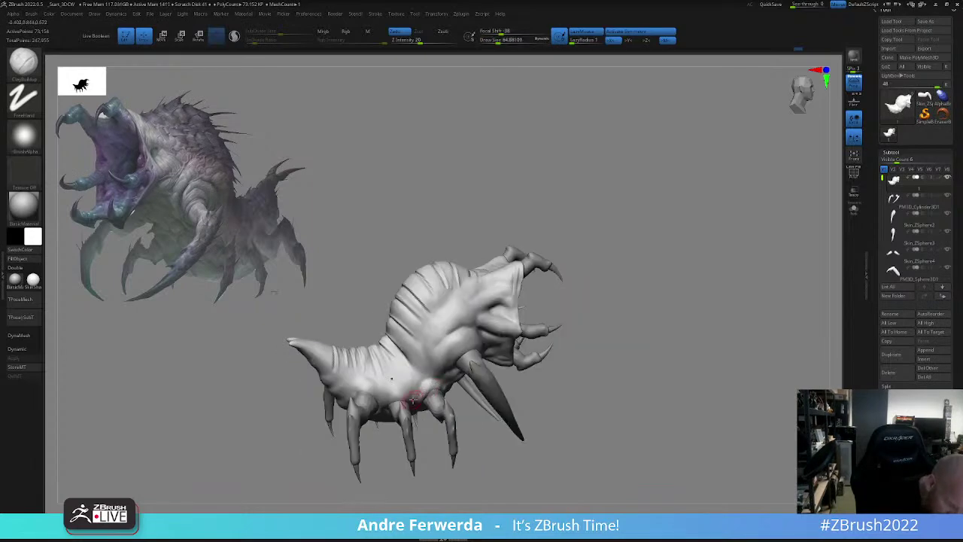
{"action": "left_click_drag", "start_coordinate": [413, 400], "coordinate": [399, 398]}
- Build up the flesh along the lower flank between the small legs, working from the side
{"action": "right_click_drag", "start_coordinate": [383, 480], "coordinate": [454, 330]}
{"action": "right_click_drag", "start_coordinate": [480, 293], "coordinate": [467, 264]}
{"action": "right_click_drag", "start_coordinate": [384, 408], "coordinate": [383, 485]}
{"action": "right_click_drag", "start_coordinate": [374, 399], "coordinate": [439, 347]}
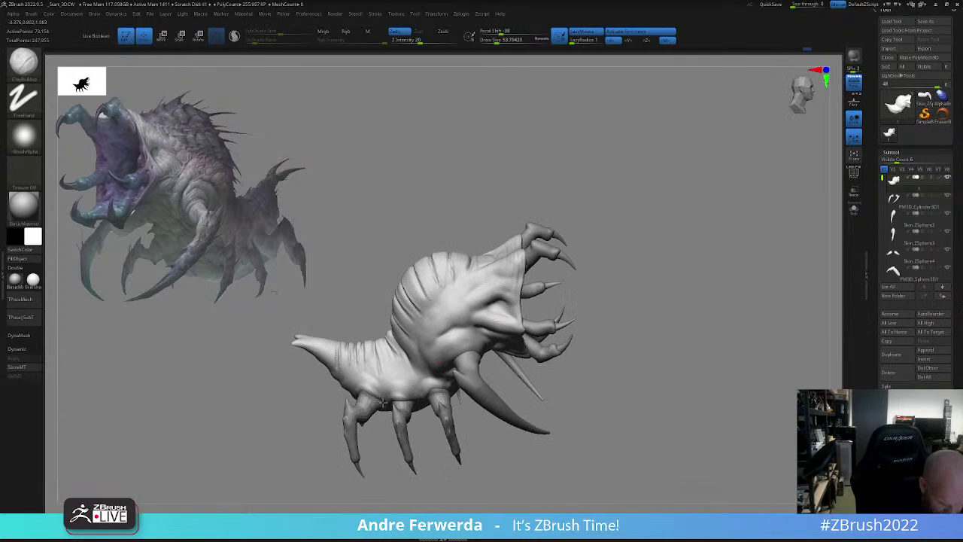
{"action": "right_click_drag", "start_coordinate": [382, 404], "coordinate": [684, 383]}
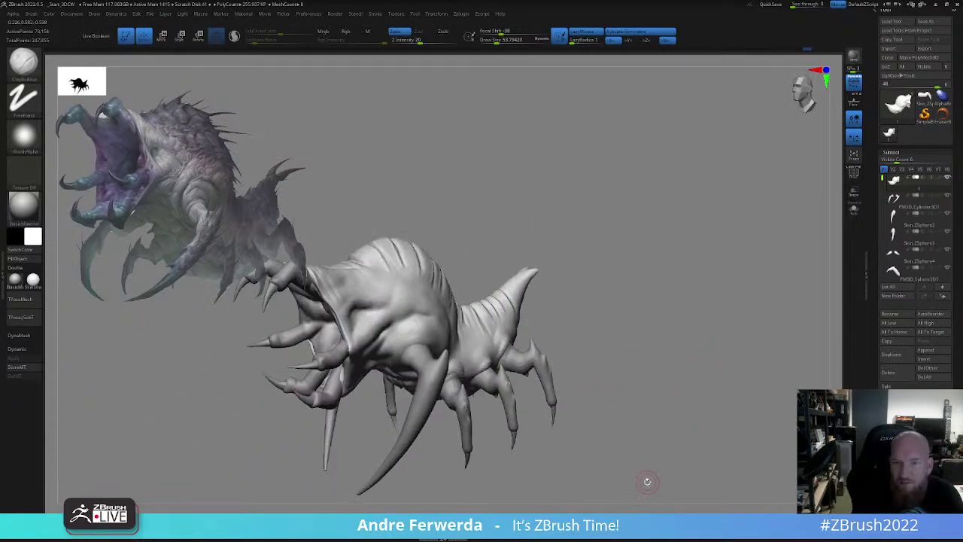
- Switch to the DamStandard brush, set its draw size to about 46 and carve creases on the flank above the small legs
{"action": "key", "text": "b"}
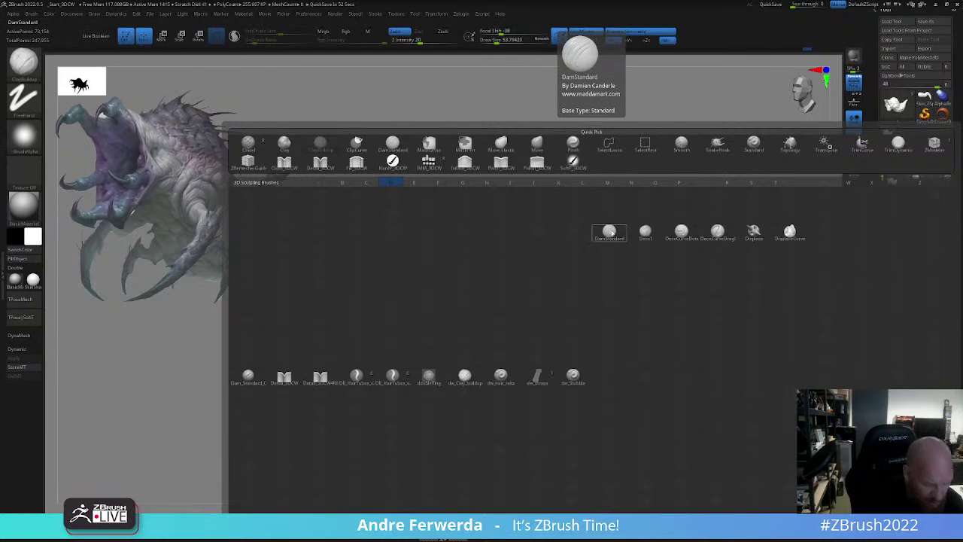
{"action": "left_click", "coordinate": [612, 233]}
{"action": "key", "text": "space"}
{"action": "mouse_move", "coordinate": [608, 328]}
{"action": "left_mouse_down"}
{"action": "mouse_move", "coordinate": [615, 305]}
{"action": "mouse_move", "coordinate": [530, 317]}
{"action": "left_mouse_up"}
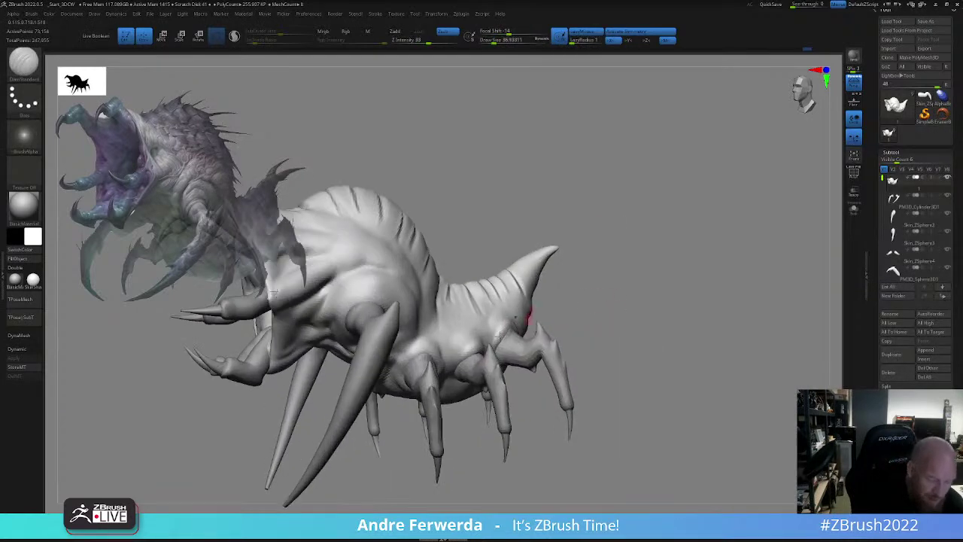
{"action": "key", "text": "bracketright"}
{"action": "left_click_drag", "start_coordinate": [454, 365], "coordinate": [481, 348]}
{"action": "left_click_drag", "start_coordinate": [594, 314], "coordinate": [544, 319]}
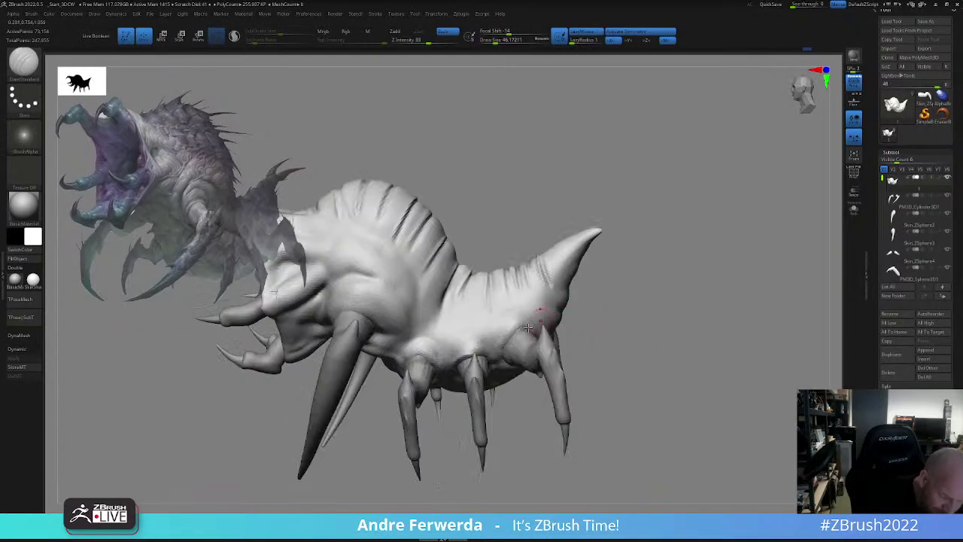
- Reduce the DamStandard size to about 41 and carve the crease around the top of the middle small leg
{"action": "key", "text": "space"}
{"action": "left_click_drag", "start_coordinate": [477, 362], "coordinate": [470, 361]}
{"action": "left_click_drag", "start_coordinate": [538, 394], "coordinate": [509, 396], "text": "shift"}
{"action": "key", "text": "space"}
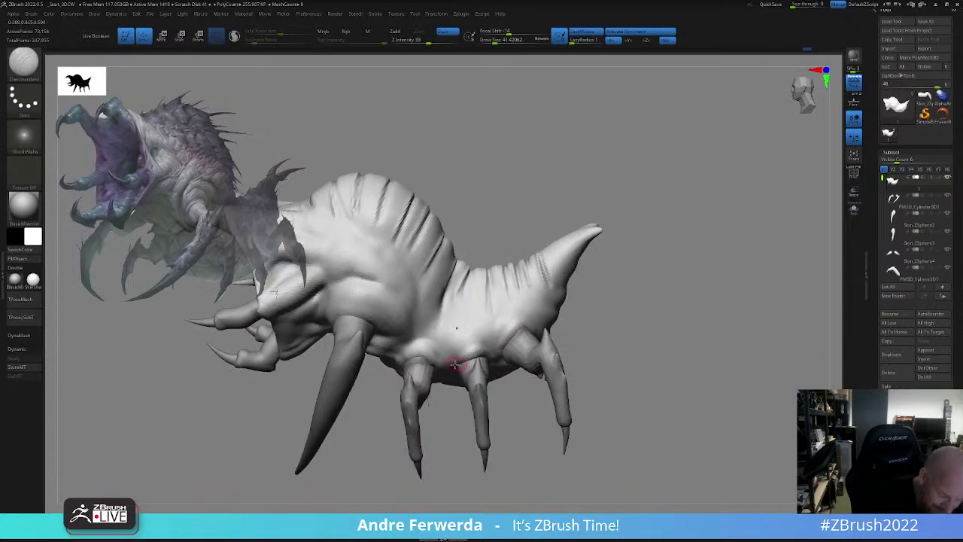
{"action": "mouse_move", "coordinate": [456, 364]}
{"action": "left_mouse_down"}
{"action": "mouse_move", "coordinate": [483, 349]}
{"action": "mouse_move", "coordinate": [491, 359]}
{"action": "left_mouse_up"}
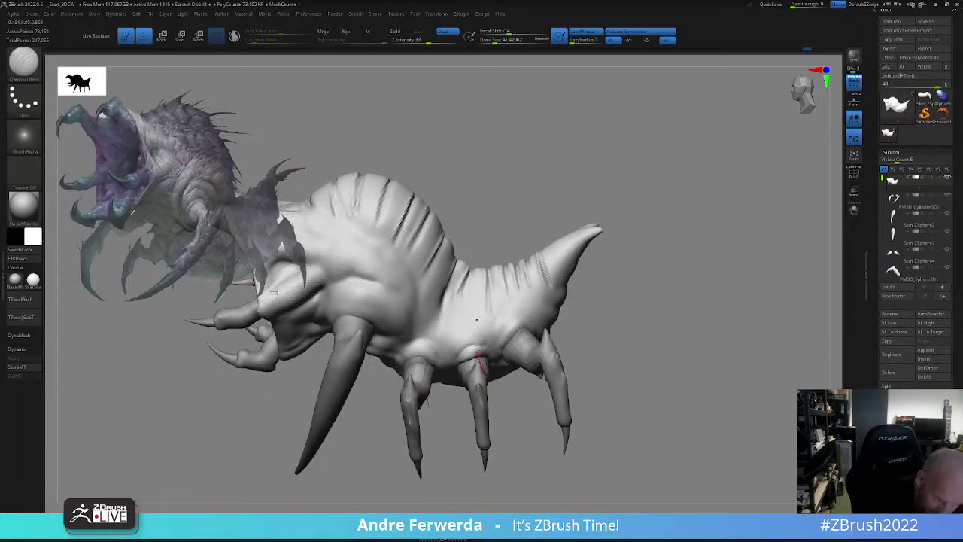
{"action": "left_click_drag", "start_coordinate": [536, 410], "coordinate": [489, 406]}
{"action": "left_click_drag", "start_coordinate": [465, 350], "coordinate": [487, 357]}
{"action": "mouse_move", "coordinate": [519, 421]}
{"action": "left_mouse_down"}
{"action": "mouse_move", "coordinate": [538, 420]}
{"action": "mouse_move", "coordinate": [521, 418]}
{"action": "left_mouse_up"}
- Undo the stroke at the rear leg joint and recarve the crease around it with a smaller brush of about 30
{"action": "left_click_drag", "start_coordinate": [614, 264], "coordinate": [656, 267]}
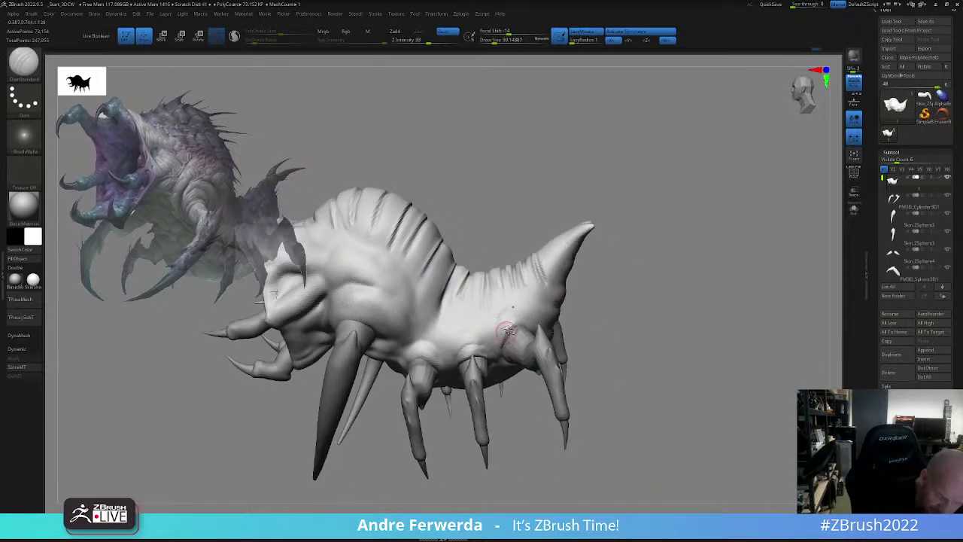
{"action": "left_click_drag", "start_coordinate": [600, 295], "coordinate": [575, 303]}
{"action": "key", "text": "ctrl+z"}
{"action": "left_click_drag", "start_coordinate": [508, 342], "coordinate": [526, 324]}
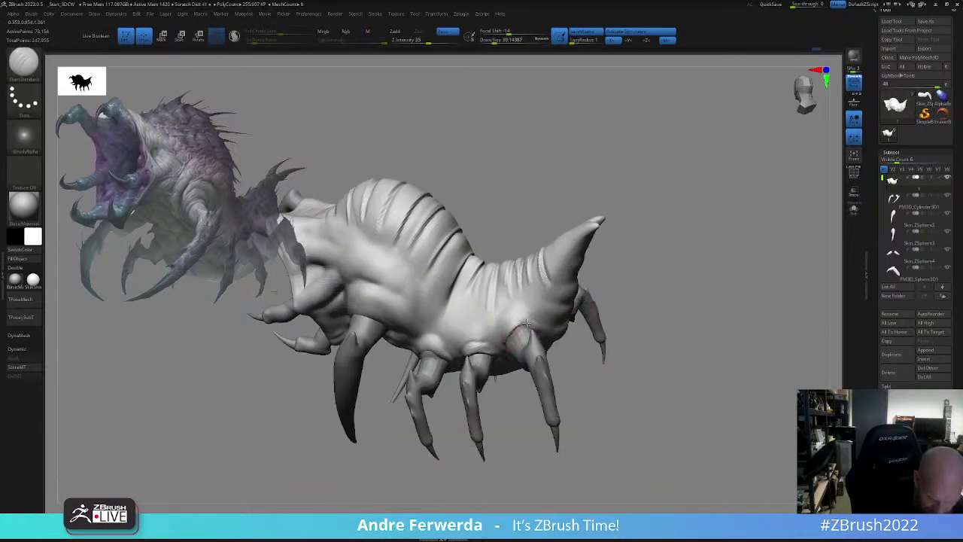
{"action": "right_click_drag", "start_coordinate": [501, 395], "coordinate": [424, 364]}
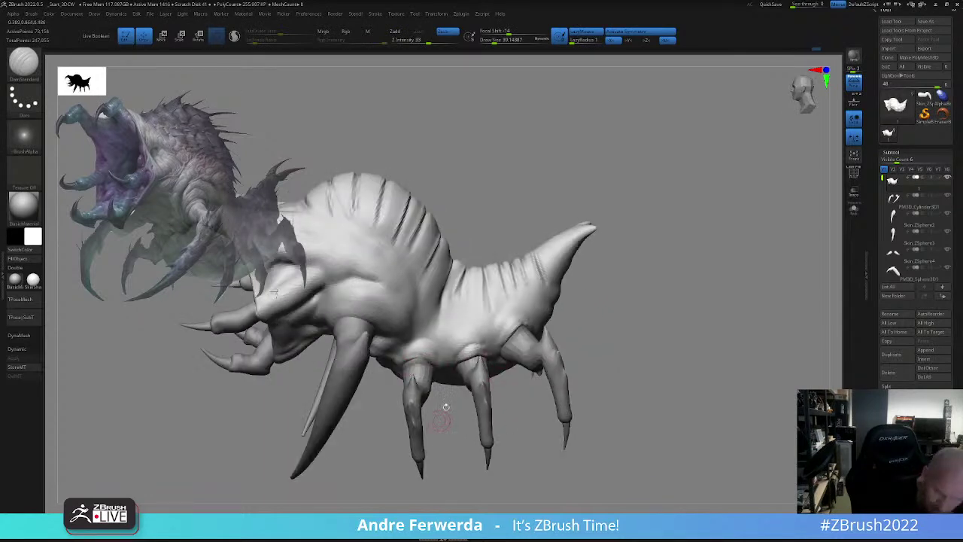
- Turn off perspective and carve the crease around the front small leg's joint with a draw size of about 46
{"action": "left_click", "coordinate": [853, 83]}
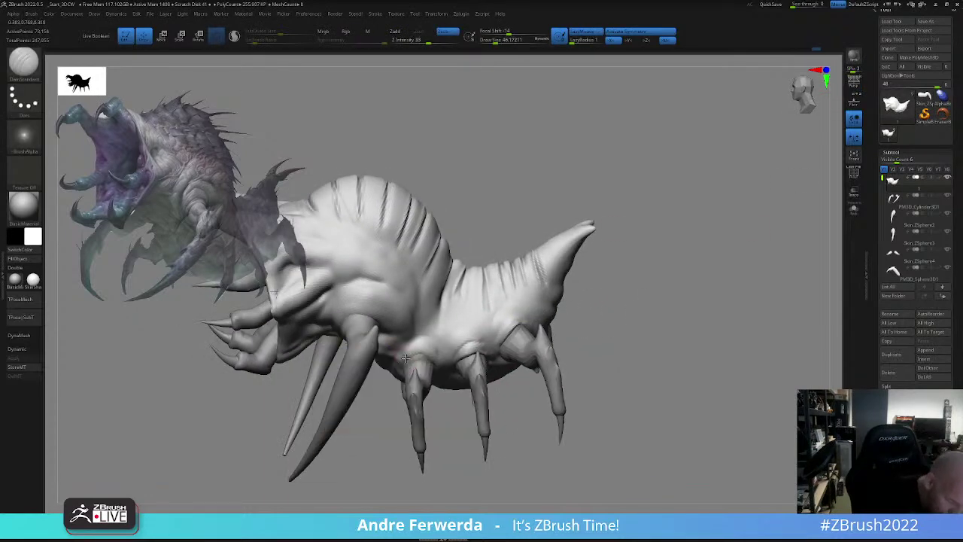
{"action": "left_click_drag", "start_coordinate": [441, 361], "coordinate": [418, 352]}
{"action": "mouse_move", "coordinate": [432, 409]}
{"action": "right_mouse_down"}
{"action": "mouse_move", "coordinate": [436, 361]}
{"action": "mouse_move", "coordinate": [478, 269]}
{"action": "mouse_move", "coordinate": [438, 311]}
{"action": "right_mouse_up"}
{"action": "right_click_drag", "start_coordinate": [420, 343], "coordinate": [377, 425]}
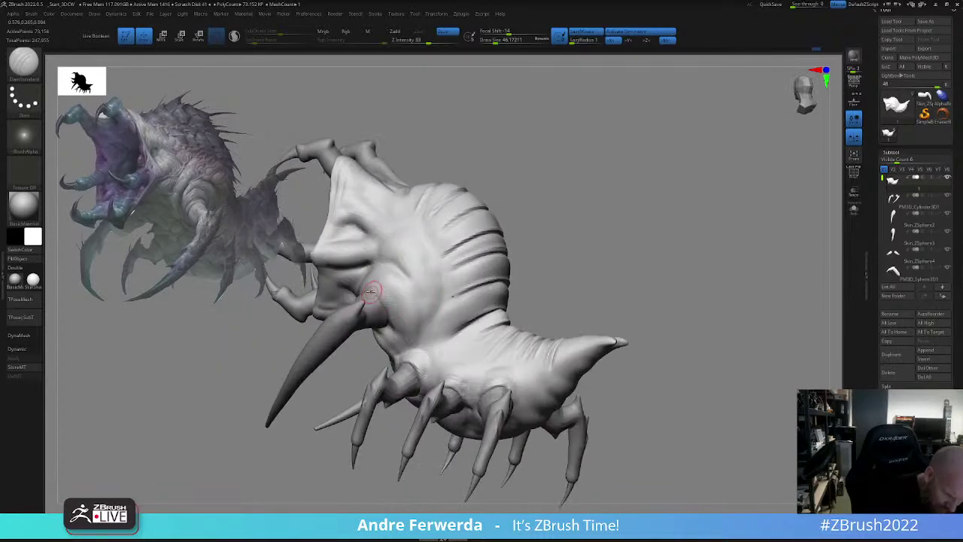
- Carve creases into the flesh in front of the large arm's joint, below the side of the mouth
{"action": "right_click_drag", "start_coordinate": [357, 372], "coordinate": [418, 266]}
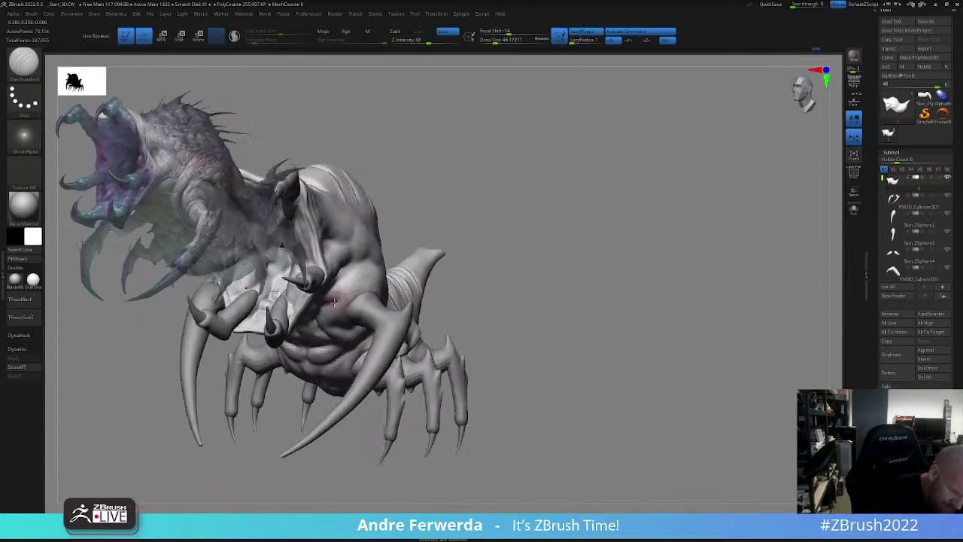
{"action": "mouse_move", "coordinate": [334, 302]}
{"action": "left_mouse_down"}
{"action": "mouse_move", "coordinate": [357, 289]}
{"action": "mouse_move", "coordinate": [344, 311]}
{"action": "mouse_move", "coordinate": [352, 284]}
{"action": "left_mouse_up"}
{"action": "left_click_drag", "start_coordinate": [339, 318], "coordinate": [355, 288]}
{"action": "mouse_move", "coordinate": [519, 255]}
{"action": "right_mouse_down"}
{"action": "mouse_move", "coordinate": [656, 257]}
{"action": "mouse_move", "coordinate": [729, 303]}
{"action": "mouse_move", "coordinate": [550, 289]}
{"action": "right_mouse_up"}
{"action": "mouse_move", "coordinate": [494, 317]}
{"action": "left_mouse_down"}
{"action": "mouse_move", "coordinate": [512, 303]}
{"action": "mouse_move", "coordinate": [510, 317]}
{"action": "left_mouse_up"}
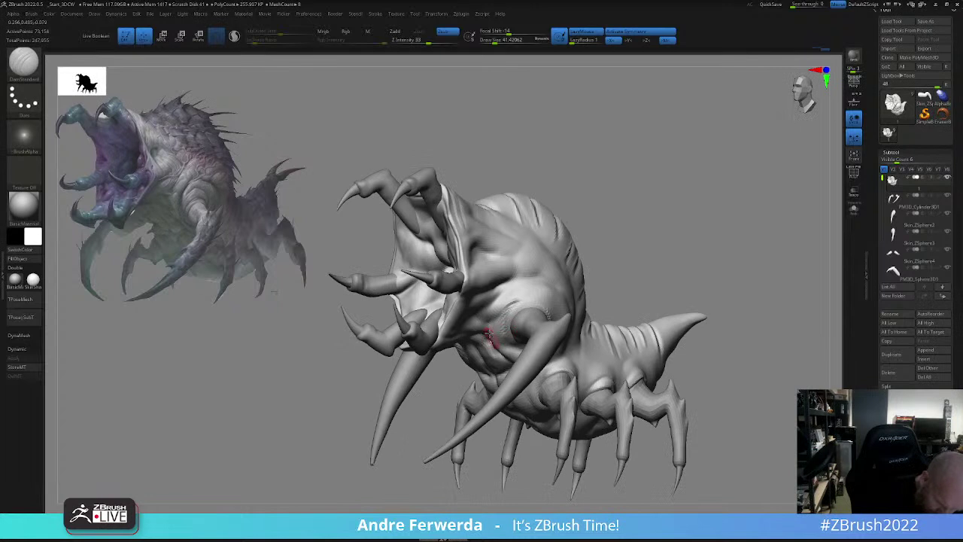
- Increase the DamStandard size to about 56 and deepen the creases across the shoulder above the large arm
{"action": "right_click_drag", "start_coordinate": [629, 329], "coordinate": [621, 356], "text": "ctrl"}
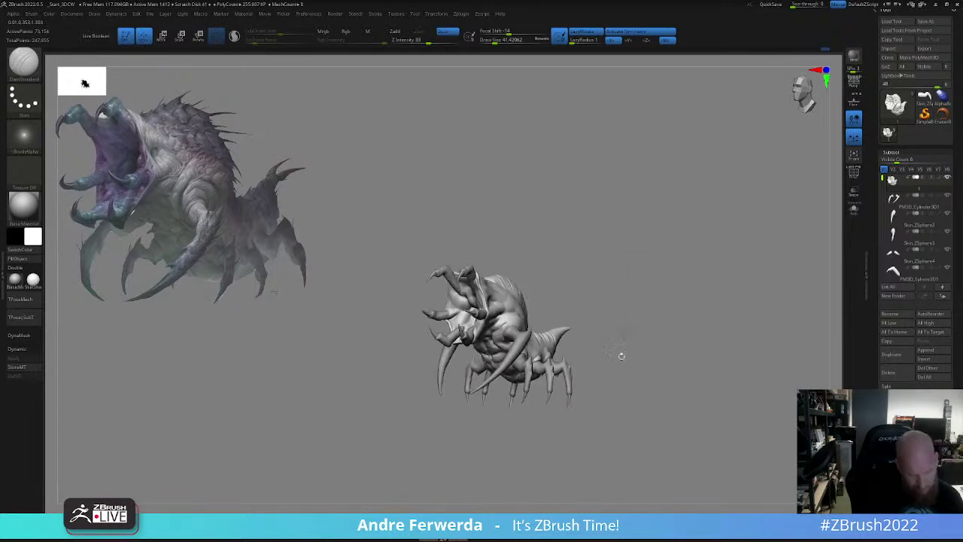
{"action": "right_click_drag", "start_coordinate": [651, 414], "coordinate": [644, 427]}
{"action": "right_click_drag", "start_coordinate": [656, 360], "coordinate": [648, 359], "text": "alt"}
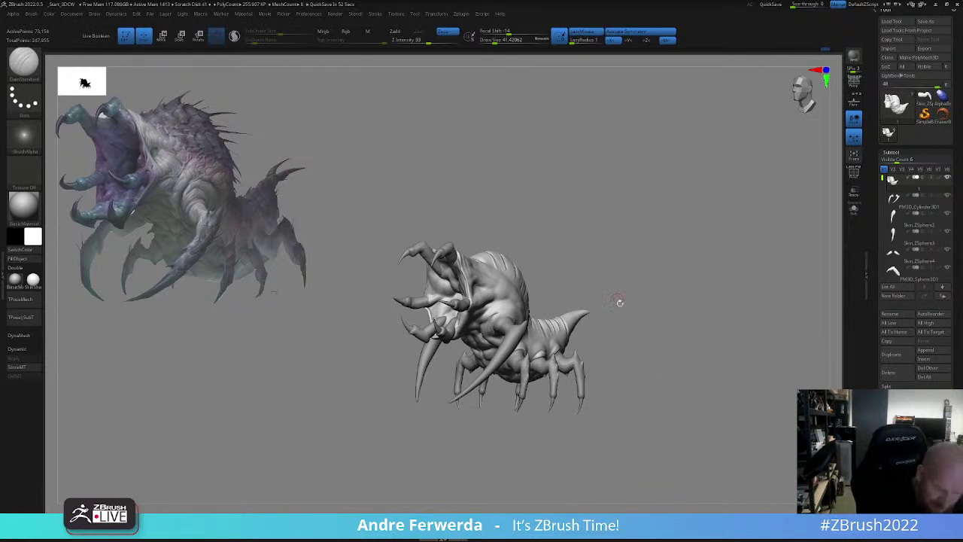
{"action": "left_click_drag", "start_coordinate": [631, 276], "coordinate": [613, 301]}
{"action": "key", "text": "space"}
{"action": "left_click_drag", "start_coordinate": [502, 329], "coordinate": [489, 335]}
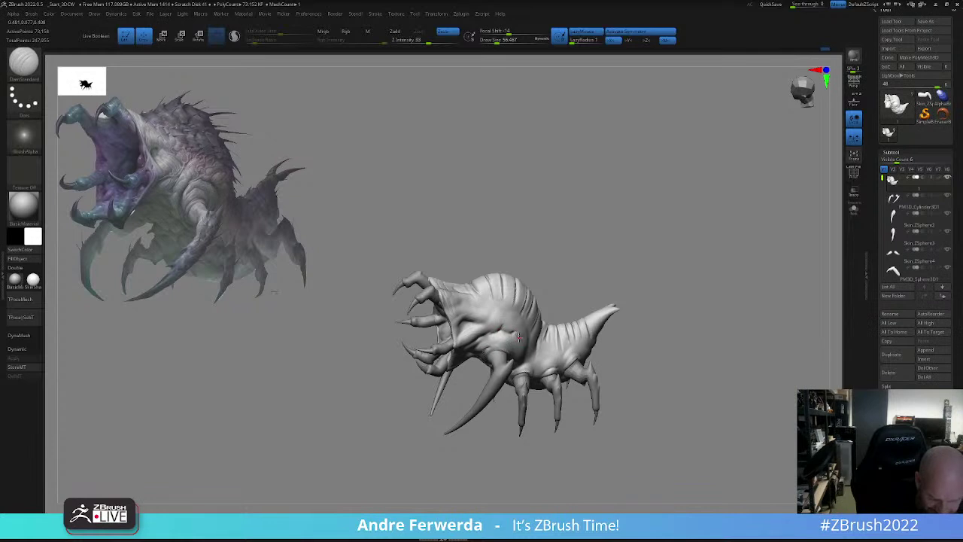
{"action": "left_click_drag", "start_coordinate": [559, 306], "coordinate": [561, 286]}
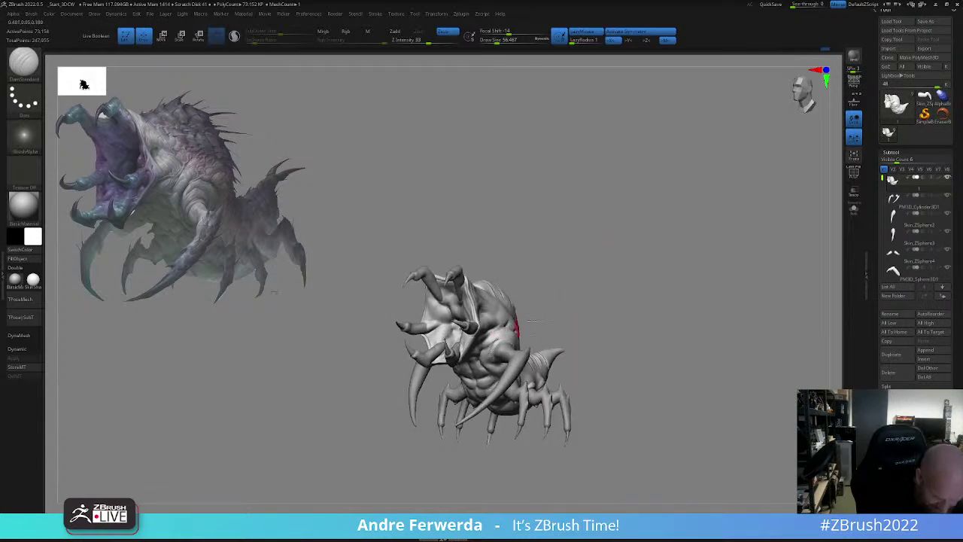
{"action": "left_click_drag", "start_coordinate": [532, 321], "coordinate": [513, 337]}
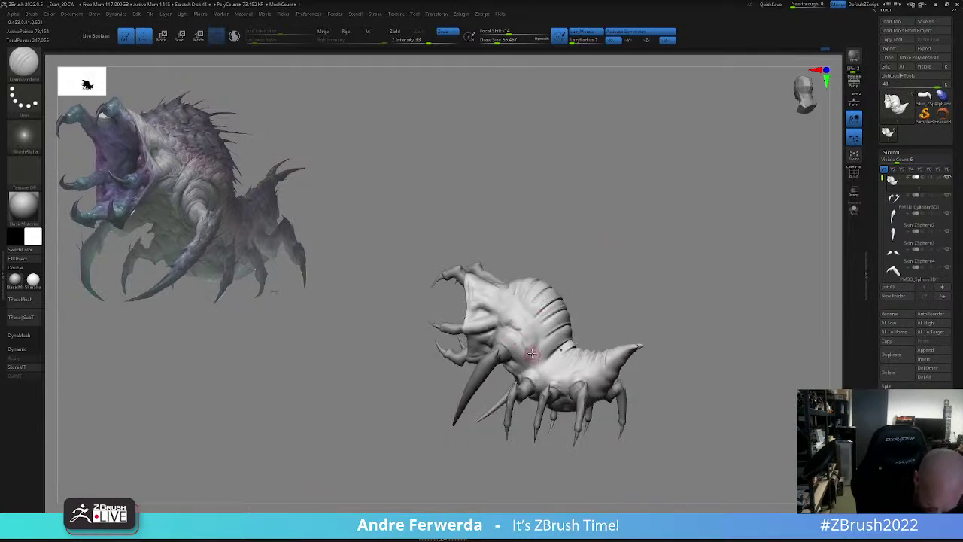
{"action": "right_click_drag", "start_coordinate": [532, 353], "coordinate": [525, 353]}
- Switch to the ClayBuildup brush and increase its draw size to about 80 for work on the underside
{"action": "key", "text": "b"}
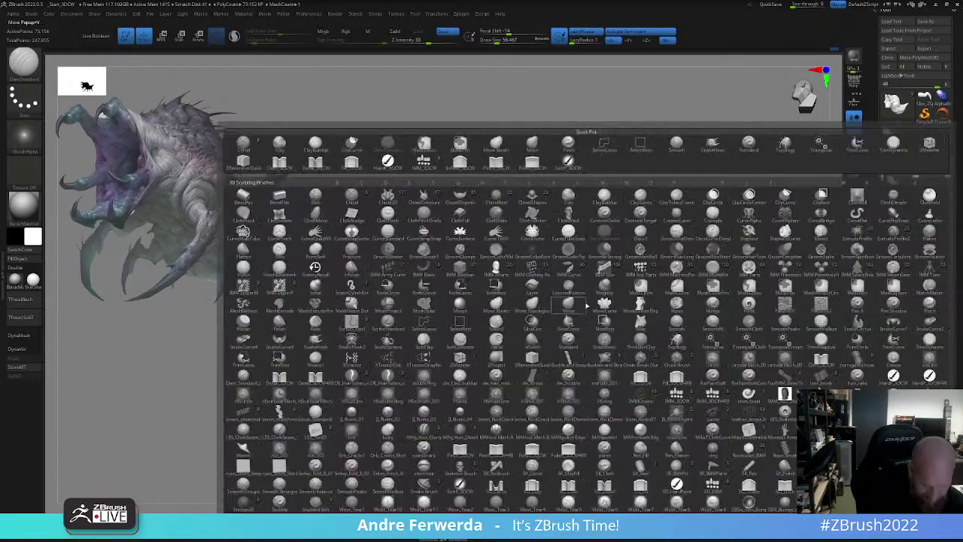
{"action": "key", "text": "c"}
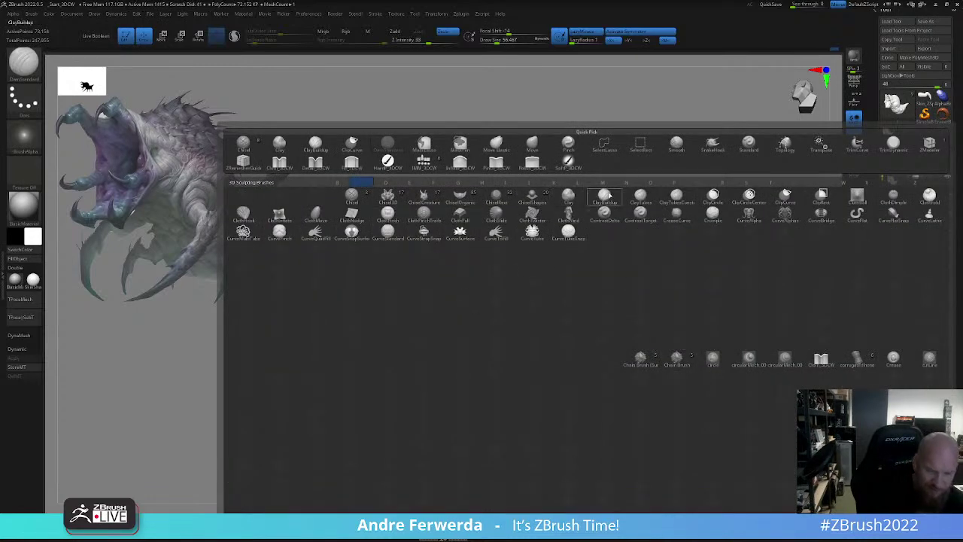
{"action": "left_click", "coordinate": [608, 196]}
{"action": "left_click_drag", "start_coordinate": [667, 236], "coordinate": [681, 258]}
{"action": "mouse_move", "coordinate": [757, 365]}
{"action": "left_mouse_down", "text": "alt"}
{"action": "mouse_move", "coordinate": [720, 344]}
{"action": "mouse_move", "coordinate": [731, 371]}
{"action": "left_mouse_up", "text": "alt"}
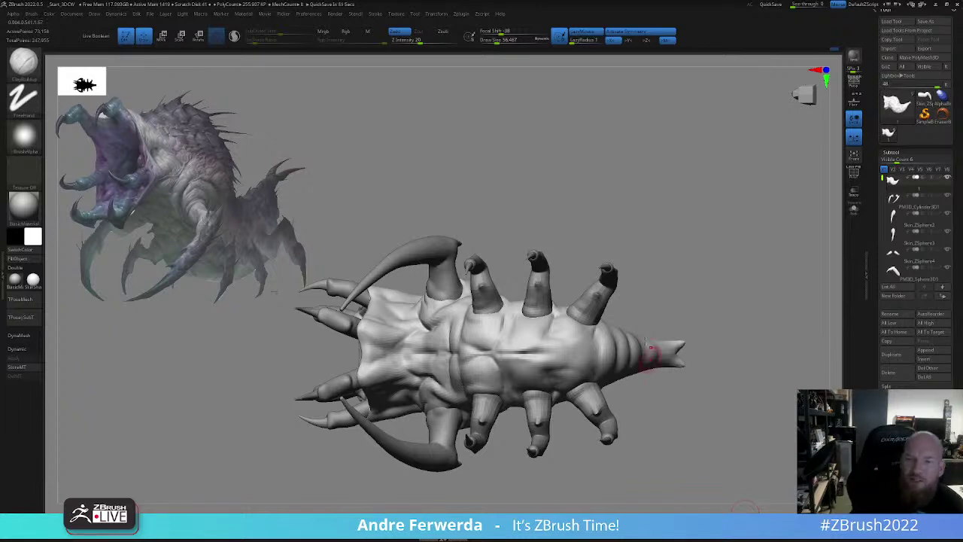
{"action": "key", "text": "space"}
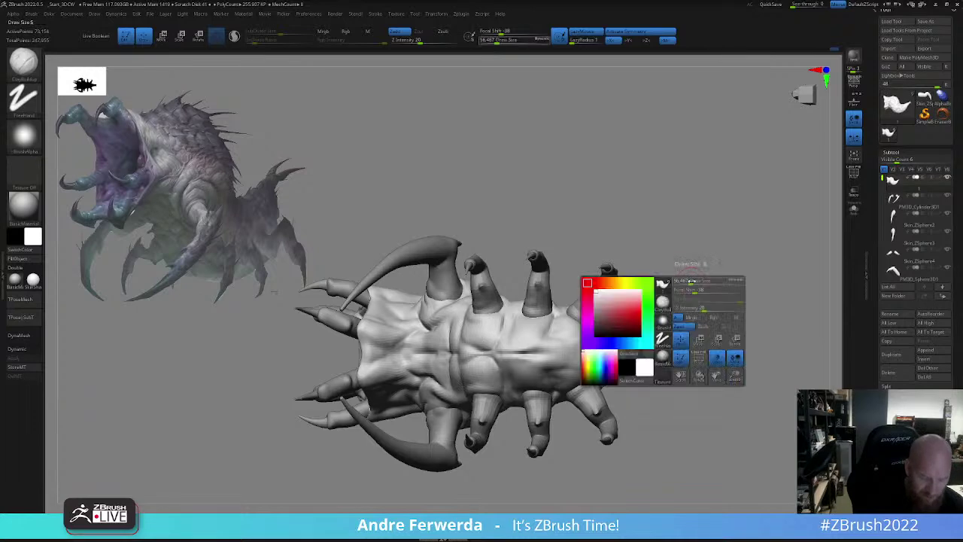
{"action": "left_click_drag", "start_coordinate": [691, 281], "coordinate": [696, 281]}
{"action": "left_click_drag", "start_coordinate": [700, 280], "coordinate": [724, 280]}
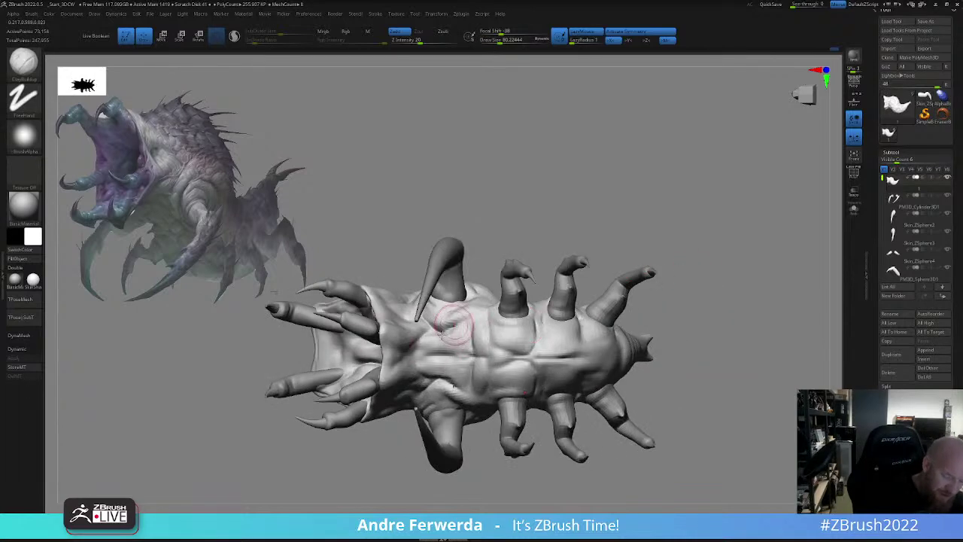
- Switch to the Move brush and nudge the flesh around the large arm's base on the underside
{"action": "key", "text": "b"}
{"action": "key", "text": "m"}
{"action": "key", "text": "v"}
{"action": "mouse_move", "coordinate": [457, 314]}
{"action": "left_mouse_down"}
{"action": "mouse_move", "coordinate": [453, 308]}
{"action": "mouse_move", "coordinate": [441, 326]}
{"action": "mouse_move", "coordinate": [447, 304]}
{"action": "mouse_move", "coordinate": [469, 305]}
{"action": "left_mouse_up"}
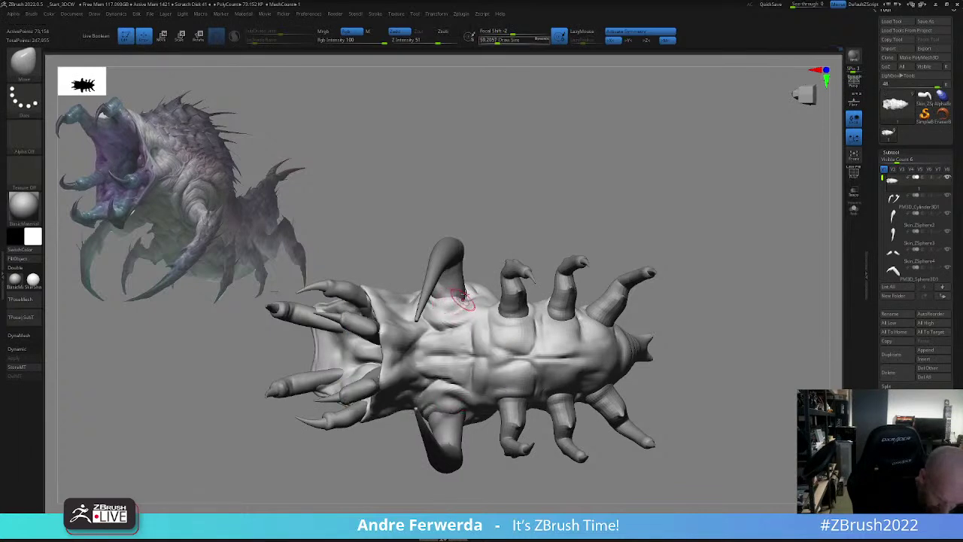
{"action": "left_click_drag", "start_coordinate": [526, 227], "coordinate": [517, 276]}
{"action": "right_click", "coordinate": [497, 307]}
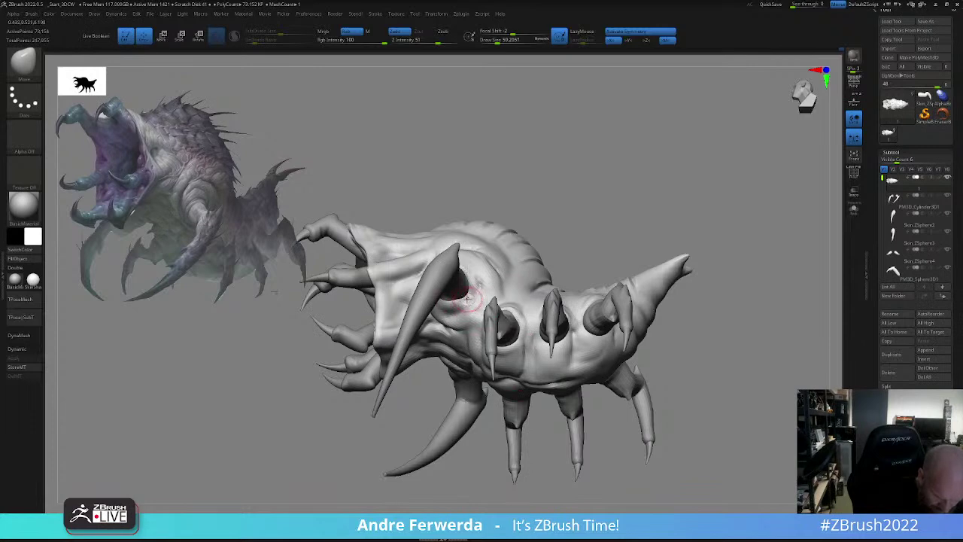
{"action": "right_click_drag", "start_coordinate": [517, 257], "coordinate": [601, 227]}
{"action": "right_click_drag", "start_coordinate": [539, 251], "coordinate": [480, 271]}
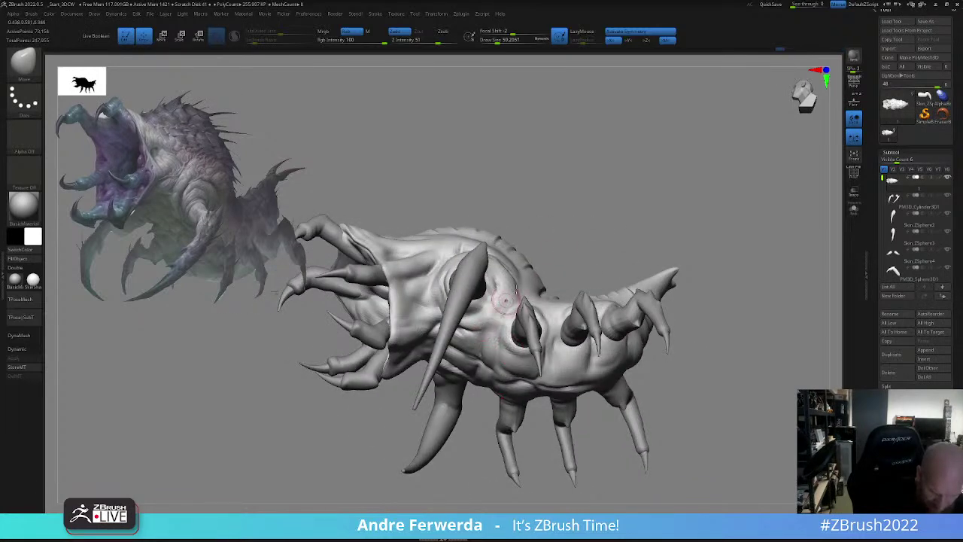
{"action": "right_click_drag", "start_coordinate": [505, 304], "coordinate": [518, 325]}
- Examine the creature's silhouette from the side, front, three-quarter angle and above against the concept art
{"action": "right_click_drag", "start_coordinate": [521, 246], "coordinate": [589, 210]}
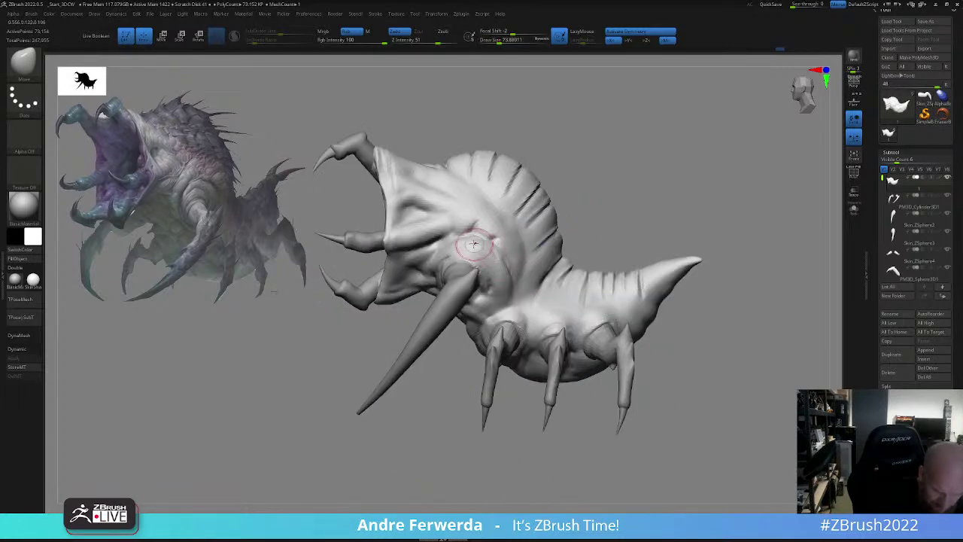
{"action": "right_click_drag", "start_coordinate": [469, 236], "coordinate": [493, 279]}
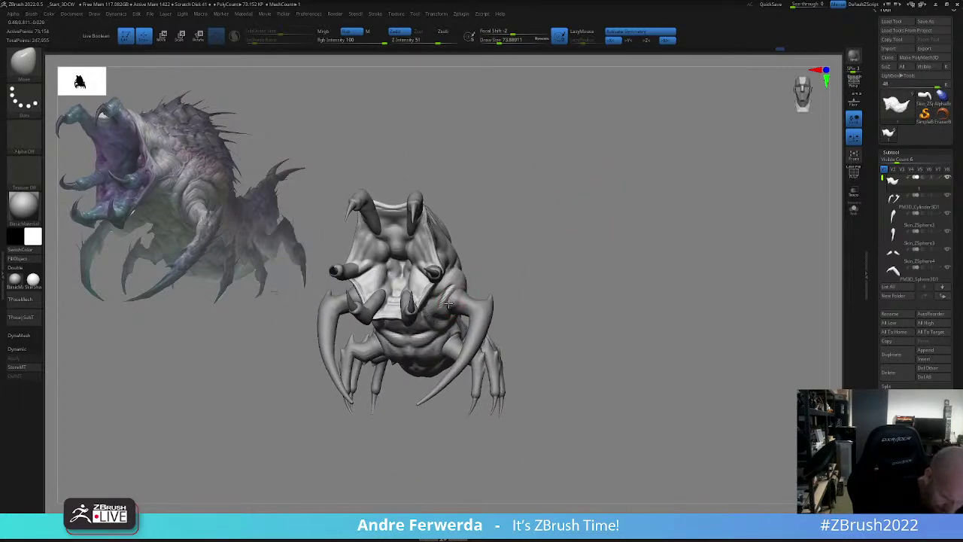
{"action": "right_click_drag", "start_coordinate": [449, 310], "coordinate": [475, 276]}
{"action": "mouse_move", "coordinate": [448, 319]}
{"action": "right_mouse_down"}
{"action": "mouse_move", "coordinate": [450, 307]}
{"action": "mouse_move", "coordinate": [441, 313]}
{"action": "right_mouse_up"}
{"action": "right_click_drag", "start_coordinate": [525, 267], "coordinate": [473, 273]}
{"action": "right_click_drag", "start_coordinate": [528, 221], "coordinate": [520, 224]}
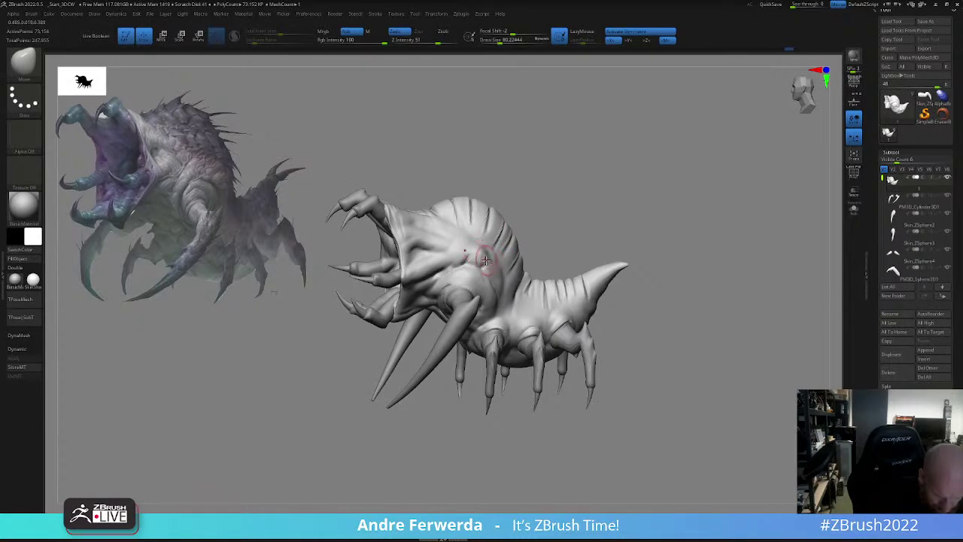
{"action": "right_click_drag", "start_coordinate": [496, 280], "coordinate": [595, 244]}
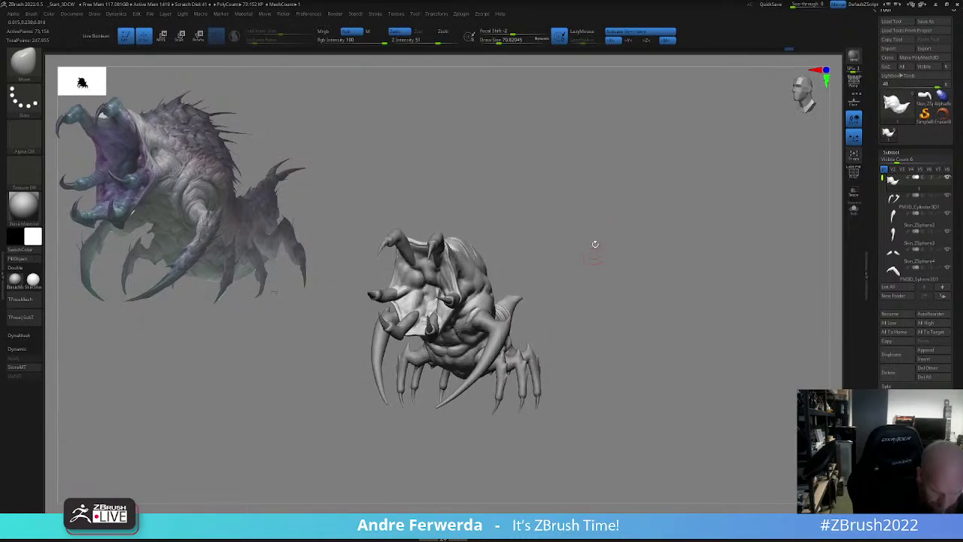
{"action": "right_click_drag", "start_coordinate": [598, 287], "coordinate": [598, 280]}
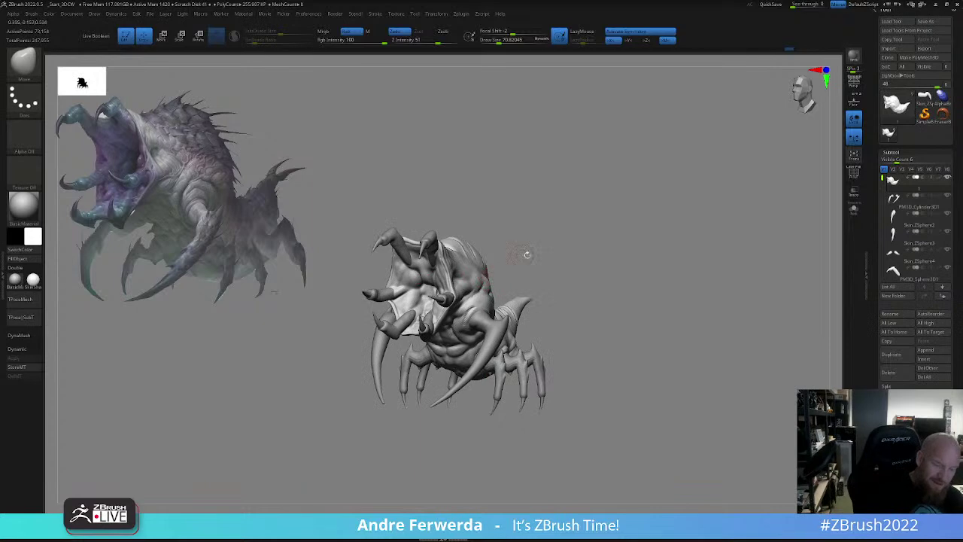
{"action": "right_click_drag", "start_coordinate": [524, 253], "coordinate": [485, 289]}
{"action": "right_click_drag", "start_coordinate": [559, 258], "coordinate": [604, 312]}
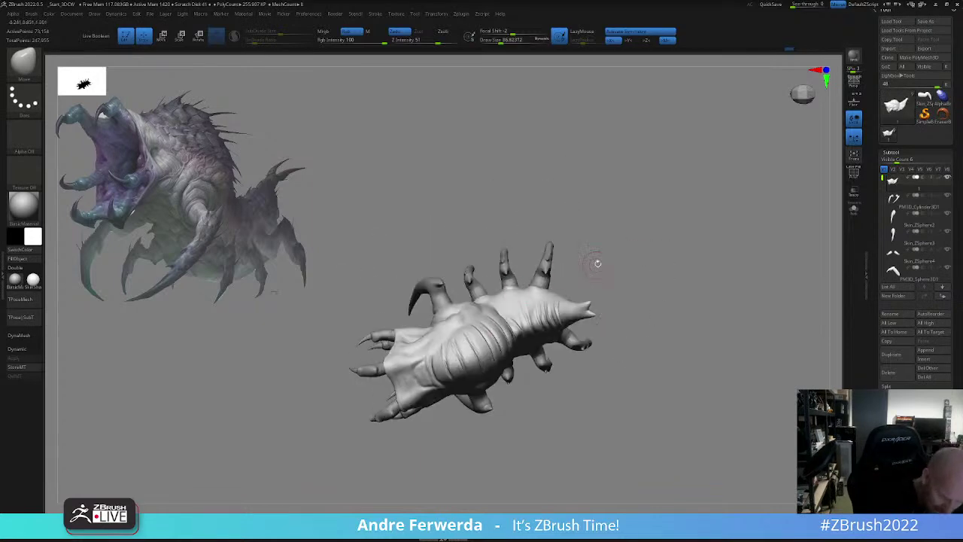
{"action": "right_click_drag", "start_coordinate": [598, 263], "coordinate": [522, 301]}
- Set the Move brush's focal shift to 0 and draw size to about 173, and adjust the body's flank behind the large arm
{"action": "key", "text": "space"}
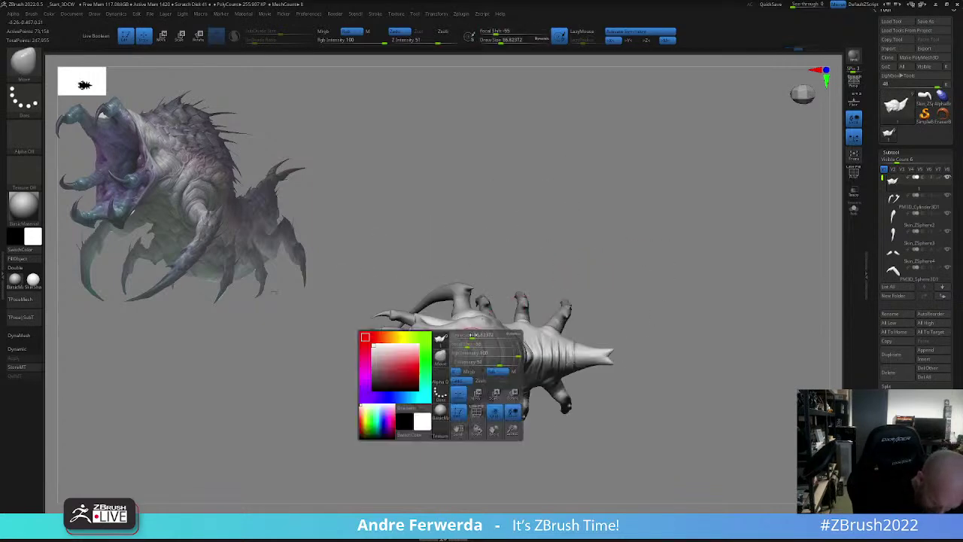
{"action": "left_click_drag", "start_coordinate": [461, 349], "coordinate": [452, 345]}
{"action": "key", "text": "space"}
{"action": "mouse_move", "coordinate": [470, 314]}
{"action": "left_mouse_down"}
{"action": "mouse_move", "coordinate": [484, 322]}
{"action": "mouse_move", "coordinate": [457, 331]}
{"action": "left_mouse_up"}
{"action": "key", "text": "space"}
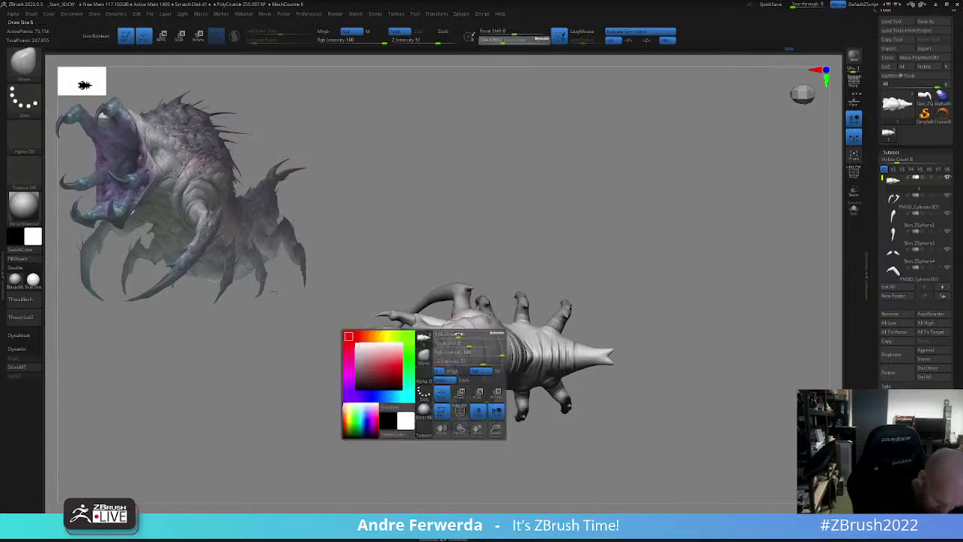
{"action": "right_click_drag", "start_coordinate": [480, 326], "coordinate": [546, 331]}
{"action": "key", "text": "space"}
{"action": "left_click_drag", "start_coordinate": [565, 300], "coordinate": [568, 300]}
{"action": "right_click_drag", "start_coordinate": [557, 301], "coordinate": [533, 316]}
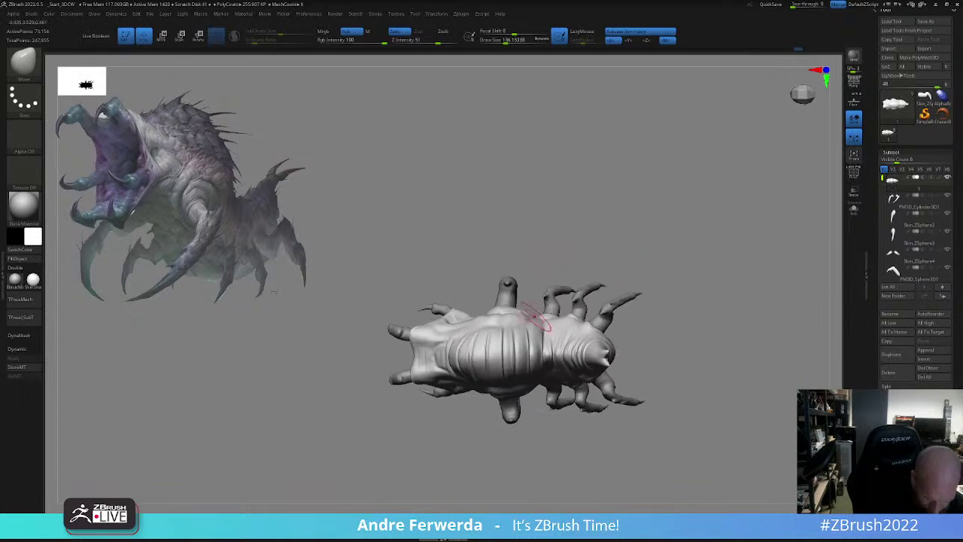
{"action": "key", "text": "space"}
{"action": "left_click_drag", "start_coordinate": [498, 339], "coordinate": [502, 339]}
{"action": "left_click_drag", "start_coordinate": [503, 315], "coordinate": [505, 310]}
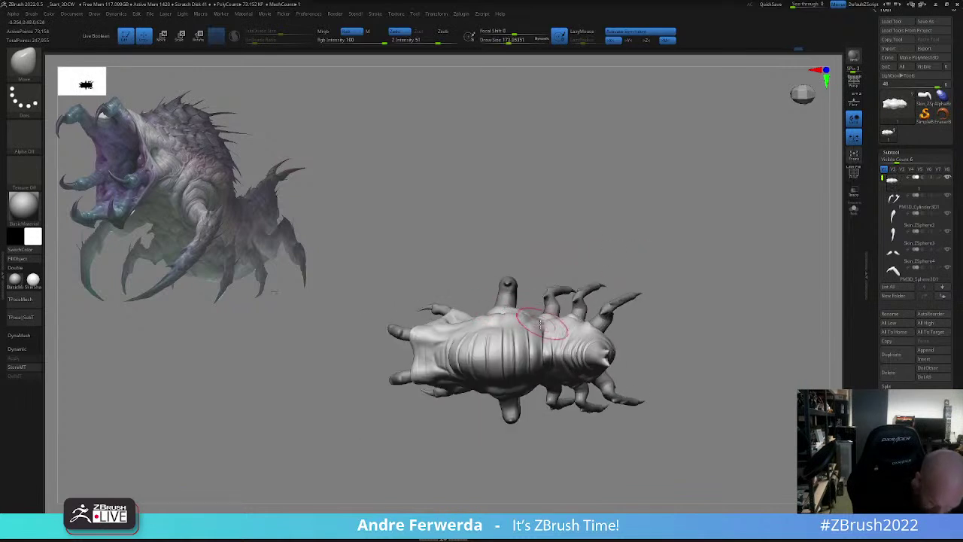
- Reduce the Move brush's draw size to about 112 while reshaping the rear body around the small legs
{"action": "right_click_drag", "start_coordinate": [567, 286], "coordinate": [606, 292]}
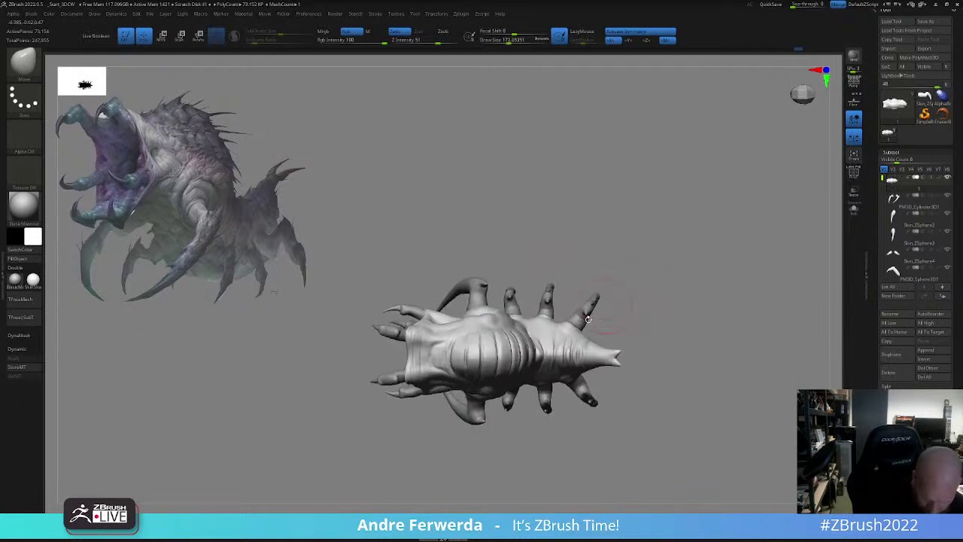
{"action": "key", "text": "space"}
{"action": "left_click_drag", "start_coordinate": [566, 344], "coordinate": [540, 344]}
{"action": "key", "text": "space"}
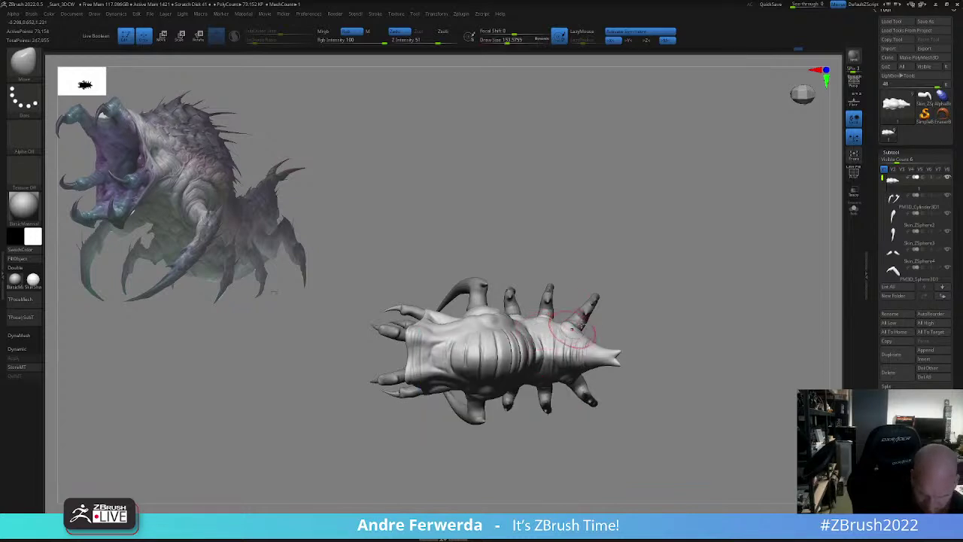
{"action": "right_click_drag", "start_coordinate": [643, 320], "coordinate": [641, 260]}
{"action": "key", "text": "space"}
{"action": "left_click_drag", "start_coordinate": [626, 295], "coordinate": [617, 295]}
{"action": "right_click_drag", "start_coordinate": [641, 264], "coordinate": [631, 292], "text": "shift"}
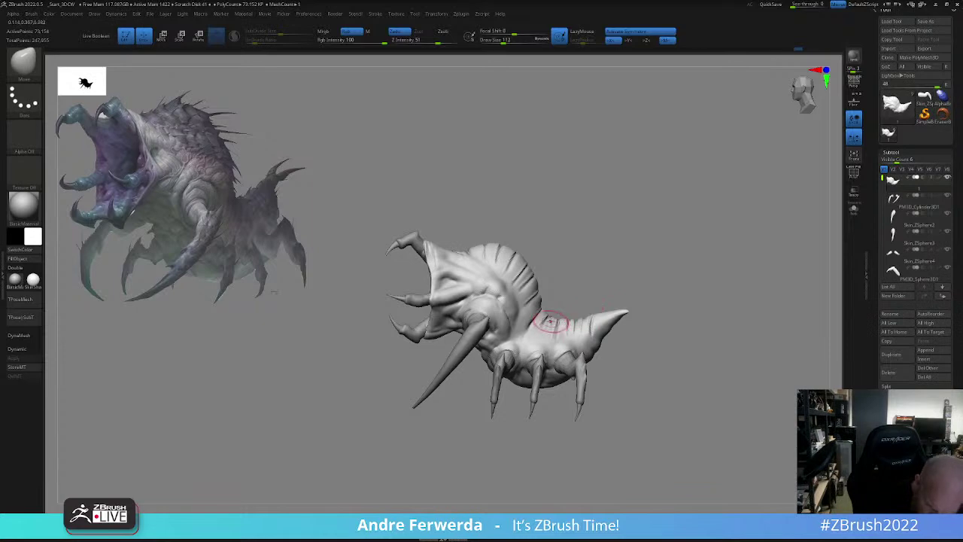
- Lower the draw size to about 54 and refine the dip between the back's hump and the tail
{"action": "key", "text": "space"}
{"action": "left_click_drag", "start_coordinate": [551, 321], "coordinate": [547, 321]}
{"action": "right_click_drag", "start_coordinate": [549, 307], "coordinate": [561, 324]}
{"action": "key", "text": "space"}
{"action": "left_click_drag", "start_coordinate": [561, 323], "coordinate": [555, 323]}
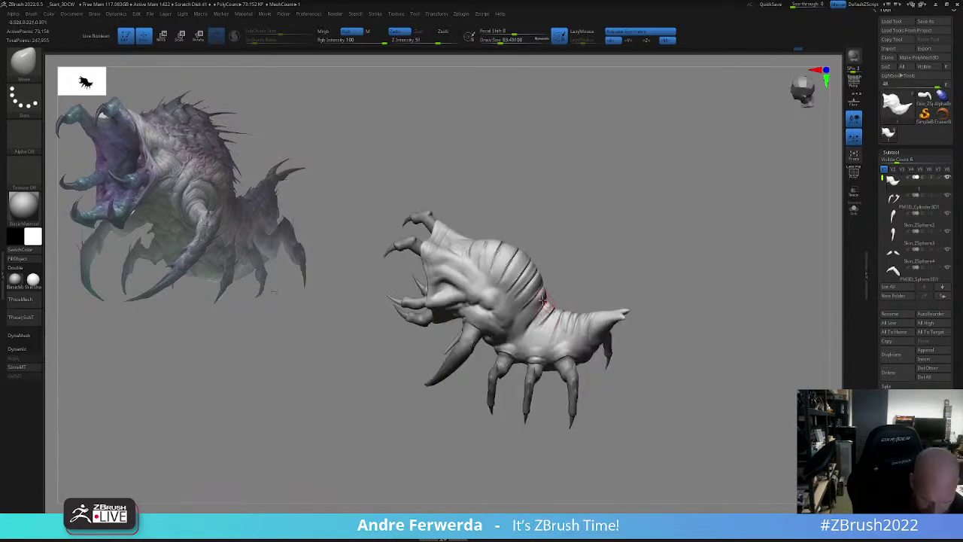
{"action": "mouse_move", "coordinate": [540, 291]}
{"action": "right_mouse_down"}
{"action": "mouse_move", "coordinate": [585, 258]}
{"action": "mouse_move", "coordinate": [618, 258]}
{"action": "mouse_move", "coordinate": [608, 258]}
{"action": "right_mouse_up"}
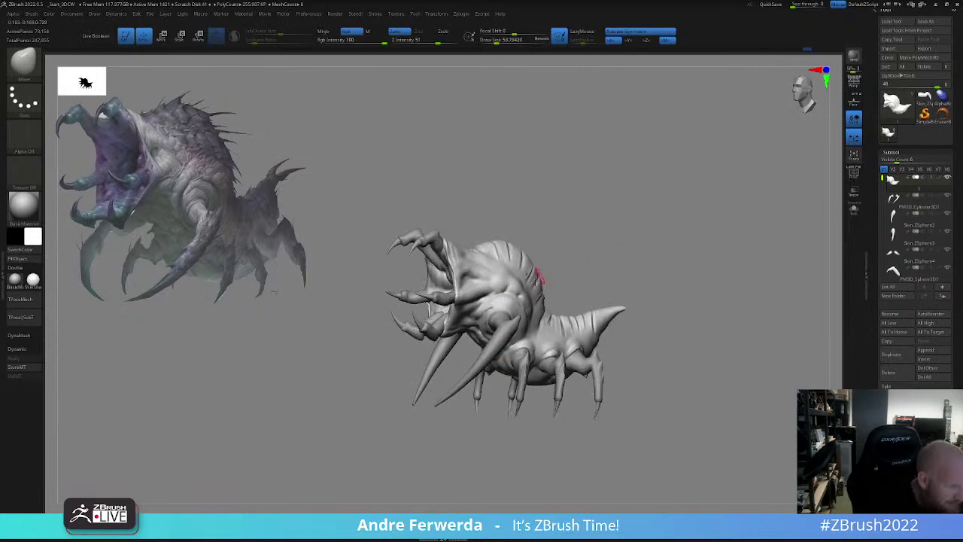
- Raise the draw size to about 107 and reshape the body where the hump meets the tail section
{"action": "key", "text": "space"}
{"action": "left_click_drag", "start_coordinate": [550, 315], "coordinate": [561, 315]}
{"action": "right_click_drag", "start_coordinate": [570, 316], "coordinate": [549, 316]}
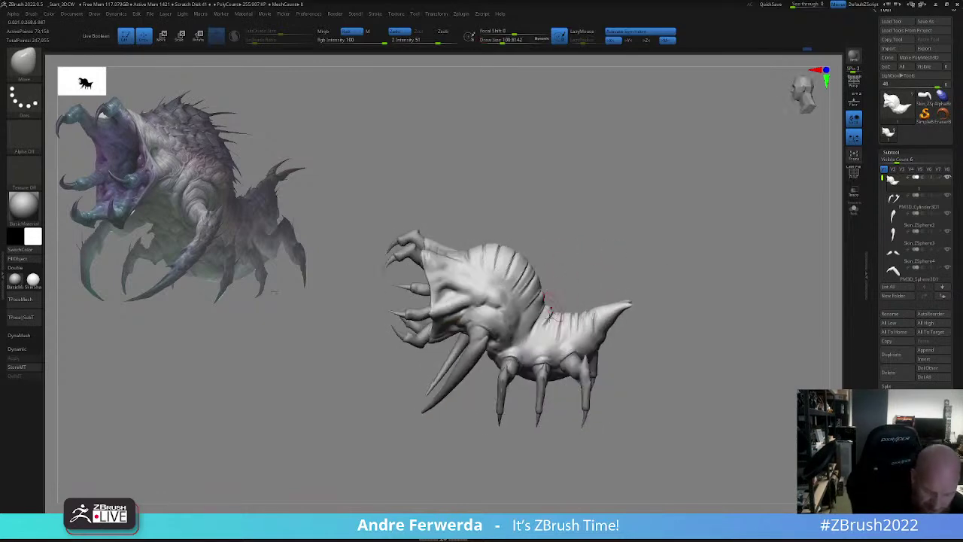
{"action": "left_click_drag", "start_coordinate": [537, 329], "coordinate": [547, 323]}
{"action": "right_click_drag", "start_coordinate": [546, 323], "coordinate": [529, 354]}
{"action": "right_click", "coordinate": [529, 354]}
{"action": "right_click_drag", "start_coordinate": [541, 301], "coordinate": [566, 280]}
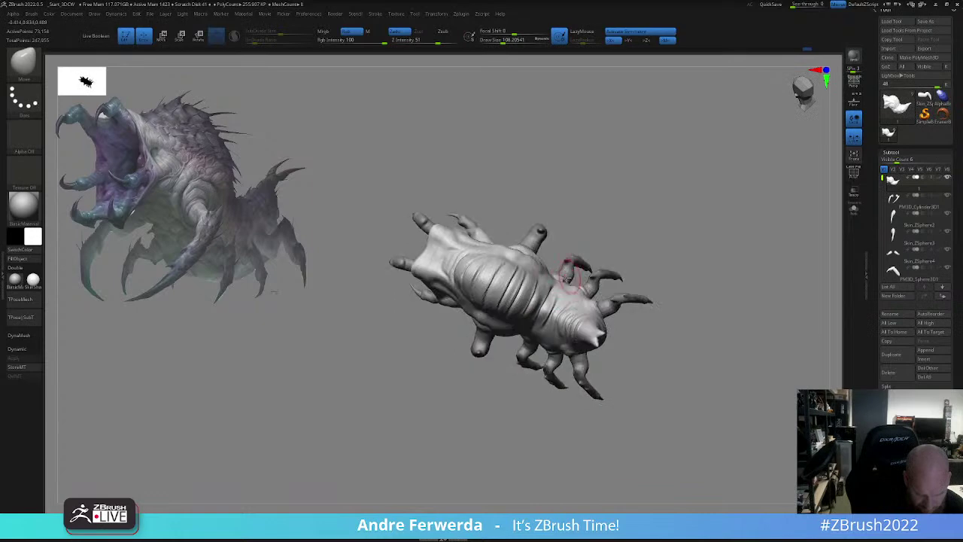
- Check the reshaped body from the concept art's three-quarter angle and from above
{"action": "mouse_move", "coordinate": [508, 261]}
{"action": "right_mouse_down"}
{"action": "mouse_move", "coordinate": [519, 230]}
{"action": "mouse_move", "coordinate": [549, 220]}
{"action": "right_mouse_up"}
{"action": "key", "text": "space"}
{"action": "left_click_drag", "start_coordinate": [577, 170], "coordinate": [578, 170]}
{"action": "right_click_drag", "start_coordinate": [624, 224], "coordinate": [663, 264]}
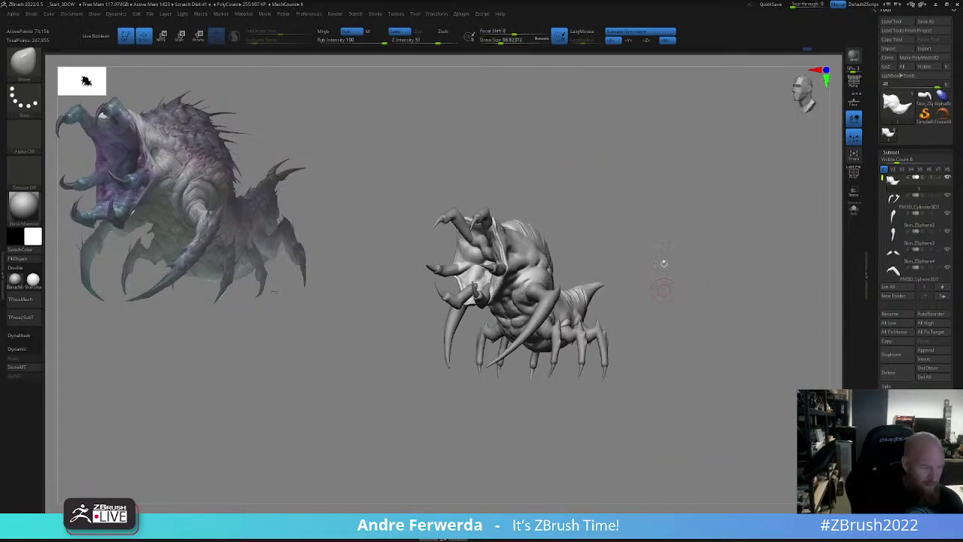
{"action": "right_click_drag", "start_coordinate": [679, 335], "coordinate": [670, 326]}
{"action": "key", "text": "space"}
{"action": "left_click_drag", "start_coordinate": [671, 326], "coordinate": [667, 327]}
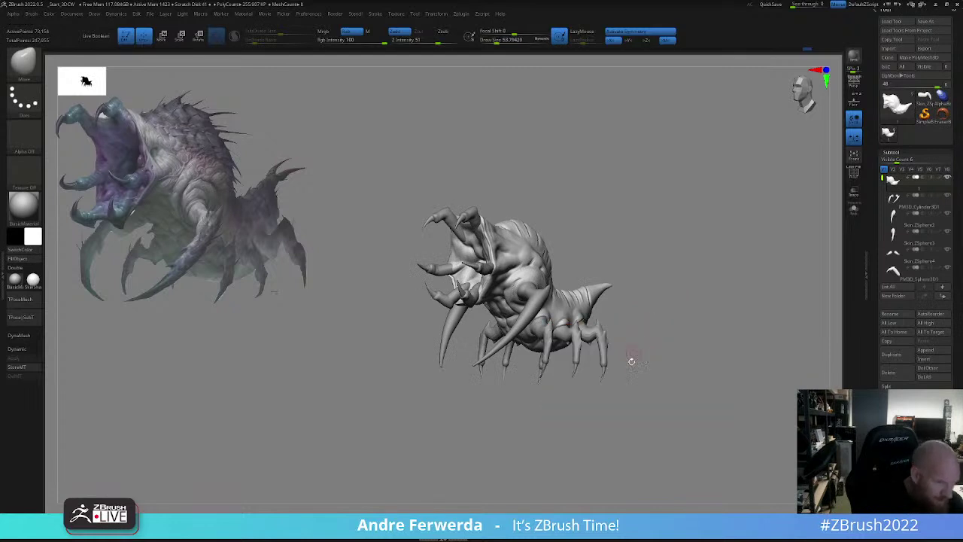
{"action": "mouse_move", "coordinate": [637, 349]}
{"action": "right_mouse_down"}
{"action": "mouse_move", "coordinate": [659, 313]}
{"action": "mouse_move", "coordinate": [663, 328]}
{"action": "mouse_move", "coordinate": [637, 358]}
{"action": "right_mouse_up"}
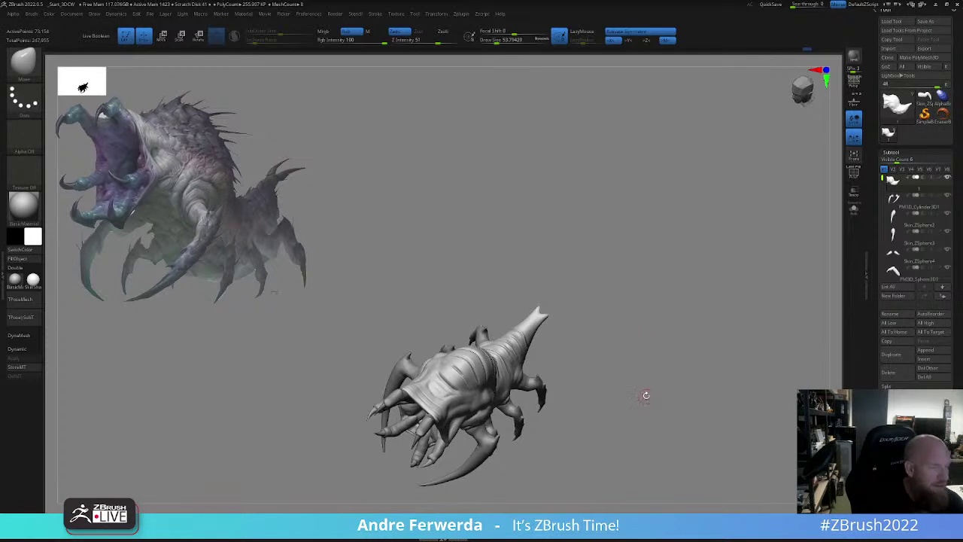
- Reduce the draw size to about 33 and switch to the Snake Hook brush for work on the back
{"action": "key", "text": "space"}
{"action": "left_click_drag", "start_coordinate": [650, 332], "coordinate": [646, 331]}
{"action": "mouse_move", "coordinate": [646, 332]}
{"action": "left_mouse_down", "text": "alt"}
{"action": "mouse_move", "coordinate": [659, 297]}
{"action": "mouse_move", "coordinate": [645, 390]}
{"action": "left_mouse_up", "text": "alt"}
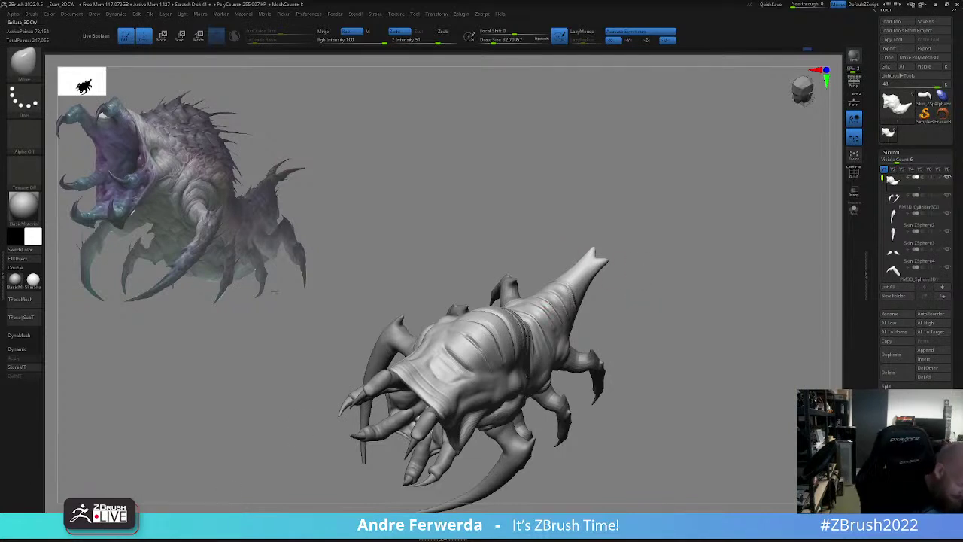
{"action": "left_click", "coordinate": [293, 522]}
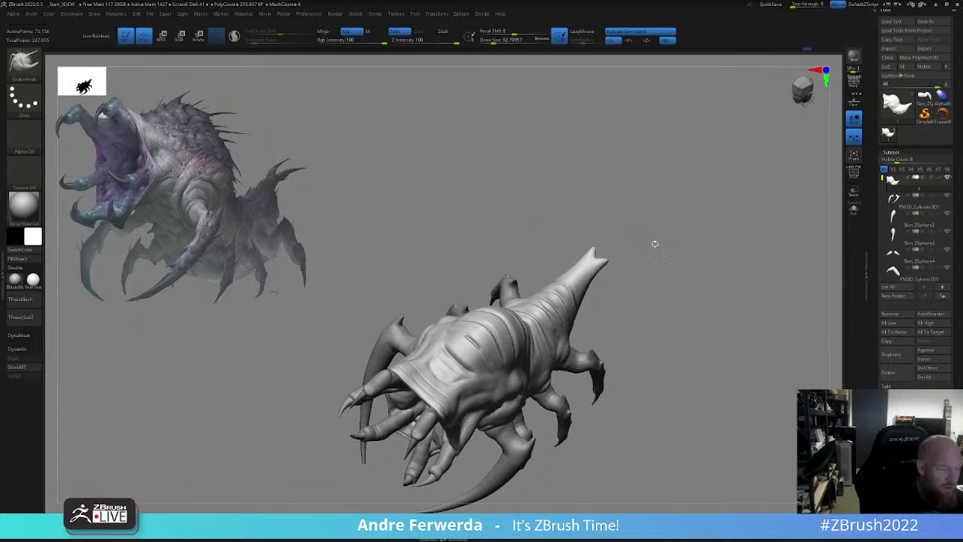
- Try pulling a spike out of the back's front ridge at a draw size of about 29, and undo it
{"action": "left_click_drag", "start_coordinate": [654, 243], "coordinate": [608, 208]}
{"action": "left_click_drag", "start_coordinate": [515, 297], "coordinate": [484, 279]}
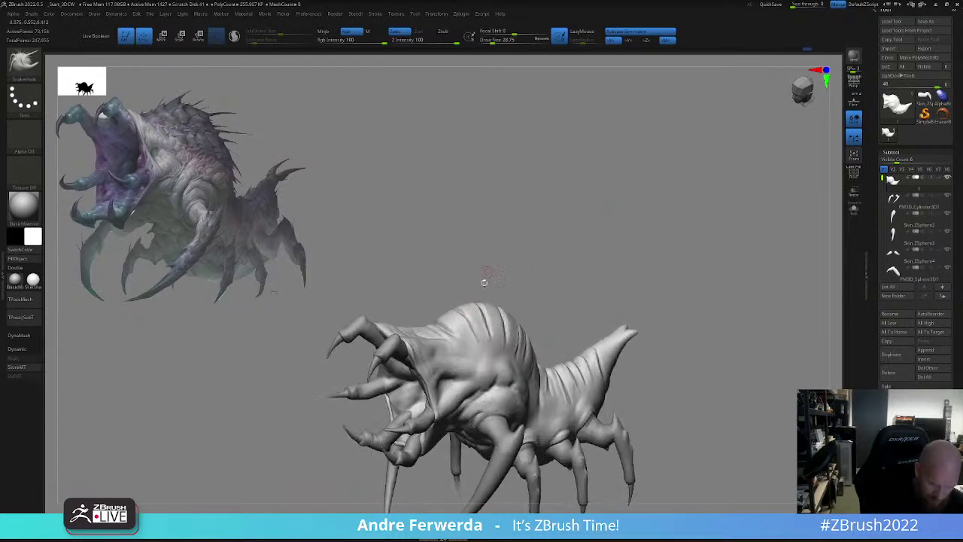
{"action": "mouse_move", "coordinate": [460, 315]}
{"action": "left_mouse_down"}
{"action": "mouse_move", "coordinate": [484, 310]}
{"action": "mouse_move", "coordinate": [463, 303]}
{"action": "left_mouse_up"}
{"action": "key", "text": "ctrl+z"}
- Reduce the draw size to about 22, turn off symmetry and try pulling single spikes from the top of the back
{"action": "key", "text": "["}
{"action": "key", "text": "x"}
{"action": "mouse_move", "coordinate": [525, 237]}
{"action": "left_mouse_down"}
{"action": "mouse_move", "coordinate": [499, 252]}
{"action": "mouse_move", "coordinate": [520, 278]}
{"action": "left_mouse_up"}
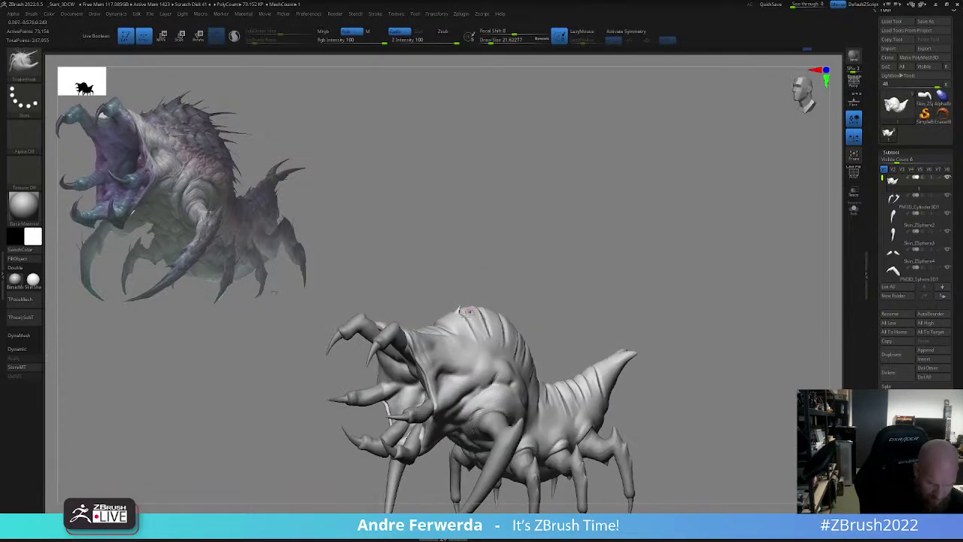
{"action": "left_click_drag", "start_coordinate": [573, 243], "coordinate": [614, 257]}
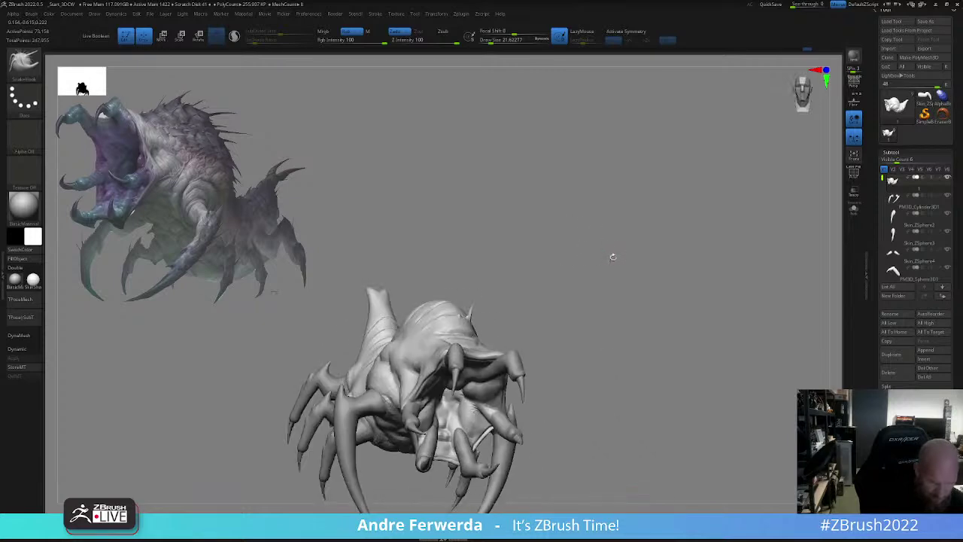
{"action": "left_click_drag", "start_coordinate": [448, 262], "coordinate": [479, 260]}
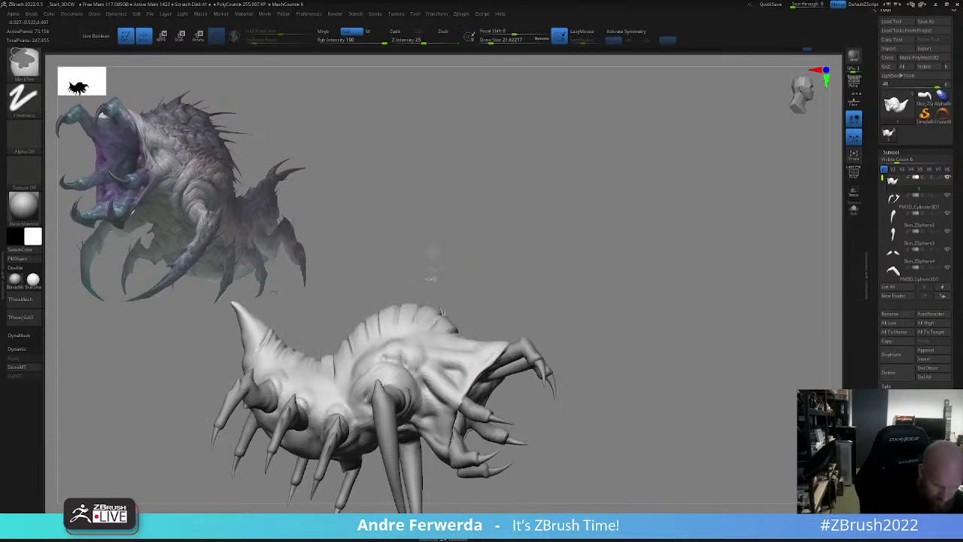
{"action": "left_click_drag", "start_coordinate": [440, 320], "coordinate": [444, 310]}
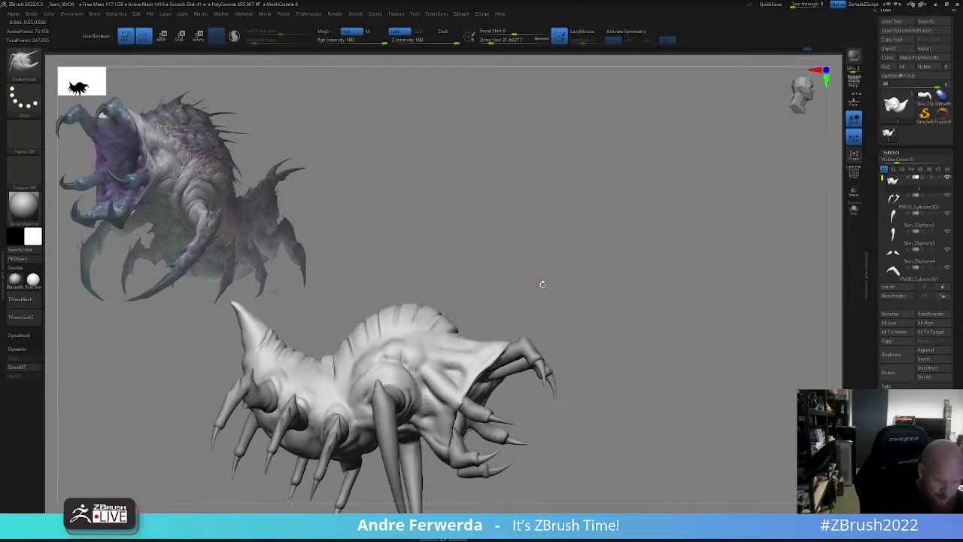
{"action": "left_click_drag", "start_coordinate": [542, 282], "coordinate": [458, 247]}
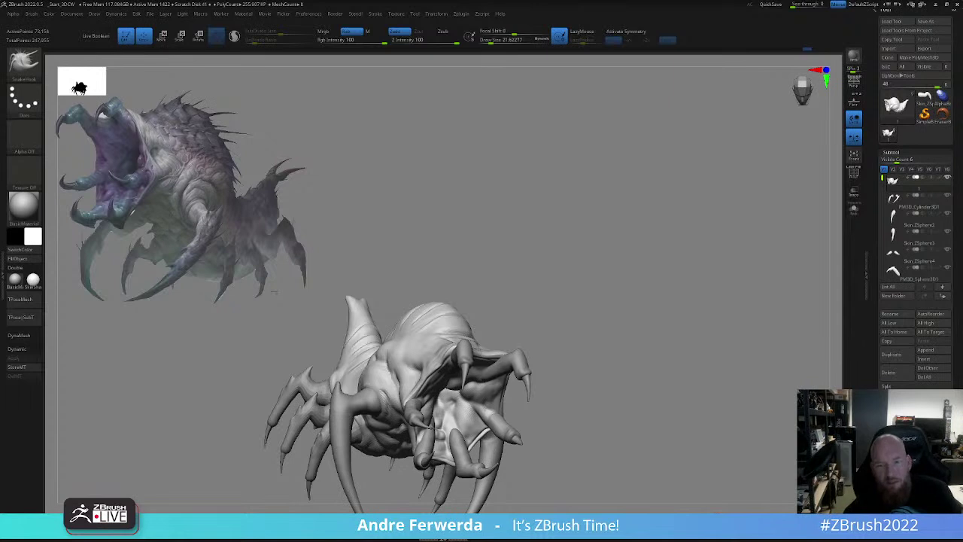
- Set the Snake Hook draw size to about 25, undo the last stroke and turn symmetry back on
{"action": "left_click_drag", "start_coordinate": [722, 464], "coordinate": [671, 403]}
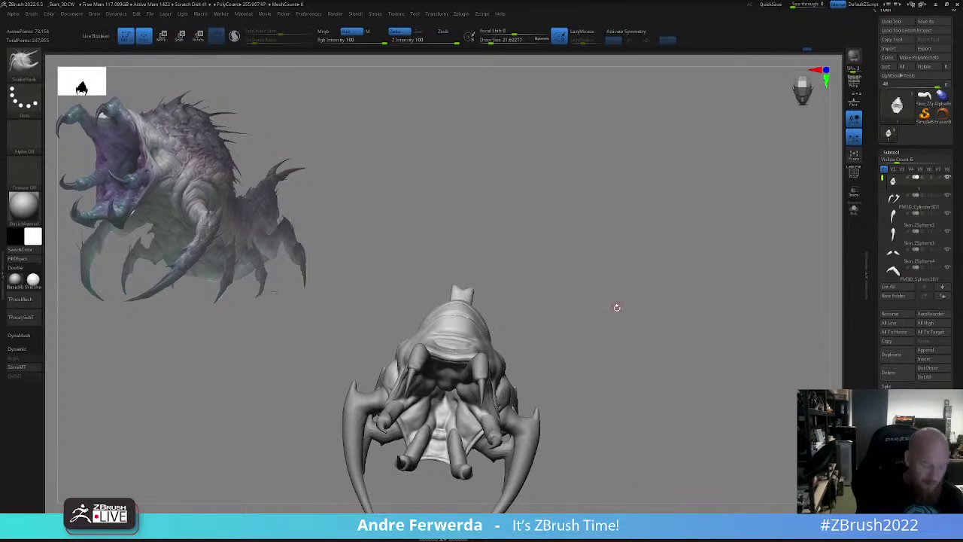
{"action": "mouse_move", "coordinate": [617, 307]}
{"action": "left_mouse_down"}
{"action": "mouse_move", "coordinate": [645, 279]}
{"action": "mouse_move", "coordinate": [620, 318]}
{"action": "mouse_move", "coordinate": [577, 326]}
{"action": "left_mouse_up"}
{"action": "key", "text": "s"}
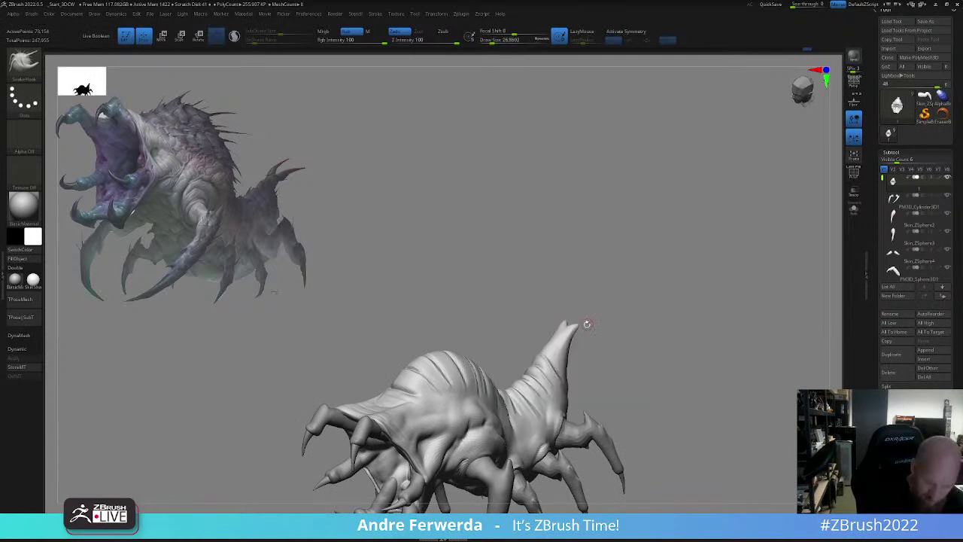
{"action": "key", "text": "ctrl+z"}
{"action": "key", "text": "x"}
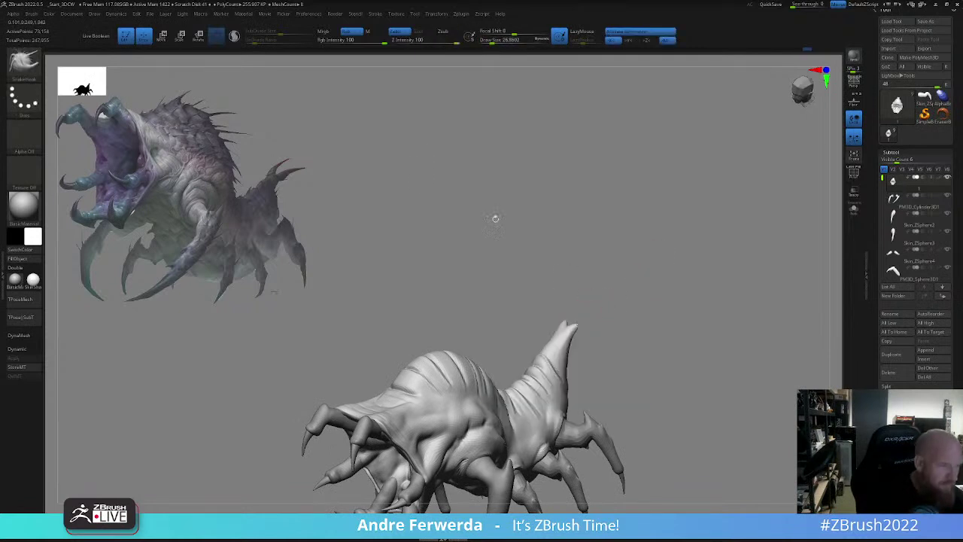
{"action": "key", "text": "space"}
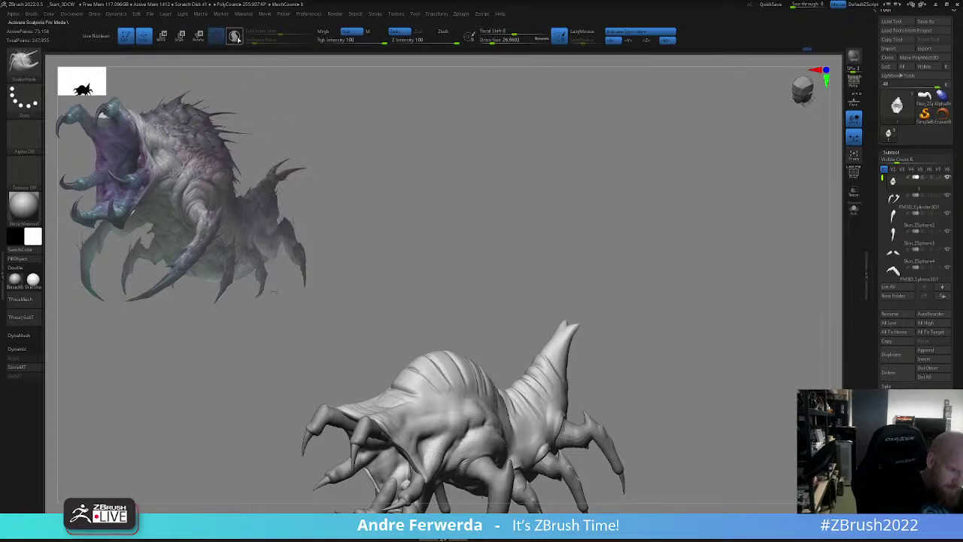
- Try pulling spikes out of the forked tail tip with Snake Hook at draw sizes of about 39 to 49, undoing the strokes
{"action": "key", "text": "space"}
{"action": "left_click", "coordinate": [587, 322]}
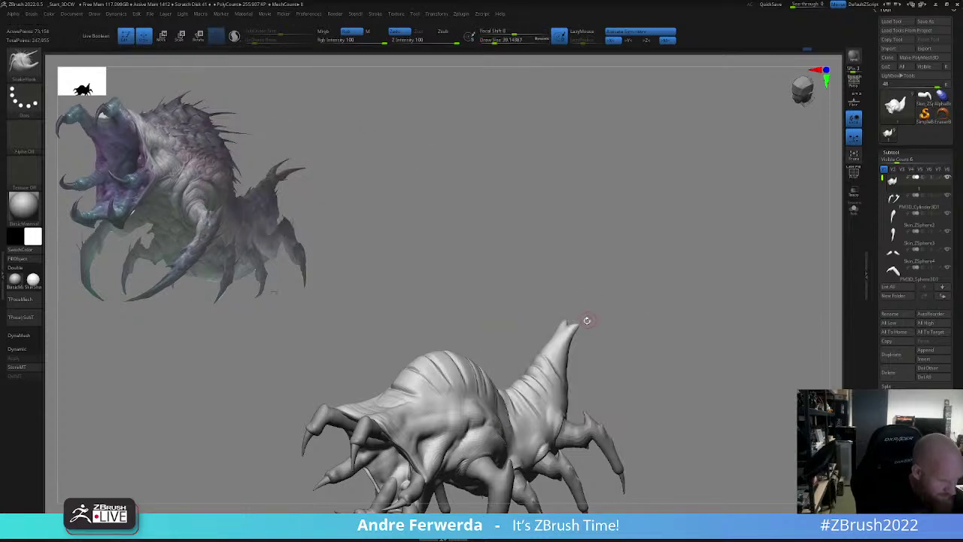
{"action": "left_click_drag", "start_coordinate": [578, 324], "coordinate": [614, 282]}
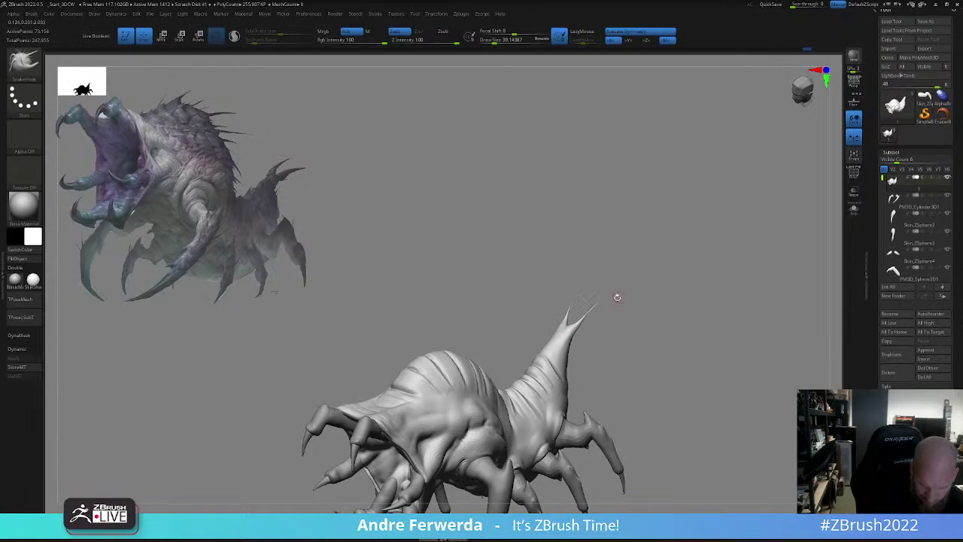
{"action": "key", "text": "ctrl+z"}
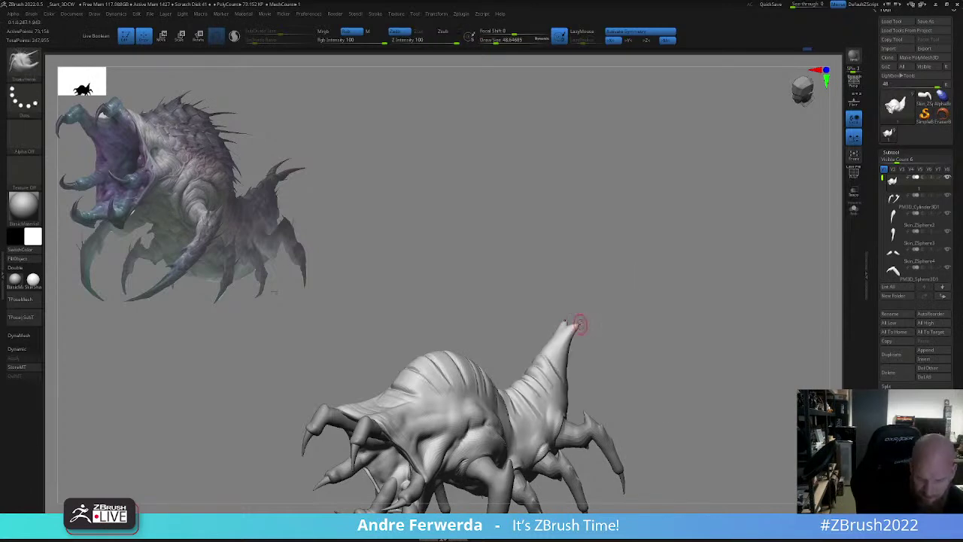
{"action": "left_click_drag", "start_coordinate": [594, 316], "coordinate": [603, 307]}
{"action": "mouse_move", "coordinate": [662, 300]}
{"action": "left_mouse_down"}
{"action": "mouse_move", "coordinate": [617, 295]}
{"action": "mouse_move", "coordinate": [677, 294]}
{"action": "mouse_move", "coordinate": [646, 295]}
{"action": "left_mouse_up"}
{"action": "left_click_drag", "start_coordinate": [588, 301], "coordinate": [581, 293]}
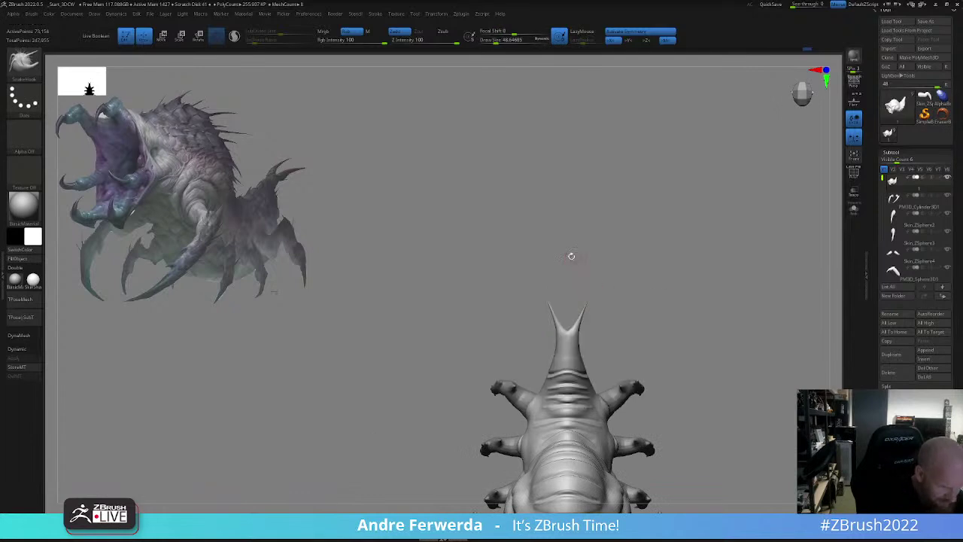
{"action": "key", "text": "ctrl+z"}
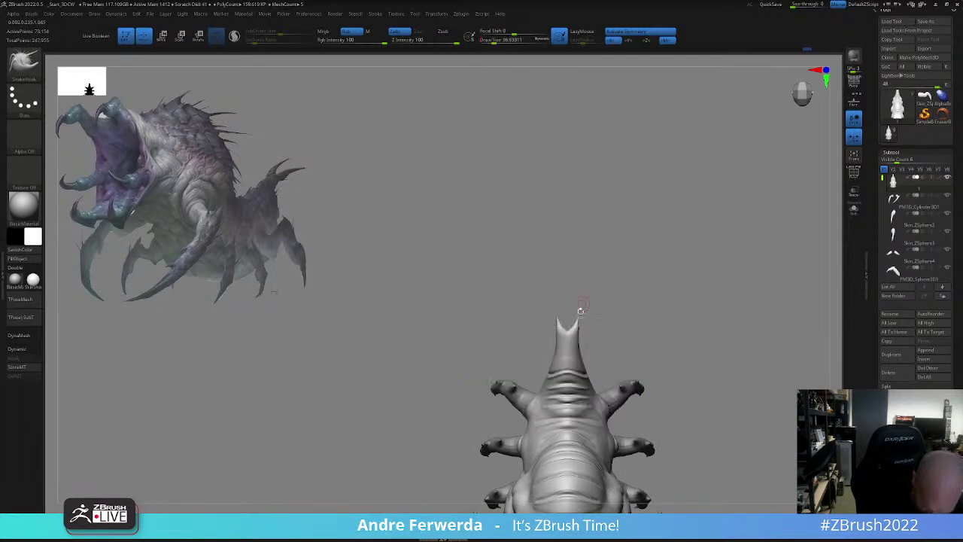
- Pull the forked tail tip out into two longer spikes with Snake Hook and select the Inflate brush
{"action": "key", "text": "space"}
{"action": "mouse_move", "coordinate": [580, 319]}
{"action": "left_mouse_down"}
{"action": "mouse_move", "coordinate": [700, 260]}
{"action": "mouse_move", "coordinate": [662, 264]}
{"action": "left_mouse_up"}
{"action": "key", "text": "space"}
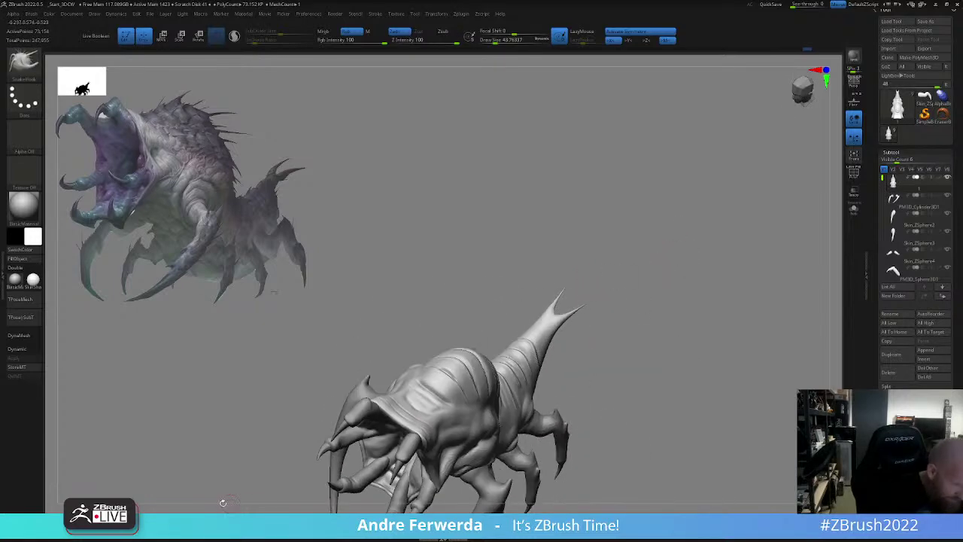
{"action": "left_click", "coordinate": [214, 525]}
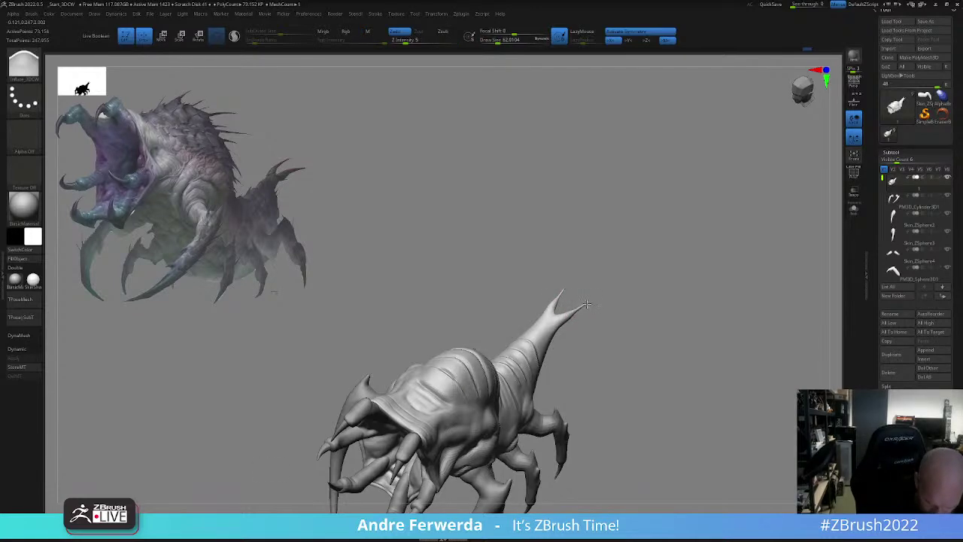
- Switch to the DamStandard brush and define the forked tail spikes at a draw size of about 37
{"action": "key", "text": "b"}
{"action": "key", "text": "d"}
{"action": "key", "text": "s"}
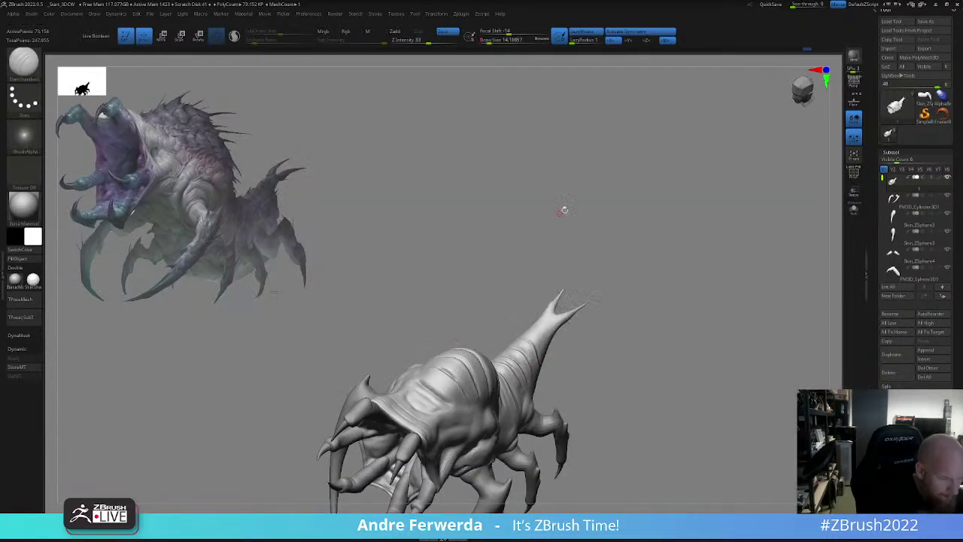
{"action": "mouse_move", "coordinate": [564, 211]}
{"action": "left_mouse_down"}
{"action": "mouse_move", "coordinate": [635, 263]}
{"action": "mouse_move", "coordinate": [638, 276]}
{"action": "left_mouse_up"}
{"action": "left_click_drag", "start_coordinate": [566, 362], "coordinate": [578, 331]}
{"action": "key", "text": "space"}
{"action": "left_click_drag", "start_coordinate": [544, 384], "coordinate": [551, 385]}
{"action": "left_click_drag", "start_coordinate": [587, 337], "coordinate": [595, 316]}
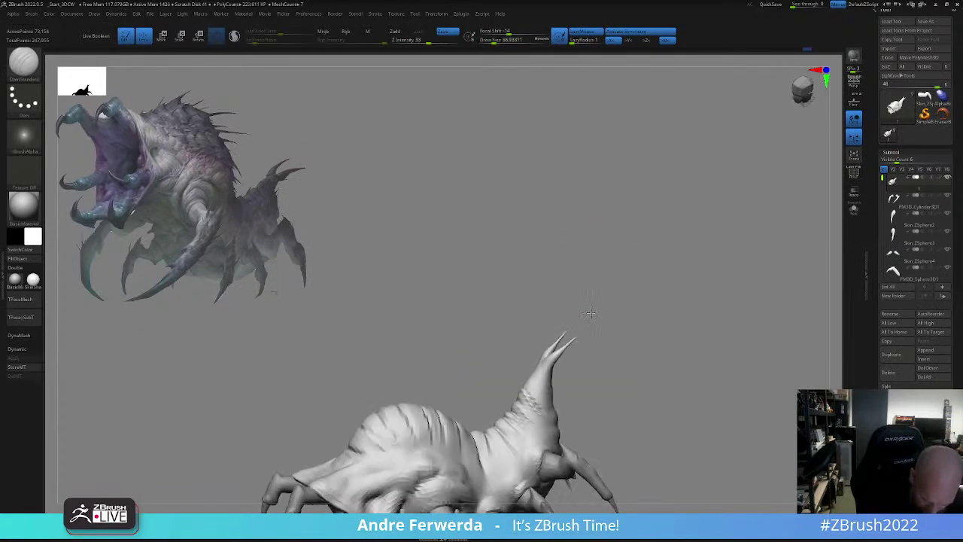
{"action": "left_click_drag", "start_coordinate": [602, 365], "coordinate": [541, 338]}
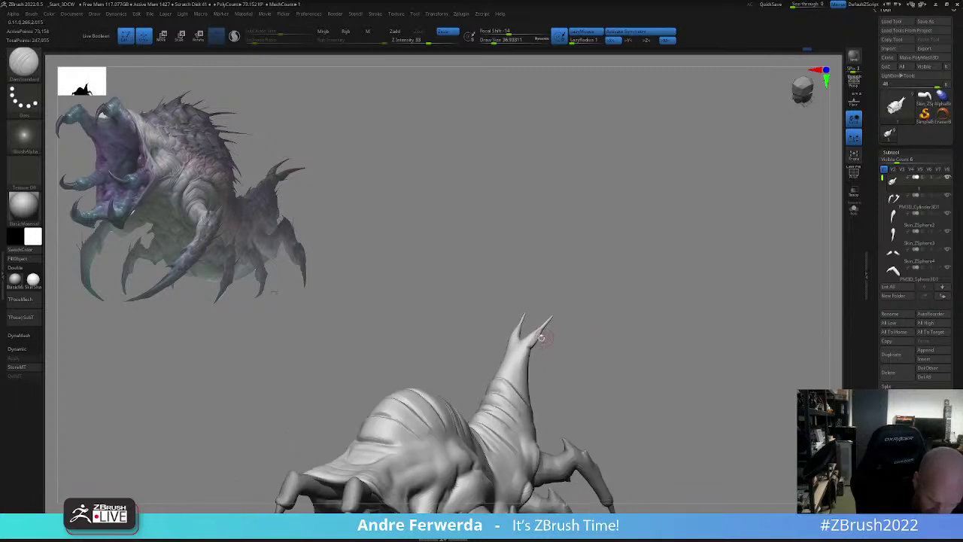
- Carve finer creases around the base of the tail spikes at a draw size of about 29
{"action": "key", "text": "space"}
{"action": "mouse_move", "coordinate": [584, 306]}
{"action": "left_mouse_down"}
{"action": "mouse_move", "coordinate": [575, 328]}
{"action": "mouse_move", "coordinate": [583, 345]}
{"action": "mouse_move", "coordinate": [570, 352]}
{"action": "left_mouse_up"}
{"action": "key", "text": "space"}
{"action": "left_click_drag", "start_coordinate": [593, 337], "coordinate": [579, 331]}
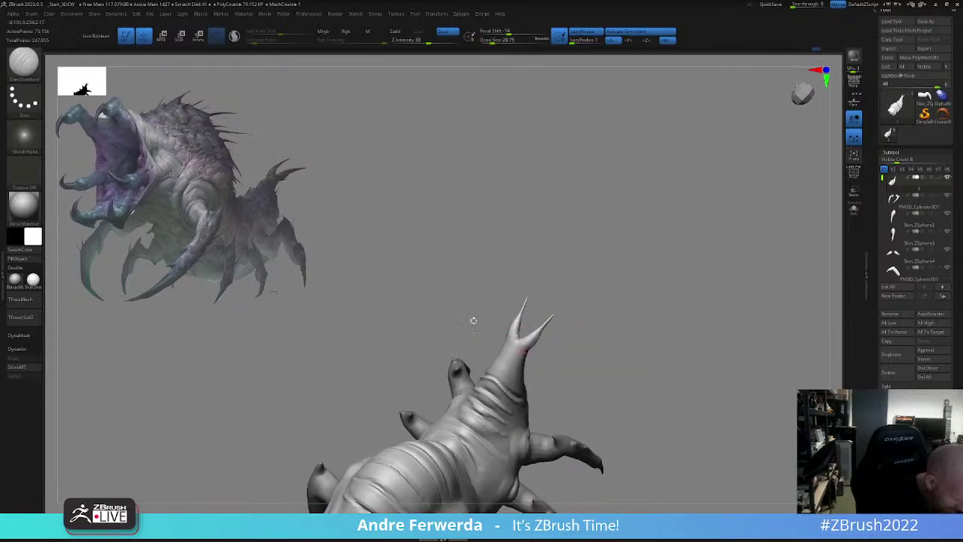
- Switch to the Move brush and adjust the shape and spread of the two tail spikes
{"action": "key", "text": "b"}
{"action": "key", "text": "m"}
{"action": "key", "text": "v"}
{"action": "left_click_drag", "start_coordinate": [587, 285], "coordinate": [577, 311], "text": "shift"}
{"action": "key", "text": "space"}
{"action": "left_click_drag", "start_coordinate": [526, 354], "coordinate": [532, 354]}
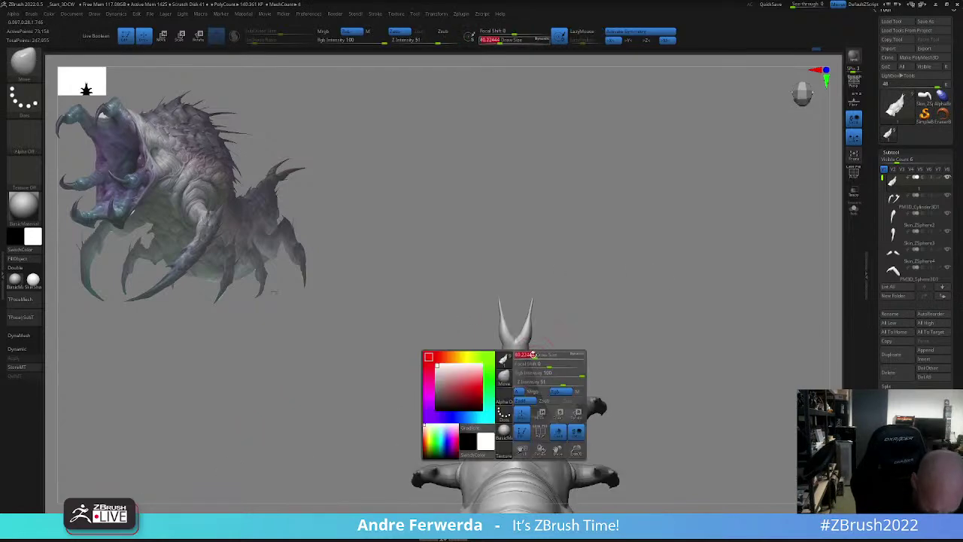
{"action": "mouse_move", "coordinate": [555, 318]}
{"action": "left_mouse_down", "text": "shift"}
{"action": "mouse_move", "coordinate": [548, 372]}
{"action": "mouse_move", "coordinate": [528, 347]}
{"action": "left_mouse_up", "text": "shift"}
- Reshape the tail end around the base of the spikes with the Move brush at a draw size of about 74
{"action": "key", "text": "space"}
{"action": "mouse_move", "coordinate": [529, 355]}
{"action": "left_mouse_down"}
{"action": "mouse_move", "coordinate": [538, 350]}
{"action": "mouse_move", "coordinate": [524, 374]}
{"action": "left_mouse_up"}
{"action": "key", "text": "space"}
{"action": "left_click_drag", "start_coordinate": [527, 374], "coordinate": [502, 383]}
{"action": "key", "text": "]"}
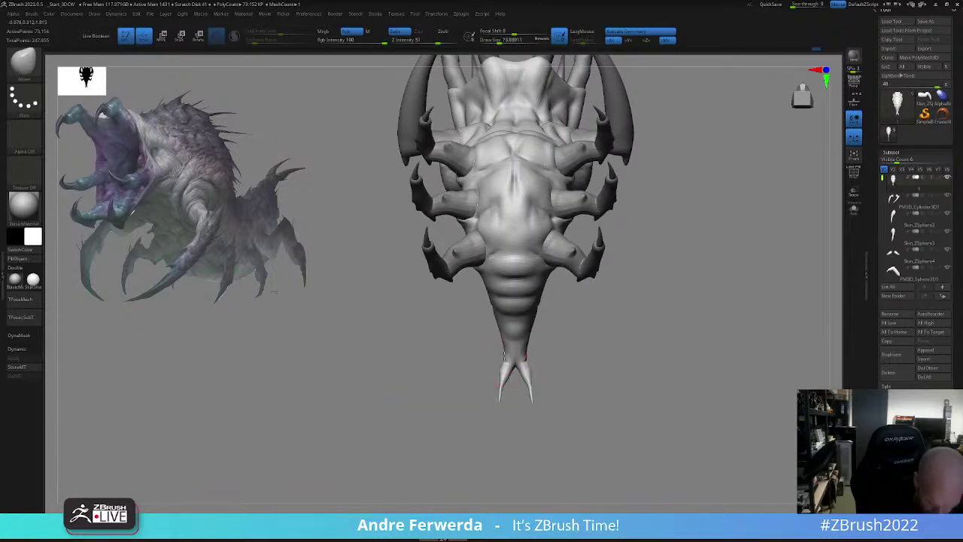
{"action": "mouse_move", "coordinate": [594, 325]}
{"action": "left_mouse_down"}
{"action": "mouse_move", "coordinate": [644, 368]}
{"action": "mouse_move", "coordinate": [630, 381]}
{"action": "mouse_move", "coordinate": [617, 323]}
{"action": "left_mouse_up"}
{"action": "key", "text": "]"}
{"action": "mouse_move", "coordinate": [531, 341]}
{"action": "left_mouse_down"}
{"action": "mouse_move", "coordinate": [486, 358]}
{"action": "mouse_move", "coordinate": [551, 358]}
{"action": "left_mouse_up"}
- Raise the Move brush's draw size to about 149 and adjust the contour of the humped back in side view
{"action": "key", "text": "s"}
{"action": "key", "text": "s"}
{"action": "key", "text": "space"}
{"action": "key", "text": "space"}
{"action": "mouse_move", "coordinate": [567, 290]}
{"action": "left_mouse_down"}
{"action": "mouse_move", "coordinate": [550, 289]}
{"action": "mouse_move", "coordinate": [564, 378]}
{"action": "mouse_move", "coordinate": [553, 323]}
{"action": "left_mouse_up"}
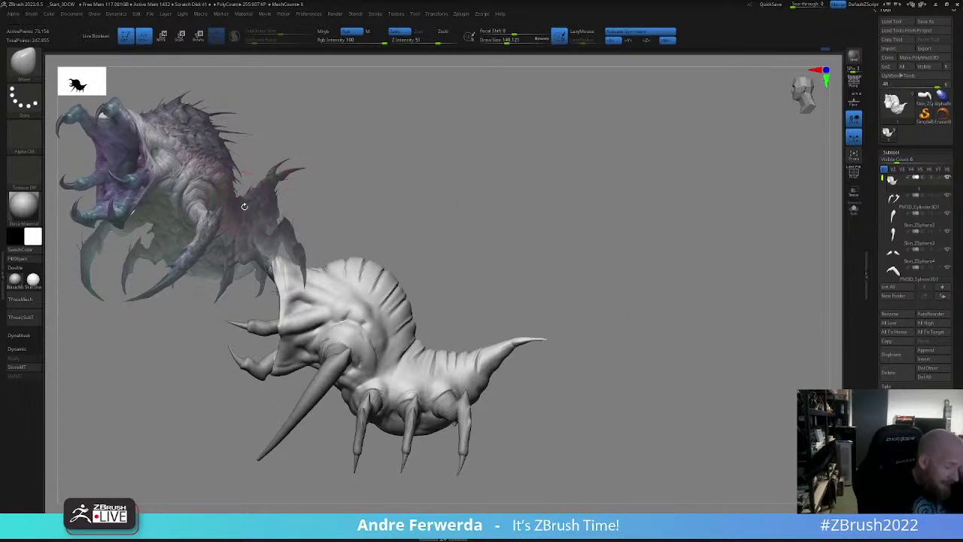
{"action": "left_click_drag", "start_coordinate": [505, 285], "coordinate": [601, 299], "text": "alt"}
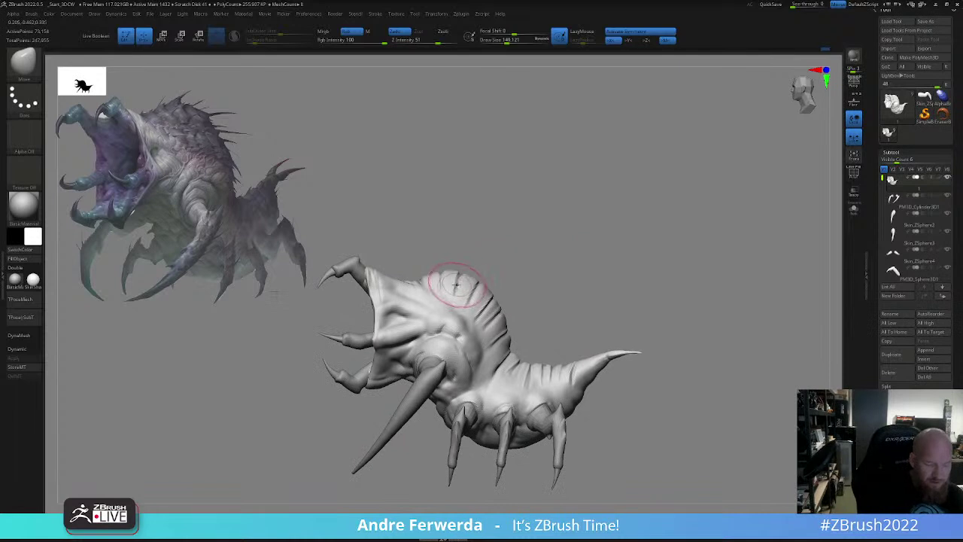
{"action": "left_click_drag", "start_coordinate": [500, 290], "coordinate": [498, 288]}
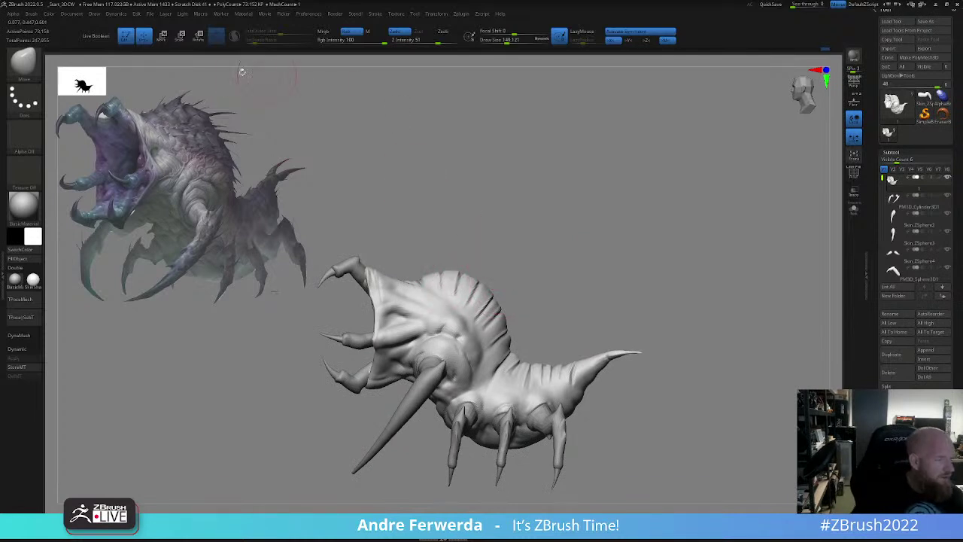
- Turn on Spotlight Projection in the brush's sample settings and test a smoothing stroke on the rear body
{"action": "left_click", "coordinate": [32, 14]}
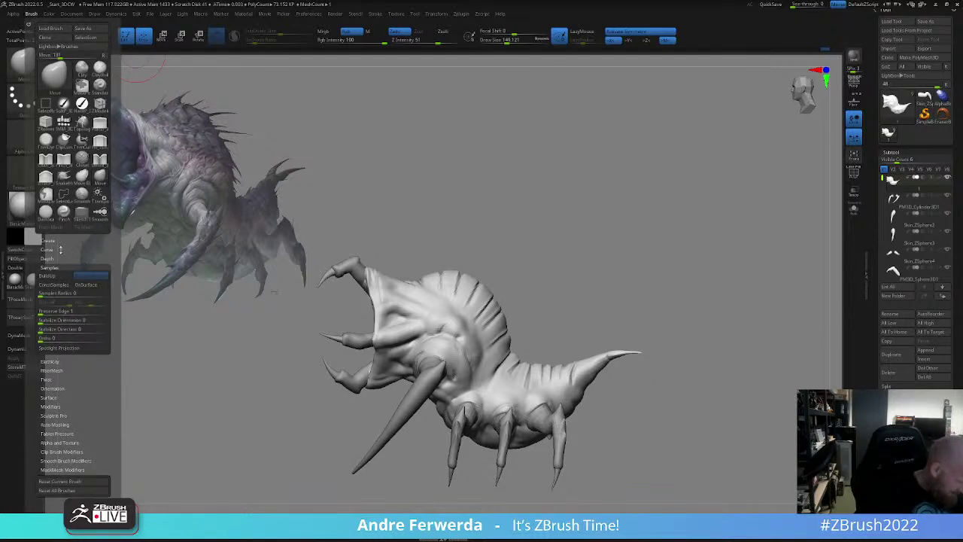
{"action": "left_click", "coordinate": [48, 268]}
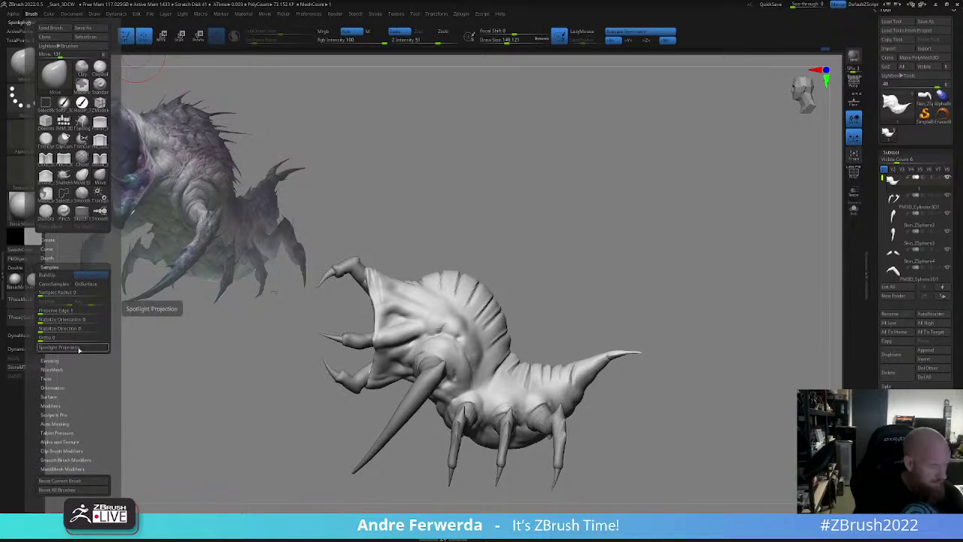
{"action": "left_click", "coordinate": [79, 349]}
{"action": "left_click_drag", "start_coordinate": [543, 278], "coordinate": [550, 276]}
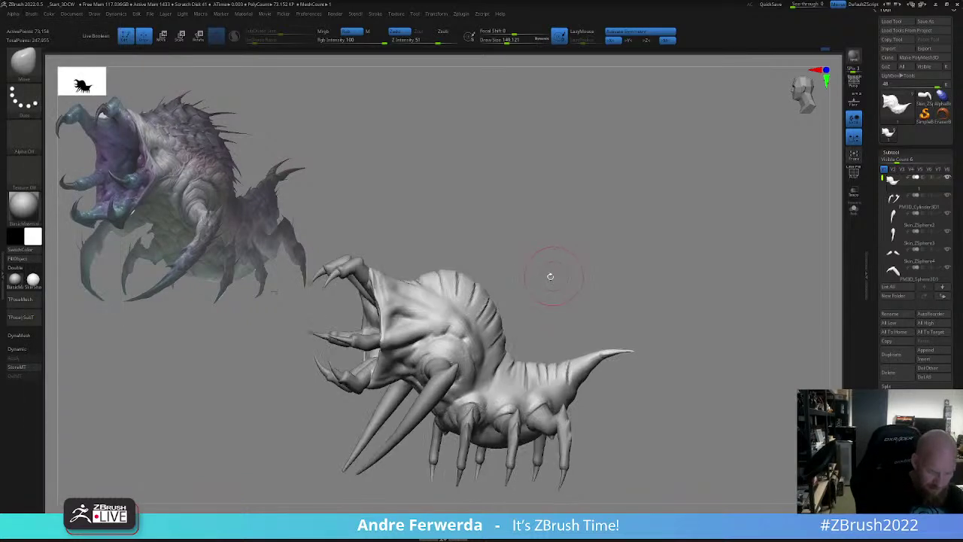
{"action": "left_click_drag", "start_coordinate": [551, 378], "coordinate": [544, 388], "text": "shift"}
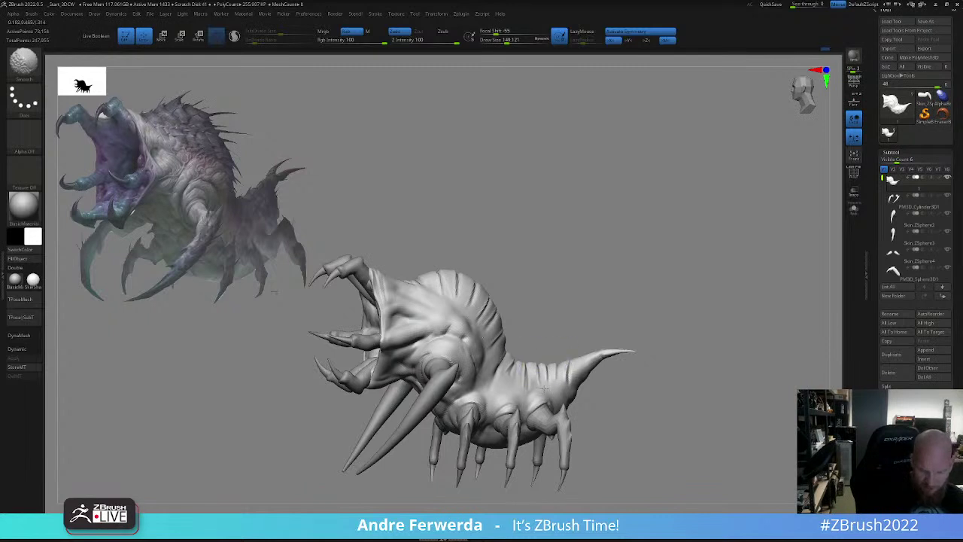
- Turn Spotlight Projection back off, try smoothing the body folds, and undo the stroke
{"action": "left_click", "coordinate": [32, 14]}
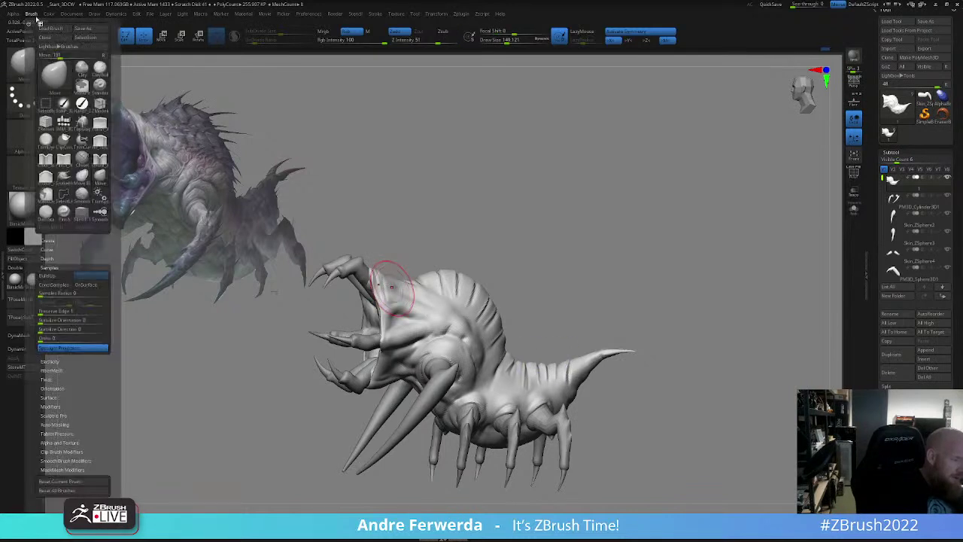
{"action": "left_click", "coordinate": [64, 348]}
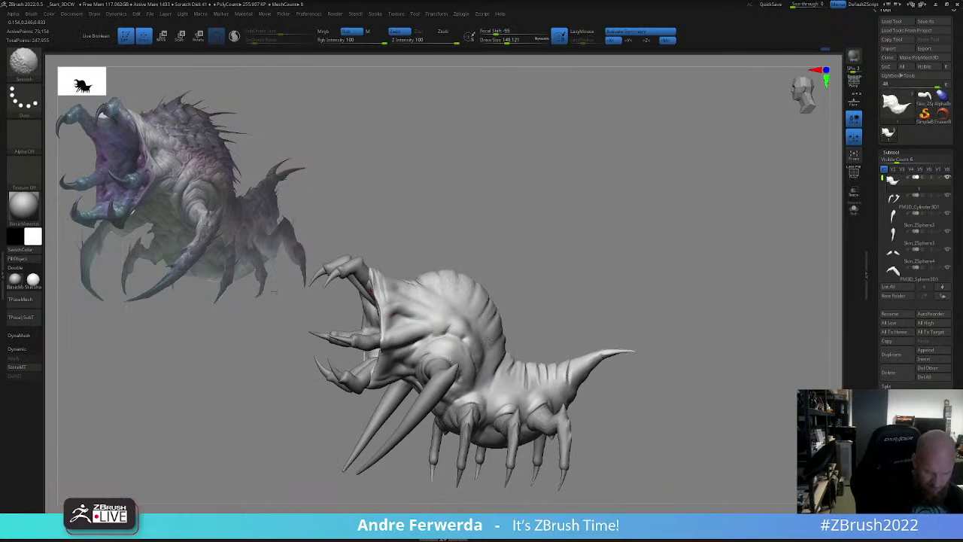
{"action": "left_click_drag", "start_coordinate": [513, 374], "coordinate": [570, 369], "text": "shift"}
{"action": "key", "text": "ctrl+z"}
- Set the Move brush's draw size to about 140 and adjust the body's sides from above
{"action": "right_click", "coordinate": [675, 459]}
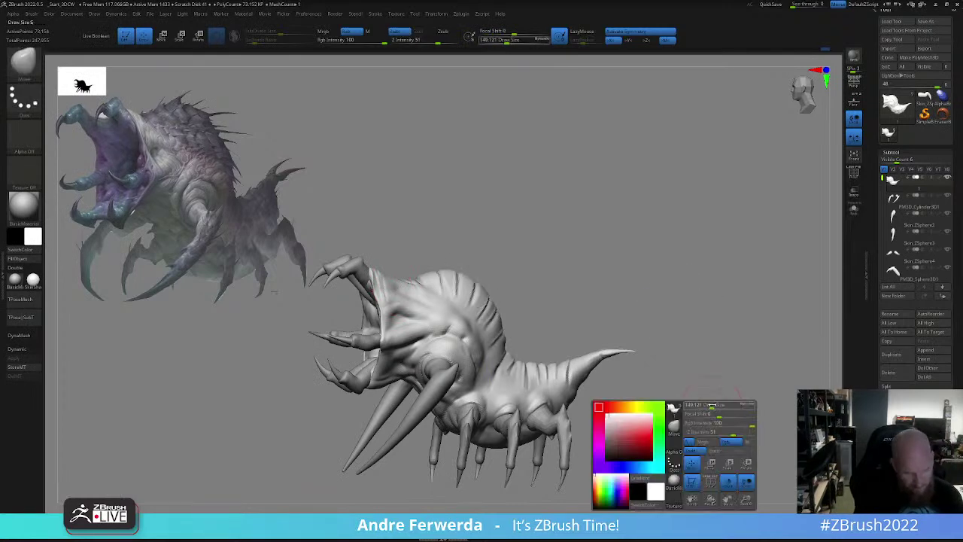
{"action": "left_click_drag", "start_coordinate": [706, 397], "coordinate": [698, 482]}
{"action": "key", "text": "bracketright"}
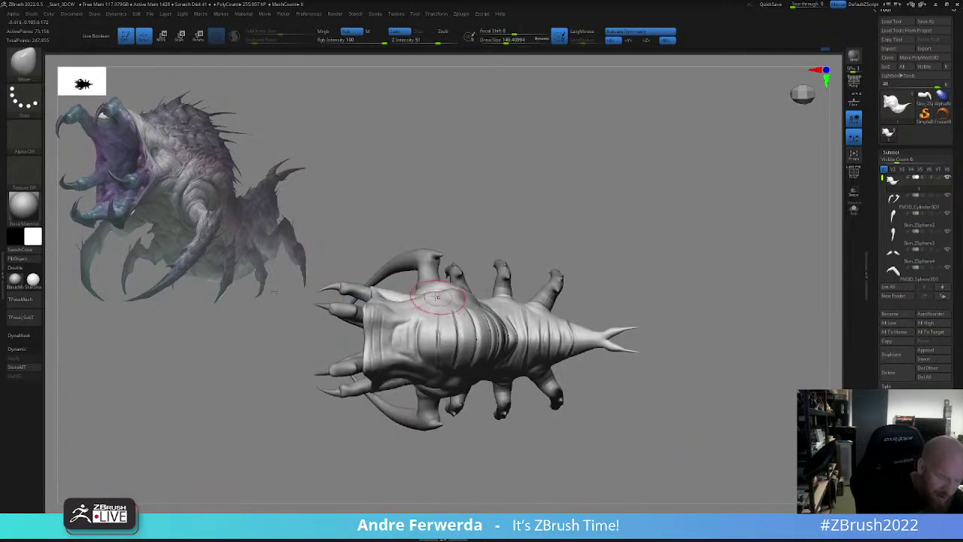
{"action": "left_click_drag", "start_coordinate": [412, 447], "coordinate": [496, 448], "text": "shift"}
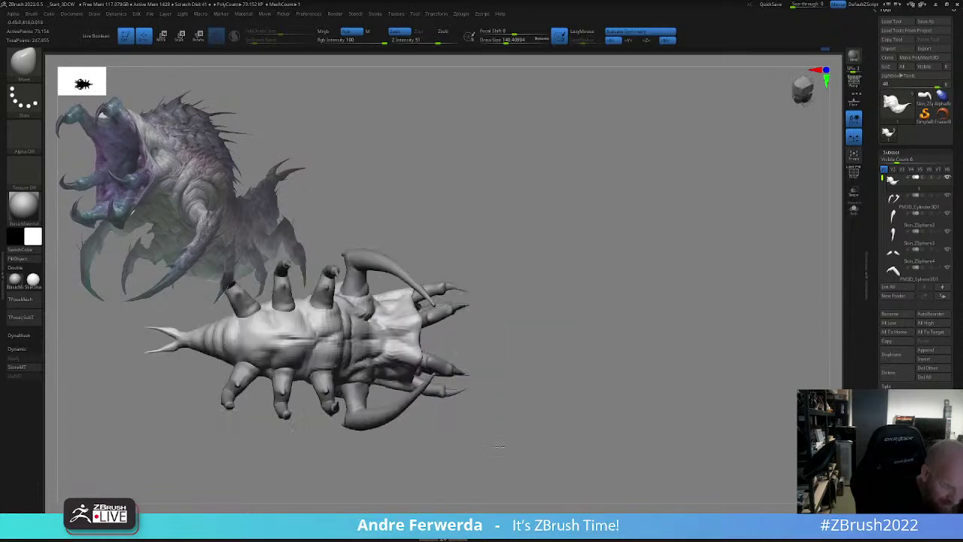
- Move the underside and flank behind the mouth into shape at a draw size of about 113
{"action": "left_click_drag", "start_coordinate": [395, 304], "coordinate": [387, 301]}
{"action": "key", "text": "space"}
{"action": "left_click_drag", "start_coordinate": [387, 301], "coordinate": [382, 304]}
{"action": "left_click_drag", "start_coordinate": [514, 290], "coordinate": [522, 349]}
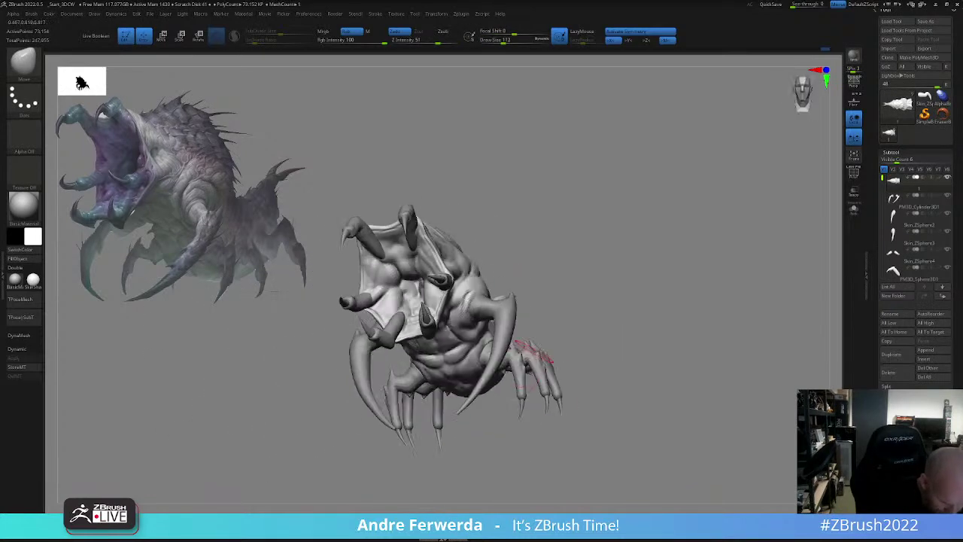
{"action": "left_click_drag", "start_coordinate": [316, 300], "coordinate": [260, 292]}
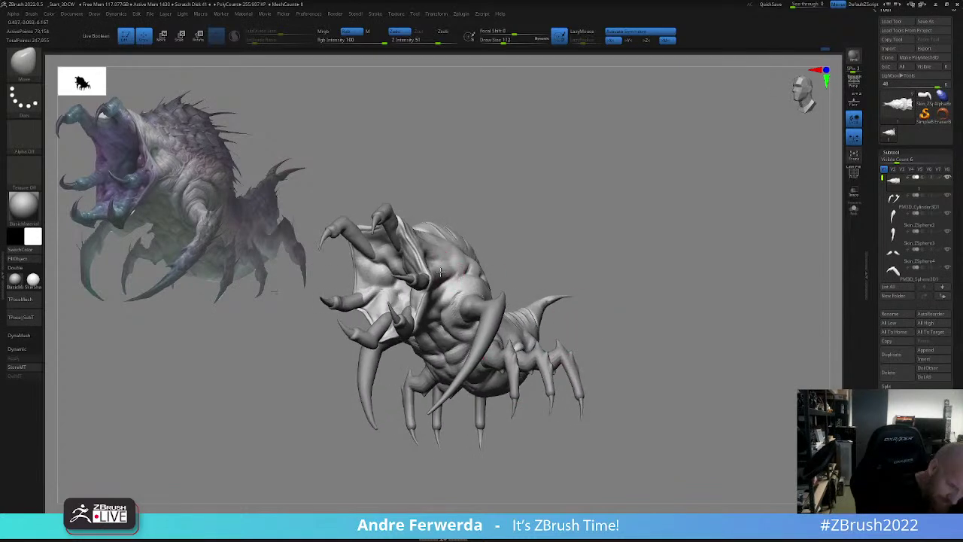
{"action": "left_click_drag", "start_coordinate": [596, 259], "coordinate": [600, 275], "text": "shift"}
- Swap the model's colour to black to check its silhouette against the concept art, and swap it back
{"action": "key", "text": "v"}
{"action": "left_click_drag", "start_coordinate": [703, 399], "coordinate": [680, 395]}
{"action": "mouse_move", "coordinate": [680, 396]}
{"action": "left_mouse_down"}
{"action": "mouse_move", "coordinate": [671, 425]}
{"action": "mouse_move", "coordinate": [682, 411]}
{"action": "left_mouse_up"}
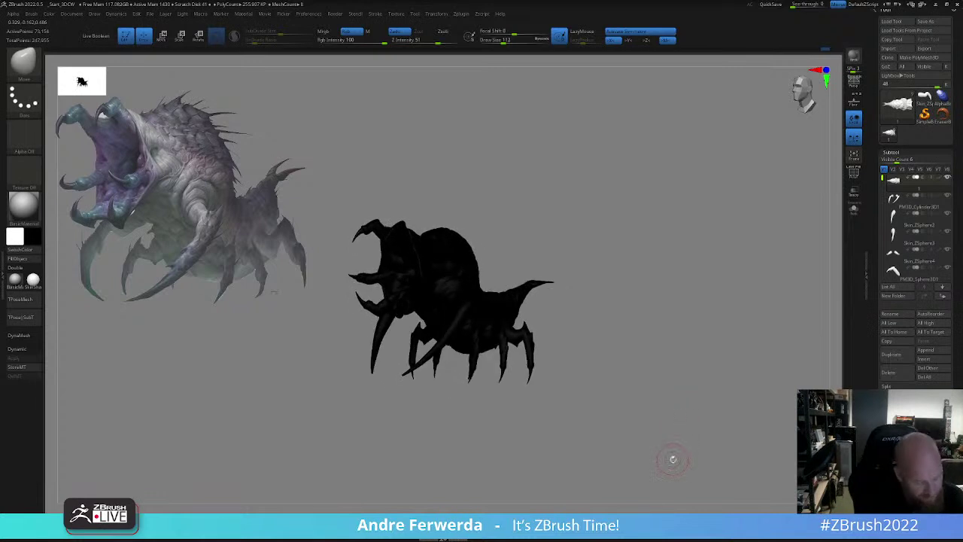
{"action": "key", "text": "v"}
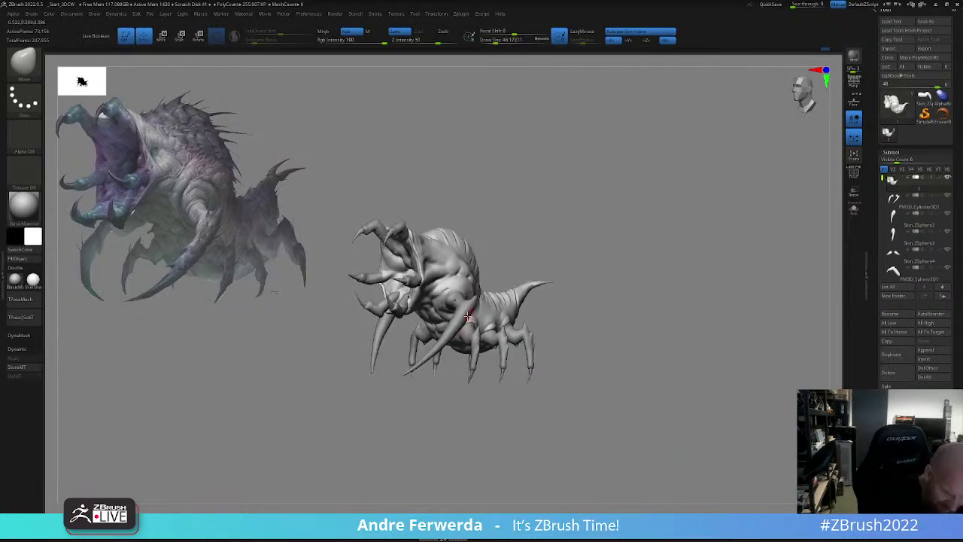
- Select the large front claws' subtool and adjust the claws where they join the body with the Move brush
{"action": "key", "text": "s"}
{"action": "left_click_drag", "start_coordinate": [468, 307], "coordinate": [461, 291]}
{"action": "left_click", "coordinate": [460, 307], "text": "alt"}
{"action": "key", "text": "s"}
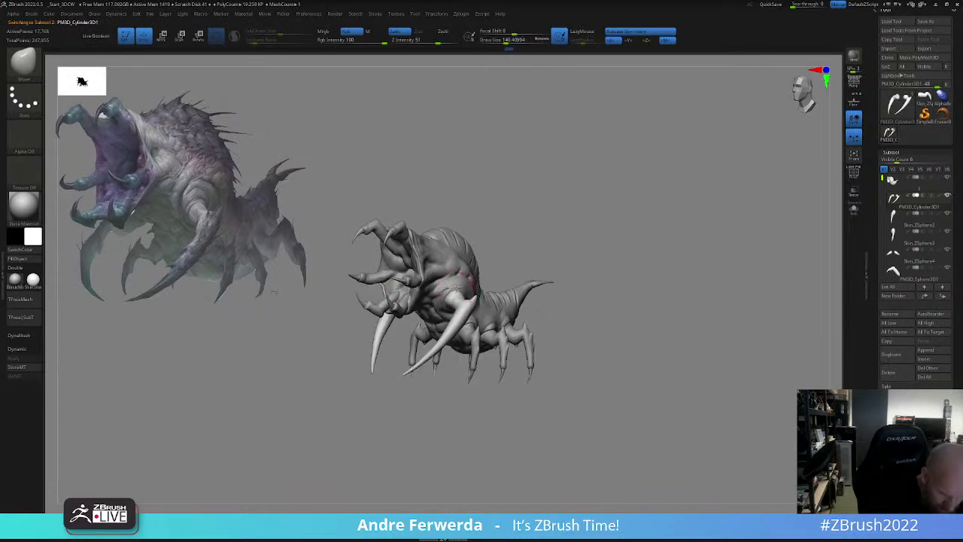
{"action": "mouse_move", "coordinate": [529, 268]}
{"action": "left_mouse_down"}
{"action": "mouse_move", "coordinate": [538, 201]}
{"action": "mouse_move", "coordinate": [533, 213]}
{"action": "left_mouse_up"}
{"action": "left_click_drag", "start_coordinate": [467, 303], "coordinate": [459, 319]}
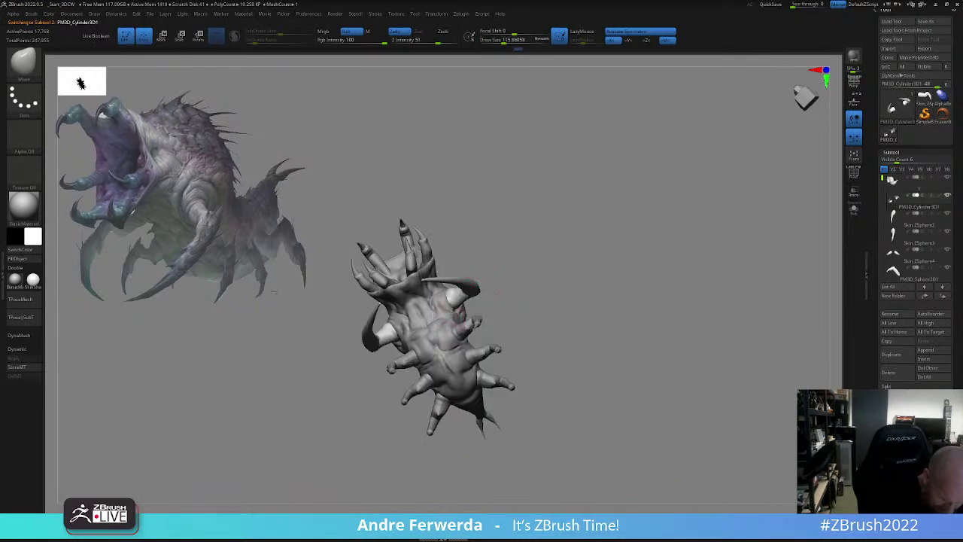
- Reselect the body subtool and reshape the chest between the large claws at a draw size of about 140
{"action": "left_click", "coordinate": [440, 327], "text": "alt"}
{"action": "right_click_drag", "start_coordinate": [435, 326], "coordinate": [424, 352]}
{"action": "key", "text": "s"}
{"action": "left_click_drag", "start_coordinate": [414, 341], "coordinate": [418, 341]}
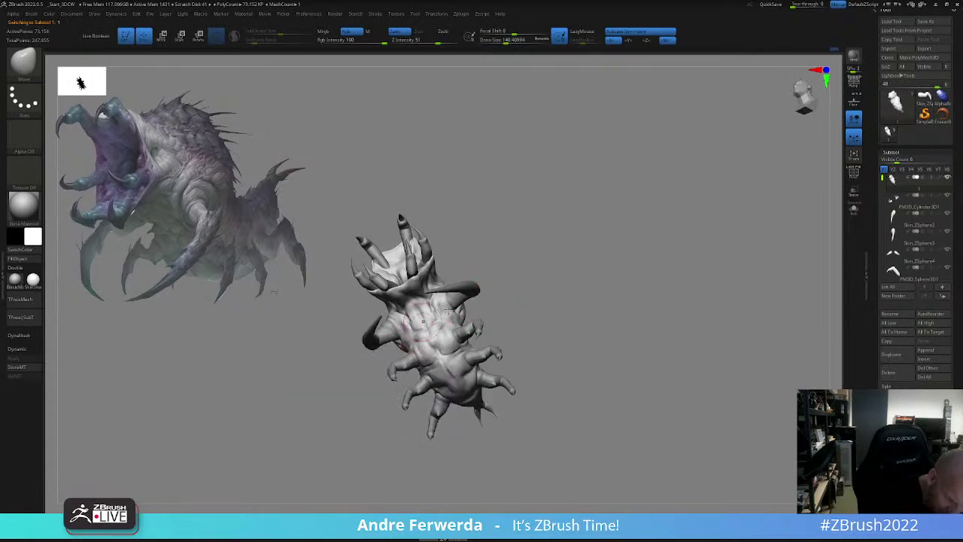
- Adjust the belly and the underside of the tail base between the rear legs with the Move brush
{"action": "right_click", "coordinate": [419, 391]}
{"action": "mouse_move", "coordinate": [449, 310]}
{"action": "right_mouse_down"}
{"action": "mouse_move", "coordinate": [433, 344]}
{"action": "mouse_move", "coordinate": [455, 380]}
{"action": "mouse_move", "coordinate": [434, 415]}
{"action": "mouse_move", "coordinate": [455, 409]}
{"action": "mouse_move", "coordinate": [484, 358]}
{"action": "right_mouse_up"}
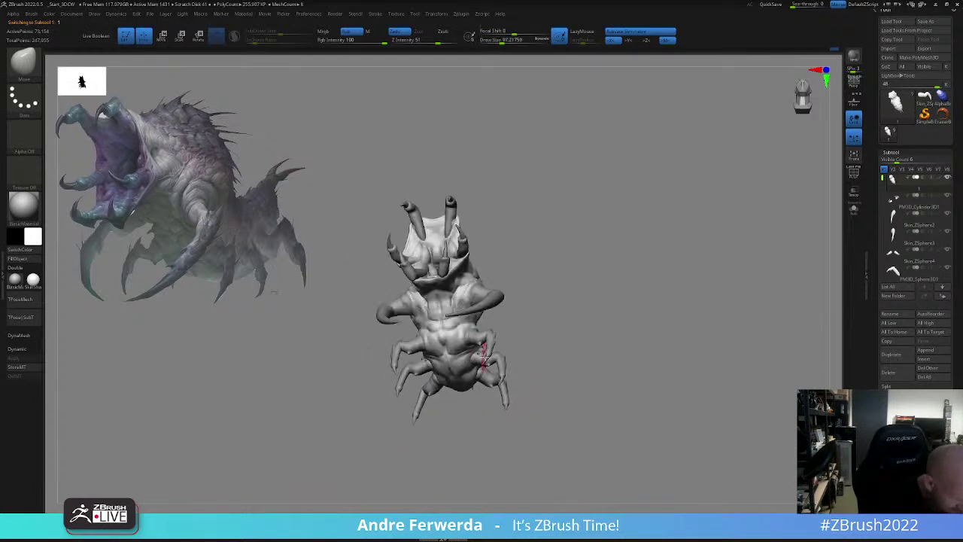
{"action": "right_click", "coordinate": [484, 358]}
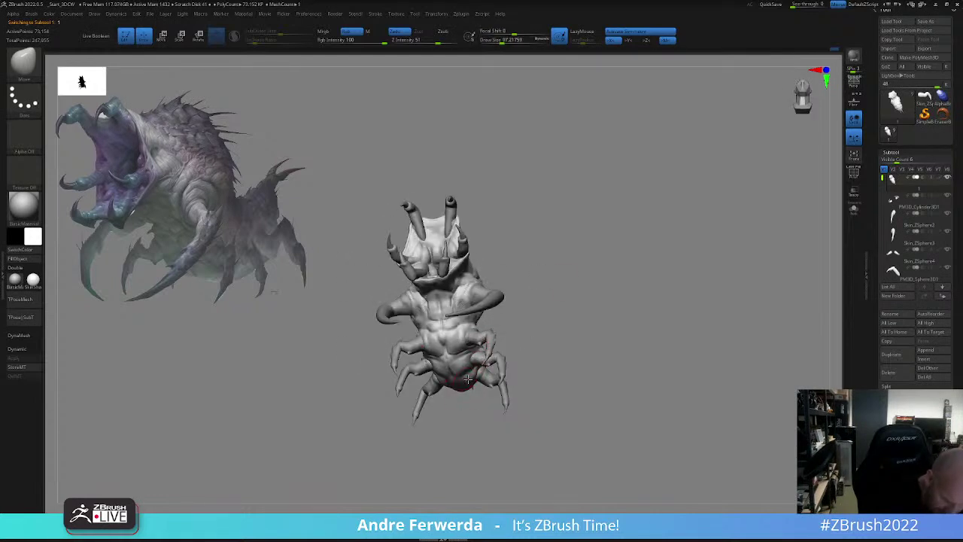
{"action": "right_click_drag", "start_coordinate": [479, 406], "coordinate": [483, 369]}
{"action": "key", "text": "space"}
{"action": "left_click", "coordinate": [456, 408]}
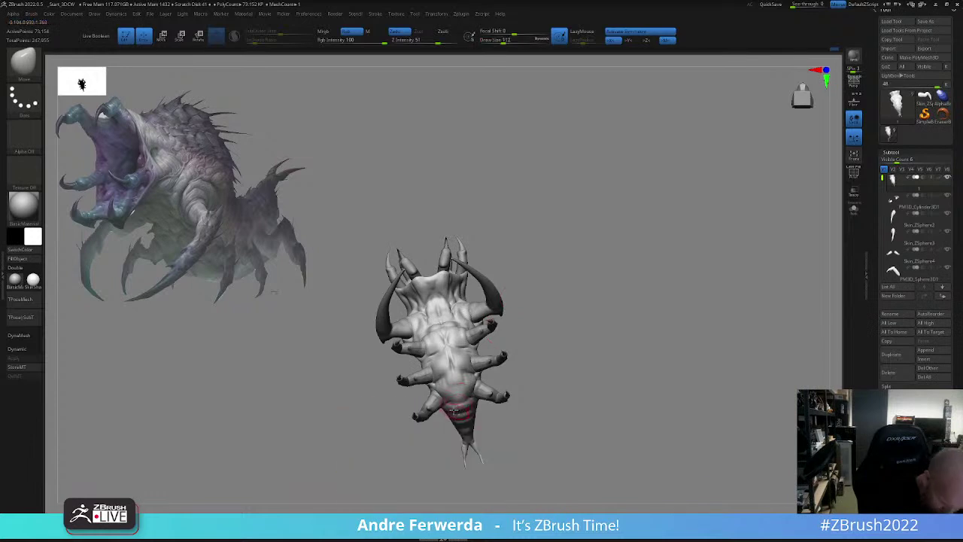
- Refine the body's underside between the walking legs with the Move brush, using a draw size of about 104
{"action": "left_click_drag", "start_coordinate": [448, 397], "coordinate": [442, 397]}
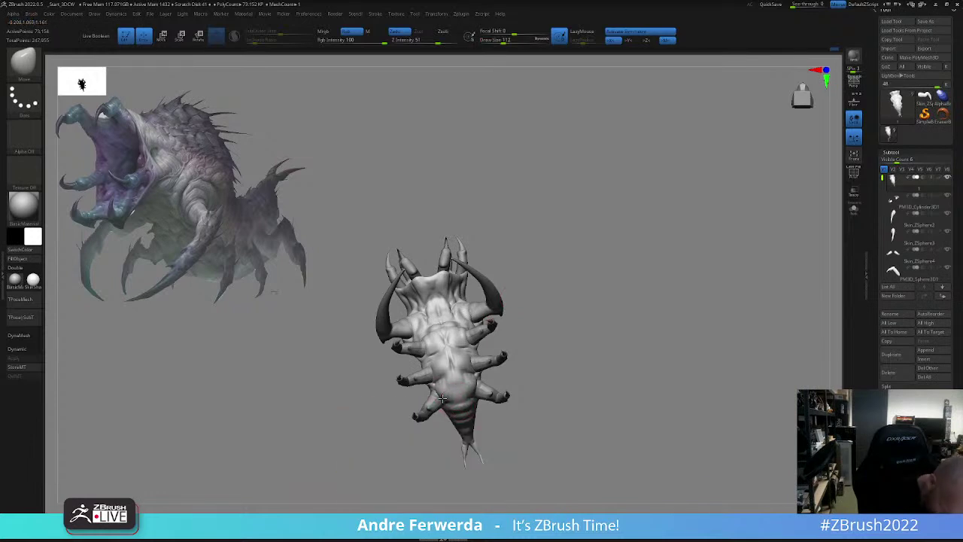
{"action": "left_click_drag", "start_coordinate": [573, 331], "coordinate": [574, 350]}
{"action": "mouse_move", "coordinate": [423, 399]}
{"action": "left_mouse_down"}
{"action": "mouse_move", "coordinate": [441, 388]}
{"action": "mouse_move", "coordinate": [446, 367]}
{"action": "mouse_move", "coordinate": [419, 331]}
{"action": "left_mouse_up"}
{"action": "key", "text": "space"}
{"action": "left_click", "coordinate": [450, 359]}
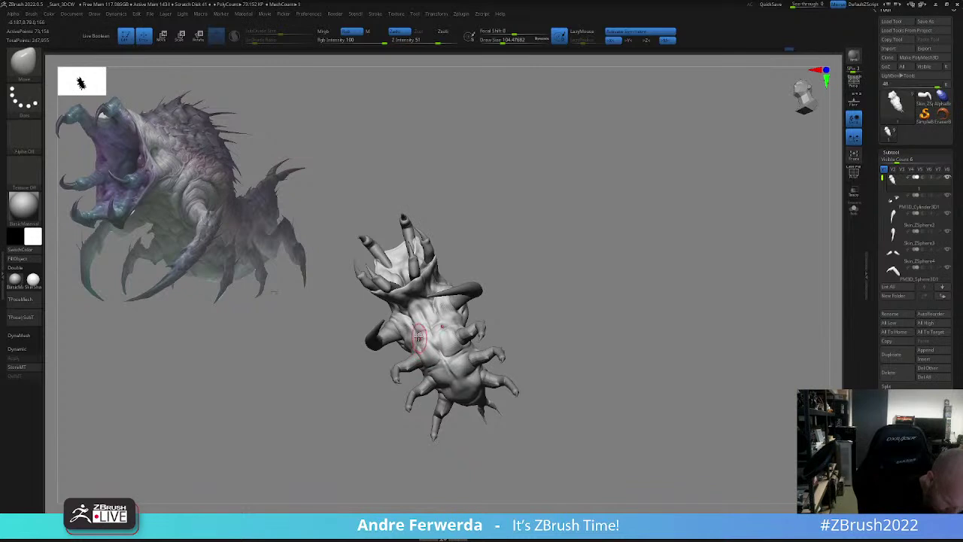
{"action": "left_click_drag", "start_coordinate": [391, 416], "coordinate": [403, 344]}
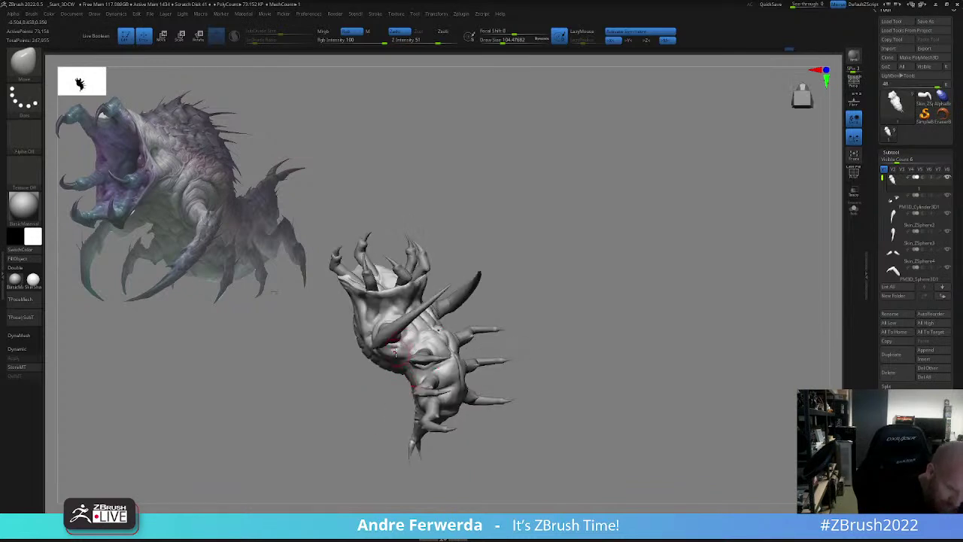
{"action": "left_click_drag", "start_coordinate": [496, 307], "coordinate": [496, 281]}
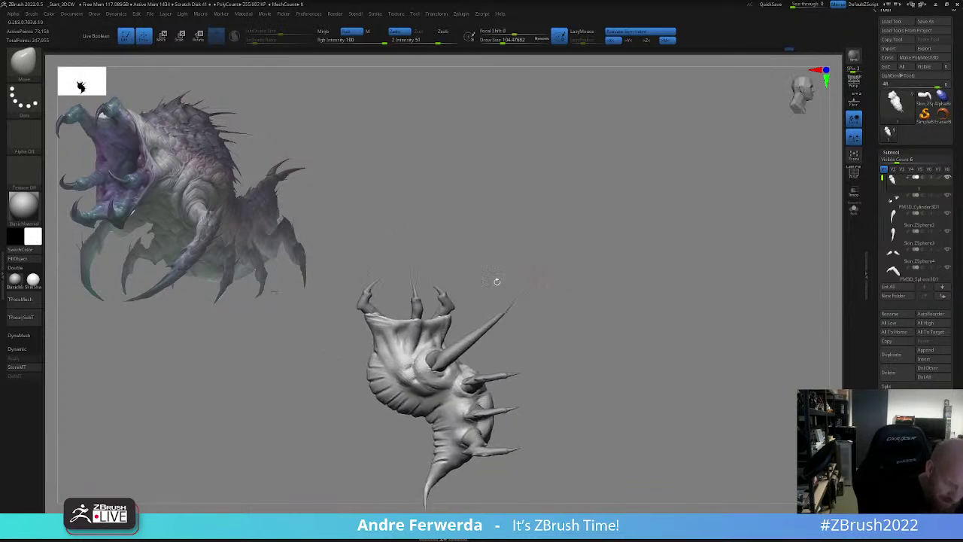
- Reshape the skin folds on the side of the head behind the mouth with the Move brush and smooth them
{"action": "key", "text": "space"}
{"action": "left_click_drag", "start_coordinate": [402, 337], "coordinate": [413, 336]}
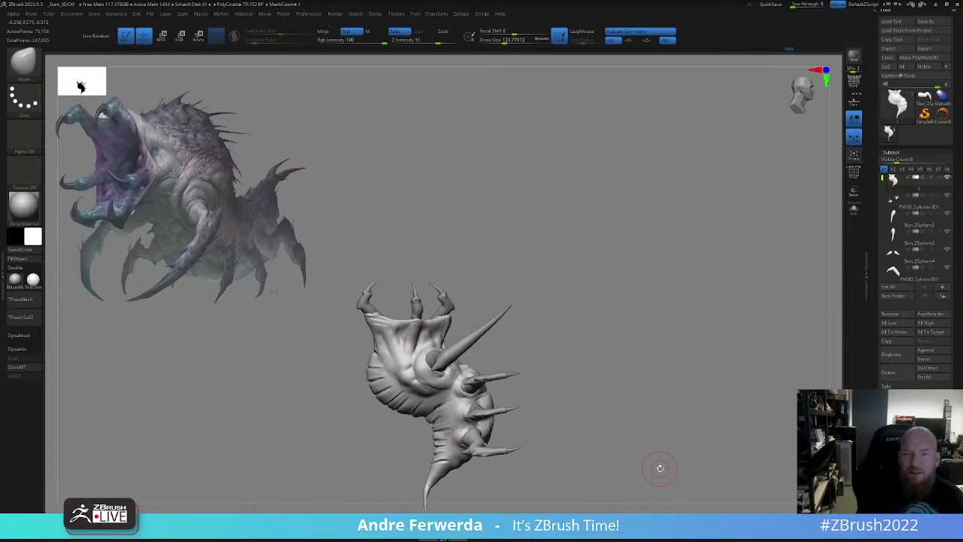
{"action": "key", "text": "space"}
{"action": "left_click_drag", "start_coordinate": [587, 258], "coordinate": [585, 260]}
{"action": "key", "text": "space"}
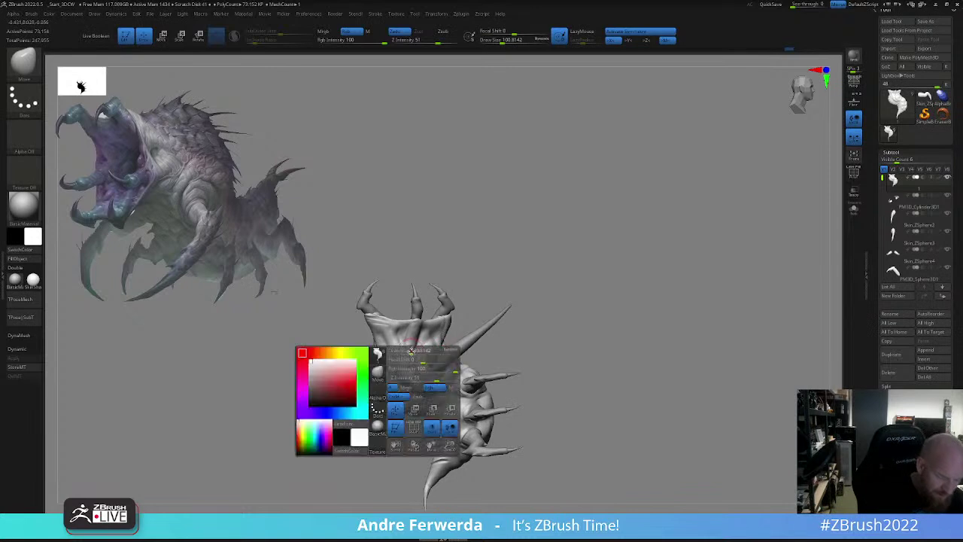
{"action": "left_click_drag", "start_coordinate": [411, 351], "coordinate": [407, 351]}
{"action": "key", "text": "shift"}
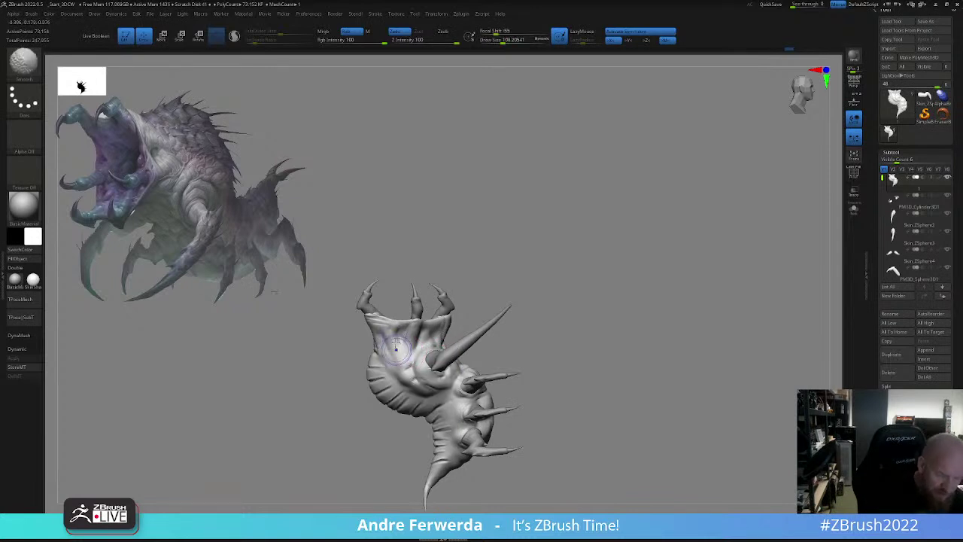
{"action": "mouse_move", "coordinate": [544, 277]}
{"action": "left_mouse_down"}
{"action": "mouse_move", "coordinate": [532, 324]}
{"action": "mouse_move", "coordinate": [567, 329]}
{"action": "mouse_move", "coordinate": [529, 319]}
{"action": "left_mouse_up"}
{"action": "key", "text": "space"}
{"action": "mouse_move", "coordinate": [555, 311]}
{"action": "left_mouse_down"}
{"action": "mouse_move", "coordinate": [560, 323]}
{"action": "mouse_move", "coordinate": [548, 316]}
{"action": "left_mouse_up"}
- Build up the folds at the lower cheek above the large front claw with the ClayBuildup brush at a draw size of about 83
{"action": "key", "text": "b"}
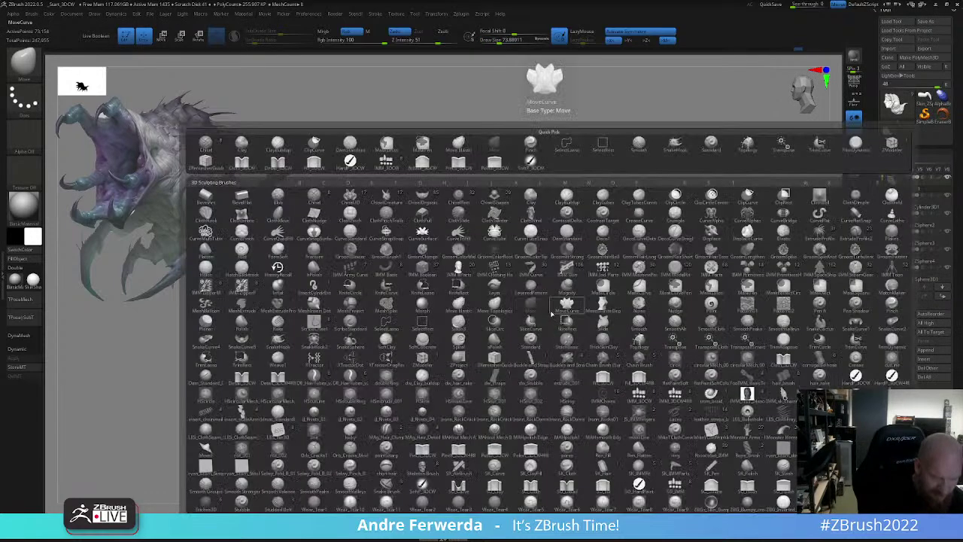
{"action": "left_click", "coordinate": [567, 197]}
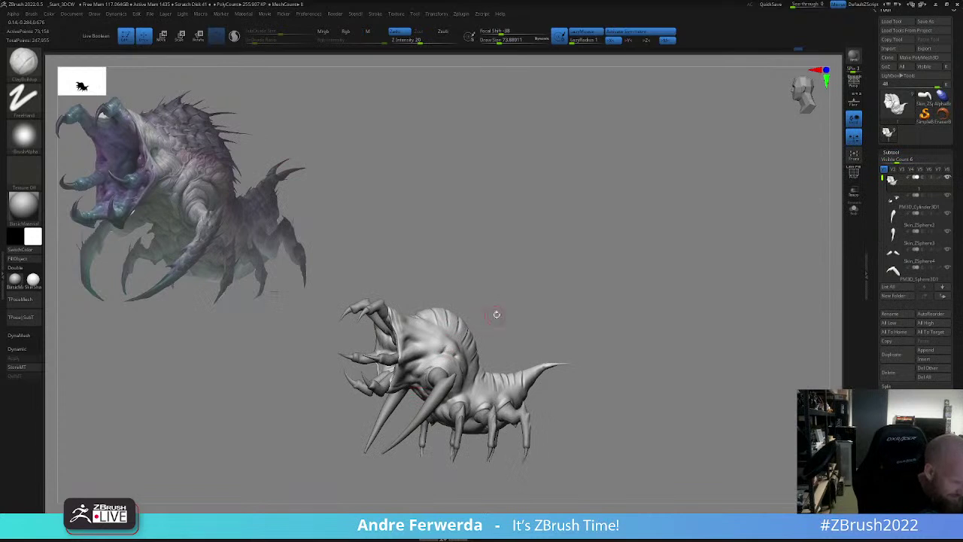
{"action": "left_click_drag", "start_coordinate": [497, 314], "coordinate": [489, 312]}
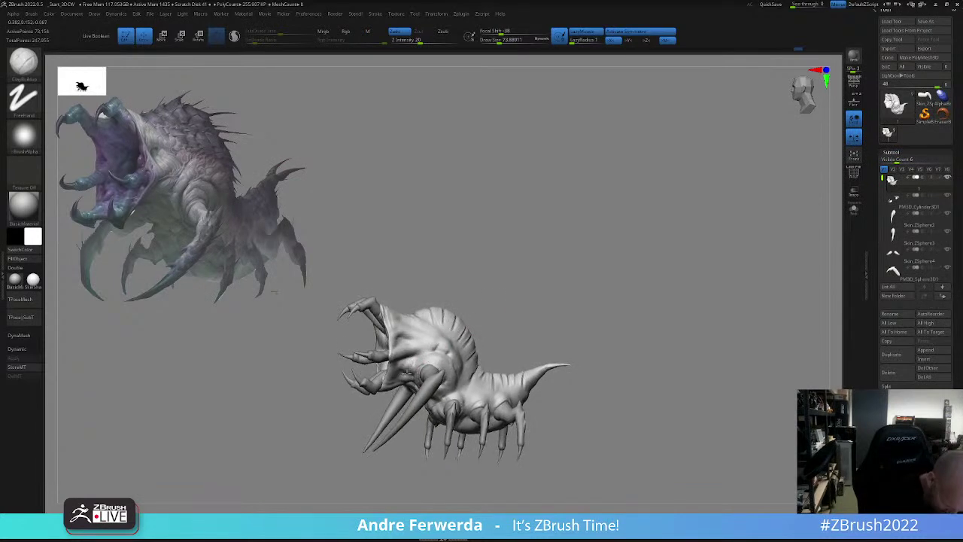
{"action": "key", "text": "s"}
{"action": "left_click_drag", "start_coordinate": [407, 374], "coordinate": [409, 373]}
{"action": "right_click_drag", "start_coordinate": [406, 375], "coordinate": [410, 366]}
{"action": "left_click_drag", "start_coordinate": [412, 366], "coordinate": [406, 371]}
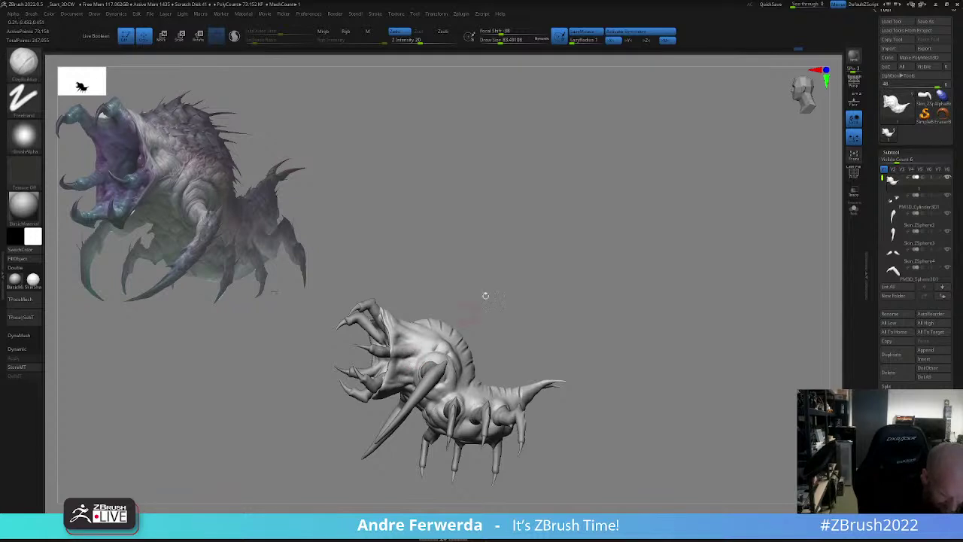
- Add ClayBuildup volume along the side of the head behind the mouth rim, with draw sizes between about 83 and 115
{"action": "left_click_drag", "start_coordinate": [485, 296], "coordinate": [482, 327]}
{"action": "key", "text": "space"}
{"action": "left_click_drag", "start_coordinate": [509, 322], "coordinate": [516, 322]}
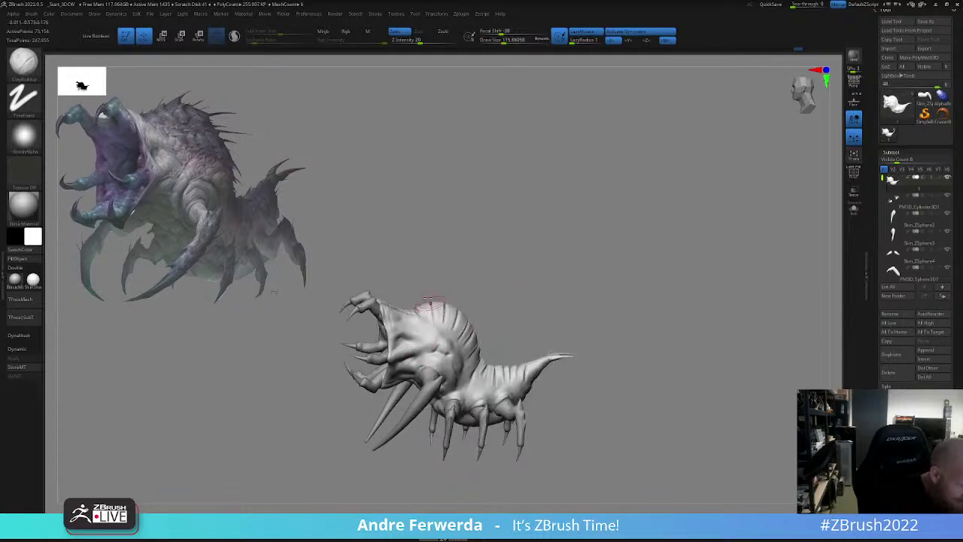
{"action": "key", "text": "space"}
{"action": "left_click_drag", "start_coordinate": [407, 349], "coordinate": [399, 349]}
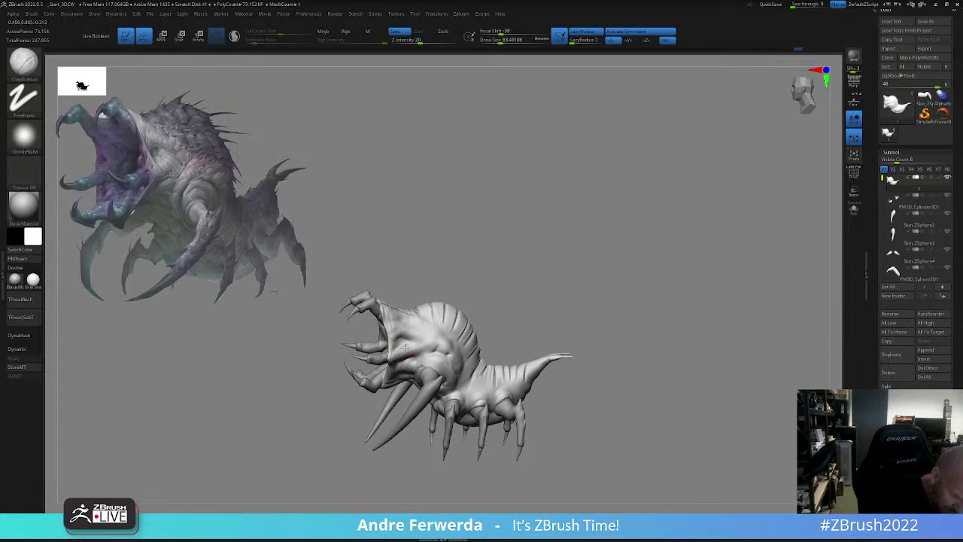
{"action": "key", "text": "space"}
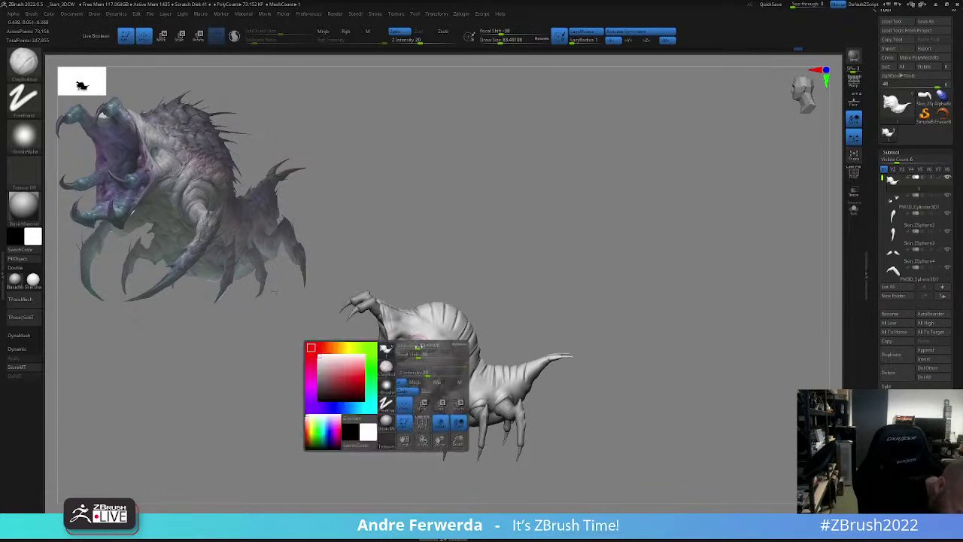
{"action": "left_click_drag", "start_coordinate": [407, 354], "coordinate": [413, 354]}
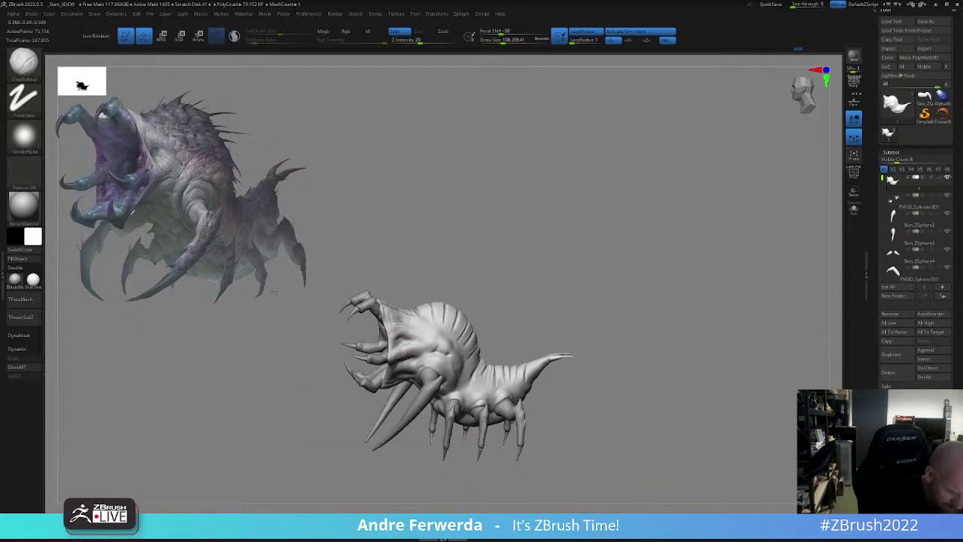
- Build up the inner side walls of the open mouth from the front with ClayBuildup at a draw size of about 68
{"action": "right_click_drag", "start_coordinate": [444, 304], "coordinate": [419, 331]}
{"action": "right_click_drag", "start_coordinate": [418, 331], "coordinate": [503, 357]}
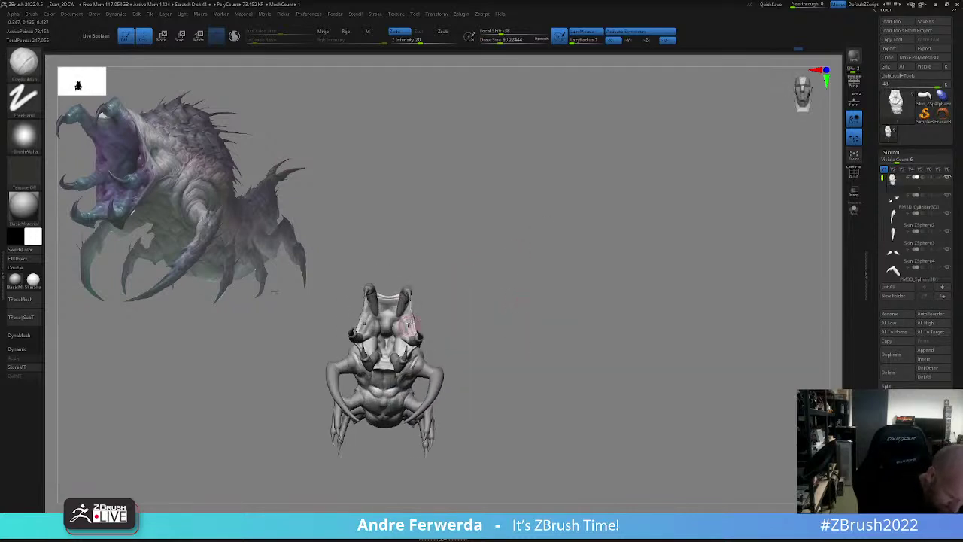
{"action": "left_click_drag", "start_coordinate": [409, 325], "coordinate": [399, 319]}
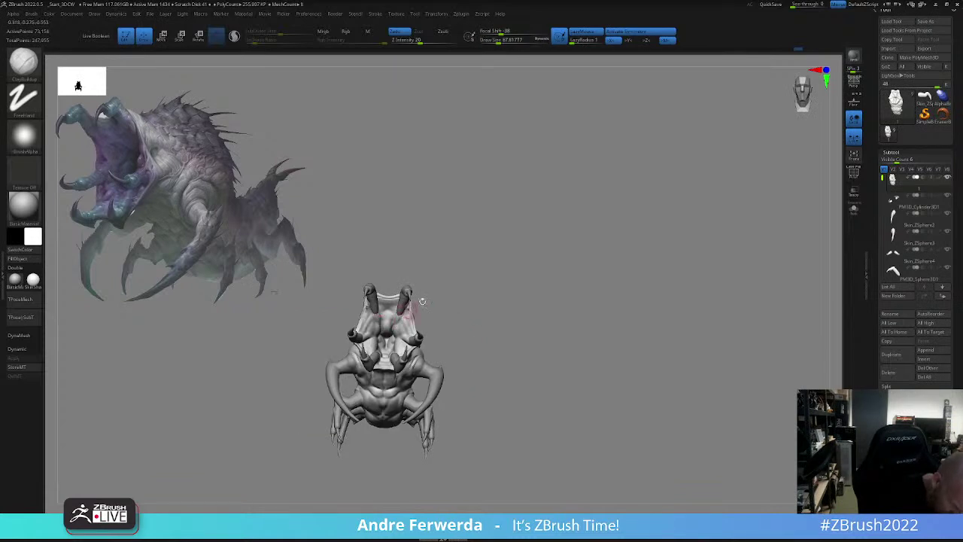
{"action": "right_click_drag", "start_coordinate": [422, 301], "coordinate": [453, 319]}
{"action": "left_click_drag", "start_coordinate": [453, 319], "coordinate": [399, 324]}
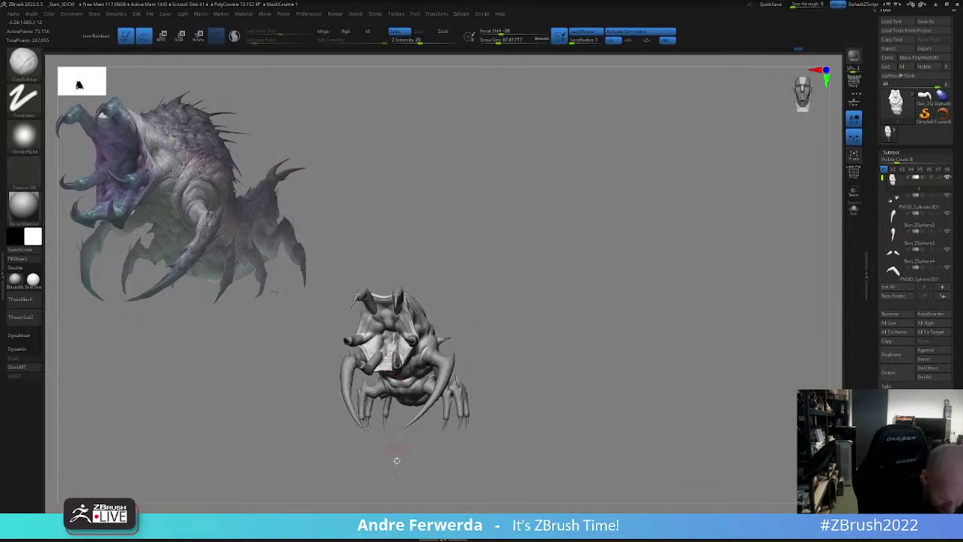
- Reshape the lower lip edge between the bottom mouth claws with the Move brush at a draw size of about 60
{"action": "left_click_drag", "start_coordinate": [396, 460], "coordinate": [438, 329]}
{"action": "key", "text": "b"}
{"action": "key", "text": "m"}
{"action": "key", "text": "v"}
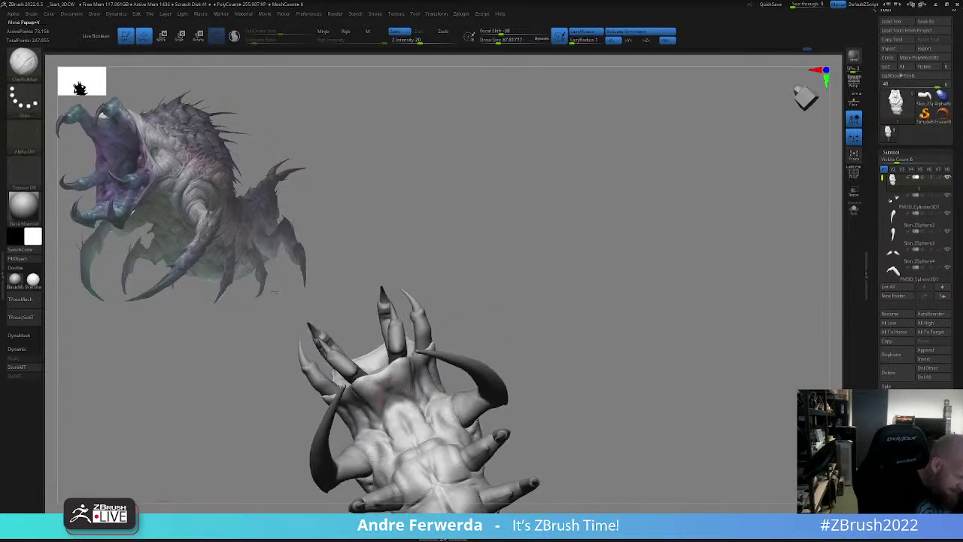
{"action": "key", "text": "space"}
{"action": "key", "text": "space"}
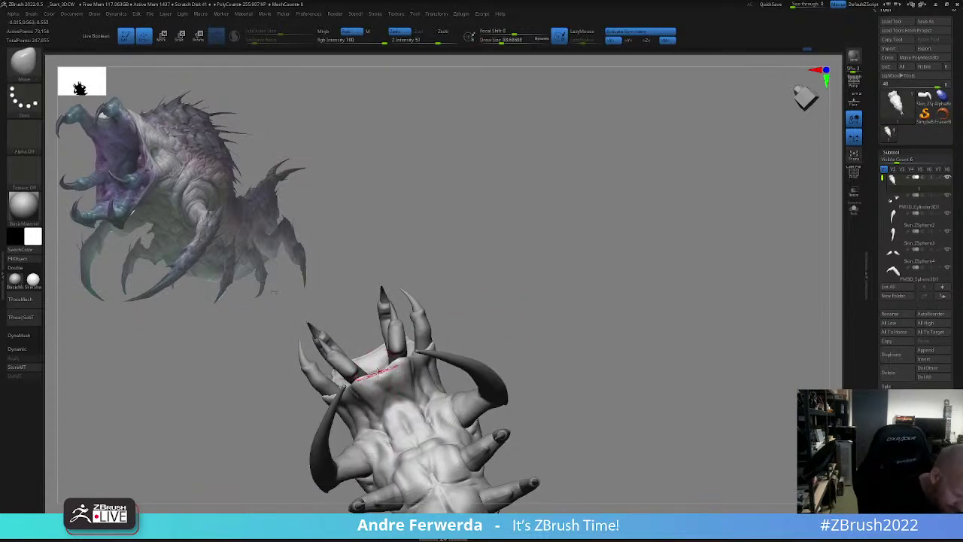
{"action": "key", "text": "s"}
{"action": "mouse_move", "coordinate": [444, 293]}
{"action": "left_mouse_down"}
{"action": "mouse_move", "coordinate": [440, 380]}
{"action": "mouse_move", "coordinate": [414, 429]}
{"action": "left_mouse_up"}
- Select the lower mouth claws' subtool and adjust their bases with the Move brush at a draw size of about 120
{"action": "left_click_drag", "start_coordinate": [497, 370], "coordinate": [458, 367]}
{"action": "left_click", "coordinate": [370, 362], "text": "alt"}
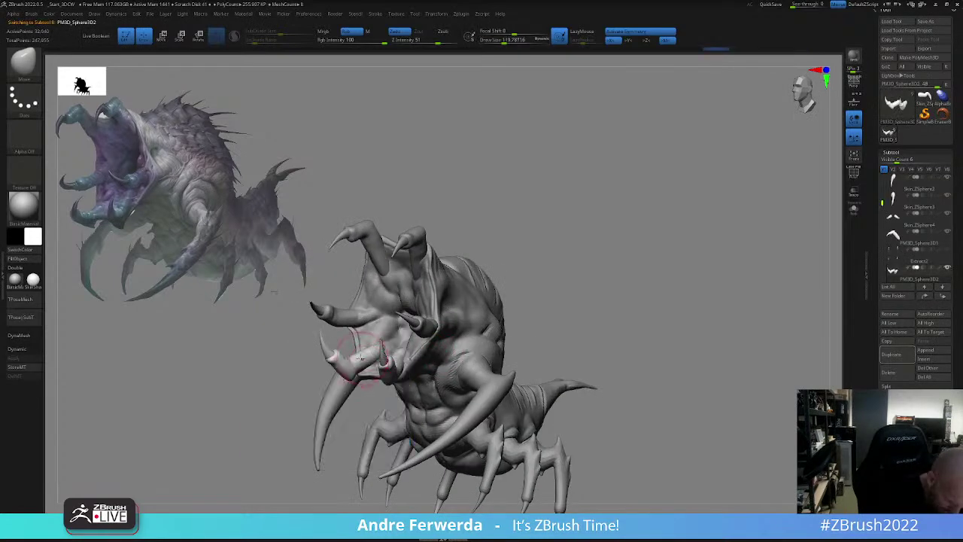
{"action": "left_click_drag", "start_coordinate": [290, 360], "coordinate": [381, 353]}
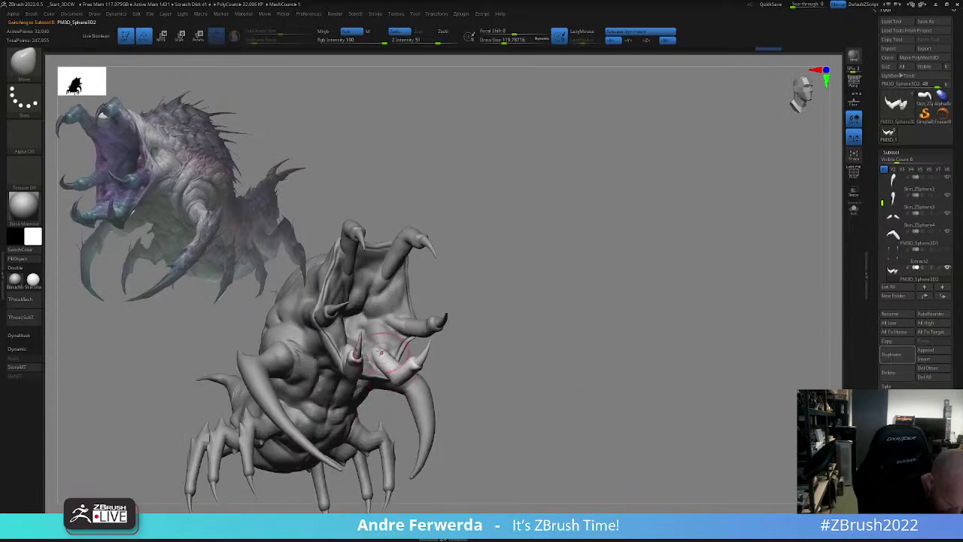
{"action": "left_click_drag", "start_coordinate": [491, 271], "coordinate": [394, 280]}
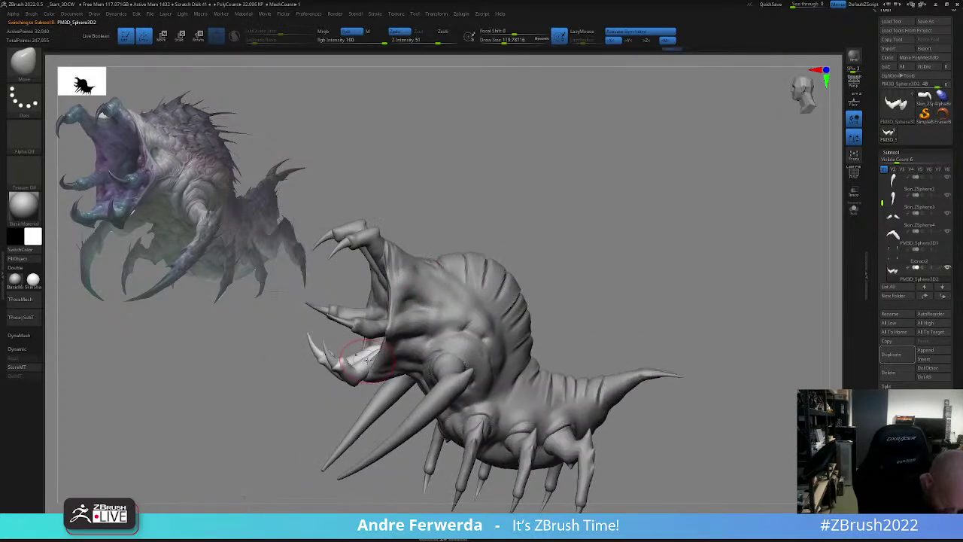
{"action": "key", "text": "space"}
{"action": "left_click_drag", "start_coordinate": [369, 378], "coordinate": [365, 378]}
- Reselect the body subtool and adjust the lower lip around the claws at a draw size of about 65
{"action": "left_click", "coordinate": [373, 374], "text": "alt"}
{"action": "right_click_drag", "start_coordinate": [369, 372], "coordinate": [396, 369]}
{"action": "left_click_drag", "start_coordinate": [387, 370], "coordinate": [392, 354]}
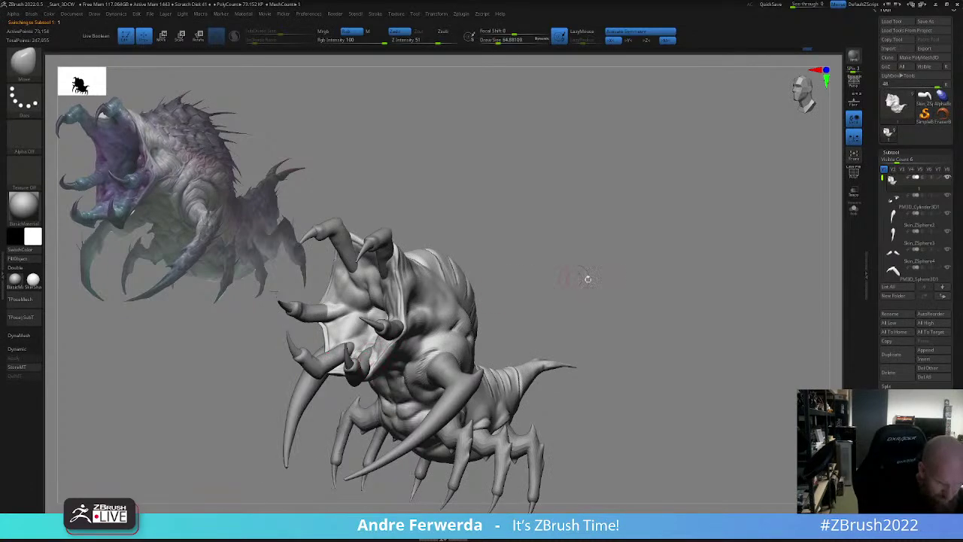
- Choose the DamStandard brush and isolate the body subtool in Solo mode to expose the mouth
{"action": "key", "text": "b"}
{"action": "key", "text": "d"}
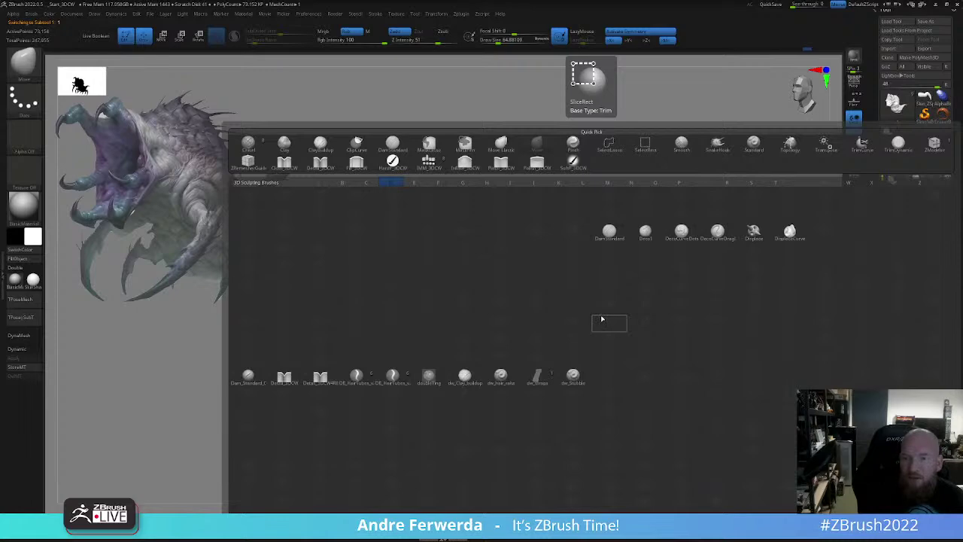
{"action": "left_click", "coordinate": [611, 231]}
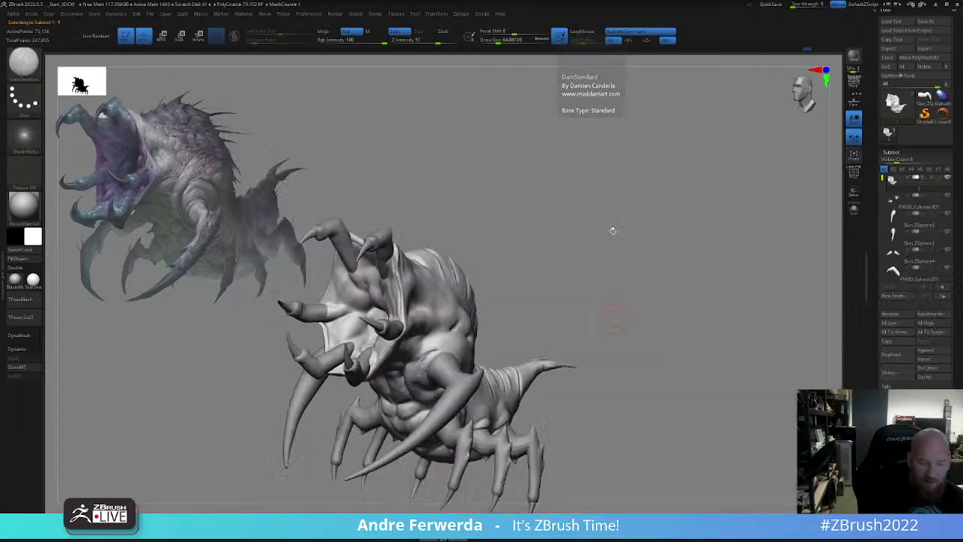
{"action": "key", "text": "space"}
{"action": "left_click", "coordinate": [859, 214]}
{"action": "key", "text": "space"}
{"action": "right_click_drag", "start_coordinate": [587, 301], "coordinate": [617, 263]}
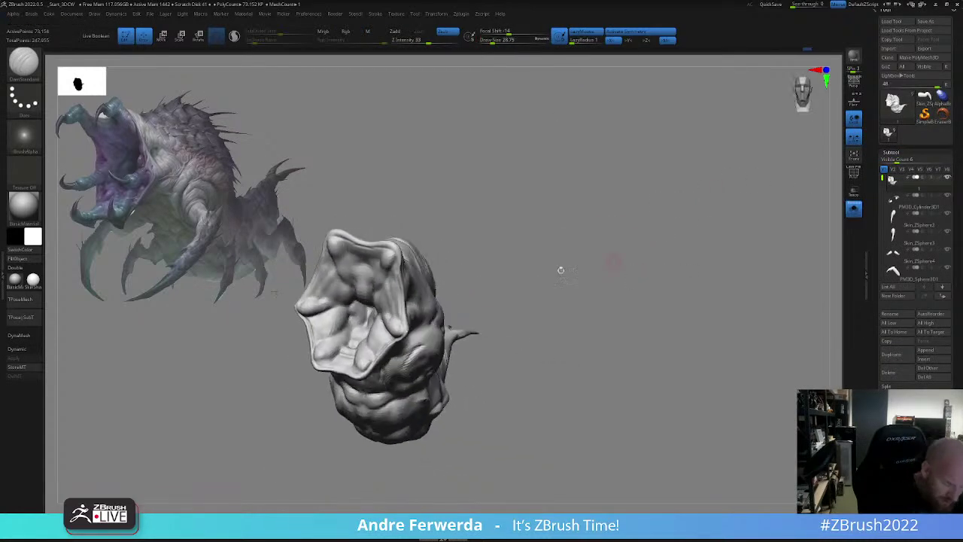
- Carve creases along the lower rim of the isolated mouth with DamStandard at a draw size of about 22 to 25
{"action": "key", "text": "space"}
{"action": "left_click_drag", "start_coordinate": [376, 394], "coordinate": [370, 394]}
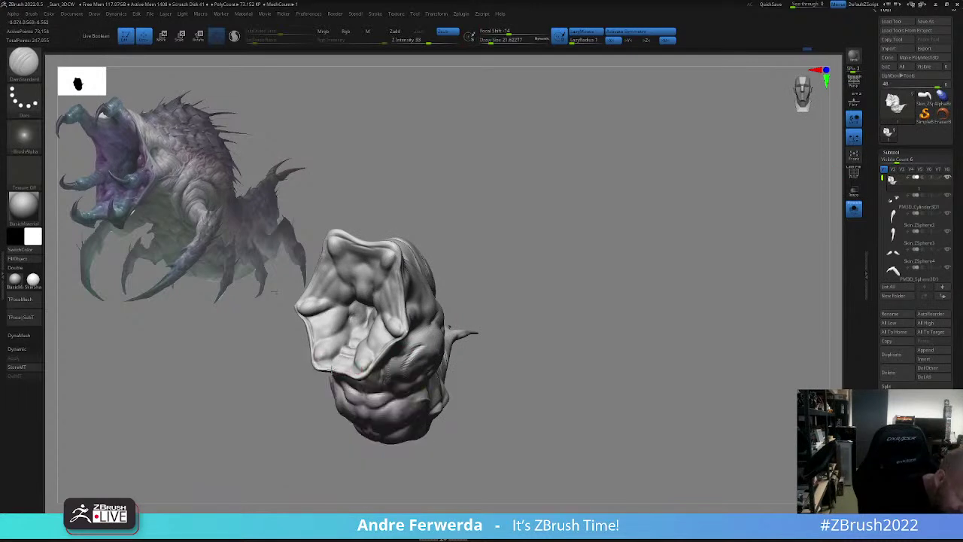
{"action": "right_click_drag", "start_coordinate": [352, 387], "coordinate": [342, 407]}
{"action": "key", "text": "space"}
{"action": "key", "text": "space"}
{"action": "left_click_drag", "start_coordinate": [343, 372], "coordinate": [360, 375]}
{"action": "key", "text": "space"}
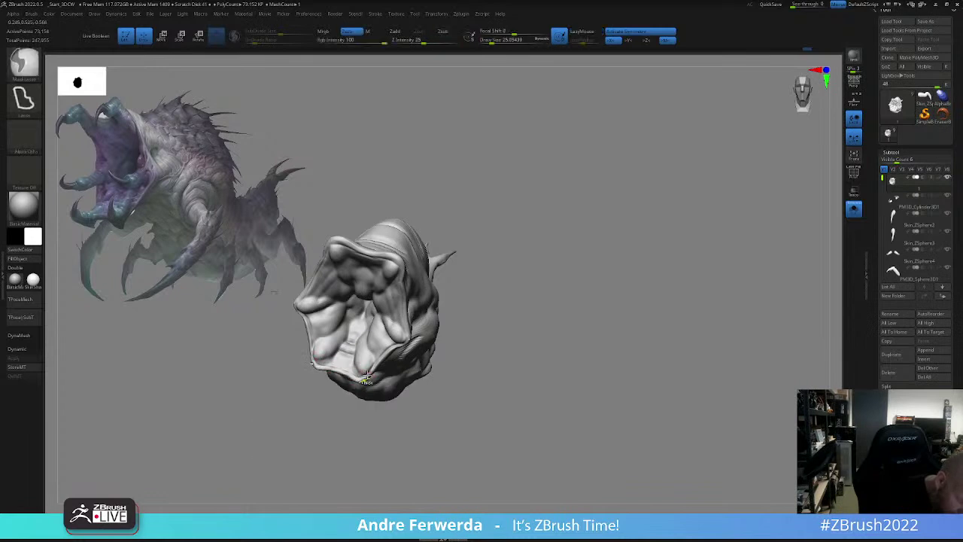
- Show all subtools again and carve creases between the lower mouth claws with DamStandard at a draw size of about 29
{"action": "left_click", "coordinate": [854, 208]}
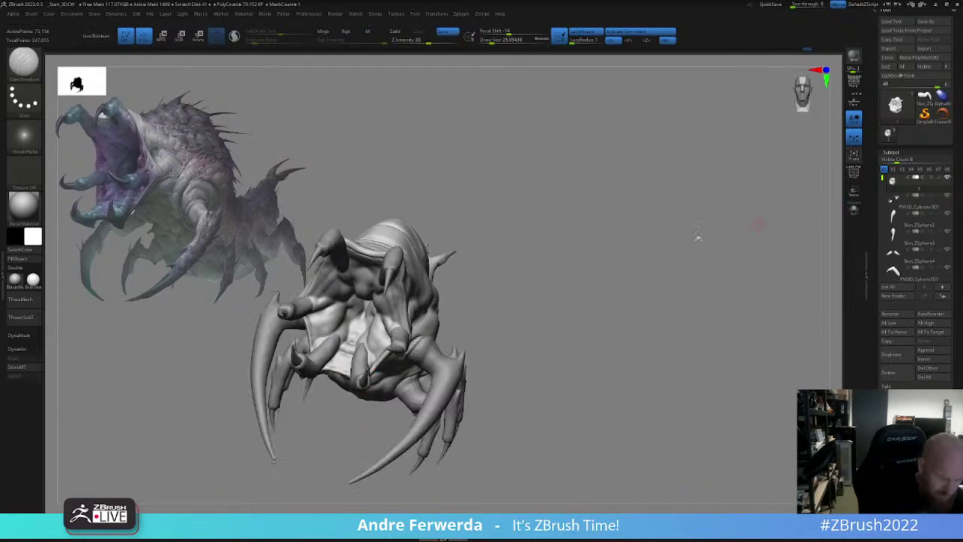
{"action": "right_click_drag", "start_coordinate": [617, 284], "coordinate": [418, 338]}
{"action": "key", "text": "space"}
{"action": "left_click_drag", "start_coordinate": [347, 360], "coordinate": [349, 360]}
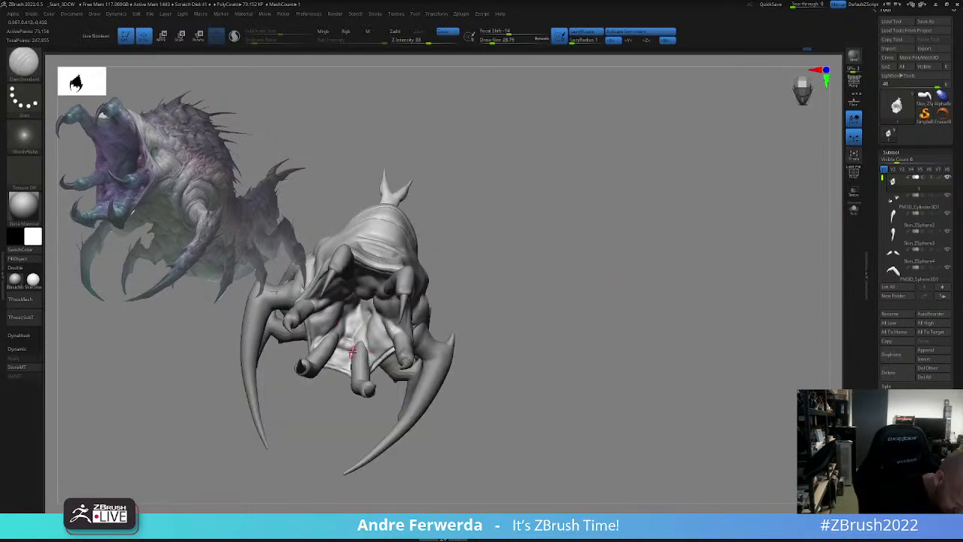
{"action": "right_click_drag", "start_coordinate": [351, 335], "coordinate": [331, 260]}
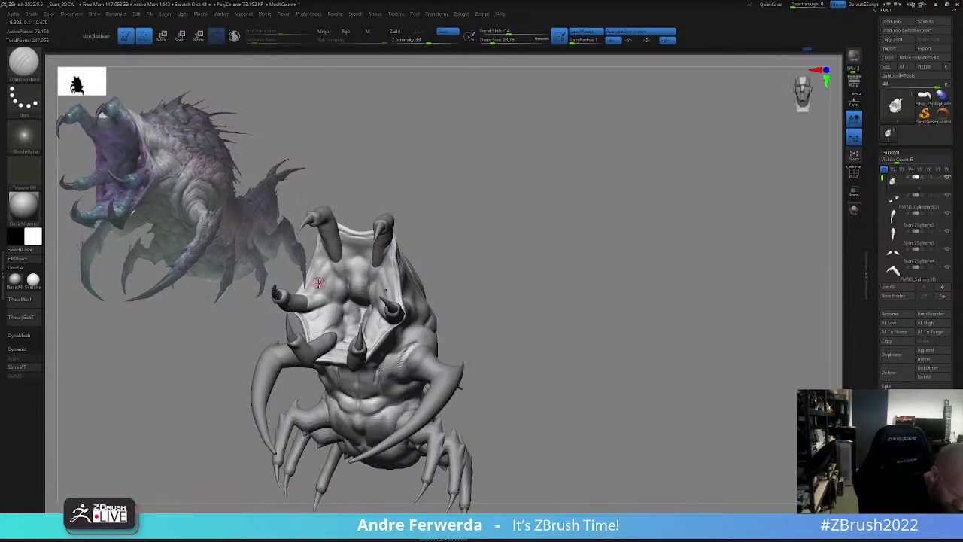
- Carve creases into the upper inner mouth and along the side rim with DamStandard, enlarging the draw size to about 47
{"action": "right_click_drag", "start_coordinate": [401, 232], "coordinate": [490, 230], "text": "alt"}
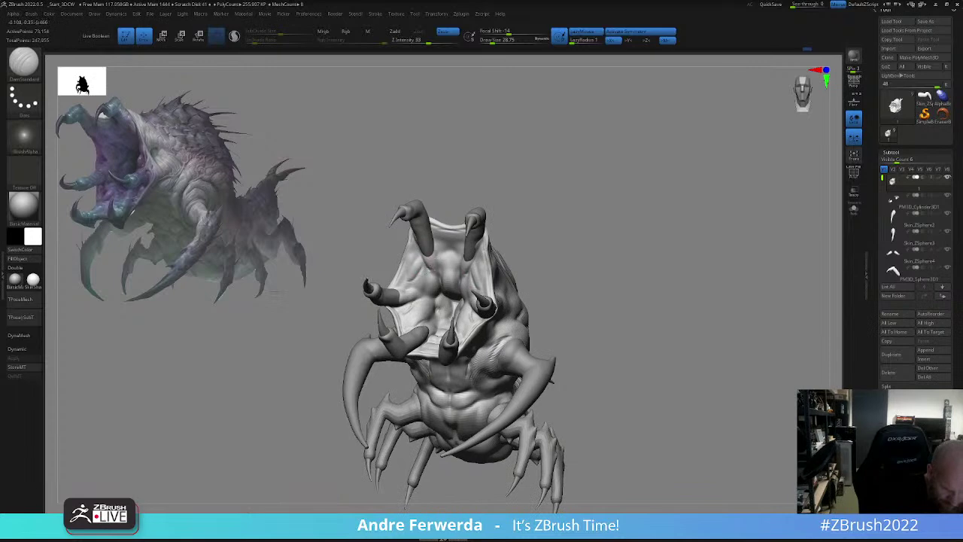
{"action": "left_click_drag", "start_coordinate": [434, 264], "coordinate": [452, 252]}
{"action": "right_click_drag", "start_coordinate": [536, 263], "coordinate": [488, 262]}
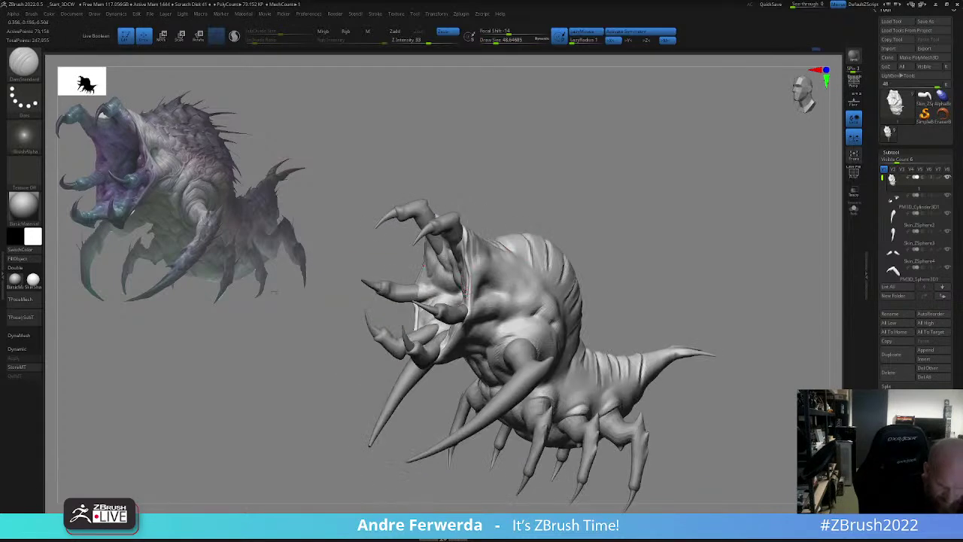
{"action": "right_click_drag", "start_coordinate": [587, 275], "coordinate": [637, 219], "text": "ctrl"}
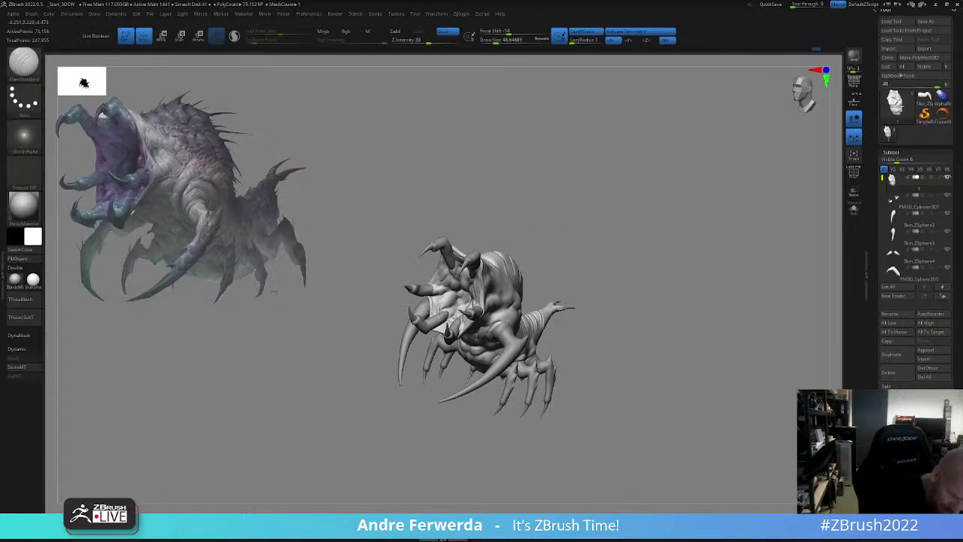
- Build up the skin folds along the side of the head with ClayBuildup at a draw size of about 62 to 78
{"action": "right_click_drag", "start_coordinate": [541, 265], "coordinate": [516, 279]}
{"action": "right_click_drag", "start_coordinate": [602, 317], "coordinate": [561, 300]}
{"action": "key", "text": "space"}
{"action": "left_click_drag", "start_coordinate": [600, 280], "coordinate": [605, 280]}
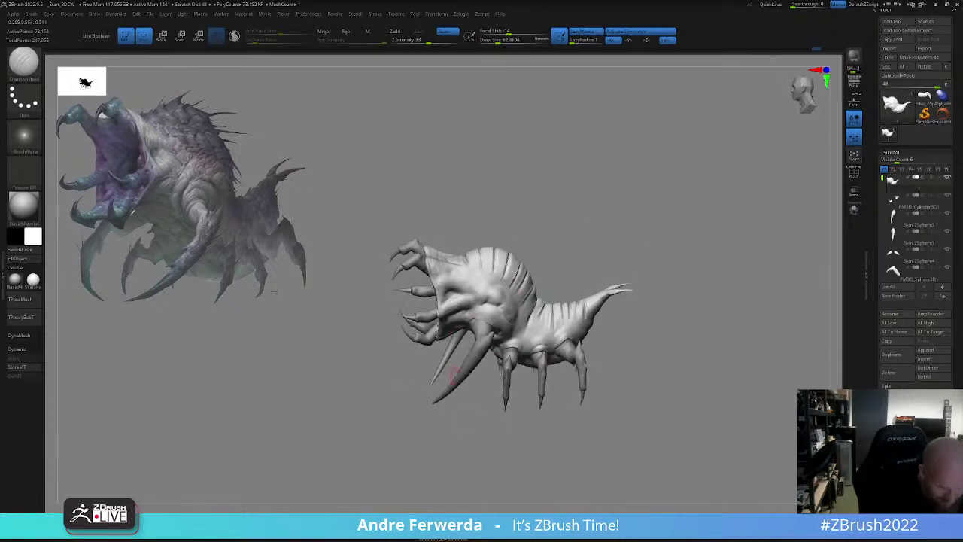
{"action": "right_click_drag", "start_coordinate": [496, 460], "coordinate": [494, 445]}
{"action": "right_click_drag", "start_coordinate": [551, 224], "coordinate": [596, 253]}
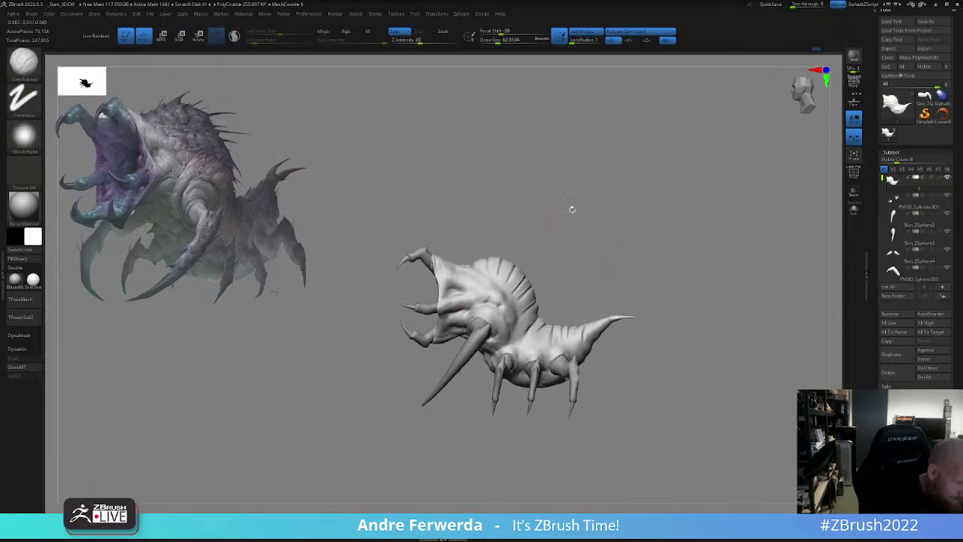
{"action": "right_click_drag", "start_coordinate": [574, 210], "coordinate": [590, 208], "text": "ctrl"}
{"action": "left_click_drag", "start_coordinate": [430, 365], "coordinate": [450, 364]}
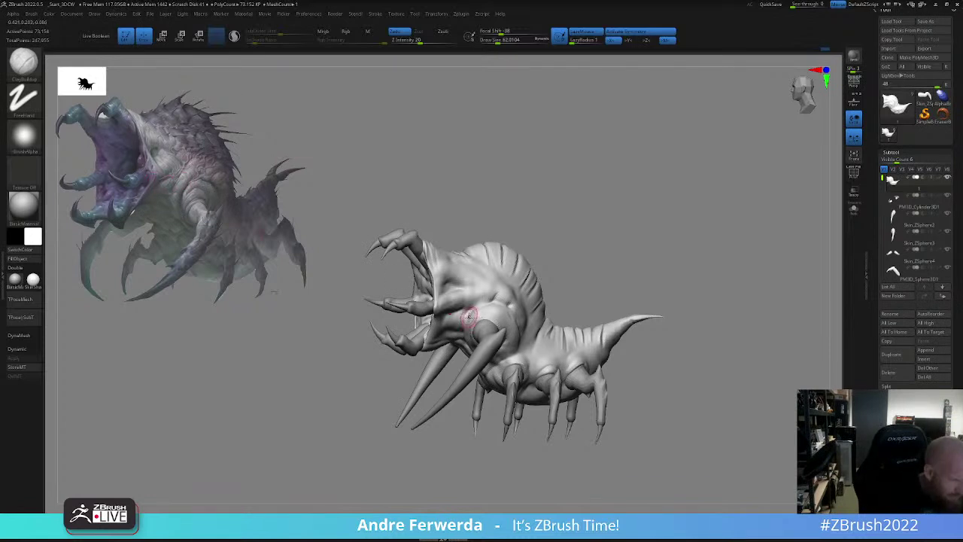
{"action": "key", "text": "space"}
{"action": "left_click_drag", "start_coordinate": [464, 317], "coordinate": [467, 317]}
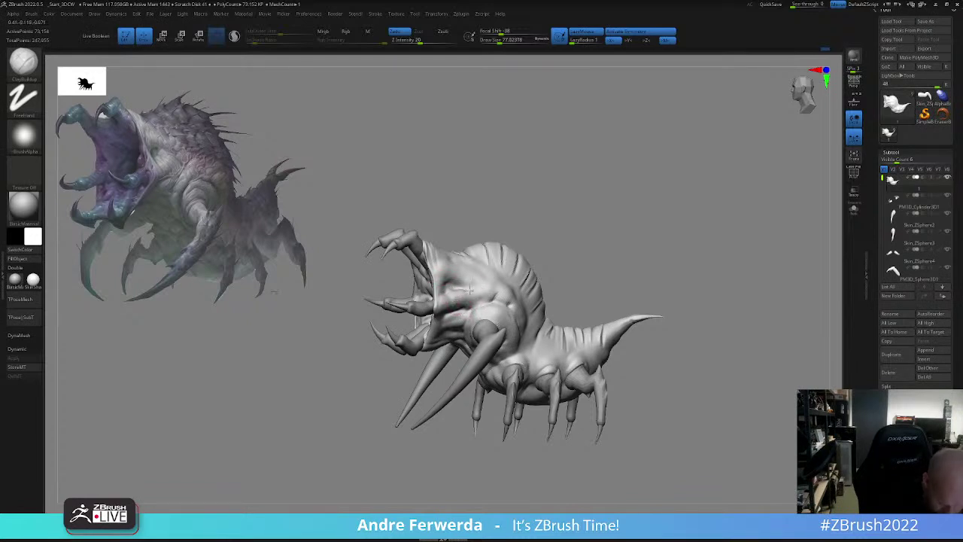
- Reshape the folds between the side mouth claw and the tusk base with the Move brush, reducing the draw size to about 71
{"action": "key", "text": "b"}
{"action": "key", "text": "m"}
{"action": "key", "text": "v"}
{"action": "left_click_drag", "start_coordinate": [199, 450], "coordinate": [215, 449], "text": "shift"}
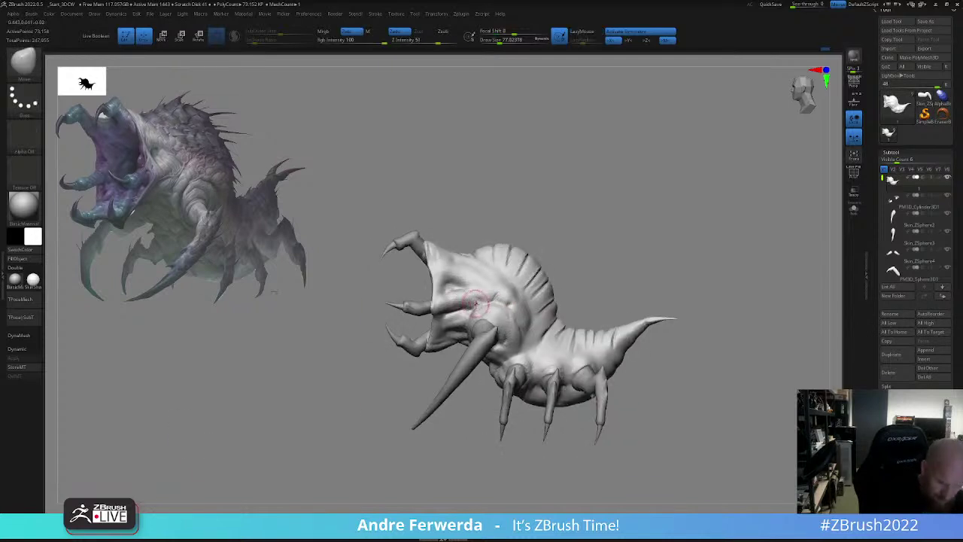
{"action": "key", "text": "bracketright"}
{"action": "key", "text": "space"}
{"action": "mouse_move", "coordinate": [454, 296]}
{"action": "left_mouse_down"}
{"action": "mouse_move", "coordinate": [484, 304]}
{"action": "mouse_move", "coordinate": [469, 302]}
{"action": "mouse_move", "coordinate": [471, 287]}
{"action": "mouse_move", "coordinate": [459, 301]}
{"action": "left_mouse_up"}
{"action": "key", "text": "space"}
{"action": "key", "text": "space"}
{"action": "right_click_drag", "start_coordinate": [535, 268], "coordinate": [625, 247], "text": "alt"}
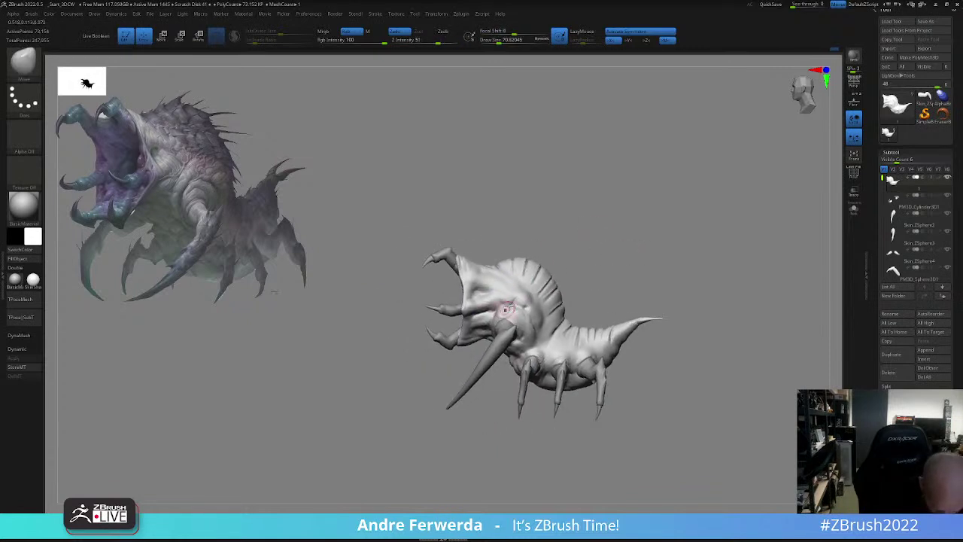
- Adjust the cheek beside the mouth with the Move brush and smooth it at a draw size of about 65
{"action": "right_click_drag", "start_coordinate": [505, 311], "coordinate": [533, 295]}
{"action": "key", "text": "space"}
{"action": "left_click_drag", "start_coordinate": [488, 309], "coordinate": [495, 308]}
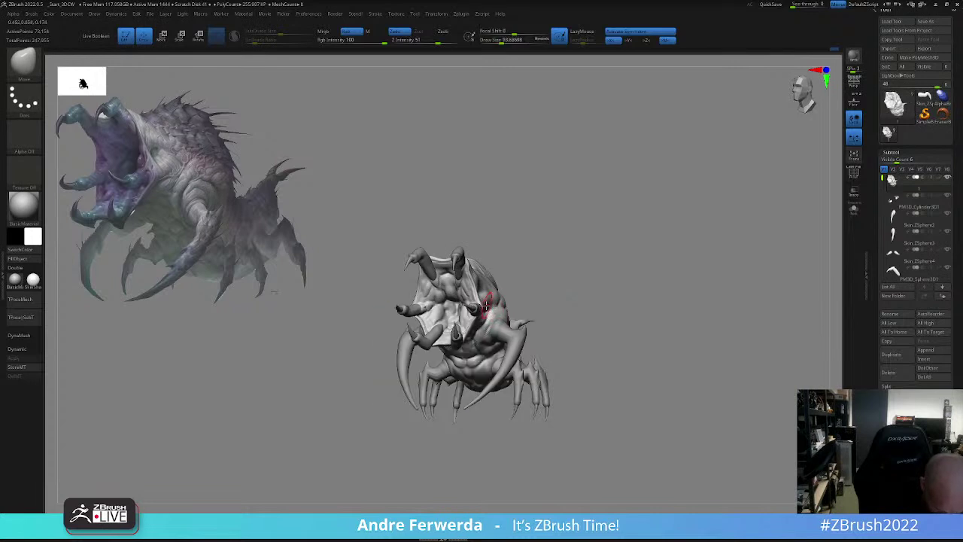
{"action": "right_click_drag", "start_coordinate": [566, 282], "coordinate": [574, 327]}
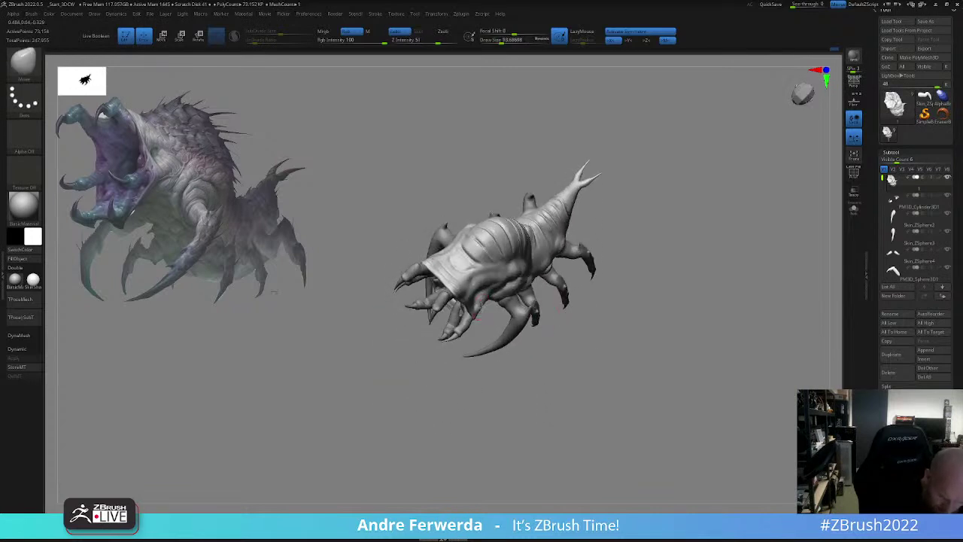
{"action": "left_click_drag", "start_coordinate": [486, 300], "coordinate": [484, 304]}
{"action": "key", "text": "shift"}
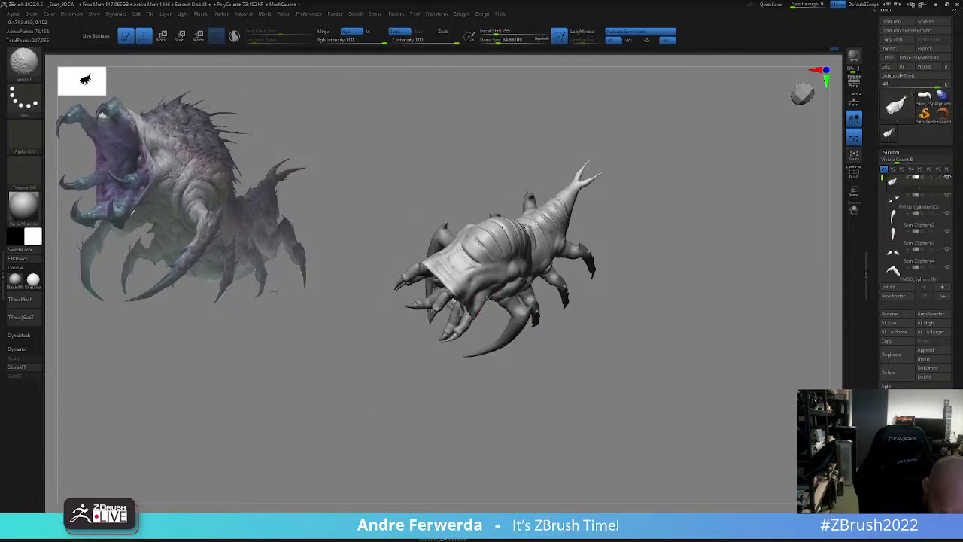
{"action": "mouse_move", "coordinate": [559, 338]}
{"action": "right_mouse_down"}
{"action": "mouse_move", "coordinate": [570, 285]}
{"action": "mouse_move", "coordinate": [554, 279]}
{"action": "mouse_move", "coordinate": [574, 257]}
{"action": "mouse_move", "coordinate": [542, 274]}
{"action": "mouse_move", "coordinate": [563, 299]}
{"action": "right_mouse_up"}
{"action": "key", "text": "shift"}
{"action": "key", "text": "shift"}
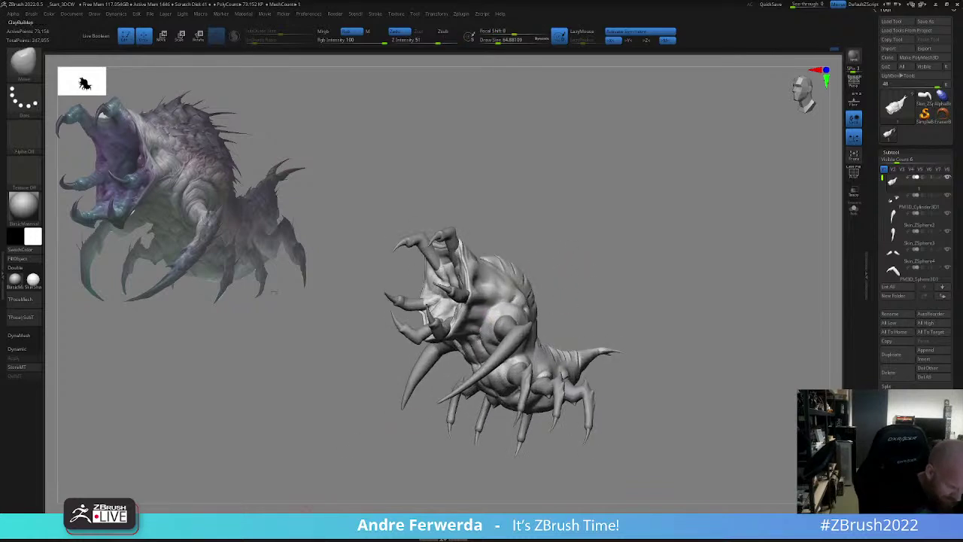
- Build up volume on the cheek in front of the tusk base with ClayBuildup, starting at a draw size of about 101
{"action": "key", "text": "space"}
{"action": "left_click_drag", "start_coordinate": [497, 307], "coordinate": [507, 307]}
{"action": "key", "text": "space"}
{"action": "left_click_drag", "start_coordinate": [555, 307], "coordinate": [555, 251]}
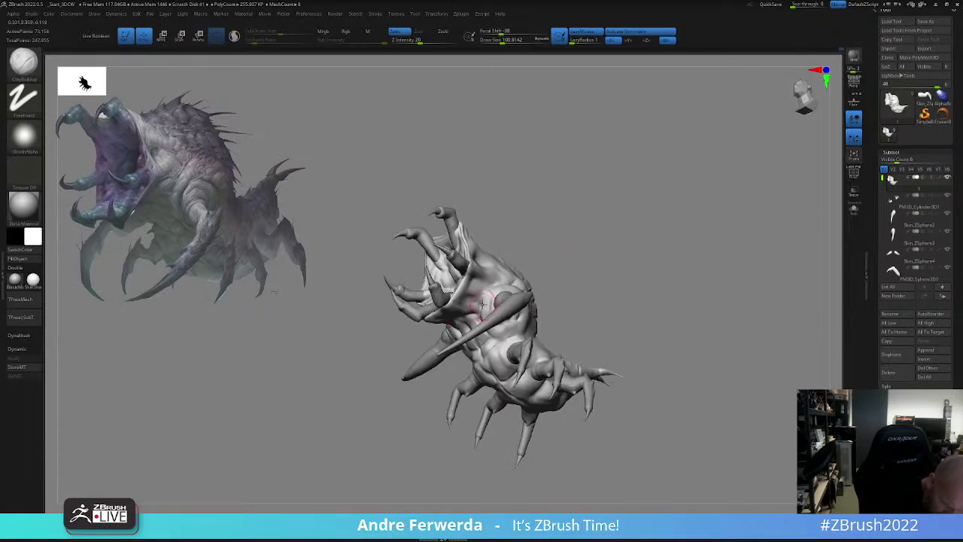
{"action": "key", "text": "space"}
{"action": "left_click_drag", "start_coordinate": [480, 304], "coordinate": [477, 304]}
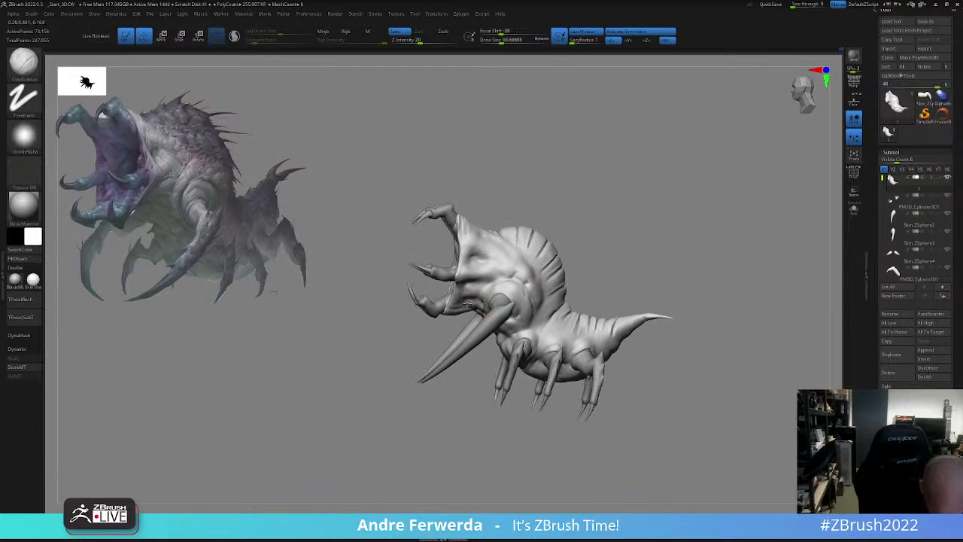
{"action": "left_click_drag", "start_coordinate": [452, 394], "coordinate": [425, 439], "text": "alt"}
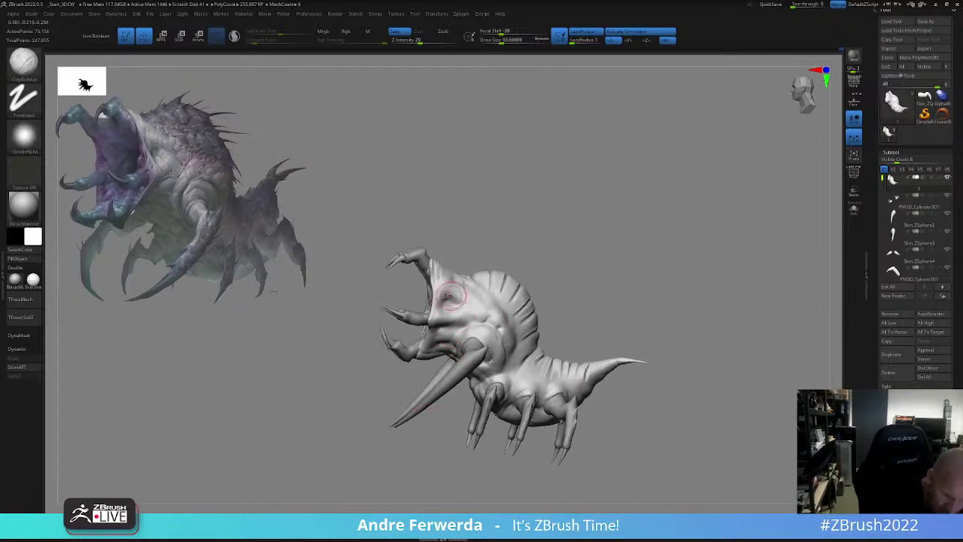
{"action": "left_click_drag", "start_coordinate": [463, 283], "coordinate": [632, 264]}
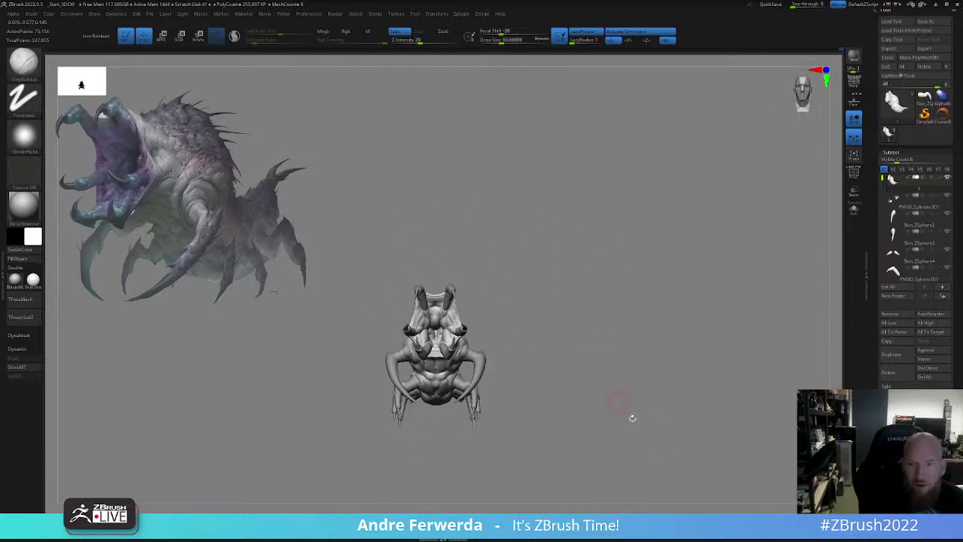
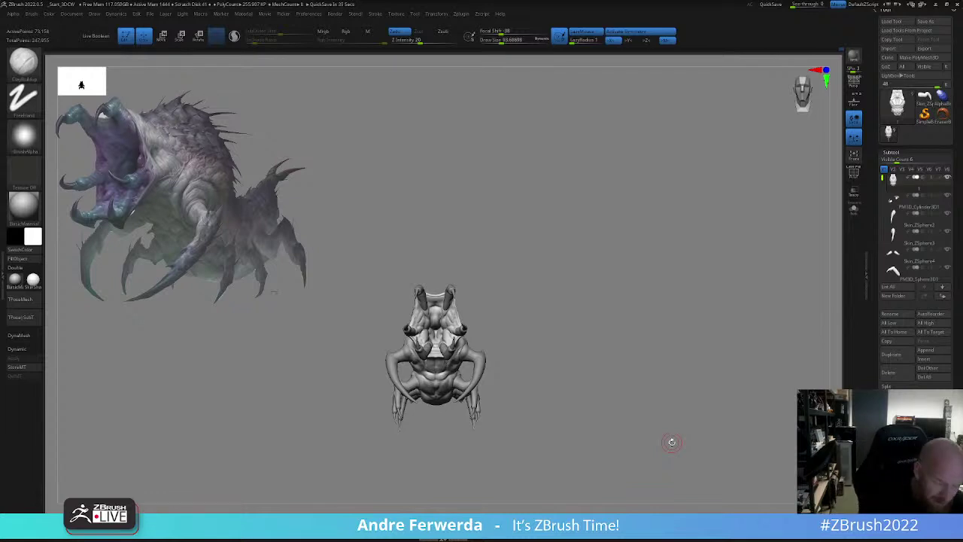
- Choose the Pinch brush and tighten the creases across the middle of the back at a draw size of about 124
{"action": "left_click_drag", "start_coordinate": [617, 320], "coordinate": [623, 344]}
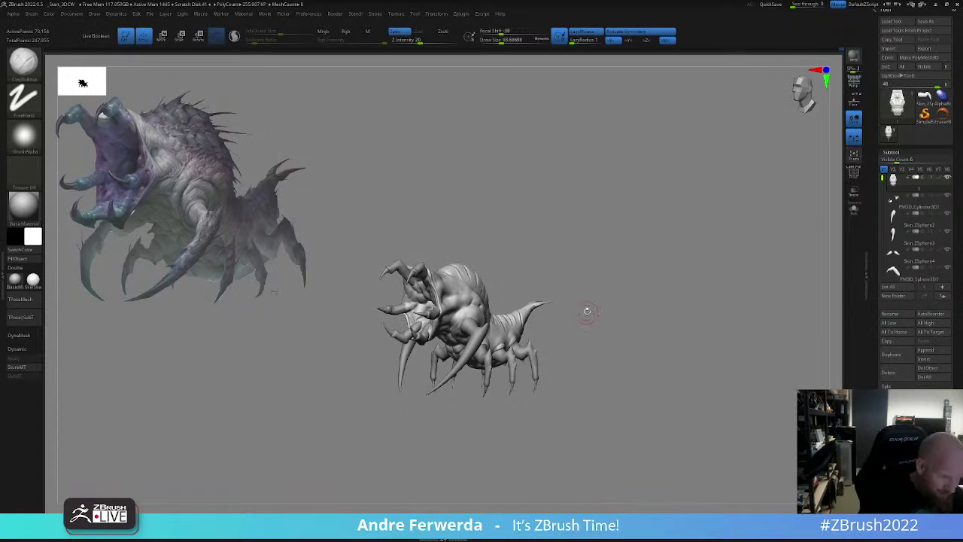
{"action": "mouse_move", "coordinate": [587, 311]}
{"action": "left_mouse_down"}
{"action": "mouse_move", "coordinate": [595, 299]}
{"action": "mouse_move", "coordinate": [592, 312]}
{"action": "left_mouse_up"}
{"action": "left_click_drag", "start_coordinate": [592, 312], "coordinate": [542, 430], "text": "alt"}
{"action": "left_click_drag", "start_coordinate": [541, 348], "coordinate": [570, 276], "text": "alt"}
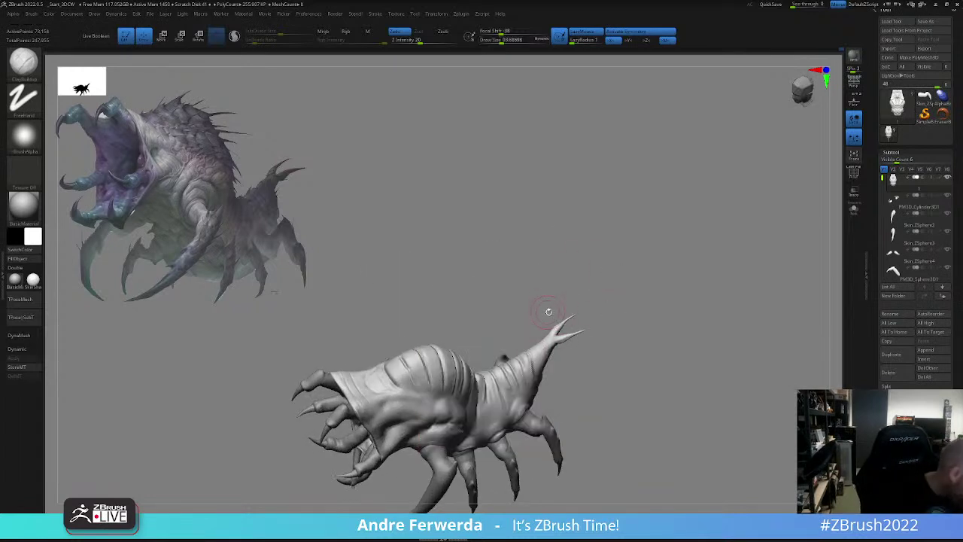
{"action": "key", "text": "b"}
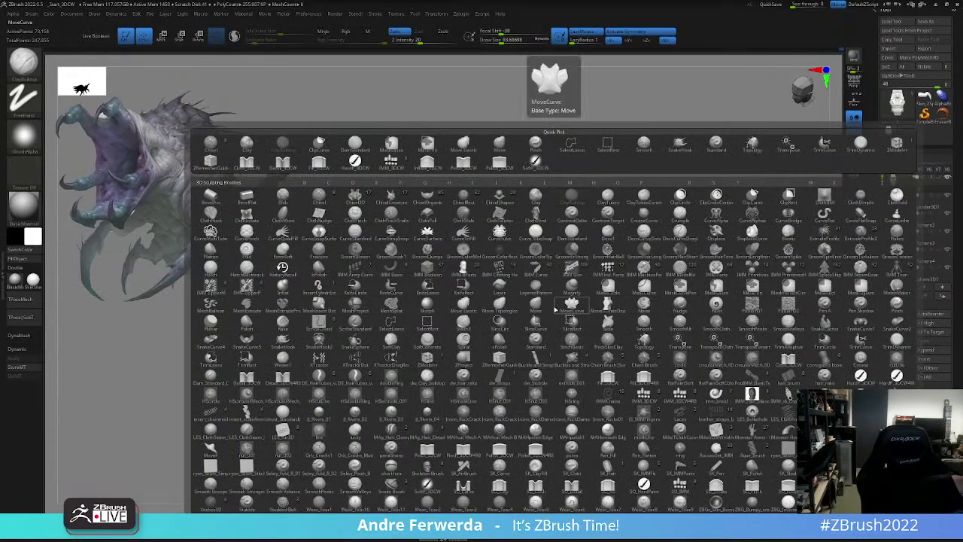
{"action": "key", "text": "p"}
{"action": "left_click", "coordinate": [896, 308]}
{"action": "left_click_drag", "start_coordinate": [779, 289], "coordinate": [769, 341]}
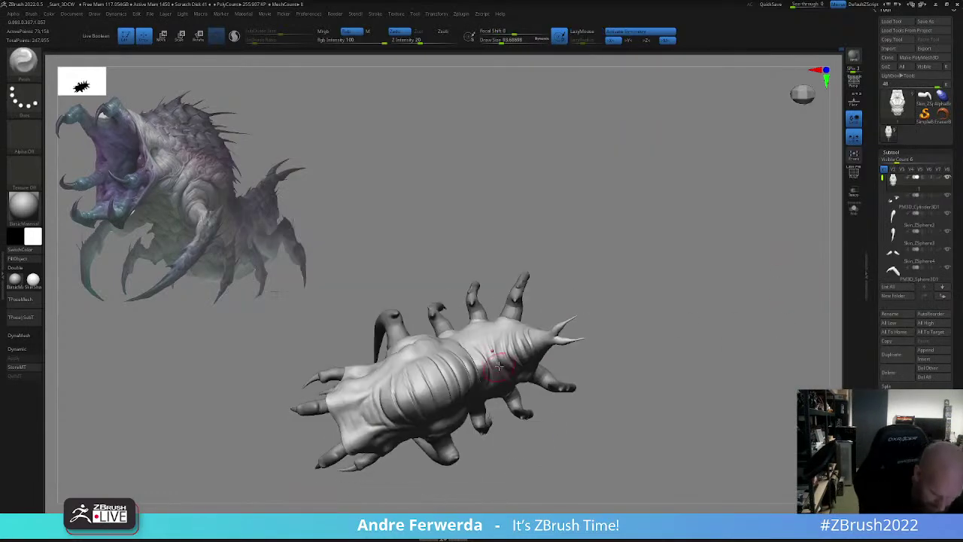
{"action": "left_click_drag", "start_coordinate": [558, 410], "coordinate": [533, 418]}
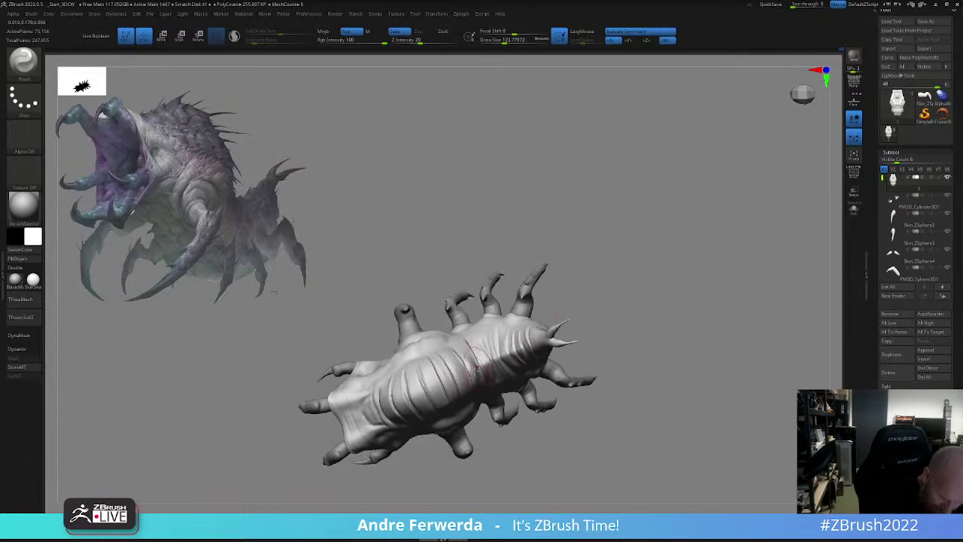
{"action": "left_click_drag", "start_coordinate": [427, 381], "coordinate": [425, 400]}
{"action": "mouse_move", "coordinate": [607, 382]}
{"action": "left_mouse_down"}
{"action": "mouse_move", "coordinate": [663, 284]}
{"action": "mouse_move", "coordinate": [598, 352]}
{"action": "mouse_move", "coordinate": [606, 389]}
{"action": "left_mouse_up"}
{"action": "left_click_drag", "start_coordinate": [545, 346], "coordinate": [535, 361]}
{"action": "left_click_drag", "start_coordinate": [589, 386], "coordinate": [606, 357]}
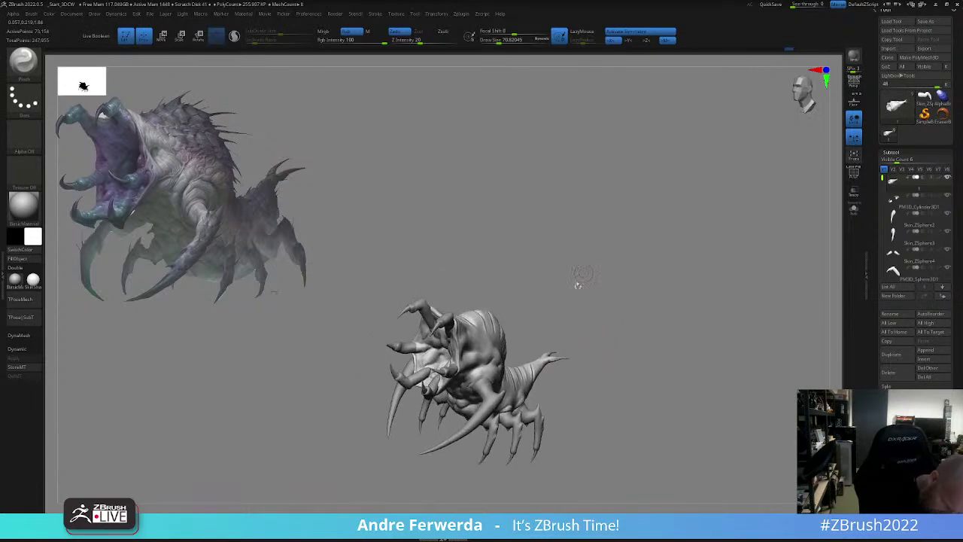
- Pinch the creases on the rear edge of the back hump at a draw size of about 85
{"action": "mouse_move", "coordinate": [578, 286]}
{"action": "left_mouse_down"}
{"action": "mouse_move", "coordinate": [536, 303]}
{"action": "mouse_move", "coordinate": [529, 316]}
{"action": "left_mouse_up"}
{"action": "key", "text": "space"}
{"action": "mouse_move", "coordinate": [530, 316]}
{"action": "left_mouse_down"}
{"action": "mouse_move", "coordinate": [540, 314]}
{"action": "mouse_move", "coordinate": [500, 312]}
{"action": "mouse_move", "coordinate": [485, 331]}
{"action": "mouse_move", "coordinate": [454, 332]}
{"action": "left_mouse_up"}
{"action": "key", "text": "space"}
{"action": "key", "text": "space"}
{"action": "key", "text": "space"}
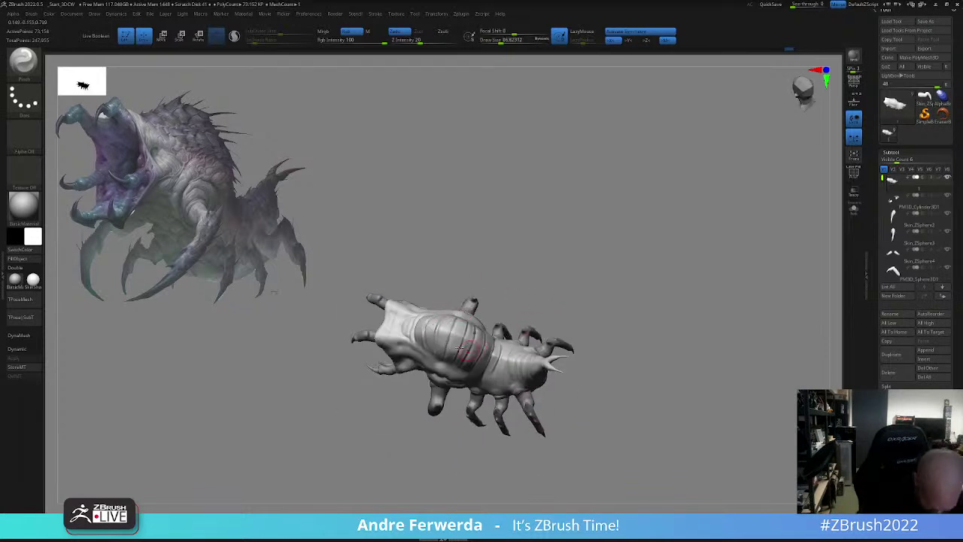
{"action": "mouse_move", "coordinate": [570, 302]}
{"action": "left_mouse_down"}
{"action": "mouse_move", "coordinate": [577, 285]}
{"action": "mouse_move", "coordinate": [630, 338]}
{"action": "left_mouse_up"}
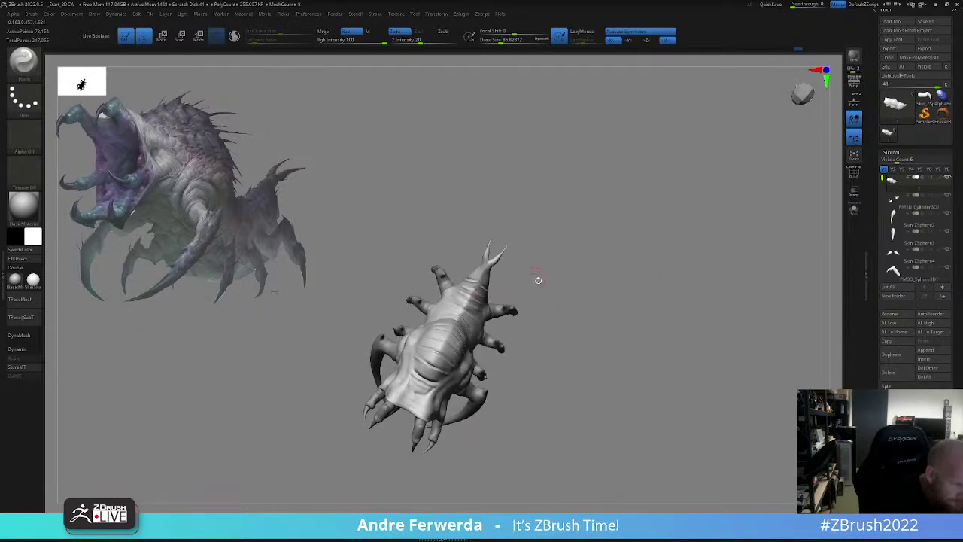
{"action": "mouse_move", "coordinate": [554, 282]}
{"action": "left_mouse_down"}
{"action": "mouse_move", "coordinate": [501, 344]}
{"action": "mouse_move", "coordinate": [553, 301]}
{"action": "mouse_move", "coordinate": [561, 373]}
{"action": "left_mouse_up"}
- Reshape the tail's outline with the Move brush at a draw size of about 124, reduced to about 90
{"action": "left_click", "coordinate": [140, 521]}
{"action": "key", "text": "space"}
{"action": "left_click_drag", "start_coordinate": [460, 390], "coordinate": [464, 390]}
{"action": "right_click_drag", "start_coordinate": [460, 386], "coordinate": [452, 377]}
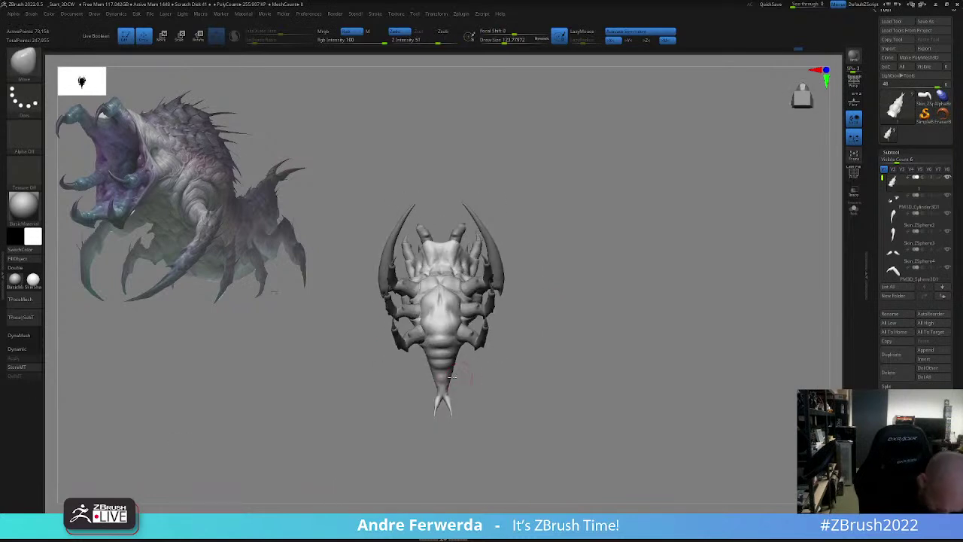
{"action": "key", "text": "space"}
{"action": "mouse_move", "coordinate": [453, 376]}
{"action": "left_mouse_down"}
{"action": "mouse_move", "coordinate": [488, 387]}
{"action": "mouse_move", "coordinate": [499, 379]}
{"action": "mouse_move", "coordinate": [462, 377]}
{"action": "left_mouse_up"}
{"action": "key", "text": "space"}
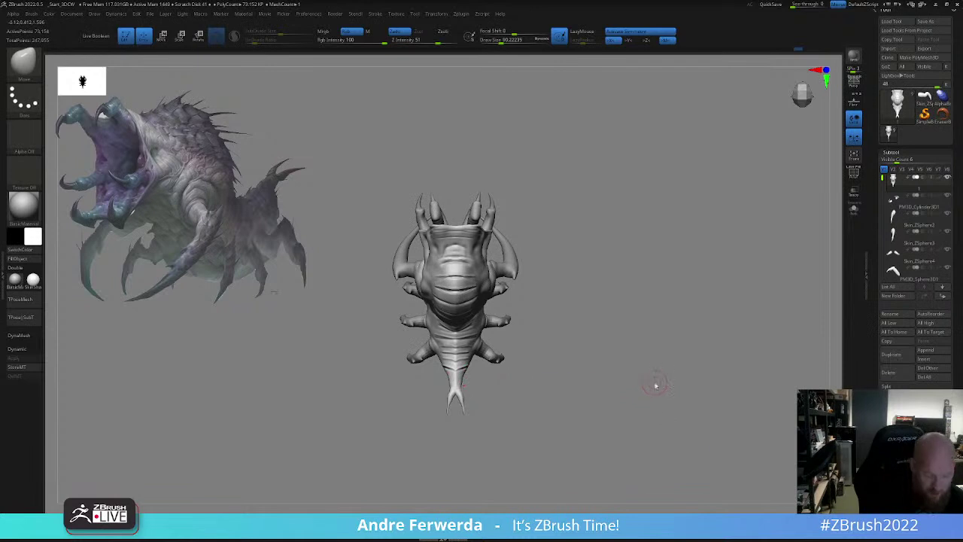
- Drop the body to a lower subdivision level and mask it, leaving the tail tip unmasked
{"action": "left_click_drag", "start_coordinate": [655, 385], "coordinate": [622, 364]}
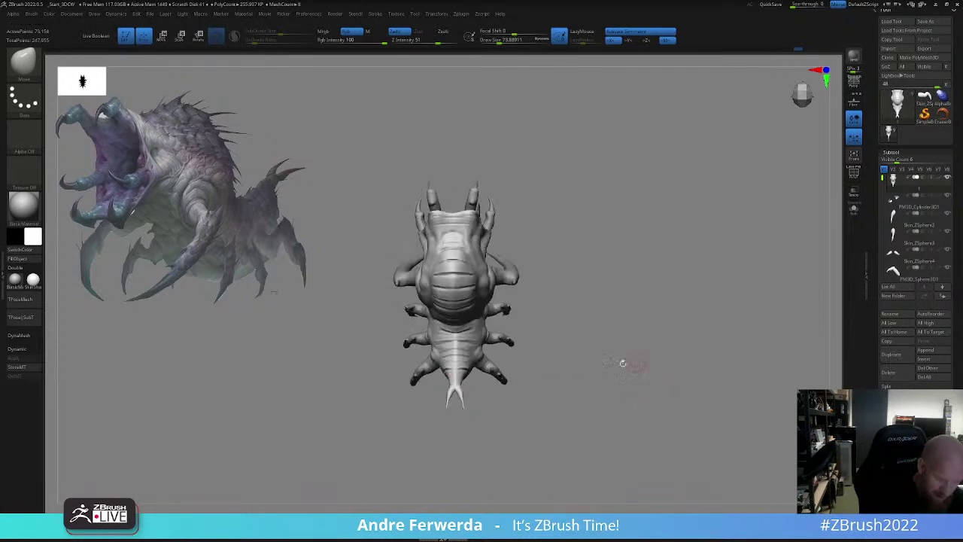
{"action": "left_click_drag", "start_coordinate": [501, 411], "coordinate": [515, 340]}
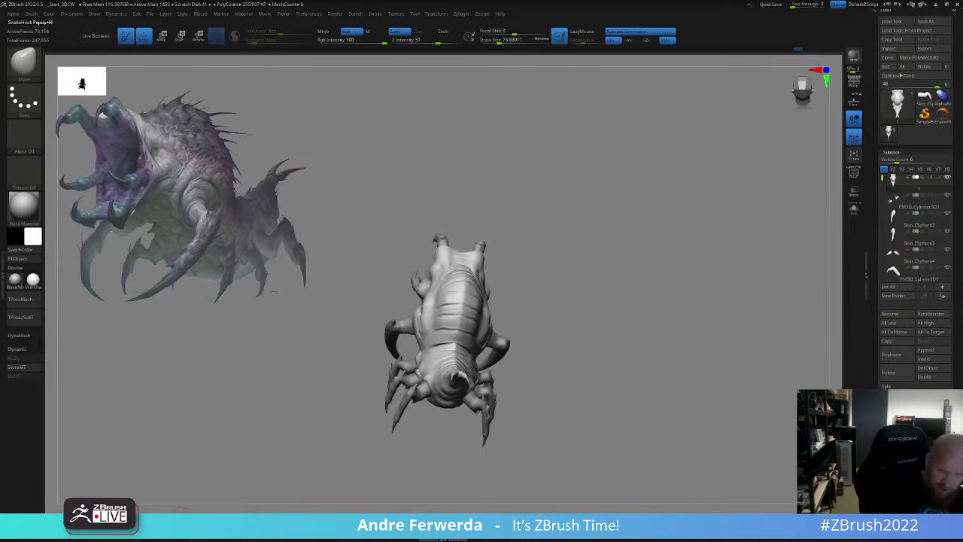
{"action": "key", "text": "shift+d"}
{"action": "key", "text": "shift+d"}
{"action": "left_click_drag", "start_coordinate": [426, 466], "coordinate": [442, 435]}
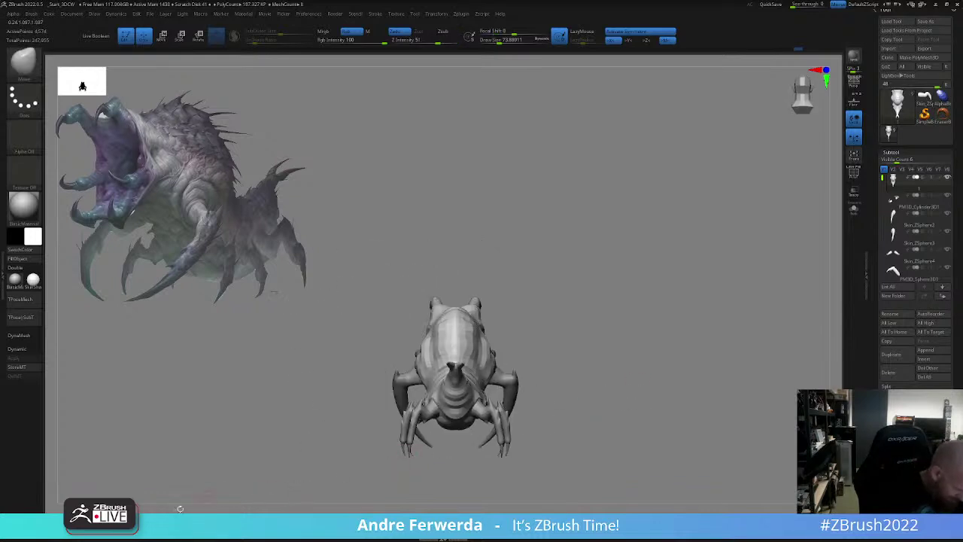
{"action": "left_click_drag", "start_coordinate": [455, 370], "coordinate": [566, 362]}
{"action": "mouse_move", "coordinate": [532, 323]}
{"action": "left_mouse_down", "text": "ctrl"}
{"action": "mouse_move", "coordinate": [491, 326]}
{"action": "mouse_move", "coordinate": [552, 377]}
{"action": "left_mouse_up", "text": "ctrl"}
{"action": "left_click", "coordinate": [492, 363], "text": "ctrl"}
{"action": "left_click", "coordinate": [519, 343], "text": "ctrl"}
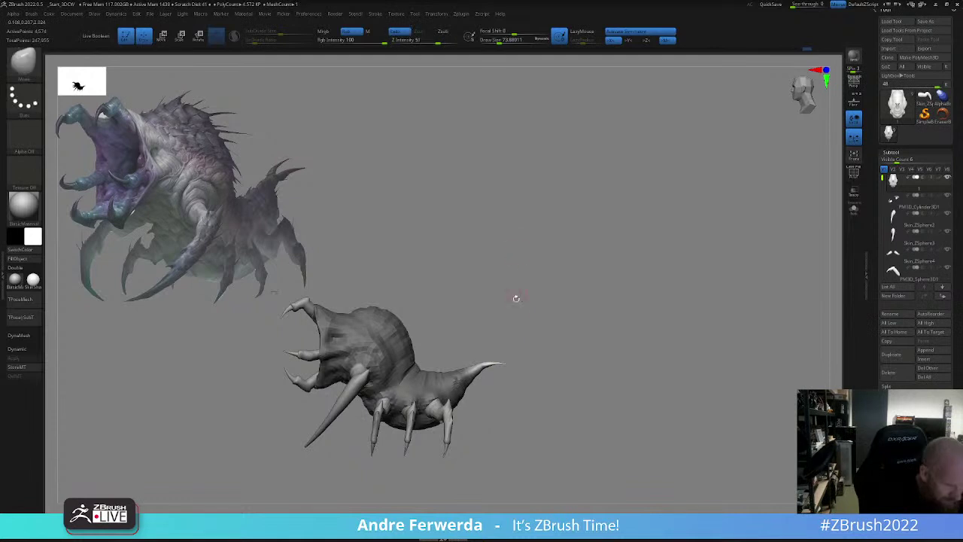
- Place the transform gizmo on the unmasked tail tip and bend the tip upward
{"action": "key", "text": "w"}
{"action": "left_click_drag", "start_coordinate": [420, 409], "coordinate": [512, 397], "text": "alt"}
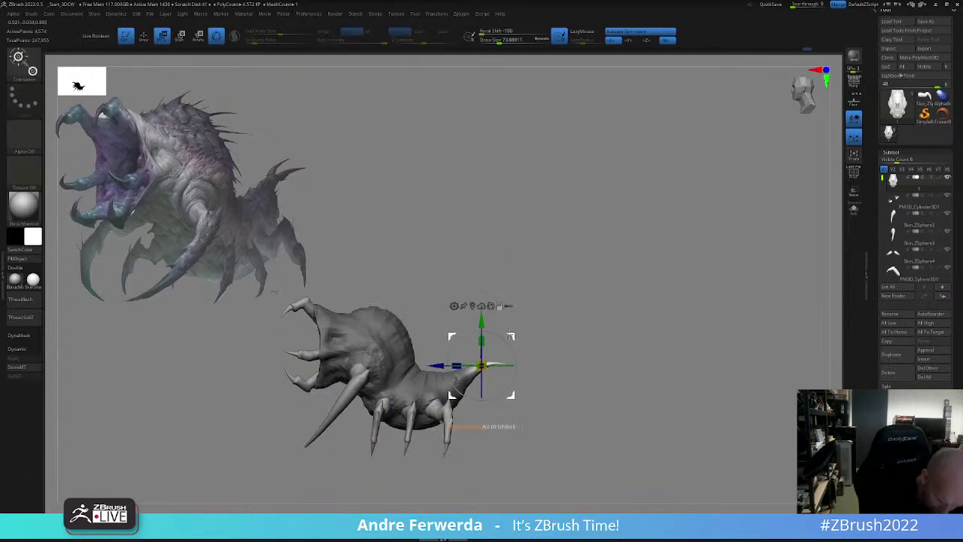
{"action": "mouse_move", "coordinate": [482, 365]}
{"action": "left_mouse_down"}
{"action": "mouse_move", "coordinate": [492, 376]}
{"action": "mouse_move", "coordinate": [592, 329]}
{"action": "mouse_move", "coordinate": [587, 335]}
{"action": "mouse_move", "coordinate": [586, 323]}
{"action": "left_mouse_up"}
- Refine the raised tail with the Move brush at a draw size of about 68 and restore the body's higher subdivision level
{"action": "key", "text": "q"}
{"action": "key", "text": "s"}
{"action": "left_click_drag", "start_coordinate": [587, 322], "coordinate": [580, 295]}
{"action": "key", "text": "s"}
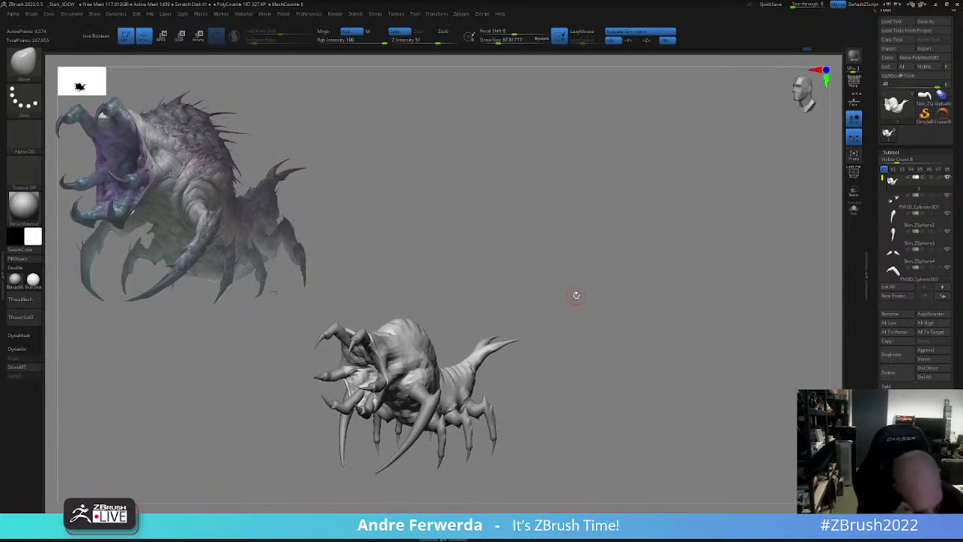
{"action": "left_click", "coordinate": [431, 401], "text": "alt"}
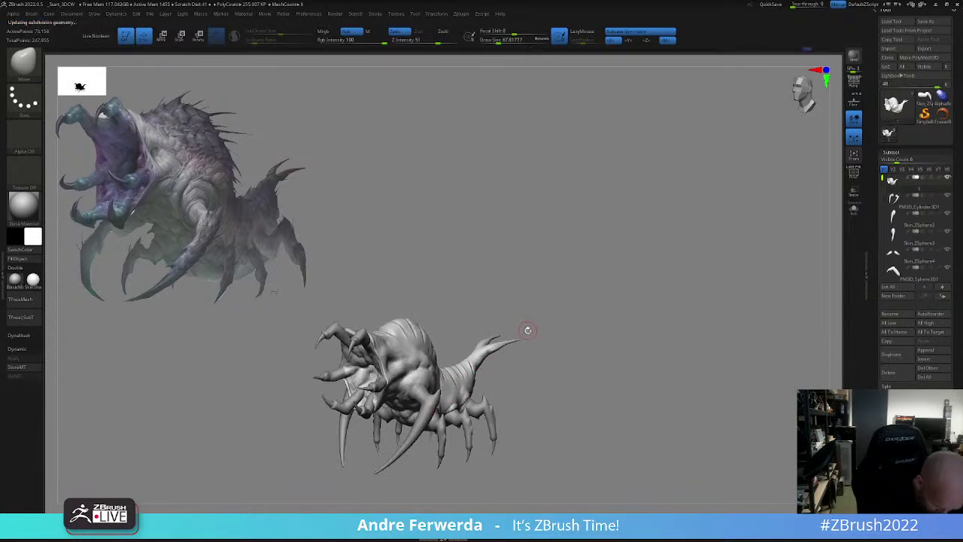
{"action": "mouse_move", "coordinate": [540, 334]}
{"action": "left_mouse_down"}
{"action": "mouse_move", "coordinate": [570, 319]}
{"action": "mouse_move", "coordinate": [556, 327]}
{"action": "left_mouse_up"}
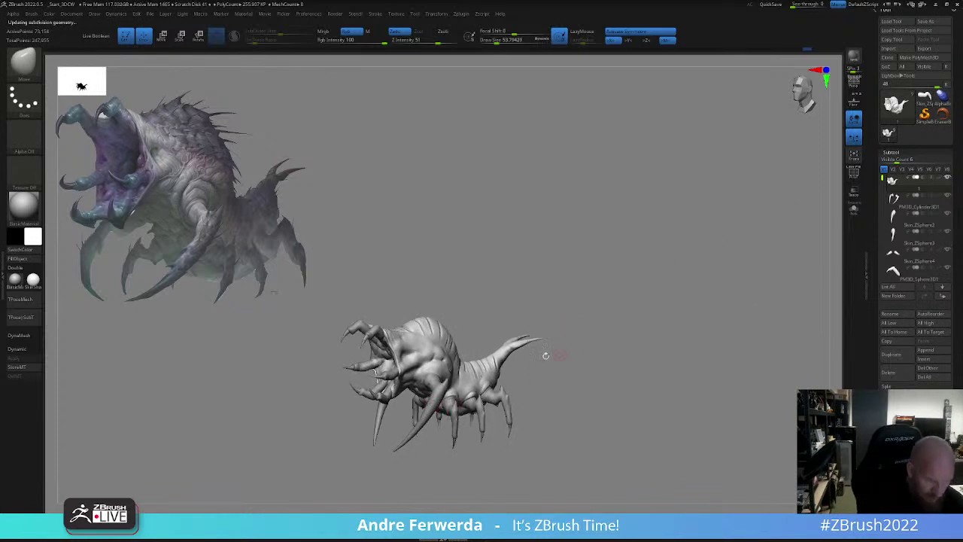
- Select the large front tusks subtool and turn on perspective view
{"action": "left_click", "coordinate": [437, 397], "text": "alt"}
{"action": "left_click_drag", "start_coordinate": [584, 335], "coordinate": [631, 319]}
{"action": "left_click", "coordinate": [855, 82]}
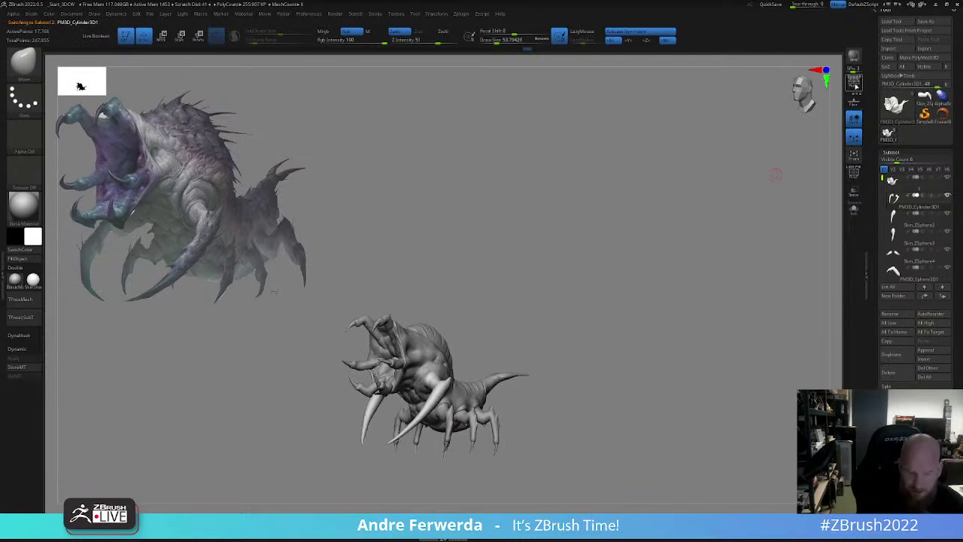
{"action": "mouse_move", "coordinate": [690, 316]}
{"action": "left_mouse_down", "text": "alt"}
{"action": "mouse_move", "coordinate": [690, 257]}
{"action": "mouse_move", "coordinate": [655, 294]}
{"action": "mouse_move", "coordinate": [656, 327]}
{"action": "mouse_move", "coordinate": [665, 309]}
{"action": "left_mouse_up", "text": "alt"}
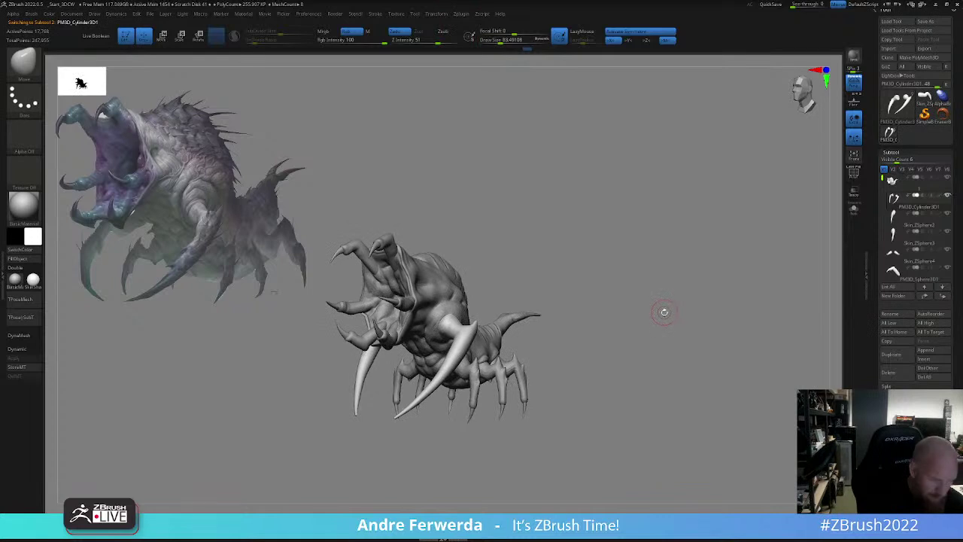
- Adjust the large front tusks' curve with the Move brush, undo the last stroke, and enlarge the draw size to about 206
{"action": "left_click_drag", "start_coordinate": [608, 280], "coordinate": [555, 273]}
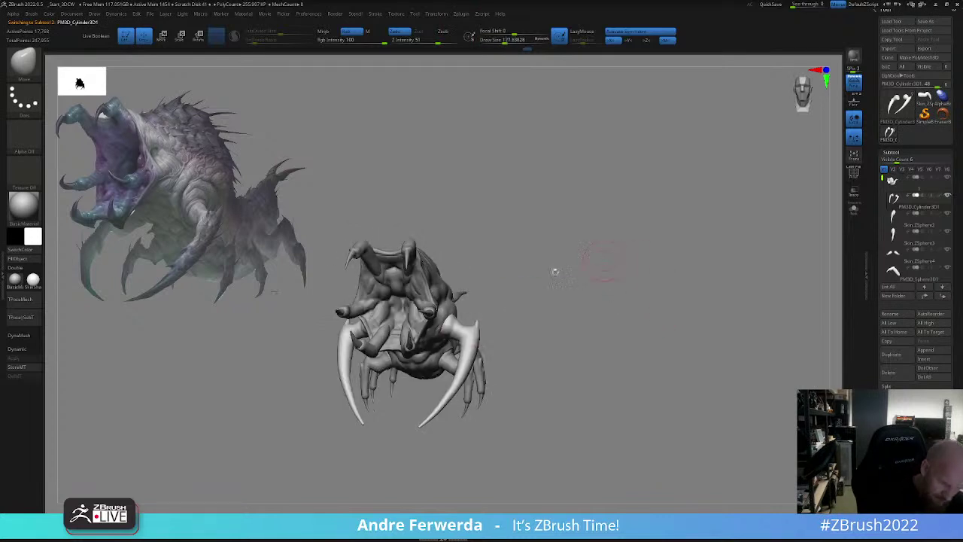
{"action": "left_click_drag", "start_coordinate": [478, 312], "coordinate": [450, 337]}
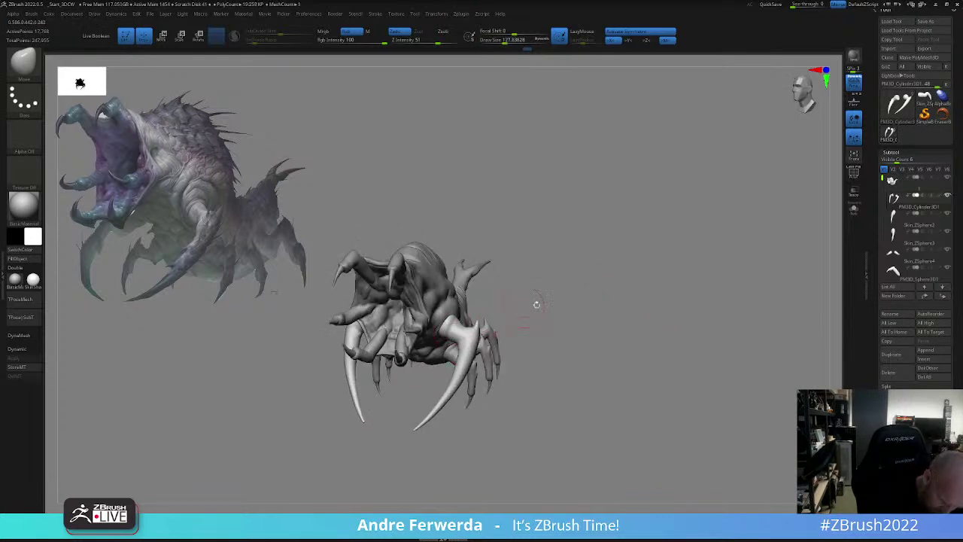
{"action": "mouse_move", "coordinate": [536, 304]}
{"action": "left_mouse_down"}
{"action": "mouse_move", "coordinate": [560, 291]}
{"action": "mouse_move", "coordinate": [540, 290]}
{"action": "left_mouse_up"}
{"action": "key", "text": "s"}
{"action": "mouse_move", "coordinate": [503, 341]}
{"action": "left_mouse_down"}
{"action": "mouse_move", "coordinate": [477, 341]}
{"action": "mouse_move", "coordinate": [530, 316]}
{"action": "left_mouse_up"}
{"action": "key", "text": "ctrl+z"}
{"action": "key", "text": "s"}
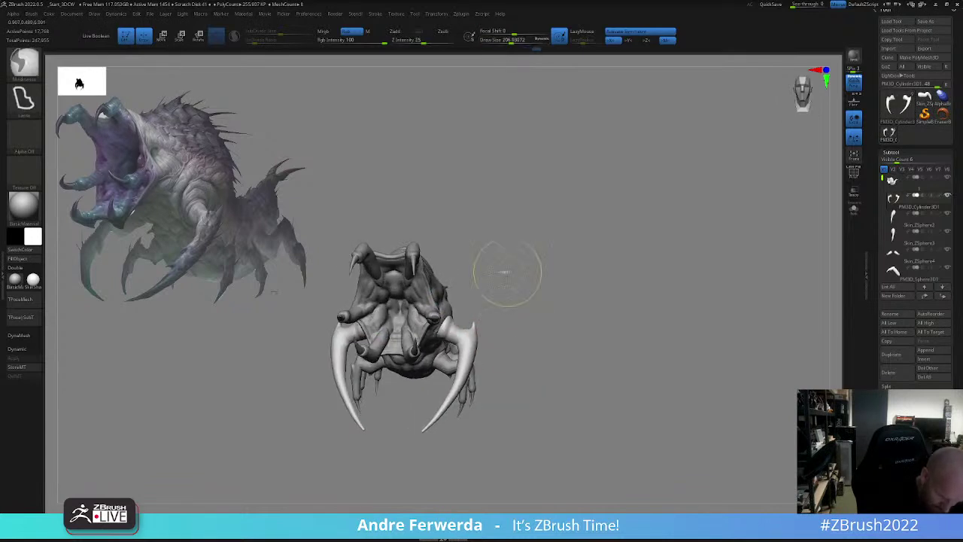
- Lasso-mask the tusks, soften the mask, and angle the unmasked part inward with the transform gizmo
{"action": "left_click_drag", "start_coordinate": [502, 262], "coordinate": [423, 375], "text": "ctrl"}
{"action": "left_click", "coordinate": [469, 336], "text": "ctrl"}
{"action": "left_click_drag", "start_coordinate": [474, 316], "coordinate": [511, 319], "text": "ctrl"}
{"action": "left_click", "coordinate": [472, 339], "text": "ctrl"}
{"action": "key", "text": "w"}
{"action": "mouse_move", "coordinate": [481, 354]}
{"action": "left_mouse_down", "text": "alt"}
{"action": "mouse_move", "coordinate": [500, 365]}
{"action": "mouse_move", "coordinate": [489, 360]}
{"action": "left_mouse_up", "text": "alt"}
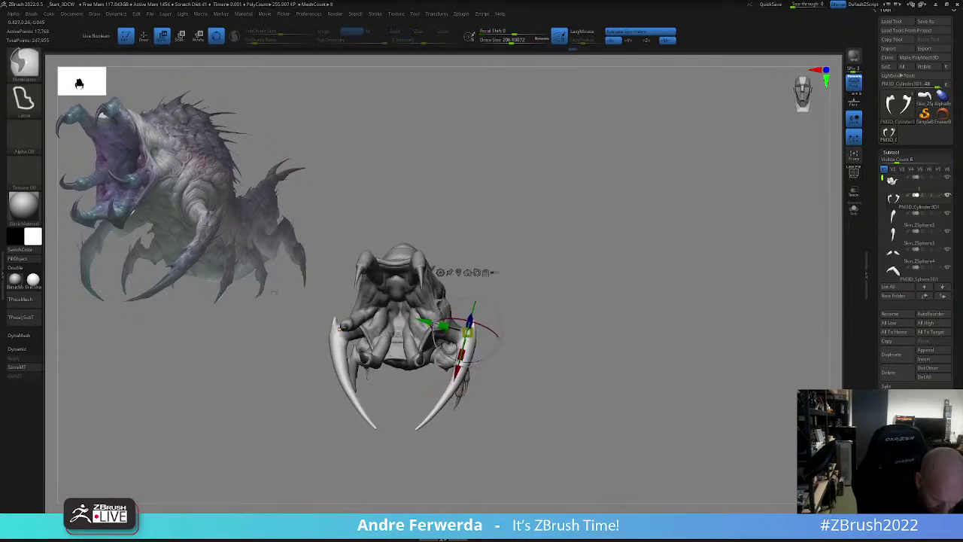
- Clear the mask and reshape the tusks' lower curve with the Move brush at a large draw size
{"action": "key", "text": "q"}
{"action": "mouse_move", "coordinate": [506, 328]}
{"action": "left_mouse_down", "text": "ctrl"}
{"action": "mouse_move", "coordinate": [518, 337]}
{"action": "mouse_move", "coordinate": [527, 331]}
{"action": "left_mouse_up", "text": "ctrl"}
{"action": "key", "text": "space"}
{"action": "left_click_drag", "start_coordinate": [456, 393], "coordinate": [466, 390]}
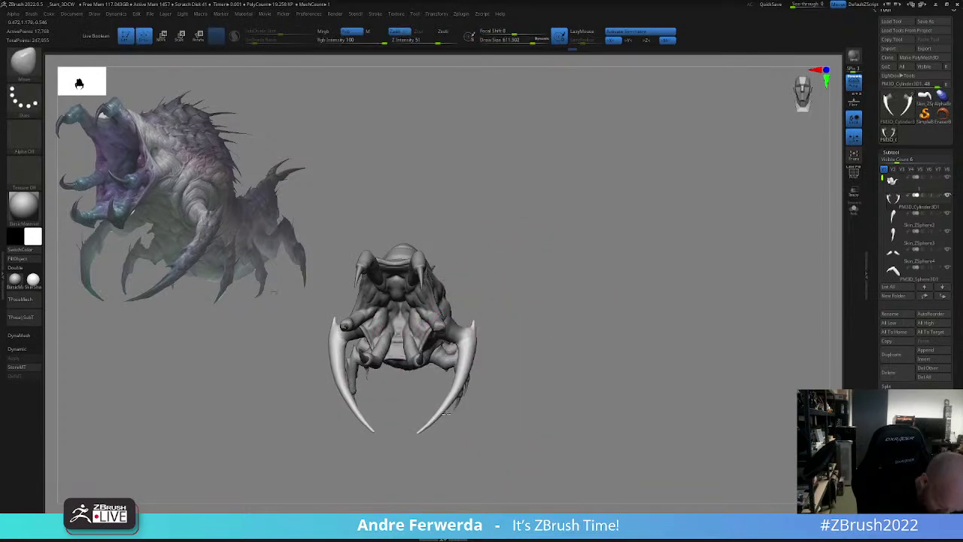
{"action": "left_click_drag", "start_coordinate": [587, 331], "coordinate": [521, 336]}
{"action": "key", "text": "space"}
{"action": "left_click_drag", "start_coordinate": [521, 335], "coordinate": [512, 336]}
{"action": "left_click_drag", "start_coordinate": [580, 296], "coordinate": [577, 296]}
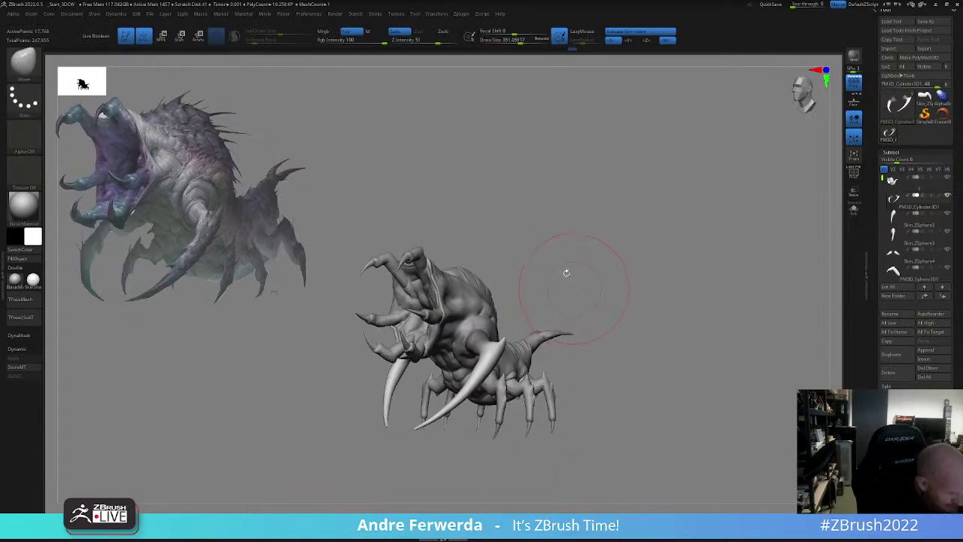
- Refine the curve of the tusk tips with the Move brush and check them from the front
{"action": "key", "text": "space"}
{"action": "left_click_drag", "start_coordinate": [402, 382], "coordinate": [396, 388]}
{"action": "key", "text": "space"}
{"action": "mouse_move", "coordinate": [532, 285]}
{"action": "left_mouse_down"}
{"action": "mouse_move", "coordinate": [543, 281]}
{"action": "mouse_move", "coordinate": [519, 338]}
{"action": "mouse_move", "coordinate": [562, 336]}
{"action": "left_mouse_up"}
{"action": "left_click_drag", "start_coordinate": [442, 415], "coordinate": [458, 417]}
{"action": "left_click_drag", "start_coordinate": [556, 334], "coordinate": [592, 331], "text": "shift"}
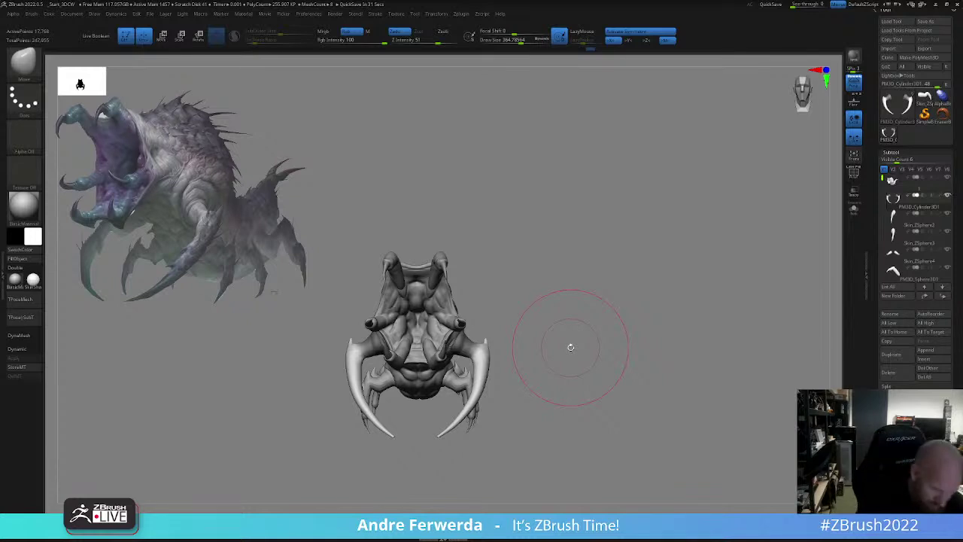
- Reposition the tusks from the side with the transform gizmo so their bases sit against the body
{"action": "left_click_drag", "start_coordinate": [602, 297], "coordinate": [577, 297]}
{"action": "key", "text": "space"}
{"action": "mouse_move", "coordinate": [587, 286]}
{"action": "left_mouse_down"}
{"action": "mouse_move", "coordinate": [579, 282]}
{"action": "mouse_move", "coordinate": [620, 295]}
{"action": "mouse_move", "coordinate": [613, 289]}
{"action": "left_mouse_up"}
{"action": "key", "text": "space"}
{"action": "key", "text": "w"}
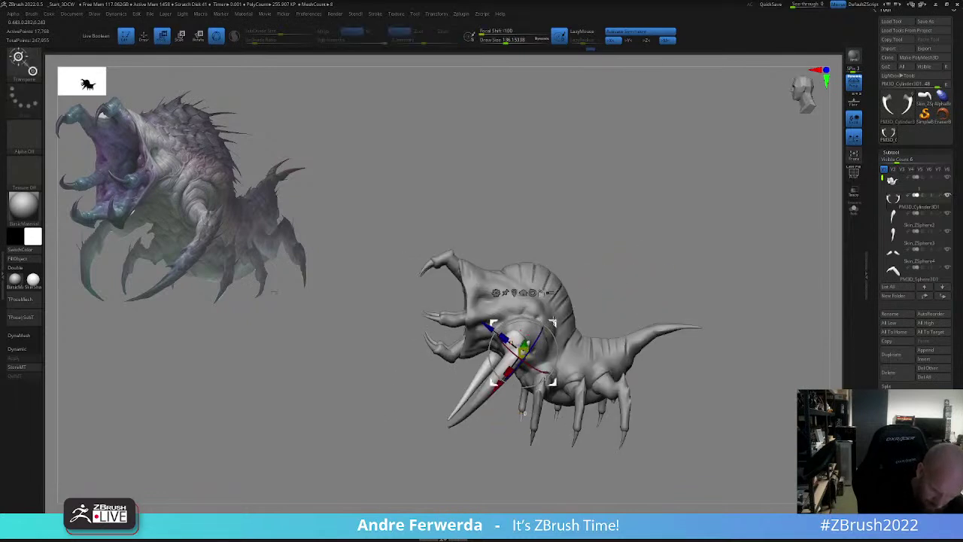
{"action": "left_click_drag", "start_coordinate": [553, 322], "coordinate": [549, 309], "text": "alt"}
{"action": "left_click_drag", "start_coordinate": [519, 338], "coordinate": [550, 328]}
{"action": "key", "text": "q"}
{"action": "mouse_move", "coordinate": [634, 288]}
{"action": "left_mouse_down"}
{"action": "mouse_move", "coordinate": [674, 283]}
{"action": "mouse_move", "coordinate": [671, 291]}
{"action": "mouse_move", "coordinate": [655, 301]}
{"action": "mouse_move", "coordinate": [627, 296]}
{"action": "mouse_move", "coordinate": [669, 263]}
{"action": "mouse_move", "coordinate": [678, 339]}
{"action": "mouse_move", "coordinate": [541, 301]}
{"action": "mouse_move", "coordinate": [535, 326]}
{"action": "mouse_move", "coordinate": [672, 282]}
{"action": "mouse_move", "coordinate": [658, 297]}
{"action": "left_mouse_up"}
{"action": "key", "text": "w"}
{"action": "key", "text": "q"}
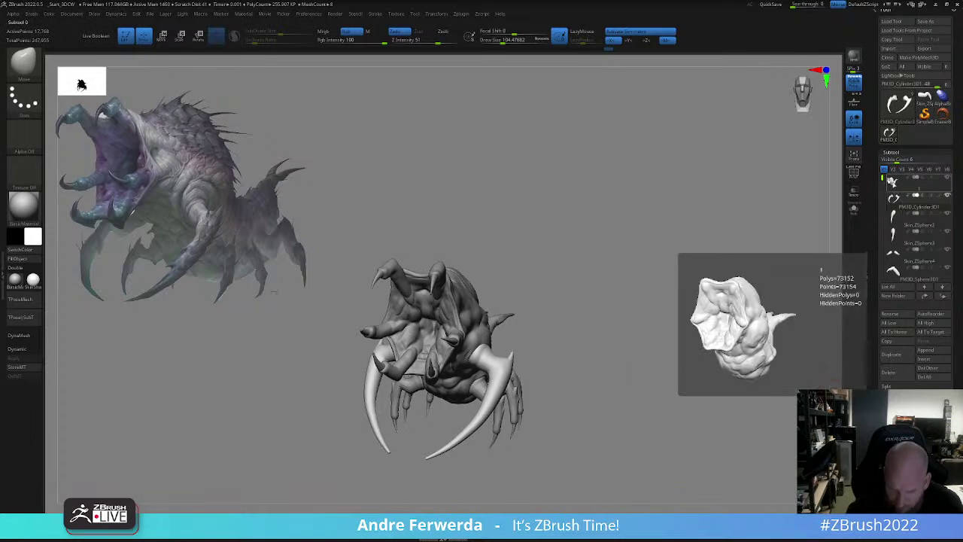
- Select the body subtool and save the tool as 1.ztl, overwriting the existing file
{"action": "left_click", "coordinate": [908, 183]}
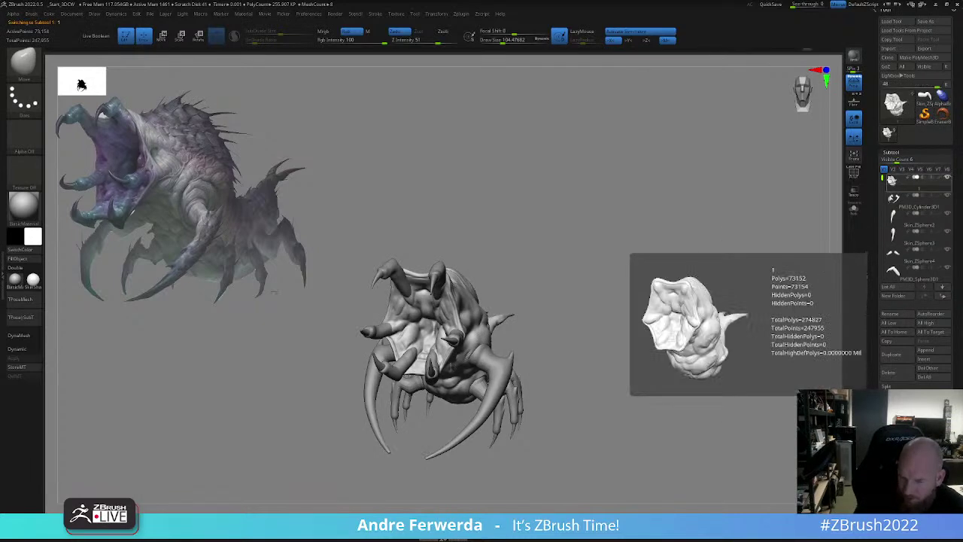
{"action": "left_click", "coordinate": [931, 24]}
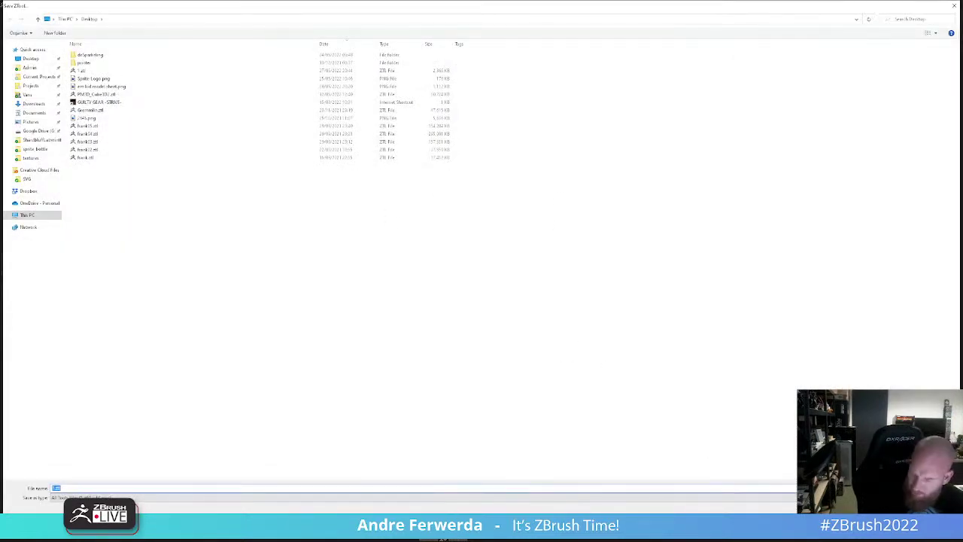
{"action": "key", "text": "Return"}
{"action": "left_click", "coordinate": [505, 267]}
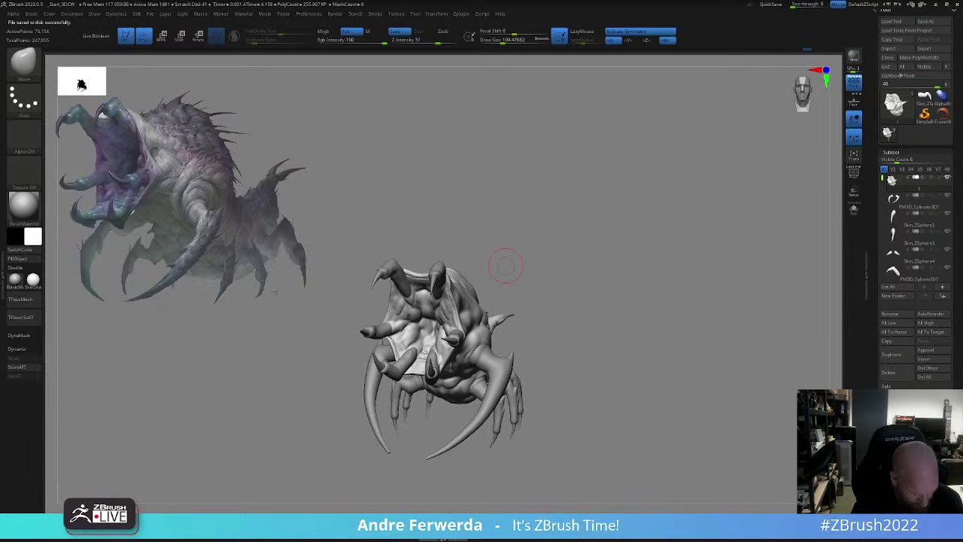
- Merge the body subtool down with the front tusks and check the merged mesh's wireframe
{"action": "mouse_move", "coordinate": [506, 265]}
{"action": "left_mouse_down"}
{"action": "mouse_move", "coordinate": [743, 466]}
{"action": "mouse_move", "coordinate": [757, 464]}
{"action": "left_mouse_up"}
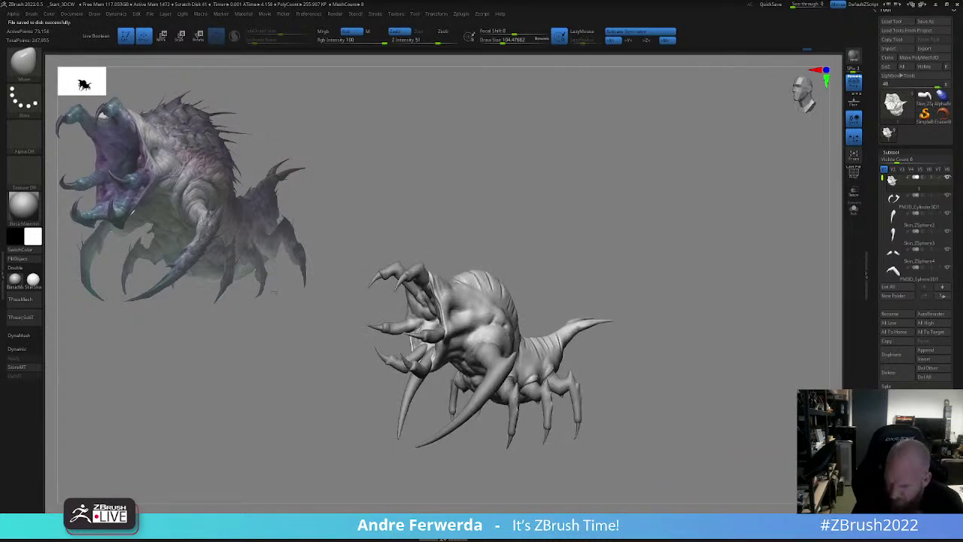
{"action": "left_click", "coordinate": [894, 478]}
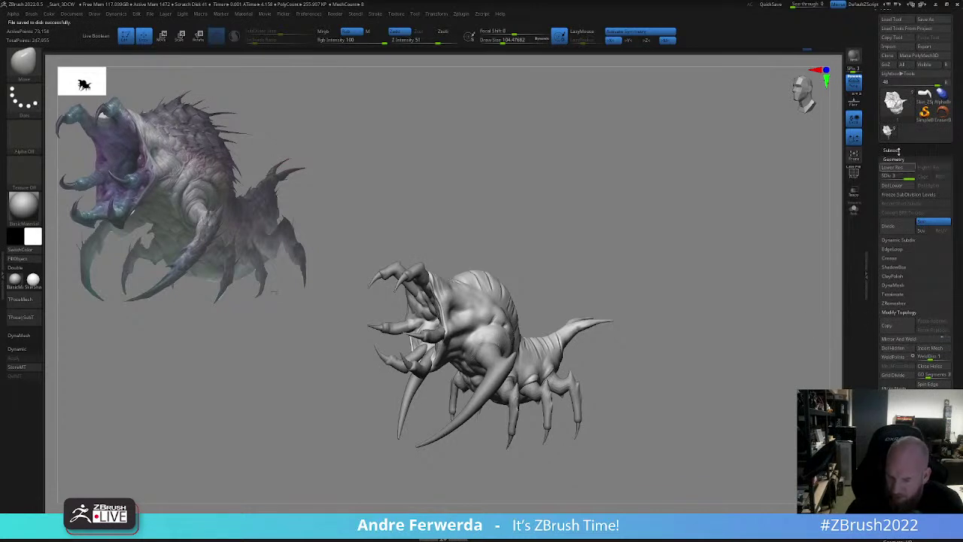
{"action": "left_click", "coordinate": [892, 150]}
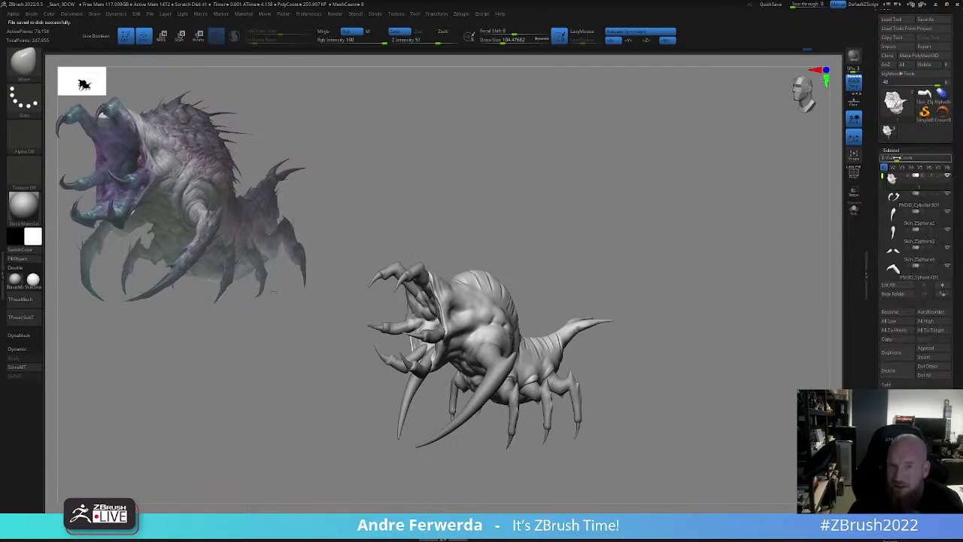
{"action": "left_click", "coordinate": [888, 394]}
{"action": "left_click", "coordinate": [895, 404]}
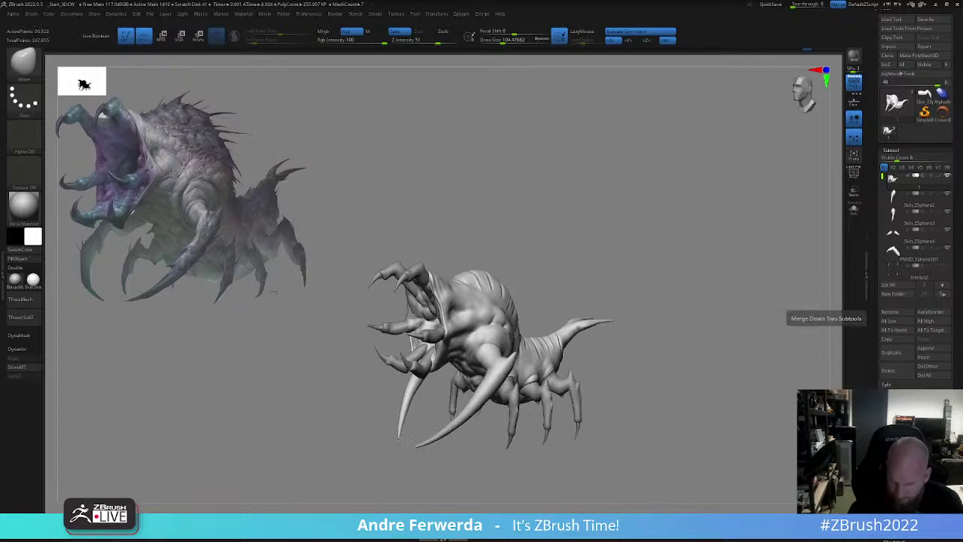
{"action": "key", "text": "shift+f"}
{"action": "key", "text": "shift+f"}
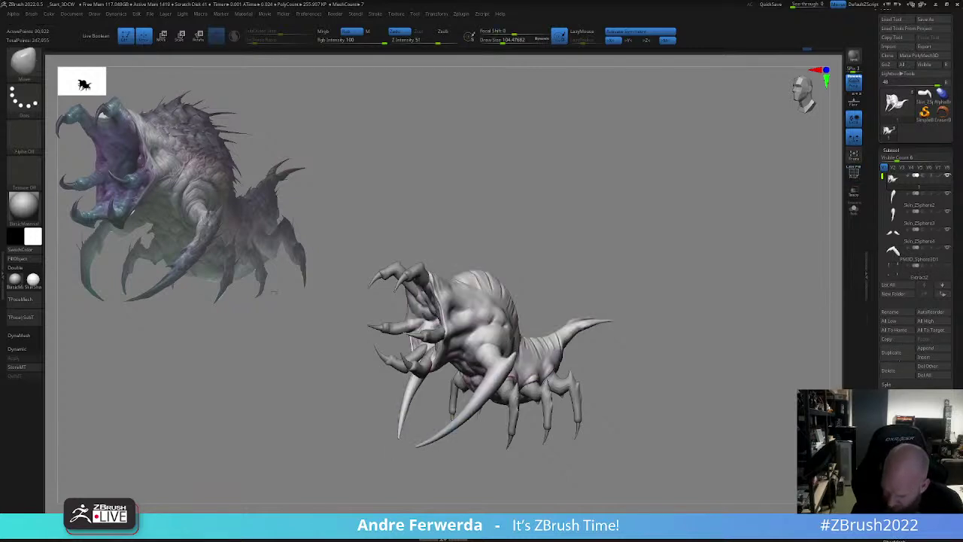
- DynaMesh the merged body and tusks at a resolution of 272, undoing the first attempt at 128
{"action": "left_click", "coordinate": [891, 151]}
{"action": "left_click", "coordinate": [894, 159]}
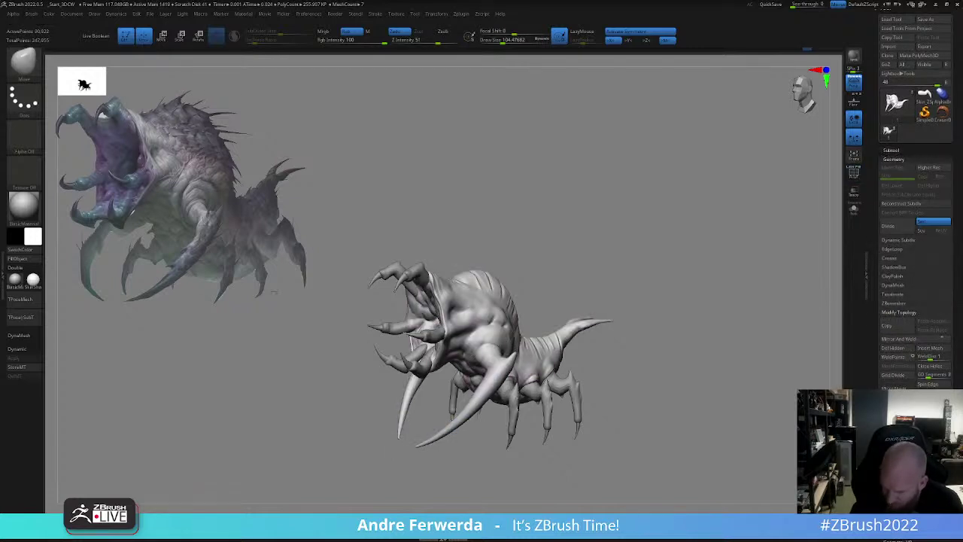
{"action": "left_click", "coordinate": [894, 285]}
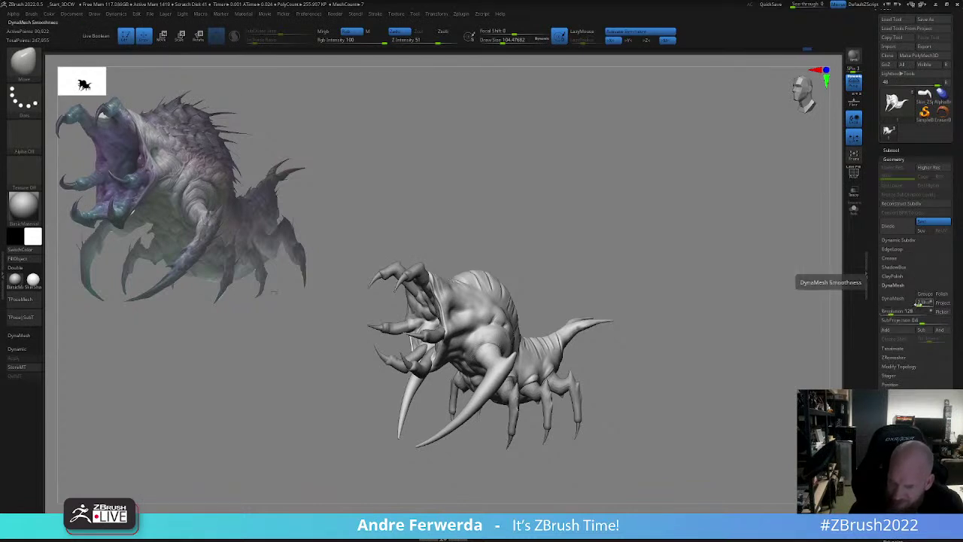
{"action": "left_click", "coordinate": [895, 298]}
{"action": "key", "text": "ctrl+z"}
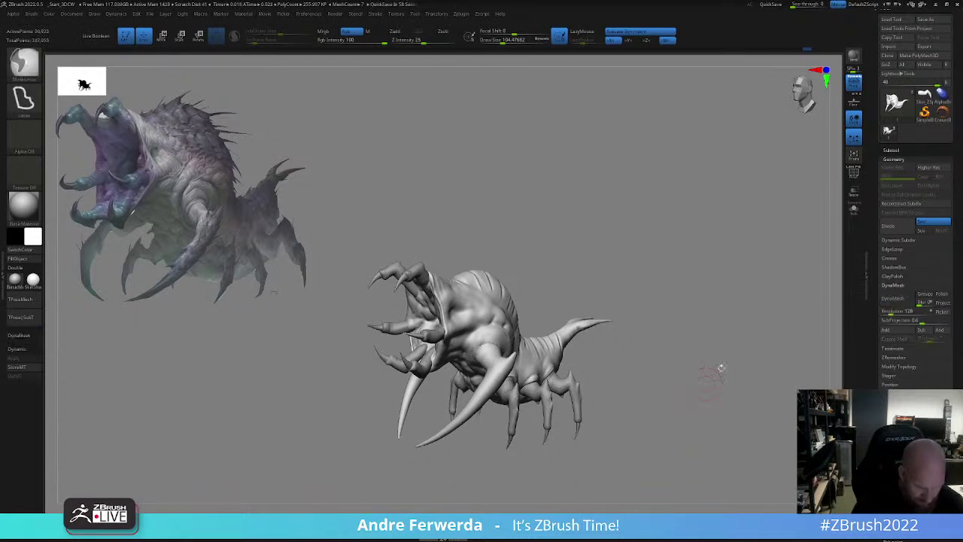
{"action": "left_click", "coordinate": [895, 310]}
{"action": "left_click", "coordinate": [894, 298]}
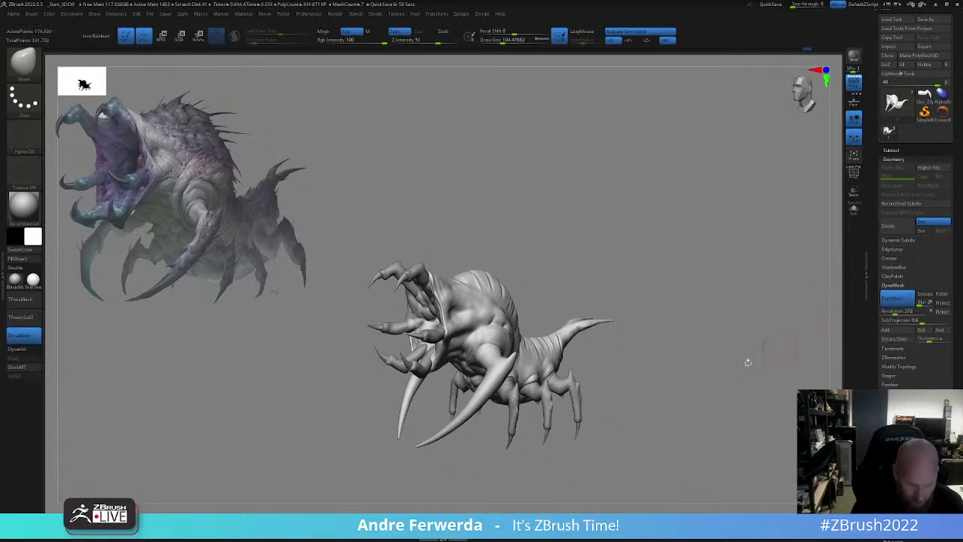
- Smooth the seam where the tusk joins the body at a draw size of about 54
{"action": "key", "text": "["}
{"action": "mouse_move", "coordinate": [714, 371]}
{"action": "left_mouse_down"}
{"action": "mouse_move", "coordinate": [741, 359]}
{"action": "mouse_move", "coordinate": [674, 354]}
{"action": "left_mouse_up"}
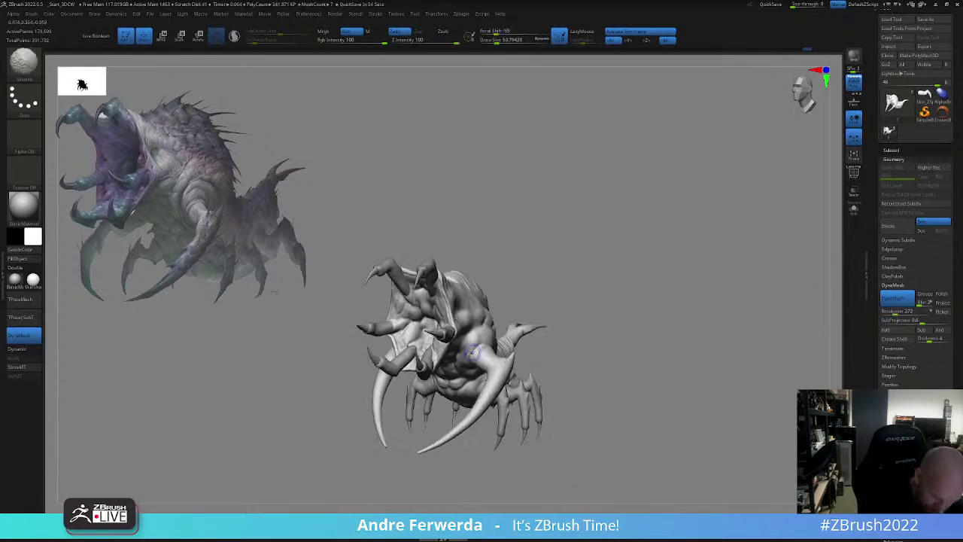
{"action": "left_click_drag", "start_coordinate": [473, 352], "coordinate": [478, 347], "text": "shift"}
{"action": "left_click_drag", "start_coordinate": [603, 335], "coordinate": [493, 346]}
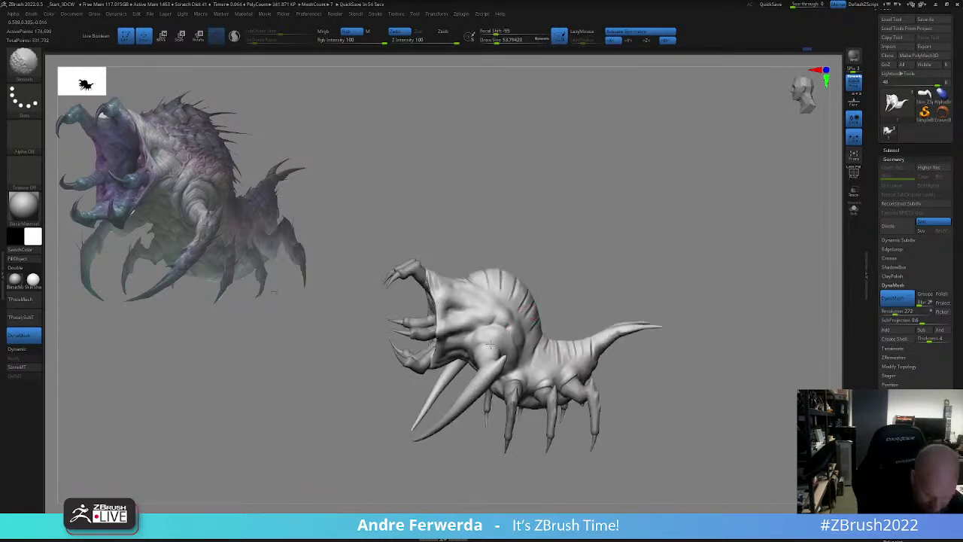
{"action": "left_click_drag", "start_coordinate": [593, 261], "coordinate": [580, 263]}
{"action": "left_click_drag", "start_coordinate": [499, 348], "coordinate": [500, 363], "text": "shift"}
{"action": "mouse_move", "coordinate": [600, 276]}
{"action": "left_mouse_down", "text": "shift"}
{"action": "mouse_move", "coordinate": [638, 256]}
{"action": "mouse_move", "coordinate": [600, 242]}
{"action": "left_mouse_up", "text": "shift"}
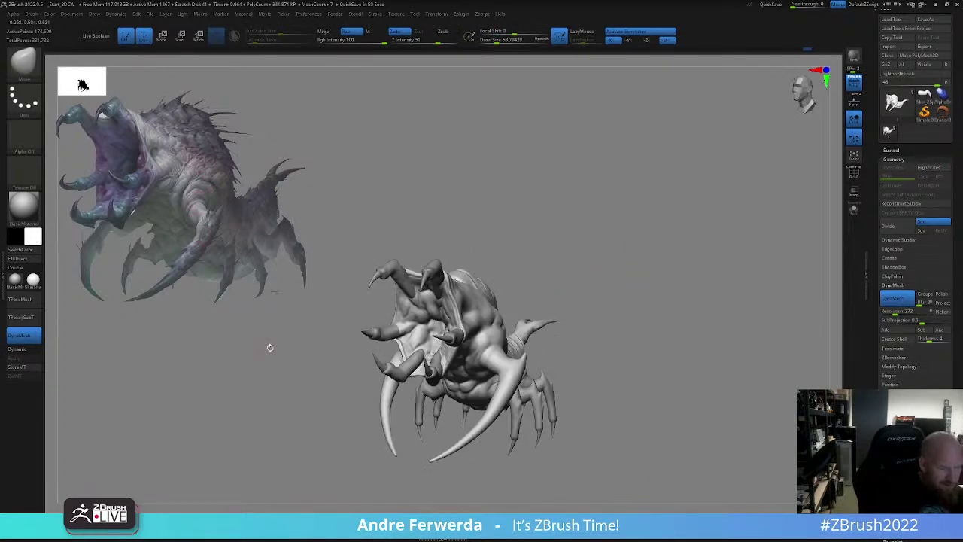
- Choose the DamStandard brush and reduce its draw size to about 29
{"action": "key", "text": "b"}
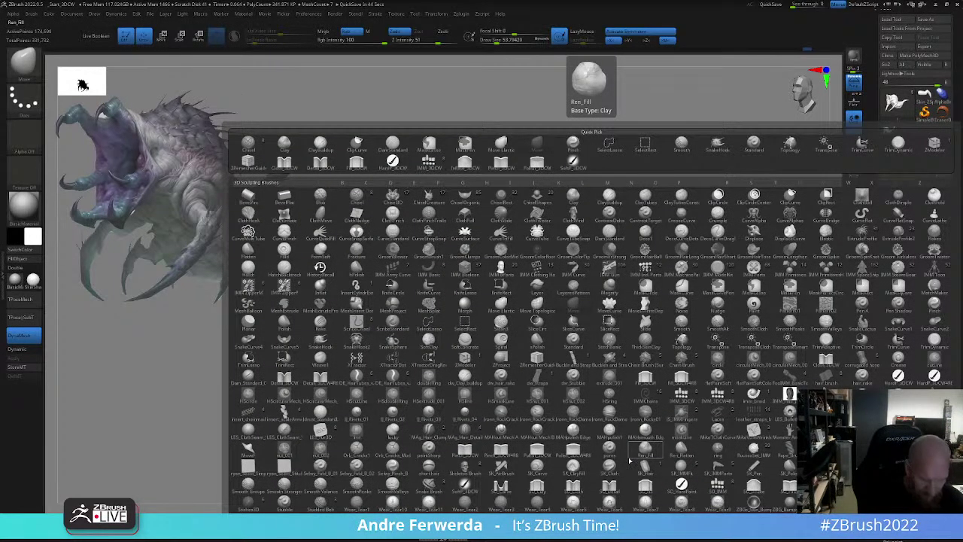
{"action": "left_click", "coordinate": [631, 461]}
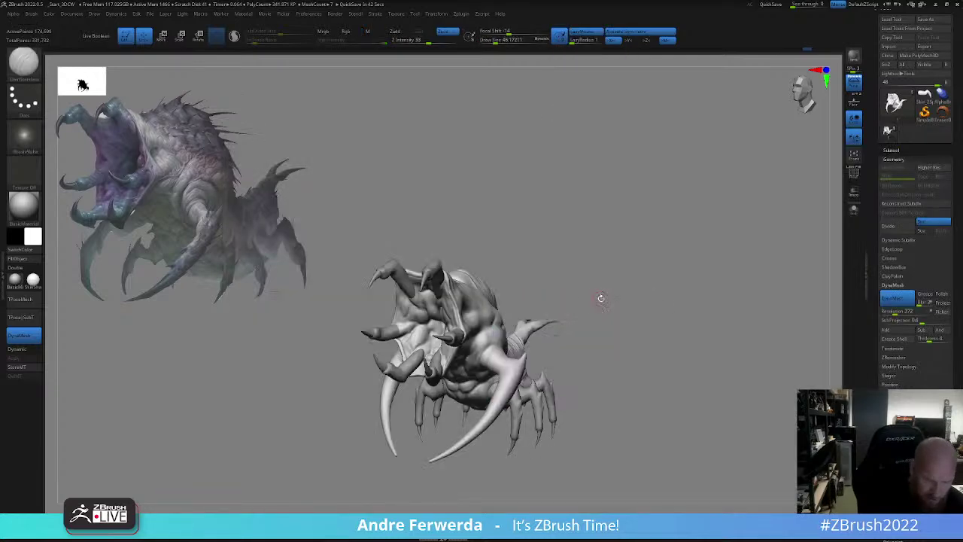
{"action": "mouse_move", "coordinate": [601, 295]}
{"action": "left_mouse_down", "text": "alt"}
{"action": "mouse_move", "coordinate": [651, 250]}
{"action": "mouse_move", "coordinate": [648, 235]}
{"action": "left_mouse_up", "text": "alt"}
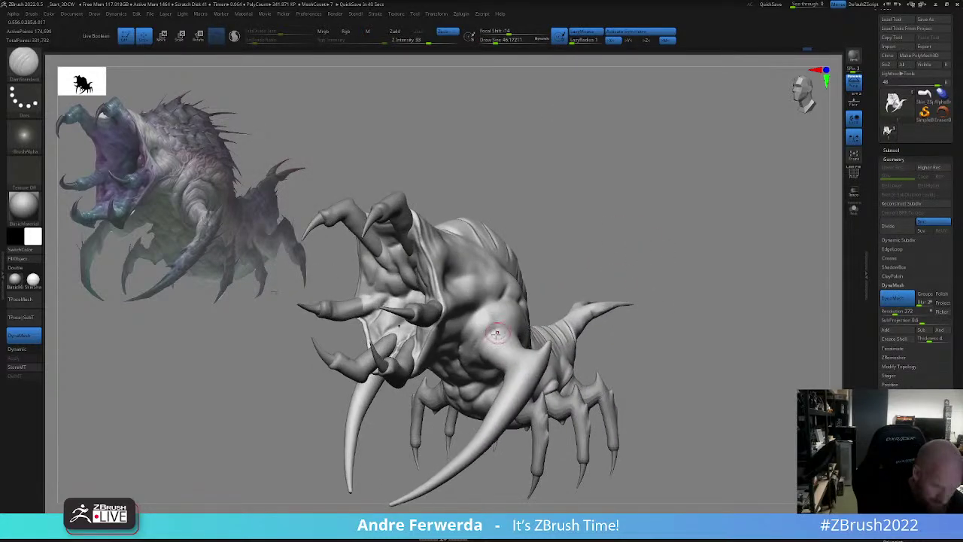
{"action": "left_click_drag", "start_coordinate": [610, 280], "coordinate": [665, 267], "text": "alt"}
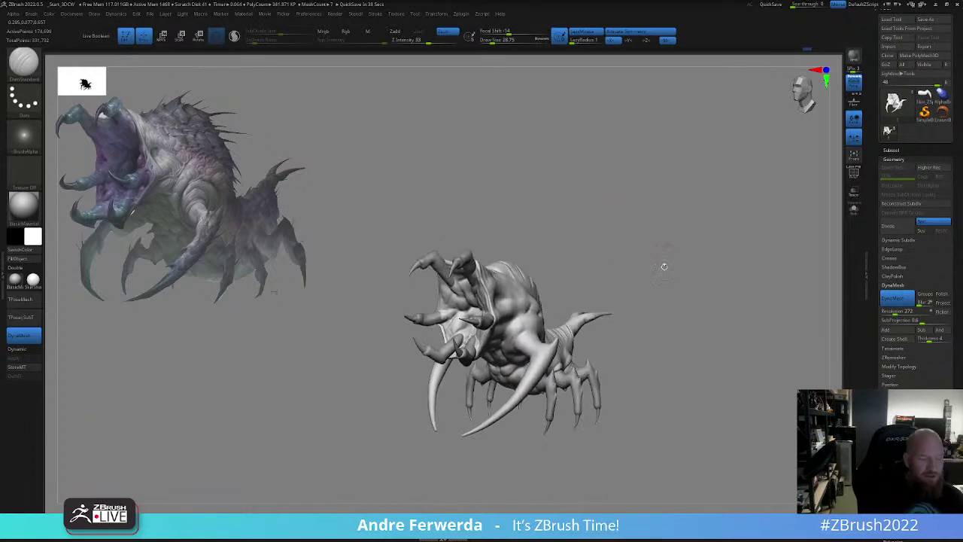
- Try the Green Metallic material and a zbro grey matcap on the creature
{"action": "left_click", "coordinate": [33, 282]}
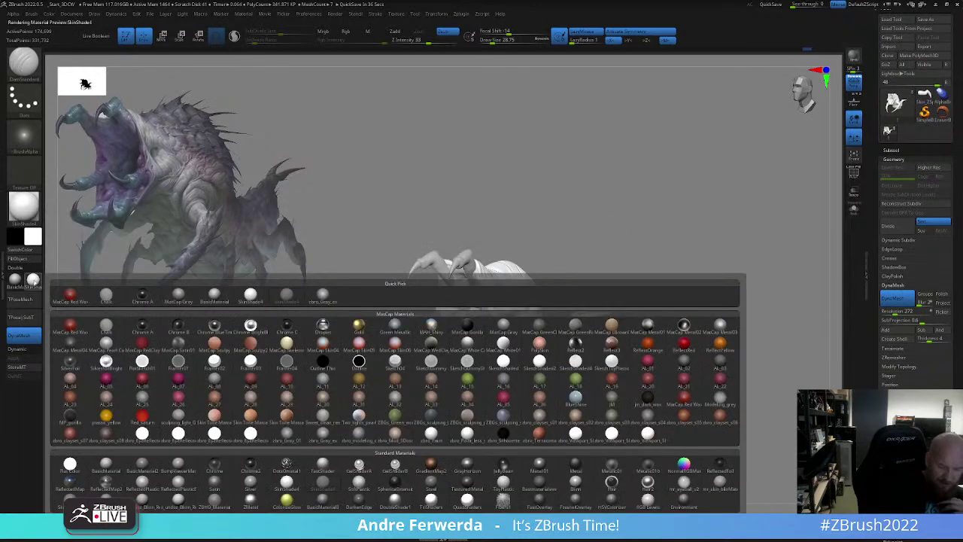
{"action": "left_click", "coordinate": [395, 329]}
{"action": "left_click_drag", "start_coordinate": [698, 405], "coordinate": [700, 397]}
{"action": "left_click", "coordinate": [34, 282]}
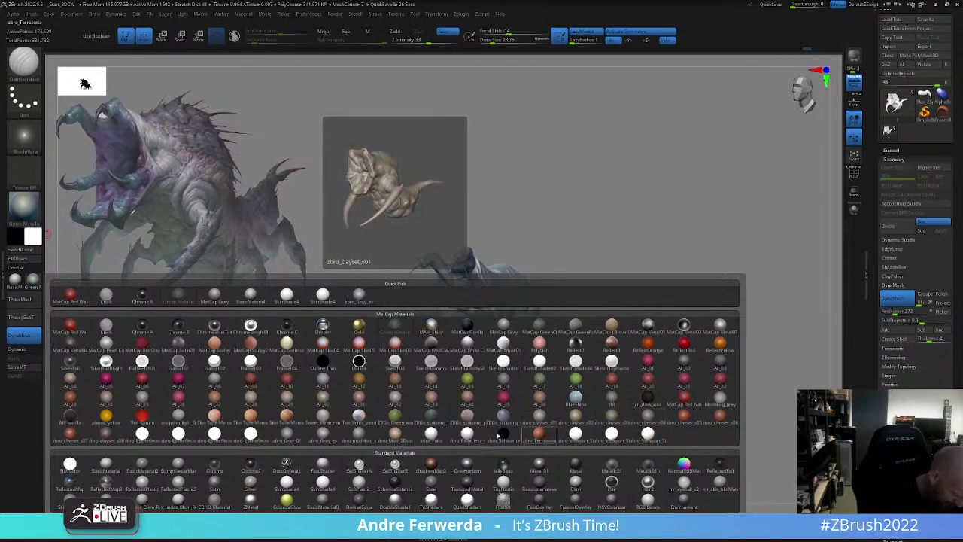
{"action": "left_click", "coordinate": [307, 440]}
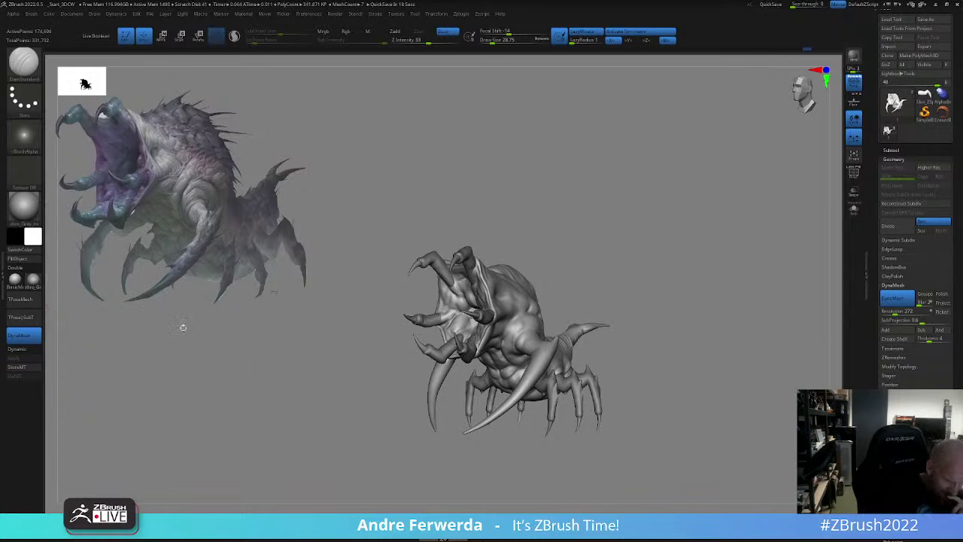
- Browse the material previews and apply the olive-grey JM matcap to the creature
{"action": "left_click", "coordinate": [36, 284]}
{"action": "mouse_move", "coordinate": [345, 483]}
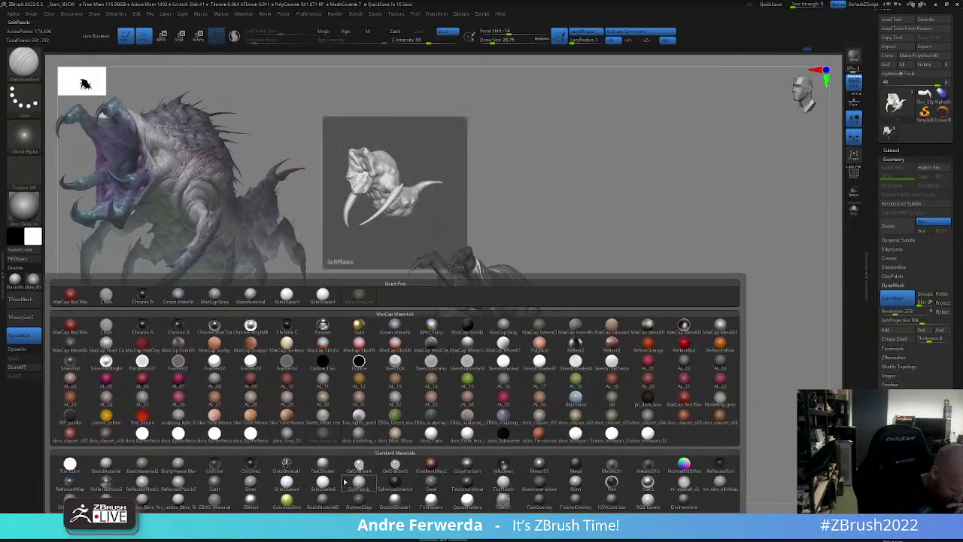
{"action": "mouse_move", "coordinate": [502, 465]}
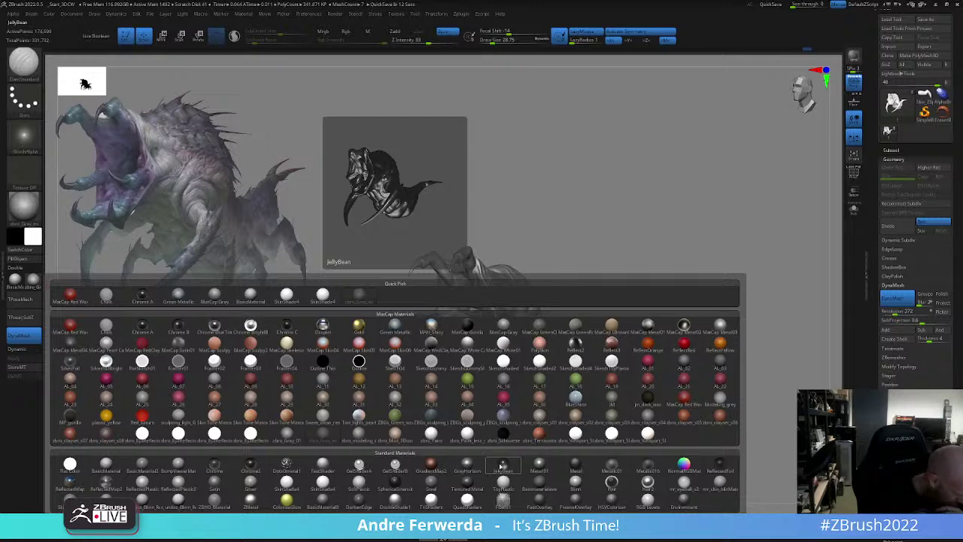
{"action": "left_click", "coordinate": [616, 395]}
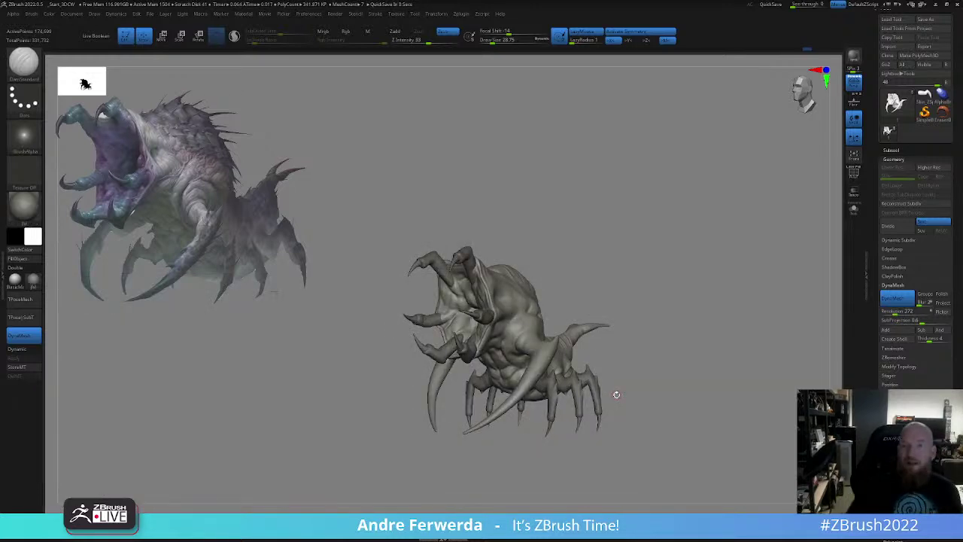
- Select the DamStandard brush again and set its draw size to about 44
{"action": "key", "text": "bracketleft"}
{"action": "mouse_move", "coordinate": [653, 283]}
{"action": "left_mouse_down"}
{"action": "mouse_move", "coordinate": [606, 274]}
{"action": "mouse_move", "coordinate": [692, 271]}
{"action": "left_mouse_up"}
{"action": "key", "text": "b"}
{"action": "key", "text": "d"}
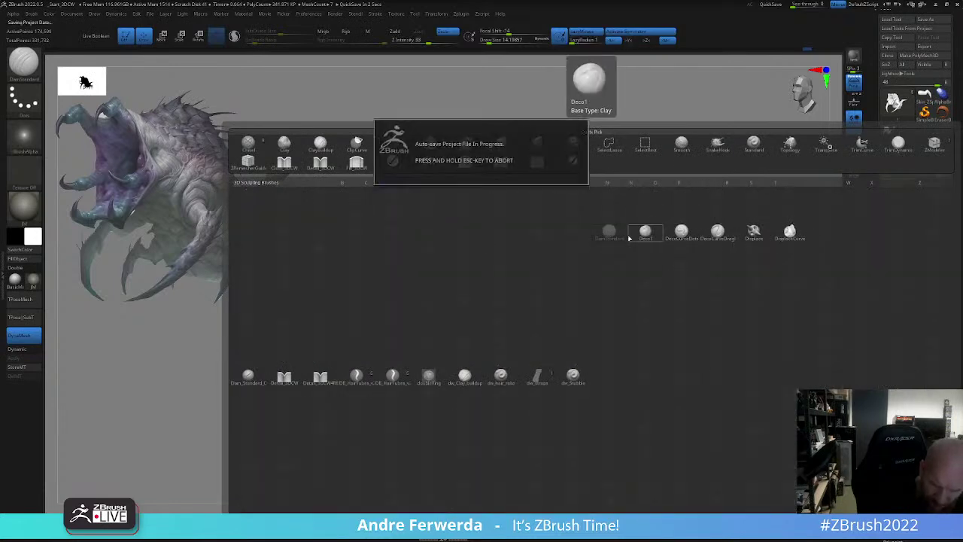
{"action": "key", "text": "s"}
{"action": "key", "text": "space"}
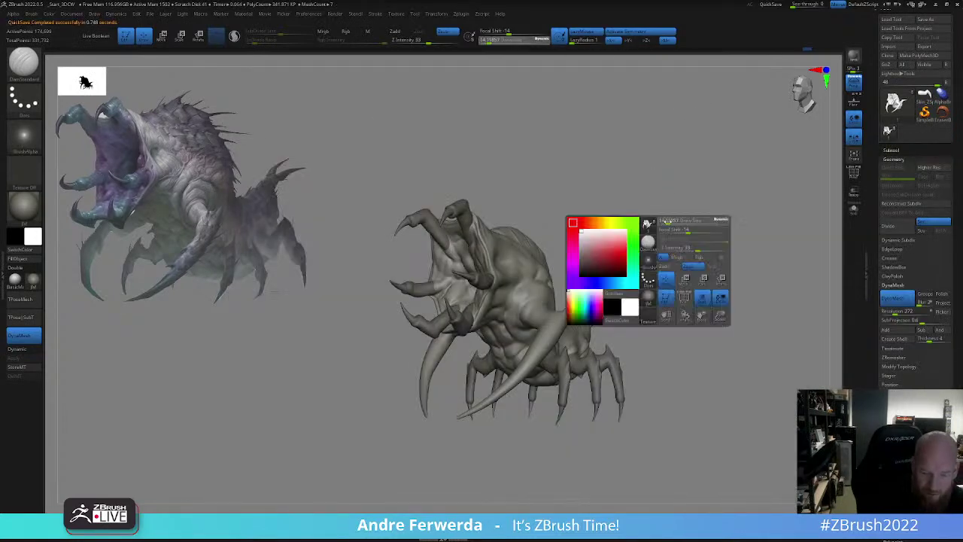
{"action": "left_click_drag", "start_coordinate": [672, 221], "coordinate": [650, 229]}
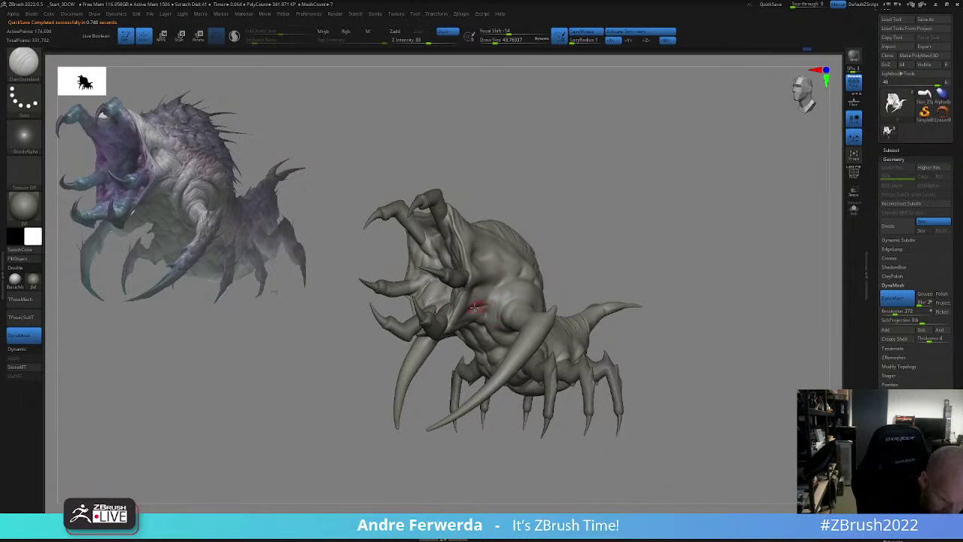
- Carve creases into the skin between the mouth and the tusk base, finishing at a draw size of about 47
{"action": "key", "text": "space"}
{"action": "left_click_drag", "start_coordinate": [495, 308], "coordinate": [490, 306]}
{"action": "left_click_drag", "start_coordinate": [583, 259], "coordinate": [585, 270], "text": "alt"}
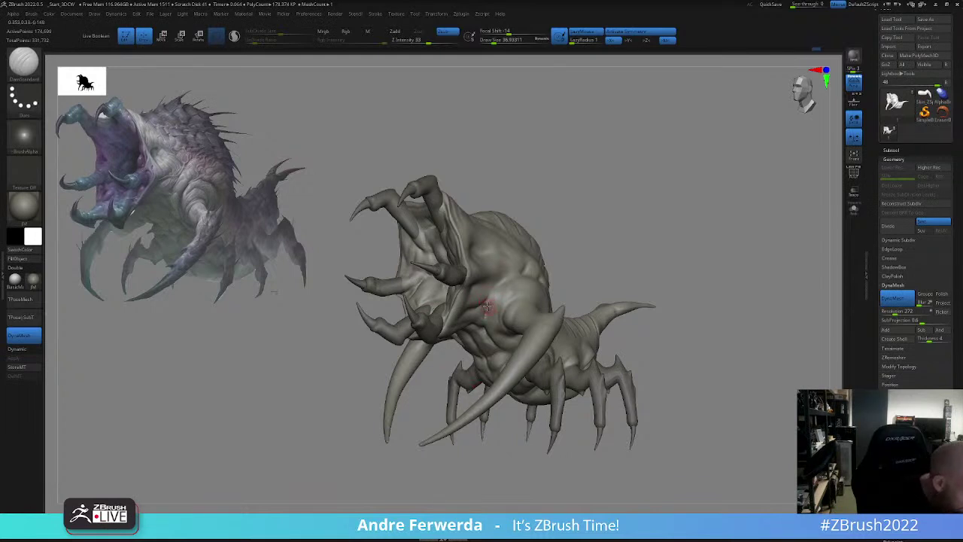
{"action": "key", "text": "space"}
{"action": "left_click", "coordinate": [486, 319]}
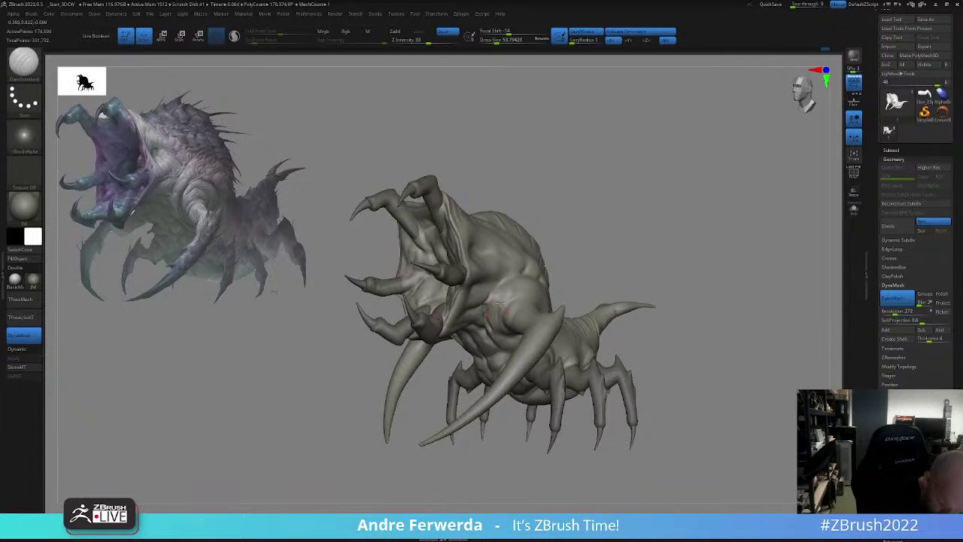
{"action": "key", "text": "space"}
{"action": "left_click_drag", "start_coordinate": [497, 317], "coordinate": [507, 300]}
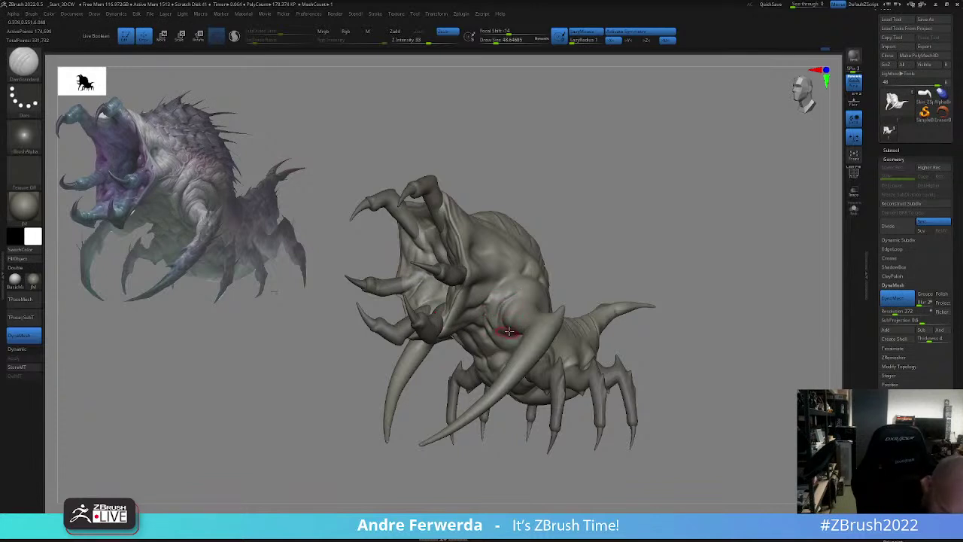
- Refine the creases around the bulge above the tusk and reduce the draw size to about 29
{"action": "left_click_drag", "start_coordinate": [606, 279], "coordinate": [524, 295]}
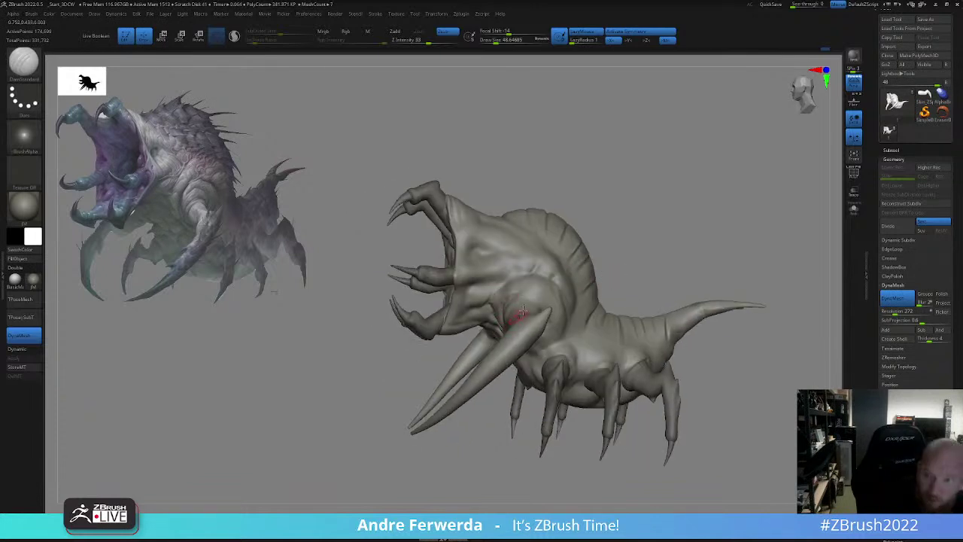
{"action": "left_click_drag", "start_coordinate": [700, 268], "coordinate": [683, 298], "text": "alt"}
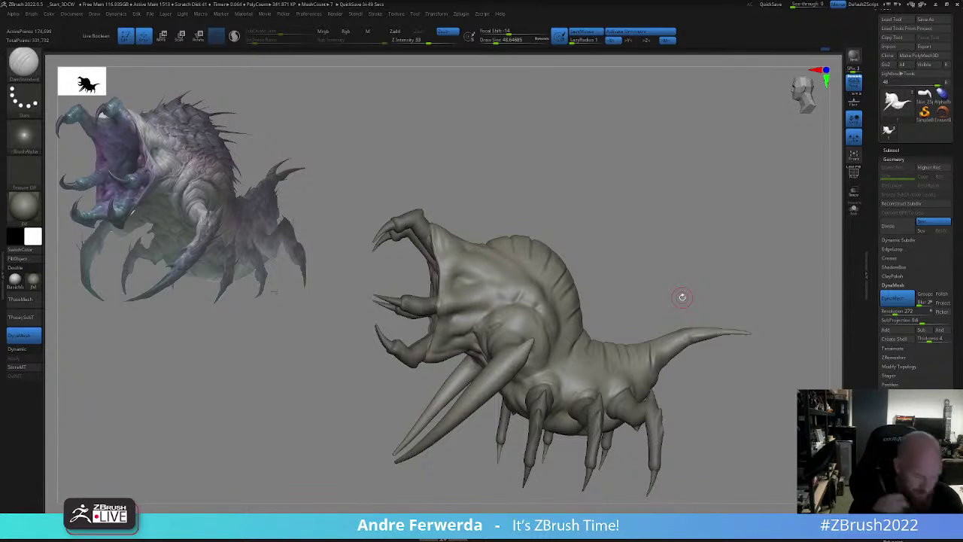
{"action": "left_click_drag", "start_coordinate": [683, 298], "coordinate": [636, 260]}
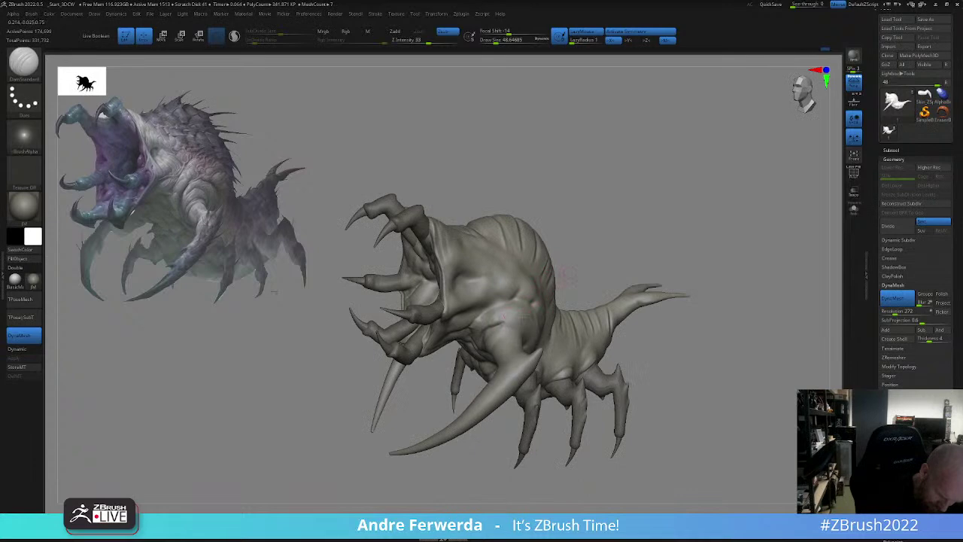
{"action": "right_click_drag", "start_coordinate": [508, 322], "coordinate": [557, 328]}
{"action": "key", "text": "space"}
{"action": "left_click_drag", "start_coordinate": [528, 339], "coordinate": [482, 351]}
{"action": "key", "text": "space"}
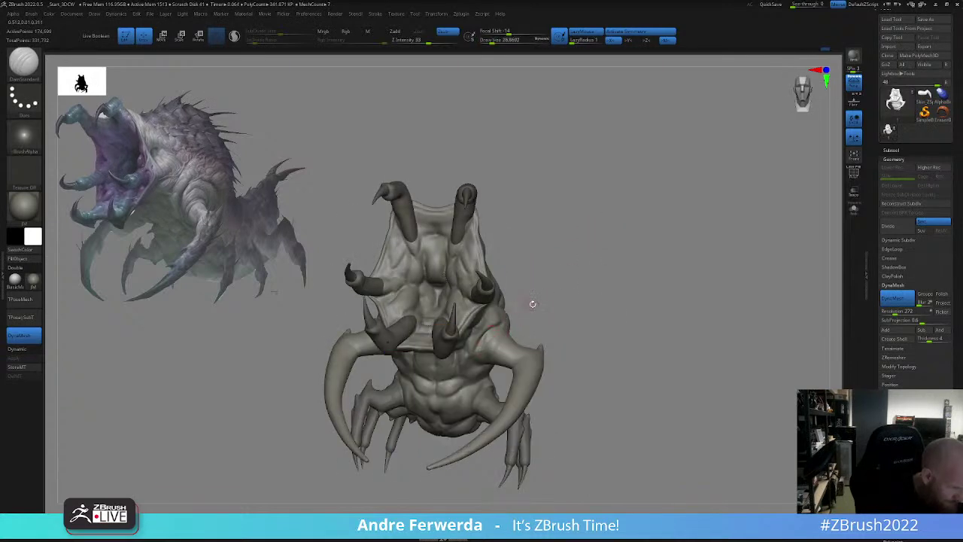
- Carve wrinkles around the front and back of the tusk base at draw sizes of about 37 to 41
{"action": "left_click_drag", "start_coordinate": [533, 303], "coordinate": [503, 285]}
{"action": "right_click_drag", "start_coordinate": [557, 323], "coordinate": [549, 304]}
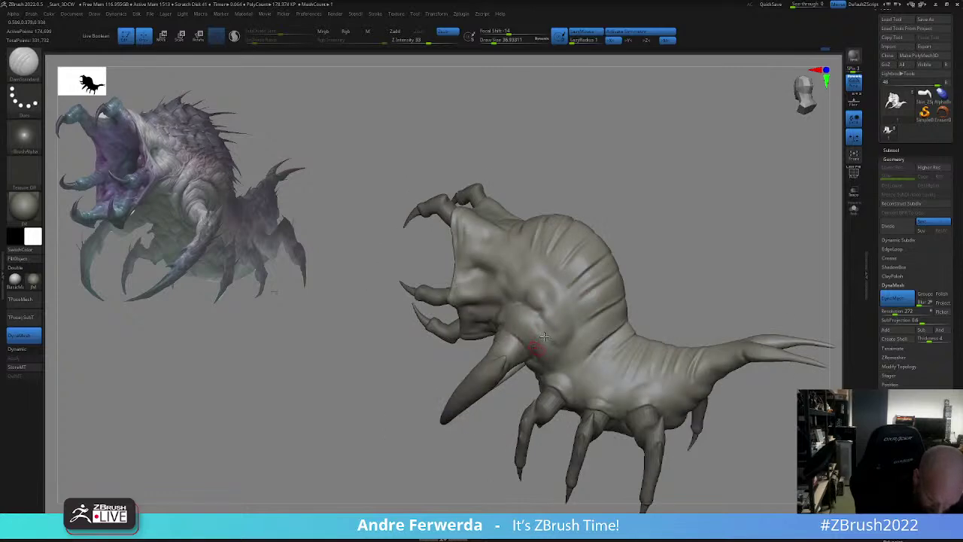
{"action": "right_click_drag", "start_coordinate": [541, 372], "coordinate": [538, 349]}
{"action": "left_click_drag", "start_coordinate": [521, 345], "coordinate": [535, 368]}
{"action": "mouse_move", "coordinate": [535, 368]}
{"action": "right_mouse_down"}
{"action": "mouse_move", "coordinate": [667, 253]}
{"action": "mouse_move", "coordinate": [677, 266]}
{"action": "mouse_move", "coordinate": [624, 289]}
{"action": "right_mouse_up"}
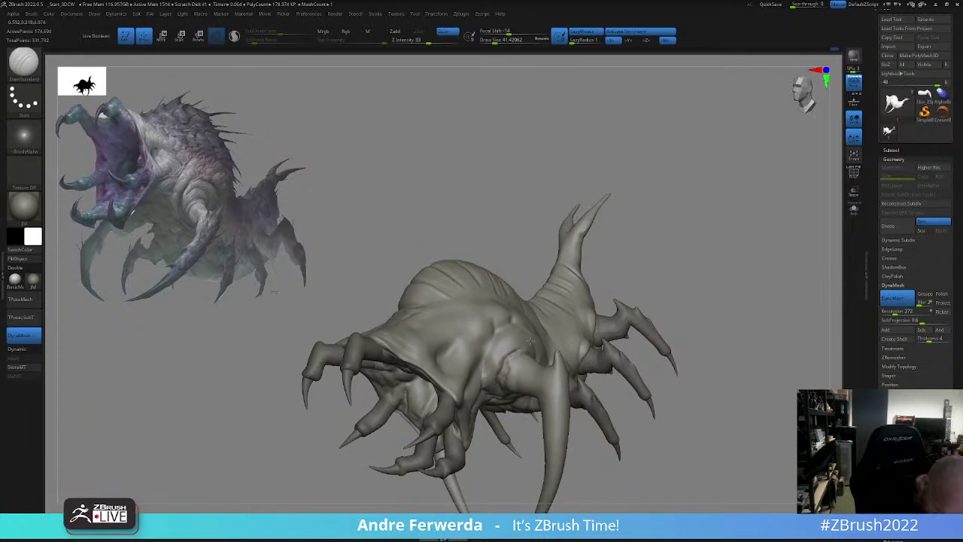
{"action": "left_click_drag", "start_coordinate": [638, 259], "coordinate": [602, 256]}
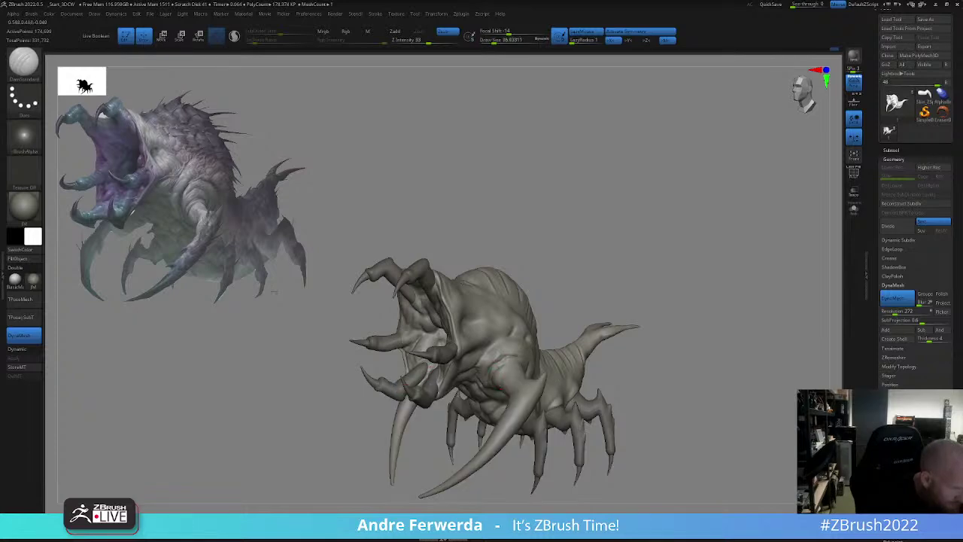
- Carve creases along the underside of the tusk base and the adjoining chest
{"action": "right_click_drag", "start_coordinate": [560, 314], "coordinate": [518, 366]}
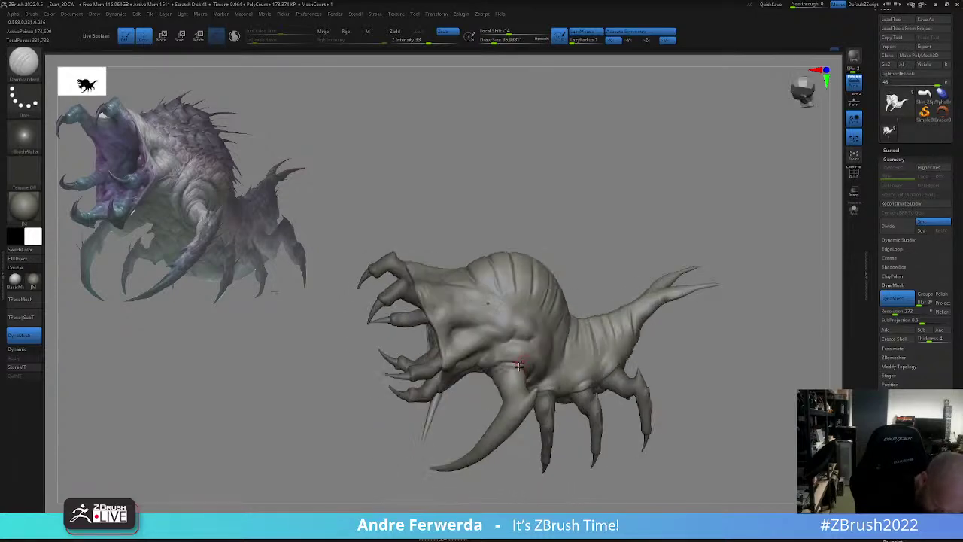
{"action": "left_click_drag", "start_coordinate": [644, 337], "coordinate": [700, 304]}
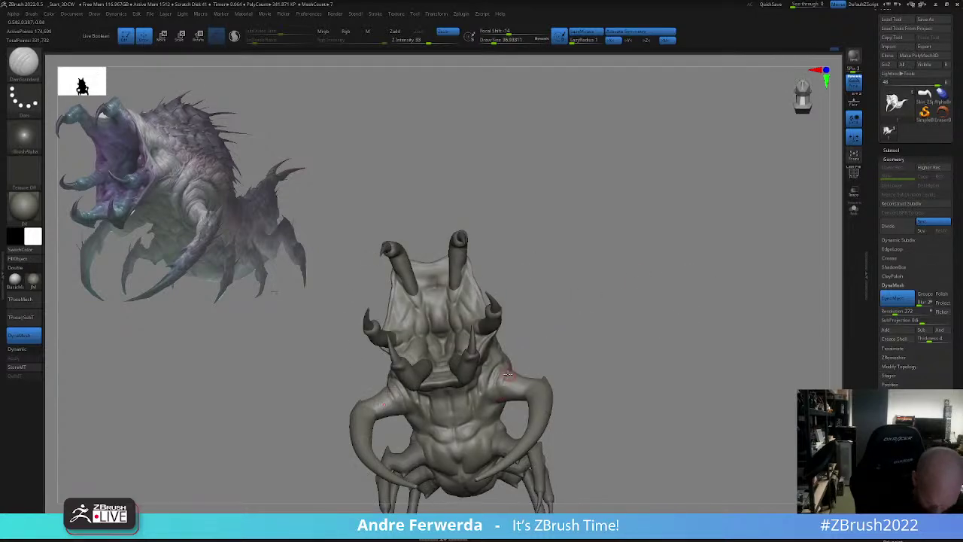
{"action": "right_click_drag", "start_coordinate": [500, 391], "coordinate": [512, 382]}
{"action": "left_click_drag", "start_coordinate": [503, 404], "coordinate": [497, 395]}
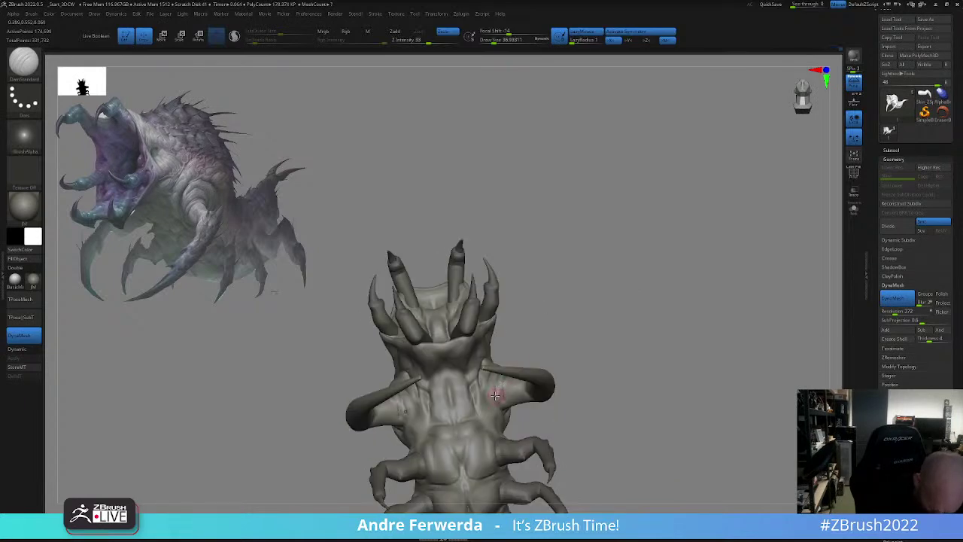
{"action": "left_click_drag", "start_coordinate": [552, 352], "coordinate": [512, 370]}
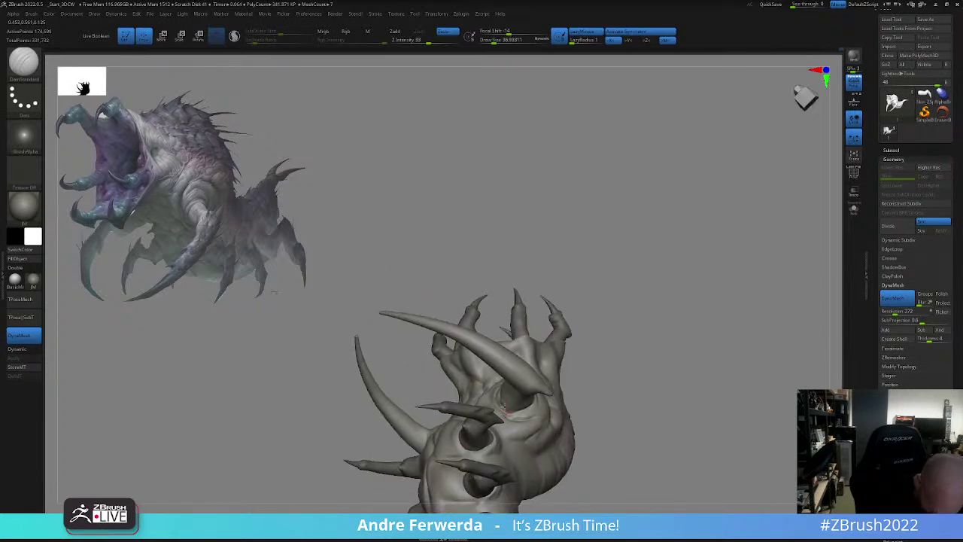
{"action": "left_click_drag", "start_coordinate": [599, 351], "coordinate": [536, 385]}
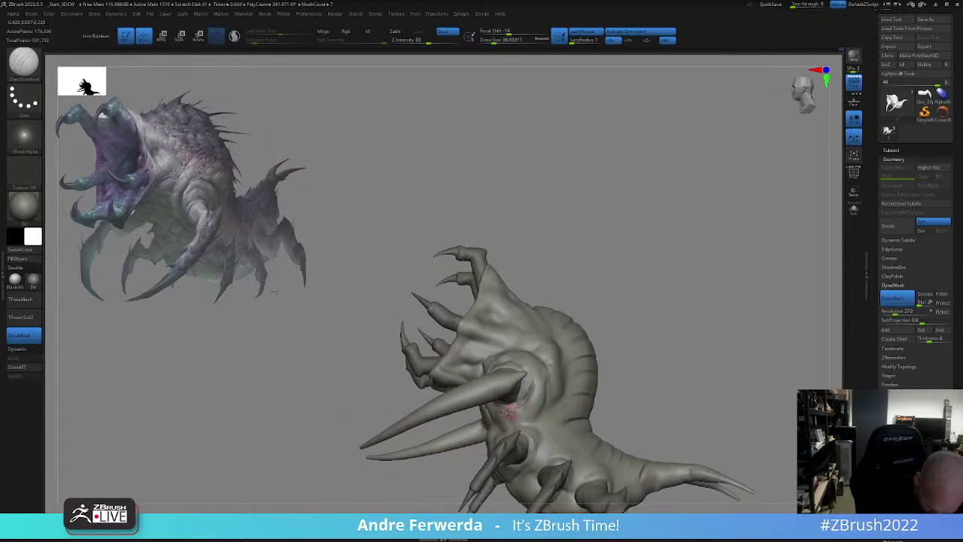
- Deepen the folds on the body's flank above and behind the tusk
{"action": "right_click_drag", "start_coordinate": [514, 405], "coordinate": [542, 360]}
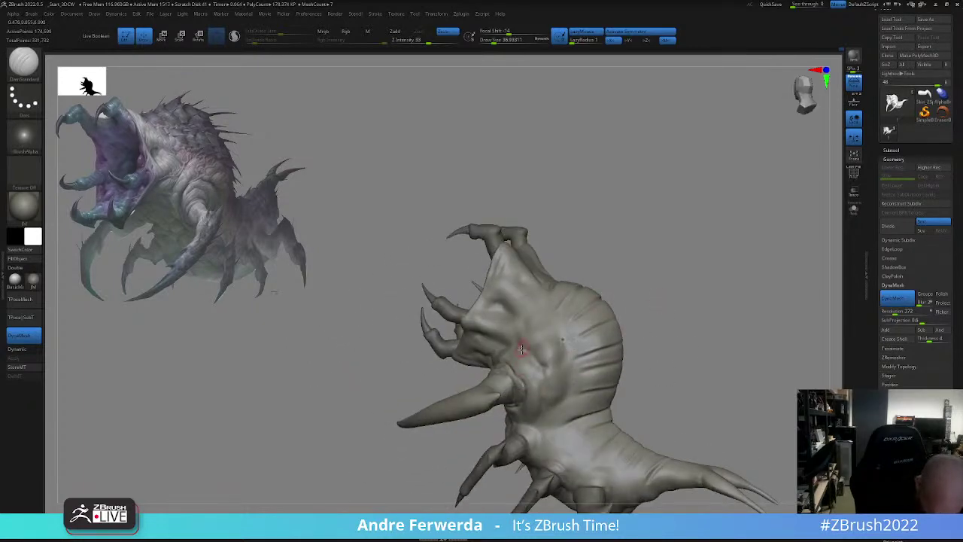
{"action": "mouse_move", "coordinate": [647, 332]}
{"action": "left_mouse_down"}
{"action": "mouse_move", "coordinate": [688, 323]}
{"action": "mouse_move", "coordinate": [675, 340]}
{"action": "left_mouse_up"}
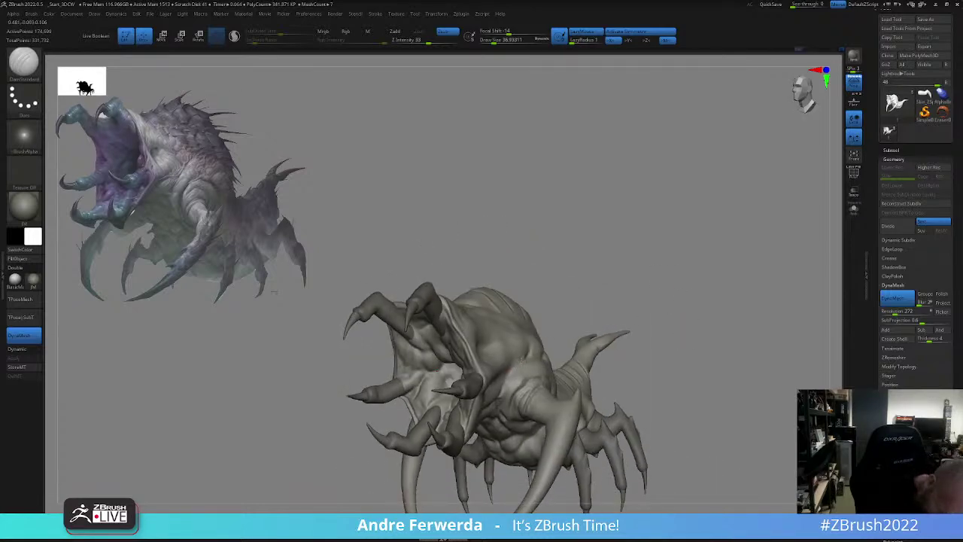
{"action": "mouse_move", "coordinate": [581, 350]}
{"action": "right_mouse_down"}
{"action": "mouse_move", "coordinate": [658, 288]}
{"action": "mouse_move", "coordinate": [571, 336]}
{"action": "right_mouse_up"}
{"action": "right_click_drag", "start_coordinate": [563, 369], "coordinate": [550, 344]}
{"action": "right_click_drag", "start_coordinate": [630, 345], "coordinate": [580, 303]}
- Select the ClayBuildup brush with focal shift -53 and build up the folds near the tusk at a draw size of about 59
{"action": "key", "text": "b"}
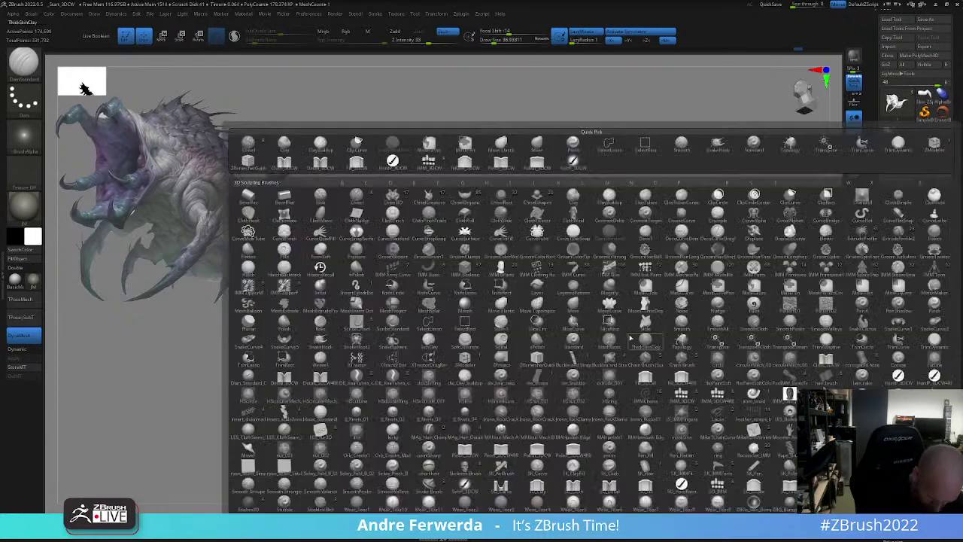
{"action": "key", "text": "c"}
{"action": "left_click", "coordinate": [608, 197]}
{"action": "mouse_move", "coordinate": [611, 199]}
{"action": "right_mouse_down"}
{"action": "mouse_move", "coordinate": [620, 219]}
{"action": "mouse_move", "coordinate": [549, 349]}
{"action": "mouse_move", "coordinate": [534, 342]}
{"action": "right_mouse_up"}
{"action": "key", "text": "space"}
{"action": "left_click_drag", "start_coordinate": [514, 416], "coordinate": [509, 418]}
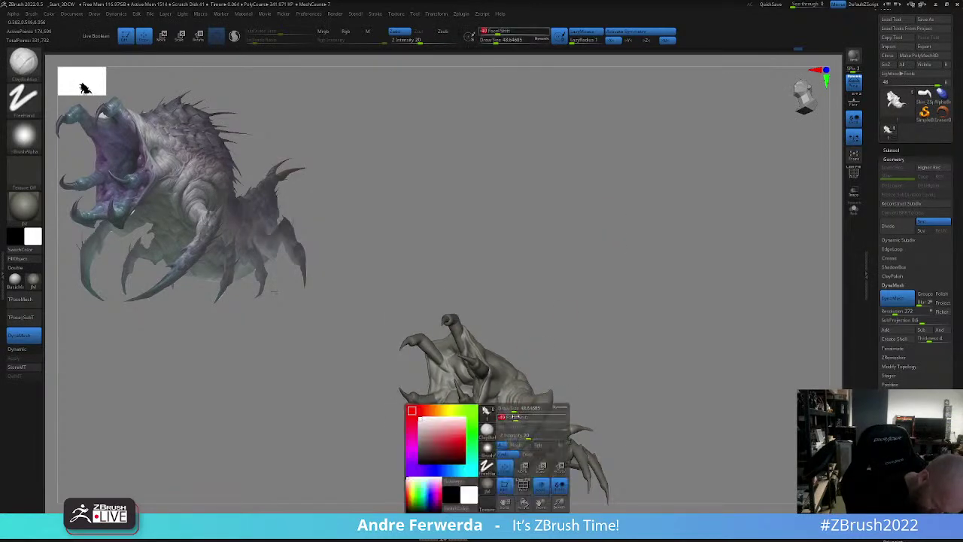
{"action": "key", "text": "space"}
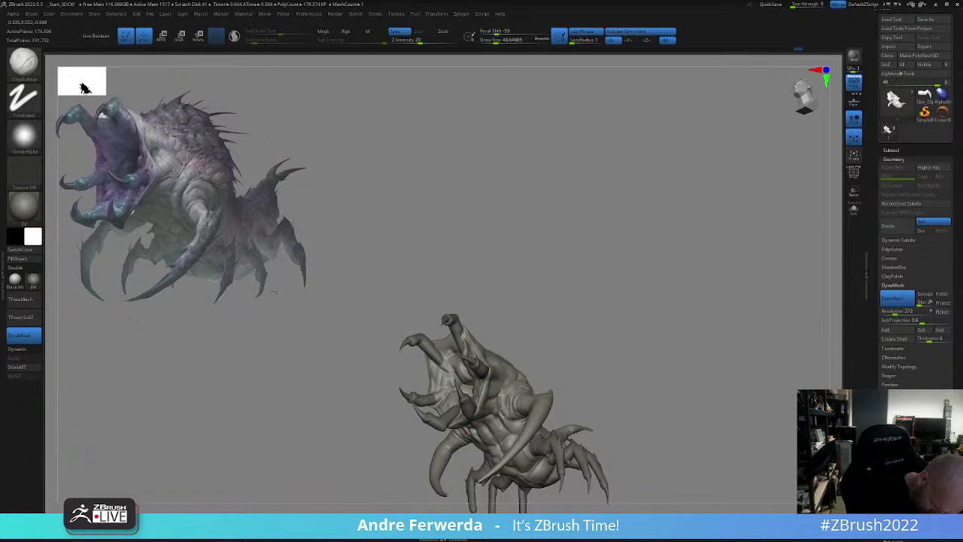
{"action": "right_click_drag", "start_coordinate": [551, 329], "coordinate": [497, 415], "text": "ctrl"}
{"action": "key", "text": "space"}
{"action": "left_click_drag", "start_coordinate": [496, 415], "coordinate": [500, 416]}
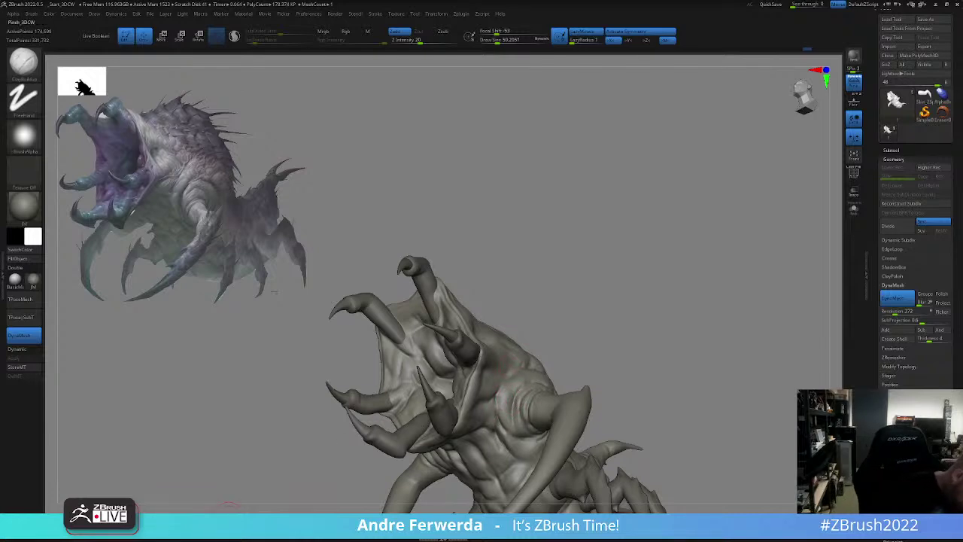
- Select the Inflat brush and set its draw size to about 68 for the folds around the tusk base
{"action": "key", "text": "b"}
{"action": "key", "text": "i"}
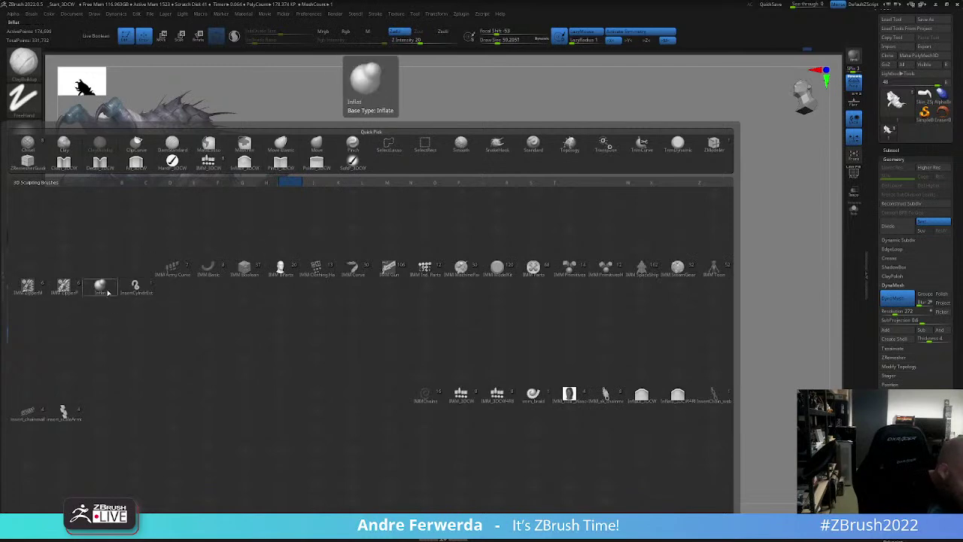
{"action": "key", "text": "n"}
{"action": "key", "text": "space"}
{"action": "left_click_drag", "start_coordinate": [508, 385], "coordinate": [513, 385]}
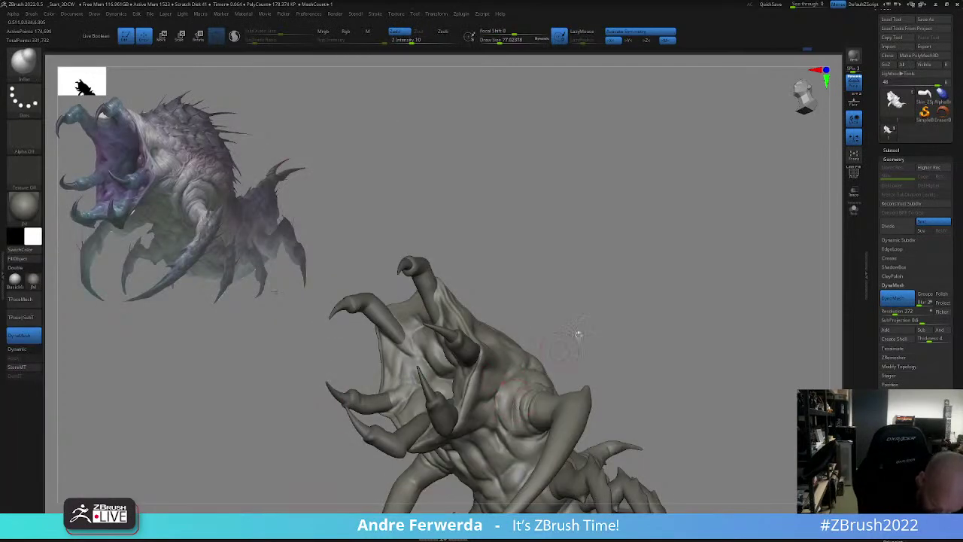
{"action": "key", "text": "space"}
{"action": "mouse_move", "coordinate": [579, 335]}
{"action": "left_mouse_down"}
{"action": "mouse_move", "coordinate": [543, 391]}
{"action": "mouse_move", "coordinate": [565, 397]}
{"action": "left_mouse_up"}
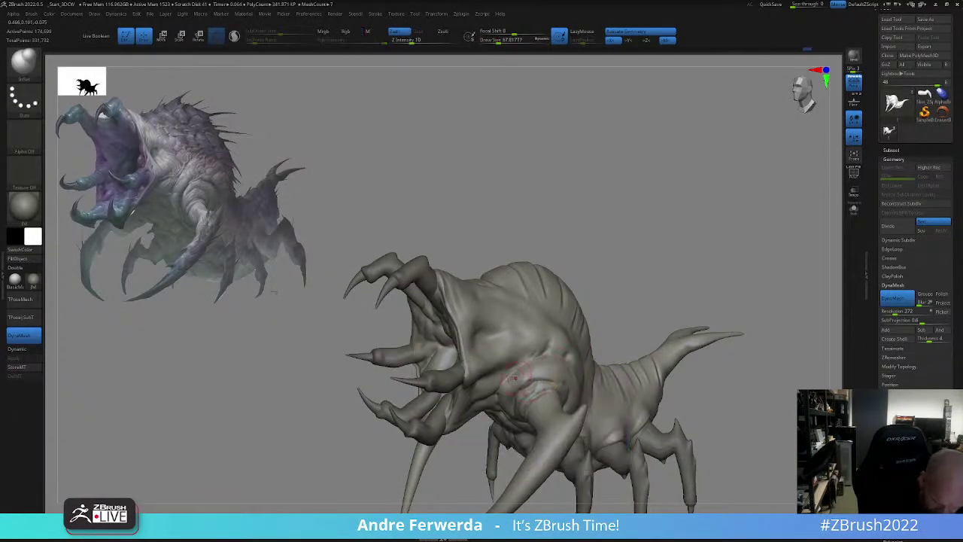
- Inflate the folds above the tusk base with focal shift -43, reducing the draw size to about 51
{"action": "right_click_drag", "start_coordinate": [515, 374], "coordinate": [565, 351]}
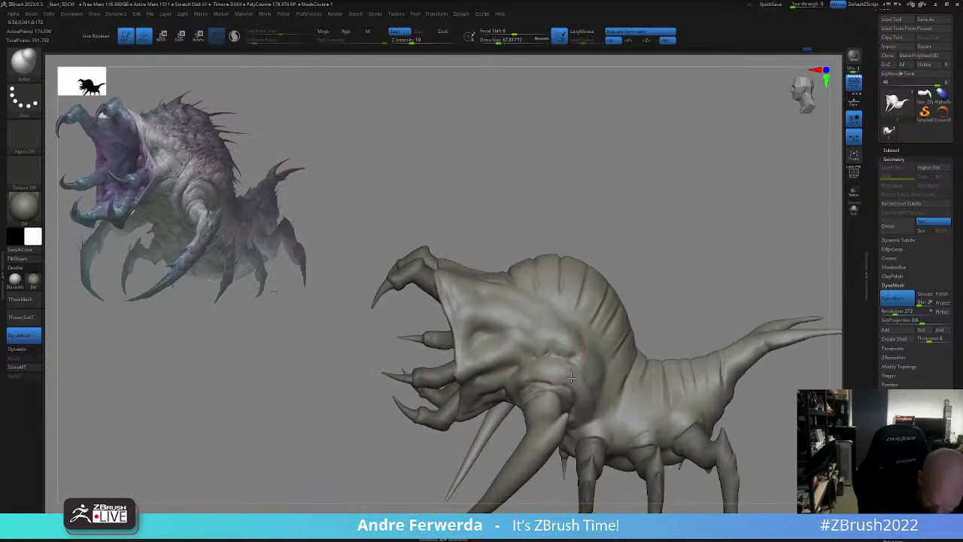
{"action": "right_click_drag", "start_coordinate": [534, 385], "coordinate": [617, 288], "text": "ctrl"}
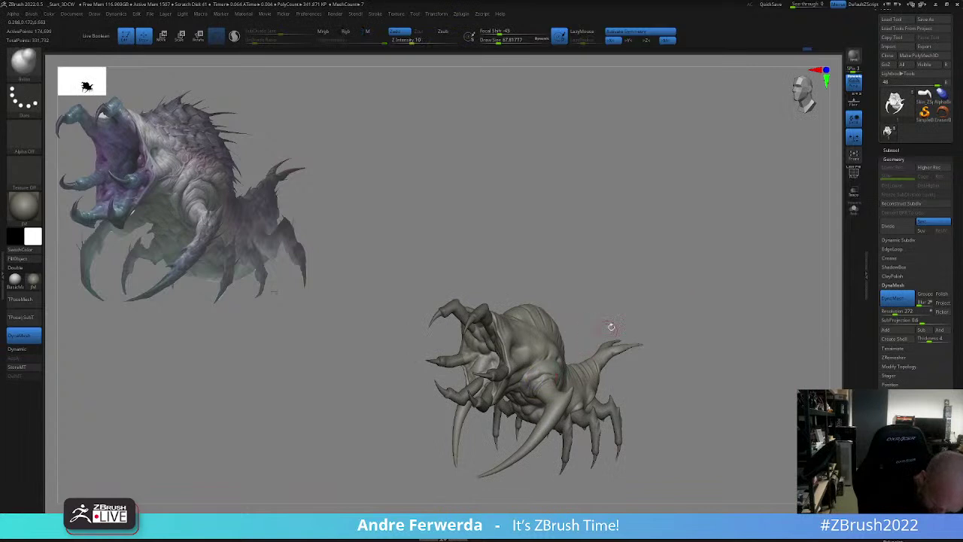
{"action": "right_click_drag", "start_coordinate": [610, 327], "coordinate": [560, 413], "text": "ctrl"}
{"action": "key", "text": "space"}
{"action": "left_click_drag", "start_coordinate": [588, 364], "coordinate": [584, 364]}
{"action": "key", "text": "space"}
{"action": "left_click", "coordinate": [533, 385]}
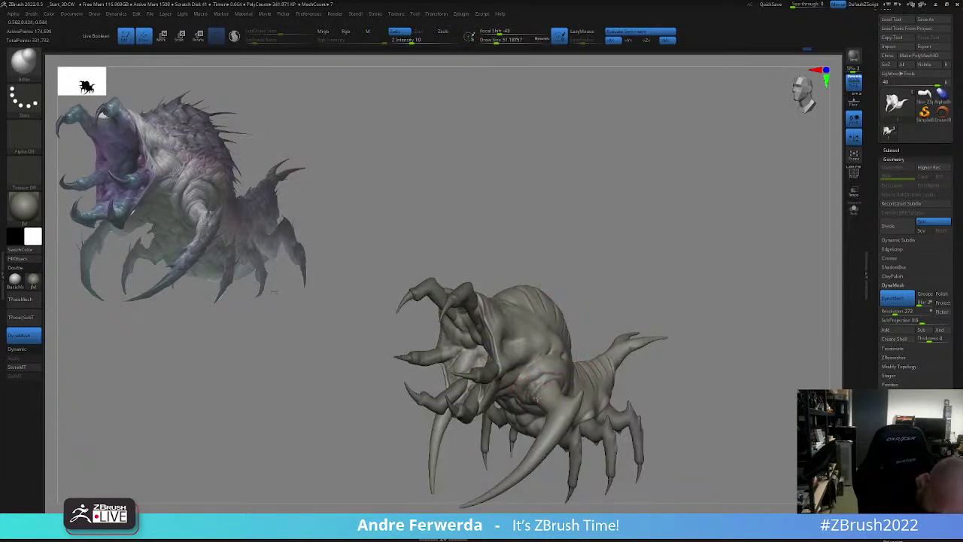
- Inflate the skin folds at the tusk base and across the chest at draw sizes up to about 80
{"action": "right_click_drag", "start_coordinate": [597, 339], "coordinate": [617, 324]}
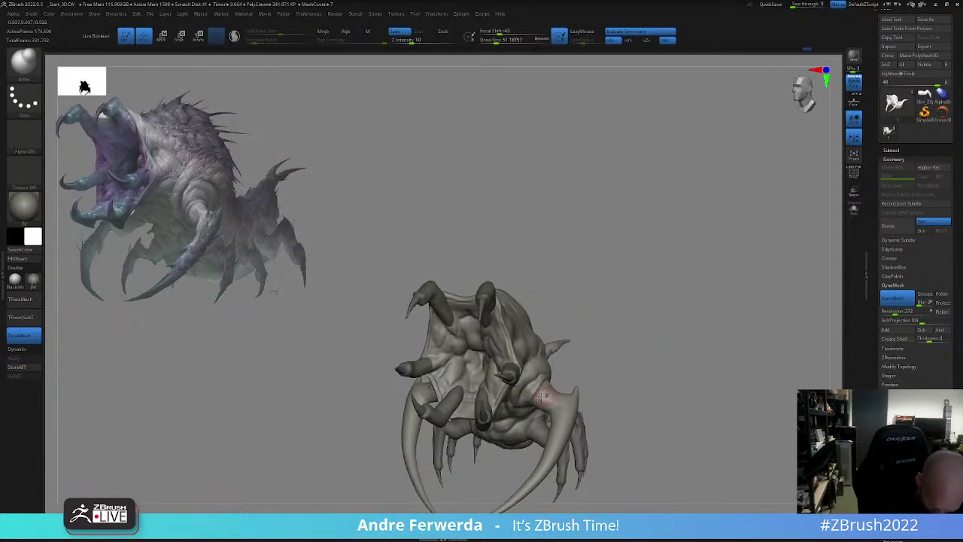
{"action": "mouse_move", "coordinate": [562, 360]}
{"action": "right_mouse_down"}
{"action": "mouse_move", "coordinate": [518, 408]}
{"action": "mouse_move", "coordinate": [539, 396]}
{"action": "right_mouse_up"}
{"action": "key", "text": "space"}
{"action": "left_click", "coordinate": [562, 349]}
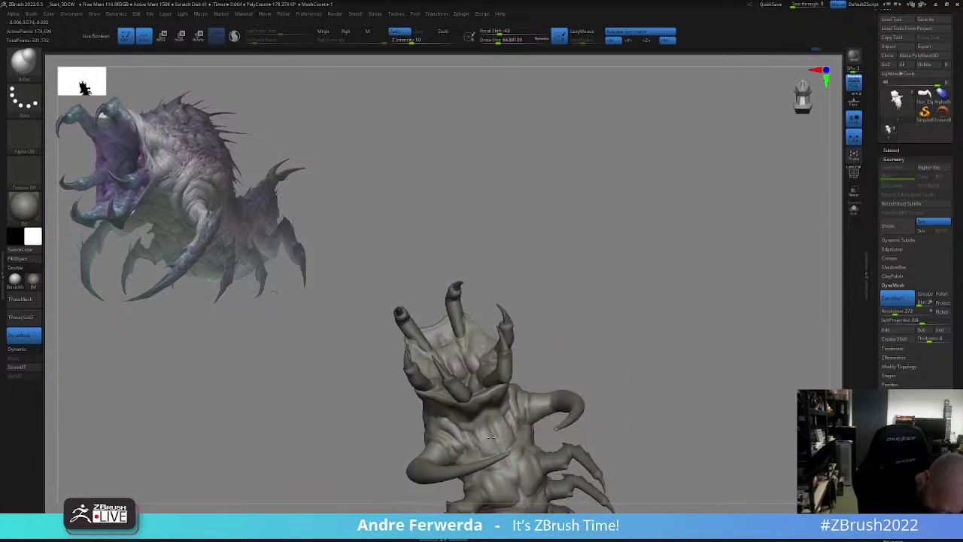
{"action": "right_click_drag", "start_coordinate": [478, 445], "coordinate": [681, 316]}
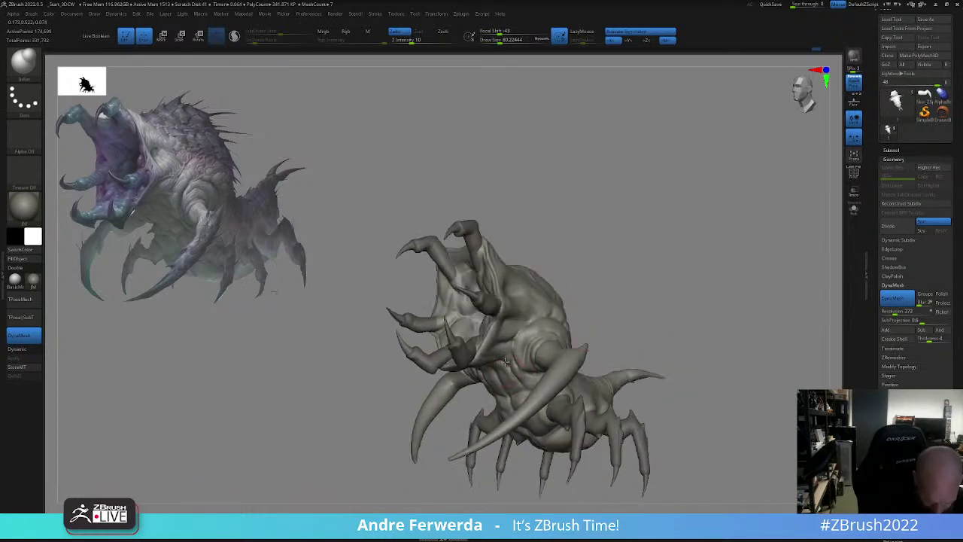
- Reduce the Inflat brush's draw size to about 74 and inspect the body folds from several sides
{"action": "right_click_drag", "start_coordinate": [619, 282], "coordinate": [516, 304]}
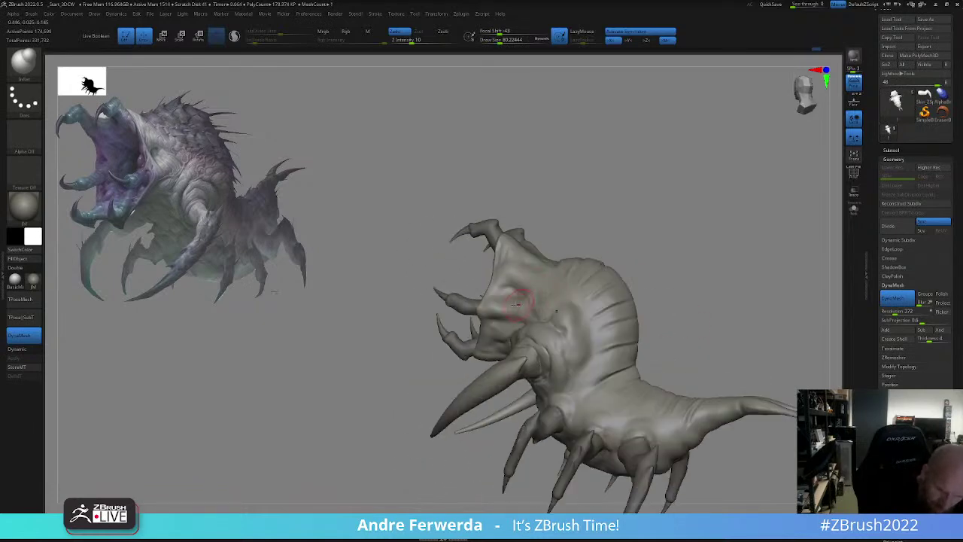
{"action": "right_click_drag", "start_coordinate": [634, 255], "coordinate": [617, 309]}
{"action": "right_click", "coordinate": [617, 309]}
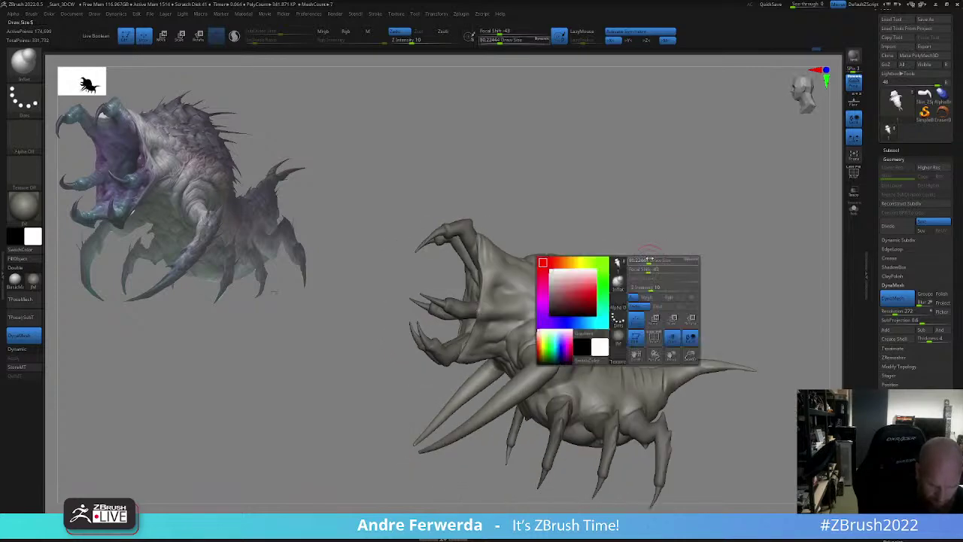
{"action": "right_click_drag", "start_coordinate": [645, 260], "coordinate": [650, 333]}
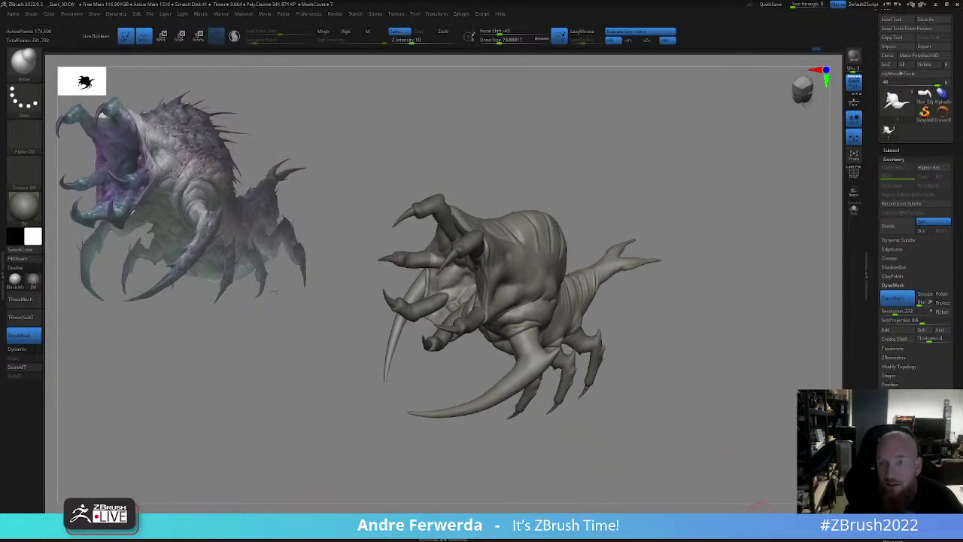
{"action": "right_click_drag", "start_coordinate": [759, 454], "coordinate": [761, 429], "text": "ctrl"}
- Make the upper finger subtool active, check its polygroups and isolate the fingers without their claws
{"action": "left_click", "coordinate": [892, 151]}
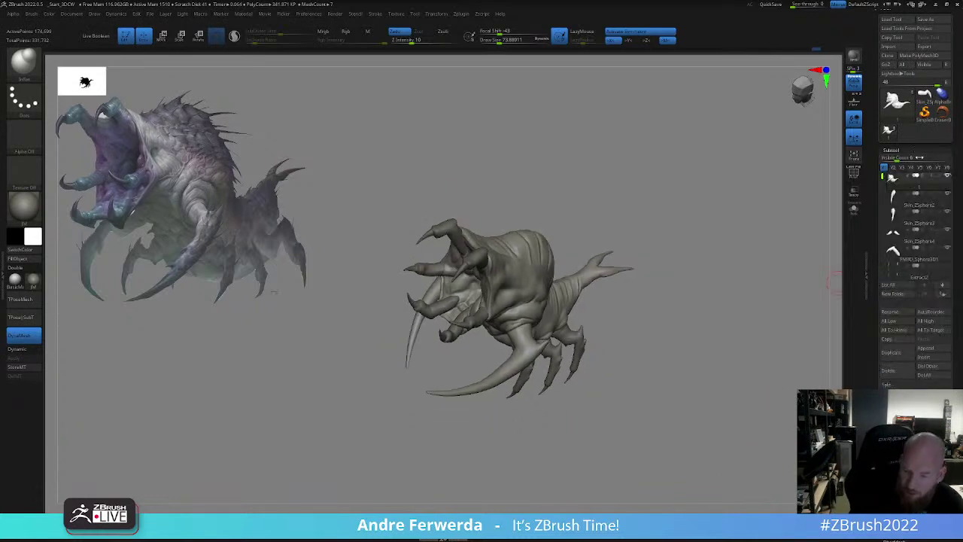
{"action": "left_click", "coordinate": [484, 256], "text": "alt"}
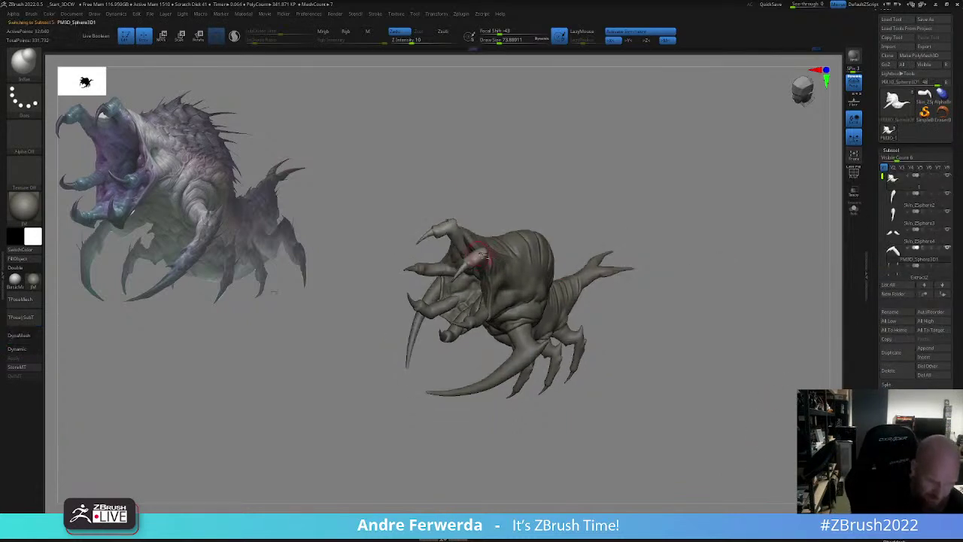
{"action": "right_click_drag", "start_coordinate": [705, 331], "coordinate": [696, 320]}
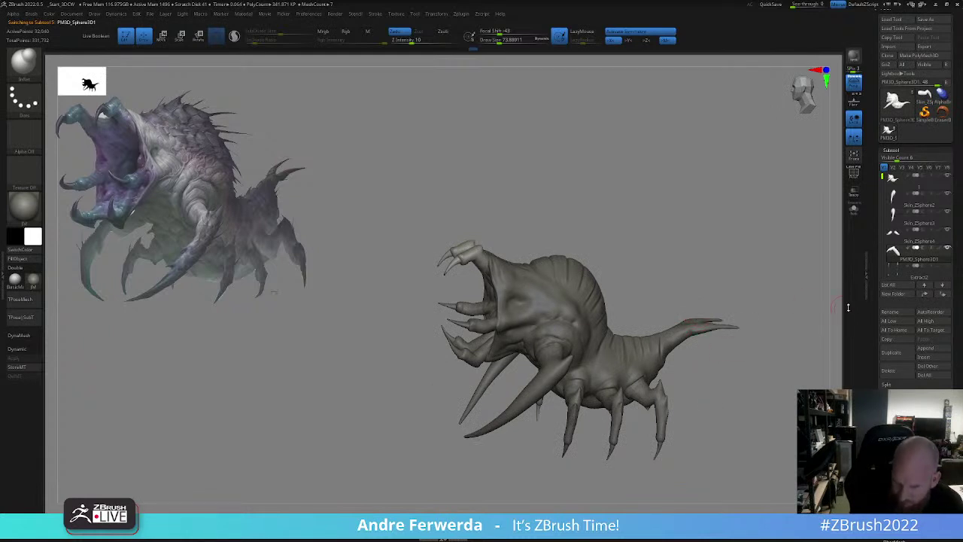
{"action": "key", "text": "shift+f"}
{"action": "key", "text": "shift+f"}
{"action": "left_click", "coordinate": [483, 254], "text": "ctrl+shift"}
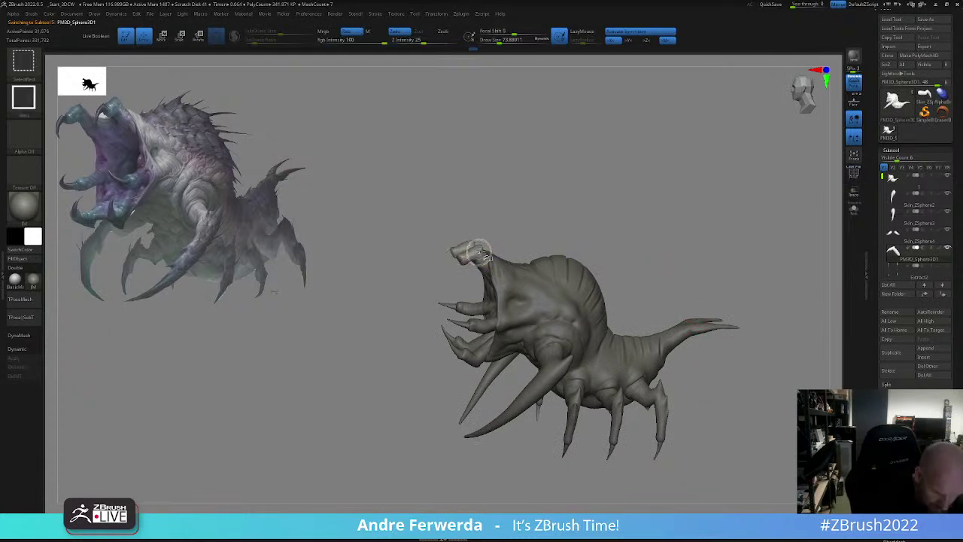
- Check the polygroup visibility on the upper fingers and split their hidden claws into a separate subtool
{"action": "left_click_drag", "start_coordinate": [516, 216], "coordinate": [533, 228], "text": "ctrl+shift"}
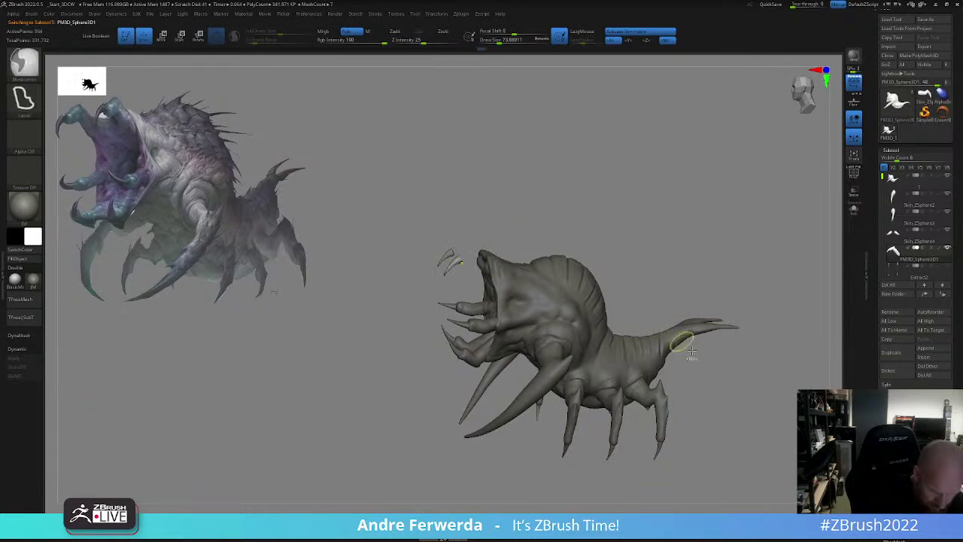
{"action": "left_click", "coordinate": [784, 411], "text": "ctrl+shift"}
{"action": "key", "text": "ctrl+z"}
{"action": "left_click_drag", "start_coordinate": [776, 402], "coordinate": [790, 438], "text": "ctrl+shift"}
{"action": "left_click", "coordinate": [899, 150]}
{"action": "left_click", "coordinate": [899, 150]}
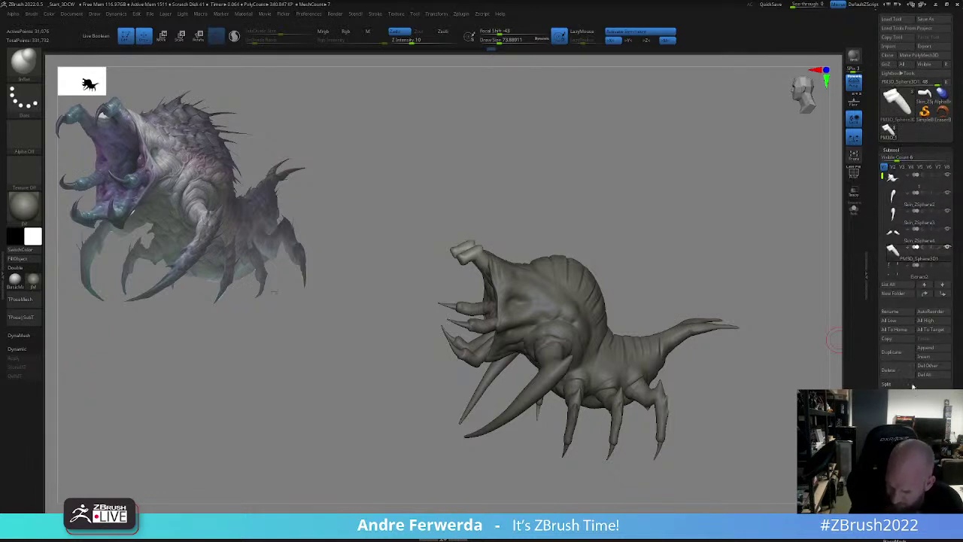
{"action": "key", "text": "ctrl+shift+h"}
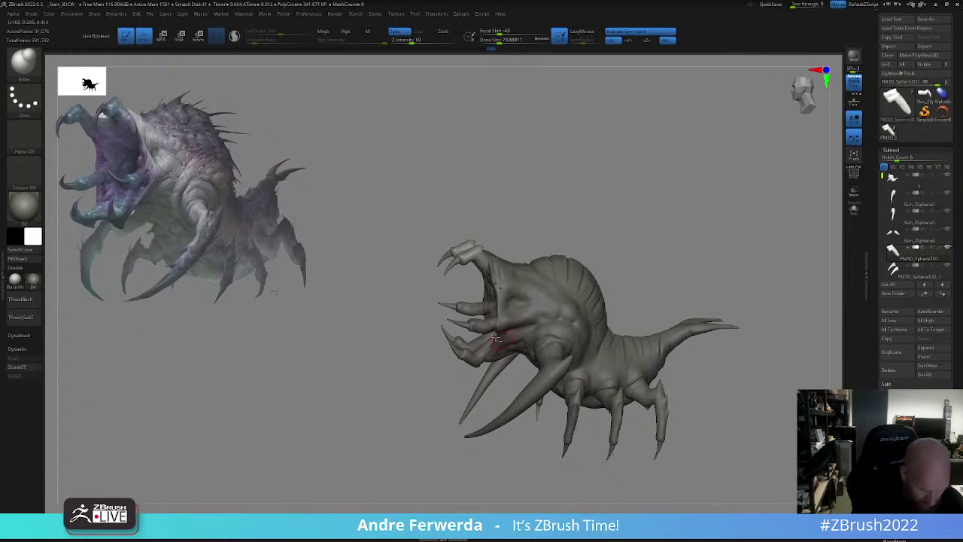
- Isolate the flesh of the middle and lower finger subtools and split their claws into separate subtools
{"action": "left_click", "coordinate": [477, 309], "text": "alt"}
{"action": "left_click", "coordinate": [479, 306], "text": "ctrl+shift"}
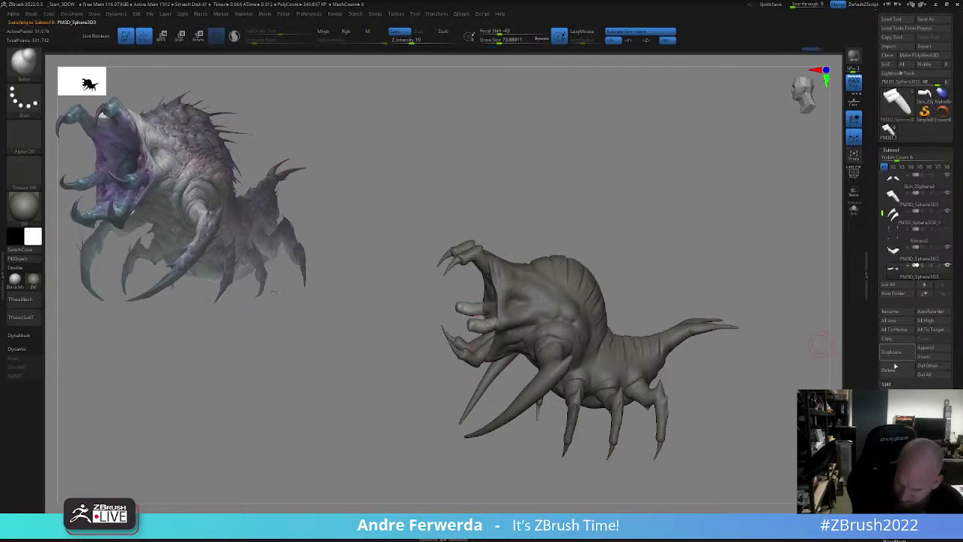
{"action": "left_click", "coordinate": [897, 393]}
{"action": "left_click", "coordinate": [483, 357], "text": "alt"}
{"action": "left_click", "coordinate": [485, 352], "text": "ctrl+shift"}
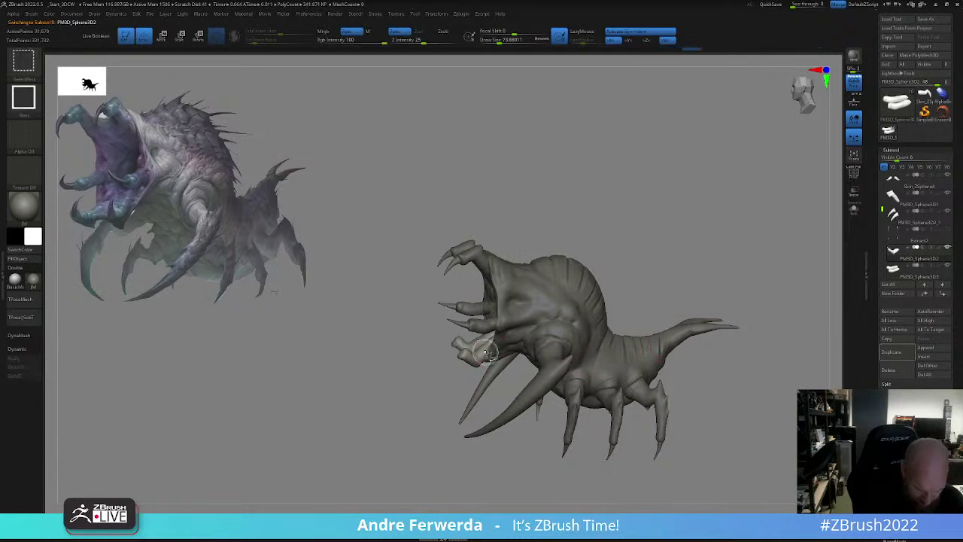
{"action": "left_click", "coordinate": [896, 392]}
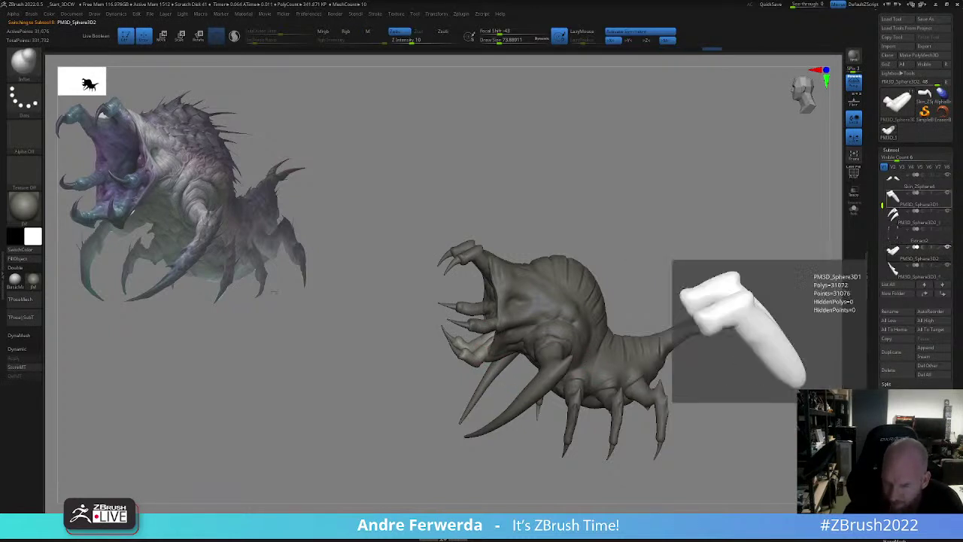
- Reorder the three clawless finger subtools directly beneath the body subtool and make the body active
{"action": "left_click_drag", "start_coordinate": [883, 204], "coordinate": [883, 173]}
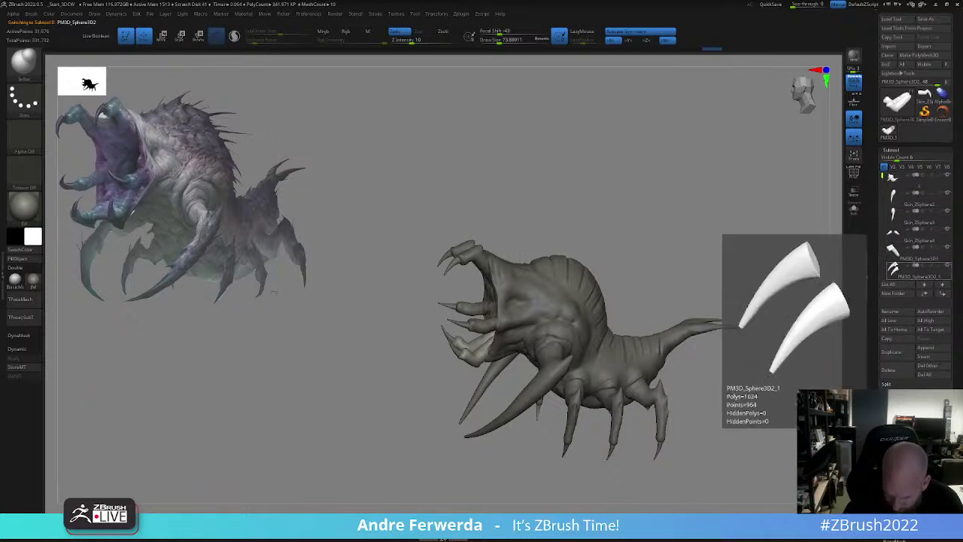
{"action": "left_click", "coordinate": [897, 252]}
{"action": "left_click_drag", "start_coordinate": [896, 252], "coordinate": [894, 198]}
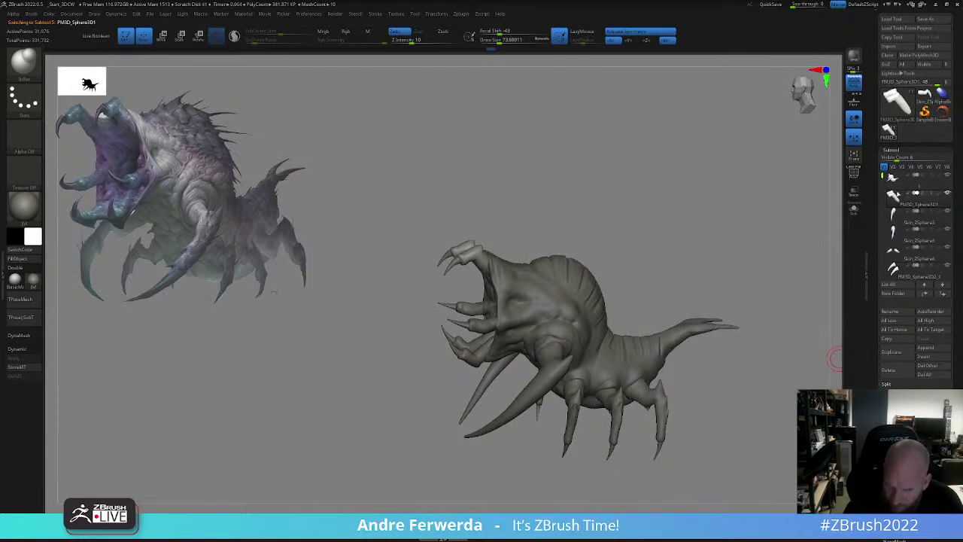
{"action": "left_click", "coordinate": [895, 258]}
{"action": "left_click_drag", "start_coordinate": [884, 176], "coordinate": [884, 200]}
{"action": "left_click", "coordinate": [895, 253]}
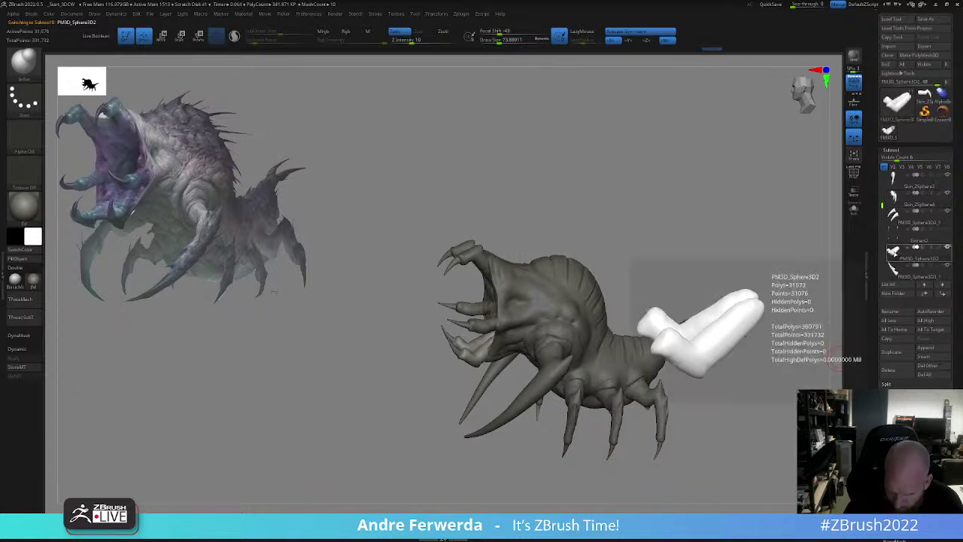
{"action": "mouse_move", "coordinate": [894, 252]}
{"action": "left_mouse_down"}
{"action": "mouse_move", "coordinate": [895, 173]}
{"action": "mouse_move", "coordinate": [885, 239]}
{"action": "left_mouse_up"}
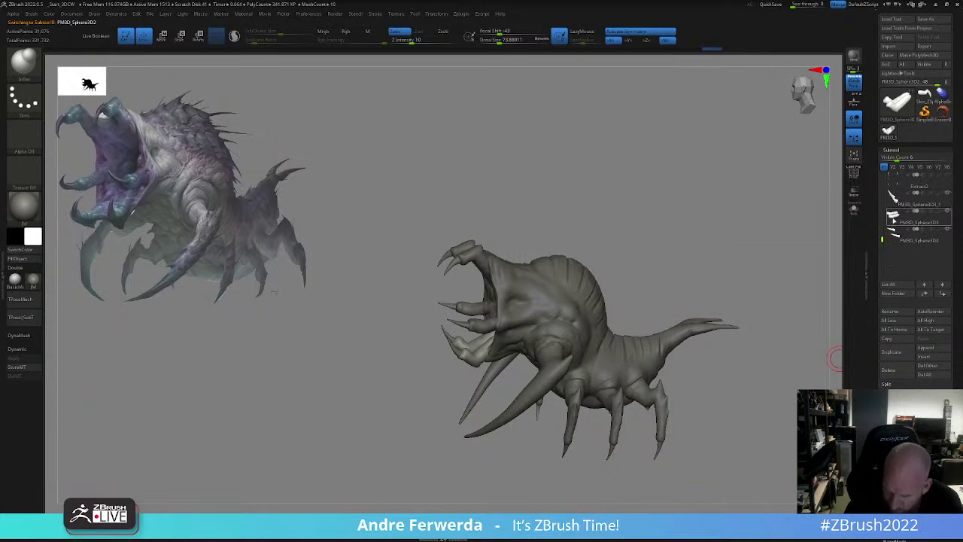
{"action": "left_click", "coordinate": [894, 221]}
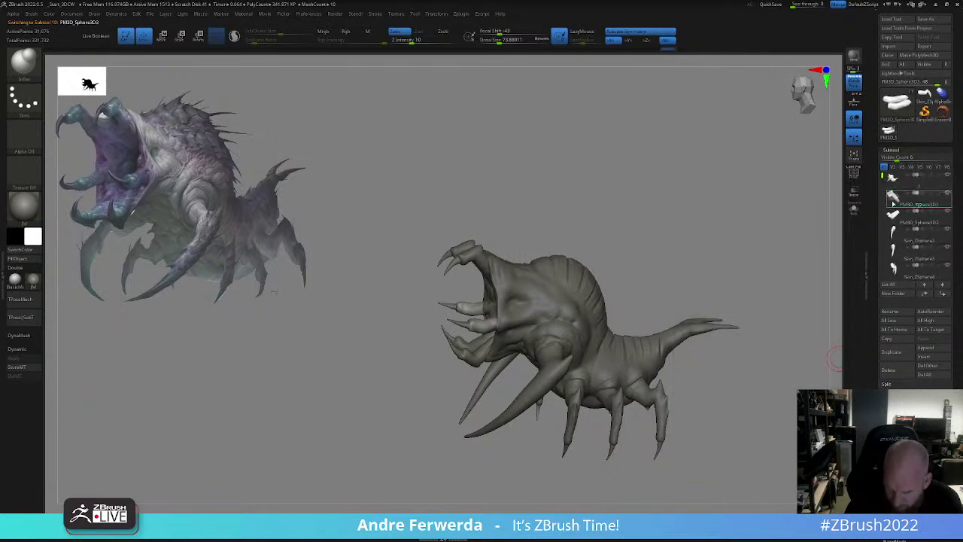
{"action": "left_click_drag", "start_coordinate": [893, 204], "coordinate": [895, 206]}
{"action": "left_click", "coordinate": [894, 181]}
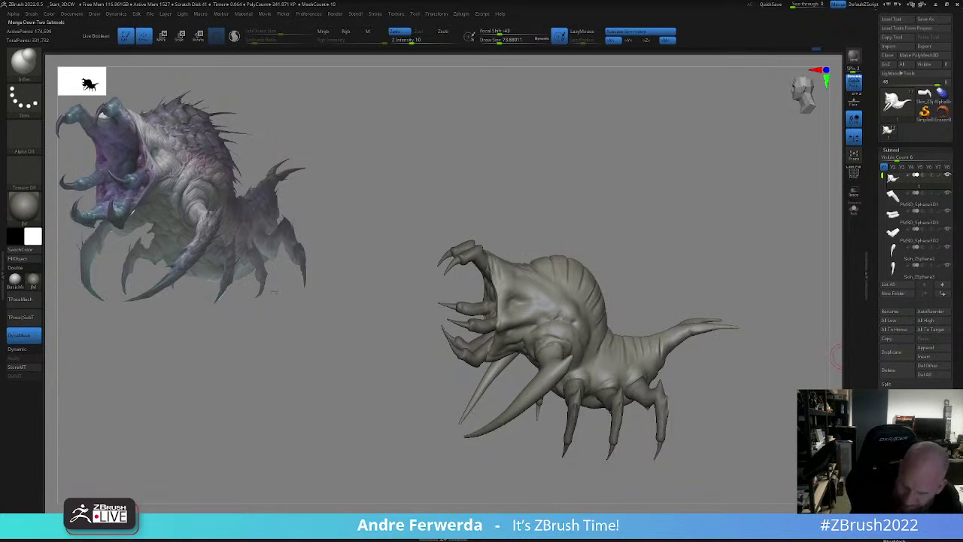
- Merge the three finger subtools down into the body and recompute the DynaMesh to fuse them
{"action": "left_click", "coordinate": [895, 404]}
{"action": "left_click", "coordinate": [896, 404]}
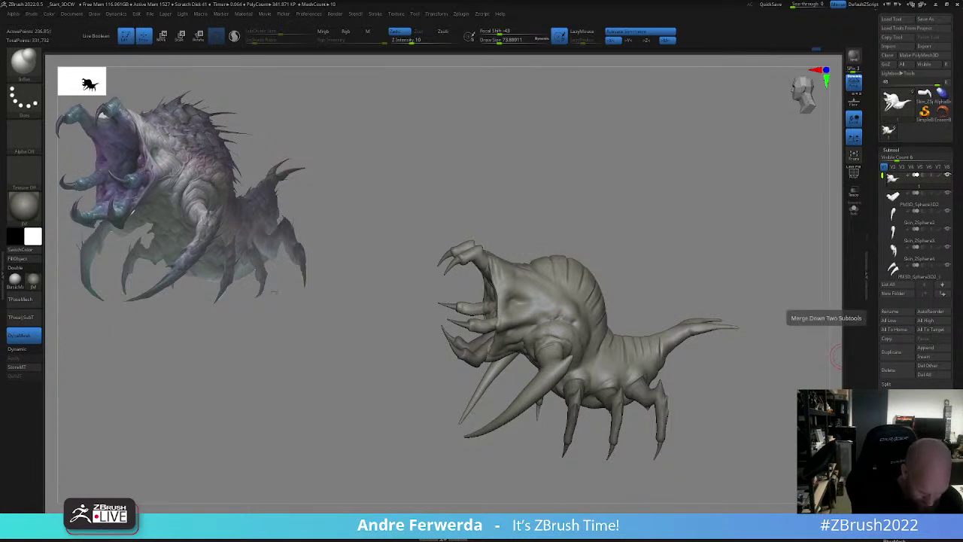
{"action": "left_click", "coordinate": [895, 405]}
{"action": "left_click_drag", "start_coordinate": [778, 410], "coordinate": [728, 405]}
- Smooth the seams where the fingers join the mouth at a draw size of about 56
{"action": "mouse_move", "coordinate": [674, 300]}
{"action": "left_mouse_down"}
{"action": "mouse_move", "coordinate": [684, 281]}
{"action": "mouse_move", "coordinate": [670, 283]}
{"action": "left_mouse_up"}
{"action": "left_click_drag", "start_coordinate": [475, 284], "coordinate": [639, 268], "text": "shift"}
{"action": "mouse_move", "coordinate": [639, 268]}
{"action": "left_mouse_down"}
{"action": "mouse_move", "coordinate": [674, 270]}
{"action": "mouse_move", "coordinate": [636, 276]}
{"action": "left_mouse_up"}
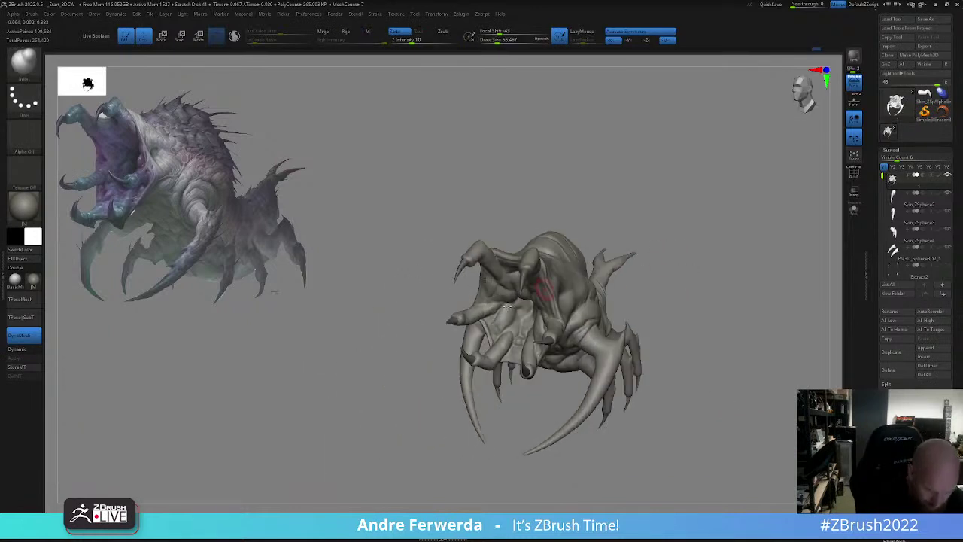
{"action": "left_click_drag", "start_coordinate": [483, 314], "coordinate": [499, 299], "text": "shift"}
{"action": "left_click_drag", "start_coordinate": [649, 226], "coordinate": [696, 248]}
{"action": "left_click_drag", "start_coordinate": [505, 327], "coordinate": [506, 332], "text": "shift"}
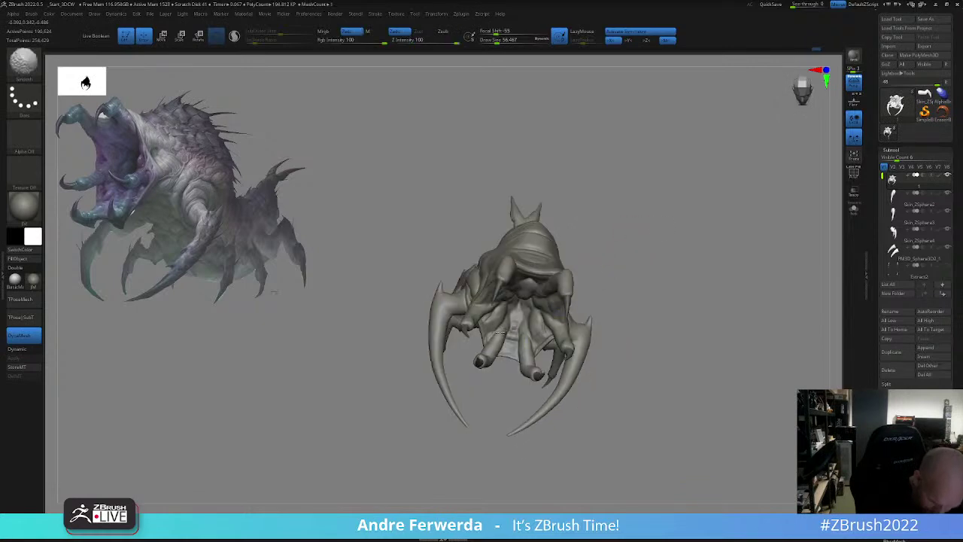
{"action": "key", "text": "b"}
{"action": "key", "text": "c"}
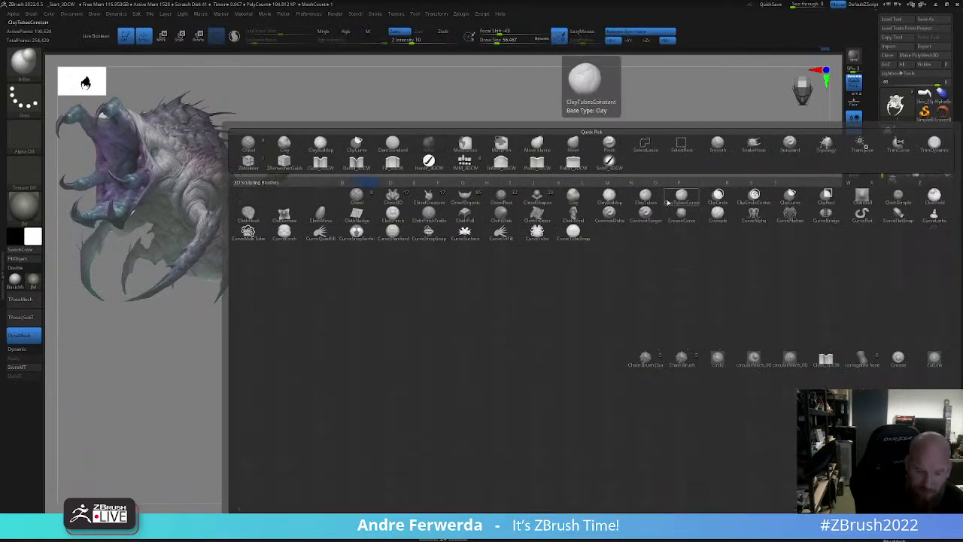
{"action": "key", "text": "t"}
- Select the ClayBuildup brush and build up the finger bases around the mouth at draw sizes of about 68 to 78
{"action": "key", "text": "b"}
{"action": "key", "text": "c"}
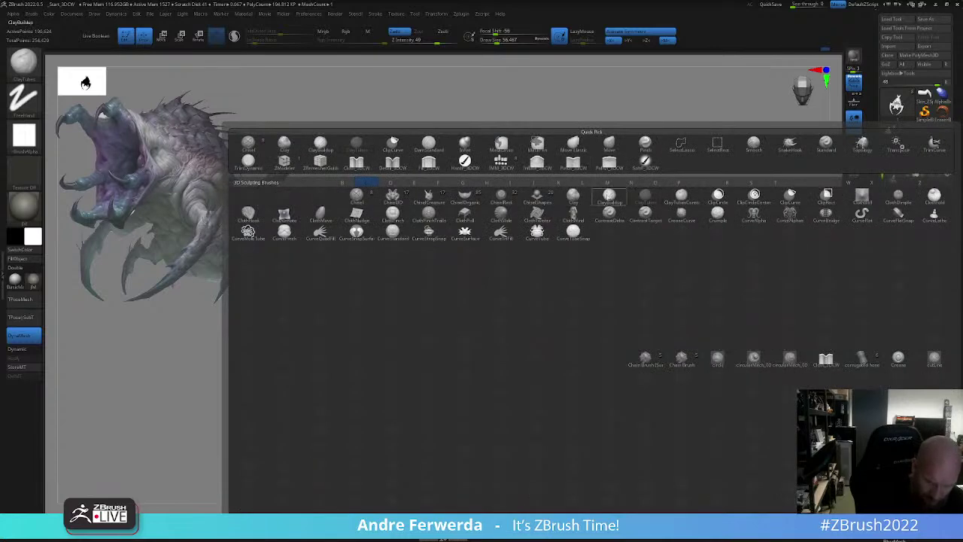
{"action": "key", "text": "b"}
{"action": "mouse_move", "coordinate": [647, 213]}
{"action": "left_mouse_down"}
{"action": "mouse_move", "coordinate": [638, 221]}
{"action": "mouse_move", "coordinate": [658, 228]}
{"action": "left_mouse_up"}
{"action": "key", "text": "space"}
{"action": "left_click_drag", "start_coordinate": [513, 333], "coordinate": [518, 332]}
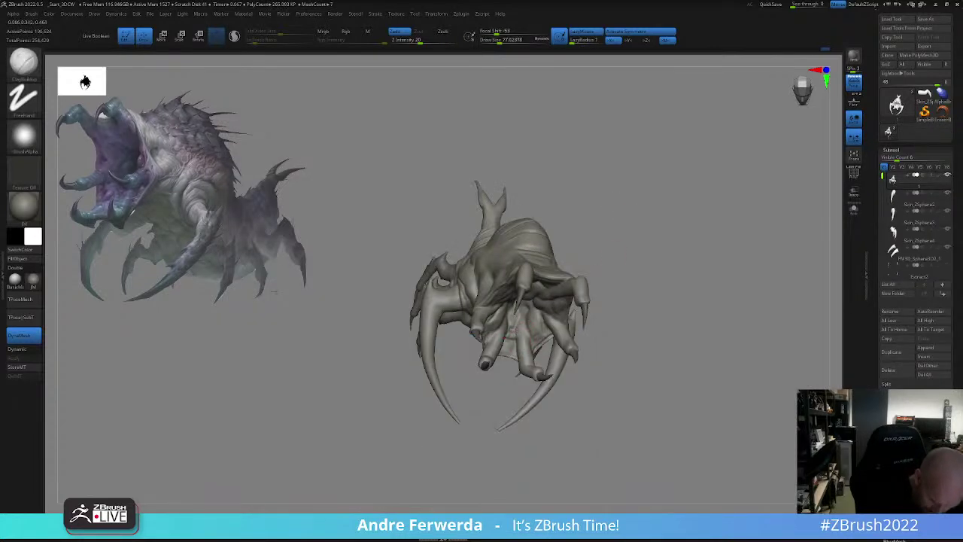
{"action": "left_click_drag", "start_coordinate": [636, 253], "coordinate": [536, 263]}
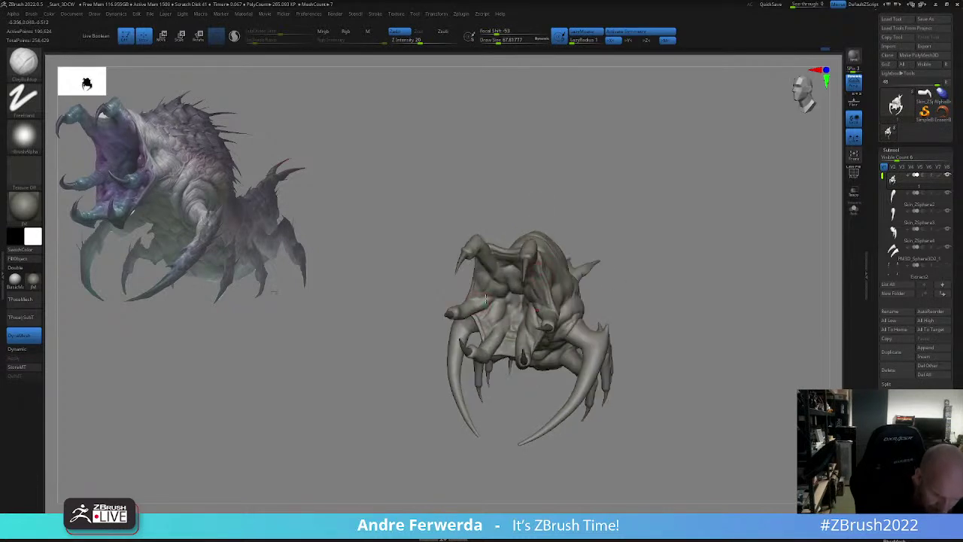
{"action": "mouse_move", "coordinate": [485, 304]}
{"action": "right_mouse_down"}
{"action": "mouse_move", "coordinate": [488, 261]}
{"action": "mouse_move", "coordinate": [533, 296]}
{"action": "mouse_move", "coordinate": [510, 308]}
{"action": "mouse_move", "coordinate": [508, 299]}
{"action": "right_mouse_up"}
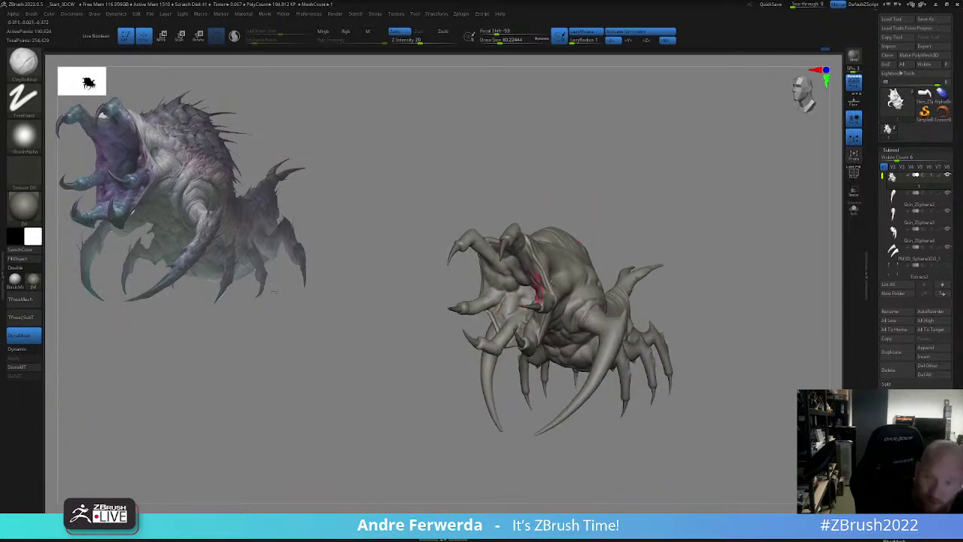
- Build up the transitions between the lower fingers and the mouth lining at draw sizes of about 51 to 65
{"action": "key", "text": "space"}
{"action": "left_click_drag", "start_coordinate": [719, 319], "coordinate": [714, 318]}
{"action": "right_click_drag", "start_coordinate": [715, 317], "coordinate": [700, 309], "text": "alt"}
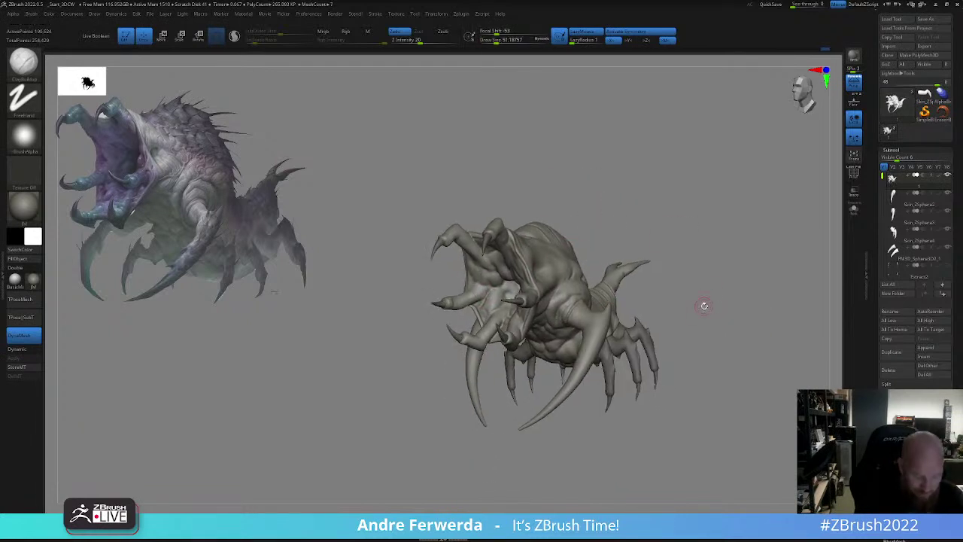
{"action": "right_click_drag", "start_coordinate": [492, 366], "coordinate": [498, 340]}
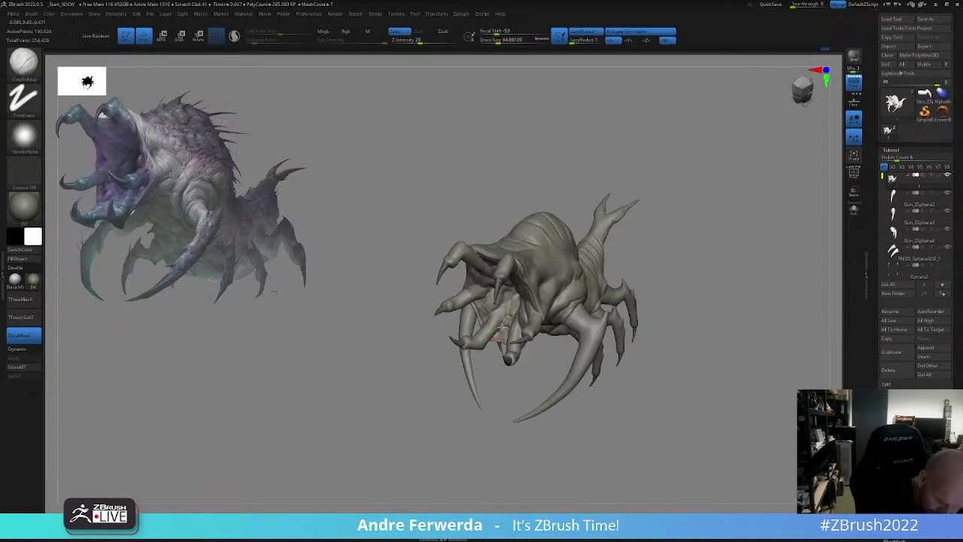
{"action": "mouse_move", "coordinate": [510, 405]}
{"action": "right_mouse_down"}
{"action": "mouse_move", "coordinate": [502, 336]}
{"action": "mouse_move", "coordinate": [509, 355]}
{"action": "right_mouse_up"}
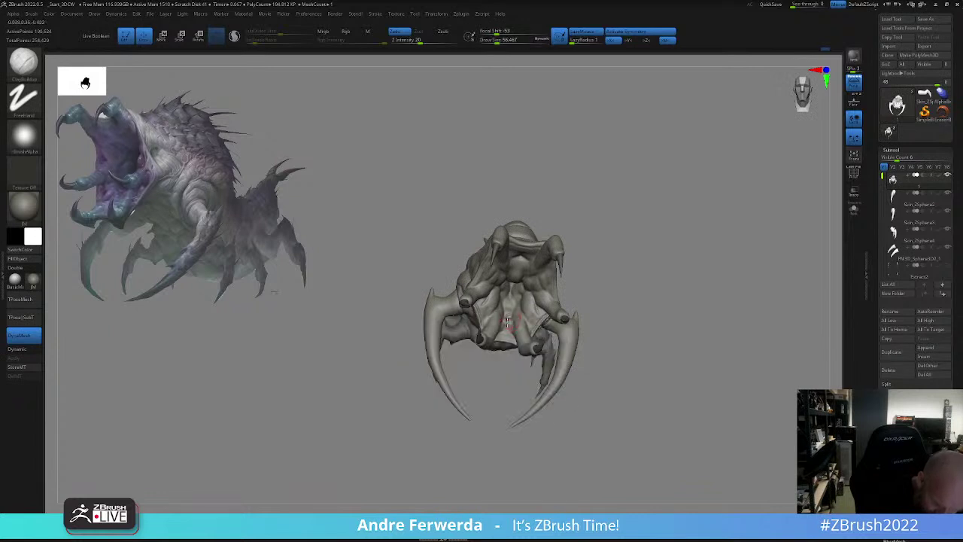
- Add clay to the mouth interior between the finger roots at draw sizes of about 67 and 58
{"action": "mouse_move", "coordinate": [581, 278]}
{"action": "left_mouse_down"}
{"action": "mouse_move", "coordinate": [591, 254]}
{"action": "mouse_move", "coordinate": [563, 258]}
{"action": "left_mouse_up"}
{"action": "key", "text": "space"}
{"action": "left_click_drag", "start_coordinate": [505, 298], "coordinate": [513, 296]}
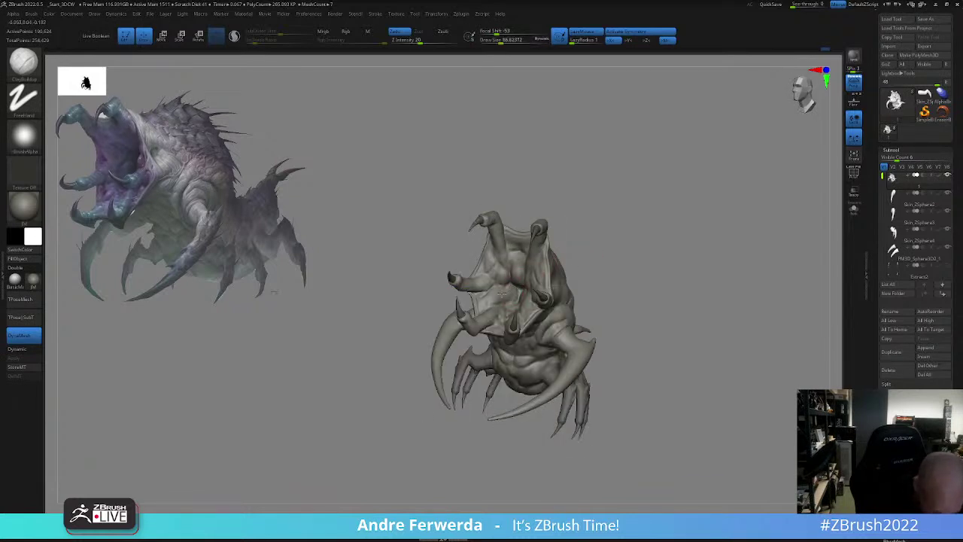
{"action": "mouse_move", "coordinate": [598, 277]}
{"action": "left_mouse_down", "text": "shift"}
{"action": "mouse_move", "coordinate": [608, 276]}
{"action": "mouse_move", "coordinate": [606, 243]}
{"action": "mouse_move", "coordinate": [618, 247]}
{"action": "left_mouse_up", "text": "shift"}
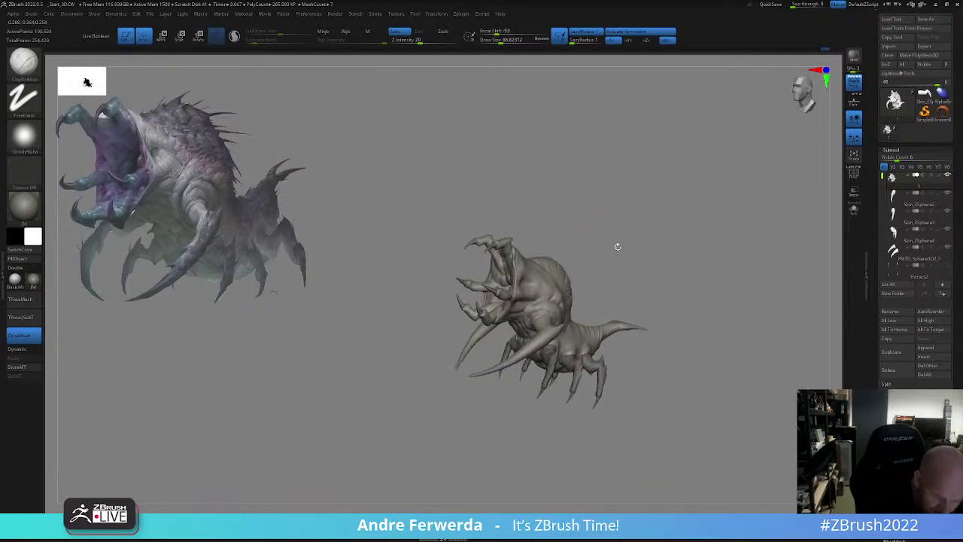
{"action": "key", "text": "space"}
{"action": "left_click_drag", "start_coordinate": [497, 304], "coordinate": [491, 305]}
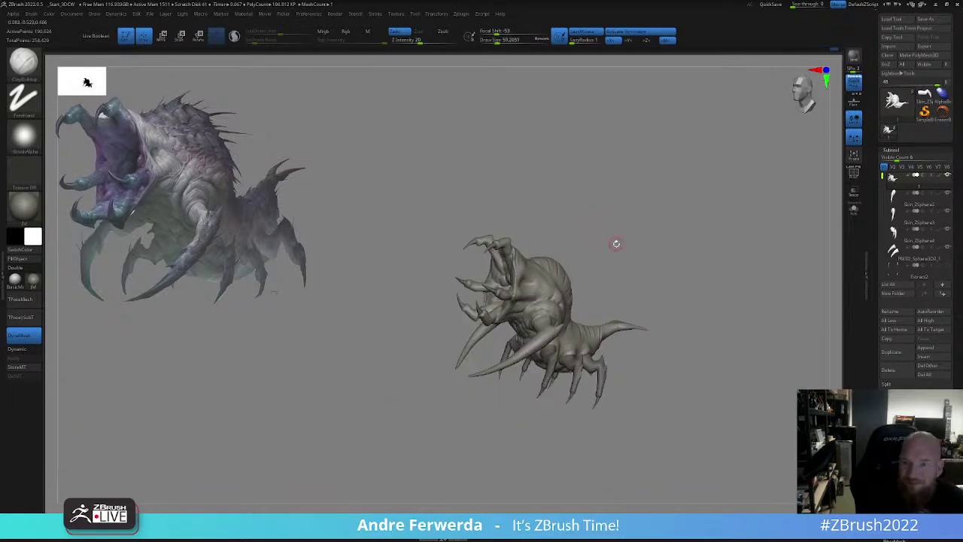
- Select the DamStandard brush at a draw size of about 41 and carve creases around the finger bases
{"action": "key", "text": "b"}
{"action": "key", "text": "d"}
{"action": "key", "text": "s"}
{"action": "mouse_move", "coordinate": [656, 219]}
{"action": "left_mouse_down"}
{"action": "mouse_move", "coordinate": [675, 212]}
{"action": "mouse_move", "coordinate": [645, 258]}
{"action": "mouse_move", "coordinate": [610, 229]}
{"action": "left_mouse_up"}
{"action": "key", "text": "space"}
{"action": "left_click_drag", "start_coordinate": [532, 289], "coordinate": [529, 288]}
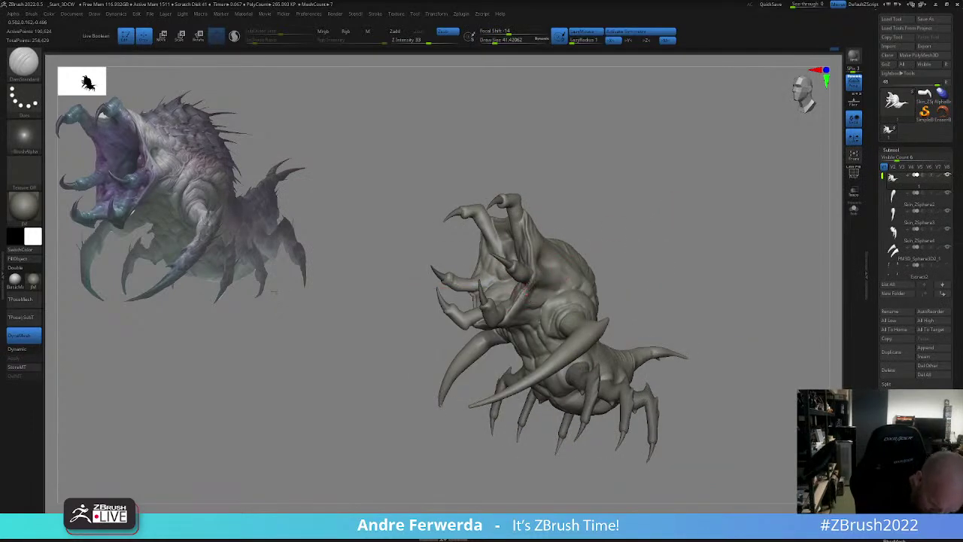
{"action": "right_click_drag", "start_coordinate": [508, 309], "coordinate": [597, 265]}
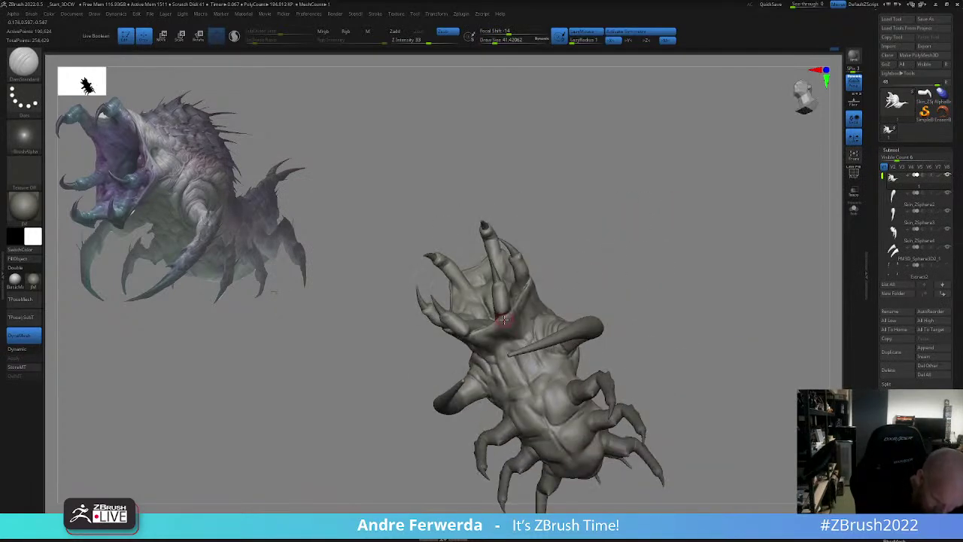
- Carve creases below the lower mouth fingers and along the side finger roots with DamStandard at a draw size of about 39
{"action": "left_click_drag", "start_coordinate": [503, 320], "coordinate": [490, 327]}
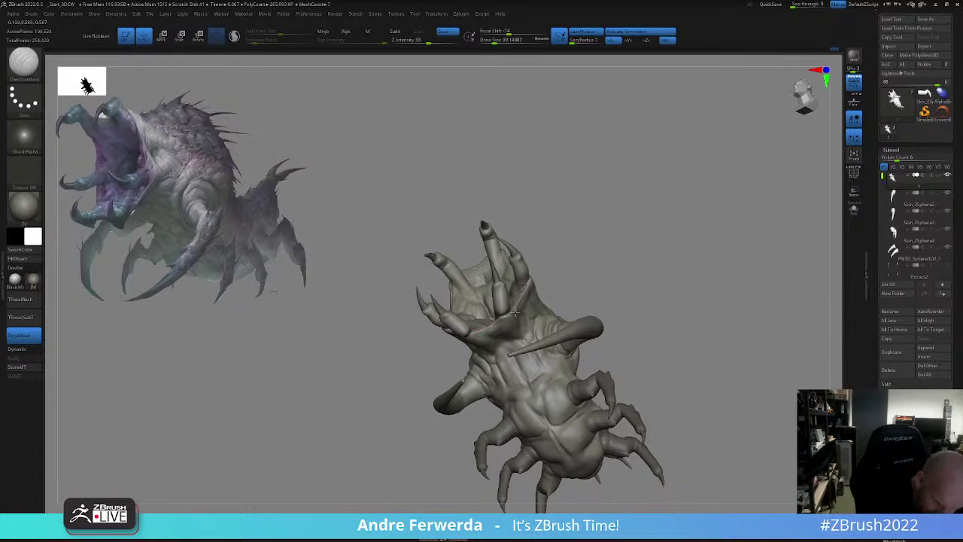
{"action": "right_click_drag", "start_coordinate": [514, 314], "coordinate": [542, 289]}
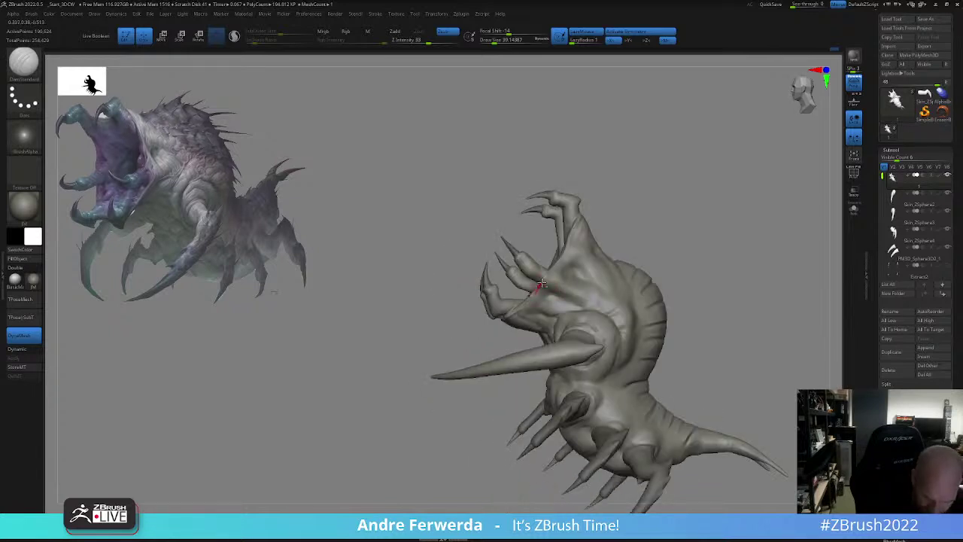
{"action": "right_click_drag", "start_coordinate": [473, 377], "coordinate": [546, 298]}
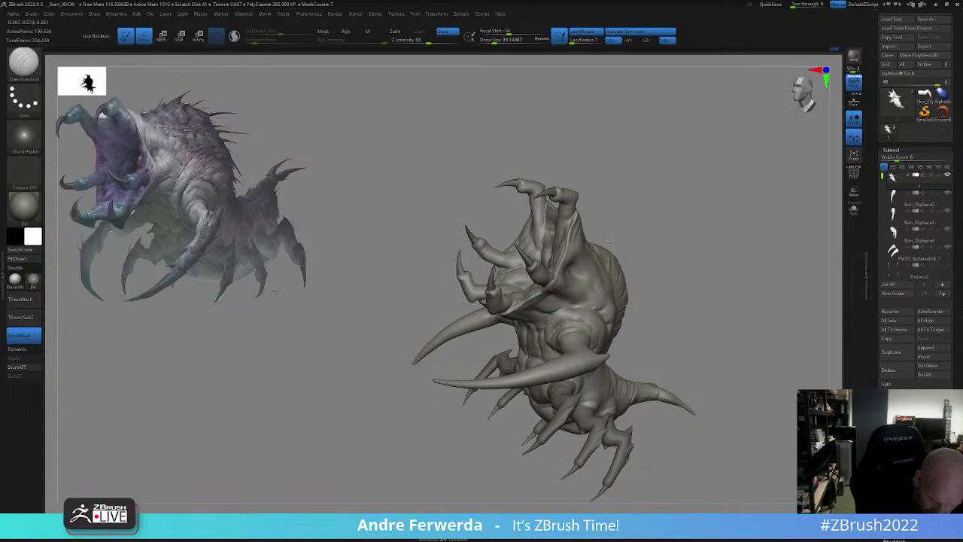
{"action": "mouse_move", "coordinate": [610, 242]}
{"action": "right_mouse_down", "text": "alt"}
{"action": "mouse_move", "coordinate": [548, 303]}
{"action": "mouse_move", "coordinate": [517, 285]}
{"action": "right_mouse_up", "text": "alt"}
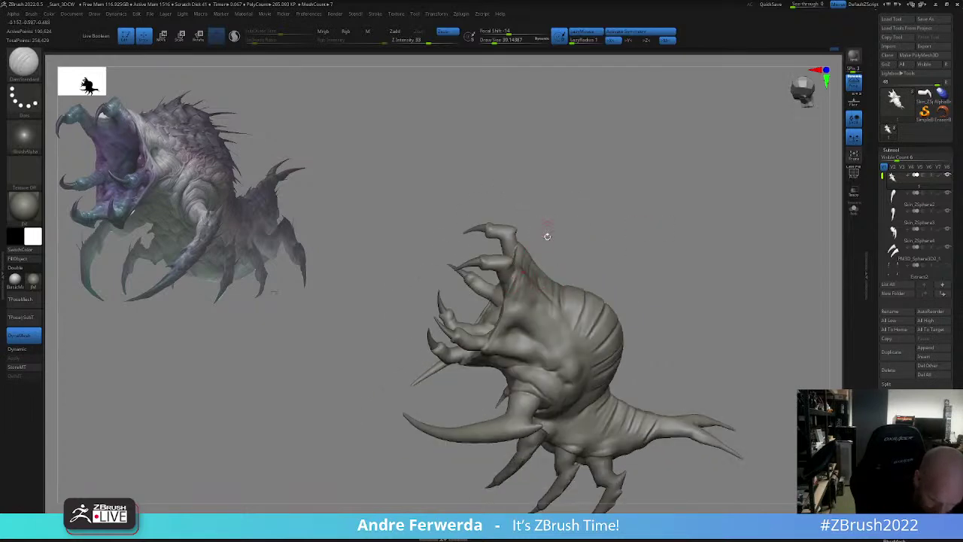
{"action": "right_click_drag", "start_coordinate": [547, 236], "coordinate": [516, 275]}
{"action": "mouse_move", "coordinate": [530, 240]}
{"action": "right_mouse_down"}
{"action": "mouse_move", "coordinate": [544, 213]}
{"action": "mouse_move", "coordinate": [506, 249]}
{"action": "mouse_move", "coordinate": [570, 241]}
{"action": "mouse_move", "coordinate": [551, 263]}
{"action": "right_mouse_up"}
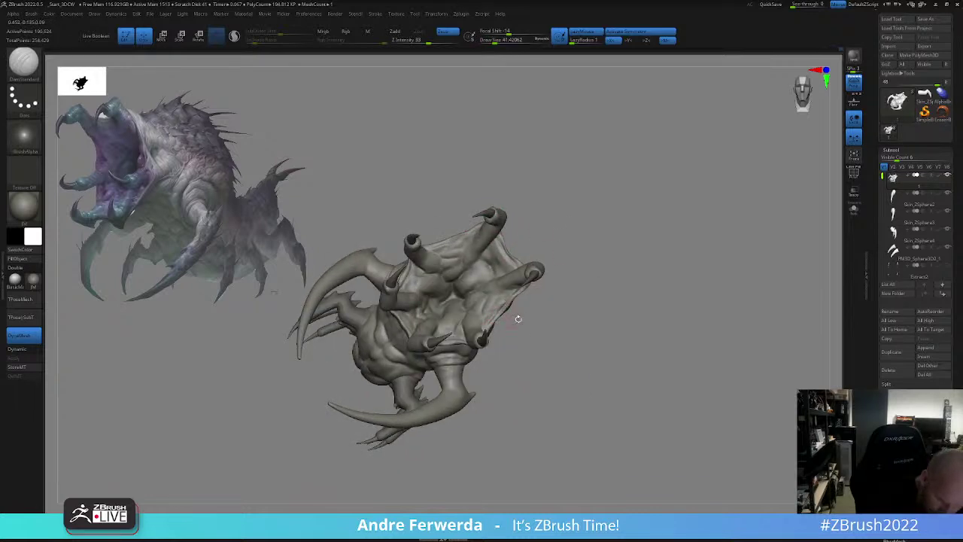
- Refine the creases along the mouth rim at draw sizes of about 41 and 39, checking the whole creature against the concept
{"action": "right_click_drag", "start_coordinate": [518, 319], "coordinate": [500, 374]}
{"action": "key", "text": "space"}
{"action": "left_click_drag", "start_coordinate": [526, 326], "coordinate": [519, 328]}
{"action": "right_click_drag", "start_coordinate": [498, 360], "coordinate": [501, 369]}
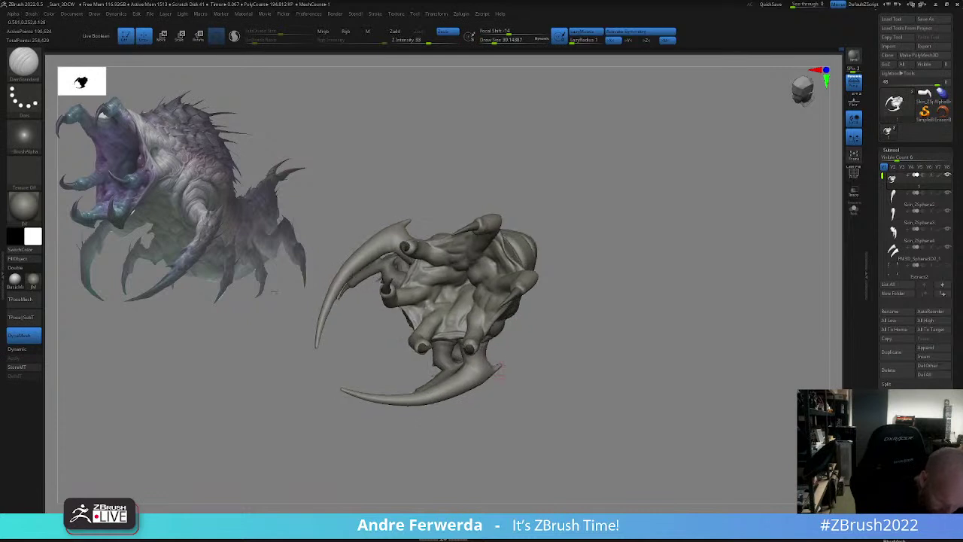
{"action": "mouse_move", "coordinate": [548, 316]}
{"action": "right_mouse_down", "text": "ctrl"}
{"action": "mouse_move", "coordinate": [560, 273]}
{"action": "mouse_move", "coordinate": [669, 322]}
{"action": "mouse_move", "coordinate": [651, 325]}
{"action": "mouse_move", "coordinate": [662, 318]}
{"action": "right_mouse_up", "text": "ctrl"}
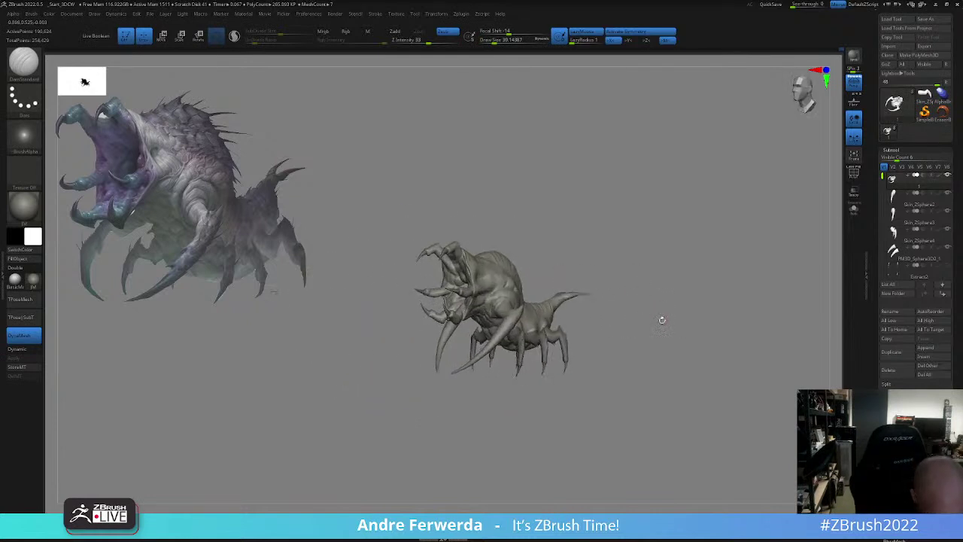
{"action": "right_click_drag", "start_coordinate": [632, 385], "coordinate": [639, 408]}
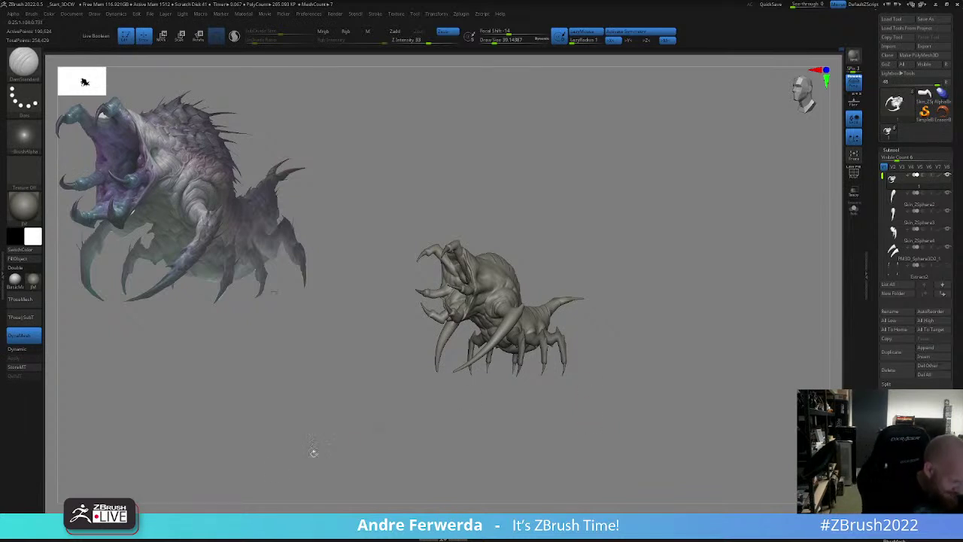
- Select the Move brush and enlarge its draw size to about 233 for adjusting the creature's overall proportions
{"action": "key", "text": "b"}
{"action": "key", "text": "m"}
{"action": "key", "text": "v"}
{"action": "key", "text": "space"}
{"action": "left_click", "coordinate": [557, 236]}
{"action": "left_click_drag", "start_coordinate": [557, 236], "coordinate": [528, 286]}
{"action": "key", "text": "space"}
{"action": "left_click", "coordinate": [562, 236]}
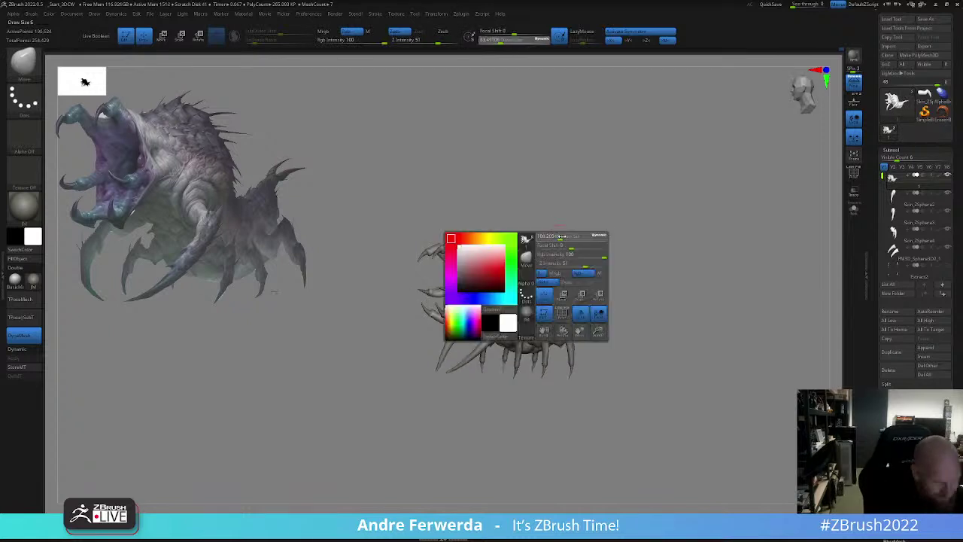
{"action": "key", "text": "space"}
{"action": "left_click", "coordinate": [517, 259]}
{"action": "key", "text": "space"}
{"action": "left_click", "coordinate": [519, 261]}
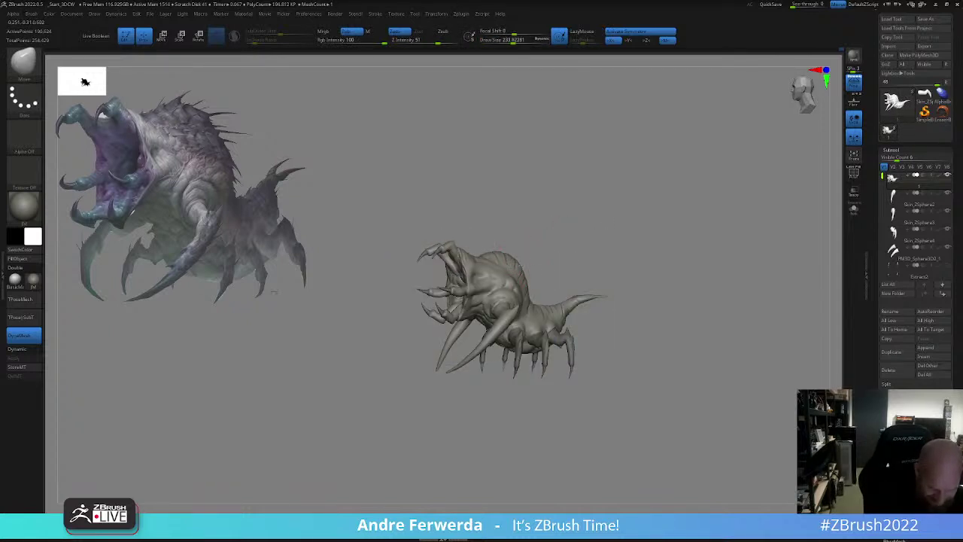
- Adjust the body proportions from the side and above with the Move brush at draw sizes of about 156 and 233
{"action": "key", "text": "["}
{"action": "mouse_move", "coordinate": [498, 227]}
{"action": "left_mouse_down"}
{"action": "mouse_move", "coordinate": [508, 253]}
{"action": "mouse_move", "coordinate": [535, 274]}
{"action": "left_mouse_up"}
{"action": "key", "text": "["}
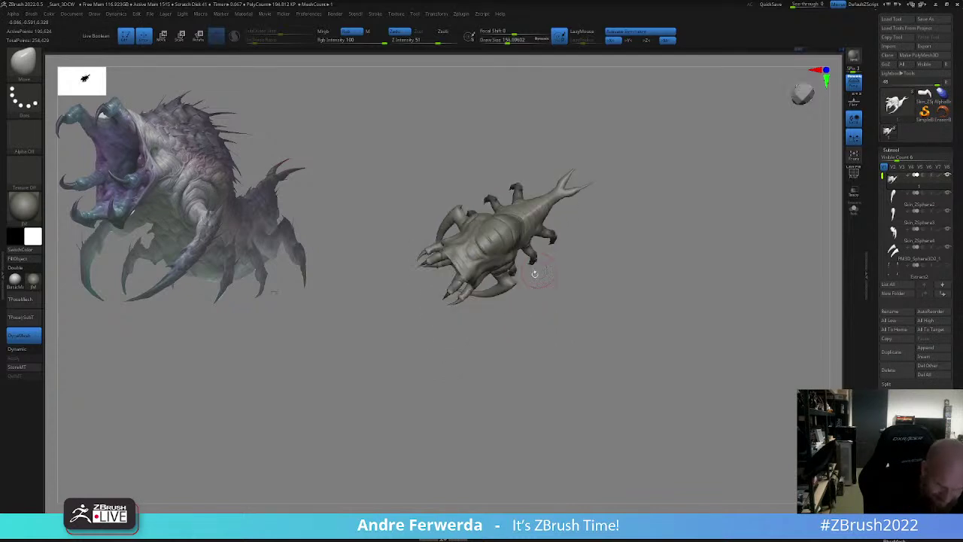
{"action": "key", "text": "space"}
{"action": "left_click_drag", "start_coordinate": [474, 312], "coordinate": [480, 312]}
{"action": "right_click_drag", "start_coordinate": [506, 245], "coordinate": [523, 399]}
{"action": "right_click_drag", "start_coordinate": [519, 362], "coordinate": [510, 278], "text": "shift"}
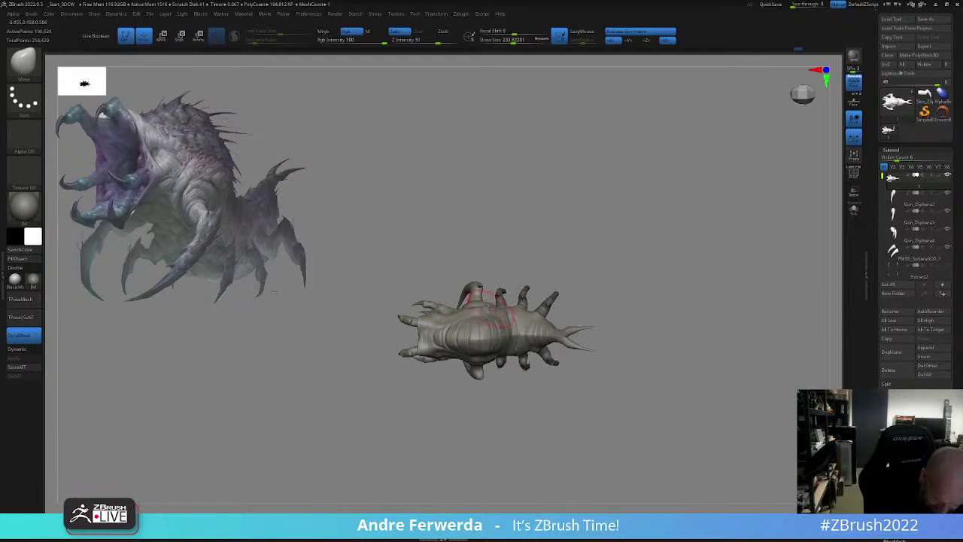
- Continue adjusting the body silhouette with the Move brush and turn off perspective
{"action": "mouse_move", "coordinate": [553, 295]}
{"action": "right_mouse_down"}
{"action": "mouse_move", "coordinate": [575, 260]}
{"action": "mouse_move", "coordinate": [613, 237]}
{"action": "right_mouse_up"}
{"action": "key", "text": "space"}
{"action": "left_click_drag", "start_coordinate": [620, 234], "coordinate": [613, 233]}
{"action": "mouse_move", "coordinate": [620, 248]}
{"action": "right_mouse_down", "text": "shift"}
{"action": "mouse_move", "coordinate": [641, 245]}
{"action": "mouse_move", "coordinate": [616, 292]}
{"action": "right_mouse_up", "text": "shift"}
{"action": "key", "text": "space"}
{"action": "left_click_drag", "start_coordinate": [622, 295], "coordinate": [620, 295]}
{"action": "left_click", "coordinate": [853, 84]}
- Reshape the rear body and tail with the Move brush at draw sizes of about 177 to 233
{"action": "key", "text": "space"}
{"action": "mouse_move", "coordinate": [549, 265]}
{"action": "left_mouse_down"}
{"action": "mouse_move", "coordinate": [534, 273]}
{"action": "mouse_move", "coordinate": [552, 261]}
{"action": "left_mouse_up"}
{"action": "key", "text": "space"}
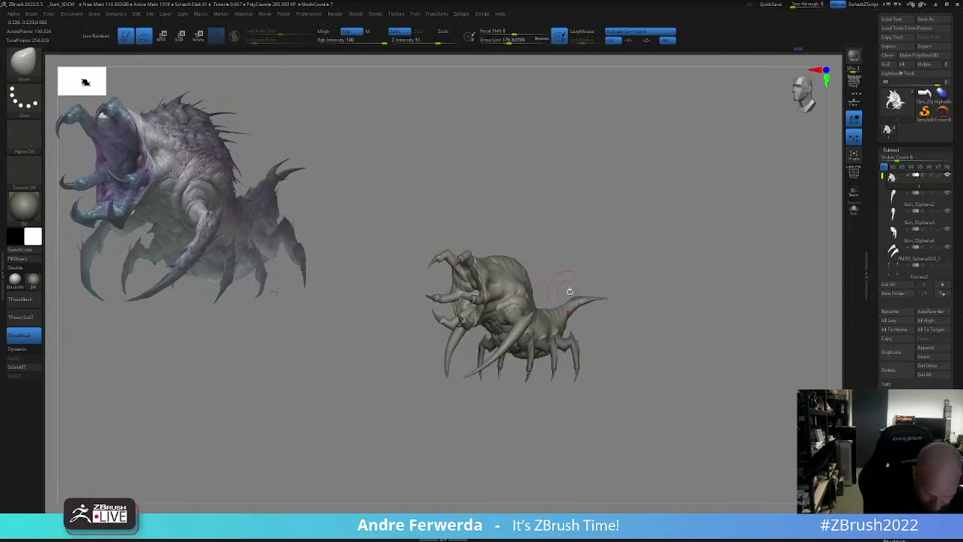
{"action": "key", "text": "space"}
{"action": "left_click_drag", "start_coordinate": [556, 308], "coordinate": [560, 307]}
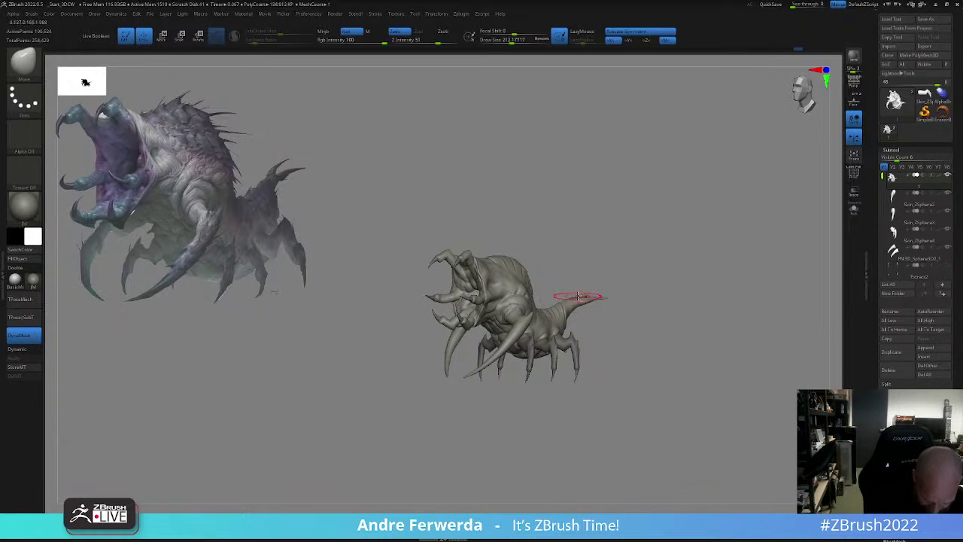
{"action": "key", "text": "]"}
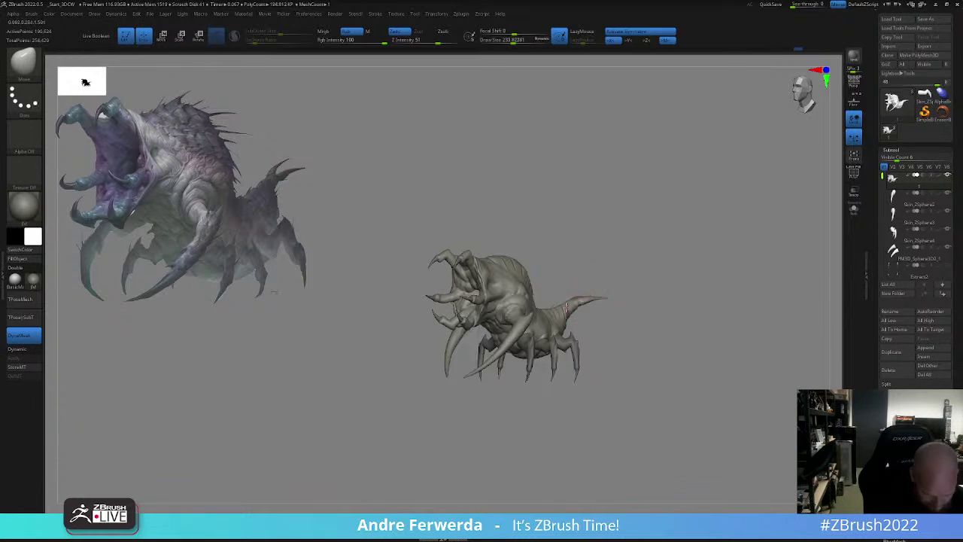
- Adjust the tail base and rear leg area at draw sizes of about 223 and 167, comparing the silhouette with the concept
{"action": "key", "text": "space"}
{"action": "key", "text": "space"}
{"action": "left_click_drag", "start_coordinate": [582, 324], "coordinate": [575, 326]}
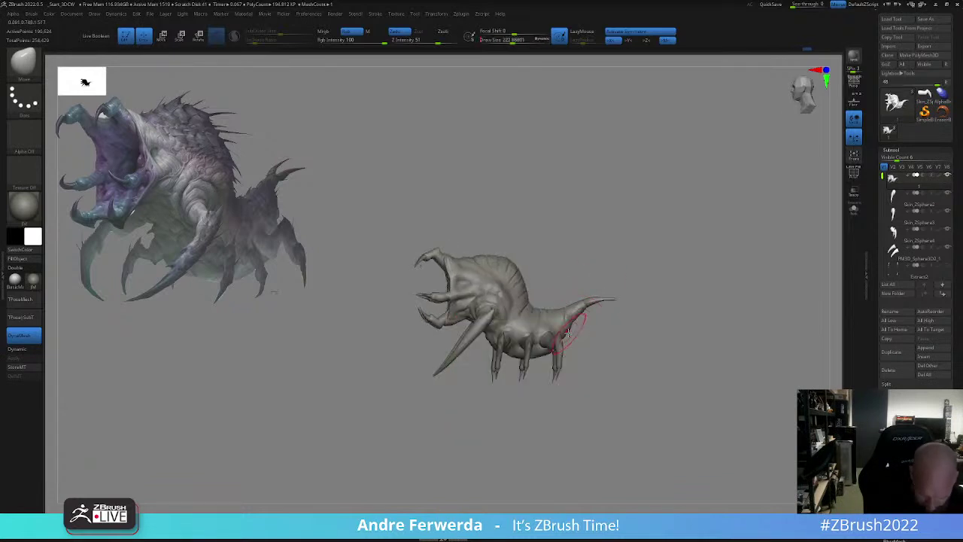
{"action": "key", "text": "space"}
{"action": "left_click_drag", "start_coordinate": [573, 360], "coordinate": [599, 355]}
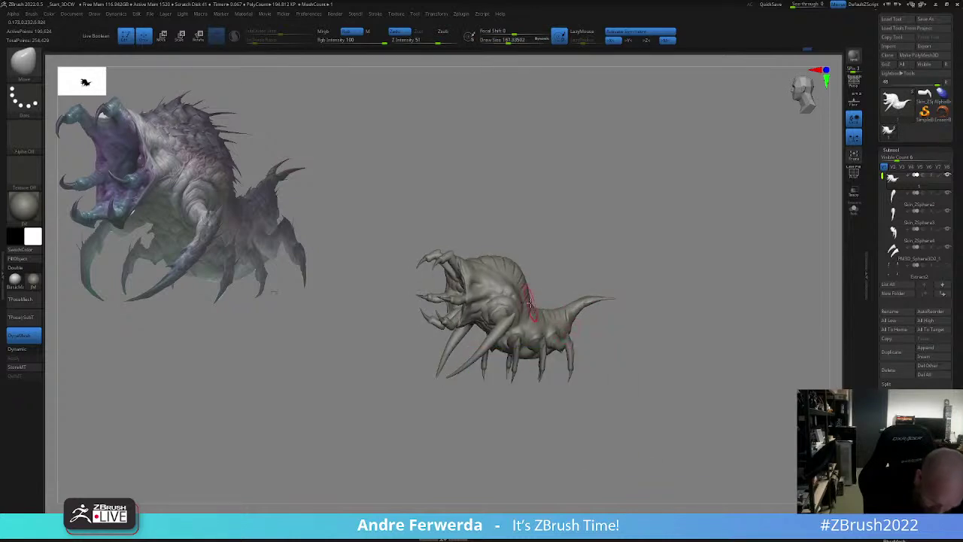
{"action": "left_click_drag", "start_coordinate": [598, 285], "coordinate": [624, 307]}
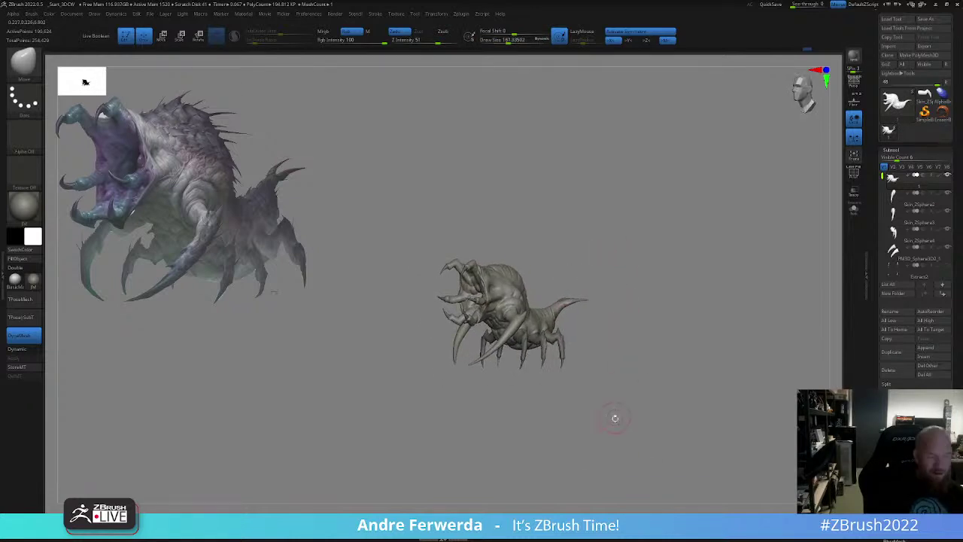
{"action": "left_click_drag", "start_coordinate": [615, 417], "coordinate": [613, 456]}
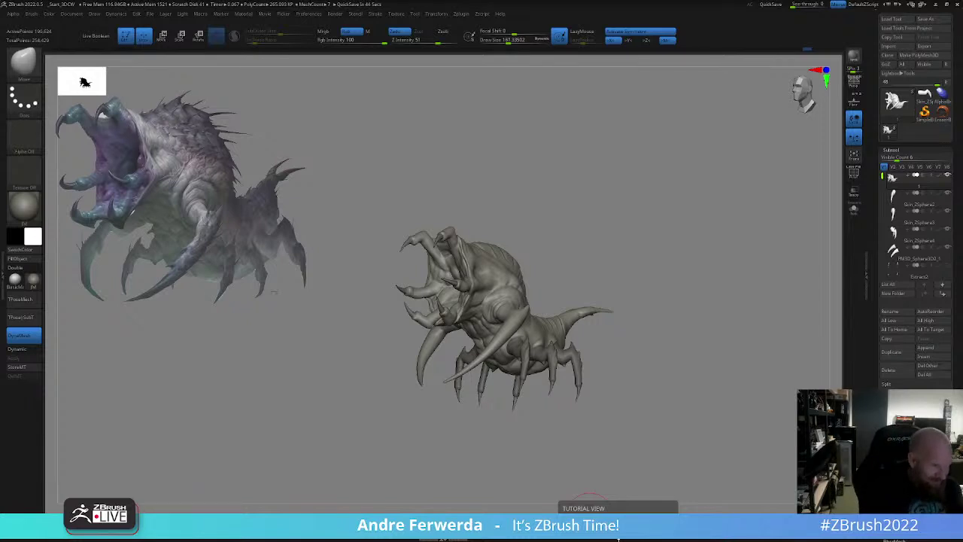
- Activate Spotlight editing and sample the dark purple from the mouth interior of the concept art
{"action": "key", "text": "z"}
{"action": "left_click", "coordinate": [105, 160]}
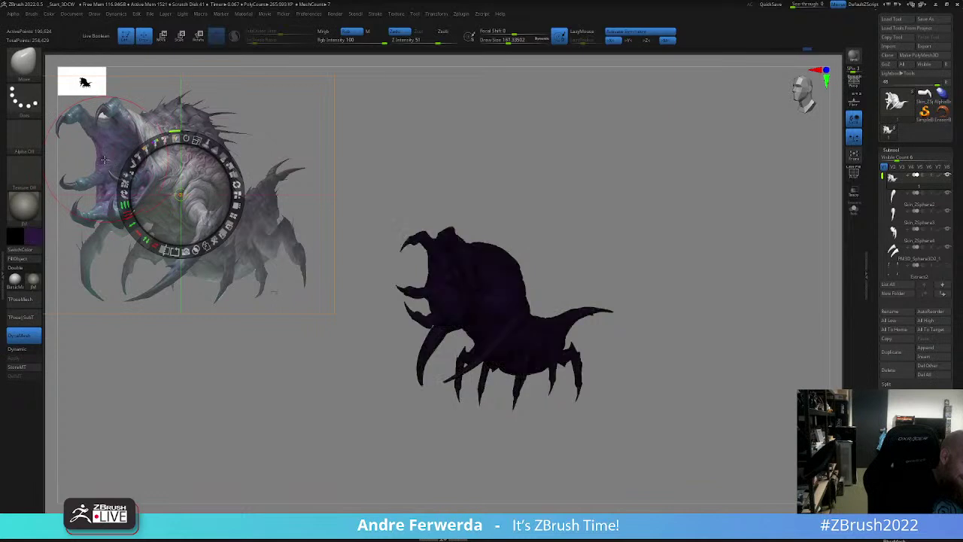
{"action": "key", "text": "shift+z"}
{"action": "key", "text": "shift+z"}
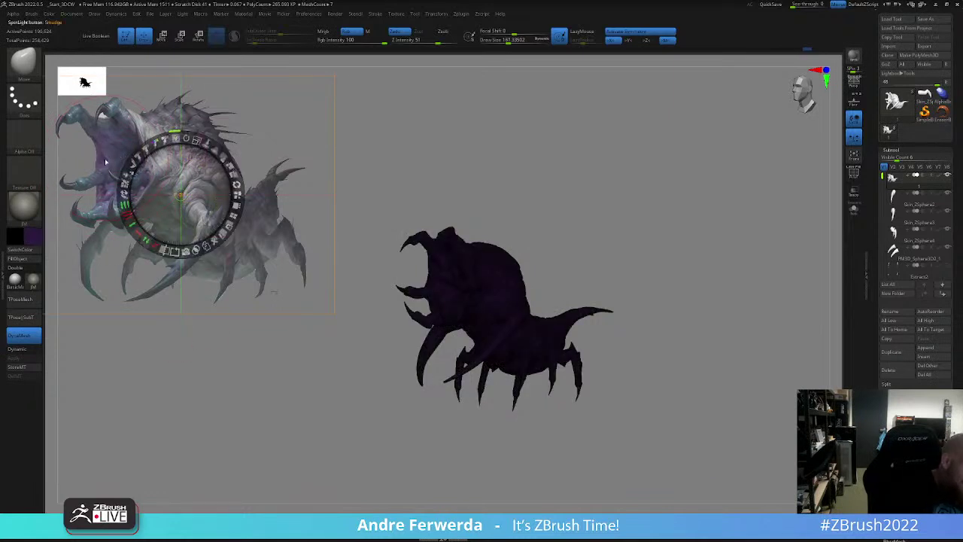
- Sample the purple from the concept art's mouth as the active colour, leave Spotlight editing, and switch the material to BasicMaterial
{"action": "key", "text": "c"}
{"action": "key", "text": "shift+z"}
{"action": "left_click", "coordinate": [17, 281]}
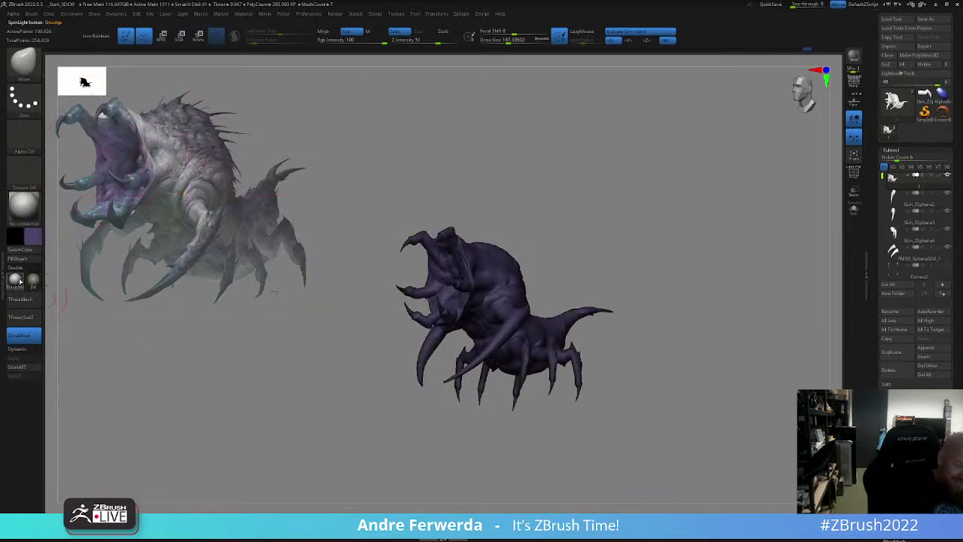
- Try the Two_lights and zbro_Paint MatCap materials on the creature
{"action": "left_click", "coordinate": [33, 280]}
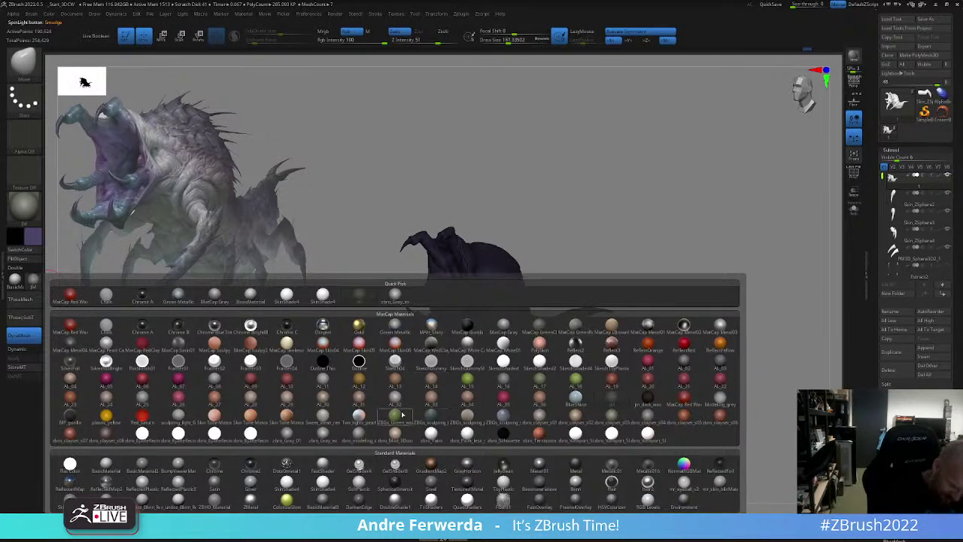
{"action": "left_click", "coordinate": [363, 418]}
{"action": "mouse_move", "coordinate": [617, 260]}
{"action": "left_mouse_down"}
{"action": "mouse_move", "coordinate": [630, 254]}
{"action": "mouse_move", "coordinate": [607, 252]}
{"action": "left_mouse_up"}
{"action": "key", "text": "space"}
{"action": "left_click", "coordinate": [34, 280]}
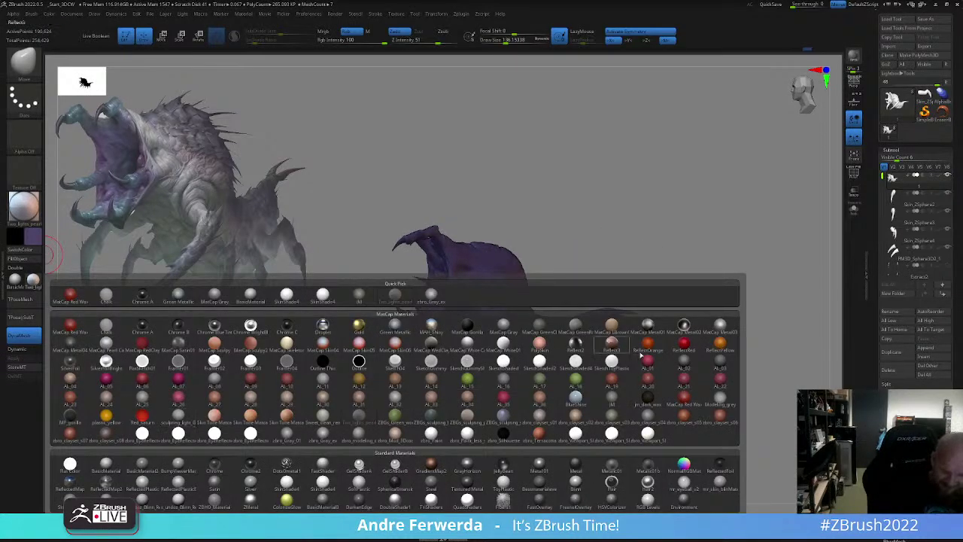
{"action": "mouse_move", "coordinate": [508, 351]}
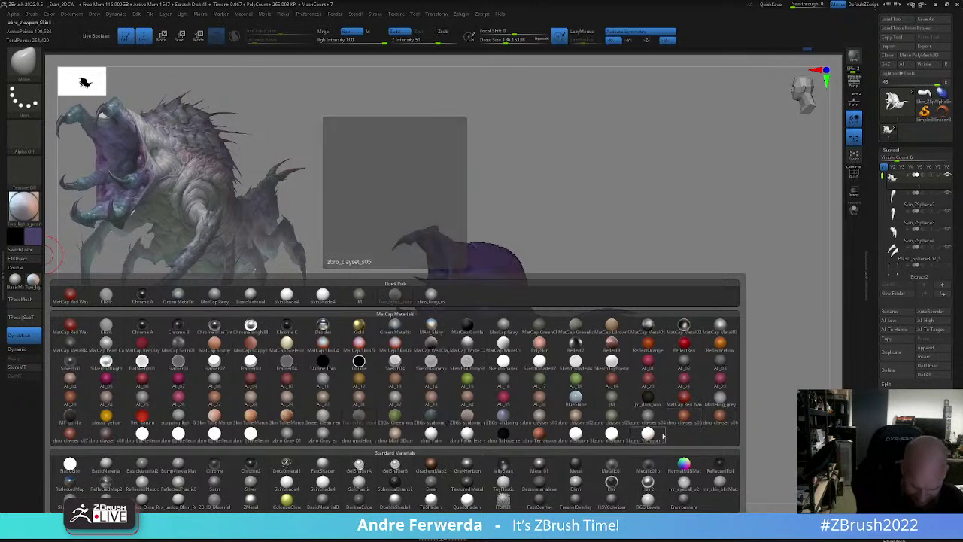
{"action": "left_click", "coordinate": [433, 432]}
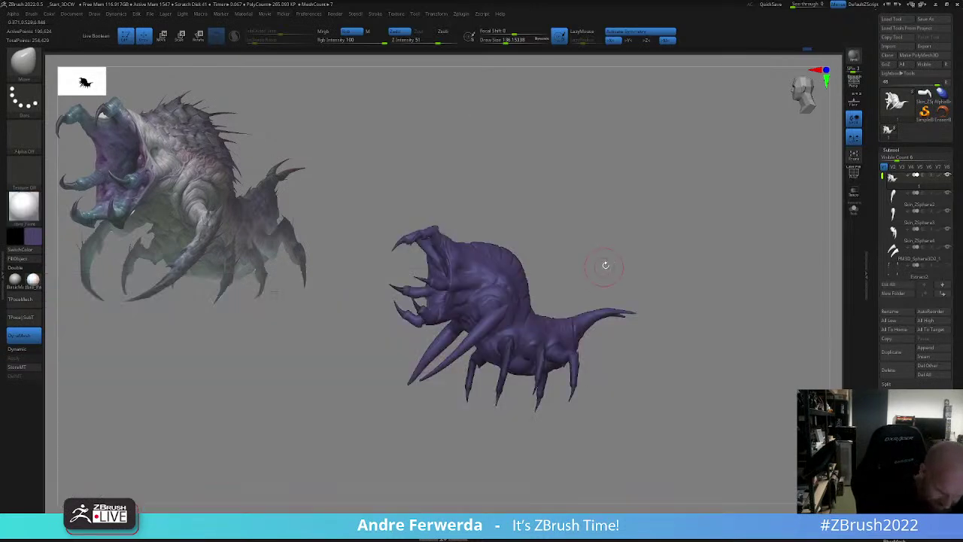
{"action": "left_click_drag", "start_coordinate": [606, 266], "coordinate": [616, 263]}
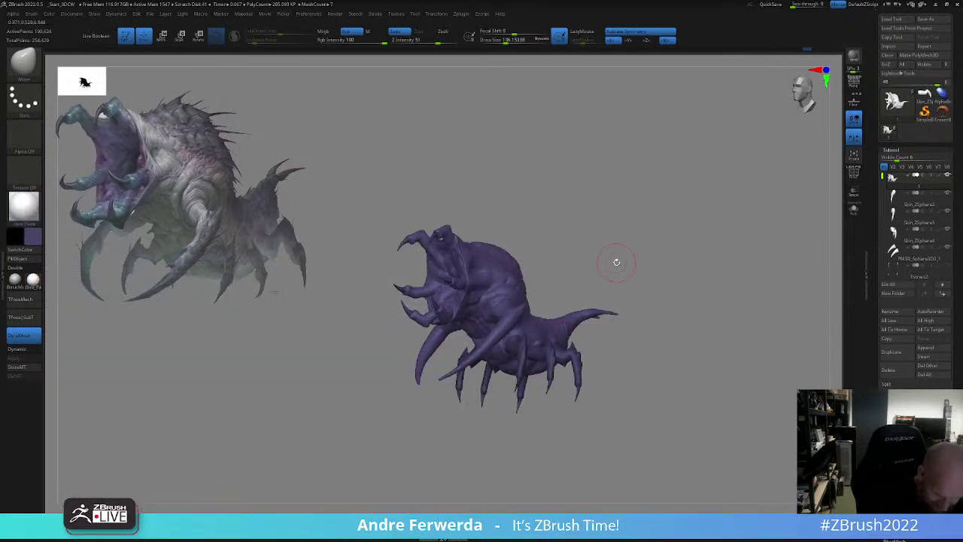
- Assign the PolySkin MatCap to the quick material slot and set the active colour to white
{"action": "left_click", "coordinate": [34, 280]}
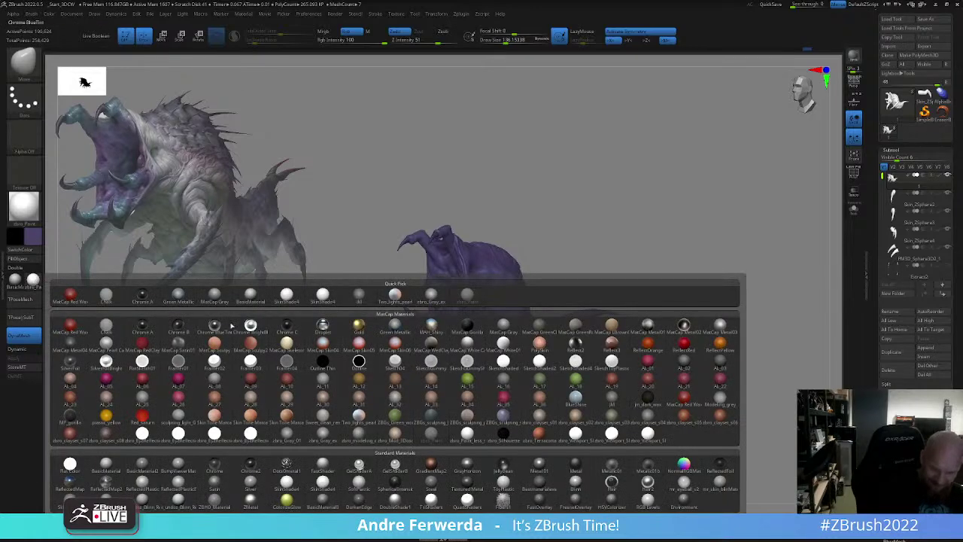
{"action": "left_click", "coordinate": [543, 349]}
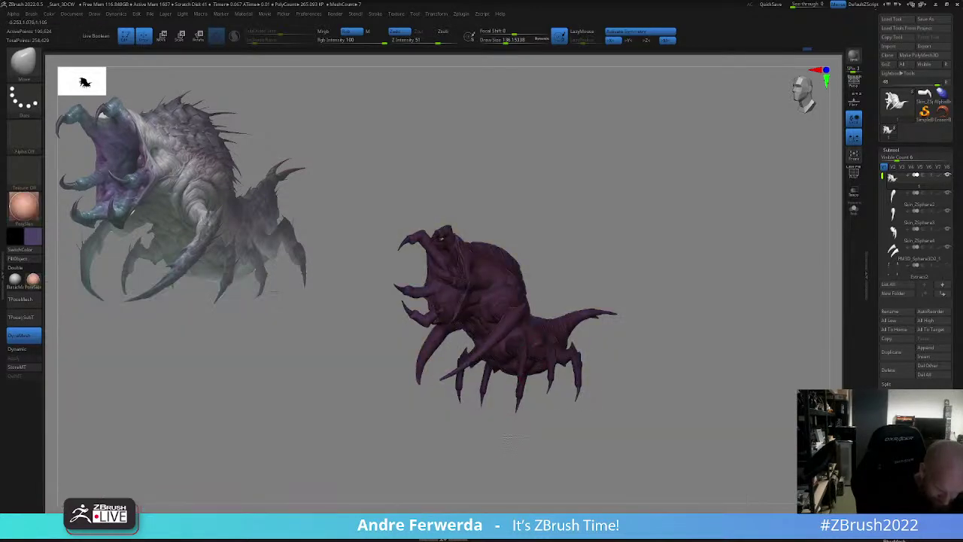
{"action": "left_click_drag", "start_coordinate": [450, 432], "coordinate": [508, 450]}
{"action": "key", "text": "space"}
{"action": "left_click", "coordinate": [410, 421]}
{"action": "key", "text": "space"}
{"action": "left_click_drag", "start_coordinate": [671, 361], "coordinate": [659, 353]}
{"action": "left_click", "coordinate": [664, 357]}
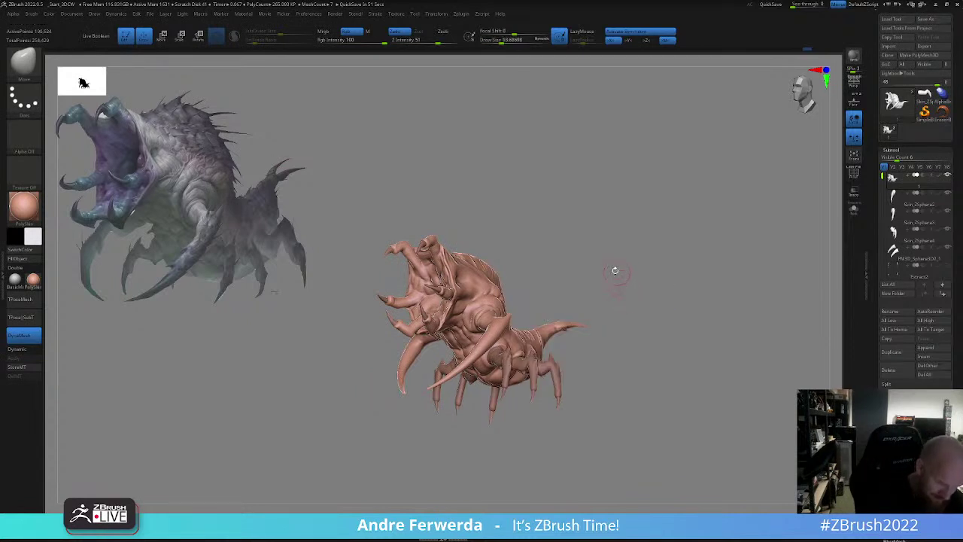
- Select the ClayBuildup brush, return to BasicMaterial, and set the draw size to about 62
{"action": "left_click", "coordinate": [255, 507]}
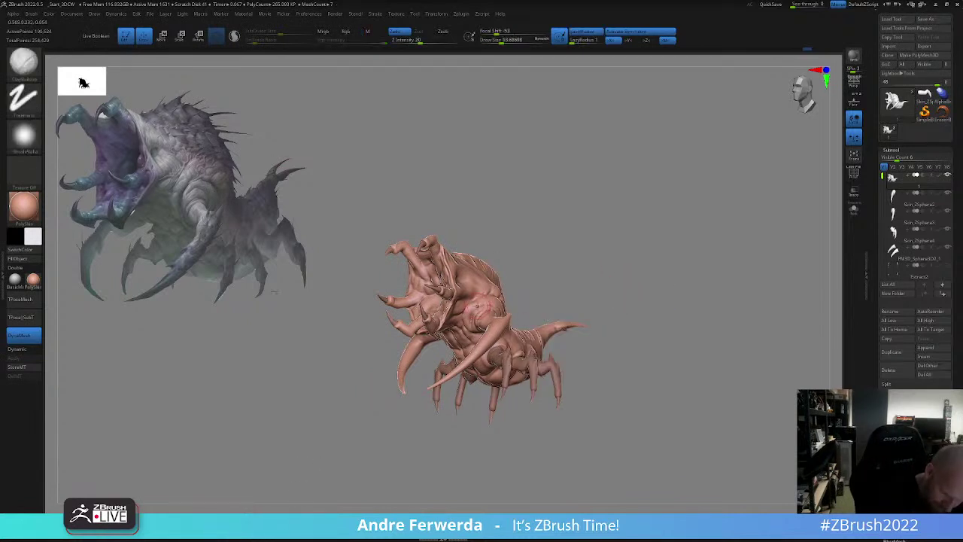
{"action": "left_click", "coordinate": [15, 280]}
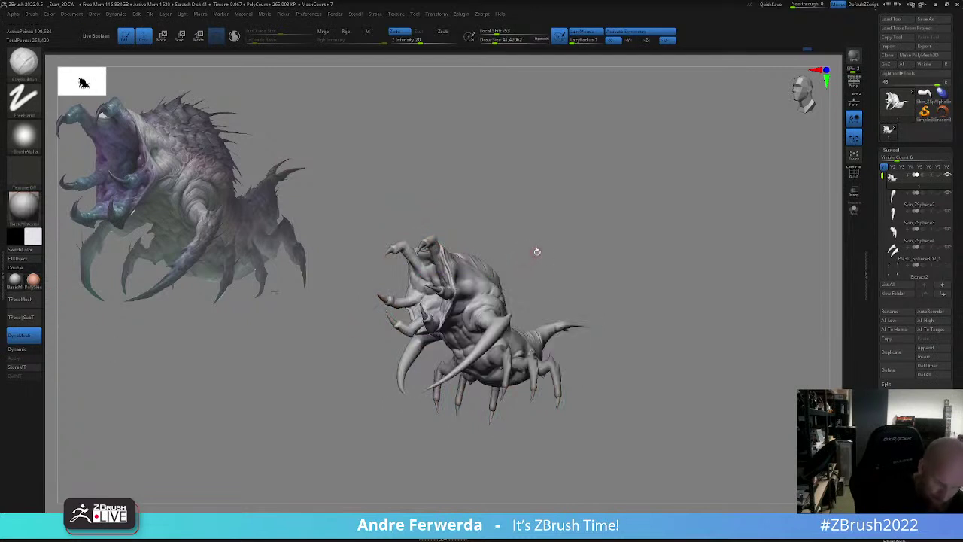
{"action": "left_click_drag", "start_coordinate": [538, 253], "coordinate": [526, 290]}
{"action": "key", "text": "space"}
{"action": "left_click", "coordinate": [491, 350]}
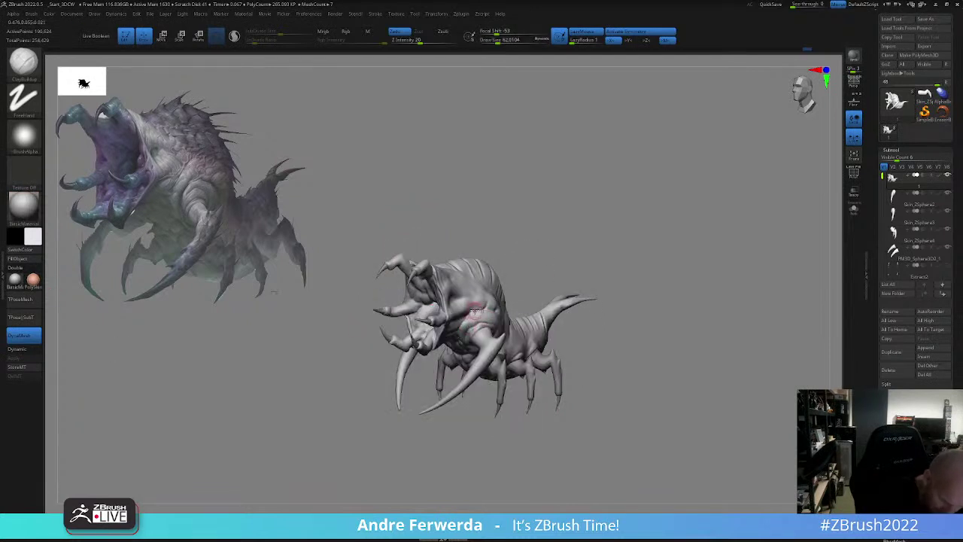
- Build up the shoulder above the tusk arm with ClayBuildup and smooth the folds across the upper back
{"action": "left_click_drag", "start_coordinate": [530, 288], "coordinate": [541, 268]}
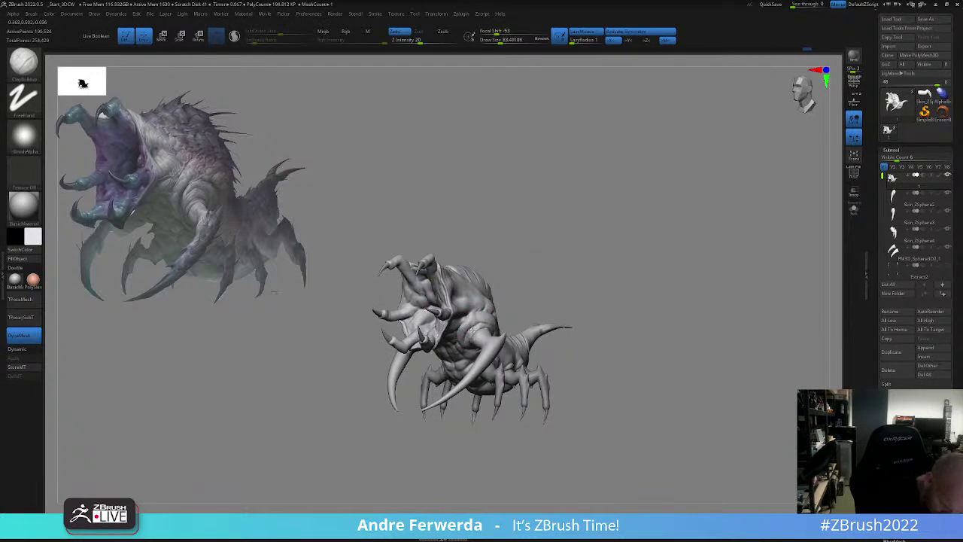
{"action": "mouse_move", "coordinate": [530, 292]}
{"action": "left_mouse_down"}
{"action": "mouse_move", "coordinate": [563, 263]}
{"action": "mouse_move", "coordinate": [552, 260]}
{"action": "left_mouse_up"}
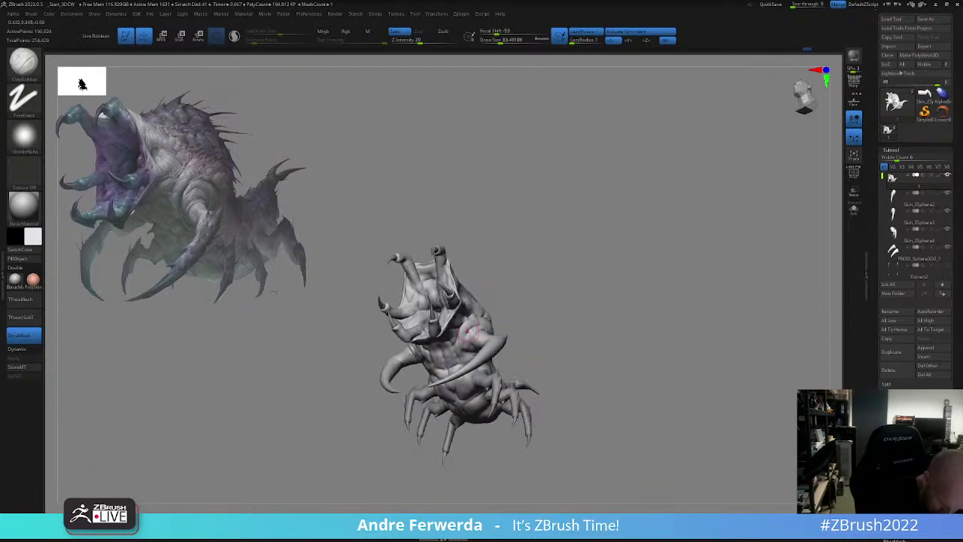
{"action": "left_click_drag", "start_coordinate": [472, 333], "coordinate": [419, 359]}
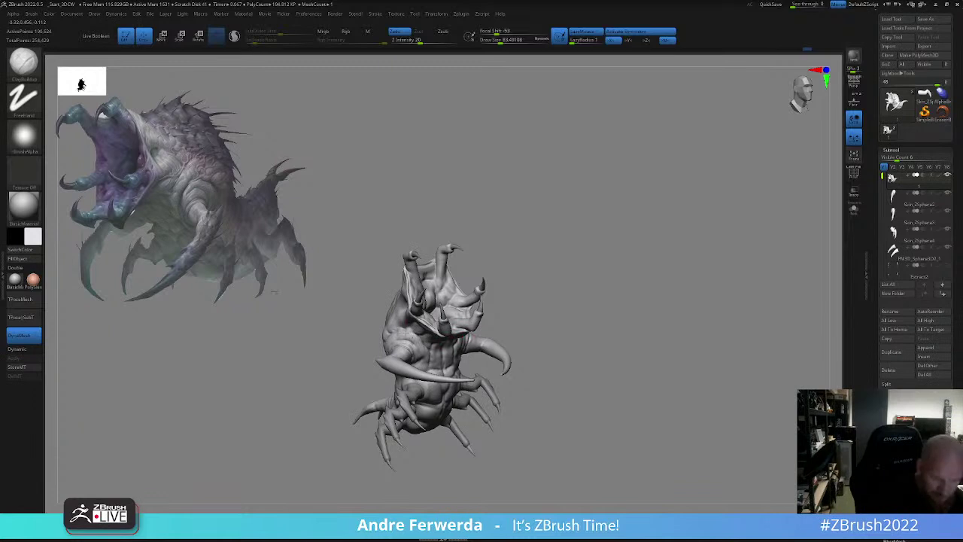
{"action": "mouse_move", "coordinate": [571, 293]}
{"action": "left_mouse_down"}
{"action": "mouse_move", "coordinate": [610, 308]}
{"action": "mouse_move", "coordinate": [621, 278]}
{"action": "mouse_move", "coordinate": [597, 287]}
{"action": "left_mouse_up"}
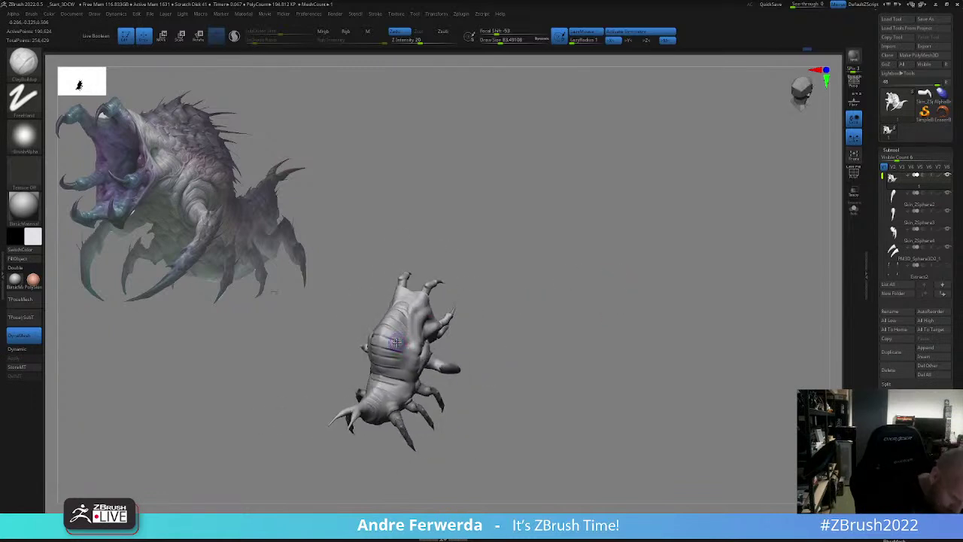
{"action": "left_click_drag", "start_coordinate": [397, 344], "coordinate": [393, 327], "text": "shift"}
{"action": "mouse_move", "coordinate": [460, 249]}
{"action": "left_mouse_down"}
{"action": "mouse_move", "coordinate": [507, 230]}
{"action": "mouse_move", "coordinate": [536, 235]}
{"action": "left_mouse_up"}
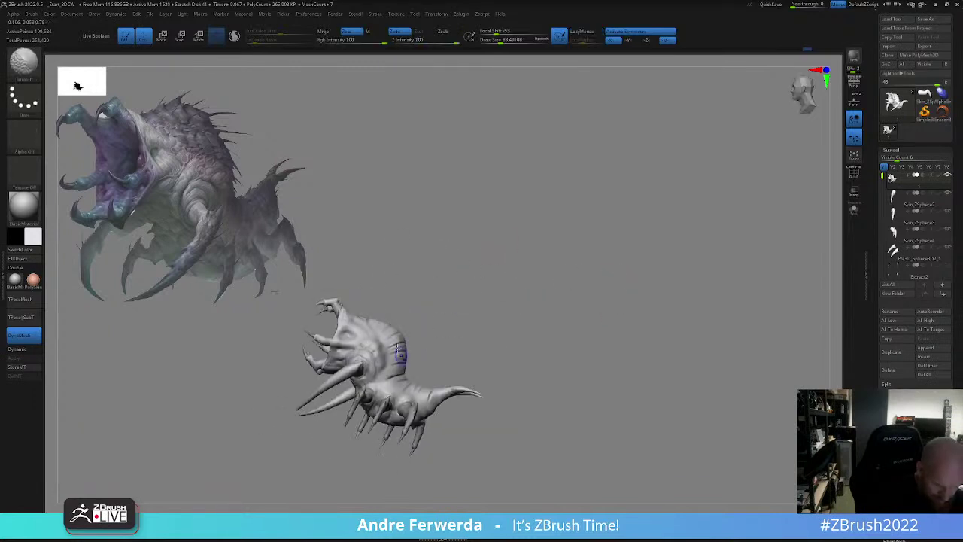
- Enlarge the draw size to about 136 and build up broad volume on the creature's flank and shoulder
{"action": "mouse_move", "coordinate": [382, 364]}
{"action": "left_mouse_down"}
{"action": "mouse_move", "coordinate": [377, 351]}
{"action": "mouse_move", "coordinate": [390, 354]}
{"action": "mouse_move", "coordinate": [376, 345]}
{"action": "mouse_move", "coordinate": [374, 354]}
{"action": "left_mouse_up"}
{"action": "right_click", "coordinate": [376, 365]}
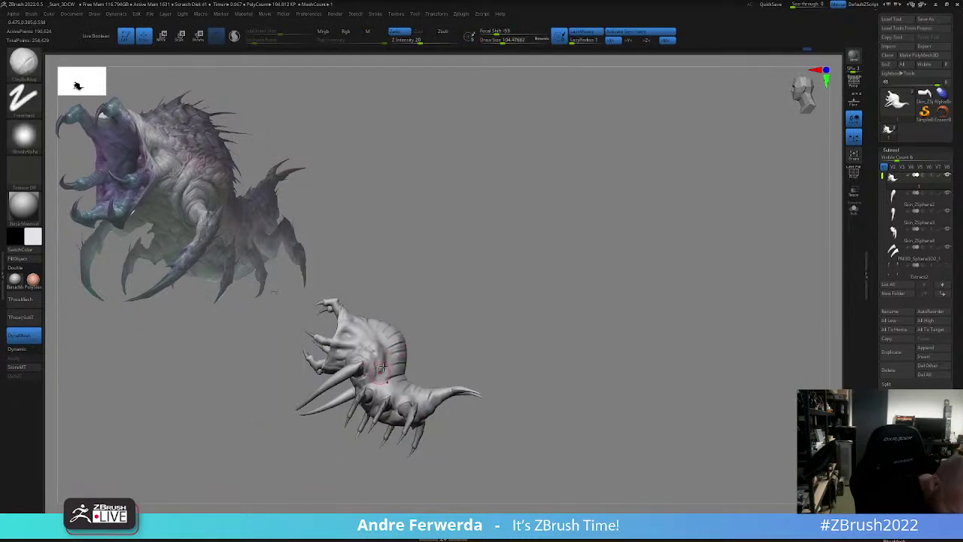
{"action": "mouse_move", "coordinate": [482, 319]}
{"action": "left_mouse_down"}
{"action": "mouse_move", "coordinate": [415, 316]}
{"action": "mouse_move", "coordinate": [438, 344]}
{"action": "mouse_move", "coordinate": [458, 332]}
{"action": "left_mouse_up"}
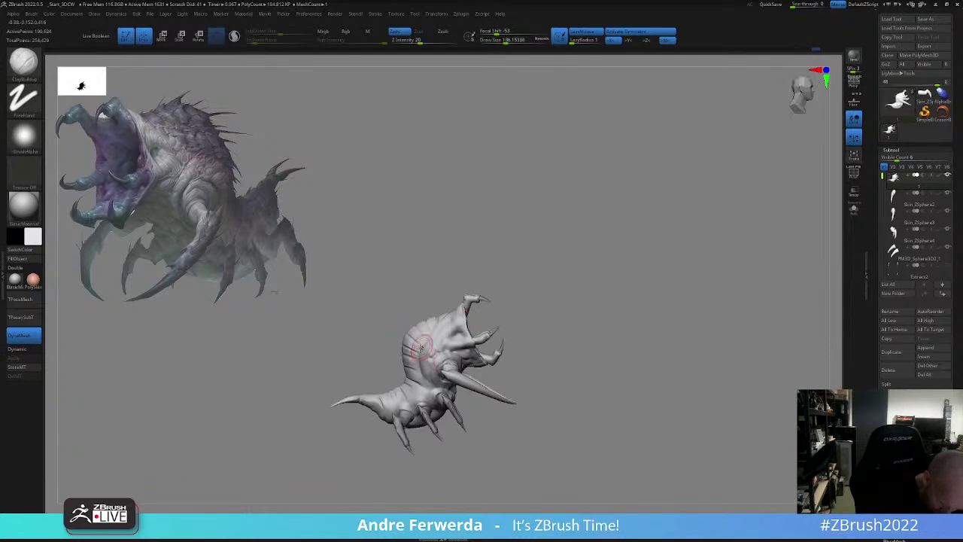
{"action": "key", "text": "]"}
{"action": "mouse_move", "coordinate": [520, 282]}
{"action": "left_mouse_down"}
{"action": "mouse_move", "coordinate": [482, 287]}
{"action": "mouse_move", "coordinate": [489, 294]}
{"action": "mouse_move", "coordinate": [480, 298]}
{"action": "mouse_move", "coordinate": [510, 322]}
{"action": "mouse_move", "coordinate": [442, 343]}
{"action": "left_mouse_up"}
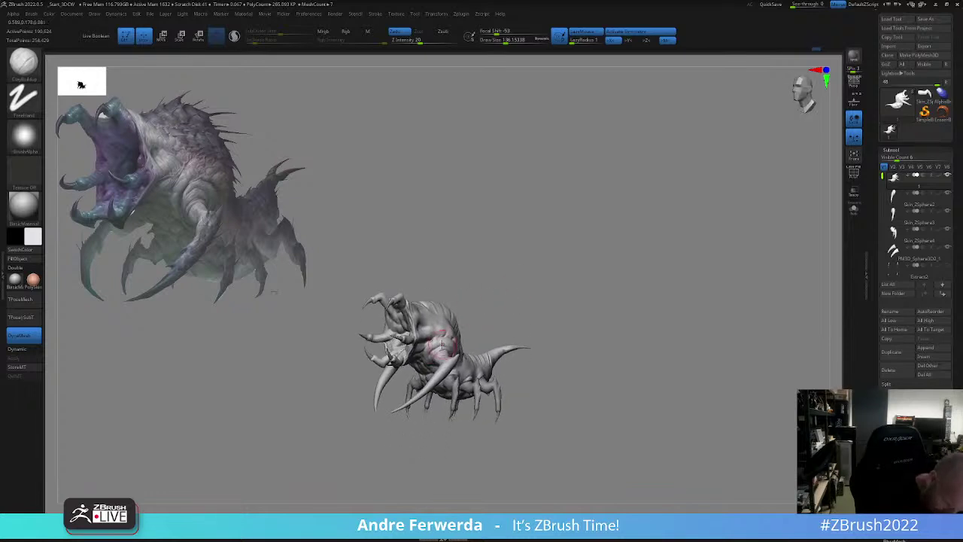
{"action": "key", "text": "["}
{"action": "mouse_move", "coordinate": [501, 329]}
{"action": "left_mouse_down"}
{"action": "mouse_move", "coordinate": [503, 301]}
{"action": "mouse_move", "coordinate": [450, 359]}
{"action": "left_mouse_up"}
- Reduce the draw size to about 44, then about 56, and refine the muscles around the base of the tusk arms
{"action": "key", "text": "space"}
{"action": "mouse_move", "coordinate": [498, 391]}
{"action": "left_mouse_down"}
{"action": "mouse_move", "coordinate": [507, 361]}
{"action": "mouse_move", "coordinate": [465, 355]}
{"action": "left_mouse_up"}
{"action": "left_click_drag", "start_coordinate": [543, 304], "coordinate": [513, 357], "text": "alt"}
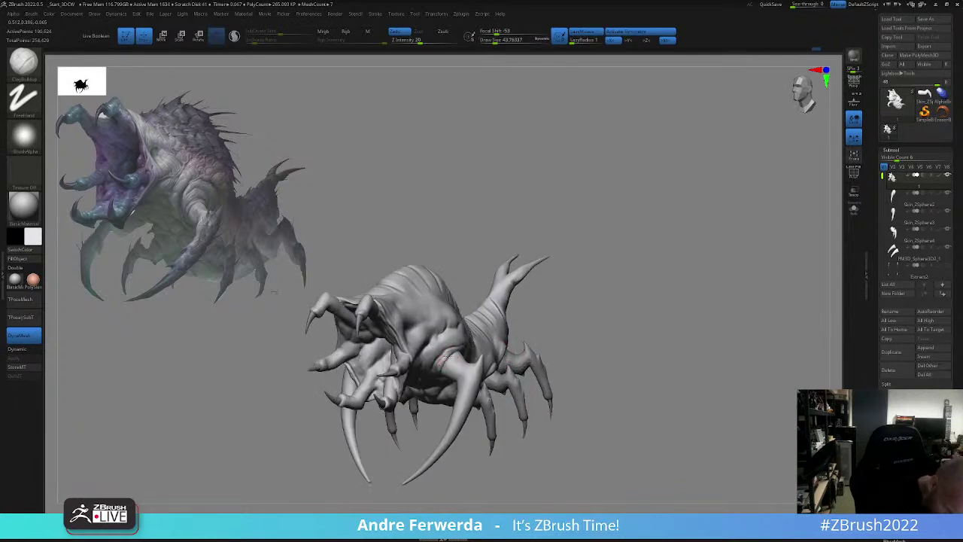
{"action": "left_click_drag", "start_coordinate": [551, 301], "coordinate": [448, 357]}
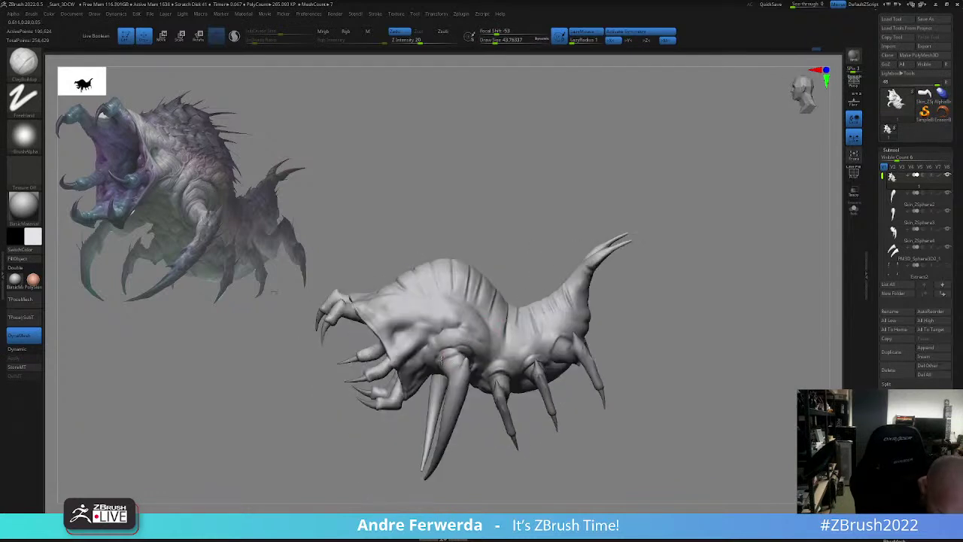
{"action": "mouse_move", "coordinate": [393, 428]}
{"action": "left_mouse_down"}
{"action": "mouse_move", "coordinate": [501, 348]}
{"action": "mouse_move", "coordinate": [468, 312]}
{"action": "left_mouse_up"}
{"action": "key", "text": "space"}
{"action": "left_click_drag", "start_coordinate": [446, 360], "coordinate": [450, 360]}
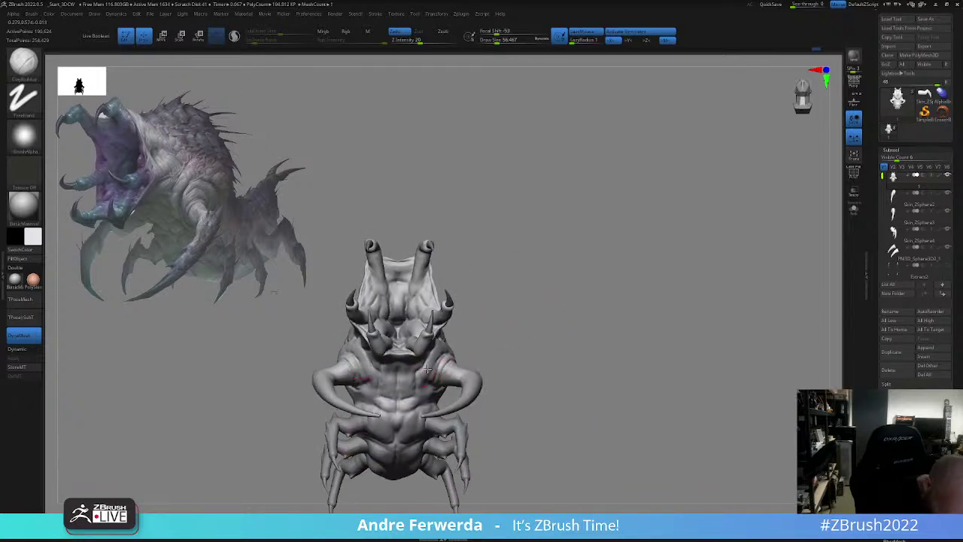
{"action": "left_click_drag", "start_coordinate": [483, 323], "coordinate": [434, 363]}
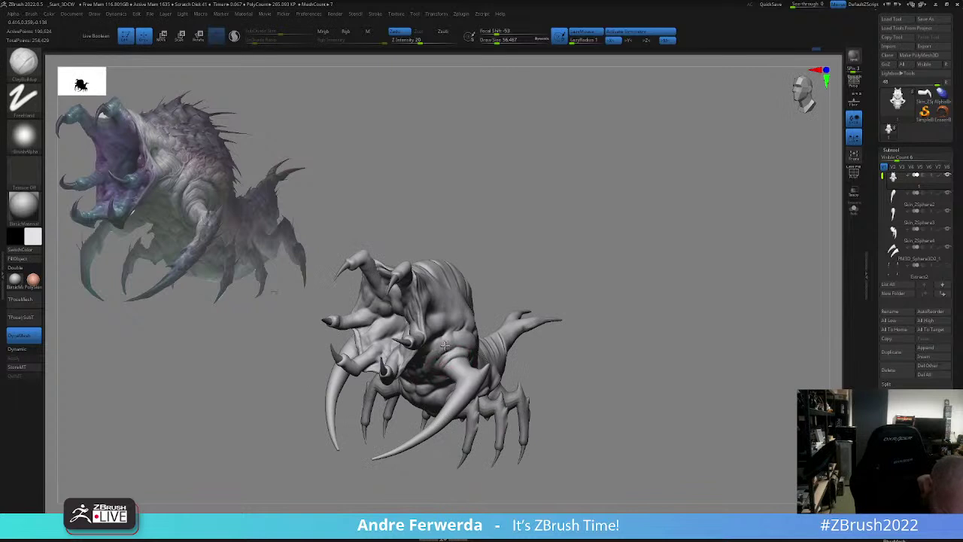
- Sculpt the inner surface of the open mouth between the jaw claws, raising the draw size to about 80
{"action": "mouse_move", "coordinate": [531, 299]}
{"action": "left_mouse_down", "text": "alt"}
{"action": "mouse_move", "coordinate": [541, 256]}
{"action": "mouse_move", "coordinate": [531, 329]}
{"action": "mouse_move", "coordinate": [511, 322]}
{"action": "left_mouse_up", "text": "alt"}
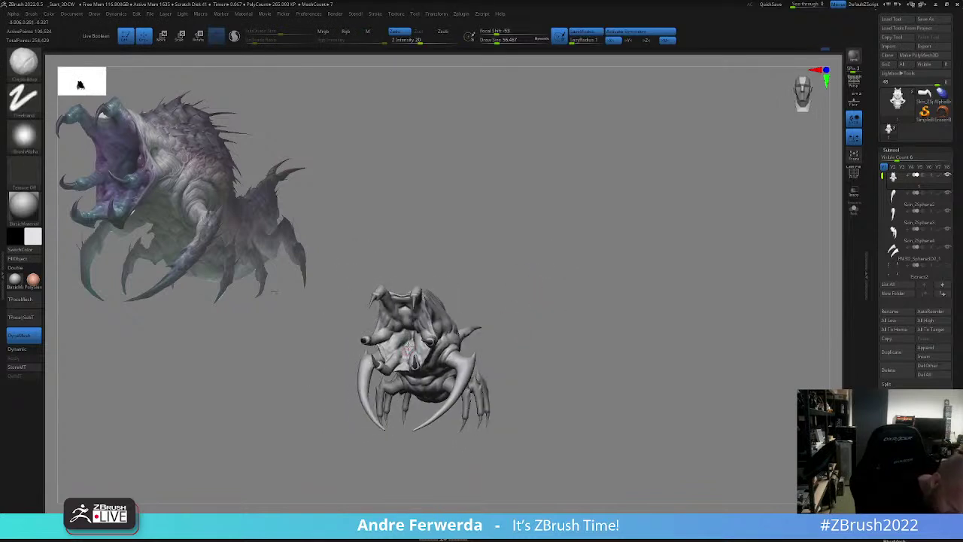
{"action": "mouse_move", "coordinate": [408, 349]}
{"action": "right_mouse_down"}
{"action": "mouse_move", "coordinate": [434, 331]}
{"action": "mouse_move", "coordinate": [429, 341]}
{"action": "right_mouse_up"}
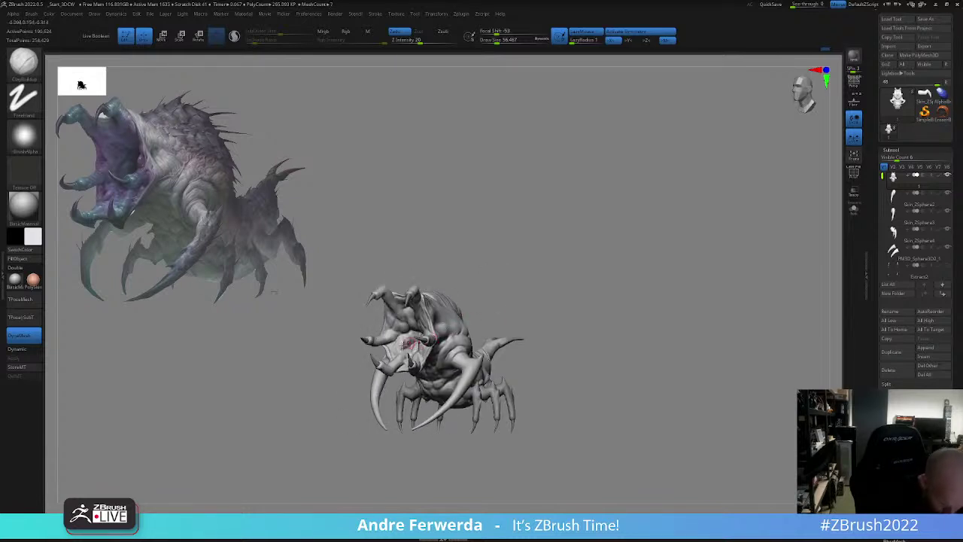
{"action": "left_click_drag", "start_coordinate": [494, 292], "coordinate": [485, 259]}
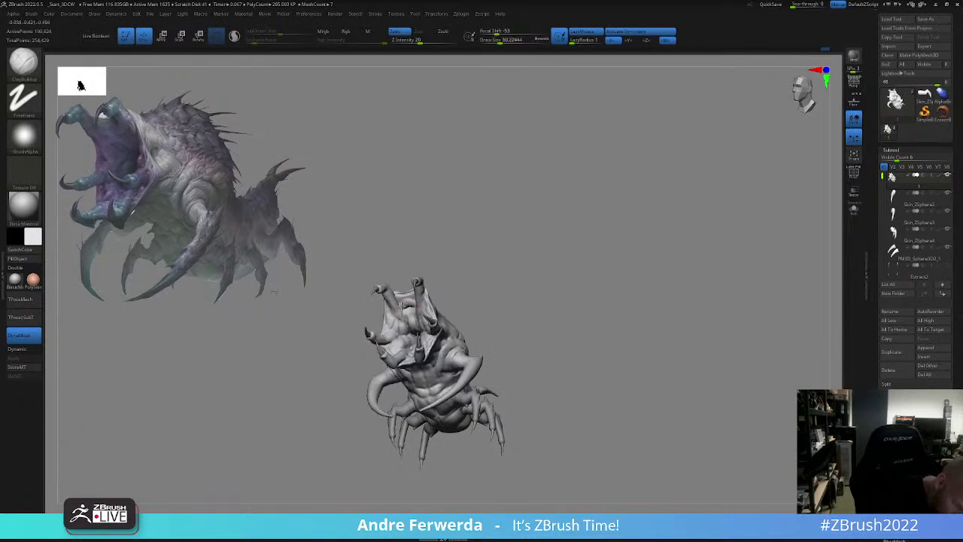
{"action": "right_click_drag", "start_coordinate": [408, 302], "coordinate": [392, 322]}
{"action": "right_click_drag", "start_coordinate": [435, 280], "coordinate": [454, 254]}
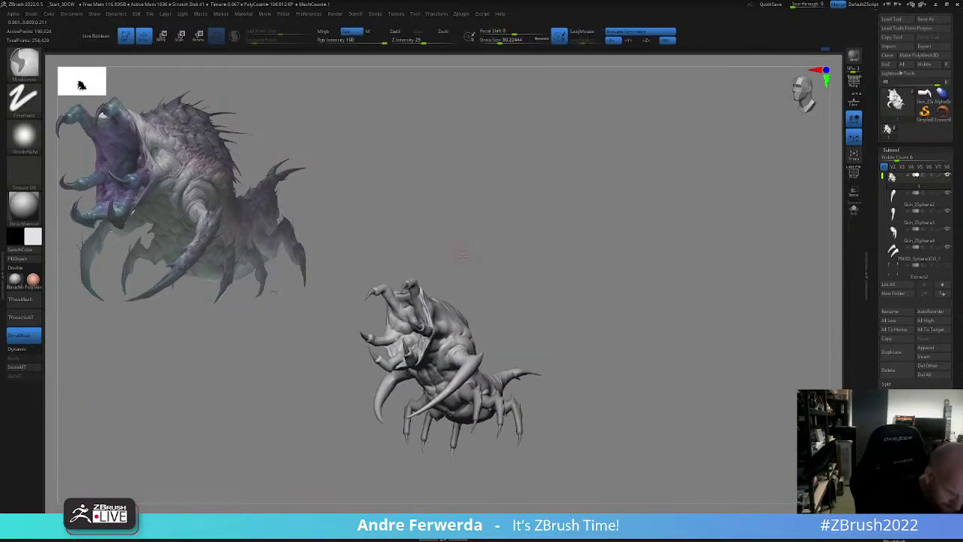
- Set the ClayBuildup draw size to about 83 and build up the inside of the upper jaw
{"action": "right_click_drag", "start_coordinate": [398, 335], "coordinate": [416, 311]}
{"action": "key", "text": "space"}
{"action": "left_click_drag", "start_coordinate": [419, 312], "coordinate": [422, 317]}
{"action": "key", "text": "space"}
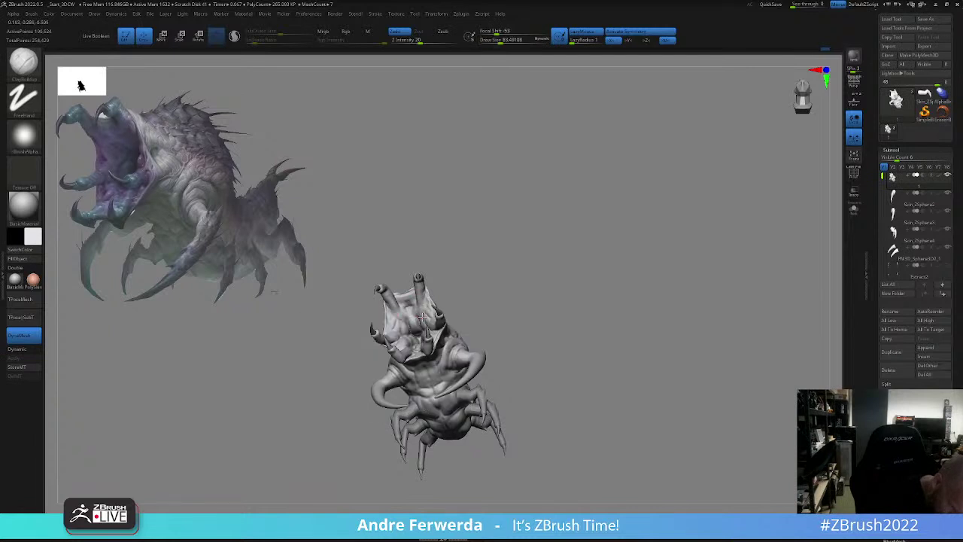
{"action": "mouse_move", "coordinate": [421, 316]}
{"action": "right_mouse_down"}
{"action": "mouse_move", "coordinate": [548, 266]}
{"action": "mouse_move", "coordinate": [576, 272]}
{"action": "right_mouse_up"}
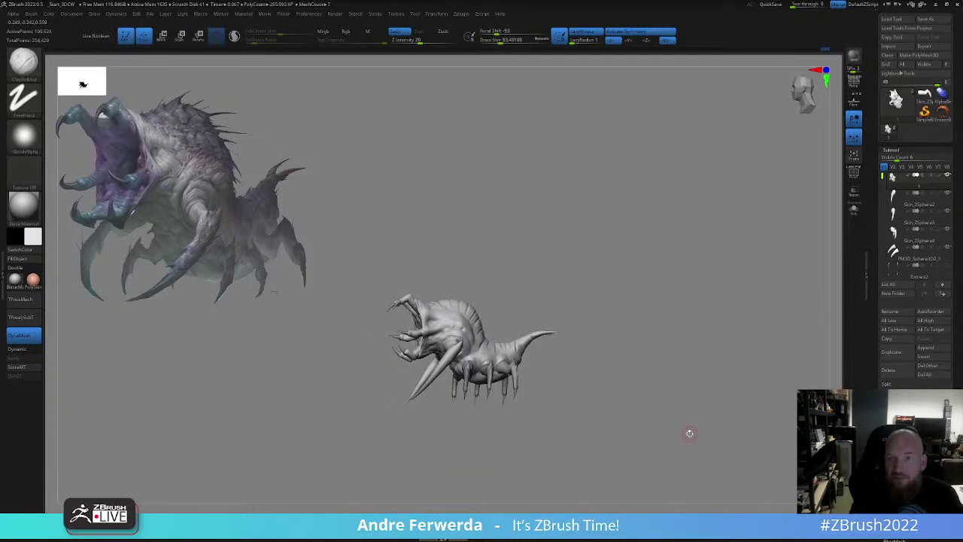
- Build up the body side behind the tusk arm and below the back folds, raising the draw size to about 104
{"action": "mouse_move", "coordinate": [683, 418]}
{"action": "left_mouse_down", "text": "alt"}
{"action": "mouse_move", "coordinate": [711, 390]}
{"action": "mouse_move", "coordinate": [698, 365]}
{"action": "left_mouse_up", "text": "alt"}
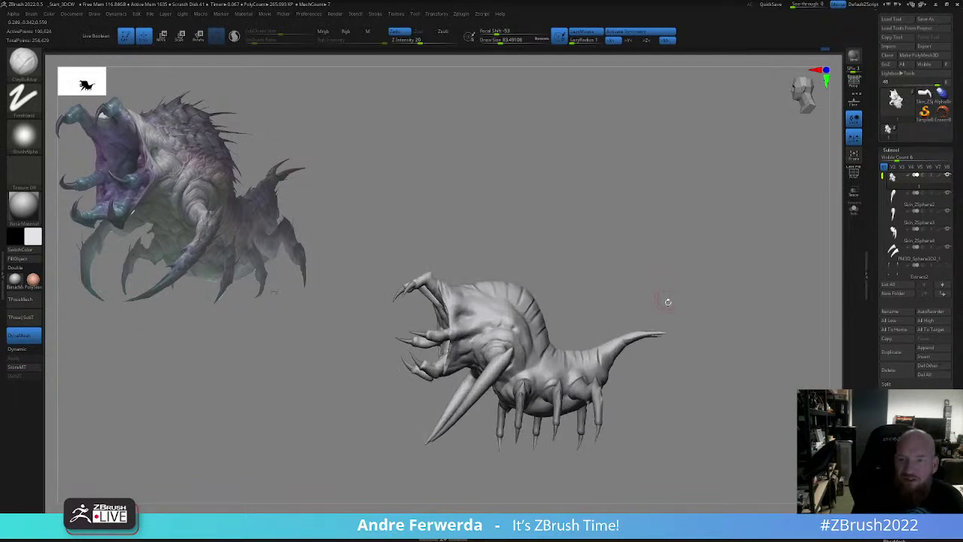
{"action": "left_click_drag", "start_coordinate": [675, 280], "coordinate": [671, 289]}
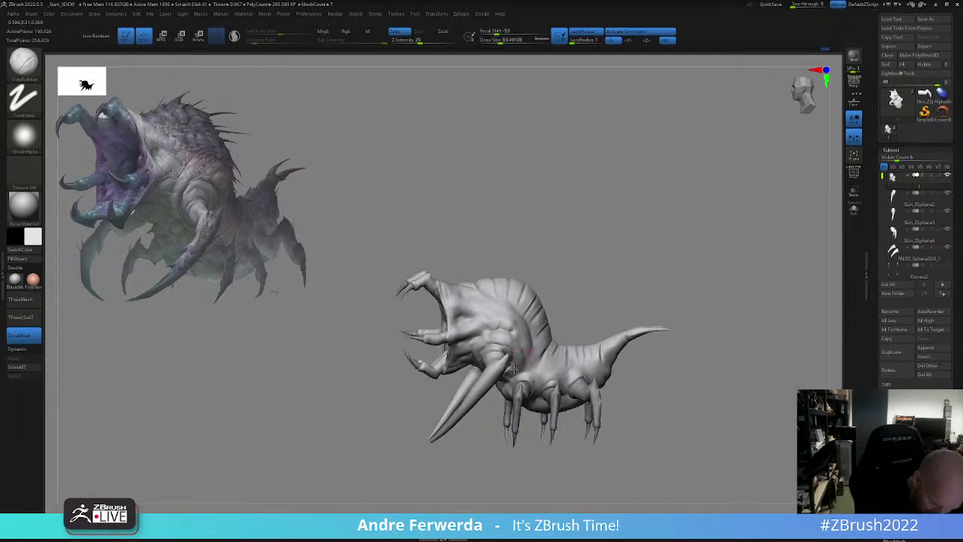
{"action": "left_click_drag", "start_coordinate": [515, 345], "coordinate": [519, 363]}
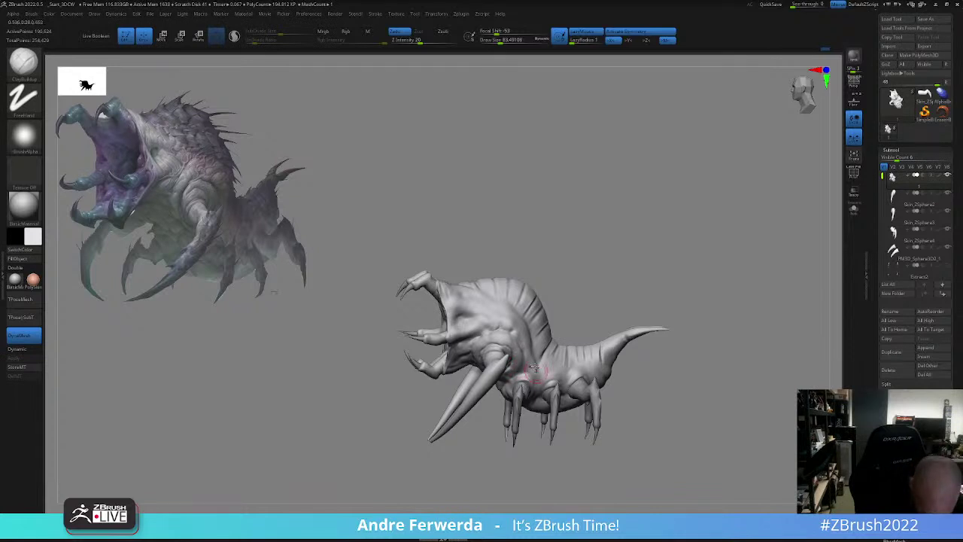
{"action": "left_click_drag", "start_coordinate": [590, 312], "coordinate": [560, 325]}
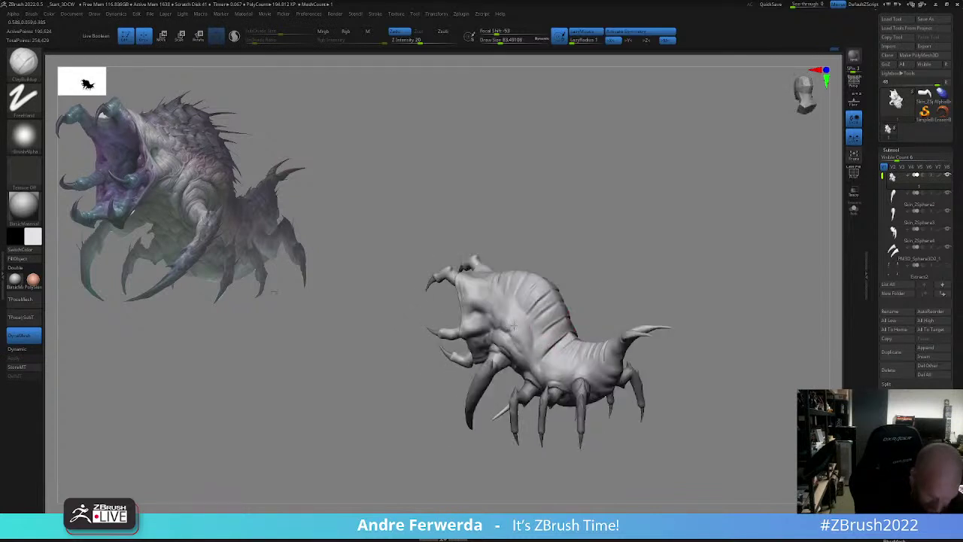
{"action": "right_click_drag", "start_coordinate": [514, 324], "coordinate": [598, 257]}
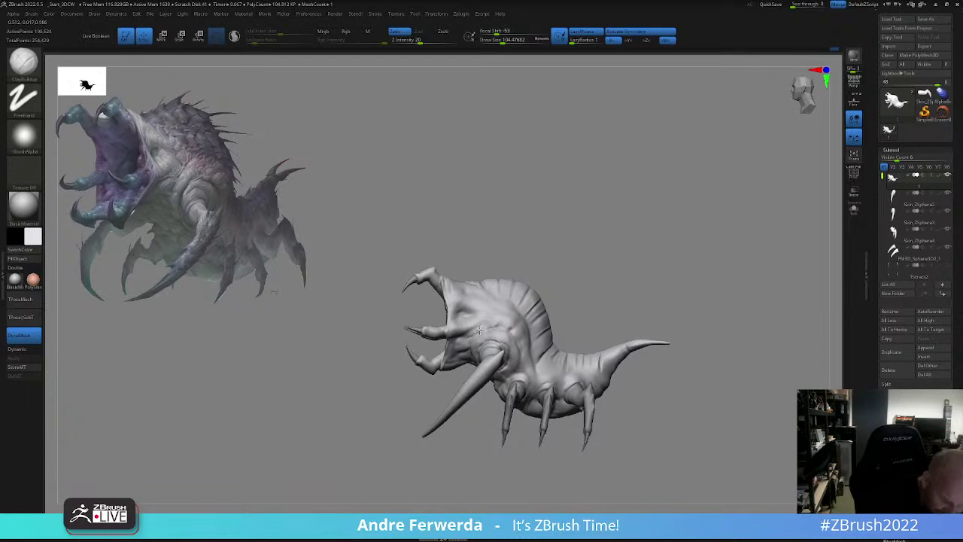
- Reduce the ClayBuildup draw size to about 68 and refine the body surface at the base of the tusk arm
{"action": "right_click_drag", "start_coordinate": [478, 328], "coordinate": [557, 279]}
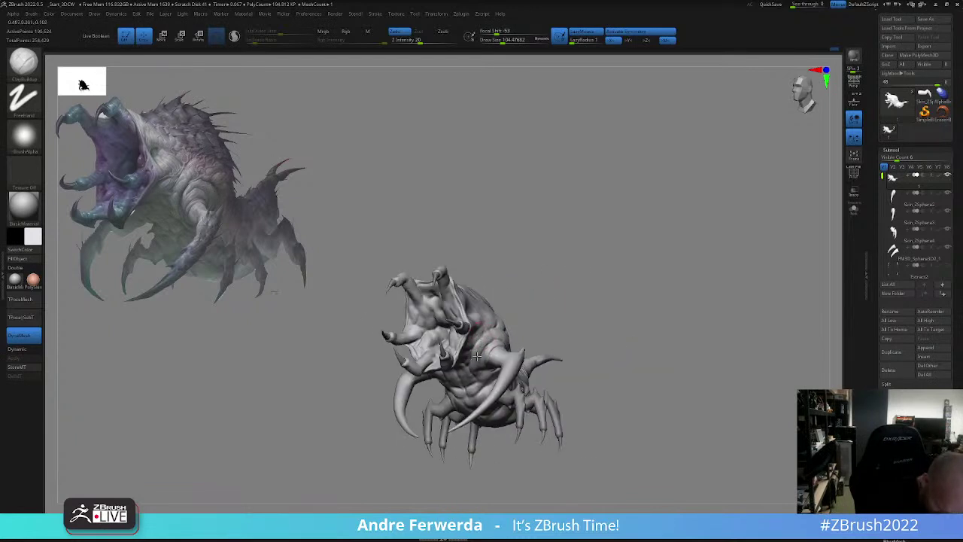
{"action": "right_click_drag", "start_coordinate": [535, 320], "coordinate": [558, 287]}
{"action": "key", "text": "space"}
{"action": "left_click_drag", "start_coordinate": [546, 306], "coordinate": [540, 306]}
{"action": "key", "text": "space"}
{"action": "left_click_drag", "start_coordinate": [492, 367], "coordinate": [490, 367]}
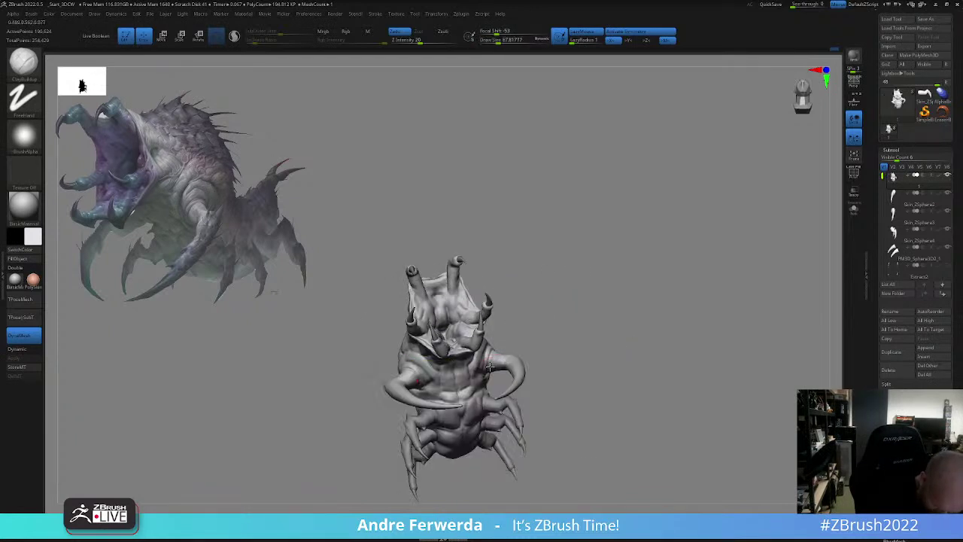
{"action": "right_click_drag", "start_coordinate": [536, 292], "coordinate": [510, 345]}
{"action": "right_click_drag", "start_coordinate": [579, 314], "coordinate": [551, 325]}
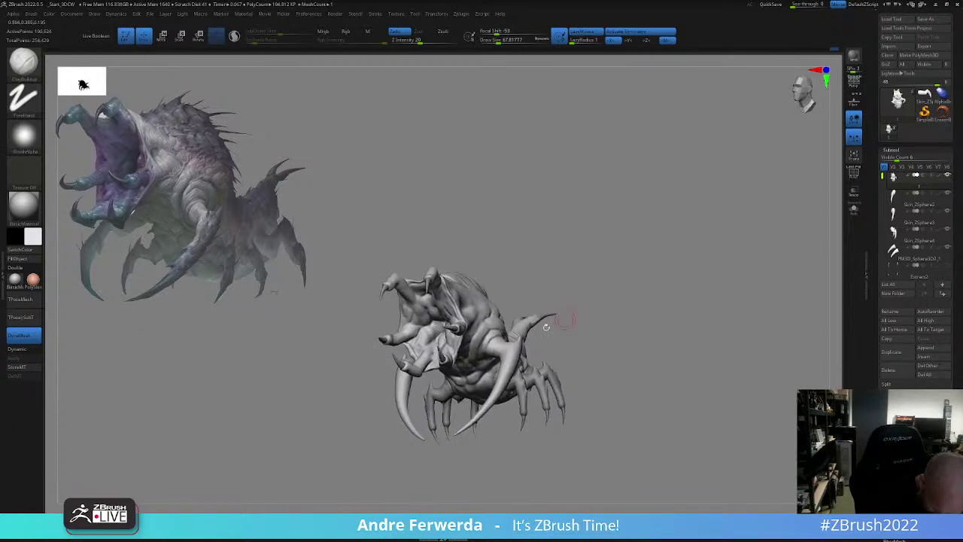
- Raise the draw size to about 136 and build up the underside of the body between the front legs
{"action": "mouse_move", "coordinate": [583, 311]}
{"action": "left_mouse_down"}
{"action": "mouse_move", "coordinate": [582, 294]}
{"action": "mouse_move", "coordinate": [597, 295]}
{"action": "mouse_move", "coordinate": [591, 279]}
{"action": "left_mouse_up"}
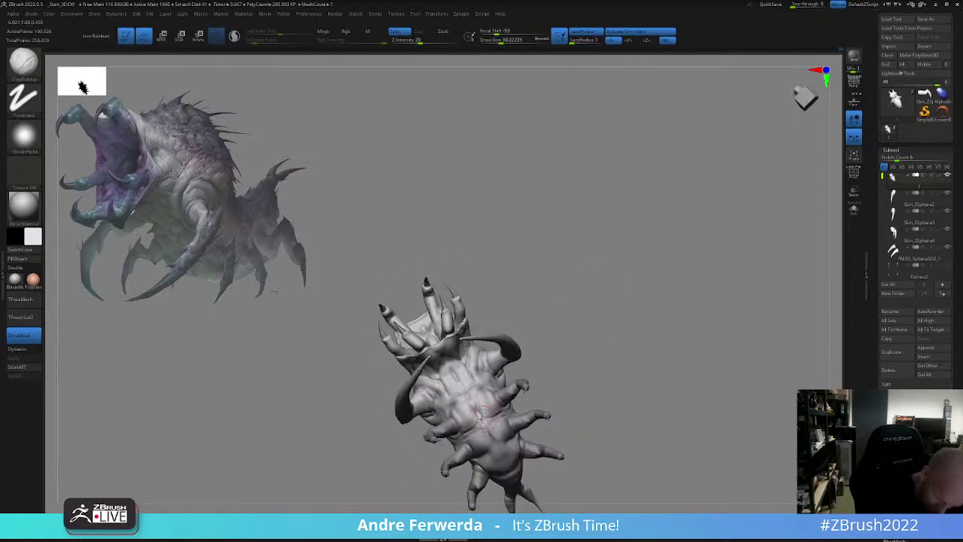
{"action": "key", "text": "space"}
{"action": "left_click_drag", "start_coordinate": [486, 392], "coordinate": [492, 392]}
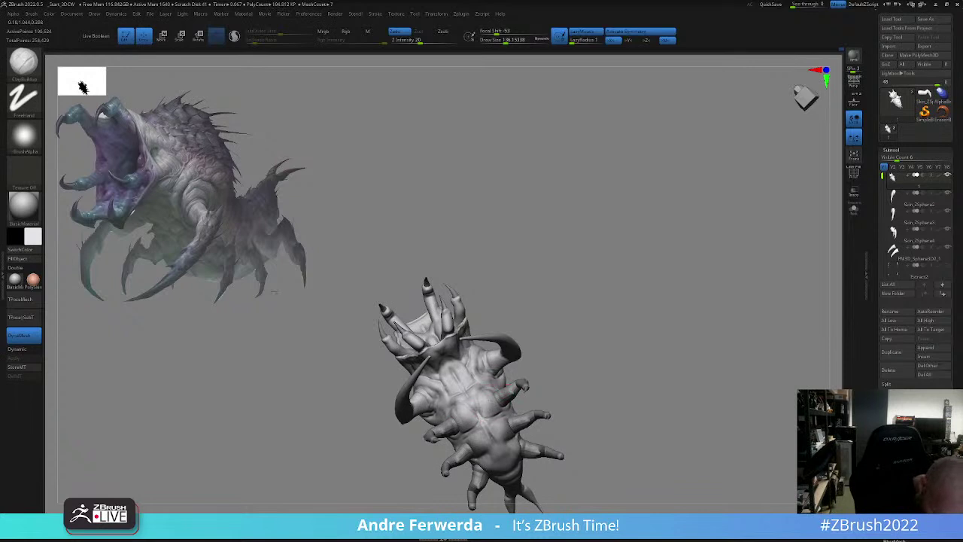
{"action": "right_click_drag", "start_coordinate": [515, 387], "coordinate": [498, 422]}
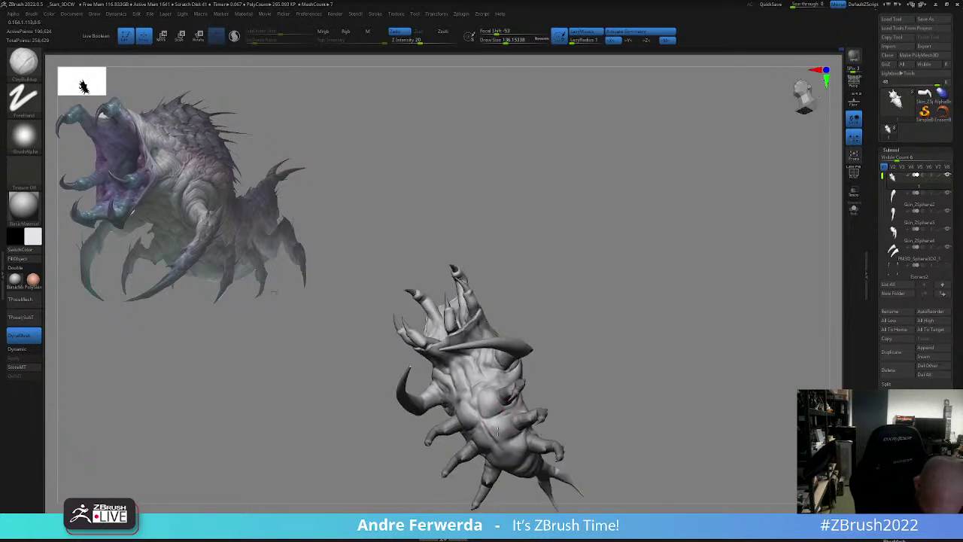
{"action": "mouse_move", "coordinate": [576, 399]}
{"action": "left_mouse_down"}
{"action": "mouse_move", "coordinate": [606, 404]}
{"action": "mouse_move", "coordinate": [617, 379]}
{"action": "mouse_move", "coordinate": [620, 391]}
{"action": "left_mouse_up"}
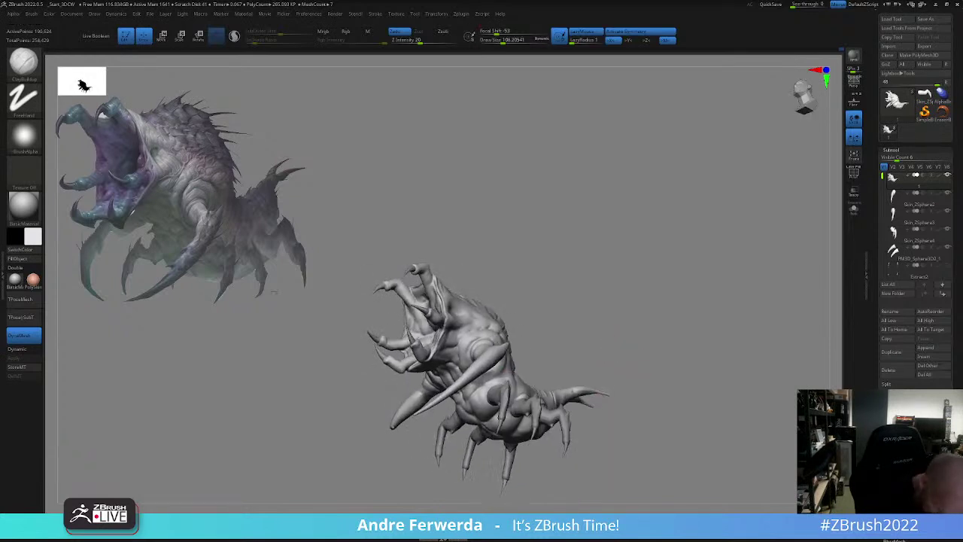
- Refine the belly muscles below the tusk arms with a draw size of about 108
{"action": "mouse_move", "coordinate": [493, 420]}
{"action": "right_mouse_down"}
{"action": "mouse_move", "coordinate": [480, 430]}
{"action": "mouse_move", "coordinate": [487, 420]}
{"action": "mouse_move", "coordinate": [429, 426]}
{"action": "right_mouse_up"}
{"action": "key", "text": "bracketleft"}
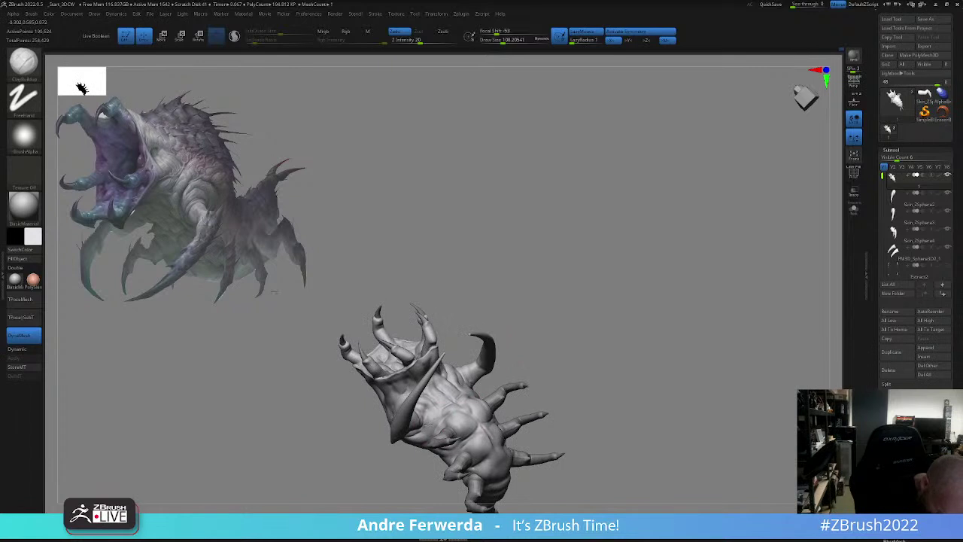
{"action": "mouse_move", "coordinate": [526, 329]}
{"action": "right_mouse_down"}
{"action": "mouse_move", "coordinate": [523, 433]}
{"action": "mouse_move", "coordinate": [497, 414]}
{"action": "right_mouse_up"}
{"action": "right_click_drag", "start_coordinate": [596, 340], "coordinate": [604, 303], "text": "alt"}
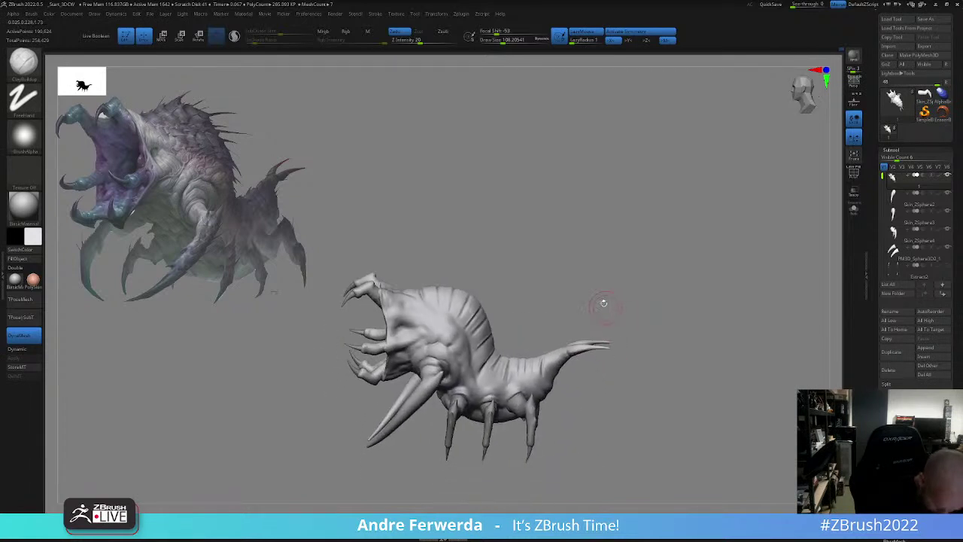
- Build up the body side below the back folds and the cheek surface behind the upper jaw
{"action": "mouse_move", "coordinate": [475, 357]}
{"action": "left_mouse_down"}
{"action": "mouse_move", "coordinate": [476, 375]}
{"action": "mouse_move", "coordinate": [470, 362]}
{"action": "left_mouse_up"}
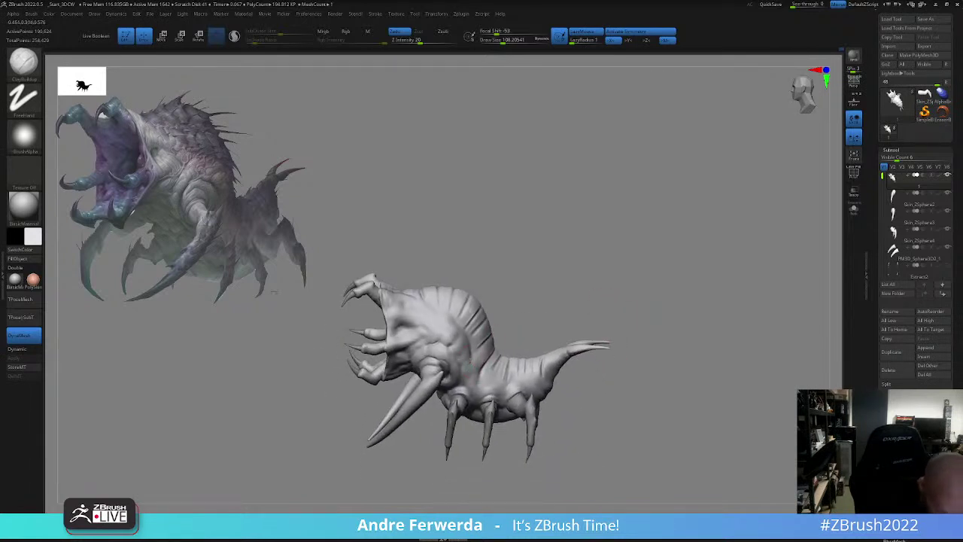
{"action": "mouse_move", "coordinate": [453, 329]}
{"action": "left_mouse_down"}
{"action": "mouse_move", "coordinate": [419, 333]}
{"action": "mouse_move", "coordinate": [400, 312]}
{"action": "left_mouse_up"}
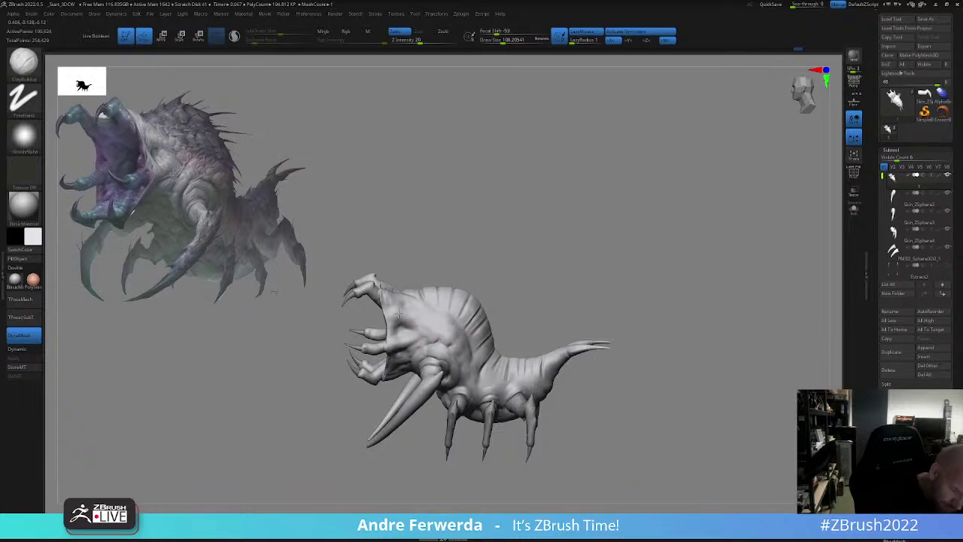
{"action": "right_click_drag", "start_coordinate": [451, 268], "coordinate": [456, 295]}
{"action": "left_click_drag", "start_coordinate": [416, 317], "coordinate": [408, 306]}
{"action": "right_click_drag", "start_coordinate": [408, 306], "coordinate": [519, 307]}
{"action": "right_click_drag", "start_coordinate": [520, 307], "coordinate": [595, 304]}
{"action": "mouse_move", "coordinate": [595, 303]}
{"action": "right_mouse_down", "text": "alt"}
{"action": "mouse_move", "coordinate": [649, 314]}
{"action": "mouse_move", "coordinate": [639, 291]}
{"action": "mouse_move", "coordinate": [605, 381]}
{"action": "right_mouse_up", "text": "alt"}
{"action": "right_click", "coordinate": [605, 381]}
{"action": "right_click_drag", "start_coordinate": [637, 305], "coordinate": [626, 396], "text": "alt"}
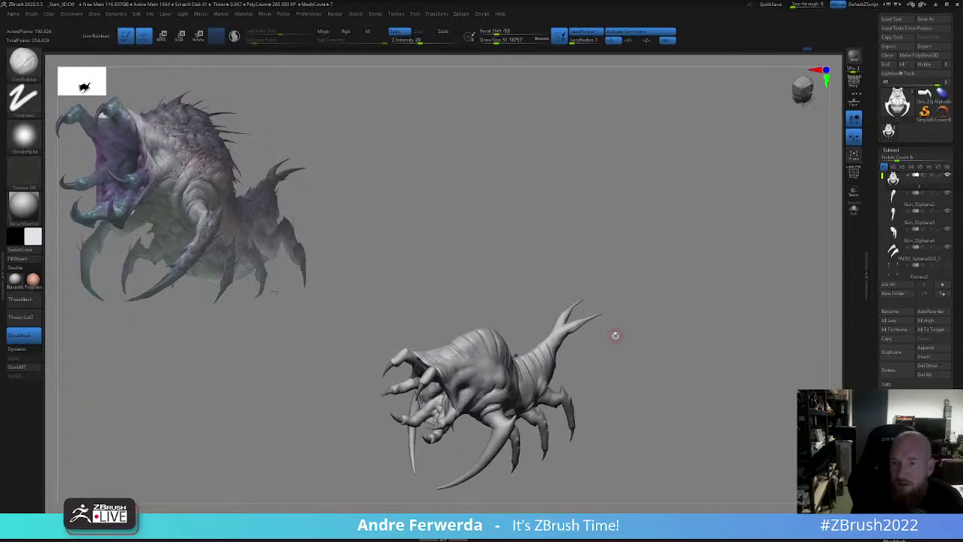
- Switch to the DamStandard brush at a draw size of about 31 and carve a crease at the base of the tail spikes
{"action": "key", "text": "b"}
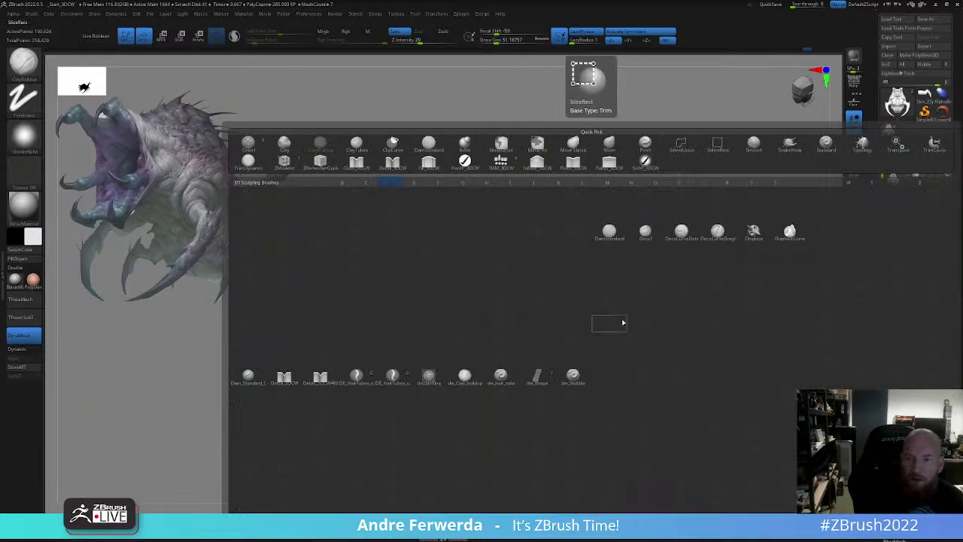
{"action": "left_click", "coordinate": [609, 231]}
{"action": "right_click_drag", "start_coordinate": [640, 316], "coordinate": [663, 389]}
{"action": "mouse_move", "coordinate": [663, 390]}
{"action": "left_mouse_down", "text": "alt"}
{"action": "mouse_move", "coordinate": [605, 411]}
{"action": "mouse_move", "coordinate": [605, 452]}
{"action": "left_mouse_up", "text": "alt"}
{"action": "key", "text": "space"}
{"action": "left_click_drag", "start_coordinate": [577, 387], "coordinate": [568, 385]}
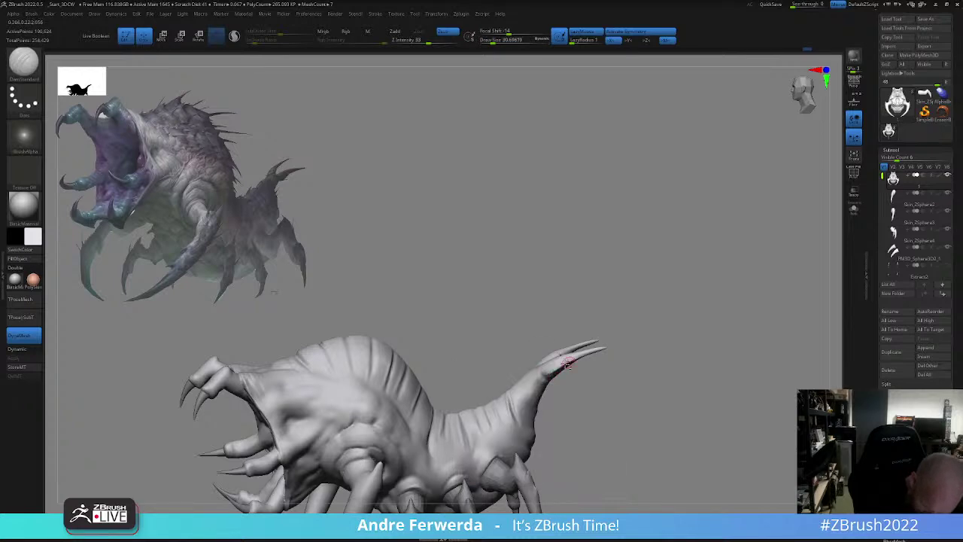
- Reduce the draw size to about 25 and extend the creases around both tail spike bases, including the gap between them
{"action": "right_click_drag", "start_coordinate": [603, 350], "coordinate": [519, 414]}
{"action": "key", "text": "space"}
{"action": "left_click_drag", "start_coordinate": [554, 409], "coordinate": [557, 409]}
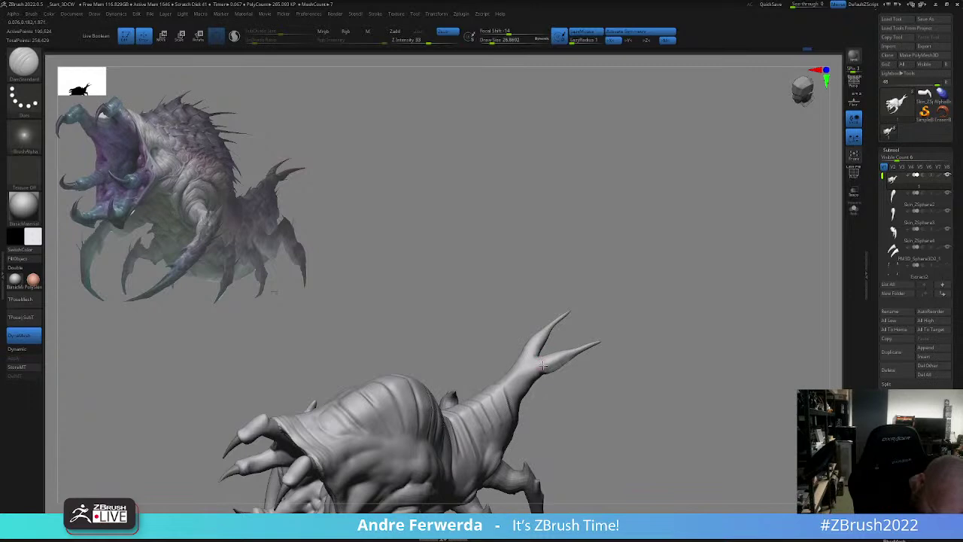
{"action": "left_click_drag", "start_coordinate": [568, 419], "coordinate": [560, 382]}
{"action": "left_click_drag", "start_coordinate": [608, 356], "coordinate": [649, 324]}
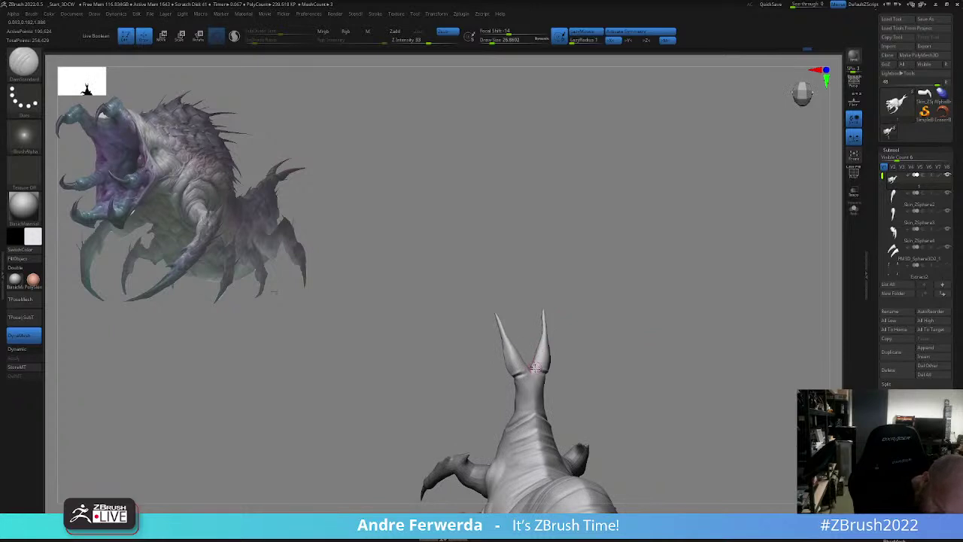
{"action": "left_click_drag", "start_coordinate": [561, 337], "coordinate": [543, 367]}
{"action": "key", "text": "space"}
{"action": "key", "text": "space"}
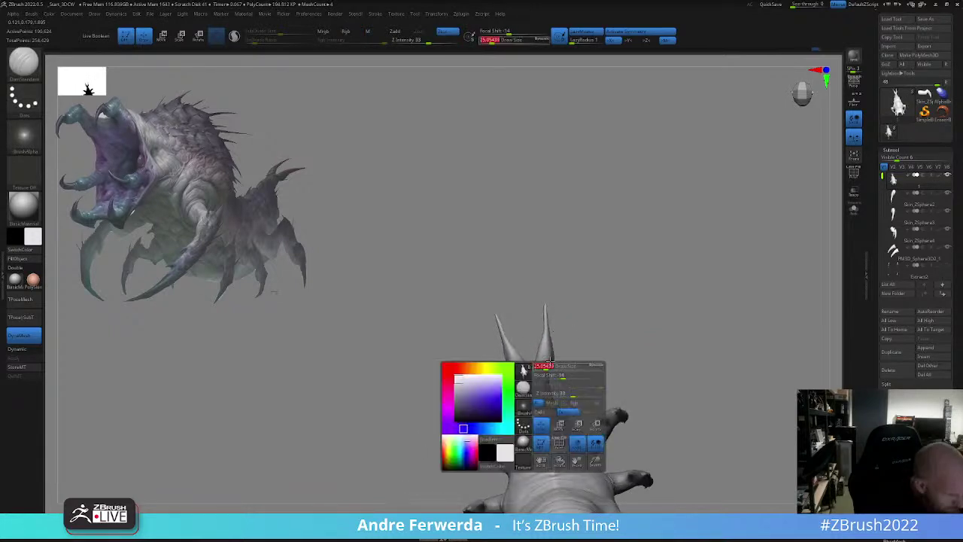
- Carve wrinkles across the narrow tail section below the spikes, raising the draw size to about 33
{"action": "mouse_move", "coordinate": [688, 333]}
{"action": "left_mouse_down"}
{"action": "mouse_move", "coordinate": [648, 301]}
{"action": "mouse_move", "coordinate": [567, 410]}
{"action": "left_mouse_up"}
{"action": "key", "text": "space"}
{"action": "key", "text": "space"}
{"action": "mouse_move", "coordinate": [582, 362]}
{"action": "left_mouse_down"}
{"action": "mouse_move", "coordinate": [560, 416]}
{"action": "mouse_move", "coordinate": [576, 368]}
{"action": "mouse_move", "coordinate": [671, 282]}
{"action": "mouse_move", "coordinate": [630, 287]}
{"action": "left_mouse_up"}
{"action": "key", "text": "space"}
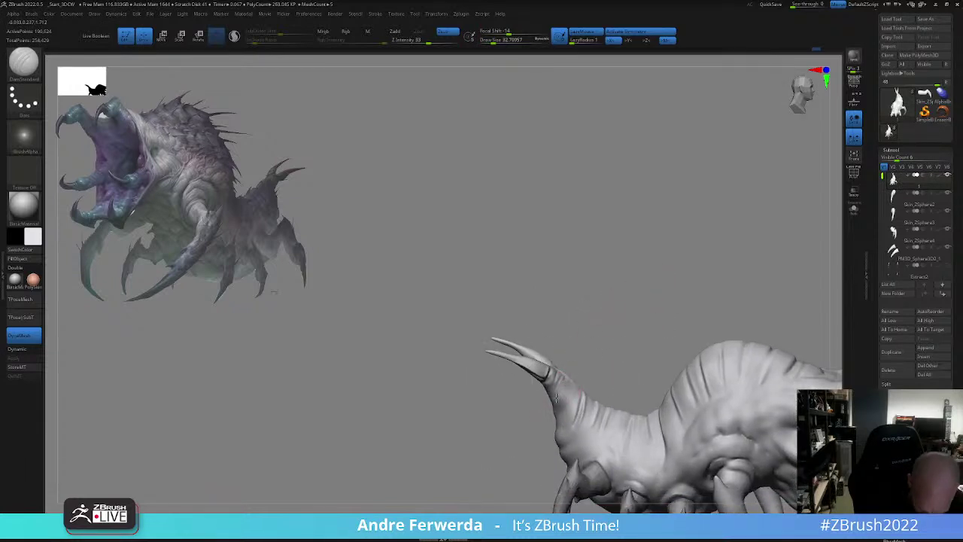
{"action": "right_click_drag", "start_coordinate": [555, 410], "coordinate": [572, 396]}
{"action": "left_click_drag", "start_coordinate": [569, 398], "coordinate": [562, 385]}
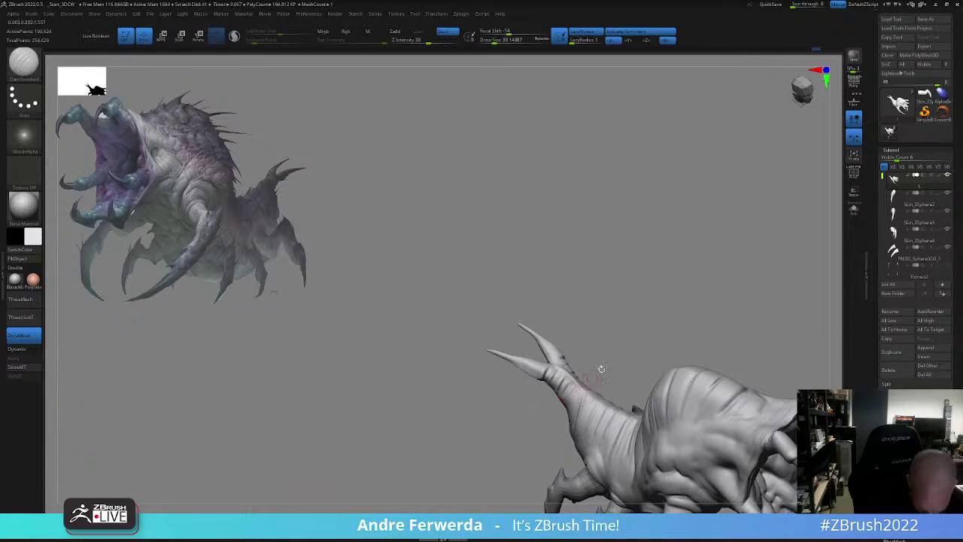
{"action": "right_click_drag", "start_coordinate": [601, 369], "coordinate": [571, 380]}
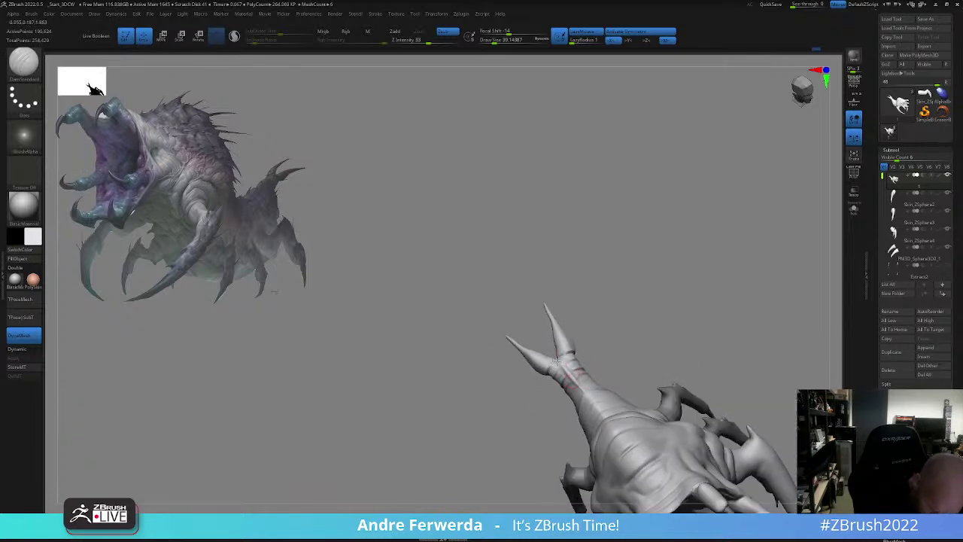
{"action": "mouse_move", "coordinate": [609, 344]}
{"action": "right_mouse_down"}
{"action": "mouse_move", "coordinate": [644, 298]}
{"action": "mouse_move", "coordinate": [634, 310]}
{"action": "right_mouse_up"}
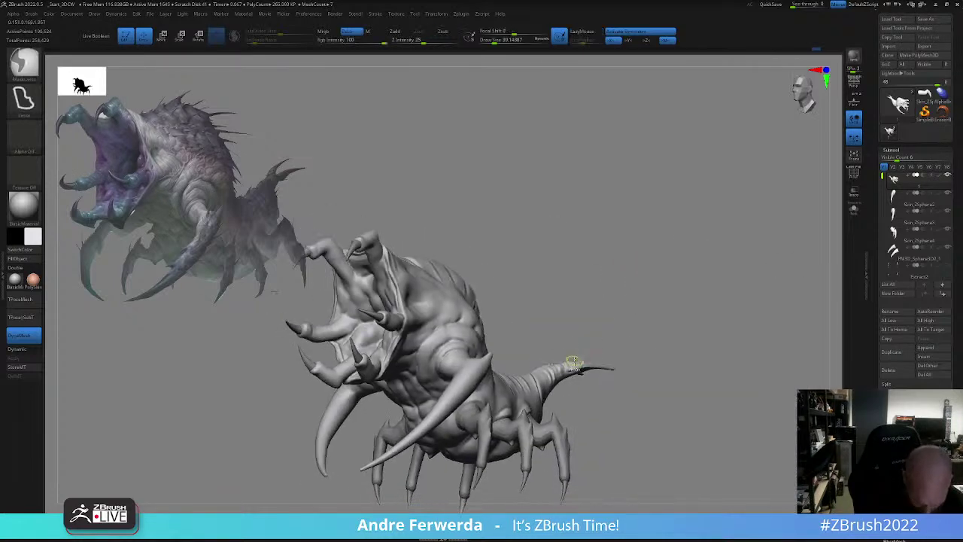
- Switch to the TrimDynamic brush at a draw size of about 63 and flatten the surface of the tail below the spikes
{"action": "left_click_drag", "start_coordinate": [553, 378], "coordinate": [591, 364], "text": "shift"}
{"action": "left_click", "coordinate": [344, 520]}
{"action": "key", "text": "bracketright"}
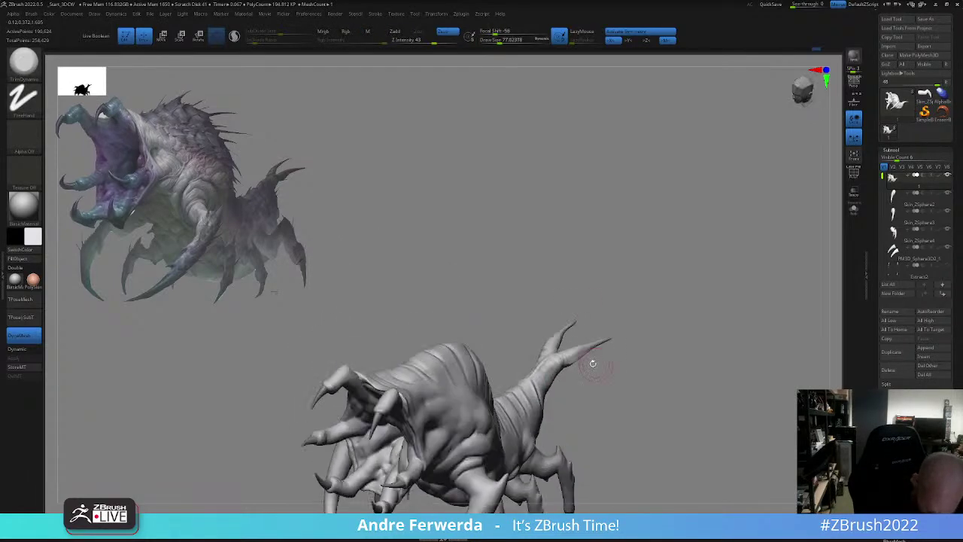
{"action": "key", "text": "s"}
{"action": "left_click", "coordinate": [547, 372]}
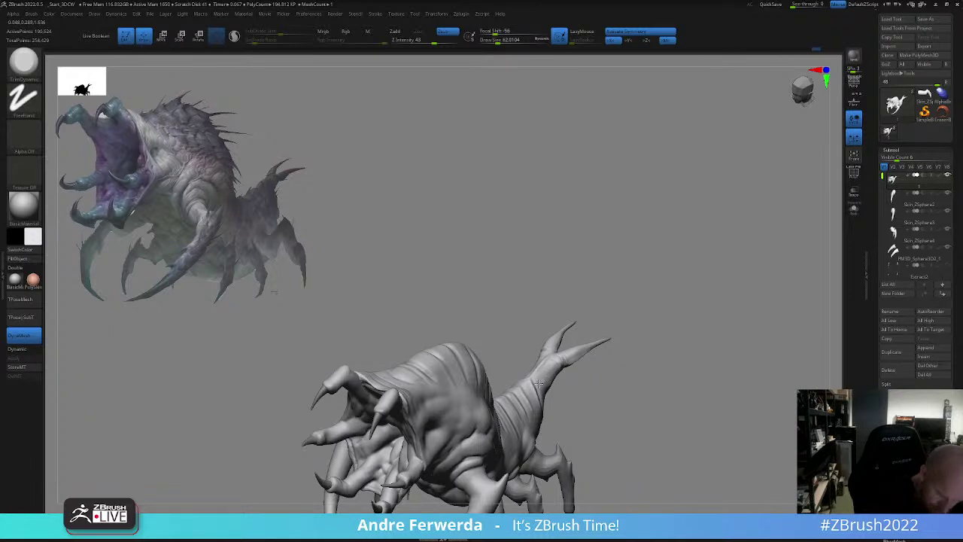
{"action": "left_click_drag", "start_coordinate": [535, 382], "coordinate": [535, 388]}
{"action": "key", "text": "bracketleft"}
{"action": "mouse_move", "coordinate": [591, 402]}
{"action": "left_mouse_down"}
{"action": "mouse_move", "coordinate": [585, 374]}
{"action": "mouse_move", "coordinate": [599, 413]}
{"action": "mouse_move", "coordinate": [593, 345]}
{"action": "left_mouse_up"}
{"action": "key", "text": "bracketright"}
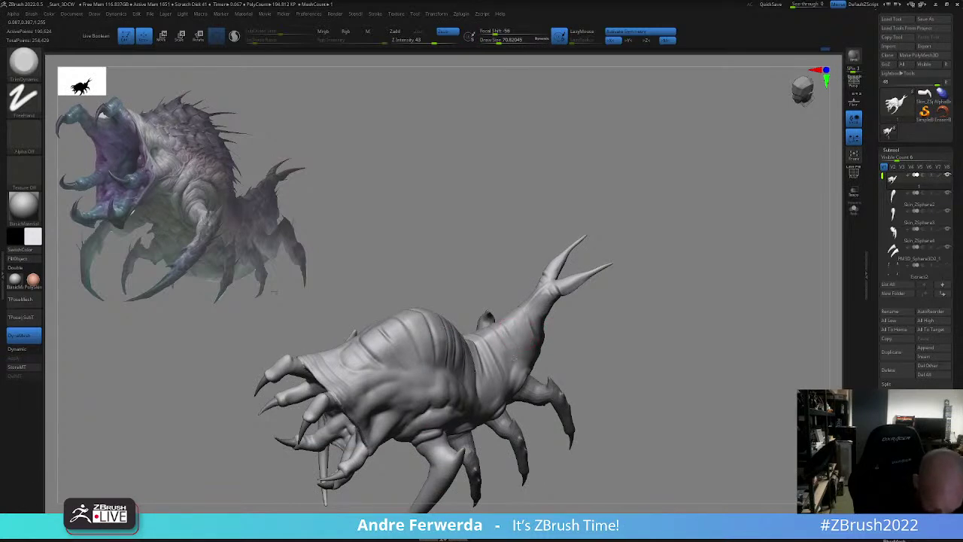
- Plane down the folds on the rear body and back with a draw size of about 71, then about 50
{"action": "left_click_drag", "start_coordinate": [503, 339], "coordinate": [499, 348]}
{"action": "left_click_drag", "start_coordinate": [576, 353], "coordinate": [560, 391]}
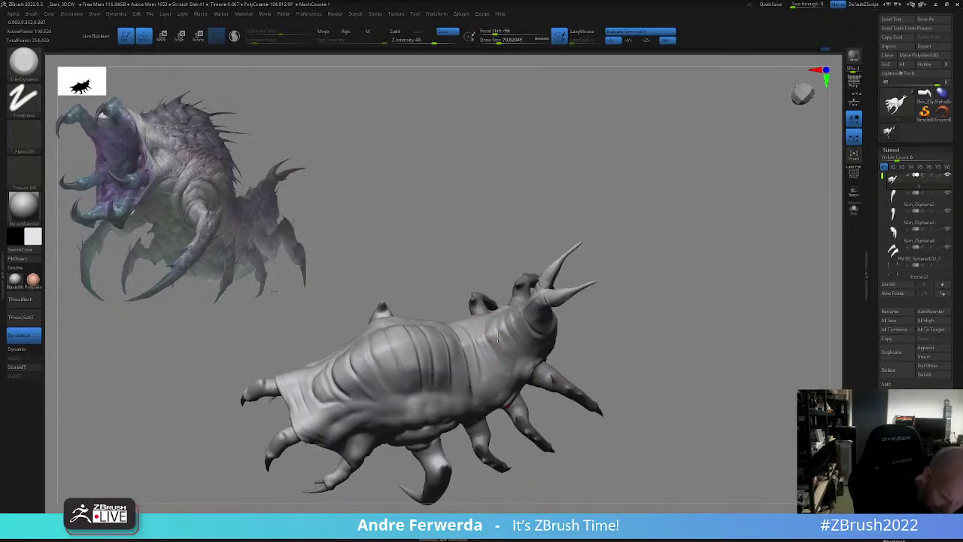
{"action": "mouse_move", "coordinate": [602, 331]}
{"action": "left_mouse_down"}
{"action": "mouse_move", "coordinate": [619, 258]}
{"action": "mouse_move", "coordinate": [610, 272]}
{"action": "mouse_move", "coordinate": [494, 269]}
{"action": "left_mouse_up"}
{"action": "mouse_move", "coordinate": [441, 311]}
{"action": "left_mouse_down"}
{"action": "mouse_move", "coordinate": [424, 301]}
{"action": "mouse_move", "coordinate": [407, 309]}
{"action": "left_mouse_up"}
{"action": "mouse_move", "coordinate": [496, 240]}
{"action": "left_mouse_down"}
{"action": "mouse_move", "coordinate": [434, 325]}
{"action": "mouse_move", "coordinate": [467, 324]}
{"action": "left_mouse_up"}
{"action": "key", "text": "["}
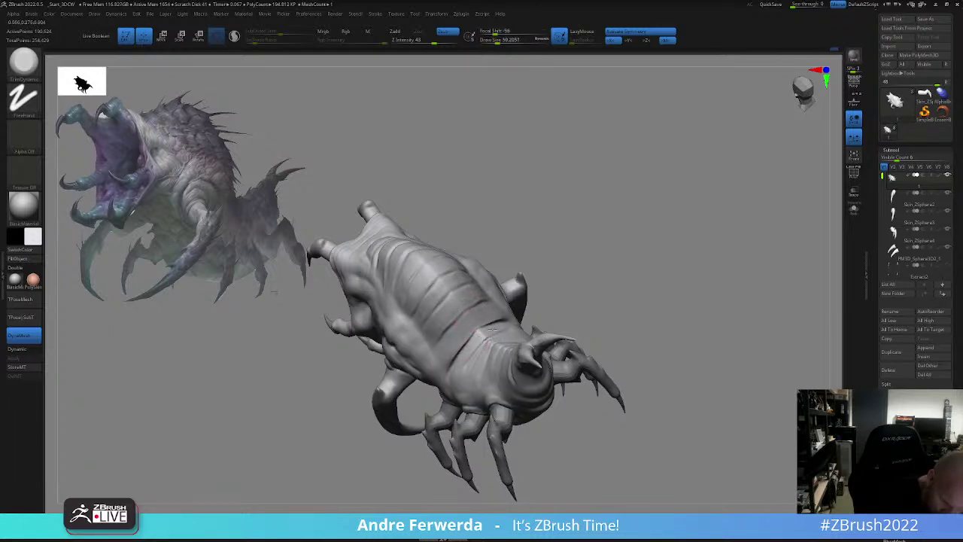
- Set the draw size to about 94 and then about 56, and flatten the folds along the side of the back hump
{"action": "left_click_drag", "start_coordinate": [426, 444], "coordinate": [431, 339]}
{"action": "key", "text": "space"}
{"action": "left_click", "coordinate": [445, 290]}
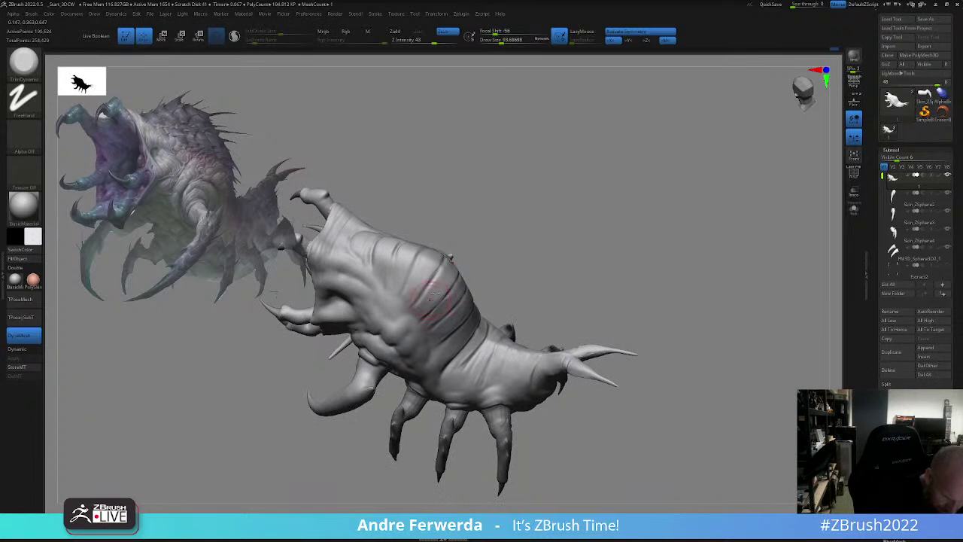
{"action": "left_click_drag", "start_coordinate": [494, 259], "coordinate": [528, 303], "text": "alt"}
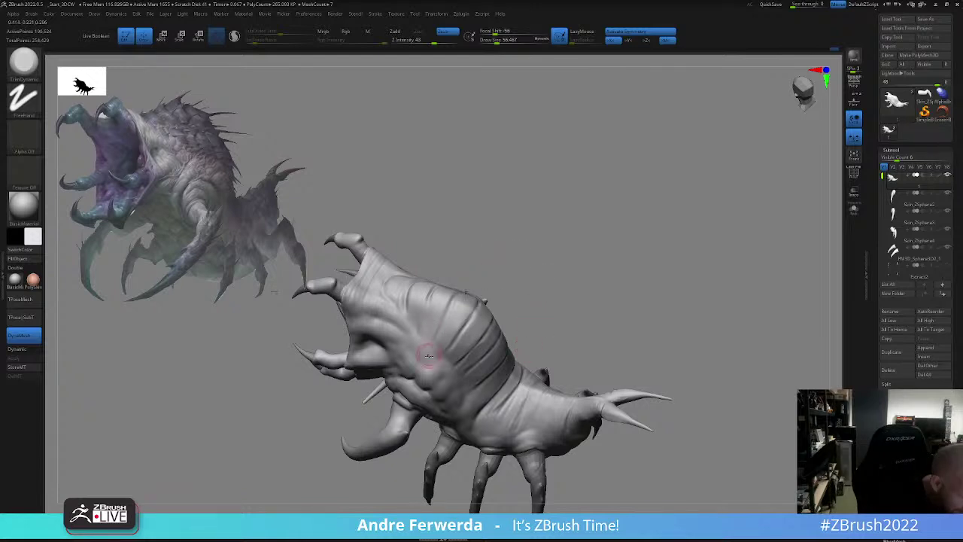
- Switch to the Move brush and reshape the side of the back hump from above, reducing the draw size to about 104
{"action": "key", "text": "b"}
{"action": "key", "text": "m"}
{"action": "key", "text": "v"}
{"action": "left_click_drag", "start_coordinate": [576, 177], "coordinate": [579, 233], "text": "shift"}
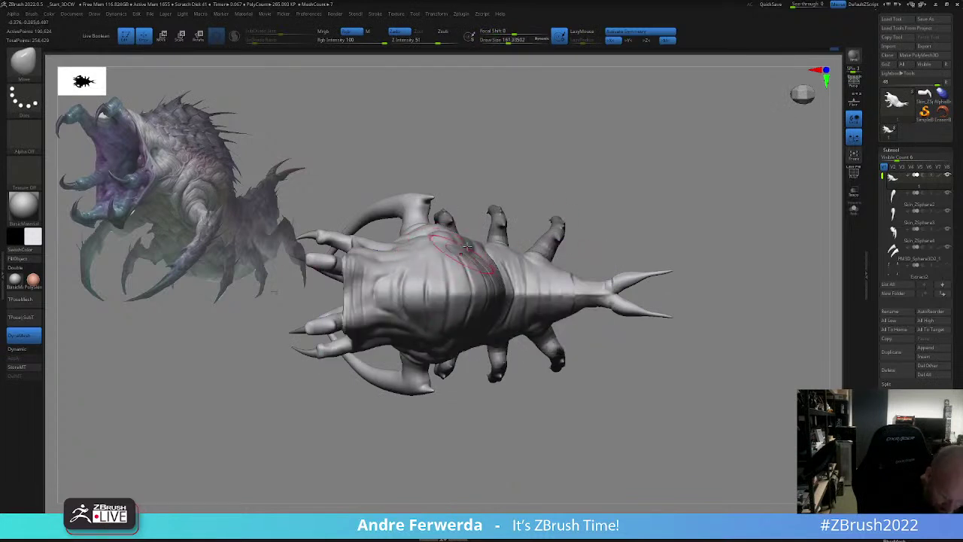
{"action": "right_click_drag", "start_coordinate": [459, 257], "coordinate": [485, 258]}
{"action": "key", "text": "["}
{"action": "left_click_drag", "start_coordinate": [478, 254], "coordinate": [469, 247]}
{"action": "key", "text": "["}
{"action": "key", "text": "["}
- Adjust the shape of the fold ridges on the back hump with the Move brush at a draw size of about 80
{"action": "mouse_move", "coordinate": [596, 242]}
{"action": "left_mouse_down"}
{"action": "mouse_move", "coordinate": [612, 194]}
{"action": "mouse_move", "coordinate": [565, 259]}
{"action": "left_mouse_up"}
{"action": "key", "text": "space"}
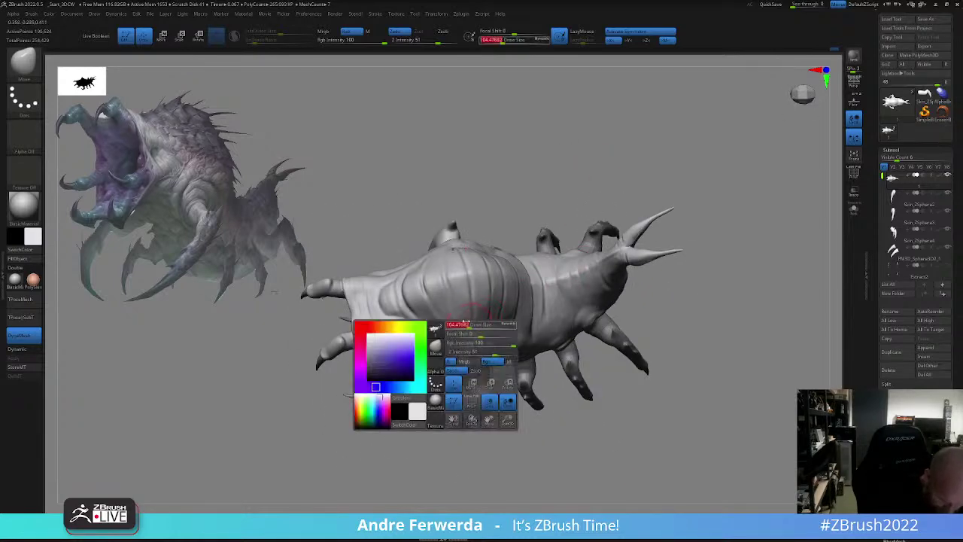
{"action": "key", "text": "space"}
{"action": "mouse_move", "coordinate": [470, 327]}
{"action": "left_mouse_down"}
{"action": "mouse_move", "coordinate": [461, 325]}
{"action": "mouse_move", "coordinate": [492, 329]}
{"action": "mouse_move", "coordinate": [479, 323]}
{"action": "left_mouse_up"}
{"action": "key", "text": "space"}
{"action": "key", "text": "space"}
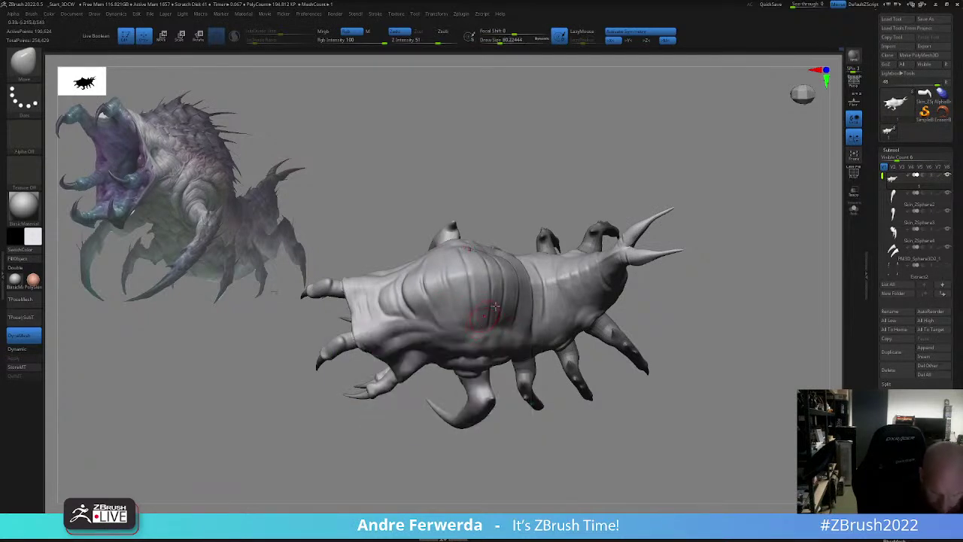
- Raise the draw size to about 104 to adjust the rear body above the legs, then reduce it to about 50
{"action": "key", "text": "space"}
{"action": "left_click_drag", "start_coordinate": [554, 324], "coordinate": [559, 324]}
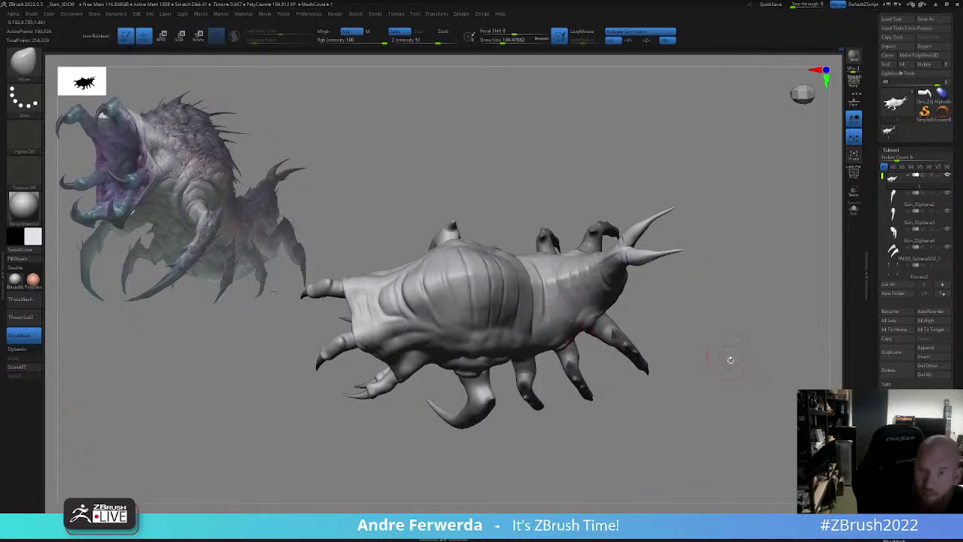
{"action": "key", "text": "bracketleft"}
{"action": "key", "text": "bracketleft"}
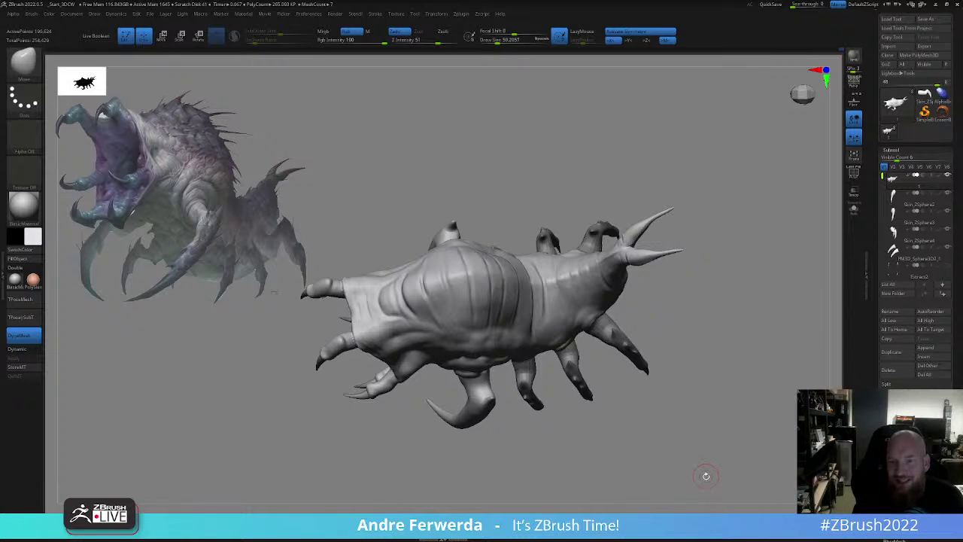
{"action": "mouse_move", "coordinate": [737, 412]}
{"action": "left_mouse_down"}
{"action": "mouse_move", "coordinate": [746, 398]}
{"action": "mouse_move", "coordinate": [736, 413]}
{"action": "left_mouse_up"}
{"action": "left_click_drag", "start_coordinate": [706, 473], "coordinate": [710, 459]}
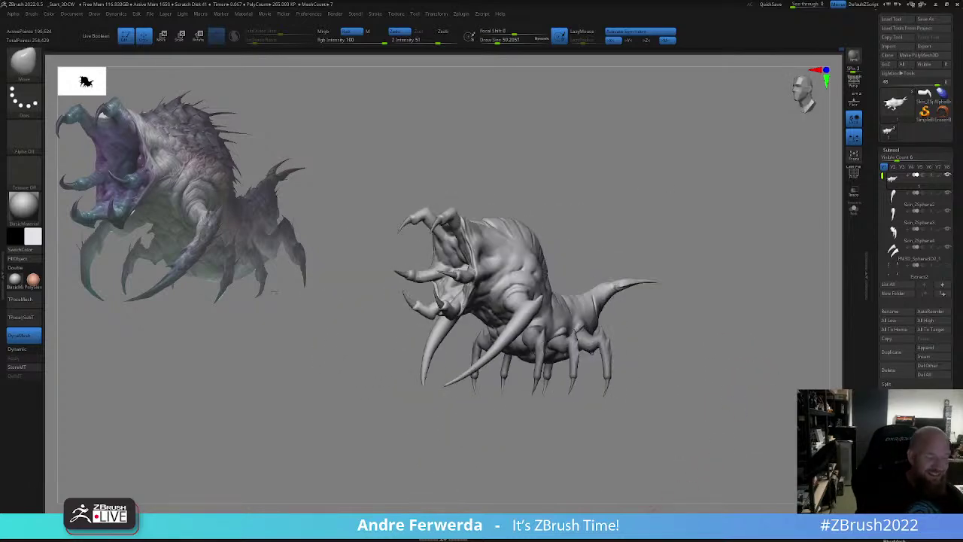
- Switch to the DamStandard brush and carve skin creases behind the upper mouth rim at a draw size of about 39
{"action": "key", "text": "b"}
{"action": "key", "text": "d"}
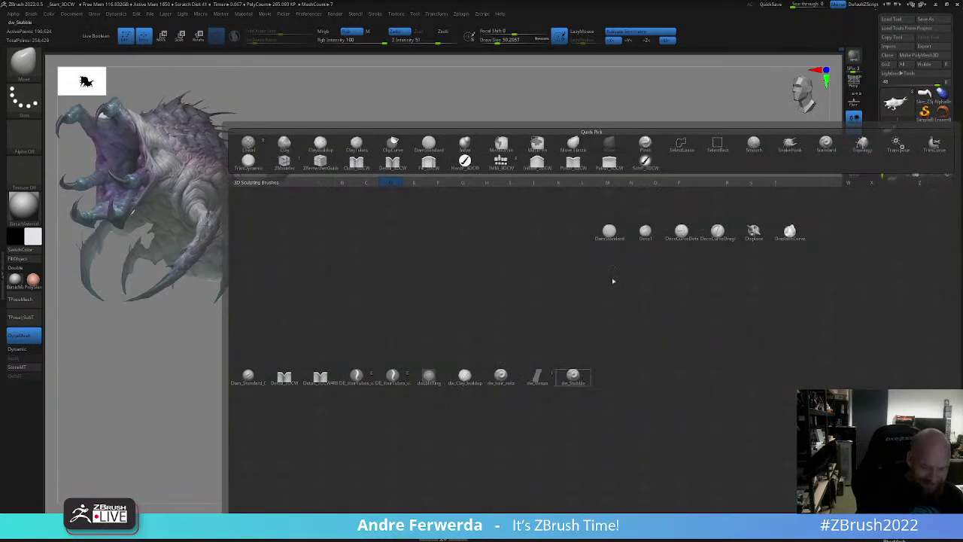
{"action": "left_click", "coordinate": [608, 233]}
{"action": "left_click_drag", "start_coordinate": [612, 220], "coordinate": [599, 307], "text": "alt"}
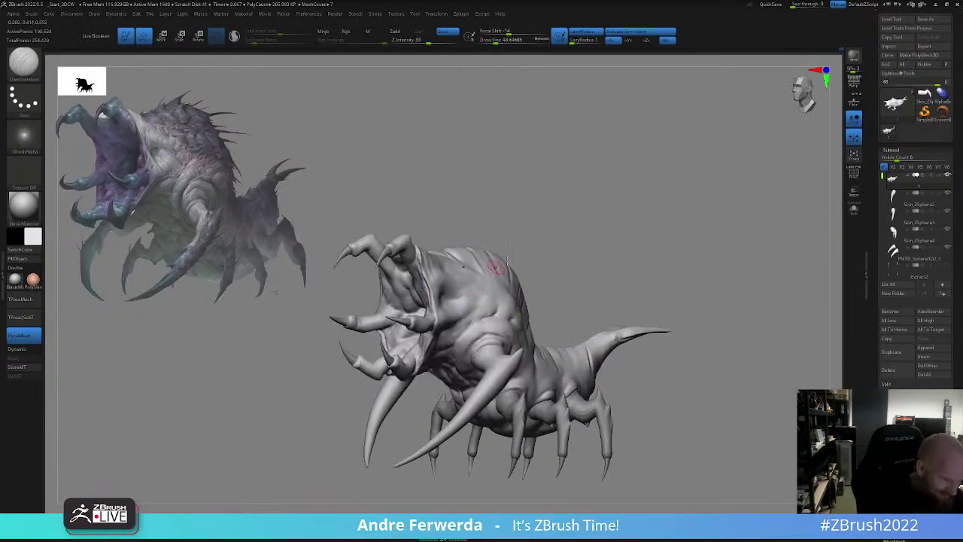
{"action": "left_click_drag", "start_coordinate": [570, 234], "coordinate": [580, 274]}
{"action": "left_click_drag", "start_coordinate": [620, 203], "coordinate": [603, 210]}
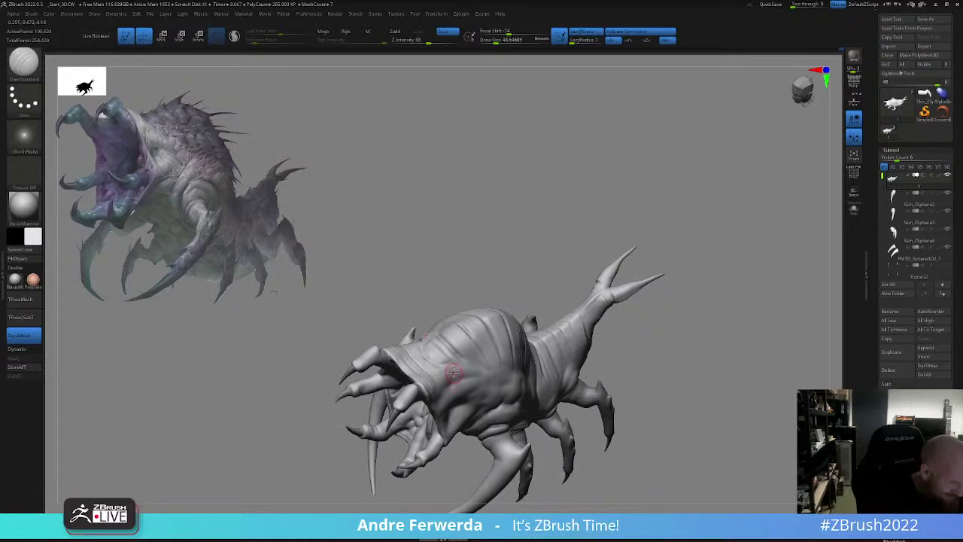
{"action": "key", "text": "space"}
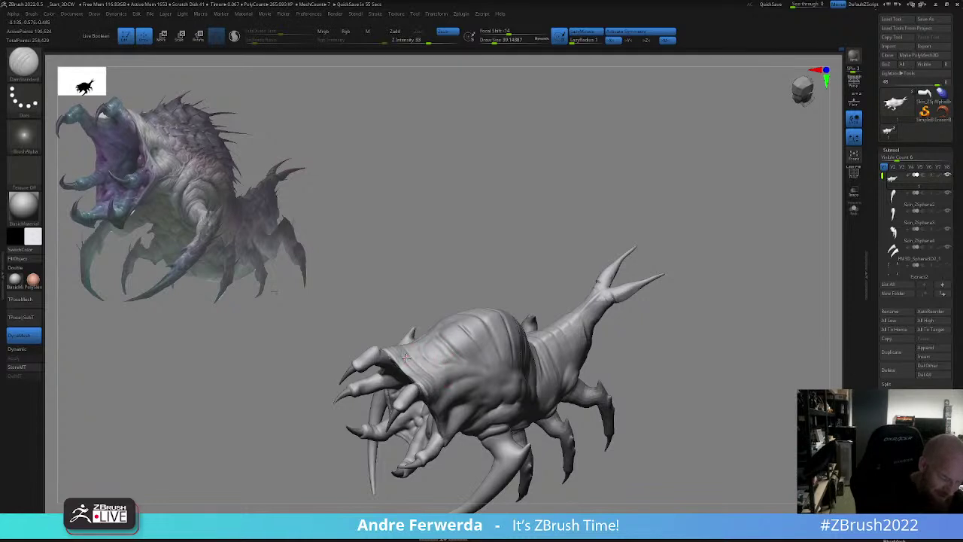
{"action": "mouse_move", "coordinate": [409, 357]}
{"action": "left_mouse_down"}
{"action": "mouse_move", "coordinate": [445, 389]}
{"action": "mouse_move", "coordinate": [445, 367]}
{"action": "left_mouse_up"}
- Raise the draw size to about 54, then reduce it to about 46, and extend the creases across the side of the head
{"action": "key", "text": "space"}
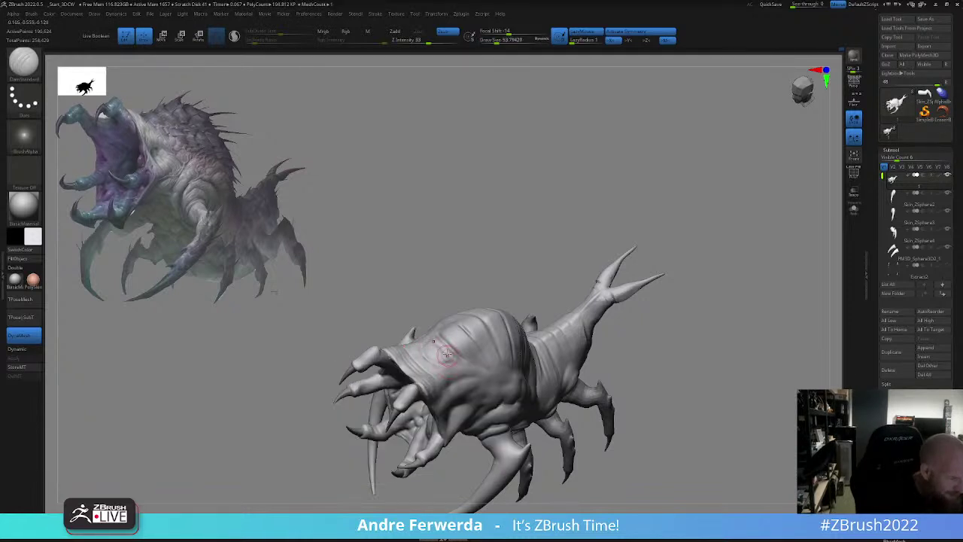
{"action": "key", "text": "space"}
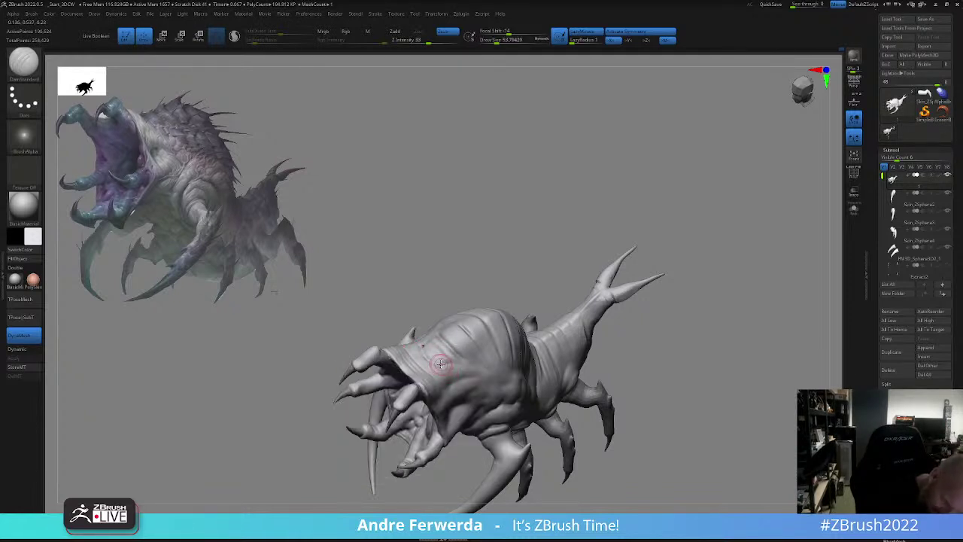
{"action": "key", "text": "space"}
{"action": "left_click", "coordinate": [444, 364]}
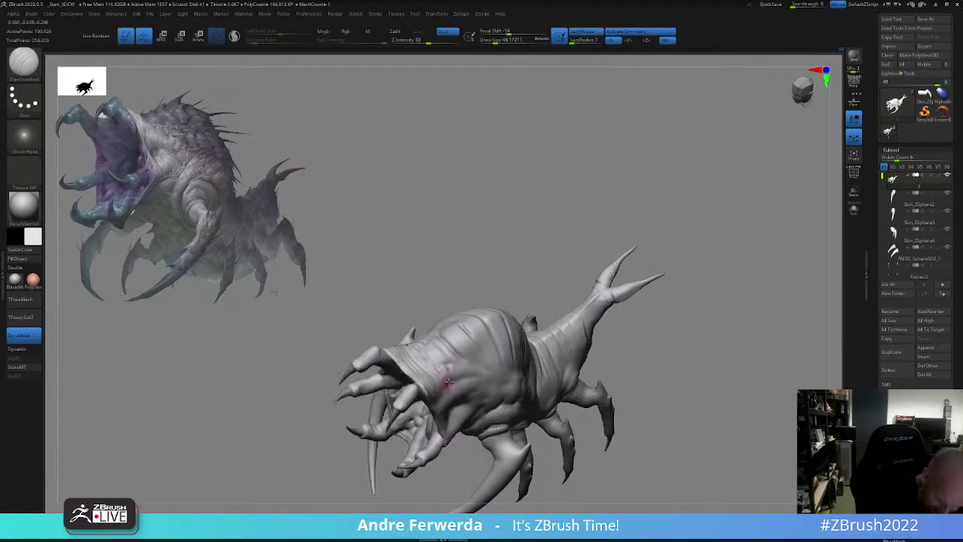
- Set the draw size to about 62 and then about 51, lower the focal shift, and deepen the hollow behind the mouth
{"action": "left_click_drag", "start_coordinate": [536, 278], "coordinate": [514, 224]}
{"action": "key", "text": "bracketright"}
{"action": "key", "text": "bracketright"}
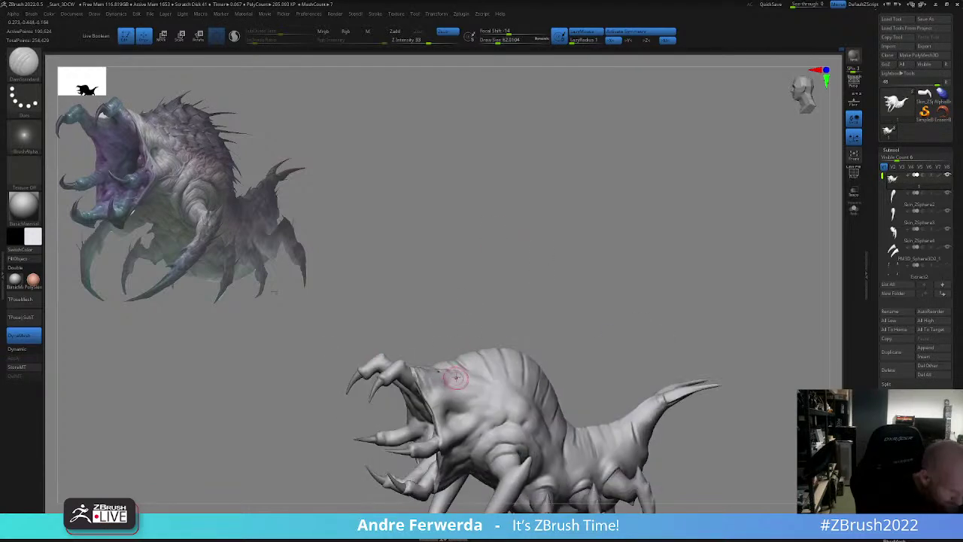
{"action": "left_click_drag", "start_coordinate": [499, 322], "coordinate": [488, 323]}
{"action": "key", "text": "space"}
{"action": "left_click", "coordinate": [438, 391]}
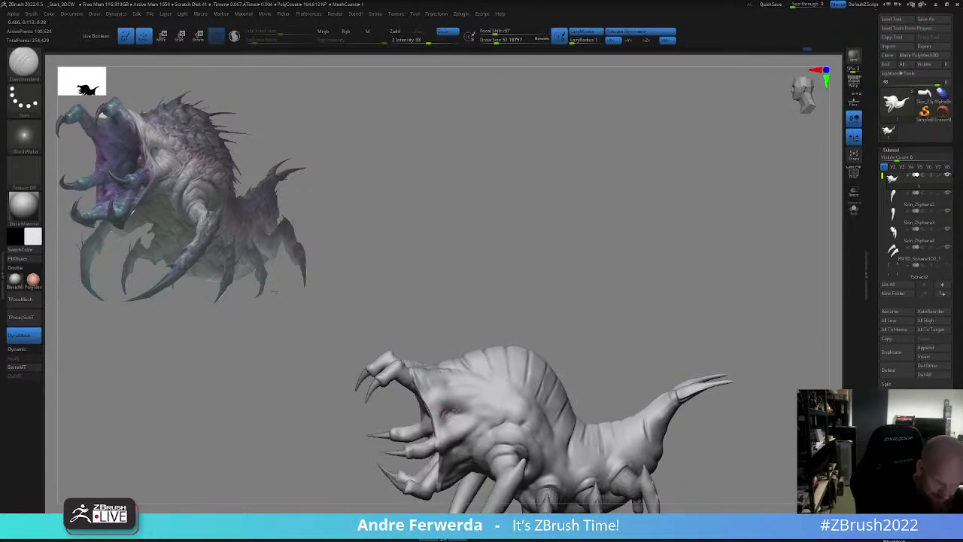
- Refine the creases along the side rim of the mouth with draw sizes of about 25 and about 37
{"action": "left_click_drag", "start_coordinate": [554, 308], "coordinate": [547, 303]}
{"action": "key", "text": "space"}
{"action": "left_click", "coordinate": [548, 346]}
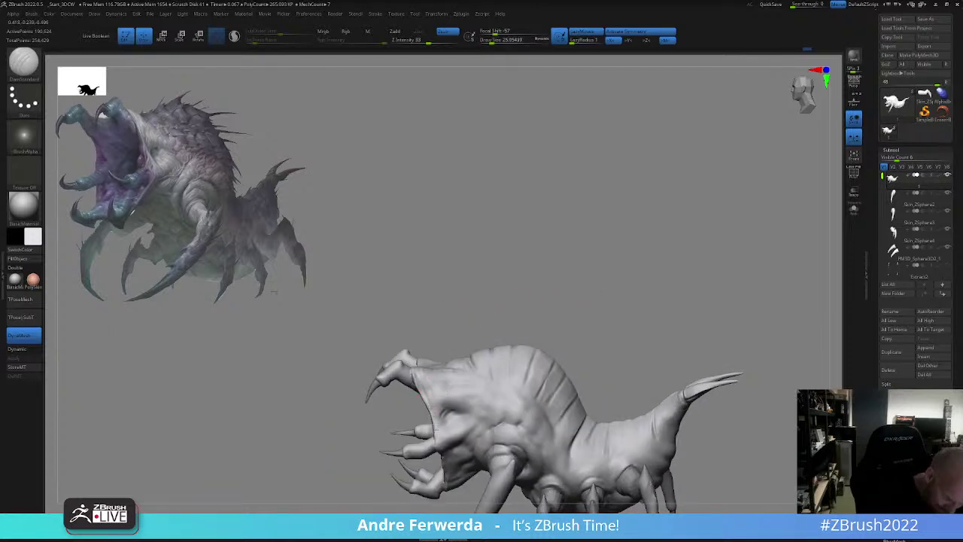
{"action": "key", "text": "space"}
{"action": "mouse_move", "coordinate": [481, 328]}
{"action": "left_mouse_down"}
{"action": "mouse_move", "coordinate": [519, 332]}
{"action": "mouse_move", "coordinate": [437, 331]}
{"action": "left_mouse_up"}
{"action": "left_click", "coordinate": [439, 421]}
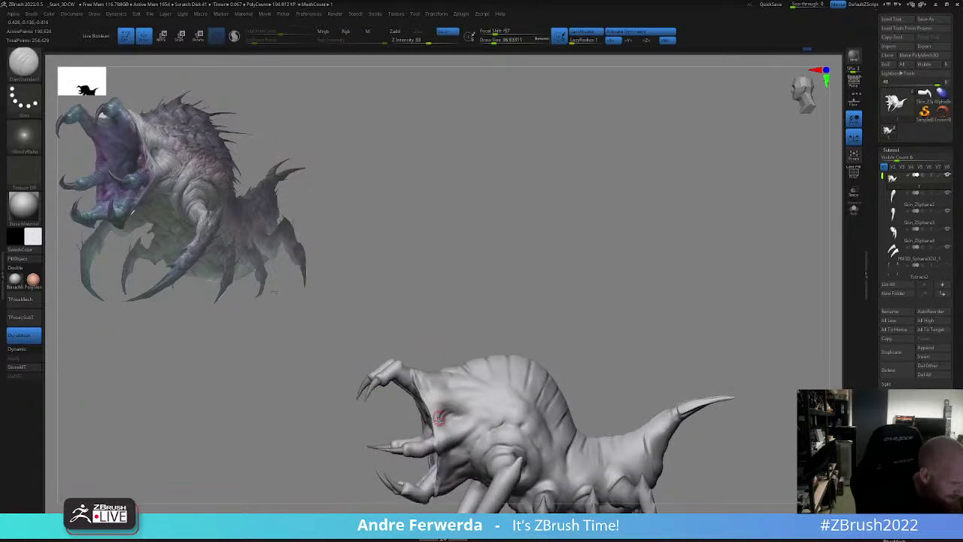
- Reduce the draw size to about 23 and sharpen the fine creases between the cheek hollow and the mouth rim
{"action": "key", "text": "space"}
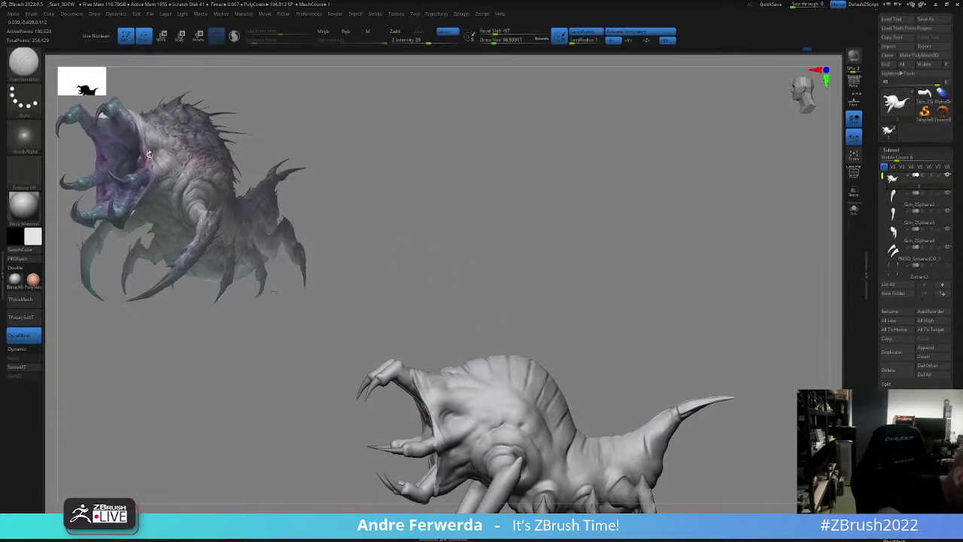
{"action": "key", "text": "space"}
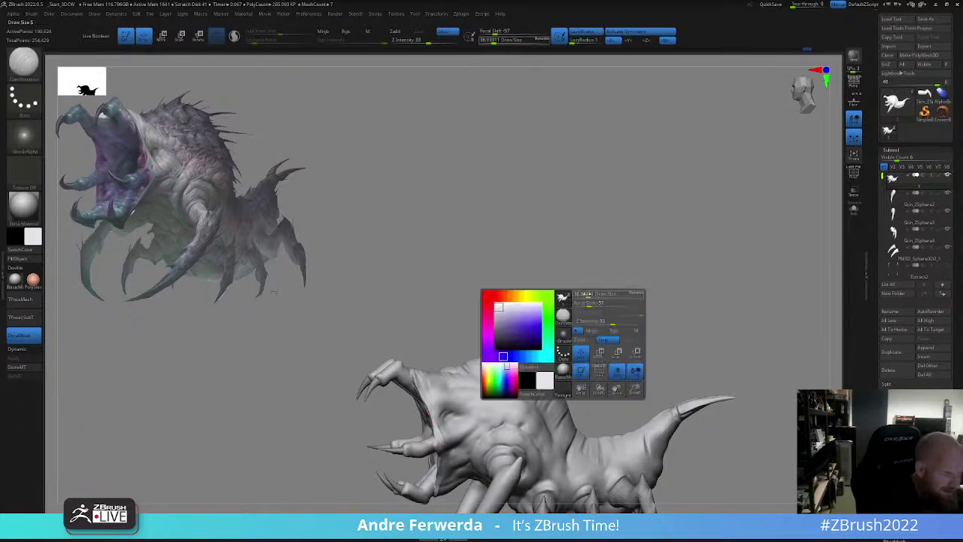
{"action": "left_click_drag", "start_coordinate": [591, 301], "coordinate": [587, 301]}
{"action": "mouse_move", "coordinate": [577, 284]}
{"action": "left_mouse_down"}
{"action": "mouse_move", "coordinate": [596, 286]}
{"action": "mouse_move", "coordinate": [590, 281]}
{"action": "left_mouse_up"}
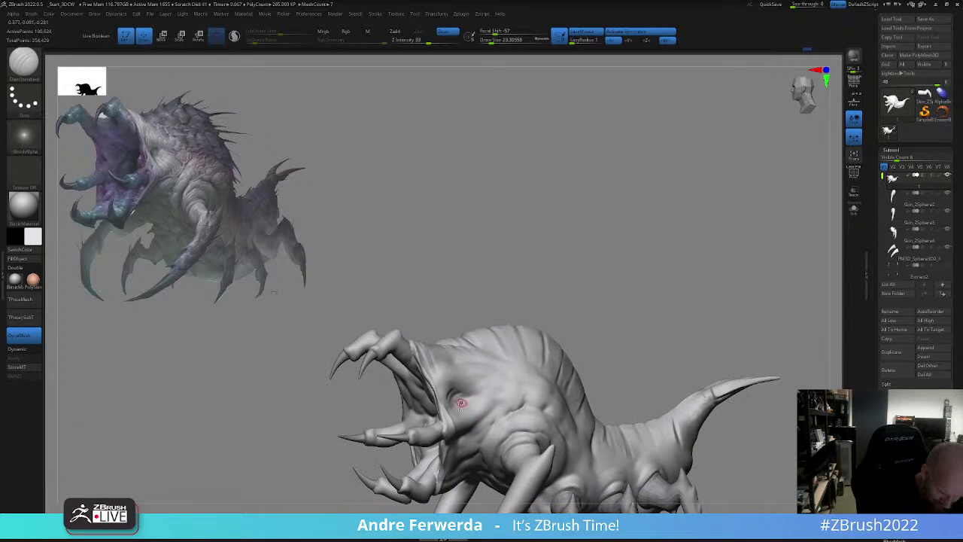
{"action": "key", "text": "space"}
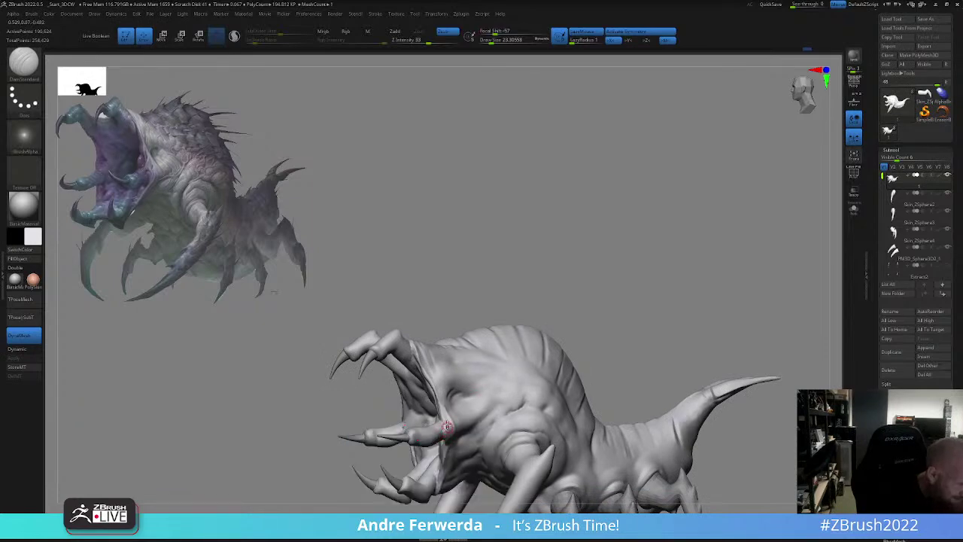
- Carve fine creases along the mouth rim at the base of the side claw, working from below and the side
{"action": "left_click_drag", "start_coordinate": [554, 296], "coordinate": [545, 220], "text": "alt"}
{"action": "left_click_drag", "start_coordinate": [553, 253], "coordinate": [508, 307]}
{"action": "left_click_drag", "start_coordinate": [482, 348], "coordinate": [445, 402]}
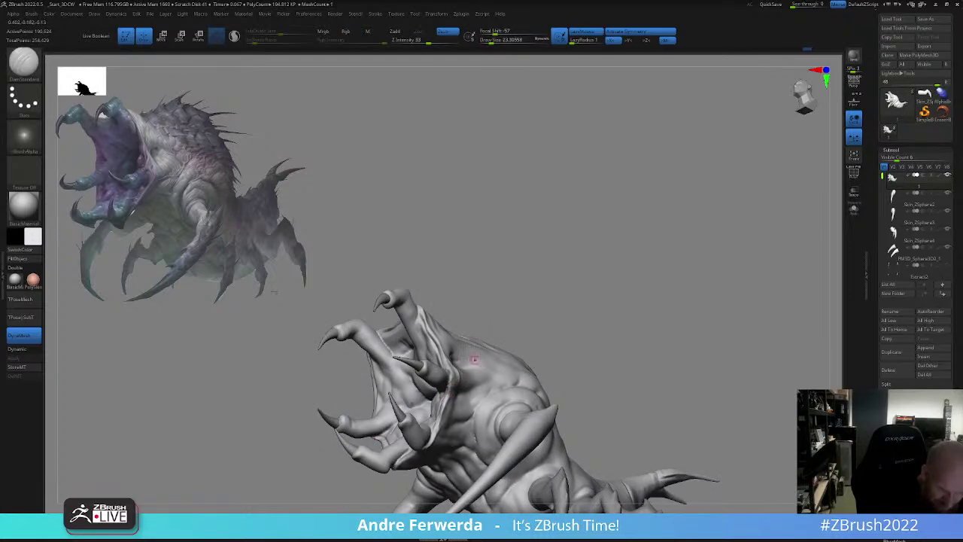
{"action": "right_click_drag", "start_coordinate": [472, 361], "coordinate": [455, 387]}
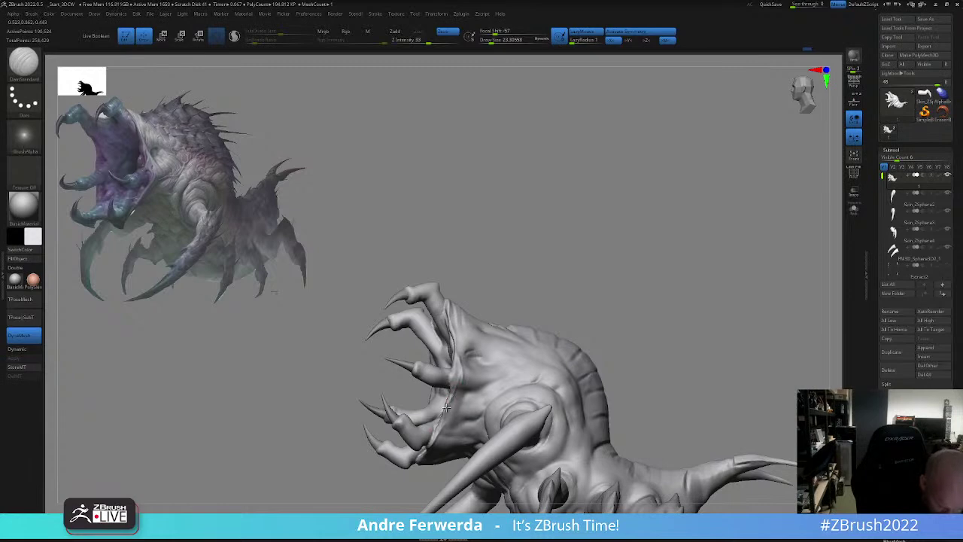
{"action": "right_click_drag", "start_coordinate": [510, 300], "coordinate": [456, 382]}
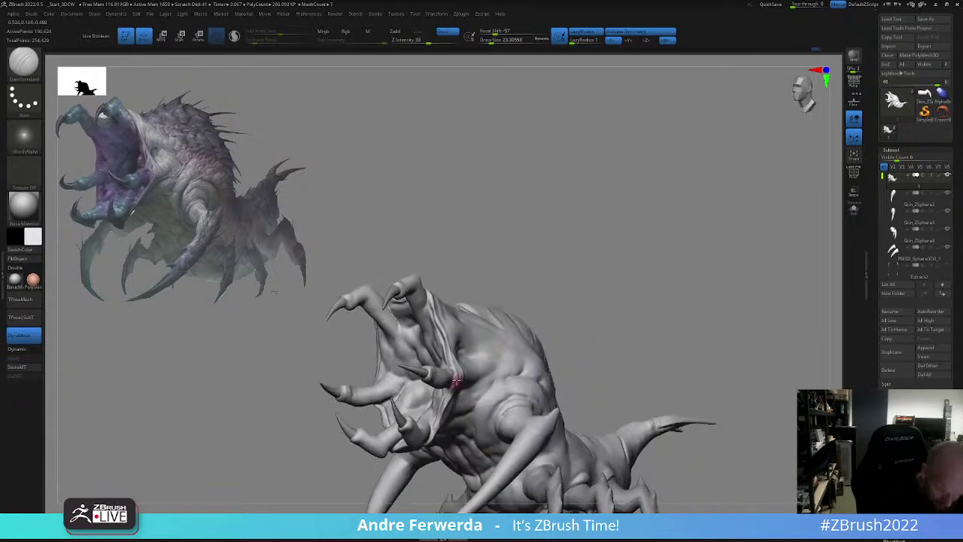
- Raise the draw size to about 39 and carve the upper mouth rim from the creature's opposite side
{"action": "right_click_drag", "start_coordinate": [551, 281], "coordinate": [534, 299]}
{"action": "mouse_move", "coordinate": [503, 343]}
{"action": "right_mouse_down", "text": "alt"}
{"action": "mouse_move", "coordinate": [503, 332]}
{"action": "mouse_move", "coordinate": [479, 326]}
{"action": "mouse_move", "coordinate": [575, 278]}
{"action": "right_mouse_up", "text": "alt"}
{"action": "right_click_drag", "start_coordinate": [494, 306], "coordinate": [476, 313]}
{"action": "key", "text": "space"}
{"action": "left_click", "coordinate": [418, 348]}
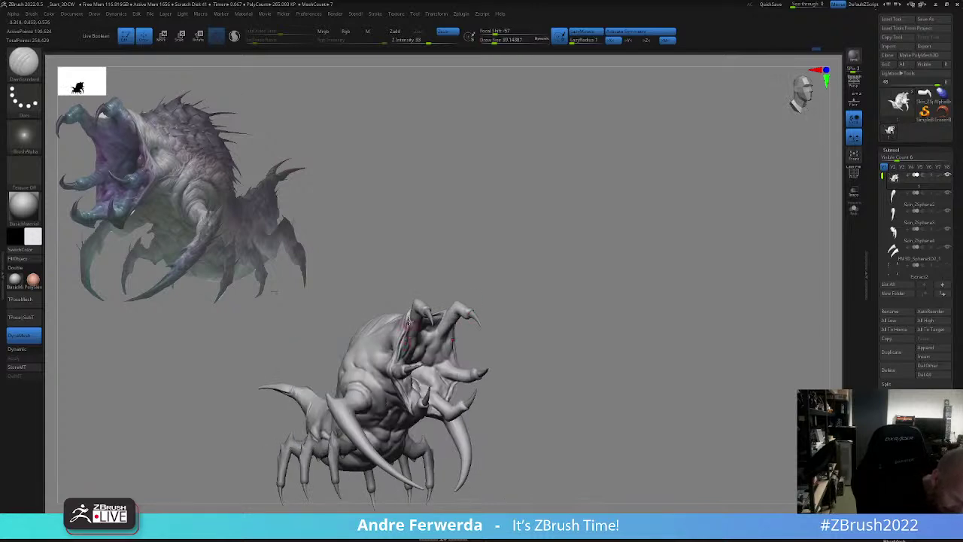
- Switch to the Move brush and adjust the upper side of the mouth rim at a draw size of about 57
{"action": "key", "text": "b"}
{"action": "key", "text": "m"}
{"action": "key", "text": "v"}
{"action": "key", "text": "space"}
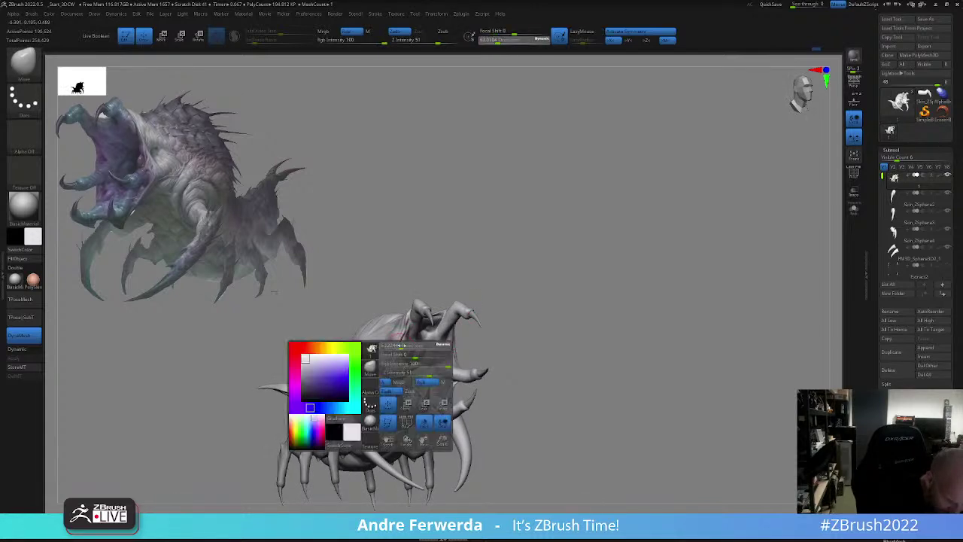
{"action": "left_click", "coordinate": [400, 346]}
{"action": "left_click_drag", "start_coordinate": [399, 346], "coordinate": [401, 342]}
- Set the draw size to about 71 and reshape the upper mouth rim and lower lip from the front
{"action": "right_click_drag", "start_coordinate": [519, 292], "coordinate": [473, 304]}
{"action": "key", "text": "space"}
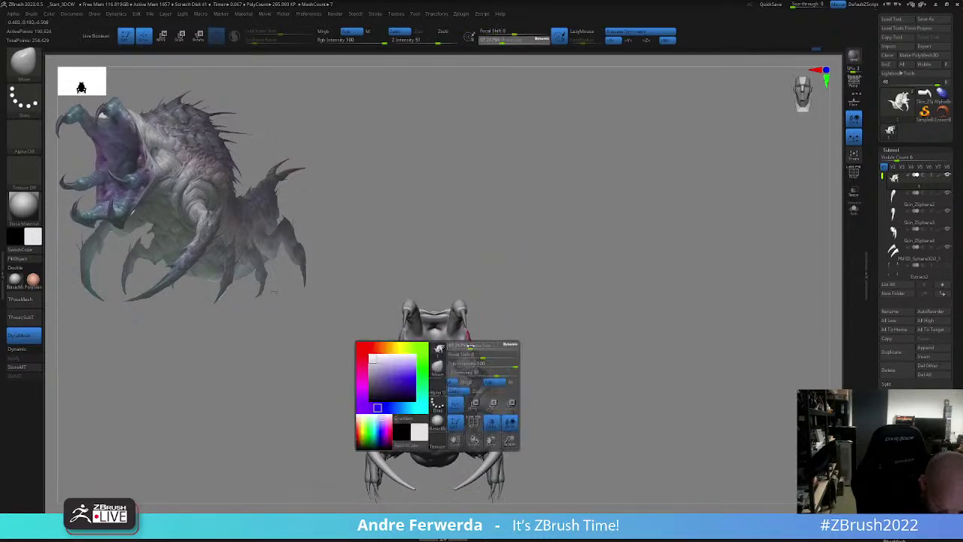
{"action": "left_click", "coordinate": [465, 346]}
{"action": "left_click_drag", "start_coordinate": [466, 339], "coordinate": [471, 343]}
{"action": "key", "text": "space"}
{"action": "left_click", "coordinate": [426, 324]}
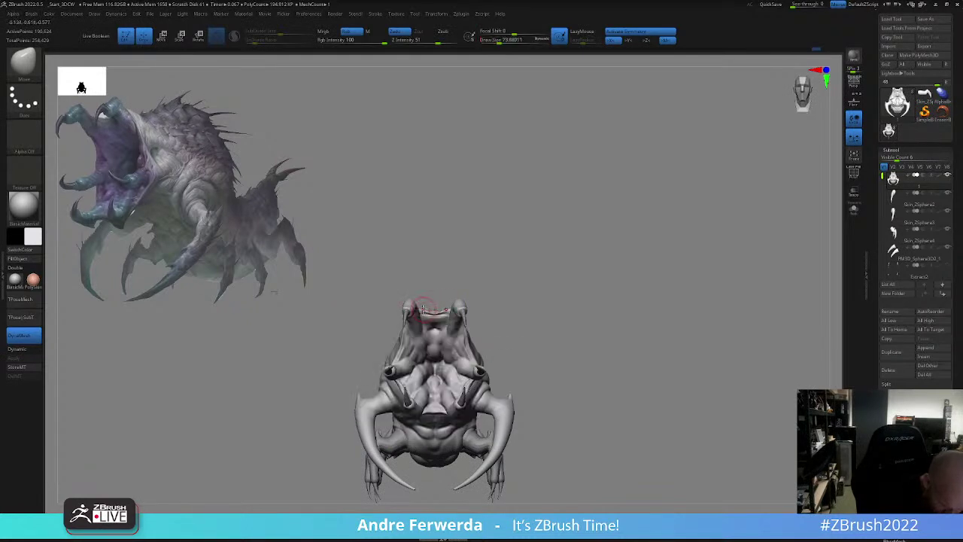
{"action": "left_click_drag", "start_coordinate": [435, 412], "coordinate": [435, 404]}
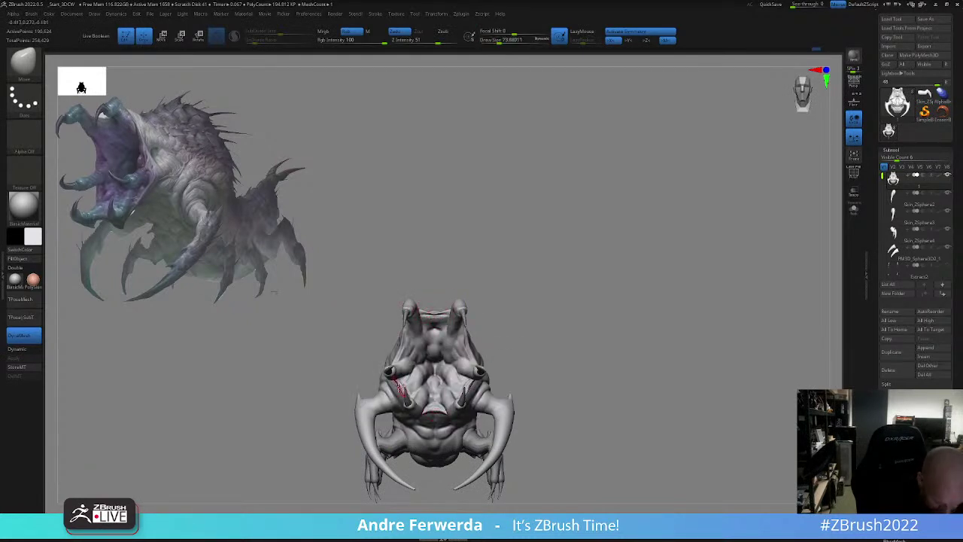
- Raise the draw size to about 238 and then set it to about 192, reshaping the rear body from behind and the side
{"action": "right_click_drag", "start_coordinate": [539, 343], "coordinate": [516, 348]}
{"action": "left_click_drag", "start_coordinate": [566, 341], "coordinate": [599, 311]}
{"action": "left_click_drag", "start_coordinate": [645, 432], "coordinate": [654, 440]}
{"action": "mouse_move", "coordinate": [654, 440]}
{"action": "left_mouse_down", "text": "alt"}
{"action": "mouse_move", "coordinate": [607, 387]}
{"action": "mouse_move", "coordinate": [594, 443]}
{"action": "left_mouse_up", "text": "alt"}
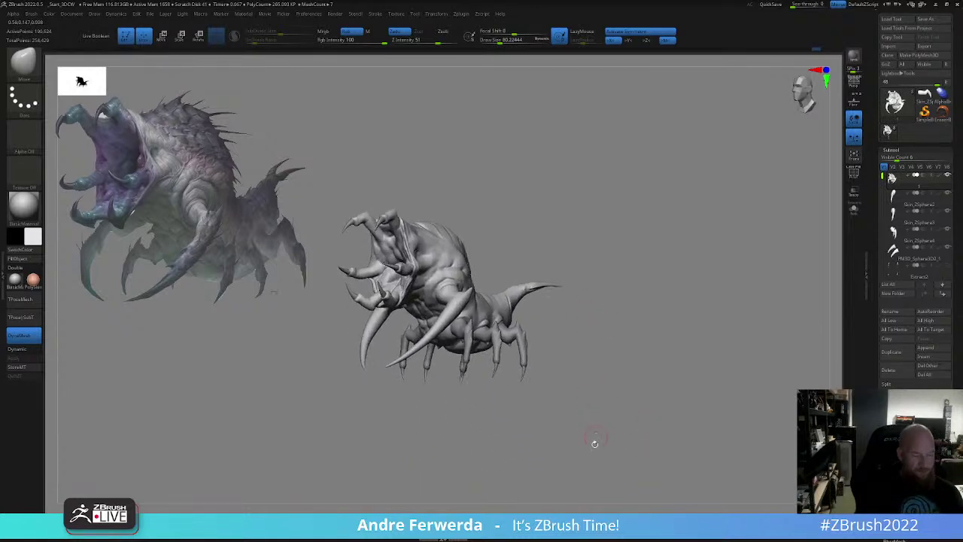
{"action": "key", "text": "space"}
{"action": "key", "text": "space"}
{"action": "mouse_move", "coordinate": [581, 284]}
{"action": "left_mouse_down"}
{"action": "mouse_move", "coordinate": [596, 283]}
{"action": "mouse_move", "coordinate": [542, 261]}
{"action": "left_mouse_up"}
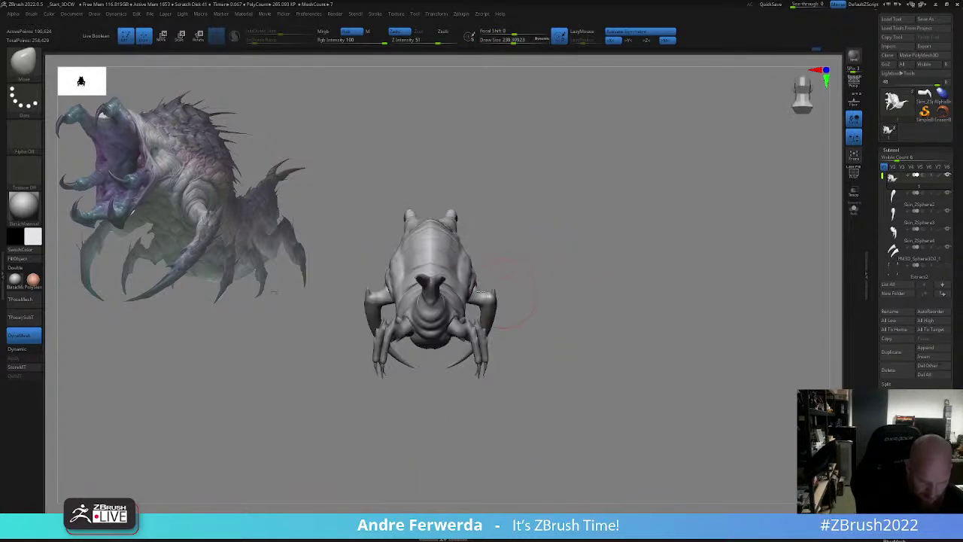
{"action": "left_click_drag", "start_coordinate": [447, 280], "coordinate": [440, 276]}
{"action": "left_click_drag", "start_coordinate": [529, 226], "coordinate": [456, 220]}
{"action": "mouse_move", "coordinate": [441, 278]}
{"action": "left_mouse_down"}
{"action": "mouse_move", "coordinate": [455, 274]}
{"action": "mouse_move", "coordinate": [482, 296]}
{"action": "mouse_move", "coordinate": [520, 276]}
{"action": "left_mouse_up"}
{"action": "key", "text": "space"}
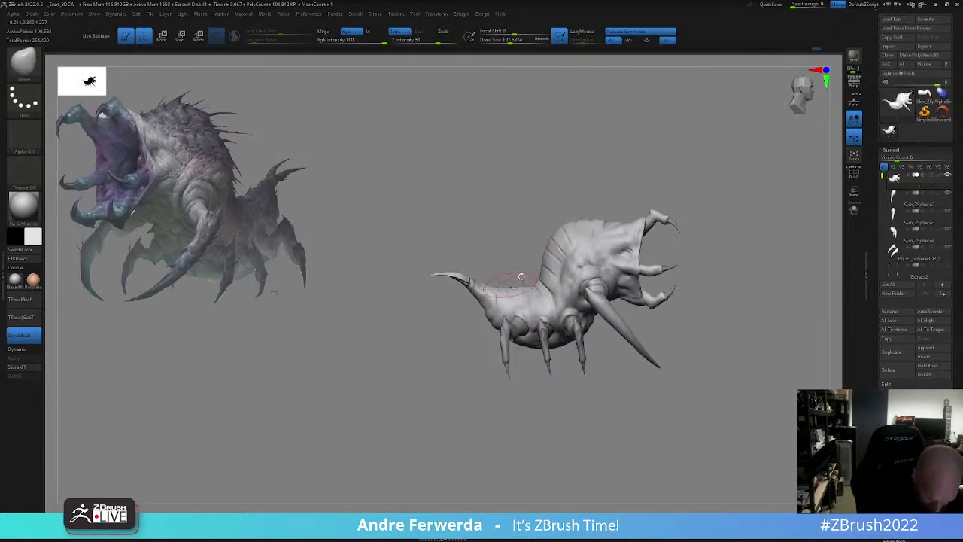
- Adjust the belly above the legs from the side, then reduce the draw size to about 132 and to about 74
{"action": "left_click_drag", "start_coordinate": [532, 343], "coordinate": [529, 351]}
{"action": "mouse_move", "coordinate": [583, 411]}
{"action": "left_mouse_down", "text": "alt"}
{"action": "mouse_move", "coordinate": [549, 428]}
{"action": "mouse_move", "coordinate": [515, 471]}
{"action": "left_mouse_up", "text": "alt"}
{"action": "left_click_drag", "start_coordinate": [557, 461], "coordinate": [603, 457]}
{"action": "key", "text": "space"}
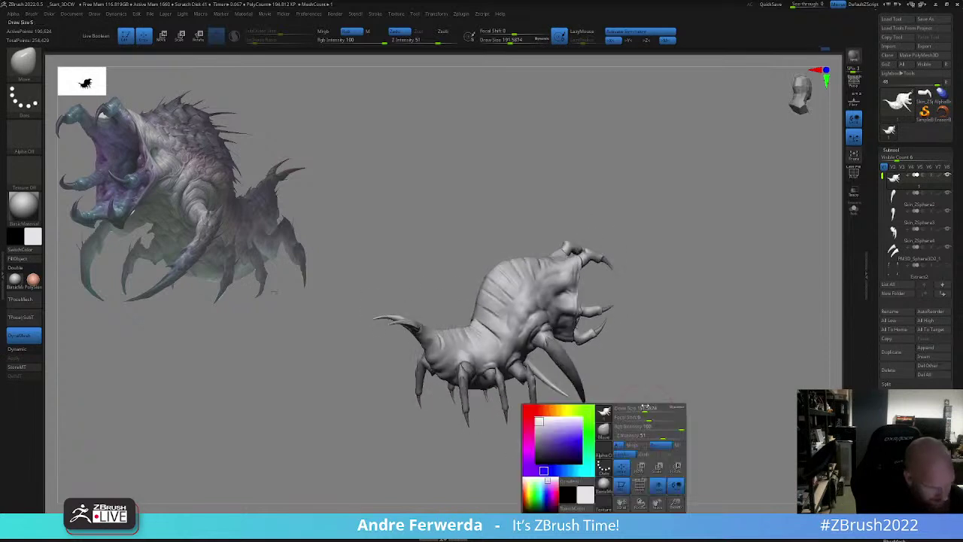
{"action": "left_click_drag", "start_coordinate": [651, 378], "coordinate": [607, 443]}
{"action": "key", "text": "space"}
{"action": "left_click_drag", "start_coordinate": [655, 325], "coordinate": [617, 393]}
{"action": "key", "text": "space"}
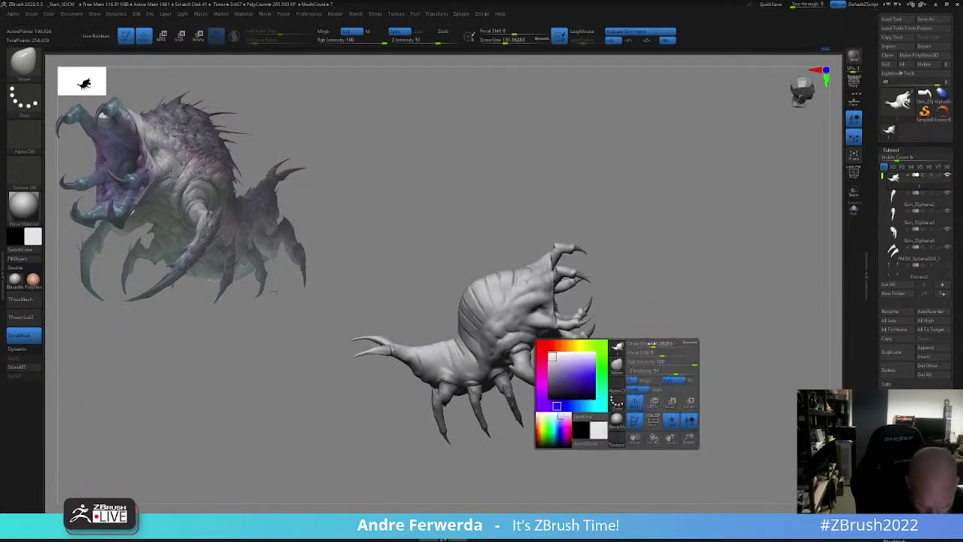
{"action": "left_click", "coordinate": [640, 365]}
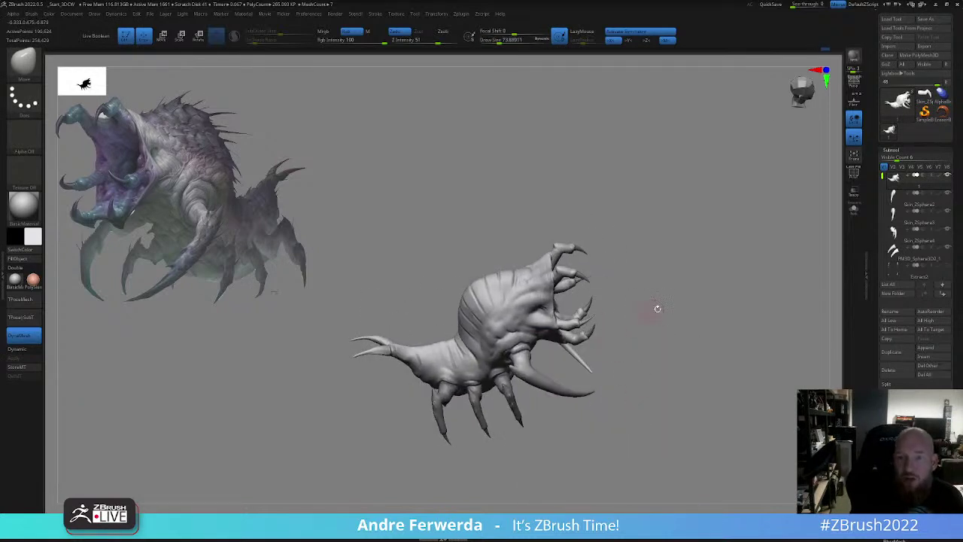
- Reshape the flank beside the front tusks from above at a draw size of about 132, then the mouth side at about 104
{"action": "left_click_drag", "start_coordinate": [658, 309], "coordinate": [676, 334], "text": "shift"}
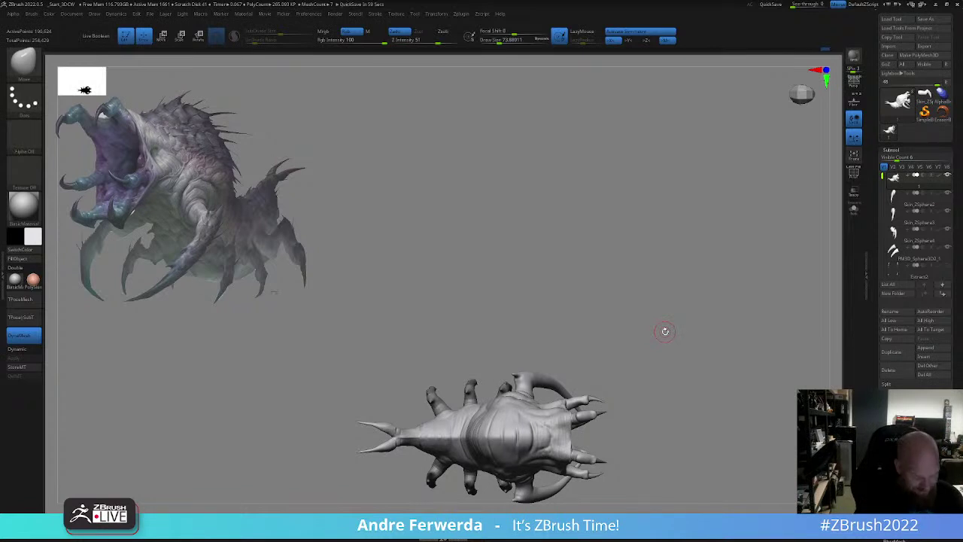
{"action": "key", "text": "space"}
{"action": "left_click", "coordinate": [525, 397]}
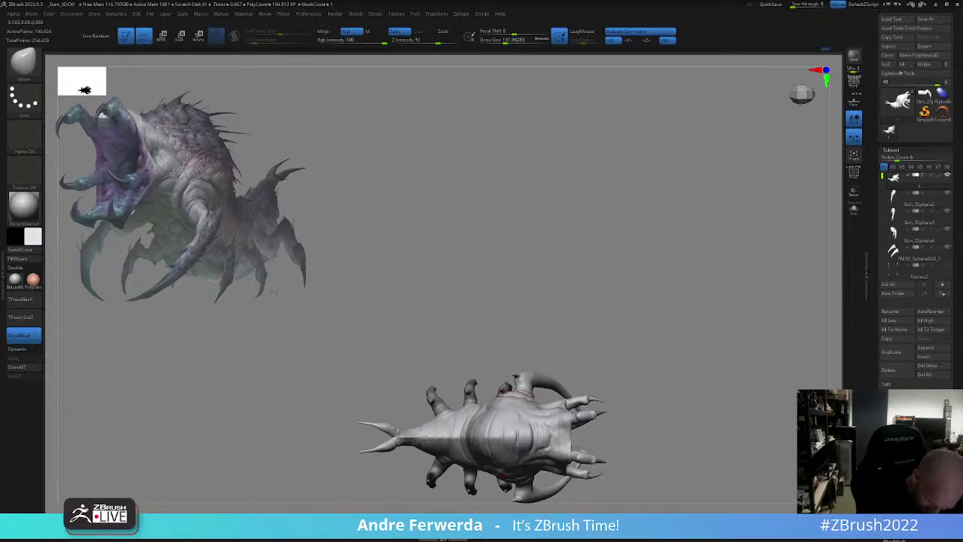
{"action": "key", "text": "space"}
{"action": "left_click", "coordinate": [574, 366]}
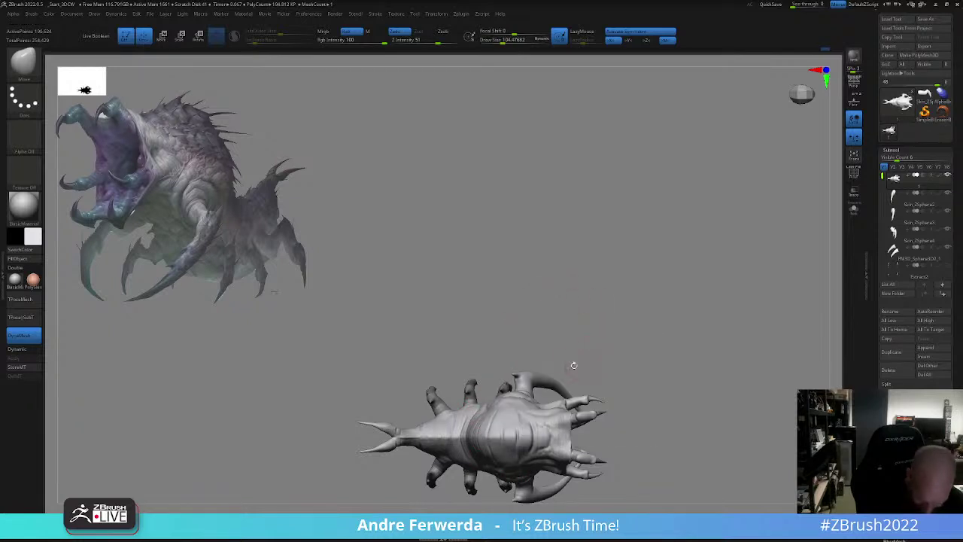
{"action": "mouse_move", "coordinate": [555, 411]}
{"action": "right_mouse_down"}
{"action": "mouse_move", "coordinate": [559, 436]}
{"action": "mouse_move", "coordinate": [560, 410]}
{"action": "right_mouse_up"}
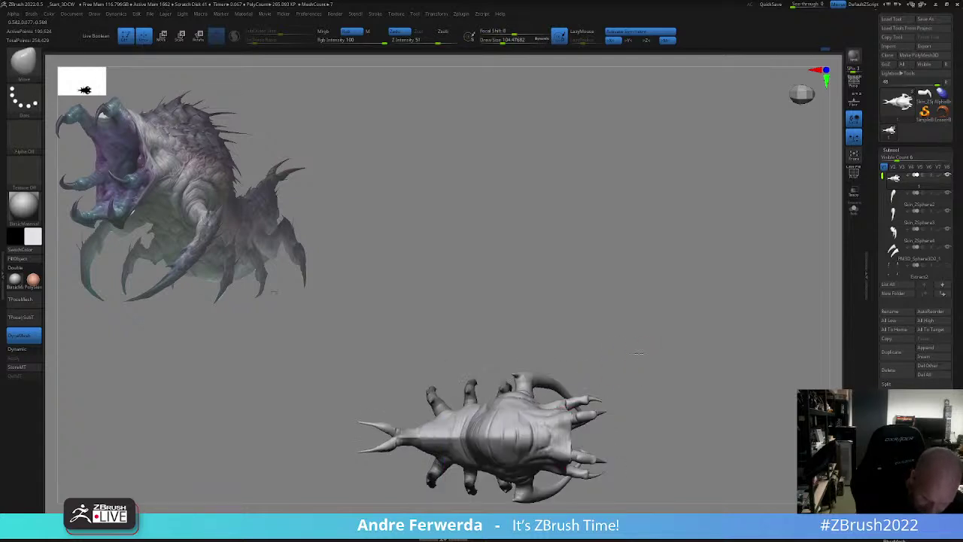
- Set the draw size to about 145 and the focal shift to -28, then reshape the upper mouth rim from above
{"action": "right_click_drag", "start_coordinate": [638, 353], "coordinate": [579, 399]}
{"action": "key", "text": "space"}
{"action": "left_click", "coordinate": [570, 404]}
{"action": "right_click_drag", "start_coordinate": [591, 322], "coordinate": [582, 357]}
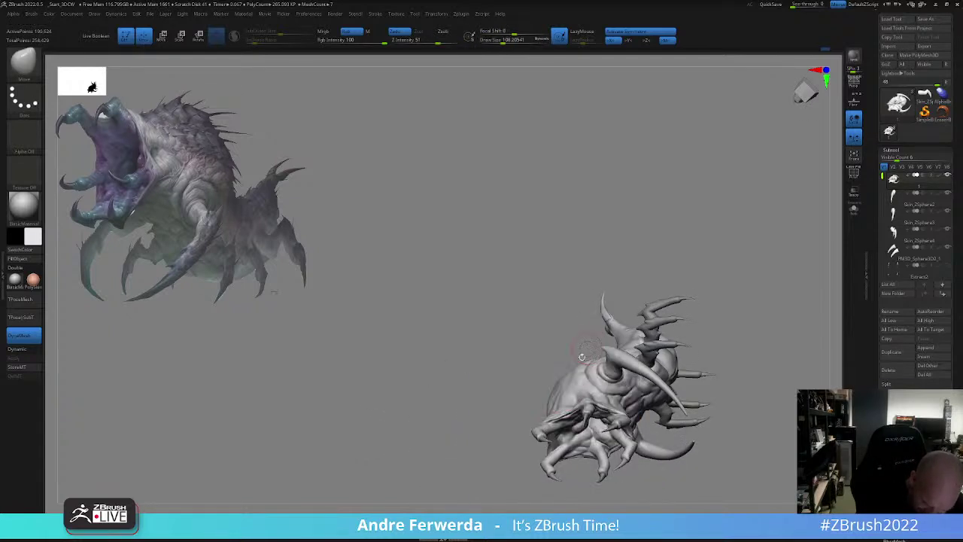
{"action": "right_click_drag", "start_coordinate": [630, 291], "coordinate": [721, 256], "text": "shift"}
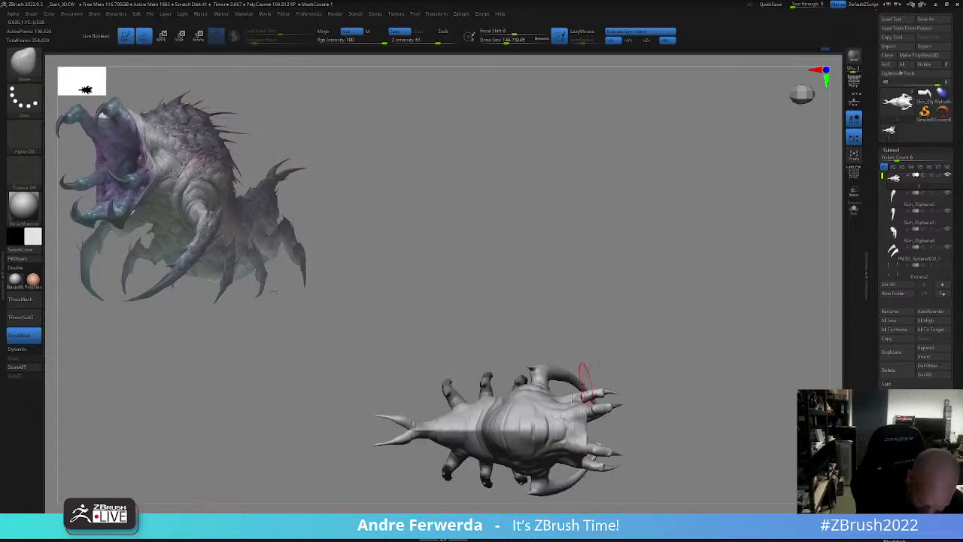
{"action": "key", "text": "space"}
{"action": "left_click", "coordinate": [563, 411]}
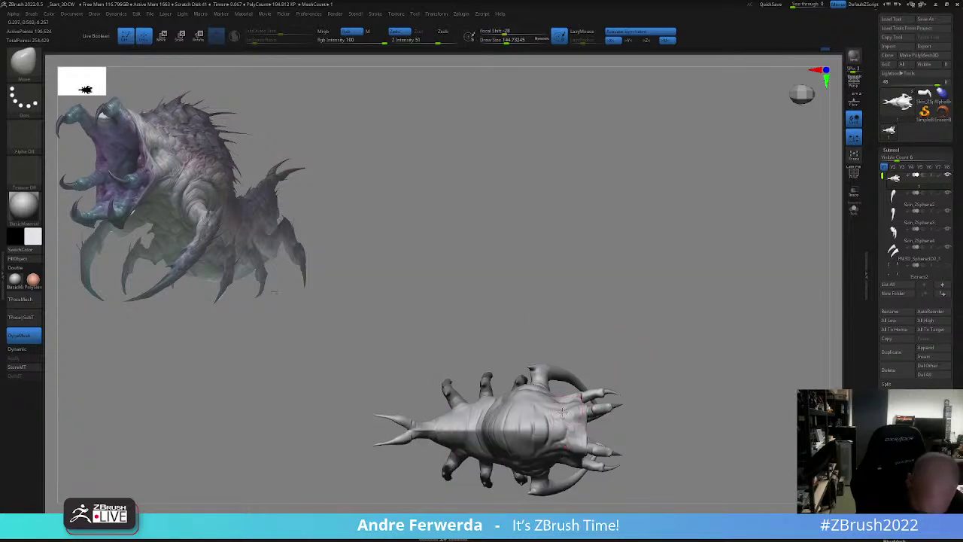
{"action": "left_click_drag", "start_coordinate": [581, 444], "coordinate": [578, 450]}
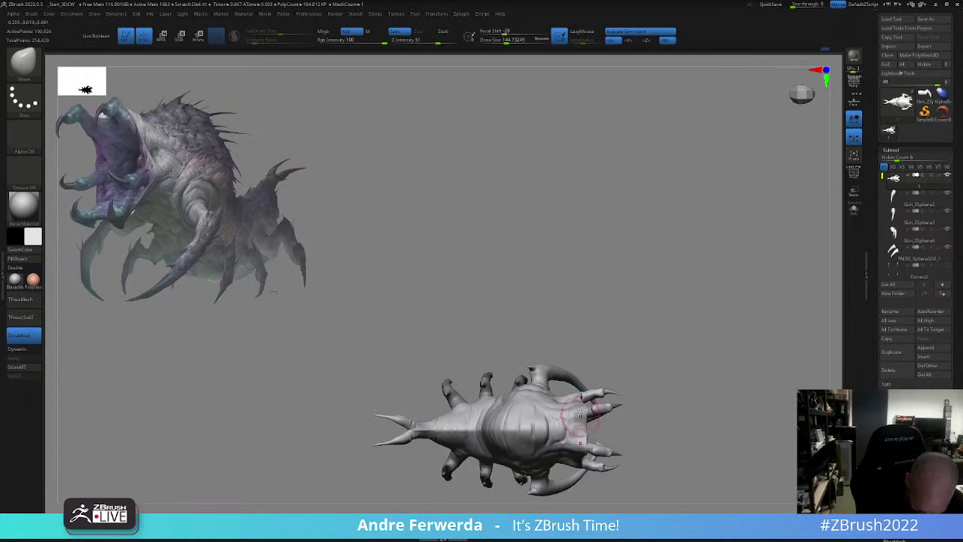
- Reset the focal shift to 0, lower the Z intensity to 13 and set the draw size to about 124
{"action": "key", "text": "space"}
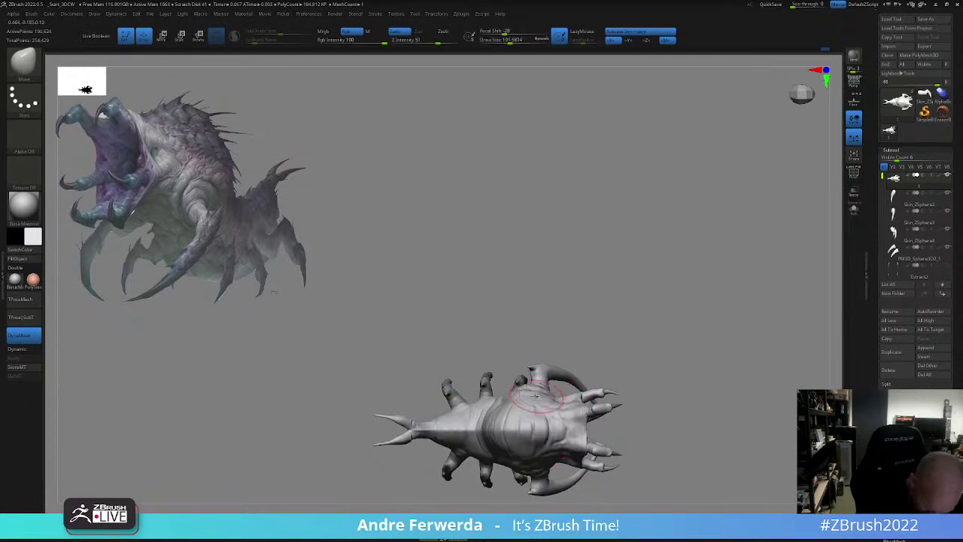
{"action": "key", "text": "space"}
{"action": "mouse_move", "coordinate": [597, 330]}
{"action": "left_mouse_down"}
{"action": "mouse_move", "coordinate": [608, 256]}
{"action": "mouse_move", "coordinate": [615, 278]}
{"action": "mouse_move", "coordinate": [634, 269]}
{"action": "mouse_move", "coordinate": [640, 301]}
{"action": "left_mouse_up"}
{"action": "left_click", "coordinate": [613, 277]}
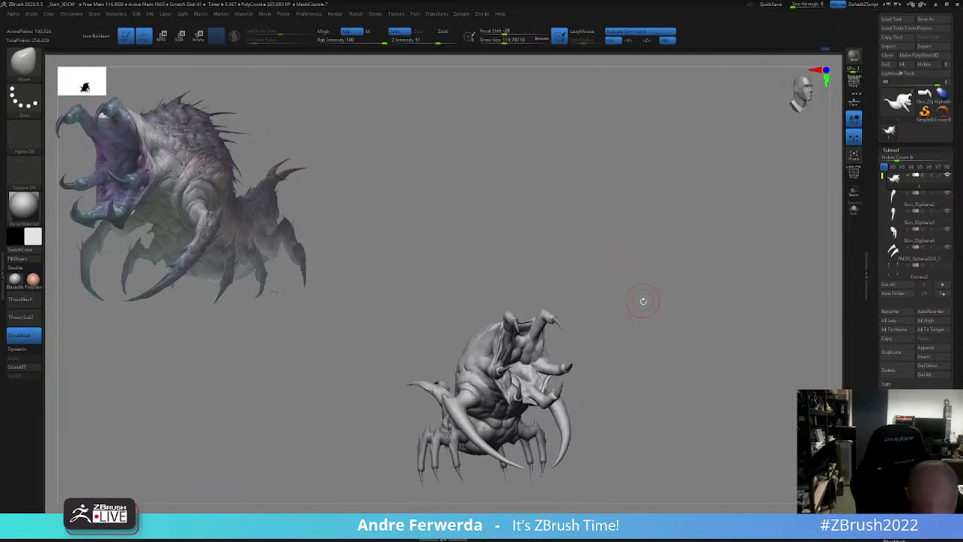
{"action": "mouse_move", "coordinate": [611, 363]}
{"action": "left_mouse_down"}
{"action": "mouse_move", "coordinate": [586, 373]}
{"action": "mouse_move", "coordinate": [587, 363]}
{"action": "left_mouse_up"}
{"action": "key", "text": "space"}
{"action": "mouse_move", "coordinate": [592, 363]}
{"action": "left_mouse_down"}
{"action": "mouse_move", "coordinate": [593, 328]}
{"action": "mouse_move", "coordinate": [599, 353]}
{"action": "mouse_move", "coordinate": [579, 365]}
{"action": "mouse_move", "coordinate": [637, 322]}
{"action": "mouse_move", "coordinate": [614, 324]}
{"action": "left_mouse_up"}
{"action": "key", "text": "space"}
{"action": "left_click", "coordinate": [605, 349]}
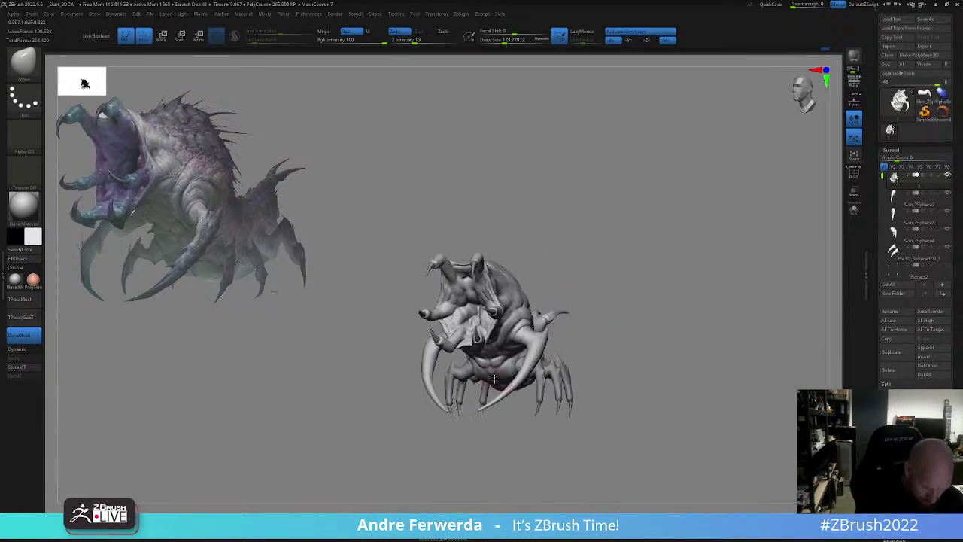
- Set the draw size to about 149 and adjust the belly between the legs from the side and from below
{"action": "left_click_drag", "start_coordinate": [497, 451], "coordinate": [493, 456]}
{"action": "key", "text": "space"}
{"action": "left_click", "coordinate": [519, 436]}
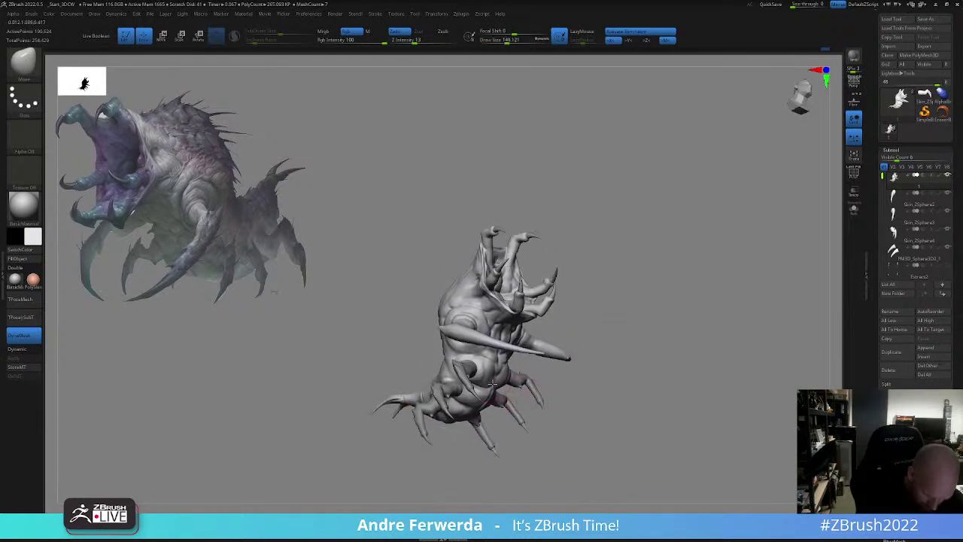
{"action": "mouse_move", "coordinate": [625, 320]}
{"action": "left_mouse_down"}
{"action": "mouse_move", "coordinate": [549, 365]}
{"action": "mouse_move", "coordinate": [501, 370]}
{"action": "left_mouse_up"}
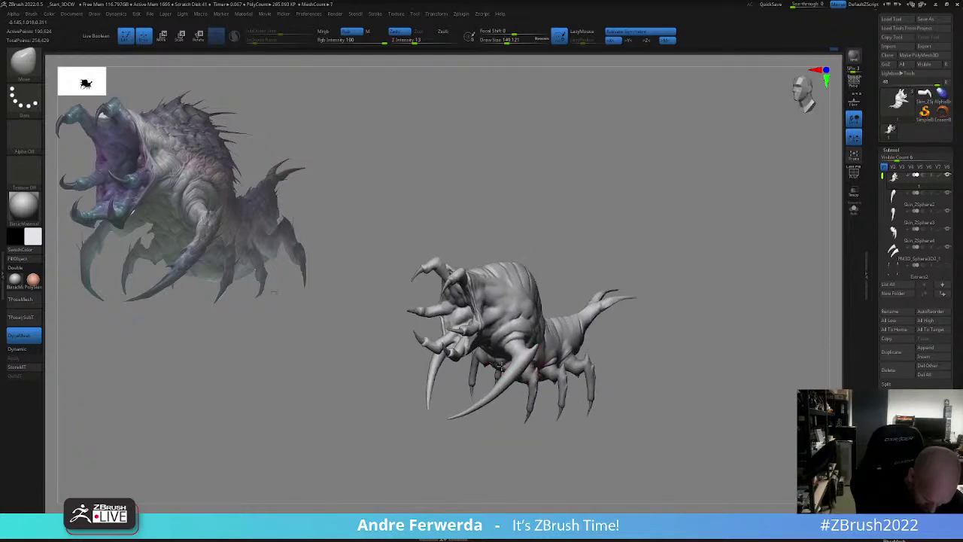
{"action": "mouse_move", "coordinate": [496, 433]}
{"action": "left_mouse_down"}
{"action": "mouse_move", "coordinate": [547, 440]}
{"action": "mouse_move", "coordinate": [478, 425]}
{"action": "mouse_move", "coordinate": [536, 360]}
{"action": "left_mouse_up"}
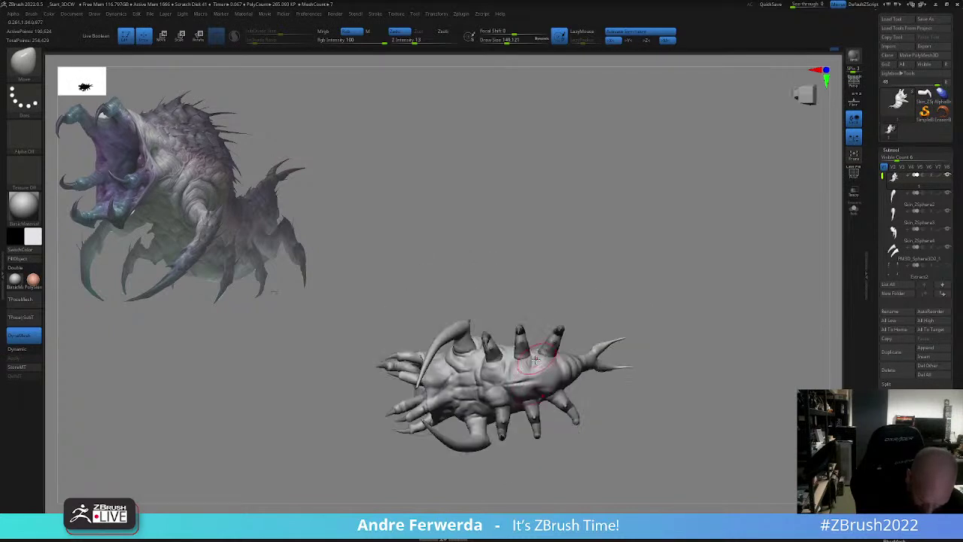
- Raise the Z intensity to 44, reduce the draw size to about 113 and reshape the underside between the front tusks
{"action": "key", "text": "space"}
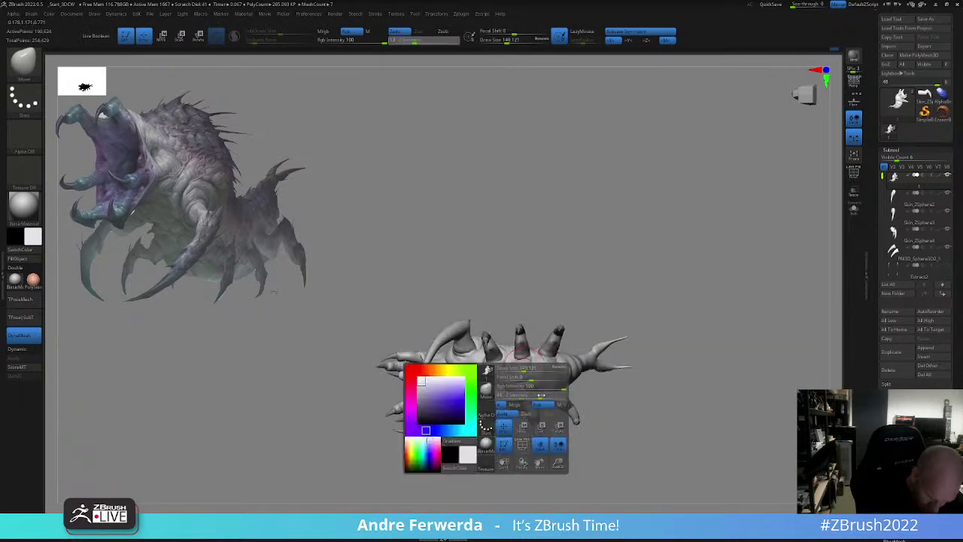
{"action": "left_click", "coordinate": [541, 395]}
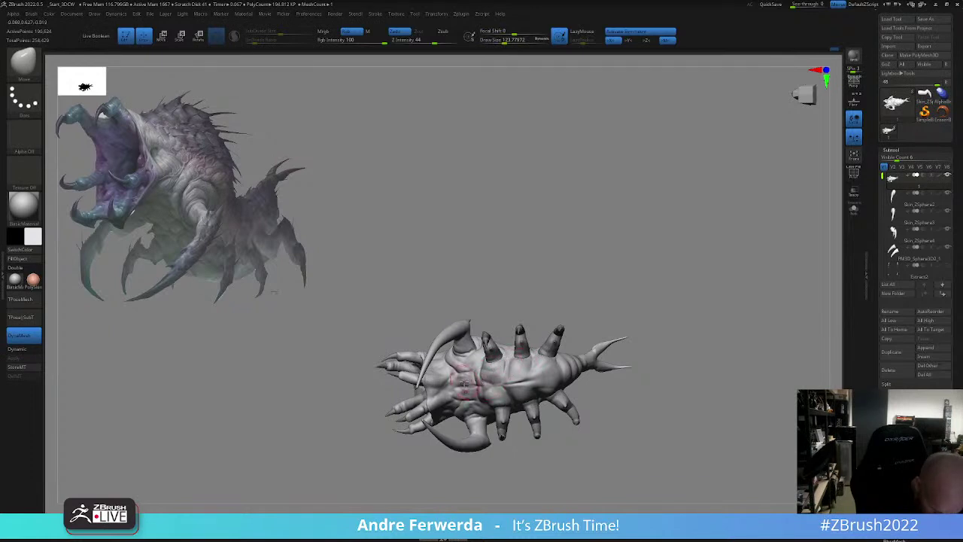
{"action": "key", "text": "["}
{"action": "left_click_drag", "start_coordinate": [458, 364], "coordinate": [458, 372]}
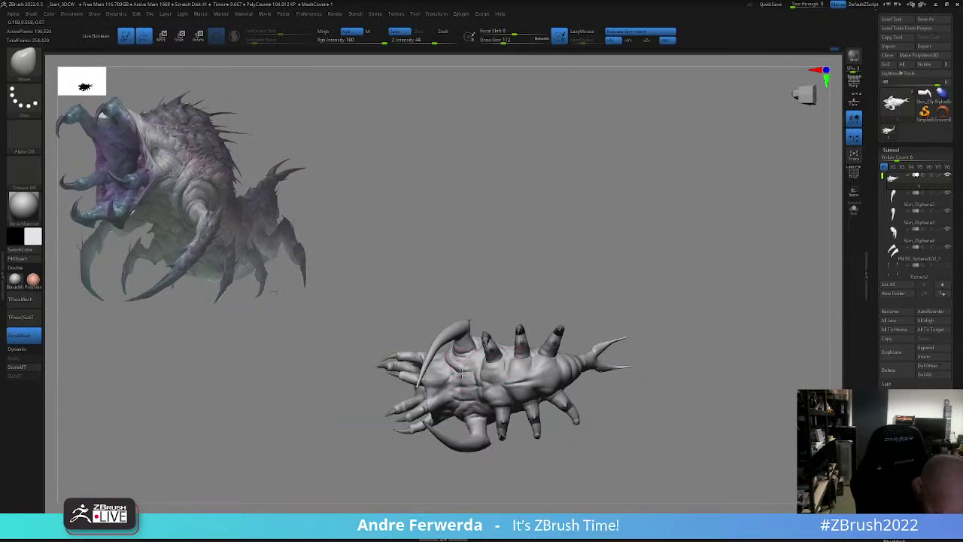
{"action": "mouse_move", "coordinate": [566, 297]}
{"action": "left_mouse_down"}
{"action": "mouse_move", "coordinate": [577, 363]}
{"action": "mouse_move", "coordinate": [639, 417]}
{"action": "mouse_move", "coordinate": [617, 429]}
{"action": "mouse_move", "coordinate": [590, 401]}
{"action": "left_mouse_up"}
{"action": "right_click_drag", "start_coordinate": [589, 400], "coordinate": [577, 415]}
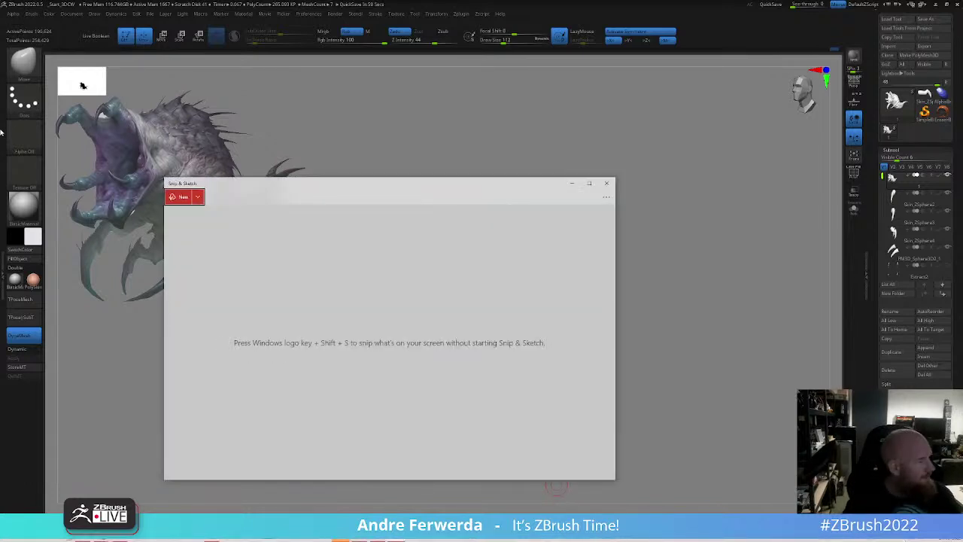
- Capture the live chat messages with Snip & Sketch, copy the snip and close its window
{"action": "left_click", "coordinate": [183, 197]}
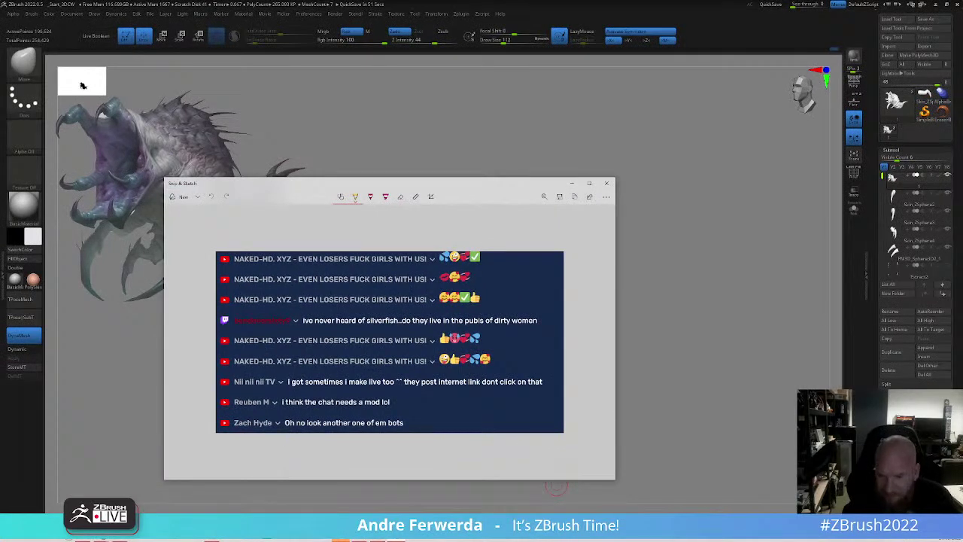
{"action": "key", "text": "ctrl+c"}
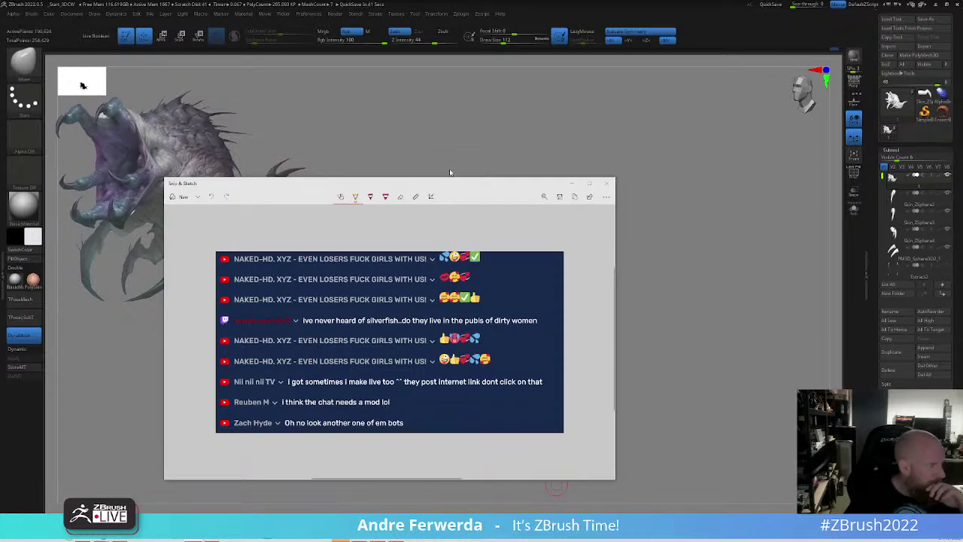
{"action": "left_click", "coordinate": [607, 183]}
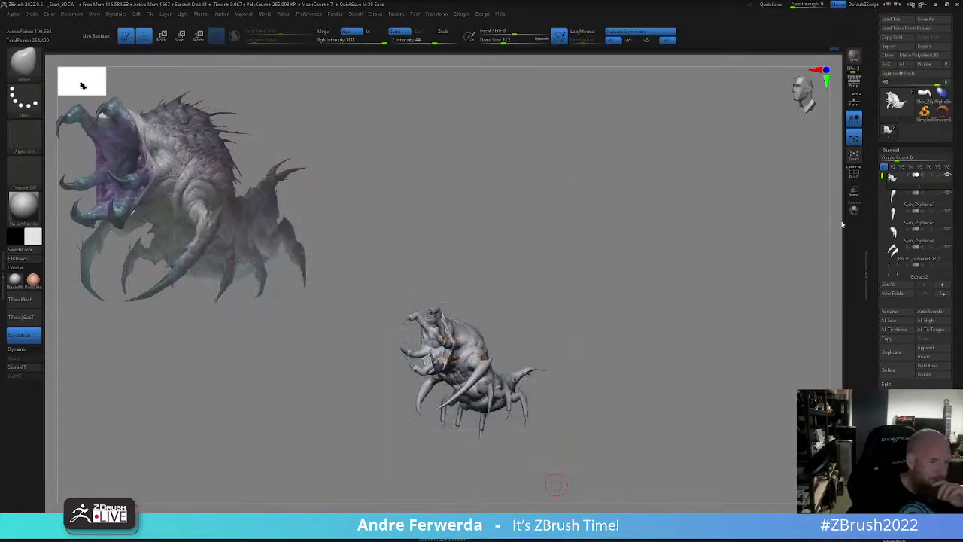
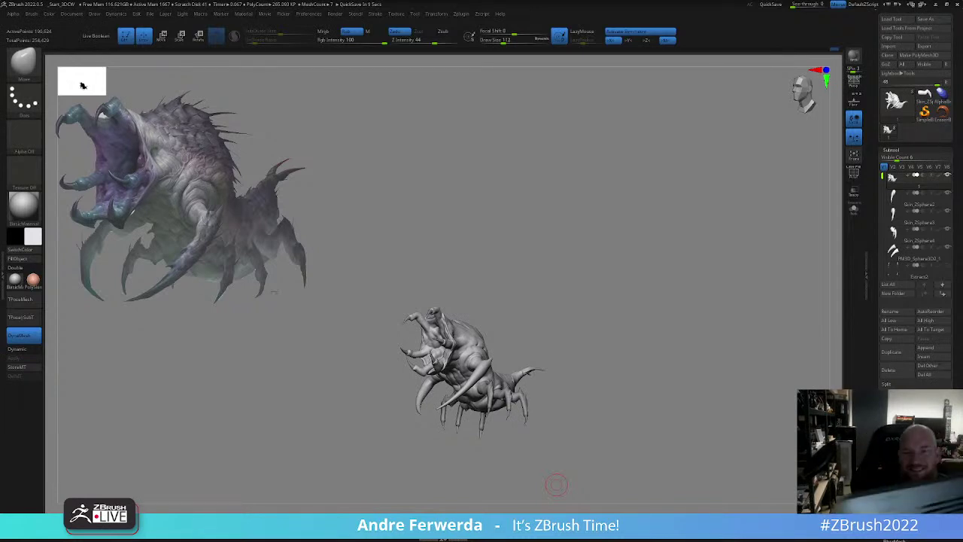
- Undo the last stroke, set the draw size to about 280 and reshape the rear of the back hump from the side
{"action": "mouse_move", "coordinate": [607, 316]}
{"action": "left_mouse_down"}
{"action": "mouse_move", "coordinate": [596, 315]}
{"action": "mouse_move", "coordinate": [624, 290]}
{"action": "mouse_move", "coordinate": [540, 301]}
{"action": "mouse_move", "coordinate": [501, 286]}
{"action": "left_mouse_up"}
{"action": "key", "text": "space"}
{"action": "left_click", "coordinate": [604, 305]}
{"action": "key", "text": "space"}
{"action": "left_click", "coordinate": [515, 291]}
{"action": "key", "text": "ctrl+z"}
{"action": "key", "text": "space"}
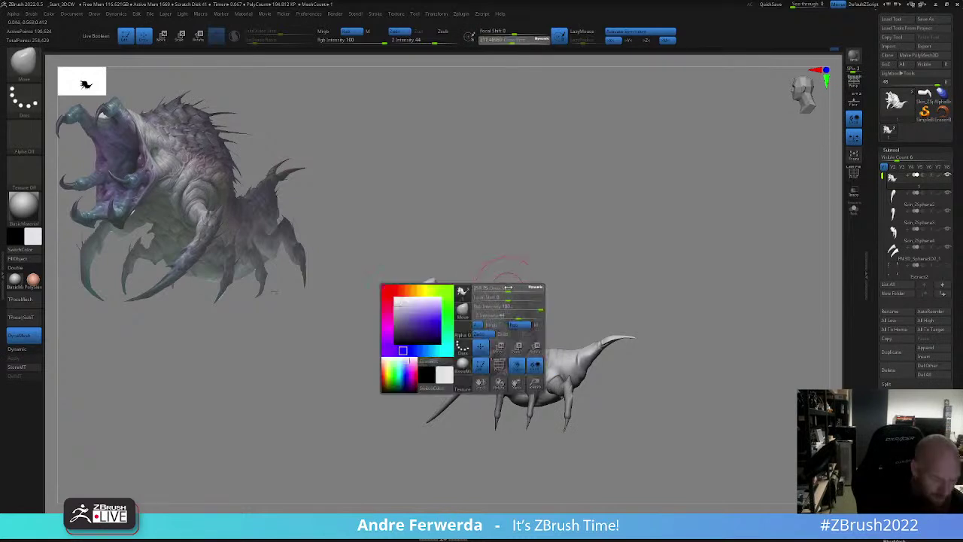
{"action": "left_click", "coordinate": [506, 289]}
{"action": "key", "text": "space"}
{"action": "left_click", "coordinate": [509, 292]}
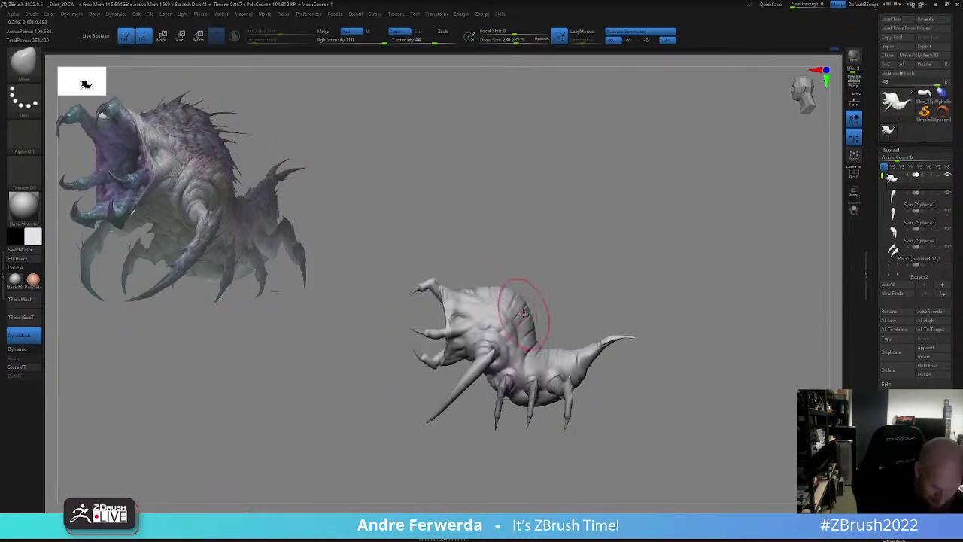
{"action": "left_click_drag", "start_coordinate": [523, 314], "coordinate": [526, 307]}
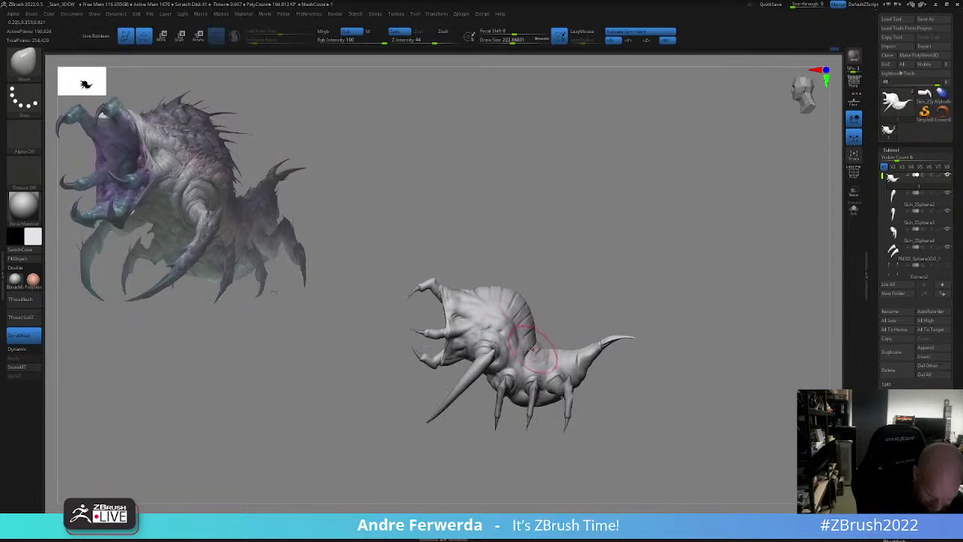
- Reshape the top of the back hump from the opposite side at a draw size of about 238, then reduce it to about 222
{"action": "key", "text": "space"}
{"action": "right_click_drag", "start_coordinate": [531, 333], "coordinate": [561, 320], "text": "shift"}
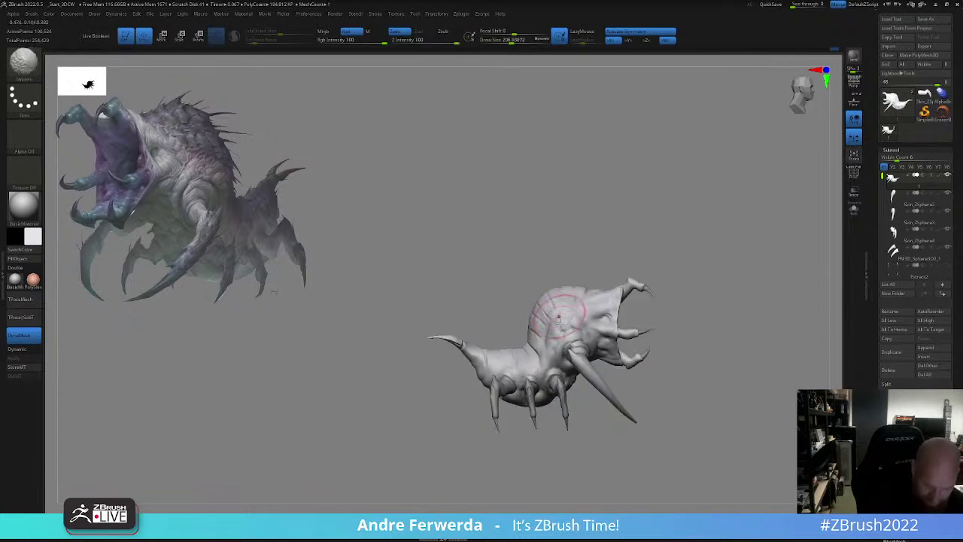
{"action": "key", "text": "space"}
{"action": "key", "text": "space"}
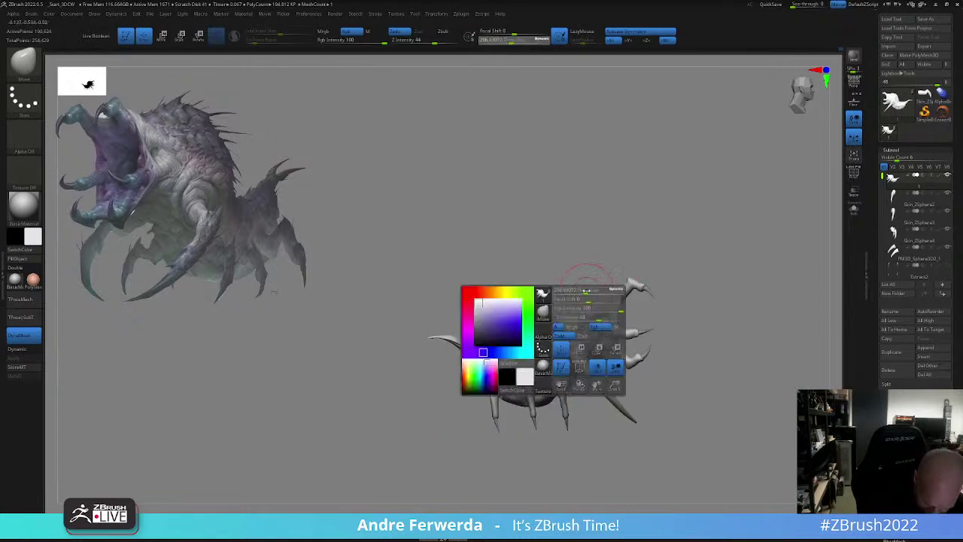
{"action": "left_click", "coordinate": [589, 288]}
{"action": "left_click_drag", "start_coordinate": [561, 297], "coordinate": [556, 291]}
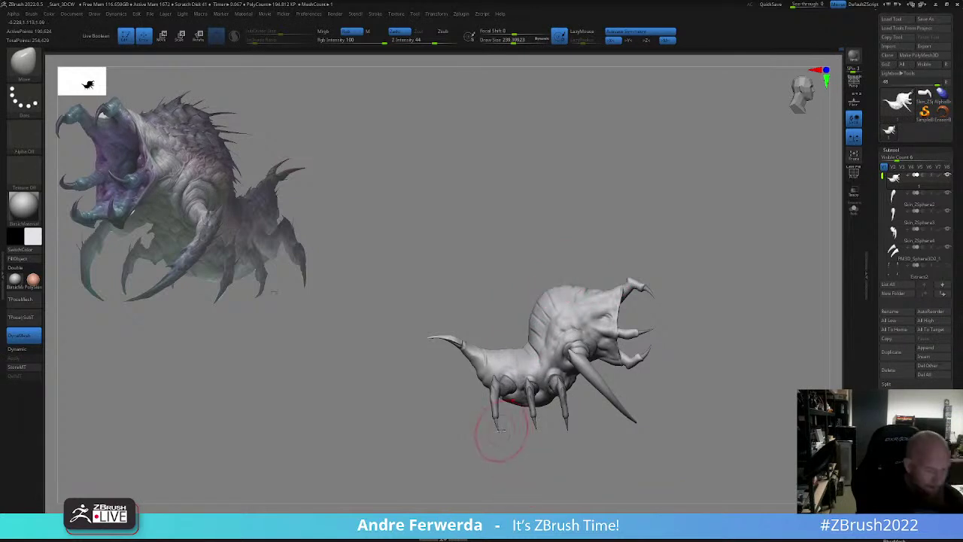
{"action": "key", "text": "space"}
{"action": "left_click", "coordinate": [555, 292]}
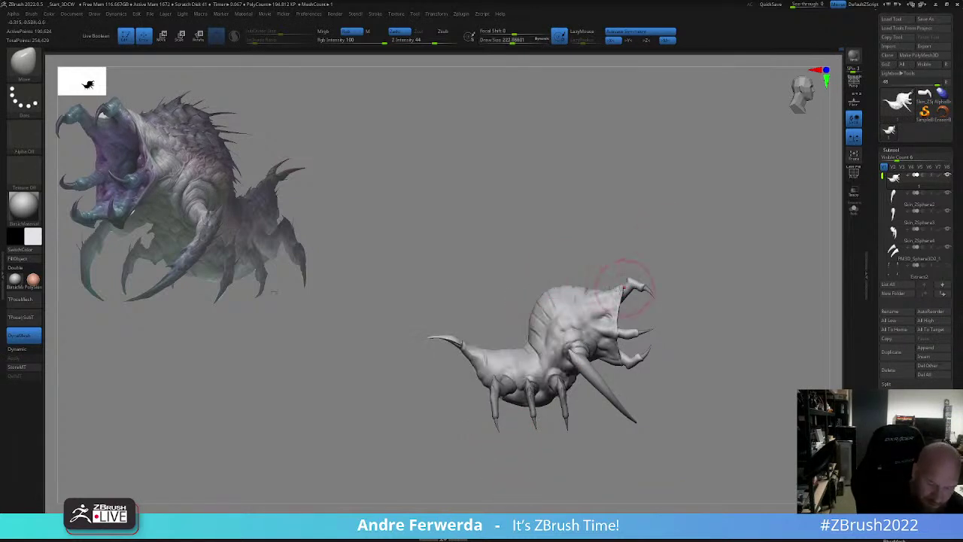
- Reshape the upper mouth rim at a draw size of about 195, then the lower jaw at about 172
{"action": "key", "text": "space"}
{"action": "left_click", "coordinate": [606, 292]}
{"action": "left_click_drag", "start_coordinate": [610, 294], "coordinate": [612, 292]}
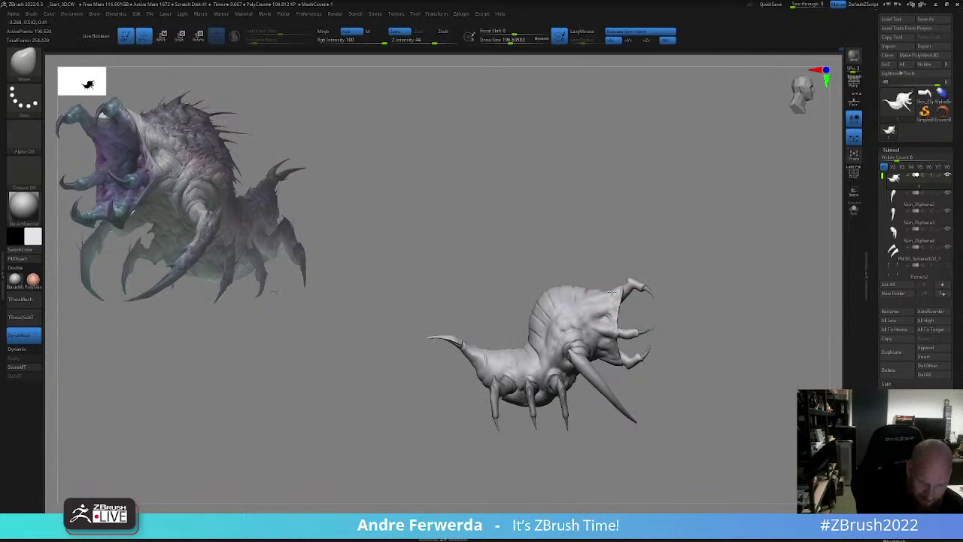
{"action": "left_click_drag", "start_coordinate": [683, 294], "coordinate": [680, 285]}
{"action": "key", "text": "space"}
{"action": "key", "text": "space"}
{"action": "left_click", "coordinate": [608, 356]}
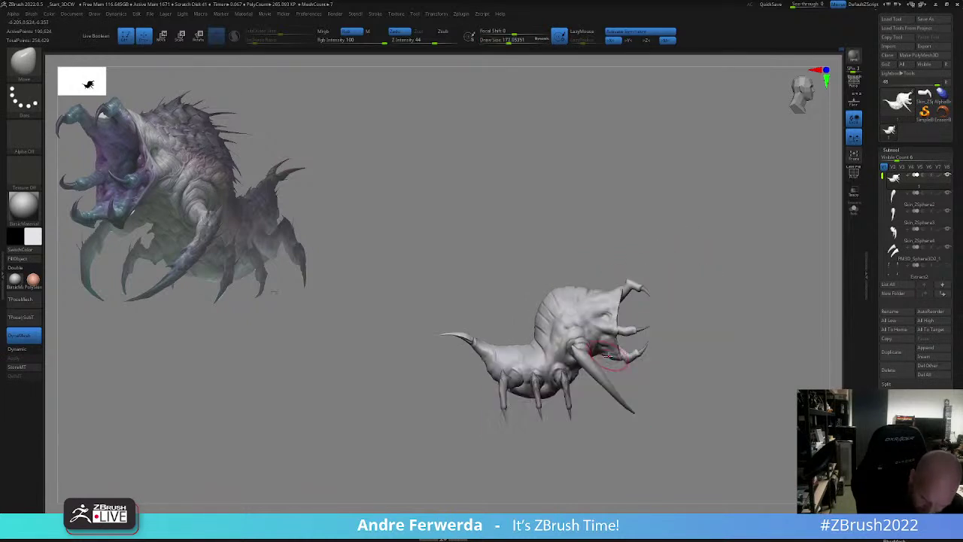
{"action": "left_click_drag", "start_coordinate": [608, 357], "coordinate": [611, 352]}
- Reshape the head behind the upper mouth rim from the other side at draw sizes of about 149 and about 145
{"action": "left_click_drag", "start_coordinate": [700, 360], "coordinate": [579, 363]}
{"action": "key", "text": "space"}
{"action": "left_click", "coordinate": [611, 353]}
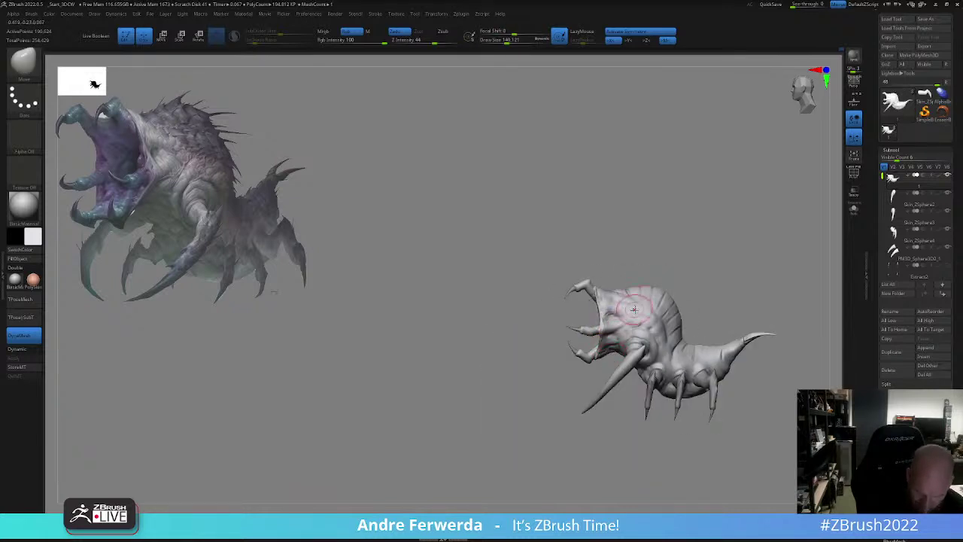
{"action": "left_click_drag", "start_coordinate": [619, 290], "coordinate": [620, 295]}
{"action": "key", "text": "bracketright"}
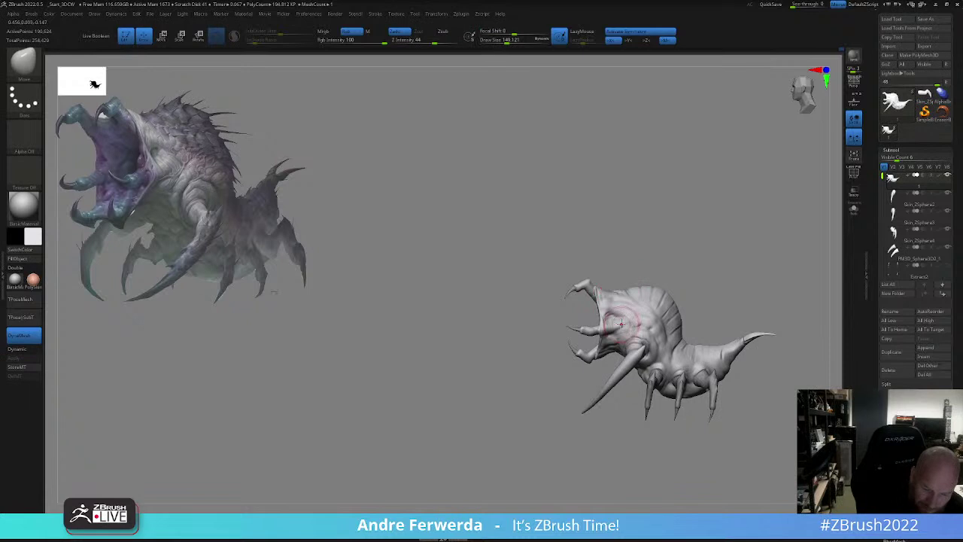
{"action": "left_click_drag", "start_coordinate": [698, 268], "coordinate": [627, 258], "text": "alt"}
{"action": "key", "text": "space"}
{"action": "left_click", "coordinate": [579, 312]}
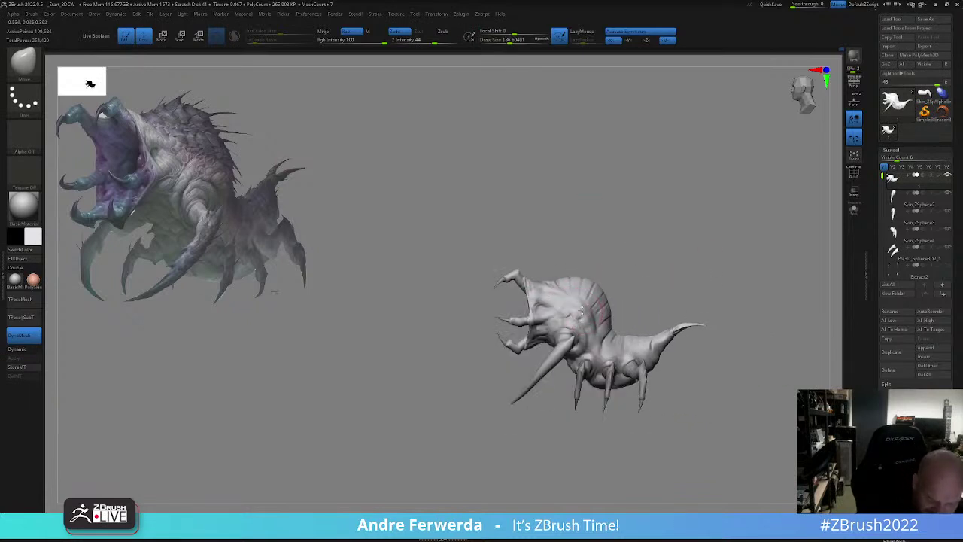
{"action": "left_click_drag", "start_coordinate": [544, 287], "coordinate": [545, 282]}
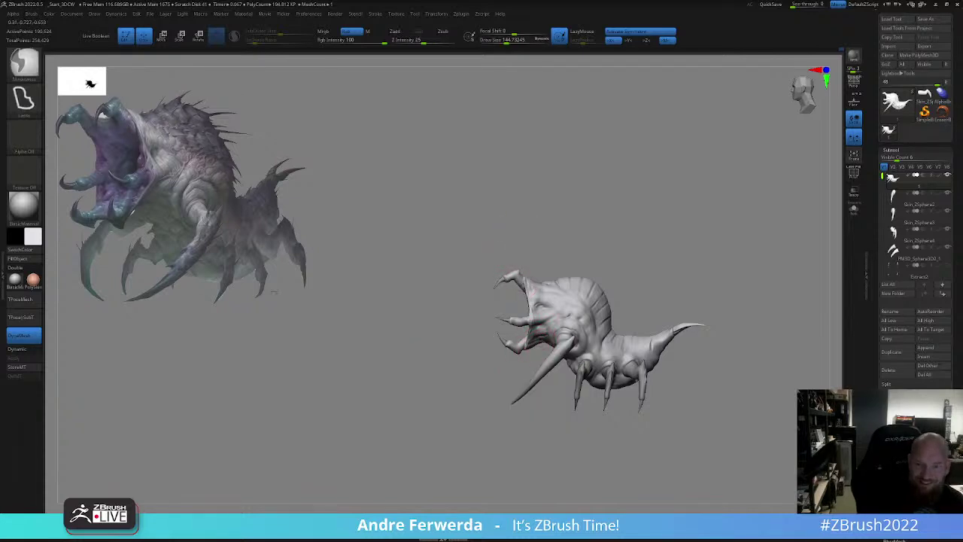
{"action": "mouse_move", "coordinate": [517, 216]}
{"action": "left_mouse_down", "text": "ctrl"}
{"action": "mouse_move", "coordinate": [497, 216]}
{"action": "mouse_move", "coordinate": [474, 279]}
{"action": "mouse_move", "coordinate": [480, 380]}
{"action": "mouse_move", "coordinate": [496, 384]}
{"action": "mouse_move", "coordinate": [533, 356]}
{"action": "mouse_move", "coordinate": [557, 298]}
{"action": "left_mouse_up", "text": "ctrl"}
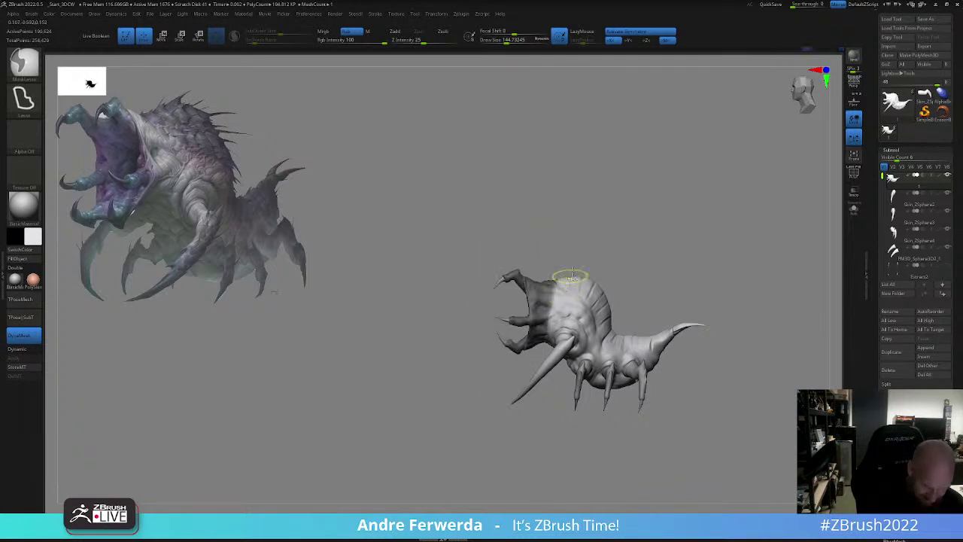
{"action": "left_click", "coordinate": [571, 263], "text": "ctrl"}
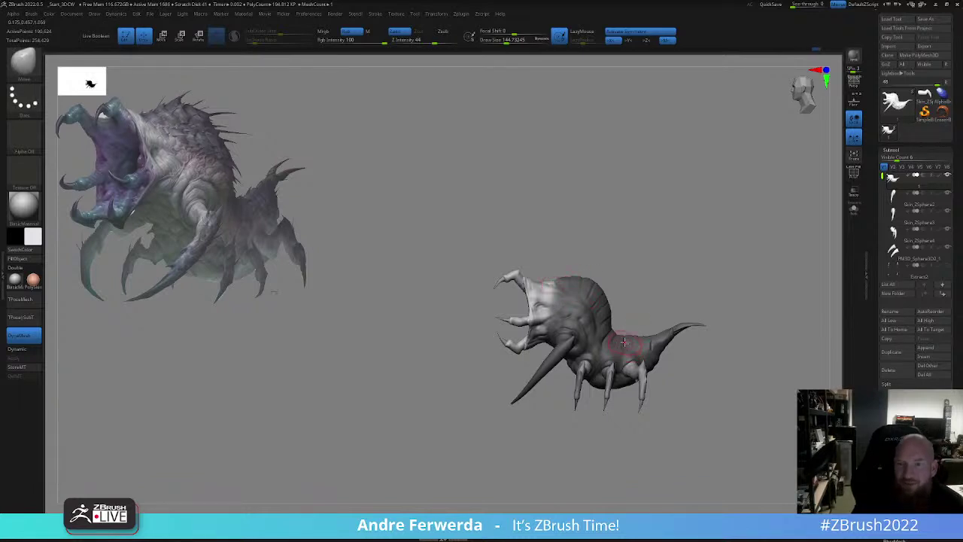
{"action": "key", "text": "w"}
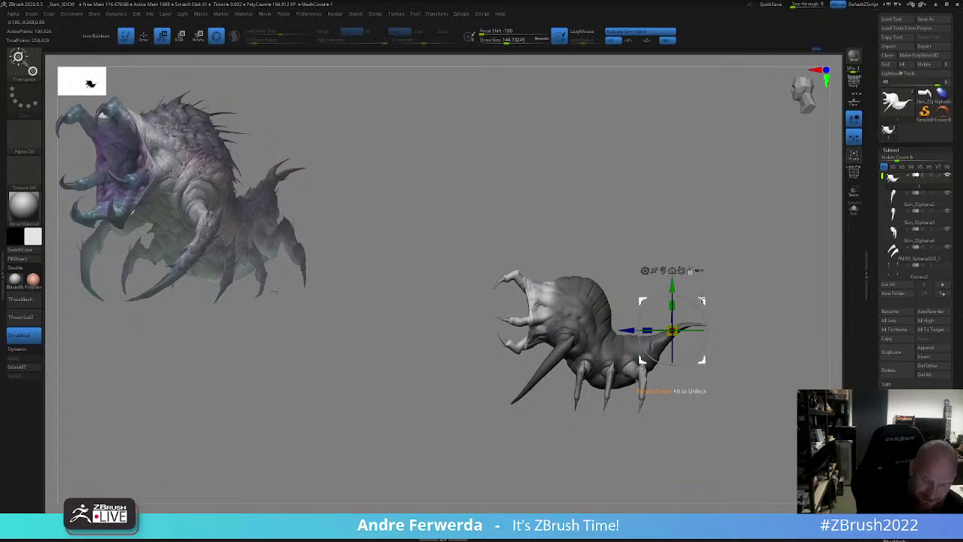
{"action": "left_click_drag", "start_coordinate": [646, 304], "coordinate": [582, 279], "text": "alt"}
{"action": "key", "text": "x"}
{"action": "left_click", "coordinate": [537, 248]}
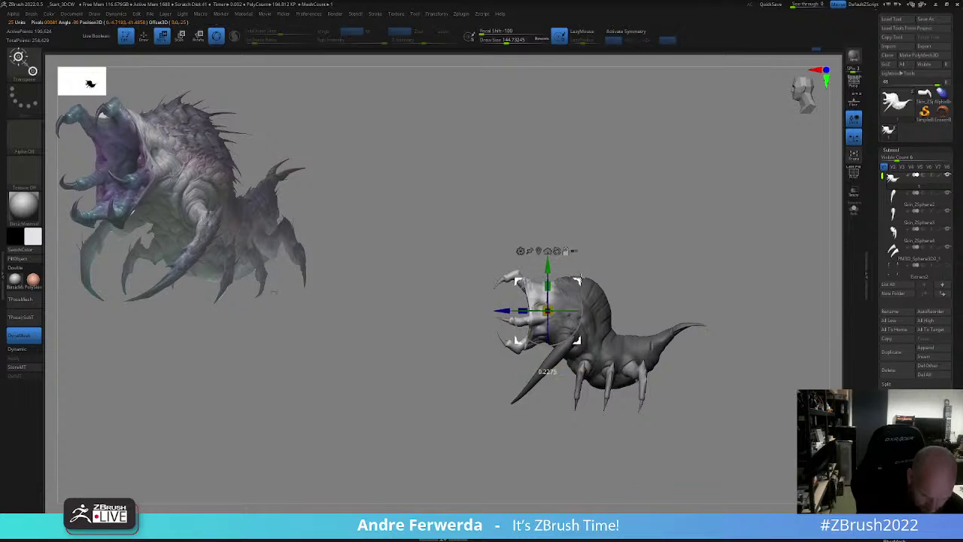
{"action": "left_click_drag", "start_coordinate": [551, 313], "coordinate": [566, 315]}
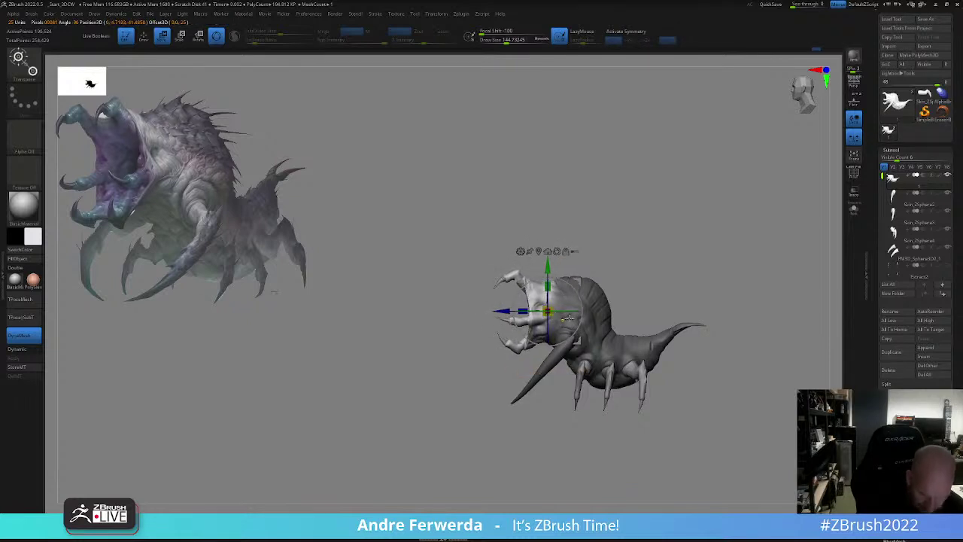
{"action": "key", "text": "Tab"}
{"action": "left_click_drag", "start_coordinate": [653, 259], "coordinate": [686, 264], "text": "ctrl"}
{"action": "key", "text": "shift+z"}
{"action": "key", "text": "shift+z"}
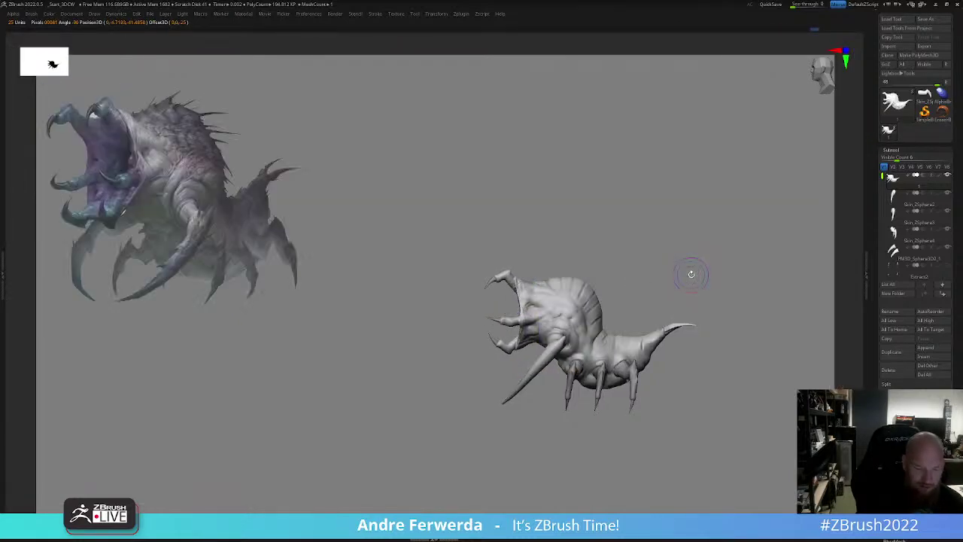
{"action": "key", "text": "Tab"}
- Combine all subtools into one Transpose Master mesh and mask everything except the mouth and its claws
{"action": "left_click", "coordinate": [27, 301]}
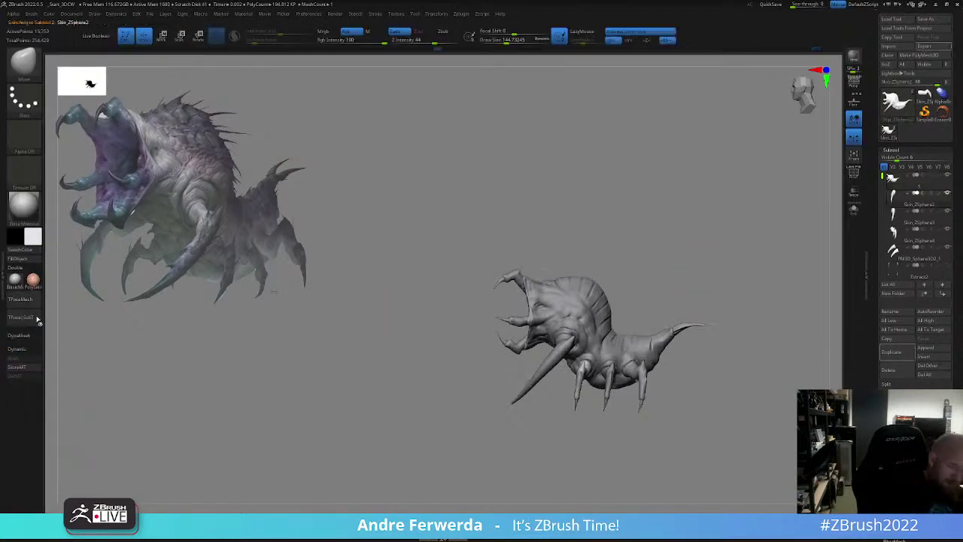
{"action": "mouse_move", "coordinate": [503, 229]}
{"action": "left_mouse_down", "text": "ctrl"}
{"action": "mouse_move", "coordinate": [491, 249]}
{"action": "mouse_move", "coordinate": [518, 369]}
{"action": "mouse_move", "coordinate": [544, 315]}
{"action": "mouse_move", "coordinate": [548, 252]}
{"action": "left_mouse_up", "text": "ctrl"}
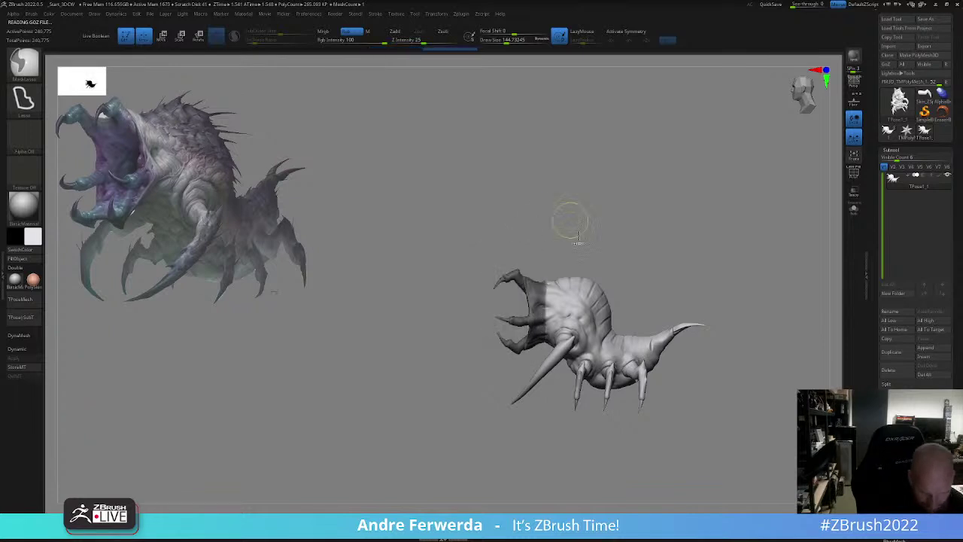
{"action": "left_click", "coordinate": [591, 263], "text": "ctrl"}
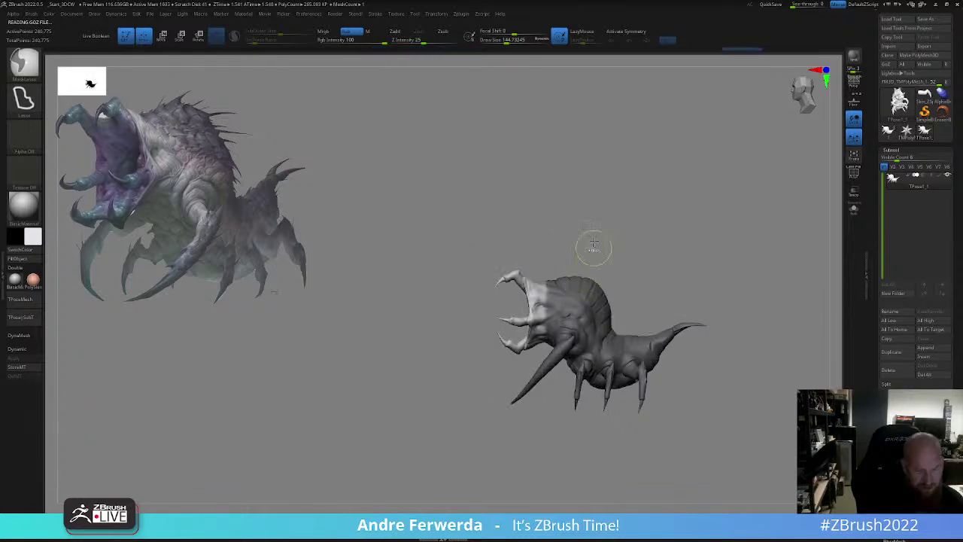
- Enlarge the unmasked mouth and claws uniformly with the gizmo and rotate them slightly in the side view
{"action": "key", "text": "w"}
{"action": "left_click_drag", "start_coordinate": [581, 281], "coordinate": [579, 283]}
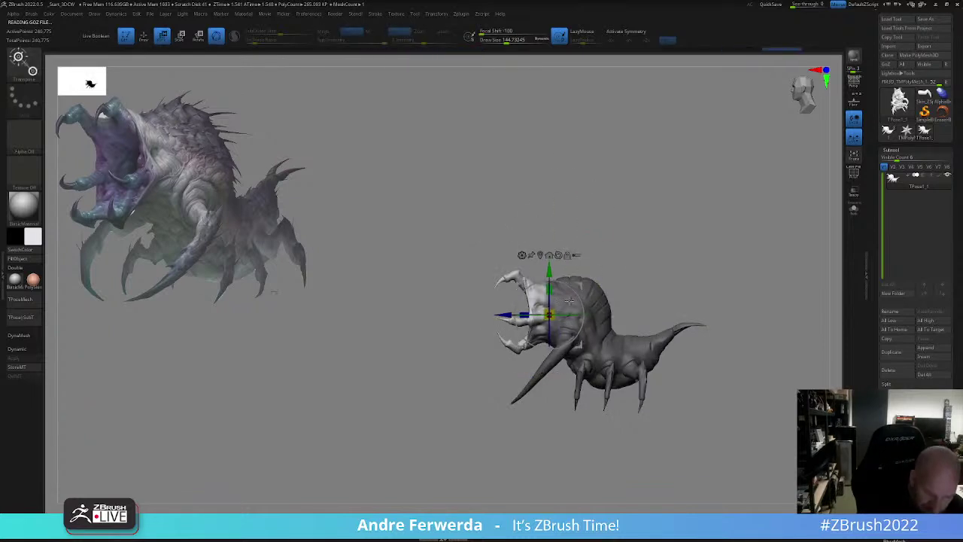
{"action": "left_click_drag", "start_coordinate": [551, 316], "coordinate": [554, 320]}
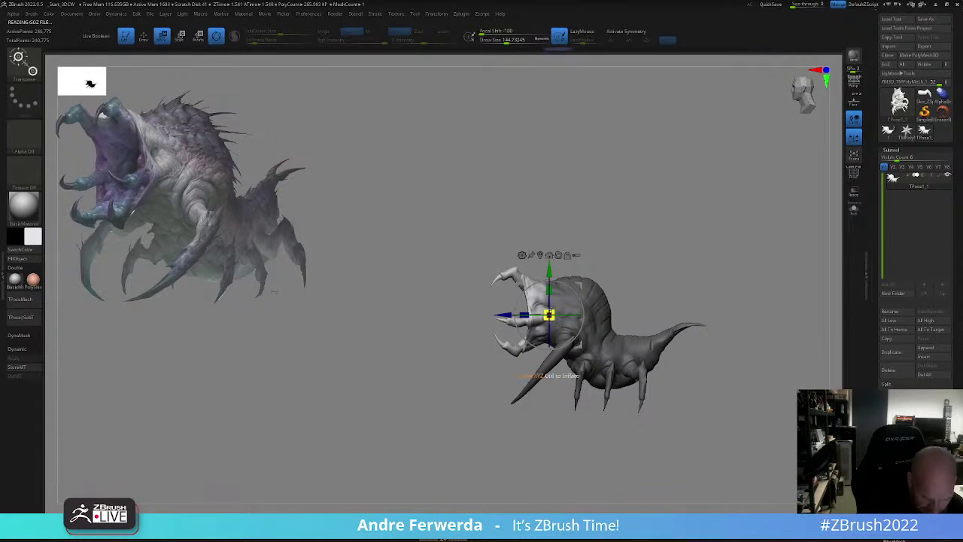
{"action": "left_click_drag", "start_coordinate": [566, 284], "coordinate": [568, 287]}
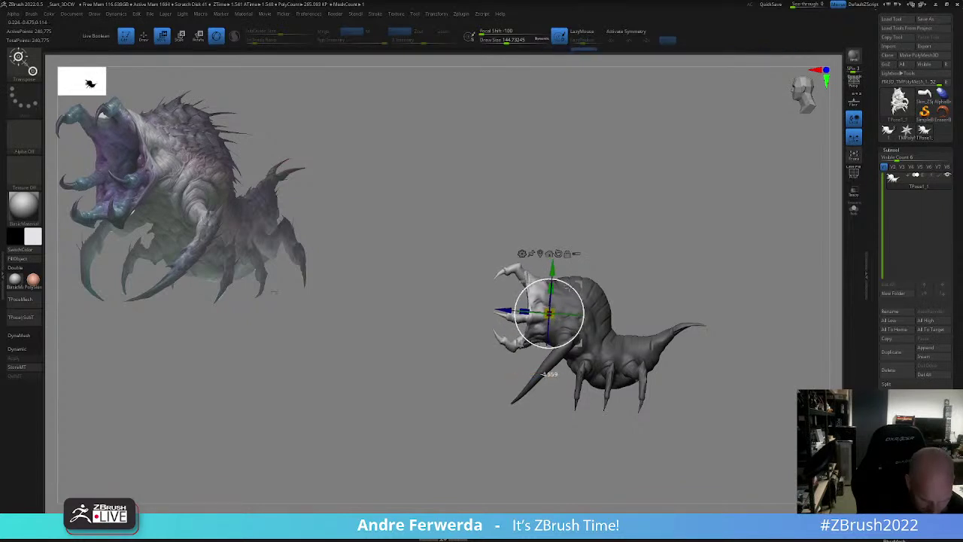
{"action": "key", "text": "q"}
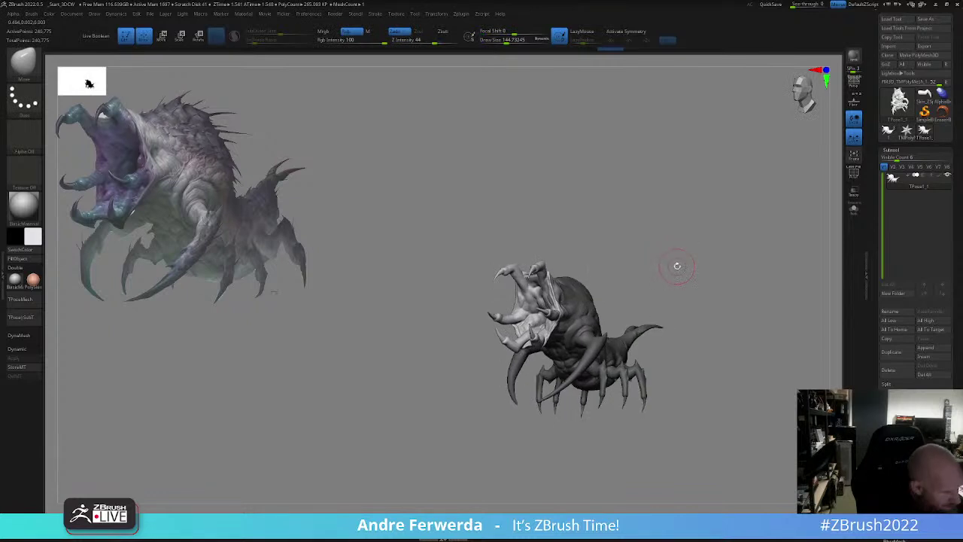
- Stretch the unmasked mouth vertically to about 1.04 times its height with the gizmo
{"action": "left_click_drag", "start_coordinate": [669, 269], "coordinate": [676, 283]}
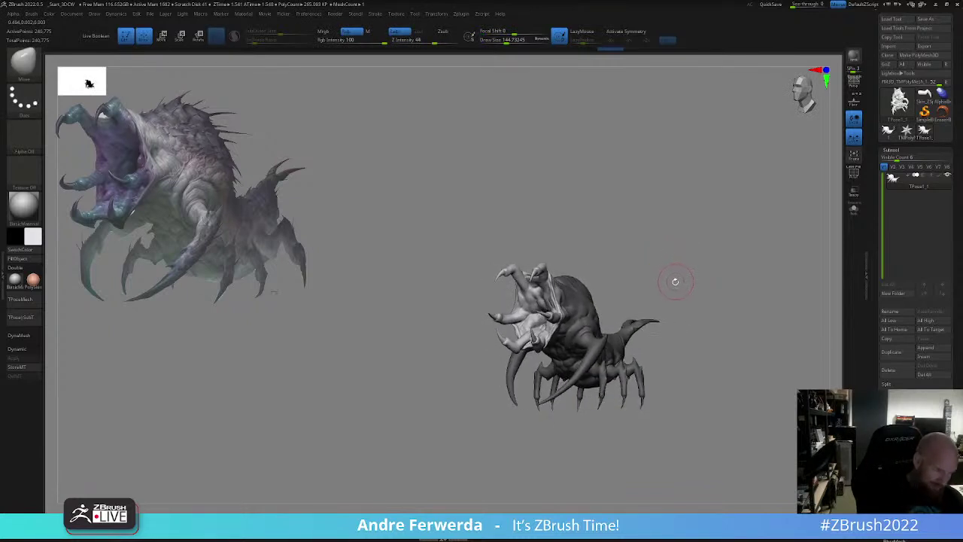
{"action": "key", "text": "w"}
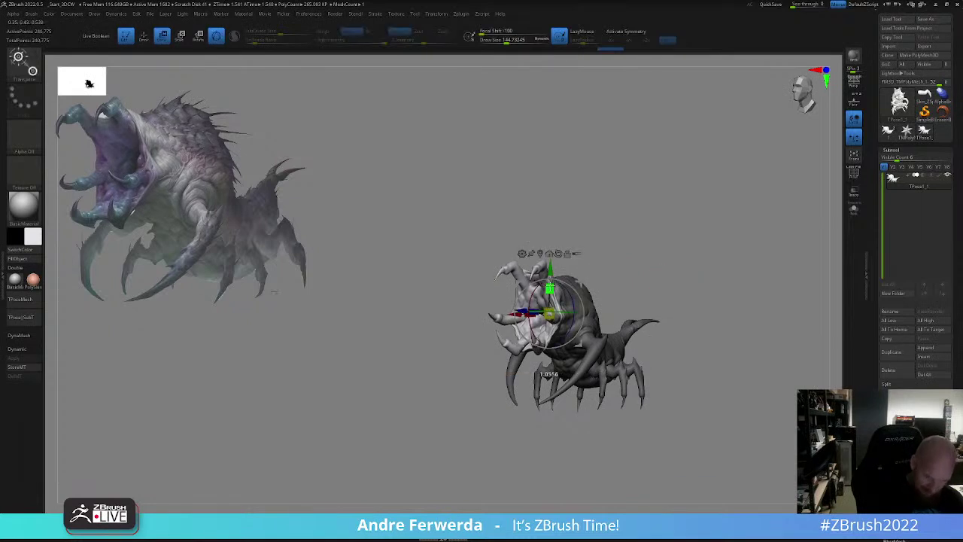
{"action": "key", "text": "q"}
- Enable symmetry for the Move brush, raise the draw size to about 286 and clear the mask from the body
{"action": "mouse_move", "coordinate": [691, 270]}
{"action": "left_mouse_down"}
{"action": "mouse_move", "coordinate": [676, 260]}
{"action": "mouse_move", "coordinate": [681, 270]}
{"action": "mouse_move", "coordinate": [651, 275]}
{"action": "left_mouse_up"}
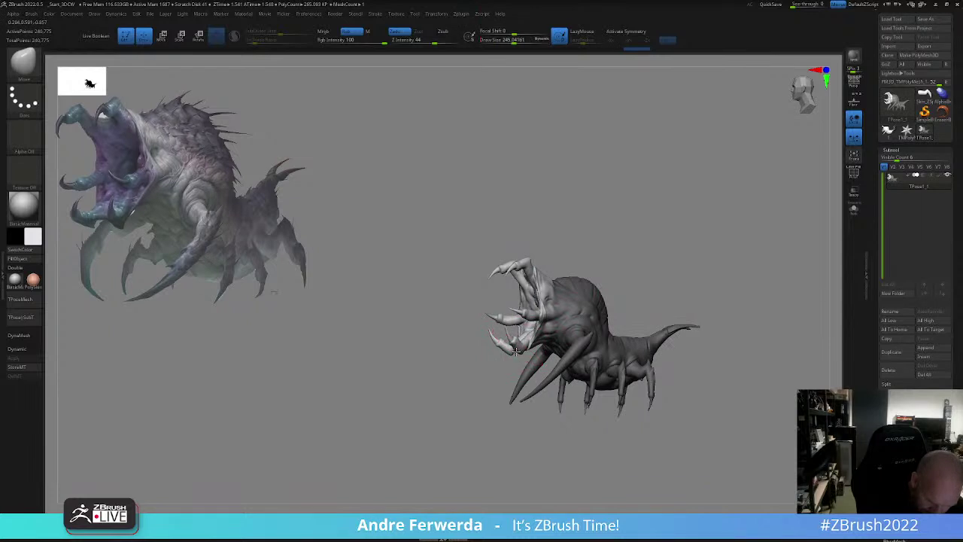
{"action": "key", "text": "x"}
{"action": "key", "text": "bracketright"}
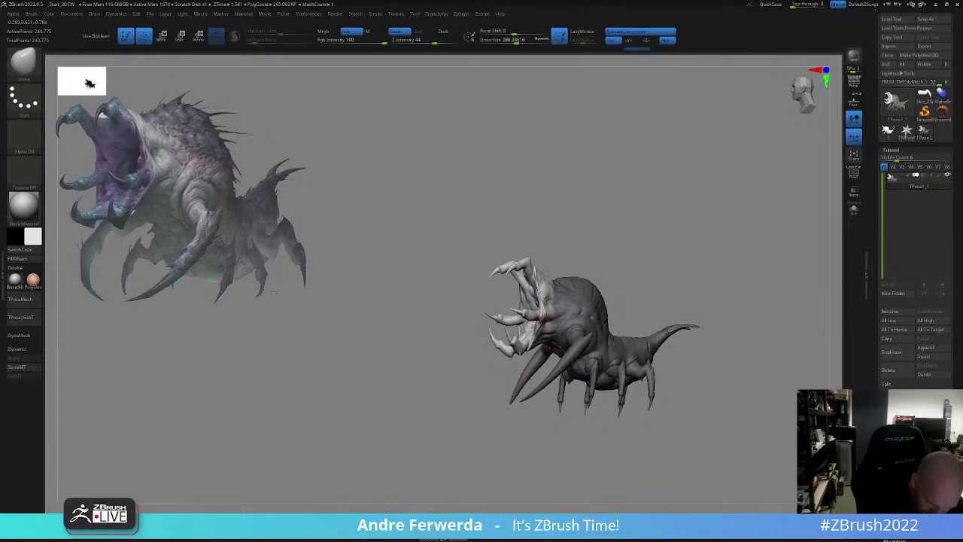
{"action": "key", "text": "space"}
{"action": "left_click", "coordinate": [595, 247]}
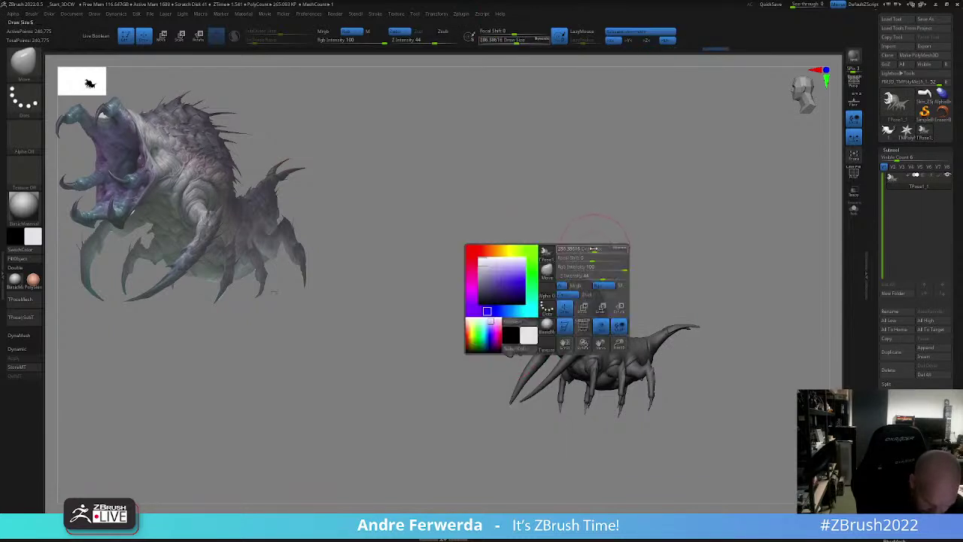
{"action": "left_click_drag", "start_coordinate": [604, 239], "coordinate": [621, 252], "text": "ctrl"}
{"action": "left_click_drag", "start_coordinate": [629, 245], "coordinate": [700, 242]}
- Pull the side mouth claws outward symmetrically from the front at a draw size of about 145
{"action": "key", "text": "bracketleft"}
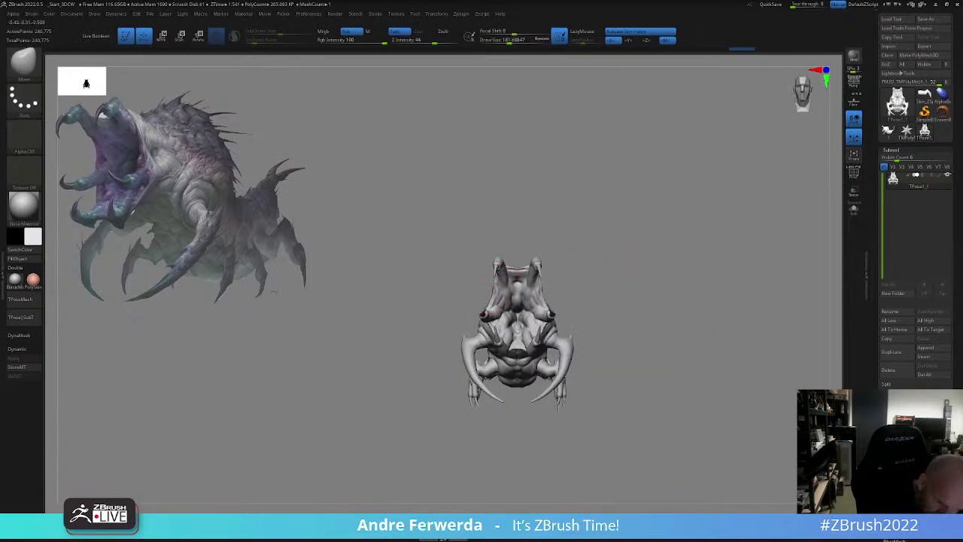
{"action": "key", "text": "space"}
{"action": "left_click", "coordinate": [541, 289]}
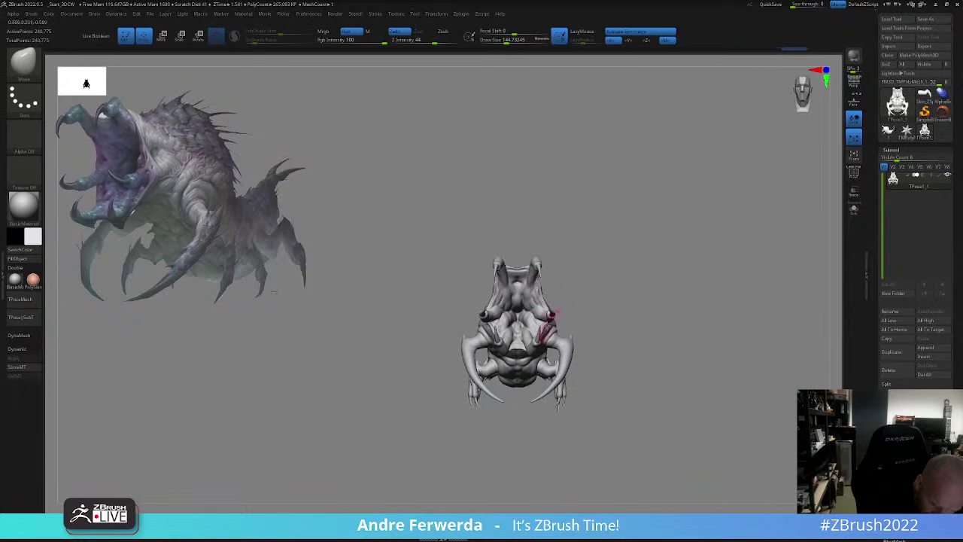
{"action": "mouse_move", "coordinate": [544, 325]}
{"action": "left_mouse_down"}
{"action": "mouse_move", "coordinate": [549, 315]}
{"action": "mouse_move", "coordinate": [572, 316]}
{"action": "left_mouse_up"}
{"action": "key", "text": "space"}
{"action": "left_click", "coordinate": [571, 318]}
{"action": "key", "text": "space"}
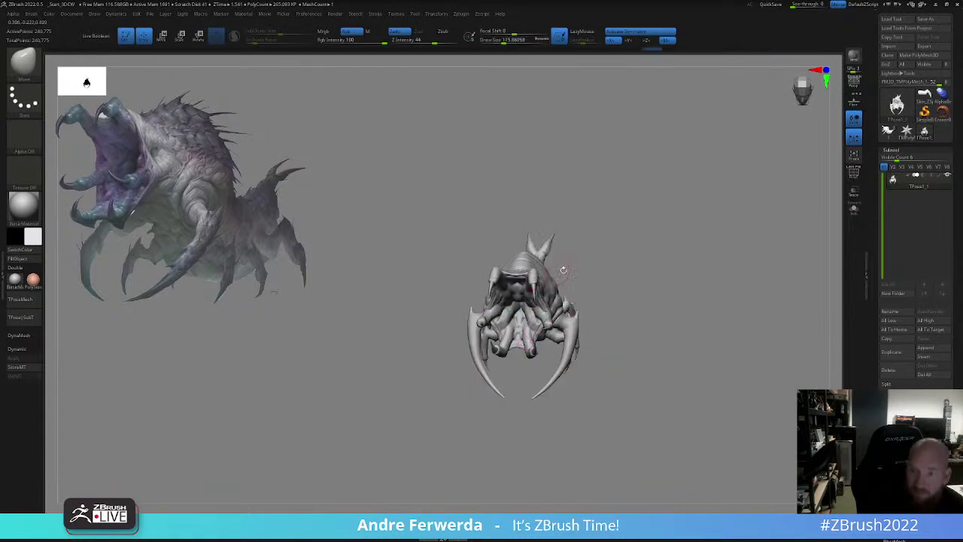
- Transfer the Transpose Master changes back to the separate subtools and make the main body the active subtool
{"action": "left_click", "coordinate": [30, 319]}
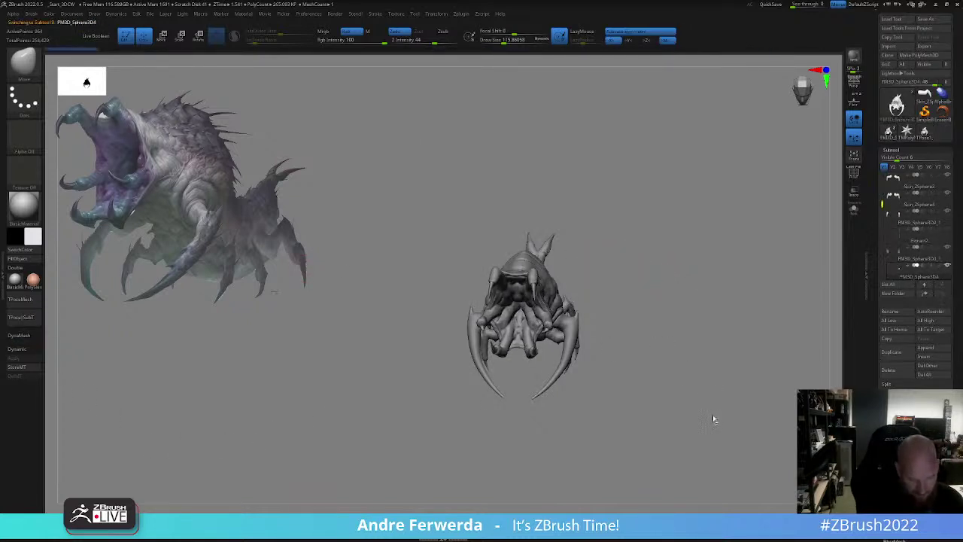
{"action": "mouse_move", "coordinate": [715, 415]}
{"action": "left_mouse_down"}
{"action": "mouse_move", "coordinate": [729, 395]}
{"action": "mouse_move", "coordinate": [698, 395]}
{"action": "mouse_move", "coordinate": [722, 409]}
{"action": "left_mouse_up"}
{"action": "key", "text": "space"}
{"action": "left_click", "coordinate": [721, 409]}
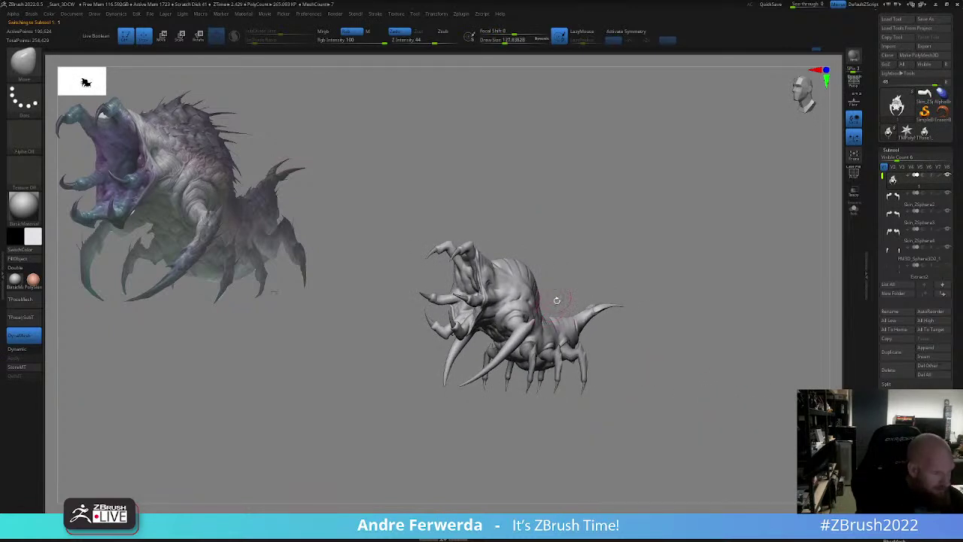
- Enable symmetry and reshape the body's flanks from above with the Move brush at a draw size of about 187
{"action": "mouse_move", "coordinate": [557, 300]}
{"action": "left_mouse_down"}
{"action": "mouse_move", "coordinate": [608, 305]}
{"action": "mouse_move", "coordinate": [538, 230]}
{"action": "mouse_move", "coordinate": [522, 258]}
{"action": "left_mouse_up"}
{"action": "key", "text": "space"}
{"action": "key", "text": "x"}
{"action": "key", "text": "space"}
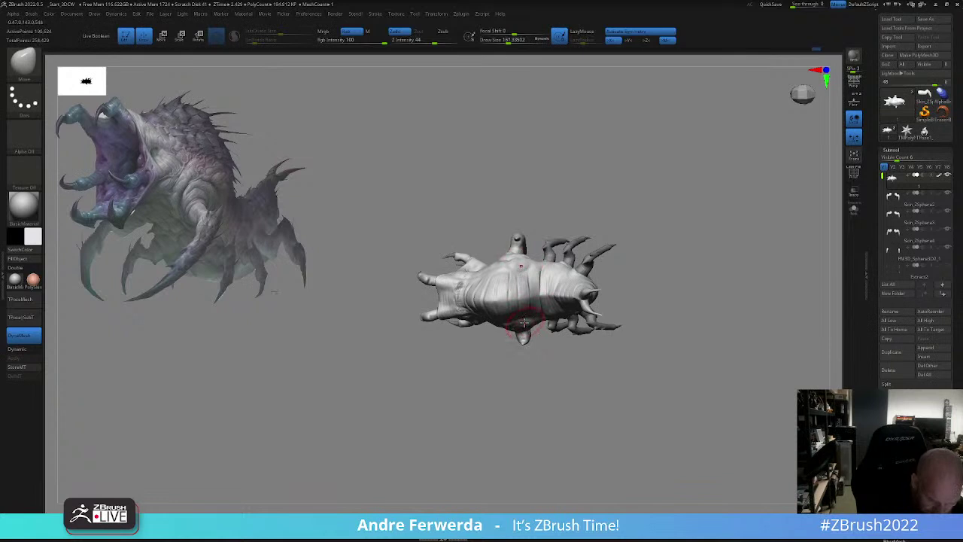
{"action": "mouse_move", "coordinate": [526, 352]}
{"action": "left_mouse_down"}
{"action": "mouse_move", "coordinate": [543, 290]}
{"action": "mouse_move", "coordinate": [599, 211]}
{"action": "mouse_move", "coordinate": [560, 203]}
{"action": "mouse_move", "coordinate": [522, 277]}
{"action": "left_mouse_up"}
- Refine the body's sides behind the mouth at a draw size of about 145, then reduce it to about 113
{"action": "key", "text": "s"}
{"action": "left_click_drag", "start_coordinate": [519, 323], "coordinate": [508, 325]}
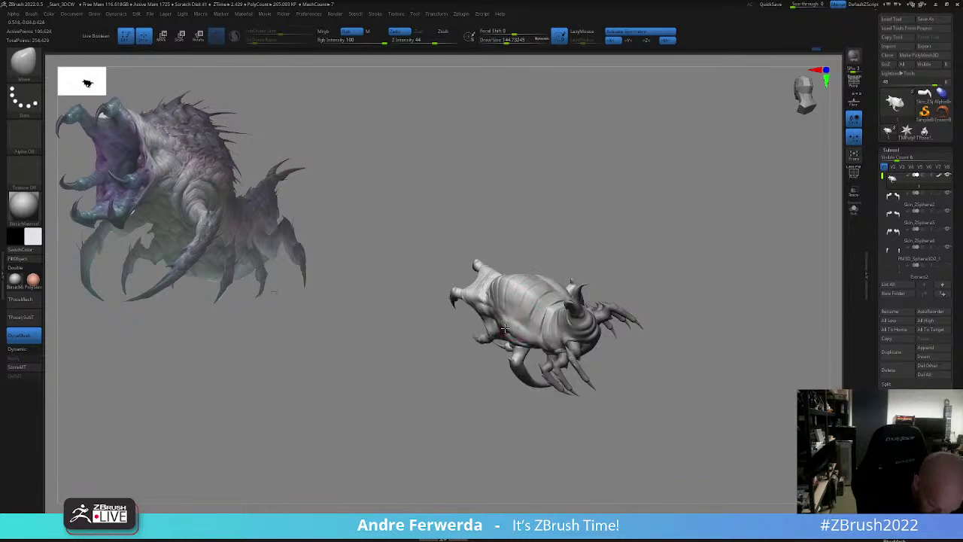
{"action": "right_click_drag", "start_coordinate": [505, 328], "coordinate": [536, 308]}
{"action": "mouse_move", "coordinate": [587, 199]}
{"action": "left_mouse_down"}
{"action": "mouse_move", "coordinate": [588, 279]}
{"action": "mouse_move", "coordinate": [575, 306]}
{"action": "left_mouse_up"}
{"action": "key", "text": "space"}
{"action": "mouse_move", "coordinate": [513, 343]}
{"action": "left_mouse_down"}
{"action": "mouse_move", "coordinate": [525, 340]}
{"action": "mouse_move", "coordinate": [481, 326]}
{"action": "left_mouse_up"}
{"action": "key", "text": "space"}
{"action": "mouse_move", "coordinate": [528, 273]}
{"action": "left_mouse_down"}
{"action": "mouse_move", "coordinate": [548, 257]}
{"action": "mouse_move", "coordinate": [546, 296]}
{"action": "left_mouse_up"}
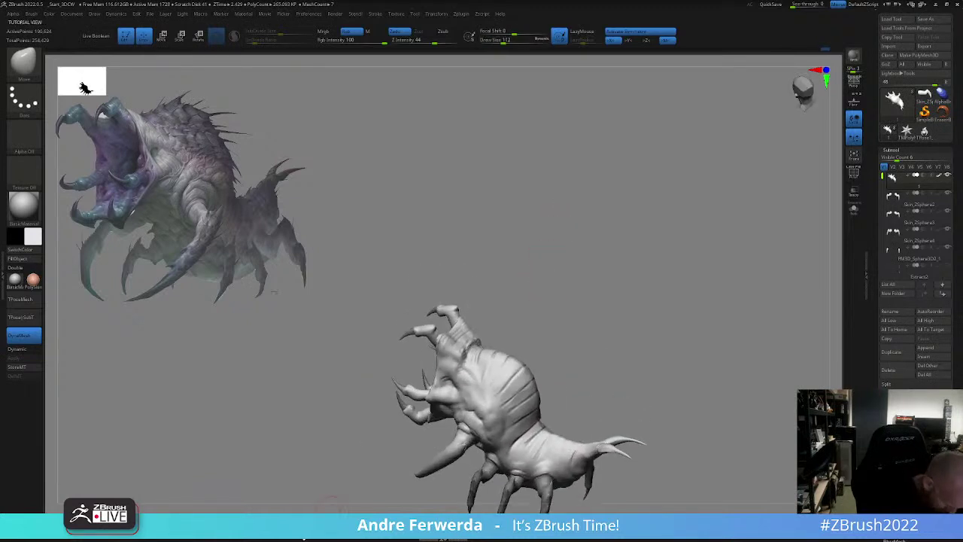
- Switch to the custom 3DCW sculpting brush and review the creature's overall shape from the front and side
{"action": "left_click", "coordinate": [303, 531]}
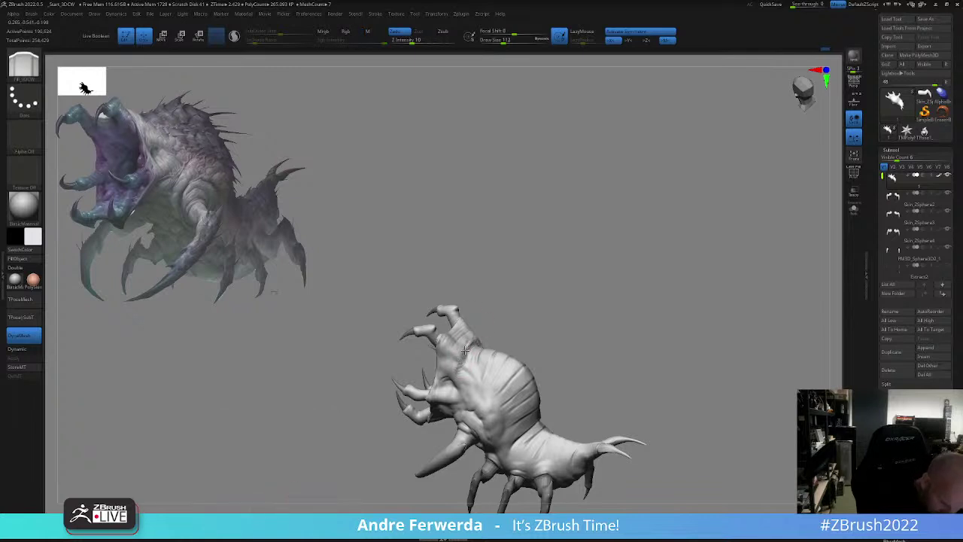
{"action": "mouse_move", "coordinate": [467, 360]}
{"action": "right_mouse_down"}
{"action": "mouse_move", "coordinate": [456, 370]}
{"action": "mouse_move", "coordinate": [473, 393]}
{"action": "mouse_move", "coordinate": [542, 362]}
{"action": "mouse_move", "coordinate": [642, 345]}
{"action": "mouse_move", "coordinate": [630, 311]}
{"action": "mouse_move", "coordinate": [654, 320]}
{"action": "right_mouse_up"}
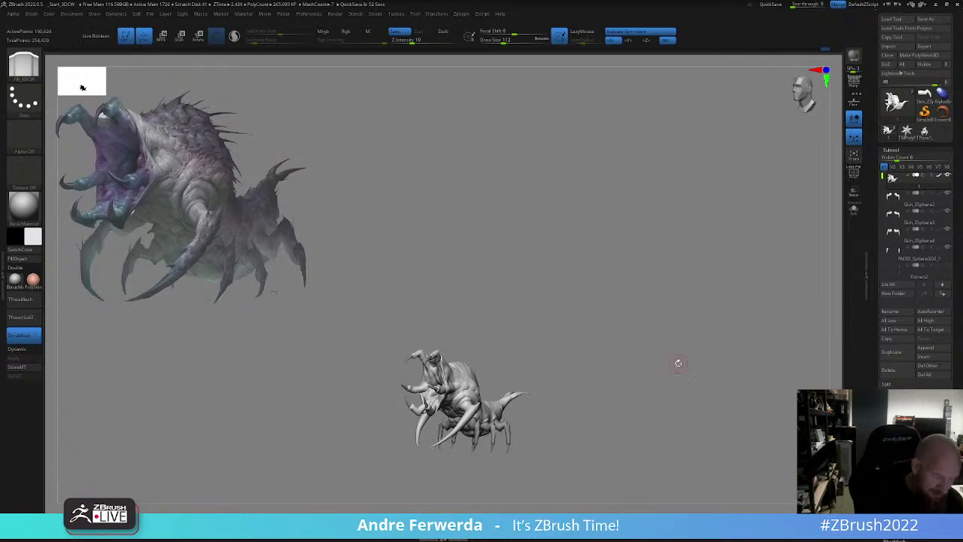
{"action": "left_click_drag", "start_coordinate": [678, 364], "coordinate": [653, 358]}
{"action": "left_click_drag", "start_coordinate": [585, 331], "coordinate": [632, 317]}
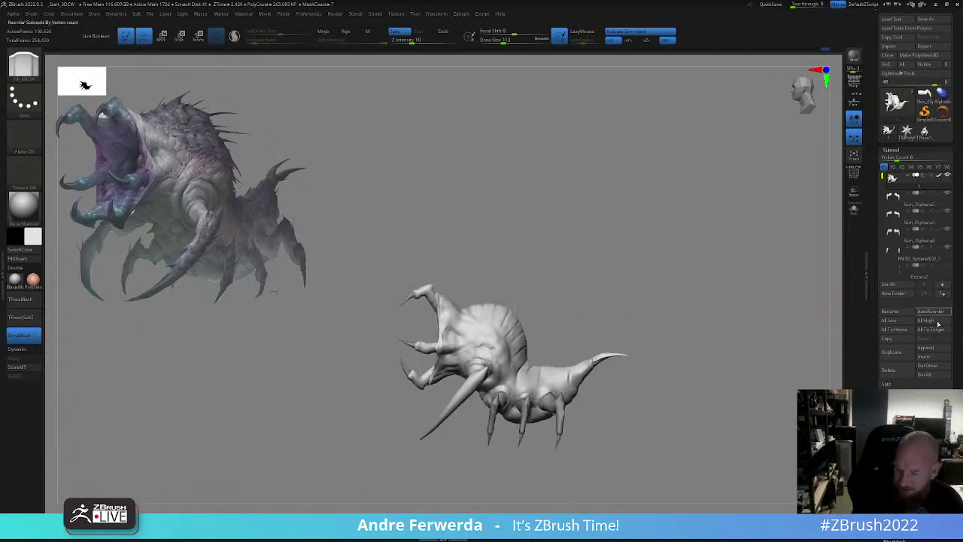
- Append a Cylinder3D subtool and scale it down with the gizmo
{"action": "left_click", "coordinate": [926, 348]}
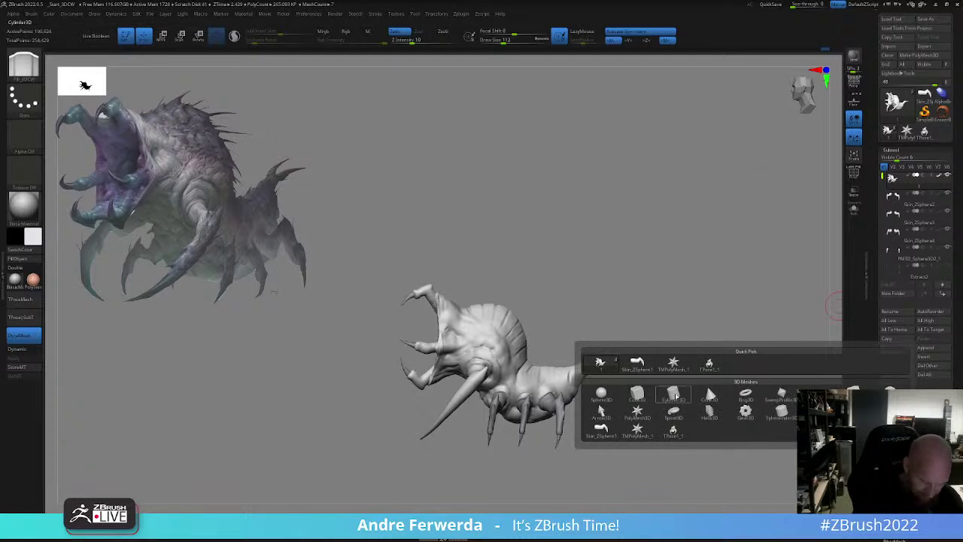
{"action": "left_click", "coordinate": [675, 396]}
{"action": "key", "text": "w"}
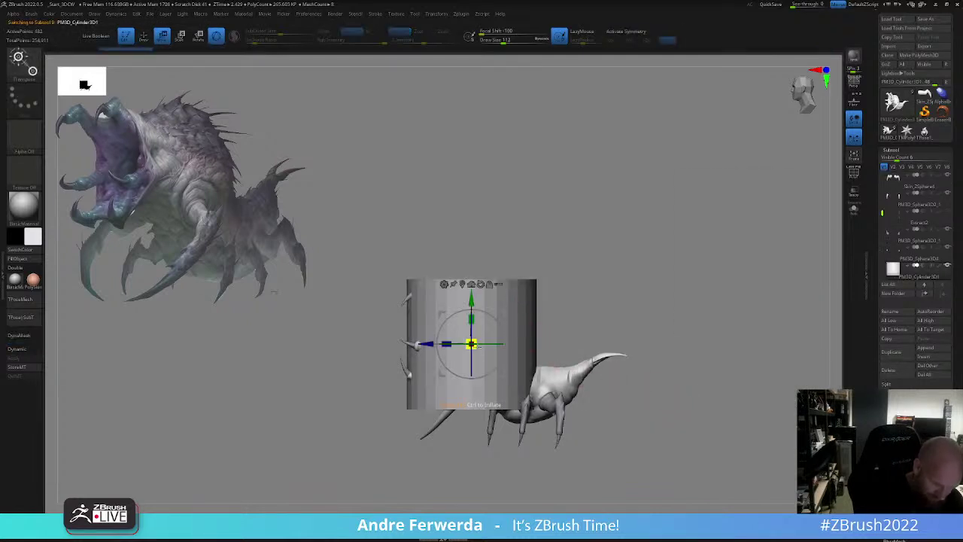
{"action": "left_click_drag", "start_coordinate": [478, 346], "coordinate": [463, 373]}
- Move the cylinder above the creature's back, shrink it further and stretch it lengthwise by about 2.36
{"action": "left_click_drag", "start_coordinate": [474, 303], "coordinate": [483, 187]}
{"action": "left_click_drag", "start_coordinate": [474, 228], "coordinate": [467, 239]}
{"action": "left_click_drag", "start_coordinate": [474, 204], "coordinate": [475, 190]}
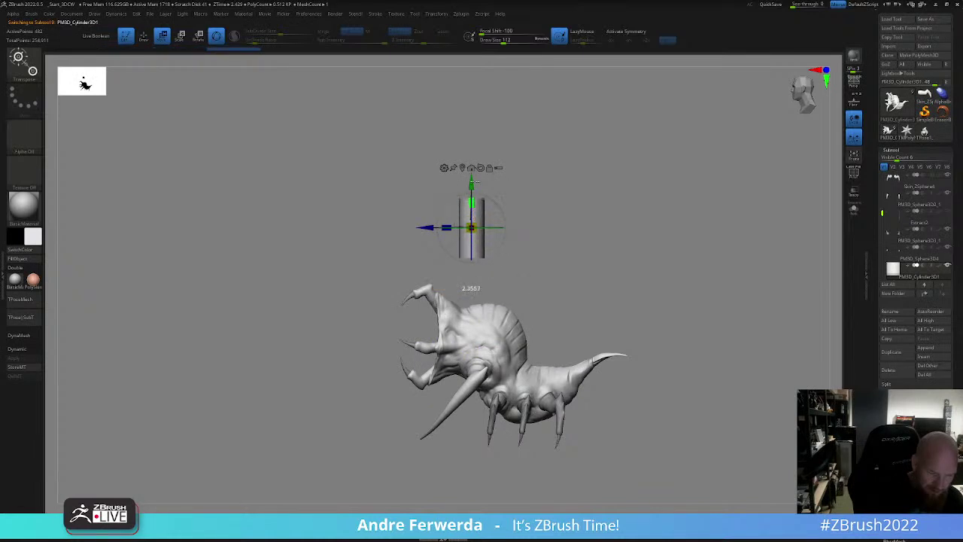
- Taper the cylinder to a point at its upper end with a gizmo deformer and straighten its sides into a spike
{"action": "left_click", "coordinate": [444, 167]}
{"action": "left_click", "coordinate": [509, 248]}
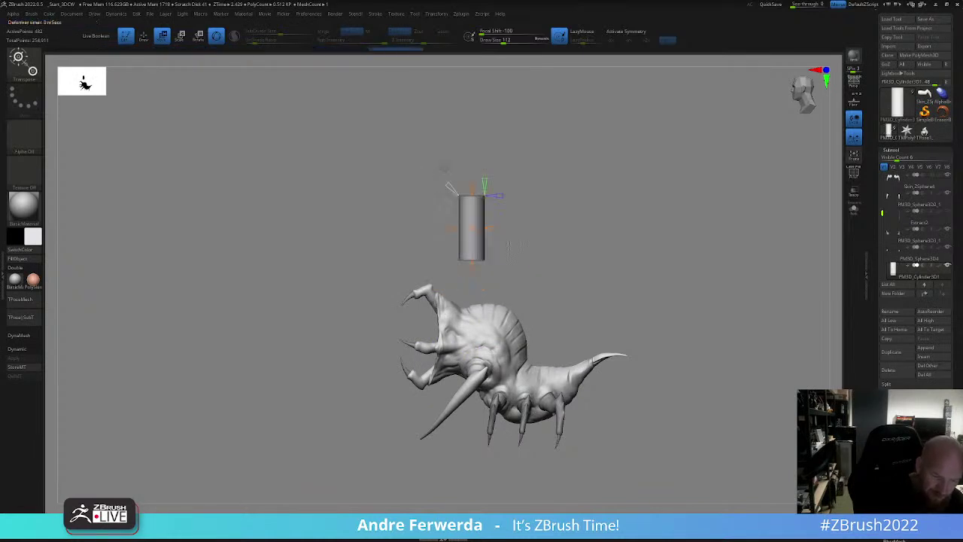
{"action": "left_click_drag", "start_coordinate": [473, 190], "coordinate": [472, 225]}
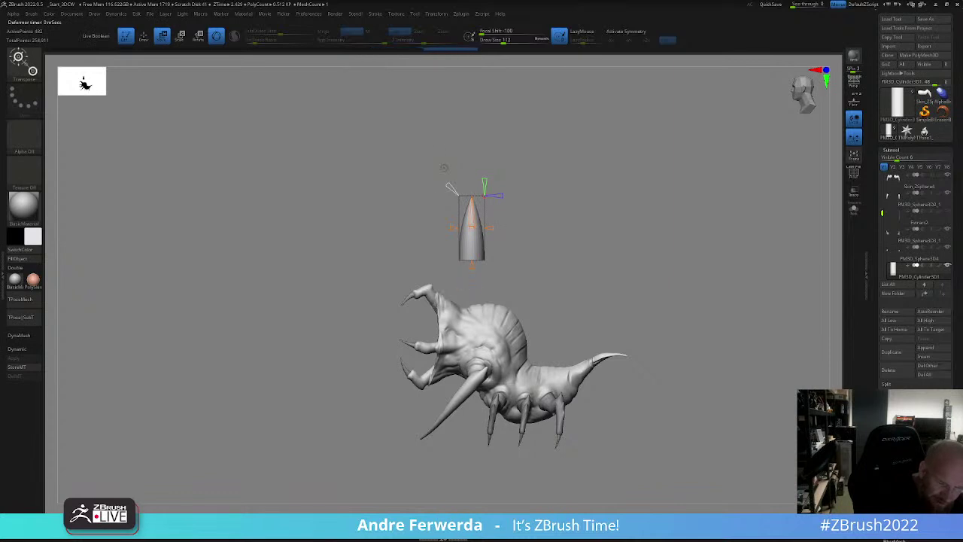
{"action": "left_click_drag", "start_coordinate": [450, 186], "coordinate": [455, 192]}
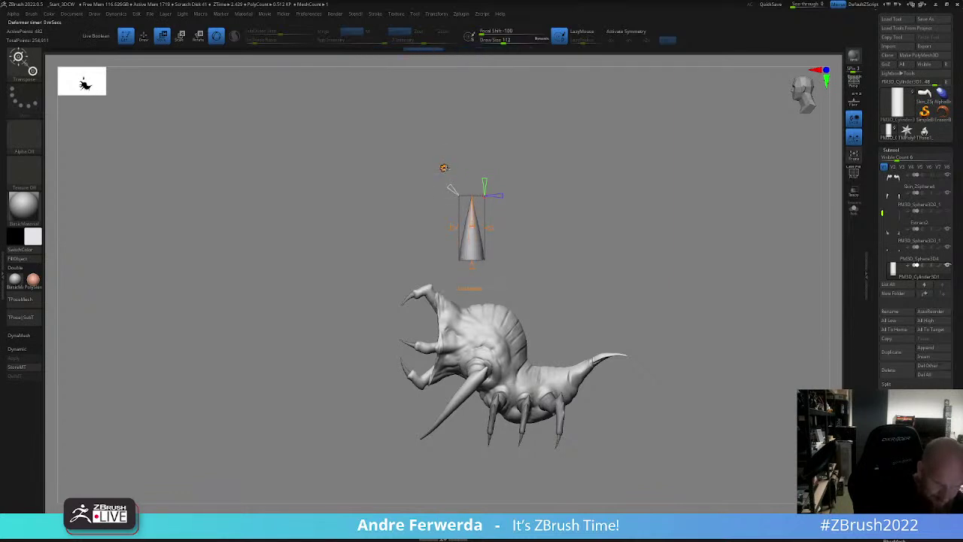
- Accept the spike's taper, bend its tip slightly towards the creature's head with another gizmo deformer, and return to draw mode
{"action": "left_click", "coordinate": [445, 168]}
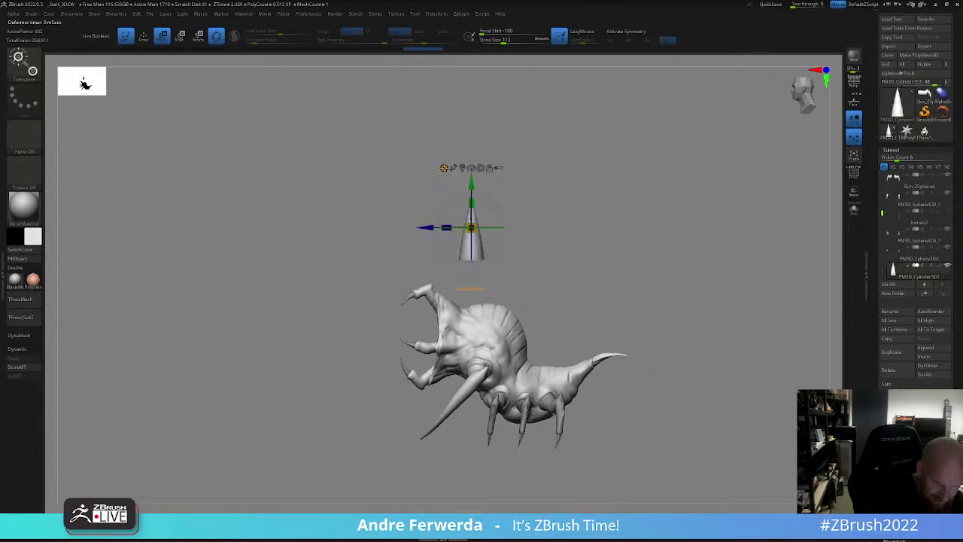
{"action": "left_click", "coordinate": [445, 168]}
{"action": "left_click", "coordinate": [574, 171]}
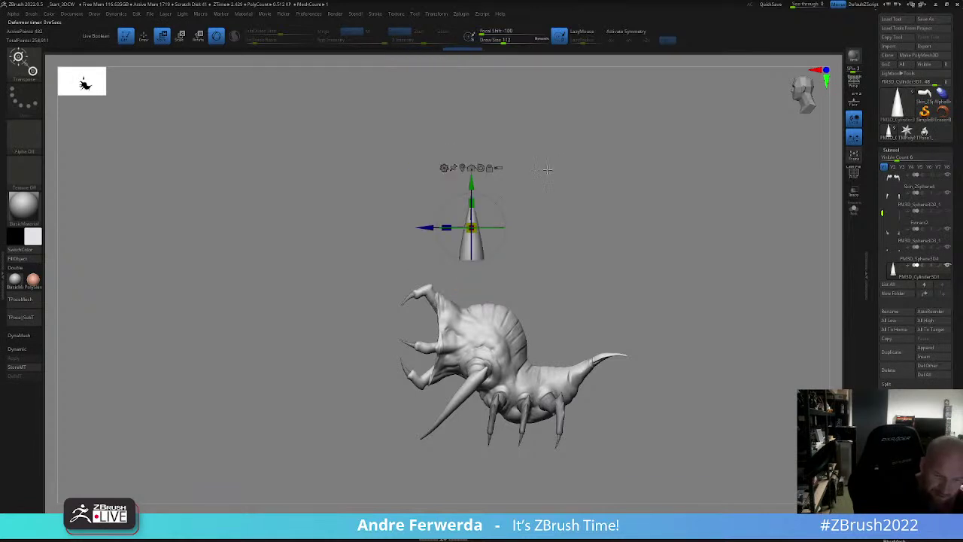
{"action": "left_click", "coordinate": [444, 168]}
{"action": "left_click", "coordinate": [524, 191]}
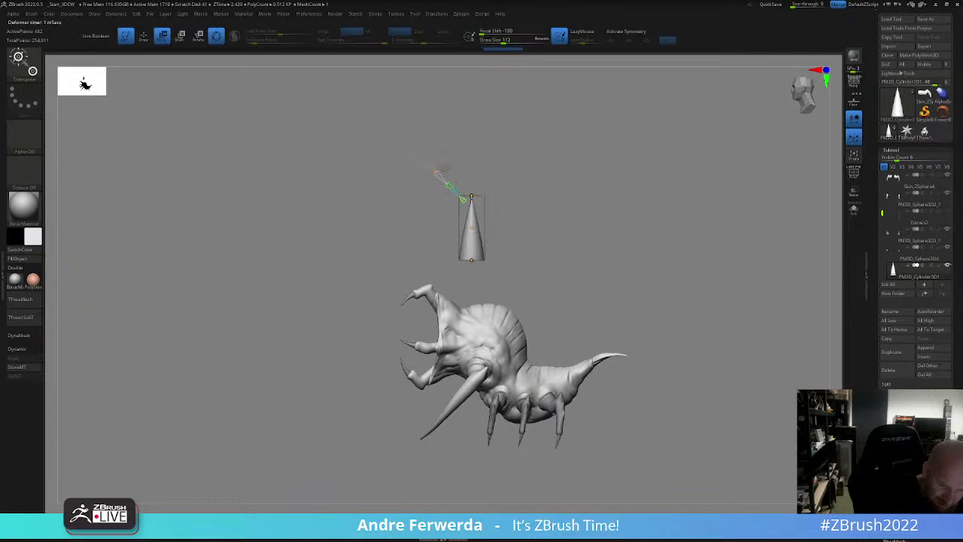
{"action": "left_click_drag", "start_coordinate": [472, 195], "coordinate": [464, 193]}
{"action": "left_click_drag", "start_coordinate": [472, 227], "coordinate": [469, 228]}
{"action": "key", "text": "Tab"}
{"action": "key", "text": "Tab"}
{"action": "key", "text": "q"}
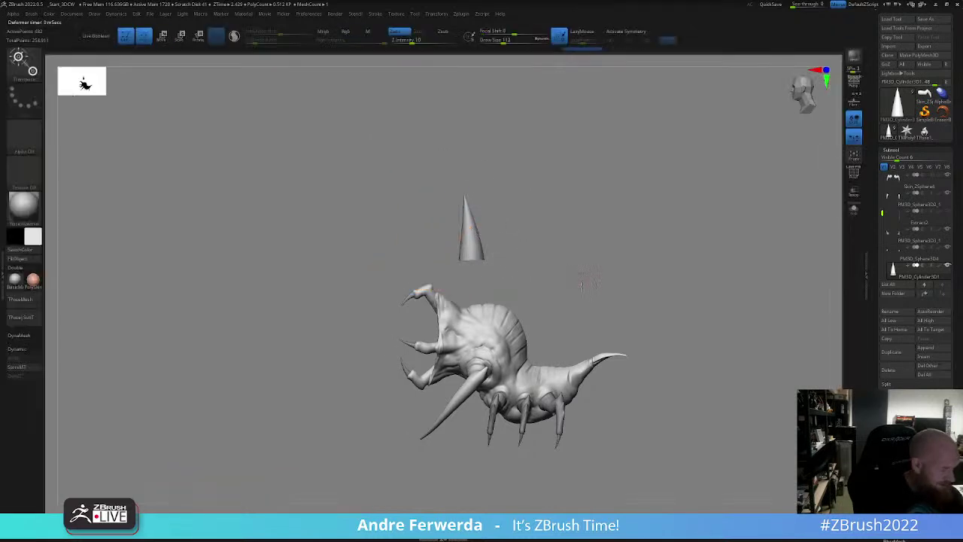
- Compare the floating spike with the creature and concept art from several angles, and delete the spike subtool
{"action": "mouse_move", "coordinate": [582, 277]}
{"action": "left_mouse_down"}
{"action": "mouse_move", "coordinate": [632, 283]}
{"action": "mouse_move", "coordinate": [607, 278]}
{"action": "left_mouse_up"}
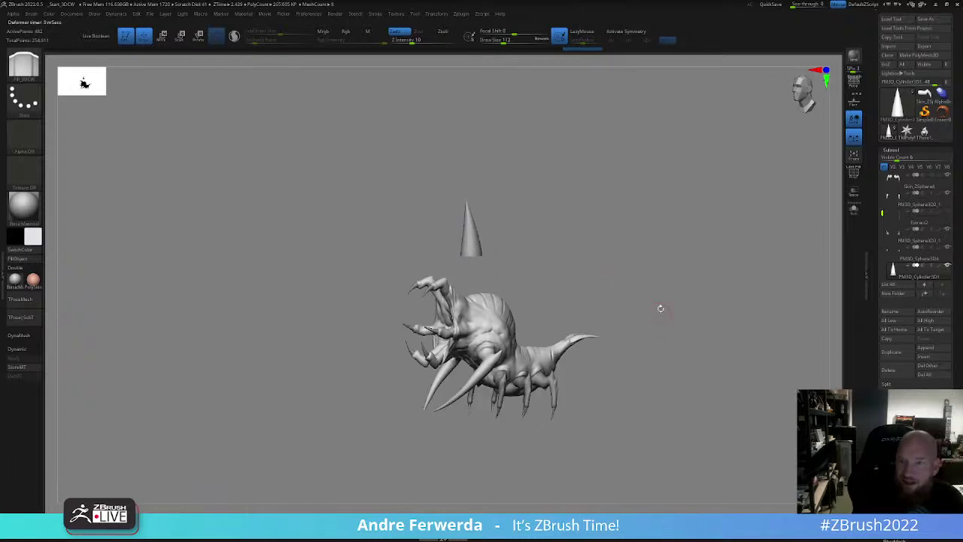
{"action": "left_click_drag", "start_coordinate": [670, 281], "coordinate": [654, 277], "text": "shift"}
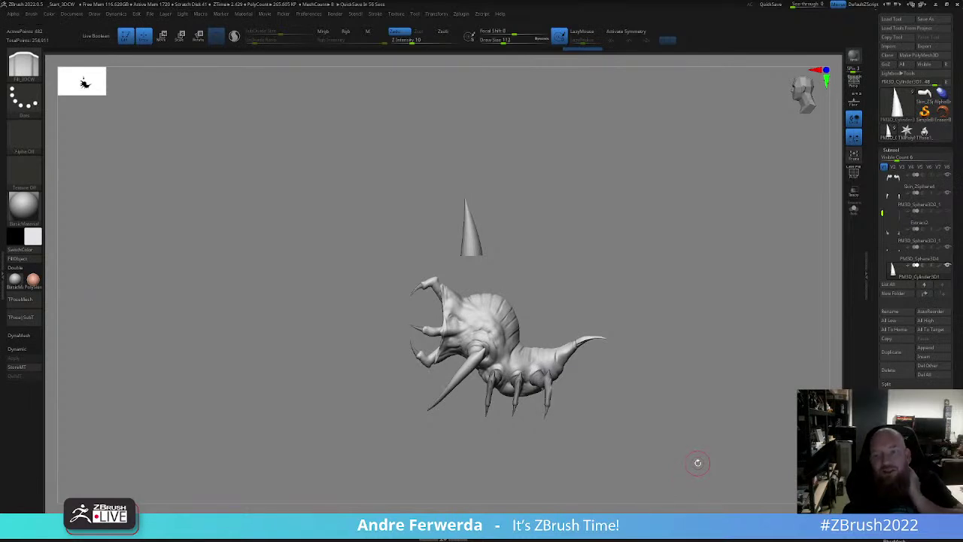
{"action": "left_click_drag", "start_coordinate": [707, 348], "coordinate": [722, 365]}
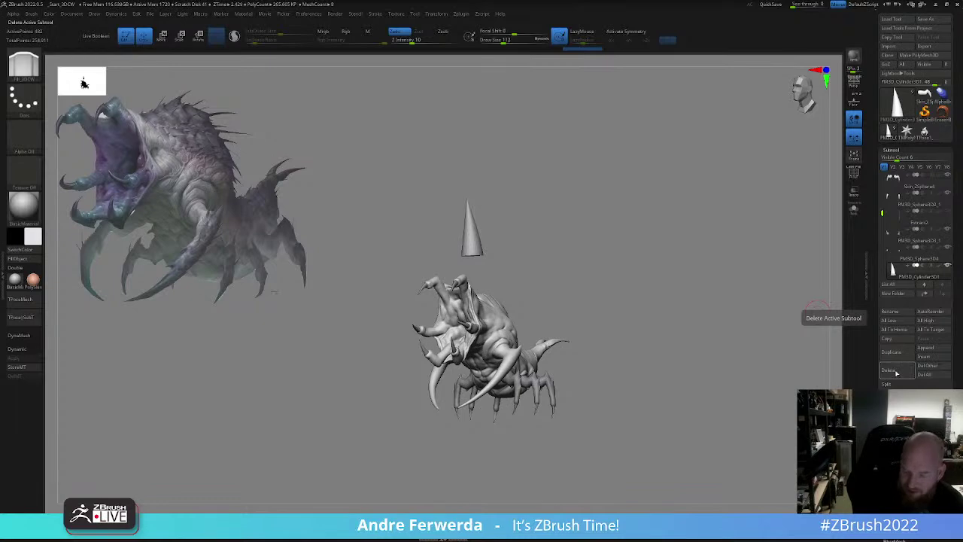
{"action": "left_click", "coordinate": [894, 372]}
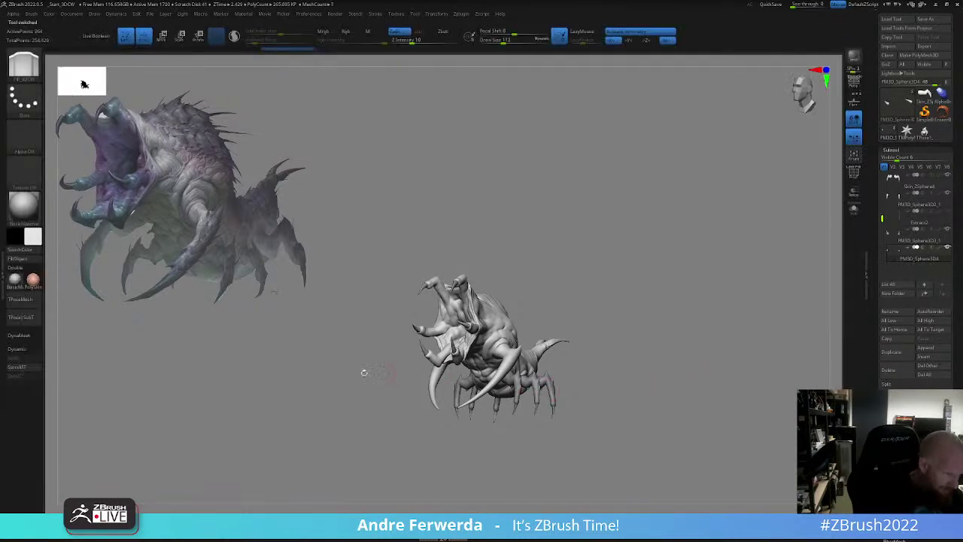
- Try the green clay MatCap and the Modeling_grey material on the creature
{"action": "left_click", "coordinate": [33, 280]}
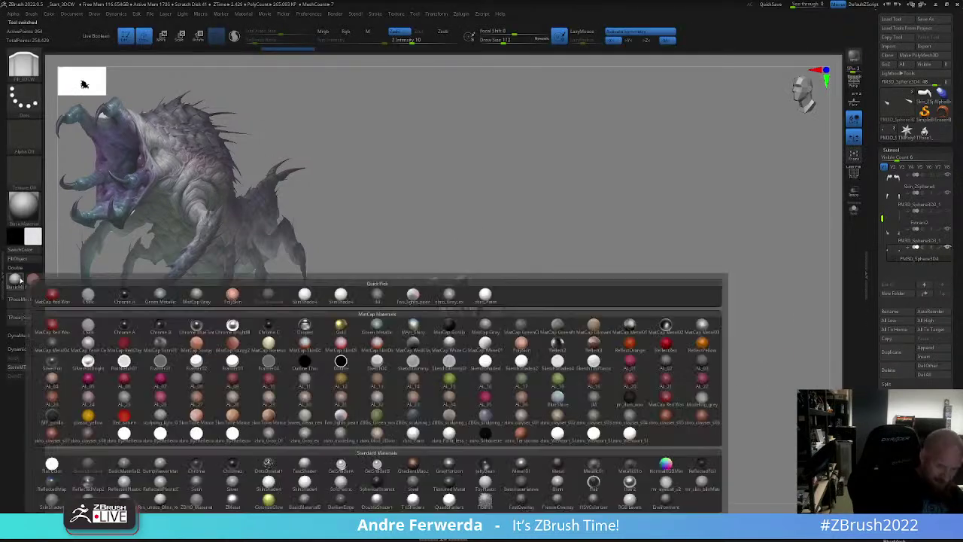
{"action": "left_click", "coordinate": [523, 327]}
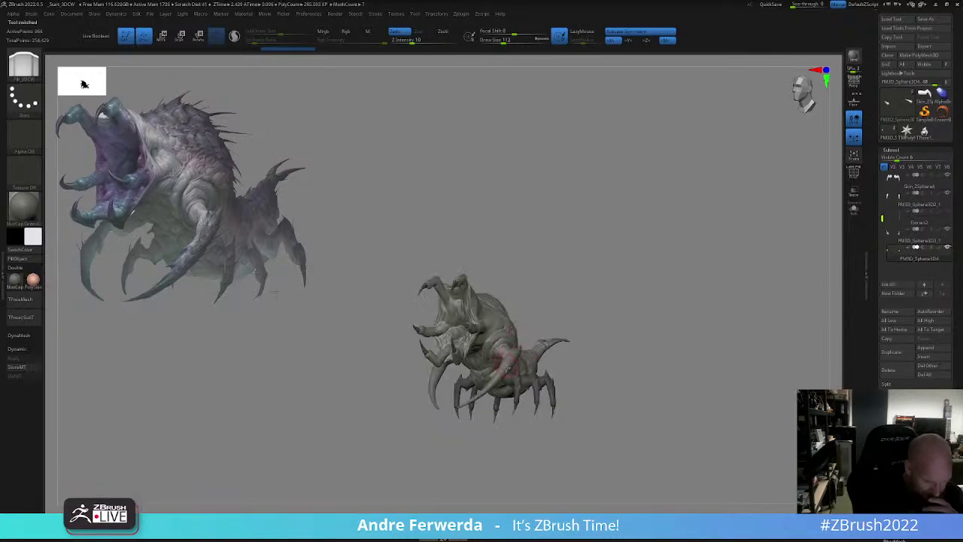
{"action": "left_click", "coordinate": [23, 284]}
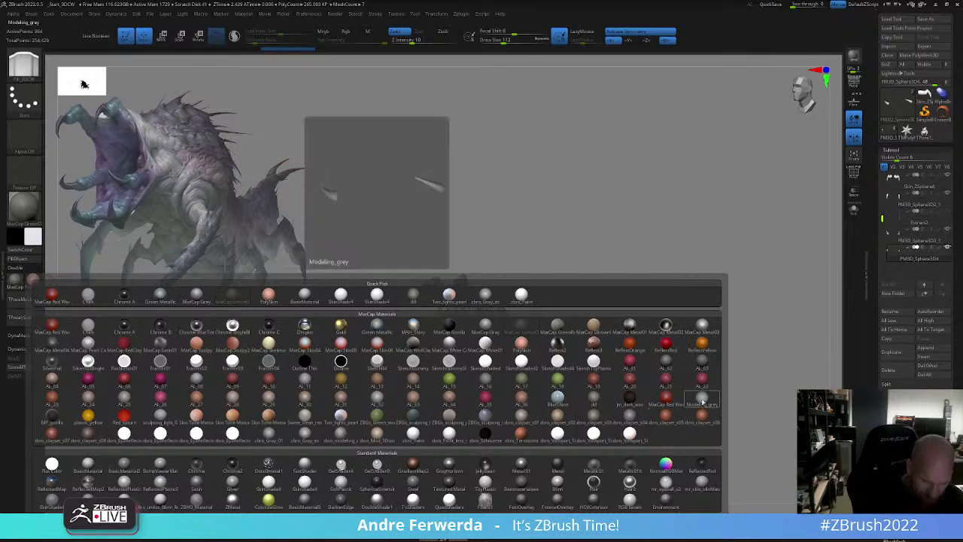
{"action": "left_click", "coordinate": [703, 402]}
{"action": "left_click_drag", "start_coordinate": [644, 322], "coordinate": [652, 316], "text": "alt"}
{"action": "key", "text": "Tab"}
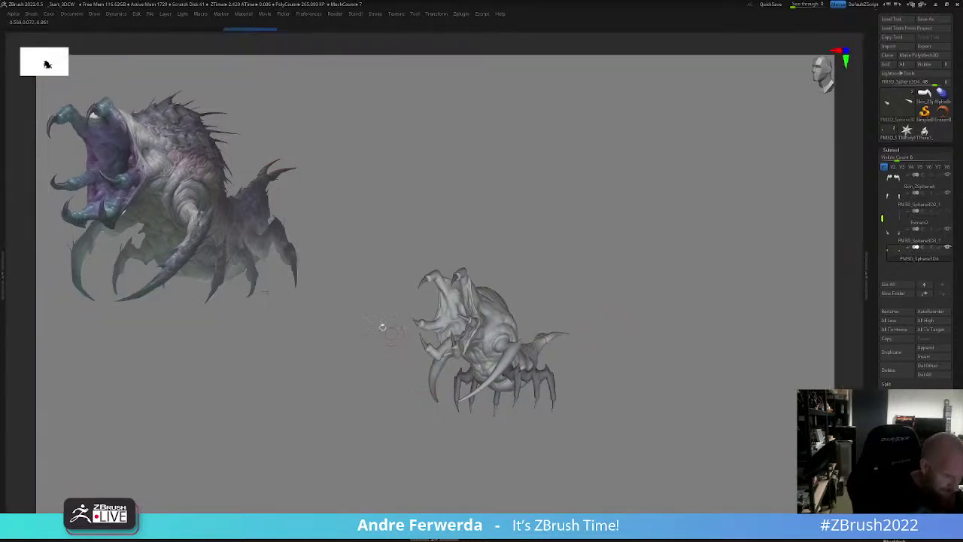
{"action": "key", "text": "Tab"}
- Try the plastic_yellow material and the glossy red MatCap on the creature
{"action": "left_click", "coordinate": [32, 282]}
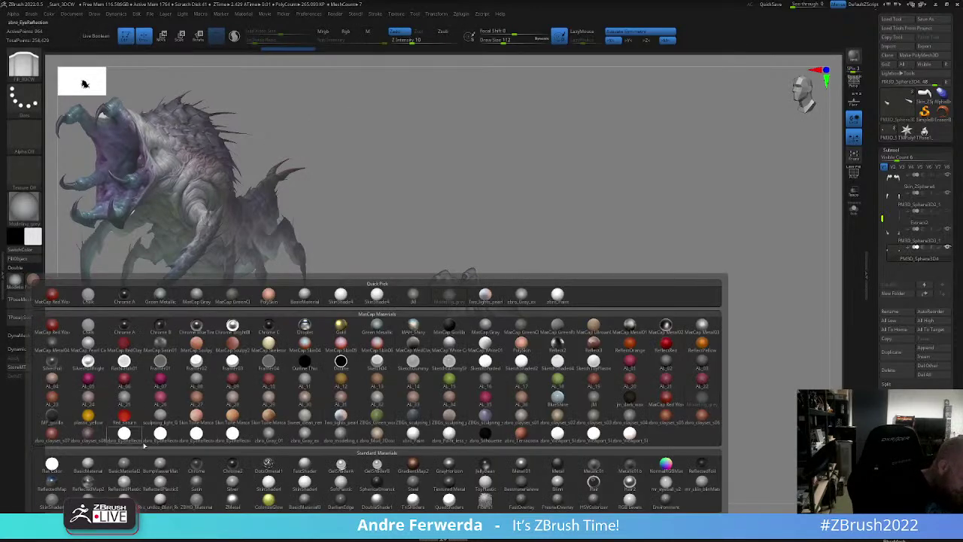
{"action": "left_click", "coordinate": [89, 417]}
{"action": "mouse_move", "coordinate": [643, 289]}
{"action": "left_mouse_down", "text": "alt"}
{"action": "mouse_move", "coordinate": [639, 312]}
{"action": "mouse_move", "coordinate": [639, 277]}
{"action": "left_mouse_up", "text": "alt"}
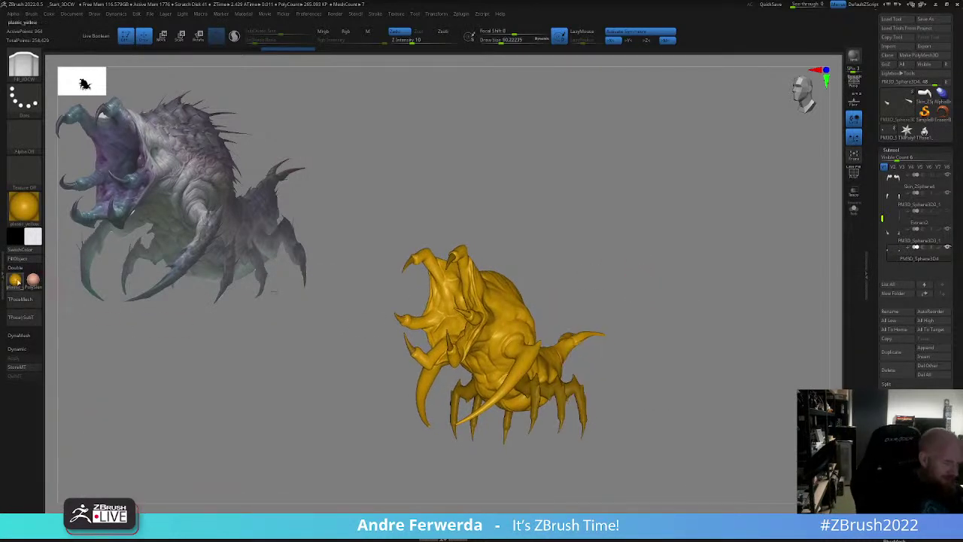
{"action": "left_click", "coordinate": [15, 281]}
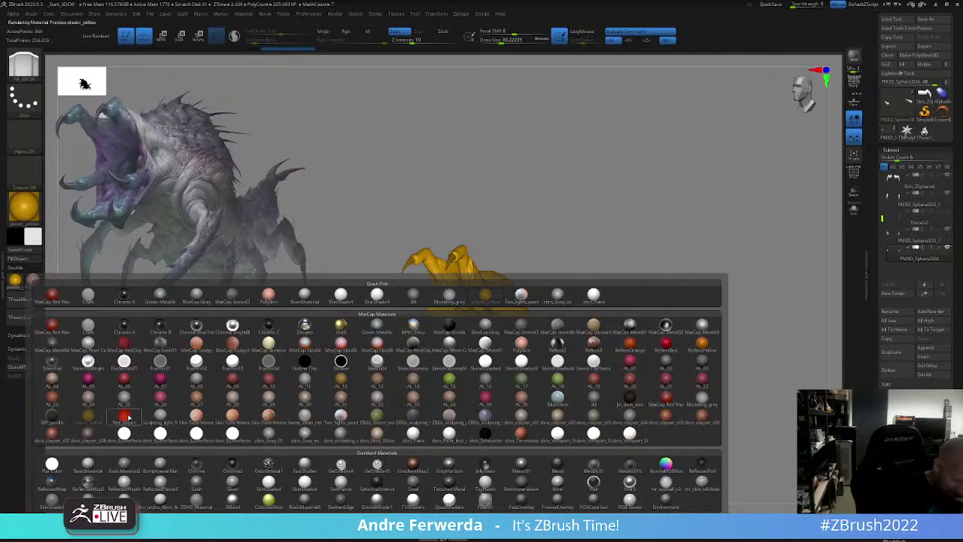
{"action": "left_click", "coordinate": [125, 417]}
{"action": "left_click_drag", "start_coordinate": [180, 425], "coordinate": [176, 423]}
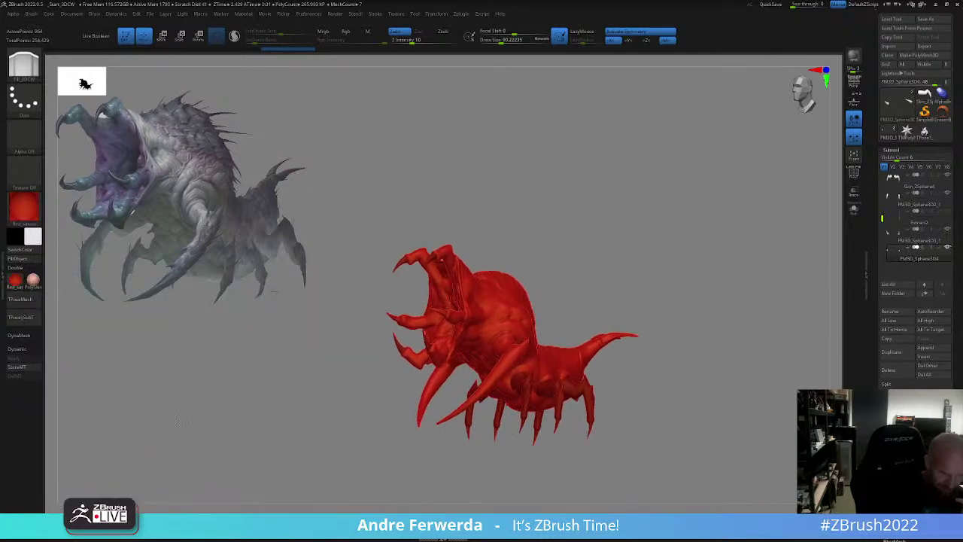
- Apply a neutral grey MatCap to the creature and check the shading from the side
{"action": "left_click", "coordinate": [15, 281]}
{"action": "mouse_move", "coordinate": [167, 463]}
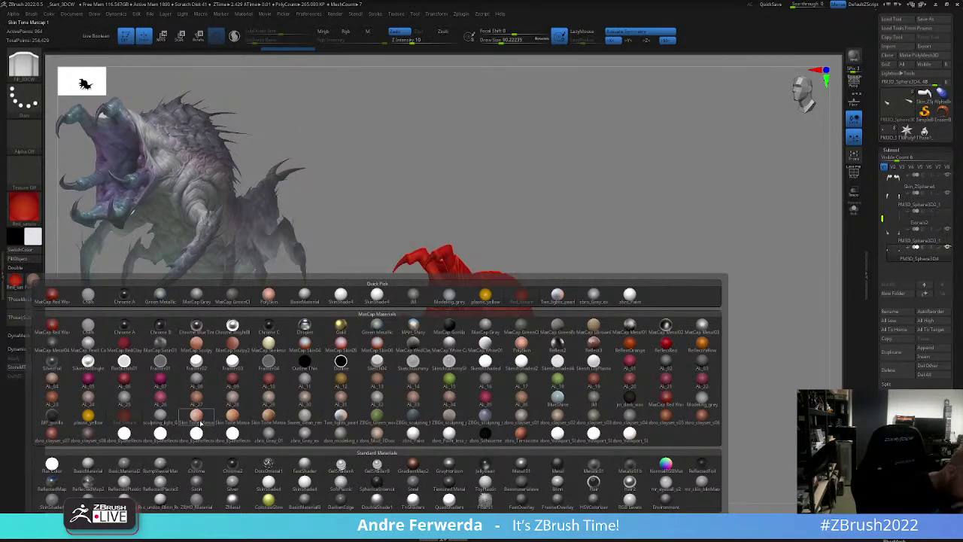
{"action": "left_click", "coordinate": [304, 438]}
{"action": "left_click_drag", "start_coordinate": [715, 301], "coordinate": [639, 251]}
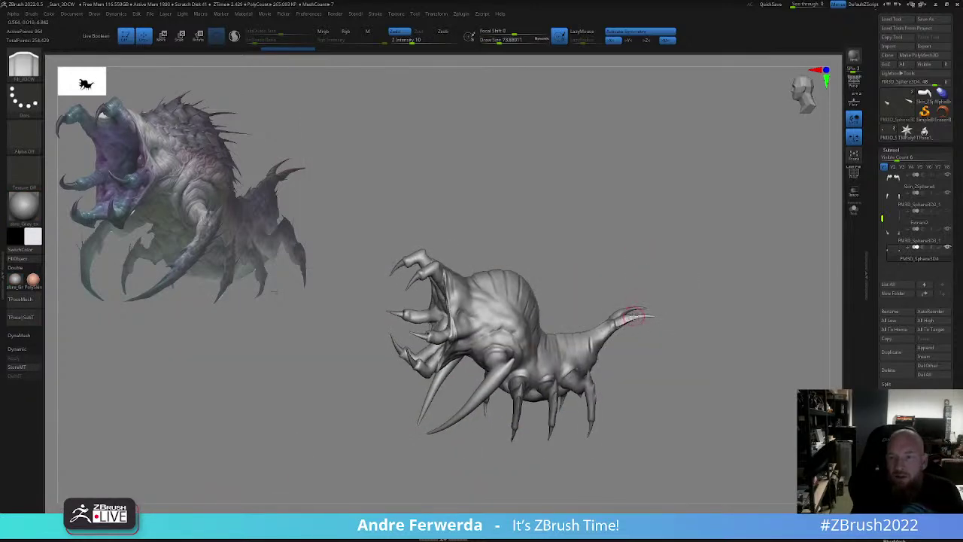
- Switch to the Move brush, make the creature's main body the active subtool and adjust the brush's draw size
{"action": "left_click_drag", "start_coordinate": [701, 241], "coordinate": [692, 295], "text": "shift"}
{"action": "key", "text": "s"}
{"action": "key", "text": "b"}
{"action": "key", "text": "m"}
{"action": "key", "text": "v"}
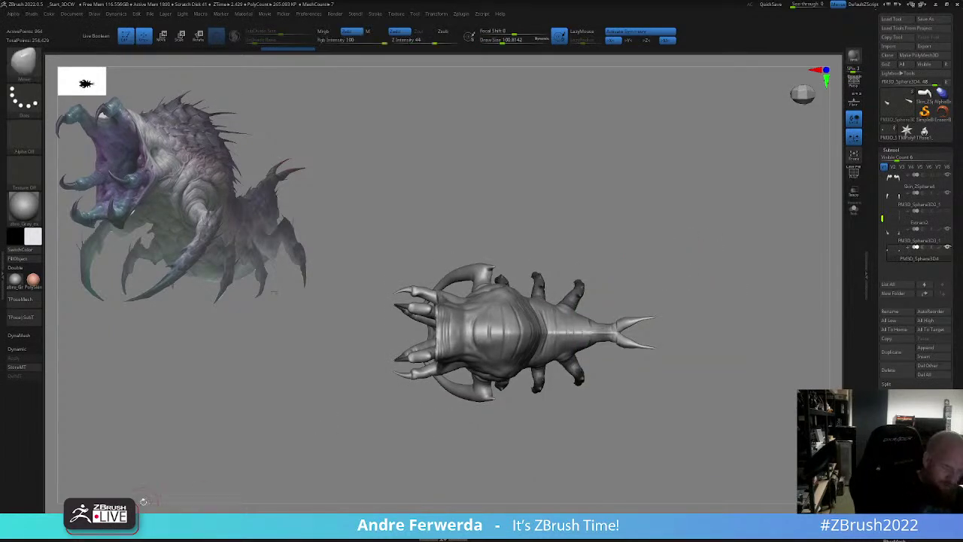
{"action": "left_click", "coordinate": [470, 328], "text": "alt"}
{"action": "key", "text": "space"}
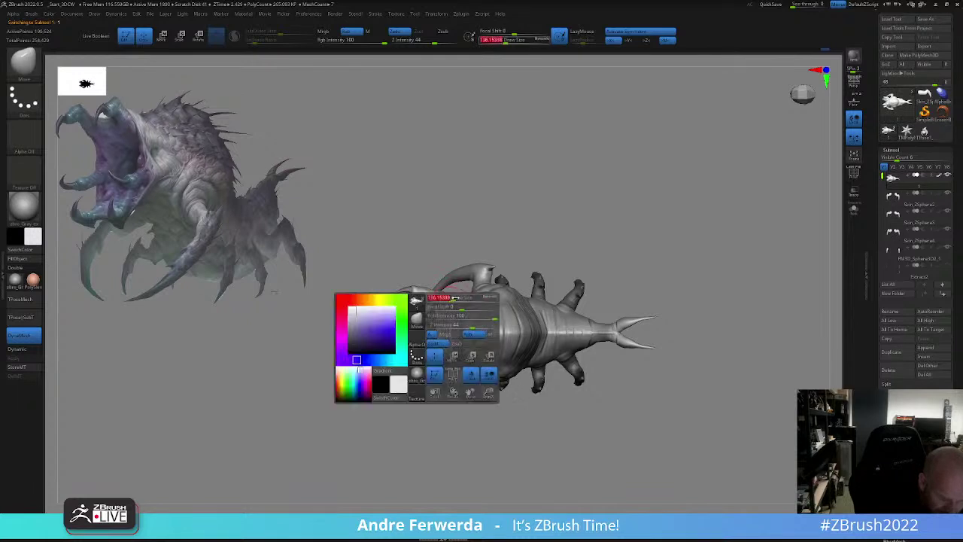
{"action": "left_click_drag", "start_coordinate": [452, 298], "coordinate": [486, 289]}
{"action": "key", "text": "space"}
{"action": "key", "text": "space"}
- Adjust the outline of the body's flanks from above and behind with a large Move brush
{"action": "left_click_drag", "start_coordinate": [626, 270], "coordinate": [601, 258]}
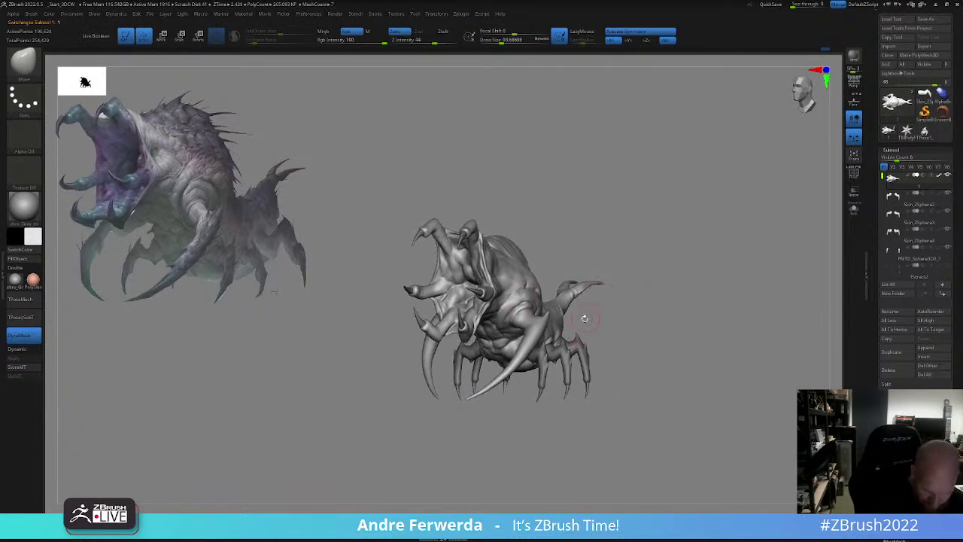
{"action": "mouse_move", "coordinate": [596, 325]}
{"action": "left_mouse_down"}
{"action": "mouse_move", "coordinate": [611, 280]}
{"action": "mouse_move", "coordinate": [606, 257]}
{"action": "left_mouse_up"}
{"action": "mouse_move", "coordinate": [602, 292]}
{"action": "left_mouse_down", "text": "shift"}
{"action": "mouse_move", "coordinate": [603, 272]}
{"action": "mouse_move", "coordinate": [579, 331]}
{"action": "mouse_move", "coordinate": [587, 375]}
{"action": "mouse_move", "coordinate": [553, 346]}
{"action": "mouse_move", "coordinate": [575, 404]}
{"action": "mouse_move", "coordinate": [519, 401]}
{"action": "mouse_move", "coordinate": [486, 425]}
{"action": "left_mouse_up", "text": "shift"}
{"action": "key", "text": "space"}
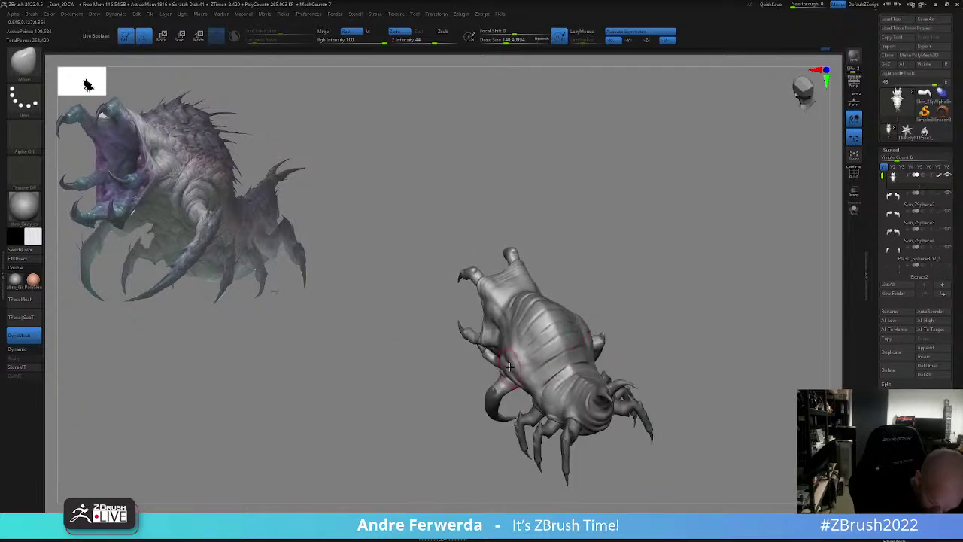
{"action": "key", "text": "["}
{"action": "right_click_drag", "start_coordinate": [513, 365], "coordinate": [523, 382]}
{"action": "left_click_drag", "start_coordinate": [529, 351], "coordinate": [525, 352]}
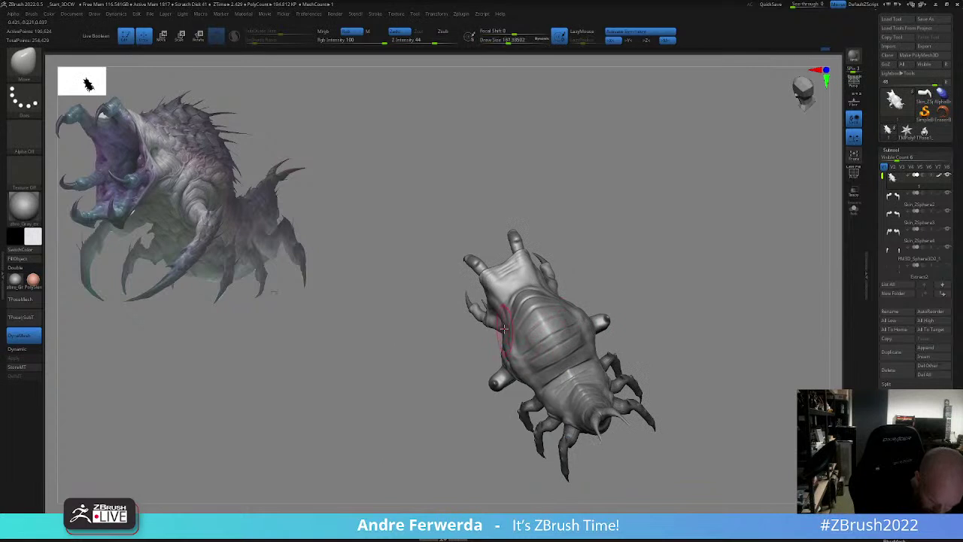
{"action": "left_click_drag", "start_coordinate": [651, 306], "coordinate": [666, 347]}
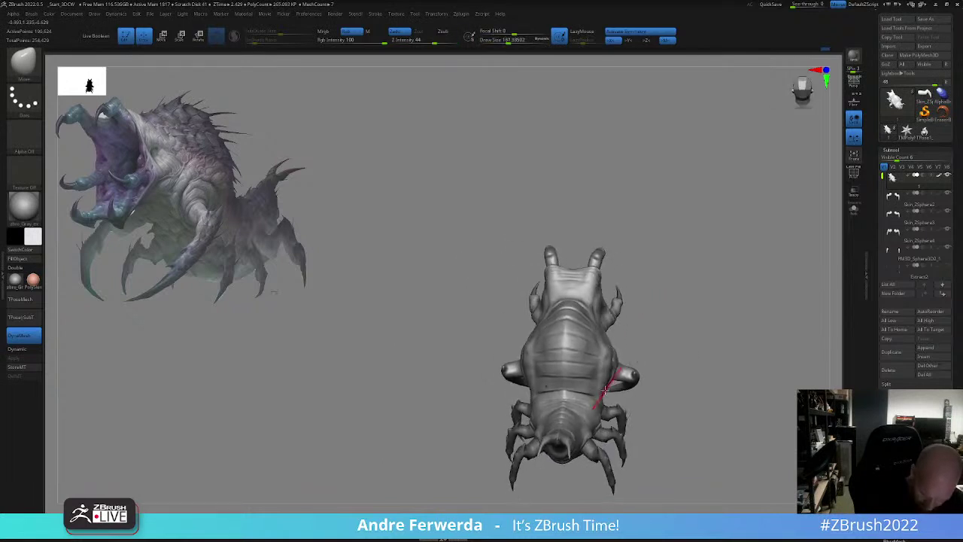
{"action": "left_click_drag", "start_coordinate": [605, 390], "coordinate": [602, 394]}
{"action": "mouse_move", "coordinate": [647, 345]}
{"action": "left_mouse_down"}
{"action": "mouse_move", "coordinate": [650, 373]}
{"action": "mouse_move", "coordinate": [665, 354]}
{"action": "left_mouse_up"}
{"action": "left_click_drag", "start_coordinate": [665, 354], "coordinate": [660, 344]}
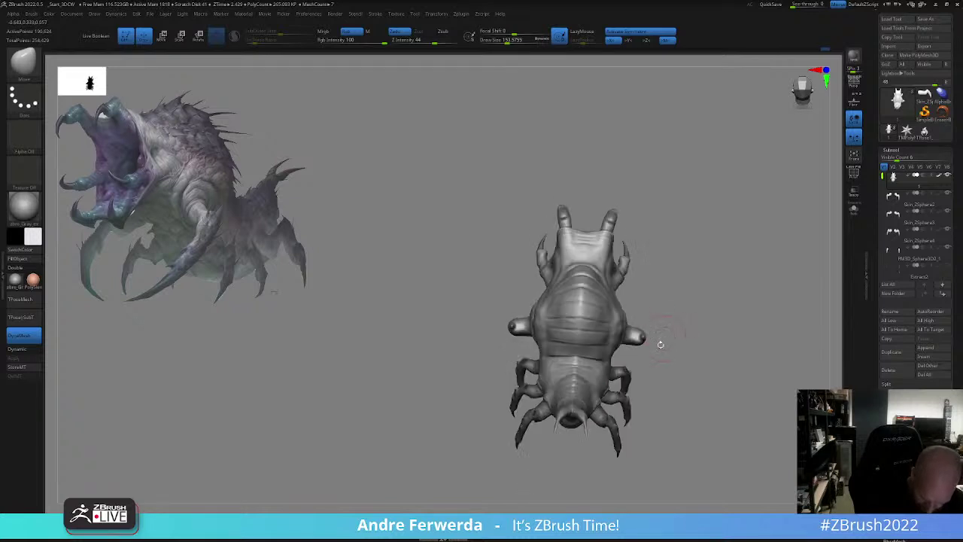
- Reduce the Move brush to a draw size of about 100 and nudge the shoulder mass above the large front limb
{"action": "key", "text": "space"}
{"action": "mouse_move", "coordinate": [619, 392]}
{"action": "left_mouse_down"}
{"action": "mouse_move", "coordinate": [654, 338]}
{"action": "mouse_move", "coordinate": [712, 323]}
{"action": "mouse_move", "coordinate": [724, 301]}
{"action": "mouse_move", "coordinate": [688, 292]}
{"action": "mouse_move", "coordinate": [681, 305]}
{"action": "left_mouse_up"}
{"action": "key", "text": "space"}
{"action": "left_click_drag", "start_coordinate": [715, 294], "coordinate": [652, 283]}
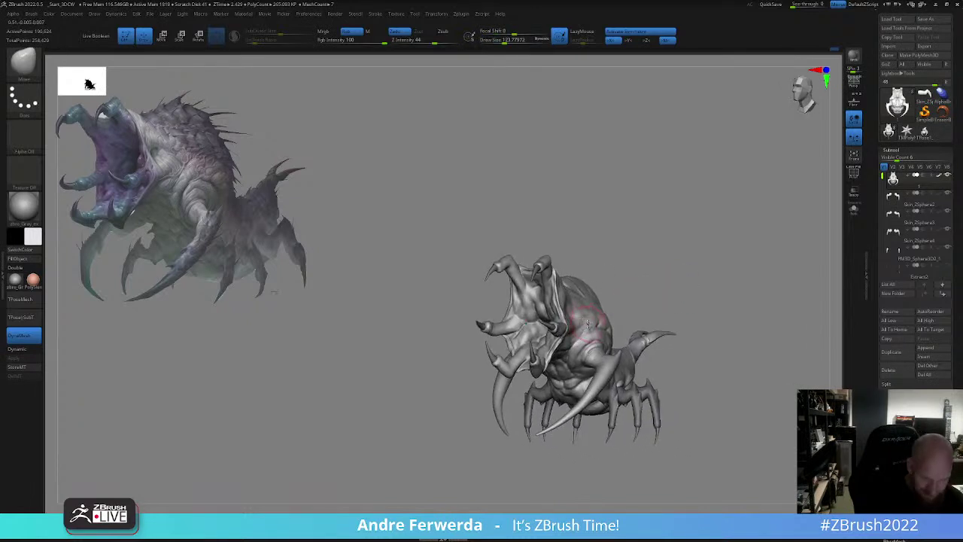
{"action": "key", "text": "space"}
{"action": "left_click_drag", "start_coordinate": [595, 317], "coordinate": [596, 323]}
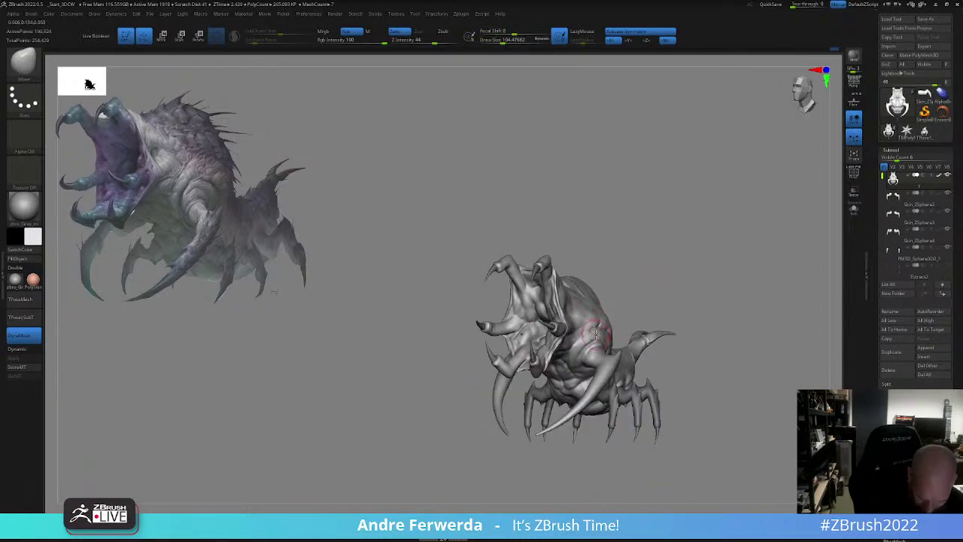
{"action": "left_click_drag", "start_coordinate": [596, 334], "coordinate": [596, 330]}
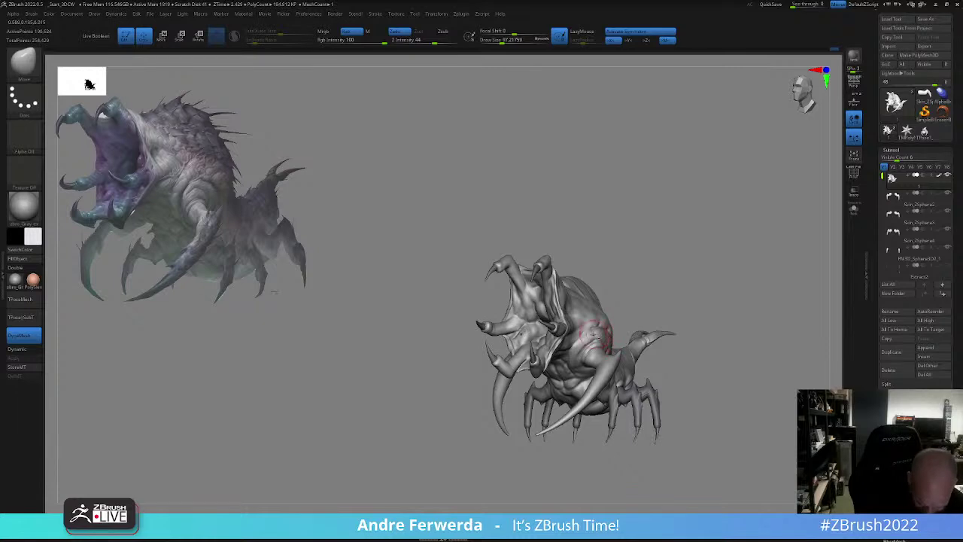
- Switch to the ClayBuildup brush with a smaller draw size and add volume to the body's side behind the mouth
{"action": "key", "text": "b"}
{"action": "left_click", "coordinate": [608, 197]}
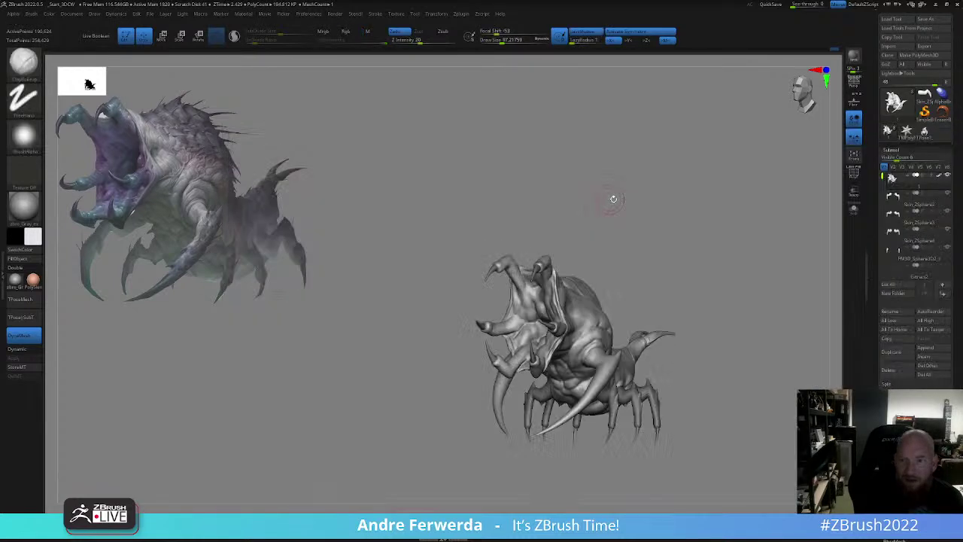
{"action": "mouse_move", "coordinate": [703, 217]}
{"action": "left_mouse_down", "text": "alt"}
{"action": "mouse_move", "coordinate": [721, 224]}
{"action": "mouse_move", "coordinate": [716, 260]}
{"action": "left_mouse_up", "text": "alt"}
{"action": "key", "text": "space"}
{"action": "left_click_drag", "start_coordinate": [614, 354], "coordinate": [578, 333]}
{"action": "key", "text": "space"}
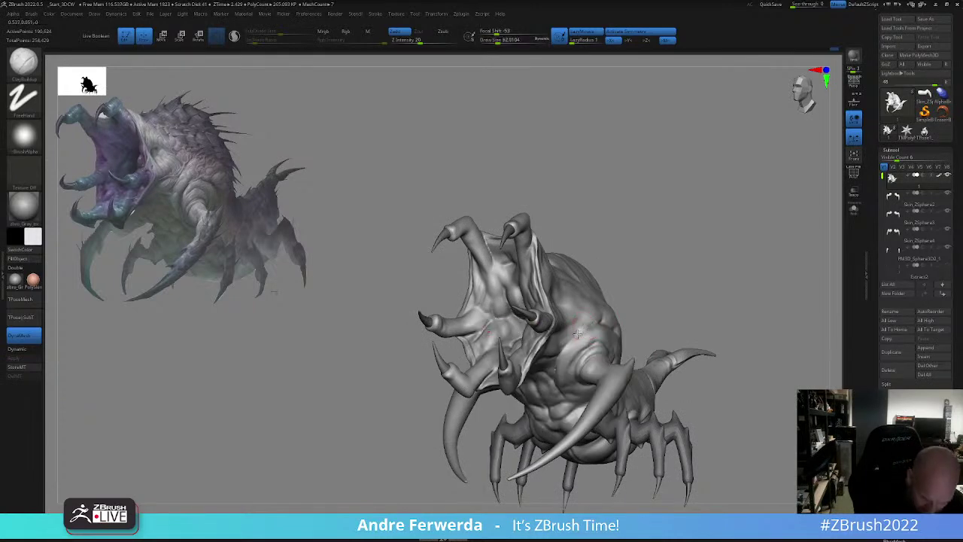
{"action": "left_click_drag", "start_coordinate": [646, 318], "coordinate": [570, 347]}
{"action": "key", "text": "space"}
- Set the ClayBuildup draw size to about 50 and build up the folds around the base of the large front limb
{"action": "left_click_drag", "start_coordinate": [648, 316], "coordinate": [686, 334]}
{"action": "key", "text": "space"}
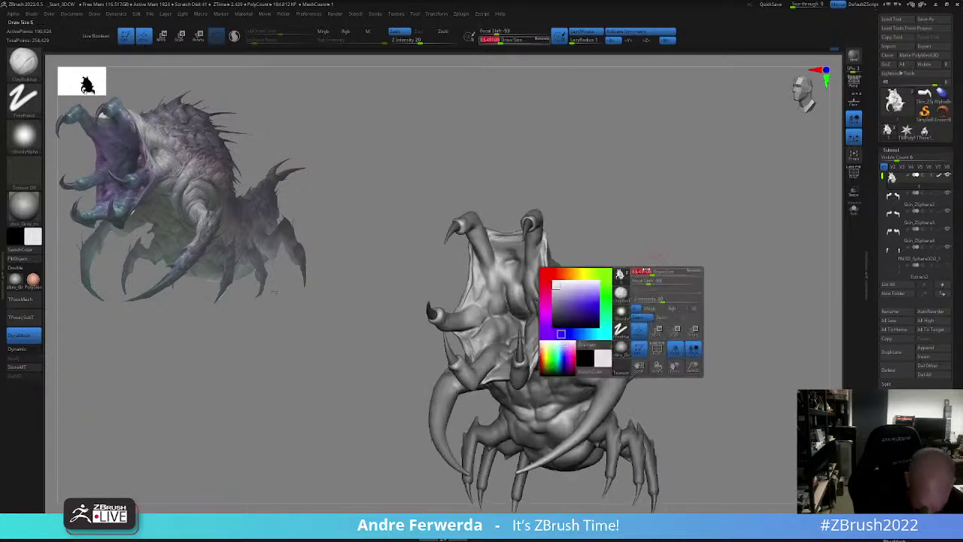
{"action": "left_click_drag", "start_coordinate": [652, 274], "coordinate": [645, 274]}
{"action": "key", "text": "space"}
{"action": "left_click_drag", "start_coordinate": [569, 355], "coordinate": [565, 355]}
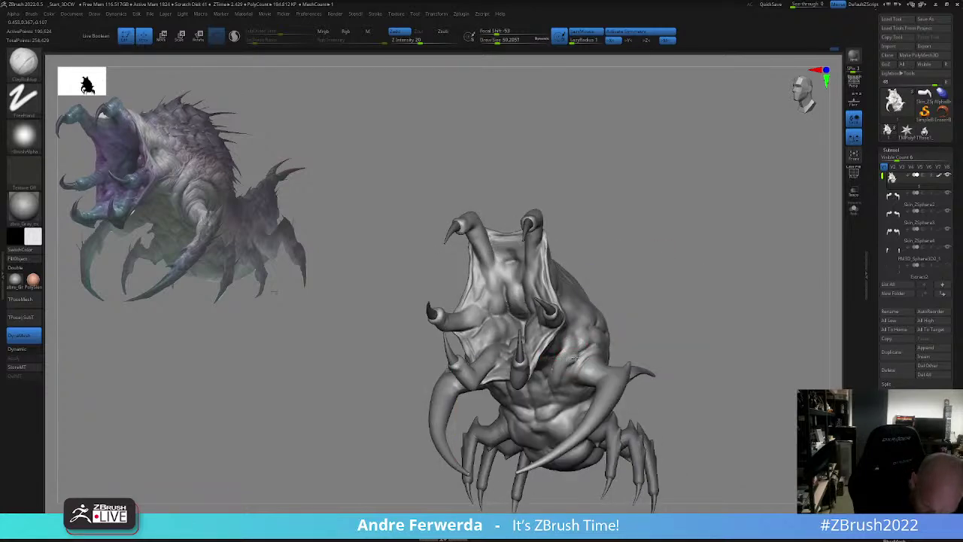
{"action": "left_click_drag", "start_coordinate": [647, 323], "coordinate": [608, 336]}
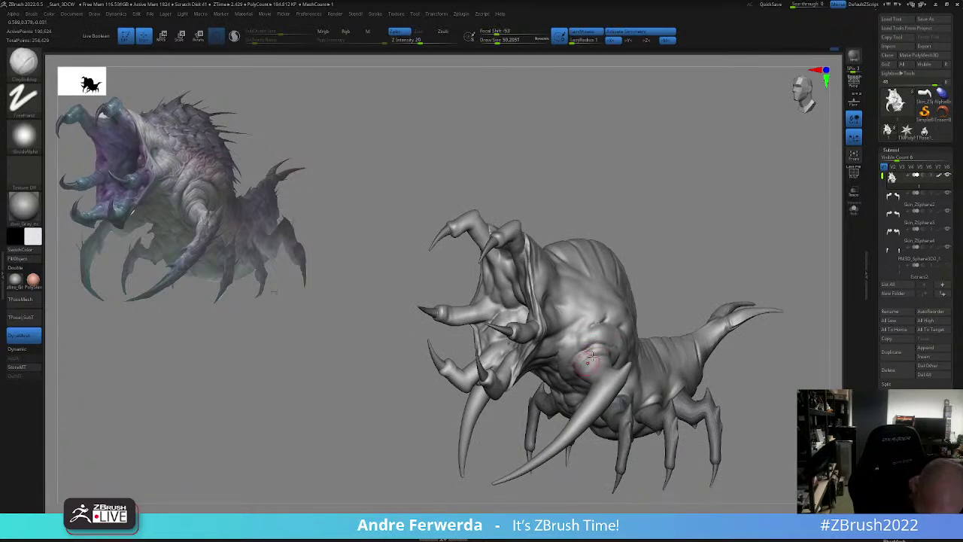
{"action": "right_click_drag", "start_coordinate": [592, 356], "coordinate": [615, 332]}
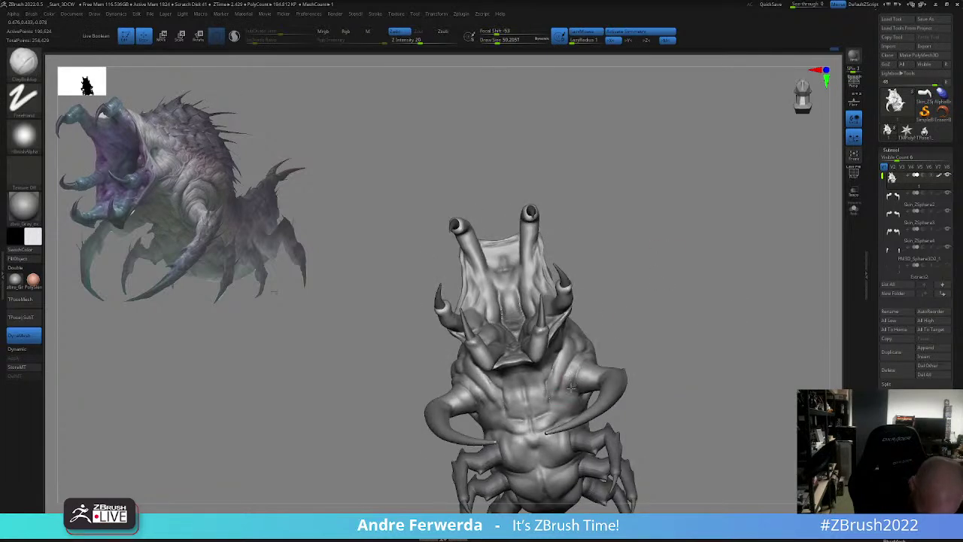
- Build up muscle folds across the throat and underside between the large front limbs with ClayBuildup
{"action": "left_click_drag", "start_coordinate": [623, 329], "coordinate": [585, 311]}
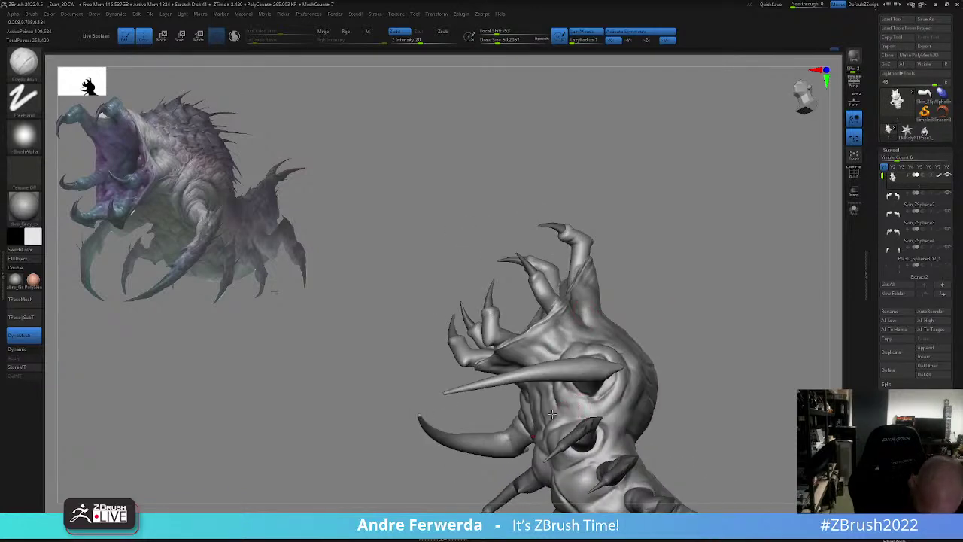
{"action": "right_click_drag", "start_coordinate": [550, 415], "coordinate": [675, 305]}
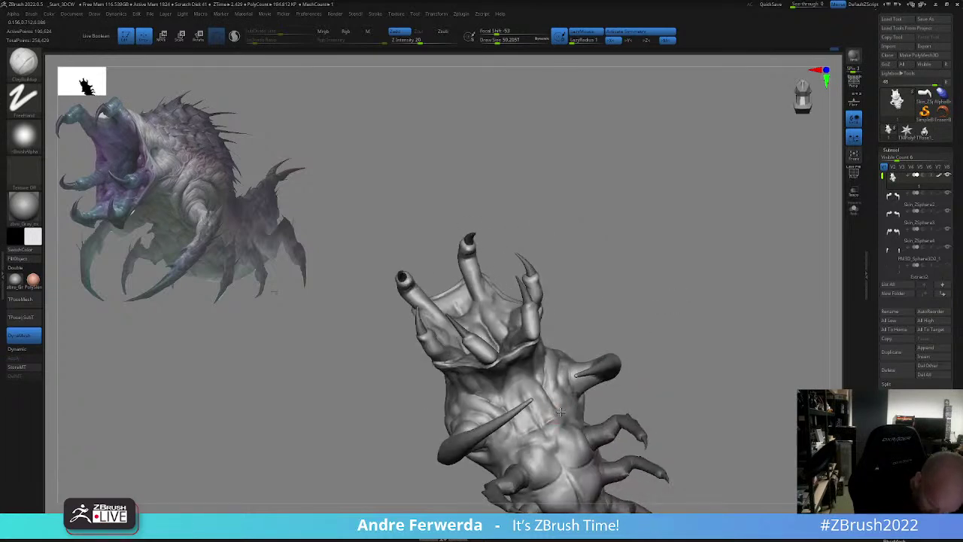
{"action": "mouse_move", "coordinate": [552, 422]}
{"action": "right_mouse_down"}
{"action": "mouse_move", "coordinate": [583, 396]}
{"action": "mouse_move", "coordinate": [519, 415]}
{"action": "mouse_move", "coordinate": [576, 397]}
{"action": "right_mouse_up"}
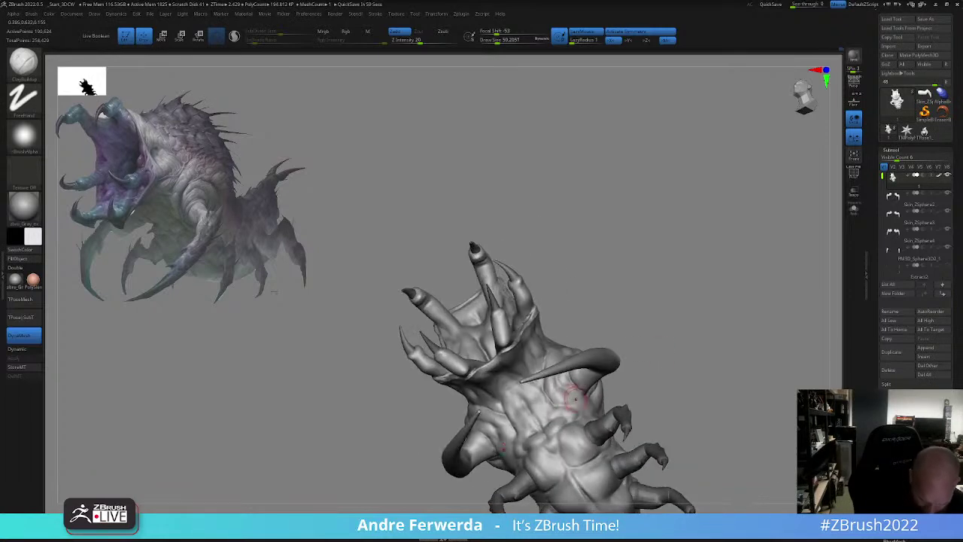
{"action": "right_click_drag", "start_coordinate": [661, 321], "coordinate": [630, 284]}
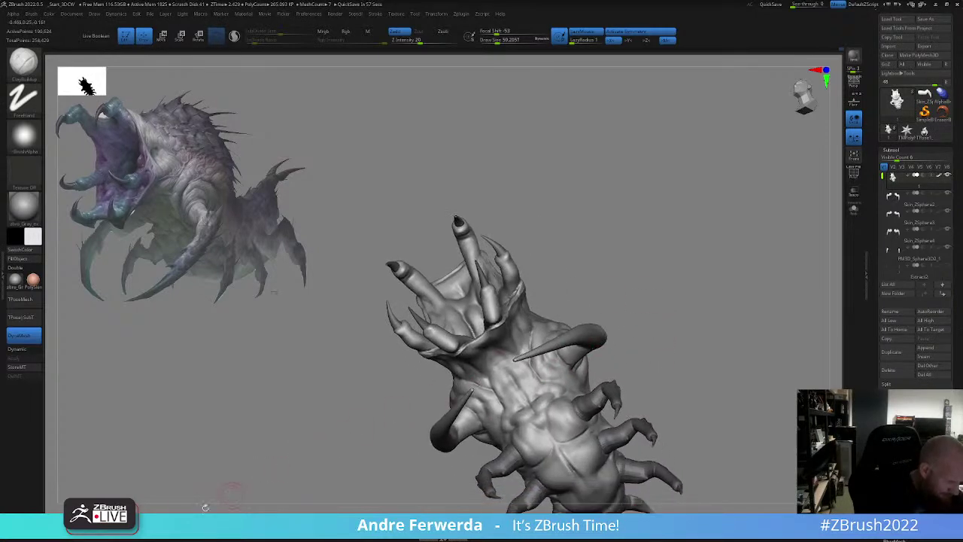
- Switch to the Move brush, adjust its draw size and shift the chest folds beneath the mouth beside the large front limbs
{"action": "left_click", "coordinate": [151, 522]}
{"action": "key", "text": "space"}
{"action": "left_click_drag", "start_coordinate": [567, 371], "coordinate": [549, 371]}
{"action": "right_click_drag", "start_coordinate": [621, 302], "coordinate": [593, 364]}
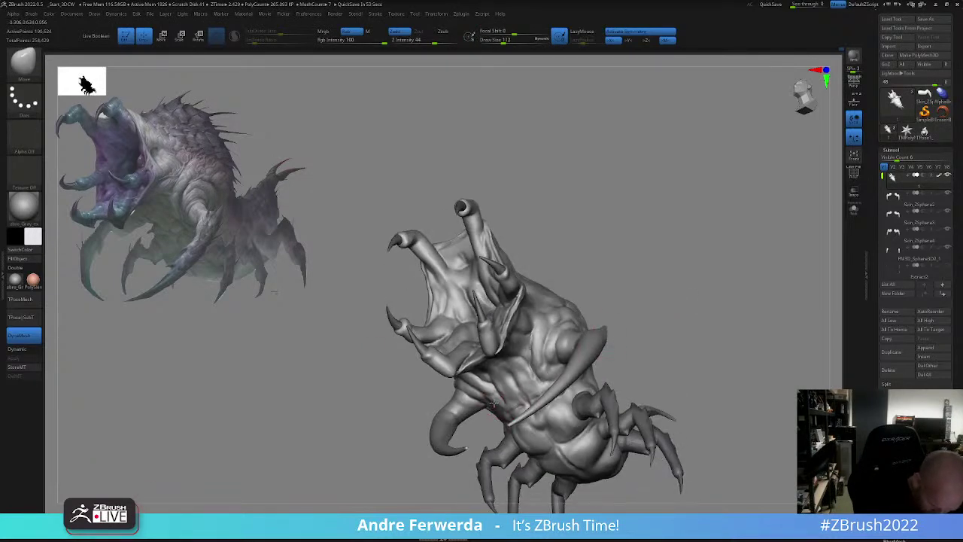
{"action": "right_click_drag", "start_coordinate": [625, 278], "coordinate": [646, 270], "text": "shift"}
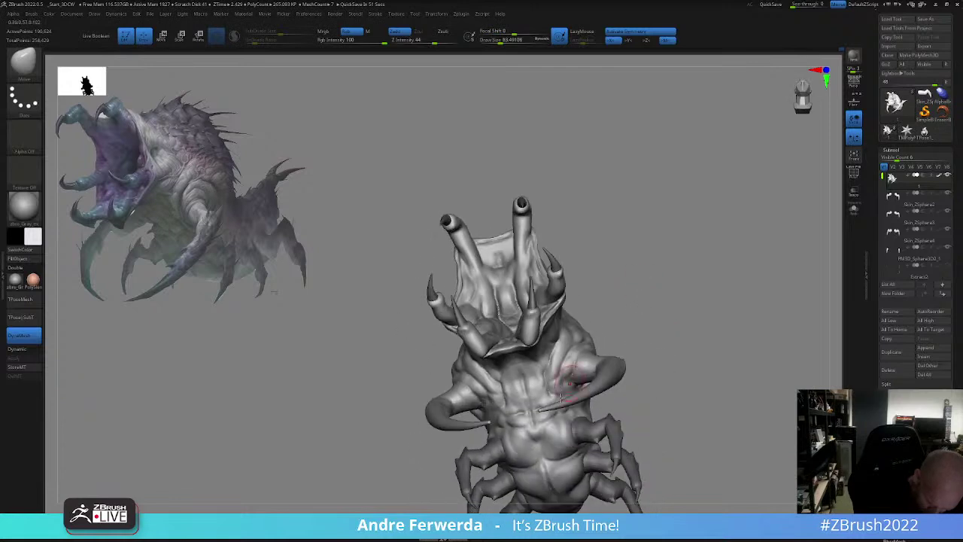
{"action": "right_click_drag", "start_coordinate": [634, 393], "coordinate": [619, 418]}
{"action": "key", "text": "space"}
{"action": "left_click", "coordinate": [548, 436]}
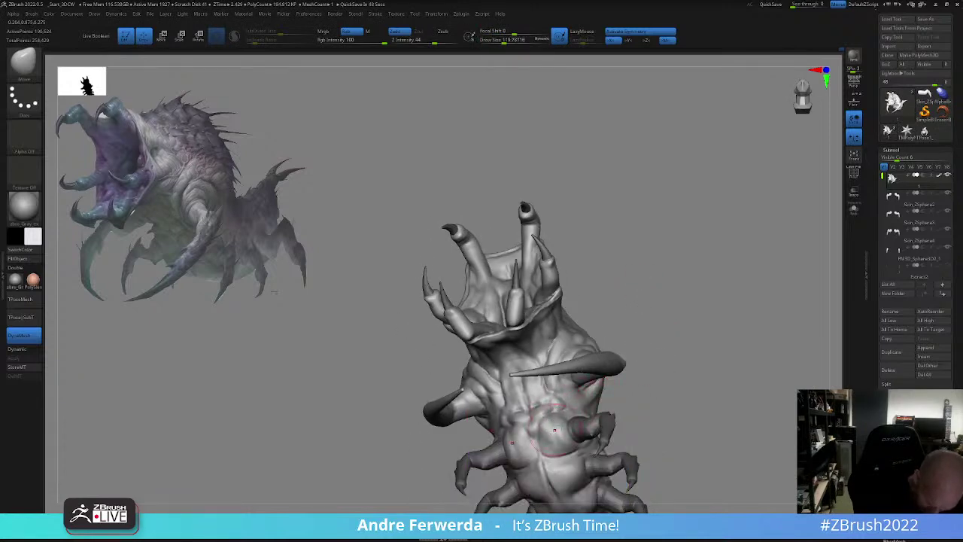
- Set the Move brush draw size to about 90 and reshape the belly bulges around the first pair of small legs
{"action": "right_click_drag", "start_coordinate": [554, 429], "coordinate": [631, 383]}
{"action": "key", "text": "space"}
{"action": "left_click", "coordinate": [631, 381]}
{"action": "left_click_drag", "start_coordinate": [568, 453], "coordinate": [562, 445]}
{"action": "right_click_drag", "start_coordinate": [584, 441], "coordinate": [604, 380], "text": "alt"}
{"action": "key", "text": "space"}
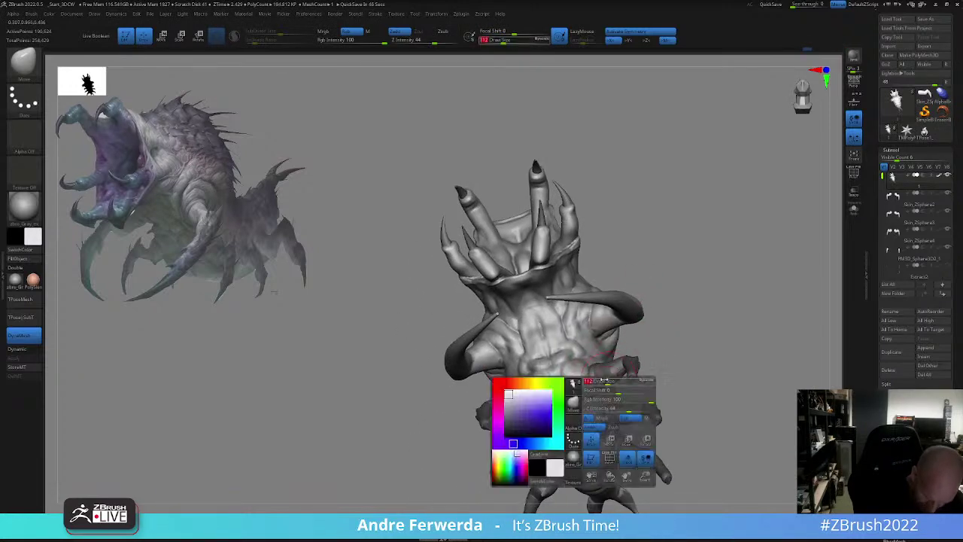
{"action": "left_click_drag", "start_coordinate": [604, 381], "coordinate": [601, 382]}
{"action": "key", "text": "space"}
{"action": "left_click", "coordinate": [543, 444]}
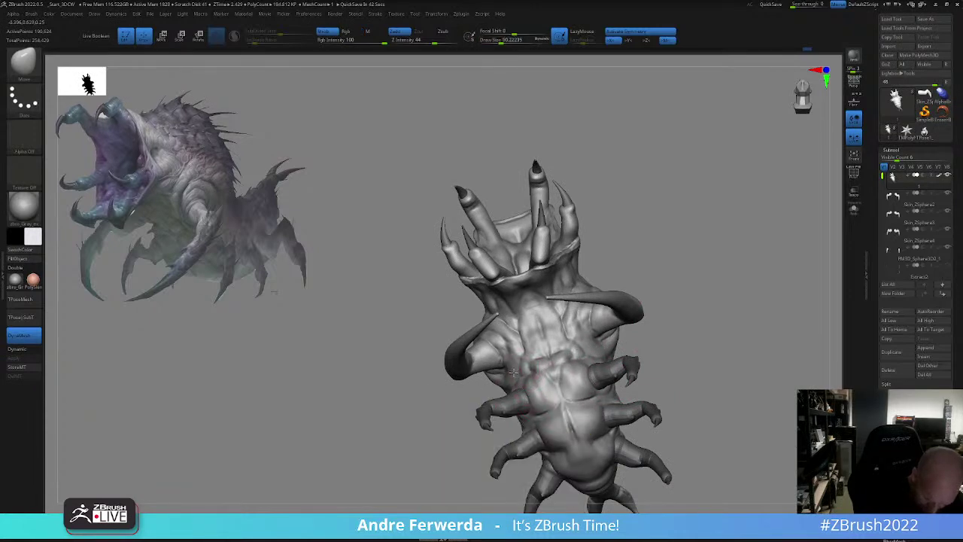
{"action": "left_click_drag", "start_coordinate": [513, 373], "coordinate": [516, 377]}
{"action": "mouse_move", "coordinate": [675, 312]}
{"action": "left_mouse_down", "text": "shift"}
{"action": "mouse_move", "coordinate": [681, 382]}
{"action": "mouse_move", "coordinate": [636, 362]}
{"action": "left_mouse_up", "text": "shift"}
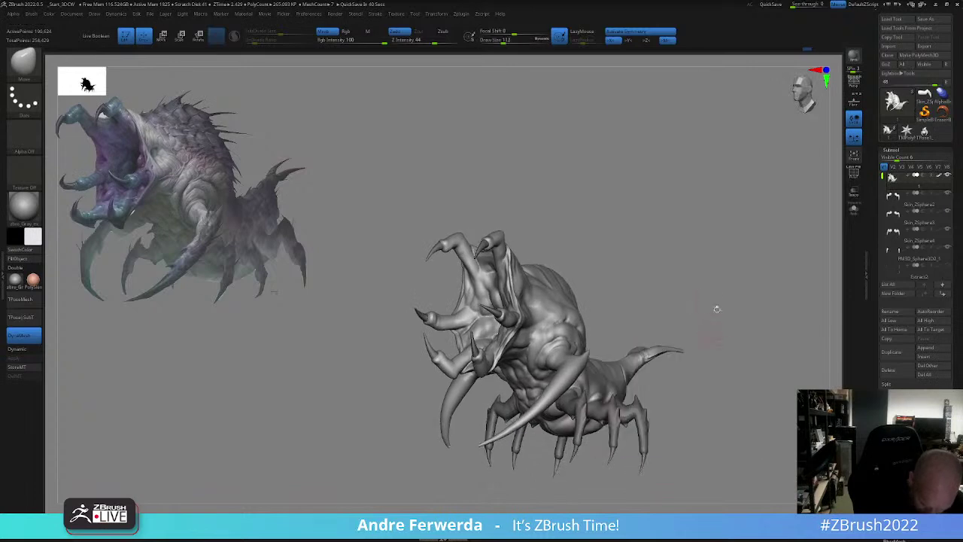
- Reduce the Move brush size and nudge the body's side between the large front limb and the small legs
{"action": "left_click_drag", "start_coordinate": [637, 305], "coordinate": [612, 321]}
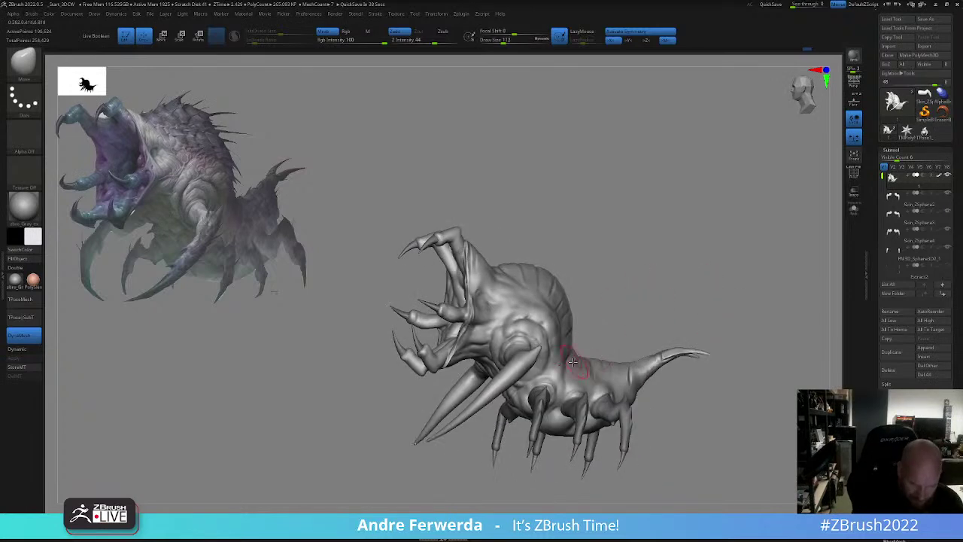
{"action": "key", "text": "bracketleft"}
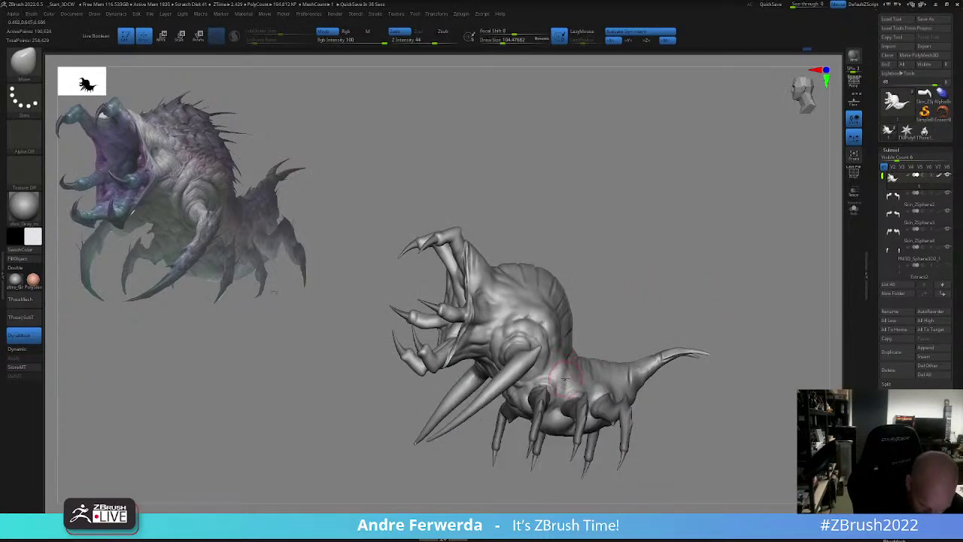
{"action": "key", "text": "bracketleft"}
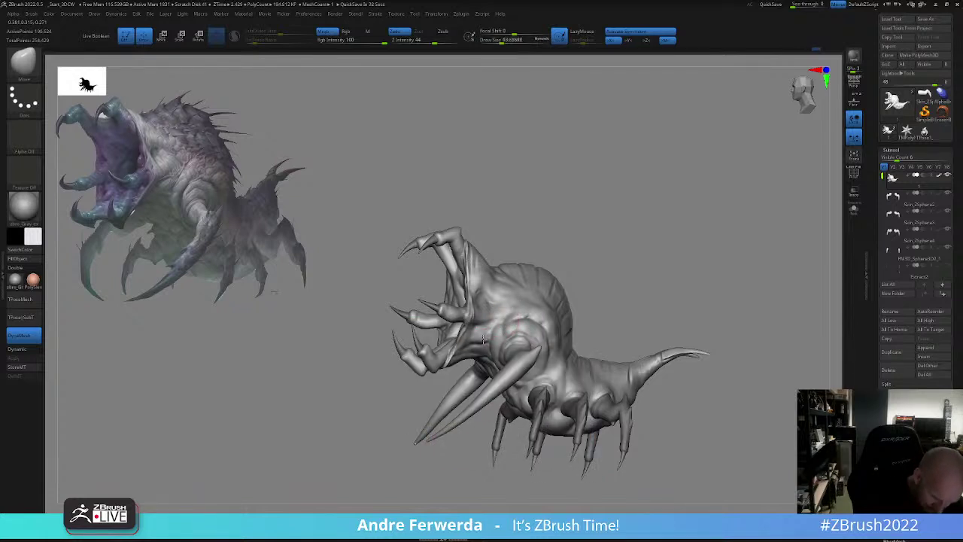
{"action": "left_click_drag", "start_coordinate": [580, 269], "coordinate": [619, 286]}
{"action": "left_click_drag", "start_coordinate": [654, 416], "coordinate": [650, 441]}
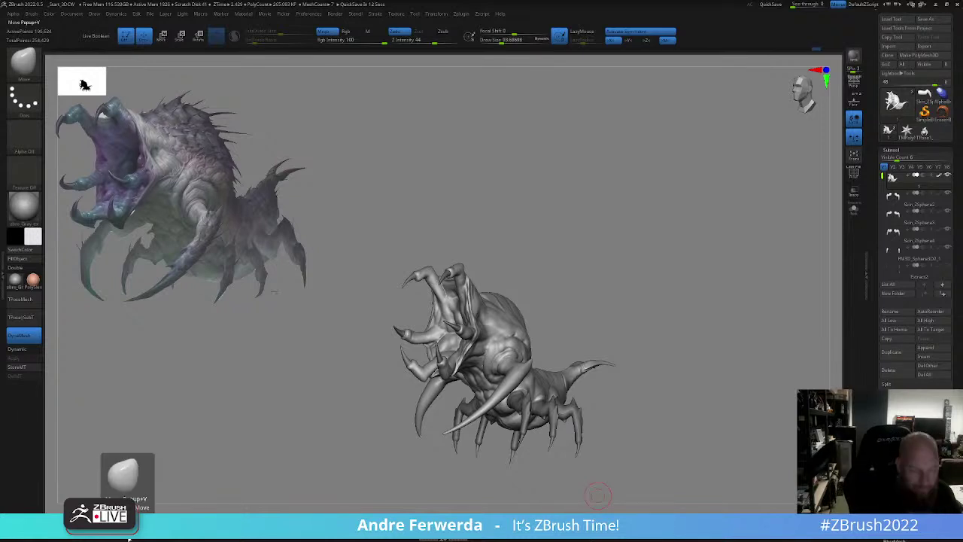
- Enlarge the Move brush and adjust the body's outline from above, reducing it to about 149 near the mouth
{"action": "left_click_drag", "start_coordinate": [693, 316], "coordinate": [644, 309]}
{"action": "key", "text": "s"}
{"action": "mouse_move", "coordinate": [528, 311]}
{"action": "left_mouse_down"}
{"action": "mouse_move", "coordinate": [515, 300]}
{"action": "mouse_move", "coordinate": [531, 331]}
{"action": "left_mouse_up"}
{"action": "key", "text": "space"}
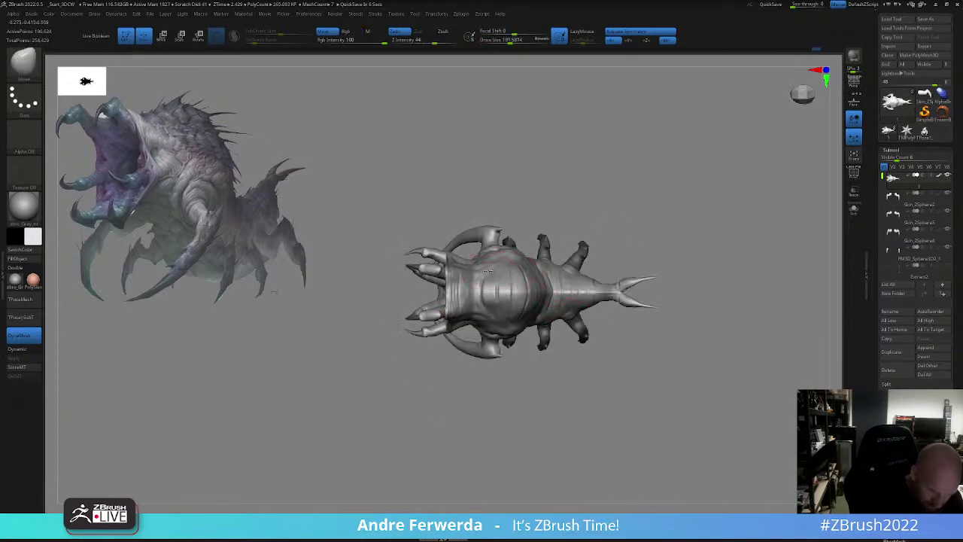
{"action": "key", "text": "space"}
{"action": "left_click_drag", "start_coordinate": [467, 272], "coordinate": [459, 271]}
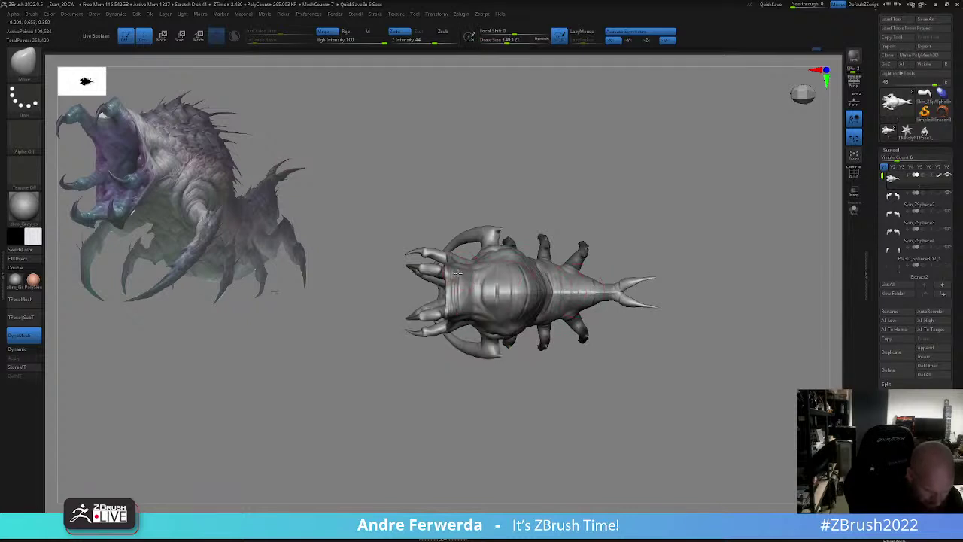
{"action": "right_click_drag", "start_coordinate": [573, 333], "coordinate": [541, 404], "text": "alt"}
{"action": "right_click_drag", "start_coordinate": [549, 348], "coordinate": [639, 275]}
{"action": "left_click_drag", "start_coordinate": [643, 273], "coordinate": [691, 310], "text": "shift"}
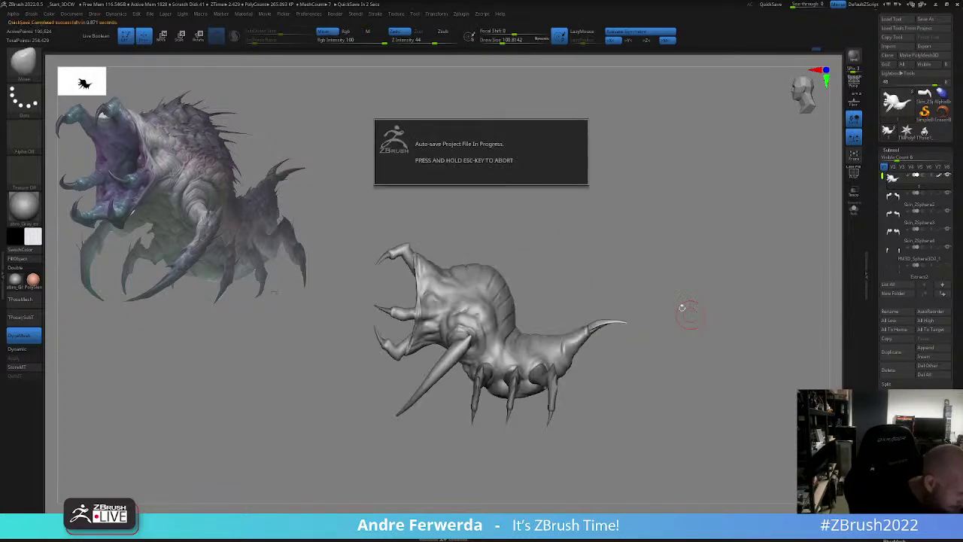
- Reduce the Move brush draw size to about 54 and make the first pair of small legs the active subtool
{"action": "key", "text": "space"}
{"action": "left_click", "coordinate": [683, 320]}
{"action": "mouse_move", "coordinate": [686, 310]}
{"action": "right_mouse_down"}
{"action": "mouse_move", "coordinate": [712, 266]}
{"action": "mouse_move", "coordinate": [707, 288]}
{"action": "right_mouse_up"}
{"action": "key", "text": "space"}
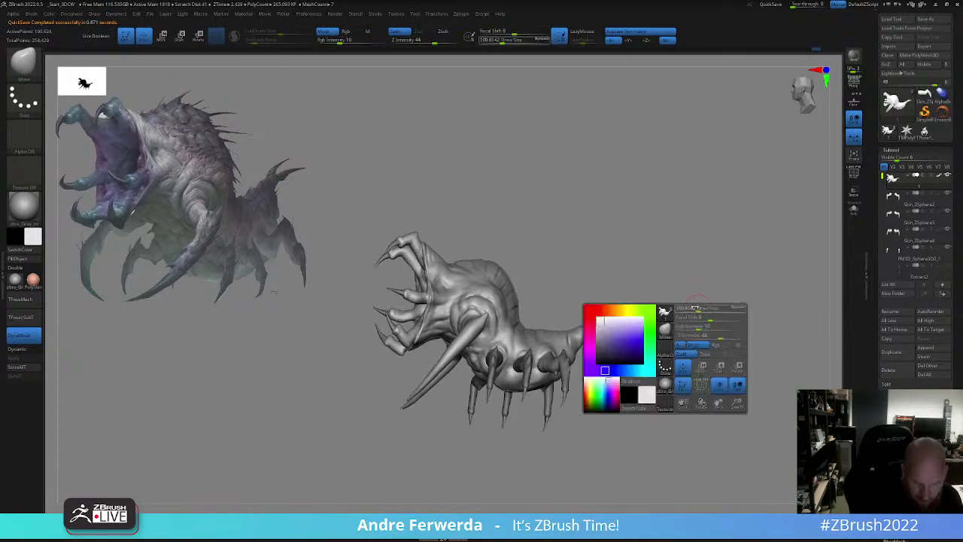
{"action": "left_click_drag", "start_coordinate": [695, 307], "coordinate": [689, 307]}
{"action": "right_click_drag", "start_coordinate": [688, 305], "coordinate": [680, 270]}
{"action": "left_click", "coordinate": [525, 325], "text": "alt"}
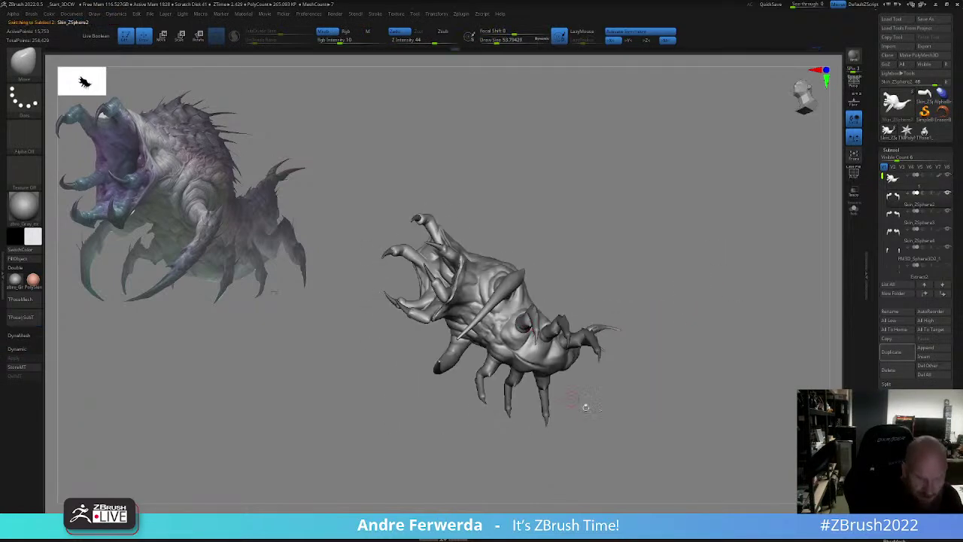
{"action": "mouse_move", "coordinate": [586, 407]}
{"action": "right_mouse_down"}
{"action": "mouse_move", "coordinate": [660, 417]}
{"action": "mouse_move", "coordinate": [679, 435]}
{"action": "mouse_move", "coordinate": [672, 398]}
{"action": "right_mouse_up"}
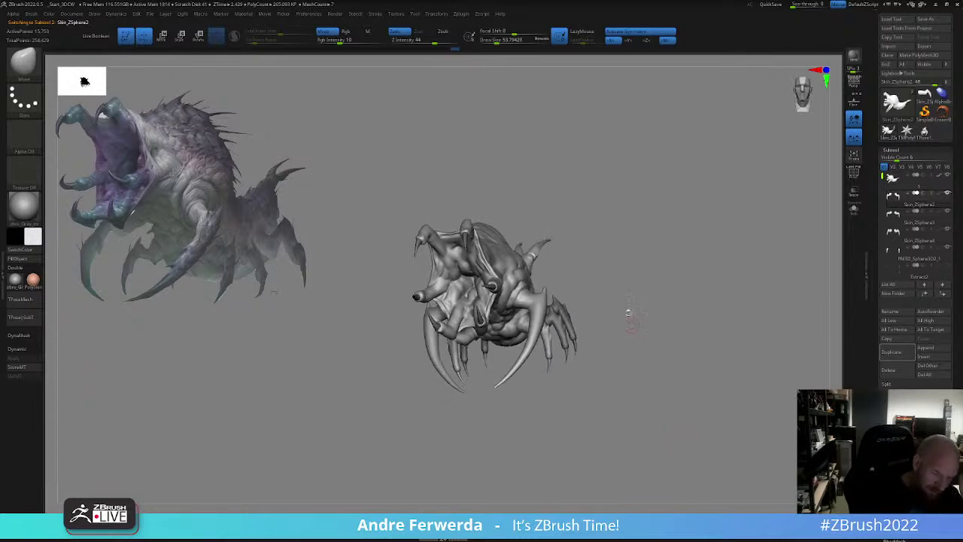
{"action": "mouse_move", "coordinate": [630, 313]}
{"action": "right_mouse_down"}
{"action": "mouse_move", "coordinate": [615, 264]}
{"action": "mouse_move", "coordinate": [600, 296]}
{"action": "mouse_move", "coordinate": [548, 290]}
{"action": "right_mouse_up"}
- Make the main body the active subtool and reshape the belly around the small leg sockets with a resized Move brush
{"action": "left_click", "coordinate": [492, 323], "text": "alt"}
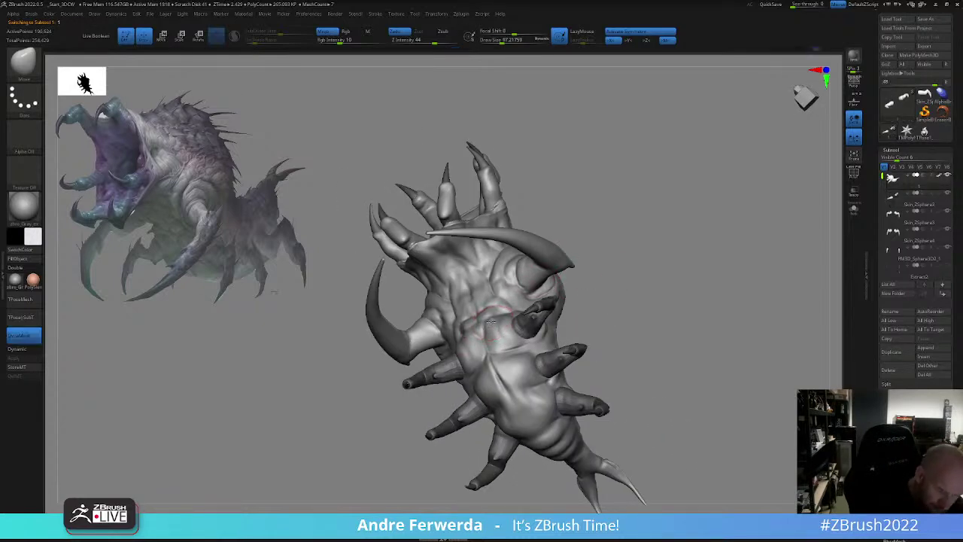
{"action": "right_click_drag", "start_coordinate": [495, 323], "coordinate": [578, 242]}
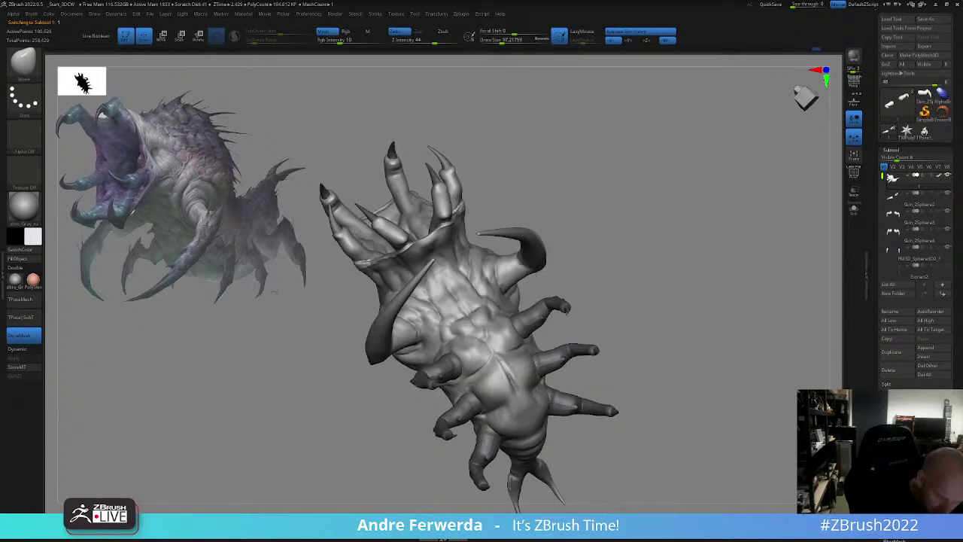
{"action": "key", "text": "space"}
{"action": "left_click_drag", "start_coordinate": [469, 344], "coordinate": [467, 346]}
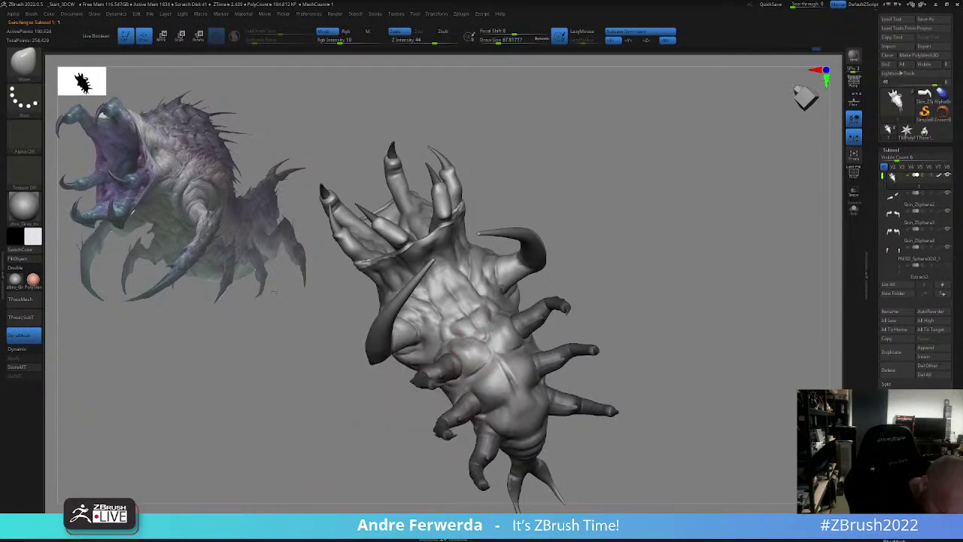
{"action": "right_click_drag", "start_coordinate": [477, 341], "coordinate": [528, 290]}
{"action": "key", "text": "space"}
{"action": "mouse_move", "coordinate": [491, 355]}
{"action": "left_mouse_down"}
{"action": "mouse_move", "coordinate": [481, 372]}
{"action": "mouse_move", "coordinate": [525, 359]}
{"action": "left_mouse_up"}
{"action": "key", "text": "space"}
{"action": "key", "text": "space"}
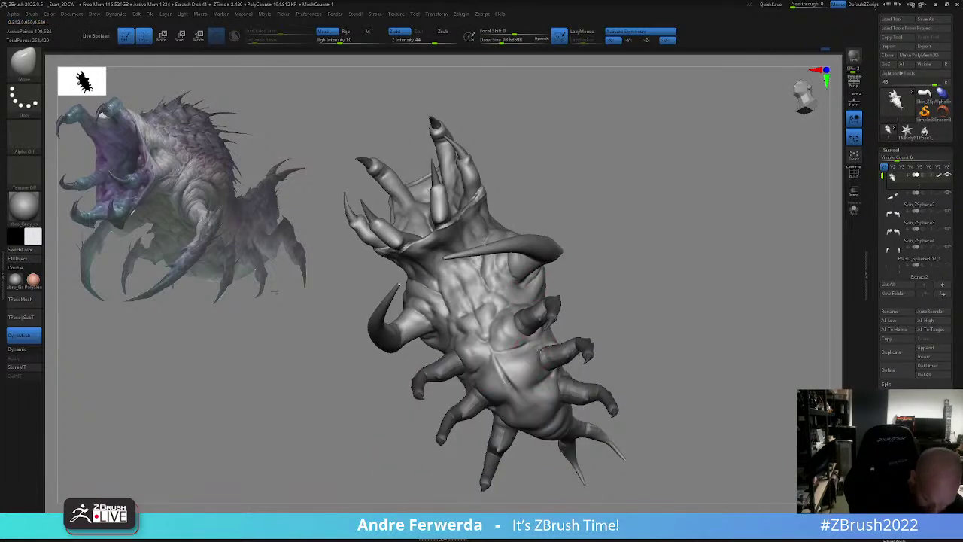
{"action": "right_click_drag", "start_coordinate": [538, 349], "coordinate": [539, 362]}
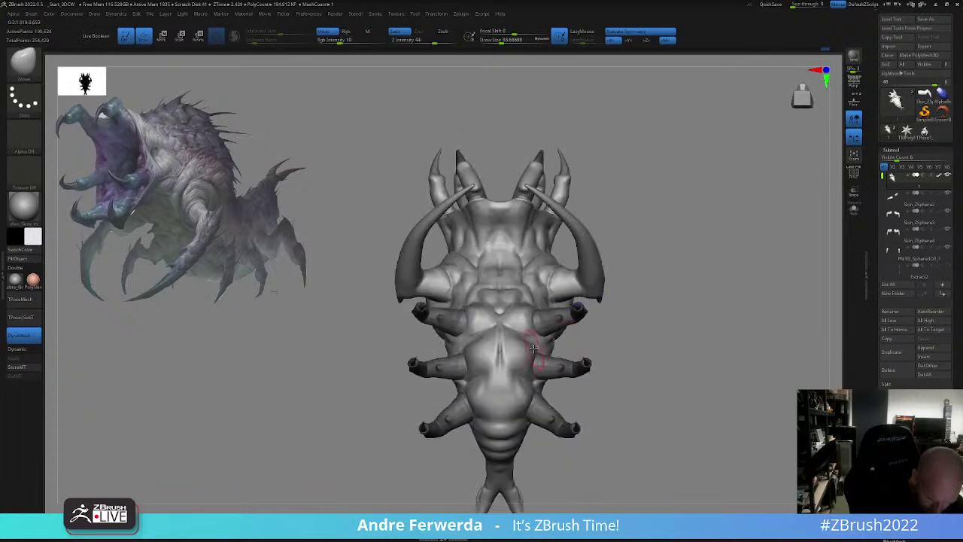
{"action": "mouse_move", "coordinate": [592, 319]}
{"action": "right_mouse_down"}
{"action": "mouse_move", "coordinate": [656, 346]}
{"action": "mouse_move", "coordinate": [603, 355]}
{"action": "mouse_move", "coordinate": [585, 342]}
{"action": "right_mouse_up"}
- Make the middle pair of small legs the active subtool and inspect its wireframe
{"action": "left_click", "coordinate": [585, 350], "text": "alt"}
{"action": "mouse_move", "coordinate": [574, 395]}
{"action": "right_mouse_down"}
{"action": "mouse_move", "coordinate": [604, 372]}
{"action": "mouse_move", "coordinate": [568, 384]}
{"action": "mouse_move", "coordinate": [575, 377]}
{"action": "mouse_move", "coordinate": [566, 380]}
{"action": "mouse_move", "coordinate": [554, 354]}
{"action": "right_mouse_up"}
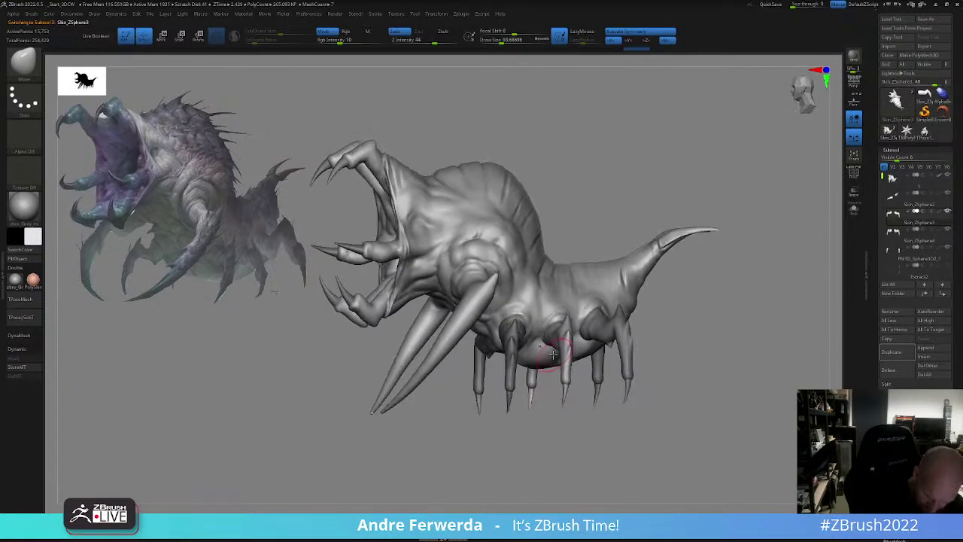
{"action": "key", "text": "shift+f"}
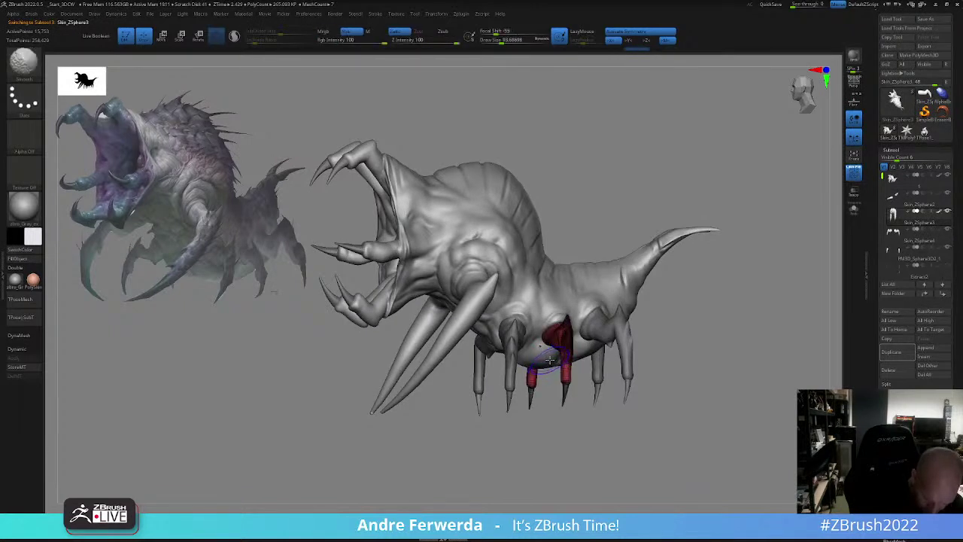
{"action": "key", "text": "shift+f"}
- Make the main body active, set the Move brush draw size to about 100 and adjust the belly contour behind the small legs
{"action": "left_click", "coordinate": [550, 357], "text": "alt"}
{"action": "key", "text": "space"}
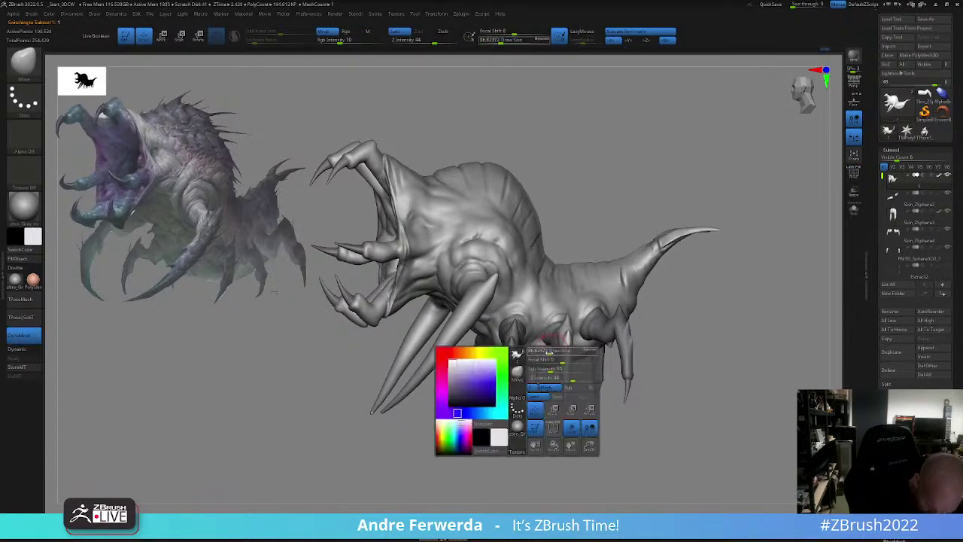
{"action": "left_click_drag", "start_coordinate": [548, 355], "coordinate": [550, 355]}
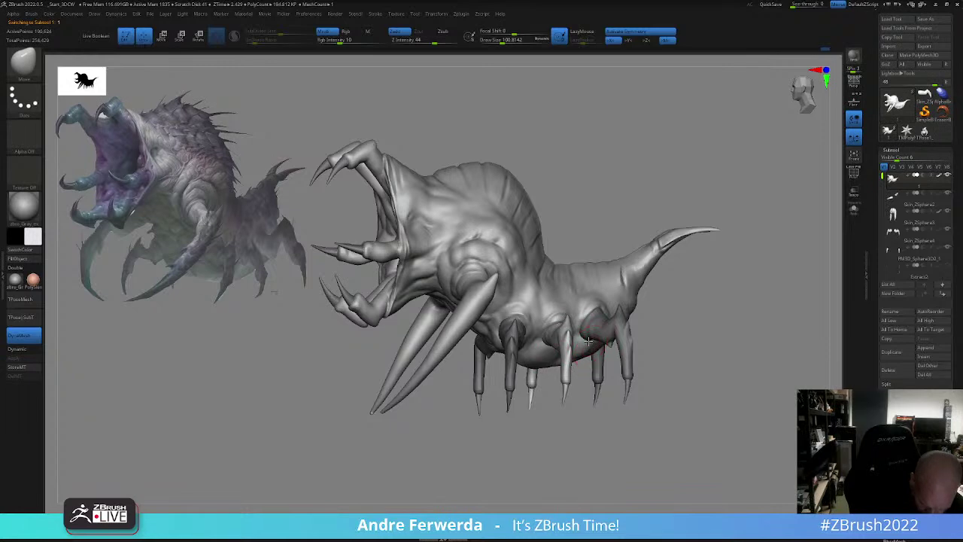
{"action": "left_click_drag", "start_coordinate": [522, 382], "coordinate": [553, 380]}
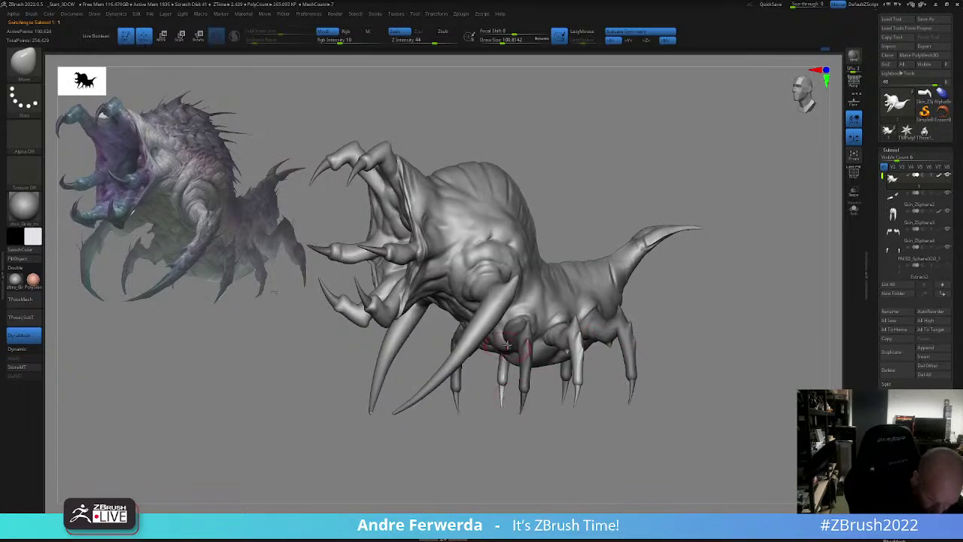
- Reduce the Move brush size slightly and adjust the body surface around the first small leg's socket
{"action": "key", "text": "space"}
{"action": "left_click_drag", "start_coordinate": [507, 343], "coordinate": [503, 344]}
{"action": "left_click_drag", "start_coordinate": [486, 422], "coordinate": [496, 370]}
{"action": "key", "text": "space"}
{"action": "right_click_drag", "start_coordinate": [499, 347], "coordinate": [521, 338]}
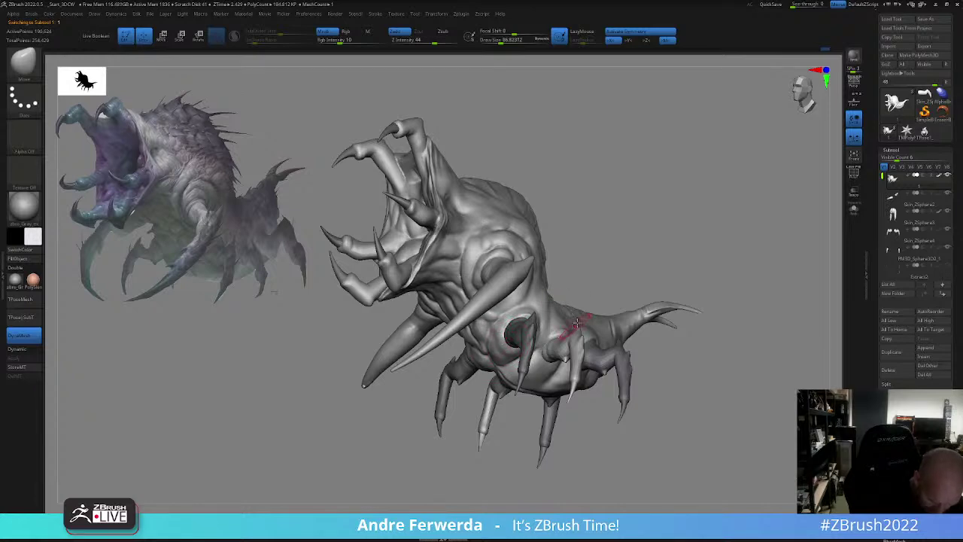
- Flatten the crease on the rear belly between the small legs with the custom flattening brush, reducing its draw size to about 70
{"action": "left_click_drag", "start_coordinate": [645, 258], "coordinate": [679, 308]}
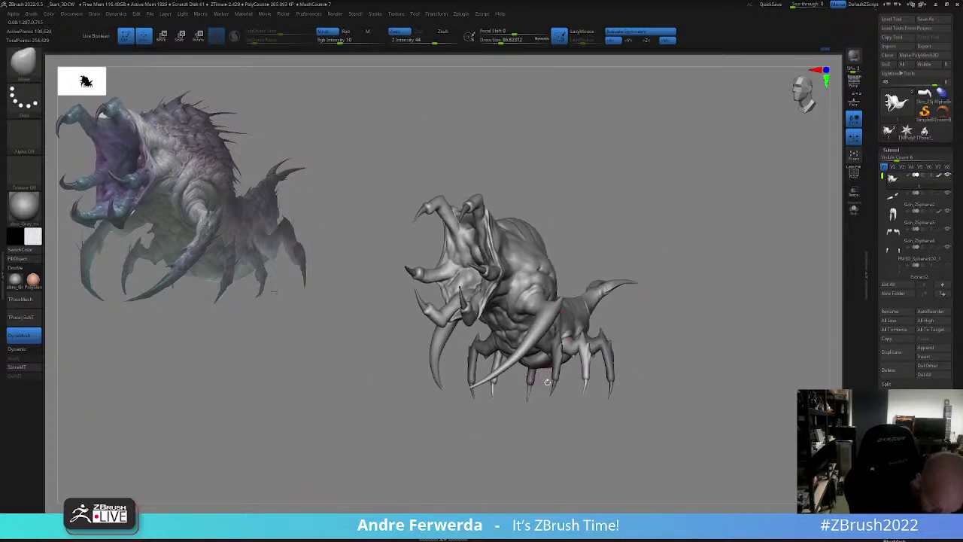
{"action": "left_click_drag", "start_coordinate": [578, 419], "coordinate": [554, 376]}
{"action": "left_click_drag", "start_coordinate": [538, 416], "coordinate": [540, 367]}
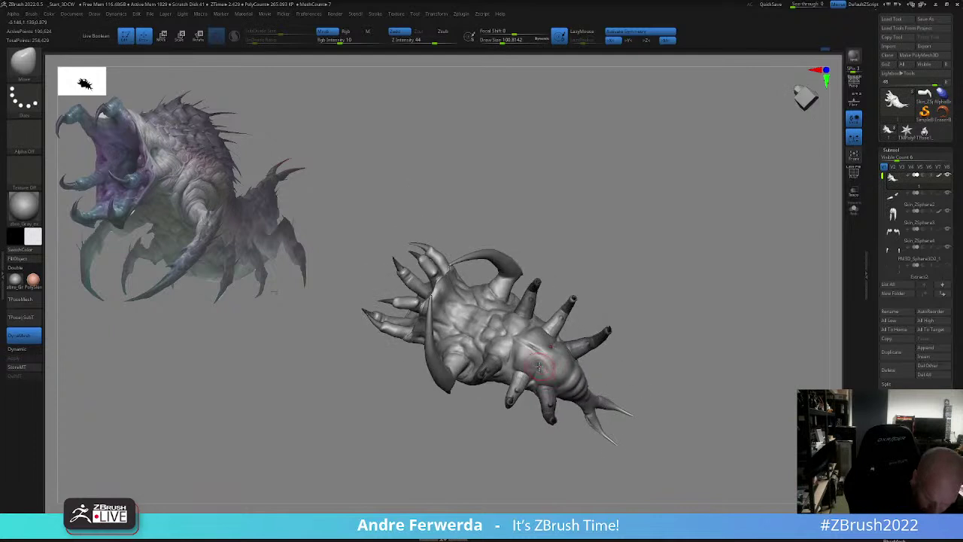
{"action": "right_click_drag", "start_coordinate": [529, 328], "coordinate": [549, 307], "text": "alt"}
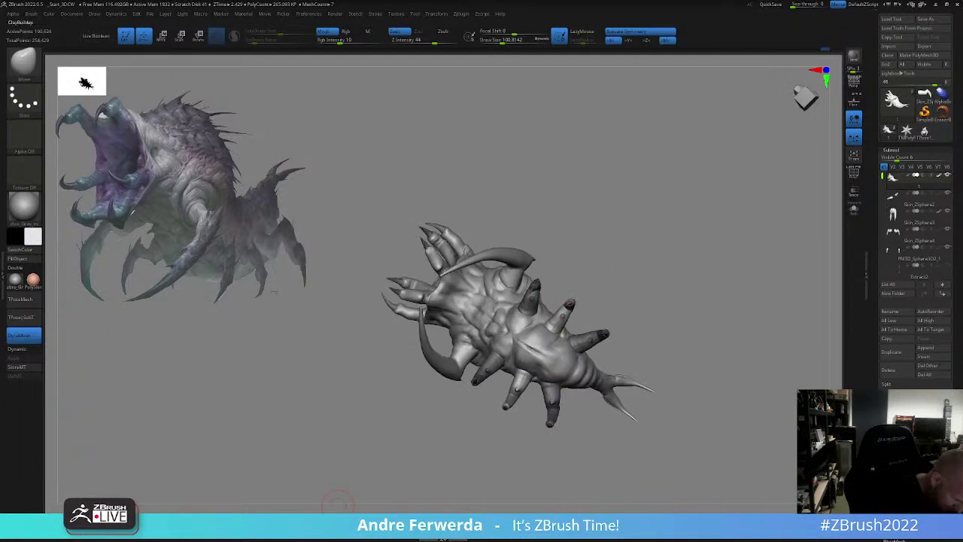
{"action": "left_click", "coordinate": [276, 518]}
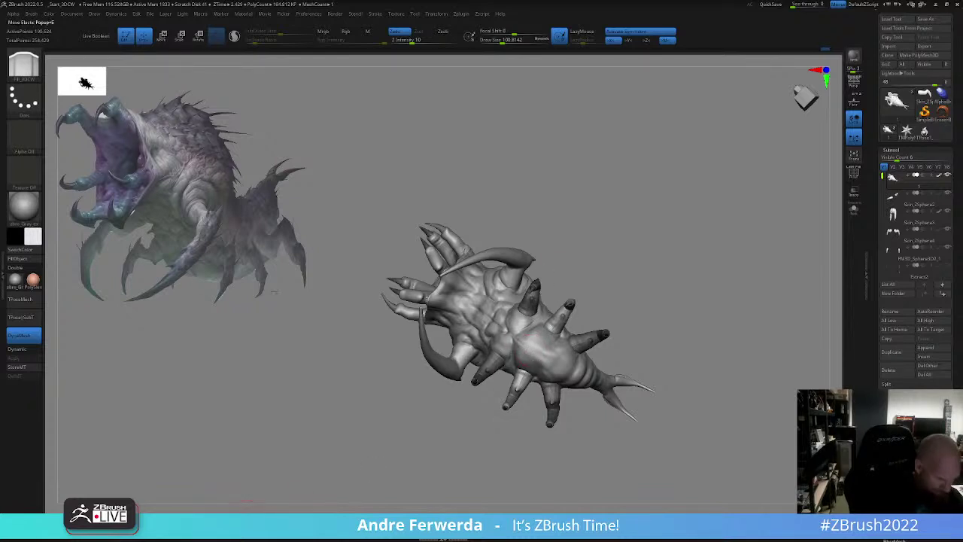
{"action": "key", "text": "bracketleft"}
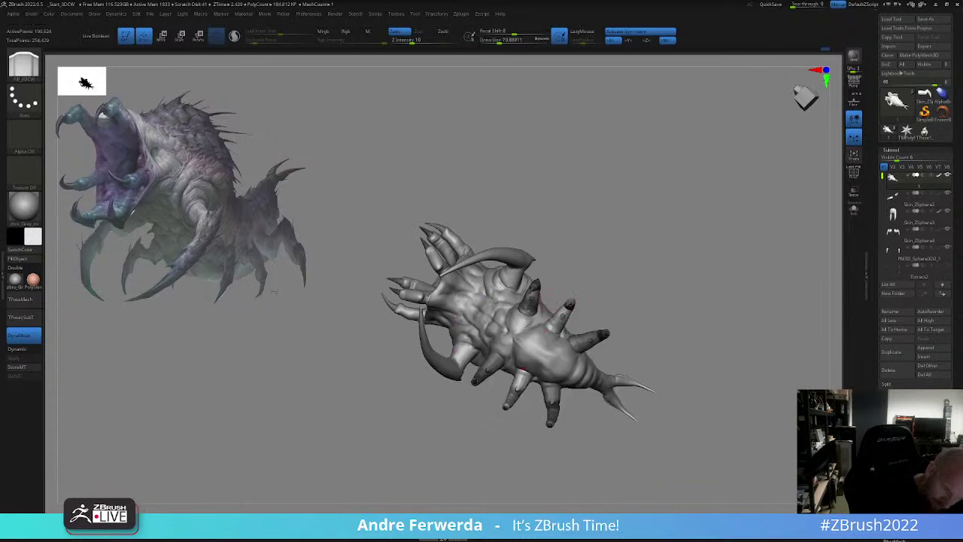
{"action": "mouse_move", "coordinate": [564, 267]}
{"action": "left_mouse_down", "text": "alt"}
{"action": "mouse_move", "coordinate": [559, 302]}
{"action": "mouse_move", "coordinate": [579, 278]}
{"action": "left_mouse_up", "text": "alt"}
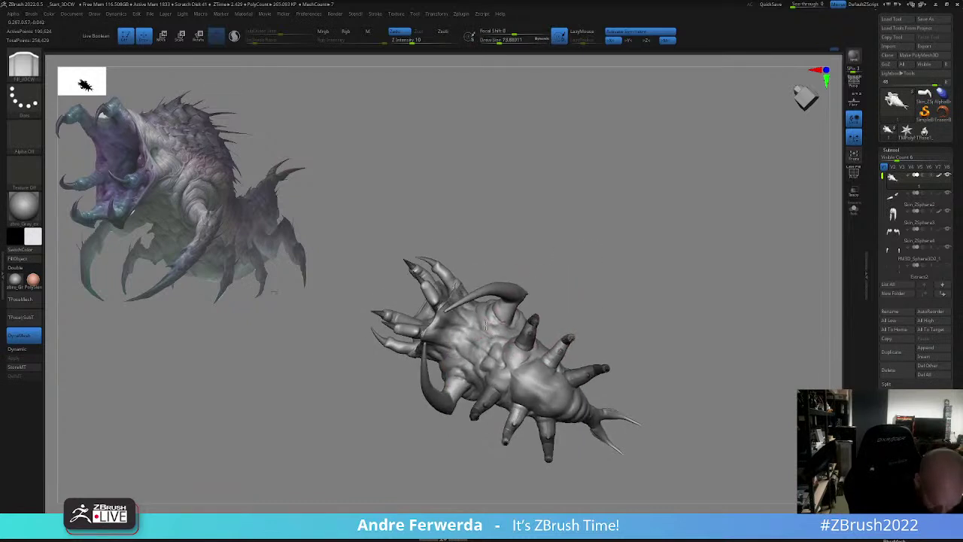
{"action": "left_click_drag", "start_coordinate": [510, 255], "coordinate": [483, 303]}
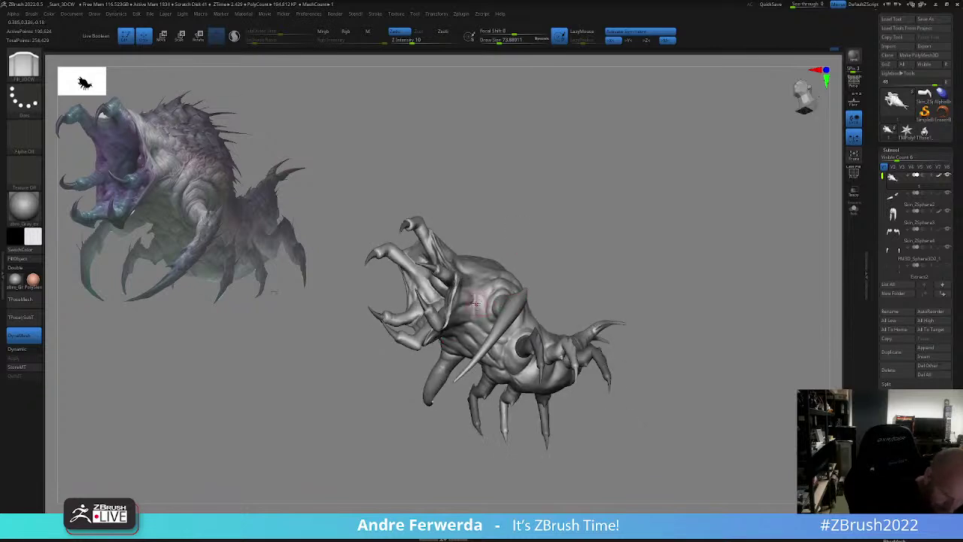
- Set the flattening brush's draw size to about 68 and even out the body side behind the mouth
{"action": "mouse_move", "coordinate": [472, 306]}
{"action": "right_mouse_down"}
{"action": "mouse_move", "coordinate": [560, 315]}
{"action": "mouse_move", "coordinate": [547, 268]}
{"action": "right_mouse_up"}
{"action": "key", "text": "space"}
{"action": "left_click", "coordinate": [591, 294]}
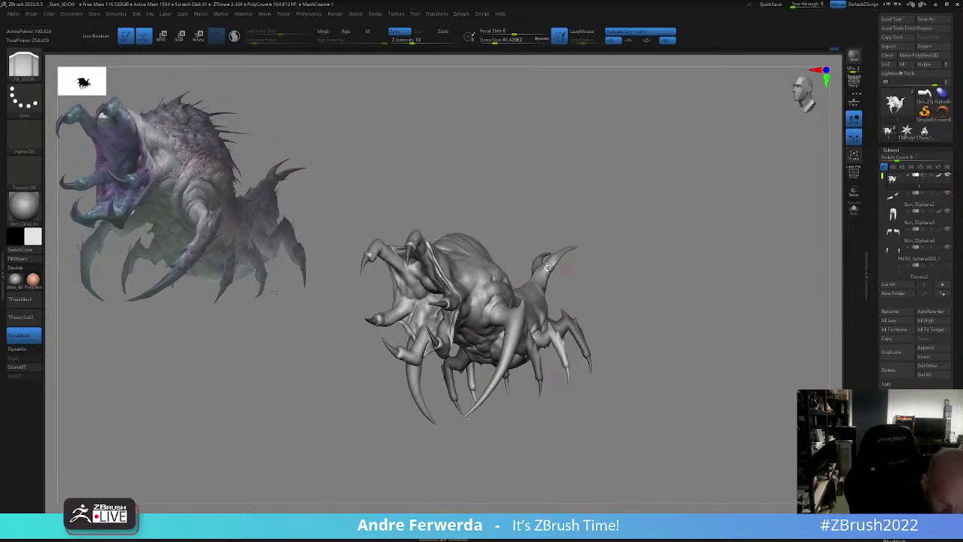
{"action": "right_click_drag", "start_coordinate": [464, 319], "coordinate": [410, 320]}
{"action": "key", "text": "space"}
{"action": "left_click", "coordinate": [480, 322]}
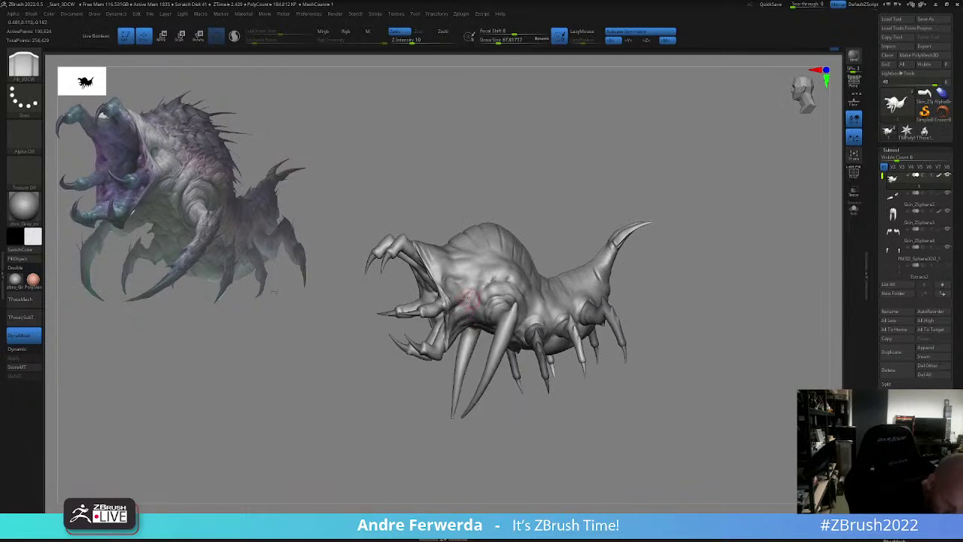
{"action": "left_click_drag", "start_coordinate": [560, 182], "coordinate": [556, 237], "text": "alt"}
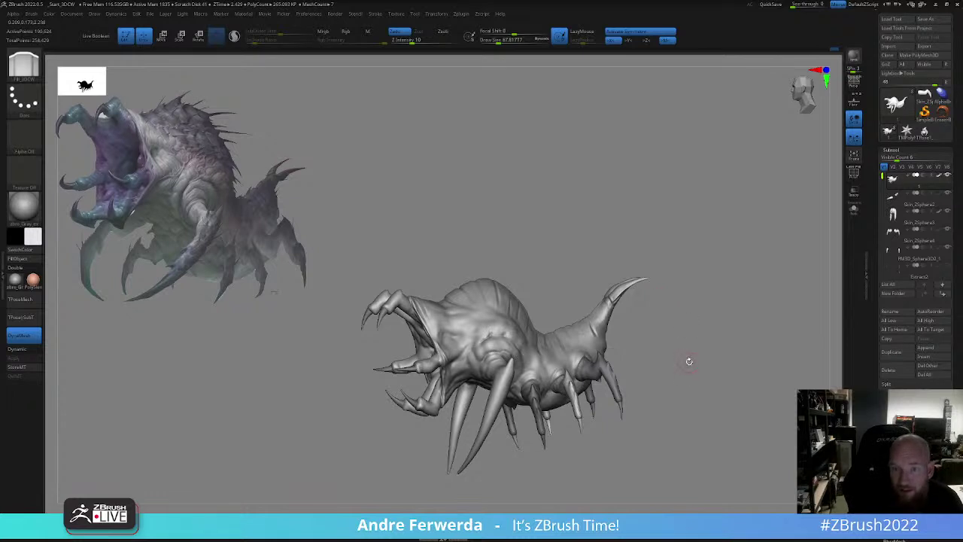
{"action": "left_click_drag", "start_coordinate": [707, 329], "coordinate": [707, 366]}
{"action": "left_click_drag", "start_coordinate": [456, 291], "coordinate": [443, 295]}
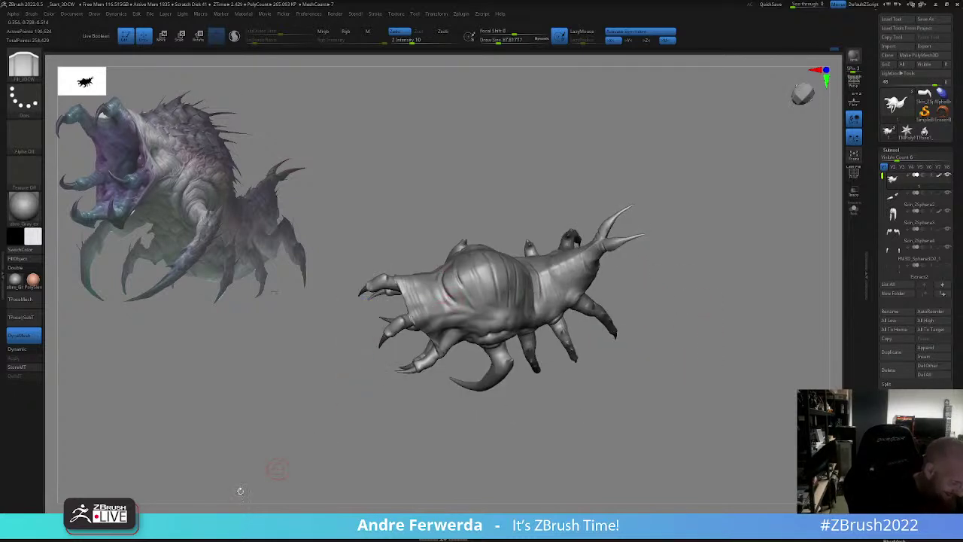
- Reshape the neck and mouth rim behind the claws using the Move brush at a draw size of about 97
{"action": "left_click_drag", "start_coordinate": [467, 167], "coordinate": [498, 198], "text": "shift"}
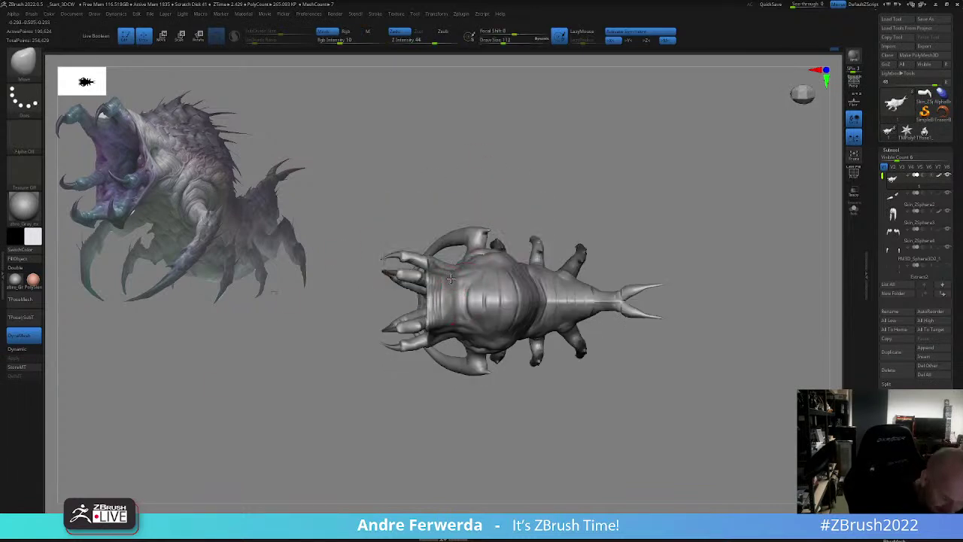
{"action": "left_click_drag", "start_coordinate": [458, 278], "coordinate": [444, 274]}
{"action": "key", "text": "space"}
{"action": "left_click_drag", "start_coordinate": [500, 201], "coordinate": [488, 272]}
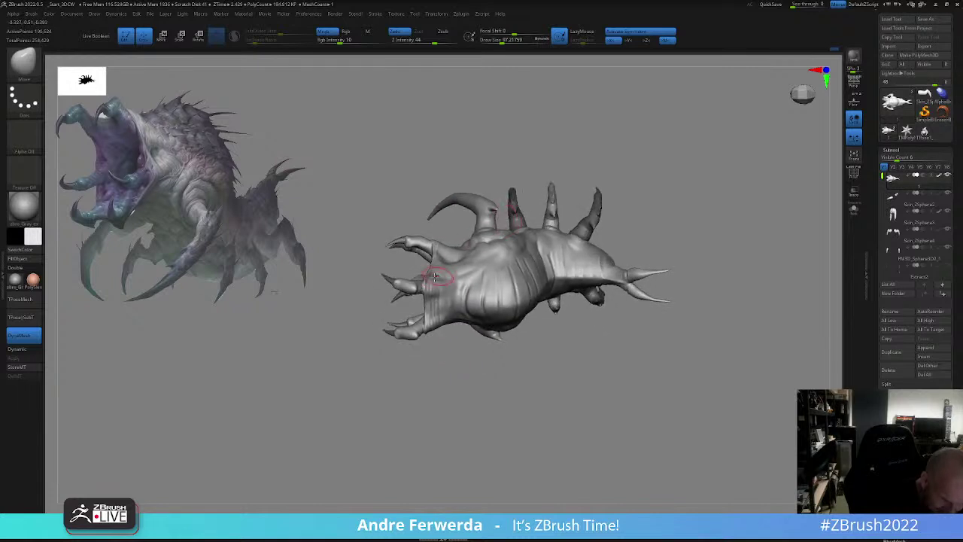
{"action": "left_click_drag", "start_coordinate": [440, 354], "coordinate": [443, 301]}
{"action": "left_click_drag", "start_coordinate": [533, 195], "coordinate": [539, 213]}
{"action": "right_click_drag", "start_coordinate": [575, 206], "coordinate": [630, 228]}
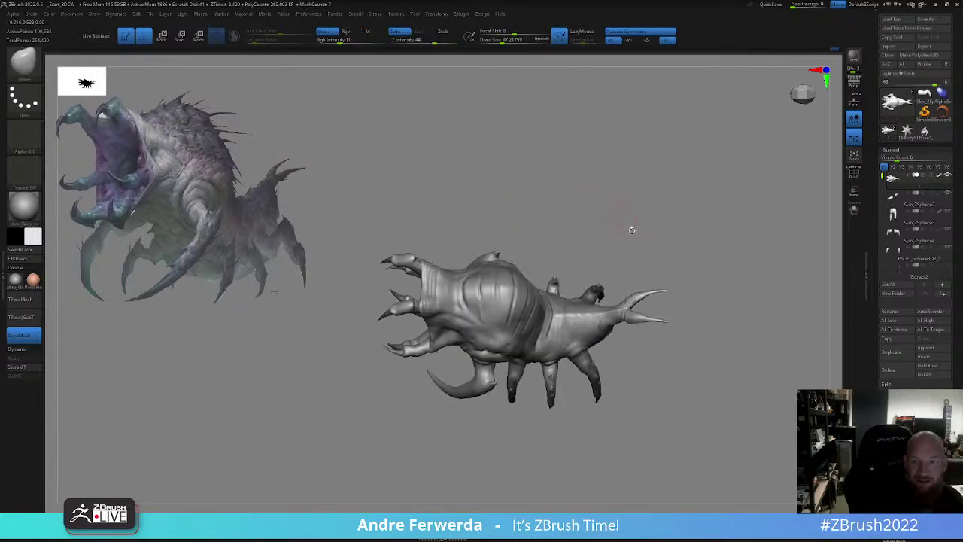
- Build up volume at the base of the side mouth claw with ClayBuildup at a draw size of about 54
{"action": "key", "text": "b"}
{"action": "key", "text": "b"}
{"action": "mouse_move", "coordinate": [641, 225]}
{"action": "left_mouse_down"}
{"action": "mouse_move", "coordinate": [649, 213]}
{"action": "mouse_move", "coordinate": [640, 192]}
{"action": "mouse_move", "coordinate": [653, 221]}
{"action": "mouse_move", "coordinate": [697, 230]}
{"action": "mouse_move", "coordinate": [689, 260]}
{"action": "left_mouse_up"}
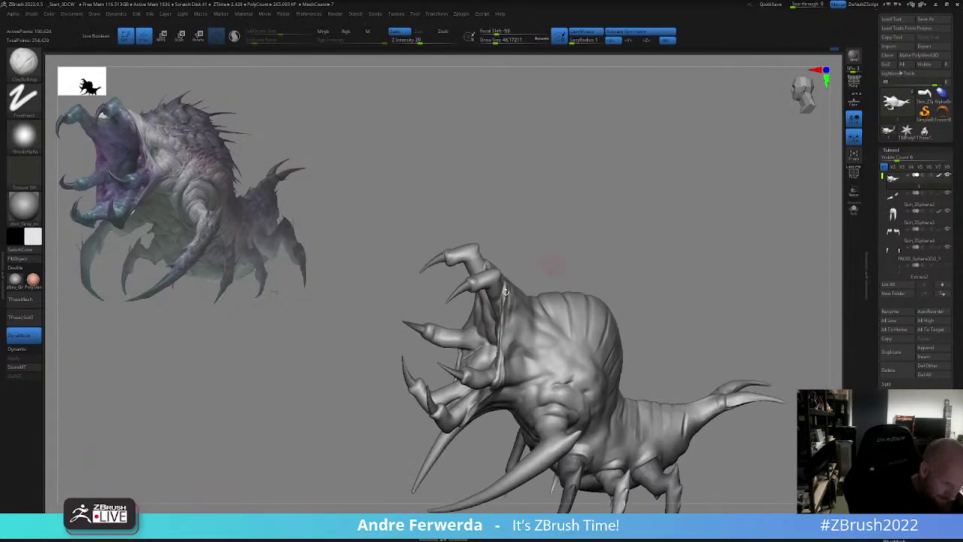
{"action": "key", "text": "space"}
{"action": "left_click_drag", "start_coordinate": [444, 322], "coordinate": [453, 336]}
{"action": "right_click_drag", "start_coordinate": [453, 336], "coordinate": [476, 358]}
{"action": "mouse_move", "coordinate": [456, 336]}
{"action": "left_mouse_down"}
{"action": "mouse_move", "coordinate": [445, 326]}
{"action": "mouse_move", "coordinate": [459, 313]}
{"action": "mouse_move", "coordinate": [441, 332]}
{"action": "mouse_move", "coordinate": [524, 242]}
{"action": "mouse_move", "coordinate": [454, 343]}
{"action": "left_mouse_up"}
{"action": "left_click_drag", "start_coordinate": [515, 250], "coordinate": [517, 300]}
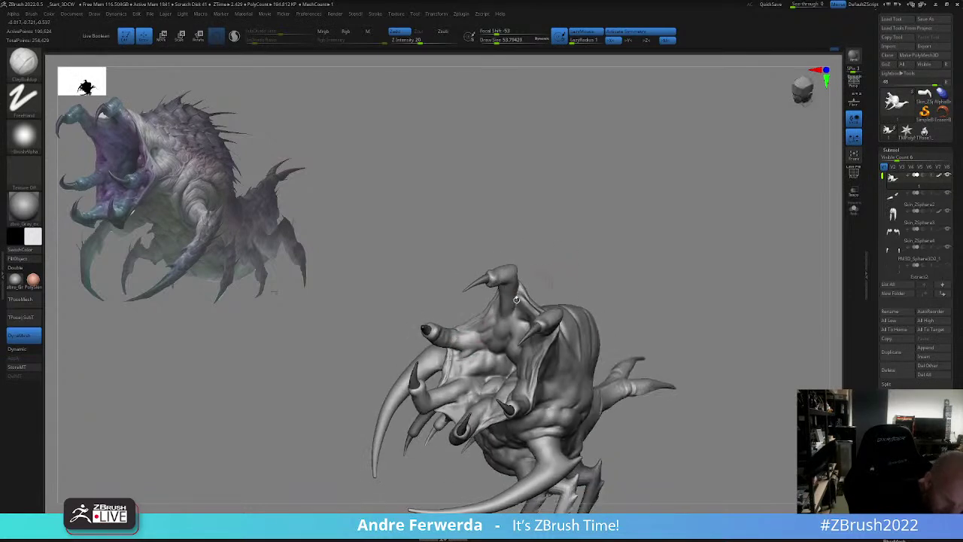
- Set the ClayBuildup draw size to about 50 and add volume where the side mouth claws meet the inner mouth
{"action": "left_click_drag", "start_coordinate": [576, 265], "coordinate": [547, 298]}
{"action": "right_click_drag", "start_coordinate": [547, 298], "coordinate": [444, 380]}
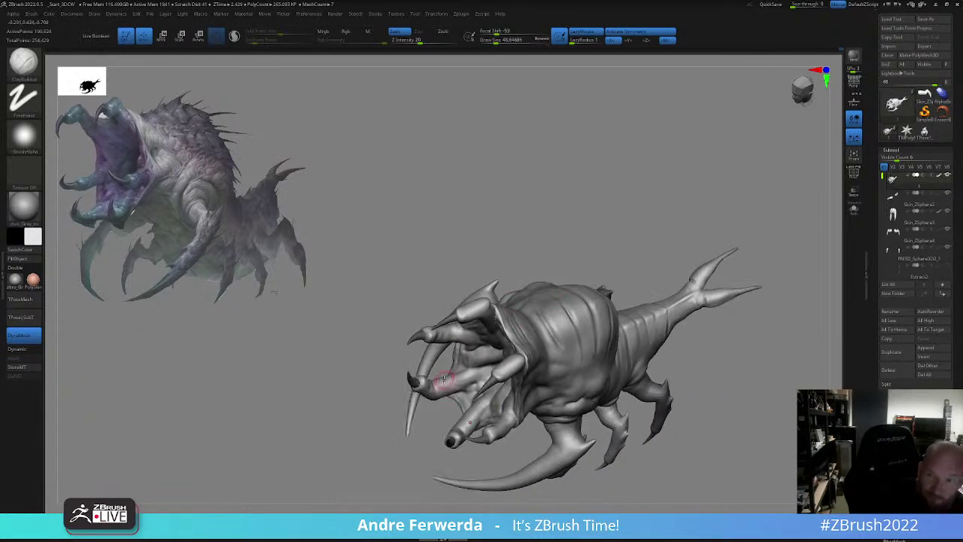
{"action": "key", "text": "space"}
{"action": "mouse_move", "coordinate": [461, 386]}
{"action": "left_mouse_down"}
{"action": "mouse_move", "coordinate": [464, 400]}
{"action": "mouse_move", "coordinate": [458, 379]}
{"action": "left_mouse_up"}
{"action": "key", "text": "space"}
{"action": "right_click_drag", "start_coordinate": [493, 264], "coordinate": [477, 310]}
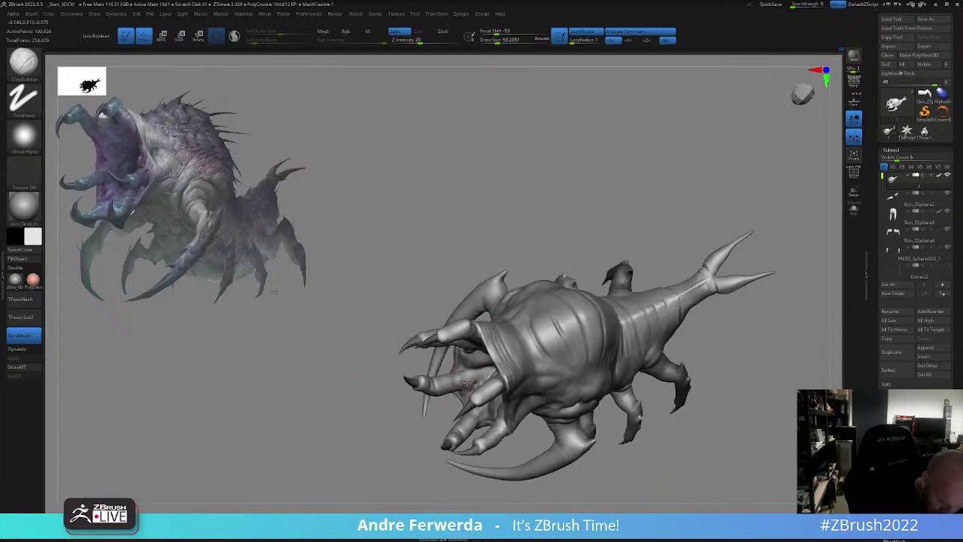
{"action": "left_click_drag", "start_coordinate": [514, 212], "coordinate": [497, 235]}
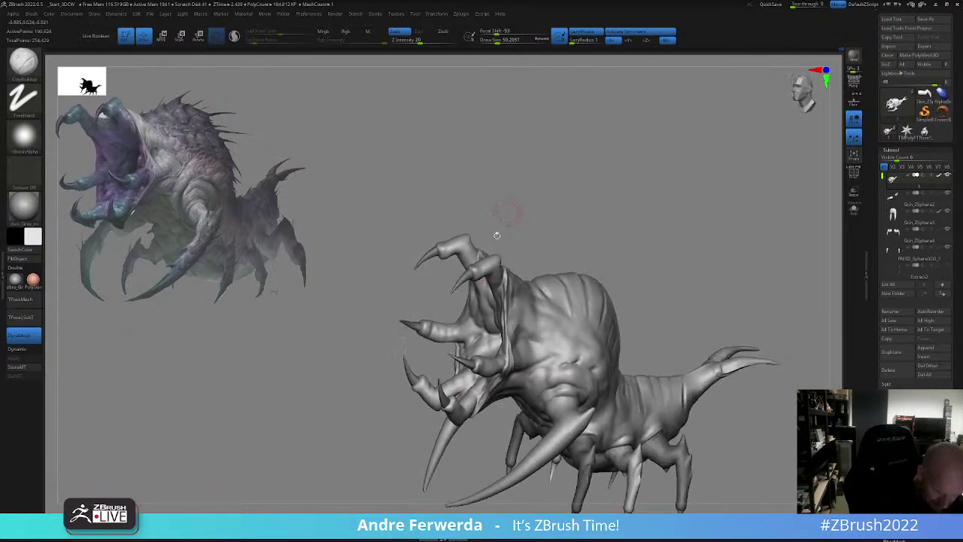
- Sculpt the inner mouth membrane and the bases of the upper claws with ClayBuildup strokes
{"action": "left_click_drag", "start_coordinate": [532, 209], "coordinate": [513, 252]}
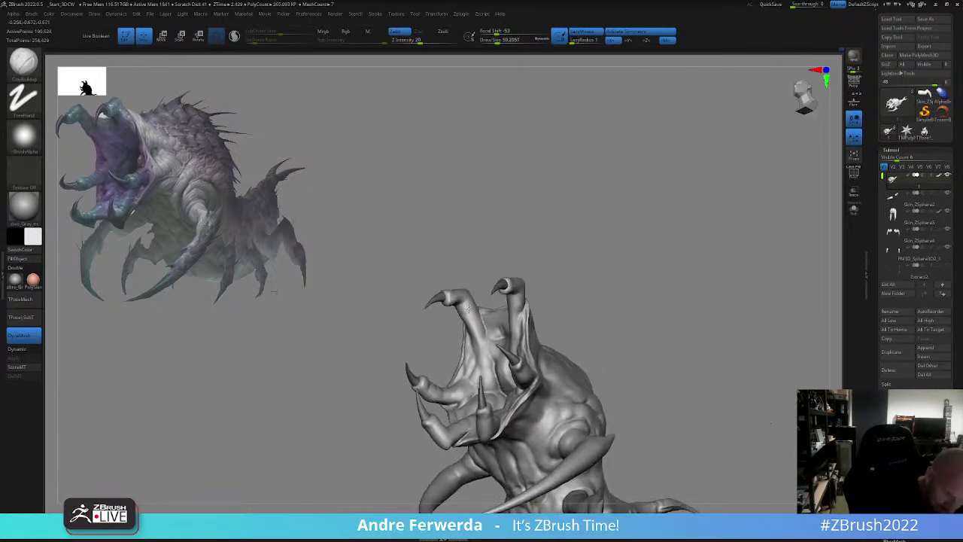
{"action": "left_click_drag", "start_coordinate": [517, 316], "coordinate": [555, 285]}
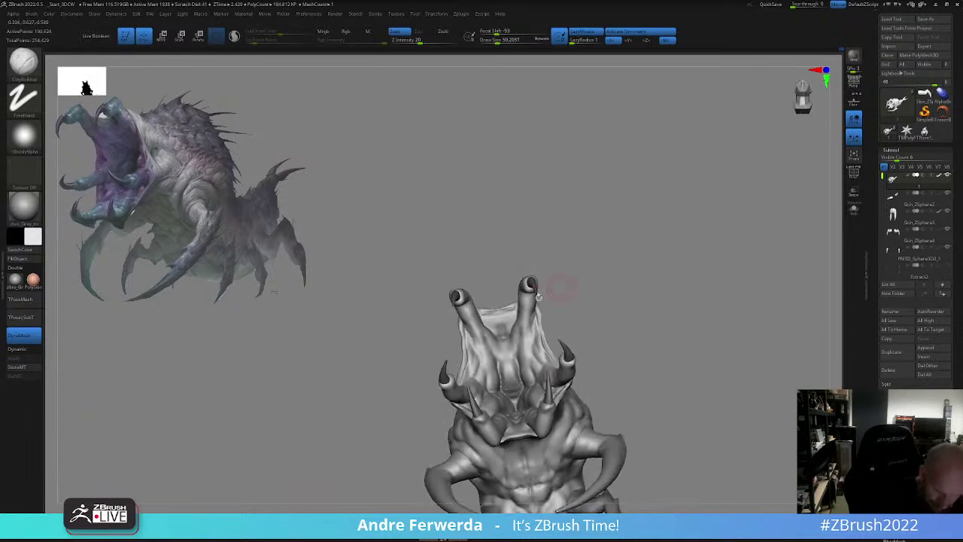
{"action": "mouse_move", "coordinate": [490, 347]}
{"action": "left_mouse_down"}
{"action": "mouse_move", "coordinate": [476, 363]}
{"action": "mouse_move", "coordinate": [477, 352]}
{"action": "mouse_move", "coordinate": [487, 363]}
{"action": "left_mouse_up"}
{"action": "left_click_drag", "start_coordinate": [580, 279], "coordinate": [595, 276]}
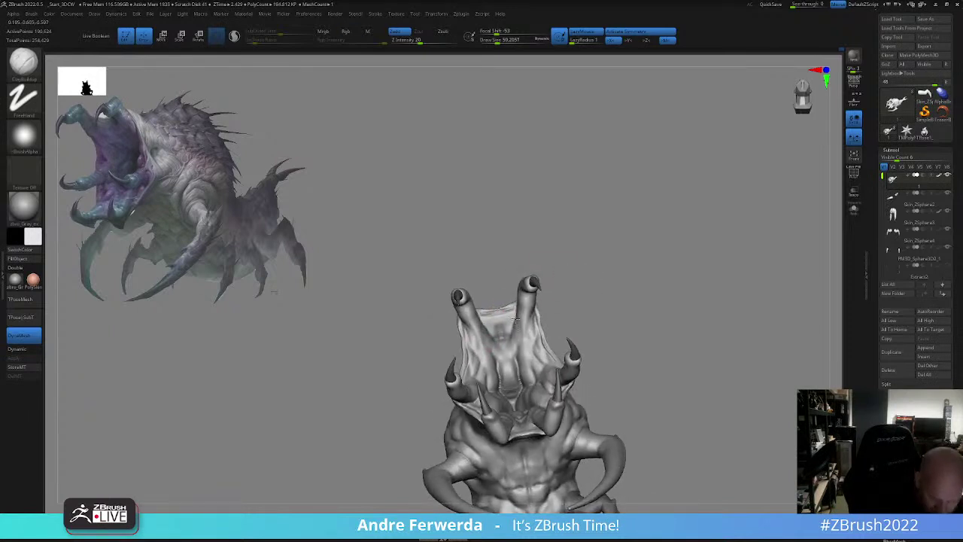
{"action": "left_click_drag", "start_coordinate": [517, 311], "coordinate": [560, 275]}
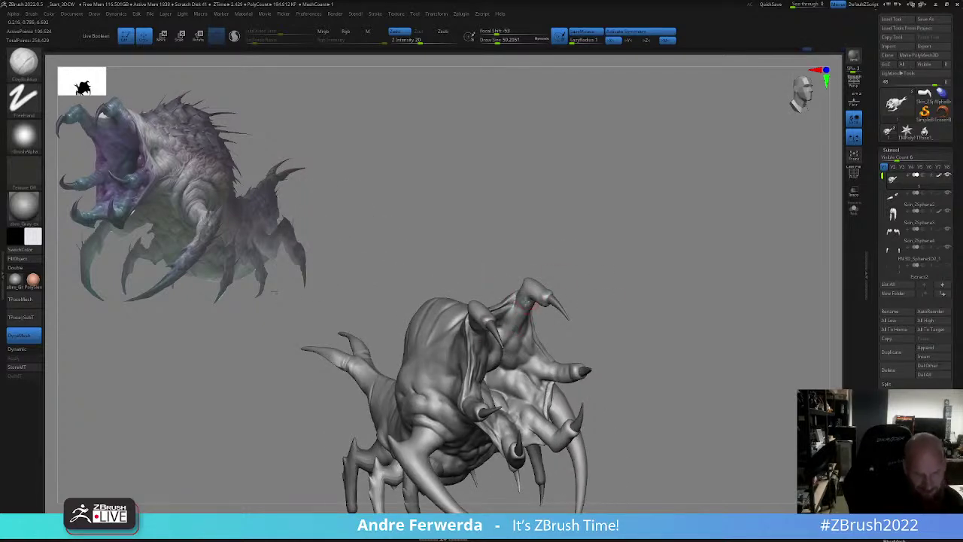
{"action": "left_click_drag", "start_coordinate": [567, 259], "coordinate": [602, 276], "text": "alt"}
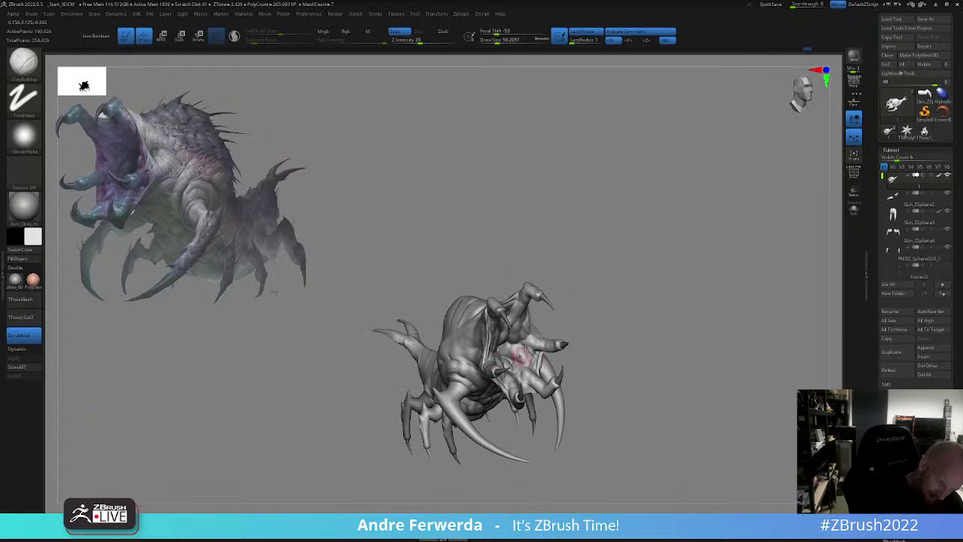
- Build up the underside around the large front limb's base at a draw size of about 71, undoing the last stroke
{"action": "left_click_drag", "start_coordinate": [699, 300], "coordinate": [584, 350]}
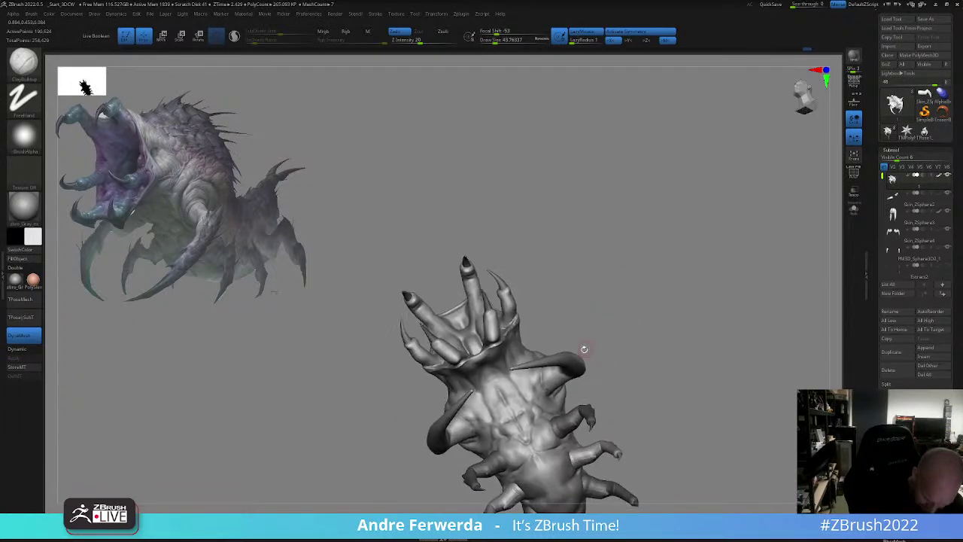
{"action": "mouse_move", "coordinate": [542, 382]}
{"action": "left_mouse_down"}
{"action": "mouse_move", "coordinate": [538, 389]}
{"action": "mouse_move", "coordinate": [531, 375]}
{"action": "left_mouse_up"}
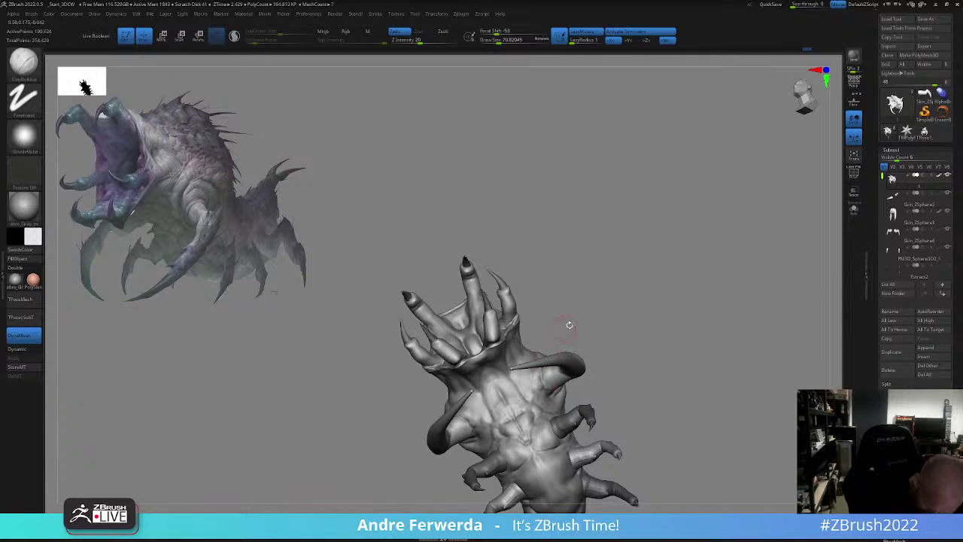
{"action": "left_click_drag", "start_coordinate": [568, 324], "coordinate": [556, 326]}
{"action": "left_click_drag", "start_coordinate": [540, 377], "coordinate": [544, 389]}
{"action": "mouse_move", "coordinate": [601, 319]}
{"action": "left_mouse_down"}
{"action": "mouse_move", "coordinate": [600, 348]}
{"action": "mouse_move", "coordinate": [584, 354]}
{"action": "left_mouse_up"}
{"action": "left_click_drag", "start_coordinate": [595, 310], "coordinate": [532, 355]}
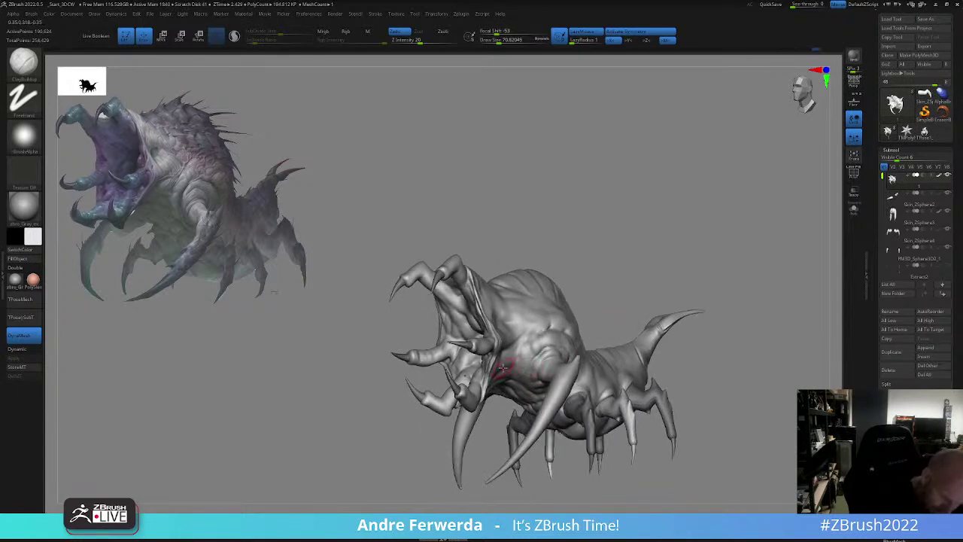
{"action": "key", "text": "ctrl+z"}
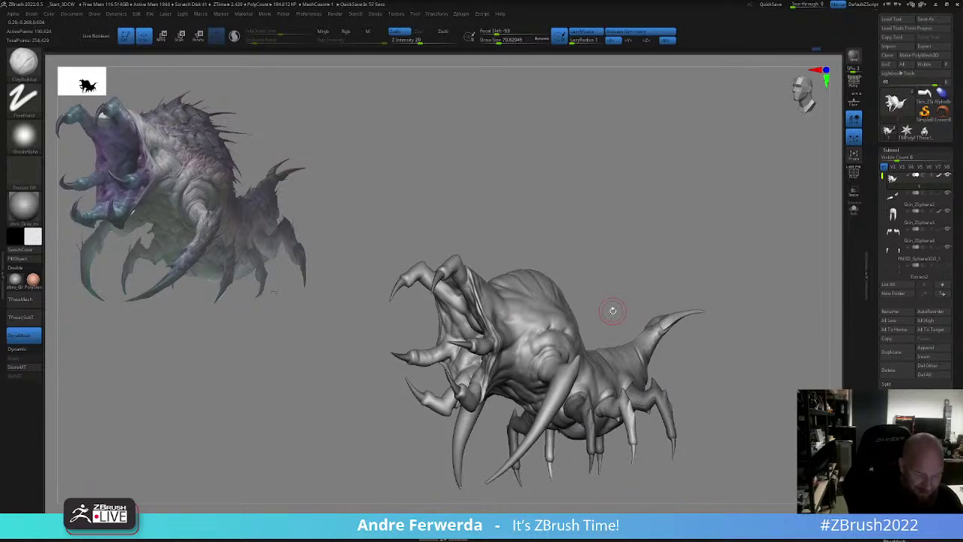
- Set the draw size to about 65 and sculpt muscle folds above the large front limb's socket
{"action": "key", "text": "space"}
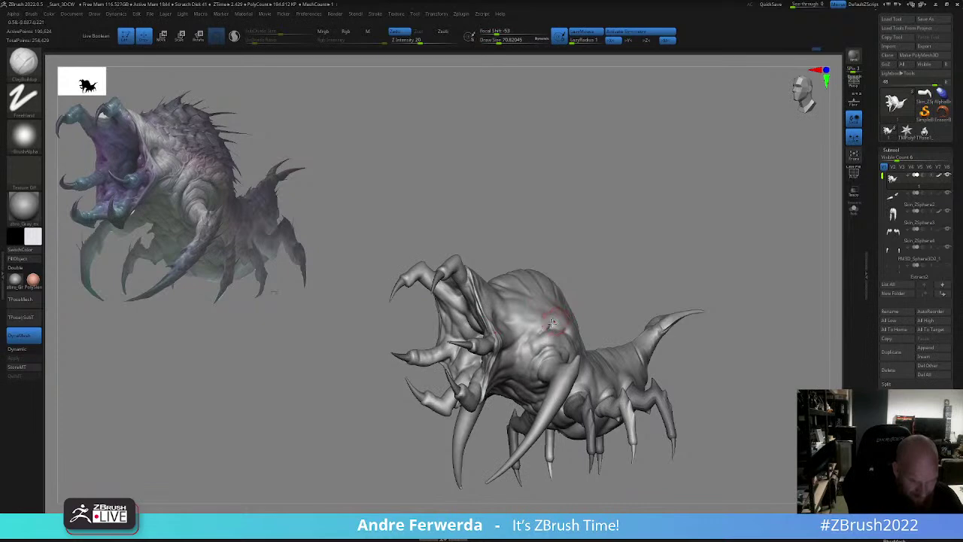
{"action": "right_click_drag", "start_coordinate": [552, 322], "coordinate": [574, 283]}
{"action": "right_click_drag", "start_coordinate": [644, 260], "coordinate": [643, 281]}
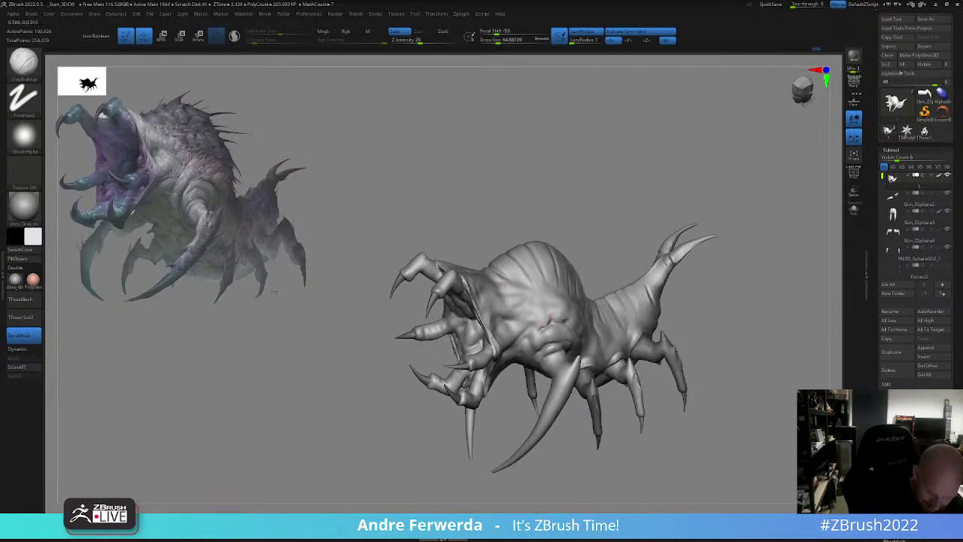
{"action": "left_click_drag", "start_coordinate": [553, 316], "coordinate": [541, 328]}
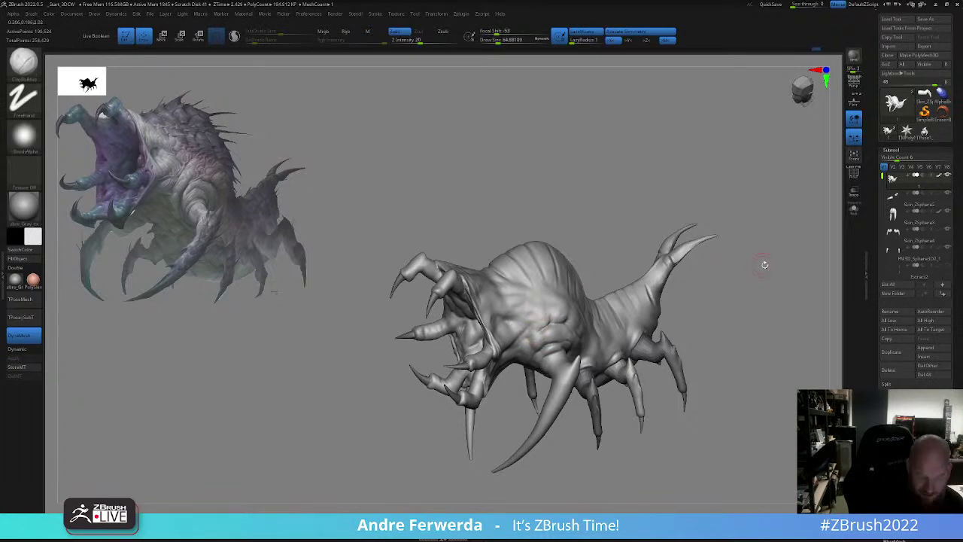
- Reduce the draw size to about 51 and build up the body between the large front limb and the first small leg
{"action": "left_click_drag", "start_coordinate": [765, 264], "coordinate": [592, 325]}
{"action": "left_click_drag", "start_coordinate": [737, 280], "coordinate": [730, 261]}
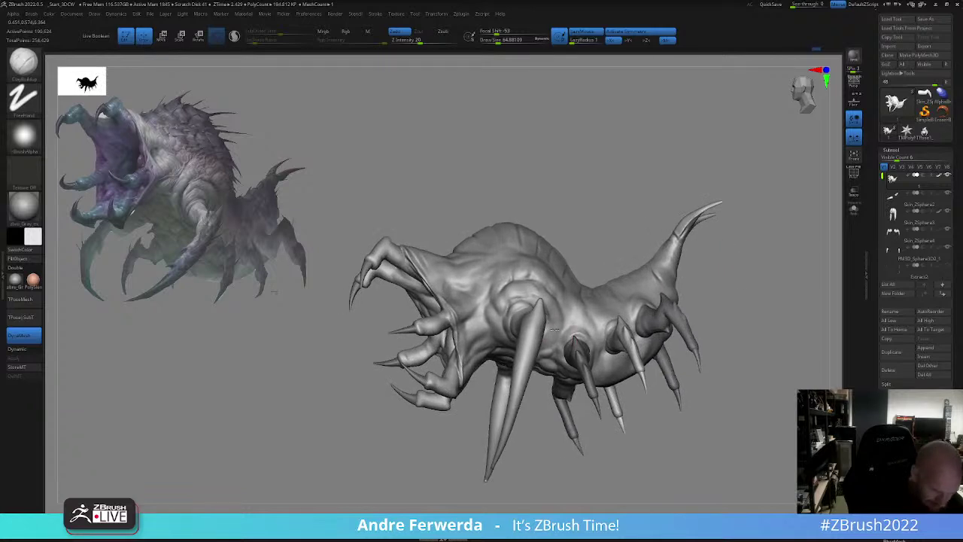
{"action": "key", "text": "s"}
{"action": "left_click_drag", "start_coordinate": [555, 329], "coordinate": [549, 330]}
{"action": "left_click_drag", "start_coordinate": [548, 454], "coordinate": [533, 453]}
{"action": "key", "text": "s"}
{"action": "left_click_drag", "start_coordinate": [564, 338], "coordinate": [566, 328]}
{"action": "key", "text": "s"}
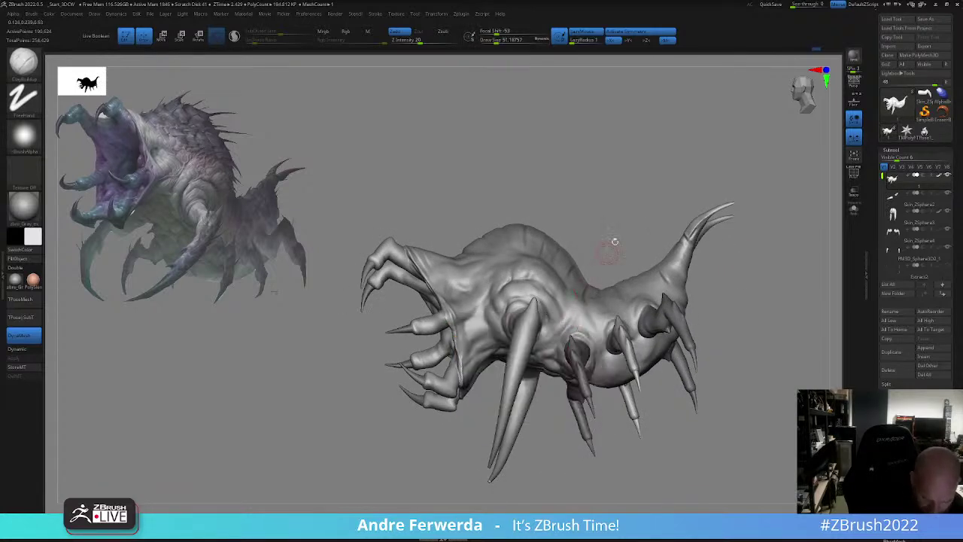
{"action": "left_click_drag", "start_coordinate": [615, 242], "coordinate": [569, 313]}
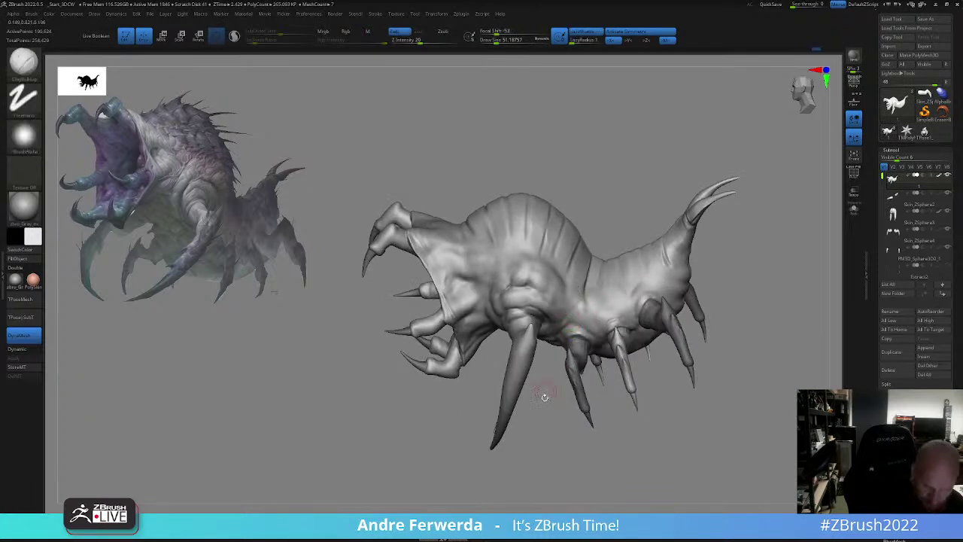
{"action": "left_click_drag", "start_coordinate": [545, 397], "coordinate": [505, 393]}
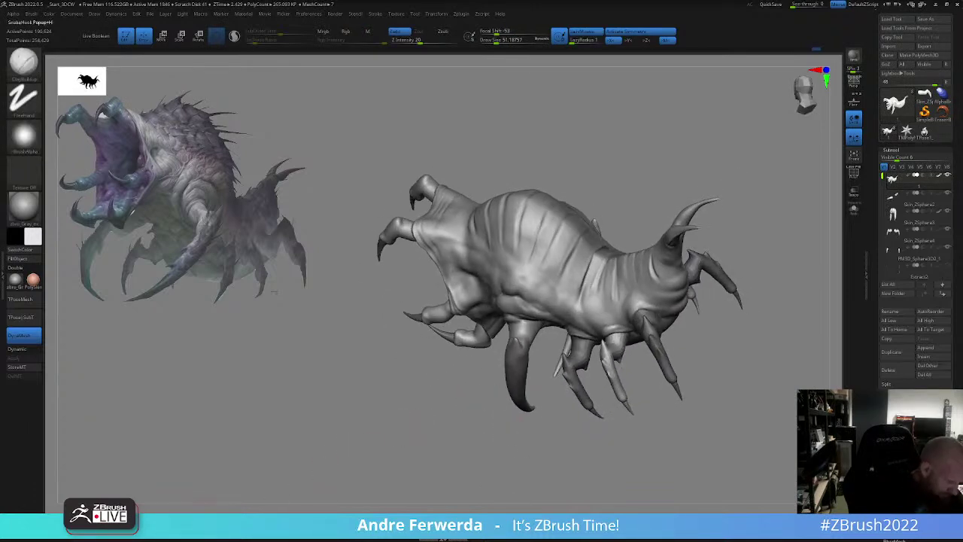
- Switch to the Move brush at a draw size of about 104 and reshape the body's flank behind the large front limb
{"action": "key", "text": "h"}
{"action": "mouse_move", "coordinate": [629, 213]}
{"action": "left_mouse_down"}
{"action": "mouse_move", "coordinate": [602, 323]}
{"action": "mouse_move", "coordinate": [629, 392]}
{"action": "left_mouse_up"}
{"action": "key", "text": "b"}
{"action": "key", "text": "m"}
{"action": "key", "text": "v"}
{"action": "left_click_drag", "start_coordinate": [635, 253], "coordinate": [672, 209]}
{"action": "left_click_drag", "start_coordinate": [698, 269], "coordinate": [694, 289]}
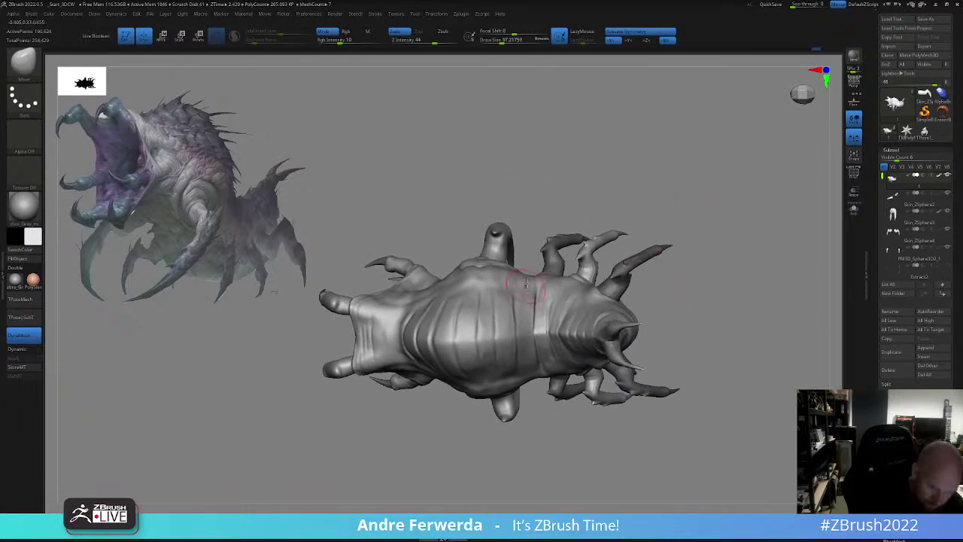
{"action": "key", "text": "space"}
{"action": "key", "text": "space"}
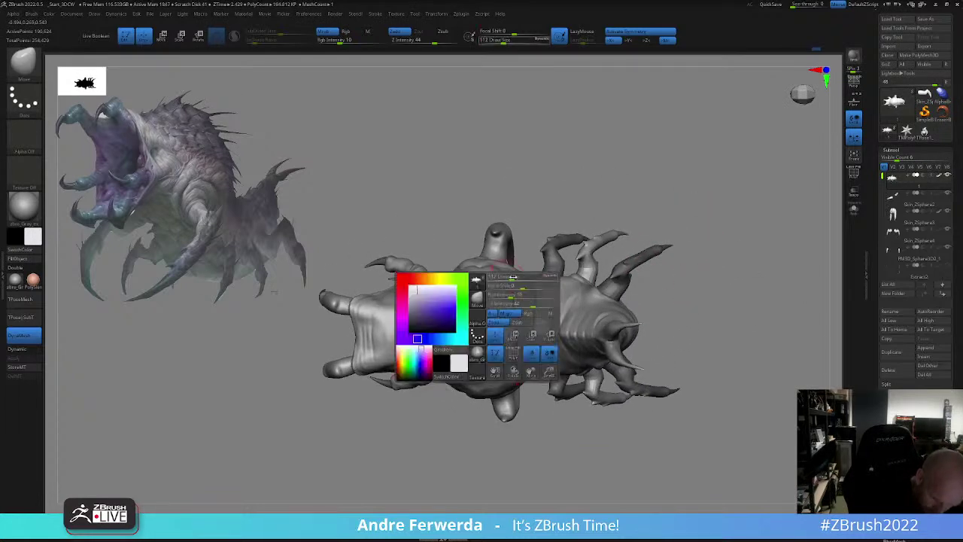
{"action": "left_click_drag", "start_coordinate": [515, 267], "coordinate": [519, 274]}
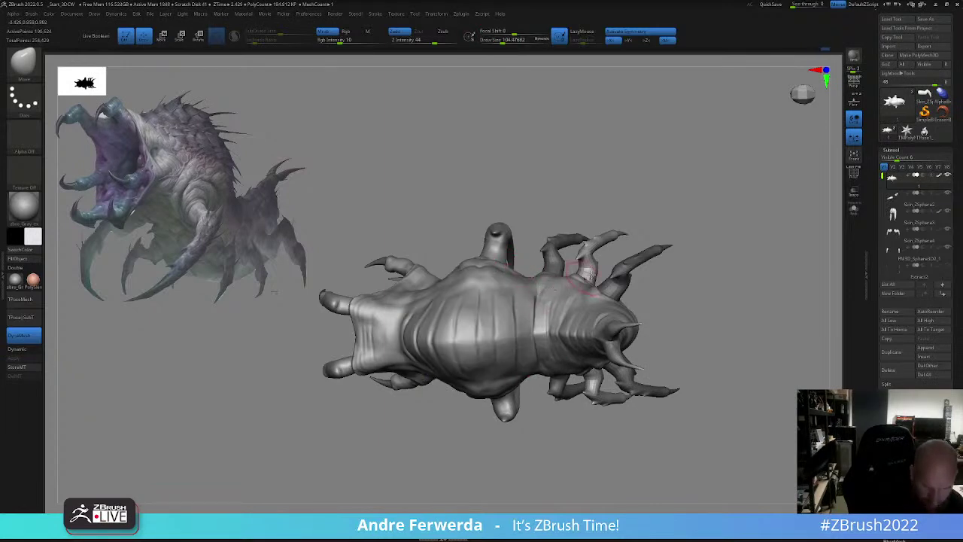
- Reduce the draw size to about 74 and adjust the body's silhouette around the large front limbs' shoulders
{"action": "left_click_drag", "start_coordinate": [700, 222], "coordinate": [715, 227]}
{"action": "mouse_move", "coordinate": [715, 294]}
{"action": "left_mouse_down"}
{"action": "mouse_move", "coordinate": [712, 224]}
{"action": "mouse_move", "coordinate": [685, 212]}
{"action": "mouse_move", "coordinate": [668, 266]}
{"action": "left_mouse_up"}
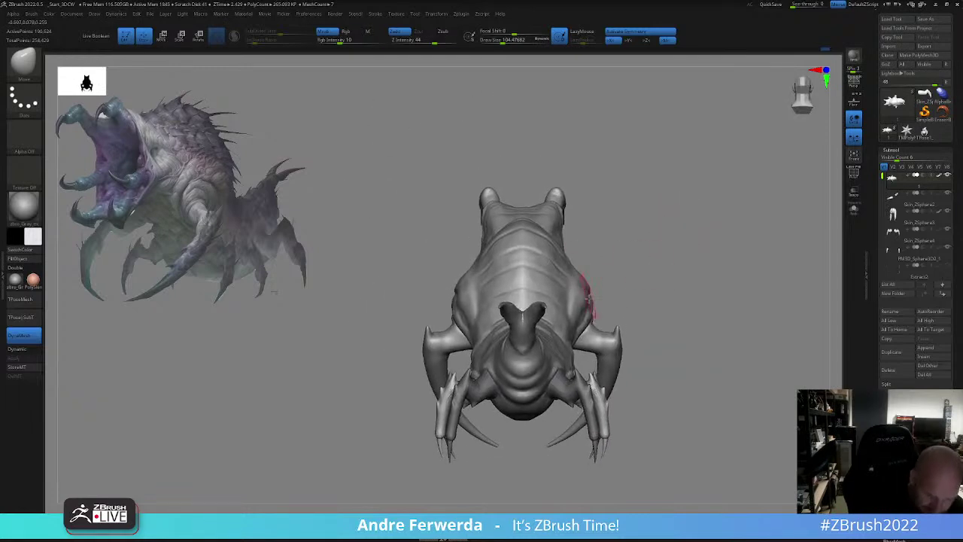
{"action": "key", "text": "space"}
{"action": "left_click_drag", "start_coordinate": [589, 299], "coordinate": [583, 301]}
{"action": "left_click_drag", "start_coordinate": [599, 258], "coordinate": [590, 315]}
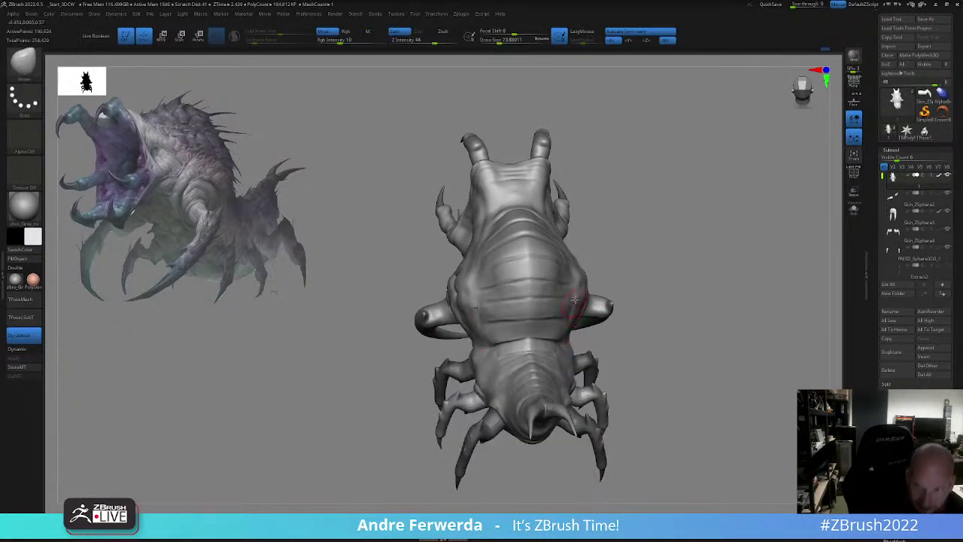
- Refine the shoulder and socket around the large front limb with the Move brush, reducing the draw size to about 56
{"action": "left_click_drag", "start_coordinate": [652, 243], "coordinate": [622, 267]}
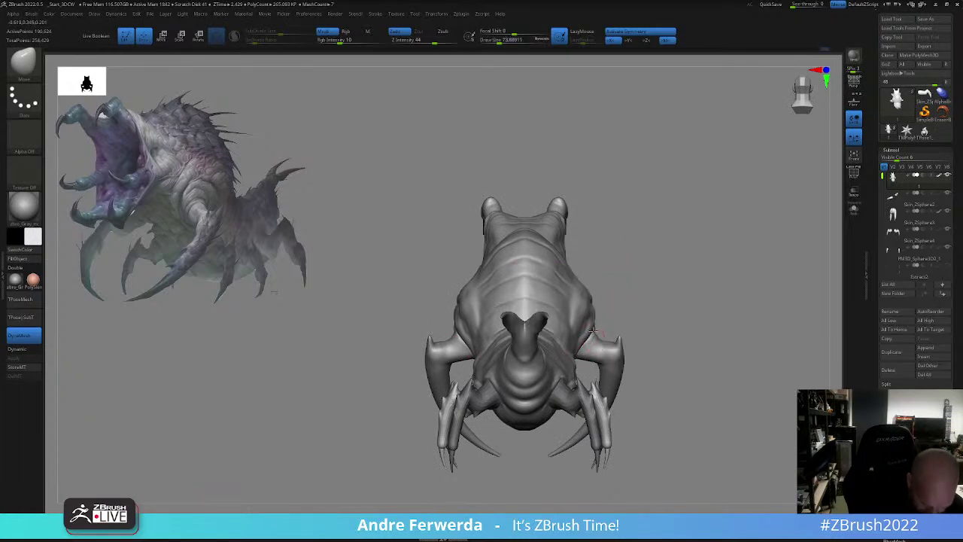
{"action": "left_click_drag", "start_coordinate": [618, 304], "coordinate": [581, 297]}
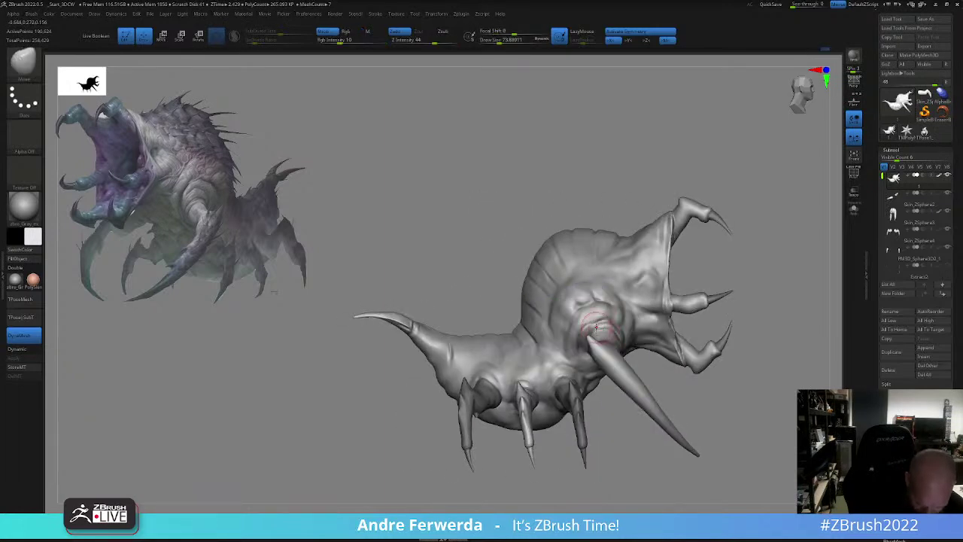
{"action": "left_click_drag", "start_coordinate": [604, 419], "coordinate": [594, 356]}
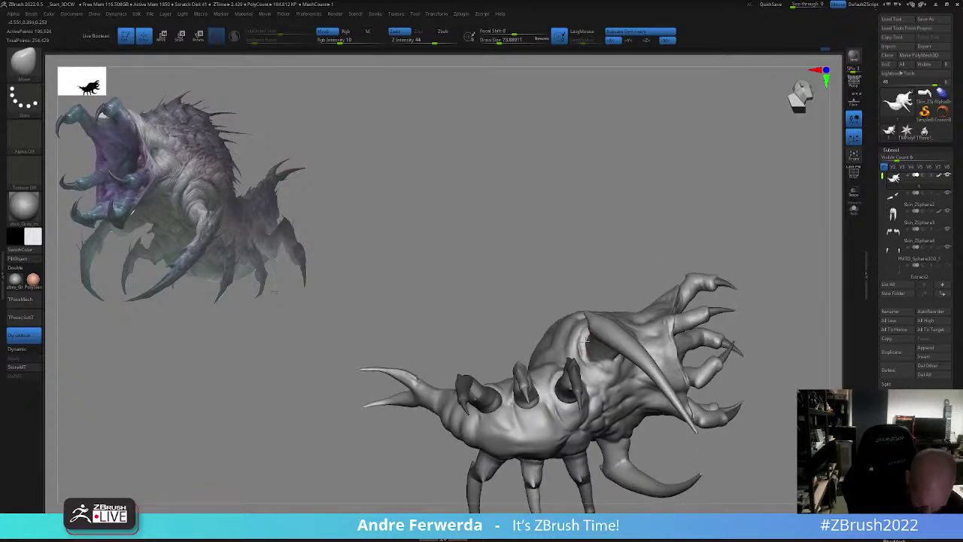
{"action": "mouse_move", "coordinate": [605, 274]}
{"action": "left_mouse_down"}
{"action": "mouse_move", "coordinate": [609, 328]}
{"action": "mouse_move", "coordinate": [584, 333]}
{"action": "left_mouse_up"}
{"action": "key", "text": "space"}
{"action": "right_click_drag", "start_coordinate": [621, 453], "coordinate": [669, 384], "text": "ctrl"}
{"action": "right_click_drag", "start_coordinate": [768, 304], "coordinate": [723, 296]}
{"action": "mouse_move", "coordinate": [744, 285]}
{"action": "left_mouse_down"}
{"action": "mouse_move", "coordinate": [703, 309]}
{"action": "mouse_move", "coordinate": [672, 305]}
{"action": "mouse_move", "coordinate": [658, 362]}
{"action": "left_mouse_up"}
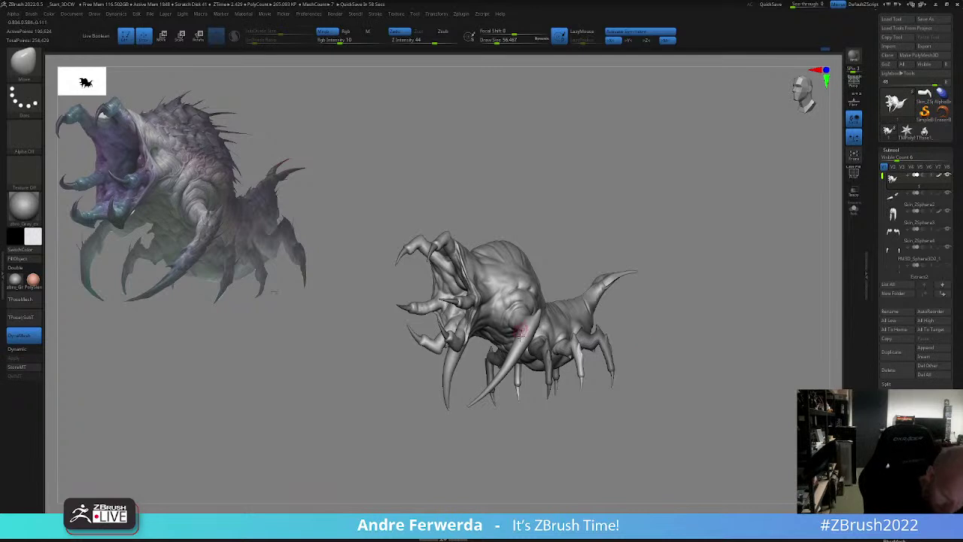
{"action": "mouse_move", "coordinate": [650, 323]}
{"action": "left_mouse_down", "text": "alt"}
{"action": "mouse_move", "coordinate": [653, 284]}
{"action": "mouse_move", "coordinate": [651, 429]}
{"action": "left_mouse_up", "text": "alt"}
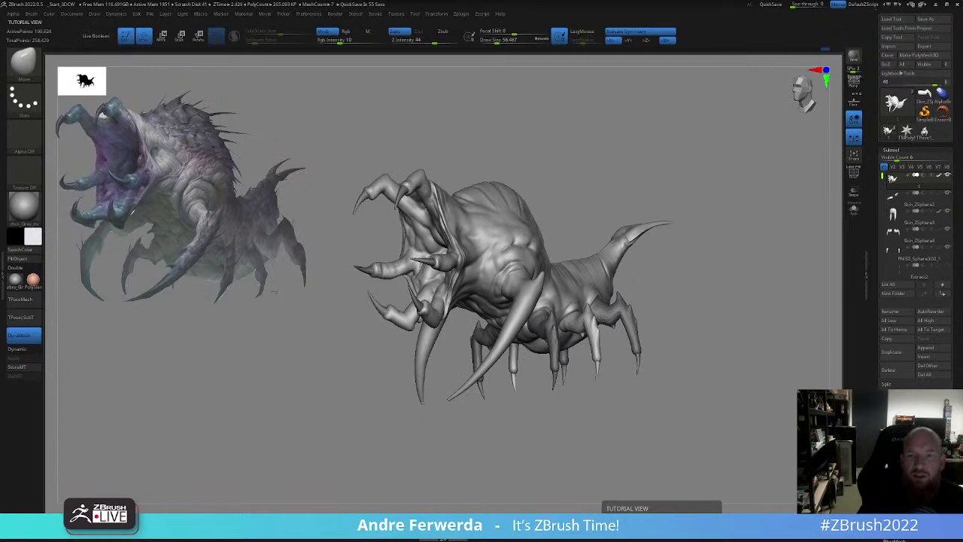
- Switch to the DamStandard brush at a draw size of about 51 and work on the large front limb
{"action": "key", "text": "b"}
{"action": "key", "text": "d"}
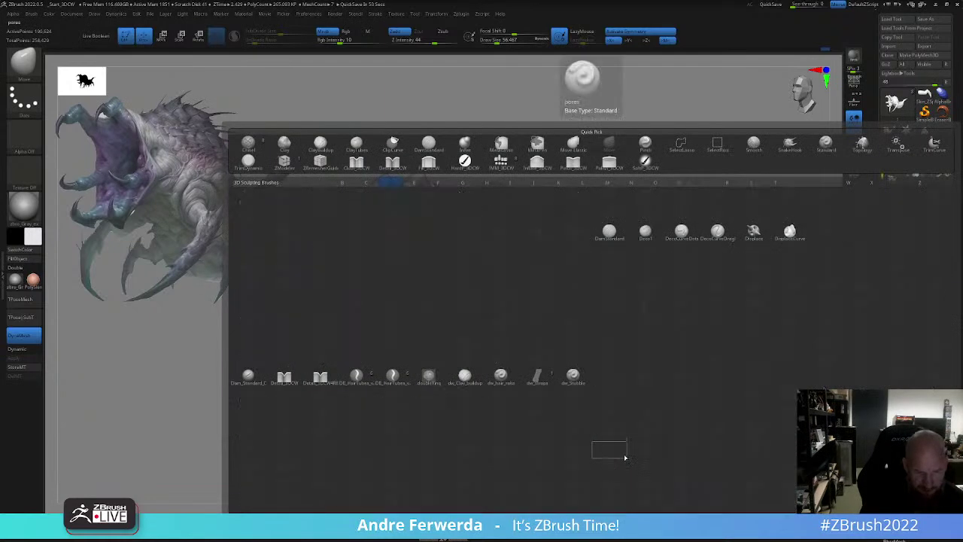
{"action": "left_click", "coordinate": [614, 232]}
{"action": "key", "text": "bracketright"}
{"action": "key", "text": "bracketright"}
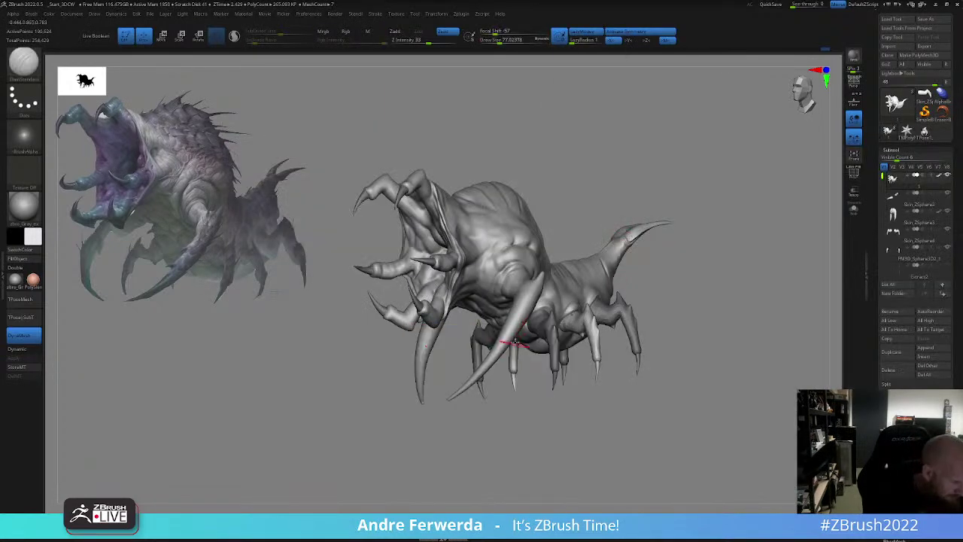
{"action": "key", "text": "space"}
{"action": "left_click_drag", "start_coordinate": [516, 339], "coordinate": [507, 340]}
{"action": "mouse_move", "coordinate": [488, 436]}
{"action": "left_mouse_down"}
{"action": "mouse_move", "coordinate": [507, 432]}
{"action": "mouse_move", "coordinate": [522, 346]}
{"action": "left_mouse_up"}
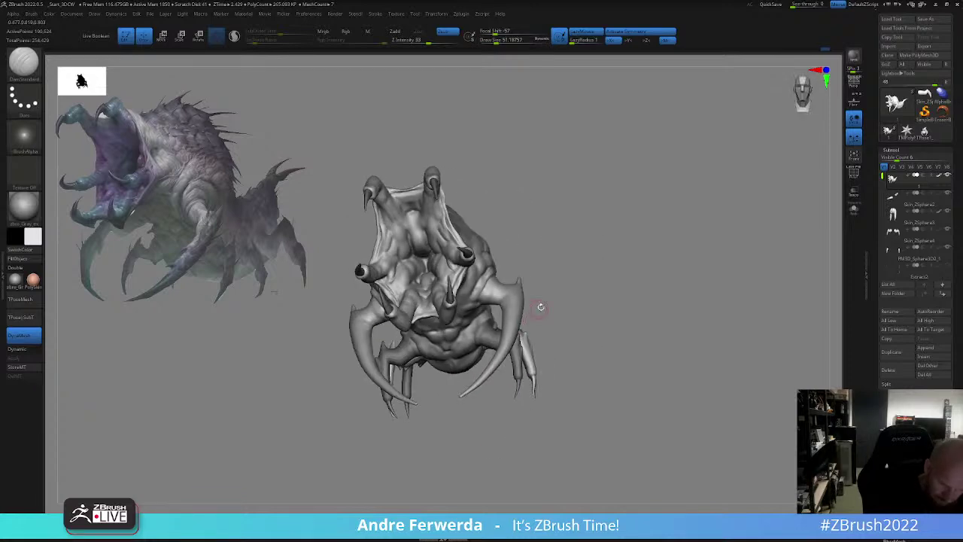
- Define the edges of the large front limb's claw with DamStandard, reducing the draw size to about 35
{"action": "left_click_drag", "start_coordinate": [540, 307], "coordinate": [540, 269]}
{"action": "key", "text": "bracketright"}
{"action": "mouse_move", "coordinate": [498, 311]}
{"action": "left_mouse_down"}
{"action": "mouse_move", "coordinate": [519, 284]}
{"action": "mouse_move", "coordinate": [554, 321]}
{"action": "mouse_move", "coordinate": [569, 304]}
{"action": "mouse_move", "coordinate": [549, 313]}
{"action": "left_mouse_up"}
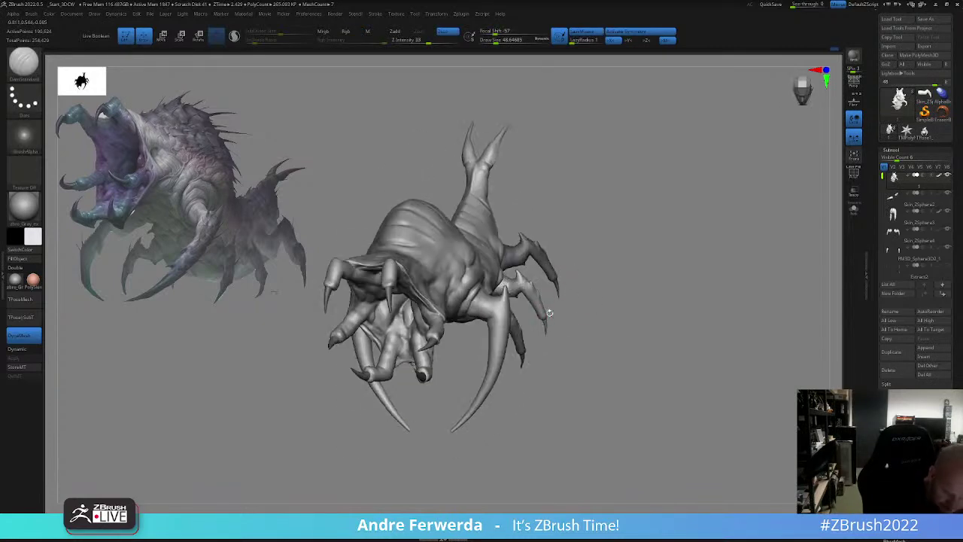
{"action": "mouse_move", "coordinate": [509, 376]}
{"action": "left_mouse_down"}
{"action": "mouse_move", "coordinate": [545, 384]}
{"action": "mouse_move", "coordinate": [522, 386]}
{"action": "left_mouse_up"}
{"action": "left_click_drag", "start_coordinate": [493, 447], "coordinate": [492, 426], "text": "alt"}
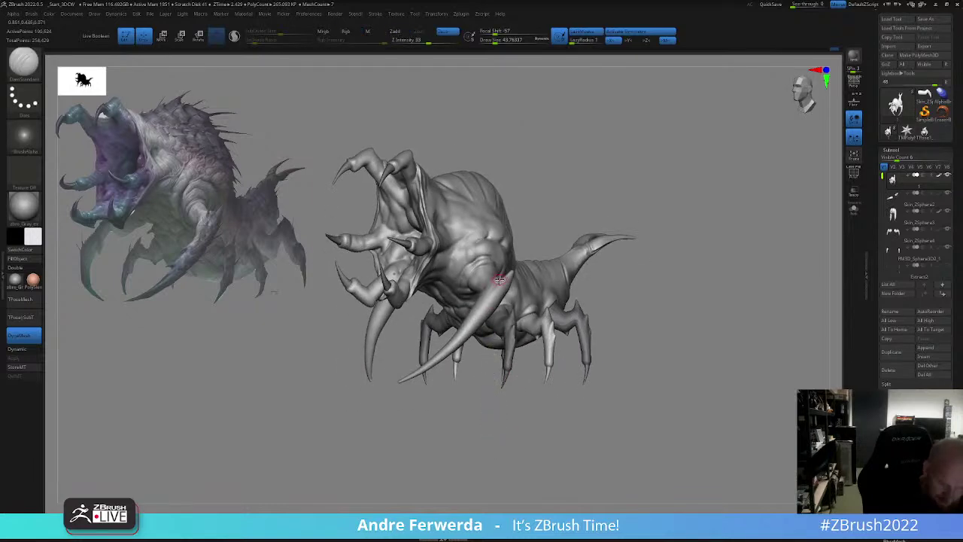
{"action": "left_click_drag", "start_coordinate": [486, 362], "coordinate": [502, 295]}
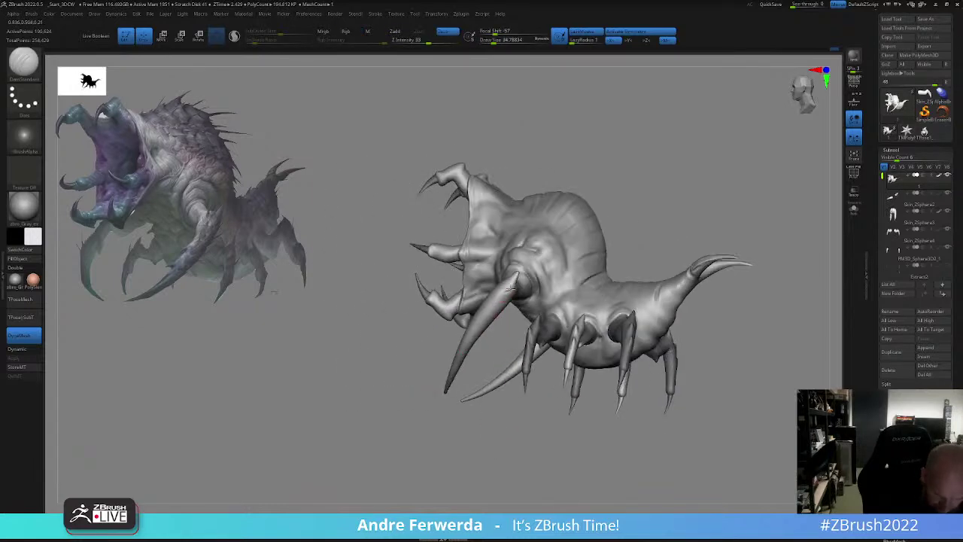
{"action": "left_click_drag", "start_coordinate": [572, 250], "coordinate": [486, 334]}
- Sharpen the rear side of the large front limb with DamStandard, settling on a draw size of about 46
{"action": "key", "text": "space"}
{"action": "left_click_drag", "start_coordinate": [518, 303], "coordinate": [524, 302]}
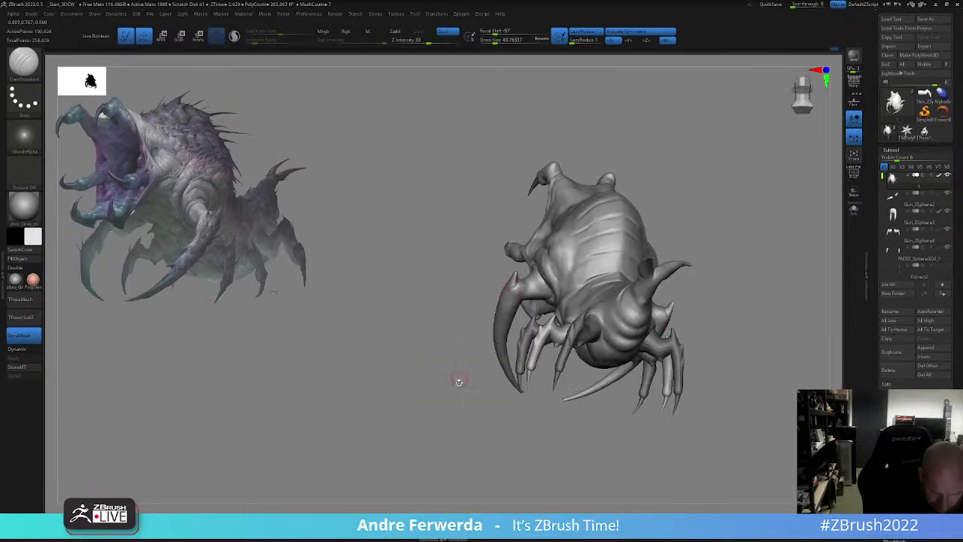
{"action": "left_click_drag", "start_coordinate": [459, 383], "coordinate": [472, 366]}
{"action": "key", "text": "s"}
{"action": "left_click_drag", "start_coordinate": [536, 288], "coordinate": [541, 288]}
{"action": "left_click_drag", "start_coordinate": [499, 408], "coordinate": [521, 370]}
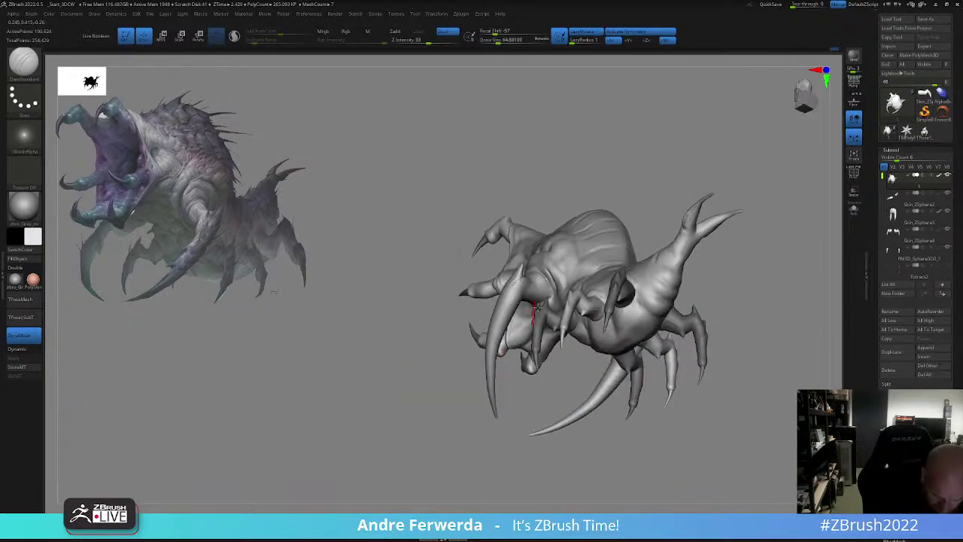
{"action": "key", "text": "space"}
{"action": "left_click_drag", "start_coordinate": [537, 307], "coordinate": [533, 307]}
{"action": "left_click_drag", "start_coordinate": [615, 190], "coordinate": [590, 202]}
{"action": "left_click_drag", "start_coordinate": [745, 242], "coordinate": [756, 221]}
- Isolate the body subtool and carve along the large front claws with DamStandard
{"action": "left_click", "coordinate": [854, 209]}
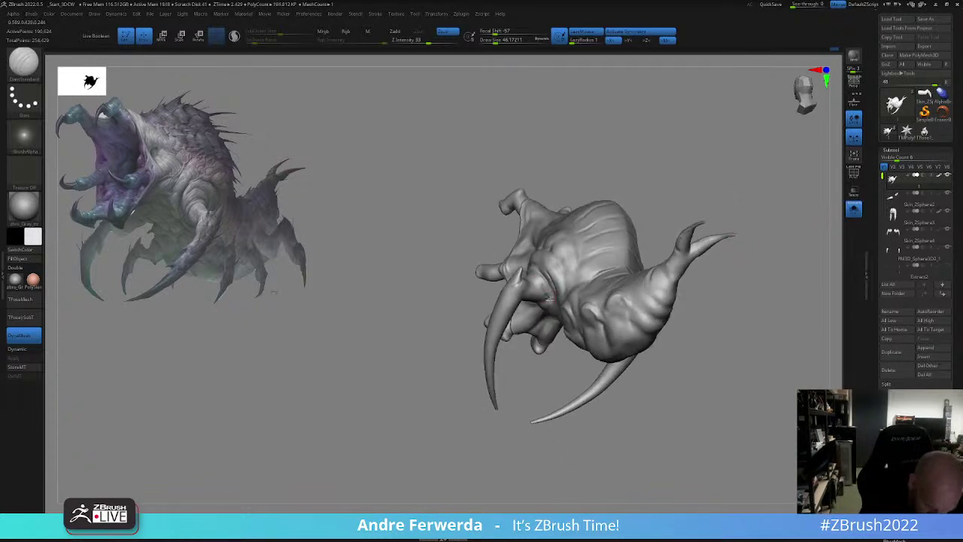
{"action": "mouse_move", "coordinate": [553, 286]}
{"action": "right_mouse_down"}
{"action": "mouse_move", "coordinate": [610, 208]}
{"action": "mouse_move", "coordinate": [555, 282]}
{"action": "right_mouse_up"}
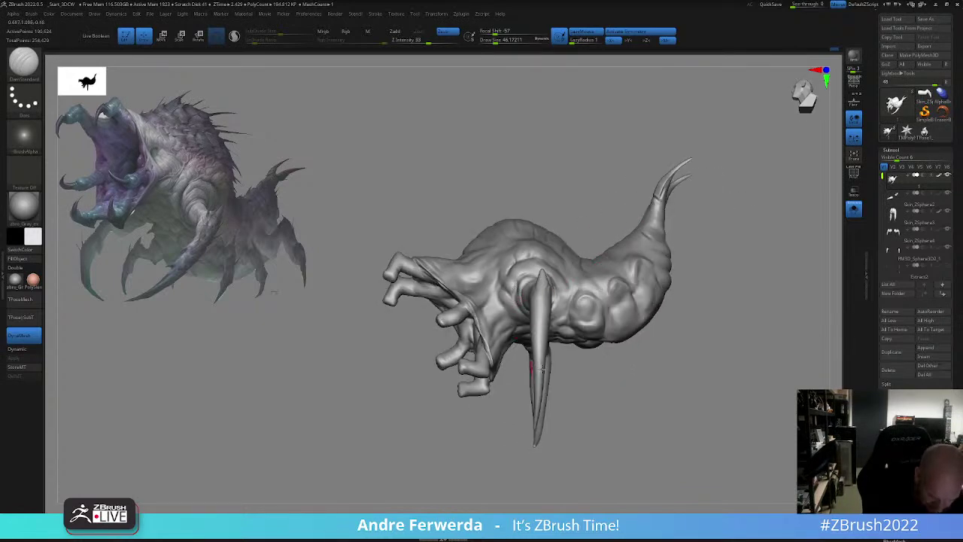
{"action": "right_click_drag", "start_coordinate": [541, 369], "coordinate": [610, 376]}
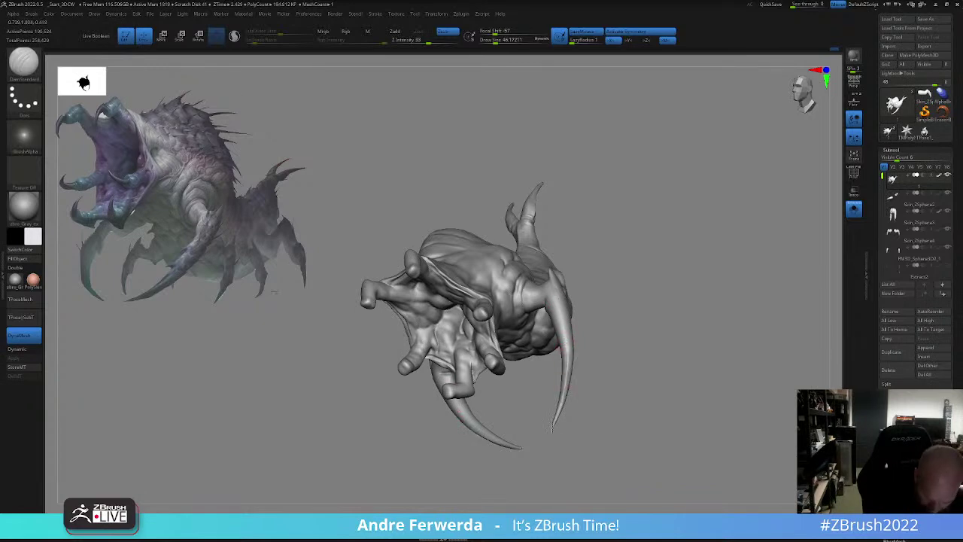
{"action": "right_click_drag", "start_coordinate": [617, 391], "coordinate": [583, 387]}
{"action": "left_click_drag", "start_coordinate": [564, 438], "coordinate": [587, 392]}
{"action": "mouse_move", "coordinate": [604, 429]}
{"action": "left_mouse_down"}
{"action": "mouse_move", "coordinate": [550, 462]}
{"action": "mouse_move", "coordinate": [523, 445]}
{"action": "mouse_move", "coordinate": [578, 377]}
{"action": "mouse_move", "coordinate": [618, 394]}
{"action": "mouse_move", "coordinate": [667, 364]}
{"action": "mouse_move", "coordinate": [701, 306]}
{"action": "mouse_move", "coordinate": [669, 326]}
{"action": "left_mouse_up"}
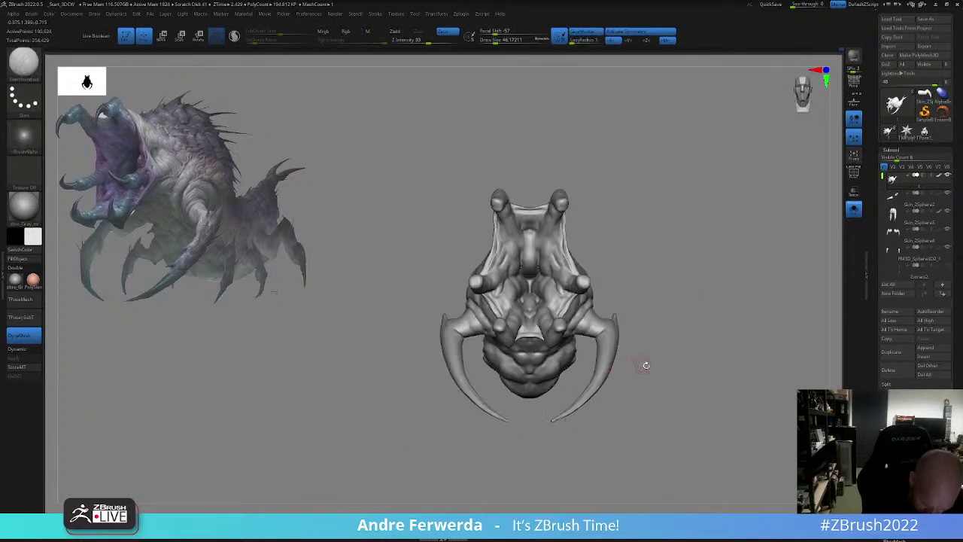
- Carve creases between the folds around the large front limb's base with DamStandard, then show all subtools again
{"action": "right_click_drag", "start_coordinate": [645, 365], "coordinate": [634, 352]}
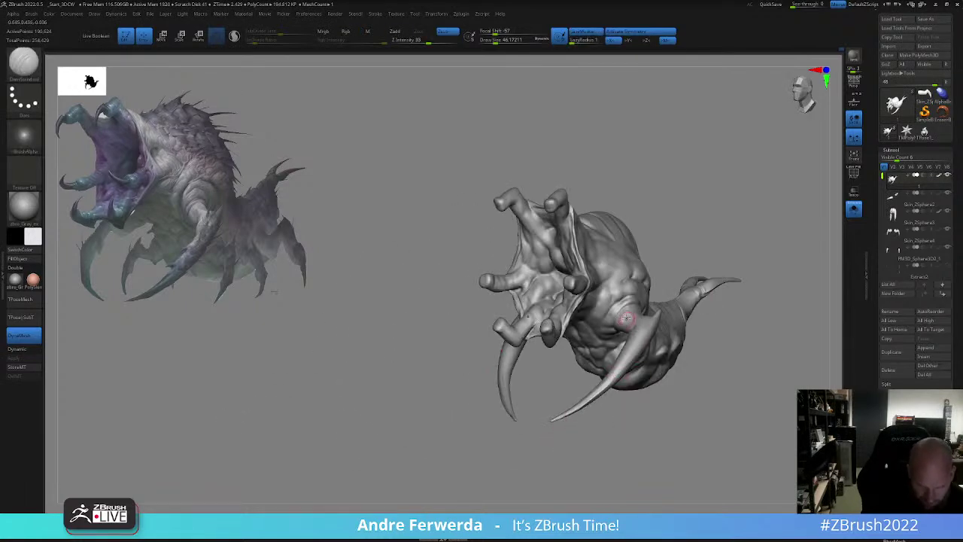
{"action": "left_click_drag", "start_coordinate": [662, 434], "coordinate": [658, 441], "text": "alt"}
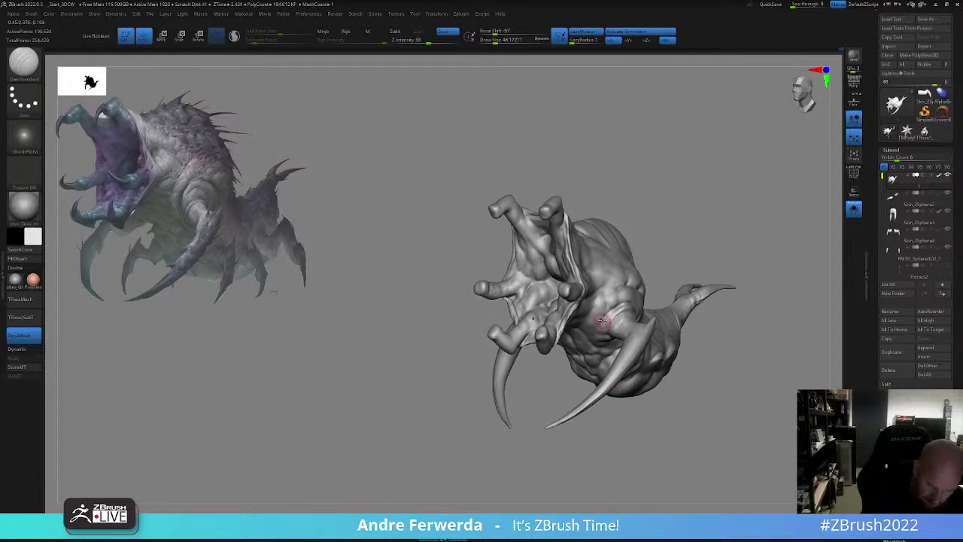
{"action": "left_click_drag", "start_coordinate": [706, 400], "coordinate": [661, 429], "text": "alt"}
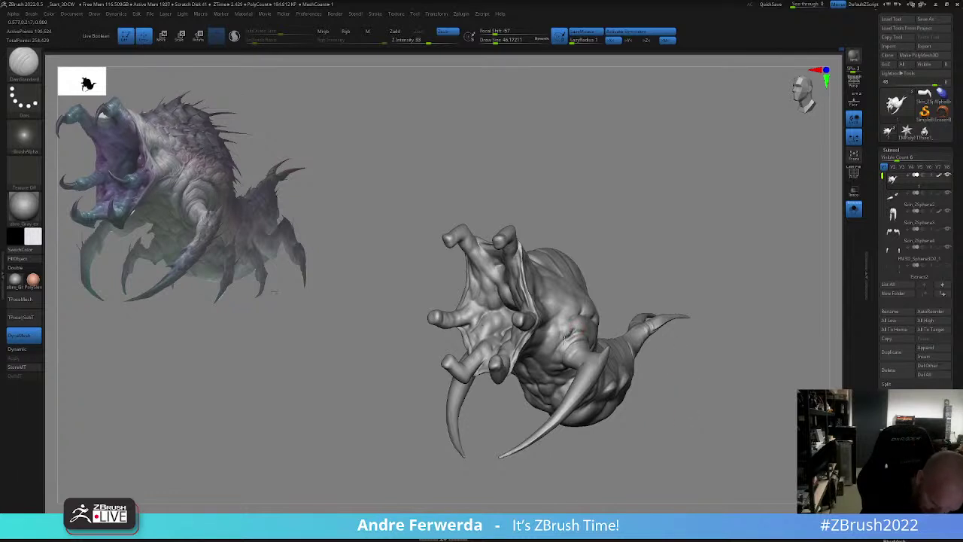
{"action": "right_click_drag", "start_coordinate": [560, 347], "coordinate": [567, 342]}
{"action": "left_click_drag", "start_coordinate": [566, 342], "coordinate": [555, 359]}
{"action": "right_click_drag", "start_coordinate": [563, 338], "coordinate": [588, 347]}
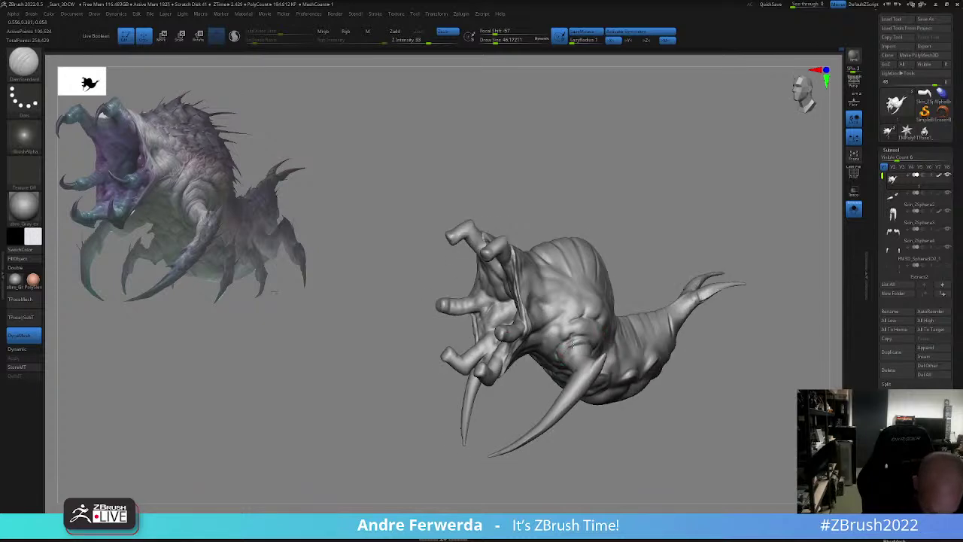
{"action": "right_click_drag", "start_coordinate": [640, 263], "coordinate": [673, 299]}
{"action": "right_click_drag", "start_coordinate": [673, 300], "coordinate": [680, 273], "text": "ctrl"}
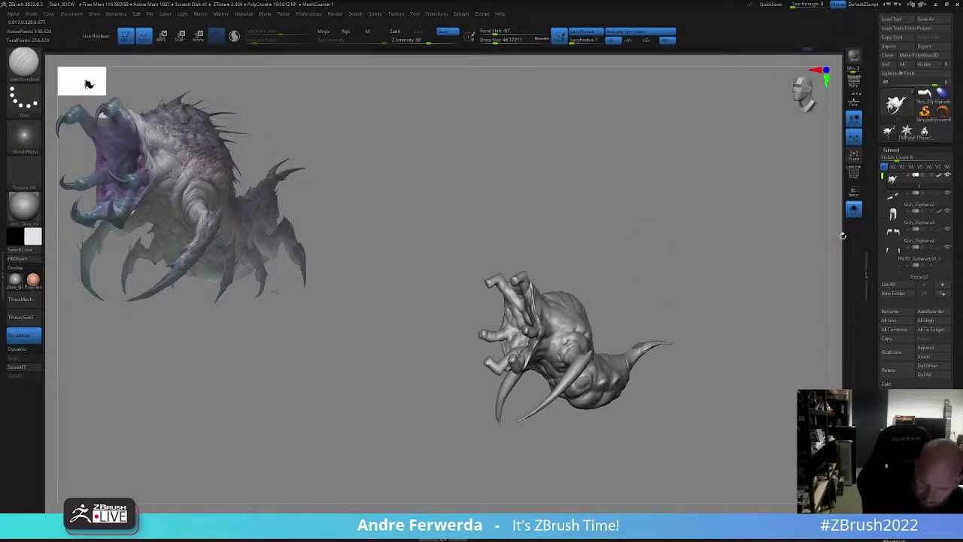
{"action": "left_click", "coordinate": [853, 211]}
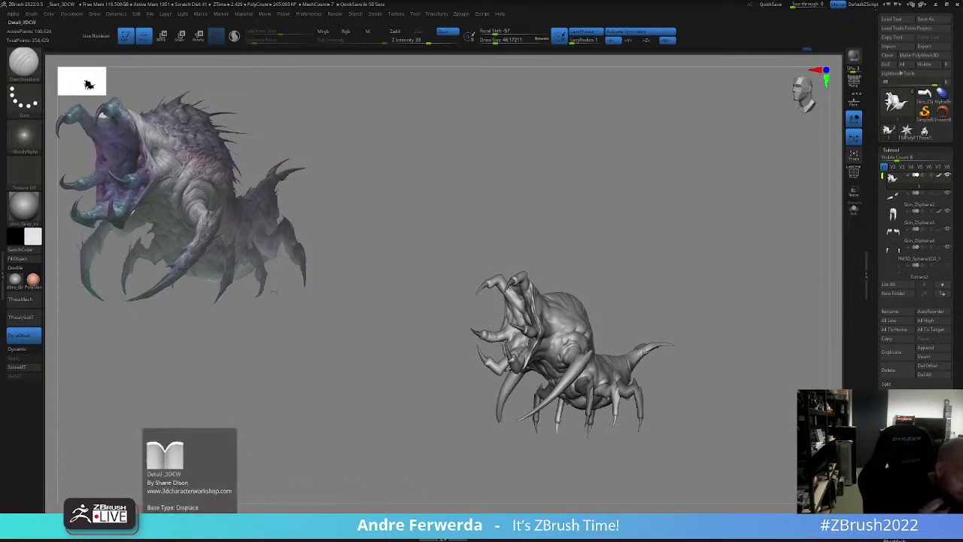
- Switch to the SnakeHook brush at a draw size of about 50 and adjust the curve of the large front claws
{"action": "left_click", "coordinate": [134, 524]}
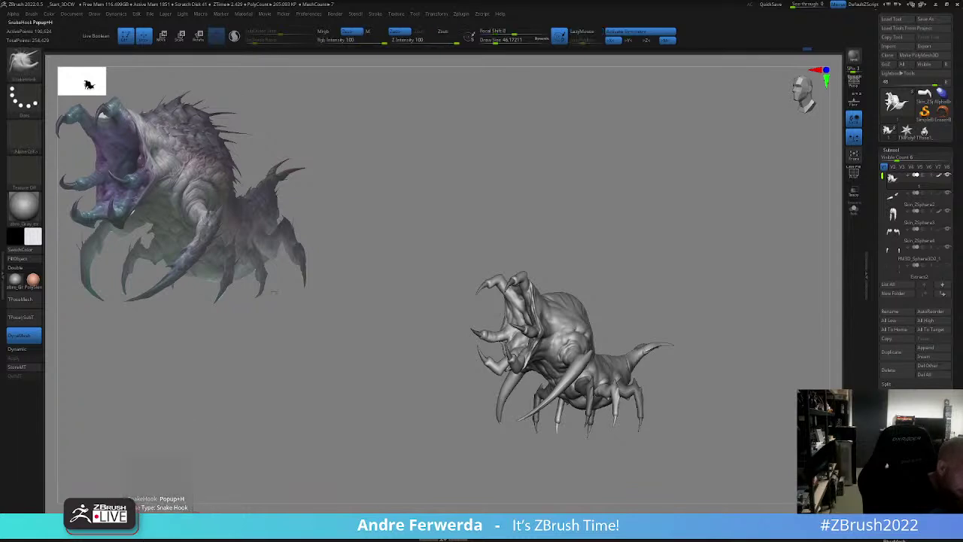
{"action": "key", "text": "s"}
{"action": "left_click", "coordinate": [592, 369]}
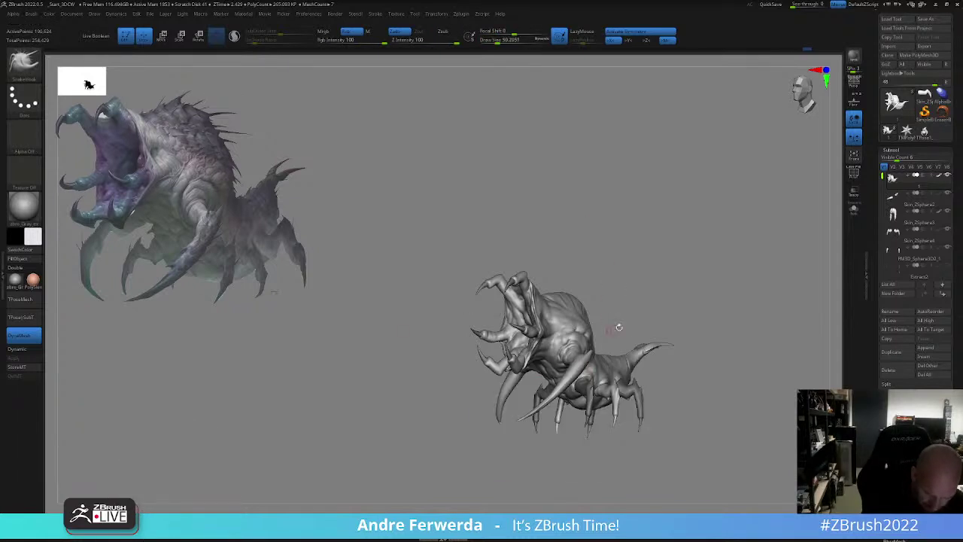
{"action": "mouse_move", "coordinate": [618, 328]}
{"action": "left_mouse_down"}
{"action": "mouse_move", "coordinate": [637, 366]}
{"action": "mouse_move", "coordinate": [606, 376]}
{"action": "left_mouse_up"}
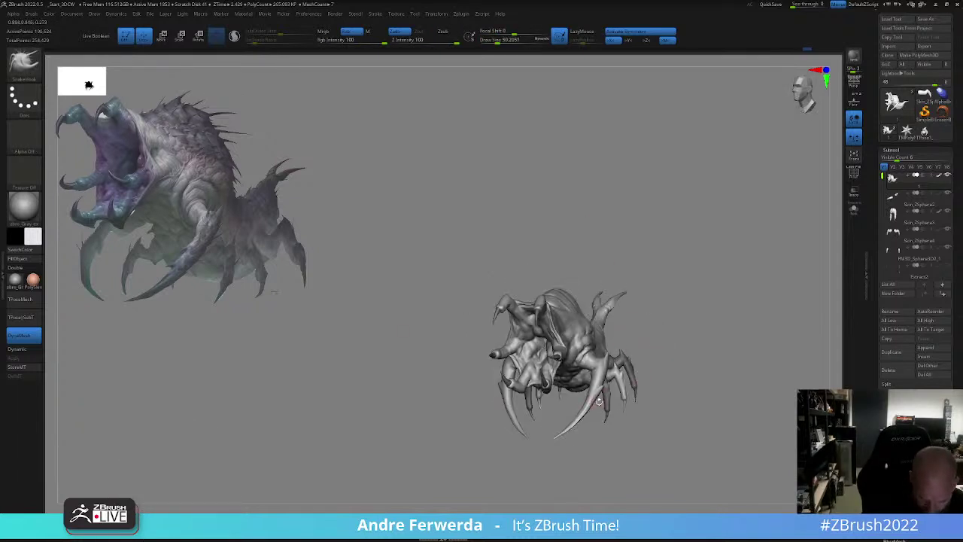
{"action": "left_click_drag", "start_coordinate": [590, 437], "coordinate": [582, 447]}
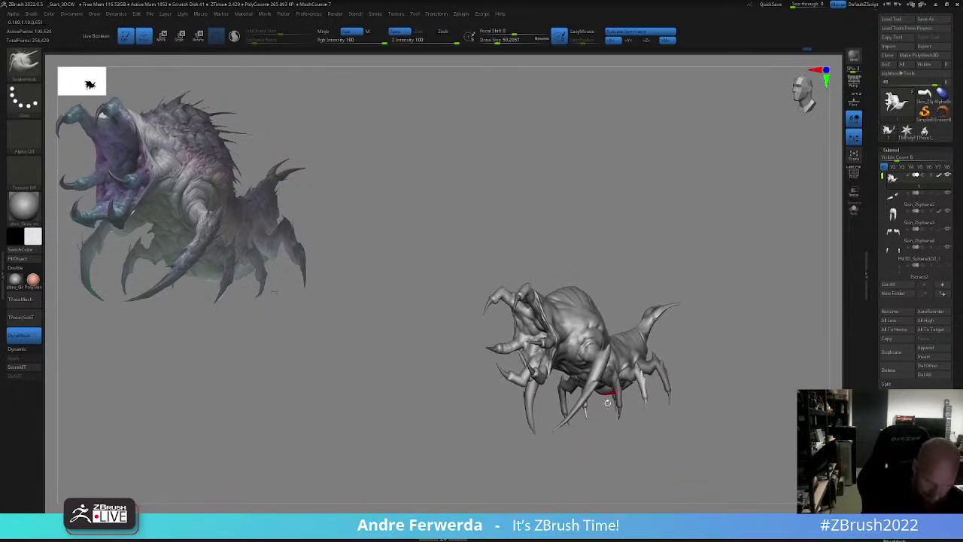
{"action": "left_click_drag", "start_coordinate": [607, 399], "coordinate": [617, 422], "text": "shift"}
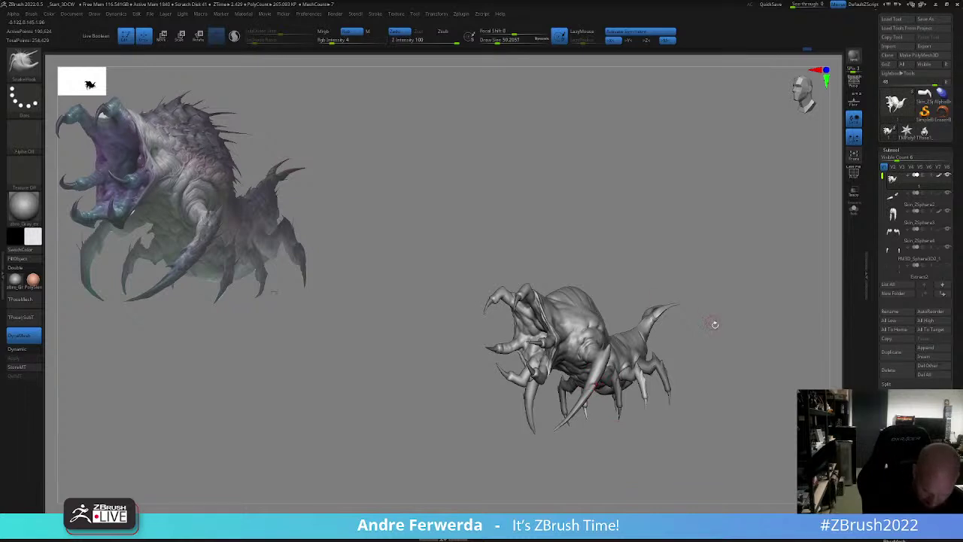
{"action": "left_click_drag", "start_coordinate": [714, 325], "coordinate": [668, 329]}
{"action": "key", "text": "space"}
{"action": "left_click_drag", "start_coordinate": [608, 382], "coordinate": [603, 382]}
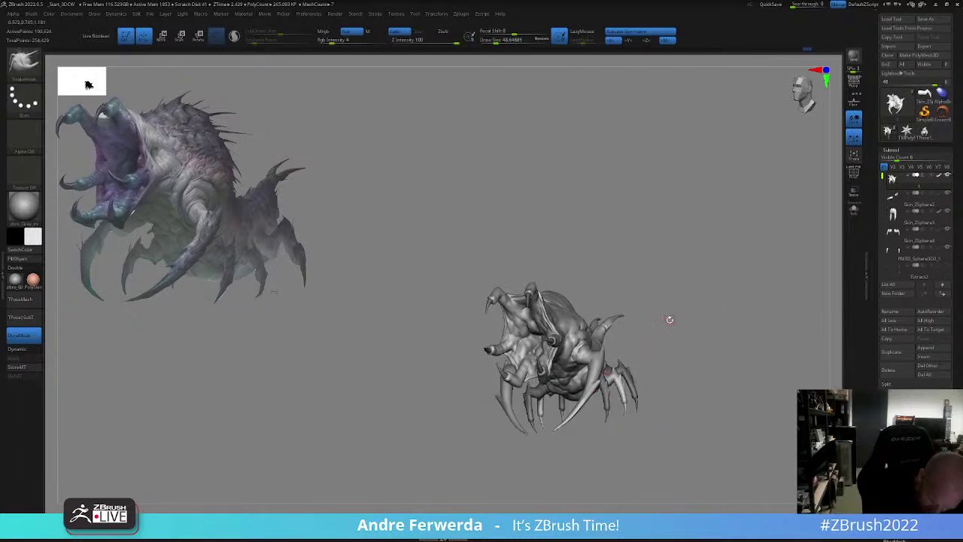
{"action": "left_click_drag", "start_coordinate": [669, 320], "coordinate": [598, 254]}
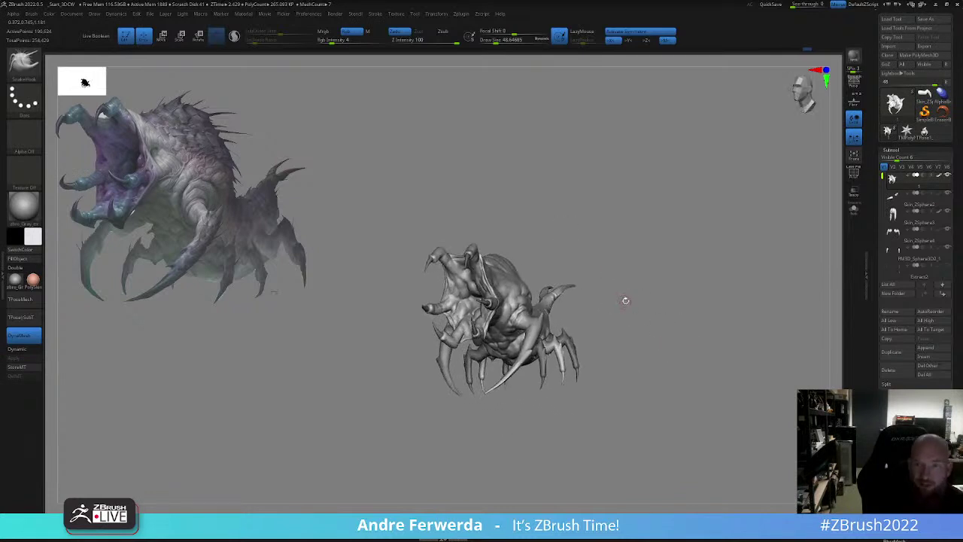
- Reshape the curve of the large front claws with SnakeHook at a draw size of about 35
{"action": "key", "text": "space"}
{"action": "left_click_drag", "start_coordinate": [621, 298], "coordinate": [635, 293], "text": "alt"}
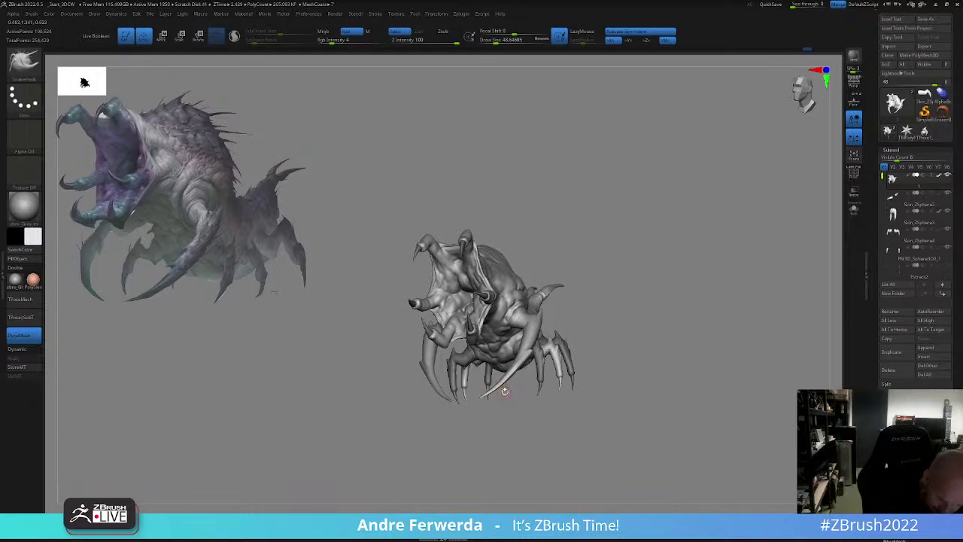
{"action": "key", "text": "space"}
{"action": "left_click_drag", "start_coordinate": [505, 391], "coordinate": [501, 391]}
{"action": "left_click_drag", "start_coordinate": [654, 326], "coordinate": [567, 389]}
{"action": "left_click_drag", "start_coordinate": [519, 370], "coordinate": [508, 379], "text": "shift"}
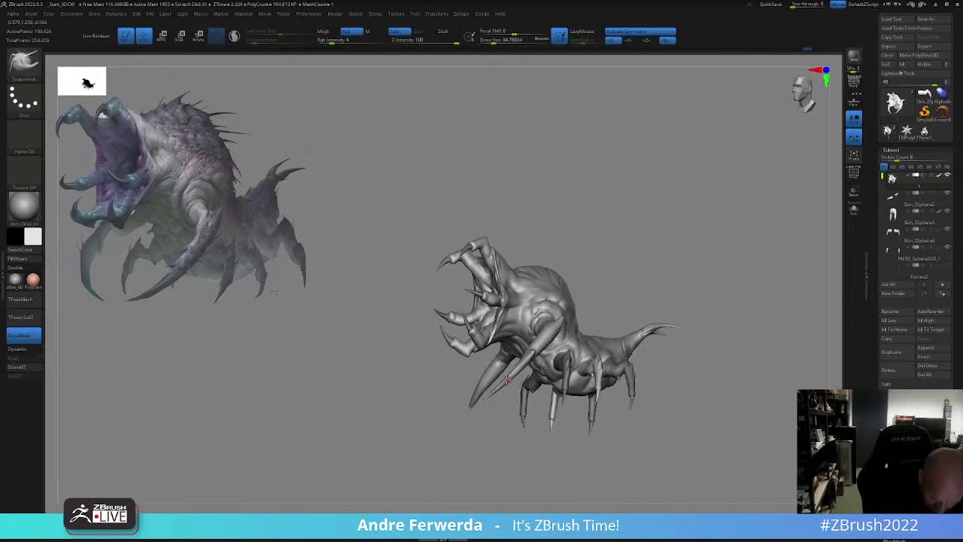
- Refine the large front claws' curvature with SnakeHook, working from the underside and the front
{"action": "left_click_drag", "start_coordinate": [650, 269], "coordinate": [611, 230]}
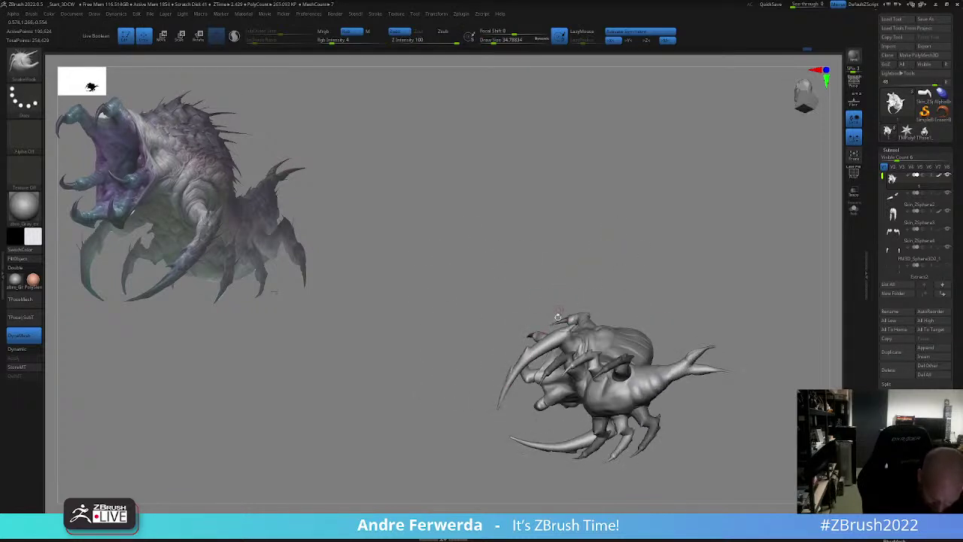
{"action": "left_click_drag", "start_coordinate": [512, 396], "coordinate": [509, 376], "text": "alt"}
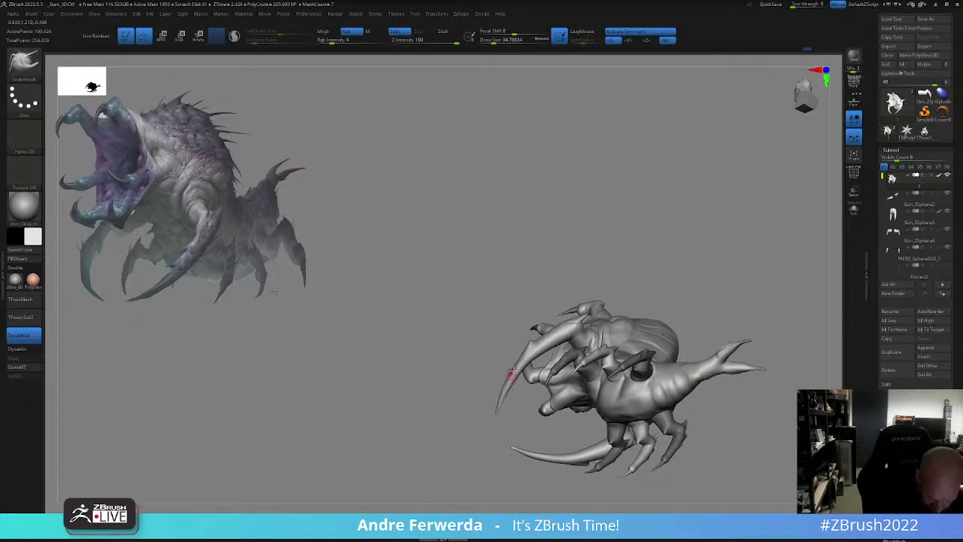
{"action": "left_click_drag", "start_coordinate": [673, 248], "coordinate": [701, 252]}
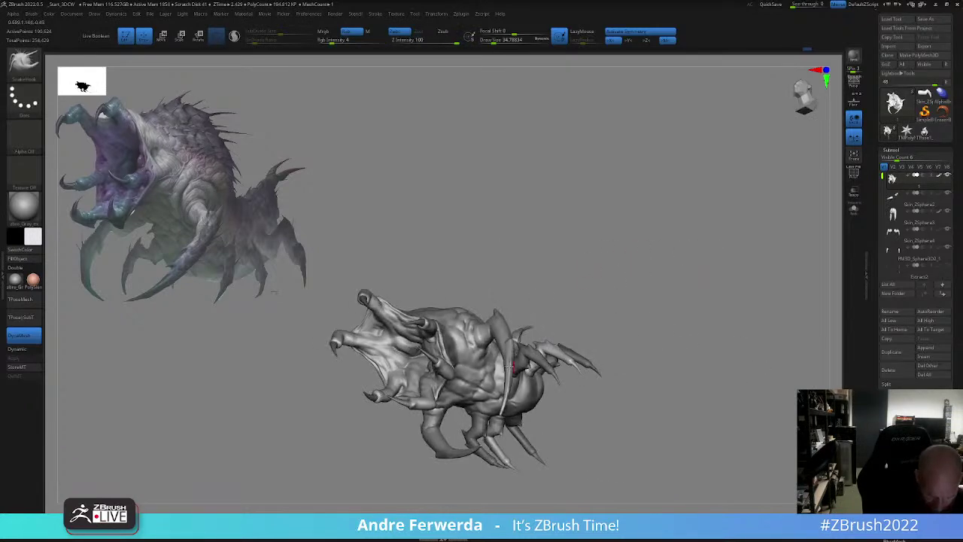
{"action": "left_click_drag", "start_coordinate": [535, 249], "coordinate": [650, 344]}
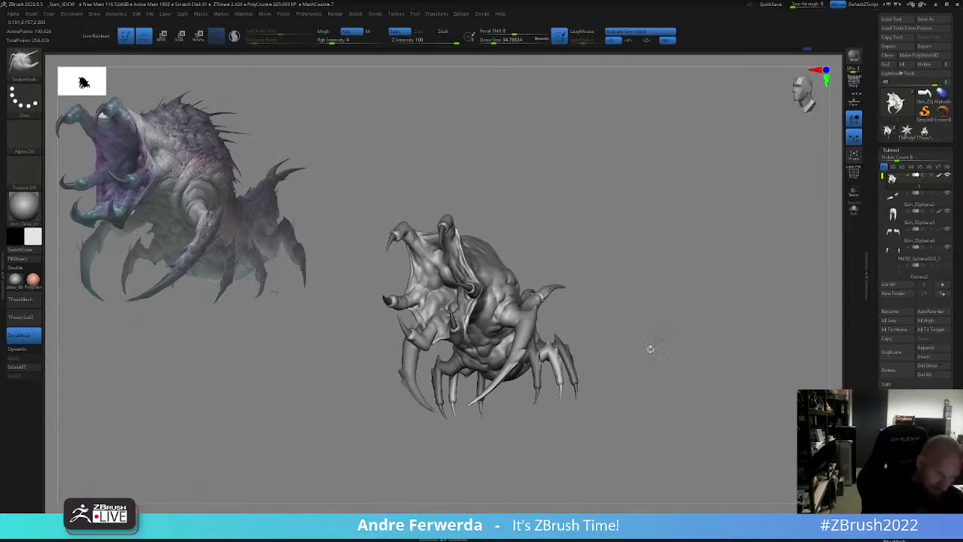
- Adjust the base of the forked tail tips with SnakeHook at a draw size of about 18
{"action": "key", "text": "space"}
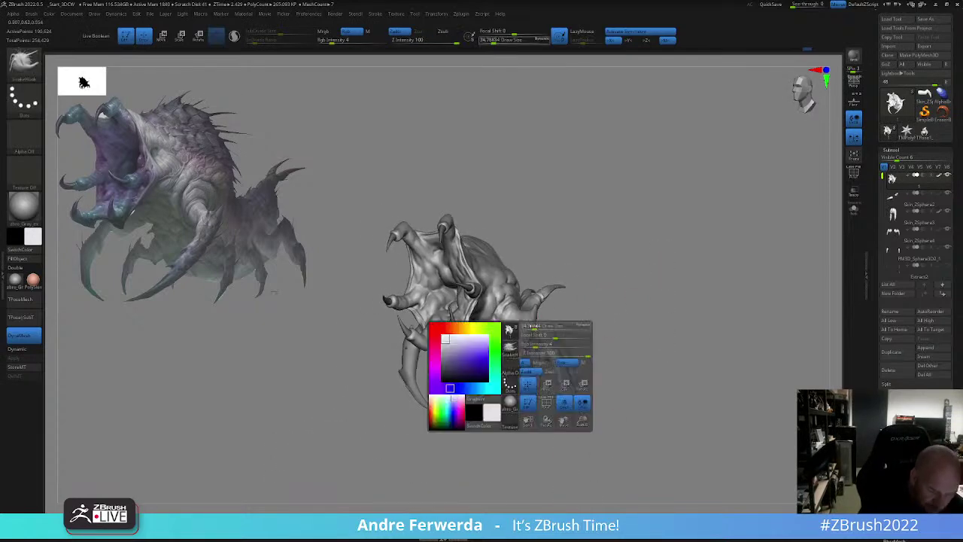
{"action": "left_click_drag", "start_coordinate": [535, 345], "coordinate": [532, 345]}
{"action": "mouse_move", "coordinate": [568, 192]}
{"action": "left_mouse_down"}
{"action": "mouse_move", "coordinate": [685, 245]}
{"action": "mouse_move", "coordinate": [649, 312]}
{"action": "mouse_move", "coordinate": [554, 329]}
{"action": "left_mouse_up"}
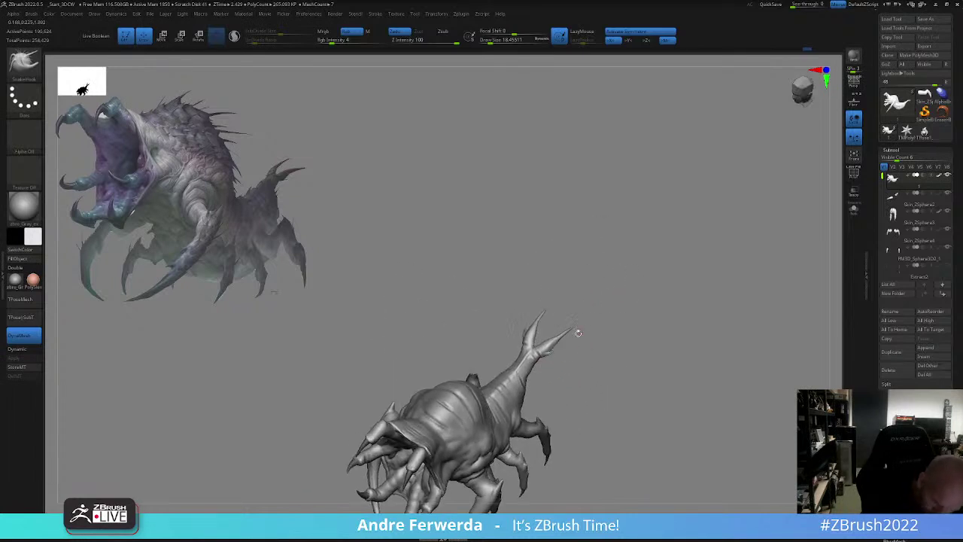
{"action": "left_click_drag", "start_coordinate": [546, 385], "coordinate": [532, 360]}
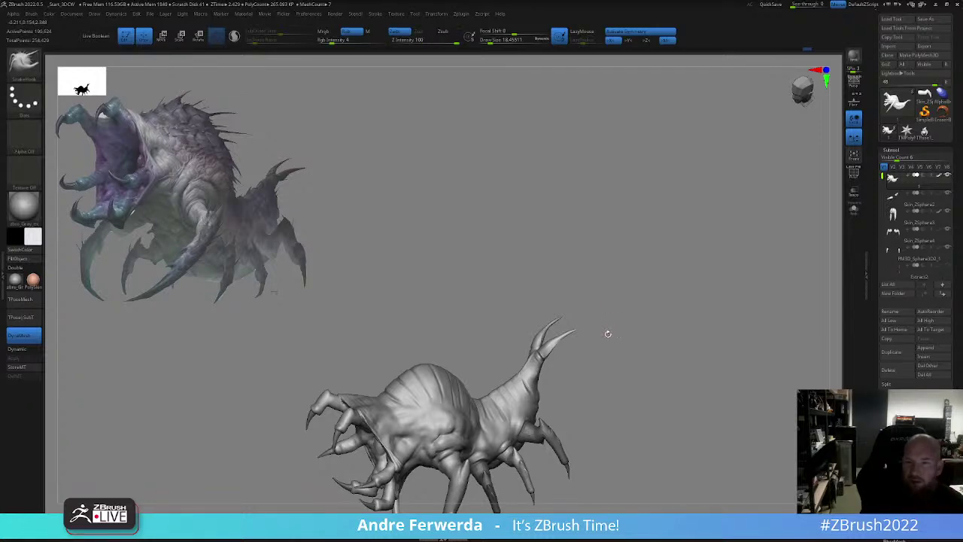
- Switch to the ClayBuildup brush at a draw size of about 54 and build up the body side above the large front limb
{"action": "key", "text": "b"}
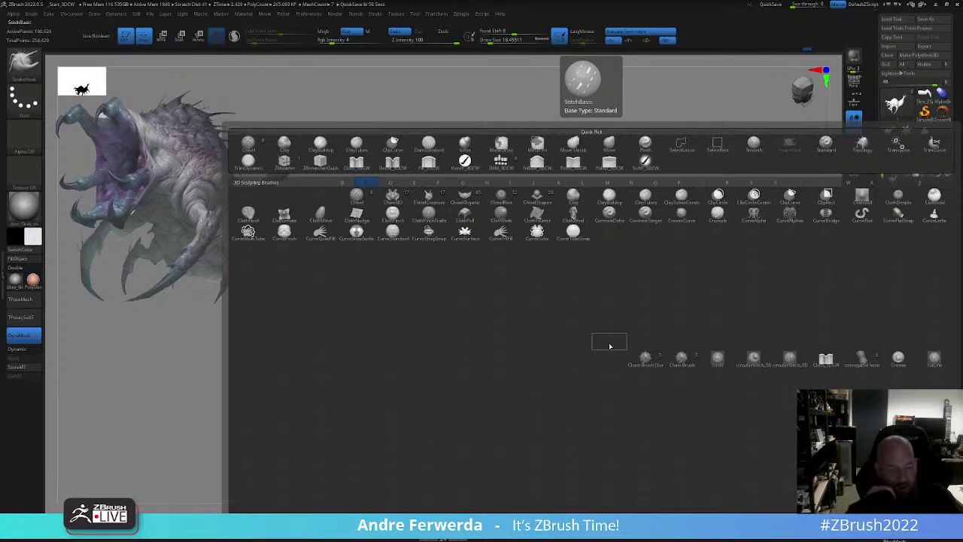
{"action": "left_click", "coordinate": [609, 198]}
{"action": "key", "text": "s"}
{"action": "mouse_move", "coordinate": [629, 280]}
{"action": "left_mouse_down"}
{"action": "mouse_move", "coordinate": [637, 286]}
{"action": "mouse_move", "coordinate": [652, 247]}
{"action": "left_mouse_up"}
{"action": "key", "text": "s"}
{"action": "left_click_drag", "start_coordinate": [461, 382], "coordinate": [451, 383]}
{"action": "key", "text": "space"}
{"action": "left_click_drag", "start_coordinate": [493, 273], "coordinate": [500, 298]}
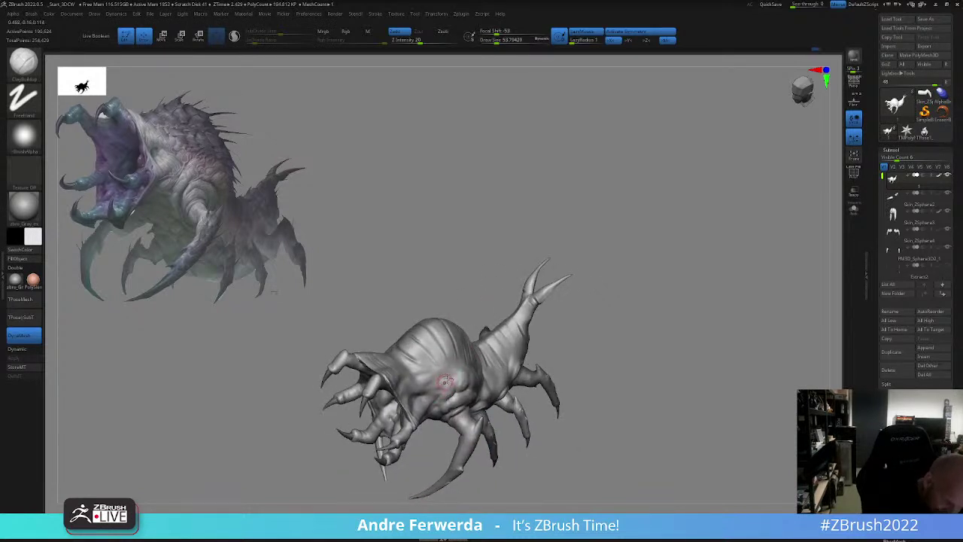
- Build up the muscle mass around the large front limb's socket with ClayBuildup at a draw size of about 65
{"action": "right_click_drag", "start_coordinate": [462, 378], "coordinate": [440, 408]}
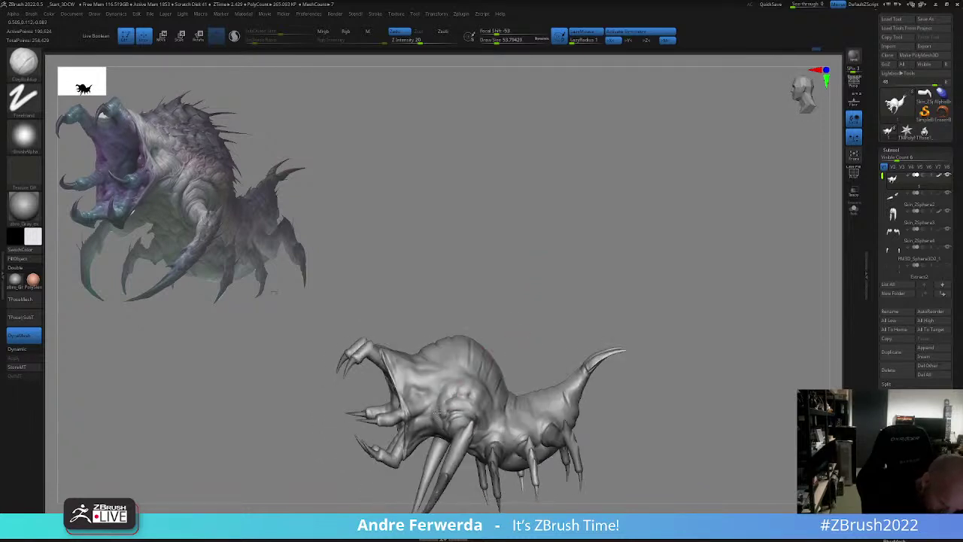
{"action": "right_click_drag", "start_coordinate": [535, 324], "coordinate": [523, 327]}
{"action": "key", "text": "space"}
{"action": "left_click_drag", "start_coordinate": [478, 412], "coordinate": [481, 411]}
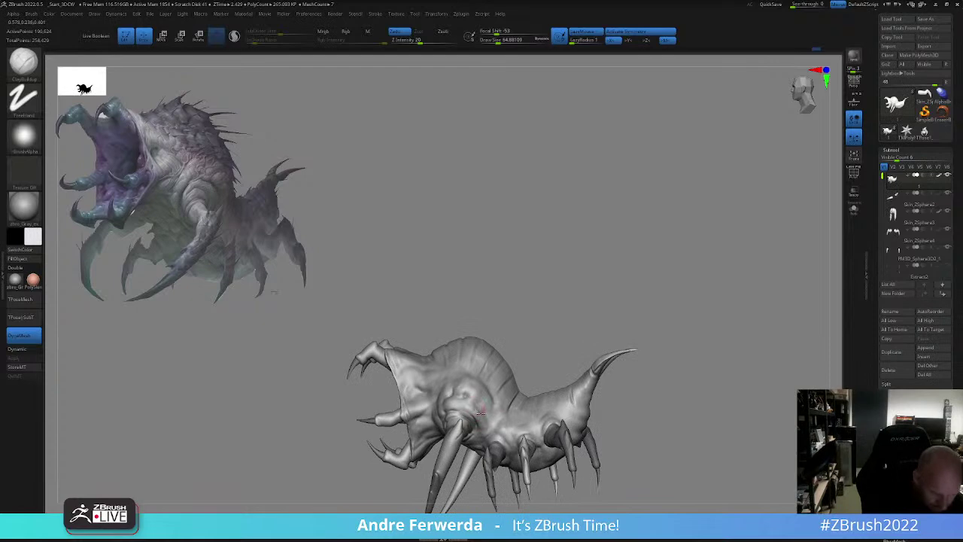
{"action": "right_click_drag", "start_coordinate": [479, 408], "coordinate": [475, 424]}
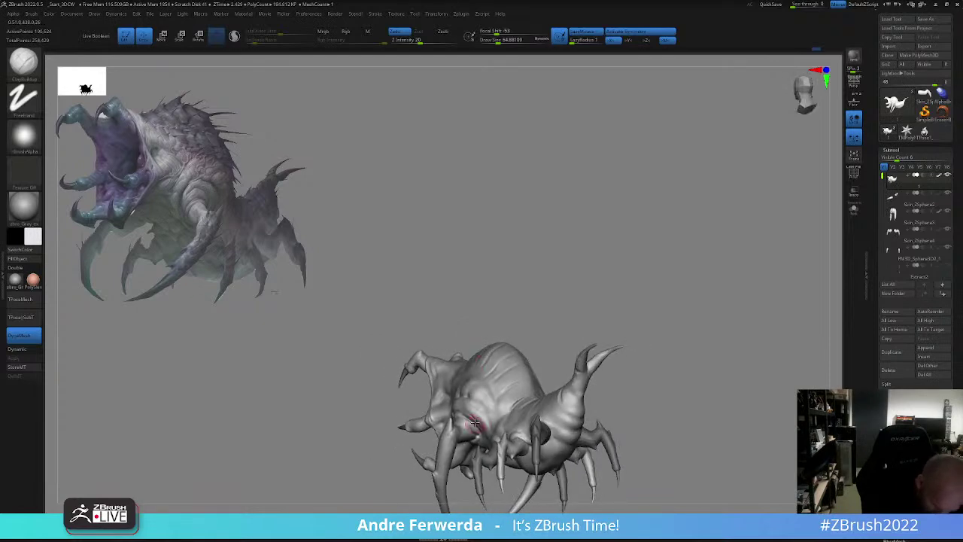
{"action": "left_click_drag", "start_coordinate": [544, 319], "coordinate": [592, 304]}
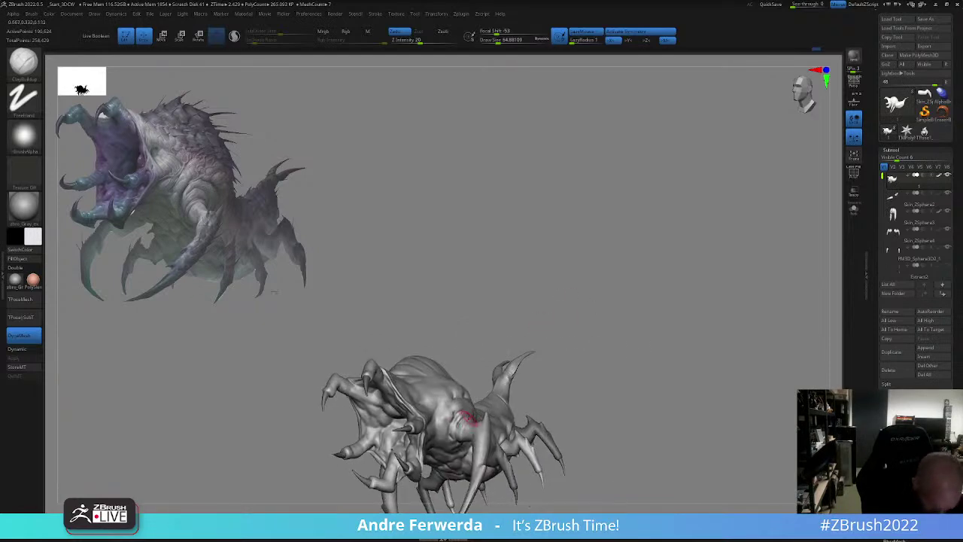
{"action": "left_click_drag", "start_coordinate": [530, 331], "coordinate": [557, 330]}
{"action": "right_click_drag", "start_coordinate": [447, 436], "coordinate": [496, 340], "text": "alt"}
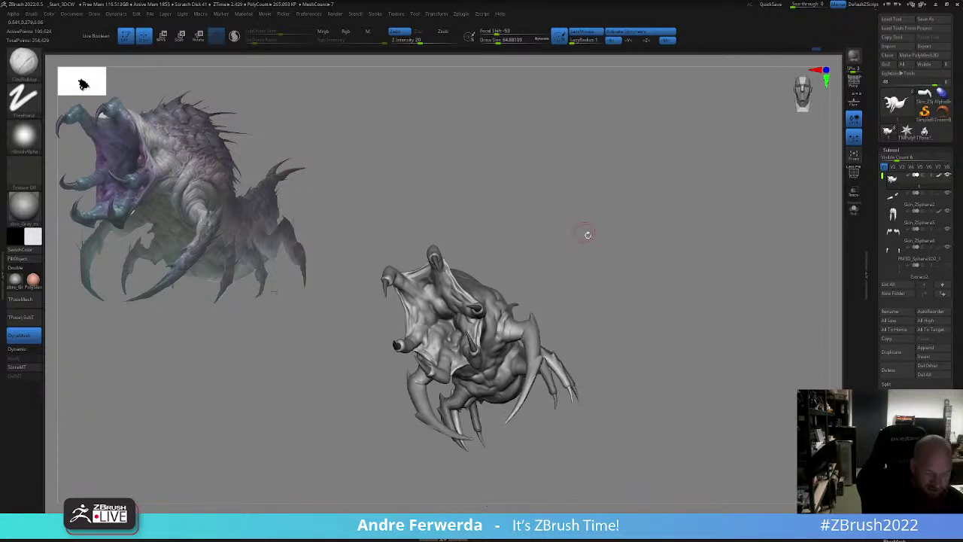
- Build up the flesh inside the upper mouth with ClayBuildup at a draw size of about 44
{"action": "left_click_drag", "start_coordinate": [587, 200], "coordinate": [571, 185]}
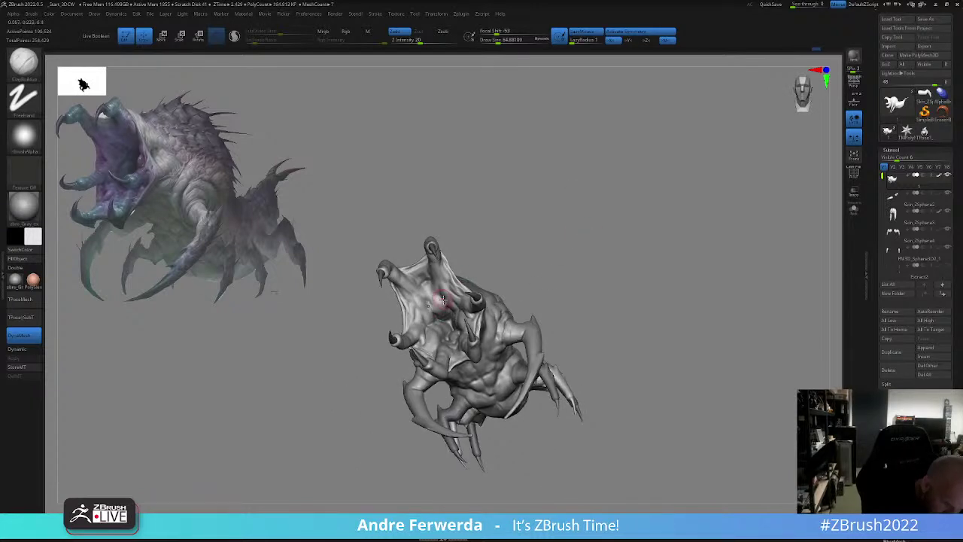
{"action": "mouse_move", "coordinate": [442, 302]}
{"action": "right_mouse_down"}
{"action": "mouse_move", "coordinate": [471, 253]}
{"action": "mouse_move", "coordinate": [459, 306]}
{"action": "right_mouse_up"}
{"action": "left_click_drag", "start_coordinate": [512, 254], "coordinate": [453, 292]}
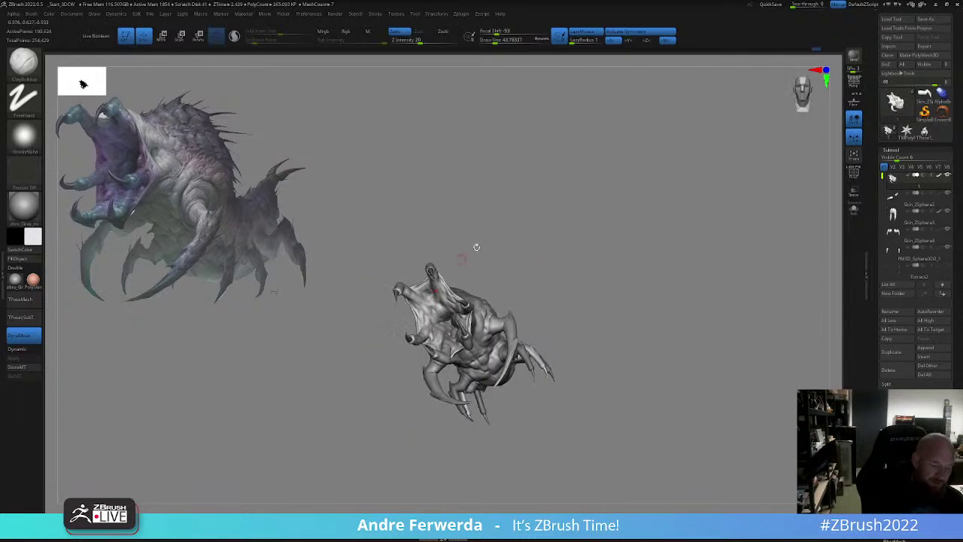
{"action": "left_click_drag", "start_coordinate": [475, 248], "coordinate": [519, 318], "text": "alt"}
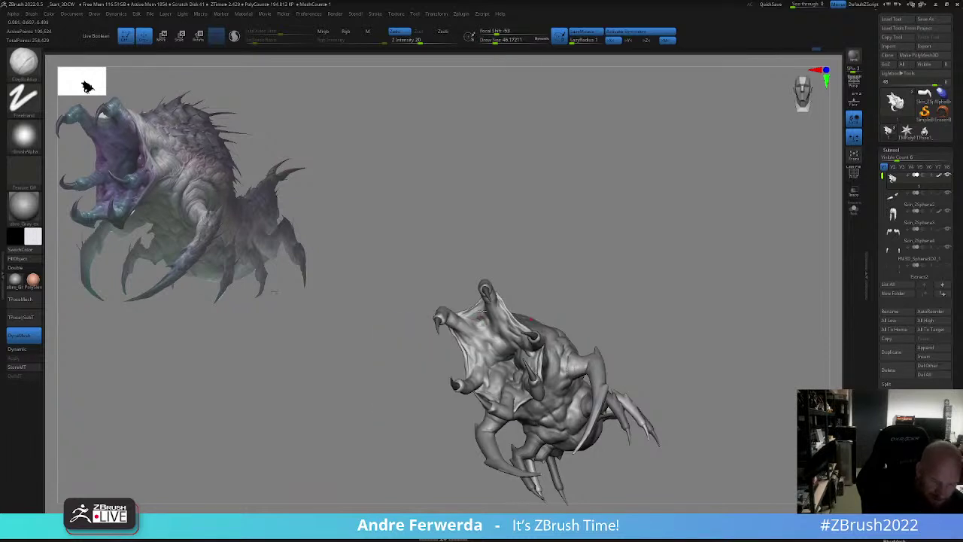
{"action": "mouse_move", "coordinate": [486, 325]}
{"action": "right_mouse_down"}
{"action": "mouse_move", "coordinate": [624, 278]}
{"action": "mouse_move", "coordinate": [565, 277]}
{"action": "right_mouse_up"}
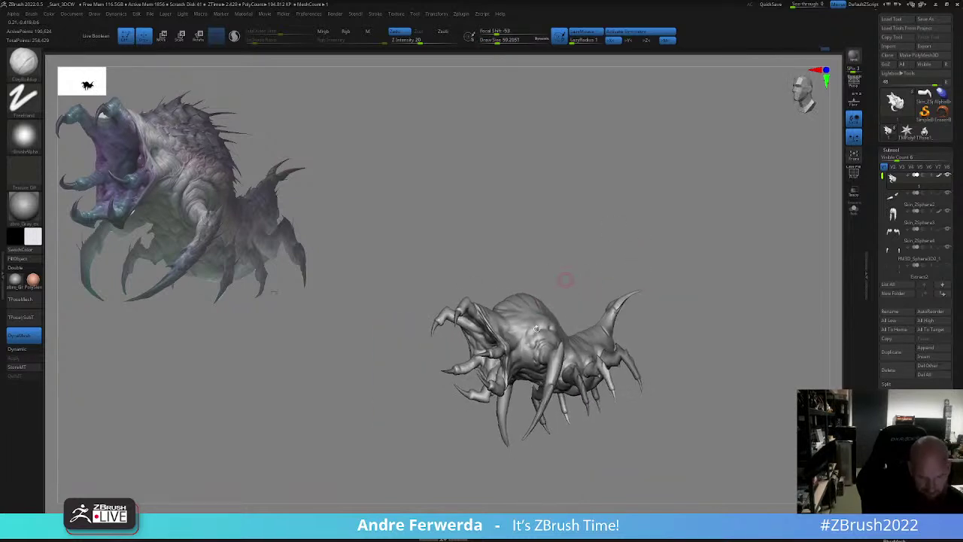
- Try adding rounded bumps to the rear body above the small legs with ClayBuildup at a draw size of about 74
{"action": "key", "text": "space"}
{"action": "left_click_drag", "start_coordinate": [489, 376], "coordinate": [503, 375]}
{"action": "mouse_move", "coordinate": [591, 289]}
{"action": "right_mouse_down"}
{"action": "mouse_move", "coordinate": [639, 324]}
{"action": "mouse_move", "coordinate": [656, 323]}
{"action": "mouse_move", "coordinate": [653, 389]}
{"action": "right_mouse_up"}
{"action": "key", "text": "space"}
{"action": "left_click_drag", "start_coordinate": [618, 360], "coordinate": [607, 360]}
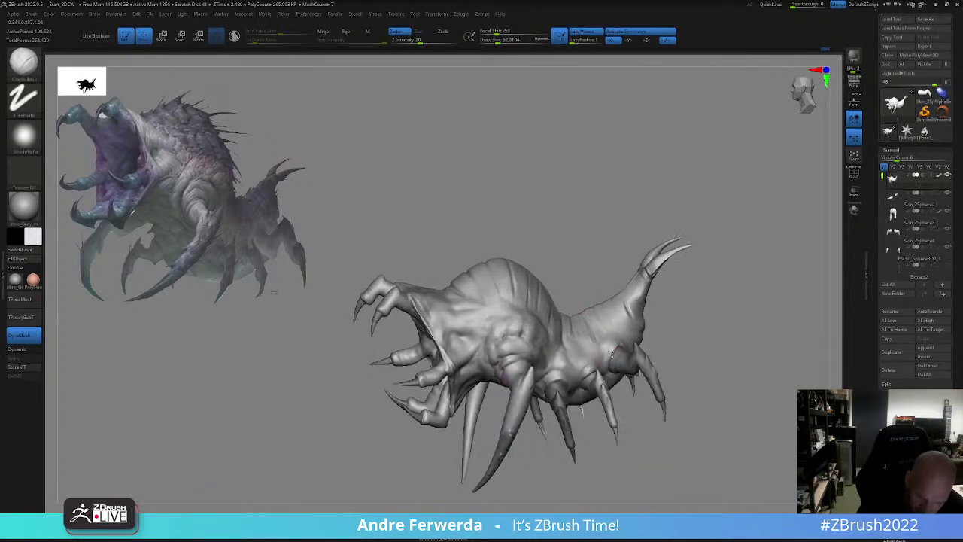
{"action": "right_click_drag", "start_coordinate": [616, 356], "coordinate": [594, 364]}
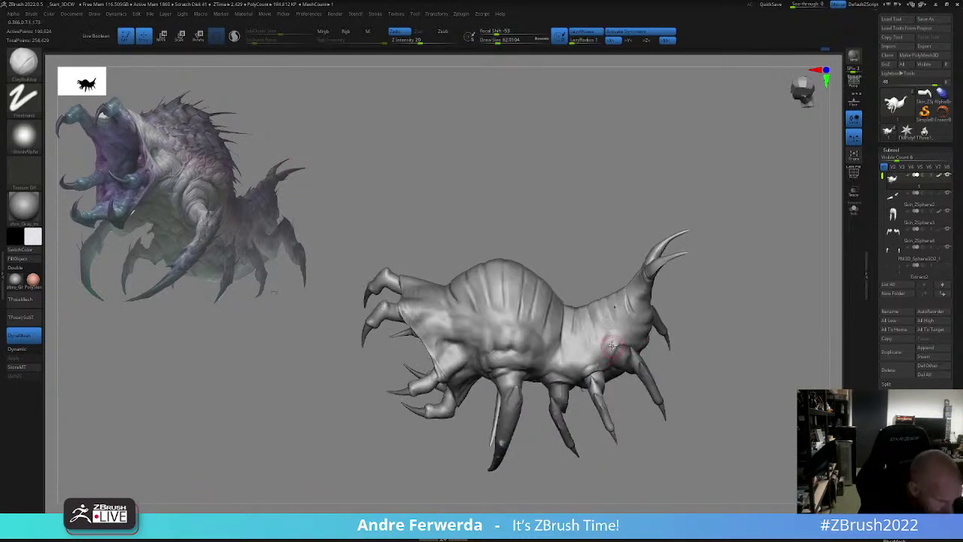
{"action": "key", "text": "space"}
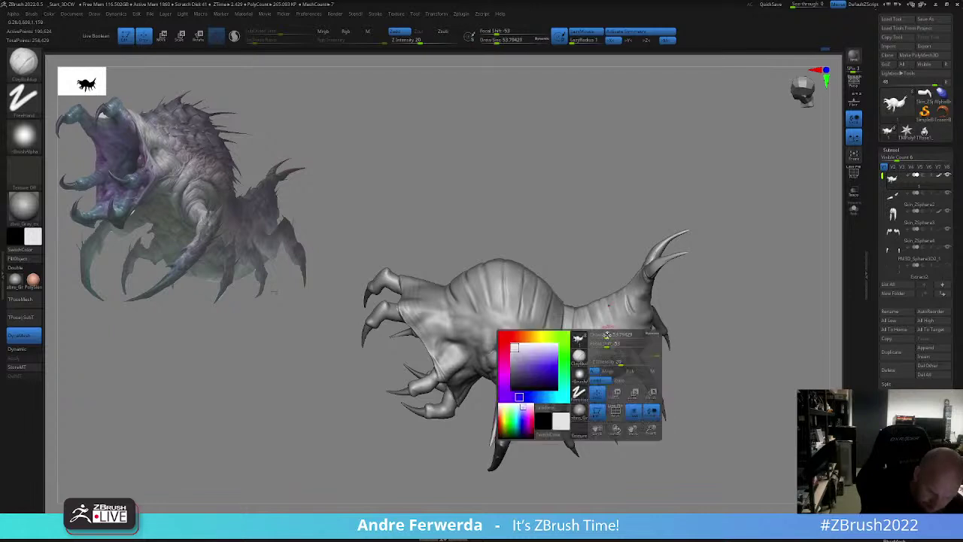
{"action": "key", "text": "space"}
{"action": "mouse_move", "coordinate": [600, 336]}
{"action": "left_mouse_down"}
{"action": "mouse_move", "coordinate": [570, 352]}
{"action": "mouse_move", "coordinate": [594, 347]}
{"action": "mouse_move", "coordinate": [603, 332]}
{"action": "mouse_move", "coordinate": [583, 336]}
{"action": "left_mouse_up"}
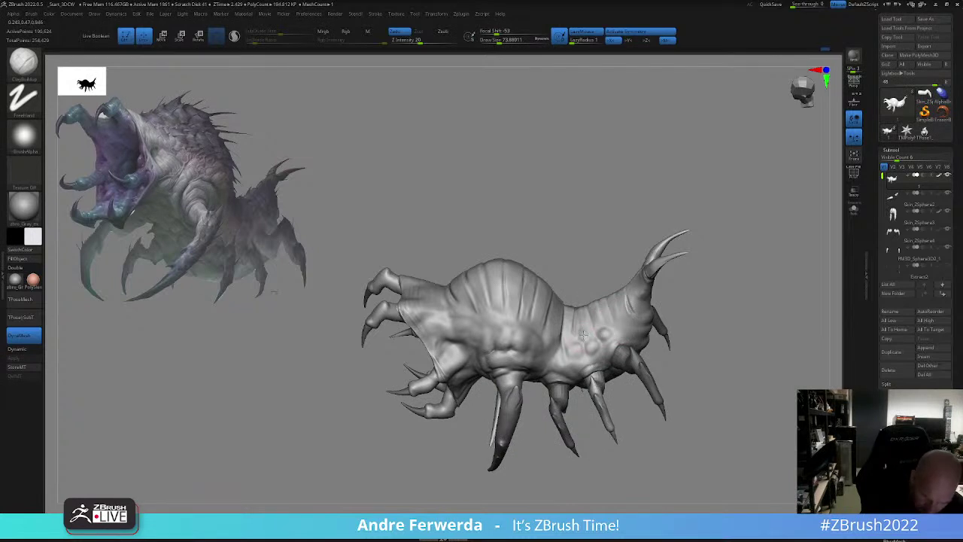
{"action": "left_click_drag", "start_coordinate": [703, 298], "coordinate": [716, 290]}
- Undo the last ClayBuildup strokes on the rear body
{"action": "key", "text": "ctrl+z"}
{"action": "key", "text": "ctrl+z"}
{"action": "key", "text": "ctrl+z"}
{"action": "key", "text": "ctrl+z"}
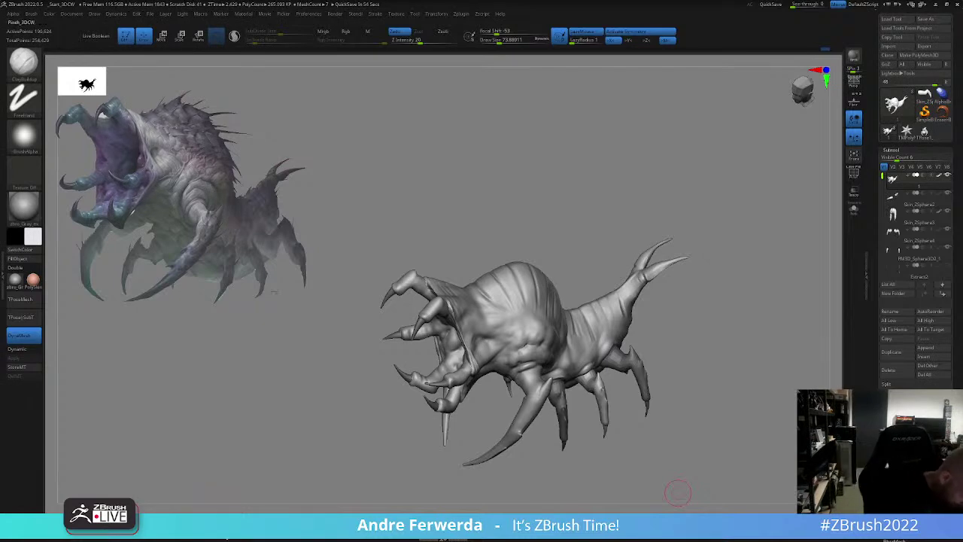
- Switch the sculpting brush to Standard
{"action": "key", "text": "b"}
{"action": "key", "text": "c"}
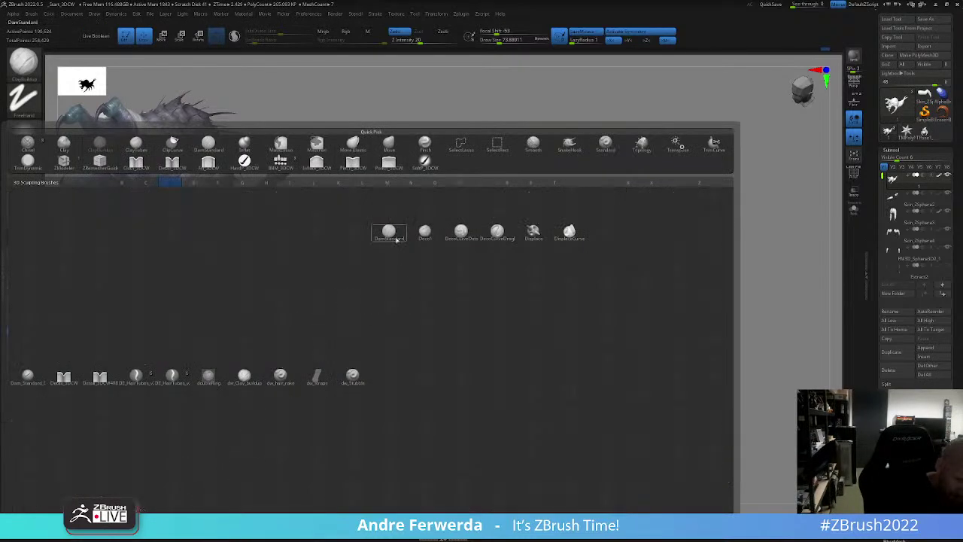
{"action": "key", "text": "b"}
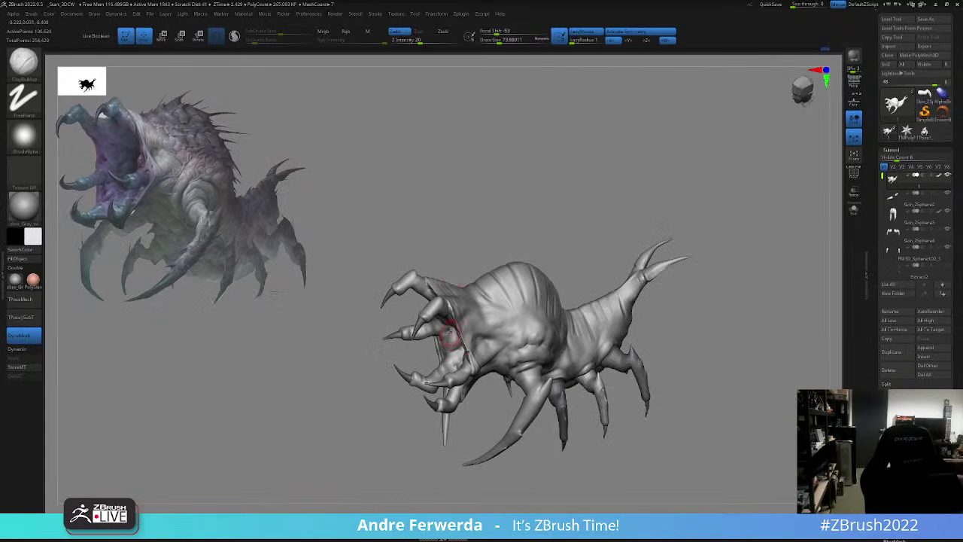
{"action": "key", "text": "b"}
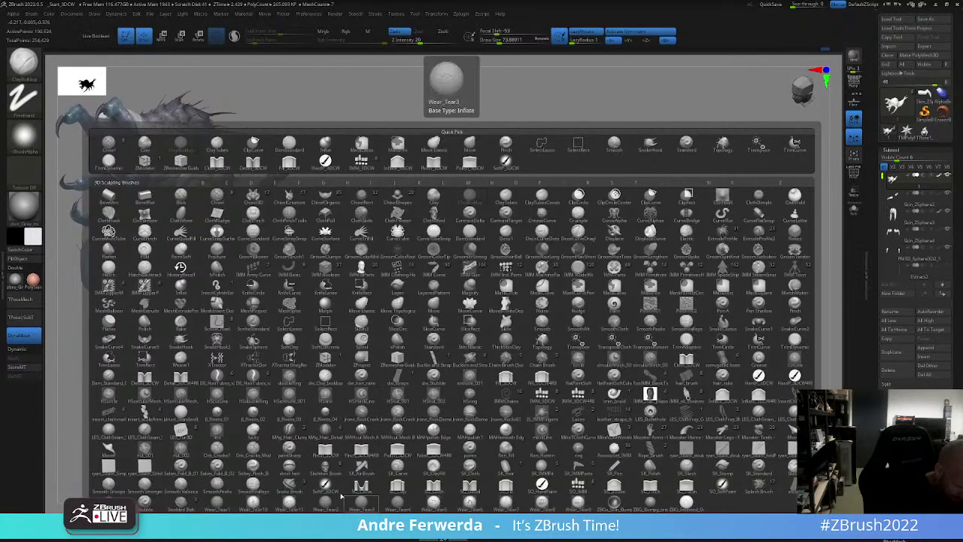
{"action": "key", "text": "b"}
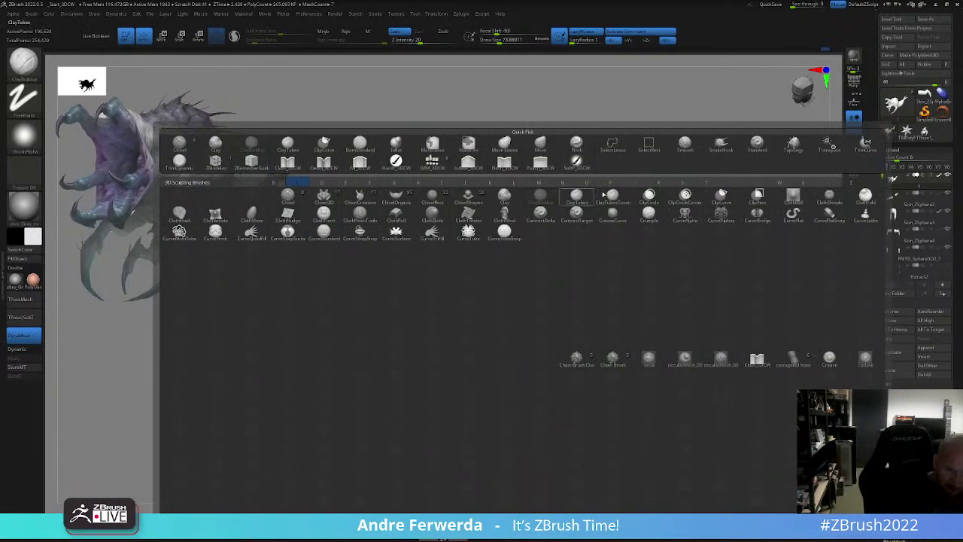
{"action": "key", "text": "b"}
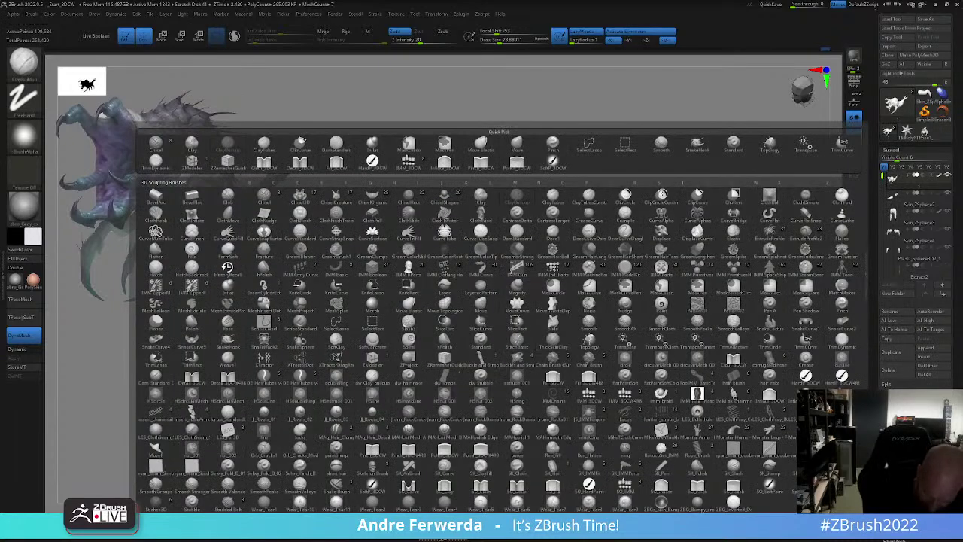
{"action": "key", "text": "s"}
{"action": "key", "text": "t"}
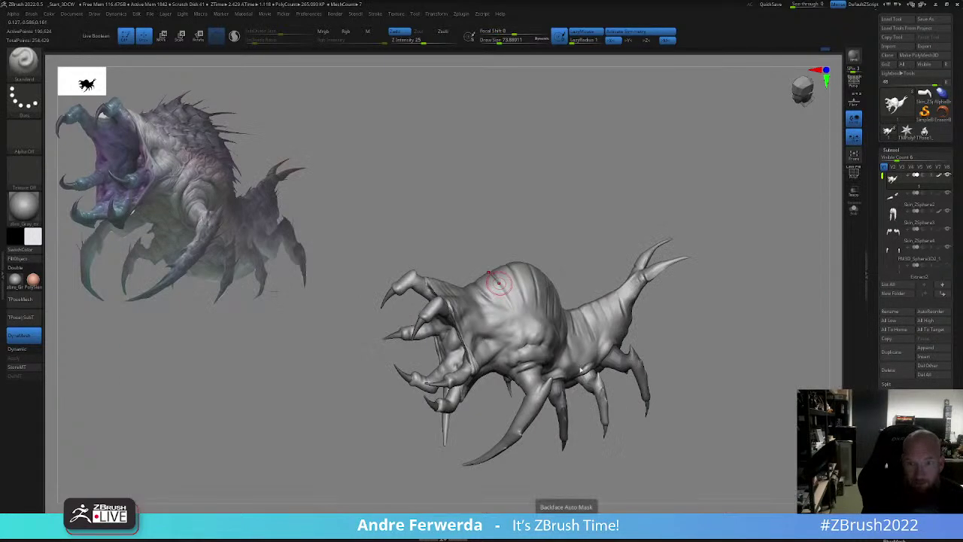
- Sculpt the rear body's side above the small legs with the Standard brush at a draw size of about 51
{"action": "left_click_drag", "start_coordinate": [691, 274], "coordinate": [646, 310]}
{"action": "left_click_drag", "start_coordinate": [585, 305], "coordinate": [582, 336]}
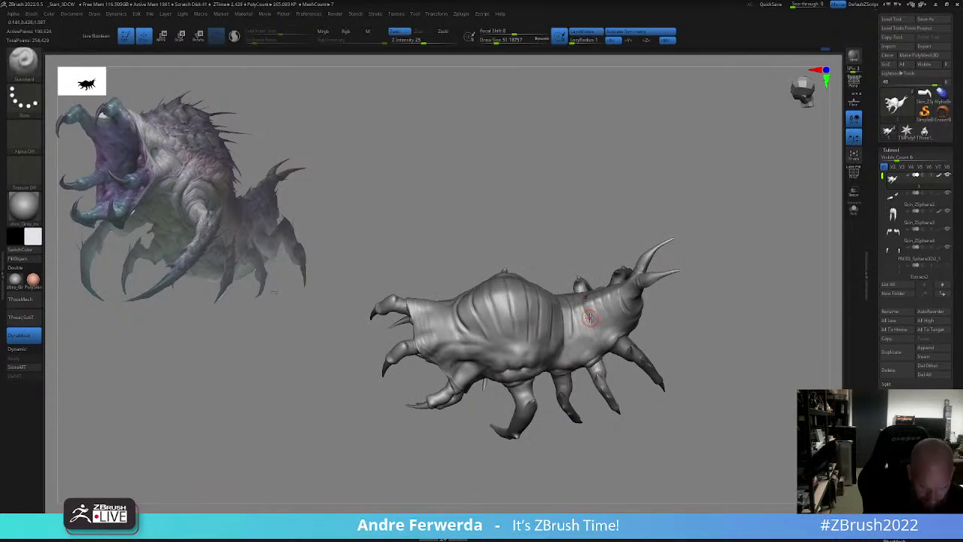
{"action": "key", "text": "space"}
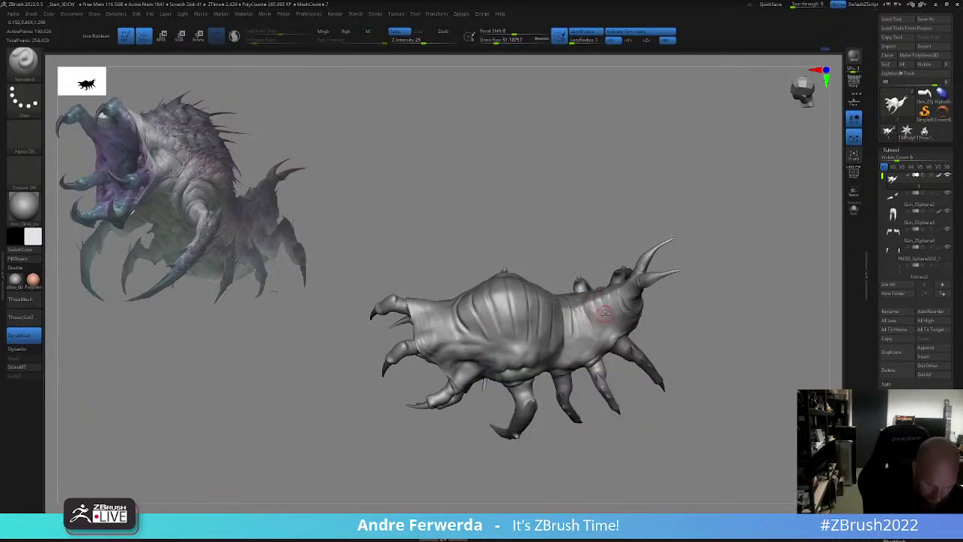
{"action": "left_click_drag", "start_coordinate": [650, 334], "coordinate": [651, 304]}
{"action": "left_click_drag", "start_coordinate": [610, 334], "coordinate": [615, 340]}
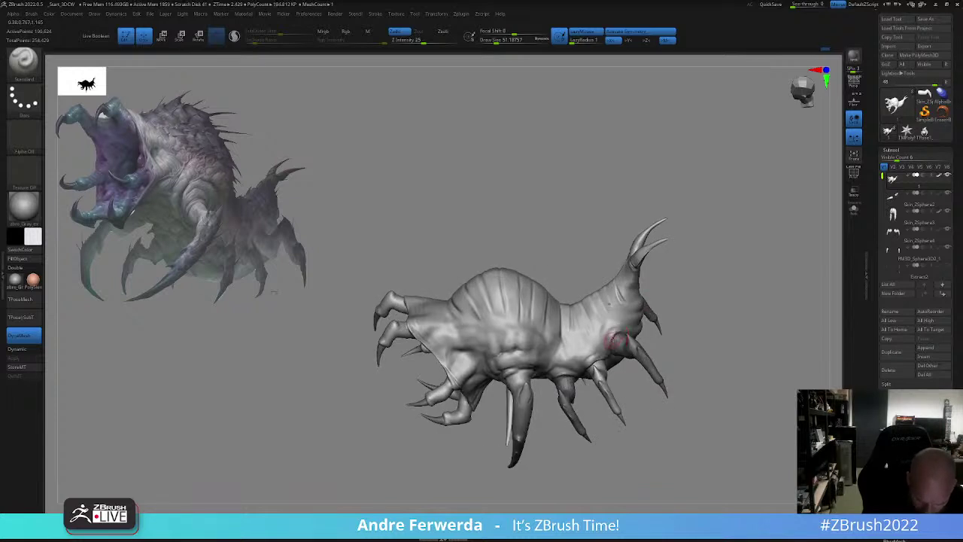
{"action": "right_click_drag", "start_coordinate": [600, 356], "coordinate": [533, 376]}
{"action": "right_click", "coordinate": [561, 367]}
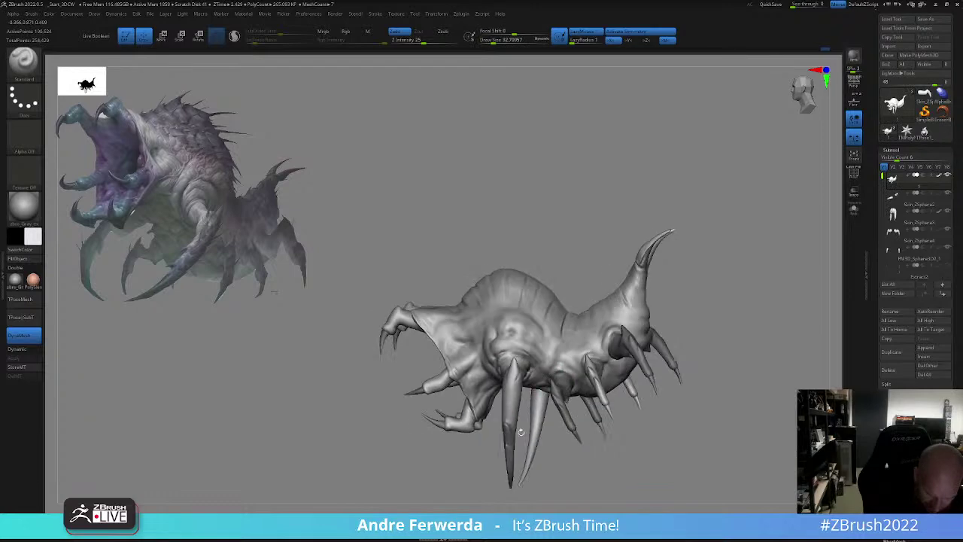
- Sculpt the body side around the front limb socket and behind the mouth with the Standard brush, varying the draw size
{"action": "right_click", "coordinate": [539, 374]}
{"action": "right_click", "coordinate": [541, 370]}
{"action": "left_click", "coordinate": [542, 369]}
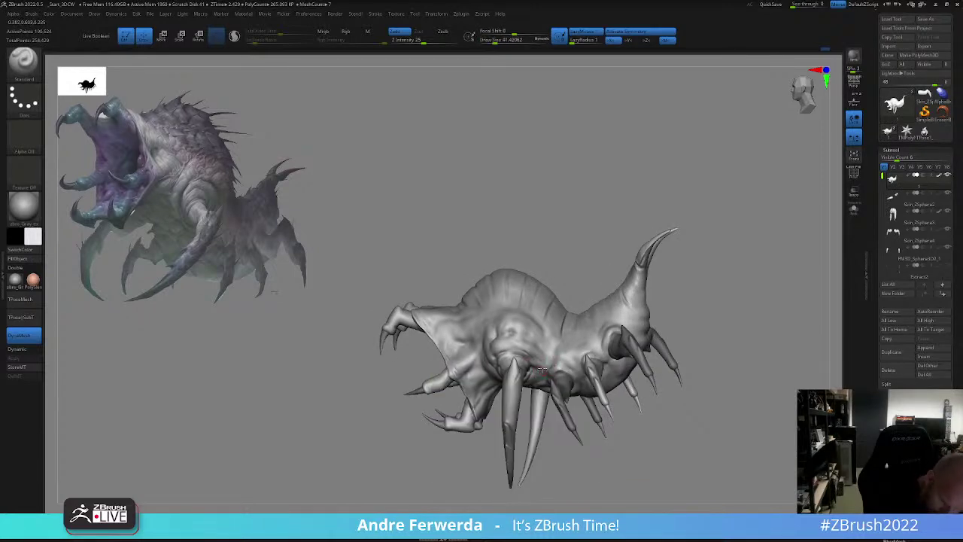
{"action": "right_click_drag", "start_coordinate": [528, 404], "coordinate": [554, 419]}
{"action": "right_click", "coordinate": [554, 420]}
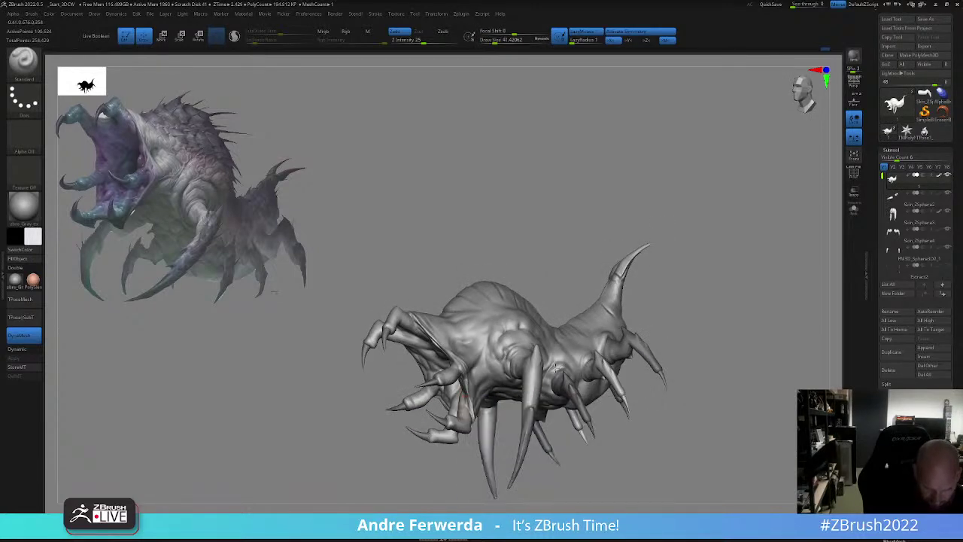
{"action": "right_click_drag", "start_coordinate": [572, 345], "coordinate": [536, 335]}
{"action": "right_click", "coordinate": [470, 364]}
{"action": "left_click", "coordinate": [473, 365]}
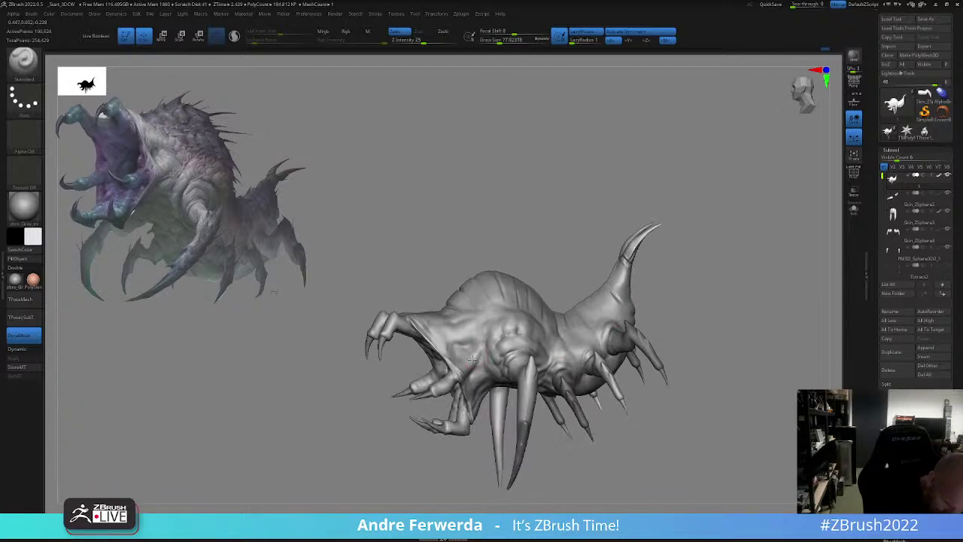
{"action": "right_click", "coordinate": [470, 357]}
{"action": "left_click", "coordinate": [467, 356]}
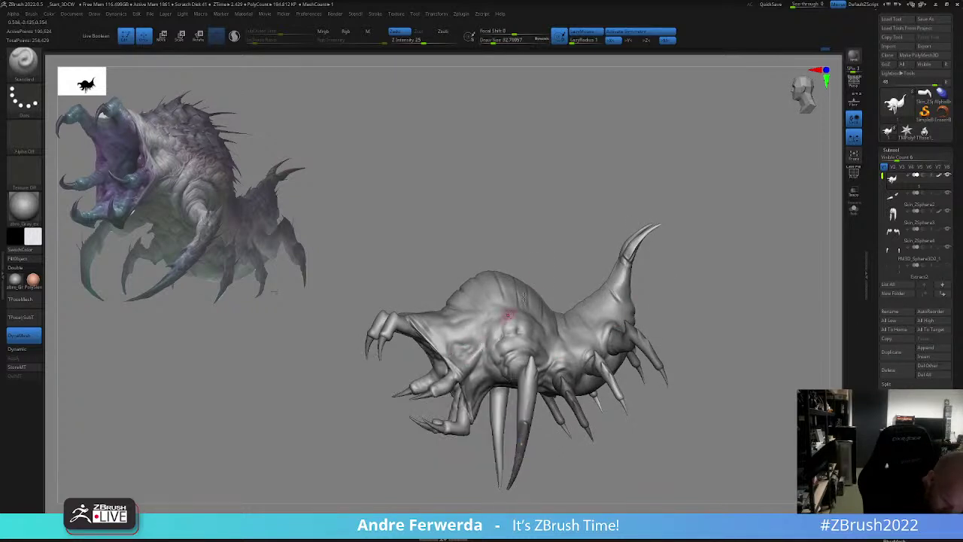
- Sculpt the skin on top of the head, from the upper mouth edge back towards the hump, with the Standard brush
{"action": "right_click_drag", "start_coordinate": [523, 296], "coordinate": [553, 312]}
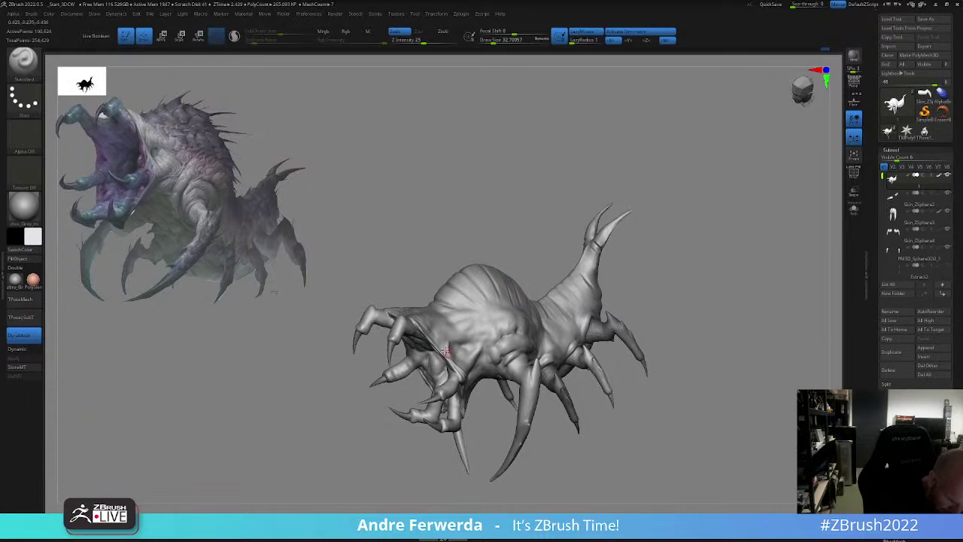
{"action": "right_click_drag", "start_coordinate": [485, 278], "coordinate": [500, 287]}
{"action": "right_click", "coordinate": [428, 328]}
{"action": "left_click", "coordinate": [436, 327]}
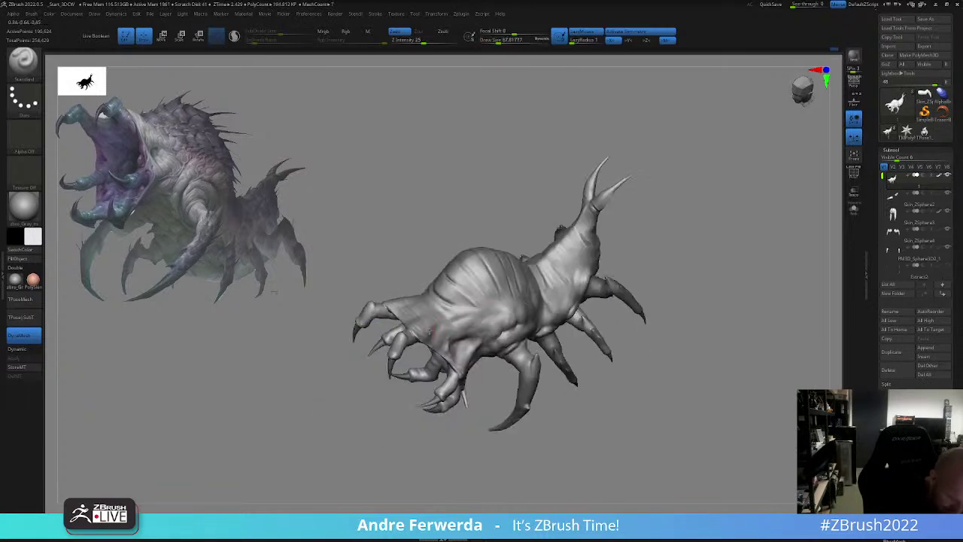
{"action": "right_click_drag", "start_coordinate": [455, 310], "coordinate": [396, 465]}
{"action": "right_click", "coordinate": [403, 373]}
{"action": "left_click", "coordinate": [411, 359]}
{"action": "right_click_drag", "start_coordinate": [410, 357], "coordinate": [422, 339]}
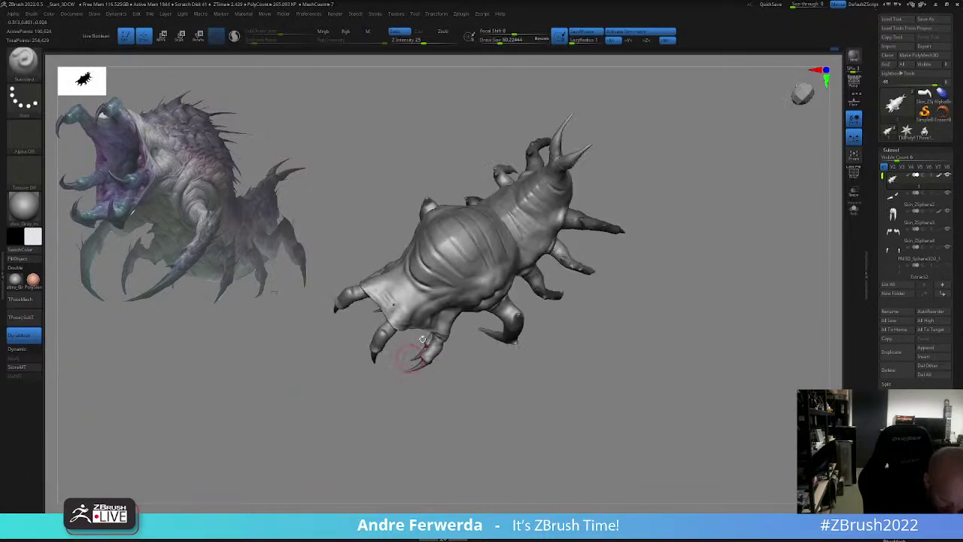
{"action": "left_click_drag", "start_coordinate": [397, 320], "coordinate": [408, 304]}
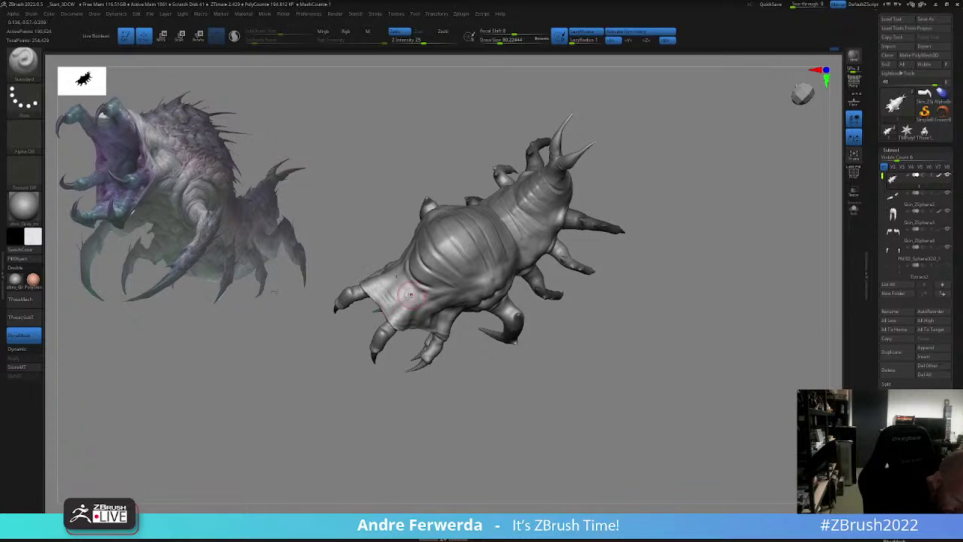
{"action": "right_click_drag", "start_coordinate": [407, 294], "coordinate": [400, 211]}
{"action": "right_click_drag", "start_coordinate": [389, 348], "coordinate": [393, 339]}
{"action": "mouse_move", "coordinate": [571, 261]}
{"action": "right_mouse_down"}
{"action": "mouse_move", "coordinate": [570, 237]}
{"action": "mouse_move", "coordinate": [606, 217]}
{"action": "mouse_move", "coordinate": [603, 250]}
{"action": "mouse_move", "coordinate": [422, 324]}
{"action": "right_mouse_up"}
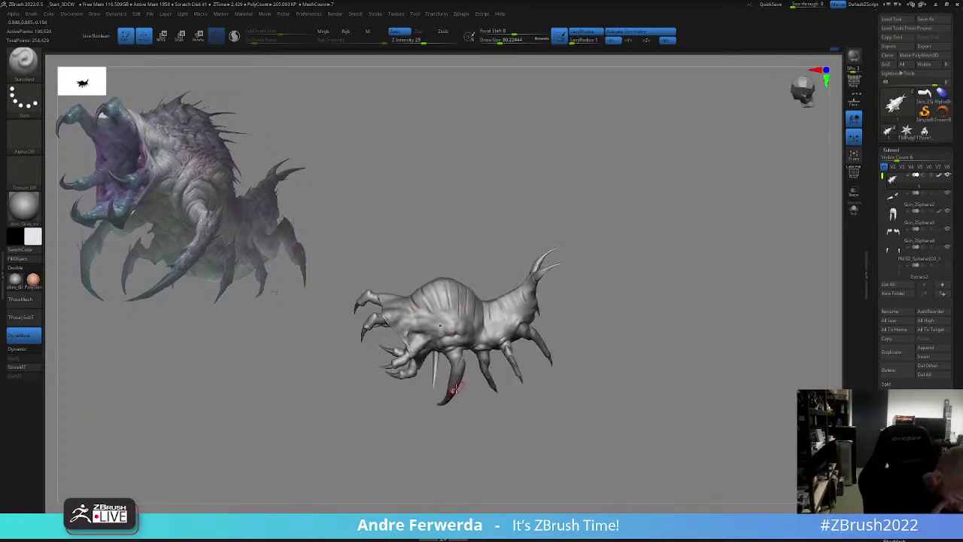
- Switch to the ClayBuildup brush and try building up a fold at the front of the humped back
{"action": "key", "text": "b"}
{"action": "key", "text": "c"}
{"action": "key", "text": "b"}
{"action": "mouse_move", "coordinate": [696, 219]}
{"action": "right_mouse_down", "text": "alt"}
{"action": "mouse_move", "coordinate": [679, 253]}
{"action": "mouse_move", "coordinate": [650, 269]}
{"action": "right_mouse_up", "text": "alt"}
{"action": "right_click_drag", "start_coordinate": [650, 270], "coordinate": [613, 262]}
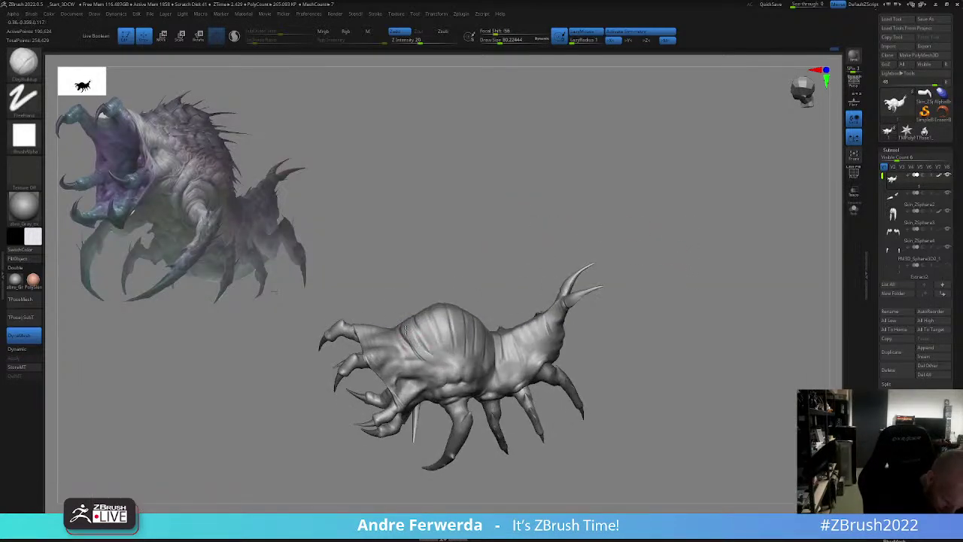
{"action": "left_click_drag", "start_coordinate": [406, 330], "coordinate": [436, 365]}
- Try building up the ridges across the side and top of the humped back with ClayBuildup
{"action": "right_click_drag", "start_coordinate": [403, 285], "coordinate": [418, 324]}
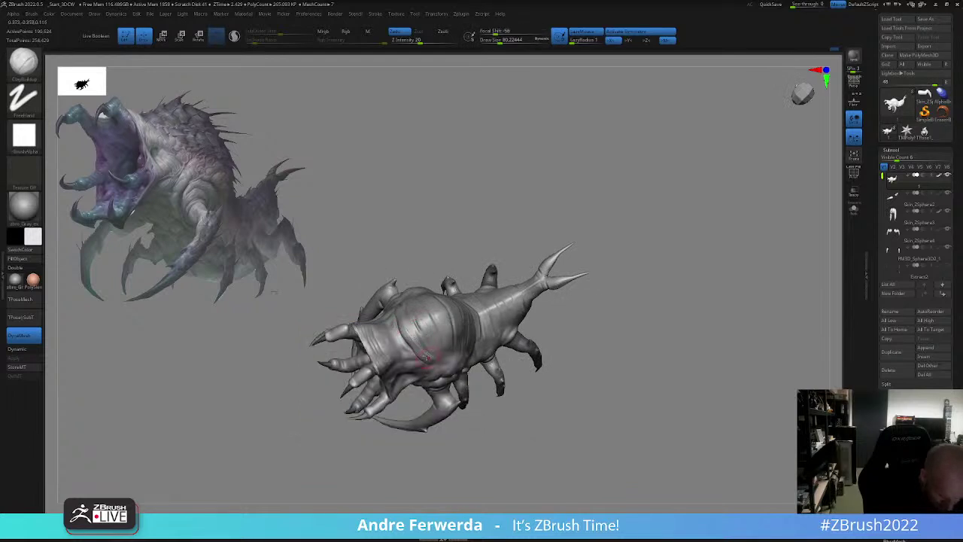
{"action": "right_click_drag", "start_coordinate": [450, 272], "coordinate": [428, 354]}
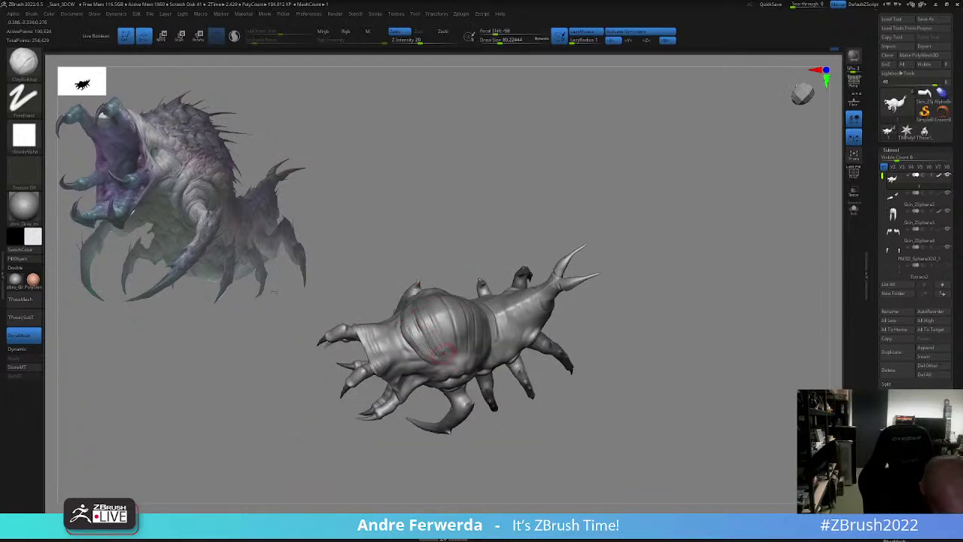
{"action": "left_click_drag", "start_coordinate": [458, 267], "coordinate": [436, 346]}
{"action": "right_click_drag", "start_coordinate": [464, 312], "coordinate": [433, 105]}
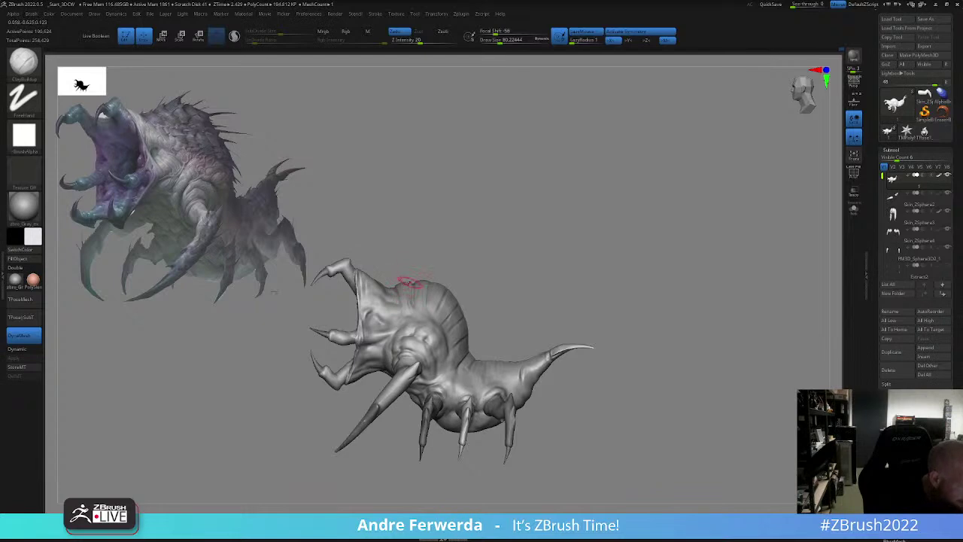
{"action": "mouse_move", "coordinate": [411, 252]}
{"action": "right_mouse_down"}
{"action": "mouse_move", "coordinate": [419, 290]}
{"action": "mouse_move", "coordinate": [441, 230]}
{"action": "right_mouse_up"}
{"action": "mouse_move", "coordinate": [442, 263]}
{"action": "left_mouse_down"}
{"action": "mouse_move", "coordinate": [445, 278]}
{"action": "mouse_move", "coordinate": [440, 259]}
{"action": "left_mouse_up"}
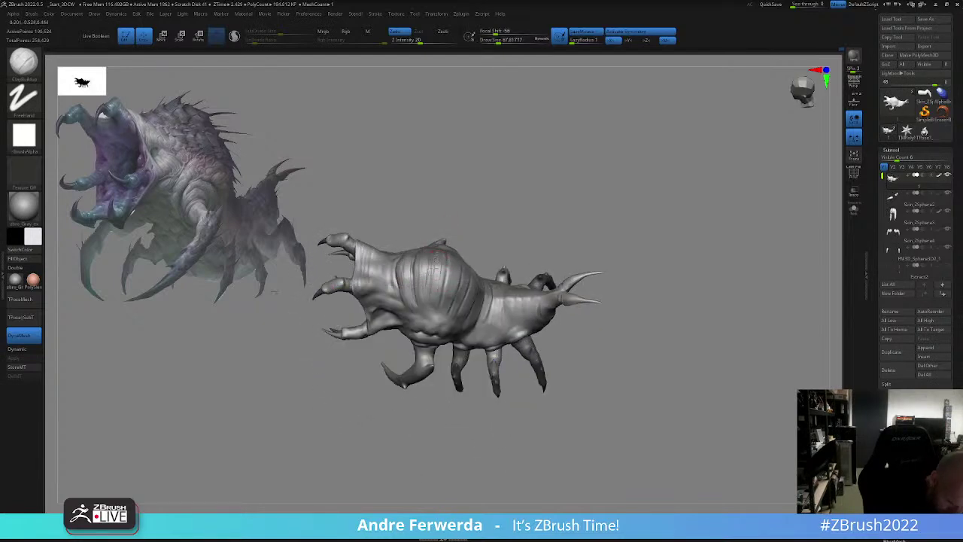
{"action": "mouse_move", "coordinate": [435, 314]}
{"action": "right_mouse_down"}
{"action": "mouse_move", "coordinate": [555, 197]}
{"action": "mouse_move", "coordinate": [548, 228]}
{"action": "right_mouse_up"}
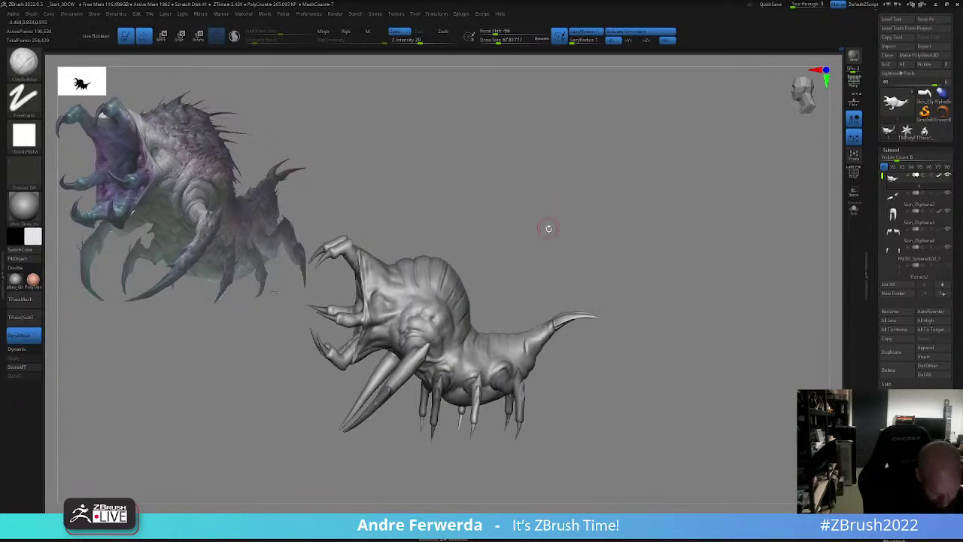
- Undo the recent sculpting strokes and accept discarding the newer undo history entries
{"action": "key", "text": "ctrl"}
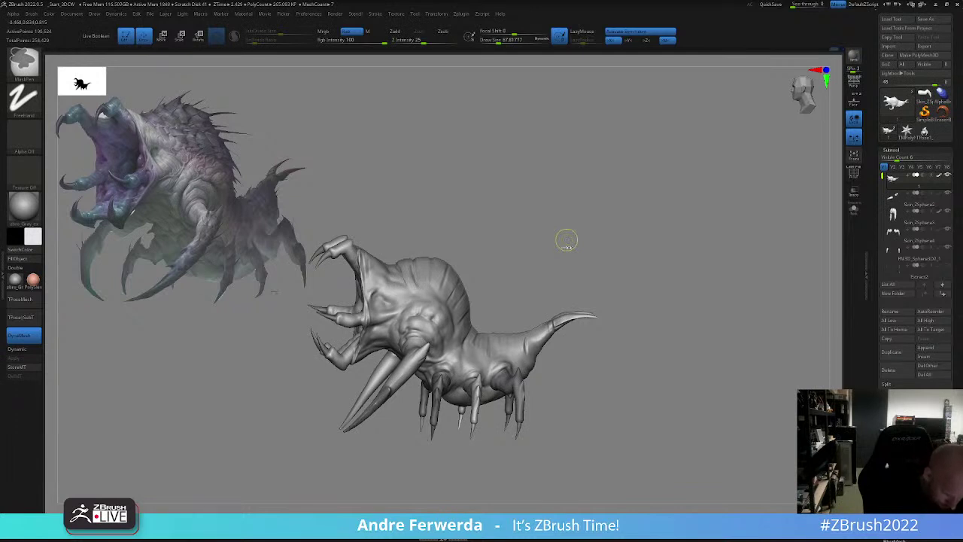
{"action": "key", "text": "ctrl+shift"}
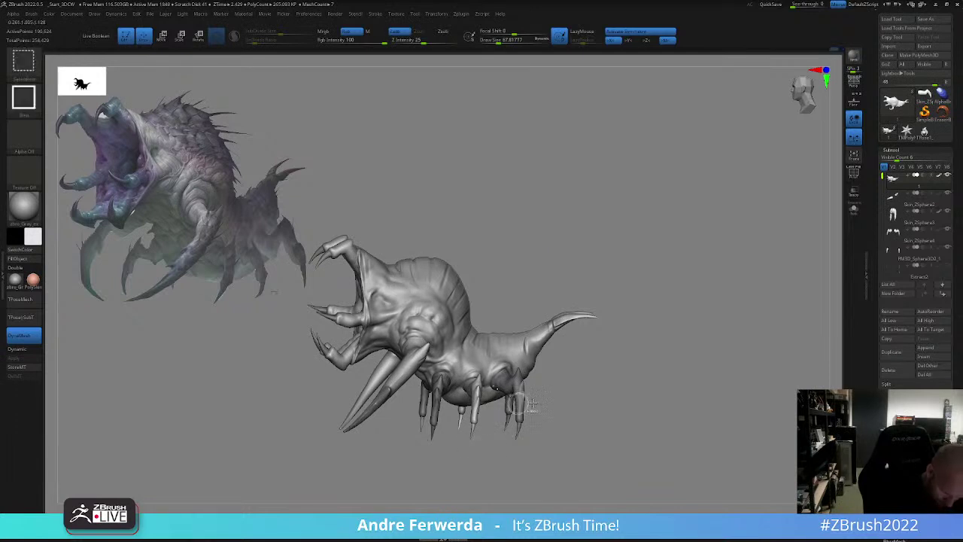
{"action": "left_click", "coordinate": [437, 359]}
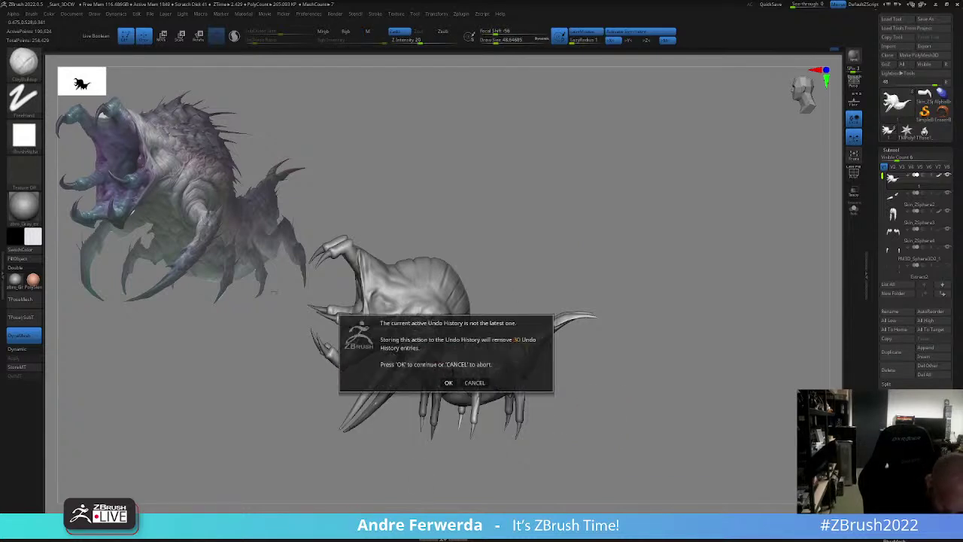
{"action": "left_click", "coordinate": [450, 382]}
- Build up the area behind and beneath the front limb socket with ClayBuildup, reducing the draw size to about 59
{"action": "mouse_move", "coordinate": [548, 280]}
{"action": "left_mouse_down"}
{"action": "mouse_move", "coordinate": [496, 294]}
{"action": "mouse_move", "coordinate": [540, 276]}
{"action": "mouse_move", "coordinate": [456, 333]}
{"action": "left_mouse_up"}
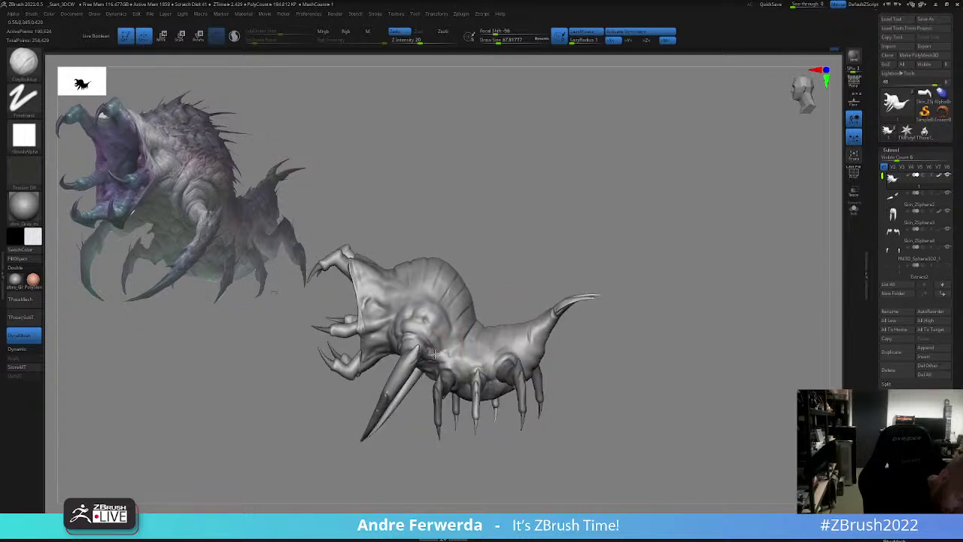
{"action": "left_click_drag", "start_coordinate": [408, 444], "coordinate": [428, 346]}
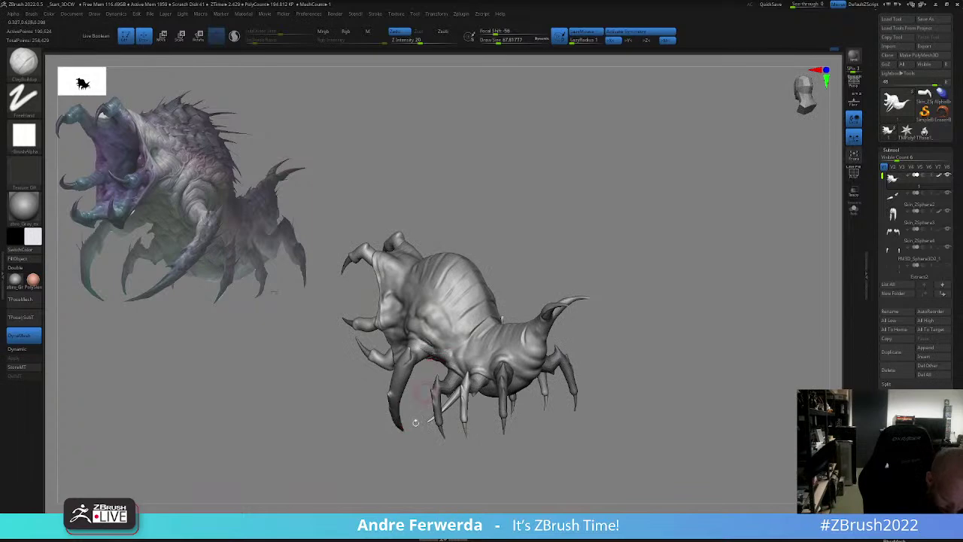
{"action": "left_click_drag", "start_coordinate": [417, 423], "coordinate": [421, 367]}
{"action": "mouse_move", "coordinate": [472, 322]}
{"action": "left_mouse_down"}
{"action": "mouse_move", "coordinate": [509, 291]}
{"action": "mouse_move", "coordinate": [483, 326]}
{"action": "left_mouse_up"}
{"action": "key", "text": "space"}
{"action": "left_click_drag", "start_coordinate": [421, 379], "coordinate": [417, 380]}
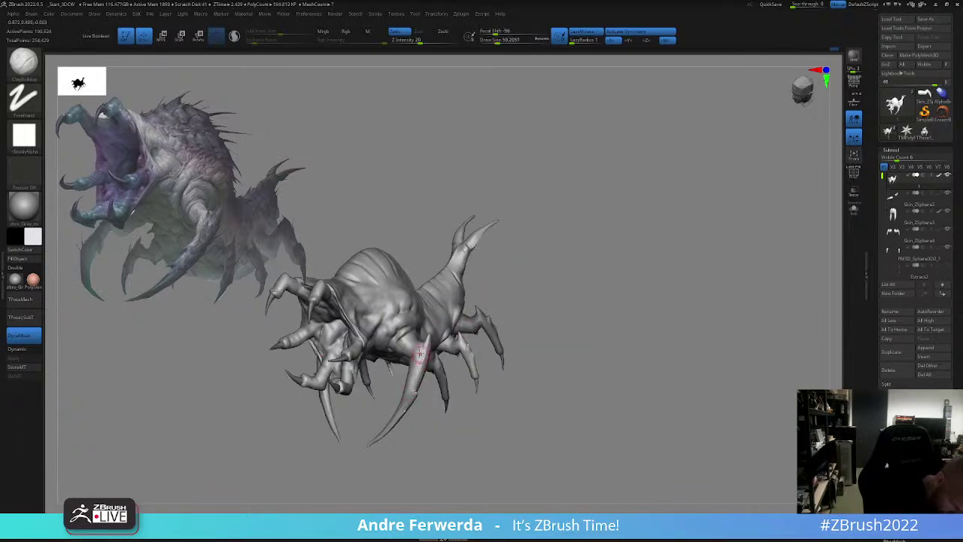
{"action": "left_click_drag", "start_coordinate": [555, 301], "coordinate": [536, 342]}
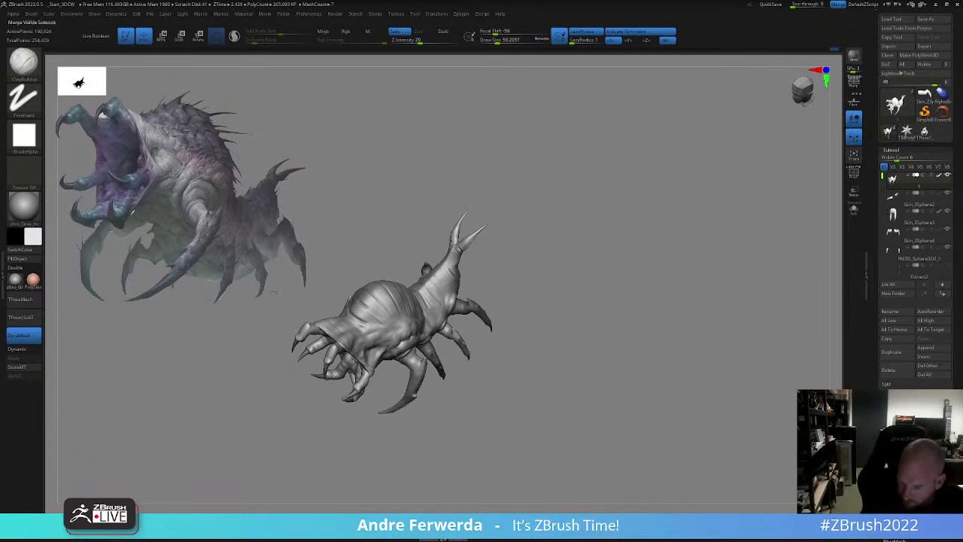
- Enable Thick Skin with a thickness of about 5 and try ClayBuildup on the humped back
{"action": "left_click_drag", "start_coordinate": [915, 303], "coordinate": [915, 252]}
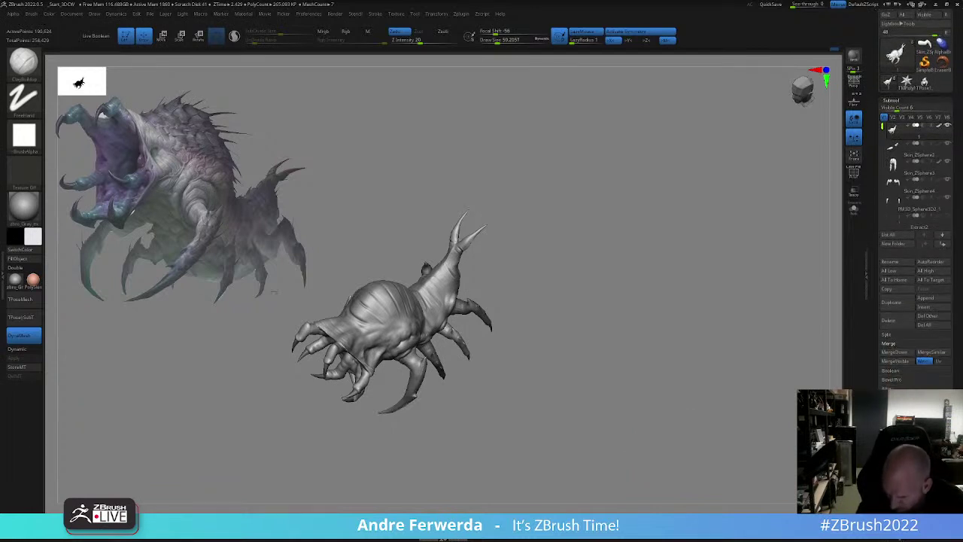
{"action": "left_click", "coordinate": [892, 100]}
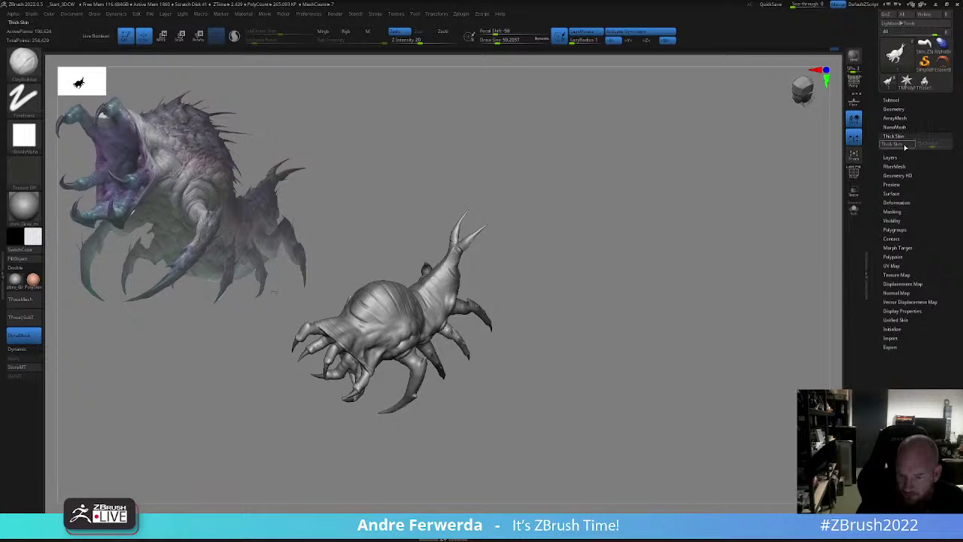
{"action": "left_click", "coordinate": [909, 145]}
{"action": "left_click", "coordinate": [931, 145]}
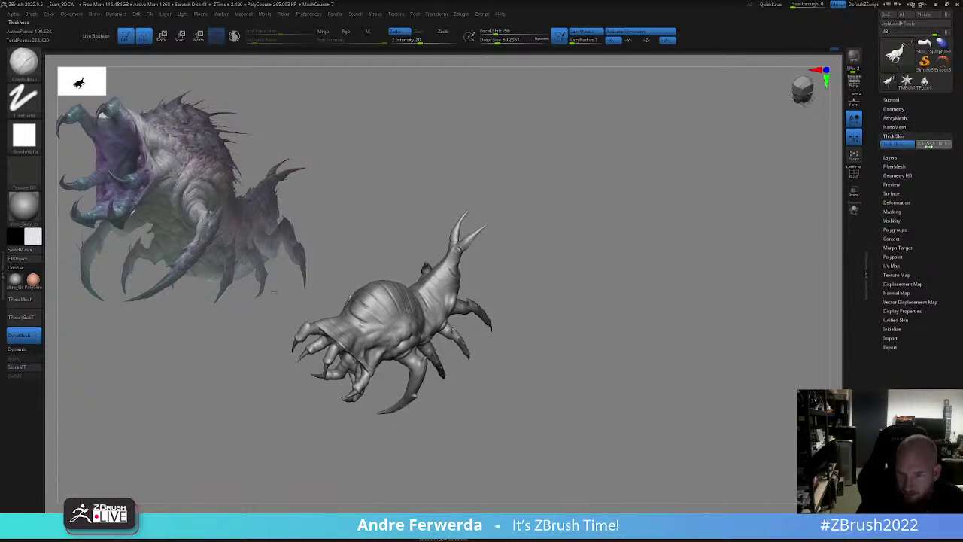
{"action": "left_click_drag", "start_coordinate": [930, 145], "coordinate": [930, 145]}
{"action": "left_click", "coordinate": [904, 146]}
{"action": "left_click", "coordinate": [904, 146]}
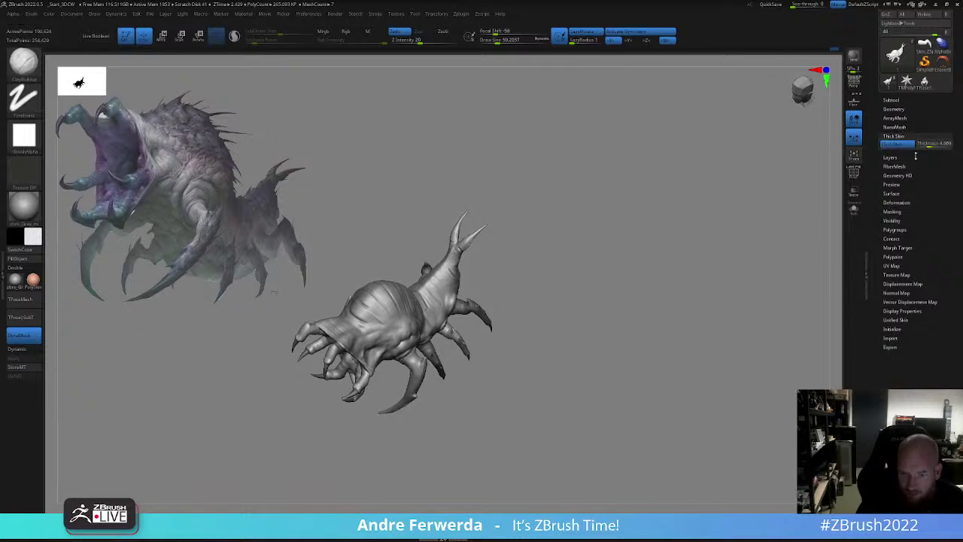
{"action": "left_click_drag", "start_coordinate": [747, 240], "coordinate": [734, 324]}
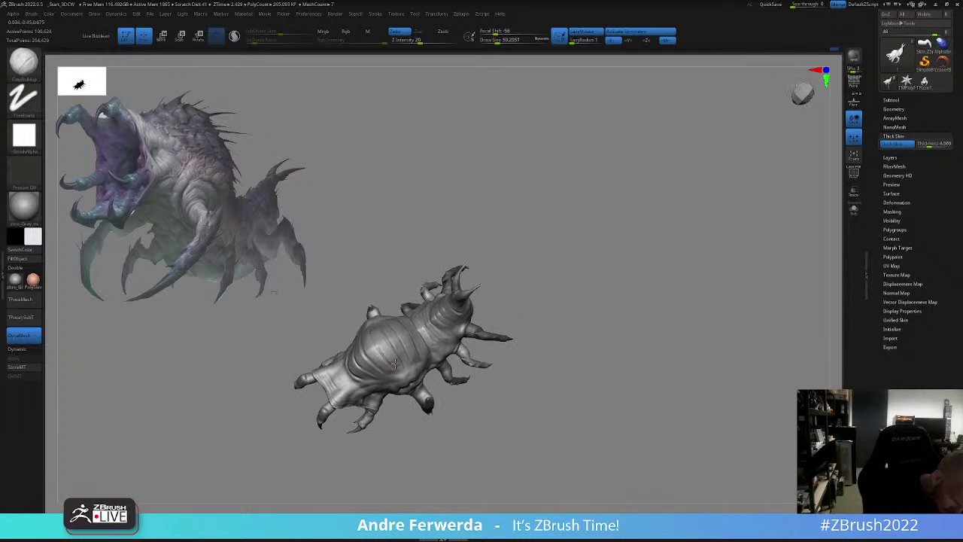
{"action": "mouse_move", "coordinate": [436, 267]}
{"action": "left_mouse_down"}
{"action": "mouse_move", "coordinate": [462, 224]}
{"action": "mouse_move", "coordinate": [383, 239]}
{"action": "left_mouse_up"}
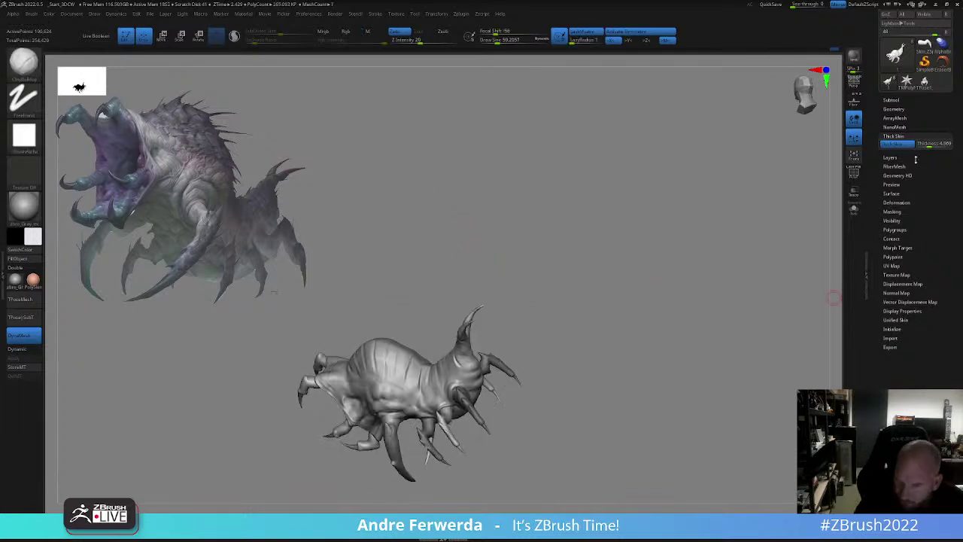
- Increase the Thick Skin thickness and try laying a raised ClayBuildup strip between the grooves of the humped back
{"action": "left_click_drag", "start_coordinate": [930, 145], "coordinate": [931, 145]}
{"action": "left_click_drag", "start_coordinate": [752, 253], "coordinate": [681, 298]}
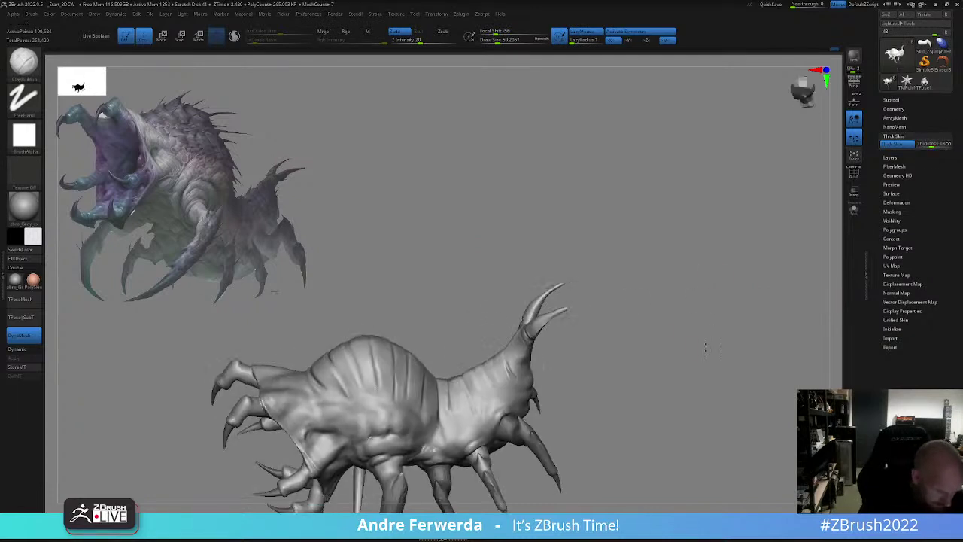
{"action": "mouse_move", "coordinate": [384, 366]}
{"action": "left_mouse_down"}
{"action": "mouse_move", "coordinate": [387, 351]}
{"action": "mouse_move", "coordinate": [397, 364]}
{"action": "mouse_move", "coordinate": [376, 337]}
{"action": "mouse_move", "coordinate": [384, 395]}
{"action": "mouse_move", "coordinate": [389, 347]}
{"action": "left_mouse_up"}
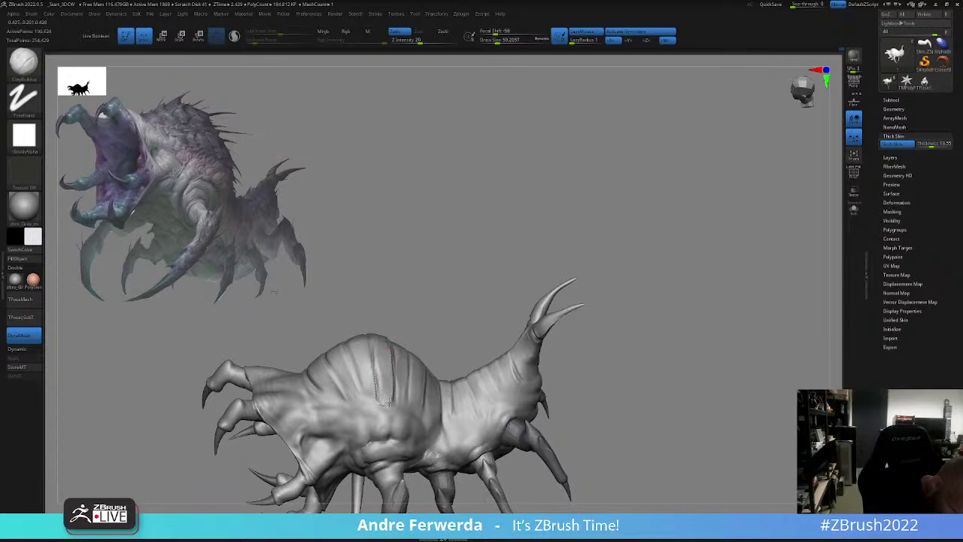
{"action": "mouse_move", "coordinate": [482, 301]}
{"action": "left_mouse_down"}
{"action": "mouse_move", "coordinate": [394, 316]}
{"action": "mouse_move", "coordinate": [388, 379]}
{"action": "left_mouse_up"}
{"action": "left_click_drag", "start_coordinate": [408, 290], "coordinate": [384, 393]}
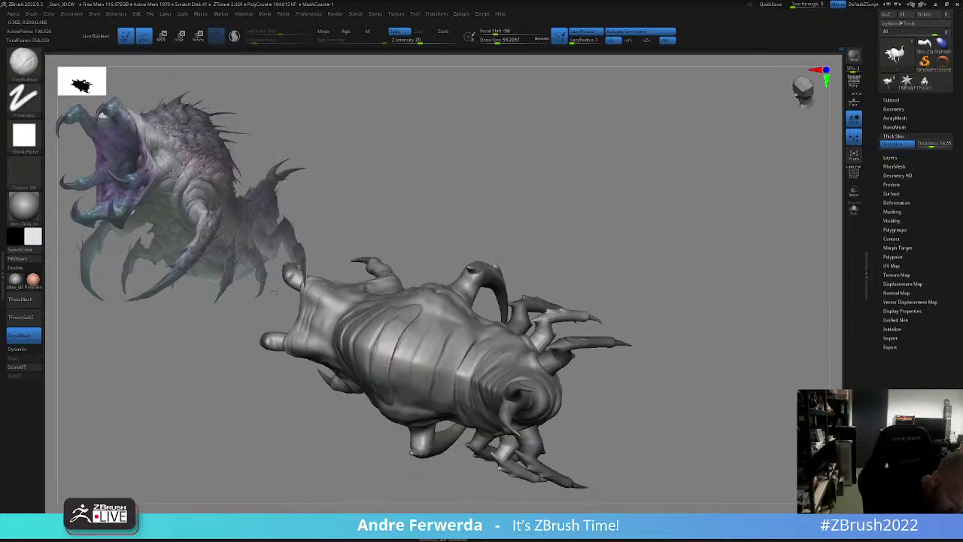
- Try reinforcing the raised strip across the hump with ClayBuildup at a reduced draw size of about 47
{"action": "mouse_move", "coordinate": [275, 292]}
{"action": "left_mouse_down"}
{"action": "mouse_move", "coordinate": [451, 261]}
{"action": "mouse_move", "coordinate": [339, 289]}
{"action": "left_mouse_up"}
{"action": "left_click_drag", "start_coordinate": [394, 333], "coordinate": [381, 391]}
{"action": "left_click_drag", "start_coordinate": [492, 265], "coordinate": [532, 193]}
{"action": "key", "text": "bracketleft"}
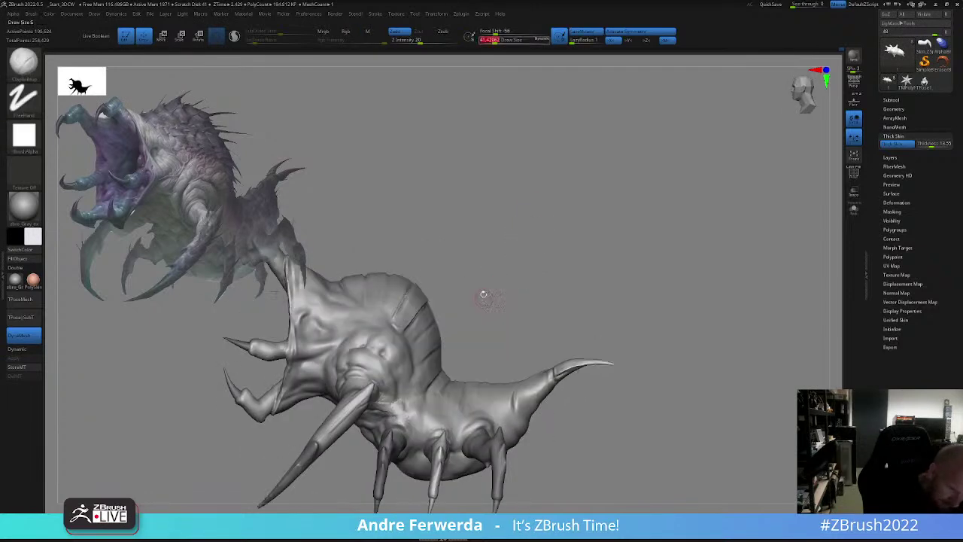
{"action": "mouse_move", "coordinate": [483, 295]}
{"action": "left_mouse_down"}
{"action": "mouse_move", "coordinate": [480, 333]}
{"action": "mouse_move", "coordinate": [468, 340]}
{"action": "left_mouse_up"}
{"action": "mouse_move", "coordinate": [389, 351]}
{"action": "left_mouse_down"}
{"action": "mouse_move", "coordinate": [371, 393]}
{"action": "mouse_move", "coordinate": [379, 399]}
{"action": "left_mouse_up"}
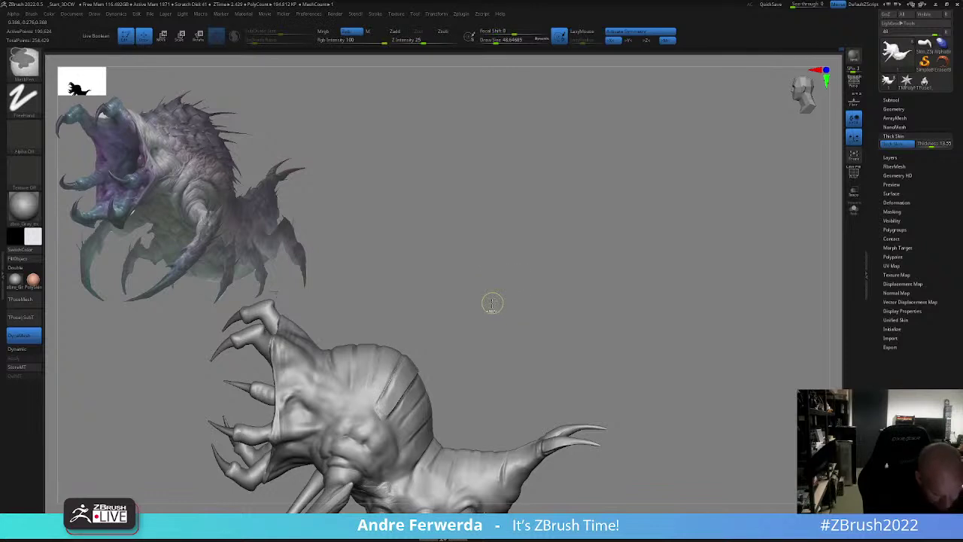
- Undo the raised strip strokes on the hump and the Thick Skin activation
{"action": "key", "text": "ctrl+z"}
{"action": "key", "text": "ctrl+z"}
{"action": "key", "text": "ctrl+z"}
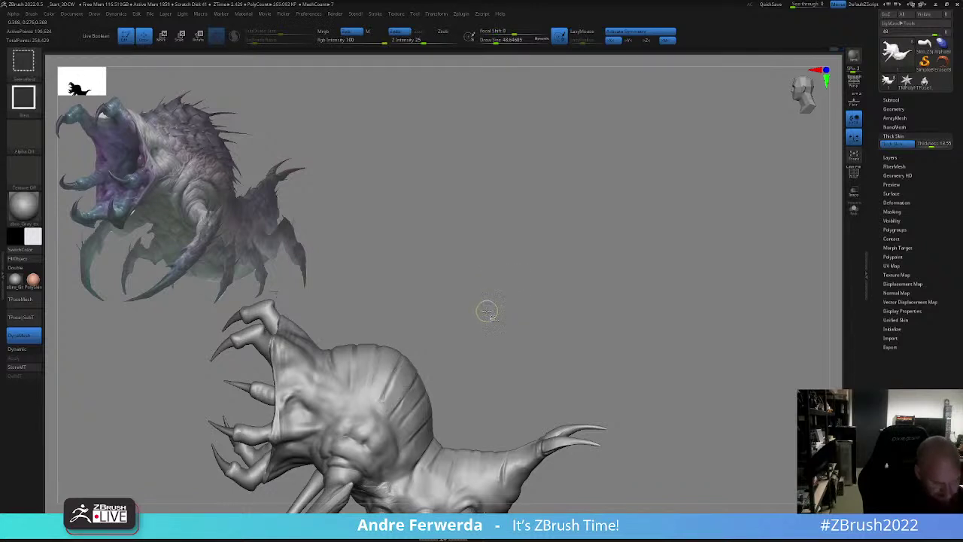
{"action": "key", "text": "ctrl+shift+z"}
{"action": "key", "text": "ctrl+z"}
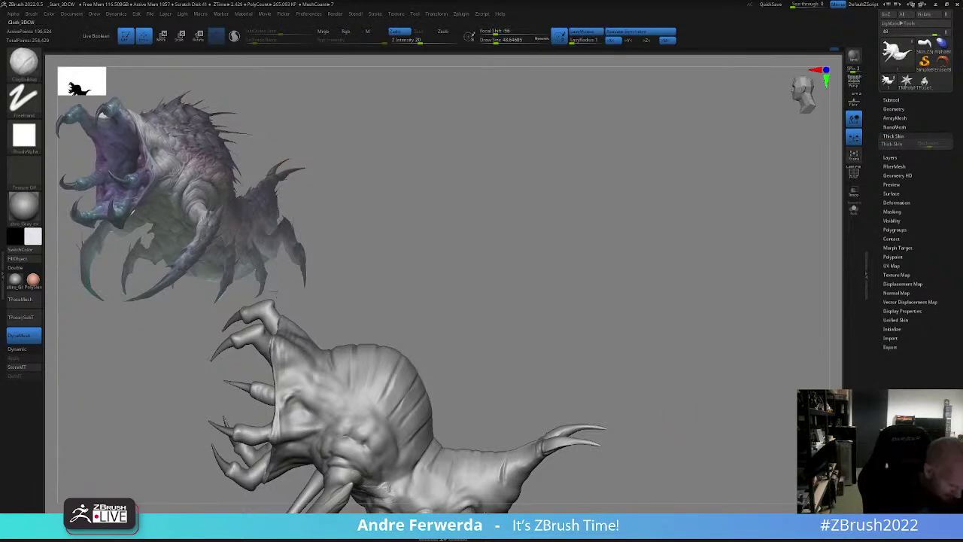
- Carve a groove along the front of the humped back at a draw size of about 35 and smooth it
{"action": "left_click", "coordinate": [211, 527]}
{"action": "key", "text": "["}
{"action": "mouse_move", "coordinate": [427, 324]}
{"action": "left_mouse_down"}
{"action": "mouse_move", "coordinate": [429, 293]}
{"action": "mouse_move", "coordinate": [425, 338]}
{"action": "left_mouse_up"}
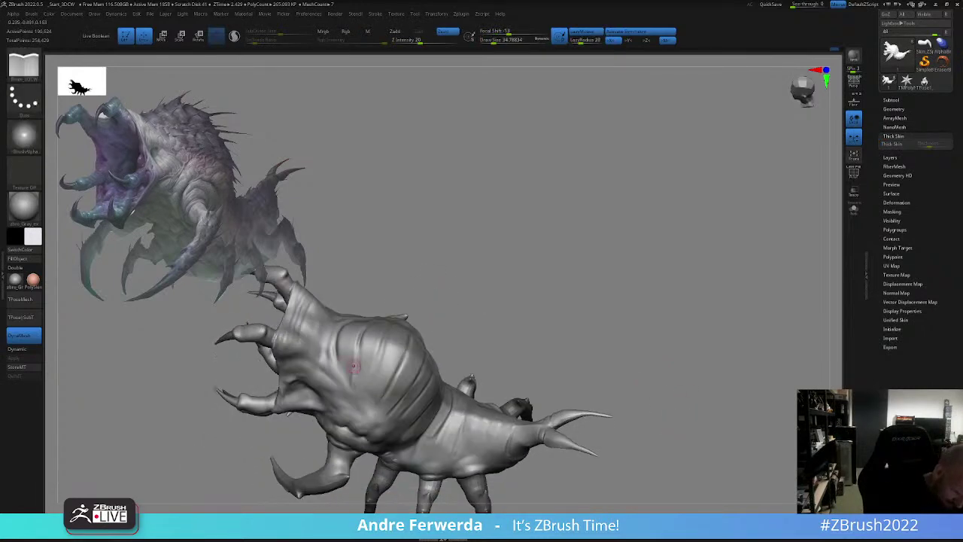
{"action": "key", "text": "space"}
{"action": "left_click_drag", "start_coordinate": [353, 385], "coordinate": [365, 321]}
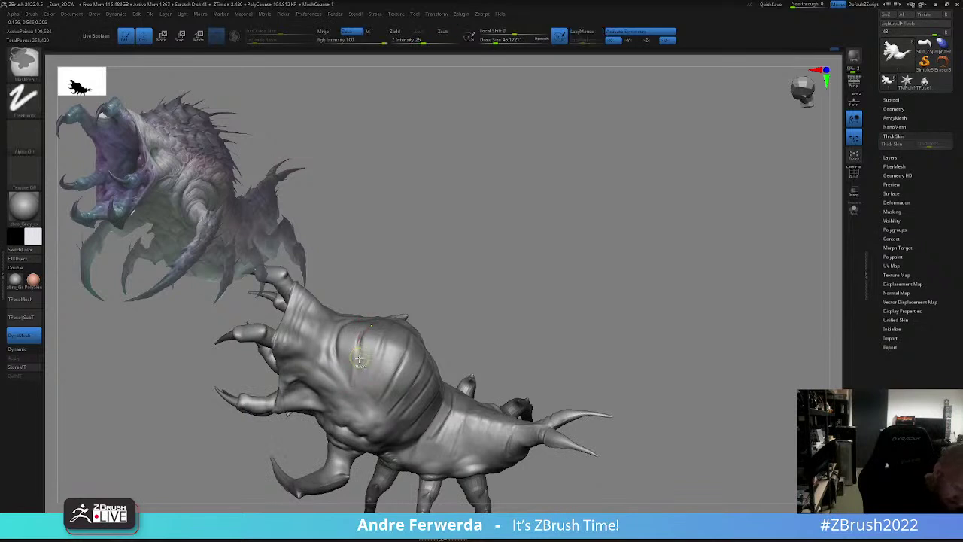
{"action": "left_click_drag", "start_coordinate": [360, 357], "coordinate": [357, 339], "text": "shift"}
{"action": "left_click_drag", "start_coordinate": [489, 207], "coordinate": [487, 221]}
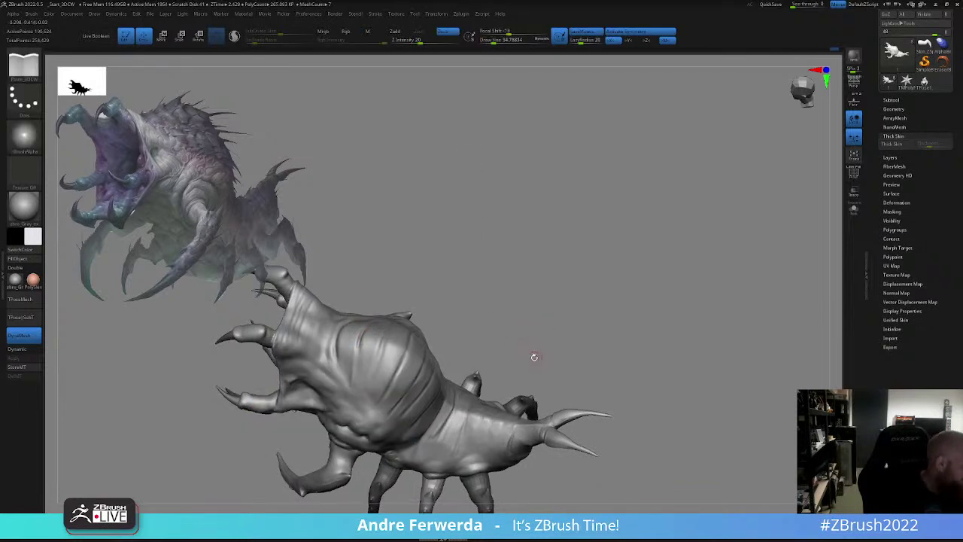
{"action": "key", "text": "ctrl"}
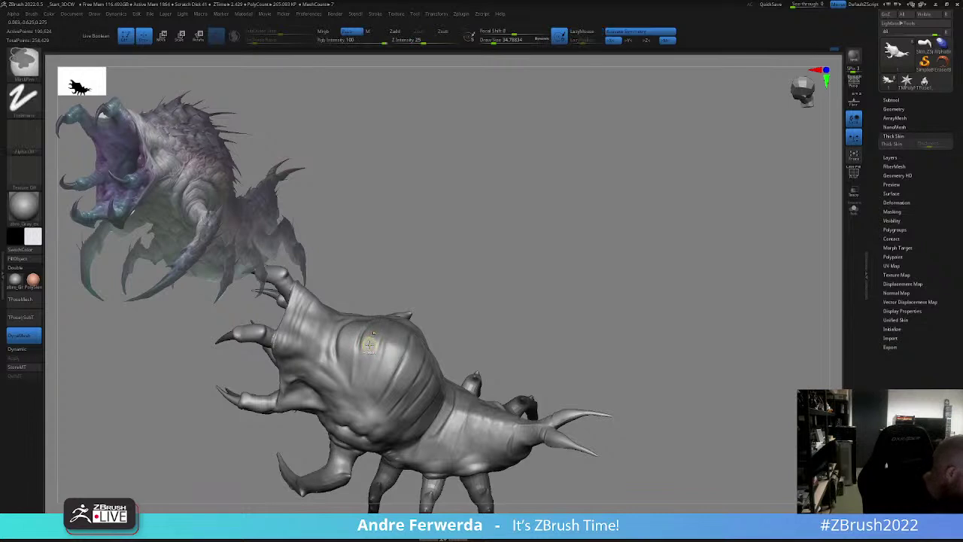
- Subdivide the mesh once and try sharpening the grooves on the front of the hump at a draw size of about 31
{"action": "key", "text": "ctrl+d"}
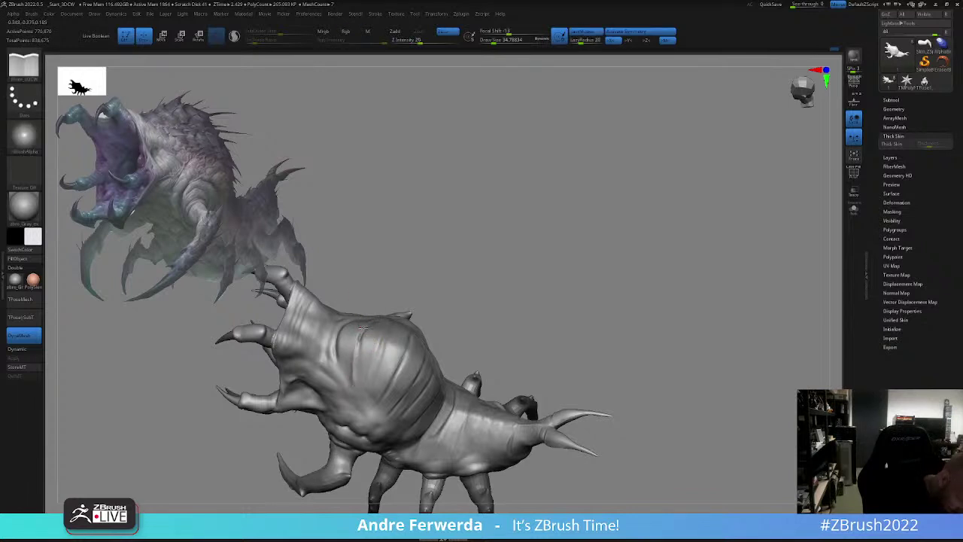
{"action": "left_click_drag", "start_coordinate": [363, 328], "coordinate": [367, 328]}
{"action": "mouse_move", "coordinate": [355, 365]}
{"action": "left_mouse_down"}
{"action": "mouse_move", "coordinate": [356, 379]}
{"action": "mouse_move", "coordinate": [359, 369]}
{"action": "left_mouse_up"}
{"action": "key", "text": "s"}
{"action": "mouse_move", "coordinate": [379, 293]}
{"action": "left_mouse_down"}
{"action": "mouse_move", "coordinate": [432, 243]}
{"action": "mouse_move", "coordinate": [389, 304]}
{"action": "left_mouse_up"}
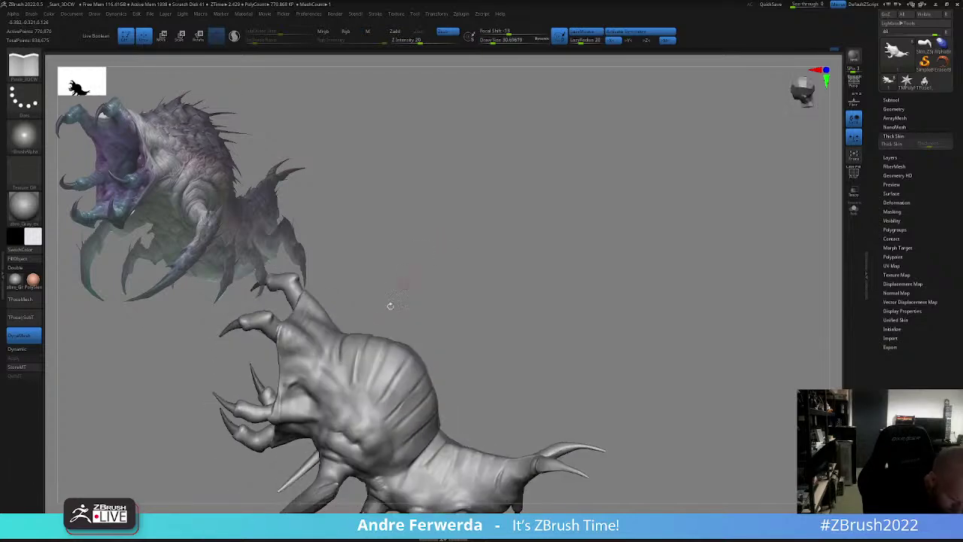
{"action": "left_click_drag", "start_coordinate": [353, 383], "coordinate": [369, 326]}
{"action": "left_click_drag", "start_coordinate": [391, 301], "coordinate": [399, 252]}
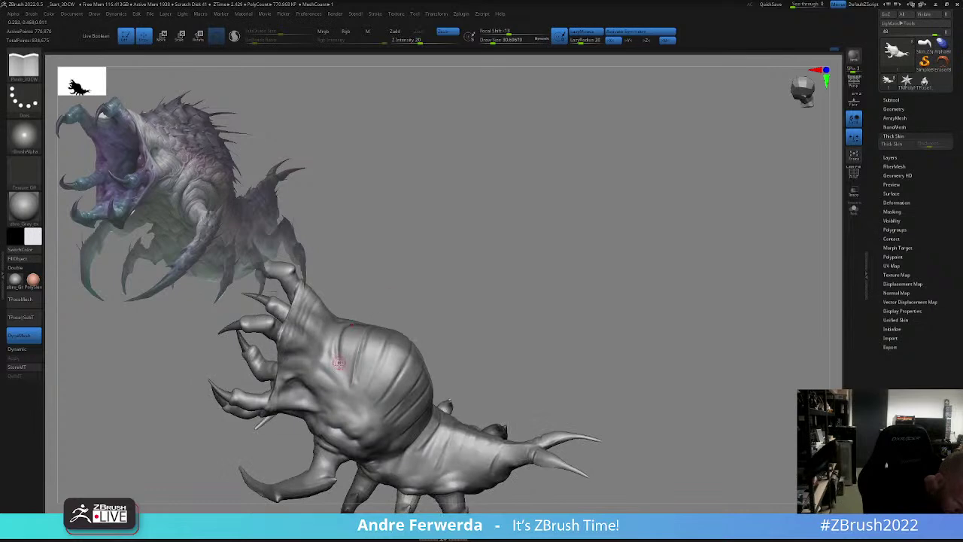
{"action": "left_click_drag", "start_coordinate": [343, 331], "coordinate": [347, 319]}
{"action": "mouse_move", "coordinate": [356, 302]}
{"action": "left_mouse_down"}
{"action": "mouse_move", "coordinate": [371, 316]}
{"action": "mouse_move", "coordinate": [422, 232]}
{"action": "mouse_move", "coordinate": [447, 243]}
{"action": "mouse_move", "coordinate": [438, 260]}
{"action": "left_mouse_up"}
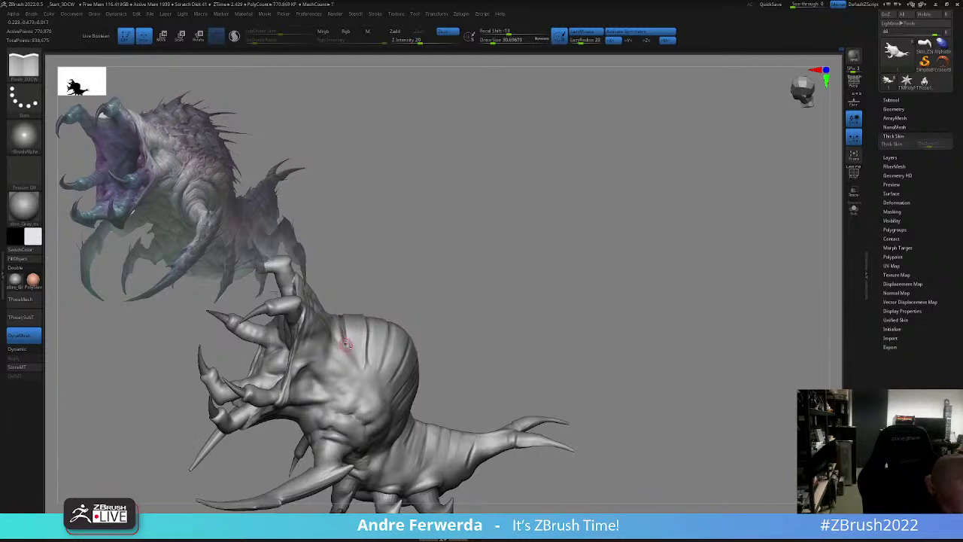
{"action": "left_click_drag", "start_coordinate": [398, 297], "coordinate": [370, 288]}
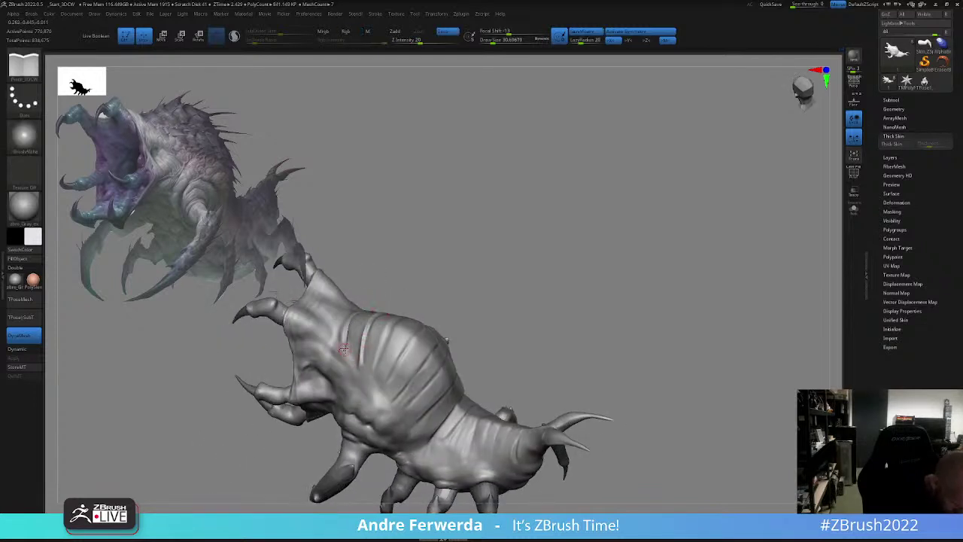
{"action": "left_click_drag", "start_coordinate": [356, 360], "coordinate": [378, 379]}
{"action": "mouse_move", "coordinate": [415, 282]}
{"action": "left_mouse_down"}
{"action": "mouse_move", "coordinate": [441, 271]}
{"action": "mouse_move", "coordinate": [445, 244]}
{"action": "left_mouse_up"}
- Review the body's overall forms from several sides and smooth the shoulder area above the large front claw
{"action": "left_click_drag", "start_coordinate": [487, 280], "coordinate": [607, 321]}
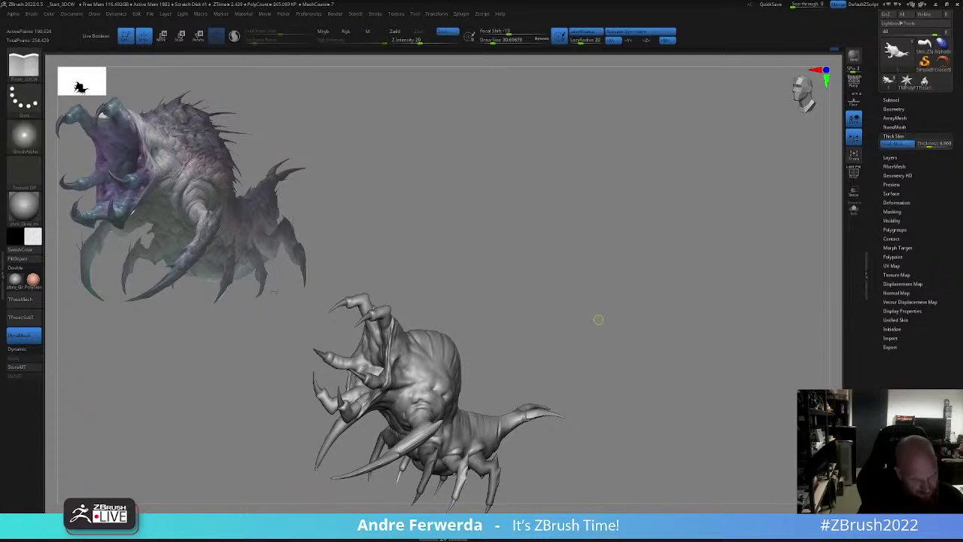
{"action": "left_click_drag", "start_coordinate": [630, 469], "coordinate": [617, 439]}
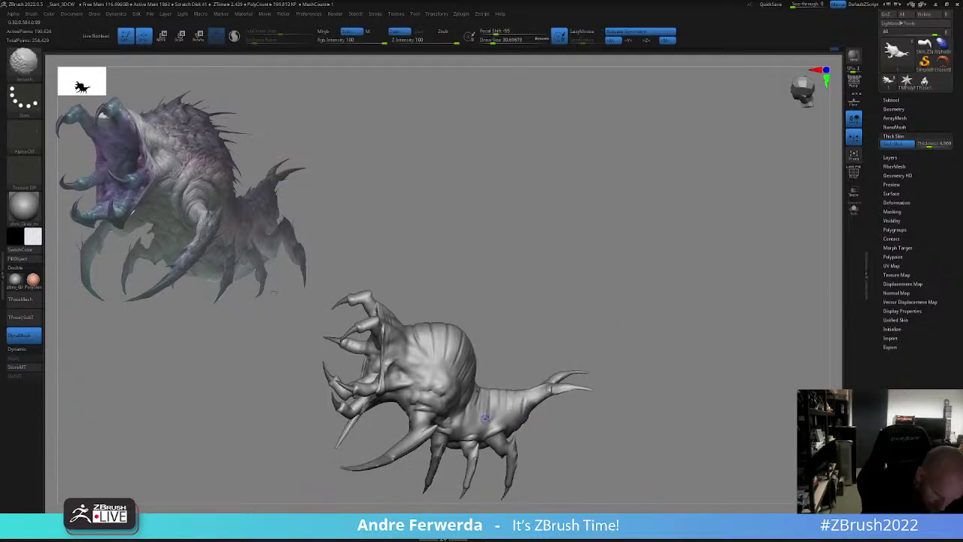
{"action": "mouse_move", "coordinate": [547, 329]}
{"action": "left_mouse_down"}
{"action": "mouse_move", "coordinate": [584, 274]}
{"action": "mouse_move", "coordinate": [590, 322]}
{"action": "left_mouse_up"}
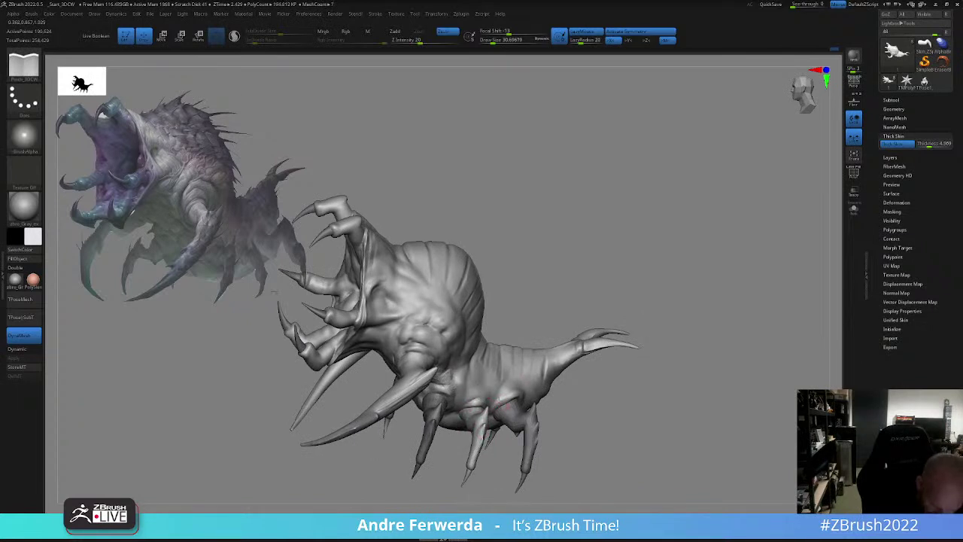
{"action": "left_click_drag", "start_coordinate": [600, 396], "coordinate": [572, 386]}
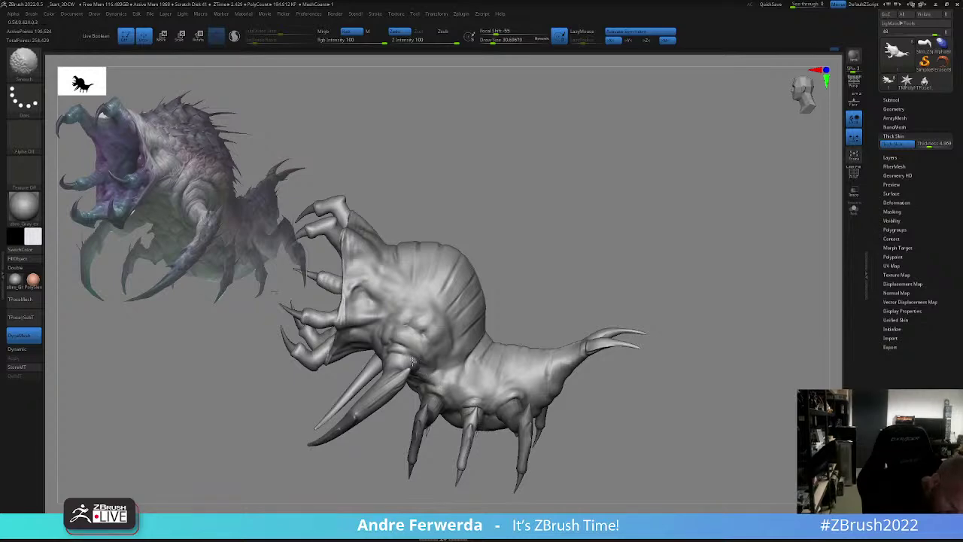
{"action": "left_click_drag", "start_coordinate": [533, 247], "coordinate": [465, 327]}
{"action": "mouse_move", "coordinate": [497, 353]}
{"action": "left_mouse_down"}
{"action": "mouse_move", "coordinate": [594, 331]}
{"action": "mouse_move", "coordinate": [546, 316]}
{"action": "mouse_move", "coordinate": [602, 353]}
{"action": "mouse_move", "coordinate": [706, 378]}
{"action": "mouse_move", "coordinate": [700, 370]}
{"action": "left_mouse_up"}
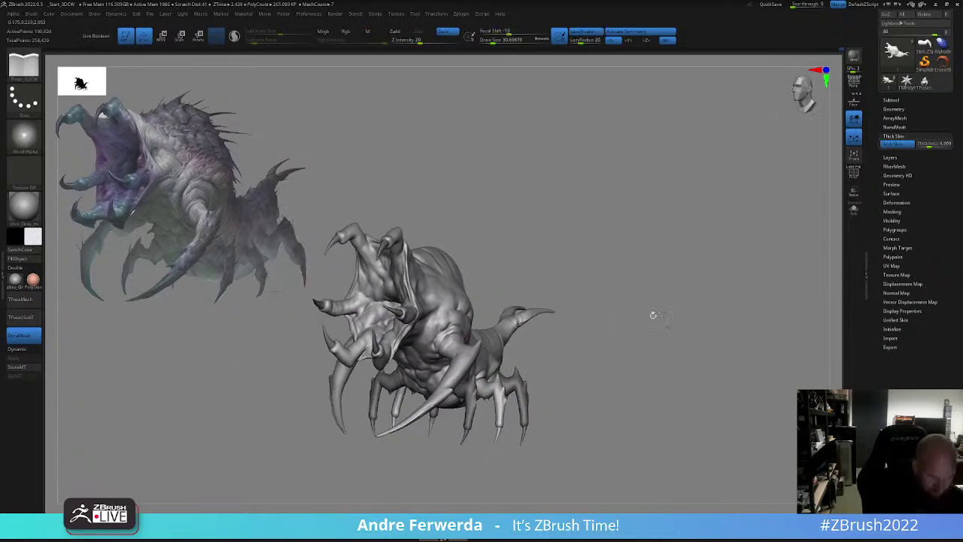
{"action": "left_click_drag", "start_coordinate": [448, 326], "coordinate": [442, 335], "text": "shift"}
{"action": "left_click_drag", "start_coordinate": [552, 280], "coordinate": [611, 279], "text": "alt"}
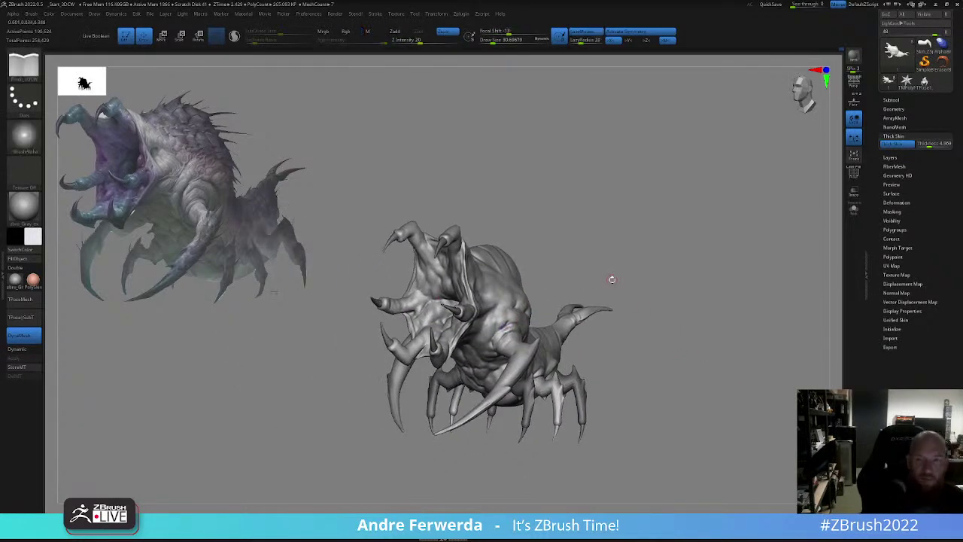
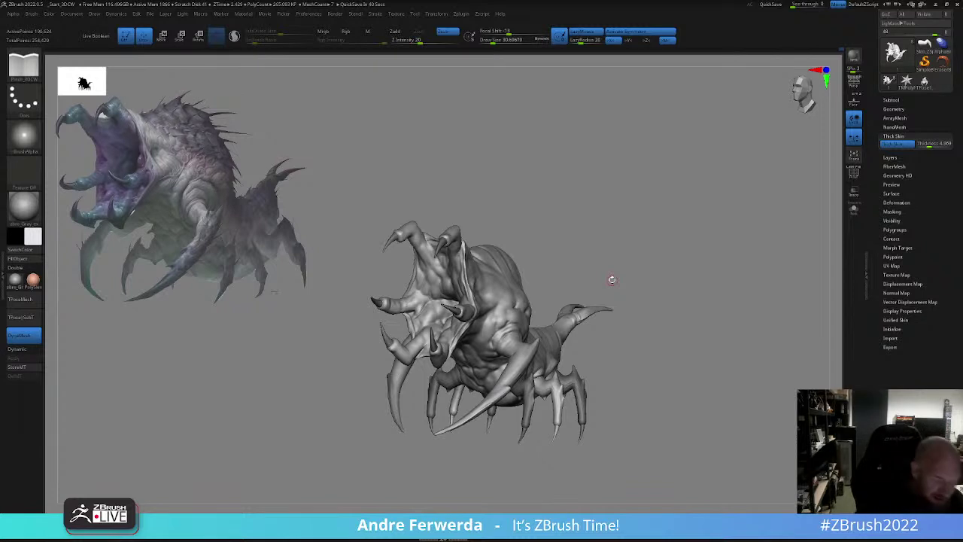
- Examine the creature's polygroups from above with the PolyFrame display
{"action": "left_click_drag", "start_coordinate": [668, 258], "coordinate": [682, 347]}
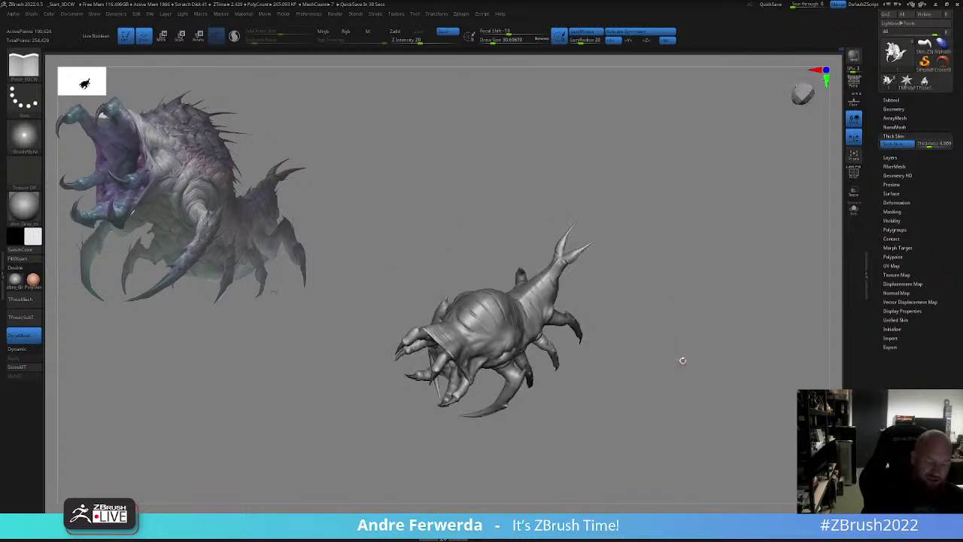
{"action": "key", "text": "space"}
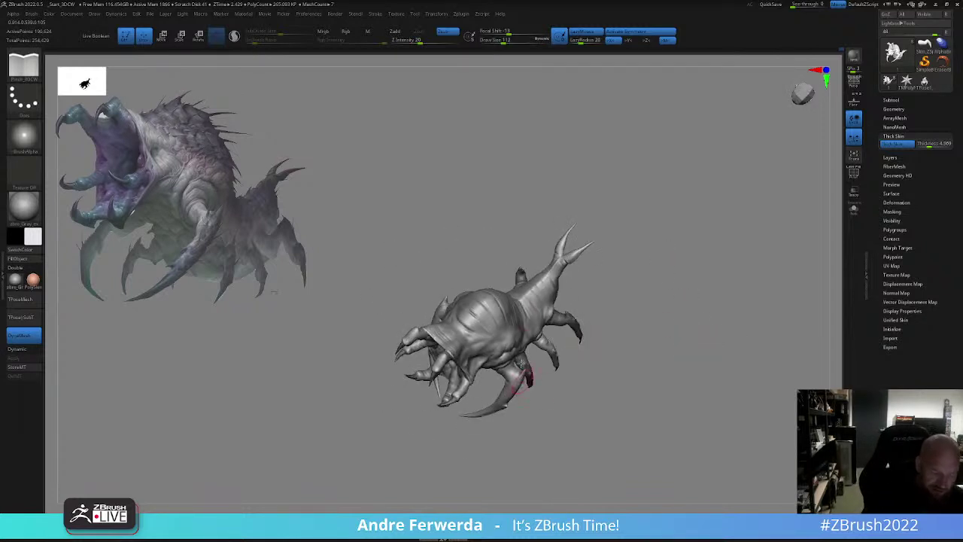
{"action": "key", "text": "shift+f"}
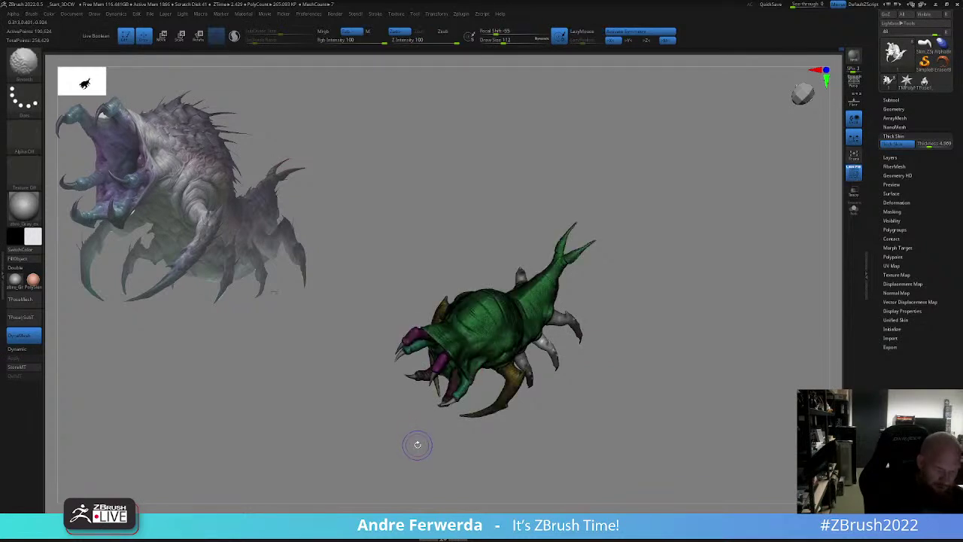
{"action": "key", "text": "shift+f"}
{"action": "left_click_drag", "start_coordinate": [417, 445], "coordinate": [417, 456]}
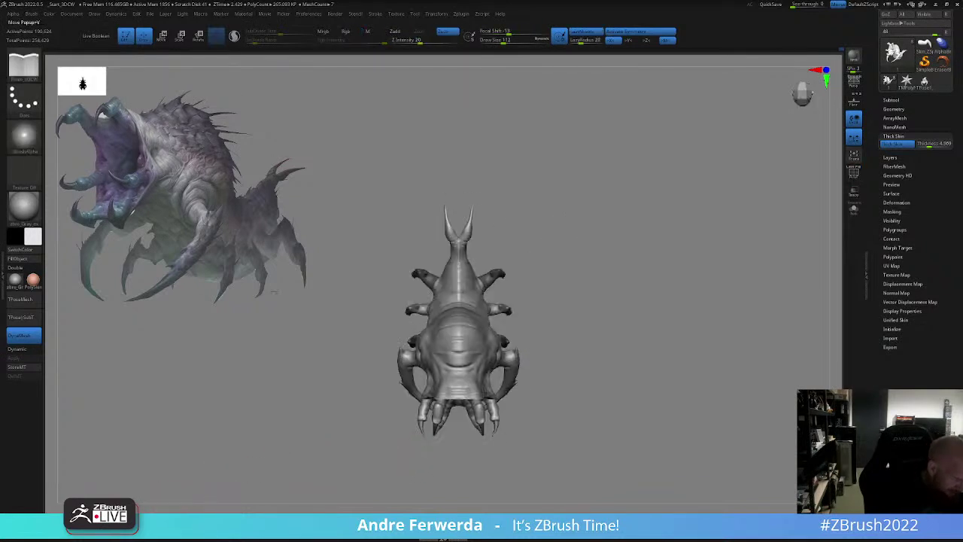
- Switch to the Move brush at a draw size of about 172 and turn off Thick Skin
{"action": "key", "text": "b"}
{"action": "key", "text": "m"}
{"action": "key", "text": "v"}
{"action": "key", "text": "space"}
{"action": "left_click_drag", "start_coordinate": [461, 337], "coordinate": [469, 321]}
{"action": "left_click_drag", "start_coordinate": [553, 325], "coordinate": [564, 254]}
{"action": "left_click_drag", "start_coordinate": [543, 197], "coordinate": [539, 252]}
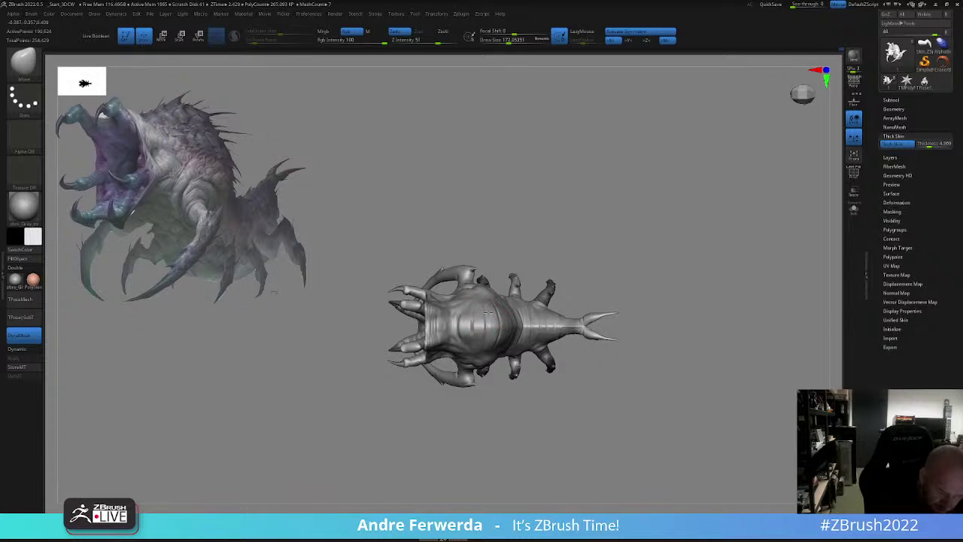
{"action": "left_click", "coordinate": [898, 144]}
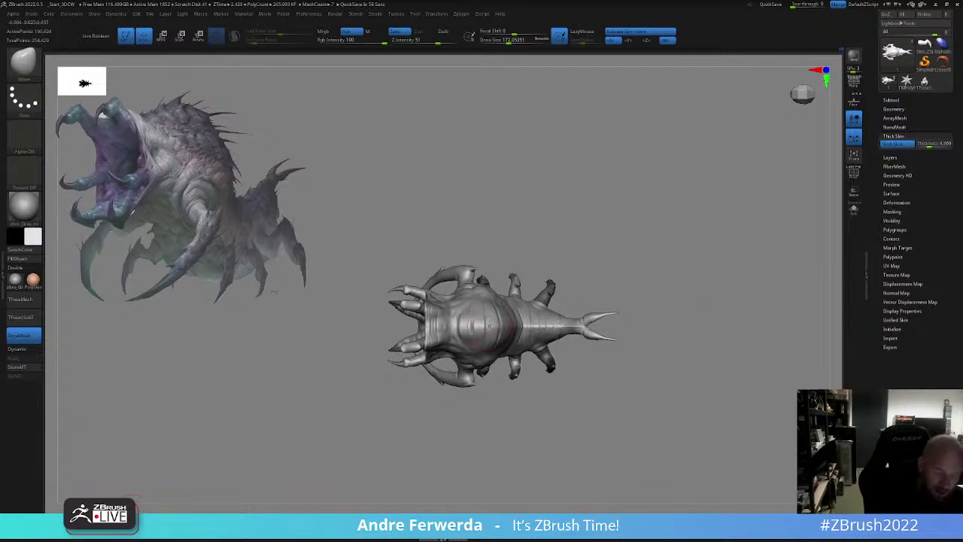
{"action": "left_click", "coordinate": [898, 144]}
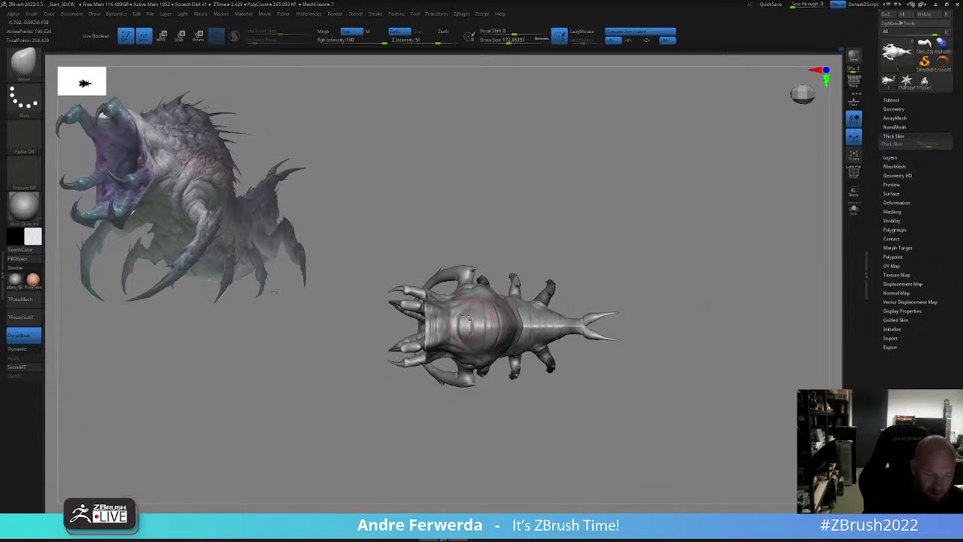
- Reduce the Move brush's draw size to about 104 and adjust the folds across the humped back
{"action": "key", "text": "s"}
{"action": "left_click_drag", "start_coordinate": [478, 316], "coordinate": [467, 320]}
{"action": "key", "text": "s"}
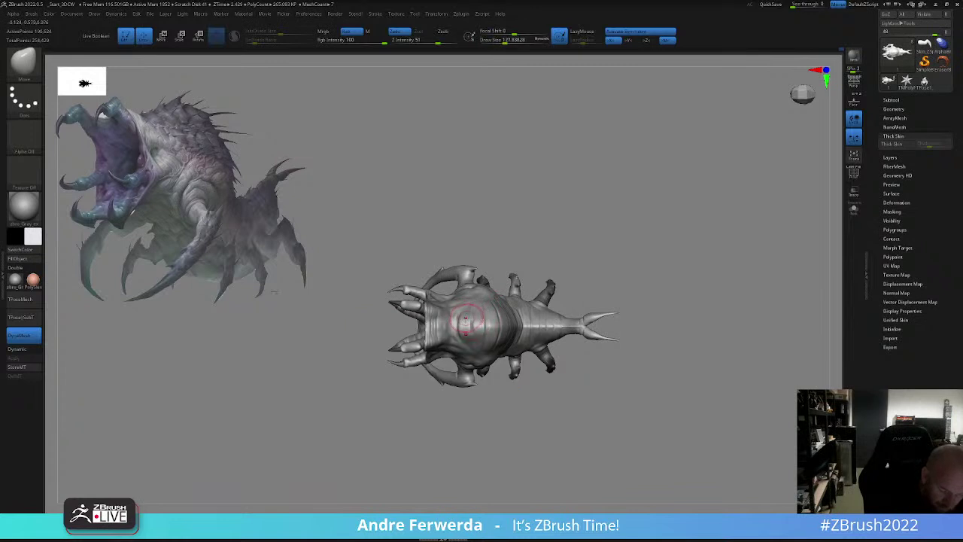
{"action": "right_click_drag", "start_coordinate": [497, 317], "coordinate": [629, 227]}
{"action": "mouse_move", "coordinate": [520, 306]}
{"action": "right_mouse_down"}
{"action": "mouse_move", "coordinate": [509, 347]}
{"action": "mouse_move", "coordinate": [498, 339]}
{"action": "right_mouse_up"}
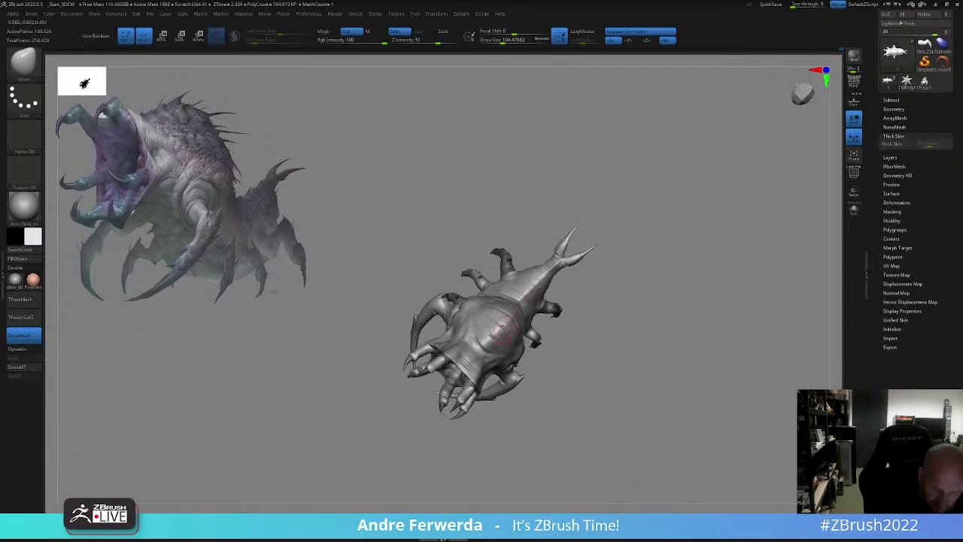
{"action": "mouse_move", "coordinate": [597, 268]}
{"action": "right_mouse_down"}
{"action": "mouse_move", "coordinate": [578, 278]}
{"action": "mouse_move", "coordinate": [580, 332]}
{"action": "mouse_move", "coordinate": [585, 314]}
{"action": "right_mouse_up"}
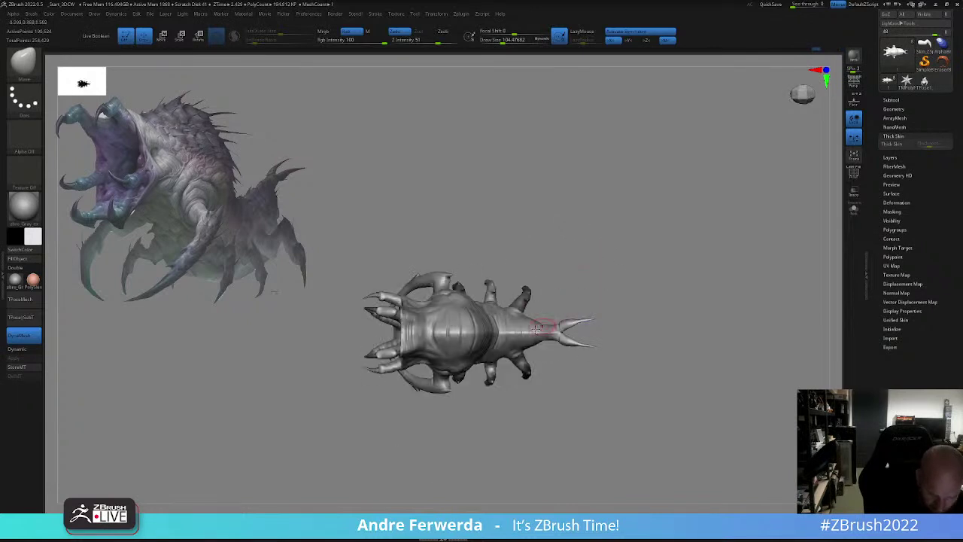
- Slim the rear body toward the tail with the Move brush, adjusting the brush size
{"action": "key", "text": "space"}
{"action": "left_click_drag", "start_coordinate": [529, 323], "coordinate": [534, 322]}
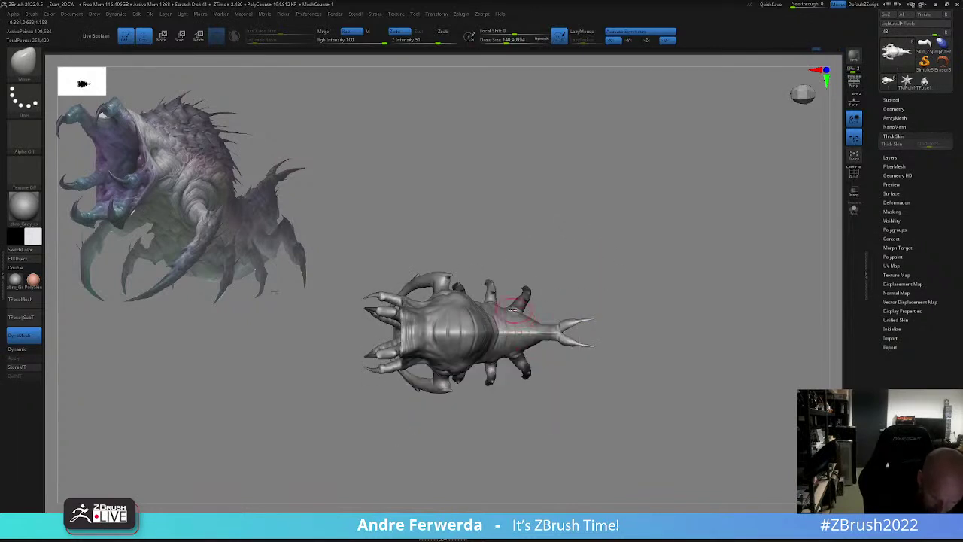
{"action": "mouse_move", "coordinate": [513, 310]}
{"action": "right_mouse_down"}
{"action": "mouse_move", "coordinate": [578, 243]}
{"action": "mouse_move", "coordinate": [563, 254]}
{"action": "right_mouse_up"}
{"action": "key", "text": "space"}
{"action": "left_click_drag", "start_coordinate": [584, 248], "coordinate": [579, 248]}
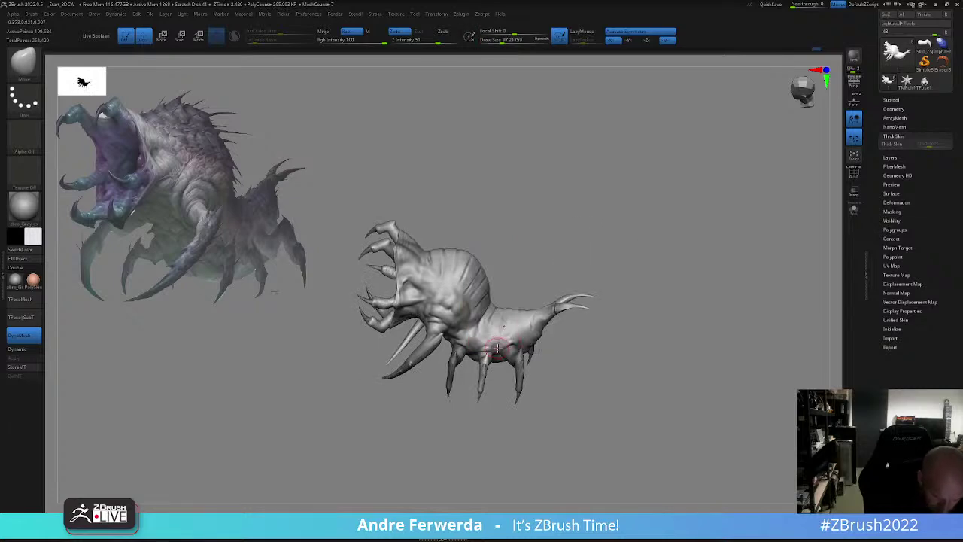
- Carve creases around the small leg bases and along the side of the rear body with the DamStandard brush
{"action": "key", "text": "b"}
{"action": "key", "text": "d"}
{"action": "left_click", "coordinate": [599, 234]}
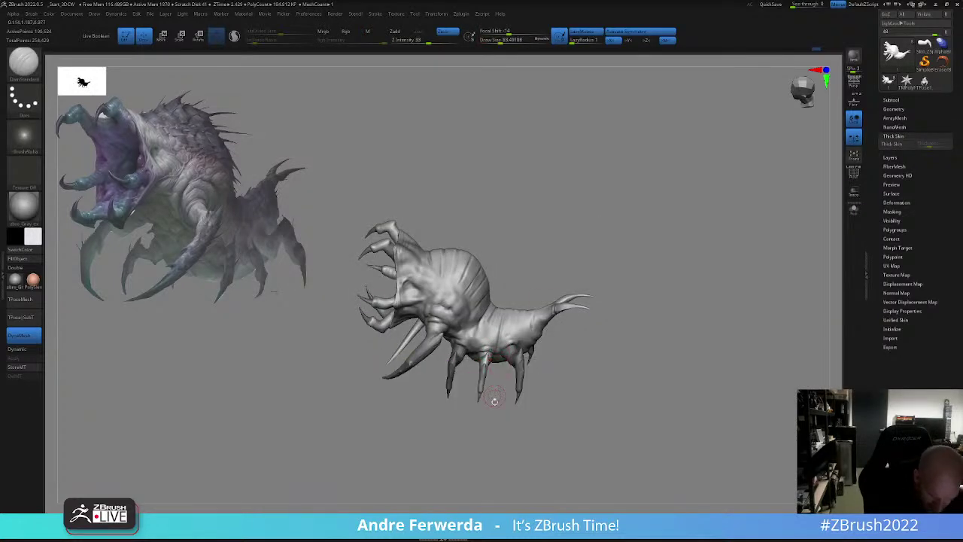
{"action": "right_click_drag", "start_coordinate": [494, 401], "coordinate": [519, 344]}
{"action": "right_click_drag", "start_coordinate": [520, 301], "coordinate": [517, 293]}
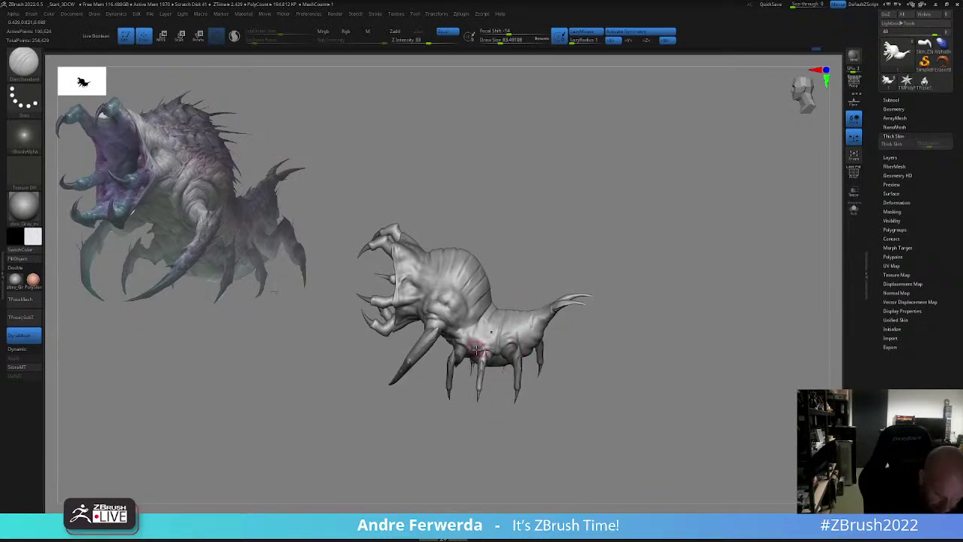
{"action": "left_click_drag", "start_coordinate": [462, 435], "coordinate": [471, 369]}
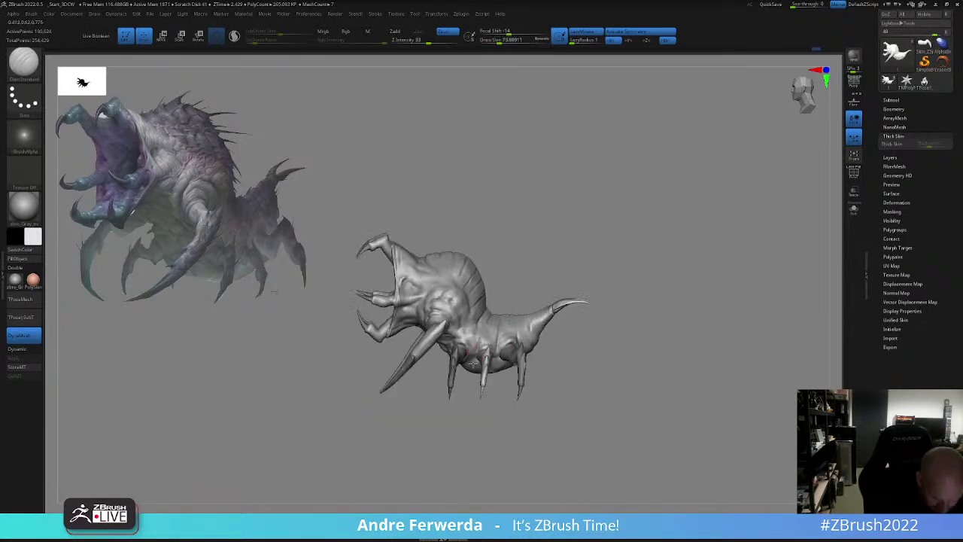
{"action": "left_click_drag", "start_coordinate": [465, 414], "coordinate": [464, 371]}
{"action": "left_click_drag", "start_coordinate": [604, 279], "coordinate": [587, 328]}
{"action": "left_click_drag", "start_coordinate": [610, 262], "coordinate": [605, 298]}
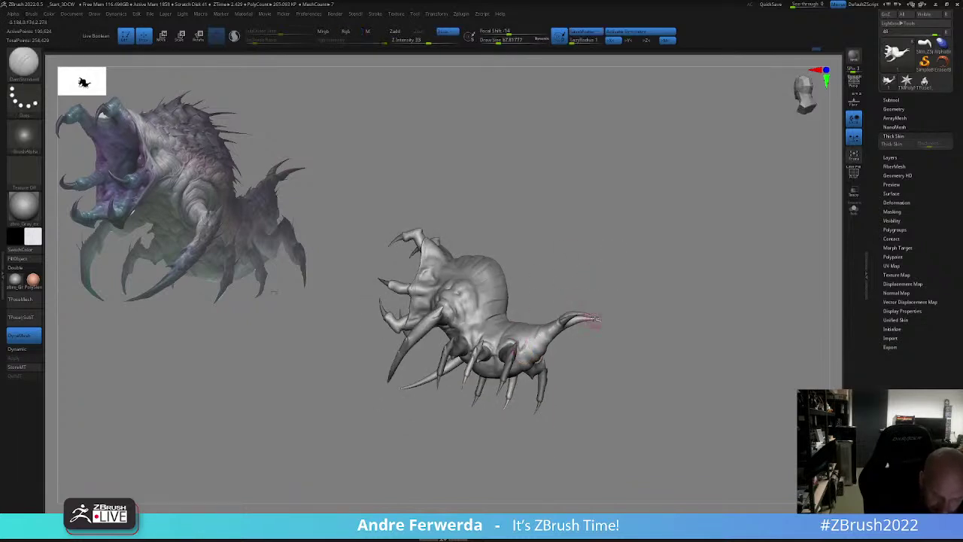
- Carve folds between the leg bases on the underside of the rear body, using a smaller DamStandard brush
{"action": "left_click_drag", "start_coordinate": [603, 385], "coordinate": [493, 392]}
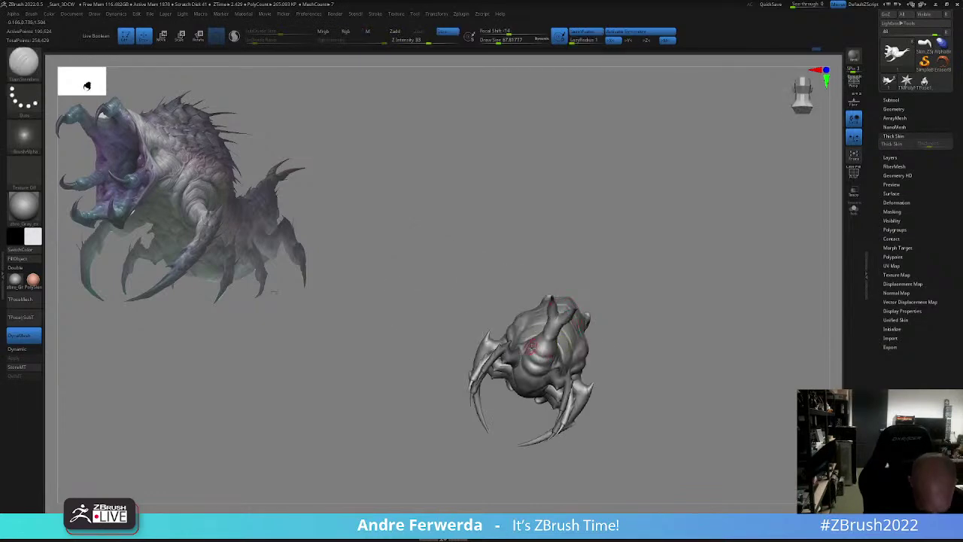
{"action": "mouse_move", "coordinate": [619, 339]}
{"action": "left_mouse_down"}
{"action": "mouse_move", "coordinate": [723, 309]}
{"action": "mouse_move", "coordinate": [643, 282]}
{"action": "mouse_move", "coordinate": [641, 320]}
{"action": "left_mouse_up"}
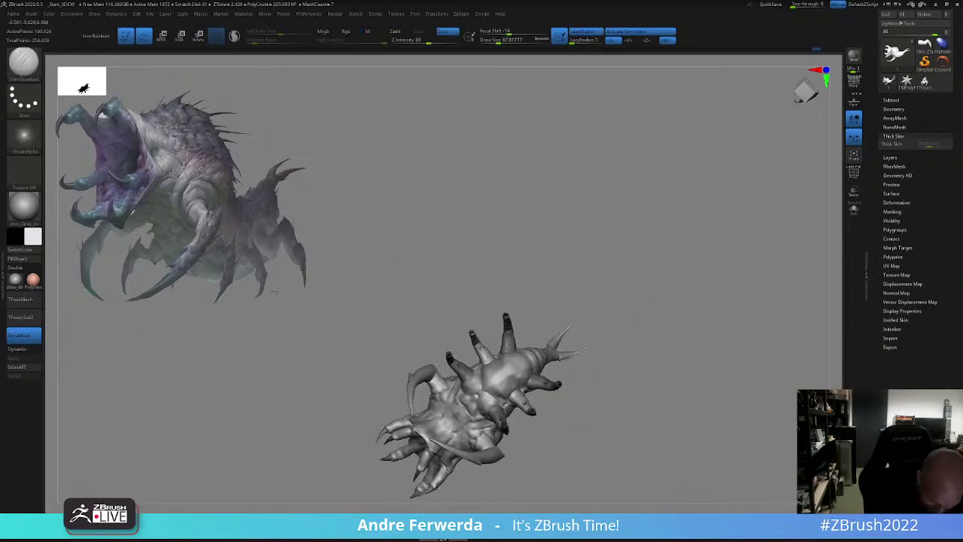
{"action": "left_click_drag", "start_coordinate": [570, 301], "coordinate": [552, 314]}
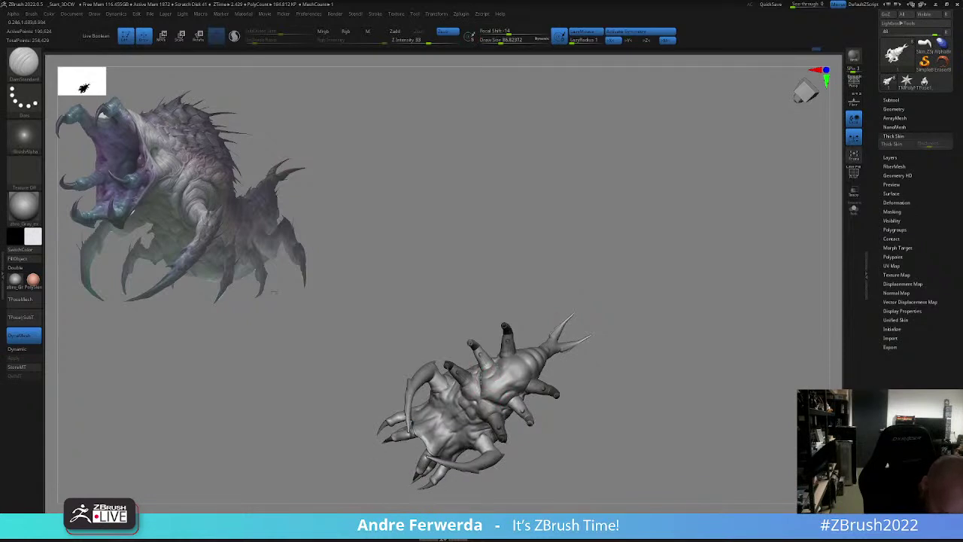
{"action": "mouse_move", "coordinate": [541, 312]}
{"action": "left_mouse_down"}
{"action": "mouse_move", "coordinate": [565, 309]}
{"action": "mouse_move", "coordinate": [549, 331]}
{"action": "mouse_move", "coordinate": [575, 335]}
{"action": "left_mouse_up"}
{"action": "key", "text": "space"}
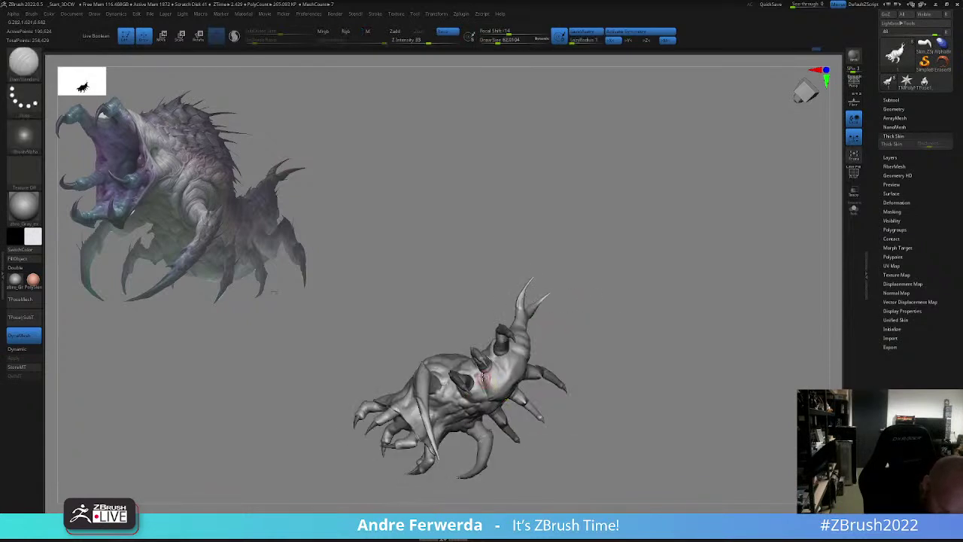
{"action": "right_click_drag", "start_coordinate": [512, 353], "coordinate": [496, 367]}
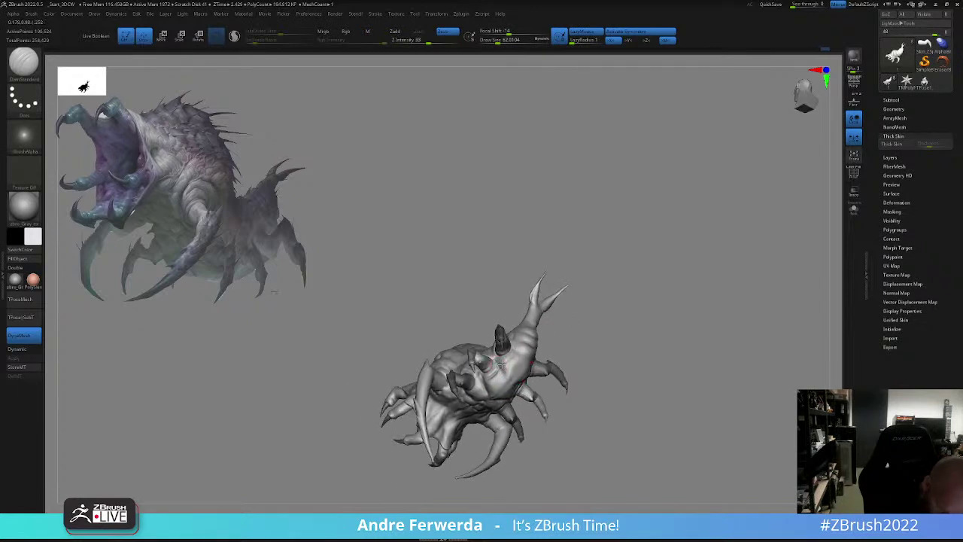
{"action": "left_click_drag", "start_coordinate": [552, 319], "coordinate": [619, 323]}
{"action": "right_click_drag", "start_coordinate": [620, 323], "coordinate": [615, 324]}
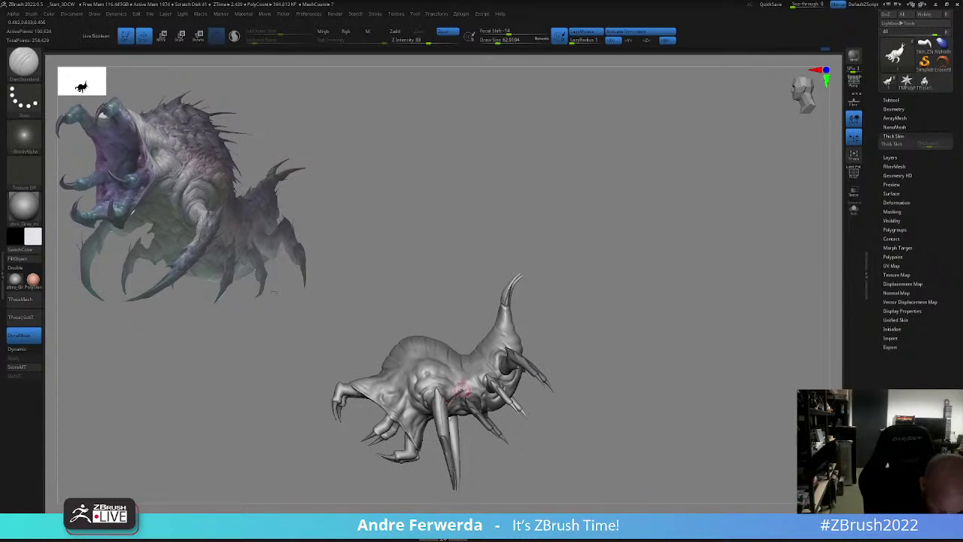
{"action": "left_click_drag", "start_coordinate": [546, 335], "coordinate": [585, 341]}
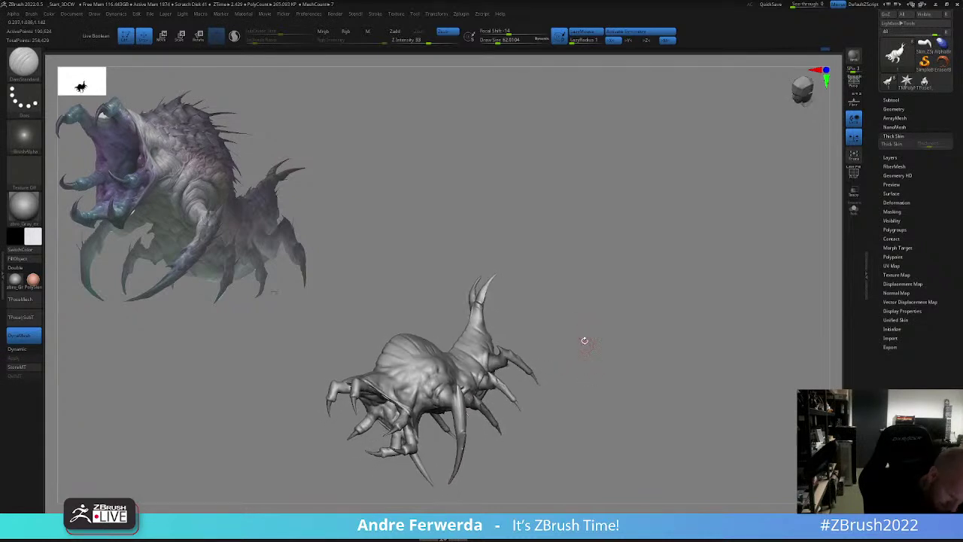
{"action": "right_click_drag", "start_coordinate": [509, 335], "coordinate": [613, 262]}
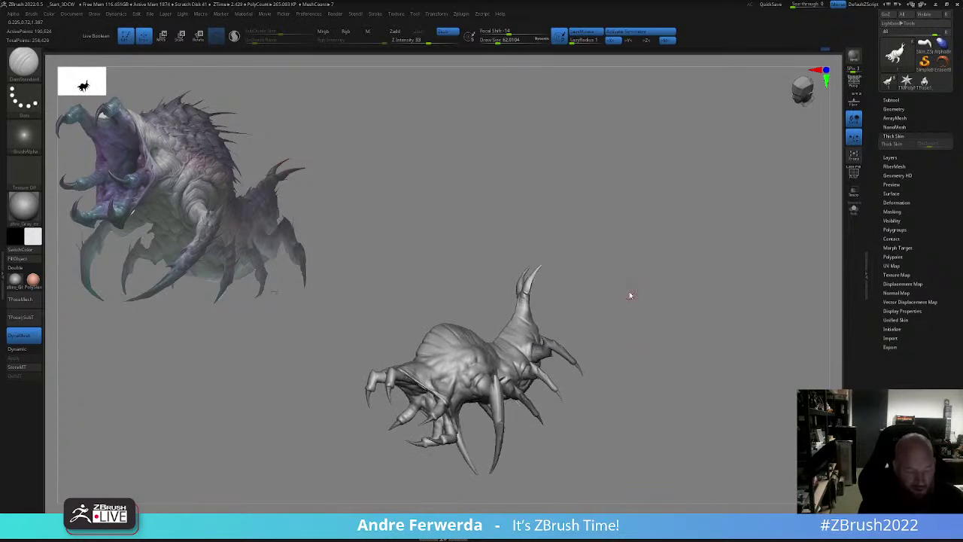
- Choose the ClayBuildup brush and replace its square alpha with a soft round one
{"action": "key", "text": "b"}
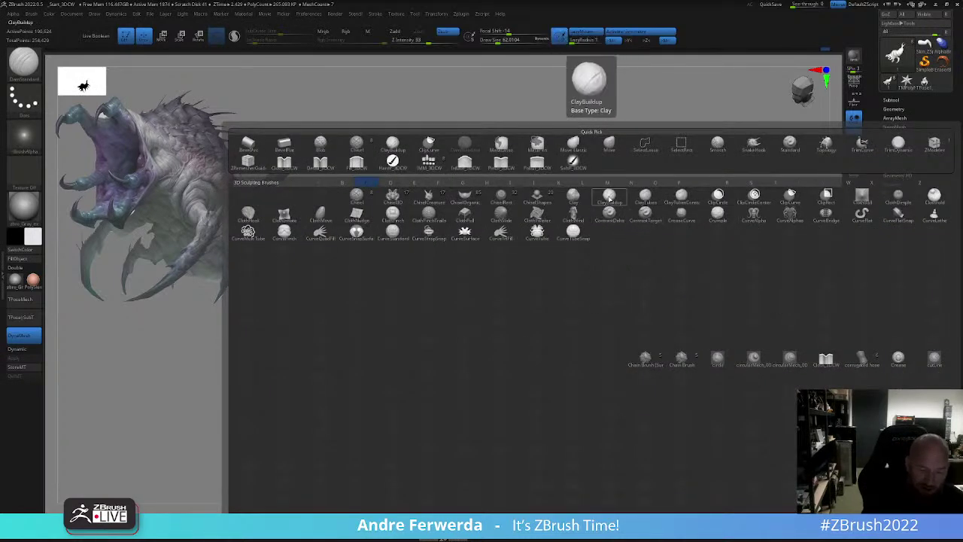
{"action": "left_click", "coordinate": [609, 196]}
{"action": "left_click_drag", "start_coordinate": [658, 216], "coordinate": [590, 228]}
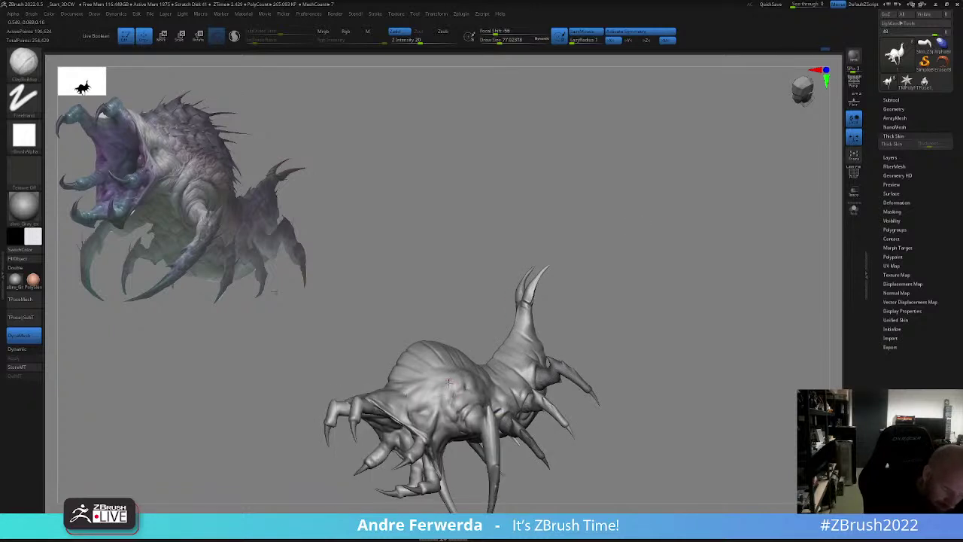
{"action": "key", "text": "space"}
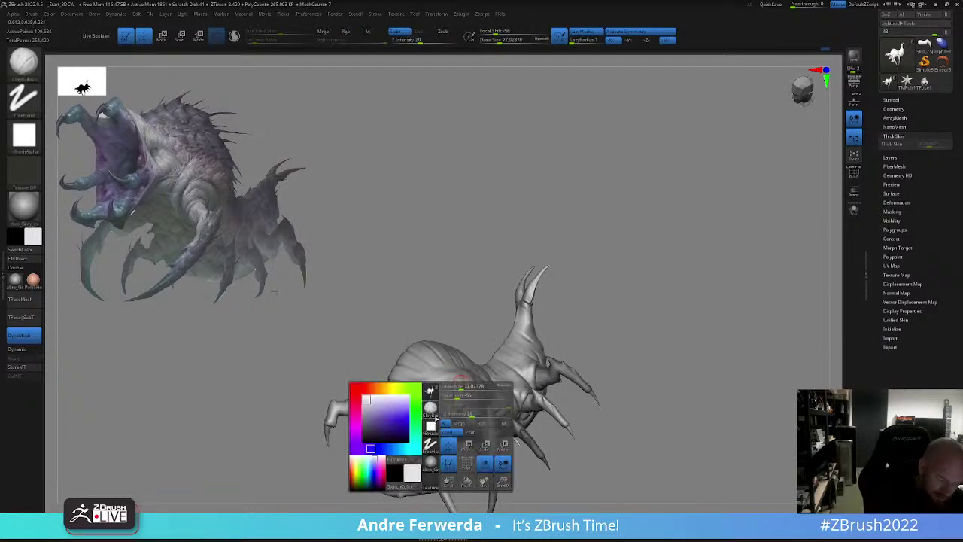
{"action": "left_click", "coordinate": [431, 427]}
{"action": "left_click", "coordinate": [482, 410]}
{"action": "key", "text": "space"}
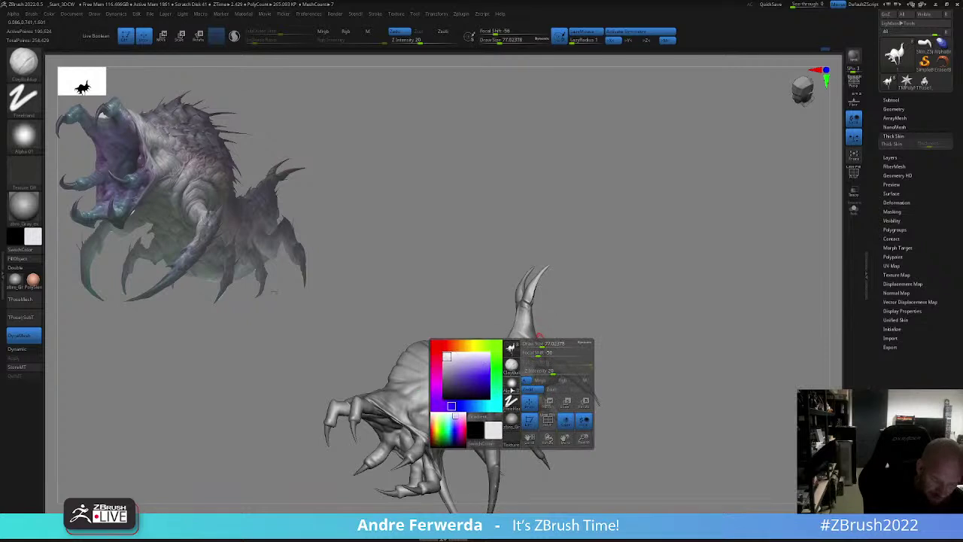
{"action": "left_click", "coordinate": [512, 385]}
- Build up volume on the back and underside of the tail section with ClayBuildup, enlarging the brush to about 108
{"action": "left_click_drag", "start_coordinate": [621, 367], "coordinate": [635, 309]}
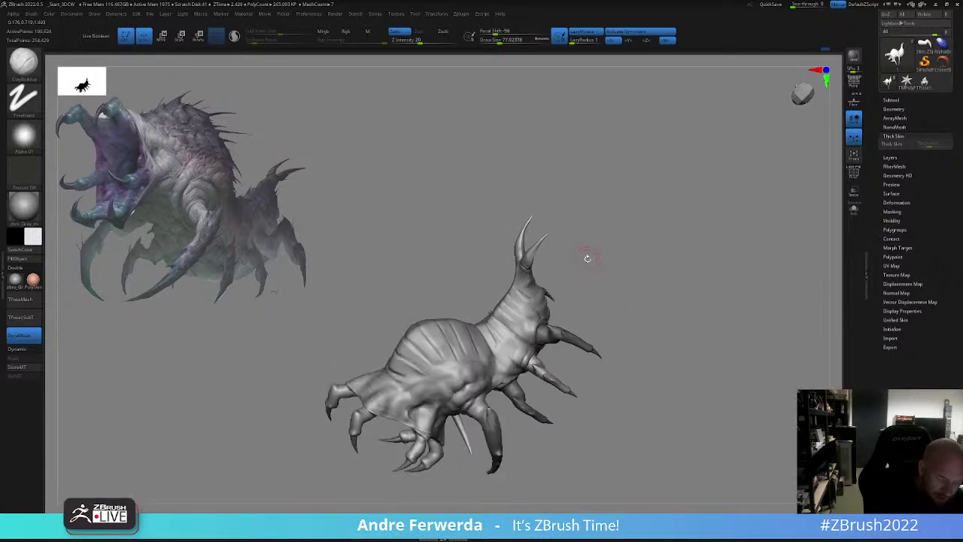
{"action": "left_click_drag", "start_coordinate": [562, 213], "coordinate": [541, 218]}
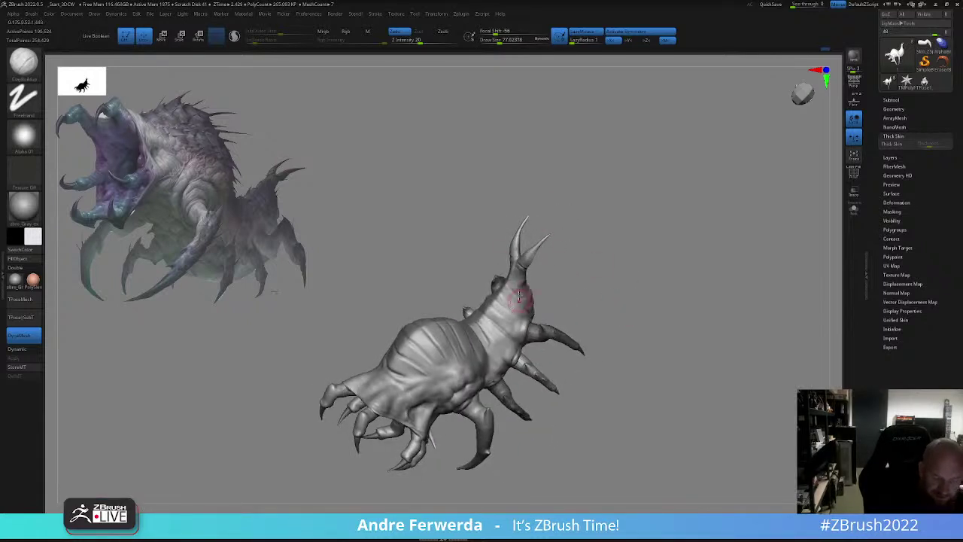
{"action": "mouse_move", "coordinate": [566, 272]}
{"action": "left_mouse_down"}
{"action": "mouse_move", "coordinate": [524, 273]}
{"action": "mouse_move", "coordinate": [522, 284]}
{"action": "left_mouse_up"}
{"action": "key", "text": "space"}
{"action": "left_click_drag", "start_coordinate": [520, 272], "coordinate": [533, 287]}
{"action": "right_click_drag", "start_coordinate": [542, 291], "coordinate": [523, 198]}
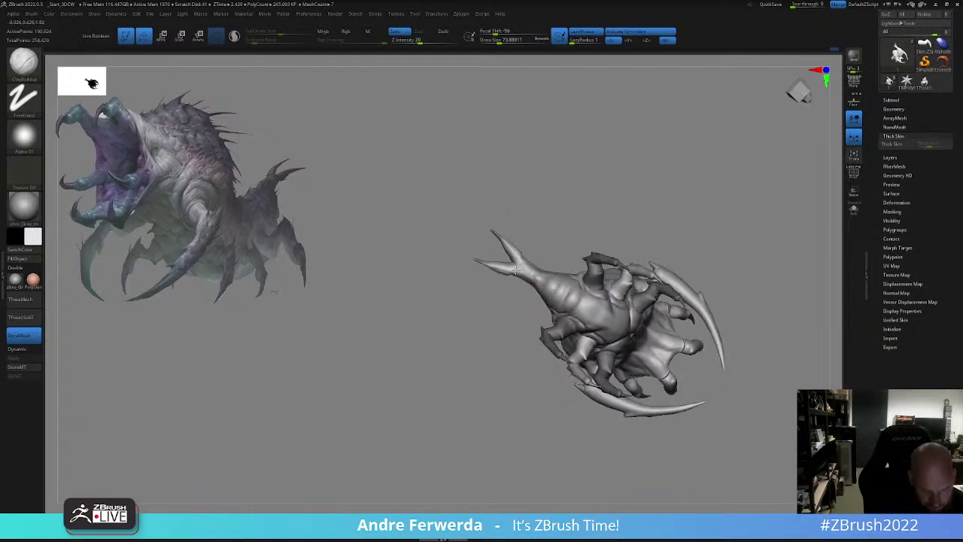
{"action": "right_click_drag", "start_coordinate": [652, 235], "coordinate": [660, 210], "text": "ctrl"}
{"action": "key", "text": "space"}
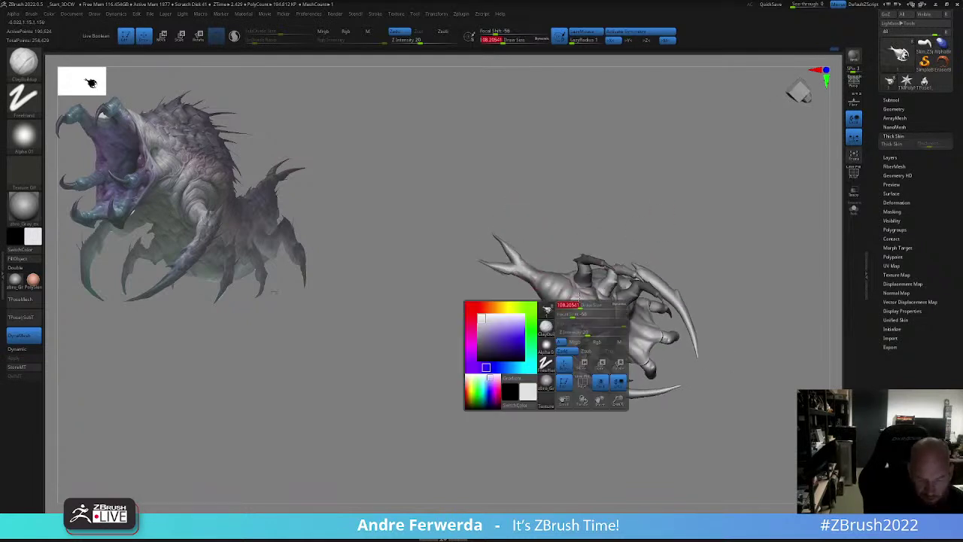
{"action": "left_click_drag", "start_coordinate": [570, 306], "coordinate": [573, 305]}
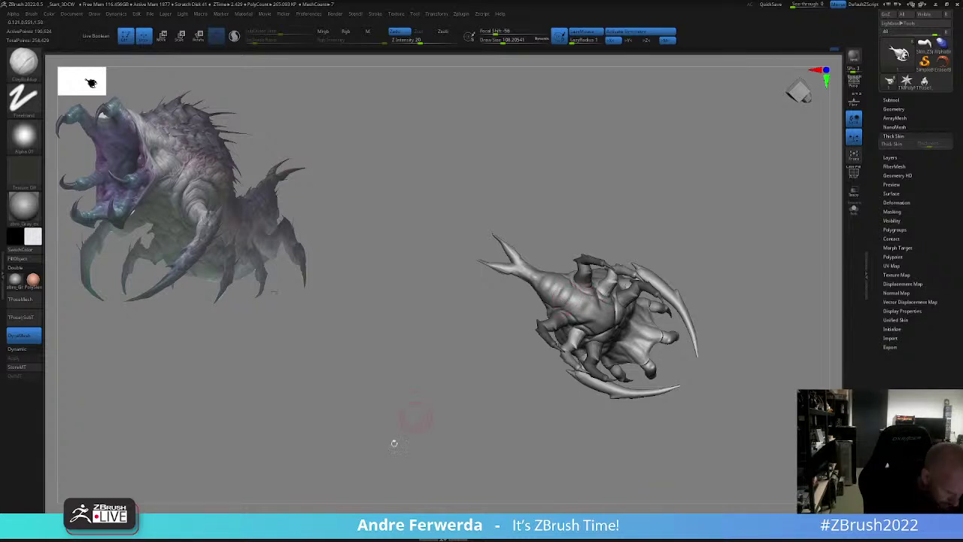
- Switch to the custom 3DCW brush and check the rear body from below, behind and the side
{"action": "left_click", "coordinate": [329, 521]}
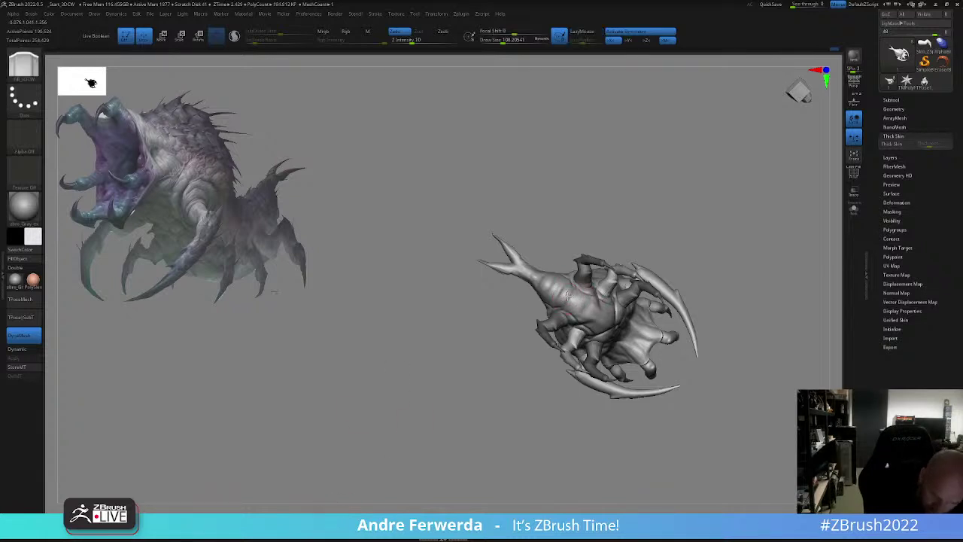
{"action": "right_click_drag", "start_coordinate": [627, 214], "coordinate": [586, 326]}
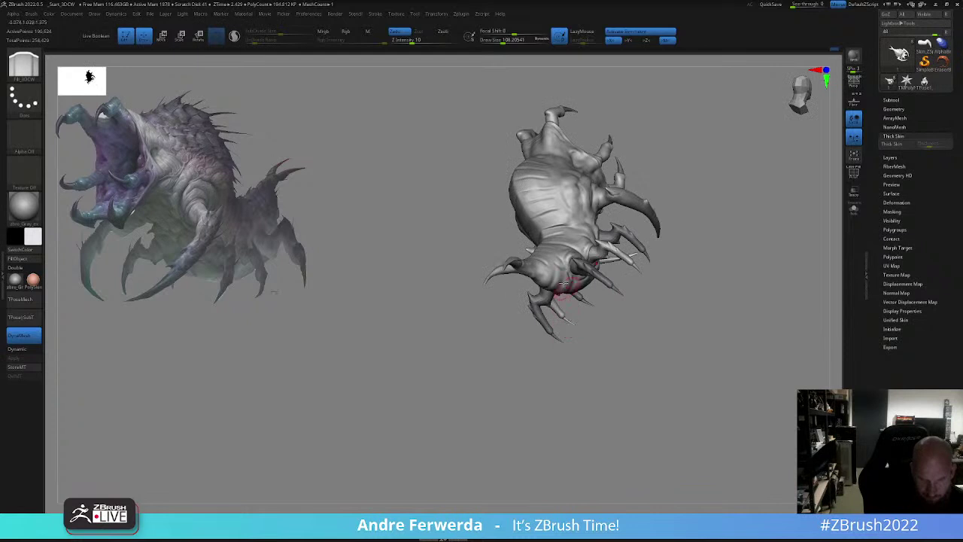
{"action": "right_click_drag", "start_coordinate": [475, 372], "coordinate": [428, 374]}
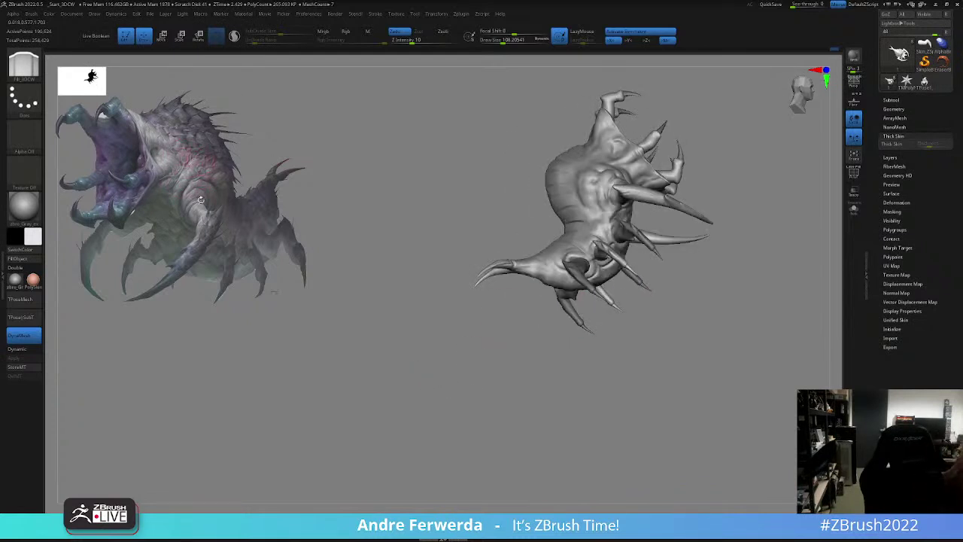
{"action": "right_click_drag", "start_coordinate": [615, 392], "coordinate": [471, 441]}
{"action": "mouse_move", "coordinate": [639, 298]}
{"action": "right_mouse_down"}
{"action": "mouse_move", "coordinate": [575, 296]}
{"action": "mouse_move", "coordinate": [590, 332]}
{"action": "mouse_move", "coordinate": [558, 317]}
{"action": "right_mouse_up"}
{"action": "mouse_move", "coordinate": [557, 318]}
{"action": "right_mouse_down", "text": "alt"}
{"action": "mouse_move", "coordinate": [603, 310]}
{"action": "mouse_move", "coordinate": [608, 324]}
{"action": "mouse_move", "coordinate": [643, 320]}
{"action": "mouse_move", "coordinate": [590, 303]}
{"action": "mouse_move", "coordinate": [654, 322]}
{"action": "right_mouse_up", "text": "alt"}
{"action": "right_click", "coordinate": [465, 354]}
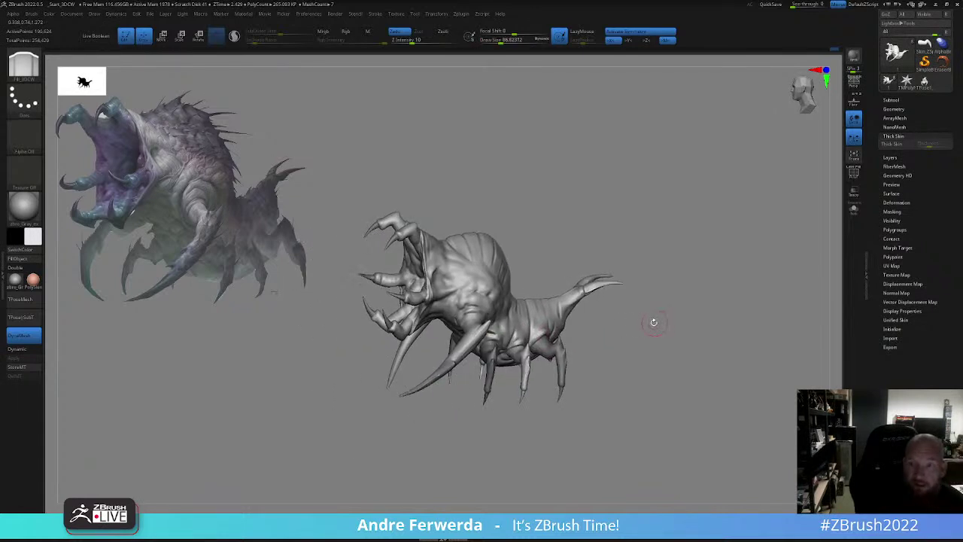
- Hide the claw parts of the front small leg pair, Skin_ZSphere2, and split them off as a separate subtool
{"action": "left_click", "coordinate": [564, 355], "text": "alt"}
{"action": "right_click_drag", "start_coordinate": [580, 350], "coordinate": [587, 345]}
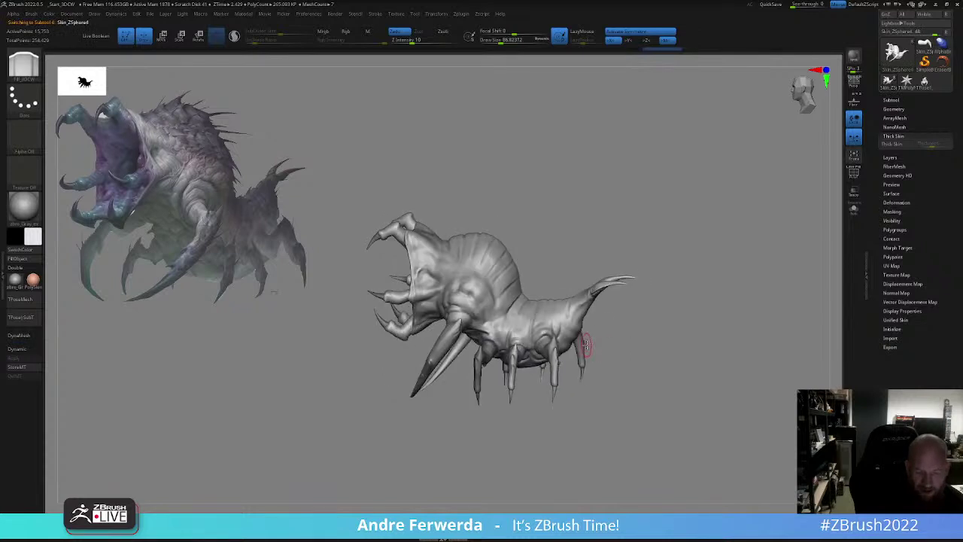
{"action": "left_click", "coordinate": [903, 99]}
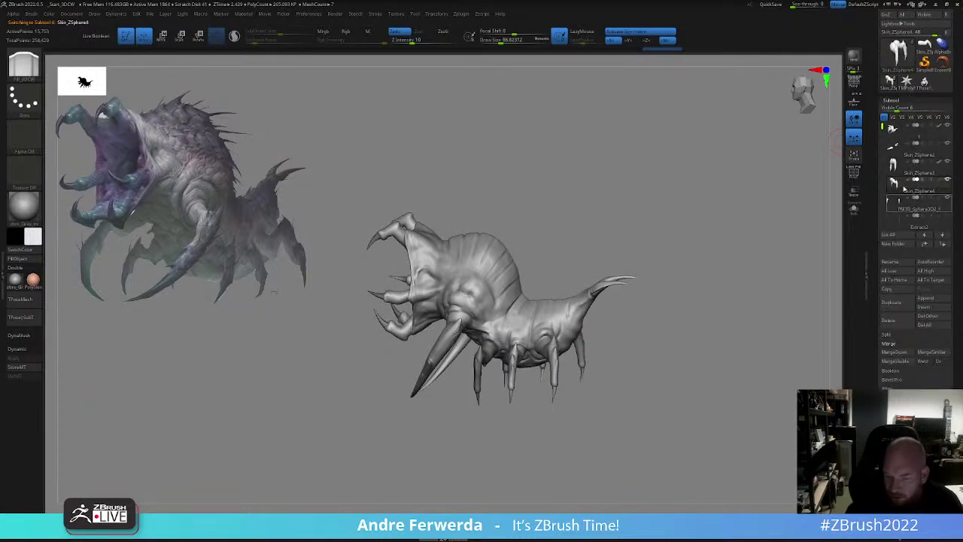
{"action": "mouse_move", "coordinate": [894, 150]}
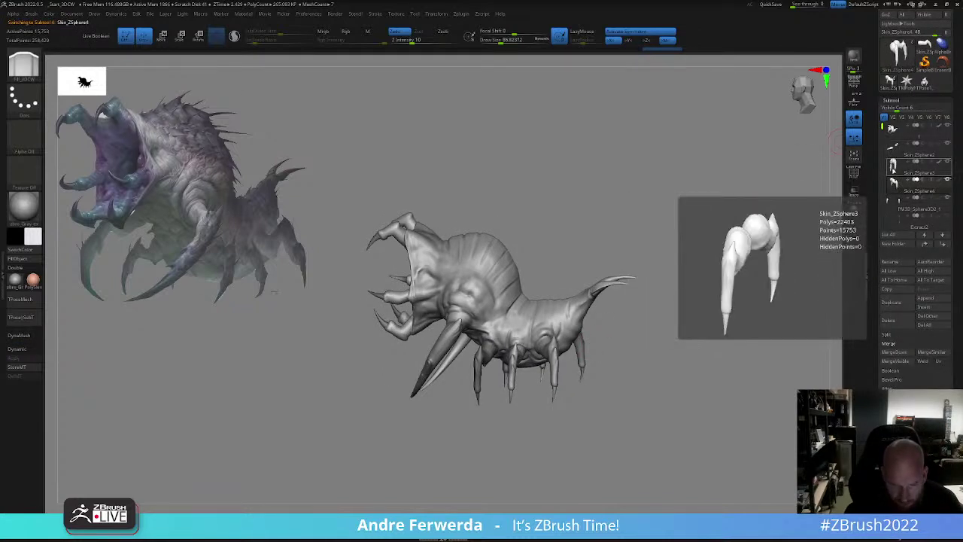
{"action": "left_click", "coordinate": [894, 155]}
{"action": "key", "text": "ctrl+shift+d"}
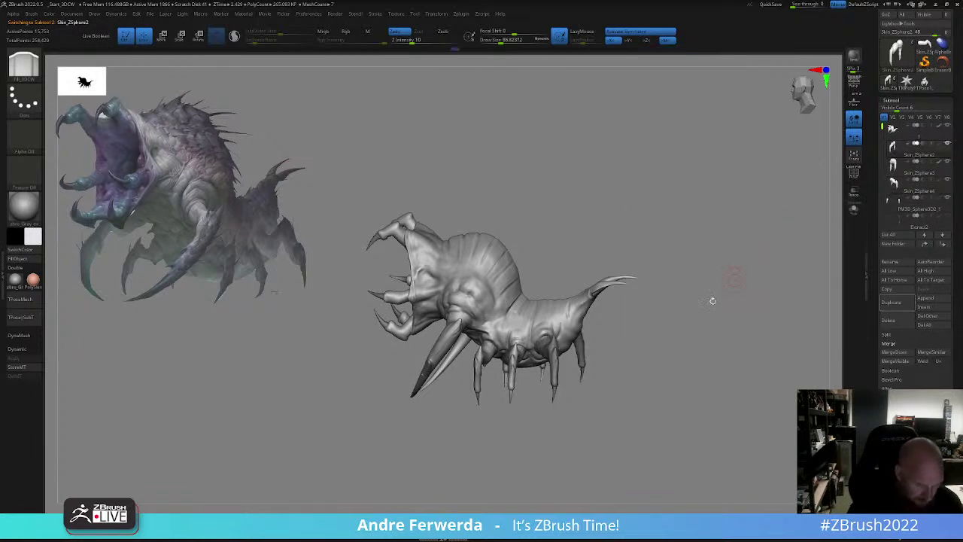
{"action": "key", "text": "shift+f"}
{"action": "key", "text": "shift+f"}
{"action": "right_click_drag", "start_coordinate": [507, 413], "coordinate": [493, 408]}
{"action": "left_click", "coordinate": [481, 387], "text": "ctrl+shift"}
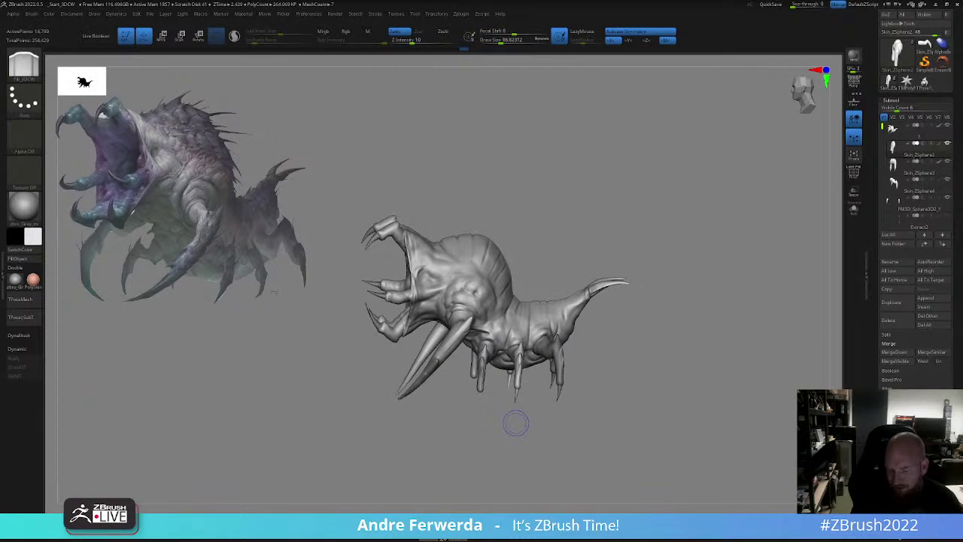
{"action": "left_click", "coordinate": [907, 335]}
{"action": "left_click", "coordinate": [901, 344]}
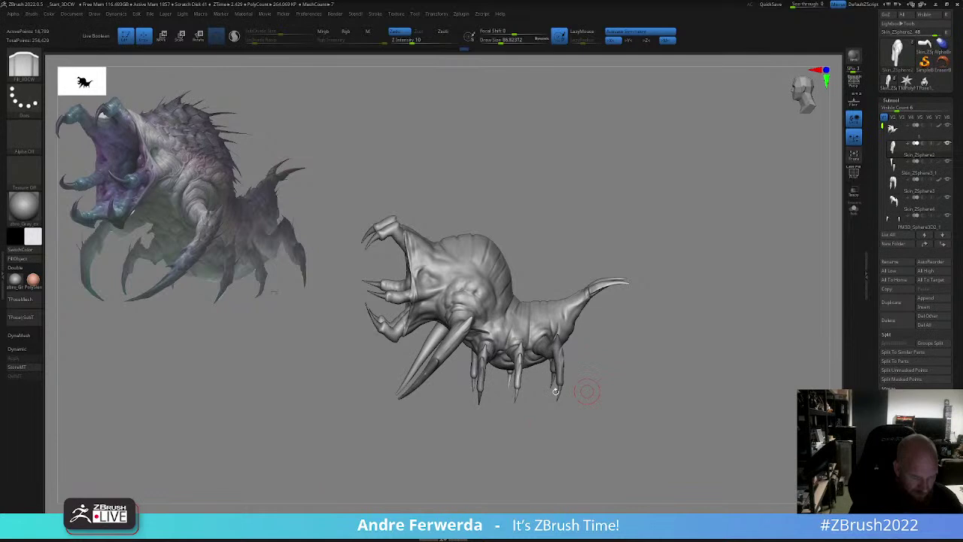
- Split the claws off the middle leg pair, Skin_ZSphere3, and make the rear leg pair, Skin_ZSphere4, active
{"action": "left_click", "coordinate": [518, 369], "text": "ctrl+shift"}
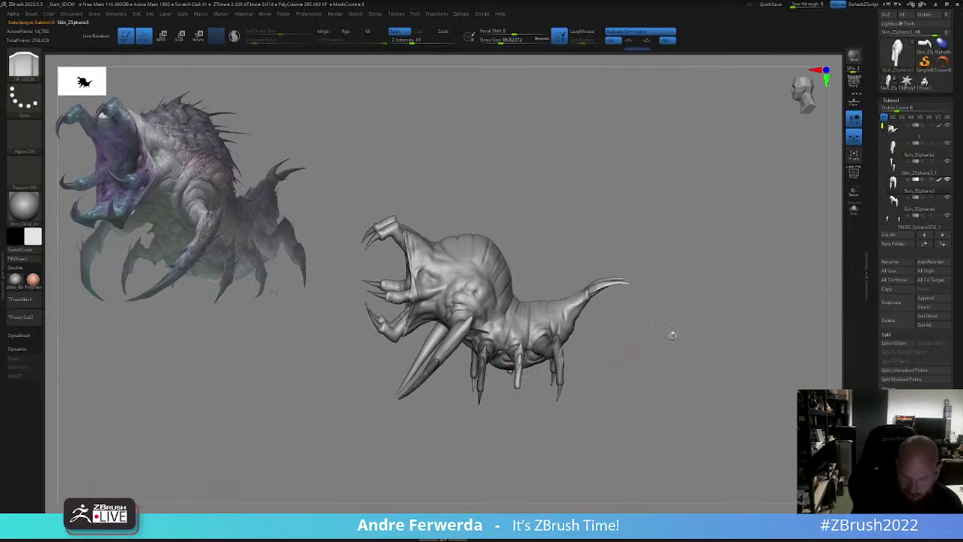
{"action": "left_click", "coordinate": [896, 346]}
{"action": "left_click", "coordinate": [562, 370], "text": "alt"}
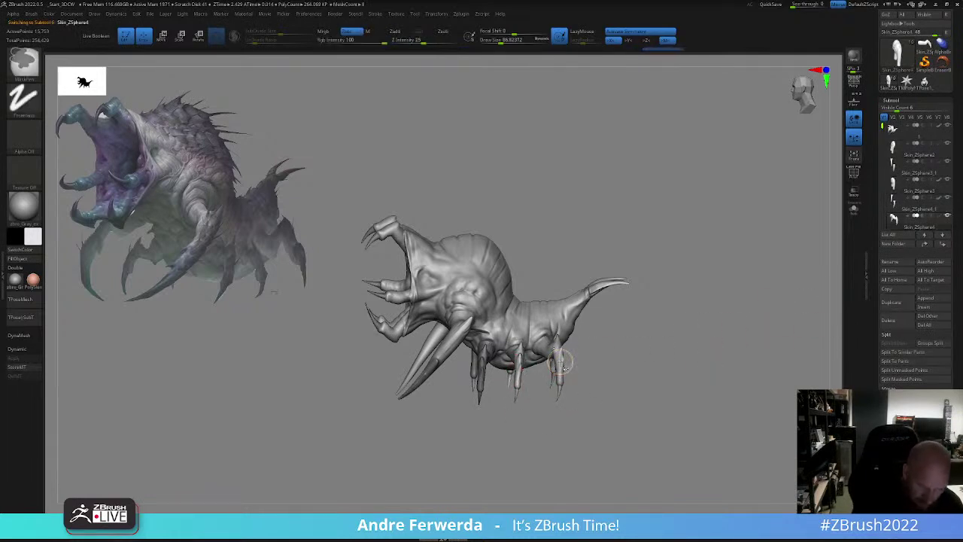
- Split the claws off the rear leg pair, Skin_ZSphere4, as a separate subtool and subdivide the remaining leg mesh
{"action": "left_click", "coordinate": [561, 365], "text": "ctrl+shift"}
{"action": "left_click", "coordinate": [895, 343]}
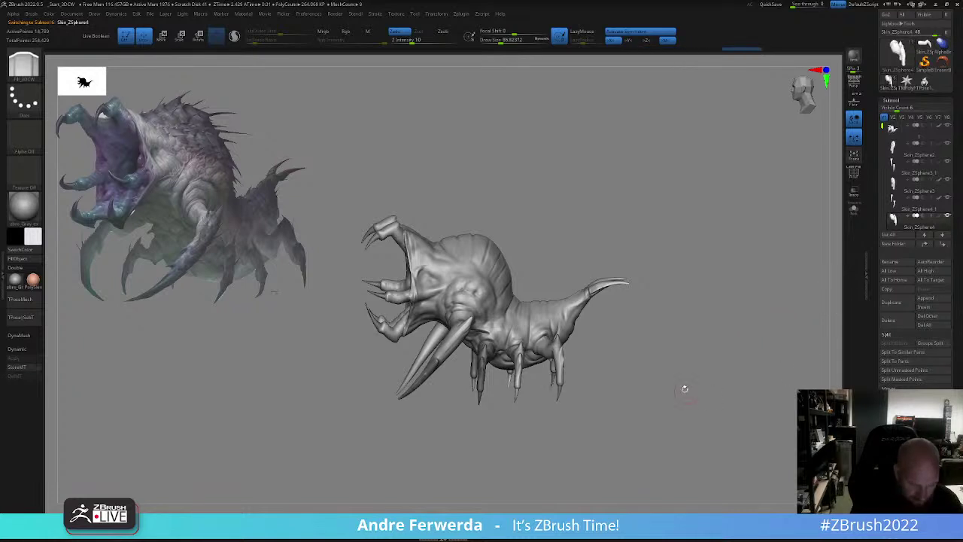
{"action": "left_click_drag", "start_coordinate": [684, 389], "coordinate": [614, 405]}
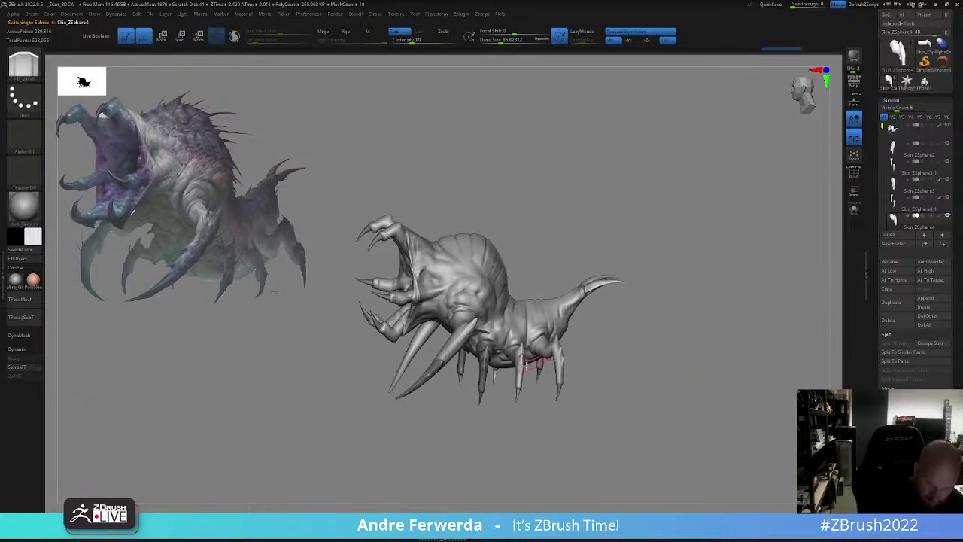
- Subdivide the middle leg pair, Skin_ZSphere3, and the front small leg pair, Skin_ZSphere2
{"action": "left_click", "coordinate": [518, 377], "text": "alt"}
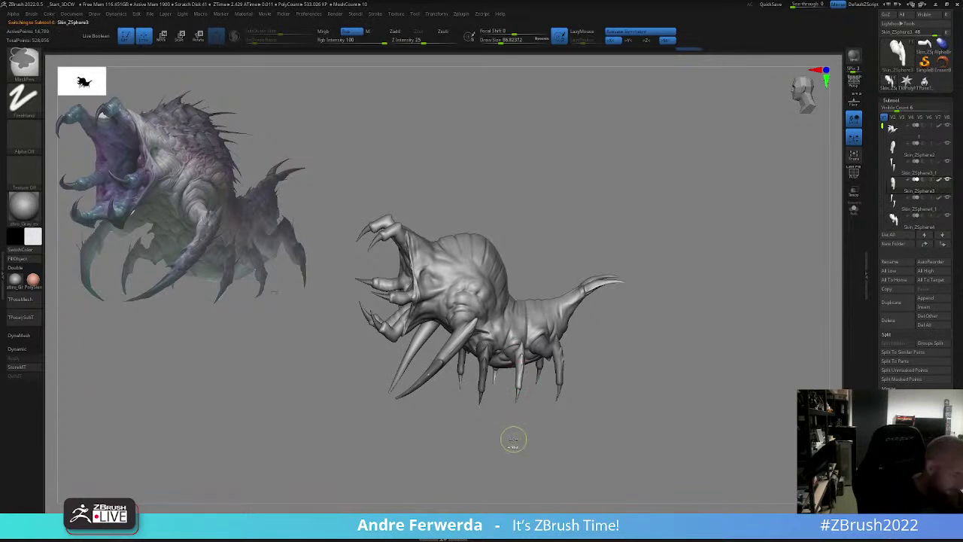
{"action": "mouse_move", "coordinate": [513, 438]}
{"action": "left_mouse_down", "text": "ctrl"}
{"action": "mouse_move", "coordinate": [508, 419]}
{"action": "mouse_move", "coordinate": [489, 451]}
{"action": "left_mouse_up", "text": "ctrl"}
{"action": "left_click", "coordinate": [482, 373], "text": "alt"}
{"action": "left_click_drag", "start_coordinate": [575, 366], "coordinate": [602, 377]}
- Make the main body the active subtool and reduce the brush's draw size to about 44
{"action": "left_click", "coordinate": [554, 314], "text": "alt"}
{"action": "key", "text": "space"}
{"action": "mouse_move", "coordinate": [612, 308]}
{"action": "left_mouse_down", "text": "alt"}
{"action": "mouse_move", "coordinate": [590, 331]}
{"action": "mouse_move", "coordinate": [605, 354]}
{"action": "left_mouse_up", "text": "alt"}
{"action": "left_click_drag", "start_coordinate": [614, 348], "coordinate": [592, 334]}
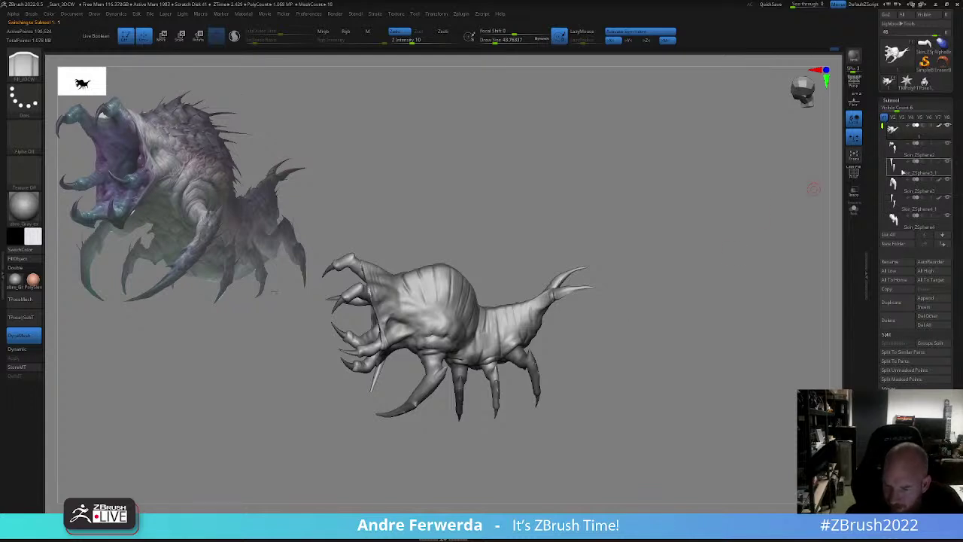
- Hide all claw subtools so that only the main body and the three small leg pairs stay visible
{"action": "left_click", "coordinate": [948, 126]}
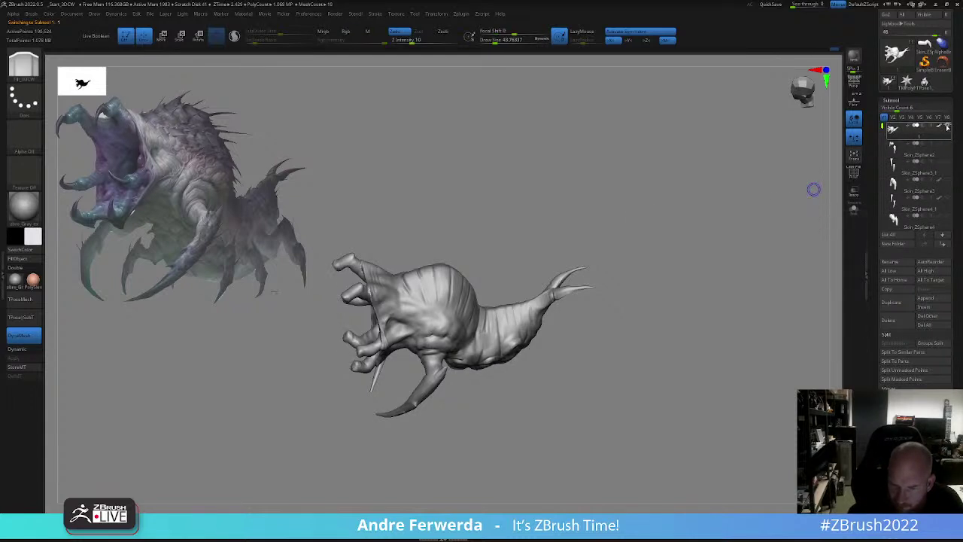
{"action": "left_click", "coordinate": [949, 145]}
{"action": "left_click", "coordinate": [948, 162]}
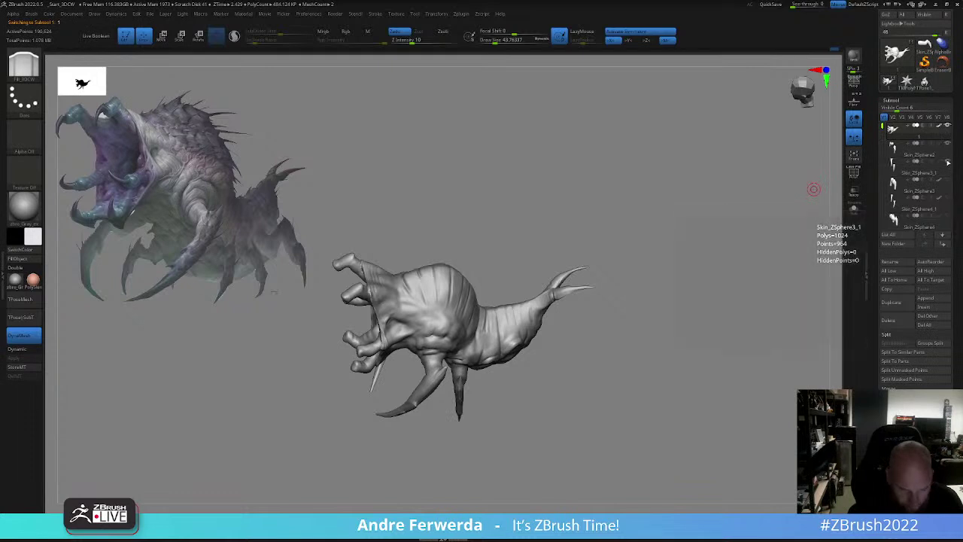
{"action": "left_click", "coordinate": [949, 162]}
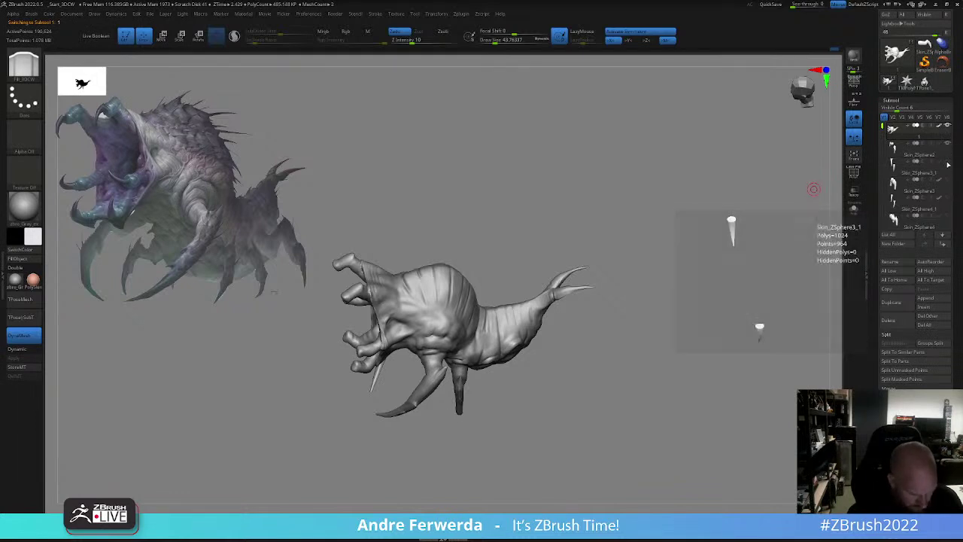
{"action": "left_click", "coordinate": [948, 180]}
{"action": "left_click", "coordinate": [949, 215]}
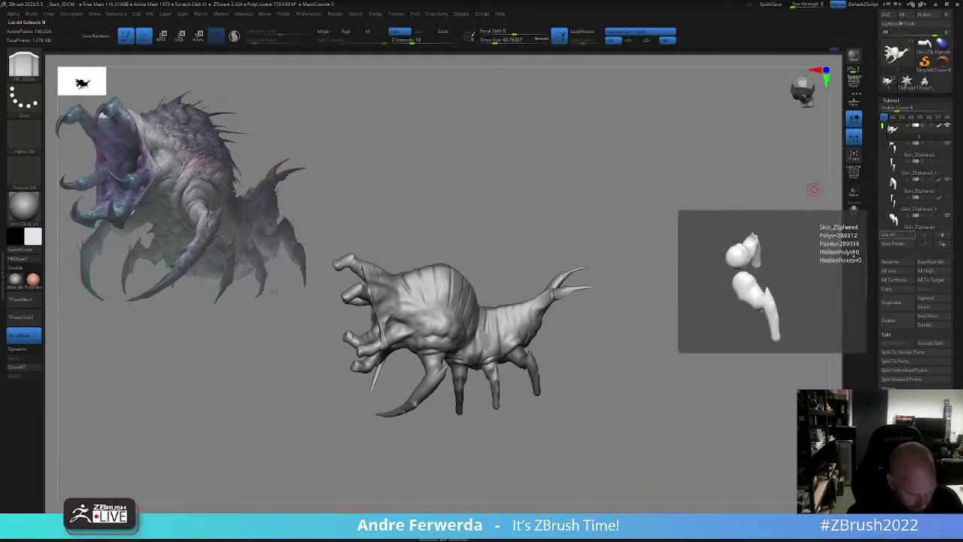
- Move Skin_ZSphere3 and Skin_ZSphere4 up the subtool order, placing the three leg pairs directly below the body
{"action": "left_click_drag", "start_coordinate": [898, 185], "coordinate": [896, 156]}
{"action": "left_click_drag", "start_coordinate": [912, 220], "coordinate": [912, 185]}
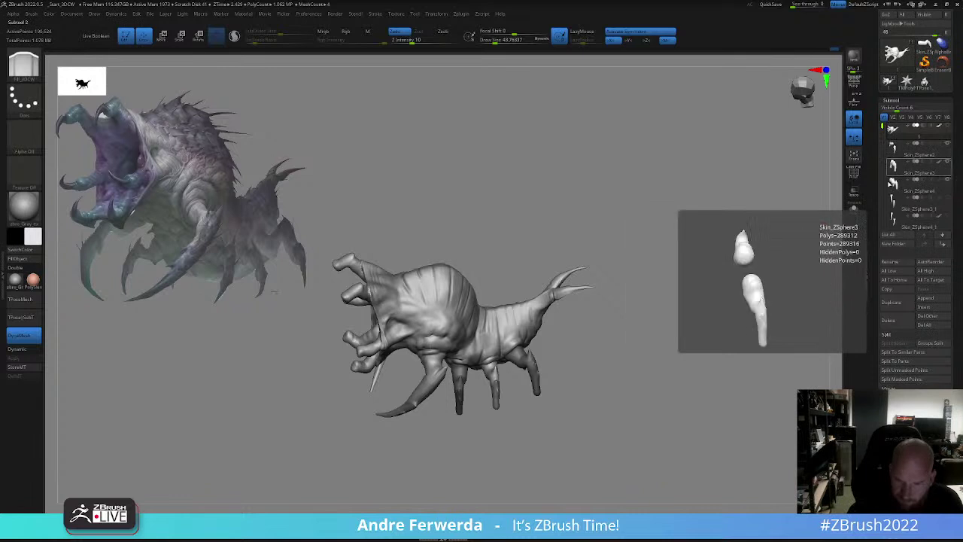
{"action": "left_click_drag", "start_coordinate": [755, 354], "coordinate": [767, 325]}
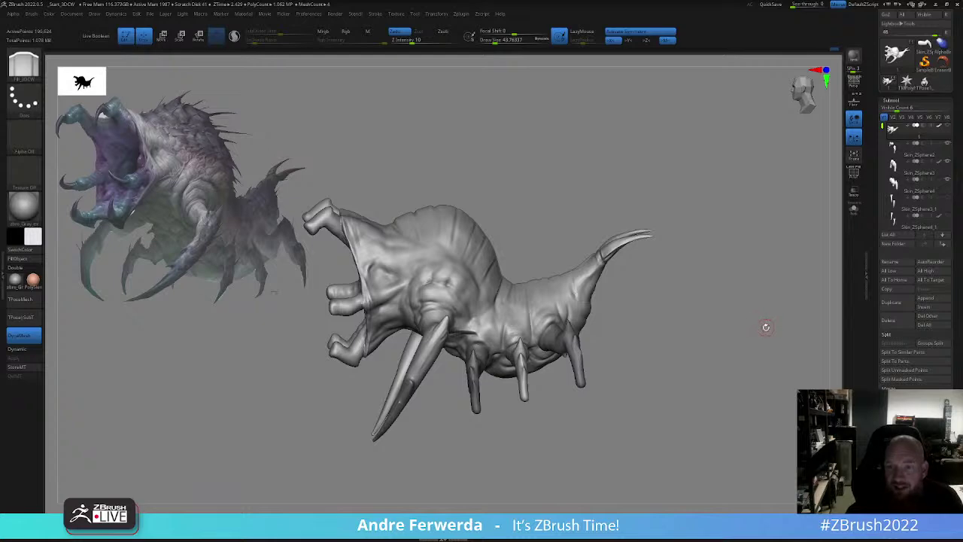
- Fill the sharp crease behind the base of the large foreleg with ClayBuildup, at a draw size of about 49
{"action": "key", "text": "b"}
{"action": "key", "text": "d"}
{"action": "left_click", "coordinate": [608, 230]}
{"action": "left_click_drag", "start_coordinate": [611, 220], "coordinate": [623, 232], "text": "alt"}
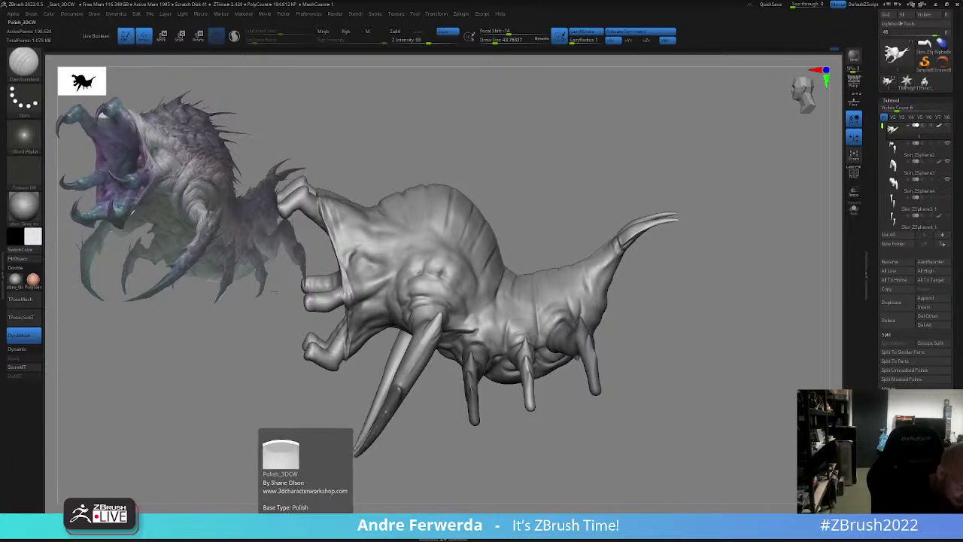
{"action": "left_click", "coordinate": [286, 525]}
{"action": "key", "text": "space"}
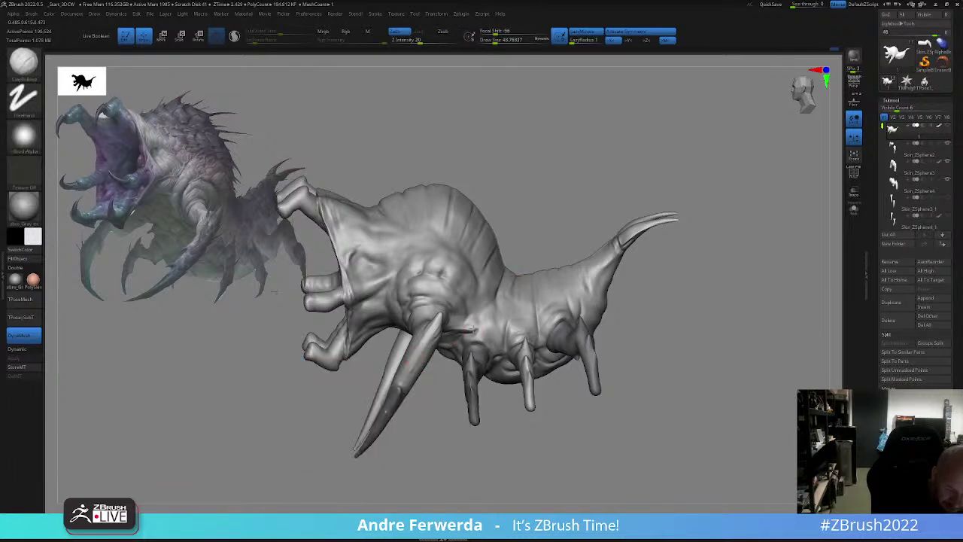
{"action": "left_click_drag", "start_coordinate": [462, 331], "coordinate": [471, 328]}
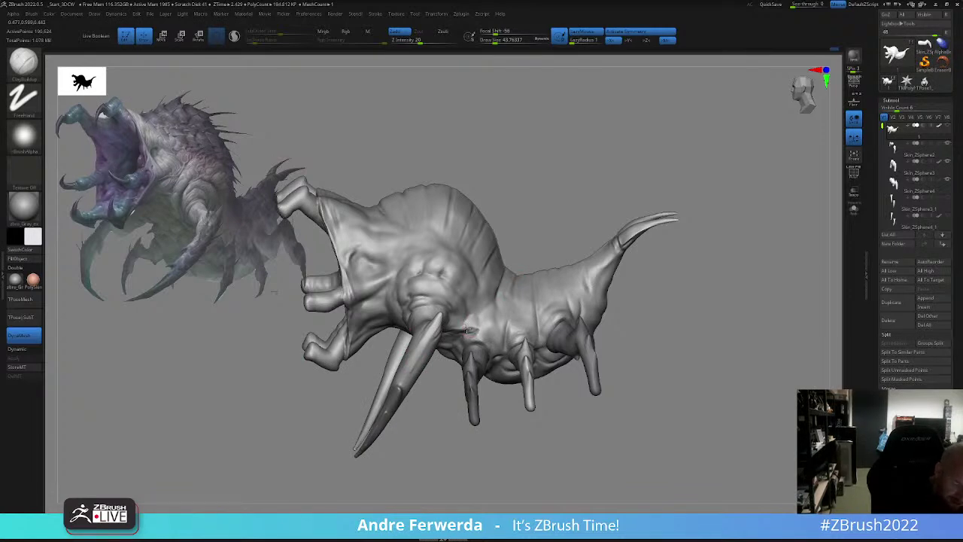
{"action": "left_click_drag", "start_coordinate": [602, 459], "coordinate": [600, 399]}
{"action": "left_click_drag", "start_coordinate": [460, 333], "coordinate": [442, 335]}
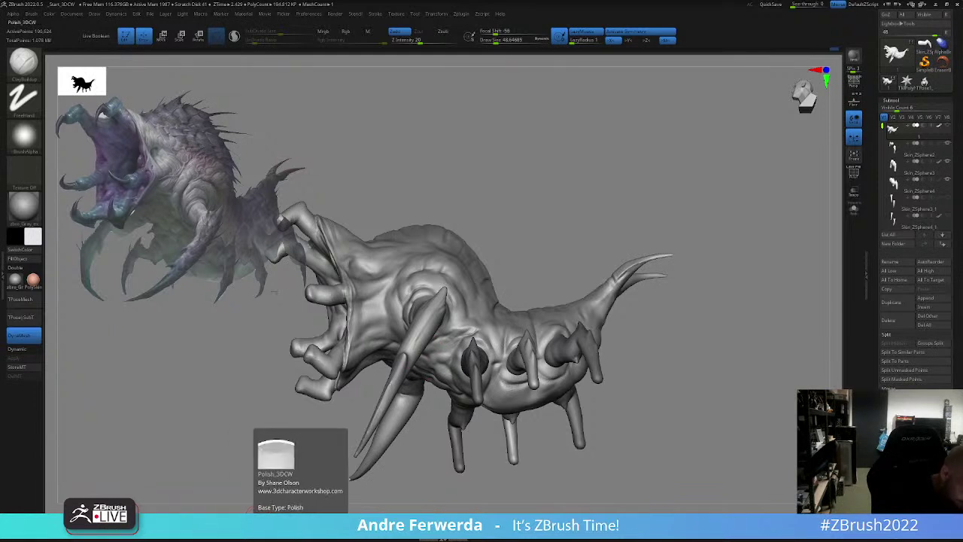
- Refine the surface behind the foreleg and along the saddle between hump and rear back with the custom 3DCW brush
{"action": "left_click", "coordinate": [215, 523]}
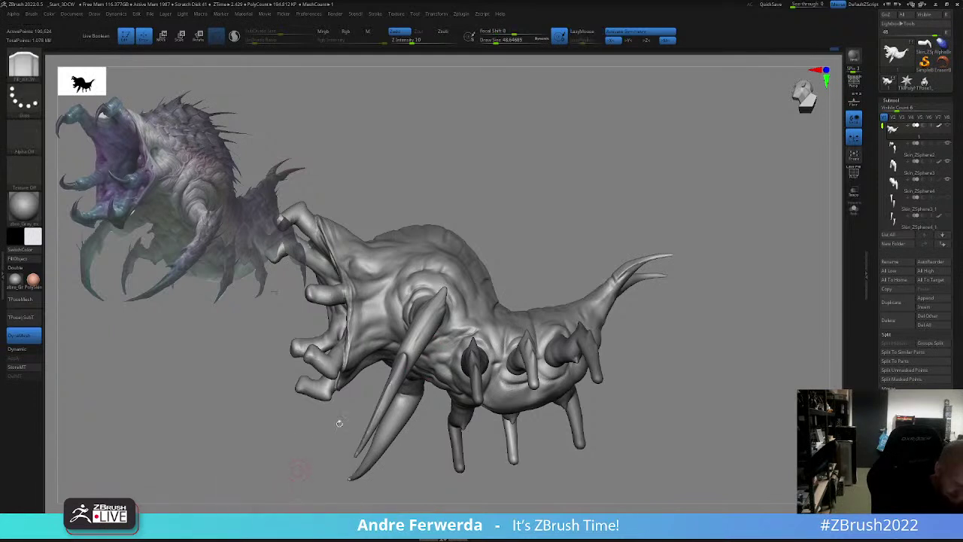
{"action": "right_click_drag", "start_coordinate": [452, 341], "coordinate": [511, 312]}
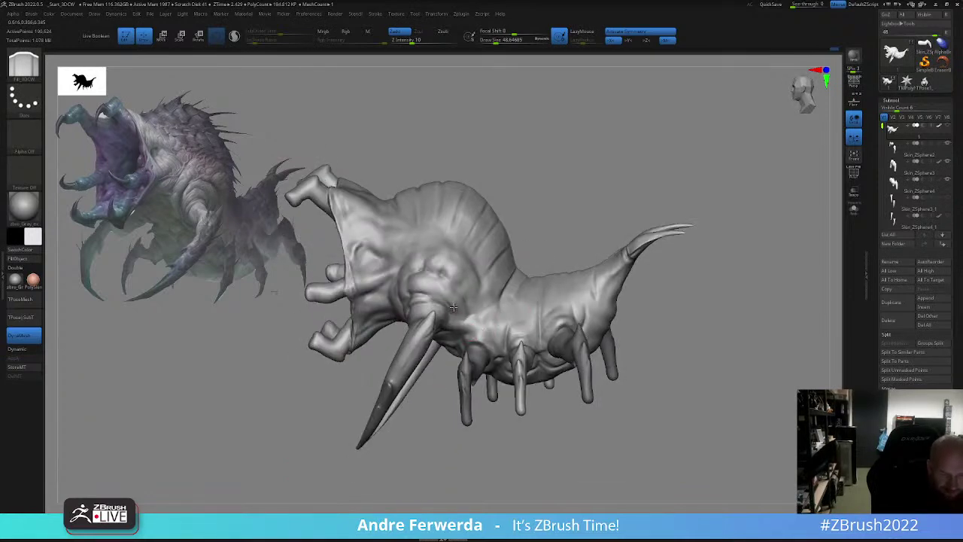
{"action": "right_click_drag", "start_coordinate": [427, 413], "coordinate": [454, 344]}
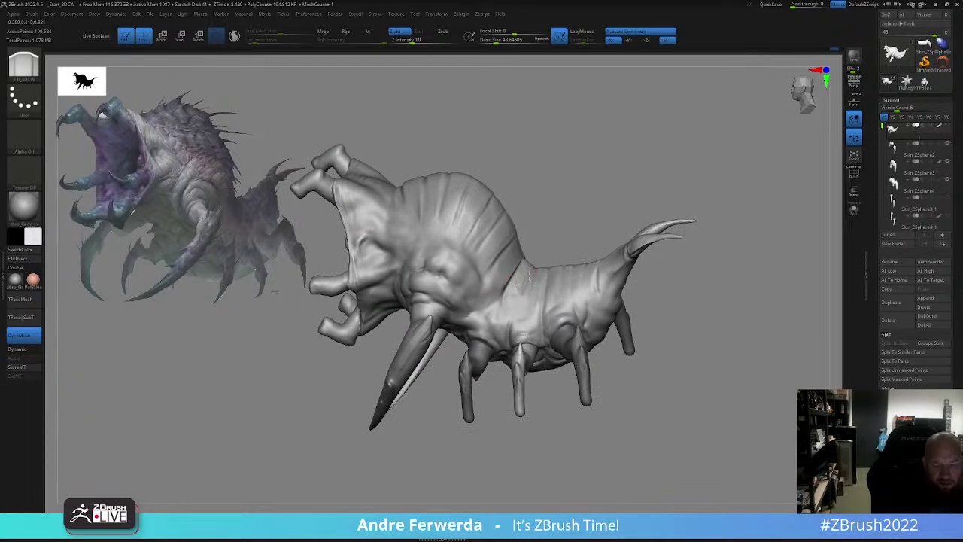
{"action": "left_click_drag", "start_coordinate": [505, 443], "coordinate": [499, 489]}
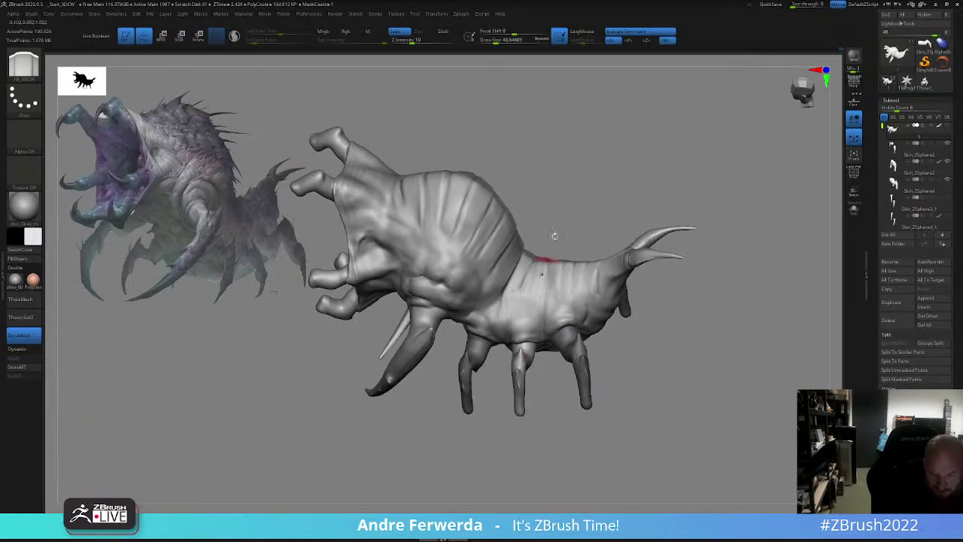
{"action": "left_click_drag", "start_coordinate": [554, 234], "coordinate": [558, 188]}
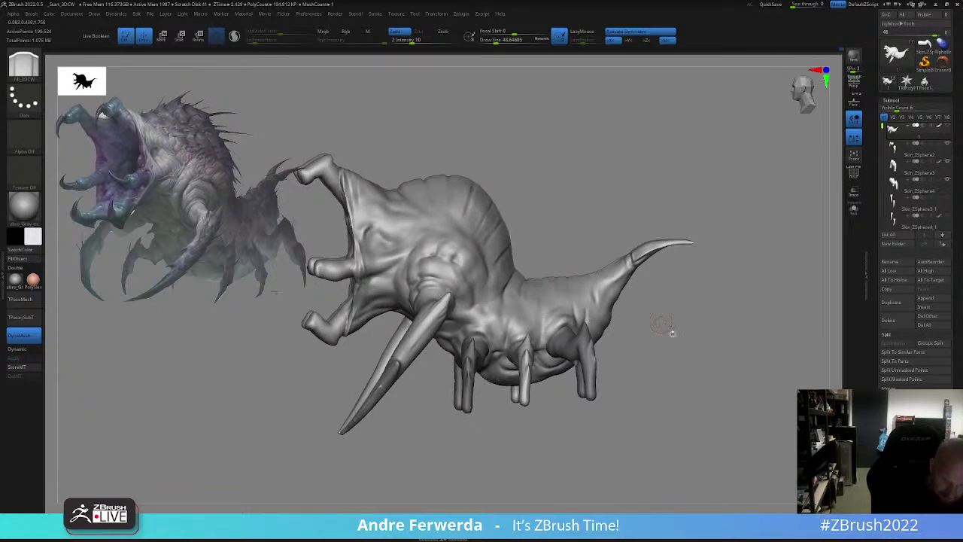
{"action": "mouse_move", "coordinate": [479, 397]}
{"action": "left_mouse_down"}
{"action": "mouse_move", "coordinate": [513, 399]}
{"action": "mouse_move", "coordinate": [483, 402]}
{"action": "mouse_move", "coordinate": [484, 454]}
{"action": "mouse_move", "coordinate": [498, 449]}
{"action": "left_mouse_up"}
{"action": "left_click_drag", "start_coordinate": [622, 320], "coordinate": [656, 323]}
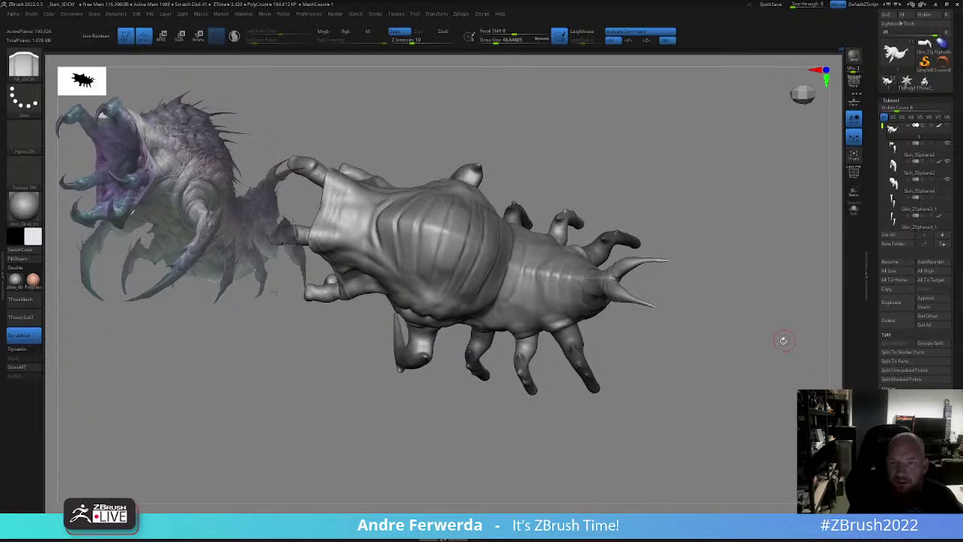
- Merge the three small leg pairs down into the body subtool and inspect the merged mesh in Solo mode
{"action": "mouse_move", "coordinate": [783, 340]}
{"action": "left_mouse_down"}
{"action": "mouse_move", "coordinate": [782, 373]}
{"action": "mouse_move", "coordinate": [779, 363]}
{"action": "left_mouse_up"}
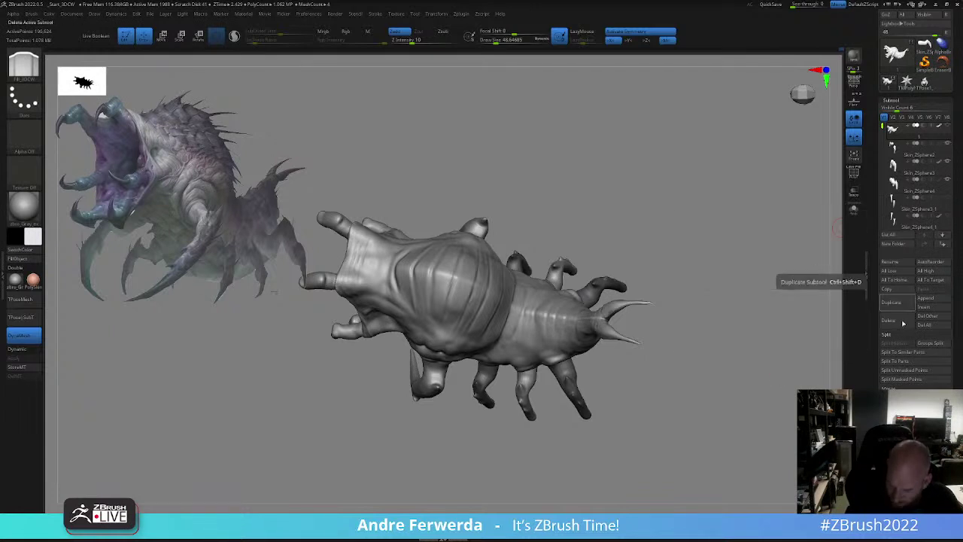
{"action": "left_click", "coordinate": [898, 388]}
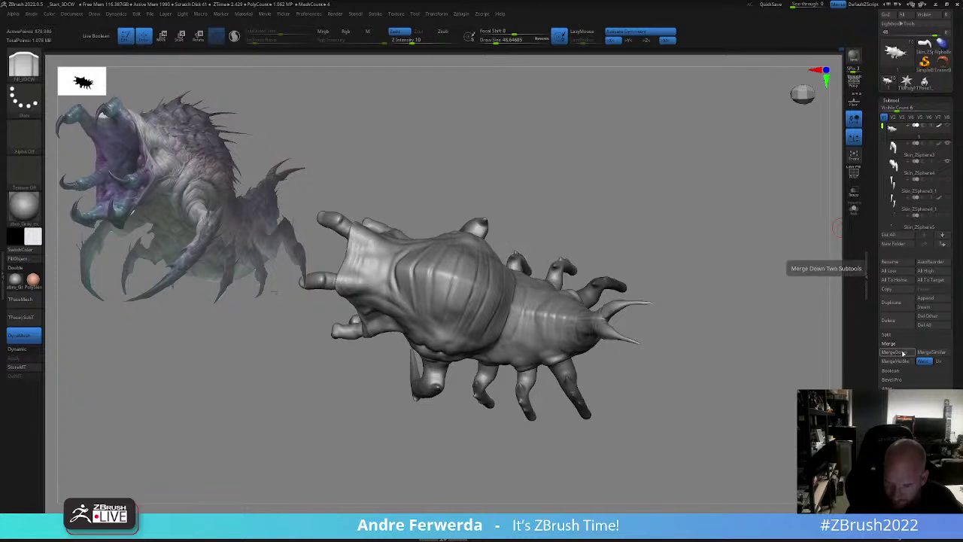
{"action": "left_click", "coordinate": [904, 353]}
{"action": "left_click", "coordinate": [904, 353]}
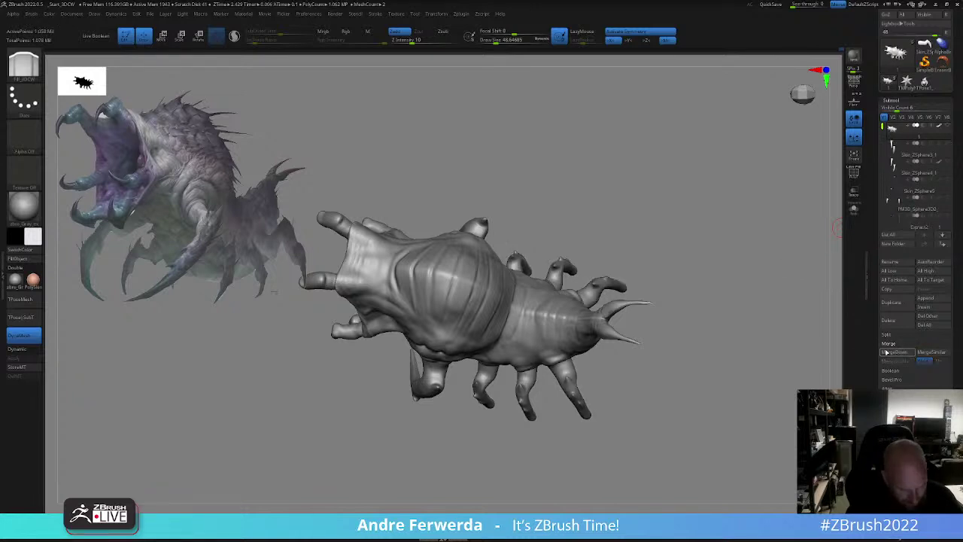
{"action": "left_click_drag", "start_coordinate": [774, 405], "coordinate": [757, 367]}
{"action": "left_click", "coordinate": [854, 210]}
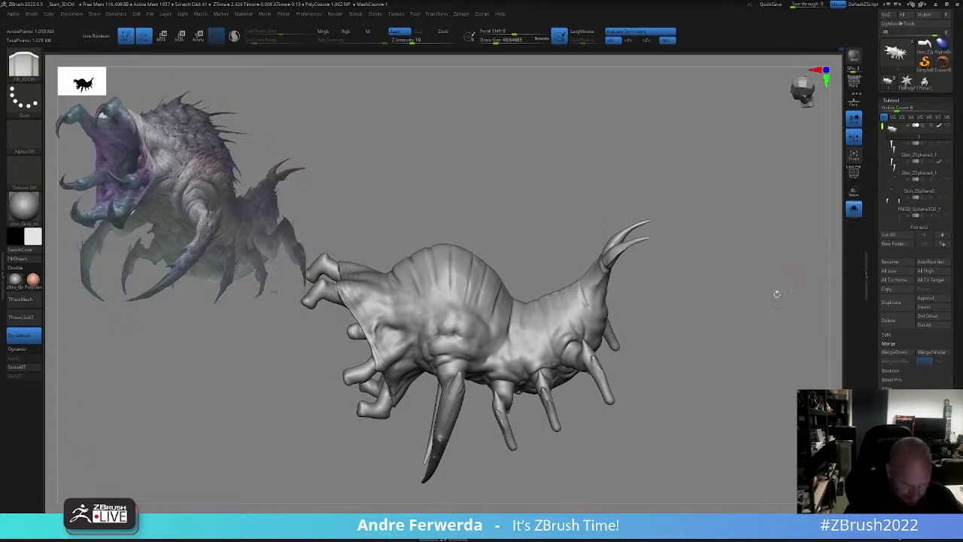
{"action": "left_click_drag", "start_coordinate": [777, 294], "coordinate": [731, 373], "text": "alt"}
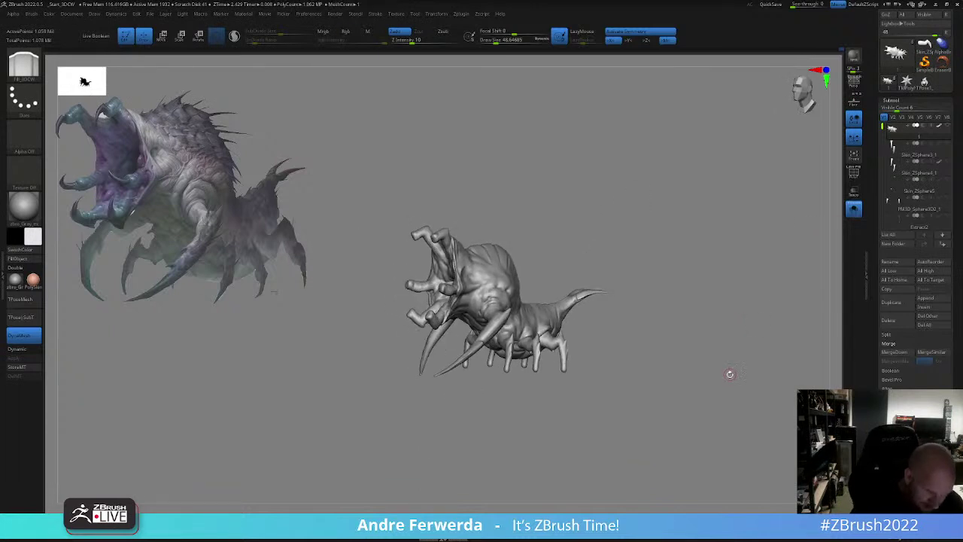
- Show all subtools again and delete the Extract2 subtool at the creature's mouth
{"action": "left_click", "coordinate": [948, 127]}
{"action": "left_click_drag", "start_coordinate": [717, 310], "coordinate": [707, 358]}
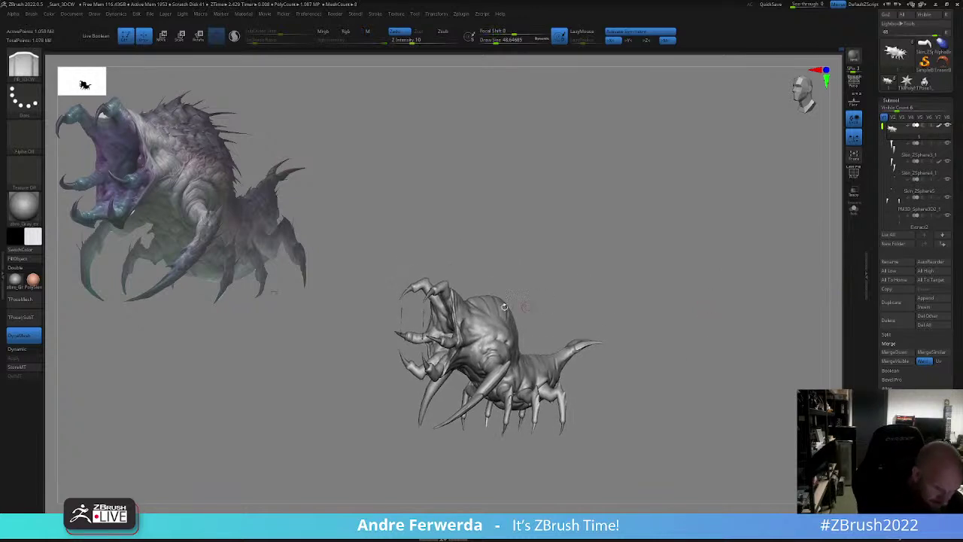
{"action": "left_click", "coordinate": [423, 313], "text": "alt"}
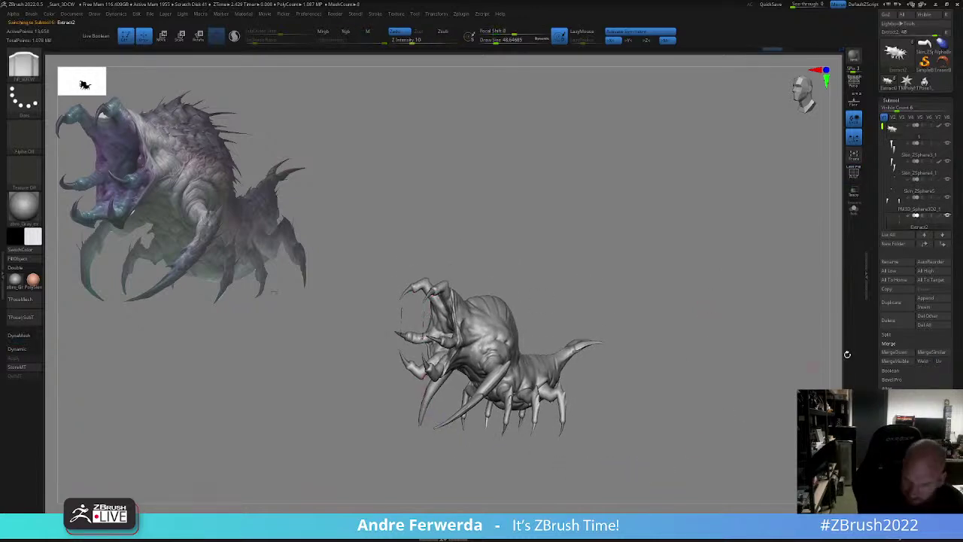
{"action": "left_click", "coordinate": [893, 322]}
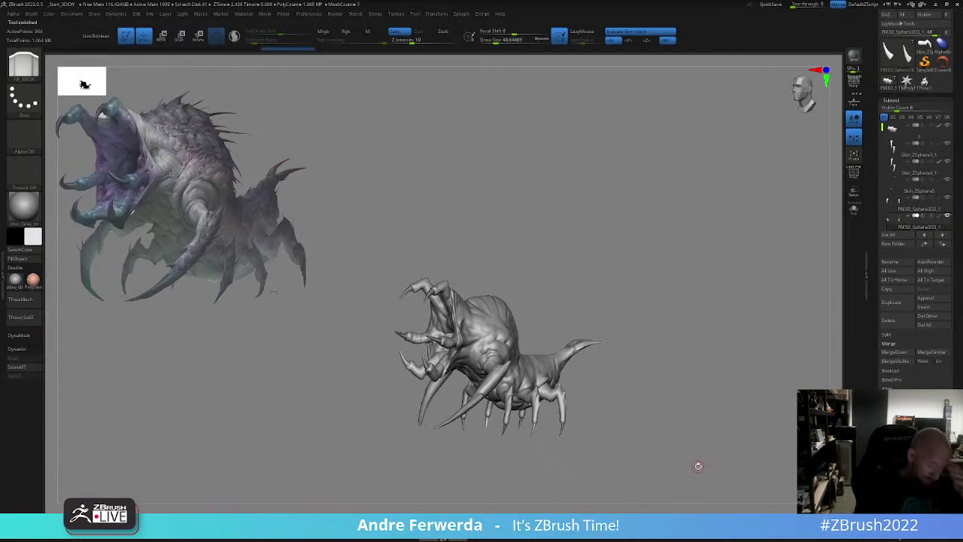
- Select the merged body subtool and DynaMesh it at a resolution of 320
{"action": "left_click_drag", "start_coordinate": [646, 416], "coordinate": [639, 450]}
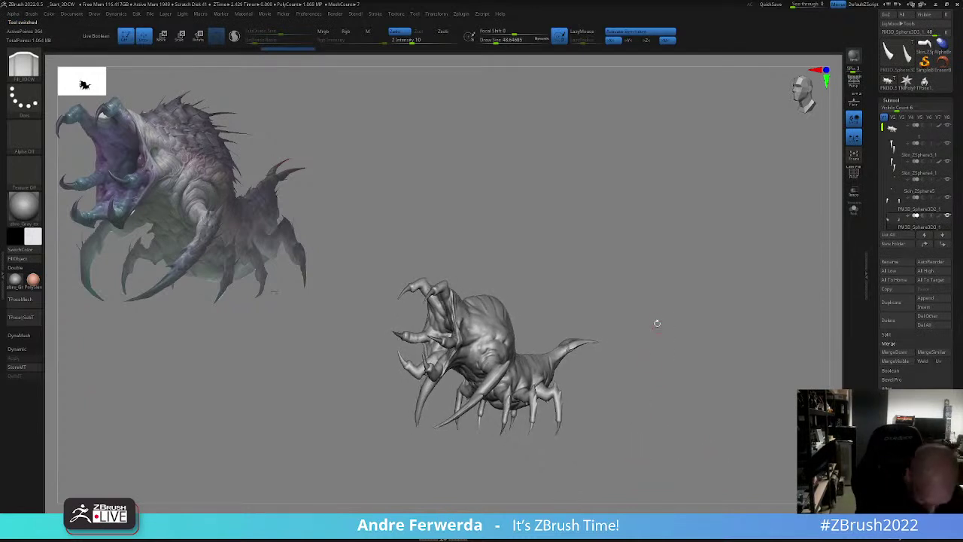
{"action": "mouse_move", "coordinate": [657, 323]}
{"action": "left_mouse_down"}
{"action": "mouse_move", "coordinate": [651, 347]}
{"action": "mouse_move", "coordinate": [644, 337]}
{"action": "left_mouse_up"}
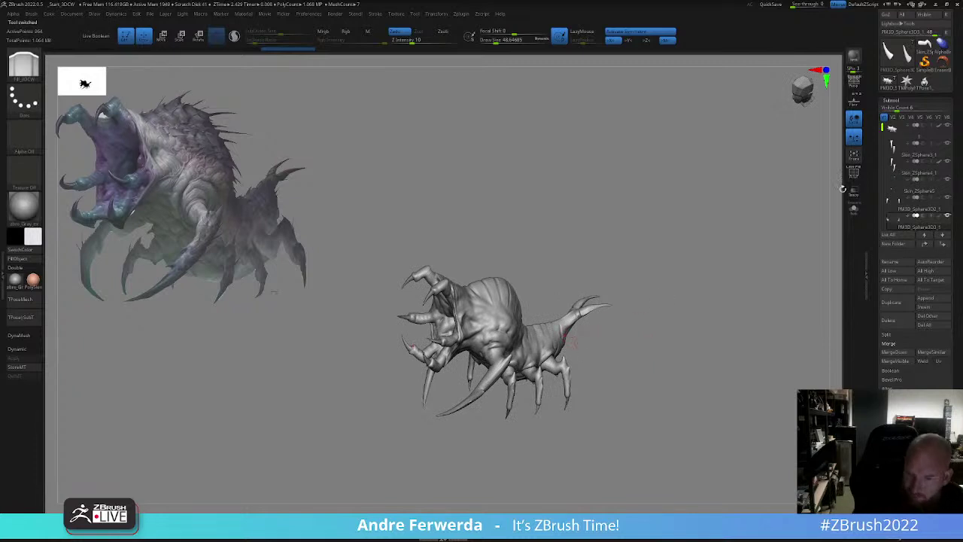
{"action": "mouse_move", "coordinate": [710, 299]}
{"action": "left_mouse_down"}
{"action": "mouse_move", "coordinate": [648, 332]}
{"action": "mouse_move", "coordinate": [622, 328]}
{"action": "mouse_move", "coordinate": [656, 341]}
{"action": "mouse_move", "coordinate": [695, 340]}
{"action": "left_mouse_up"}
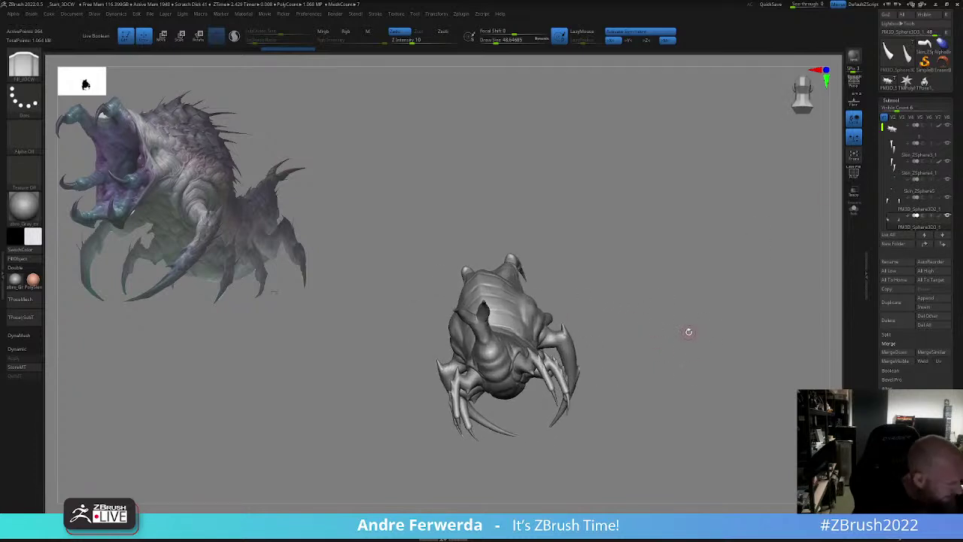
{"action": "left_click_drag", "start_coordinate": [655, 312], "coordinate": [705, 331]}
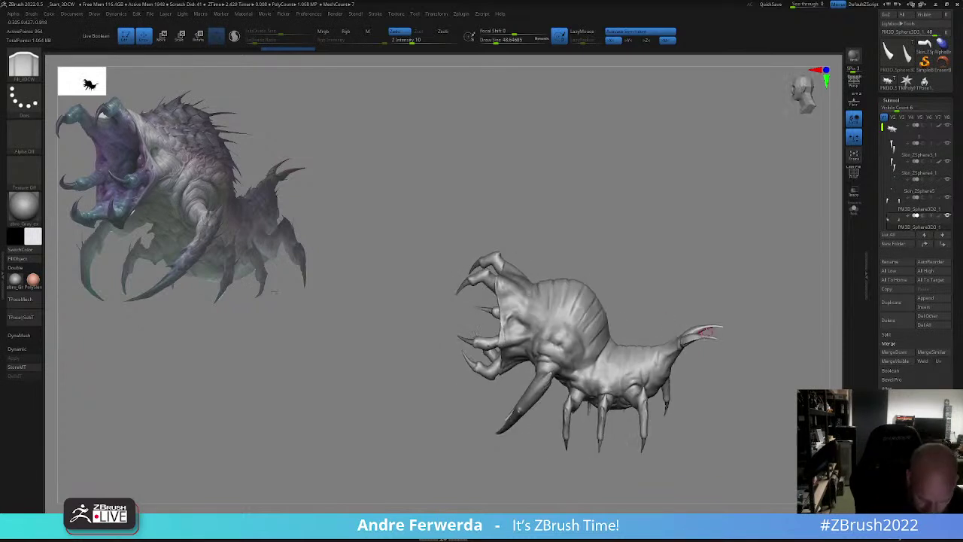
{"action": "left_click", "coordinate": [902, 133]}
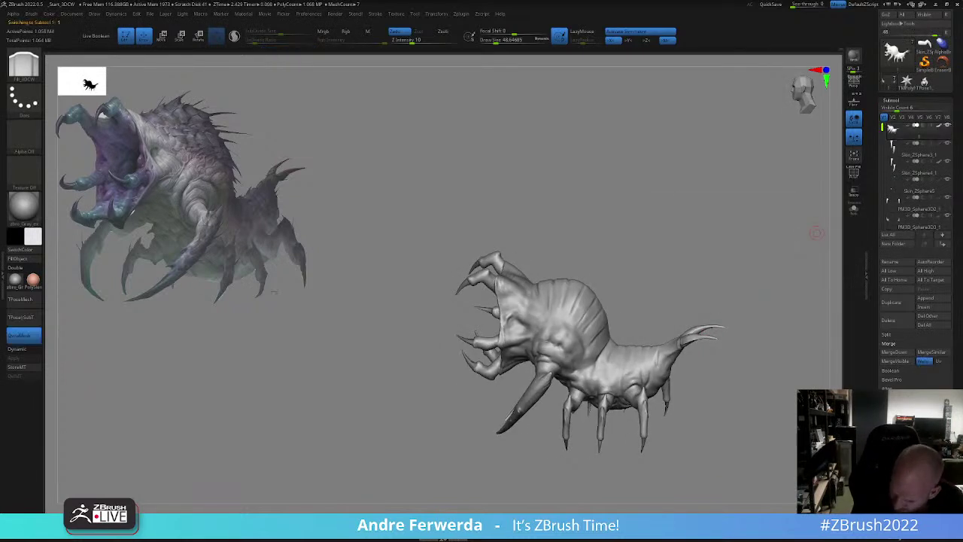
{"action": "left_click", "coordinate": [894, 444]}
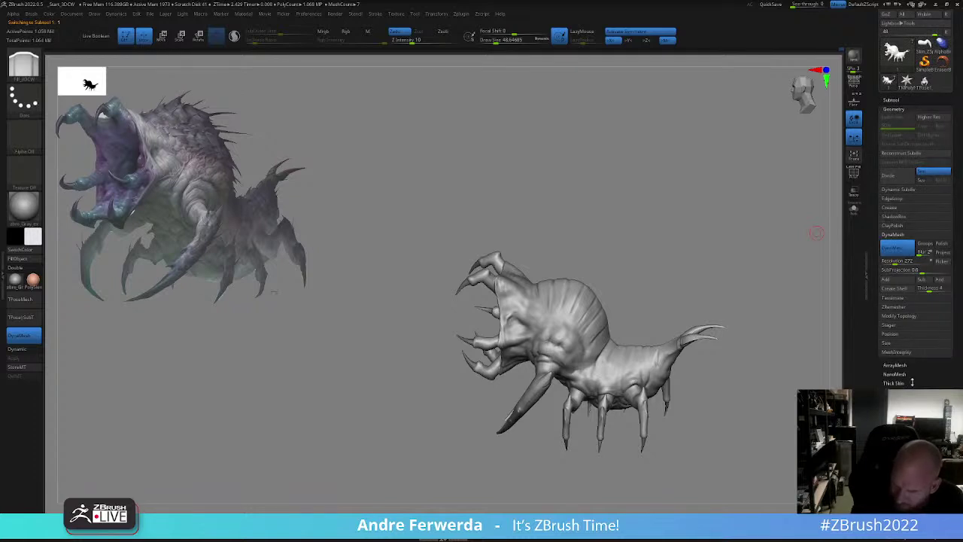
{"action": "left_click", "coordinate": [904, 261]}
{"action": "type", "text": "320"}
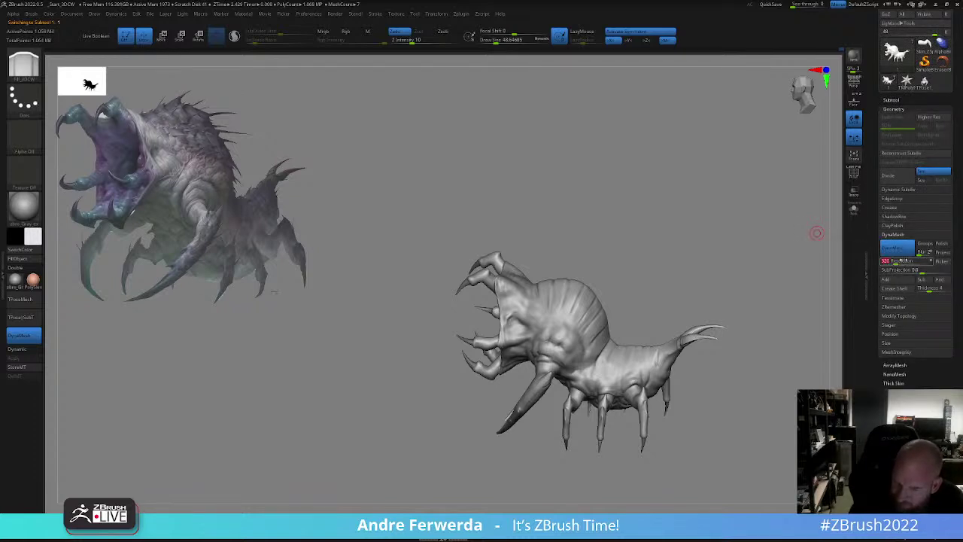
{"action": "key", "text": "Return"}
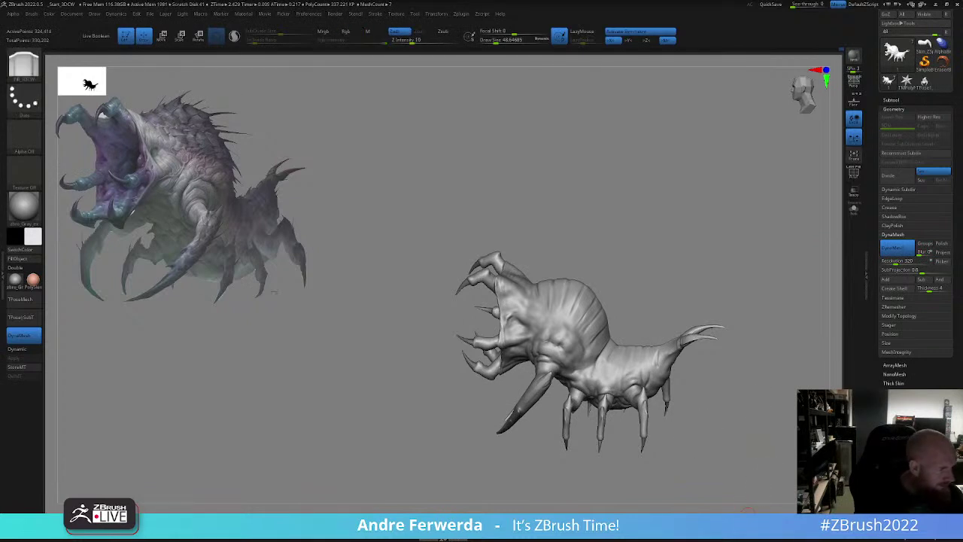
- Smooth the seams where the small legs join the remeshed body
{"action": "left_click_drag", "start_coordinate": [757, 439], "coordinate": [763, 445]}
{"action": "mouse_move", "coordinate": [763, 445]}
{"action": "right_mouse_down", "text": "ctrl"}
{"action": "mouse_move", "coordinate": [752, 469]}
{"action": "mouse_move", "coordinate": [703, 371]}
{"action": "right_mouse_up", "text": "ctrl"}
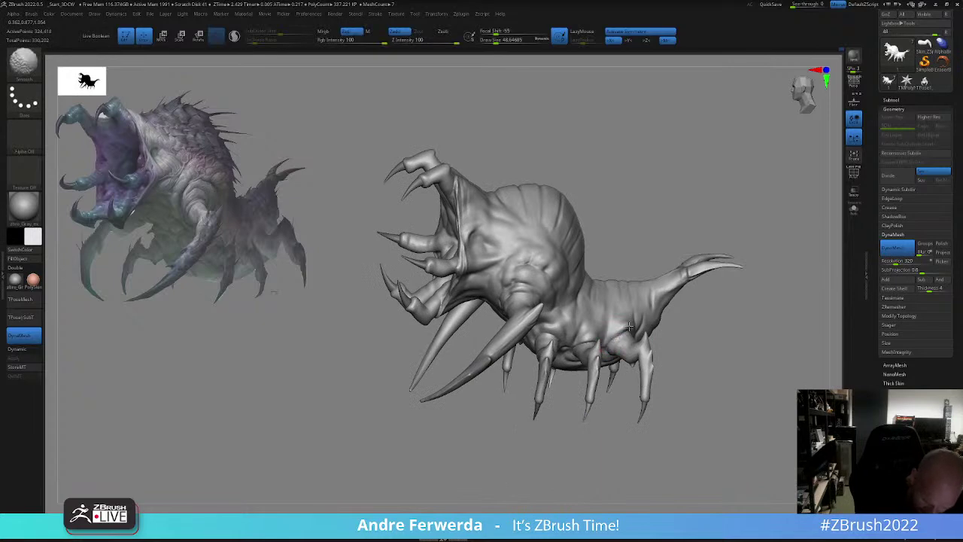
{"action": "mouse_move", "coordinate": [552, 356]}
{"action": "right_mouse_down"}
{"action": "mouse_move", "coordinate": [580, 320]}
{"action": "mouse_move", "coordinate": [598, 336]}
{"action": "mouse_move", "coordinate": [574, 335]}
{"action": "mouse_move", "coordinate": [570, 315]}
{"action": "right_mouse_up"}
{"action": "mouse_move", "coordinate": [549, 381]}
{"action": "left_mouse_down", "text": "shift"}
{"action": "mouse_move", "coordinate": [569, 376]}
{"action": "mouse_move", "coordinate": [557, 411]}
{"action": "left_mouse_up", "text": "shift"}
{"action": "mouse_move", "coordinate": [602, 385]}
{"action": "right_mouse_down"}
{"action": "mouse_move", "coordinate": [578, 361]}
{"action": "mouse_move", "coordinate": [699, 391]}
{"action": "mouse_move", "coordinate": [639, 336]}
{"action": "right_mouse_up"}
{"action": "mouse_move", "coordinate": [541, 372]}
{"action": "left_mouse_down", "text": "shift"}
{"action": "mouse_move", "coordinate": [521, 366]}
{"action": "mouse_move", "coordinate": [543, 354]}
{"action": "left_mouse_up", "text": "shift"}
{"action": "right_click_drag", "start_coordinate": [608, 294], "coordinate": [634, 278]}
{"action": "left_click_drag", "start_coordinate": [635, 279], "coordinate": [661, 257]}
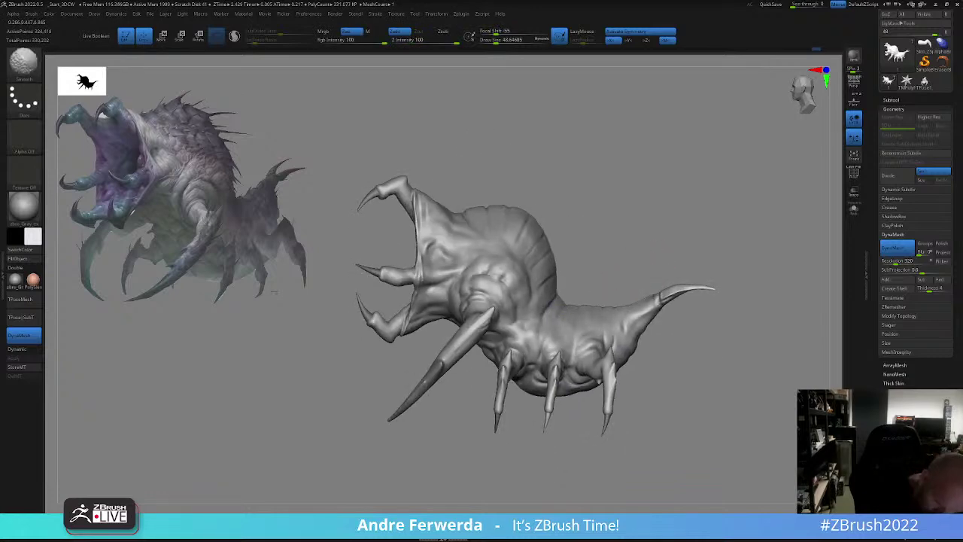
{"action": "mouse_move", "coordinate": [636, 298]}
{"action": "left_mouse_down"}
{"action": "mouse_move", "coordinate": [660, 301]}
{"action": "mouse_move", "coordinate": [688, 379]}
{"action": "mouse_move", "coordinate": [692, 357]}
{"action": "mouse_move", "coordinate": [690, 408]}
{"action": "mouse_move", "coordinate": [693, 387]}
{"action": "mouse_move", "coordinate": [675, 430]}
{"action": "left_mouse_up"}
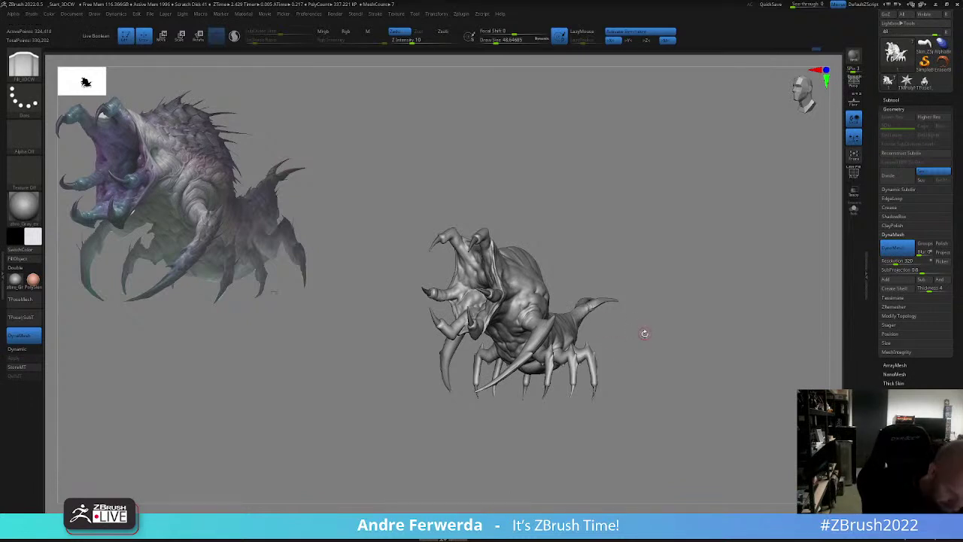
- Isolate the body in Solo mode, build up the small legs' bases on the underside with ClayBuildup, and show all subtools again
{"action": "key", "text": "b"}
{"action": "key", "text": "c"}
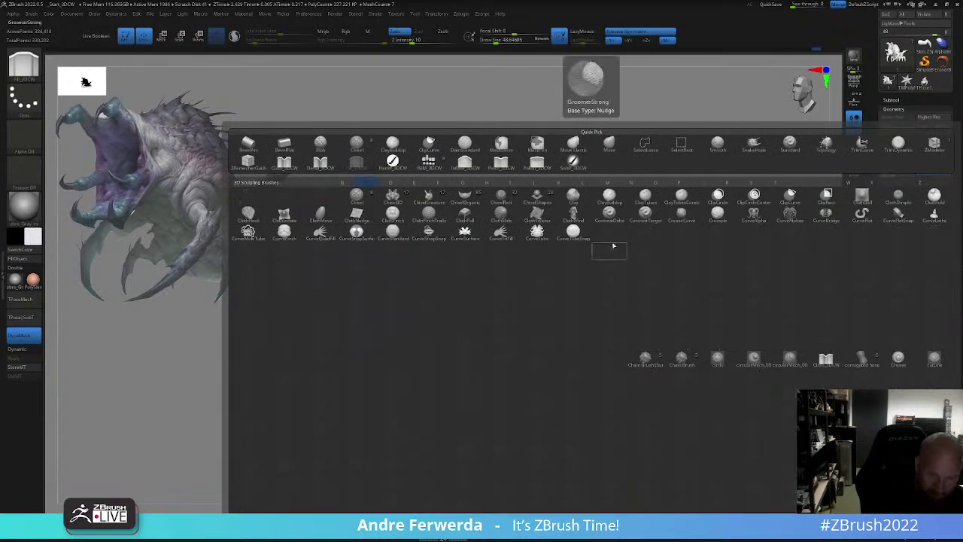
{"action": "left_click", "coordinate": [608, 196]}
{"action": "left_click", "coordinate": [854, 204]}
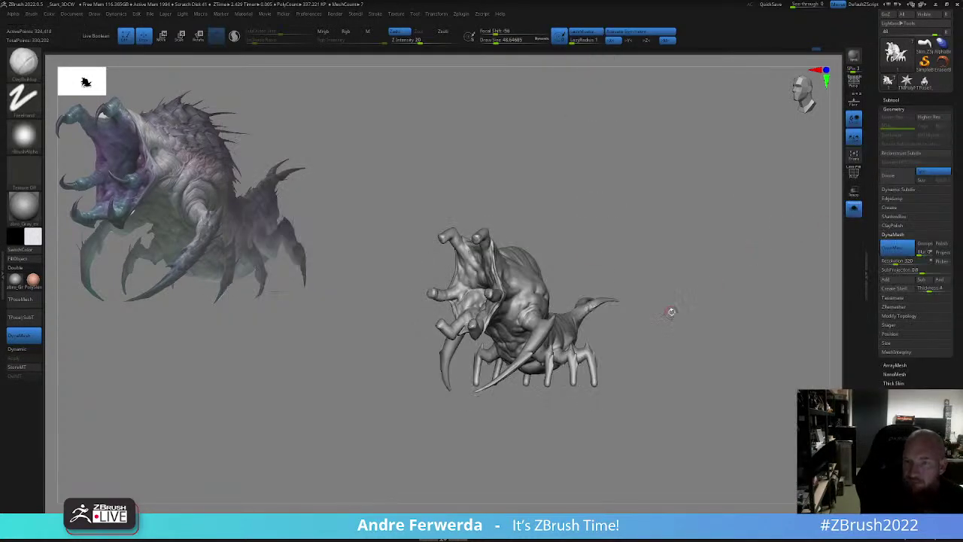
{"action": "left_click_drag", "start_coordinate": [674, 307], "coordinate": [702, 349]}
{"action": "mouse_move", "coordinate": [702, 349]}
{"action": "left_mouse_down", "text": "alt"}
{"action": "mouse_move", "coordinate": [701, 316]}
{"action": "mouse_move", "coordinate": [687, 346]}
{"action": "mouse_move", "coordinate": [513, 290]}
{"action": "mouse_move", "coordinate": [461, 350]}
{"action": "left_mouse_up", "text": "alt"}
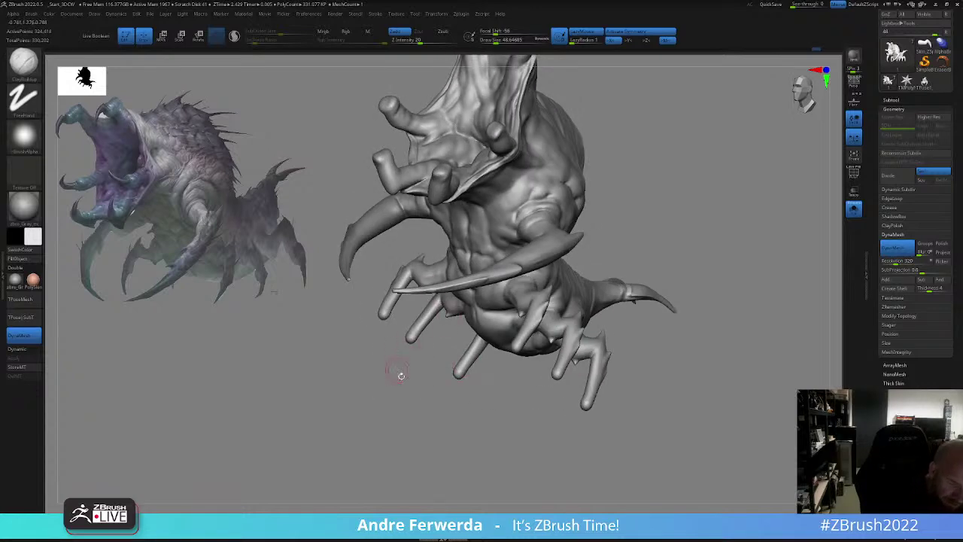
{"action": "mouse_move", "coordinate": [398, 372]}
{"action": "left_mouse_down"}
{"action": "mouse_move", "coordinate": [434, 293]}
{"action": "mouse_move", "coordinate": [506, 291]}
{"action": "left_mouse_up"}
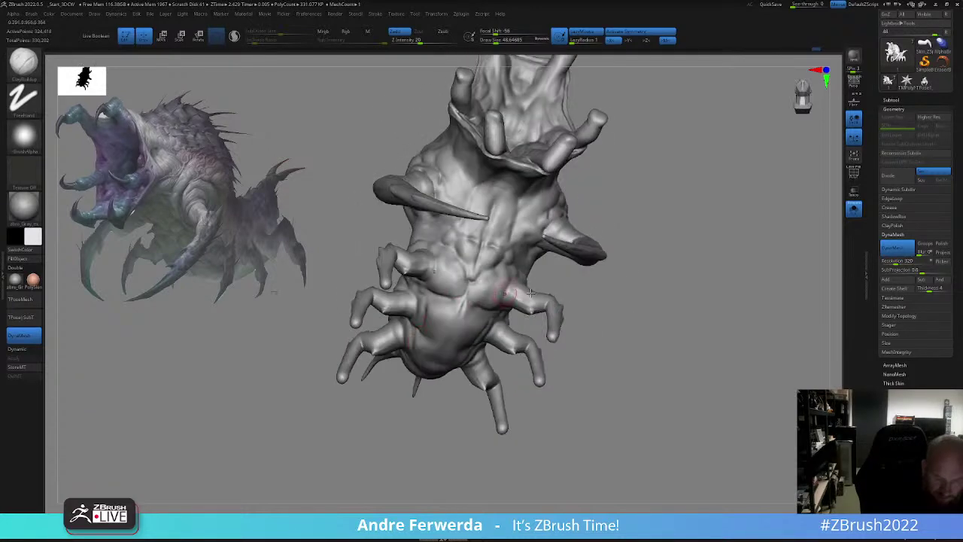
{"action": "left_click_drag", "start_coordinate": [587, 311], "coordinate": [576, 252]}
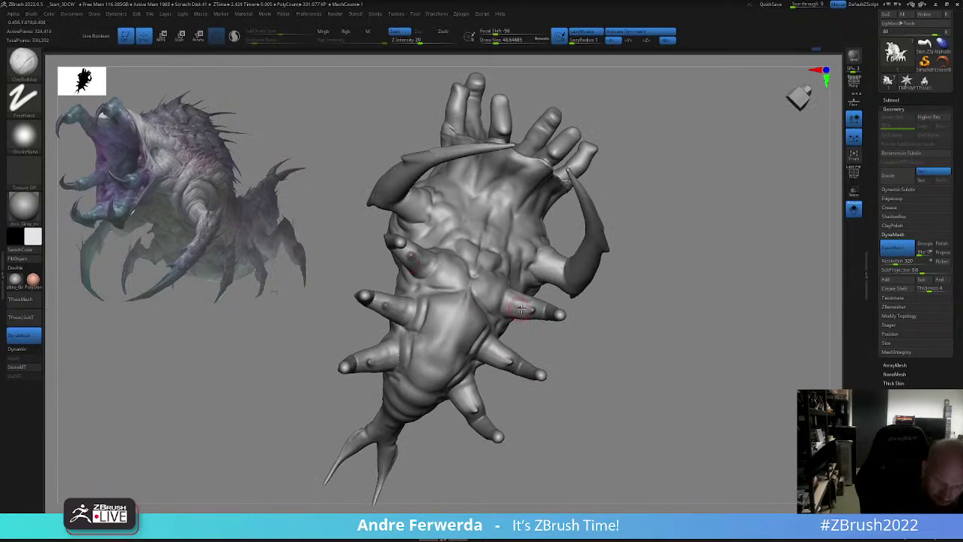
{"action": "mouse_move", "coordinate": [518, 318]}
{"action": "left_mouse_down"}
{"action": "mouse_move", "coordinate": [582, 344]}
{"action": "mouse_move", "coordinate": [617, 312]}
{"action": "mouse_move", "coordinate": [592, 317]}
{"action": "mouse_move", "coordinate": [593, 300]}
{"action": "mouse_move", "coordinate": [570, 331]}
{"action": "mouse_move", "coordinate": [555, 329]}
{"action": "left_mouse_up"}
{"action": "left_click", "coordinate": [854, 216]}
- Swell the small legs' ends around the claws with the Inflate brush, reducing the draw size to about 26
{"action": "key", "text": "s"}
{"action": "key", "text": "s"}
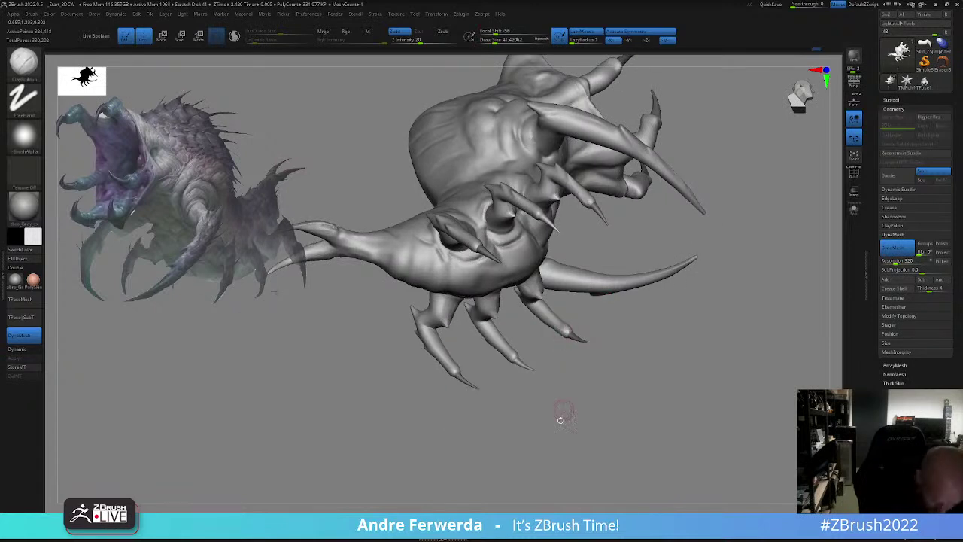
{"action": "left_click", "coordinate": [237, 519]}
{"action": "key", "text": "s"}
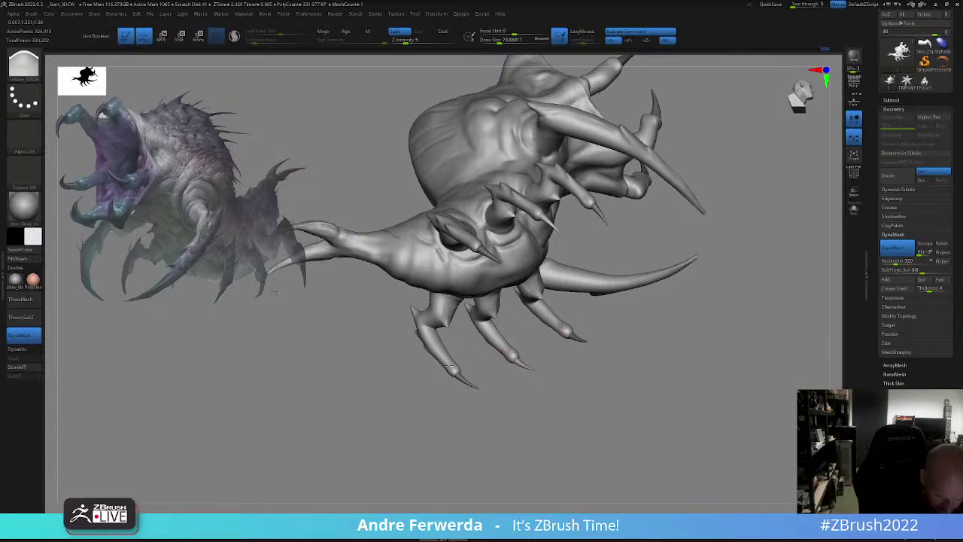
{"action": "key", "text": "space"}
{"action": "left_click_drag", "start_coordinate": [505, 393], "coordinate": [489, 407]}
{"action": "mouse_move", "coordinate": [499, 407]}
{"action": "left_mouse_down"}
{"action": "mouse_move", "coordinate": [650, 382]}
{"action": "mouse_move", "coordinate": [659, 370]}
{"action": "left_mouse_up"}
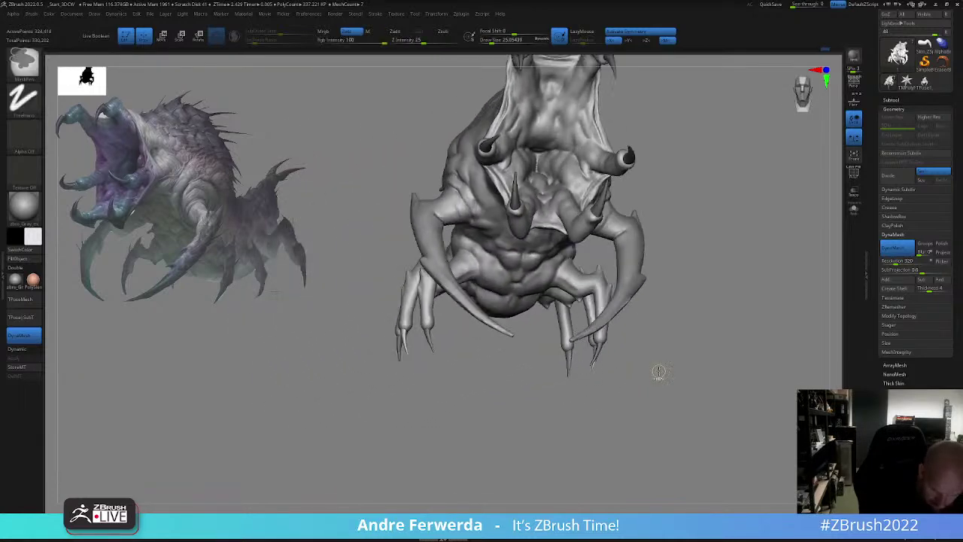
- Carve creases into the small legs' ends near the claws with DamStandard at a draw size of about 39
{"action": "key", "text": "b"}
{"action": "key", "text": "d"}
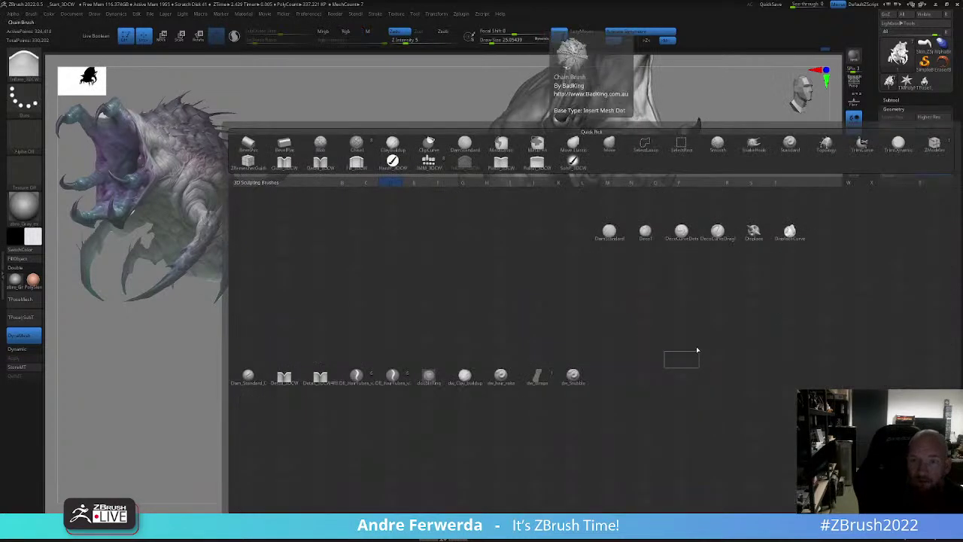
{"action": "left_click", "coordinate": [608, 232]}
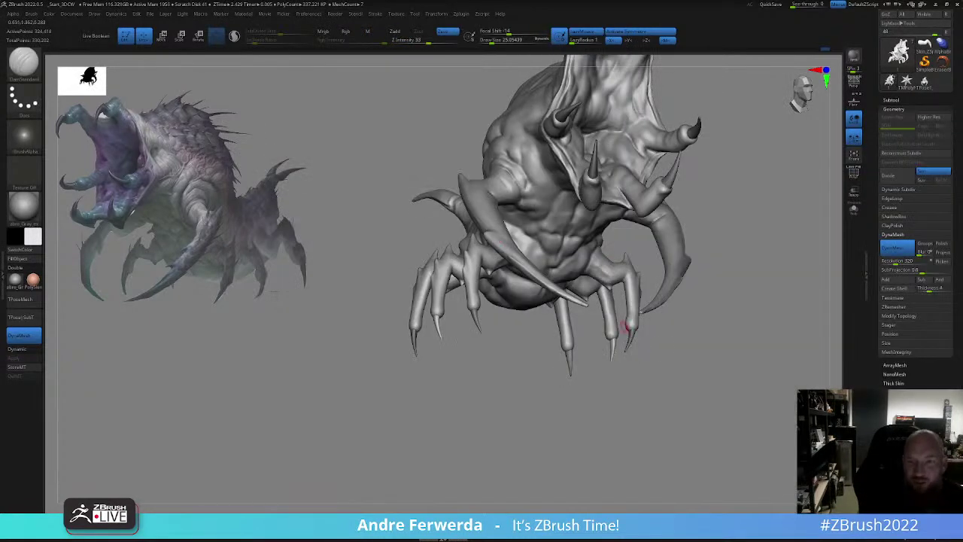
{"action": "mouse_move", "coordinate": [728, 367]}
{"action": "left_mouse_down"}
{"action": "mouse_move", "coordinate": [671, 366]}
{"action": "mouse_move", "coordinate": [613, 273]}
{"action": "mouse_move", "coordinate": [674, 303]}
{"action": "mouse_move", "coordinate": [644, 319]}
{"action": "mouse_move", "coordinate": [606, 314]}
{"action": "left_mouse_up"}
{"action": "key", "text": "s"}
{"action": "left_click", "coordinate": [626, 284]}
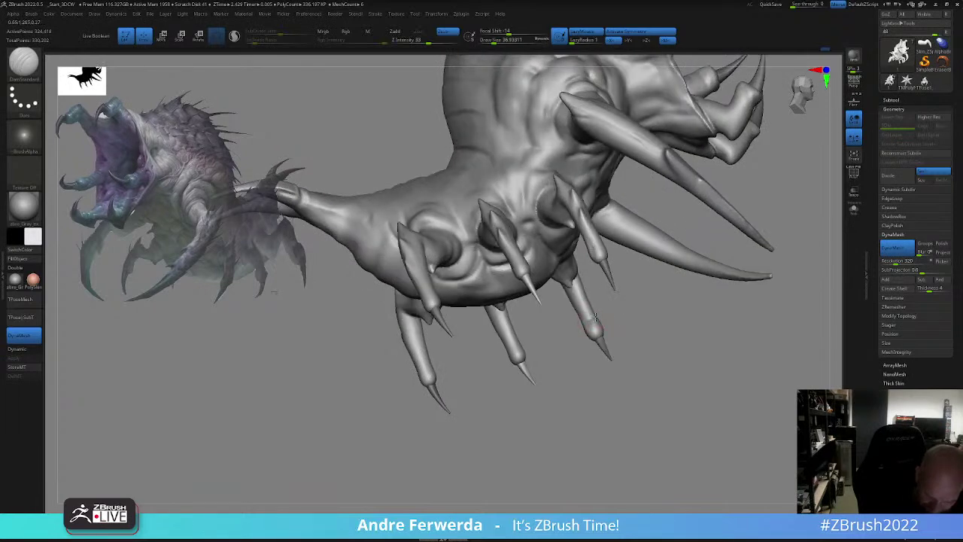
{"action": "left_click_drag", "start_coordinate": [572, 383], "coordinate": [489, 362]}
{"action": "mouse_move", "coordinate": [569, 392]}
{"action": "left_mouse_down"}
{"action": "mouse_move", "coordinate": [579, 400]}
{"action": "mouse_move", "coordinate": [593, 312]}
{"action": "left_mouse_up"}
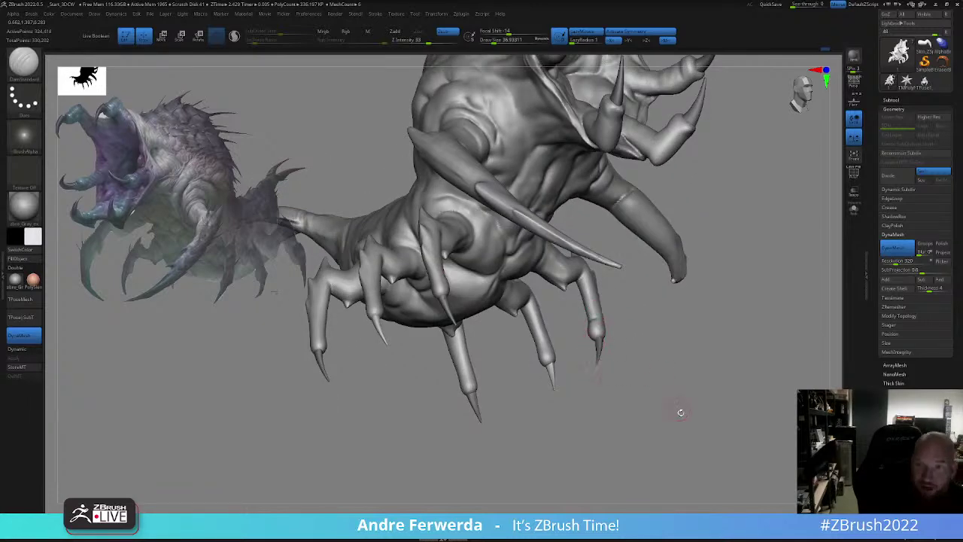
- Add volume around the claw sockets at the small legs' ends with ClayBuildup
{"action": "key", "text": "b"}
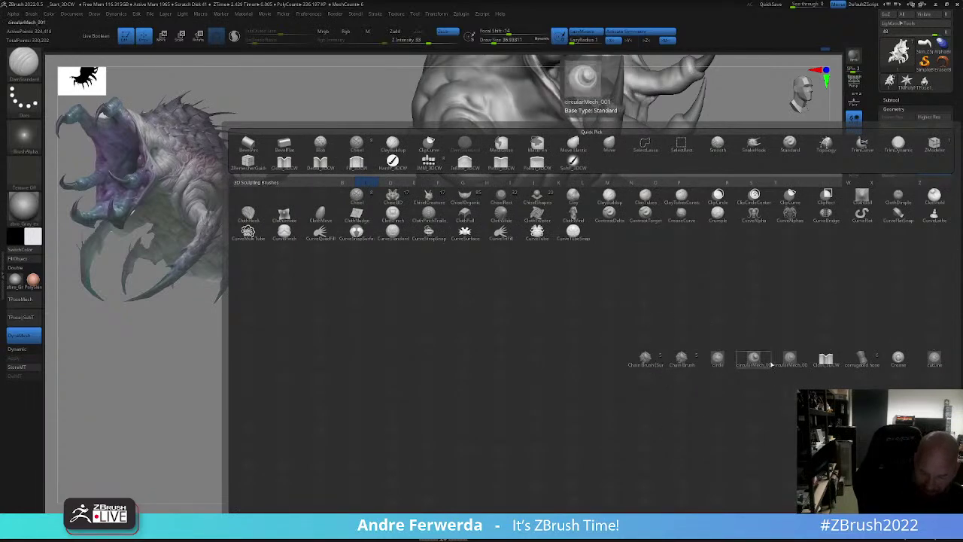
{"action": "left_click", "coordinate": [614, 197]}
{"action": "left_click_drag", "start_coordinate": [733, 281], "coordinate": [694, 171]}
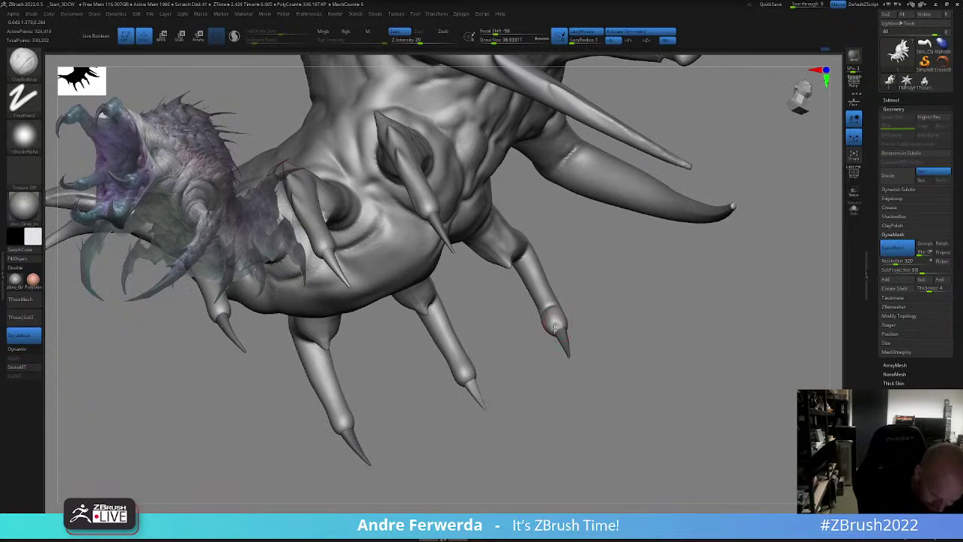
{"action": "mouse_move", "coordinate": [566, 357]}
{"action": "left_mouse_down"}
{"action": "mouse_move", "coordinate": [575, 372]}
{"action": "mouse_move", "coordinate": [715, 377]}
{"action": "mouse_move", "coordinate": [692, 321]}
{"action": "left_mouse_up"}
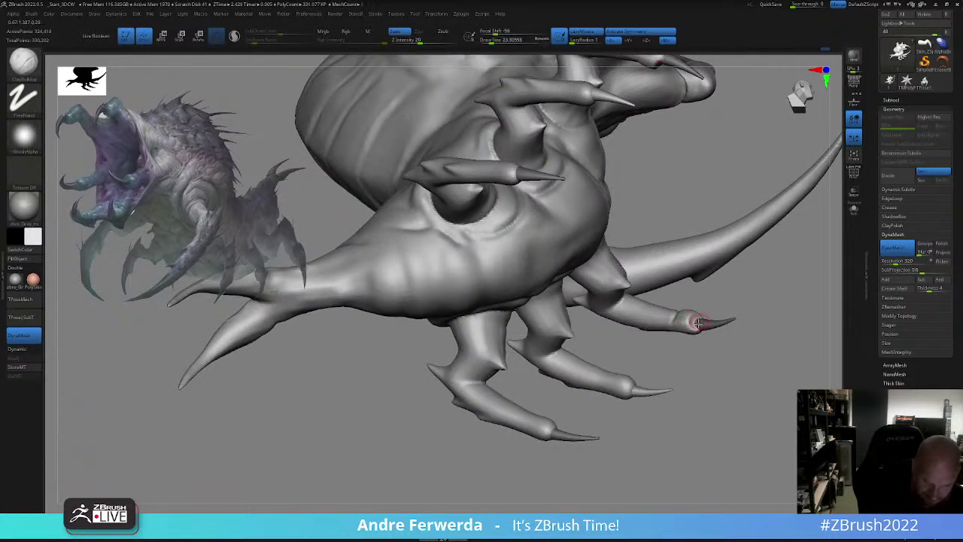
- Sharpen the creases around the front small leg's claw socket with DamStandard at a draw size of about 26
{"action": "key", "text": "b"}
{"action": "key", "text": "d"}
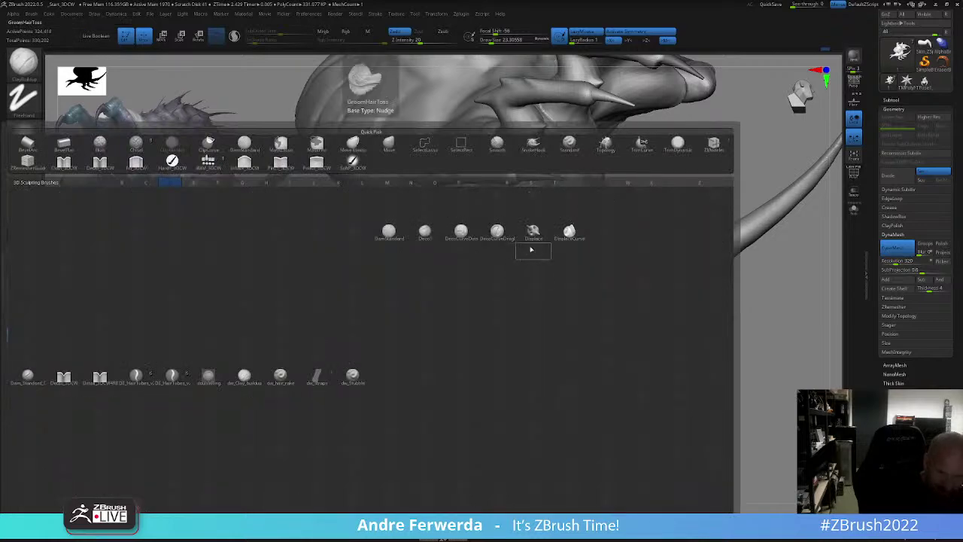
{"action": "key", "text": "s"}
{"action": "key", "text": "space"}
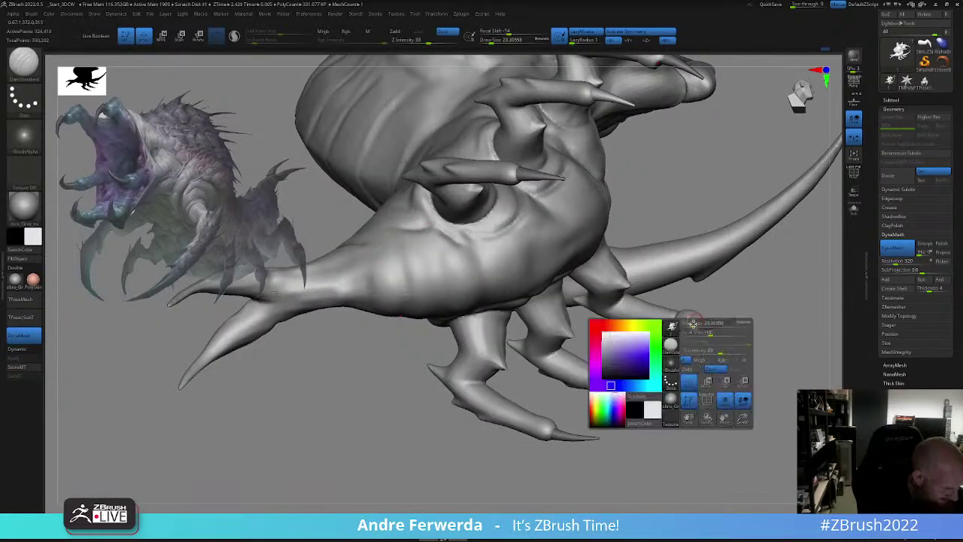
{"action": "left_click", "coordinate": [691, 324]}
{"action": "mouse_move", "coordinate": [718, 308]}
{"action": "left_mouse_down"}
{"action": "mouse_move", "coordinate": [666, 350]}
{"action": "mouse_move", "coordinate": [649, 348]}
{"action": "left_mouse_up"}
{"action": "key", "text": "space"}
{"action": "left_click", "coordinate": [688, 323]}
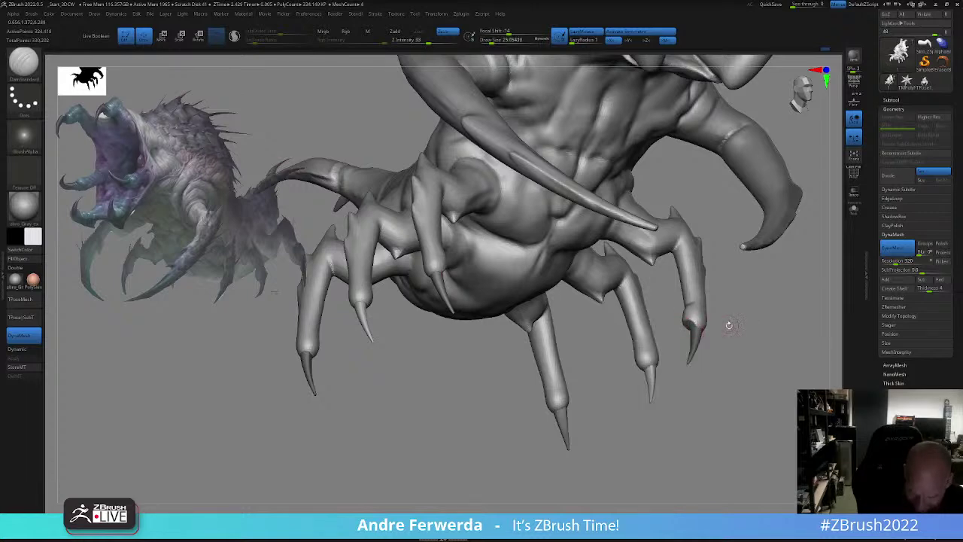
- Smooth the front small leg's tip and refine its form where the claw emerges
{"action": "left_click_drag", "start_coordinate": [728, 326], "coordinate": [730, 426]}
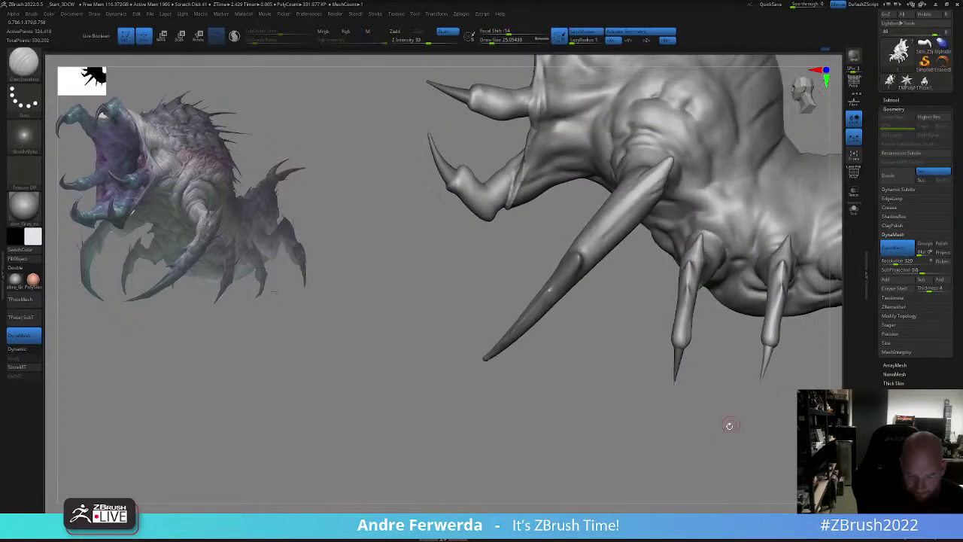
{"action": "right_click_drag", "start_coordinate": [729, 426], "coordinate": [764, 432]}
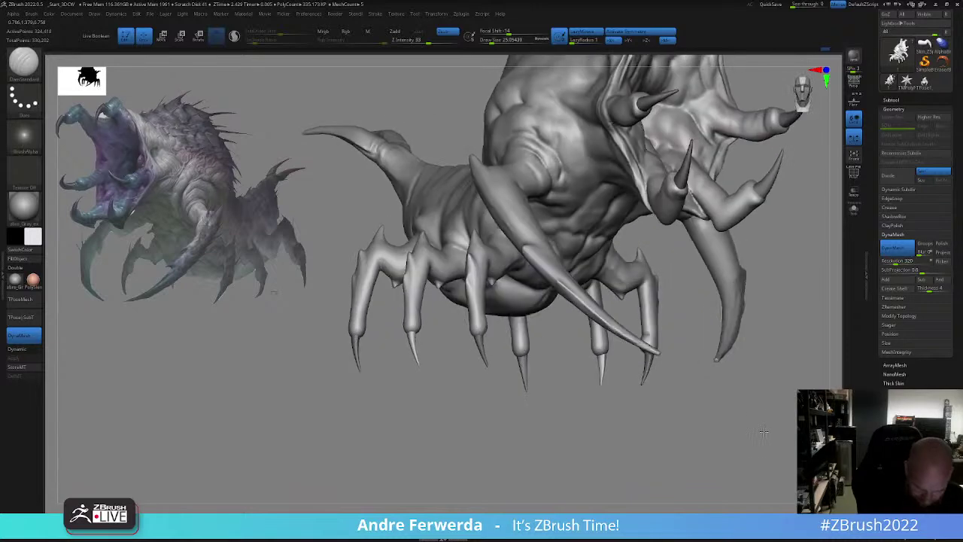
{"action": "left_click_drag", "start_coordinate": [763, 432], "coordinate": [742, 412]}
{"action": "left_click_drag", "start_coordinate": [647, 351], "coordinate": [649, 363], "text": "shift"}
{"action": "left_click_drag", "start_coordinate": [676, 384], "coordinate": [741, 403]}
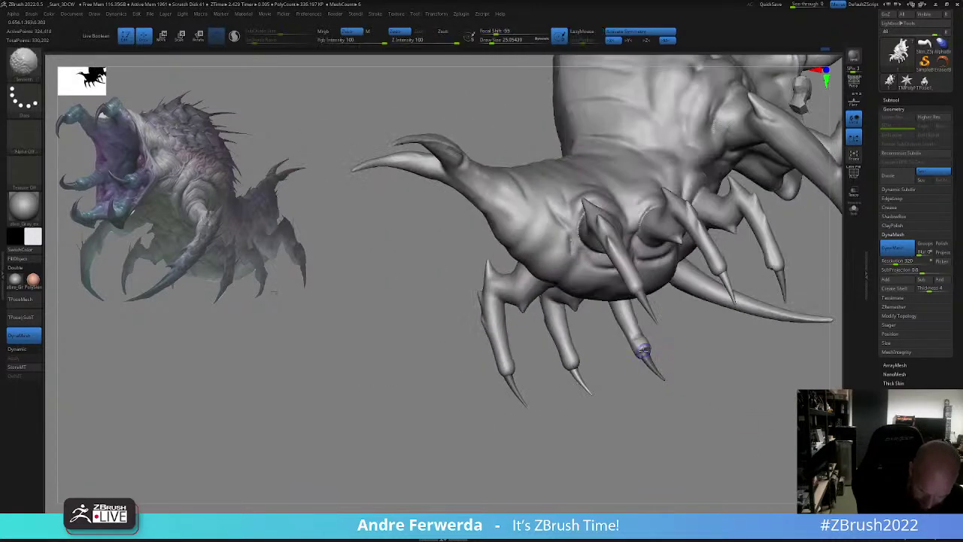
{"action": "left_click_drag", "start_coordinate": [625, 361], "coordinate": [637, 365]}
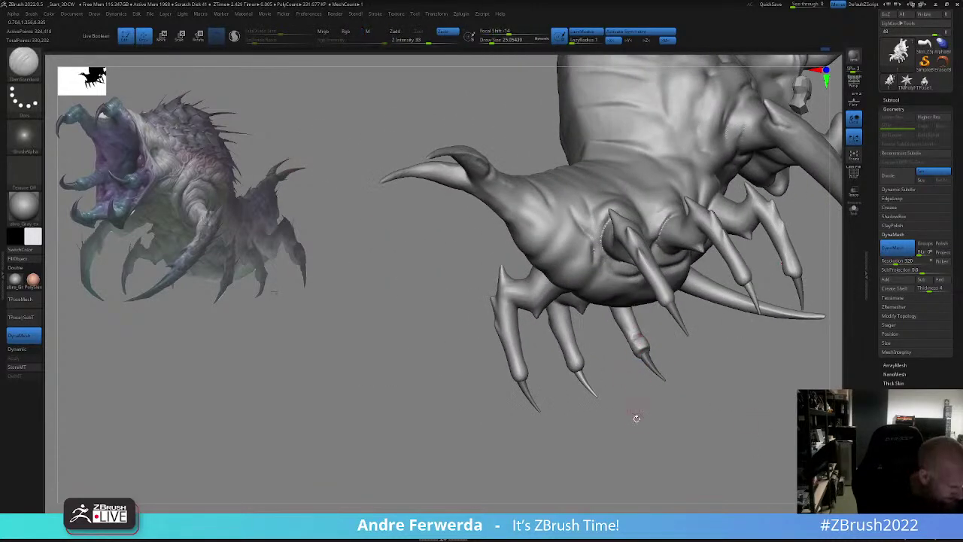
- Reshape the front small leg's tip above the claw with the Move brush at a draw size of about 30
{"action": "right_click_drag", "start_coordinate": [637, 418], "coordinate": [591, 445]}
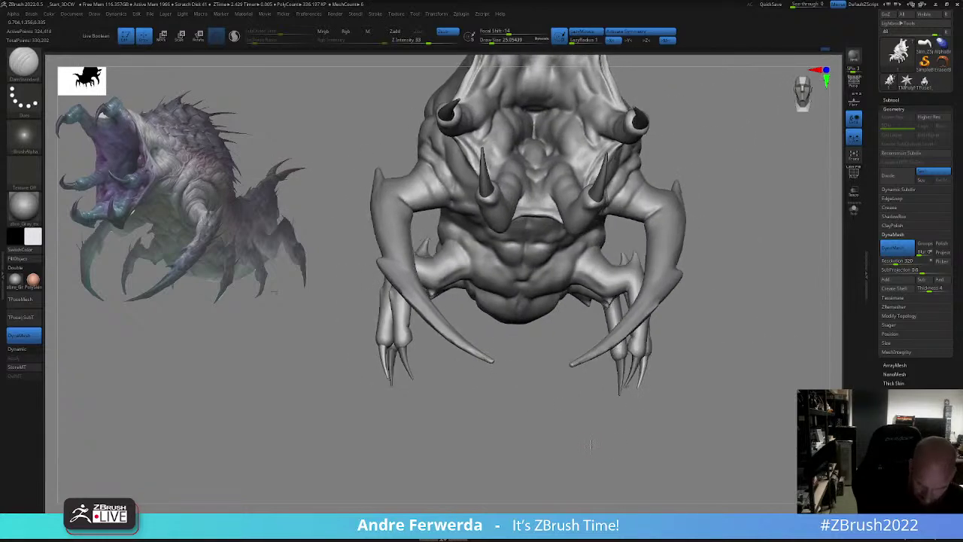
{"action": "left_click_drag", "start_coordinate": [591, 445], "coordinate": [578, 430]}
{"action": "key", "text": "b"}
{"action": "key", "text": "m"}
{"action": "key", "text": "v"}
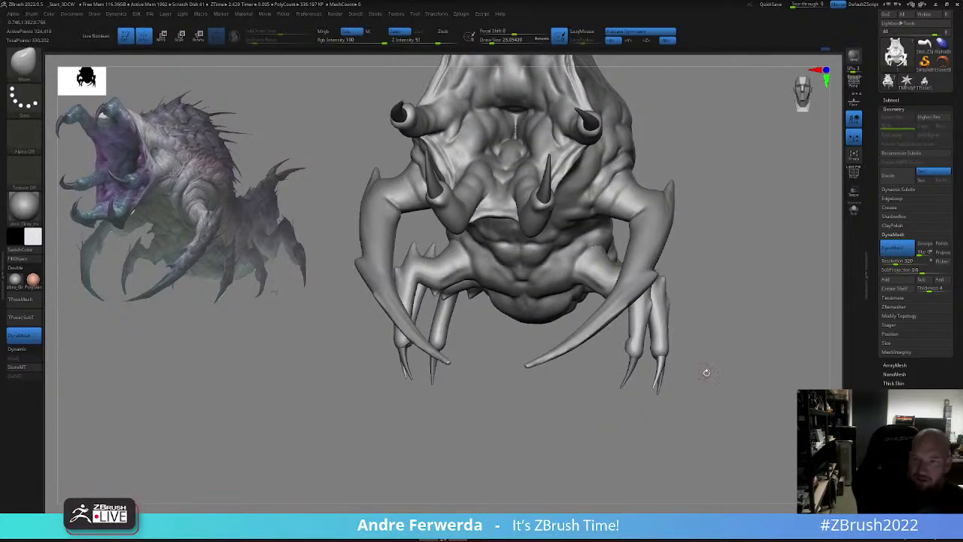
{"action": "left_click_drag", "start_coordinate": [706, 373], "coordinate": [638, 409]}
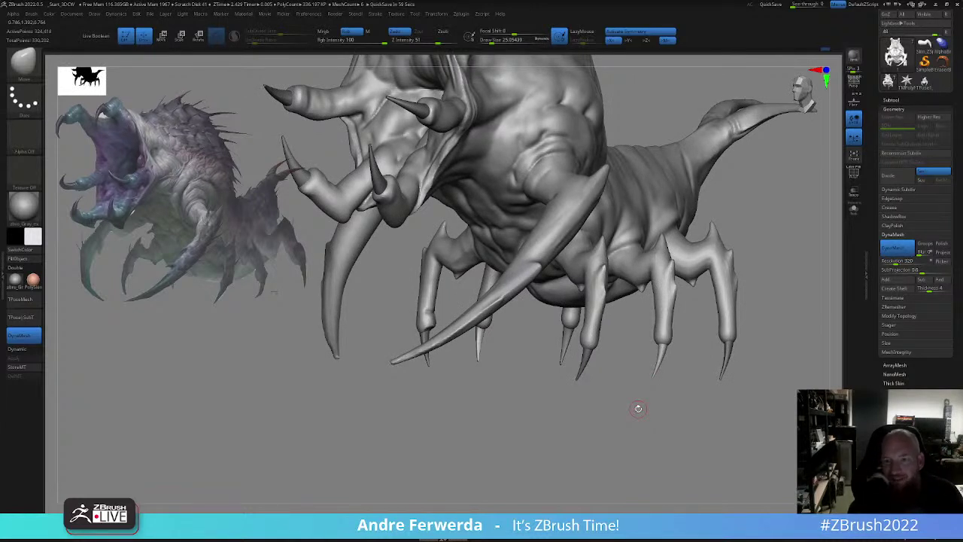
{"action": "key", "text": "space"}
{"action": "left_click_drag", "start_coordinate": [592, 351], "coordinate": [596, 352]}
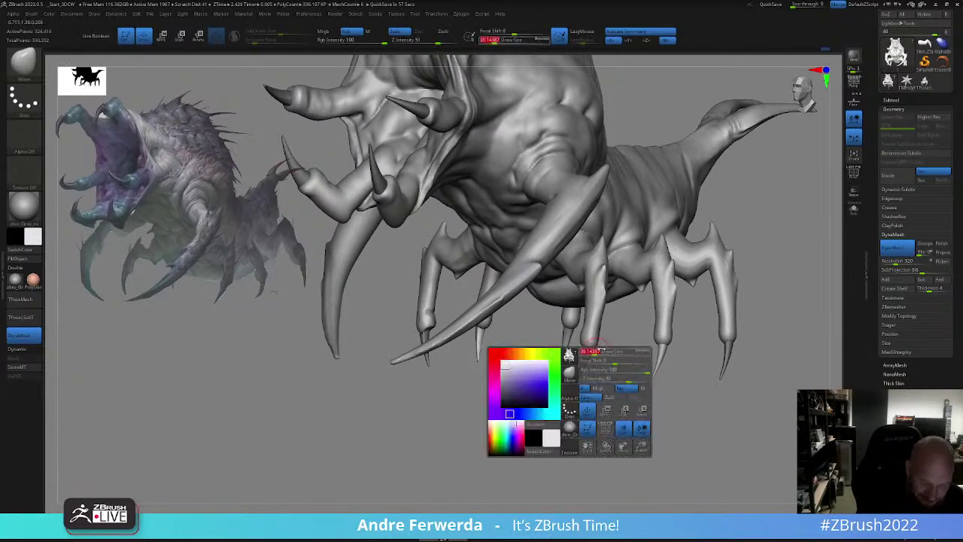
{"action": "right_click_drag", "start_coordinate": [599, 362], "coordinate": [584, 365]}
{"action": "left_click_drag", "start_coordinate": [588, 355], "coordinate": [589, 357]}
{"action": "right_click_drag", "start_coordinate": [612, 360], "coordinate": [590, 356]}
- Adjust the form around the front small leg's claw socket with Move at a draw size of about 33
{"action": "key", "text": "space"}
{"action": "left_click_drag", "start_coordinate": [590, 356], "coordinate": [588, 356]}
{"action": "key", "text": "space"}
{"action": "right_click_drag", "start_coordinate": [610, 361], "coordinate": [595, 403], "text": "alt"}
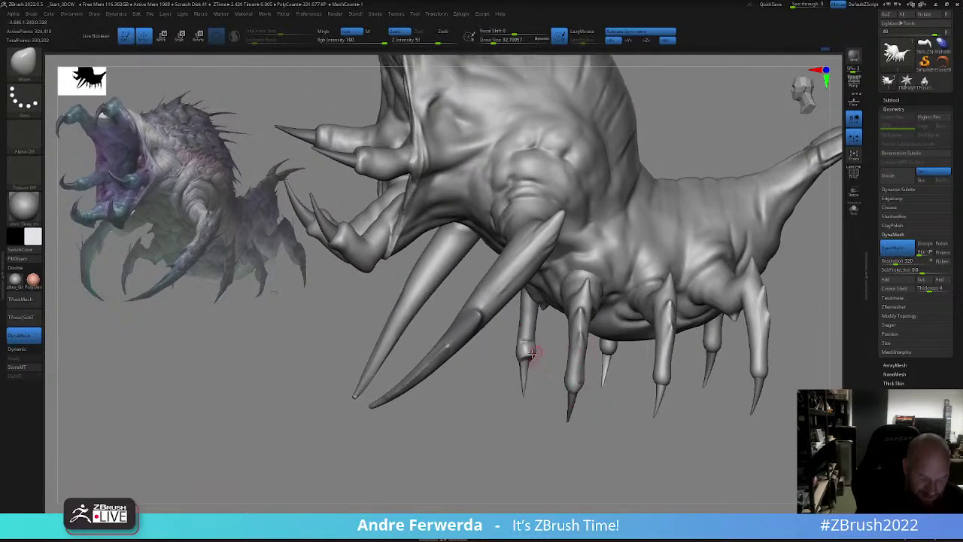
{"action": "left_click_drag", "start_coordinate": [528, 352], "coordinate": [530, 351]}
{"action": "key", "text": "space"}
{"action": "key", "text": "space"}
- Refine the silhouette of the front small leg's ankle with Move at a draw size of about 37
{"action": "right_click_drag", "start_coordinate": [584, 373], "coordinate": [584, 433]}
{"action": "left_click", "coordinate": [595, 415]}
{"action": "mouse_move", "coordinate": [584, 434]}
{"action": "right_mouse_down", "text": "alt"}
{"action": "mouse_move", "coordinate": [604, 458]}
{"action": "mouse_move", "coordinate": [662, 438]}
{"action": "mouse_move", "coordinate": [641, 428]}
{"action": "mouse_move", "coordinate": [631, 435]}
{"action": "mouse_move", "coordinate": [638, 431]}
{"action": "right_mouse_up", "text": "alt"}
{"action": "key", "text": "space"}
{"action": "left_click_drag", "start_coordinate": [589, 411], "coordinate": [581, 406]}
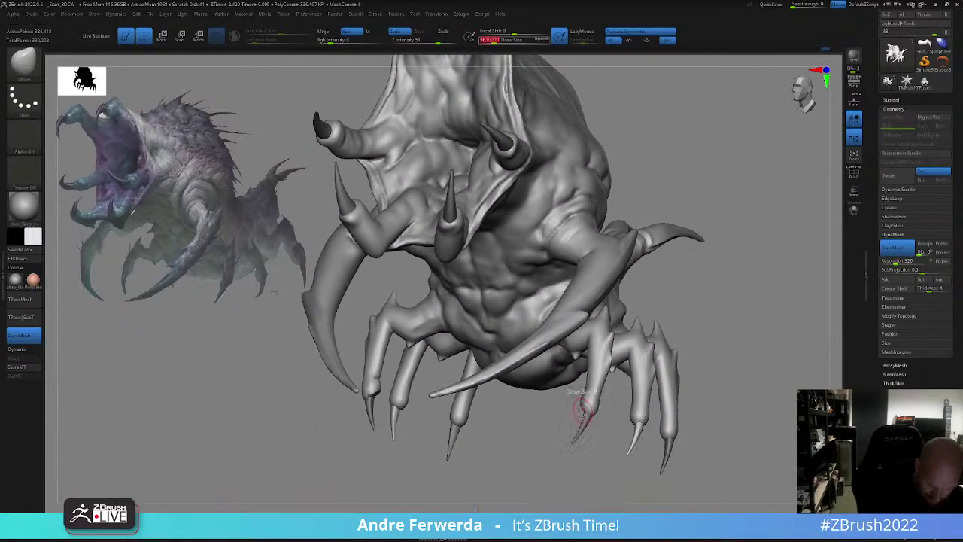
- Nudge the bulge above the front small leg's claw with Move at a draw size of about 29
{"action": "right_click_drag", "start_coordinate": [531, 458], "coordinate": [517, 415], "text": "alt"}
{"action": "right_click_drag", "start_coordinate": [751, 367], "coordinate": [712, 359]}
{"action": "mouse_move", "coordinate": [602, 372]}
{"action": "right_mouse_down"}
{"action": "mouse_move", "coordinate": [581, 369]}
{"action": "mouse_move", "coordinate": [600, 368]}
{"action": "mouse_move", "coordinate": [582, 346]}
{"action": "mouse_move", "coordinate": [621, 353]}
{"action": "mouse_move", "coordinate": [587, 351]}
{"action": "right_mouse_up"}
{"action": "right_click_drag", "start_coordinate": [589, 391], "coordinate": [572, 361]}
{"action": "key", "text": "space"}
{"action": "left_click", "coordinate": [559, 359]}
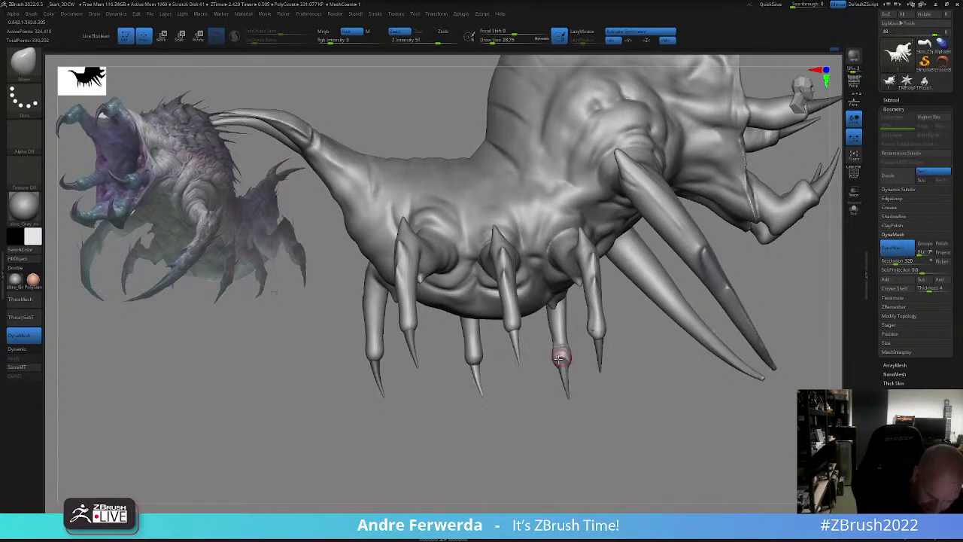
- Shape the front small leg's lower end with broader Move adjustments at a draw size of about 51
{"action": "right_click_drag", "start_coordinate": [573, 391], "coordinate": [557, 329]}
{"action": "key", "text": "space"}
{"action": "left_click", "coordinate": [562, 358]}
{"action": "key", "text": "space"}
{"action": "left_click", "coordinate": [555, 328]}
{"action": "key", "text": "space"}
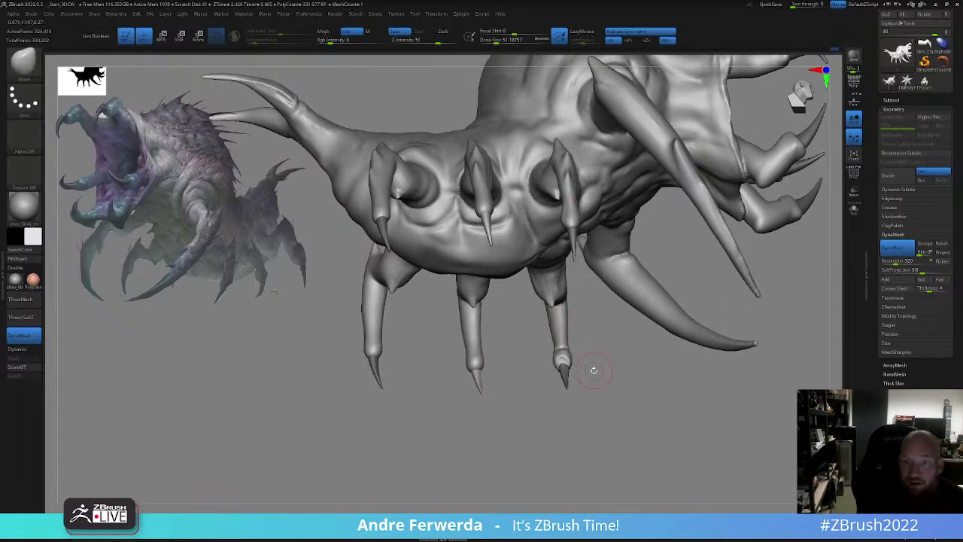
- Carve creases along the front small leg's lower segment with DamStandard, bringing the draw size to about 26
{"action": "key", "text": "b"}
{"action": "key", "text": "d"}
{"action": "left_click", "coordinate": [608, 231]}
{"action": "mouse_move", "coordinate": [577, 370]}
{"action": "left_mouse_down"}
{"action": "mouse_move", "coordinate": [575, 358]}
{"action": "mouse_move", "coordinate": [553, 395]}
{"action": "mouse_move", "coordinate": [481, 418]}
{"action": "left_mouse_up"}
{"action": "key", "text": "space"}
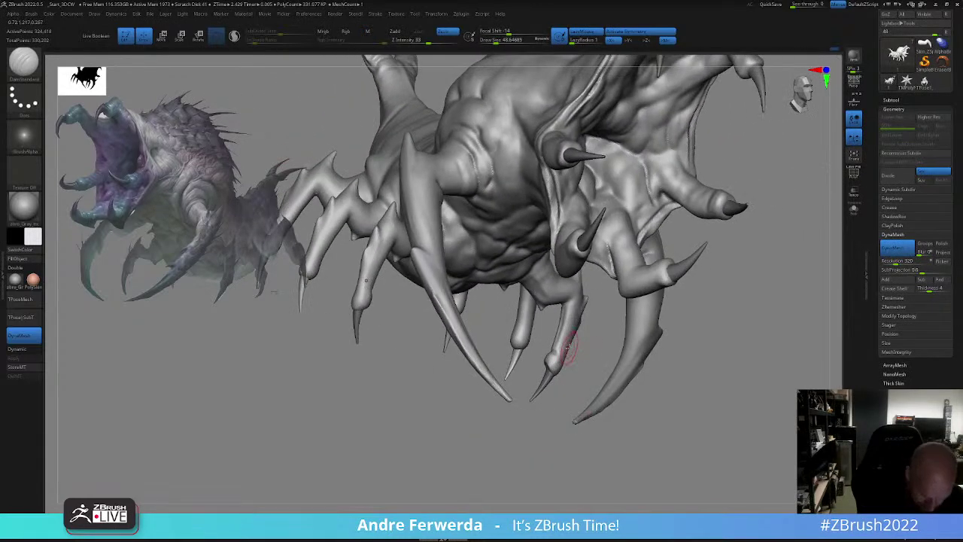
{"action": "right_click_drag", "start_coordinate": [550, 378], "coordinate": [560, 295]}
{"action": "right_click", "coordinate": [587, 338]}
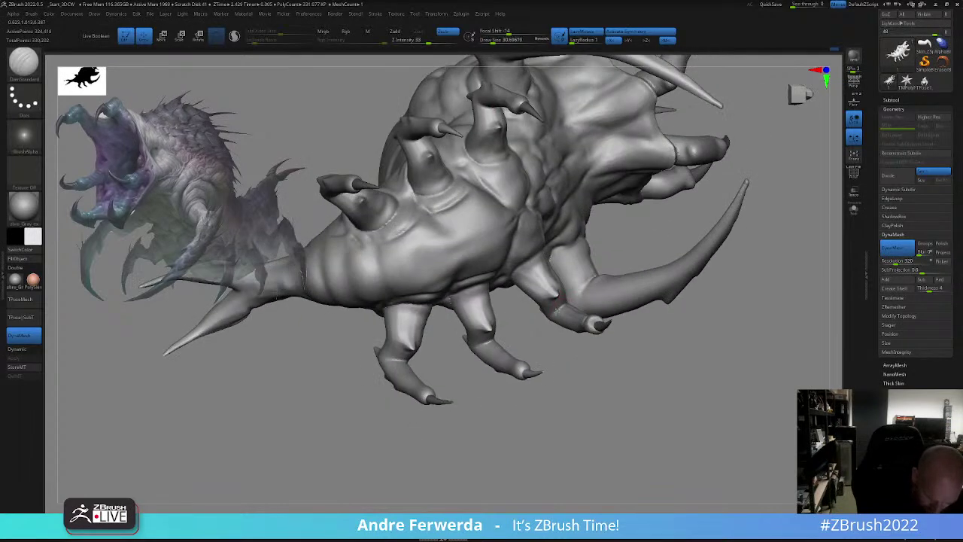
{"action": "right_click_drag", "start_coordinate": [569, 346], "coordinate": [562, 310]}
{"action": "right_click_drag", "start_coordinate": [559, 368], "coordinate": [594, 398]}
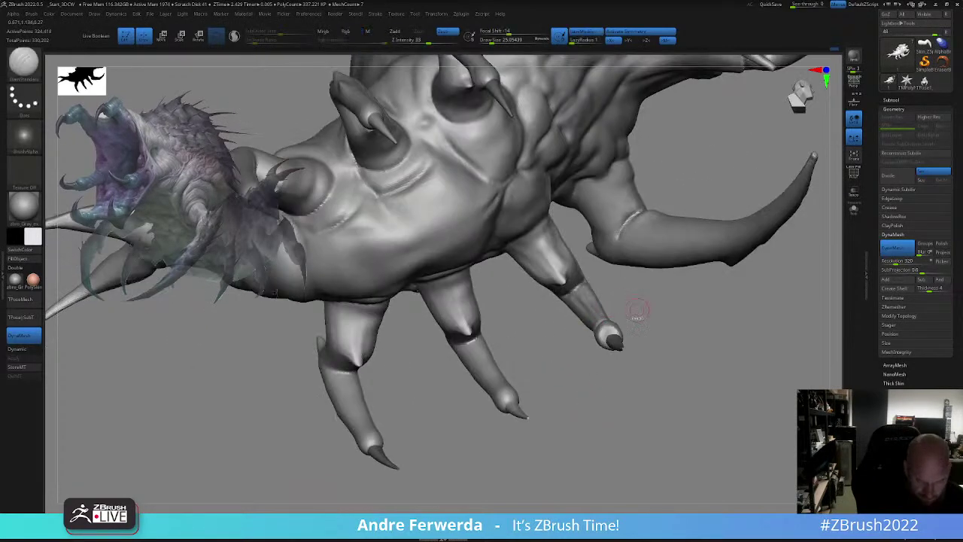
- Carve creases around the spike beneath the front small leg's knee with DamStandard at a draw size of about 30
{"action": "right_click_drag", "start_coordinate": [639, 314], "coordinate": [579, 279]}
{"action": "right_click", "coordinate": [579, 279]}
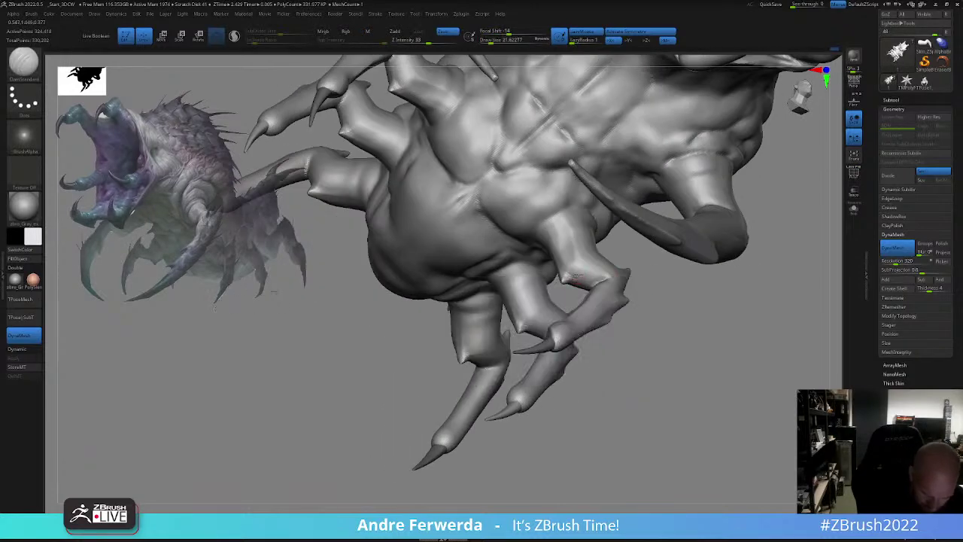
{"action": "right_click_drag", "start_coordinate": [584, 317], "coordinate": [572, 256]}
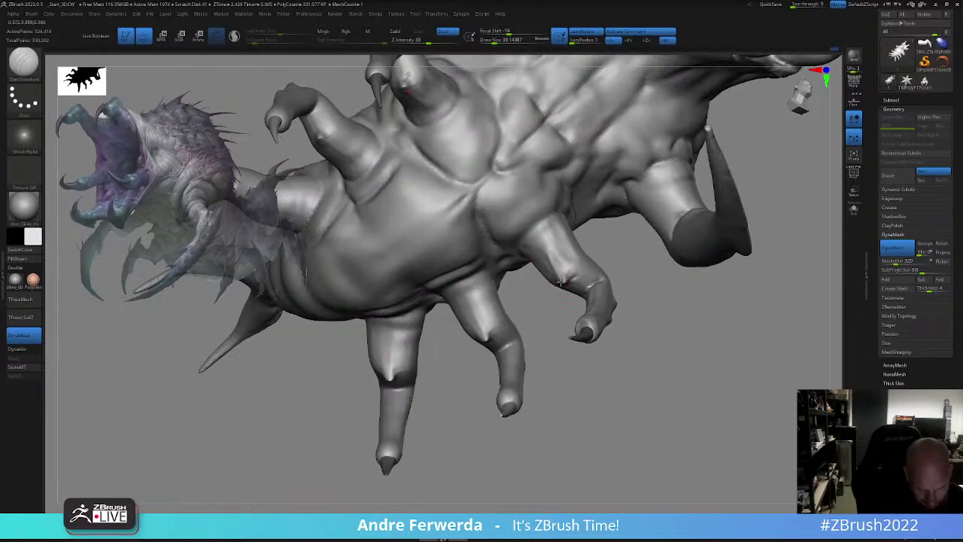
{"action": "key", "text": "space"}
{"action": "left_click", "coordinate": [570, 316]}
{"action": "right_click_drag", "start_coordinate": [549, 343], "coordinate": [573, 302]}
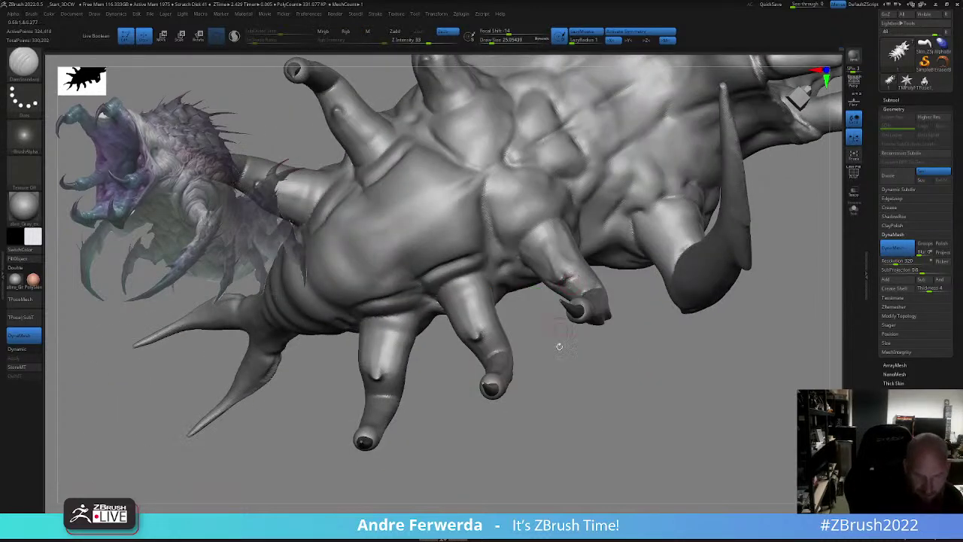
- Sharpen the crease around the front small leg's underside knee spike with DamStandard at a draw size of about 22
{"action": "mouse_move", "coordinate": [613, 386]}
{"action": "left_mouse_down", "text": "alt"}
{"action": "mouse_move", "coordinate": [609, 422]}
{"action": "mouse_move", "coordinate": [602, 396]}
{"action": "left_mouse_up", "text": "alt"}
{"action": "key", "text": "space"}
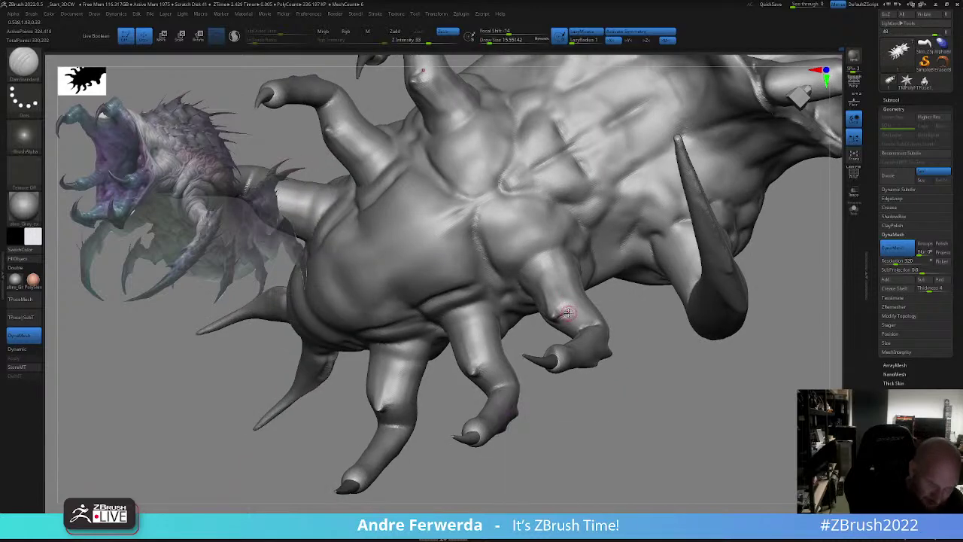
{"action": "key", "text": "space"}
{"action": "left_click_drag", "start_coordinate": [568, 313], "coordinate": [565, 311]}
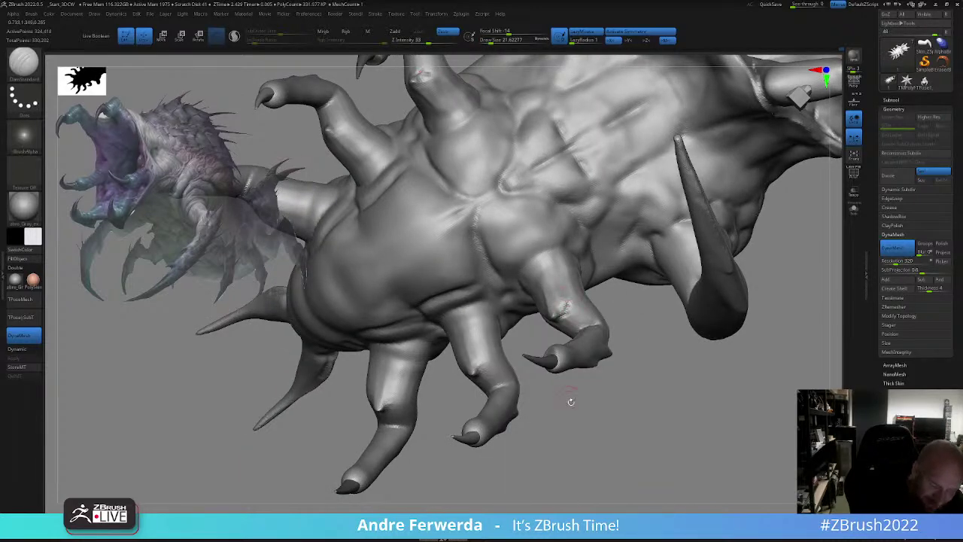
{"action": "left_click_drag", "start_coordinate": [570, 402], "coordinate": [275, 292]}
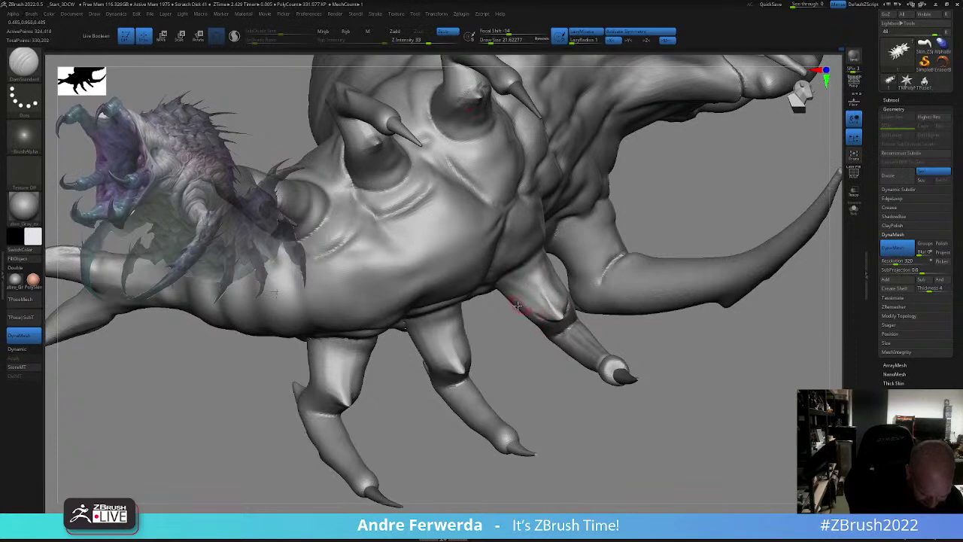
- Define the front small leg's upper segment and outer knee with fine DamStandard creases
{"action": "left_click_drag", "start_coordinate": [671, 399], "coordinate": [572, 412]}
{"action": "left_click_drag", "start_coordinate": [643, 422], "coordinate": [613, 413]}
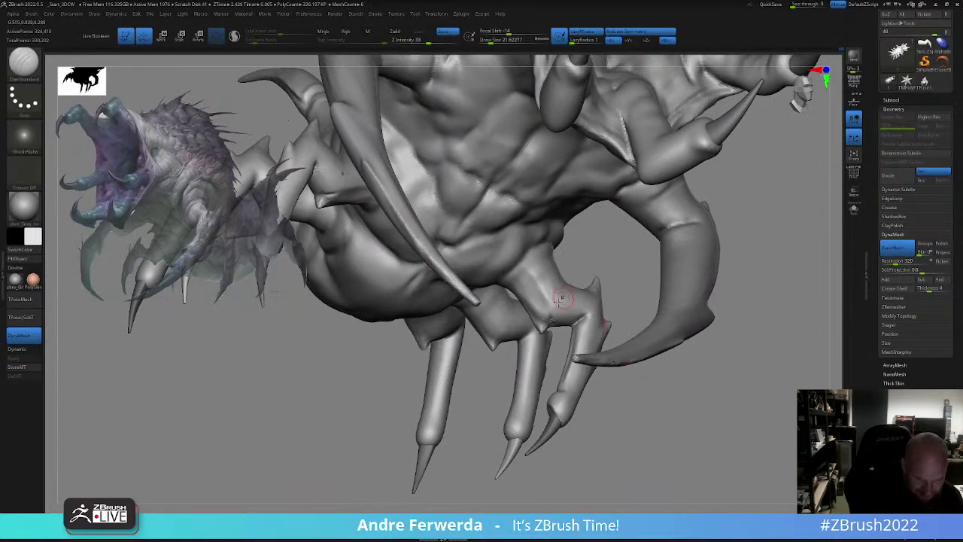
{"action": "left_click_drag", "start_coordinate": [623, 294], "coordinate": [520, 300]}
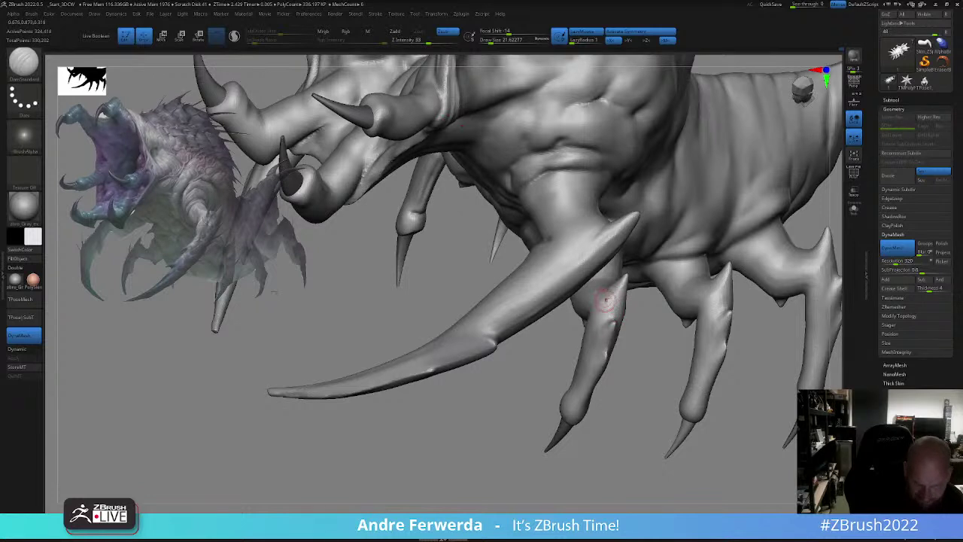
{"action": "right_click", "coordinate": [622, 309]}
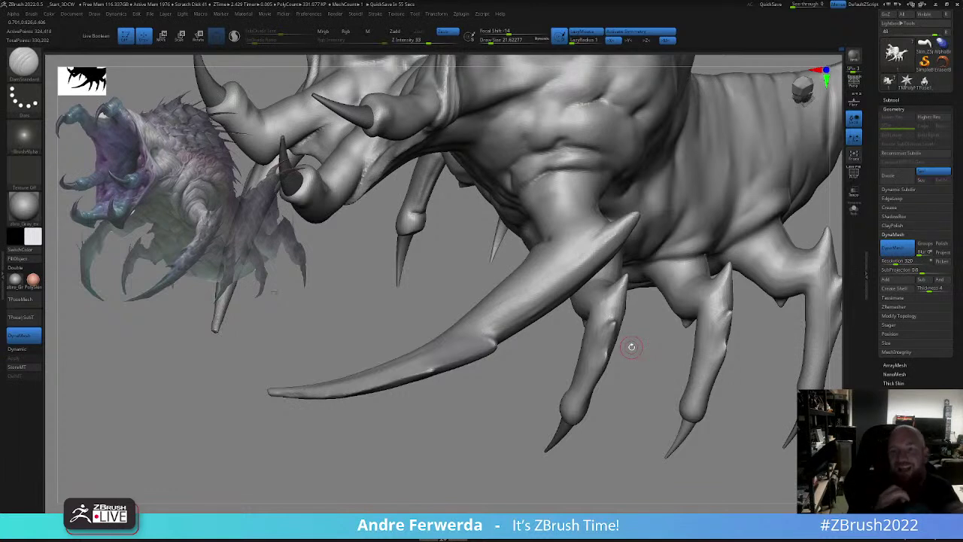
- Carve a crease along the front small leg's upper segment from the body toward the knee spike
{"action": "left_click_drag", "start_coordinate": [650, 414], "coordinate": [702, 365]}
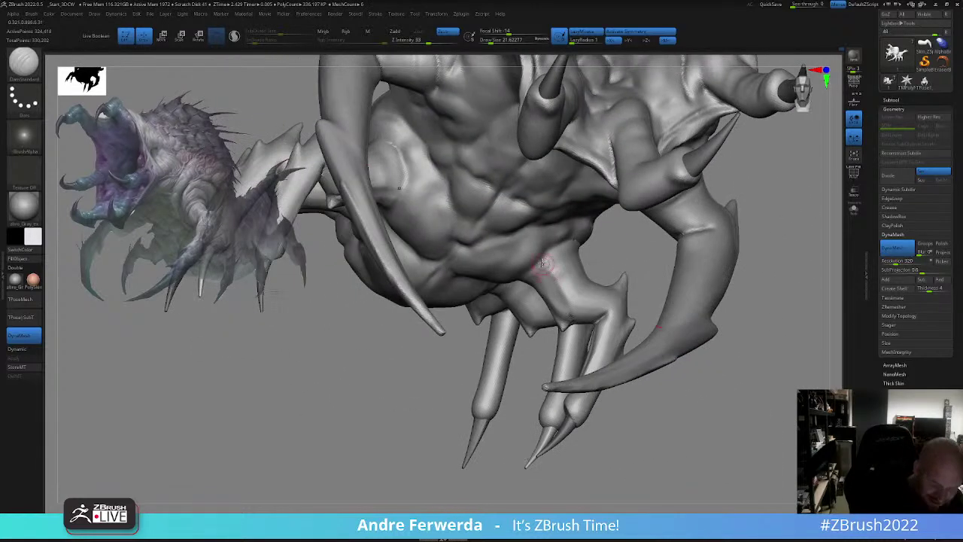
{"action": "mouse_move", "coordinate": [622, 464]}
{"action": "left_mouse_down"}
{"action": "mouse_move", "coordinate": [721, 449]}
{"action": "mouse_move", "coordinate": [756, 432]}
{"action": "left_mouse_up"}
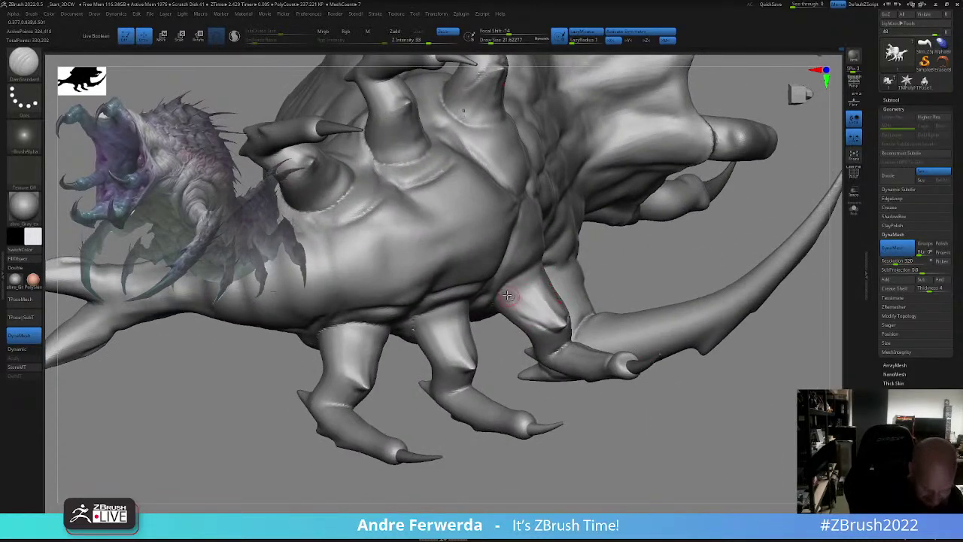
{"action": "left_click_drag", "start_coordinate": [512, 295], "coordinate": [555, 330]}
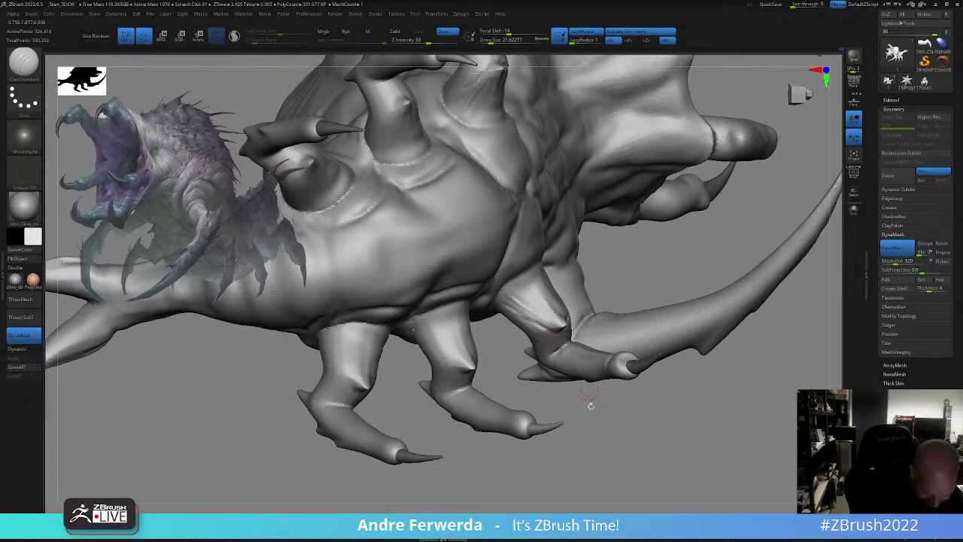
{"action": "mouse_move", "coordinate": [615, 442]}
{"action": "left_mouse_down"}
{"action": "mouse_move", "coordinate": [586, 444]}
{"action": "mouse_move", "coordinate": [584, 457]}
{"action": "left_mouse_up"}
{"action": "mouse_move", "coordinate": [620, 400]}
{"action": "left_mouse_down"}
{"action": "mouse_move", "coordinate": [578, 415]}
{"action": "mouse_move", "coordinate": [632, 390]}
{"action": "left_mouse_up"}
- Carve a long crease down the front small leg's lower segment with DamStandard at a draw size of about 37
{"action": "key", "text": "]"}
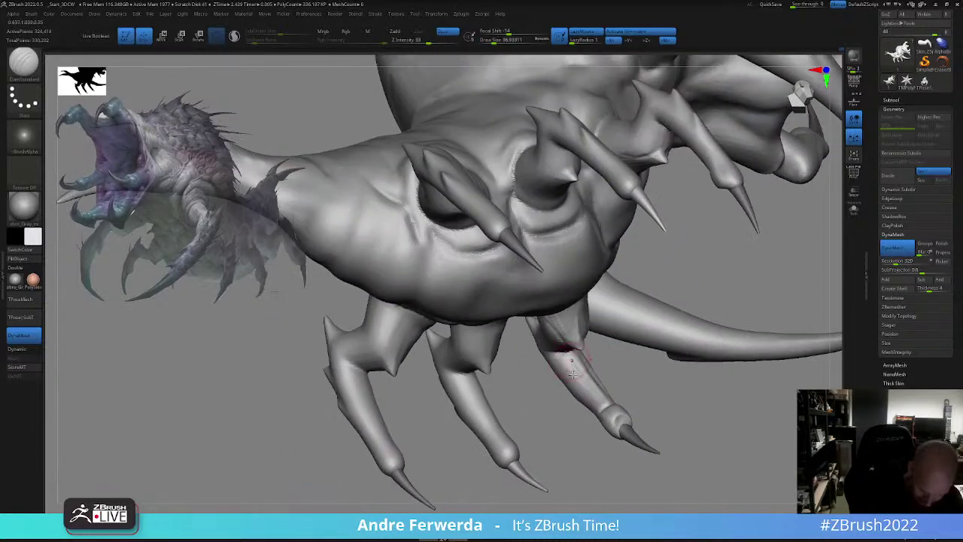
{"action": "left_click_drag", "start_coordinate": [557, 358], "coordinate": [606, 406]}
{"action": "right_click", "coordinate": [684, 443]}
{"action": "right_click_drag", "start_coordinate": [688, 437], "coordinate": [730, 442]}
{"action": "key", "text": "f"}
{"action": "right_click_drag", "start_coordinate": [730, 442], "coordinate": [720, 371], "text": "alt"}
{"action": "right_click_drag", "start_coordinate": [720, 371], "coordinate": [726, 392], "text": "ctrl"}
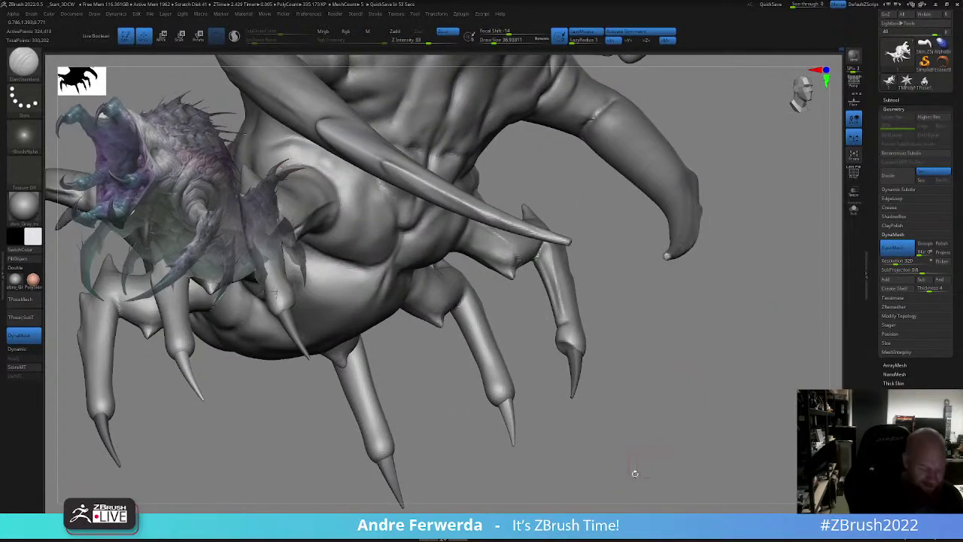
- Work on the front small leg's claw socket with ClayBuildup and undo the last stroke
{"action": "left_click", "coordinate": [351, 526]}
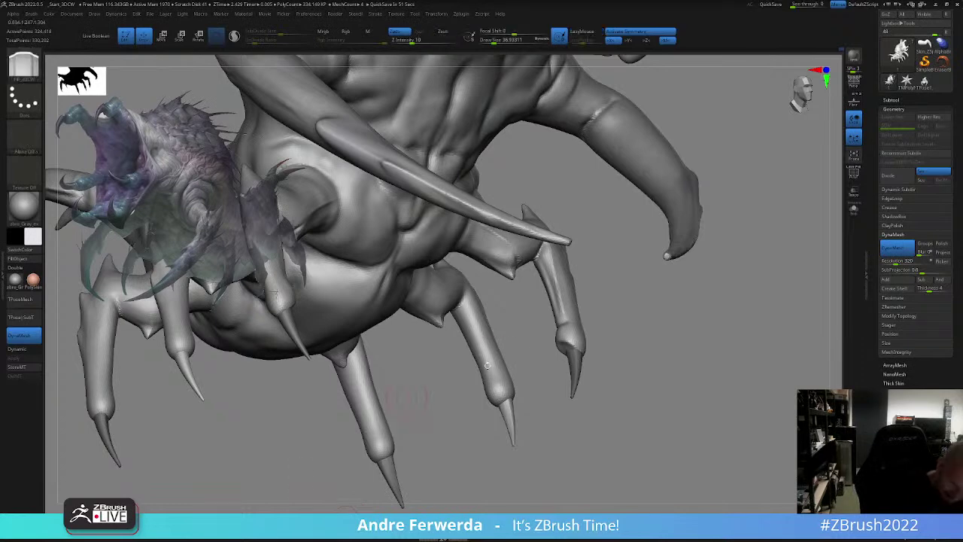
{"action": "mouse_move", "coordinate": [570, 343]}
{"action": "right_mouse_down"}
{"action": "mouse_move", "coordinate": [613, 322]}
{"action": "mouse_move", "coordinate": [595, 324]}
{"action": "right_mouse_up"}
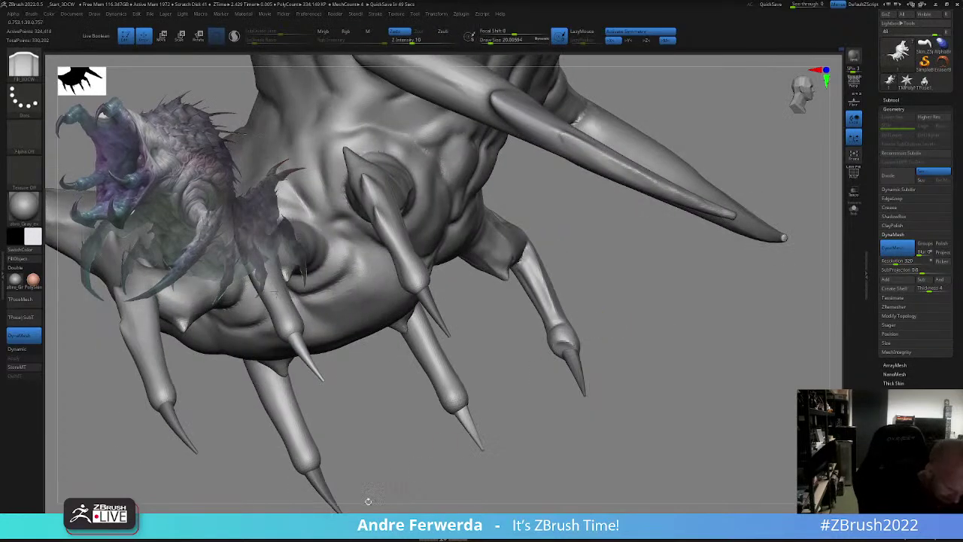
{"action": "left_click", "coordinate": [346, 519]}
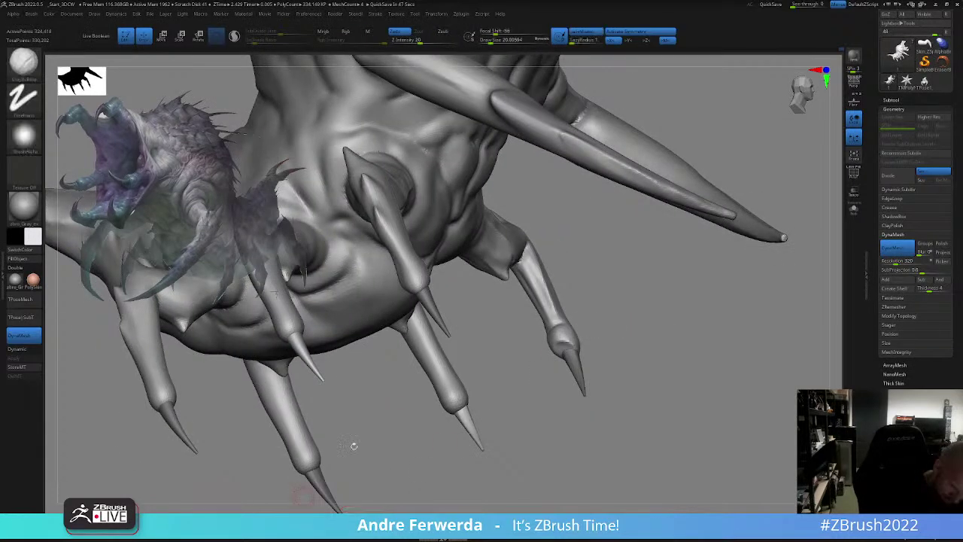
{"action": "key", "text": "space"}
{"action": "left_click", "coordinate": [558, 342]}
{"action": "right_click_drag", "start_coordinate": [581, 338], "coordinate": [558, 344]}
{"action": "key", "text": "space"}
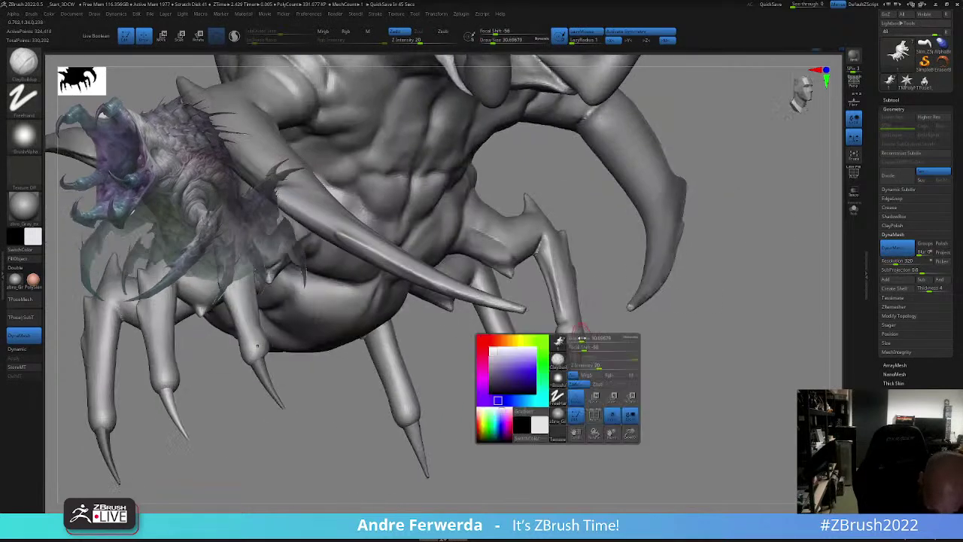
{"action": "left_click", "coordinate": [573, 340]}
{"action": "key", "text": "ctrl+z"}
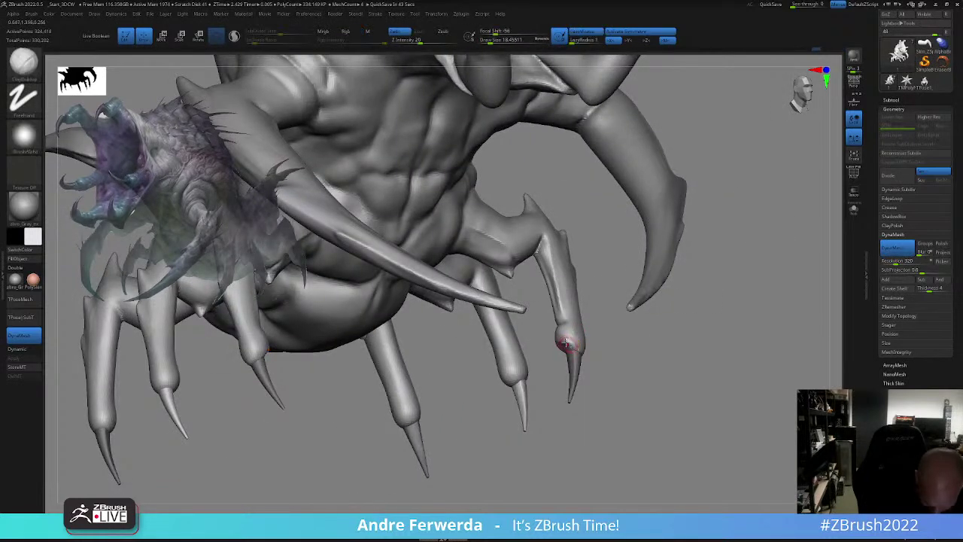
- Build up volume around the front small leg's claw socket and lower segment with ClayBuildup from several sides
{"action": "left_click_drag", "start_coordinate": [602, 387], "coordinate": [647, 341]}
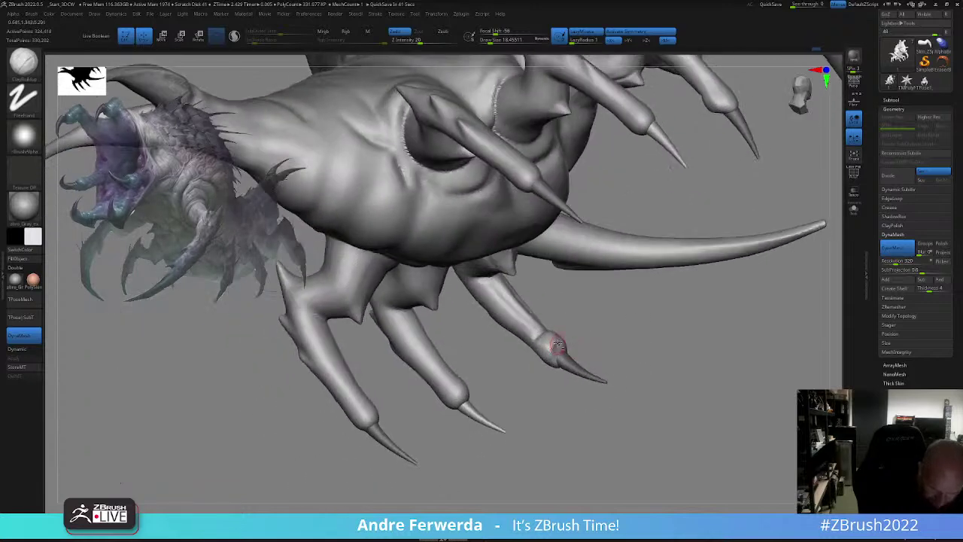
{"action": "left_click_drag", "start_coordinate": [560, 387], "coordinate": [575, 350]}
{"action": "mouse_move", "coordinate": [515, 326]}
{"action": "left_mouse_down"}
{"action": "mouse_move", "coordinate": [488, 292]}
{"action": "mouse_move", "coordinate": [518, 324]}
{"action": "left_mouse_up"}
{"action": "left_click_drag", "start_coordinate": [559, 384], "coordinate": [641, 351]}
{"action": "left_click_drag", "start_coordinate": [589, 302], "coordinate": [561, 349]}
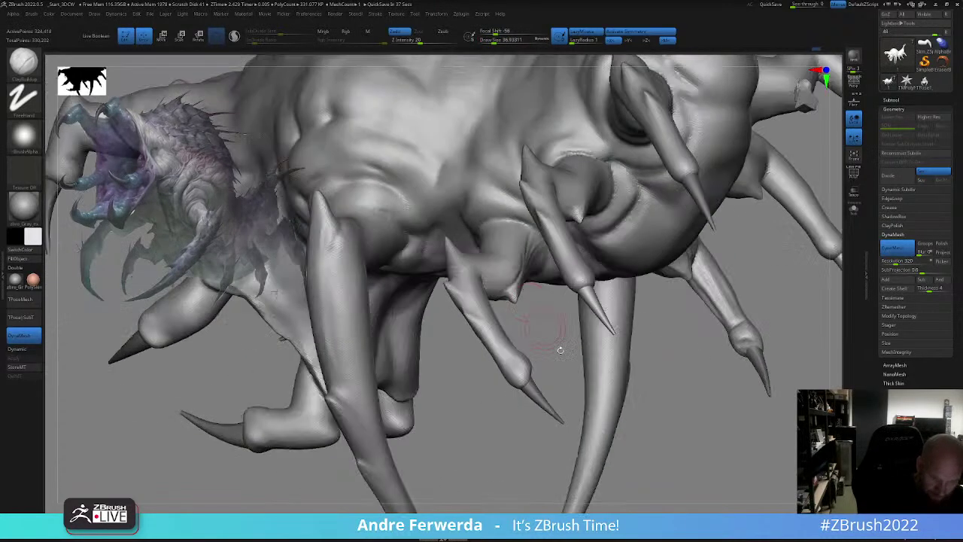
{"action": "mouse_move", "coordinate": [678, 423]}
{"action": "left_mouse_down", "text": "alt"}
{"action": "mouse_move", "coordinate": [681, 361]}
{"action": "mouse_move", "coordinate": [730, 340]}
{"action": "mouse_move", "coordinate": [708, 341]}
{"action": "mouse_move", "coordinate": [705, 292]}
{"action": "left_mouse_up", "text": "alt"}
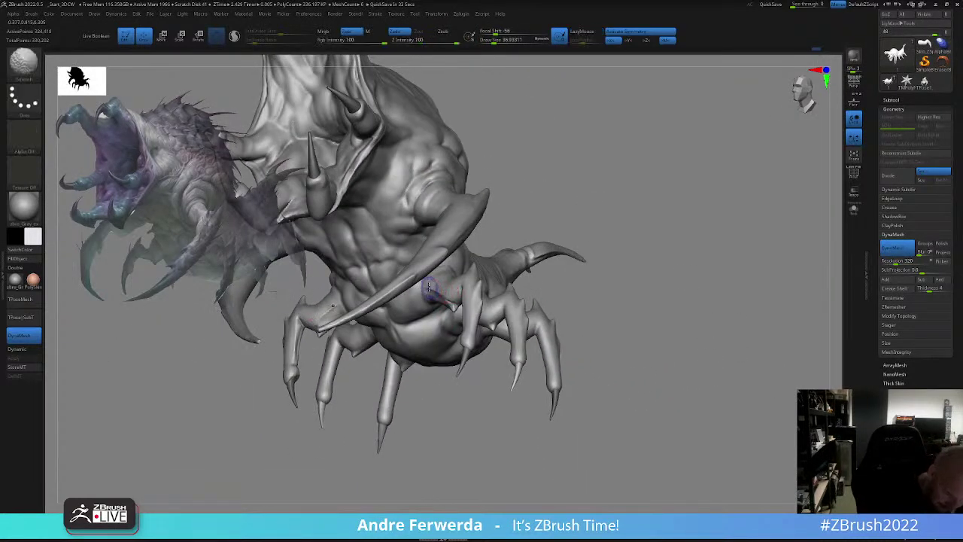
- Smooth the front small leg's upper segment near the body and add volume with ClayBuildup at a draw size of about 37
{"action": "left_click_drag", "start_coordinate": [430, 290], "coordinate": [446, 301], "text": "shift"}
{"action": "left_click_drag", "start_coordinate": [647, 361], "coordinate": [640, 305]}
{"action": "mouse_move", "coordinate": [443, 314]}
{"action": "left_mouse_down"}
{"action": "mouse_move", "coordinate": [429, 313]}
{"action": "mouse_move", "coordinate": [436, 325]}
{"action": "mouse_move", "coordinate": [430, 295]}
{"action": "left_mouse_up"}
{"action": "left_click_drag", "start_coordinate": [518, 245], "coordinate": [547, 218]}
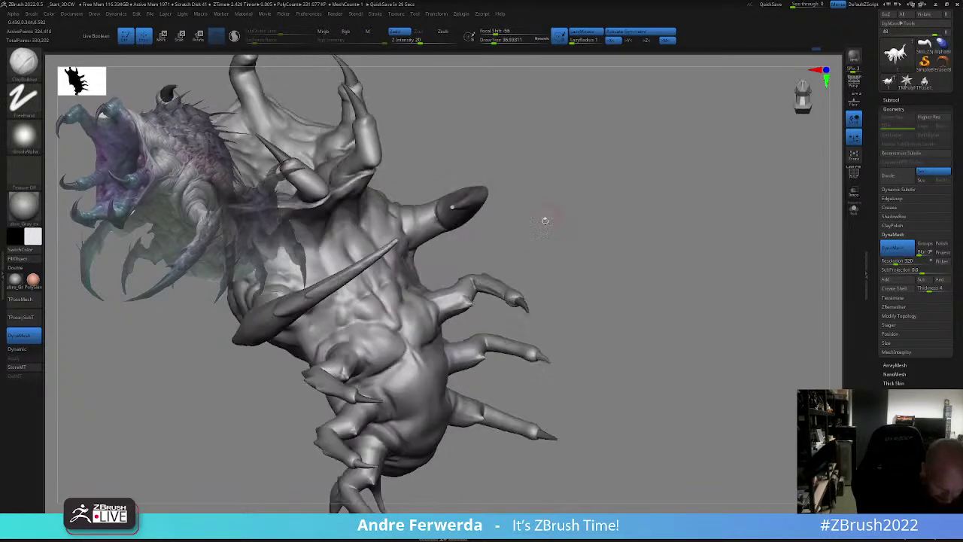
{"action": "left_click_drag", "start_coordinate": [451, 316], "coordinate": [453, 309]}
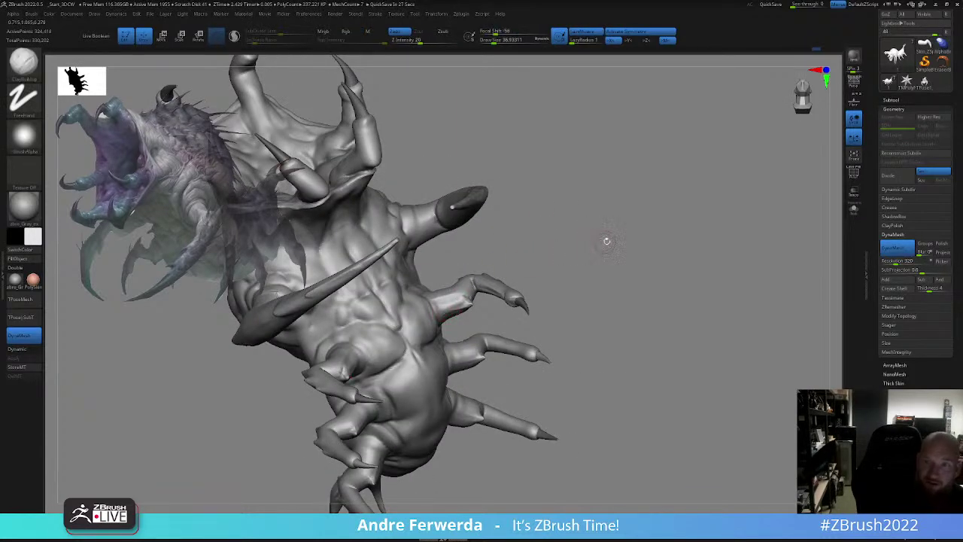
- Build up volume where the front small leg joins the body with ClayBuildup at a draw size of about 37
{"action": "left_click_drag", "start_coordinate": [607, 241], "coordinate": [686, 221]}
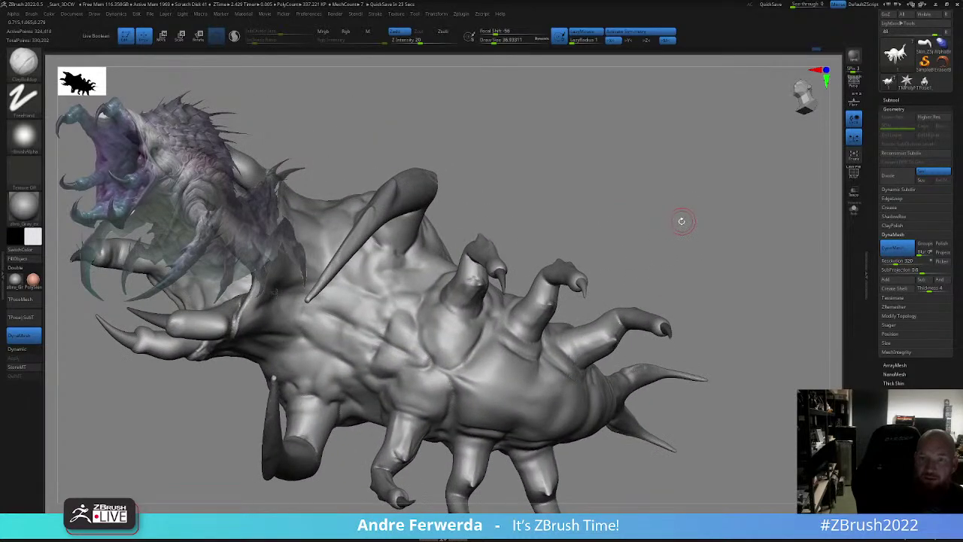
{"action": "right_click_drag", "start_coordinate": [474, 301], "coordinate": [474, 288]}
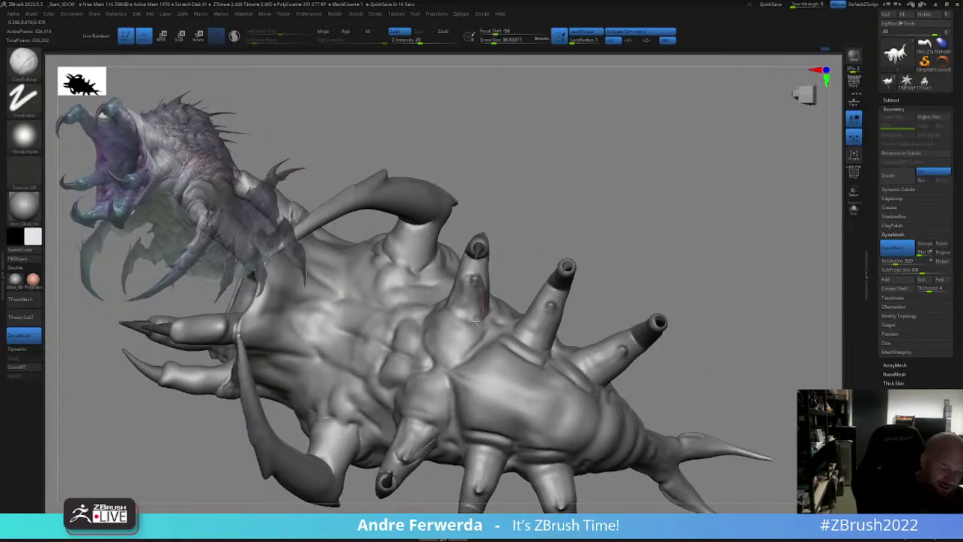
{"action": "right_click_drag", "start_coordinate": [479, 319], "coordinate": [497, 273]}
{"action": "right_click_drag", "start_coordinate": [477, 317], "coordinate": [518, 235]}
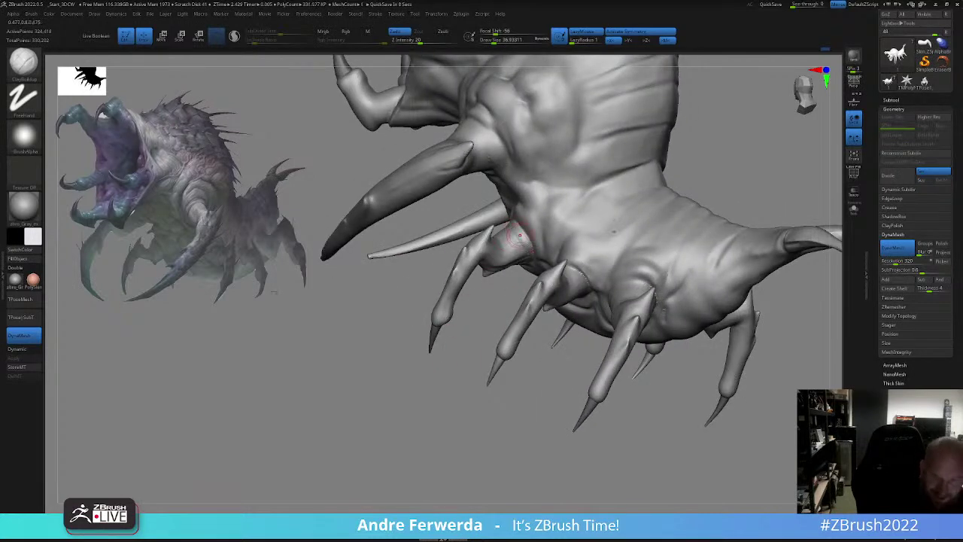
{"action": "mouse_move", "coordinate": [544, 424]}
{"action": "left_mouse_down"}
{"action": "mouse_move", "coordinate": [575, 421]}
{"action": "mouse_move", "coordinate": [567, 432]}
{"action": "mouse_move", "coordinate": [583, 423]}
{"action": "left_mouse_up"}
{"action": "right_click_drag", "start_coordinate": [496, 248], "coordinate": [484, 216]}
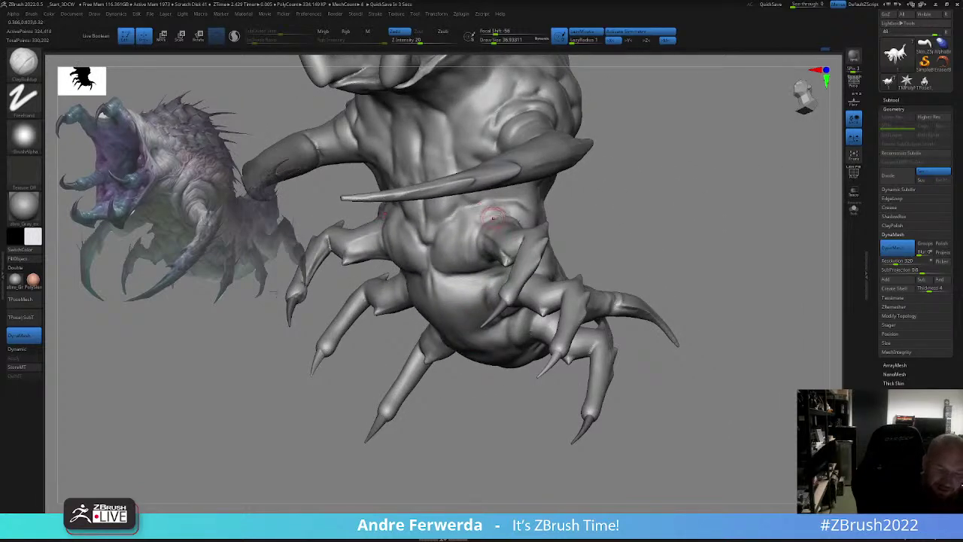
{"action": "left_click_drag", "start_coordinate": [587, 188], "coordinate": [620, 238]}
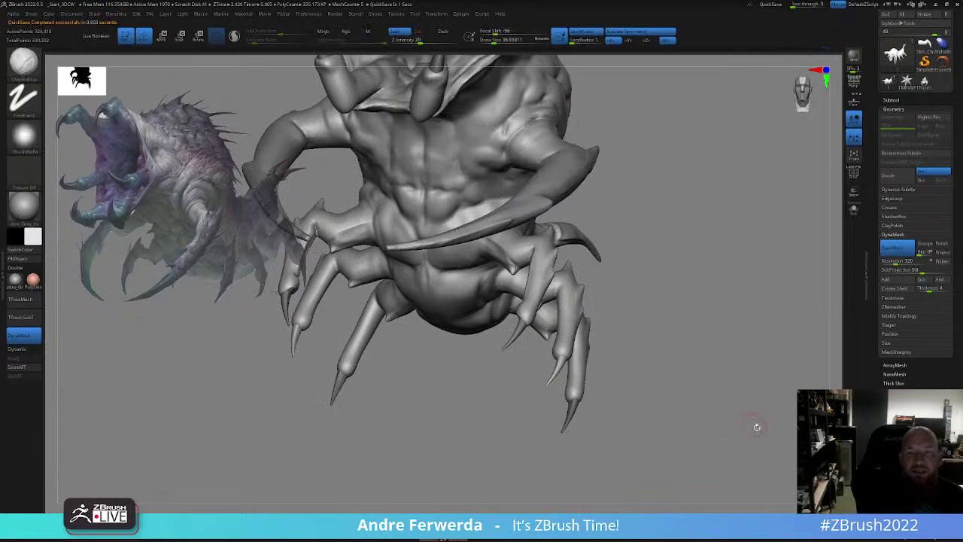
{"action": "left_click_drag", "start_coordinate": [762, 435], "coordinate": [735, 366]}
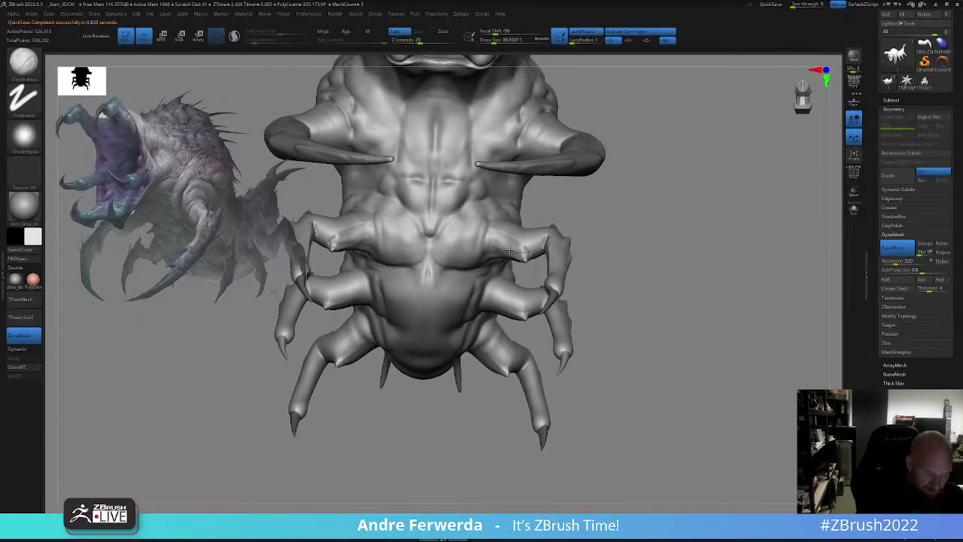
- Thicken the underside of the front small leg's base with ClayBuildup at a draw size of about 49
{"action": "key", "text": "space"}
{"action": "left_click_drag", "start_coordinate": [482, 234], "coordinate": [487, 247]}
{"action": "left_click_drag", "start_coordinate": [632, 230], "coordinate": [627, 154]}
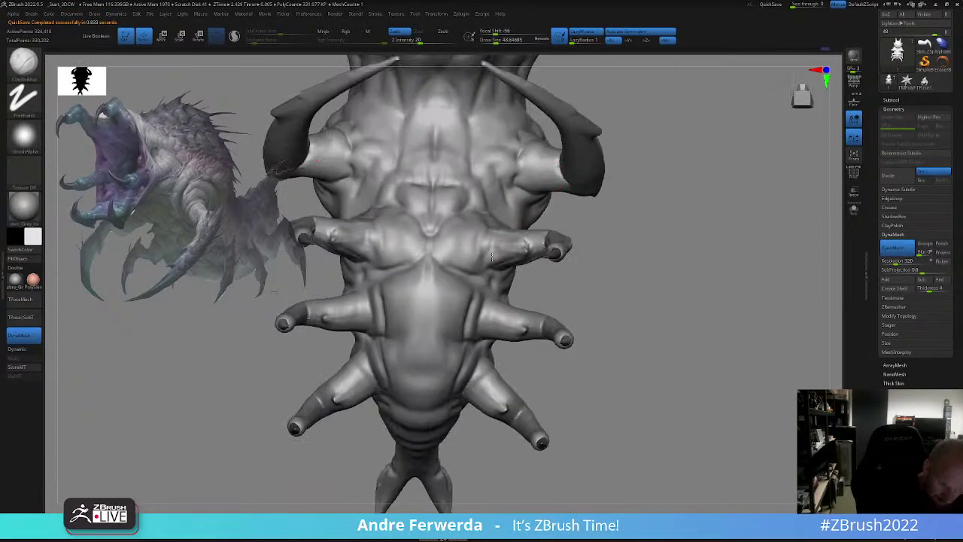
{"action": "left_click_drag", "start_coordinate": [491, 248], "coordinate": [486, 254]}
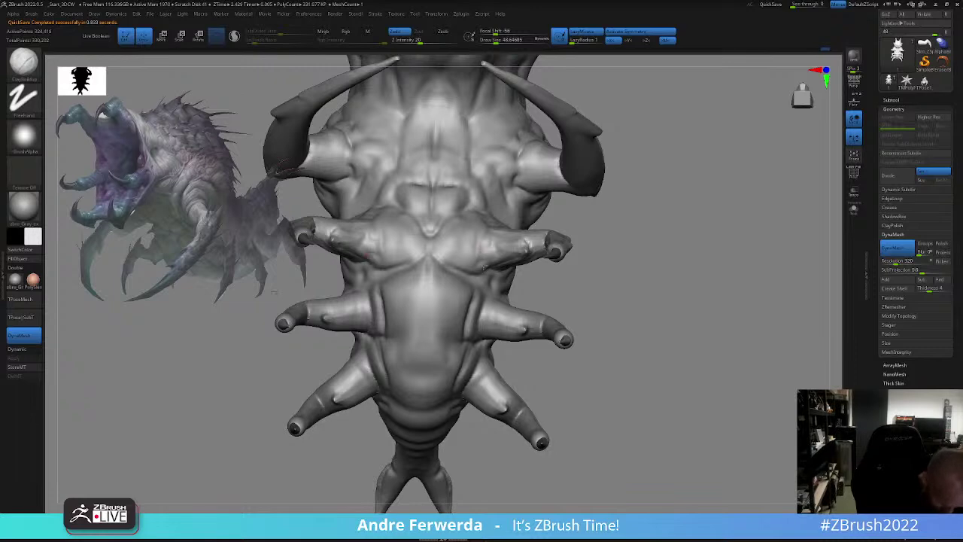
{"action": "left_click_drag", "start_coordinate": [639, 203], "coordinate": [549, 238]}
{"action": "left_click_drag", "start_coordinate": [592, 285], "coordinate": [556, 251]}
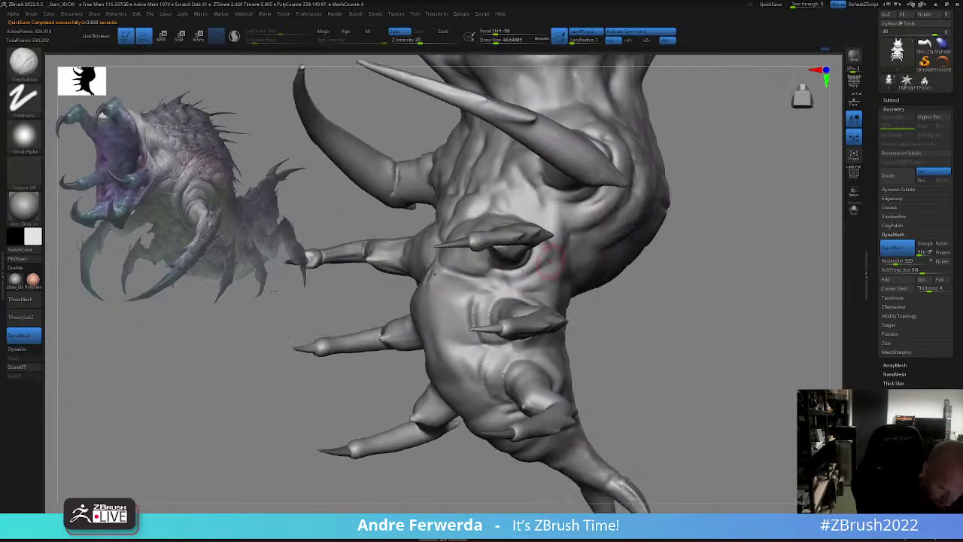
- Add volume to the belly between the front small legs with ClayBuildup at a draw size of about 68
{"action": "left_click_drag", "start_coordinate": [601, 293], "coordinate": [656, 302]}
{"action": "mouse_move", "coordinate": [465, 281]}
{"action": "left_mouse_down"}
{"action": "mouse_move", "coordinate": [458, 271]}
{"action": "mouse_move", "coordinate": [467, 286]}
{"action": "left_mouse_up"}
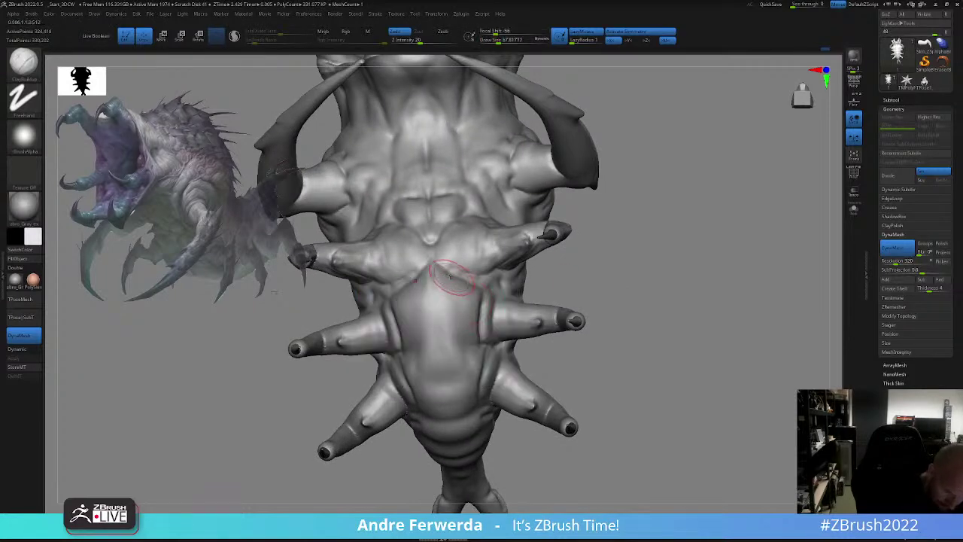
{"action": "left_click_drag", "start_coordinate": [633, 207], "coordinate": [613, 308], "text": "alt"}
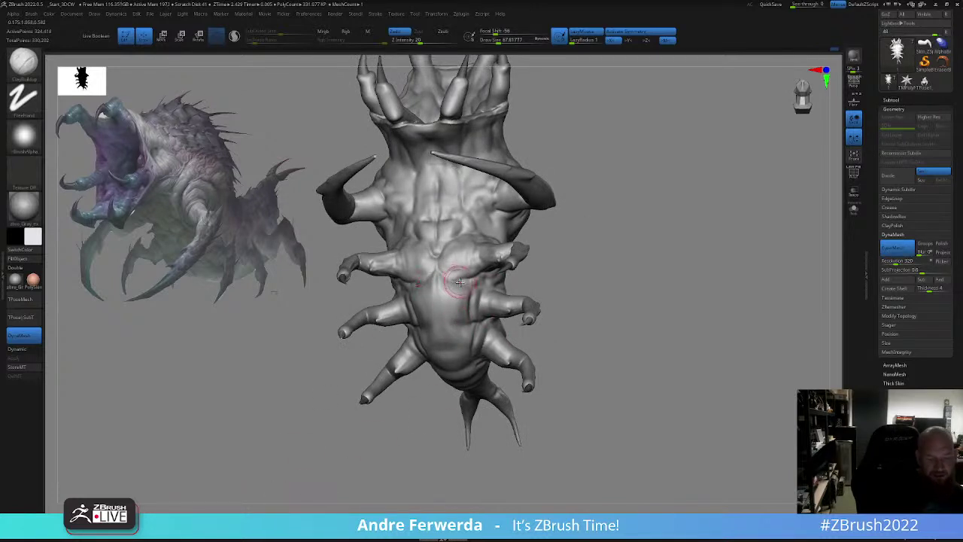
- Shape the chest muscles above the small legs with ClayBuildup at a draw size of about 54
{"action": "left_click_drag", "start_coordinate": [580, 263], "coordinate": [578, 316]}
{"action": "key", "text": "space"}
{"action": "left_click_drag", "start_coordinate": [602, 275], "coordinate": [598, 276]}
{"action": "left_click_drag", "start_coordinate": [595, 277], "coordinate": [591, 305]}
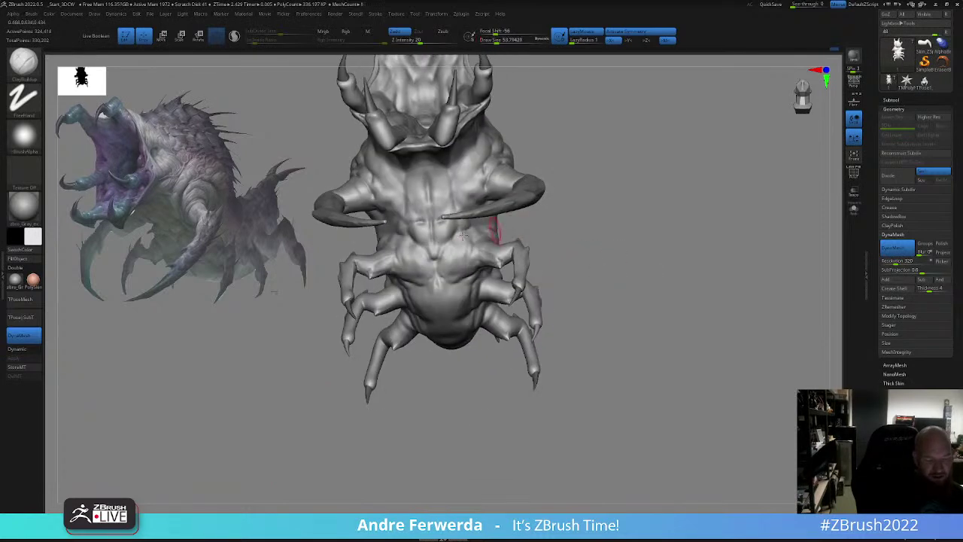
{"action": "left_click_drag", "start_coordinate": [543, 134], "coordinate": [539, 146]}
{"action": "left_click_drag", "start_coordinate": [452, 181], "coordinate": [457, 192]}
{"action": "mouse_move", "coordinate": [564, 169]}
{"action": "left_mouse_down"}
{"action": "mouse_move", "coordinate": [580, 182]}
{"action": "mouse_move", "coordinate": [562, 233]}
{"action": "left_mouse_up"}
- Refine the belly and side muscle forms with ClayBuildup at draw sizes of about 39 and 35, smoothing in between
{"action": "key", "text": "space"}
{"action": "mouse_move", "coordinate": [472, 224]}
{"action": "left_mouse_down"}
{"action": "mouse_move", "coordinate": [496, 214]}
{"action": "mouse_move", "coordinate": [477, 218]}
{"action": "mouse_move", "coordinate": [485, 211]}
{"action": "left_mouse_up"}
{"action": "key", "text": "space"}
{"action": "key", "text": "space"}
{"action": "mouse_move", "coordinate": [566, 197]}
{"action": "left_mouse_down"}
{"action": "mouse_move", "coordinate": [556, 224]}
{"action": "mouse_move", "coordinate": [590, 161]}
{"action": "left_mouse_up"}
{"action": "left_click_drag", "start_coordinate": [505, 374], "coordinate": [527, 401]}
{"action": "key", "text": "space"}
{"action": "mouse_move", "coordinate": [511, 399]}
{"action": "left_mouse_down", "text": "shift"}
{"action": "mouse_move", "coordinate": [525, 404]}
{"action": "mouse_move", "coordinate": [507, 428]}
{"action": "left_mouse_up", "text": "shift"}
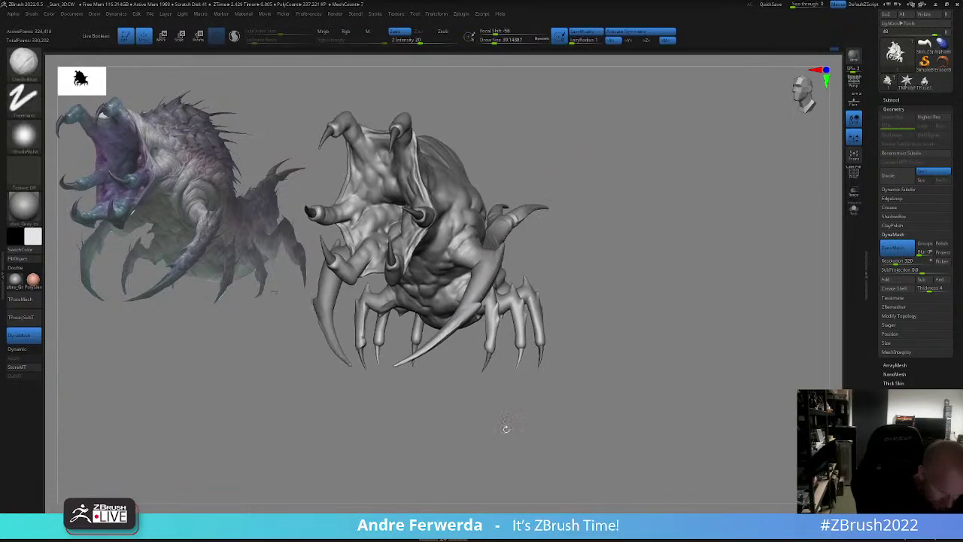
{"action": "left_click_drag", "start_coordinate": [404, 408], "coordinate": [369, 365]}
{"action": "key", "text": "space"}
{"action": "left_click_drag", "start_coordinate": [509, 243], "coordinate": [530, 239]}
{"action": "left_click_drag", "start_coordinate": [530, 239], "coordinate": [535, 258], "text": "alt"}
{"action": "mouse_move", "coordinate": [574, 224]}
{"action": "right_mouse_down"}
{"action": "mouse_move", "coordinate": [594, 211]}
{"action": "mouse_move", "coordinate": [499, 283]}
{"action": "right_mouse_up"}
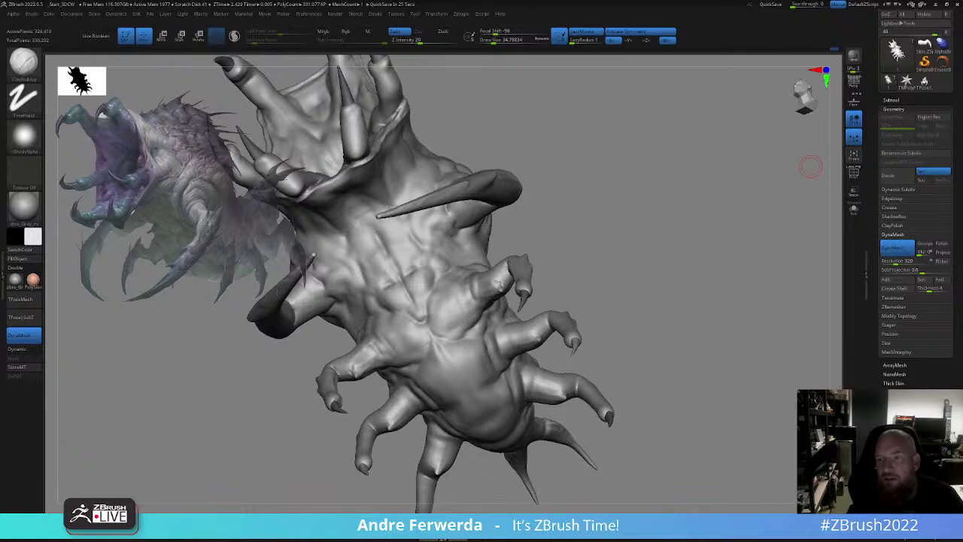
- Switch to the web browser, look through the artist's Instagram gallery, highlight the profile name in the address, and return to ZBrush
{"action": "left_click_drag", "start_coordinate": [962, 76], "coordinate": [146, 73]}
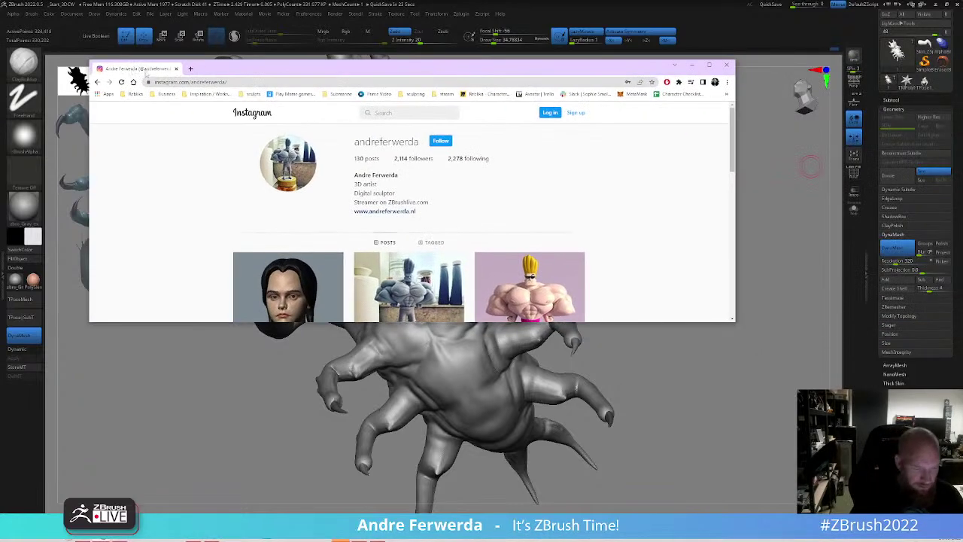
{"action": "double_click", "coordinate": [366, 72]}
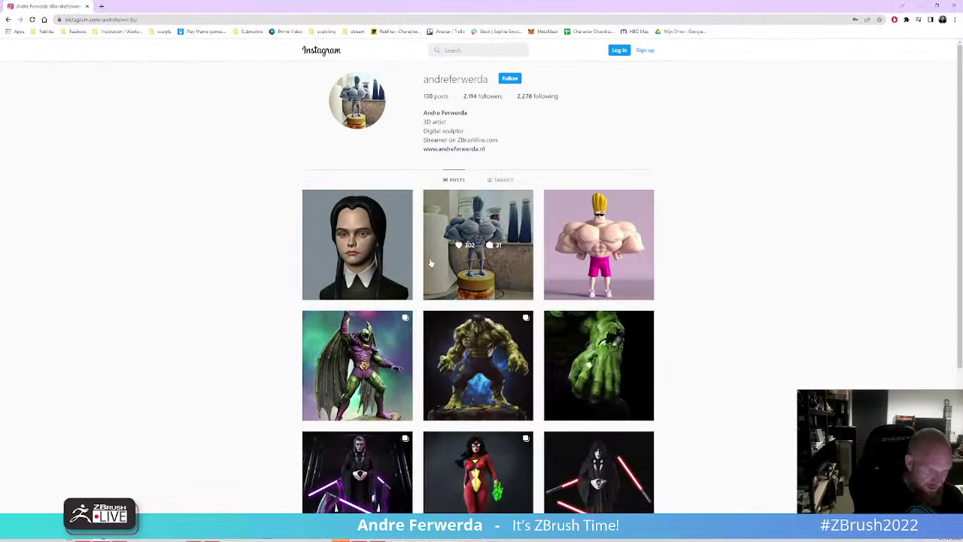
{"action": "scroll", "coordinate": [429, 263], "scroll_direction": "down", "scroll_amount": 2}
{"action": "scroll", "coordinate": [428, 261], "scroll_direction": "down", "scroll_amount": 9}
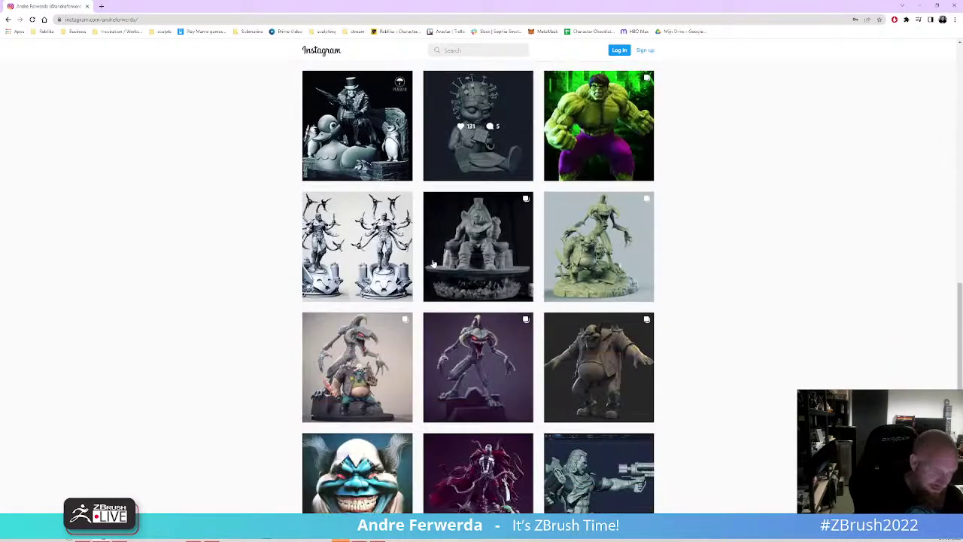
{"action": "scroll", "coordinate": [435, 262], "scroll_direction": "down", "scroll_amount": 5}
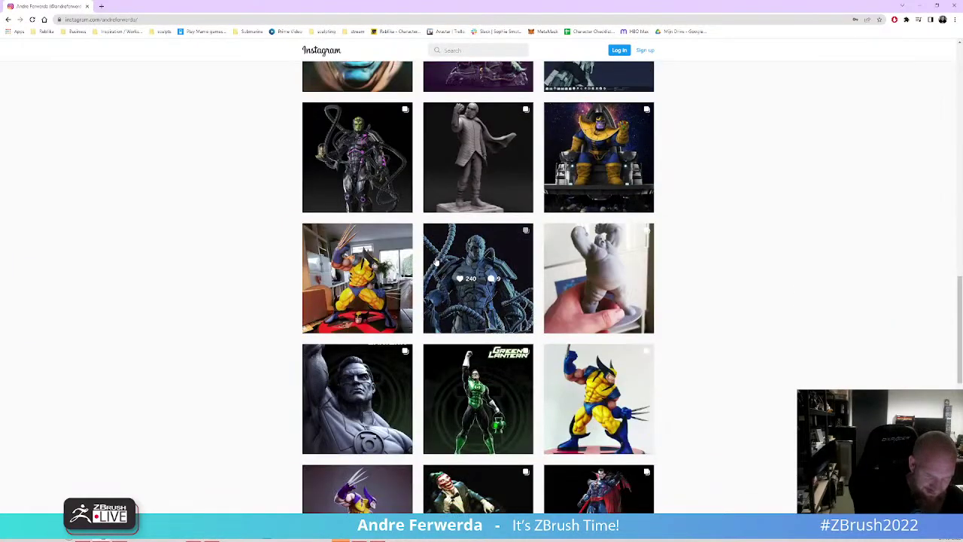
{"action": "scroll", "coordinate": [437, 262], "scroll_direction": "down", "scroll_amount": 1}
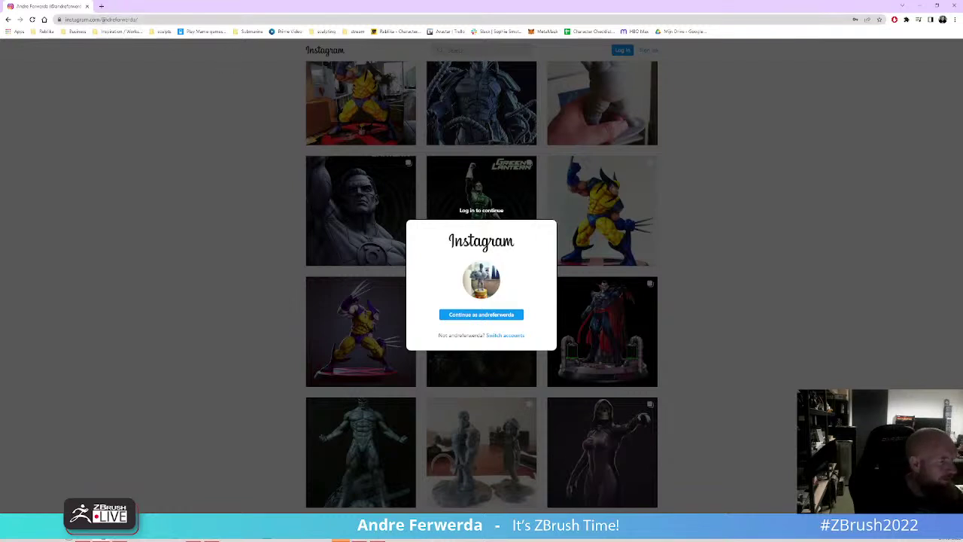
{"action": "left_click_drag", "start_coordinate": [104, 21], "coordinate": [188, 31]}
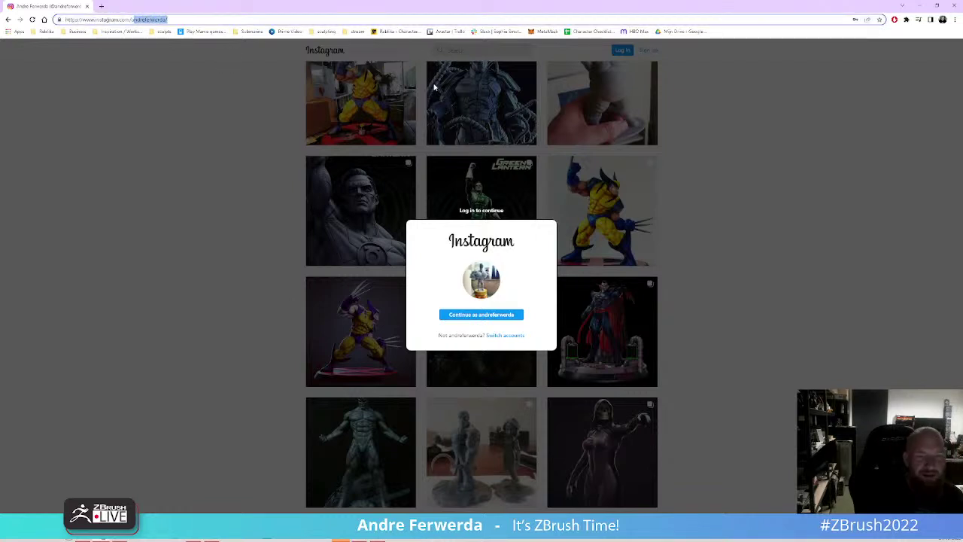
{"action": "left_click", "coordinate": [919, 6]}
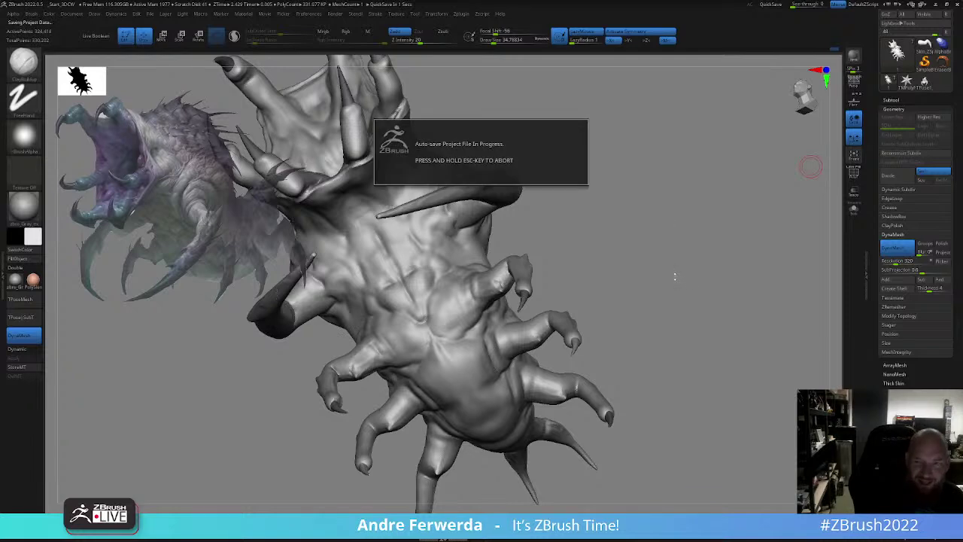
- Carve creases around the base of the large clawed arm with DamStandard at a draw size of about 35
{"action": "mouse_move", "coordinate": [675, 274]}
{"action": "left_mouse_down"}
{"action": "mouse_move", "coordinate": [679, 314]}
{"action": "mouse_move", "coordinate": [463, 285]}
{"action": "left_mouse_up"}
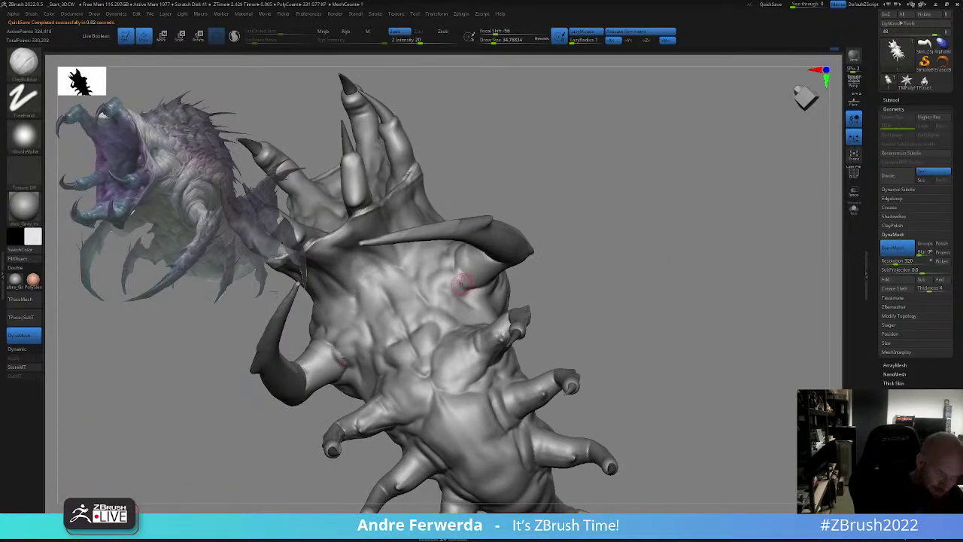
{"action": "key", "text": "b"}
{"action": "key", "text": "d"}
{"action": "key", "text": "s"}
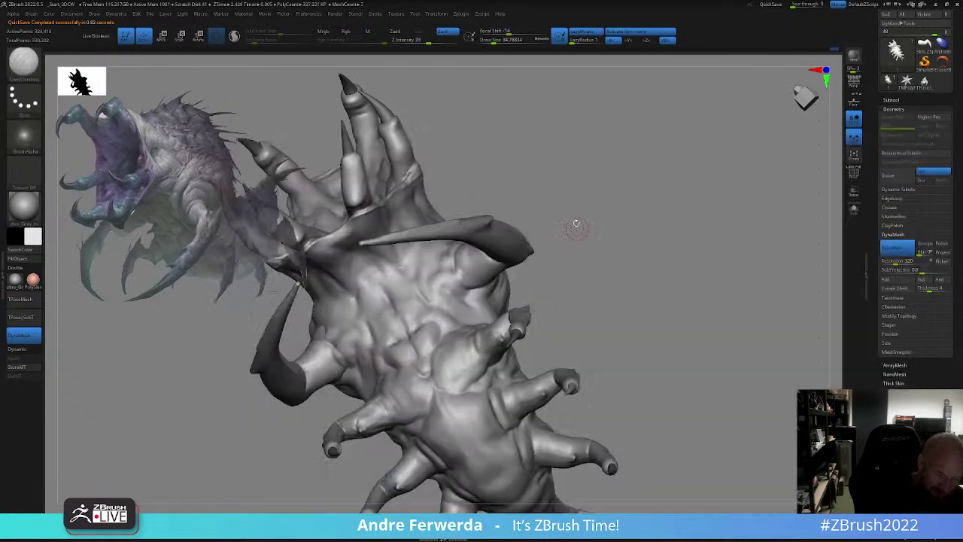
{"action": "left_click_drag", "start_coordinate": [576, 224], "coordinate": [586, 200]}
{"action": "left_click_drag", "start_coordinate": [454, 255], "coordinate": [471, 290]}
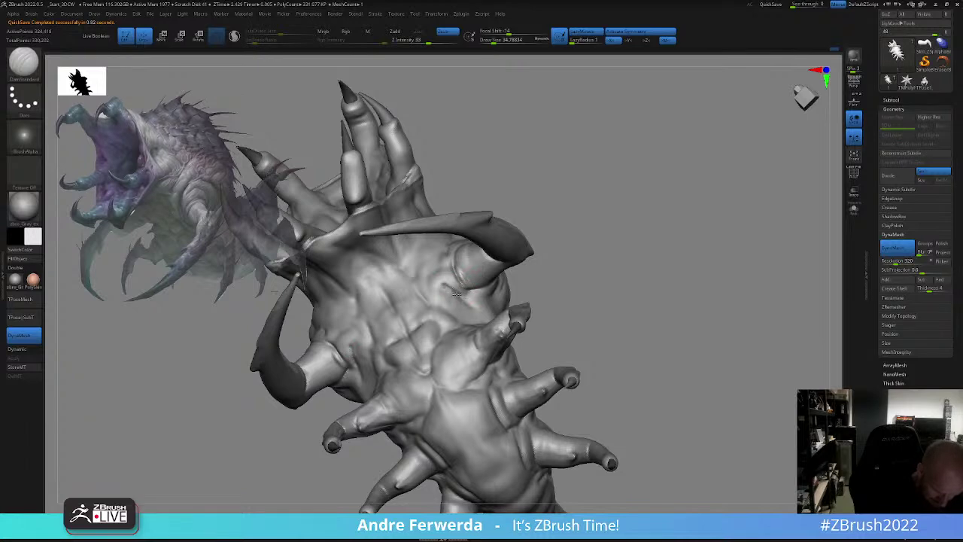
{"action": "left_click_drag", "start_coordinate": [525, 154], "coordinate": [546, 256]}
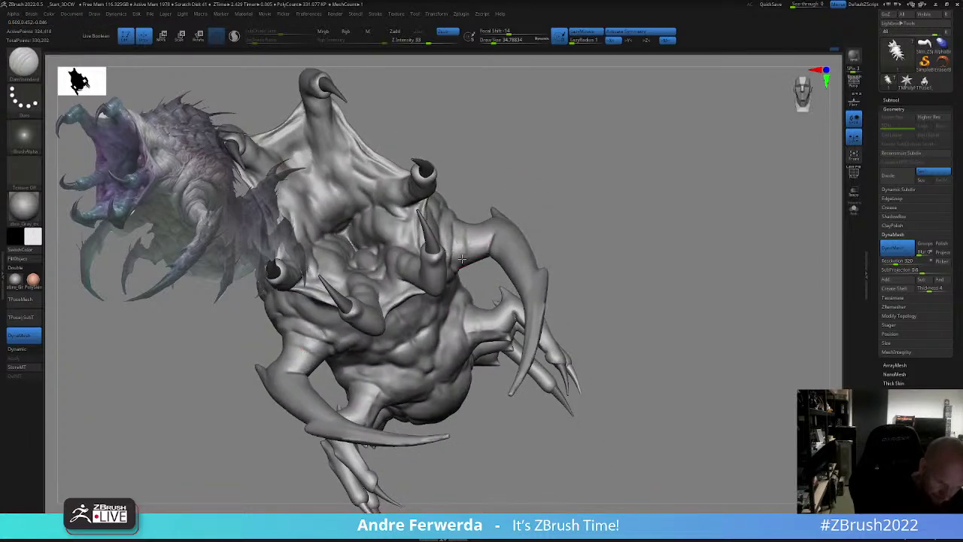
{"action": "left_click_drag", "start_coordinate": [462, 259], "coordinate": [463, 247]}
{"action": "left_click_drag", "start_coordinate": [634, 167], "coordinate": [574, 178]}
{"action": "mouse_move", "coordinate": [661, 159]}
{"action": "left_mouse_down"}
{"action": "mouse_move", "coordinate": [650, 170]}
{"action": "mouse_move", "coordinate": [617, 352]}
{"action": "mouse_move", "coordinate": [623, 309]}
{"action": "mouse_move", "coordinate": [613, 256]}
{"action": "mouse_move", "coordinate": [594, 226]}
{"action": "left_mouse_up"}
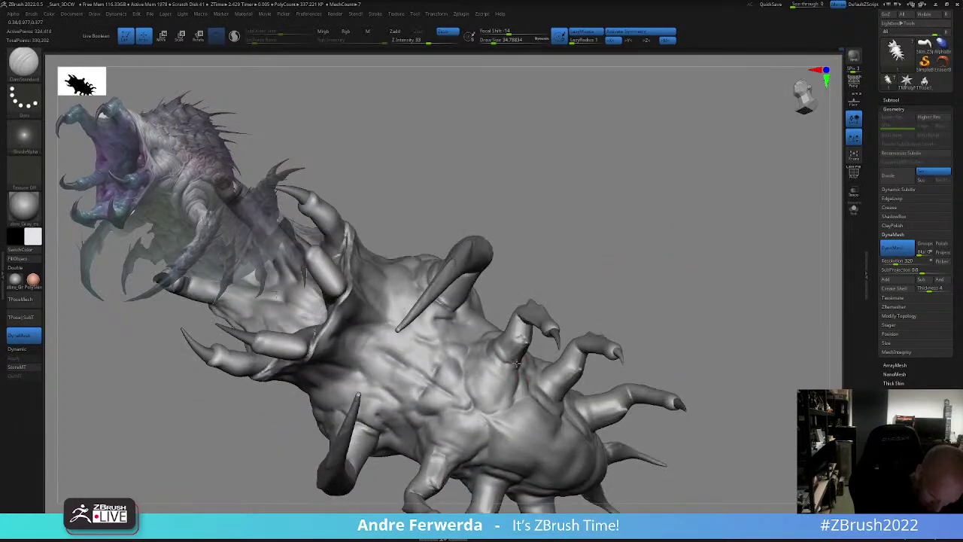
- Smooth and crease the front small leg's base where it meets the body, using a draw size of about 49
{"action": "right_click_drag", "start_coordinate": [516, 363], "coordinate": [517, 363]}
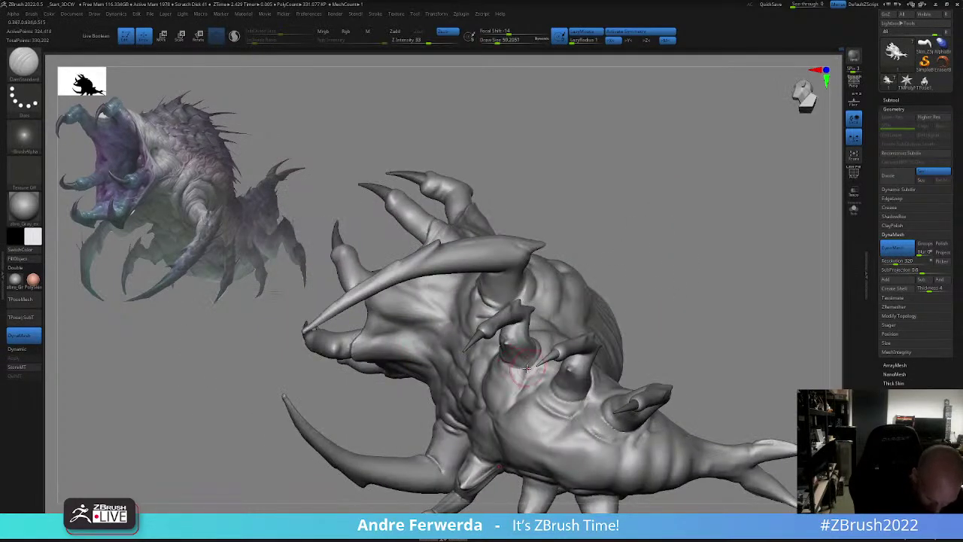
{"action": "mouse_move", "coordinate": [521, 362]}
{"action": "left_mouse_down", "text": "shift"}
{"action": "mouse_move", "coordinate": [520, 376]}
{"action": "mouse_move", "coordinate": [536, 365]}
{"action": "left_mouse_up", "text": "shift"}
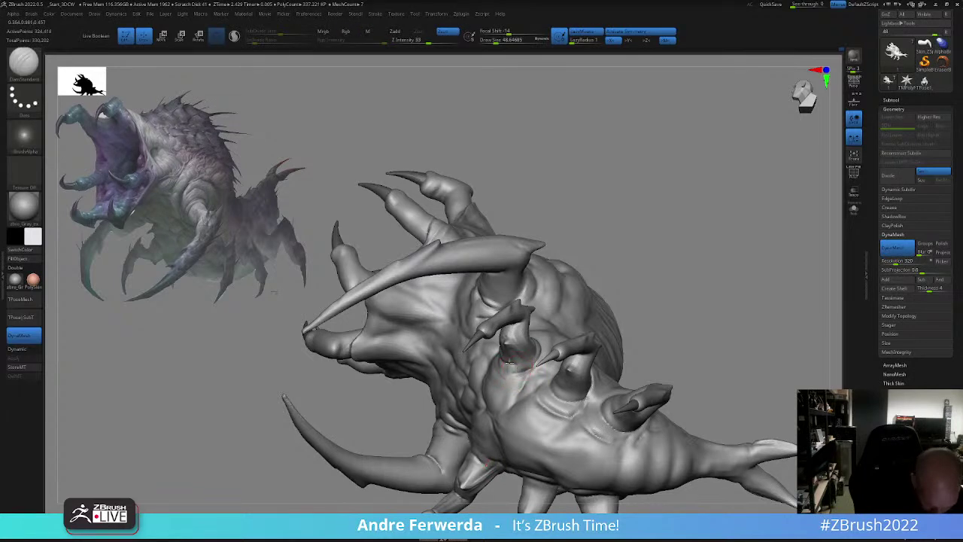
{"action": "mouse_move", "coordinate": [628, 269]}
{"action": "left_mouse_down"}
{"action": "mouse_move", "coordinate": [653, 234]}
{"action": "mouse_move", "coordinate": [653, 210]}
{"action": "left_mouse_up"}
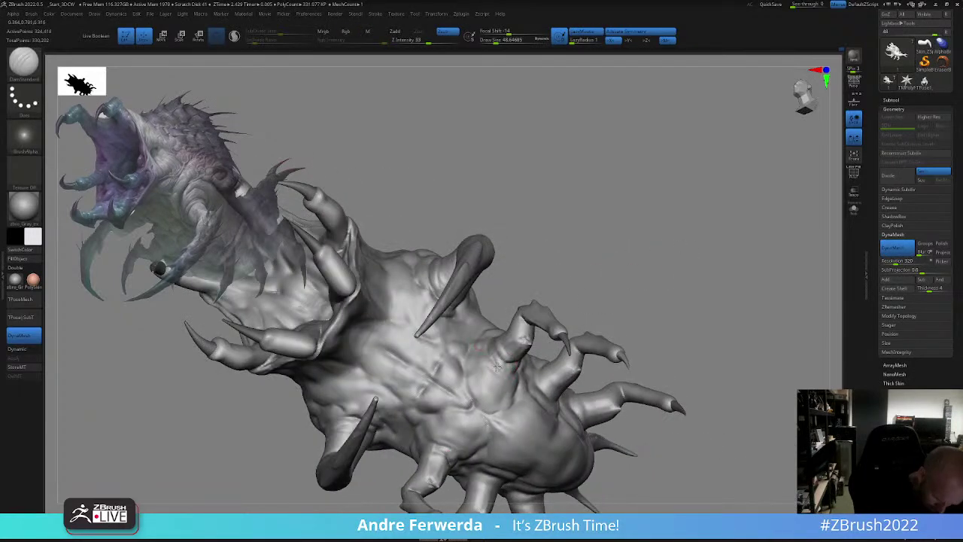
{"action": "left_click_drag", "start_coordinate": [551, 253], "coordinate": [572, 310]}
- Carve creases between the bases of the front and middle small legs with DamStandard at a draw size of about 49
{"action": "mouse_move", "coordinate": [639, 424]}
{"action": "left_mouse_down"}
{"action": "mouse_move", "coordinate": [703, 443]}
{"action": "mouse_move", "coordinate": [686, 411]}
{"action": "left_mouse_up"}
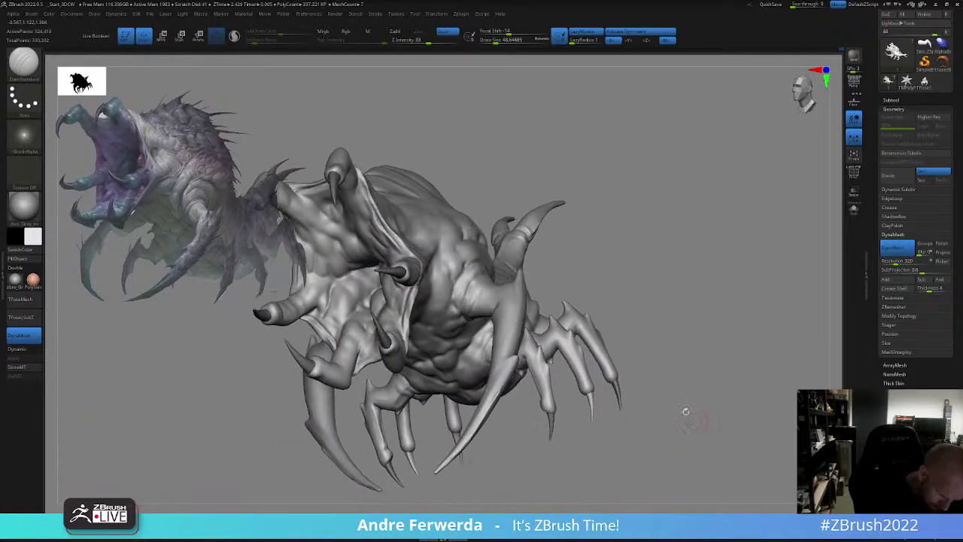
{"action": "mouse_move", "coordinate": [647, 295]}
{"action": "left_mouse_down"}
{"action": "mouse_move", "coordinate": [656, 270]}
{"action": "mouse_move", "coordinate": [650, 287]}
{"action": "left_mouse_up"}
{"action": "key", "text": "space"}
{"action": "key", "text": "space"}
{"action": "left_click_drag", "start_coordinate": [490, 362], "coordinate": [488, 362]}
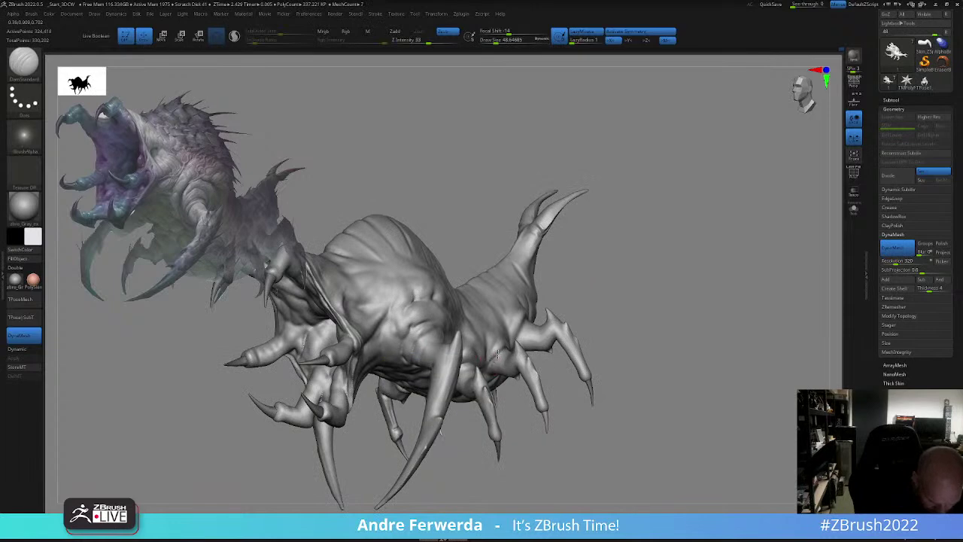
{"action": "left_click_drag", "start_coordinate": [504, 395], "coordinate": [482, 376]}
- Carve a crease around the middle small leg's base with DamStandard at a draw size of about 31
{"action": "mouse_move", "coordinate": [616, 317]}
{"action": "left_mouse_down"}
{"action": "mouse_move", "coordinate": [635, 269]}
{"action": "mouse_move", "coordinate": [646, 293]}
{"action": "mouse_move", "coordinate": [614, 339]}
{"action": "mouse_move", "coordinate": [645, 310]}
{"action": "left_mouse_up"}
{"action": "key", "text": "space"}
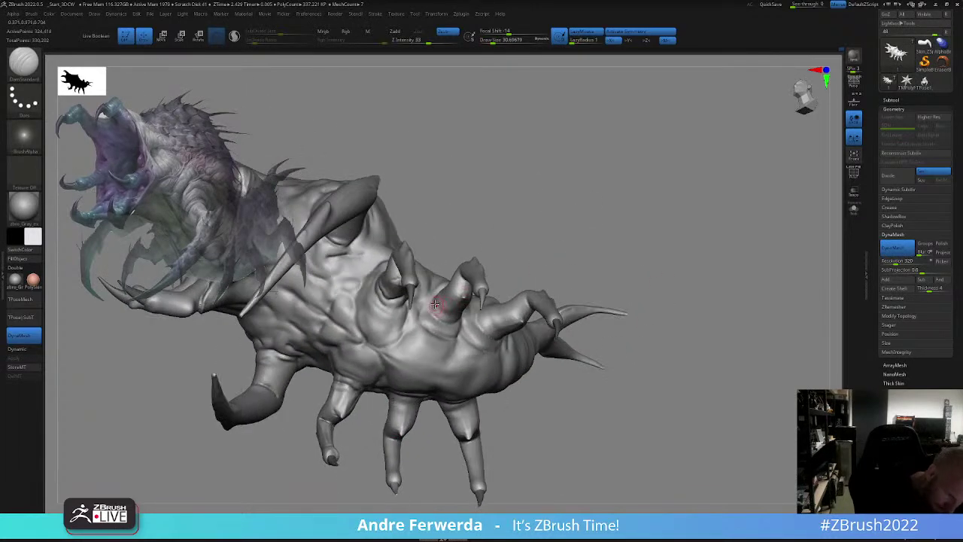
{"action": "left_click_drag", "start_coordinate": [440, 306], "coordinate": [449, 316]}
{"action": "key", "text": "space"}
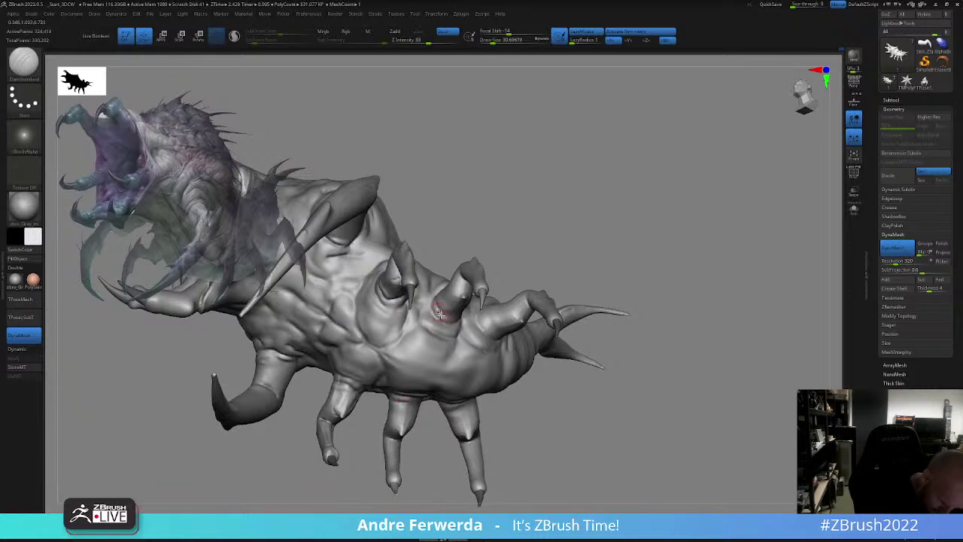
{"action": "left_click_drag", "start_coordinate": [501, 265], "coordinate": [437, 263]}
{"action": "key", "text": "space"}
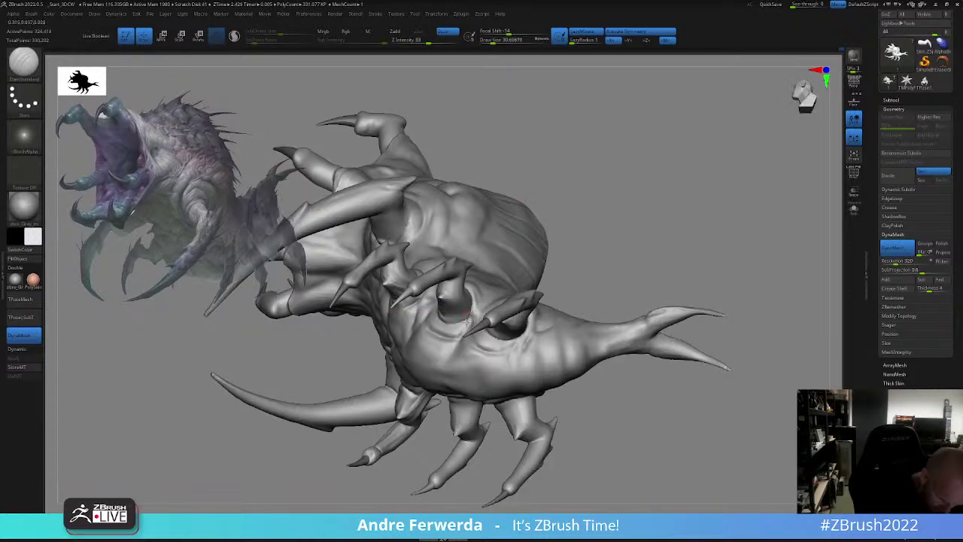
{"action": "left_click_drag", "start_coordinate": [572, 252], "coordinate": [539, 290]}
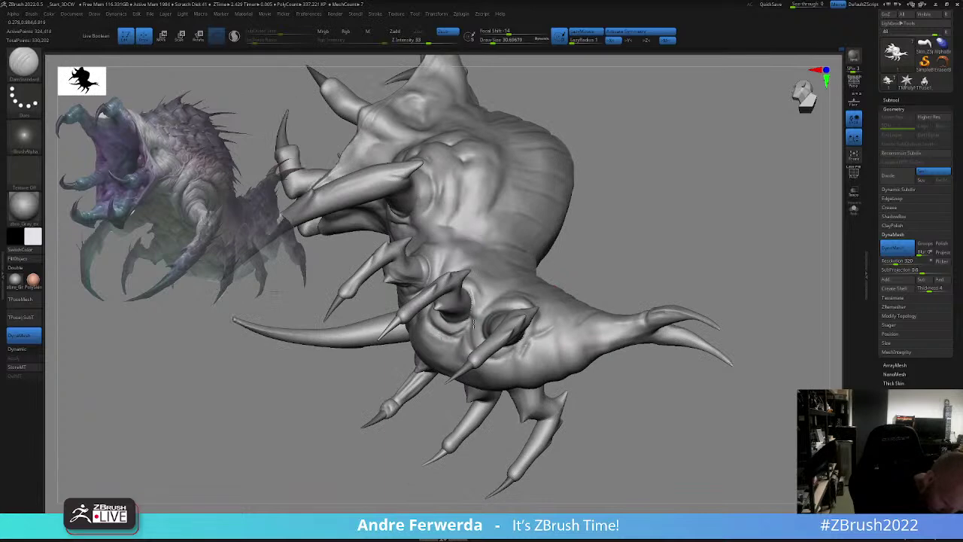
- Build up skin folds around the middle small leg's base with ClayBuildup at a draw size of about 31
{"action": "left_click_drag", "start_coordinate": [574, 251], "coordinate": [619, 242]}
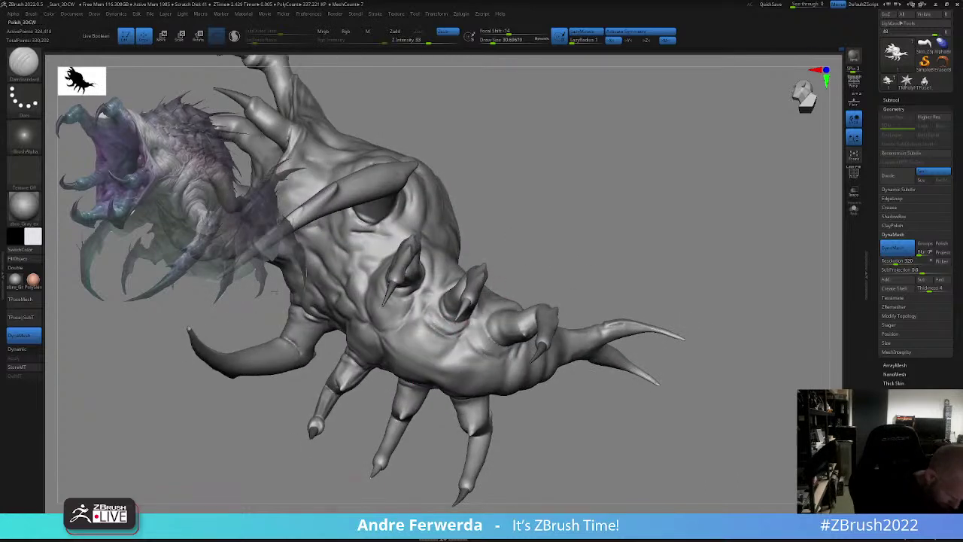
{"action": "left_click", "coordinate": [331, 521]}
{"action": "key", "text": "space"}
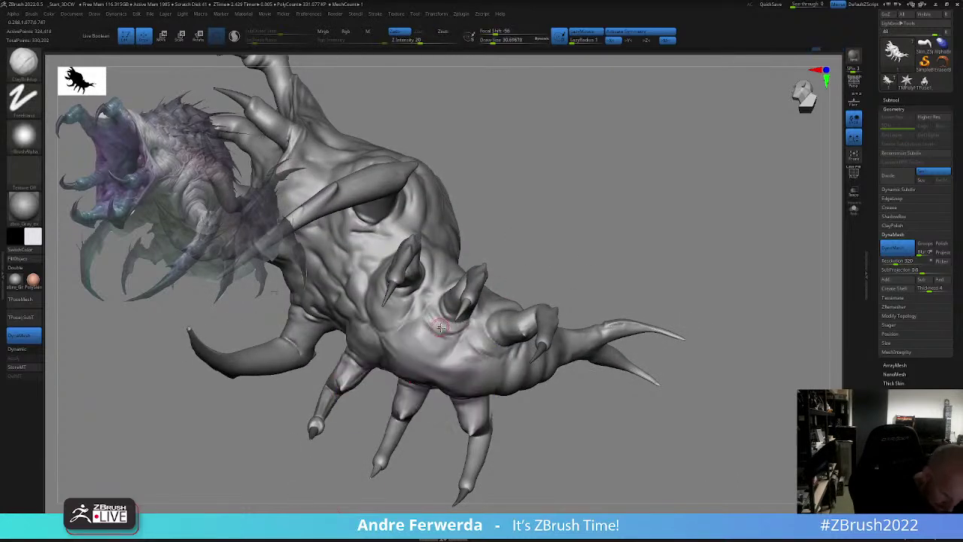
{"action": "left_click_drag", "start_coordinate": [446, 327], "coordinate": [461, 329]}
{"action": "mouse_move", "coordinate": [526, 234]}
{"action": "left_mouse_down"}
{"action": "mouse_move", "coordinate": [619, 248]}
{"action": "mouse_move", "coordinate": [614, 283]}
{"action": "mouse_move", "coordinate": [557, 307]}
{"action": "left_mouse_up"}
{"action": "mouse_move", "coordinate": [434, 349]}
{"action": "left_mouse_down"}
{"action": "mouse_move", "coordinate": [443, 352]}
{"action": "mouse_move", "coordinate": [432, 341]}
{"action": "mouse_move", "coordinate": [450, 347]}
{"action": "left_mouse_up"}
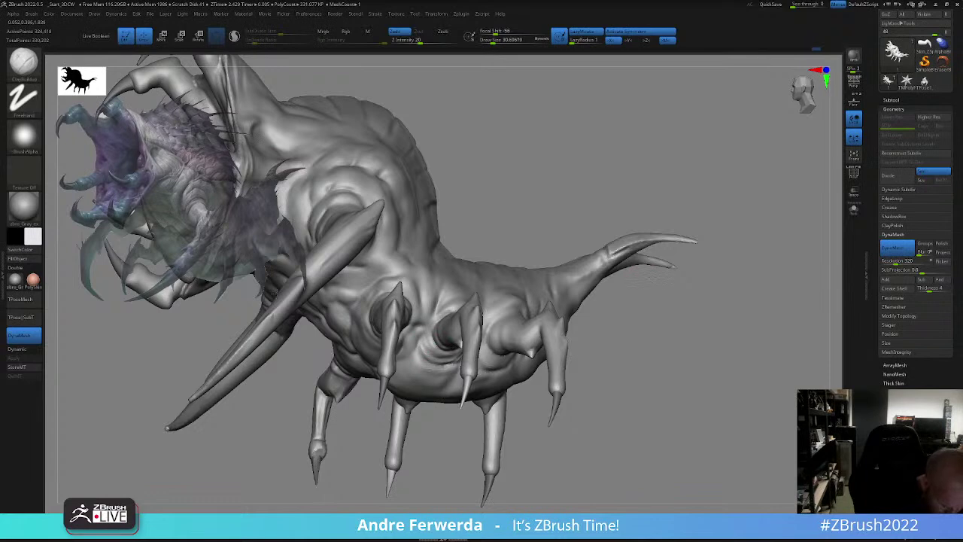
{"action": "left_click_drag", "start_coordinate": [652, 277], "coordinate": [639, 328]}
{"action": "left_click_drag", "start_coordinate": [492, 358], "coordinate": [486, 350]}
- Build up the skin below the rear small leg's base with ClayBuildup at a draw size of about 49
{"action": "left_click_drag", "start_coordinate": [647, 336], "coordinate": [661, 259]}
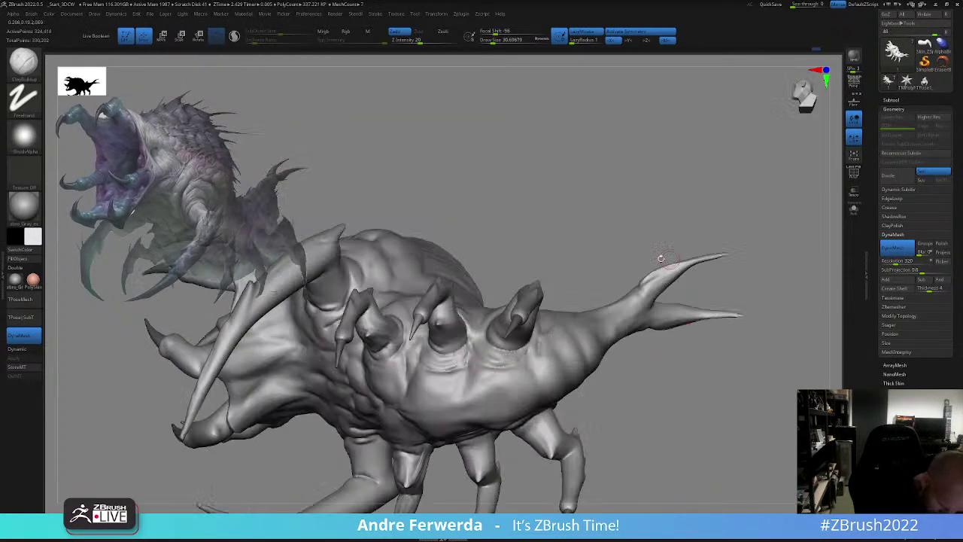
{"action": "key", "text": "space"}
{"action": "mouse_move", "coordinate": [494, 369]}
{"action": "left_mouse_down"}
{"action": "mouse_move", "coordinate": [471, 349]}
{"action": "mouse_move", "coordinate": [480, 356]}
{"action": "left_mouse_up"}
{"action": "mouse_move", "coordinate": [535, 247]}
{"action": "left_mouse_down"}
{"action": "mouse_move", "coordinate": [614, 254]}
{"action": "mouse_move", "coordinate": [669, 316]}
{"action": "left_mouse_up"}
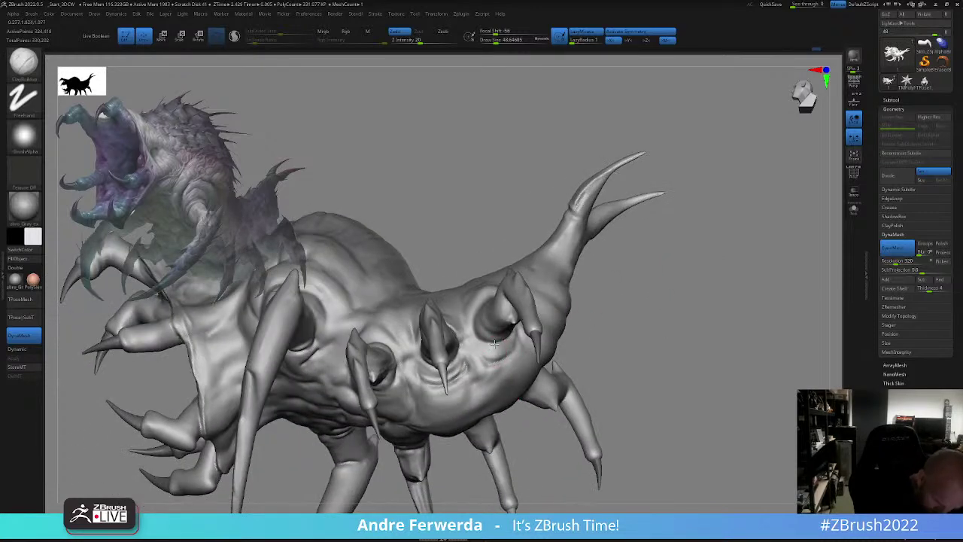
{"action": "left_click_drag", "start_coordinate": [495, 344], "coordinate": [512, 335]}
{"action": "left_click_drag", "start_coordinate": [593, 307], "coordinate": [560, 315]}
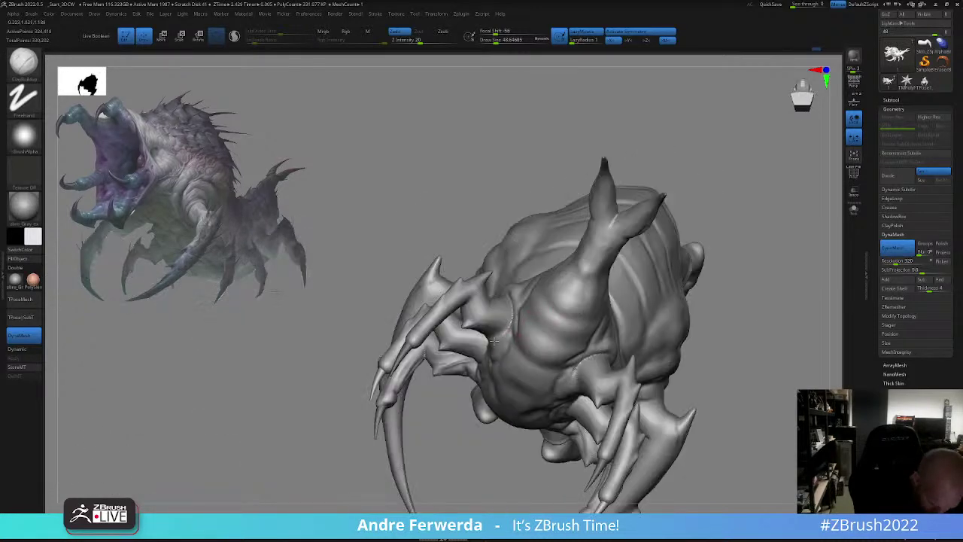
- Refine the fold between the rear small leg's base and the tail with ClayBuildup at a draw size of about 41
{"action": "left_click_drag", "start_coordinate": [442, 458], "coordinate": [481, 454]}
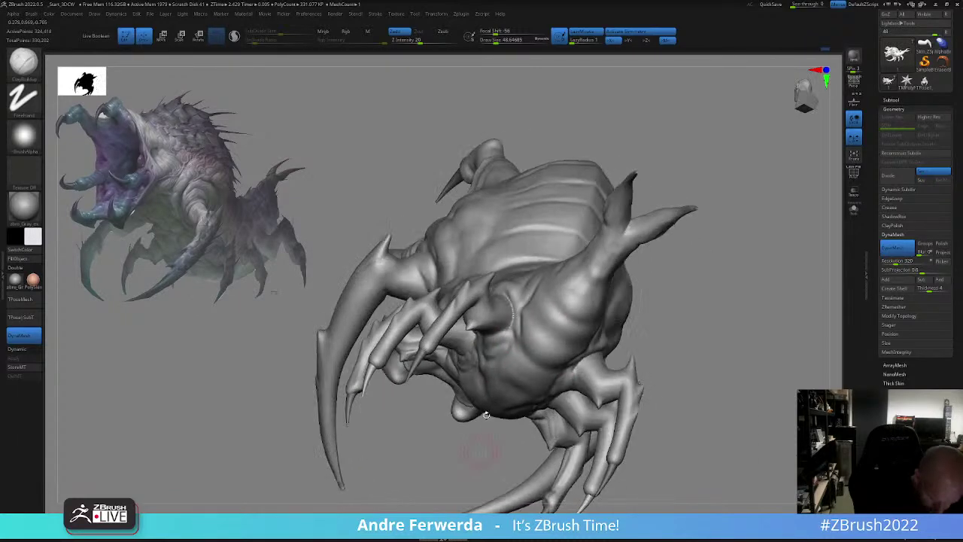
{"action": "key", "text": "s"}
{"action": "left_click_drag", "start_coordinate": [500, 380], "coordinate": [491, 379]}
{"action": "left_click_drag", "start_coordinate": [518, 319], "coordinate": [515, 341]}
{"action": "key", "text": "s"}
{"action": "left_click_drag", "start_coordinate": [495, 381], "coordinate": [502, 381]}
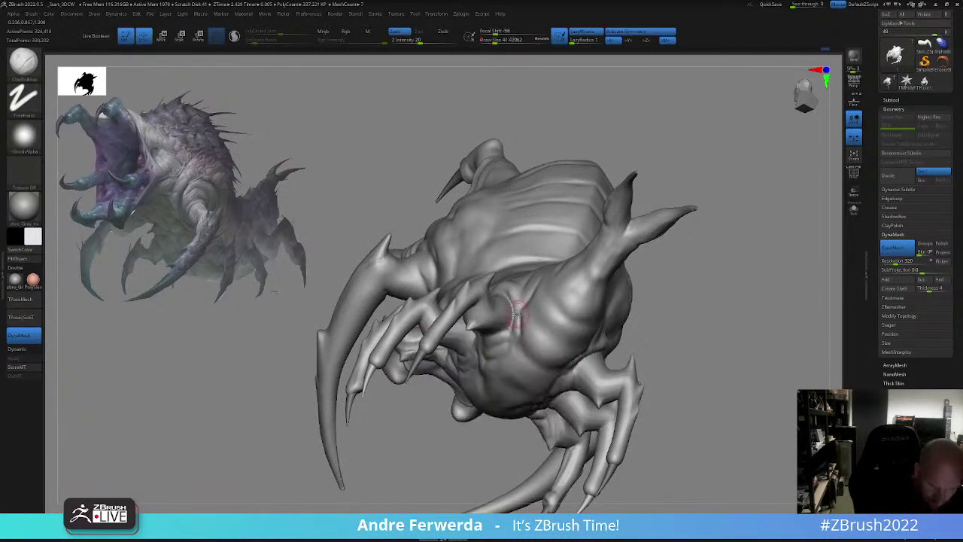
{"action": "left_click_drag", "start_coordinate": [516, 290], "coordinate": [518, 310]}
- Build up the surface above the rear small leg's base with ClayBuildup and flatten it with TrimDynamic
{"action": "mouse_move", "coordinate": [699, 285]}
{"action": "left_mouse_down"}
{"action": "mouse_move", "coordinate": [767, 320]}
{"action": "mouse_move", "coordinate": [711, 335]}
{"action": "mouse_move", "coordinate": [696, 326]}
{"action": "left_mouse_up"}
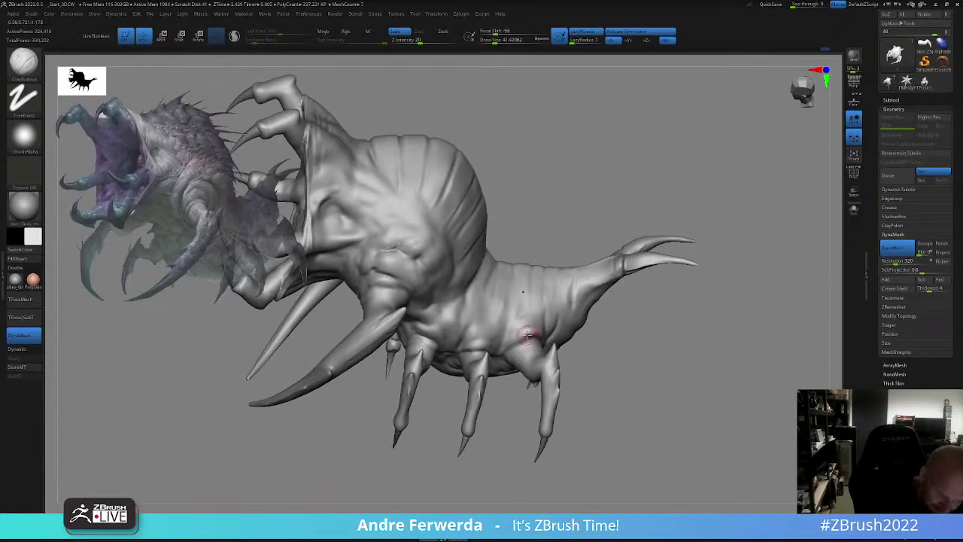
{"action": "key", "text": "s"}
{"action": "left_click_drag", "start_coordinate": [533, 314], "coordinate": [509, 344]}
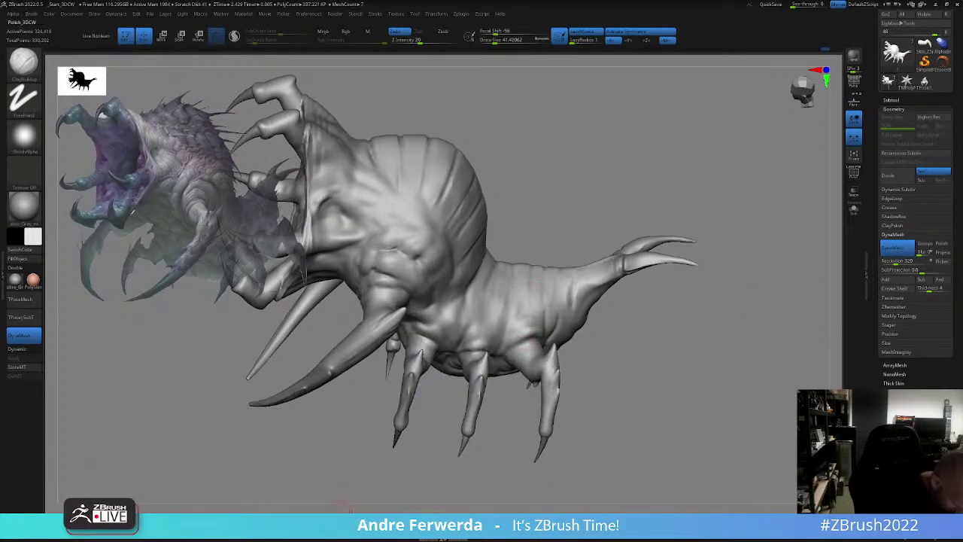
{"action": "left_click", "coordinate": [338, 516]}
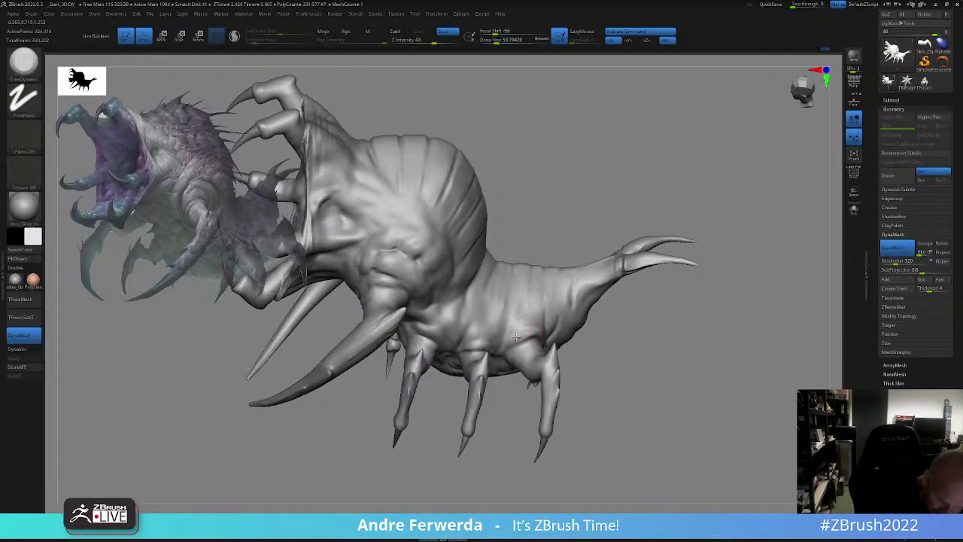
{"action": "left_click_drag", "start_coordinate": [522, 341], "coordinate": [539, 334]}
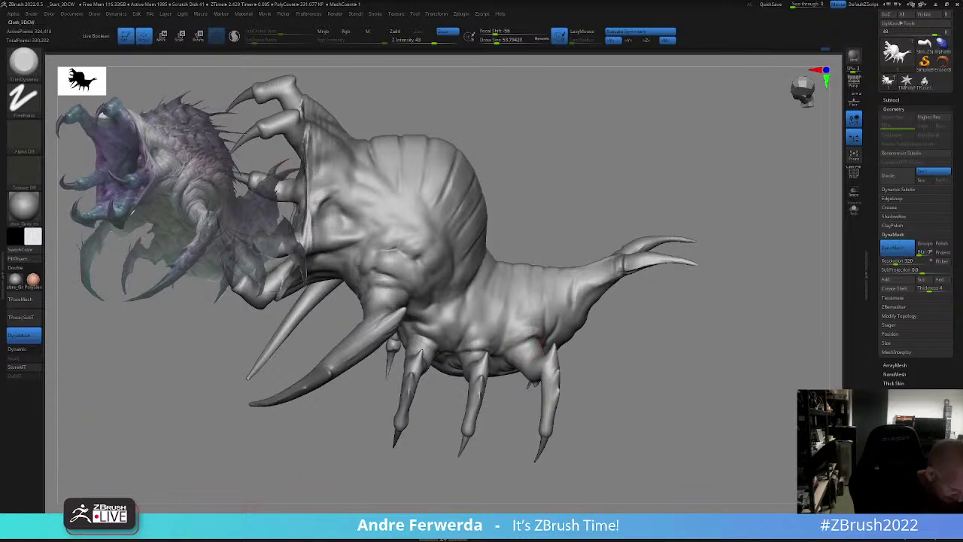
{"action": "left_click", "coordinate": [254, 516]}
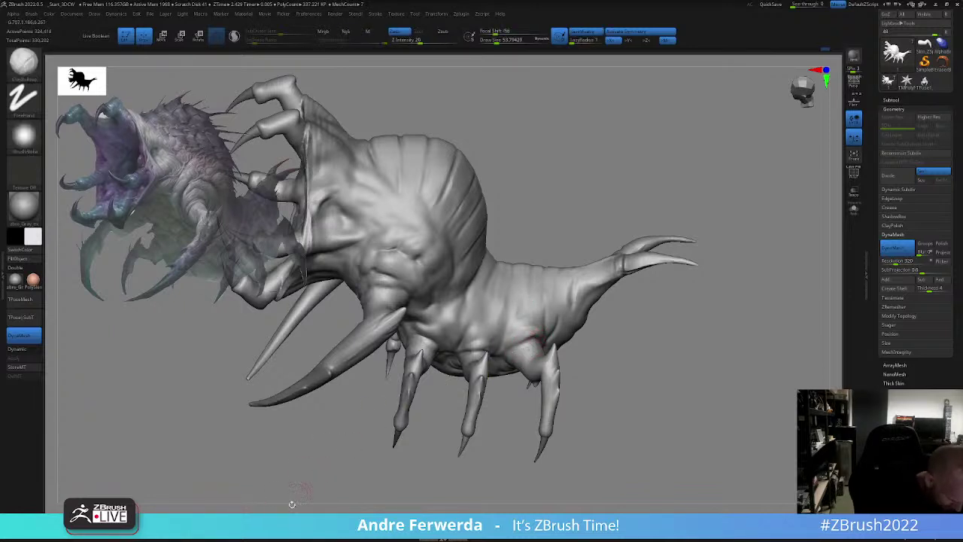
- Soften the surface above the rear small legs with the Fill brush at a draw size of about 54
{"action": "left_click", "coordinate": [288, 517]}
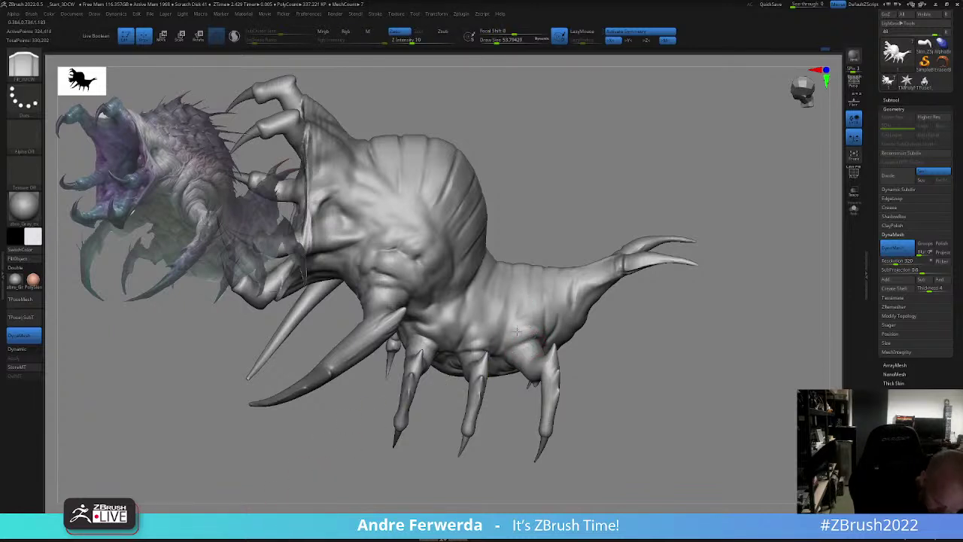
{"action": "left_click_drag", "start_coordinate": [631, 330], "coordinate": [553, 338]}
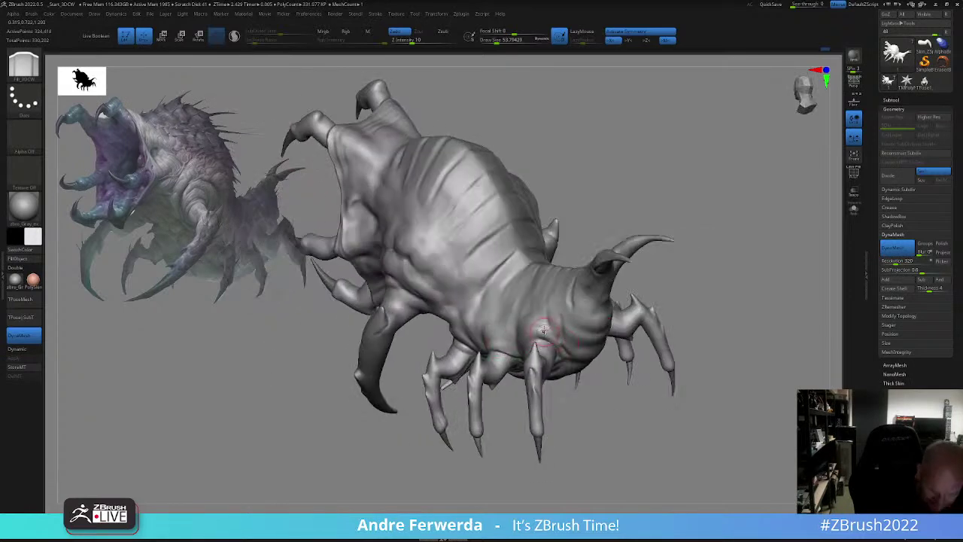
{"action": "left_click_drag", "start_coordinate": [536, 332], "coordinate": [538, 322]}
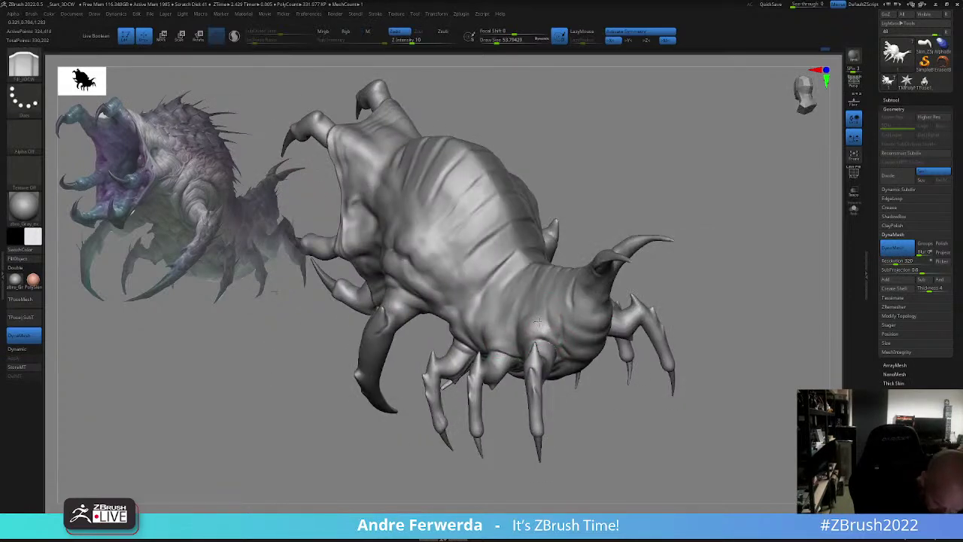
{"action": "left_click_drag", "start_coordinate": [659, 266], "coordinate": [738, 263]}
{"action": "mouse_move", "coordinate": [528, 331]}
{"action": "left_mouse_down"}
{"action": "mouse_move", "coordinate": [510, 337]}
{"action": "mouse_move", "coordinate": [522, 322]}
{"action": "mouse_move", "coordinate": [484, 333]}
{"action": "left_mouse_up"}
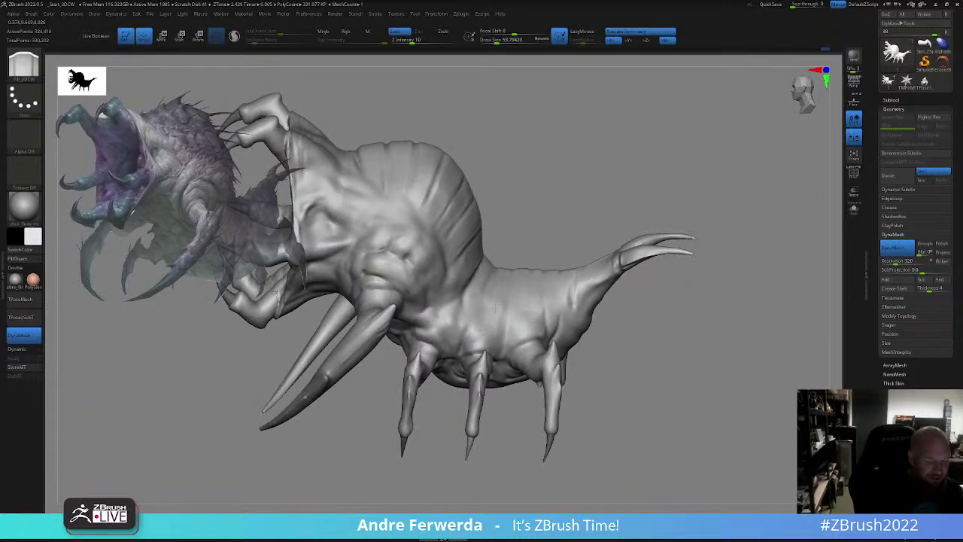
{"action": "left_click_drag", "start_coordinate": [555, 239], "coordinate": [558, 190], "text": "alt"}
{"action": "left_click_drag", "start_coordinate": [543, 188], "coordinate": [580, 191]}
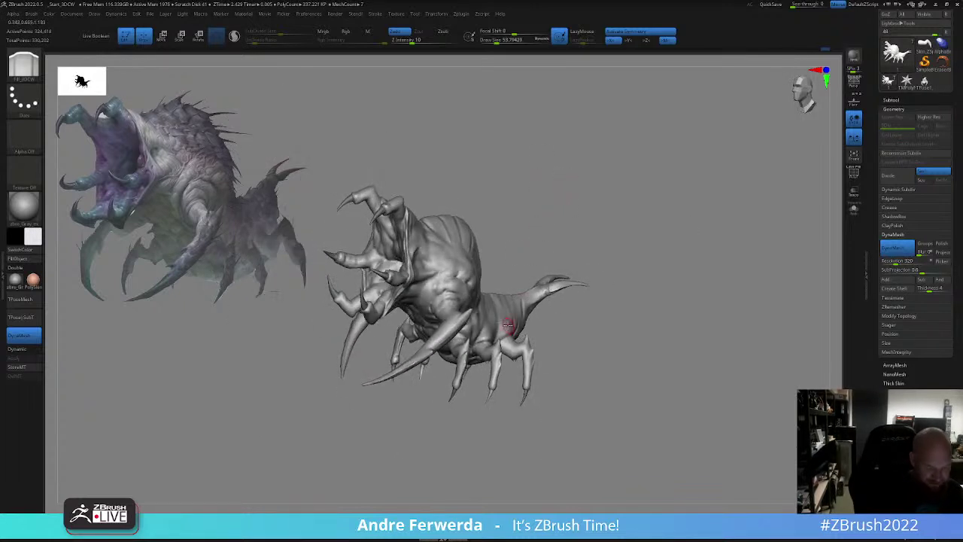
{"action": "left_click_drag", "start_coordinate": [509, 336], "coordinate": [513, 332]}
{"action": "right_click_drag", "start_coordinate": [511, 333], "coordinate": [538, 310]}
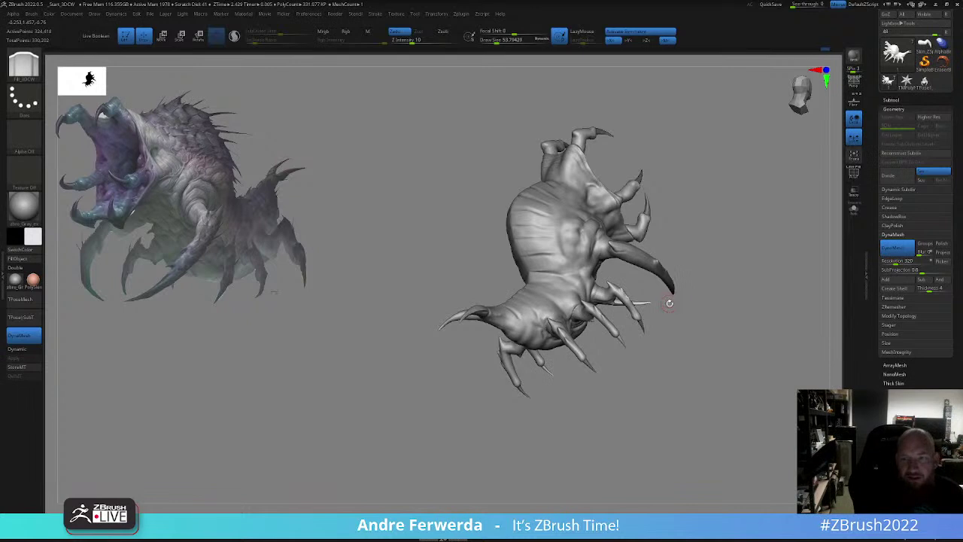
{"action": "right_click_drag", "start_coordinate": [675, 335], "coordinate": [714, 319]}
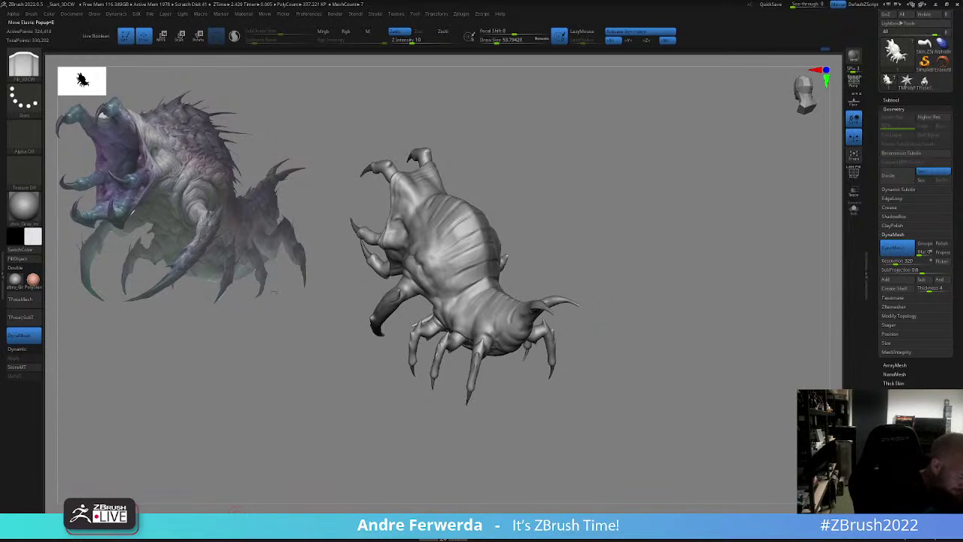
- Push the flanks of the creature's hump slightly inward with the Move brush at draw sizes of about 124 and 101
{"action": "left_click", "coordinate": [236, 519]}
{"action": "mouse_move", "coordinate": [564, 229]}
{"action": "left_mouse_down"}
{"action": "mouse_move", "coordinate": [604, 247]}
{"action": "mouse_move", "coordinate": [633, 245]}
{"action": "mouse_move", "coordinate": [608, 297]}
{"action": "left_mouse_up"}
{"action": "key", "text": "space"}
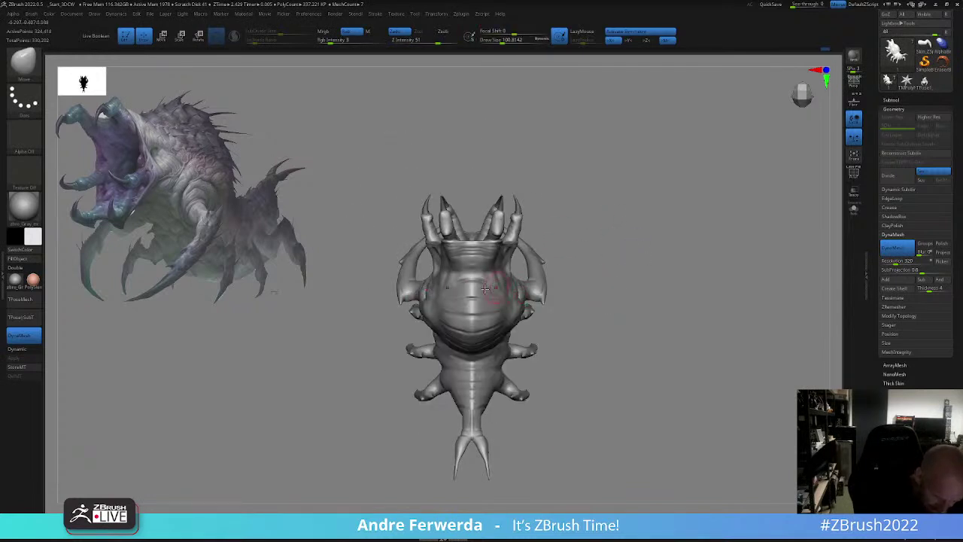
{"action": "left_click_drag", "start_coordinate": [428, 290], "coordinate": [434, 284]}
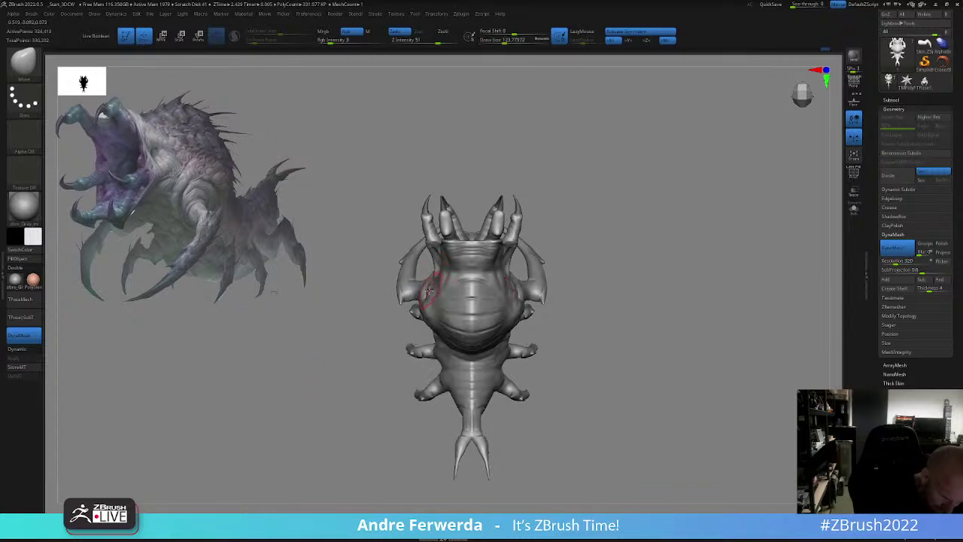
{"action": "left_click_drag", "start_coordinate": [615, 324], "coordinate": [608, 231]}
{"action": "key", "text": "space"}
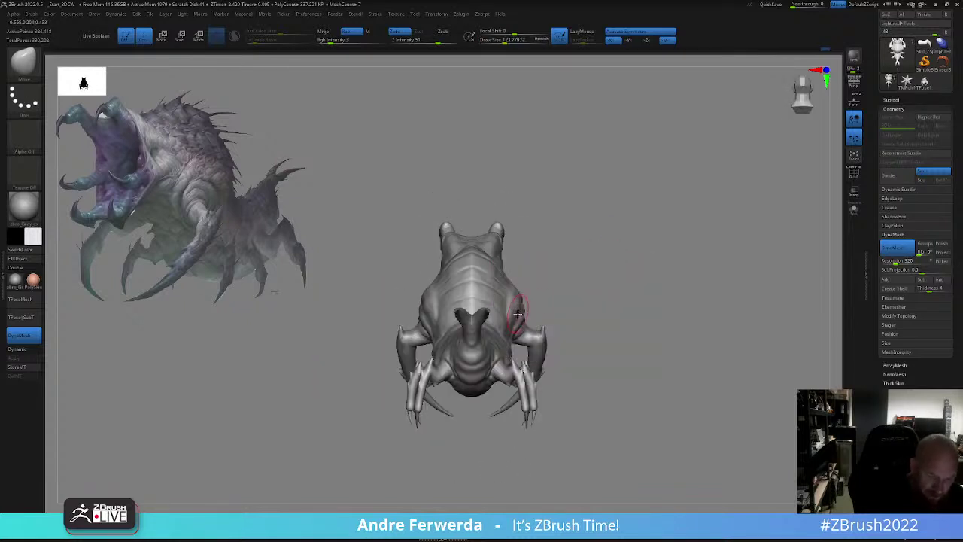
{"action": "key", "text": "space"}
{"action": "left_click_drag", "start_coordinate": [518, 313], "coordinate": [515, 313]}
{"action": "left_click_drag", "start_coordinate": [426, 313], "coordinate": [426, 311]}
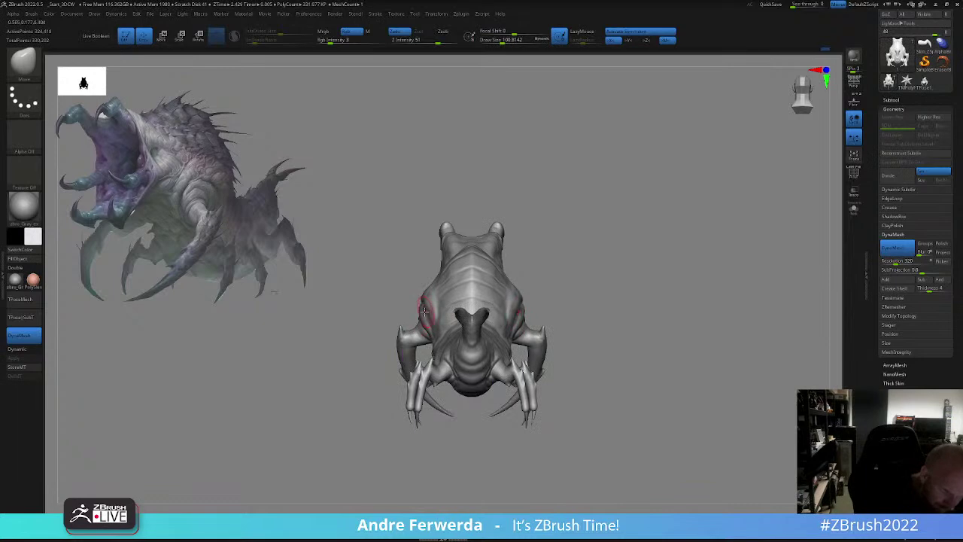
- Adjust the form beside the mouth and at the large arm's shoulder with the Move brush
{"action": "left_click_drag", "start_coordinate": [563, 247], "coordinate": [426, 324]}
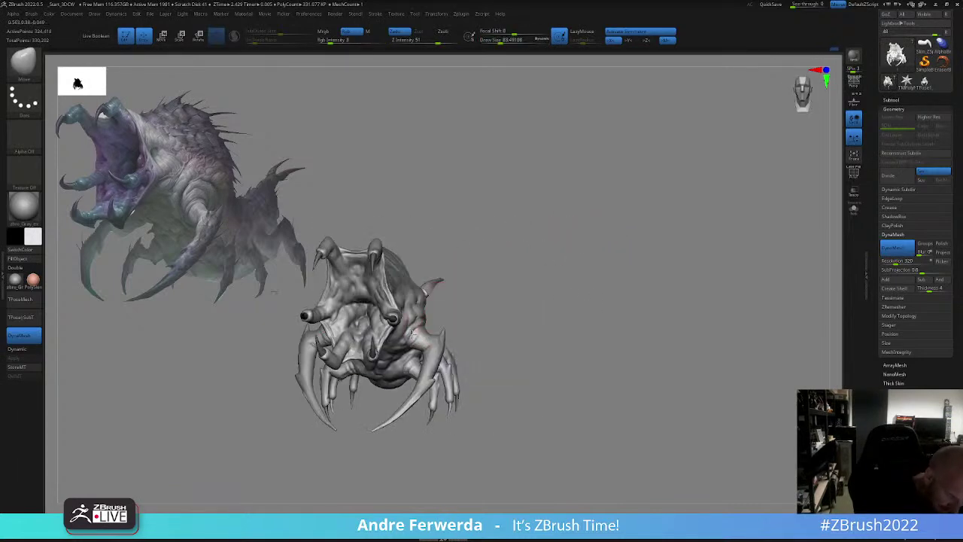
{"action": "left_click_drag", "start_coordinate": [454, 295], "coordinate": [424, 284], "text": "shift"}
{"action": "key", "text": "space"}
{"action": "left_click_drag", "start_coordinate": [322, 340], "coordinate": [322, 328]}
{"action": "key", "text": "space"}
{"action": "mouse_move", "coordinate": [478, 273]}
{"action": "left_mouse_down", "text": "alt"}
{"action": "mouse_move", "coordinate": [561, 288]}
{"action": "mouse_move", "coordinate": [531, 293]}
{"action": "mouse_move", "coordinate": [553, 292]}
{"action": "left_mouse_up", "text": "alt"}
{"action": "key", "text": "space"}
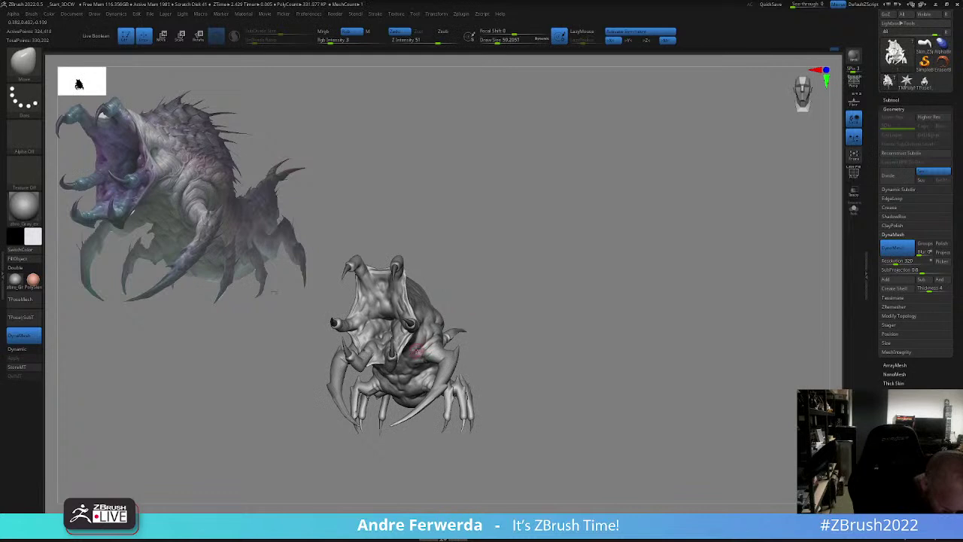
- Adjust the chest and underside near the large arms' bases with the Move brush, using draw sizes up to about 112
{"action": "mouse_move", "coordinate": [486, 325]}
{"action": "left_mouse_down"}
{"action": "mouse_move", "coordinate": [505, 323]}
{"action": "mouse_move", "coordinate": [494, 323]}
{"action": "left_mouse_up"}
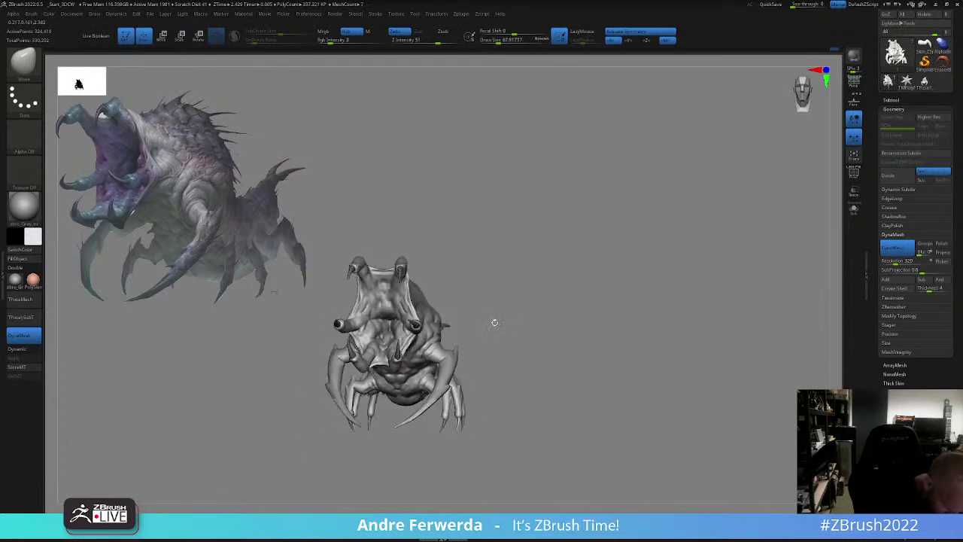
{"action": "key", "text": "space"}
{"action": "left_click_drag", "start_coordinate": [418, 361], "coordinate": [420, 361]}
{"action": "left_click_drag", "start_coordinate": [488, 323], "coordinate": [487, 276]}
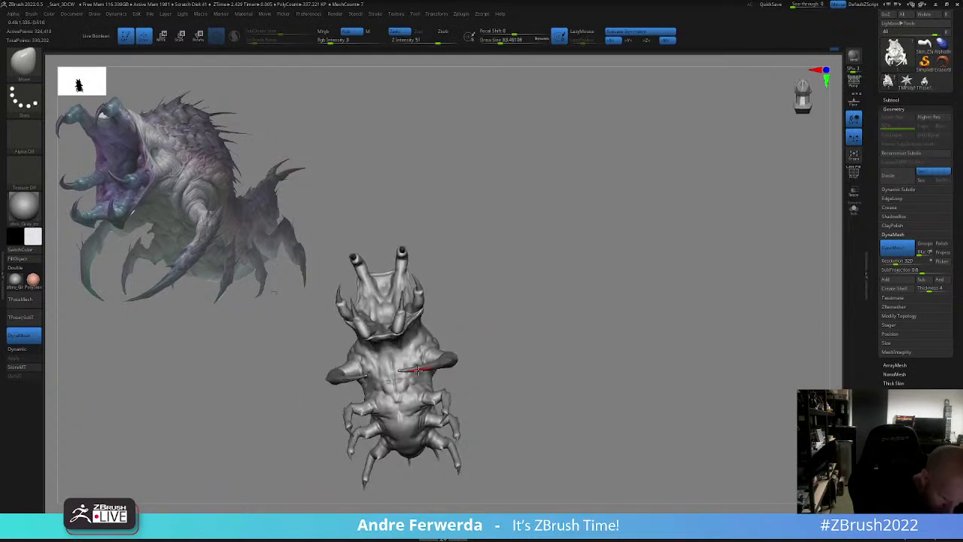
{"action": "left_click_drag", "start_coordinate": [479, 360], "coordinate": [476, 335]}
{"action": "left_click_drag", "start_coordinate": [424, 370], "coordinate": [428, 383]}
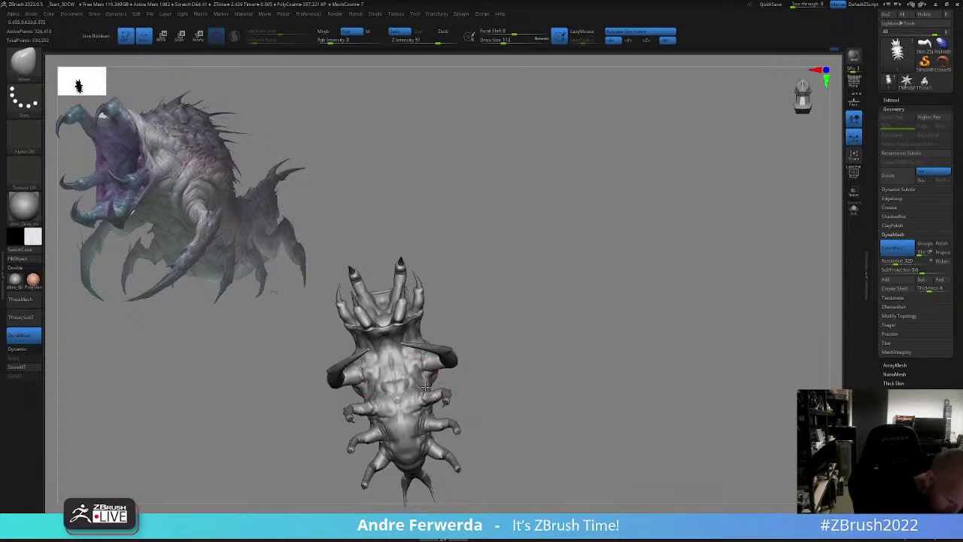
- Examine the creature's overall silhouette and proportions from the back, rear, front and three-quarter views
{"action": "left_click_drag", "start_coordinate": [488, 330], "coordinate": [471, 305]}
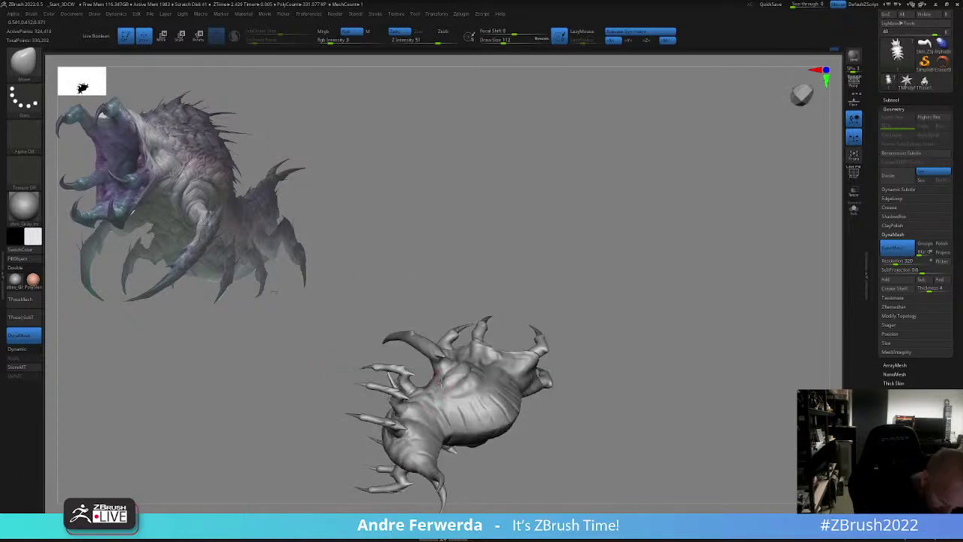
{"action": "left_click_drag", "start_coordinate": [629, 372], "coordinate": [631, 341]}
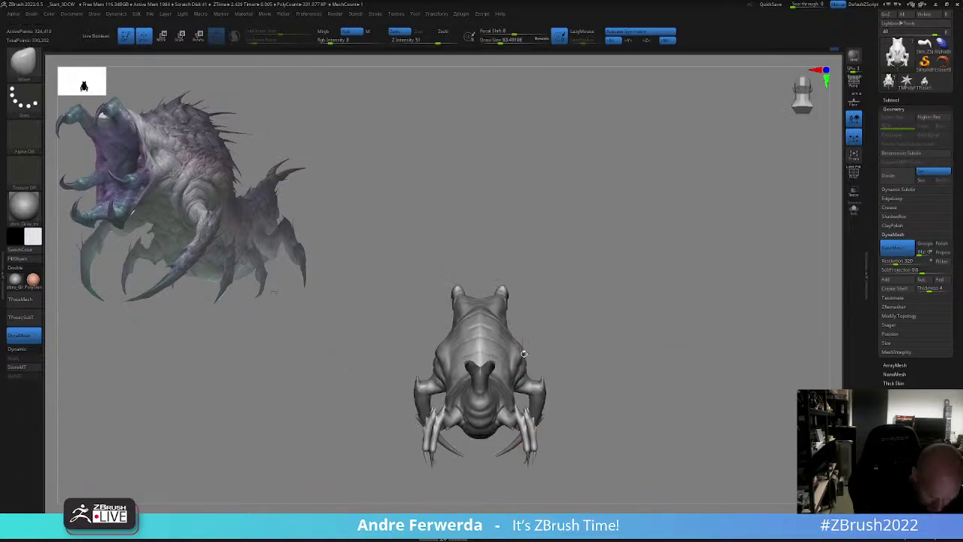
{"action": "left_click_drag", "start_coordinate": [570, 347], "coordinate": [634, 301]}
{"action": "left_click_drag", "start_coordinate": [651, 359], "coordinate": [652, 365]}
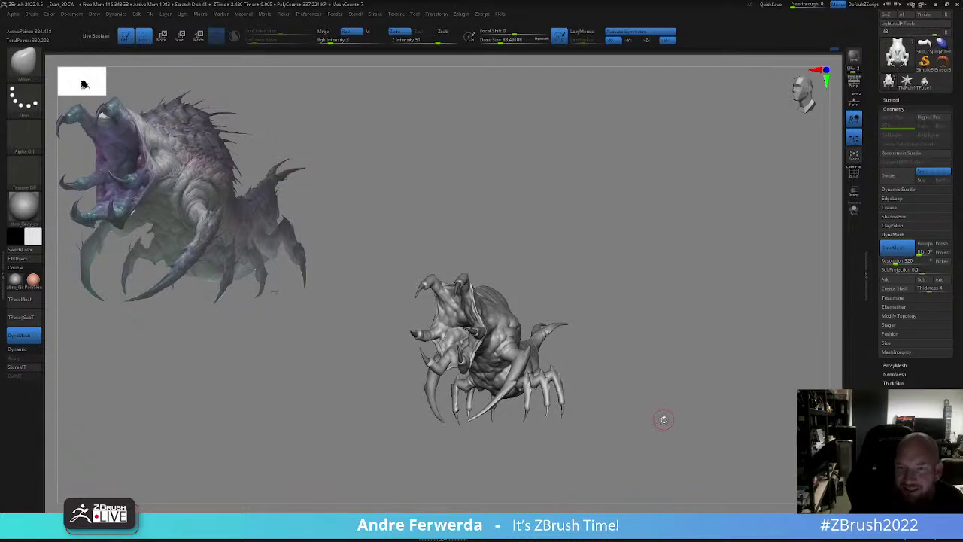
{"action": "left_click_drag", "start_coordinate": [662, 397], "coordinate": [662, 318]}
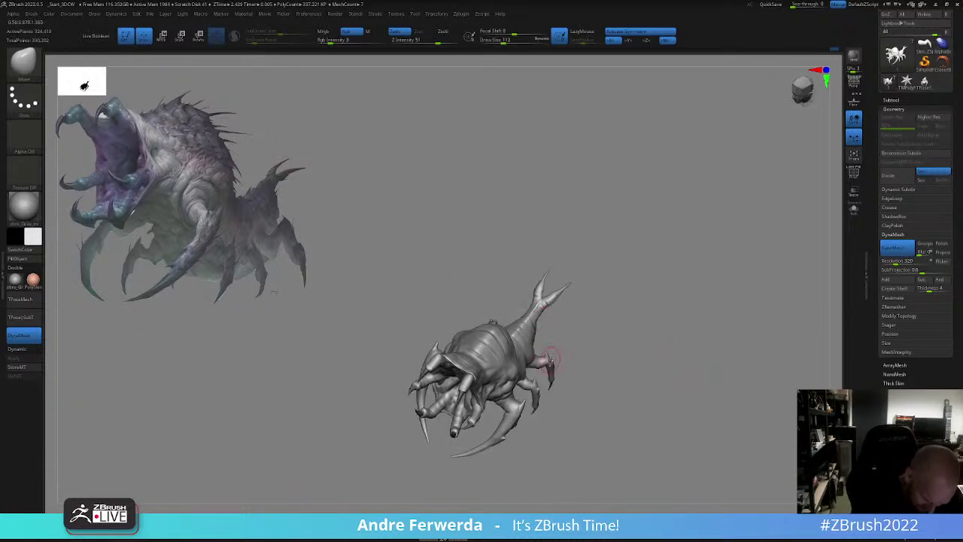
{"action": "left_click_drag", "start_coordinate": [566, 337], "coordinate": [577, 331], "text": "shift"}
{"action": "left_click_drag", "start_coordinate": [642, 335], "coordinate": [624, 334]}
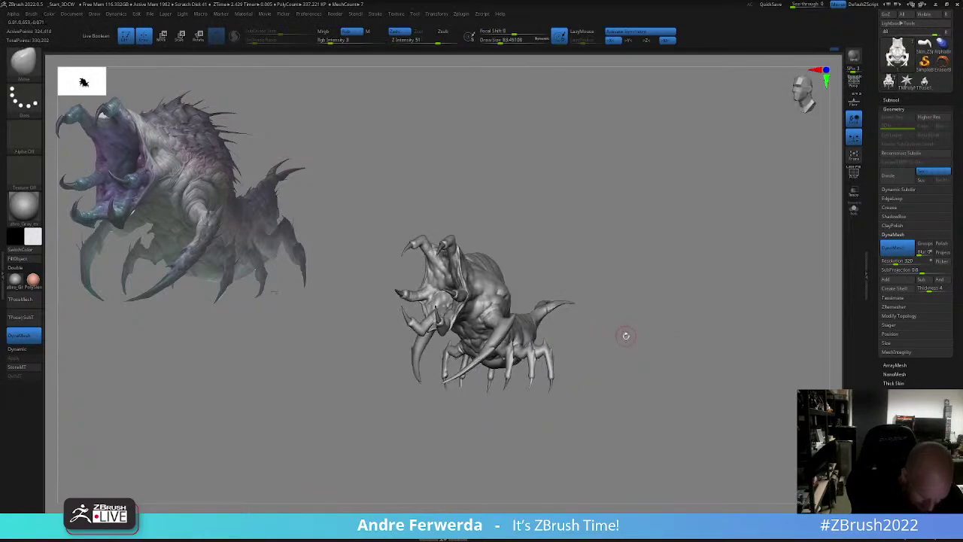
- Build up the side of the creature's hump with the ClayBuildup brush at draw sizes of about 104 and 90
{"action": "key", "text": "b"}
{"action": "key", "text": "c"}
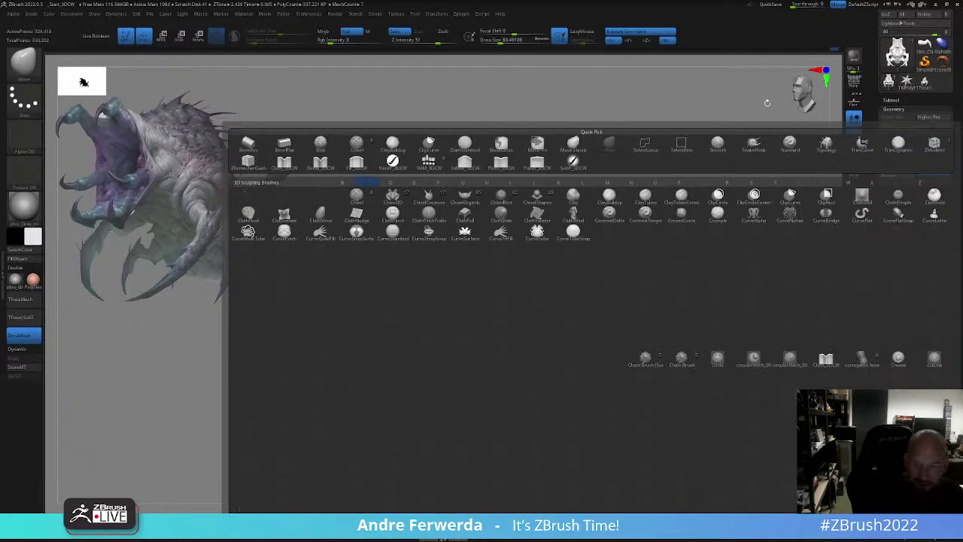
{"action": "key", "text": "Escape"}
{"action": "key", "text": "b"}
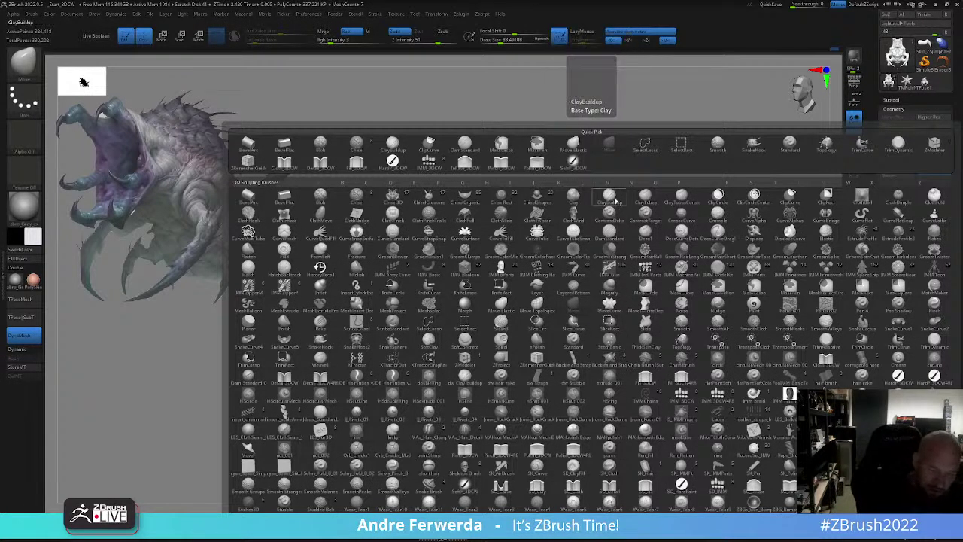
{"action": "left_click", "coordinate": [612, 199]}
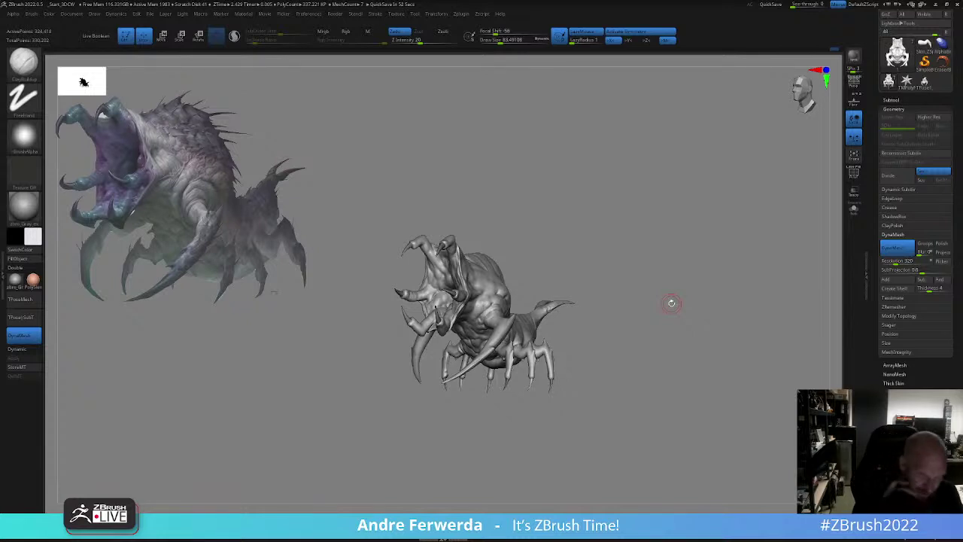
{"action": "left_click_drag", "start_coordinate": [680, 328], "coordinate": [666, 327]}
{"action": "key", "text": "space"}
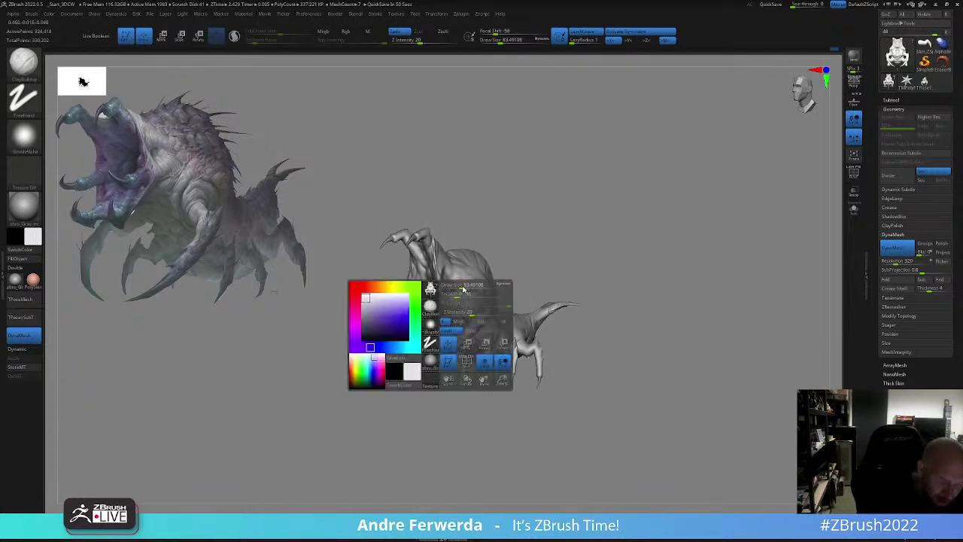
{"action": "left_click", "coordinate": [459, 287]}
{"action": "left_click_drag", "start_coordinate": [459, 286], "coordinate": [459, 284]}
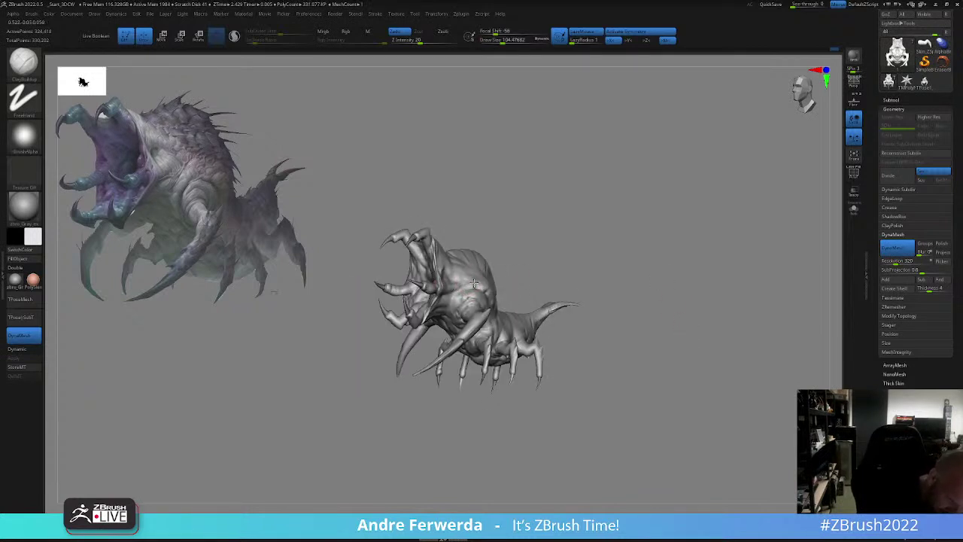
{"action": "mouse_move", "coordinate": [548, 281]}
{"action": "left_mouse_down"}
{"action": "mouse_move", "coordinate": [563, 249]}
{"action": "mouse_move", "coordinate": [537, 285]}
{"action": "mouse_move", "coordinate": [498, 284]}
{"action": "mouse_move", "coordinate": [547, 323]}
{"action": "mouse_move", "coordinate": [568, 321]}
{"action": "left_mouse_up"}
{"action": "key", "text": "space"}
{"action": "left_click", "coordinate": [554, 316]}
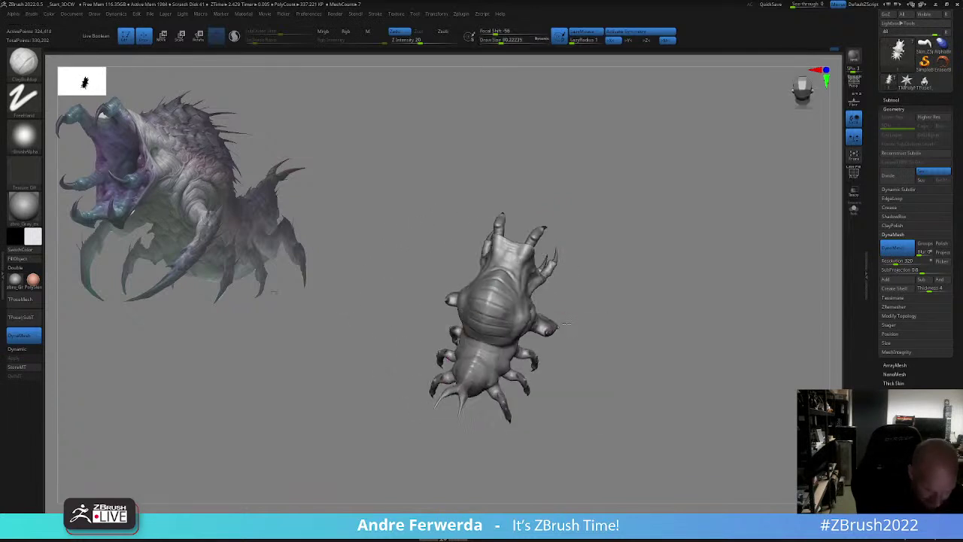
{"action": "key", "text": "space"}
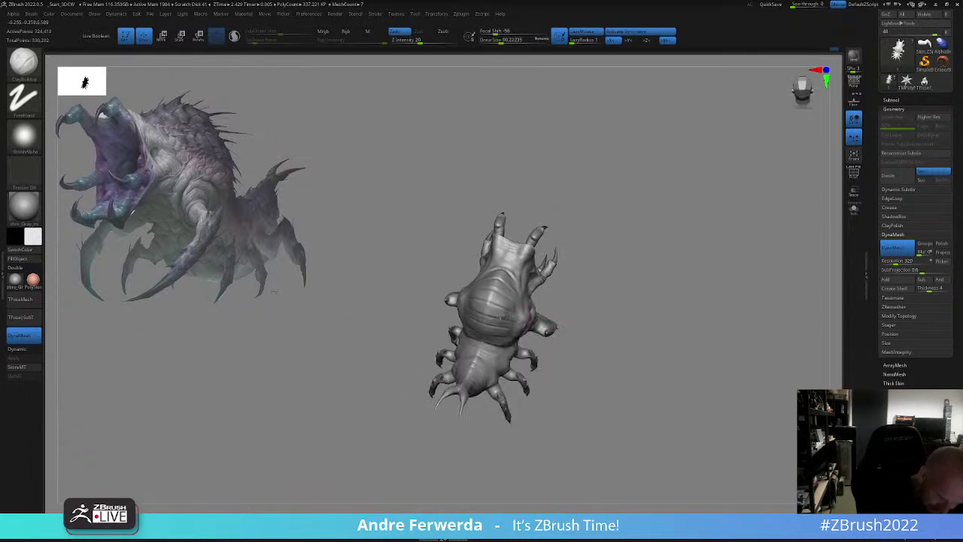
{"action": "left_click_drag", "start_coordinate": [593, 306], "coordinate": [606, 263]}
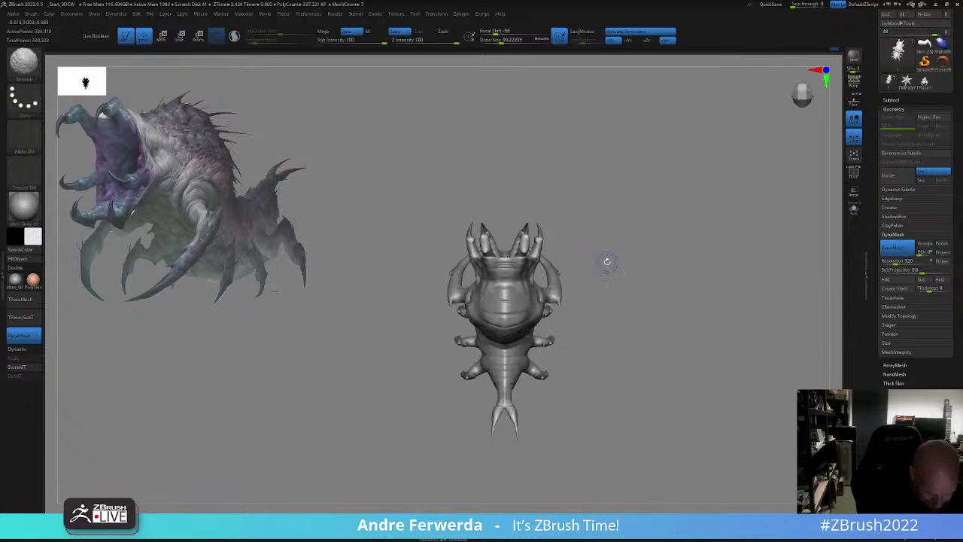
- Reshape the sides of the neck behind the mouth from above with the Move brush at a draw size of about 177
{"action": "key", "text": "b"}
{"action": "key", "text": "m"}
{"action": "key", "text": "v"}
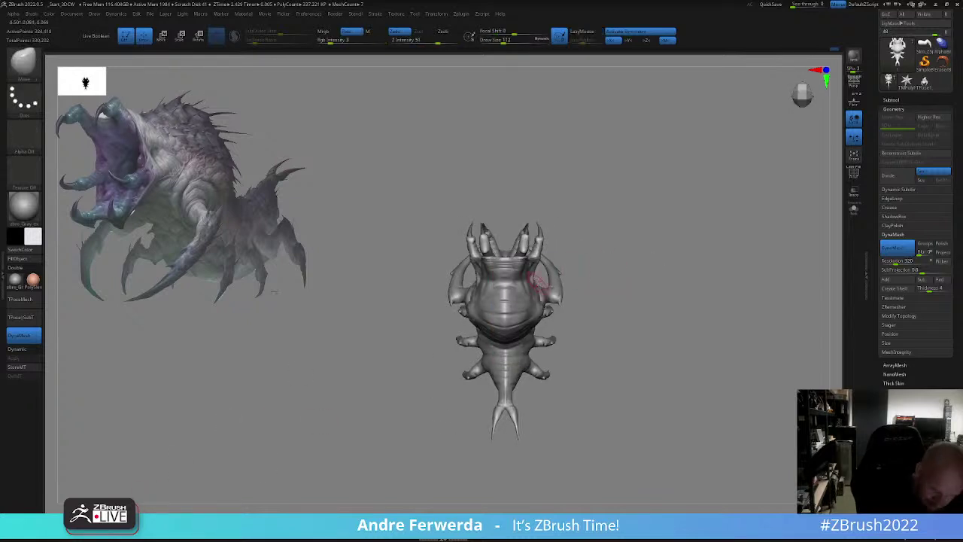
{"action": "key", "text": "space"}
{"action": "left_click_drag", "start_coordinate": [539, 282], "coordinate": [532, 279]}
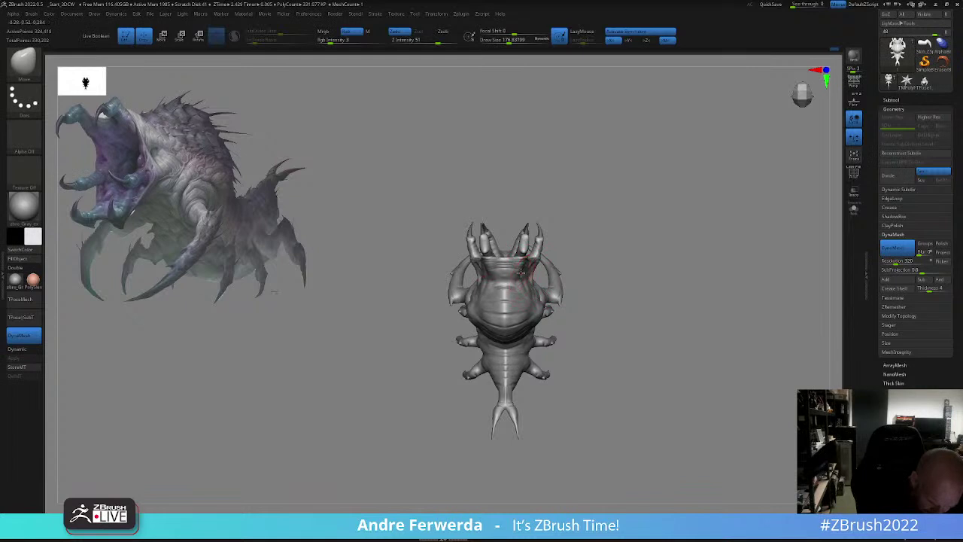
{"action": "left_click_drag", "start_coordinate": [591, 257], "coordinate": [595, 343], "text": "shift"}
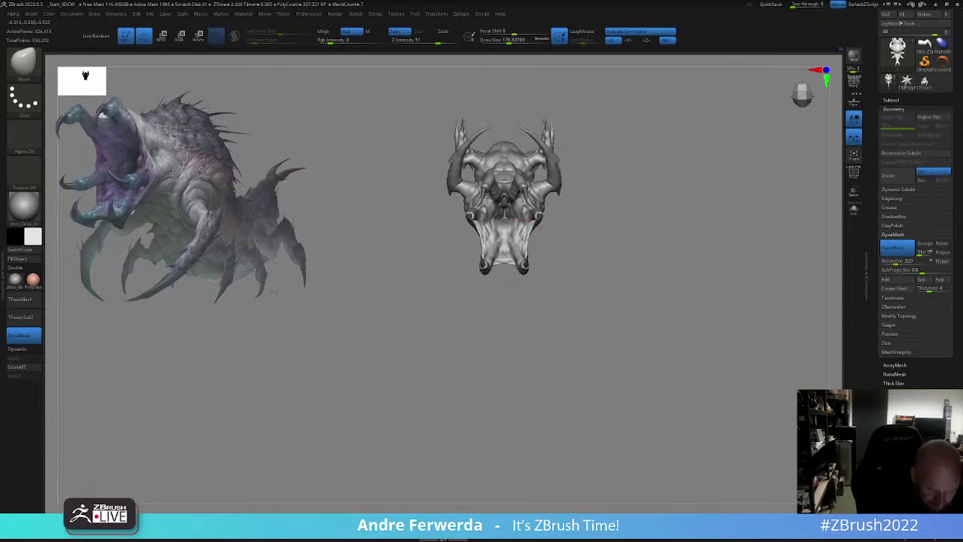
- Adjust the underside of the throat and chest between the two large arms with the Move brush at a reduced draw size
{"action": "left_click_drag", "start_coordinate": [559, 243], "coordinate": [556, 296]}
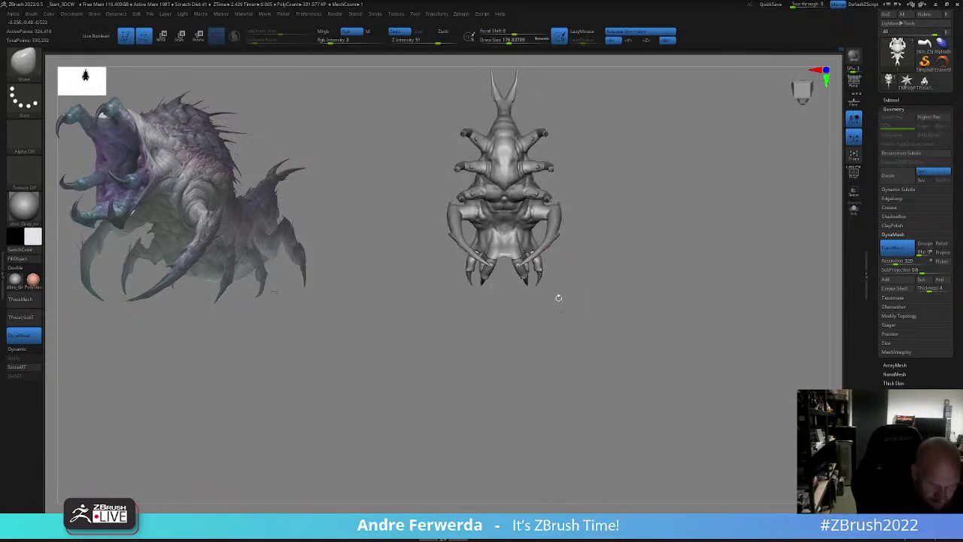
{"action": "key", "text": "space"}
{"action": "mouse_move", "coordinate": [526, 234]}
{"action": "left_mouse_down"}
{"action": "mouse_move", "coordinate": [479, 236]}
{"action": "mouse_move", "coordinate": [487, 216]}
{"action": "left_mouse_up"}
{"action": "key", "text": "space"}
{"action": "key", "text": "bracketright"}
{"action": "key", "text": "space"}
{"action": "key", "text": "space"}
{"action": "key", "text": "space"}
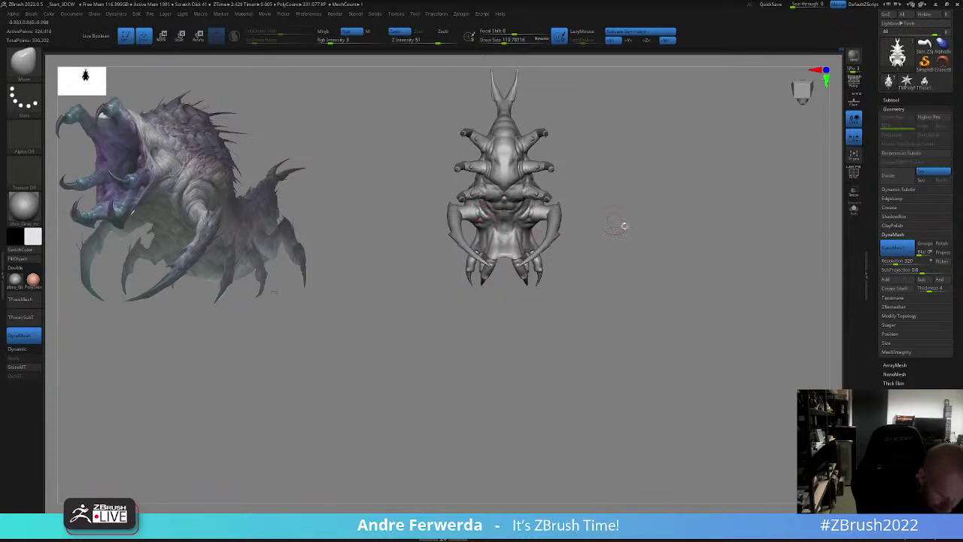
{"action": "left_click_drag", "start_coordinate": [624, 224], "coordinate": [629, 312]}
{"action": "left_click_drag", "start_coordinate": [544, 243], "coordinate": [517, 236]}
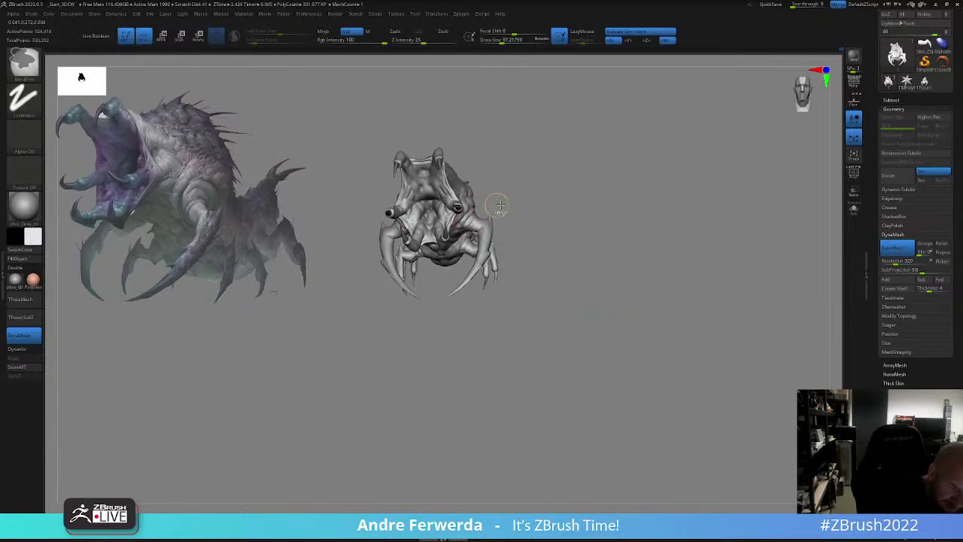
- Define the creases on the small side legs with the DamStandard brush at a draw size of about 44
{"action": "mouse_move", "coordinate": [495, 203]}
{"action": "left_mouse_down"}
{"action": "mouse_move", "coordinate": [469, 211]}
{"action": "mouse_move", "coordinate": [642, 243]}
{"action": "left_mouse_up"}
{"action": "mouse_move", "coordinate": [640, 307]}
{"action": "left_mouse_down"}
{"action": "mouse_move", "coordinate": [645, 218]}
{"action": "mouse_move", "coordinate": [637, 257]}
{"action": "left_mouse_up"}
{"action": "left_click_drag", "start_coordinate": [553, 281], "coordinate": [620, 263], "text": "alt"}
{"action": "key", "text": "s"}
{"action": "left_click_drag", "start_coordinate": [620, 263], "coordinate": [615, 261]}
{"action": "key", "text": "b"}
{"action": "key", "text": "d"}
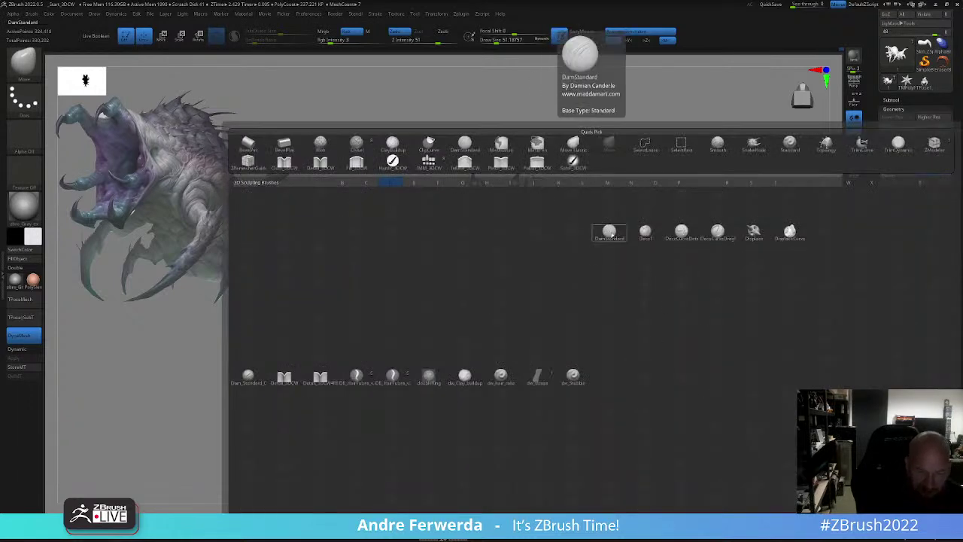
{"action": "left_click", "coordinate": [611, 232]}
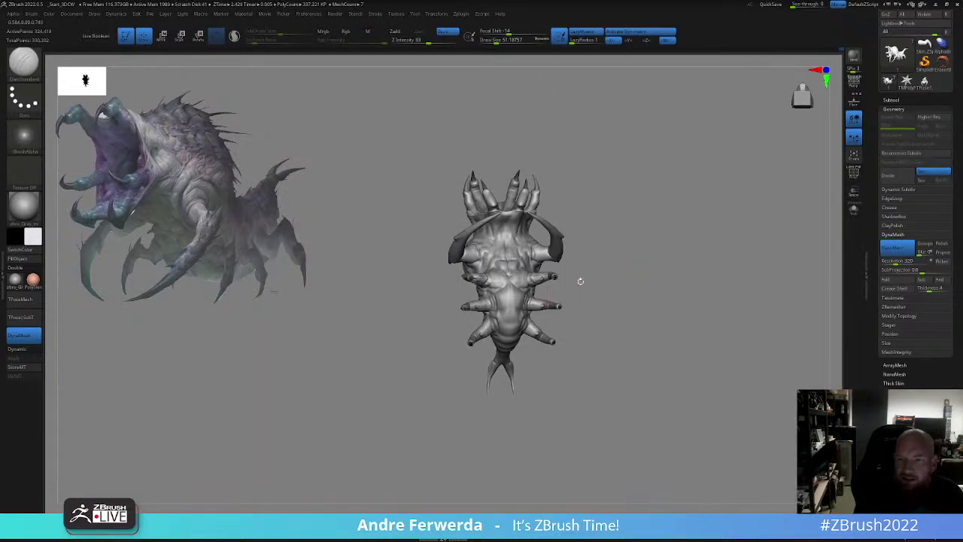
{"action": "mouse_move", "coordinate": [582, 281]}
{"action": "left_mouse_down"}
{"action": "mouse_move", "coordinate": [636, 286]}
{"action": "mouse_move", "coordinate": [576, 288]}
{"action": "left_mouse_up"}
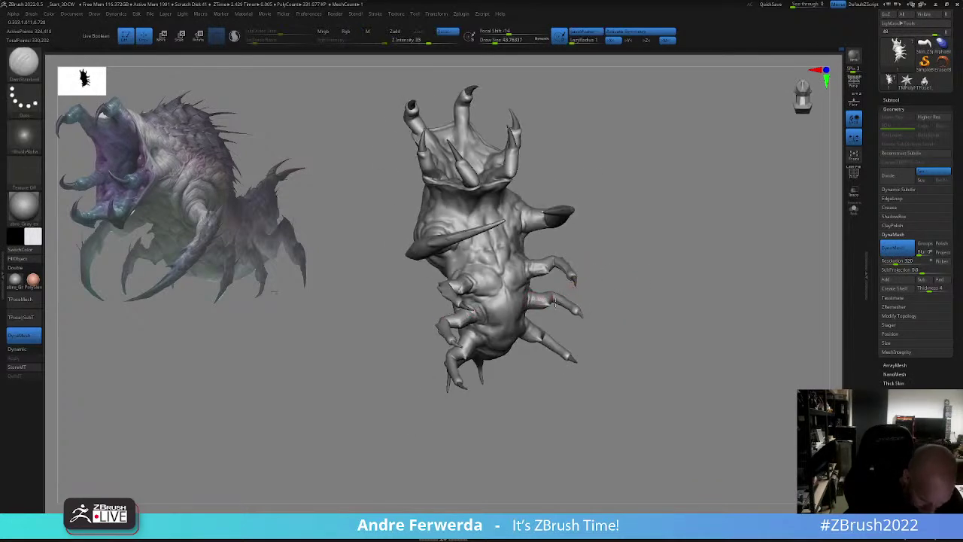
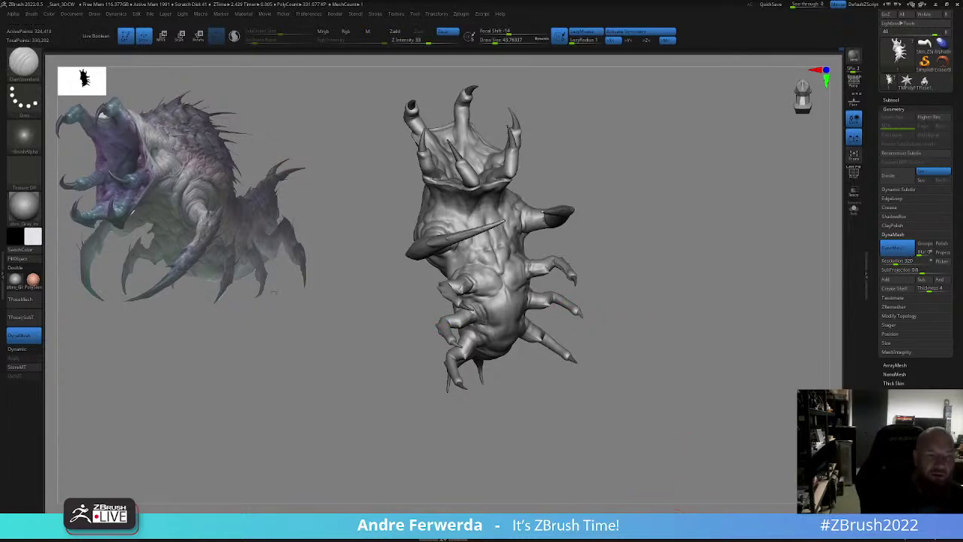
{"action": "left_click_drag", "start_coordinate": [585, 336], "coordinate": [555, 335]}
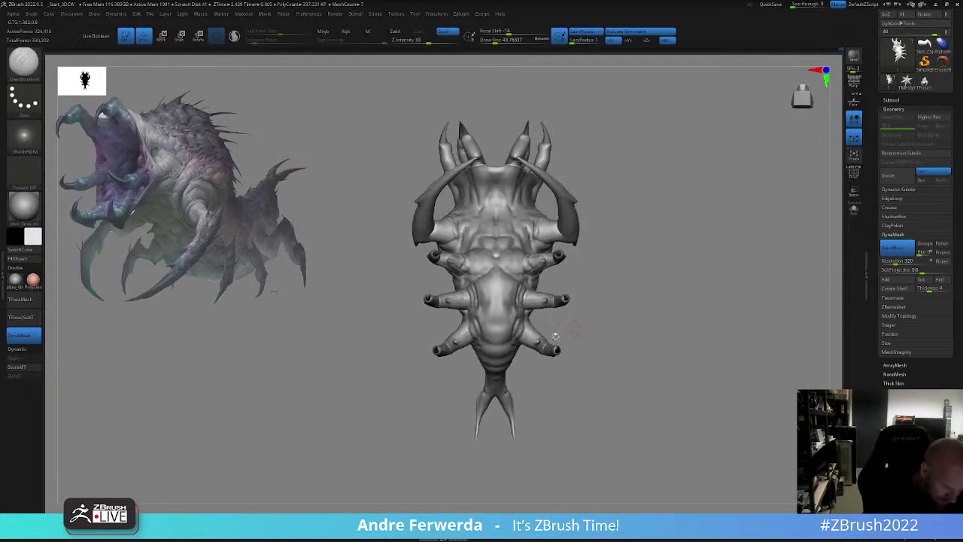
- Adjust the bases of the hindmost legs from below with the Move brush, trying a draw size of about 116 and then a smaller one
{"action": "key", "text": "v"}
{"action": "right_click_drag", "start_coordinate": [539, 310], "coordinate": [557, 304]}
{"action": "key", "text": "space"}
{"action": "left_click_drag", "start_coordinate": [460, 341], "coordinate": [468, 341]}
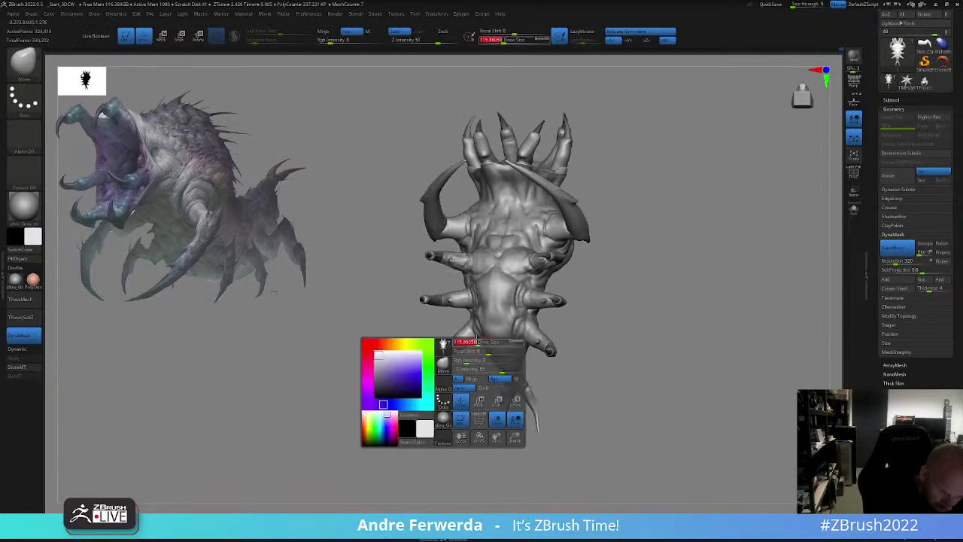
{"action": "right_click_drag", "start_coordinate": [480, 352], "coordinate": [473, 345]}
{"action": "left_click_drag", "start_coordinate": [470, 342], "coordinate": [465, 336]}
{"action": "key", "text": "bracketleft"}
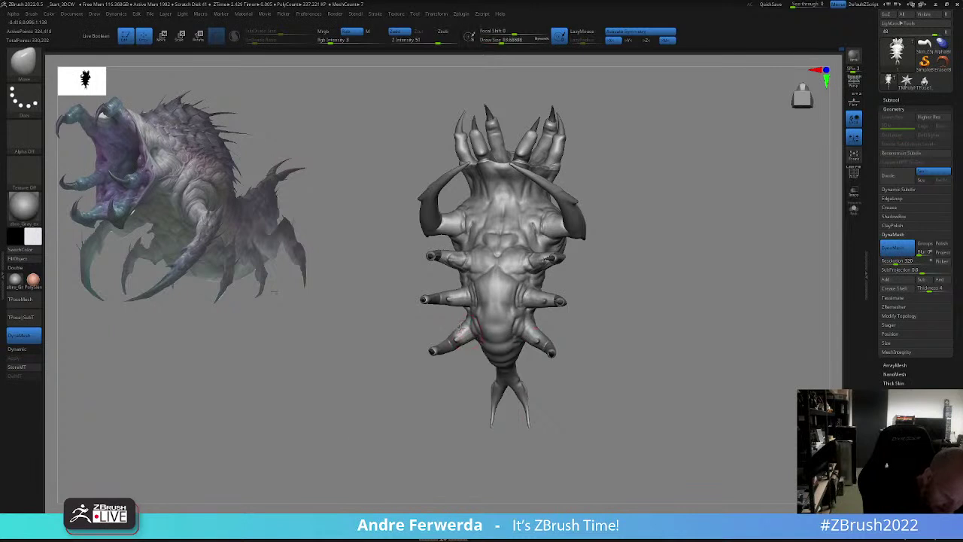
{"action": "right_click_drag", "start_coordinate": [455, 332], "coordinate": [534, 336]}
- Refine the outline of the raised central belly form between the rear legs with the Move brush at a smaller draw size
{"action": "key", "text": "space"}
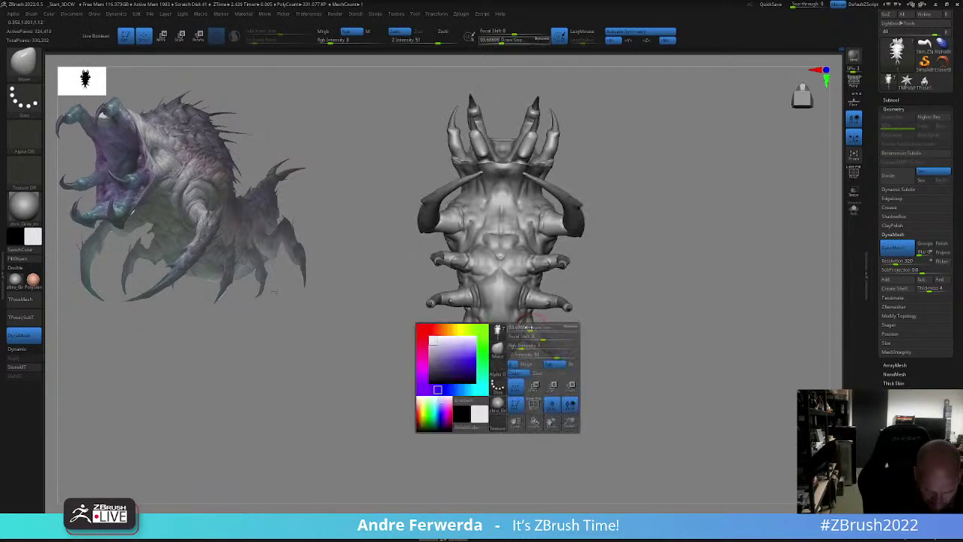
{"action": "left_click_drag", "start_coordinate": [533, 330], "coordinate": [514, 317]}
{"action": "key", "text": "space"}
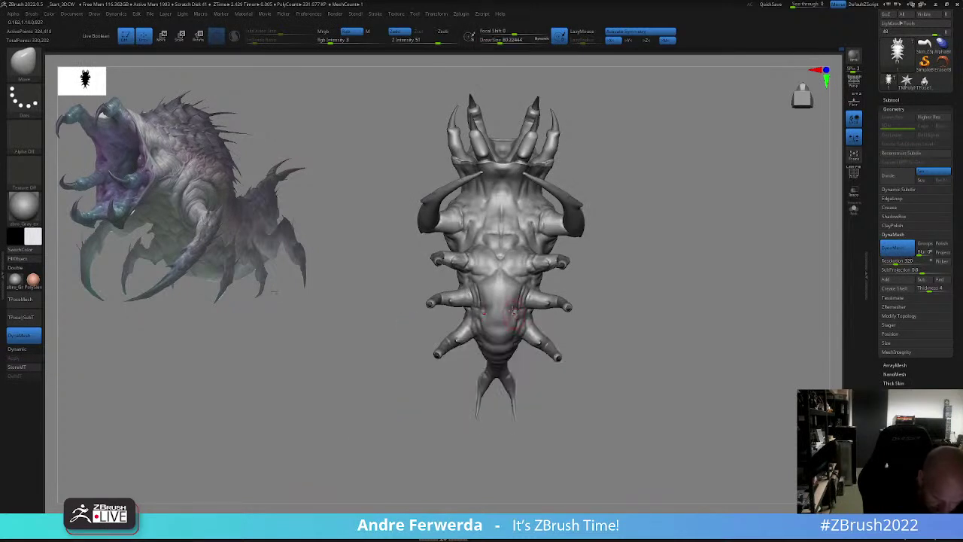
{"action": "left_click_drag", "start_coordinate": [512, 283], "coordinate": [501, 269]}
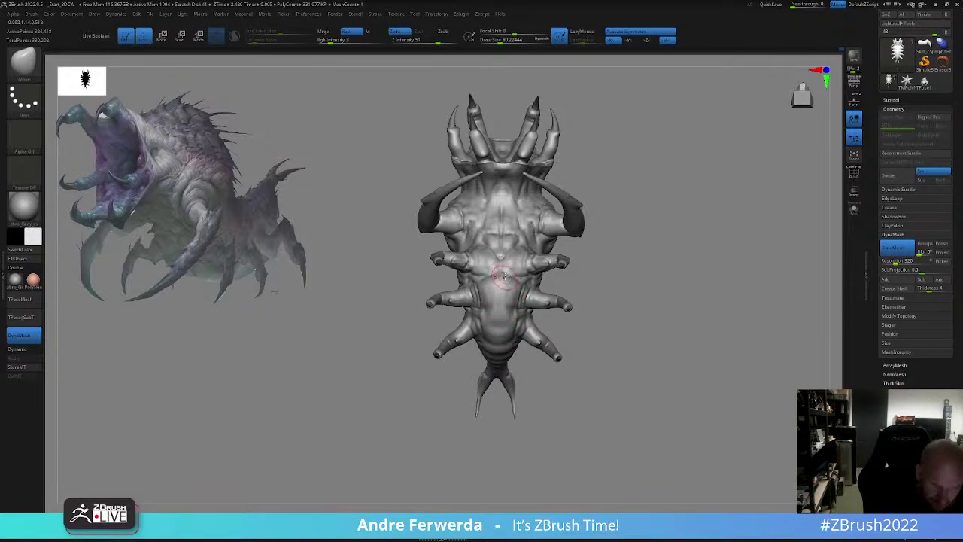
- Carve creases along the edges of the central belly form with the DamStandard brush, reducing the draw size to about 51
{"action": "key", "text": "b"}
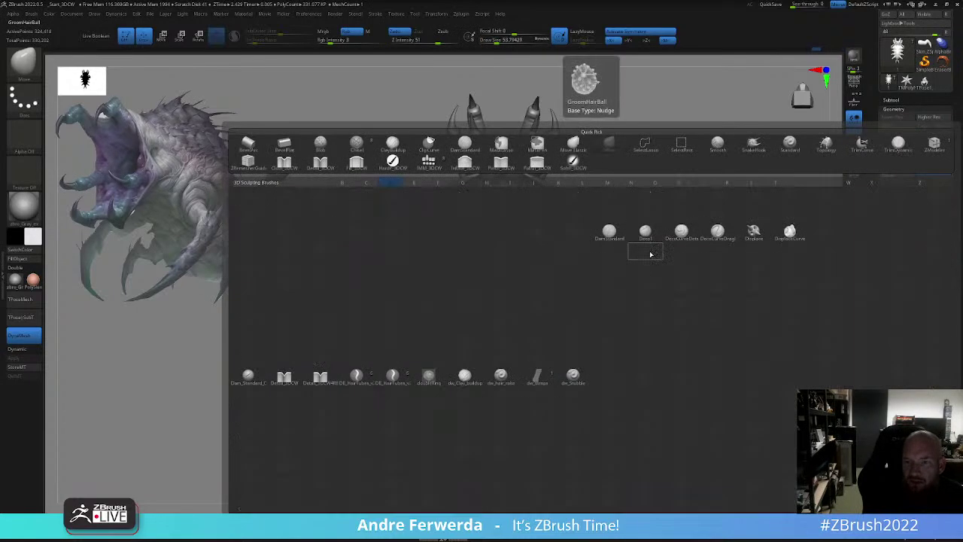
{"action": "left_click", "coordinate": [615, 238]}
{"action": "key", "text": "space"}
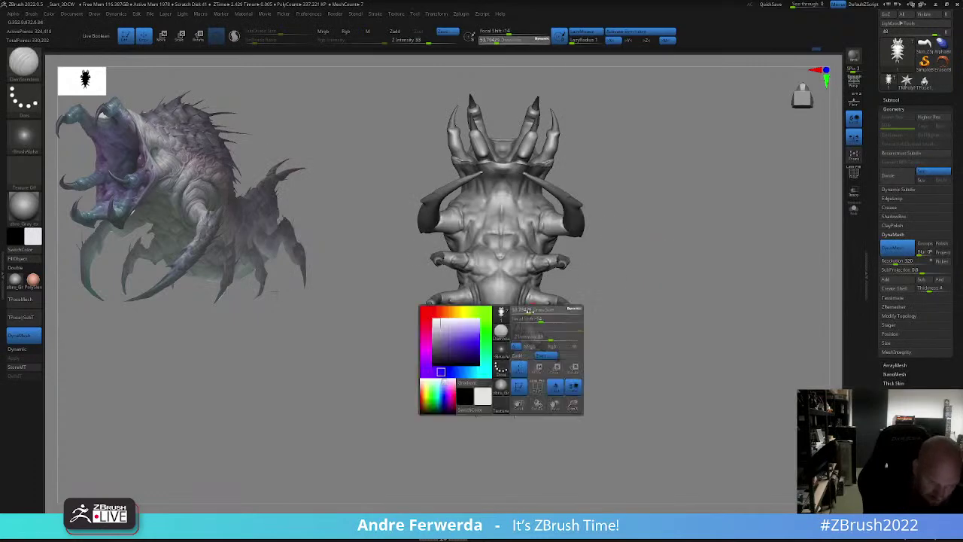
{"action": "left_click_drag", "start_coordinate": [514, 319], "coordinate": [514, 310]}
{"action": "key", "text": "space"}
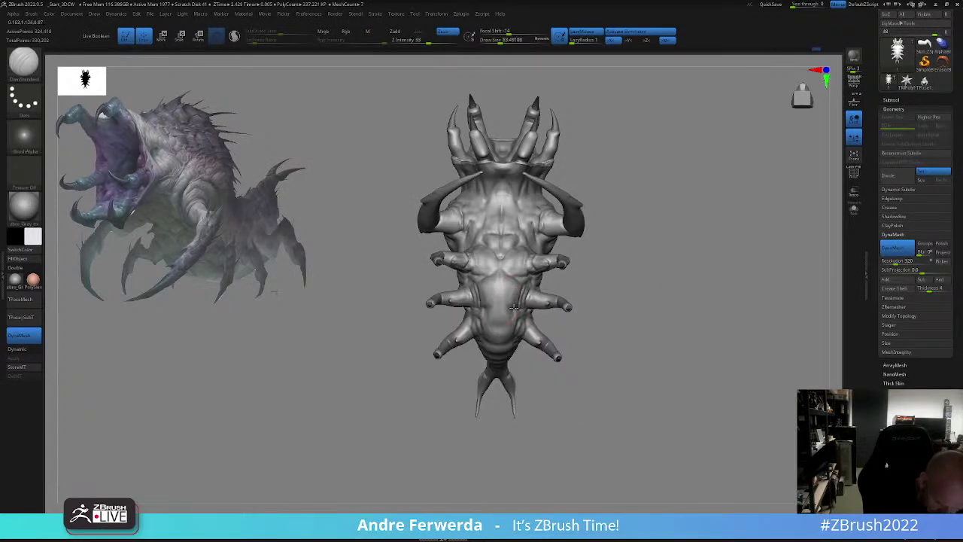
{"action": "key", "text": "bracketleft"}
{"action": "mouse_move", "coordinate": [598, 306]}
{"action": "left_mouse_down"}
{"action": "mouse_move", "coordinate": [549, 325]}
{"action": "mouse_move", "coordinate": [515, 314]}
{"action": "left_mouse_up"}
{"action": "mouse_move", "coordinate": [513, 309]}
{"action": "right_mouse_down"}
{"action": "mouse_move", "coordinate": [497, 306]}
{"action": "mouse_move", "coordinate": [552, 326]}
{"action": "right_mouse_up"}
{"action": "mouse_move", "coordinate": [475, 338]}
{"action": "right_mouse_down"}
{"action": "mouse_move", "coordinate": [545, 345]}
{"action": "mouse_move", "coordinate": [568, 323]}
{"action": "mouse_move", "coordinate": [624, 305]}
{"action": "mouse_move", "coordinate": [663, 300]}
{"action": "mouse_move", "coordinate": [654, 314]}
{"action": "mouse_move", "coordinate": [647, 297]}
{"action": "right_mouse_up"}
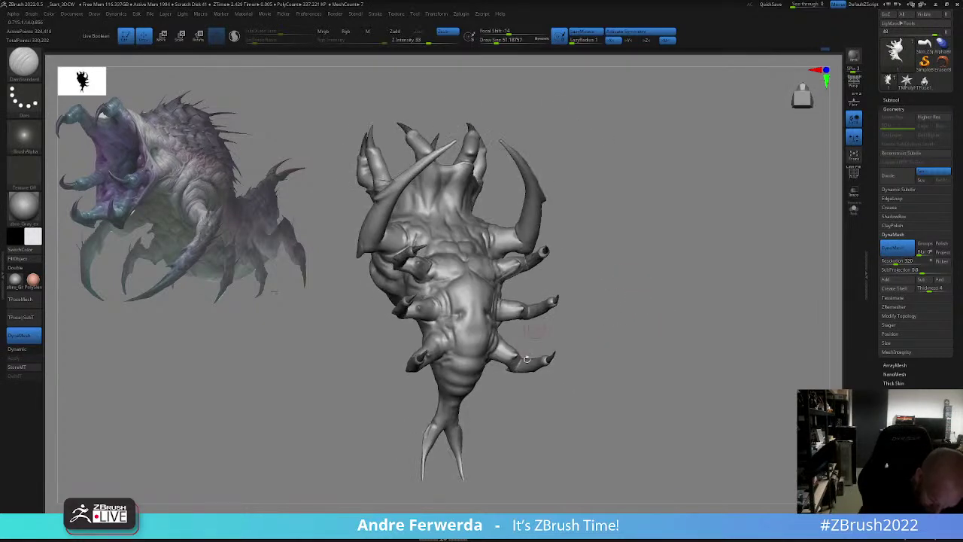
- Sharpen the creases along the hindmost legs with the DamStandard brush at draw sizes of about 63 and 46
{"action": "key", "text": "space"}
{"action": "left_click_drag", "start_coordinate": [511, 351], "coordinate": [517, 351]}
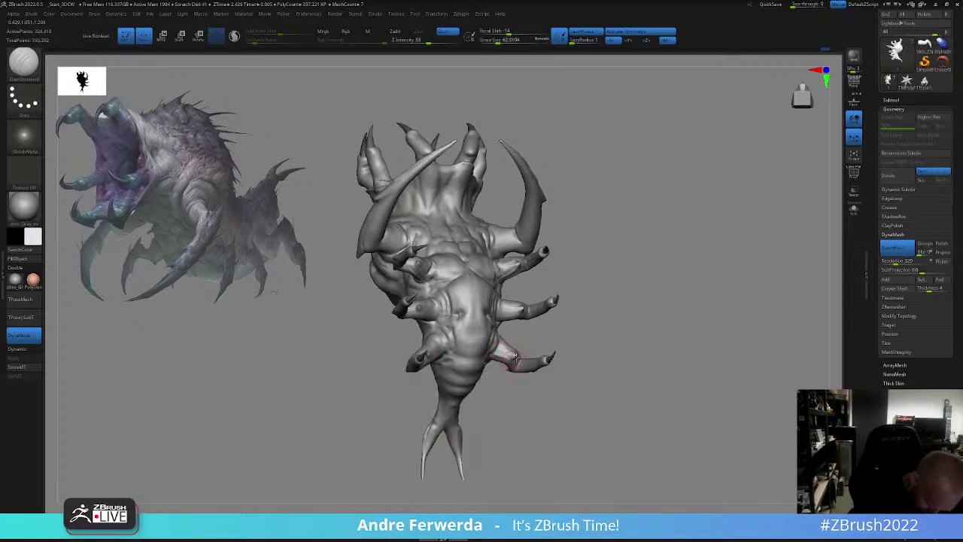
{"action": "right_click_drag", "start_coordinate": [515, 357], "coordinate": [520, 344]}
{"action": "key", "text": "space"}
{"action": "left_click_drag", "start_coordinate": [520, 351], "coordinate": [512, 353]}
{"action": "mouse_move", "coordinate": [519, 357]}
{"action": "right_mouse_down"}
{"action": "mouse_move", "coordinate": [475, 359]}
{"action": "mouse_move", "coordinate": [514, 378]}
{"action": "right_mouse_up"}
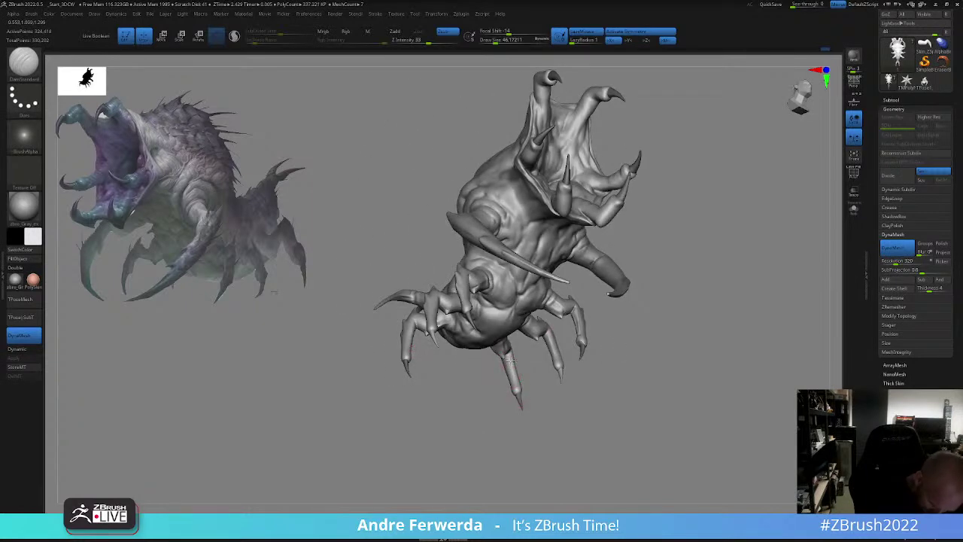
{"action": "mouse_move", "coordinate": [516, 386]}
{"action": "right_mouse_down"}
{"action": "mouse_move", "coordinate": [539, 370]}
{"action": "mouse_move", "coordinate": [537, 394]}
{"action": "right_mouse_up"}
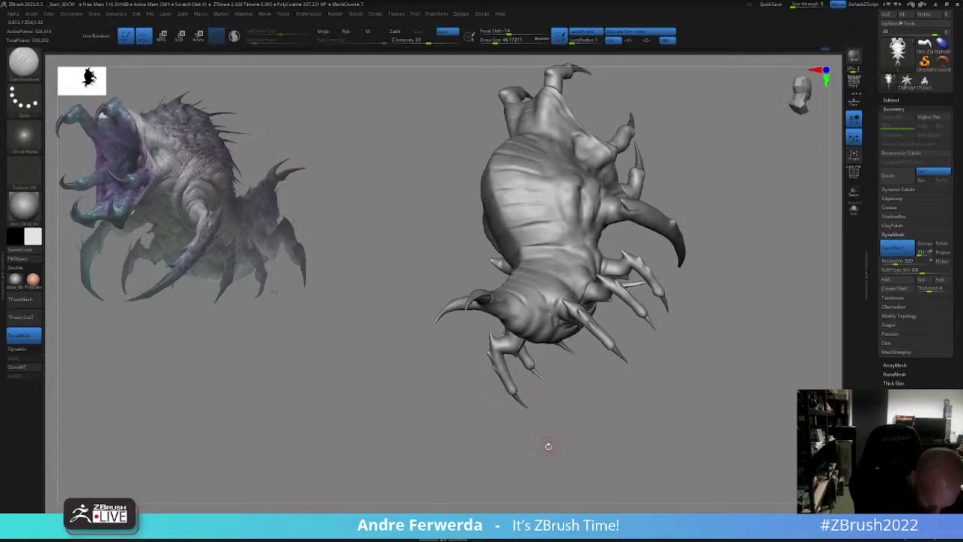
{"action": "right_click_drag", "start_coordinate": [549, 447], "coordinate": [508, 366]}
{"action": "right_click_drag", "start_coordinate": [562, 433], "coordinate": [557, 439]}
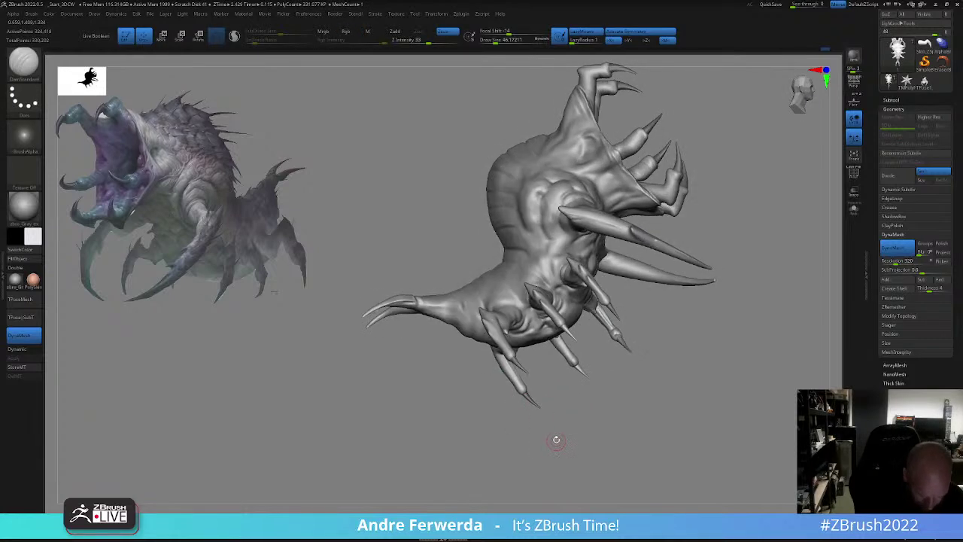
- Switch to the ClayBuildup brush and examine the legs and flanks from the side, rear and front three-quarter views
{"action": "key", "text": "b"}
{"action": "key", "text": "c"}
{"action": "key", "text": "b"}
{"action": "mouse_move", "coordinate": [563, 384]}
{"action": "right_mouse_down"}
{"action": "mouse_move", "coordinate": [538, 396]}
{"action": "mouse_move", "coordinate": [486, 387]}
{"action": "right_mouse_up"}
{"action": "mouse_move", "coordinate": [563, 392]}
{"action": "right_mouse_down"}
{"action": "mouse_move", "coordinate": [500, 388]}
{"action": "mouse_move", "coordinate": [535, 392]}
{"action": "mouse_move", "coordinate": [515, 384]}
{"action": "right_mouse_up"}
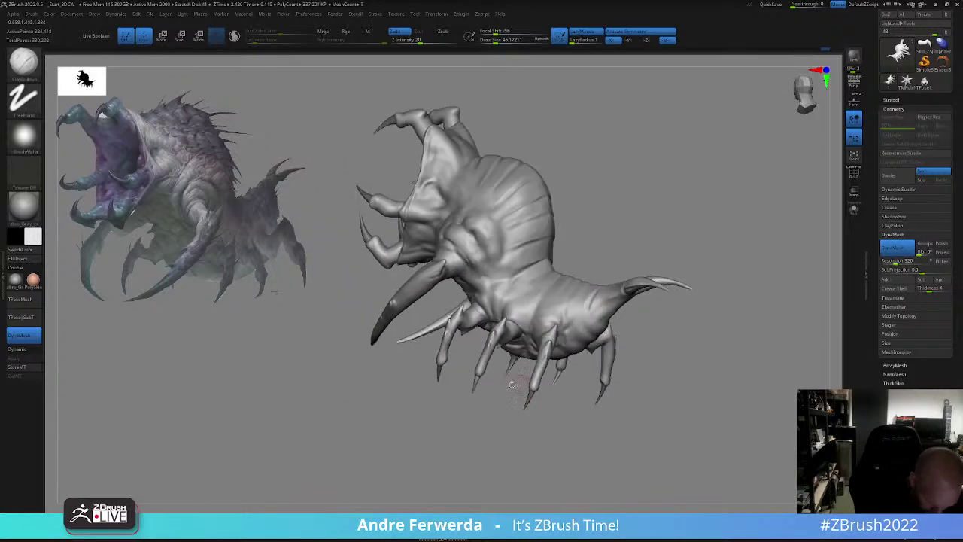
{"action": "right_click_drag", "start_coordinate": [622, 396], "coordinate": [539, 393]}
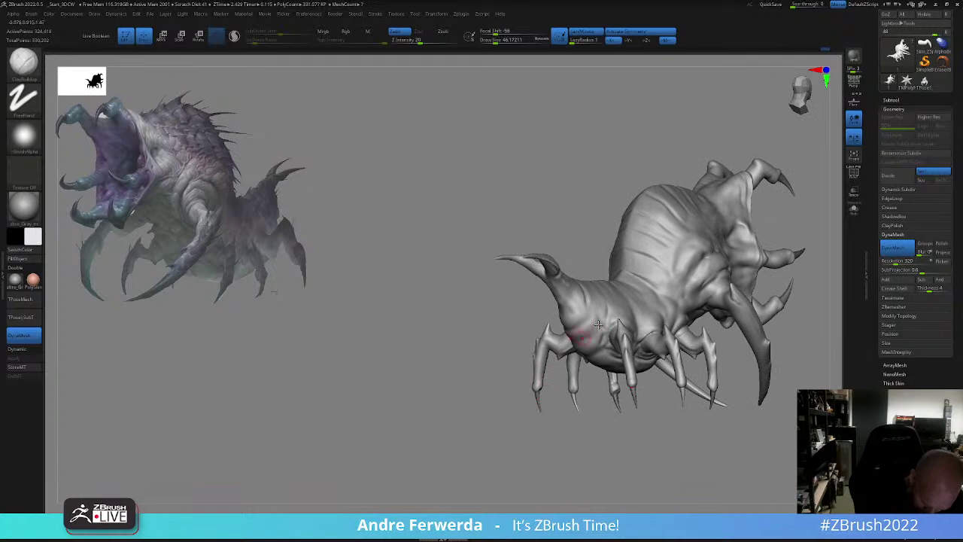
{"action": "mouse_move", "coordinate": [617, 439]}
{"action": "right_mouse_down"}
{"action": "mouse_move", "coordinate": [581, 397]}
{"action": "mouse_move", "coordinate": [606, 392]}
{"action": "mouse_move", "coordinate": [540, 395]}
{"action": "right_mouse_up"}
{"action": "right_click_drag", "start_coordinate": [619, 404], "coordinate": [590, 392]}
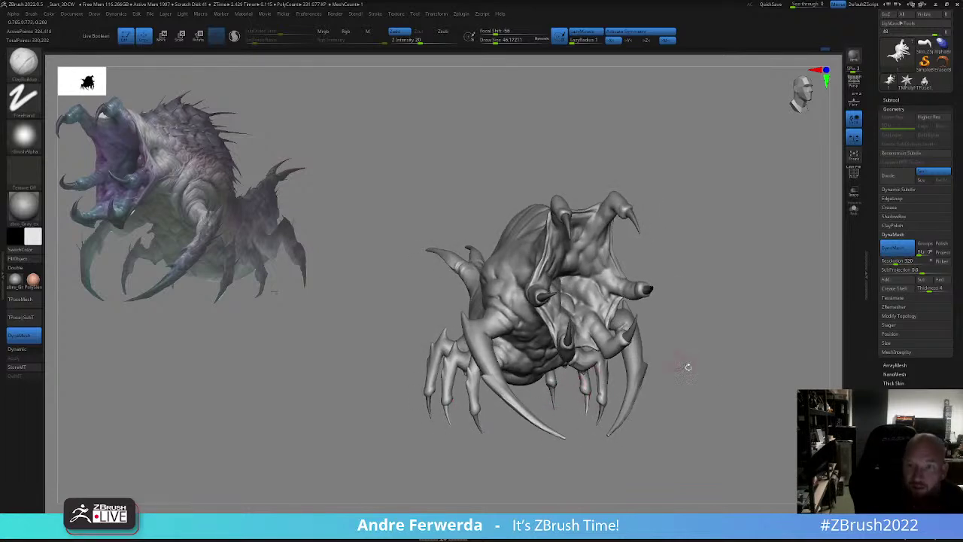
- Switch to the DamStandard brush at a draw size of about 39 and examine the small legs and underside from several angles
{"action": "right_click_drag", "start_coordinate": [719, 387], "coordinate": [737, 371]}
{"action": "right_click_drag", "start_coordinate": [726, 435], "coordinate": [650, 444], "text": "alt"}
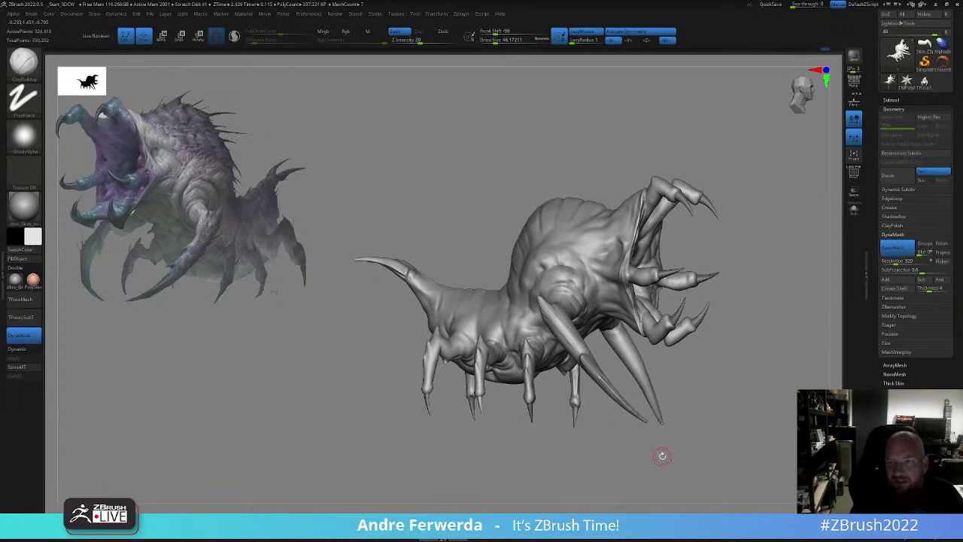
{"action": "key", "text": "b"}
{"action": "key", "text": "d"}
{"action": "key", "text": "s"}
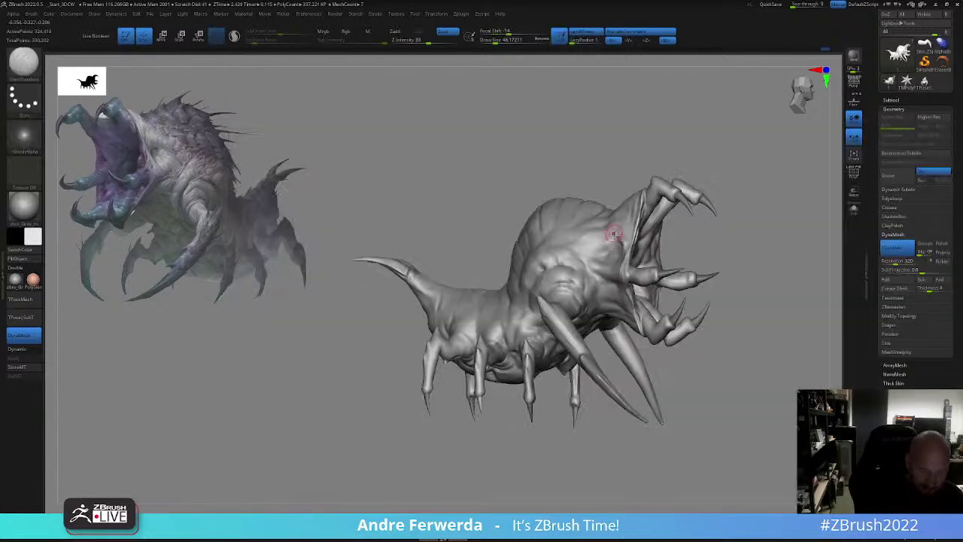
{"action": "key", "text": "space"}
{"action": "mouse_move", "coordinate": [538, 426]}
{"action": "right_mouse_down"}
{"action": "mouse_move", "coordinate": [503, 430]}
{"action": "mouse_move", "coordinate": [506, 410]}
{"action": "mouse_move", "coordinate": [525, 389]}
{"action": "mouse_move", "coordinate": [536, 393]}
{"action": "mouse_move", "coordinate": [526, 392]}
{"action": "right_mouse_up"}
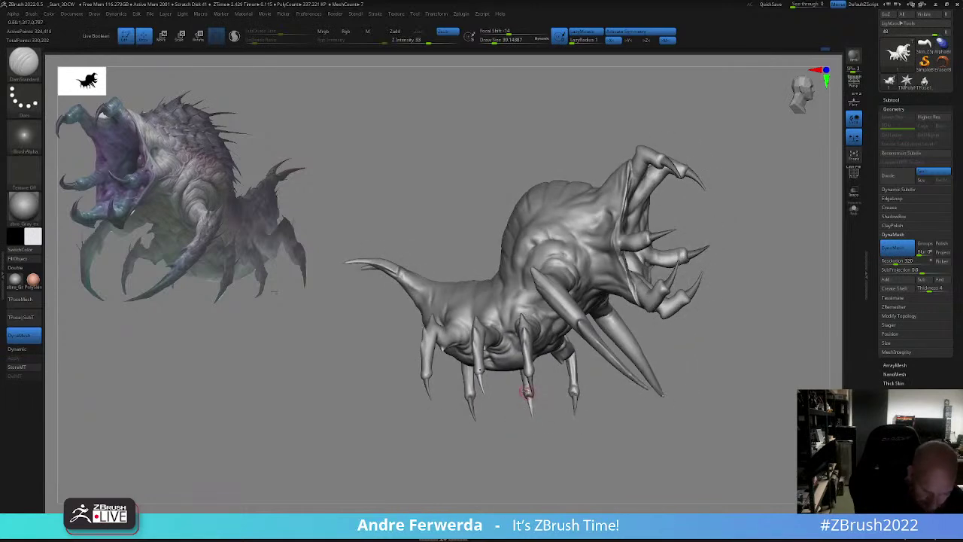
{"action": "mouse_move", "coordinate": [498, 444]}
{"action": "right_mouse_down"}
{"action": "mouse_move", "coordinate": [490, 445]}
{"action": "mouse_move", "coordinate": [474, 391]}
{"action": "mouse_move", "coordinate": [475, 410]}
{"action": "right_mouse_up"}
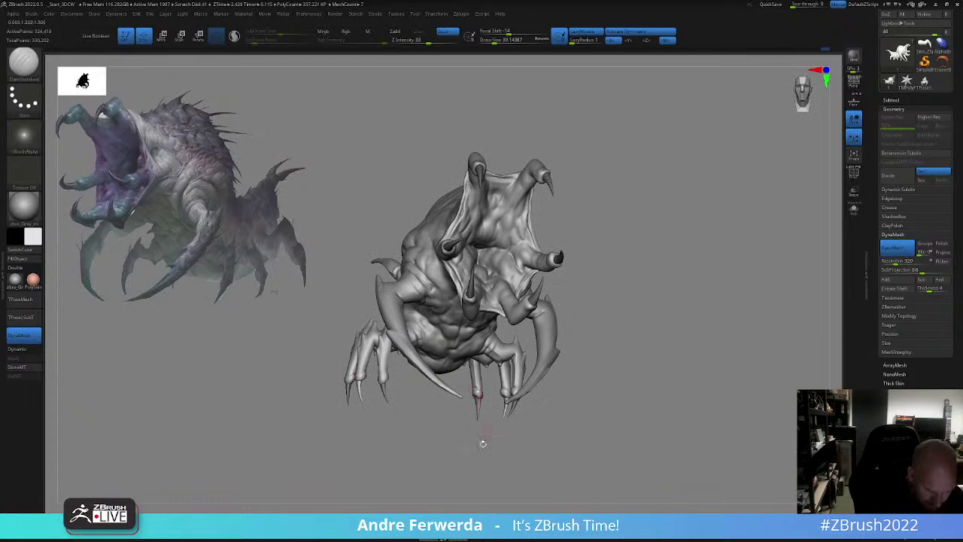
{"action": "mouse_move", "coordinate": [483, 443]}
{"action": "right_mouse_down"}
{"action": "mouse_move", "coordinate": [478, 393]}
{"action": "mouse_move", "coordinate": [475, 403]}
{"action": "right_mouse_up"}
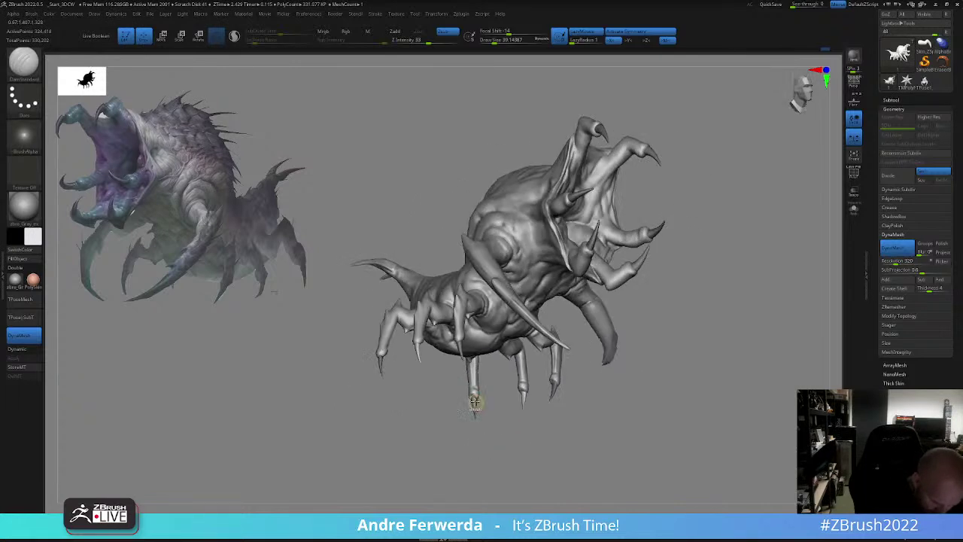
{"action": "mouse_move", "coordinate": [510, 443]}
{"action": "right_mouse_down"}
{"action": "mouse_move", "coordinate": [525, 382]}
{"action": "mouse_move", "coordinate": [572, 370]}
{"action": "right_mouse_up"}
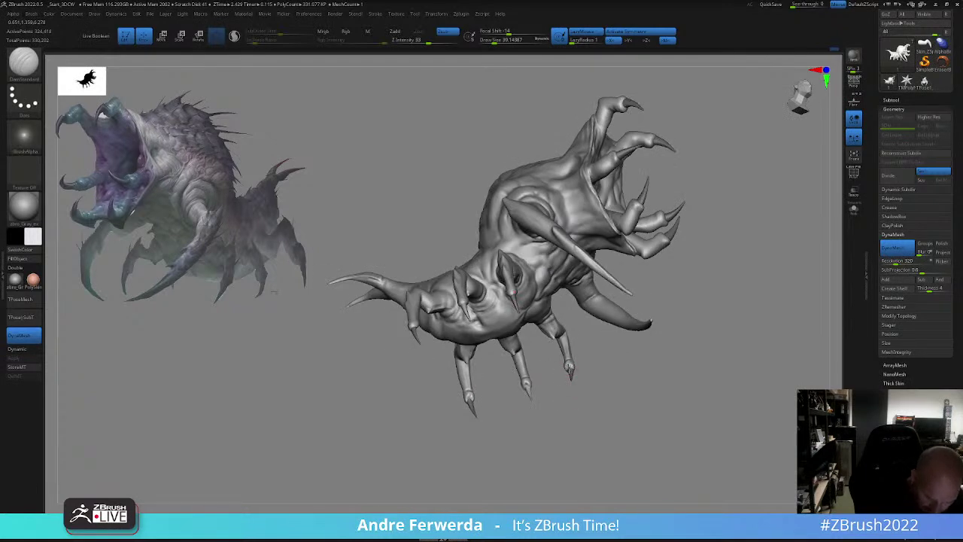
{"action": "right_click_drag", "start_coordinate": [609, 396], "coordinate": [583, 328]}
{"action": "right_click_drag", "start_coordinate": [540, 361], "coordinate": [558, 352]}
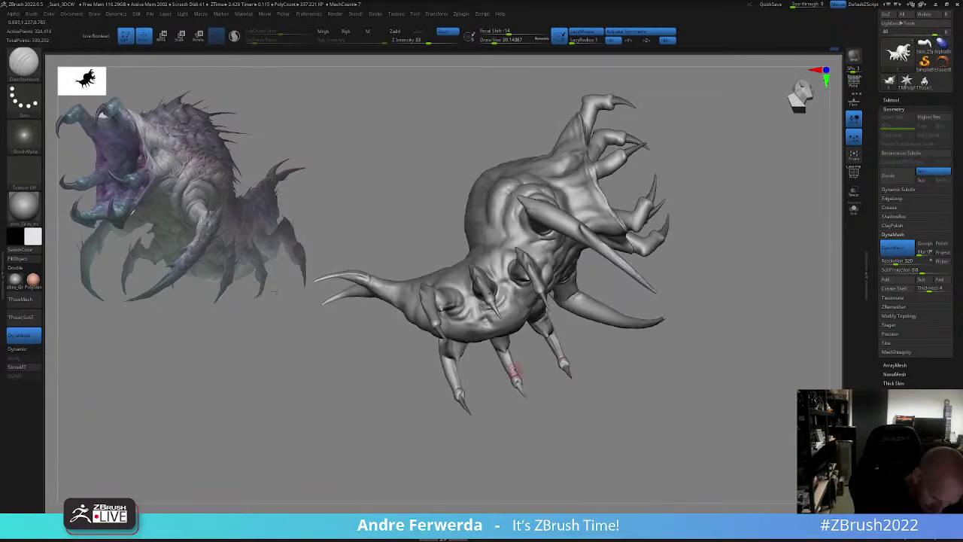
- Build up the small legs with the Standard brush at draw sizes of about 31 and 41
{"action": "key", "text": "b"}
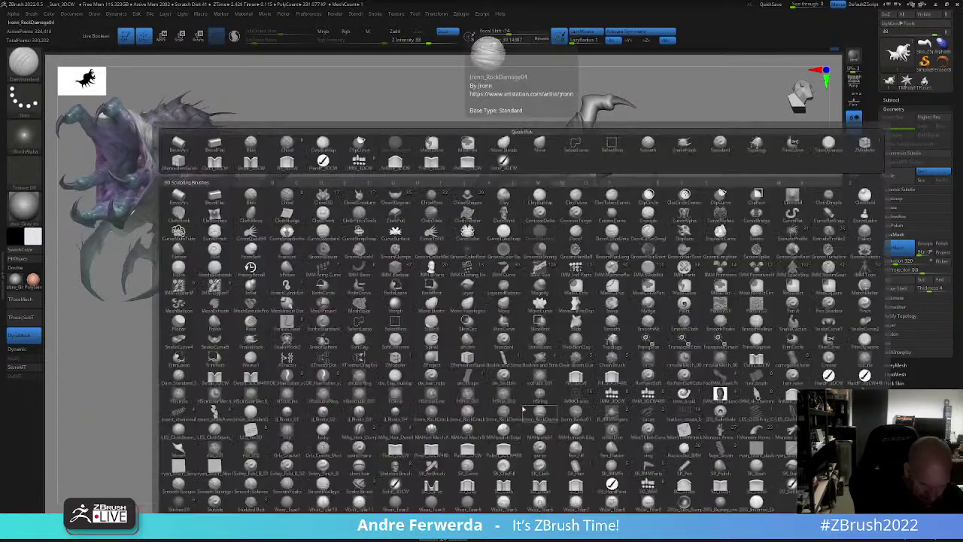
{"action": "key", "text": "s"}
{"action": "key", "text": "t"}
{"action": "key", "text": "space"}
{"action": "left_click_drag", "start_coordinate": [519, 367], "coordinate": [514, 366]}
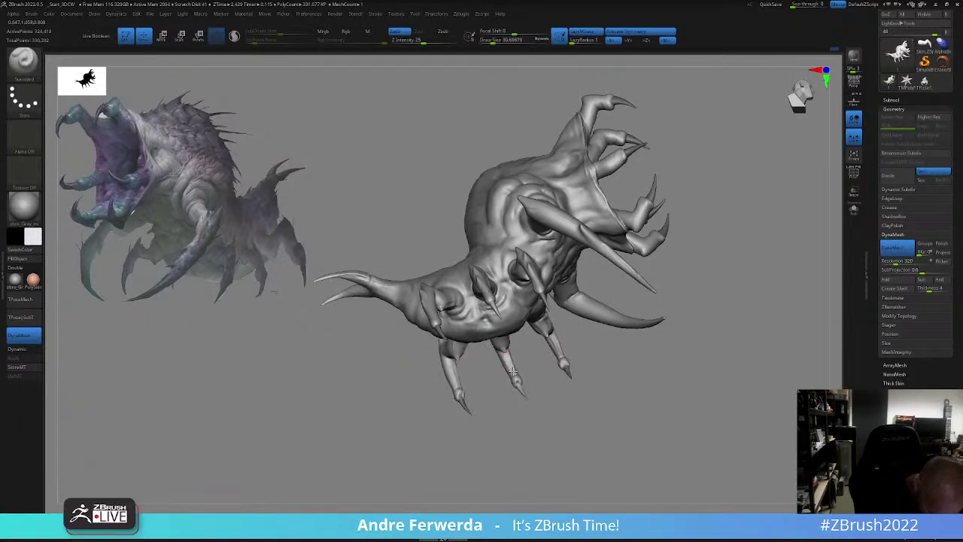
{"action": "mouse_move", "coordinate": [521, 380]}
{"action": "right_mouse_down"}
{"action": "mouse_move", "coordinate": [499, 425]}
{"action": "mouse_move", "coordinate": [512, 368]}
{"action": "mouse_move", "coordinate": [521, 395]}
{"action": "mouse_move", "coordinate": [603, 412]}
{"action": "mouse_move", "coordinate": [632, 376]}
{"action": "mouse_move", "coordinate": [619, 365]}
{"action": "right_mouse_up"}
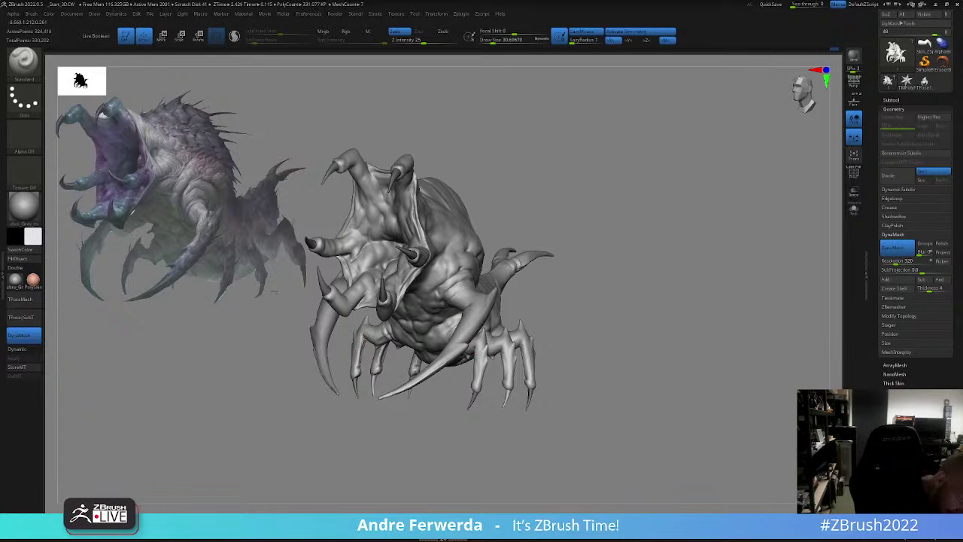
{"action": "key", "text": "space"}
{"action": "left_click_drag", "start_coordinate": [364, 342], "coordinate": [367, 340]}
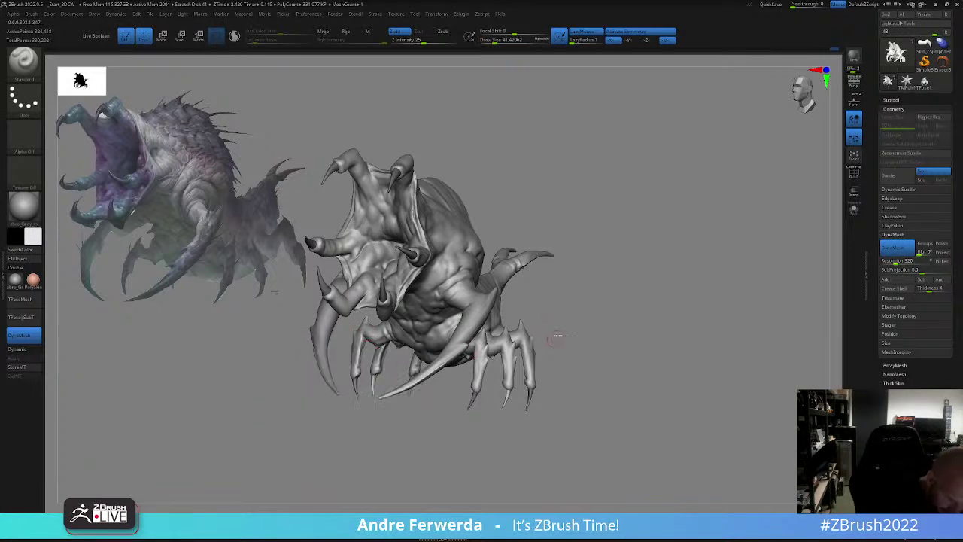
- Add volume to the rear legs near the belly with the Standard brush, using a draw size of about 51
{"action": "right_click_drag", "start_coordinate": [555, 338], "coordinate": [570, 303]}
{"action": "key", "text": "space"}
{"action": "left_click_drag", "start_coordinate": [541, 356], "coordinate": [544, 356]}
{"action": "right_click_drag", "start_coordinate": [557, 342], "coordinate": [570, 273]}
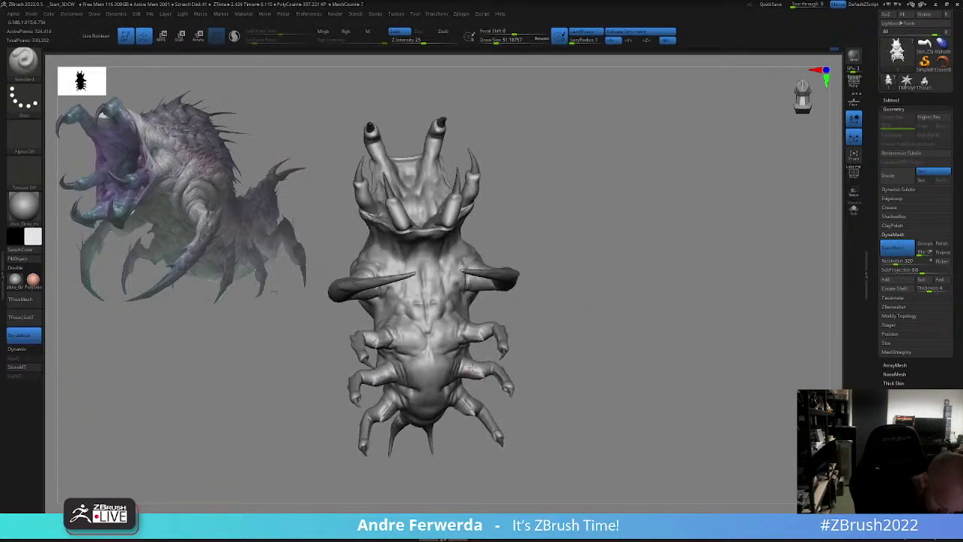
{"action": "mouse_move", "coordinate": [473, 396]}
{"action": "left_mouse_down"}
{"action": "mouse_move", "coordinate": [466, 404]}
{"action": "mouse_move", "coordinate": [483, 416]}
{"action": "left_mouse_up"}
{"action": "right_click_drag", "start_coordinate": [513, 418], "coordinate": [491, 414]}
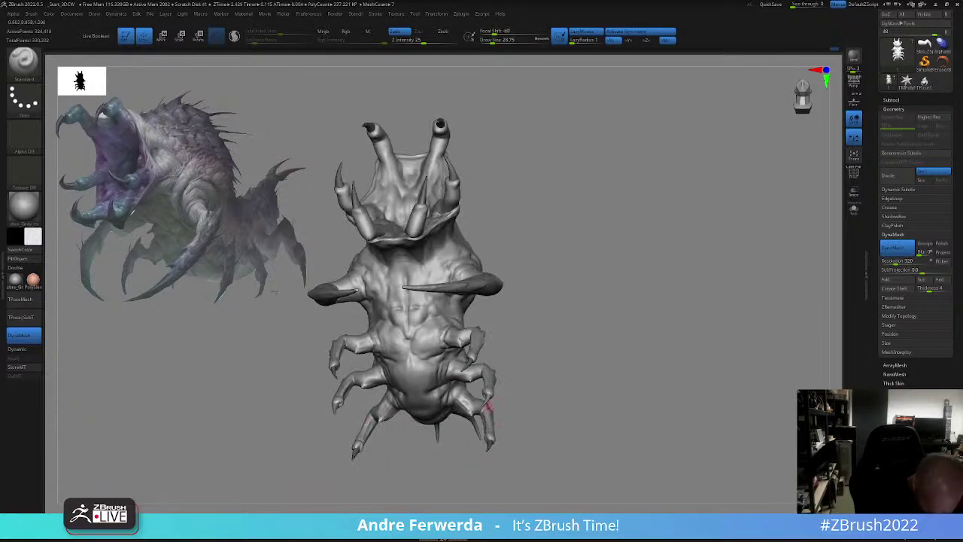
{"action": "key", "text": "b"}
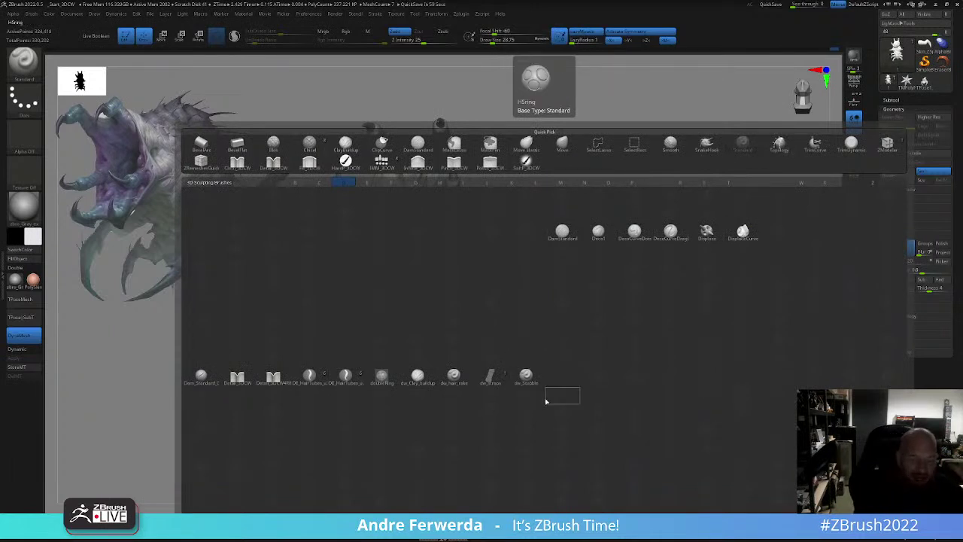
{"action": "left_click", "coordinate": [569, 228]}
{"action": "left_click_drag", "start_coordinate": [623, 314], "coordinate": [611, 267]}
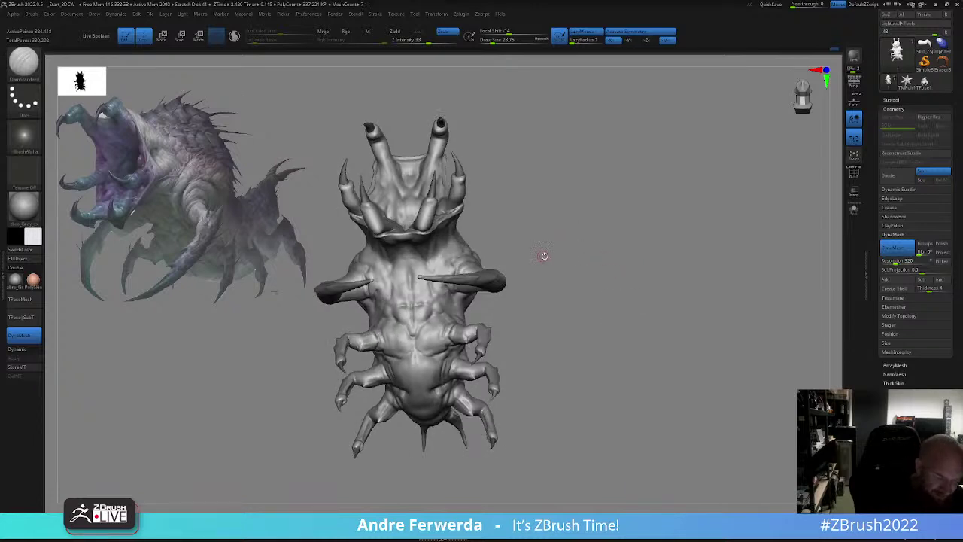
- Adjust the neck and shoulder outline above the large front limbs with the Move brush at draw sizes of about 71 to 83
{"action": "left_click_drag", "start_coordinate": [545, 256], "coordinate": [555, 305], "text": "alt"}
{"action": "key", "text": "v"}
{"action": "key", "text": "space"}
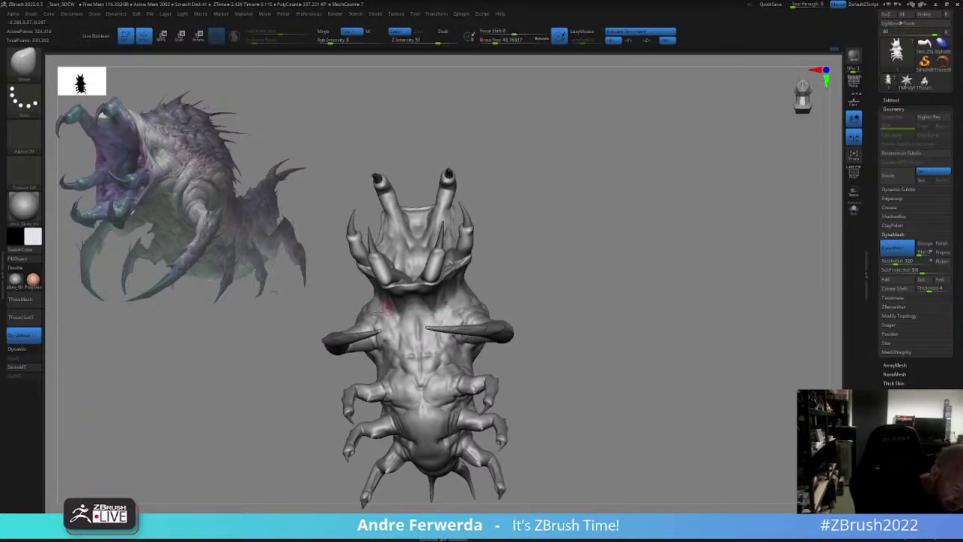
{"action": "key", "text": "space"}
{"action": "left_click", "coordinate": [372, 304]}
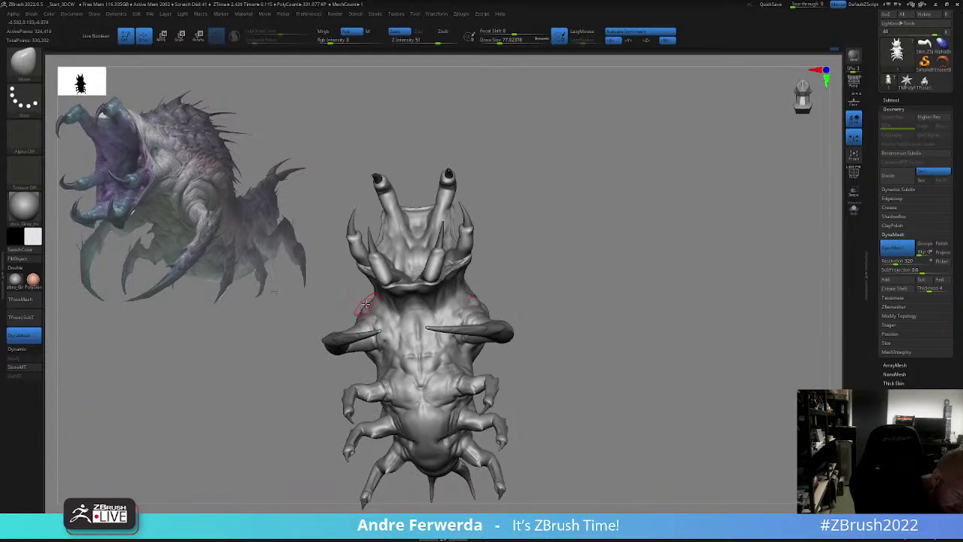
{"action": "key", "text": "space"}
{"action": "left_click_drag", "start_coordinate": [365, 304], "coordinate": [368, 305]}
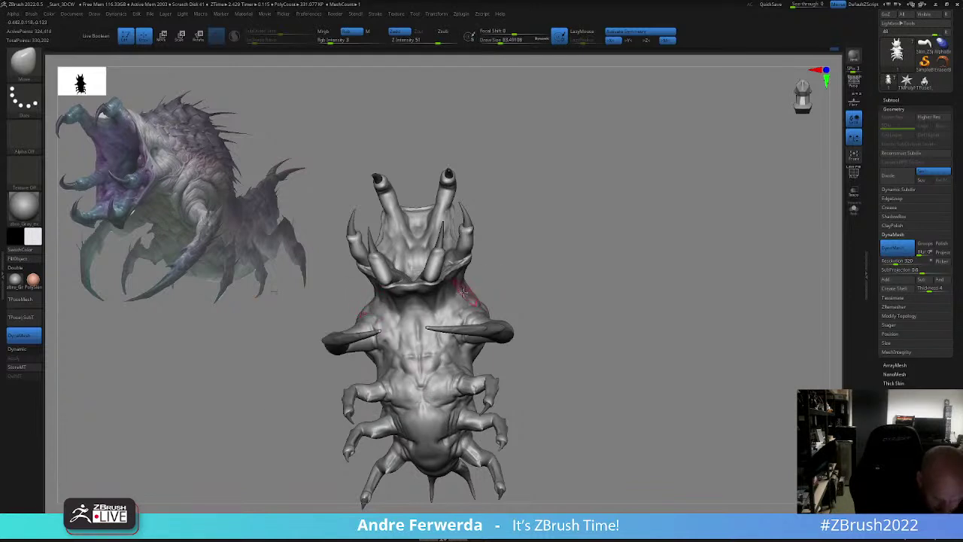
{"action": "key", "text": "space"}
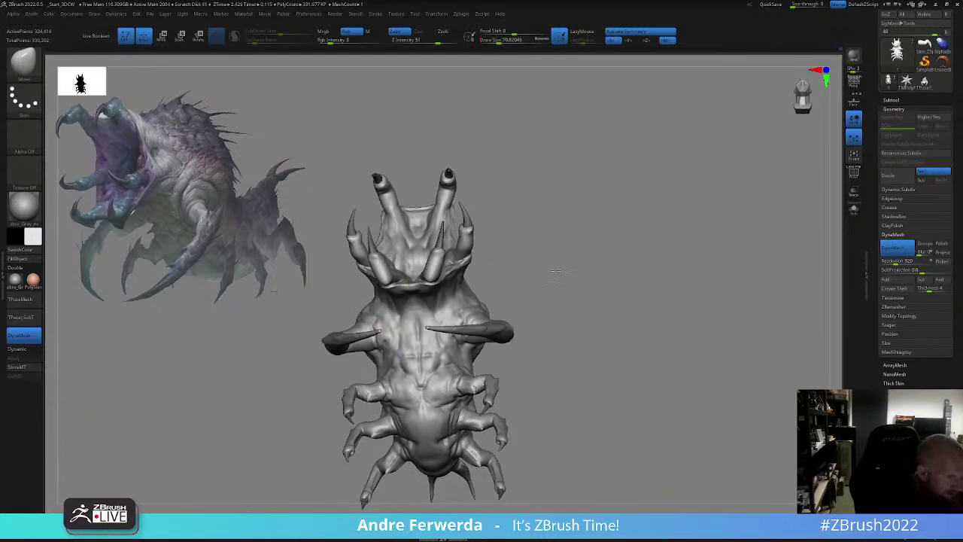
- Reshape the flank between the large front limb and the foremost small leg with the Move brush, setting the draw size to about 71
{"action": "left_click_drag", "start_coordinate": [555, 268], "coordinate": [609, 242], "text": "alt"}
{"action": "key", "text": "space"}
{"action": "left_click_drag", "start_coordinate": [507, 336], "coordinate": [518, 344]}
{"action": "key", "text": "space"}
{"action": "key", "text": "space"}
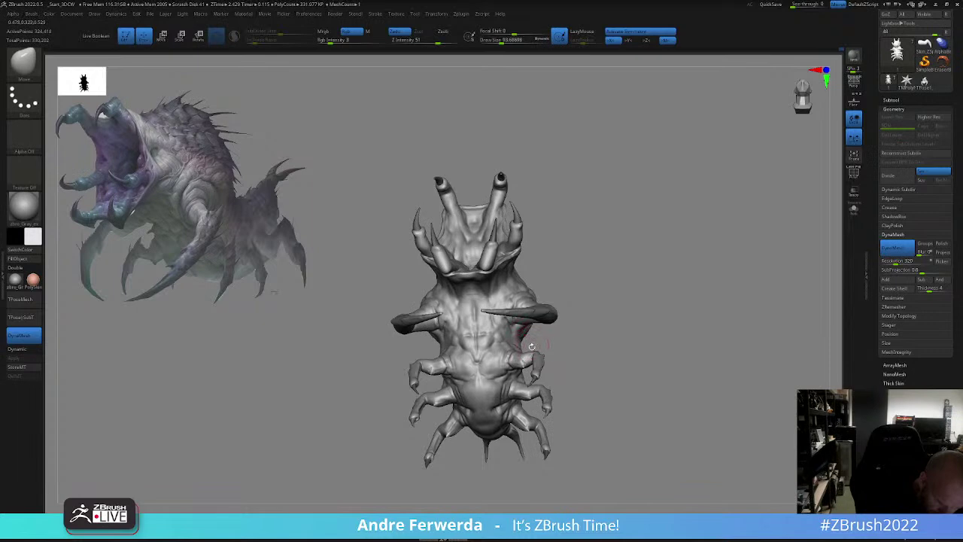
{"action": "key", "text": "space"}
{"action": "left_click_drag", "start_coordinate": [534, 342], "coordinate": [529, 342]}
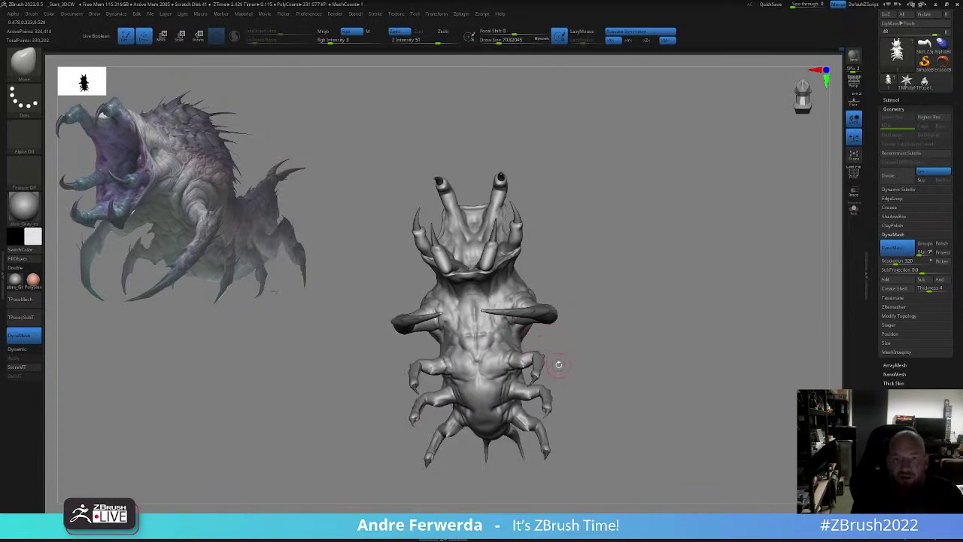
- Carve creases behind the large front limb and around the foremost small leg's base with the DamStandard brush at a draw size of about 65
{"action": "key", "text": "b"}
{"action": "key", "text": "d"}
{"action": "left_click", "coordinate": [577, 232]}
{"action": "key", "text": "space"}
{"action": "left_click_drag", "start_coordinate": [605, 307], "coordinate": [600, 304]}
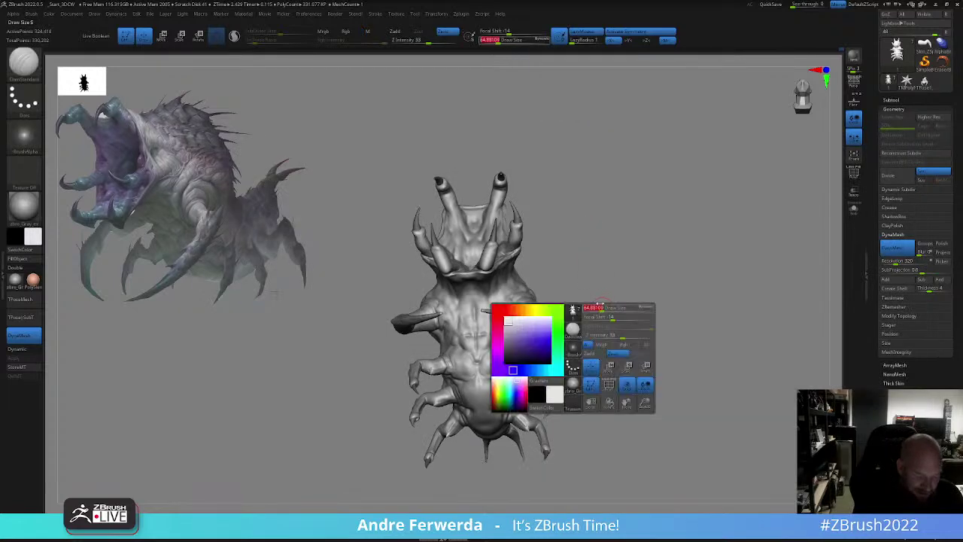
{"action": "key", "text": "space"}
{"action": "right_click_drag", "start_coordinate": [549, 328], "coordinate": [520, 336]}
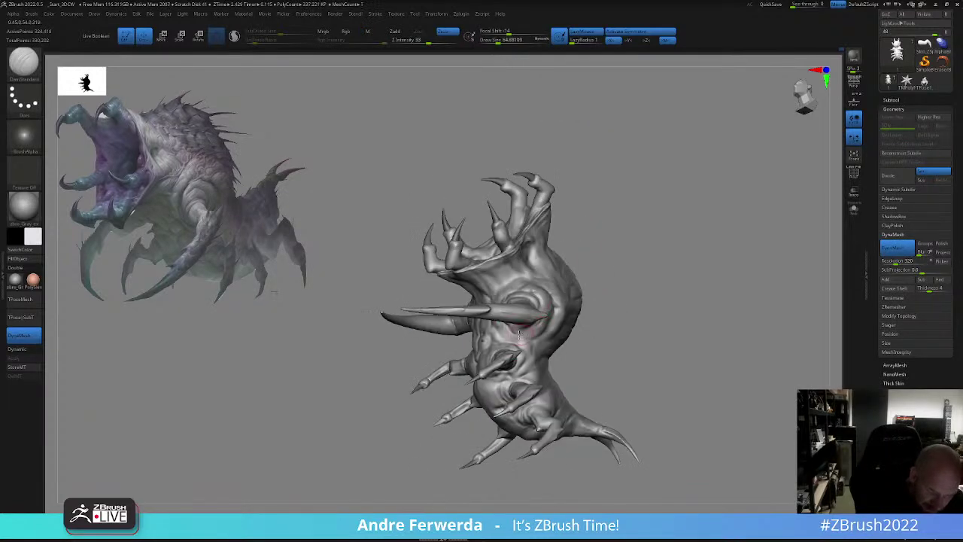
{"action": "left_click_drag", "start_coordinate": [521, 333], "coordinate": [509, 338]}
{"action": "mouse_move", "coordinate": [575, 299]}
{"action": "right_mouse_down"}
{"action": "mouse_move", "coordinate": [630, 275]}
{"action": "mouse_move", "coordinate": [547, 307]}
{"action": "mouse_move", "coordinate": [558, 321]}
{"action": "mouse_move", "coordinate": [610, 327]}
{"action": "mouse_move", "coordinate": [571, 286]}
{"action": "right_mouse_up"}
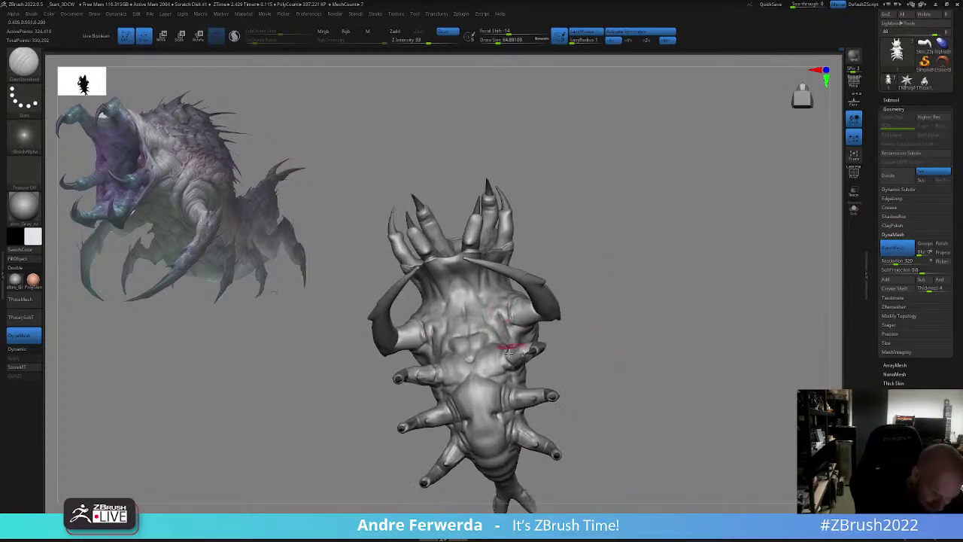
{"action": "mouse_move", "coordinate": [628, 318]}
{"action": "left_mouse_down"}
{"action": "mouse_move", "coordinate": [641, 320]}
{"action": "mouse_move", "coordinate": [632, 319]}
{"action": "left_mouse_up"}
{"action": "right_click_drag", "start_coordinate": [632, 319], "coordinate": [639, 316]}
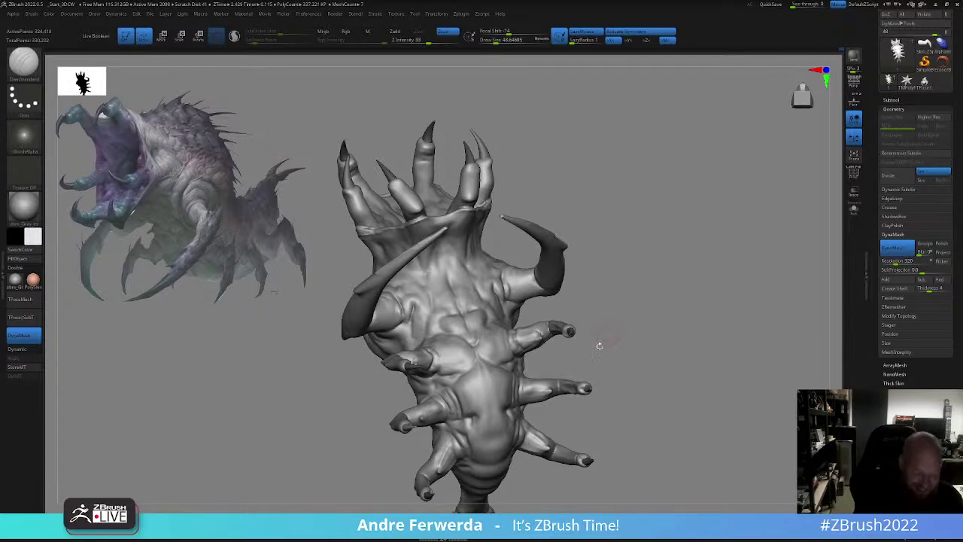
- Carve fine creases on the small legs with the DamStandard brush, reducing the draw size to about 18
{"action": "key", "text": "space"}
{"action": "key", "text": "space"}
{"action": "mouse_move", "coordinate": [570, 370]}
{"action": "left_mouse_down"}
{"action": "mouse_move", "coordinate": [561, 370]}
{"action": "mouse_move", "coordinate": [570, 361]}
{"action": "left_mouse_up"}
{"action": "left_click_drag", "start_coordinate": [578, 360], "coordinate": [576, 352]}
{"action": "key", "text": "space"}
{"action": "left_click_drag", "start_coordinate": [562, 389], "coordinate": [581, 399]}
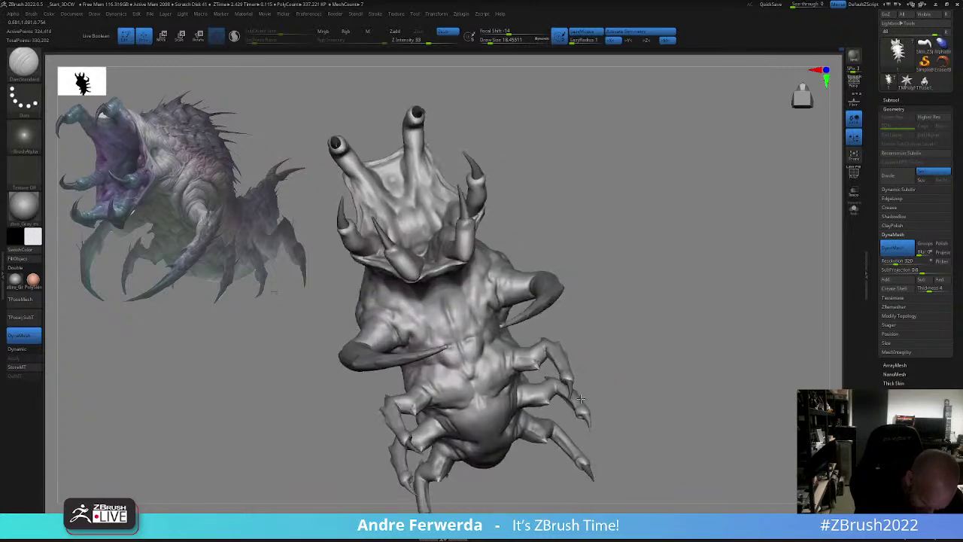
{"action": "right_click_drag", "start_coordinate": [581, 399], "coordinate": [586, 363]}
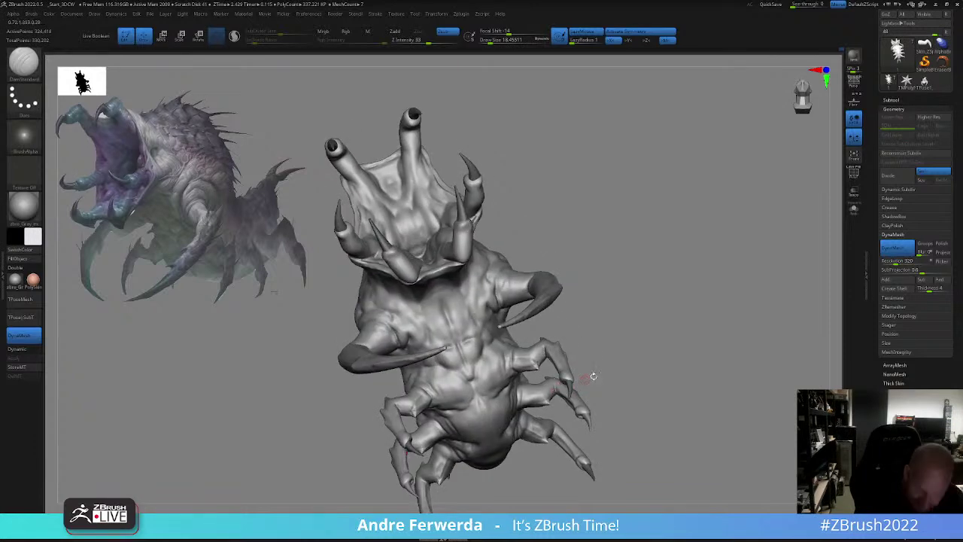
- Define the small legs' joints and undersides with the DamStandard brush at a draw size of about 31
{"action": "mouse_move", "coordinate": [594, 377]}
{"action": "left_mouse_down"}
{"action": "mouse_move", "coordinate": [649, 323]}
{"action": "mouse_move", "coordinate": [654, 295]}
{"action": "left_mouse_up"}
{"action": "key", "text": "space"}
{"action": "left_click_drag", "start_coordinate": [652, 295], "coordinate": [625, 265]}
{"action": "right_click_drag", "start_coordinate": [564, 340], "coordinate": [587, 363]}
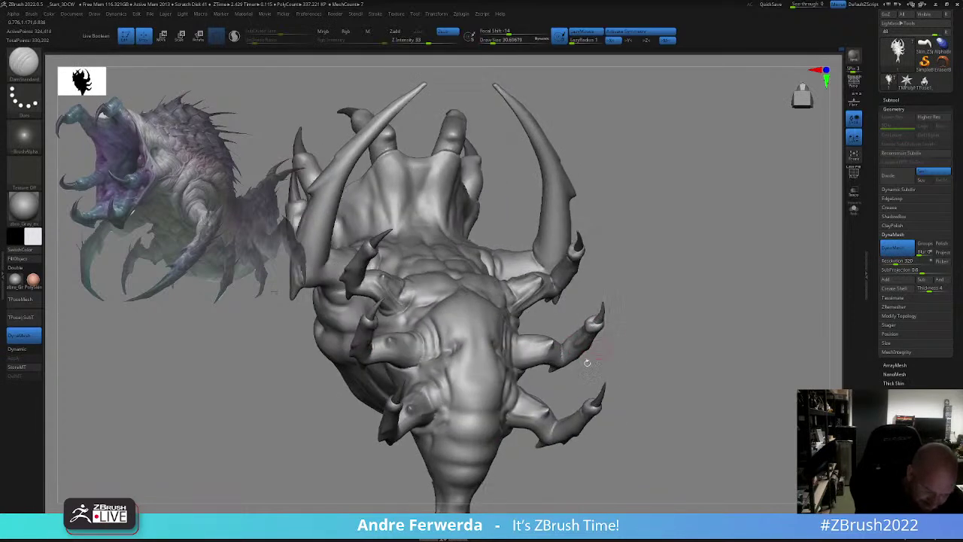
{"action": "left_click_drag", "start_coordinate": [588, 289], "coordinate": [588, 401]}
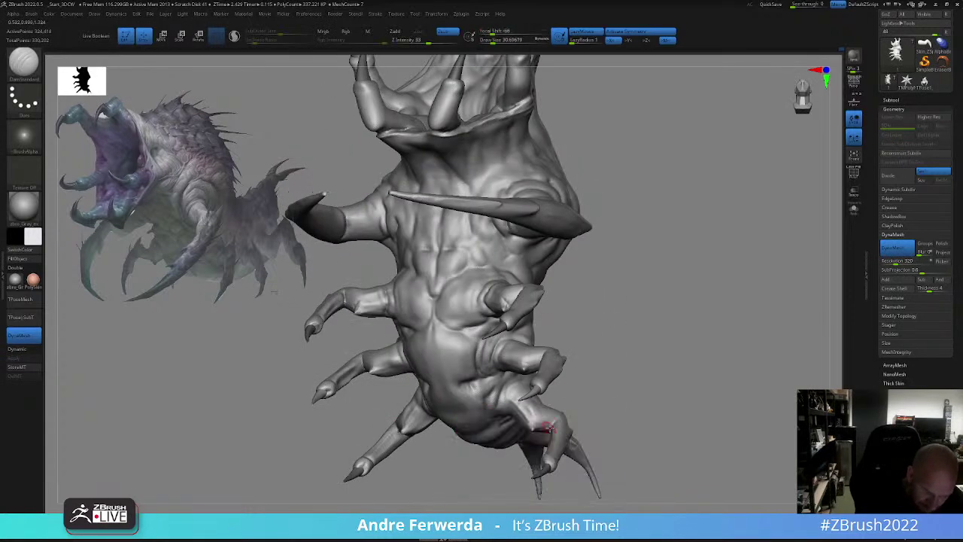
{"action": "mouse_move", "coordinate": [546, 434]}
{"action": "right_mouse_down"}
{"action": "mouse_move", "coordinate": [625, 380]}
{"action": "mouse_move", "coordinate": [578, 437]}
{"action": "mouse_move", "coordinate": [563, 434]}
{"action": "right_mouse_up"}
{"action": "mouse_move", "coordinate": [588, 437]}
{"action": "left_mouse_down"}
{"action": "mouse_move", "coordinate": [580, 438]}
{"action": "mouse_move", "coordinate": [595, 431]}
{"action": "left_mouse_up"}
{"action": "left_click_drag", "start_coordinate": [666, 298], "coordinate": [679, 294]}
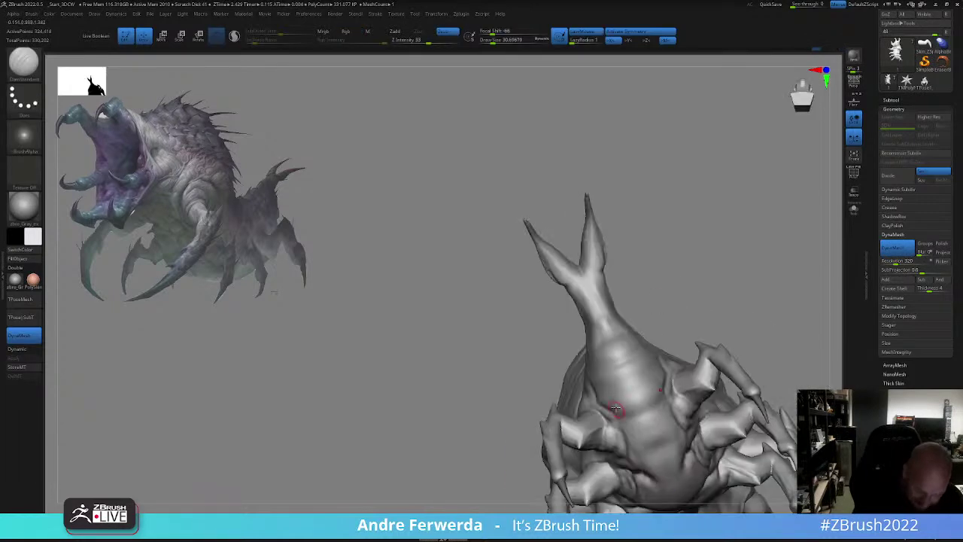
- Carve a crease across the base of the tail with the DamStandard brush at a draw size of about 46
{"action": "key", "text": "space"}
{"action": "left_click_drag", "start_coordinate": [599, 411], "coordinate": [605, 411]}
{"action": "left_click_drag", "start_coordinate": [638, 301], "coordinate": [671, 302]}
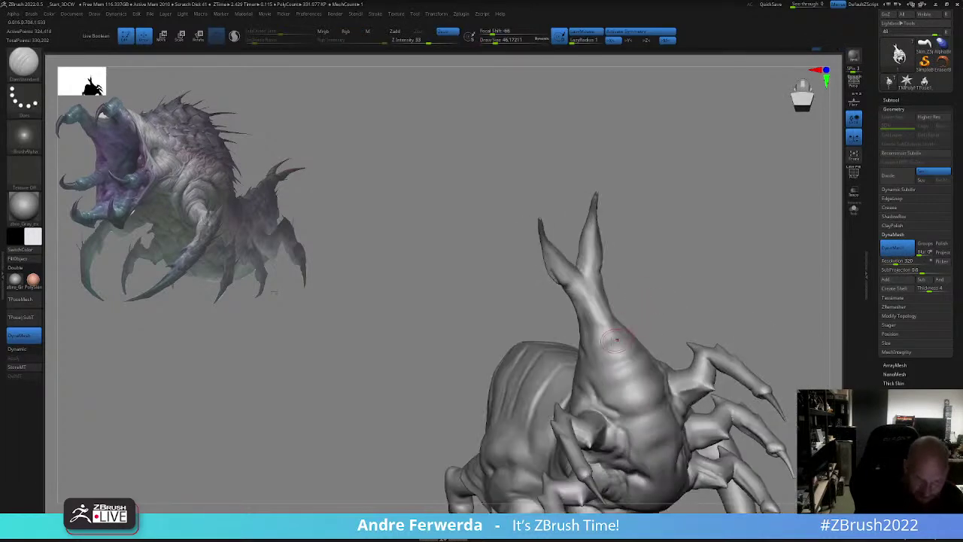
{"action": "left_click_drag", "start_coordinate": [604, 344], "coordinate": [624, 338]}
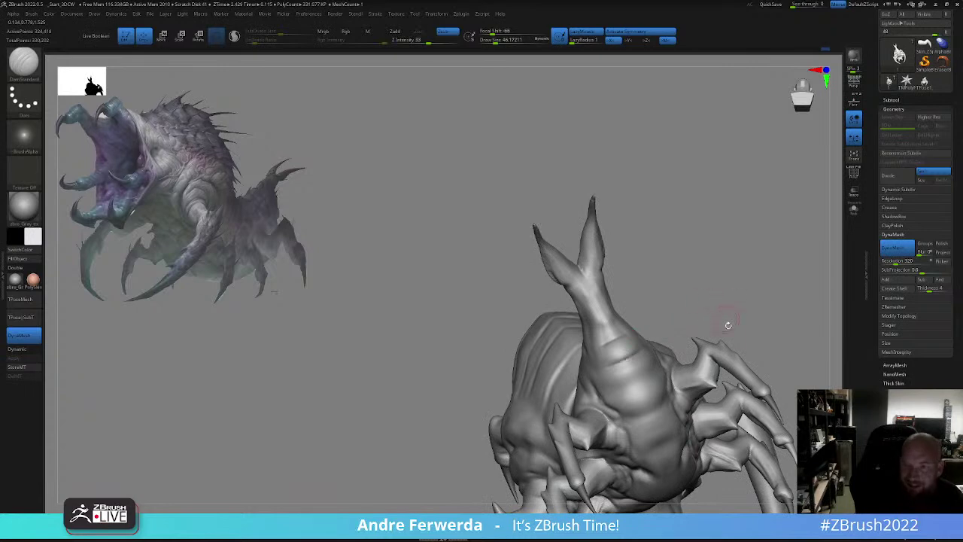
- Carve creases around the base of the forked tail with the DamStandard brush, reducing the draw size to about 39
{"action": "left_click_drag", "start_coordinate": [728, 267], "coordinate": [646, 444]}
{"action": "left_click_drag", "start_coordinate": [587, 463], "coordinate": [675, 460]}
{"action": "mouse_move", "coordinate": [675, 460]}
{"action": "left_mouse_down", "text": "alt"}
{"action": "mouse_move", "coordinate": [670, 421]}
{"action": "mouse_move", "coordinate": [681, 436]}
{"action": "left_mouse_up", "text": "alt"}
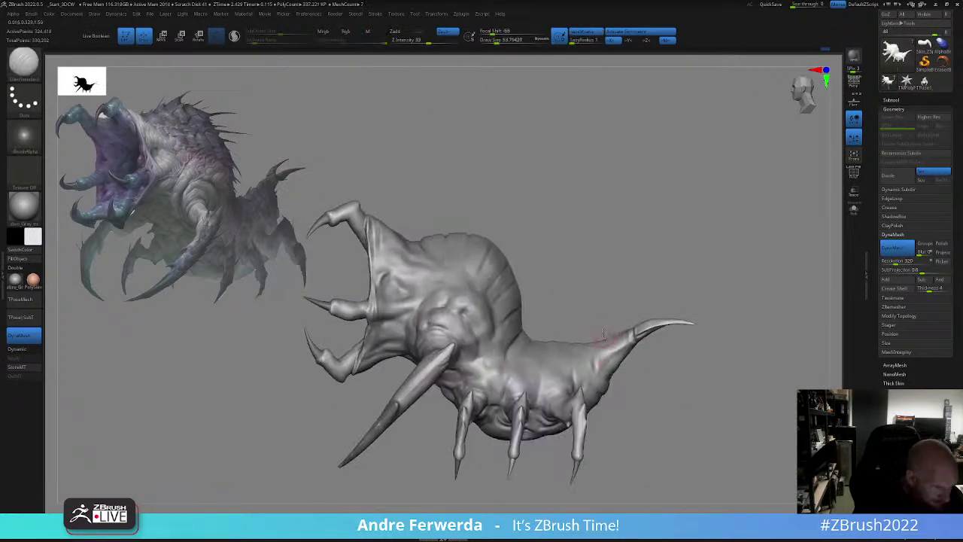
{"action": "key", "text": "space"}
{"action": "left_click", "coordinate": [601, 359]}
{"action": "left_click_drag", "start_coordinate": [666, 382], "coordinate": [617, 369]}
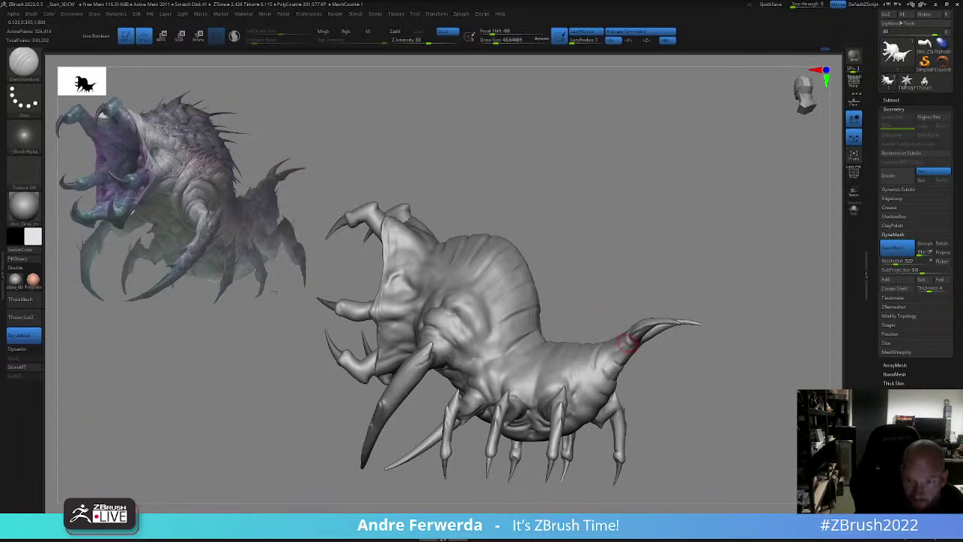
{"action": "left_click_drag", "start_coordinate": [627, 344], "coordinate": [622, 323]}
{"action": "left_click_drag", "start_coordinate": [658, 385], "coordinate": [638, 385]}
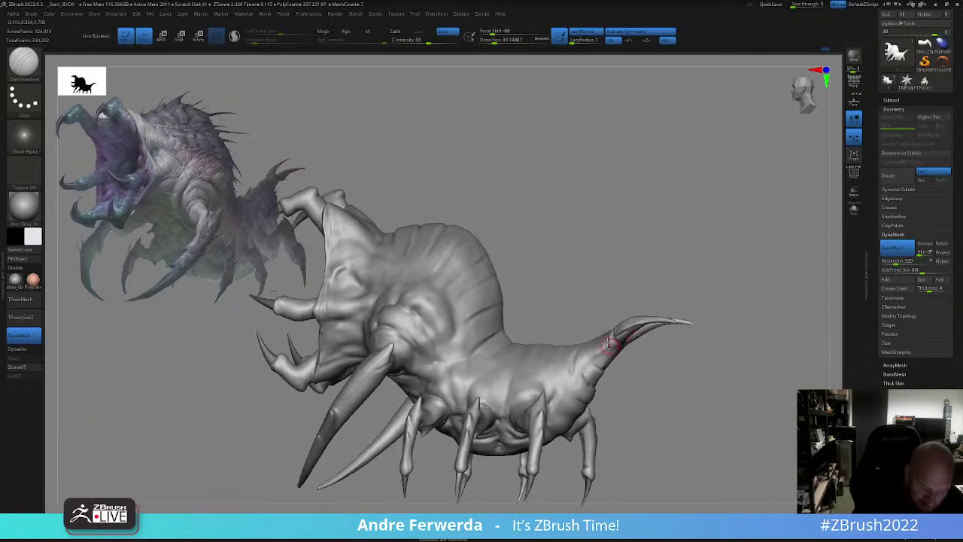
{"action": "right_click", "coordinate": [617, 350]}
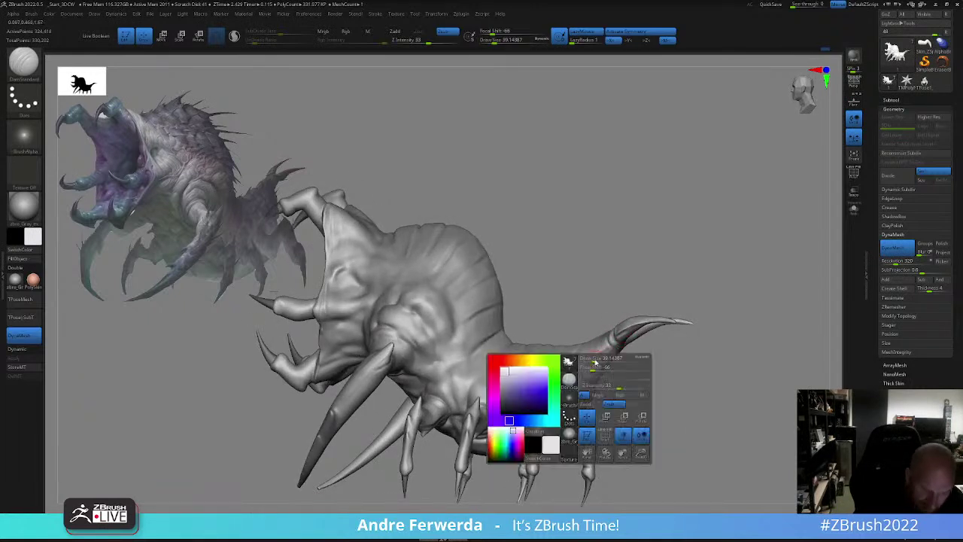
{"action": "left_click_drag", "start_coordinate": [618, 372], "coordinate": [627, 378], "text": "alt"}
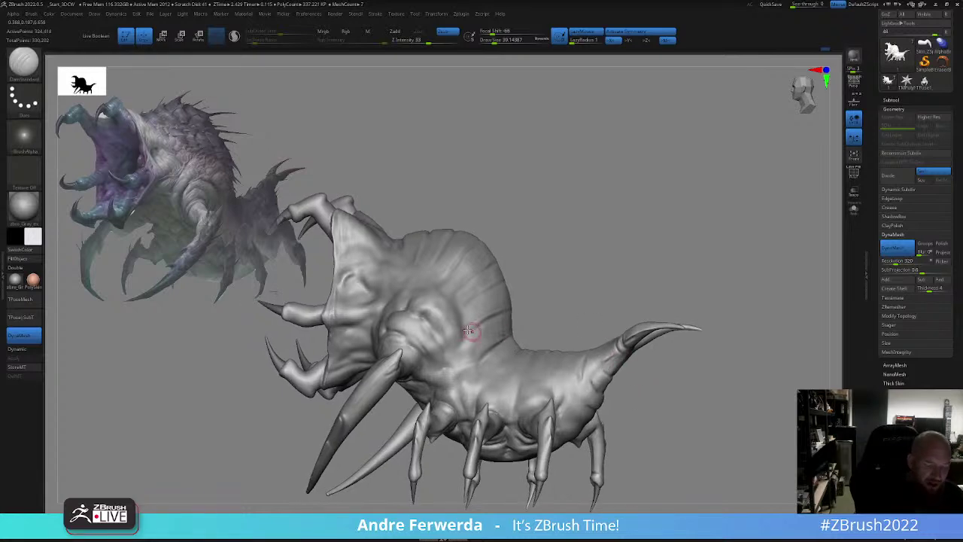
- Carve fine creases in the flank above the large front limb's shoulder with the DamStandard brush at a draw size of about 22
{"action": "right_click", "coordinate": [463, 334]}
{"action": "left_click", "coordinate": [461, 344]}
{"action": "right_click", "coordinate": [438, 335]}
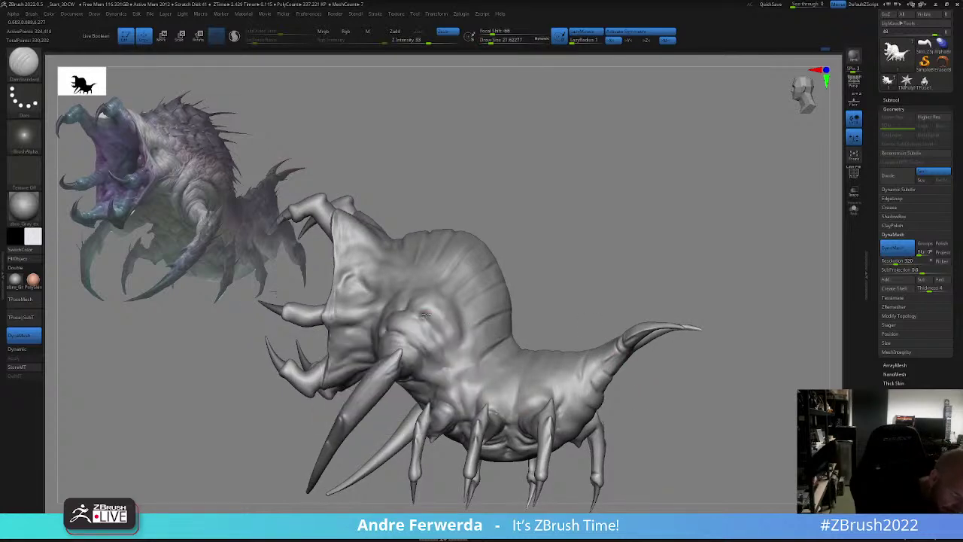
{"action": "right_click", "coordinate": [526, 303]}
{"action": "mouse_move", "coordinate": [515, 273]}
{"action": "left_mouse_down"}
{"action": "mouse_move", "coordinate": [531, 299]}
{"action": "mouse_move", "coordinate": [473, 276]}
{"action": "left_mouse_up"}
{"action": "left_click", "coordinate": [547, 288]}
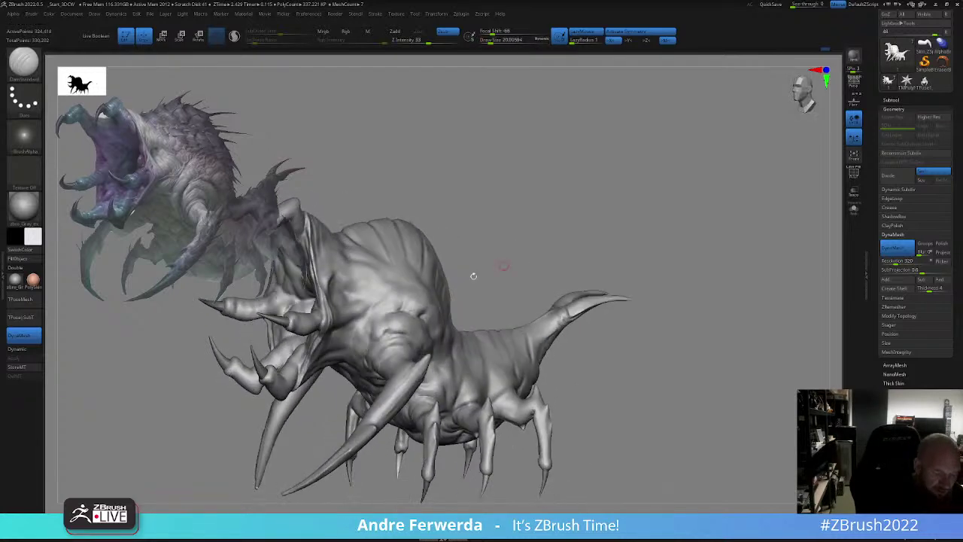
- Deepen the folds over the large front limb's shoulder bulge, increasing the DamStandard draw size from about 31 to 44
{"action": "right_click", "coordinate": [403, 305]}
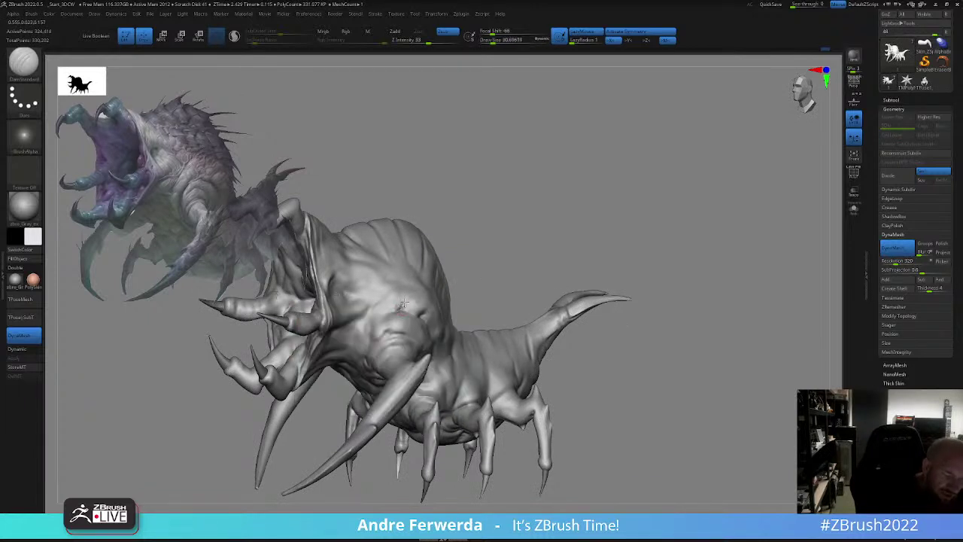
{"action": "right_click", "coordinate": [407, 309]}
{"action": "right_click", "coordinate": [372, 319]}
{"action": "left_click", "coordinate": [372, 320]}
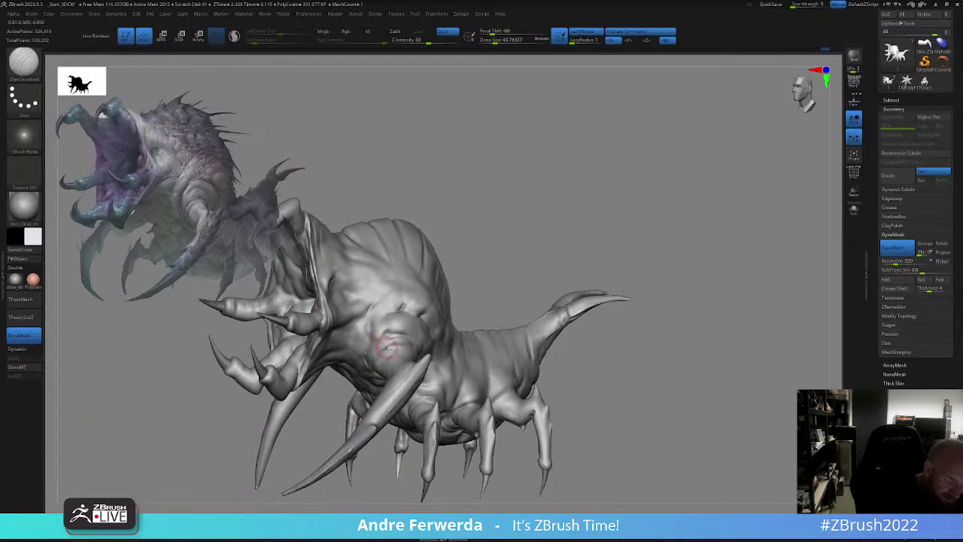
- Carve skin folds along the underside of the throat with the DamStandard brush at a draw size of about 63
{"action": "left_click_drag", "start_coordinate": [479, 300], "coordinate": [595, 267]}
{"action": "left_click_drag", "start_coordinate": [544, 318], "coordinate": [561, 275]}
{"action": "mouse_move", "coordinate": [469, 300]}
{"action": "left_mouse_down"}
{"action": "mouse_move", "coordinate": [409, 323]}
{"action": "mouse_move", "coordinate": [423, 331]}
{"action": "left_mouse_up"}
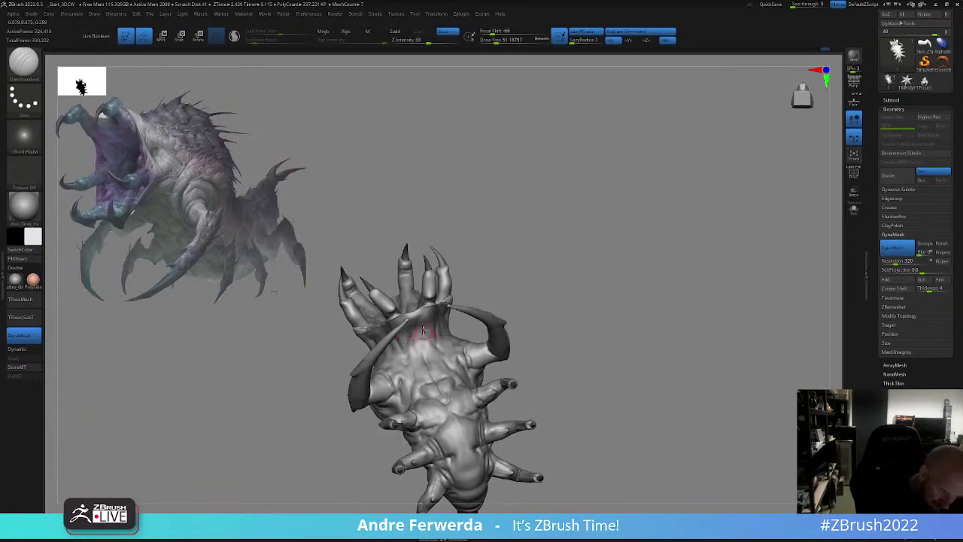
{"action": "mouse_move", "coordinate": [458, 286]}
{"action": "left_mouse_down"}
{"action": "mouse_move", "coordinate": [445, 292]}
{"action": "mouse_move", "coordinate": [471, 298]}
{"action": "left_mouse_up"}
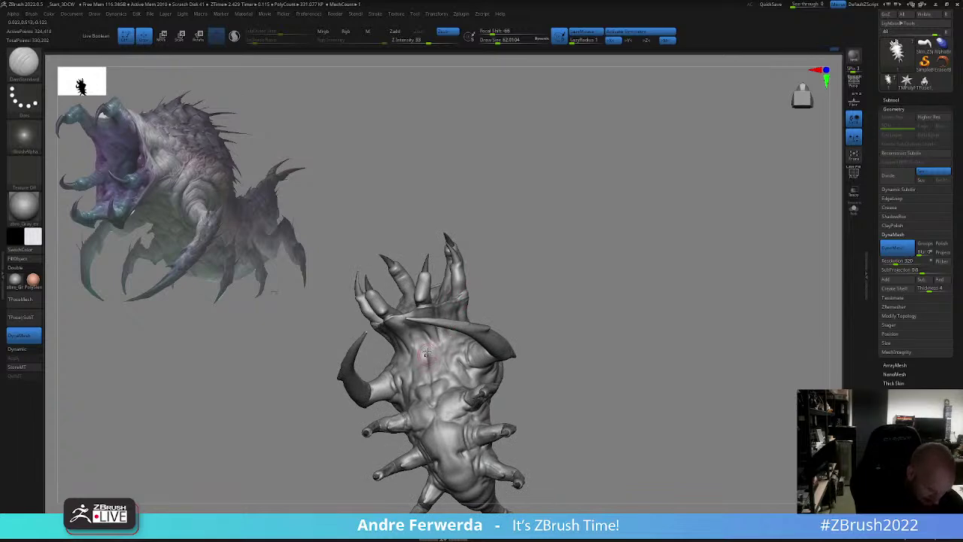
{"action": "mouse_move", "coordinate": [501, 268]}
{"action": "left_mouse_down"}
{"action": "mouse_move", "coordinate": [494, 280]}
{"action": "mouse_move", "coordinate": [504, 284]}
{"action": "mouse_move", "coordinate": [493, 284]}
{"action": "mouse_move", "coordinate": [508, 288]}
{"action": "left_mouse_up"}
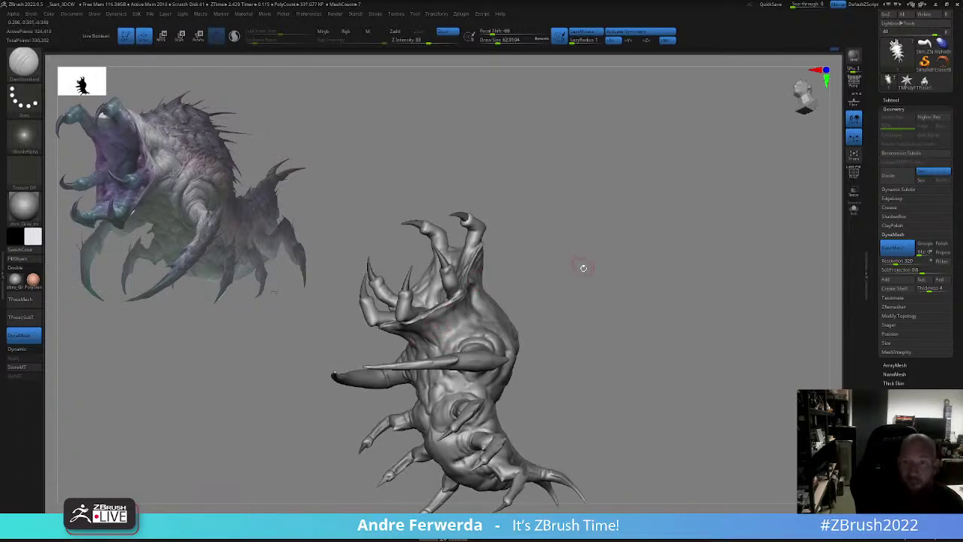
{"action": "left_click_drag", "start_coordinate": [589, 279], "coordinate": [576, 286]}
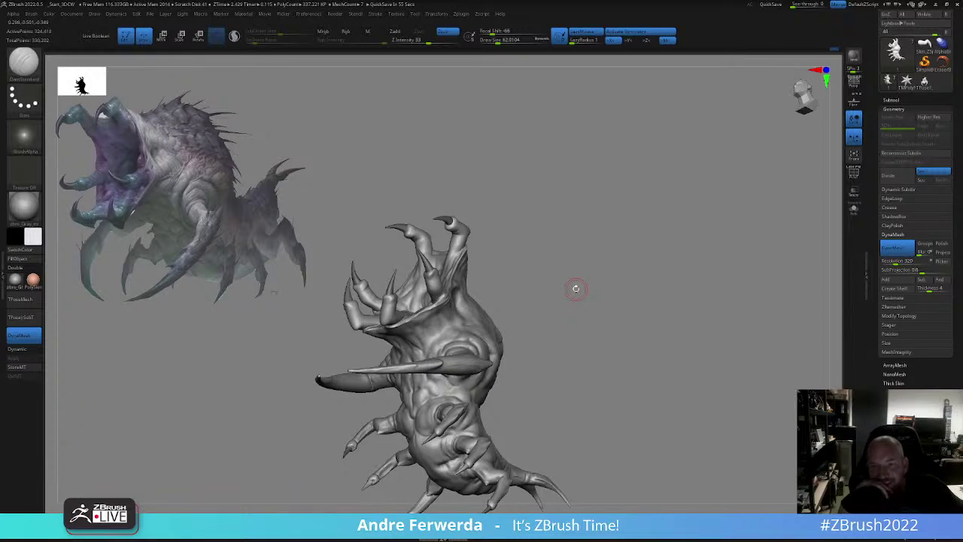
- Crease the base and knuckle of the upper mouth claws with the DamStandard brush, reducing the draw size from about 39 to 31
{"action": "mouse_move", "coordinate": [514, 265]}
{"action": "left_mouse_down"}
{"action": "mouse_move", "coordinate": [558, 265]}
{"action": "mouse_move", "coordinate": [545, 254]}
{"action": "mouse_move", "coordinate": [513, 267]}
{"action": "left_mouse_up"}
{"action": "key", "text": "space"}
{"action": "mouse_move", "coordinate": [575, 238]}
{"action": "left_mouse_down"}
{"action": "mouse_move", "coordinate": [557, 242]}
{"action": "mouse_move", "coordinate": [534, 223]}
{"action": "left_mouse_up"}
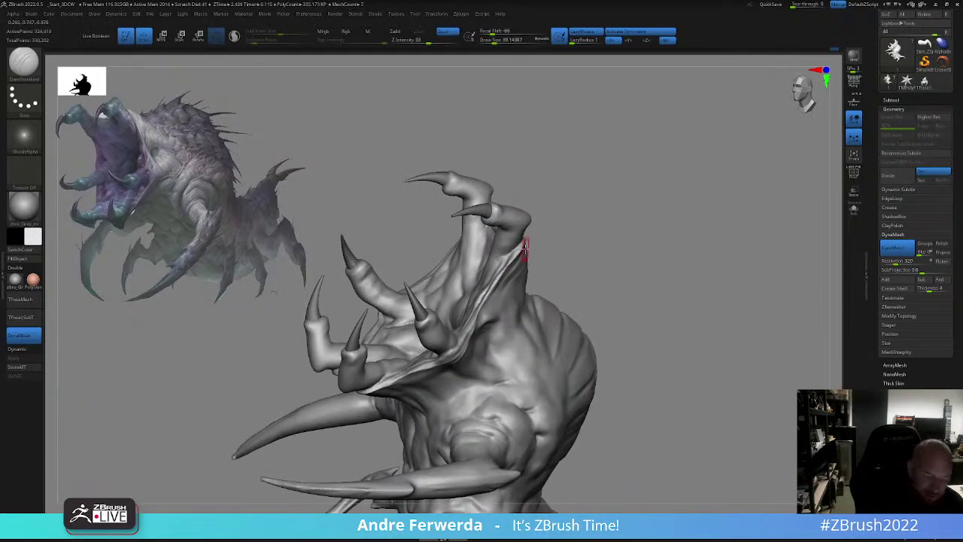
{"action": "right_click_drag", "start_coordinate": [547, 243], "coordinate": [536, 277], "text": "alt"}
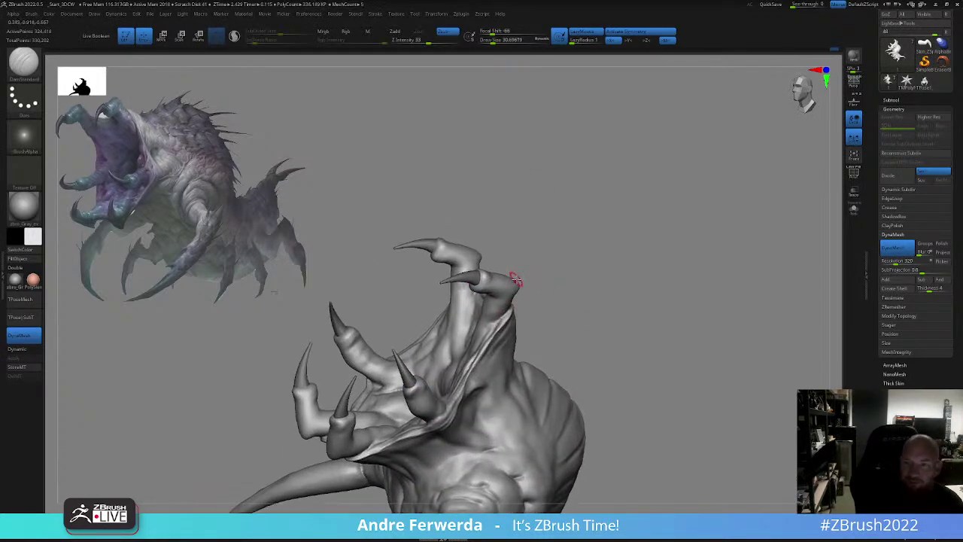
{"action": "left_click_drag", "start_coordinate": [565, 274], "coordinate": [622, 258]}
- Define the joints of the lower mouth claws with the DamStandard brush at a draw size of about 22
{"action": "mouse_move", "coordinate": [469, 267]}
{"action": "left_mouse_down"}
{"action": "mouse_move", "coordinate": [482, 275]}
{"action": "mouse_move", "coordinate": [499, 234]}
{"action": "mouse_move", "coordinate": [510, 283]}
{"action": "left_mouse_up"}
{"action": "key", "text": "bracketleft"}
{"action": "right_click_drag", "start_coordinate": [496, 283], "coordinate": [535, 262]}
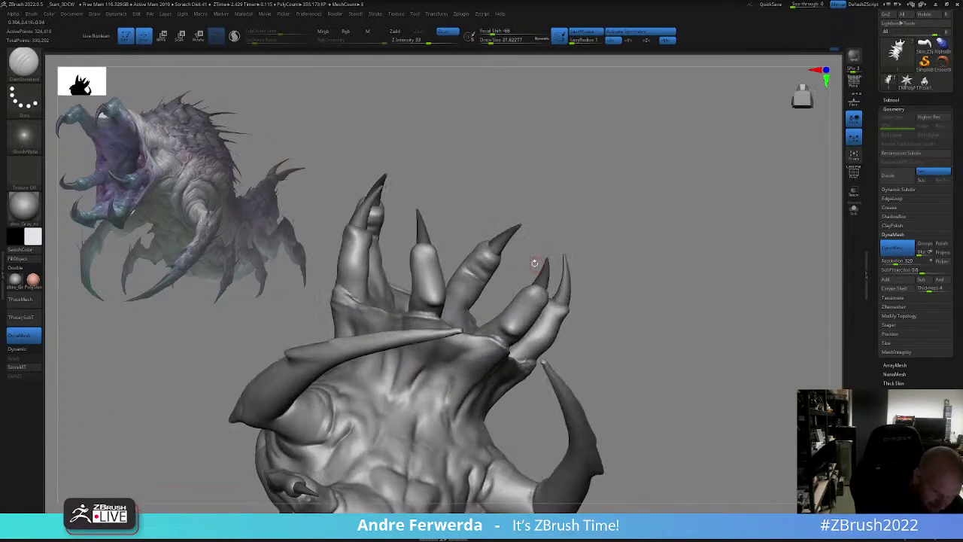
{"action": "right_click_drag", "start_coordinate": [474, 261], "coordinate": [490, 236]}
{"action": "mouse_move", "coordinate": [511, 202]}
{"action": "right_mouse_down"}
{"action": "mouse_move", "coordinate": [535, 246]}
{"action": "mouse_move", "coordinate": [522, 303]}
{"action": "right_mouse_up"}
- Carve creases along the upper mouth claws where they join the mouth lining, using a DamStandard draw size of about 35
{"action": "key", "text": "space"}
{"action": "left_click_drag", "start_coordinate": [556, 291], "coordinate": [565, 292]}
{"action": "left_click_drag", "start_coordinate": [438, 333], "coordinate": [436, 319]}
{"action": "mouse_move", "coordinate": [436, 319]}
{"action": "right_mouse_down"}
{"action": "mouse_move", "coordinate": [488, 292]}
{"action": "mouse_move", "coordinate": [473, 303]}
{"action": "right_mouse_up"}
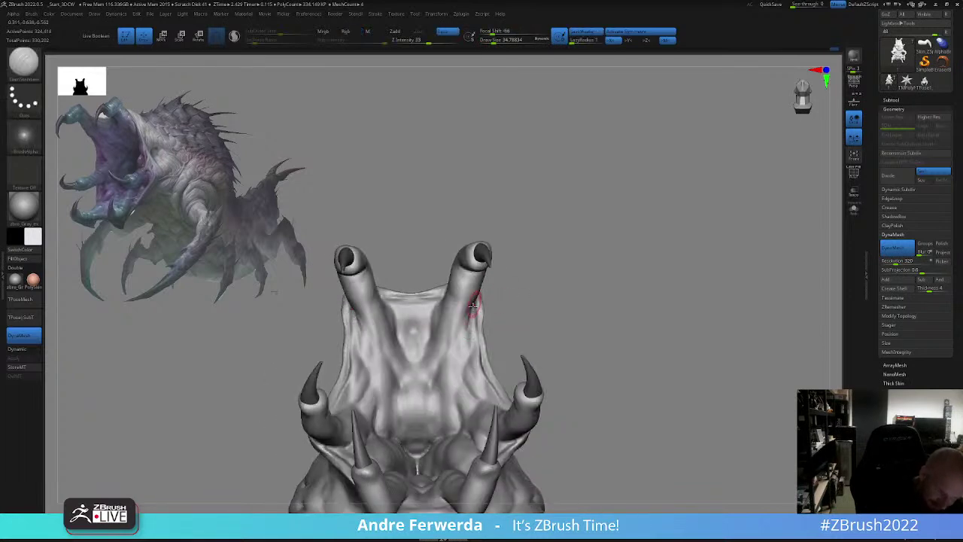
{"action": "left_click_drag", "start_coordinate": [473, 304], "coordinate": [470, 323]}
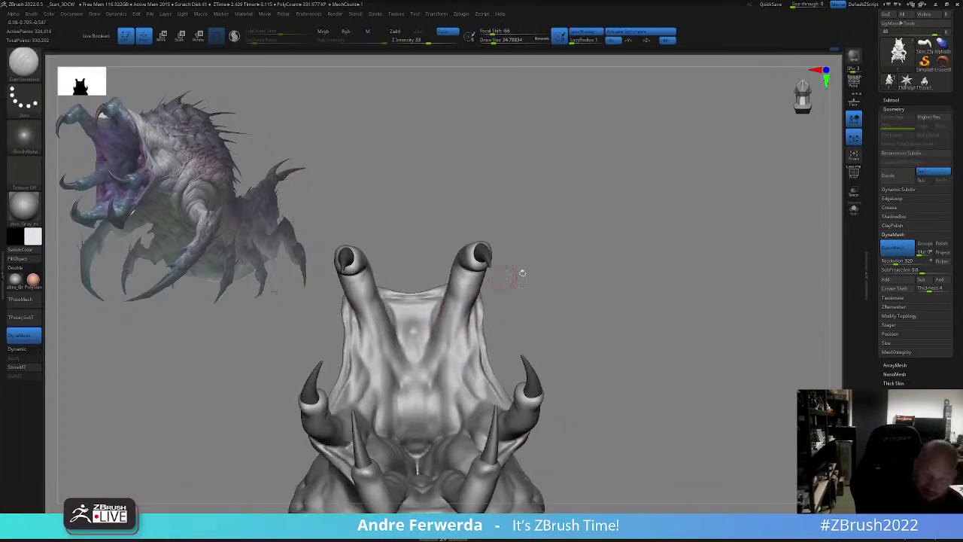
{"action": "left_click_drag", "start_coordinate": [616, 331], "coordinate": [645, 299]}
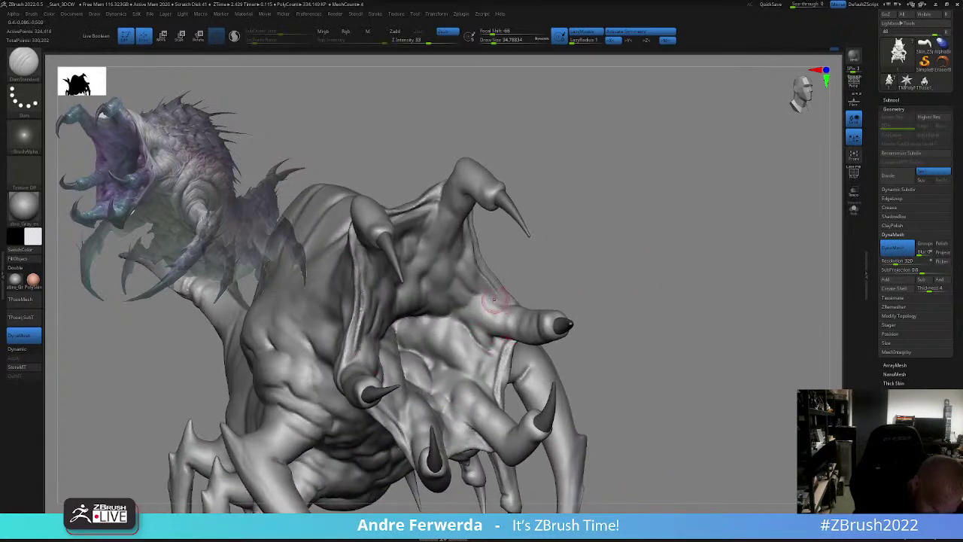
- Carve folds inside the mouth between the side and lower claws with the DamStandard brush at a draw size of about 39
{"action": "key", "text": "space"}
{"action": "left_click_drag", "start_coordinate": [501, 299], "coordinate": [495, 299]}
{"action": "mouse_move", "coordinate": [640, 289]}
{"action": "left_mouse_down"}
{"action": "mouse_move", "coordinate": [609, 281]}
{"action": "mouse_move", "coordinate": [602, 234]}
{"action": "left_mouse_up"}
{"action": "mouse_move", "coordinate": [456, 359]}
{"action": "left_mouse_down"}
{"action": "mouse_move", "coordinate": [462, 369]}
{"action": "mouse_move", "coordinate": [473, 336]}
{"action": "mouse_move", "coordinate": [484, 339]}
{"action": "left_mouse_up"}
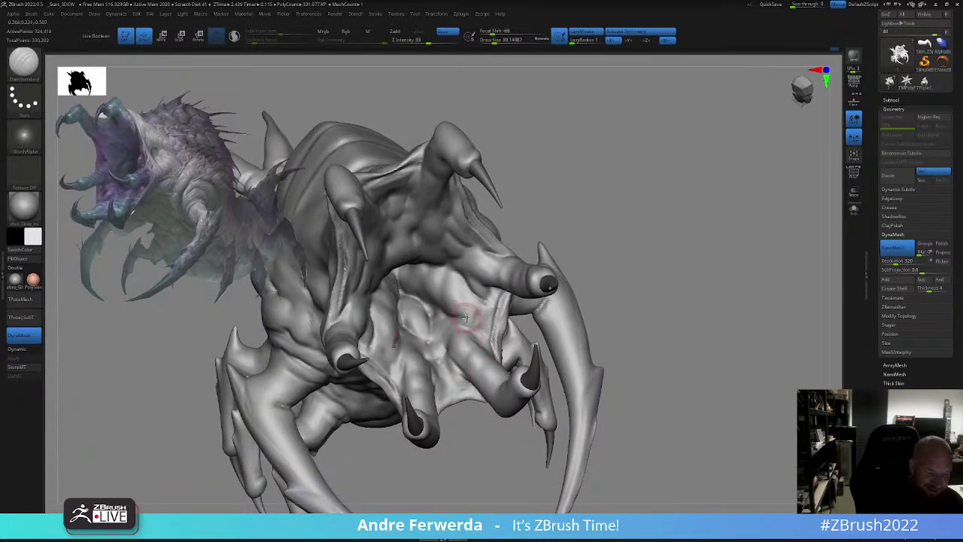
- Check the whole creature's silhouette and switch to the Move brush with a draw size of about 153
{"action": "mouse_move", "coordinate": [570, 312]}
{"action": "left_mouse_down", "text": "alt"}
{"action": "mouse_move", "coordinate": [630, 256]}
{"action": "mouse_move", "coordinate": [539, 251]}
{"action": "mouse_move", "coordinate": [604, 230]}
{"action": "left_mouse_up", "text": "alt"}
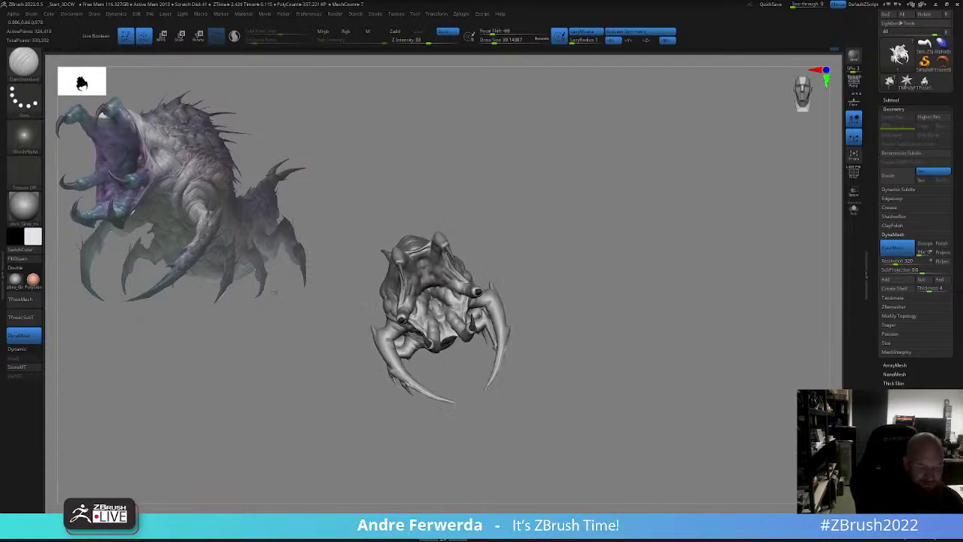
{"action": "left_click_drag", "start_coordinate": [670, 225], "coordinate": [615, 232]}
{"action": "left_click_drag", "start_coordinate": [691, 273], "coordinate": [673, 298], "text": "shift"}
{"action": "left_click_drag", "start_coordinate": [659, 336], "coordinate": [700, 346]}
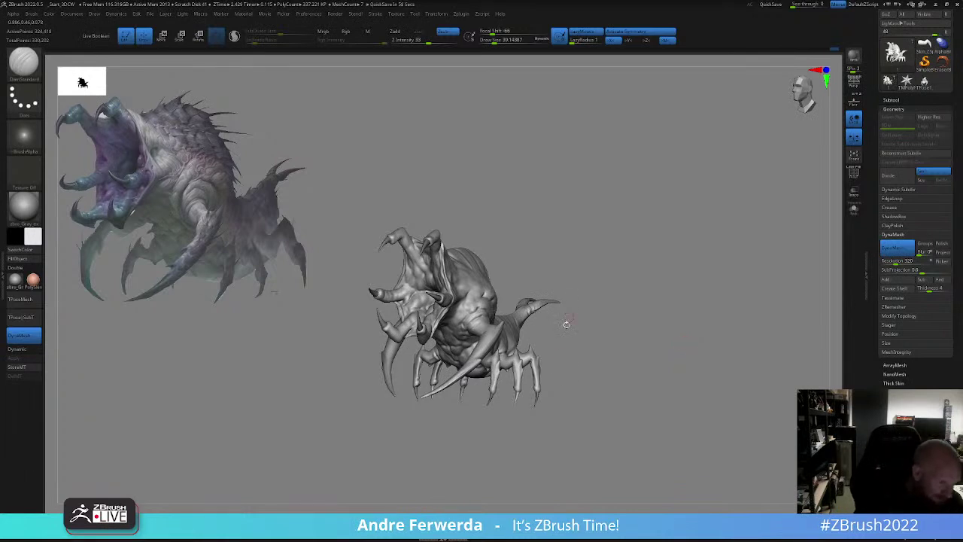
{"action": "key", "text": "b"}
{"action": "key", "text": "m"}
{"action": "key", "text": "v"}
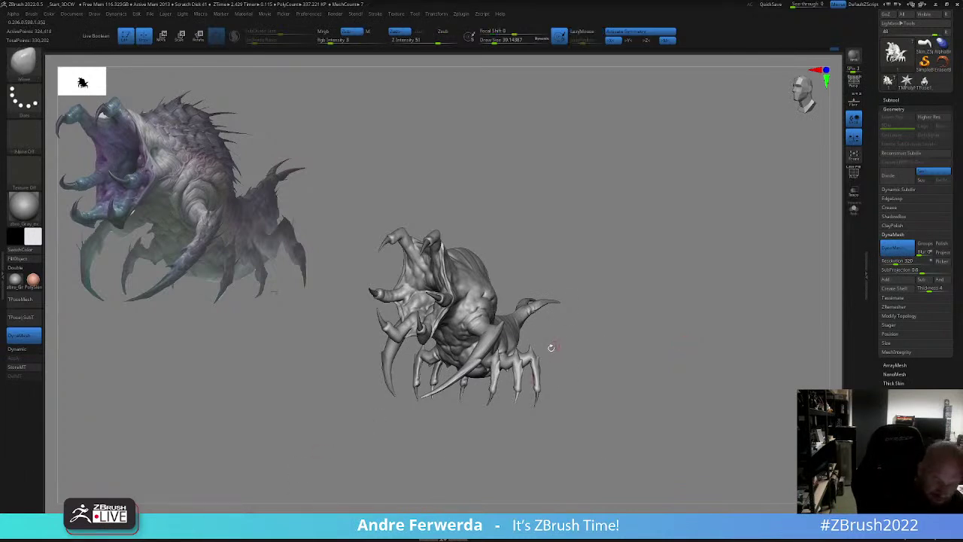
{"action": "key", "text": "s"}
{"action": "mouse_move", "coordinate": [551, 348]}
{"action": "left_mouse_down"}
{"action": "mouse_move", "coordinate": [561, 348]}
{"action": "mouse_move", "coordinate": [533, 359]}
{"action": "mouse_move", "coordinate": [538, 352]}
{"action": "left_mouse_up"}
{"action": "key", "text": "s"}
{"action": "key", "text": "s"}
{"action": "mouse_move", "coordinate": [633, 345]}
{"action": "left_mouse_down"}
{"action": "mouse_move", "coordinate": [597, 339]}
{"action": "mouse_move", "coordinate": [666, 292]}
{"action": "left_mouse_up"}
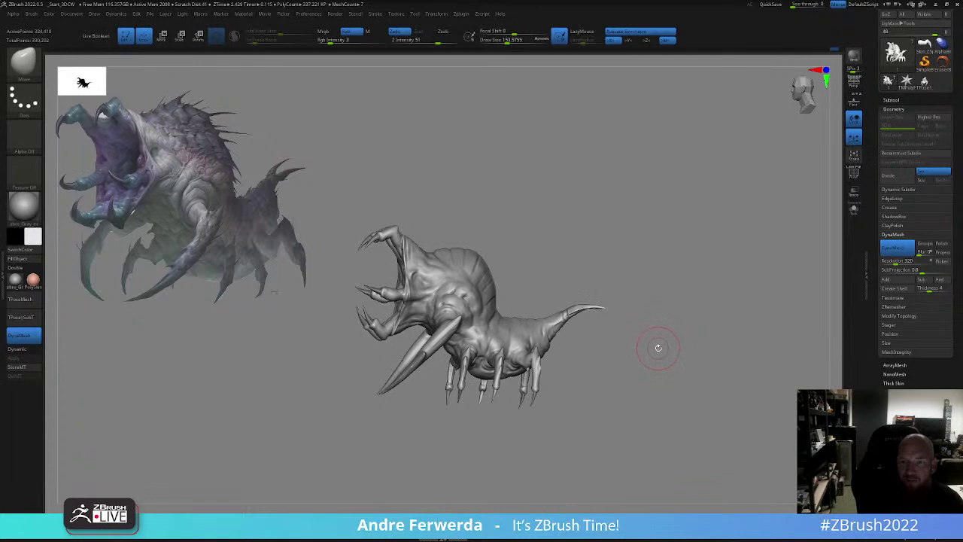
- Mask the whole creature except the rearmost pair of small legs
{"action": "left_click_drag", "start_coordinate": [658, 348], "coordinate": [640, 287]}
{"action": "mouse_move", "coordinate": [664, 324]}
{"action": "left_mouse_down", "text": "alt"}
{"action": "mouse_move", "coordinate": [641, 286]}
{"action": "mouse_move", "coordinate": [658, 299]}
{"action": "mouse_move", "coordinate": [656, 280]}
{"action": "mouse_move", "coordinate": [660, 317]}
{"action": "left_mouse_up", "text": "alt"}
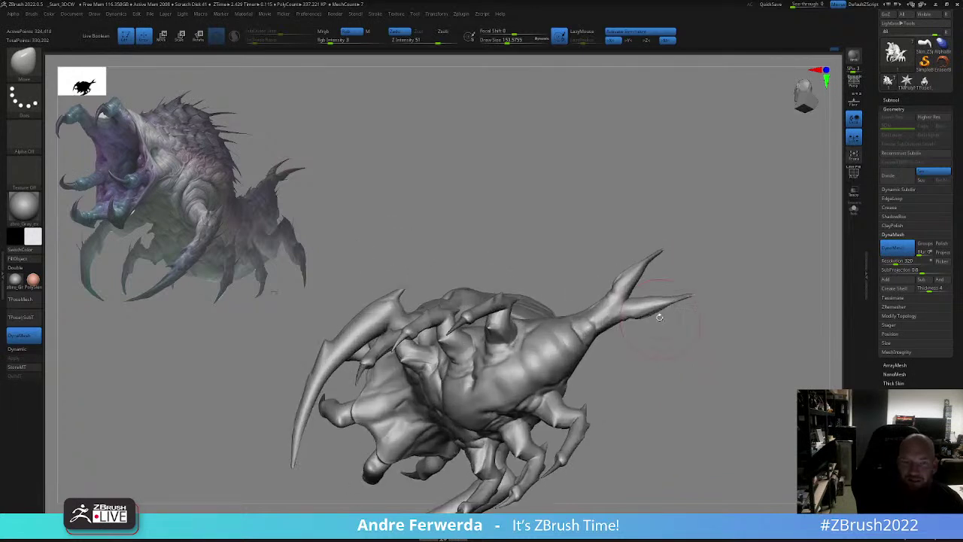
{"action": "key", "text": "w"}
{"action": "left_click_drag", "start_coordinate": [510, 344], "coordinate": [505, 325], "text": "ctrl"}
{"action": "key", "text": "q"}
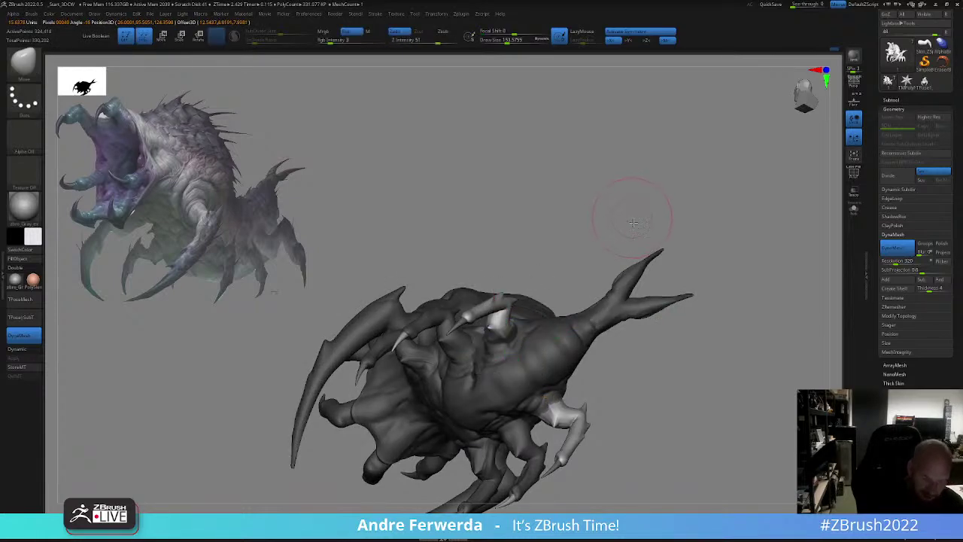
- Refine the mask edge where the rearmost legs meet the flank and belly, using MaskPen draw sizes of about 68 and 59
{"action": "left_click_drag", "start_coordinate": [633, 223], "coordinate": [649, 304]}
{"action": "key", "text": "["}
{"action": "key", "text": "ctrl"}
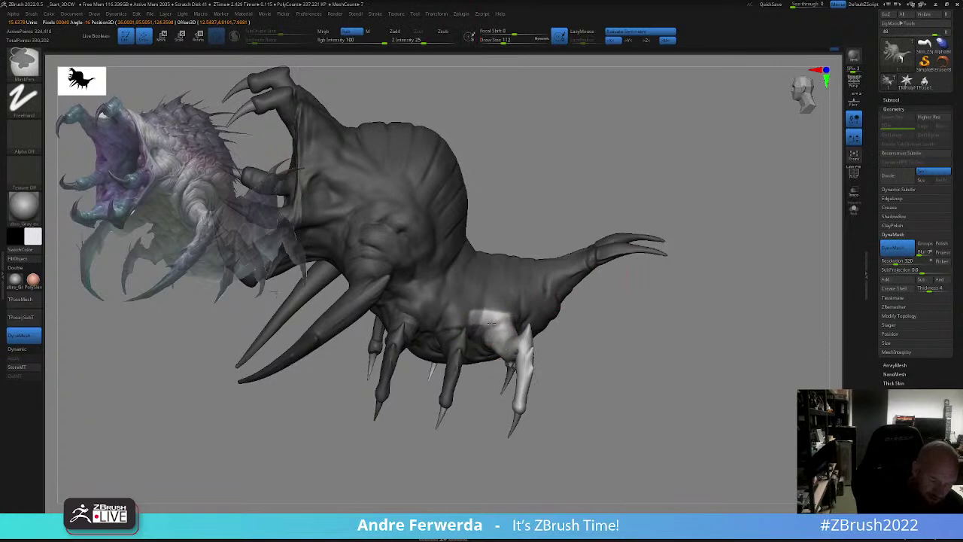
{"action": "key", "text": "space"}
{"action": "left_click_drag", "start_coordinate": [484, 314], "coordinate": [476, 314]}
{"action": "left_click_drag", "start_coordinate": [502, 330], "coordinate": [487, 309], "text": "ctrl+alt"}
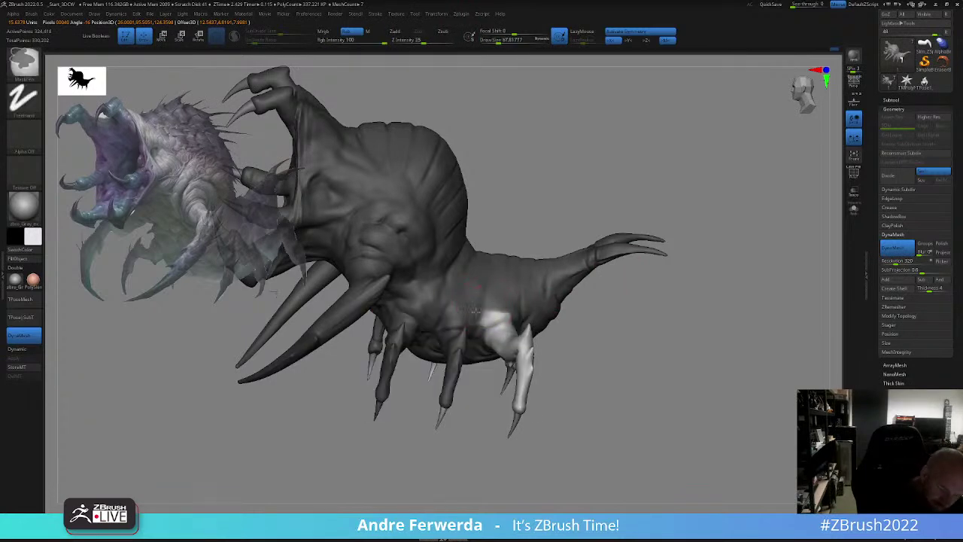
{"action": "left_click_drag", "start_coordinate": [599, 310], "coordinate": [582, 265]}
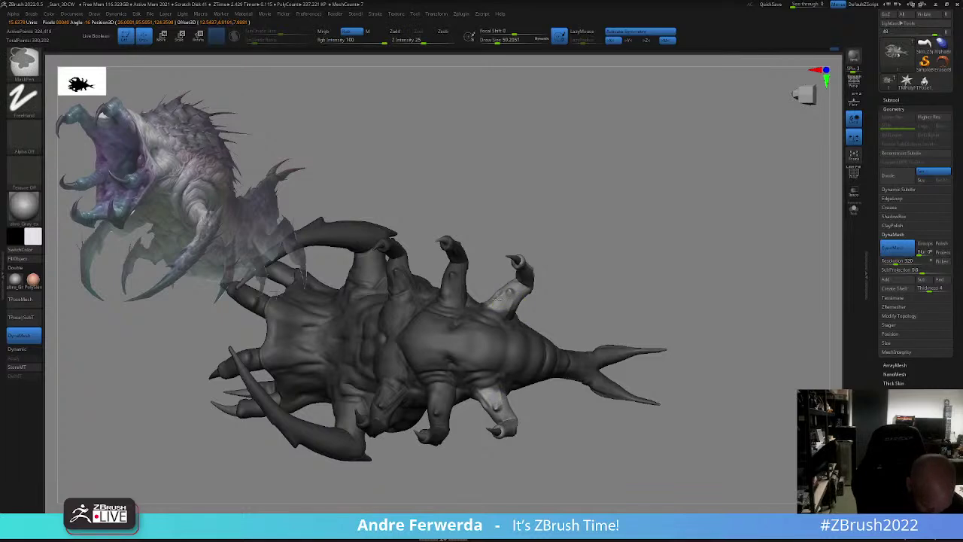
{"action": "left_click_drag", "start_coordinate": [496, 300], "coordinate": [491, 305], "text": "ctrl+alt"}
- Clean up the mask around the rearmost legs' bases from behind and below with the MaskPen at a draw size of about 59
{"action": "mouse_move", "coordinate": [613, 286]}
{"action": "left_mouse_down"}
{"action": "mouse_move", "coordinate": [632, 346]}
{"action": "mouse_move", "coordinate": [604, 368]}
{"action": "left_mouse_up"}
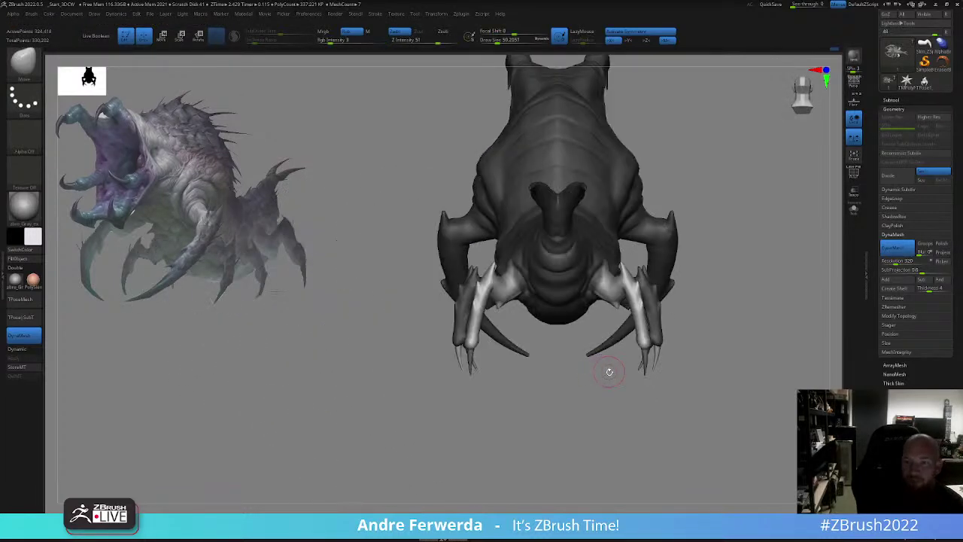
{"action": "left_click_drag", "start_coordinate": [695, 370], "coordinate": [697, 406], "text": "alt"}
{"action": "key", "text": "w"}
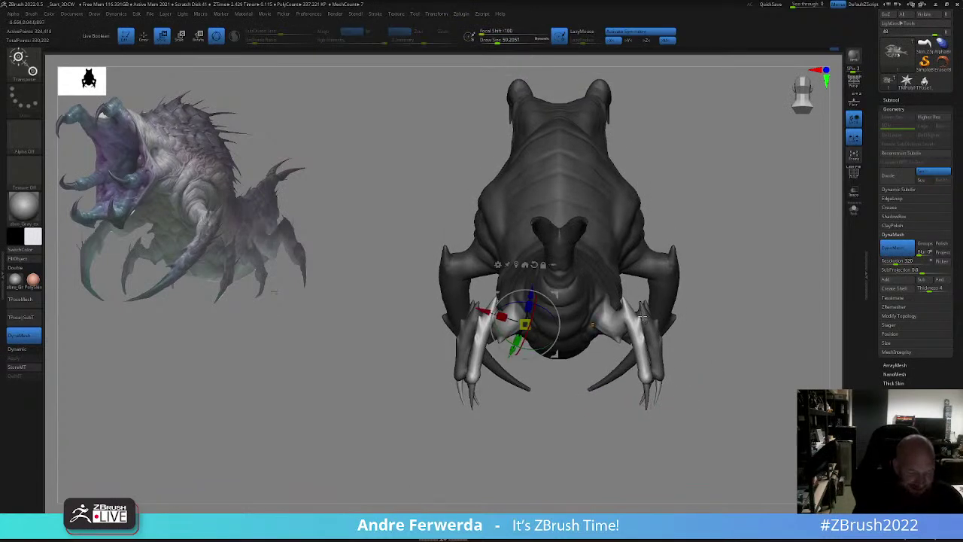
{"action": "key", "text": "q"}
{"action": "left_click_drag", "start_coordinate": [603, 317], "coordinate": [607, 309], "text": "ctrl+alt"}
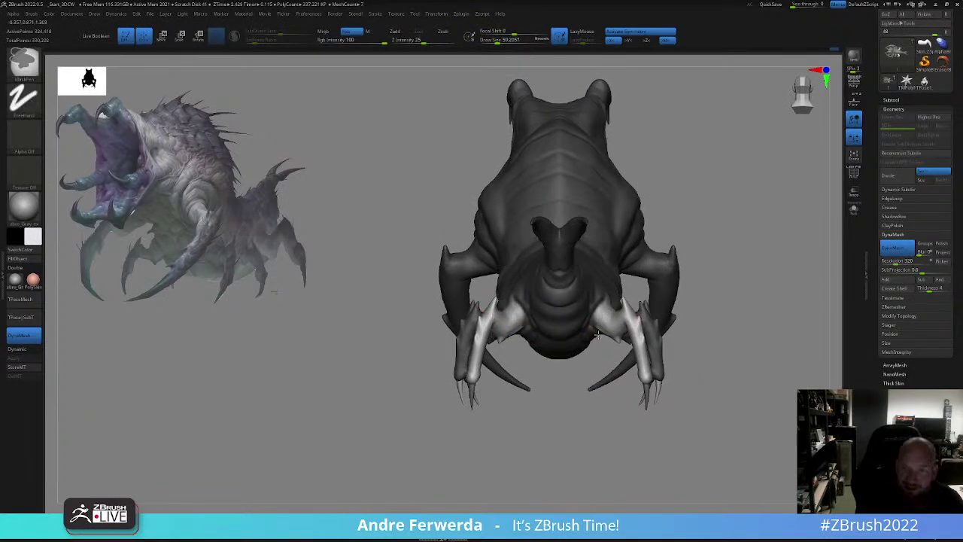
{"action": "left_click_drag", "start_coordinate": [587, 432], "coordinate": [600, 280]}
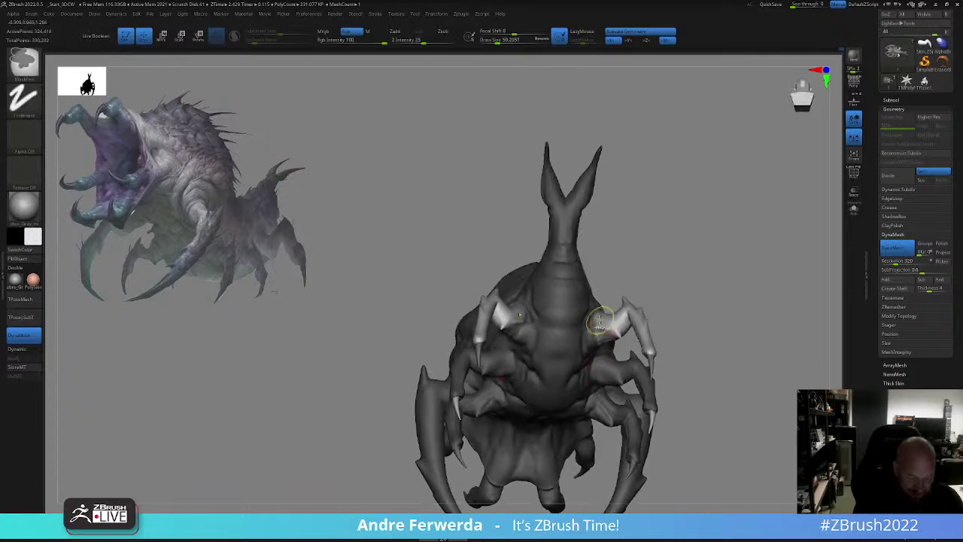
{"action": "mouse_move", "coordinate": [599, 322]}
{"action": "left_mouse_down", "text": "ctrl+alt"}
{"action": "mouse_move", "coordinate": [628, 305]}
{"action": "mouse_move", "coordinate": [624, 319]}
{"action": "left_mouse_up", "text": "ctrl+alt"}
- Place the transform gizmo at the base of the rearmost legs and adjust their sideways position
{"action": "left_click_drag", "start_coordinate": [656, 177], "coordinate": [646, 259]}
{"action": "key", "text": "w"}
{"action": "left_click", "coordinate": [520, 305], "text": "alt"}
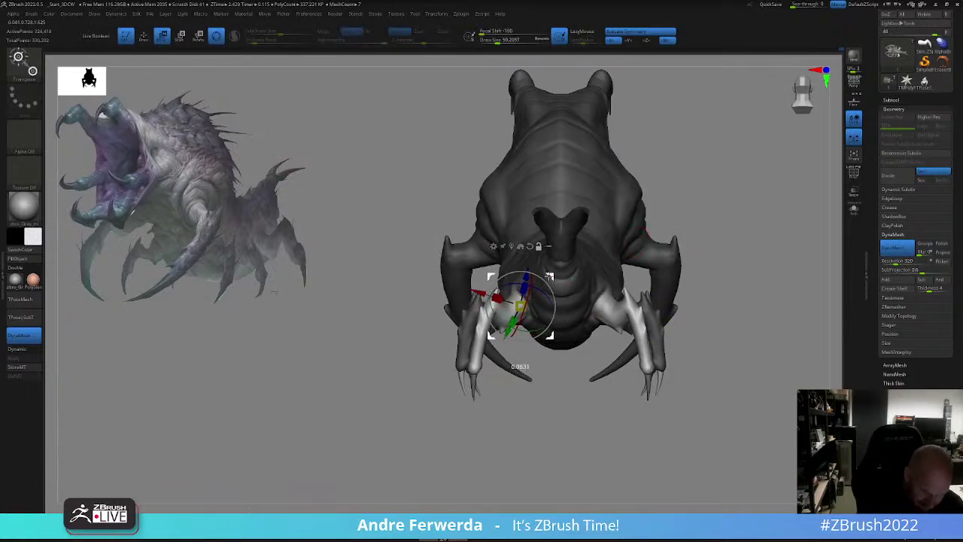
{"action": "left_click", "coordinate": [529, 246], "text": "alt"}
{"action": "left_click_drag", "start_coordinate": [527, 308], "coordinate": [509, 308]}
- Adjust the height of the unmasked rearmost legs slightly with the transform gizmo, viewed from the side
{"action": "key", "text": "q"}
{"action": "mouse_move", "coordinate": [527, 430]}
{"action": "left_mouse_down"}
{"action": "mouse_move", "coordinate": [575, 436]}
{"action": "mouse_move", "coordinate": [619, 331]}
{"action": "mouse_move", "coordinate": [649, 333]}
{"action": "left_mouse_up"}
{"action": "key", "text": "w"}
{"action": "left_click_drag", "start_coordinate": [640, 283], "coordinate": [596, 323], "text": "alt"}
{"action": "left_click_drag", "start_coordinate": [509, 307], "coordinate": [509, 300]}
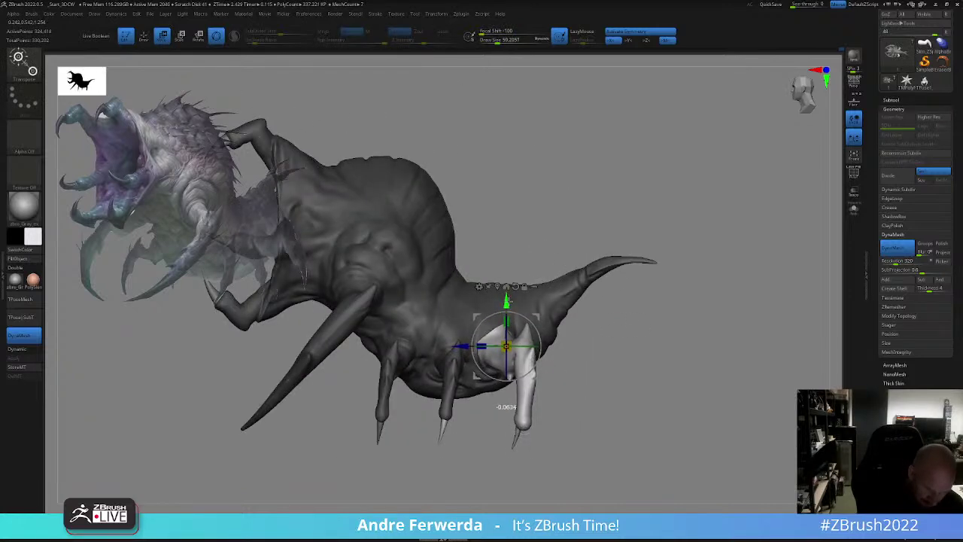
{"action": "key", "text": "q"}
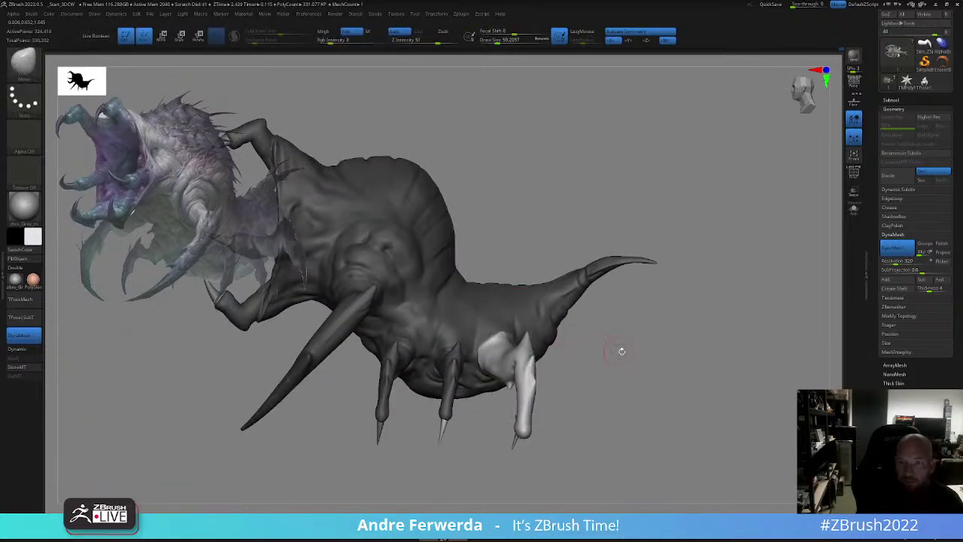
- Clear the mask and adjust the stance of the rearmost legs with the Move brush at a draw size of about 222
{"action": "left_click_drag", "start_coordinate": [649, 358], "coordinate": [624, 359]}
{"action": "mouse_move", "coordinate": [704, 361]}
{"action": "left_mouse_down"}
{"action": "mouse_move", "coordinate": [664, 358]}
{"action": "mouse_move", "coordinate": [665, 323]}
{"action": "mouse_move", "coordinate": [630, 324]}
{"action": "left_mouse_up"}
{"action": "key", "text": "space"}
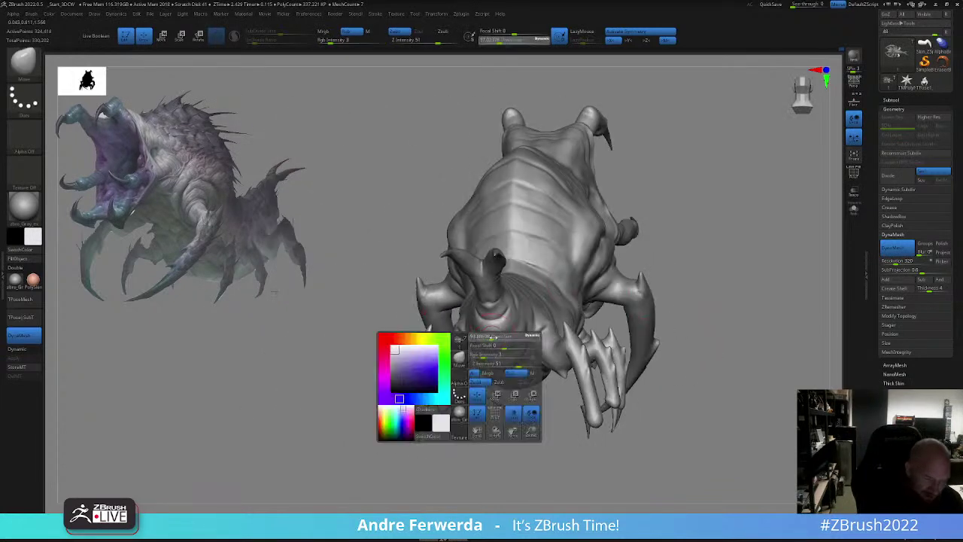
{"action": "mouse_move", "coordinate": [481, 352]}
{"action": "left_mouse_down"}
{"action": "mouse_move", "coordinate": [491, 352]}
{"action": "mouse_move", "coordinate": [457, 347]}
{"action": "mouse_move", "coordinate": [460, 357]}
{"action": "mouse_move", "coordinate": [461, 330]}
{"action": "left_mouse_up"}
{"action": "mouse_move", "coordinate": [380, 346]}
{"action": "left_mouse_down"}
{"action": "mouse_move", "coordinate": [594, 334]}
{"action": "mouse_move", "coordinate": [552, 324]}
{"action": "mouse_move", "coordinate": [511, 376]}
{"action": "left_mouse_up"}
{"action": "key", "text": "space"}
{"action": "left_click_drag", "start_coordinate": [547, 329], "coordinate": [555, 329]}
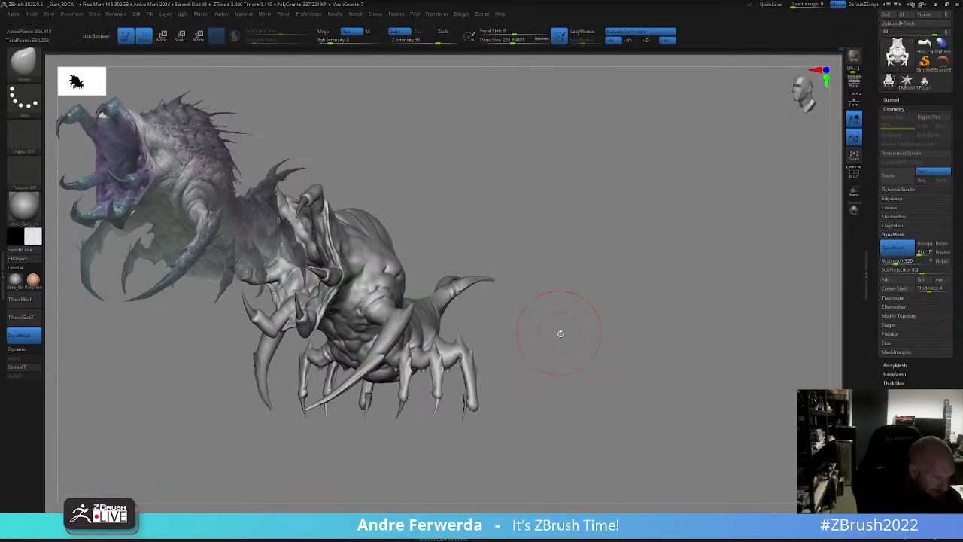
- Step back and forward through the latest edits to compare the rear legs, and restore the mask isolating the rearmost pair
{"action": "key", "text": "ctrl+z"}
{"action": "key", "text": "ctrl+z"}
{"action": "key", "text": "ctrl+shift"}
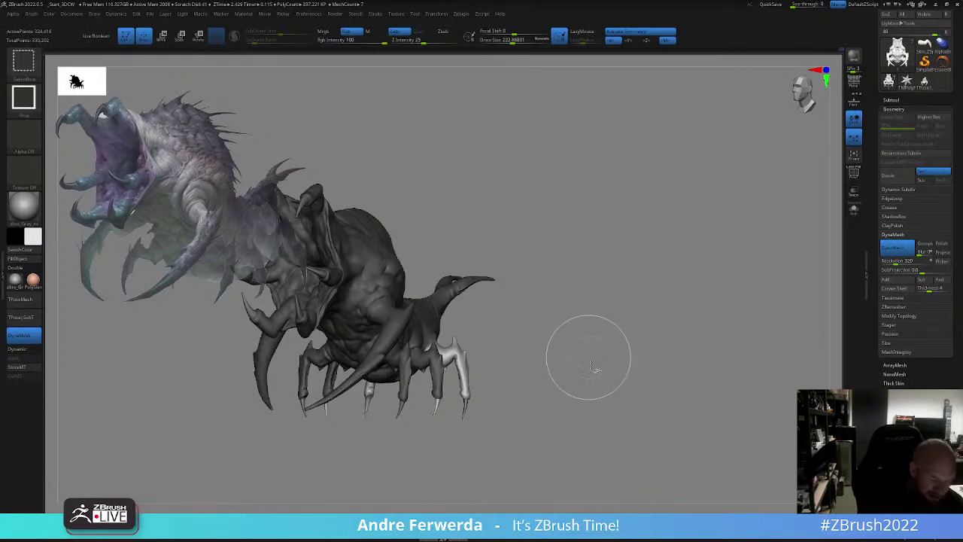
{"action": "key", "text": "ctrl+shift+z"}
{"action": "key", "text": "ctrl+shift+z"}
{"action": "left_click_drag", "start_coordinate": [608, 362], "coordinate": [562, 363], "text": "shift"}
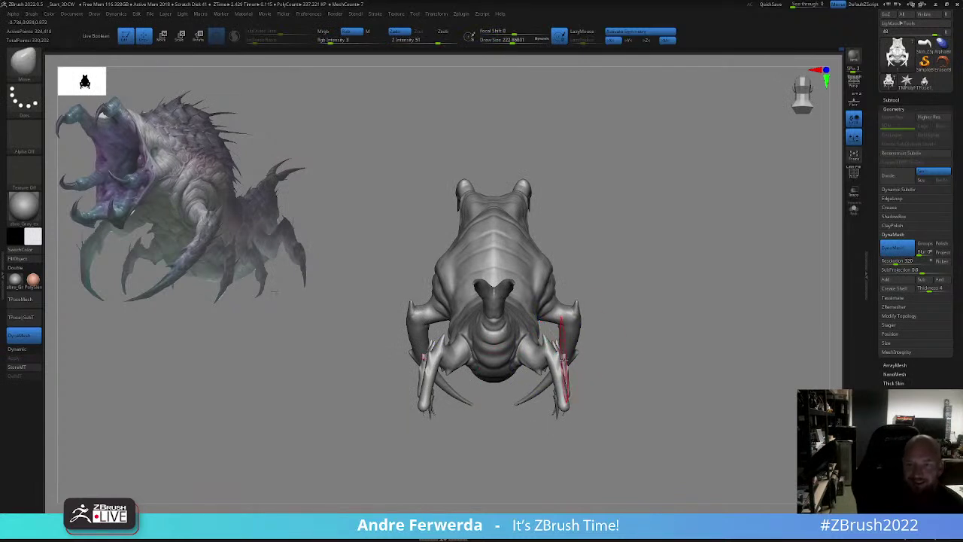
{"action": "key", "text": "ctrl"}
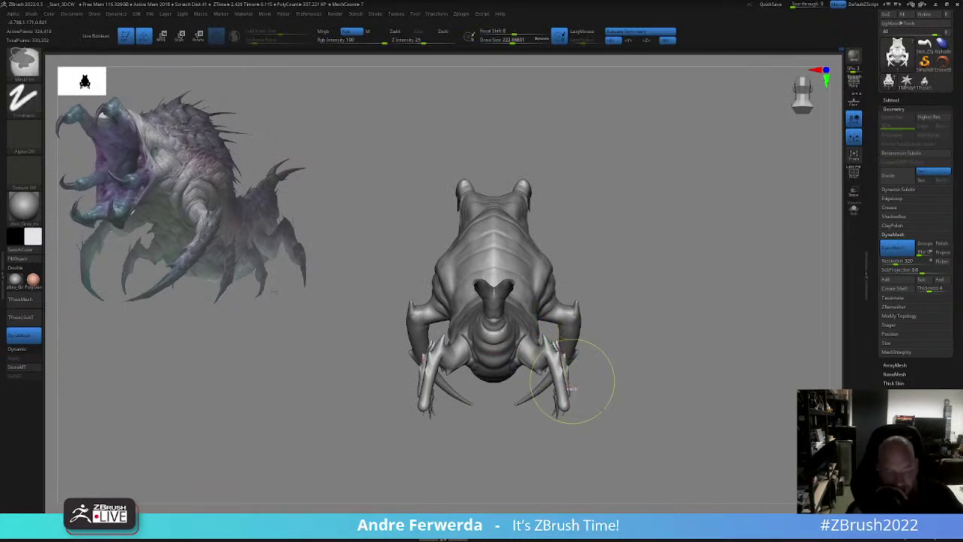
{"action": "key", "text": "ctrl+z"}
{"action": "key", "text": "ctrl+z"}
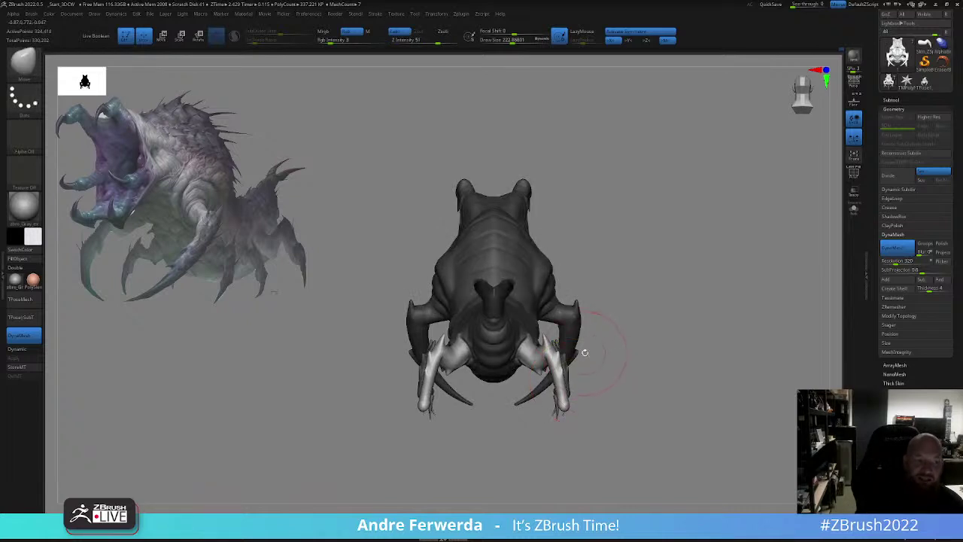
- Reshape the upper segments of the rearmost legs from behind with the Move brush at draw sizes of about 172 and 128
{"action": "key", "text": "space"}
{"action": "key", "text": "space"}
{"action": "left_click_drag", "start_coordinate": [603, 330], "coordinate": [583, 322]}
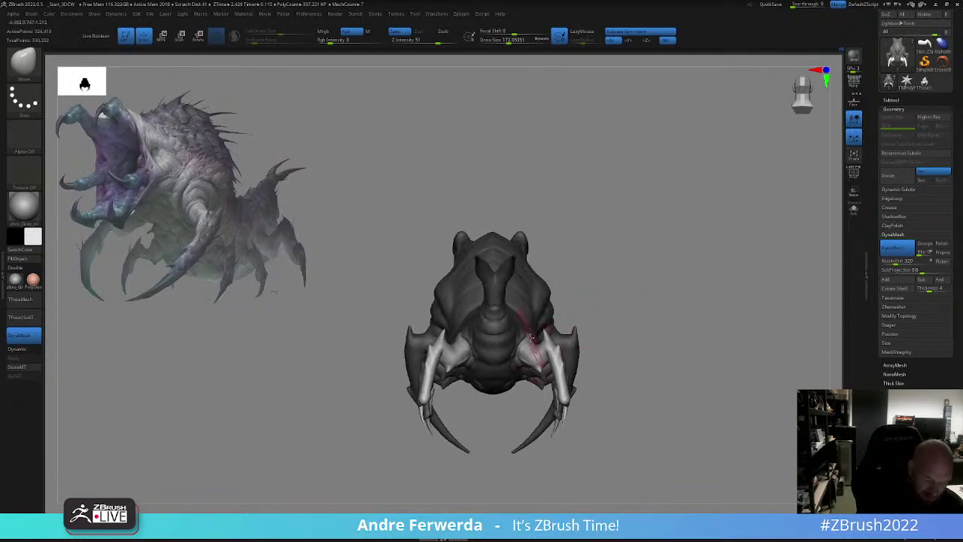
{"action": "left_click_drag", "start_coordinate": [528, 337], "coordinate": [530, 355]}
{"action": "key", "text": "space"}
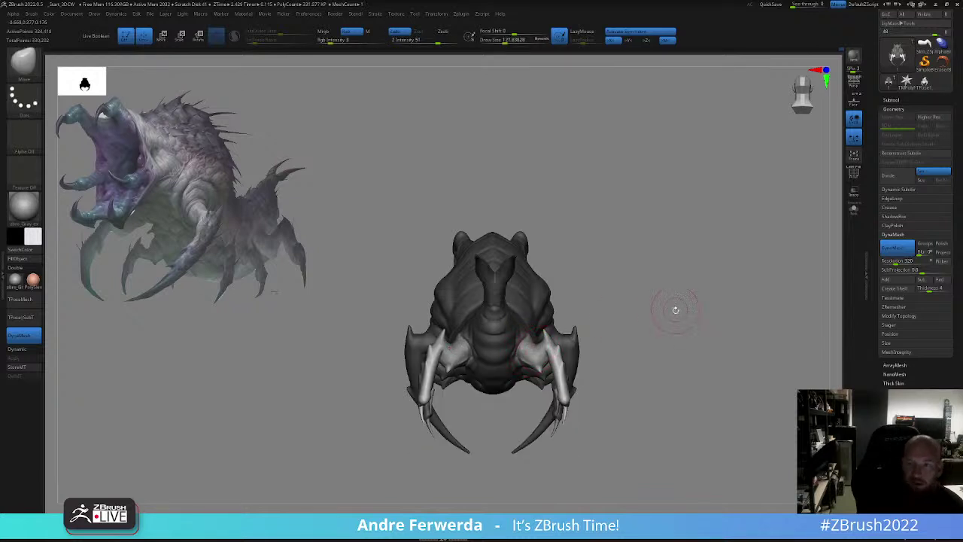
{"action": "left_click_drag", "start_coordinate": [676, 310], "coordinate": [683, 318]}
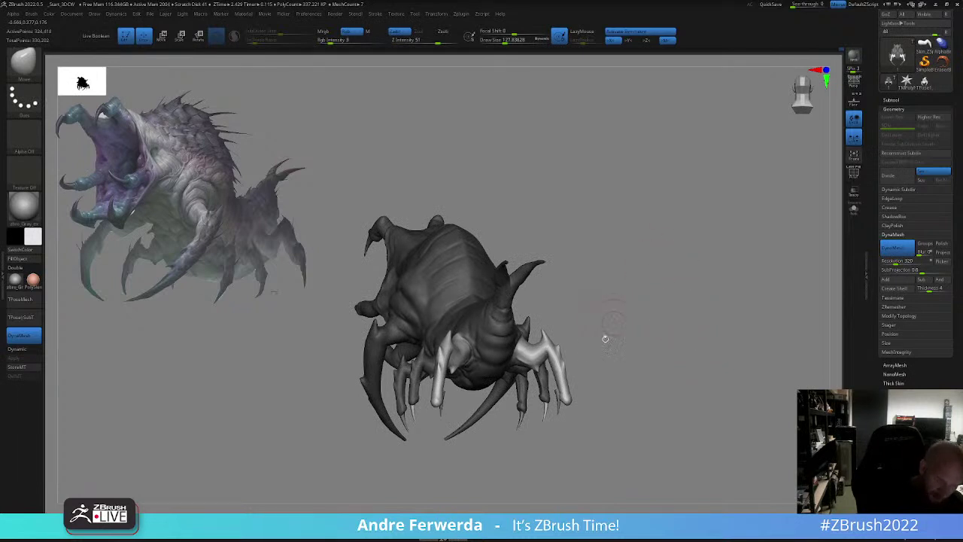
- Try a sculpting stroke on the upper part of the rearmost leg with another brush and undo it
{"action": "left_click", "coordinate": [186, 536]}
{"action": "key", "text": "s"}
{"action": "mouse_move", "coordinate": [553, 355]}
{"action": "left_mouse_down"}
{"action": "mouse_move", "coordinate": [569, 358]}
{"action": "mouse_move", "coordinate": [568, 396]}
{"action": "mouse_move", "coordinate": [555, 366]}
{"action": "left_mouse_up"}
{"action": "key", "text": "ctrl+z"}
{"action": "key", "text": "space"}
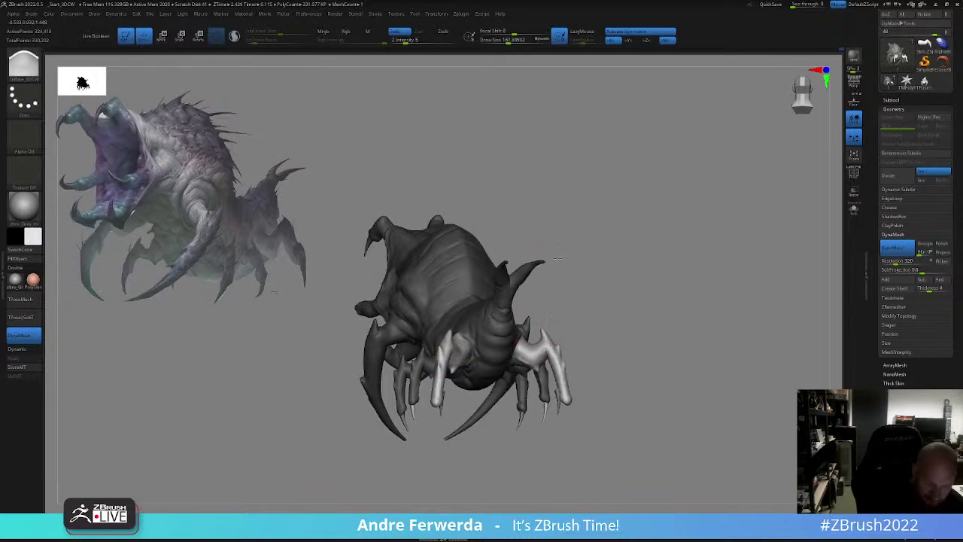
- Reshape the raised knee of the rearmost legs with the Move brush at a draw size of about 74
{"action": "left_click_drag", "start_coordinate": [658, 322], "coordinate": [527, 329]}
{"action": "left_click_drag", "start_coordinate": [527, 328], "coordinate": [715, 366], "text": "alt"}
{"action": "left_click_drag", "start_coordinate": [770, 425], "coordinate": [741, 403]}
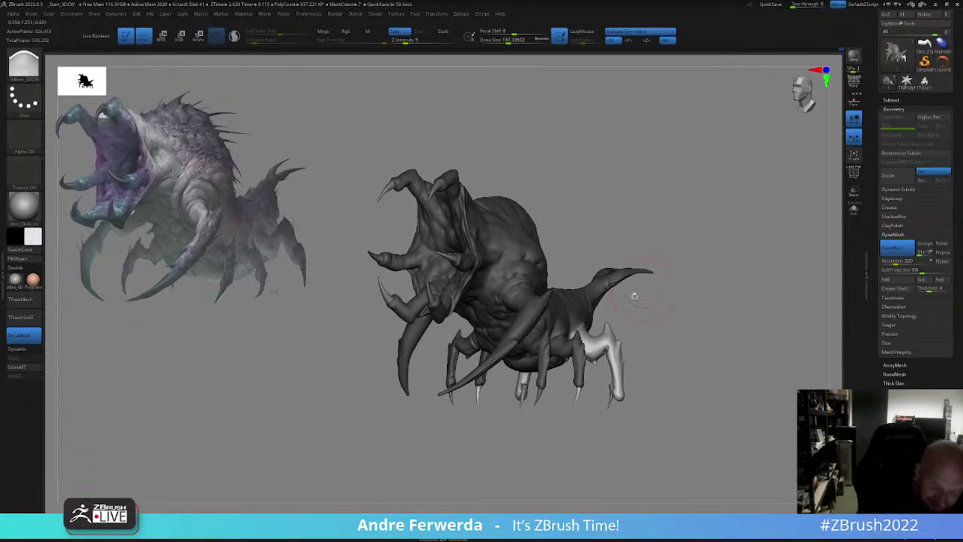
{"action": "key", "text": "space"}
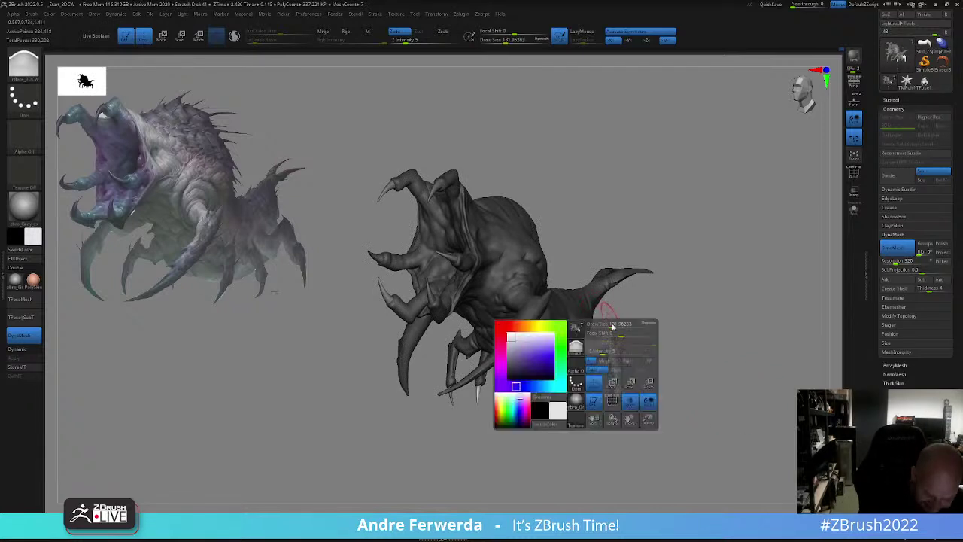
{"action": "left_click_drag", "start_coordinate": [614, 326], "coordinate": [607, 328]}
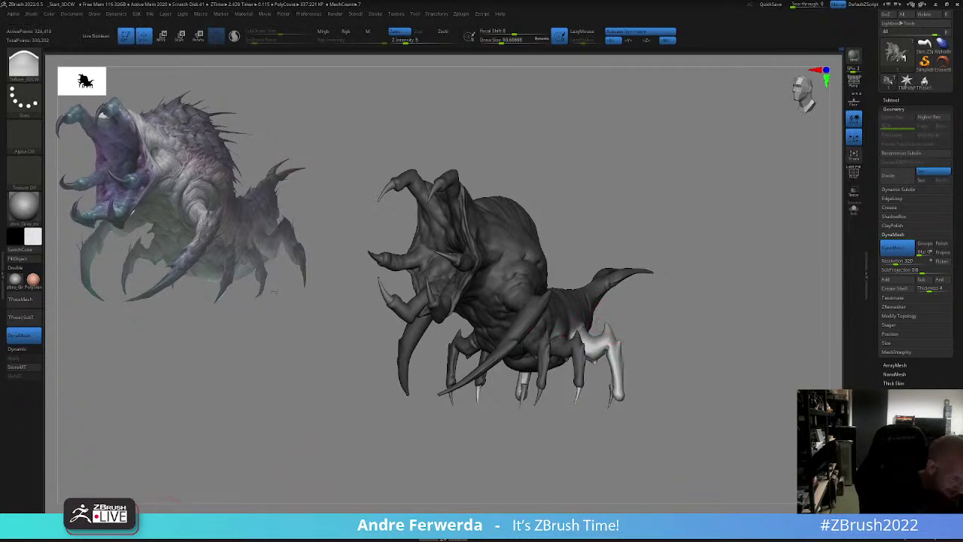
{"action": "left_click", "coordinate": [166, 519]}
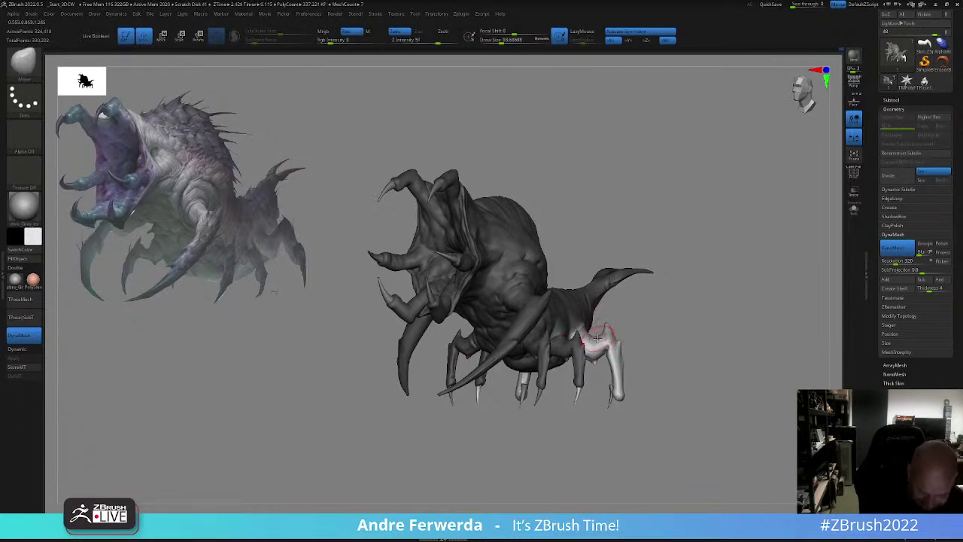
{"action": "key", "text": "space"}
{"action": "left_click_drag", "start_coordinate": [598, 338], "coordinate": [596, 339]}
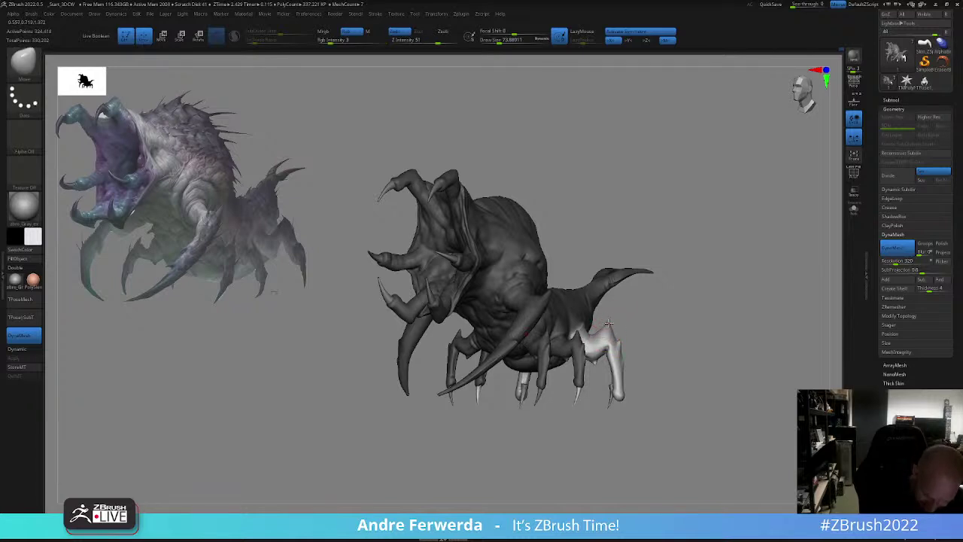
{"action": "left_click_drag", "start_coordinate": [686, 328], "coordinate": [623, 339]}
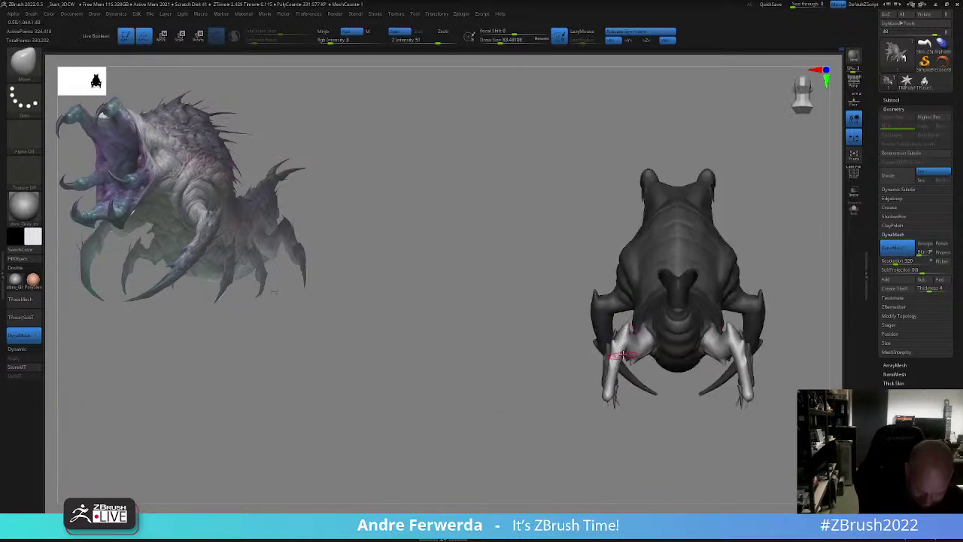
- Adjust the lower segments of the rearmost legs from a rear three-quarter view with the Move brush, up to a draw size of about 140
{"action": "left_click_drag", "start_coordinate": [627, 414], "coordinate": [566, 412]}
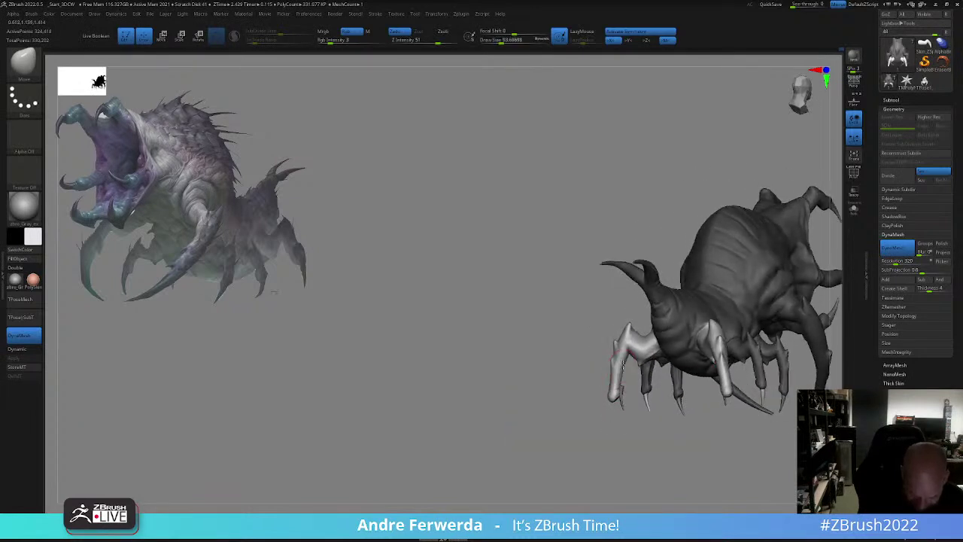
{"action": "key", "text": "space"}
{"action": "left_click_drag", "start_coordinate": [621, 372], "coordinate": [605, 399]}
{"action": "key", "text": "space"}
{"action": "key", "text": "space"}
{"action": "left_click_drag", "start_coordinate": [587, 431], "coordinate": [582, 431]}
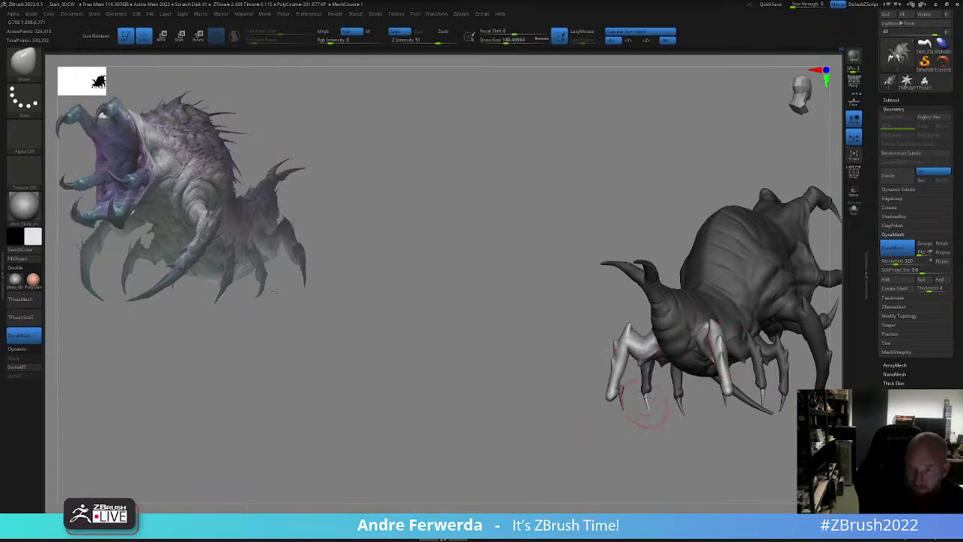
- Bend the shins and feet of the rearmost legs with the Move brush at Z Intensity 47 and draw sizes of about 191 and 167
{"action": "left_click_drag", "start_coordinate": [667, 441], "coordinate": [742, 434]}
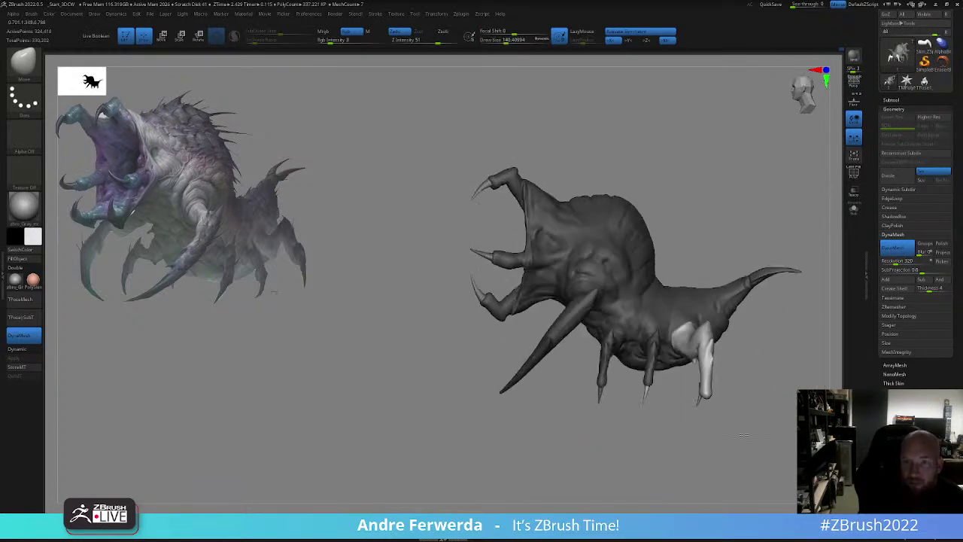
{"action": "mouse_move", "coordinate": [626, 436]}
{"action": "left_mouse_down"}
{"action": "mouse_move", "coordinate": [681, 442]}
{"action": "mouse_move", "coordinate": [673, 439]}
{"action": "left_mouse_up"}
{"action": "left_click_drag", "start_coordinate": [681, 363], "coordinate": [692, 399]}
{"action": "key", "text": "s"}
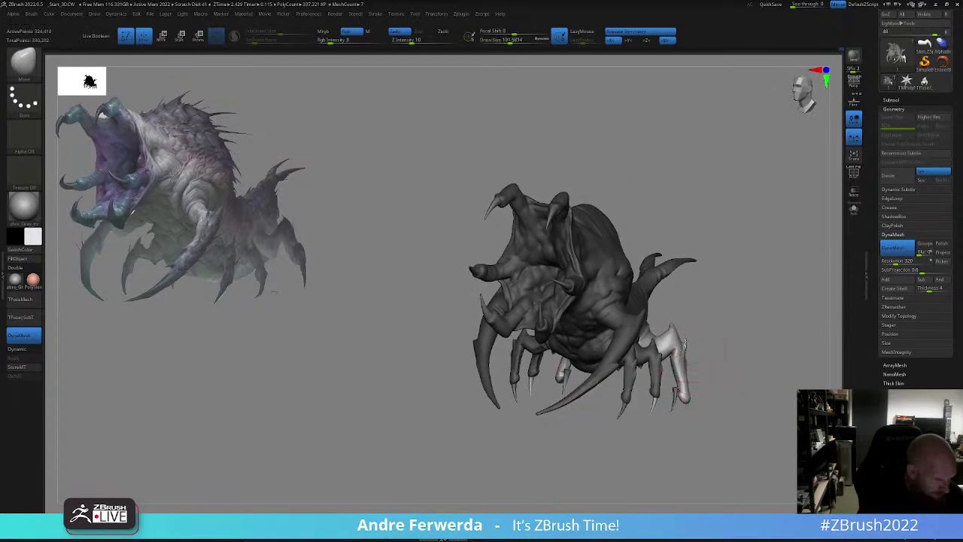
{"action": "key", "text": "space"}
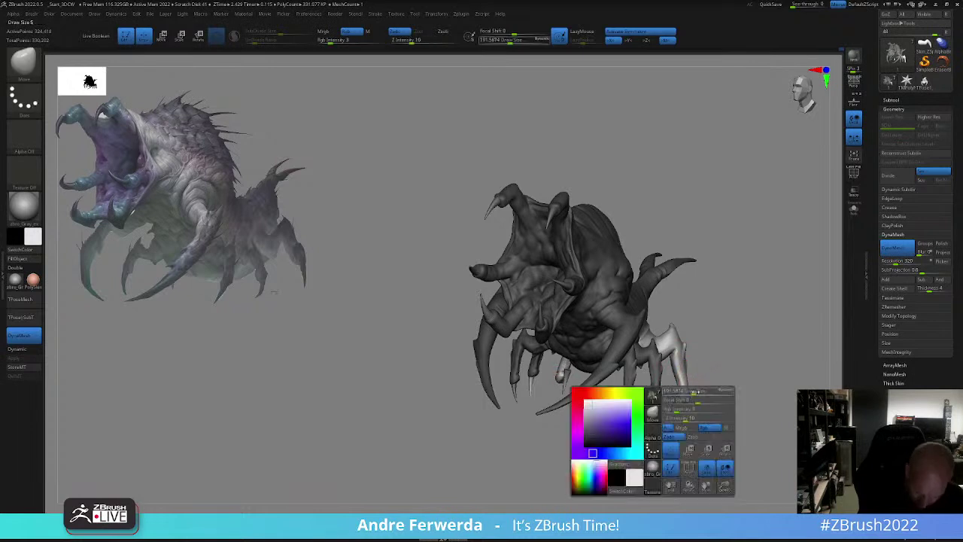
{"action": "left_click", "coordinate": [708, 417]}
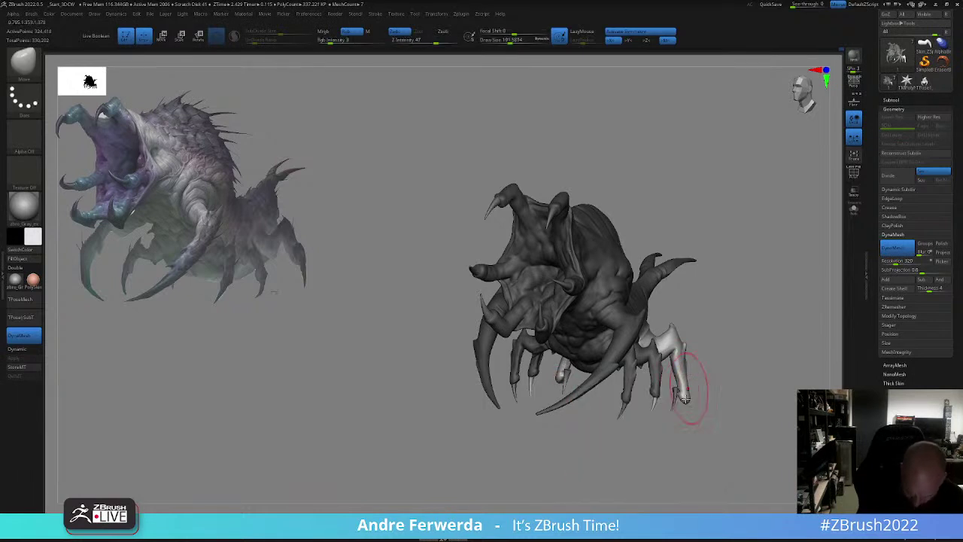
{"action": "mouse_move", "coordinate": [691, 389]}
{"action": "left_mouse_down"}
{"action": "mouse_move", "coordinate": [685, 379]}
{"action": "mouse_move", "coordinate": [707, 426]}
{"action": "mouse_move", "coordinate": [623, 424]}
{"action": "left_mouse_up"}
{"action": "left_click_drag", "start_coordinate": [604, 367], "coordinate": [597, 366]}
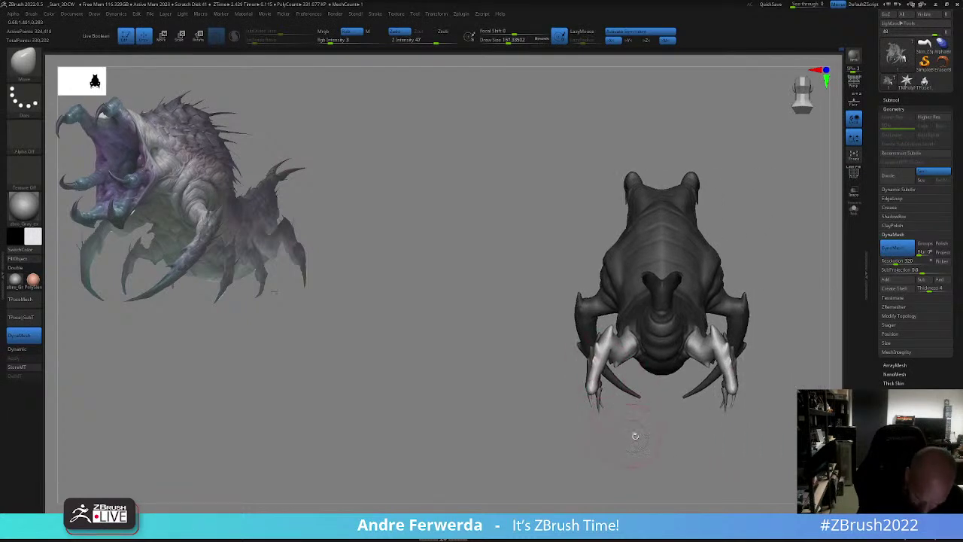
- Reshape the thighs of the rearmost legs with the Move brush at a draw size of about 268, and nudge the legs with the gizmo
{"action": "key", "text": "space"}
{"action": "left_click", "coordinate": [707, 399]}
{"action": "left_click_drag", "start_coordinate": [712, 336], "coordinate": [718, 336]}
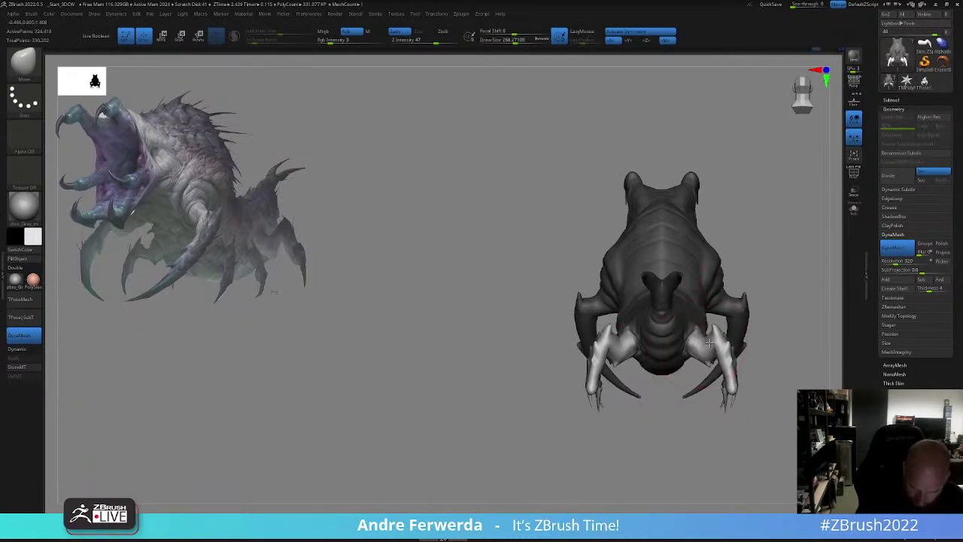
{"action": "mouse_move", "coordinate": [767, 304]}
{"action": "left_mouse_down"}
{"action": "mouse_move", "coordinate": [756, 348]}
{"action": "mouse_move", "coordinate": [757, 320]}
{"action": "left_mouse_up"}
{"action": "key", "text": "w"}
{"action": "left_click_drag", "start_coordinate": [663, 300], "coordinate": [658, 300]}
{"action": "key", "text": "q"}
- Refine the knees and shins of the rearmost legs from a front three-quarter view with the Move brush at a draw size of about 157
{"action": "mouse_move", "coordinate": [756, 370]}
{"action": "left_mouse_down"}
{"action": "mouse_move", "coordinate": [751, 333]}
{"action": "mouse_move", "coordinate": [796, 368]}
{"action": "left_mouse_up"}
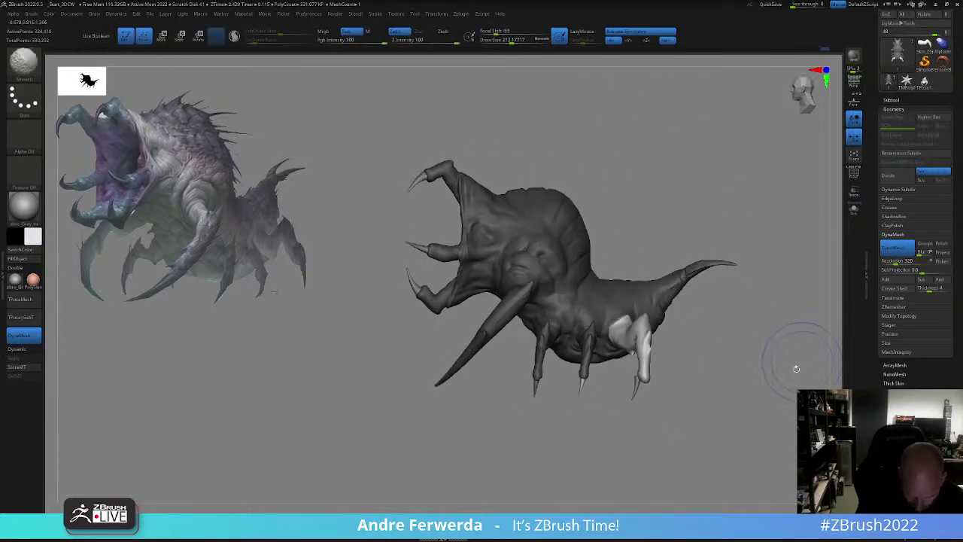
{"action": "mouse_move", "coordinate": [764, 397]}
{"action": "left_mouse_down"}
{"action": "mouse_move", "coordinate": [785, 406]}
{"action": "mouse_move", "coordinate": [739, 430]}
{"action": "left_mouse_up"}
{"action": "key", "text": "space"}
{"action": "key", "text": "space"}
{"action": "left_click_drag", "start_coordinate": [669, 370], "coordinate": [672, 370]}
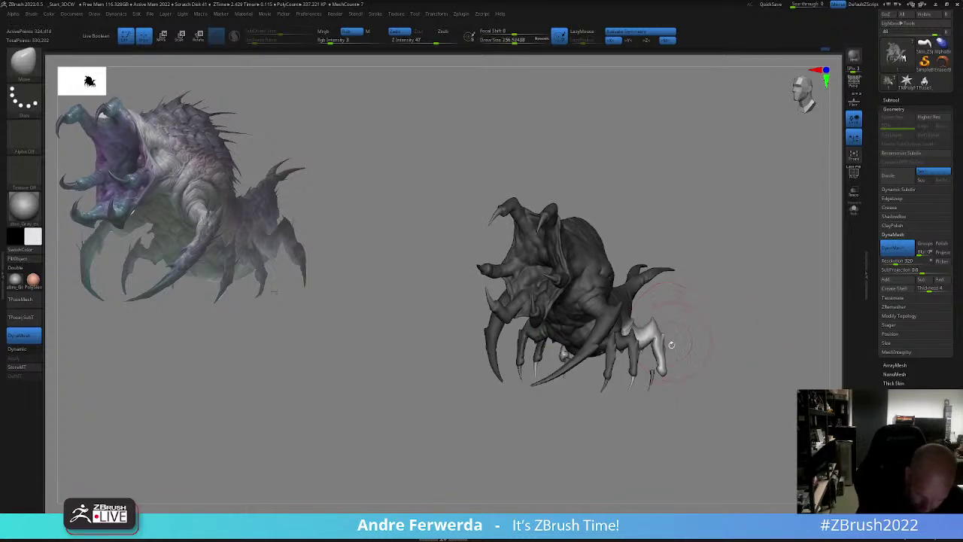
{"action": "left_click_drag", "start_coordinate": [651, 333], "coordinate": [651, 328]}
{"action": "key", "text": "space"}
{"action": "left_click_drag", "start_coordinate": [661, 368], "coordinate": [665, 369]}
{"action": "key", "text": "space"}
- Fine-tune the lower ends of the rearmost legs with smaller Move brush sizes and clear the mask from the creature
{"action": "mouse_move", "coordinate": [663, 360]}
{"action": "left_mouse_down"}
{"action": "mouse_move", "coordinate": [690, 335]}
{"action": "mouse_move", "coordinate": [724, 395]}
{"action": "left_mouse_up"}
{"action": "key", "text": "space"}
{"action": "key", "text": "space"}
{"action": "mouse_move", "coordinate": [670, 356]}
{"action": "left_mouse_down"}
{"action": "mouse_move", "coordinate": [672, 367]}
{"action": "mouse_move", "coordinate": [647, 356]}
{"action": "mouse_move", "coordinate": [674, 349]}
{"action": "left_mouse_up"}
{"action": "key", "text": "space"}
{"action": "mouse_move", "coordinate": [692, 339]}
{"action": "left_mouse_down"}
{"action": "mouse_move", "coordinate": [705, 275]}
{"action": "mouse_move", "coordinate": [703, 293]}
{"action": "mouse_move", "coordinate": [720, 303]}
{"action": "mouse_move", "coordinate": [720, 290]}
{"action": "mouse_move", "coordinate": [723, 301]}
{"action": "left_mouse_up"}
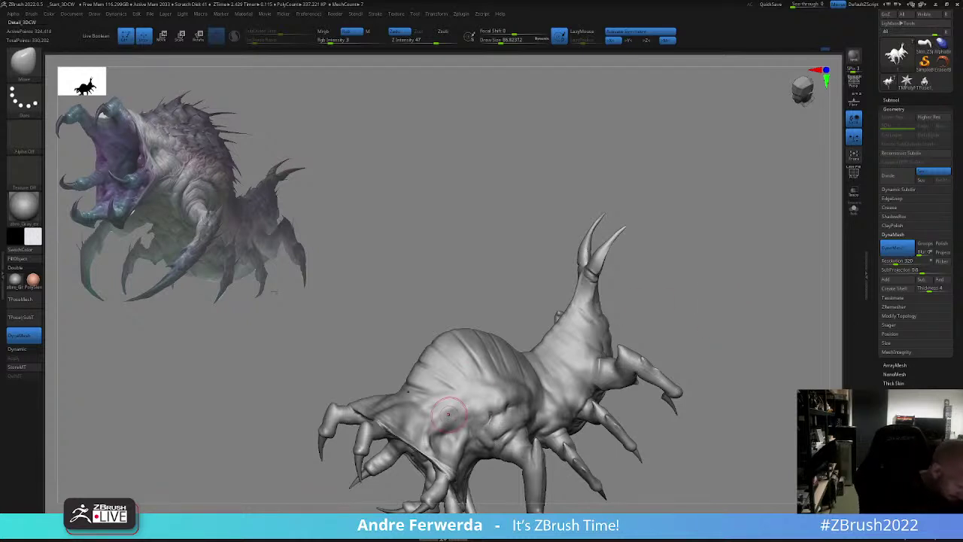
- Sculpt the junction between the rearmost leg and the abdomen with the flat-topped 3DCW brush at Z Intensity 10 and a draw size of about 56
{"action": "key", "text": "1"}
{"action": "key", "text": "space"}
{"action": "left_click_drag", "start_coordinate": [628, 378], "coordinate": [623, 375]}
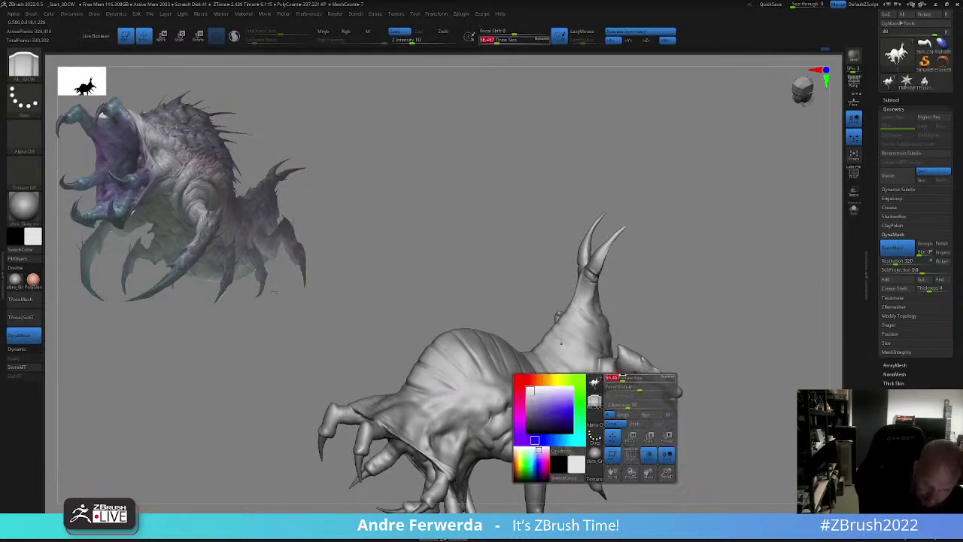
{"action": "right_click_drag", "start_coordinate": [587, 355], "coordinate": [601, 371]}
{"action": "mouse_move", "coordinate": [599, 369]}
{"action": "left_mouse_down"}
{"action": "mouse_move", "coordinate": [597, 384]}
{"action": "mouse_move", "coordinate": [602, 363]}
{"action": "left_mouse_up"}
{"action": "right_click_drag", "start_coordinate": [634, 313], "coordinate": [627, 358]}
{"action": "left_click_drag", "start_coordinate": [600, 359], "coordinate": [604, 368]}
- Blend the bases of the rearmost legs into the back and belly, enlarging the brush to a draw size of about 78
{"action": "right_click_drag", "start_coordinate": [620, 344], "coordinate": [593, 401]}
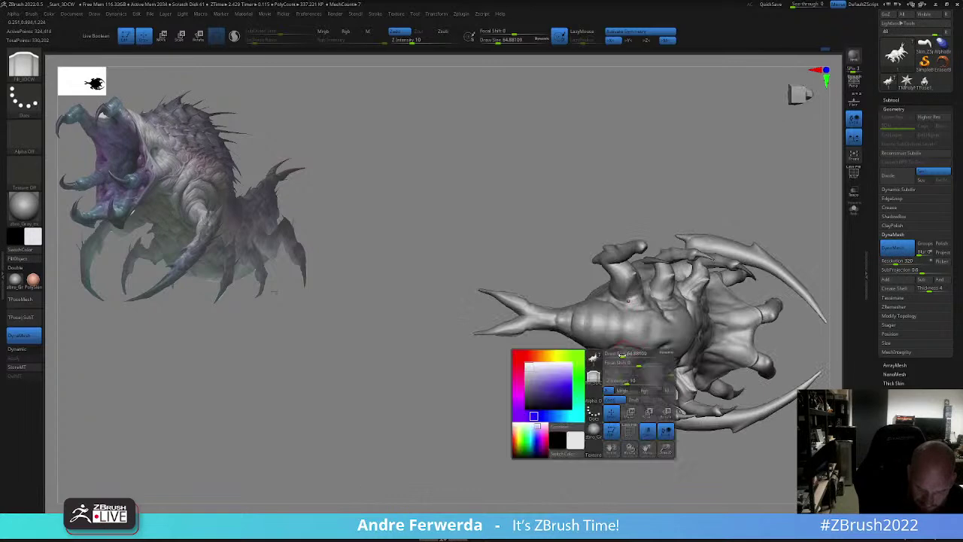
{"action": "left_click_drag", "start_coordinate": [627, 352], "coordinate": [613, 359]}
{"action": "right_click_drag", "start_coordinate": [556, 449], "coordinate": [604, 387]}
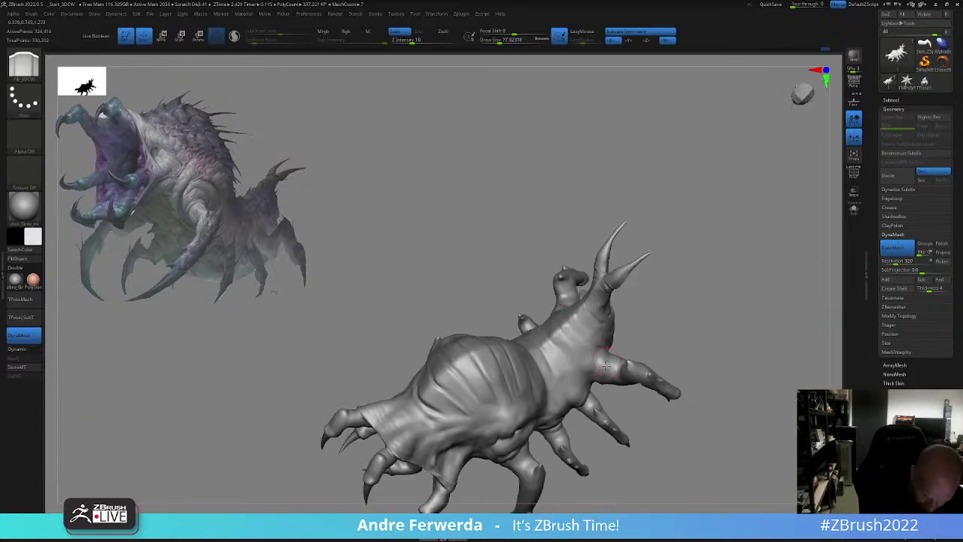
{"action": "mouse_move", "coordinate": [646, 328]}
{"action": "right_mouse_down"}
{"action": "mouse_move", "coordinate": [629, 331]}
{"action": "mouse_move", "coordinate": [624, 301]}
{"action": "right_mouse_up"}
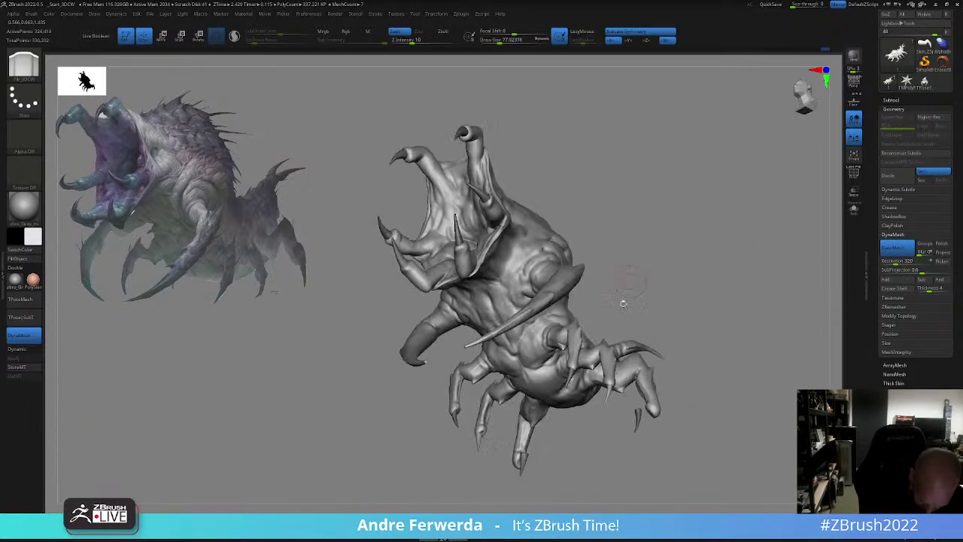
{"action": "right_click_drag", "start_coordinate": [605, 374], "coordinate": [600, 411]}
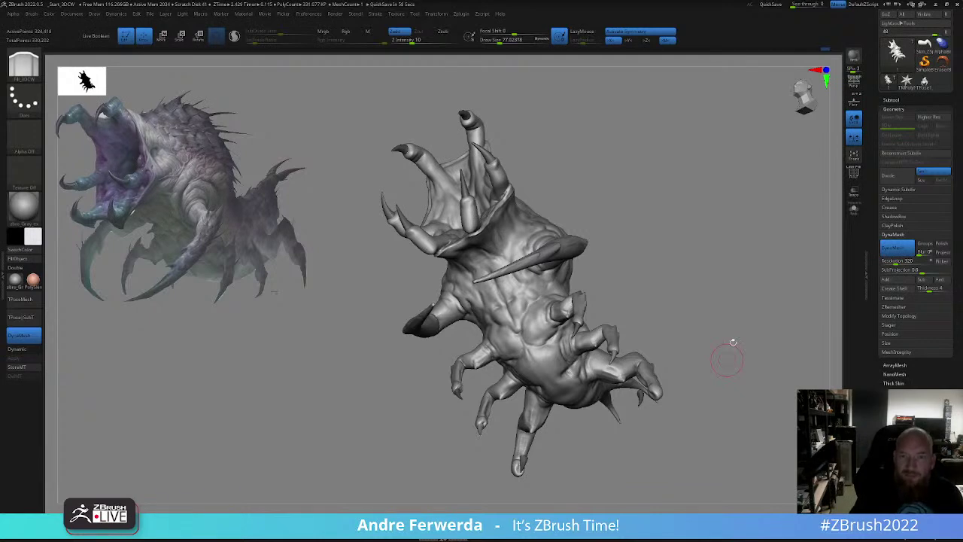
- Switch to Notepad and place its window over the sculpting viewport
{"action": "left_click_drag", "start_coordinate": [177, 217], "coordinate": [615, 228]}
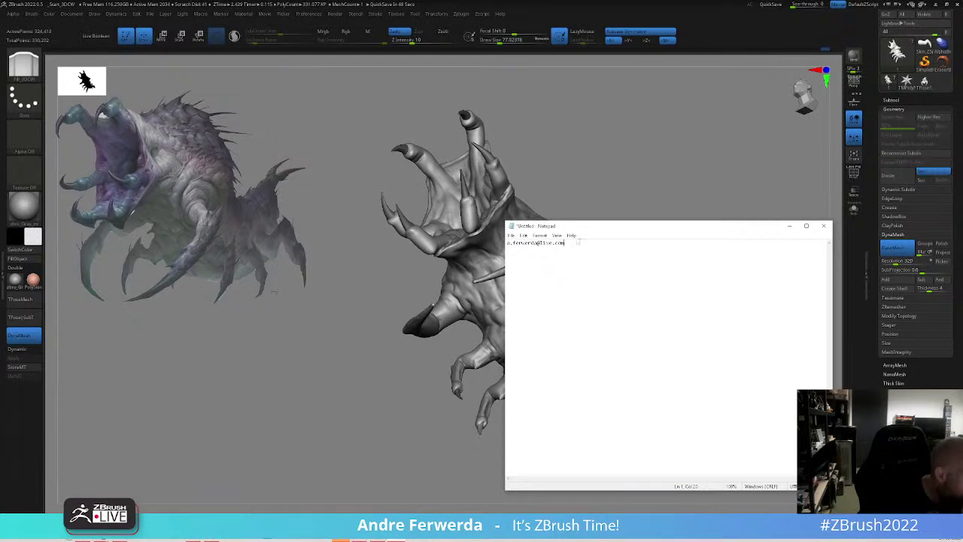
- Select the contact e-mail address in the Notepad note
{"action": "left_click_drag", "start_coordinate": [577, 242], "coordinate": [507, 243]}
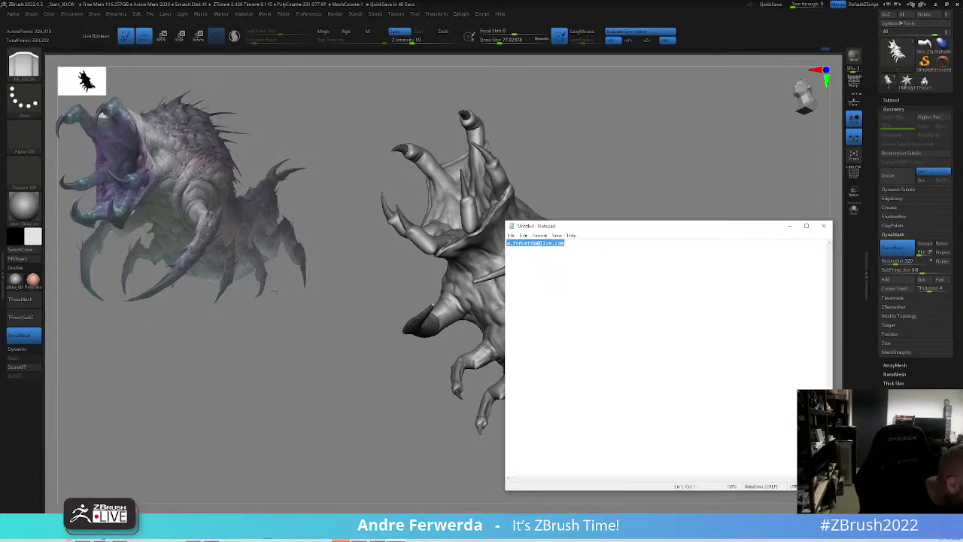
{"action": "left_click", "coordinate": [523, 236]}
{"action": "mouse_move", "coordinate": [550, 238]}
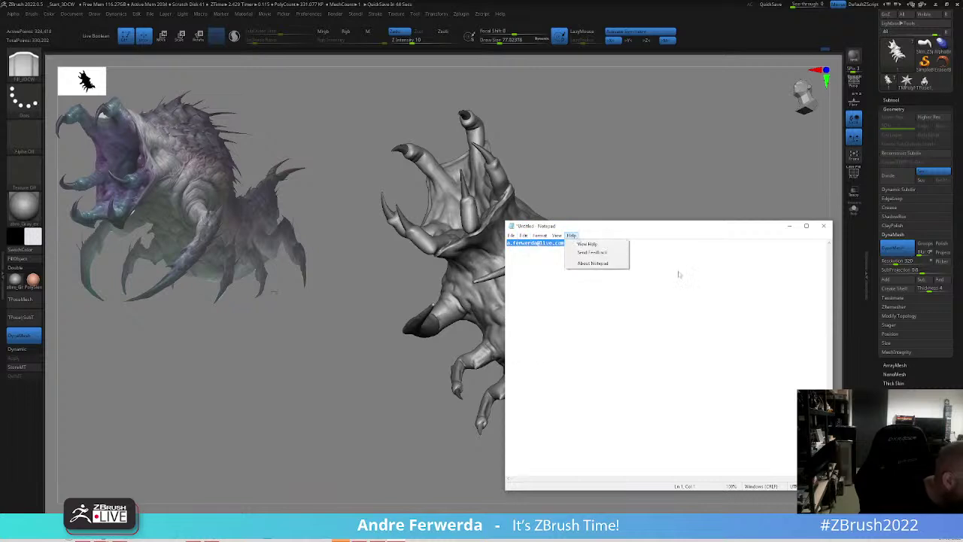
{"action": "left_click", "coordinate": [672, 225]}
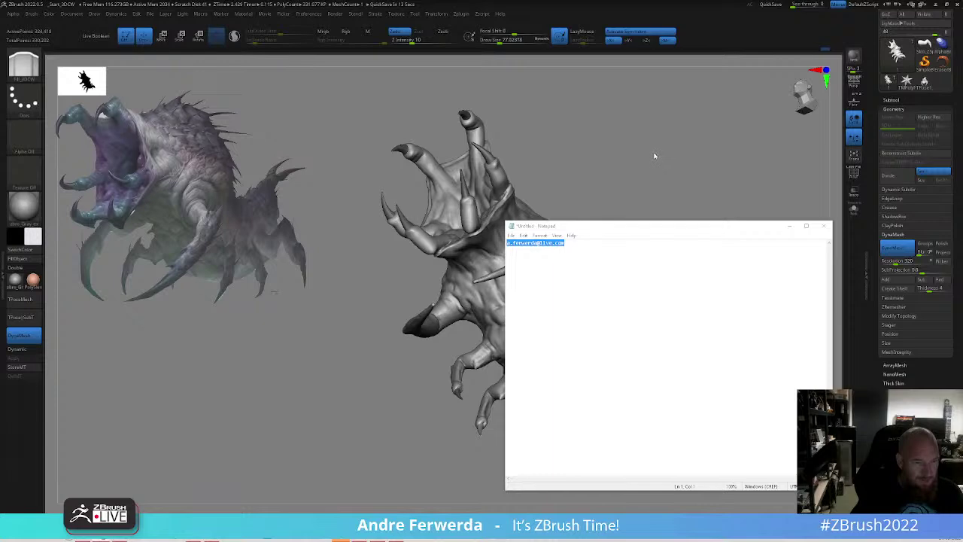
- Switch back to ZBrush, enlarge the draw size to about 124 and adjust the inside of the mouth with the Move brush
{"action": "mouse_move", "coordinate": [667, 153]}
{"action": "left_mouse_down"}
{"action": "mouse_move", "coordinate": [694, 152]}
{"action": "mouse_move", "coordinate": [692, 190]}
{"action": "left_mouse_up"}
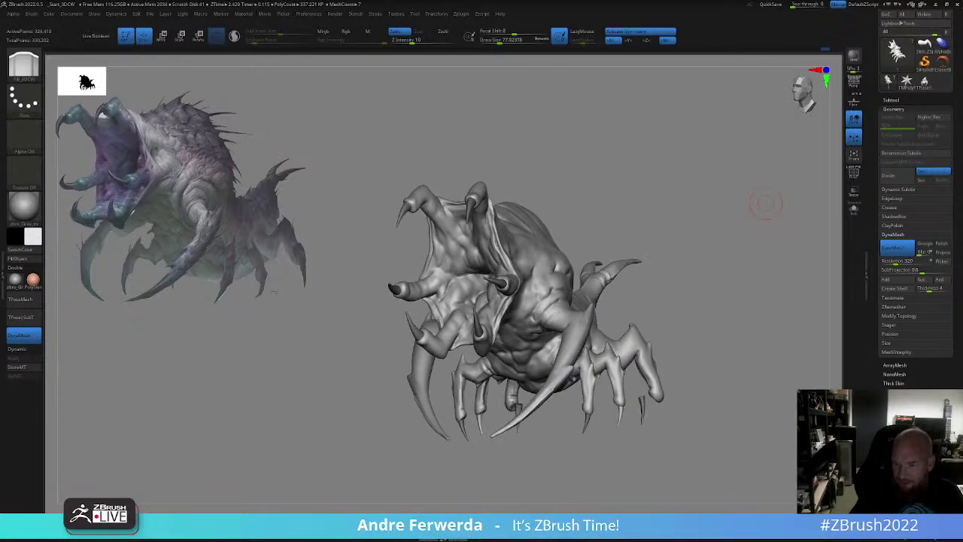
{"action": "mouse_move", "coordinate": [766, 204]}
{"action": "left_mouse_down"}
{"action": "mouse_move", "coordinate": [654, 218]}
{"action": "mouse_move", "coordinate": [655, 190]}
{"action": "left_mouse_up"}
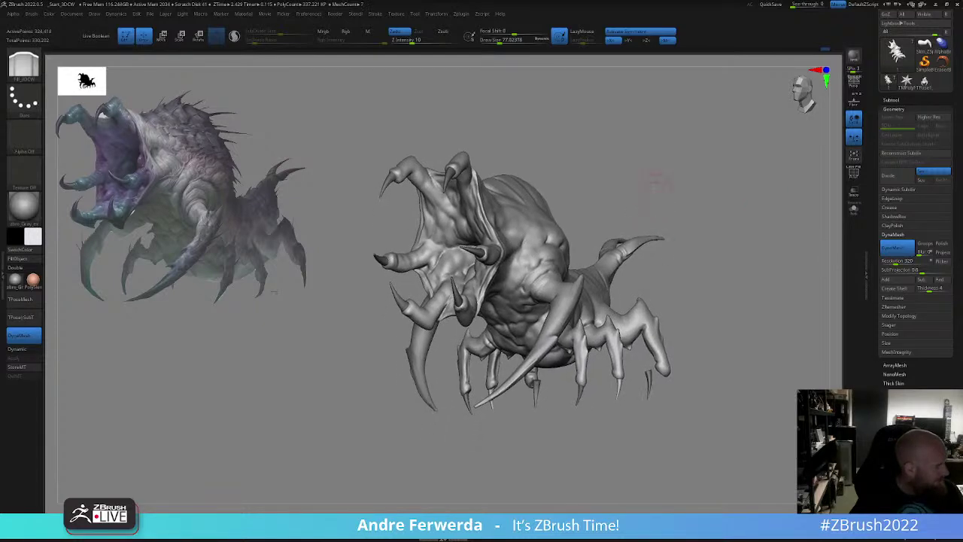
{"action": "key", "text": "s"}
{"action": "mouse_move", "coordinate": [570, 177]}
{"action": "left_mouse_down"}
{"action": "mouse_move", "coordinate": [697, 181]}
{"action": "mouse_move", "coordinate": [666, 177]}
{"action": "left_mouse_up"}
{"action": "mouse_move", "coordinate": [553, 201]}
{"action": "left_mouse_down"}
{"action": "mouse_move", "coordinate": [550, 225]}
{"action": "mouse_move", "coordinate": [553, 205]}
{"action": "left_mouse_up"}
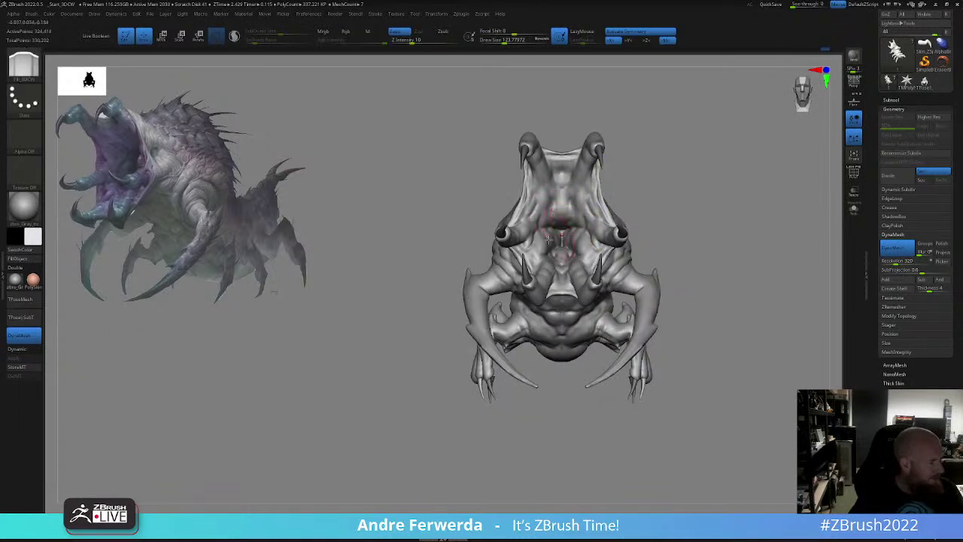
{"action": "left_click", "coordinate": [141, 523]}
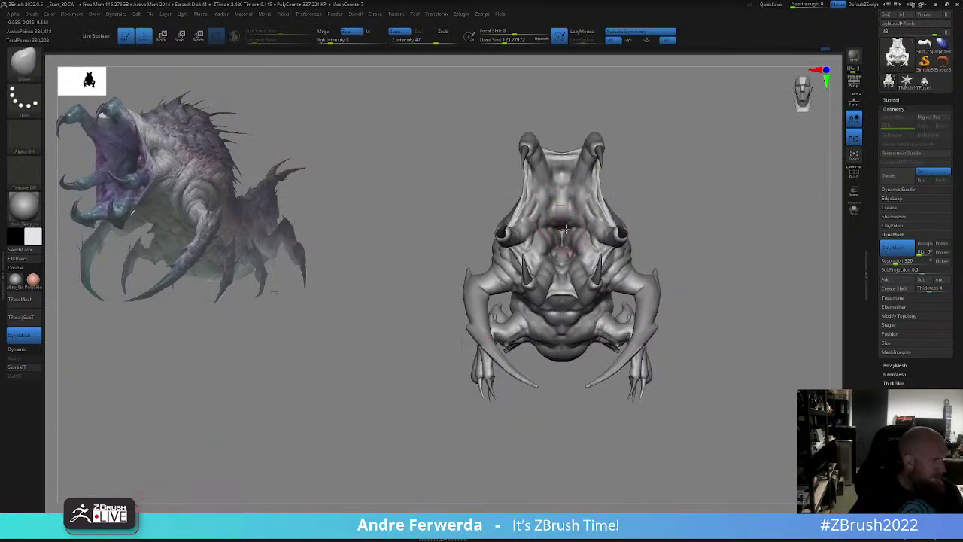
{"action": "mouse_move", "coordinate": [736, 181]}
{"action": "left_mouse_down"}
{"action": "mouse_move", "coordinate": [672, 185]}
{"action": "mouse_move", "coordinate": [703, 121]}
{"action": "mouse_move", "coordinate": [686, 157]}
{"action": "mouse_move", "coordinate": [703, 213]}
{"action": "left_mouse_up"}
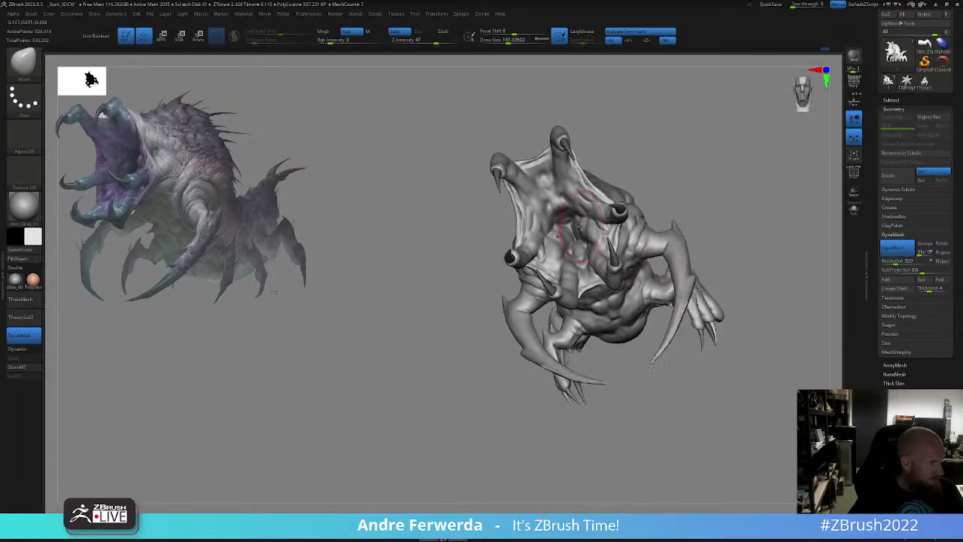
{"action": "left_click_drag", "start_coordinate": [561, 217], "coordinate": [554, 209]}
- Adjust the lower jaw with the Move brush at a draw size of about 229, checking the shape from several angles
{"action": "mouse_move", "coordinate": [711, 180]}
{"action": "left_mouse_down"}
{"action": "mouse_move", "coordinate": [660, 169]}
{"action": "mouse_move", "coordinate": [630, 176]}
{"action": "left_mouse_up"}
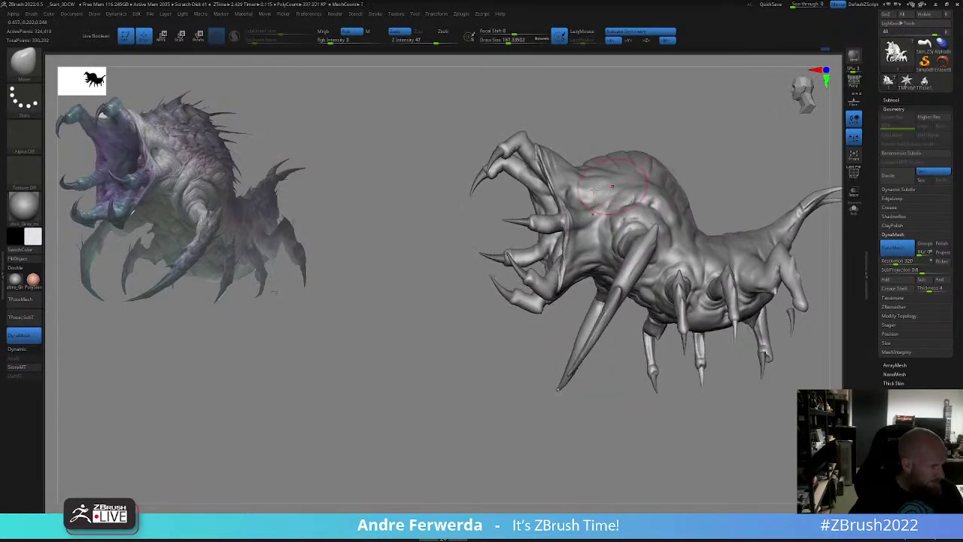
{"action": "left_click_drag", "start_coordinate": [531, 354], "coordinate": [536, 357]}
{"action": "right_click_drag", "start_coordinate": [535, 359], "coordinate": [524, 248]}
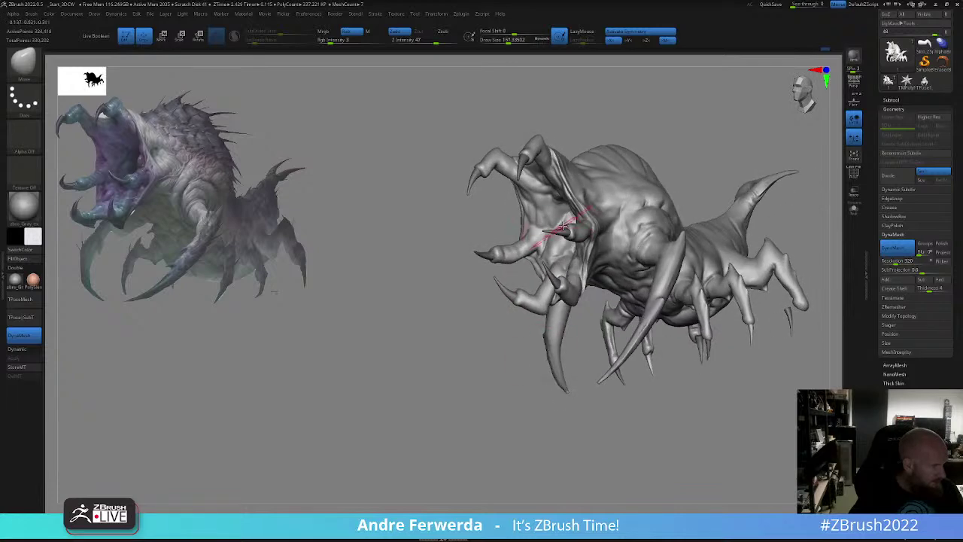
{"action": "left_click_drag", "start_coordinate": [593, 360], "coordinate": [548, 356]}
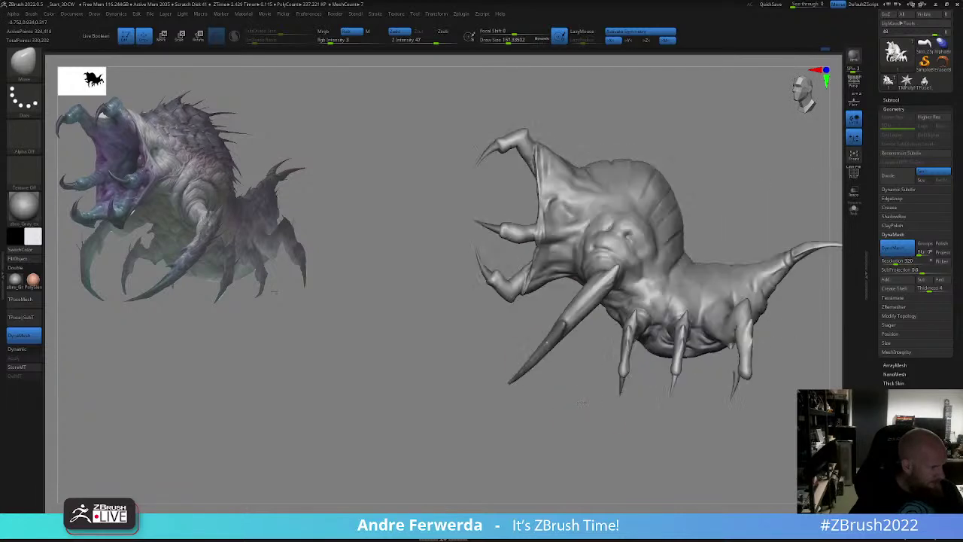
{"action": "key", "text": "space"}
{"action": "left_click_drag", "start_coordinate": [548, 265], "coordinate": [550, 265]}
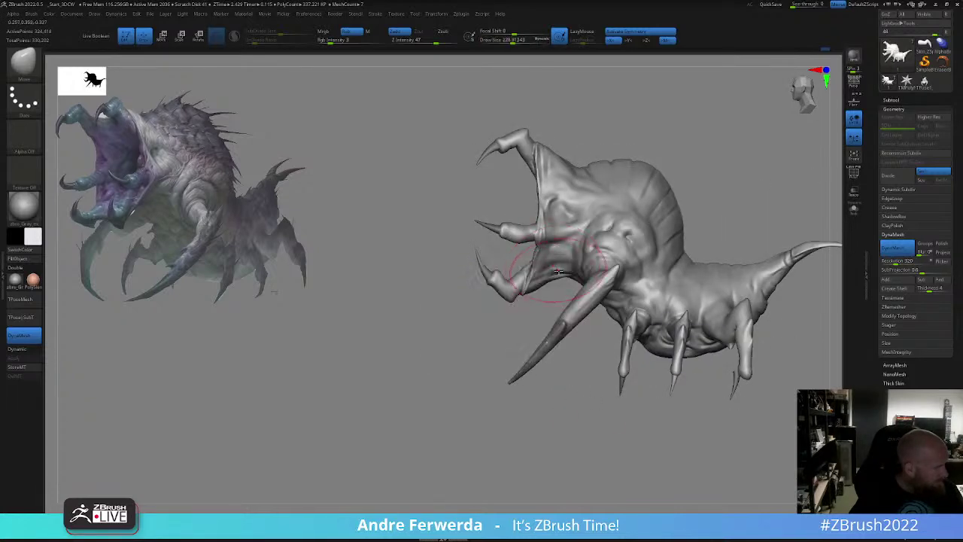
{"action": "left_click_drag", "start_coordinate": [710, 172], "coordinate": [732, 170]}
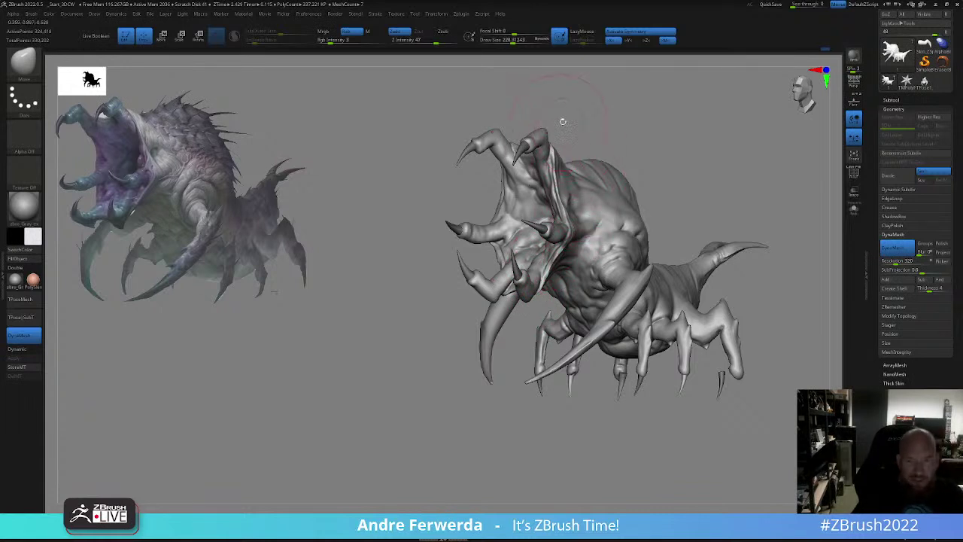
{"action": "left_click_drag", "start_coordinate": [615, 118], "coordinate": [603, 115], "text": "shift"}
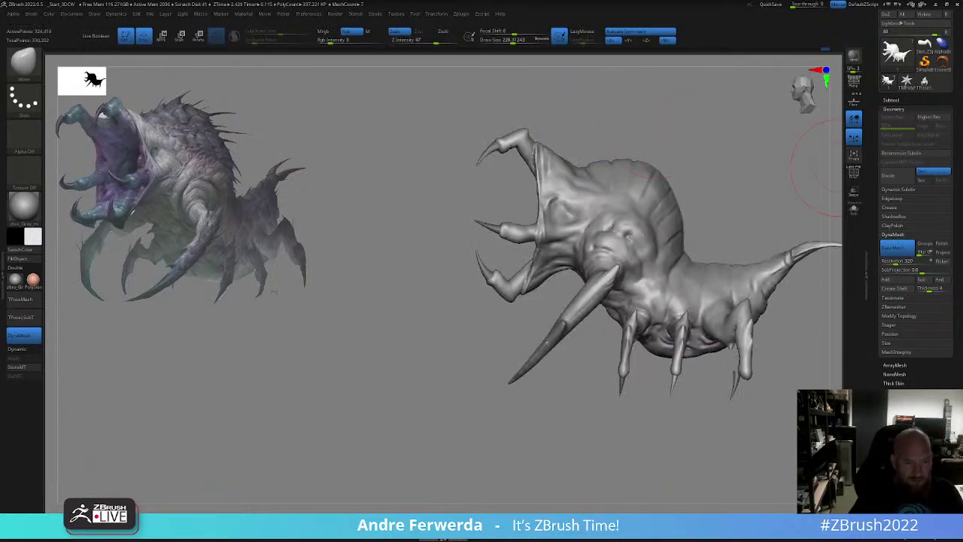
- Switch to Notepad, select the contact e-mail address for copying and return to ZBrush
{"action": "key", "text": "alt+Tab"}
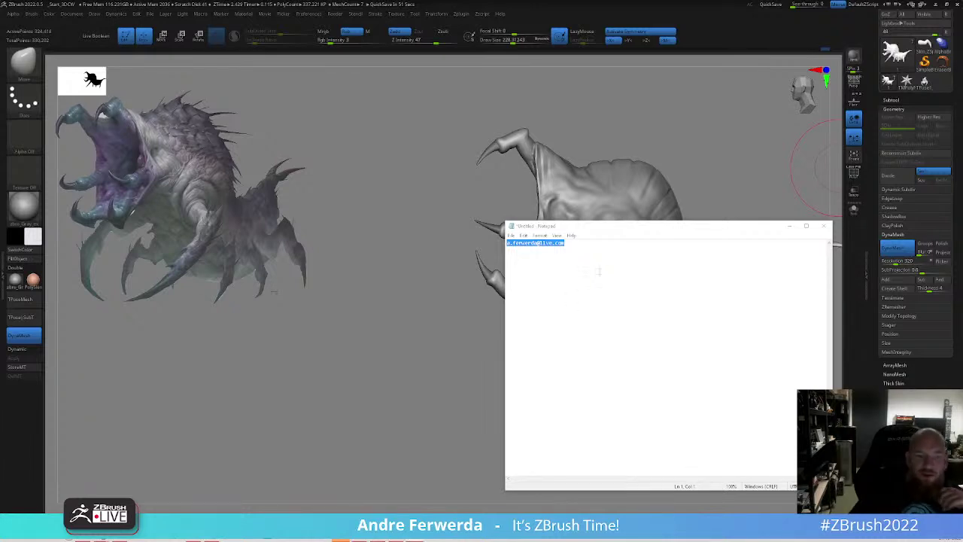
{"action": "left_click_drag", "start_coordinate": [574, 243], "coordinate": [508, 243]}
{"action": "left_click", "coordinate": [612, 94]}
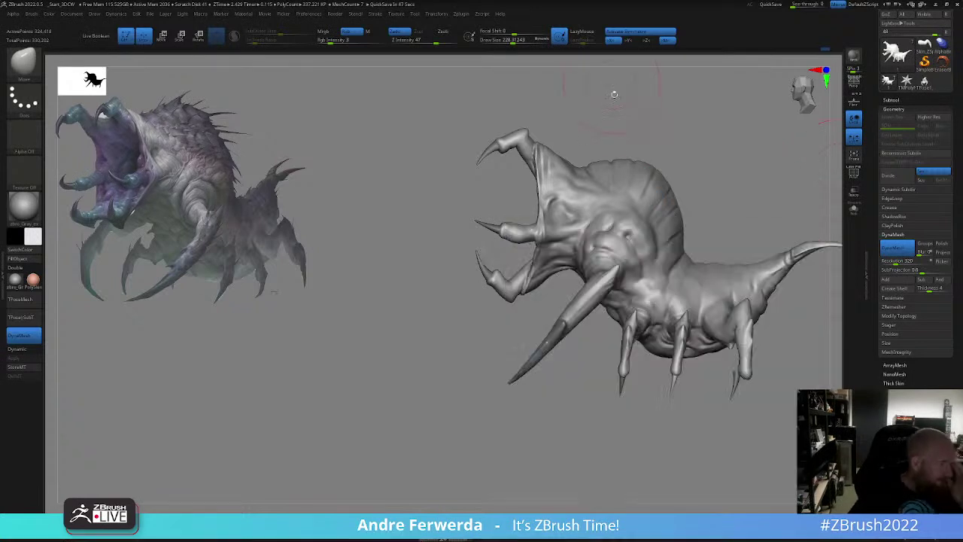
{"action": "key", "text": "shift+f"}
{"action": "key", "text": "shift+f"}
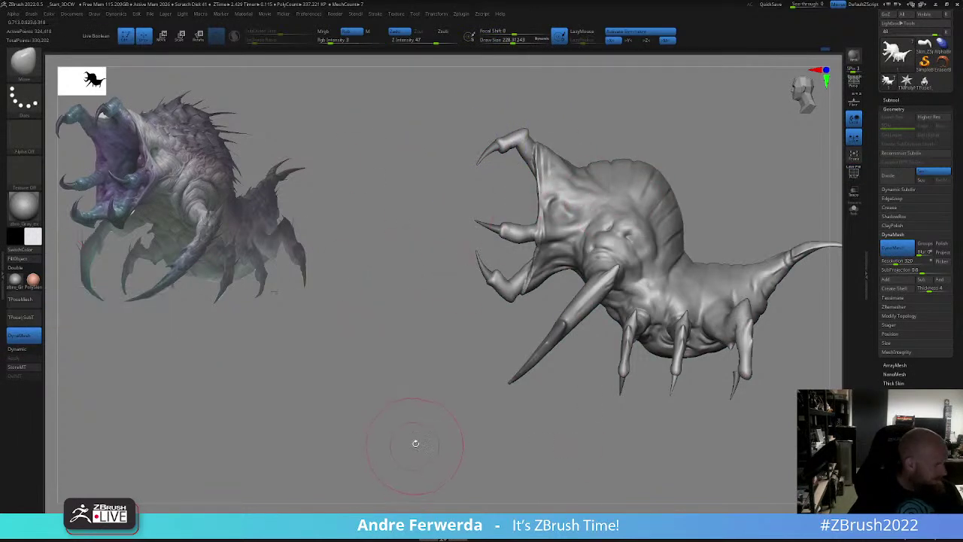
{"action": "left_click_drag", "start_coordinate": [416, 444], "coordinate": [444, 441]}
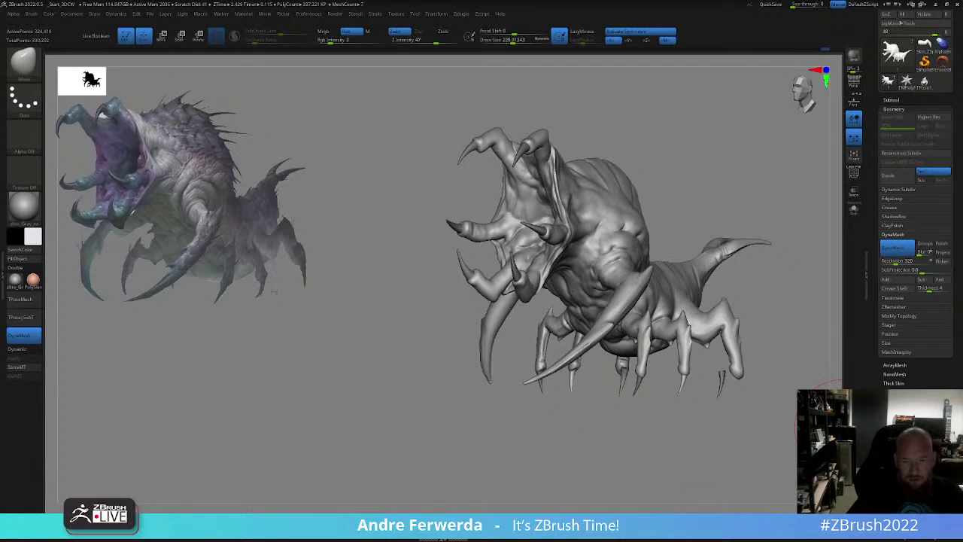
- Switch to Photoshop and paste the contact e-mail address as a text layer on the blank white canvas
{"action": "key", "text": "alt+Tab"}
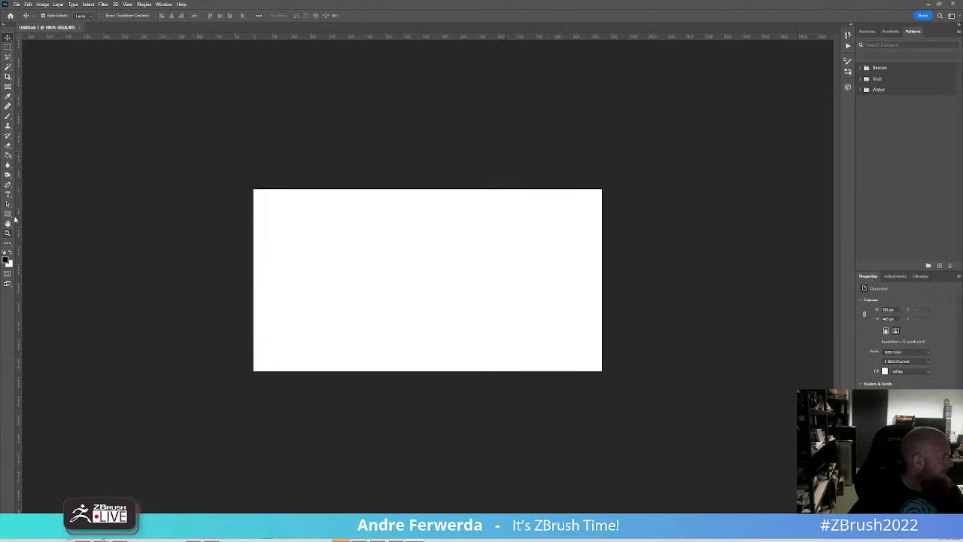
{"action": "key", "text": "z"}
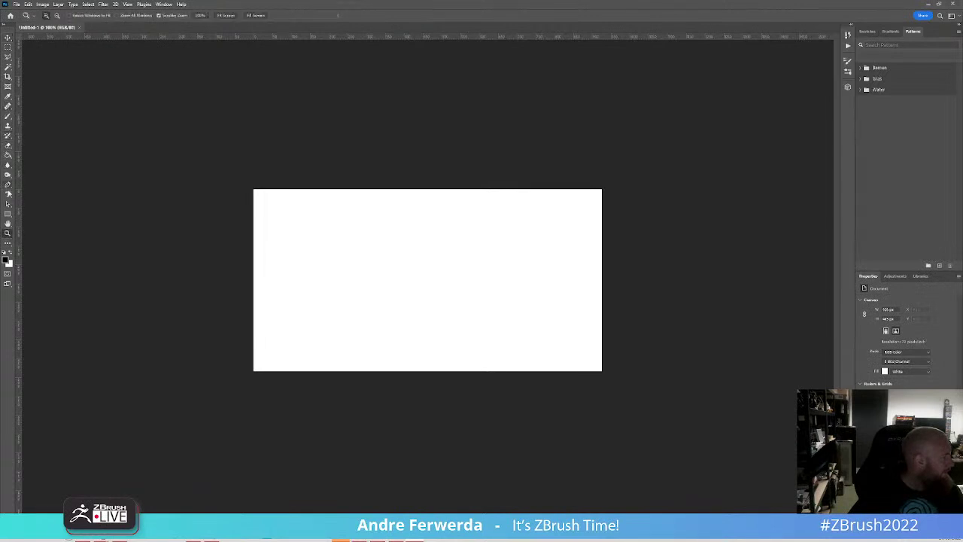
{"action": "left_click", "coordinate": [10, 194]}
{"action": "left_click", "coordinate": [280, 249]}
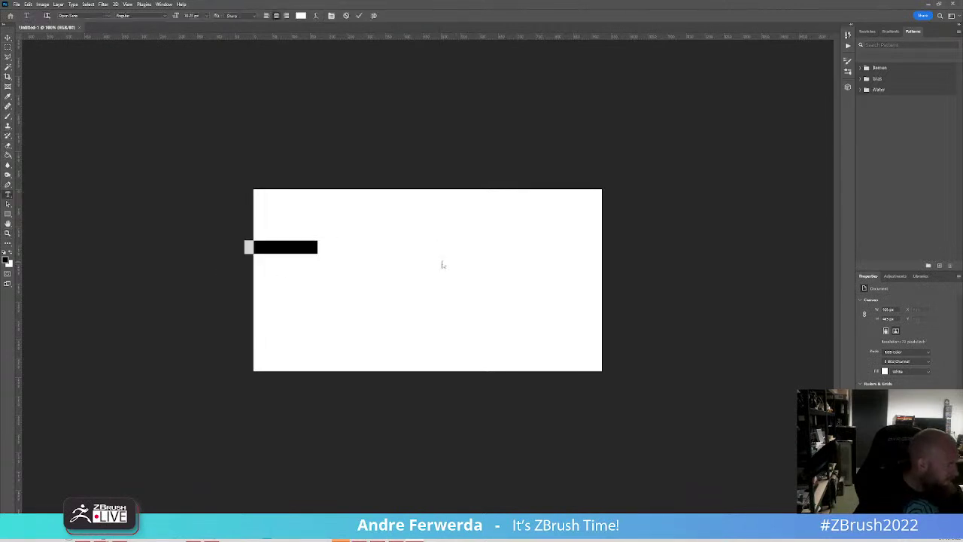
{"action": "key", "text": "BackSpace"}
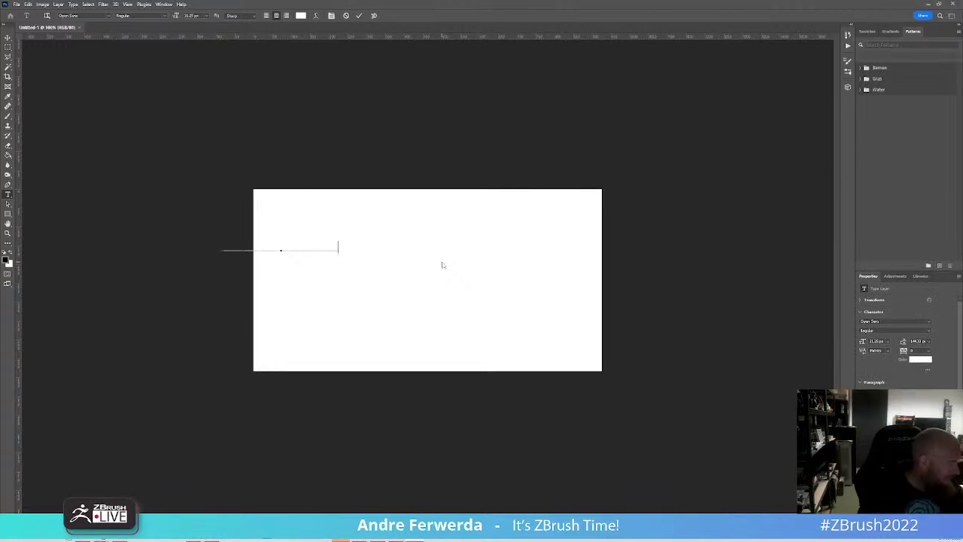
{"action": "left_click", "coordinate": [8, 37]}
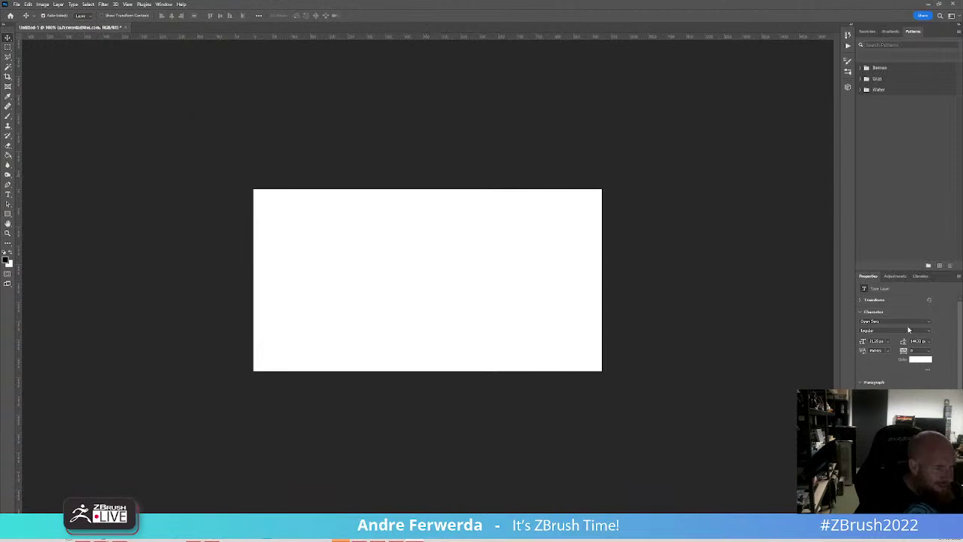
- Change the color of the e-mail text layer to black
{"action": "left_click", "coordinate": [920, 360]}
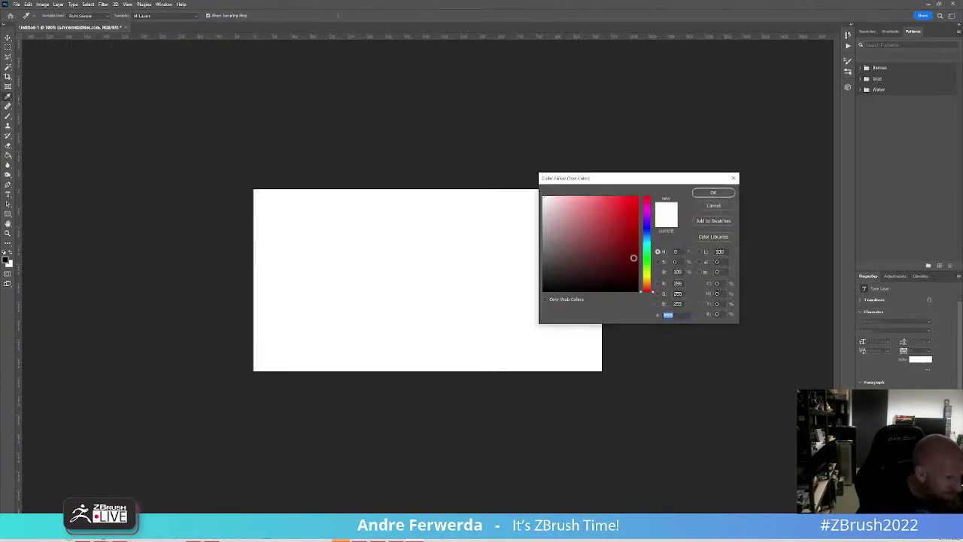
{"action": "left_click_drag", "start_coordinate": [635, 258], "coordinate": [522, 292]}
{"action": "left_click", "coordinate": [728, 195]}
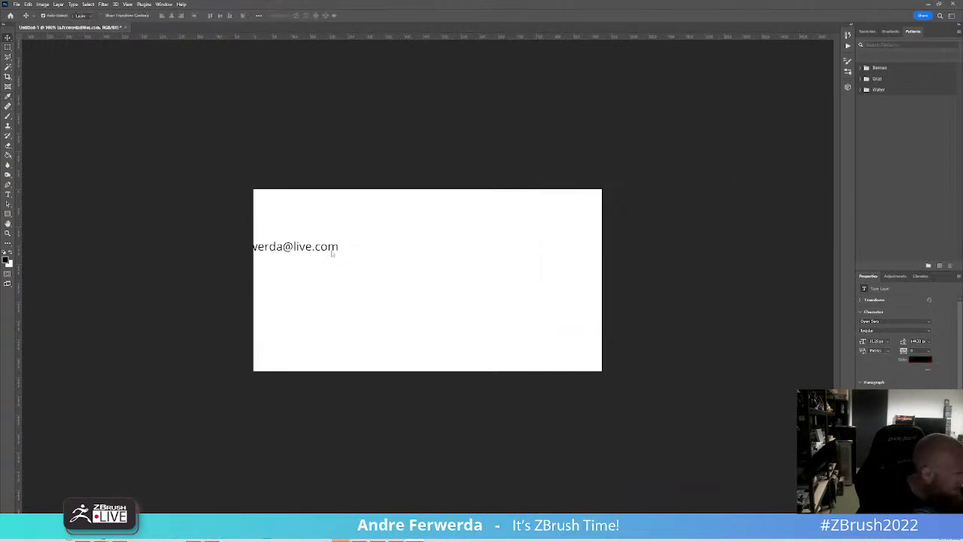
- Move the e-mail text to the middle of the canvas and scale it up to span most of the width
{"action": "left_click_drag", "start_coordinate": [331, 251], "coordinate": [467, 307]}
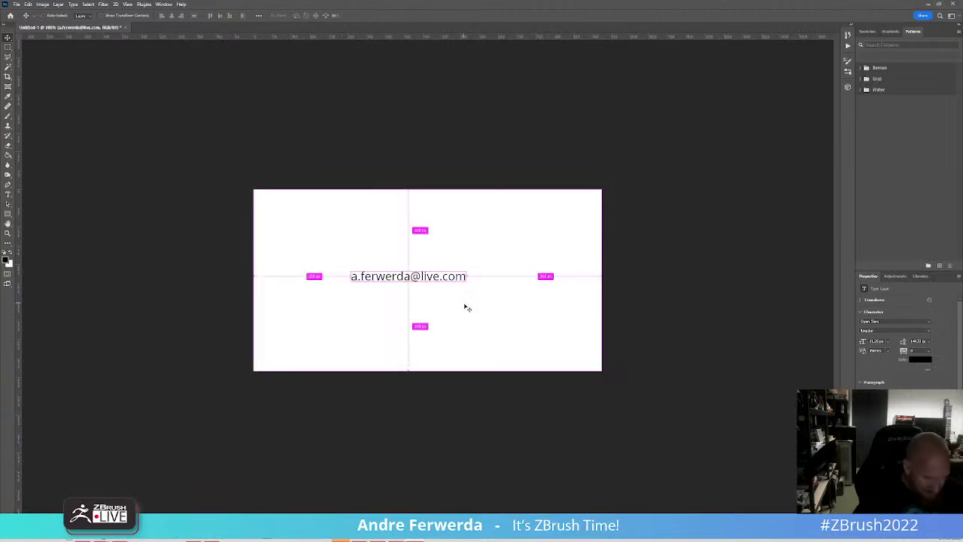
{"action": "key", "text": "ctrl+t"}
{"action": "left_click_drag", "start_coordinate": [467, 269], "coordinate": [542, 240]}
{"action": "key", "text": "Return"}
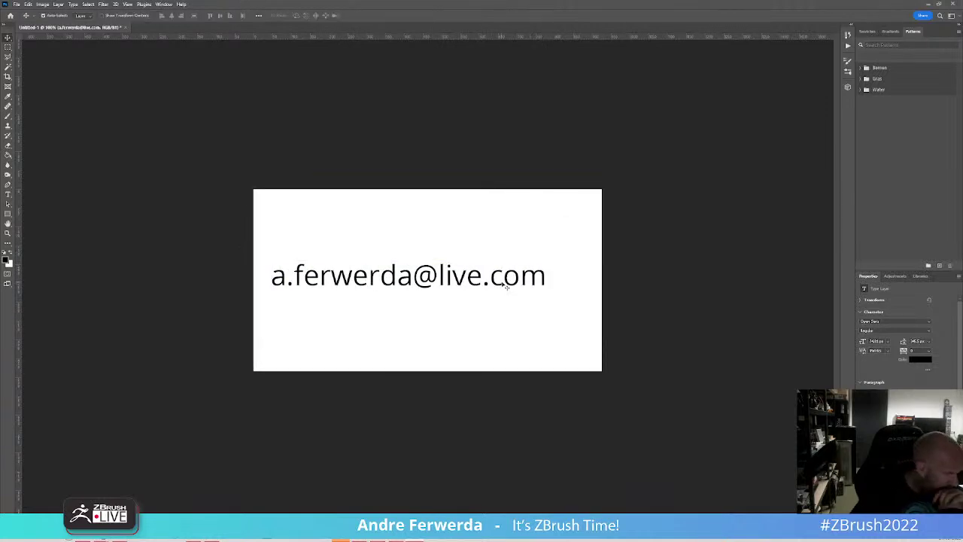
{"action": "left_click_drag", "start_coordinate": [508, 287], "coordinate": [519, 289]}
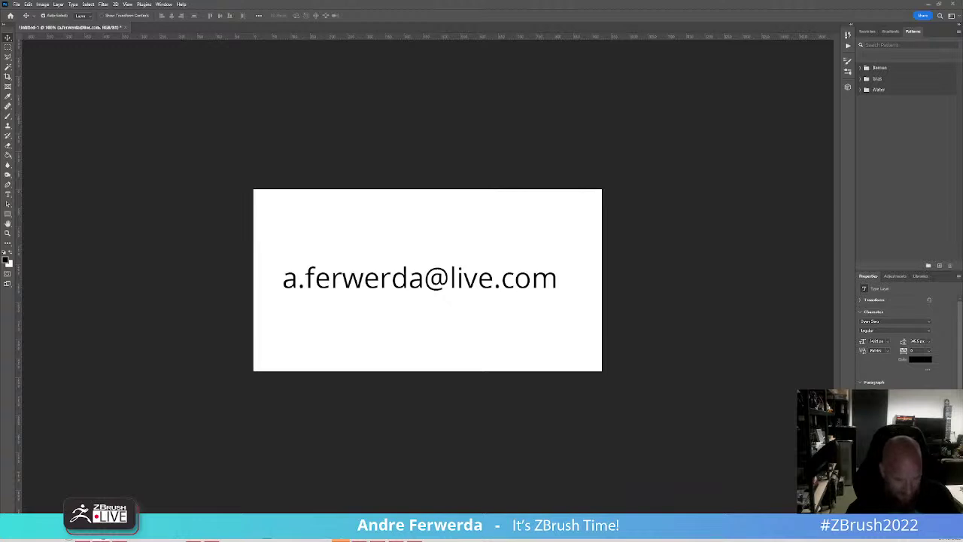
- Switch back to ZBrush and replace the creature's skin-toned preview material with a muted olive-grey MatCap
{"action": "key", "text": "alt+Tab"}
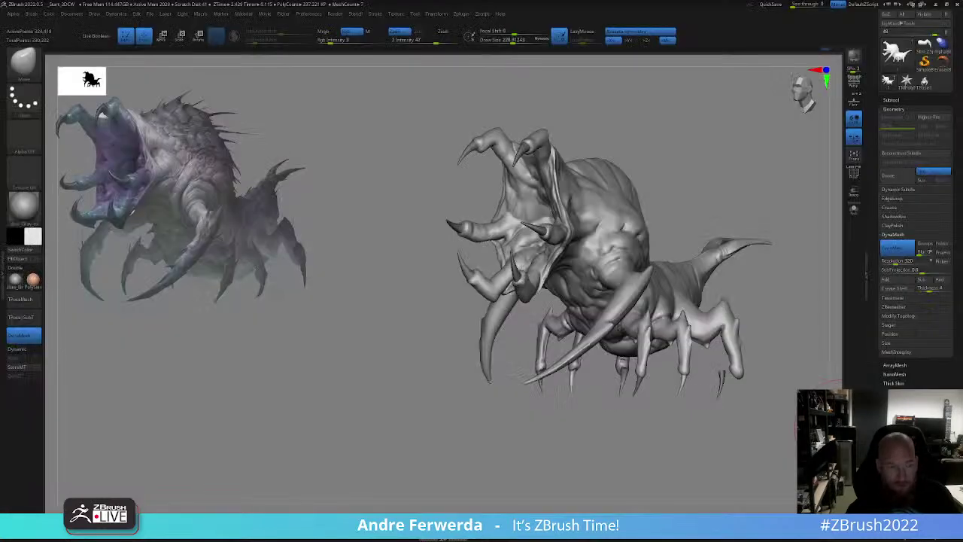
{"action": "left_click_drag", "start_coordinate": [690, 222], "coordinate": [652, 226]}
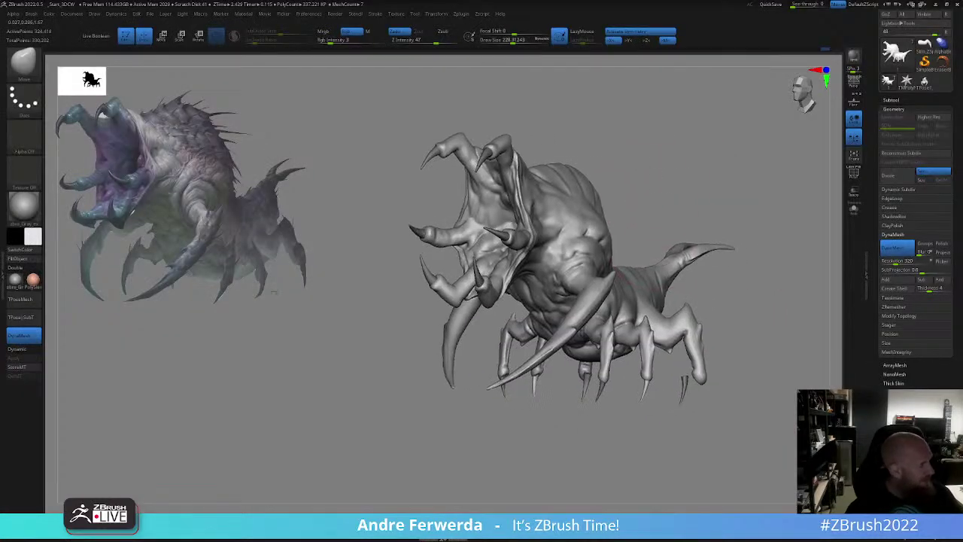
{"action": "left_click", "coordinate": [33, 280]}
{"action": "left_click", "coordinate": [33, 280]}
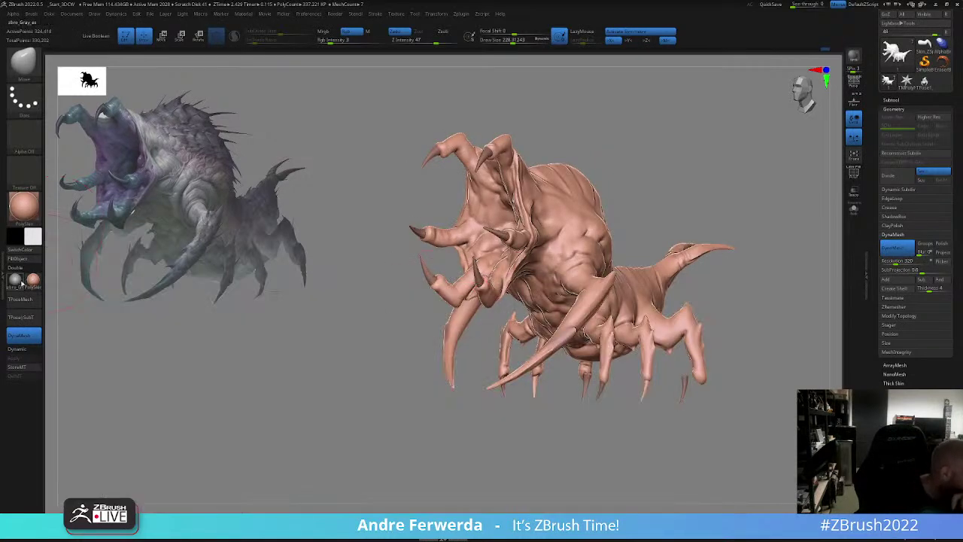
{"action": "left_click", "coordinate": [34, 281]}
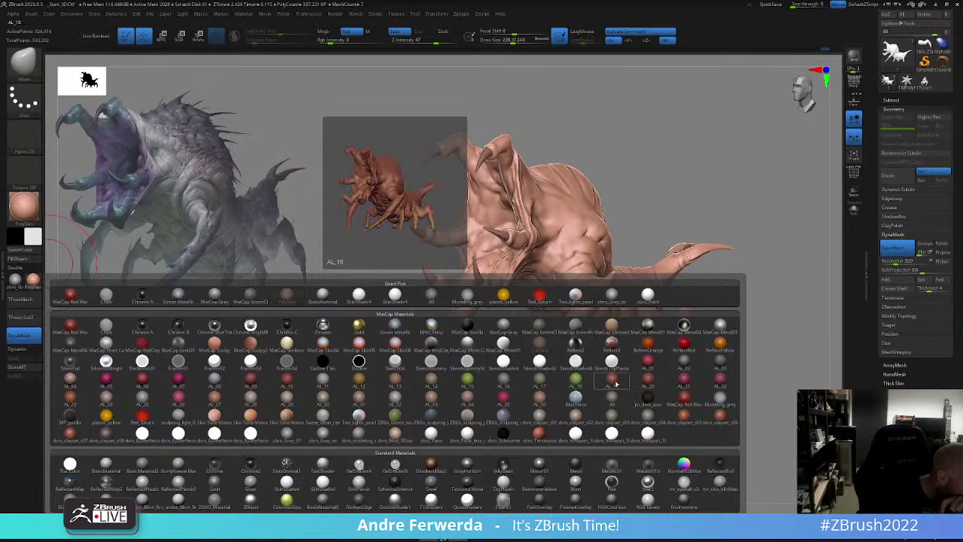
{"action": "left_click", "coordinate": [617, 405]}
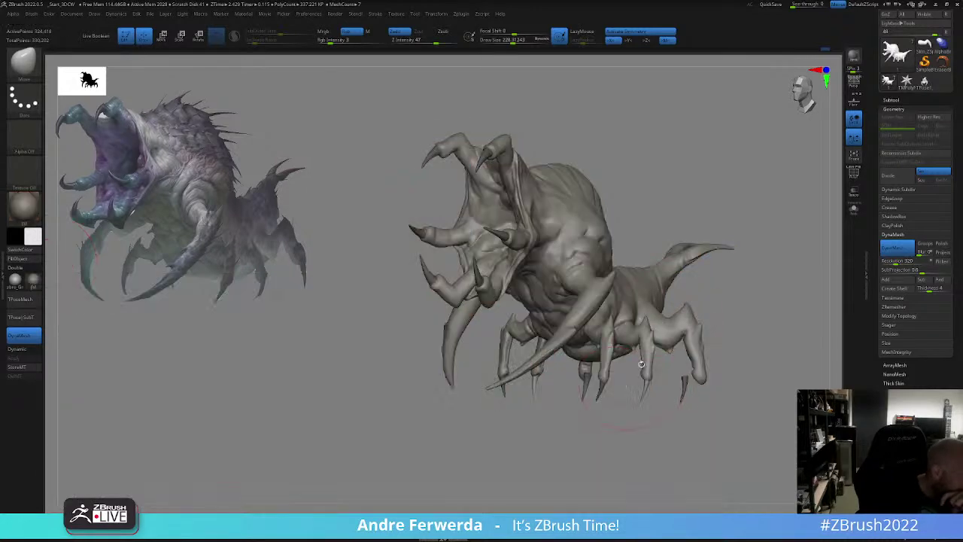
- Select the detached rear leg claw and move it onto the end of its leg, aligning it from the side and back
{"action": "left_click_drag", "start_coordinate": [779, 329], "coordinate": [713, 316]}
{"action": "left_click_drag", "start_coordinate": [703, 238], "coordinate": [647, 228], "text": "alt"}
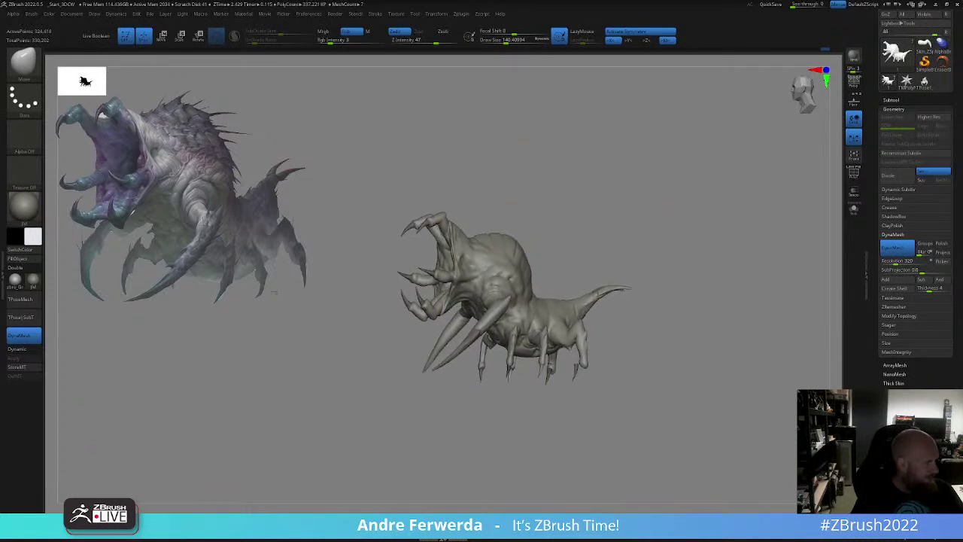
{"action": "left_click", "coordinate": [576, 372], "text": "alt"}
{"action": "left_click_drag", "start_coordinate": [705, 403], "coordinate": [677, 453], "text": "shift"}
{"action": "key", "text": "w"}
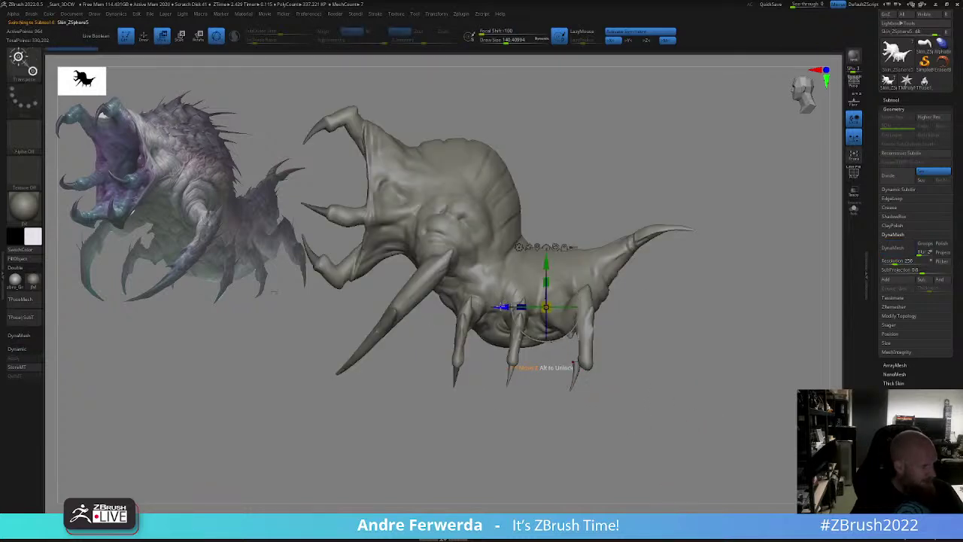
{"action": "left_click_drag", "start_coordinate": [500, 307], "coordinate": [508, 307]}
{"action": "left_click_drag", "start_coordinate": [657, 360], "coordinate": [602, 361], "text": "shift"}
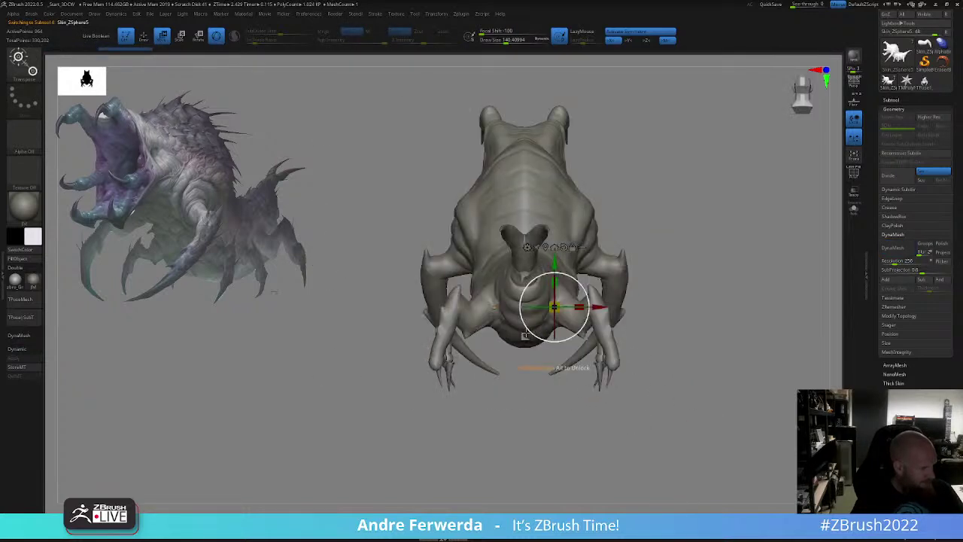
{"action": "mouse_move", "coordinate": [586, 278]}
{"action": "left_mouse_down"}
{"action": "mouse_move", "coordinate": [576, 278]}
{"action": "mouse_move", "coordinate": [602, 281]}
{"action": "mouse_move", "coordinate": [651, 345]}
{"action": "mouse_move", "coordinate": [648, 336]}
{"action": "mouse_move", "coordinate": [654, 365]}
{"action": "left_mouse_up"}
{"action": "key", "text": "q"}
{"action": "mouse_move", "coordinate": [727, 375]}
{"action": "left_mouse_down"}
{"action": "mouse_move", "coordinate": [764, 391]}
{"action": "mouse_move", "coordinate": [751, 433]}
{"action": "mouse_move", "coordinate": [709, 447]}
{"action": "mouse_move", "coordinate": [727, 436]}
{"action": "left_mouse_up"}
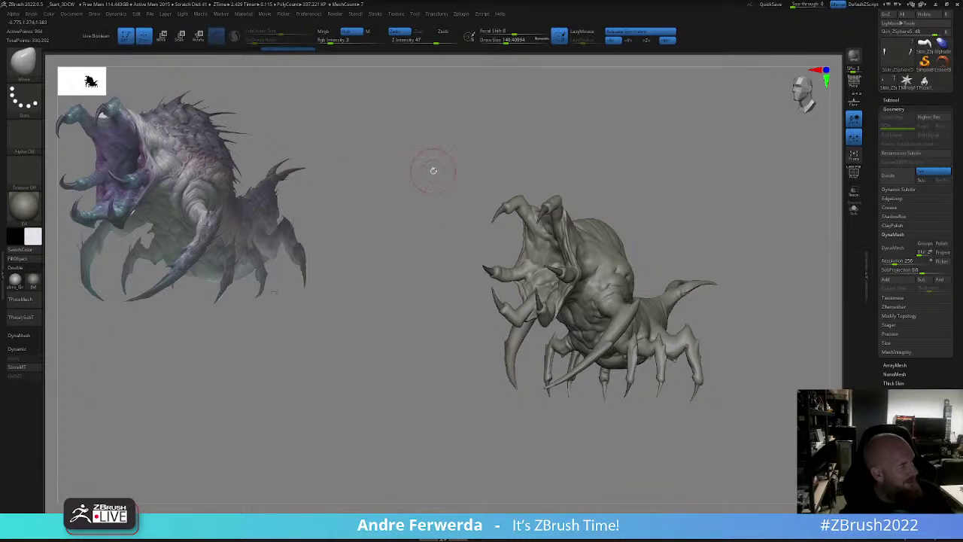
- Make the creature's body the active subtool again and adjust the Move brush size
{"action": "key", "text": "space"}
{"action": "left_click_drag", "start_coordinate": [617, 193], "coordinate": [553, 177]}
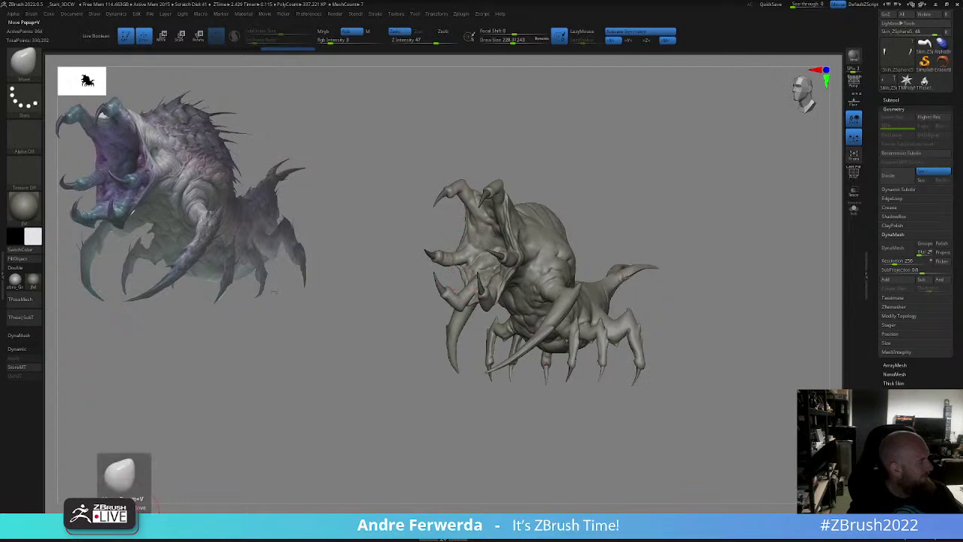
{"action": "key", "text": "space"}
{"action": "left_click_drag", "start_coordinate": [552, 221], "coordinate": [556, 227]}
{"action": "key", "text": "space"}
{"action": "left_click", "coordinate": [558, 227], "text": "alt"}
{"action": "key", "text": "space"}
{"action": "mouse_move", "coordinate": [707, 216]}
{"action": "left_mouse_down"}
{"action": "mouse_move", "coordinate": [671, 213]}
{"action": "mouse_move", "coordinate": [650, 254]}
{"action": "mouse_move", "coordinate": [613, 230]}
{"action": "mouse_move", "coordinate": [616, 249]}
{"action": "left_mouse_up"}
{"action": "mouse_move", "coordinate": [691, 249]}
{"action": "left_mouse_down"}
{"action": "mouse_move", "coordinate": [726, 248]}
{"action": "mouse_move", "coordinate": [709, 241]}
{"action": "mouse_move", "coordinate": [709, 228]}
{"action": "mouse_move", "coordinate": [658, 209]}
{"action": "left_mouse_up"}
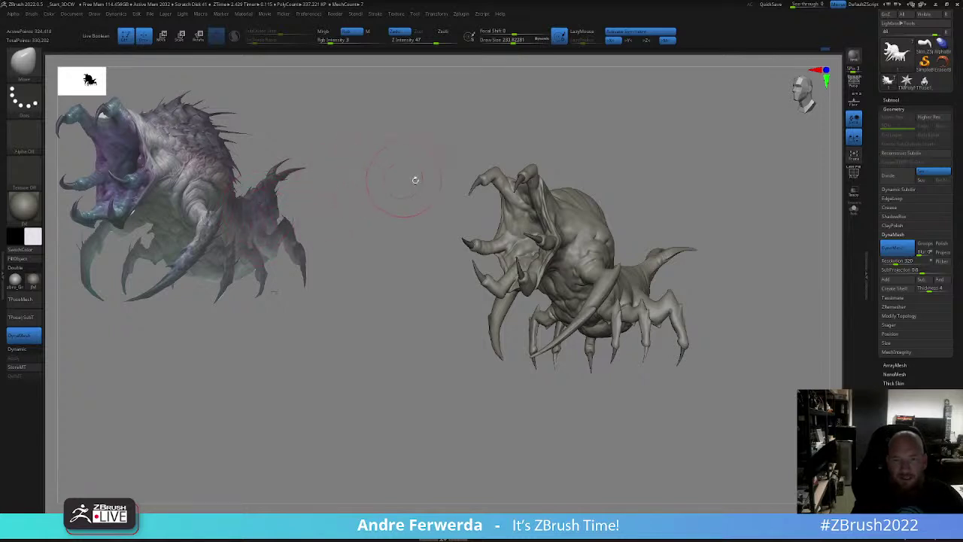
- Raise the concept image's opacity to full with Spotlight and scale it up beside the model
{"action": "key", "text": "z"}
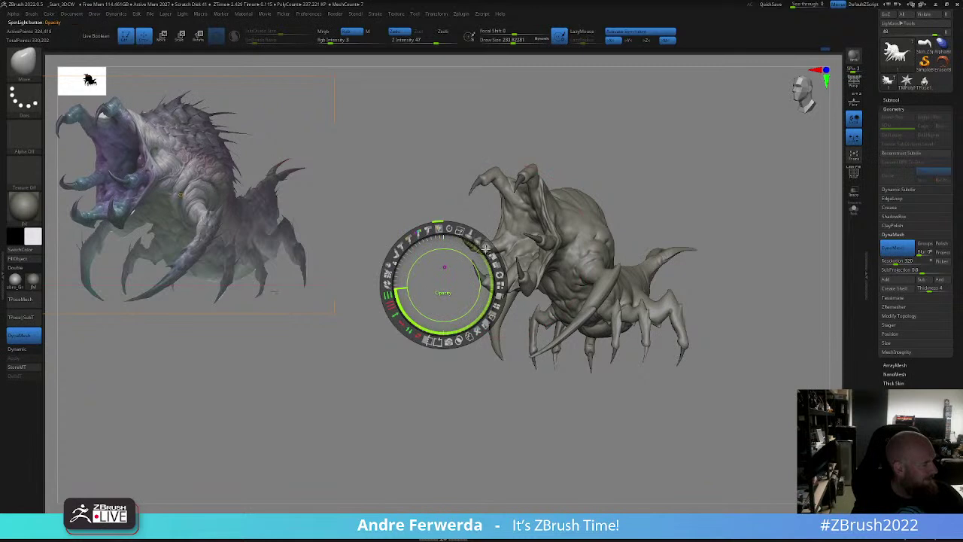
{"action": "left_click_drag", "start_coordinate": [483, 247], "coordinate": [488, 321]}
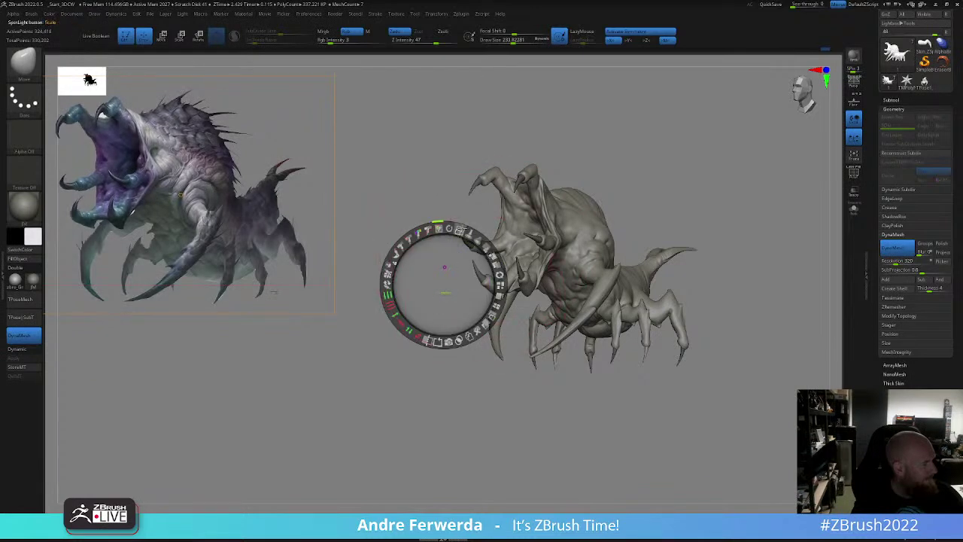
{"action": "mouse_move", "coordinate": [460, 231]}
{"action": "left_mouse_down"}
{"action": "mouse_move", "coordinate": [706, 379]}
{"action": "mouse_move", "coordinate": [634, 358]}
{"action": "left_mouse_up"}
{"action": "left_click", "coordinate": [273, 194]}
{"action": "key", "text": "ctrl+z"}
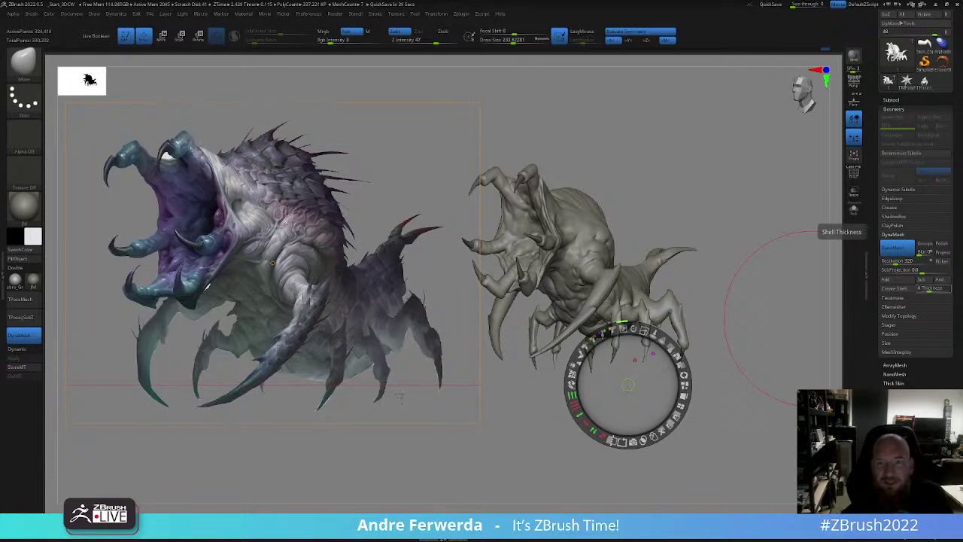
- Switch to Photos and examine the enlarged multi-view sheet of the sculpted creature, comparing its views with the concept art
{"action": "left_click_drag", "start_coordinate": [962, 65], "coordinate": [587, 66]}
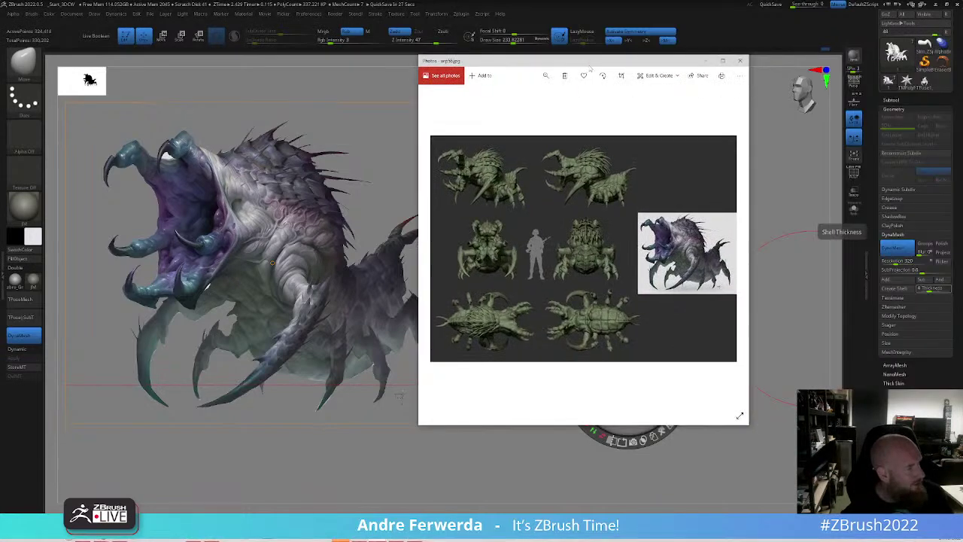
{"action": "double_click", "coordinate": [590, 64]}
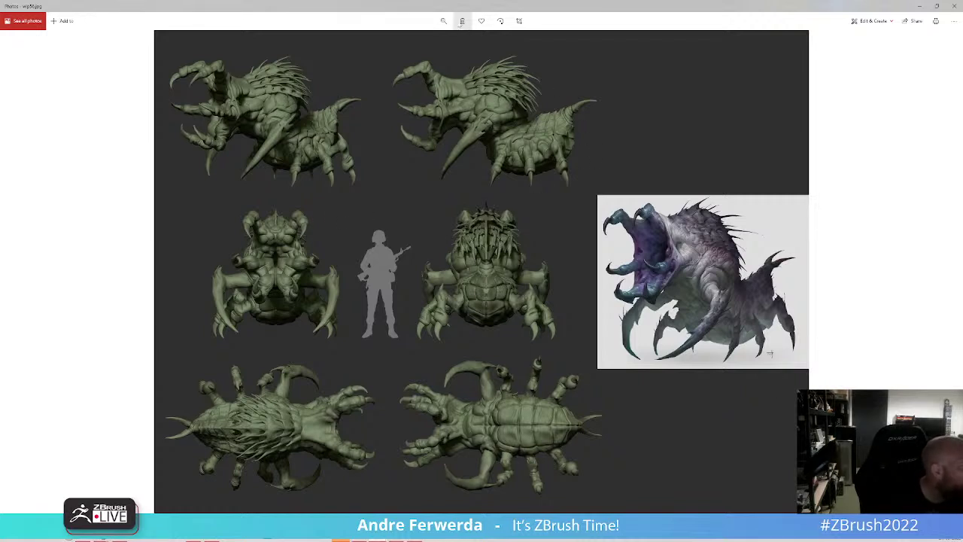
{"action": "left_click", "coordinate": [444, 21]}
{"action": "left_click", "coordinate": [438, 41]}
{"action": "left_click_drag", "start_coordinate": [438, 41], "coordinate": [412, 43]}
{"action": "left_click_drag", "start_coordinate": [378, 100], "coordinate": [419, 249]}
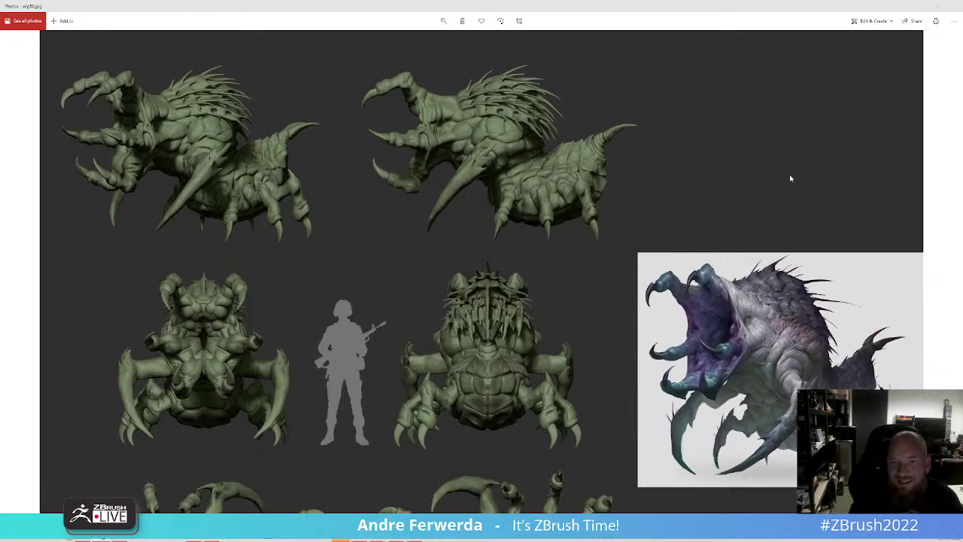
{"action": "left_click", "coordinate": [919, 5]}
- Leave Spotlight editing in ZBrush and swell the lower leg ends just above the claws with the Inflate brush
{"action": "left_click", "coordinate": [690, 185]}
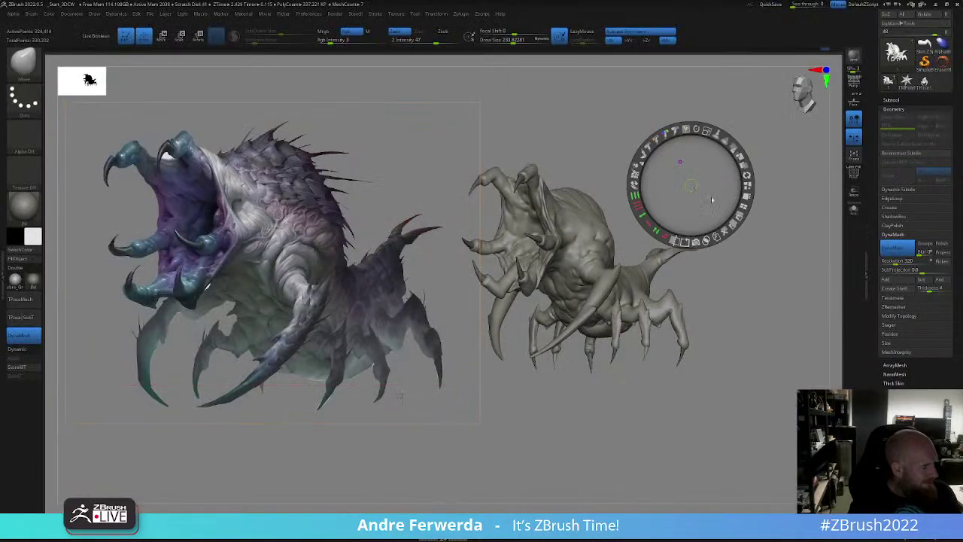
{"action": "key", "text": "z"}
{"action": "mouse_move", "coordinate": [745, 299]}
{"action": "left_mouse_down"}
{"action": "mouse_move", "coordinate": [723, 298]}
{"action": "mouse_move", "coordinate": [751, 312]}
{"action": "left_mouse_up"}
{"action": "left_click_drag", "start_coordinate": [659, 206], "coordinate": [679, 210]}
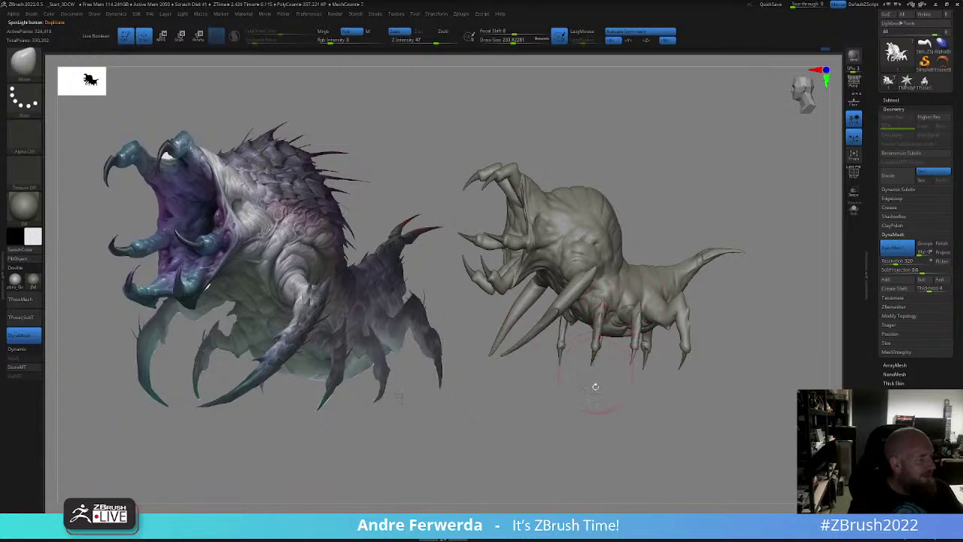
{"action": "mouse_move", "coordinate": [606, 410]}
{"action": "left_mouse_down", "text": "alt"}
{"action": "mouse_move", "coordinate": [645, 396]}
{"action": "mouse_move", "coordinate": [639, 422]}
{"action": "mouse_move", "coordinate": [677, 404]}
{"action": "mouse_move", "coordinate": [652, 344]}
{"action": "left_mouse_up", "text": "alt"}
{"action": "key", "text": "space"}
{"action": "left_click_drag", "start_coordinate": [648, 384], "coordinate": [633, 386]}
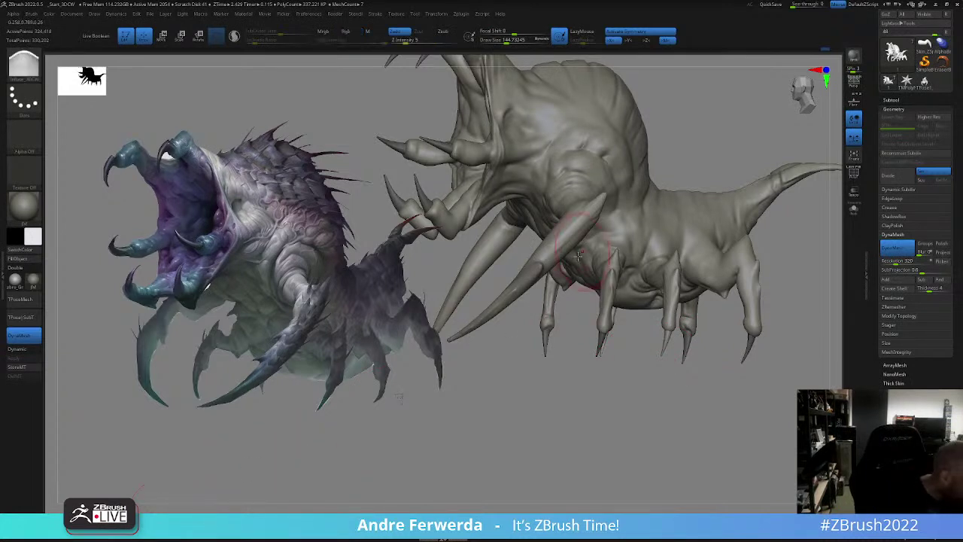
{"action": "key", "text": "space"}
{"action": "mouse_move", "coordinate": [600, 323]}
{"action": "left_mouse_down"}
{"action": "mouse_move", "coordinate": [608, 295]}
{"action": "mouse_move", "coordinate": [667, 319]}
{"action": "left_mouse_up"}
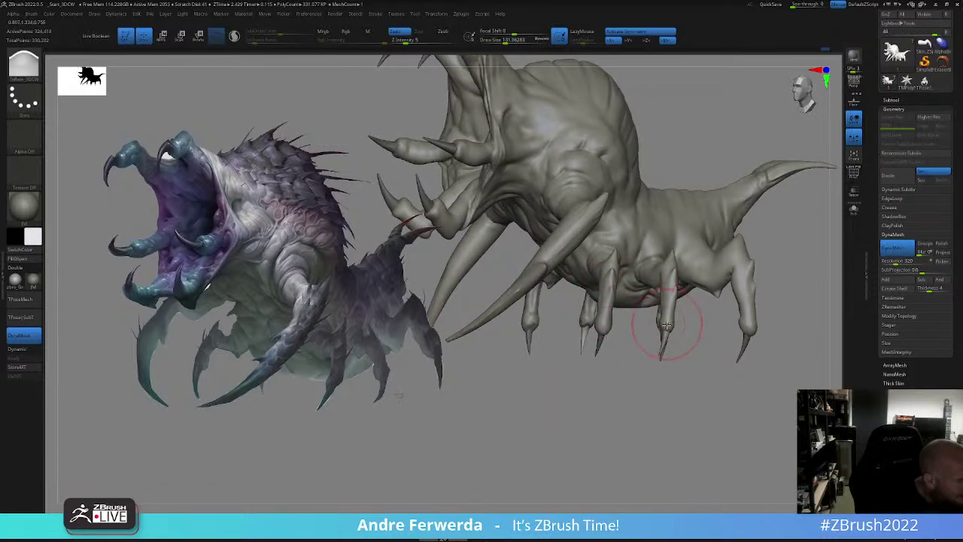
{"action": "left_click_drag", "start_coordinate": [750, 329], "coordinate": [749, 317]}
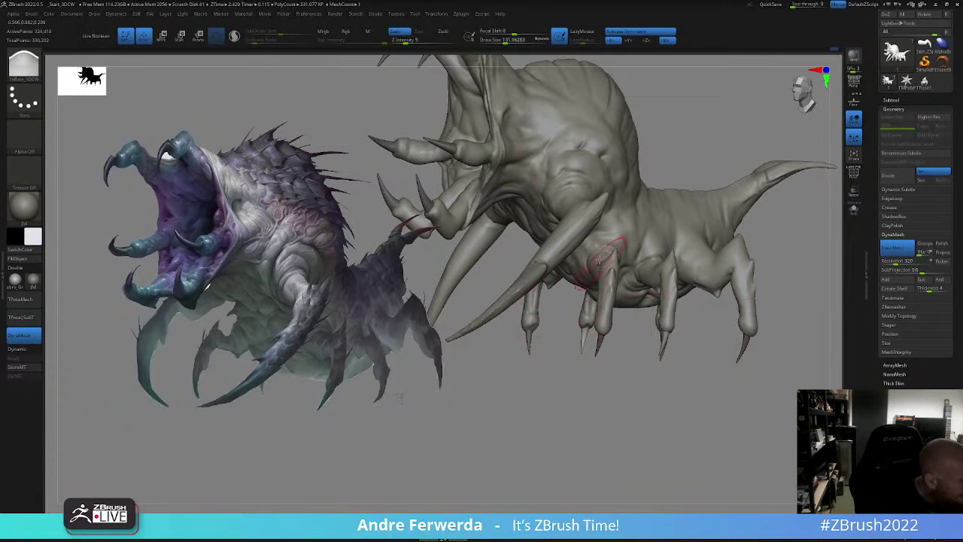
- Thicken the hind legs with a larger Inflate brush, checking their volume from behind and in three-quarter view
{"action": "left_click_drag", "start_coordinate": [668, 390], "coordinate": [661, 369], "text": "alt"}
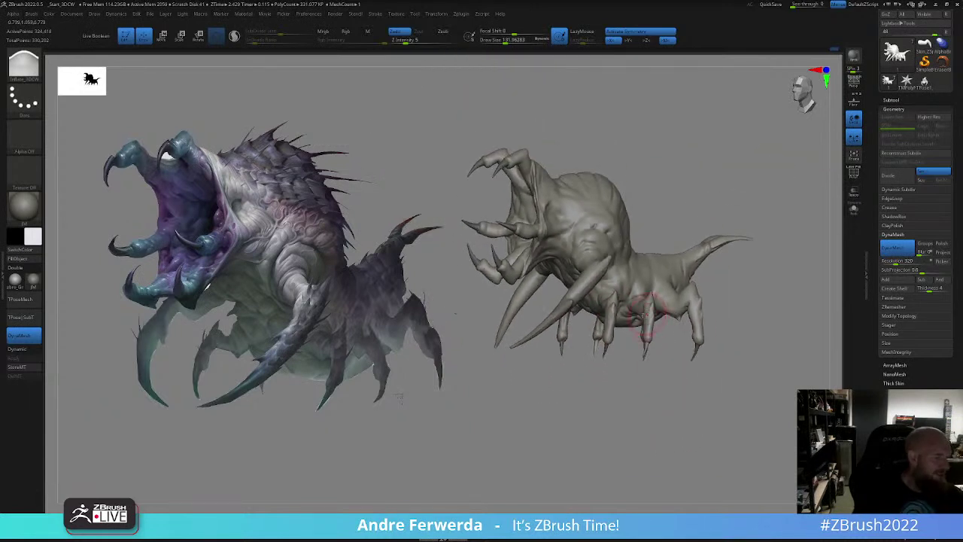
{"action": "key", "text": "space"}
{"action": "left_click_drag", "start_coordinate": [646, 312], "coordinate": [651, 312]}
{"action": "left_click_drag", "start_coordinate": [675, 378], "coordinate": [616, 377]}
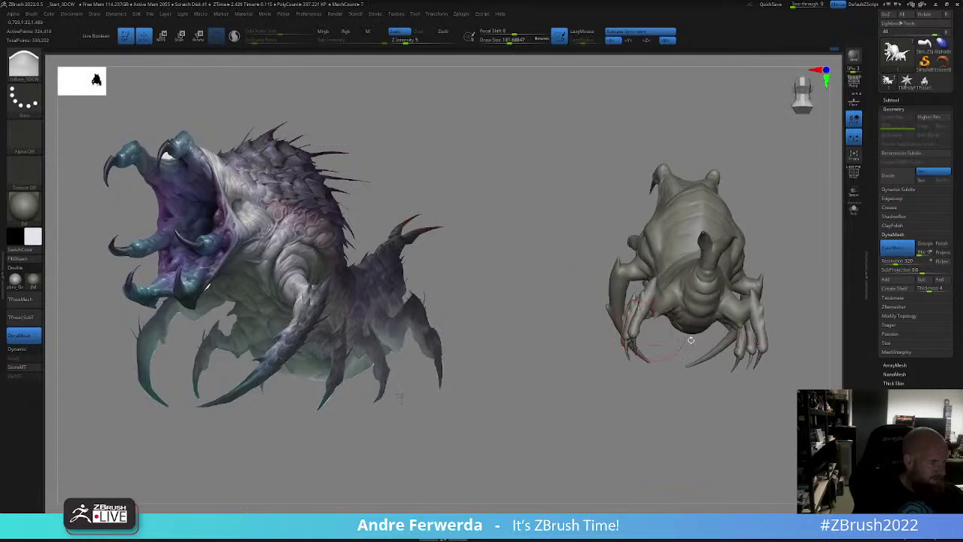
{"action": "left_click_drag", "start_coordinate": [715, 402], "coordinate": [658, 390]}
{"action": "key", "text": "space"}
{"action": "left_click_drag", "start_coordinate": [699, 328], "coordinate": [706, 349]}
{"action": "mouse_move", "coordinate": [714, 416]}
{"action": "left_mouse_down"}
{"action": "mouse_move", "coordinate": [685, 414]}
{"action": "mouse_move", "coordinate": [721, 402]}
{"action": "mouse_move", "coordinate": [646, 440]}
{"action": "left_mouse_up"}
{"action": "left_click_drag", "start_coordinate": [646, 440], "coordinate": [635, 442]}
{"action": "left_click_drag", "start_coordinate": [690, 453], "coordinate": [646, 428]}
{"action": "left_click_drag", "start_coordinate": [645, 428], "coordinate": [666, 433]}
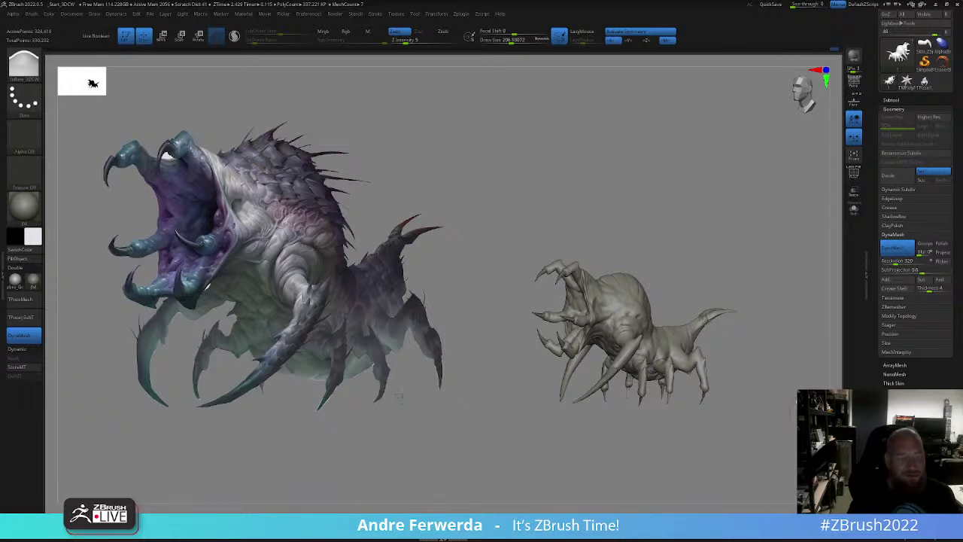
- Save the creature tool to the Desktop as 1.ztl, replacing the existing file
{"action": "left_click_drag", "start_coordinate": [954, 56], "coordinate": [955, 113]}
{"action": "left_click", "coordinate": [927, 26]}
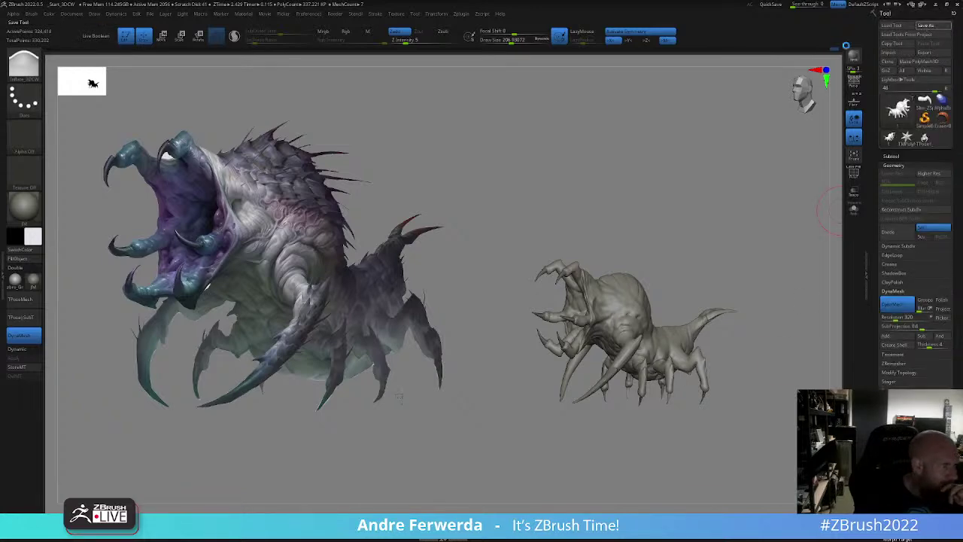
{"action": "left_click", "coordinate": [926, 25]}
{"action": "left_click", "coordinate": [31, 58]}
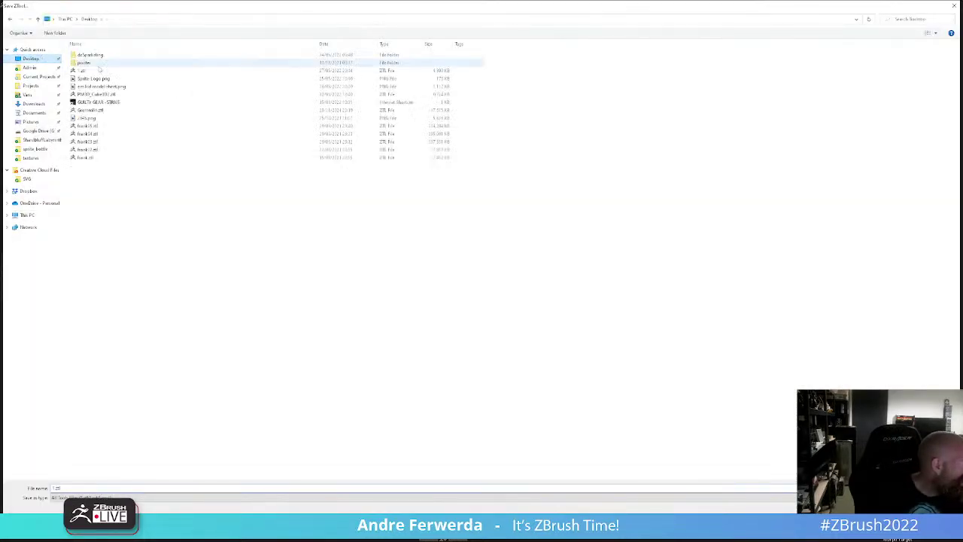
{"action": "left_click", "coordinate": [90, 70]}
{"action": "double_click", "coordinate": [85, 71]}
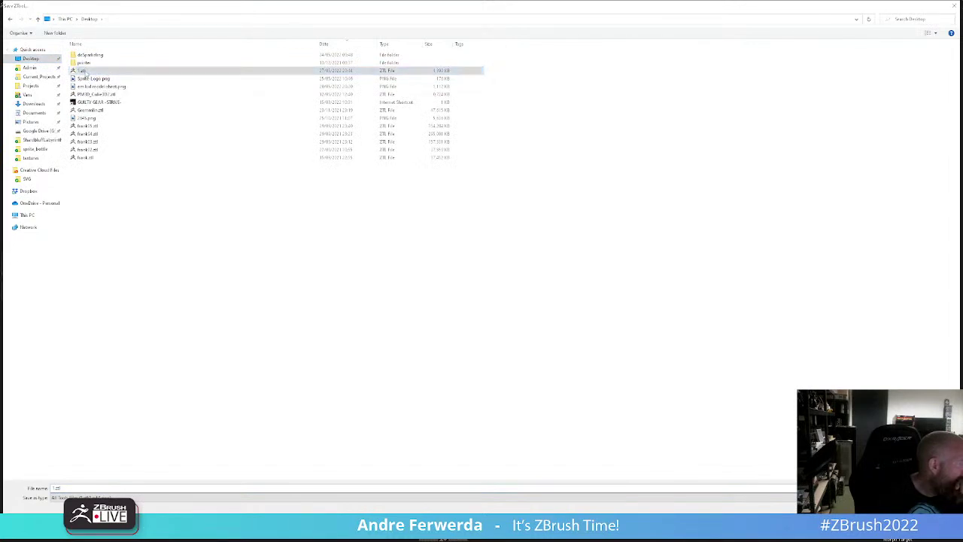
{"action": "left_click", "coordinate": [502, 268]}
- Adjust the shape of the mouth arms and hind body with the Move brush, working from above and in three-quarter view
{"action": "mouse_move", "coordinate": [720, 197]}
{"action": "left_mouse_down"}
{"action": "mouse_move", "coordinate": [738, 195]}
{"action": "mouse_move", "coordinate": [727, 191]}
{"action": "left_mouse_up"}
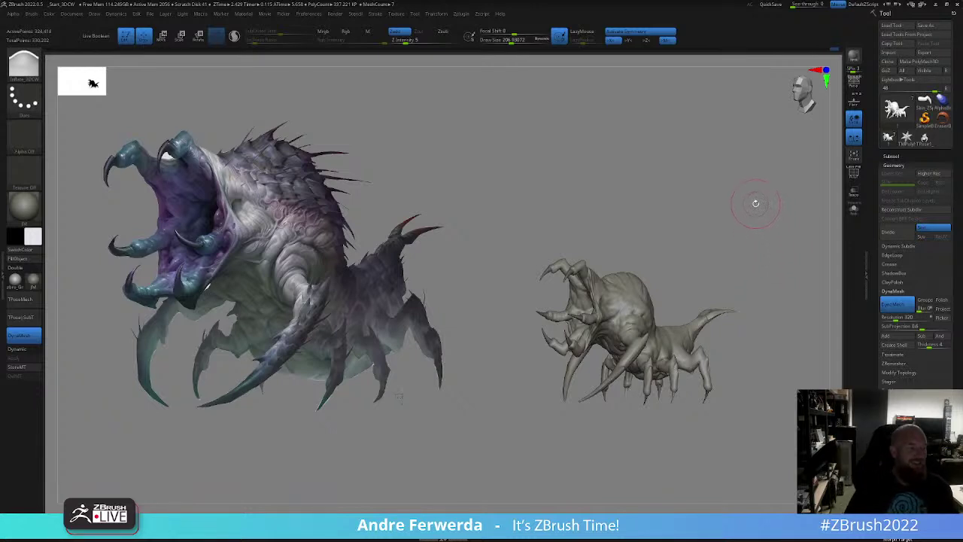
{"action": "left_click_drag", "start_coordinate": [703, 207], "coordinate": [655, 273]}
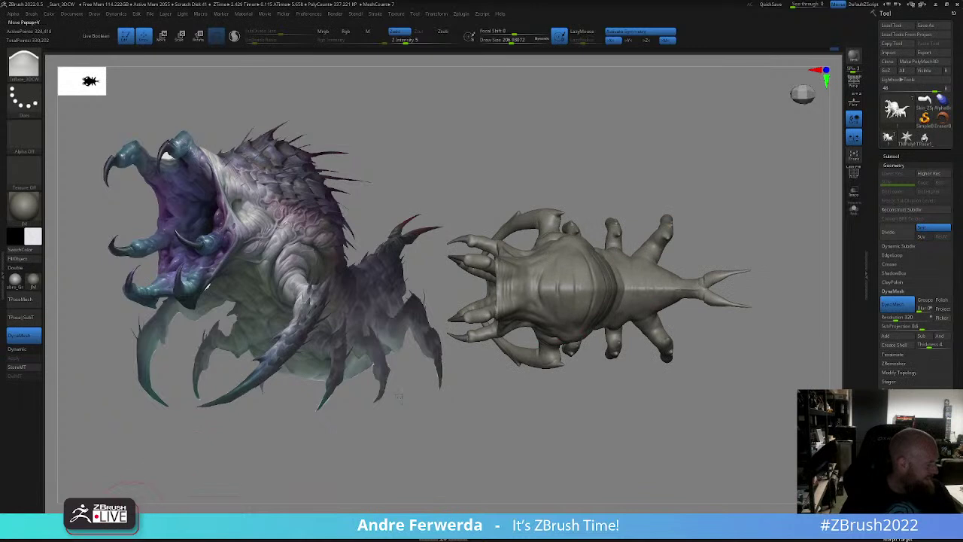
{"action": "left_click", "coordinate": [153, 524]}
{"action": "key", "text": "space"}
{"action": "left_click_drag", "start_coordinate": [502, 244], "coordinate": [527, 256]}
{"action": "key", "text": "space"}
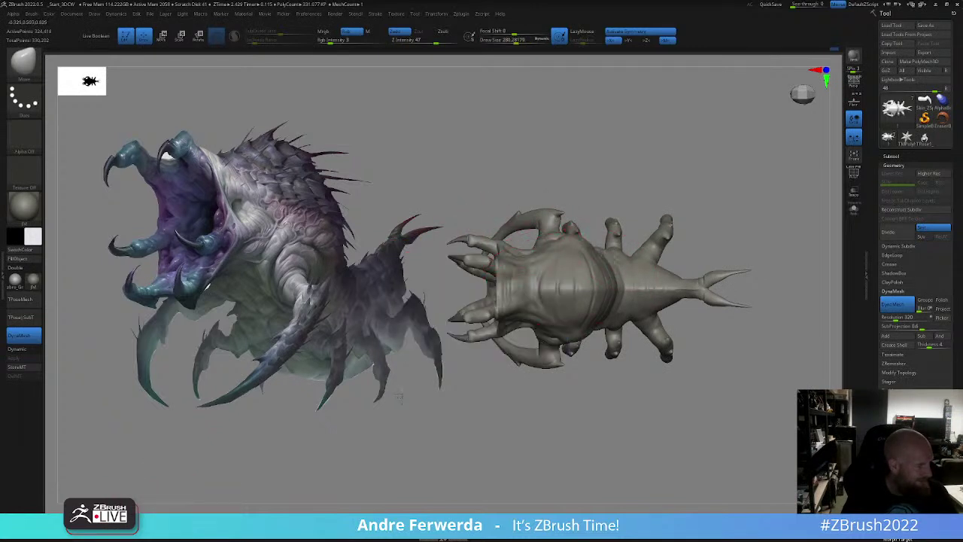
{"action": "mouse_move", "coordinate": [776, 257]}
{"action": "left_mouse_down"}
{"action": "mouse_move", "coordinate": [769, 164]}
{"action": "mouse_move", "coordinate": [778, 169]}
{"action": "left_mouse_up"}
{"action": "key", "text": "space"}
{"action": "mouse_move", "coordinate": [694, 271]}
{"action": "left_mouse_down"}
{"action": "mouse_move", "coordinate": [668, 279]}
{"action": "mouse_move", "coordinate": [663, 293]}
{"action": "mouse_move", "coordinate": [672, 289]}
{"action": "left_mouse_up"}
{"action": "key", "text": "space"}
{"action": "key", "text": "space"}
{"action": "key", "text": "space"}
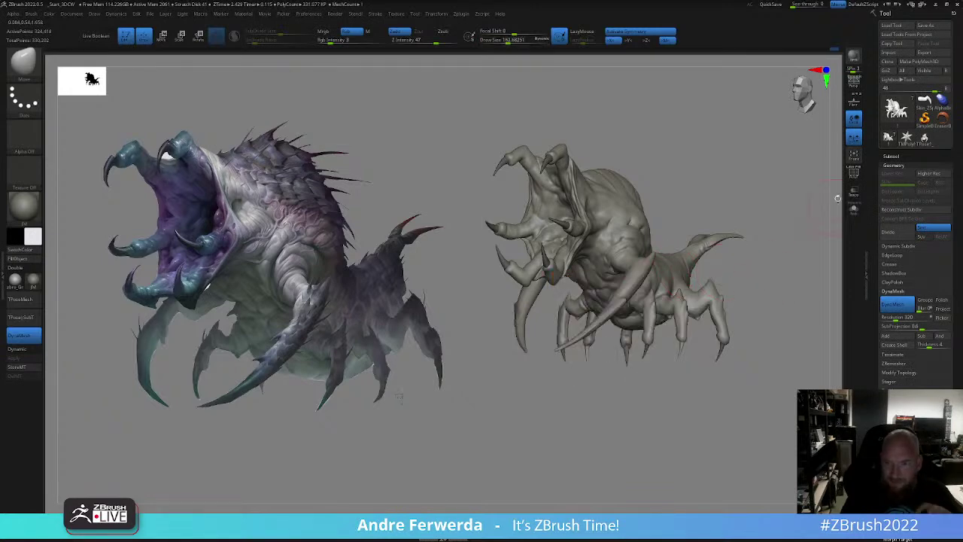
- Save the reshaped creature over 1.ztl on the Desktop again
{"action": "left_click", "coordinate": [942, 28]}
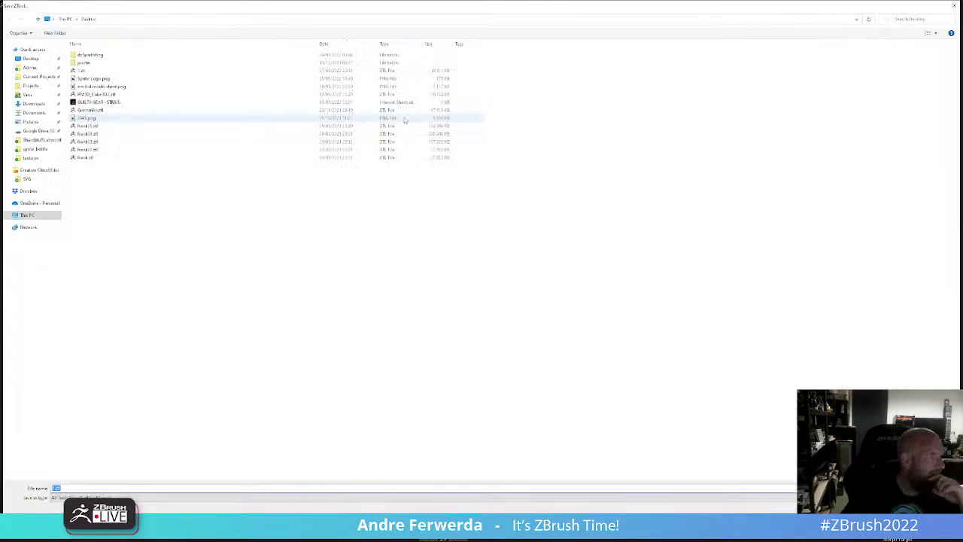
{"action": "double_click", "coordinate": [85, 72]}
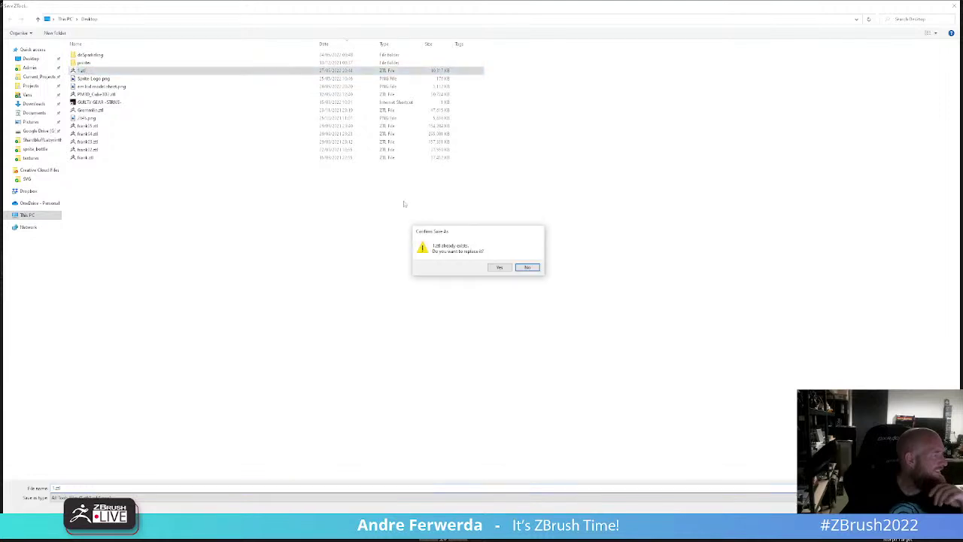
{"action": "left_click", "coordinate": [499, 268]}
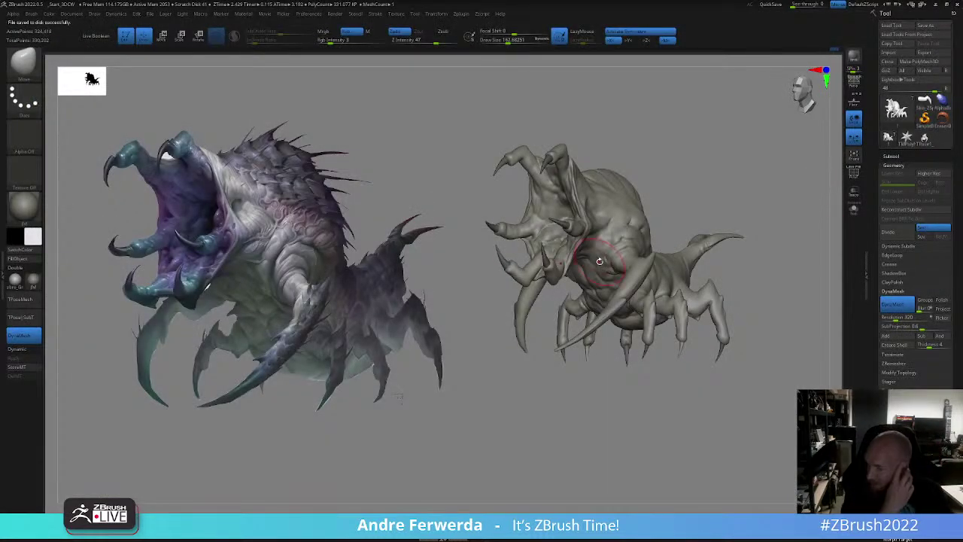